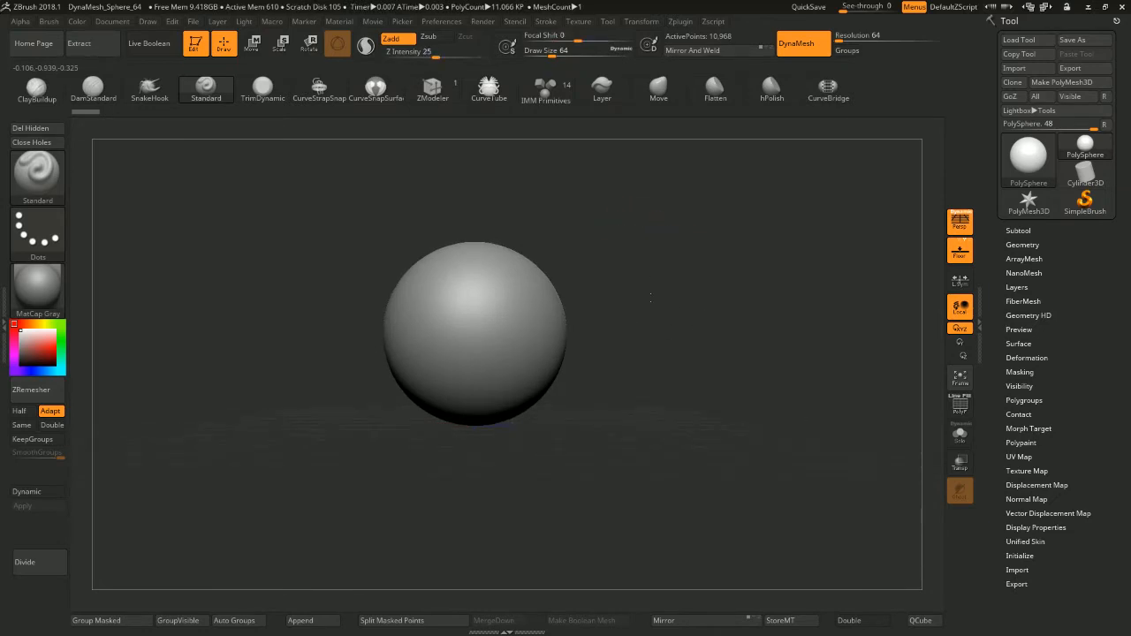
Increase the brush Draw Size to 517 for shaping the sphere
drag(650, 298, 590, 200)
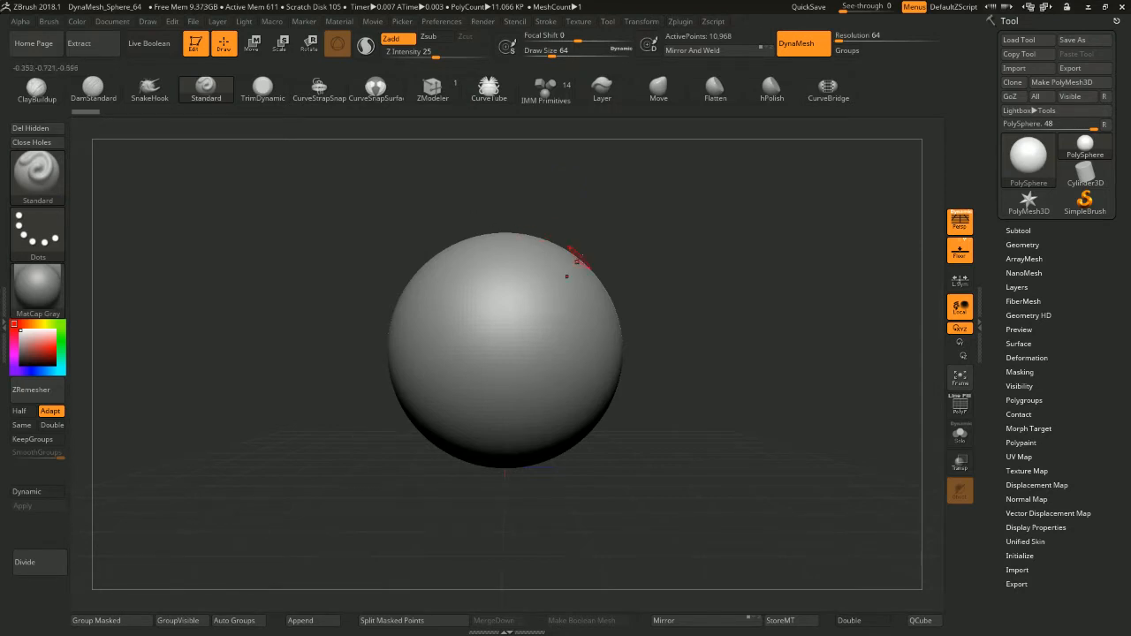
mouse_move(661, 282)
alt+mouse_down()
mouse_move(674, 253)
mouse_move(651, 238)
mouse_move(683, 232)
alt+mouse_up()
key(space)
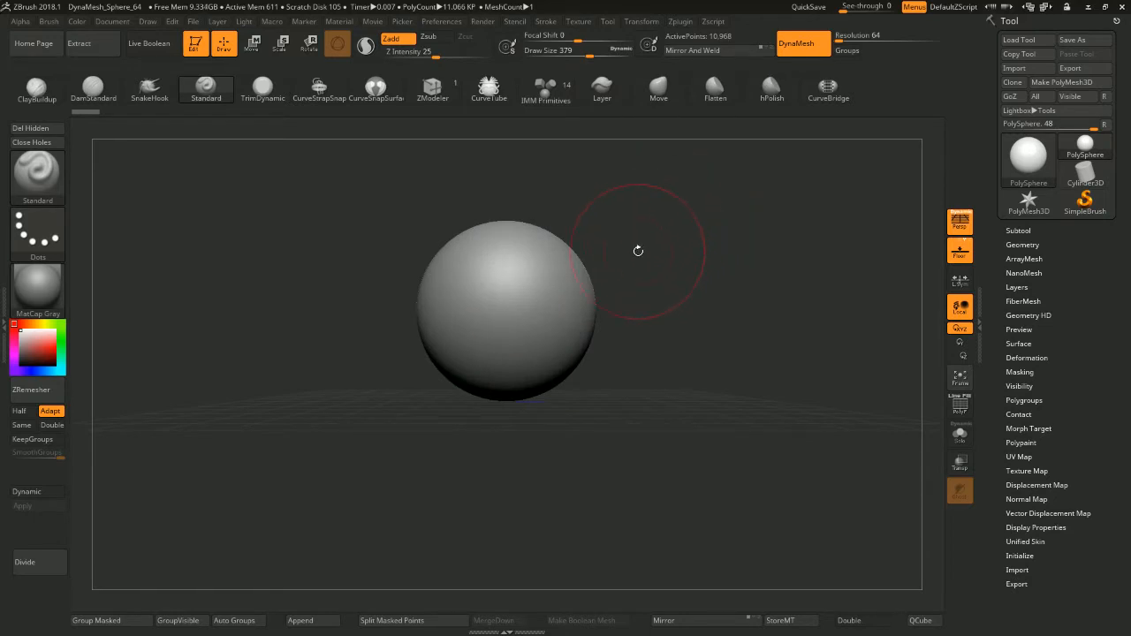
mouse_move(652, 256)
shift+mouse_down()
mouse_move(652, 240)
mouse_move(657, 255)
shift+mouse_up()
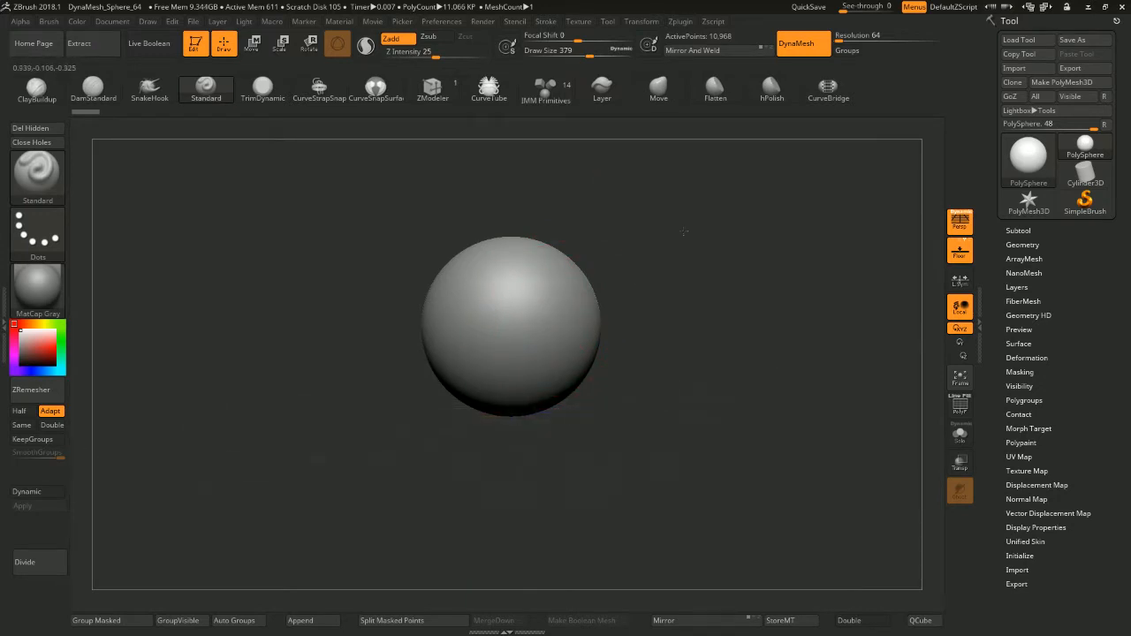
alt+drag(654, 236, 686, 225)
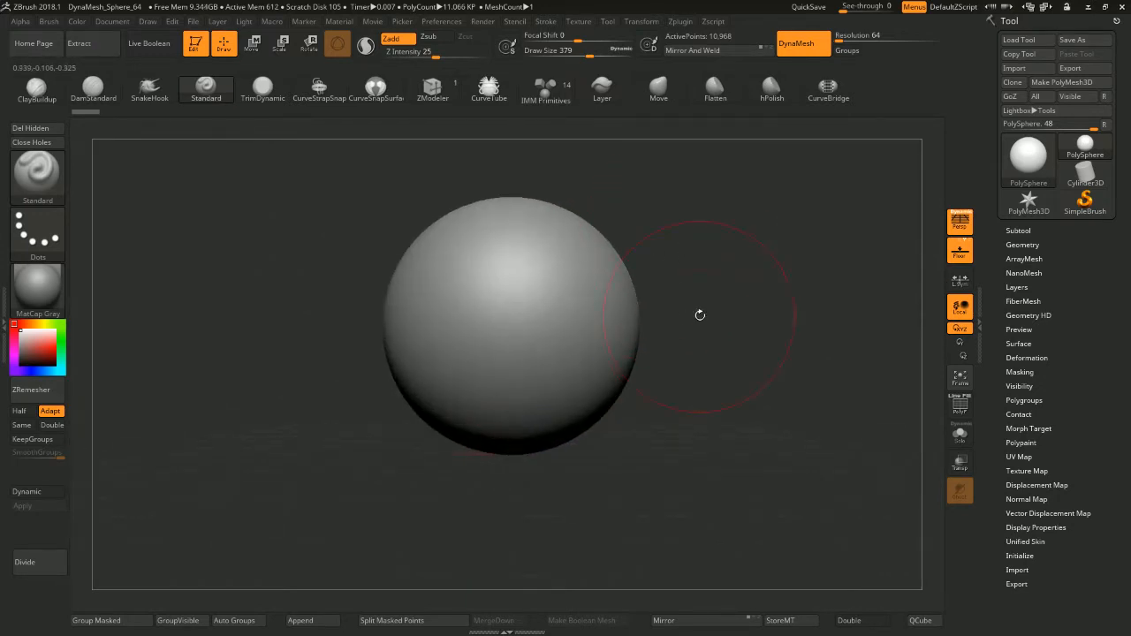
alt+drag(700, 314, 662, 252)
mouse_move(580, 257)
alt+mouse_down()
mouse_move(586, 239)
mouse_move(576, 241)
mouse_move(592, 250)
alt+mouse_up()
key(space)
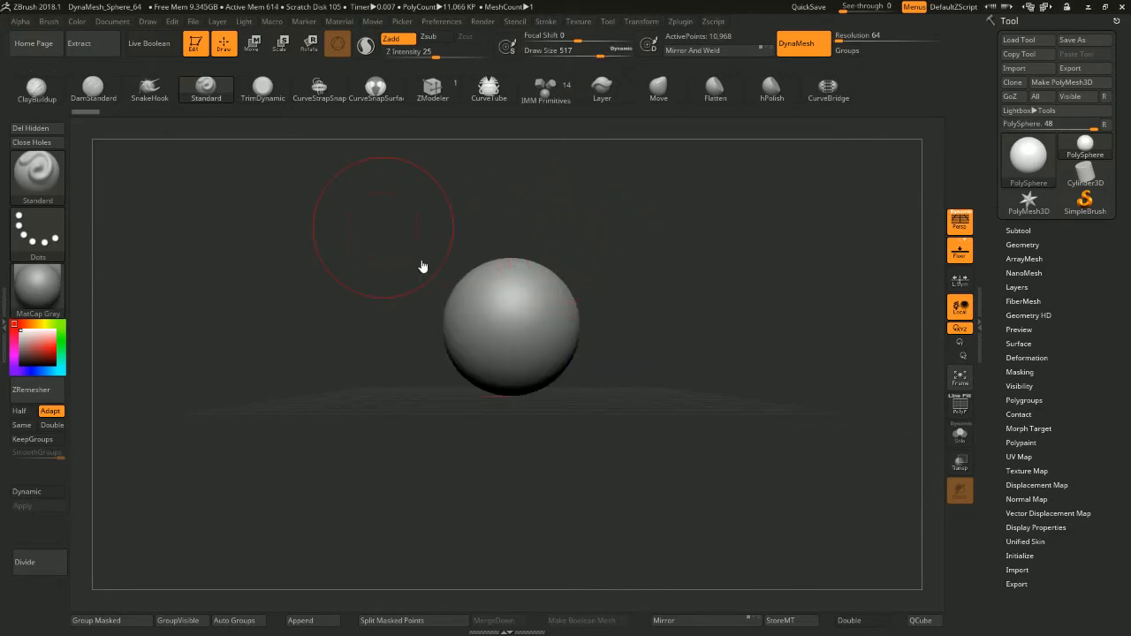
alt+drag(633, 219, 605, 235)
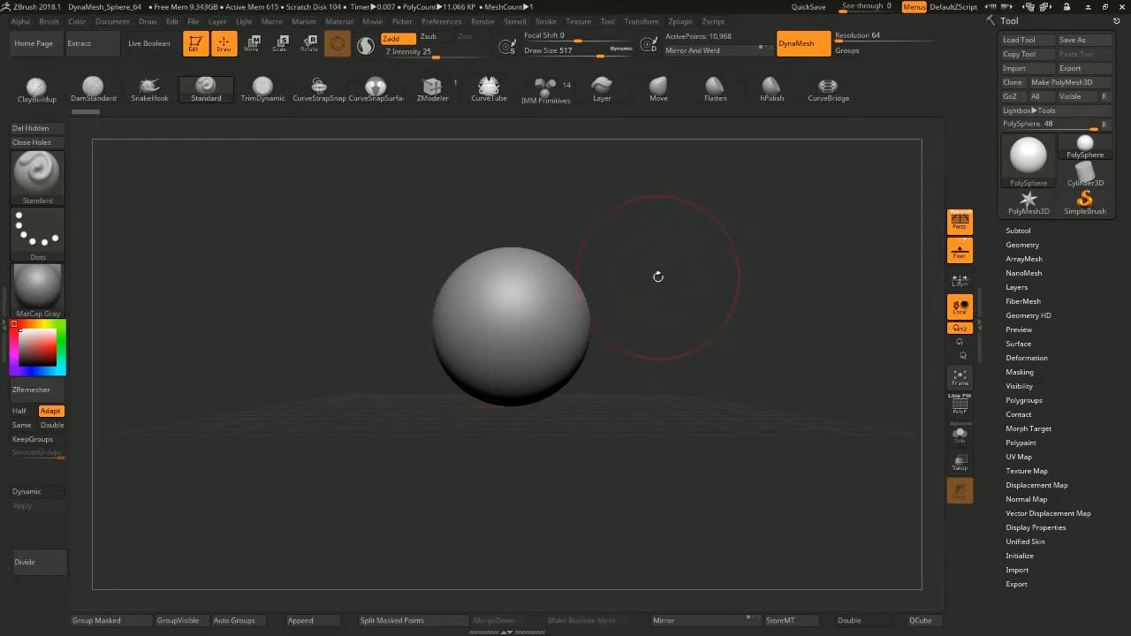
ctrl+right_drag(659, 277, 642, 271)
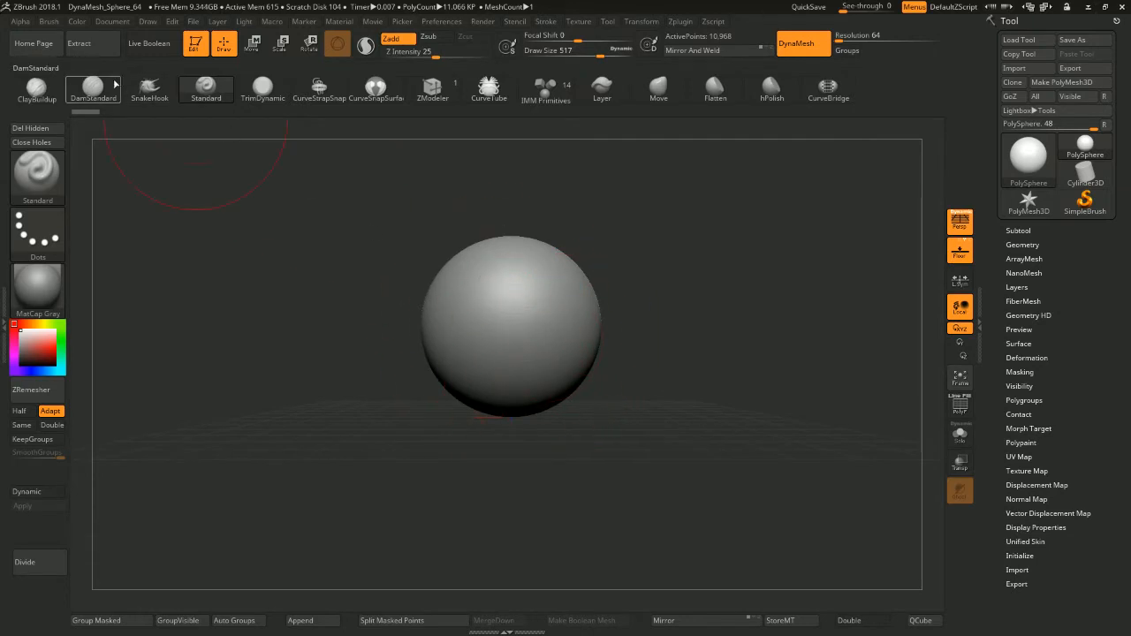
Use the Move brush to pull the sphere's underside downward and forward into a rough chin and jaw
key(b)
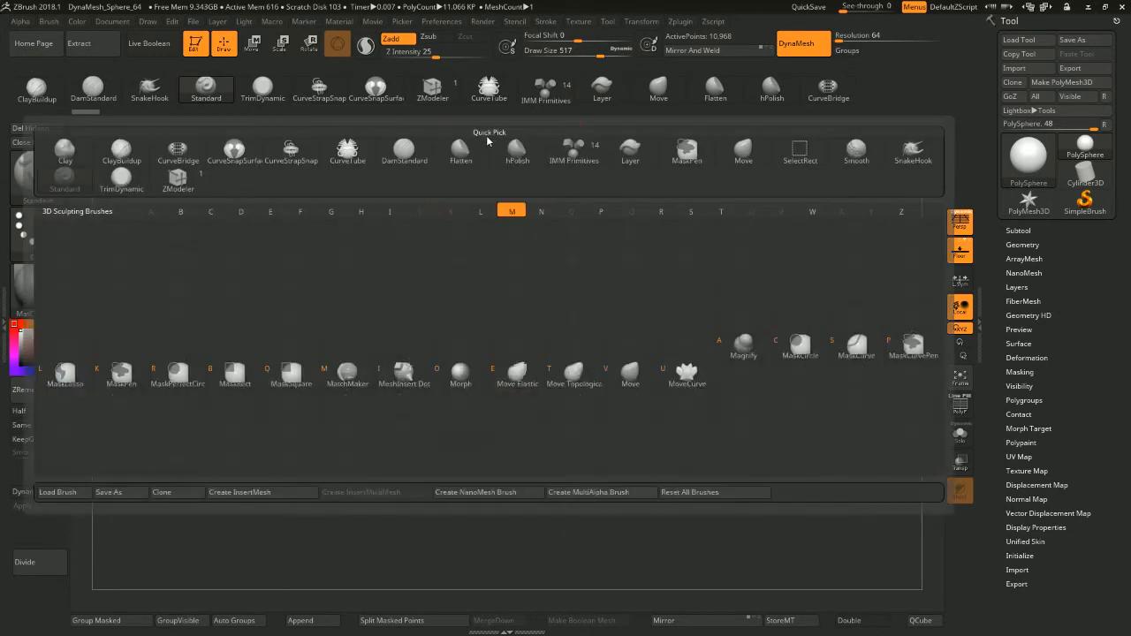
key(m)
key(v)
drag(522, 389, 521, 453)
ctrl+right_drag(532, 449, 566, 378)
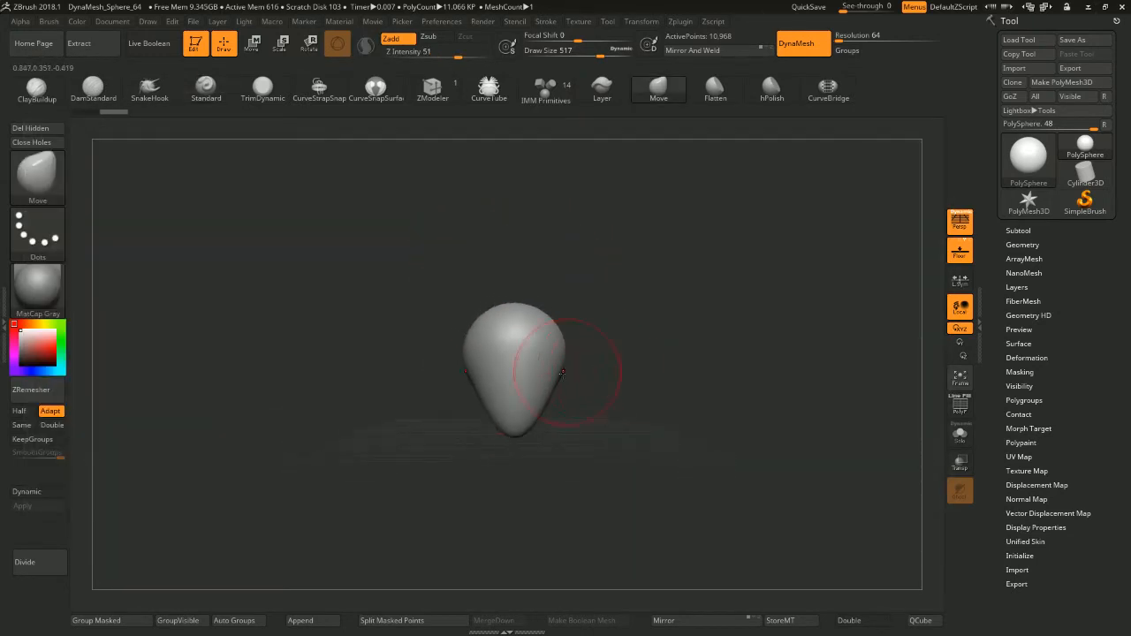
drag(543, 411, 561, 421)
ctrl+right_drag(556, 385, 707, 382)
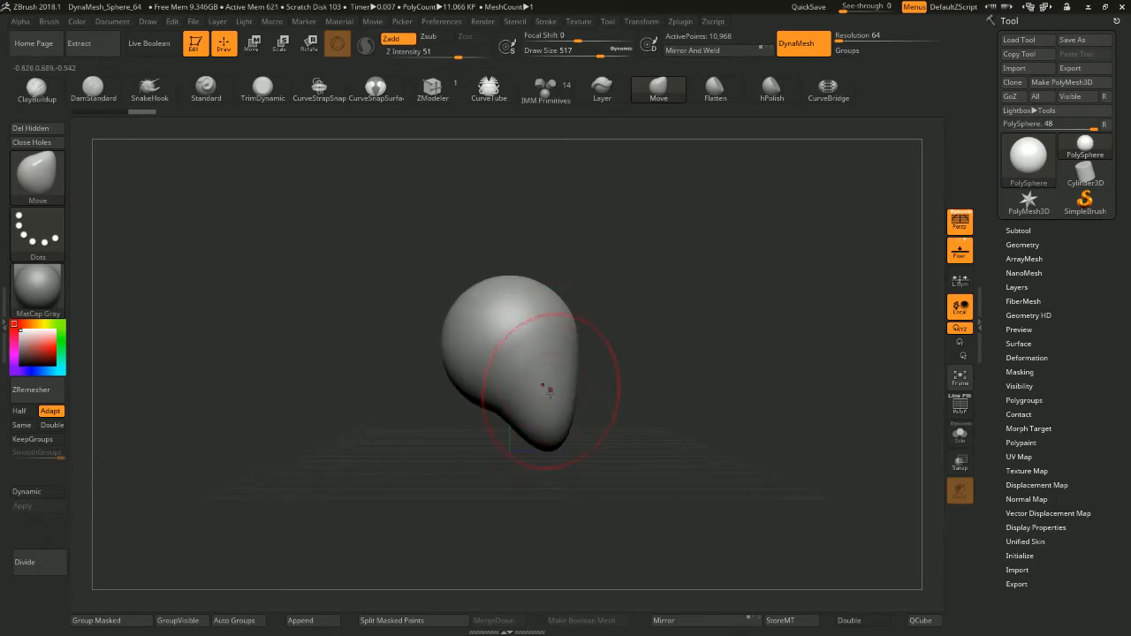
drag(525, 425, 521, 433)
Refine the jaw and front of the face with the Move brush, using a smaller Draw Size
key(s)
drag(563, 348, 541, 363)
ctrl+right_drag(590, 358, 604, 371)
mouse_move(576, 353)
mouse_down()
mouse_move(559, 355)
mouse_move(550, 389)
mouse_up()
key(space)
key(space)
shift+right_drag(549, 373, 577, 373)
Set the Draw Size to 331 and push in the eye area below the brow with the Move brush
mouse_move(717, 364)
alt+right_down()
mouse_move(649, 328)
mouse_move(627, 329)
mouse_move(646, 356)
mouse_move(579, 363)
alt+right_up()
key(space)
drag(563, 376, 577, 378)
drag(566, 369, 564, 344)
right_drag(585, 343, 684, 345)
drag(586, 265, 584, 281)
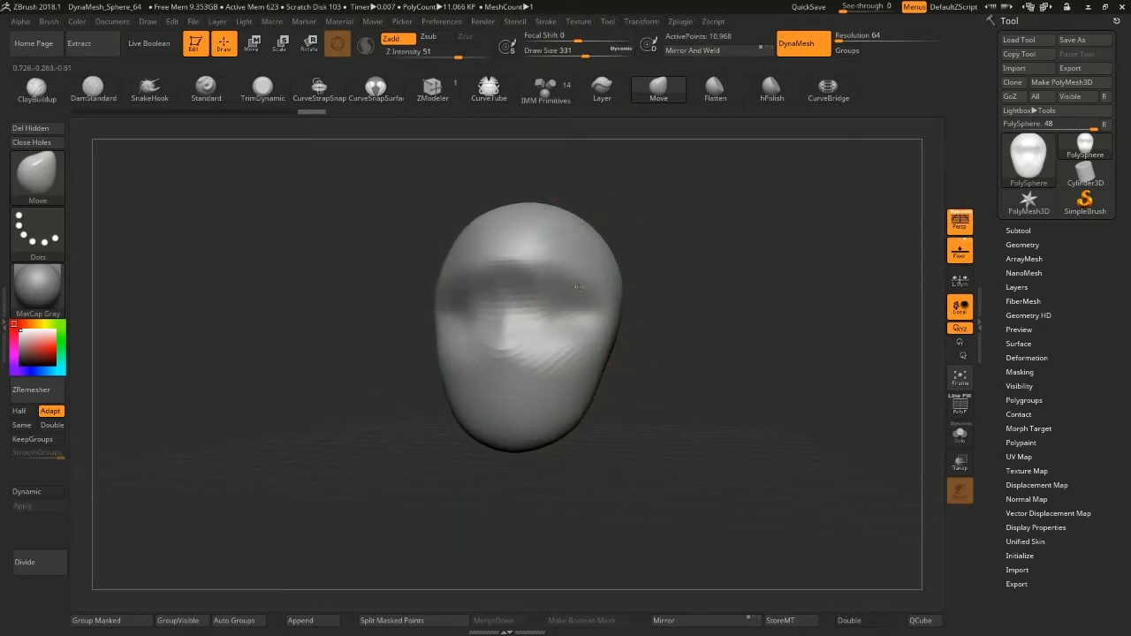
mouse_move(629, 296)
right_down()
mouse_move(662, 297)
mouse_move(648, 309)
mouse_move(617, 304)
right_up()
Reduce the Draw Size to 223, refine the brow and eye area, and smooth the side of the face
key(space)
drag(555, 274, 501, 283)
right_drag(659, 259, 715, 261)
right_drag(594, 249, 670, 253)
mouse_move(472, 274)
shift+mouse_down()
mouse_move(434, 267)
mouse_move(467, 303)
shift+mouse_up()
mouse_move(520, 303)
right_down()
mouse_move(621, 307)
mouse_move(561, 295)
mouse_move(642, 316)
mouse_move(689, 265)
right_up()
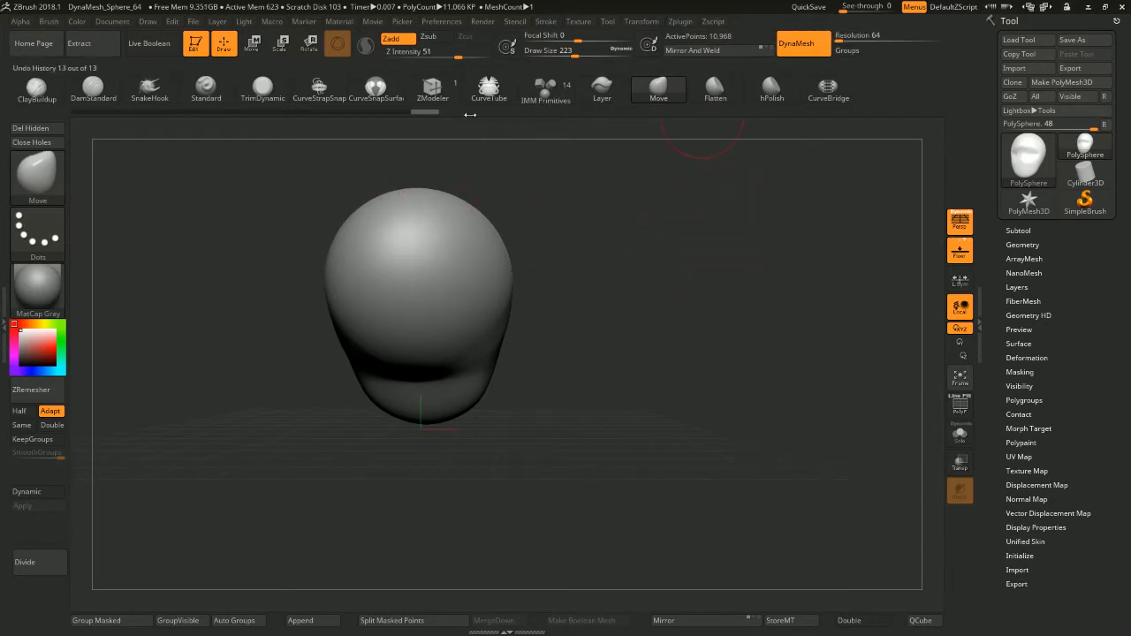
Insert a cylinder from IMM Primitives at the lower back of the head as the neck
click(546, 89)
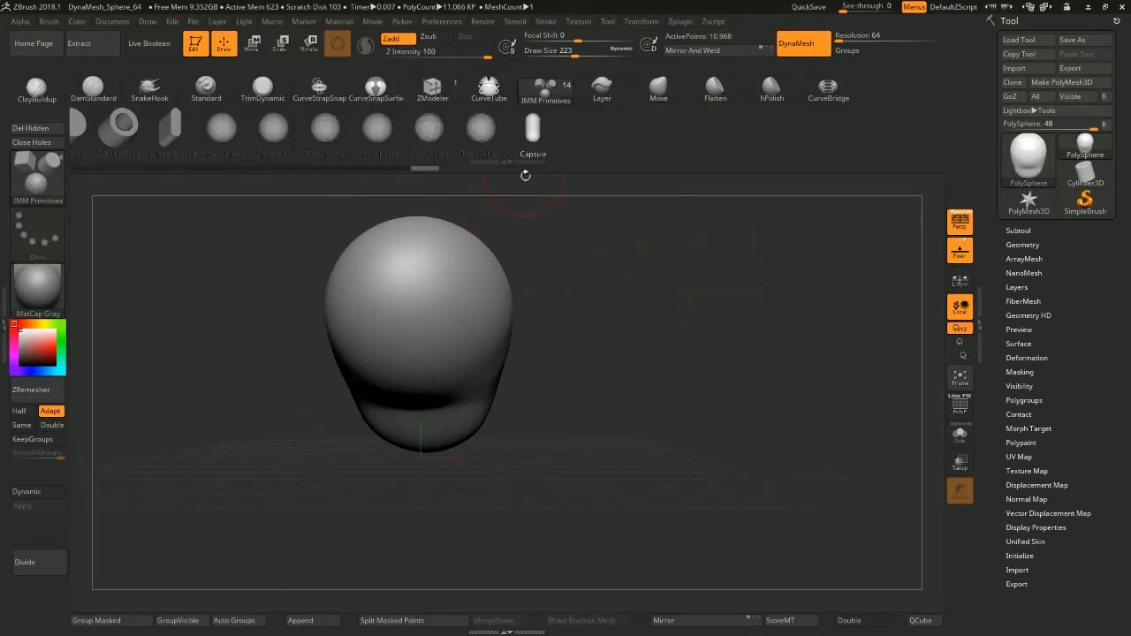
drag(580, 121, 744, 123)
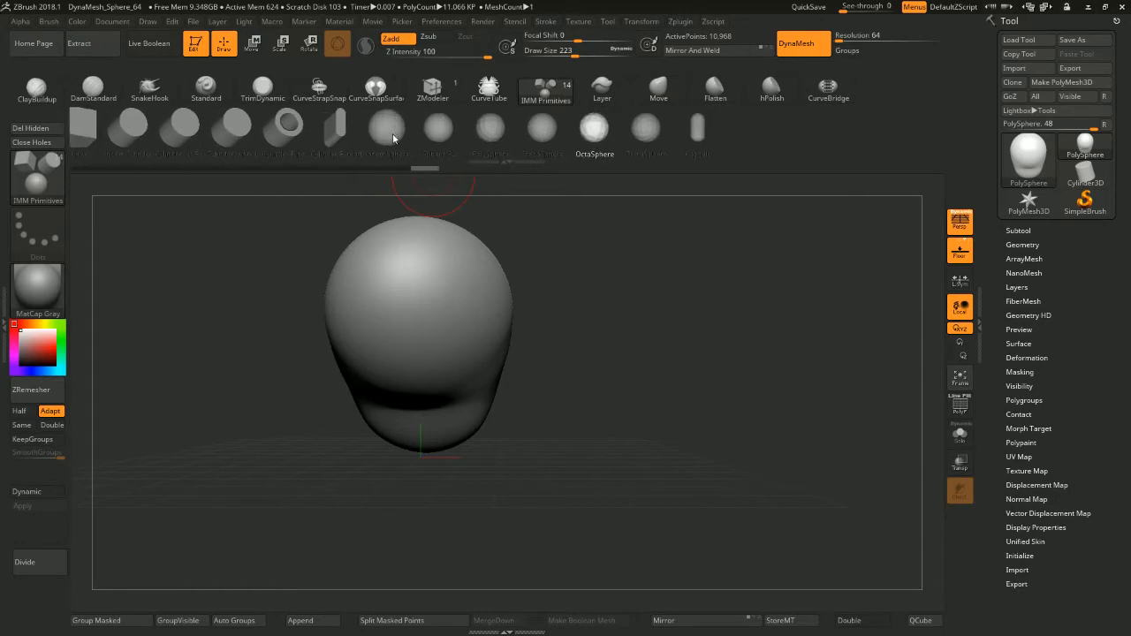
click(129, 129)
right_drag(497, 309, 383, 373)
drag(408, 361, 424, 409)
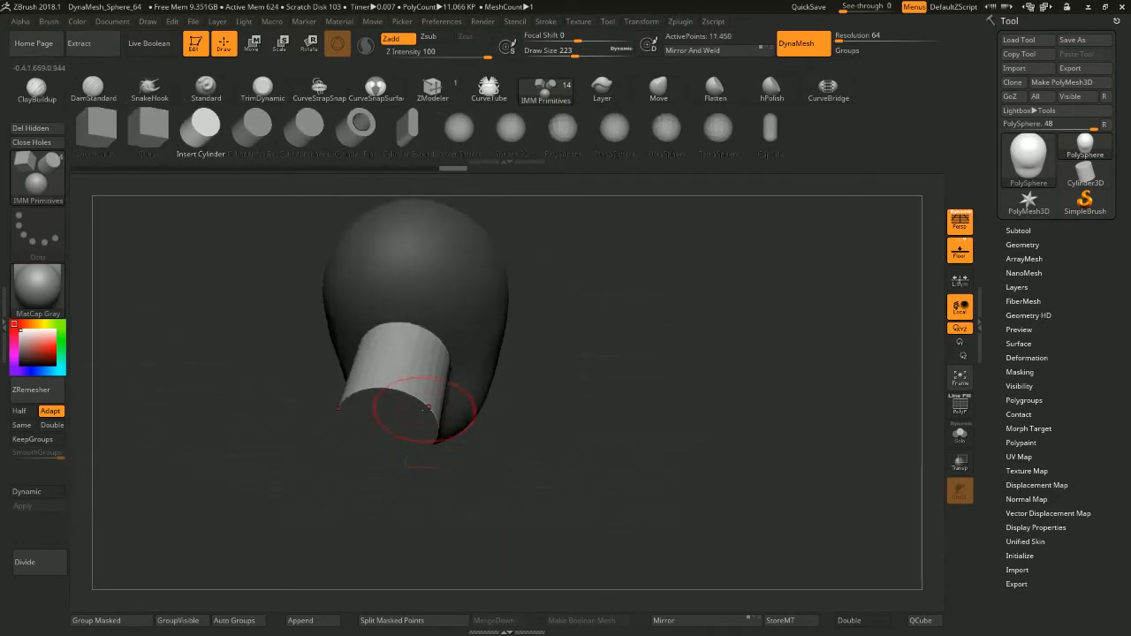
shift+right_drag(426, 409, 541, 385)
Resize, rotate and reposition the neck cylinder under the head with the transform gizmo
click(257, 40)
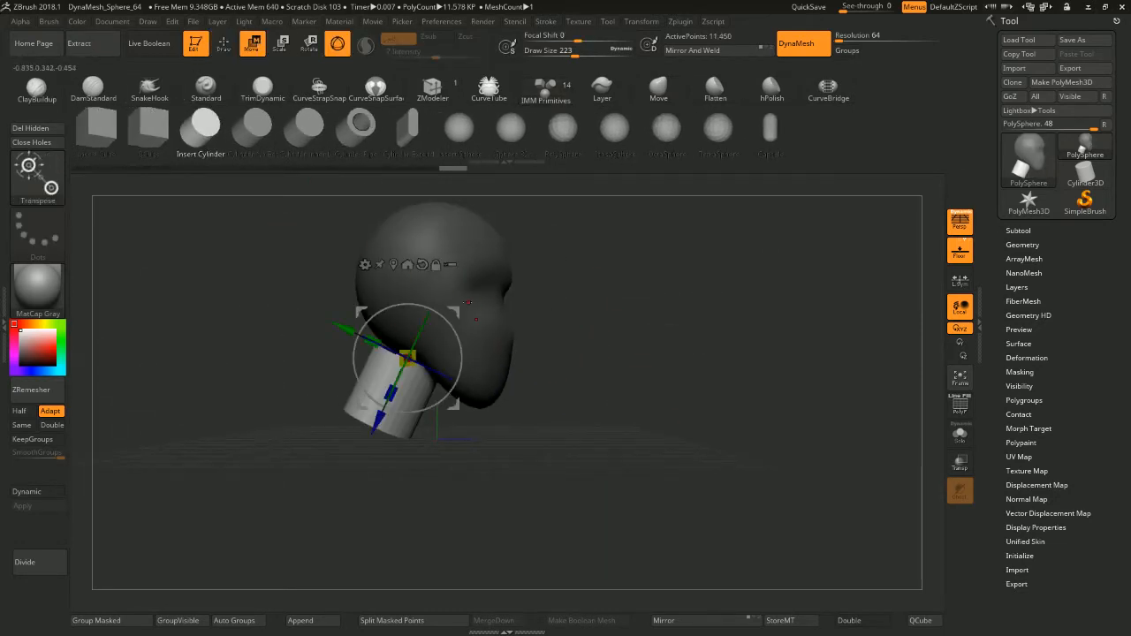
drag(453, 311, 485, 311)
drag(481, 287, 473, 316)
mouse_move(417, 399)
mouse_down()
mouse_move(419, 423)
mouse_move(416, 404)
mouse_up()
right_drag(619, 364, 597, 314)
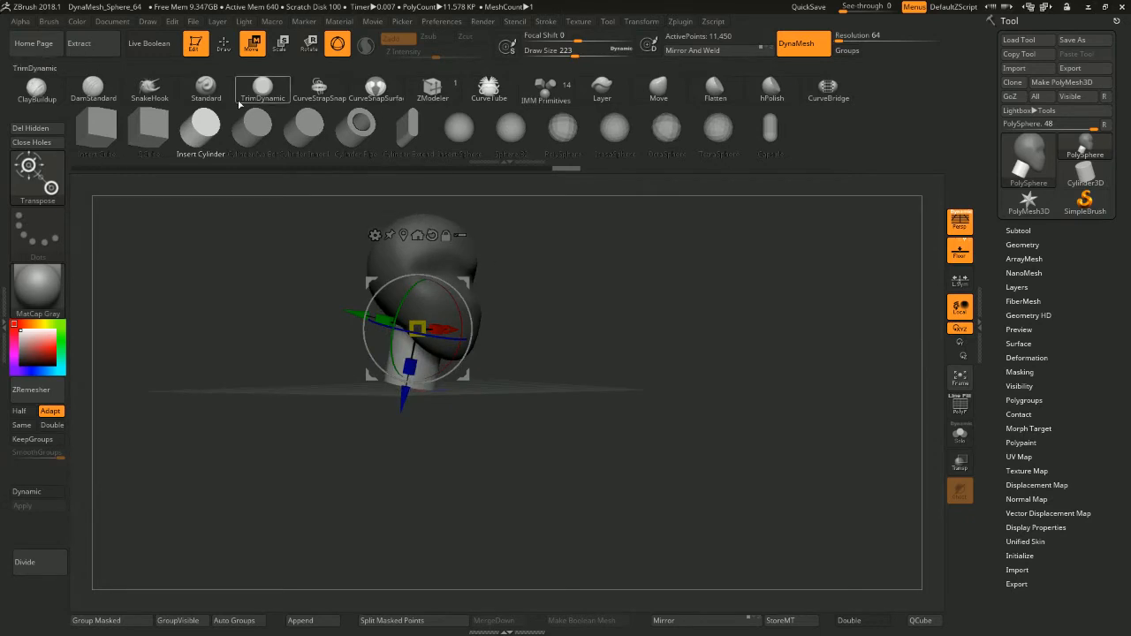
Insert a sphere from IMM Primitives at the lower end of the neck as the torso
click(222, 49)
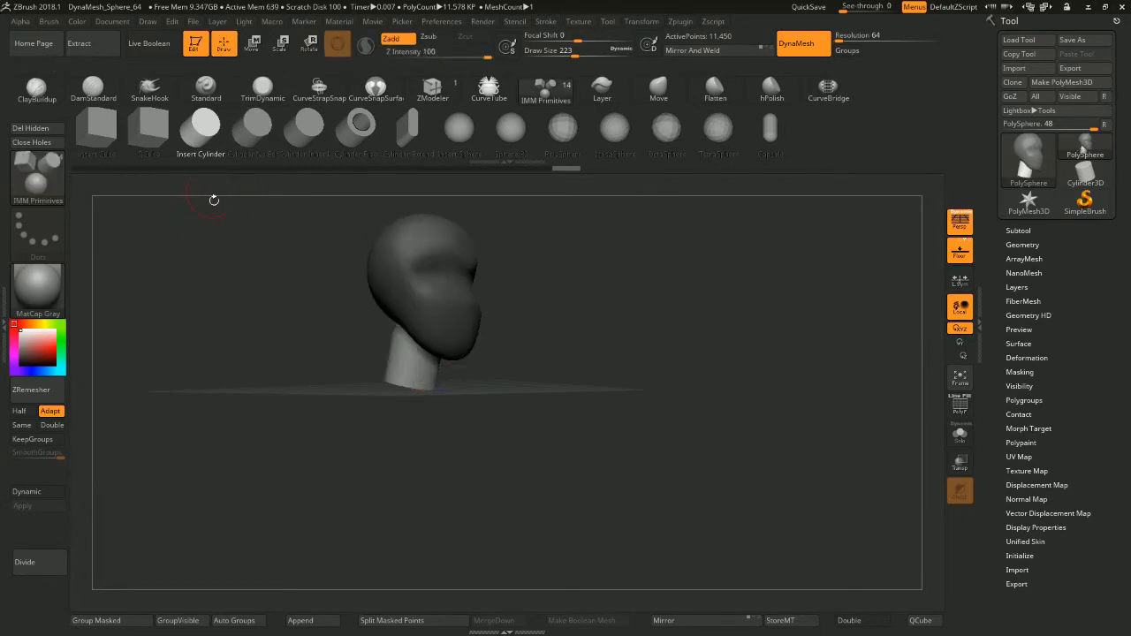
right_drag(214, 200, 168, 190)
click(460, 129)
right_drag(502, 295, 505, 232)
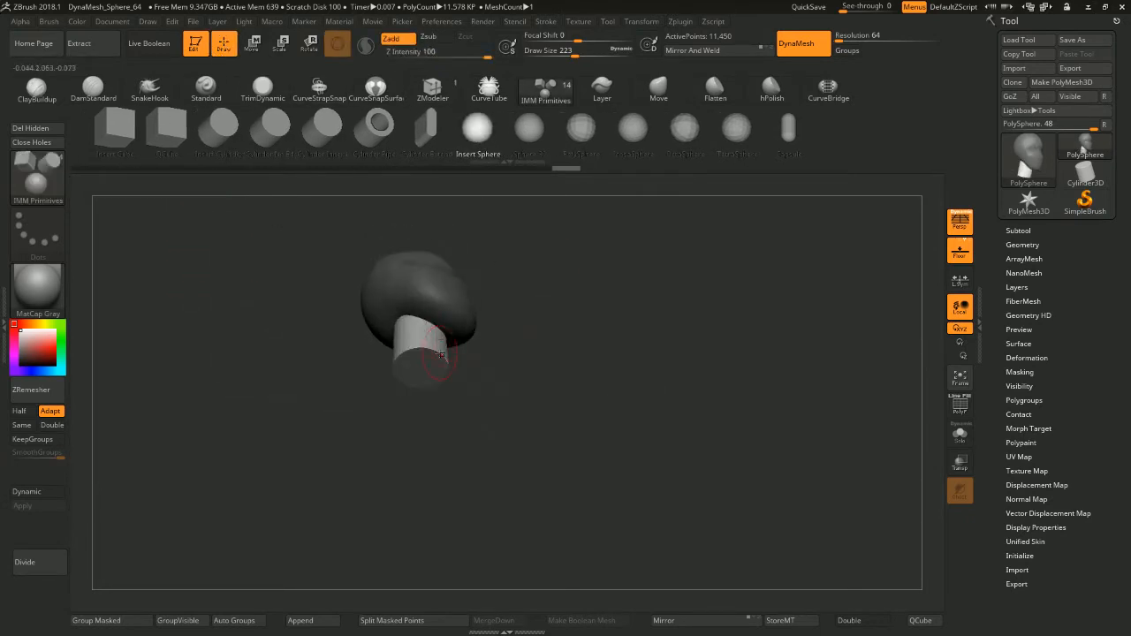
drag(418, 375, 433, 451)
right_drag(555, 332, 594, 310)
Adjust the torso sphere's placement below the neck and reset its gizmo orientation to the world axes
click(253, 44)
drag(466, 302, 477, 289)
click(418, 239)
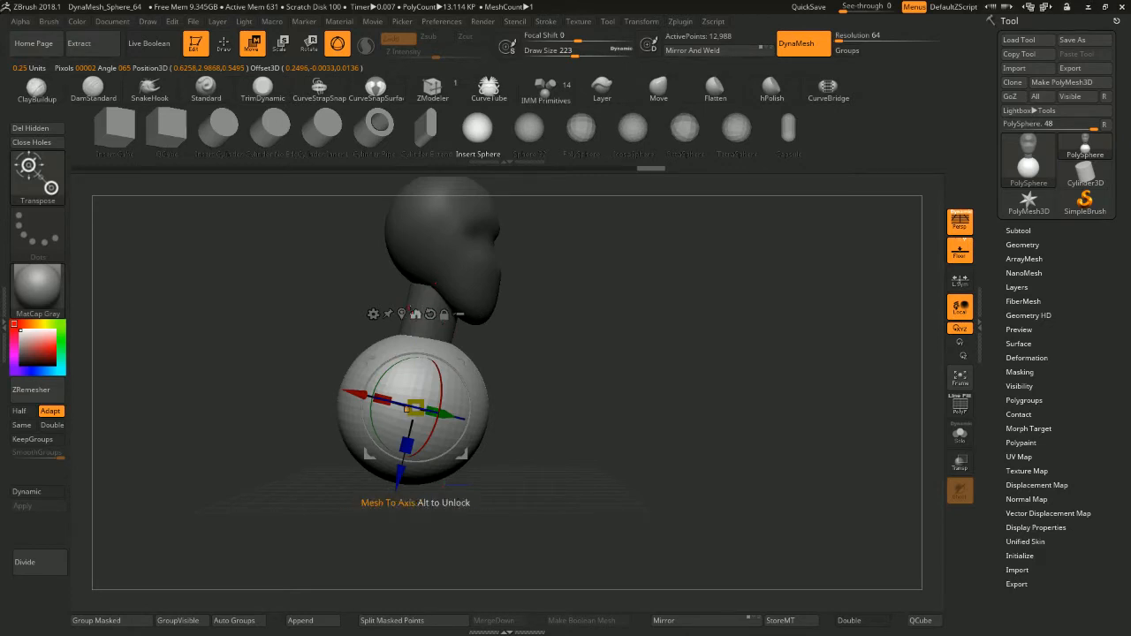
click(430, 314)
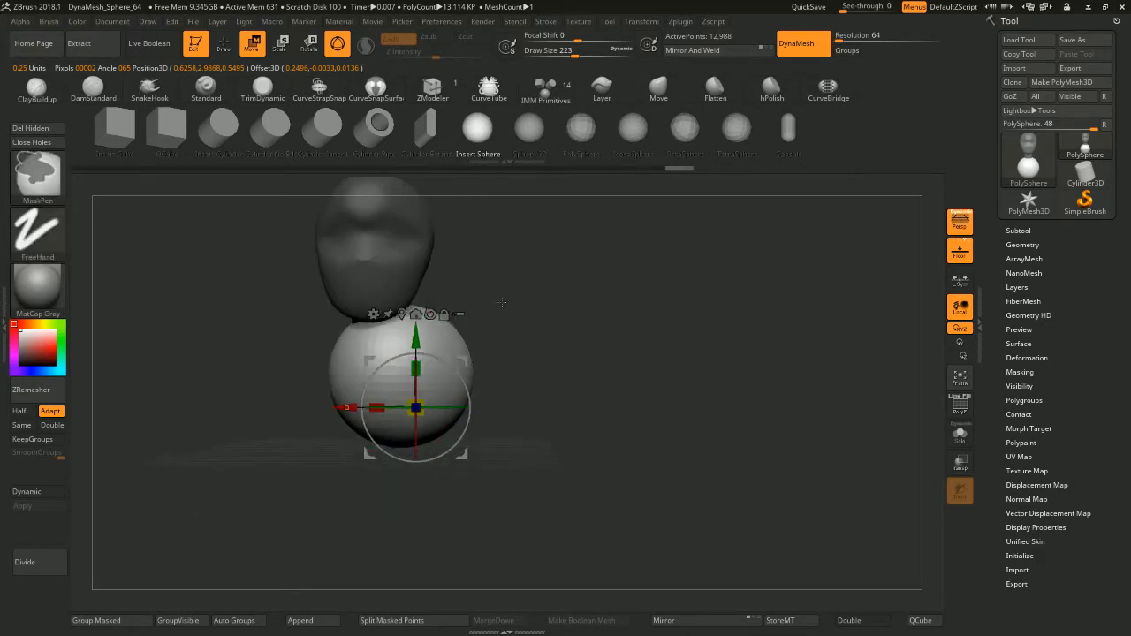
drag(495, 314, 578, 303)
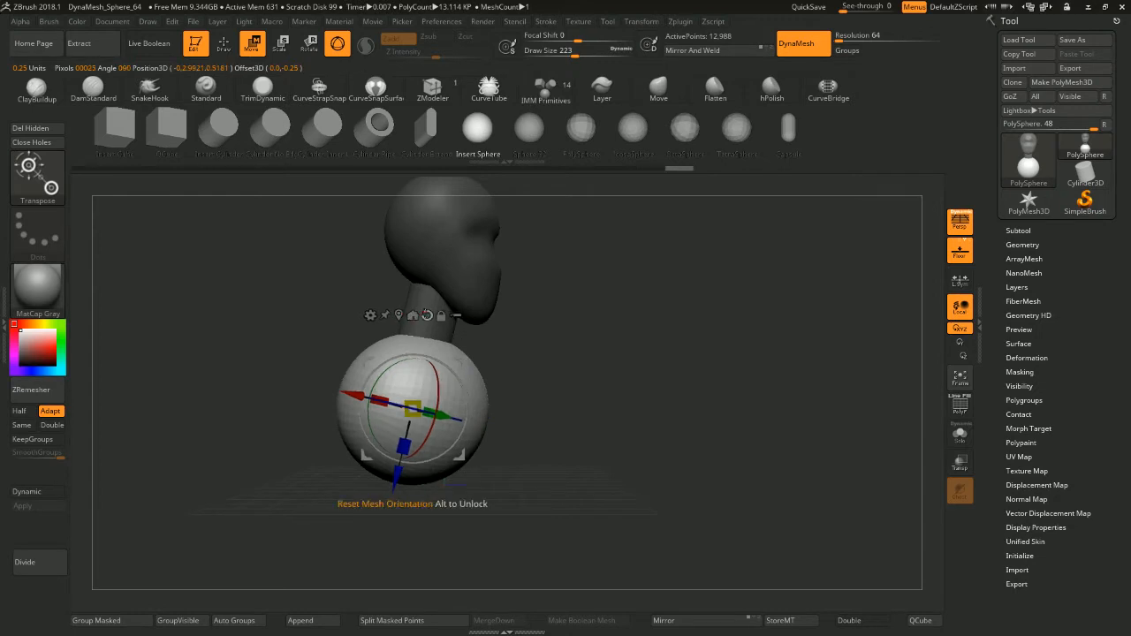
click(429, 313)
mouse_move(572, 311)
shift+mouse_down()
mouse_move(491, 309)
mouse_move(567, 315)
shift+mouse_up()
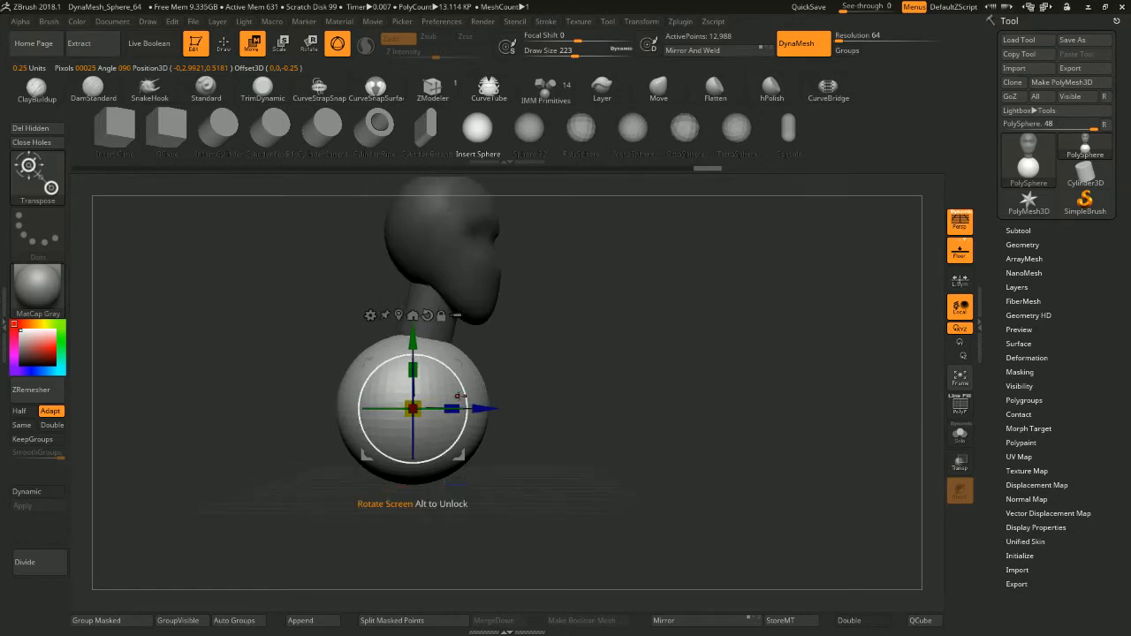
Flatten the torso sphere front to back, tilt it into an elongated ribcage form and return to Draw mode
drag(454, 408, 434, 409)
mouse_move(532, 375)
shift+mouse_down()
mouse_move(480, 370)
mouse_move(532, 374)
shift+mouse_up()
drag(465, 394, 420, 375)
shift+drag(532, 291, 484, 310)
drag(484, 310, 528, 308)
key(q)
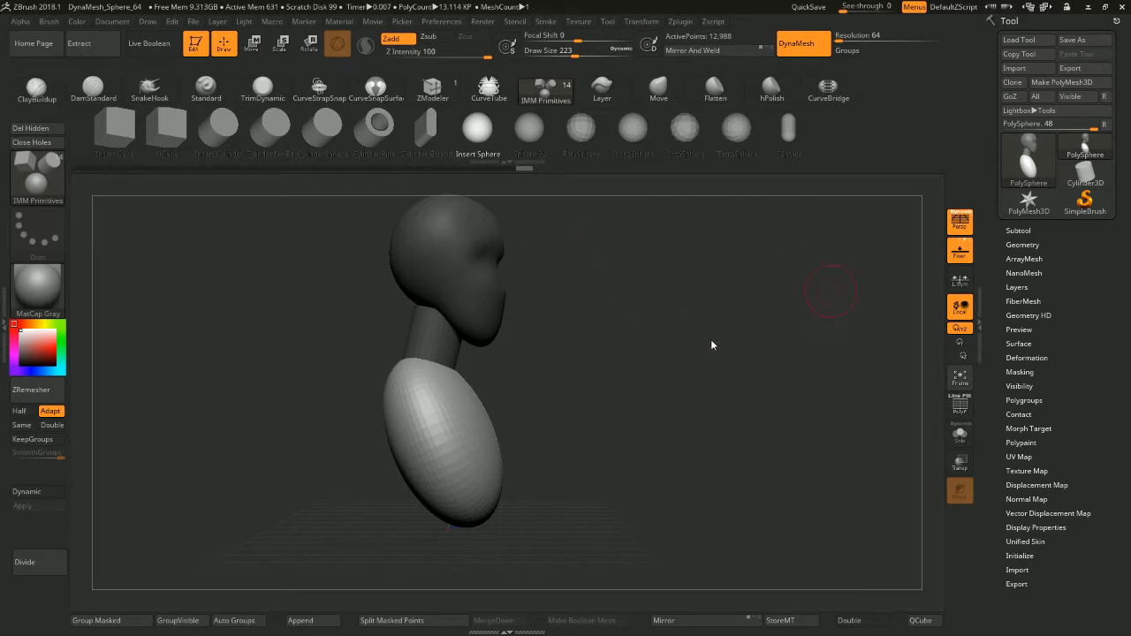
Set the Draw Size to 704 and push in the sides of the lower torso with the Move brush
alt+drag(711, 345, 676, 340)
mouse_move(676, 339)
mouse_down()
mouse_move(613, 327)
mouse_move(669, 310)
mouse_up()
key(space)
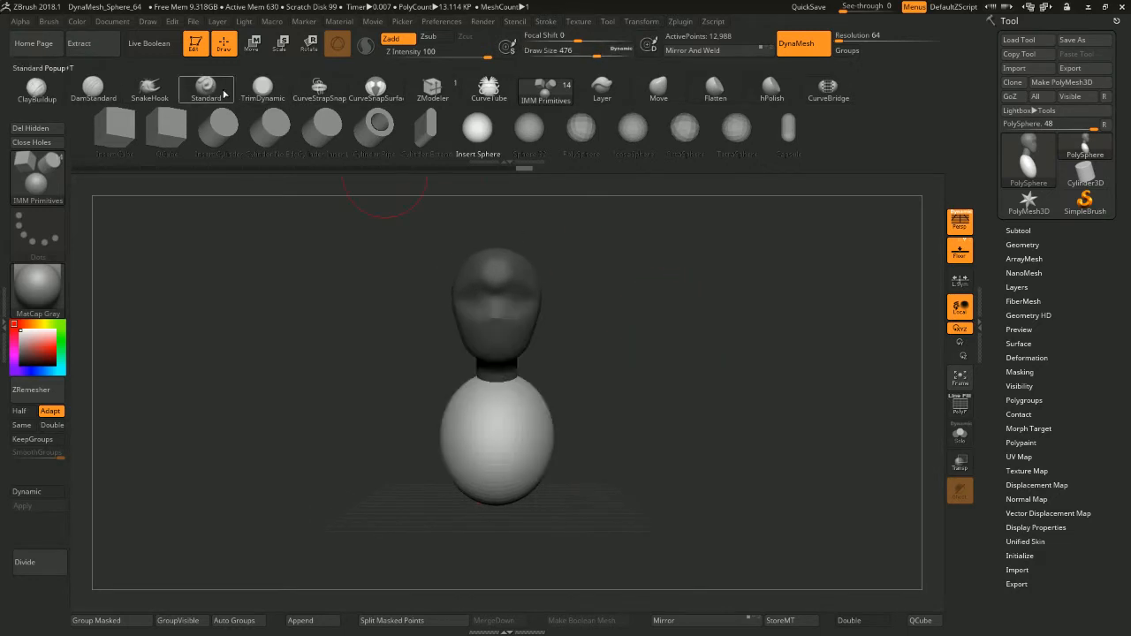
key(space)
drag(606, 348, 630, 349)
mouse_move(631, 349)
mouse_down()
mouse_move(637, 383)
mouse_move(622, 309)
mouse_up()
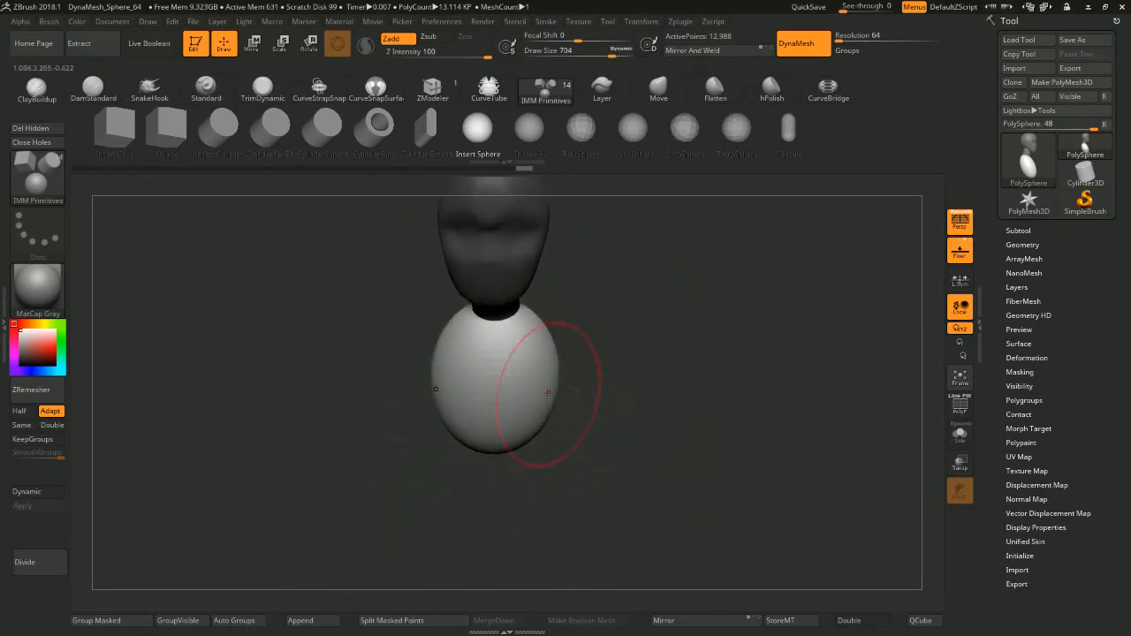
key(b)
key(m)
key(v)
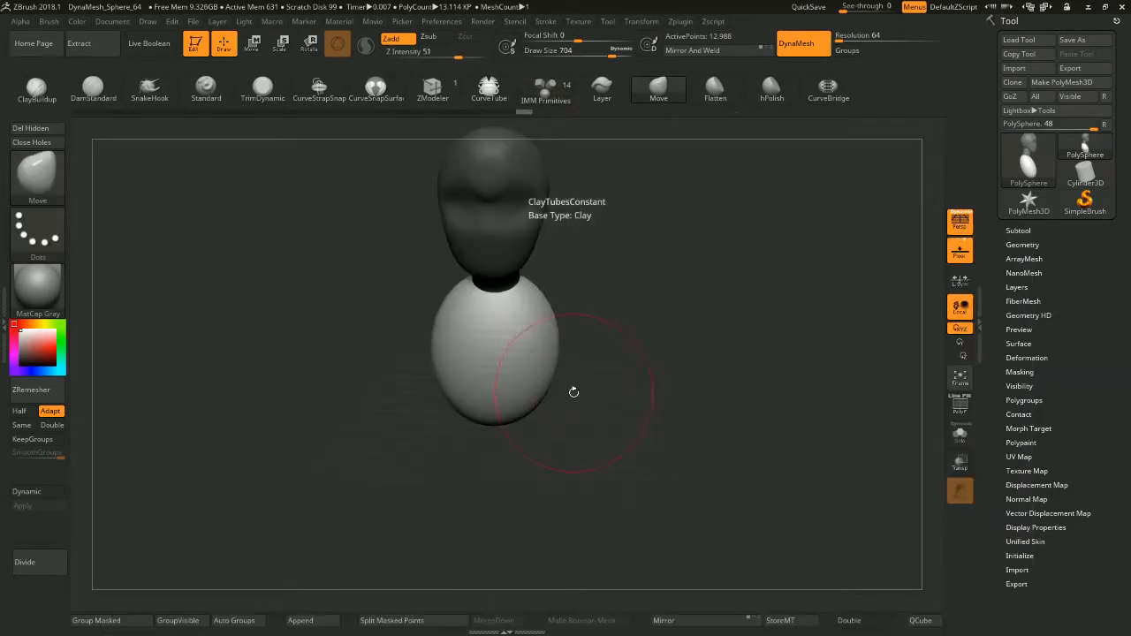
drag(546, 381, 532, 380)
Reduce the Draw Size to 484 and refine the torso's contour with the Move brush
mouse_move(624, 321)
shift+mouse_down()
mouse_move(646, 338)
mouse_move(643, 329)
shift+mouse_up()
key(space)
mouse_move(643, 323)
mouse_down()
mouse_move(632, 322)
mouse_move(661, 331)
mouse_move(610, 328)
mouse_move(599, 339)
mouse_up()
drag(601, 386, 409, 186)
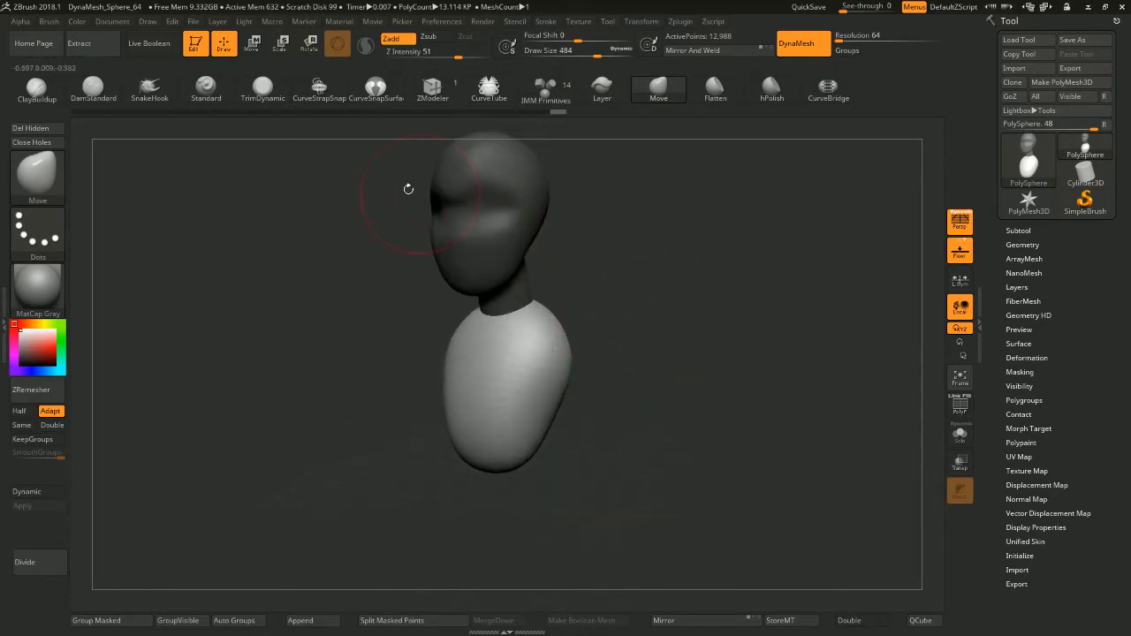
click(253, 42)
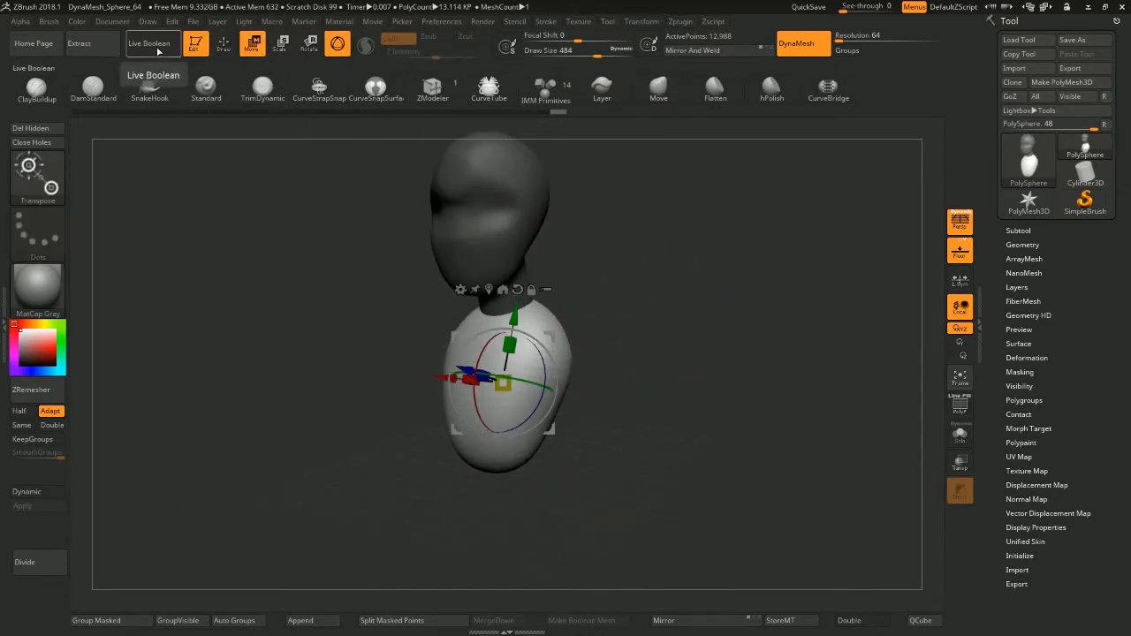
click(225, 45)
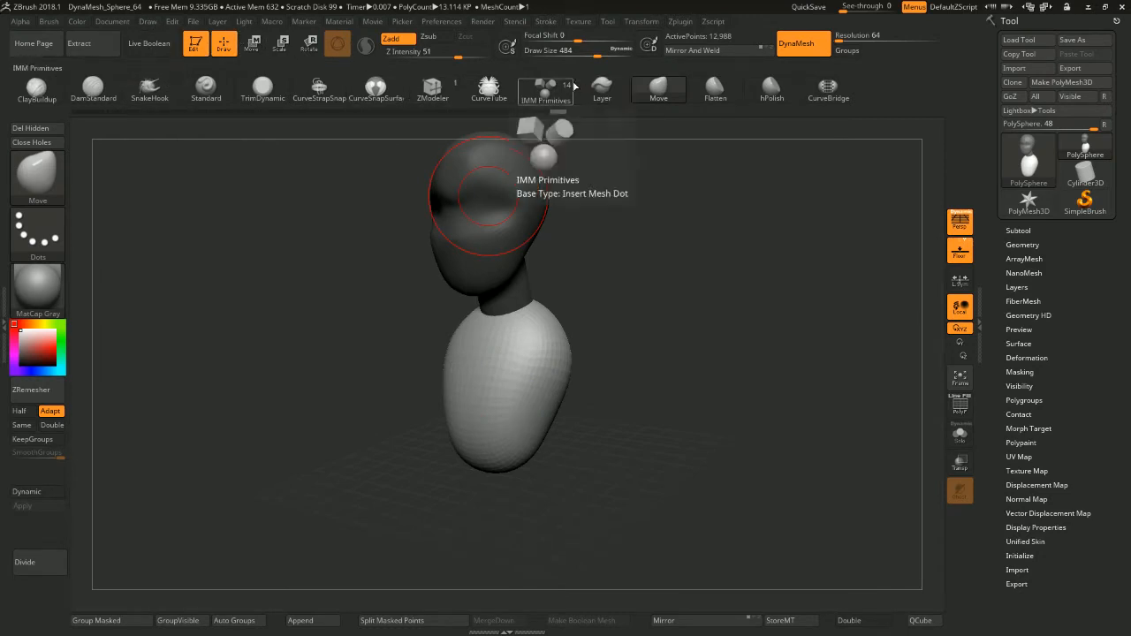
key(b)
key(v)
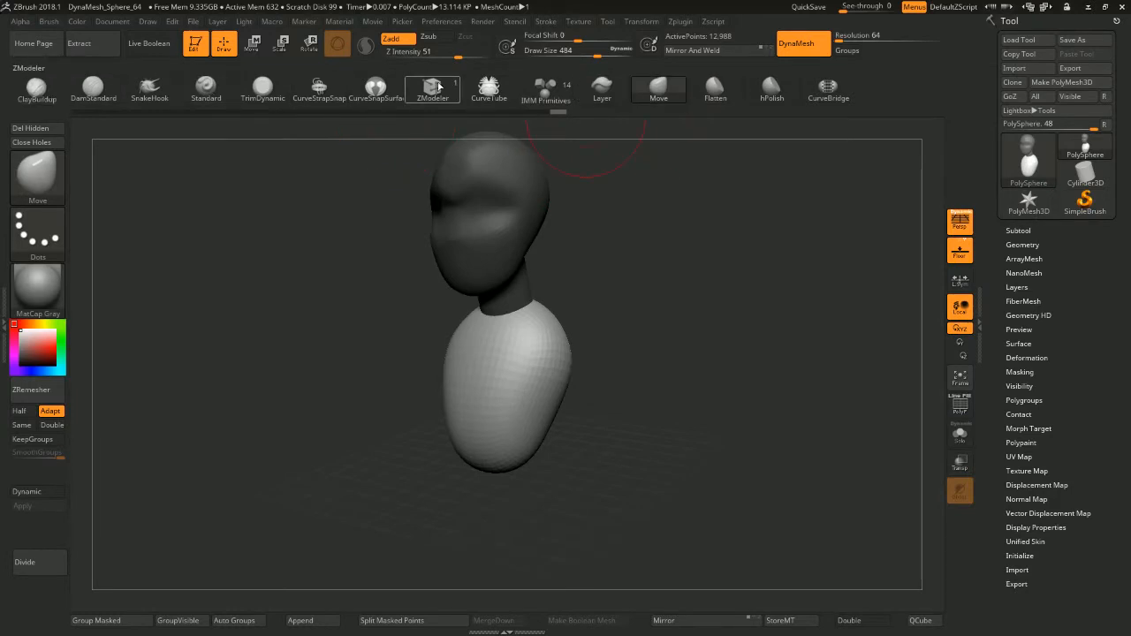
click(376, 87)
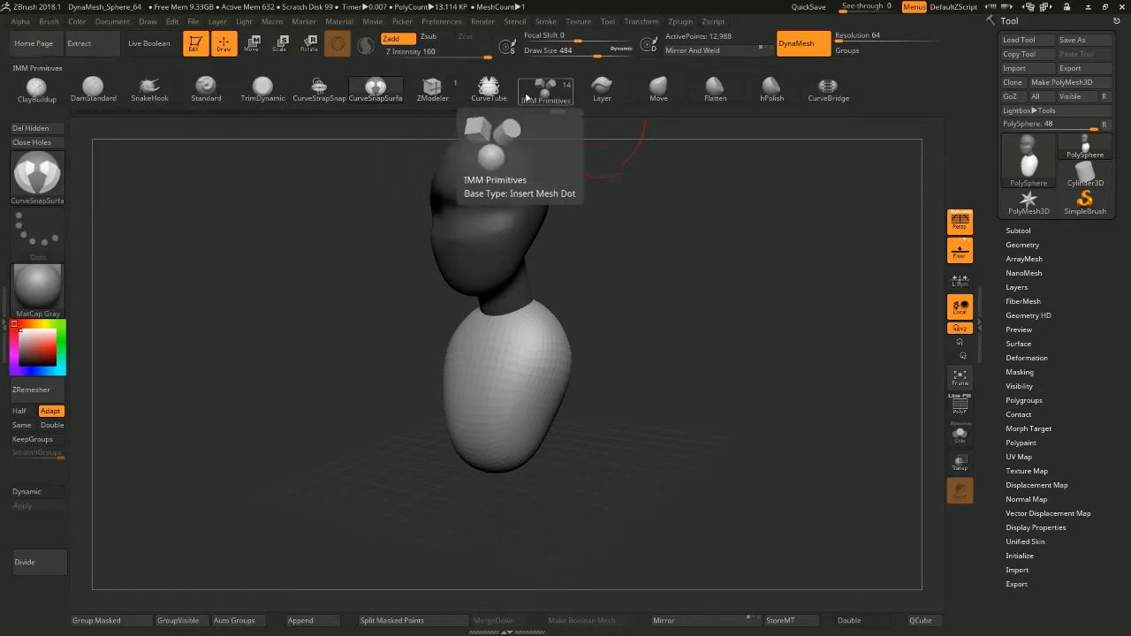
Insert a mirrored pair of spheres from IMM Primitives on the upper sides of the torso as shoulders
click(529, 92)
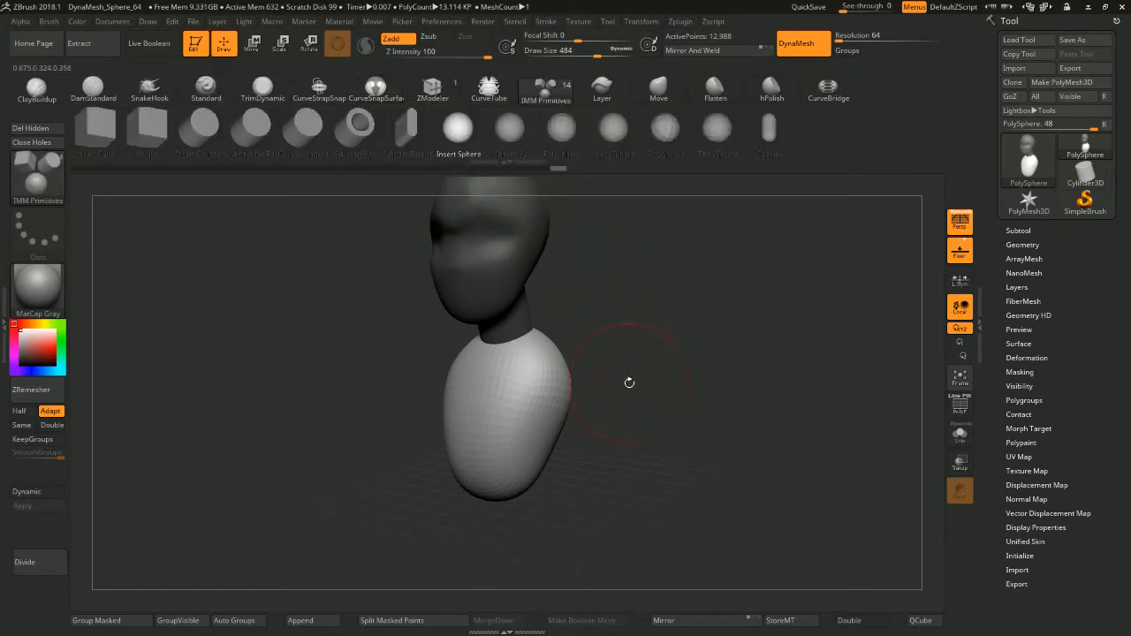
alt+drag(628, 383, 546, 392)
drag(546, 212, 534, 207)
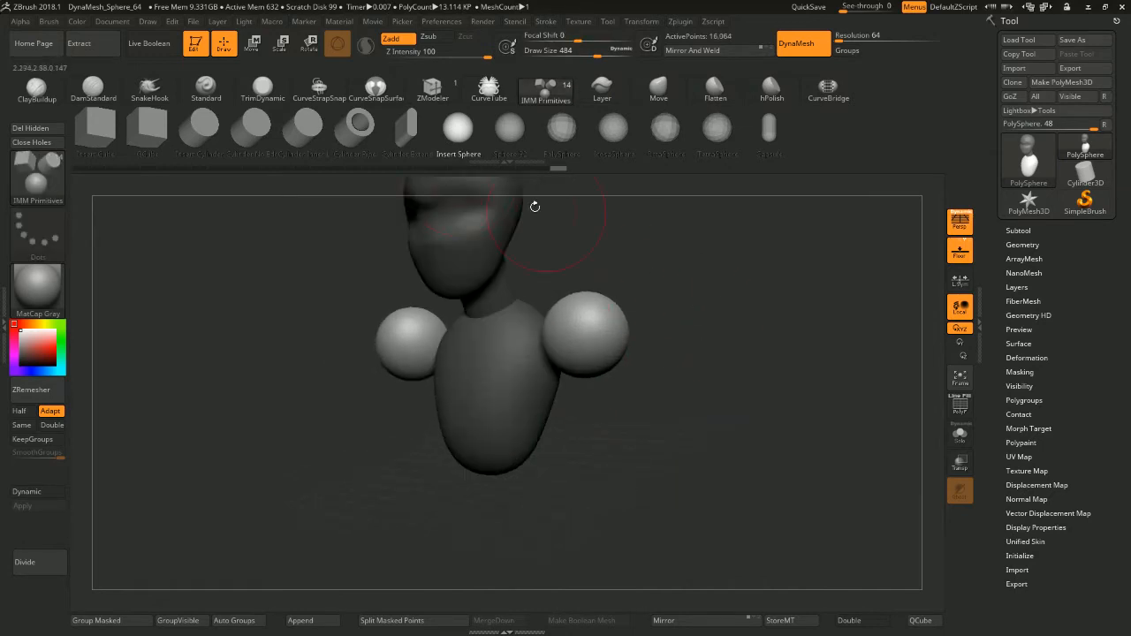
Move the mirrored shoulder spheres inward and back against the upper torso with the Move gizmo and return to Draw mode
click(258, 52)
shift+drag(661, 276, 684, 279)
drag(619, 331, 570, 338)
drag(667, 301, 573, 313)
shift+drag(618, 305, 694, 306)
drag(565, 310, 556, 311)
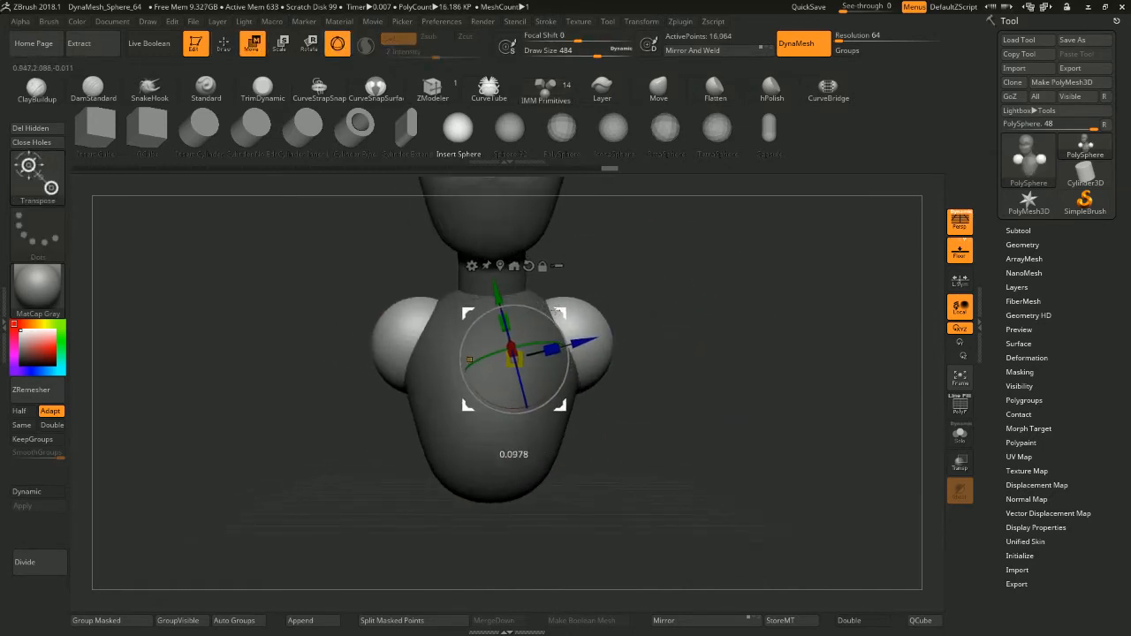
alt+drag(648, 274, 688, 312)
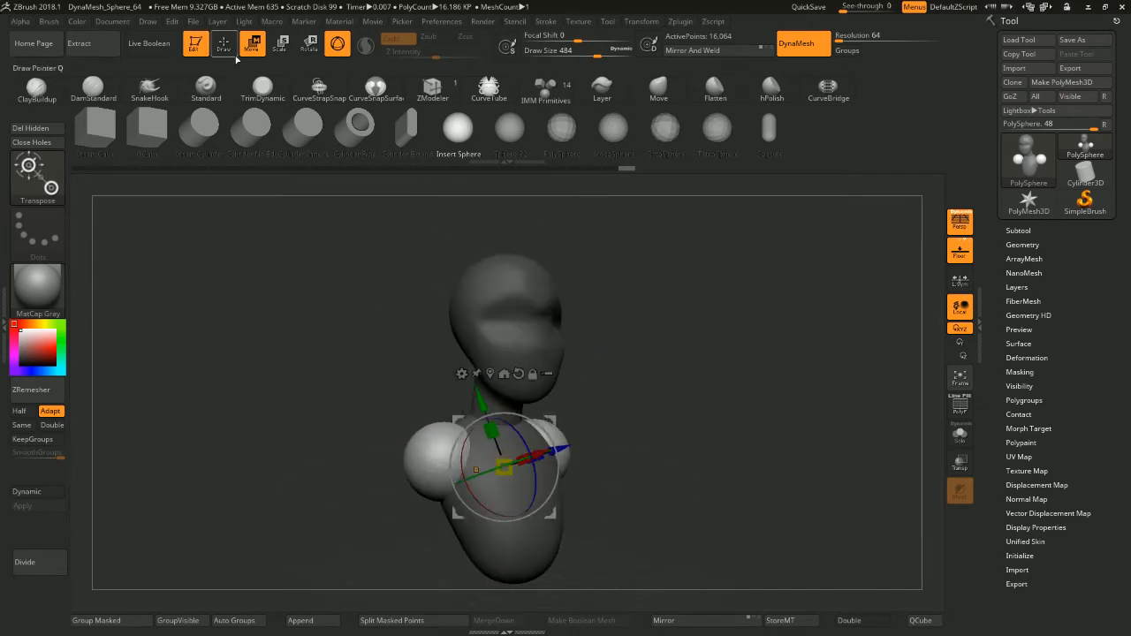
drag(353, 265, 420, 268)
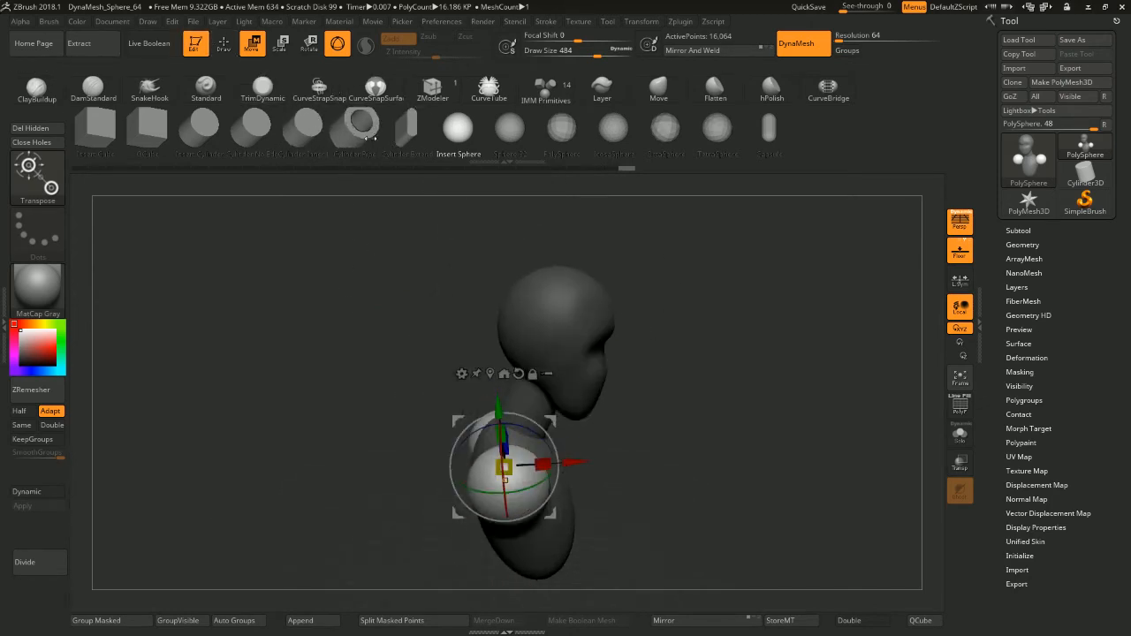
click(224, 42)
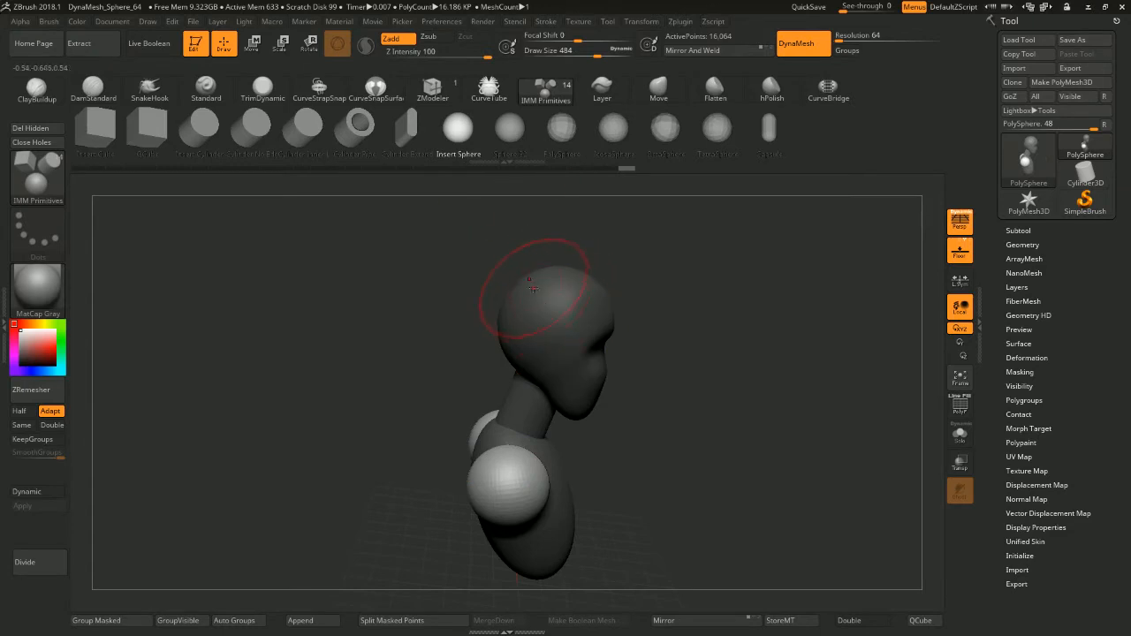
Insert a large sphere on the head, position it over the upper back of the skull and return to Draw mode
shift+drag(571, 249, 588, 260)
drag(522, 285, 555, 304)
drag(663, 295, 592, 215)
click(255, 51)
drag(469, 293, 550, 253)
shift+drag(610, 256, 549, 248)
alt+drag(646, 200, 688, 278)
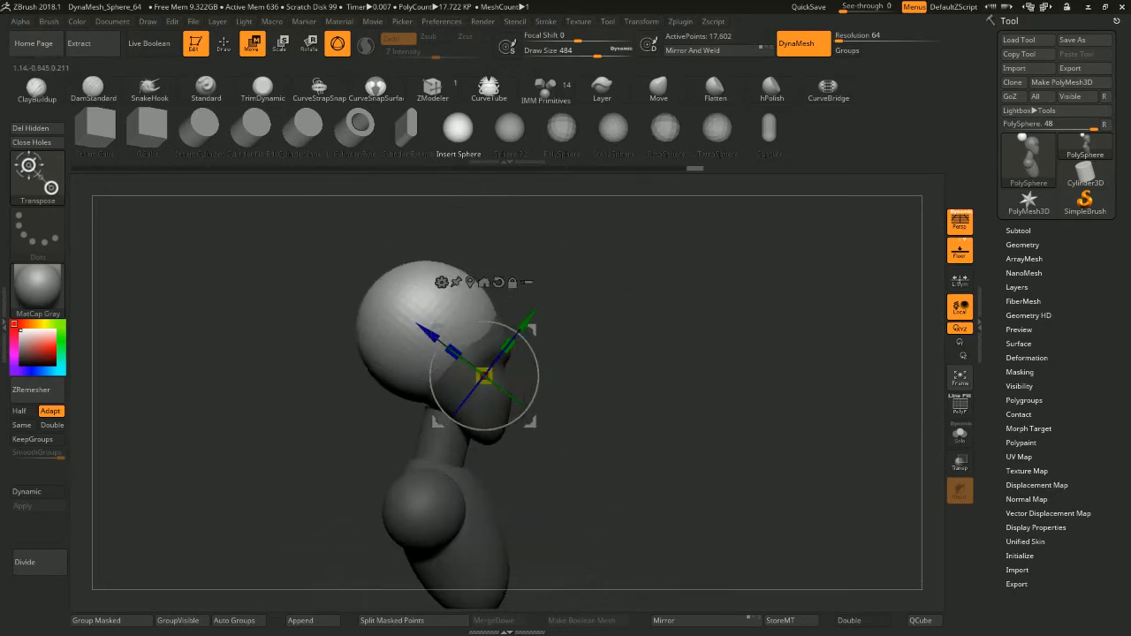
click(224, 44)
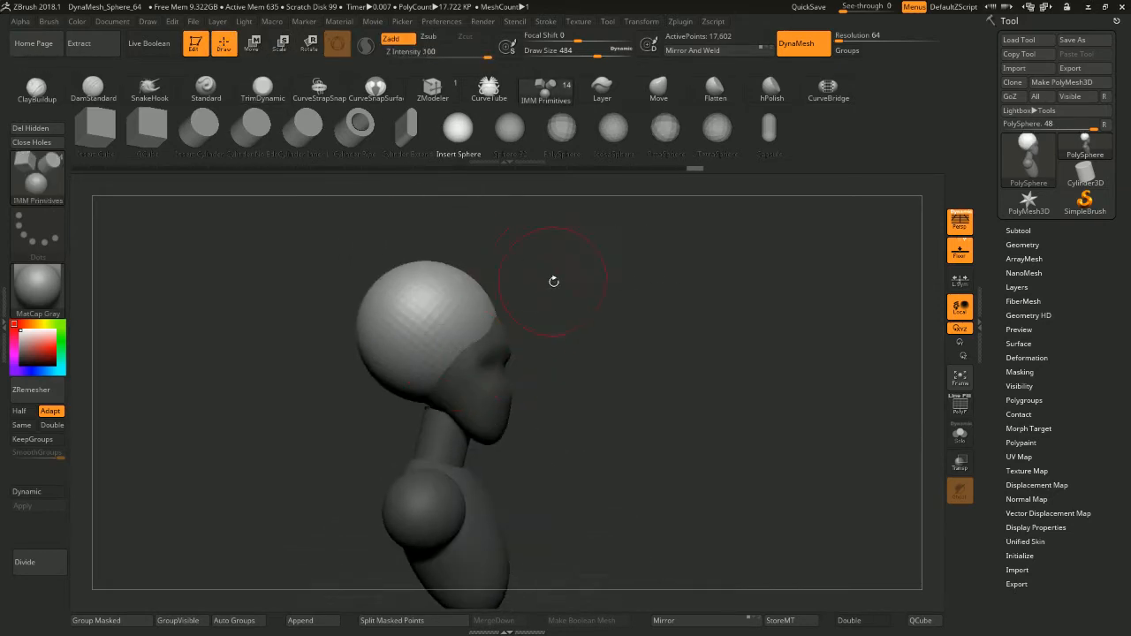
Select the DamStandard brush and set its Draw Size to 187
drag(630, 281, 561, 232)
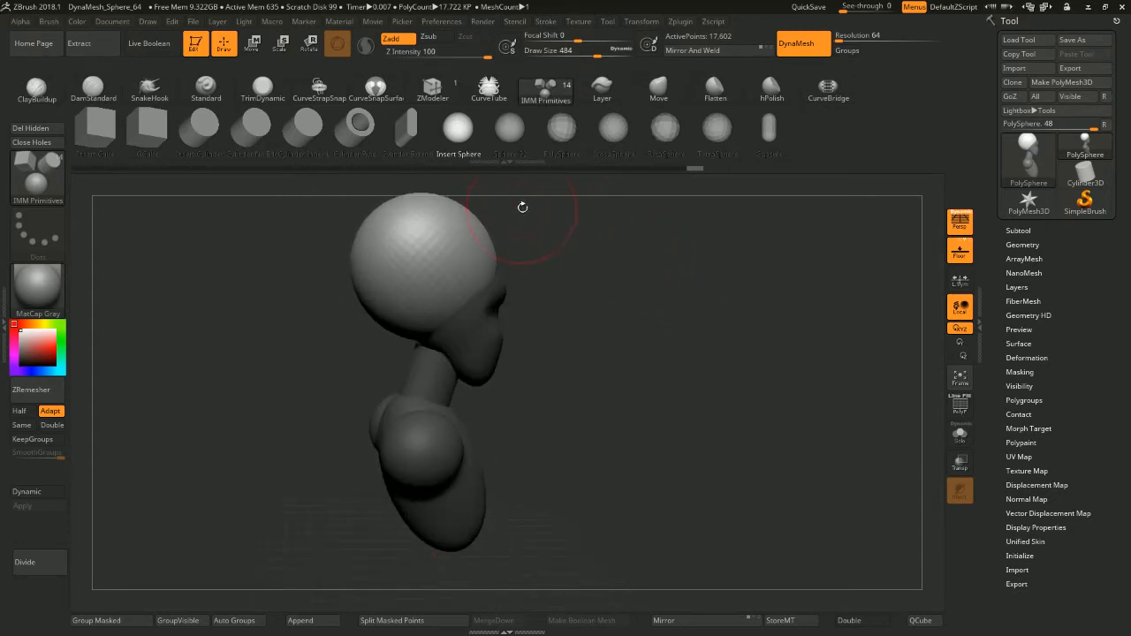
key(b)
key(d)
key(s)
key(space)
drag(492, 261, 480, 263)
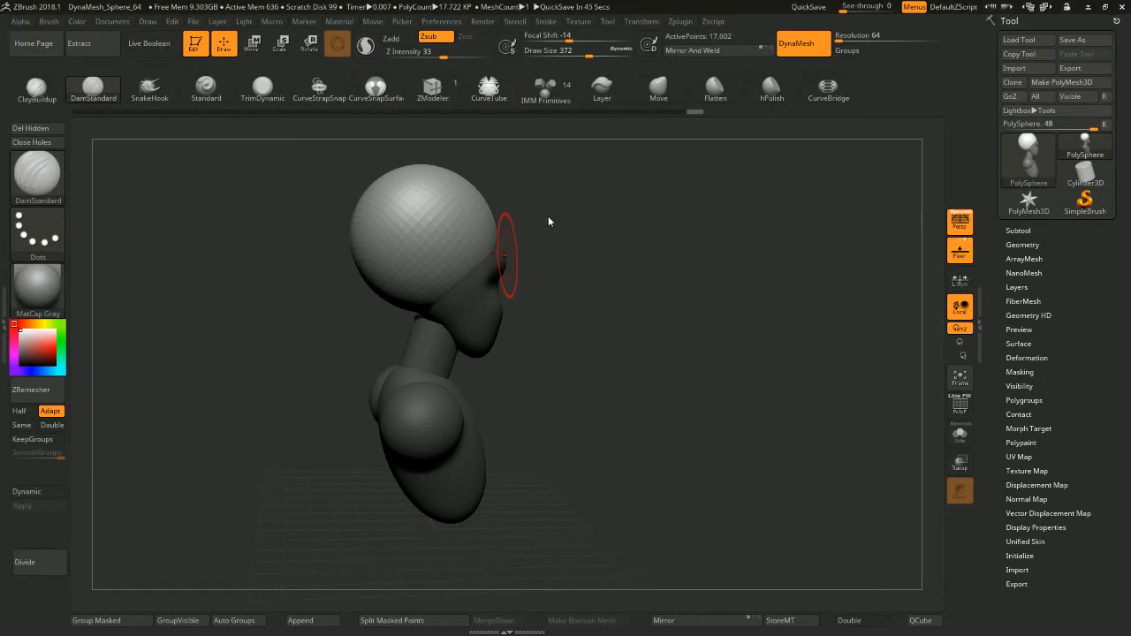
mouse_move(599, 222)
mouse_down()
mouse_move(562, 225)
mouse_move(610, 221)
mouse_move(598, 221)
mouse_up()
key(space)
mouse_move(610, 217)
alt+mouse_down()
mouse_move(629, 223)
mouse_move(617, 222)
alt+mouse_up()
key(space)
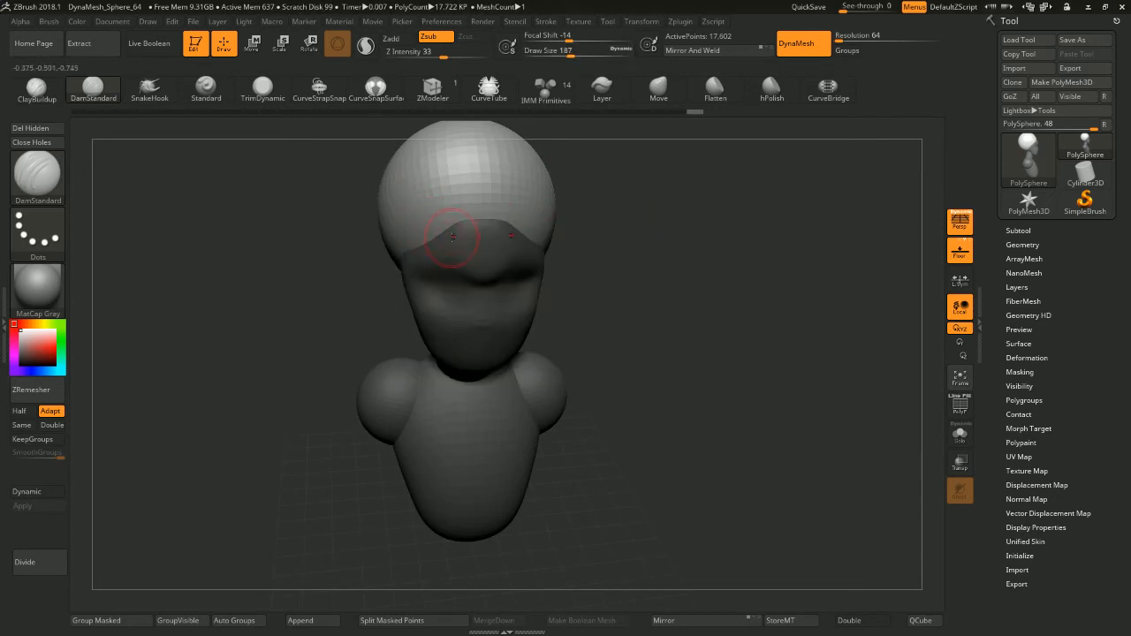
Carve a hairline into the skull sphere along the forehead and temples with DamStandard, and clear the mask
mouse_move(453, 236)
ctrl+mouse_down()
mouse_move(380, 240)
mouse_move(405, 251)
ctrl+mouse_up()
mouse_move(646, 223)
mouse_down()
mouse_move(681, 217)
mouse_move(420, 255)
mouse_up()
drag(379, 293, 355, 311)
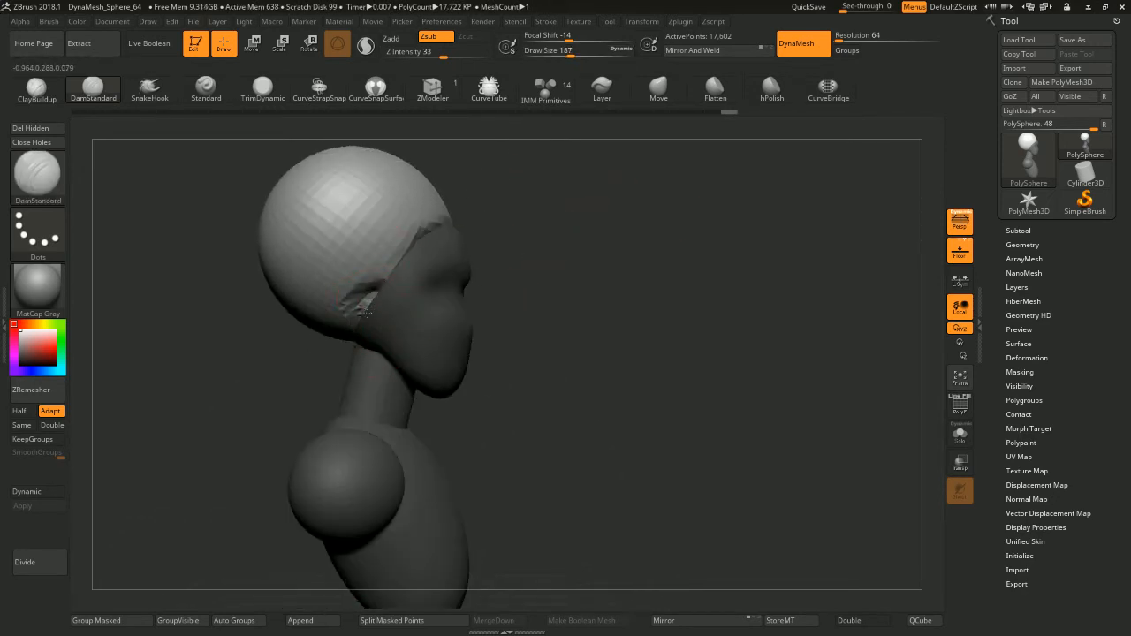
mouse_move(494, 292)
mouse_down()
mouse_move(565, 274)
mouse_move(651, 273)
mouse_move(599, 239)
mouse_move(604, 266)
mouse_up()
mouse_move(568, 212)
shift+mouse_down()
mouse_move(619, 238)
mouse_move(598, 270)
mouse_move(632, 270)
shift+mouse_up()
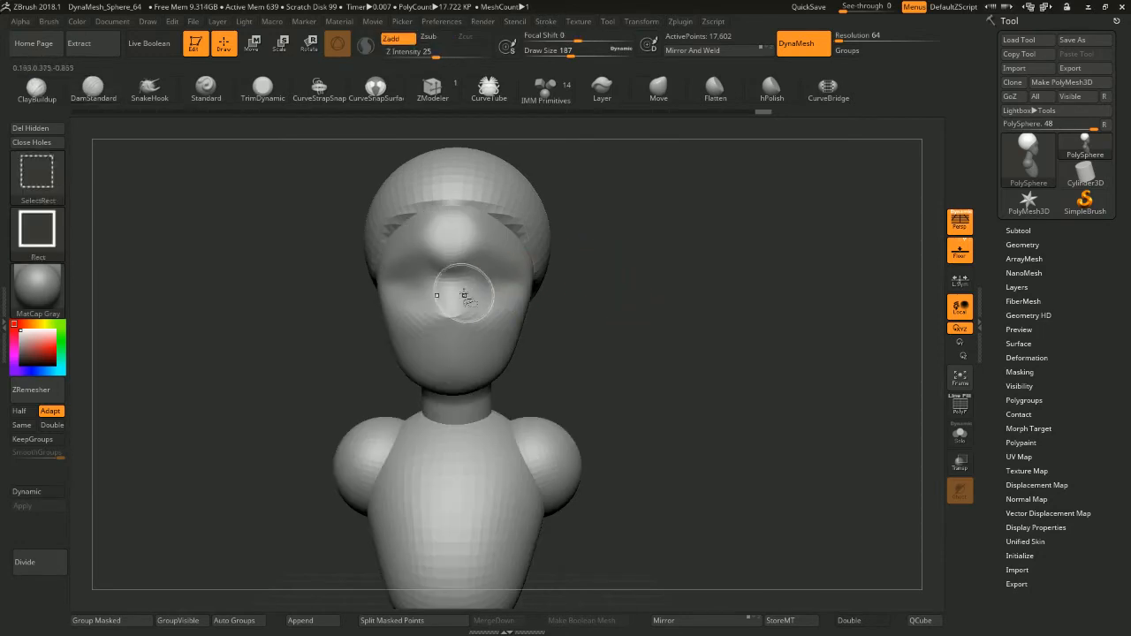
Isolate the skull sphere, invert the visibility and split the hidden sphere into its own subtool
ctrl+shift+click(462, 295)
ctrl+shift+click(598, 295)
ctrl+shift+click(517, 189)
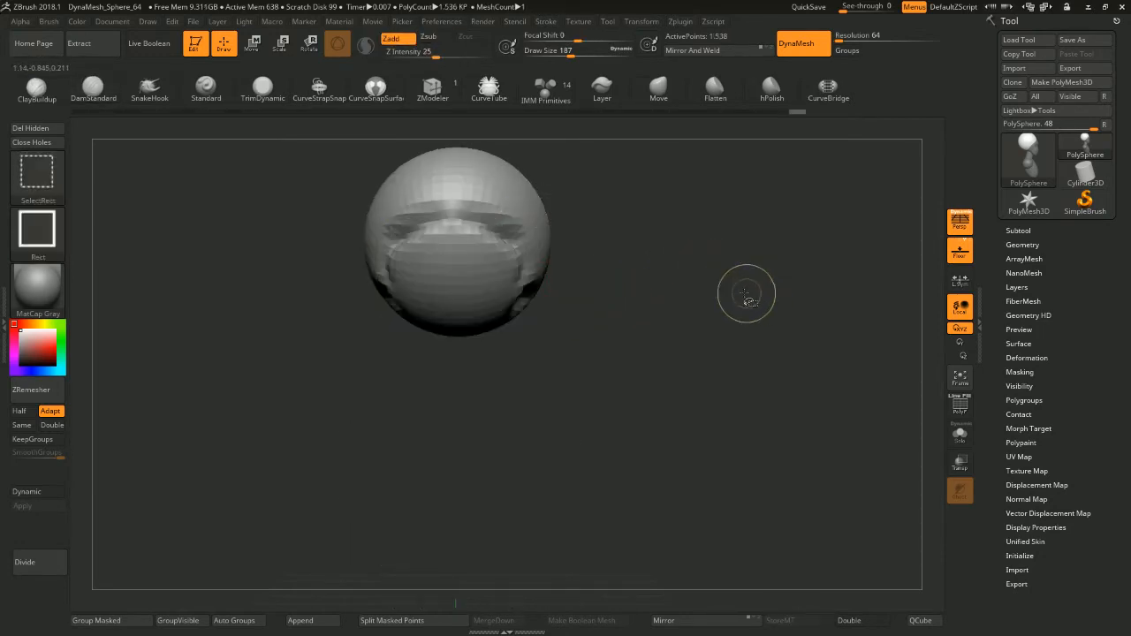
ctrl+shift+drag(742, 296, 791, 366)
key(f)
click(1041, 231)
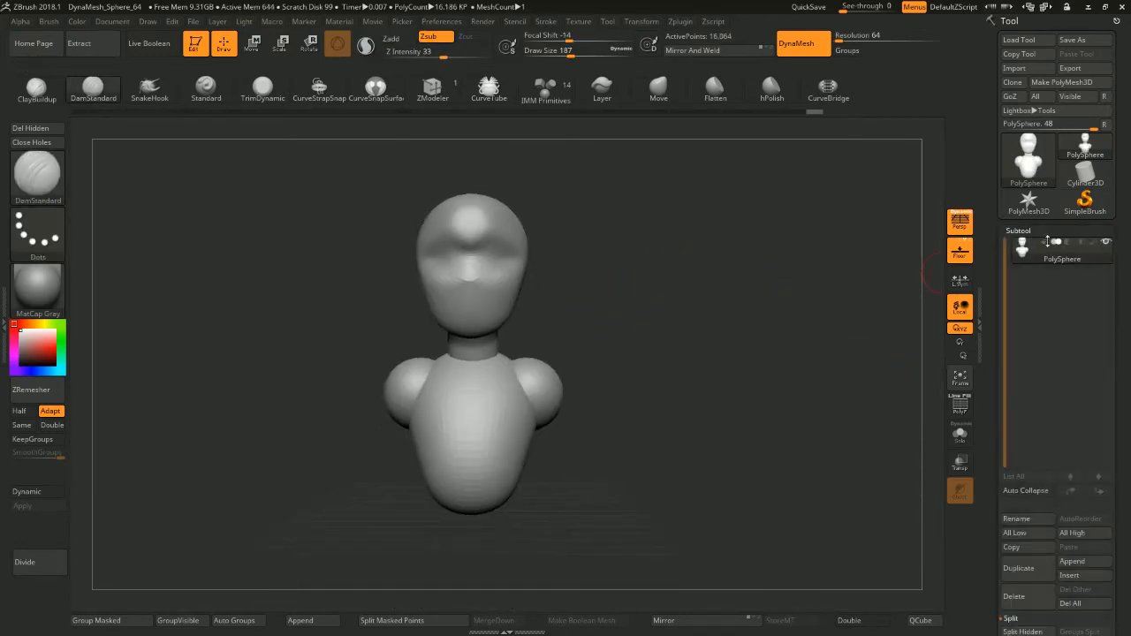
drag(1050, 610, 1046, 274)
click(1031, 251)
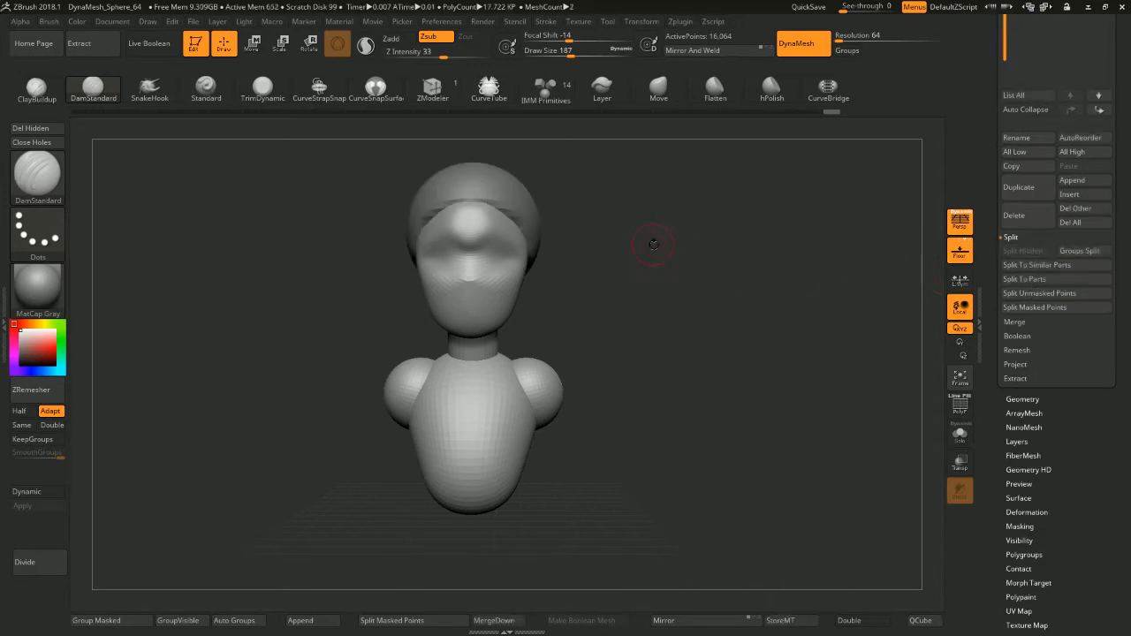
Isolate the face mesh and split the hidden neck, torso and shoulders into a separate subtool
drag(653, 245, 521, 295)
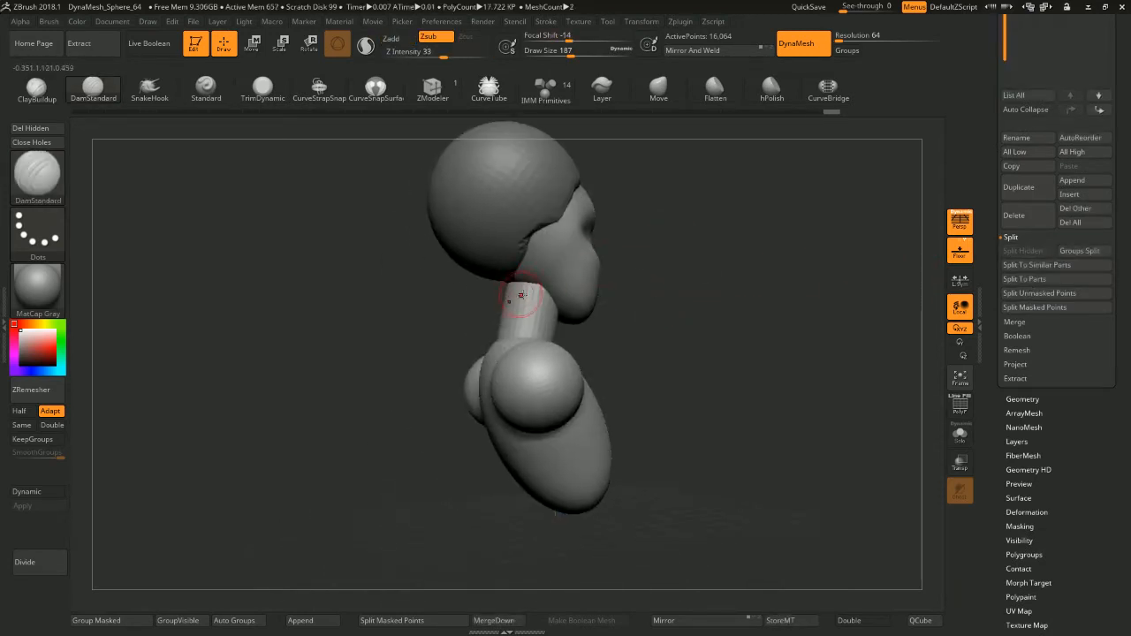
ctrl+shift+click(565, 266)
ctrl+shift+drag(670, 274, 896, 265)
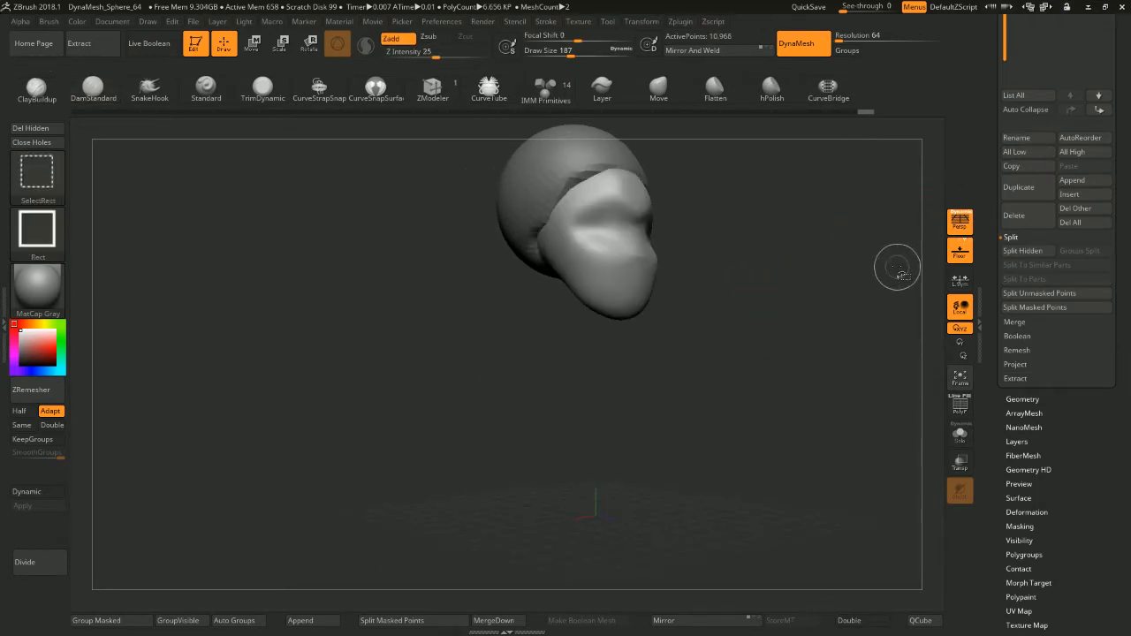
click(1023, 251)
Select the body subtool, fuse its neck, torso and shoulders with DynaMesh at resolution 64, and smooth the seams
drag(825, 240, 643, 394)
alt+click(643, 393)
alt+drag(750, 329, 656, 363)
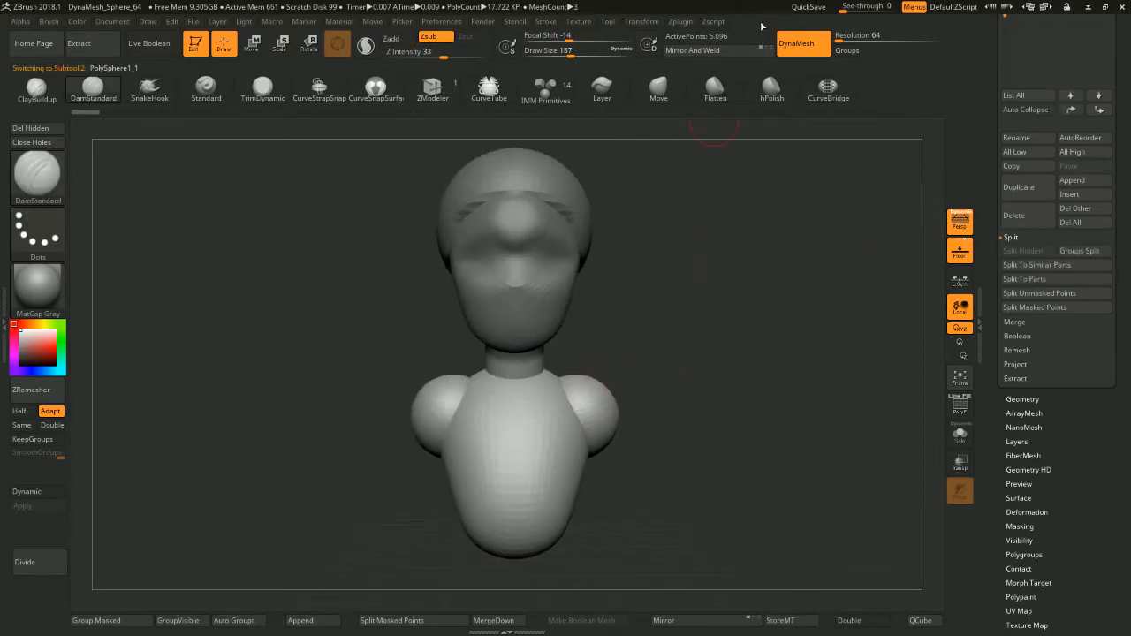
click(808, 50)
mouse_move(772, 280)
mouse_down()
mouse_move(747, 248)
mouse_move(649, 265)
mouse_move(472, 374)
mouse_move(497, 384)
mouse_move(520, 468)
mouse_up()
drag(654, 477, 494, 380)
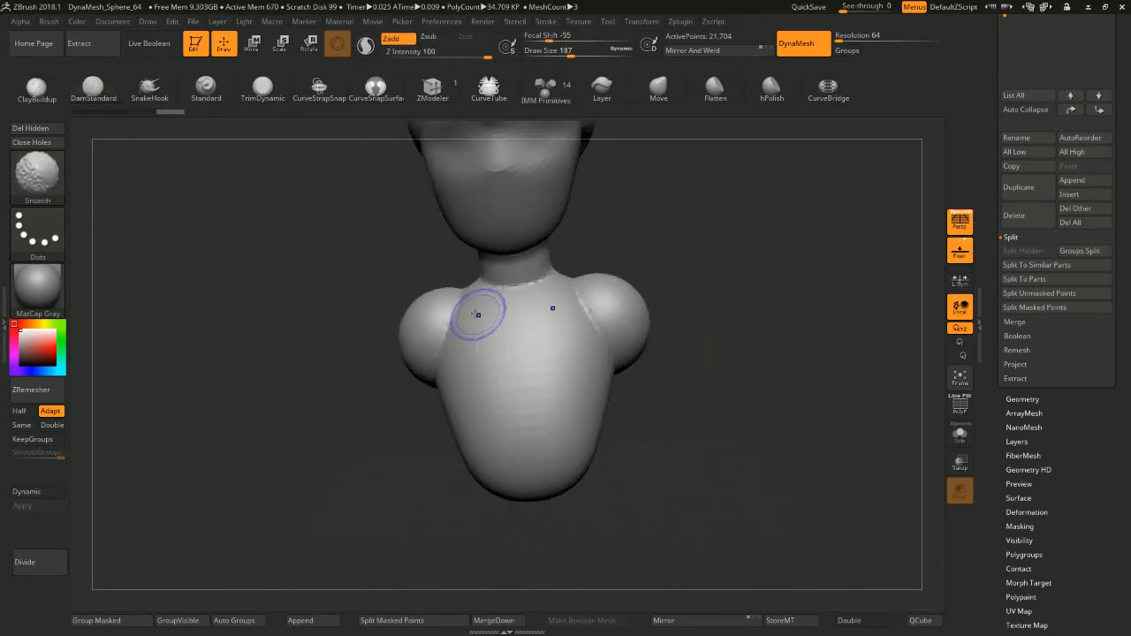
mouse_move(478, 316)
shift+mouse_down()
mouse_move(463, 315)
mouse_move(524, 305)
shift+mouse_up()
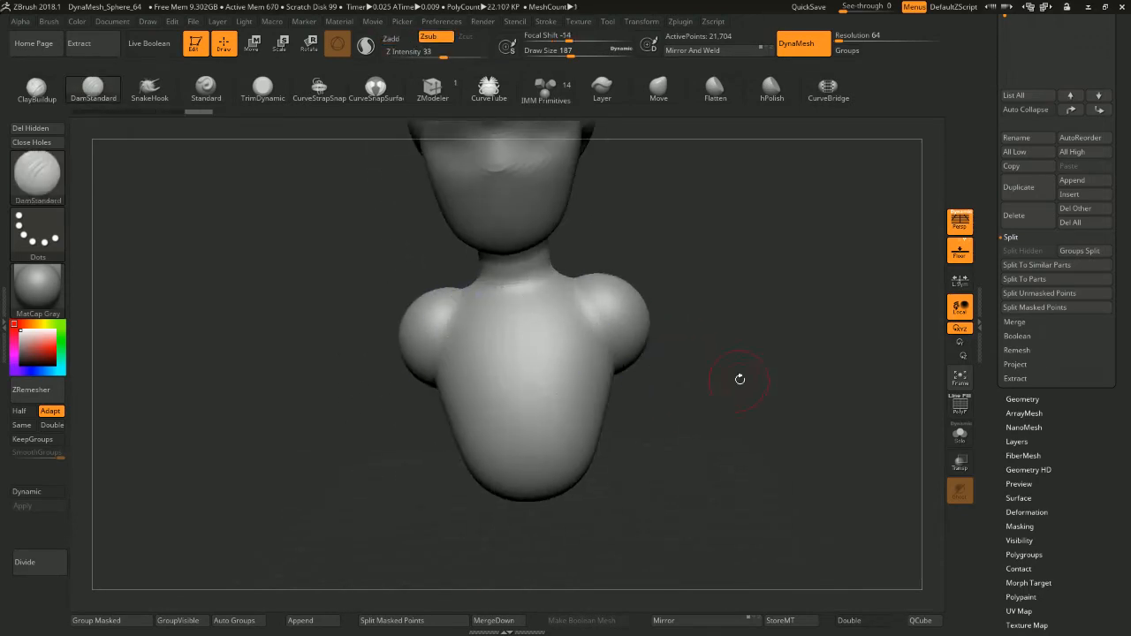
Switch to the face subtool and remesh it with DynaMesh at resolution 64
mouse_move(729, 274)
alt+mouse_down()
mouse_move(722, 366)
mouse_move(822, 354)
alt+mouse_up()
alt+click(533, 274)
mouse_move(650, 281)
mouse_down()
mouse_move(582, 279)
mouse_move(636, 261)
mouse_move(718, 275)
mouse_move(676, 251)
mouse_up()
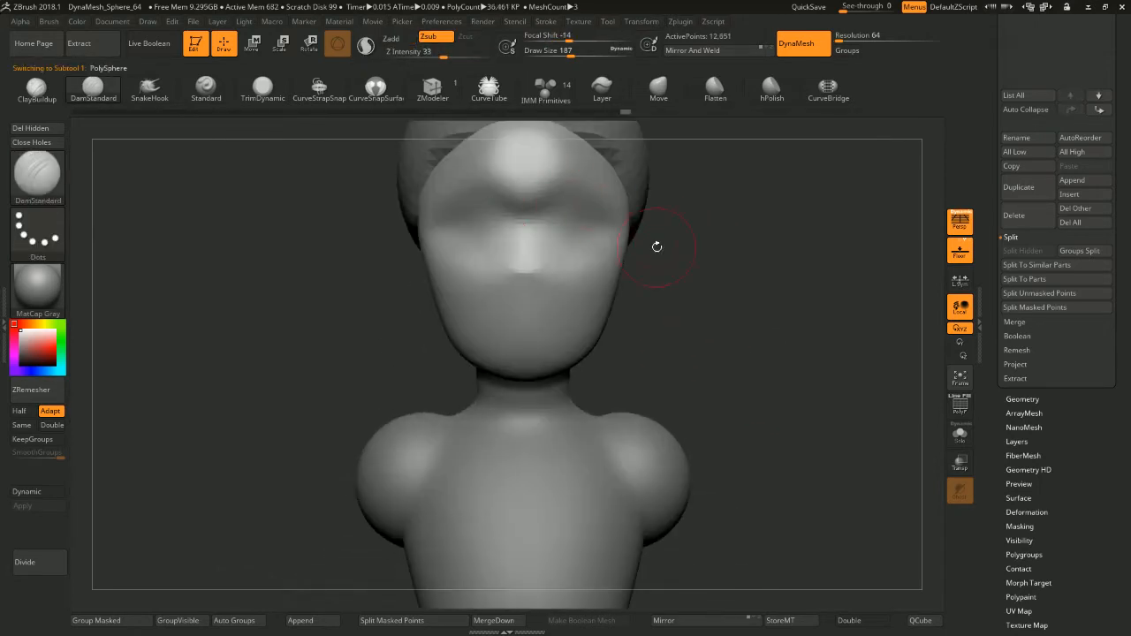
Build up and smooth the centre of the forehead and the brow ridge with the ClayBuildup brush
key(b)
key(c)
key(b)
alt+drag(670, 258, 657, 229)
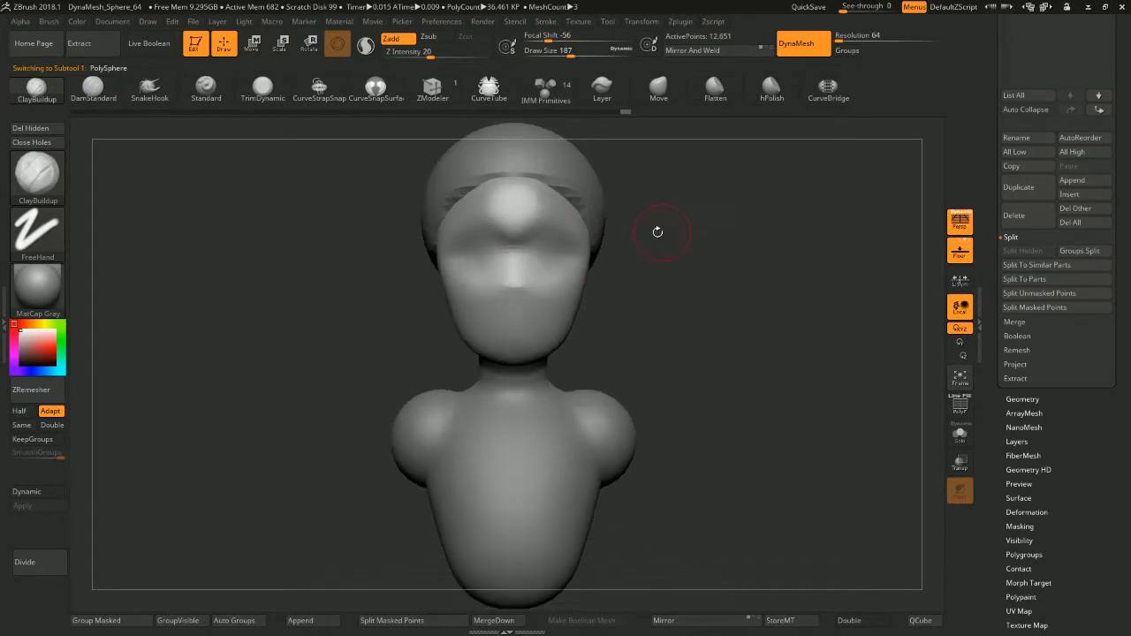
drag(525, 237, 523, 233)
key(shift)
shift+drag(510, 193, 506, 182)
mouse_move(621, 209)
mouse_down()
mouse_move(686, 212)
mouse_move(652, 239)
mouse_move(612, 237)
mouse_up()
mouse_move(526, 204)
mouse_down()
mouse_move(511, 223)
mouse_move(545, 231)
mouse_move(564, 217)
mouse_up()
mouse_move(675, 220)
mouse_down()
mouse_move(714, 251)
mouse_move(755, 250)
mouse_up()
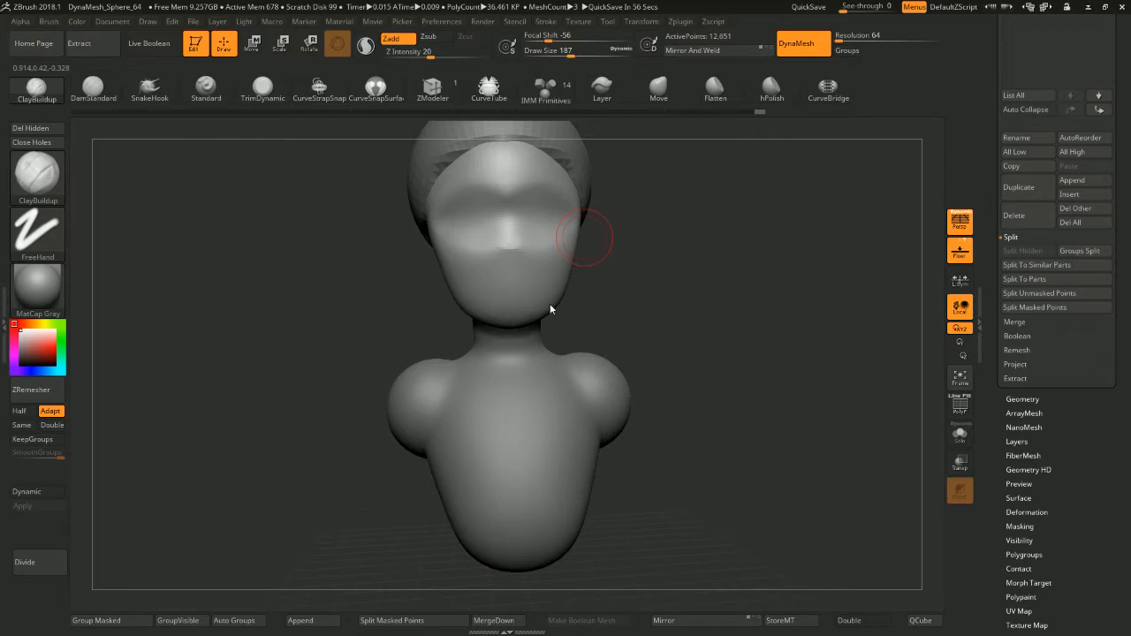
Save the project as "spider miles"
alt+drag(686, 307, 664, 368)
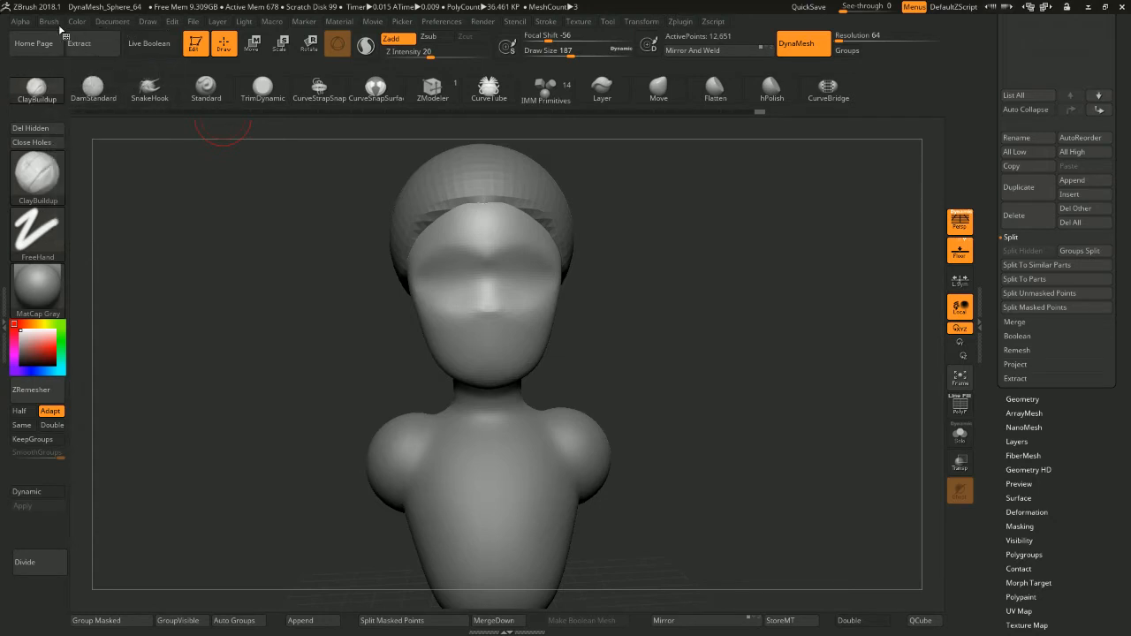
click(193, 21)
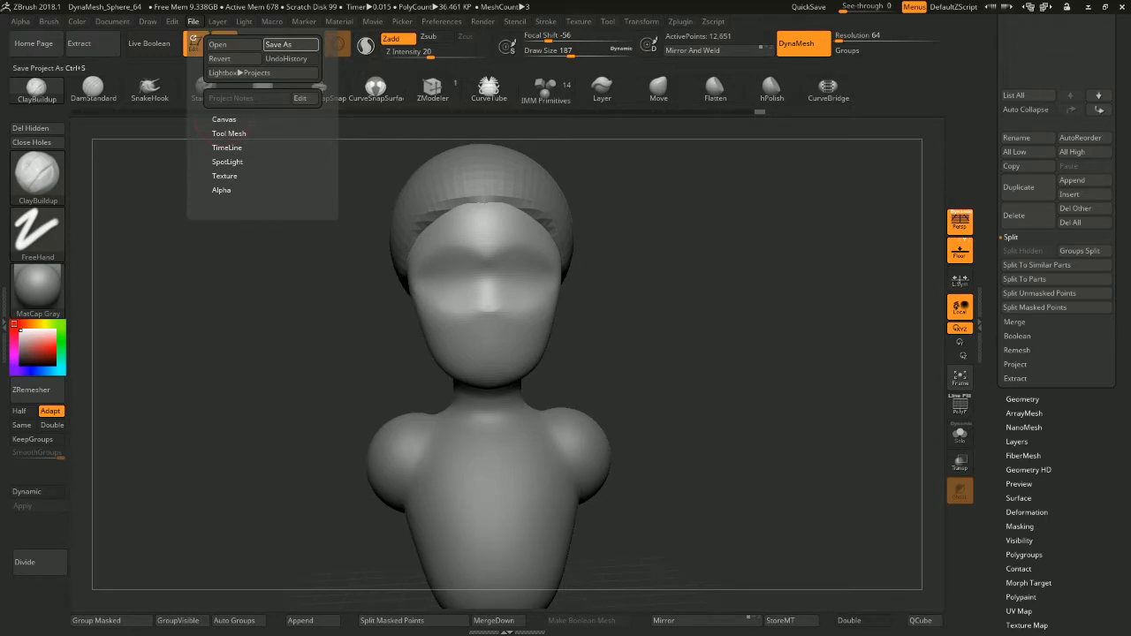
click(278, 44)
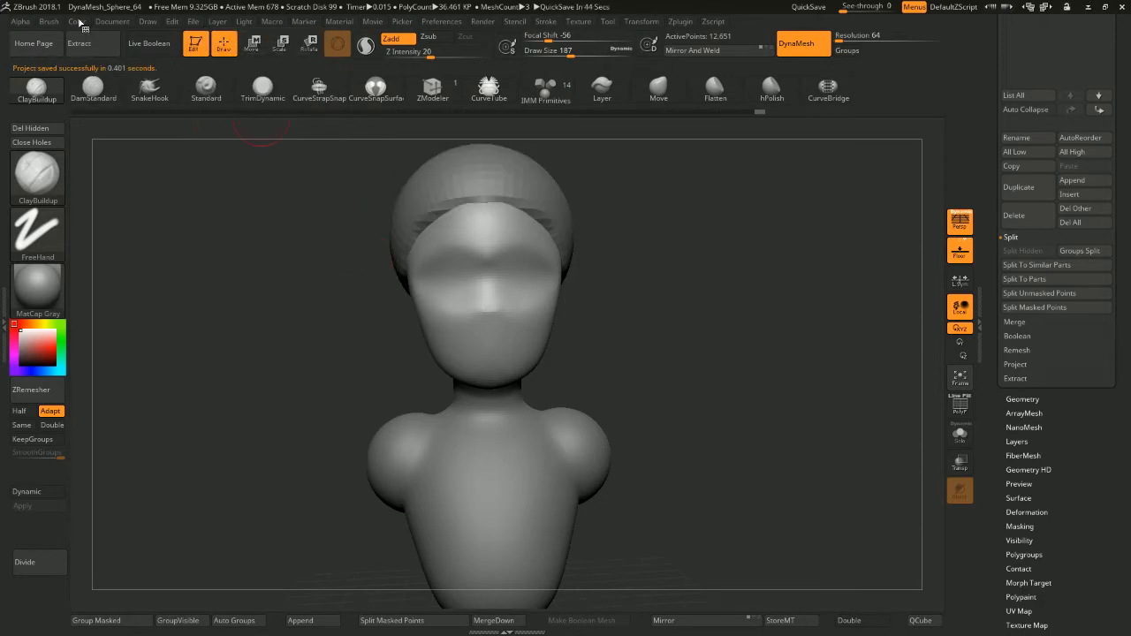
Browse the recent projects in LightBox and open nomu bust 6.ZPR
key(comma)
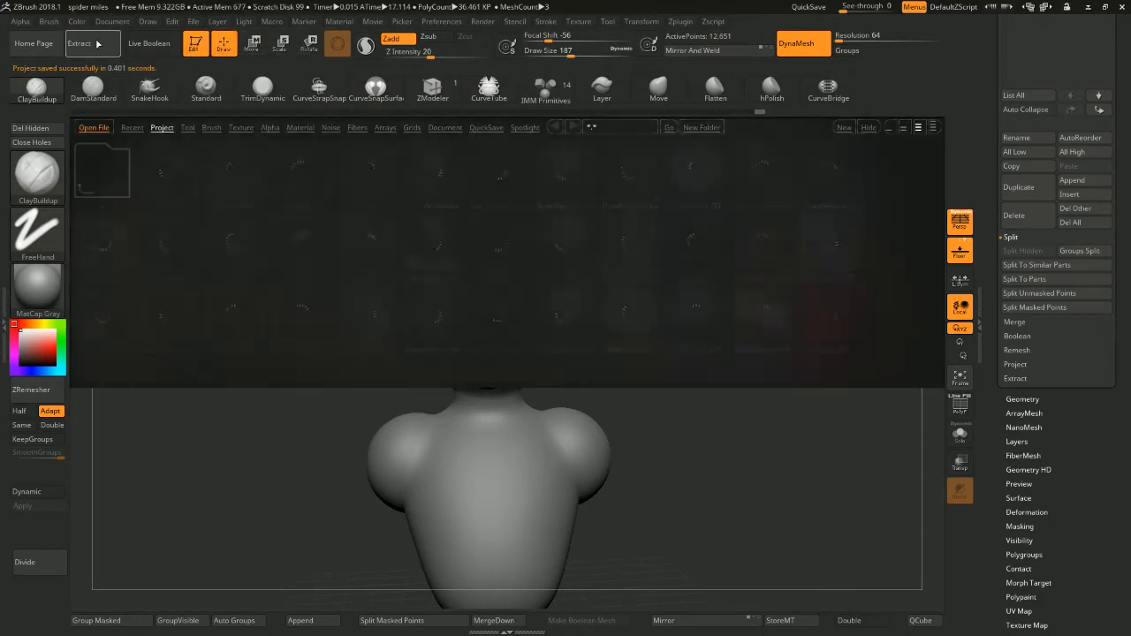
click(133, 128)
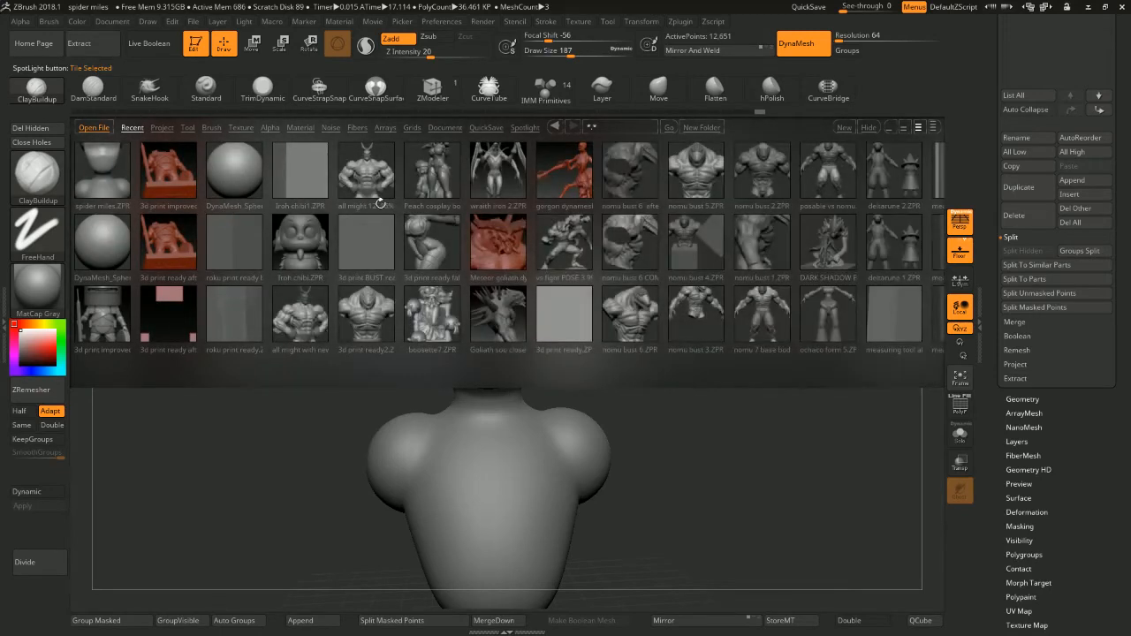
drag(380, 203, 357, 200)
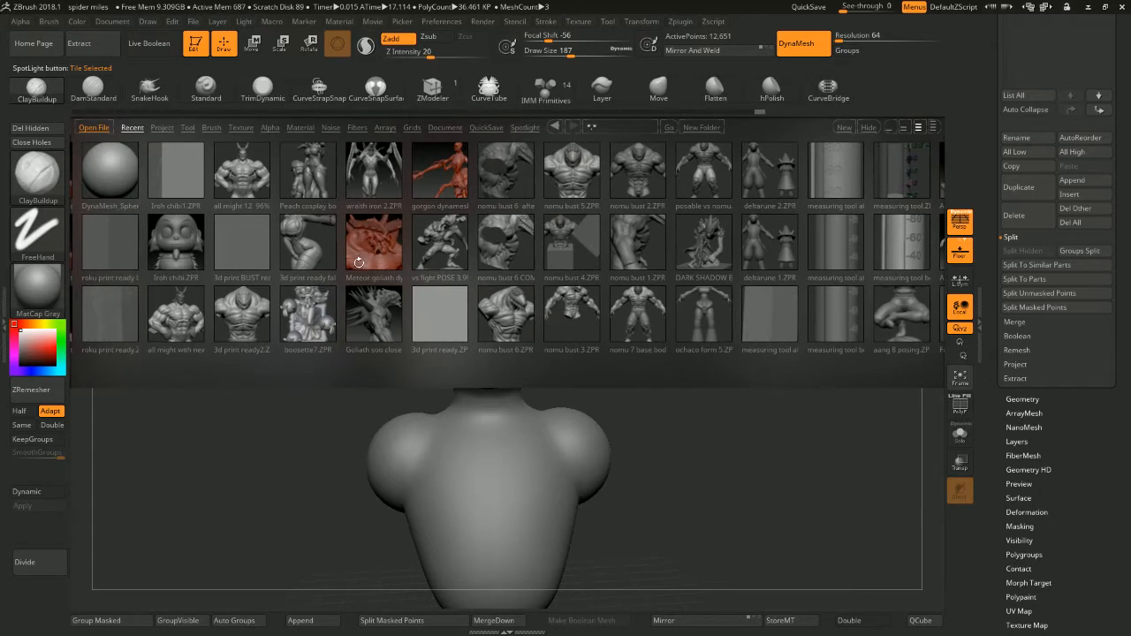
drag(364, 287, 386, 263)
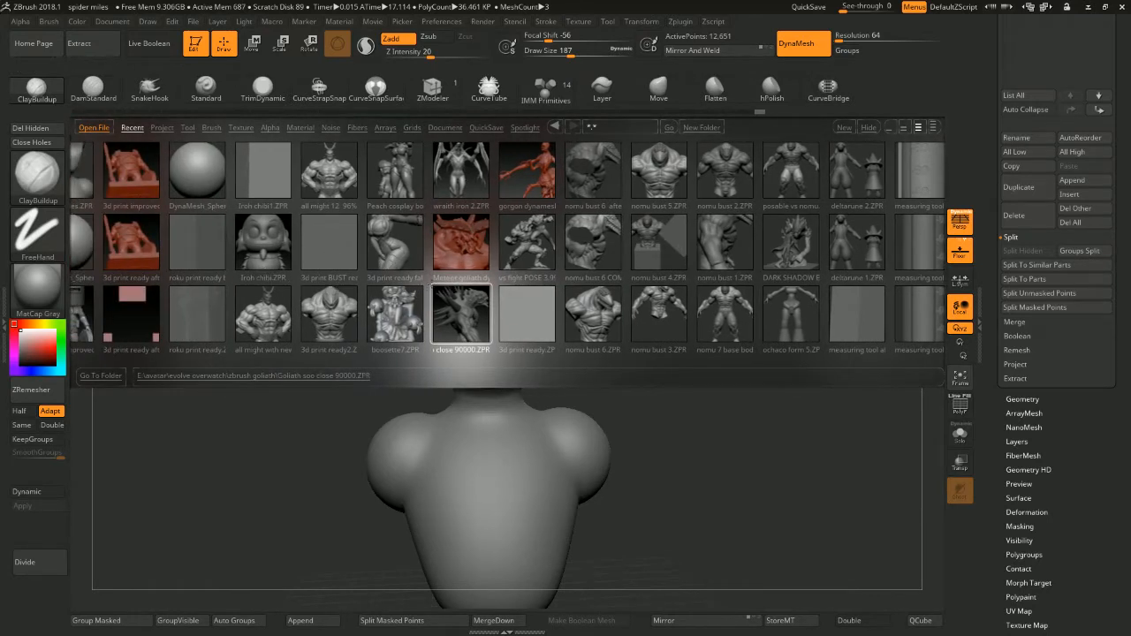
drag(592, 311, 365, 312)
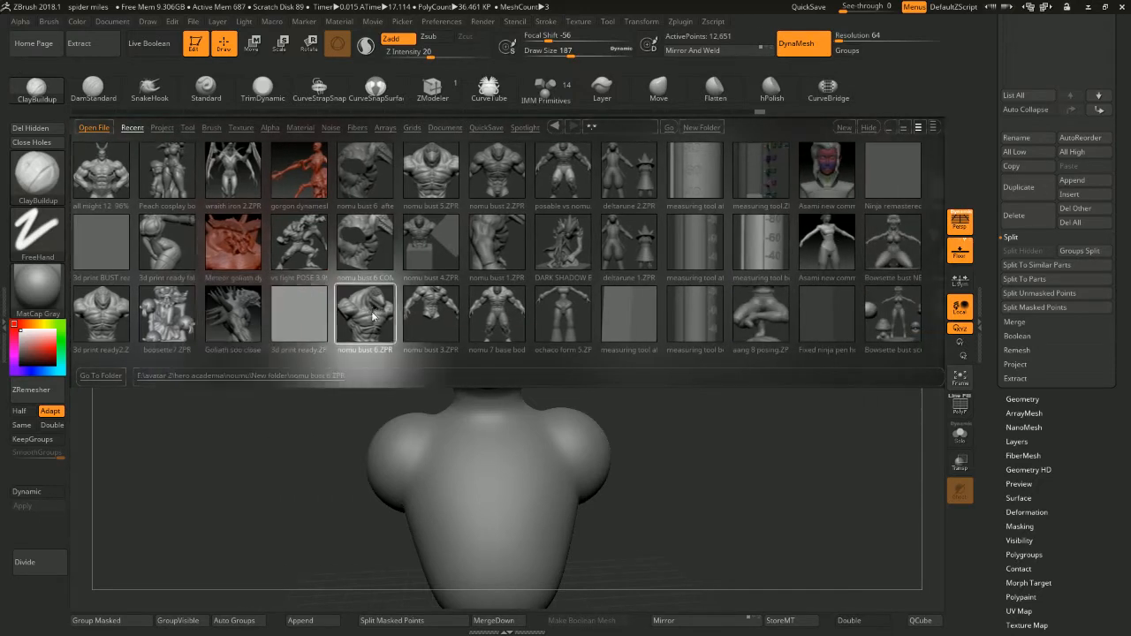
double_click(365, 311)
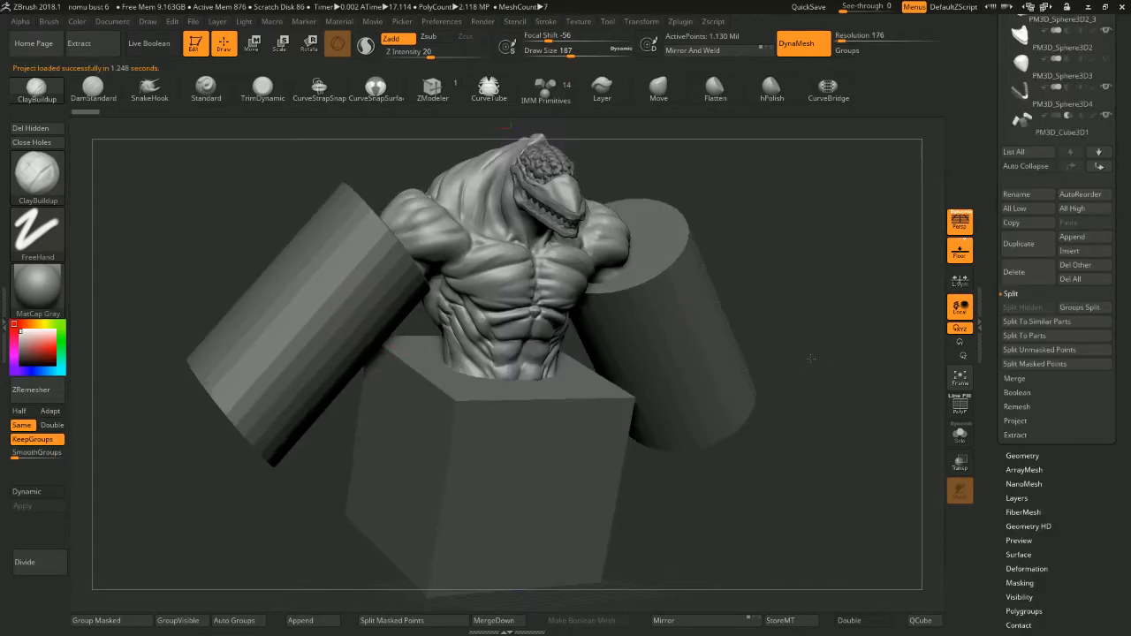
Turn on Live Boolean and view the bust from the front with its cutter shapes subtracted
drag(803, 369, 812, 340)
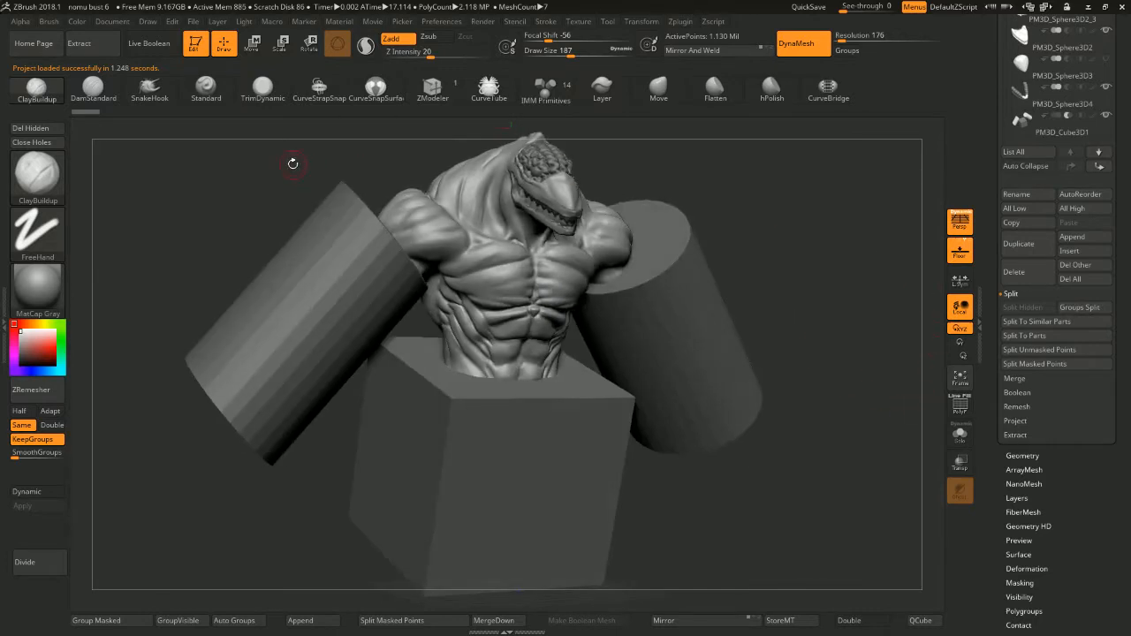
click(161, 53)
drag(324, 320, 285, 326)
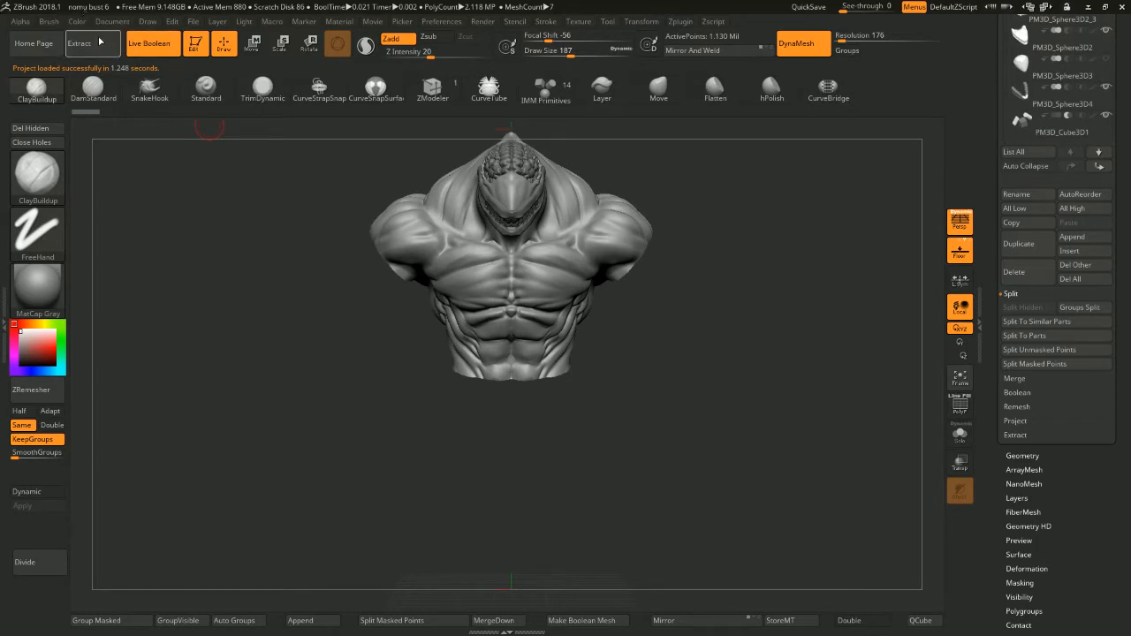
Browse the recent projects in LightBox, open Peach cosplay bowsette 20 multiple marios.ZPR and view the figure group
key(comma)
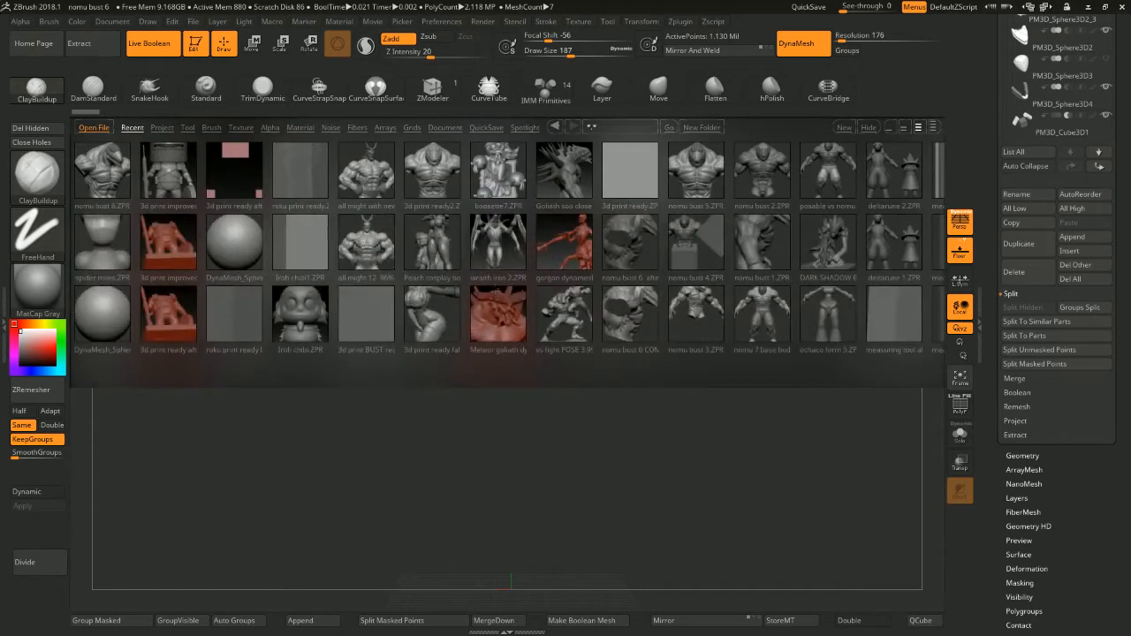
drag(434, 266, 377, 249)
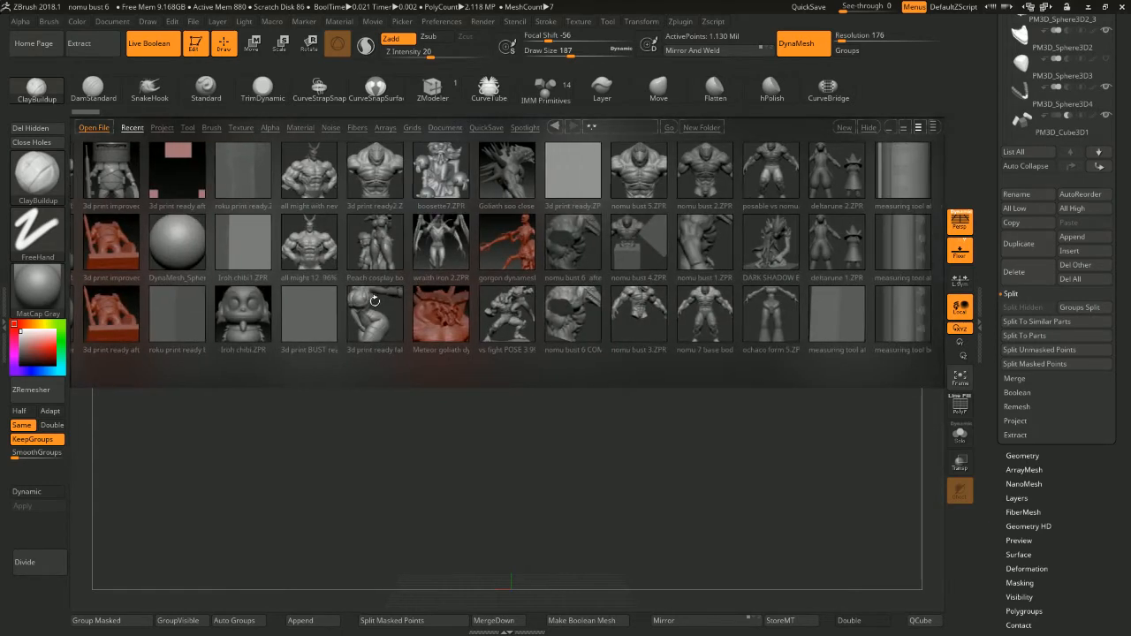
double_click(377, 251)
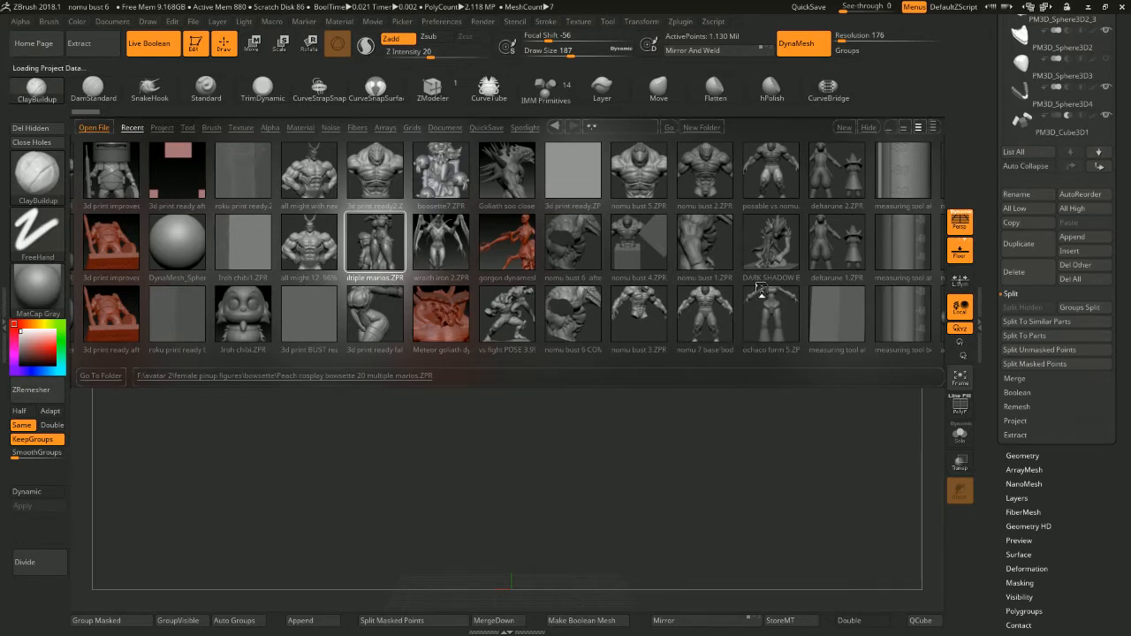
mouse_move(693, 327)
mouse_down()
mouse_move(757, 356)
mouse_move(823, 342)
mouse_move(707, 295)
mouse_move(720, 343)
mouse_move(692, 323)
mouse_move(698, 332)
mouse_up()
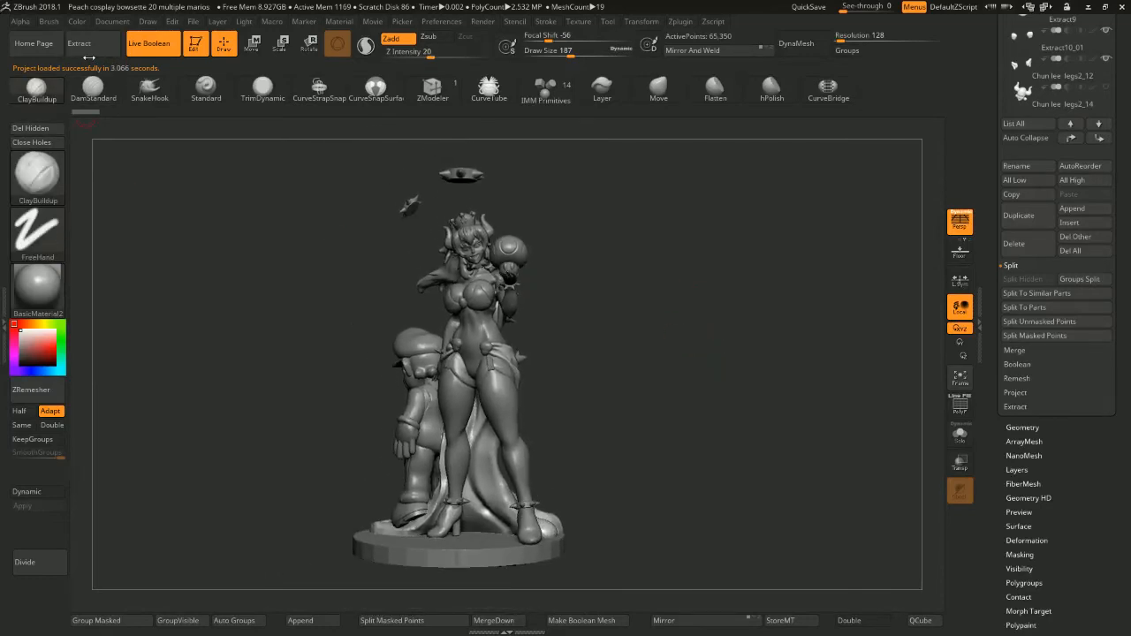
Open the recent project 3d print improved final 1 and view the helmeted figure from the front and side
key(comma)
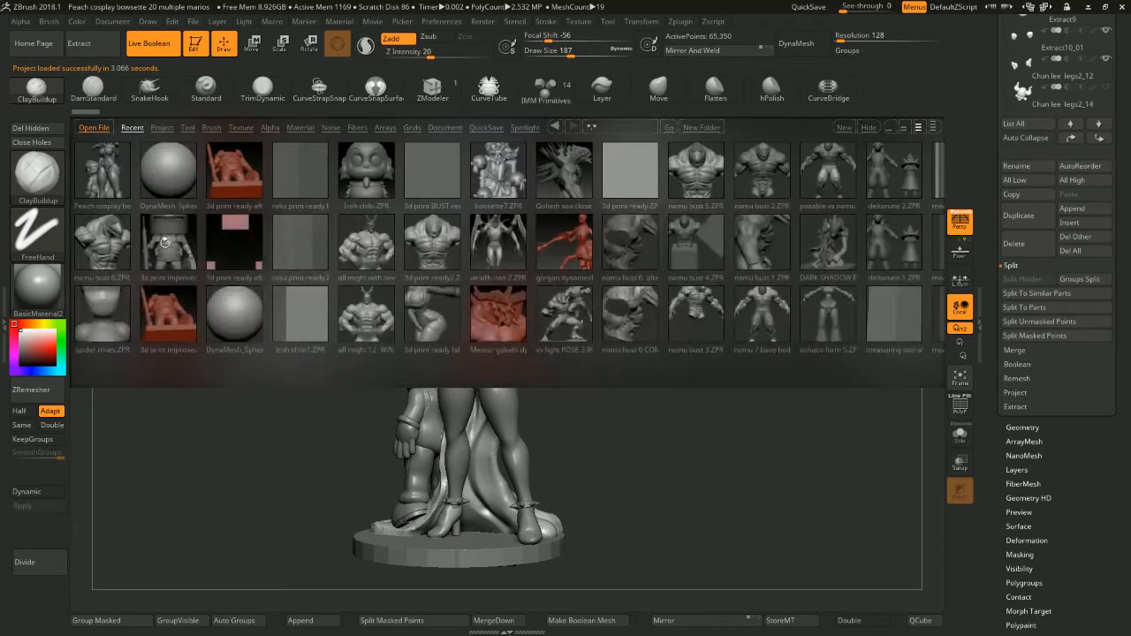
double_click(165, 243)
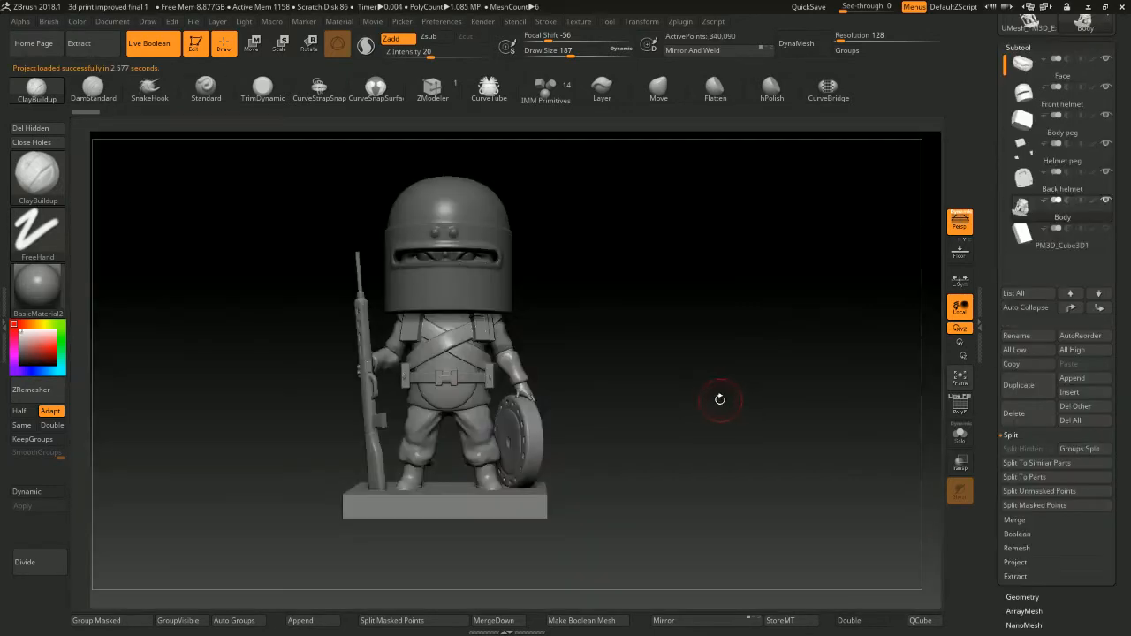
drag(719, 399, 573, 398)
mouse_move(667, 408)
alt+mouse_down()
mouse_move(660, 381)
mouse_move(580, 379)
mouse_move(745, 391)
mouse_move(627, 376)
mouse_move(579, 392)
mouse_move(656, 351)
mouse_move(648, 381)
mouse_move(697, 386)
mouse_move(669, 388)
mouse_move(629, 367)
mouse_move(651, 273)
mouse_move(671, 248)
mouse_move(633, 260)
mouse_move(685, 309)
mouse_move(650, 344)
mouse_move(283, 138)
alt+mouse_up()
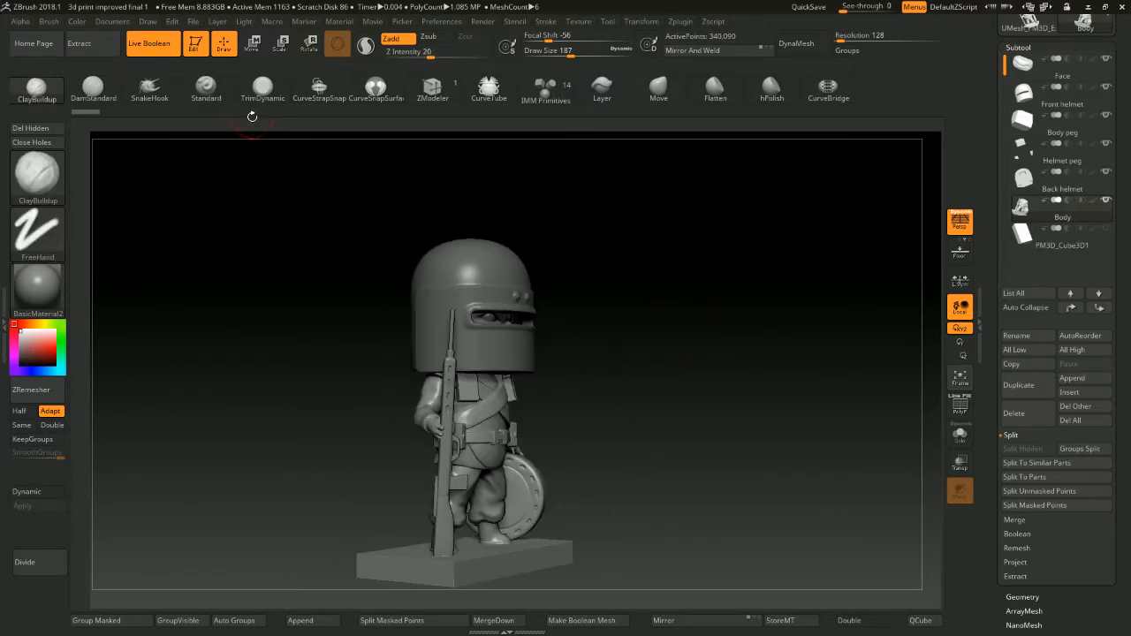
mouse_move(654, 262)
mouse_down()
mouse_move(589, 260)
mouse_move(624, 265)
mouse_move(586, 238)
mouse_move(631, 250)
mouse_move(614, 232)
mouse_move(544, 230)
mouse_up()
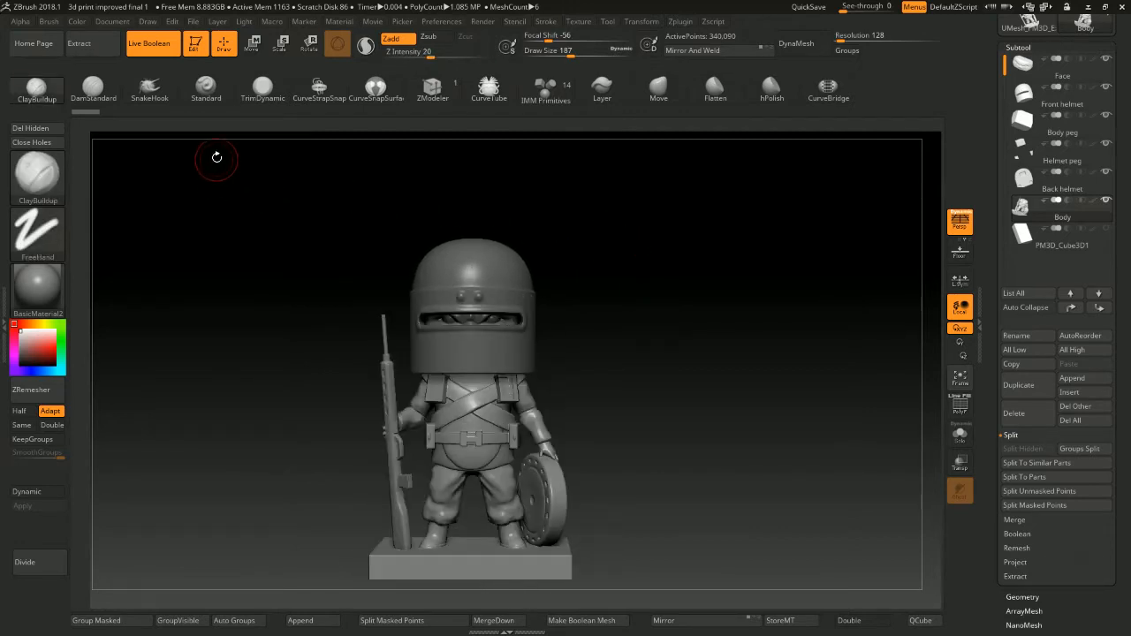
drag(155, 269, 222, 263)
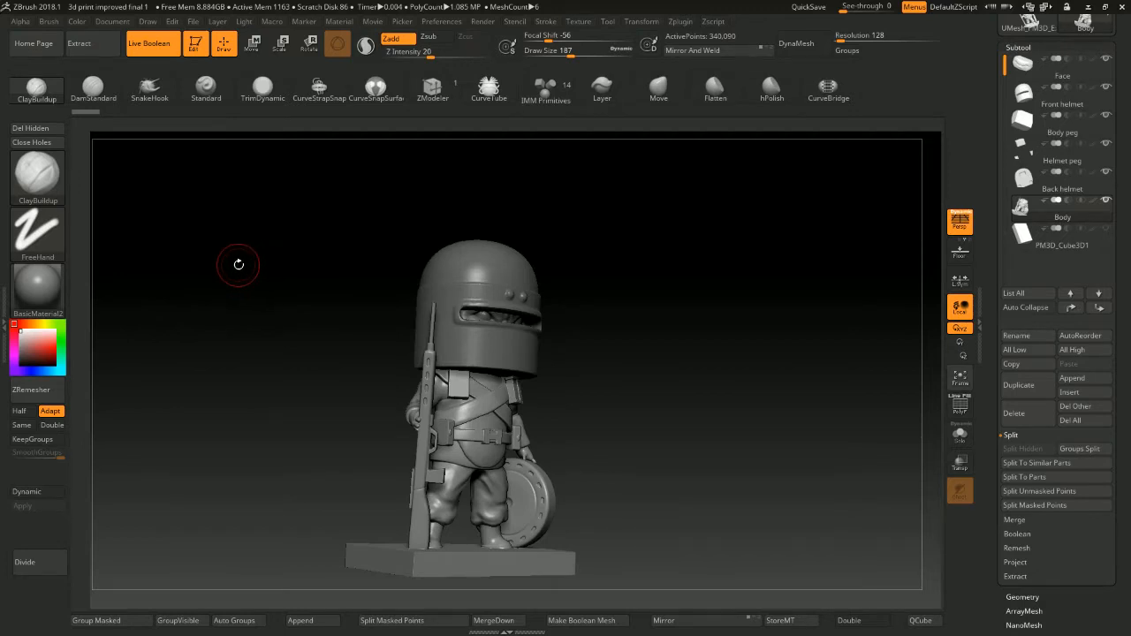
Open the recent project all might with new base 99 and view the full figure with its base
key(comma)
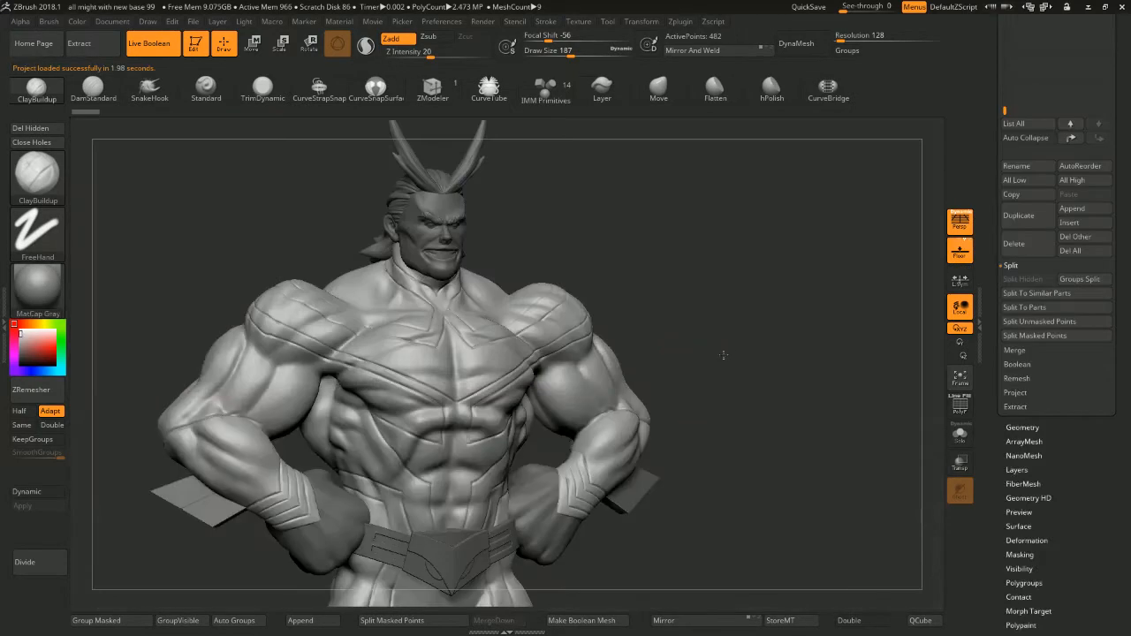
drag(723, 356, 292, 143)
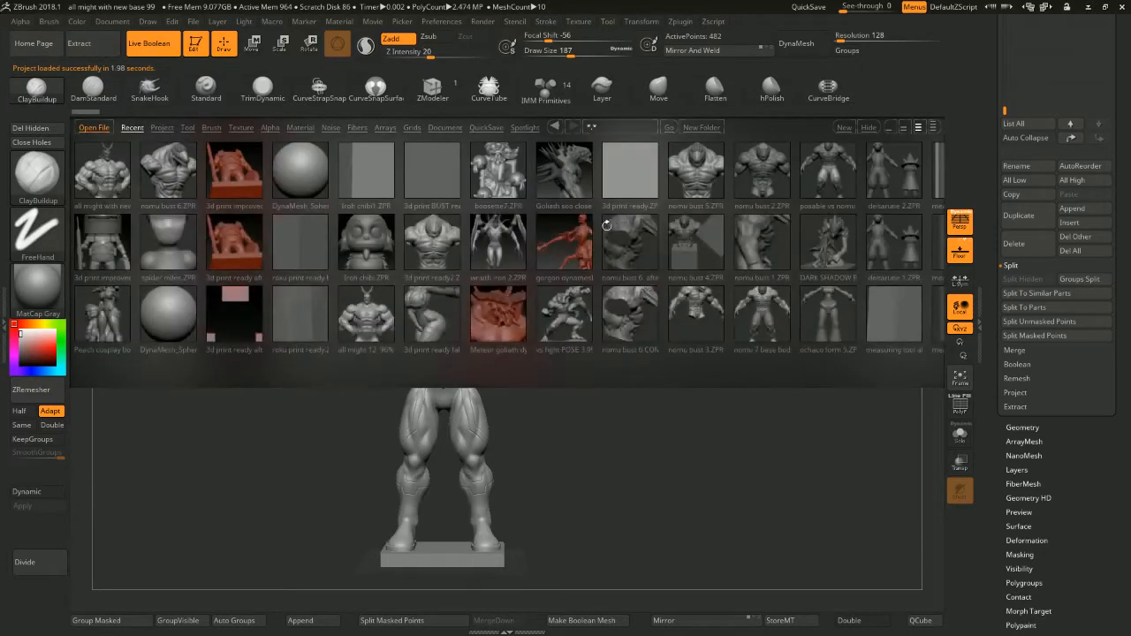
Open the recent project vs fight POSE 3.999 and orbit around the two fighting figures
drag(614, 206, 554, 215)
drag(526, 223, 580, 333)
double_click(516, 301)
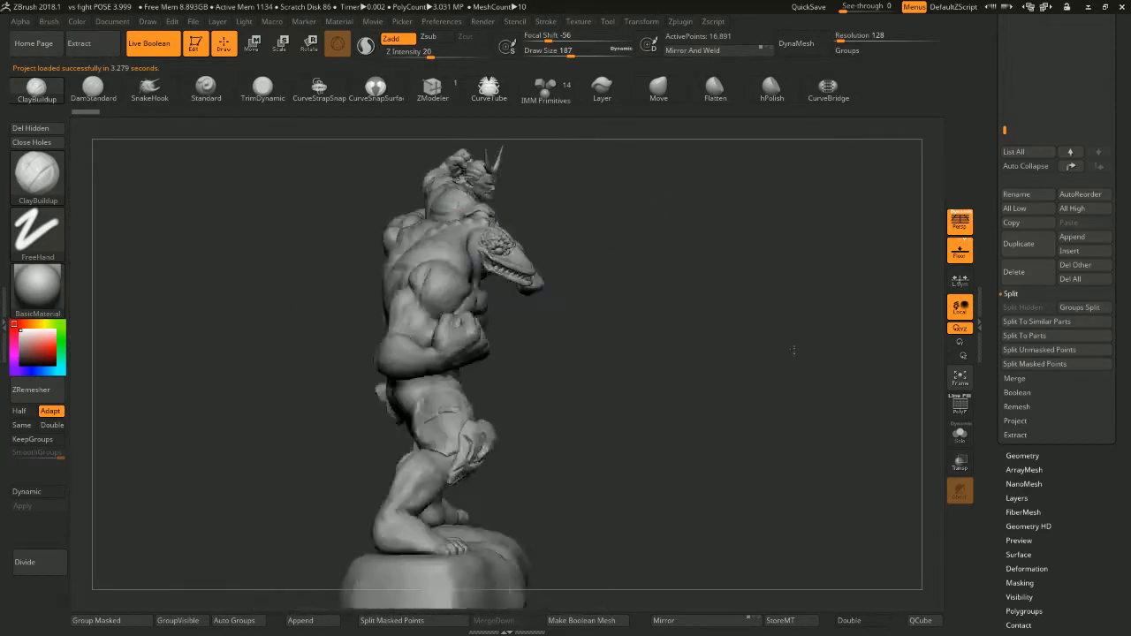
drag(704, 311, 782, 316)
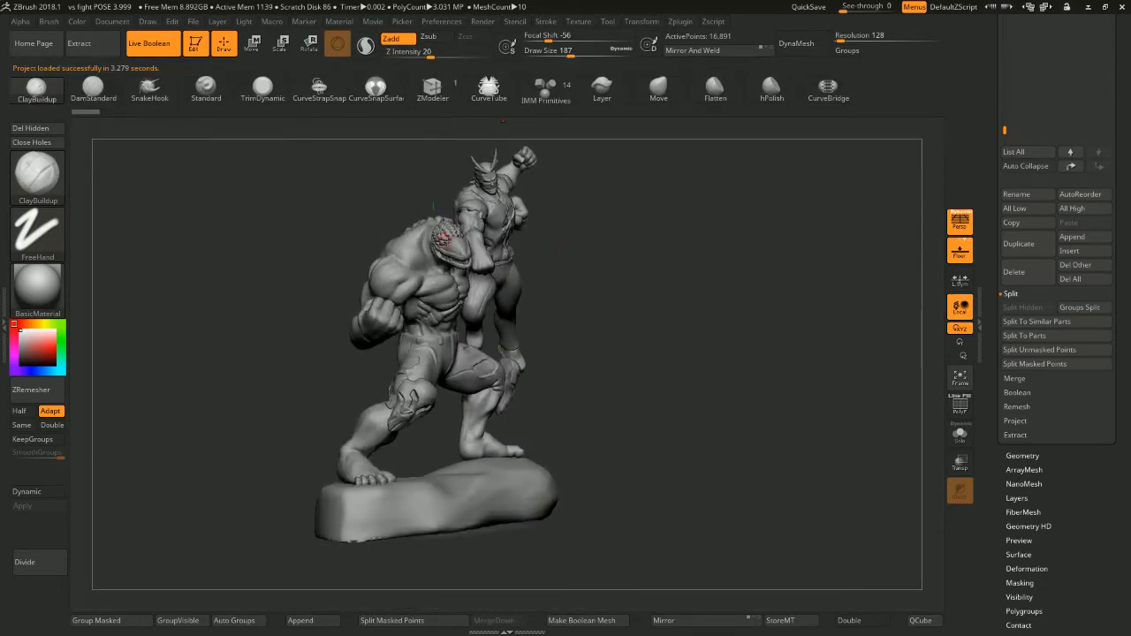
drag(541, 248, 689, 272)
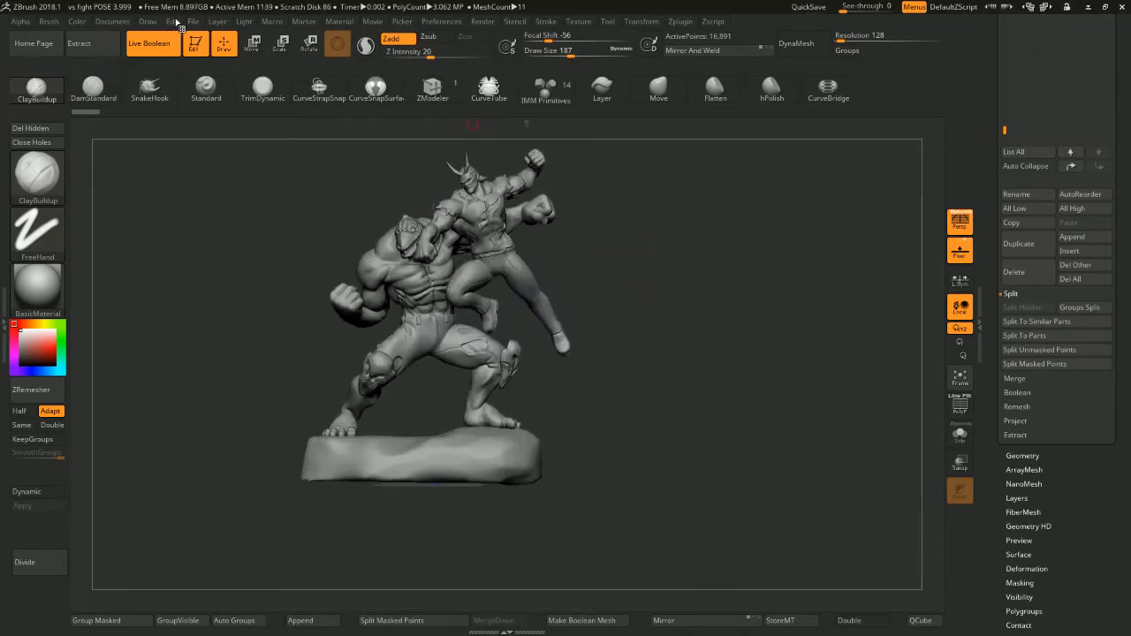
Find SPYRO no history1.ZPR among the recent projects and open it to view the dragon bust
key(comma)
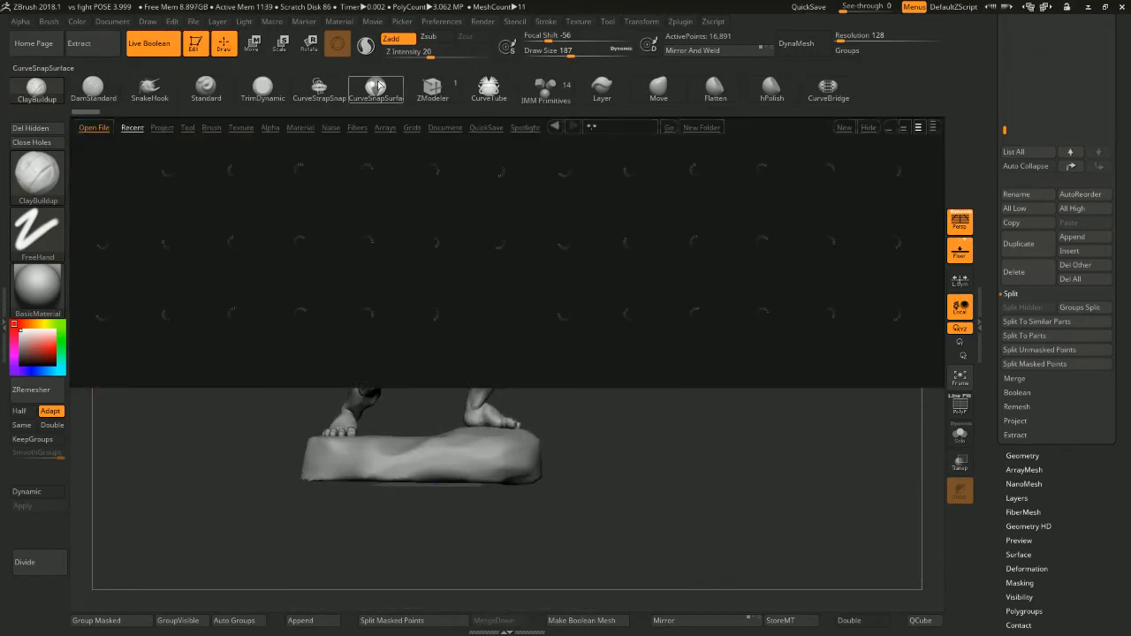
scroll(559, 215, down, 5)
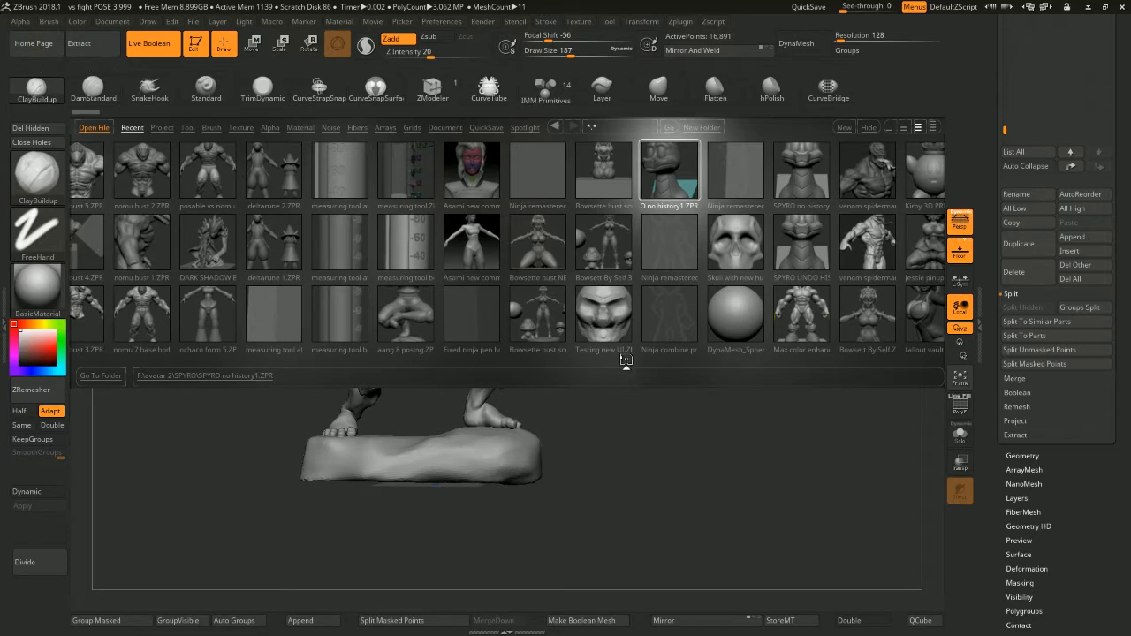
drag(599, 391, 670, 311)
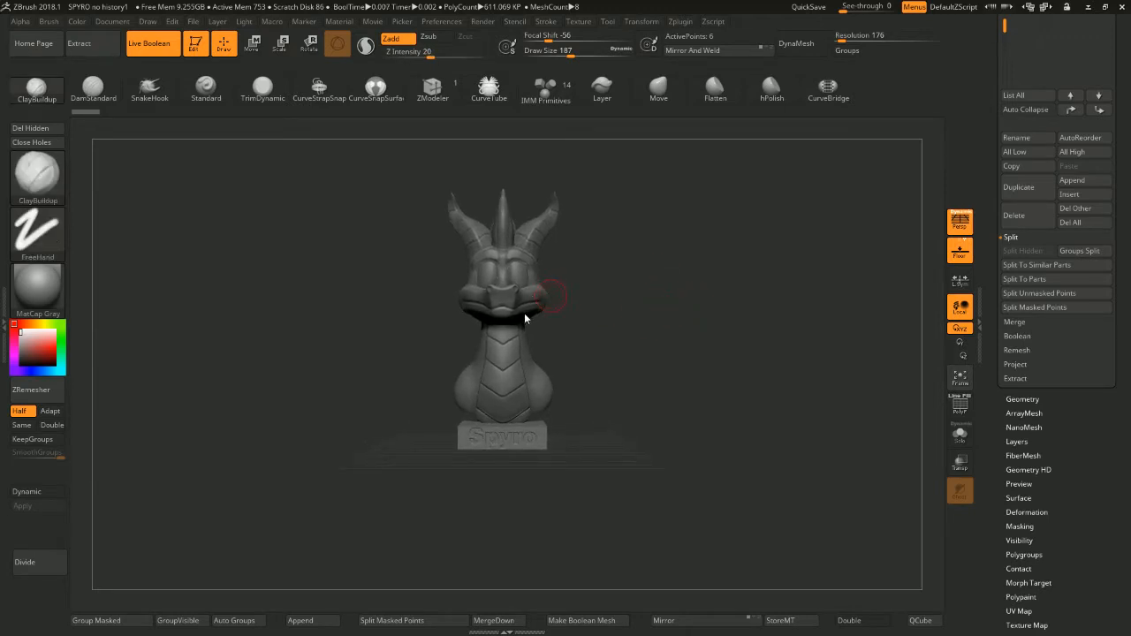
click(113, 21)
click(192, 21)
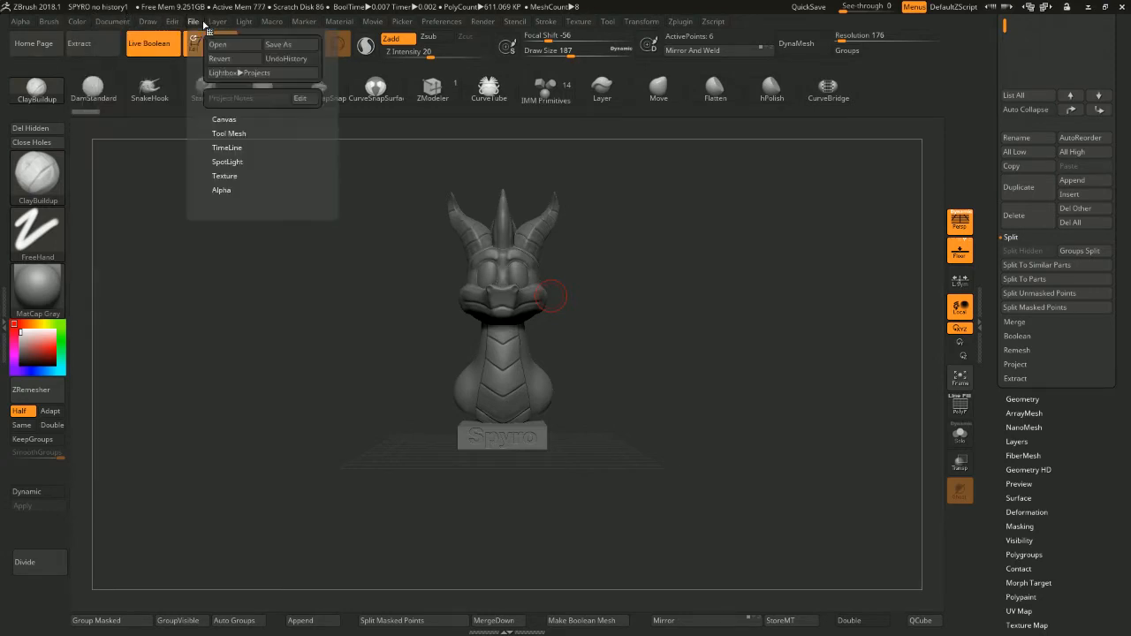
click(168, 39)
click(168, 39)
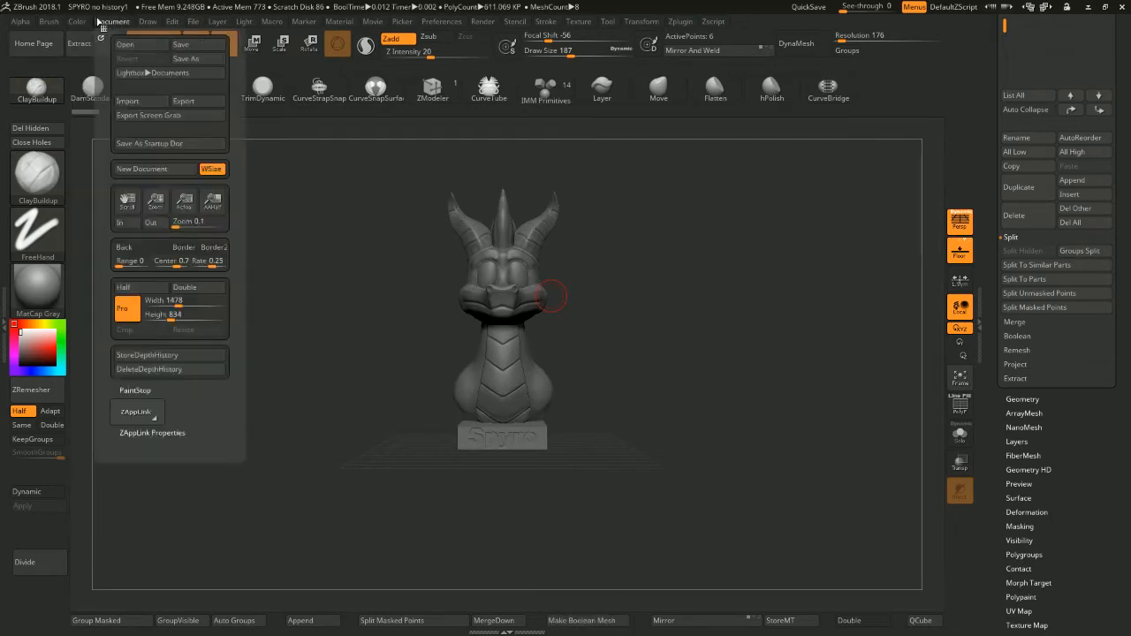
mouse_move(171, 29)
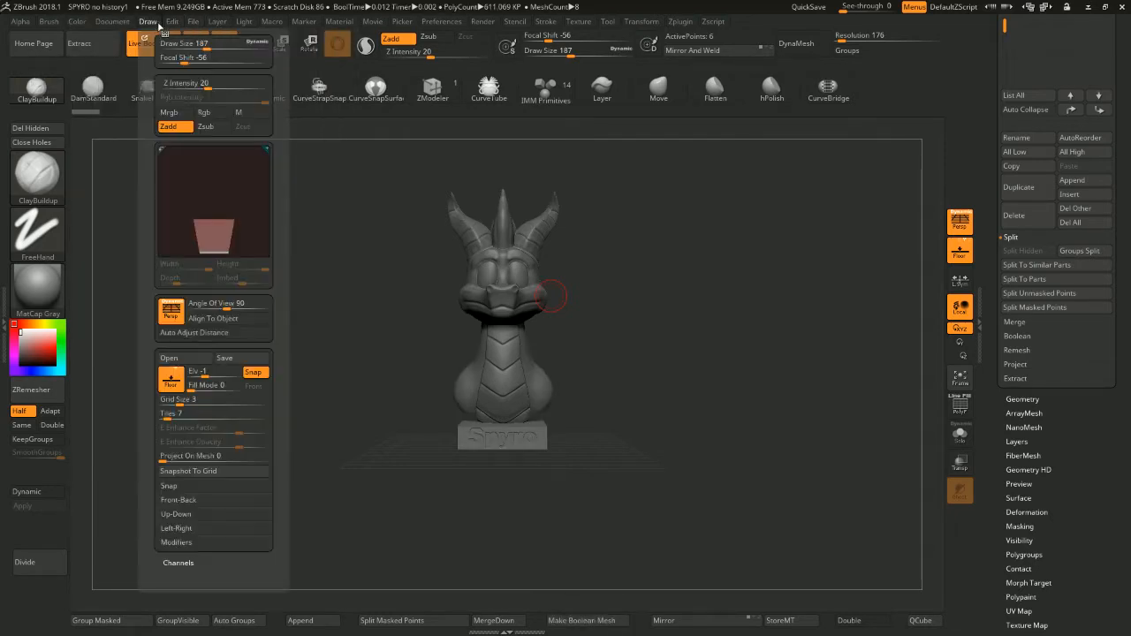
mouse_move(133, 29)
mouse_move(87, 29)
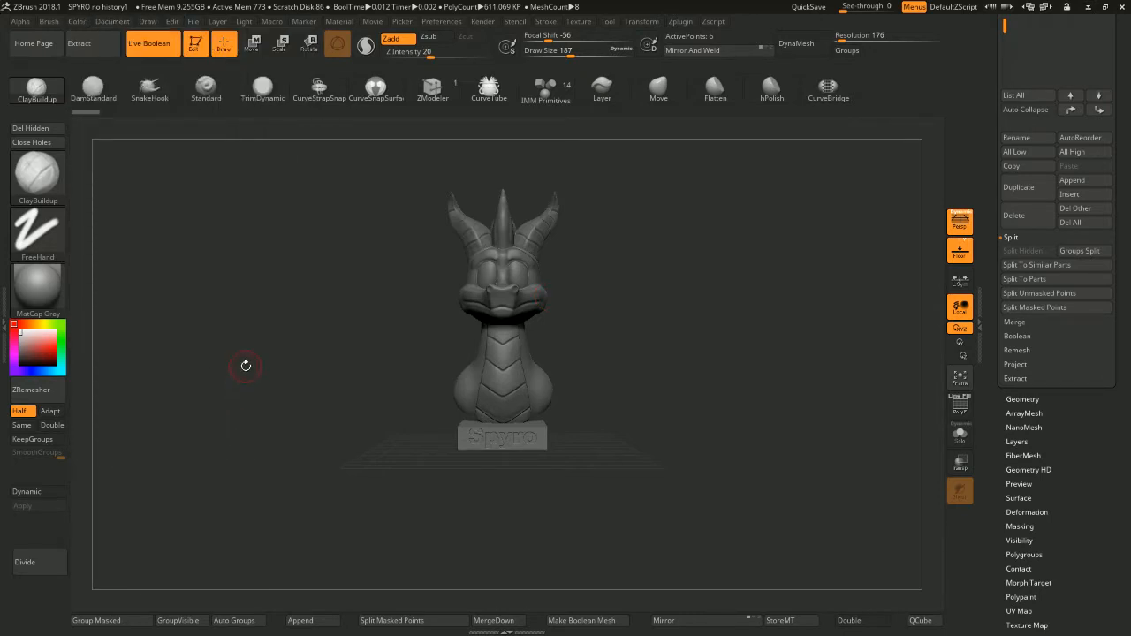
Reopen spider miles.ZPR from the recent projects and set the window's See-through to 37
key(comma)
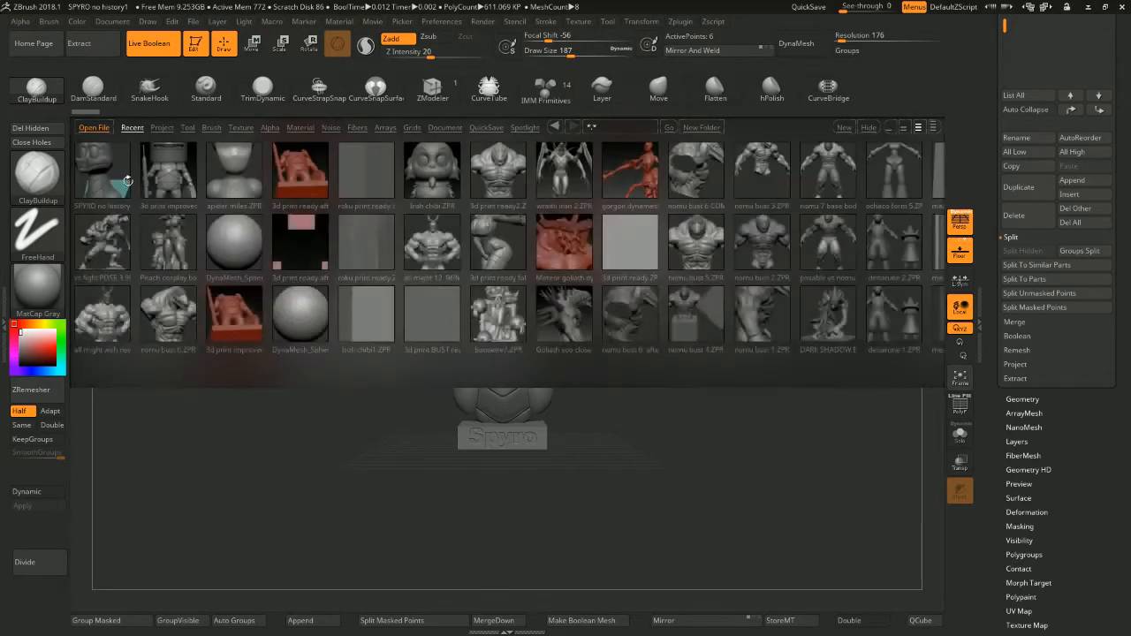
double_click(236, 190)
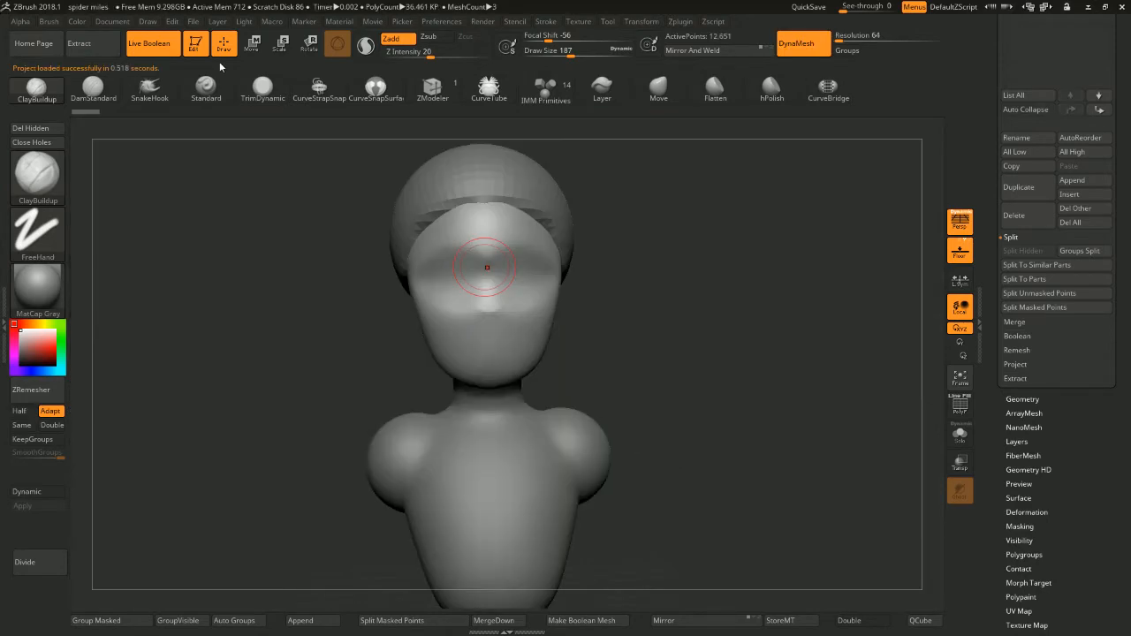
alt+drag(681, 337, 670, 334)
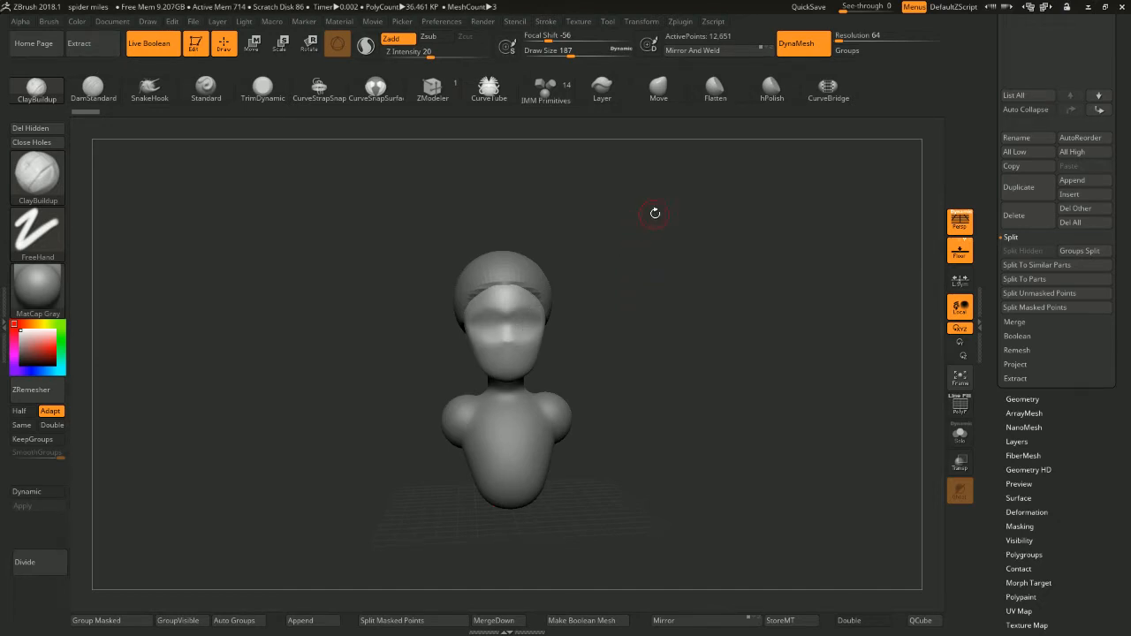
drag(721, 240, 670, 245)
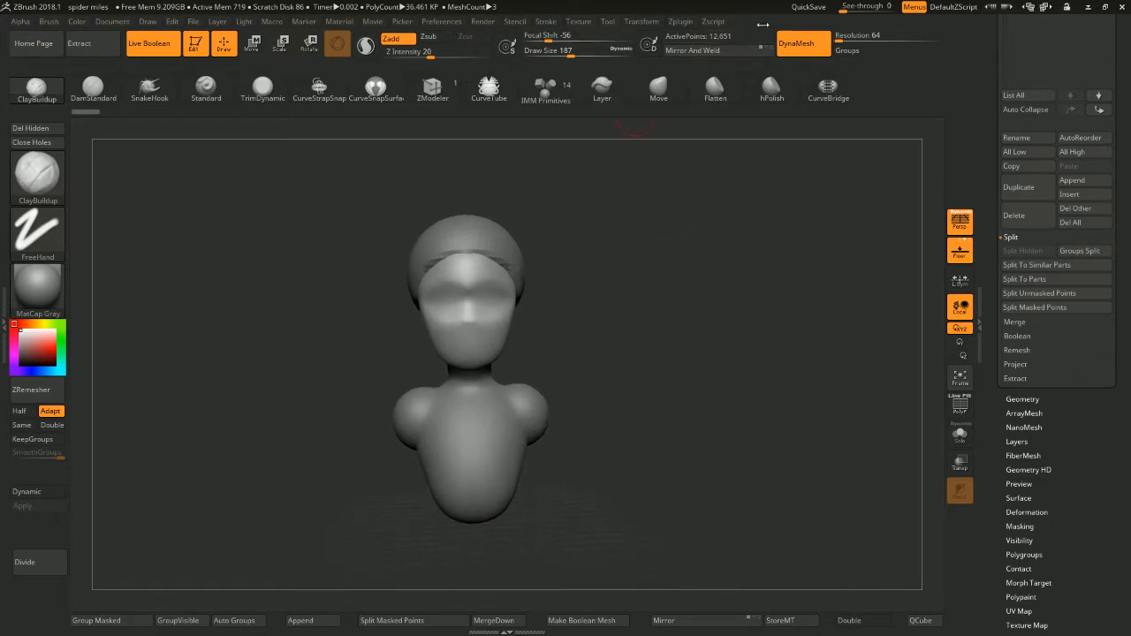
drag(843, 7, 866, 11)
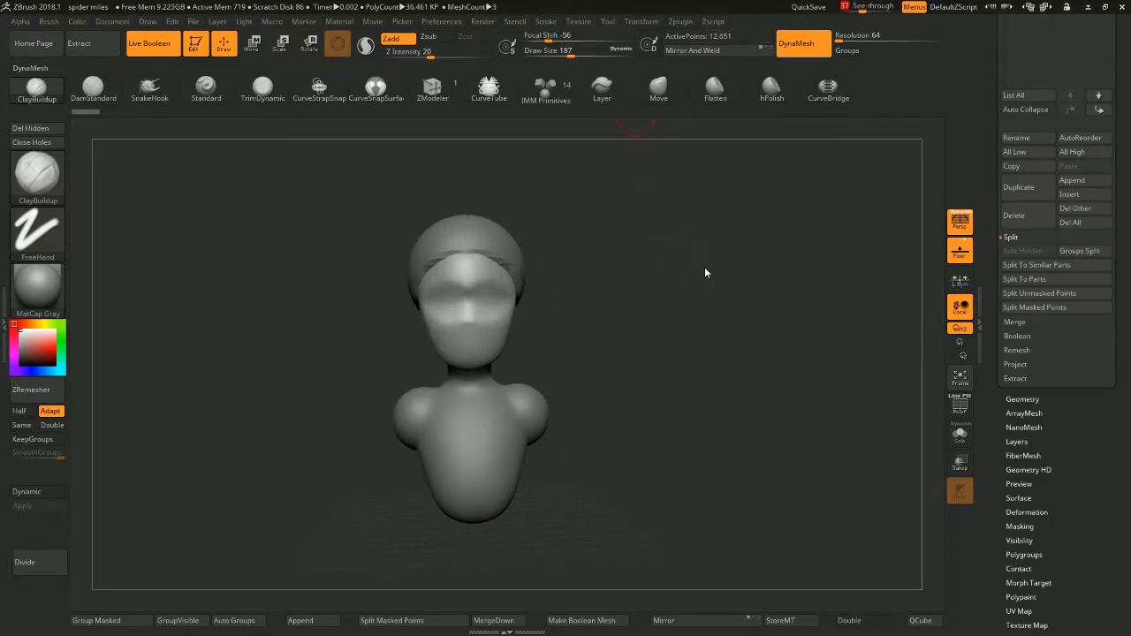
mouse_move(694, 295)
mouse_down()
mouse_move(624, 195)
mouse_move(665, 255)
mouse_move(711, 264)
mouse_up()
Reshape the outline of the cheeks and jaw with the Move brush, adjusting its draw size between strokes
key(space)
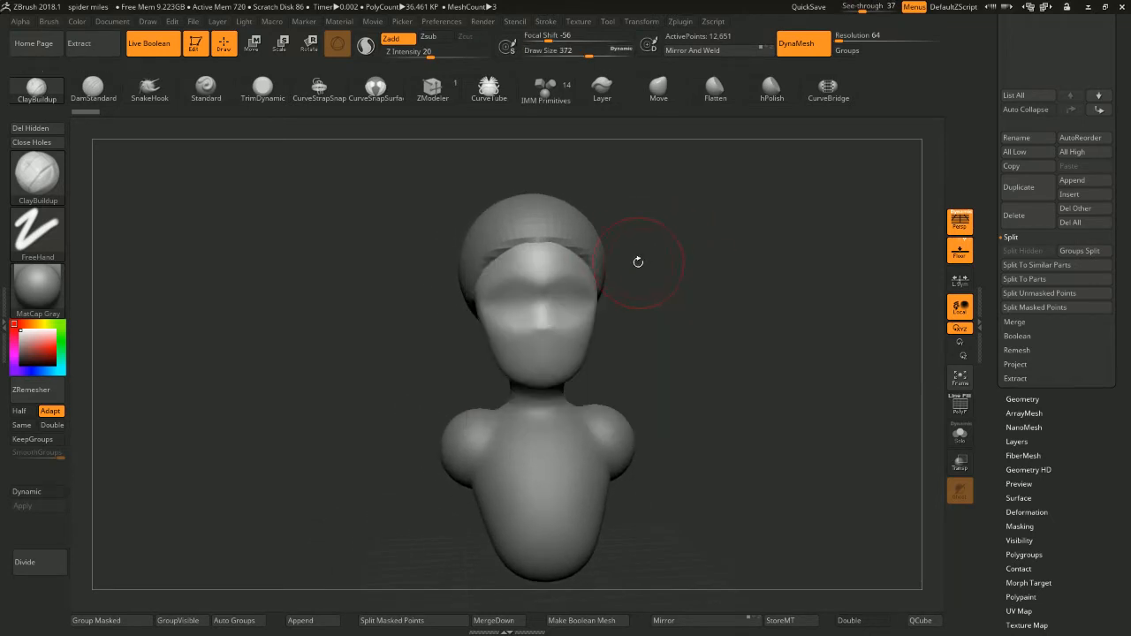
drag(638, 262, 669, 266)
key(b)
key(m)
key(v)
key(space)
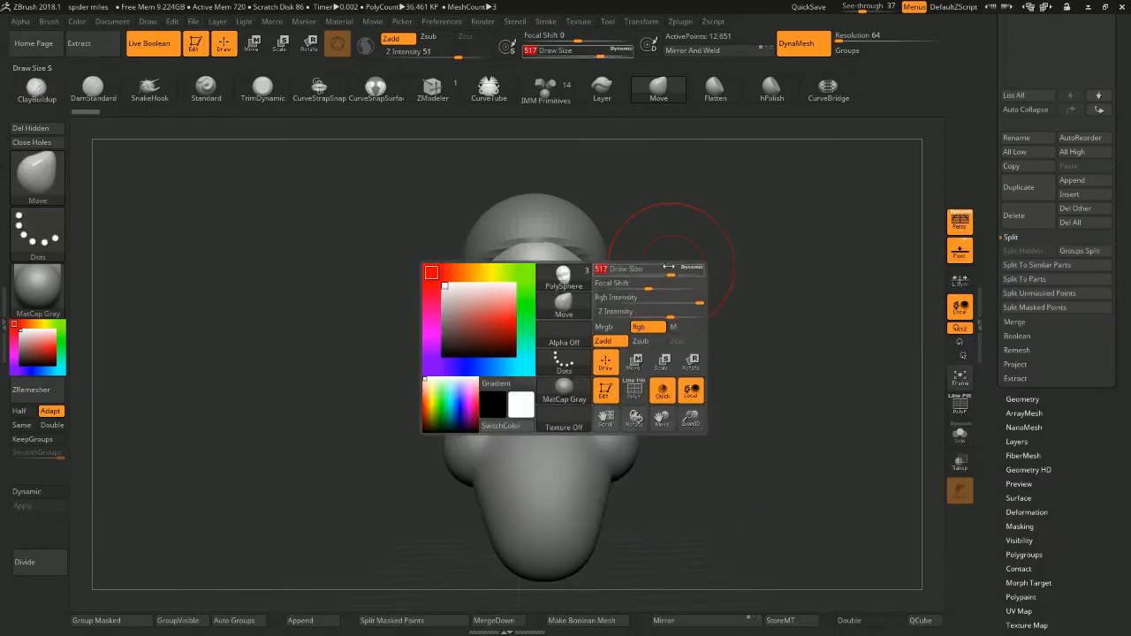
mouse_move(592, 282)
mouse_down()
mouse_move(602, 278)
mouse_move(618, 308)
mouse_move(607, 306)
mouse_up()
key(space)
key(space)
key(space)
mouse_move(591, 354)
mouse_down()
mouse_move(570, 362)
mouse_move(666, 318)
mouse_move(655, 310)
mouse_up()
key(space)
drag(655, 310, 610, 291)
Build up the nose bridge along the centre of the face with the ClayBuildup brush
key(b)
key(c)
key(b)
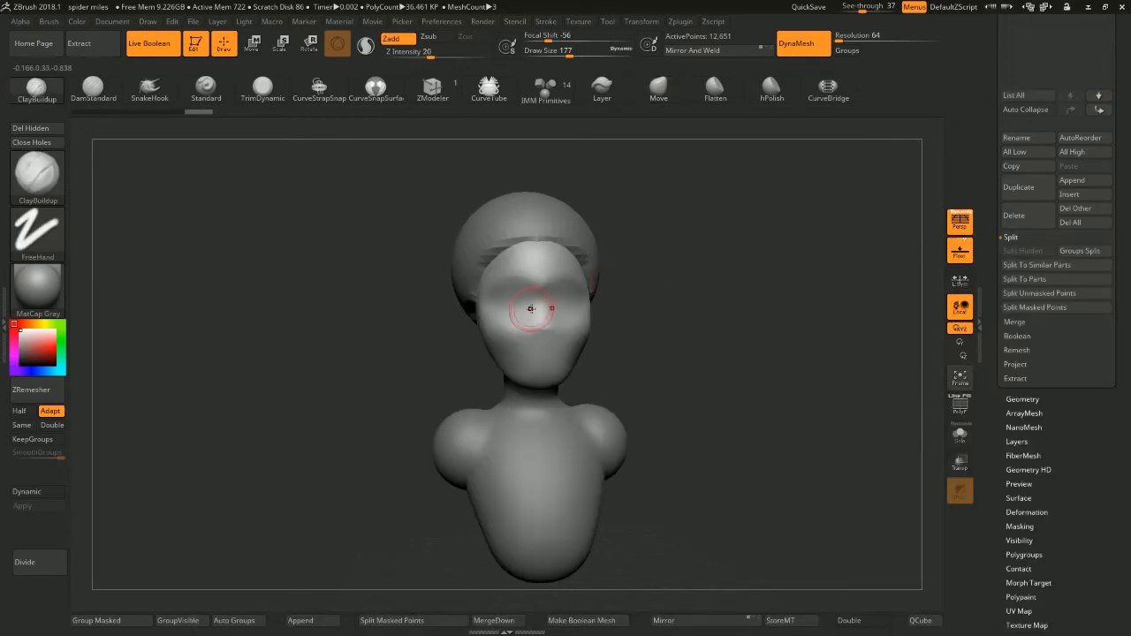
mouse_move(544, 302)
mouse_down()
mouse_move(543, 288)
mouse_move(629, 273)
mouse_up()
key(space)
key(ctrl+z)
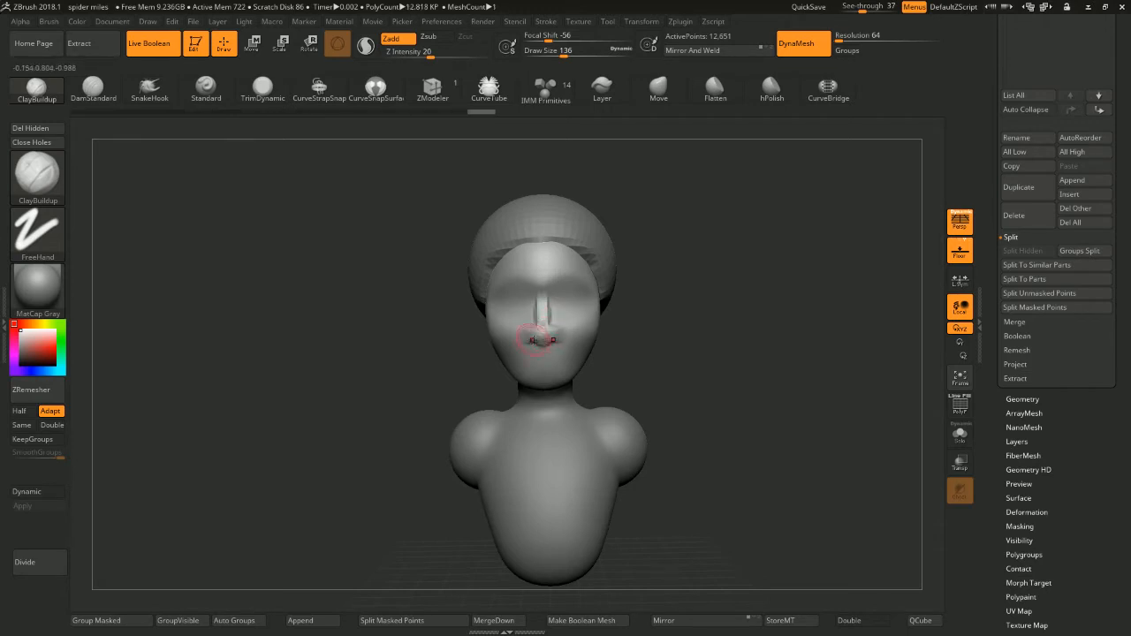
Build up a raised mouth mound below the nose with the ClayBuildup brush at draw size 136
mouse_move(654, 292)
mouse_down()
mouse_move(674, 285)
mouse_move(653, 275)
mouse_up()
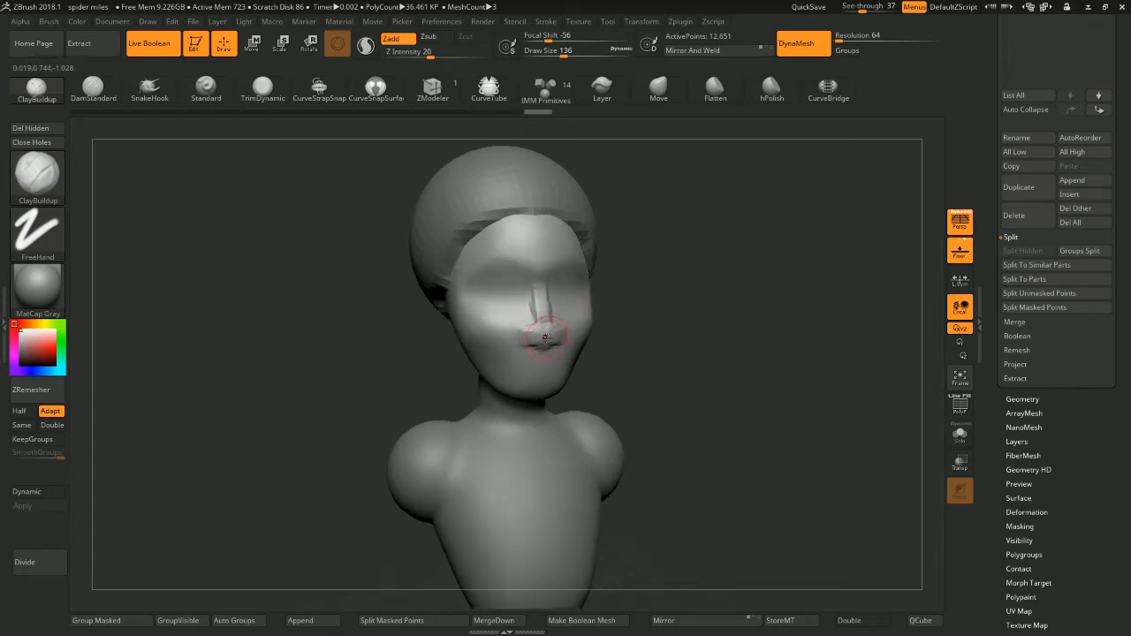
drag(546, 334, 531, 336)
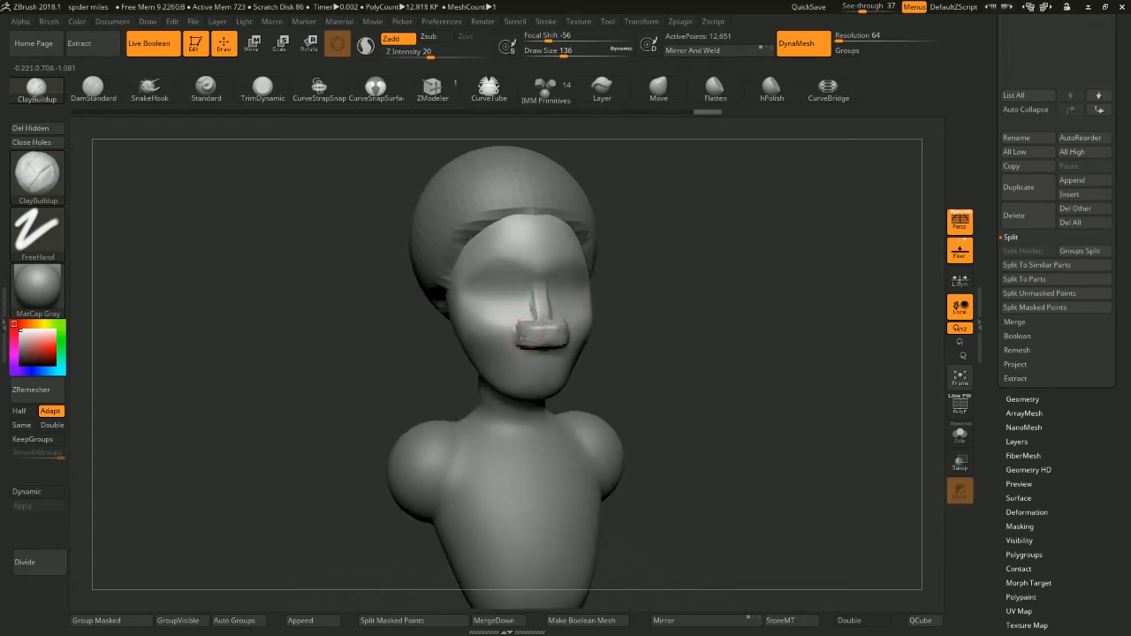
mouse_move(640, 306)
shift+mouse_down()
mouse_move(690, 308)
mouse_move(612, 319)
shift+mouse_up()
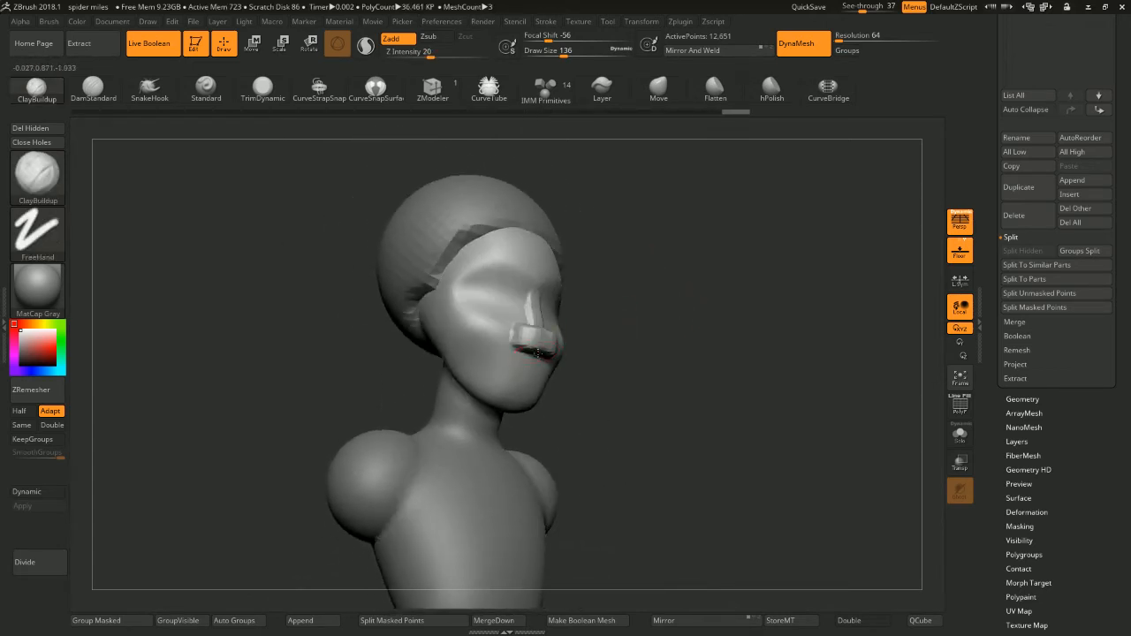
drag(538, 353, 529, 355)
mouse_move(612, 319)
shift+mouse_down()
mouse_move(649, 323)
mouse_move(577, 310)
mouse_move(587, 311)
mouse_move(581, 297)
mouse_move(594, 308)
shift+mouse_up()
Build up the areas under the eyes beside the nose bridge and smooth them into the face
key(space)
click(566, 301)
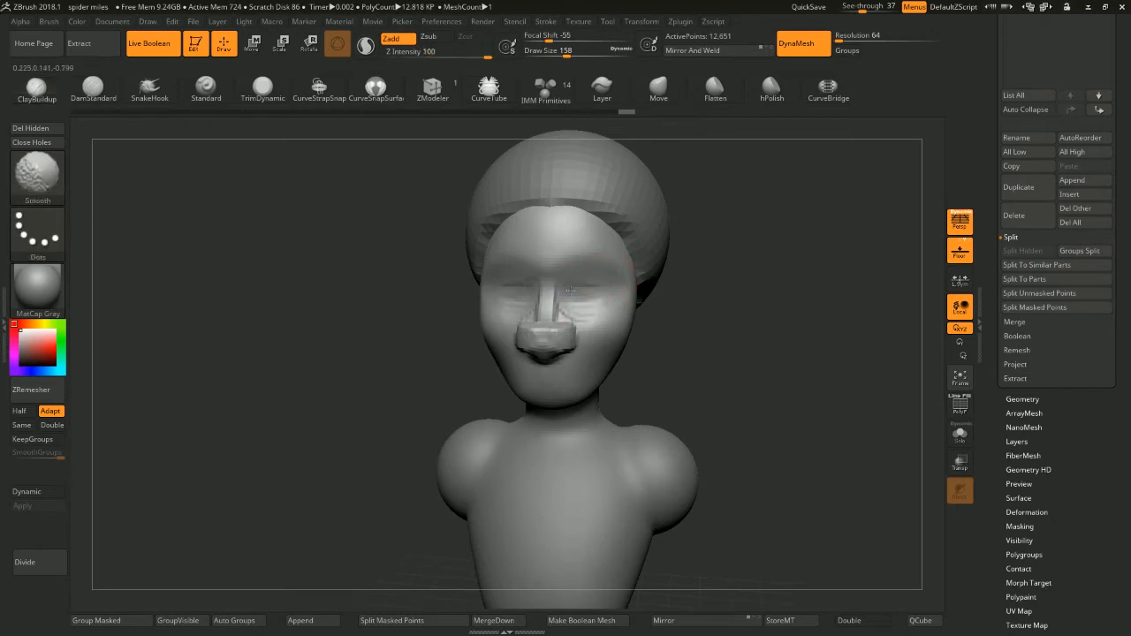
drag(698, 265, 595, 294)
key(space)
mouse_move(695, 257)
mouse_down()
mouse_move(578, 267)
mouse_move(618, 279)
mouse_move(610, 264)
mouse_move(614, 282)
mouse_move(785, 244)
mouse_move(746, 255)
mouse_up()
Set the draw size to 149, make the hair sphere the active subtool and turn on Sculptris Pro
key(space)
mouse_move(710, 318)
mouse_down()
mouse_move(691, 326)
mouse_move(704, 286)
mouse_move(664, 285)
mouse_move(745, 268)
mouse_move(831, 325)
mouse_move(644, 297)
mouse_move(603, 228)
mouse_move(648, 274)
mouse_up()
click(365, 45)
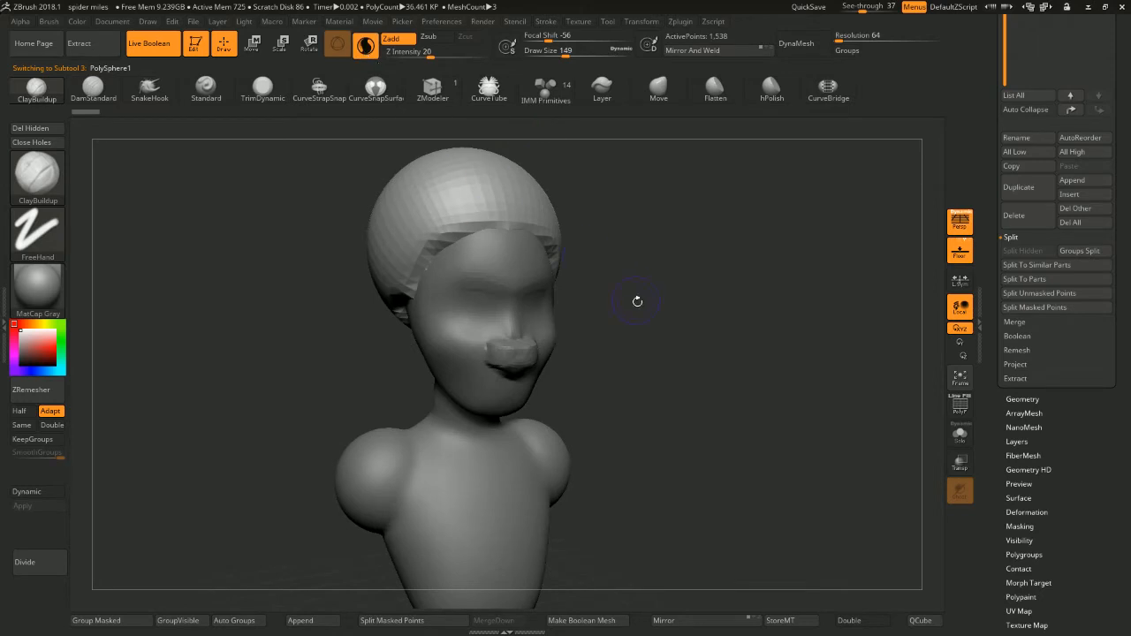
Smooth the hair sphere's hairline, side and back into even curves at draw size 324
mouse_move(597, 230)
alt+mouse_down()
mouse_move(611, 277)
mouse_move(592, 241)
alt+mouse_up()
key(space)
mouse_move(453, 220)
shift+mouse_down()
mouse_move(562, 275)
mouse_move(664, 227)
shift+mouse_up()
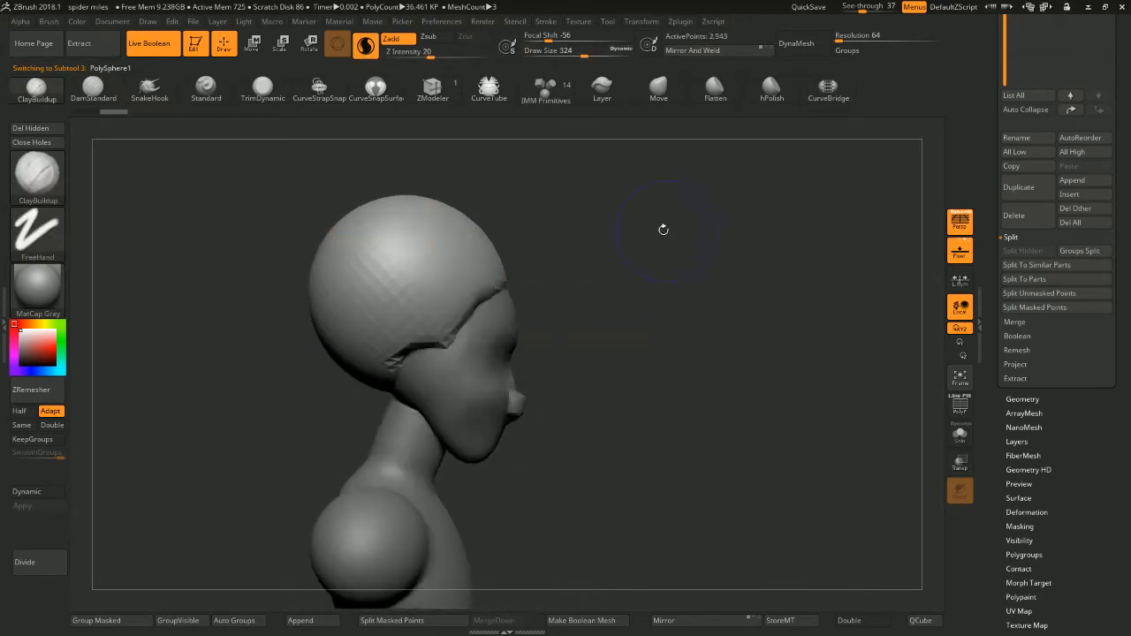
mouse_move(473, 311)
shift+mouse_down()
mouse_move(399, 321)
mouse_move(327, 257)
mouse_move(447, 245)
shift+mouse_up()
mouse_move(376, 239)
shift+mouse_down()
mouse_move(273, 256)
mouse_move(309, 327)
shift+mouse_up()
mouse_move(767, 270)
mouse_down()
mouse_move(586, 232)
mouse_move(675, 283)
mouse_move(638, 288)
mouse_move(575, 257)
mouse_up()
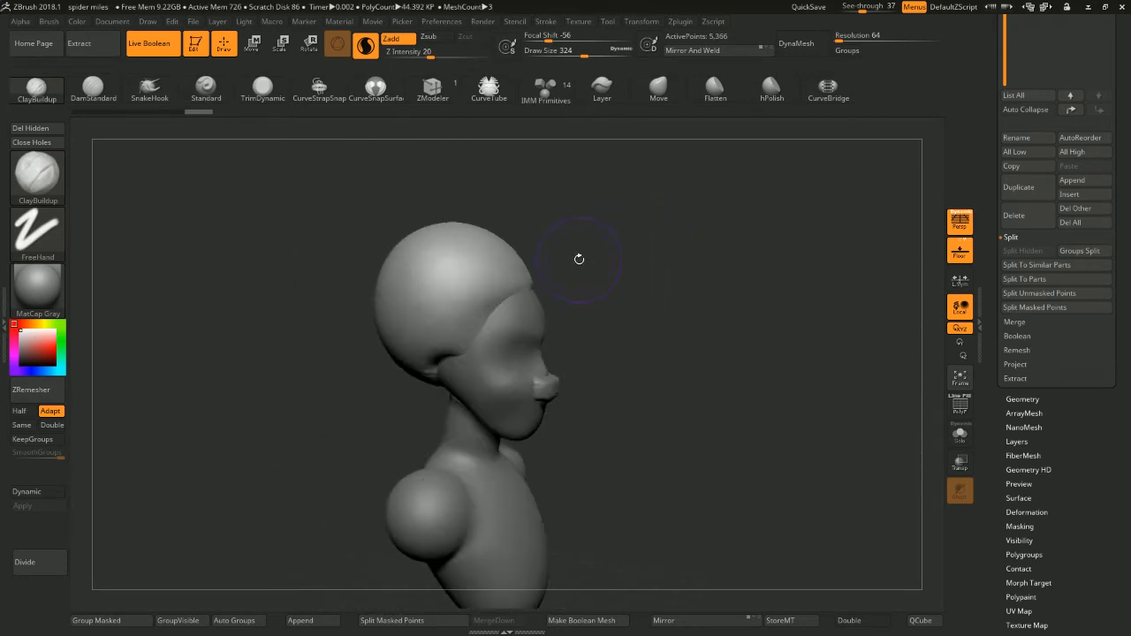
Inflate bulges along the front and side of the hair with the Inflat brush at draw size 262
key(b)
key(i)
key(n)
key(space)
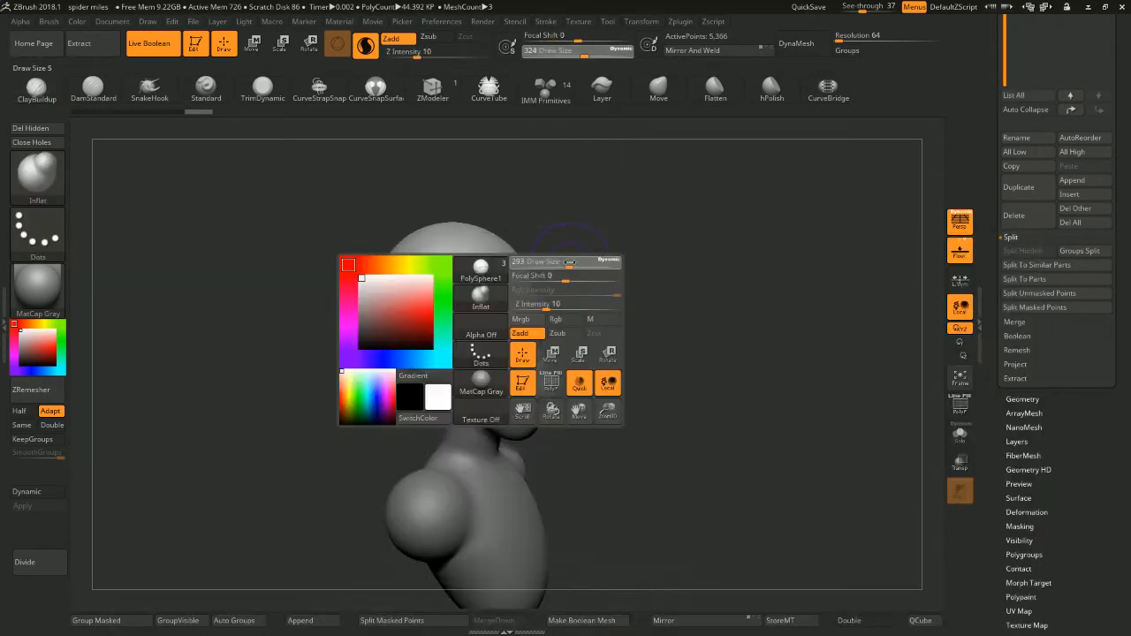
drag(578, 258, 559, 263)
alt+click(469, 272)
mouse_move(459, 271)
mouse_down()
mouse_move(471, 260)
mouse_move(447, 267)
mouse_move(484, 284)
mouse_up()
drag(566, 268, 601, 267)
drag(433, 287, 378, 362)
drag(566, 305, 618, 305)
drag(359, 300, 356, 278)
drag(584, 283, 553, 344)
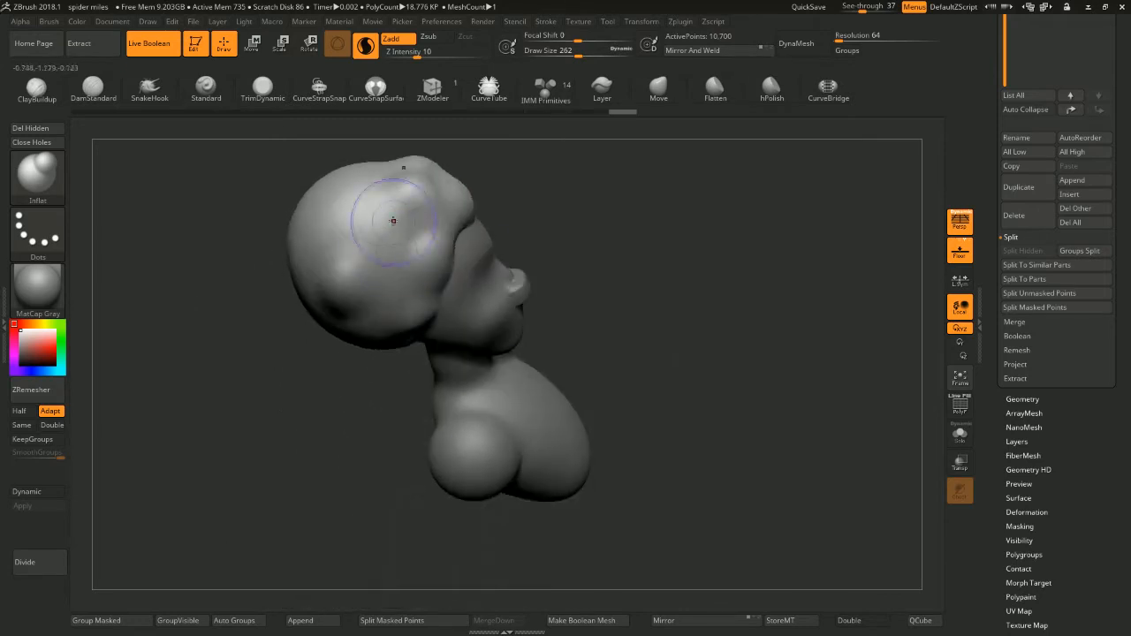
Inflate more rounded lumps across the crown and upper side of the hair
drag(394, 222, 376, 231)
mouse_move(610, 367)
mouse_down()
mouse_move(620, 338)
mouse_move(605, 385)
mouse_up()
drag(356, 278, 358, 301)
drag(364, 340, 366, 364)
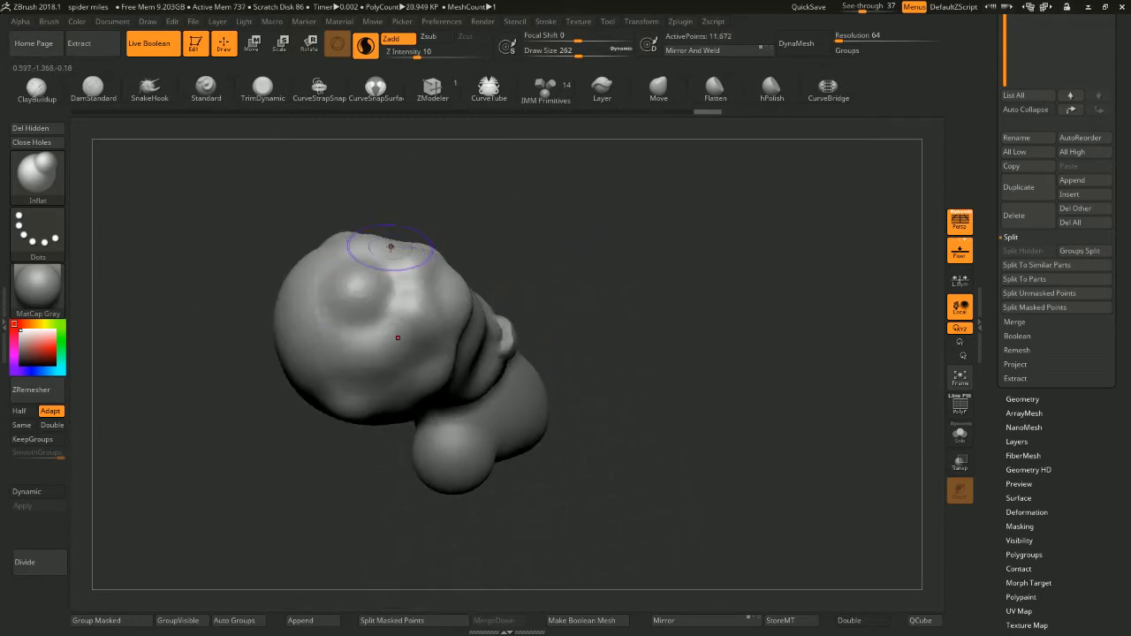
drag(392, 250, 367, 266)
mouse_move(540, 307)
mouse_down()
mouse_move(518, 212)
mouse_move(530, 219)
mouse_up()
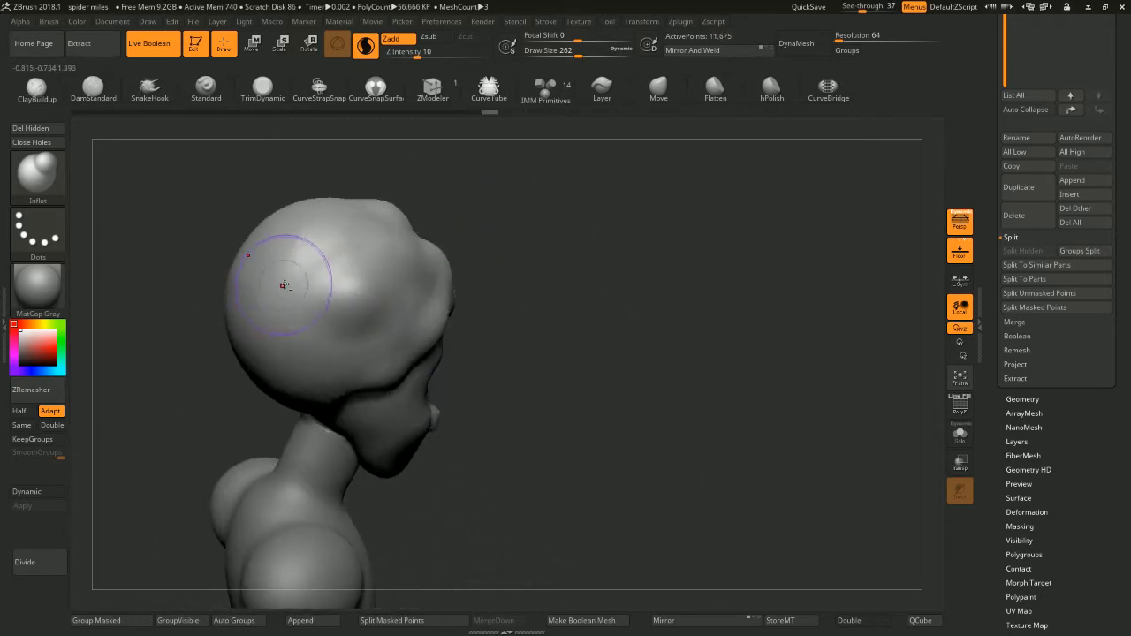
Inflate large lumps around the back and sides of the hair with the Inflat brush at draw size 311
key(space)
drag(276, 276, 280, 276)
alt+drag(500, 267, 495, 240)
mouse_move(285, 268)
mouse_down()
mouse_move(288, 243)
mouse_move(272, 308)
mouse_move(295, 338)
mouse_up()
drag(470, 310, 515, 305)
mouse_move(276, 275)
mouse_down()
mouse_move(253, 323)
mouse_move(267, 281)
mouse_up()
drag(508, 291, 442, 294)
drag(230, 252, 210, 265)
drag(459, 292, 523, 289)
alt+drag(442, 295, 521, 287)
mouse_move(343, 268)
mouse_down()
mouse_move(364, 285)
mouse_move(352, 307)
mouse_up()
drag(514, 287, 453, 287)
drag(415, 270, 412, 261)
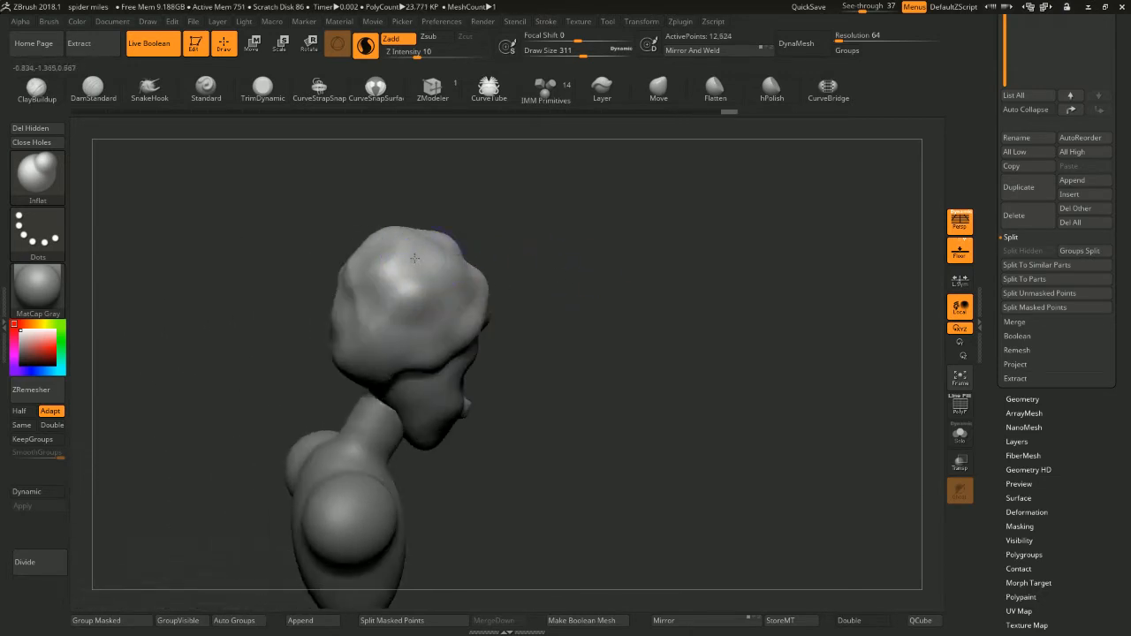
Puff up the hair's side and the front above the forehead with the Inflat brush at draw size 245
drag(542, 305, 482, 294)
drag(404, 286, 399, 299)
right_drag(528, 279, 472, 285)
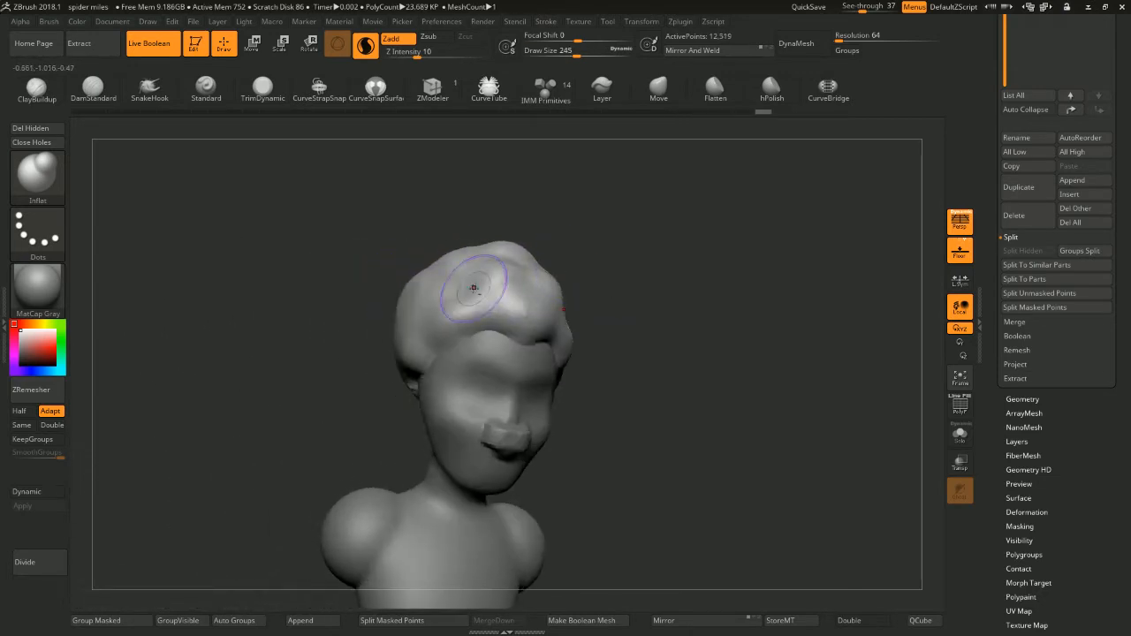
drag(477, 282, 510, 274)
shift+drag(698, 272, 596, 277)
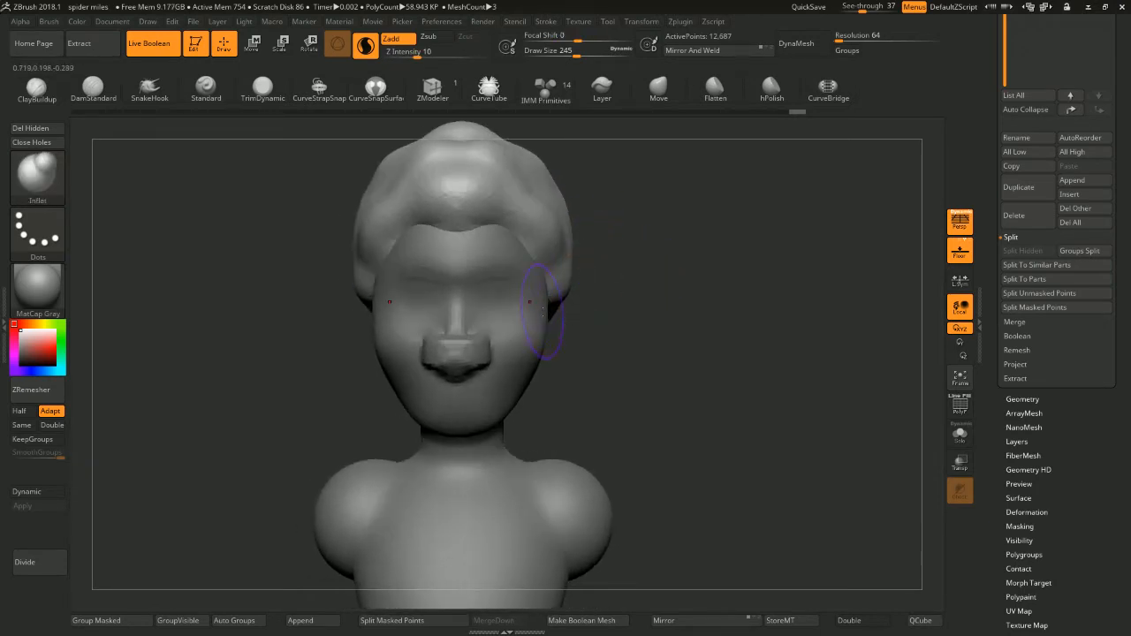
Set See-through to 10 and switch to the DamStandard brush at draw size 124
mouse_move(605, 317)
alt+mouse_down()
mouse_move(616, 295)
mouse_move(617, 312)
alt+mouse_up()
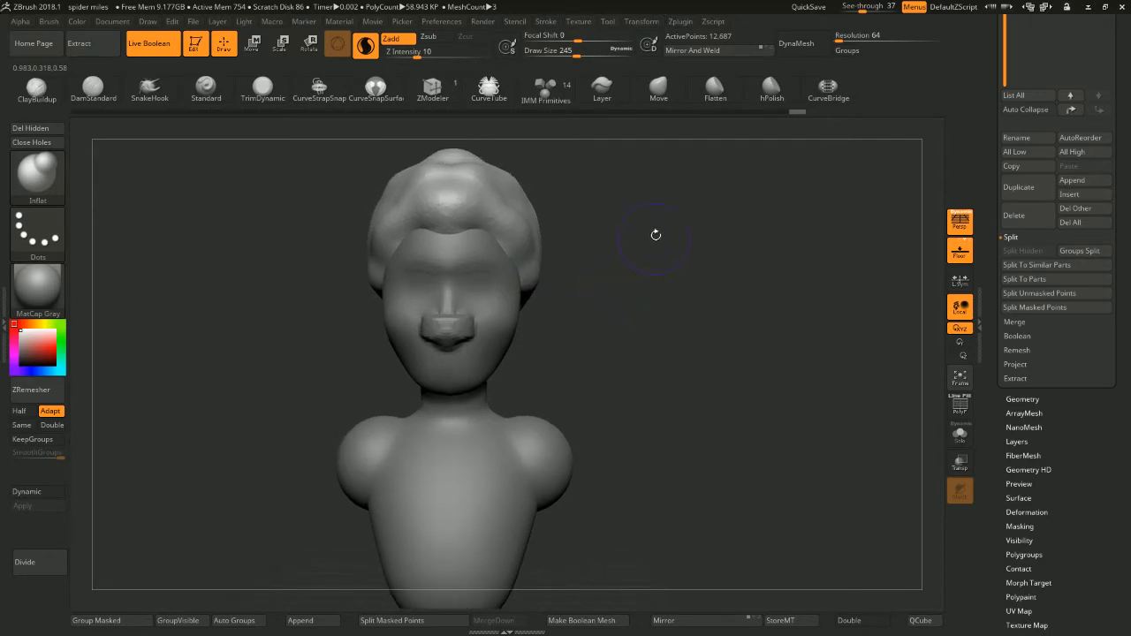
drag(868, 15, 855, 9)
mouse_move(702, 241)
alt+mouse_down()
mouse_move(715, 257)
mouse_move(684, 275)
mouse_move(686, 245)
mouse_move(631, 272)
alt+mouse_up()
key(space)
drag(631, 271, 617, 271)
key(b)
key(d)
key(s)
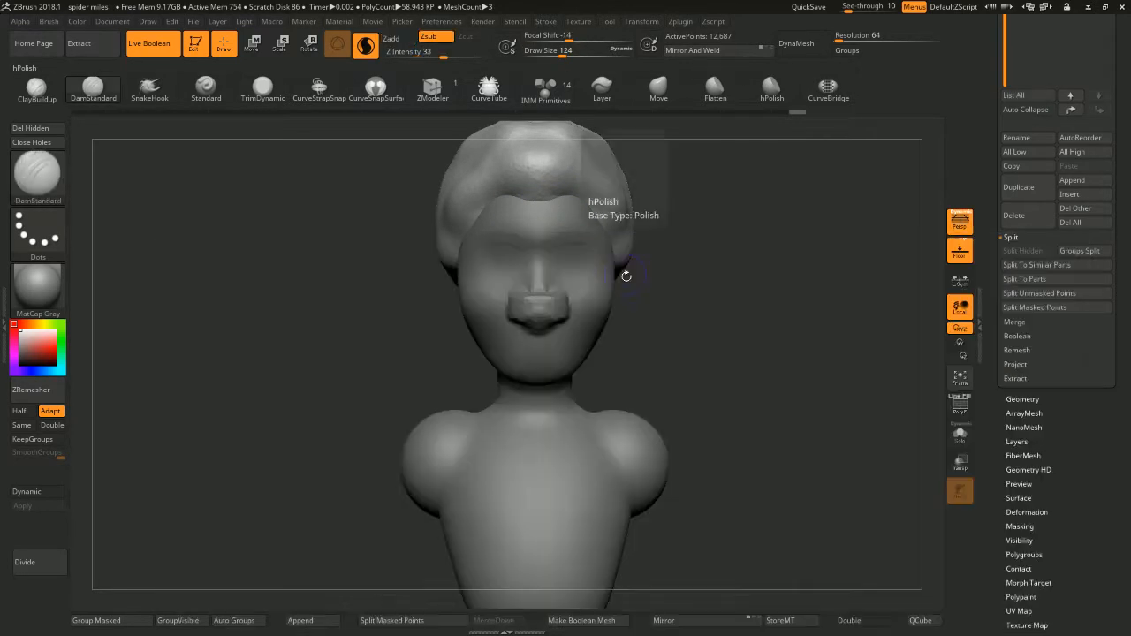
Make the head the active subtool and smooth the mound below the nose bridge
drag(716, 325, 692, 319)
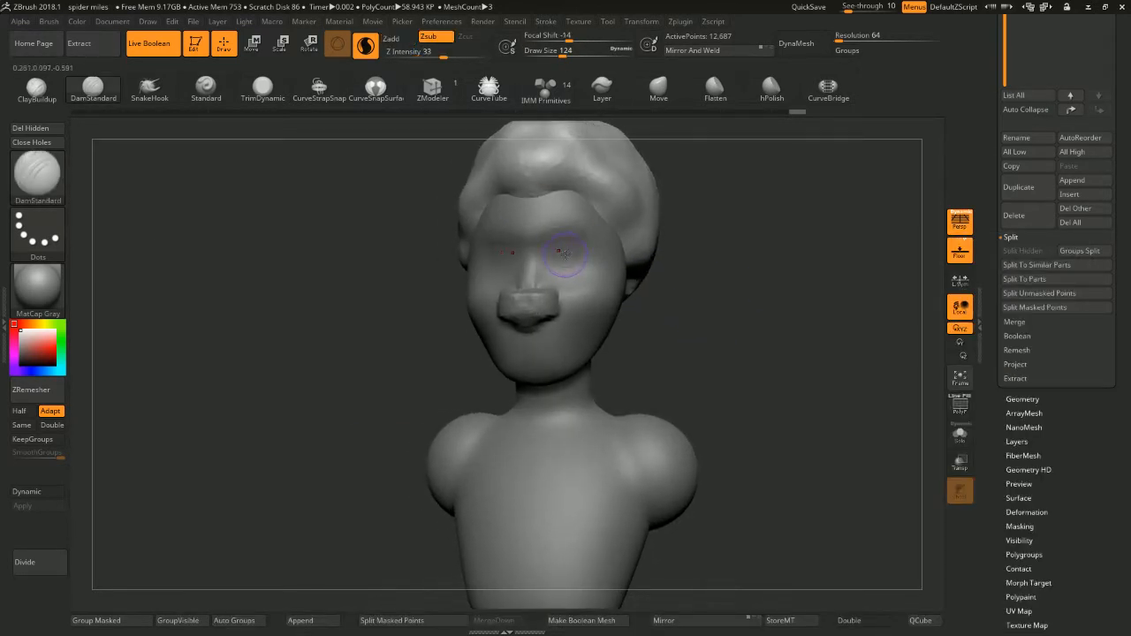
key(shift)
alt+click(547, 297)
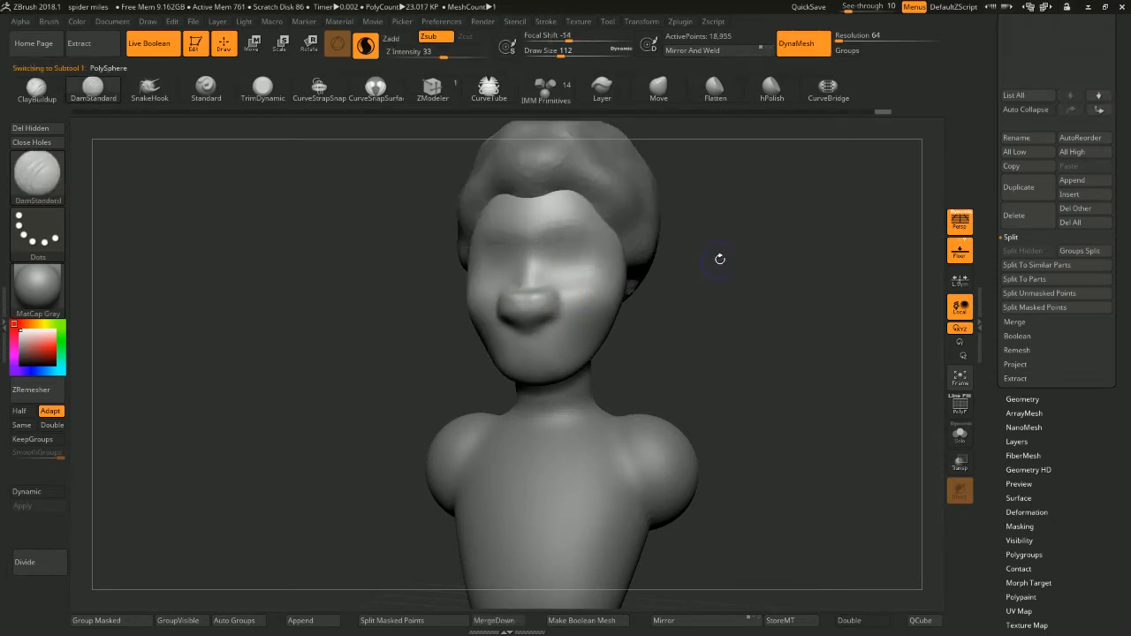
Insert a mirrored sphere at each side of the head for the ears, using the IMM Primitives Insert Sphere mesh
drag(719, 260, 656, 197)
key(b)
key(i)
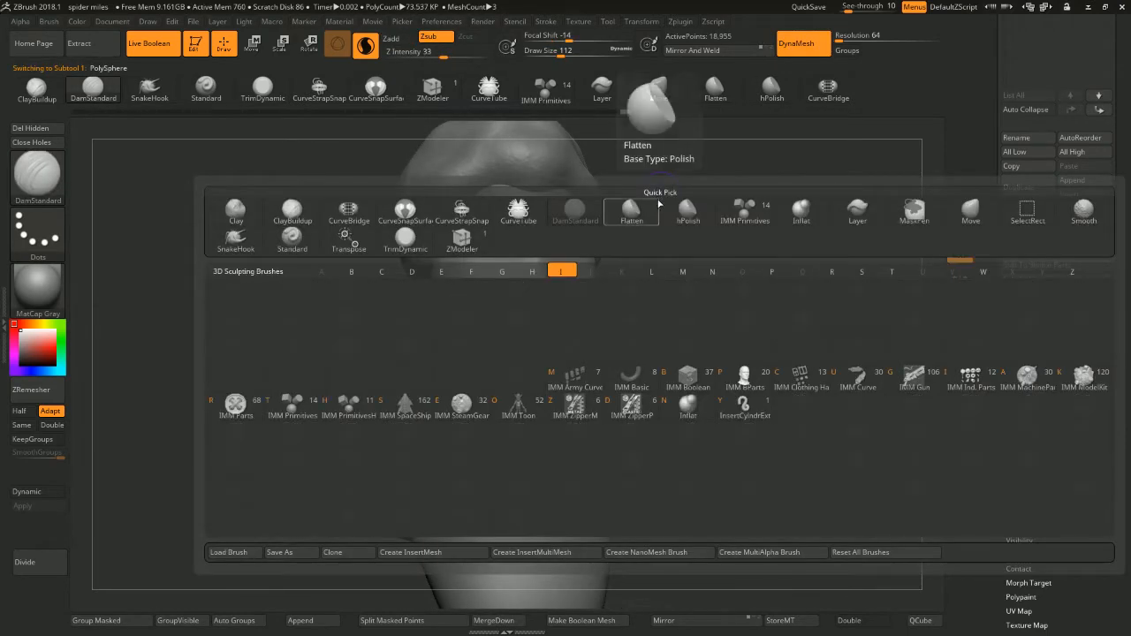
key(p)
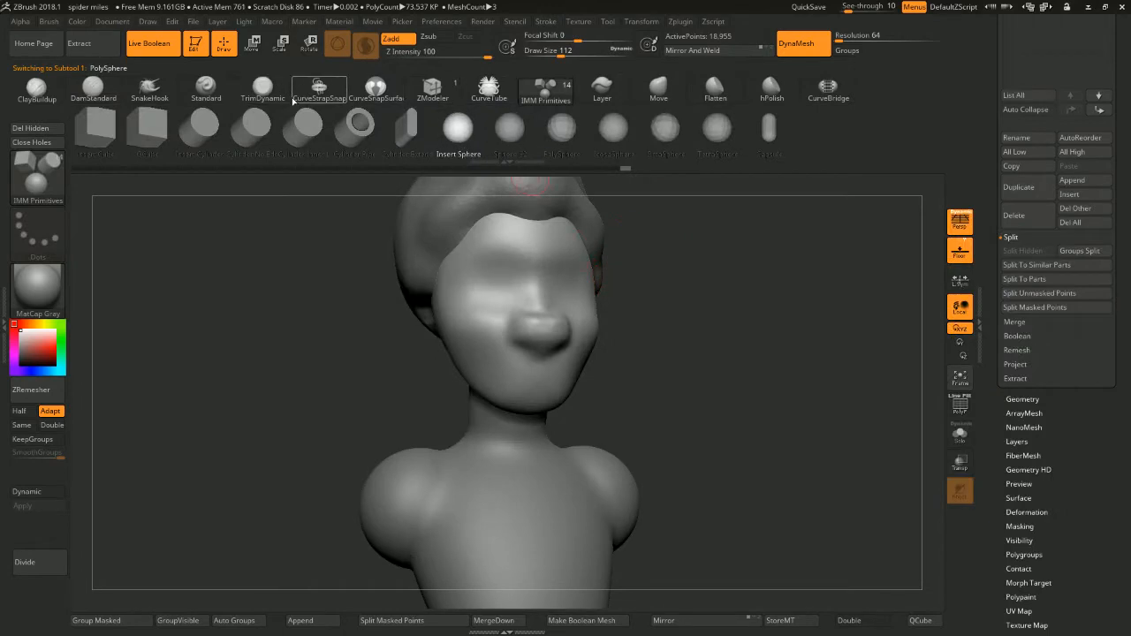
click(263, 89)
click(378, 89)
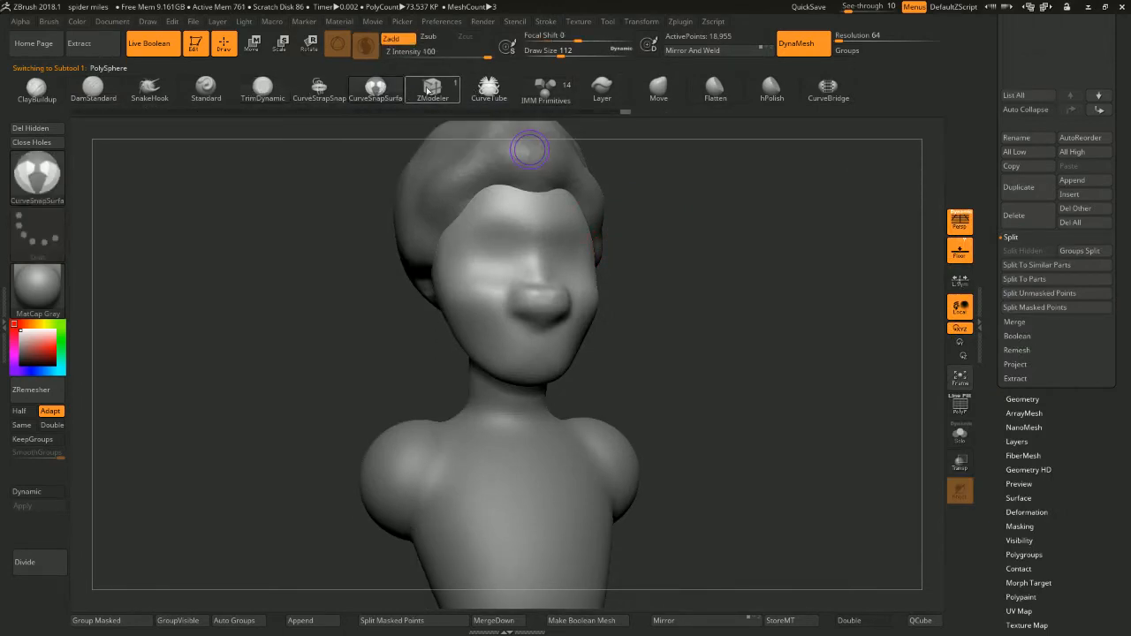
click(543, 92)
drag(752, 260, 750, 297)
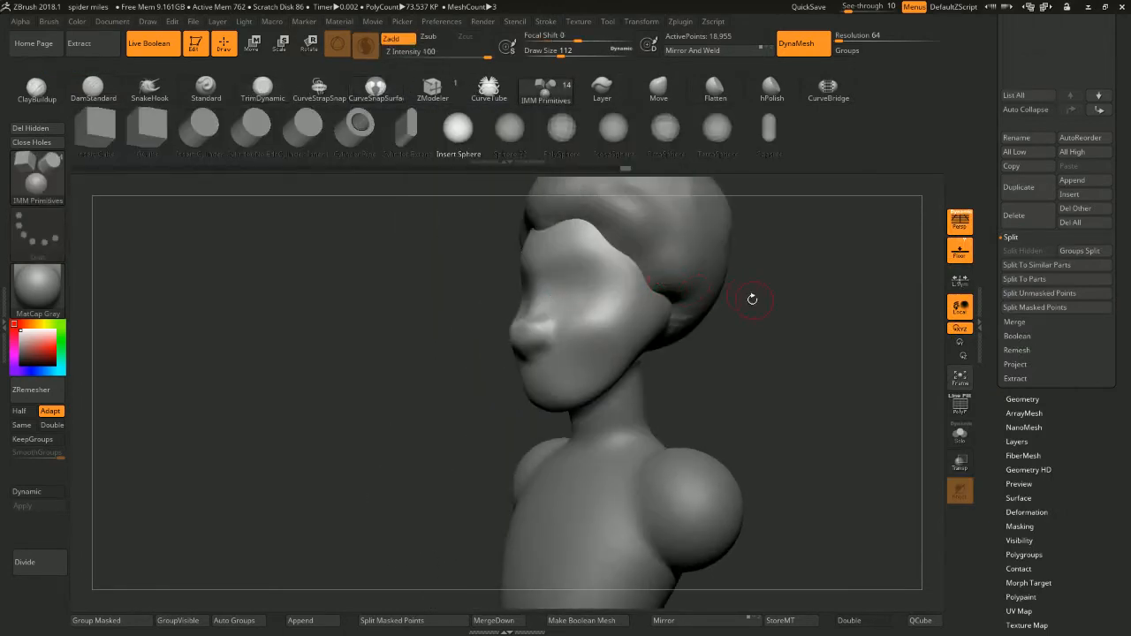
drag(663, 302, 696, 314)
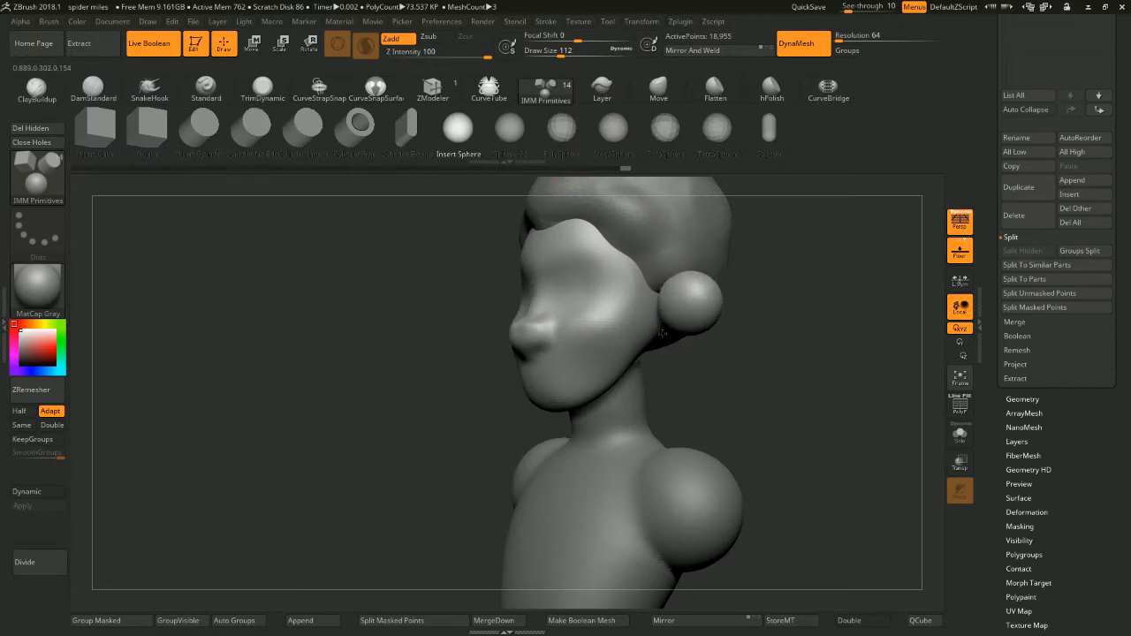
drag(870, 300, 767, 344)
Clip the inserted ear spheres flat along one axis with the transform gizmo and rotate them against the head
click(253, 45)
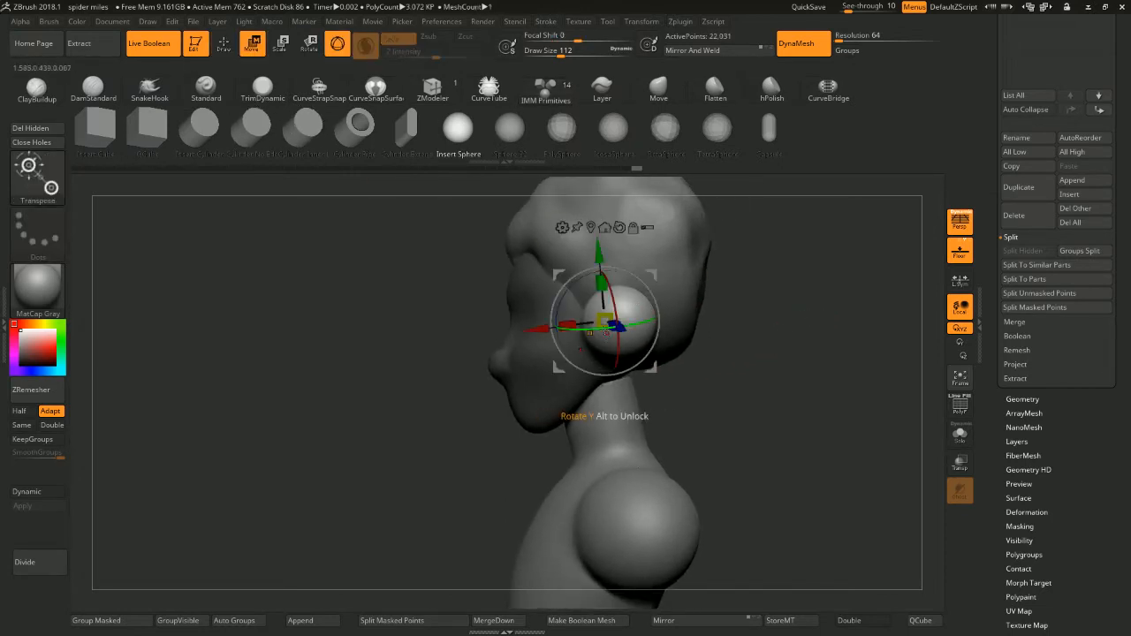
ctrl+drag(567, 326, 538, 337)
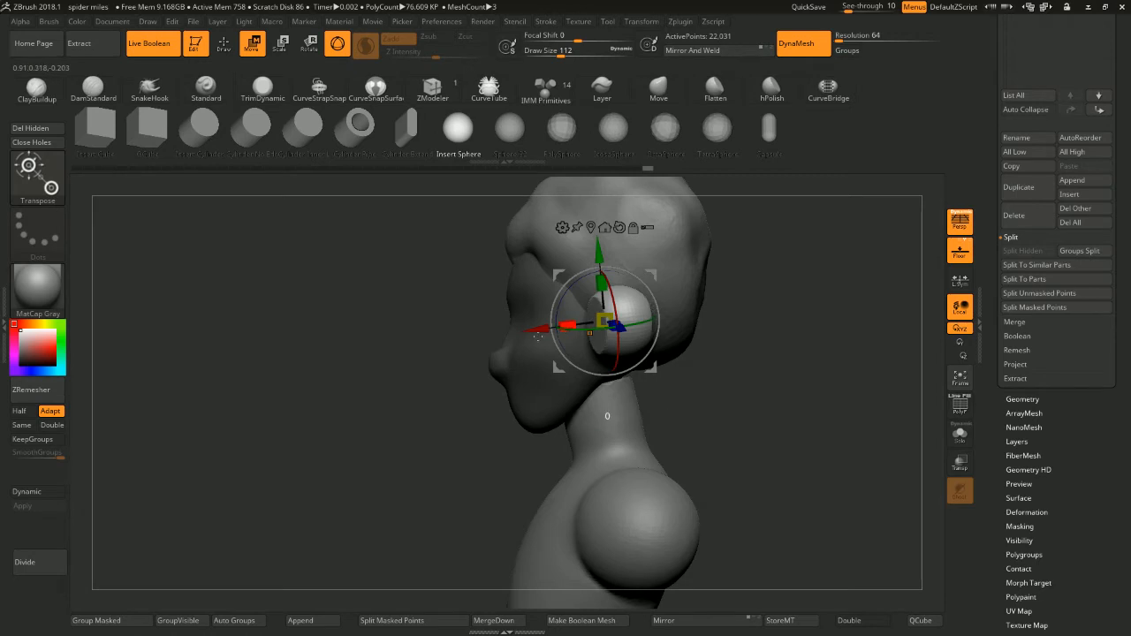
drag(756, 336, 786, 351)
drag(785, 350, 674, 295)
drag(533, 325, 392, 521)
drag(735, 332, 789, 331)
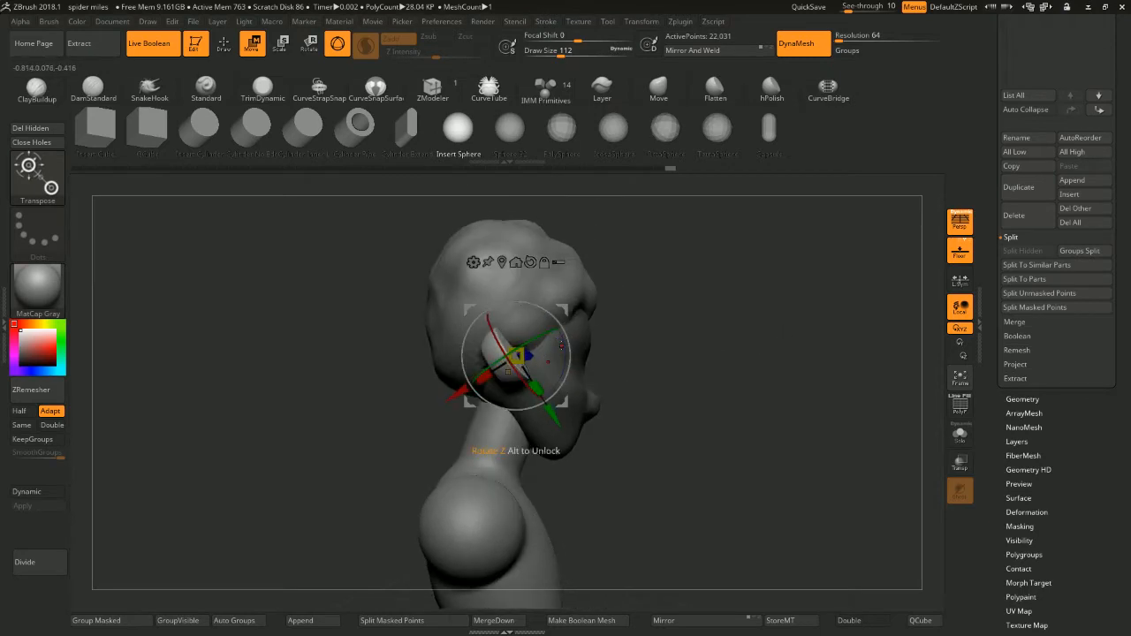
Angle the flattened ear discs and move them against the sides of the head below the hair
drag(712, 334, 670, 334)
drag(545, 333, 555, 362)
drag(472, 353, 518, 361)
mouse_move(694, 305)
mouse_down()
mouse_move(733, 303)
mouse_move(696, 301)
mouse_up()
drag(610, 317, 588, 320)
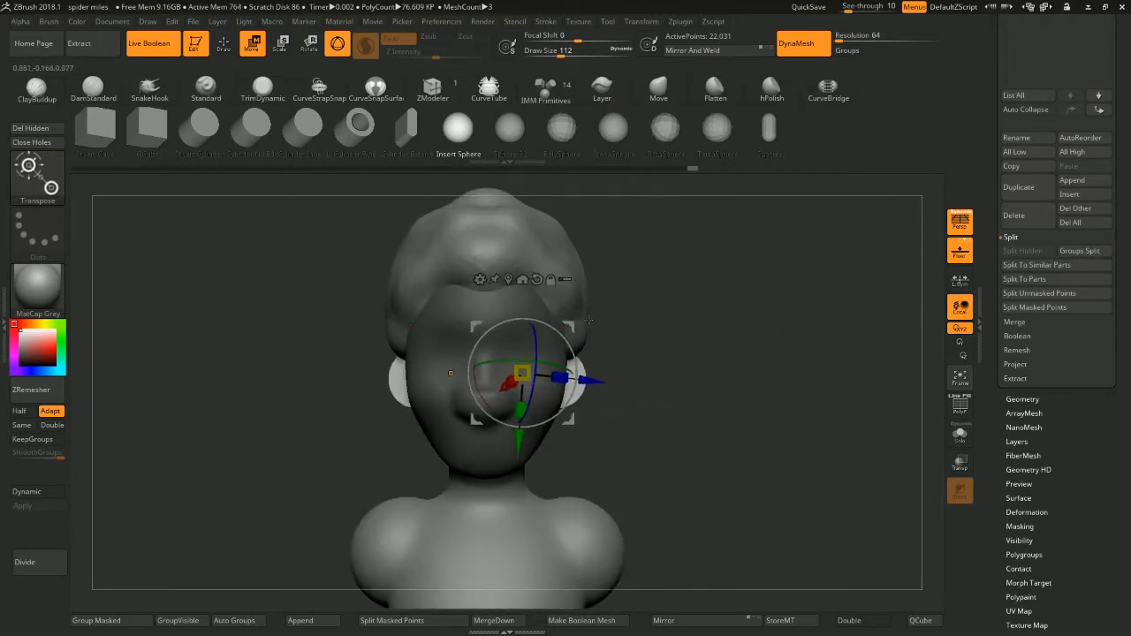
drag(664, 304, 715, 279)
drag(532, 348, 452, 343)
Fine-tune the ears' placement and tilt so they stick out from both sides of the head
shift+drag(776, 290, 746, 286)
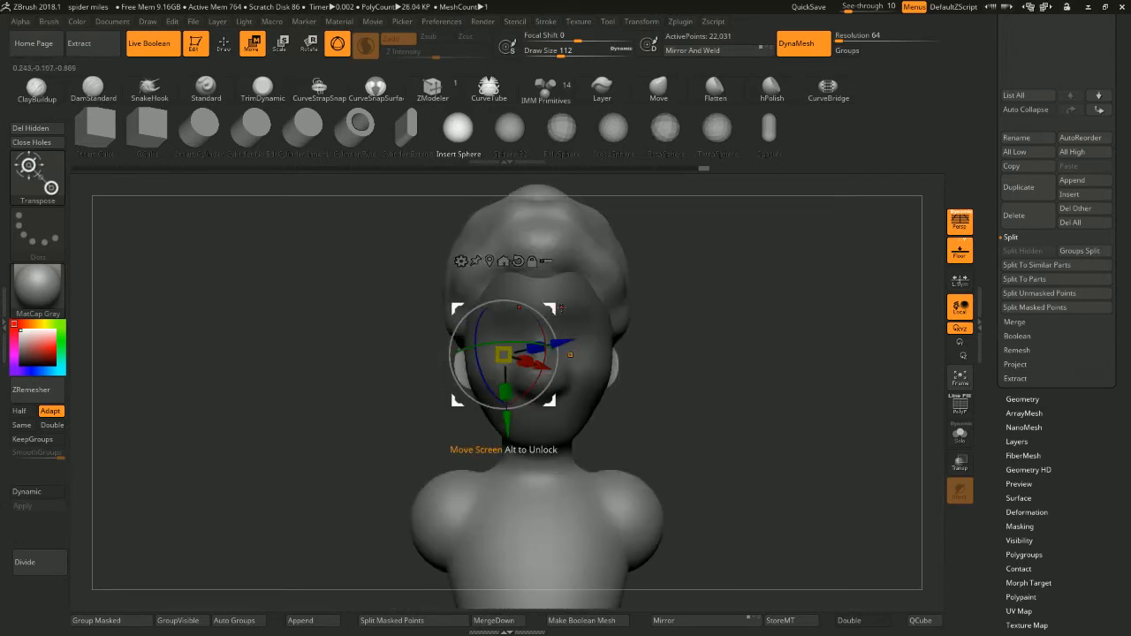
mouse_move(560, 308)
mouse_down()
mouse_move(576, 302)
mouse_move(544, 303)
mouse_up()
drag(698, 282, 762, 305)
mouse_move(531, 323)
mouse_down()
mouse_move(536, 336)
mouse_move(537, 303)
mouse_up()
drag(712, 274, 658, 253)
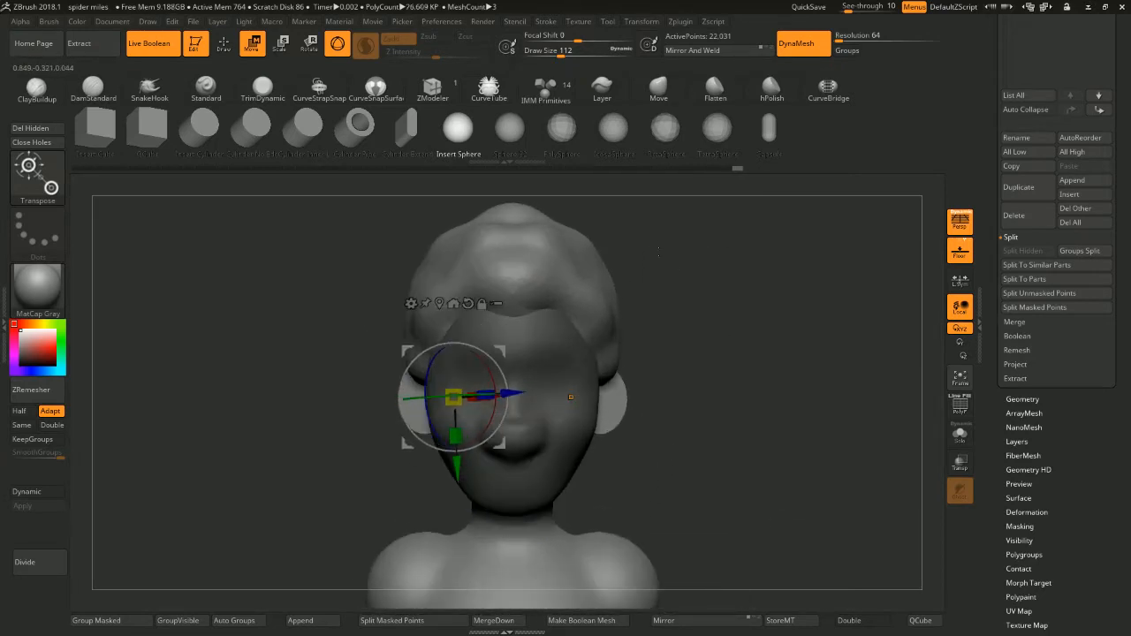
click(227, 46)
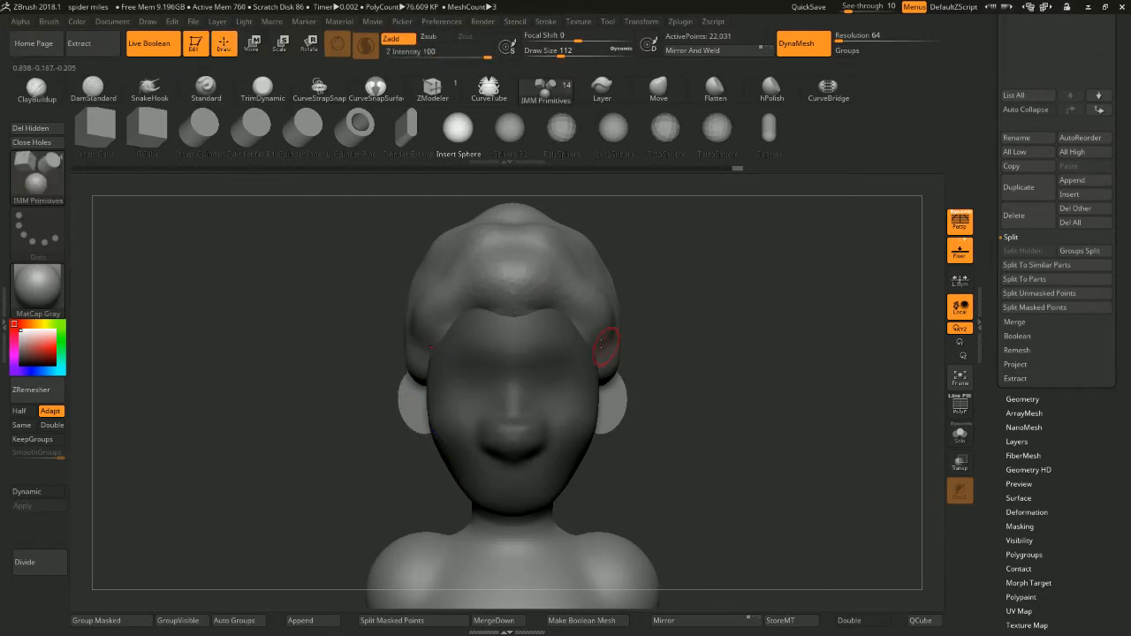
alt+drag(720, 313, 558, 303)
drag(513, 376, 518, 378)
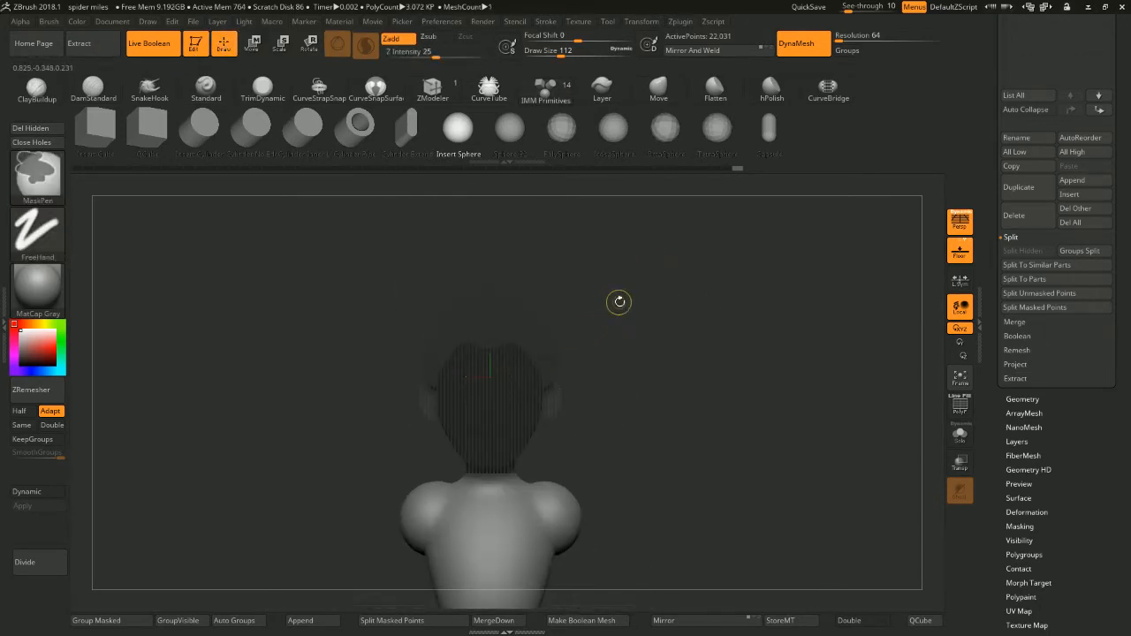
key(ctrl+z)
alt+drag(613, 290, 620, 332)
key(ctrl+z)
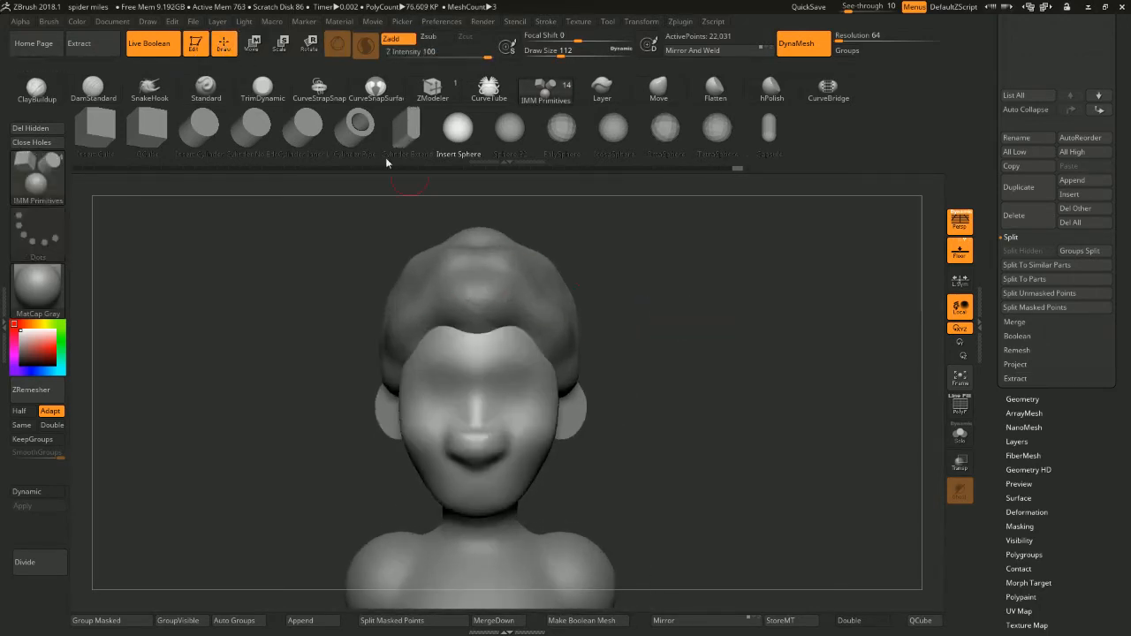
Reset the transform gizmo's orientation and slightly adjust the ears' width along the X axis
click(254, 44)
click(411, 312)
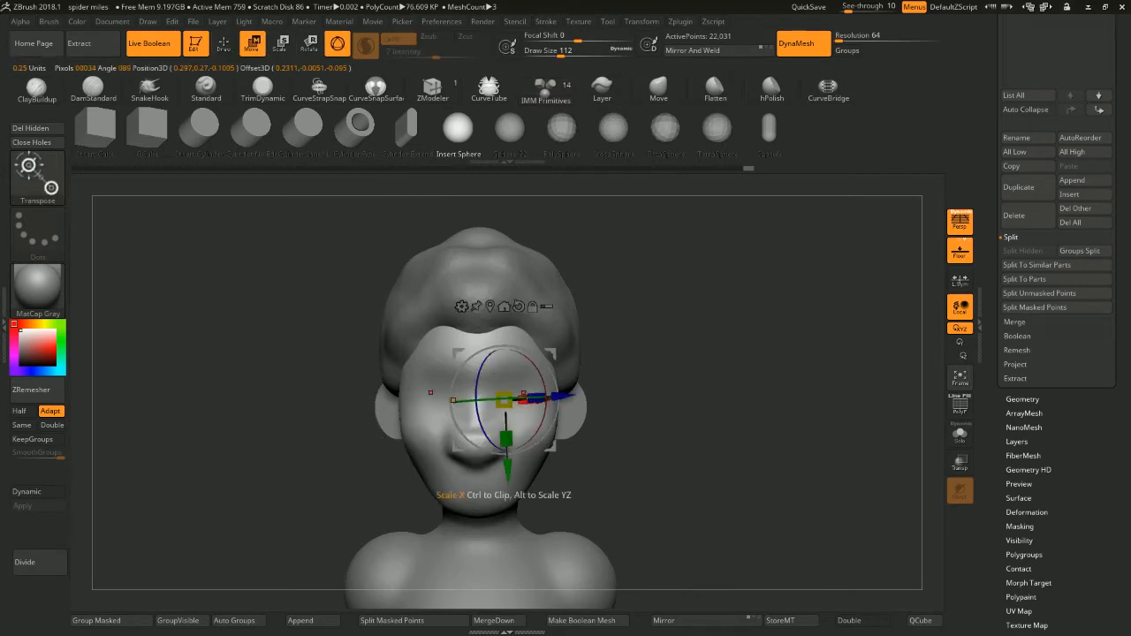
alt+click(518, 307)
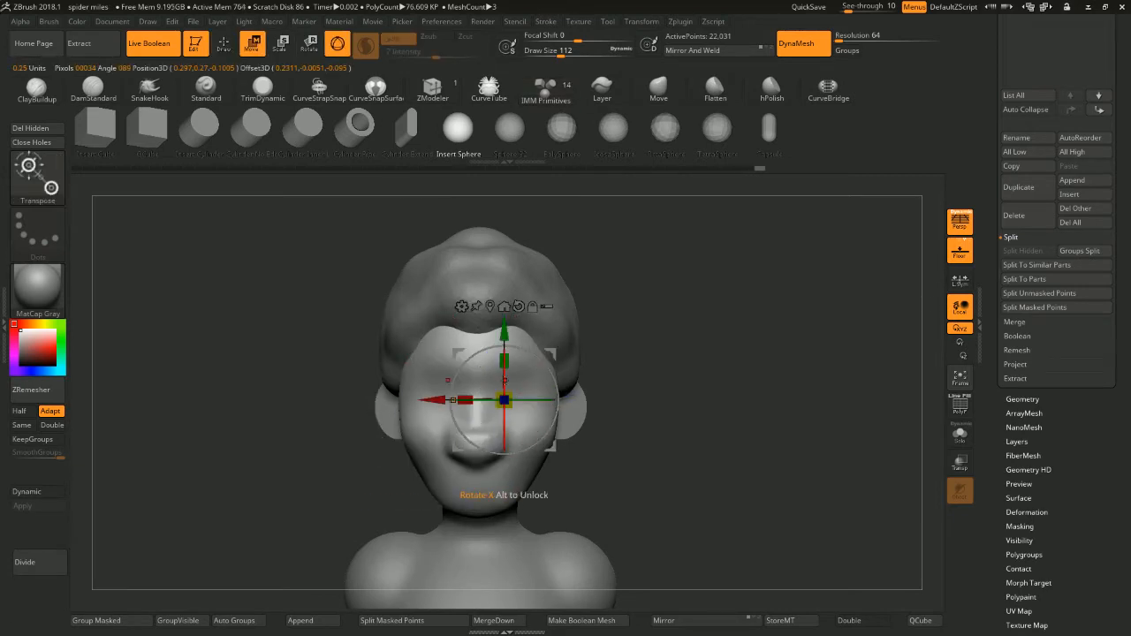
drag(465, 400, 475, 400)
alt+drag(675, 343, 666, 248)
drag(637, 265, 689, 285)
drag(494, 297, 507, 288)
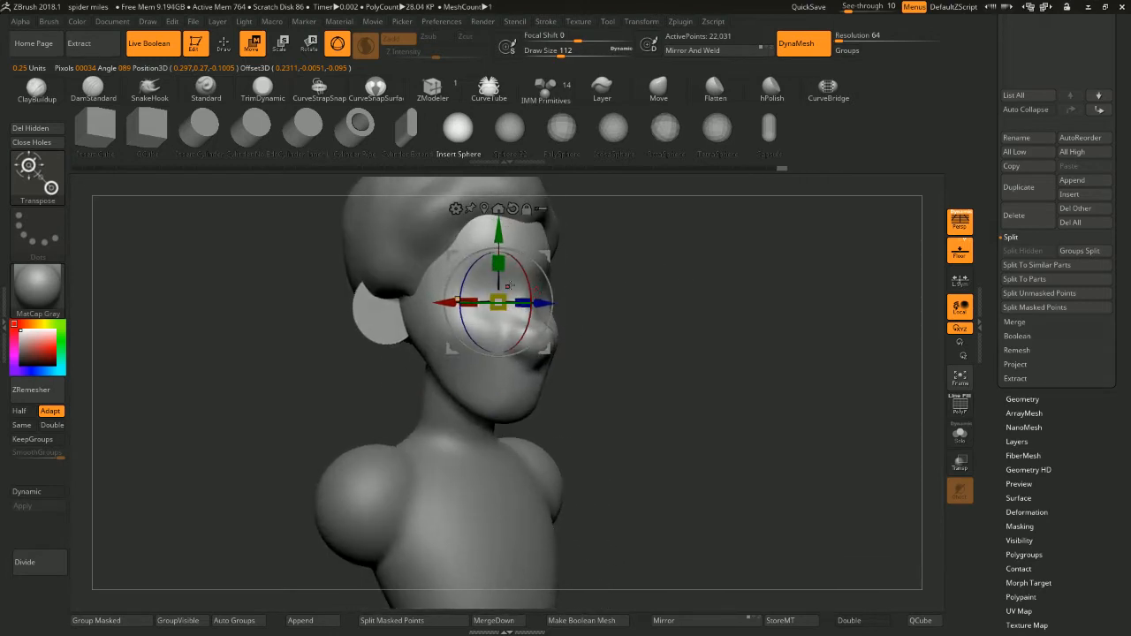
shift+drag(698, 292, 672, 269)
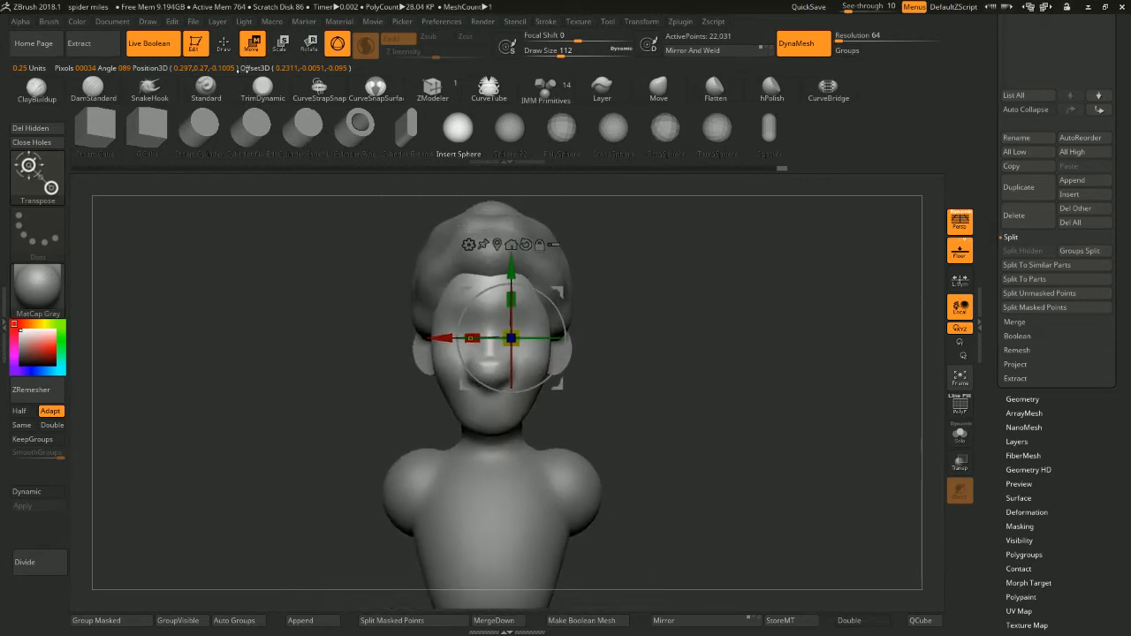
Carve the outlines of both eyes beside the nose bridge with the DamStandard brush at draw size 80
click(224, 48)
mouse_move(668, 314)
mouse_down()
mouse_move(704, 316)
mouse_move(687, 283)
mouse_move(676, 302)
mouse_move(775, 248)
mouse_move(735, 268)
mouse_up()
key(b)
key(d)
key(s)
key(space)
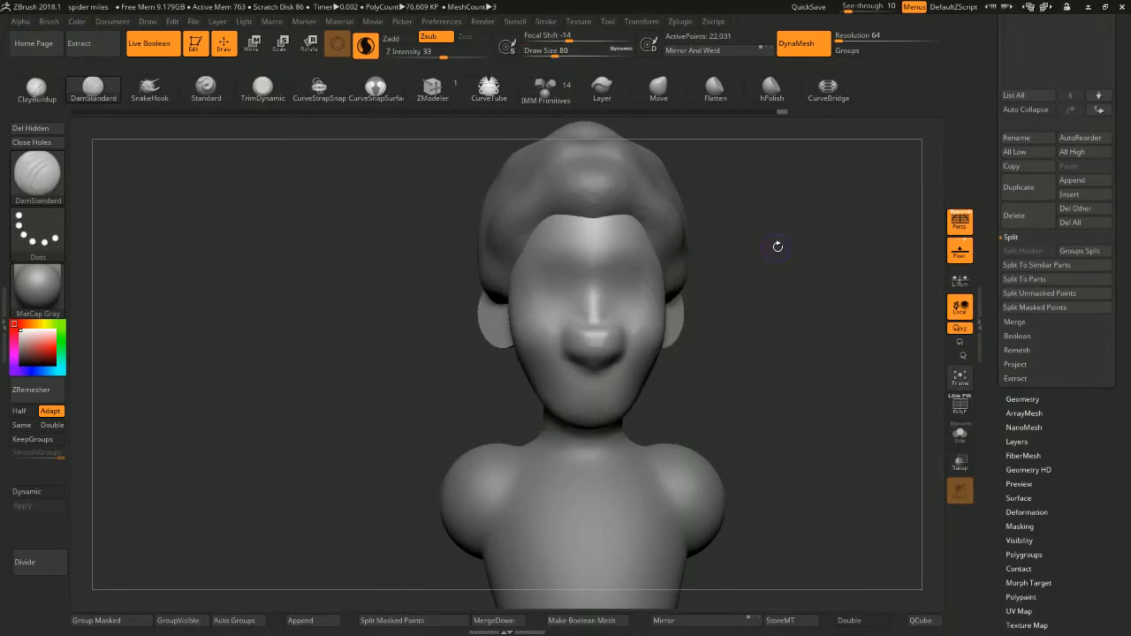
drag(777, 233, 701, 254)
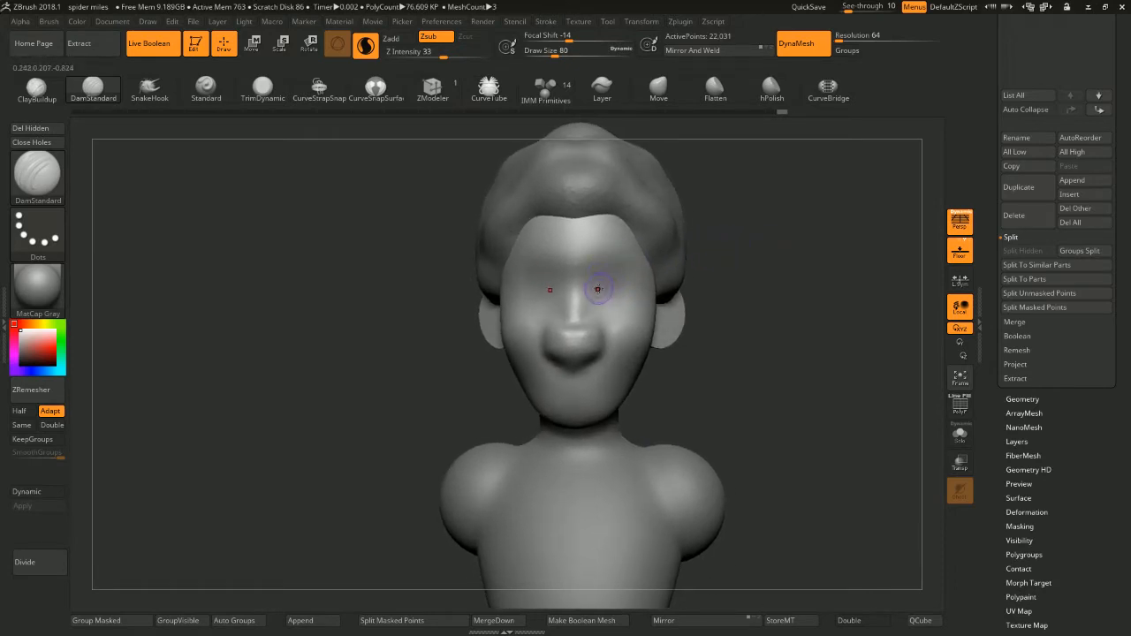
mouse_move(591, 288)
mouse_down()
mouse_move(620, 290)
mouse_move(608, 285)
mouse_up()
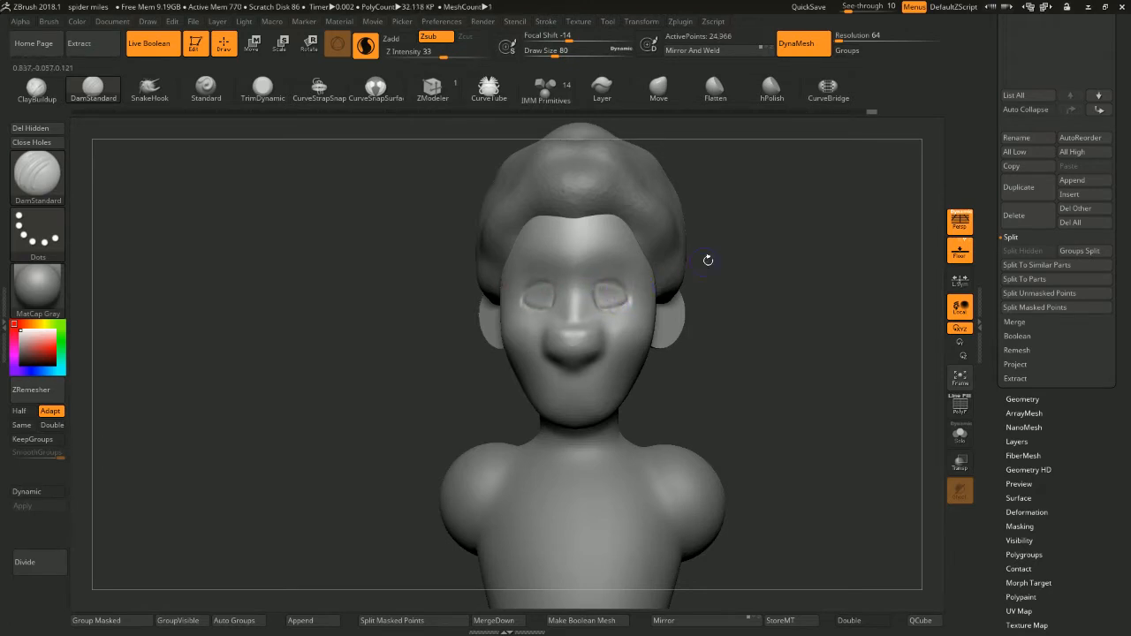
drag(708, 260, 849, 178)
drag(484, 328, 597, 324)
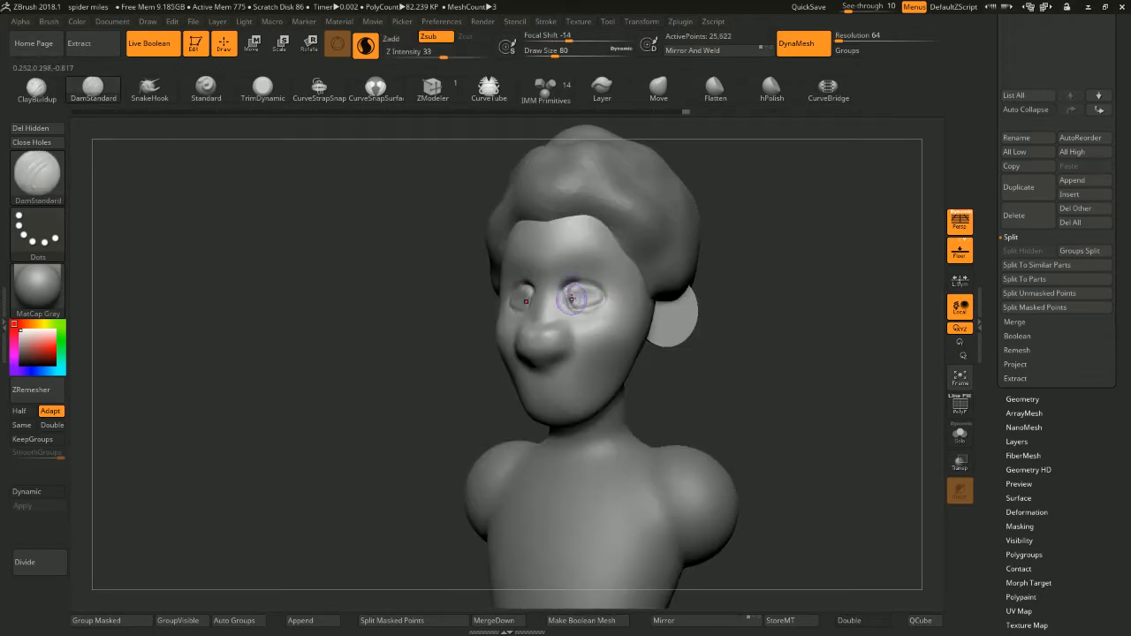
Undo the last eye stroke and recarve the eye outlines beside the nose bridge with the DamStandard brush
key(ctrl+z)
drag(835, 221, 769, 222)
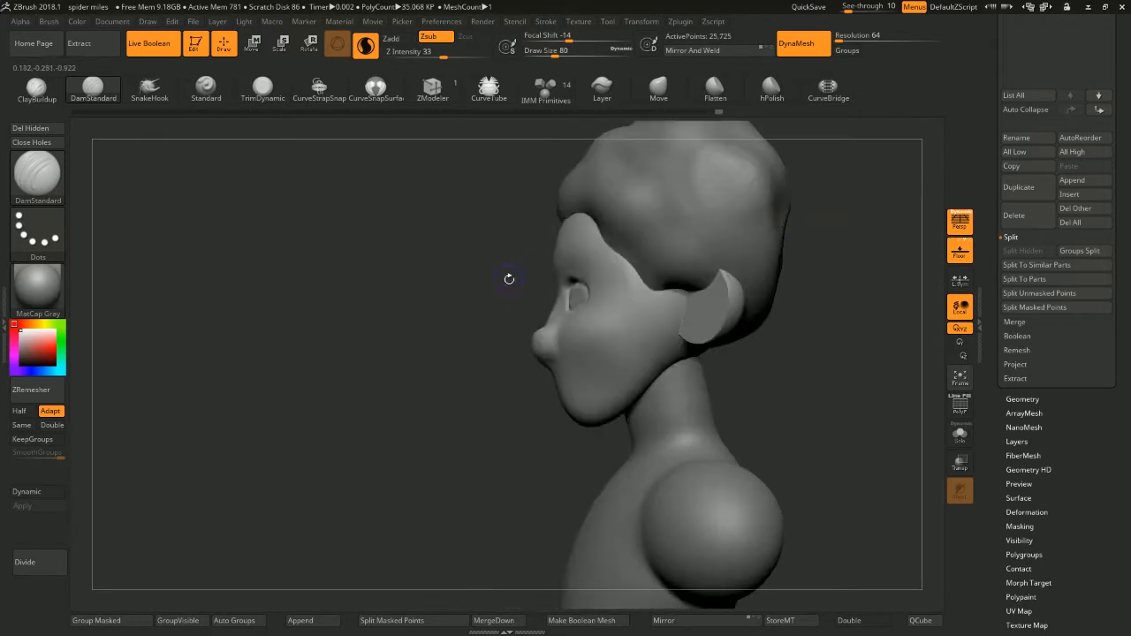
drag(508, 279, 751, 315)
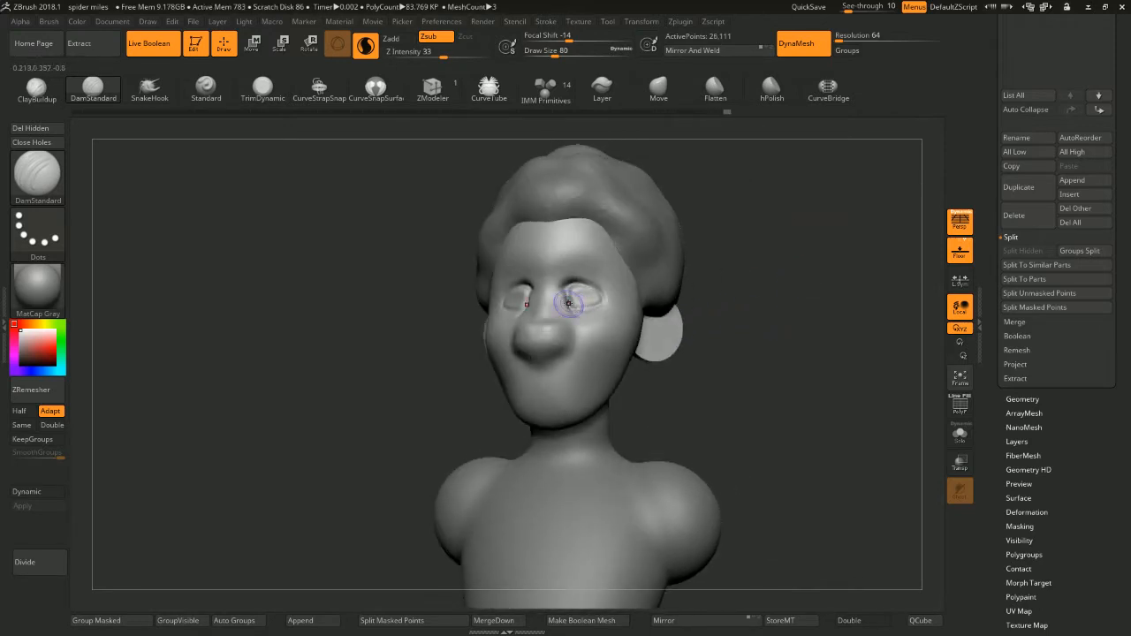
drag(729, 251, 486, 278)
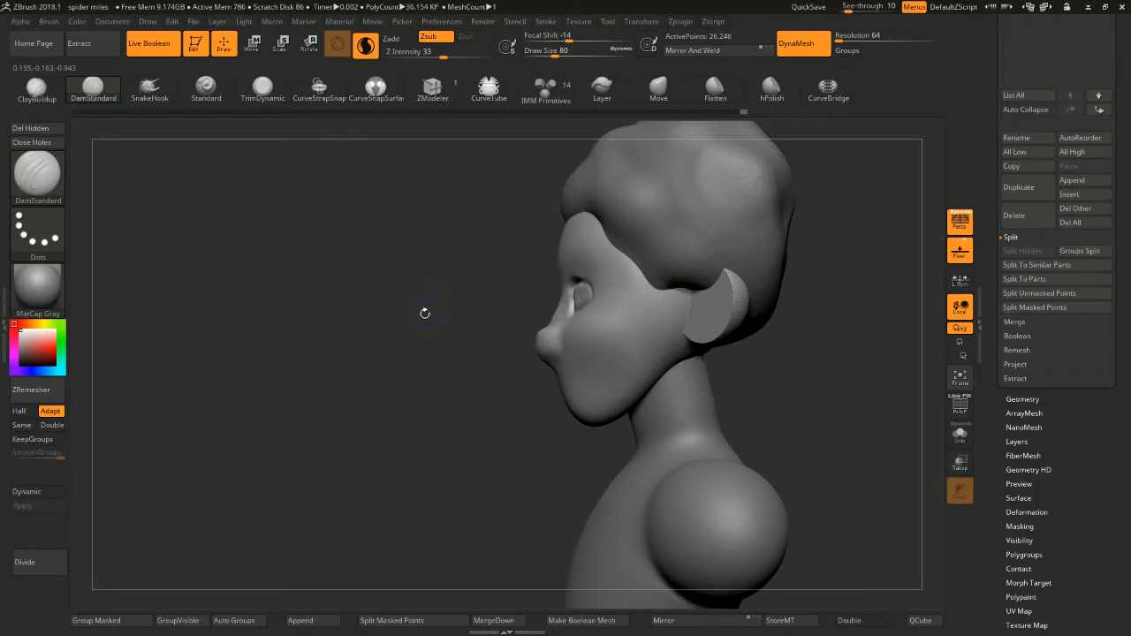
drag(425, 313, 625, 304)
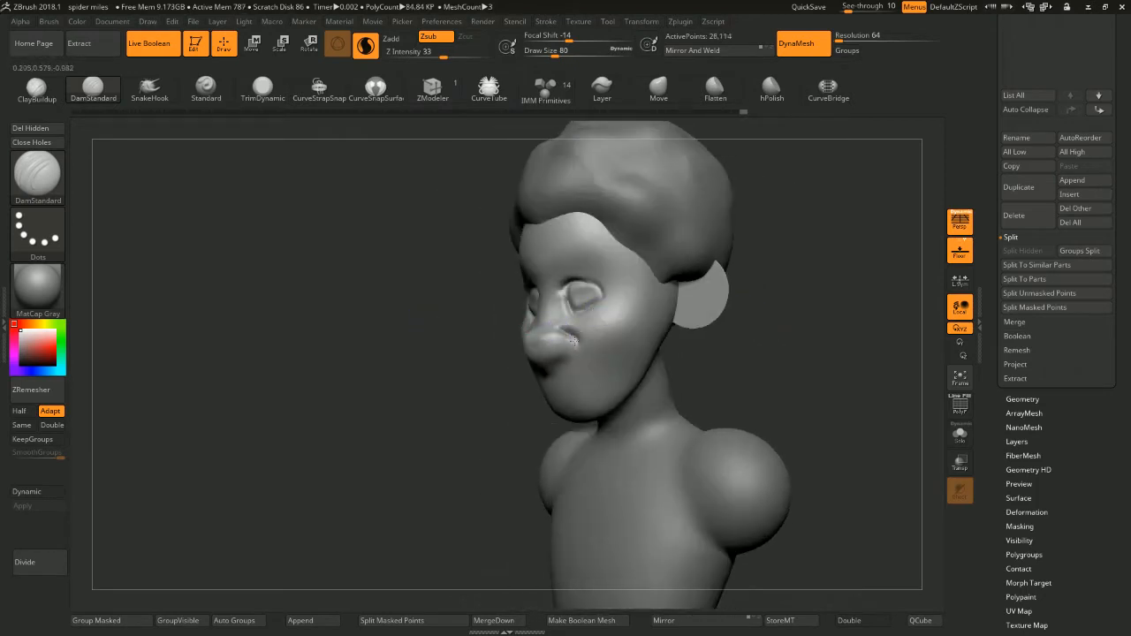
Carve the creases where the sides of the nose meet the cheeks with the DamStandard brush
alt+click(556, 352)
drag(726, 309, 809, 274)
drag(659, 320, 733, 236)
drag(655, 232, 732, 238)
drag(682, 178, 623, 210)
Make the hair the active subtool and reshape its front with the Move brush at draw size 318
alt+click(576, 224)
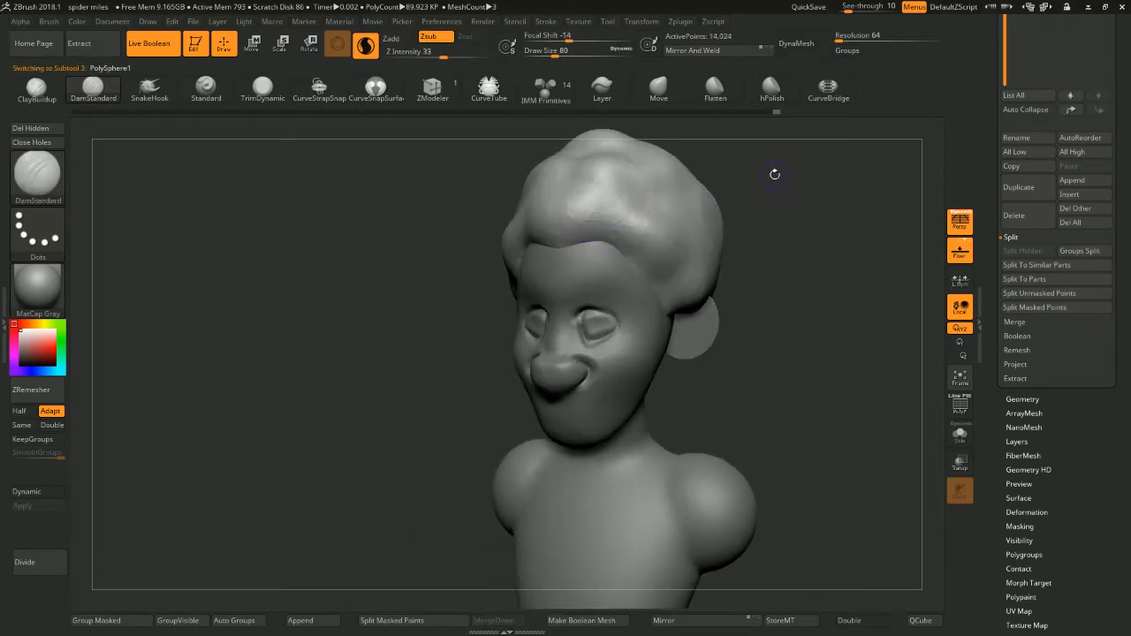
drag(775, 174, 799, 157)
key(b)
key(m)
key(v)
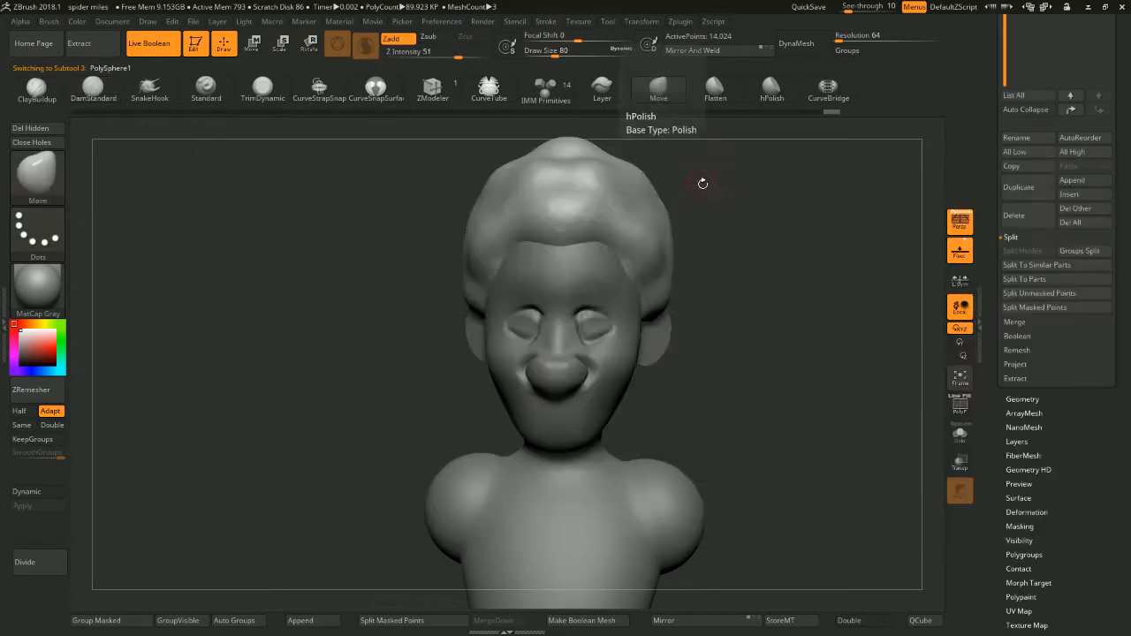
key(space)
mouse_move(720, 182)
mouse_down()
mouse_move(719, 212)
mouse_move(800, 227)
mouse_up()
key(bracketright)
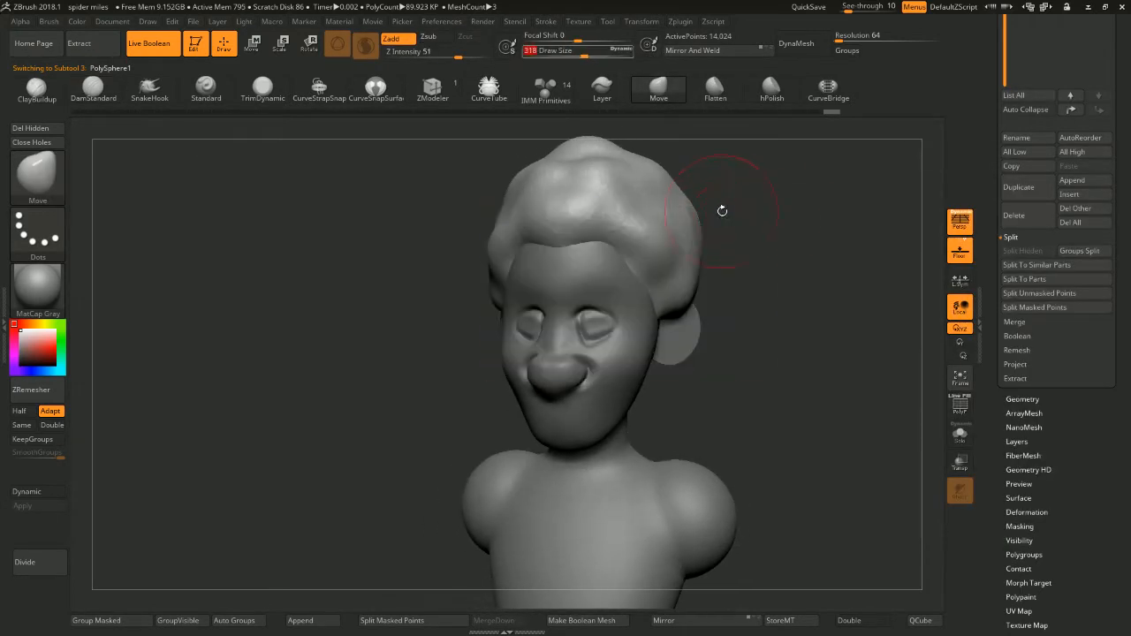
mouse_move(722, 209)
mouse_down()
mouse_move(623, 215)
mouse_move(611, 250)
mouse_up()
Push and pull the sides of the hair around the temples and ears with the Move brush
drag(762, 212, 834, 217)
mouse_move(708, 258)
mouse_down()
mouse_move(673, 286)
mouse_move(670, 335)
mouse_up()
mouse_move(745, 287)
mouse_down()
mouse_move(748, 306)
mouse_move(681, 304)
mouse_move(780, 242)
mouse_move(730, 270)
mouse_move(707, 265)
mouse_up()
drag(596, 335, 603, 335)
alt+drag(711, 309, 706, 220)
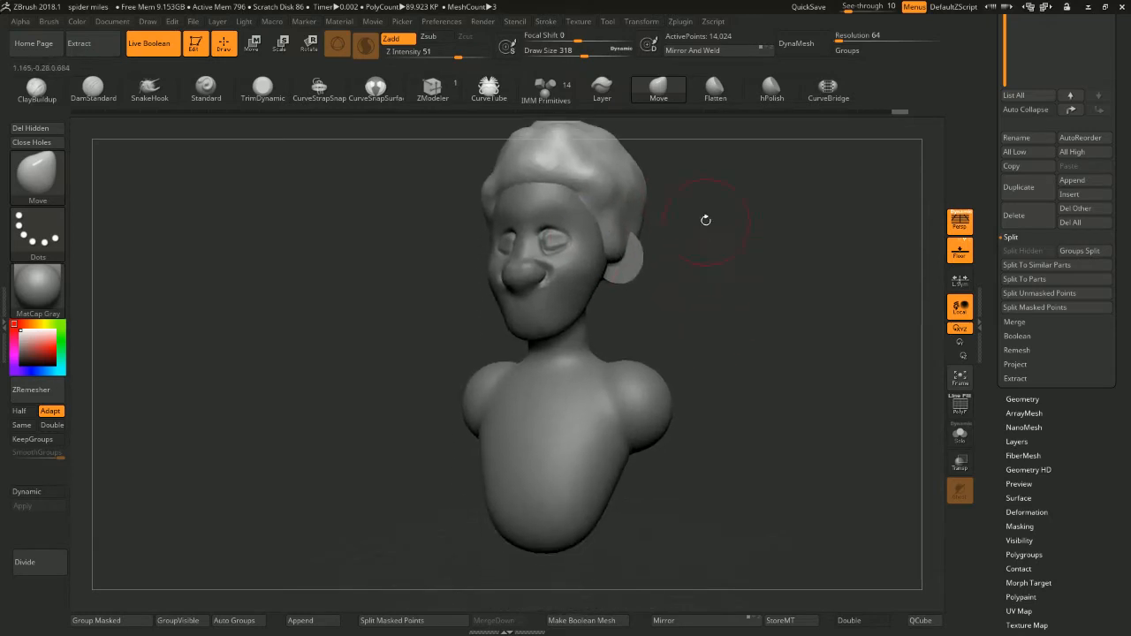
alt+drag(621, 317, 593, 350)
mouse_move(671, 222)
mouse_down()
mouse_move(568, 275)
mouse_move(634, 264)
mouse_up()
Make the head the active subtool, narrow the nose with the Move brush at draw size 132 and smooth its sides
alt+click(594, 267)
alt+drag(701, 226, 697, 262)
key(s)
drag(697, 262, 685, 260)
key(s)
drag(551, 291, 542, 292)
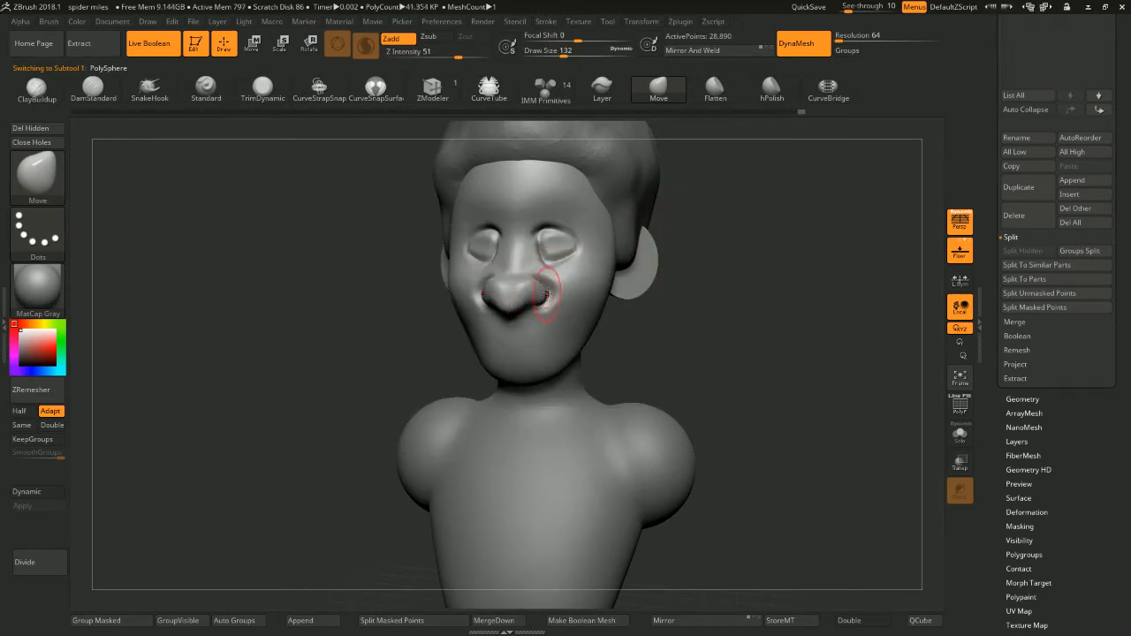
drag(663, 282, 565, 285)
mouse_move(505, 303)
shift+mouse_down()
mouse_move(505, 287)
mouse_move(583, 291)
shift+mouse_up()
drag(778, 267, 733, 265)
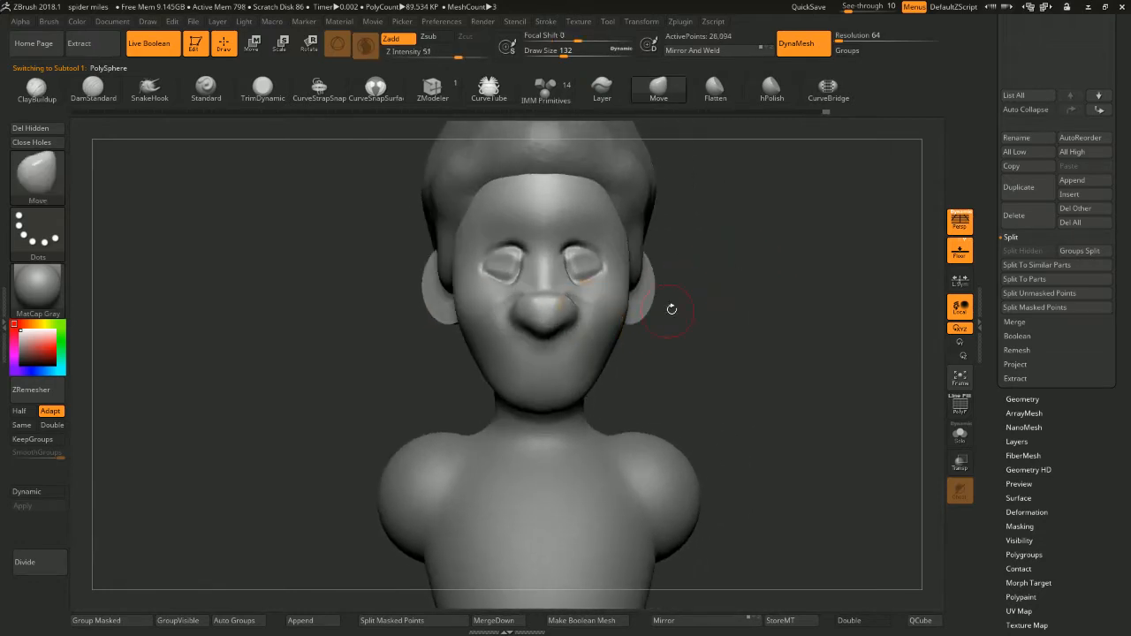
Carve the folds around the nose with DamStandard, smooth the nose and cheeks, and remesh the head with DynaMesh at resolution 64
drag(669, 313, 736, 285)
key(b)
key(d)
key(s)
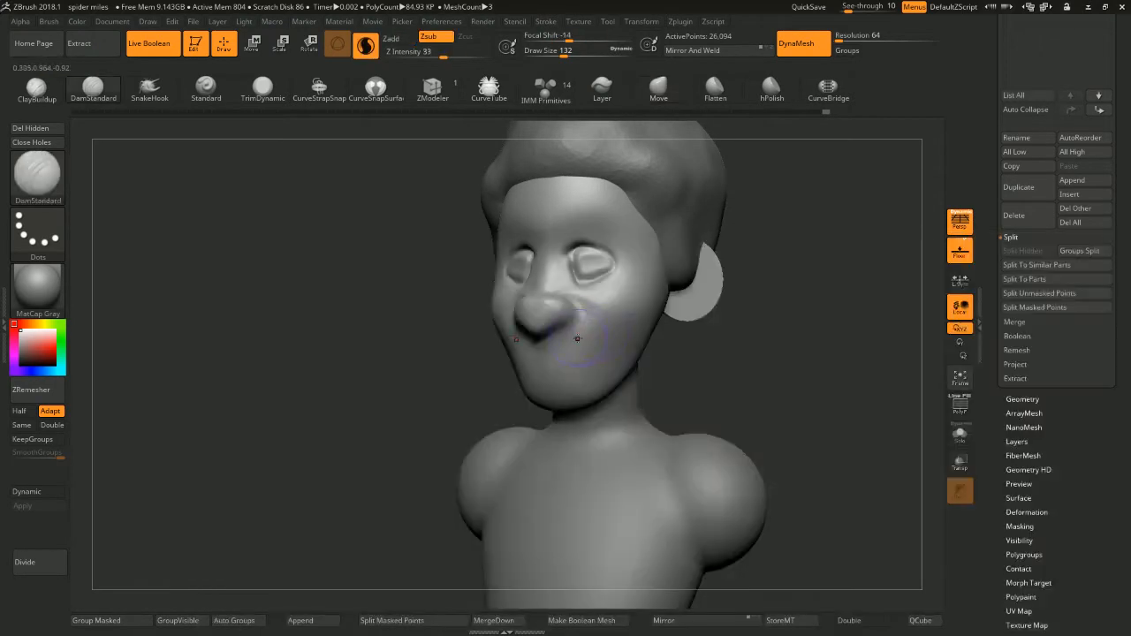
shift+drag(625, 343, 588, 324)
mouse_move(751, 329)
shift+mouse_down()
mouse_move(767, 322)
mouse_move(673, 312)
shift+mouse_up()
key(space)
click(717, 314)
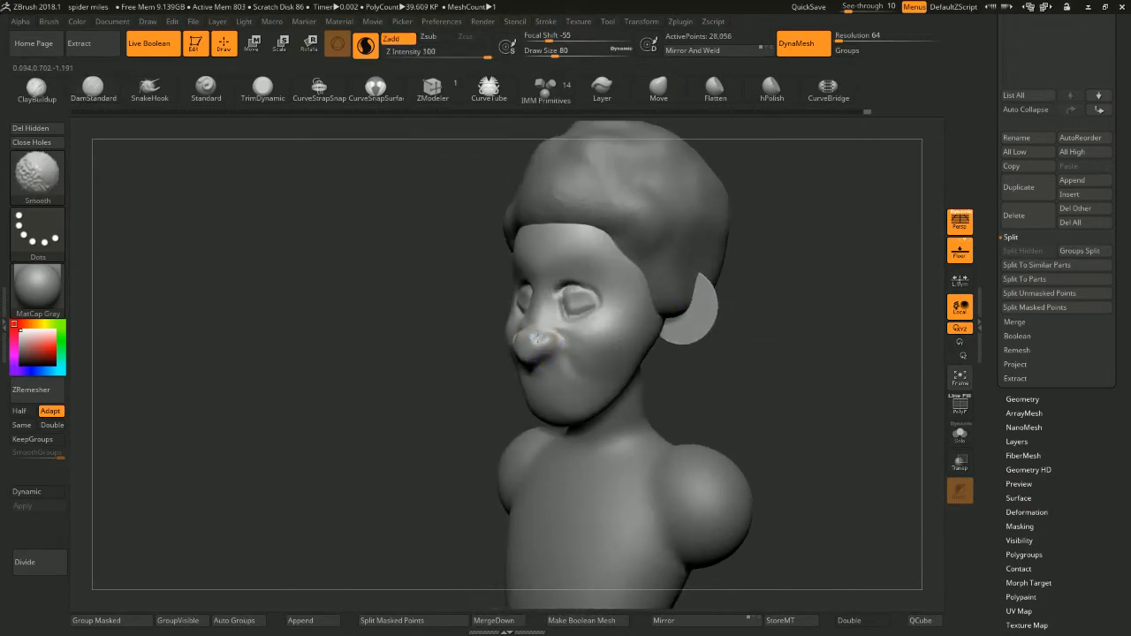
ctrl+drag(762, 239, 782, 265)
drag(742, 256, 796, 251)
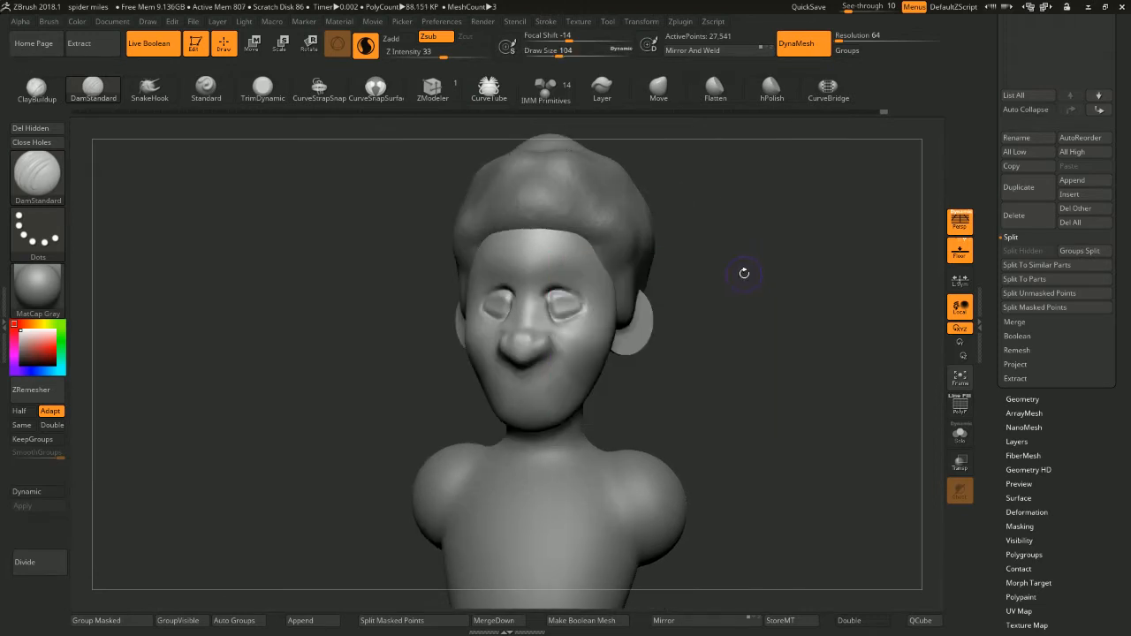
Mask both eye areas and adjust the unmasked nose bridge with the Move brush at draw size 116
key(b)
key(m)
key(v)
key(f)
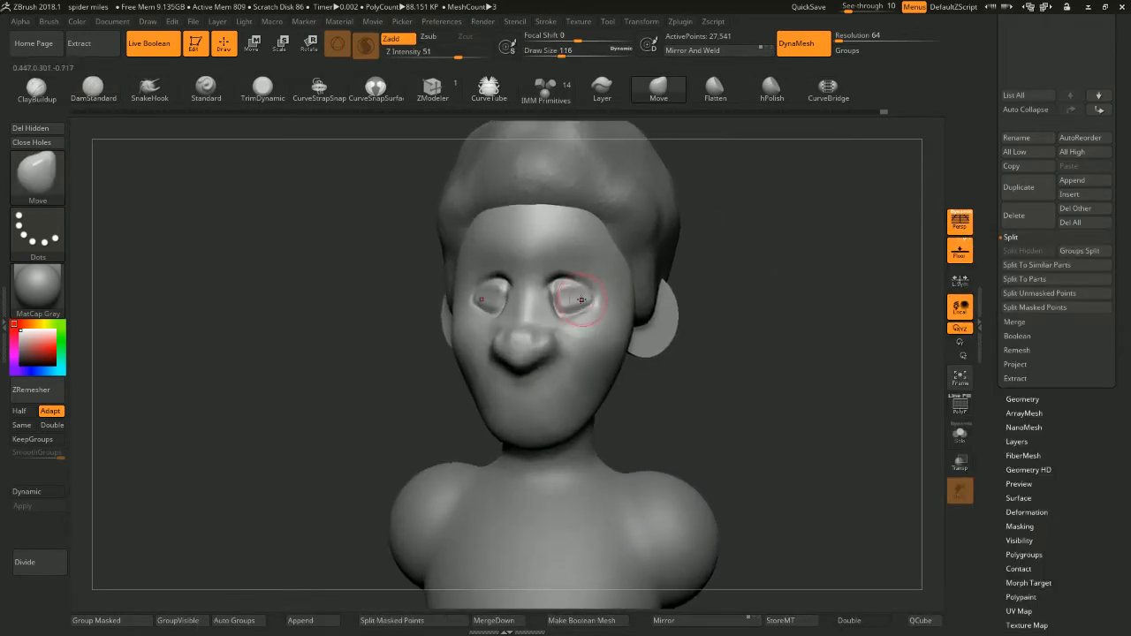
ctrl+click(580, 300)
ctrl+click(720, 273)
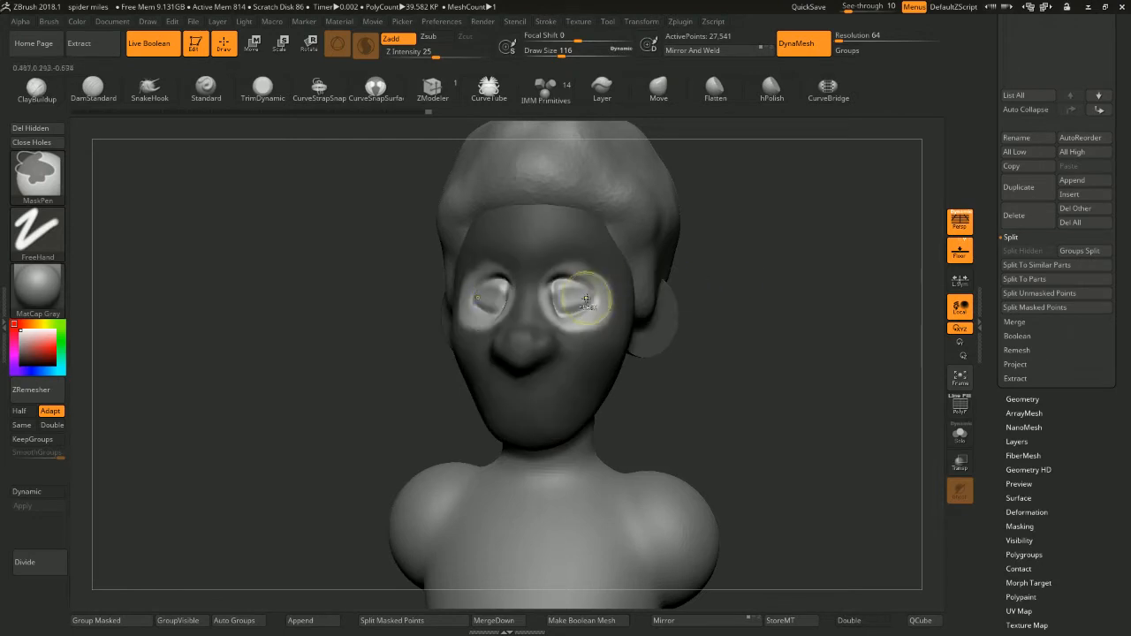
ctrl+click(586, 297)
ctrl+click(704, 279)
ctrl+click(585, 298)
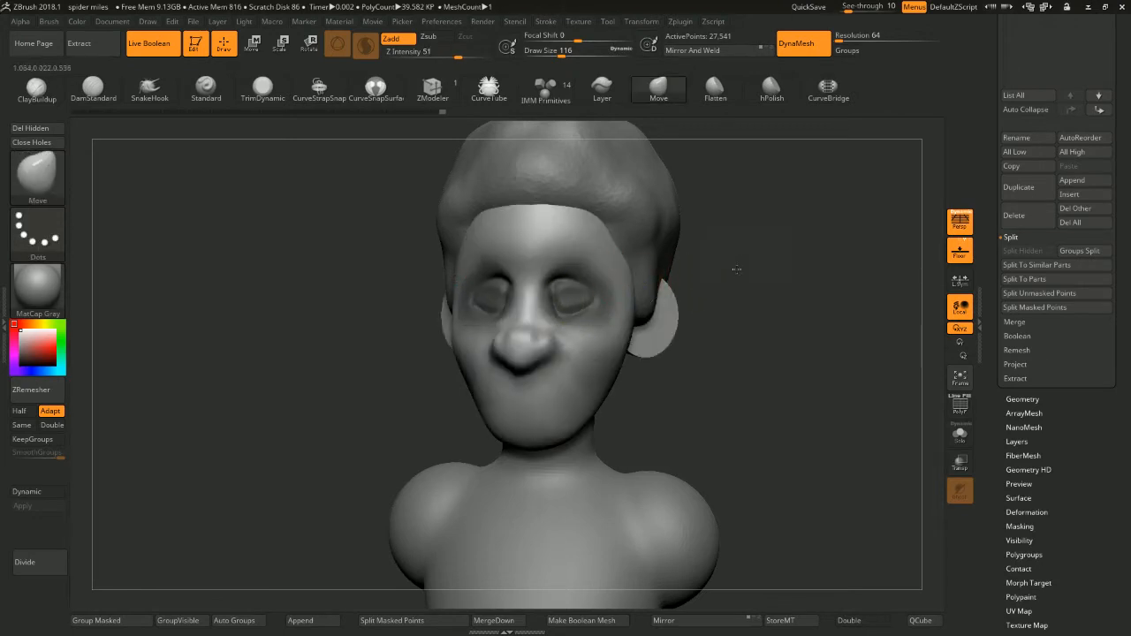
drag(736, 270, 534, 318)
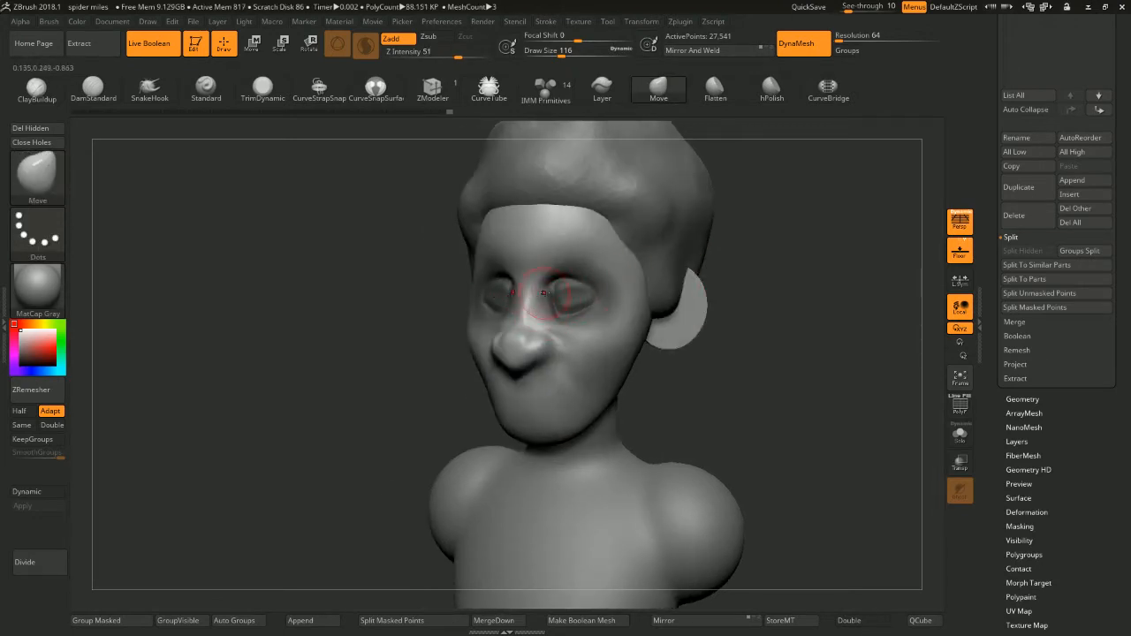
drag(763, 215, 679, 272)
Build up the nose bridge between the eyes with ClayBuildup at draw size 83 and smooth it
key(b)
key(c)
key(b)
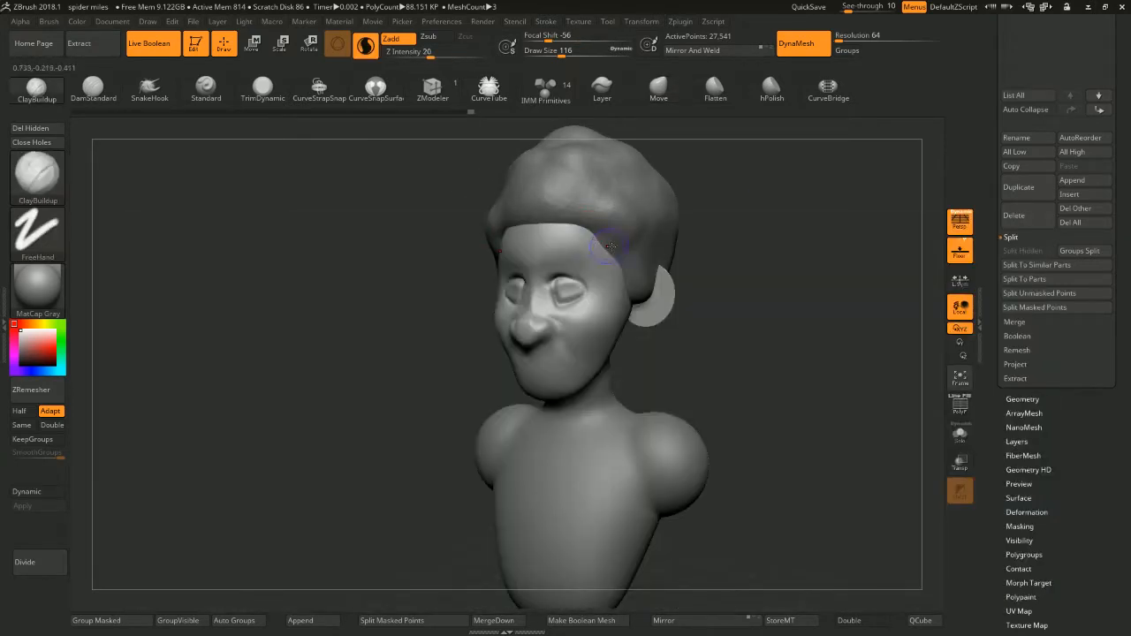
drag(746, 240, 788, 240)
key(space)
drag(539, 284, 547, 279)
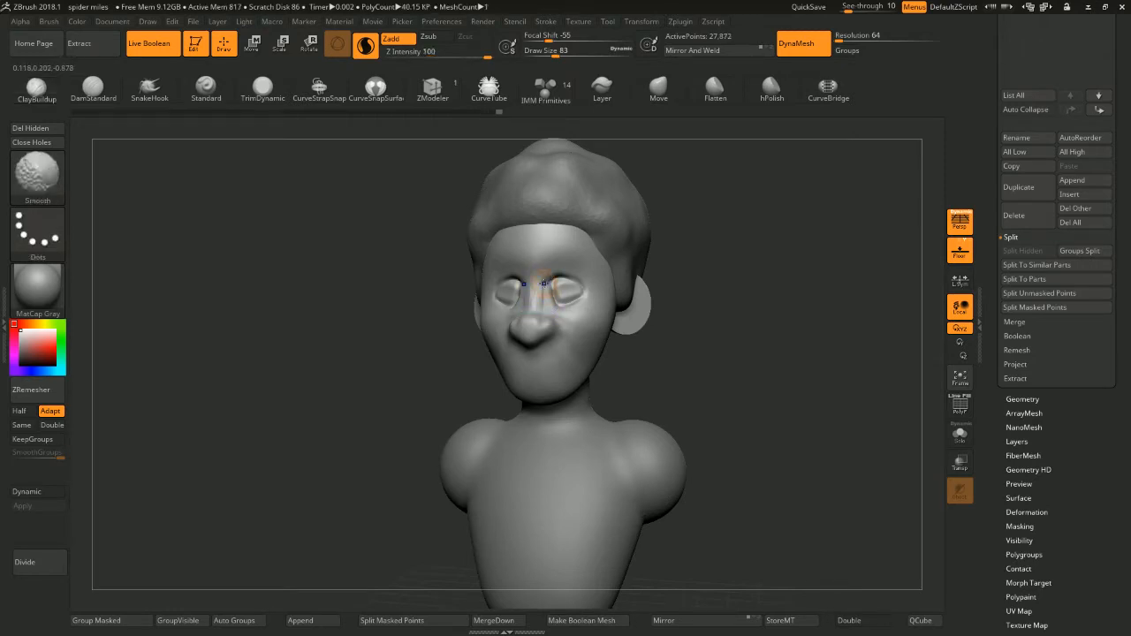
mouse_move(743, 265)
mouse_down()
mouse_move(693, 268)
mouse_move(760, 247)
mouse_up()
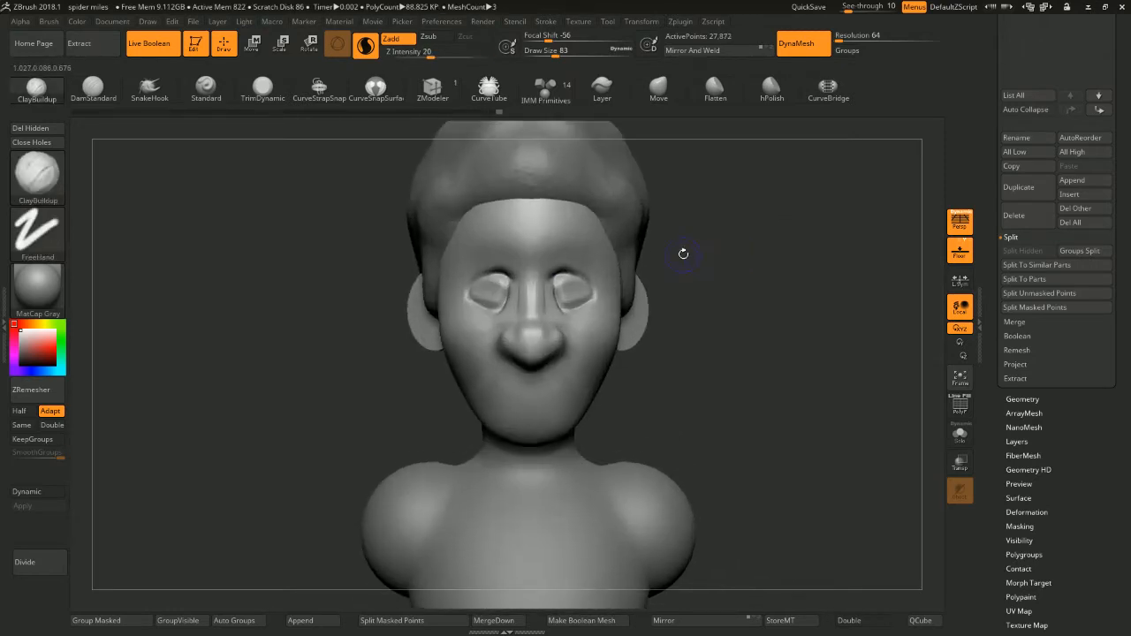
Build up the eye forms with ClayBuildup and smooth the upper lids
mouse_move(681, 253)
mouse_down()
mouse_move(623, 257)
mouse_move(560, 278)
mouse_move(571, 281)
mouse_up()
drag(741, 226, 780, 220)
shift+drag(584, 281, 577, 286)
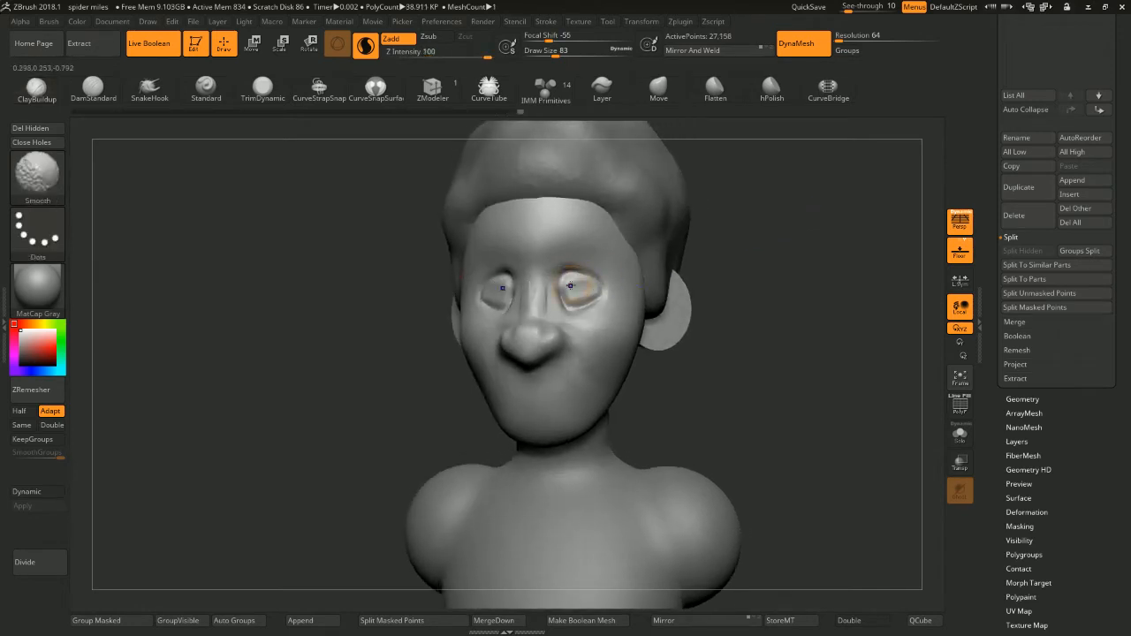
Sculpt the upper and lower lips below the nose, and add brow ridges with ClayBuildup at draw size 101
mouse_move(712, 252)
mouse_down()
mouse_move(778, 254)
mouse_move(752, 295)
mouse_move(719, 311)
mouse_up()
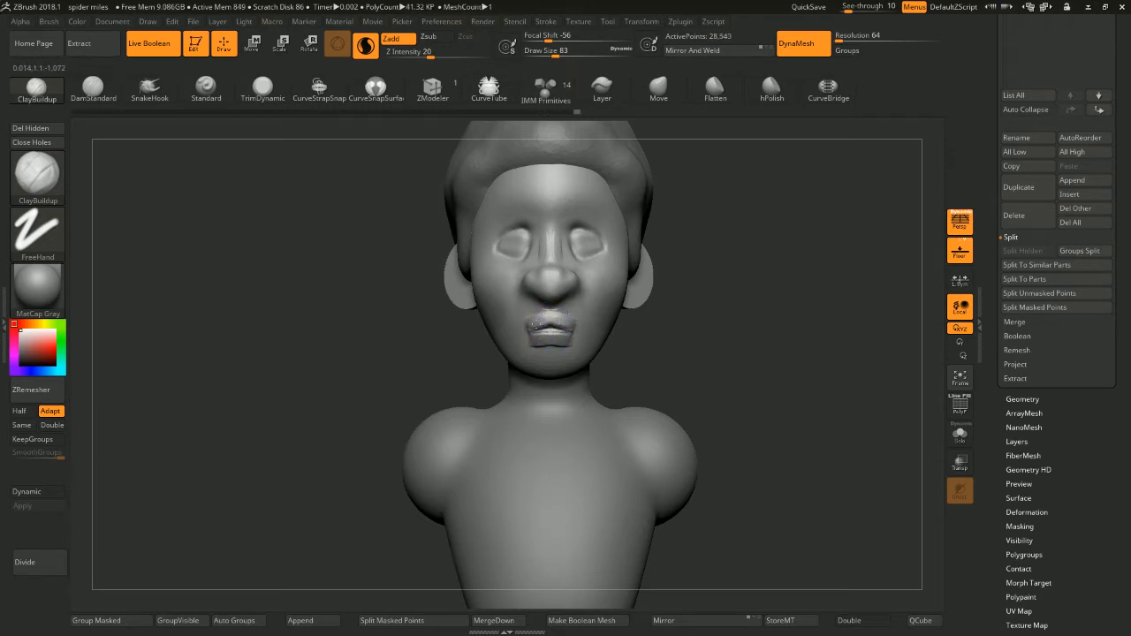
mouse_move(665, 281)
mouse_down()
mouse_move(739, 270)
mouse_move(734, 303)
mouse_move(722, 245)
mouse_move(749, 238)
mouse_move(751, 200)
mouse_move(760, 242)
mouse_move(798, 222)
mouse_move(771, 233)
mouse_up()
key(space)
key(space)
mouse_move(541, 313)
mouse_down()
mouse_move(568, 291)
mouse_move(609, 308)
mouse_up()
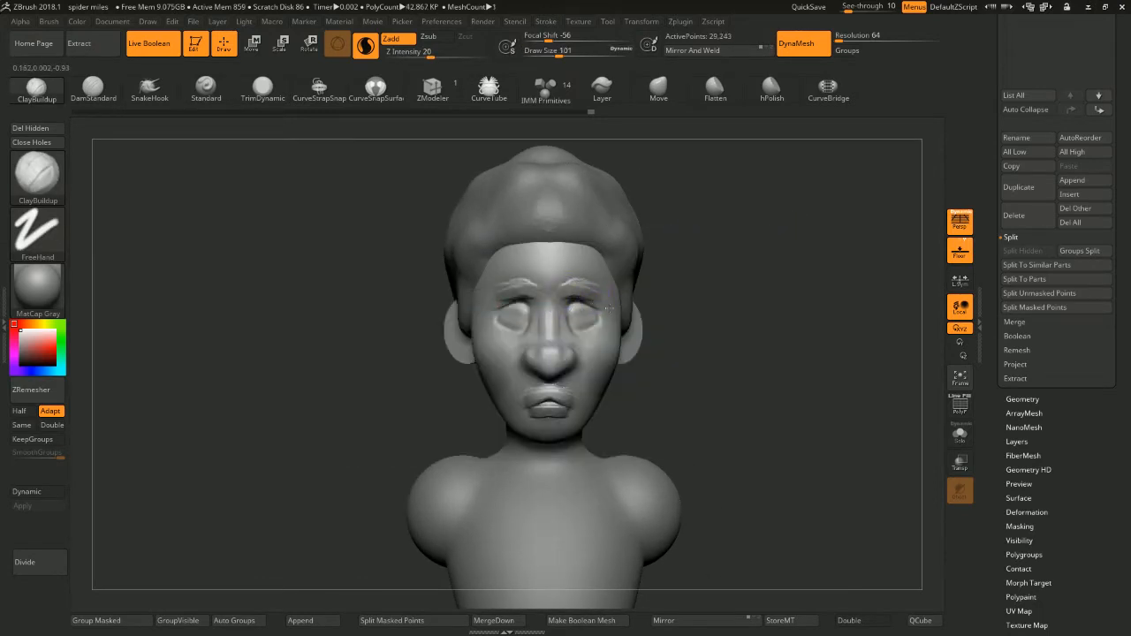
drag(736, 271, 581, 290)
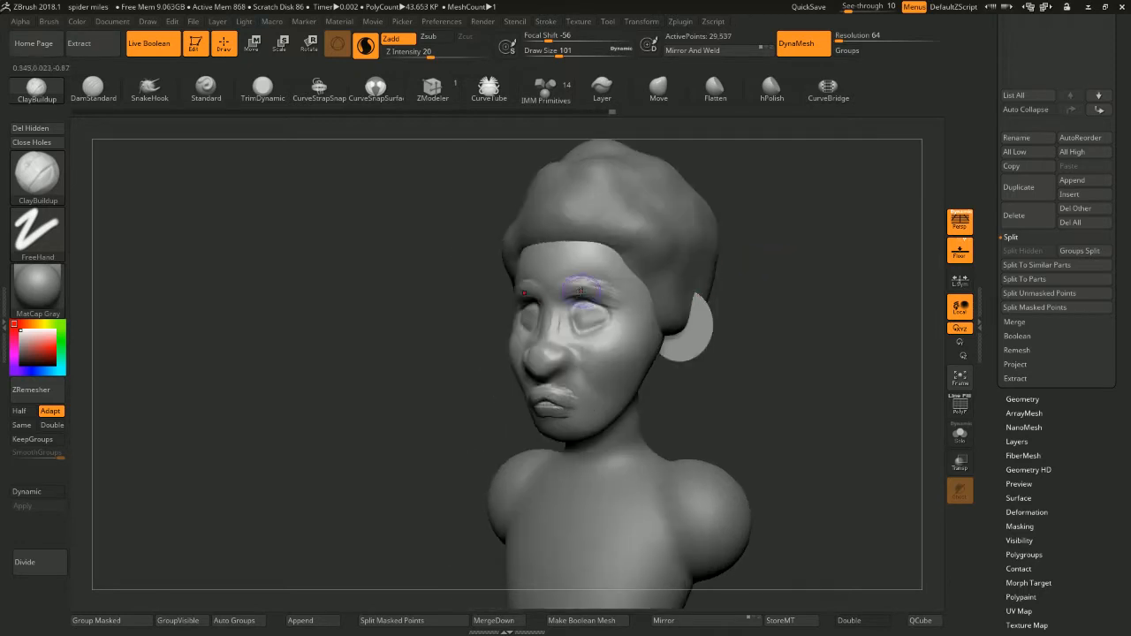
mouse_move(729, 292)
mouse_down()
mouse_move(770, 286)
mouse_move(745, 291)
mouse_move(762, 340)
mouse_move(766, 326)
mouse_move(818, 315)
mouse_up()
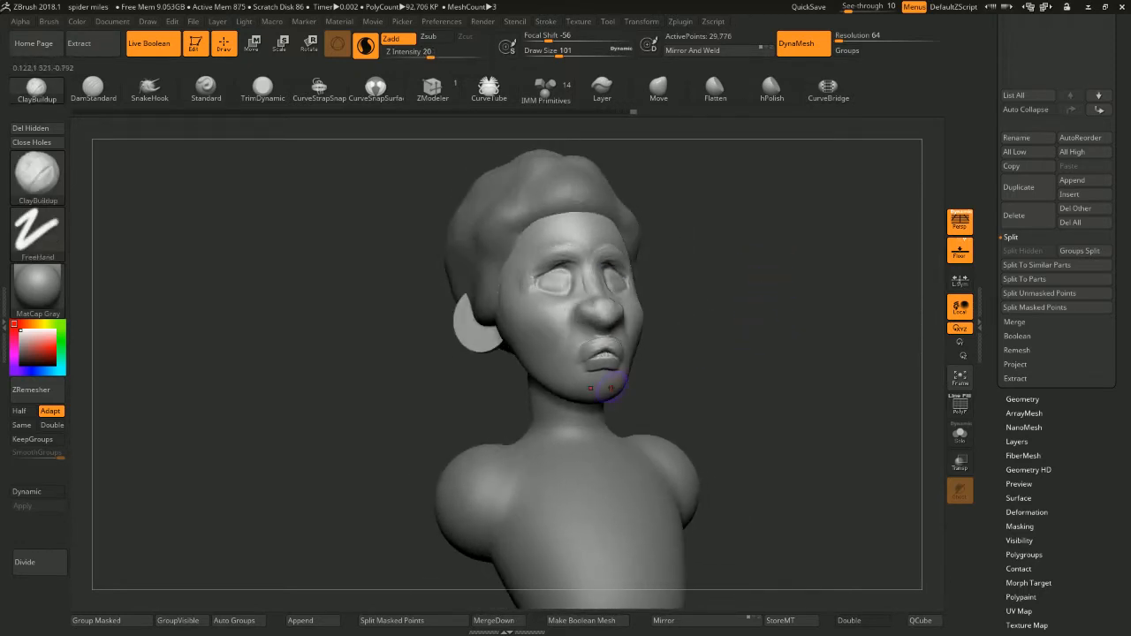
Build up the chin below the lips with ClayBuildup at draw size 158
key(space)
drag(625, 390, 638, 391)
drag(769, 353, 720, 351)
key(space)
drag(585, 391, 649, 379)
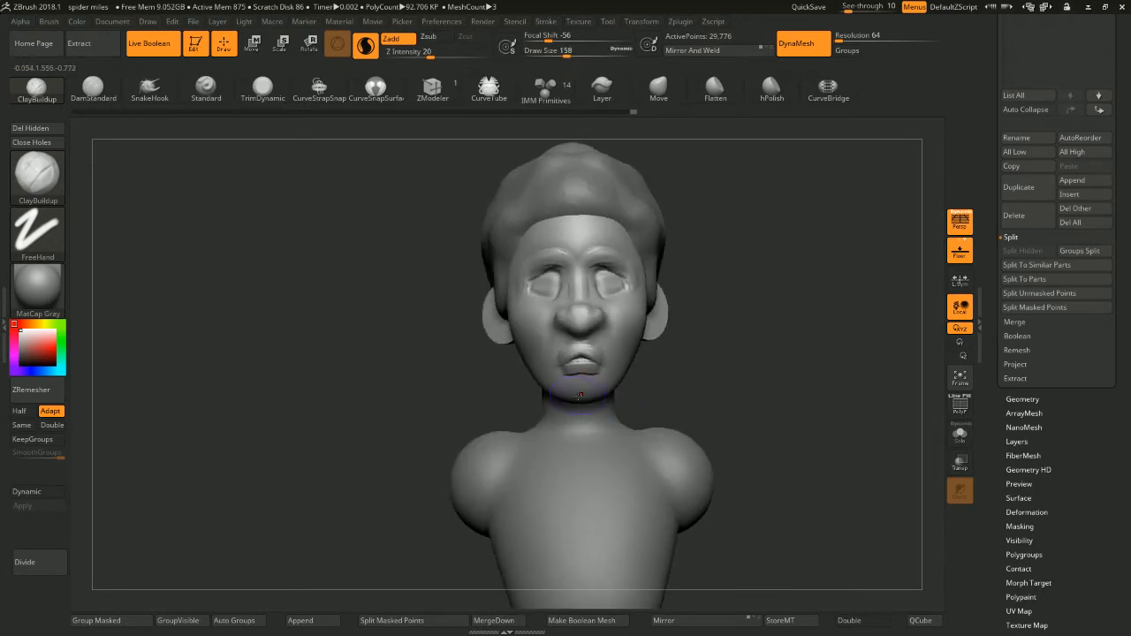
drag(572, 395, 587, 394)
Build up the jawline toward the ears with ClayBuildup at draw size 167 and smooth the jaw and chin
mouse_move(710, 344)
mouse_down()
mouse_move(755, 350)
mouse_move(668, 338)
mouse_move(686, 348)
mouse_up()
key(s)
click(755, 349)
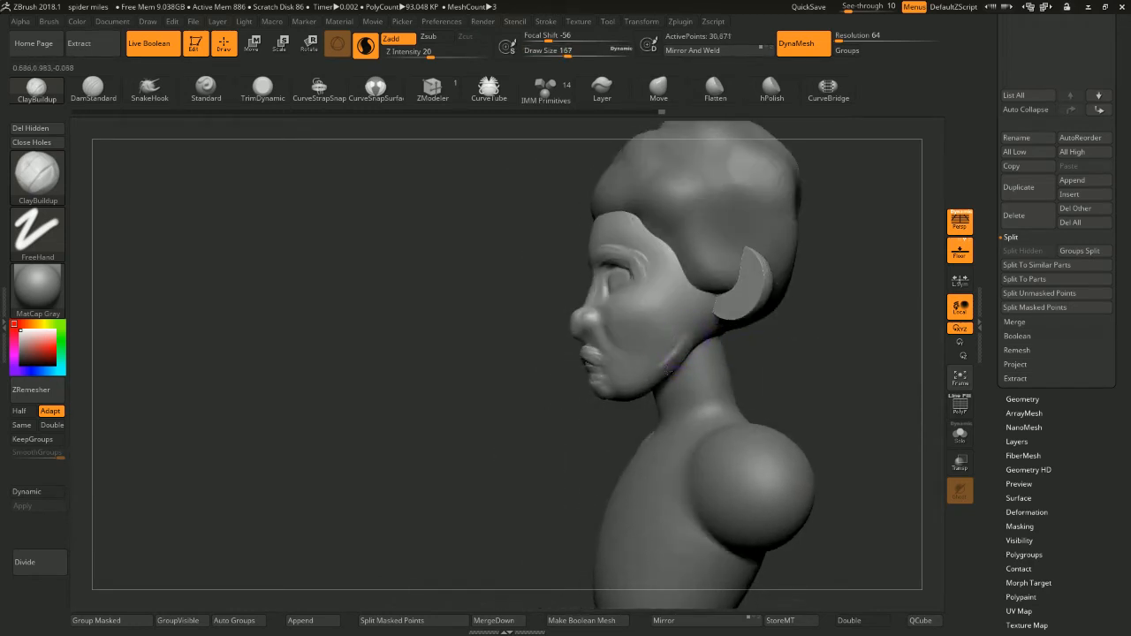
drag(769, 371, 727, 352)
mouse_move(632, 383)
shift+mouse_down()
mouse_move(624, 366)
mouse_move(639, 356)
shift+mouse_up()
mouse_move(722, 347)
shift+mouse_down()
mouse_move(753, 341)
mouse_move(669, 384)
shift+mouse_up()
shift+drag(617, 435, 576, 442)
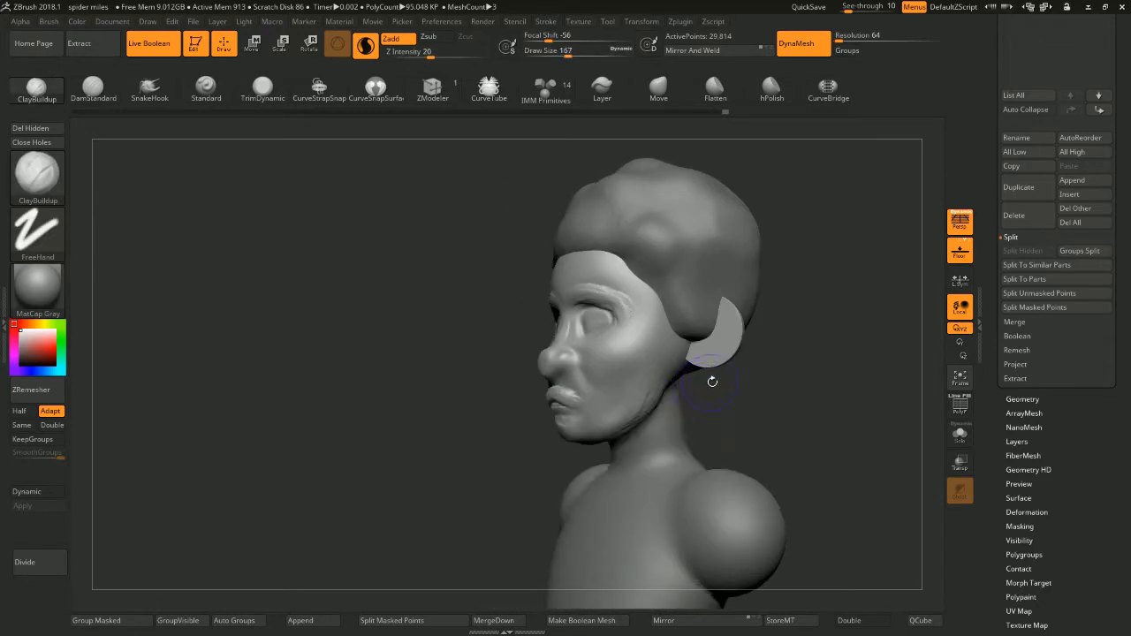
Refine the cheeks and the area around the eyes, remesh the head and smooth the face
mouse_move(712, 383)
mouse_down()
mouse_move(770, 374)
mouse_move(740, 338)
mouse_move(739, 355)
mouse_move(747, 352)
mouse_up()
mouse_move(608, 319)
mouse_down()
mouse_move(594, 329)
mouse_move(621, 329)
mouse_move(611, 300)
mouse_move(620, 335)
mouse_up()
mouse_move(733, 287)
mouse_down()
mouse_move(772, 283)
mouse_move(740, 280)
mouse_move(755, 270)
mouse_move(694, 342)
mouse_move(658, 338)
mouse_up()
ctrl+shift+click(627, 352)
ctrl+click(699, 339)
ctrl+shift+click(708, 340)
shift+drag(713, 281, 649, 222)
Widen the head at the temples and jaw with the Move brush, using draw sizes 245 and 365
click(251, 48)
key(b)
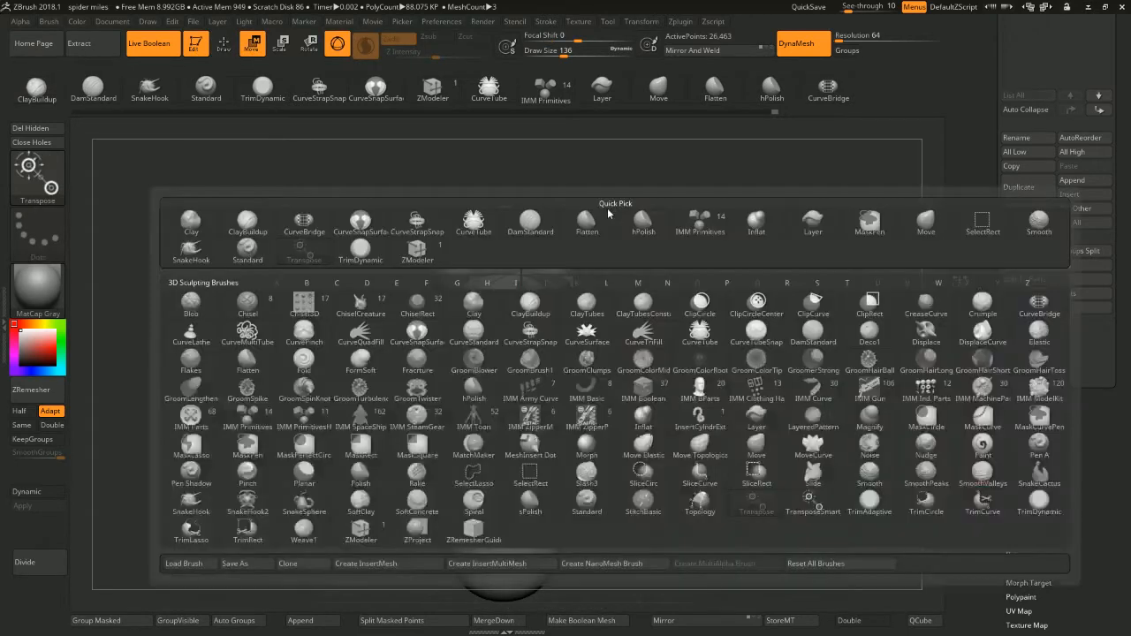
key(m)
key(v)
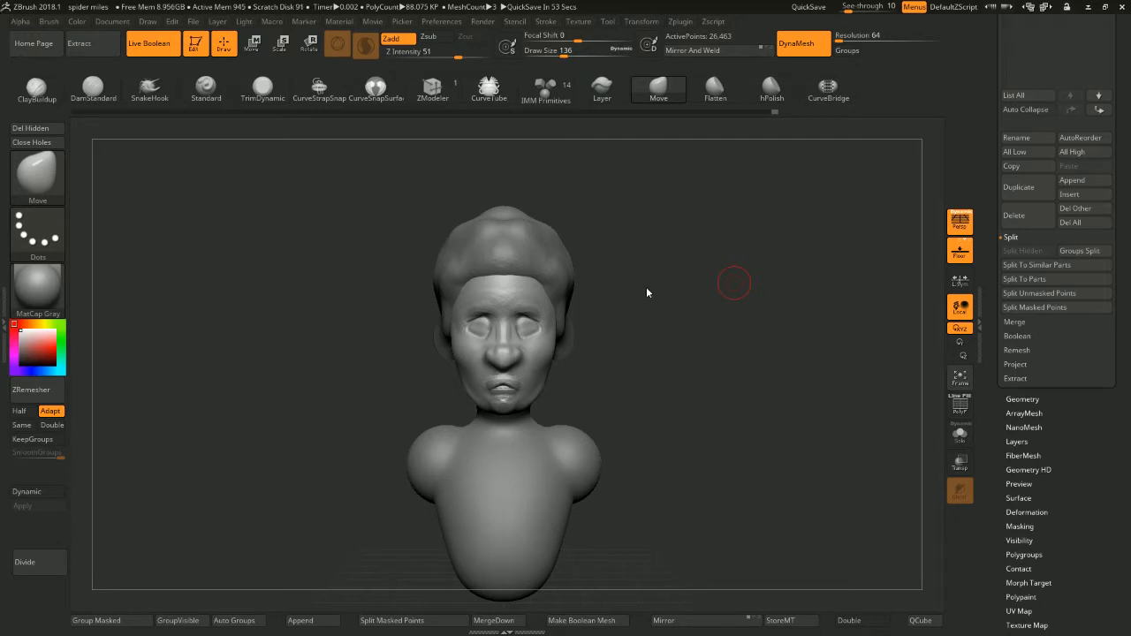
mouse_move(629, 215)
alt+mouse_down()
mouse_move(667, 244)
mouse_move(674, 213)
mouse_move(679, 224)
alt+mouse_up()
key(space)
alt+drag(692, 239, 674, 210)
key(space)
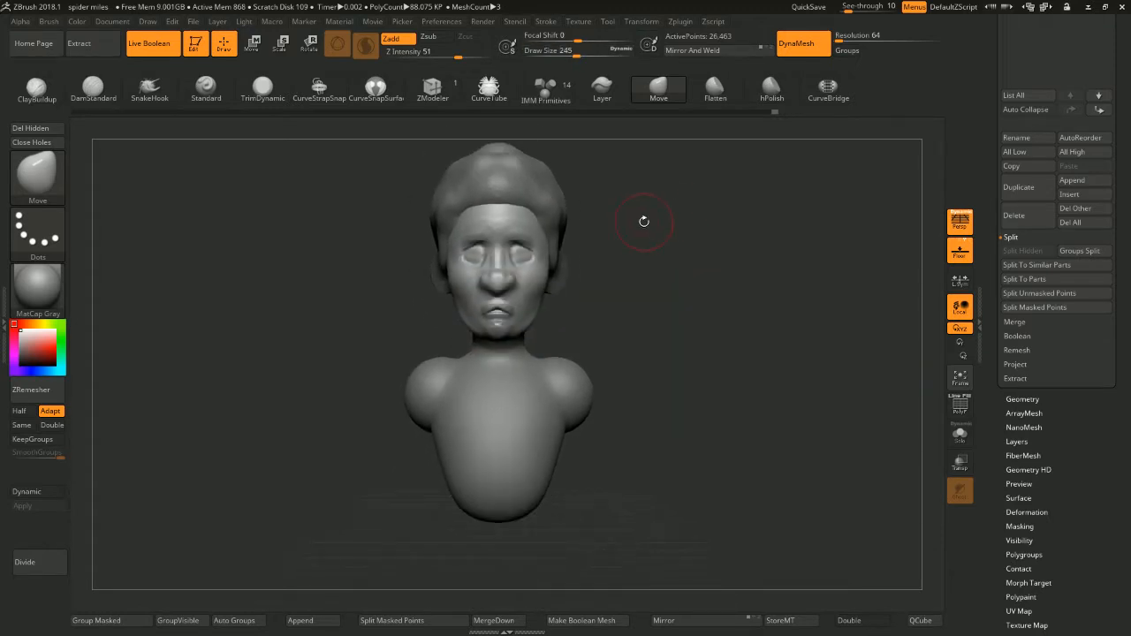
ctrl+click(648, 222)
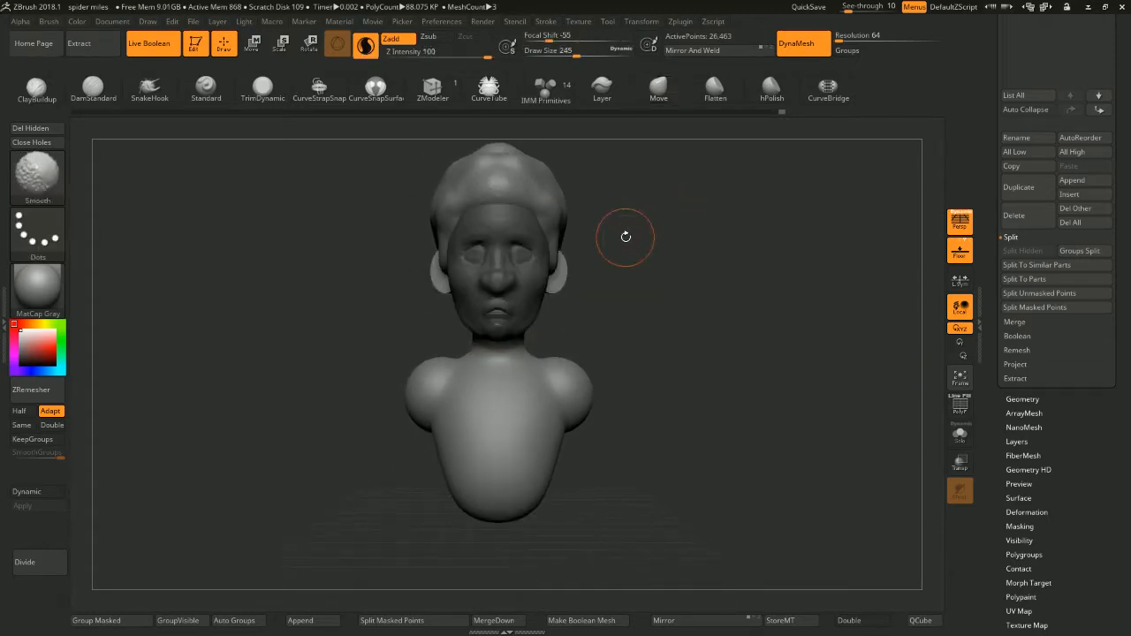
ctrl+click(644, 231)
alt+drag(644, 230, 666, 244)
key(space)
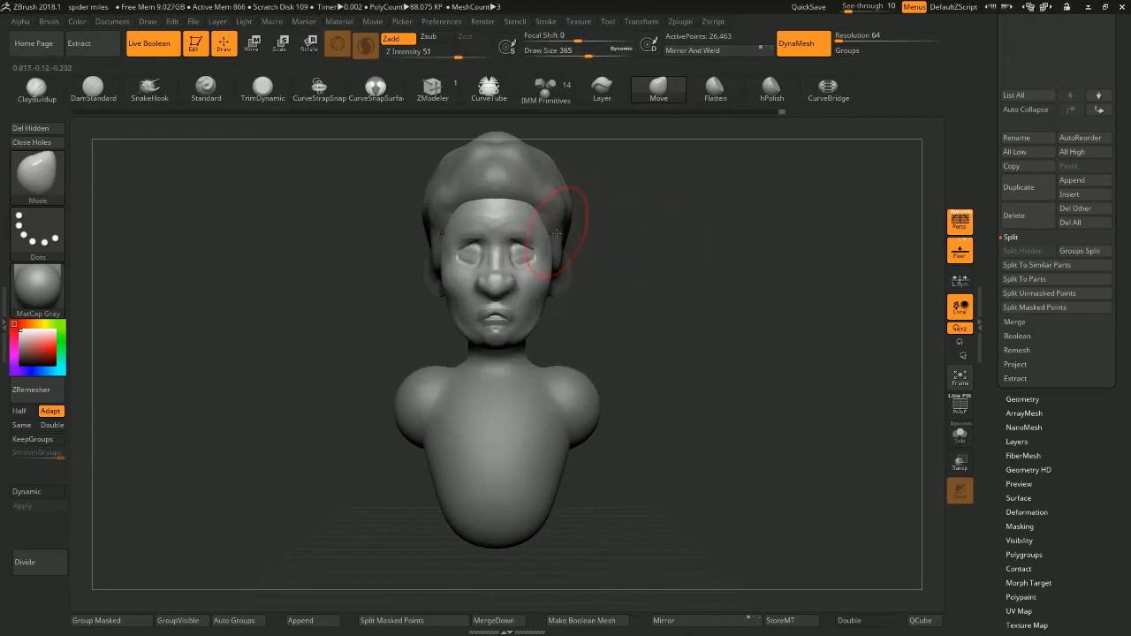
key(space)
drag(567, 322, 553, 313)
key(space)
key(space)
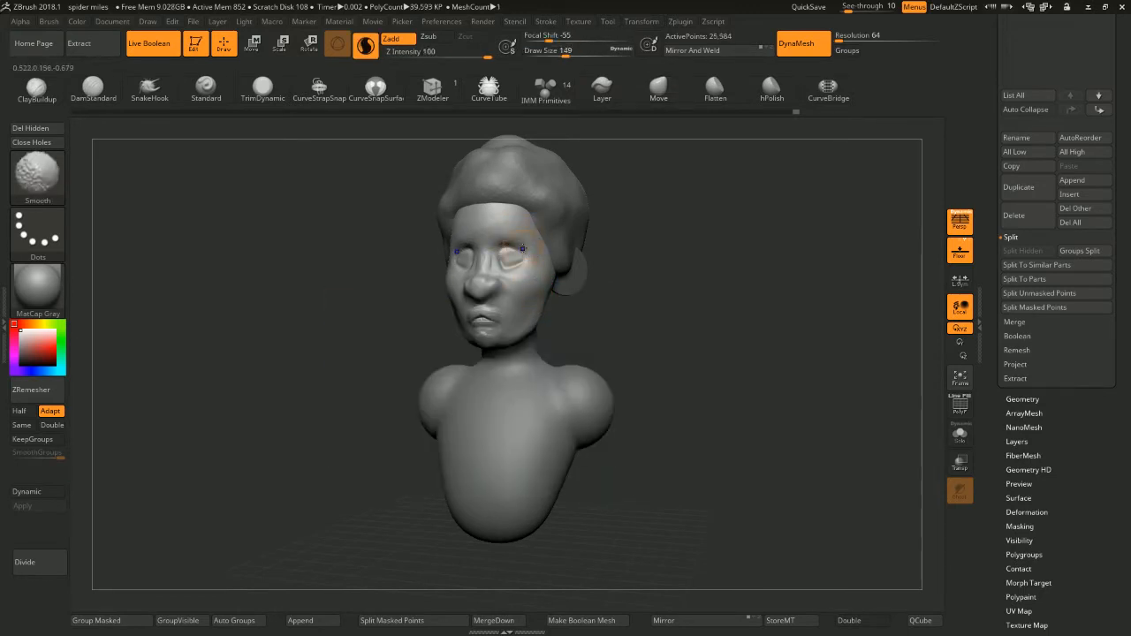
Smooth the brow, eye area, mouth and chin at draw size 149
mouse_move(613, 285)
mouse_down()
mouse_move(675, 255)
mouse_move(606, 280)
mouse_up()
mouse_move(502, 343)
shift+mouse_down()
mouse_move(468, 353)
mouse_move(478, 320)
mouse_move(494, 323)
shift+mouse_up()
mouse_move(612, 308)
mouse_down()
mouse_move(632, 307)
mouse_move(631, 280)
mouse_move(664, 277)
mouse_up()
key(space)
mouse_move(555, 296)
mouse_down()
mouse_move(528, 304)
mouse_move(563, 280)
mouse_move(553, 261)
mouse_up()
Adjust the shape of the mouth, jaw and lower face with the Move brush
key(b)
key(m)
key(v)
key(space)
key(space)
key(space)
key(space)
key(space)
key(space)
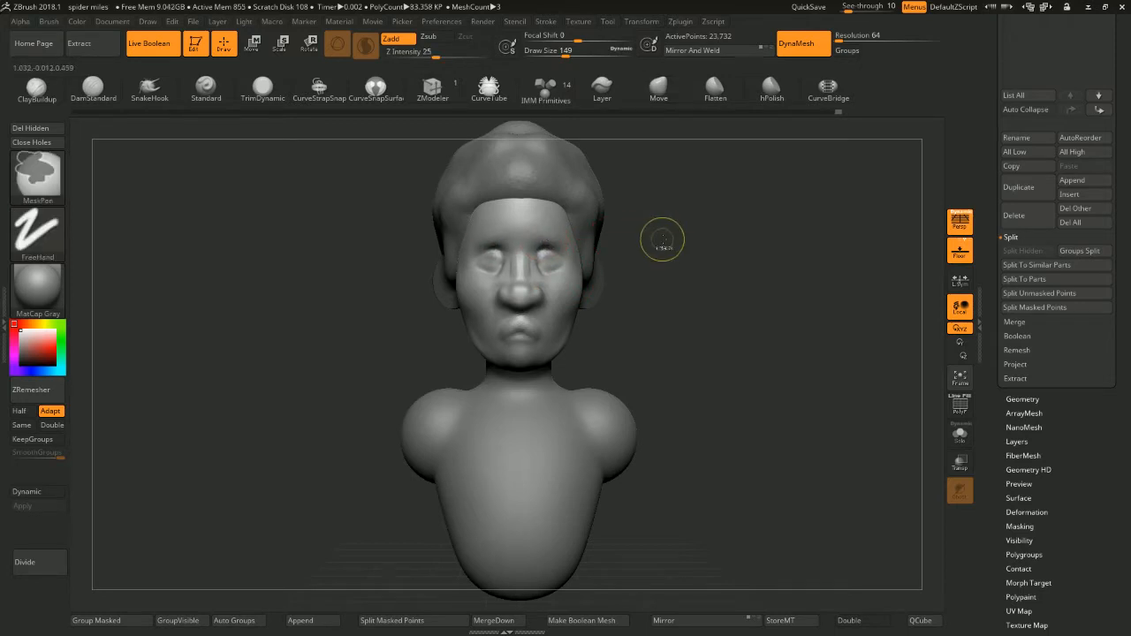
Adjust the brow and eye area of the head with the Move brush, using draw sizes 149 and 83
drag(662, 240, 620, 243)
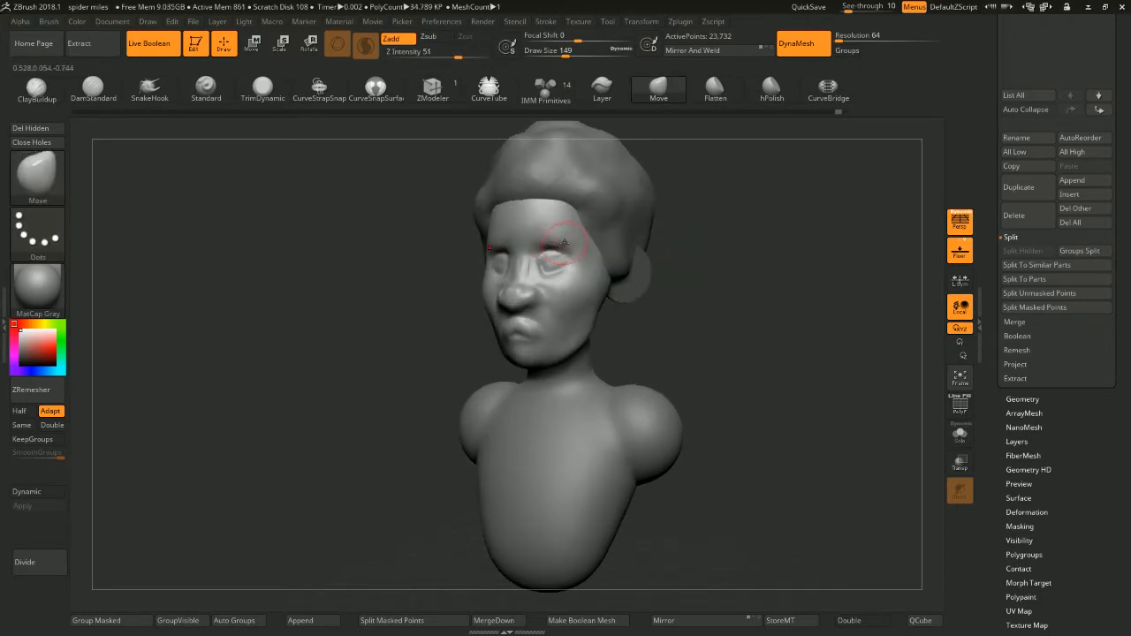
mouse_move(672, 256)
shift+mouse_down()
mouse_move(712, 245)
mouse_move(685, 221)
mouse_move(639, 305)
shift+mouse_up()
key(space)
drag(713, 296, 670, 300)
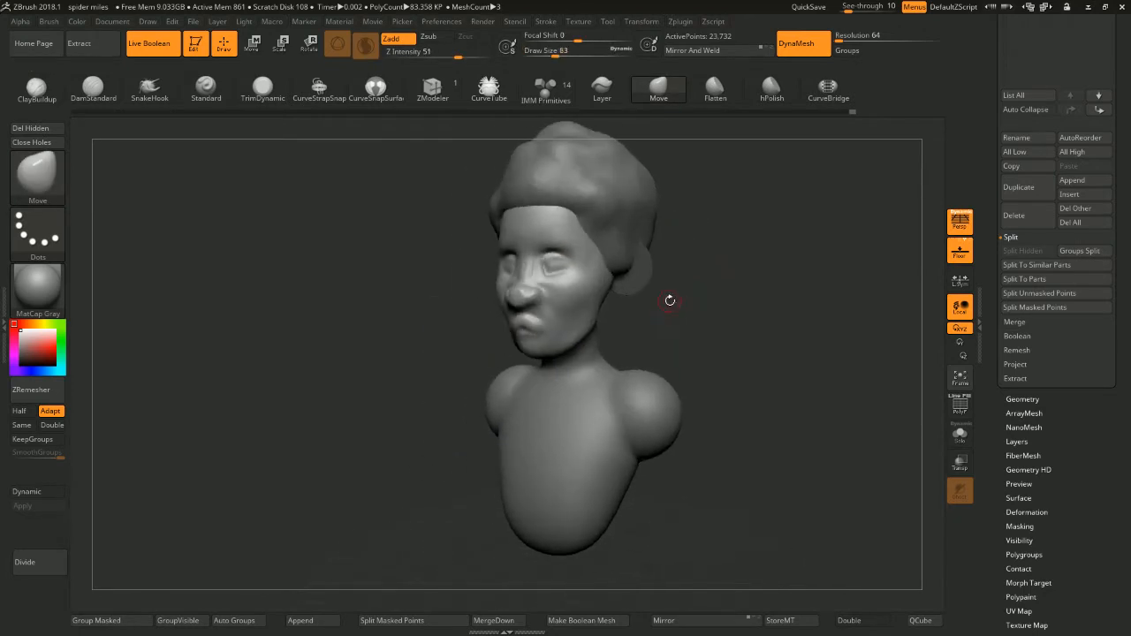
shift+drag(719, 195, 646, 211)
Reshape the sides of the head's cheeks and jaw with the Move brush at draw size 268
alt+click(579, 194)
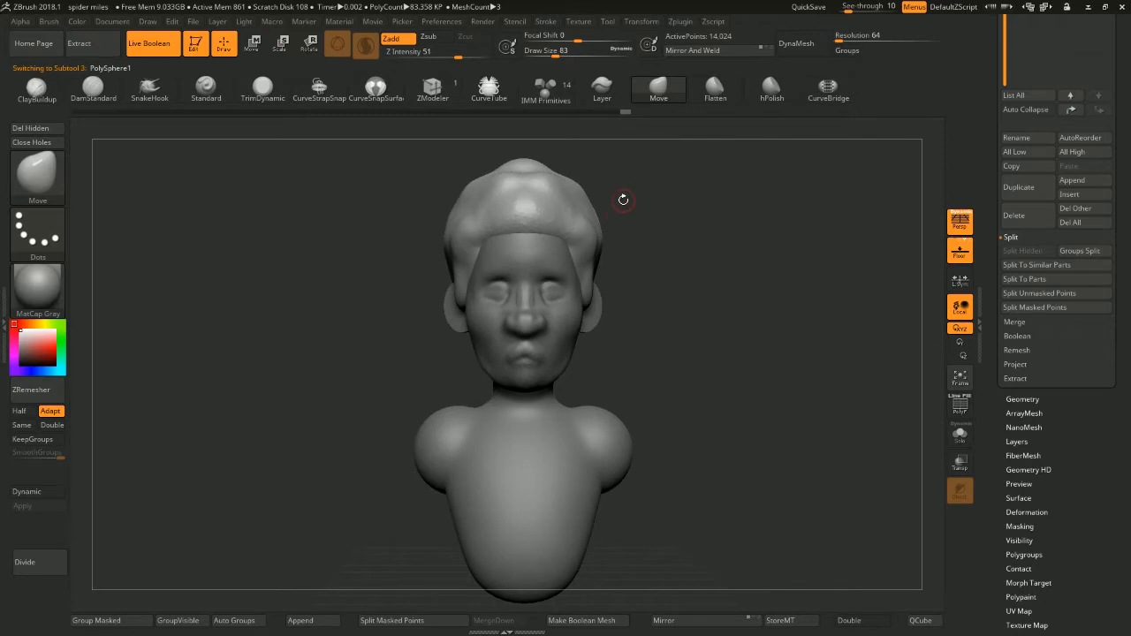
alt+click(575, 307)
key(space)
drag(620, 273, 671, 265)
key(b)
key(m)
key(v)
key(space)
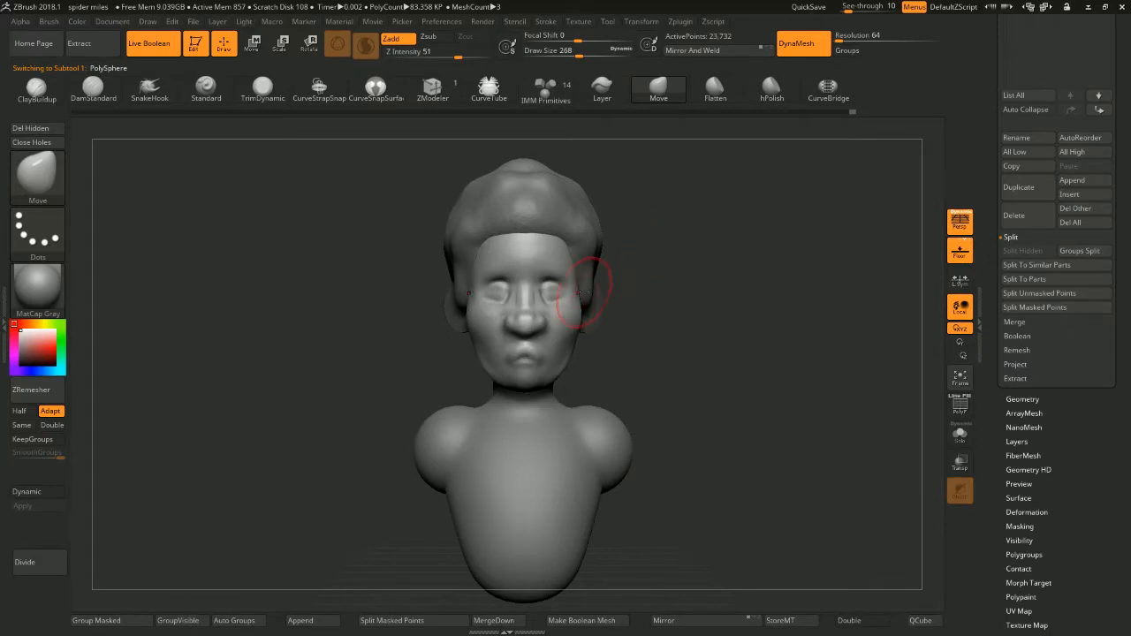
drag(581, 324, 575, 324)
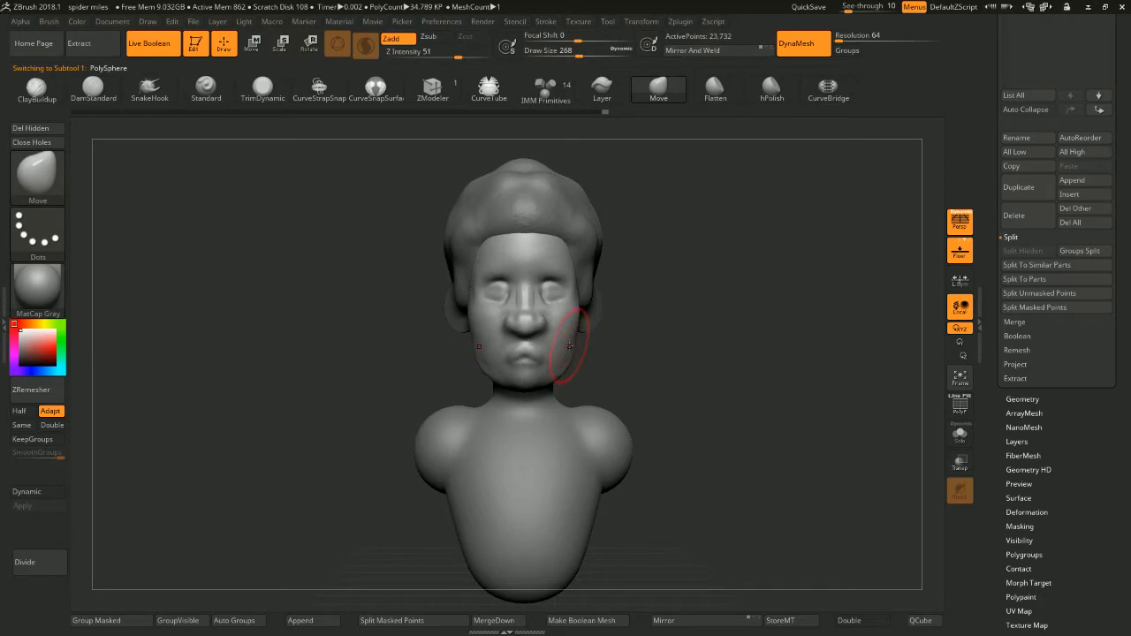
drag(606, 342, 606, 336)
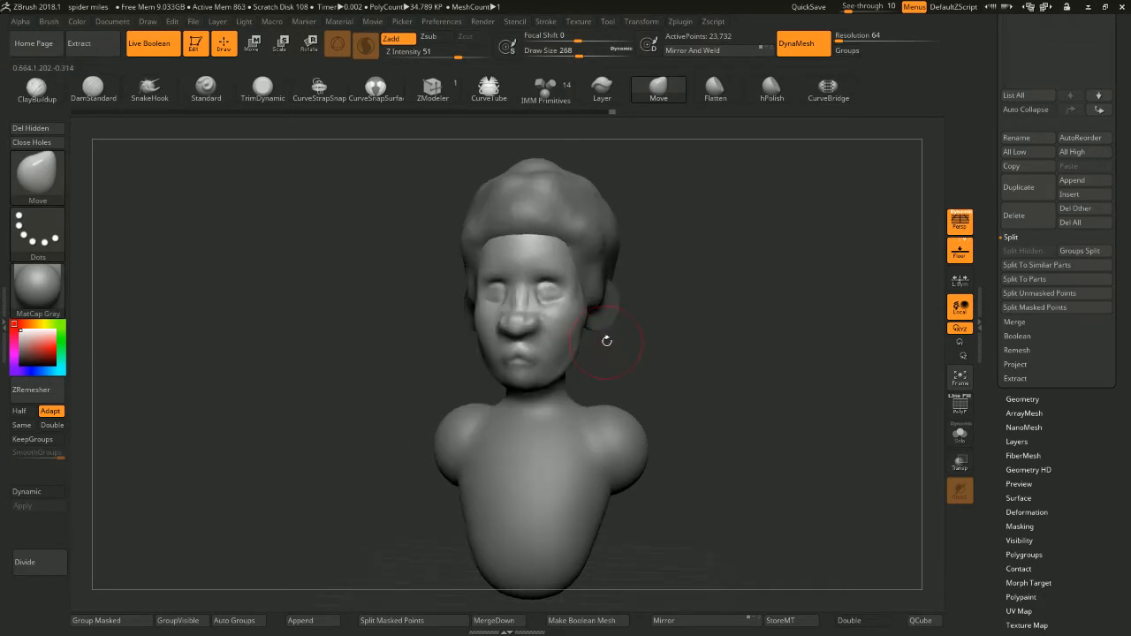
Adjust the eyes and the area beside the nose bridge with the Move brush, using draw sizes 140 and 94
key([)
mouse_move(671, 283)
mouse_down()
mouse_move(663, 277)
mouse_move(656, 295)
mouse_move(634, 287)
mouse_move(664, 288)
mouse_up()
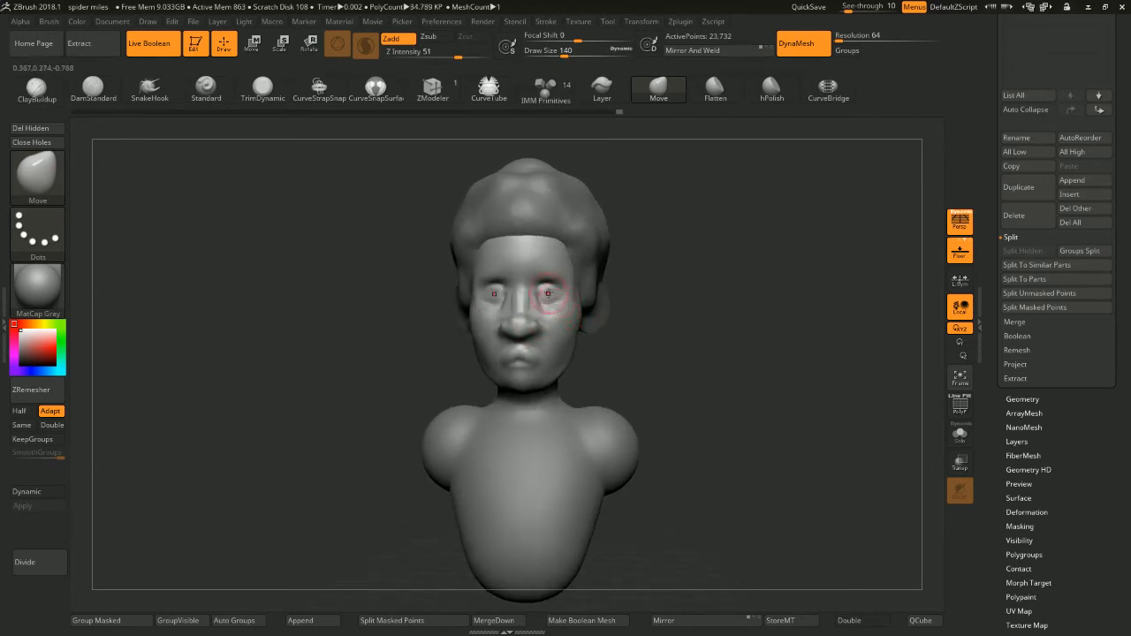
key(space)
drag(548, 294, 542, 294)
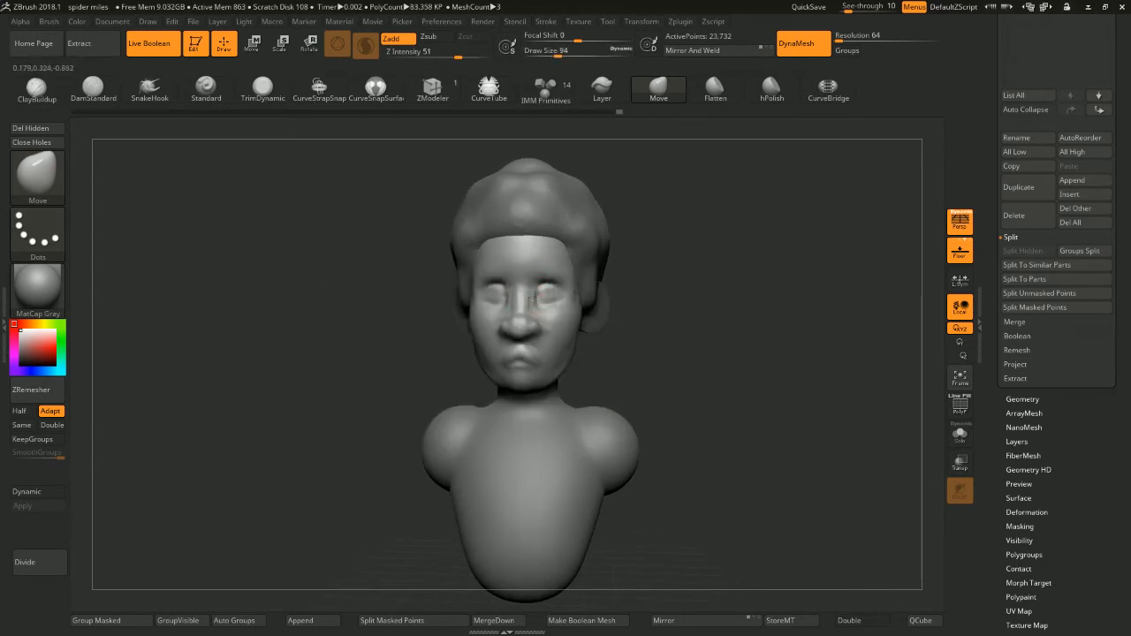
drag(646, 239, 626, 280)
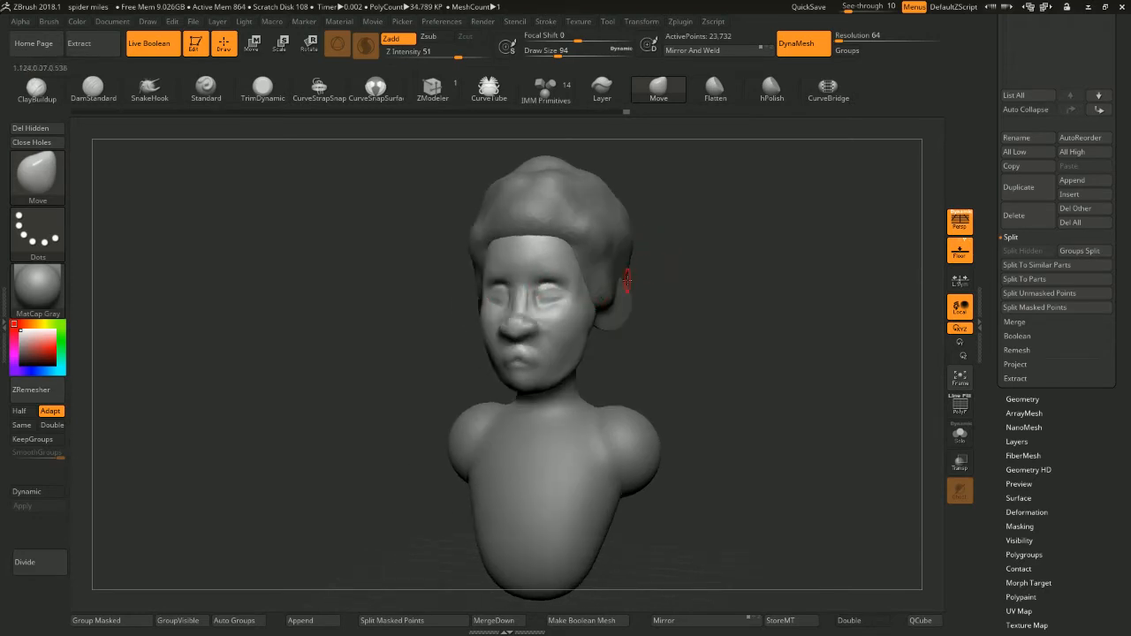
drag(658, 243, 677, 235)
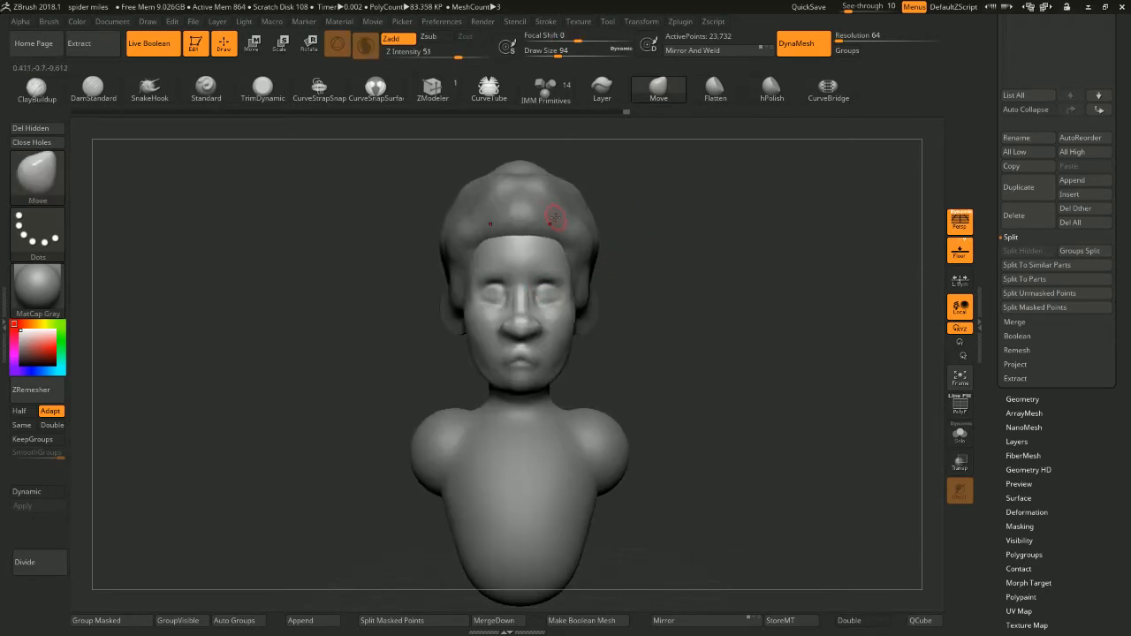
Select the hair and reshape its front hairline with the Move brush, using draw sizes 167 and 274
alt+click(543, 217)
key(space)
drag(651, 185, 639, 191)
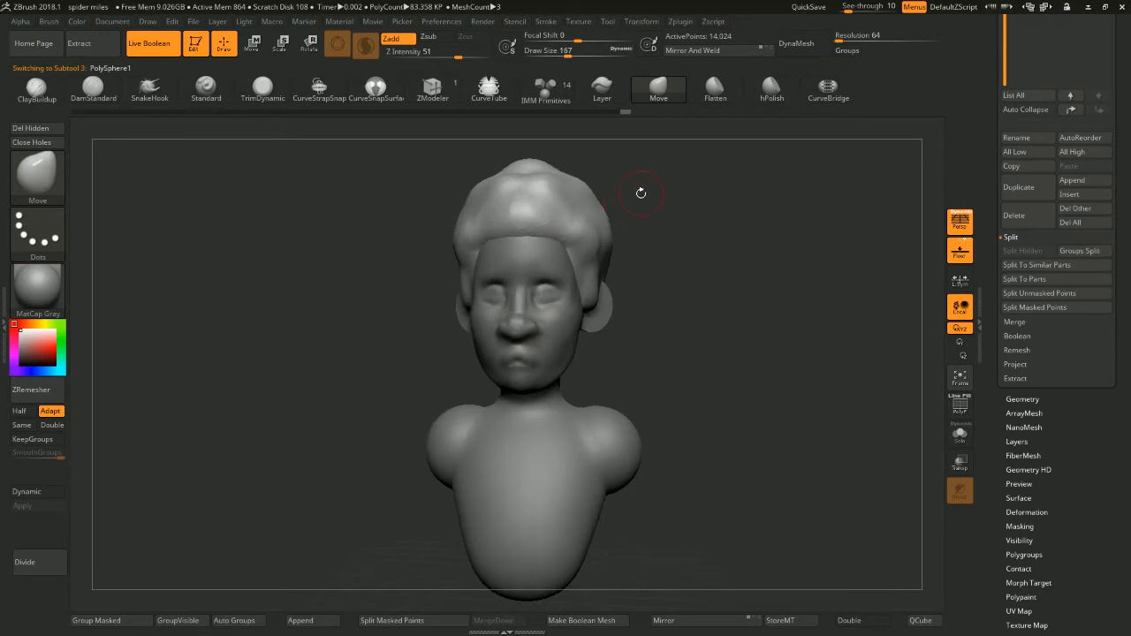
key(space)
drag(528, 231, 540, 231)
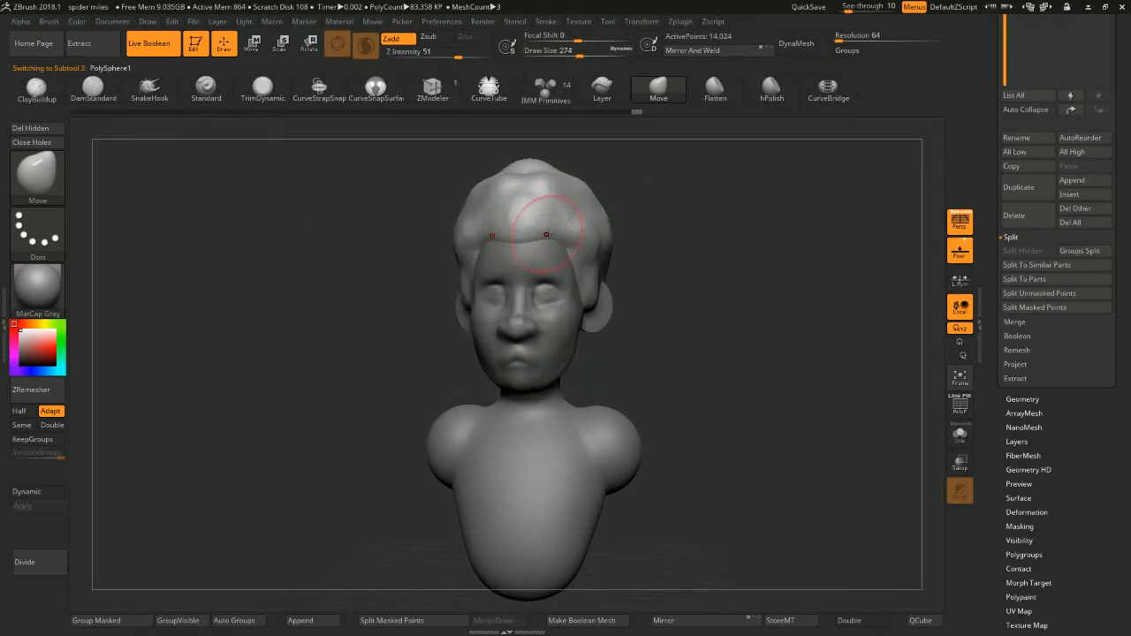
drag(612, 231, 699, 202)
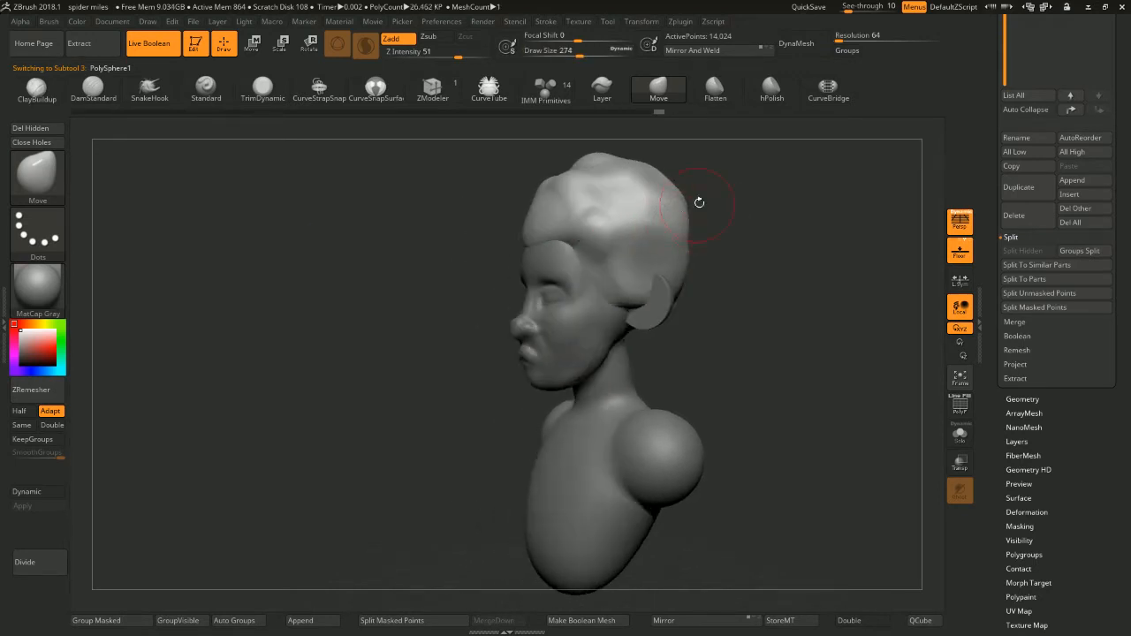
Pull the hairline back at the temples with the Move brush at draw size 187
key(space)
drag(564, 290, 554, 290)
drag(717, 237, 734, 235)
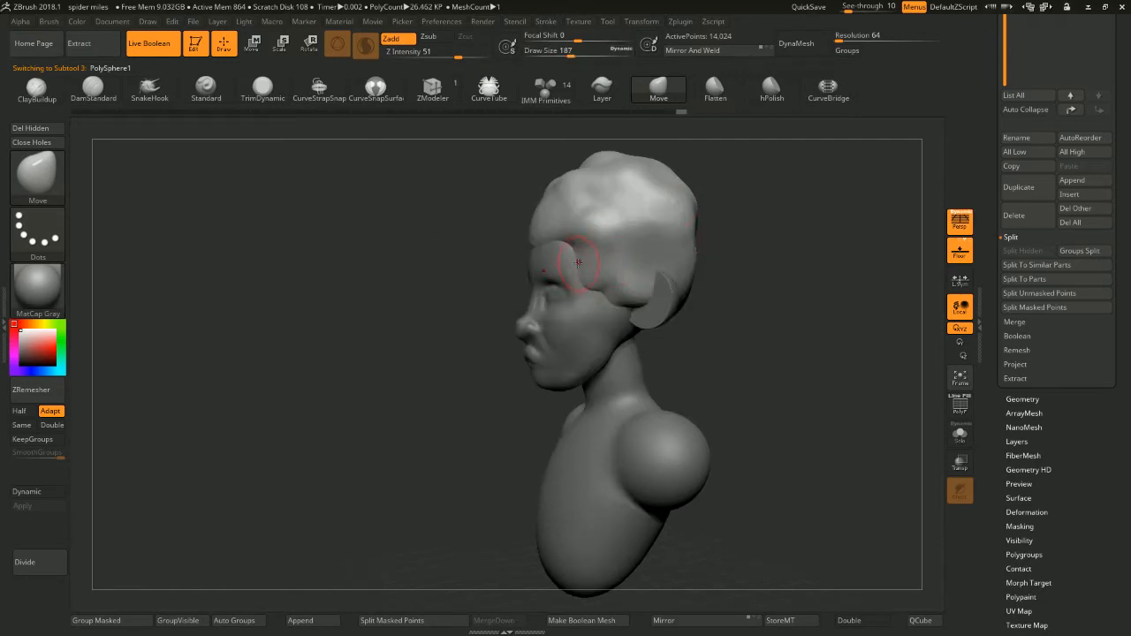
drag(578, 262, 608, 255)
mouse_move(726, 231)
shift+mouse_down()
mouse_move(775, 219)
mouse_move(680, 233)
shift+mouse_up()
Adjust the upper front and side volume of the hair with the Move brush at draw size 223
key(space)
mouse_move(585, 228)
mouse_down()
mouse_move(572, 225)
mouse_move(590, 219)
mouse_move(608, 232)
mouse_move(588, 234)
mouse_up()
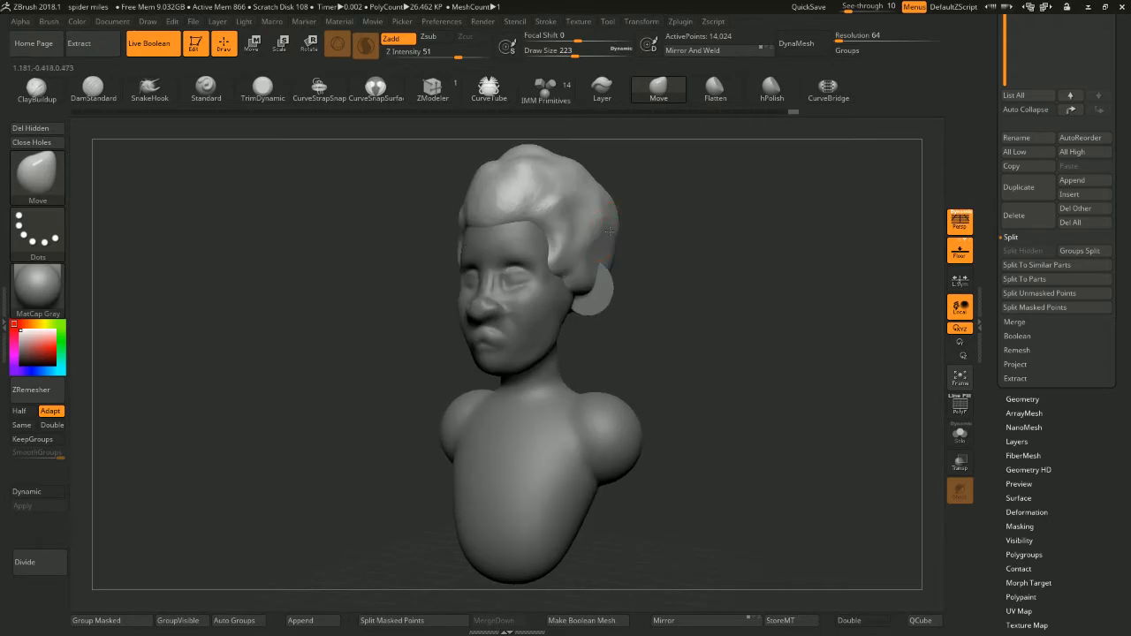
mouse_move(663, 229)
mouse_down()
mouse_move(638, 231)
mouse_move(606, 189)
mouse_move(678, 183)
mouse_up()
drag(593, 182, 598, 179)
mouse_move(649, 183)
shift+mouse_down()
mouse_move(664, 182)
mouse_move(642, 240)
shift+mouse_up()
Flatten the crown of the hair and push out its upper sides with the Move brush at draw size 262
key(space)
drag(632, 227, 636, 227)
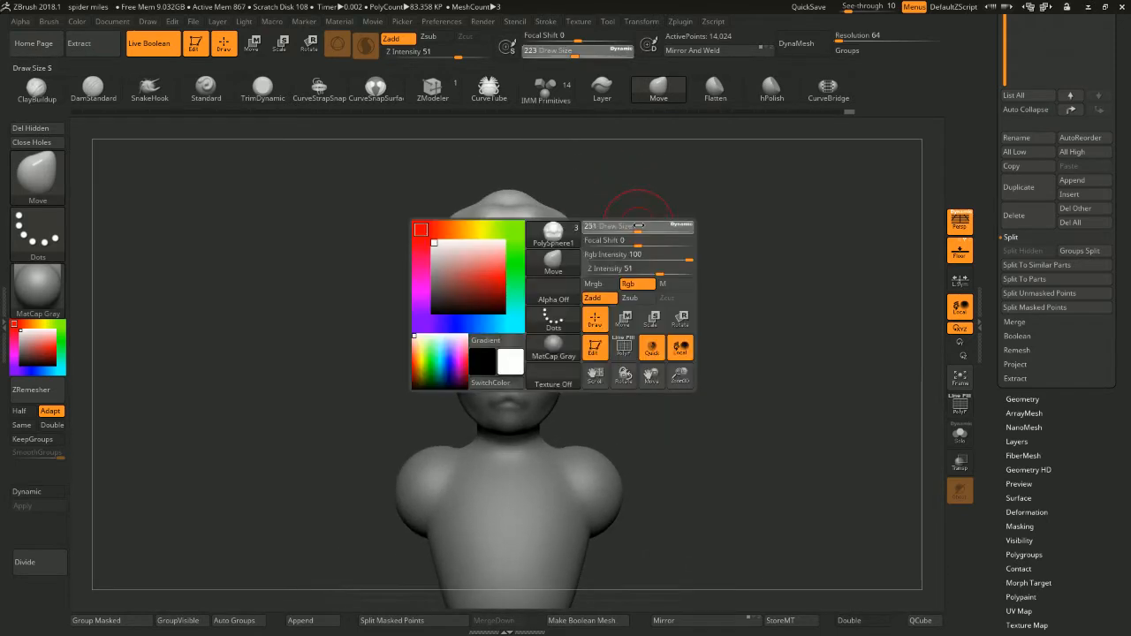
drag(512, 189, 510, 197)
right_drag(513, 191, 508, 197)
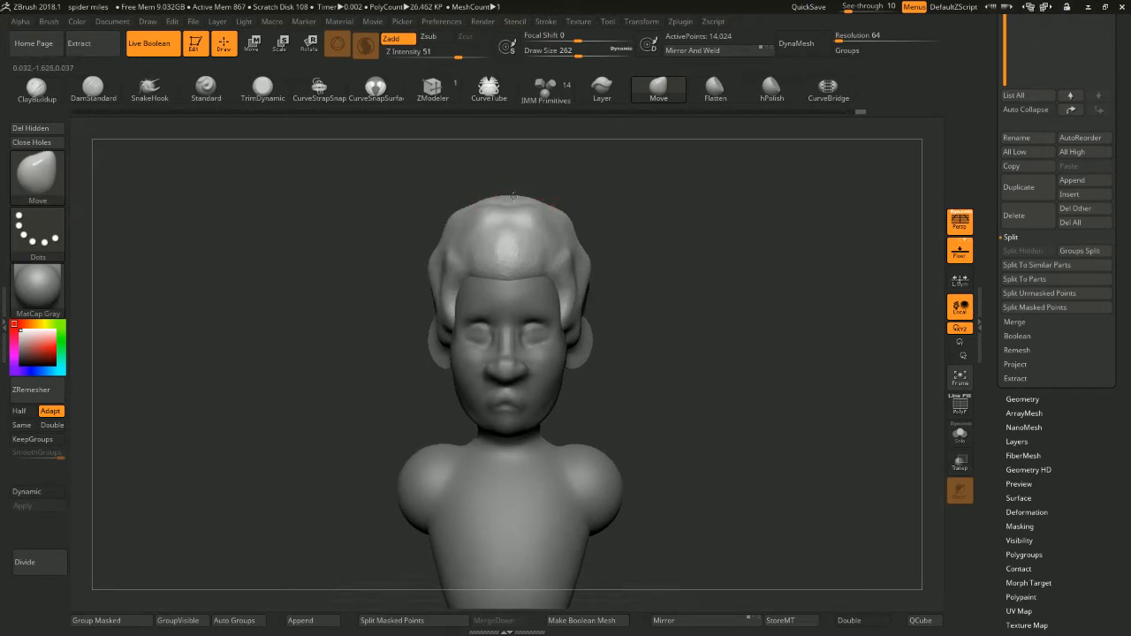
shift+drag(550, 180, 547, 207)
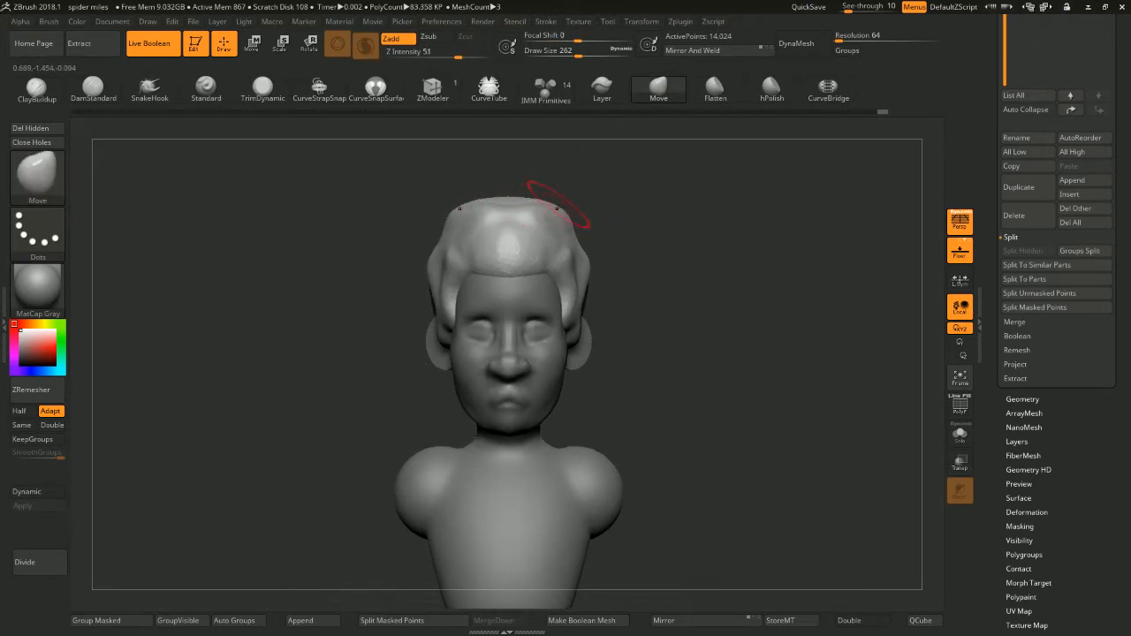
right_drag(557, 205, 606, 202)
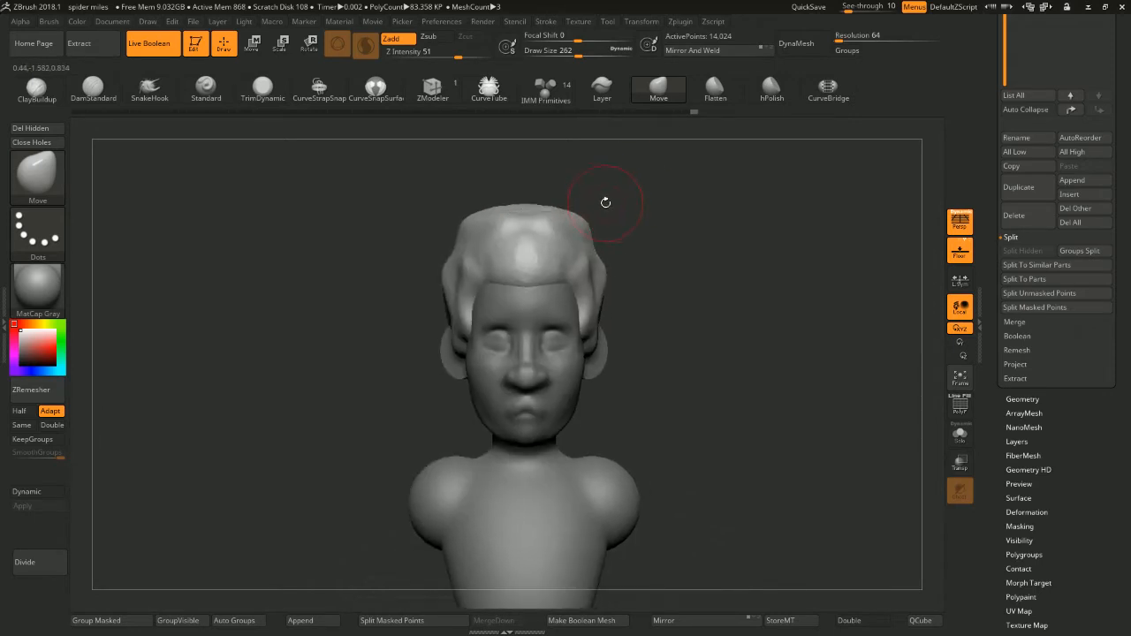
Round off the upper corners and crown of the hair, using draw sizes 202 and 262
key(space)
drag(603, 196, 599, 196)
right_drag(621, 190, 617, 199)
drag(582, 217, 581, 227)
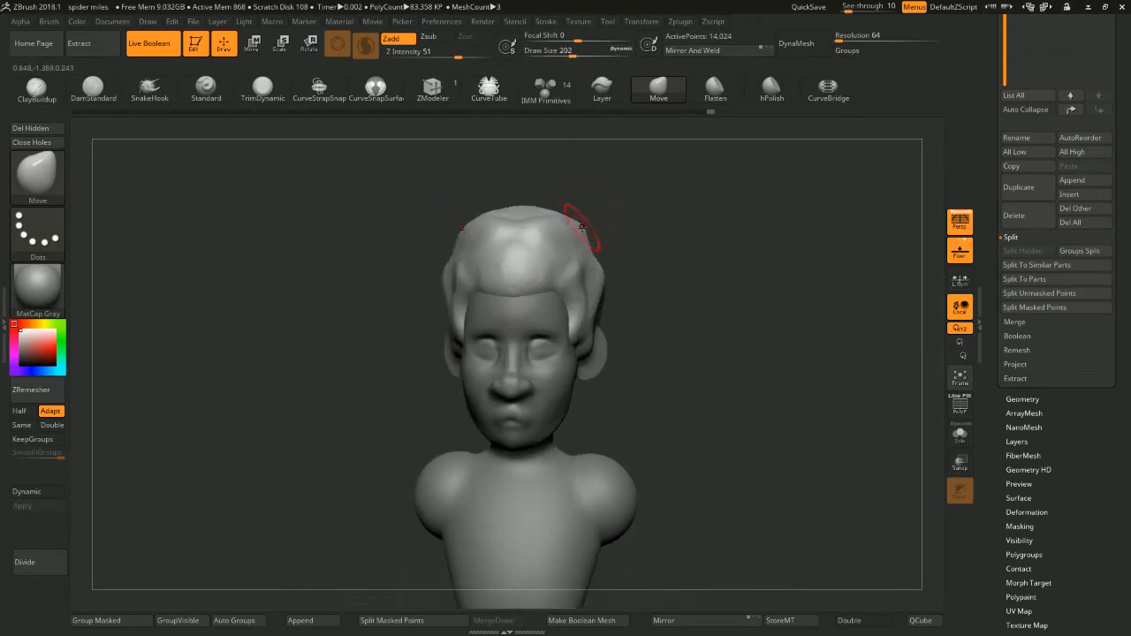
right_drag(593, 218, 545, 190)
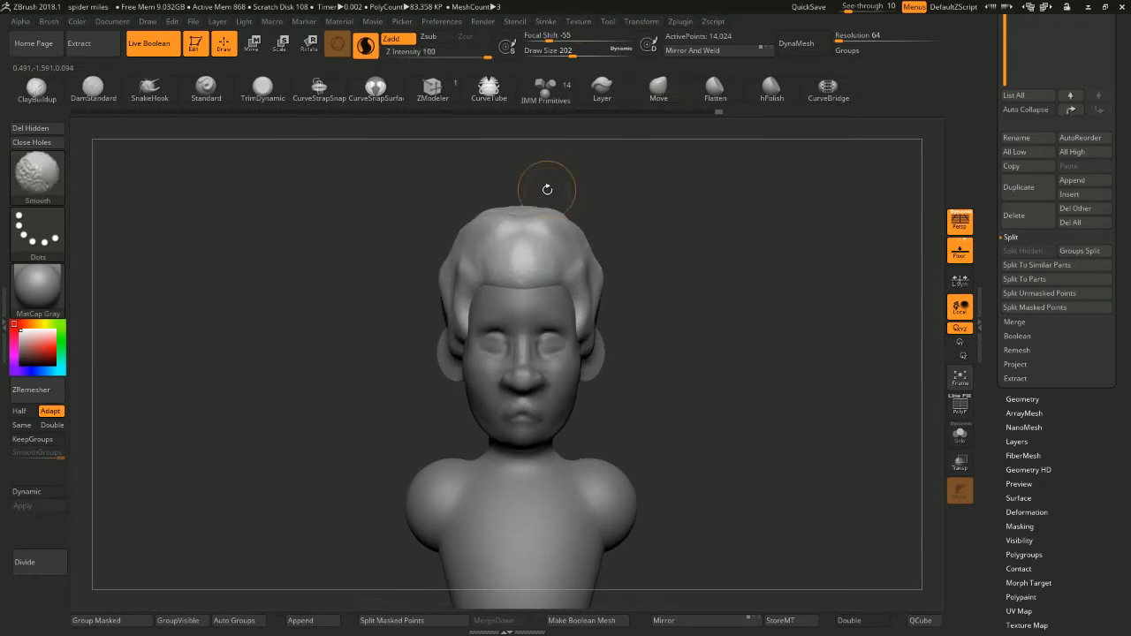
key(bracketright)
drag(523, 208, 521, 205)
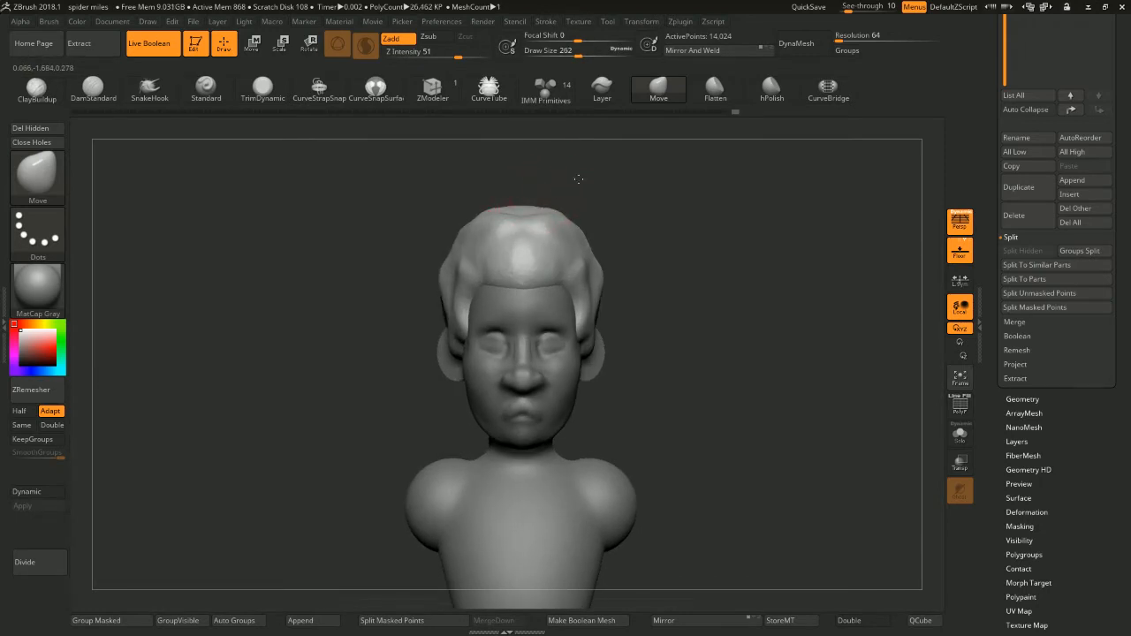
Shape a slight dip in the crown and refine the hair's sides, using draw sizes 172 and 197
right_drag(579, 179, 568, 180)
key(s)
drag(580, 171, 572, 171)
right_drag(572, 174, 524, 207)
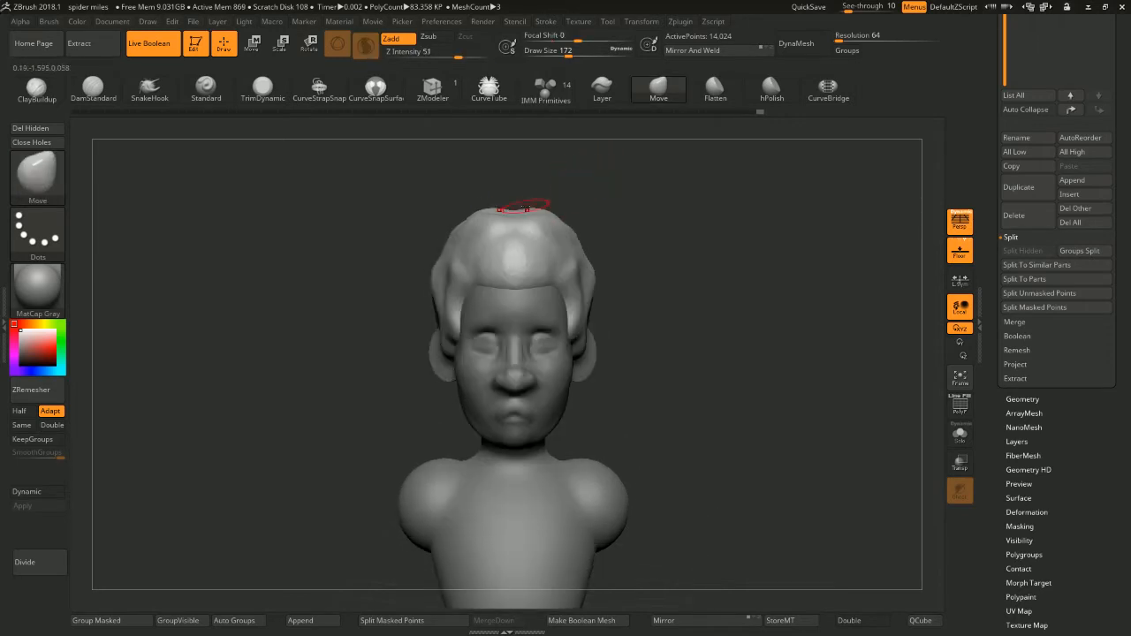
key(s)
drag(619, 264, 622, 265)
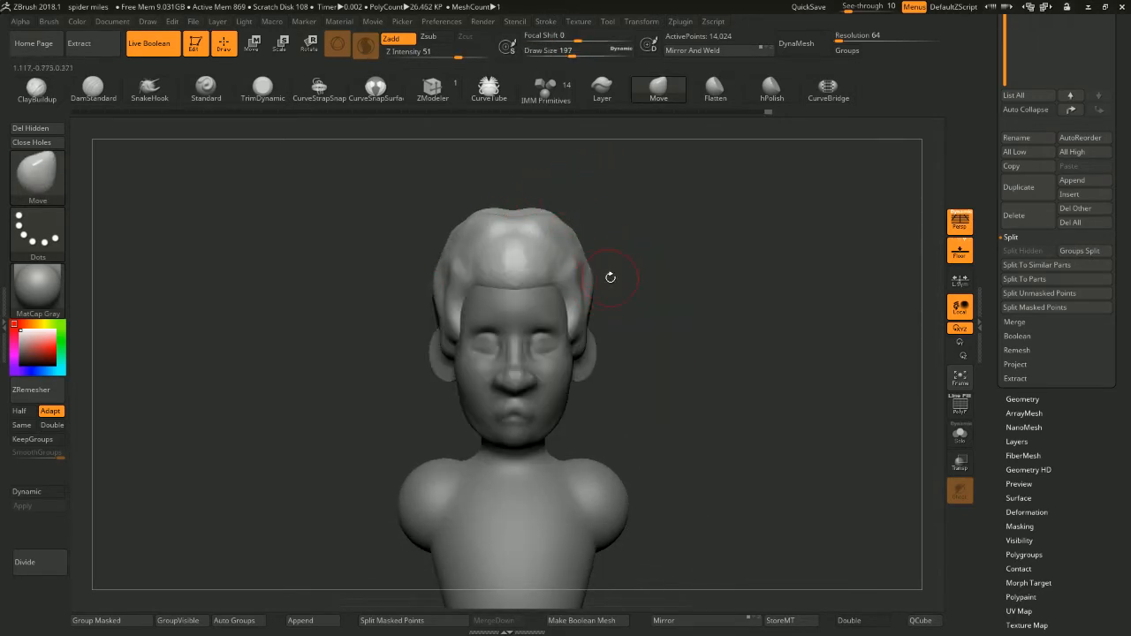
Adjust the hair's upper side silhouette with the Move brush at draw size 245
mouse_move(610, 278)
right_down()
mouse_move(578, 209)
mouse_move(565, 209)
mouse_move(658, 234)
mouse_move(641, 218)
mouse_move(644, 232)
mouse_move(579, 232)
mouse_move(584, 219)
right_up()
key(])
drag(570, 217, 585, 209)
mouse_move(613, 209)
right_down()
mouse_move(669, 253)
mouse_move(659, 214)
right_up()
Select the head and build up the upper lip and mouth corners with ClayBuildup at draw size 80
alt+click(534, 413)
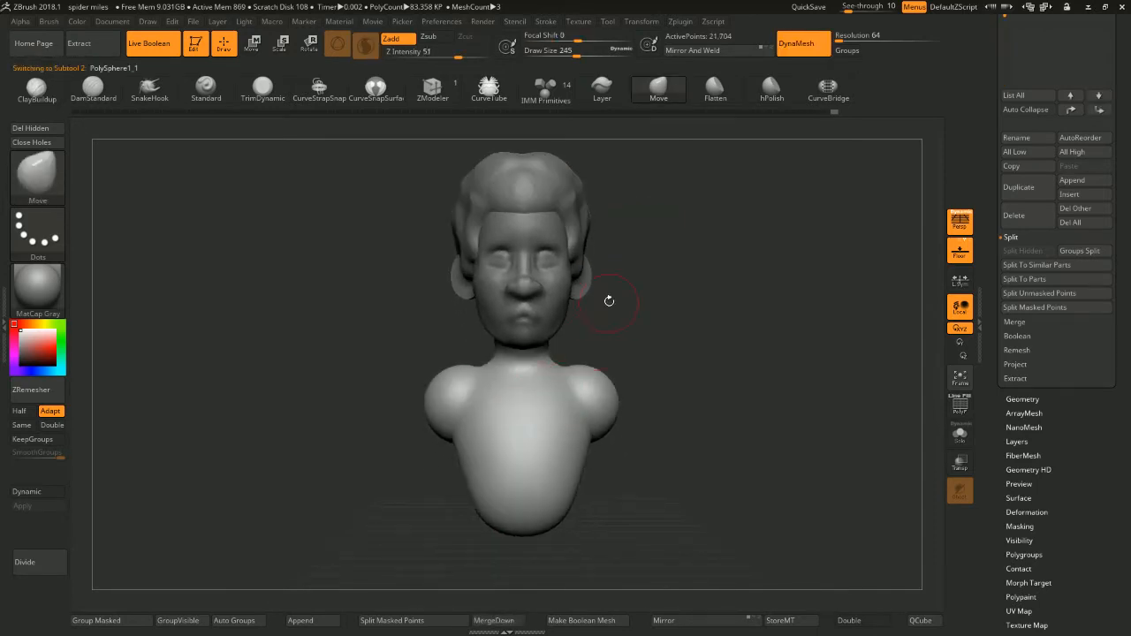
alt+click(539, 327)
ctrl+right_drag(640, 258, 645, 287)
key(s)
drag(644, 285, 627, 283)
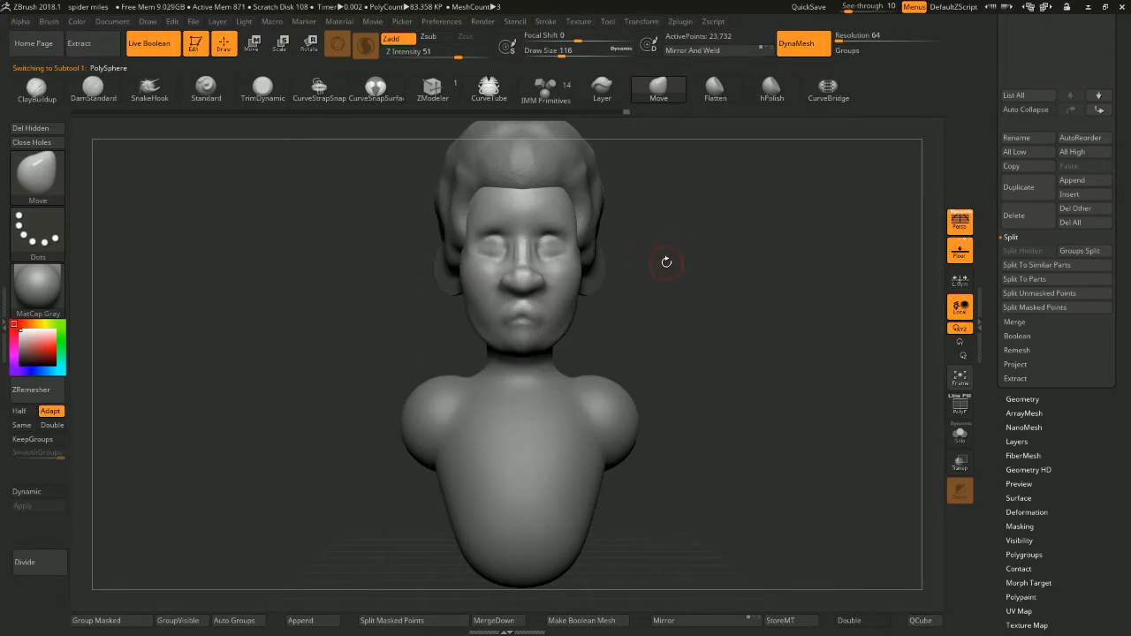
key(b)
key(c)
key(b)
mouse_move(670, 259)
alt+right_down()
mouse_move(714, 228)
mouse_move(727, 245)
alt+right_up()
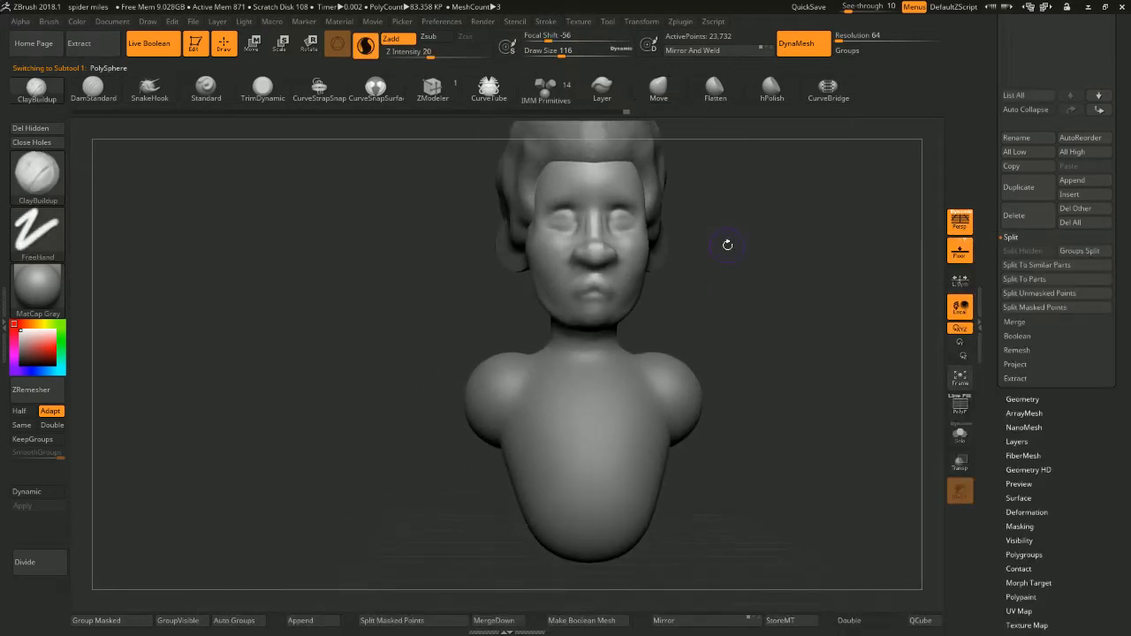
key(space)
drag(695, 263, 688, 262)
mouse_move(710, 248)
ctrl+right_down()
mouse_move(697, 265)
mouse_move(712, 282)
ctrl+right_up()
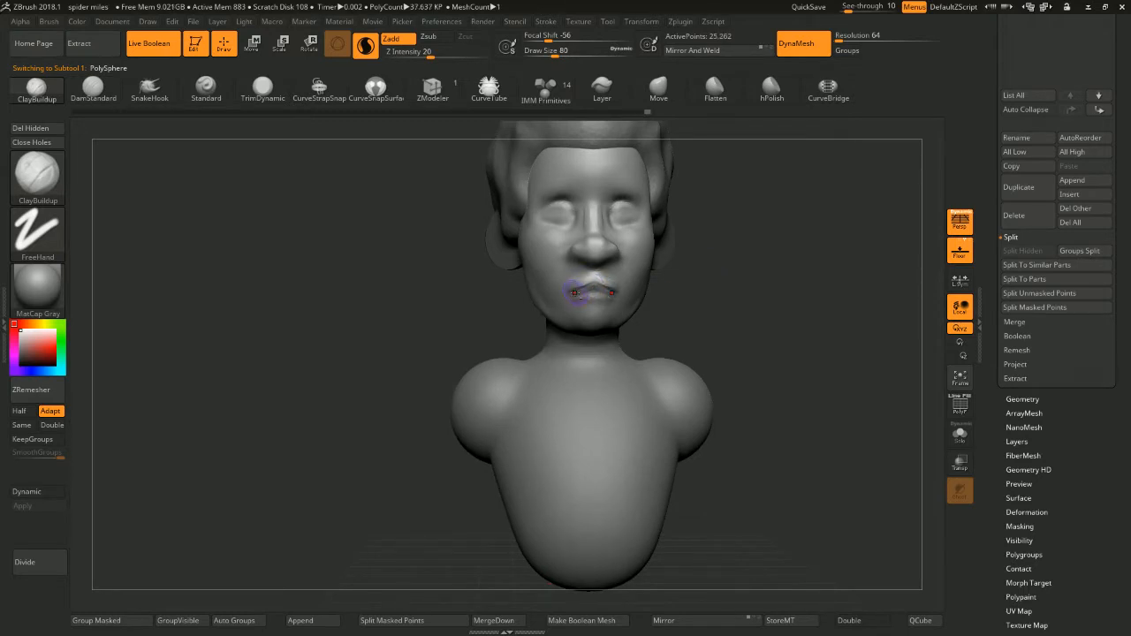
mouse_move(575, 292)
mouse_down()
mouse_move(588, 283)
mouse_move(590, 299)
mouse_up()
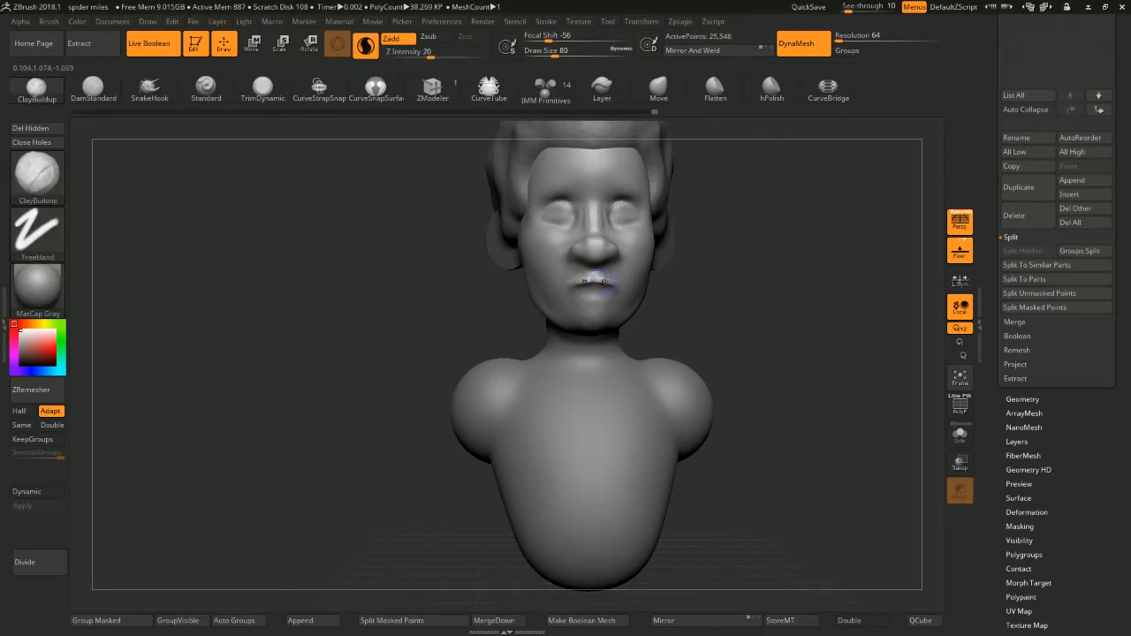
Build up the lower lip and fill out the mouth with ClayBuildup
right_drag(701, 275, 738, 267)
right_drag(738, 267, 710, 265)
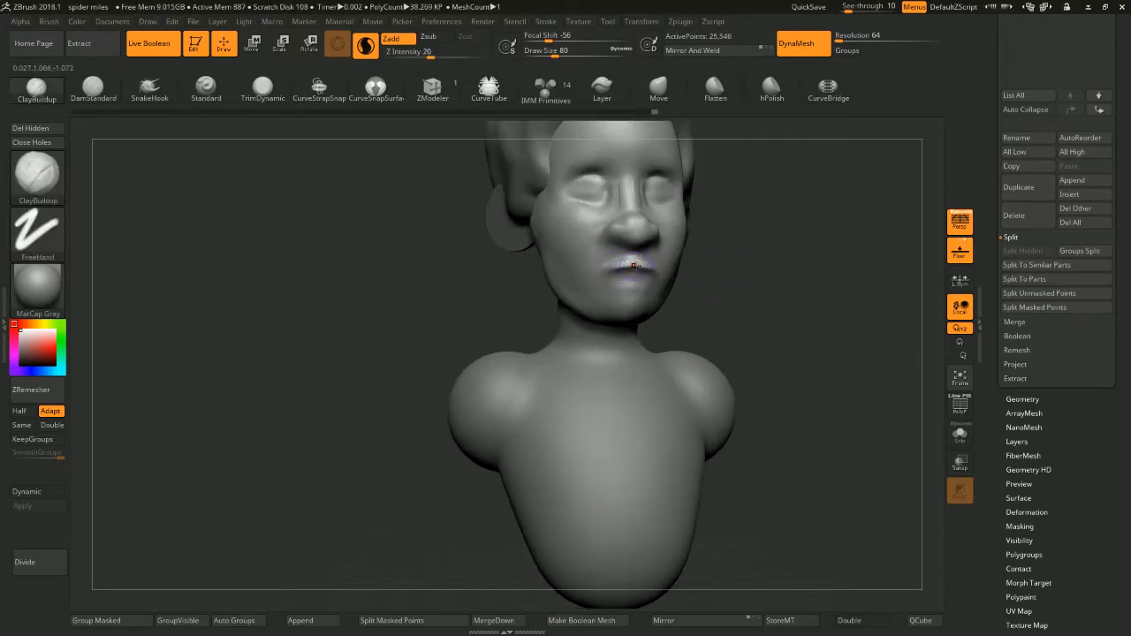
mouse_move(635, 266)
mouse_down()
mouse_move(602, 269)
mouse_move(616, 280)
mouse_up()
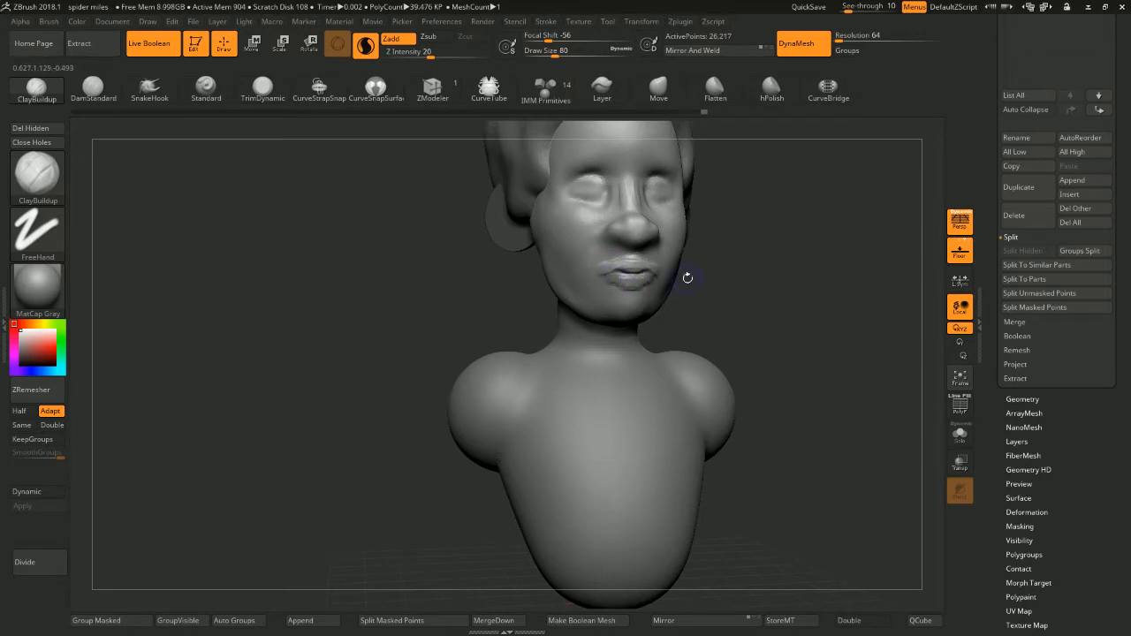
Smooth the lips and surrounding mouth area, and remesh the head with DynaMesh
mouse_move(777, 265)
mouse_down()
mouse_move(849, 257)
mouse_move(719, 286)
mouse_move(717, 260)
mouse_up()
key(shift)
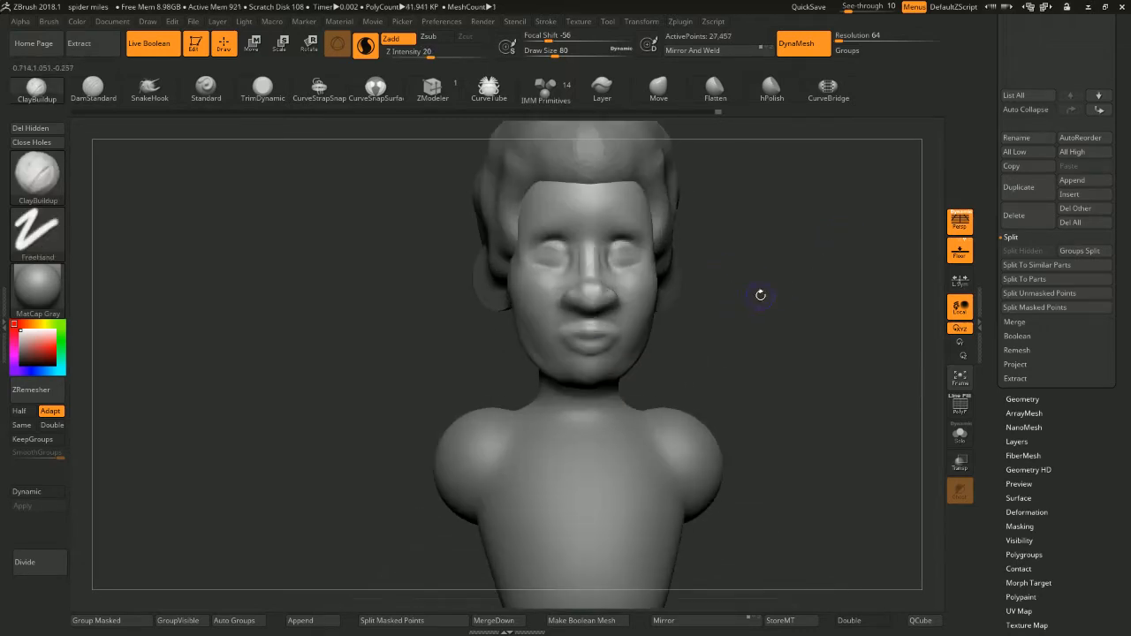
key(ctrl)
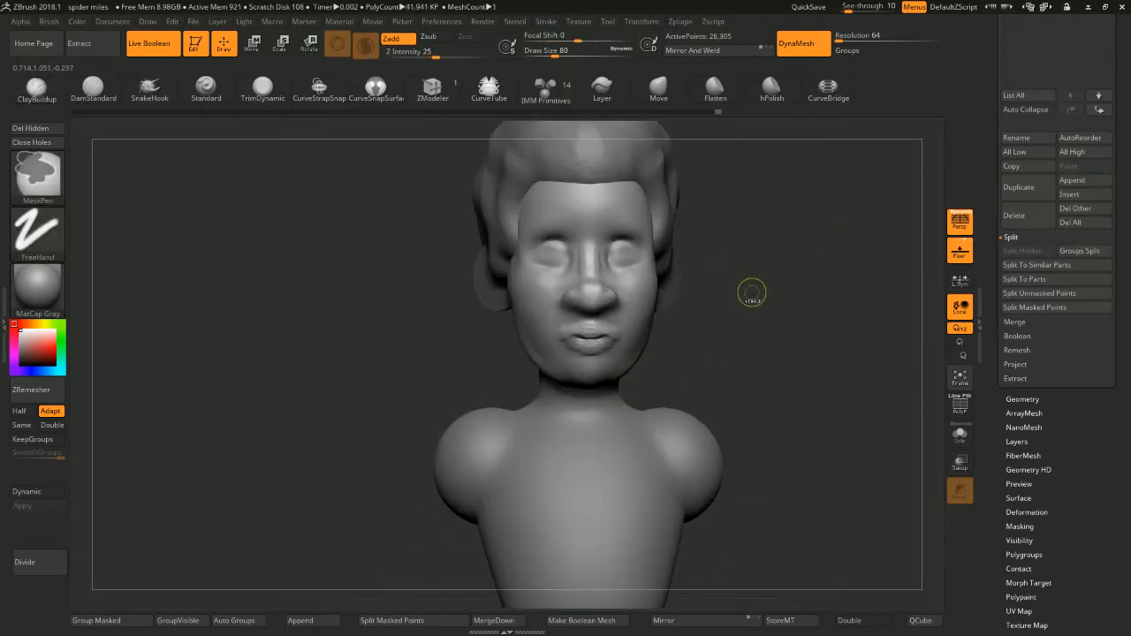
Carve the line between the lips out to the mouth corners with DamStandard at draw size 31
key(b)
key(d)
key(s)
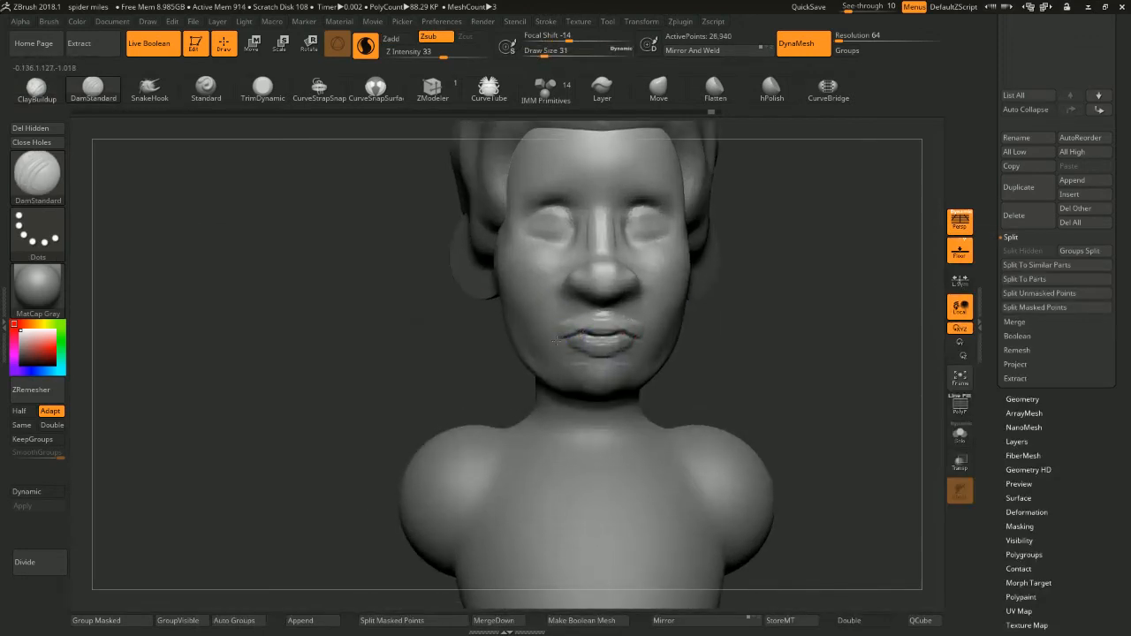
drag(555, 341, 629, 336)
drag(763, 284, 644, 292)
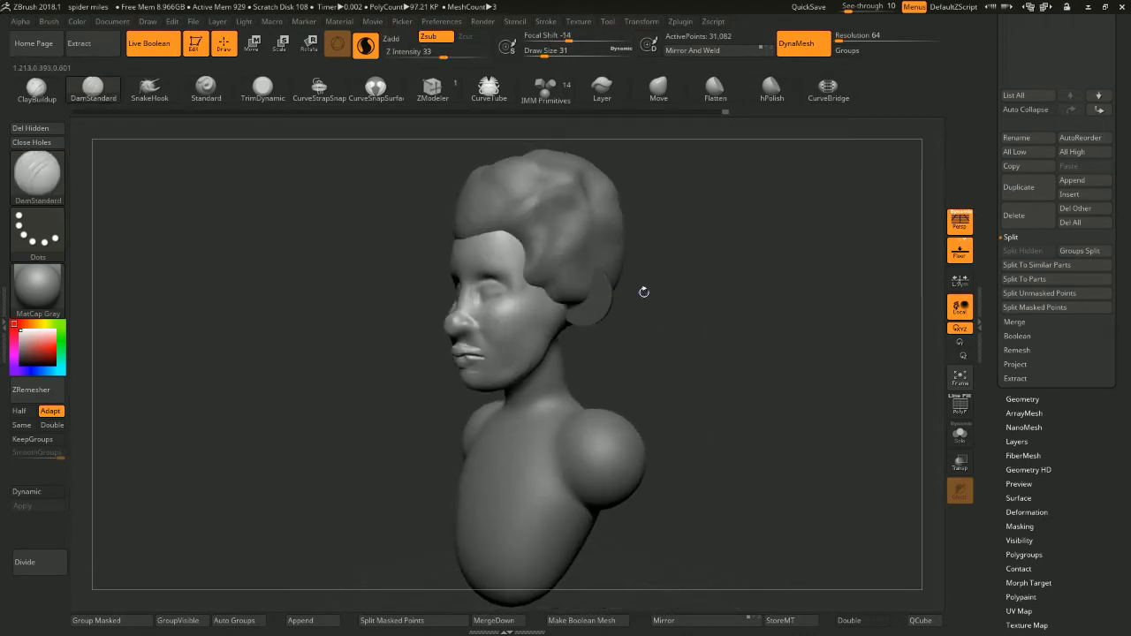
Select the hair and ear mesh and work the area around the ear with DamStandard at draw size 140
alt+click(587, 281)
key(space)
click(699, 245)
drag(699, 234, 661, 243)
key(space)
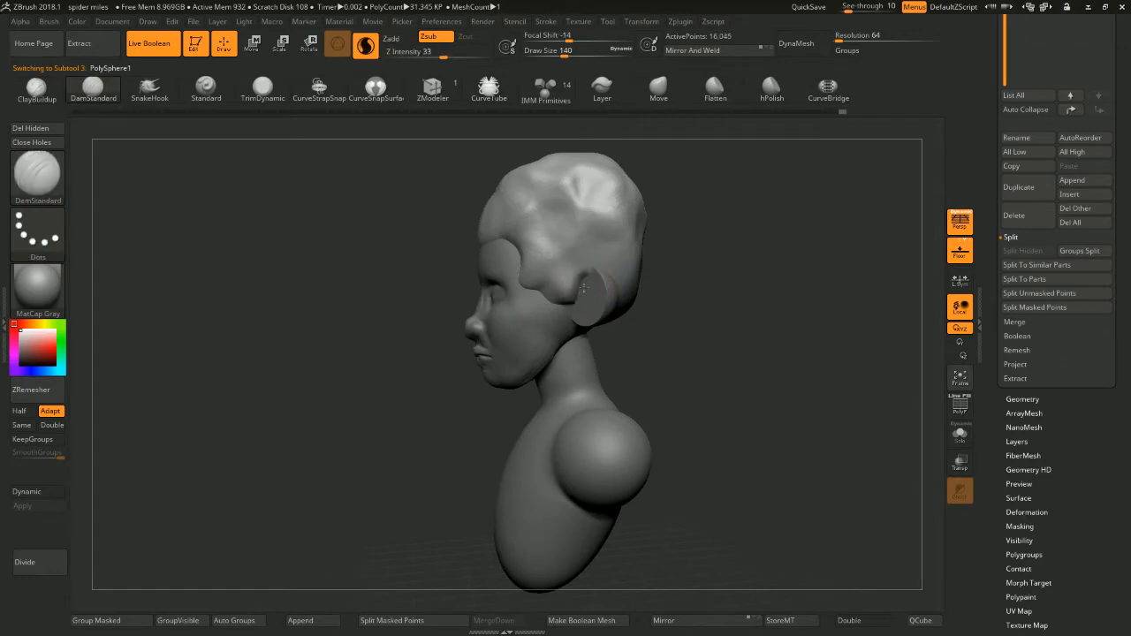
drag(686, 266, 582, 280)
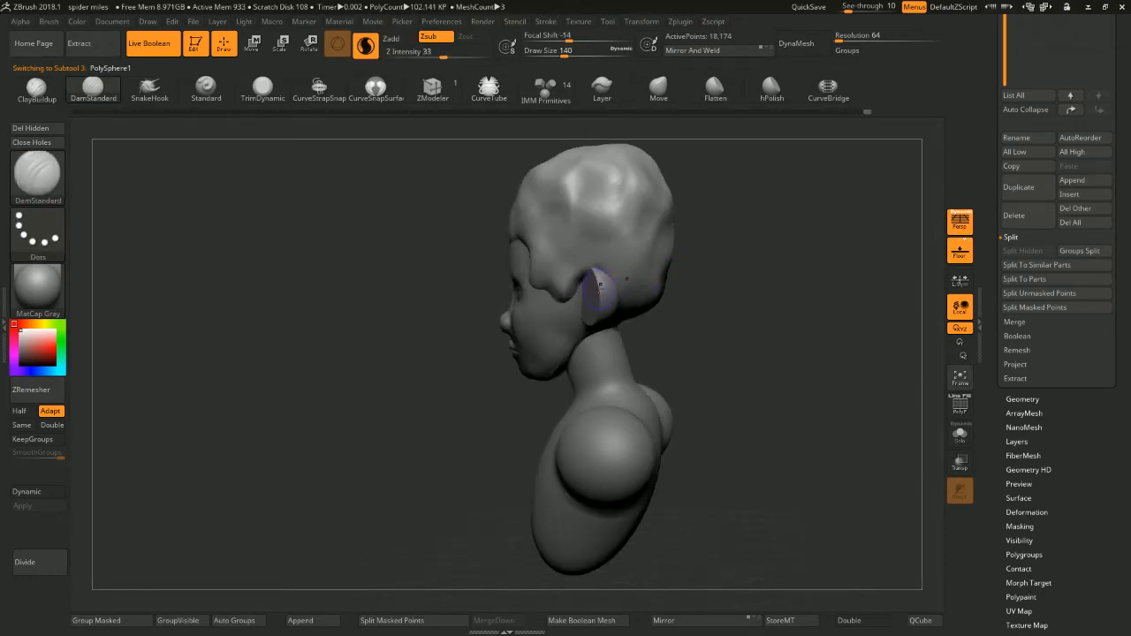
shift+drag(690, 311, 698, 242)
drag(607, 353, 650, 286)
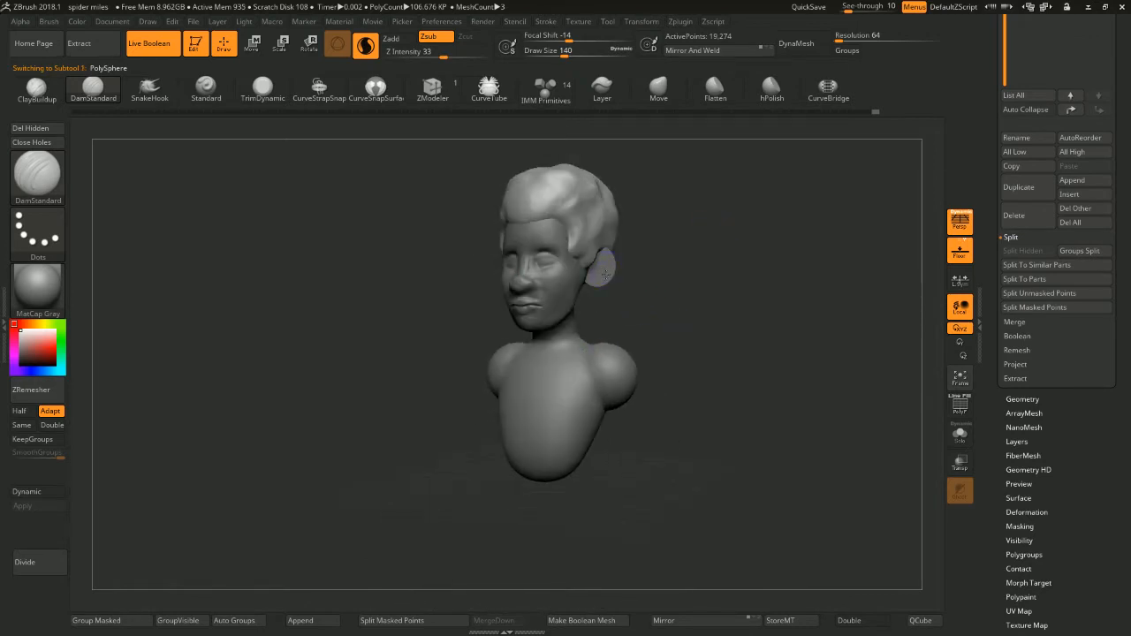
Select the head and try to adjust its placement with the transform gizmo
alt+click(606, 275)
alt+drag(687, 244, 693, 285)
ctrl+click(692, 256)
click(257, 44)
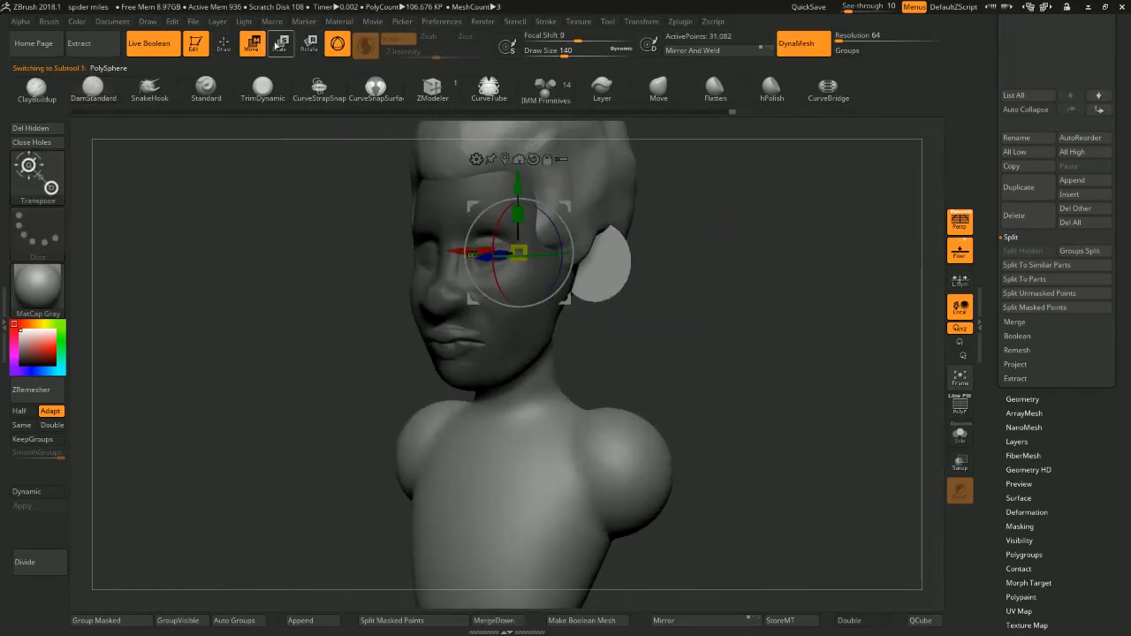
shift+drag(665, 217, 702, 216)
mouse_move(568, 199)
mouse_down()
mouse_move(556, 207)
mouse_move(559, 195)
mouse_up()
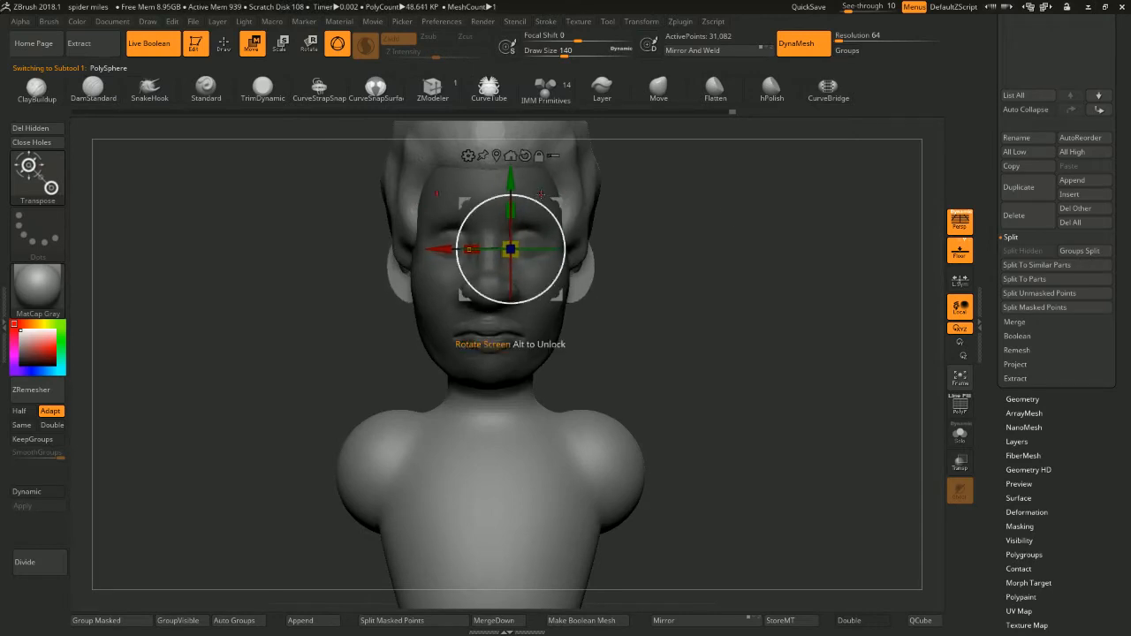
drag(559, 204, 566, 214)
drag(720, 265, 650, 203)
Select the torso and insert an IMM Primitives sphere on the upper back
alt+click(642, 398)
alt+drag(723, 372, 723, 248)
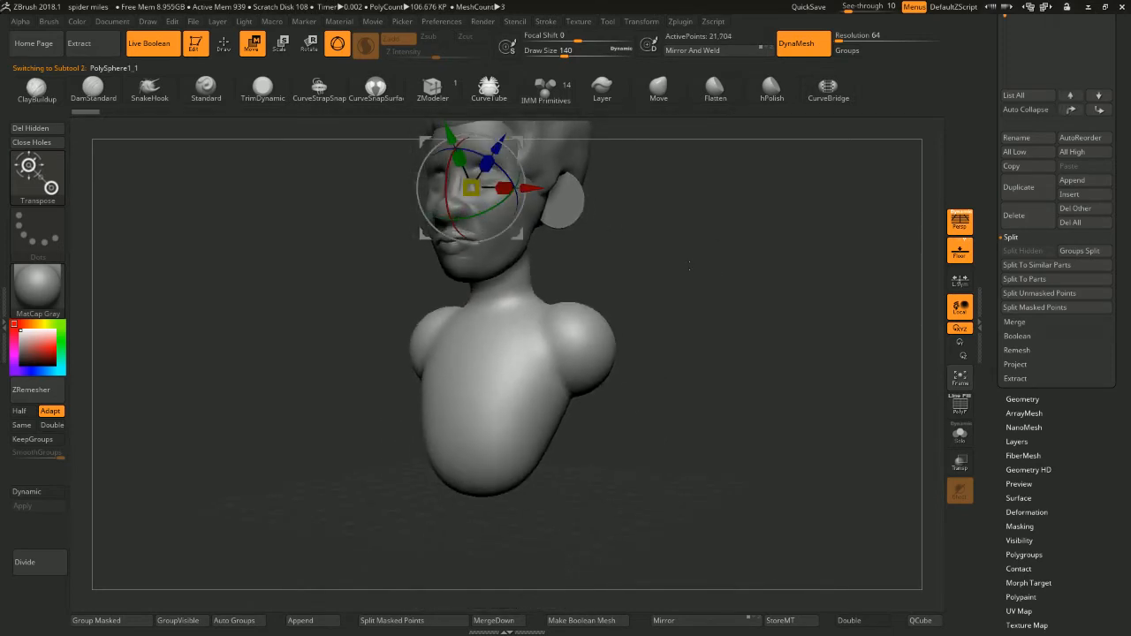
key(b)
key(t)
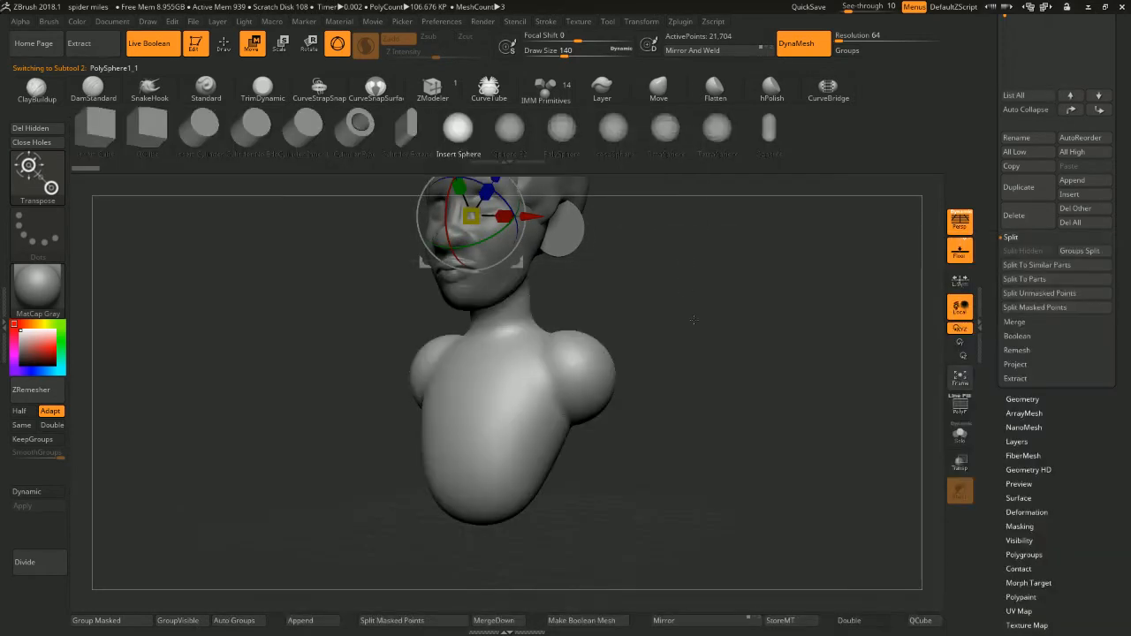
mouse_move(711, 285)
shift+mouse_down()
mouse_move(678, 288)
mouse_move(687, 307)
mouse_move(672, 351)
shift+mouse_up()
click(224, 43)
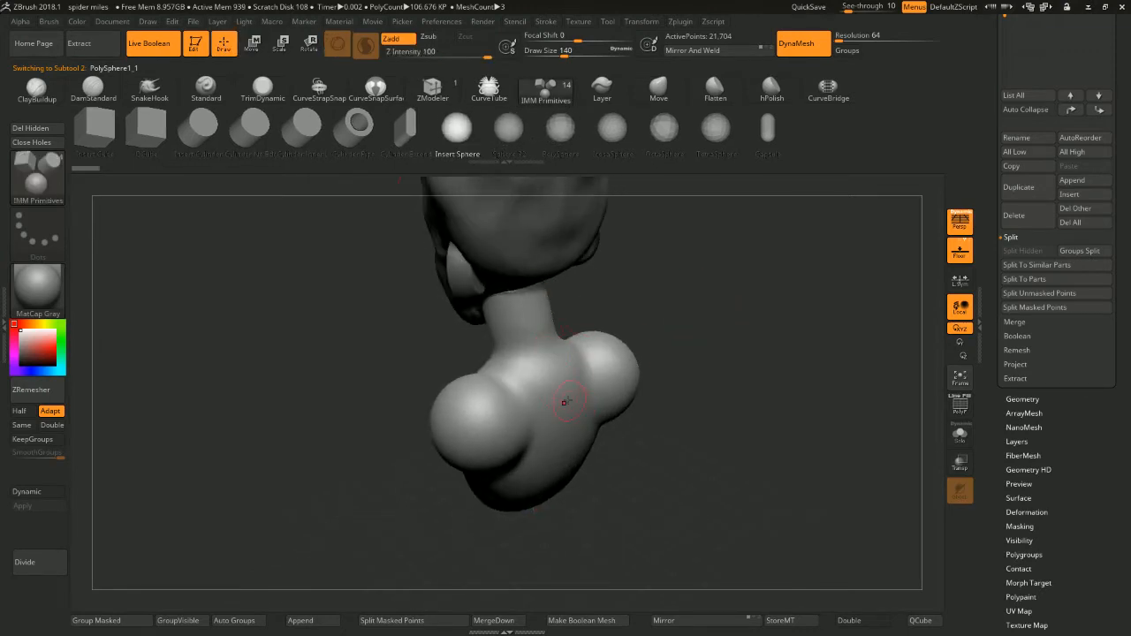
drag(559, 387, 610, 340)
drag(623, 279, 677, 250)
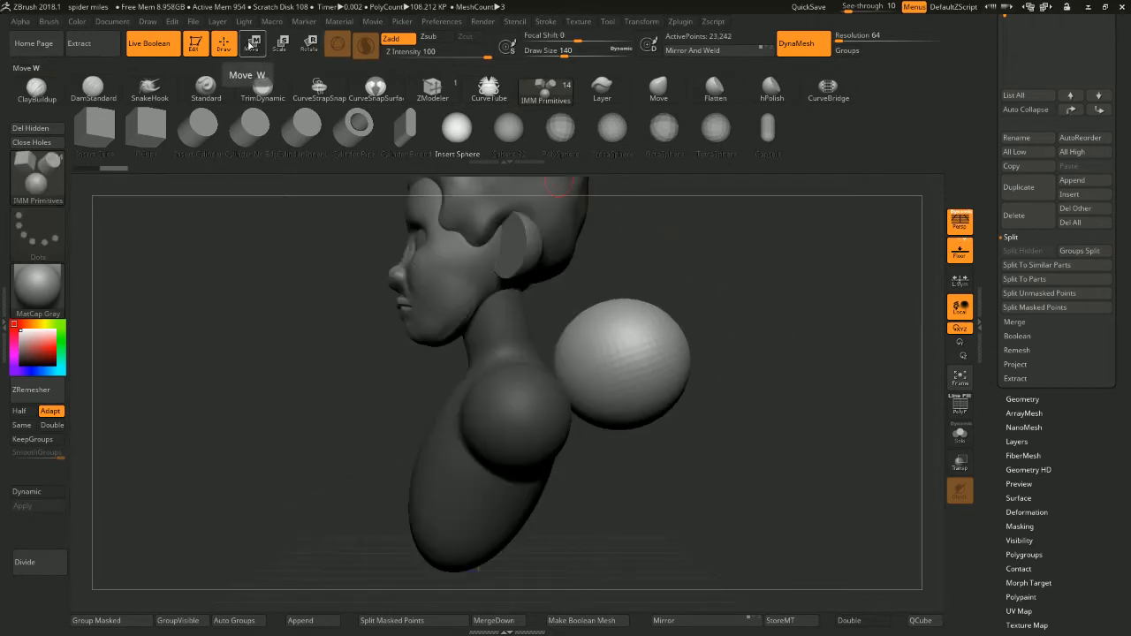
Move the inserted sphere down into the back between the shoulders and split the unmasked points into a separate subtool
click(252, 46)
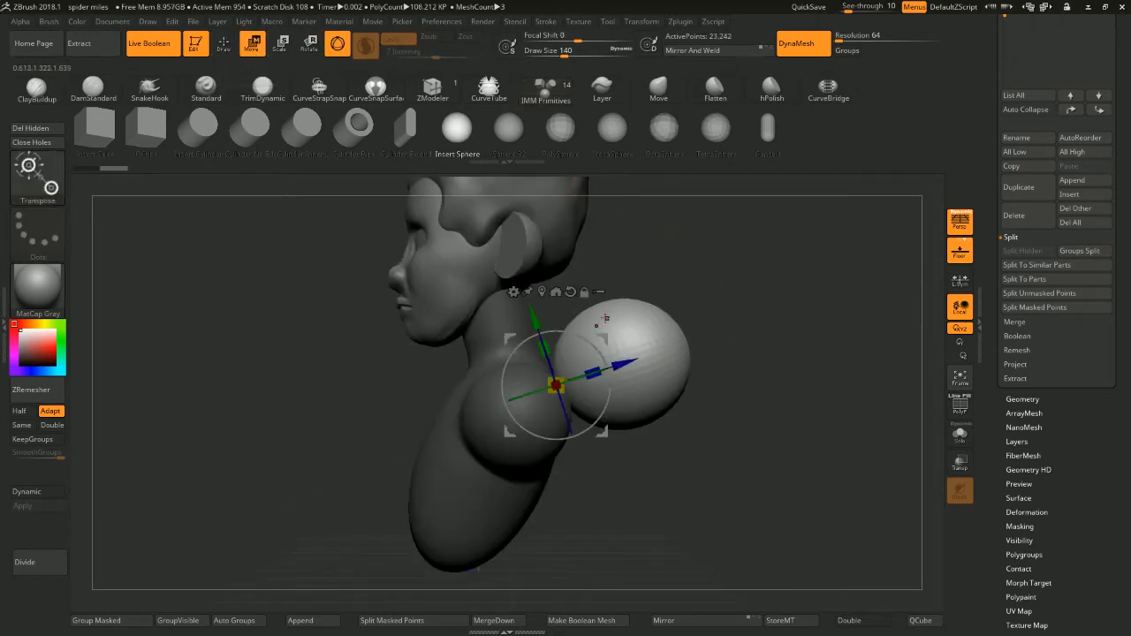
drag(554, 384, 488, 439)
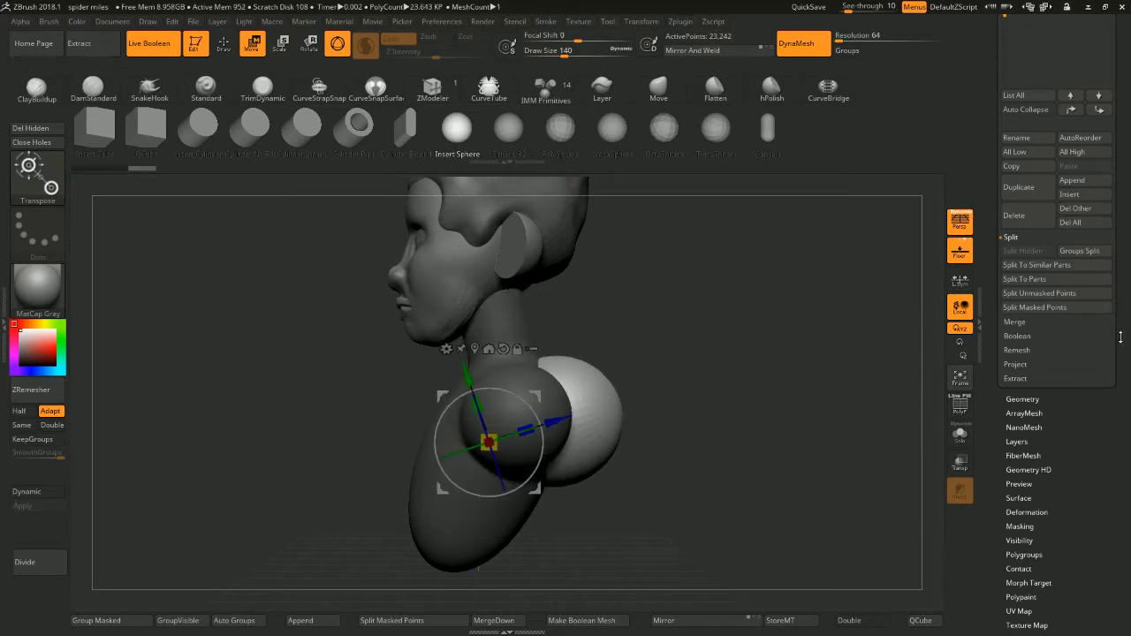
click(1031, 294)
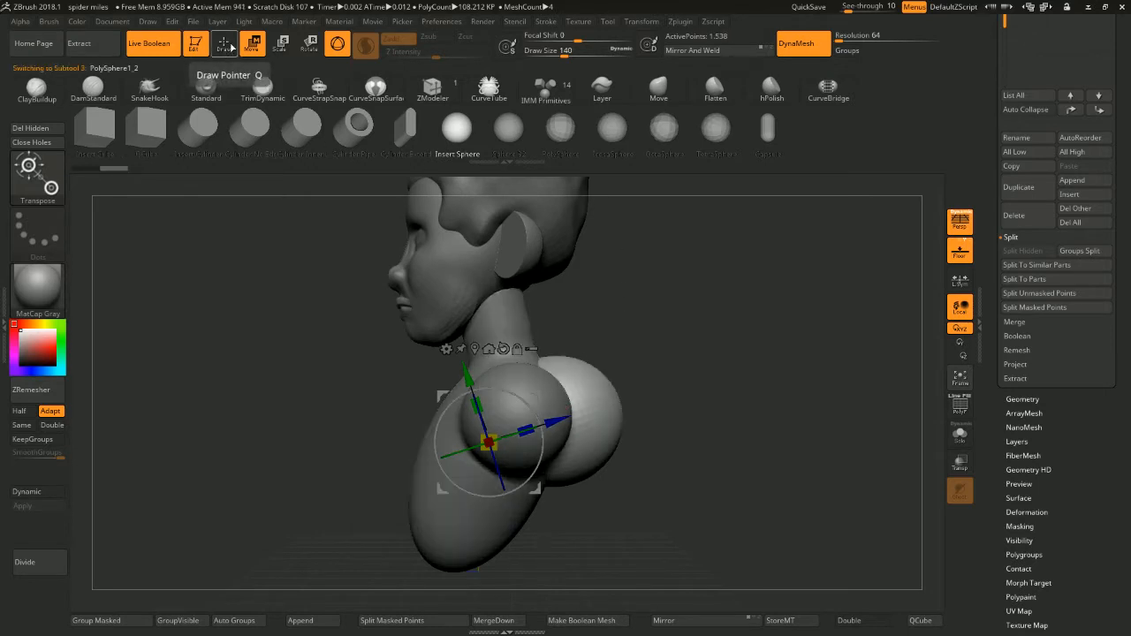
Reshape the sphere behind the neck into a rounded hood base using ClayBuildup at draw size 293
mouse_move(680, 322)
alt+mouse_down()
mouse_move(634, 316)
mouse_move(618, 265)
mouse_move(635, 225)
alt+mouse_up()
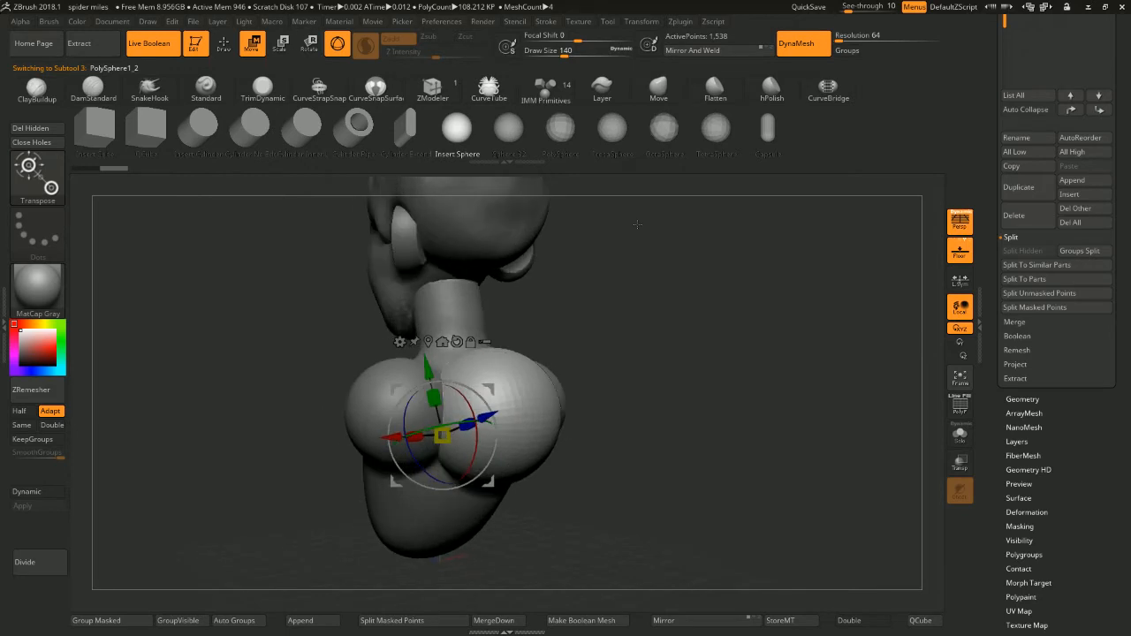
key(q)
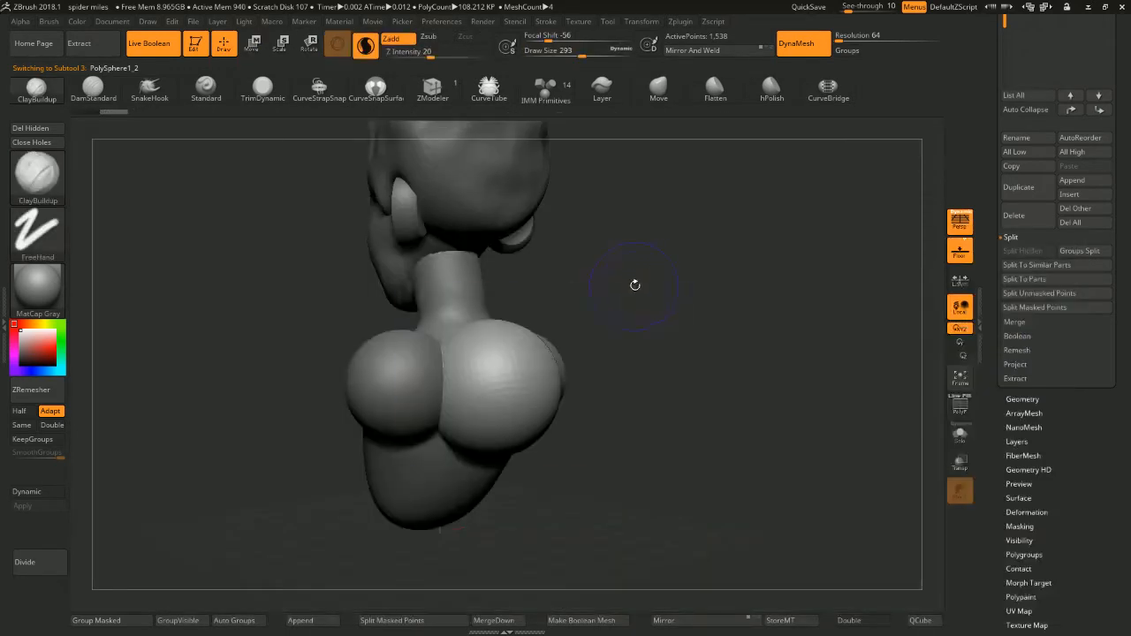
mouse_move(636, 285)
mouse_down()
mouse_move(515, 322)
mouse_move(609, 345)
mouse_up()
mouse_move(428, 397)
mouse_down()
mouse_move(484, 413)
mouse_move(454, 404)
mouse_move(442, 430)
mouse_move(462, 444)
mouse_move(465, 429)
mouse_move(457, 464)
mouse_up()
mouse_move(593, 385)
mouse_down()
mouse_move(698, 322)
mouse_move(594, 380)
mouse_up()
mouse_move(438, 338)
mouse_down()
mouse_move(457, 336)
mouse_move(486, 357)
mouse_up()
mouse_move(575, 353)
mouse_down()
mouse_move(669, 290)
mouse_move(694, 323)
mouse_up()
mouse_move(667, 305)
mouse_down()
mouse_move(553, 355)
mouse_move(609, 376)
mouse_move(549, 362)
mouse_up()
Build a rim across the back of the hood with ClayBuildup at draw size 197 and remesh it with DynaMesh
key(space)
mouse_move(485, 394)
mouse_down()
mouse_move(455, 392)
mouse_move(508, 409)
mouse_move(537, 400)
mouse_up()
ctrl+drag(610, 327, 632, 349)
drag(619, 345, 610, 402)
mouse_move(575, 349)
mouse_down()
mouse_move(678, 341)
mouse_move(623, 402)
mouse_move(668, 337)
mouse_move(602, 387)
mouse_up()
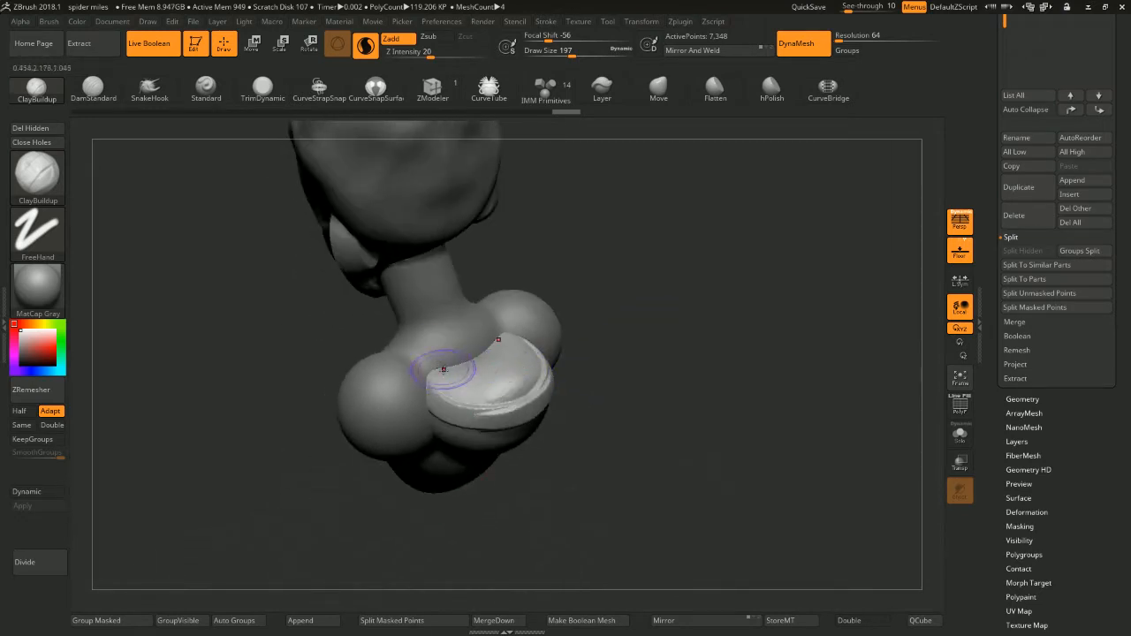
Extend the hood forward over both shoulders with symmetrical ClayBuildup strips and remesh it
mouse_move(446, 372)
mouse_down()
mouse_move(364, 336)
mouse_move(356, 346)
mouse_up()
drag(442, 384, 365, 325)
drag(404, 357, 385, 345)
ctrl+drag(353, 320, 366, 331)
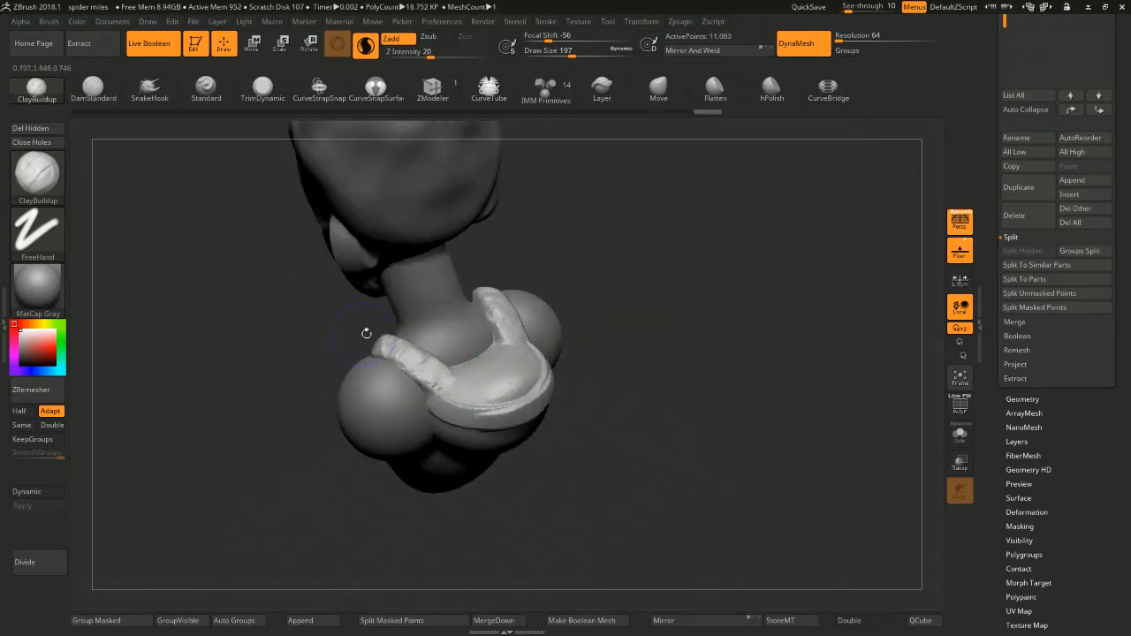
Turn on transparency and thicken the hood's shoulder strips with the Inflat brush at draw size 136
shift+drag(609, 271, 644, 256)
alt+drag(610, 310, 608, 268)
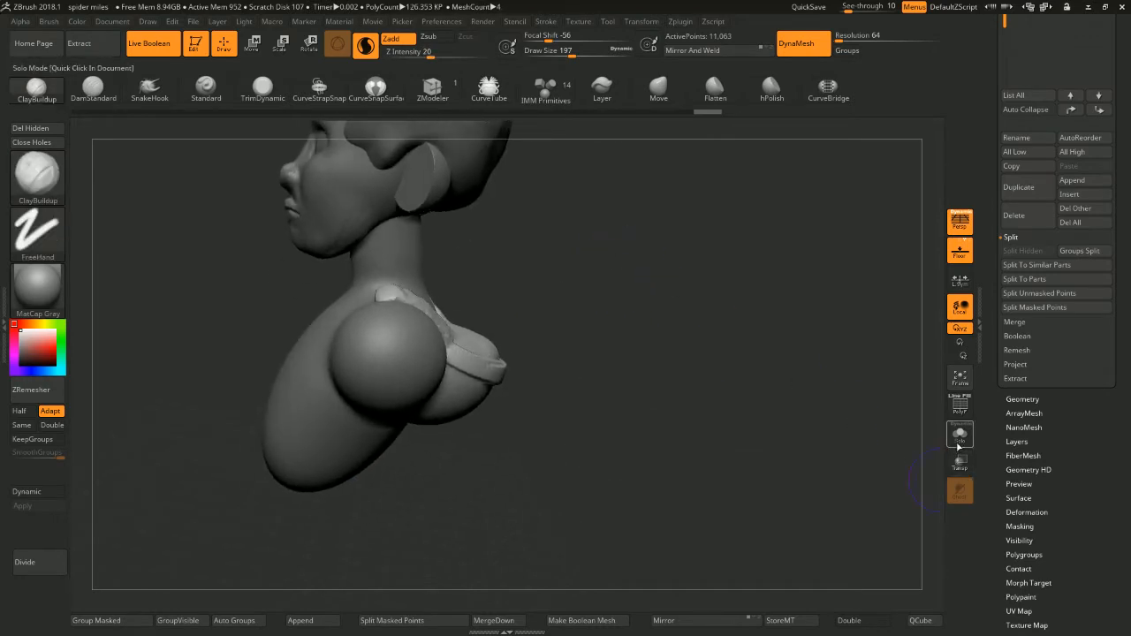
click(962, 470)
mouse_move(618, 378)
mouse_down()
mouse_move(687, 378)
mouse_move(677, 316)
mouse_move(596, 300)
mouse_move(607, 328)
mouse_move(603, 315)
mouse_move(395, 288)
mouse_up()
key(b)
key(i)
key(n)
key(space)
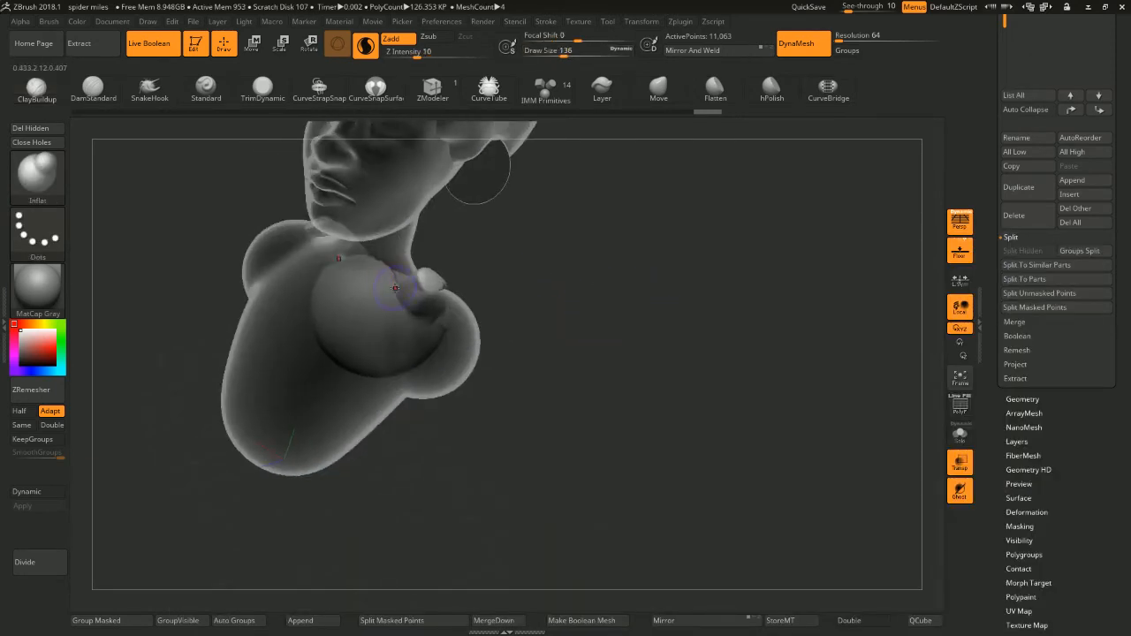
drag(521, 285, 460, 277)
alt+click(459, 277)
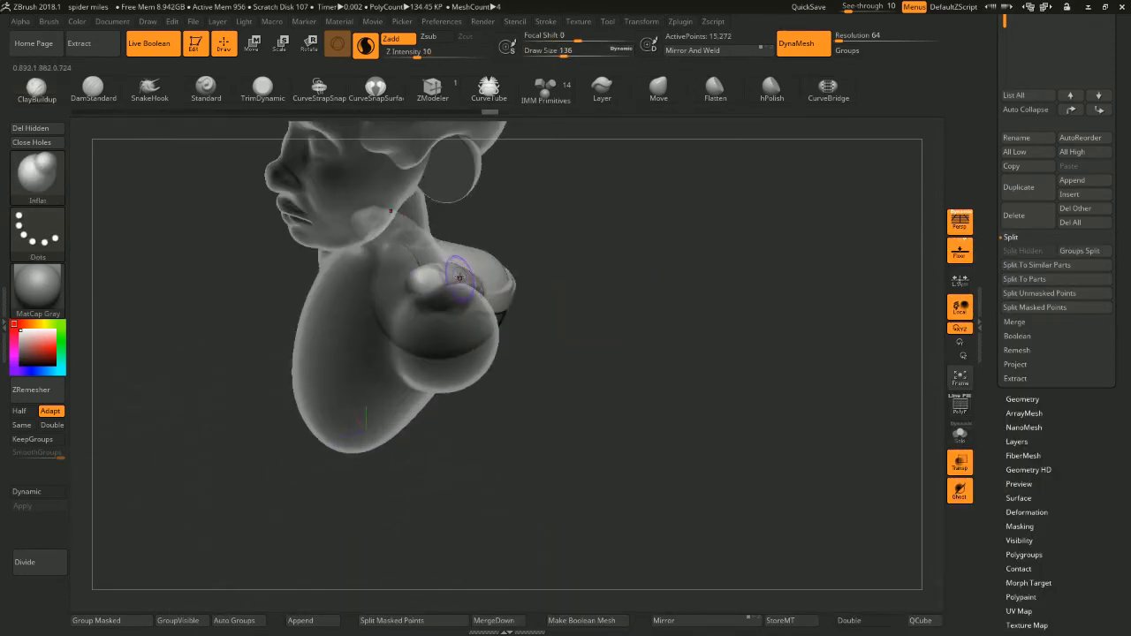
Inflate the hood's front ends around the neck at draw size 163 and remesh the hood with DynaMesh
key(space)
mouse_move(559, 233)
mouse_down()
mouse_move(530, 292)
mouse_move(572, 250)
mouse_up()
drag(410, 272, 397, 294)
drag(550, 244, 609, 228)
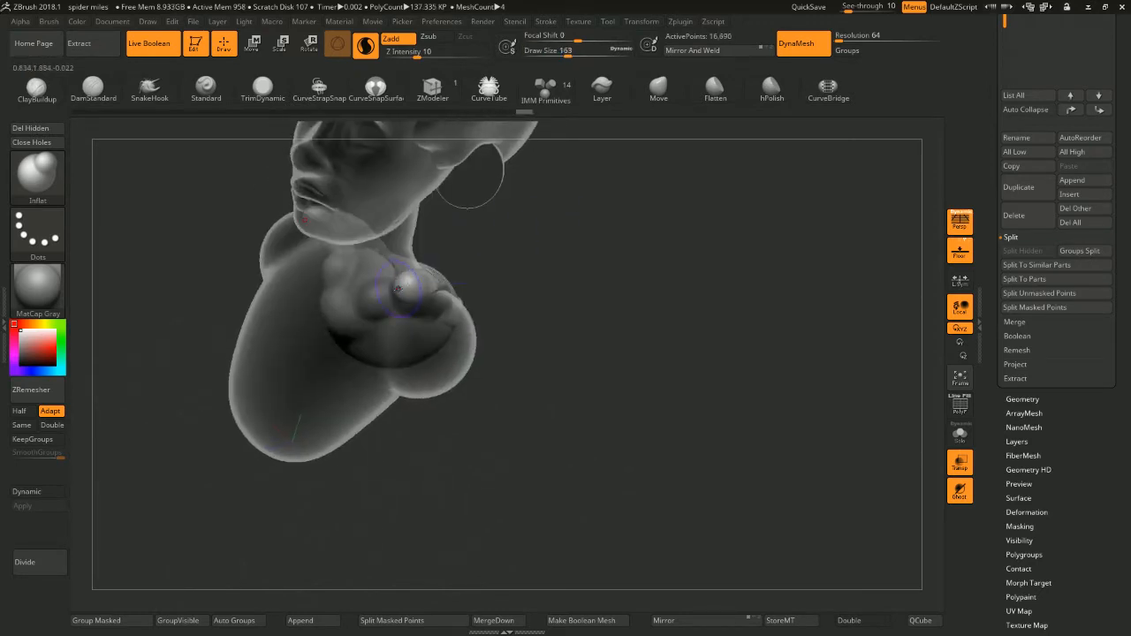
drag(403, 279, 394, 297)
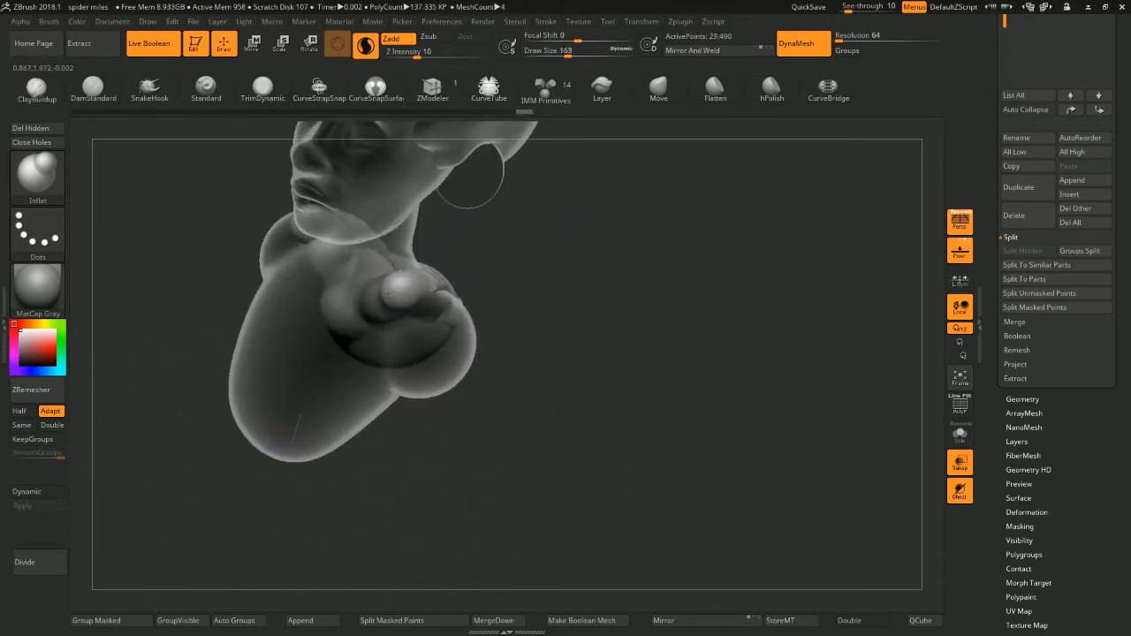
drag(566, 274, 539, 292)
ctrl+drag(596, 222, 612, 266)
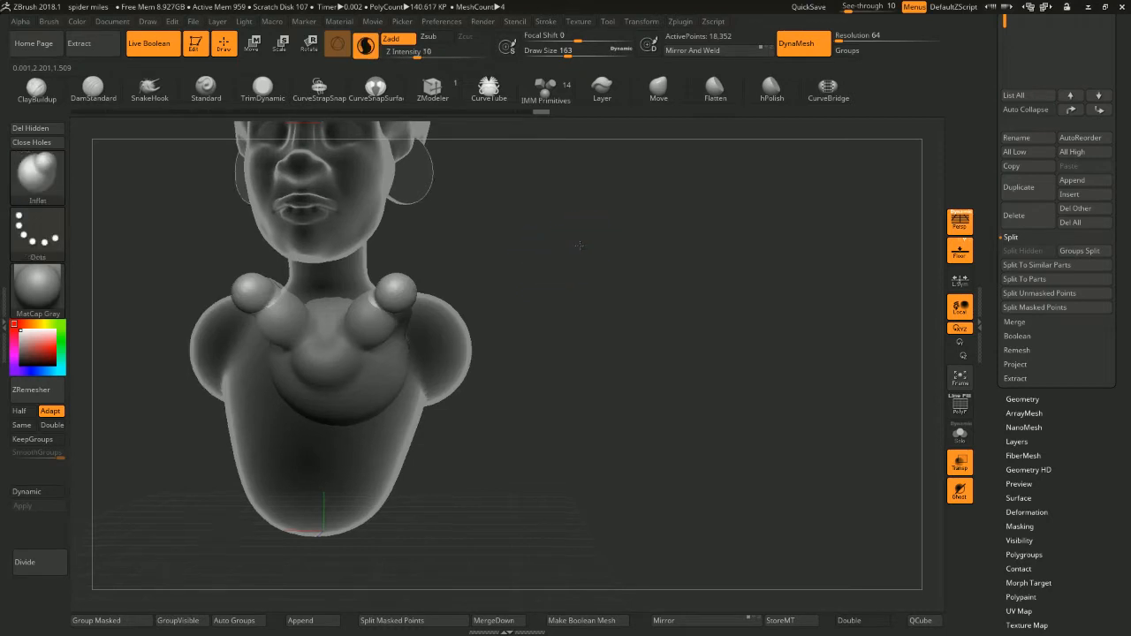
Turn off ghost transparency, hide the hood subtool PolySphere1_2 and select the torso
drag(566, 282, 778, 306)
click(1061, 213)
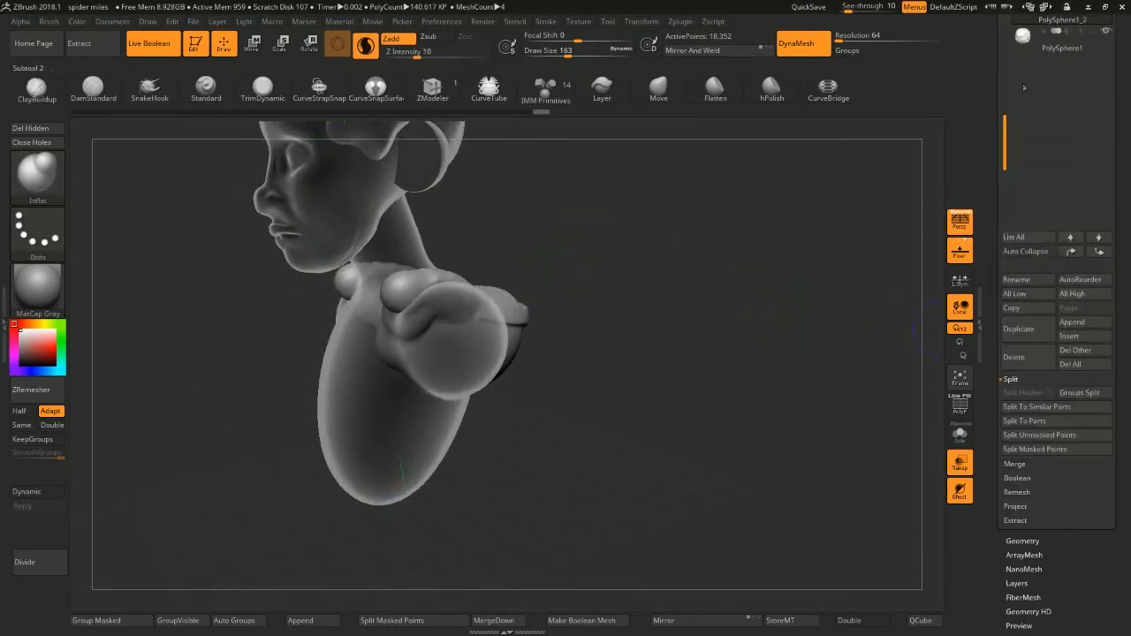
drag(1006, 107, 1006, 48)
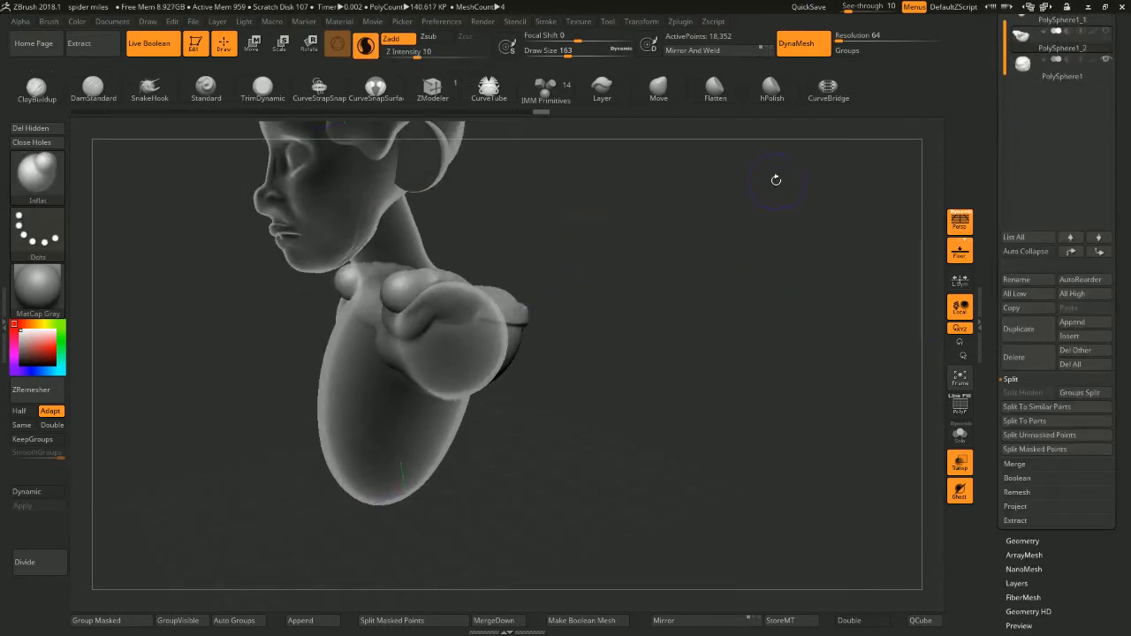
shift+drag(700, 237, 778, 252)
click(957, 498)
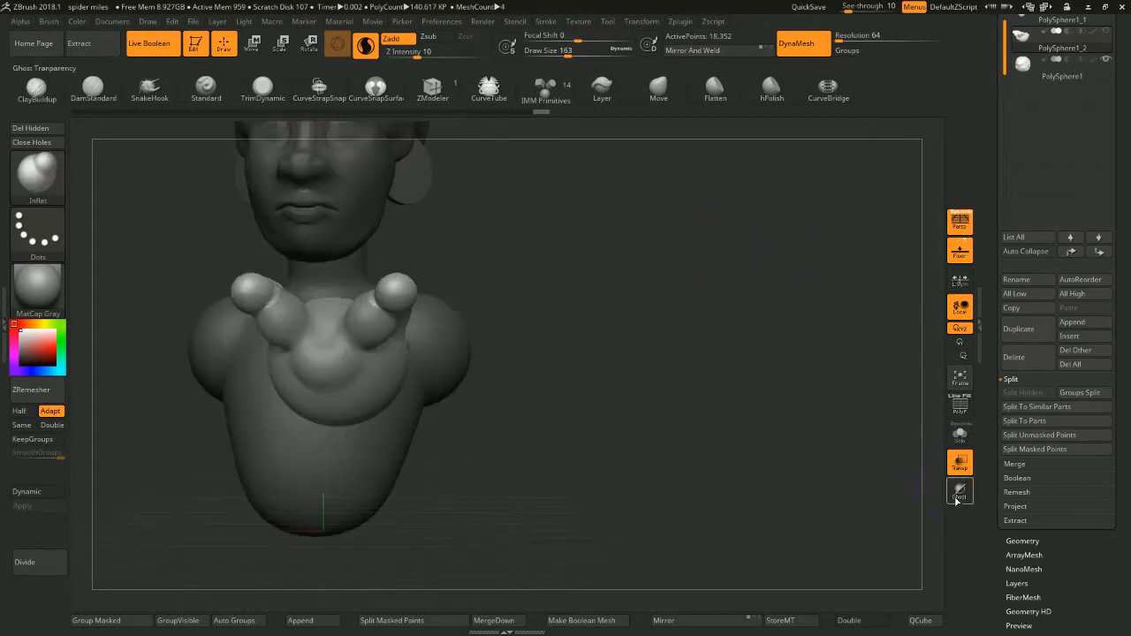
mouse_move(695, 336)
alt+mouse_down()
mouse_move(608, 318)
mouse_move(655, 313)
alt+mouse_up()
alt+click(460, 363)
mouse_move(577, 226)
mouse_down()
mouse_move(578, 263)
mouse_move(601, 238)
mouse_up()
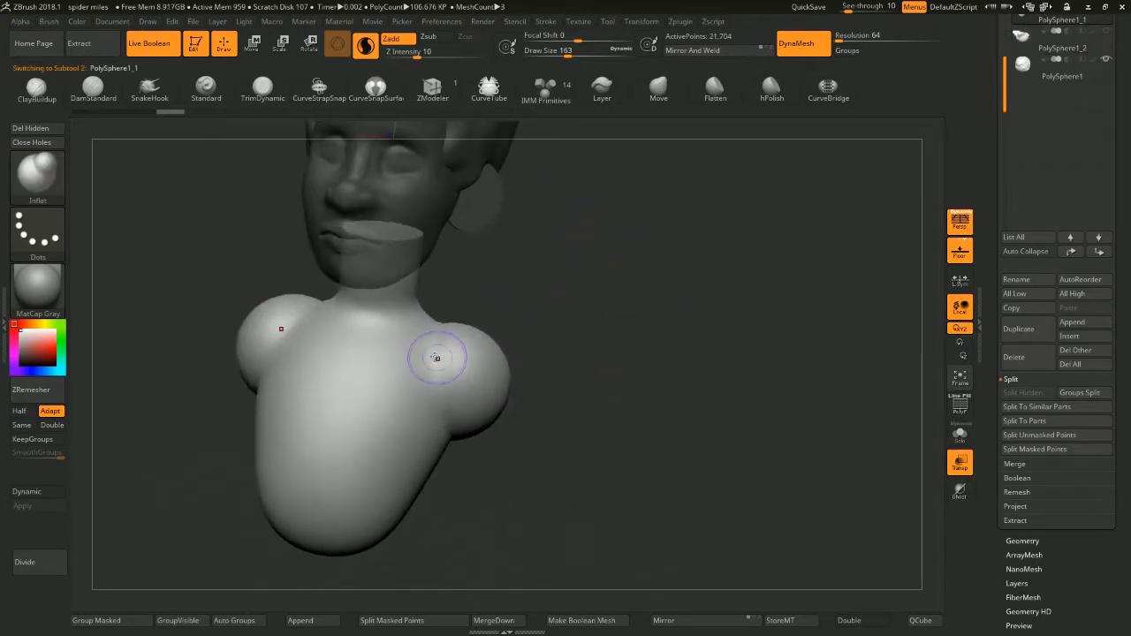
Mask the torso's shoulders and chest sides with MaskPen, clearing the mask down the middle of the chest
mouse_move(433, 354)
ctrl+mouse_down()
mouse_move(374, 444)
mouse_move(346, 535)
ctrl+mouse_up()
mouse_move(357, 401)
ctrl+alt+mouse_down()
mouse_move(359, 383)
mouse_move(325, 528)
ctrl+alt+mouse_up()
ctrl+alt+drag(375, 347, 318, 456)
mouse_move(467, 355)
ctrl+mouse_down()
mouse_move(401, 492)
mouse_move(357, 536)
mouse_move(484, 400)
ctrl+mouse_up()
Extend the mask across the backs of the shoulders and down the torso's back
mouse_move(566, 388)
mouse_down()
mouse_move(451, 351)
mouse_move(532, 325)
mouse_move(565, 290)
mouse_move(520, 322)
mouse_up()
drag(694, 287, 714, 336)
ctrl+drag(551, 306, 499, 315)
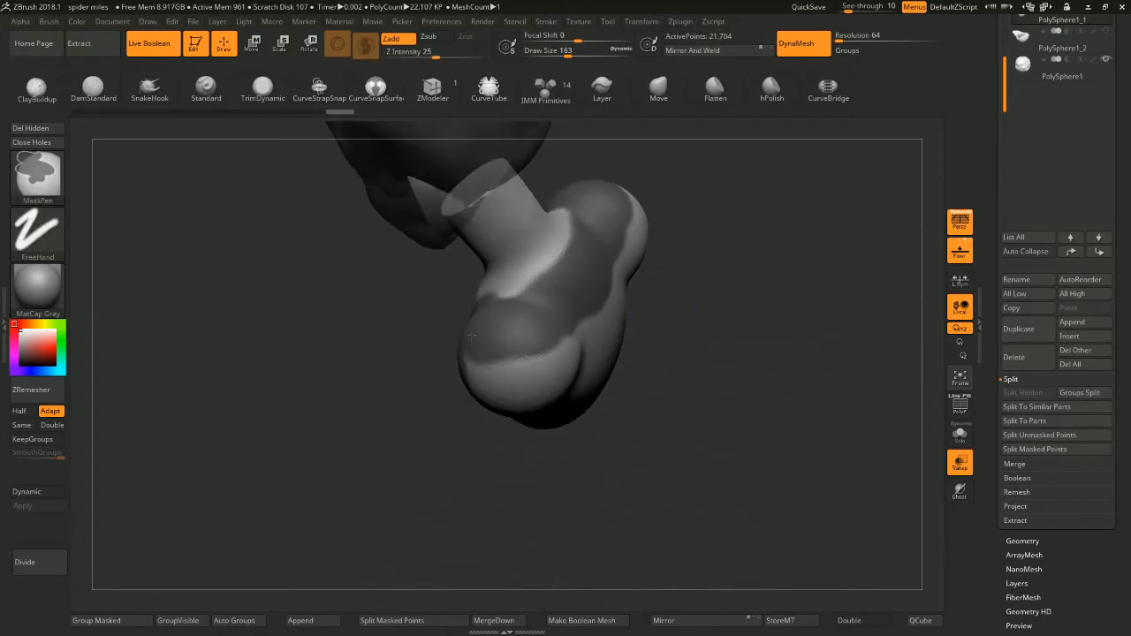
ctrl+drag(481, 354, 557, 344)
drag(685, 371, 676, 287)
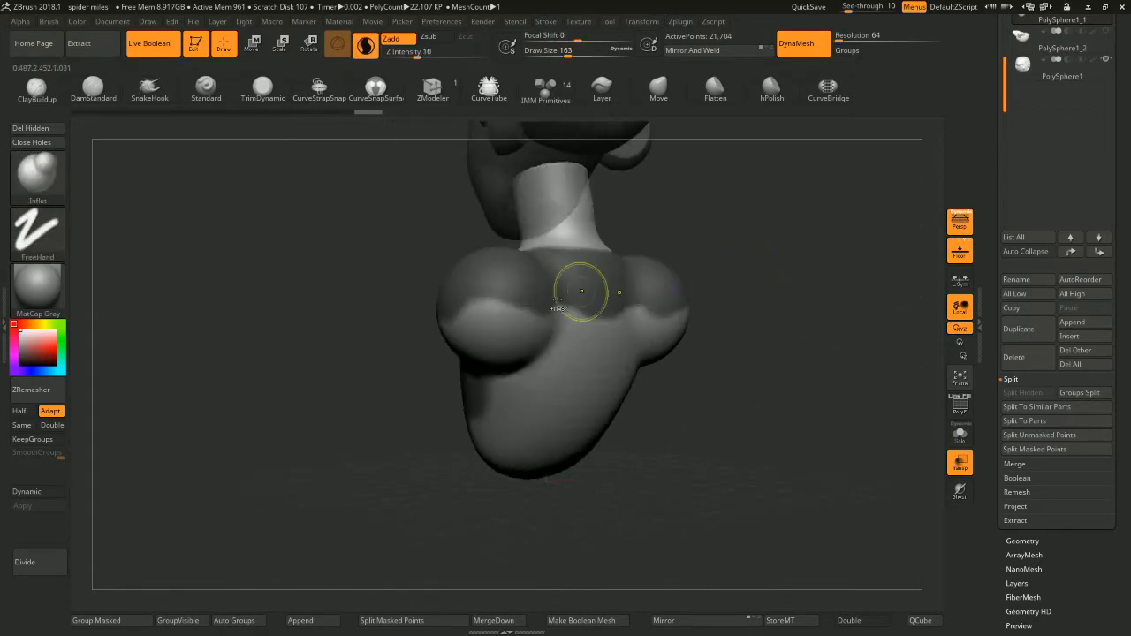
mouse_move(538, 317)
ctrl+mouse_down()
mouse_move(441, 349)
mouse_move(618, 358)
mouse_move(495, 411)
mouse_move(601, 442)
mouse_move(560, 448)
mouse_move(570, 453)
ctrl+mouse_up()
Erase the mask in a clean vertical strip from the neck down the centre of the chest
mouse_move(714, 397)
mouse_down()
mouse_move(766, 409)
mouse_move(641, 307)
mouse_move(616, 330)
mouse_up()
ctrl+alt+drag(476, 338, 437, 539)
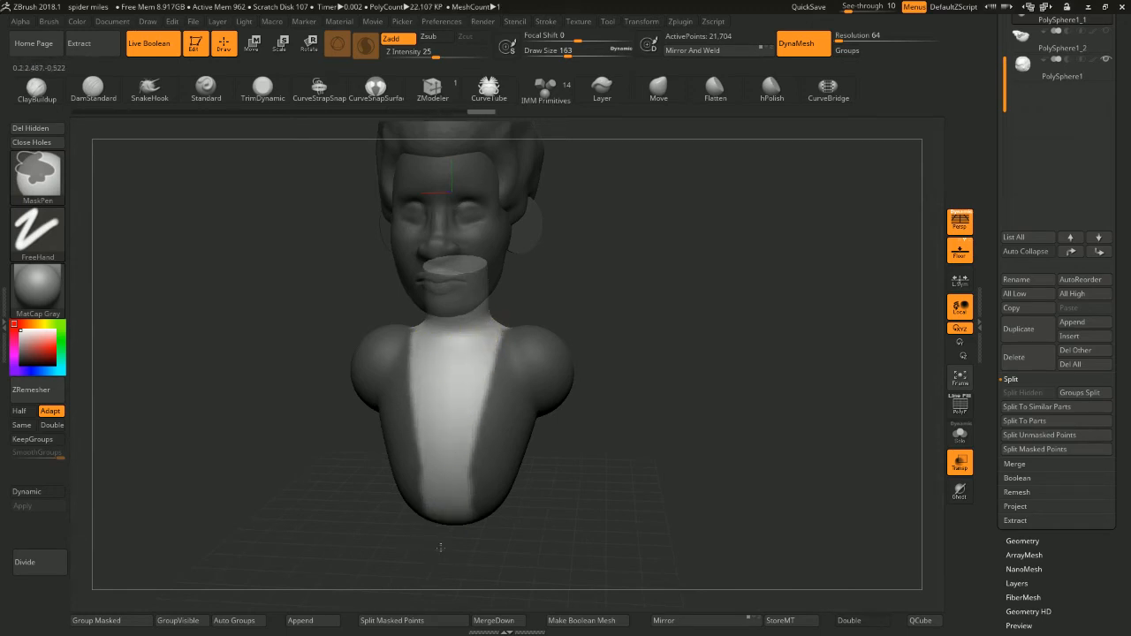
ctrl+alt+drag(466, 411, 455, 537)
mouse_move(619, 298)
mouse_down()
mouse_move(639, 275)
mouse_move(634, 288)
mouse_move(629, 256)
mouse_move(668, 287)
mouse_move(613, 288)
mouse_move(631, 267)
mouse_move(643, 280)
mouse_up()
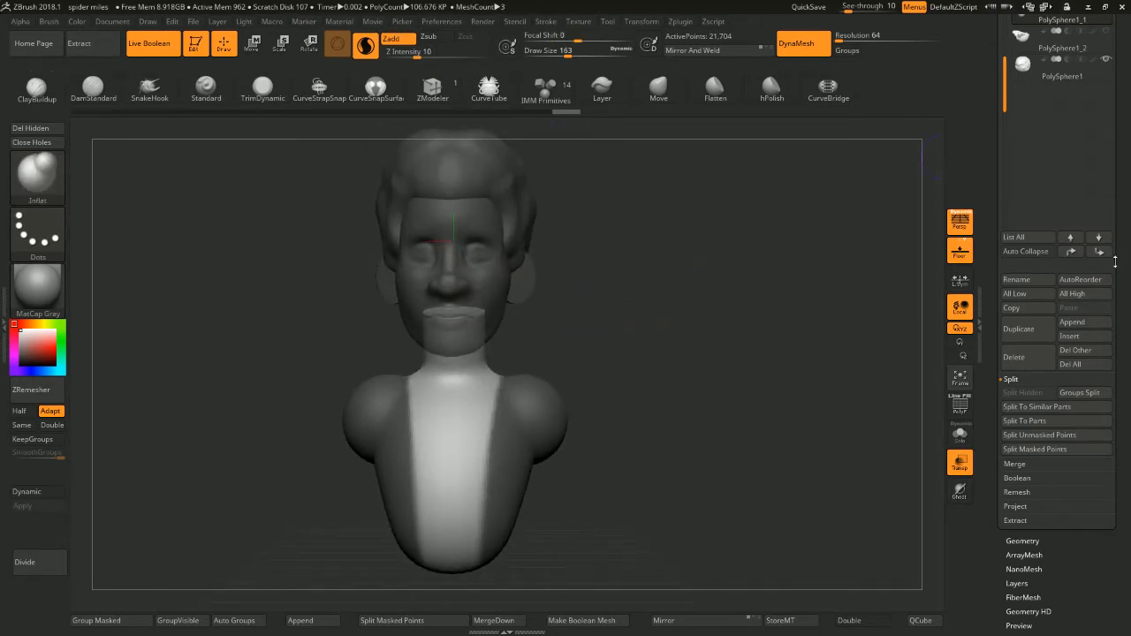
Mask the torso's underside and the lower end of the open chest strip
drag(818, 329, 841, 194)
drag(638, 361, 603, 392)
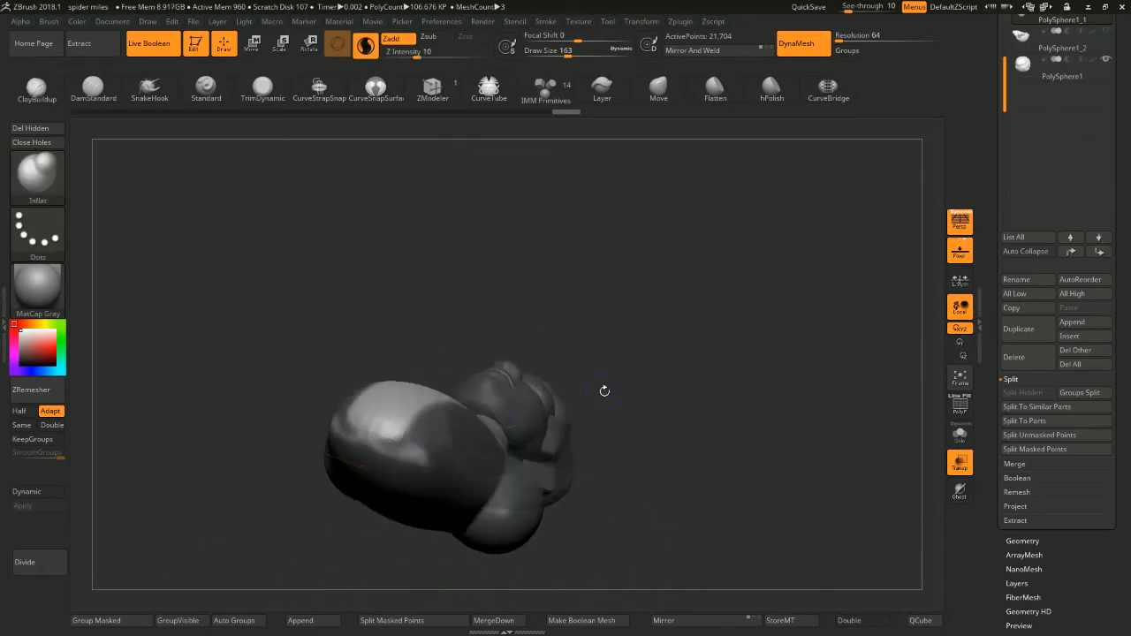
mouse_move(453, 426)
ctrl+mouse_down()
mouse_move(426, 456)
mouse_move(358, 426)
ctrl+mouse_up()
mouse_move(638, 367)
mouse_down()
mouse_move(664, 434)
mouse_move(600, 446)
mouse_up()
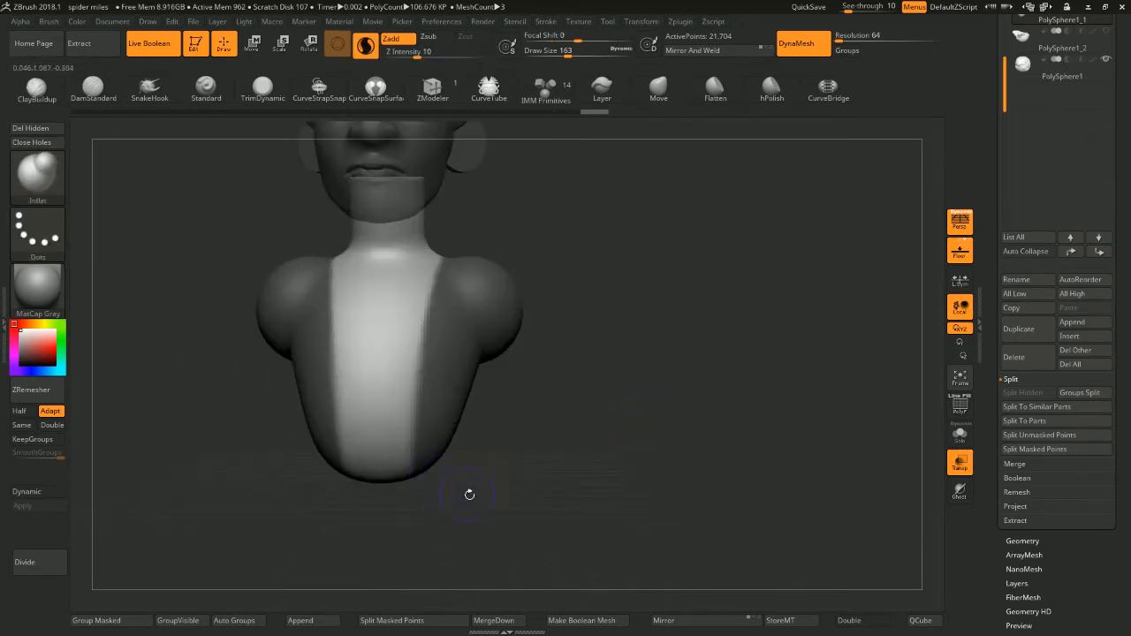
drag(470, 493, 467, 429)
ctrl+drag(380, 483, 475, 449)
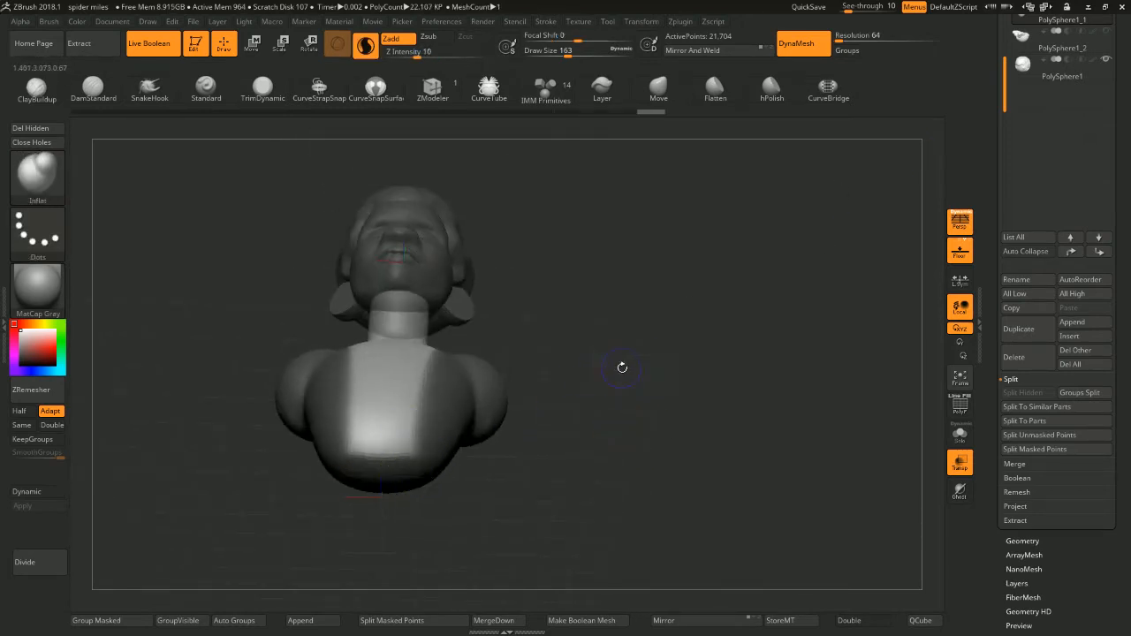
Extend the mask over the tops of the shoulders and around the back of the neck base
drag(631, 357, 609, 400)
ctrl+alt+click(467, 377)
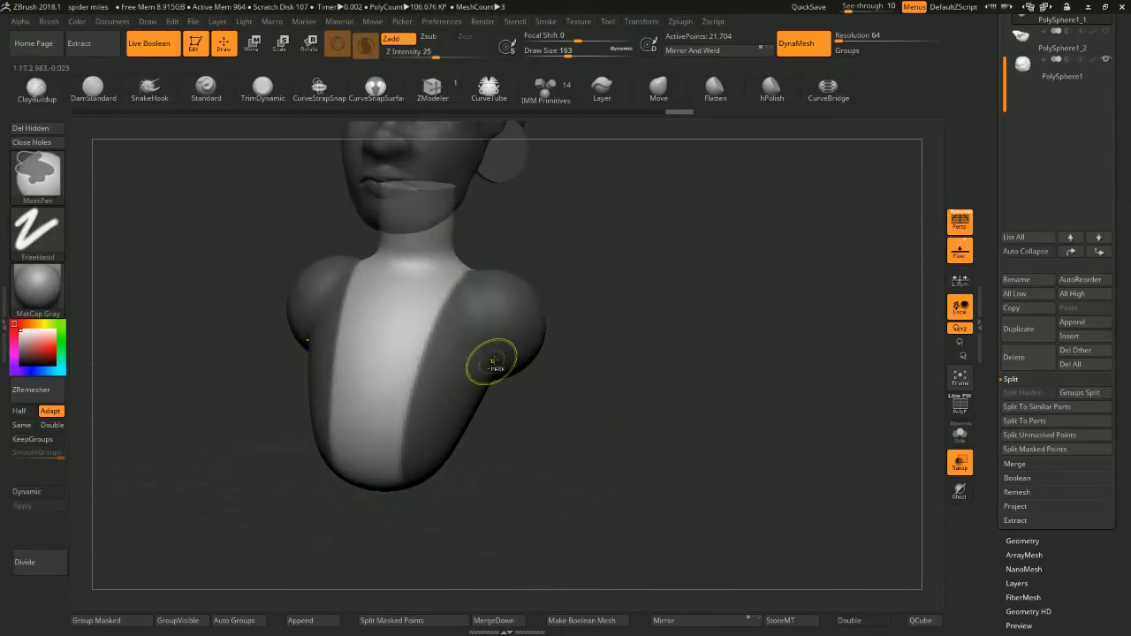
mouse_move(611, 286)
mouse_down()
mouse_move(654, 251)
mouse_move(777, 223)
mouse_move(728, 257)
mouse_move(755, 329)
mouse_move(624, 354)
mouse_up()
key(ctrl)
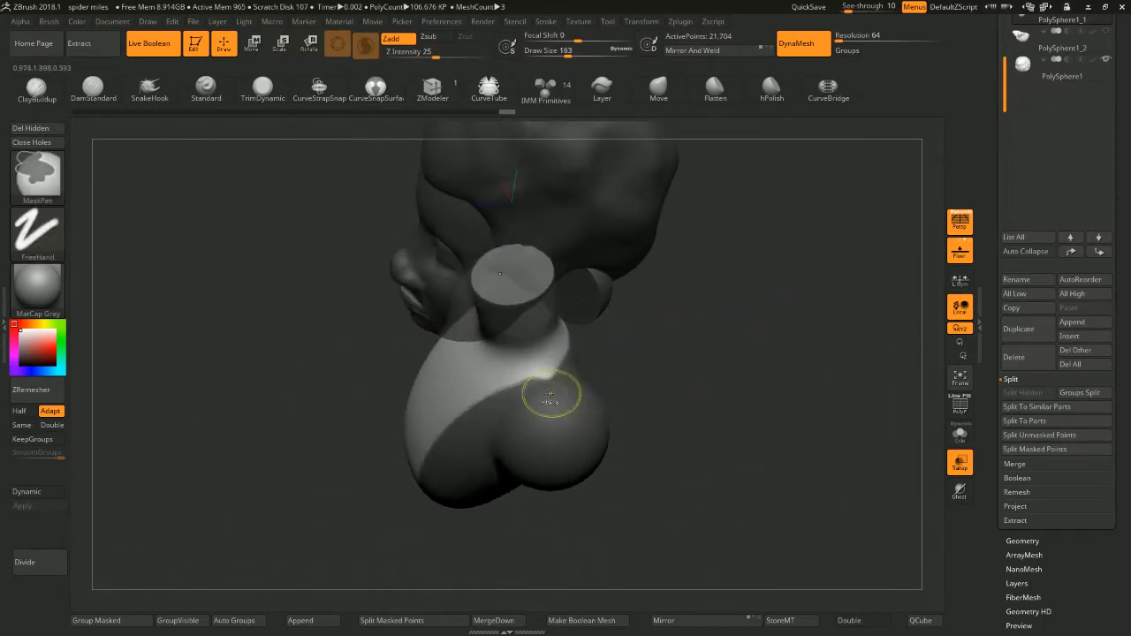
mouse_move(503, 407)
ctrl+mouse_down()
mouse_move(495, 418)
mouse_move(541, 359)
mouse_move(534, 387)
ctrl+mouse_up()
drag(707, 353, 589, 306)
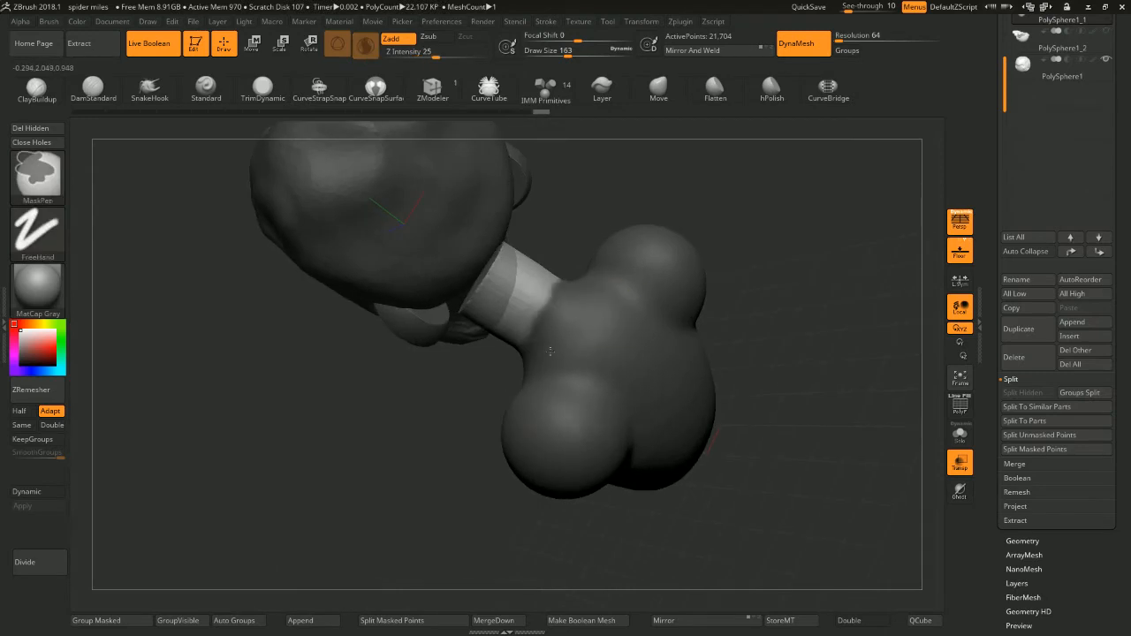
drag(746, 328, 699, 293)
ctrl+drag(540, 351, 578, 315)
mouse_move(685, 343)
mouse_down()
mouse_move(715, 270)
mouse_move(726, 292)
mouse_move(760, 298)
mouse_move(698, 319)
mouse_up()
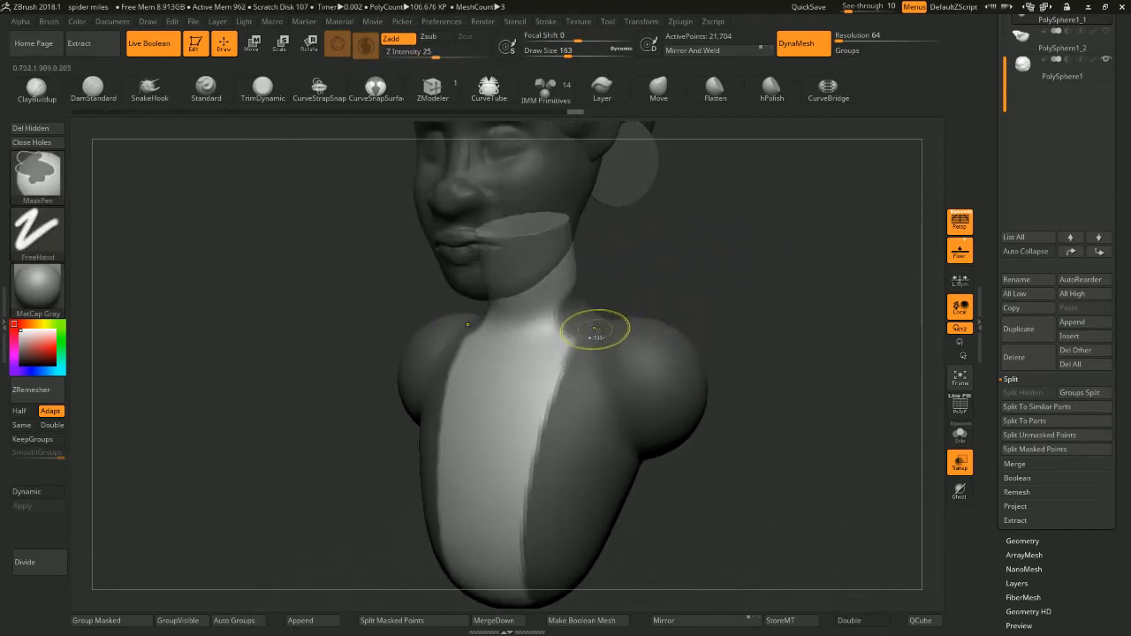
Clean up the mask edges along the open chest strip, erasing inside the strip and masking from the neck base down its sides
mouse_move(595, 330)
ctrl+mouse_down()
mouse_move(552, 431)
mouse_move(543, 406)
ctrl+mouse_up()
ctrl+alt+drag(510, 338, 501, 535)
mouse_move(502, 402)
ctrl+alt+mouse_down()
mouse_move(504, 564)
mouse_move(518, 555)
ctrl+alt+mouse_up()
ctrl+drag(578, 351, 571, 578)
mouse_move(767, 322)
mouse_down()
mouse_move(802, 323)
mouse_move(783, 260)
mouse_move(673, 265)
mouse_move(773, 260)
mouse_up()
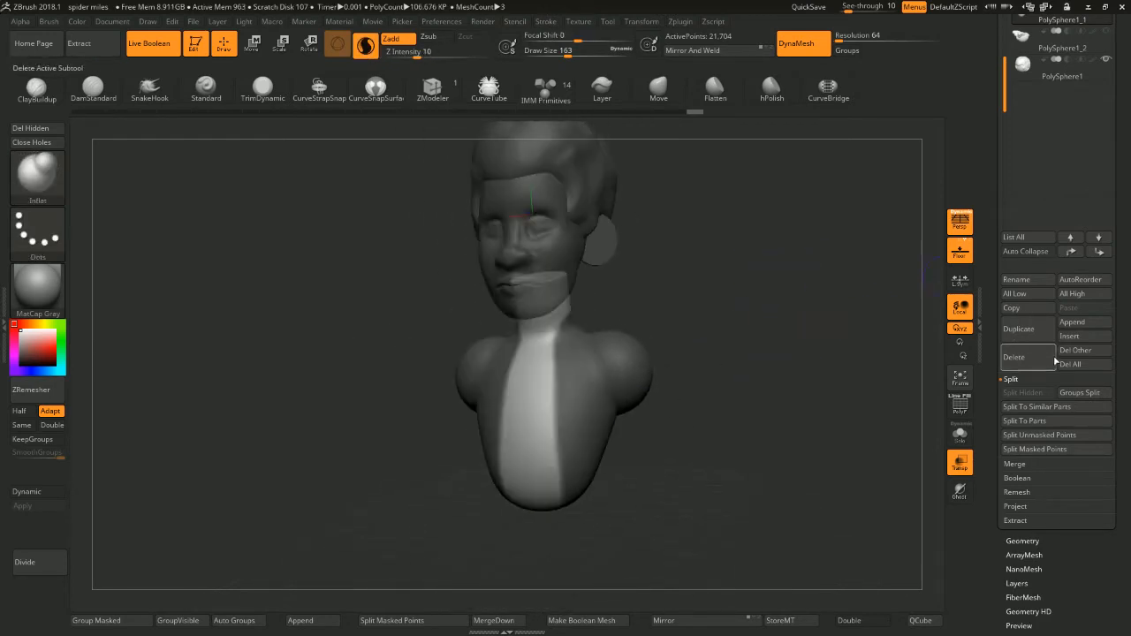
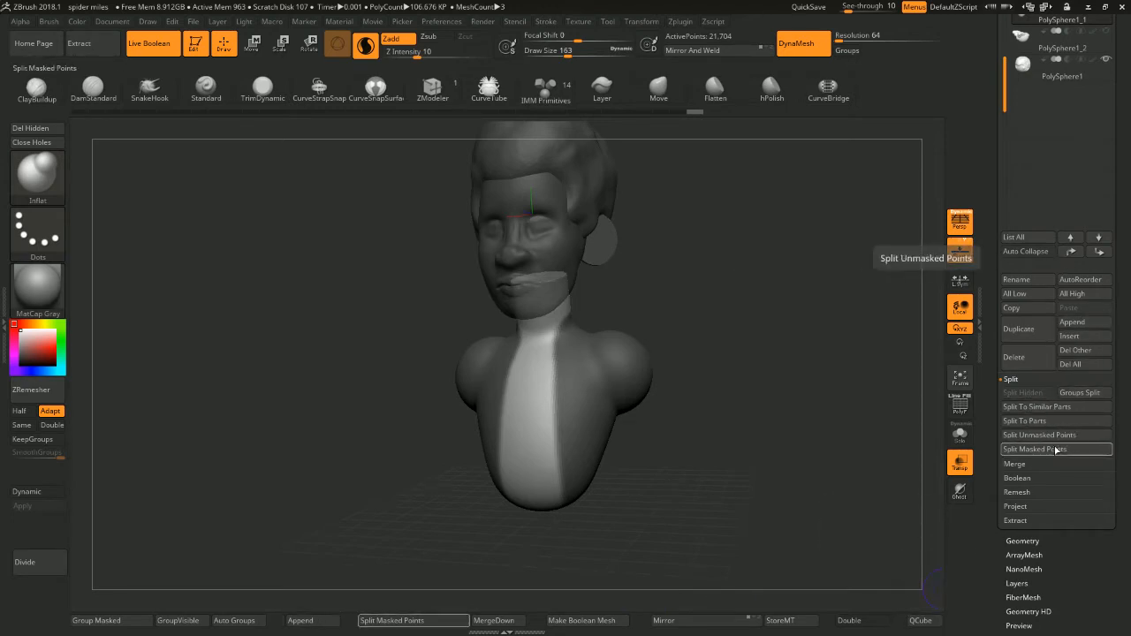
Try extracting the masked torso area as a shell, first at thickness 0.02 and again at 0.00458
click(1035, 521)
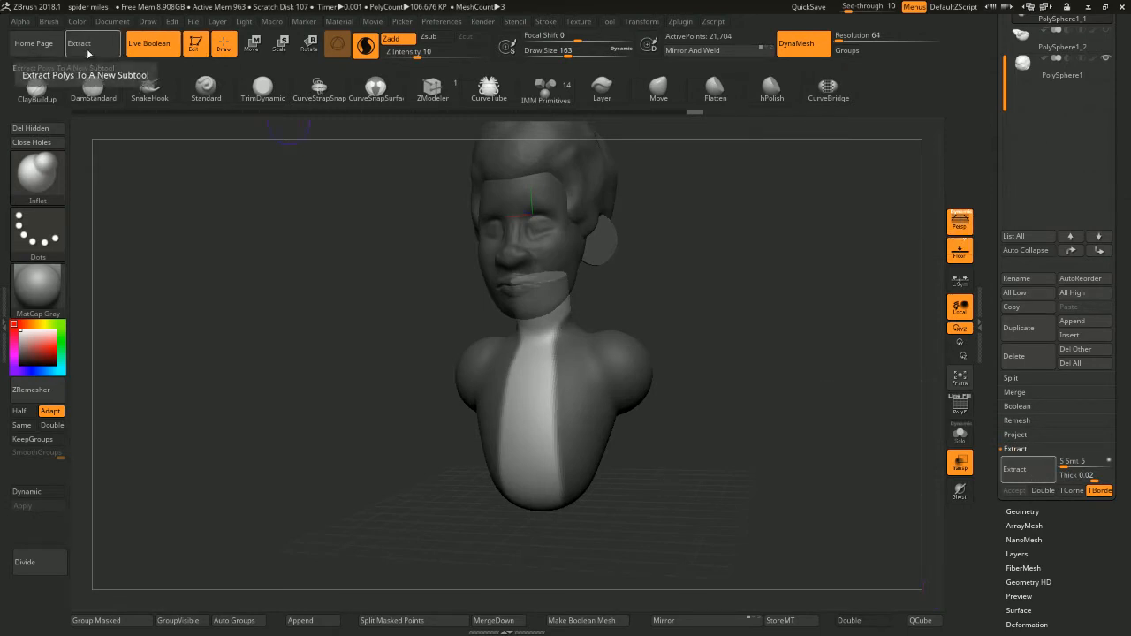
click(86, 52)
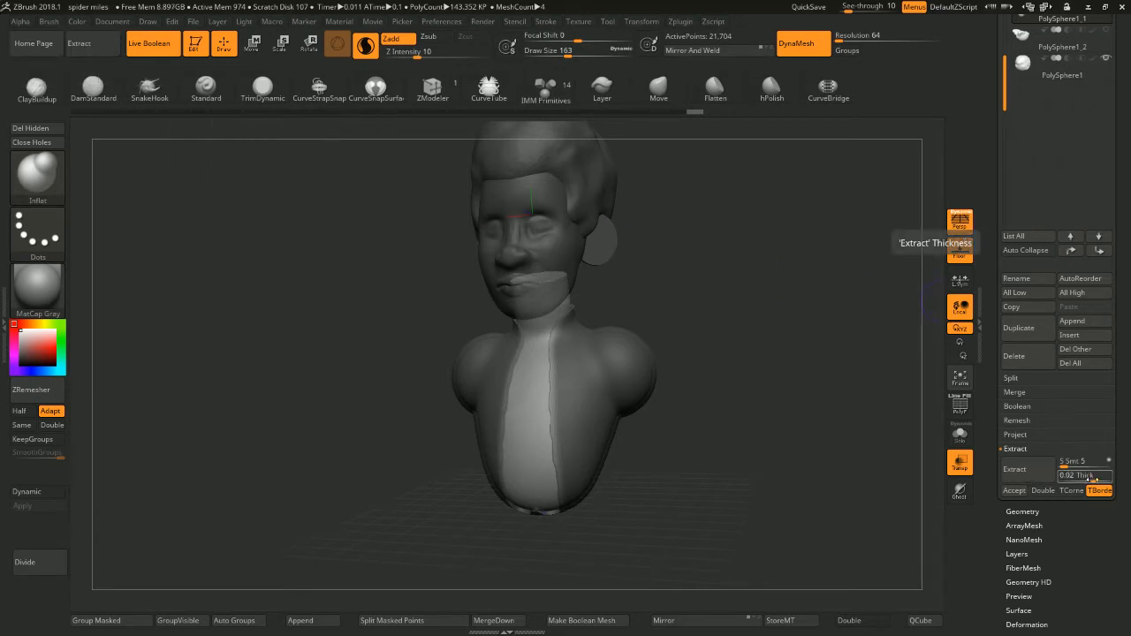
drag(1094, 478, 1084, 478)
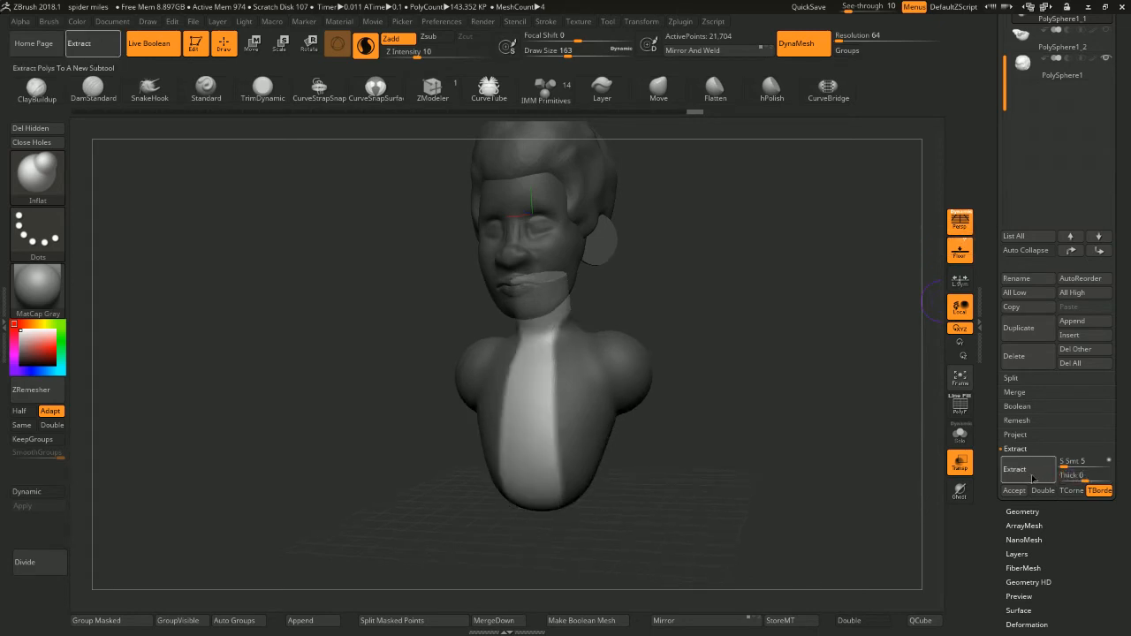
click(1086, 479)
click(1089, 480)
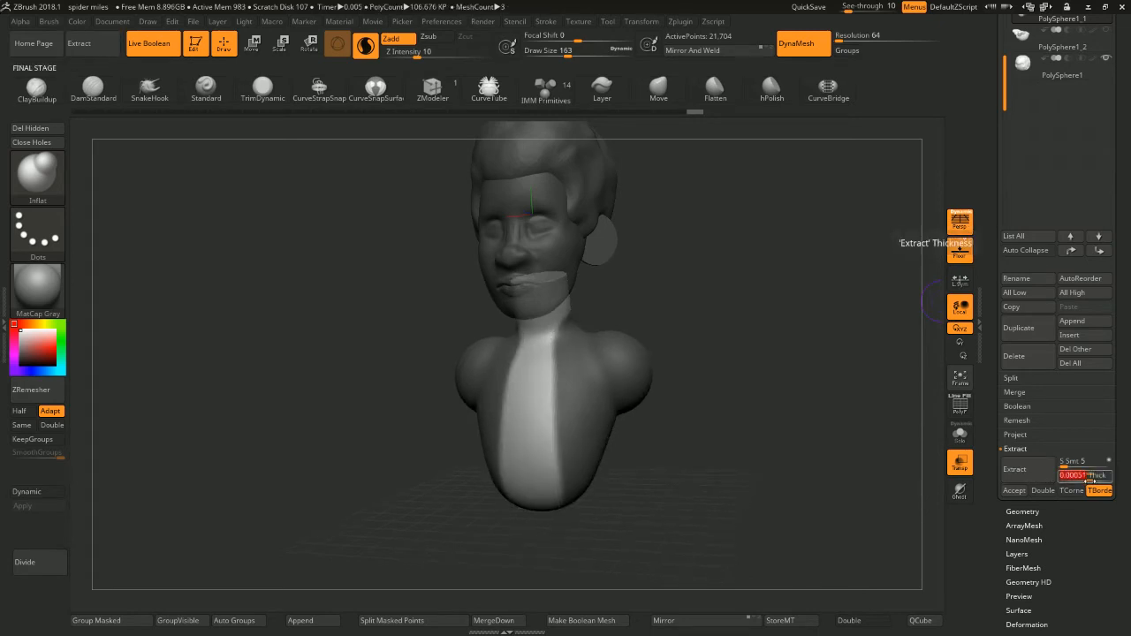
click(1091, 480)
click(1092, 480)
click(1036, 476)
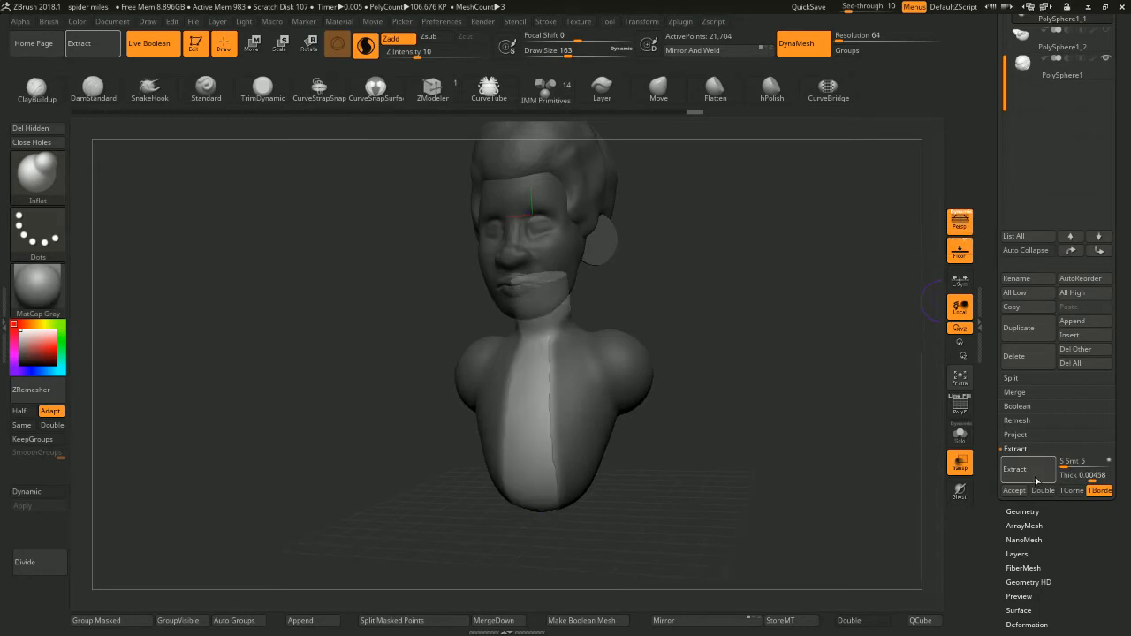
Turn off subtool transparency and preview the torso extraction at thickness 0.05
click(962, 461)
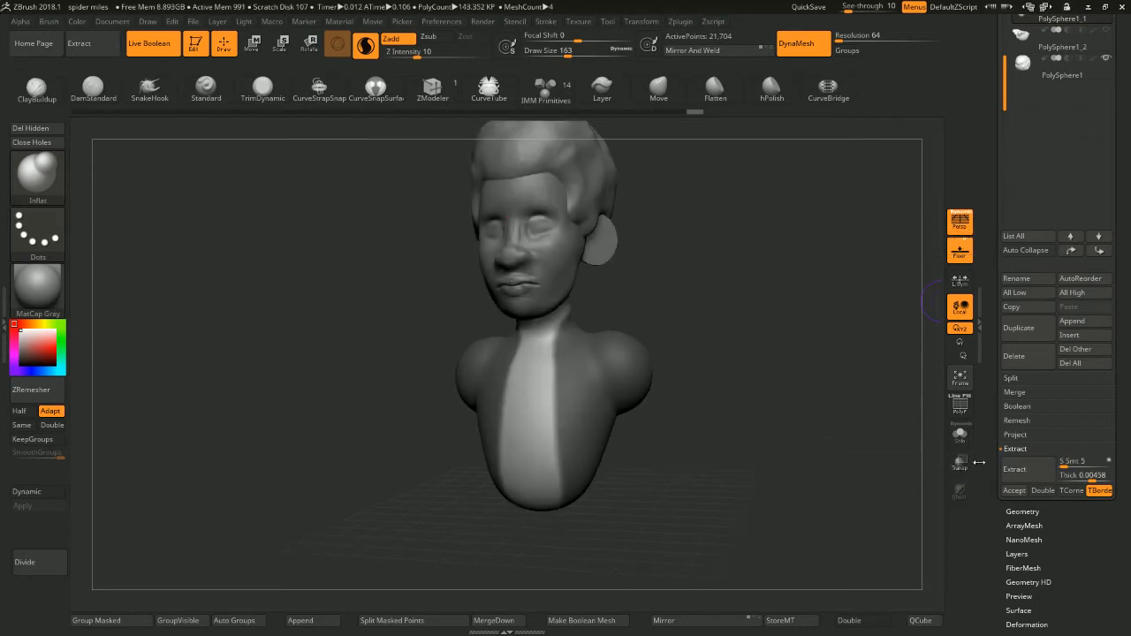
click(1035, 473)
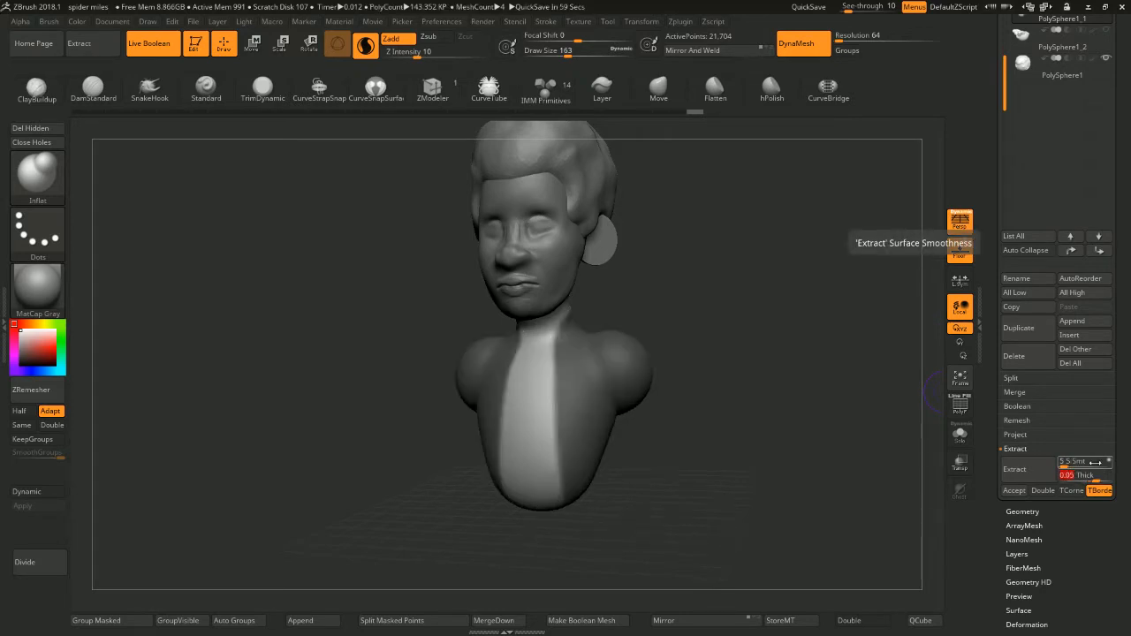
click(1025, 472)
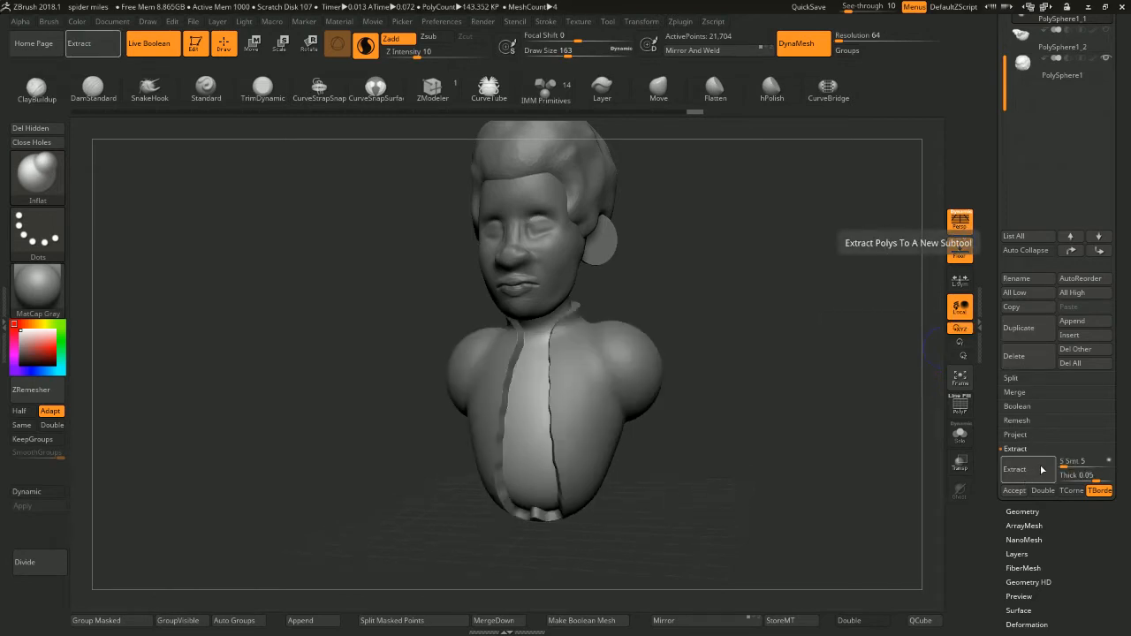
Try thinner previews of the torso extraction at thickness 0.002, 0.008 and again 0.002
click(1069, 477)
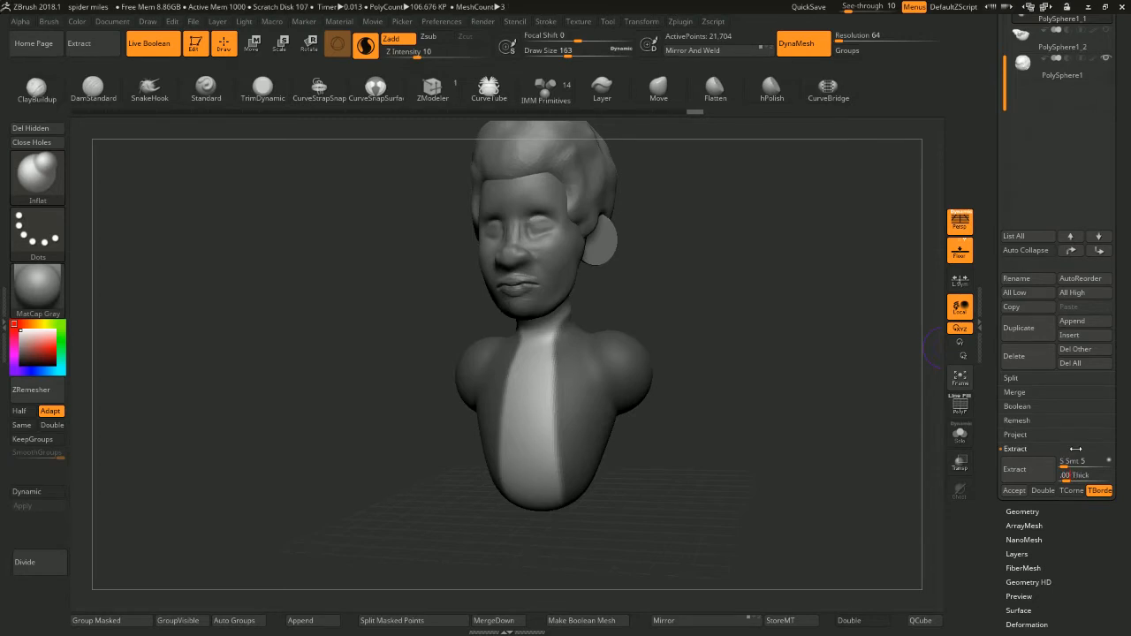
click(1015, 469)
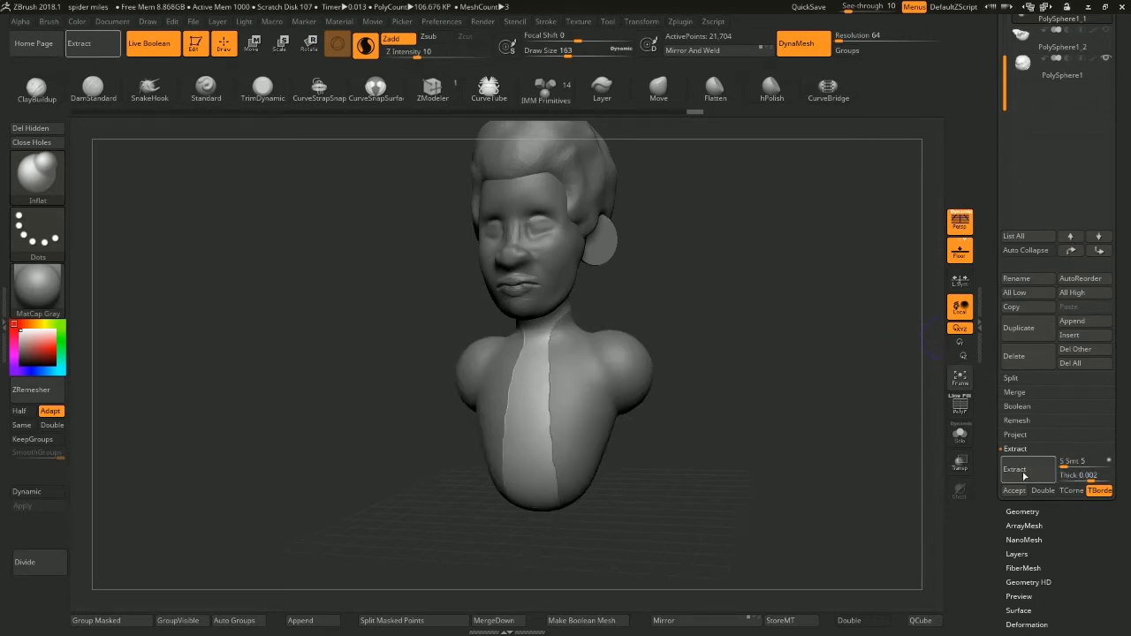
click(1070, 476)
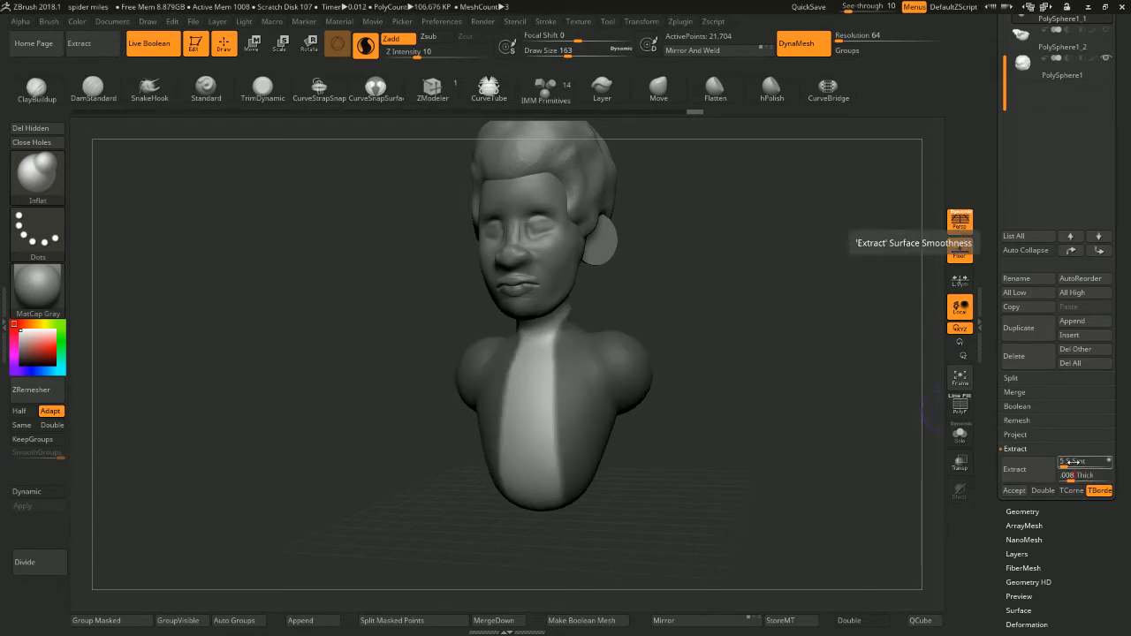
click(1029, 472)
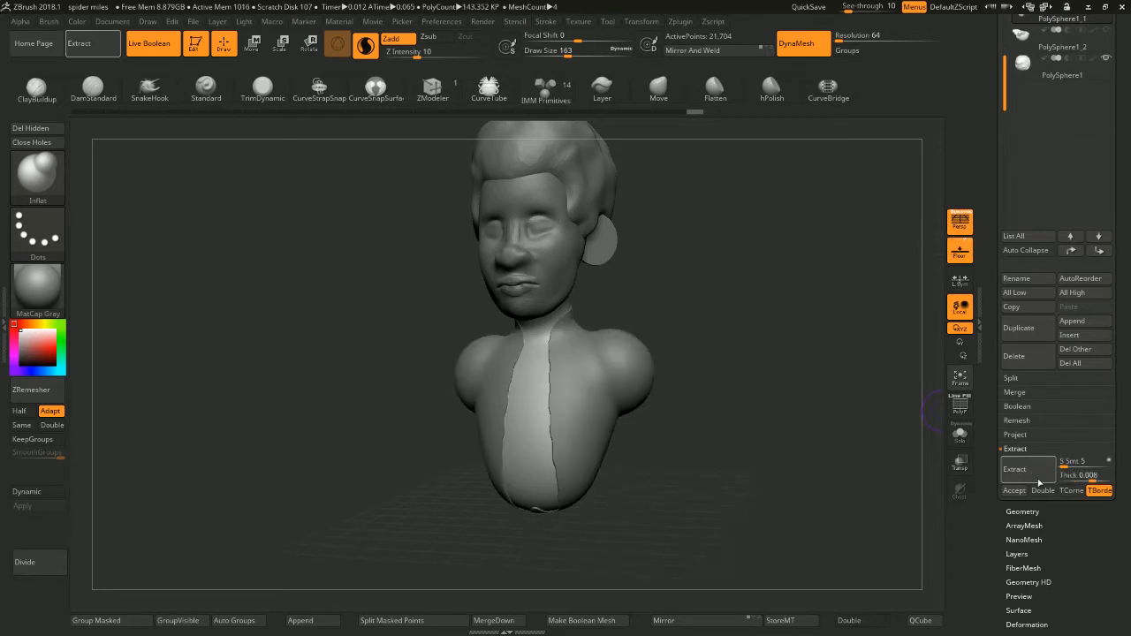
click(1079, 478)
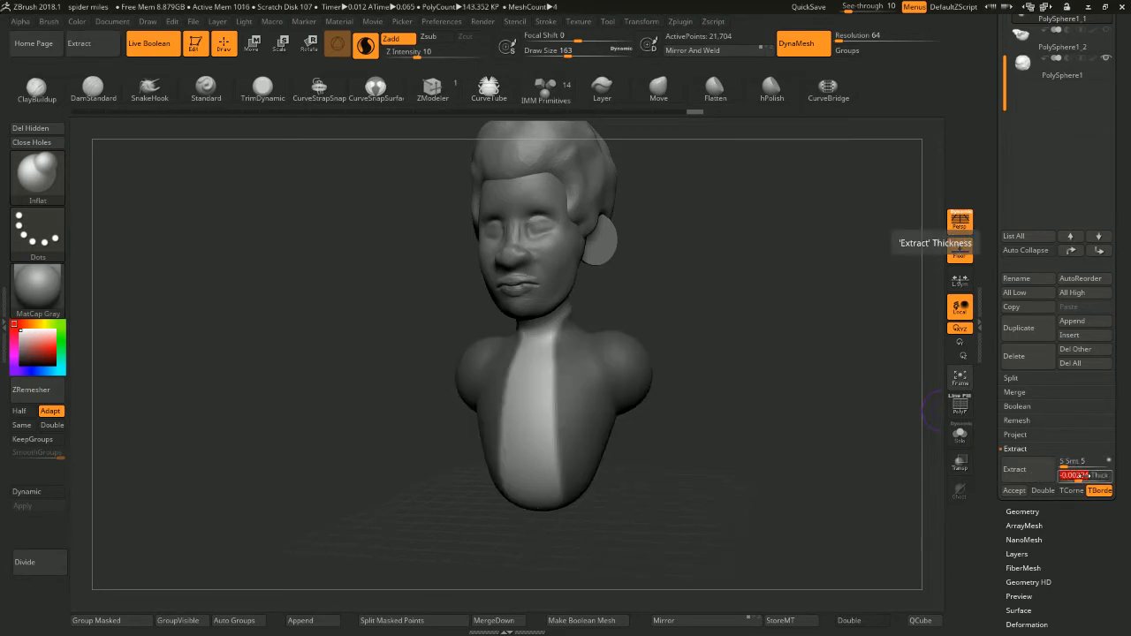
text(.0)
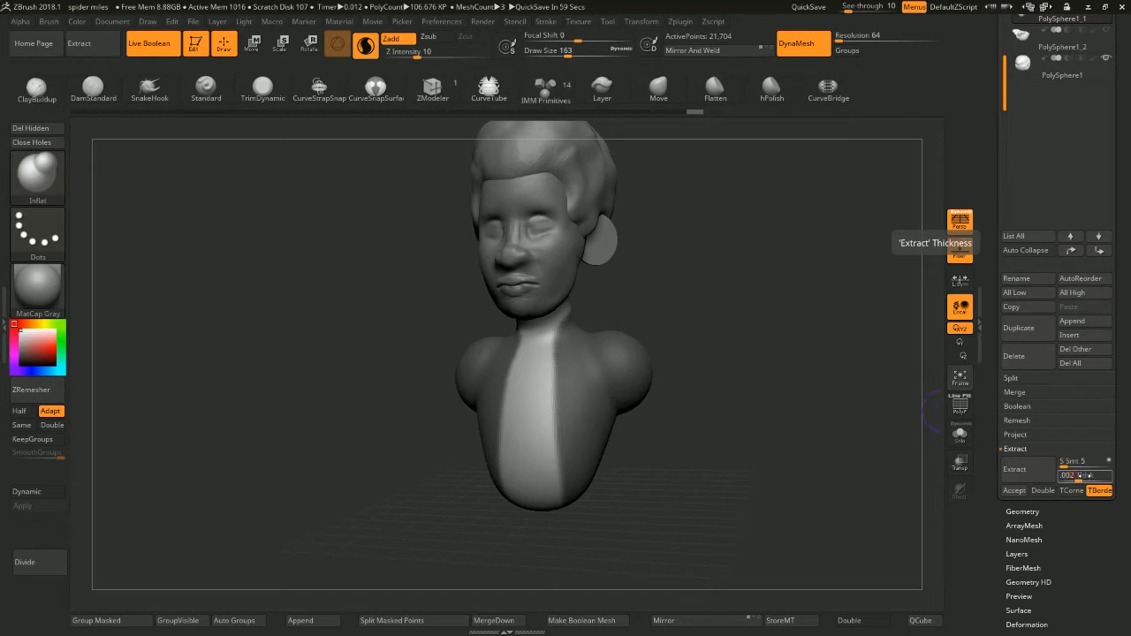
key(Return)
click(1033, 478)
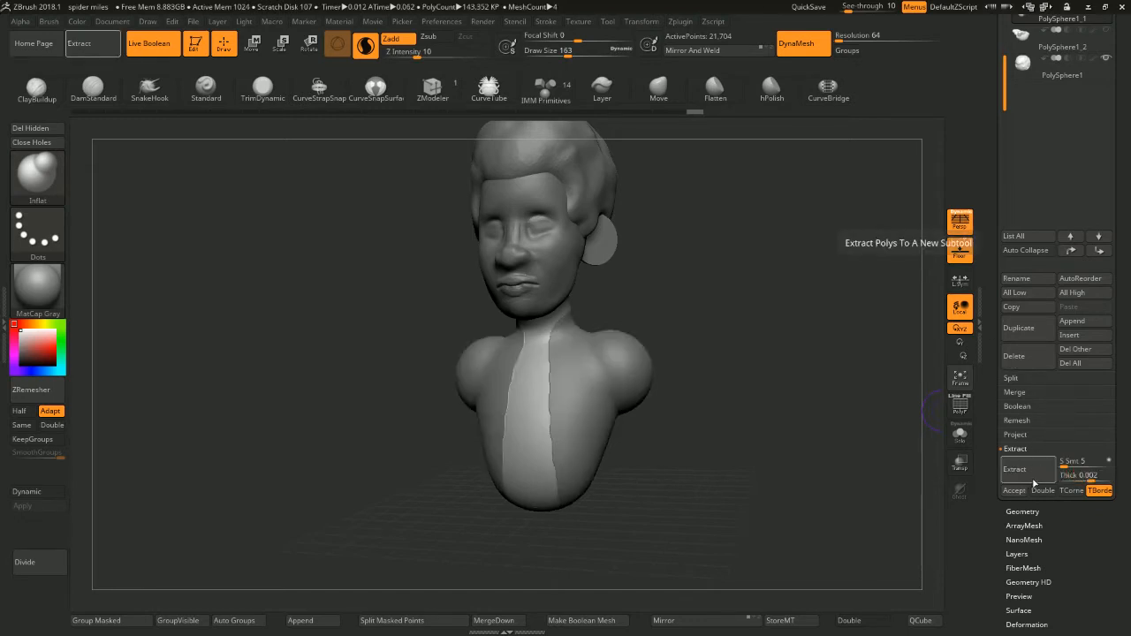
Extract the masked torso area as a jacket shell at thickness 0.02 and accept it as a new subtool
click(1084, 479)
text(.0)
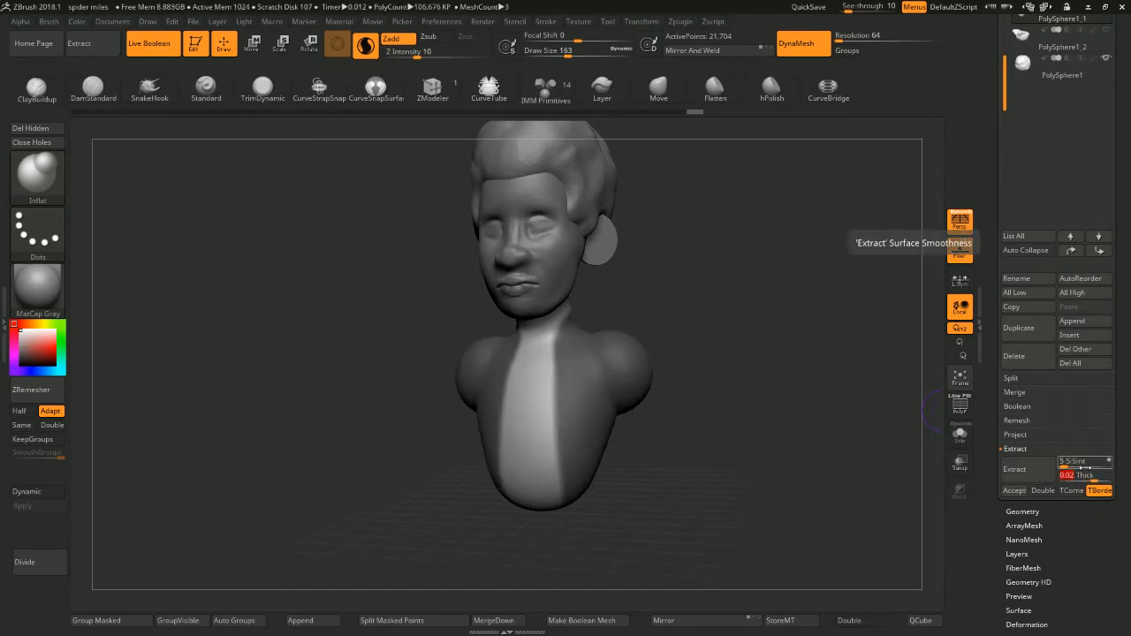
text(2)
key(Return)
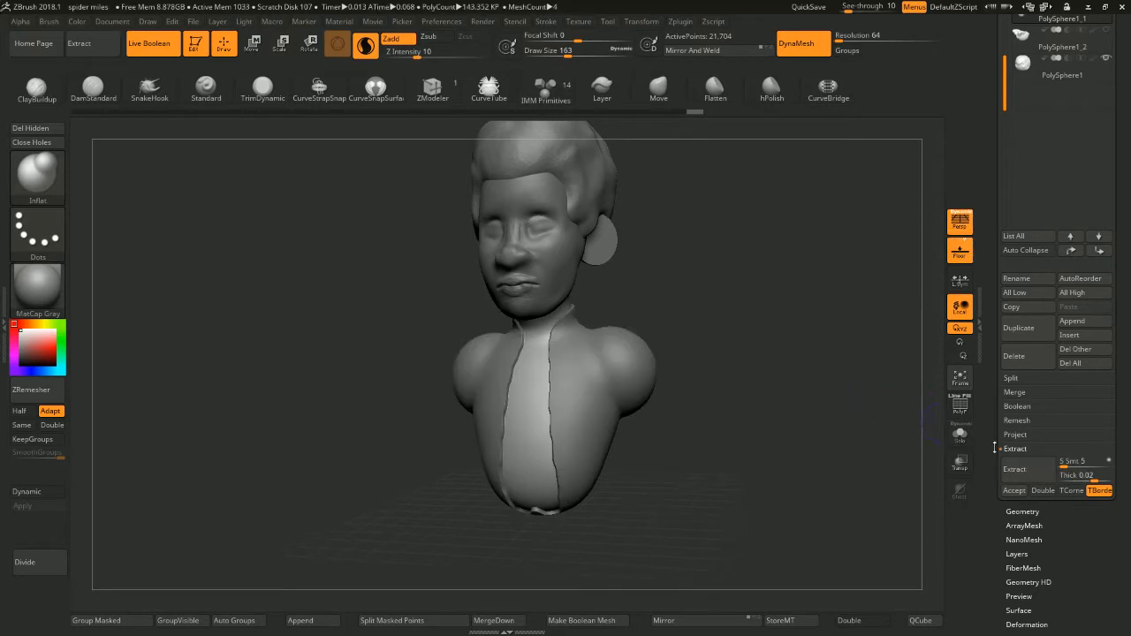
click(1014, 490)
Make the ears the active subtool and adjust the flat ear shape with the Move brush
mouse_move(790, 335)
mouse_down()
mouse_move(816, 365)
mouse_move(787, 383)
mouse_move(775, 328)
mouse_up()
alt+click(642, 281)
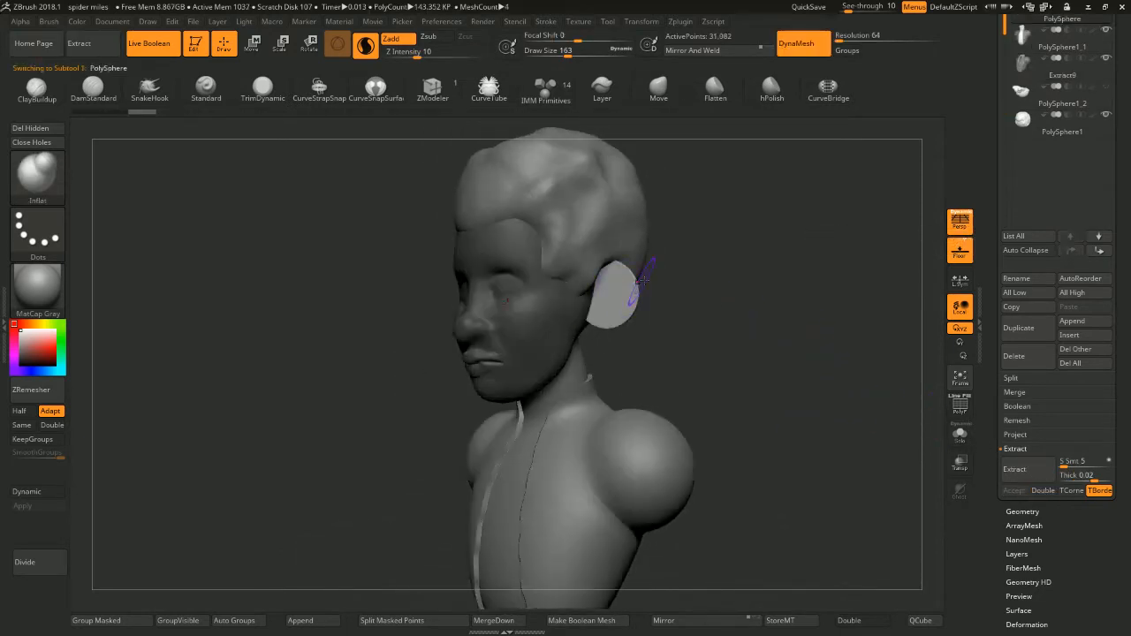
drag(731, 238, 722, 271)
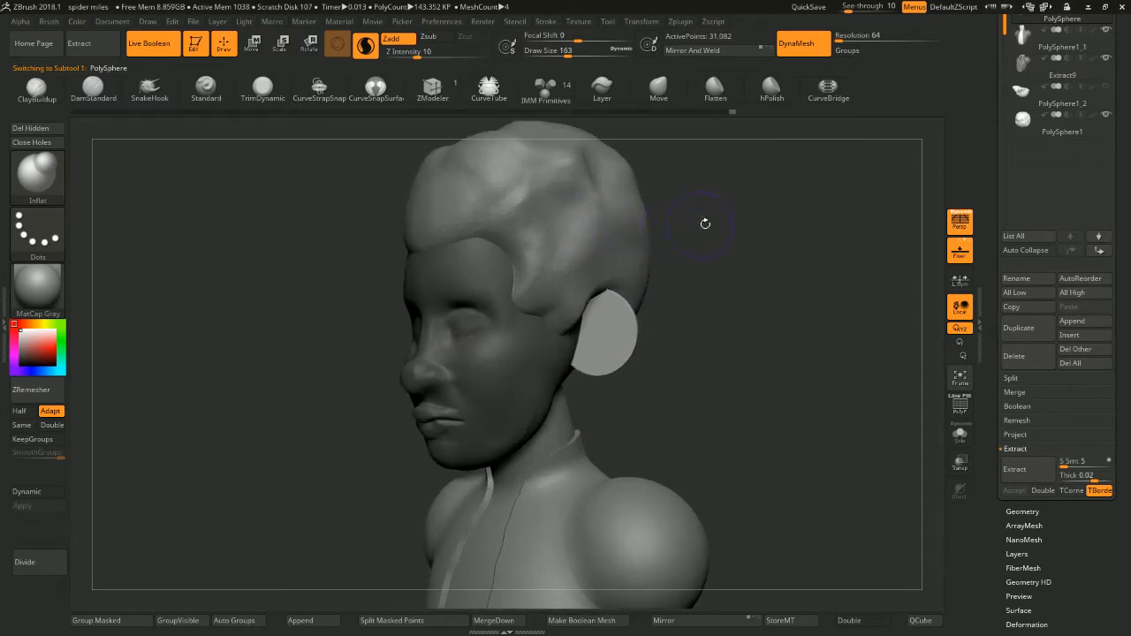
shift+drag(737, 263, 754, 280)
click(253, 44)
key(b)
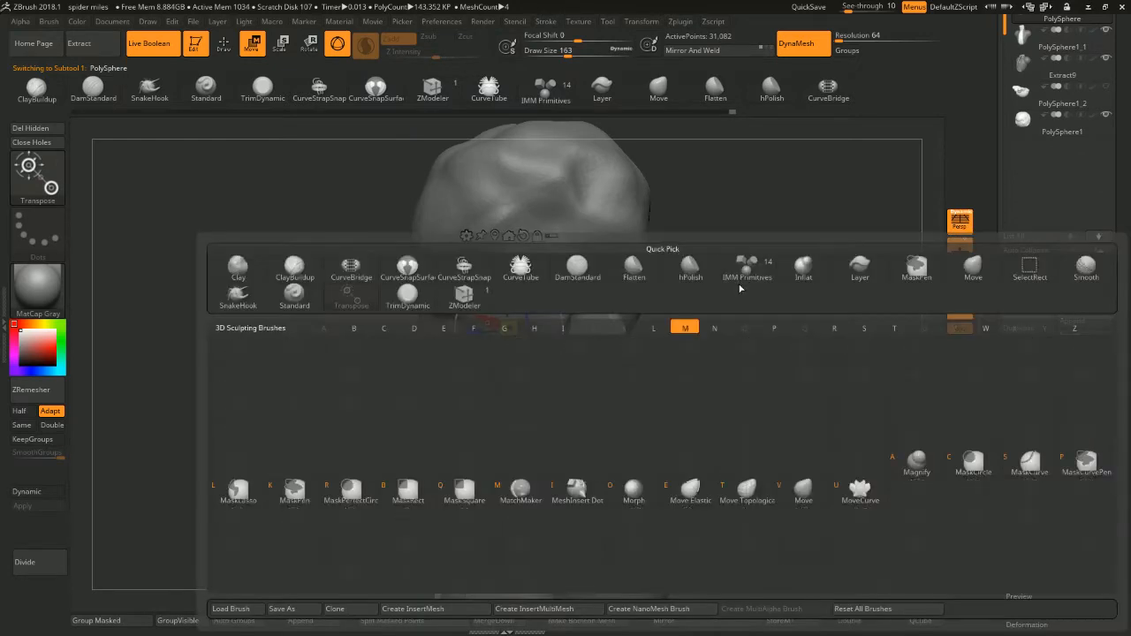
key(m)
key(v)
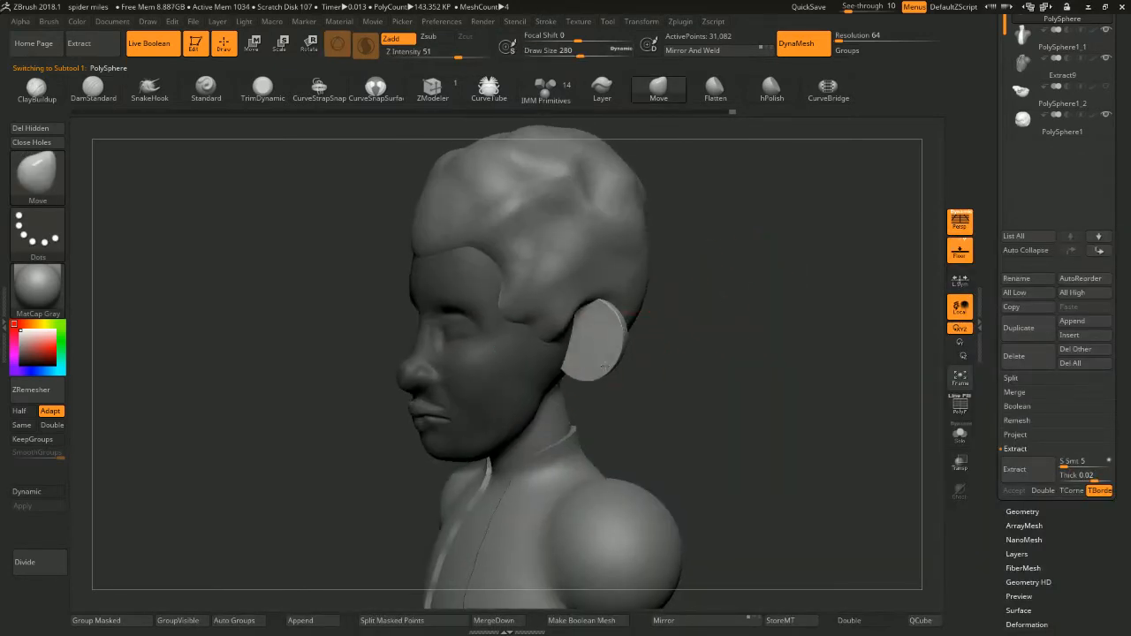
mouse_move(661, 350)
mouse_down()
mouse_move(710, 340)
mouse_move(480, 506)
mouse_up()
drag(738, 340, 667, 335)
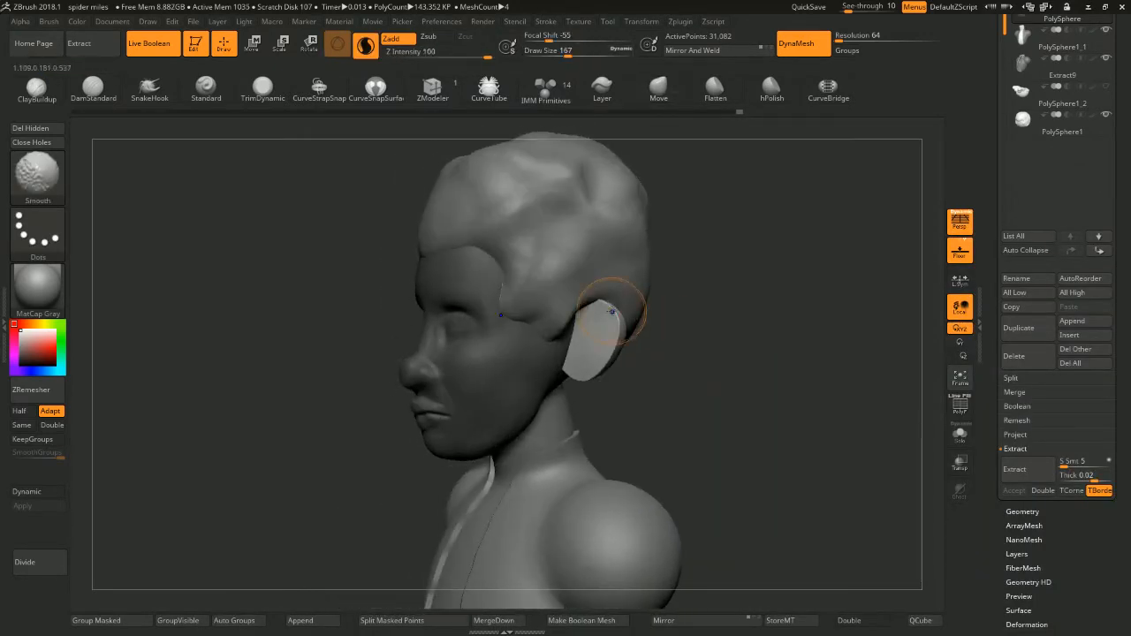
Smooth the front and back edges of the ear, and remesh it with DynaMesh
shift+drag(612, 311, 605, 351)
drag(780, 324, 730, 320)
shift+drag(649, 328, 659, 336)
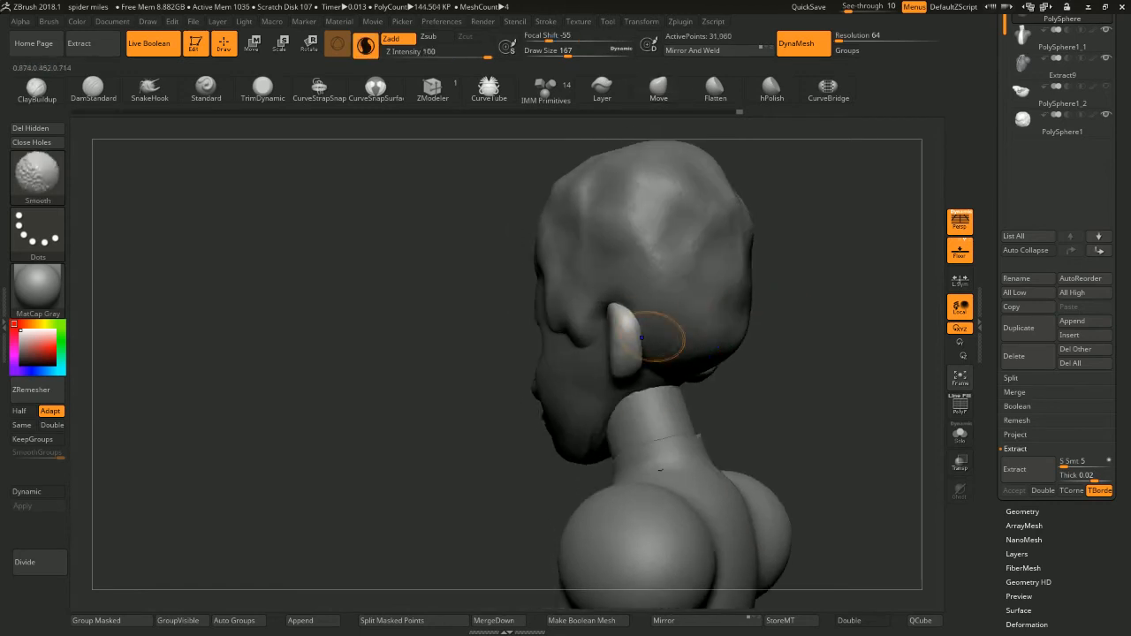
drag(751, 338, 797, 335)
mouse_move(778, 424)
ctrl+mouse_down()
mouse_move(840, 330)
mouse_move(817, 324)
ctrl+mouse_up()
Sculpt the ear's rim, inner hollow and lobe with the ClayBuildup brush at draw size 77
mouse_move(752, 276)
mouse_down()
mouse_move(789, 265)
mouse_move(727, 275)
mouse_up()
key(space)
mouse_move(747, 256)
alt+mouse_down()
mouse_move(753, 288)
mouse_move(710, 253)
alt+mouse_up()
key(b)
key(c)
key(b)
mouse_move(621, 299)
mouse_down()
mouse_move(589, 312)
mouse_move(585, 336)
mouse_up()
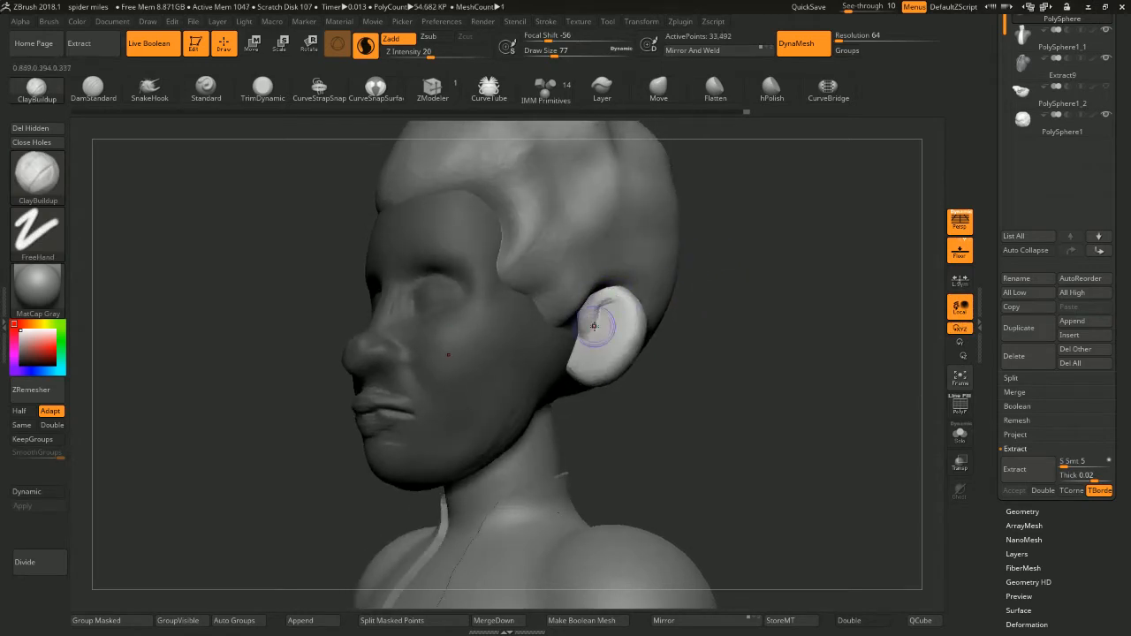
drag(580, 375, 574, 371)
drag(712, 374, 708, 335)
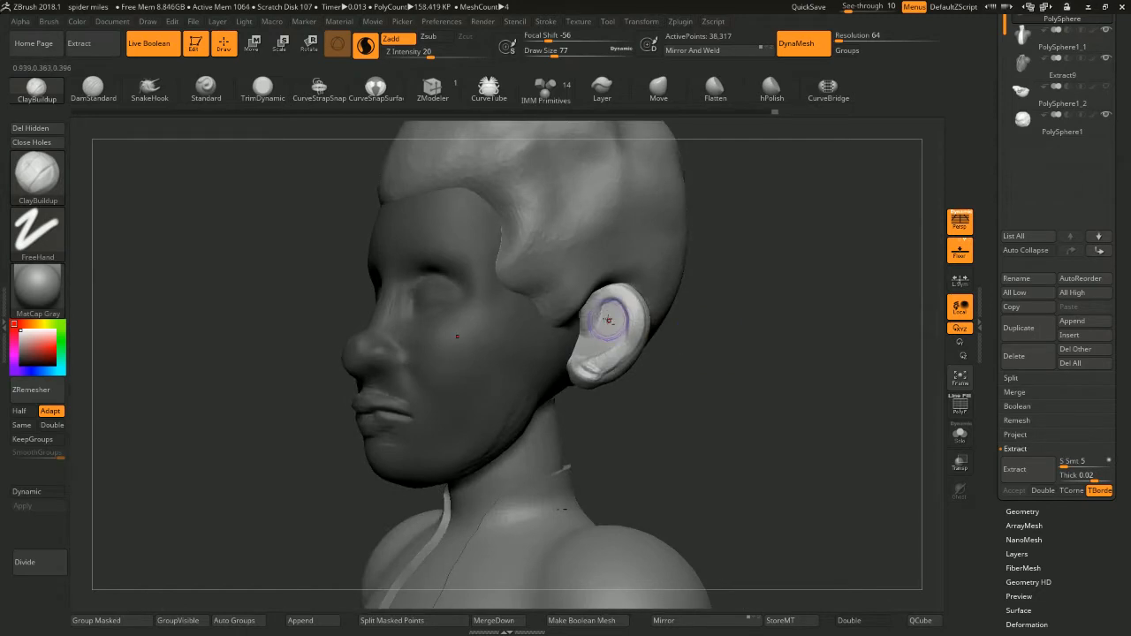
drag(603, 341, 606, 326)
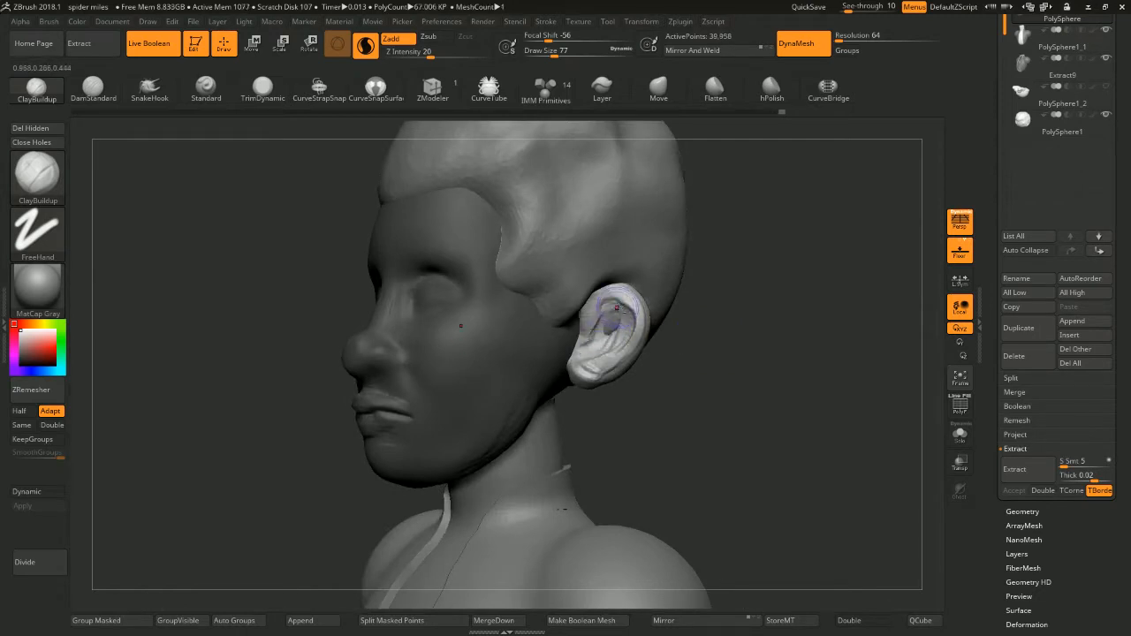
drag(758, 320, 703, 322)
mouse_move(793, 322)
mouse_down()
mouse_move(809, 310)
mouse_move(694, 278)
mouse_up()
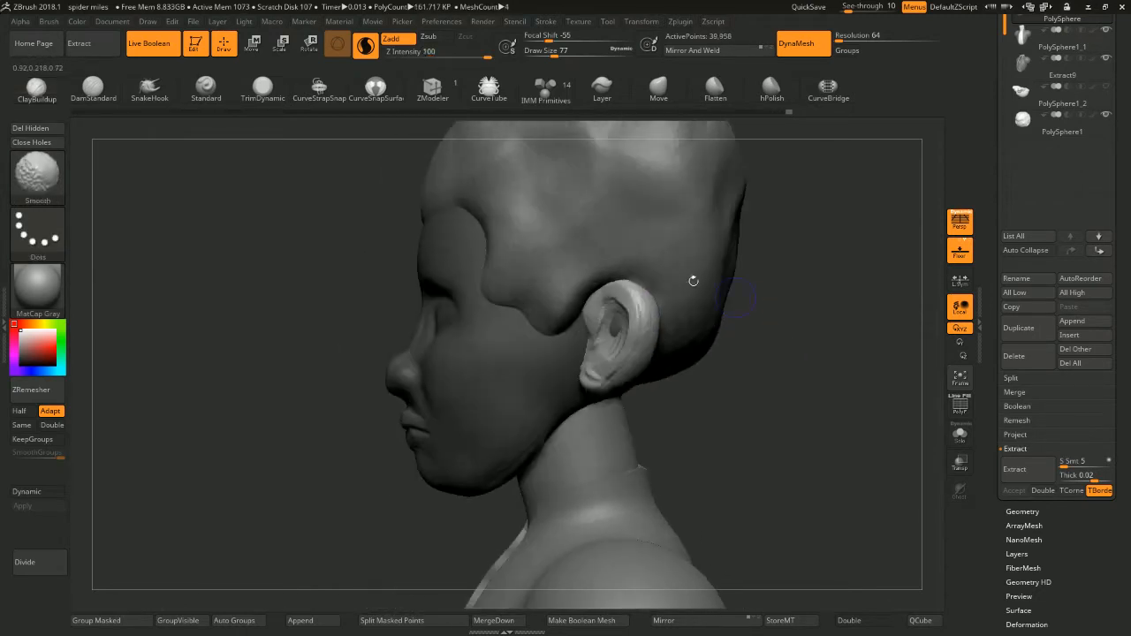
Reposition the ears slightly against the sides of the head with the transform gizmo
key(w)
drag(579, 277, 558, 279)
drag(667, 219, 698, 210)
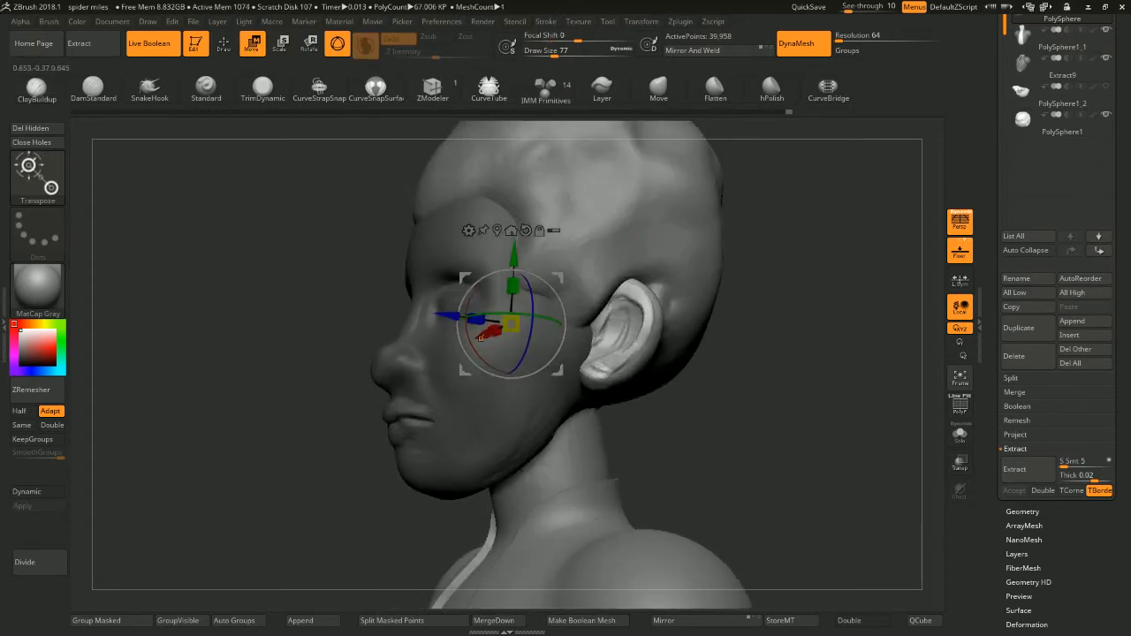
drag(558, 277, 561, 279)
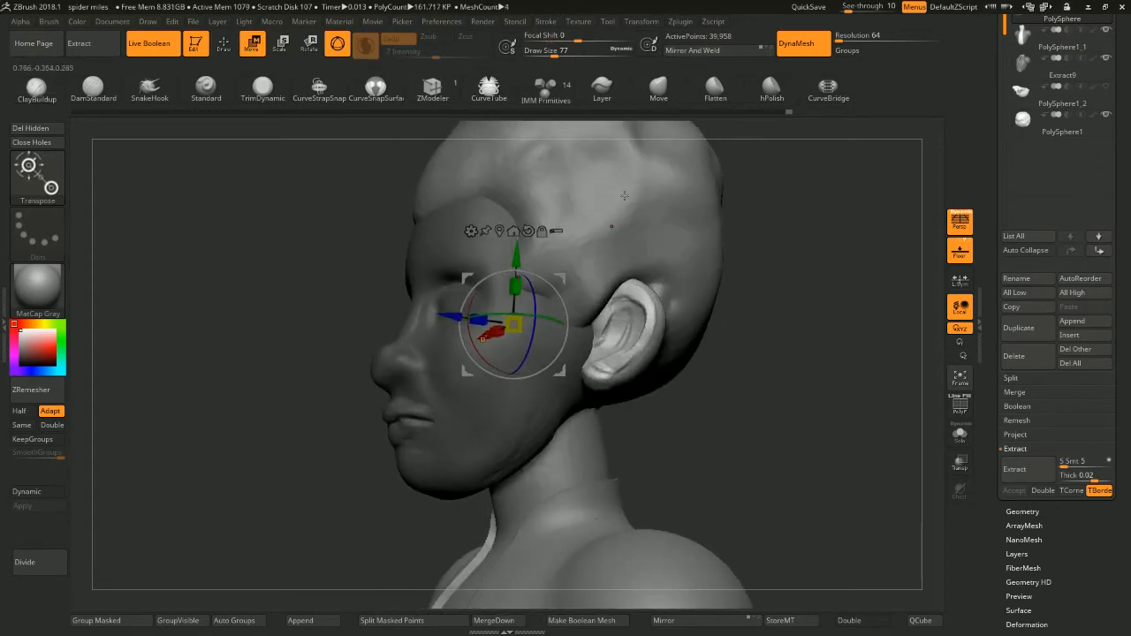
Build up the ear's upper front fold and shape its lobe with the ClayBuildup brush at draw sizes 37 and 83
click(226, 46)
alt+drag(746, 280, 717, 327)
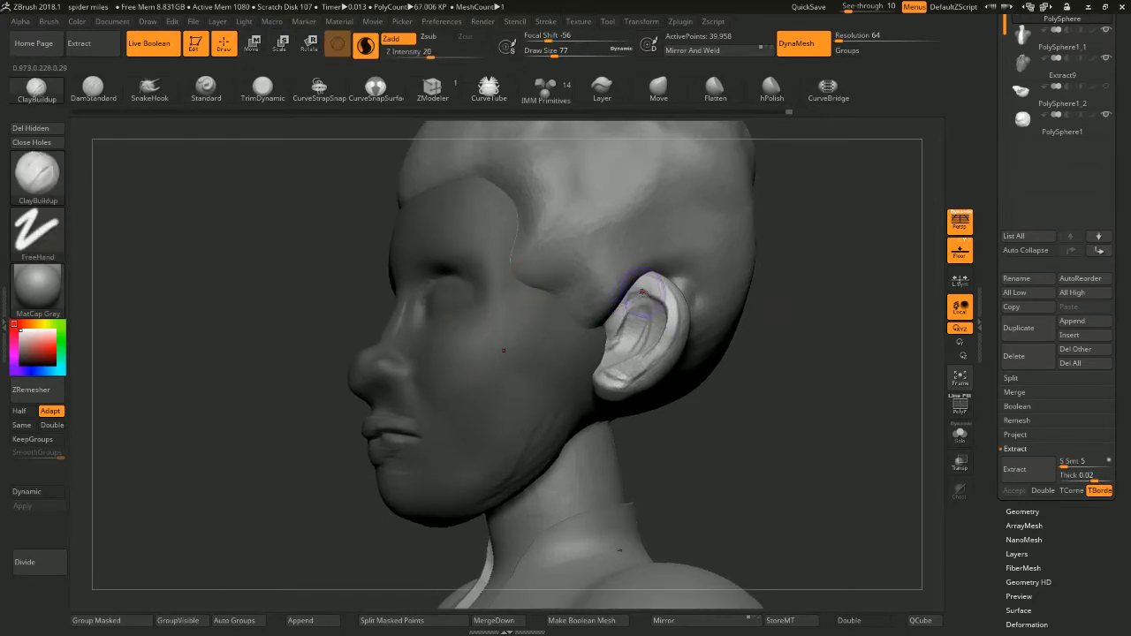
mouse_move(624, 298)
mouse_down()
mouse_move(618, 308)
mouse_move(642, 283)
mouse_up()
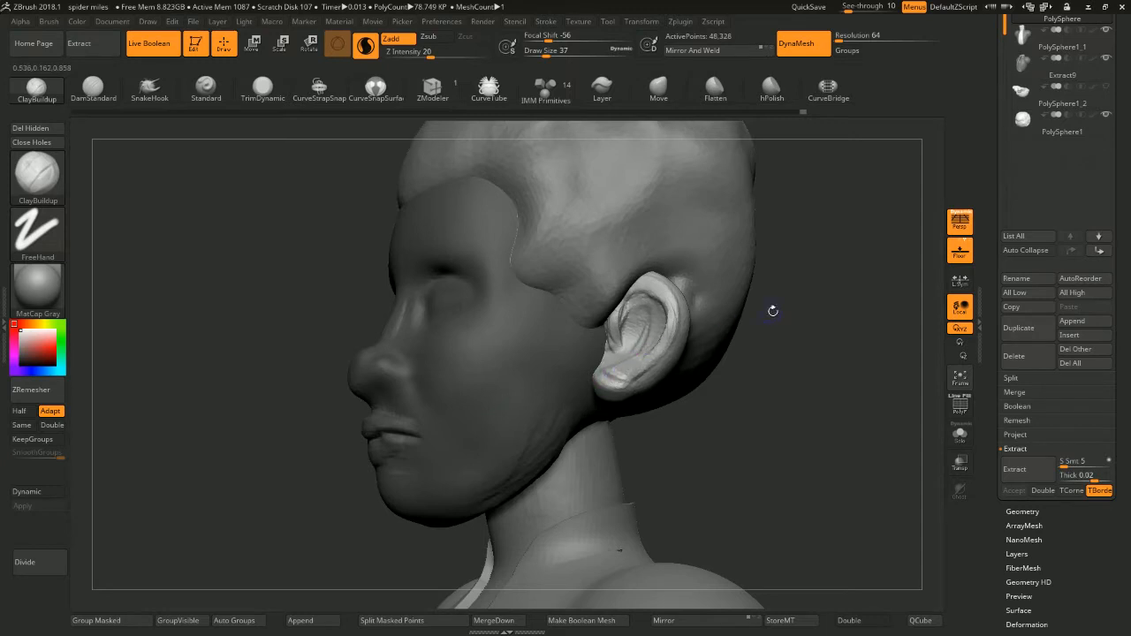
mouse_move(772, 311)
mouse_down()
mouse_move(784, 342)
mouse_move(762, 350)
mouse_up()
key(space)
key(space)
drag(590, 389, 629, 380)
mouse_move(751, 359)
mouse_down()
mouse_move(740, 373)
mouse_move(754, 363)
mouse_up()
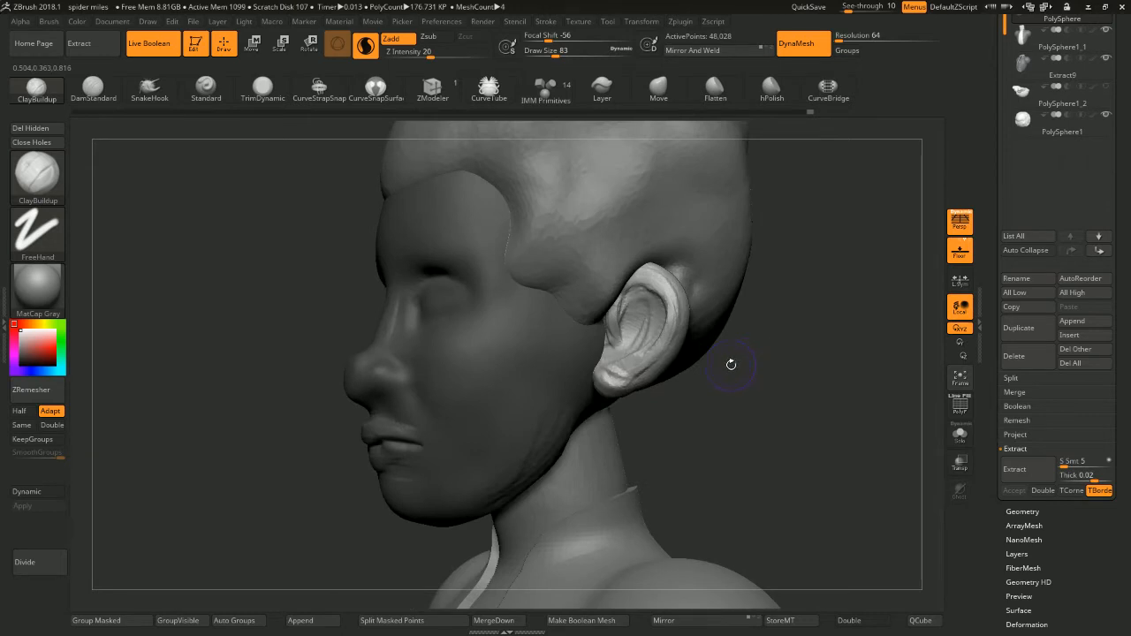
Sculpt the ear's inner hollow and add the tragus at its front edge with ClayBuildup at draw size 54
mouse_move(780, 327)
mouse_down()
mouse_move(731, 330)
mouse_move(806, 328)
mouse_up()
key([)
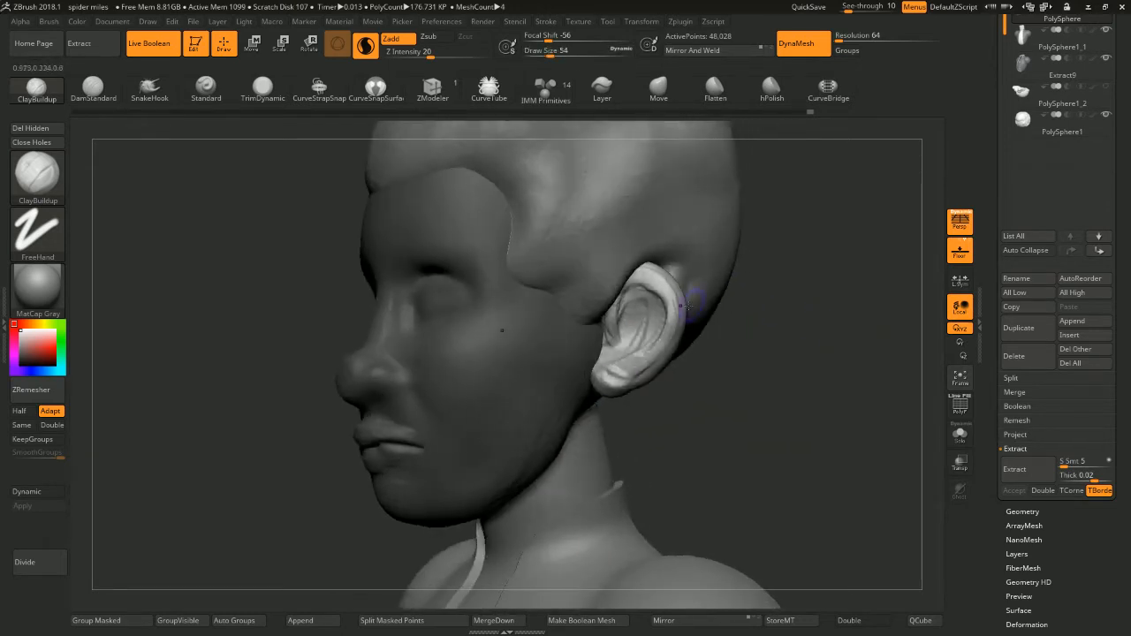
drag(634, 301, 661, 328)
drag(748, 369, 721, 371)
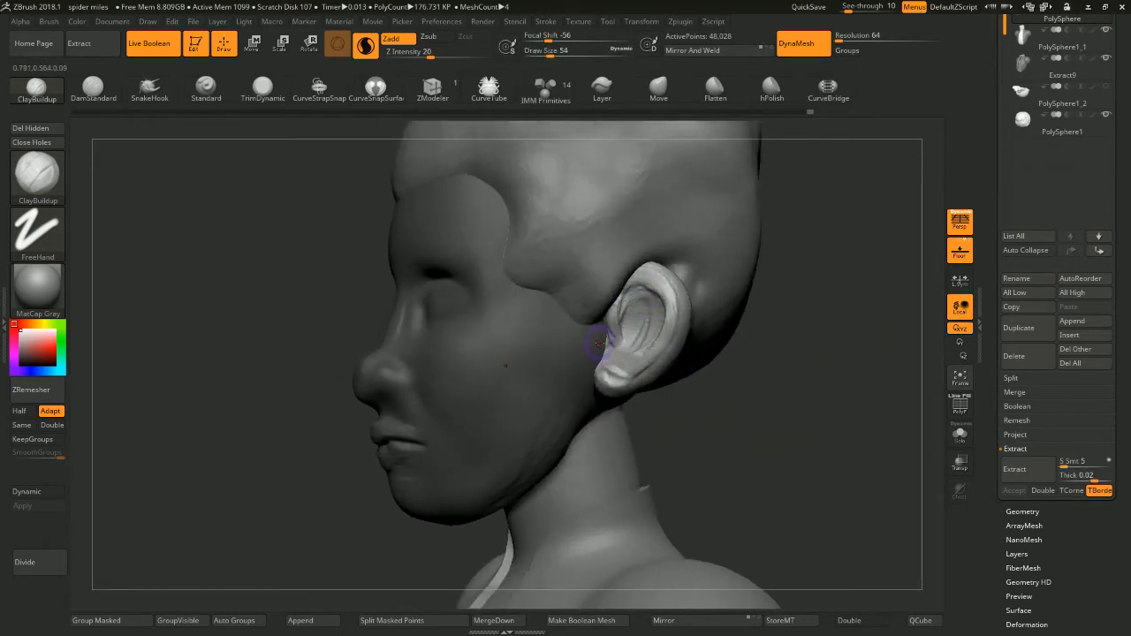
drag(605, 337, 600, 342)
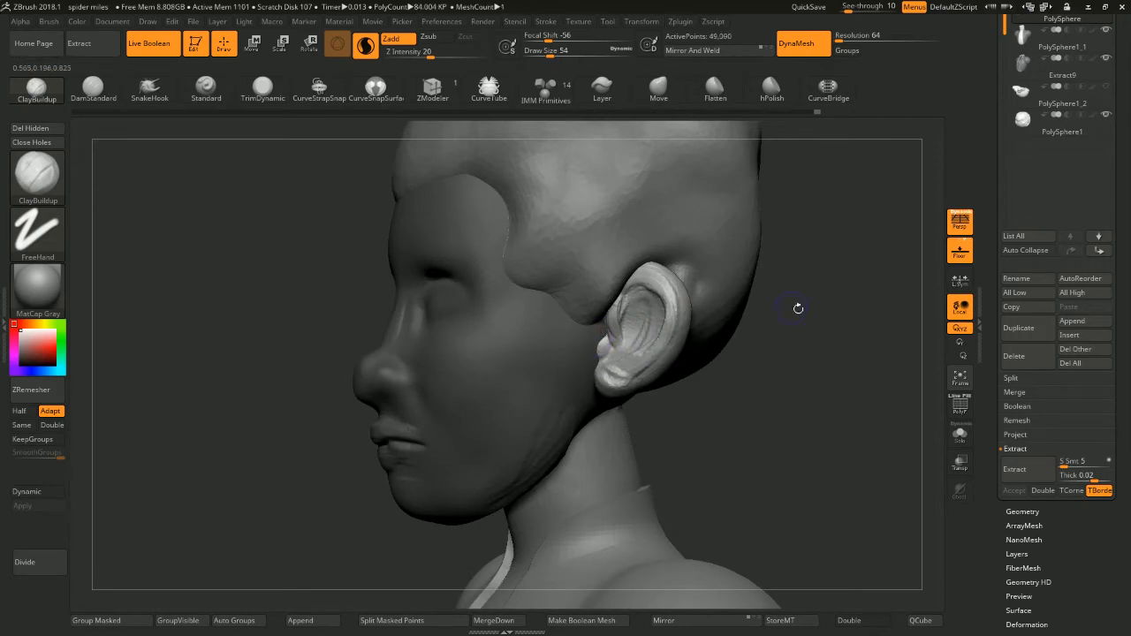
mouse_move(798, 308)
mouse_down()
mouse_move(814, 313)
mouse_move(822, 343)
mouse_move(733, 337)
mouse_up()
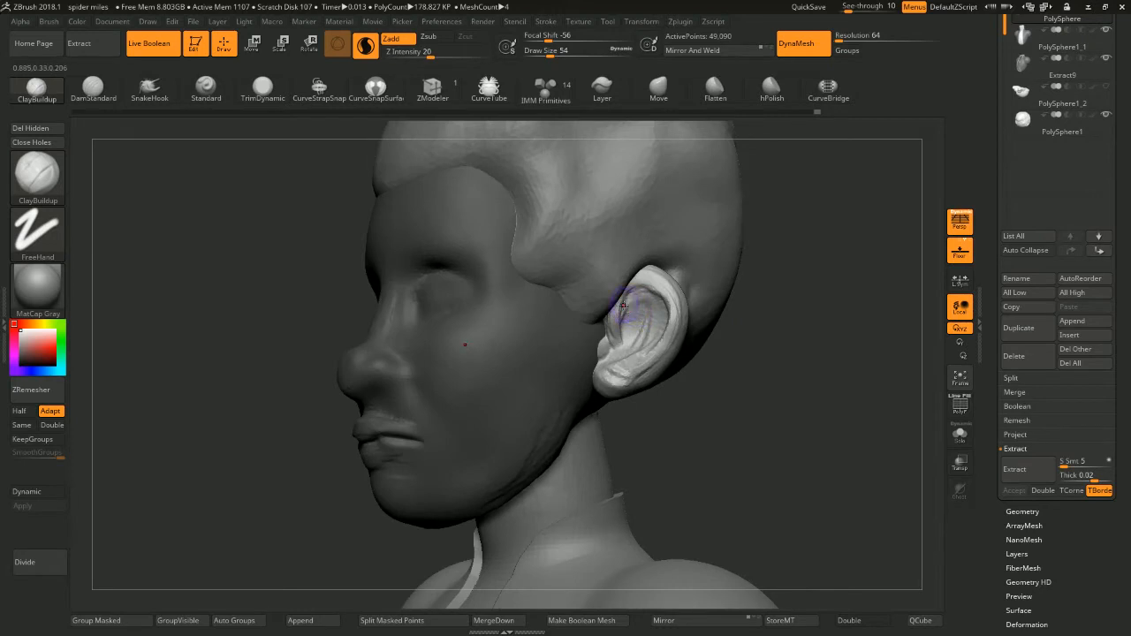
drag(641, 307, 635, 295)
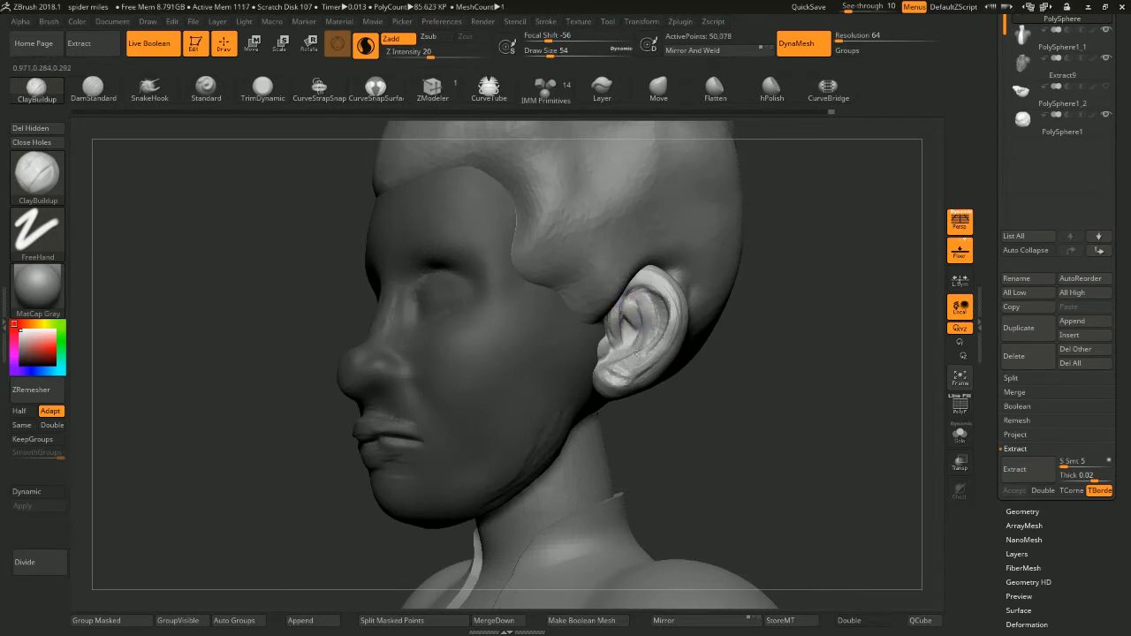
Define the inner folds and upper rim of the ear with the ClayBuildup brush at draw size 44
mouse_move(750, 317)
mouse_down()
mouse_move(768, 319)
mouse_move(759, 319)
mouse_up()
key(space)
mouse_move(705, 312)
mouse_down()
mouse_move(773, 311)
mouse_move(730, 321)
mouse_up()
key(space)
drag(633, 309, 633, 320)
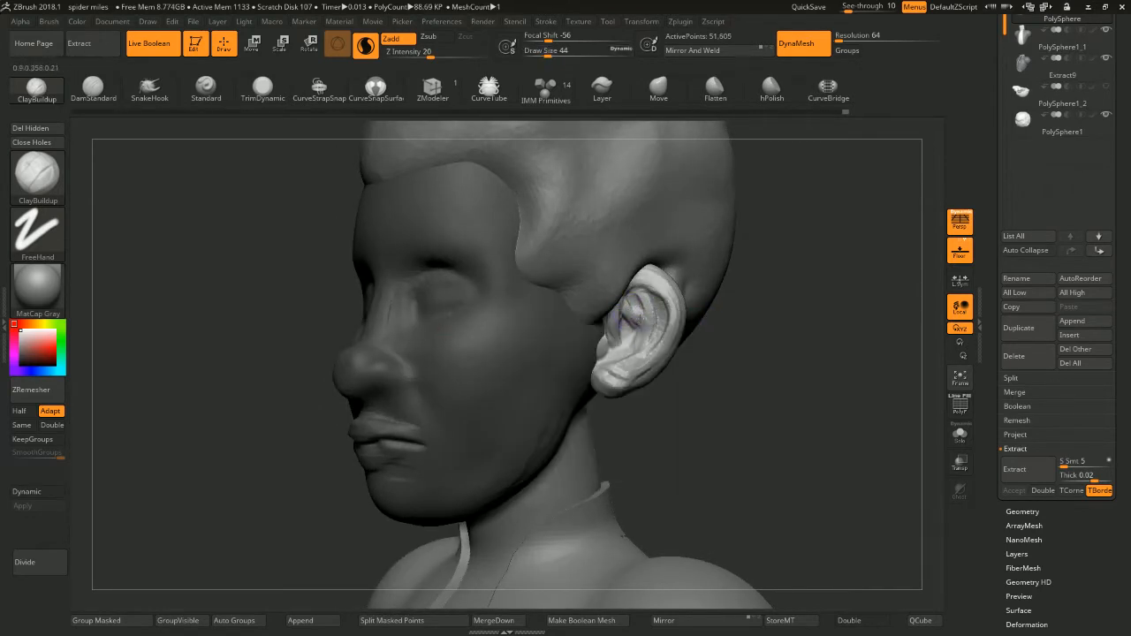
drag(763, 295, 647, 303)
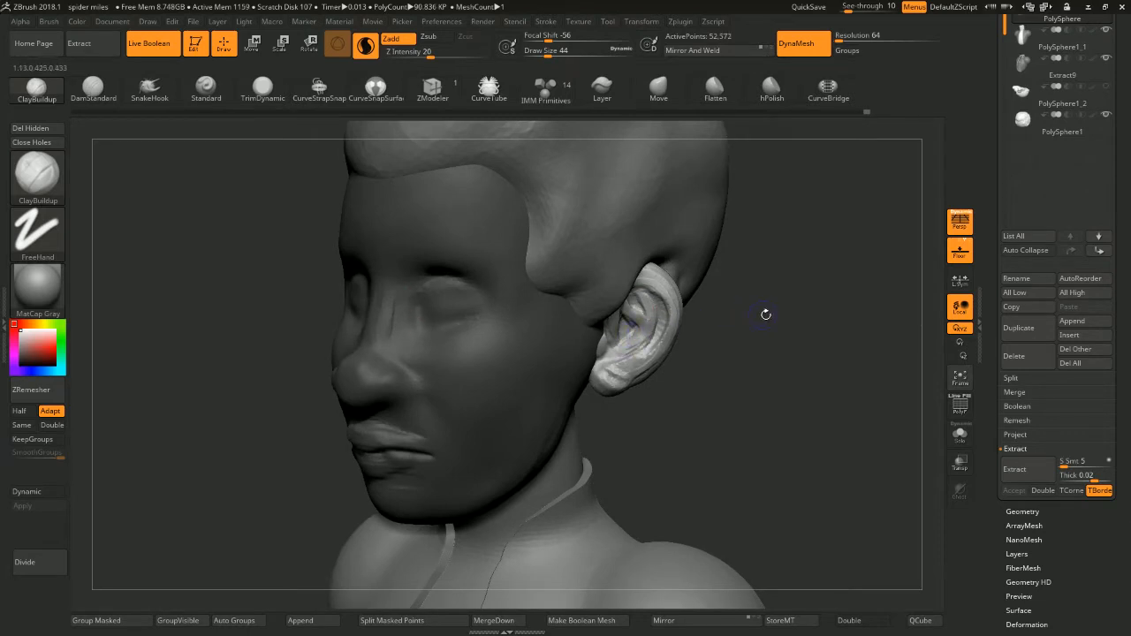
drag(767, 315, 741, 318)
drag(814, 330, 823, 337)
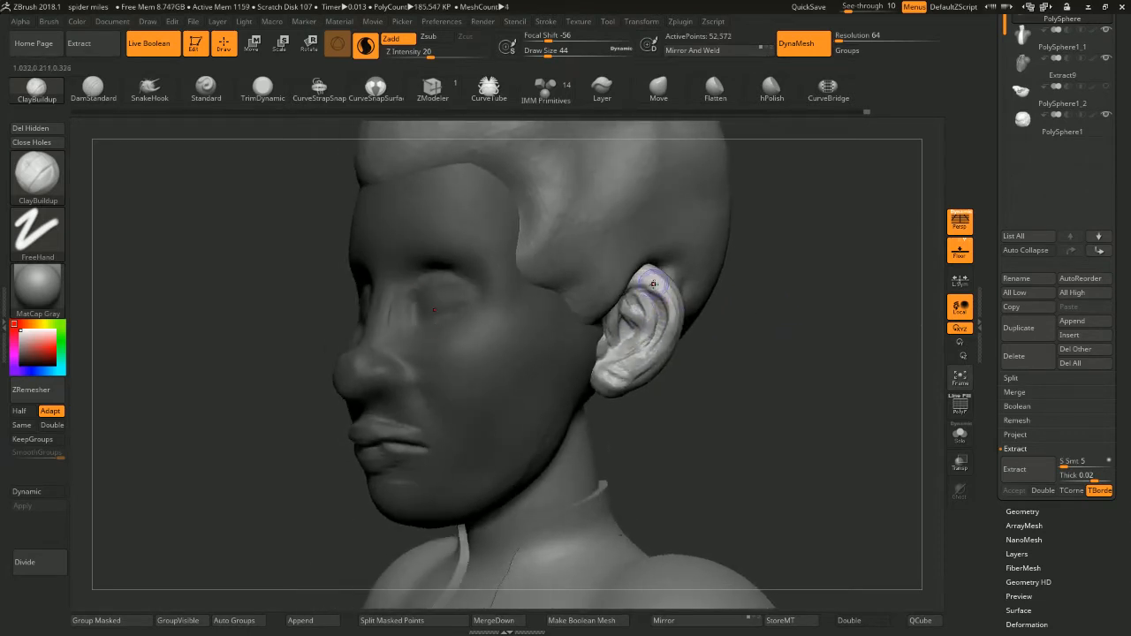
drag(732, 367, 769, 384)
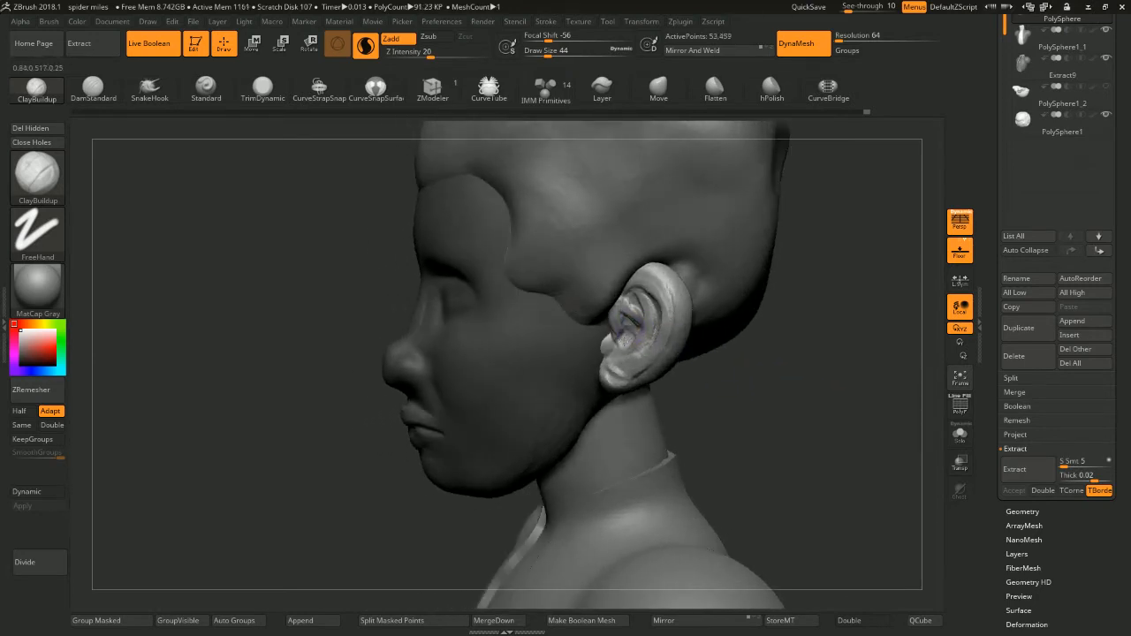
Make the jacket shell the active subtool and remesh it with ZRemesher using Half and KeepGroups, with Adapt off
mouse_move(861, 394)
mouse_down()
mouse_move(787, 403)
mouse_move(870, 372)
mouse_move(881, 394)
mouse_up()
key(f)
drag(801, 318, 765, 317)
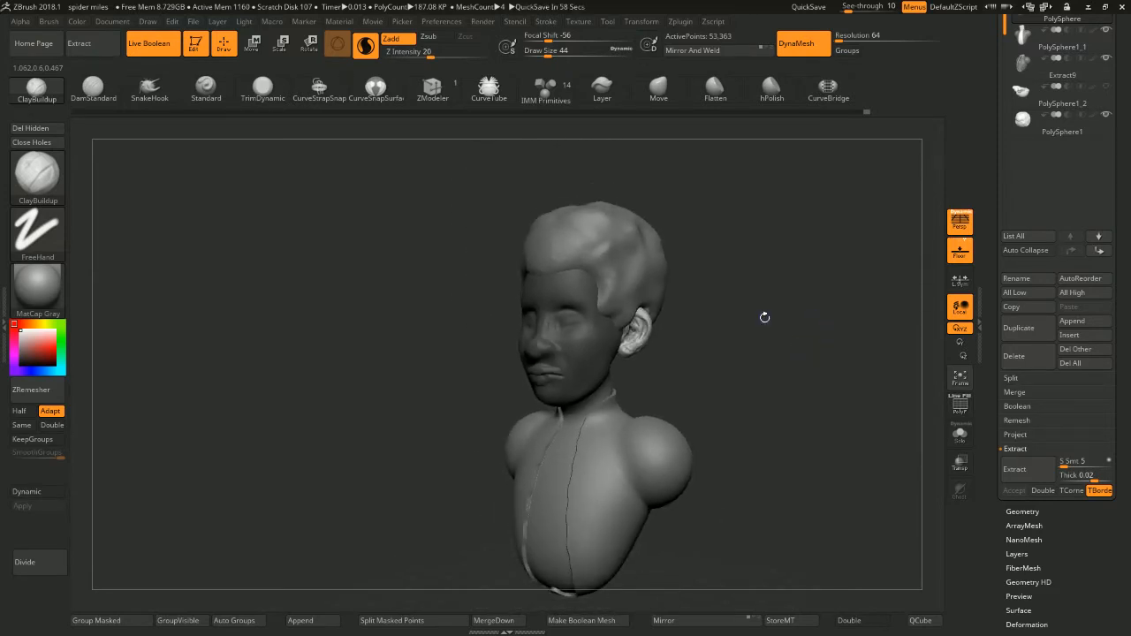
drag(765, 317, 671, 252)
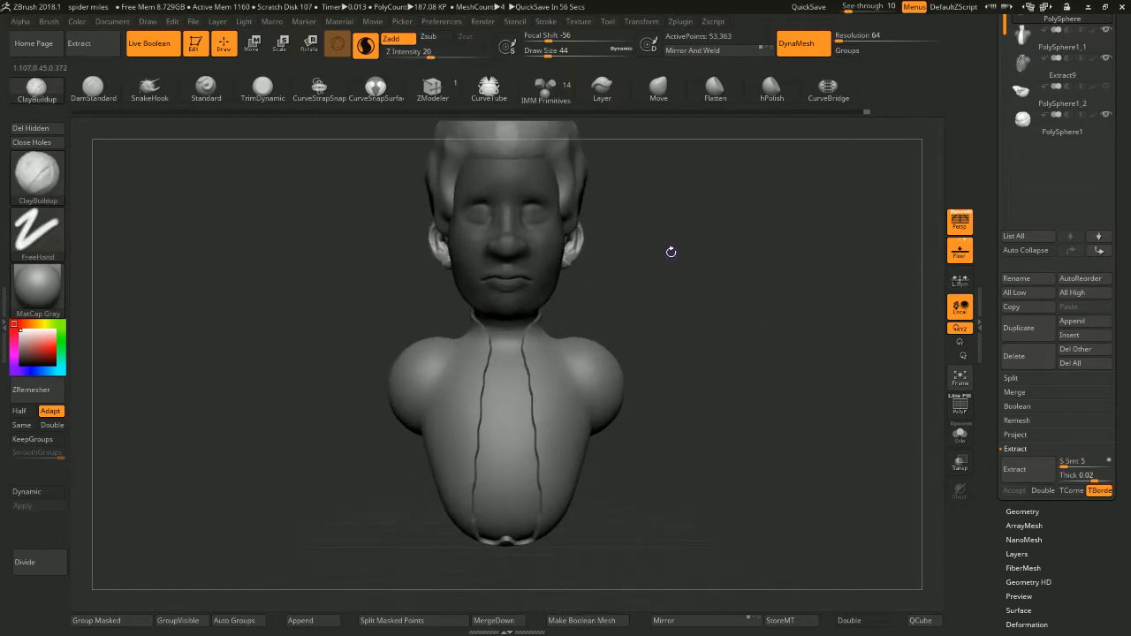
alt+click(563, 382)
mouse_move(677, 346)
mouse_down()
mouse_move(635, 331)
mouse_move(694, 333)
mouse_move(671, 301)
mouse_move(700, 291)
mouse_move(684, 285)
mouse_up()
key(space)
click(375, 49)
drag(750, 311, 675, 296)
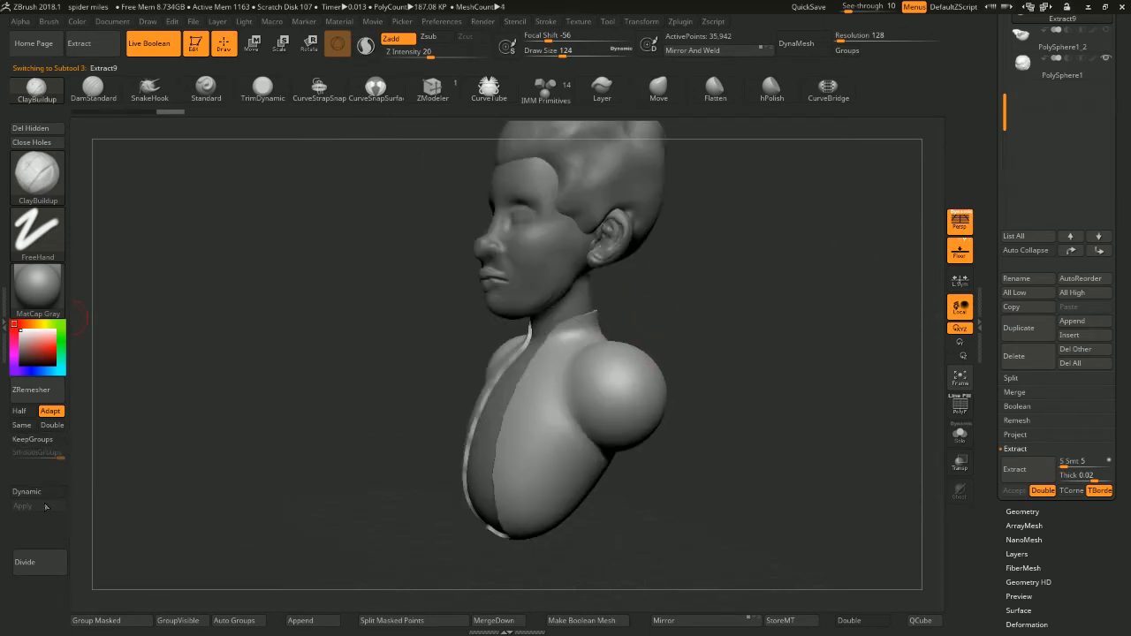
click(34, 442)
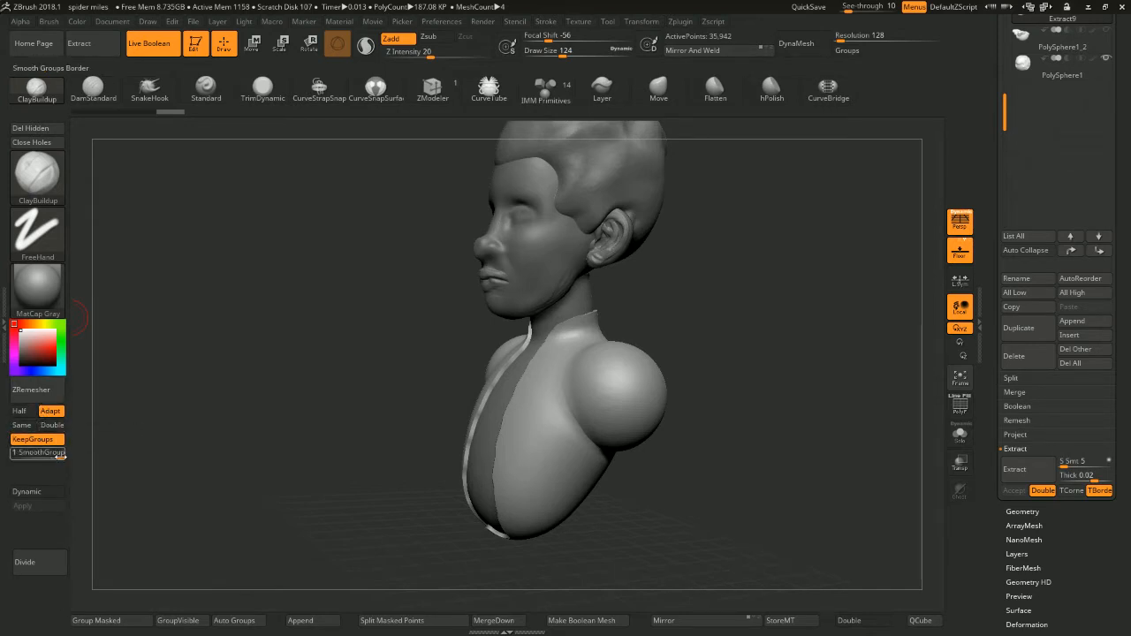
click(21, 411)
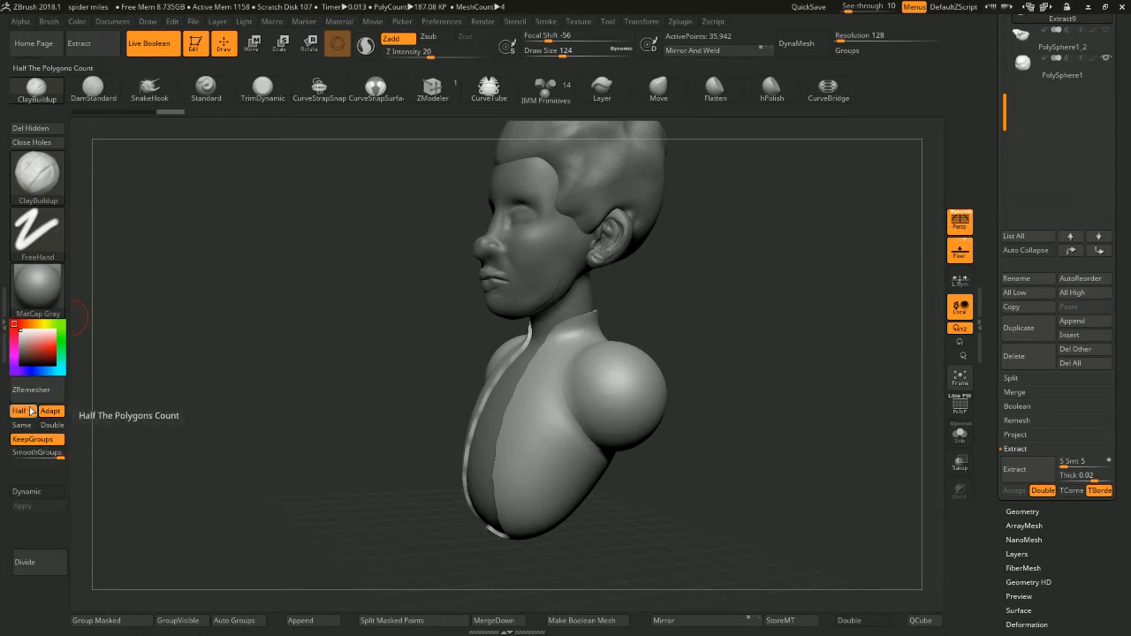
click(38, 390)
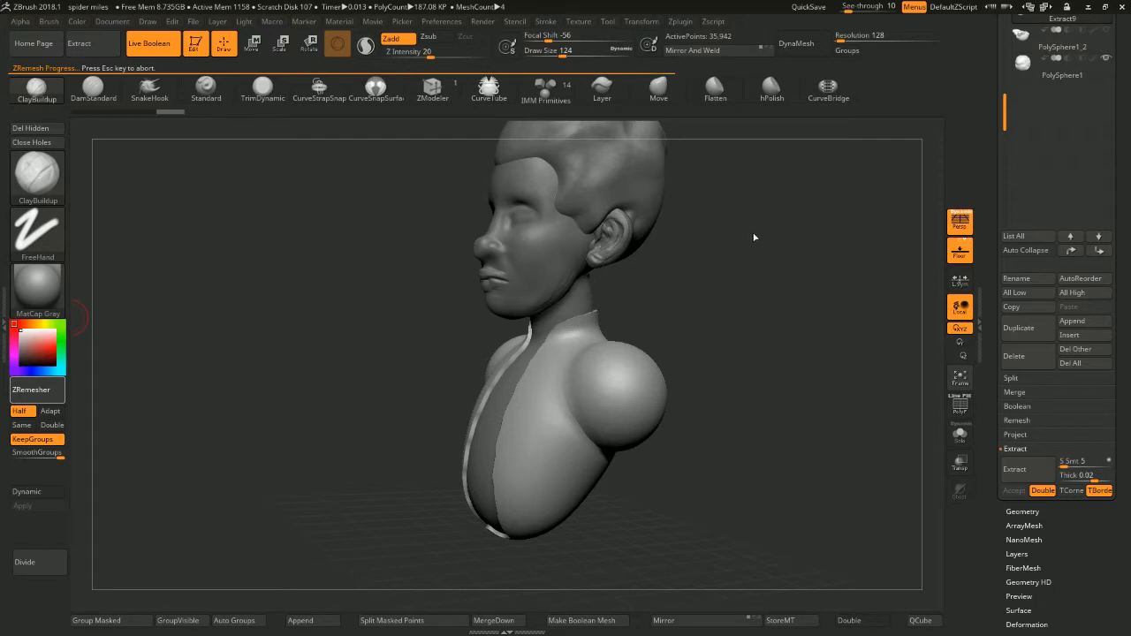
Remesh the jacket again with ZRemesher at Half, with Adapt on and SmoothGroups set to 1
drag(727, 293, 346, 351)
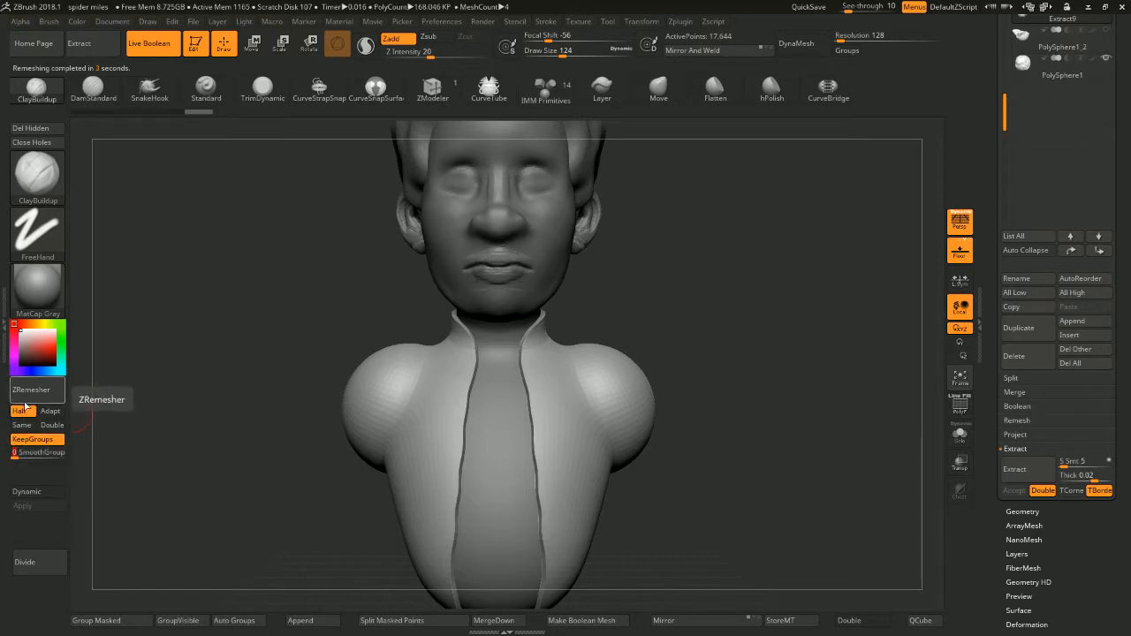
click(31, 390)
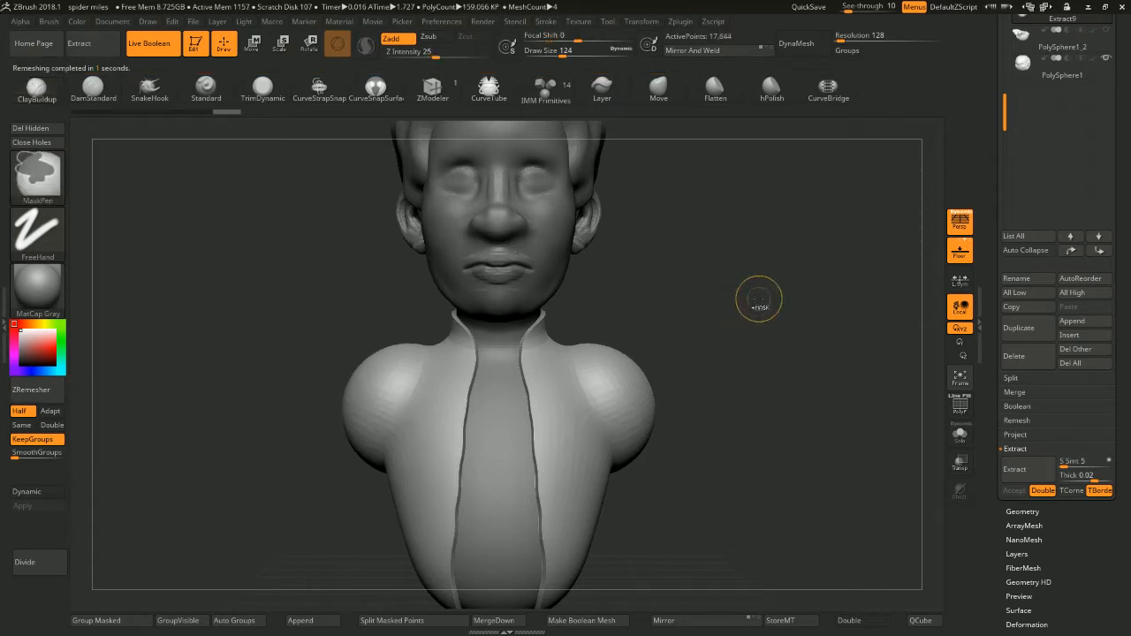
click(16, 453)
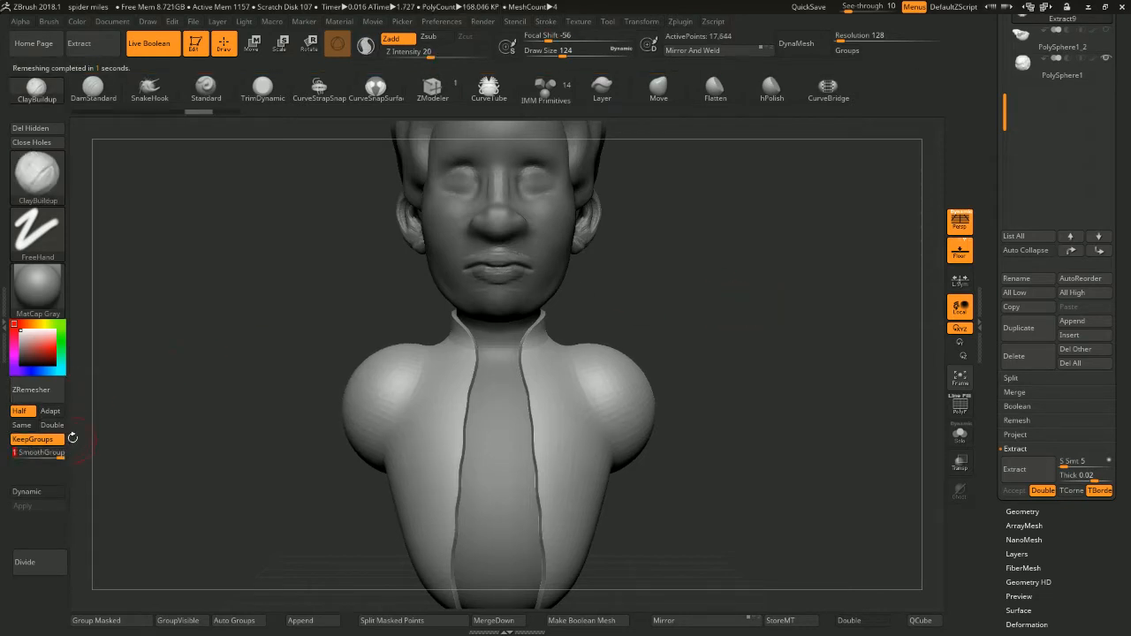
click(50, 411)
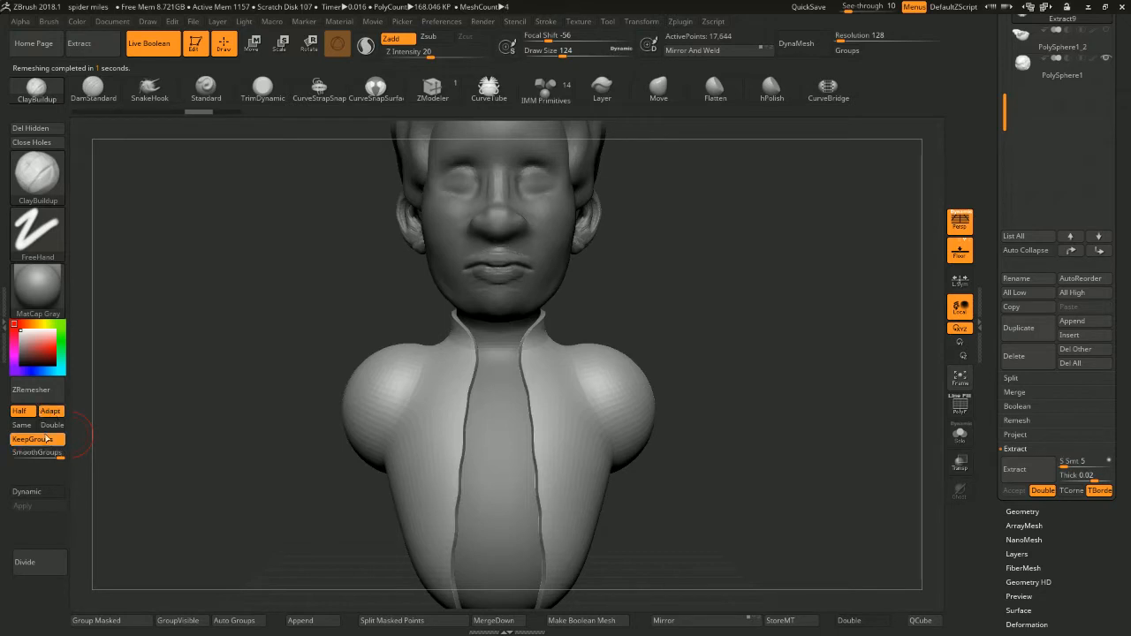
click(31, 390)
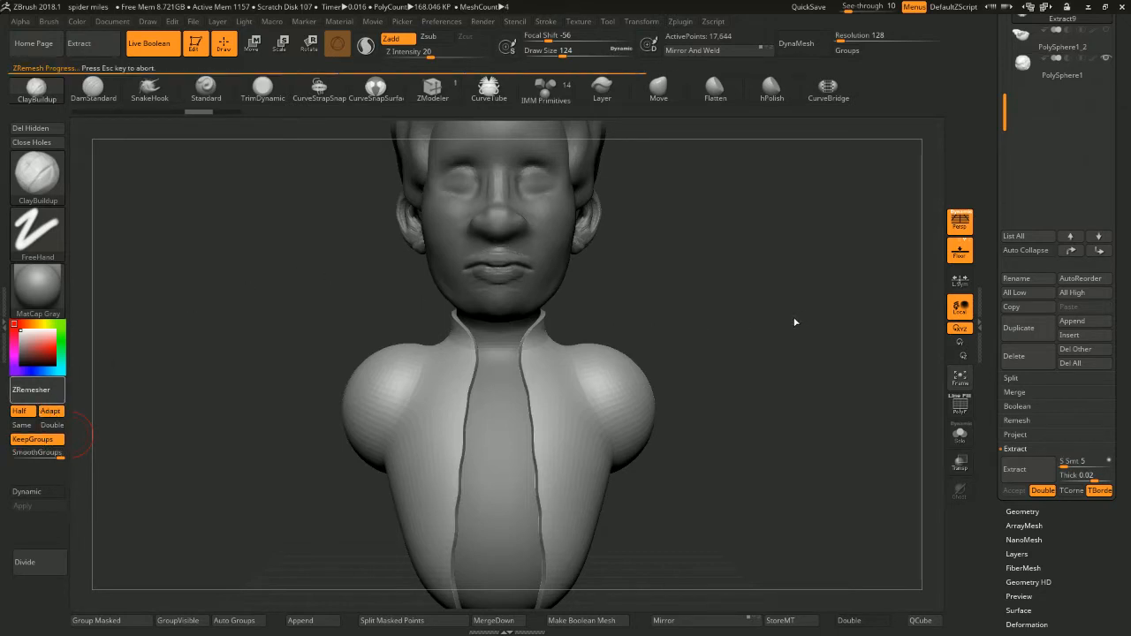
mouse_move(788, 326)
mouse_down()
mouse_move(747, 319)
mouse_move(791, 318)
mouse_move(769, 325)
mouse_up()
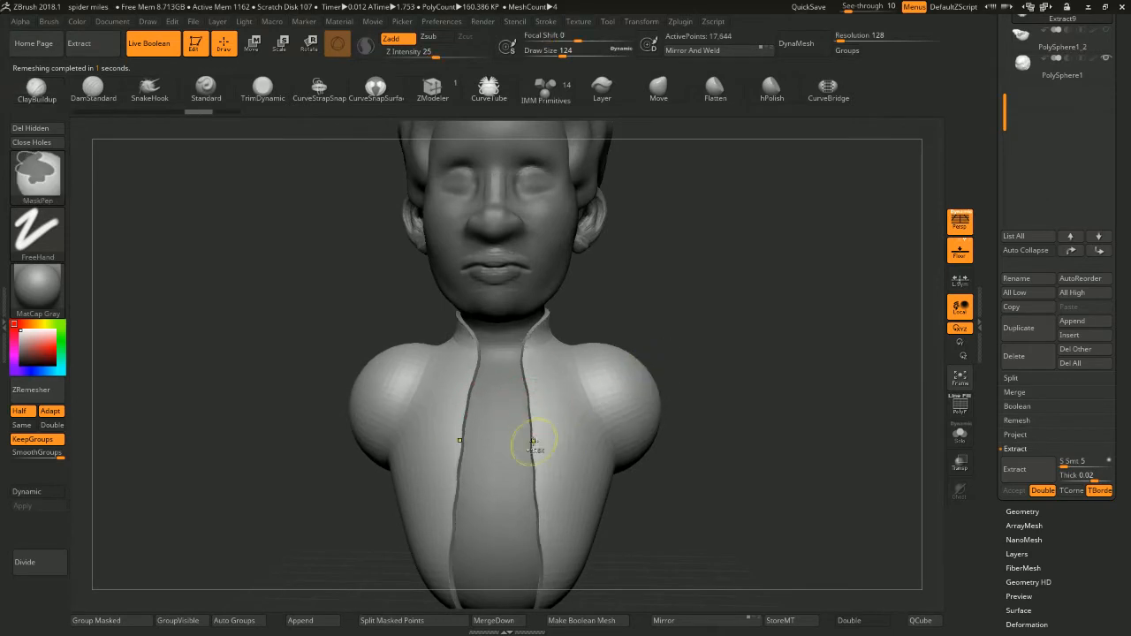
Smooth the lower front edge of the jacket opening with the Smooth brush
mouse_move(693, 354)
alt+mouse_down()
mouse_move(724, 391)
mouse_move(783, 209)
mouse_move(774, 188)
alt+mouse_up()
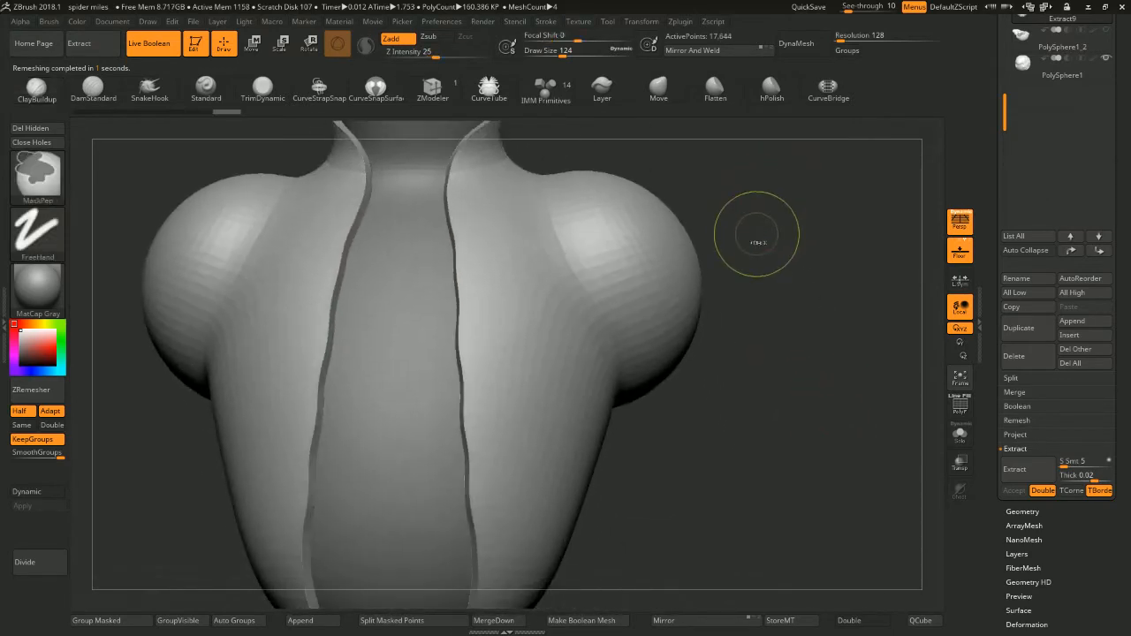
mouse_move(783, 291)
alt+mouse_down()
mouse_move(790, 237)
mouse_move(772, 341)
mouse_move(757, 291)
mouse_move(752, 307)
alt+mouse_up()
drag(454, 501, 437, 506)
key(shift)
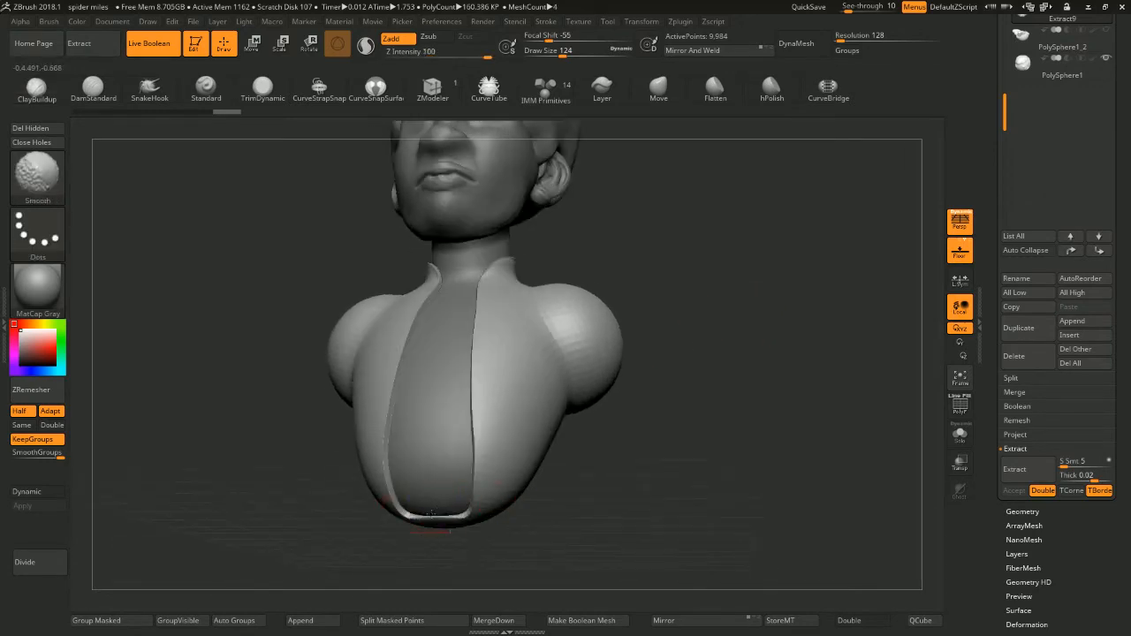
drag(618, 491, 677, 500)
mouse_move(696, 242)
alt+mouse_down()
mouse_move(735, 339)
mouse_move(673, 309)
mouse_move(661, 358)
alt+mouse_up()
mouse_move(502, 360)
mouse_down()
mouse_move(624, 328)
mouse_move(617, 276)
mouse_move(636, 292)
mouse_move(664, 247)
mouse_move(652, 236)
mouse_move(638, 290)
mouse_up()
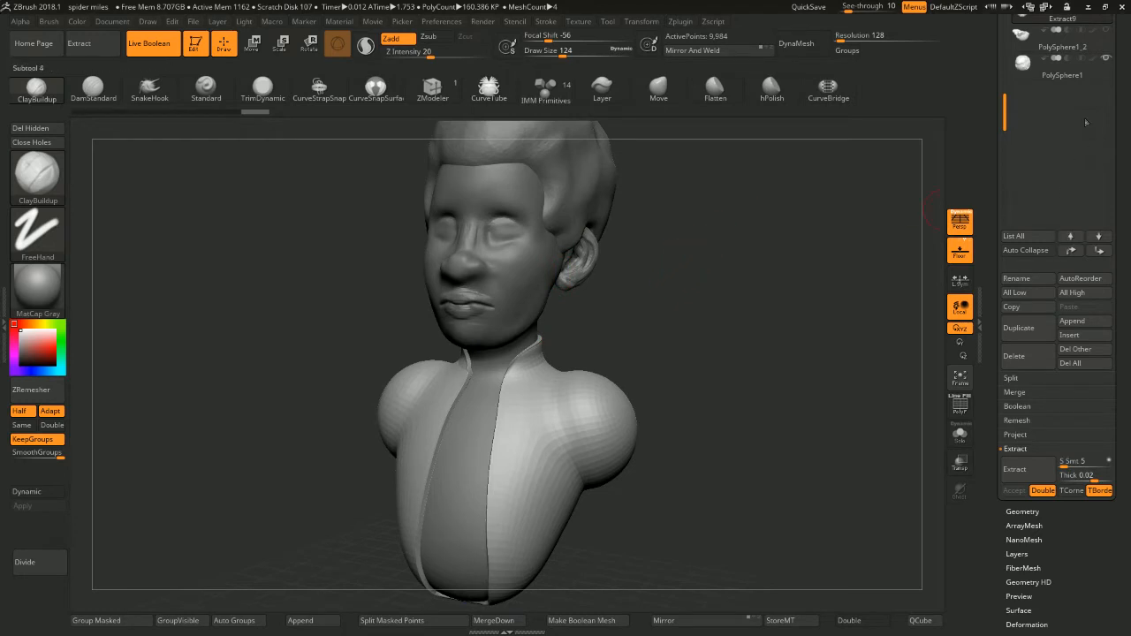
Show the hood, make it the active subtool, and sculpt it with the ClayBuildup brush at draw size 145
click(1105, 36)
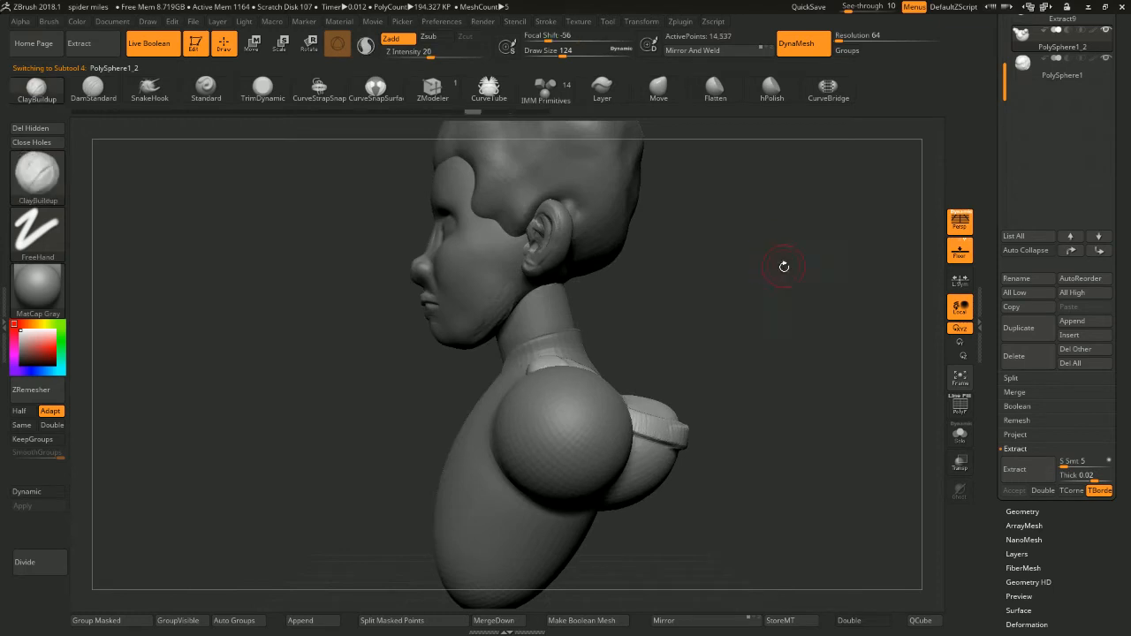
mouse_move(786, 262)
mouse_down()
mouse_move(768, 253)
mouse_move(760, 292)
mouse_move(704, 215)
mouse_up()
drag(636, 330, 718, 345)
key(space)
drag(591, 355, 596, 355)
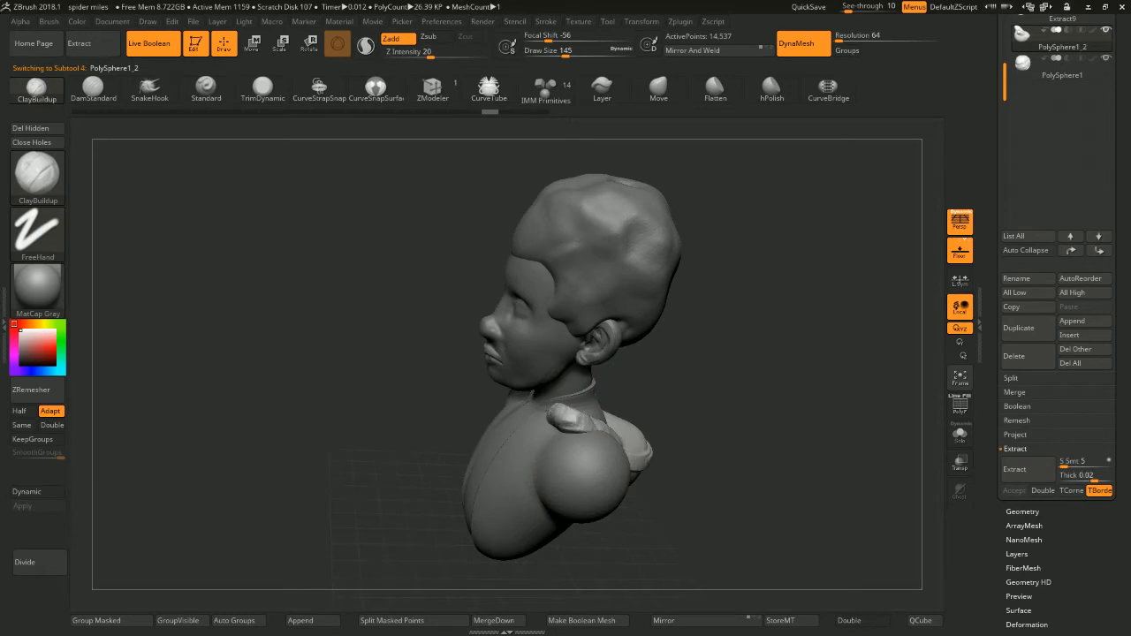
drag(698, 376, 760, 353)
Turn on transparency for the other subtools and inflate the hood's front ends with the Inflat brush at draw size 167
click(959, 464)
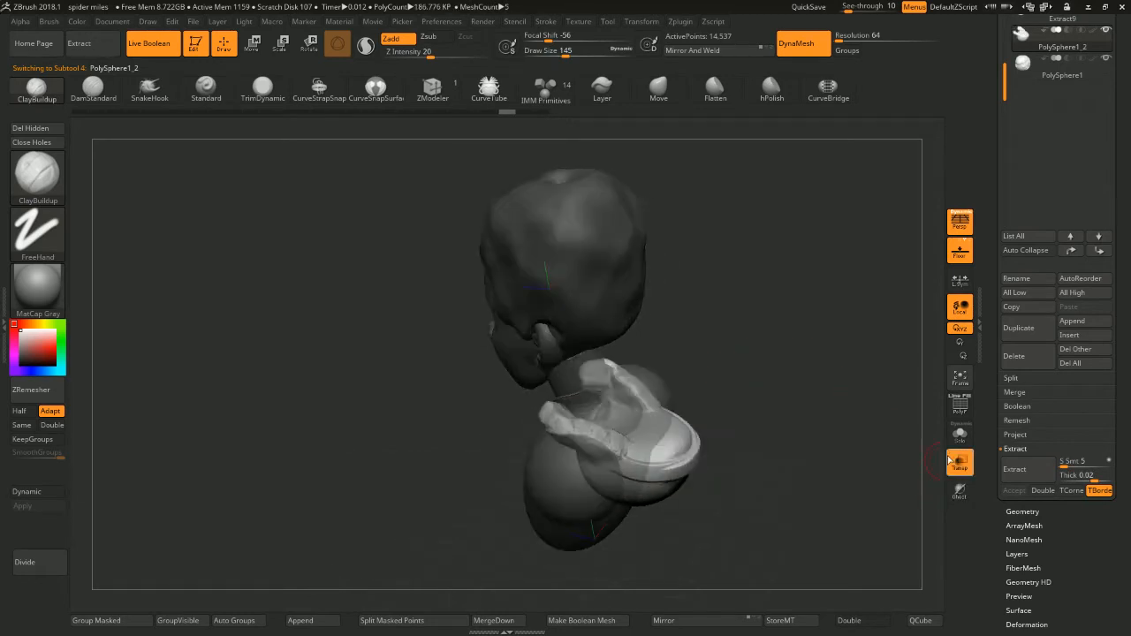
drag(760, 433, 938, 489)
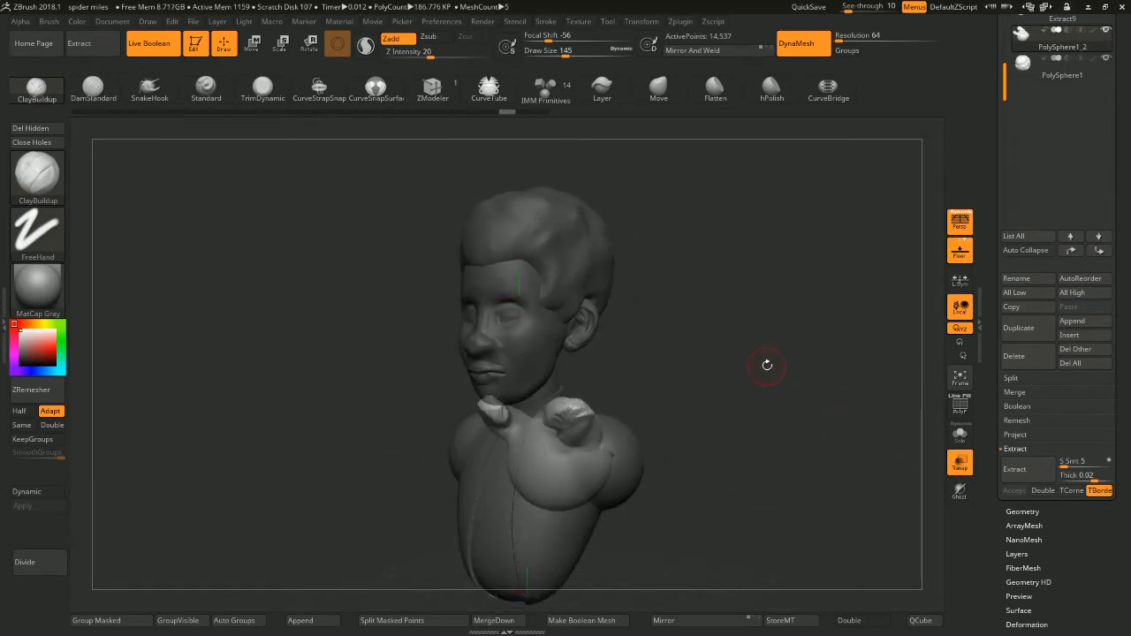
key(b)
key(i)
key(n)
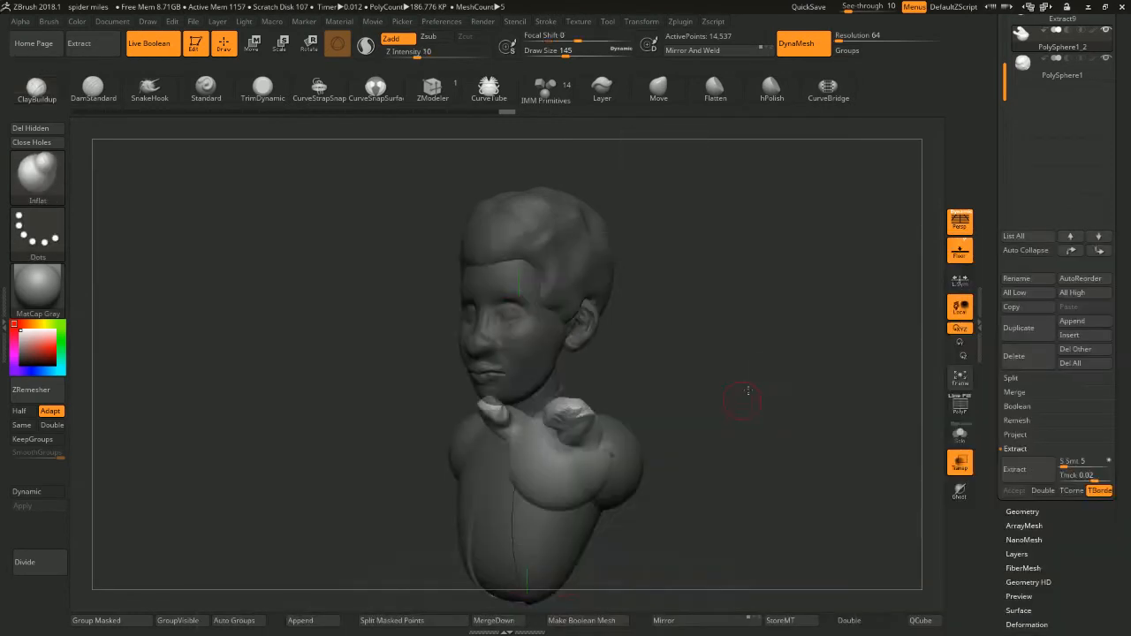
drag(745, 391, 729, 327)
key(space)
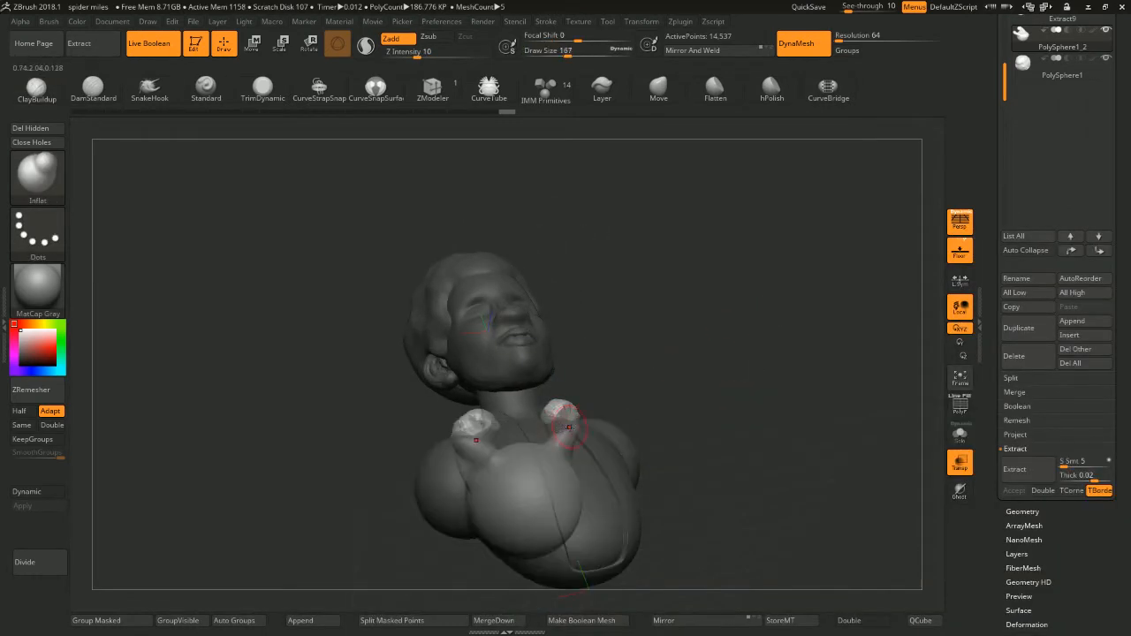
drag(635, 354, 751, 416)
Turn on Ghost transparency to see the hood through the head and torso
click(959, 462)
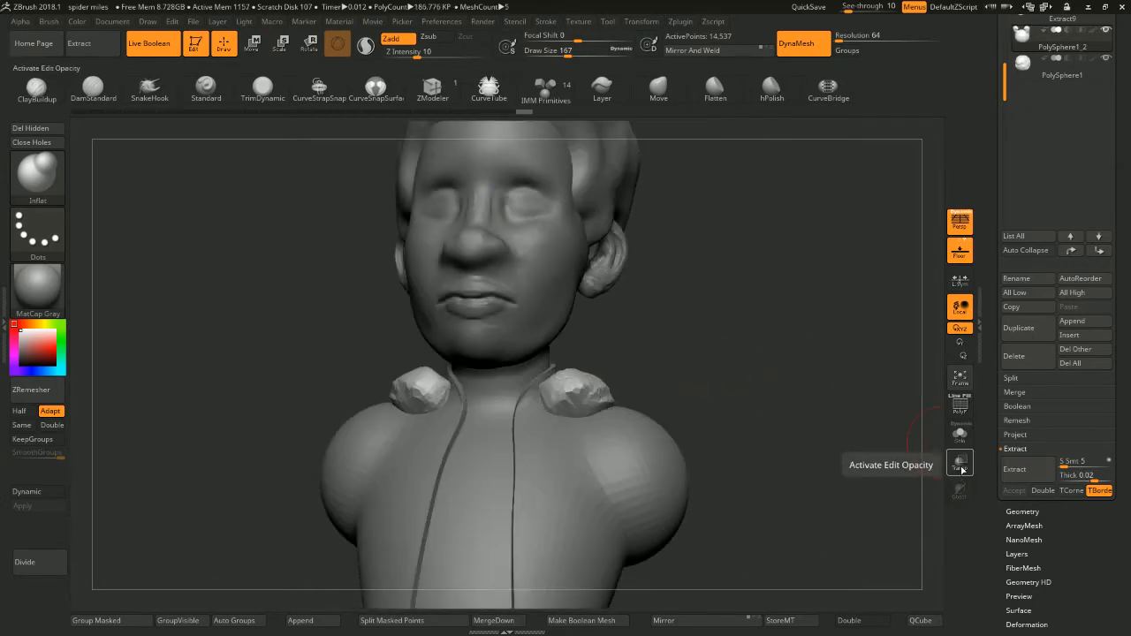
click(960, 462)
click(960, 490)
drag(725, 460, 632, 372)
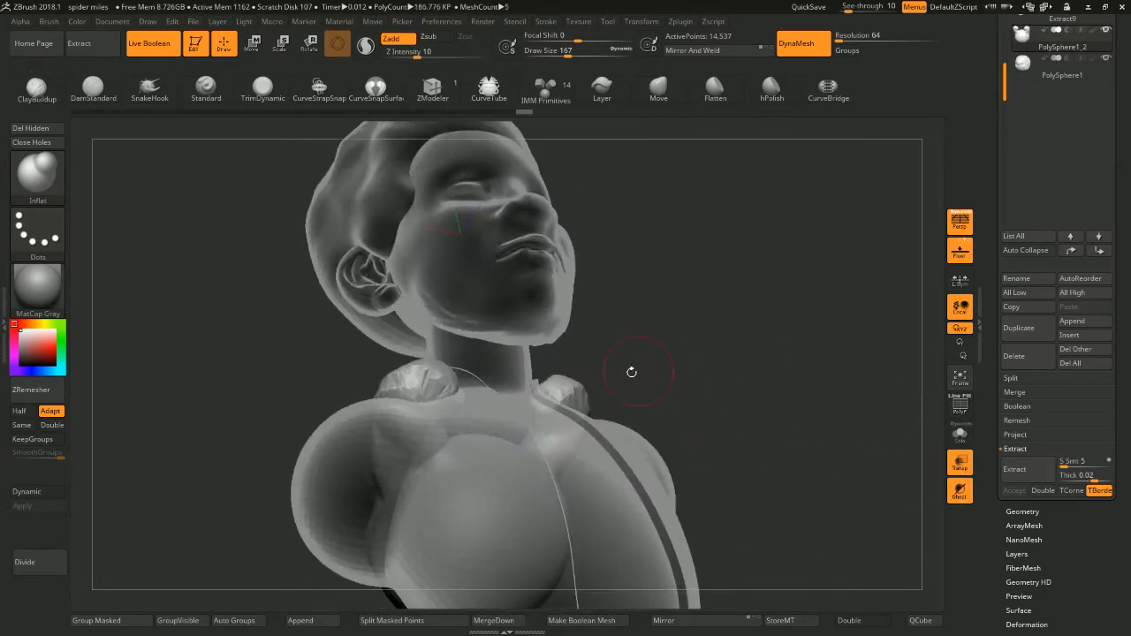
Turn off transparency for the other subtools
drag(552, 436, 686, 390)
drag(781, 341, 736, 308)
drag(758, 268, 755, 292)
click(965, 465)
drag(815, 374, 621, 309)
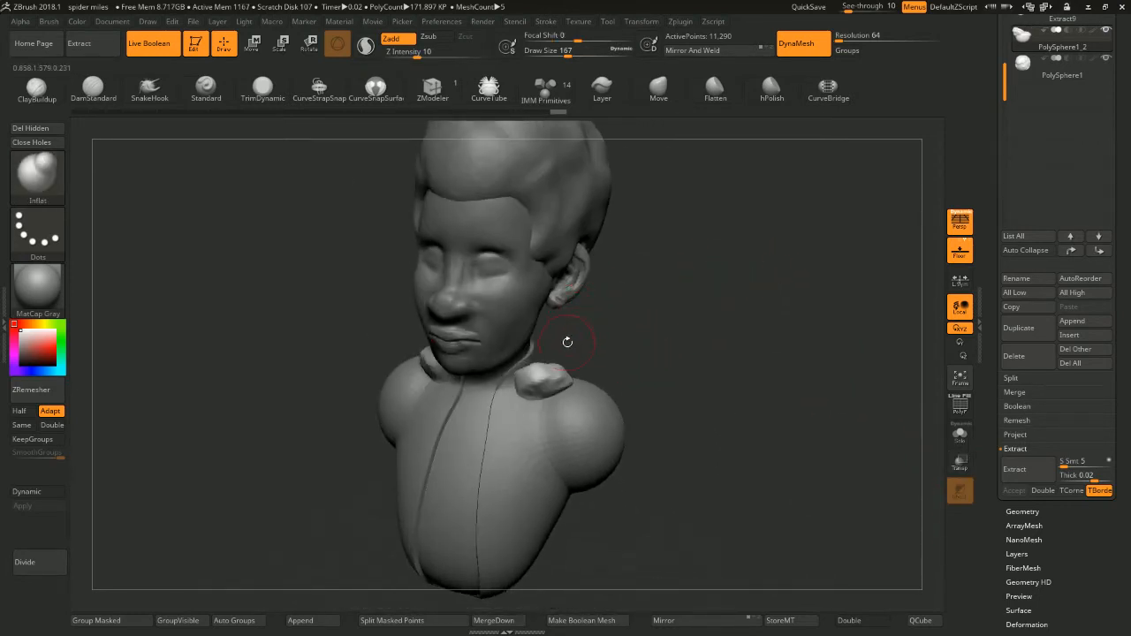
Pull the hood's front ends down over the chest with the SnakeHook brush at draw size 163
key(b)
key(s)
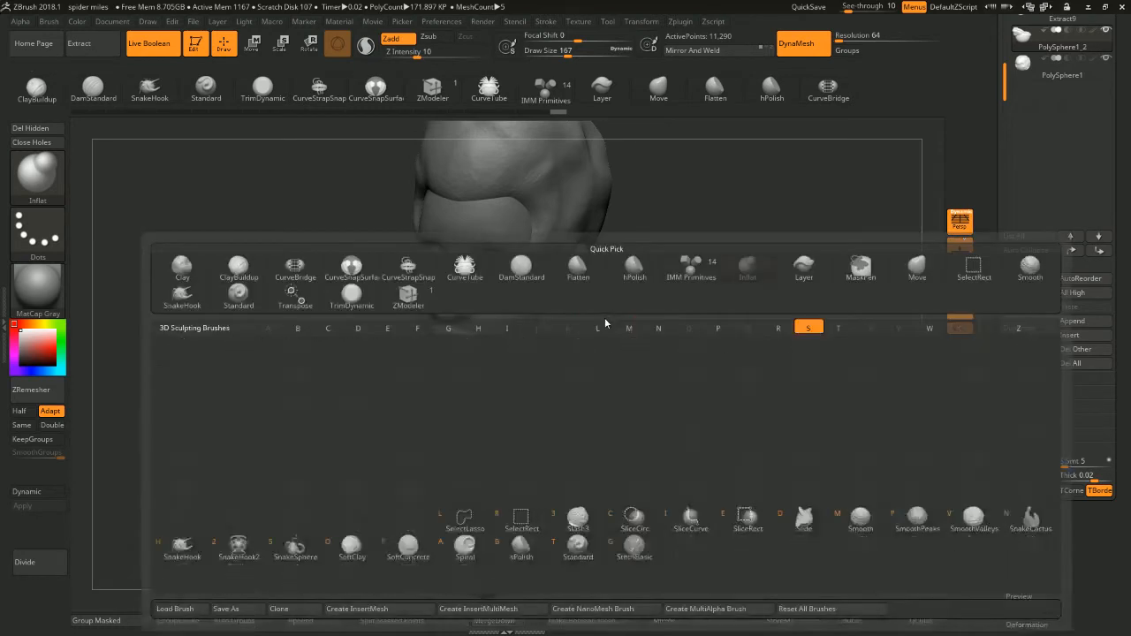
key(h)
key(space)
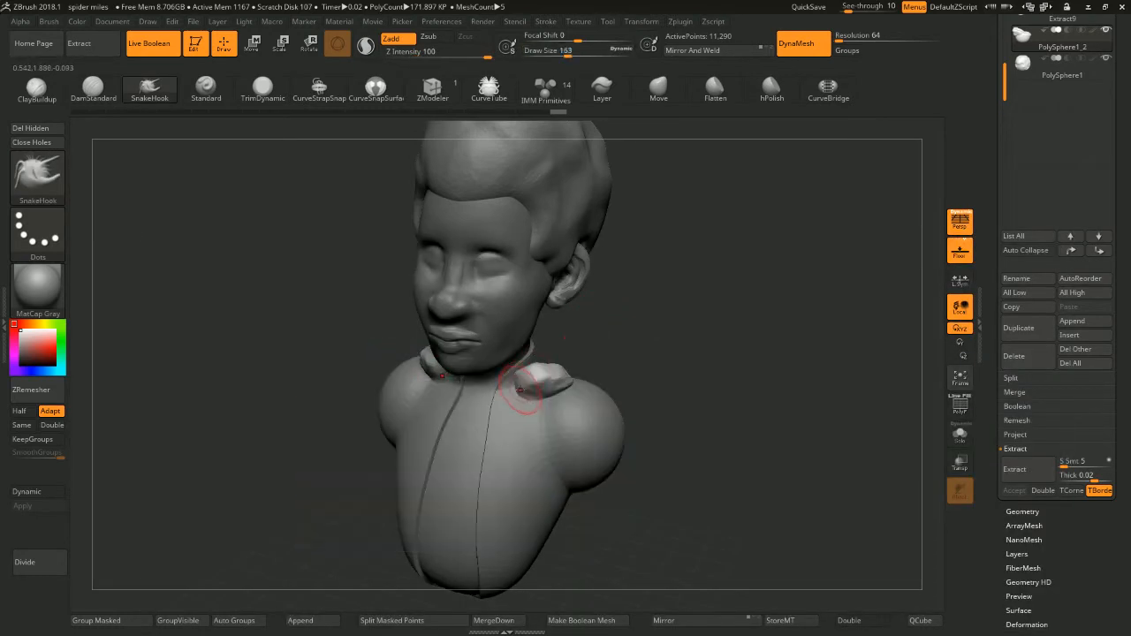
mouse_move(627, 324)
mouse_down()
mouse_move(503, 396)
mouse_move(495, 432)
mouse_move(664, 301)
mouse_move(641, 319)
mouse_move(658, 303)
mouse_move(558, 340)
mouse_up()
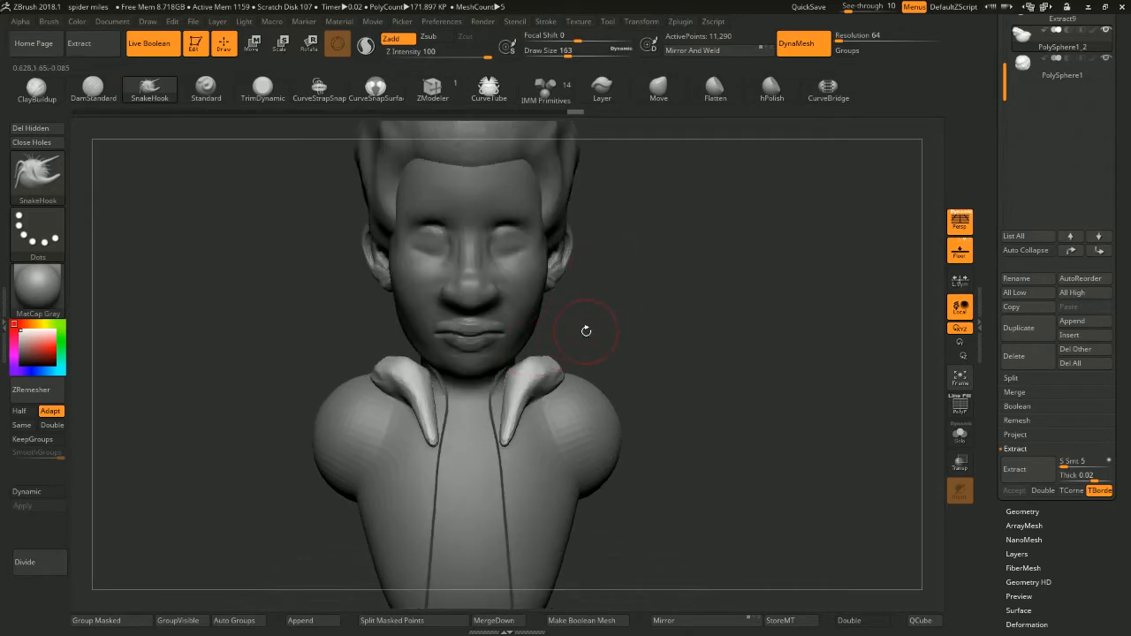
Enable Sculptris Pro and thicken the hood's front ends and sides with the Inflat brush at draw size 163
key(b)
key(i)
key(n)
mouse_move(508, 387)
mouse_down()
mouse_move(516, 394)
mouse_move(497, 398)
mouse_move(496, 440)
mouse_up()
click(365, 45)
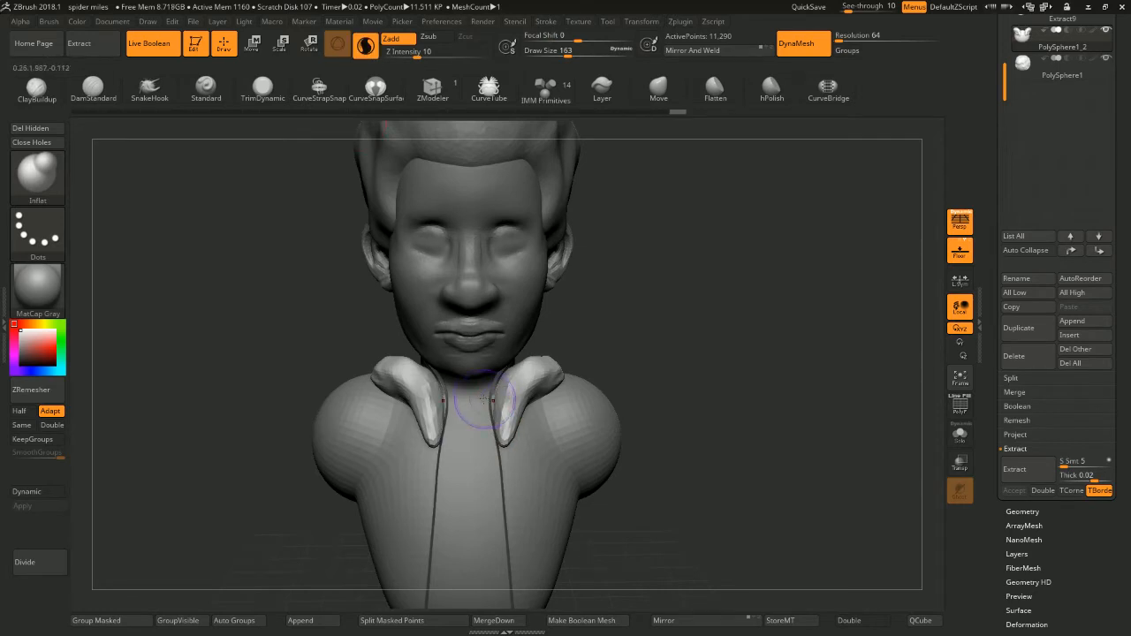
mouse_move(495, 400)
mouse_down()
mouse_move(488, 429)
mouse_move(508, 387)
mouse_up()
drag(687, 327, 562, 365)
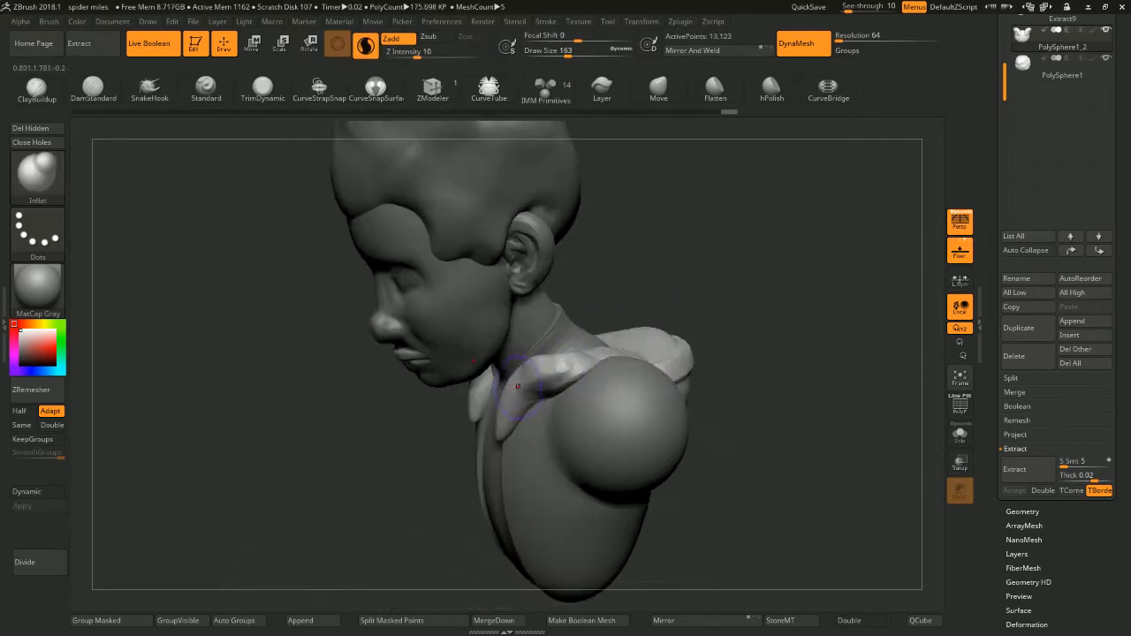
drag(752, 306, 725, 329)
mouse_move(587, 350)
mouse_down()
mouse_move(603, 346)
mouse_move(573, 346)
mouse_move(613, 325)
mouse_up()
Smooth the inflated sides and front ends of the hood
ctrl+shift+drag(825, 231, 832, 294)
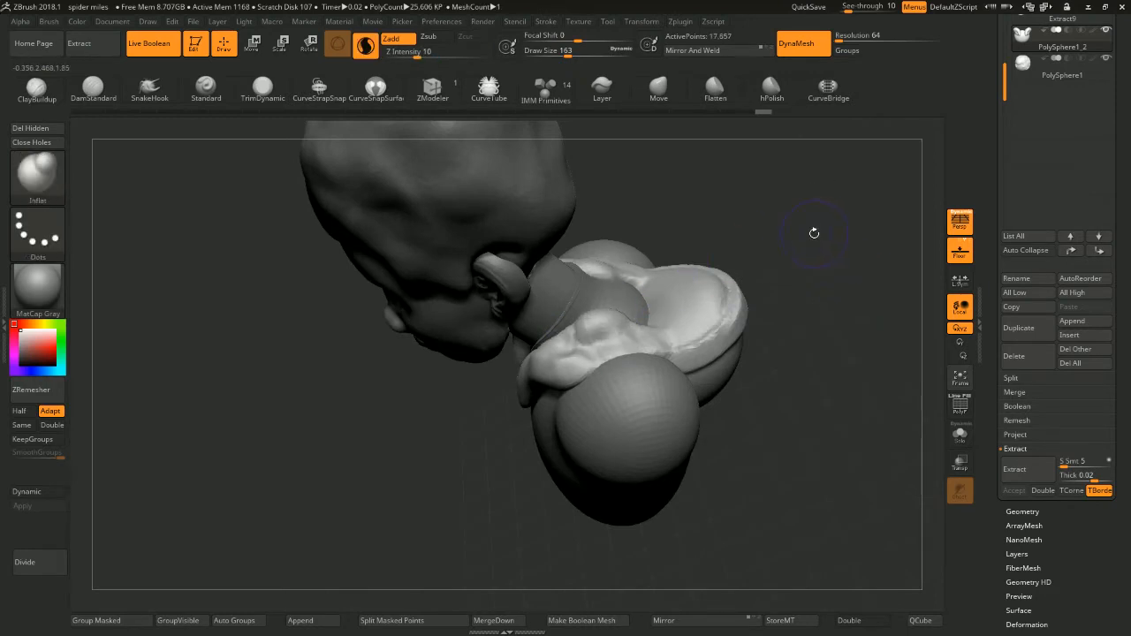
drag(814, 232, 776, 249)
mouse_move(774, 249)
ctrl+mouse_down()
mouse_move(776, 283)
mouse_move(716, 294)
ctrl+mouse_up()
shift+drag(590, 339, 573, 346)
mouse_move(846, 281)
mouse_down()
mouse_move(875, 246)
mouse_move(831, 225)
mouse_move(797, 269)
mouse_up()
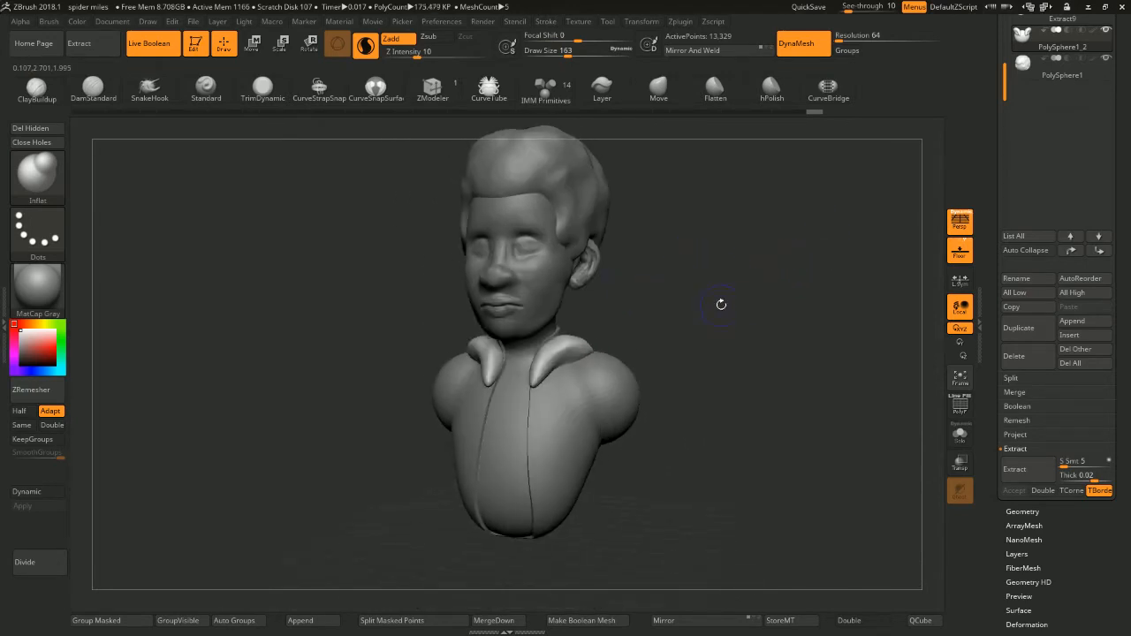
alt+drag(721, 304, 667, 300)
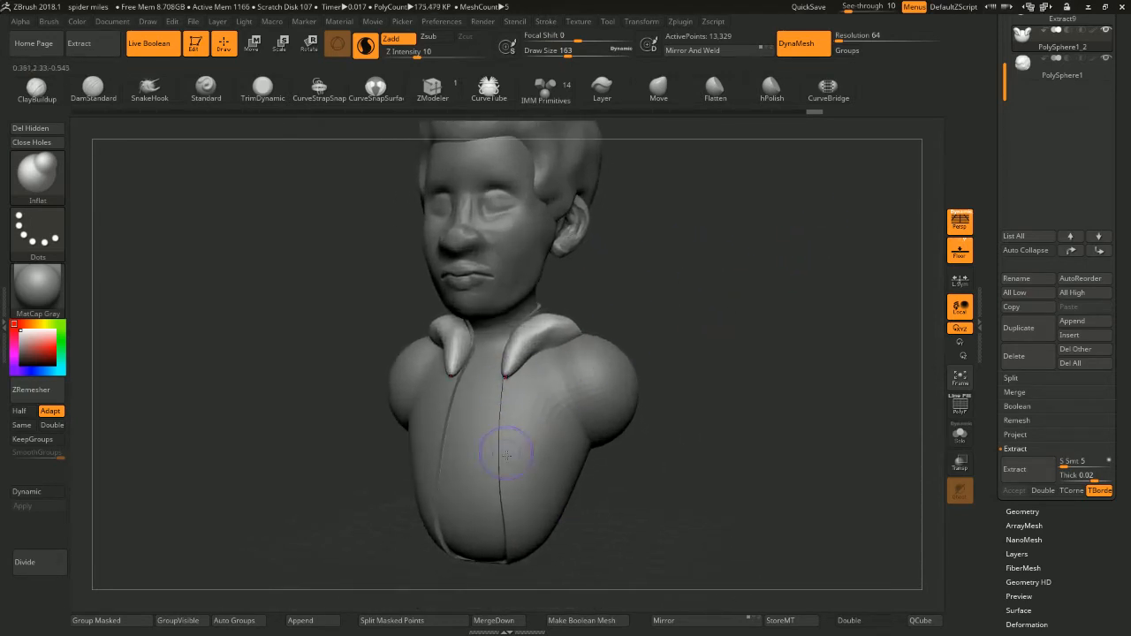
alt+drag(696, 201, 764, 295)
Make the head the active subtool and ready the Move brush at draw size 124
alt+click(610, 288)
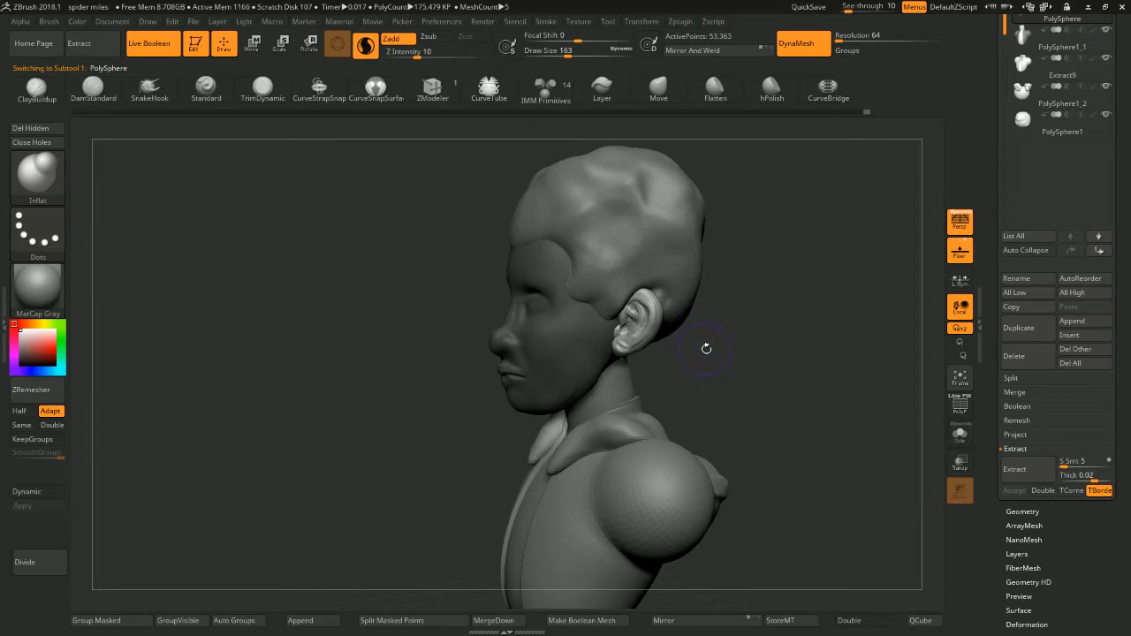
key(b)
key(m)
key(v)
key(space)
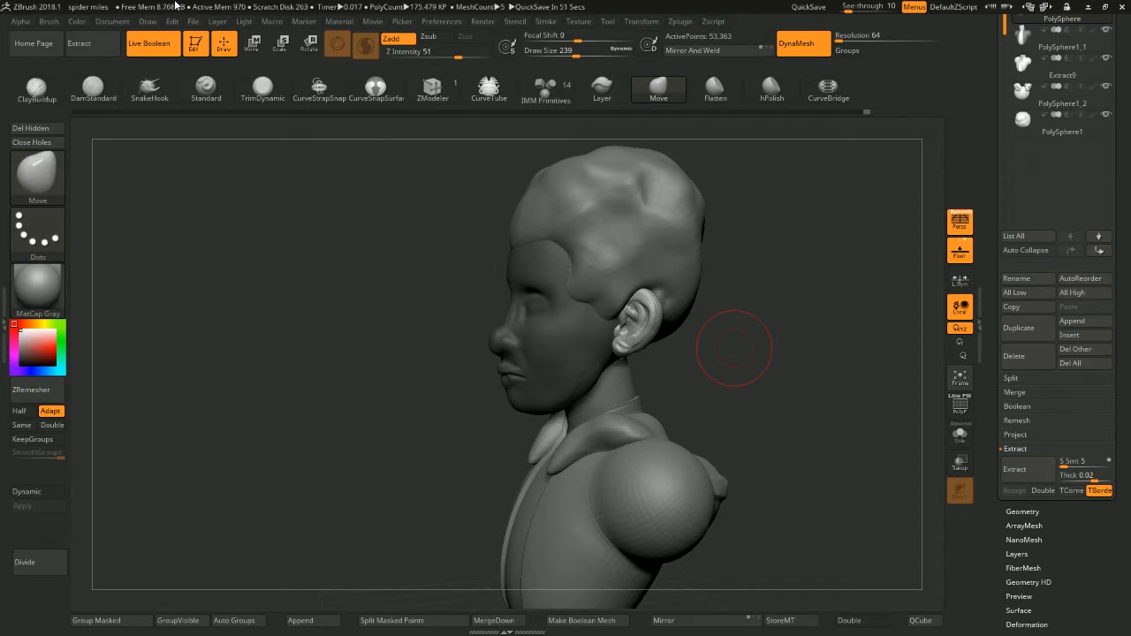
mouse_move(777, 304)
shift+mouse_down()
mouse_move(807, 315)
mouse_move(772, 276)
mouse_move(741, 272)
mouse_move(799, 297)
mouse_move(870, 294)
shift+mouse_up()
key(s)
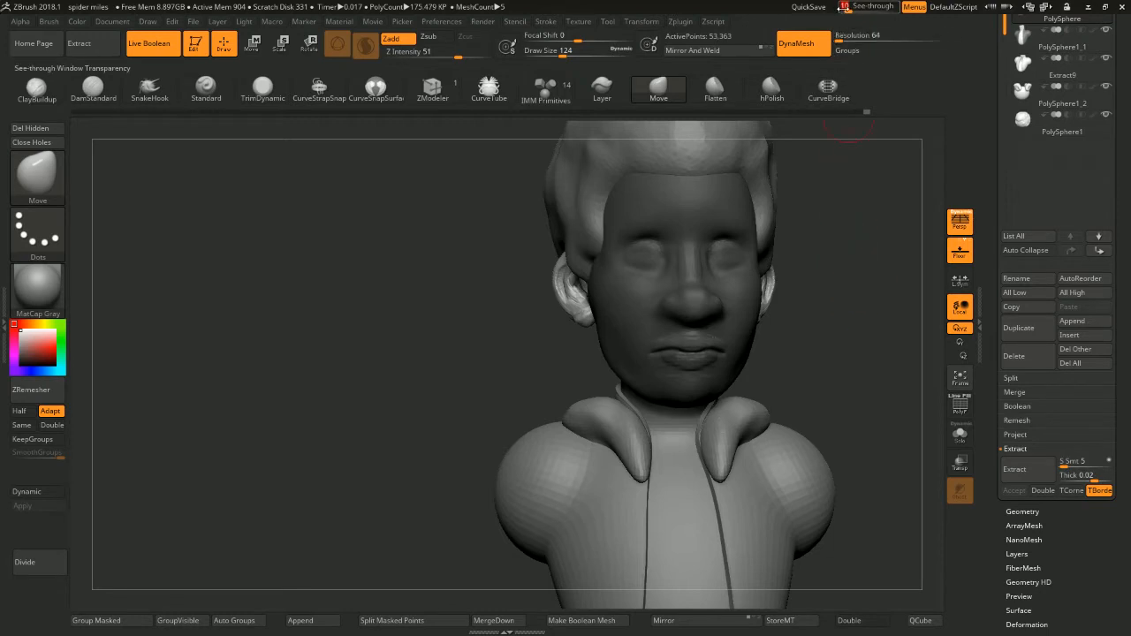
Set the window see-through to 26 and nudge the bridge of the nose with the Move brush
drag(849, 7, 853, 7)
mouse_move(828, 217)
mouse_down()
mouse_move(846, 261)
mouse_move(821, 267)
mouse_up()
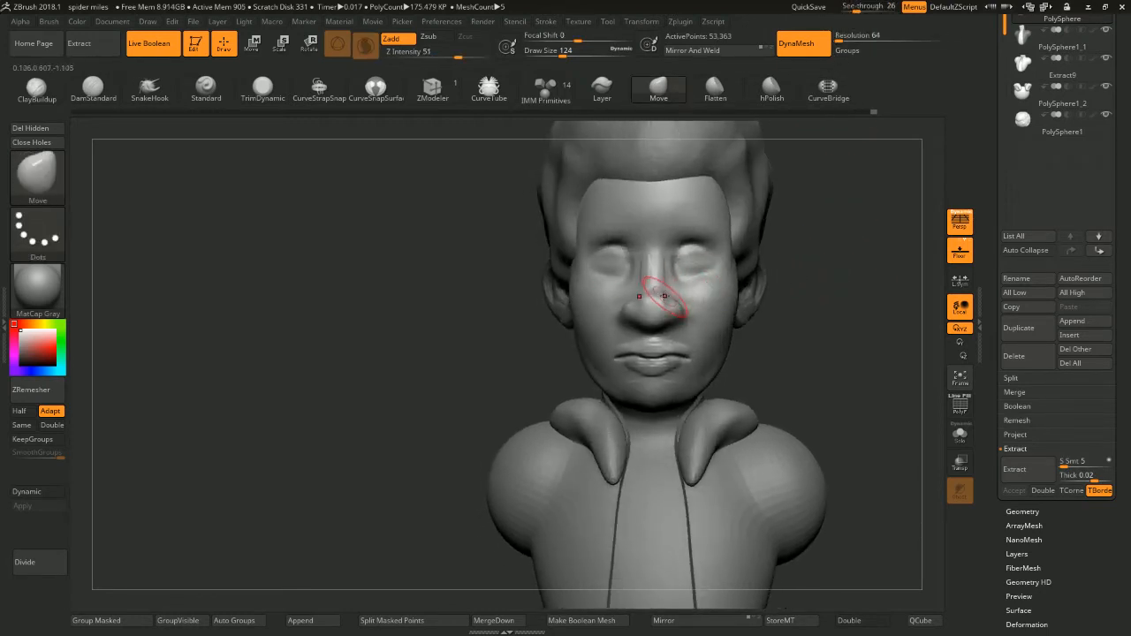
key(space)
drag(658, 296, 654, 295)
Build up the area between the brows and the nose bridge with the ClayBuildup brush
key(b)
key(c)
key(b)
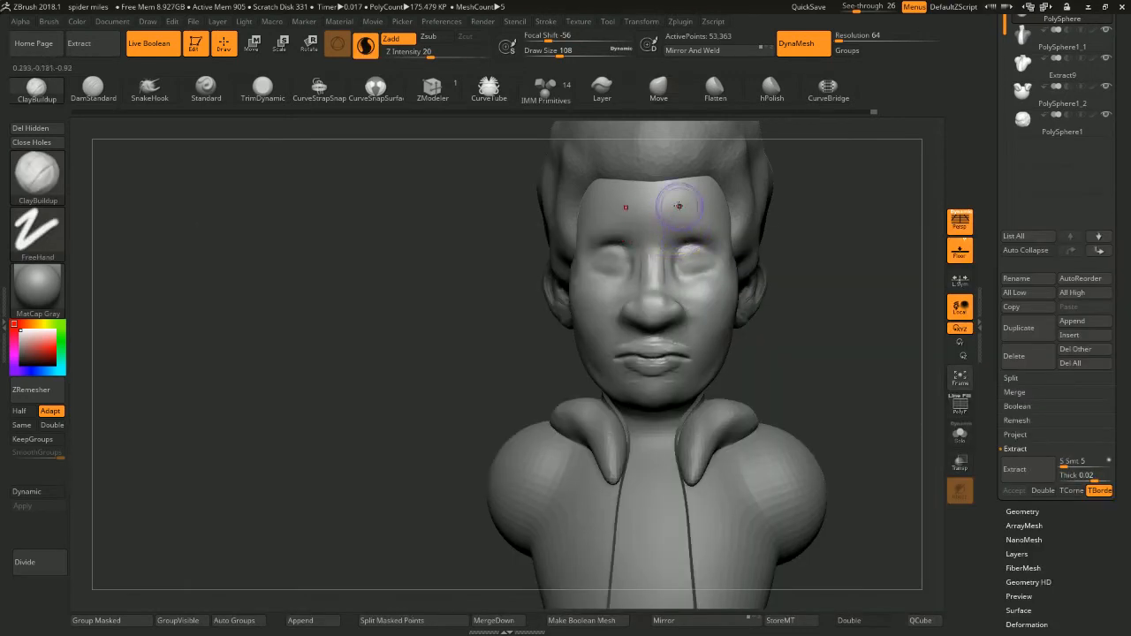
mouse_move(666, 238)
mouse_down()
mouse_move(661, 256)
mouse_move(684, 252)
mouse_move(652, 234)
mouse_move(686, 230)
mouse_move(658, 221)
mouse_move(682, 222)
mouse_move(653, 224)
mouse_move(672, 235)
mouse_move(708, 228)
mouse_move(655, 256)
mouse_move(663, 245)
mouse_move(663, 279)
mouse_up()
key(space)
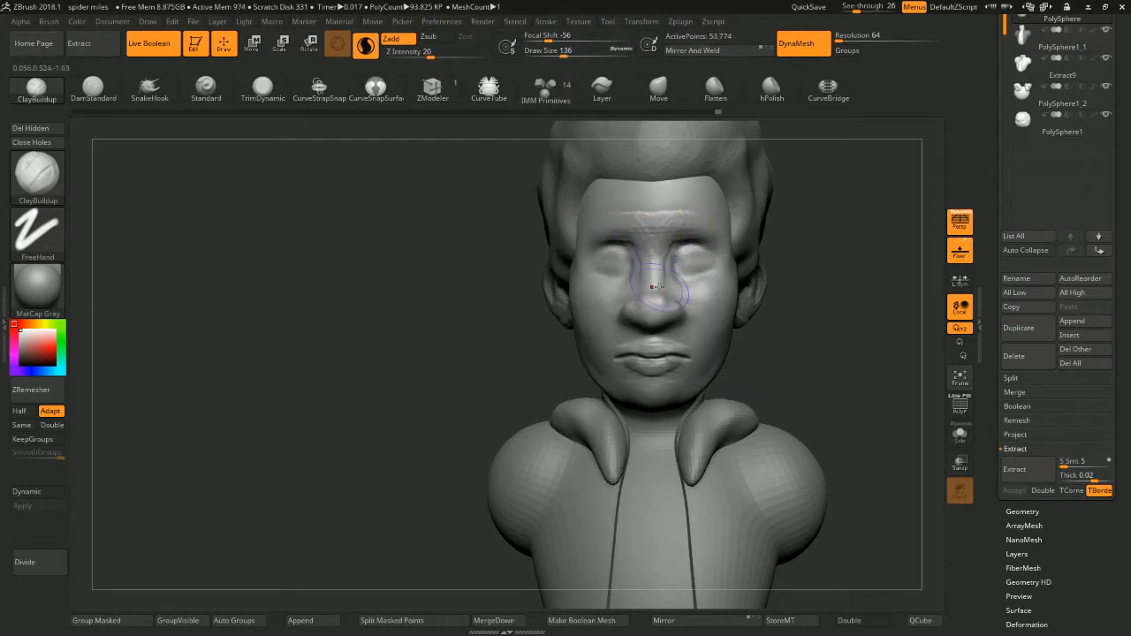
Carve along the nose bridge with the ClayBuildup brush at draw size 65
key(space)
drag(749, 259, 739, 259)
mouse_move(660, 281)
alt+mouse_down()
mouse_move(657, 297)
mouse_move(669, 302)
mouse_move(657, 304)
mouse_move(661, 295)
alt+mouse_up()
Smooth the mouth corner and build up the upper lip with the ClayBuildup brush
drag(831, 270, 857, 261)
drag(866, 328, 822, 303)
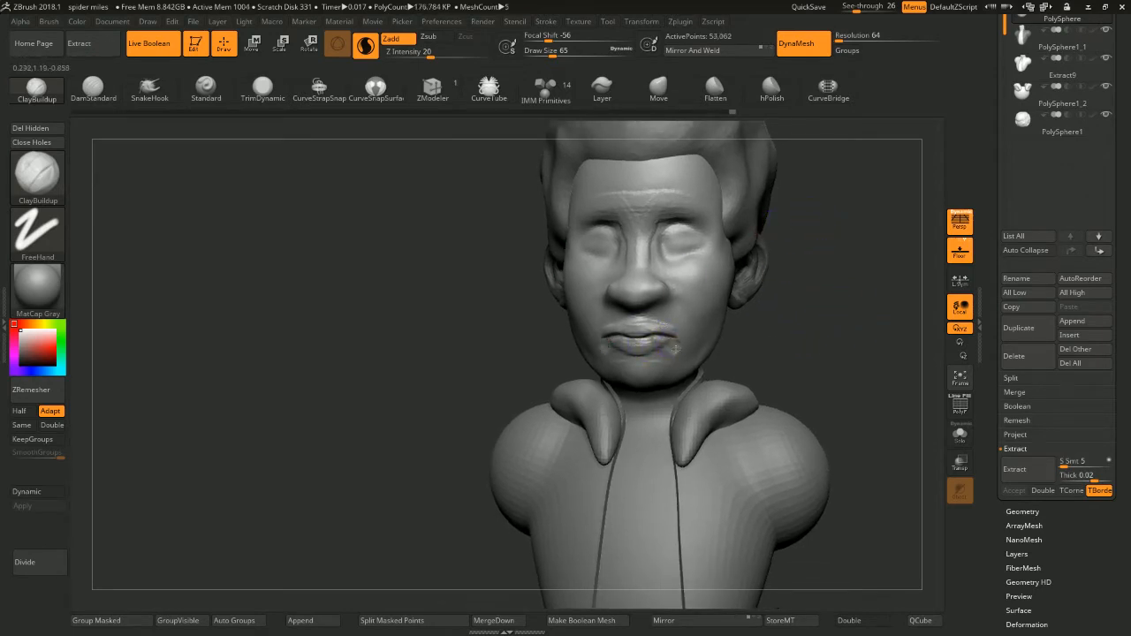
shift+drag(675, 349, 674, 343)
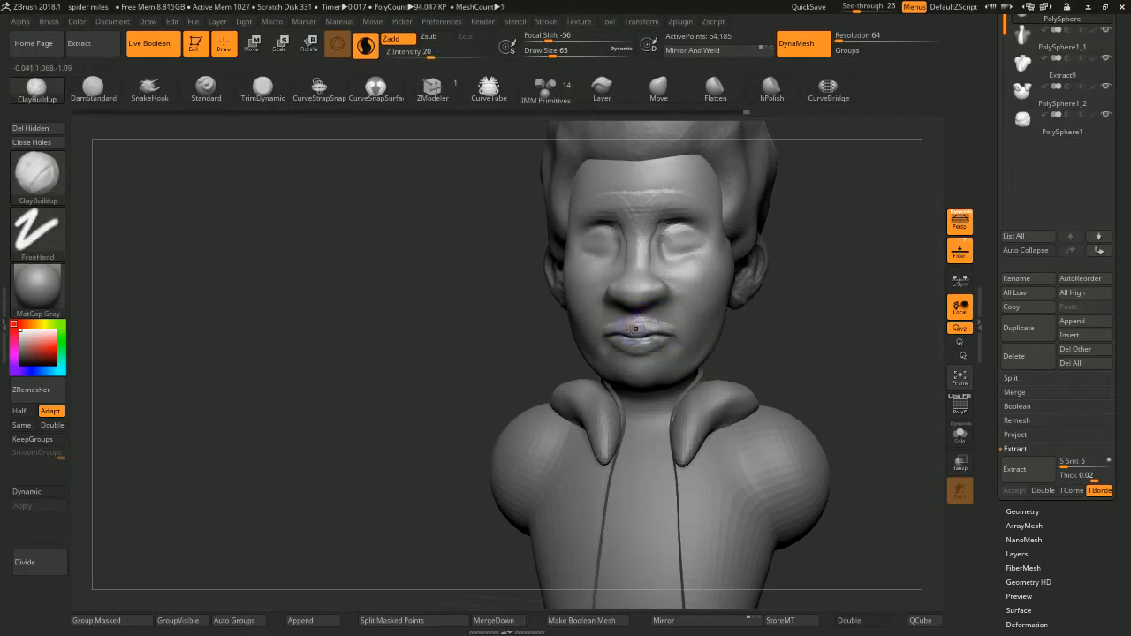
mouse_move(652, 324)
mouse_down()
mouse_move(676, 325)
mouse_move(661, 325)
mouse_move(681, 343)
mouse_up()
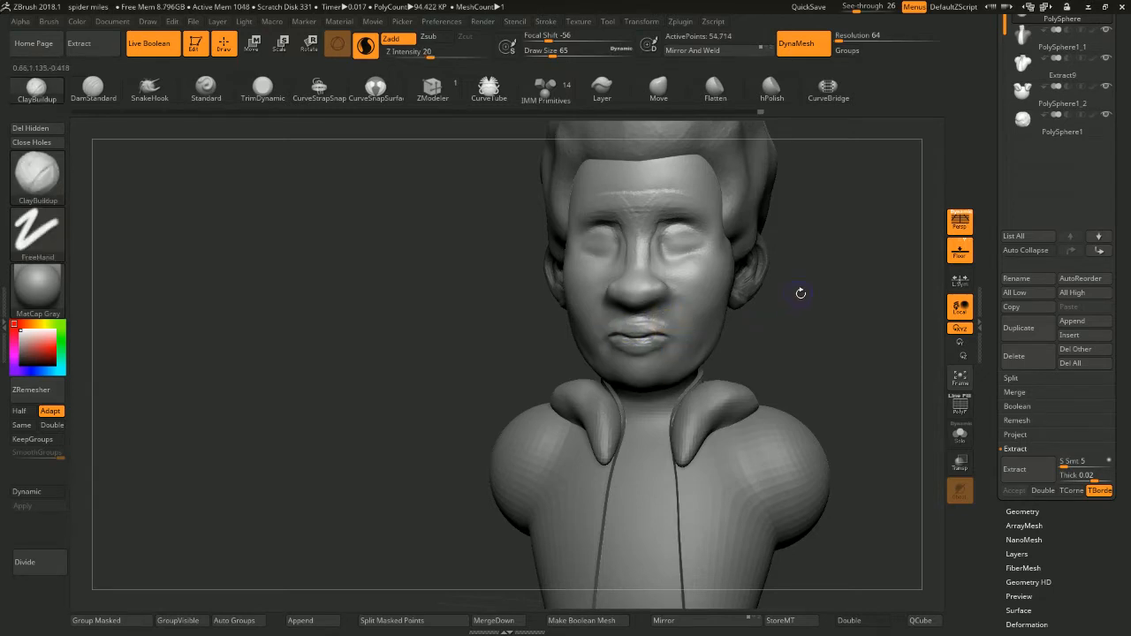
Smooth the clay strokes between the brows and on the upper nose bridge
alt+drag(810, 258, 798, 292)
shift+drag(666, 235, 627, 221)
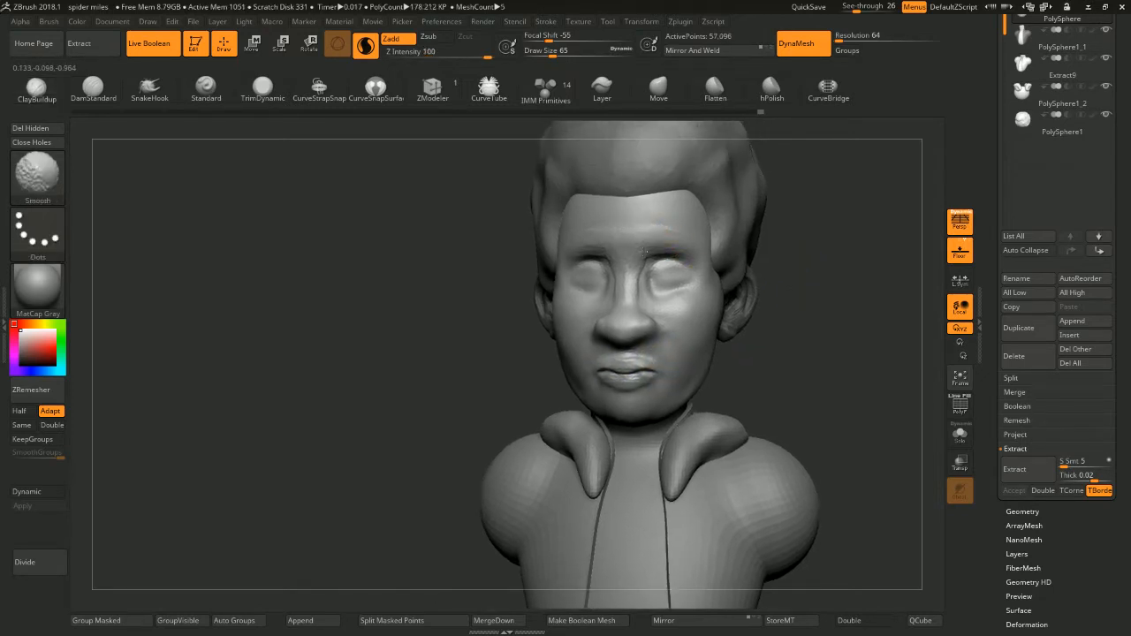
shift+drag(632, 268, 637, 261)
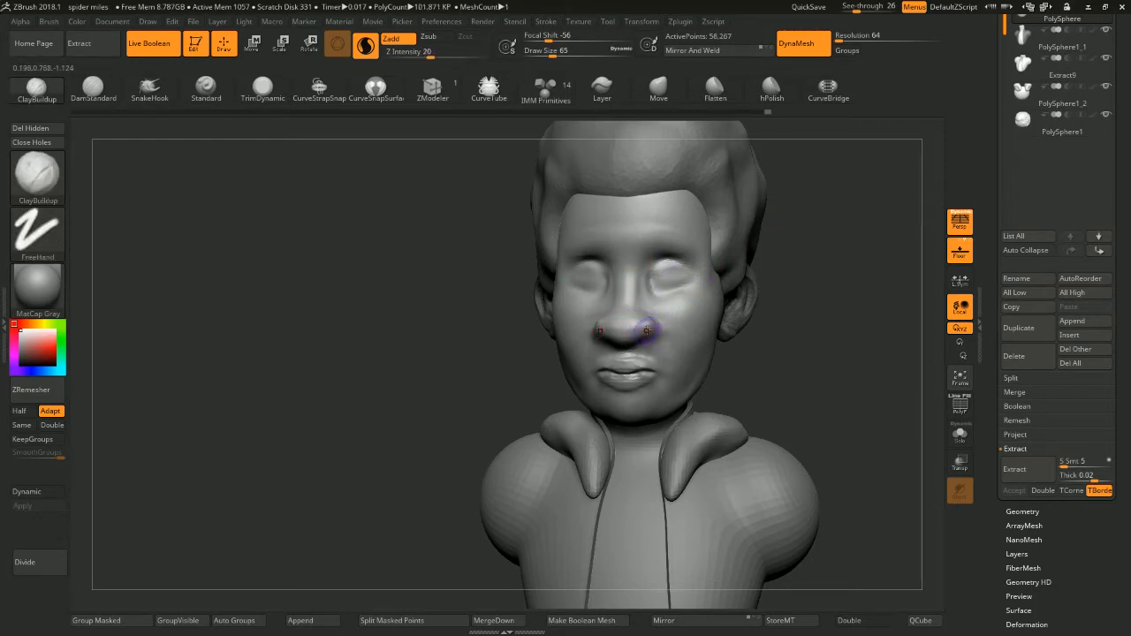
Flatten the sides and underside of the nose with the Flatten brush at draw size 65
key(b)
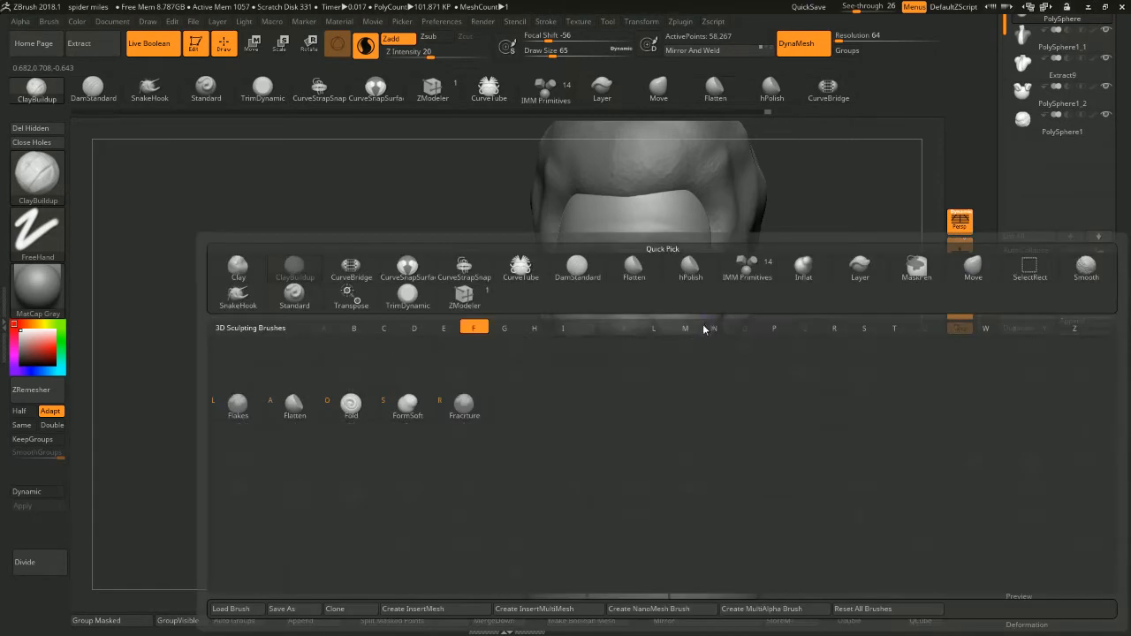
key(f)
key(l)
right_drag(655, 324, 648, 327)
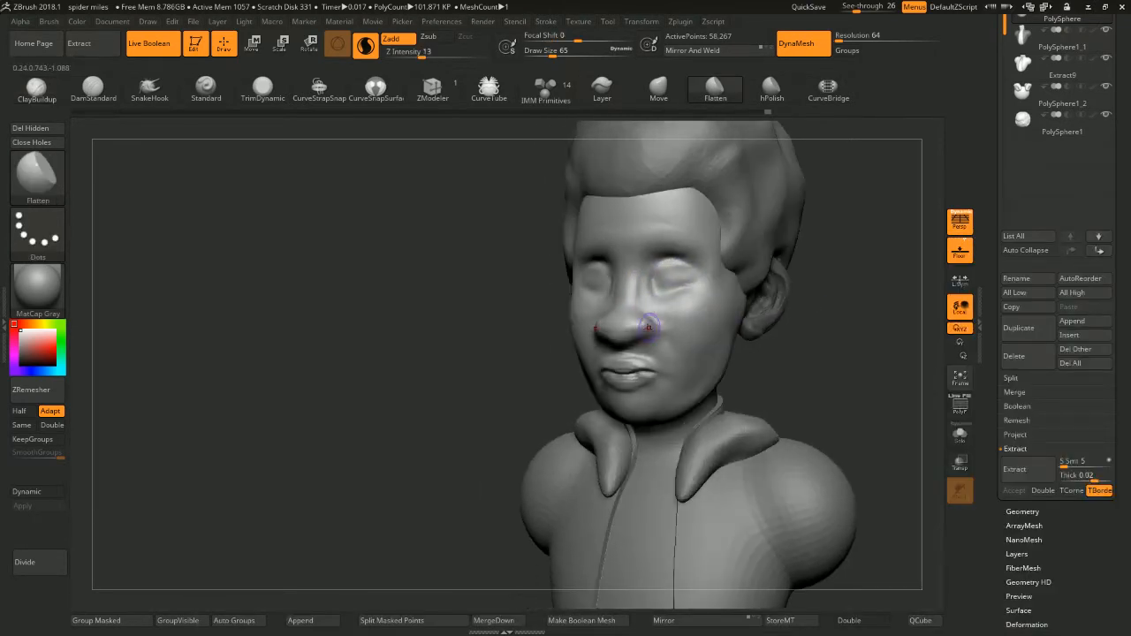
mouse_move(652, 324)
mouse_down()
mouse_move(627, 325)
mouse_move(654, 320)
mouse_up()
mouse_move(867, 292)
shift+mouse_down()
mouse_move(866, 302)
mouse_move(830, 247)
shift+mouse_up()
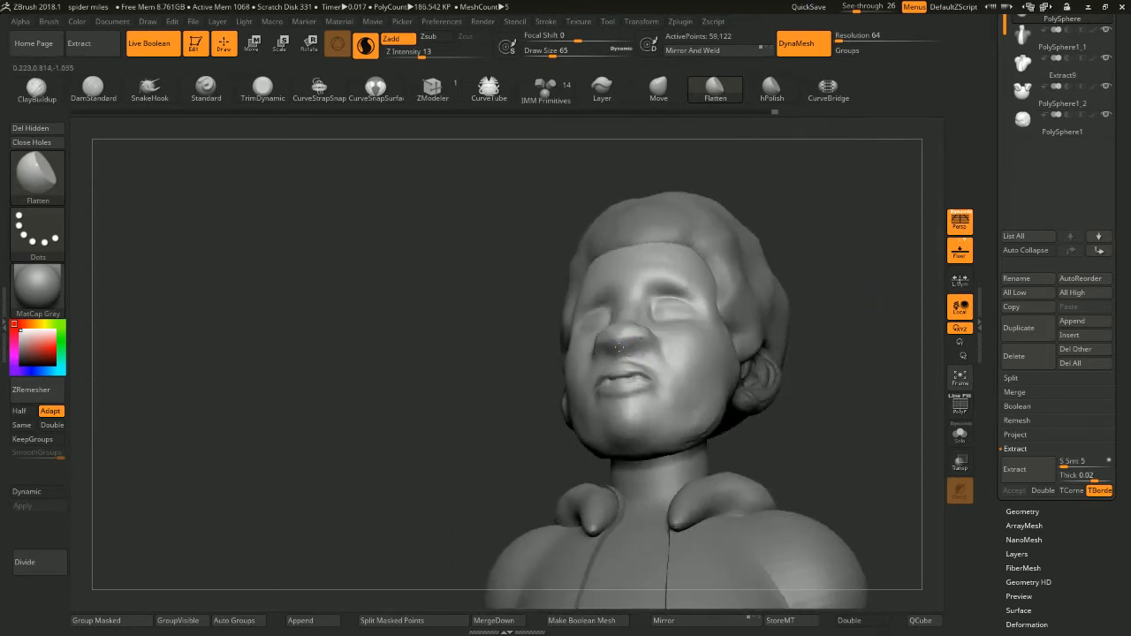
drag(620, 347, 631, 345)
shift+drag(893, 276, 926, 263)
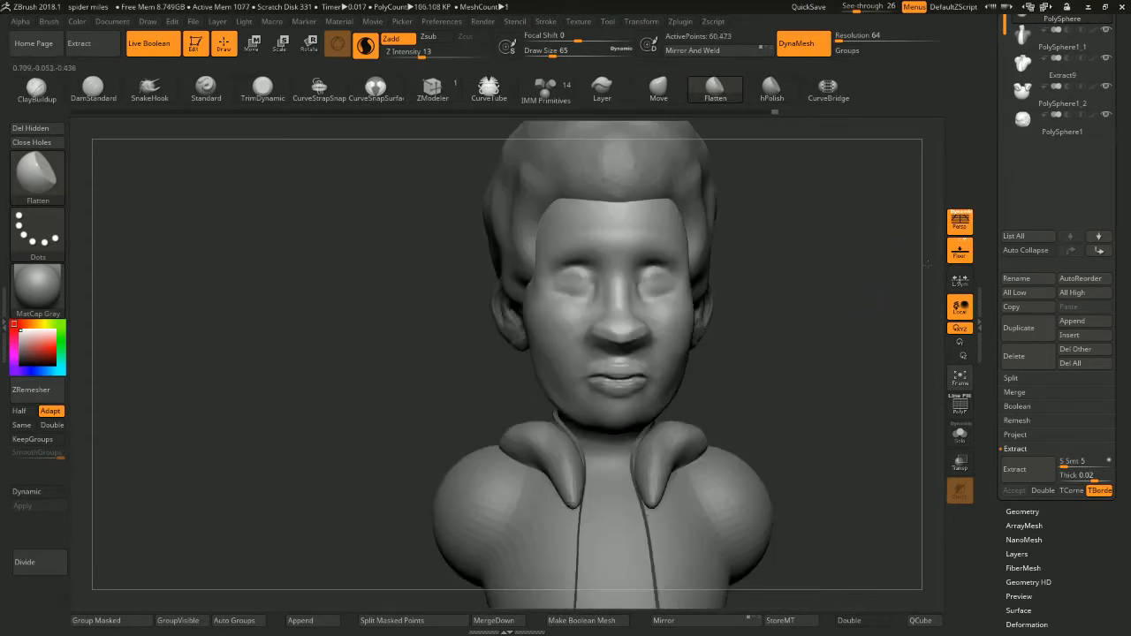
drag(846, 256, 814, 274)
drag(638, 342, 625, 341)
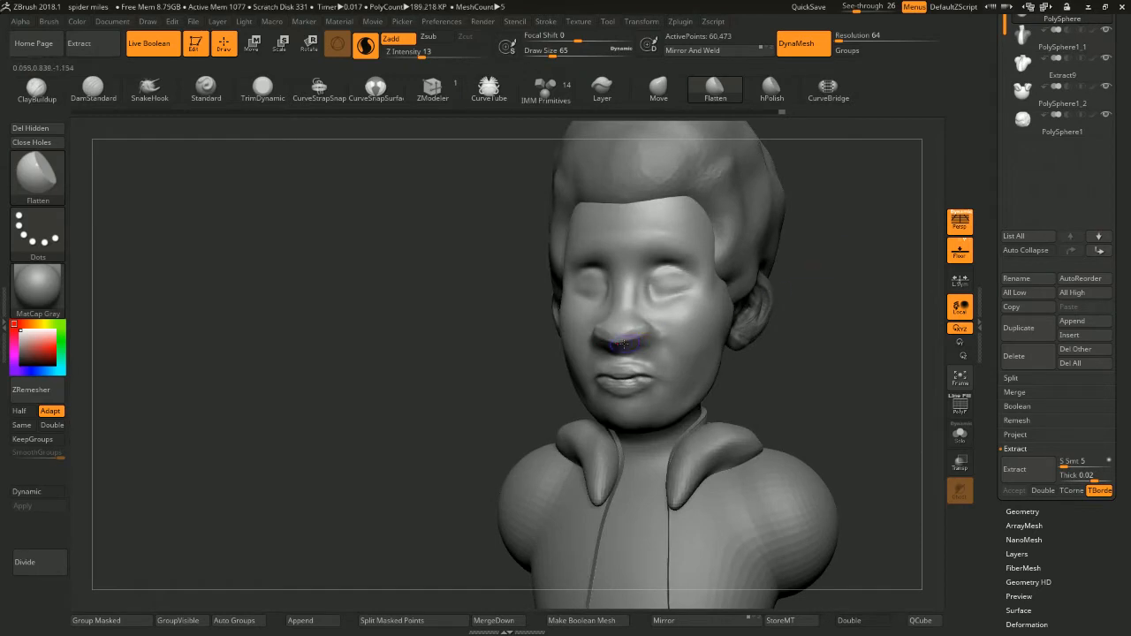
Smooth the lips and the area just under the nose
mouse_move(846, 278)
mouse_down()
mouse_move(873, 285)
mouse_move(820, 292)
mouse_up()
shift+drag(633, 366, 601, 387)
mouse_move(884, 327)
mouse_down()
mouse_move(855, 320)
mouse_move(848, 351)
mouse_up()
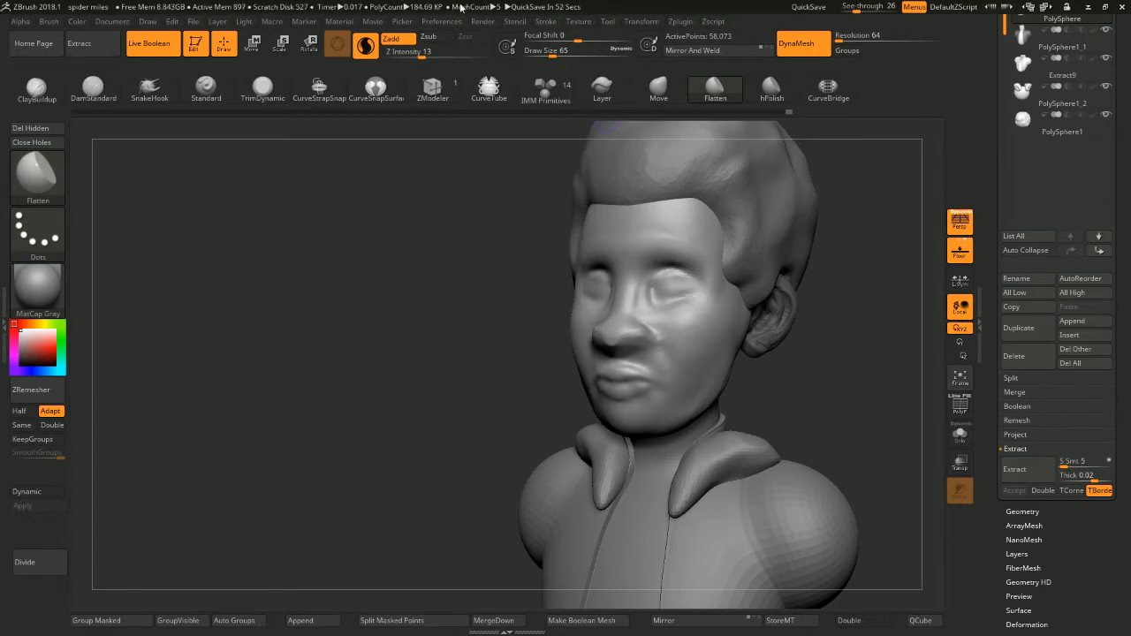
Flatten the brow and lower forehead with the Flatten brush at draw size 108
mouse_move(835, 216)
mouse_down()
mouse_move(895, 228)
mouse_move(782, 252)
mouse_up()
key(space)
key(space)
drag(627, 274, 639, 266)
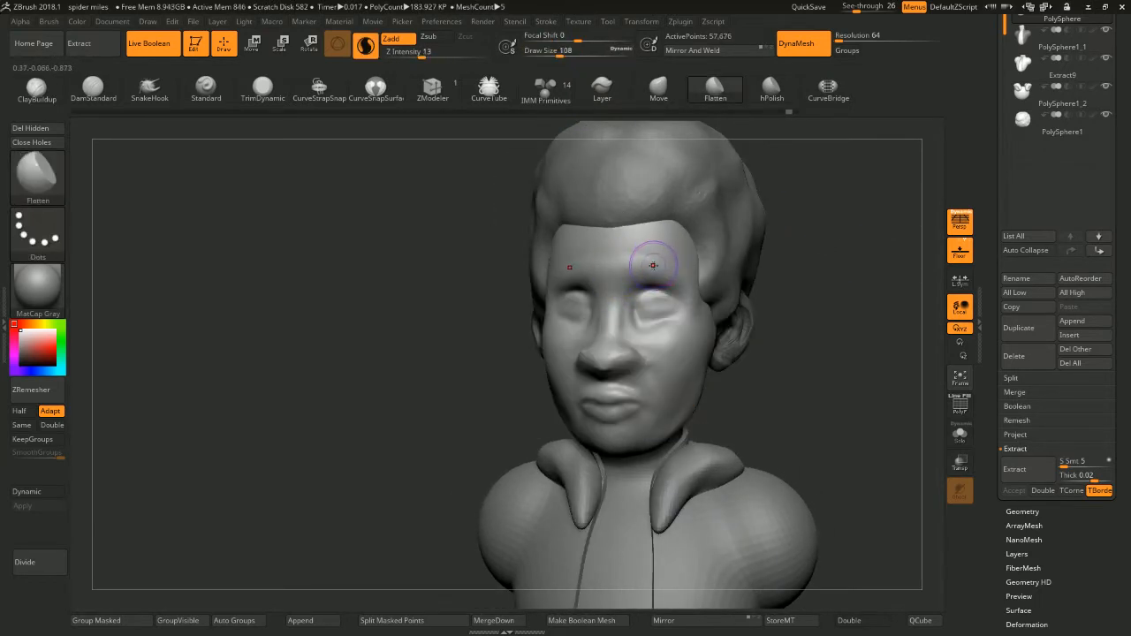
Build up the brow ridge above both eyes with the ClayBuildup brush at draw size 108
key(b)
key(c)
key(b)
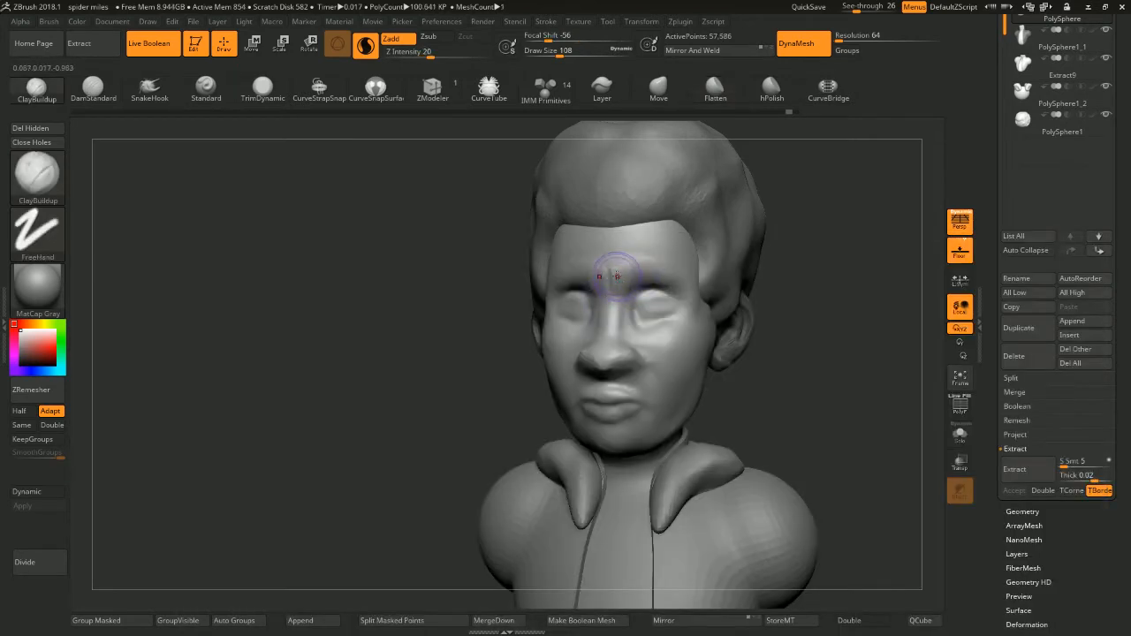
mouse_move(616, 276)
mouse_down()
mouse_move(681, 267)
mouse_move(669, 277)
mouse_move(641, 265)
mouse_move(663, 263)
mouse_up()
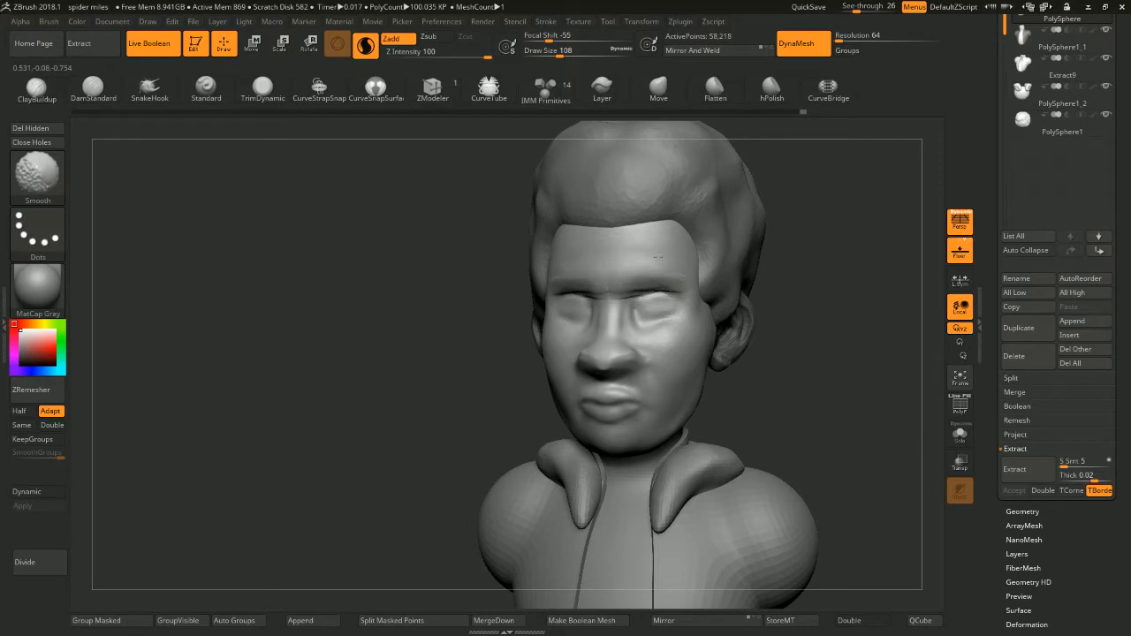
Cut frown creases between the brows with the DamStandard brush at draw size 74
mouse_move(800, 228)
mouse_down()
mouse_move(842, 222)
mouse_move(829, 226)
mouse_move(833, 240)
mouse_move(761, 262)
mouse_up()
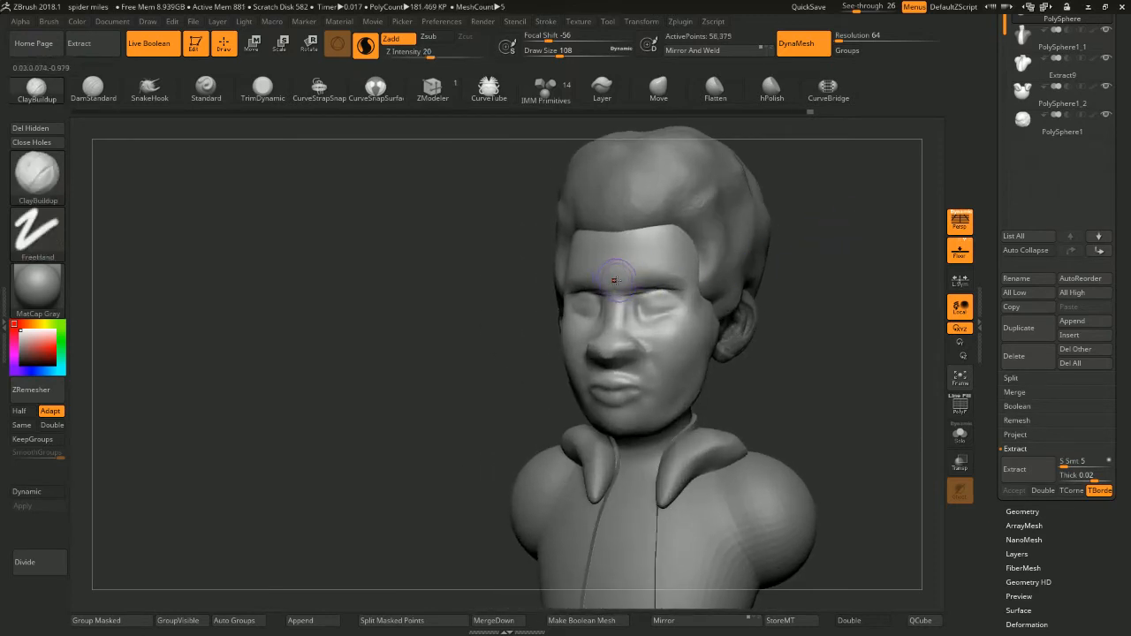
key(b)
key(d)
key(s)
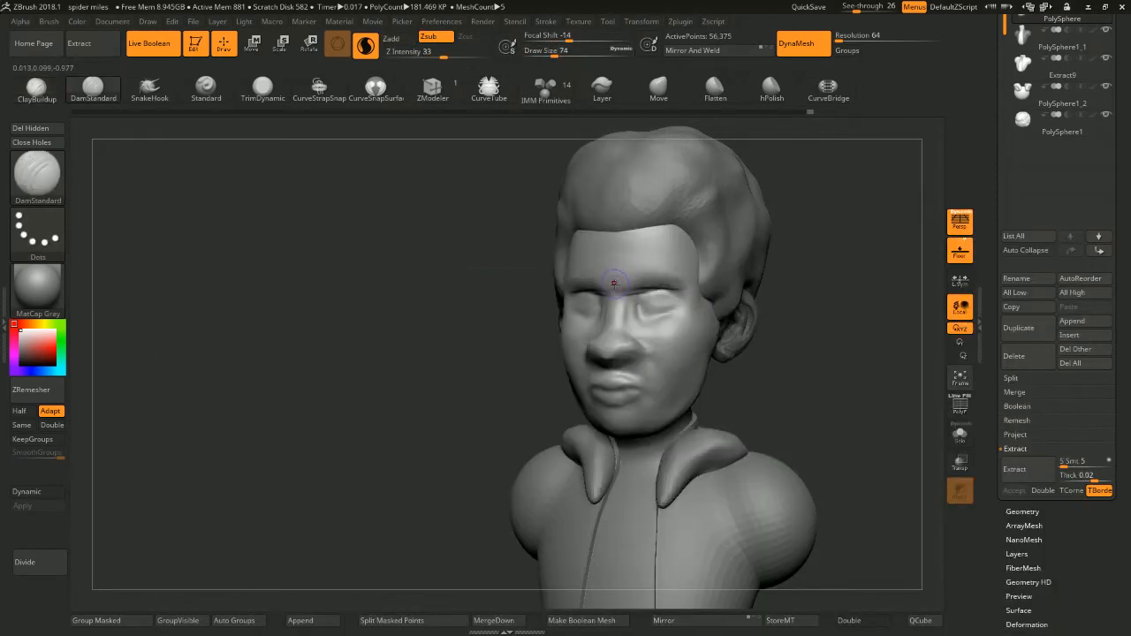
drag(616, 279, 649, 284)
Carve the crease around the nostril wings with the DamStandard brush
drag(832, 248, 820, 257)
mouse_move(836, 319)
mouse_down()
mouse_move(816, 369)
mouse_move(639, 336)
mouse_up()
mouse_move(835, 349)
mouse_down()
mouse_move(777, 340)
mouse_move(835, 343)
mouse_up()
drag(618, 337, 627, 350)
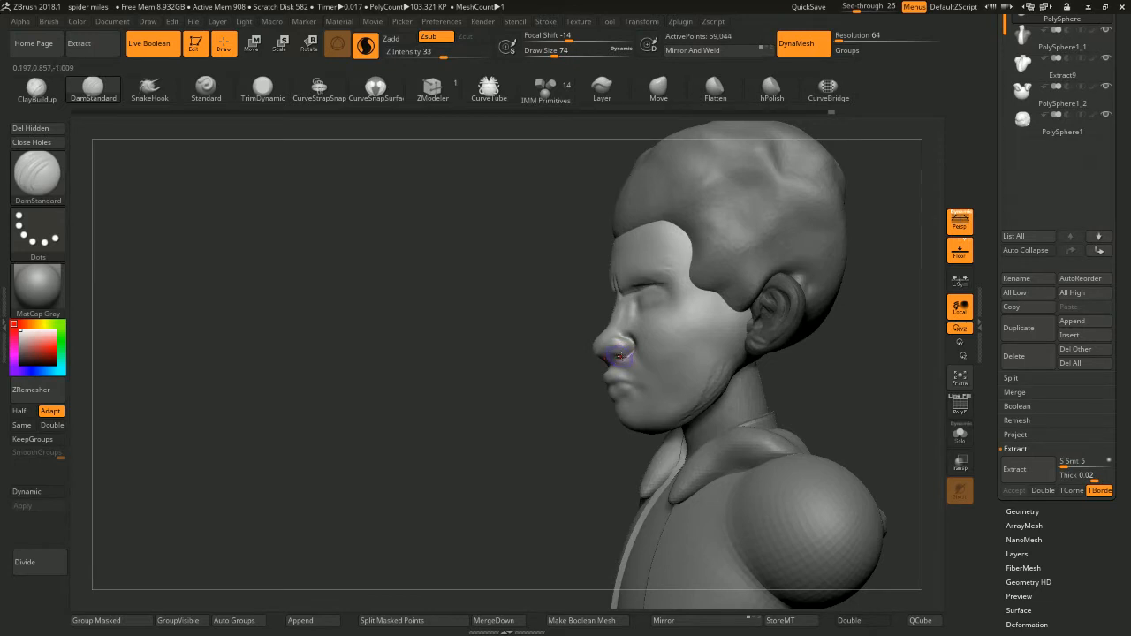
Smooth the cheek beside the nostril creases
mouse_move(800, 353)
mouse_down()
mouse_move(864, 313)
mouse_move(822, 319)
mouse_up()
shift+drag(645, 335, 643, 356)
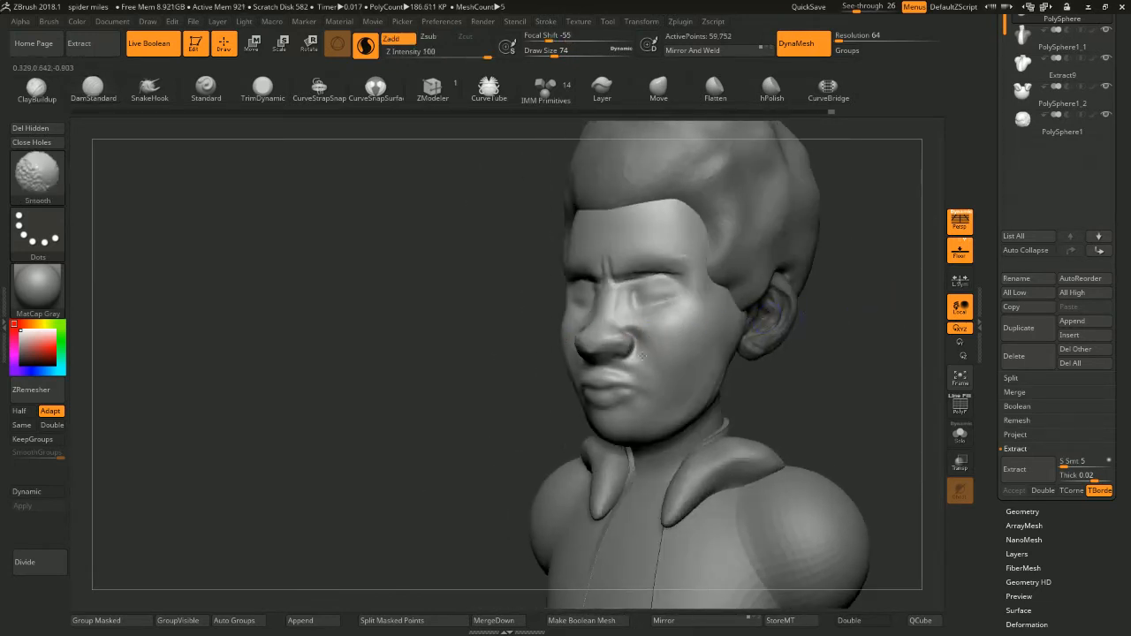
drag(803, 327, 853, 320)
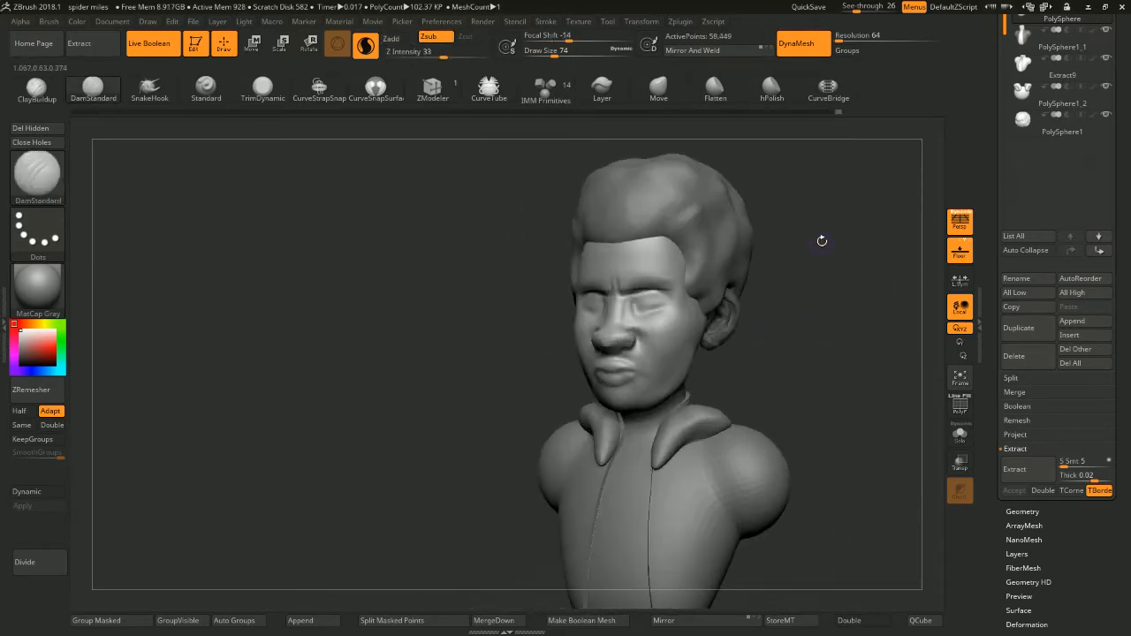
mouse_move(800, 294)
mouse_down()
mouse_move(828, 318)
mouse_move(786, 360)
mouse_move(784, 388)
mouse_move(771, 353)
mouse_move(668, 388)
mouse_up()
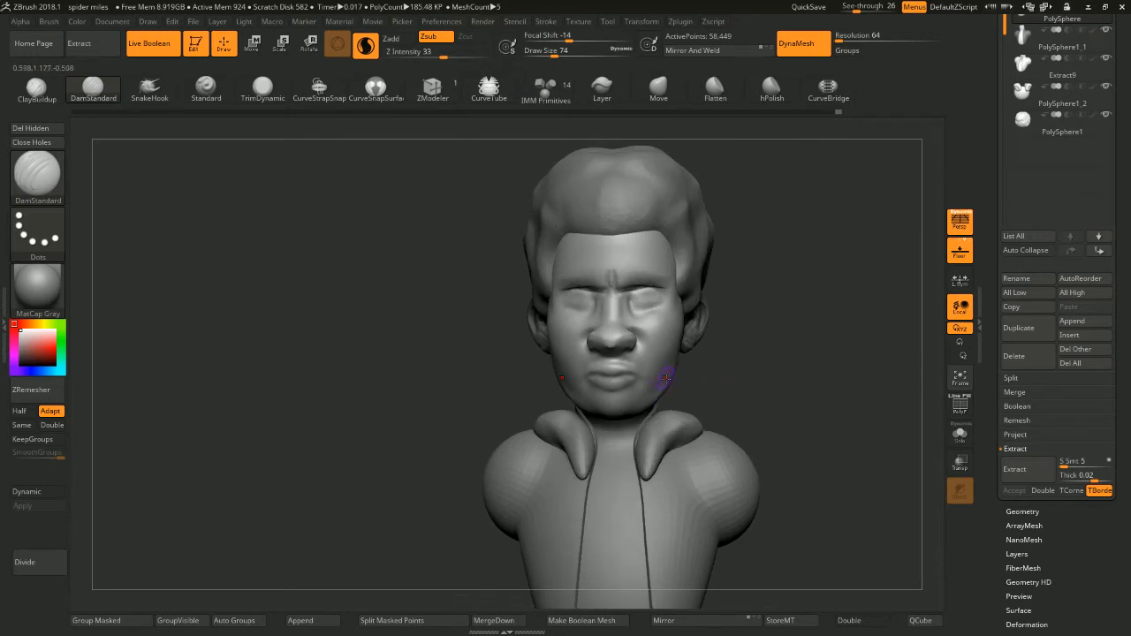
Switch to the Move brush and reshape the face around the brows at draw size 154
key(space)
drag(664, 382, 684, 382)
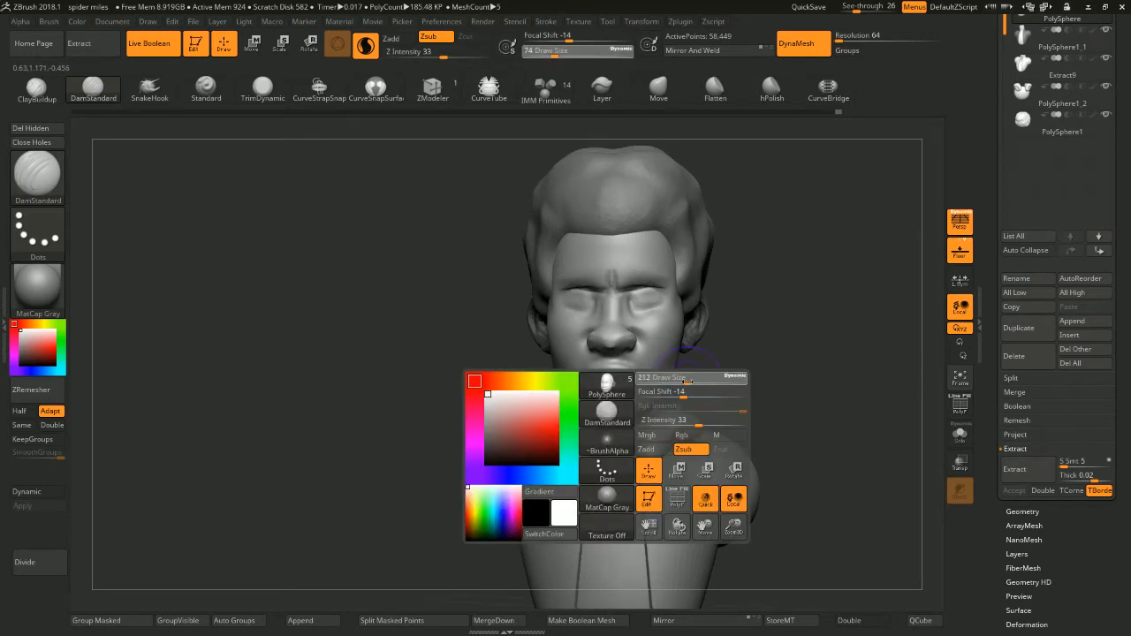
key(b)
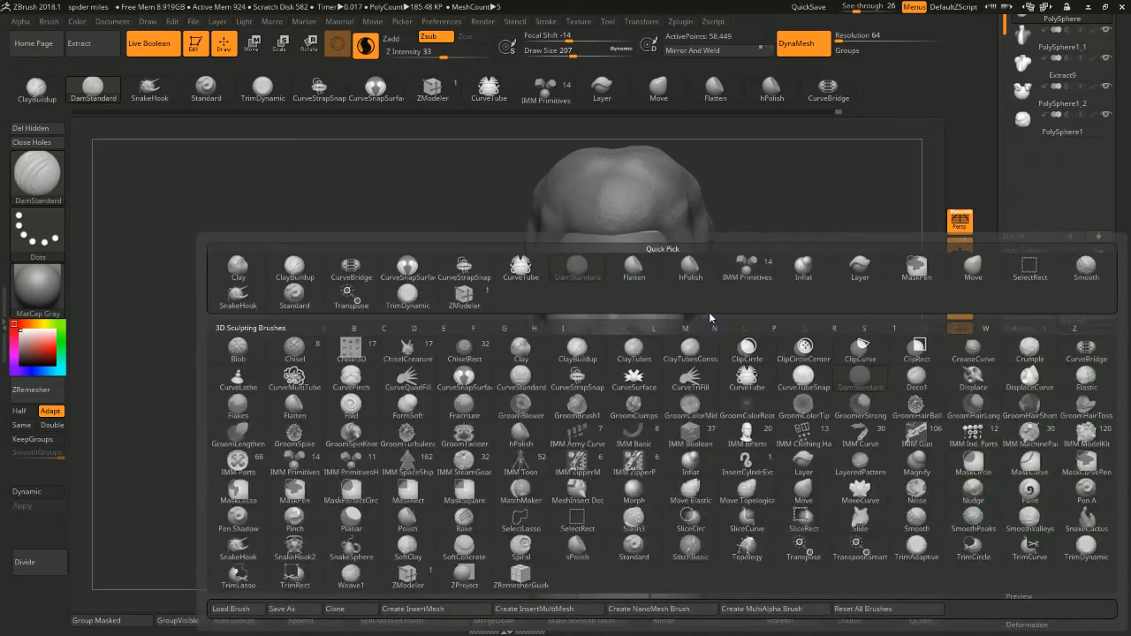
key(m)
key(v)
key(space)
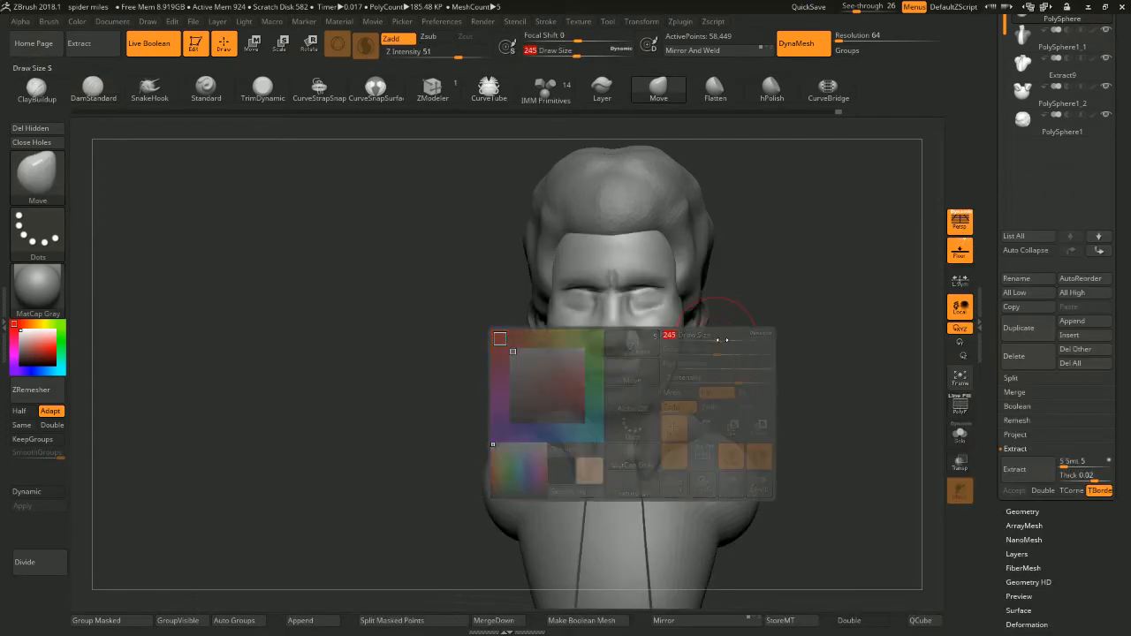
mouse_move(722, 340)
mouse_down()
mouse_move(676, 358)
mouse_move(674, 376)
mouse_move(739, 363)
mouse_move(692, 377)
mouse_move(731, 369)
mouse_move(696, 363)
mouse_up()
key(space)
drag(664, 266, 627, 268)
key(space)
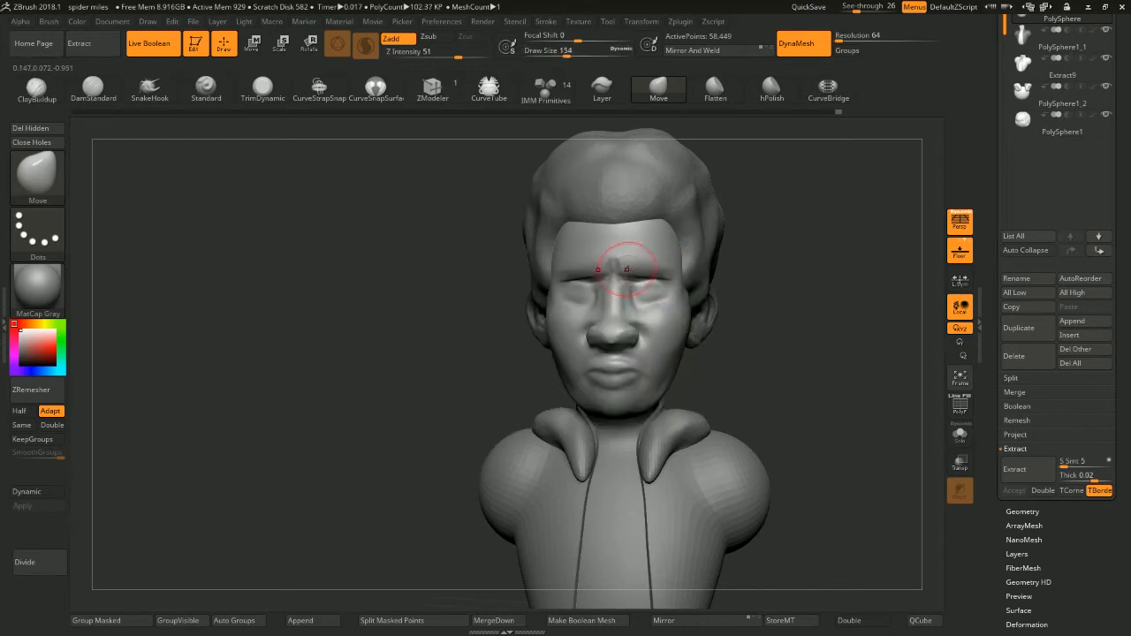
Select the hair subtool and shape the hairline and sideburn in front of the ear with the Move brush
drag(743, 265, 825, 249)
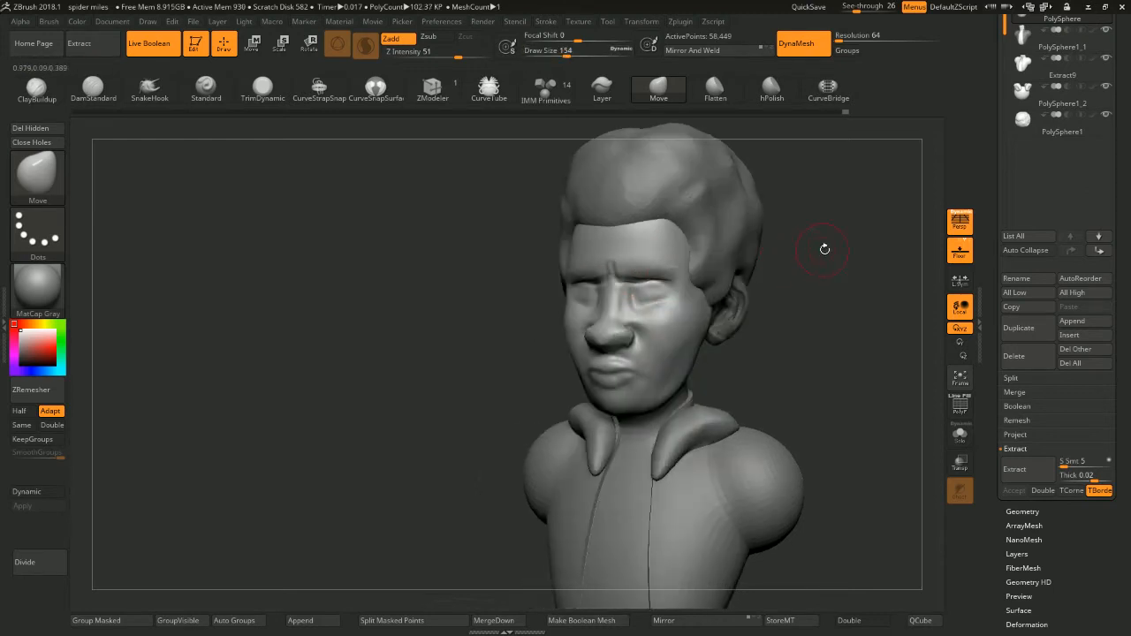
shift+drag(775, 279, 802, 278)
drag(781, 283, 761, 243)
mouse_move(797, 320)
mouse_down()
mouse_move(775, 293)
mouse_move(791, 284)
mouse_move(721, 284)
mouse_up()
alt+click(740, 289)
drag(829, 290, 760, 293)
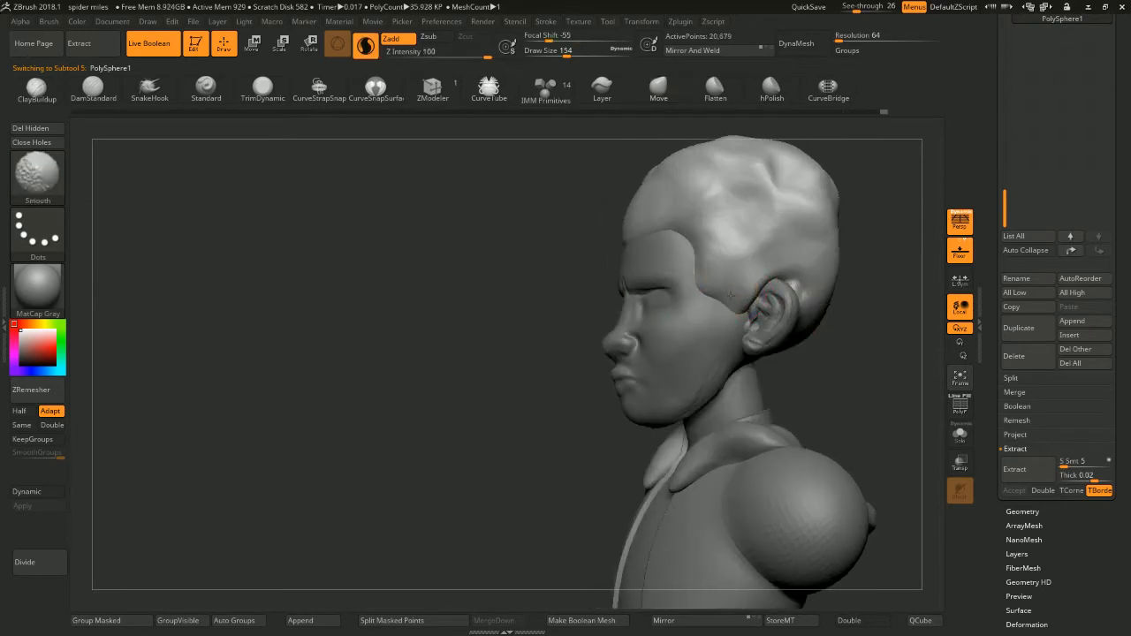
drag(910, 268, 752, 291)
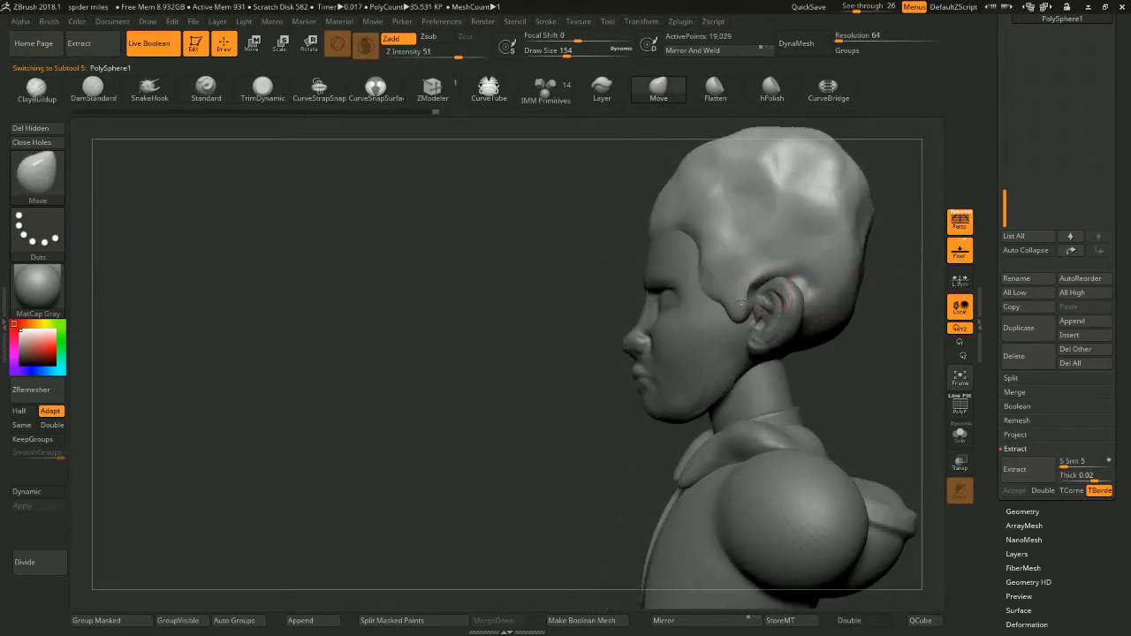
drag(912, 275, 850, 294)
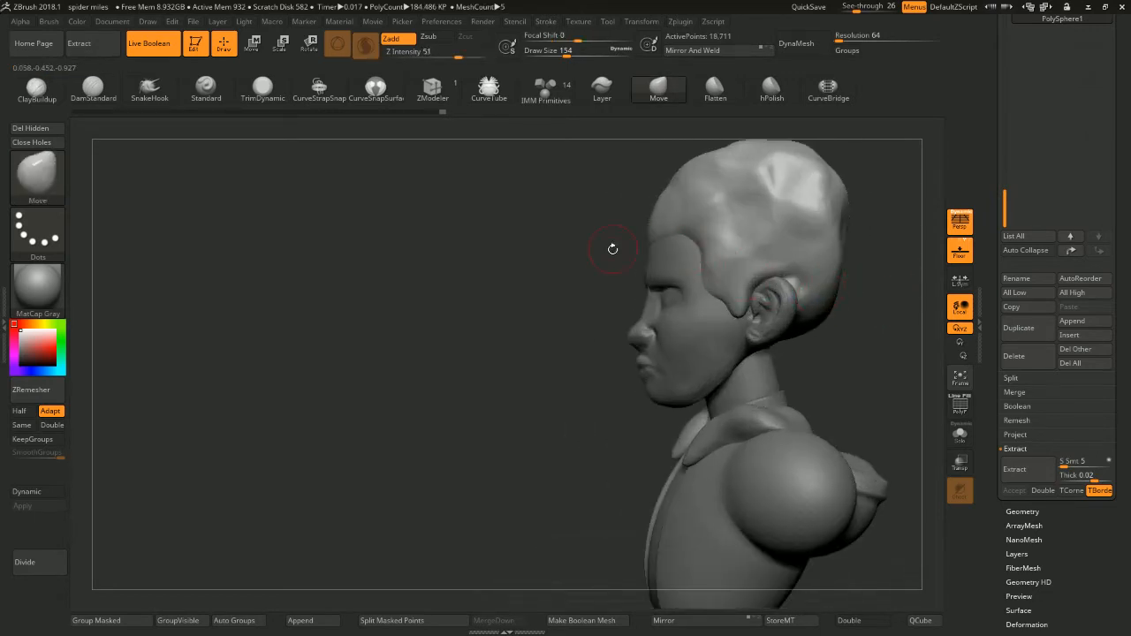
Enlarge the Move brush to draw size 239 for shaping the front of the hair in profile
key(space)
drag(599, 250, 608, 250)
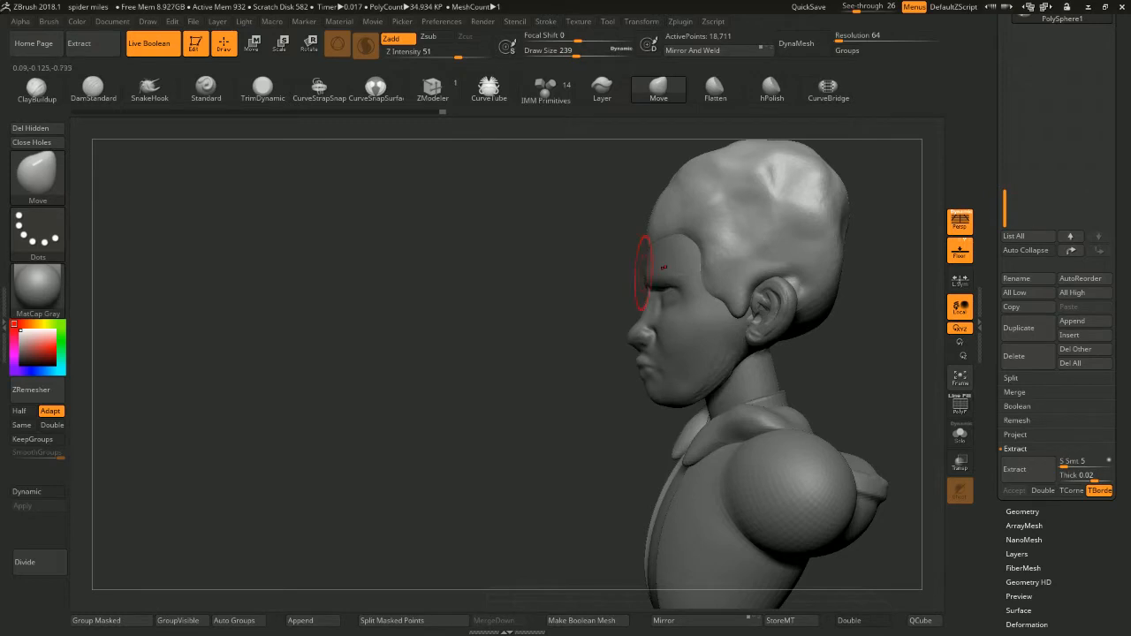
Select the head subtool and flatten the forehead with the Flatten brush at draw size 158
alt+click(645, 275)
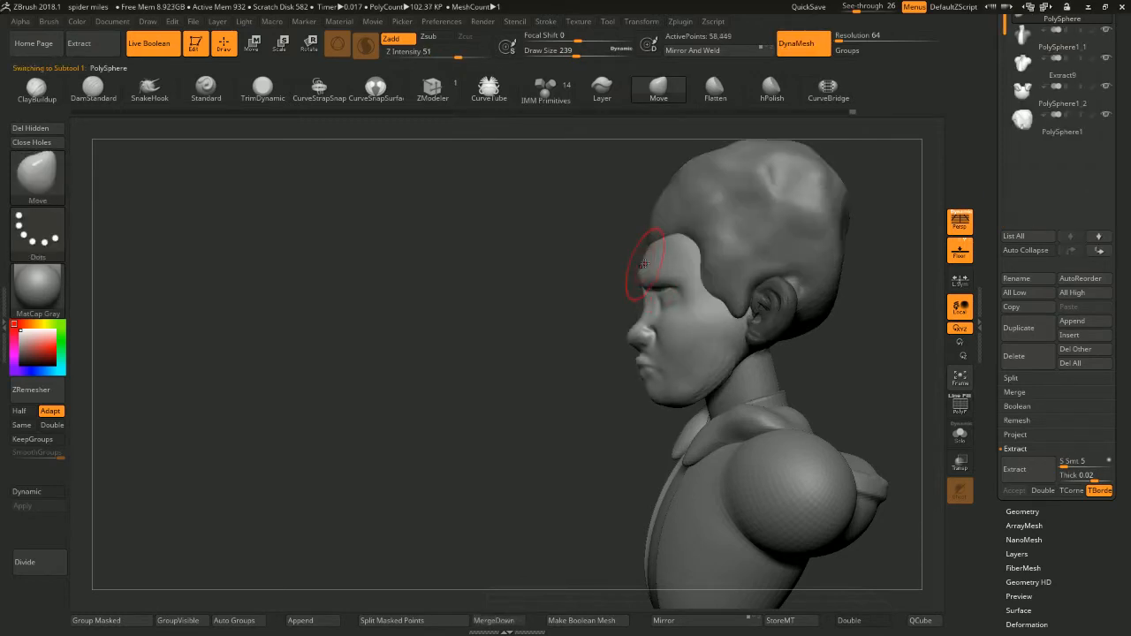
drag(608, 255, 765, 229)
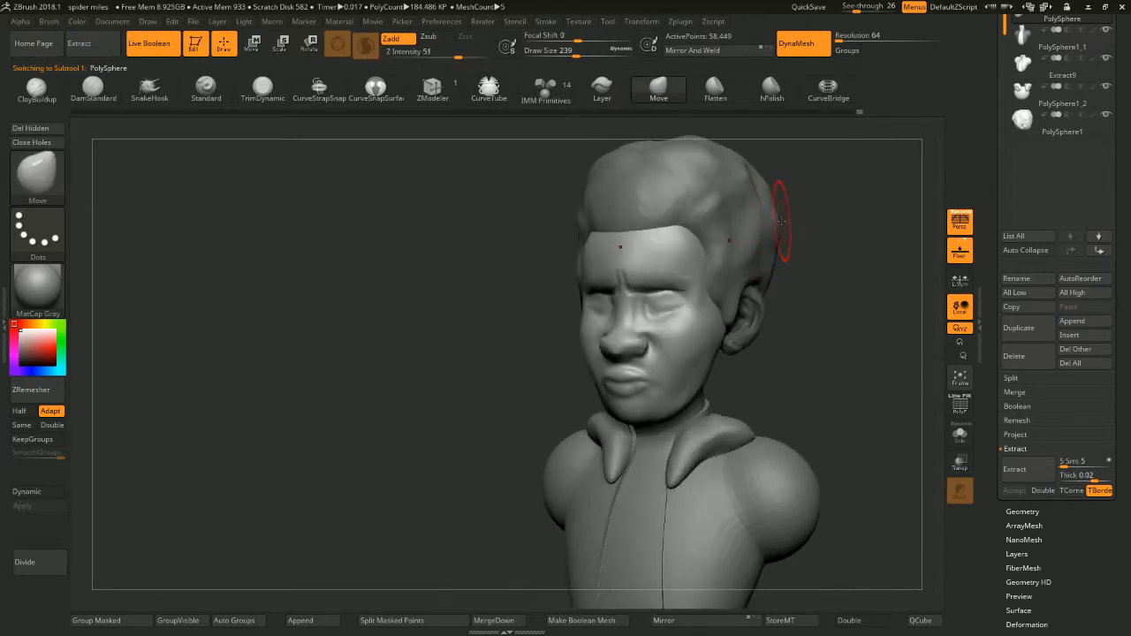
key(b)
key(d)
key(b)
key(f)
key(a)
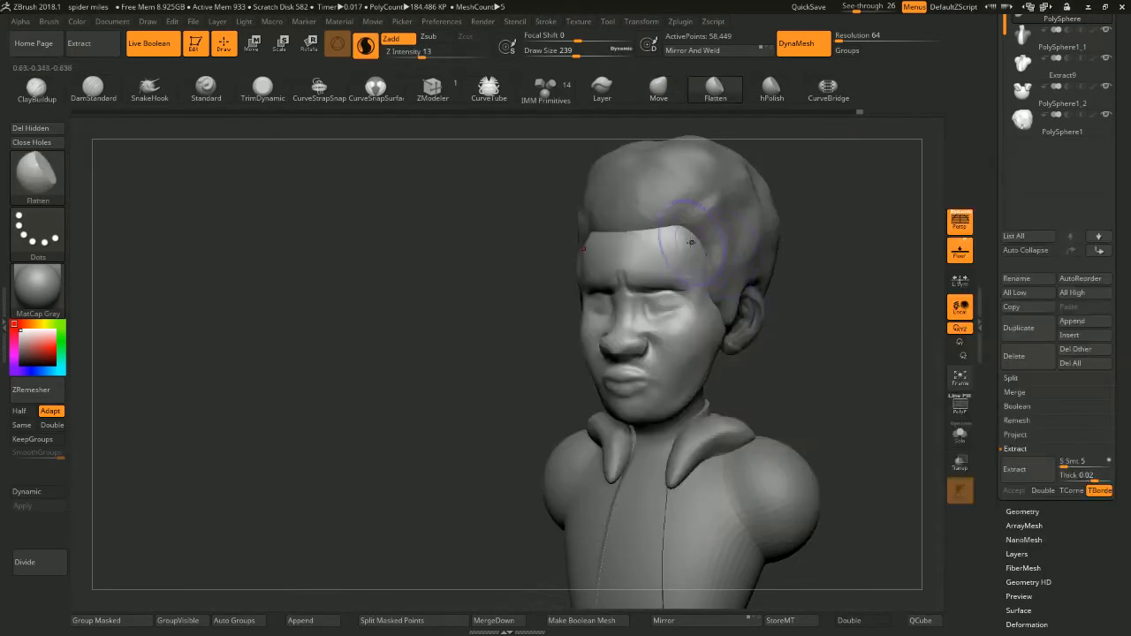
key(space)
mouse_move(658, 252)
mouse_down()
mouse_move(643, 252)
mouse_move(679, 257)
mouse_move(677, 230)
mouse_up()
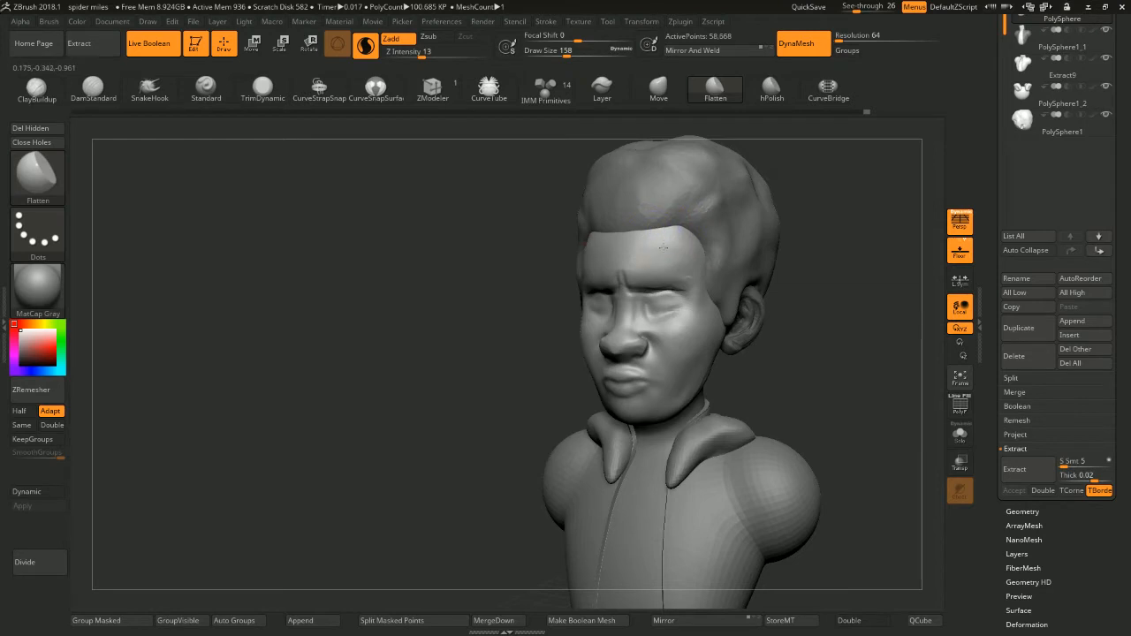
Set the window see-through to 0 and examine the bust's head, collar and torso from several angles
mouse_move(795, 228)
mouse_down()
mouse_move(859, 222)
mouse_move(778, 239)
mouse_move(801, 224)
mouse_move(821, 280)
mouse_move(803, 240)
mouse_up()
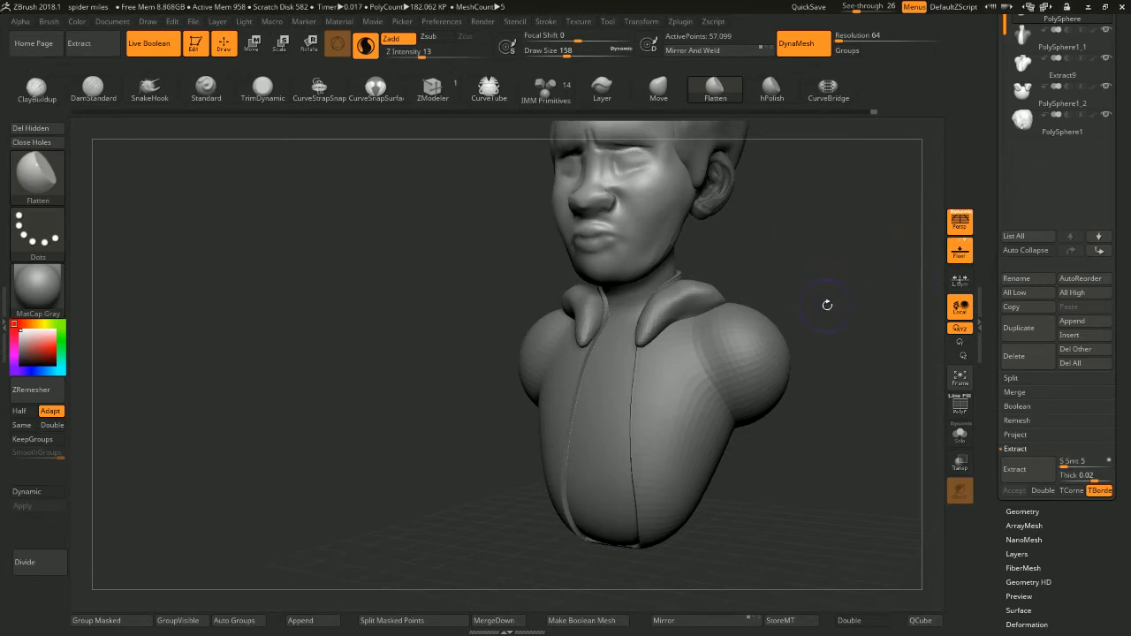
mouse_move(826, 303)
mouse_down()
mouse_move(826, 286)
mouse_move(806, 314)
mouse_up()
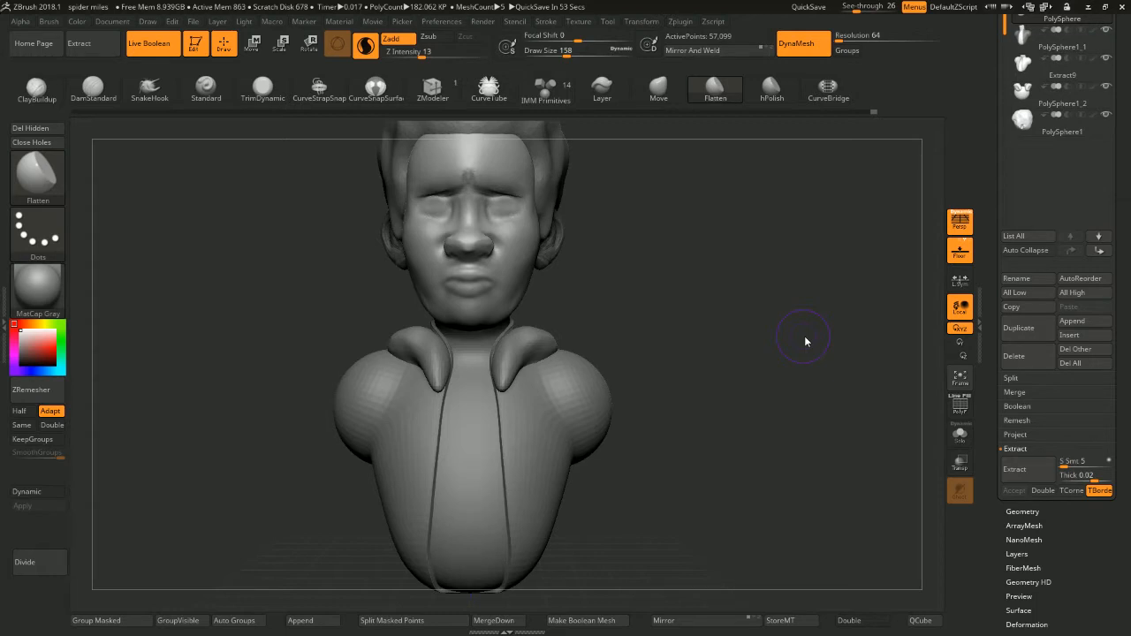
drag(678, 282, 721, 291)
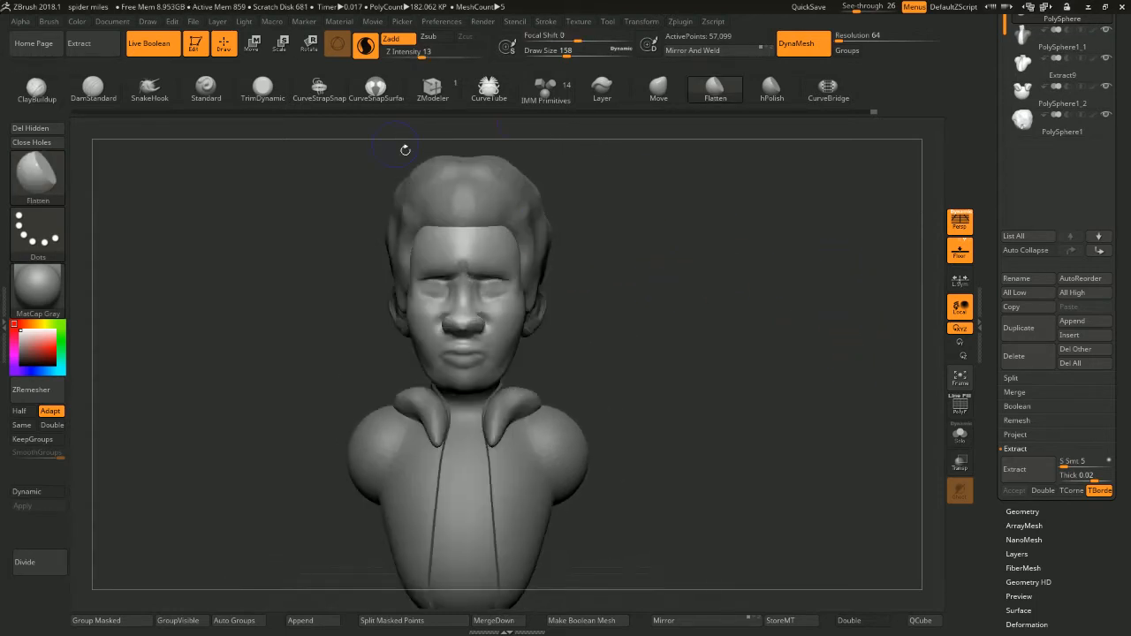
drag(405, 150, 688, 333)
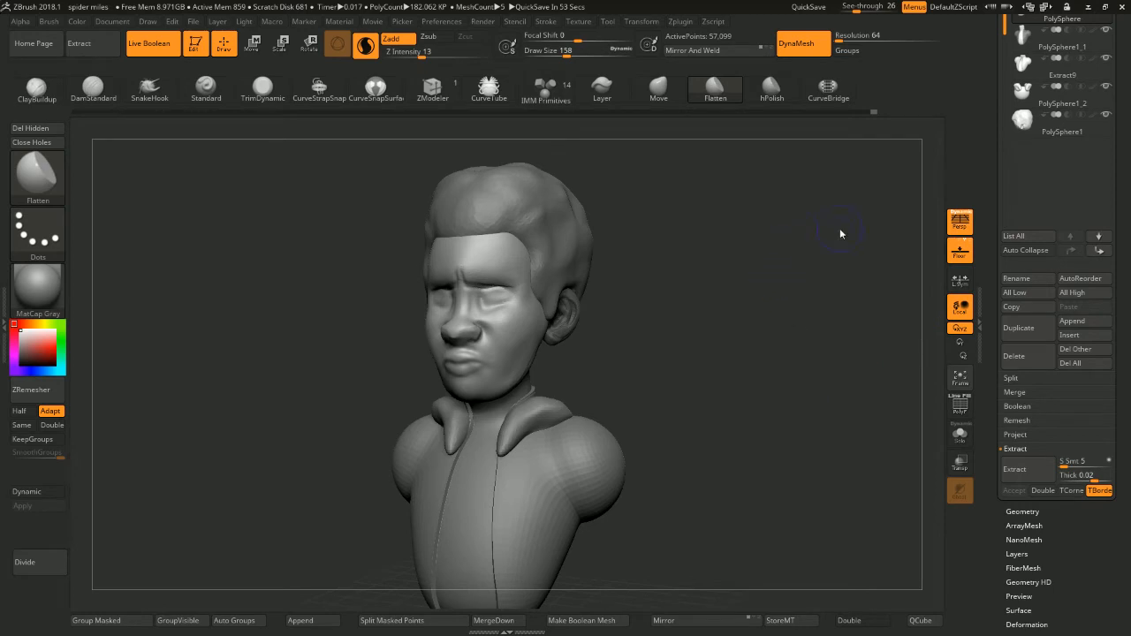
drag(869, 314, 717, 293)
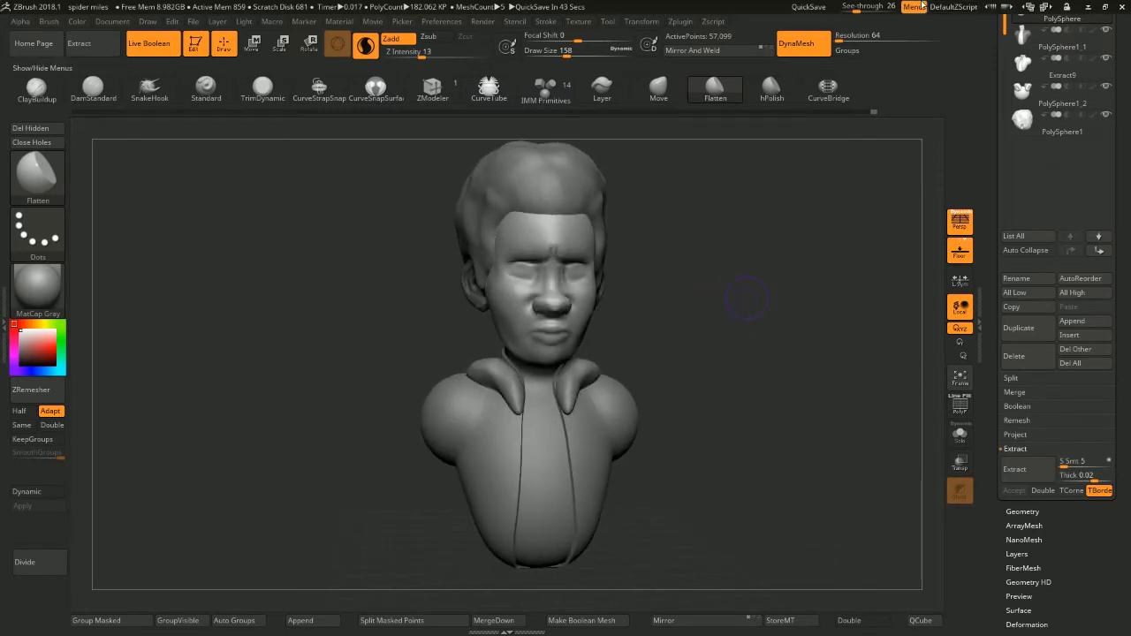
drag(857, 7, 833, 7)
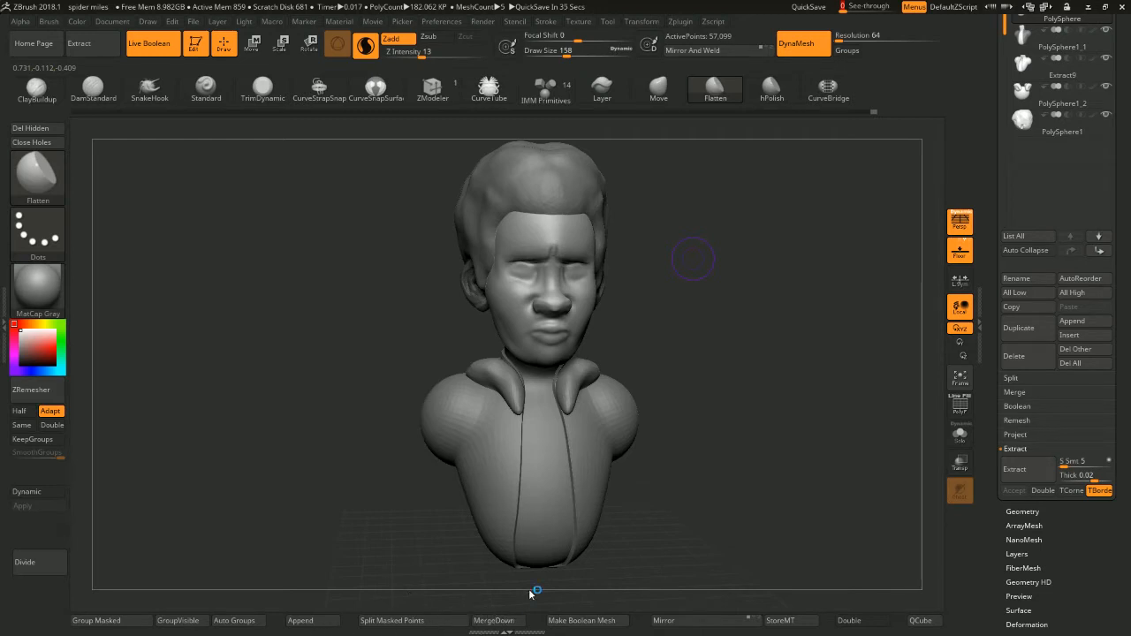
drag(715, 322, 720, 378)
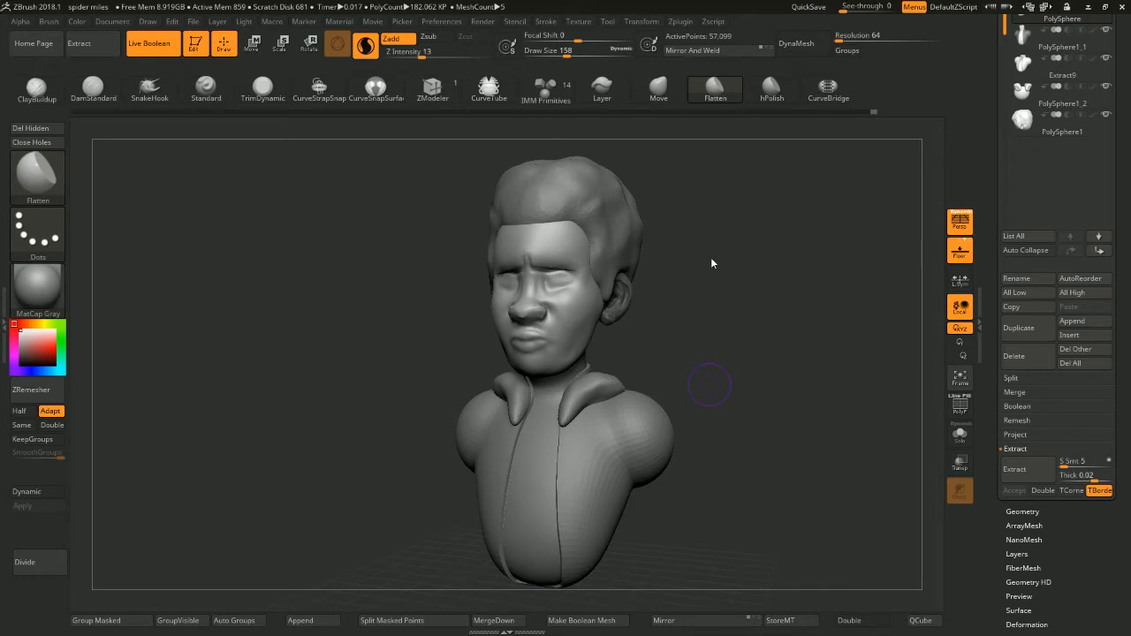
shift+drag(682, 235, 763, 245)
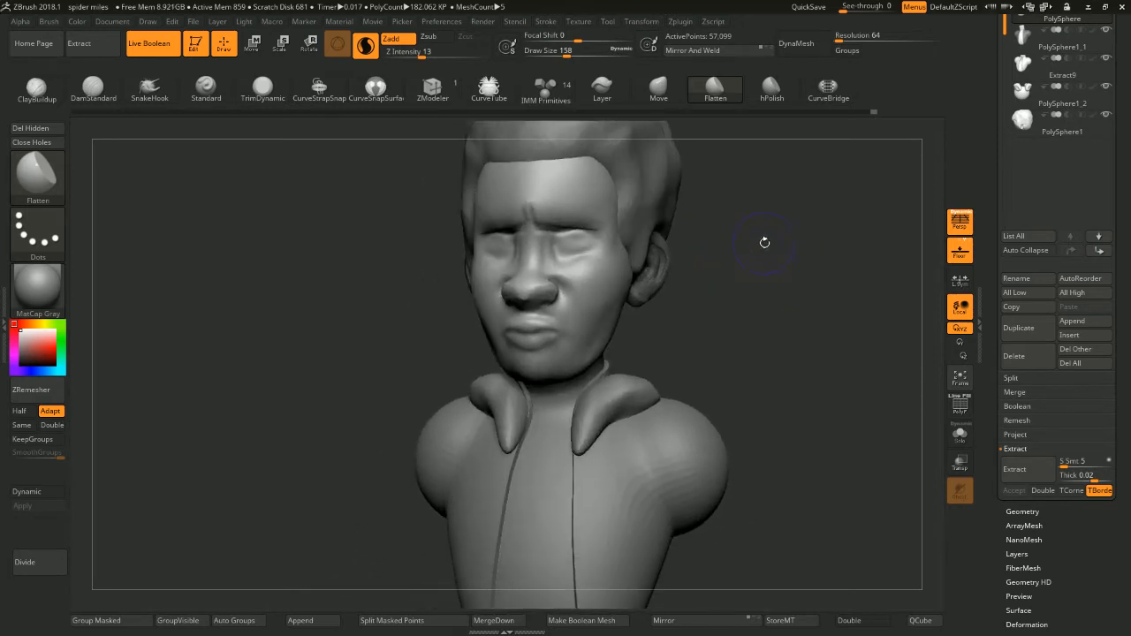
Switch to the DamStandard brush at draw size 87 and quick-save the project
key(space)
key(b)
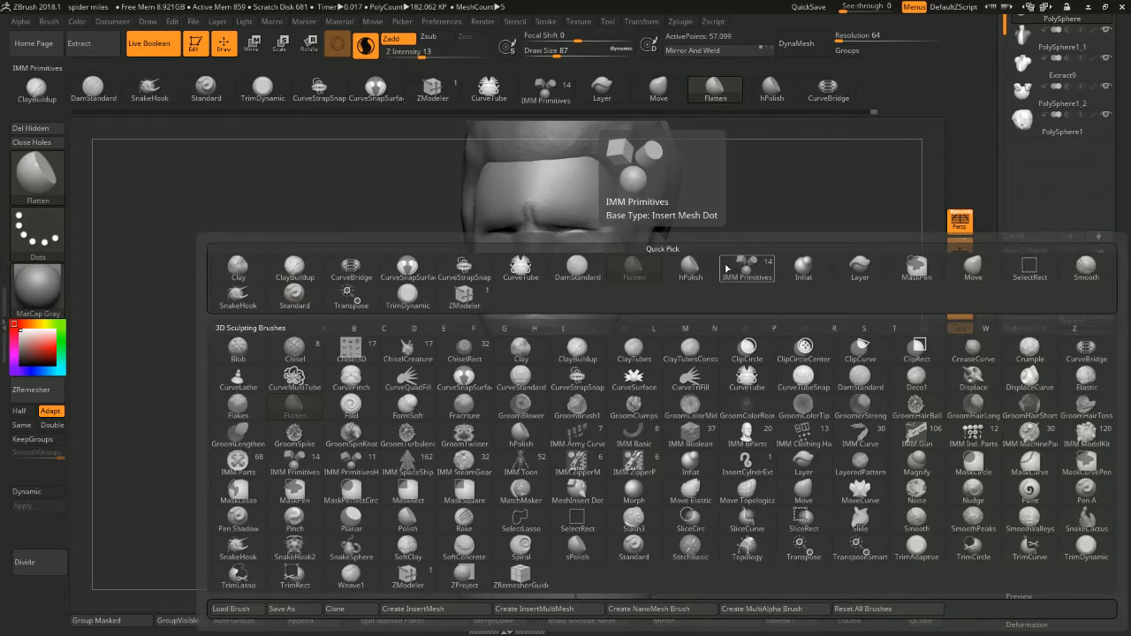
key(d)
key(s)
mouse_move(770, 253)
mouse_down()
mouse_move(791, 256)
mouse_move(782, 267)
mouse_up()
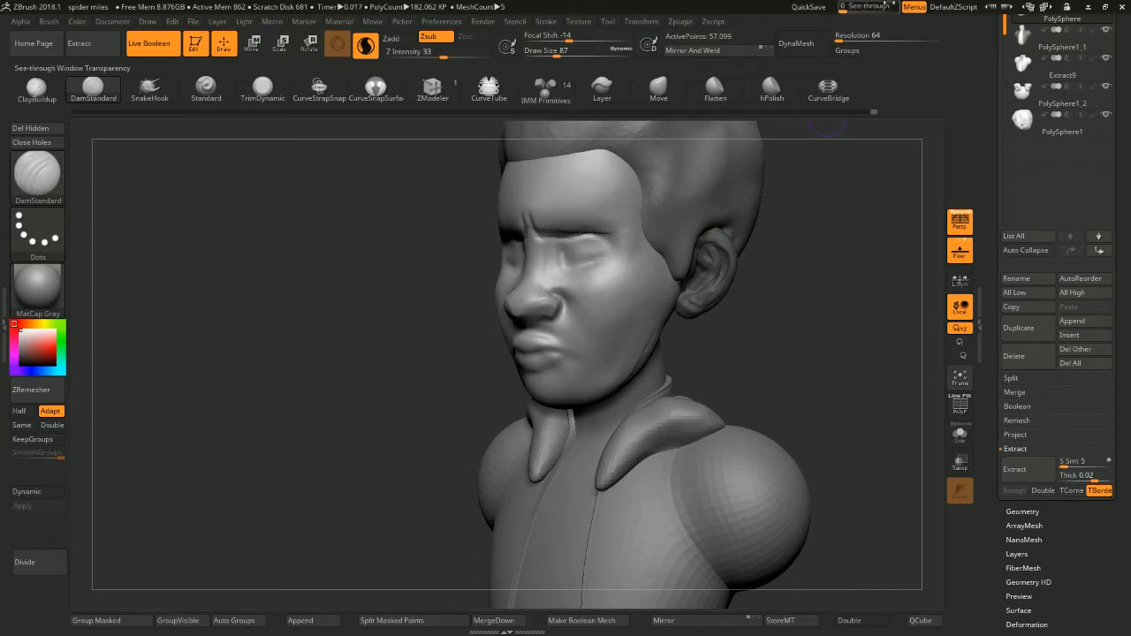
click(807, 7)
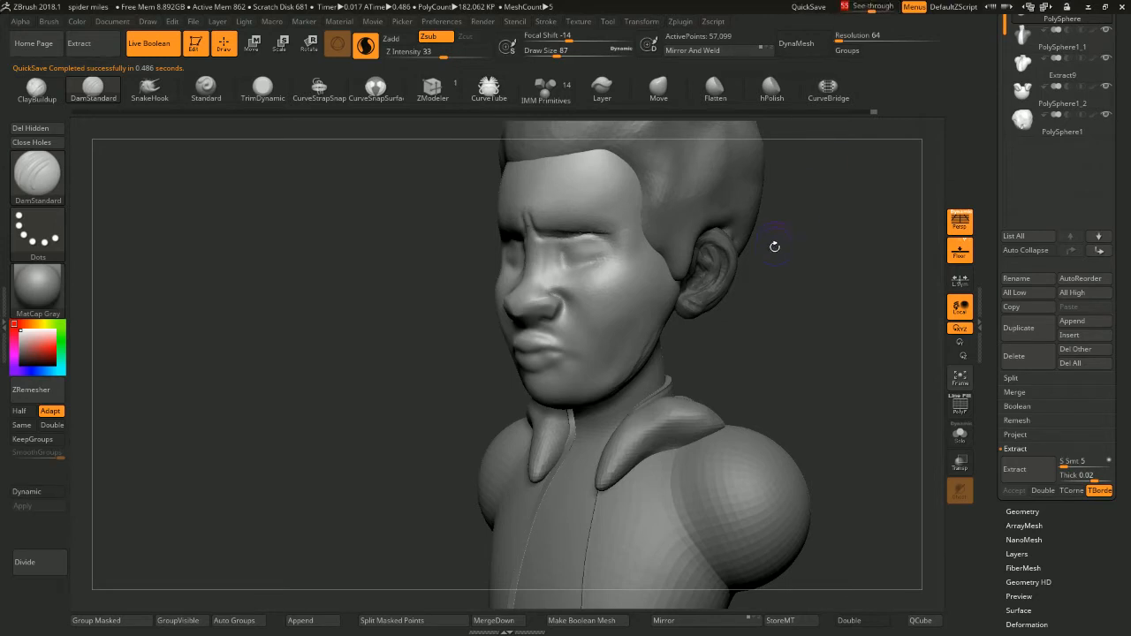
mouse_move(775, 244)
mouse_down()
mouse_move(849, 250)
mouse_move(821, 237)
mouse_move(794, 247)
mouse_move(808, 285)
mouse_move(786, 292)
mouse_move(895, 389)
mouse_move(765, 258)
mouse_up()
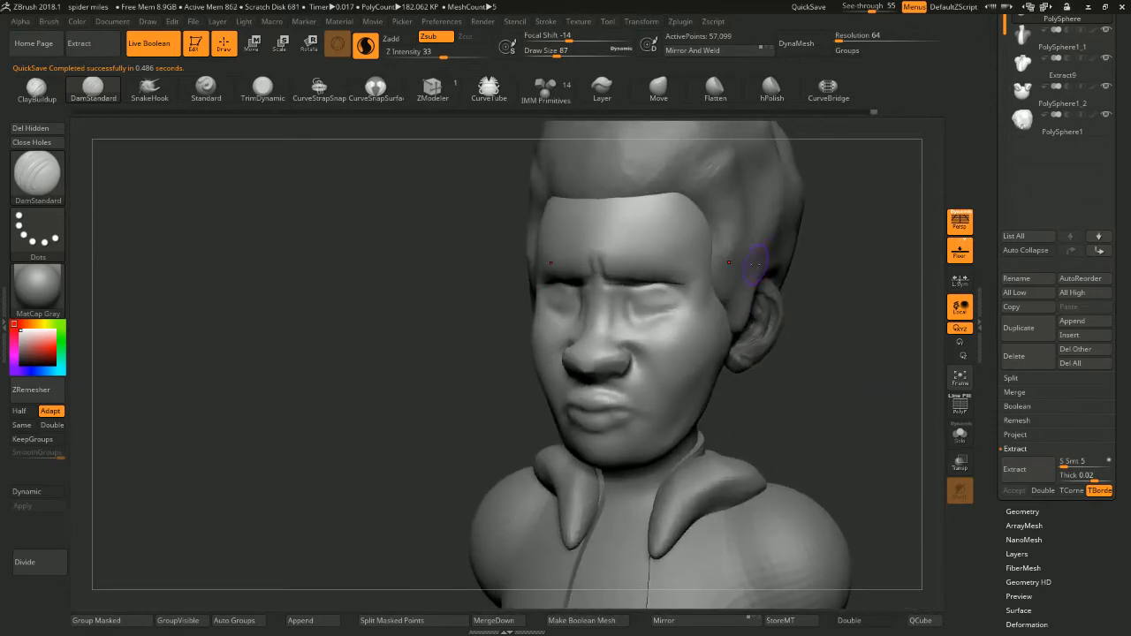
Flatten the sides of the nose bridge with the Flatten brush at draw size 74
key(b)
key(f)
key(l)
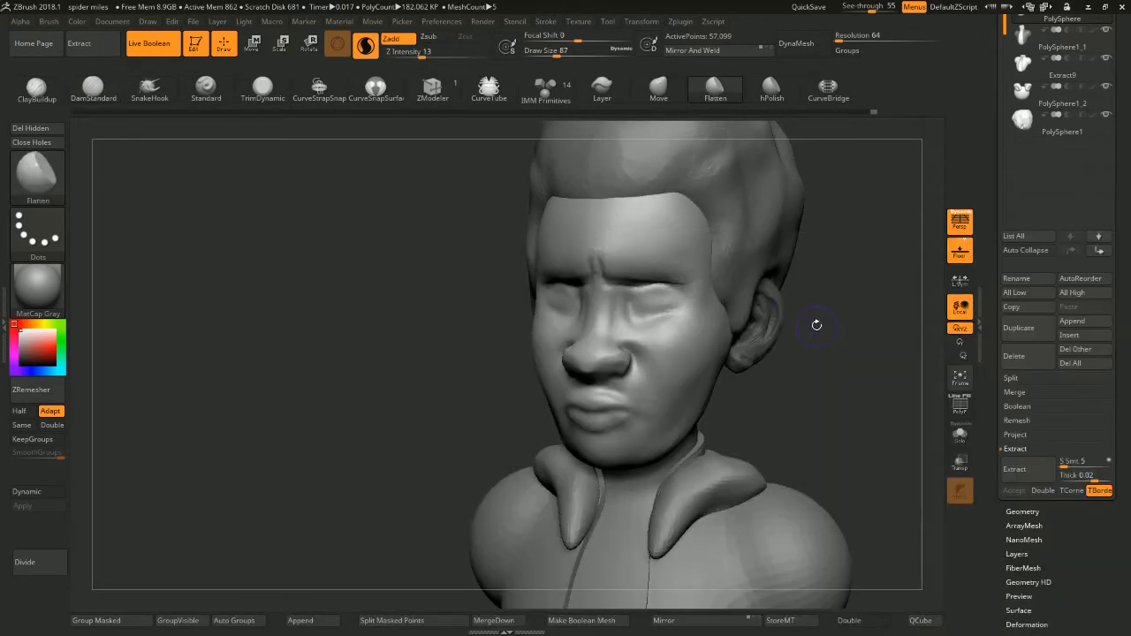
mouse_move(817, 327)
mouse_down()
mouse_move(596, 339)
mouse_move(591, 320)
mouse_move(594, 339)
mouse_move(866, 254)
mouse_move(831, 310)
mouse_move(751, 319)
mouse_up()
key(space)
click(600, 337)
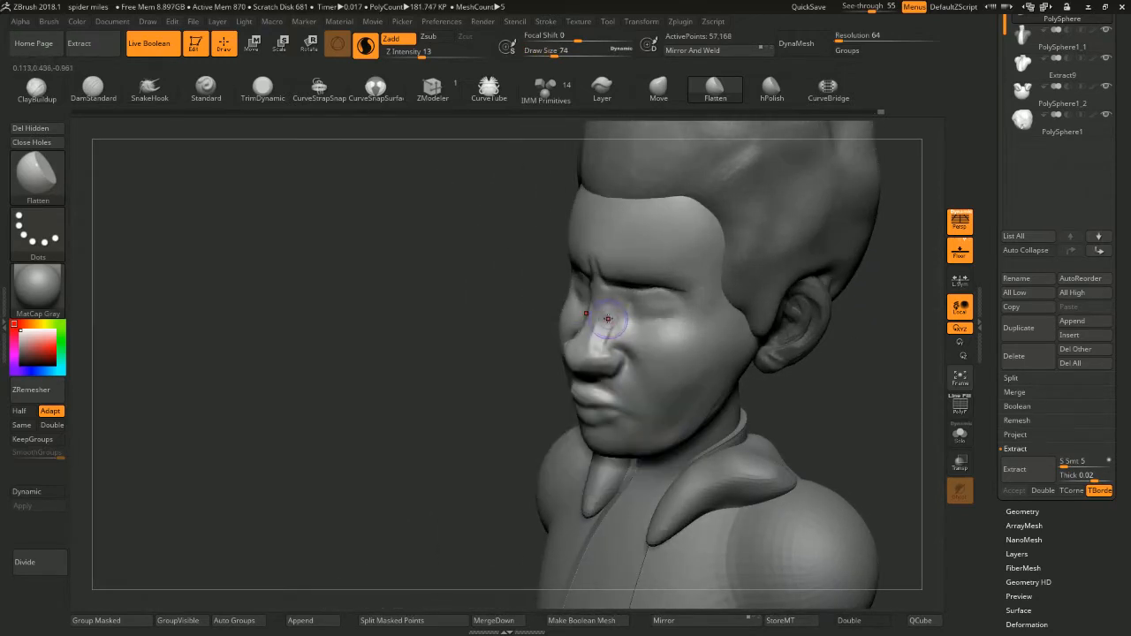
drag(608, 318, 610, 328)
Reshape the sides of the nose bridge with the Move brush at draw size 112
mouse_move(854, 324)
mouse_down()
mouse_move(871, 271)
mouse_move(863, 313)
mouse_move(821, 316)
mouse_up()
key(b)
key(m)
key(v)
key(space)
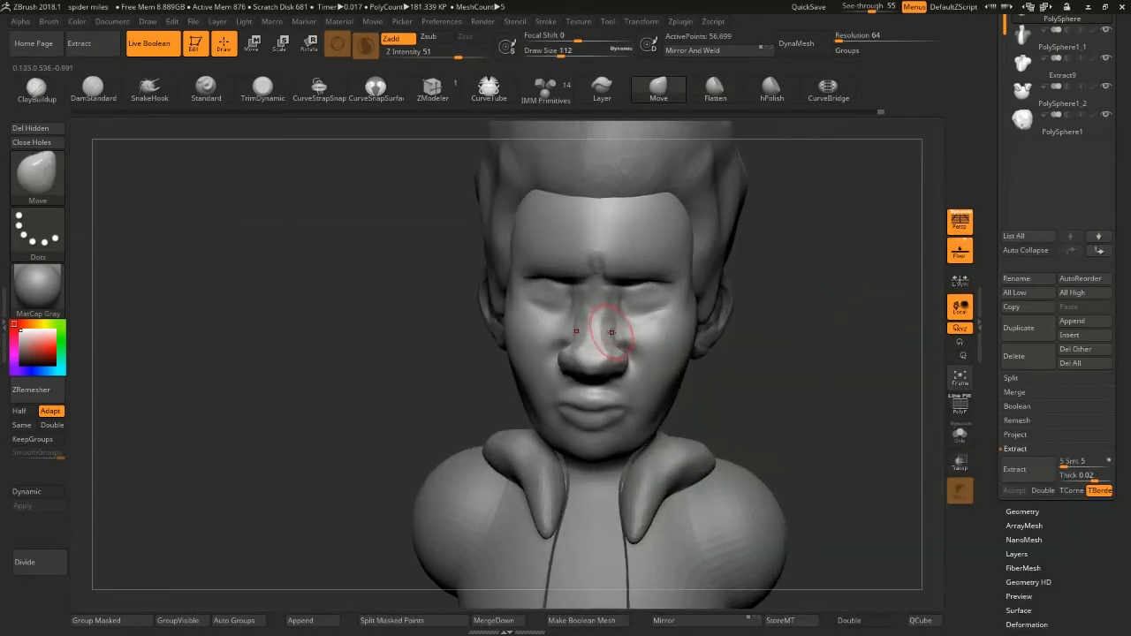
drag(610, 331, 608, 302)
Carve two nostrils into the underside of the nose with the Inflat brush at draw size 37
mouse_move(787, 302)
mouse_down()
mouse_move(804, 262)
mouse_move(732, 332)
mouse_up()
mouse_move(872, 338)
mouse_down()
mouse_move(905, 337)
mouse_move(871, 360)
mouse_move(821, 366)
mouse_move(836, 328)
mouse_move(820, 329)
mouse_move(820, 341)
mouse_move(813, 313)
mouse_up()
key(space)
drag(794, 311, 811, 306)
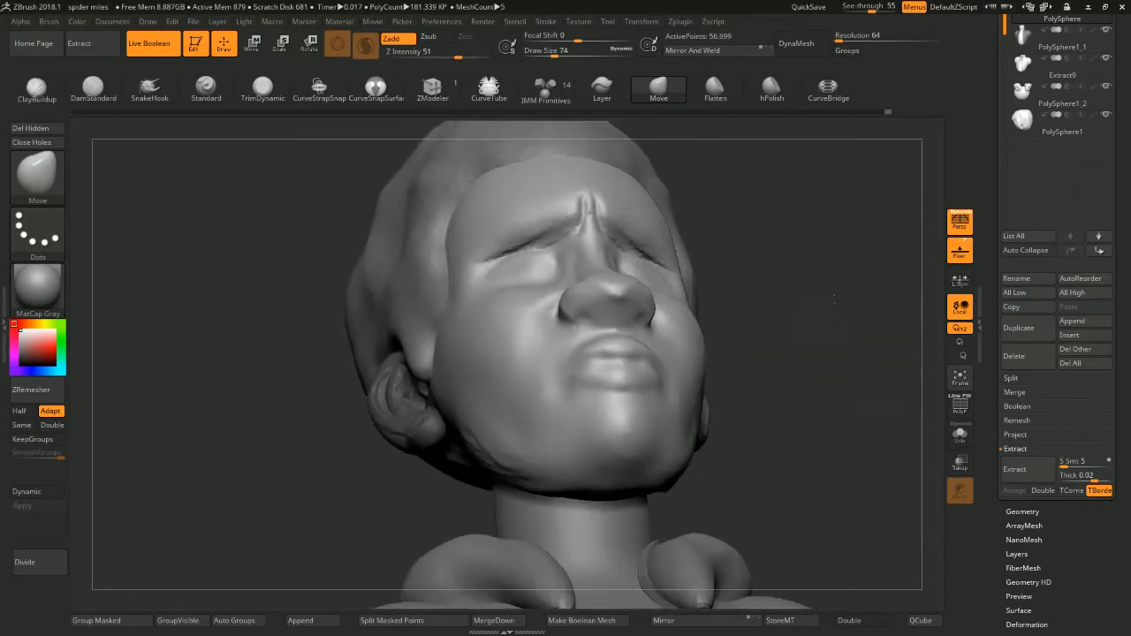
key(b)
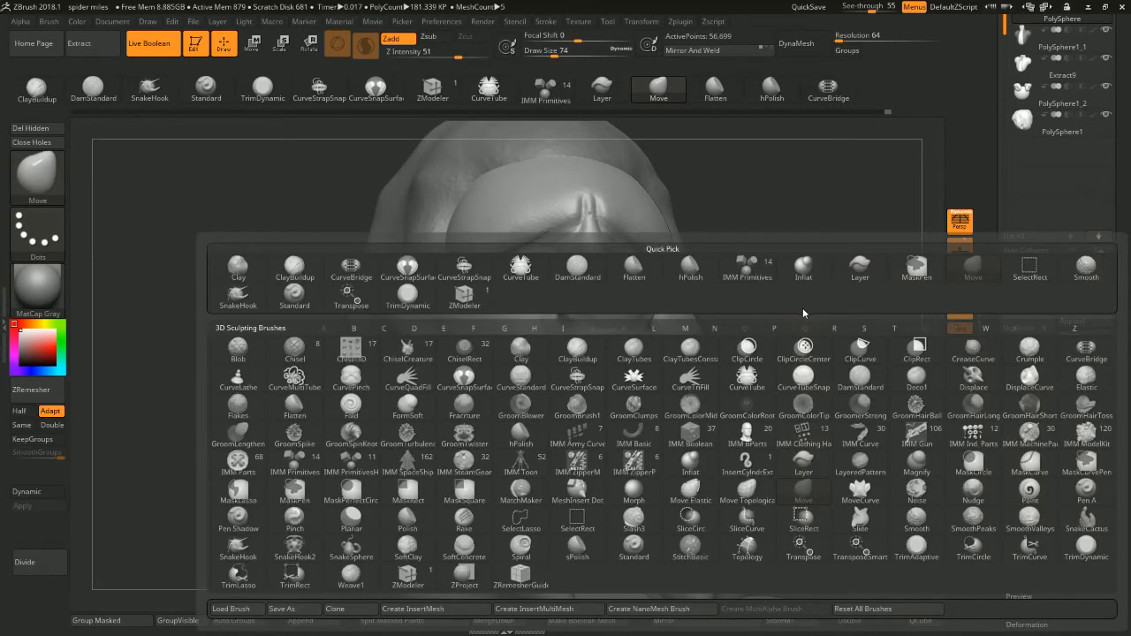
key(i)
key(n)
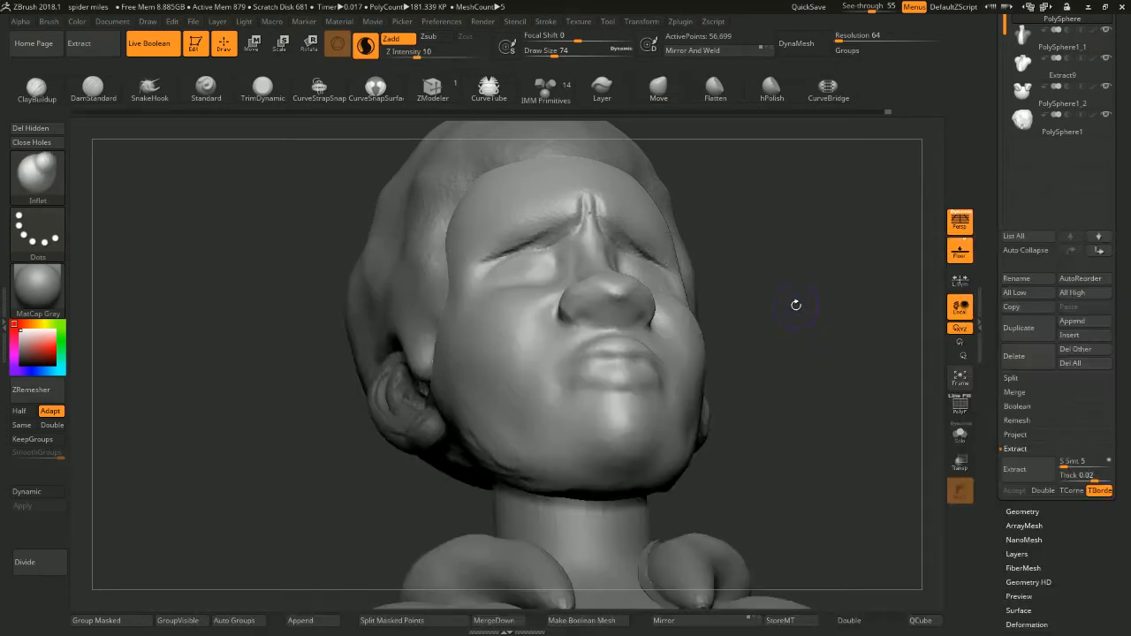
key(space)
drag(790, 317, 783, 308)
key(space)
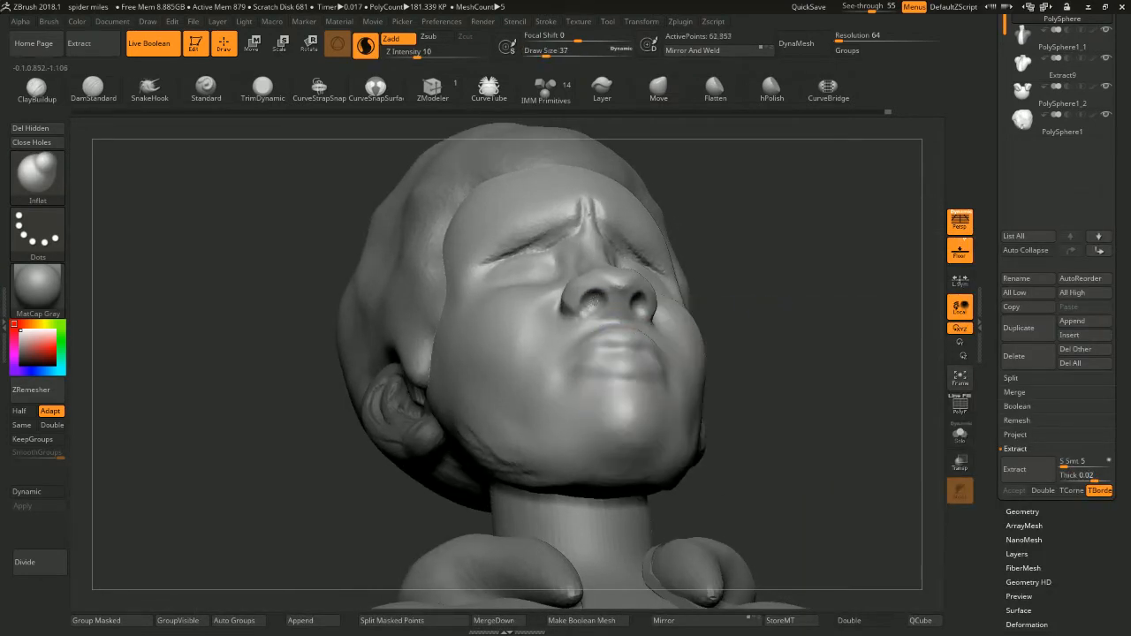
Refine the inside of the nostrils with the ClayBuildup brush at draw size 22
mouse_move(794, 254)
mouse_down()
mouse_move(808, 293)
mouse_move(785, 321)
mouse_move(812, 319)
mouse_move(804, 347)
mouse_move(769, 337)
mouse_move(768, 298)
mouse_move(746, 317)
mouse_move(725, 293)
mouse_move(740, 255)
mouse_move(724, 254)
mouse_up()
key(b)
key(c)
key(b)
key(space)
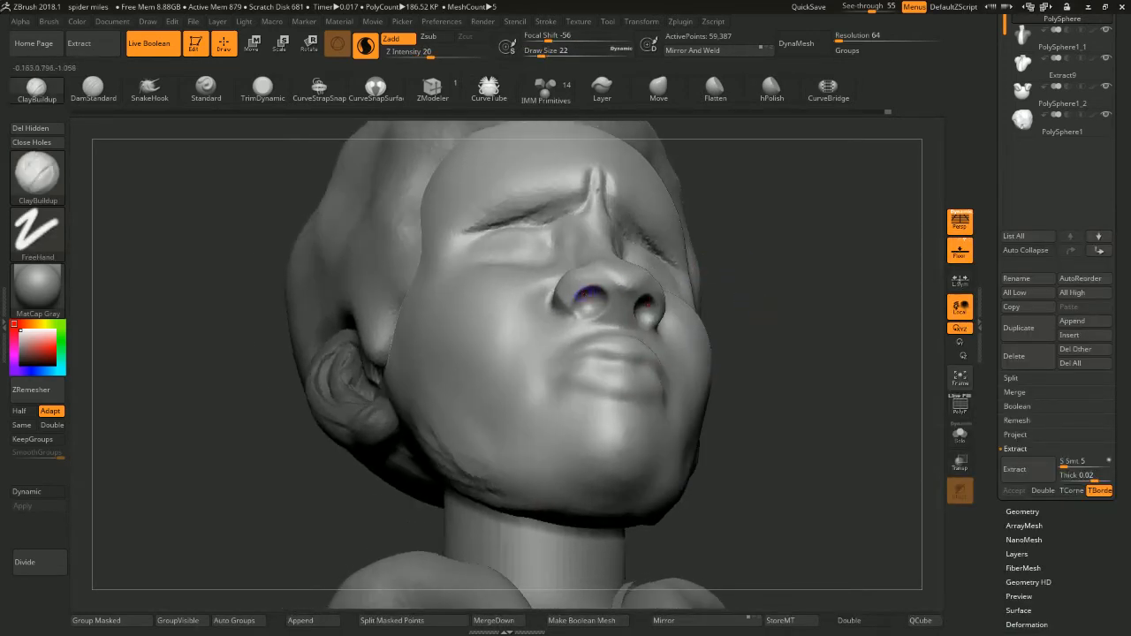
key(space)
drag(586, 295, 593, 296)
Build up the nostril rims with ClayBuildup at draw size 39, and the area between the nostrils at draw size 51
mouse_move(772, 268)
mouse_down()
mouse_move(748, 244)
mouse_move(757, 232)
mouse_move(687, 189)
mouse_move(696, 200)
mouse_up()
right_drag(635, 210, 603, 229)
right_drag(672, 214, 612, 232)
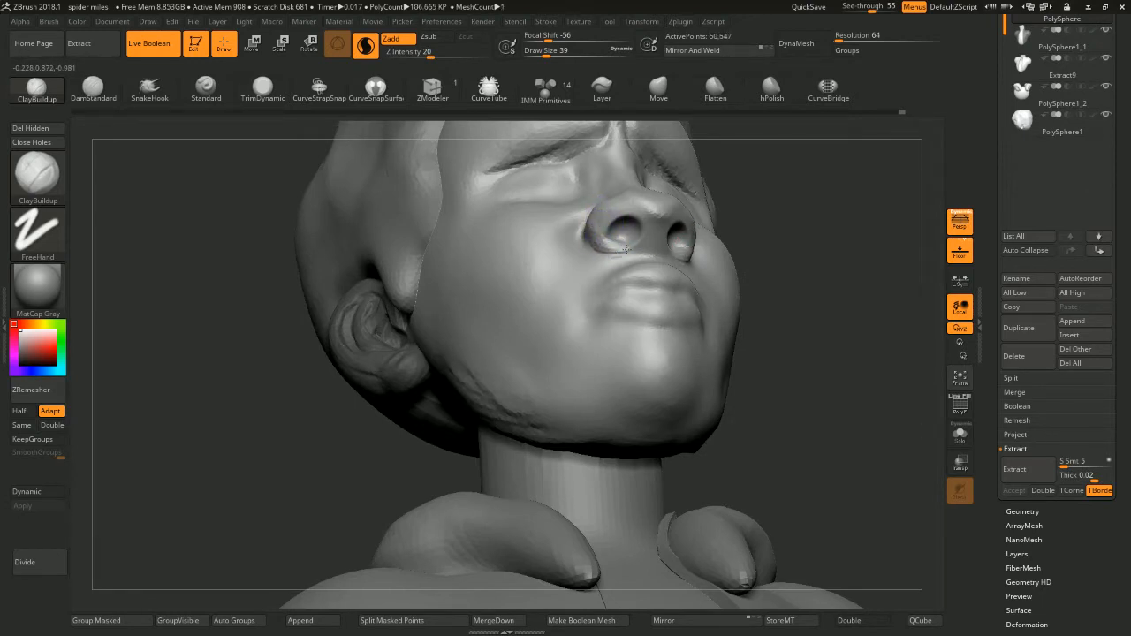
mouse_move(770, 183)
right_down()
mouse_move(866, 190)
mouse_move(813, 217)
mouse_move(719, 214)
right_up()
key(space)
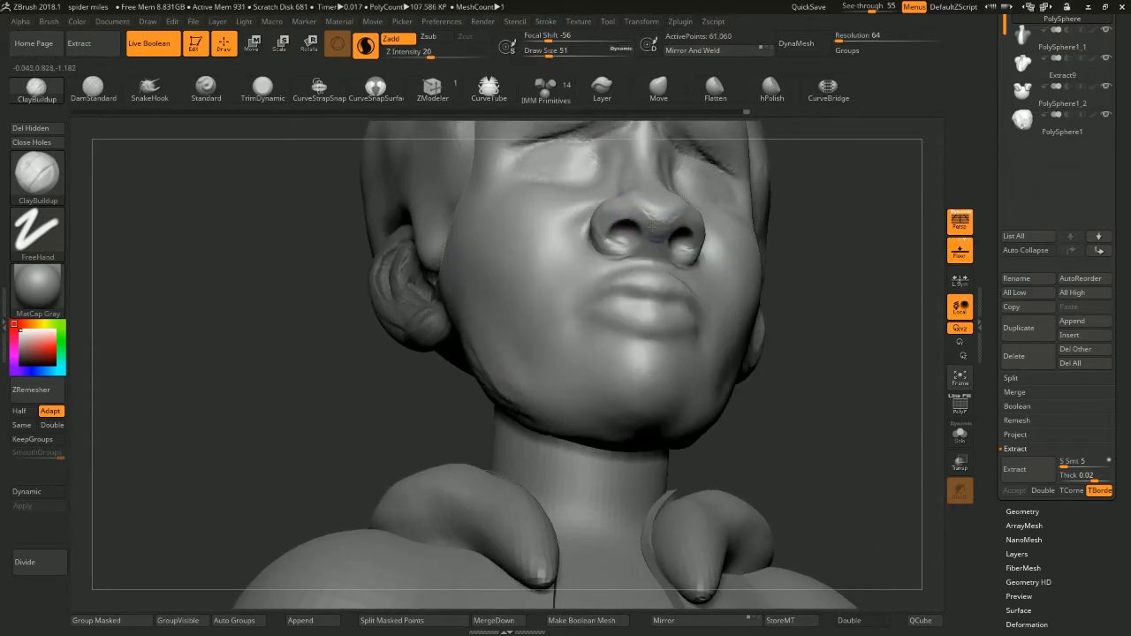
Build up the sides of the nose bridge and the inner brows with ClayBuildup at draw size 62, smoothing the strokes
mouse_move(773, 176)
shift+right_down()
mouse_move(876, 197)
mouse_move(823, 242)
mouse_move(834, 233)
mouse_move(821, 236)
mouse_move(801, 199)
mouse_move(804, 222)
mouse_move(790, 190)
mouse_move(805, 211)
mouse_move(792, 219)
shift+right_up()
key(space)
drag(617, 237, 622, 235)
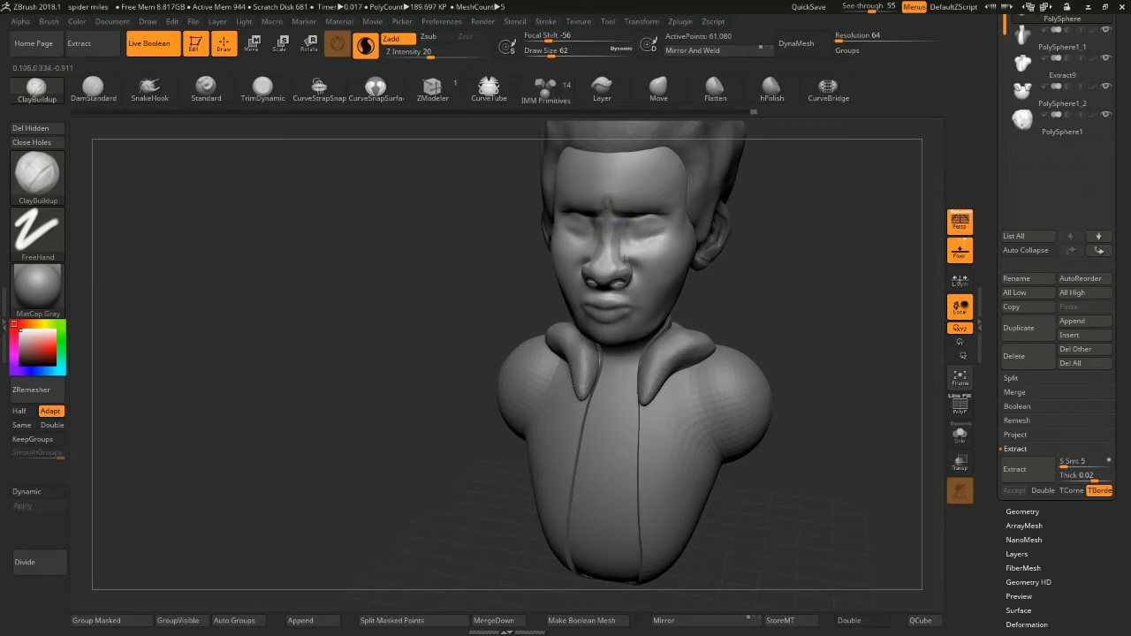
key(shift)
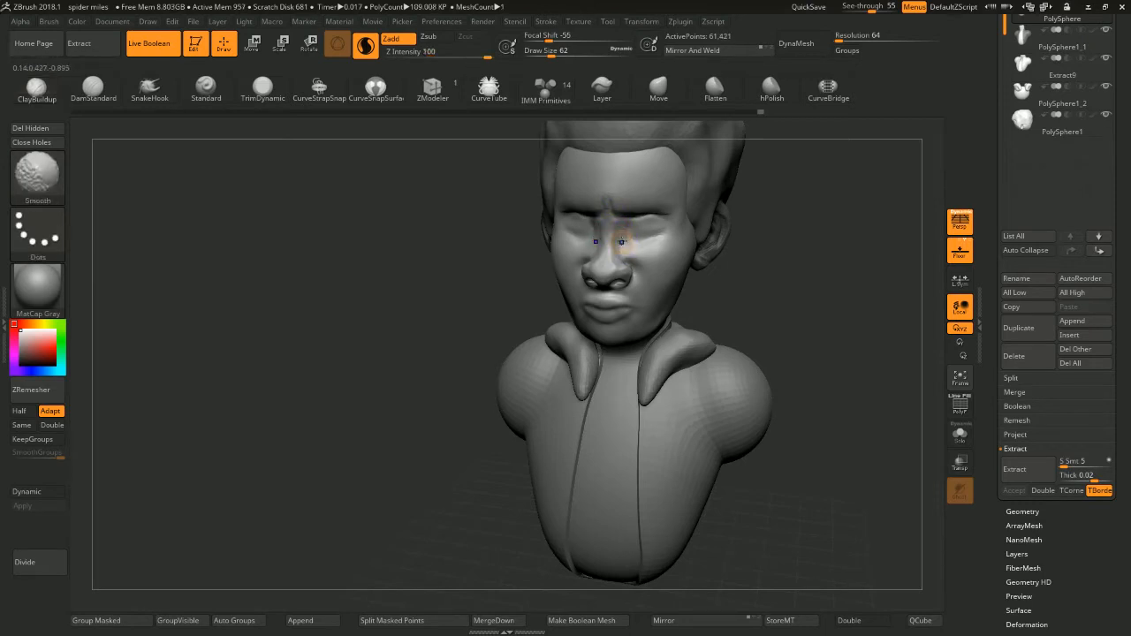
mouse_move(766, 204)
mouse_down()
mouse_move(796, 189)
mouse_move(780, 193)
mouse_move(776, 213)
mouse_move(787, 218)
mouse_move(759, 233)
mouse_up()
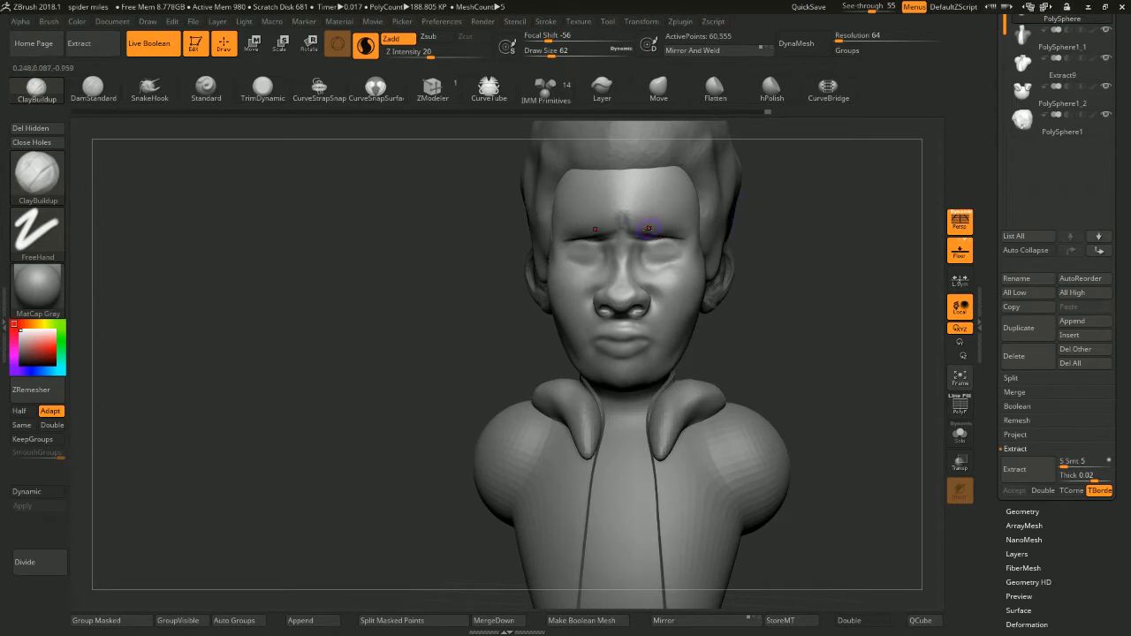
key(shift)
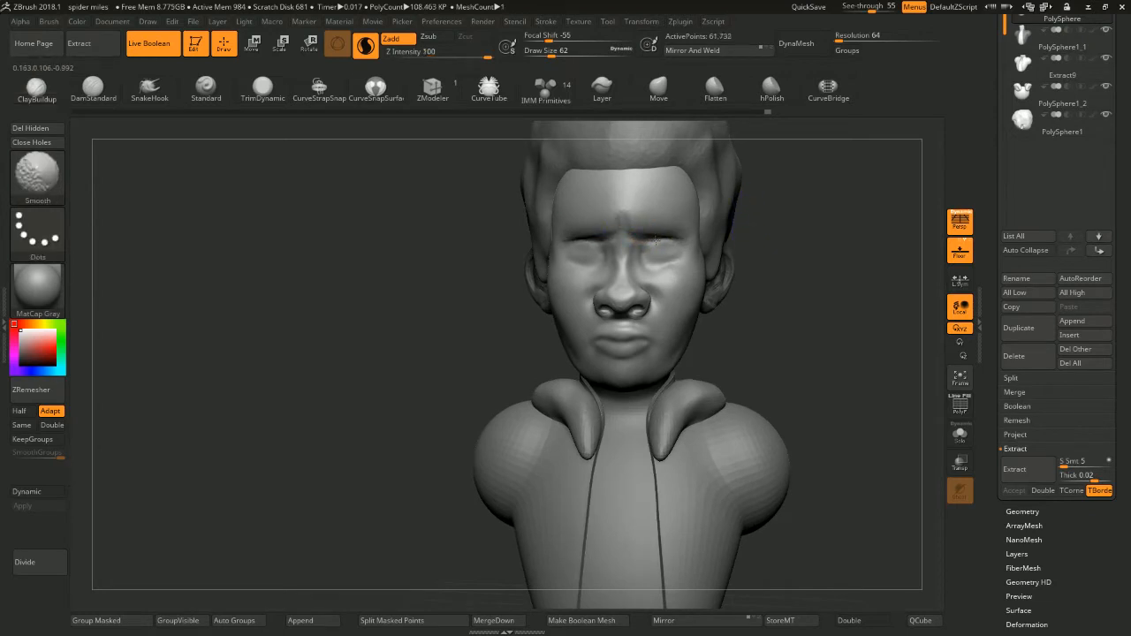
Push the wings of the nose slightly inward with the Move brush at draw size 112
drag(726, 251, 782, 212)
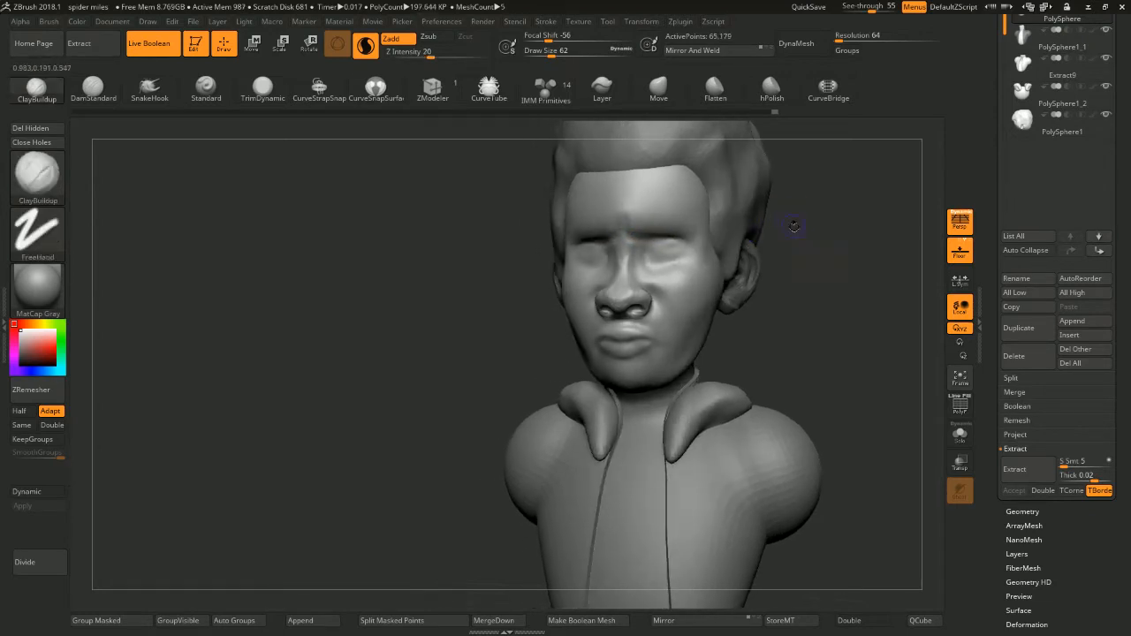
key(space)
key(b)
key(m)
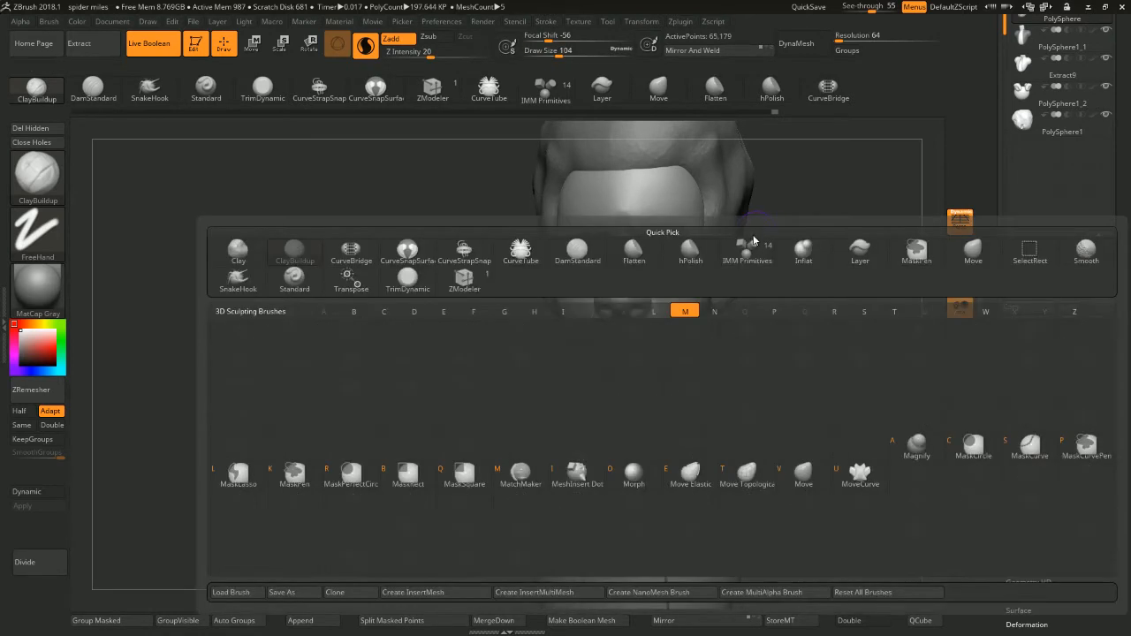
key(v)
key(space)
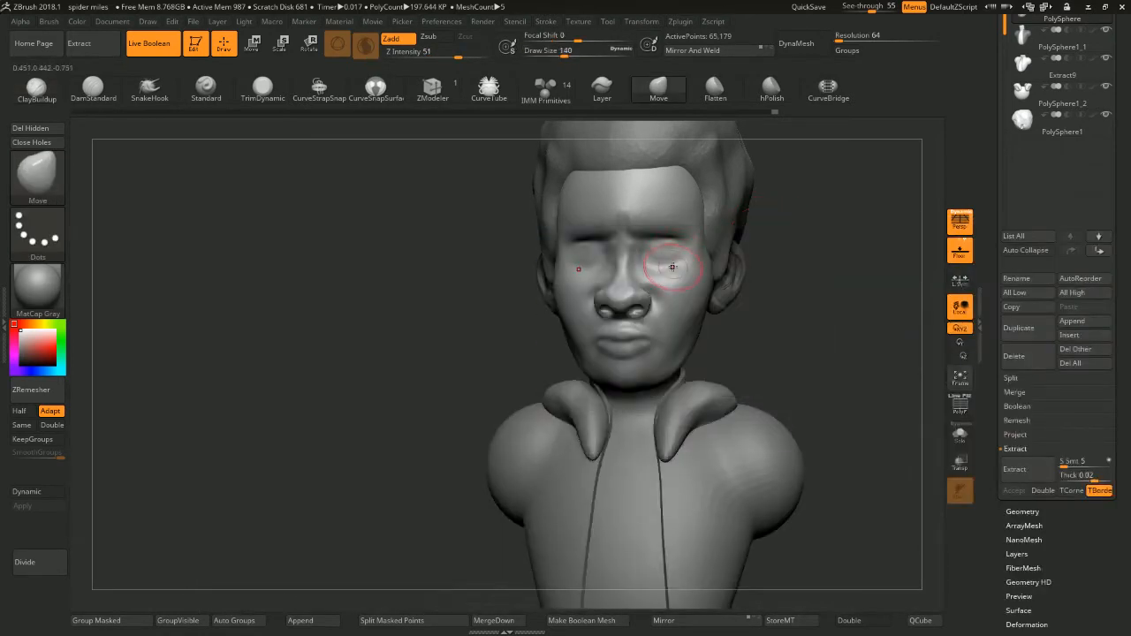
mouse_move(810, 187)
mouse_down()
mouse_move(838, 198)
mouse_move(783, 218)
mouse_up()
key(space)
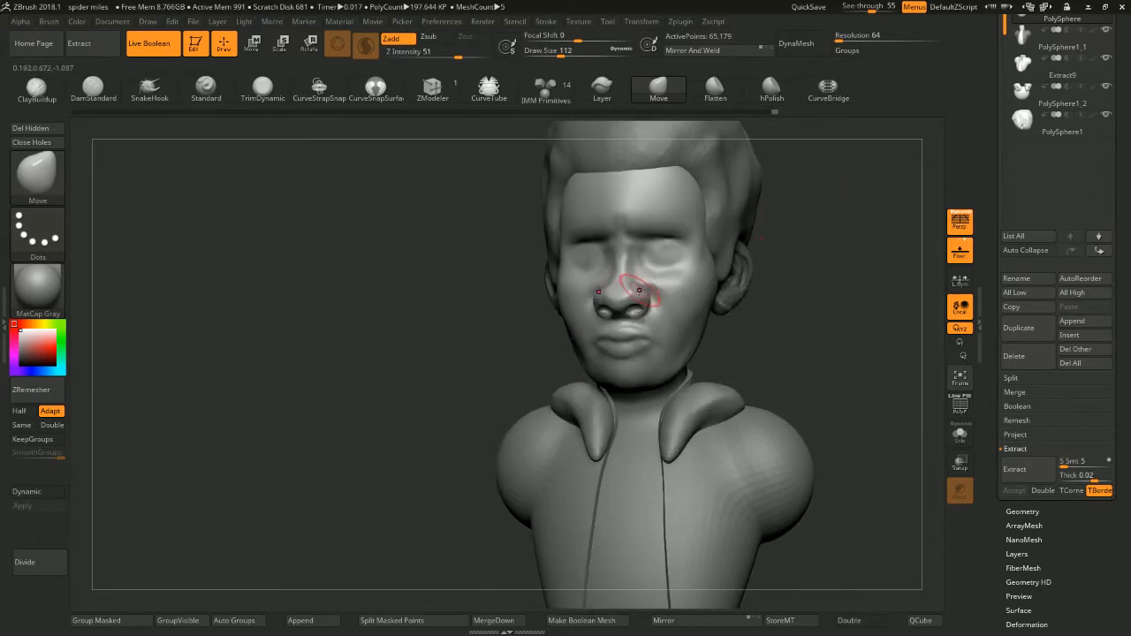
drag(638, 295, 639, 296)
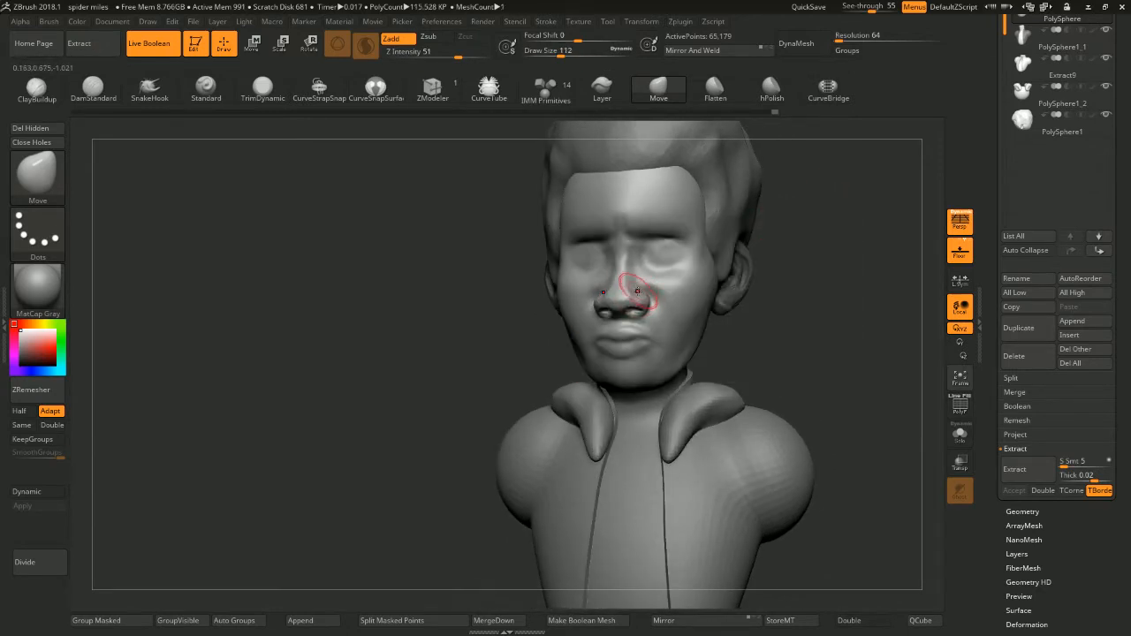
Carve the corners of the mouth with the DamStandard brush at draw size 56 and smooth the strokes
drag(811, 203, 769, 223)
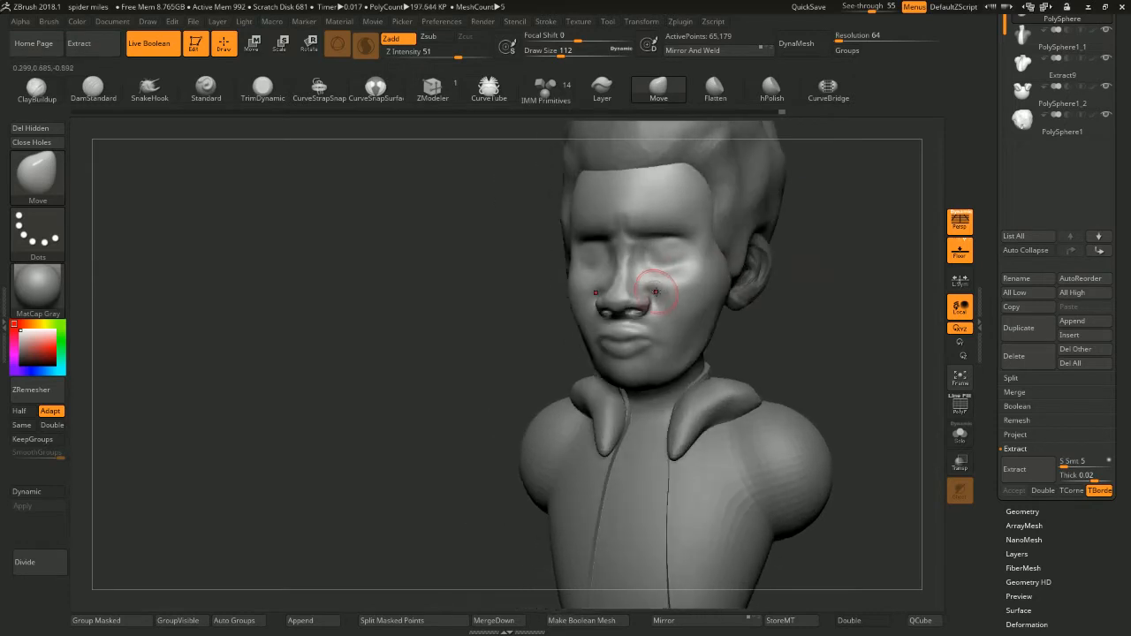
key(space)
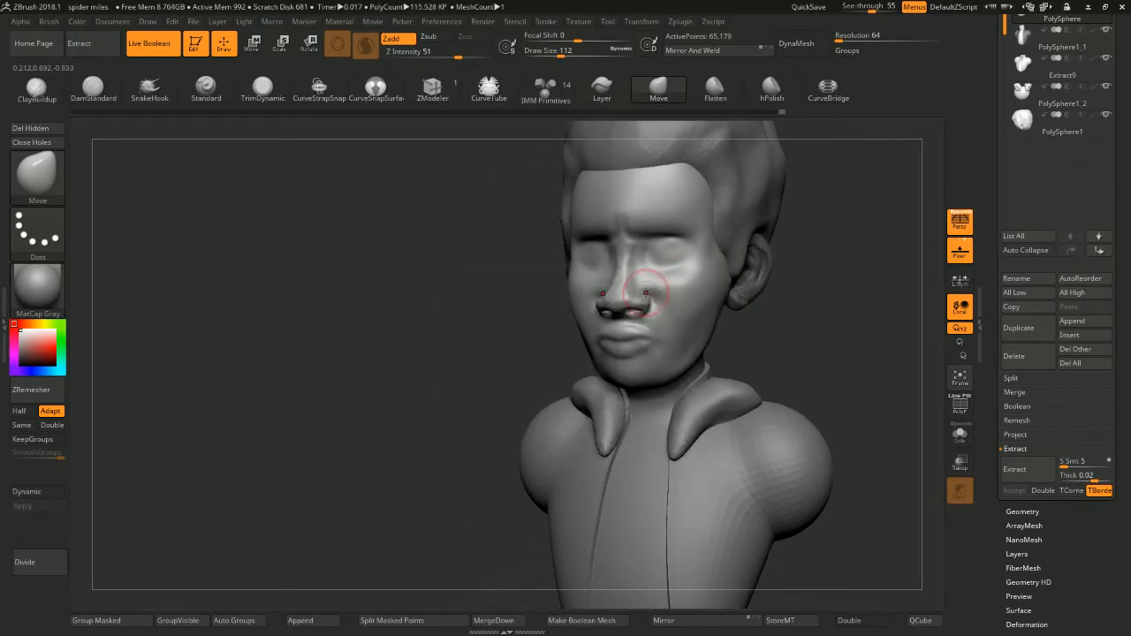
drag(813, 195, 800, 231)
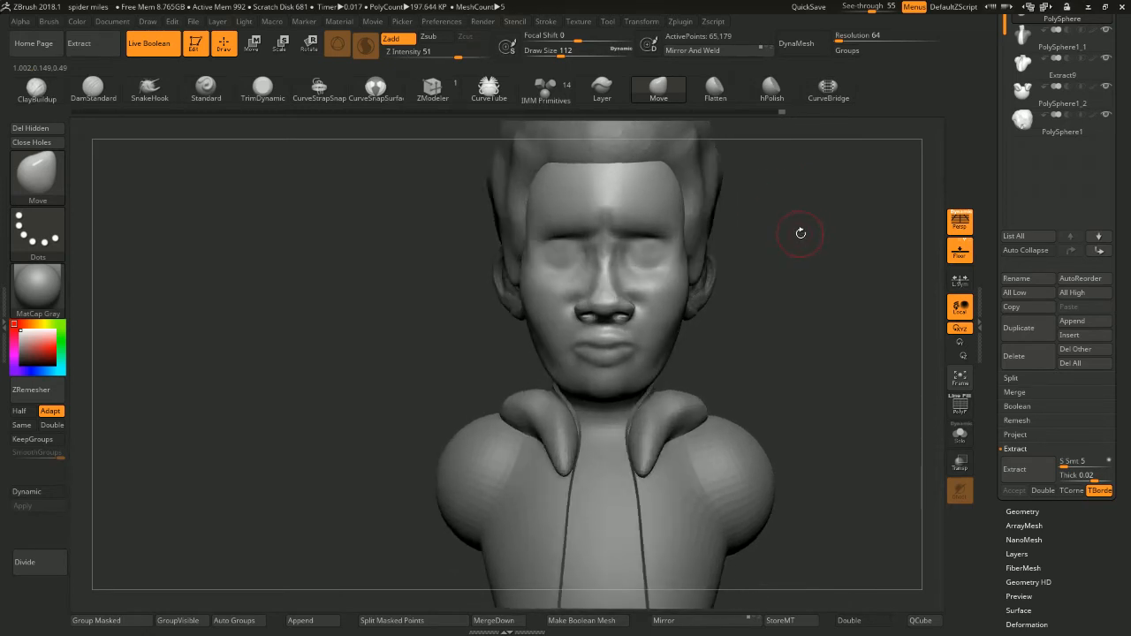
key(b)
key(d)
key(s)
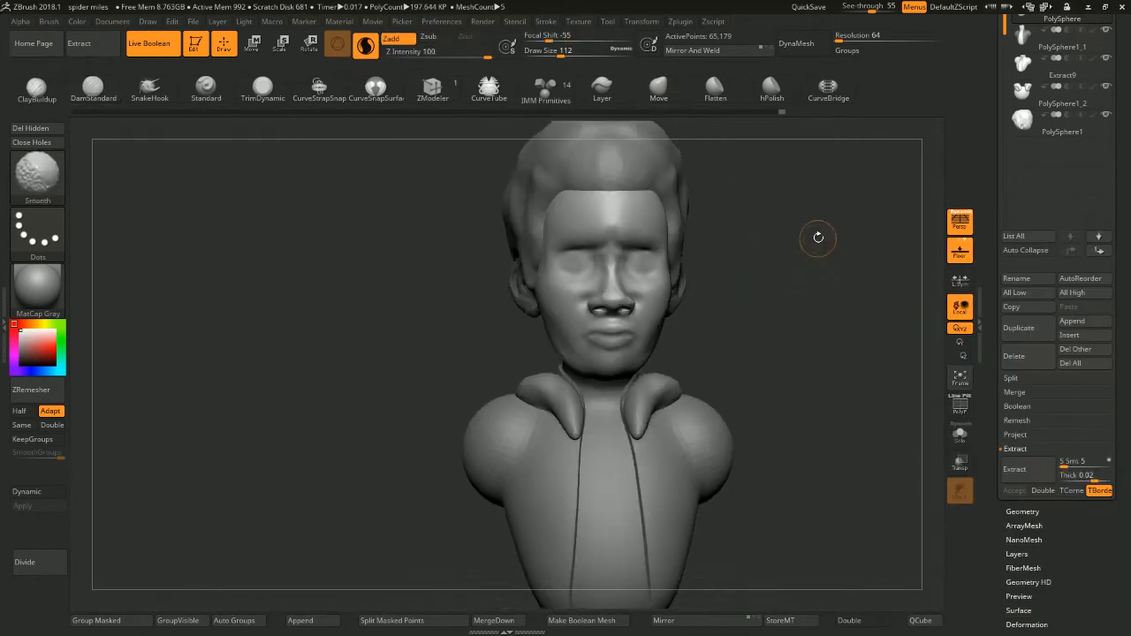
mouse_move(808, 240)
alt+mouse_down()
mouse_move(761, 255)
mouse_move(786, 247)
alt+mouse_up()
key(s)
mouse_move(581, 336)
mouse_down()
mouse_move(551, 341)
mouse_move(573, 345)
mouse_up()
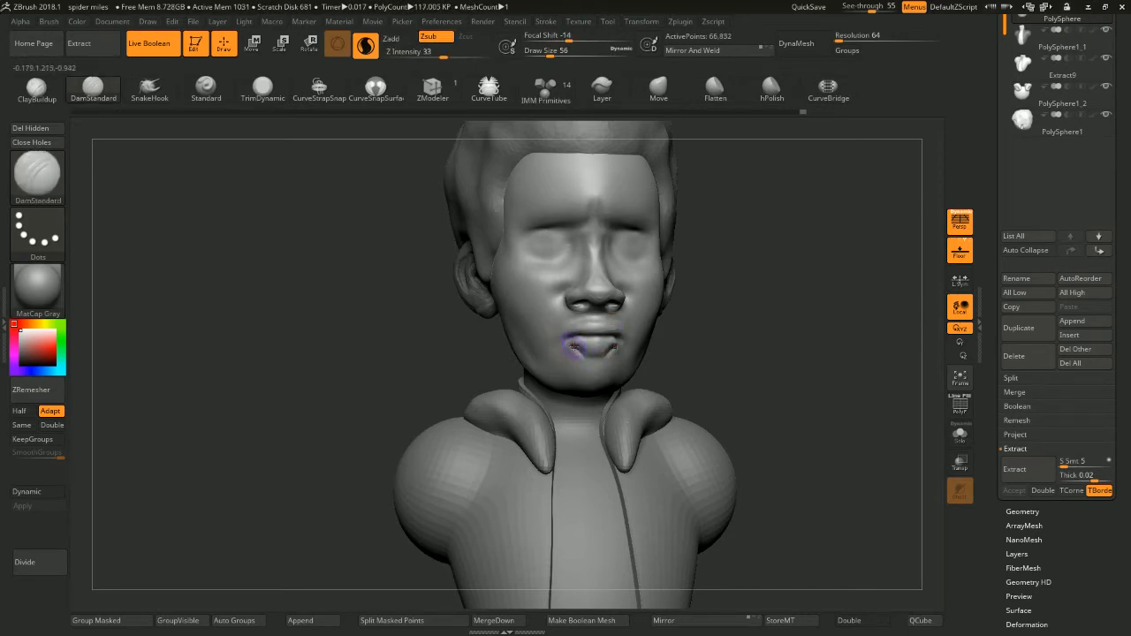
shift+drag(575, 349, 571, 348)
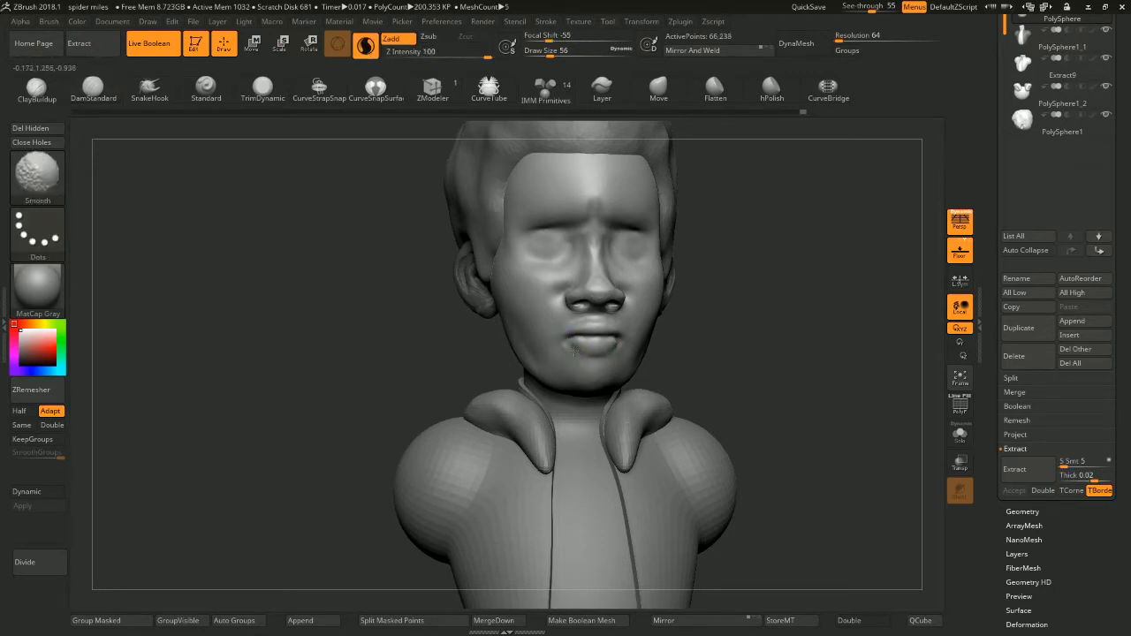
Carve the contours around the eyes with DamStandard at draw size 56 and smooth the area below them
mouse_move(723, 314)
shift+mouse_down()
mouse_move(734, 318)
mouse_move(702, 286)
mouse_move(690, 297)
mouse_move(739, 313)
mouse_move(616, 310)
shift+mouse_up()
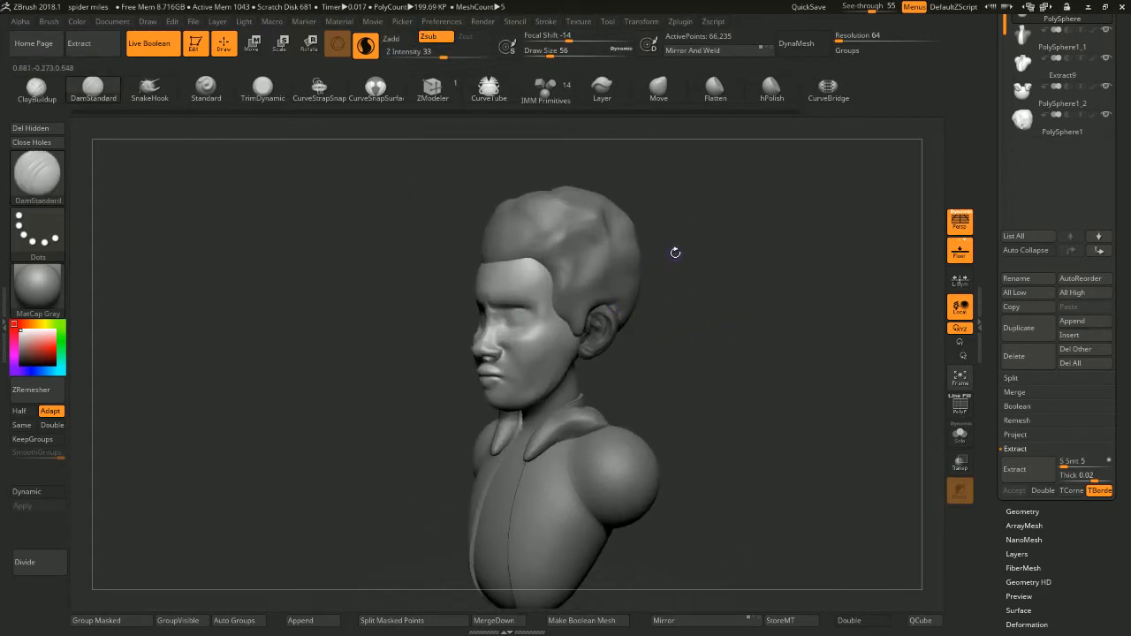
drag(676, 253, 622, 290)
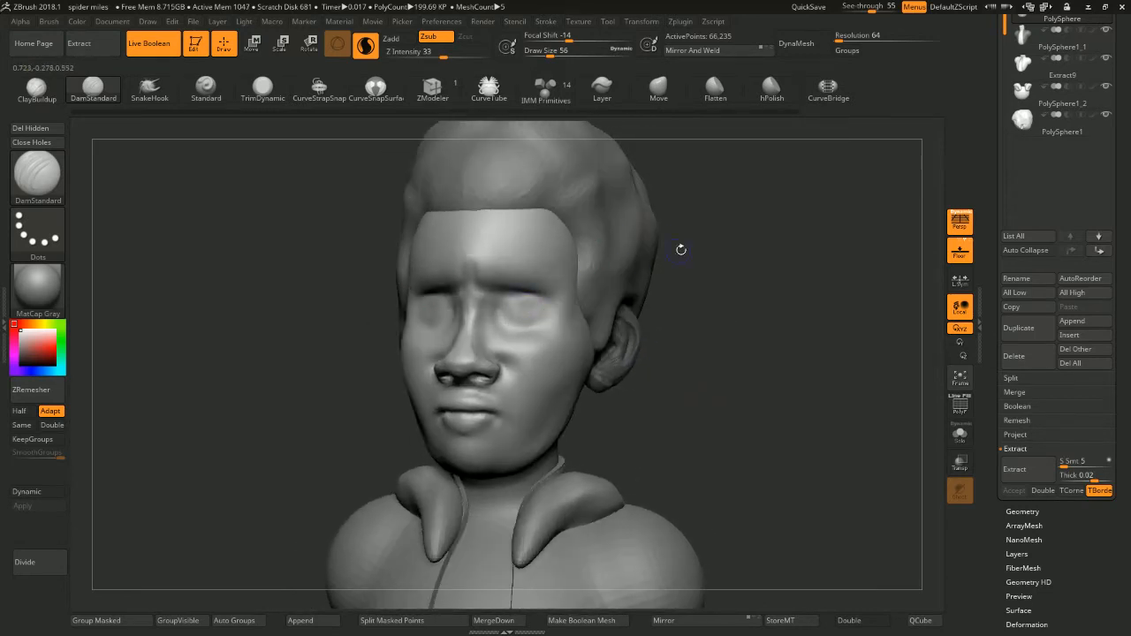
drag(682, 251, 766, 216)
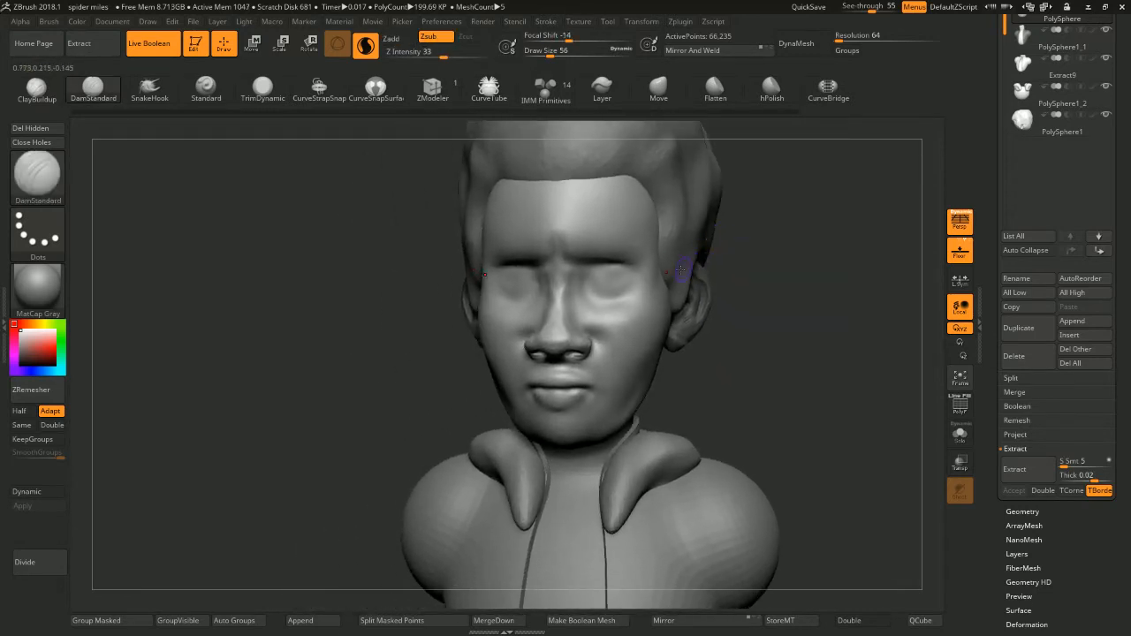
mouse_move(689, 266)
mouse_down()
mouse_move(569, 282)
mouse_move(580, 270)
mouse_move(606, 287)
mouse_up()
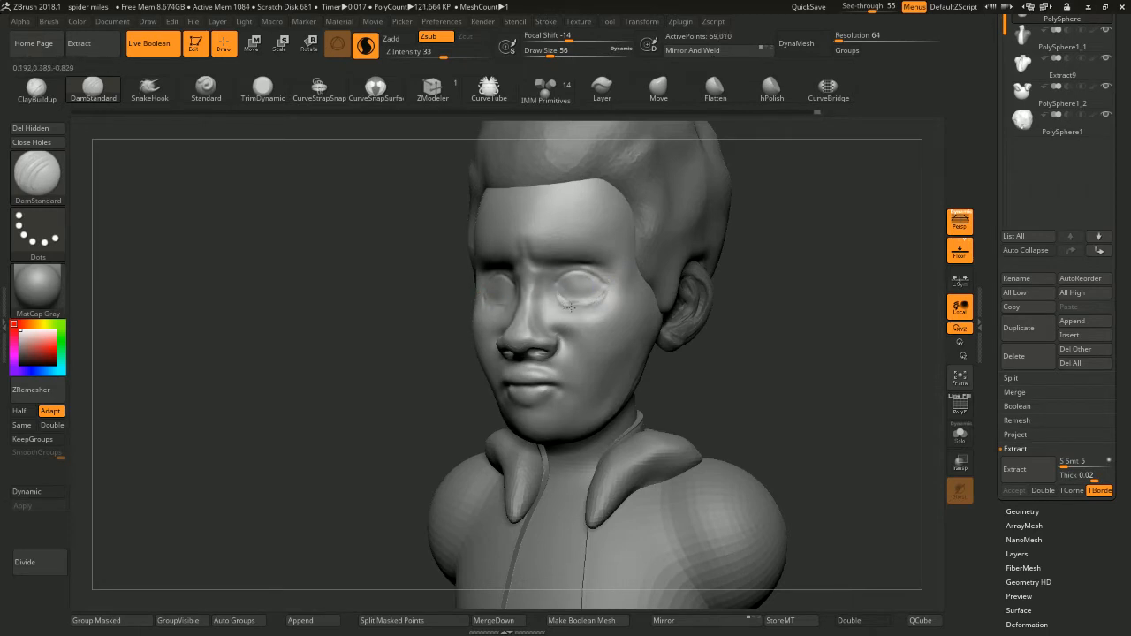
drag(560, 301, 553, 293)
mouse_move(752, 210)
mouse_down()
mouse_move(783, 212)
mouse_move(763, 239)
mouse_up()
mouse_move(580, 309)
shift+mouse_down()
mouse_move(597, 303)
mouse_move(564, 306)
shift+mouse_up()
drag(752, 291, 451, 313)
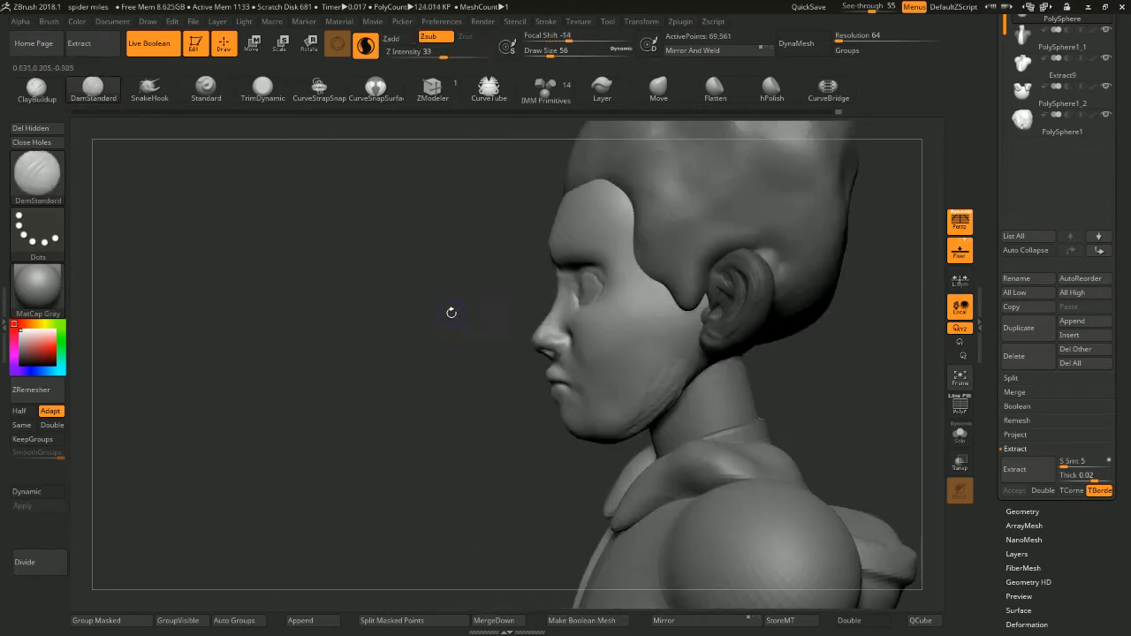
Insert a mirrored pair of spheres as eyeballs over the eye areas with the IMM Primitives brush
key(b)
key(i)
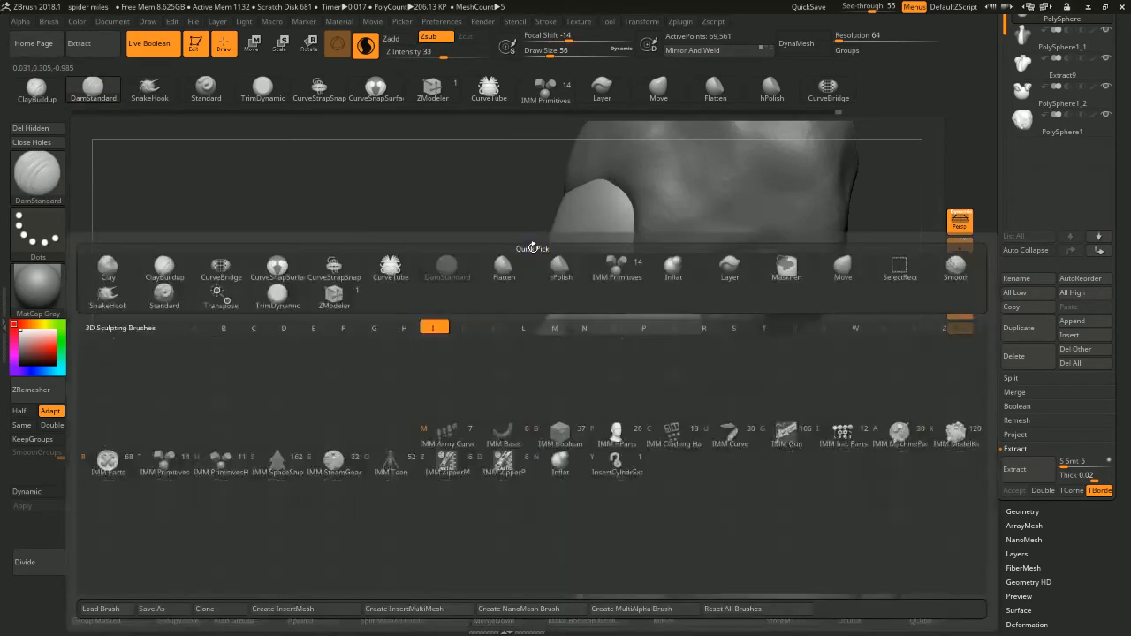
key(p)
drag(431, 252, 648, 264)
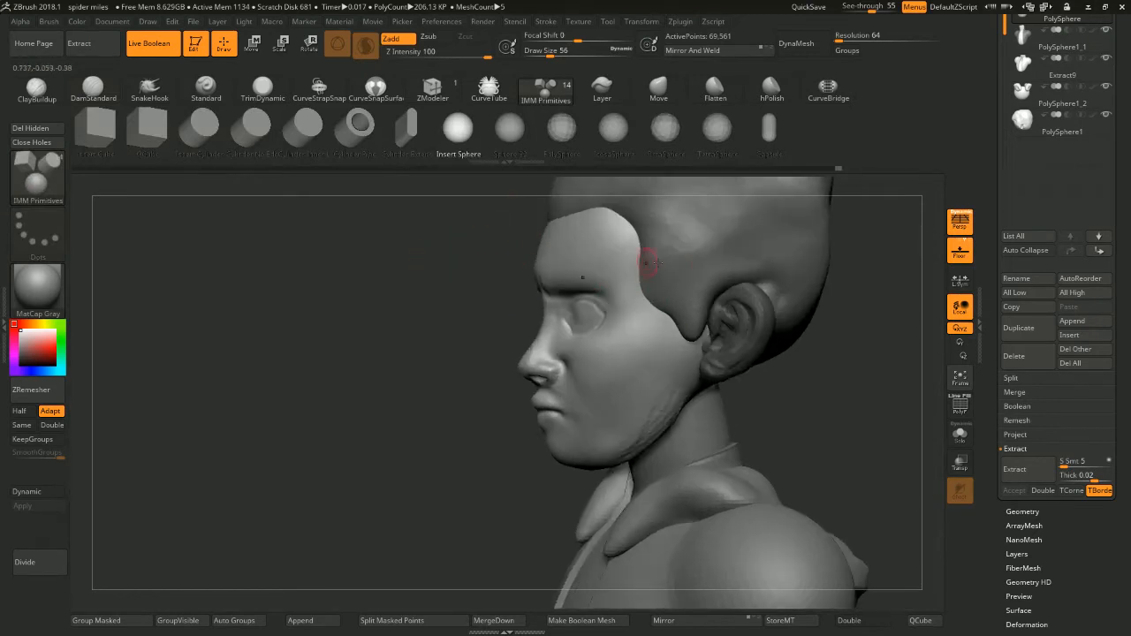
drag(860, 249, 945, 257)
mouse_move(753, 283)
shift+mouse_down()
mouse_move(772, 270)
mouse_move(740, 280)
shift+mouse_up()
drag(584, 322, 608, 341)
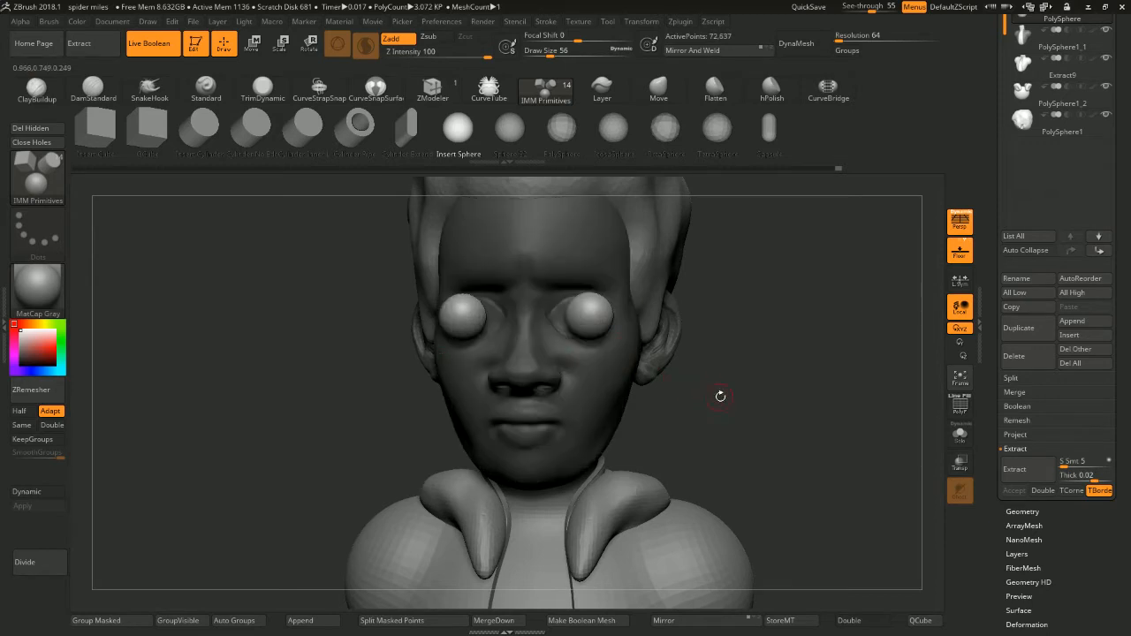
Move the eyeball spheres back in depth so they sit inside the eye sockets
shift+drag(719, 394, 566, 371)
click(258, 49)
alt+drag(389, 256, 394, 292)
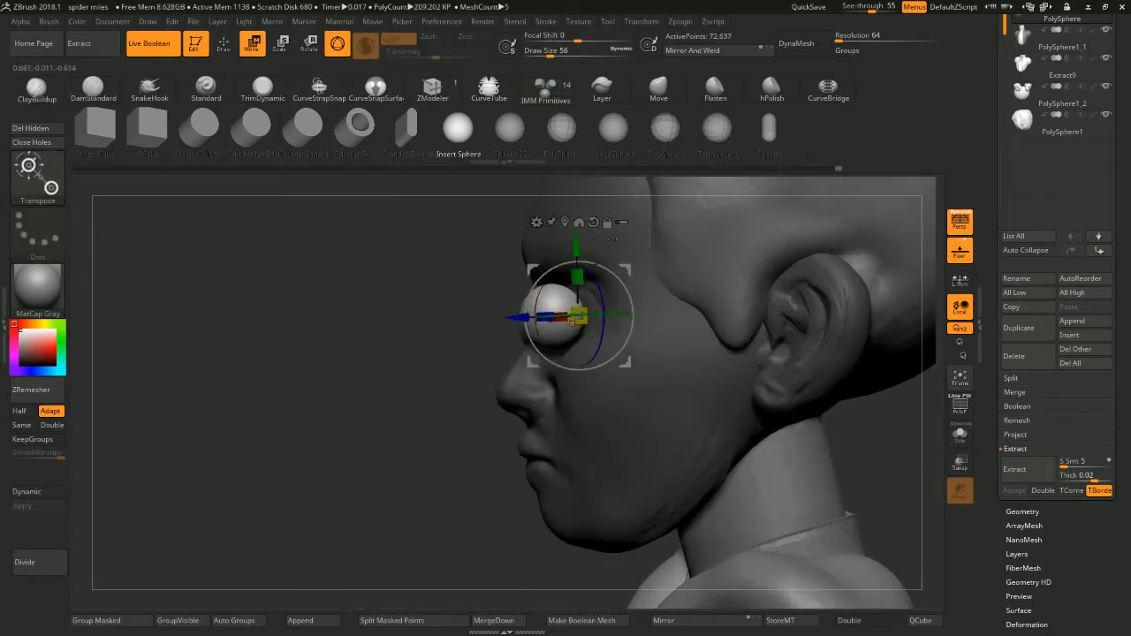
drag(515, 316, 534, 318)
drag(352, 323, 442, 325)
drag(552, 318, 533, 318)
drag(831, 303, 627, 310)
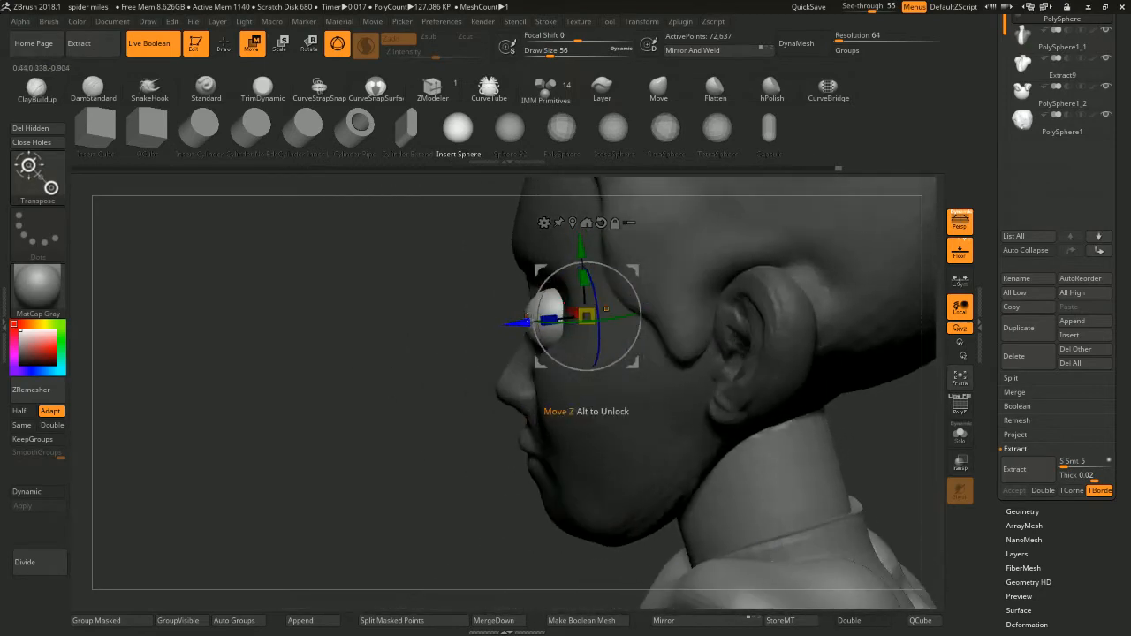
drag(549, 320, 562, 319)
drag(437, 313, 481, 314)
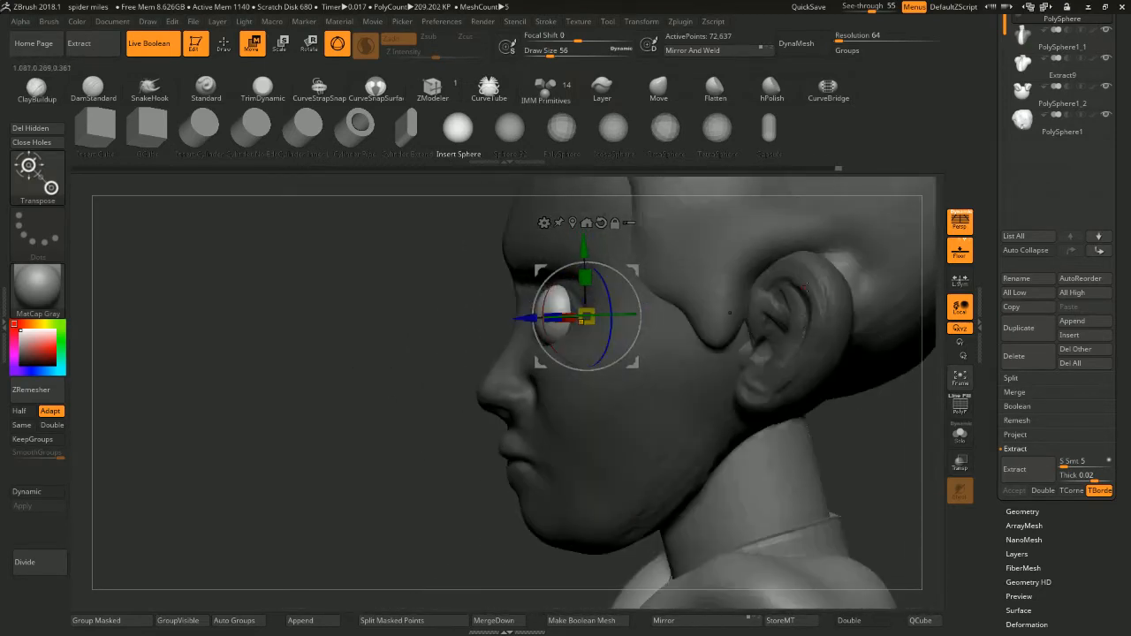
drag(831, 430, 822, 478)
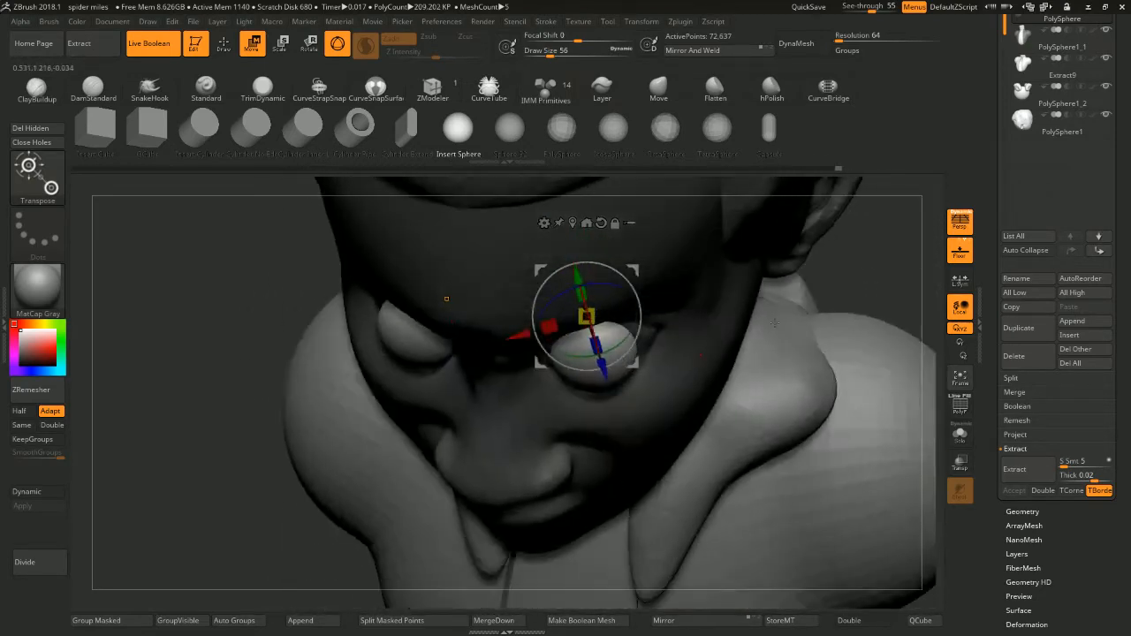
Try rotating the eyeballs about their vertical axis, and undo the rotation
drag(622, 343, 639, 321)
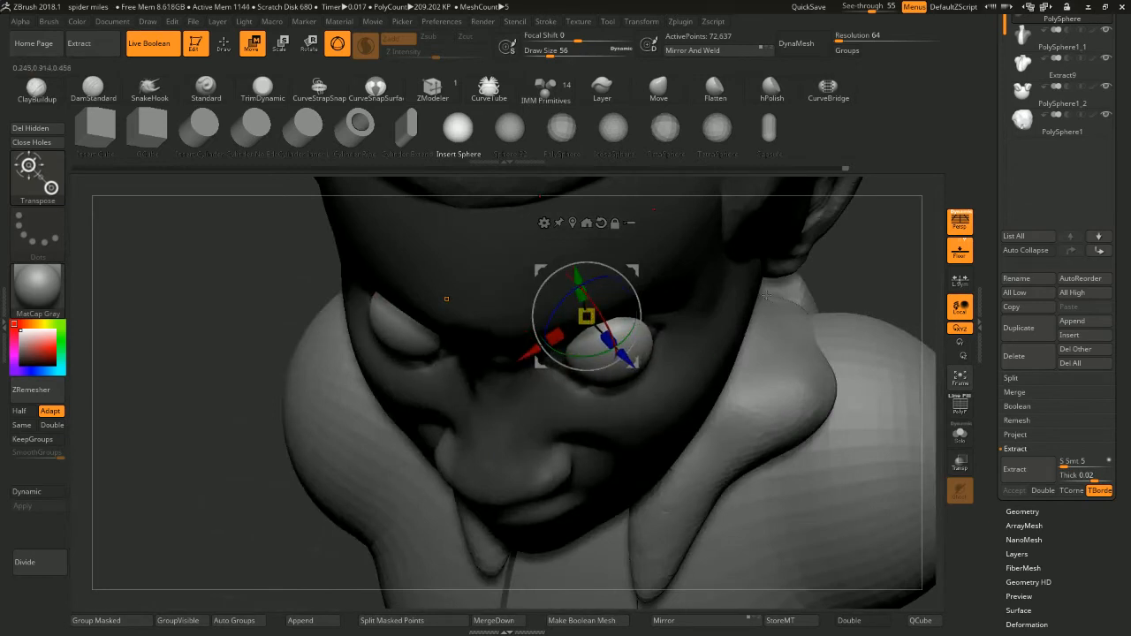
shift+drag(850, 265, 767, 262)
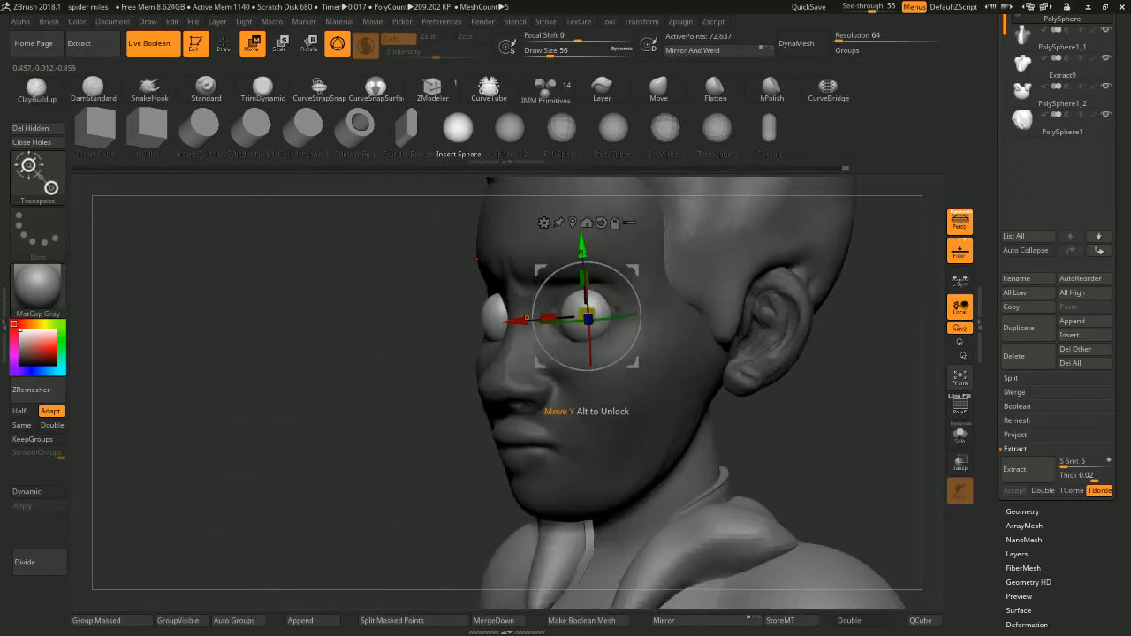
drag(847, 281, 849, 326)
key(ctrl+z)
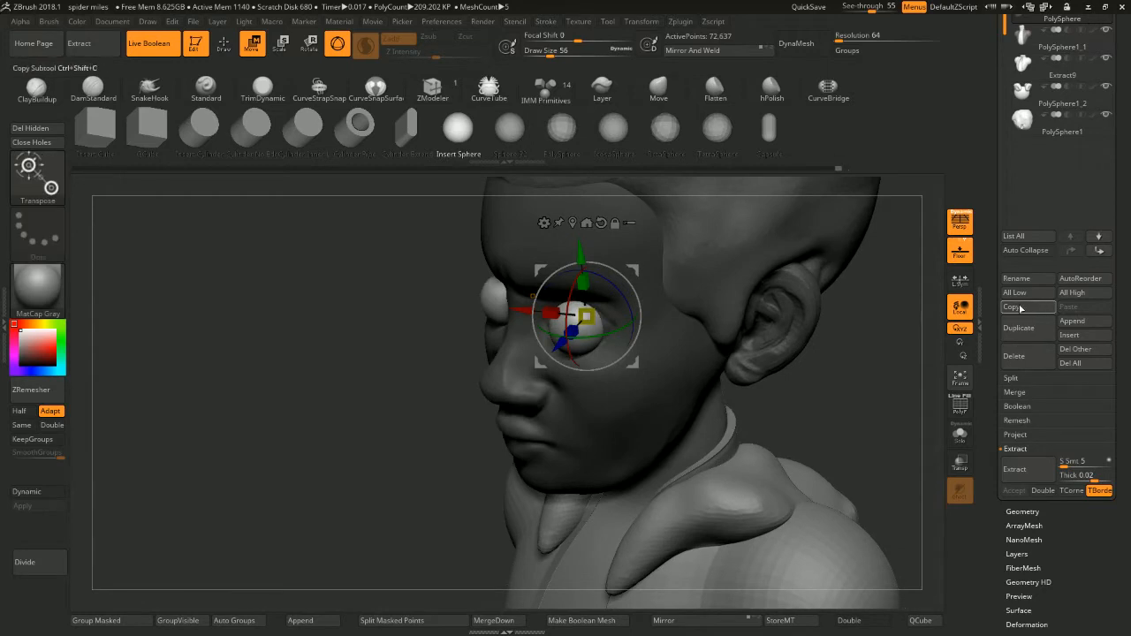
Turn on local symmetry, angle the gizmo outward from the face and stretch the eyeballs sideways by about 1.27
drag(586, 316, 573, 324)
drag(900, 300, 924, 298)
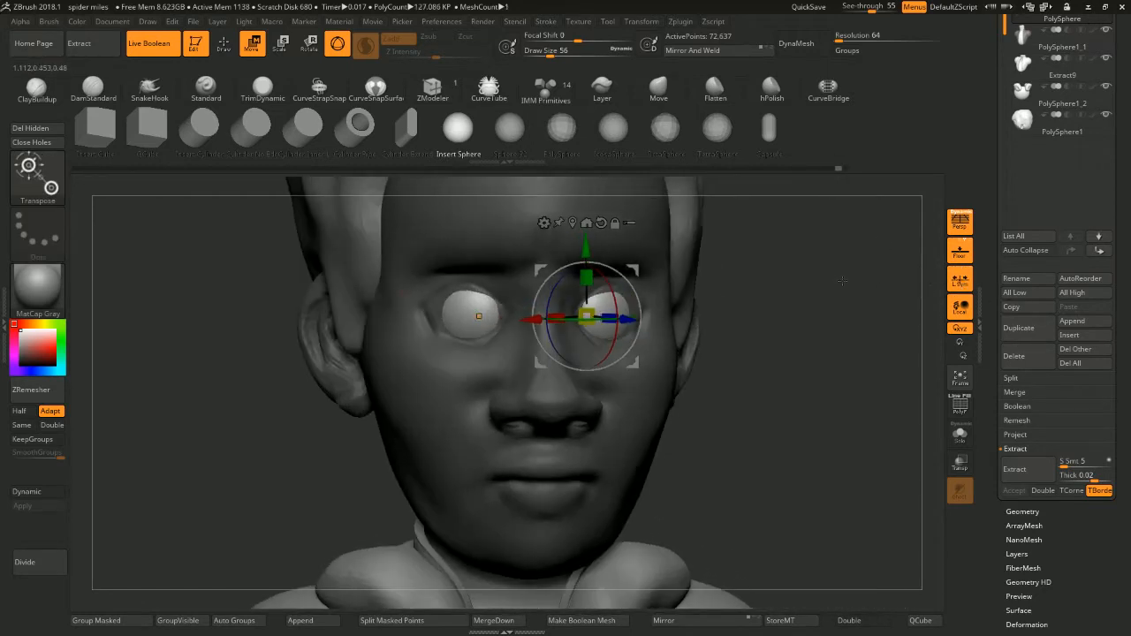
right_drag(565, 310, 651, 305)
drag(653, 325, 662, 325)
shift+drag(800, 297, 834, 267)
drag(558, 321, 541, 324)
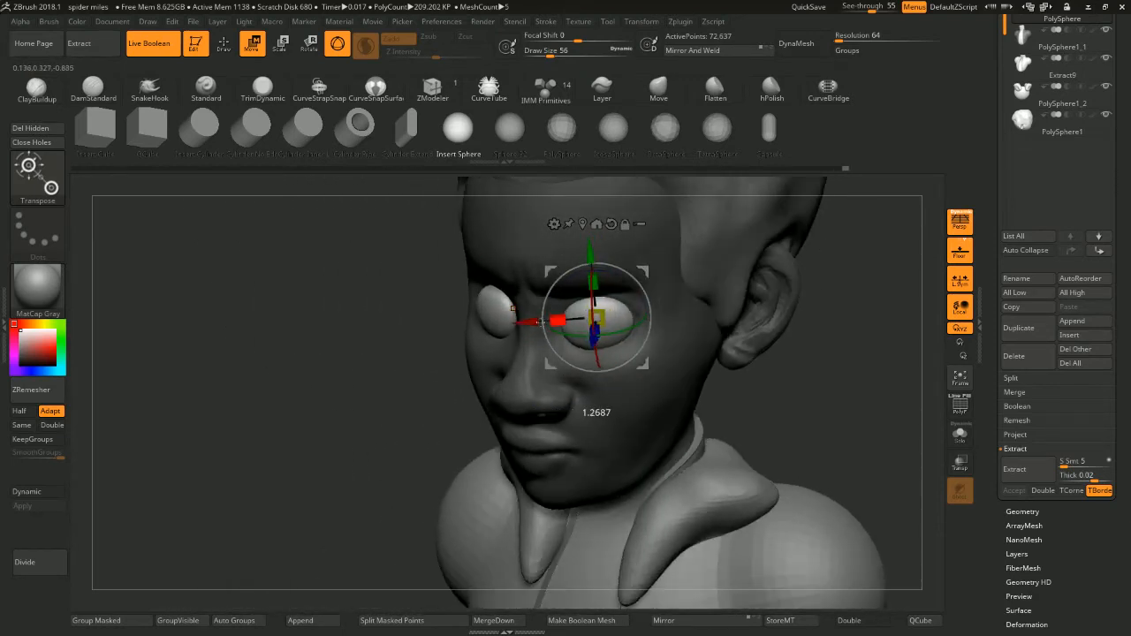
Scale the eyeballs slightly in height and push them about 0.018 deeper into the sockets
shift+drag(776, 230, 802, 217)
drag(601, 283, 600, 274)
drag(767, 240, 729, 265)
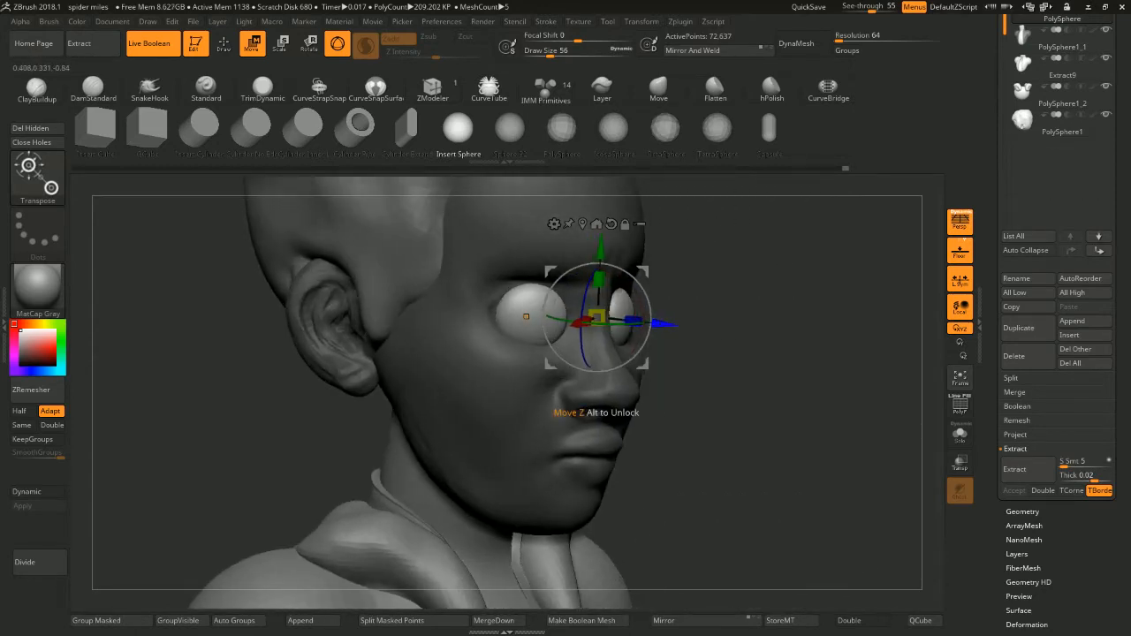
drag(663, 324, 658, 324)
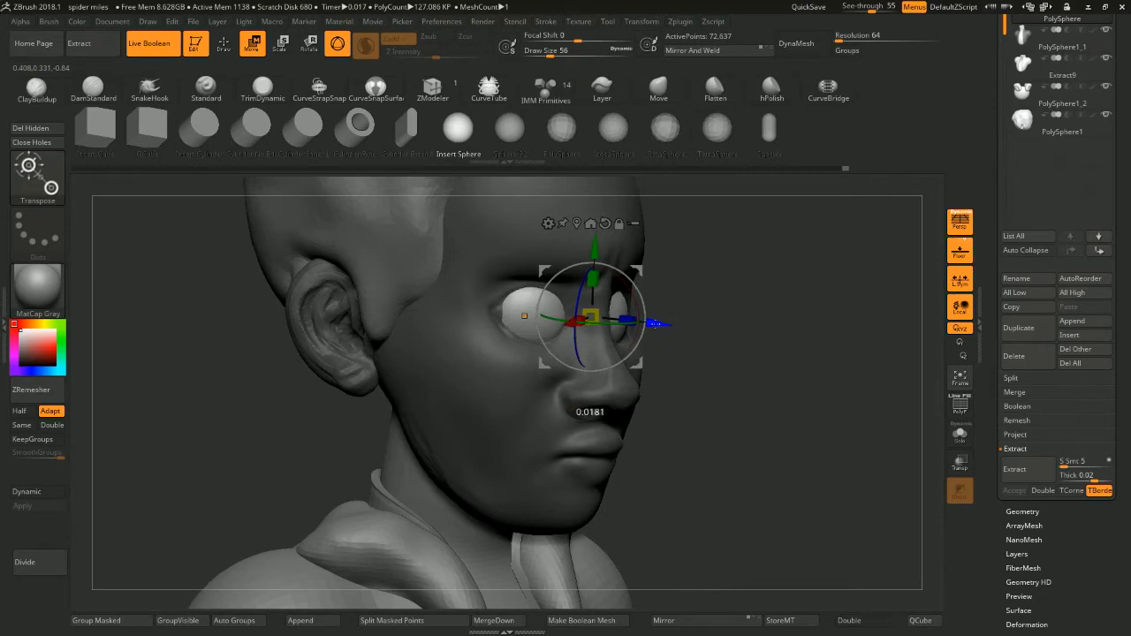
drag(762, 318, 638, 268)
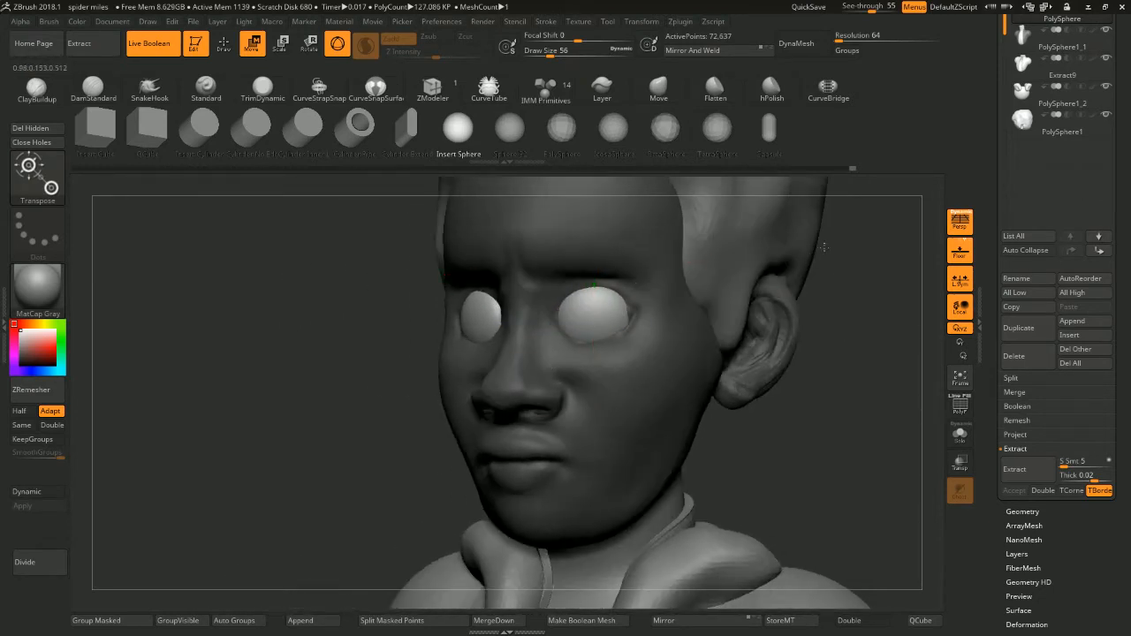
ctrl+right_drag(749, 323, 746, 287)
shift+drag(796, 305, 844, 309)
ctrl+right_drag(795, 309, 793, 283)
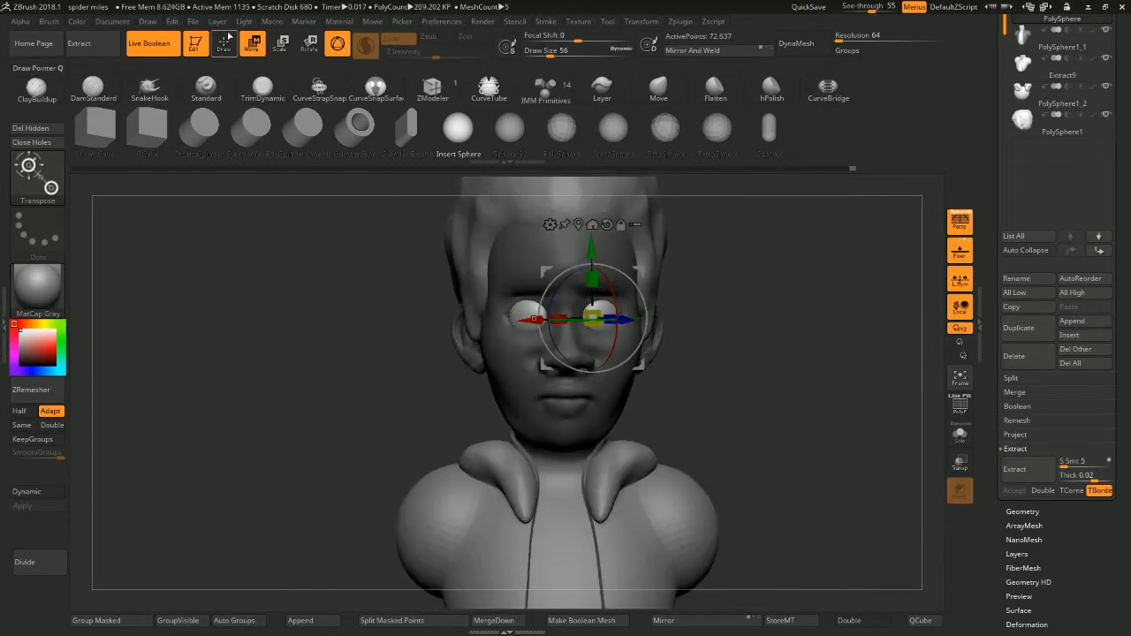
Invert the mask so the eyeballs are protected and the face is editable, and return to Draw mode
ctrl+click(349, 289)
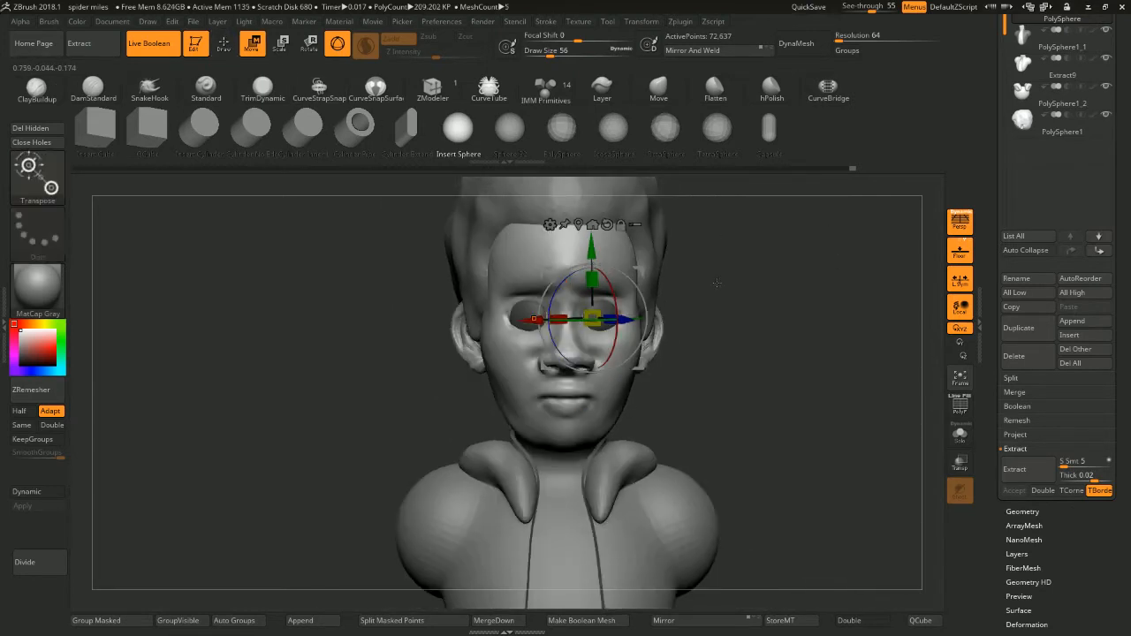
ctrl+right_drag(718, 279, 728, 293)
drag(727, 292, 807, 319)
key(q)
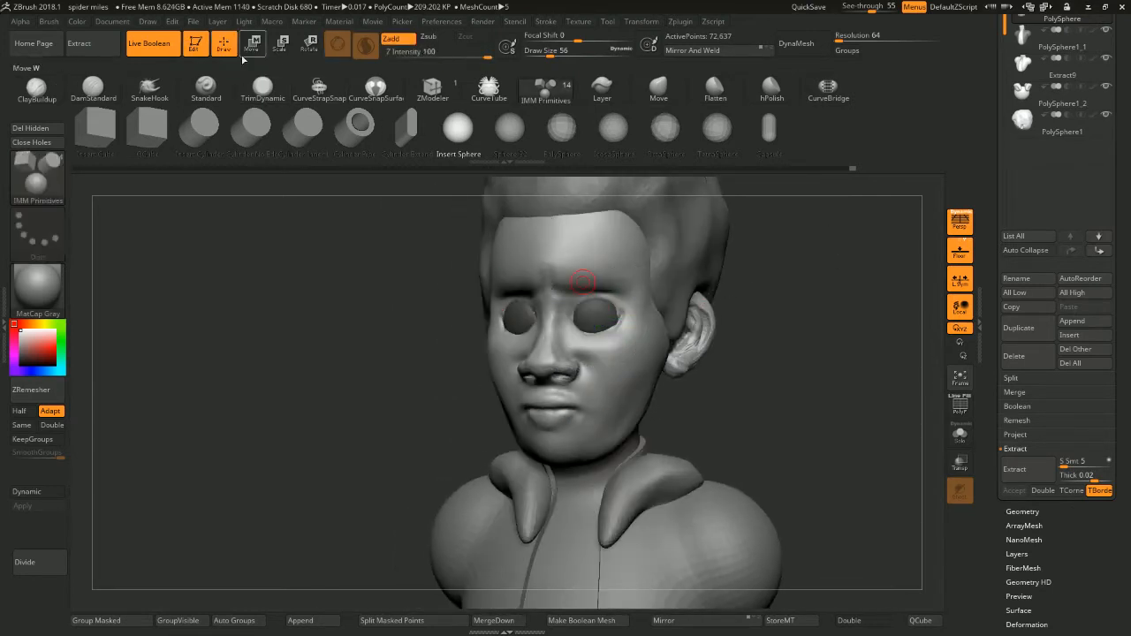
ctrl+right_drag(795, 234, 793, 250)
drag(790, 271, 813, 268)
ctrl+right_drag(806, 266, 807, 285)
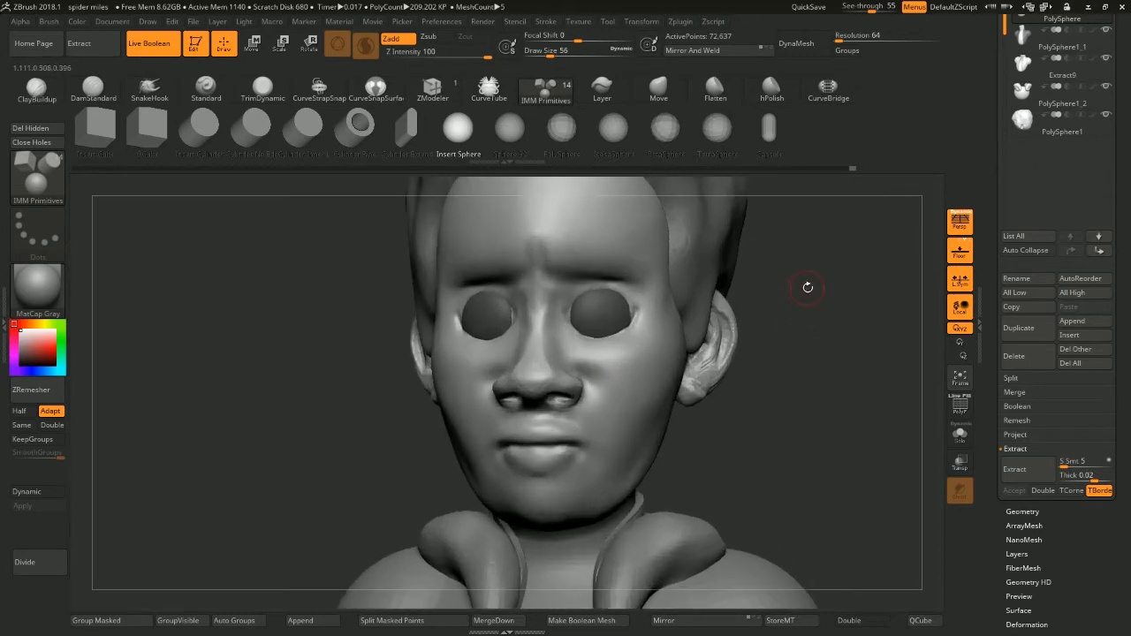
drag(808, 286, 778, 282)
key(b)
key(c)
key(b)
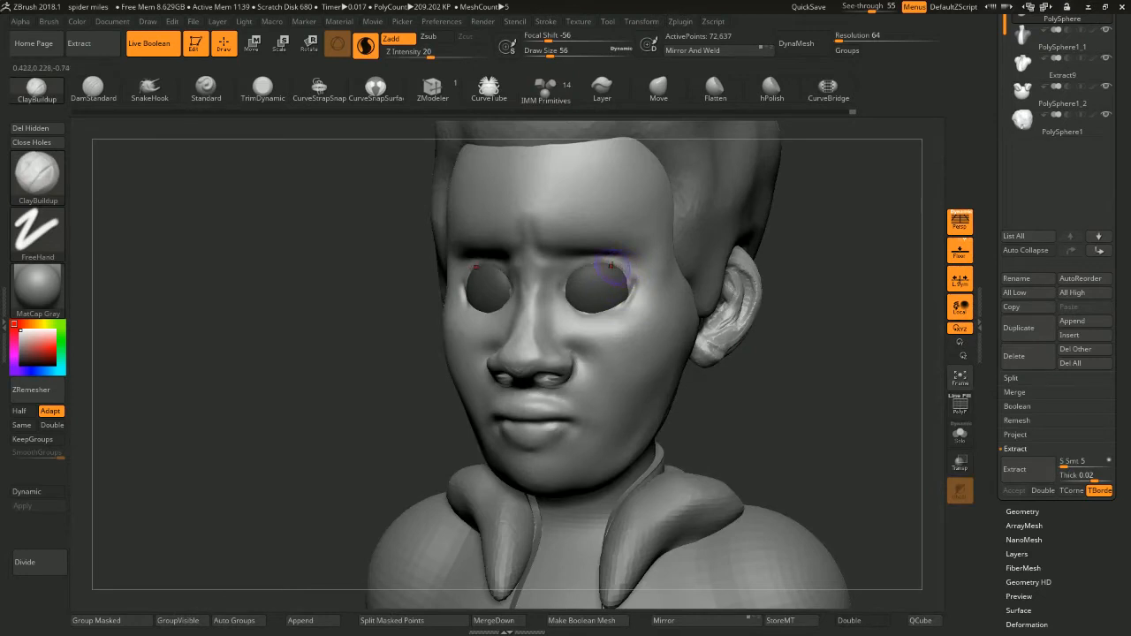
drag(763, 221, 813, 223)
mouse_move(809, 223)
ctrl+right_down()
mouse_move(808, 207)
mouse_move(800, 215)
ctrl+right_up()
Adjust the rims around the outer corners of the eyes with the Move brush at draw size 83
key(b)
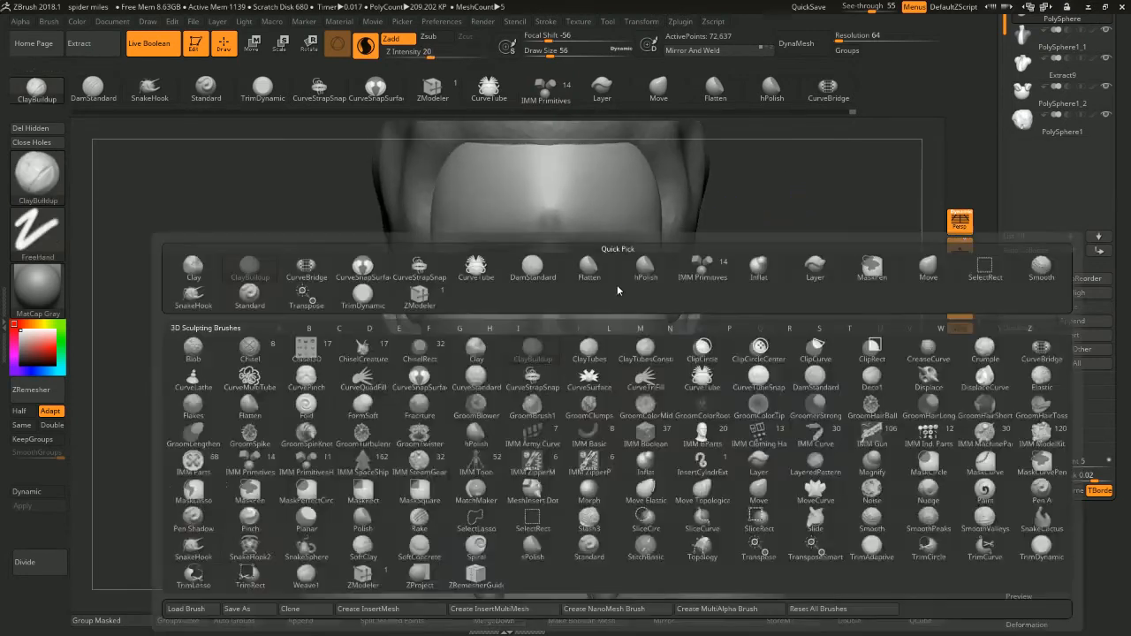
key(m)
key(v)
key(space)
drag(617, 283, 623, 283)
mouse_move(738, 227)
mouse_down()
mouse_move(713, 230)
mouse_move(785, 217)
mouse_move(687, 273)
mouse_up()
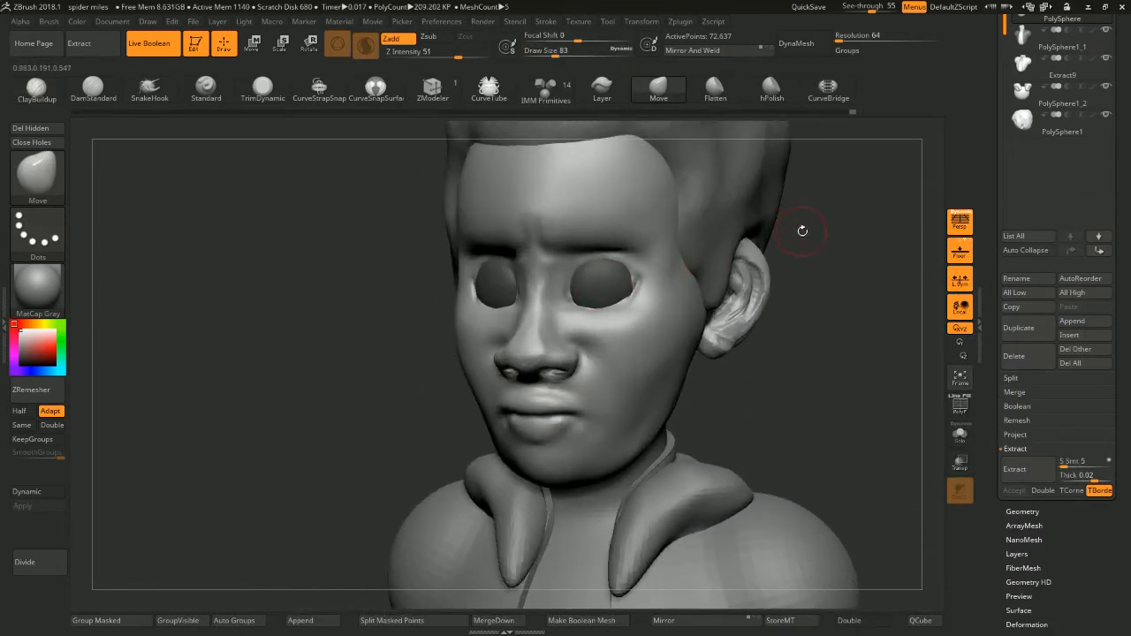
drag(802, 231, 642, 263)
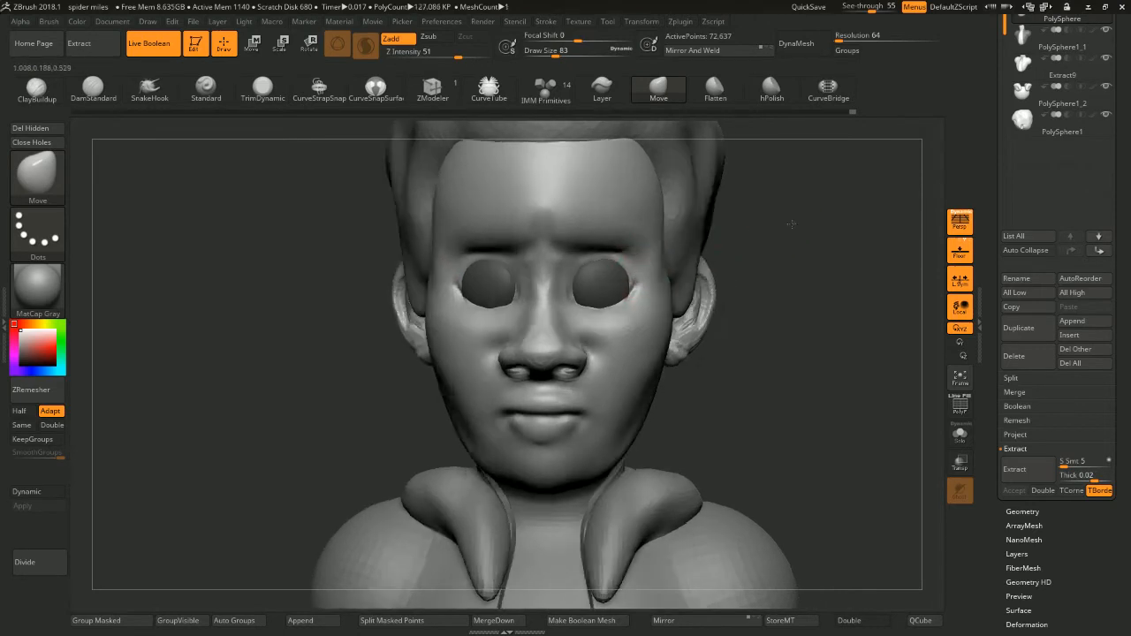
Carve the outer corners of the eyes with the DamStandard brush at draw size 27
key(space)
key(space)
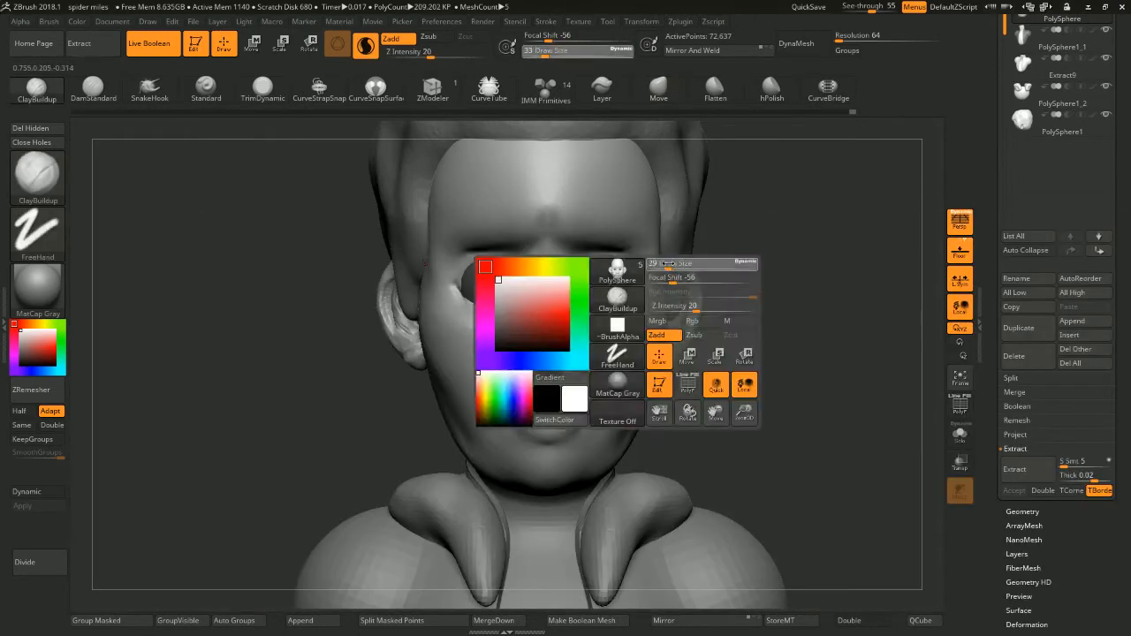
key(b)
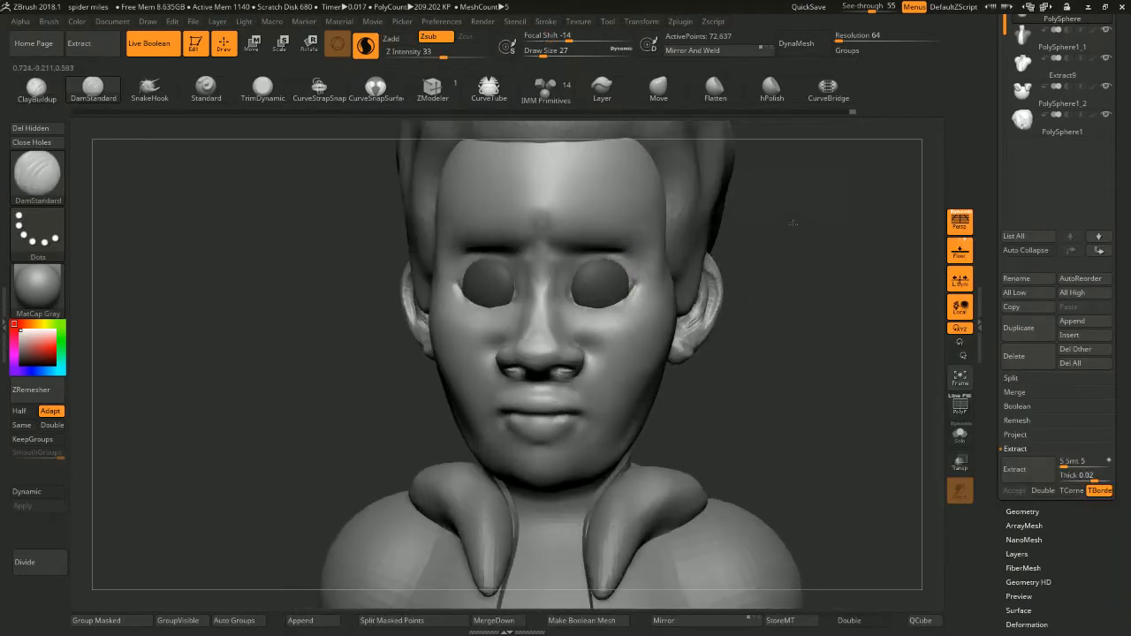
drag(793, 223, 777, 229)
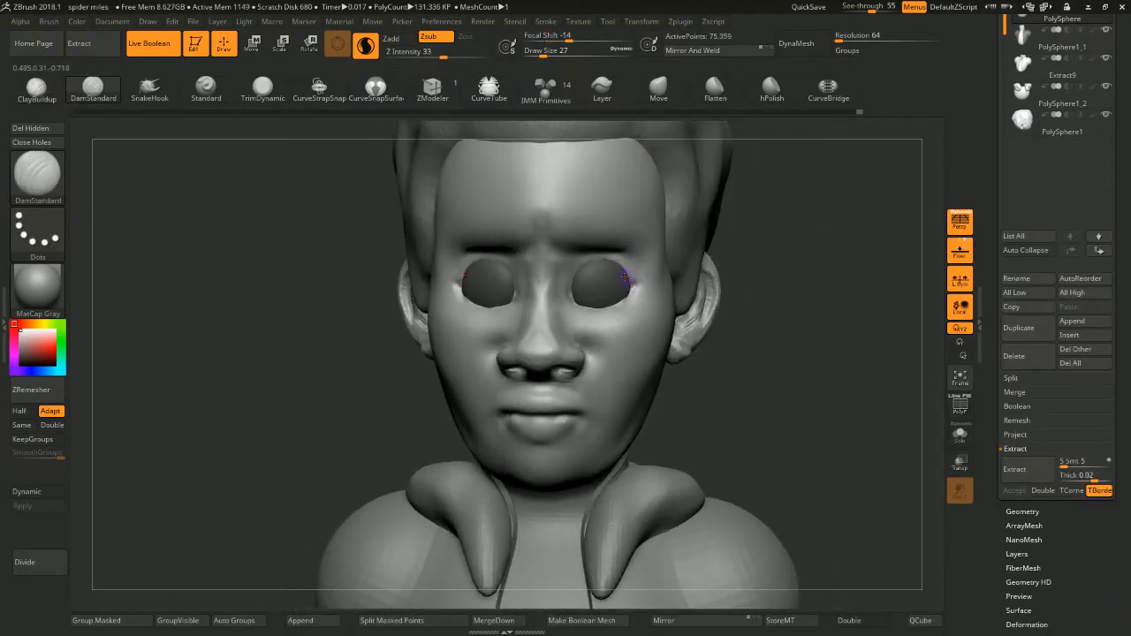
drag(626, 277, 632, 282)
drag(768, 215, 707, 219)
mouse_move(825, 210)
mouse_down()
mouse_move(786, 188)
mouse_move(784, 157)
mouse_up()
drag(790, 202, 750, 253)
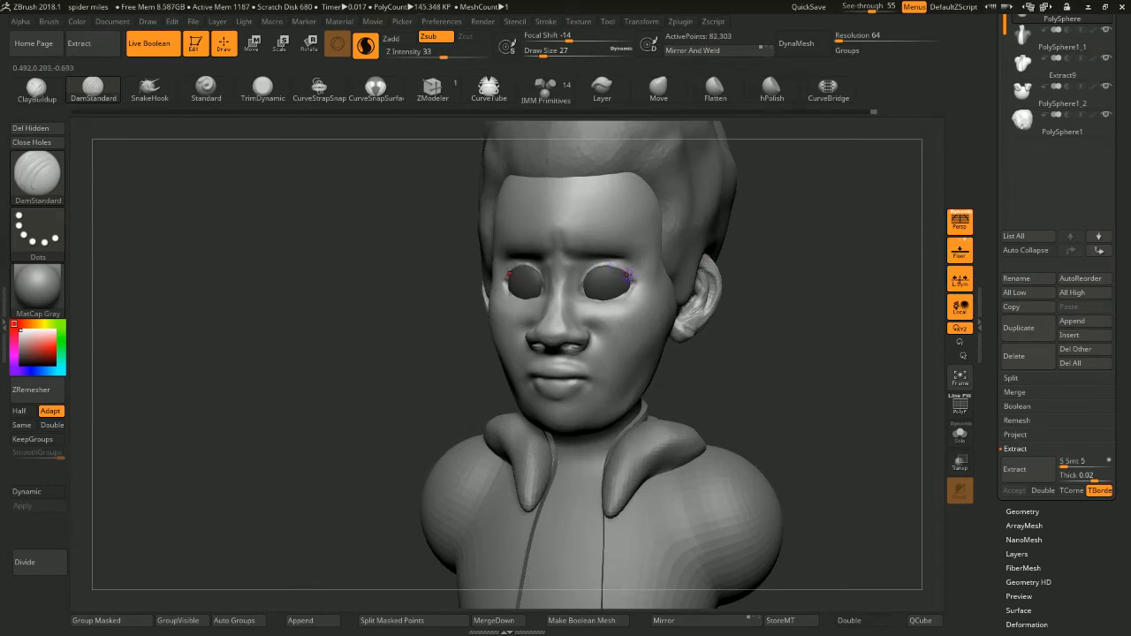
Refine and smooth the upper outer eye rims with the DamStandard brush at draw size 46
key(space)
drag(628, 275, 631, 276)
key(shift)
drag(730, 232, 755, 228)
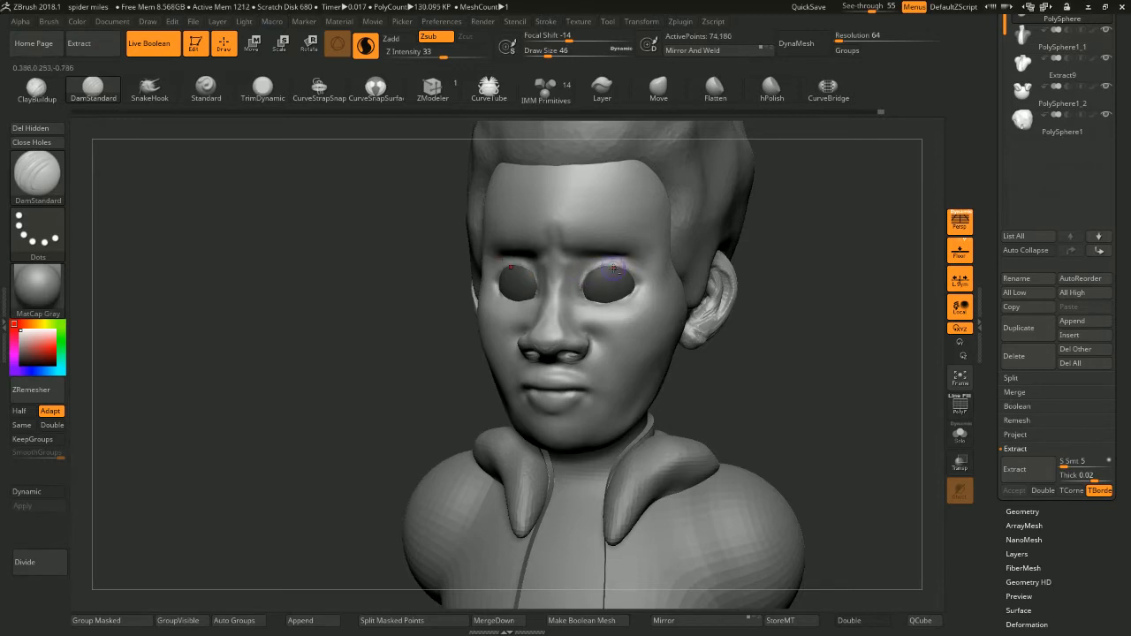
mouse_move(750, 243)
alt+mouse_down()
mouse_move(783, 171)
mouse_move(742, 207)
mouse_move(752, 244)
mouse_move(717, 247)
alt+mouse_up()
Smooth the side of the jaw below the ear, enlarging the draw size from 90 to 145
key(space)
key(s)
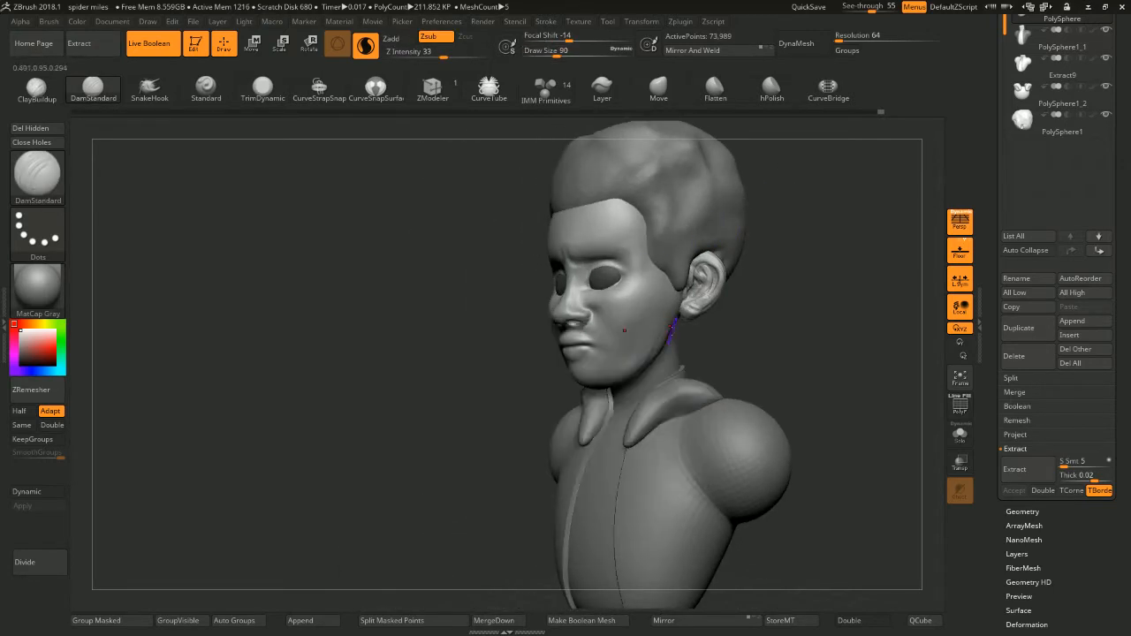
key(s)
drag(674, 332, 696, 333)
right_drag(697, 333, 666, 321)
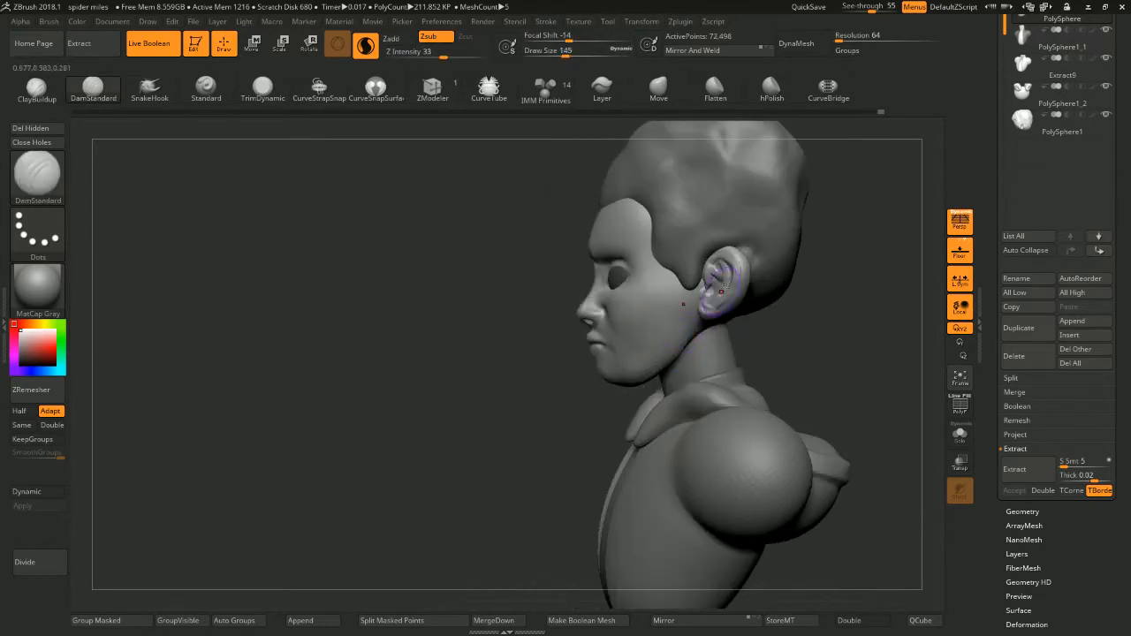
mouse_move(826, 212)
mouse_down()
mouse_move(852, 224)
mouse_move(817, 243)
mouse_up()
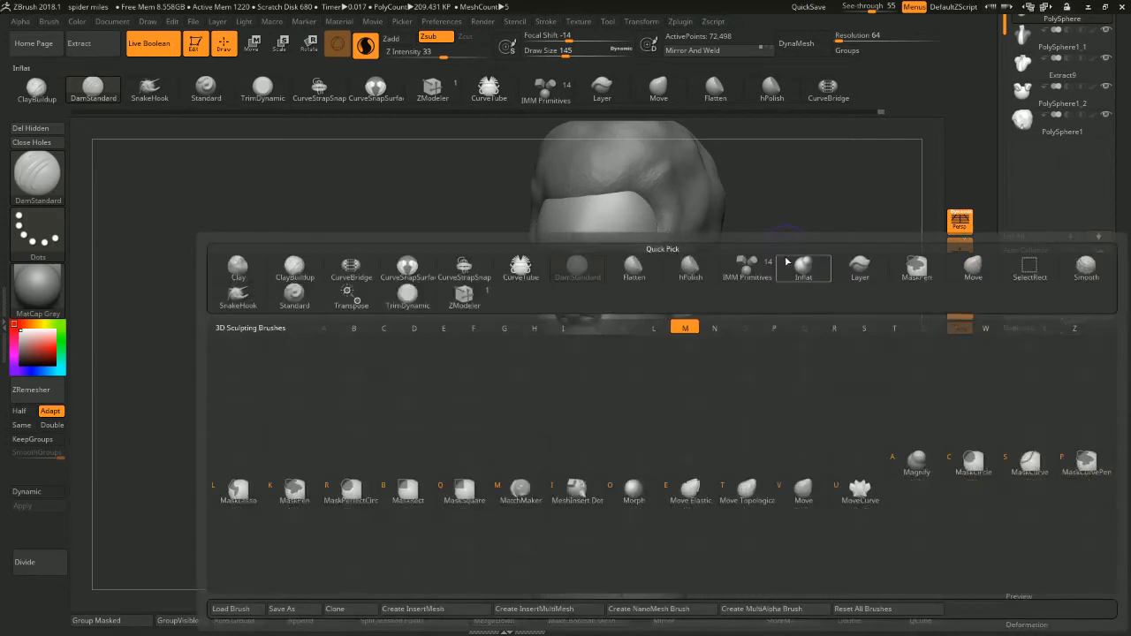
Adjust the cheeks and jawline with the Move brush at draw sizes 239 and 197
key(m)
key(v)
key(space)
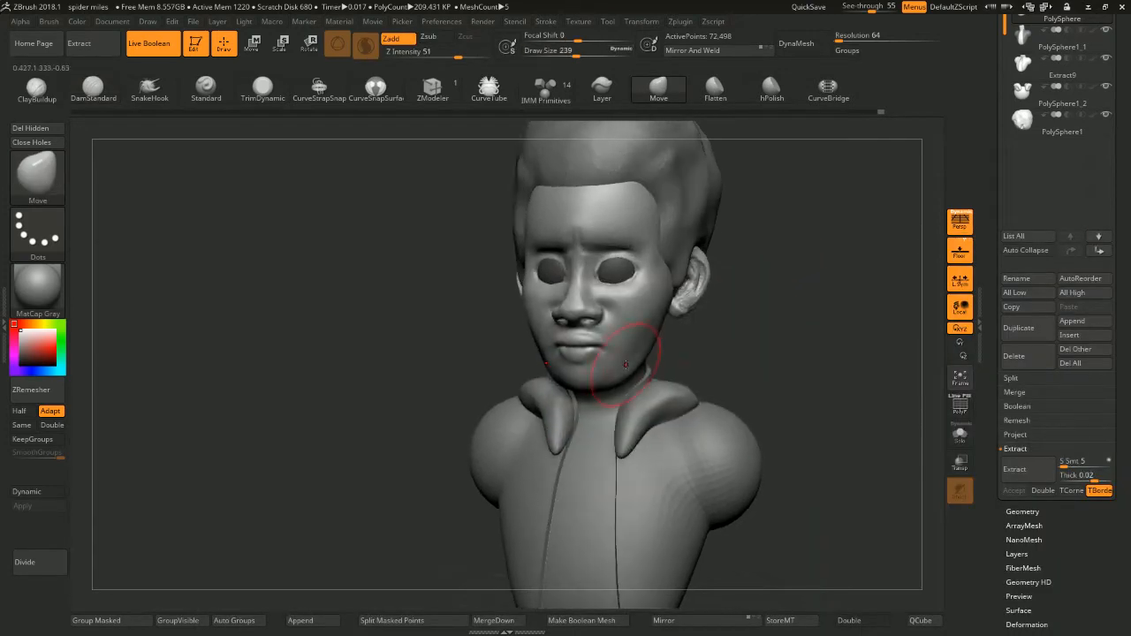
key(space)
mouse_move(736, 321)
mouse_down()
mouse_move(750, 316)
mouse_move(627, 369)
mouse_up()
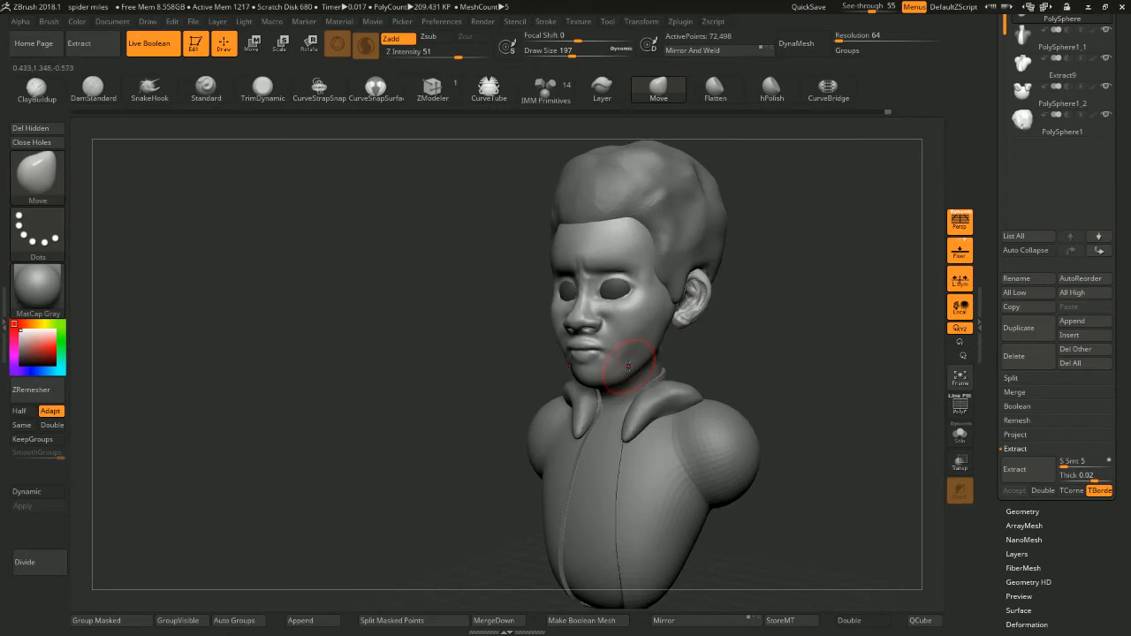
mouse_move(698, 339)
shift+mouse_down()
mouse_move(729, 331)
mouse_move(631, 348)
mouse_move(725, 344)
mouse_move(694, 348)
mouse_move(688, 329)
mouse_move(679, 337)
mouse_move(697, 291)
mouse_move(610, 226)
shift+mouse_up()
Select the hood subtool and pull its front tips down the chest with the Move brush at draw size 158
key(space)
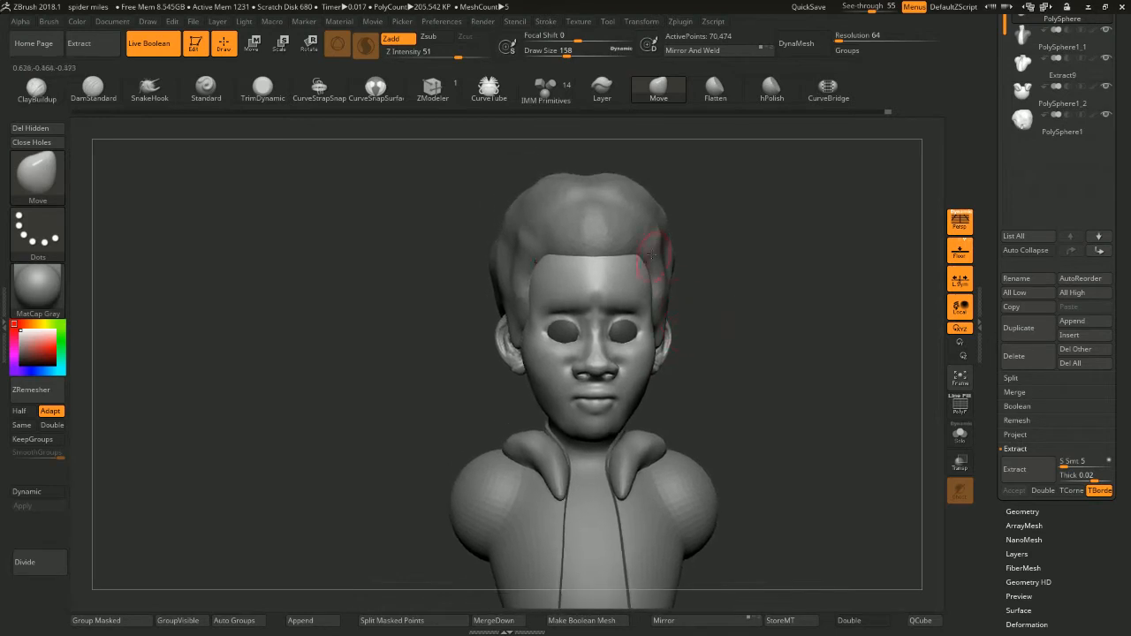
alt+drag(726, 318, 679, 222)
alt+click(577, 323)
alt+drag(678, 263, 652, 267)
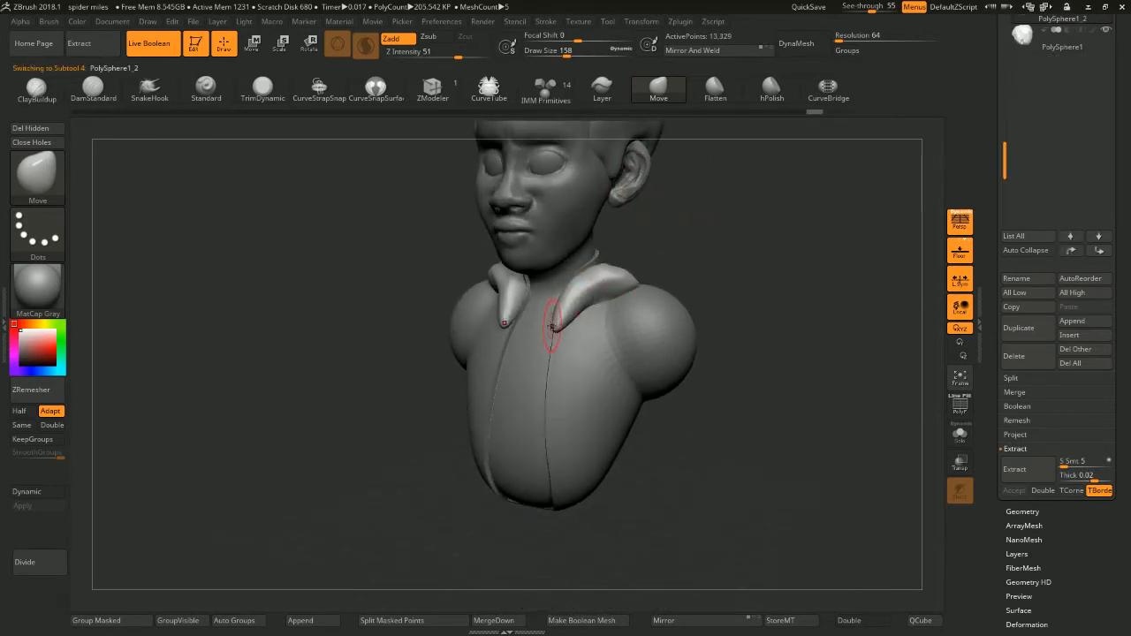
drag(557, 327, 560, 348)
mouse_move(683, 231)
shift+mouse_down()
mouse_move(661, 256)
mouse_move(669, 265)
shift+mouse_up()
Reshape the front flaps of the hood around the neck with the Move brush, setting the draw size back to 158
mouse_move(669, 265)
alt+mouse_down()
mouse_move(690, 294)
mouse_move(657, 197)
mouse_move(686, 266)
mouse_move(619, 260)
mouse_move(662, 235)
alt+mouse_up()
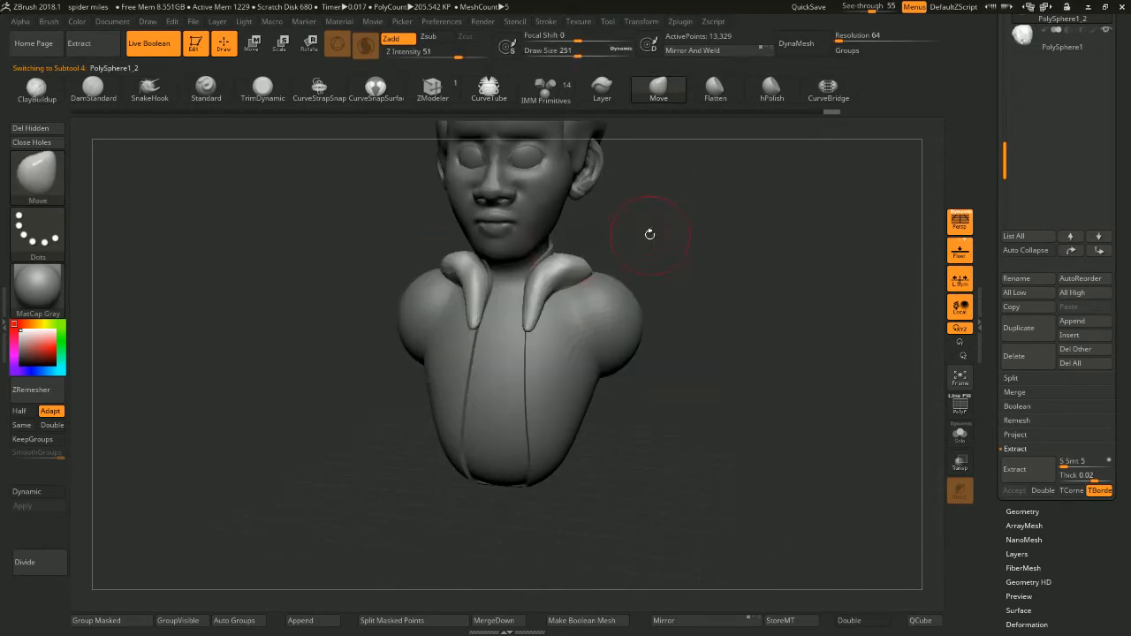
key(space)
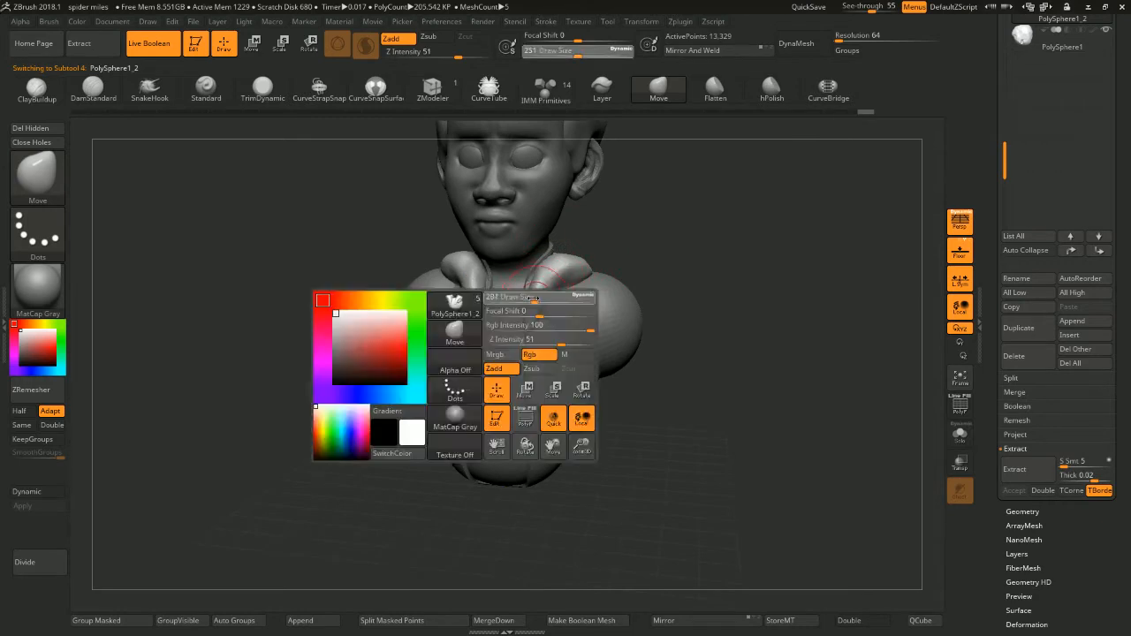
click(528, 297)
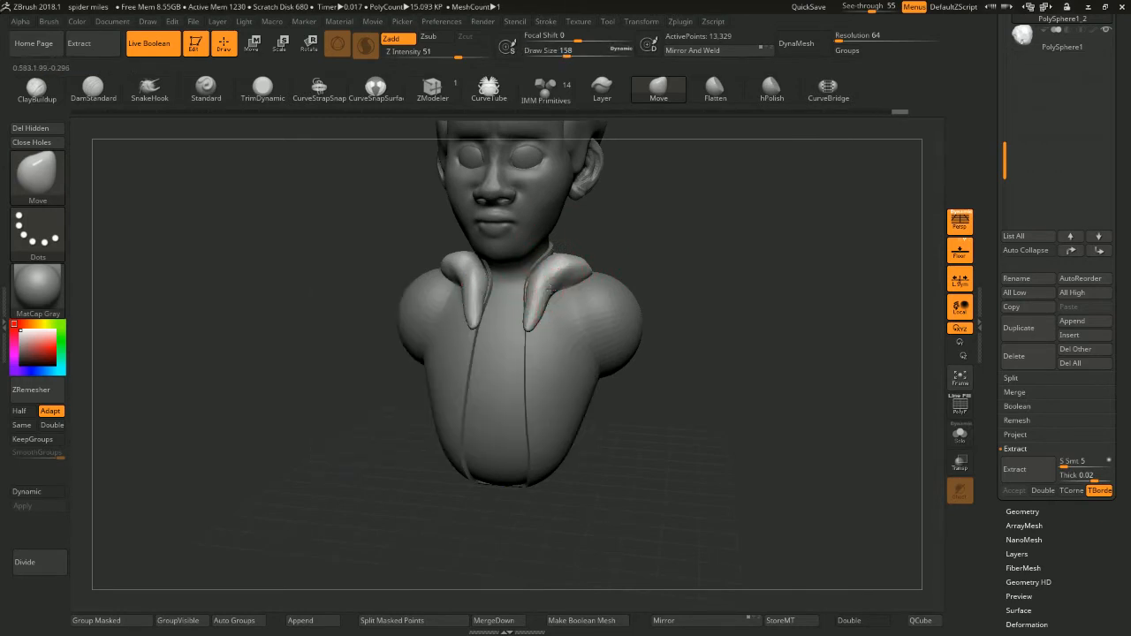
drag(645, 263, 645, 217)
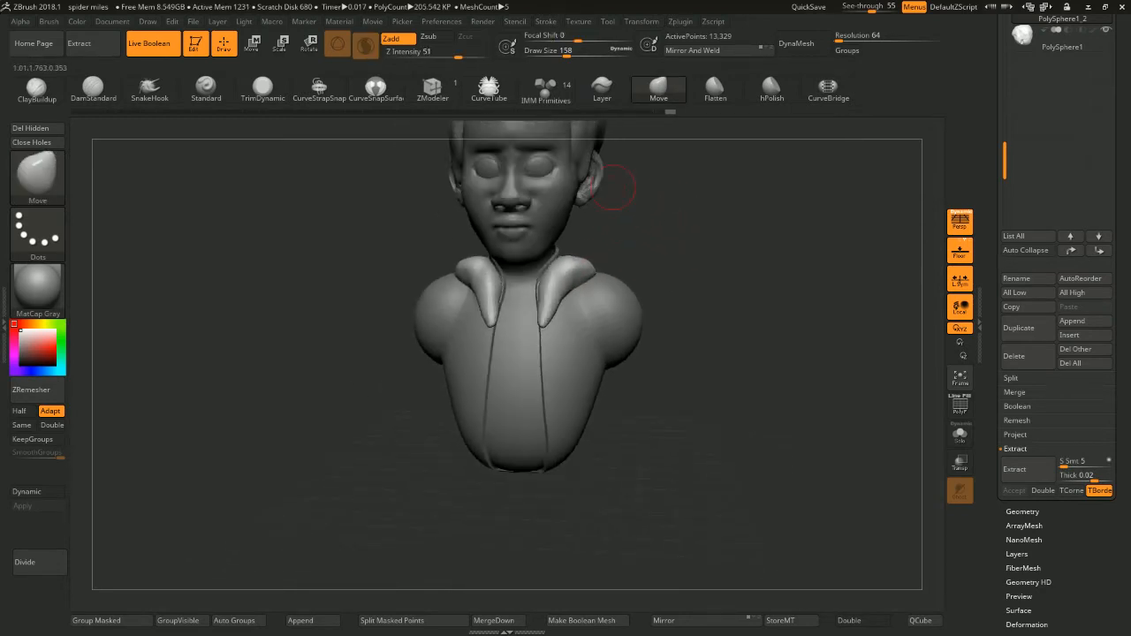
drag(665, 240, 686, 228)
Build up clay along the hood's collar above the shoulders with the ClayBuildup brush at draw size 104
key(b)
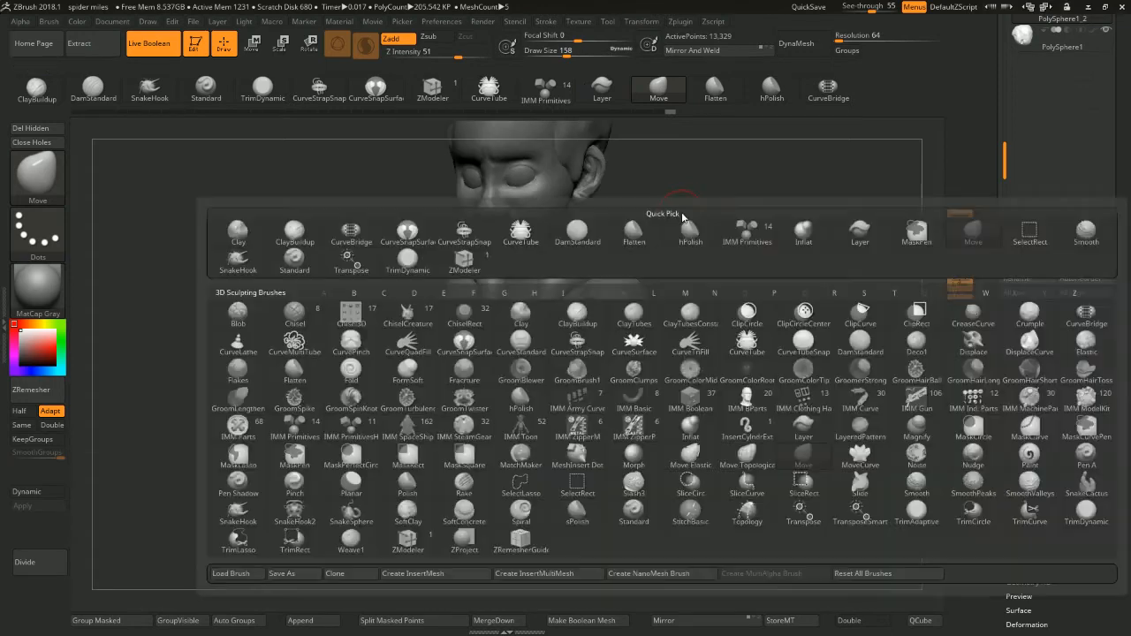
key(c)
key(b)
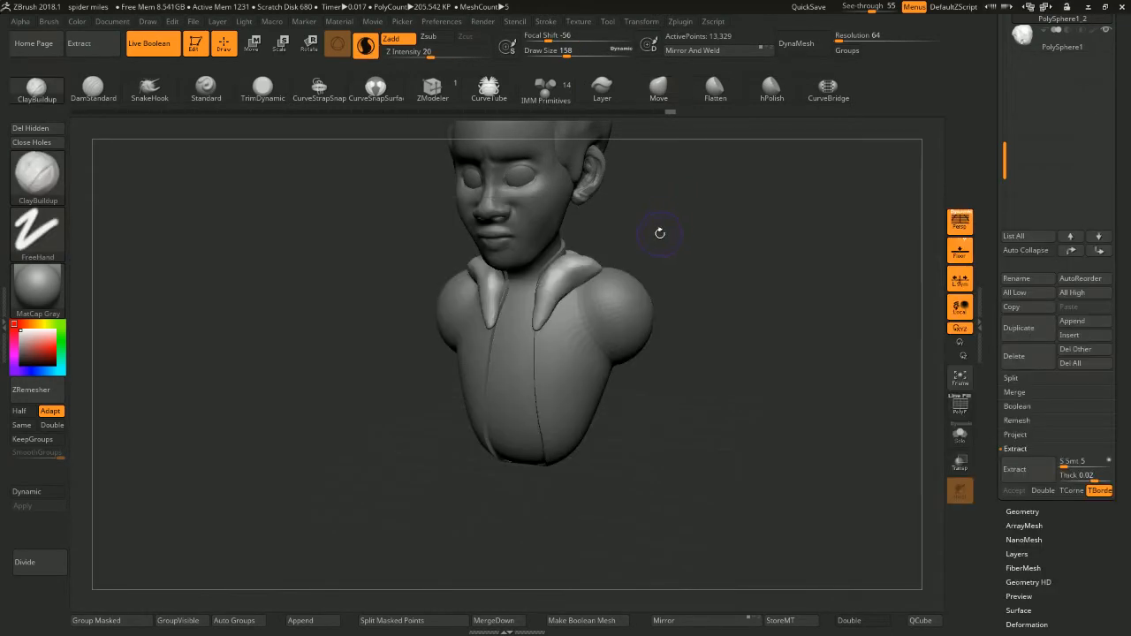
key(space)
mouse_move(674, 234)
mouse_down()
mouse_move(688, 230)
mouse_move(666, 255)
mouse_up()
mouse_move(593, 257)
mouse_down()
mouse_move(540, 303)
mouse_move(550, 291)
mouse_up()
mouse_move(734, 221)
mouse_down()
mouse_move(694, 241)
mouse_move(688, 263)
mouse_up()
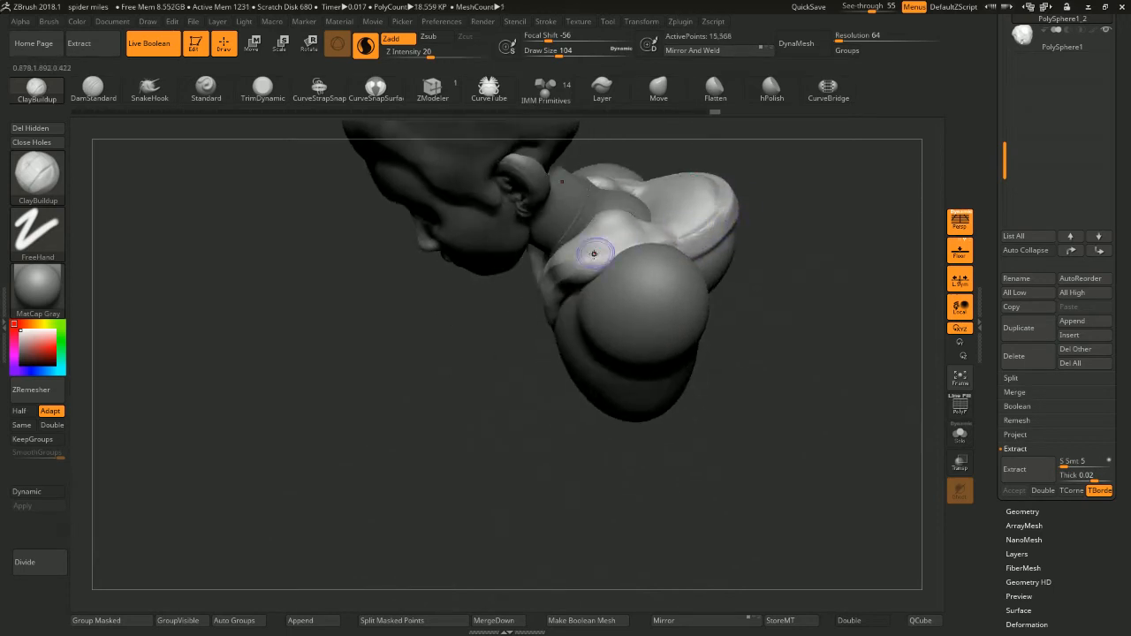
Add cloth folds from the collar along the side of the hood with ClayBuildup at draw size 128
key(space)
mouse_move(548, 263)
mouse_down()
mouse_move(629, 219)
mouse_move(610, 218)
mouse_move(668, 220)
mouse_up()
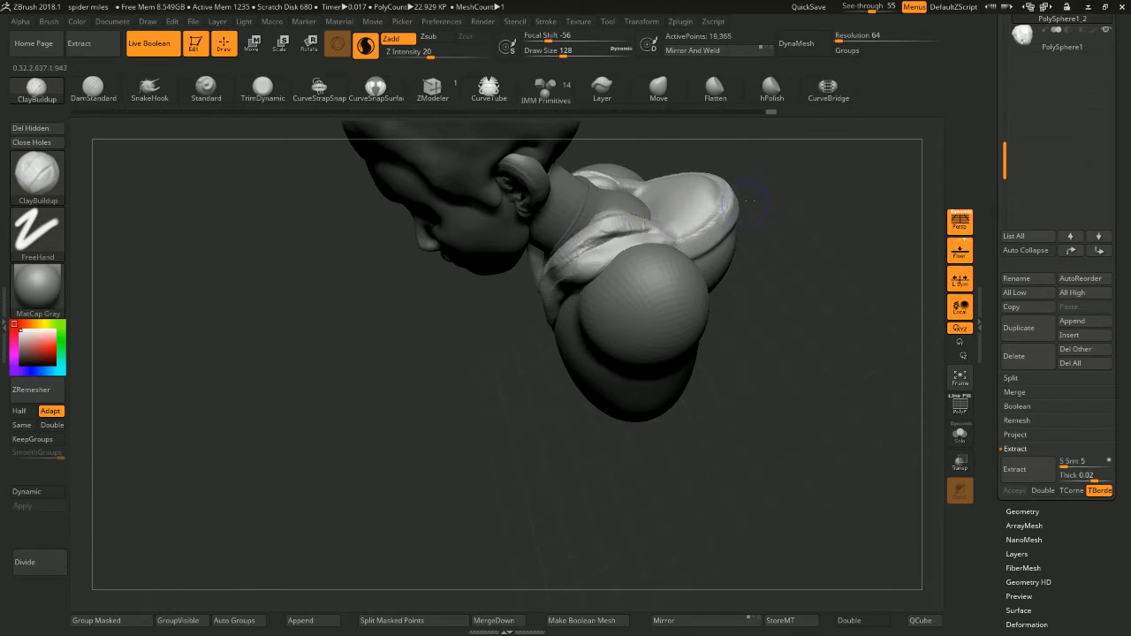
drag(781, 156, 802, 191)
mouse_move(620, 218)
mouse_down()
mouse_move(698, 217)
mouse_move(654, 205)
mouse_up()
drag(802, 174, 729, 208)
Build up larger draped folds around the back of the hood with ClayBuildup at draw size 182
key(space)
drag(627, 254, 658, 273)
mouse_move(796, 292)
mouse_down()
mouse_move(752, 281)
mouse_move(725, 305)
mouse_up()
mouse_move(626, 258)
mouse_down()
mouse_move(621, 226)
mouse_move(636, 257)
mouse_up()
mouse_move(815, 141)
mouse_down()
mouse_move(808, 212)
mouse_move(760, 230)
mouse_up()
drag(688, 237, 675, 241)
drag(742, 234, 694, 243)
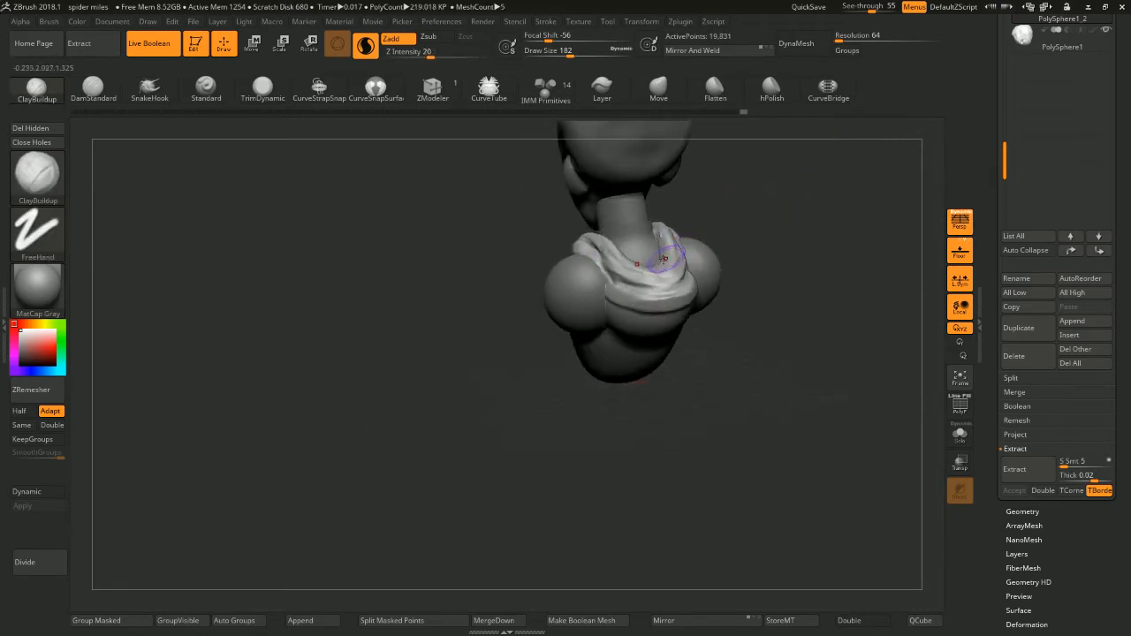
mouse_move(624, 267)
mouse_down()
mouse_move(635, 289)
mouse_move(674, 292)
mouse_up()
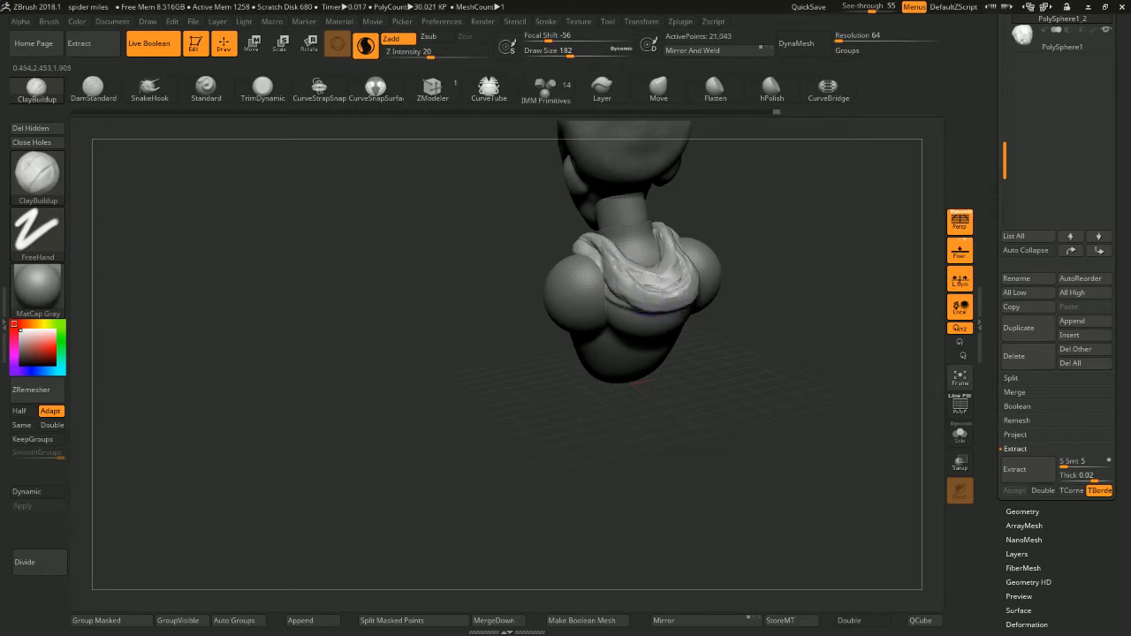
Thicken the hood's back rim and the hanging cloth below it with further ClayBuildup strokes
drag(730, 198, 783, 167)
mouse_move(756, 210)
mouse_down()
mouse_move(747, 189)
mouse_move(707, 212)
mouse_up()
drag(631, 263, 633, 285)
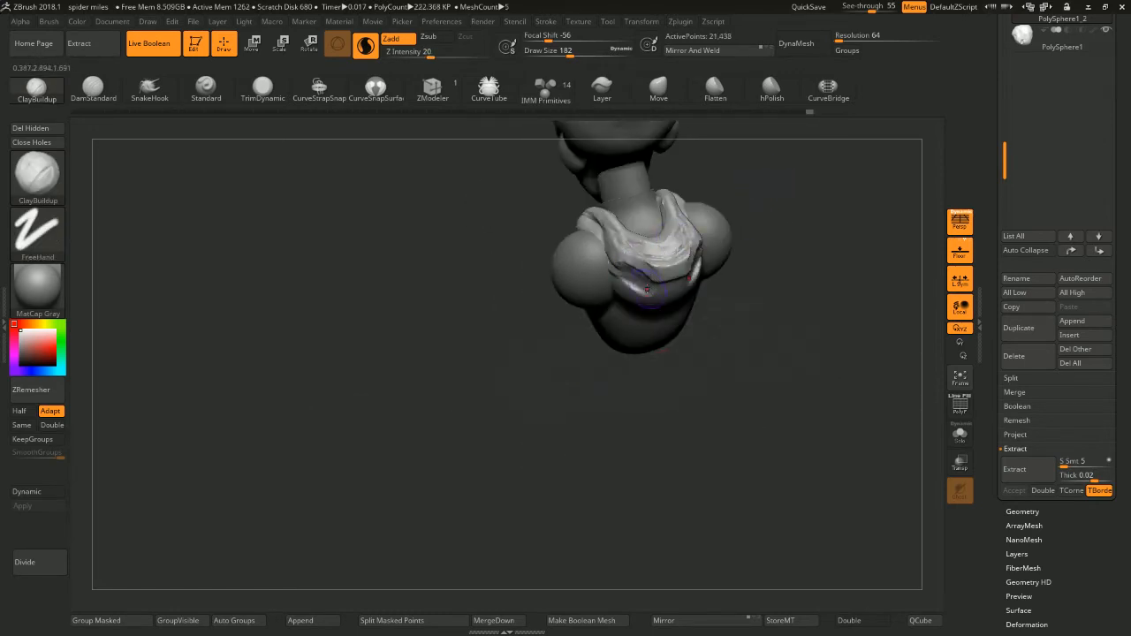
drag(751, 247, 734, 213)
mouse_move(631, 267)
mouse_down()
mouse_move(624, 292)
mouse_move(667, 298)
mouse_move(671, 286)
mouse_move(632, 315)
mouse_move(647, 318)
mouse_move(638, 267)
mouse_up()
drag(766, 180, 743, 242)
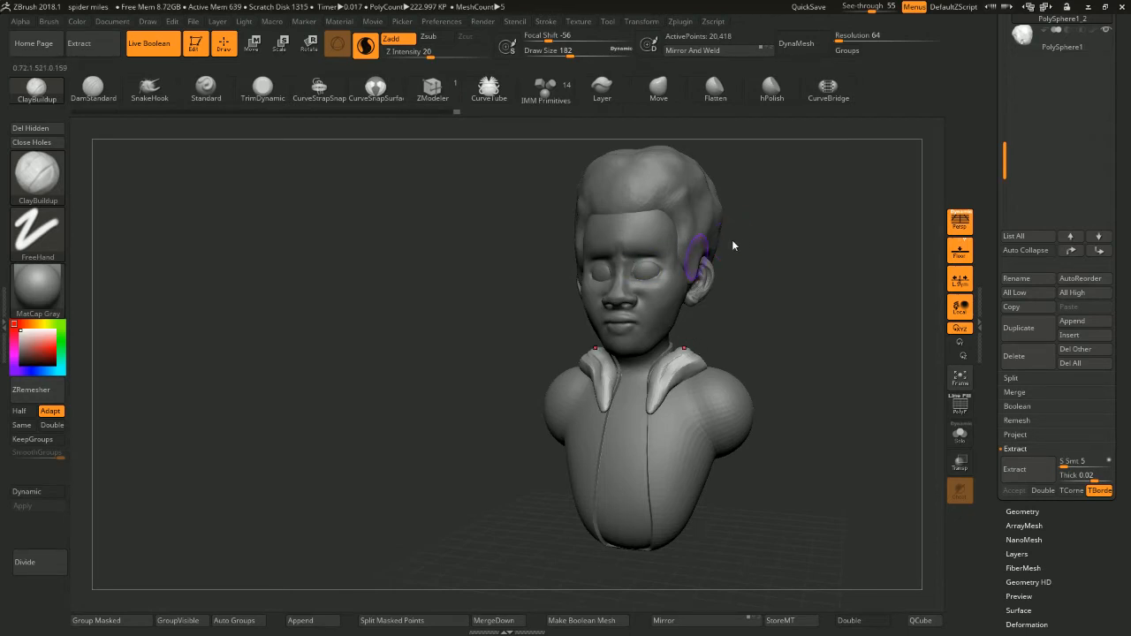
Set the draw size to 108, then work and smooth the hood surface above the shoulder
mouse_move(783, 238)
alt+mouse_down()
mouse_move(808, 245)
mouse_move(751, 285)
mouse_move(757, 265)
mouse_move(760, 285)
mouse_move(697, 270)
mouse_move(755, 287)
mouse_move(717, 306)
mouse_move(710, 288)
mouse_move(725, 273)
mouse_move(725, 288)
mouse_move(697, 283)
mouse_move(707, 287)
mouse_move(695, 252)
mouse_move(687, 266)
alt+mouse_up()
key(space)
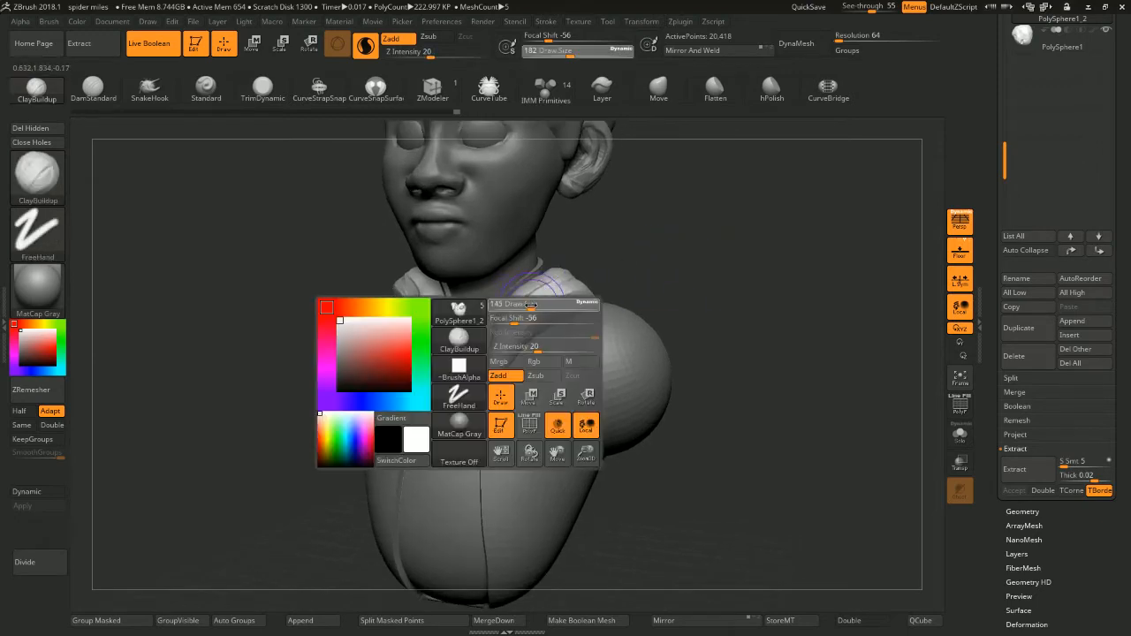
mouse_move(533, 309)
mouse_down()
mouse_move(520, 310)
mouse_move(516, 331)
mouse_up()
mouse_move(636, 267)
mouse_down()
mouse_move(568, 281)
mouse_move(645, 277)
mouse_up()
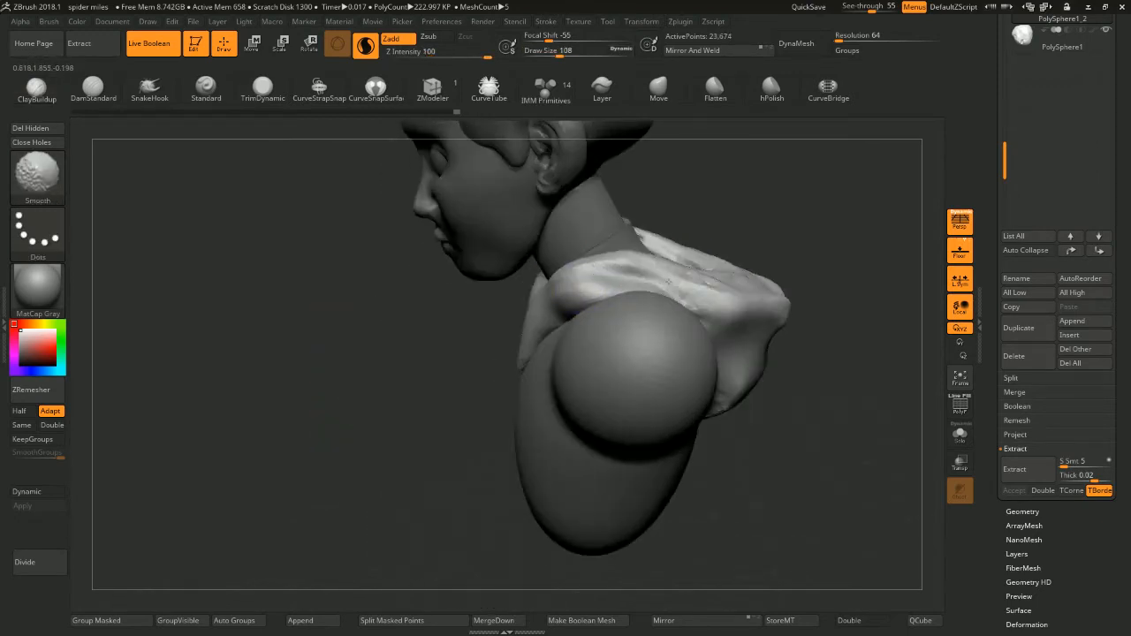
mouse_move(871, 225)
mouse_down()
mouse_move(821, 194)
mouse_move(840, 176)
mouse_up()
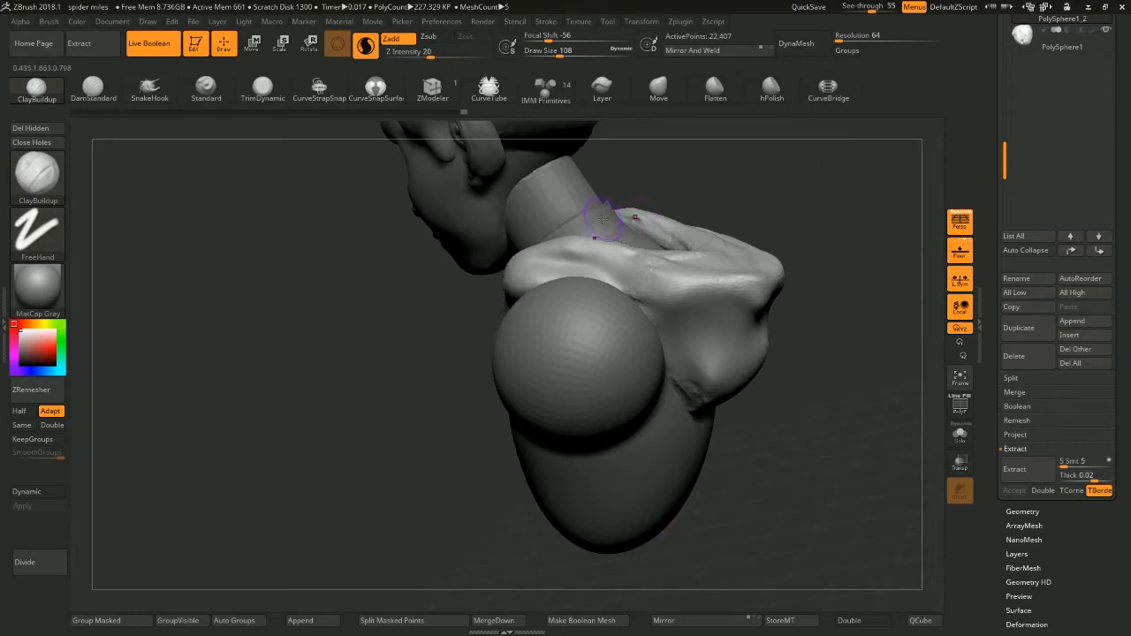
Build up long folds running from the shoulders to the hood's back rim with ClayBuildup at draw size 108
drag(805, 243, 808, 251)
drag(588, 274, 644, 295)
drag(870, 264, 816, 262)
mouse_move(833, 183)
mouse_down()
mouse_move(752, 256)
mouse_move(697, 262)
mouse_move(685, 239)
mouse_move(623, 240)
mouse_up()
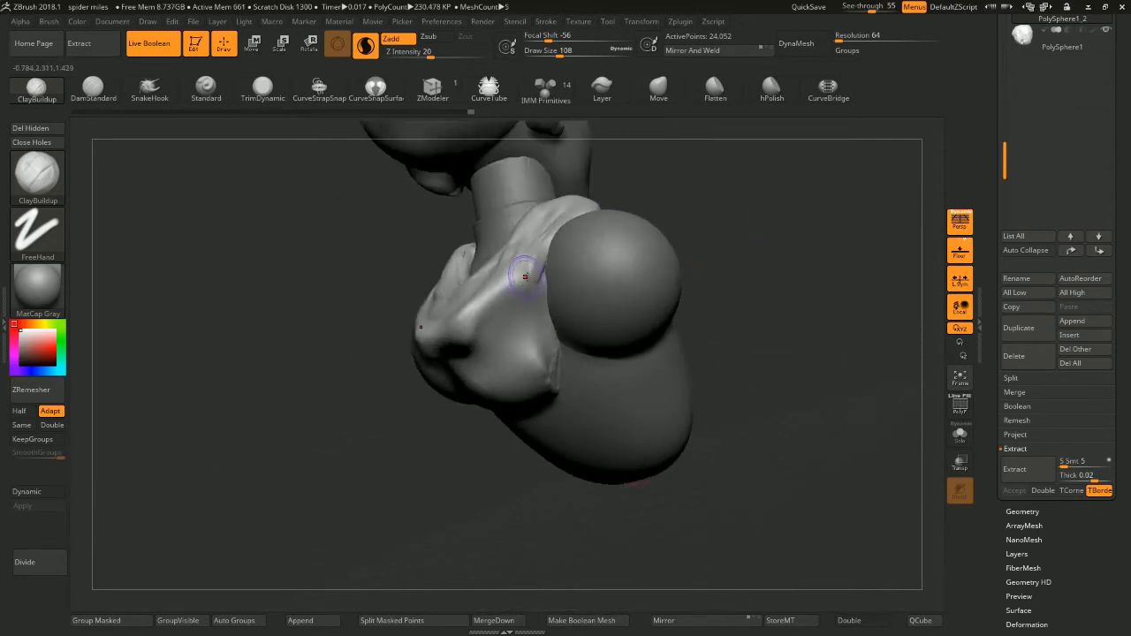
mouse_move(527, 270)
mouse_down()
mouse_move(428, 345)
mouse_move(433, 353)
mouse_up()
drag(714, 249, 618, 267)
mouse_move(451, 330)
mouse_down()
mouse_move(485, 311)
mouse_move(426, 343)
mouse_move(463, 335)
mouse_up()
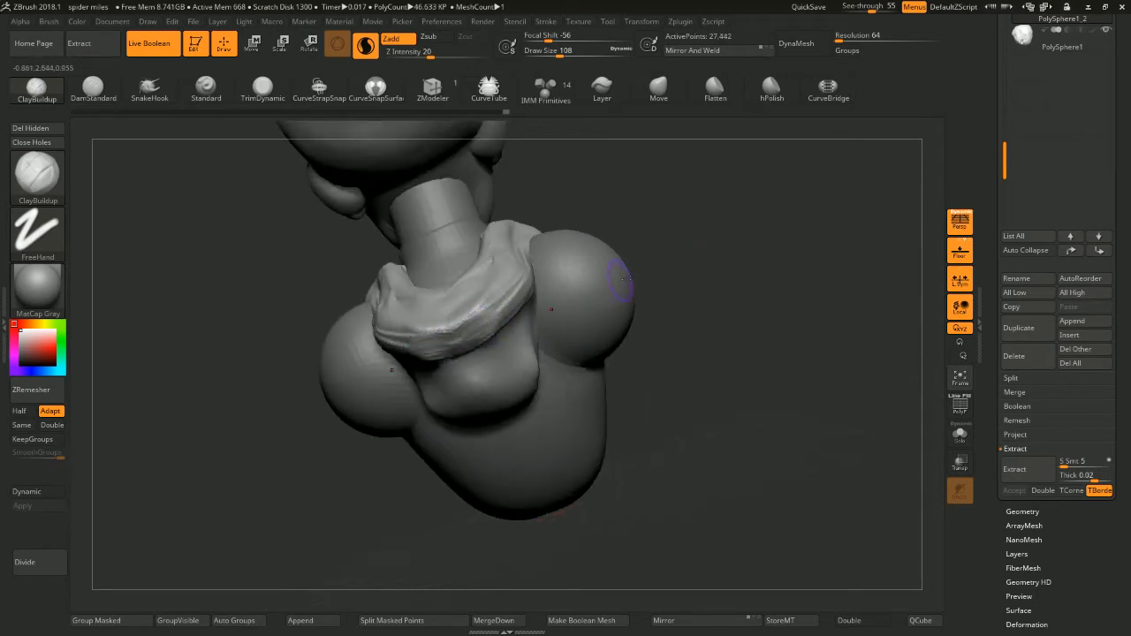
Add clay to the hanging pouch at the back of the hood and smooth the strokes
drag(716, 257, 637, 289)
drag(466, 367, 465, 422)
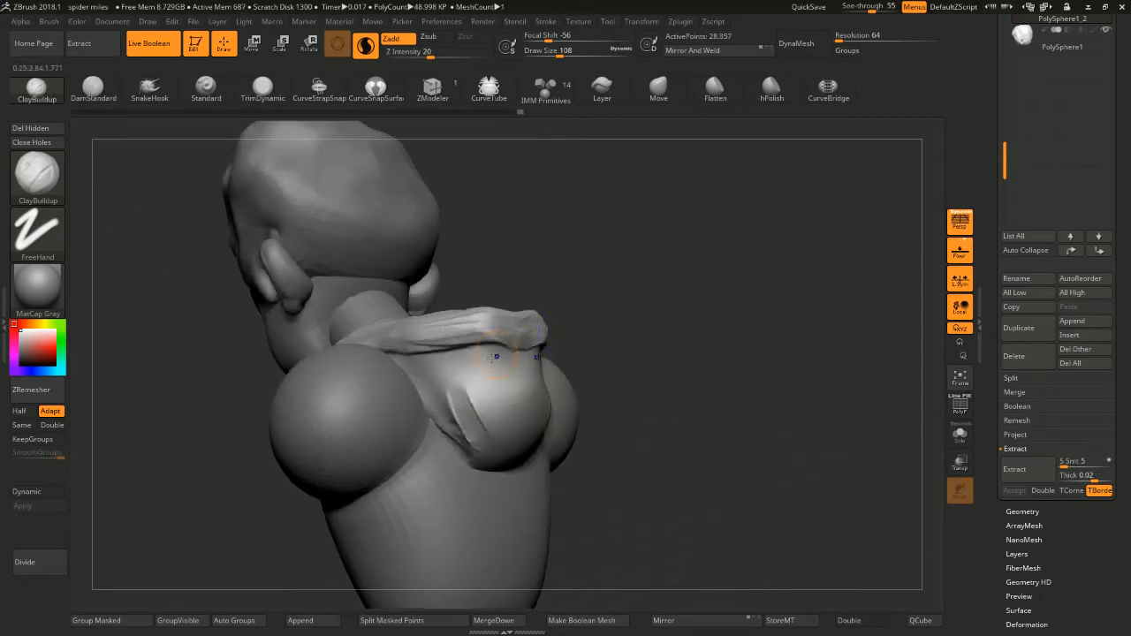
key(shift)
shift+drag(472, 439, 472, 407)
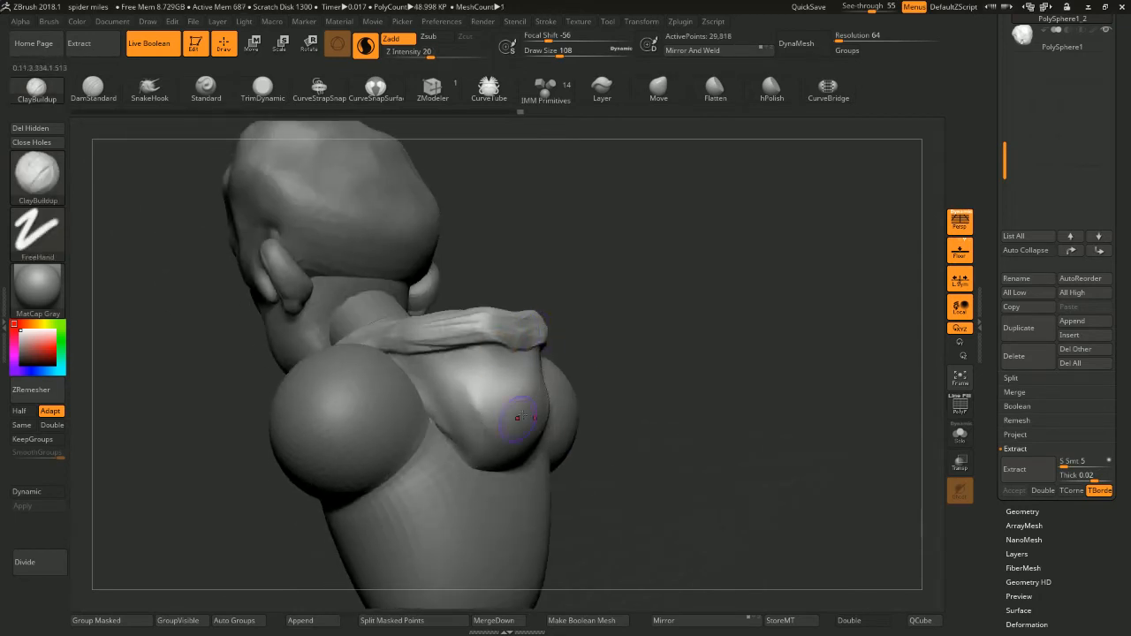
Sculpt folds into the inner hollow of the hood behind the neck and smooth them
drag(760, 372, 658, 366)
mouse_move(831, 353)
mouse_down()
mouse_move(813, 308)
mouse_move(780, 280)
mouse_move(832, 282)
mouse_move(775, 280)
mouse_up()
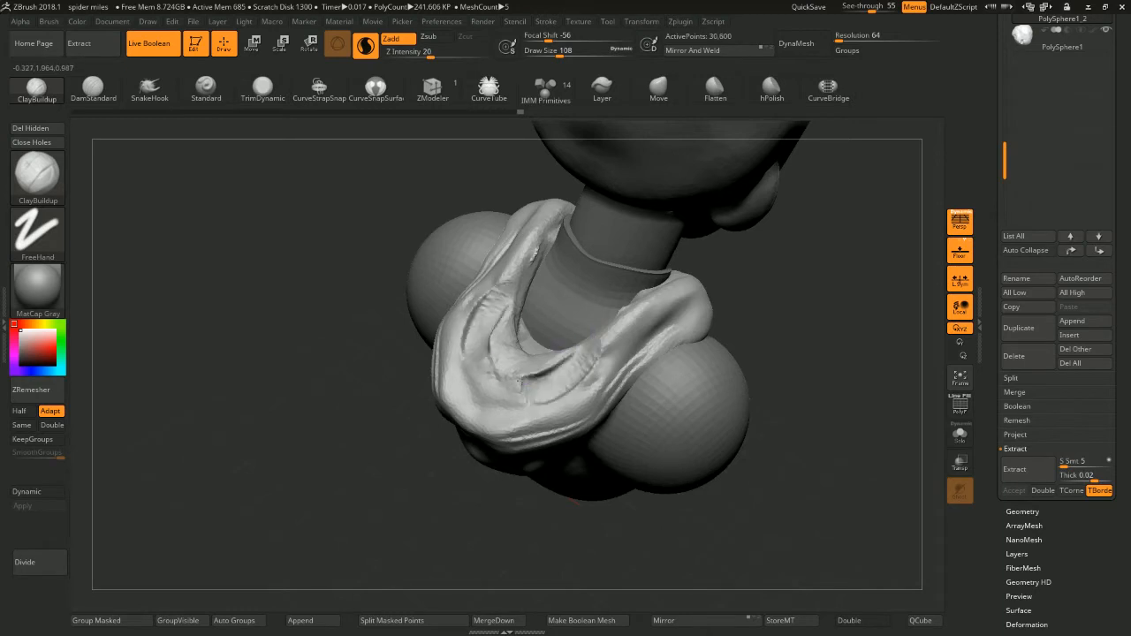
drag(570, 357, 517, 317)
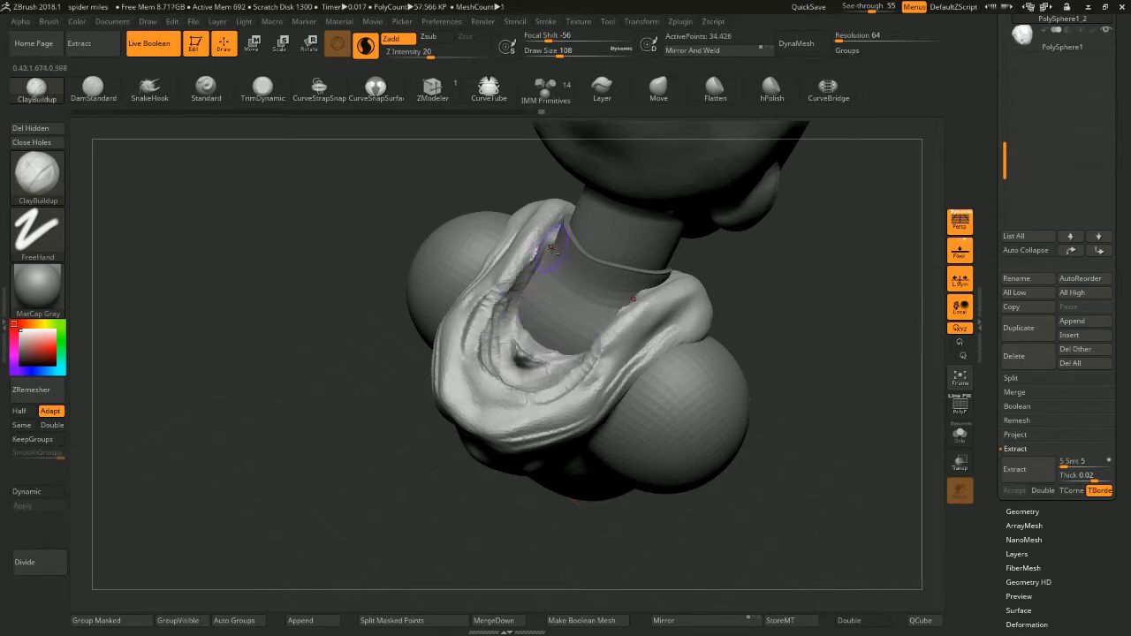
mouse_move(481, 374)
shift+mouse_down()
mouse_move(522, 333)
mouse_move(513, 385)
shift+mouse_up()
Inspect the reworked hood from the back, side and front of the bust
mouse_move(772, 222)
shift+mouse_down()
mouse_move(778, 212)
mouse_move(768, 276)
mouse_move(750, 262)
shift+mouse_up()
drag(775, 243, 739, 310)
key(space)
click(740, 307)
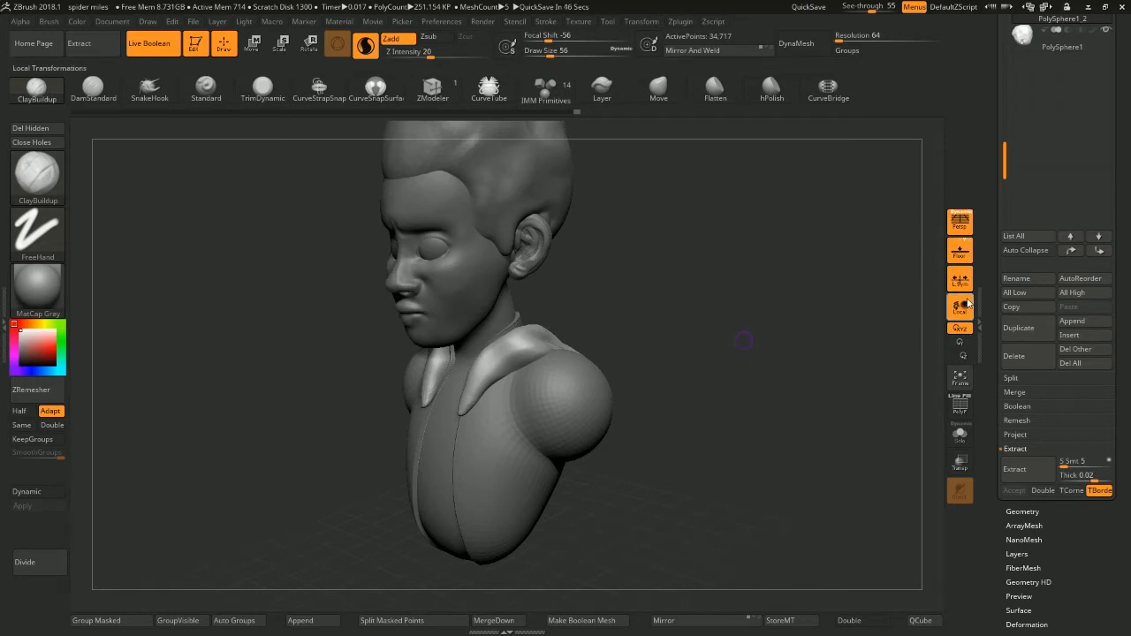
mouse_move(676, 294)
mouse_down()
mouse_move(699, 321)
mouse_move(664, 343)
mouse_move(708, 312)
mouse_move(578, 280)
mouse_move(535, 352)
mouse_move(619, 335)
mouse_move(652, 315)
mouse_move(637, 353)
mouse_move(643, 345)
mouse_up()
key(shift)
key(space)
mouse_move(609, 290)
mouse_down()
mouse_move(629, 289)
mouse_move(636, 265)
mouse_move(570, 282)
mouse_up()
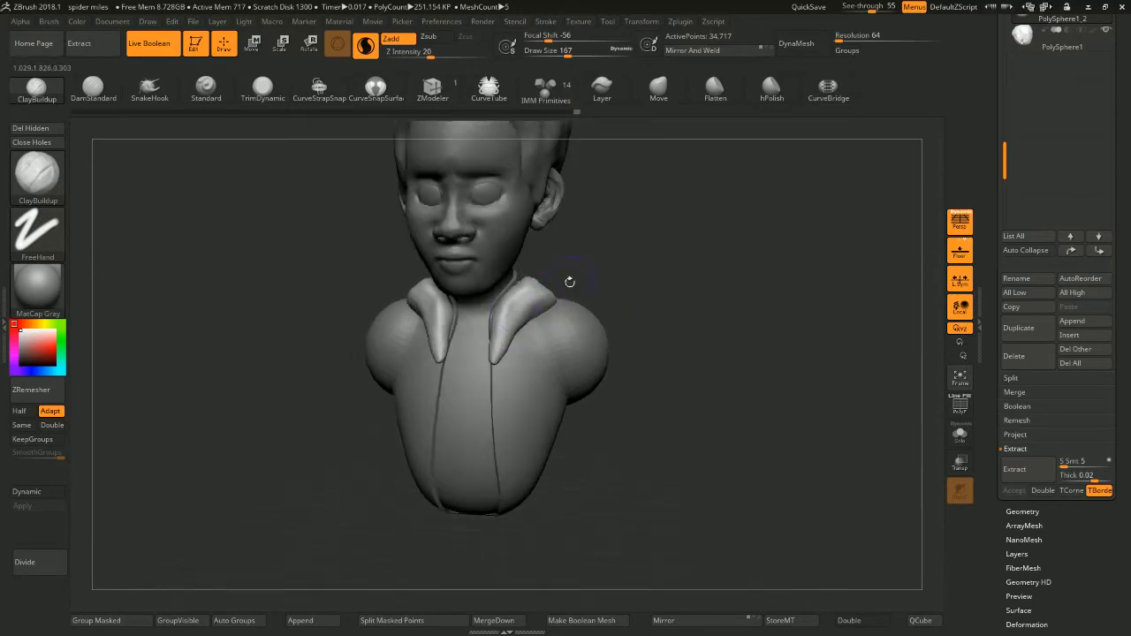
Make the jacket the active mesh and switch to the Move brush at draw size 286
alt+click(527, 358)
key(space)
drag(525, 336, 541, 336)
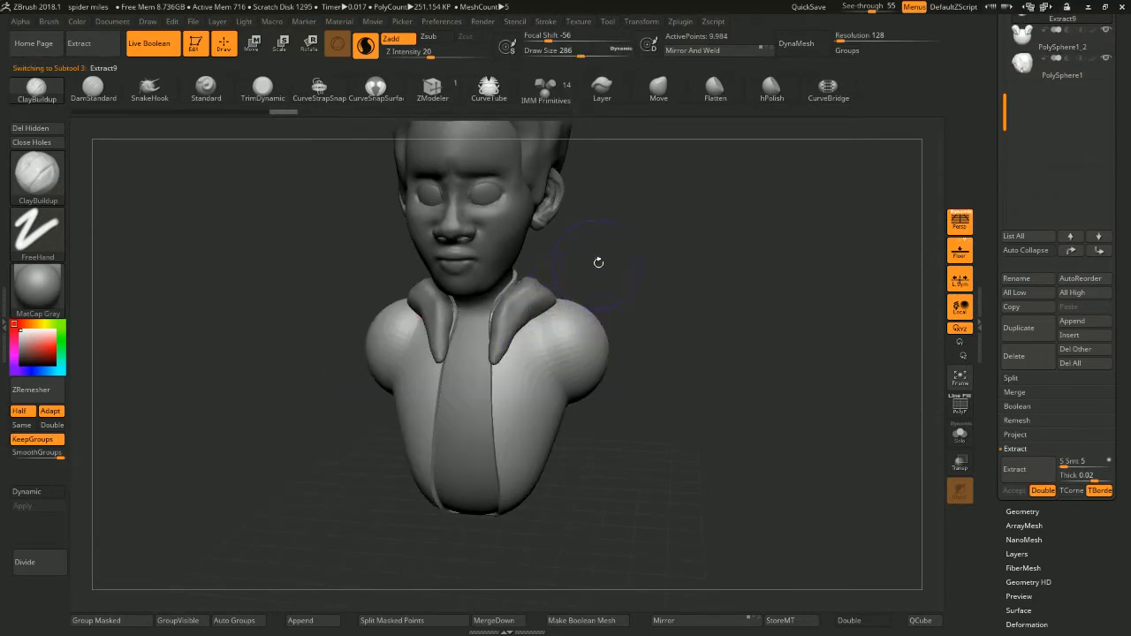
drag(598, 262, 583, 263)
key(b)
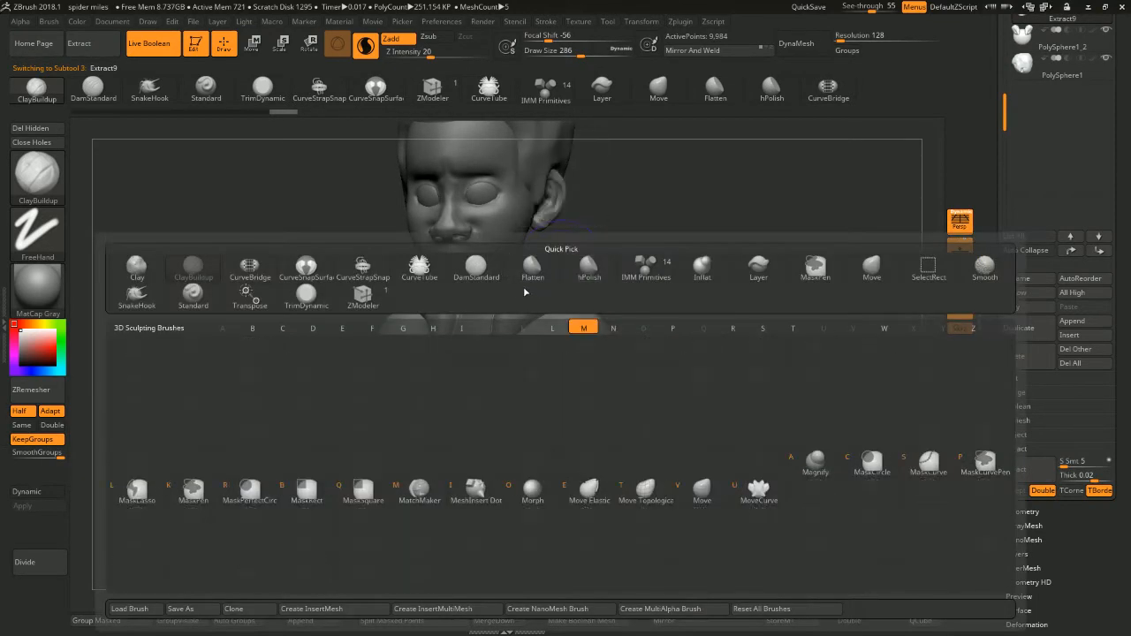
key(m)
key(v)
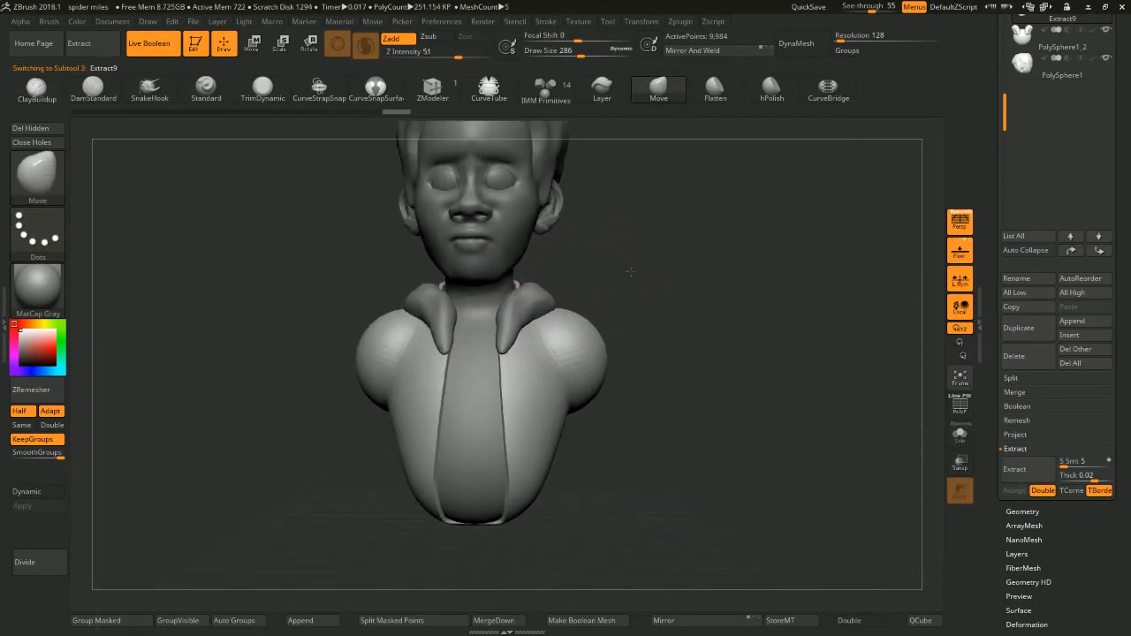
Examine the jacket, hood and head proportions from the back, side and front
mouse_move(619, 246)
mouse_down()
mouse_move(640, 260)
mouse_move(491, 256)
mouse_up()
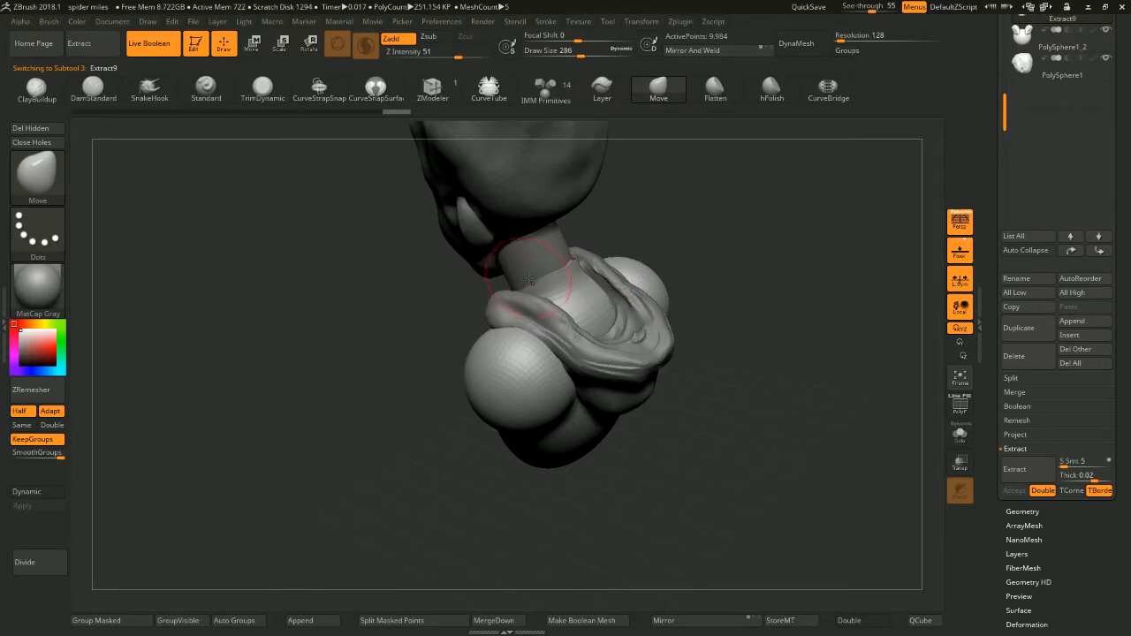
shift+drag(636, 245, 585, 238)
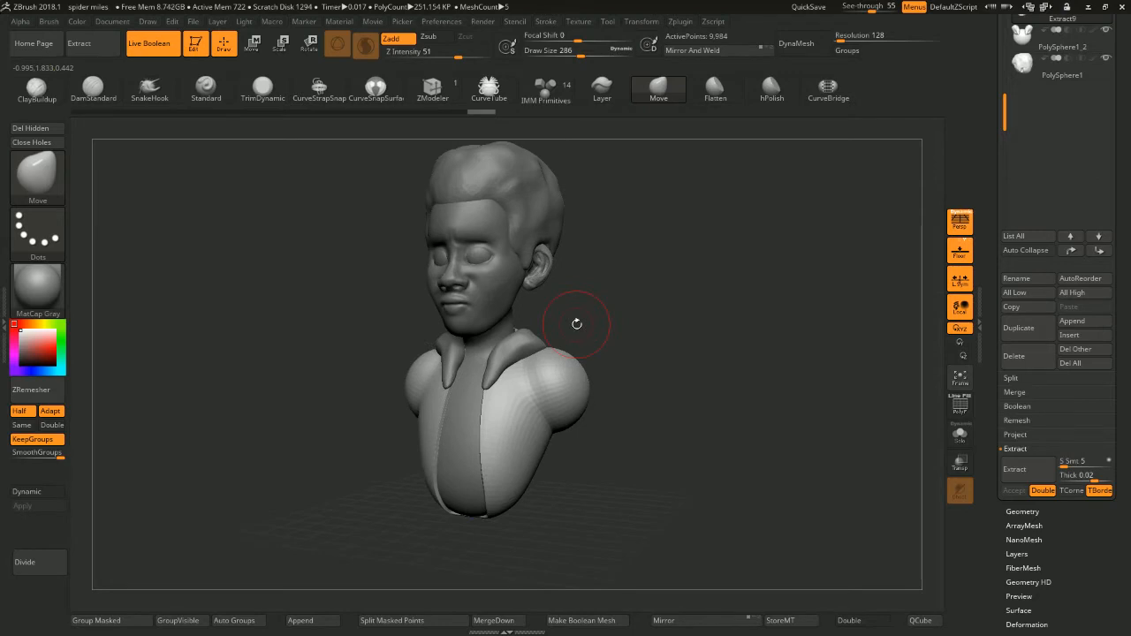
shift+drag(623, 285, 634, 295)
alt+drag(704, 202, 788, 186)
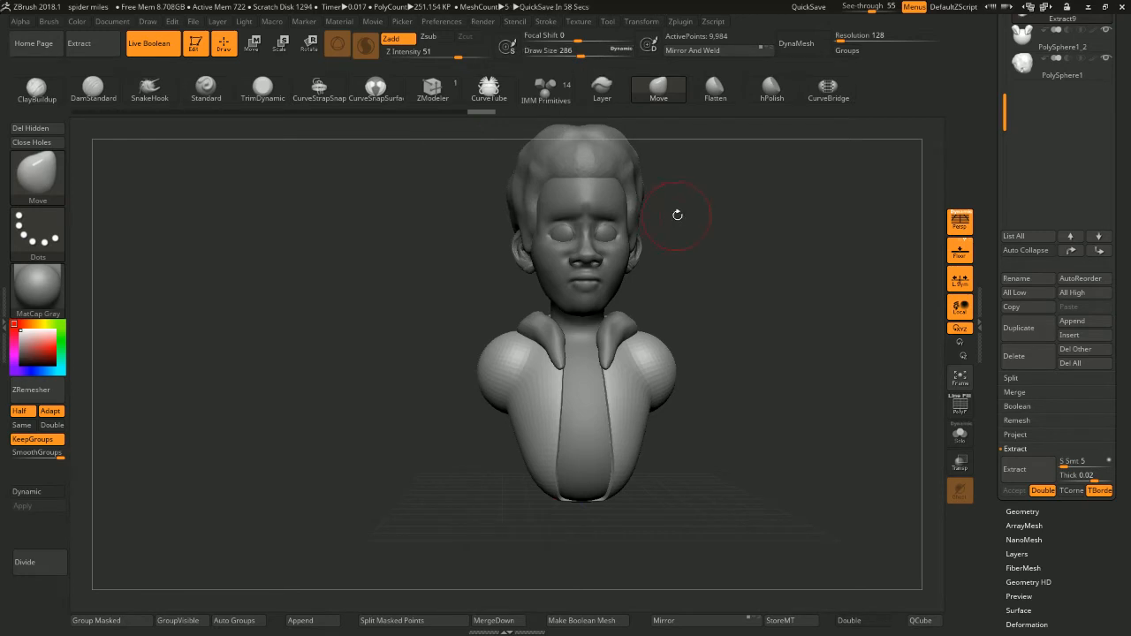
mouse_move(767, 221)
mouse_down()
mouse_move(737, 233)
mouse_move(757, 213)
mouse_move(758, 267)
mouse_up()
key(space)
drag(752, 239, 745, 239)
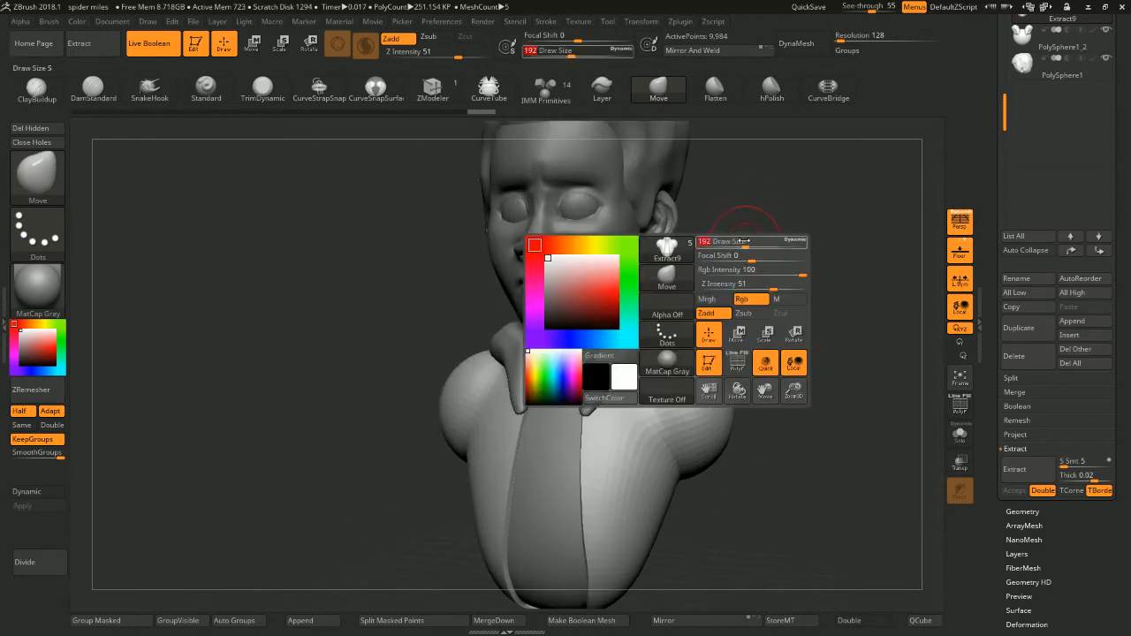
mouse_move(754, 181)
alt+mouse_down()
mouse_move(757, 247)
mouse_move(737, 255)
alt+mouse_up()
key(space)
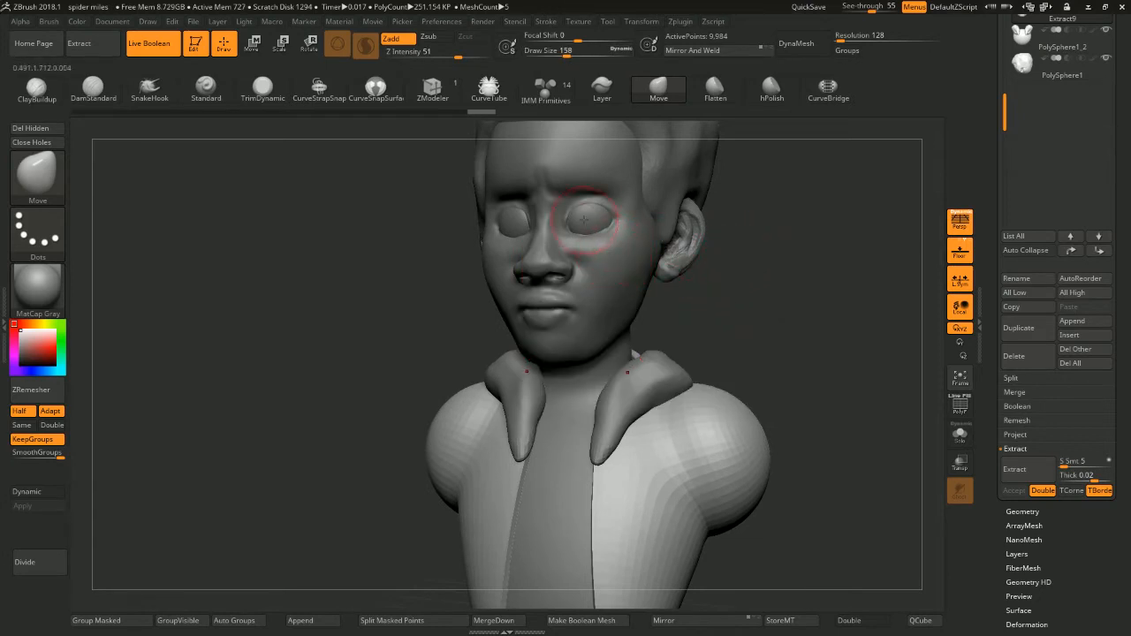
Make the face the active mesh and ready the Move brush at draw size 97 for work in profile
alt+click(617, 190)
mouse_move(758, 171)
mouse_down()
mouse_move(735, 163)
mouse_move(707, 179)
mouse_move(871, 167)
mouse_up()
key(b)
key(m)
key(v)
ctrl+right_drag(872, 167, 819, 186)
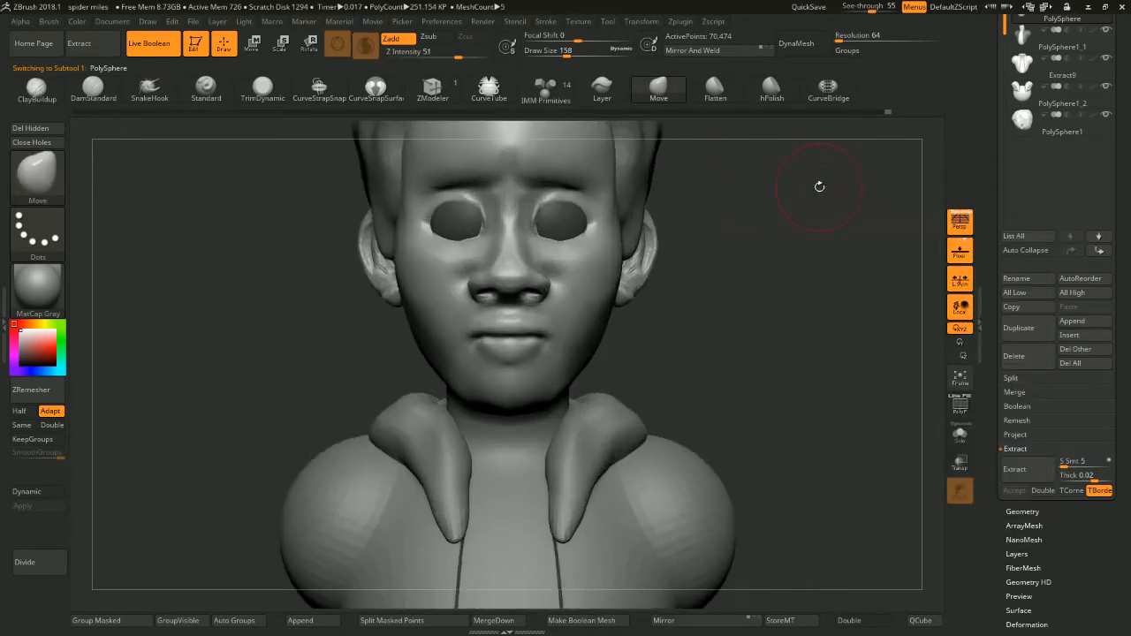
mouse_move(819, 187)
mouse_down()
mouse_move(798, 174)
mouse_move(810, 180)
mouse_move(799, 184)
mouse_up()
key(space)
drag(799, 186, 751, 193)
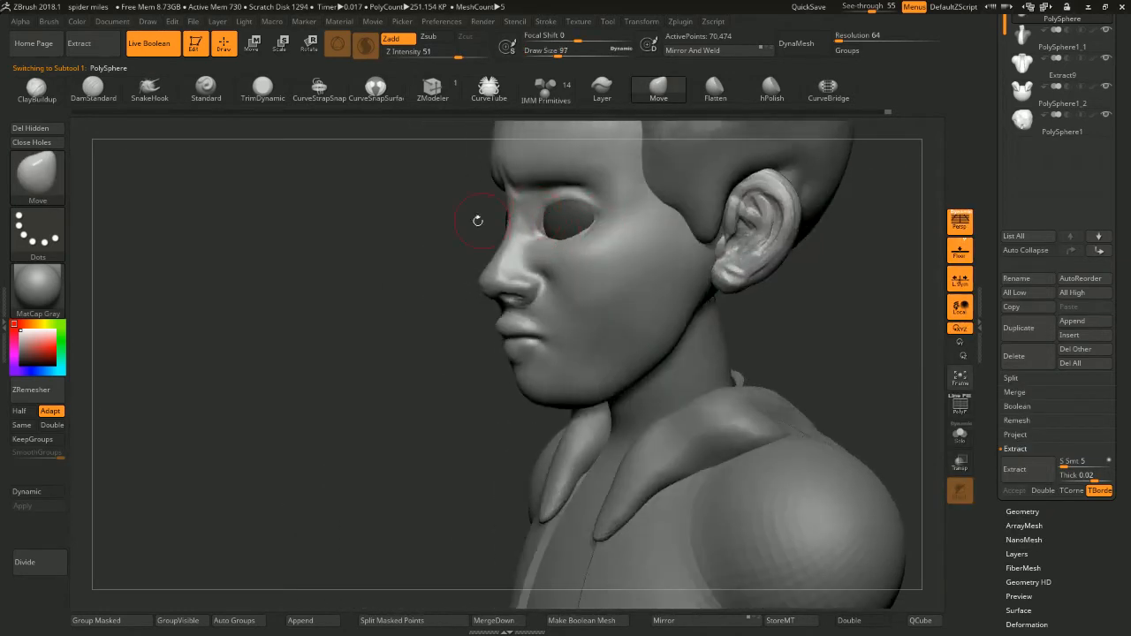
drag(478, 220, 452, 218)
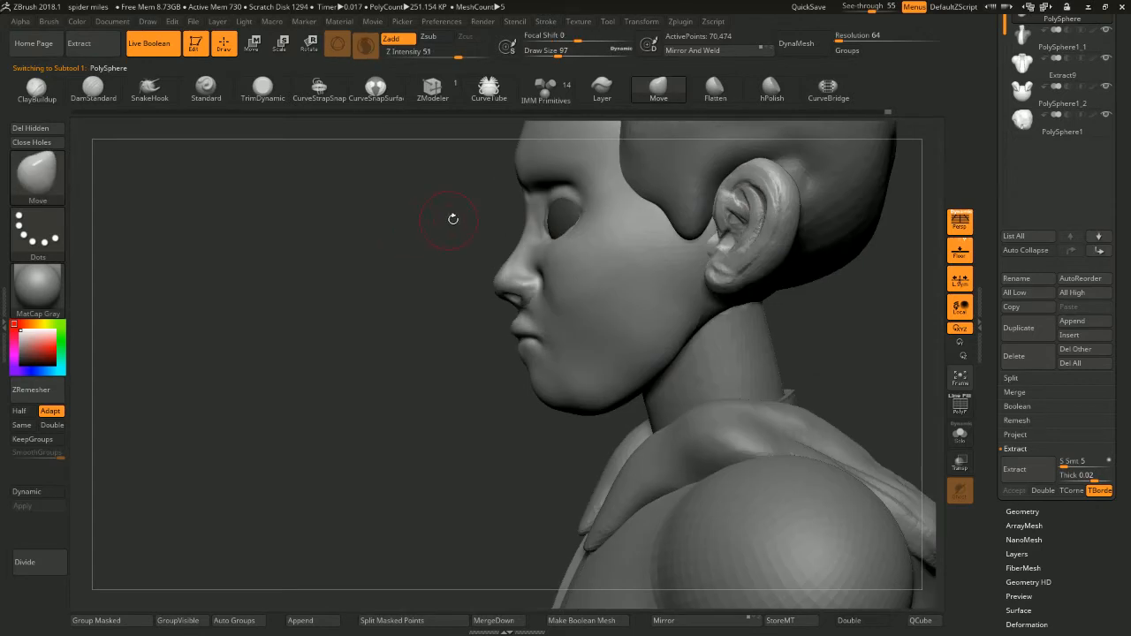
Clear the mask covering the eyes and undo the last Move brush edit on the face
ctrl+click(403, 221)
ctrl+click(434, 199)
ctrl+drag(428, 208, 465, 208)
key(space)
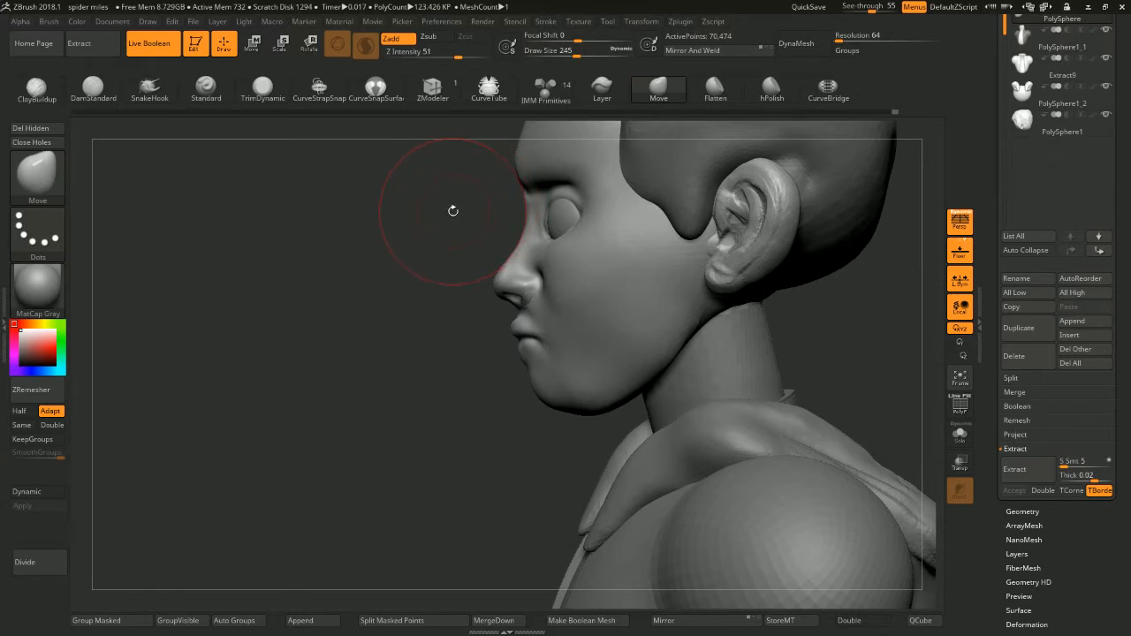
key(b)
key(m)
key(v)
key(ctrl+z)
Adjust the profile of the nose bridge and eye area with the Move brush, varying the draw size
key(space)
key(space)
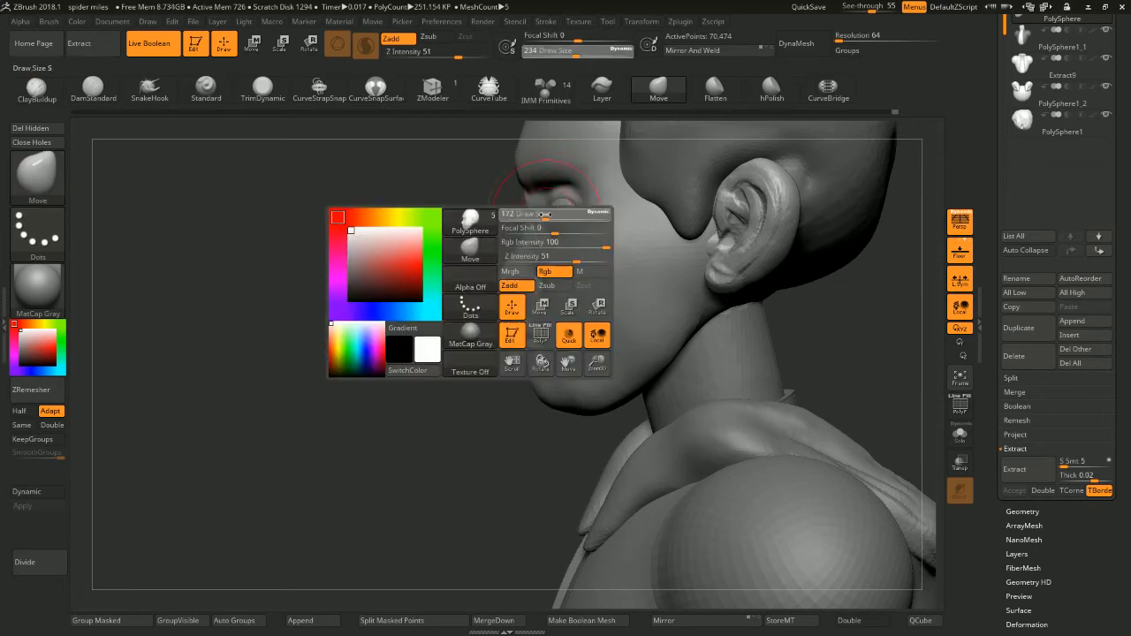
drag(554, 212, 537, 212)
mouse_move(451, 212)
mouse_down()
mouse_move(510, 200)
mouse_move(502, 260)
mouse_move(519, 267)
mouse_up()
key(space)
ctrl+drag(529, 212, 546, 202)
shift+drag(415, 232, 366, 235)
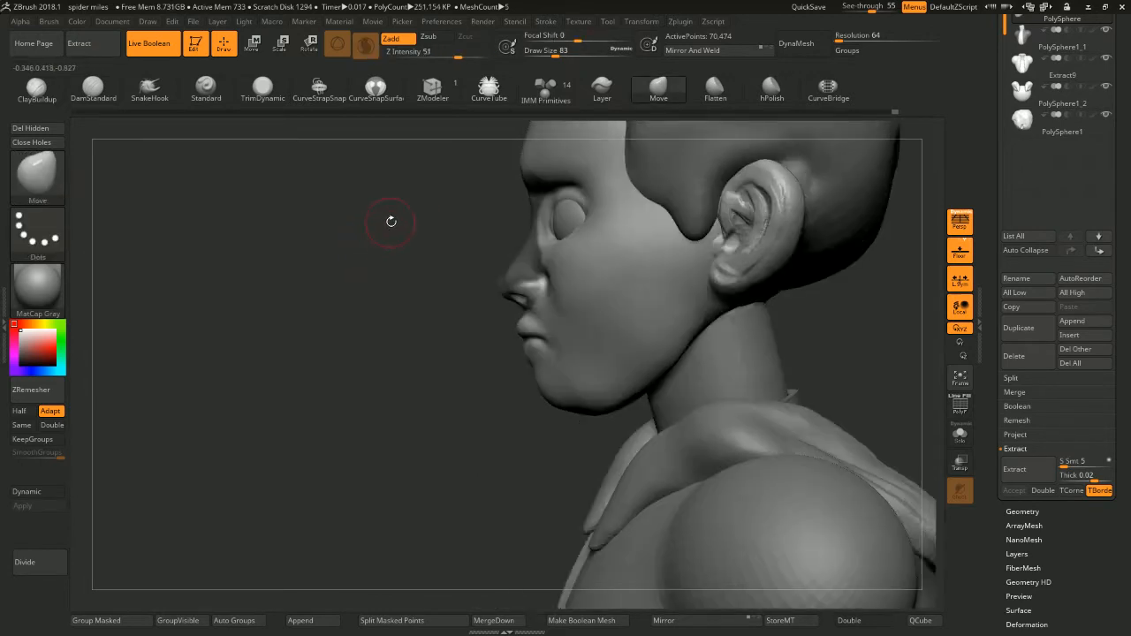
key(space)
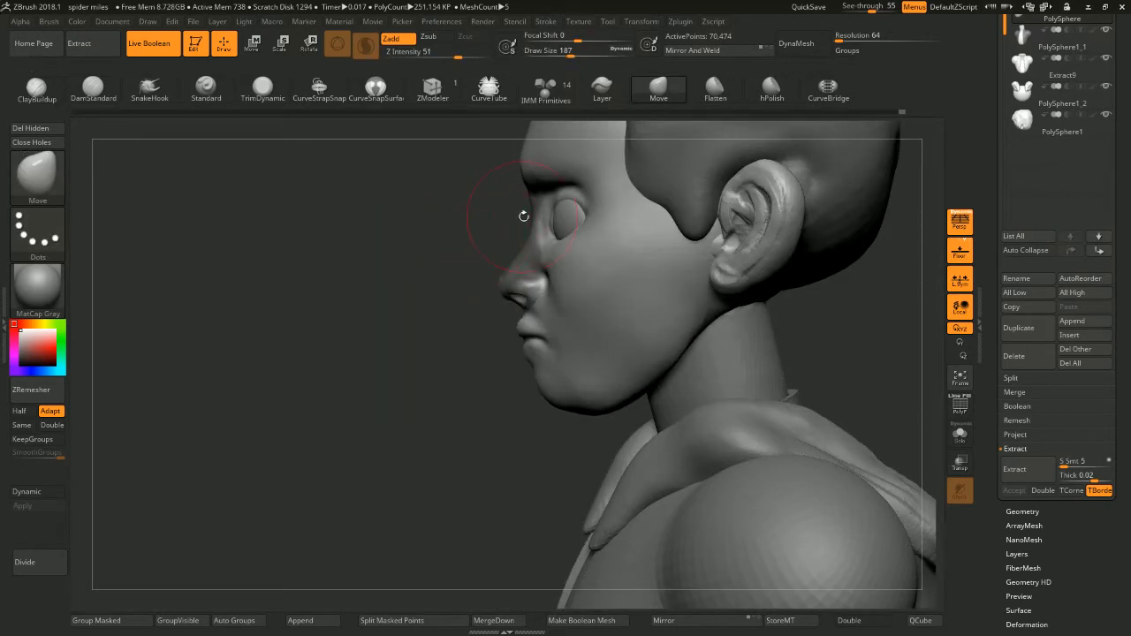
drag(428, 218, 482, 221)
Mask the forehead down to the brow line with the MaskPen brush
mouse_move(536, 155)
ctrl+mouse_down()
mouse_move(600, 149)
mouse_move(544, 145)
ctrl+mouse_up()
key(space)
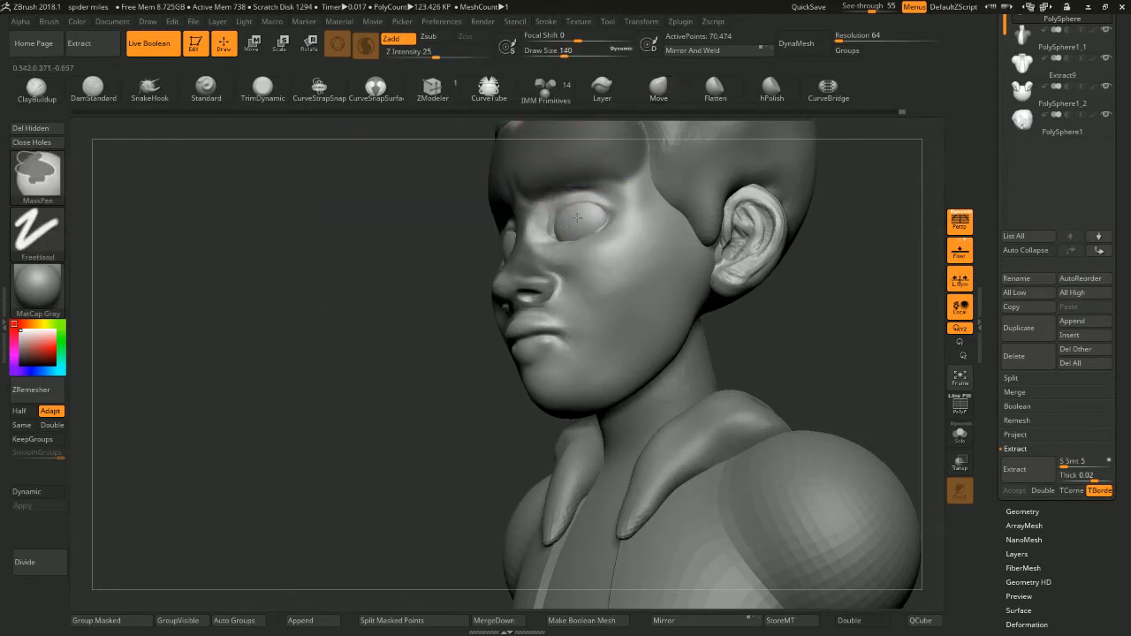
drag(457, 199, 411, 236)
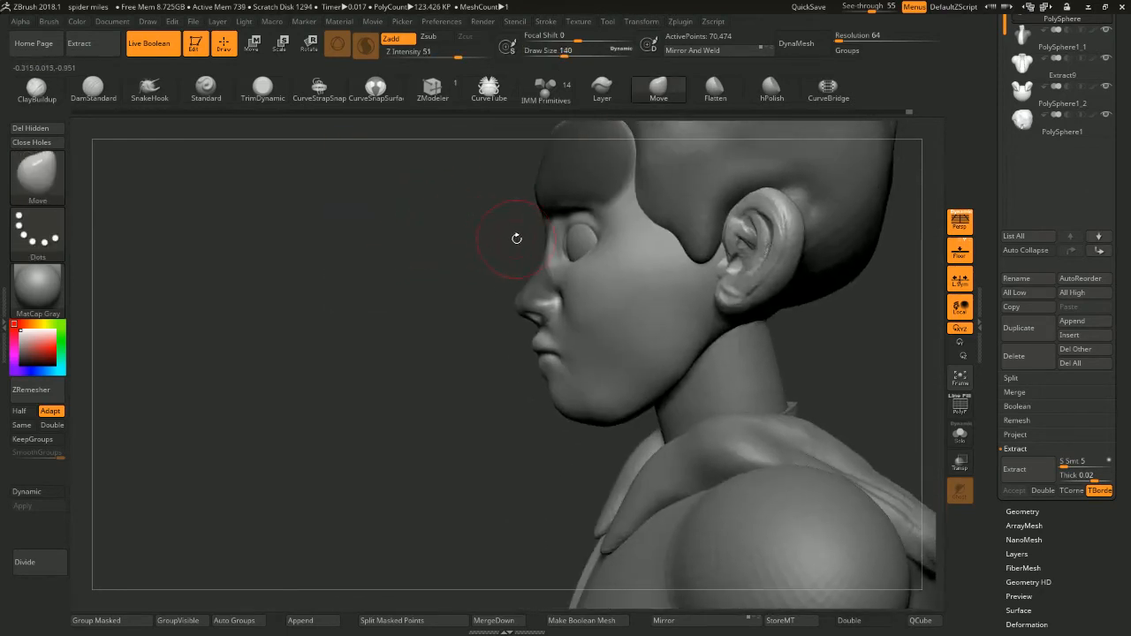
key(ctrl)
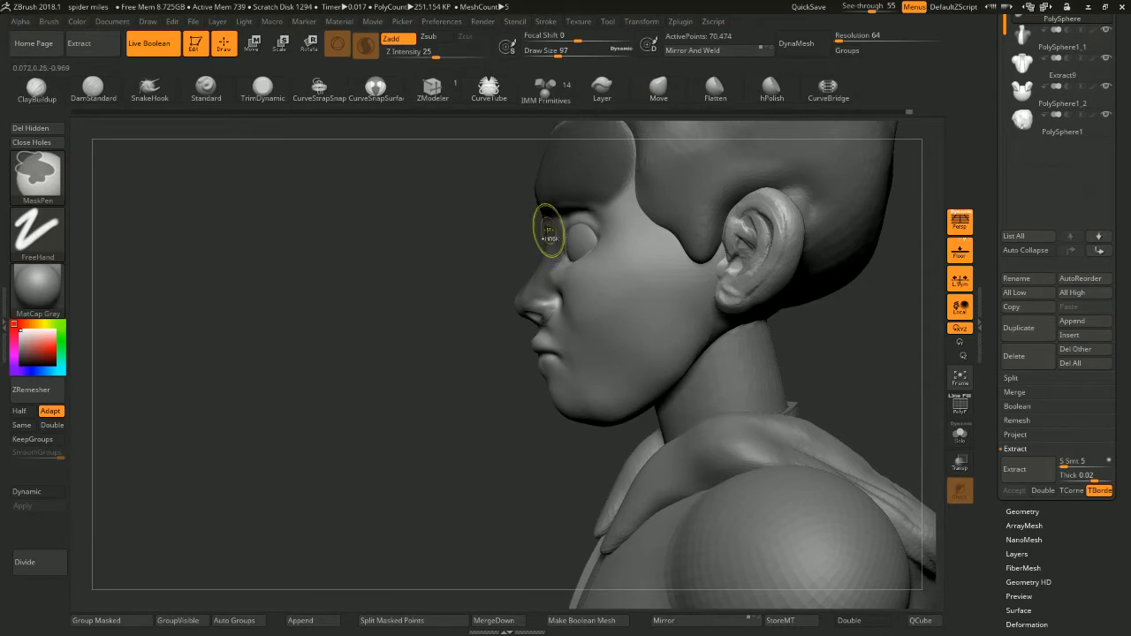
drag(513, 265, 557, 260)
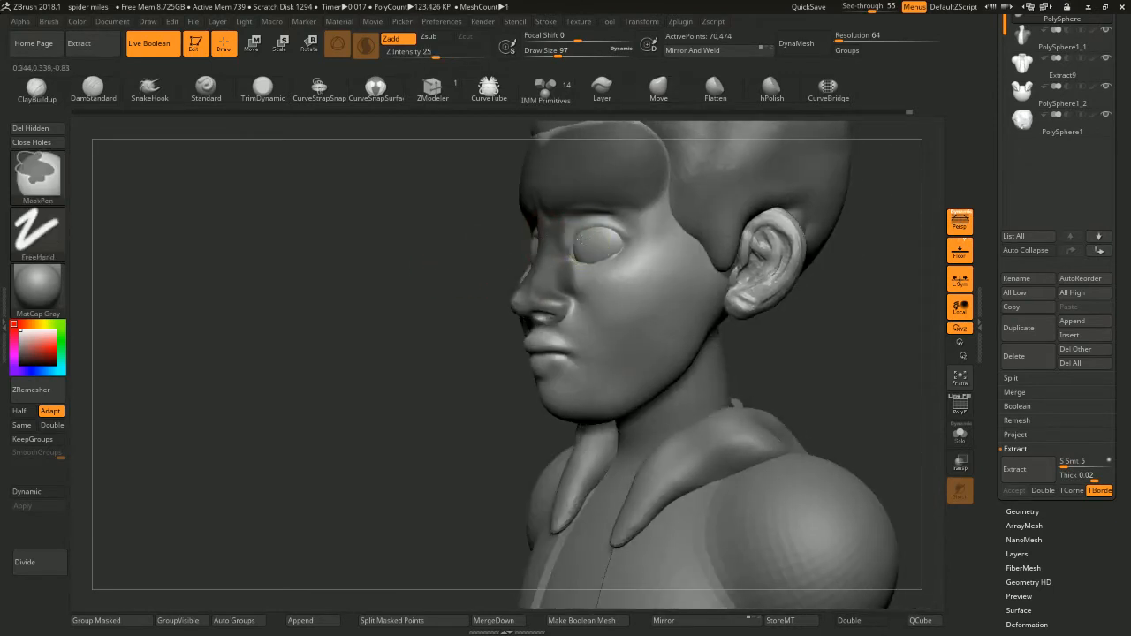
shift+drag(409, 245, 430, 244)
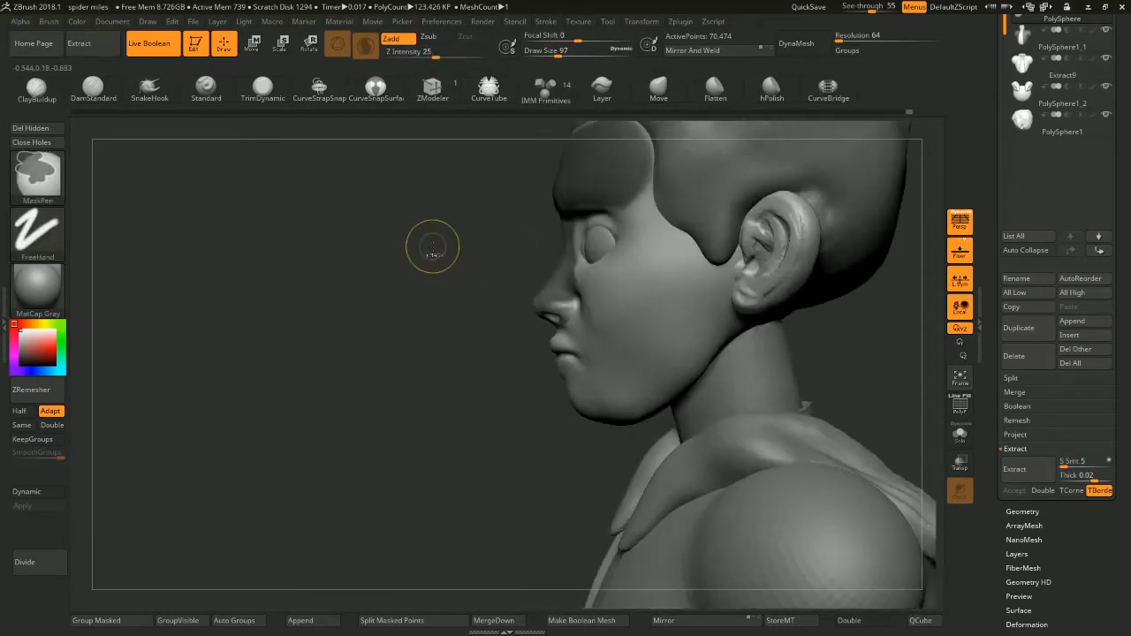
Extend the mask over the forehead at draw size 112 and soften its edge
key(space)
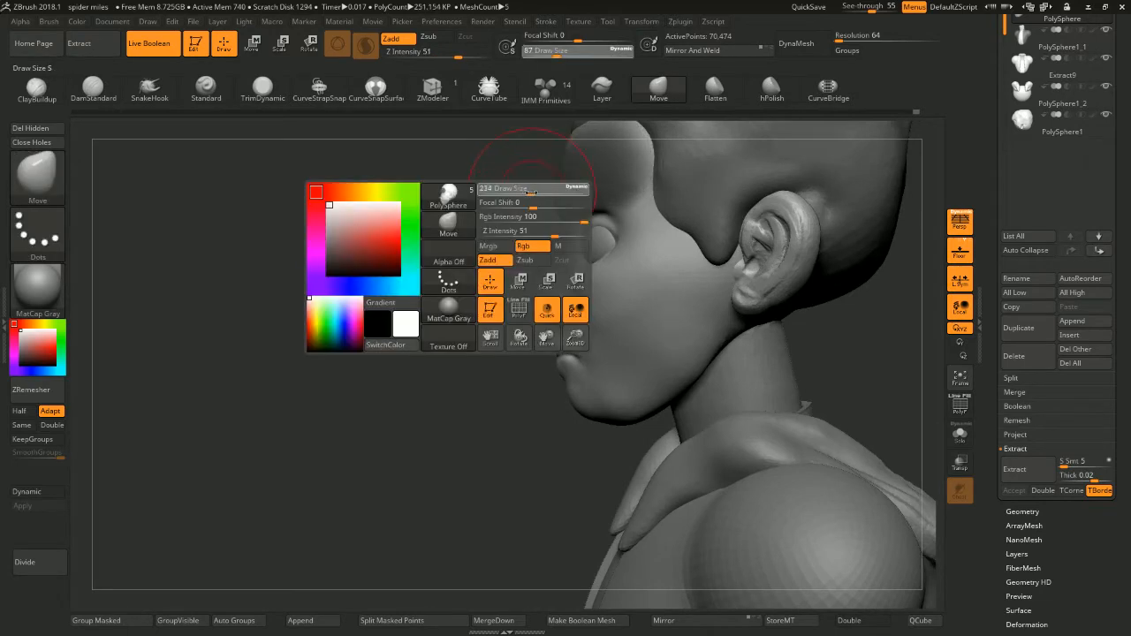
key(space)
drag(490, 196, 534, 187)
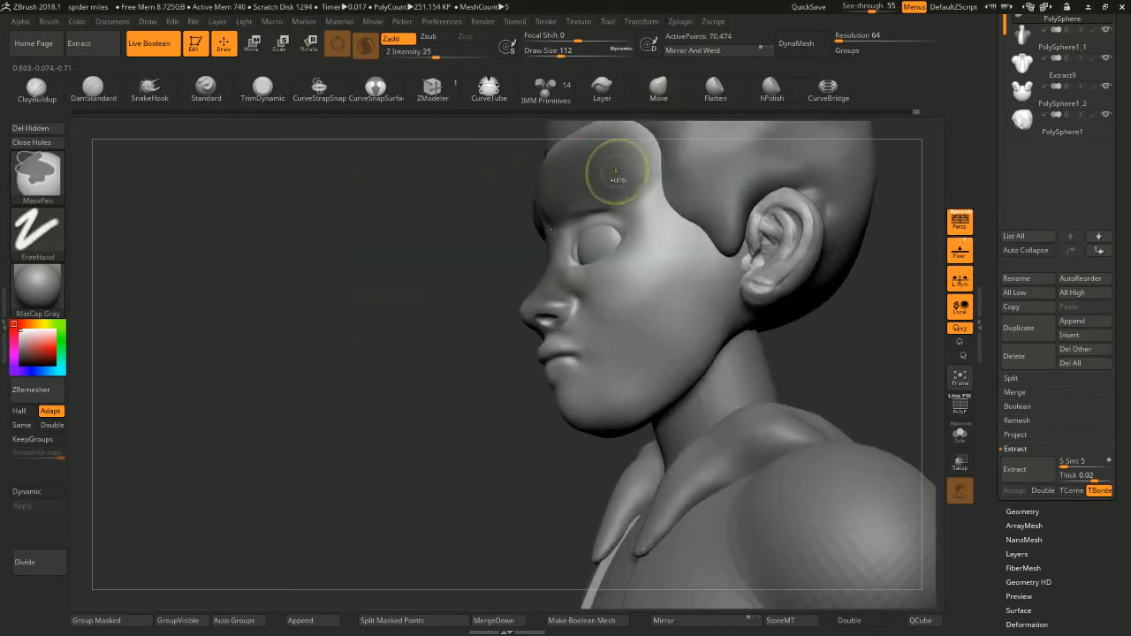
mouse_move(616, 174)
ctrl+mouse_down()
mouse_move(566, 193)
mouse_move(627, 183)
mouse_move(565, 197)
ctrl+mouse_up()
ctrl+click(573, 175)
ctrl+click(566, 180)
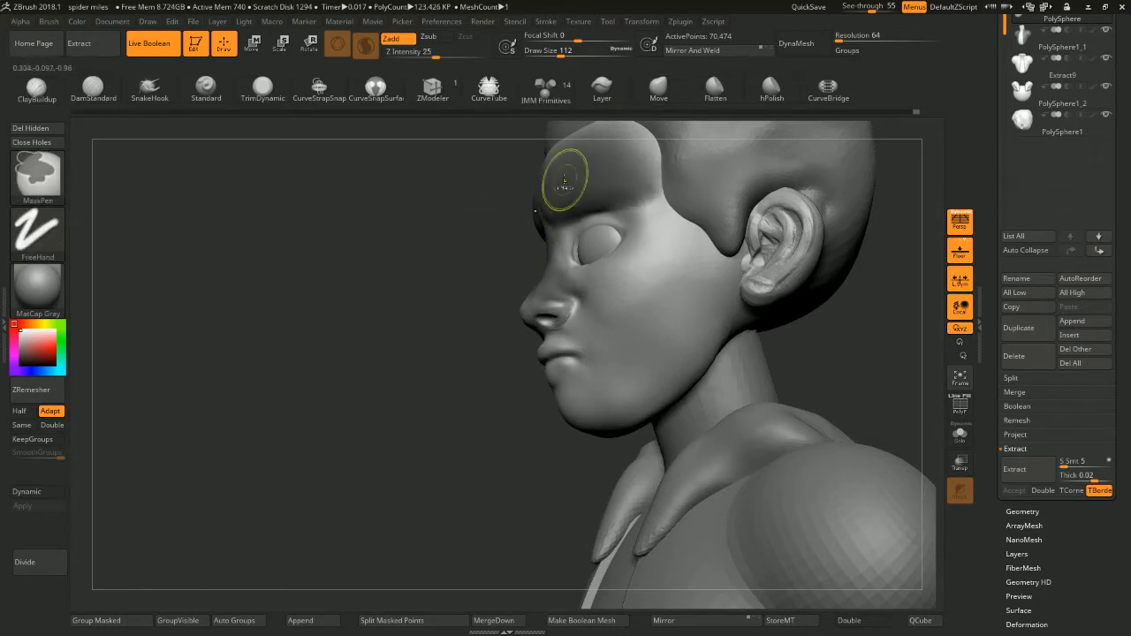
ctrl+click(496, 232)
Reshape the area around the eye sockets with the Move brush at draw size 274
mouse_move(494, 234)
mouse_down()
mouse_move(456, 243)
mouse_move(479, 244)
mouse_up()
key(space)
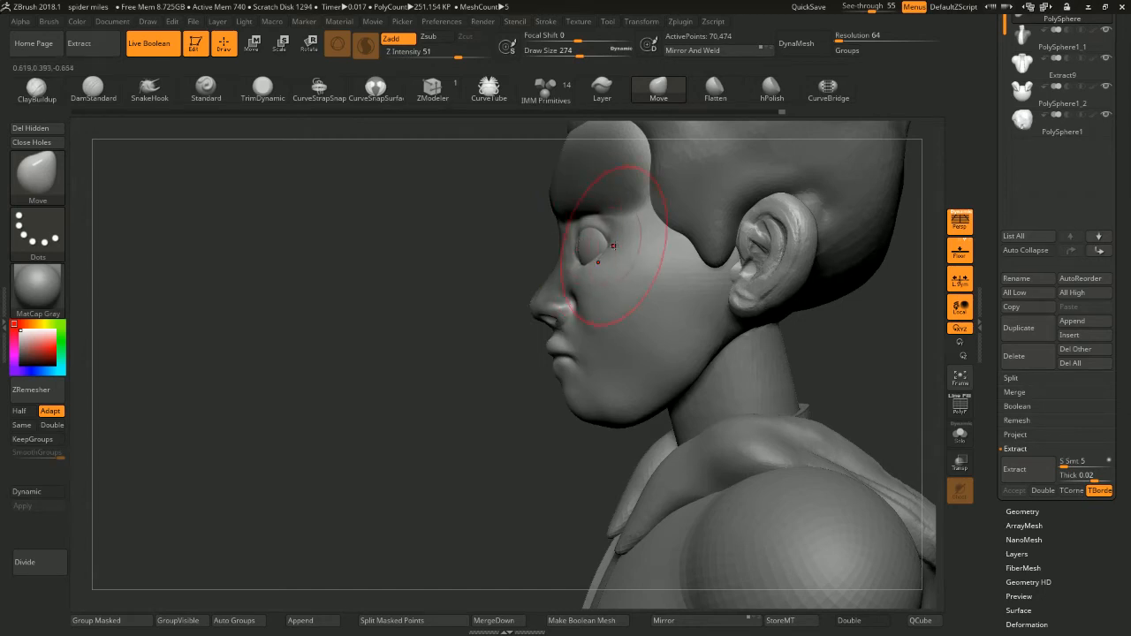
mouse_move(536, 245)
mouse_down()
mouse_move(717, 221)
mouse_move(704, 266)
mouse_move(735, 294)
mouse_move(634, 238)
mouse_move(660, 269)
mouse_move(679, 250)
mouse_up()
alt+drag(632, 205, 654, 232)
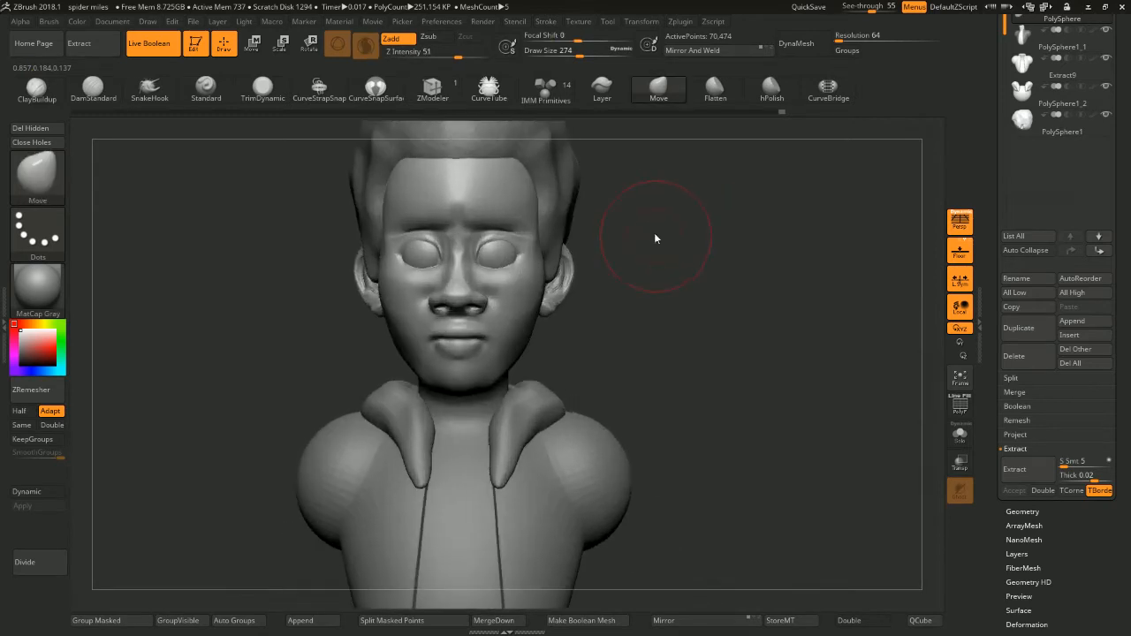
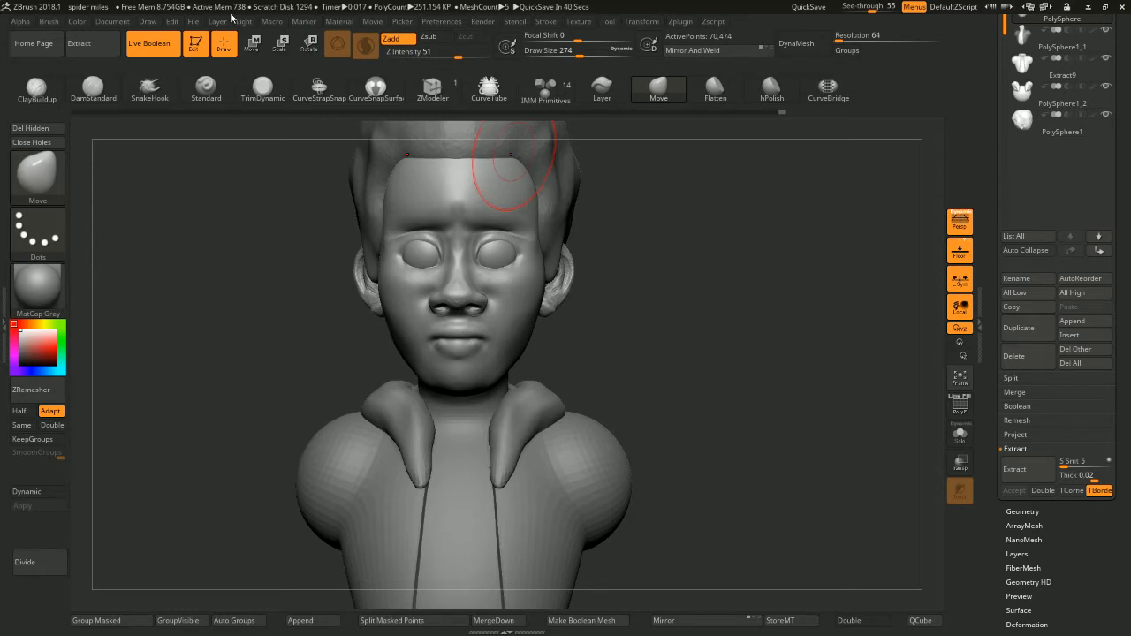
Smooth the upper part of the ear at draw size 87
mouse_move(745, 316)
mouse_down()
mouse_move(656, 271)
mouse_move(654, 298)
mouse_move(571, 288)
mouse_move(651, 302)
mouse_move(616, 311)
mouse_move(665, 297)
mouse_up()
key(space)
key(space)
mouse_move(566, 213)
shift+mouse_down()
mouse_move(577, 221)
mouse_move(561, 236)
shift+mouse_up()
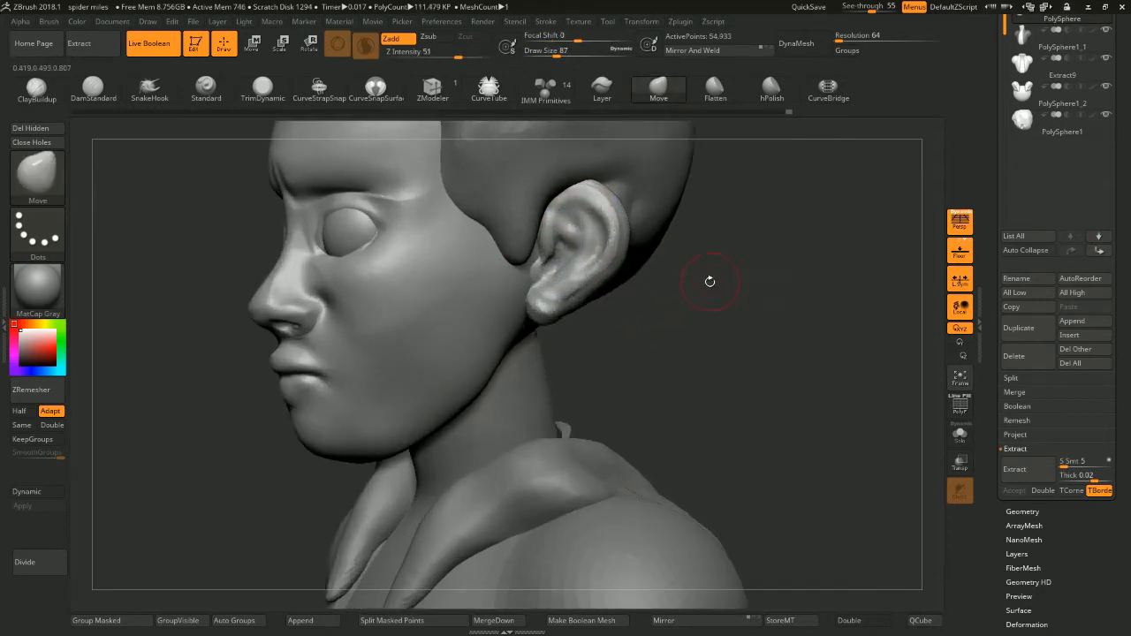
mouse_move(710, 282)
mouse_down()
mouse_move(700, 271)
mouse_move(711, 298)
mouse_up()
key(space)
Carve the ear's inner contours and the crease along its rim down to the lobe with DamStandard at draw size 54
key(b)
key(d)
key(s)
key(space)
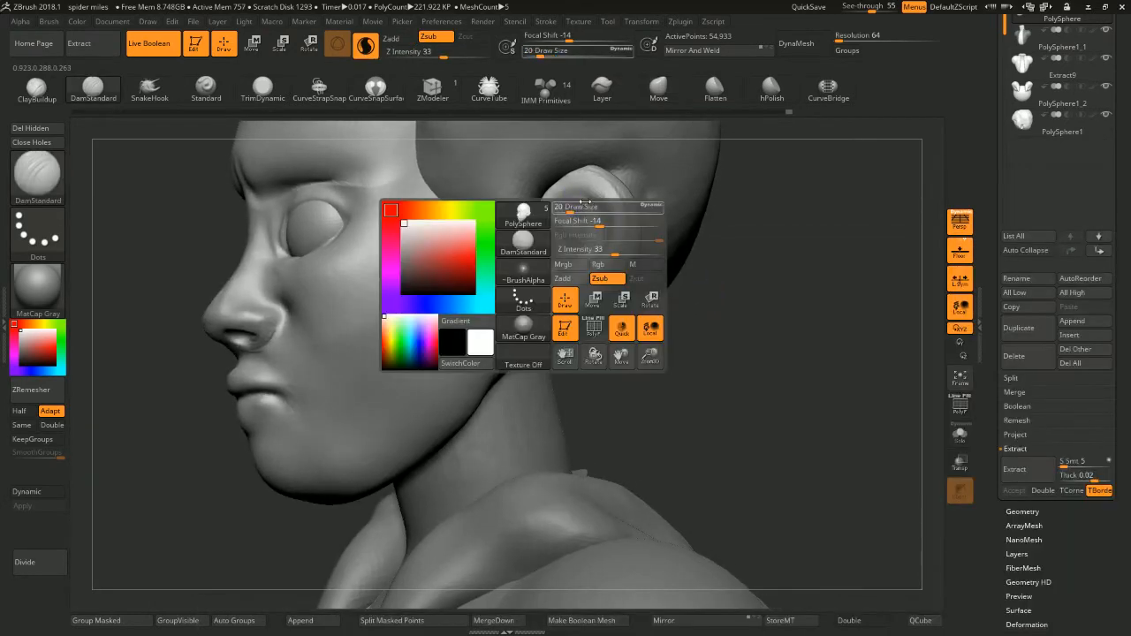
mouse_move(586, 202)
mouse_down()
mouse_move(584, 187)
mouse_move(559, 202)
mouse_move(547, 240)
mouse_move(553, 210)
mouse_move(616, 235)
mouse_up()
drag(702, 211, 800, 215)
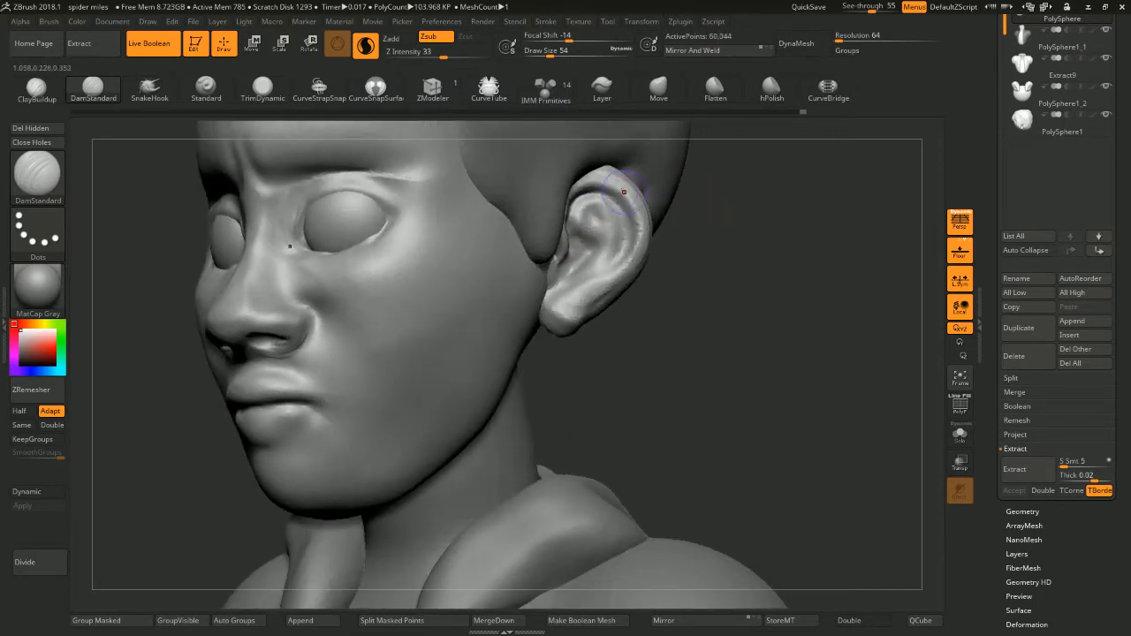
mouse_move(618, 222)
mouse_down()
mouse_move(621, 205)
mouse_move(594, 193)
mouse_move(606, 237)
mouse_up()
drag(751, 278, 694, 286)
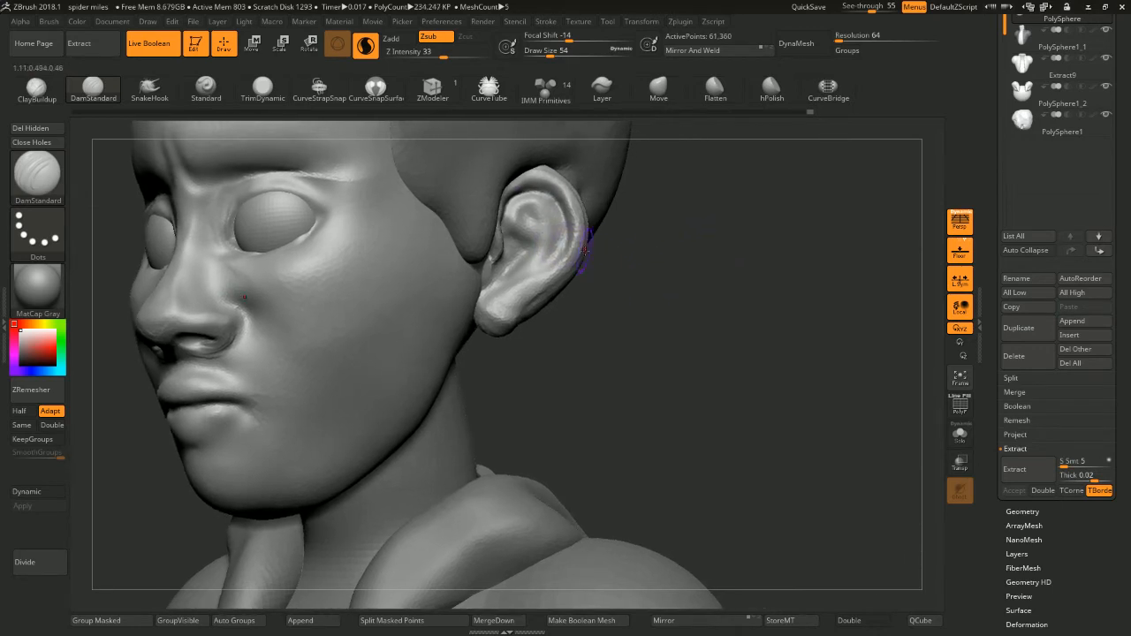
mouse_move(602, 265)
mouse_down()
mouse_move(545, 264)
mouse_move(477, 300)
mouse_up()
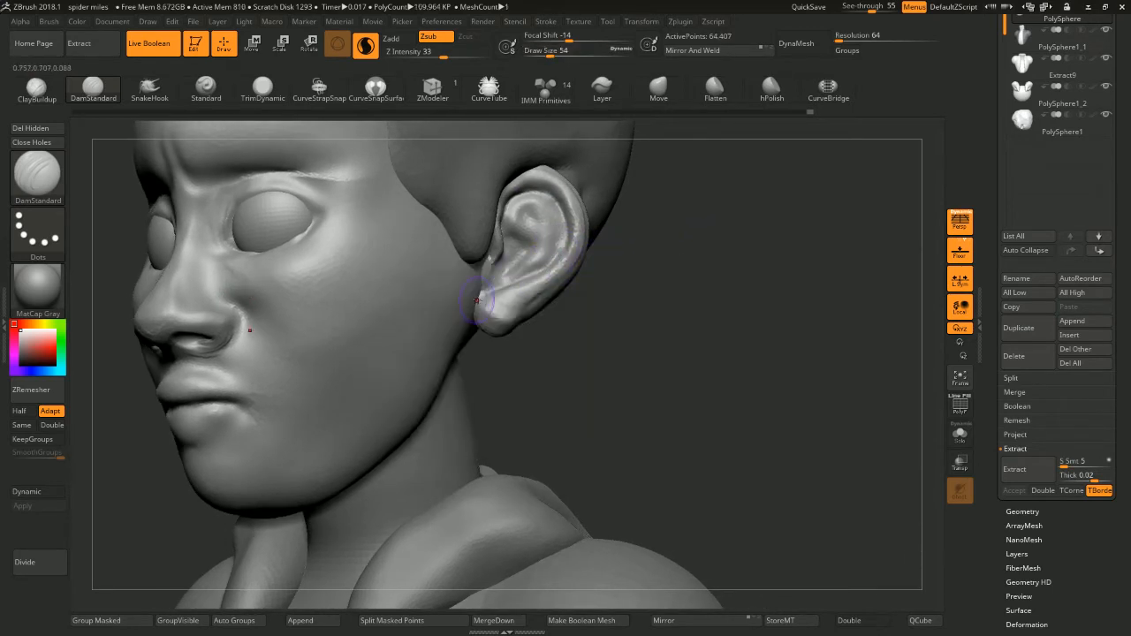
Set the DamStandard draw size to 46 and sharpen the groove inside the ear's outer rim
mouse_move(643, 260)
mouse_down()
mouse_move(707, 315)
mouse_move(656, 287)
mouse_up()
key(space)
mouse_move(545, 222)
mouse_down()
mouse_move(523, 202)
mouse_move(533, 219)
mouse_up()
key(space)
drag(677, 239, 690, 244)
drag(575, 212, 576, 243)
Deepen the inner hollow of the ear and the crease beside the ear canal with DamStandard
mouse_move(626, 240)
mouse_down()
mouse_move(646, 245)
mouse_move(607, 242)
mouse_up()
mouse_move(507, 212)
mouse_down()
mouse_move(530, 241)
mouse_move(512, 268)
mouse_up()
drag(686, 210, 623, 221)
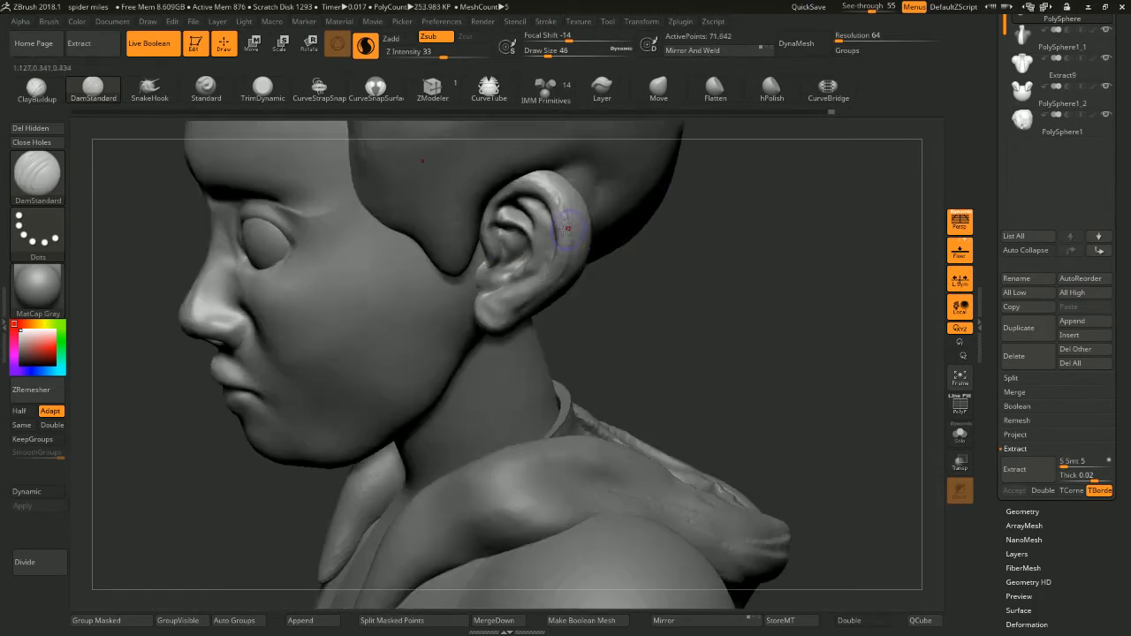
drag(637, 259, 572, 241)
drag(505, 249, 496, 241)
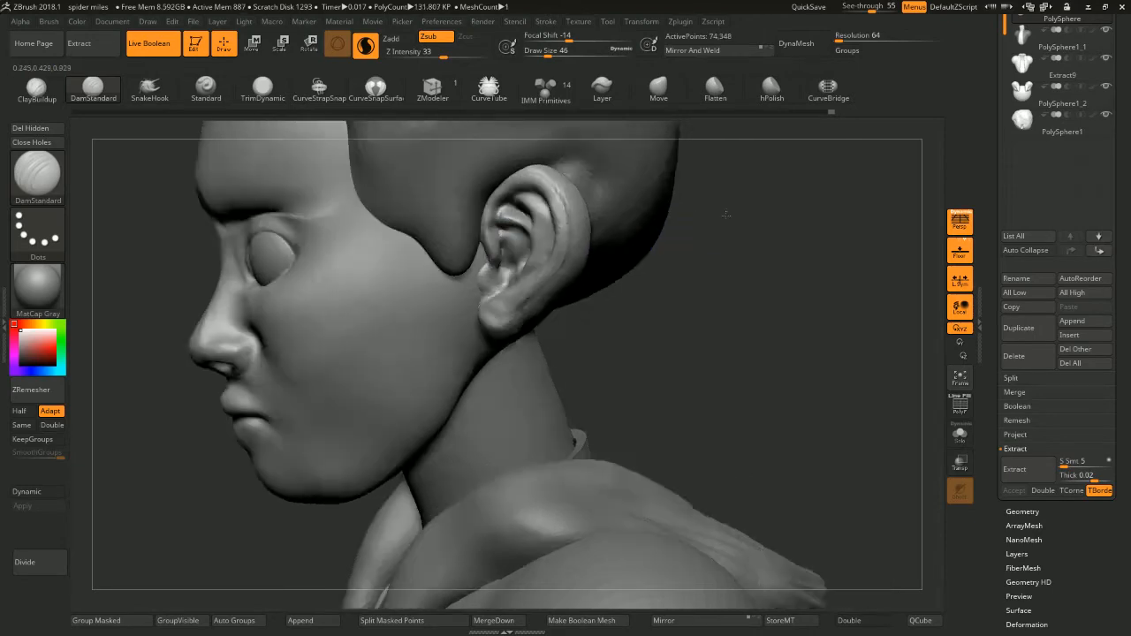
Carve the crease behind the ear and around its attachment to the head with DamStandard at draw sizes 74 and 116
drag(645, 220, 730, 224)
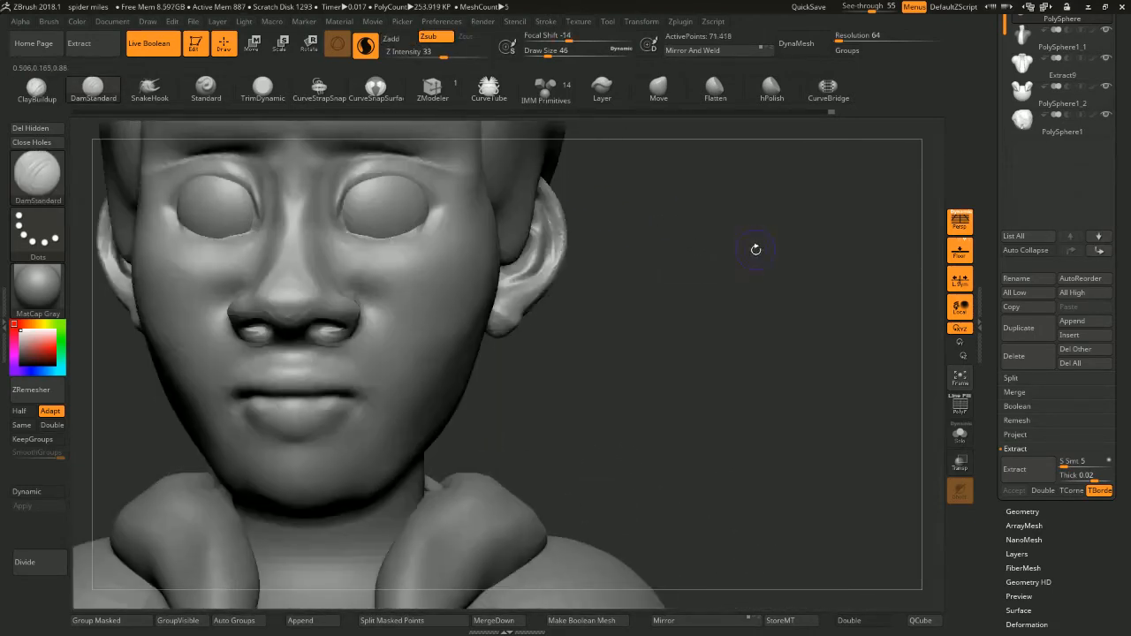
drag(755, 247, 671, 229)
key(space)
drag(558, 232, 542, 260)
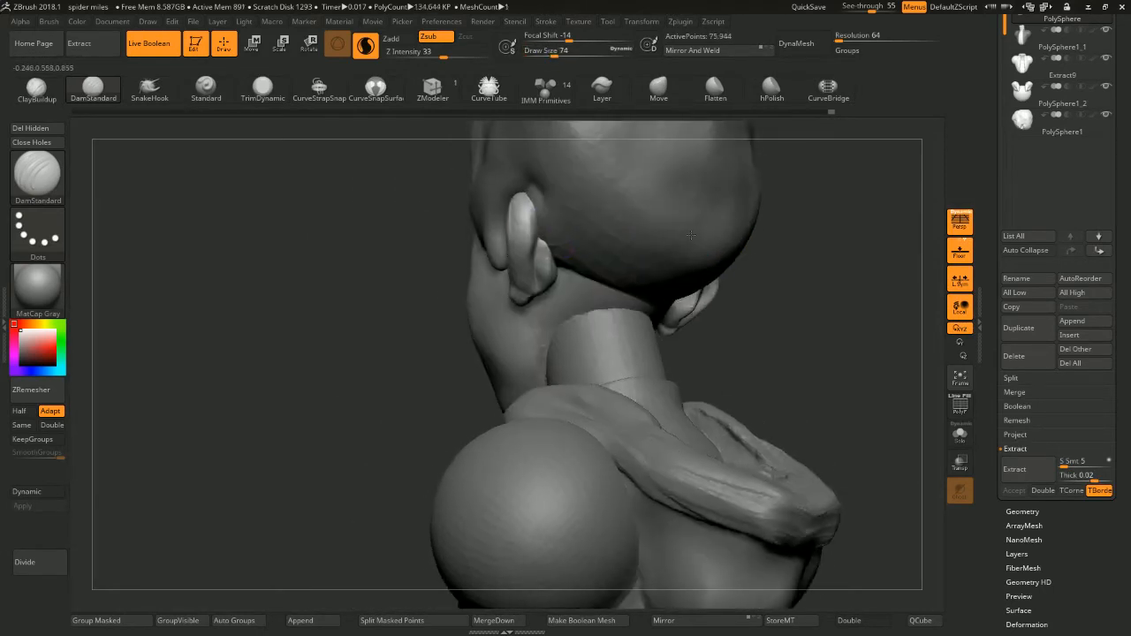
mouse_move(550, 265)
mouse_down()
mouse_move(549, 281)
mouse_move(542, 245)
mouse_up()
mouse_move(545, 294)
mouse_down()
mouse_move(545, 248)
mouse_move(547, 290)
mouse_up()
key(space)
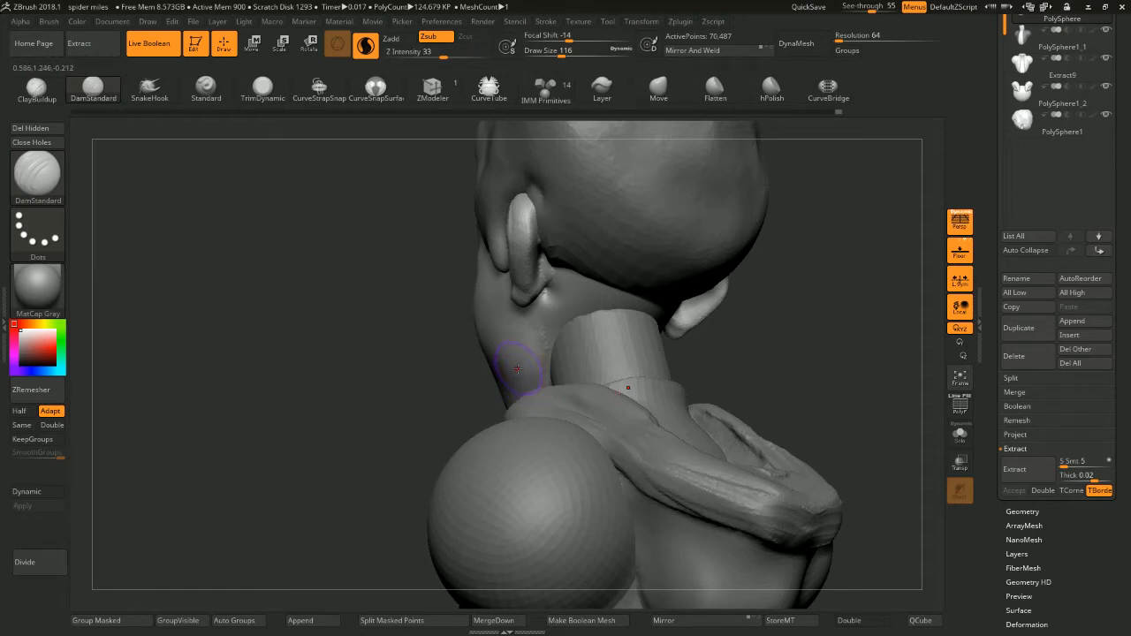
drag(548, 287, 546, 301)
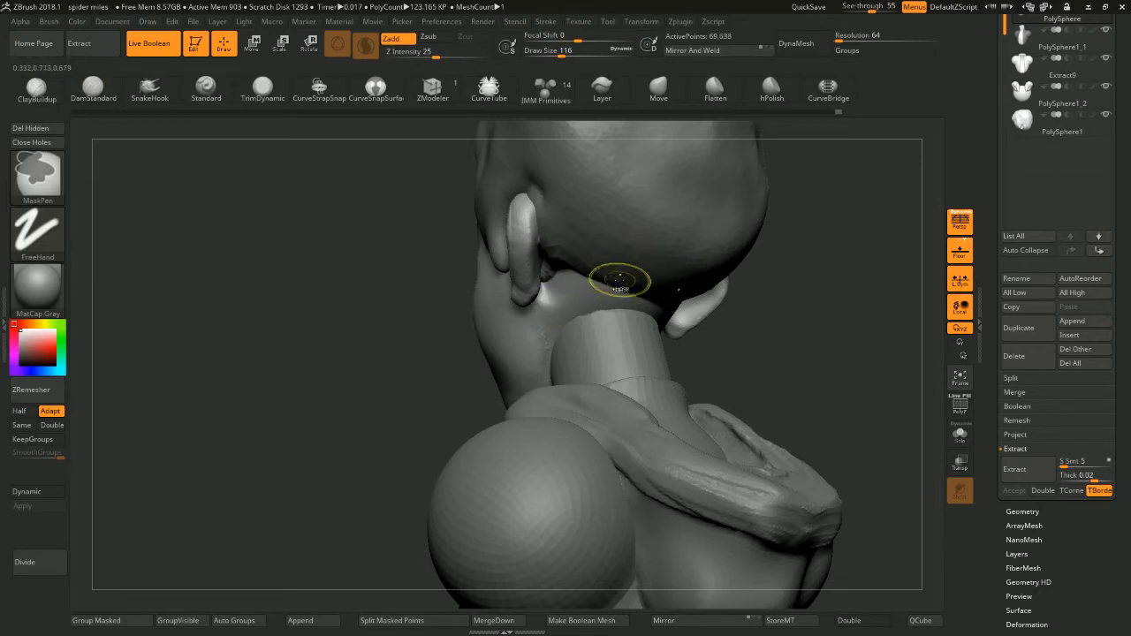
Mask the whole head except the ears by isolating their polygroup and inverting the mask
ctrl+shift+click(569, 303)
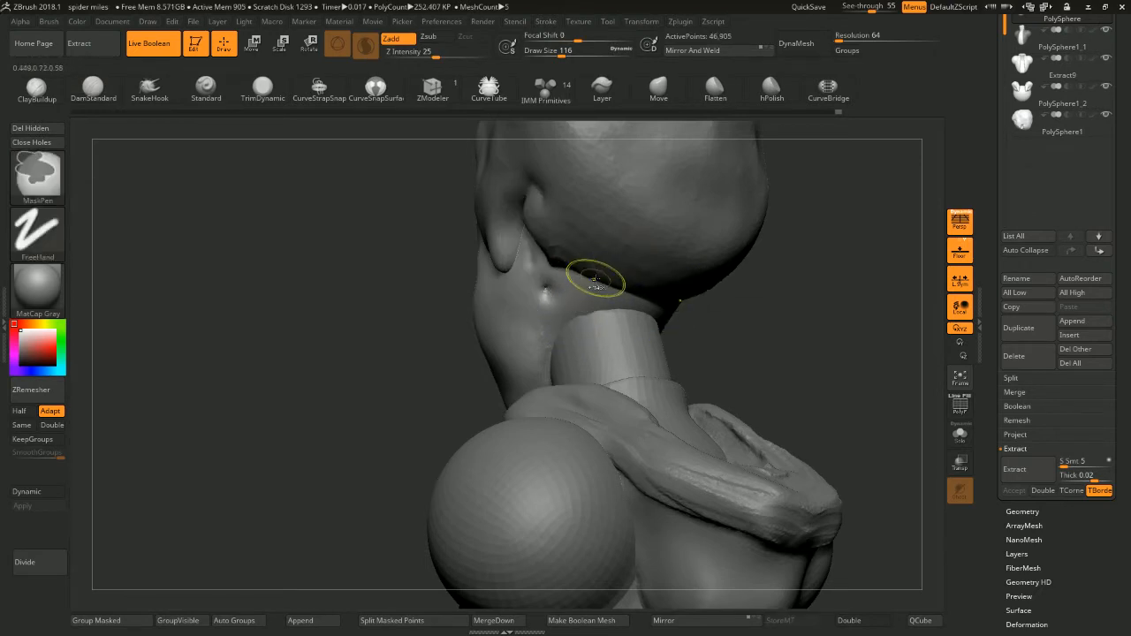
ctrl+shift+click(744, 313)
key(ctrl+z)
ctrl+click(746, 311)
ctrl+shift+click(751, 305)
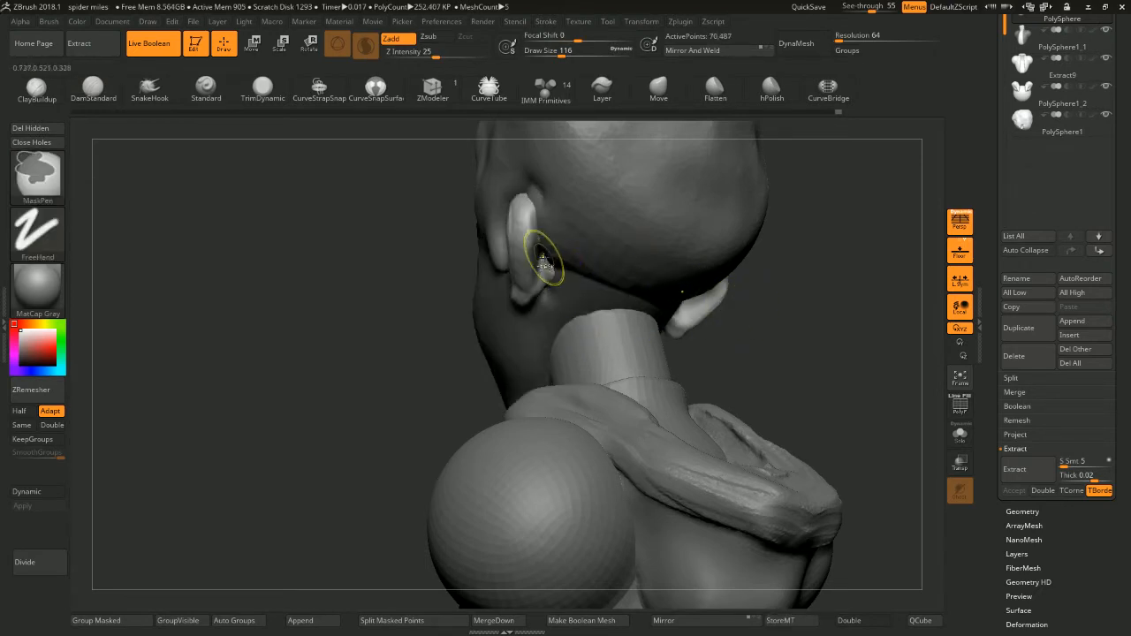
Carve and smooth the back of the unmasked ears, and clear the mask
drag(542, 255, 545, 295)
mouse_move(540, 253)
shift+mouse_down()
mouse_move(541, 273)
mouse_move(549, 237)
mouse_move(540, 254)
shift+mouse_up()
key(space)
shift+drag(533, 305, 541, 205)
mouse_move(795, 265)
mouse_down()
mouse_move(755, 268)
mouse_move(764, 314)
mouse_move(727, 250)
mouse_move(703, 299)
mouse_up()
mouse_move(639, 222)
ctrl+mouse_down()
mouse_move(684, 263)
mouse_move(673, 300)
mouse_move(651, 270)
mouse_move(627, 264)
mouse_move(626, 312)
mouse_move(578, 324)
mouse_move(651, 265)
mouse_move(706, 278)
ctrl+mouse_up()
Set the draw size to 35 and smooth the tip of the nose between the nostrils
key(space)
click(706, 271)
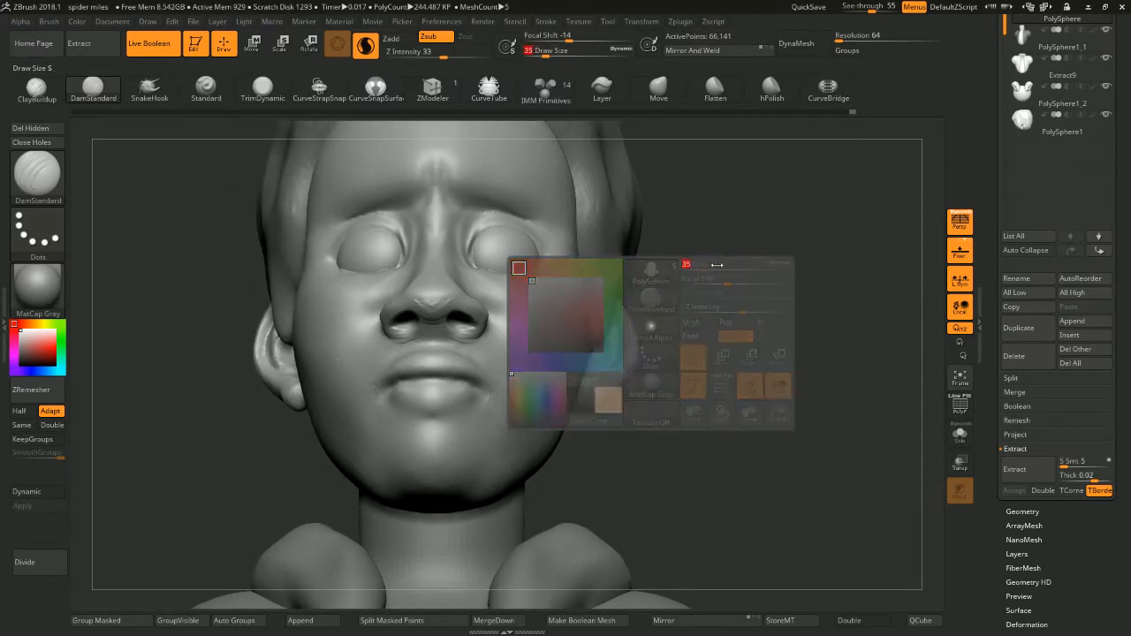
drag(722, 236, 749, 257)
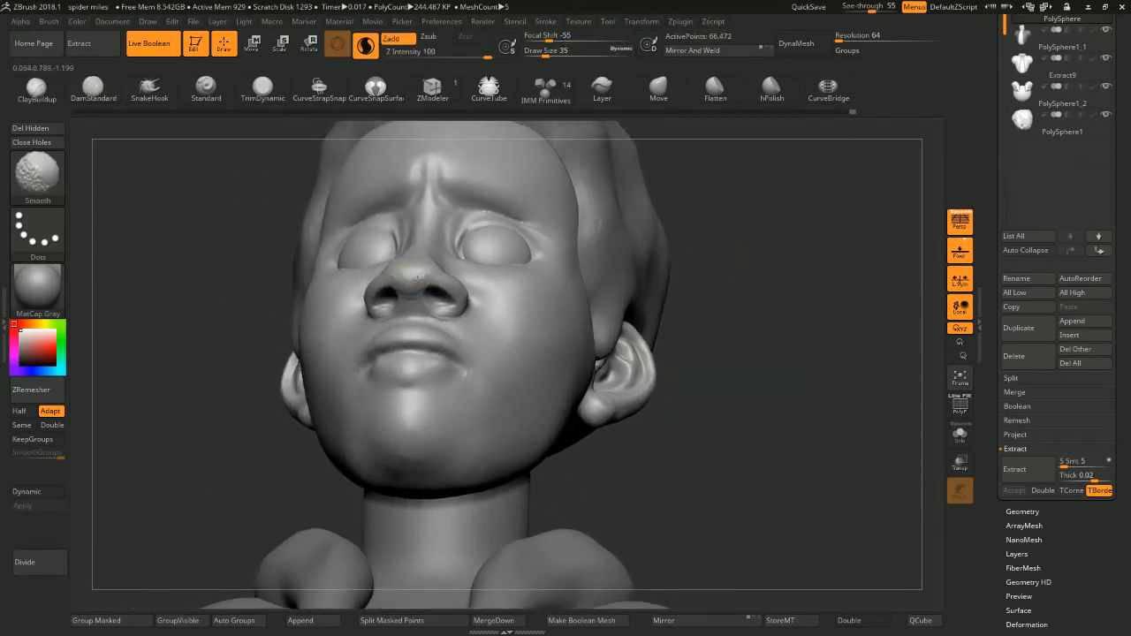
shift+drag(418, 279, 426, 287)
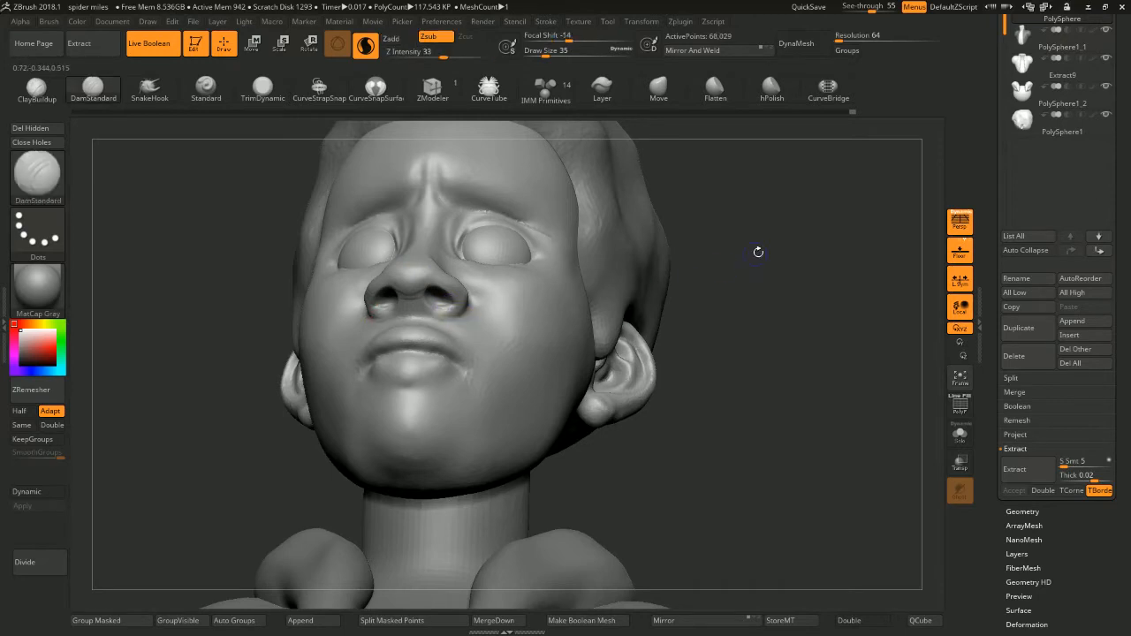
Carve the crease beneath the lower lip with DamStandard at draw size 71
mouse_move(757, 250)
mouse_down()
mouse_move(778, 266)
mouse_move(749, 241)
mouse_move(717, 297)
mouse_move(793, 259)
mouse_up()
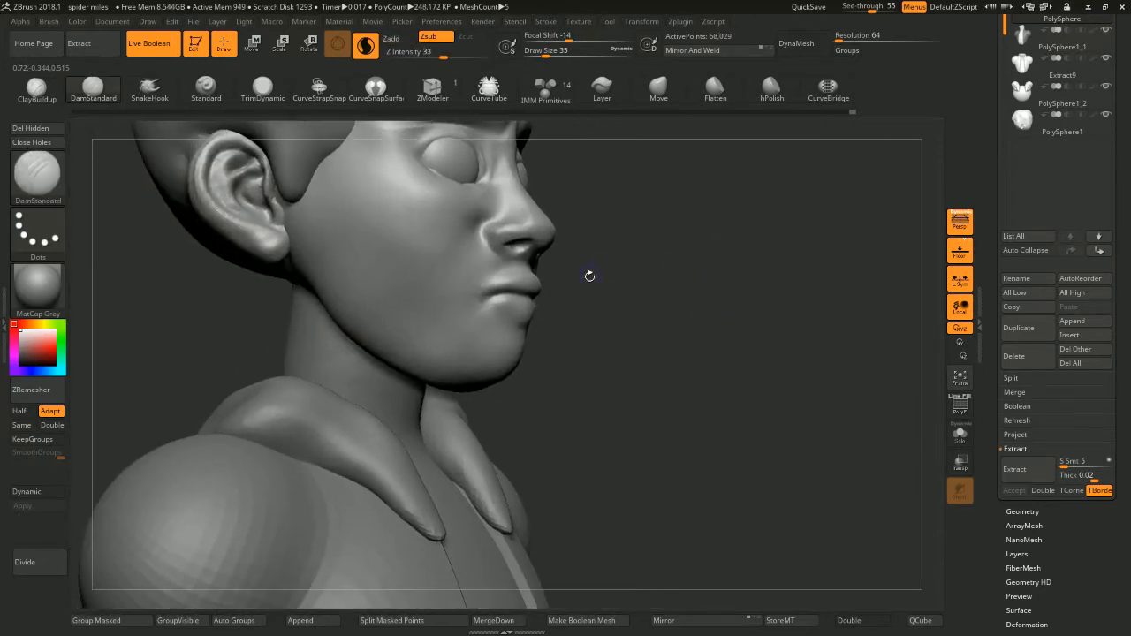
key(space)
mouse_move(590, 275)
mouse_down()
mouse_move(606, 268)
mouse_move(513, 325)
mouse_up()
key(space)
key(space)
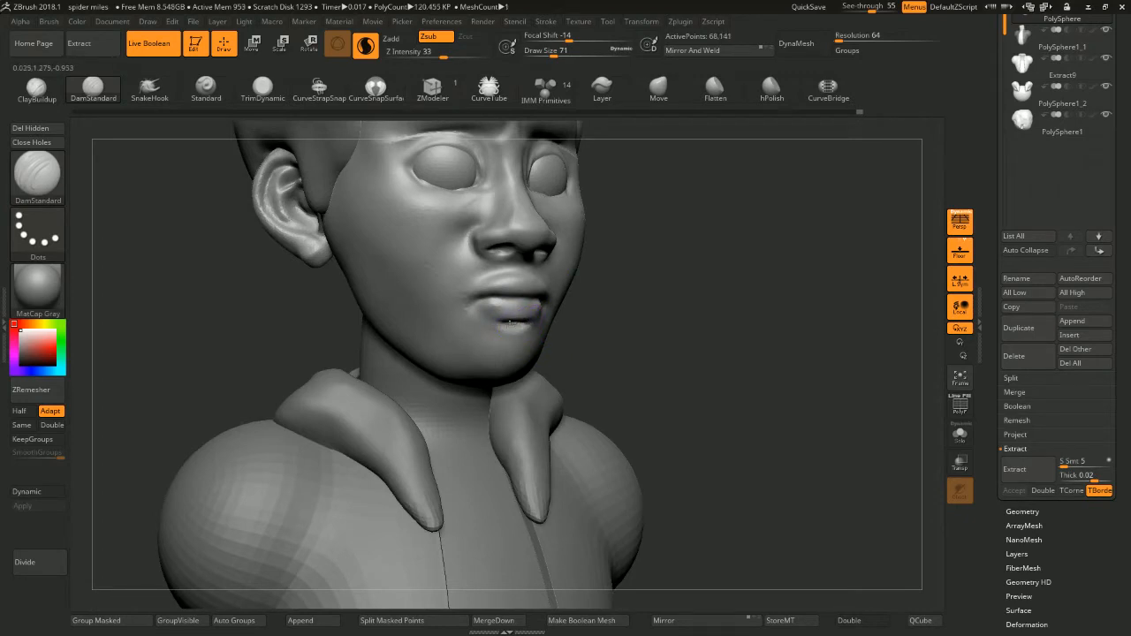
key(ctrl)
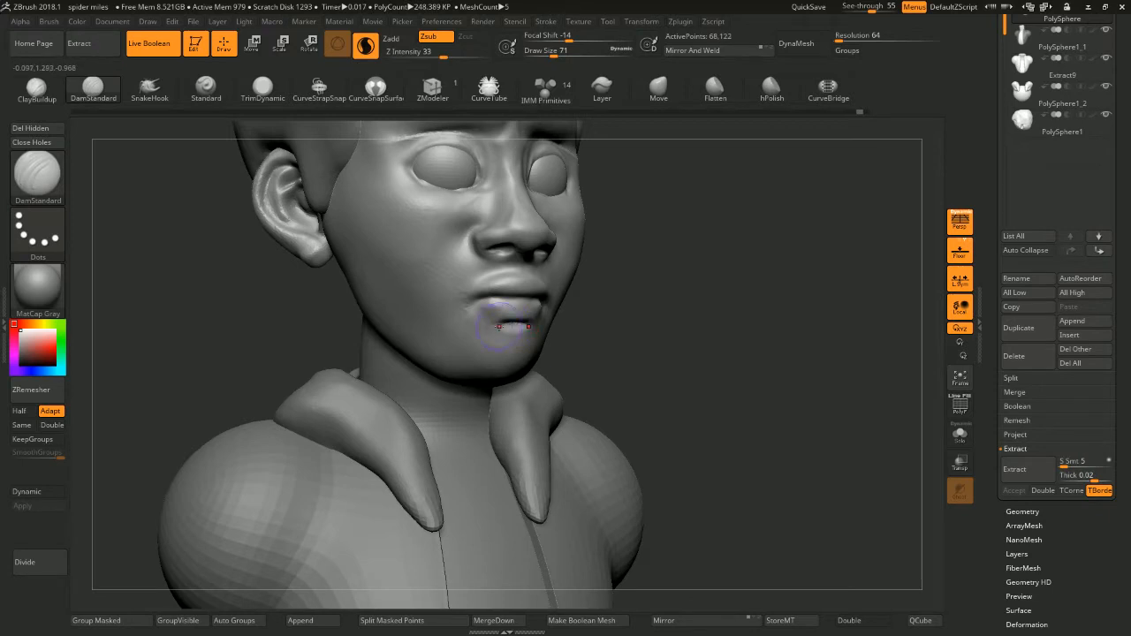
alt+drag(523, 328, 486, 333)
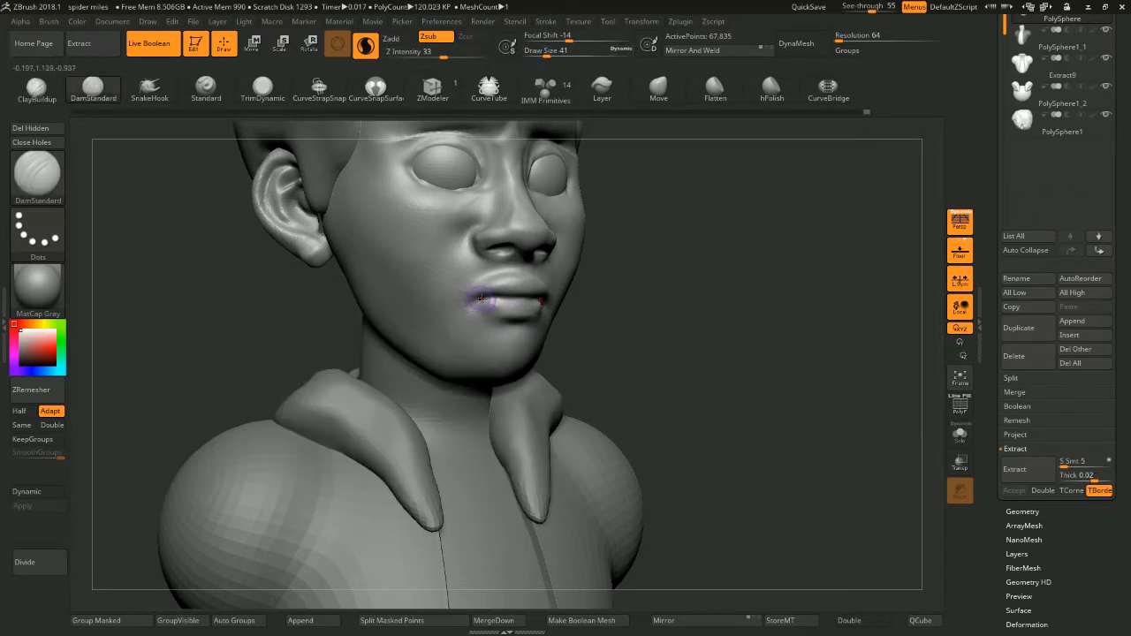
Refine and smooth the corners of the mouth at draw size 41
drag(605, 247, 619, 264)
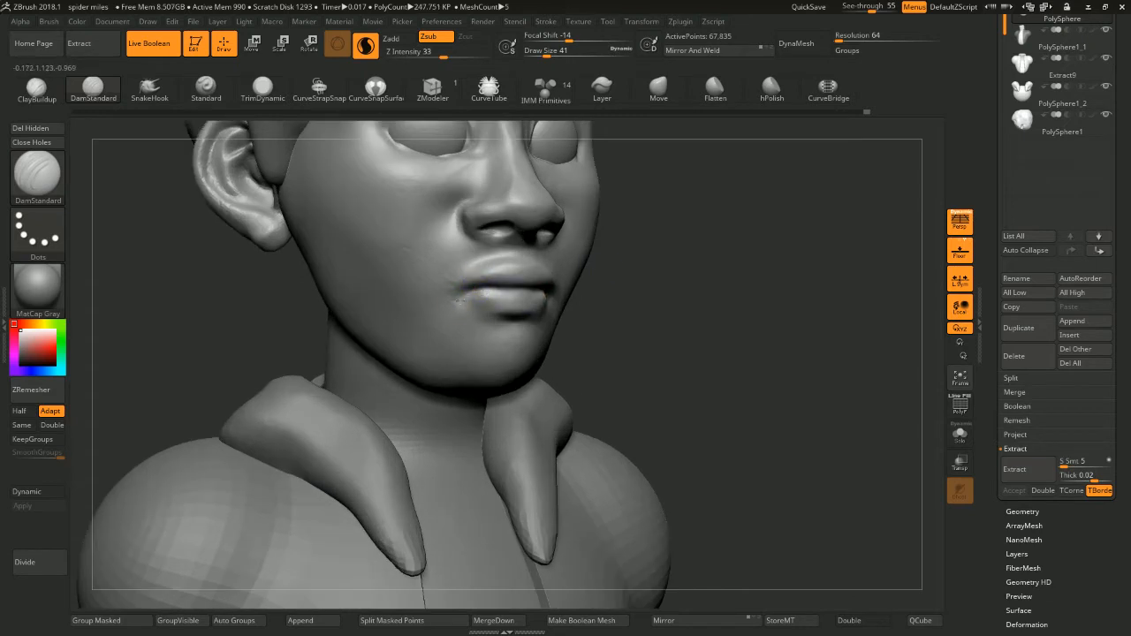
key(shift)
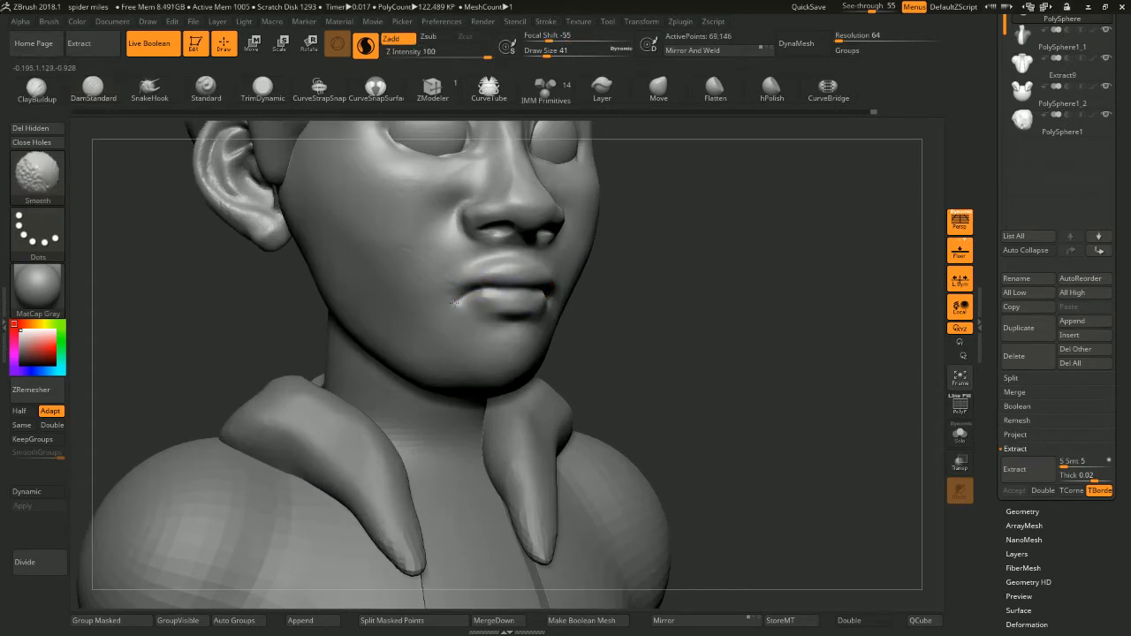
mouse_move(705, 287)
alt+mouse_down()
mouse_move(699, 235)
mouse_move(684, 313)
mouse_move(649, 303)
mouse_move(669, 277)
mouse_move(622, 288)
alt+mouse_up()
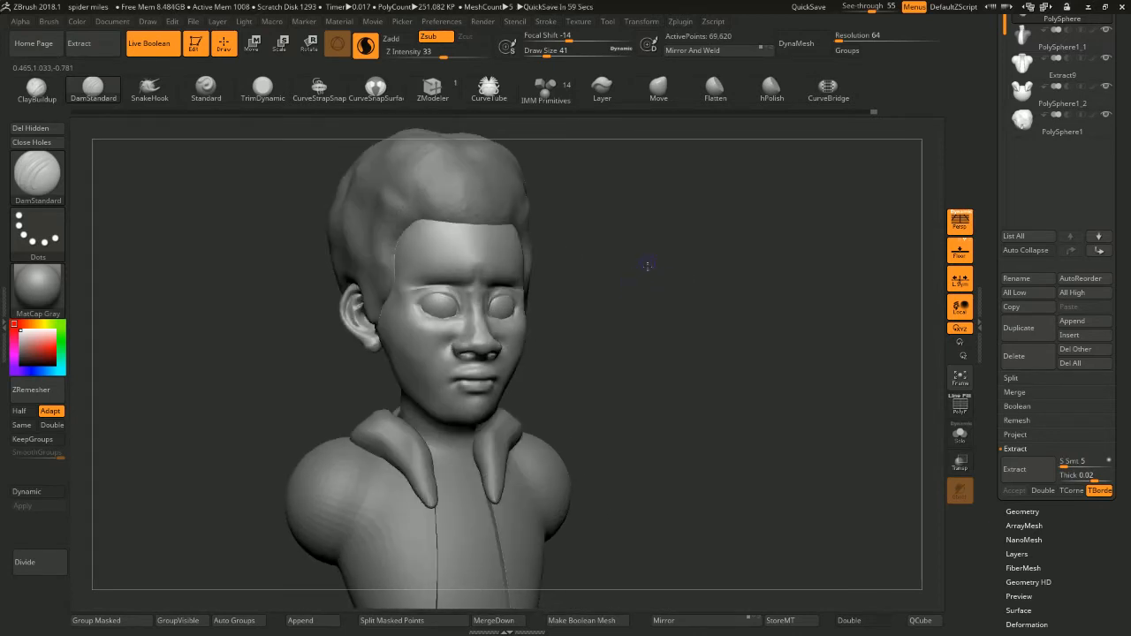
alt+drag(648, 265, 671, 285)
drag(672, 284, 698, 240)
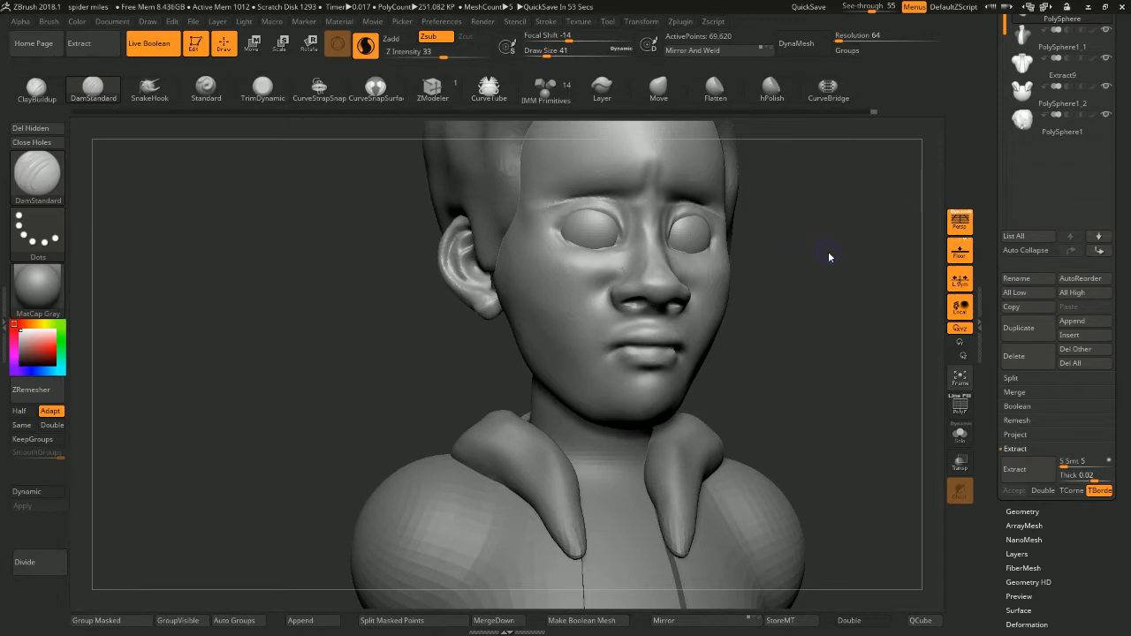
mouse_move(829, 256)
mouse_down()
mouse_move(765, 289)
mouse_move(482, 300)
mouse_up()
drag(827, 279, 727, 306)
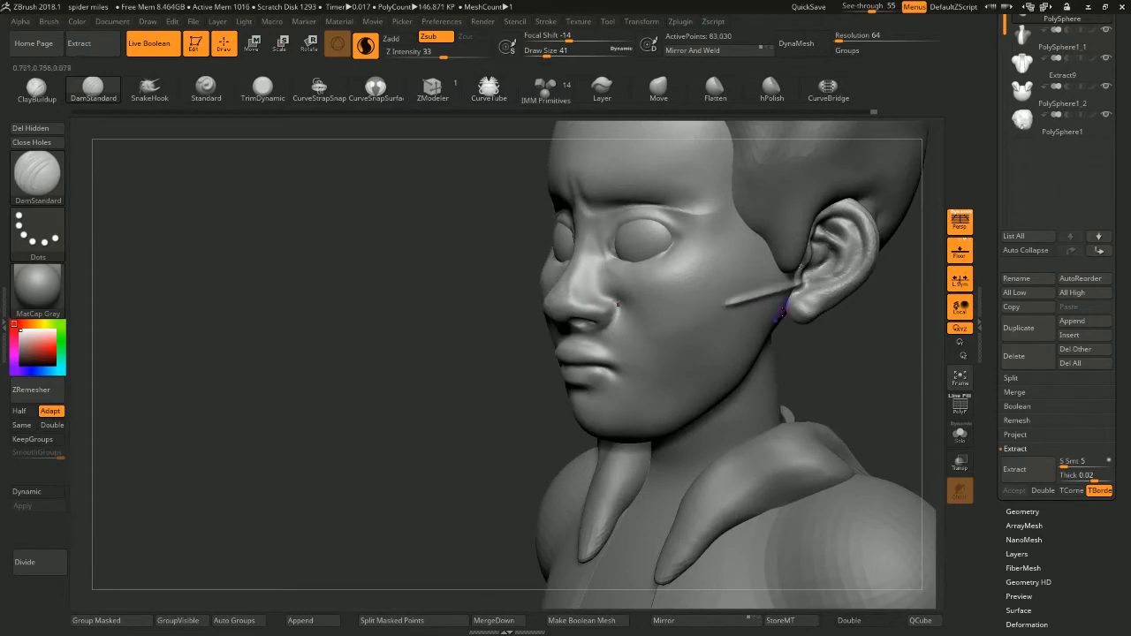
mouse_move(811, 361)
mouse_down()
mouse_move(677, 368)
mouse_move(717, 328)
mouse_move(775, 343)
mouse_move(710, 339)
mouse_move(827, 309)
mouse_up()
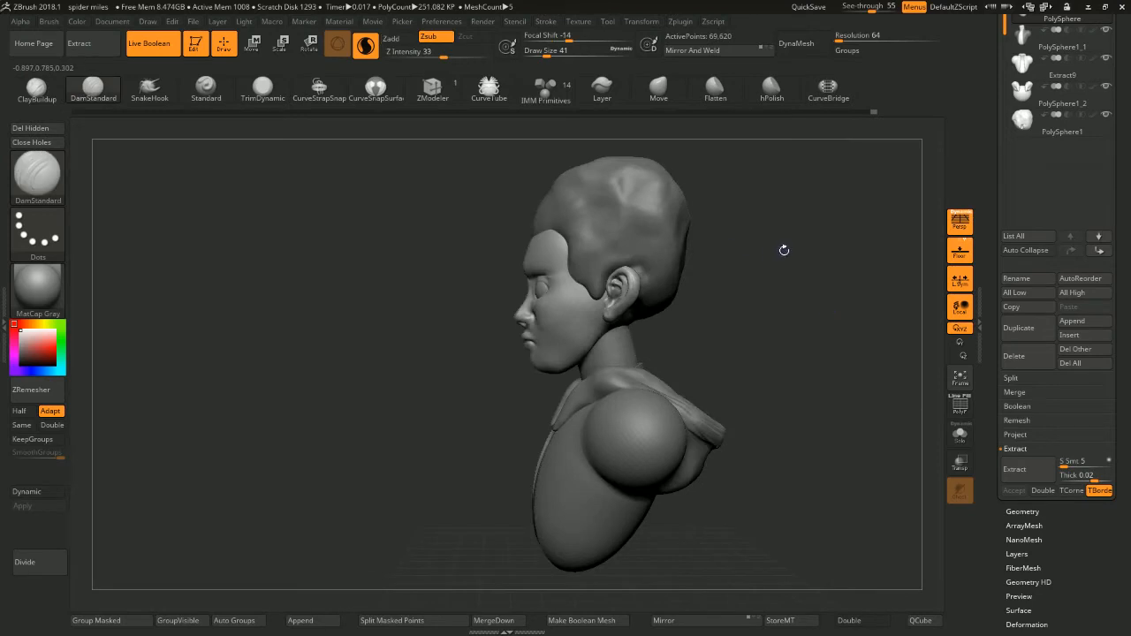
Select the hair subtool and pull its front and top into a flatter, taller shape with the Move brush at draw size 379
mouse_move(784, 250)
alt+mouse_down()
mouse_move(770, 273)
mouse_move(769, 332)
alt+mouse_up()
alt+click(586, 242)
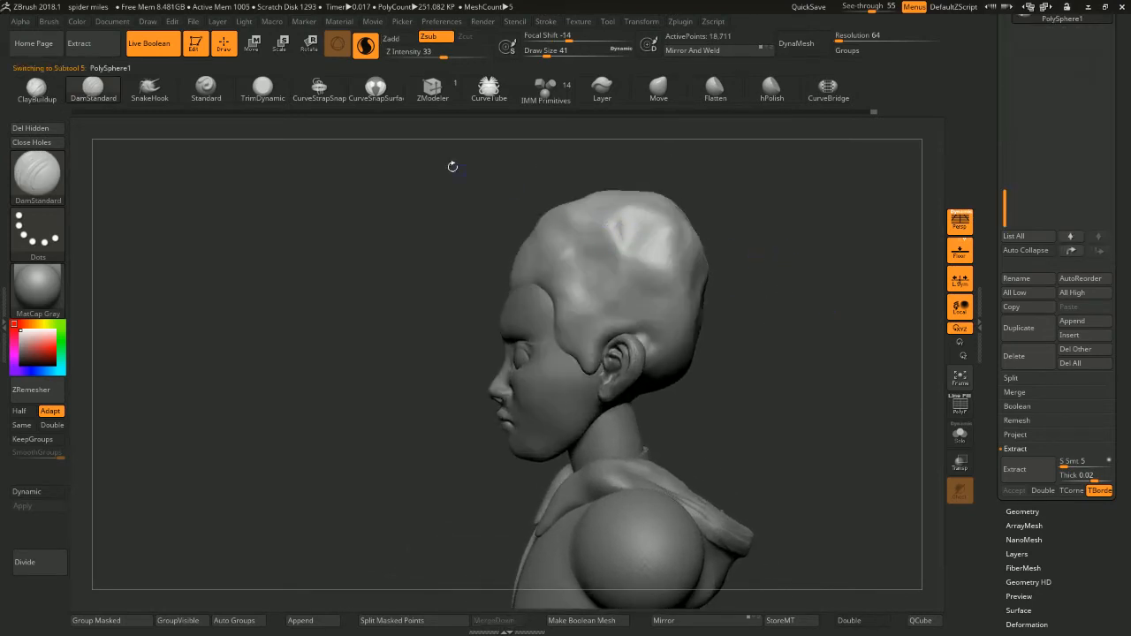
key(w)
alt+drag(399, 213, 370, 268)
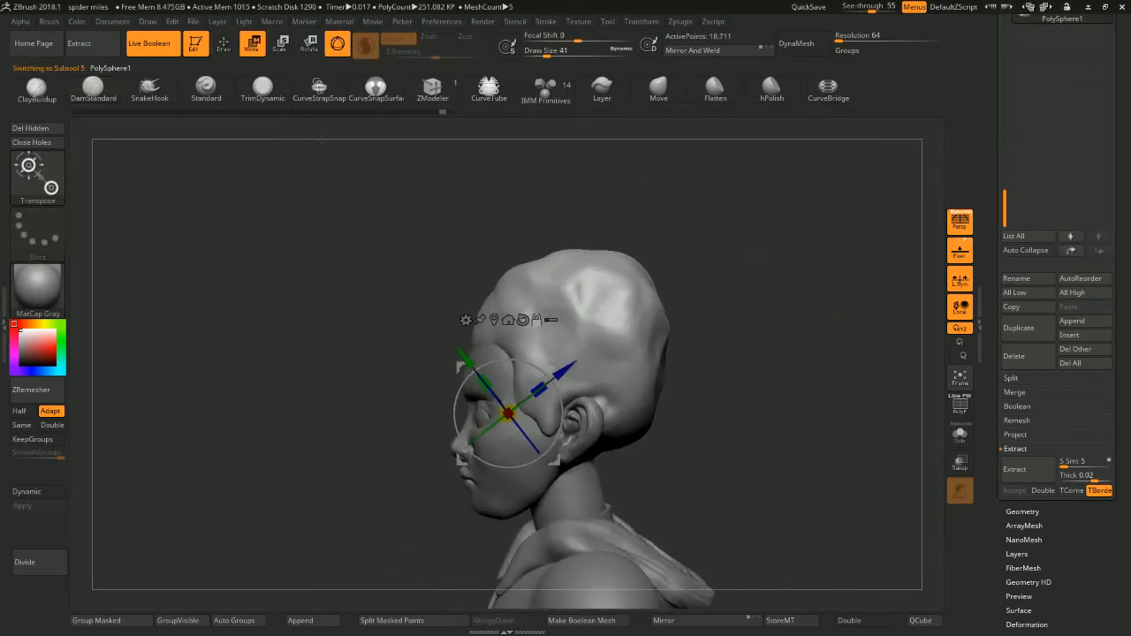
key(b)
key(m)
key(v)
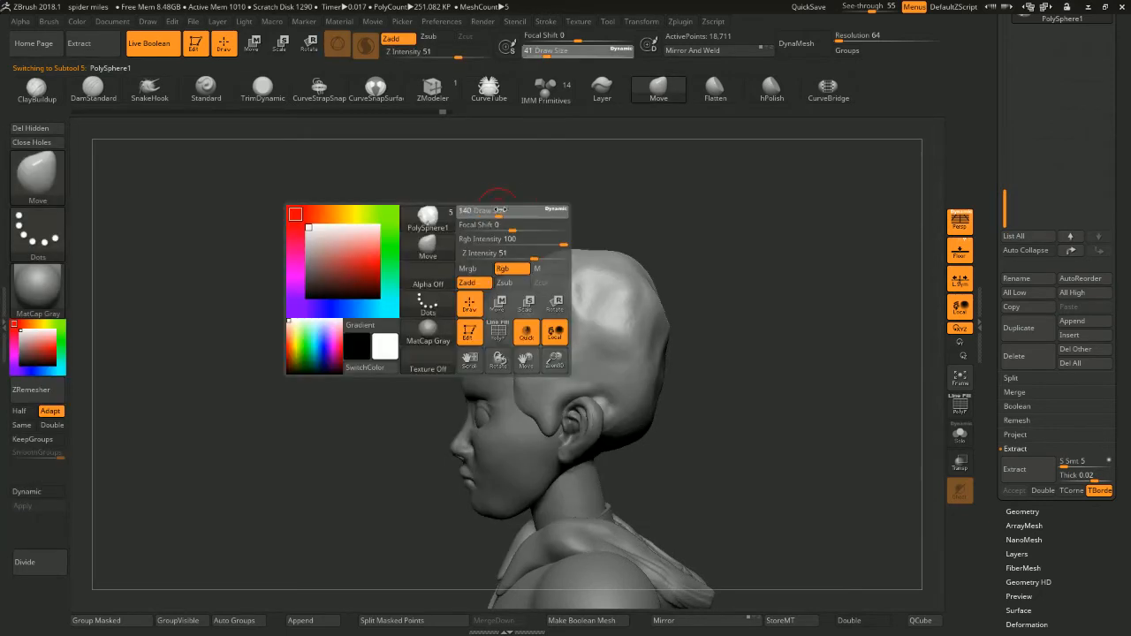
key(space)
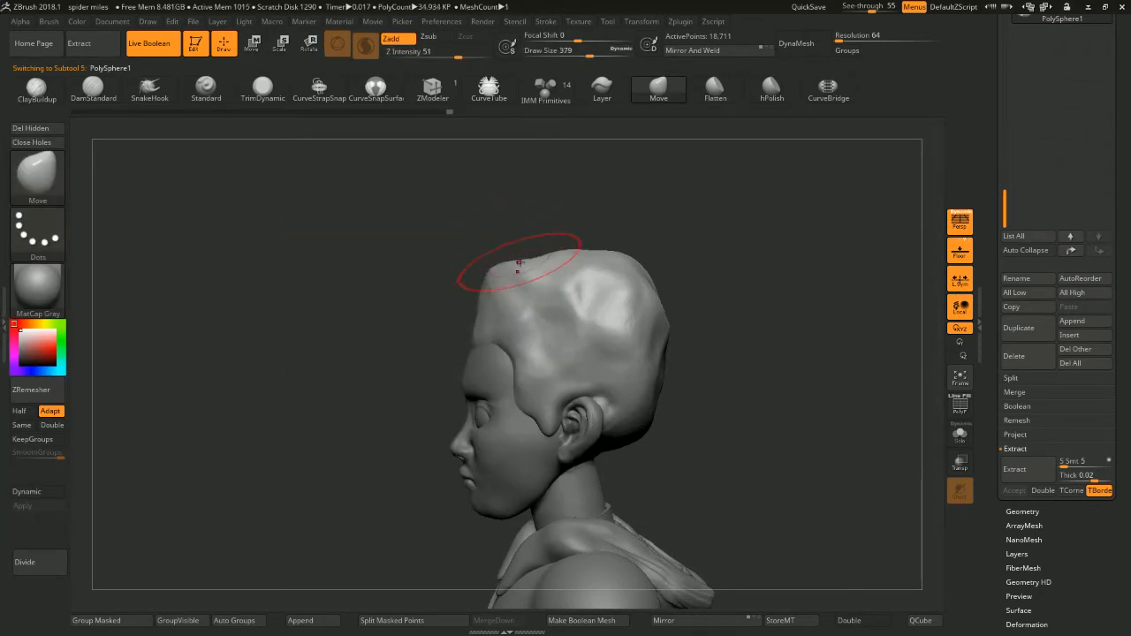
drag(507, 220, 493, 252)
drag(497, 226, 541, 221)
Adjust the lower back of the hair near the nape with the Move brush, checking the silhouette from several sides
mouse_move(694, 249)
mouse_down()
mouse_move(677, 238)
mouse_move(730, 272)
mouse_move(705, 265)
mouse_move(717, 292)
mouse_move(668, 245)
mouse_move(528, 224)
mouse_move(661, 218)
mouse_up()
mouse_move(780, 220)
alt+mouse_down()
mouse_move(719, 217)
mouse_move(704, 227)
mouse_move(698, 265)
mouse_move(709, 259)
mouse_move(654, 268)
mouse_move(669, 281)
alt+mouse_up()
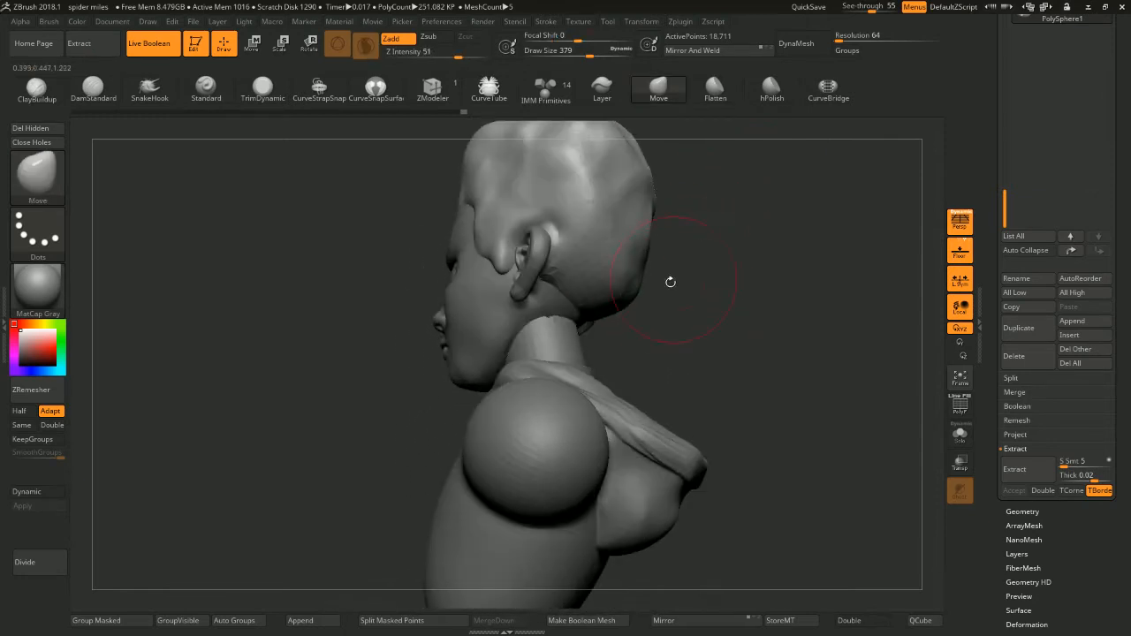
drag(569, 346, 562, 334)
mouse_move(702, 309)
mouse_down()
mouse_move(712, 257)
mouse_move(674, 366)
mouse_move(692, 295)
mouse_move(671, 321)
mouse_move(659, 297)
mouse_up()
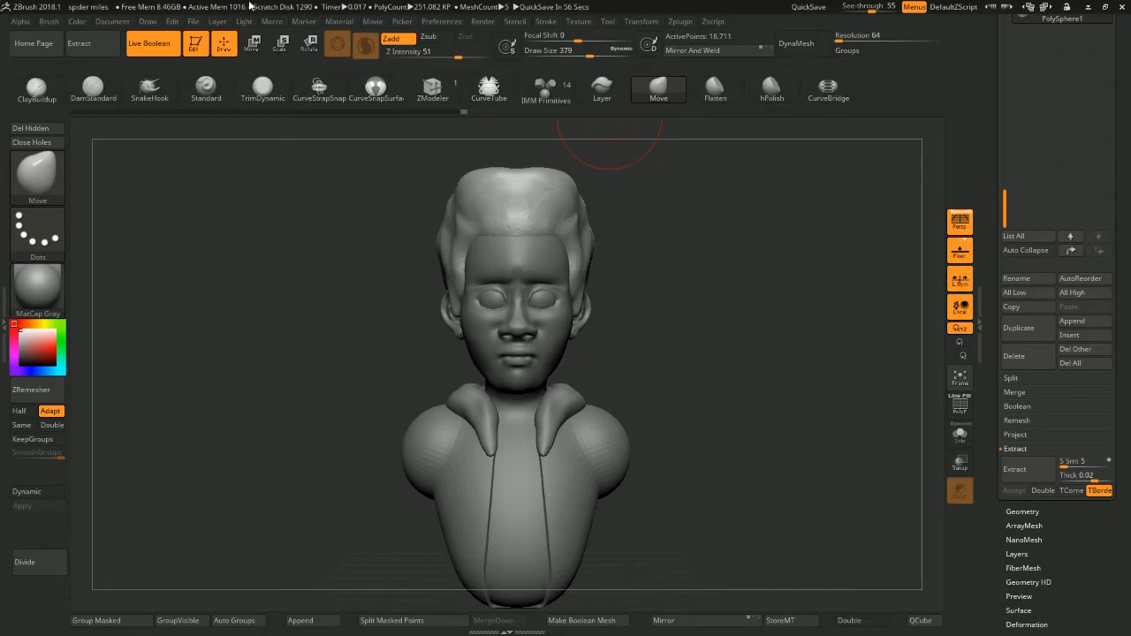
mouse_move(703, 243)
alt+mouse_down()
mouse_move(695, 214)
mouse_move(689, 242)
alt+mouse_up()
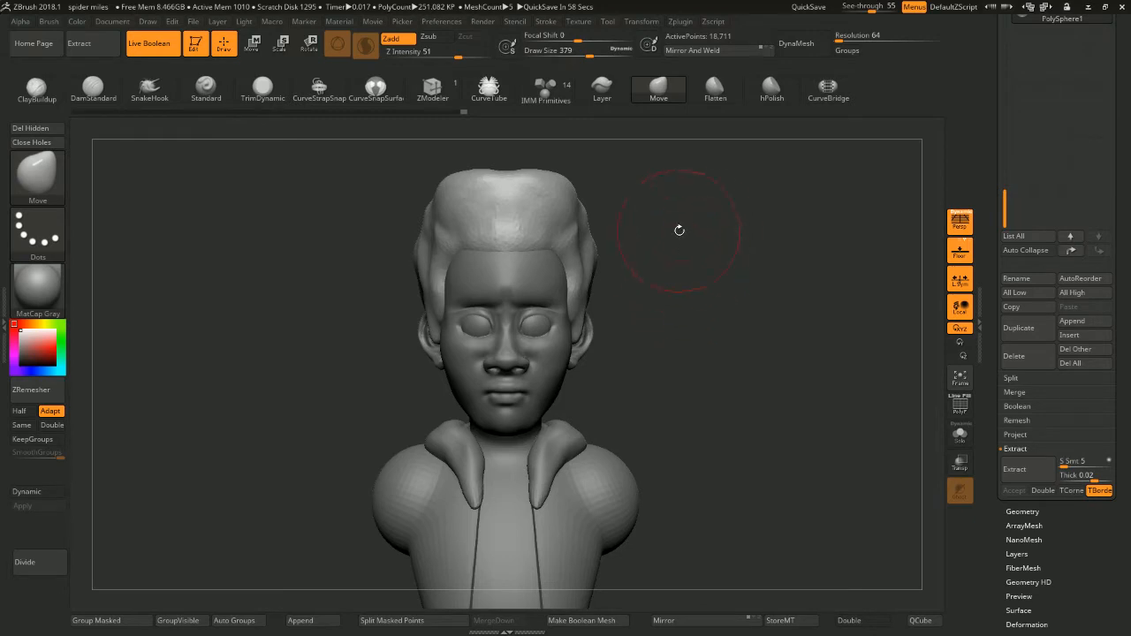
drag(680, 230, 646, 246)
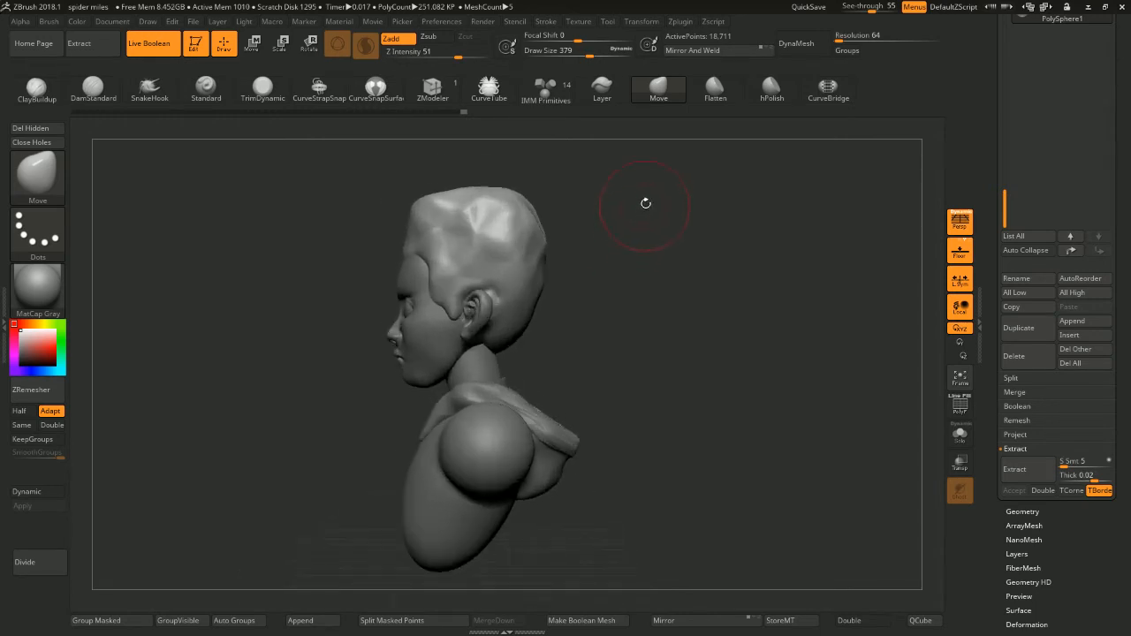
Switch to the DamStandard brush at draw size 51 and make the face mesh the active subtool
mouse_move(630, 227)
alt+mouse_down()
mouse_move(639, 215)
mouse_move(624, 206)
mouse_move(616, 220)
mouse_move(627, 230)
mouse_move(610, 214)
mouse_move(600, 220)
mouse_move(624, 229)
mouse_move(622, 220)
mouse_move(621, 254)
mouse_move(719, 253)
mouse_move(620, 242)
mouse_move(642, 255)
mouse_move(639, 214)
mouse_move(606, 207)
mouse_move(651, 214)
mouse_move(657, 281)
mouse_move(628, 262)
mouse_move(656, 245)
mouse_move(602, 205)
mouse_move(659, 200)
mouse_move(668, 229)
alt+mouse_up()
key(space)
key(space)
key(b)
key(d)
key(s)
key(space)
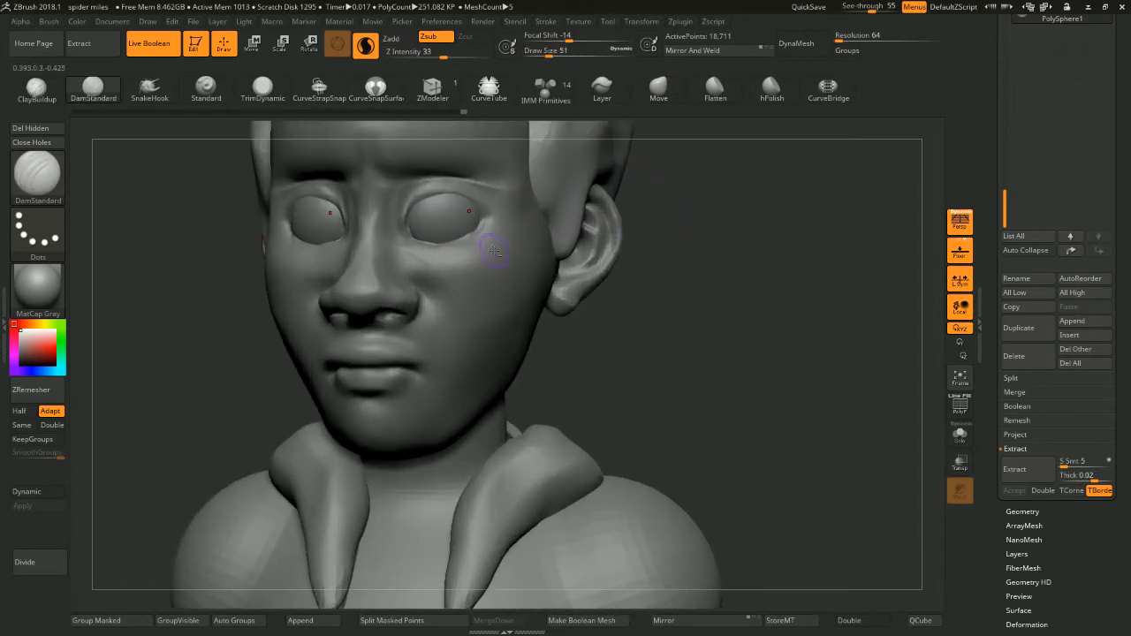
alt+click(501, 284)
Isolate the eyeballs by polygroup, mask them, and show the whole head again
alt+drag(692, 280, 713, 304)
ctrl+shift+click(543, 273)
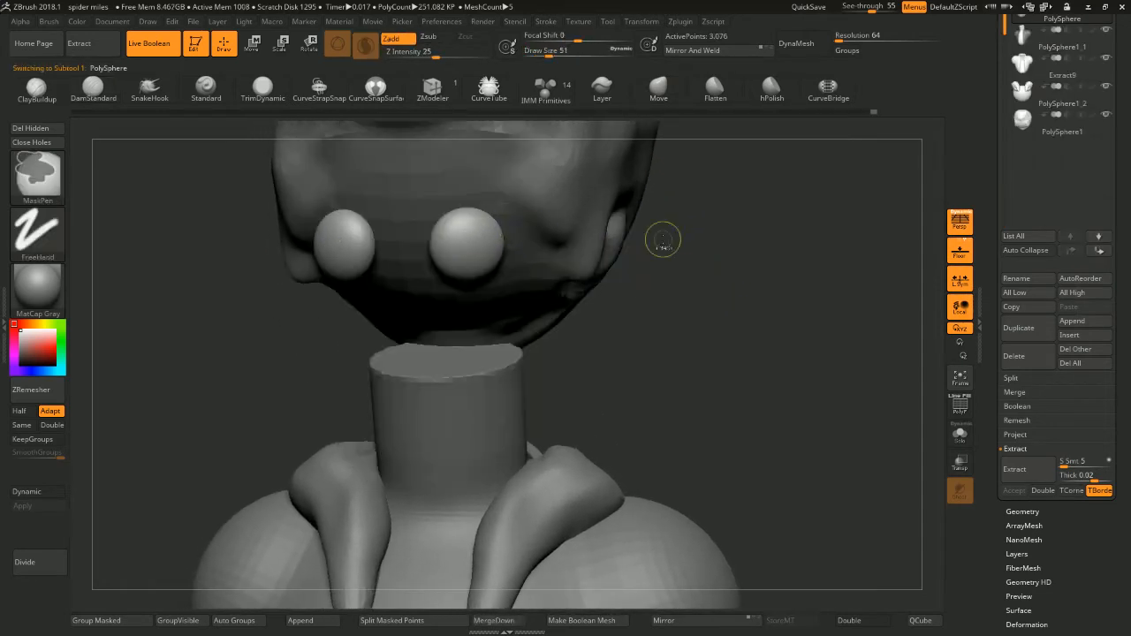
ctrl+shift+click(732, 253)
key(ctrl+z)
ctrl+click(733, 255)
ctrl+shift+click(734, 255)
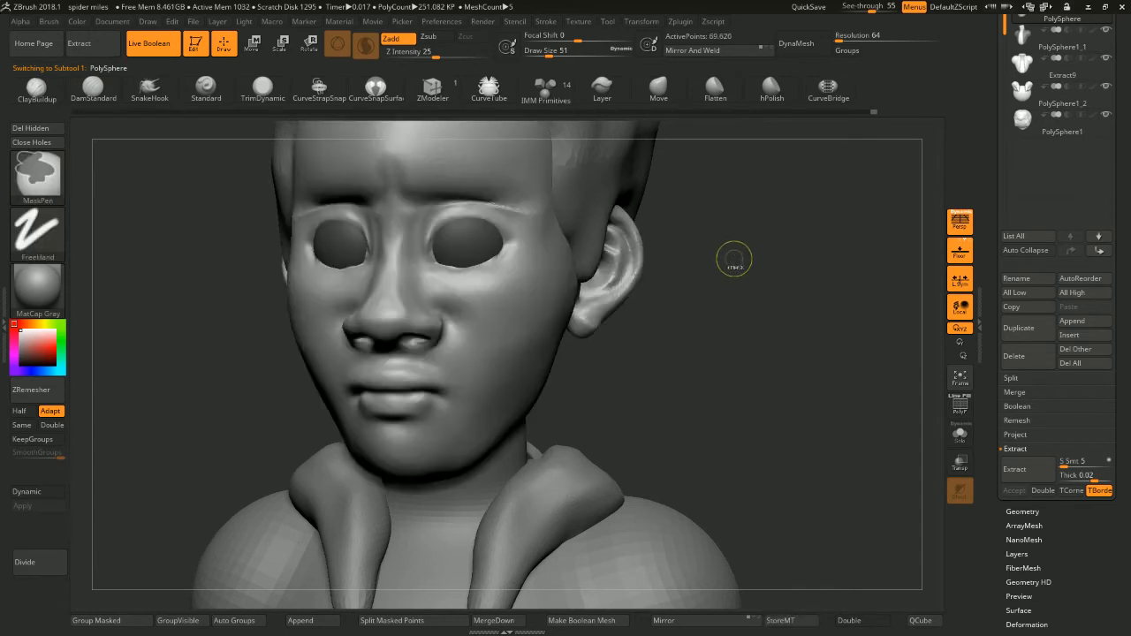
Set the DamStandard draw size to 39 and work on the outer corners of the eyes
drag(724, 259, 480, 286)
alt+drag(692, 210, 707, 241)
key(space)
drag(532, 256, 524, 254)
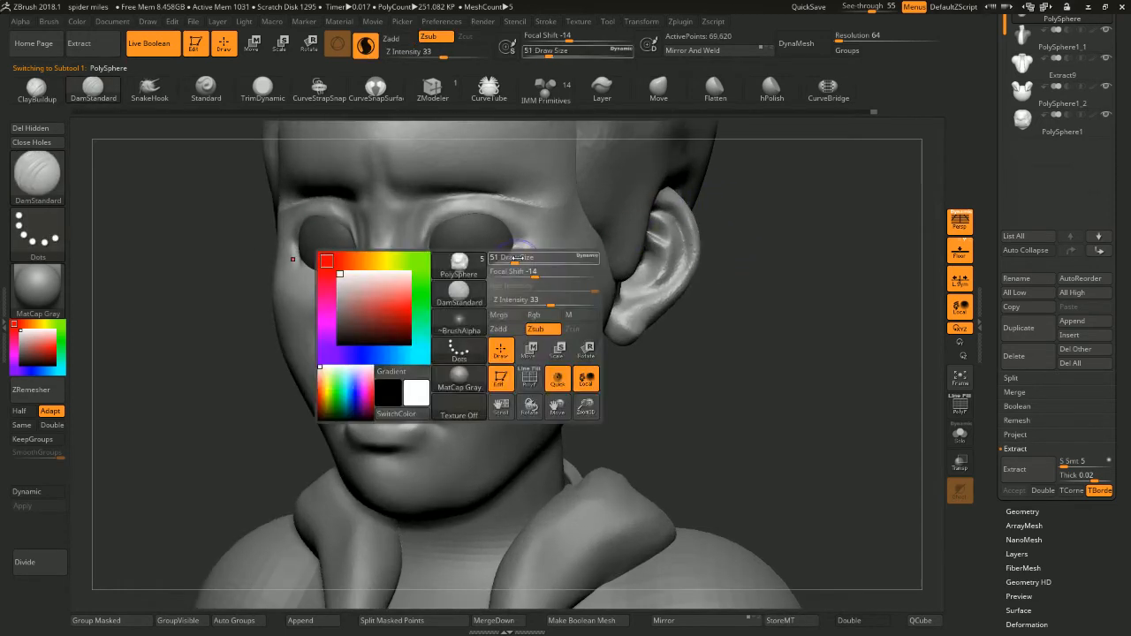
drag(702, 222, 696, 232)
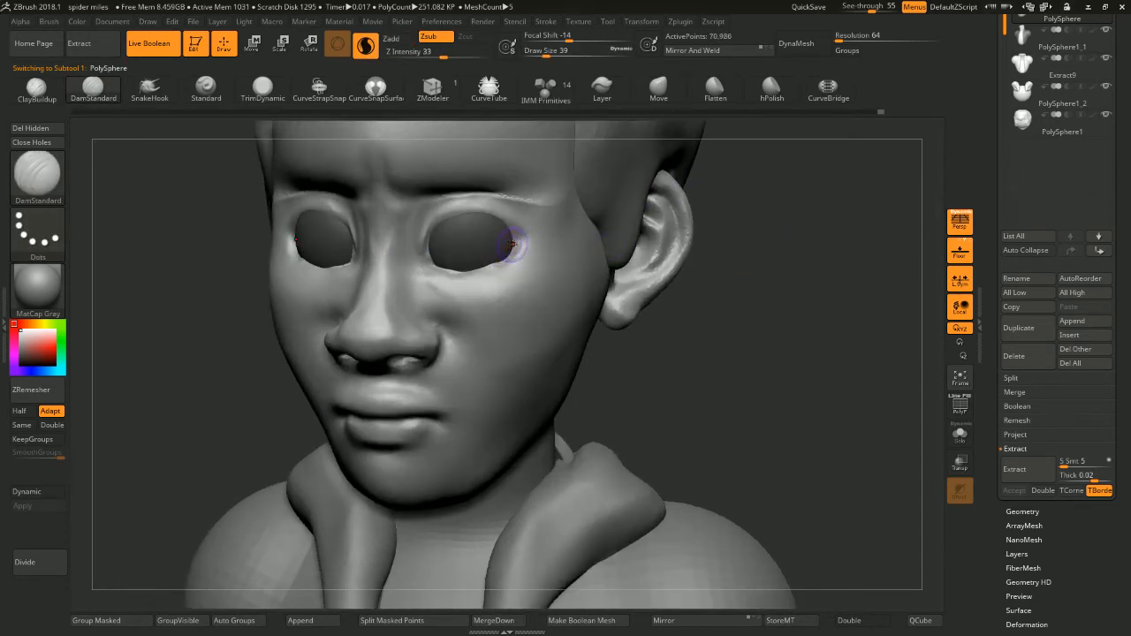
key(ctrl+z)
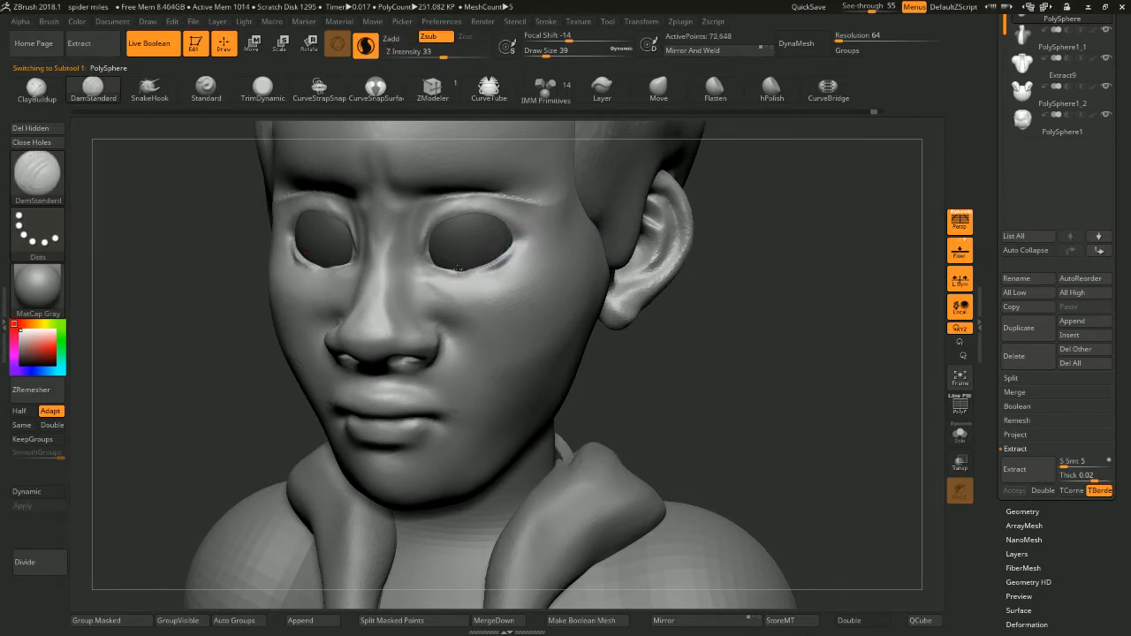
Carve the eyelid rims around the masked eyeballs, along the lower lids toward the outer corners
mouse_move(458, 269)
mouse_down()
mouse_move(433, 264)
mouse_move(491, 266)
mouse_up()
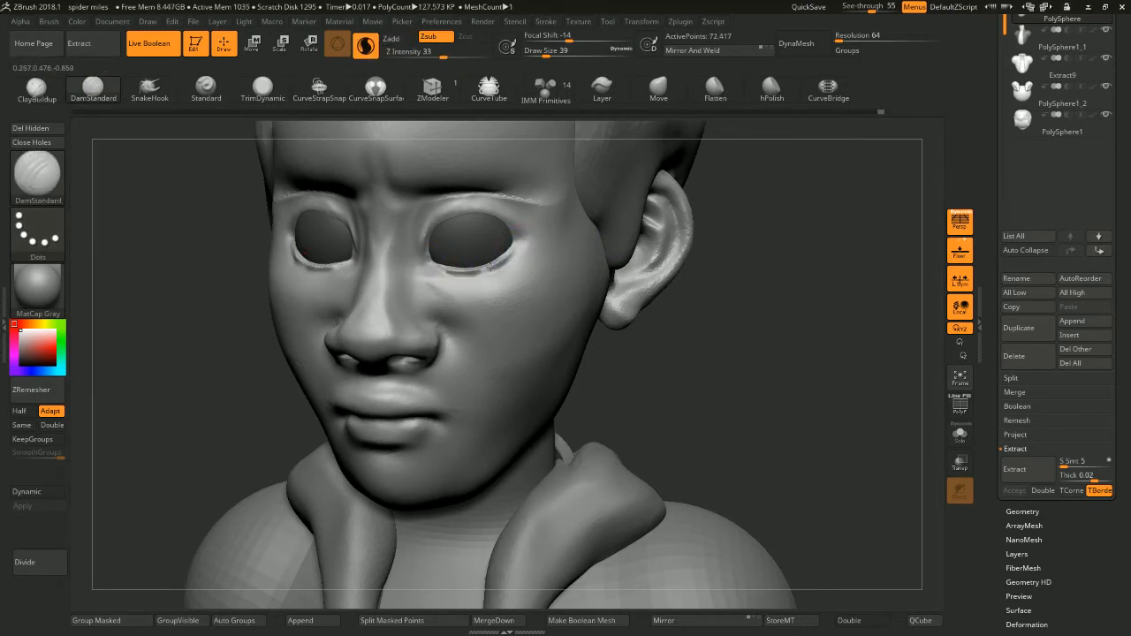
mouse_move(727, 223)
mouse_down()
mouse_move(745, 164)
mouse_move(800, 243)
mouse_move(681, 252)
mouse_move(295, 335)
mouse_move(607, 278)
mouse_move(710, 238)
mouse_up()
mouse_move(446, 273)
mouse_down()
mouse_move(467, 260)
mouse_move(442, 269)
mouse_move(511, 266)
mouse_move(519, 283)
mouse_up()
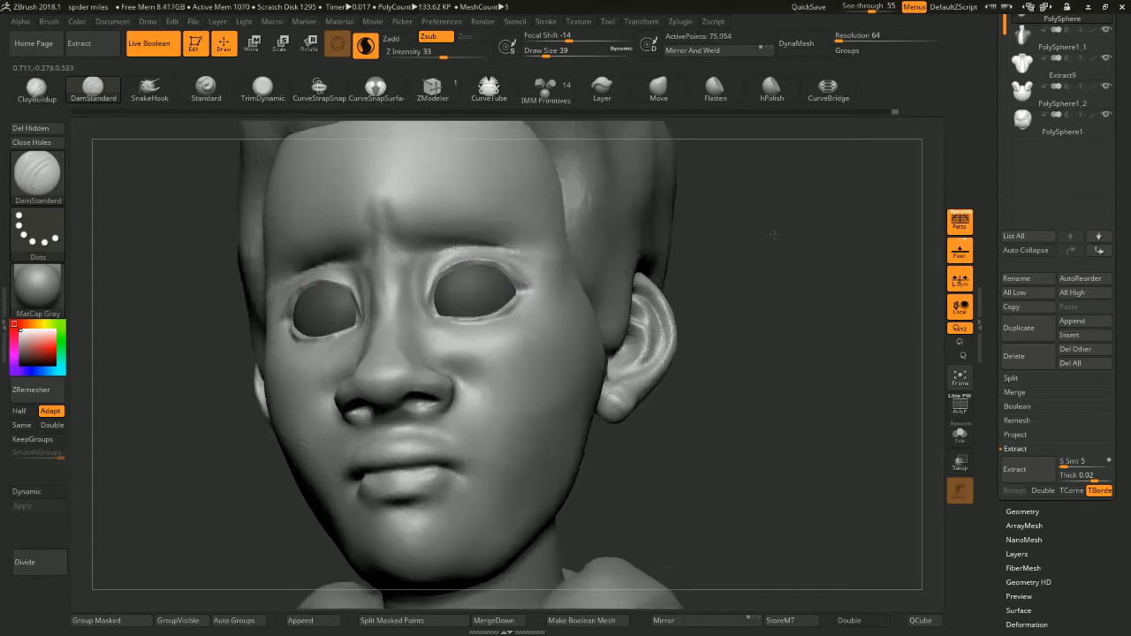
Carve a crease beneath the lower eyelids with DamStandard and smooth it from the inner toward the outer corners of the eyes
alt+drag(772, 232, 753, 164)
mouse_move(753, 165)
mouse_down()
mouse_move(778, 174)
mouse_move(706, 214)
mouse_move(661, 296)
mouse_up()
mouse_move(662, 296)
mouse_down()
mouse_move(707, 288)
mouse_move(650, 282)
mouse_up()
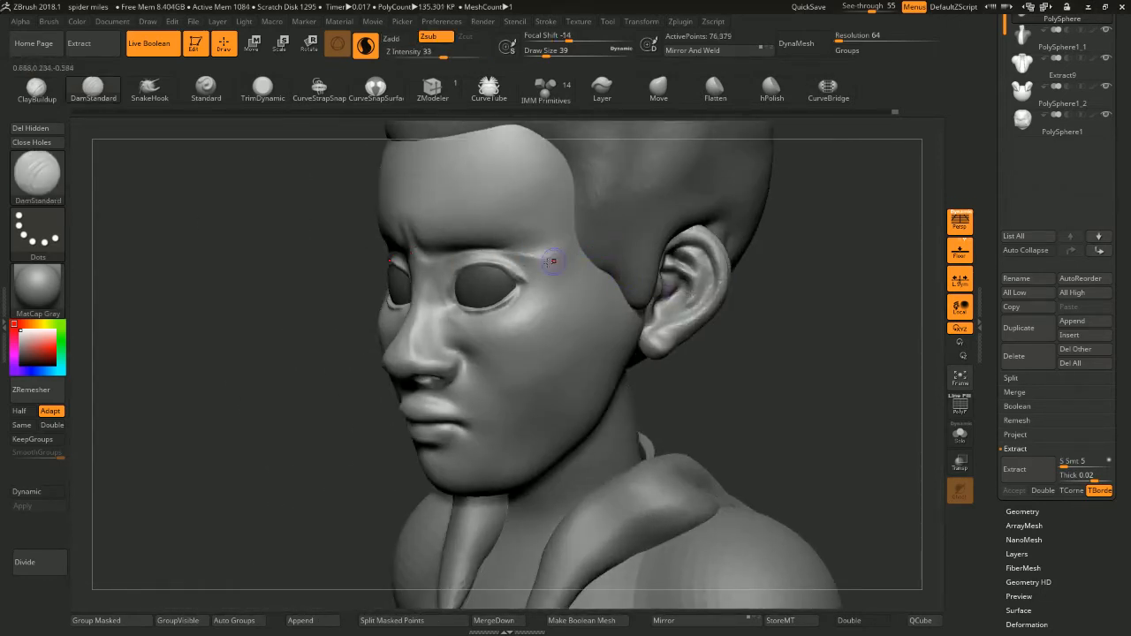
drag(461, 305, 501, 307)
alt+drag(806, 177, 816, 207)
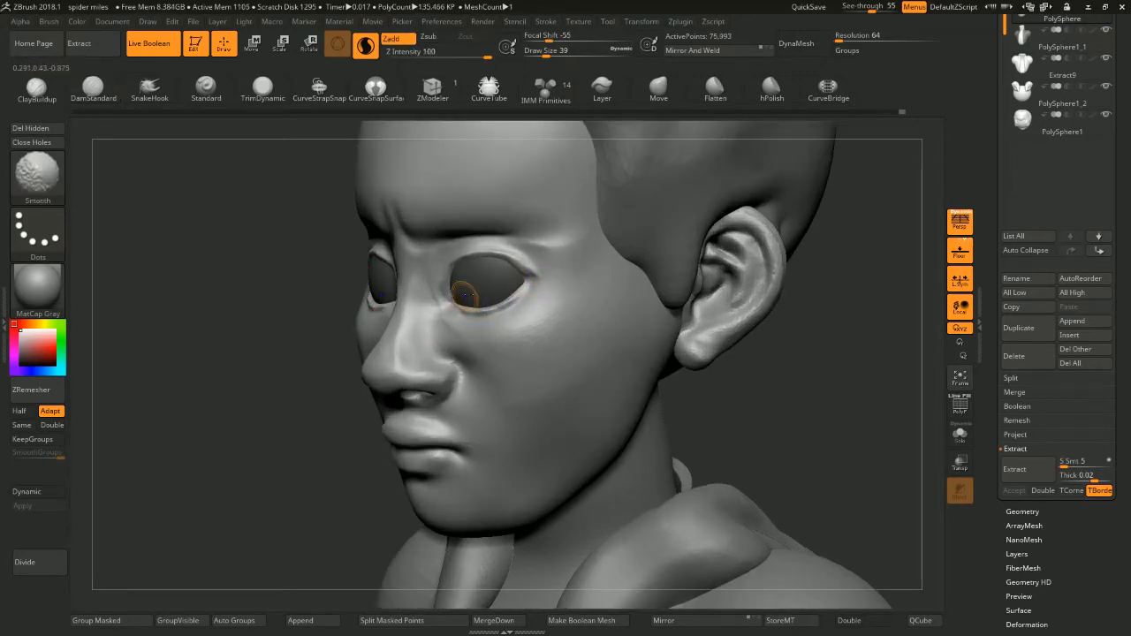
mouse_move(862, 223)
shift+mouse_down()
mouse_move(692, 248)
mouse_move(682, 270)
mouse_move(448, 311)
shift+mouse_up()
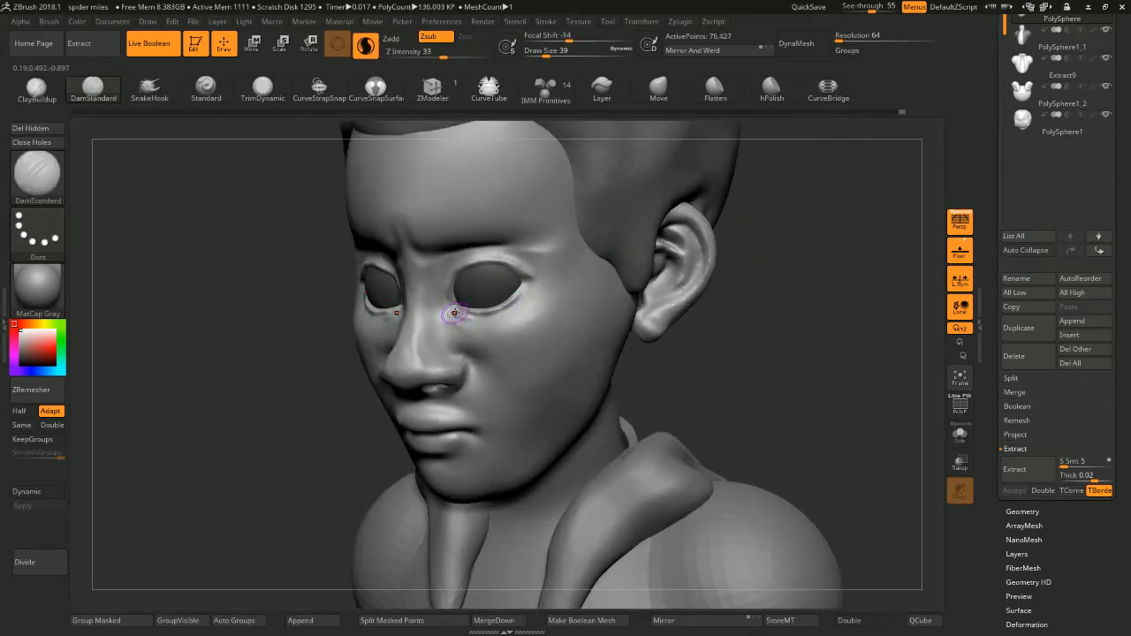
mouse_move(473, 319)
shift+mouse_down()
mouse_move(463, 311)
mouse_move(518, 307)
mouse_move(540, 286)
shift+mouse_up()
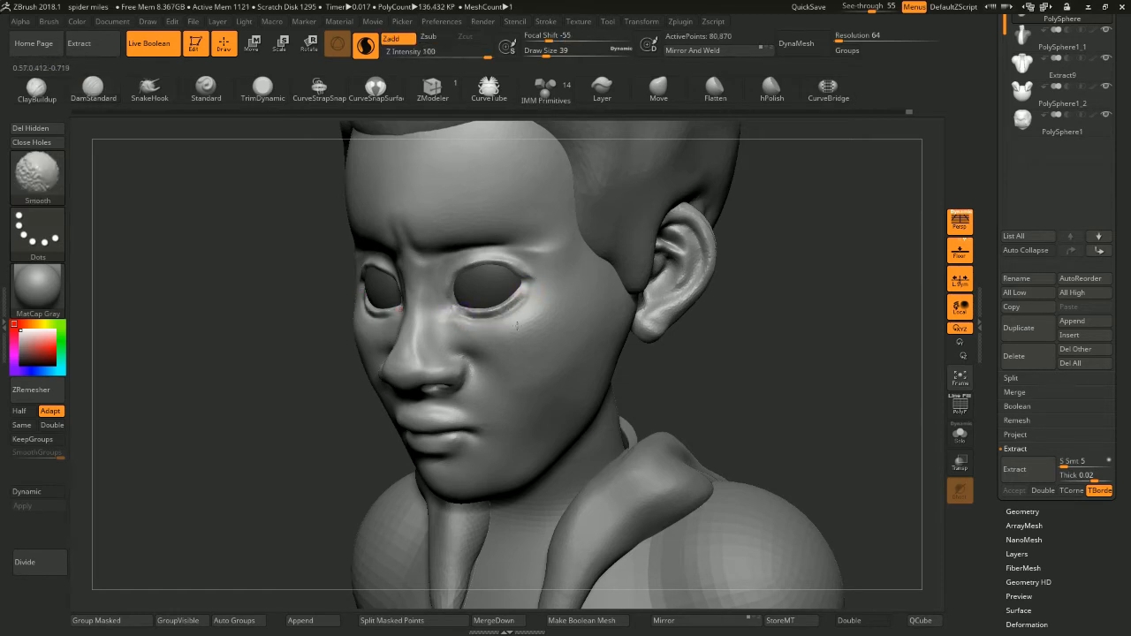
shift+drag(517, 325, 525, 314)
Refine and smooth the lower-lid rims from the inner eye corners outward, undoing the last stroke at the inner corner
mouse_move(744, 261)
mouse_down()
mouse_move(801, 213)
mouse_move(720, 273)
mouse_up()
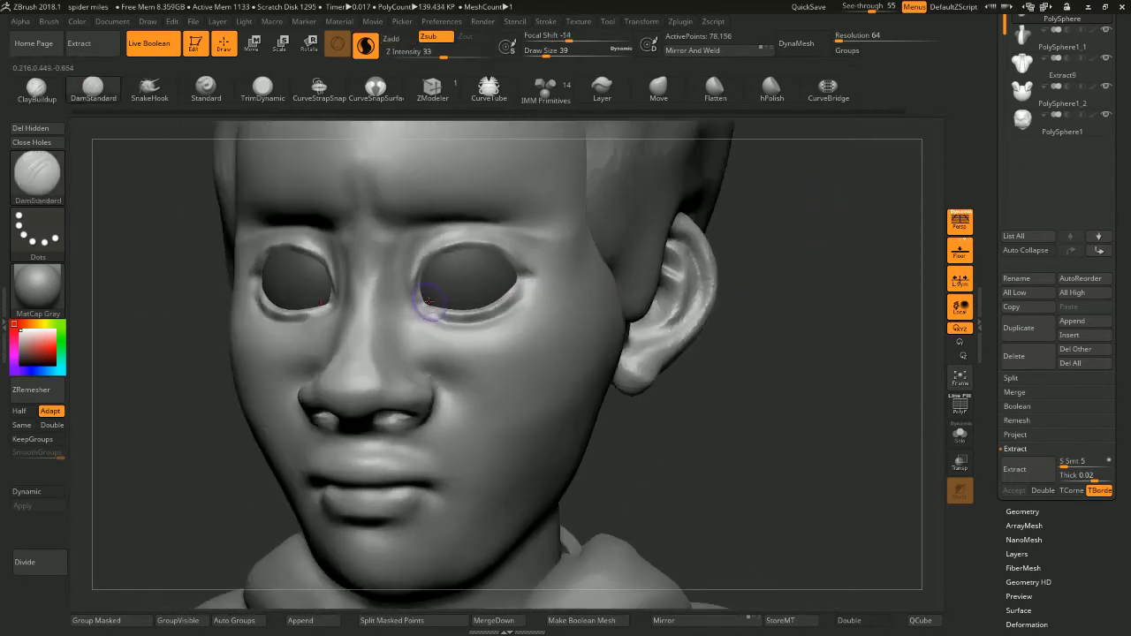
mouse_move(434, 314)
shift+mouse_down()
mouse_move(424, 313)
mouse_move(508, 303)
shift+mouse_up()
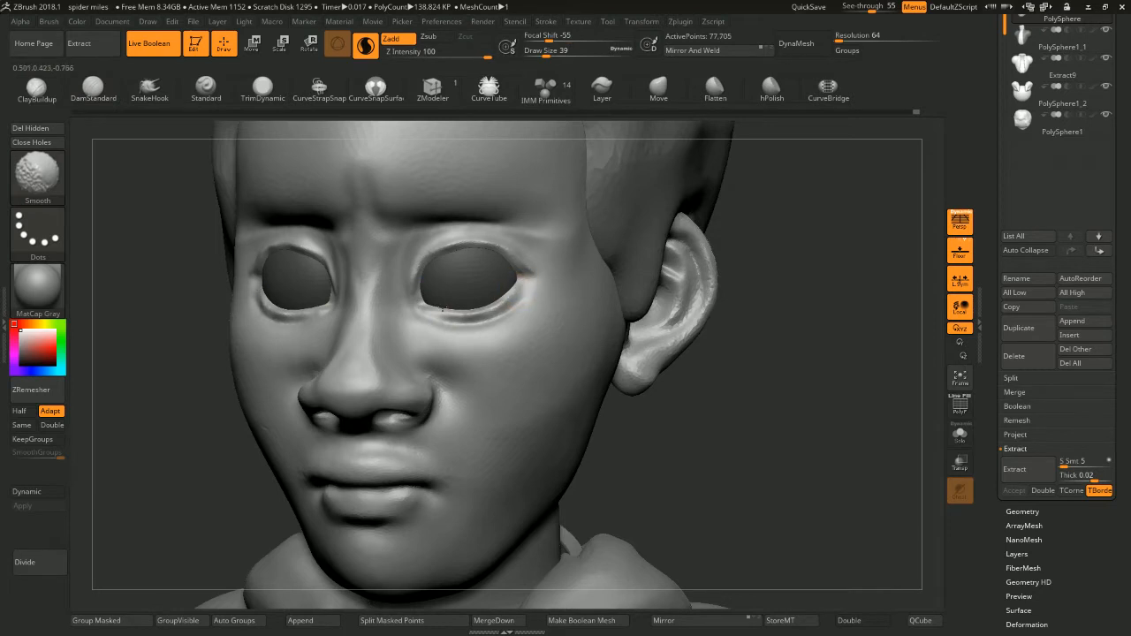
drag(412, 277, 417, 309)
key(ctrl+z)
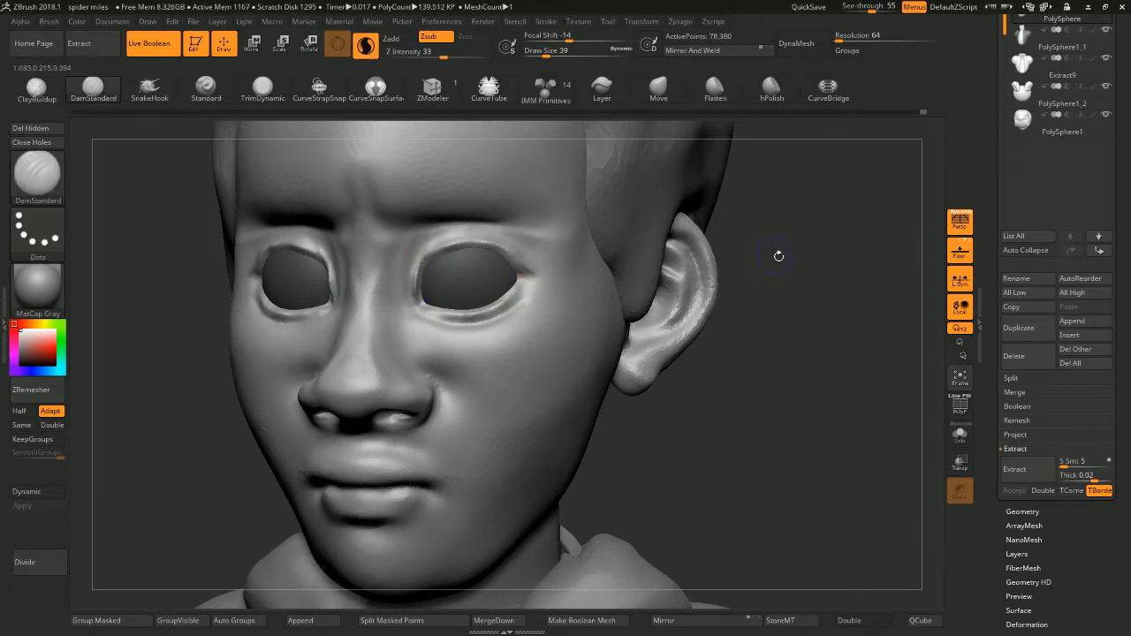
Clear the eyeball mask from the face mesh
drag(779, 256, 832, 222)
mouse_move(821, 227)
alt+mouse_down()
mouse_move(823, 245)
mouse_move(829, 208)
mouse_move(865, 231)
alt+mouse_up()
right_click(841, 214)
alt+drag(354, 291, 391, 292)
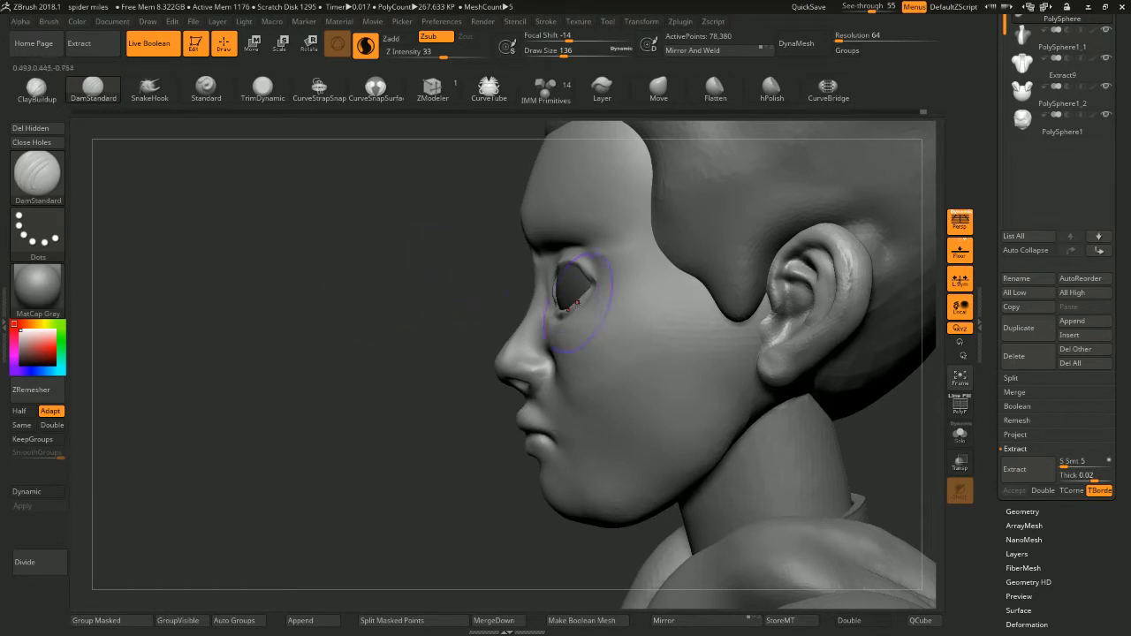
ctrl+click(430, 276)
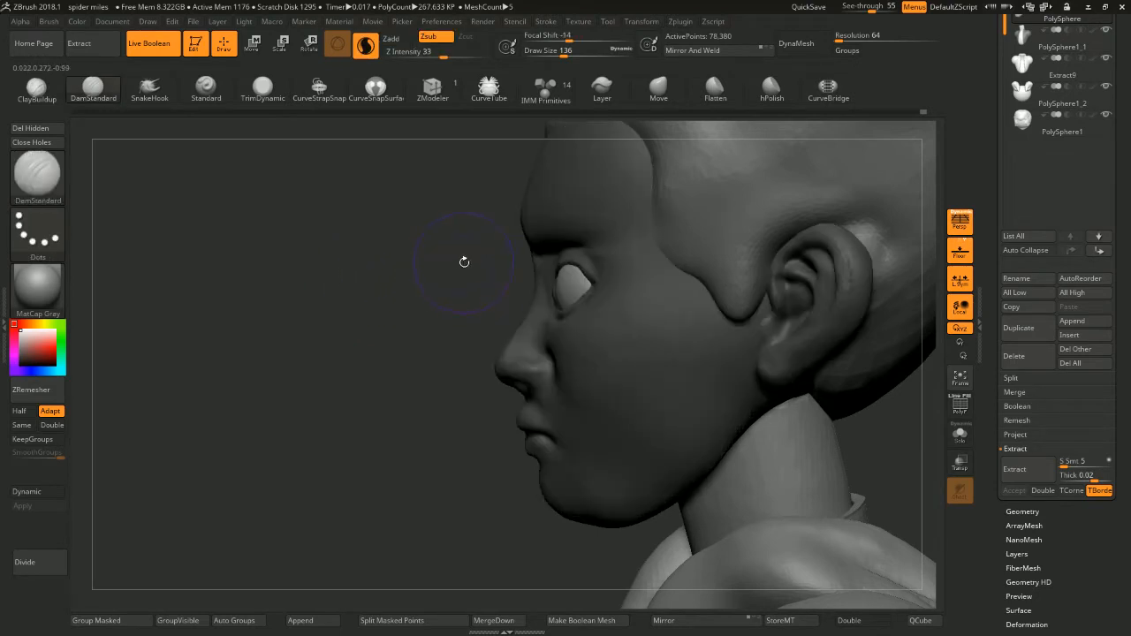
ctrl+drag(464, 261, 490, 263)
Switch to the Move brush, reduce the draw size to 41, and adjust the outer corners of the upper eyelids
key(space)
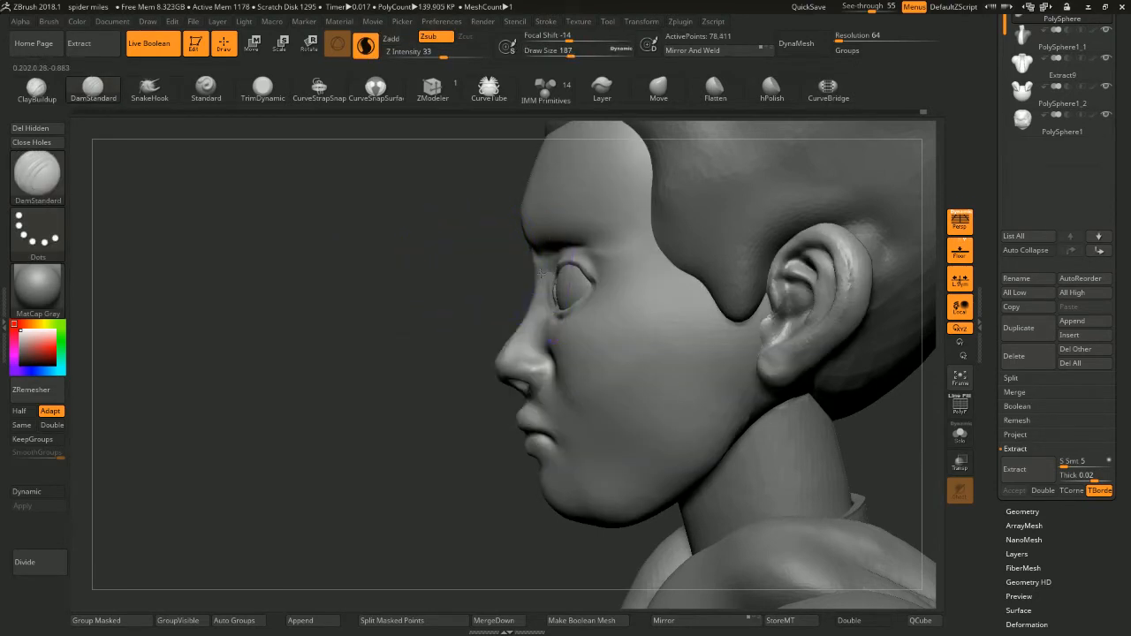
key(b)
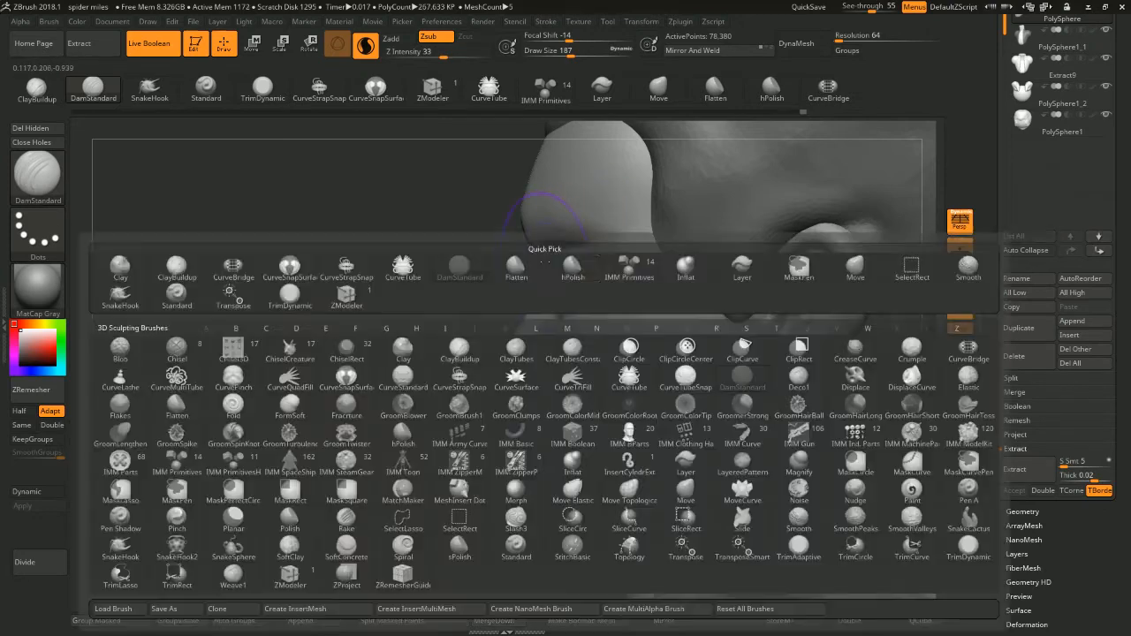
key(m)
key(v)
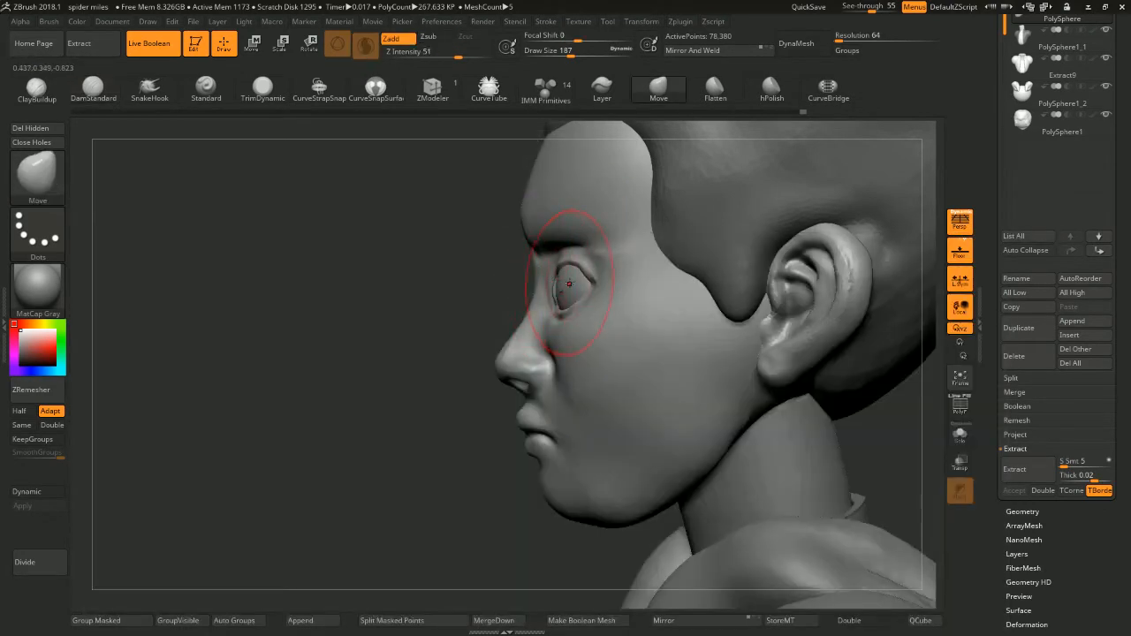
key(space)
drag(555, 265, 546, 263)
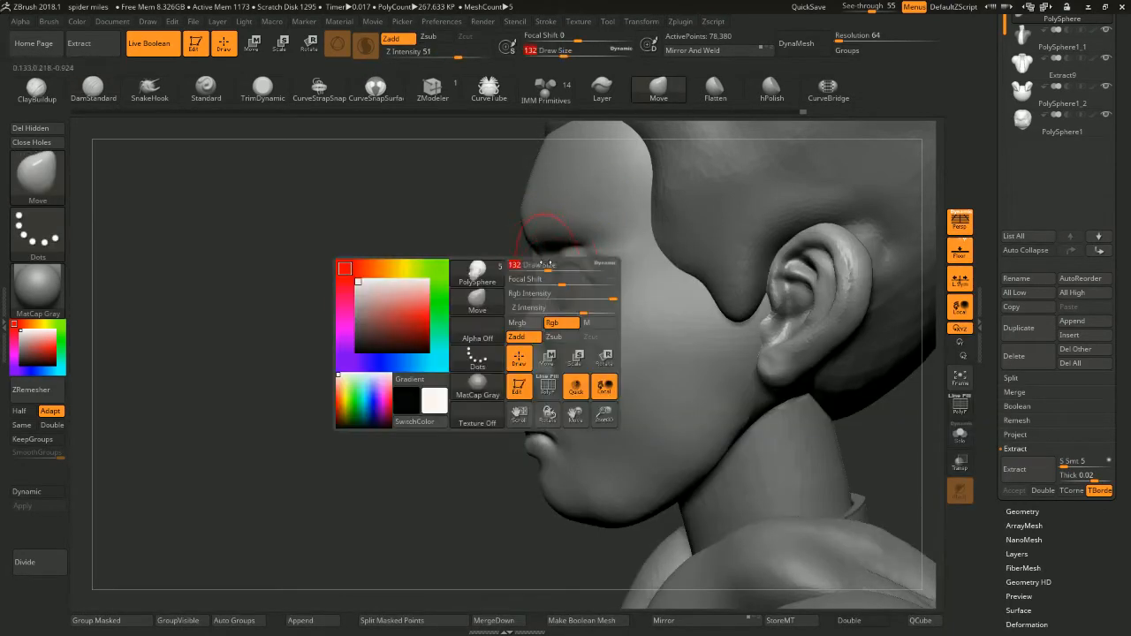
mouse_move(466, 265)
mouse_down()
mouse_move(565, 283)
mouse_move(447, 303)
mouse_move(524, 303)
mouse_up()
key(space)
drag(653, 271, 638, 267)
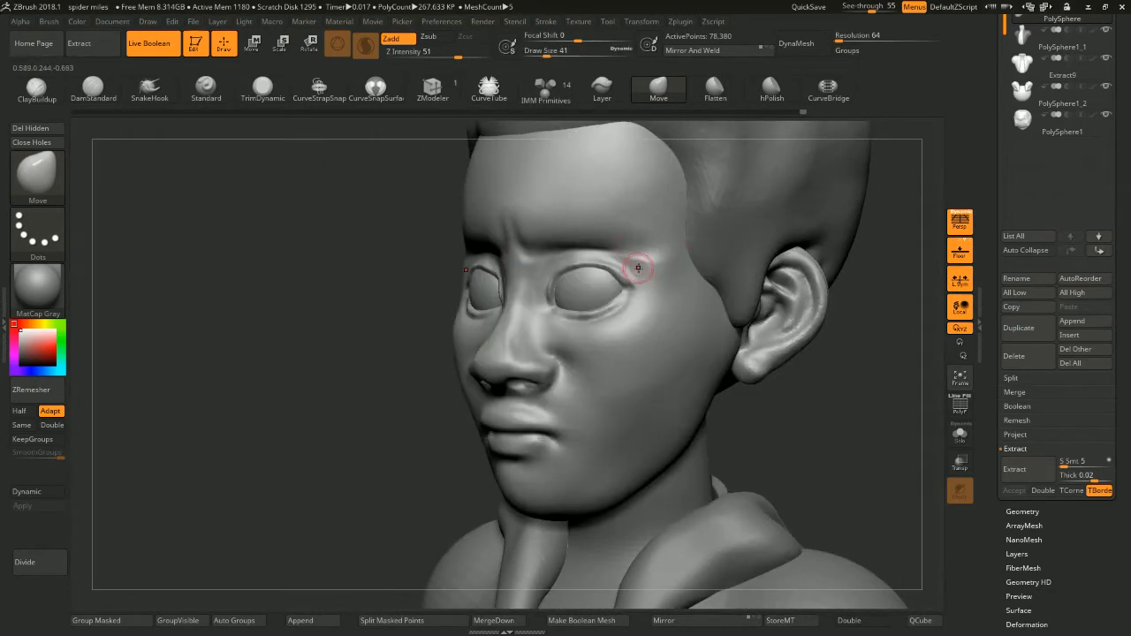
Try to carve and smooth a crease above the upper eyelids toward the nose with DamStandard at draw size 41
key(b)
key(d)
key(s)
drag(876, 240, 807, 243)
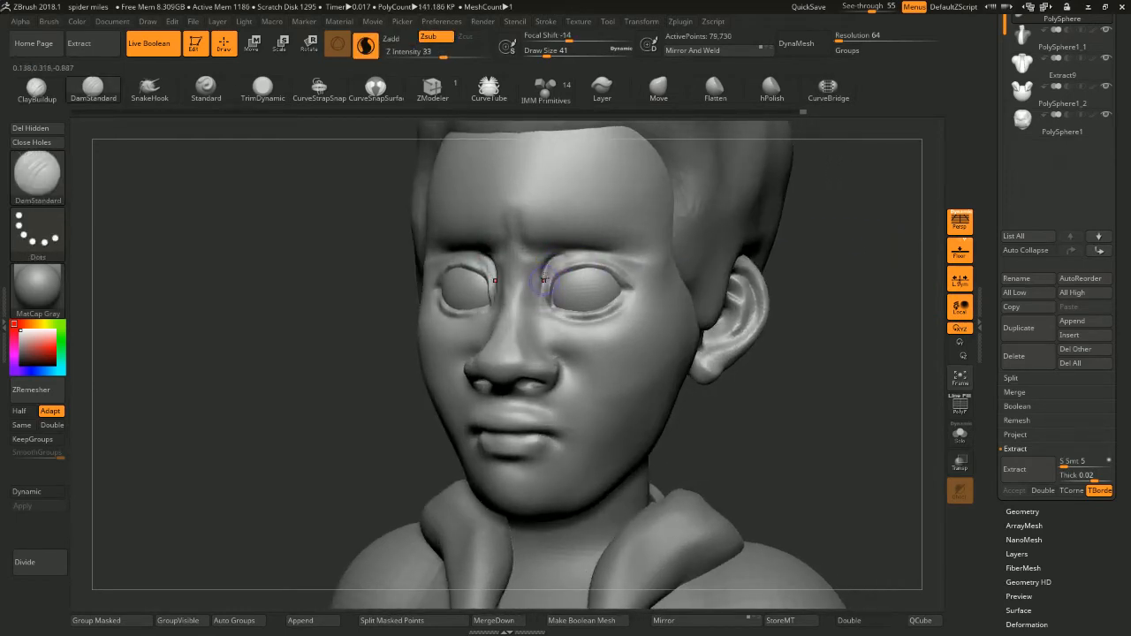
shift+drag(585, 251, 535, 280)
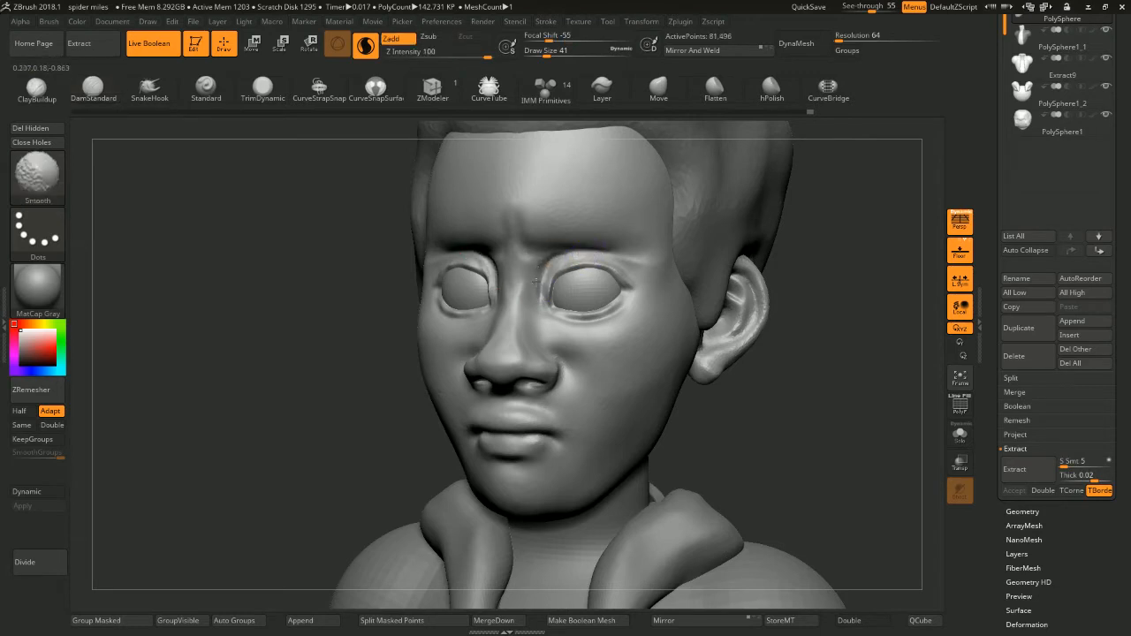
shift+drag(778, 216, 819, 219)
key(ctrl)
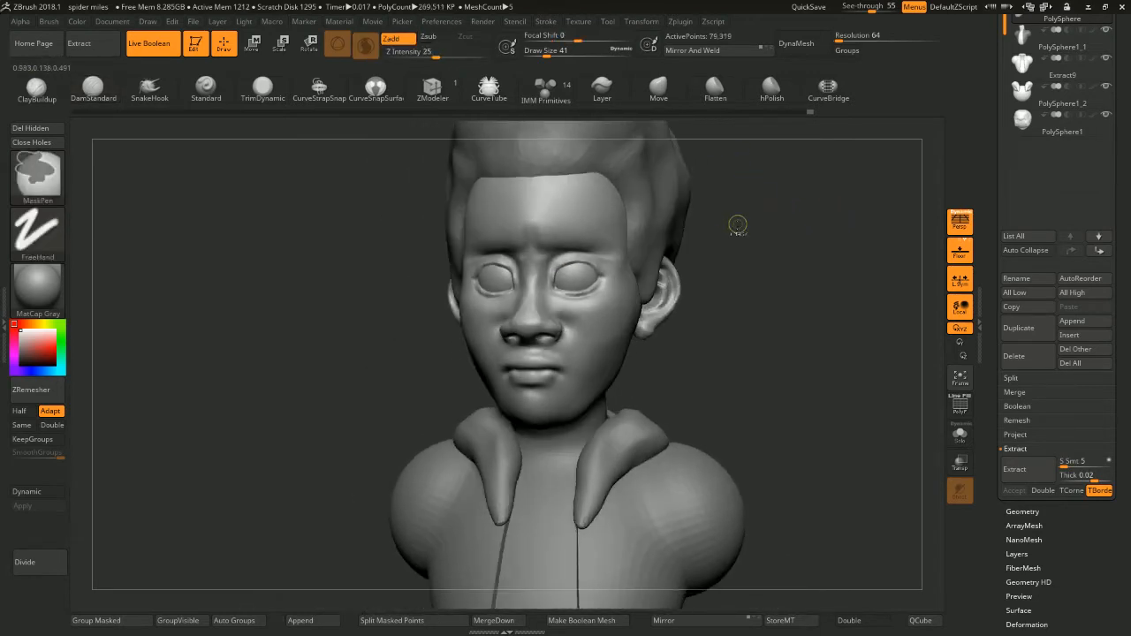
key(ctrl+z)
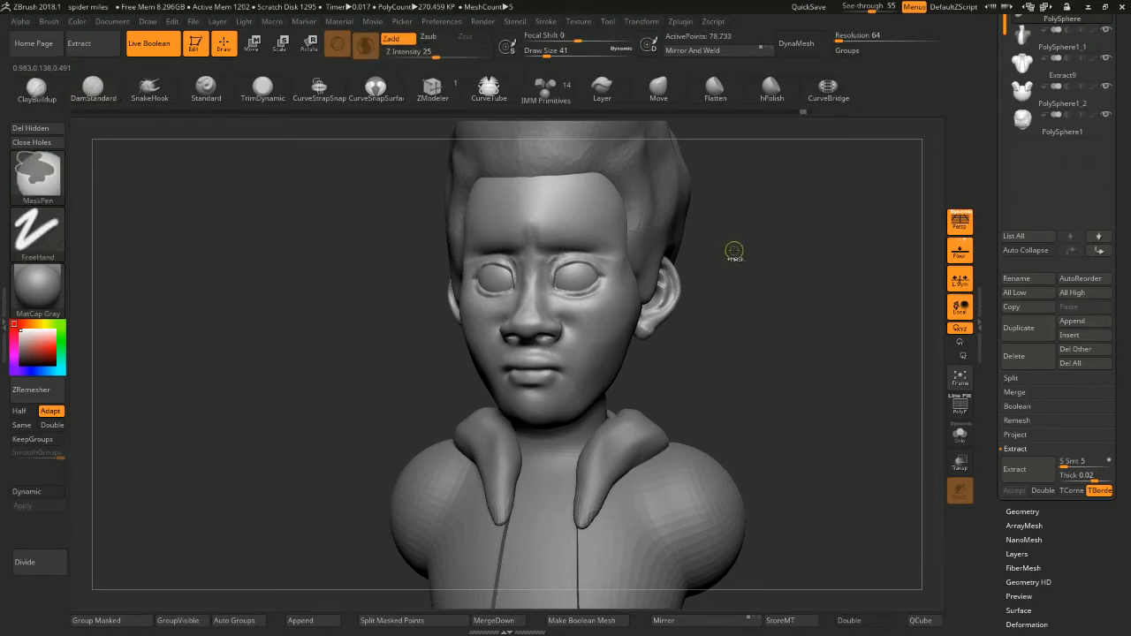
Build up the area between the inner brows and the nose bridge with ClayBuildup at draw size 77, and smooth it
key(space)
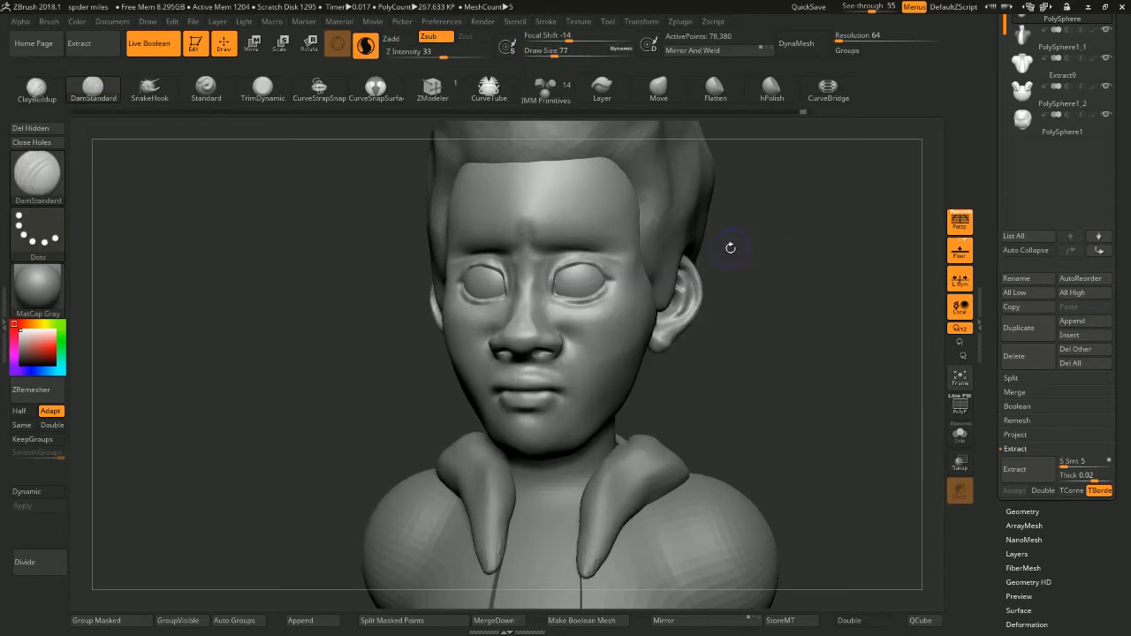
key(b)
key(c)
key(b)
mouse_move(723, 255)
mouse_down()
mouse_move(818, 240)
mouse_move(751, 240)
mouse_up()
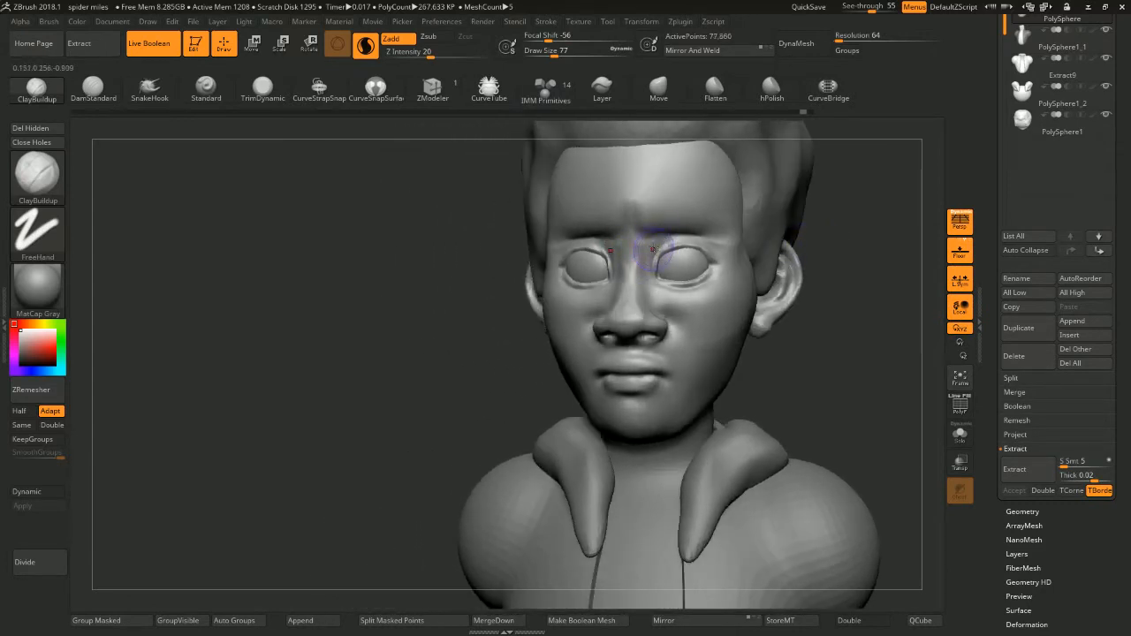
drag(661, 237, 655, 239)
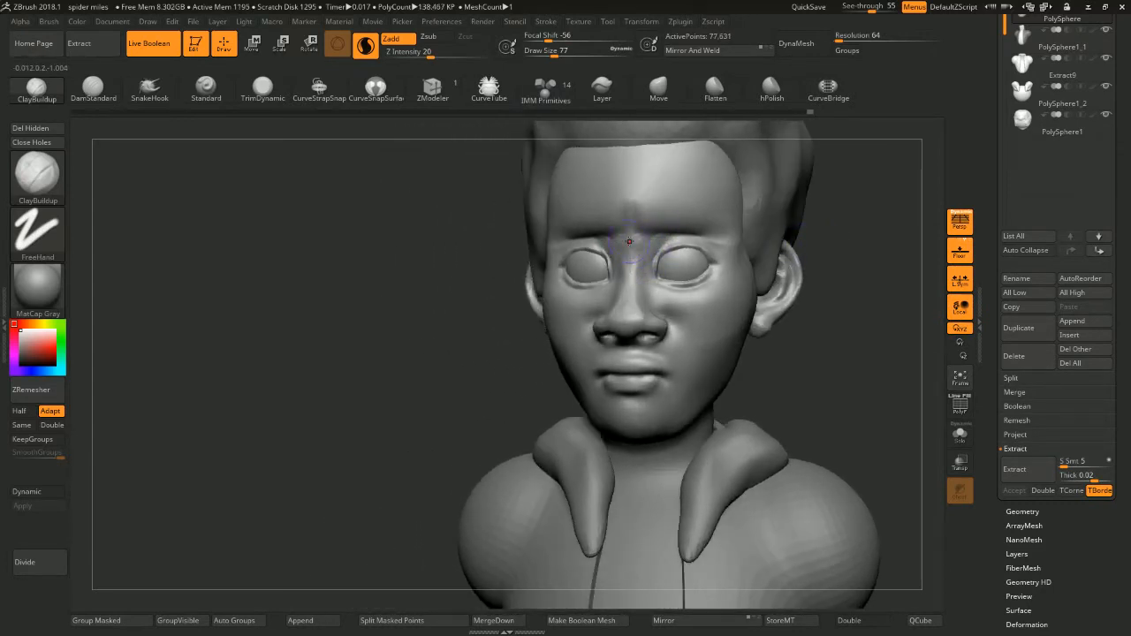
shift+drag(637, 255, 638, 265)
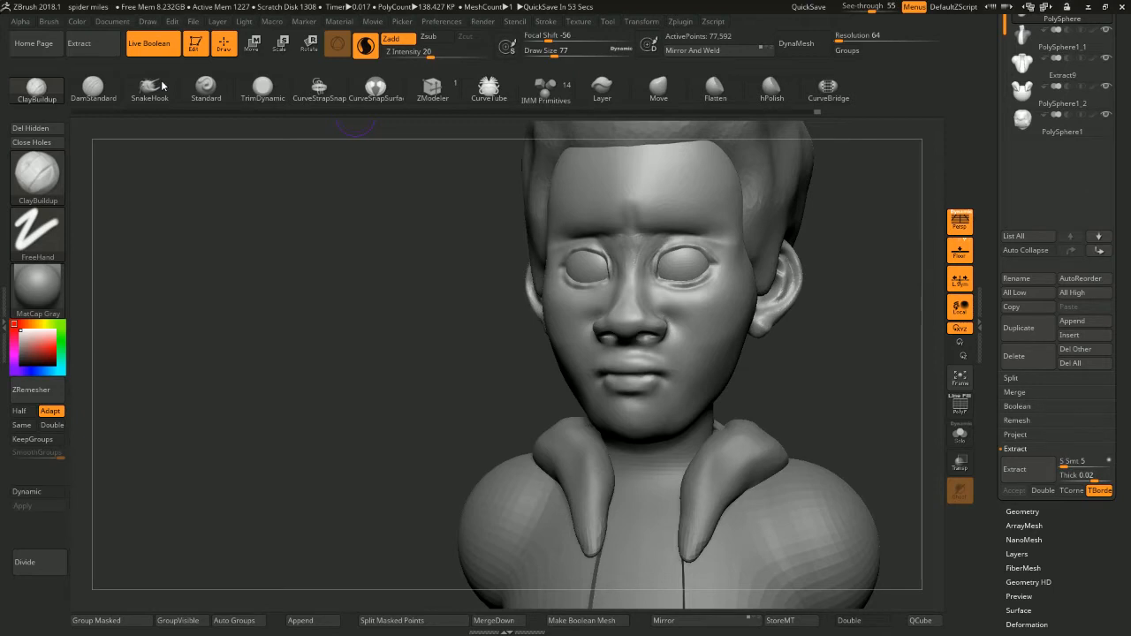
Build up the nostril wings with ClayBuildup at draw size 44, and smooth the sides of the nose
mouse_move(831, 287)
mouse_down()
mouse_move(752, 257)
mouse_move(813, 211)
mouse_move(790, 207)
mouse_move(790, 227)
mouse_move(809, 238)
mouse_up()
key(space)
mouse_move(811, 240)
mouse_down()
mouse_move(836, 257)
mouse_move(800, 238)
mouse_move(813, 296)
mouse_move(751, 281)
mouse_up()
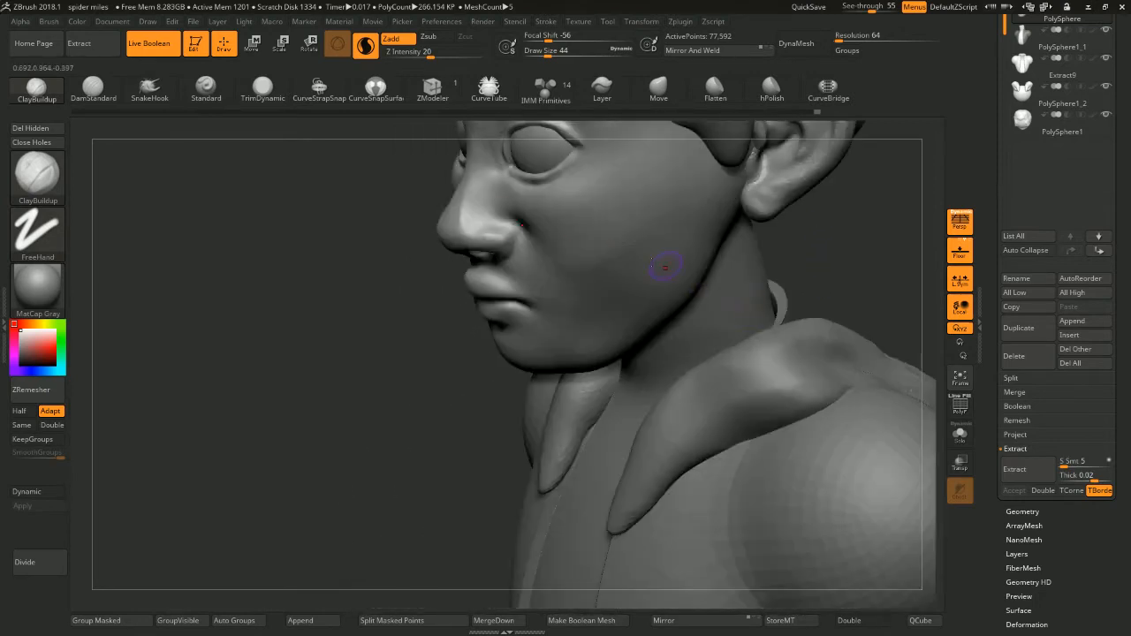
drag(376, 226, 437, 280)
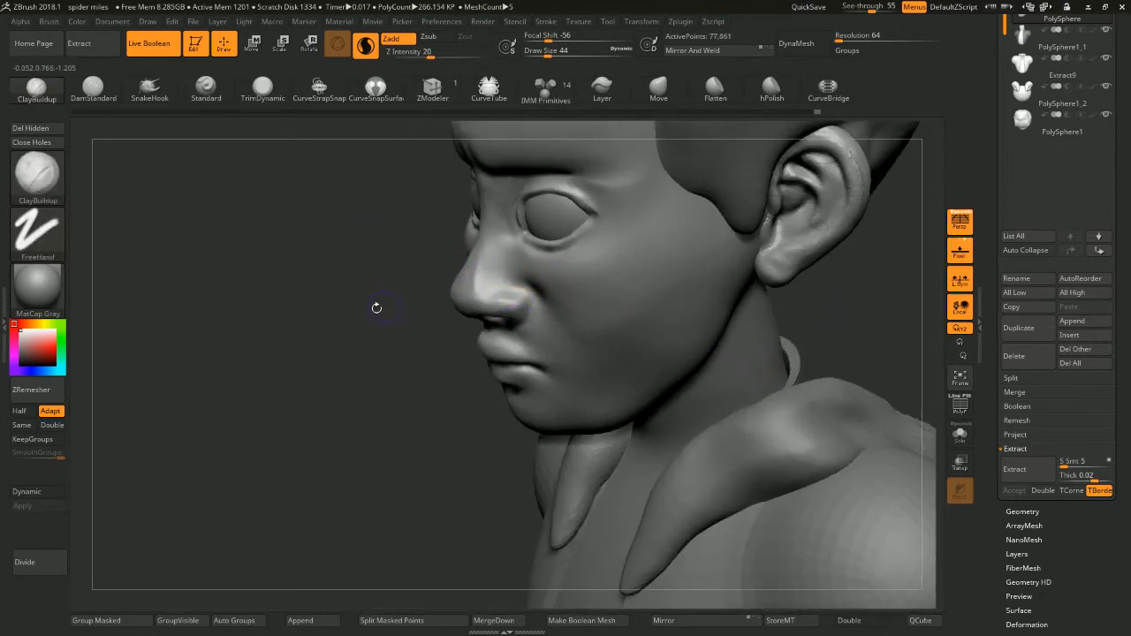
mouse_move(376, 308)
shift+mouse_down()
mouse_move(741, 233)
mouse_move(698, 209)
mouse_move(617, 227)
shift+mouse_up()
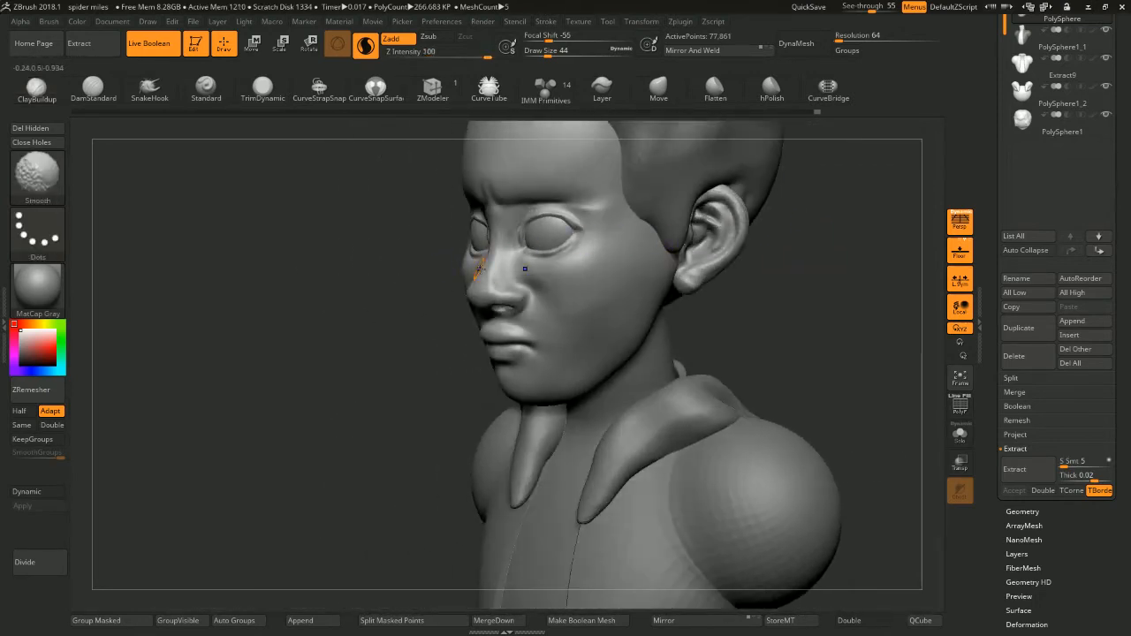
shift+drag(707, 257, 821, 247)
shift+drag(498, 253, 501, 270)
Set the draw size to 132 and make the open jacket around the torso the active subtool
mouse_move(708, 249)
alt+mouse_down()
mouse_move(715, 283)
mouse_move(682, 245)
mouse_move(680, 260)
mouse_move(714, 253)
mouse_move(710, 164)
alt+mouse_up()
key(space)
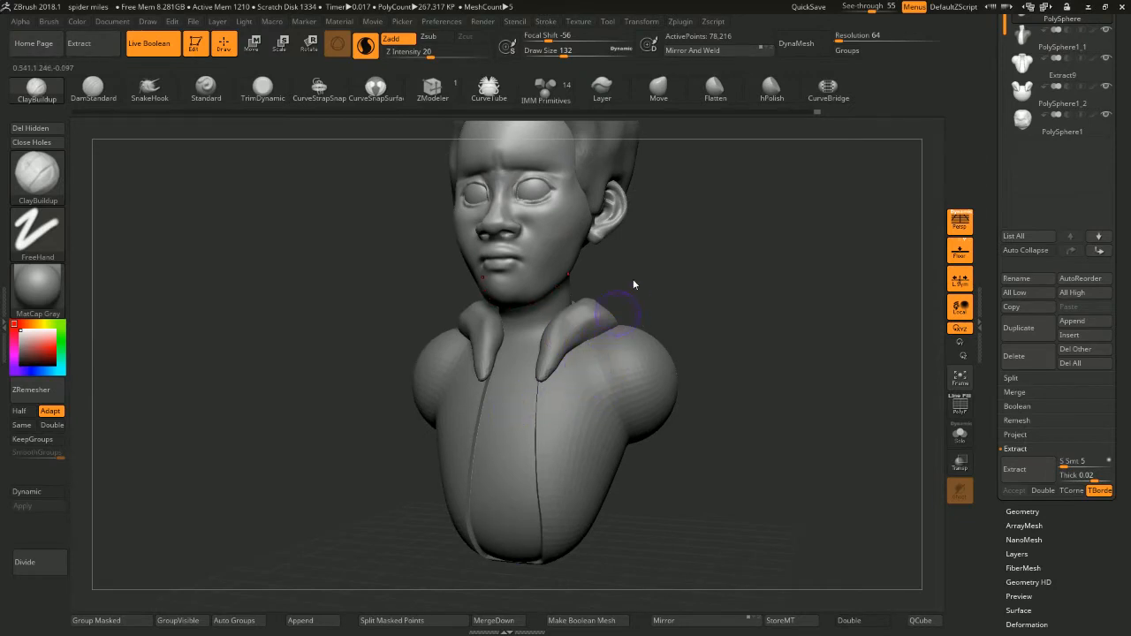
alt+click(631, 368)
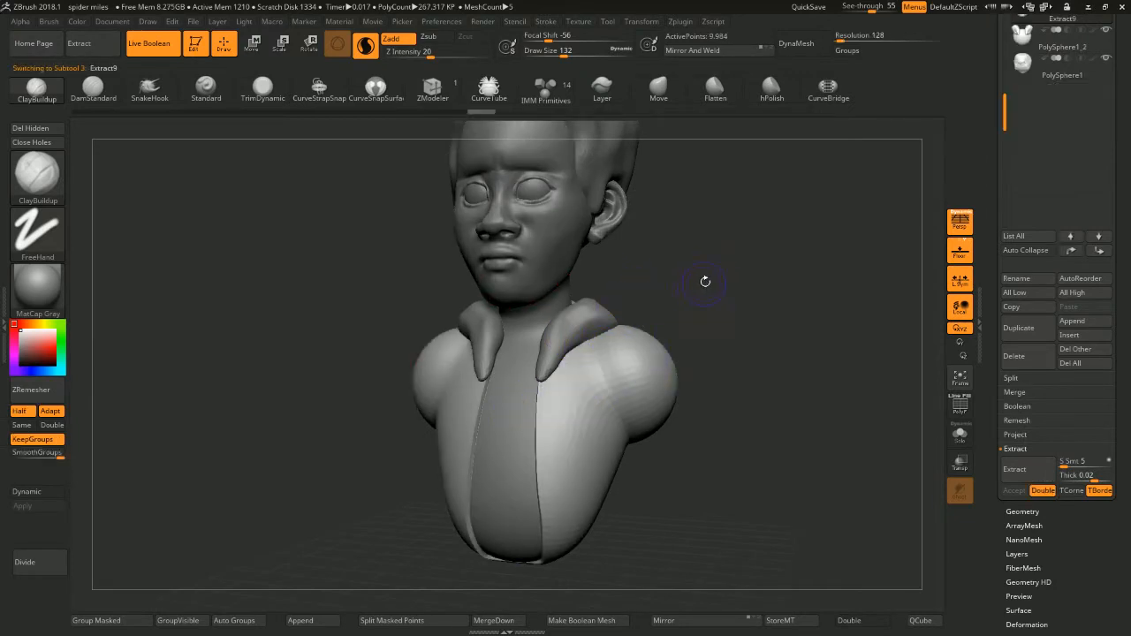
drag(705, 281, 931, 420)
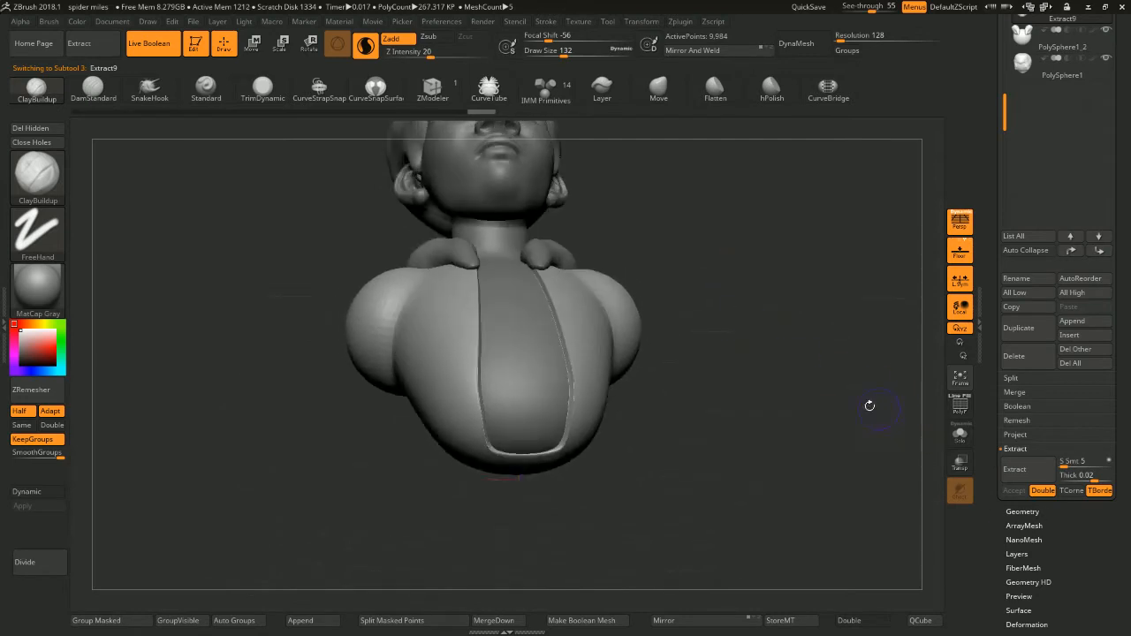
drag(657, 380, 659, 415)
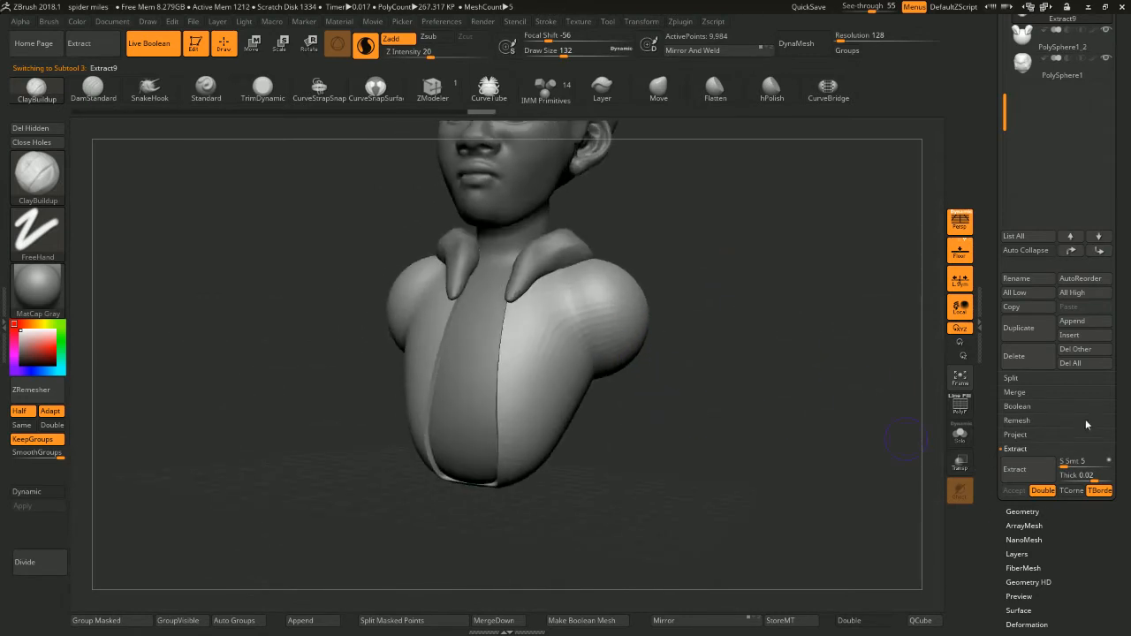
drag(781, 342, 804, 306)
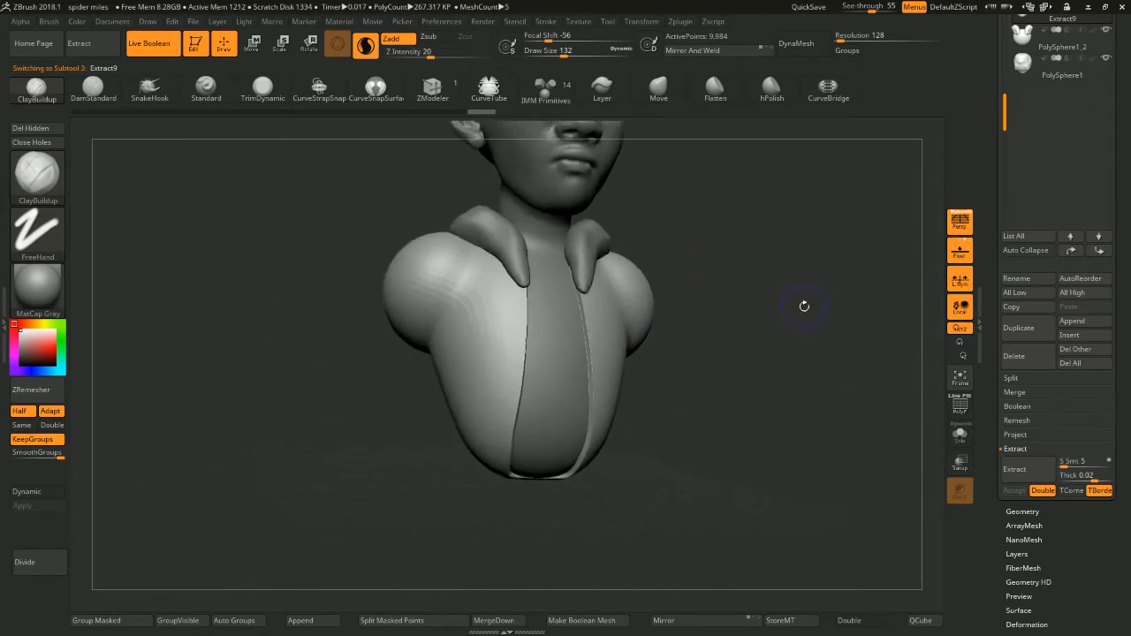
drag(708, 344, 741, 354)
Isolate the jacket's inner and border polygroups to check them, and show the full jacket again
ctrl+shift+click(619, 334)
ctrl+shift+click(609, 356)
ctrl+shift+click(626, 279)
drag(677, 288, 648, 310)
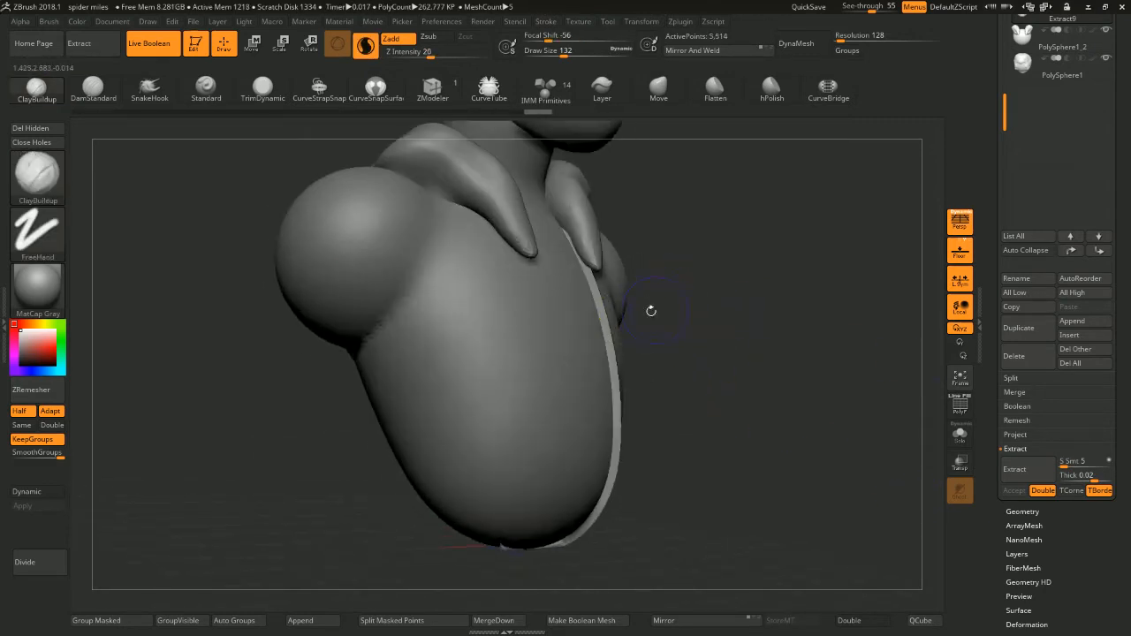
ctrl+shift+click(608, 334)
ctrl+shift+click(711, 327)
mouse_move(730, 336)
mouse_down()
mouse_move(751, 315)
mouse_move(748, 346)
mouse_up()
Show the jacket alone in Solo mode, isolate its inner polygroup around the collar and shoulders, and restore the whole mesh
click(961, 436)
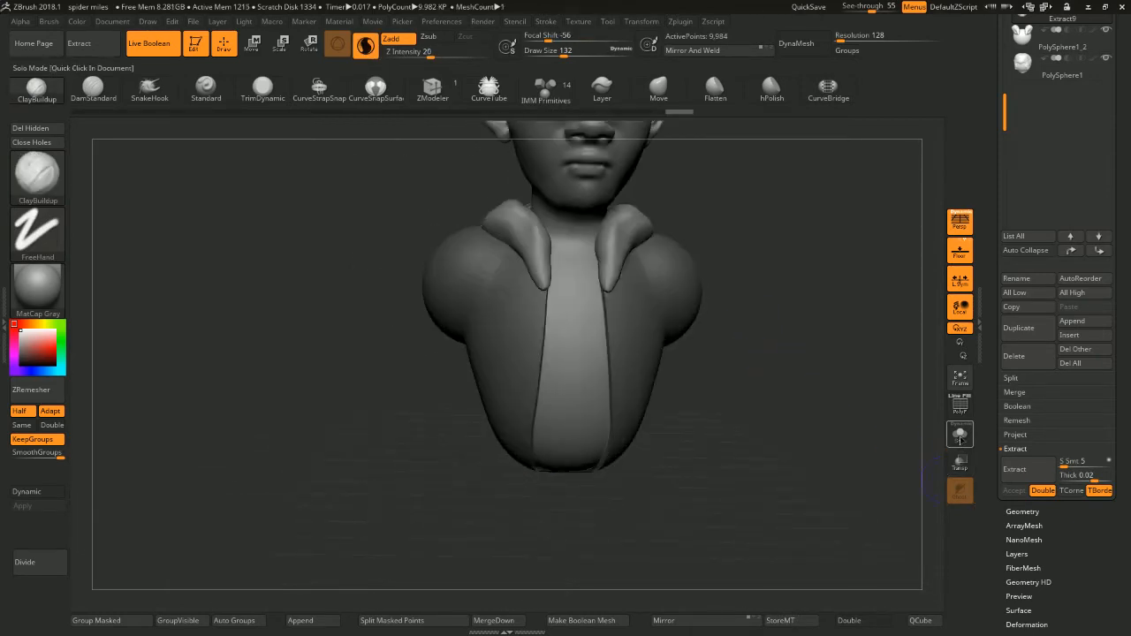
mouse_move(840, 383)
mouse_down()
mouse_move(846, 330)
mouse_move(865, 365)
mouse_up()
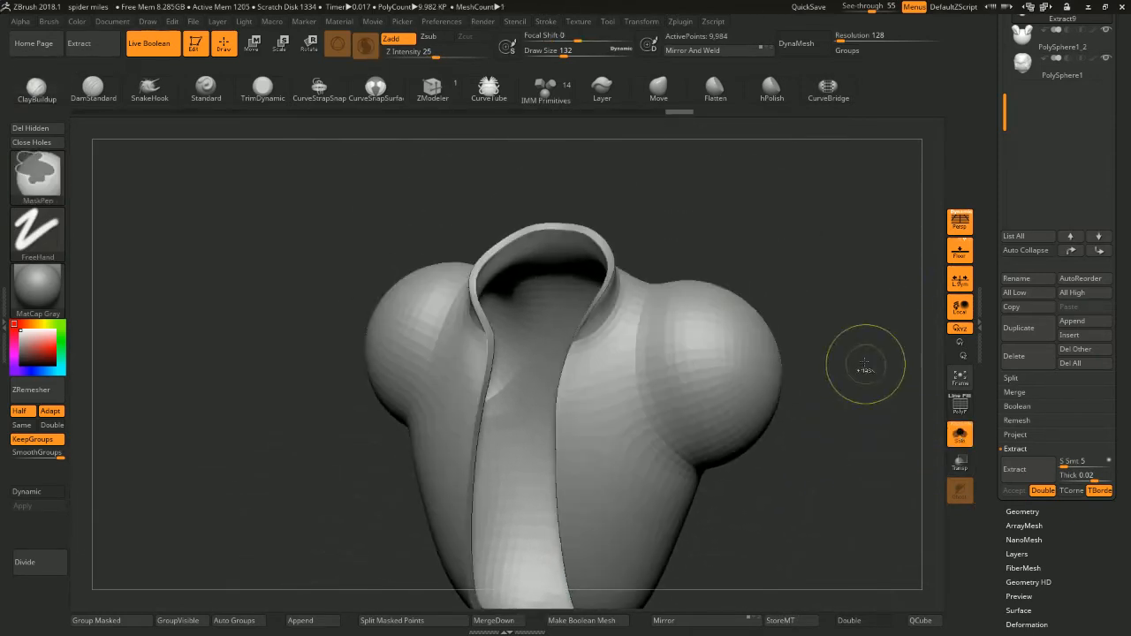
ctrl+shift+click(653, 315)
ctrl+shift+click(665, 299)
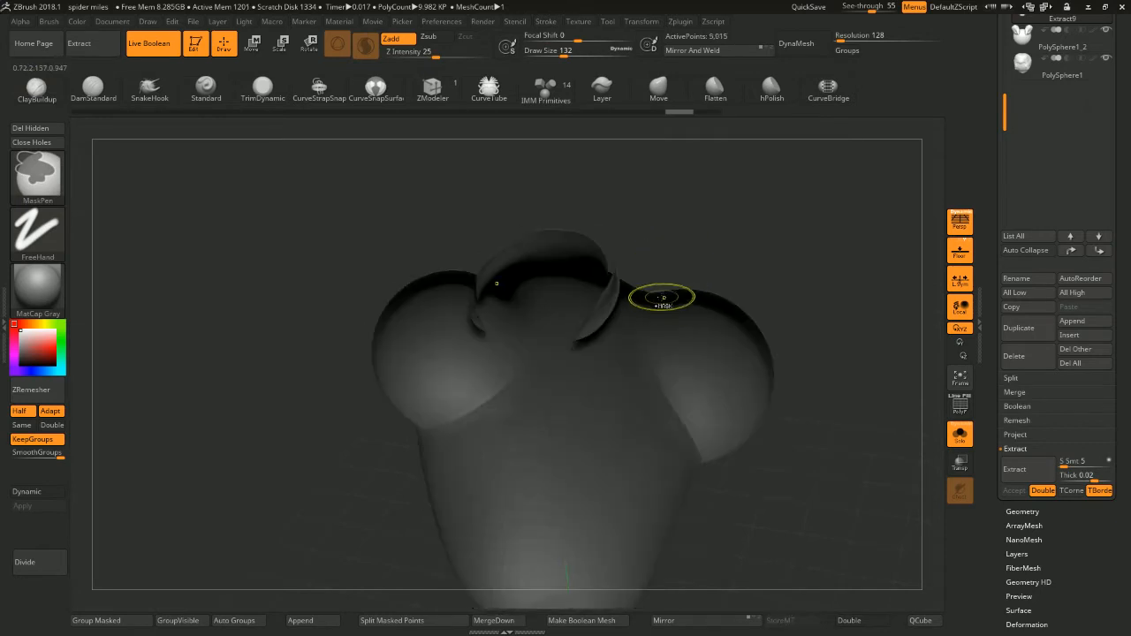
ctrl+shift+click(605, 309)
drag(615, 229, 763, 255)
ctrl+shift+click(753, 238)
drag(762, 255, 788, 294)
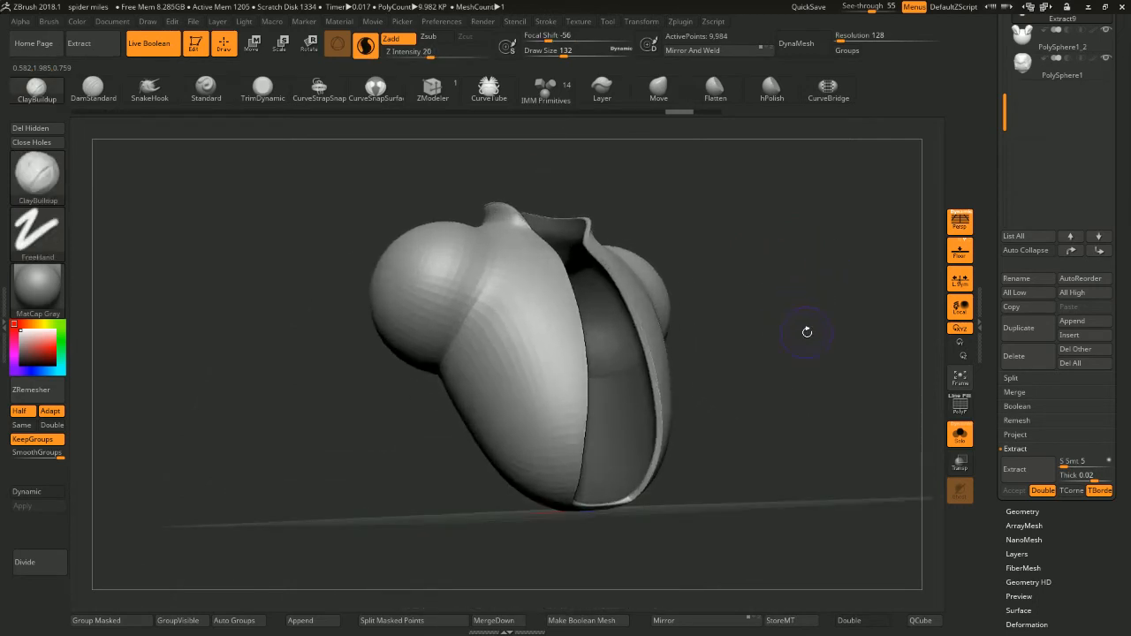
Mask the jacket so that only its inner surface stays unmasked, and activate the Move gizmo
ctrl+drag(807, 332, 836, 332)
drag(835, 332, 793, 351)
key(ctrl+z)
ctrl+click(813, 304)
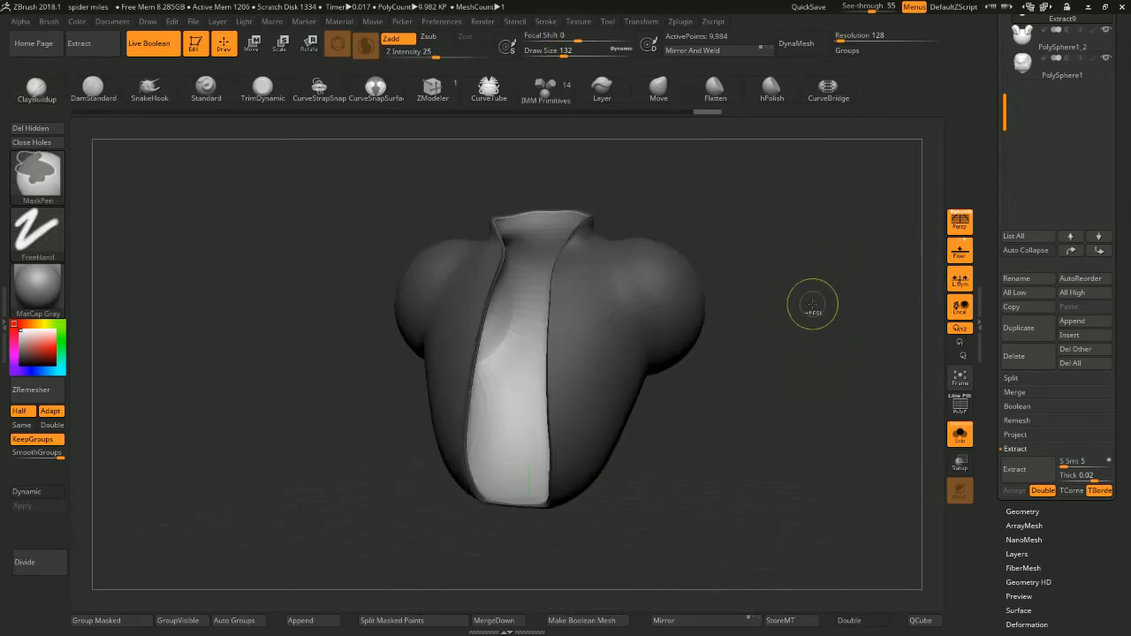
alt+drag(757, 216, 758, 266)
click(253, 45)
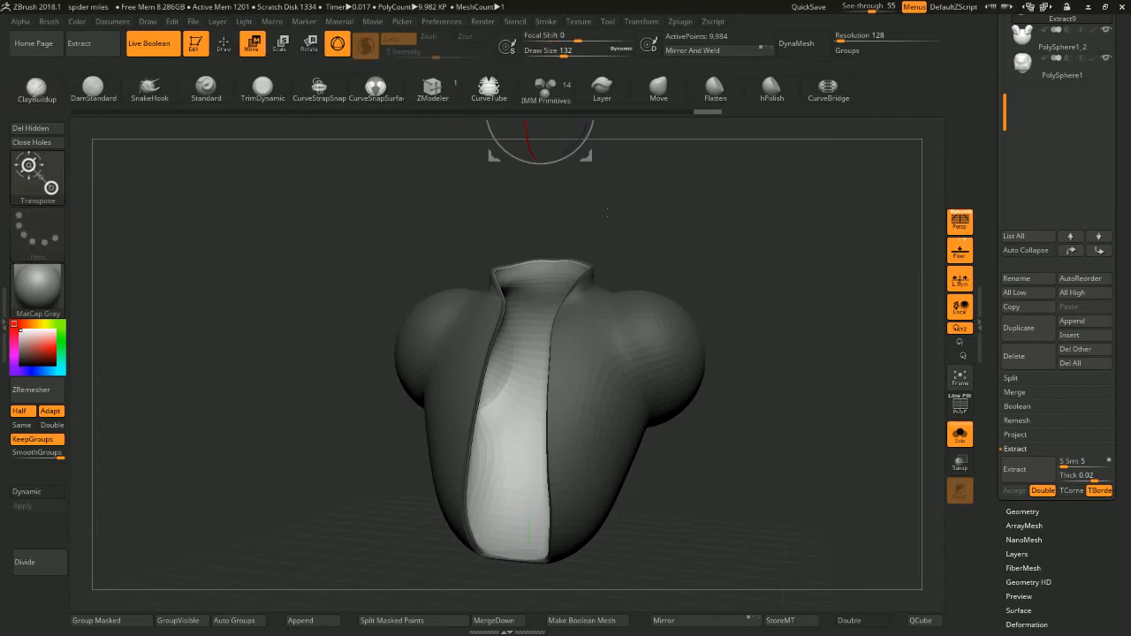
Place the gizmo over the jacket, undo a trial transform of the unmasked inner surface, and turn off Local Symmetry
alt+drag(607, 213, 583, 346)
click(500, 158)
alt+drag(688, 253, 729, 285)
drag(563, 392, 557, 395)
key(ctrl+z)
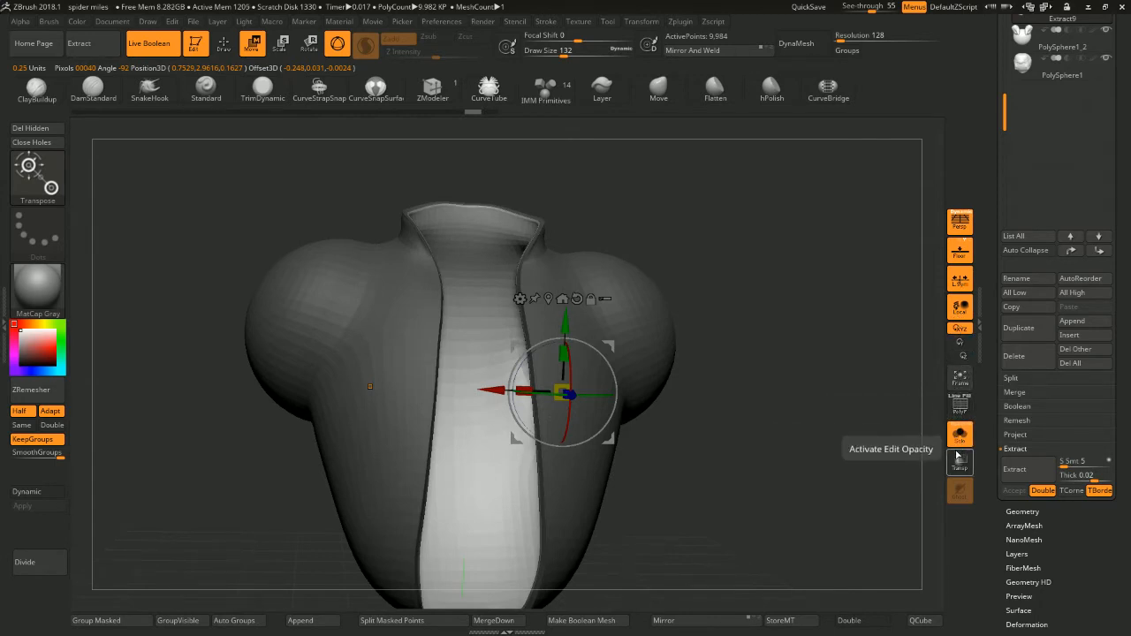
click(960, 434)
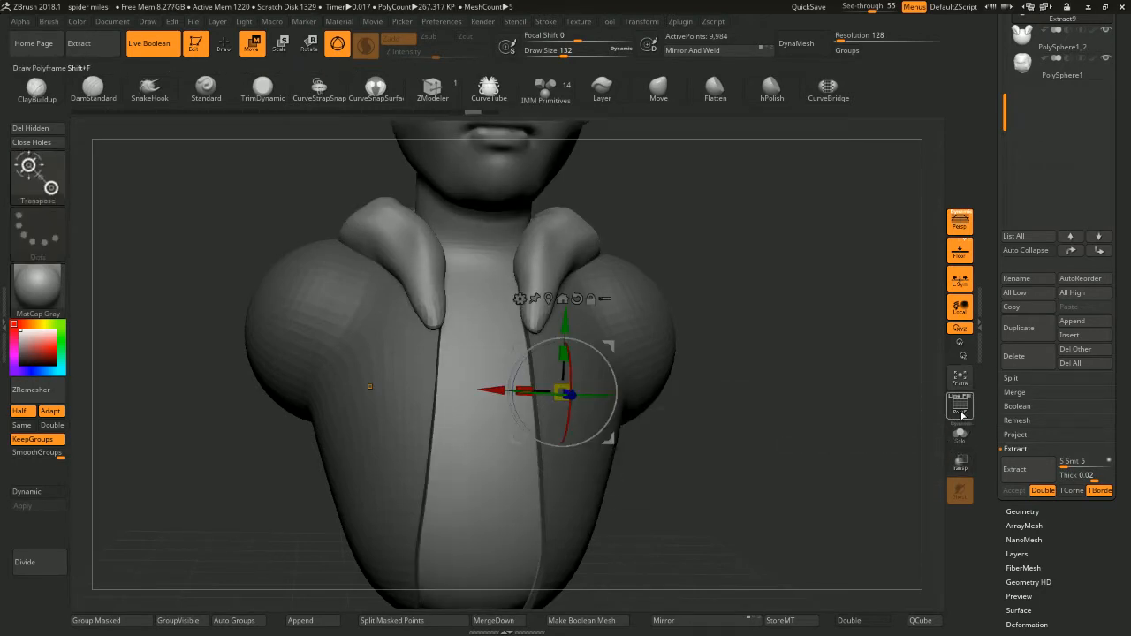
click(959, 279)
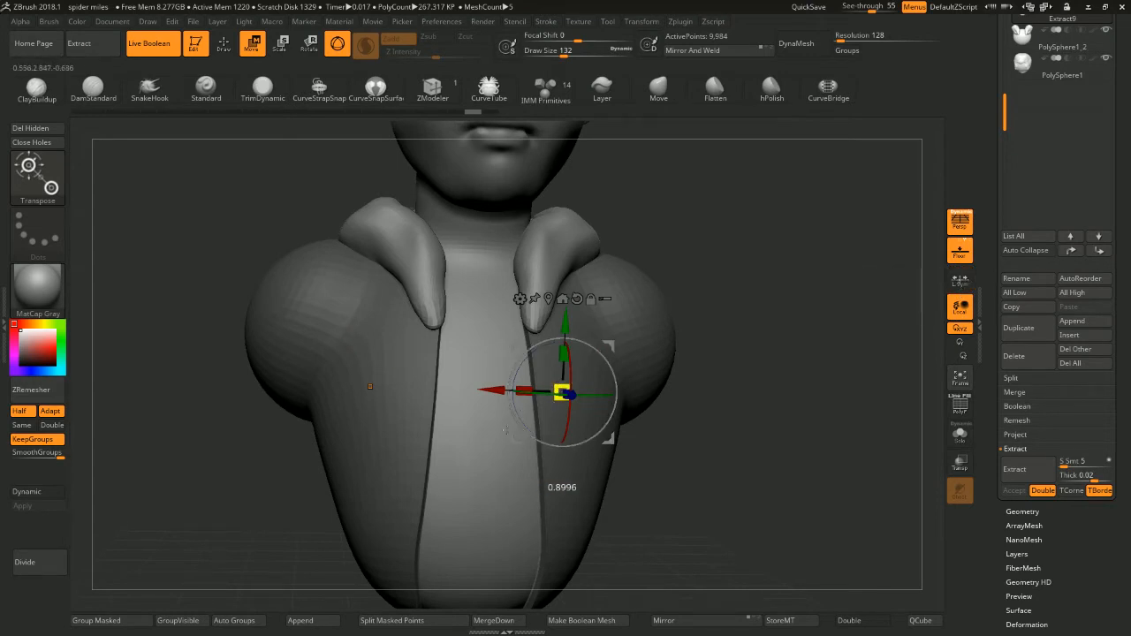
mouse_move(505, 430)
mouse_down()
mouse_move(601, 380)
mouse_move(522, 420)
mouse_up()
drag(771, 417, 791, 370)
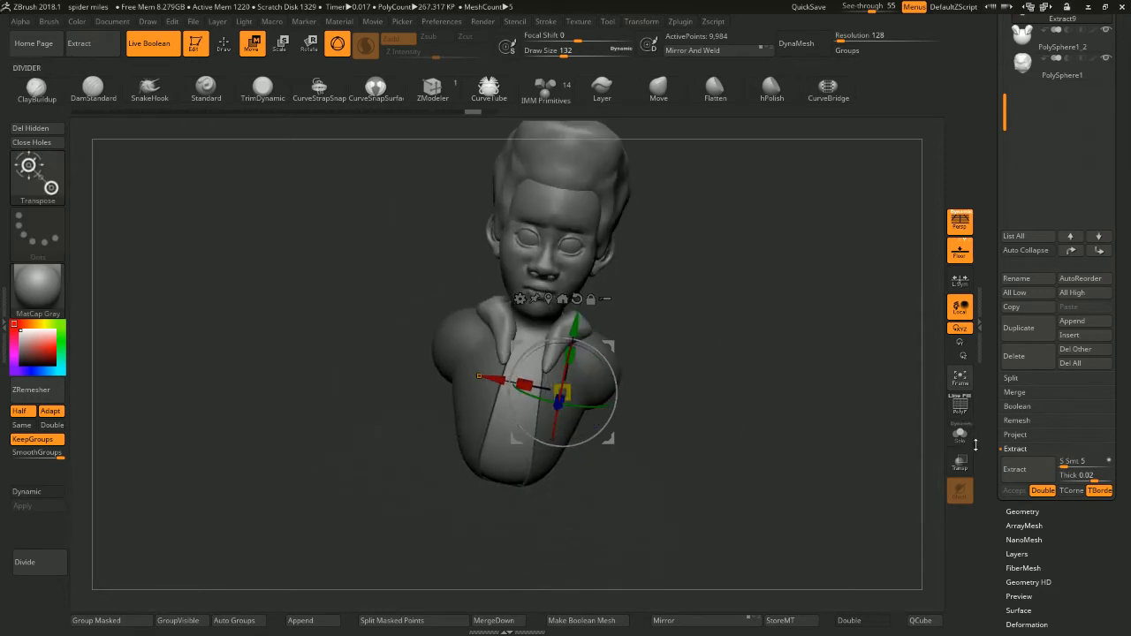
With the jacket soloed, extrude its unmasked inner surface inward to thicken it, clear the mask and show the whole bust
click(961, 436)
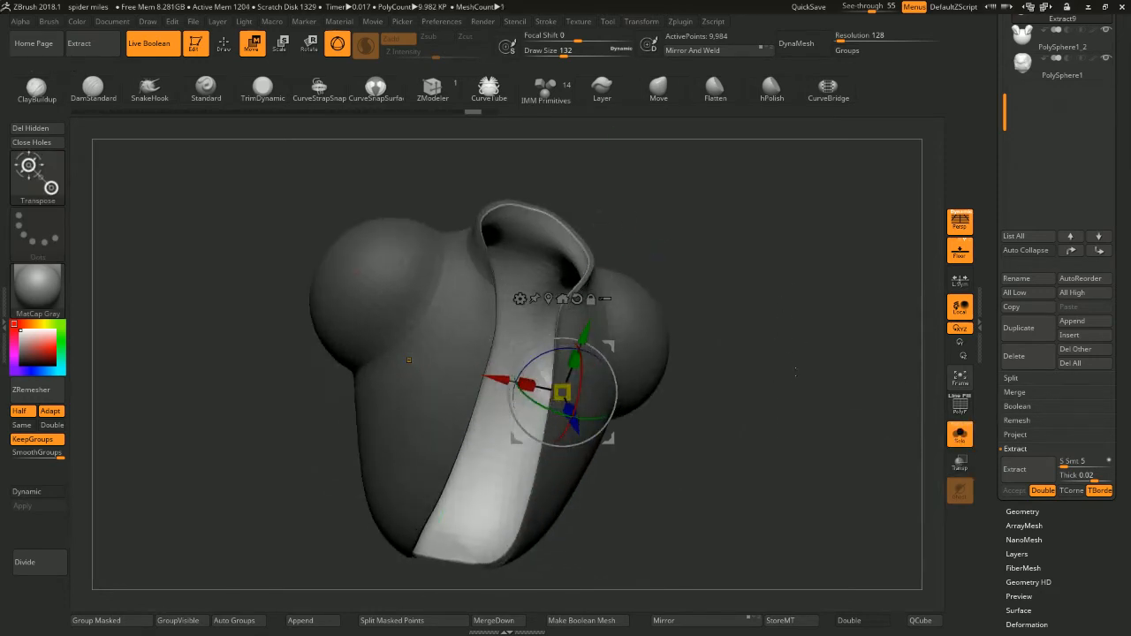
ctrl+drag(562, 392, 605, 382)
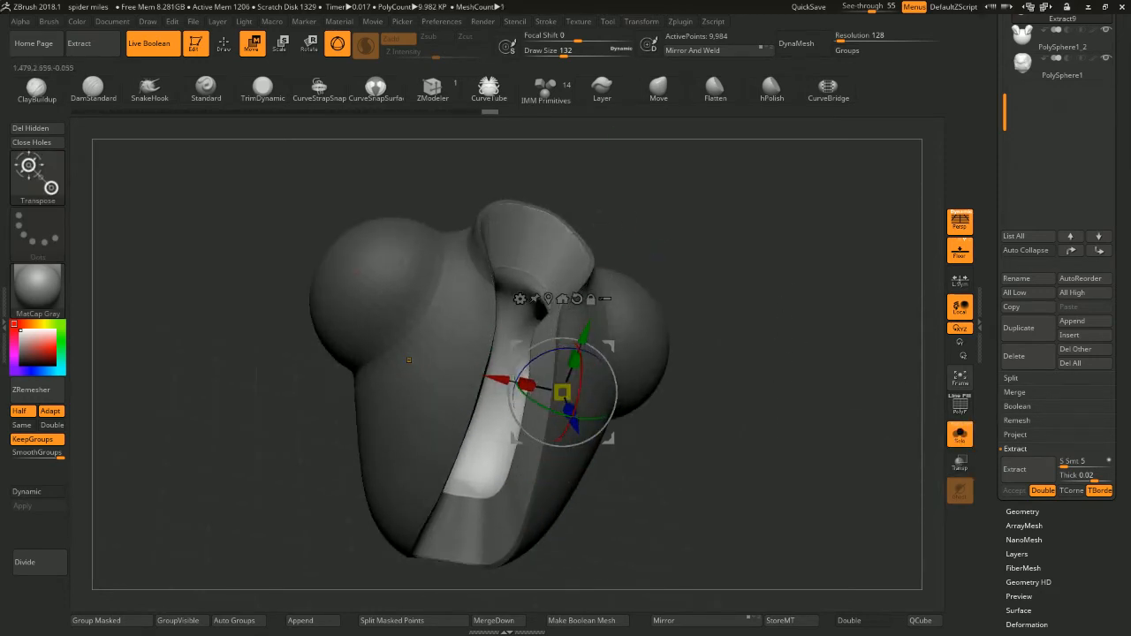
drag(698, 363, 707, 530)
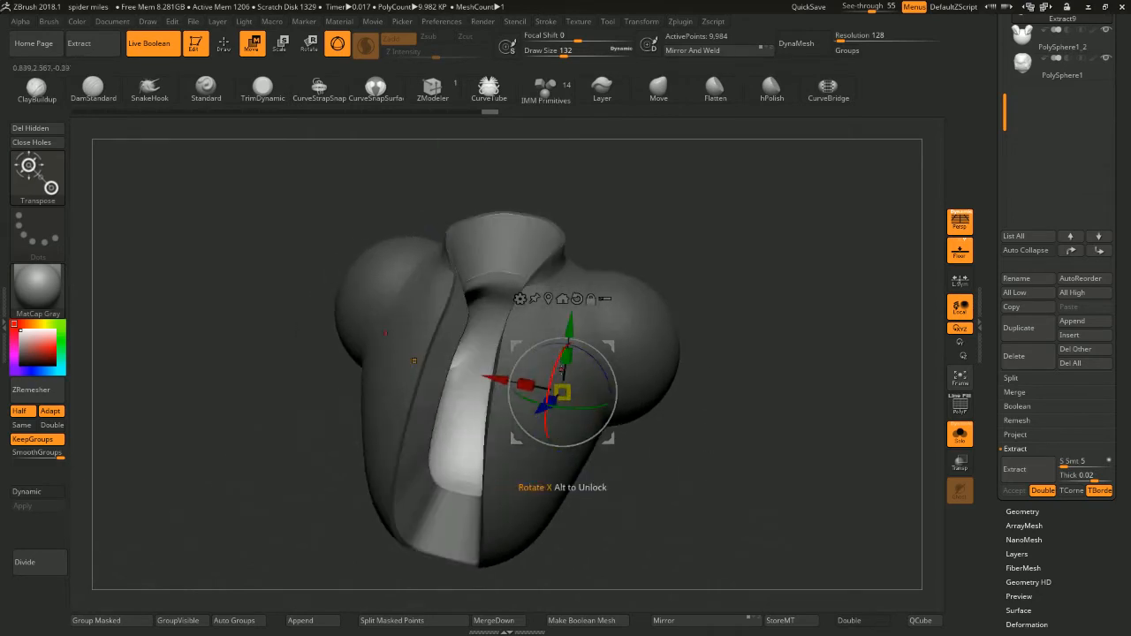
ctrl+drag(563, 391, 554, 393)
drag(767, 314, 782, 285)
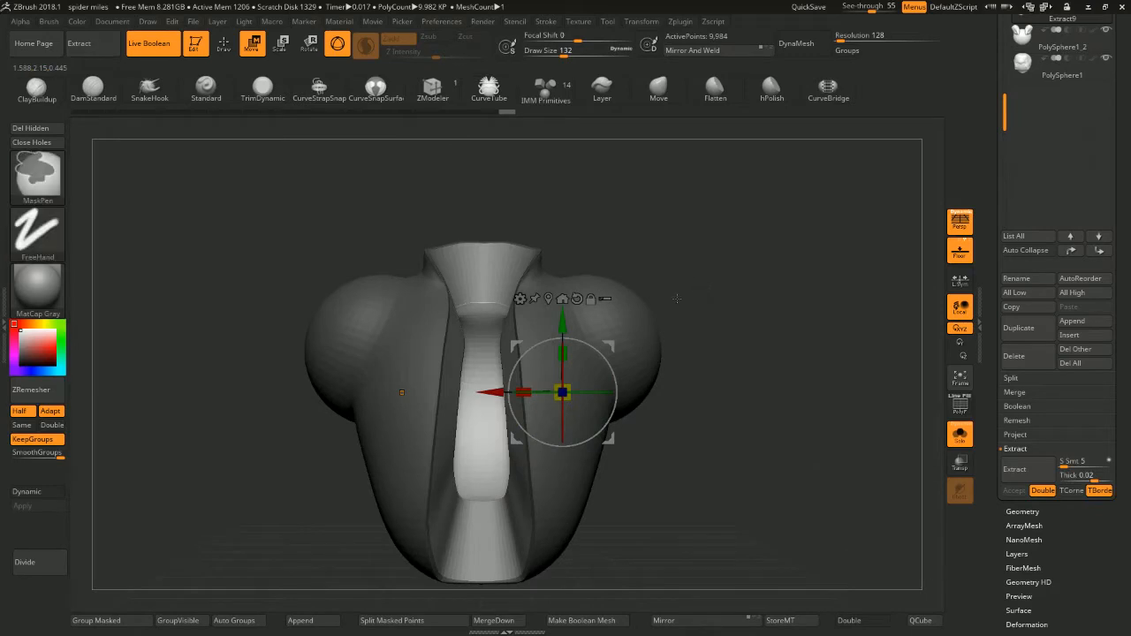
ctrl+drag(672, 295, 874, 385)
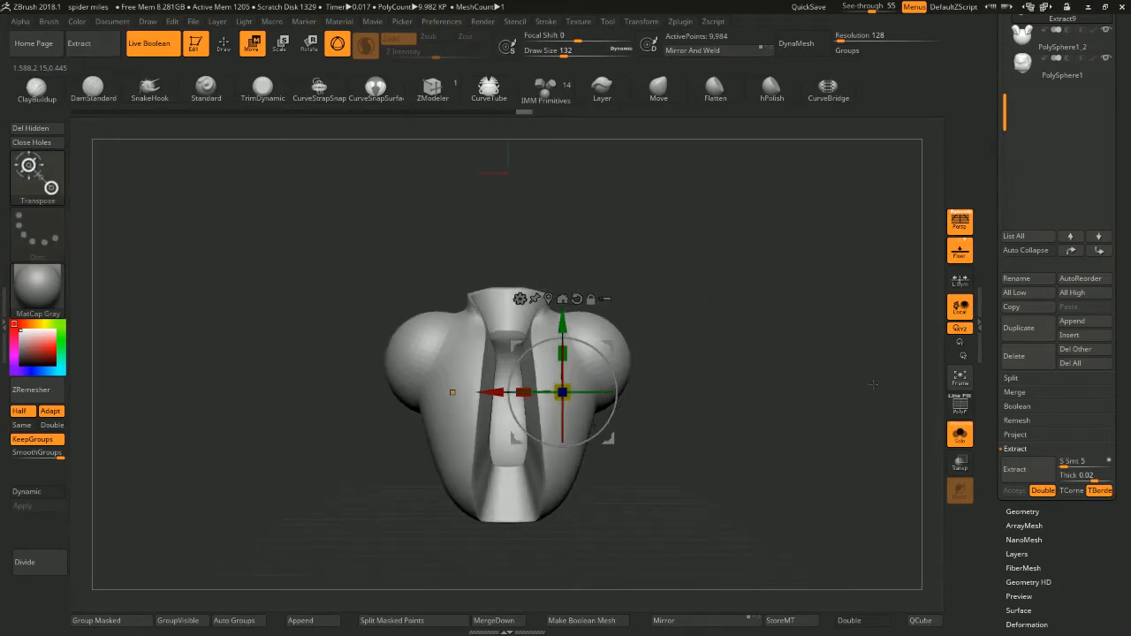
click(959, 434)
Inspect the thickened jacket on the full bust from the front, below and the side
alt+drag(829, 356, 794, 331)
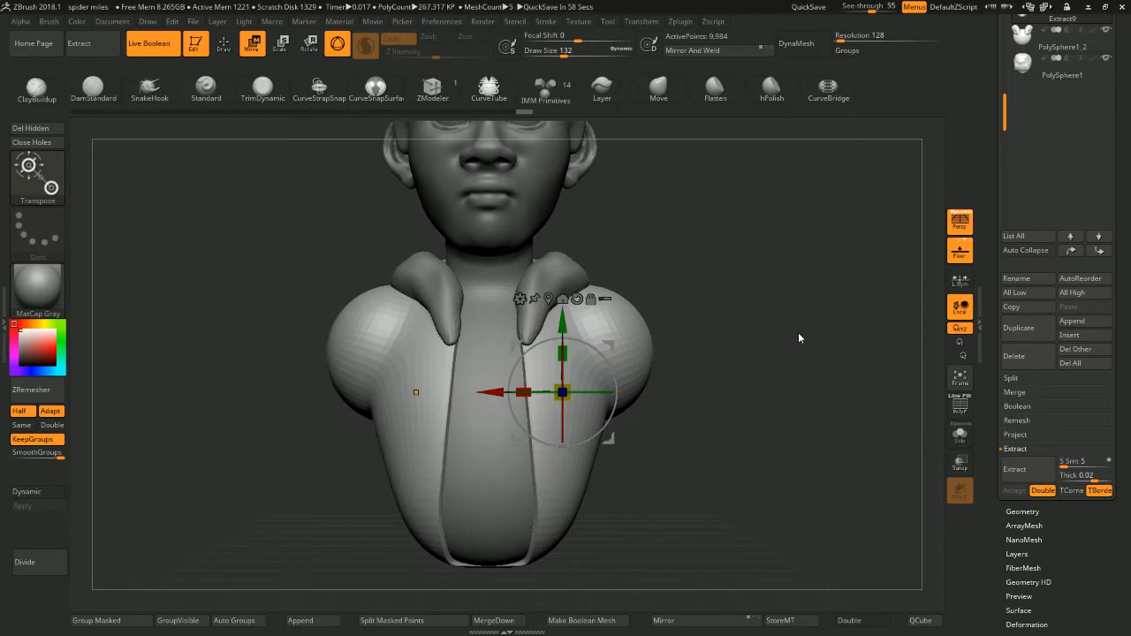
drag(798, 337, 796, 203)
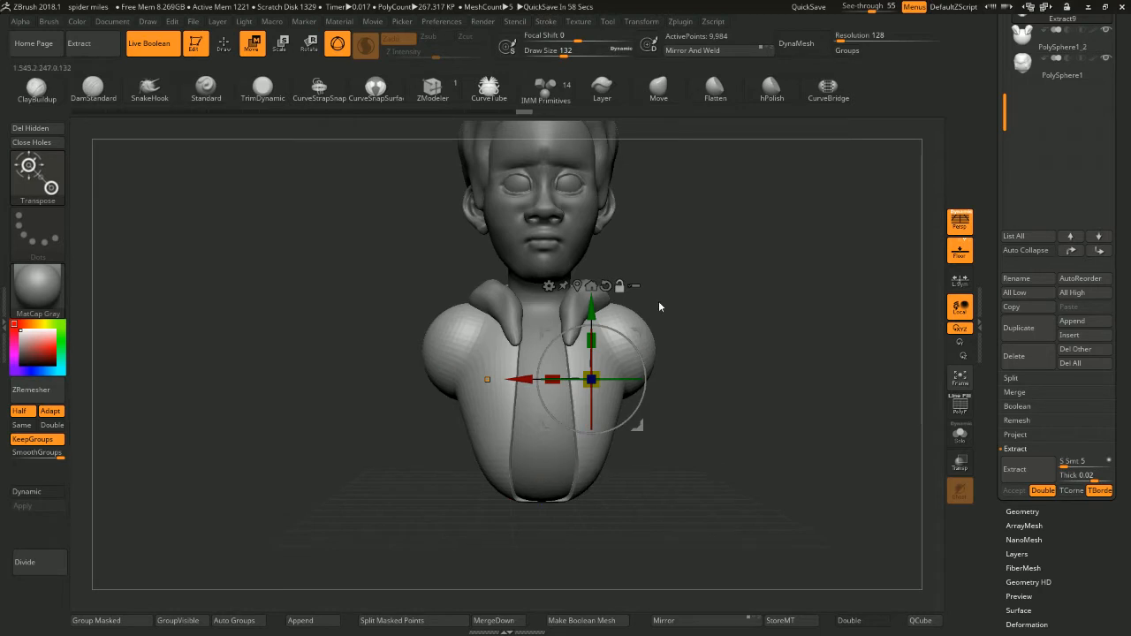
drag(659, 301, 833, 277)
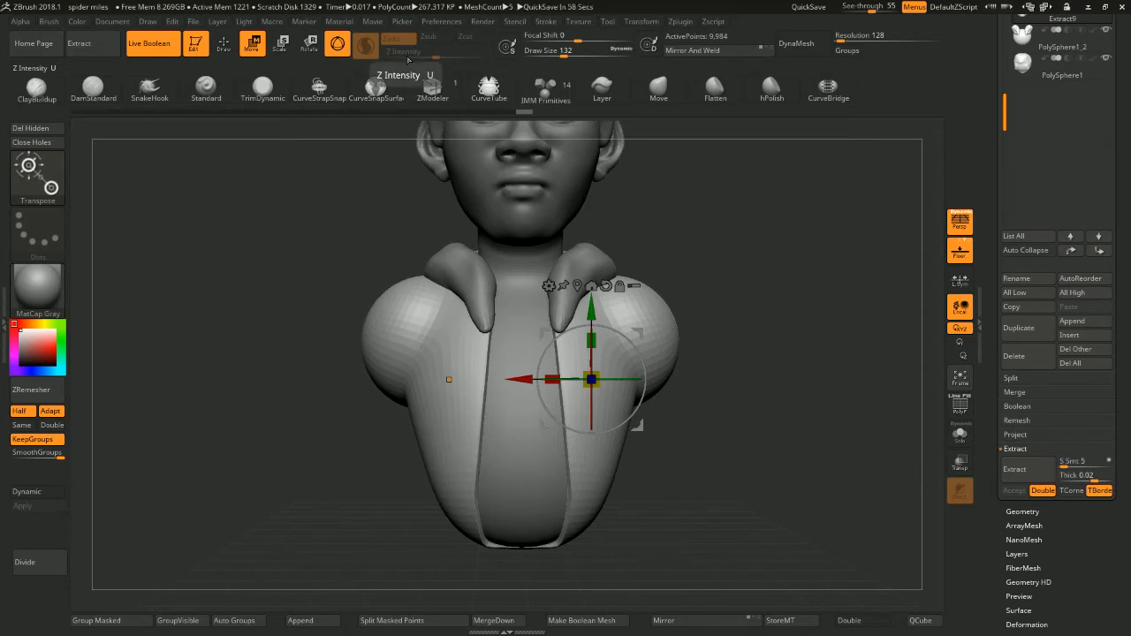
alt+drag(767, 335, 732, 265)
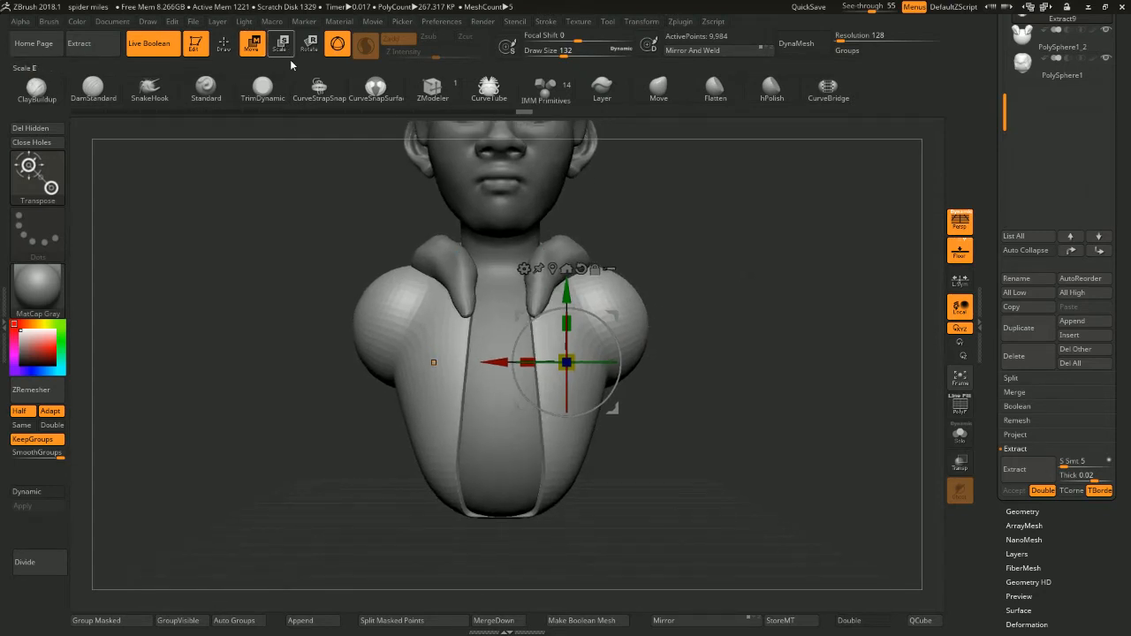
alt+drag(720, 232, 743, 257)
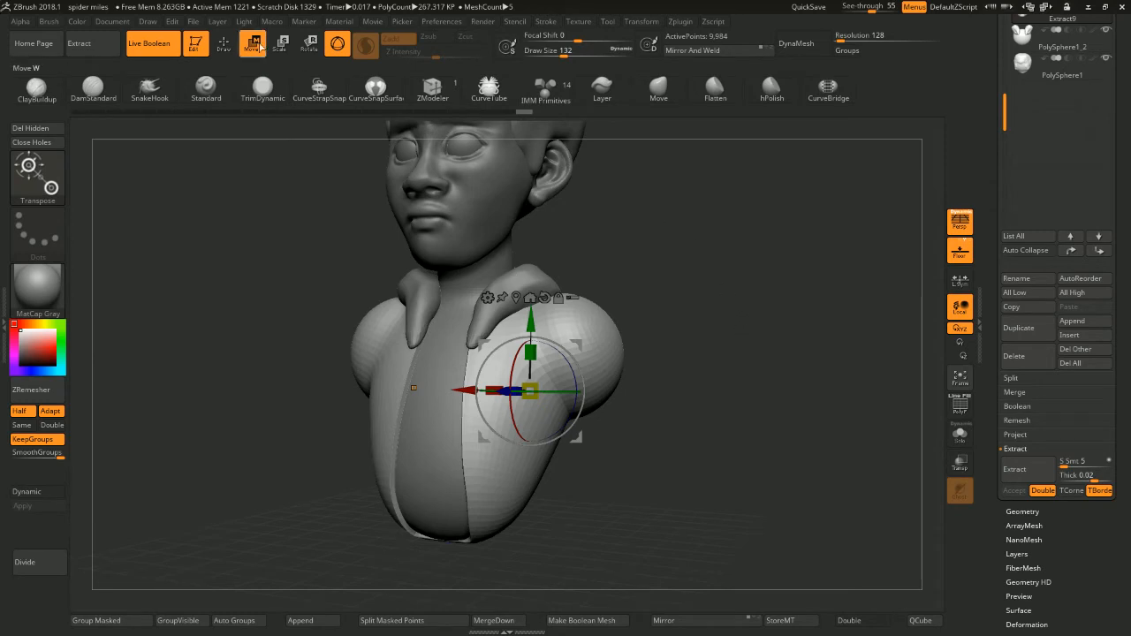
drag(689, 241, 424, 118)
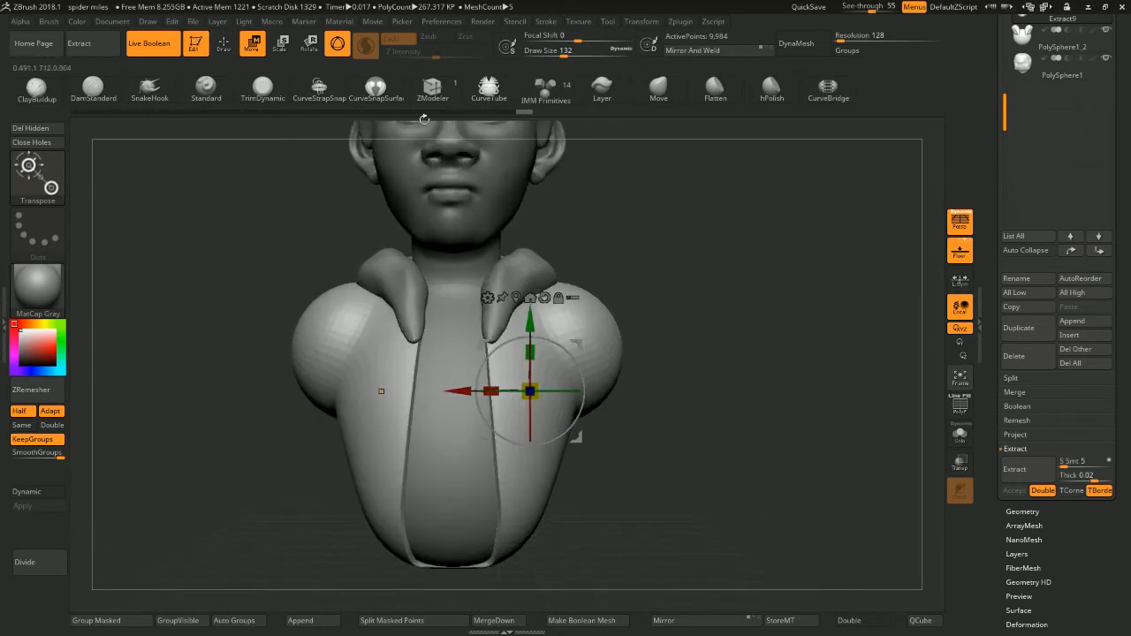
alt+drag(740, 327, 750, 233)
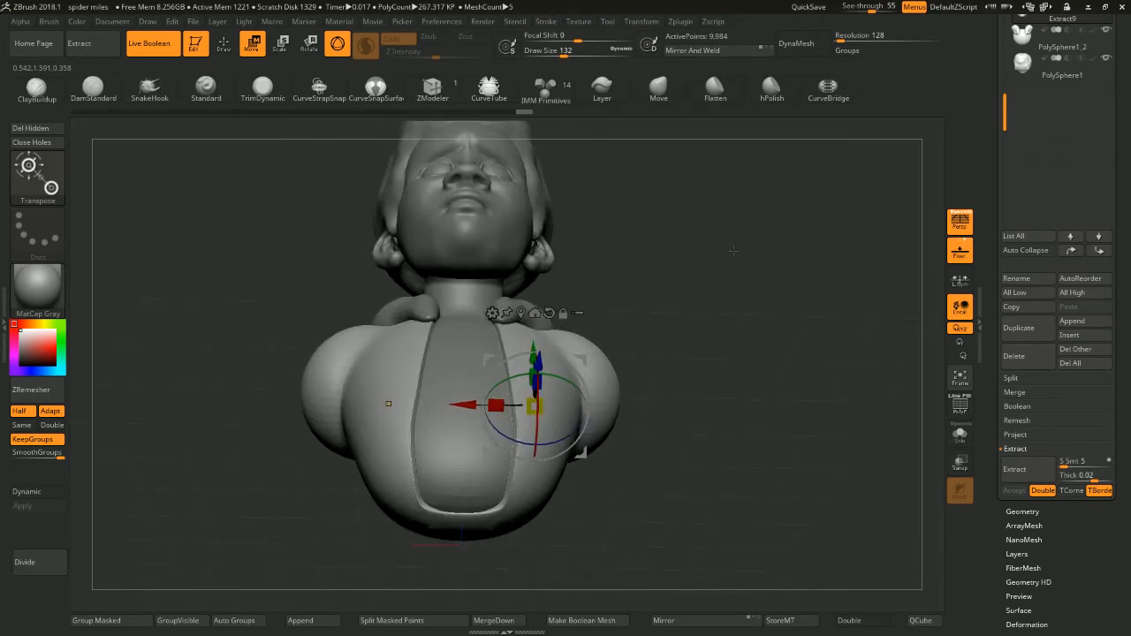
drag(729, 249, 674, 284)
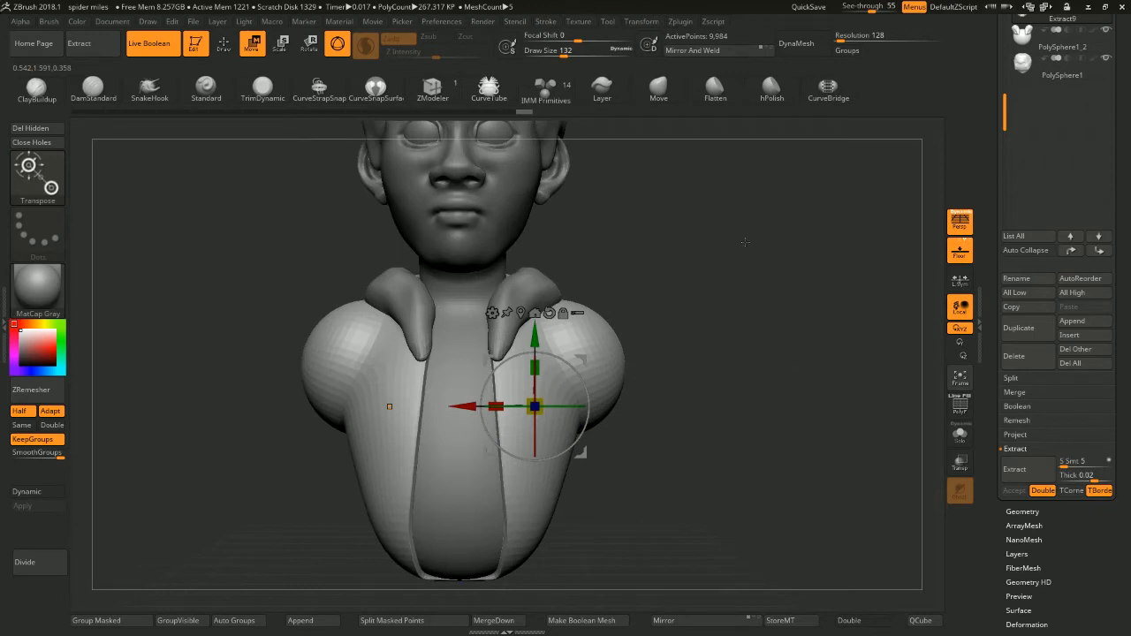
alt+drag(699, 282, 686, 220)
alt+drag(720, 184, 730, 264)
mouse_move(768, 256)
mouse_down()
mouse_move(673, 228)
mouse_move(762, 237)
mouse_move(669, 228)
mouse_move(713, 210)
mouse_move(677, 239)
mouse_move(665, 235)
mouse_up()
Stretch the bottom of the jacket downward with the Move brush at draw size 685, and adjust its lower front
key(q)
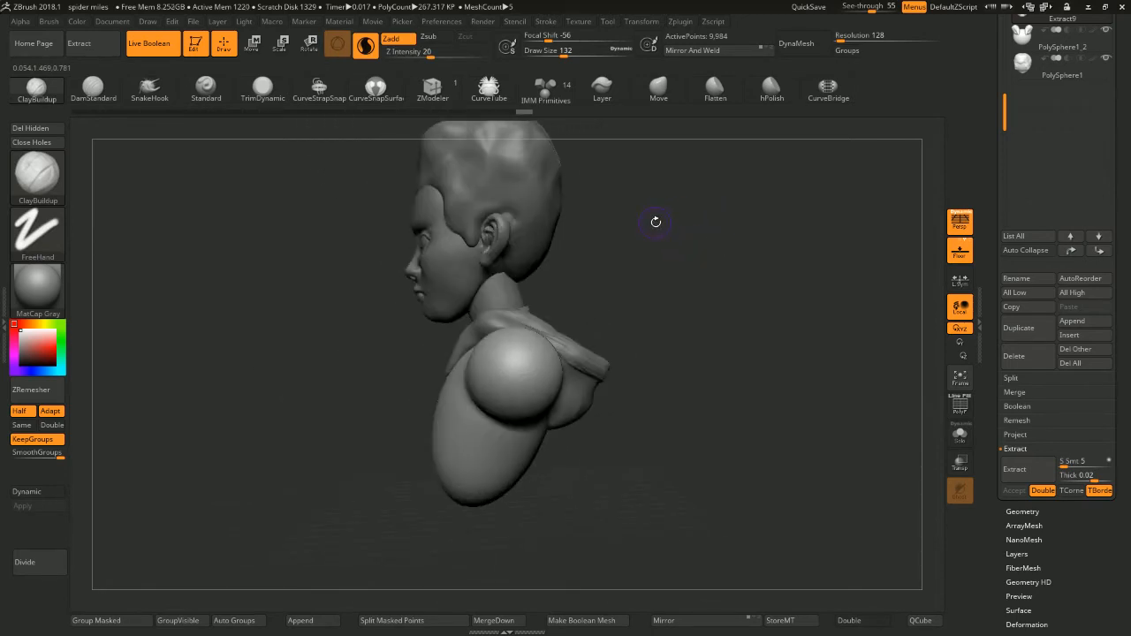
key(b)
key(s)
key(m)
mouse_move(684, 240)
mouse_down()
mouse_move(696, 237)
mouse_move(709, 168)
mouse_up()
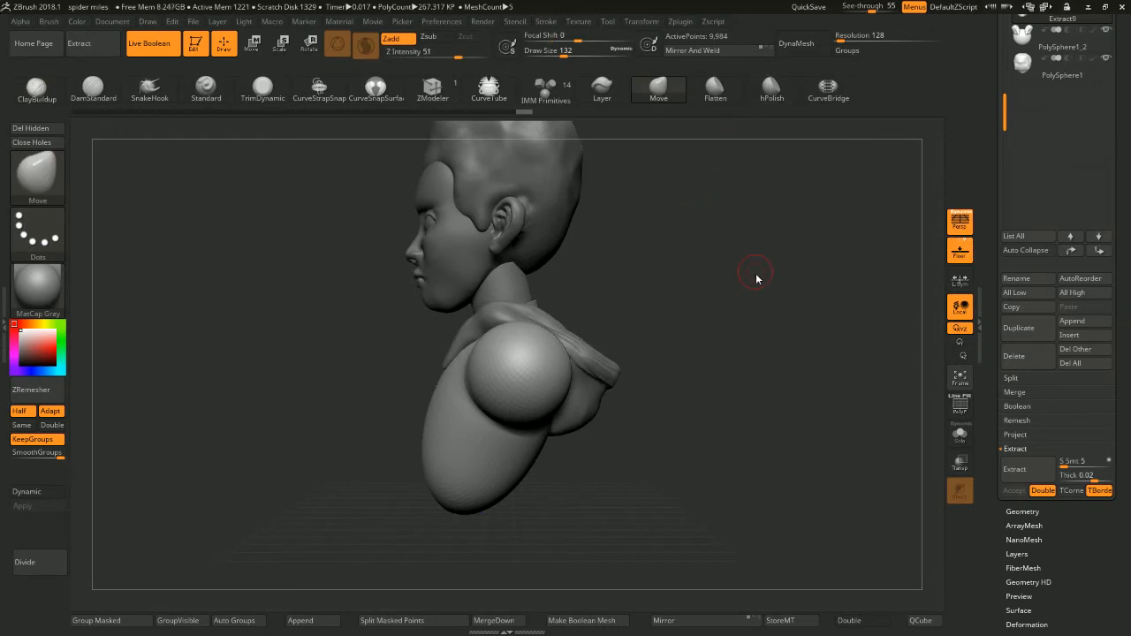
mouse_move(743, 265)
alt+mouse_down()
mouse_move(734, 290)
mouse_move(706, 231)
mouse_move(726, 248)
mouse_move(740, 229)
mouse_move(712, 229)
mouse_move(692, 189)
mouse_move(668, 198)
alt+mouse_up()
key(space)
key(space)
key(space)
key(space)
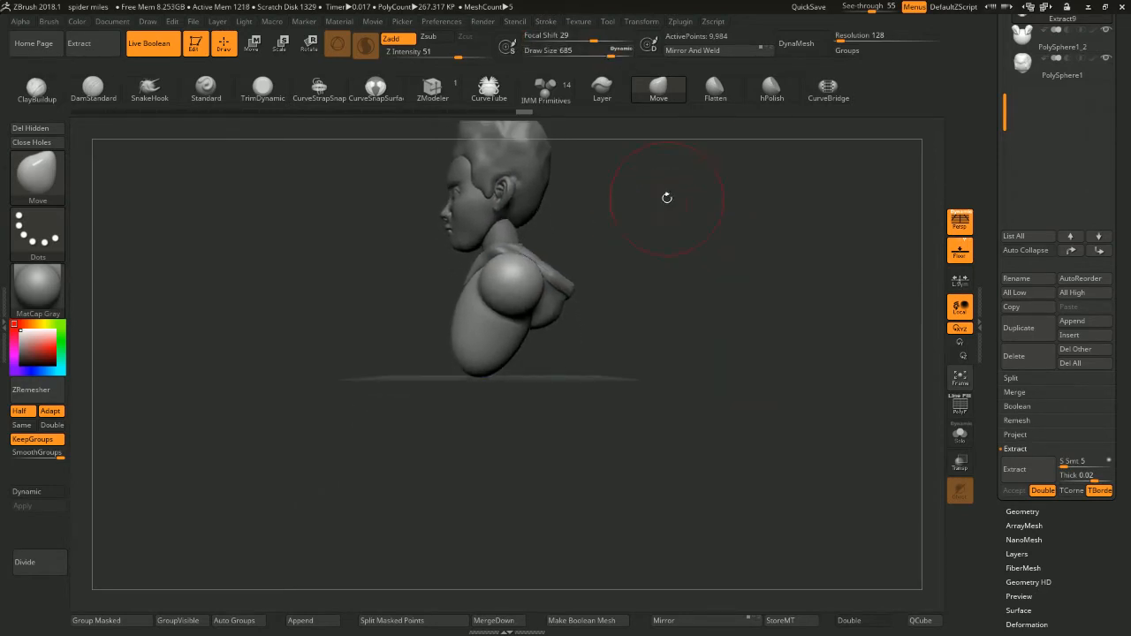
mouse_move(490, 370)
mouse_down()
mouse_move(525, 387)
mouse_move(585, 367)
mouse_move(475, 400)
mouse_up()
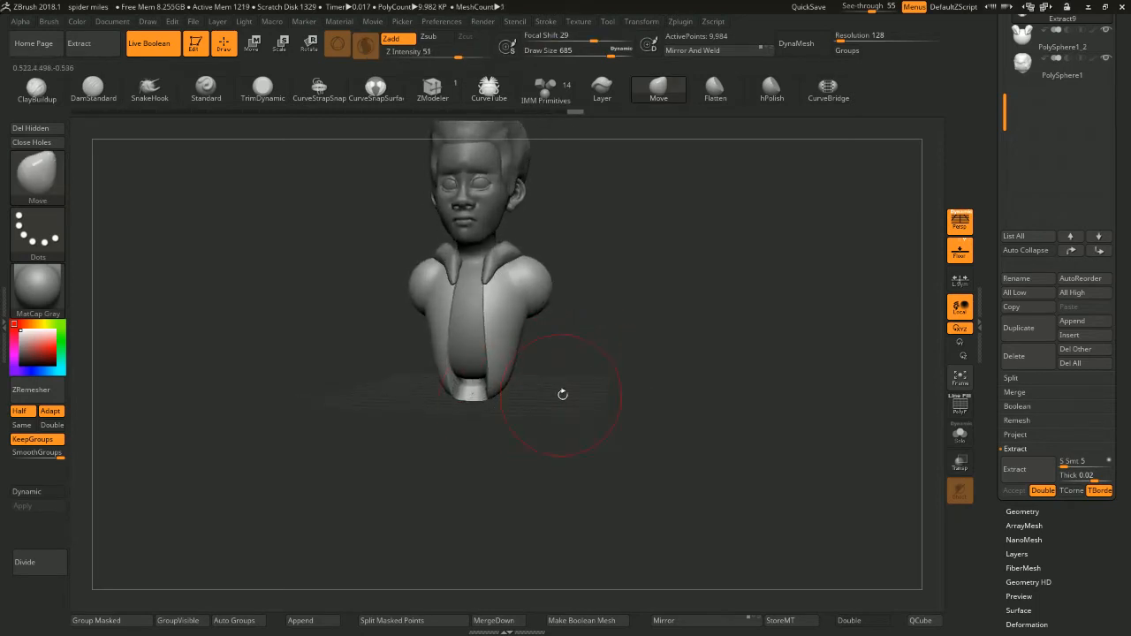
mouse_move(624, 382)
shift+mouse_down()
mouse_move(595, 366)
mouse_move(645, 391)
shift+mouse_up()
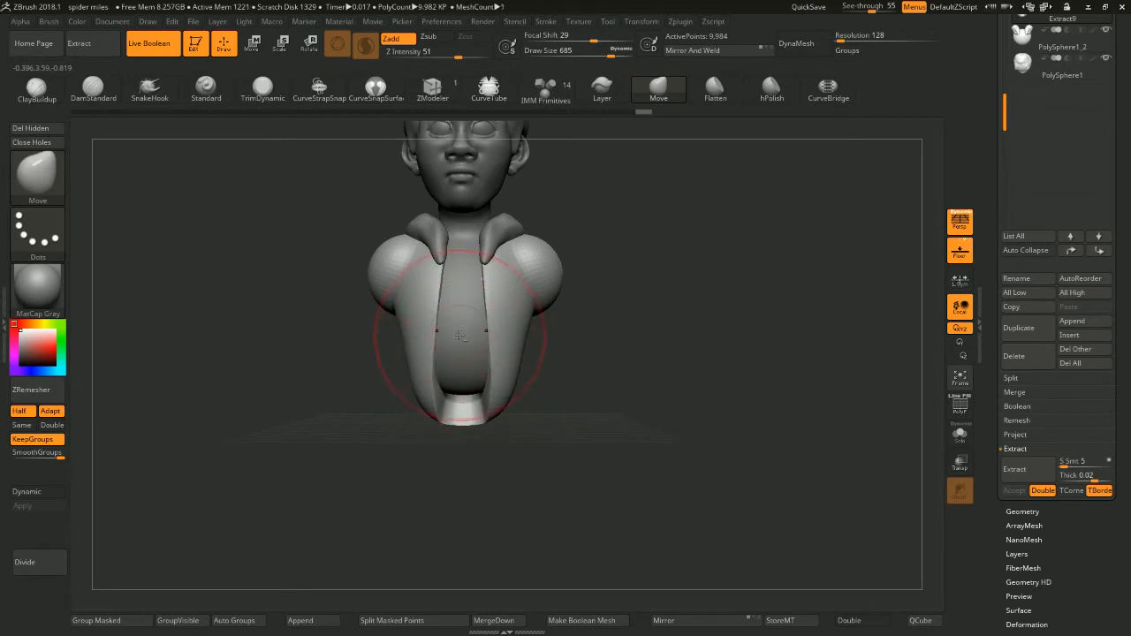
key(ctrl+z)
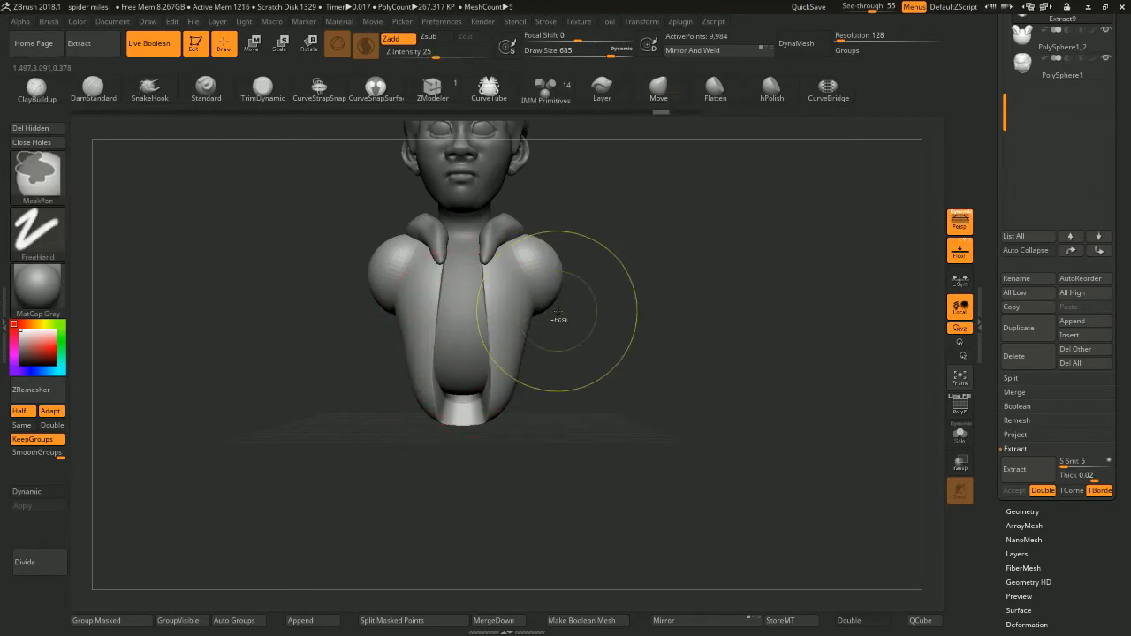
Refine the lengthened jacket's lower body with the Move brush at draw size 372, and reduce the draw size to 116
key(space)
drag(571, 335, 532, 337)
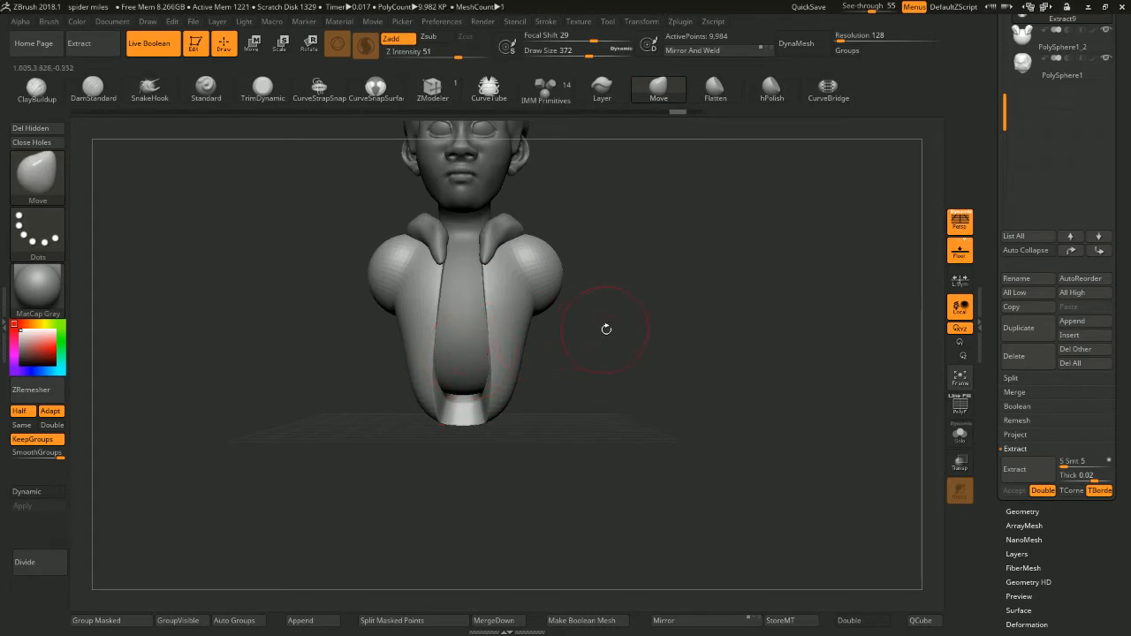
drag(606, 328, 465, 328)
key(ctrl+shift)
mouse_move(587, 345)
mouse_down()
mouse_move(653, 331)
mouse_move(652, 375)
mouse_up()
key(space)
drag(454, 339, 425, 337)
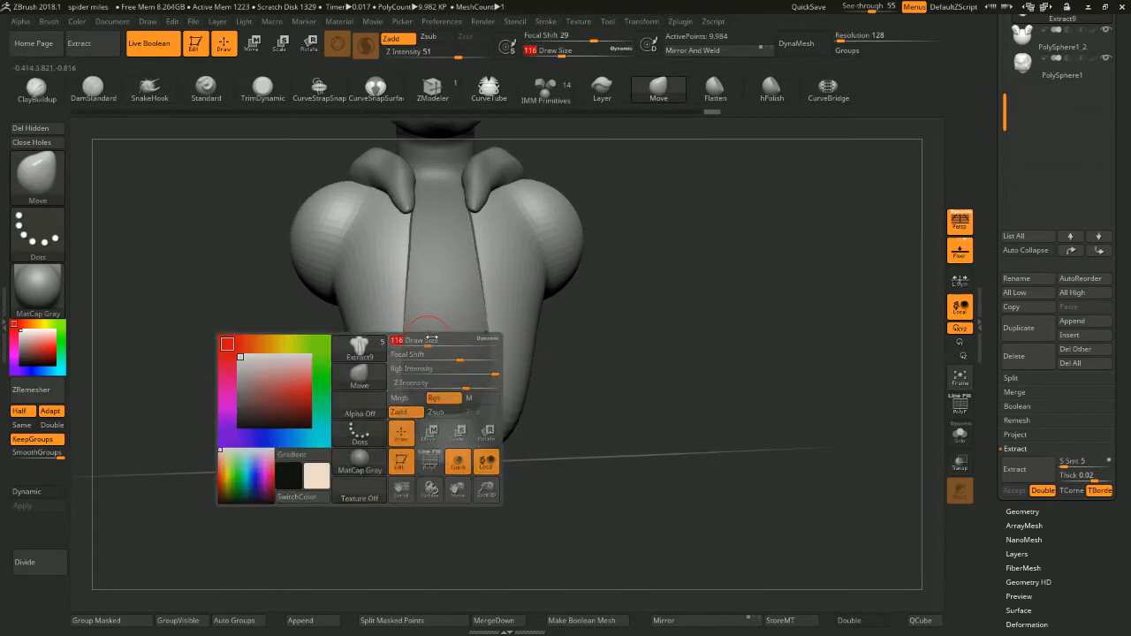
Make the inner torso the active subtool and pull its lower end down to fill the jacket, using Move at draw size 593
alt+click(448, 336)
mouse_move(584, 336)
mouse_down()
mouse_move(611, 336)
mouse_move(620, 301)
mouse_move(654, 299)
mouse_up()
key(space)
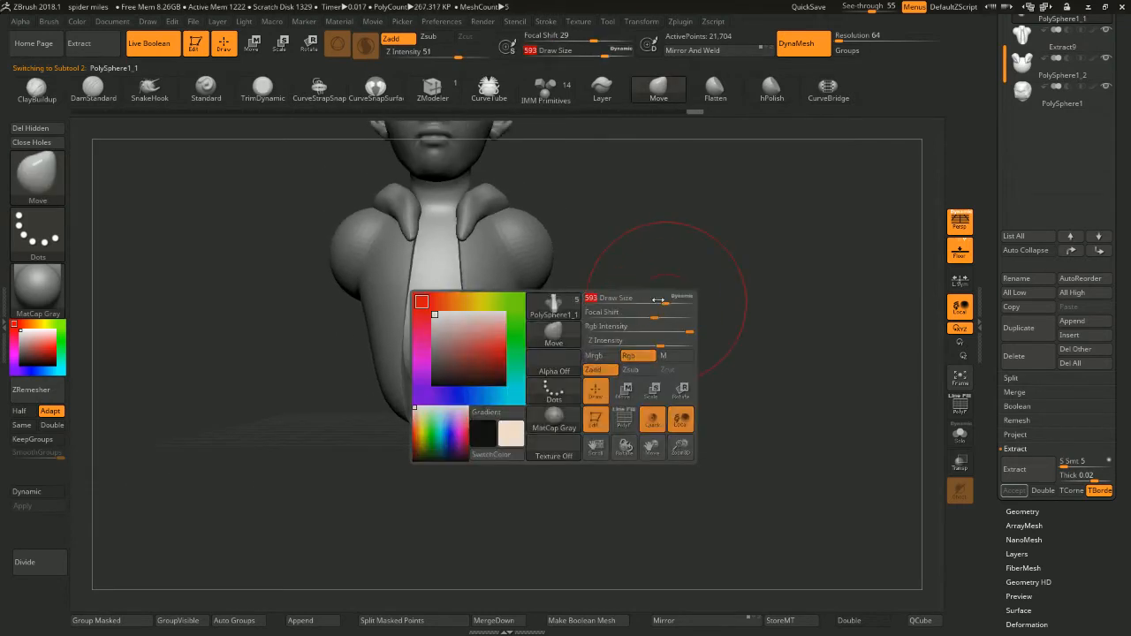
drag(606, 372, 535, 354)
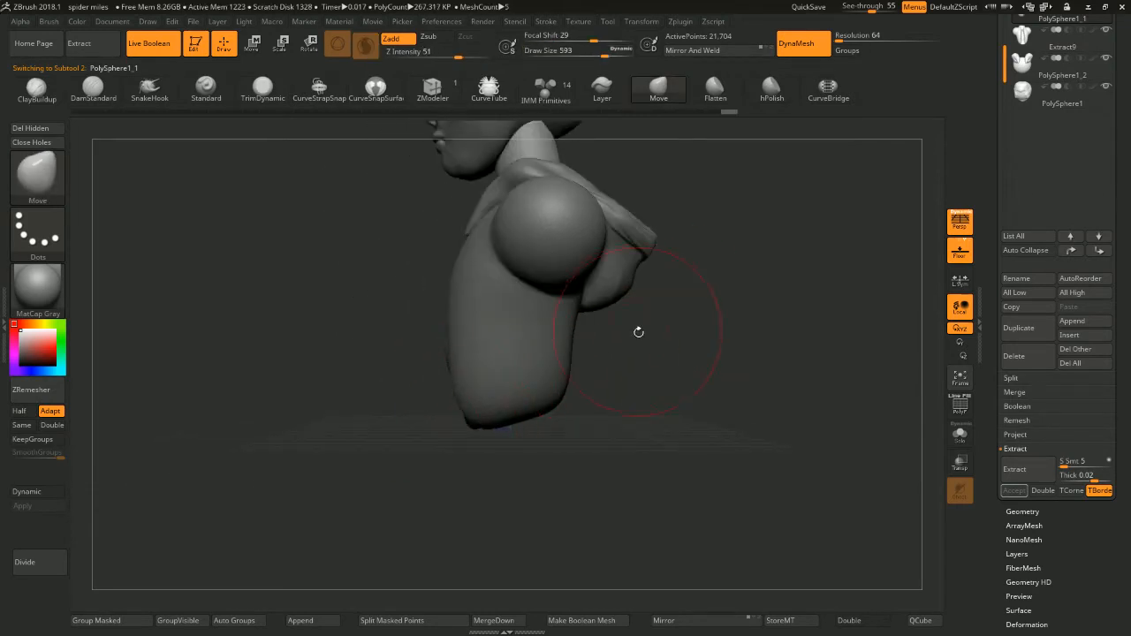
drag(639, 332, 652, 311)
alt+drag(653, 311, 618, 312)
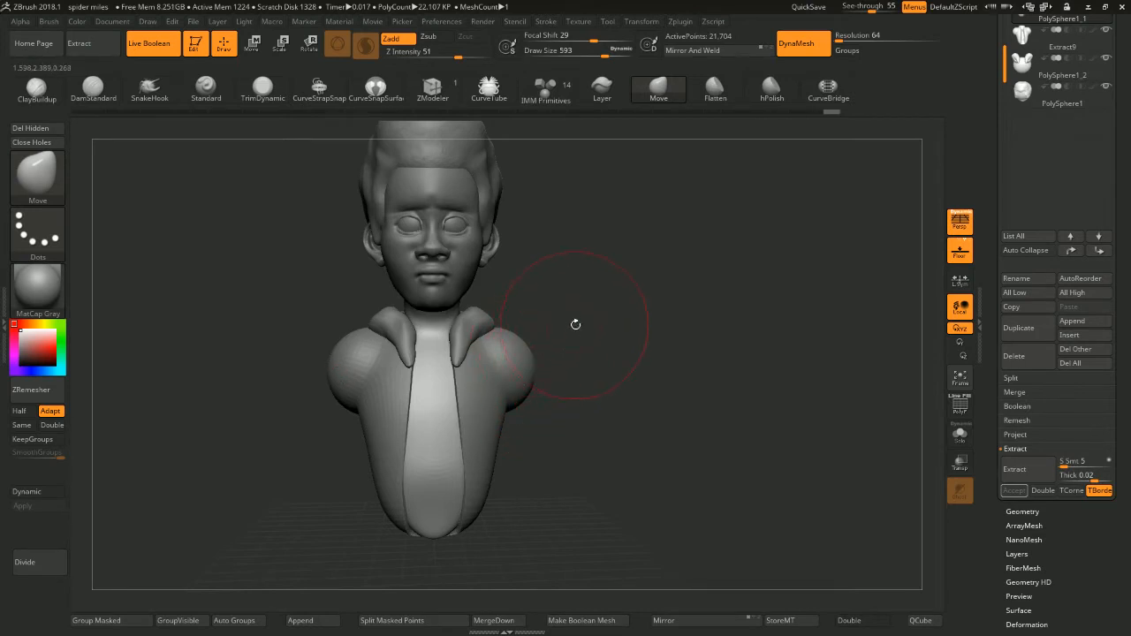
Make the jacket the active subtool and reshape the backs of its round shoulders with the Move brush at draw size 318
key(space)
drag(555, 347, 533, 349)
alt+click(526, 357)
mouse_move(603, 334)
alt+mouse_down()
mouse_move(557, 384)
mouse_move(532, 386)
mouse_move(565, 406)
mouse_move(506, 396)
alt+mouse_up()
drag(582, 382, 598, 400)
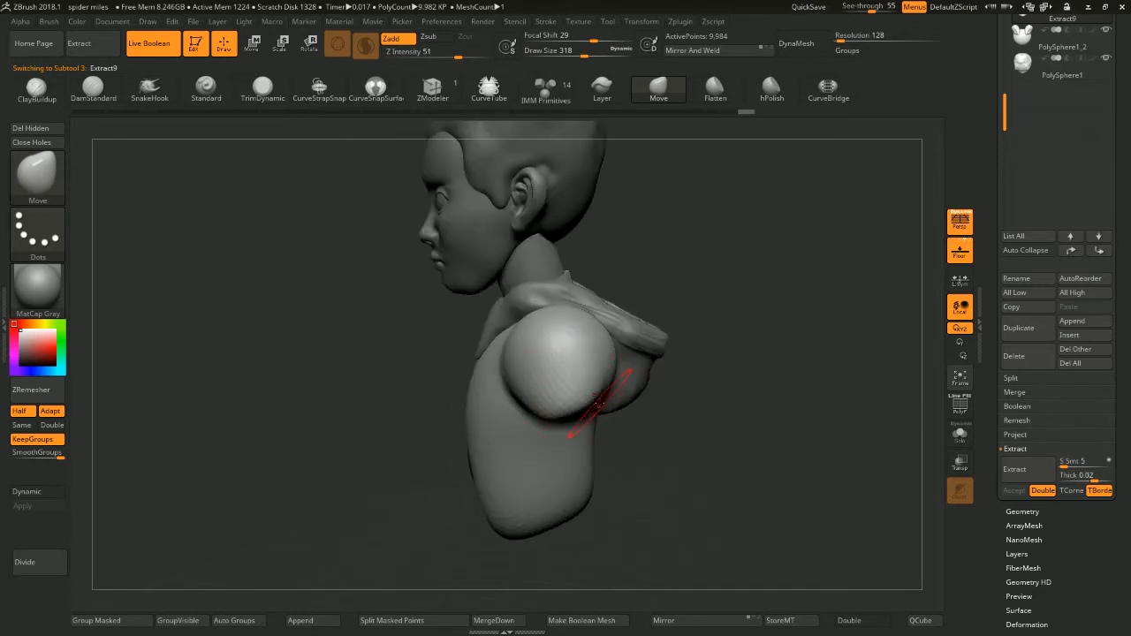
drag(447, 398, 364, 392)
alt+drag(364, 392, 233, 387)
drag(403, 415, 407, 405)
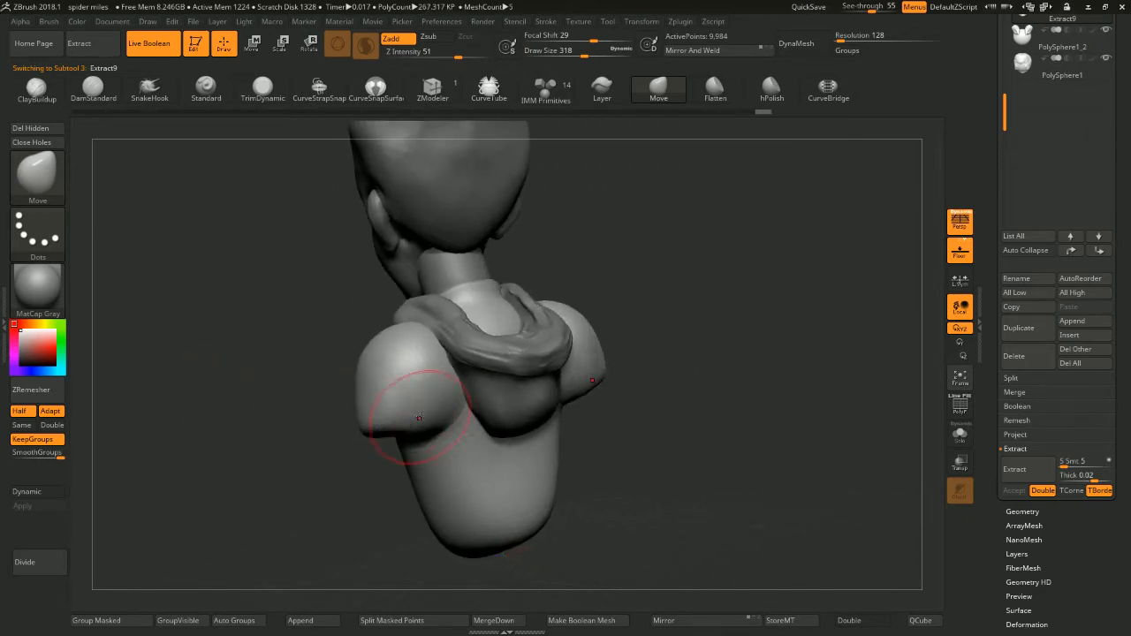
Shape the jacket's shoulders into sloping upper-arm stumps with the Move brush, and reduce the draw size to 239
mouse_move(298, 430)
mouse_down()
mouse_move(495, 336)
mouse_move(402, 389)
mouse_up()
drag(495, 375, 409, 354)
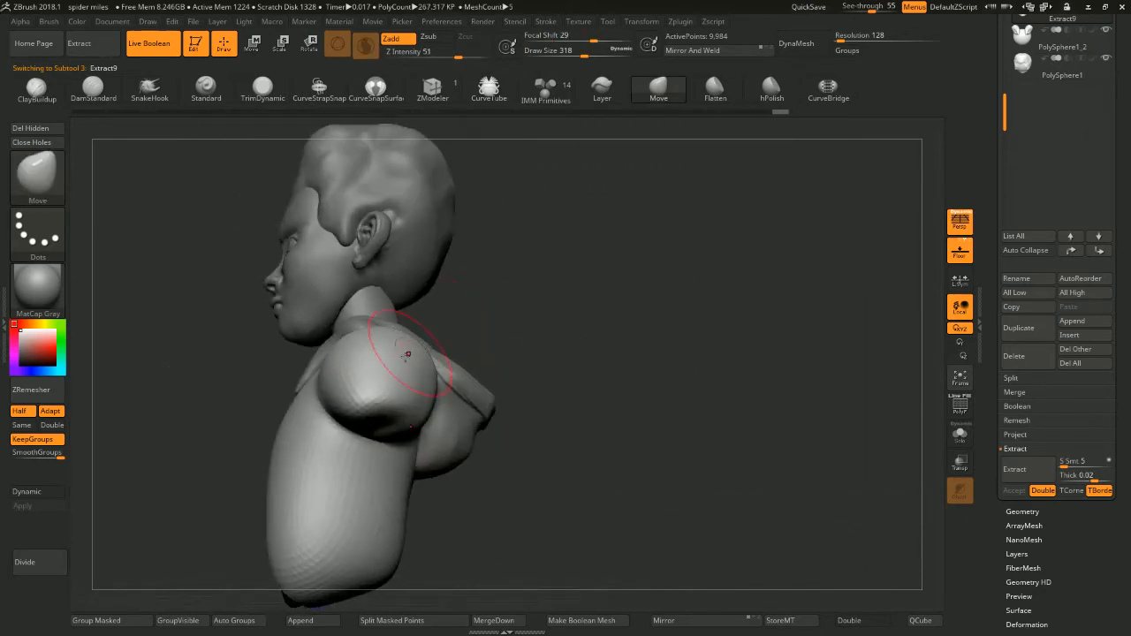
drag(348, 404, 357, 396)
mouse_move(433, 340)
mouse_down()
mouse_move(521, 305)
mouse_move(501, 331)
mouse_move(460, 328)
mouse_move(345, 366)
mouse_move(361, 328)
mouse_move(441, 292)
mouse_move(461, 317)
mouse_up()
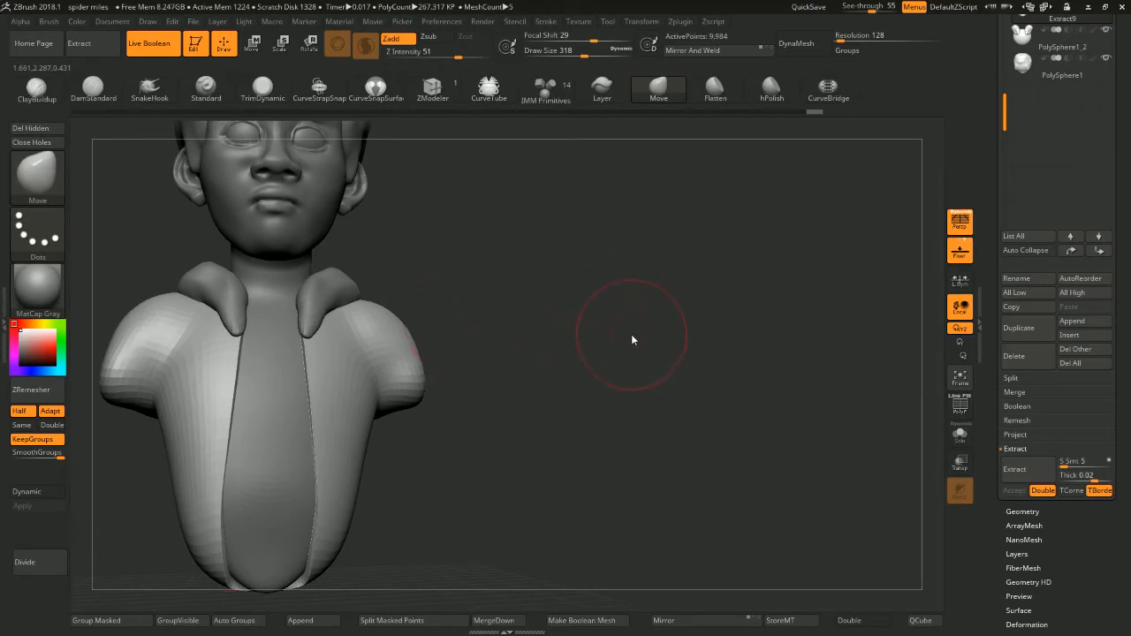
mouse_move(546, 310)
mouse_down()
mouse_move(575, 309)
mouse_move(553, 308)
mouse_move(502, 349)
mouse_up()
key(space)
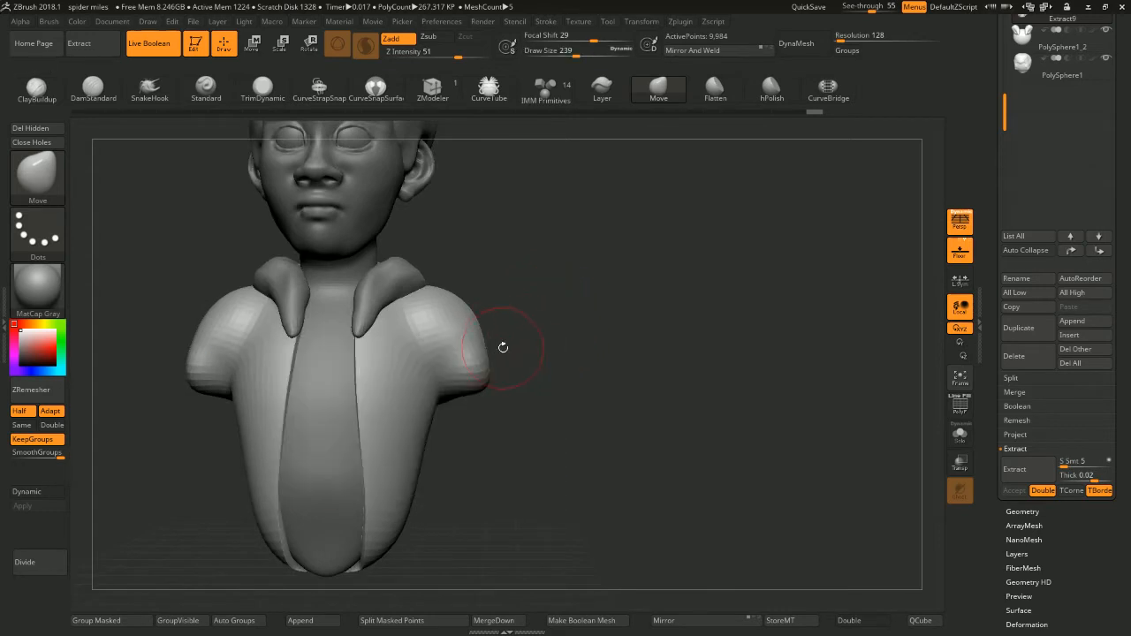
Refine the jacket's underarms and sides with the Move brush, raising the draw size to 422
drag(440, 391, 432, 397)
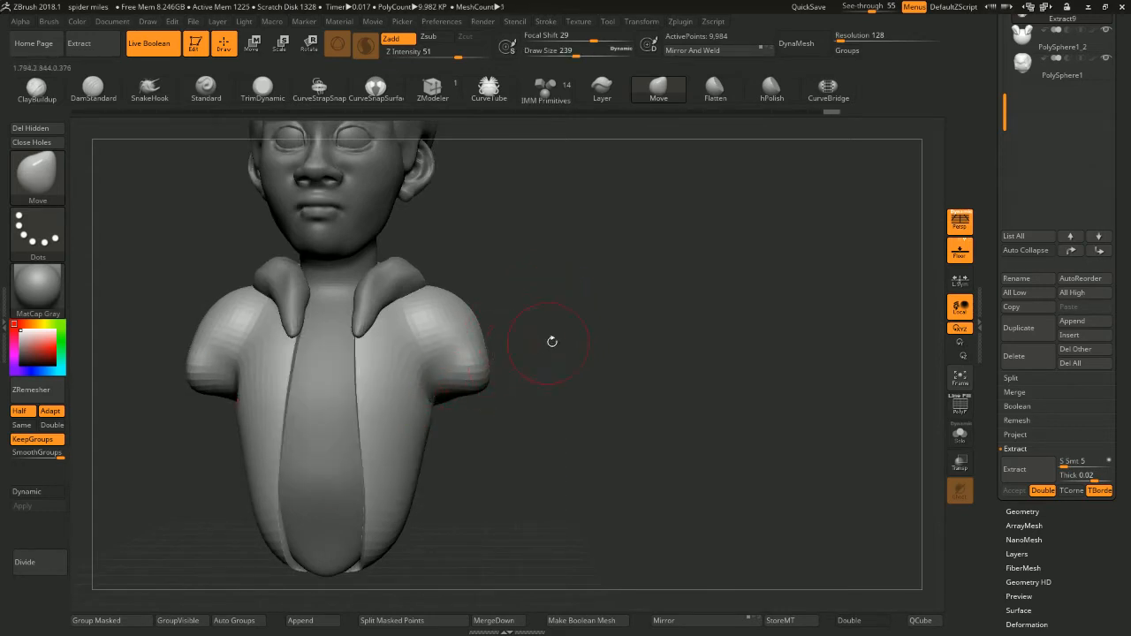
drag(552, 341, 416, 341)
key(ctrl)
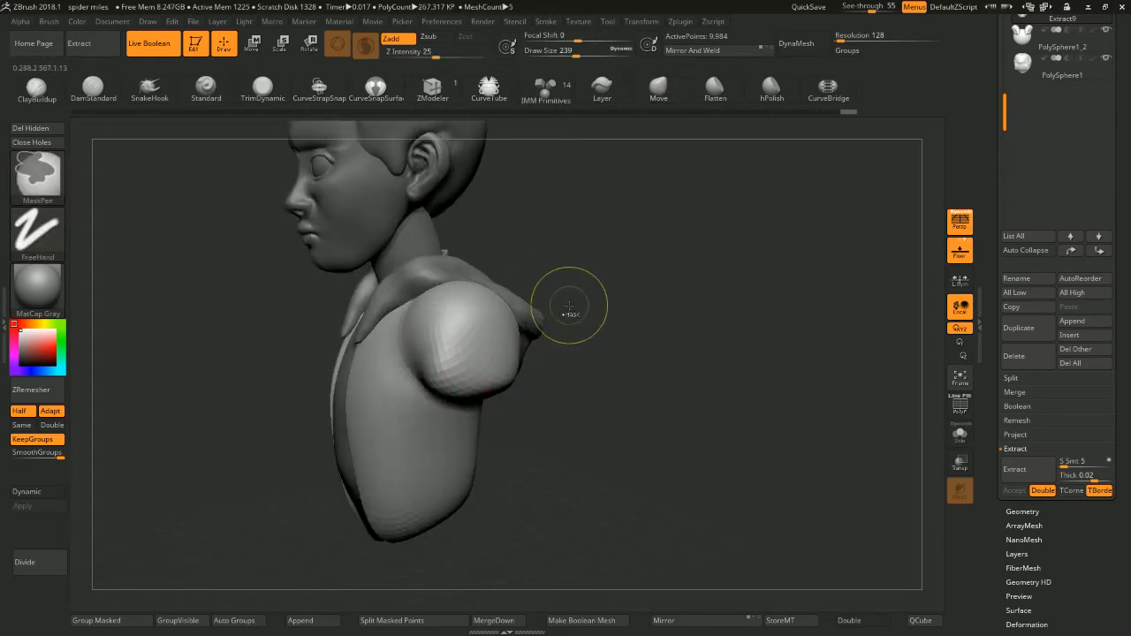
mouse_move(569, 306)
mouse_down()
mouse_move(601, 298)
mouse_move(575, 299)
mouse_up()
key(space)
drag(528, 345, 545, 345)
mouse_move(565, 332)
mouse_down()
mouse_move(566, 295)
mouse_move(402, 422)
mouse_up()
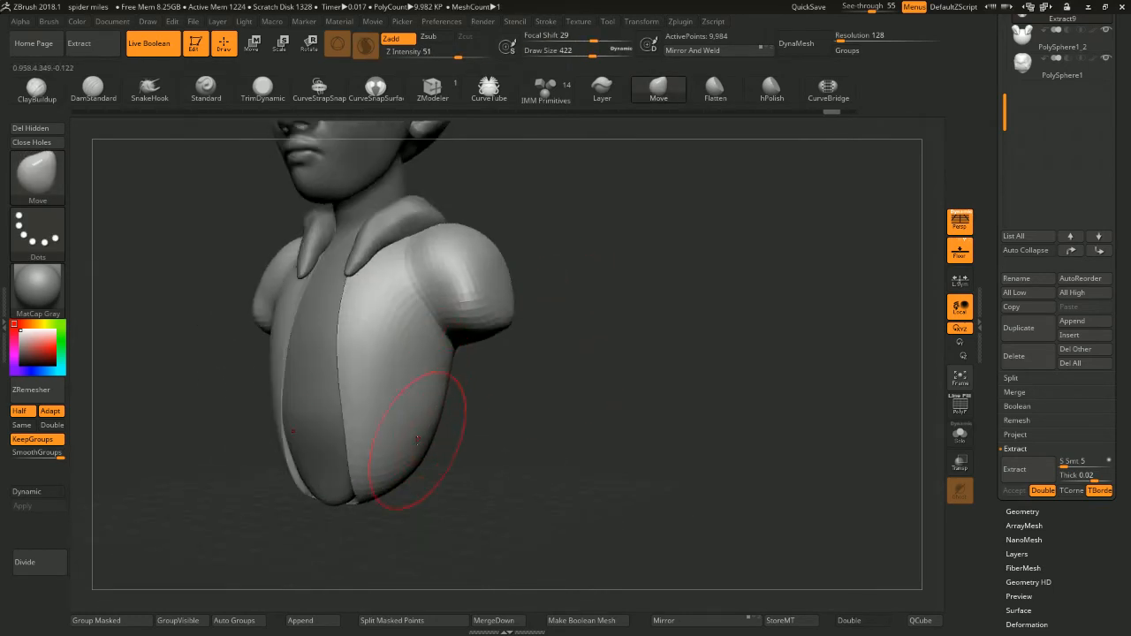
shift+drag(483, 384, 442, 354)
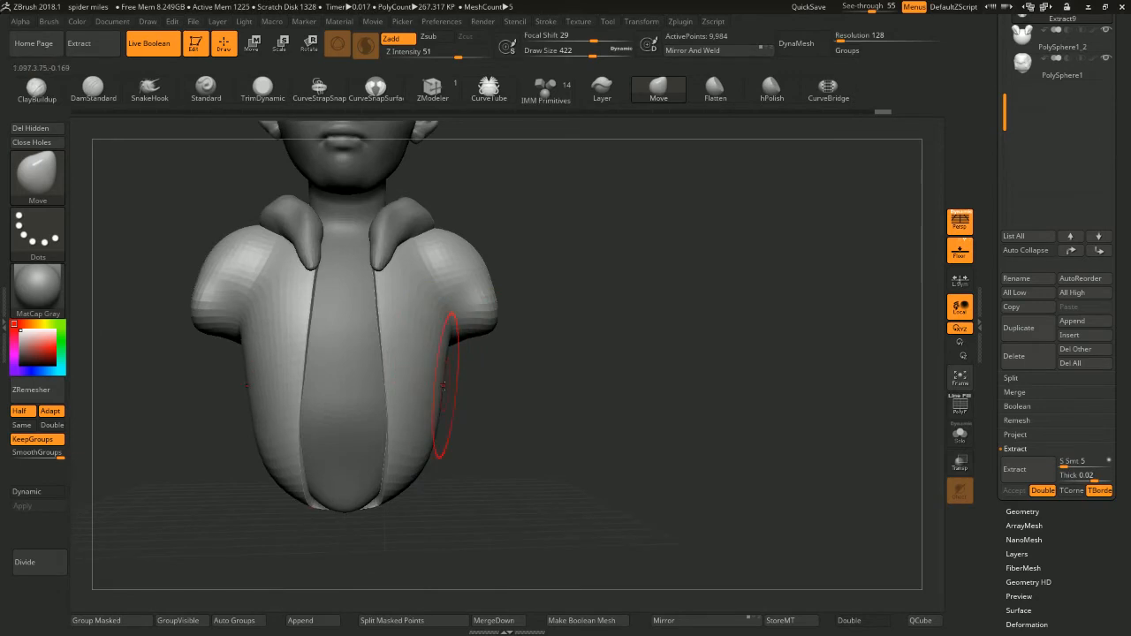
Make the hood the active subtool and build up the lower part of its back with ClayBuildup at draw size 257
alt+drag(535, 318, 532, 380)
key(space)
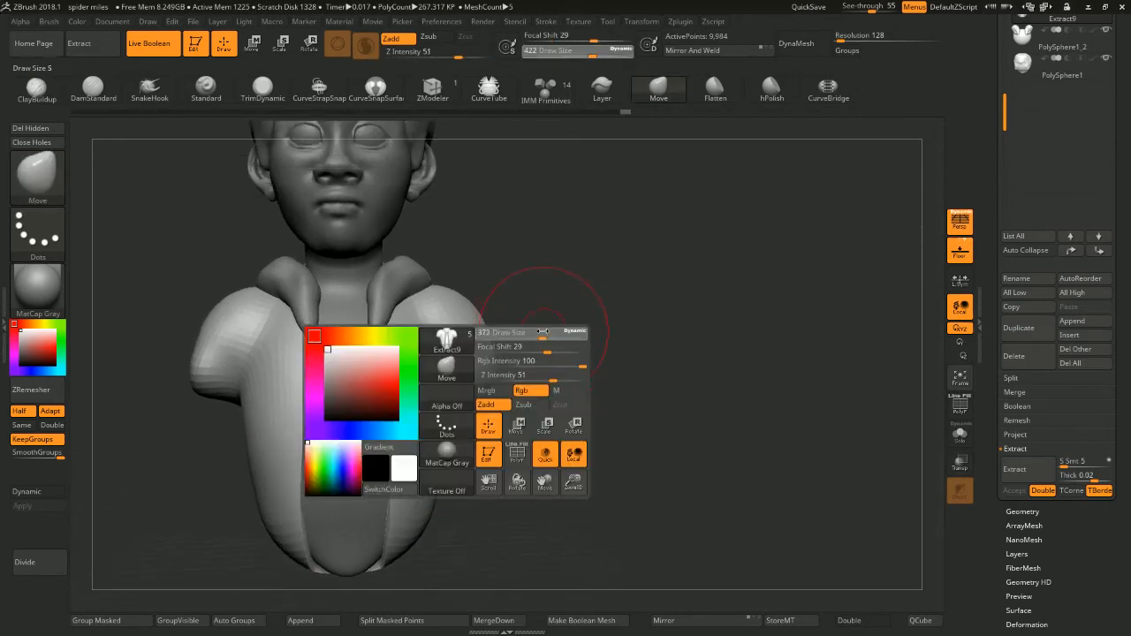
mouse_move(548, 332)
mouse_down()
mouse_move(548, 277)
mouse_move(569, 336)
mouse_move(489, 343)
mouse_up()
mouse_move(616, 290)
mouse_down()
mouse_move(622, 303)
mouse_move(533, 306)
mouse_move(589, 300)
mouse_move(560, 306)
mouse_move(521, 281)
mouse_up()
key(space)
alt+click(489, 319)
drag(618, 296, 513, 315)
mouse_move(586, 264)
mouse_down()
mouse_move(602, 273)
mouse_move(606, 253)
mouse_move(587, 283)
mouse_move(595, 291)
mouse_move(609, 278)
mouse_move(607, 236)
mouse_up()
key(space)
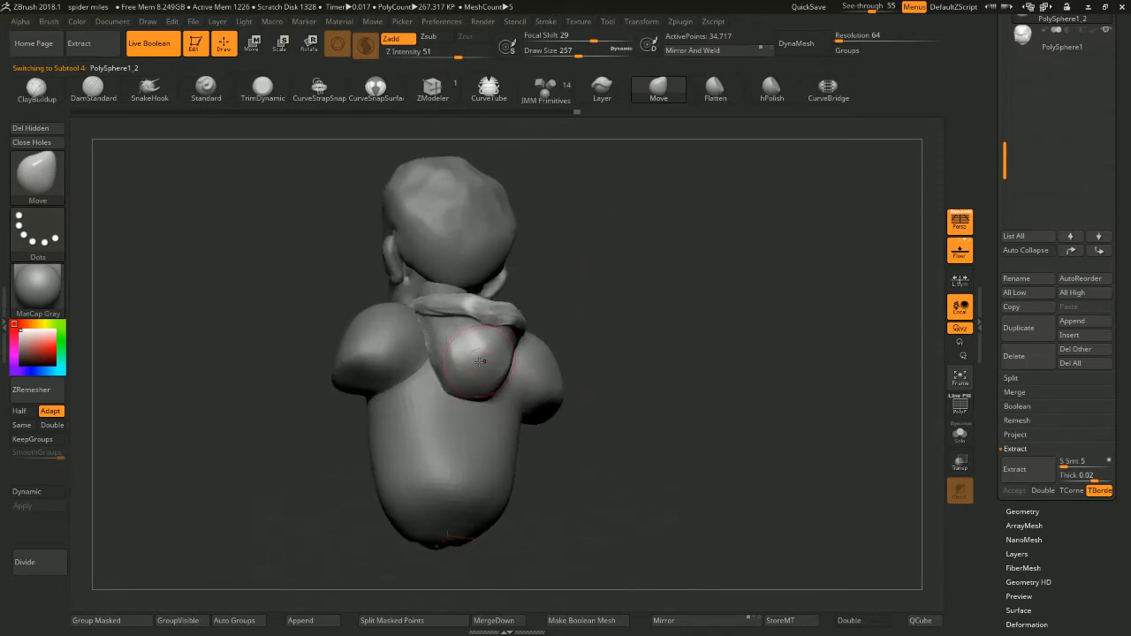
key(b)
key(c)
key(b)
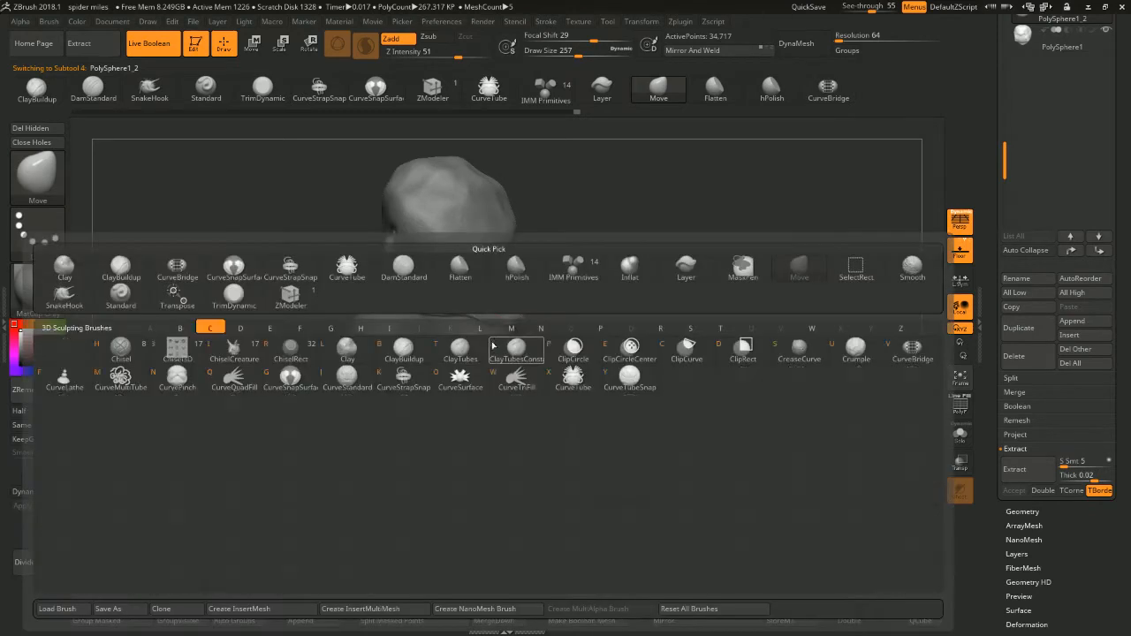
mouse_move(467, 394)
mouse_down()
mouse_move(492, 370)
mouse_move(468, 395)
mouse_up()
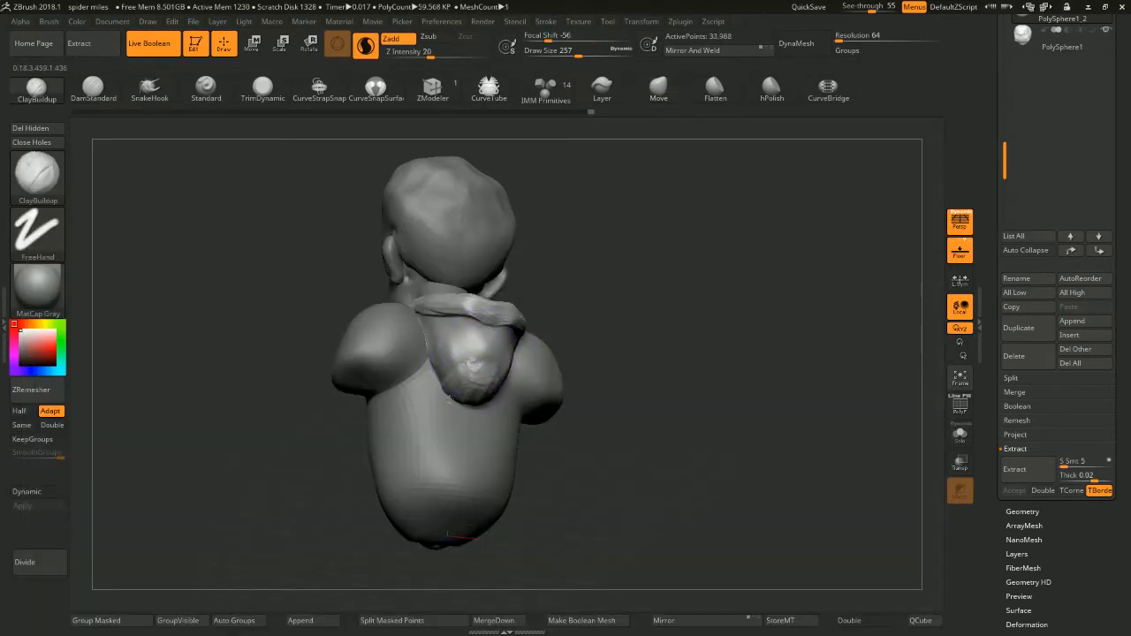
mouse_move(707, 354)
mouse_down()
mouse_move(703, 265)
mouse_move(641, 238)
mouse_move(571, 333)
mouse_move(677, 341)
mouse_move(599, 260)
mouse_up()
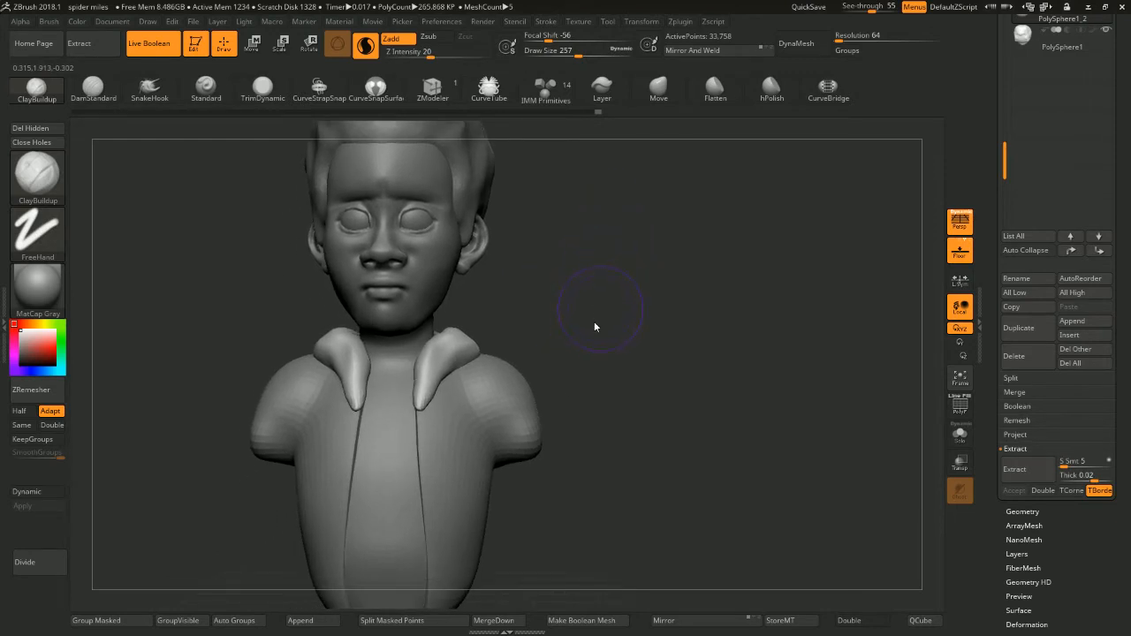
Make the hair the active subtool, check its silhouette, and reshape its outline with the Move brush at draw size 422
mouse_move(553, 332)
mouse_down()
mouse_move(564, 289)
mouse_move(629, 282)
mouse_move(597, 278)
mouse_up()
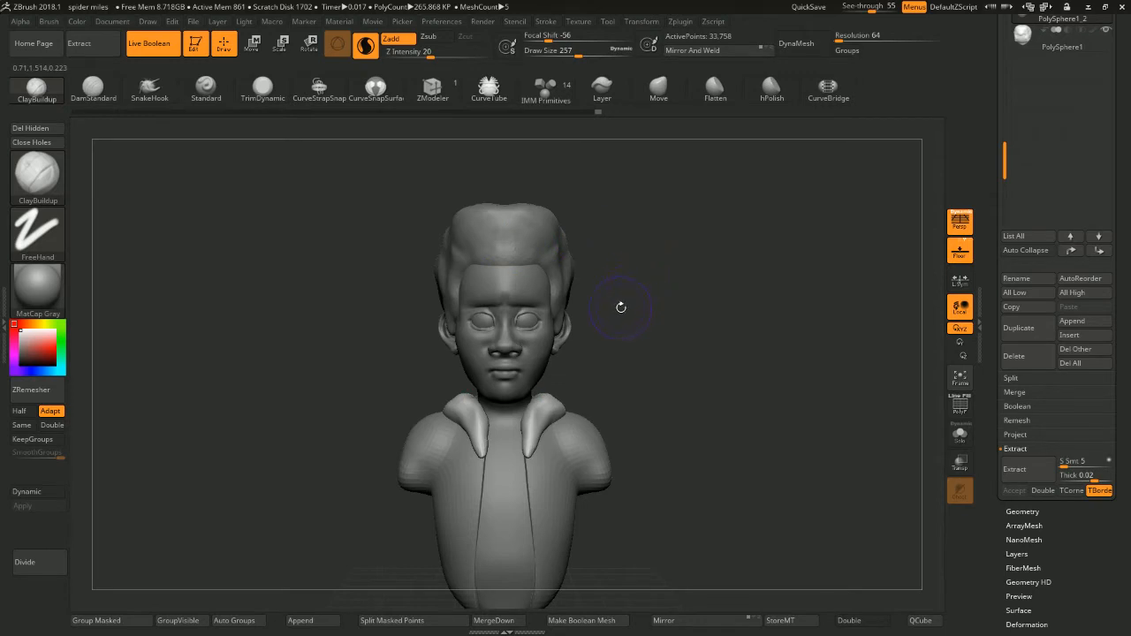
mouse_move(622, 307)
alt+mouse_down()
mouse_move(609, 229)
mouse_move(677, 348)
mouse_move(641, 292)
mouse_move(695, 279)
alt+mouse_up()
key(space)
mouse_move(676, 232)
mouse_down()
mouse_move(695, 233)
mouse_move(662, 231)
mouse_up()
alt+click(635, 244)
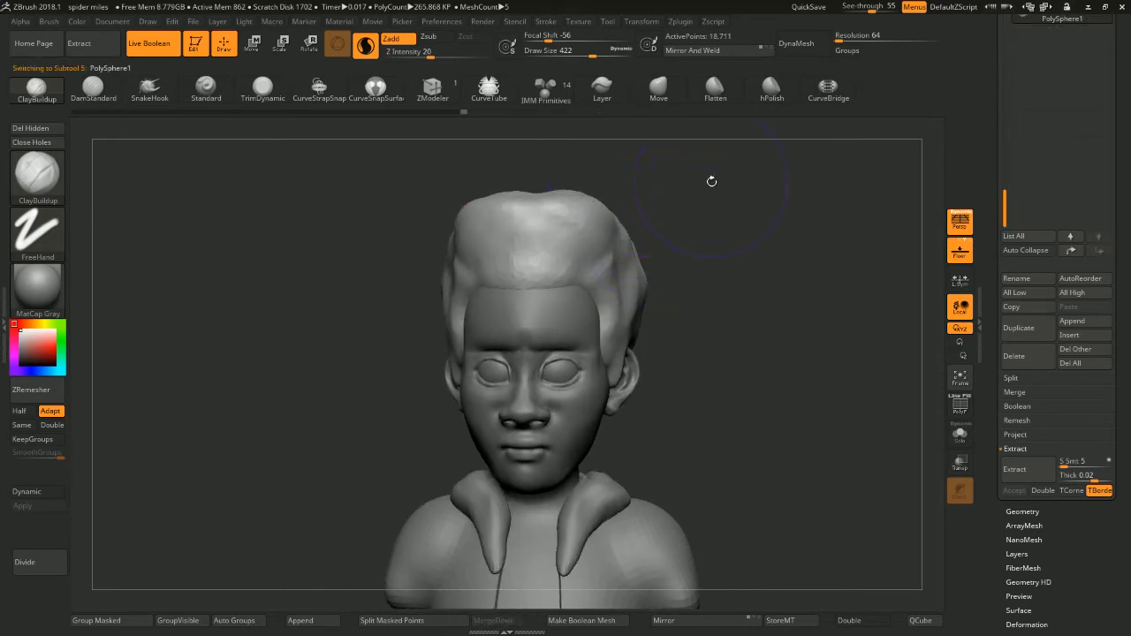
key(b)
key(v)
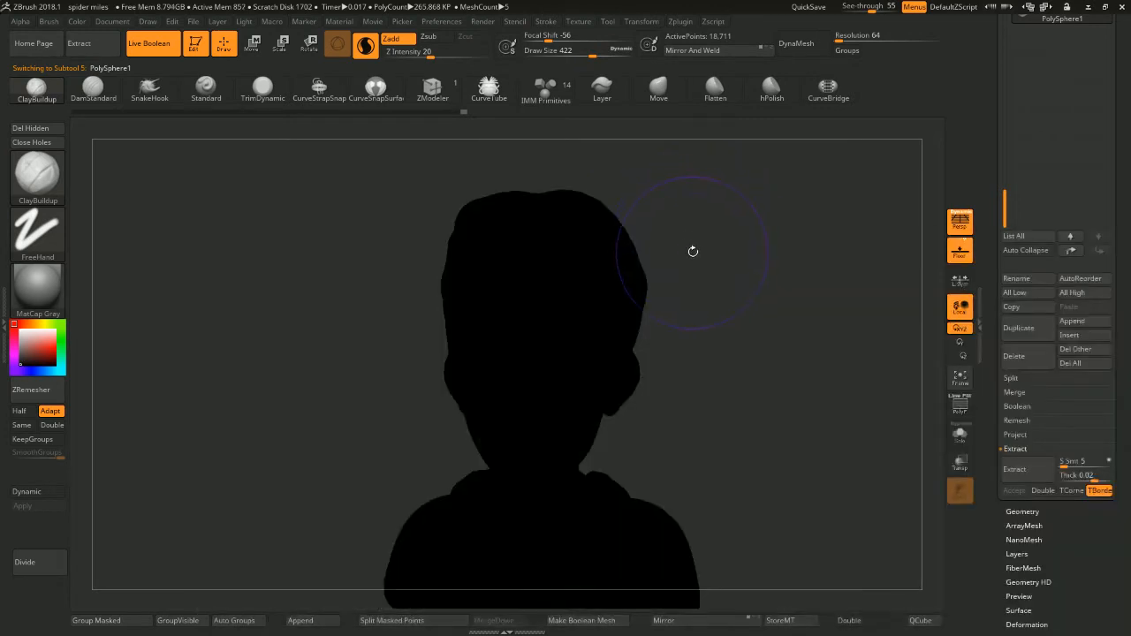
key(v)
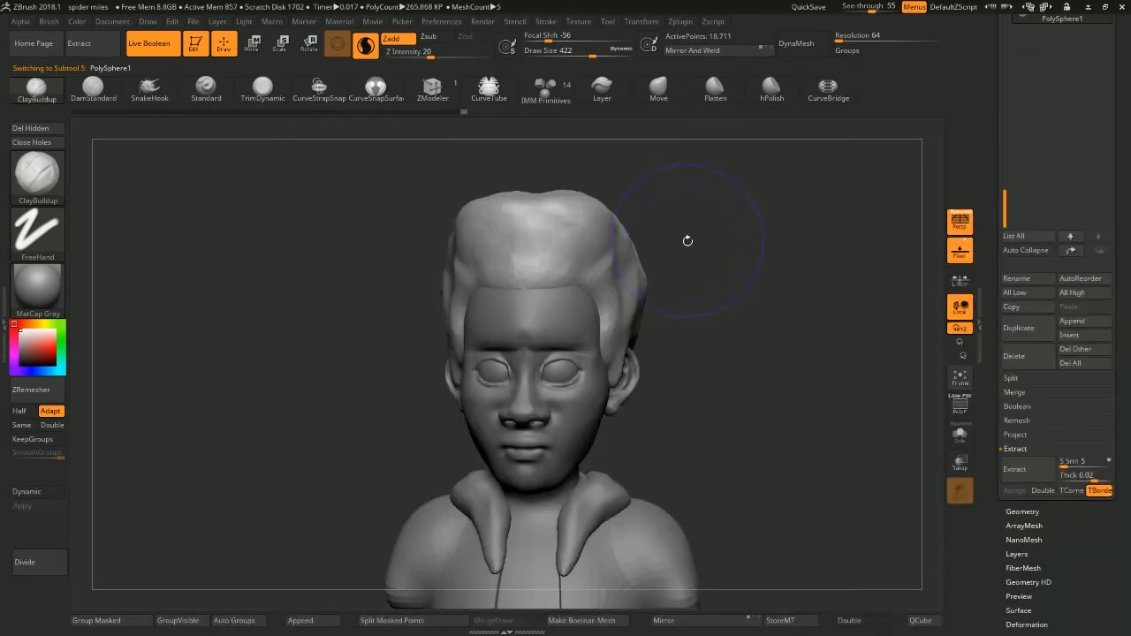
key(b)
key(v)
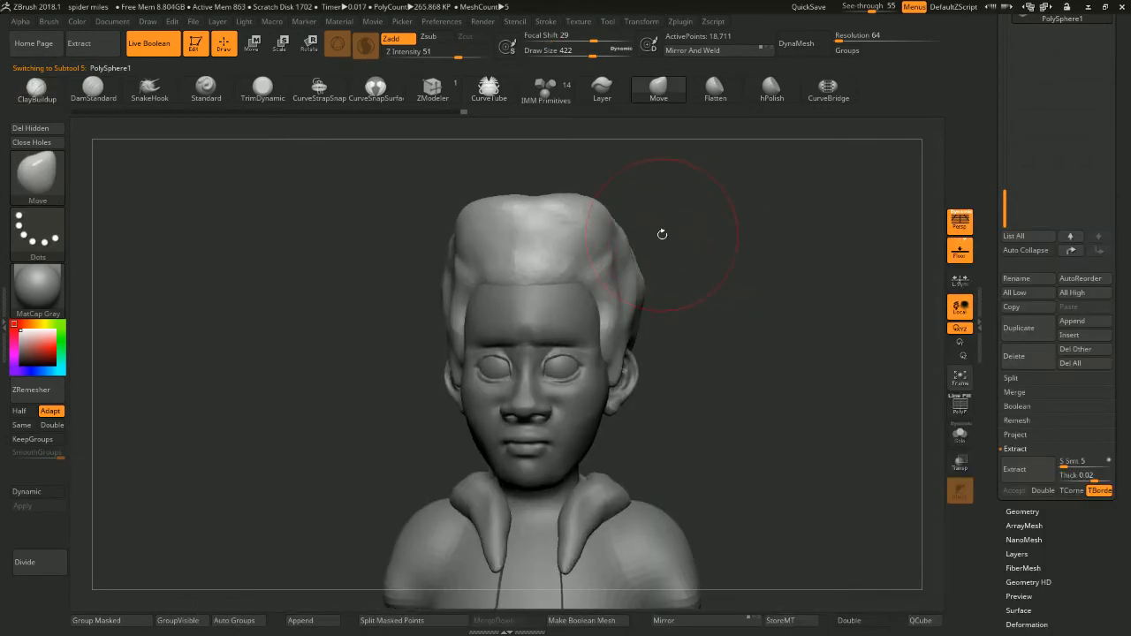
drag(682, 223, 610, 277)
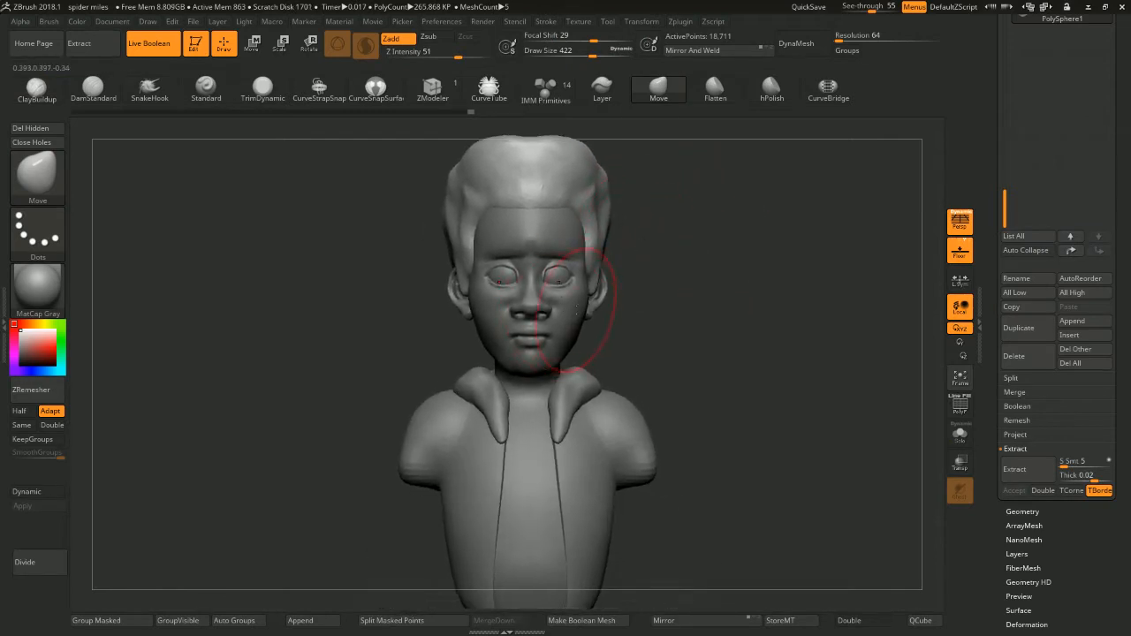
Try to transform the head and hair together with the gizmo, using Transpose All Selected Subtools
alt+click(564, 327)
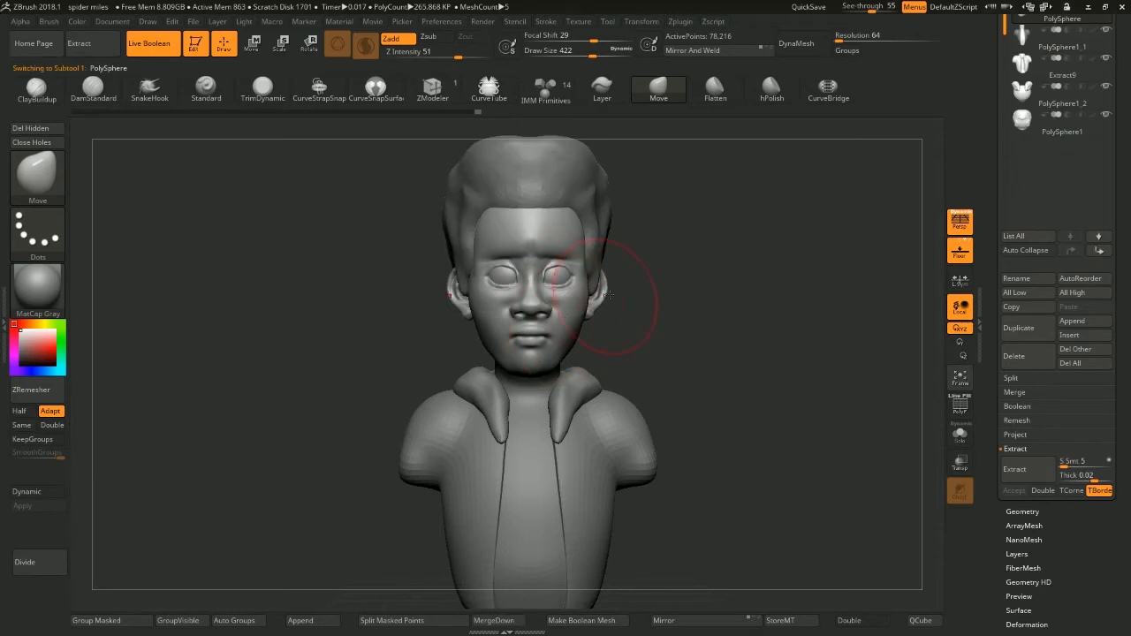
key(w)
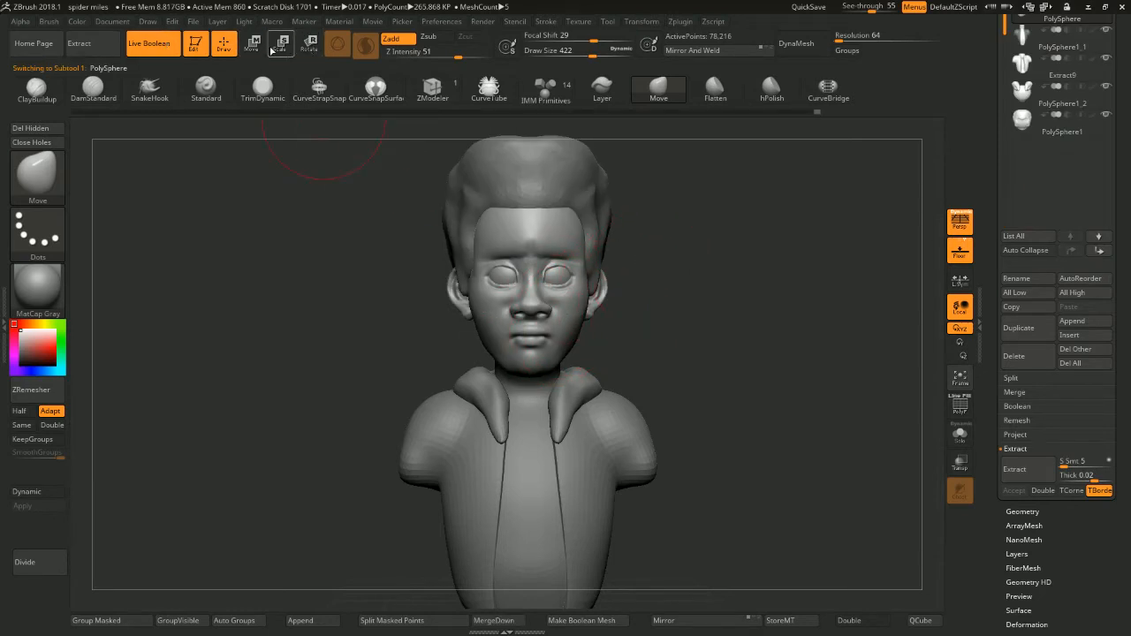
alt+drag(623, 215, 623, 271)
click(550, 243)
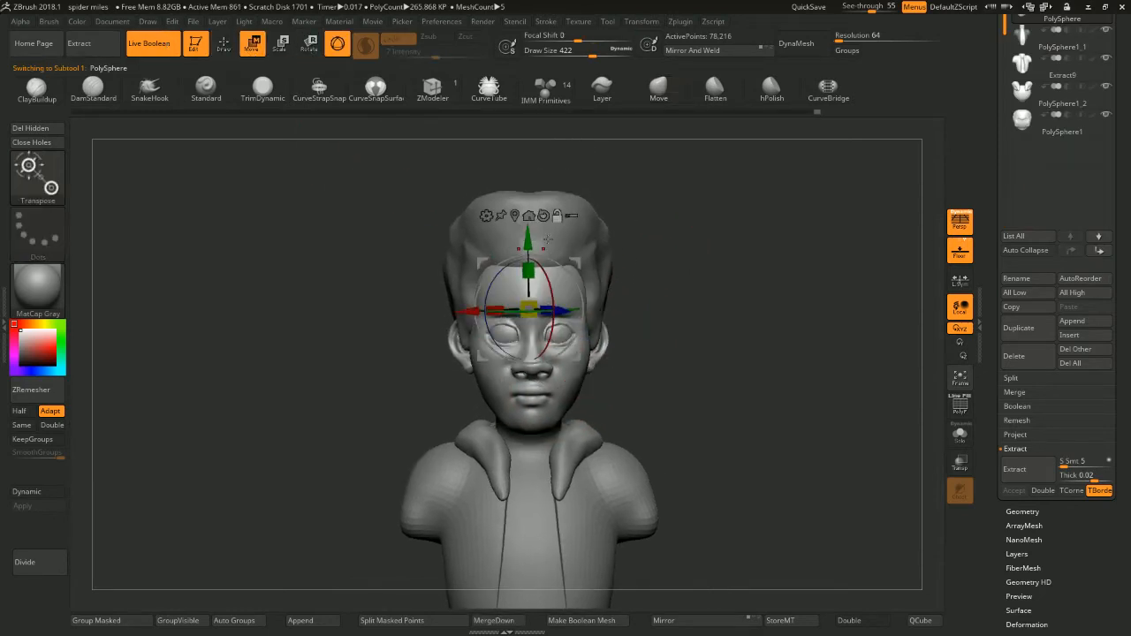
click(518, 216)
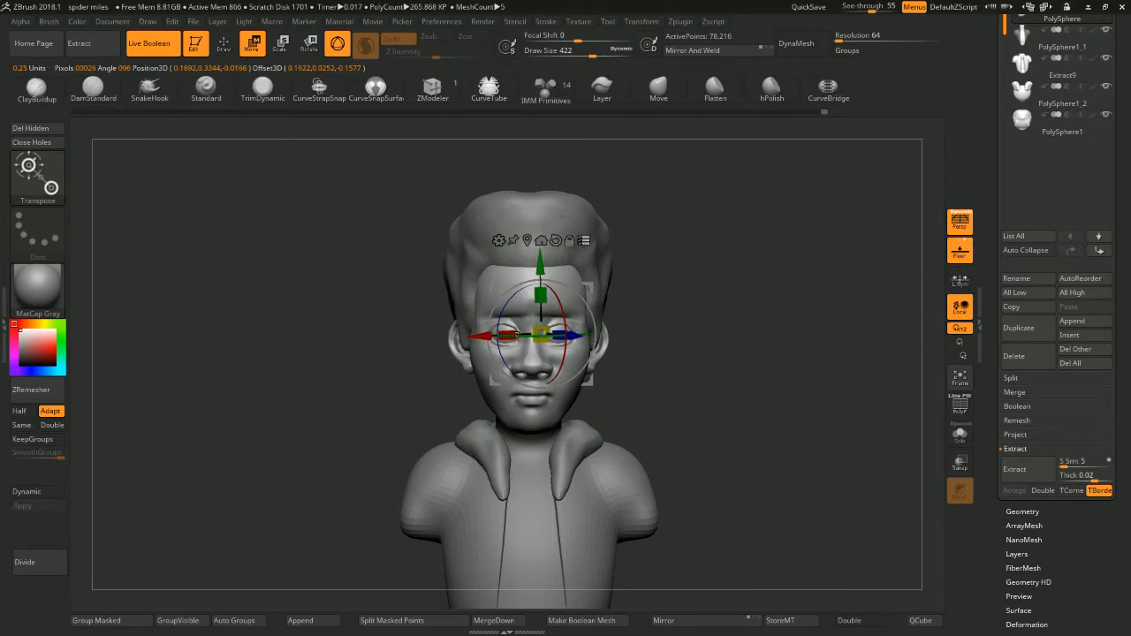
alt+drag(663, 271, 626, 281)
ctrl+shift+drag(639, 205, 298, 312)
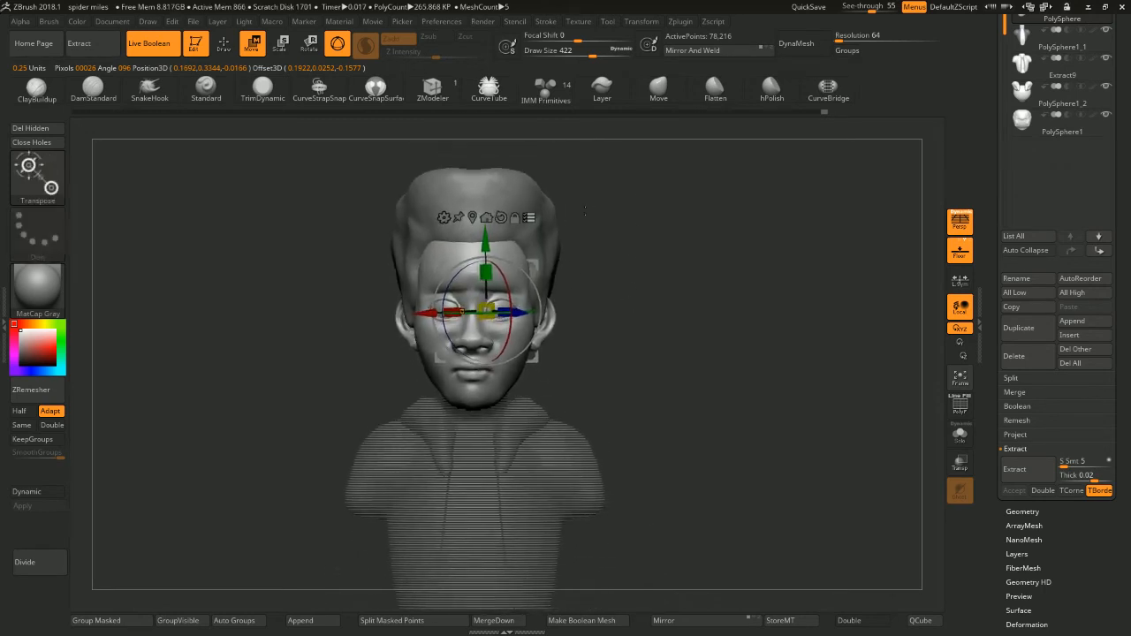
alt+drag(597, 196, 682, 219)
click(616, 209)
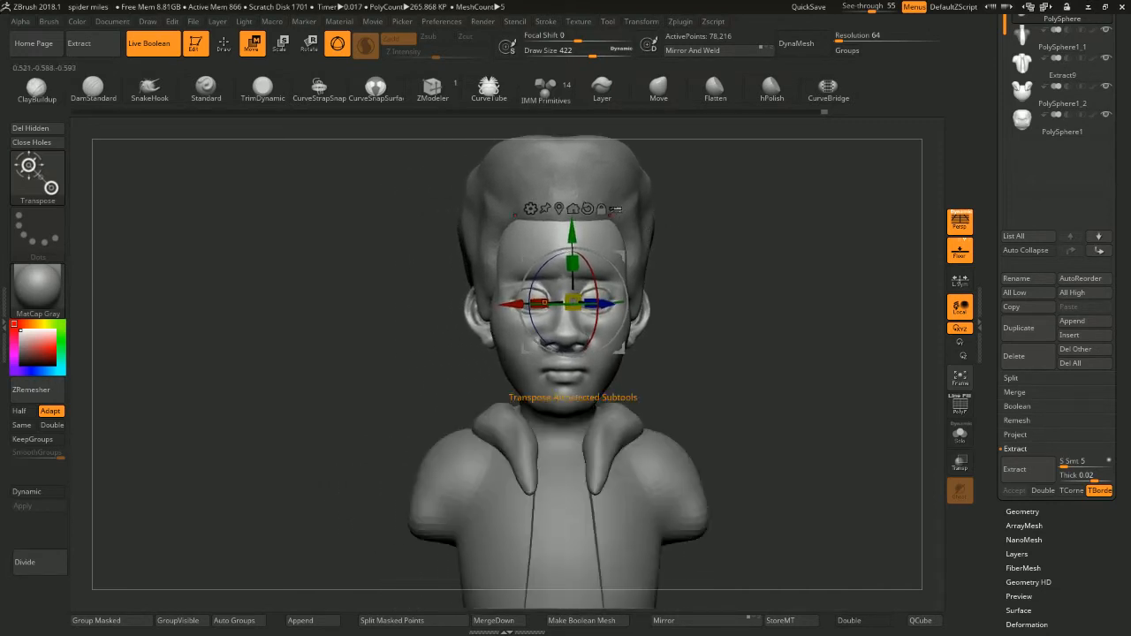
click(616, 210)
drag(620, 256, 625, 241)
key(ctrl+z)
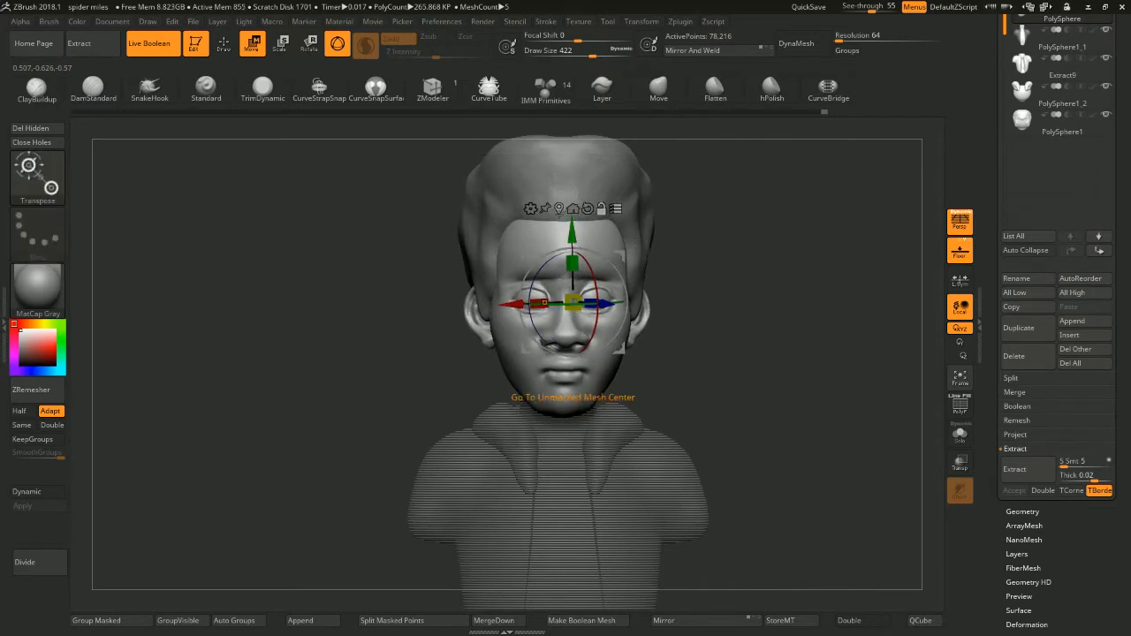
Try to scale the head and hair along X from the hair's gizmo, undo it, and turn off Transpose All Selected Subtools
alt+click(561, 204)
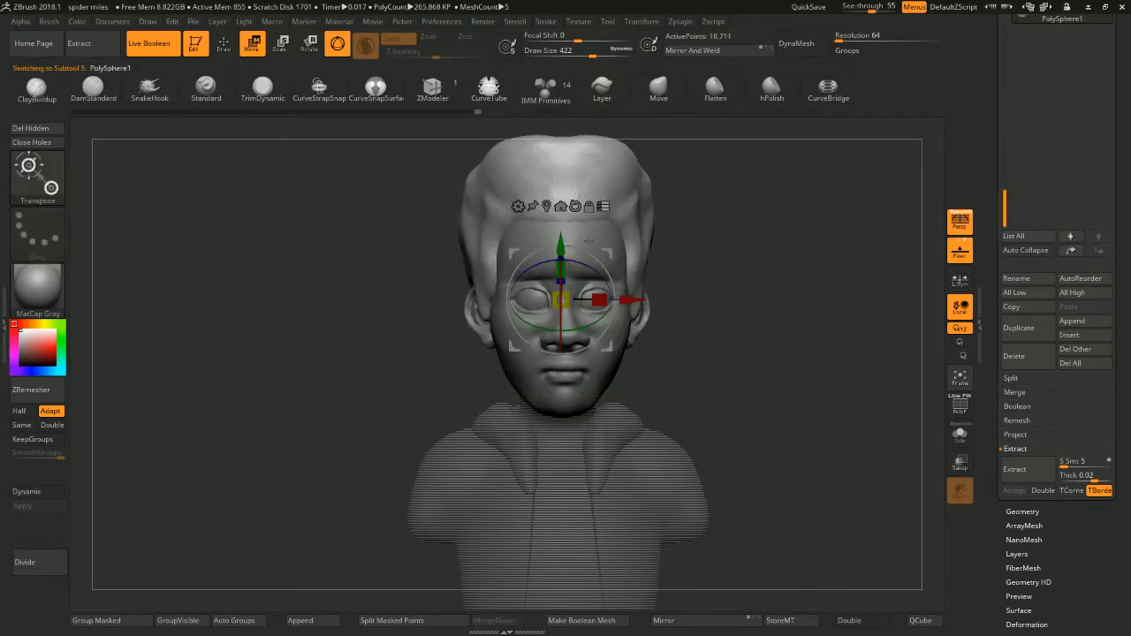
alt+drag(695, 215, 646, 214)
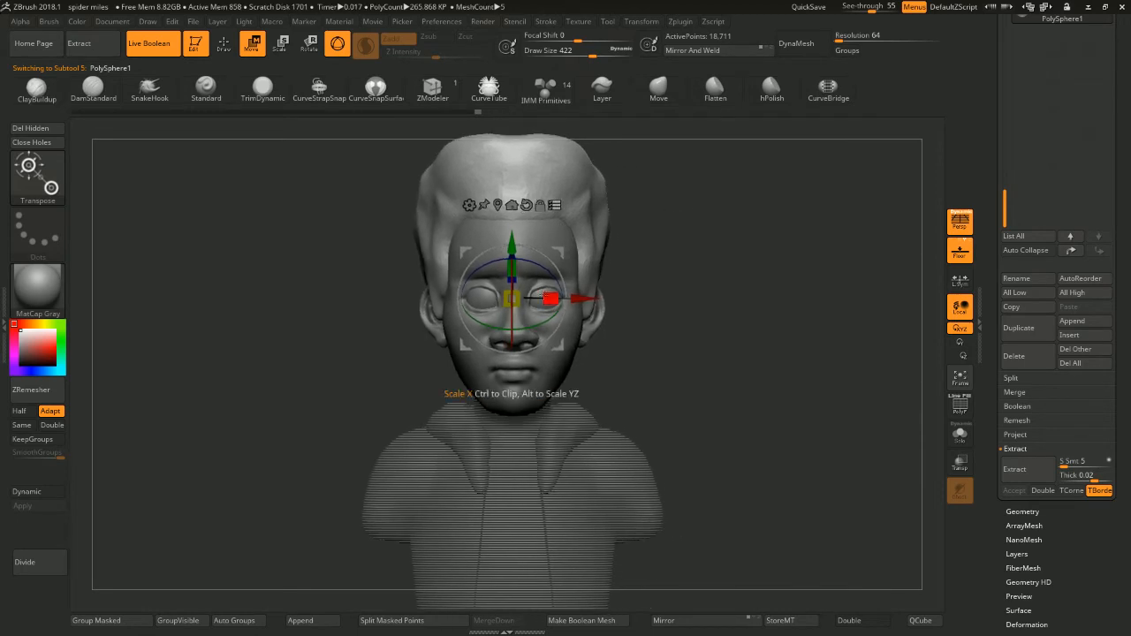
drag(550, 299, 552, 299)
alt+drag(681, 247, 555, 236)
key(ctrl+z)
key(ctrl+z)
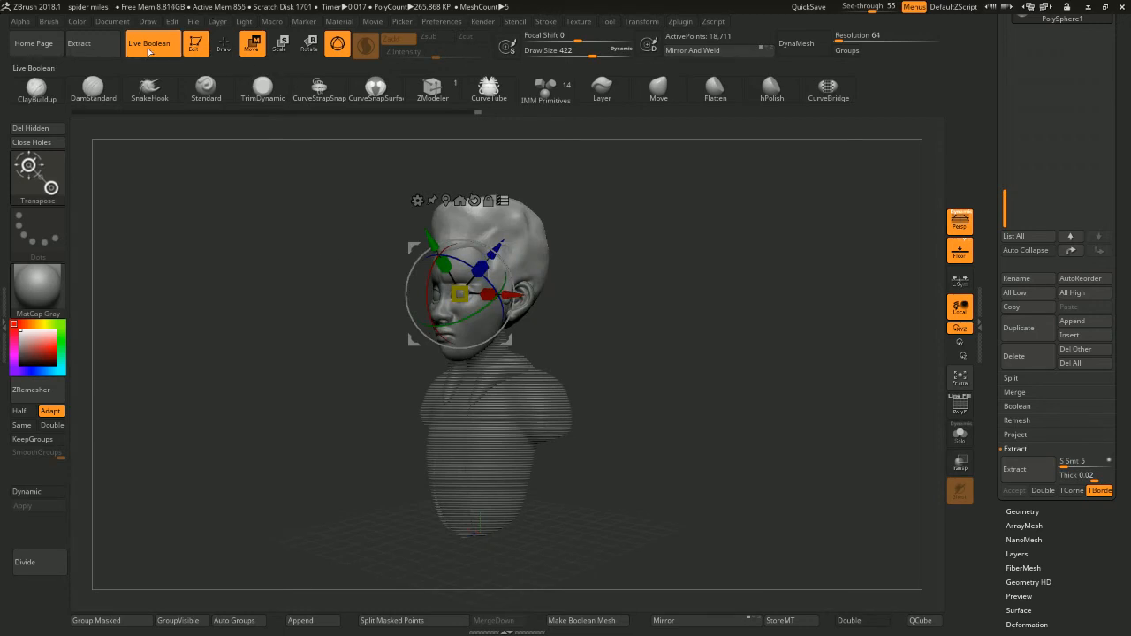
click(160, 53)
click(154, 46)
click(502, 201)
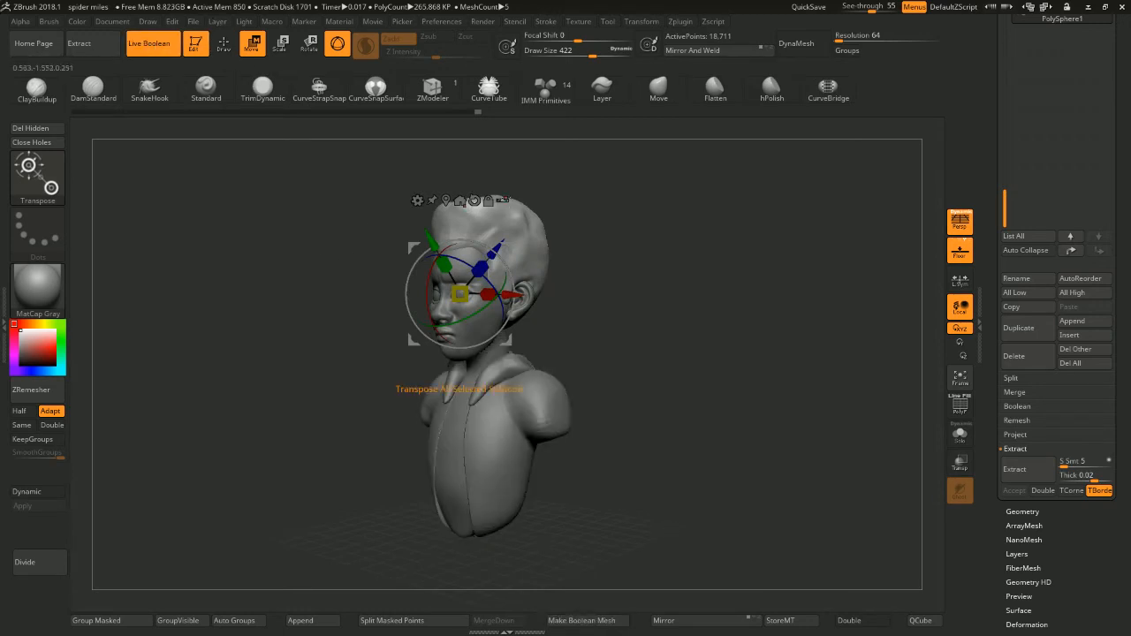
drag(583, 232, 693, 241)
alt+drag(716, 198, 692, 209)
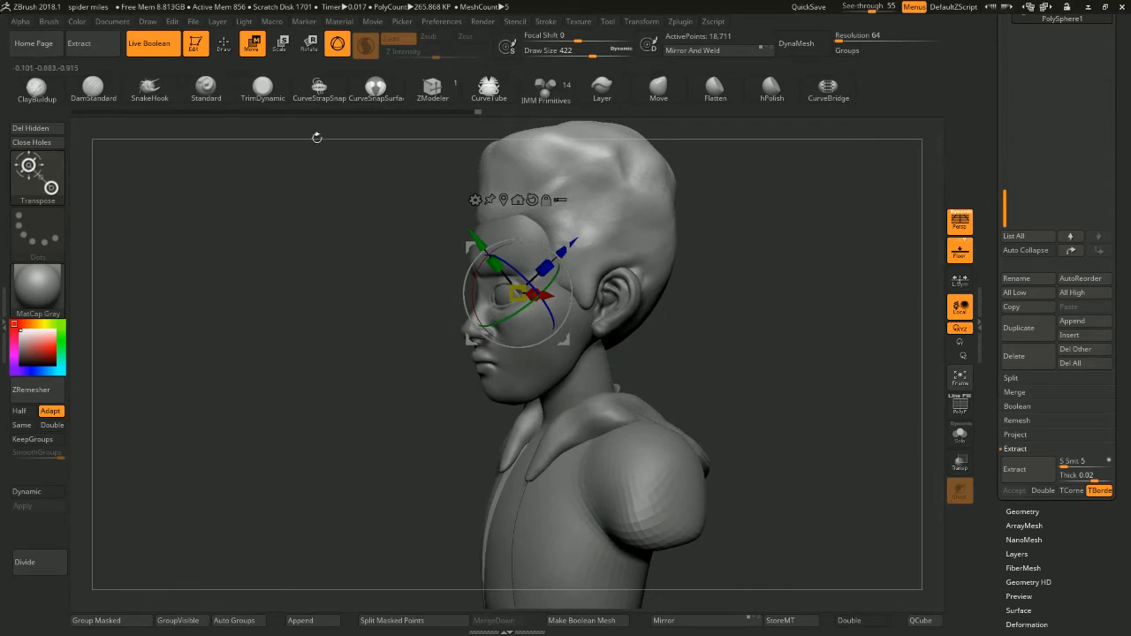
Return to Draw mode, make the head the active subtool, and reshape the ears with the Move brush, reducing the draw size to 128
click(228, 47)
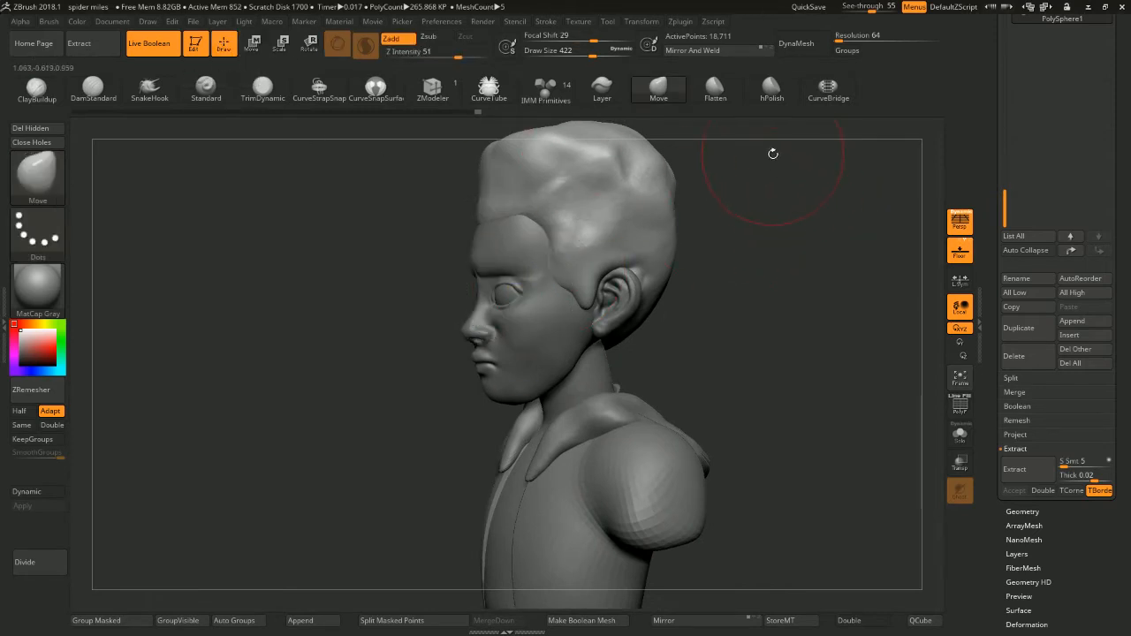
key(b)
key(m)
key(v)
key(space)
mouse_move(778, 212)
mouse_down()
mouse_move(766, 211)
mouse_move(777, 236)
mouse_move(622, 336)
mouse_up()
alt+click(638, 327)
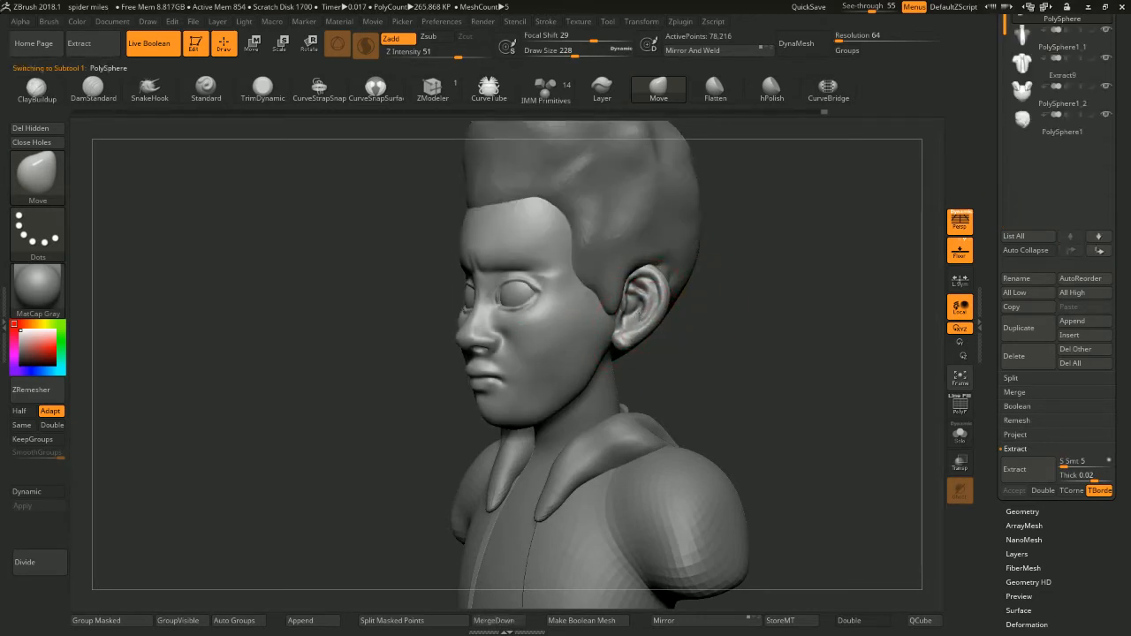
mouse_move(689, 346)
mouse_down()
mouse_move(702, 351)
mouse_move(676, 319)
mouse_up()
key(bracketleft)
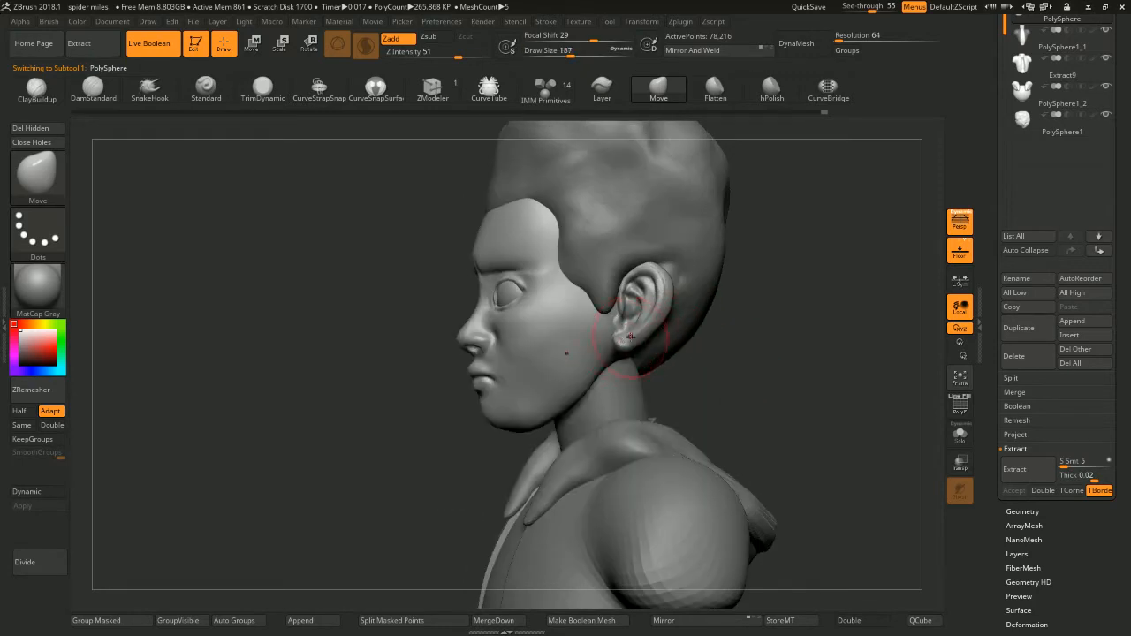
key(space)
drag(643, 326, 621, 316)
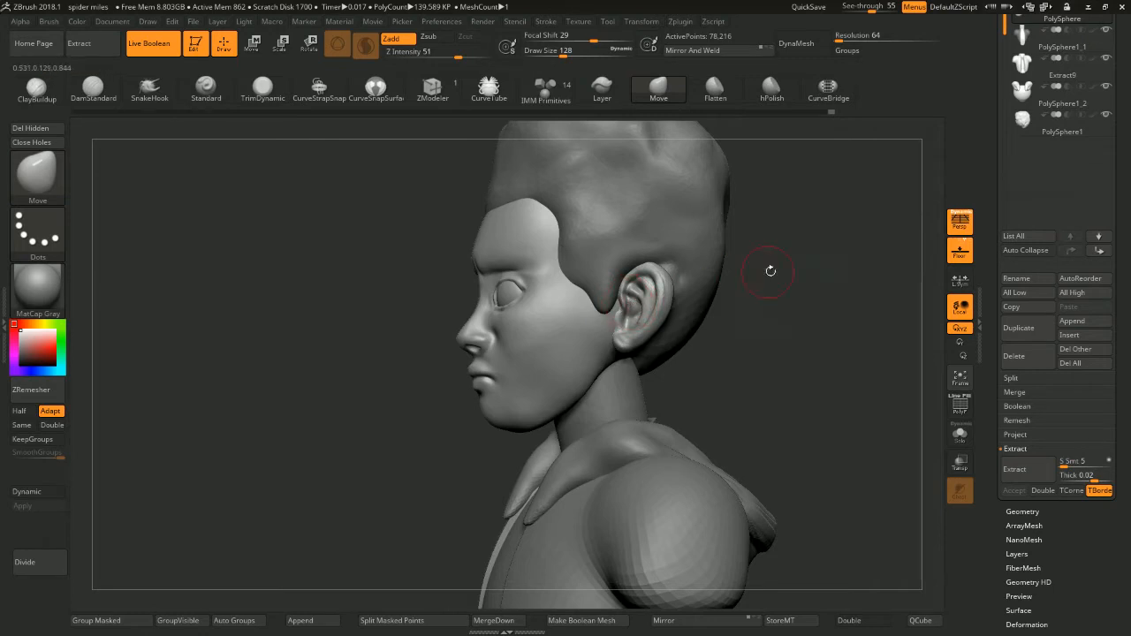
Refine the earlobes and the backs of the ears with the Move brush at draw size 145
mouse_move(760, 204)
shift+mouse_down()
mouse_move(784, 204)
mouse_move(720, 231)
shift+mouse_up()
key(space)
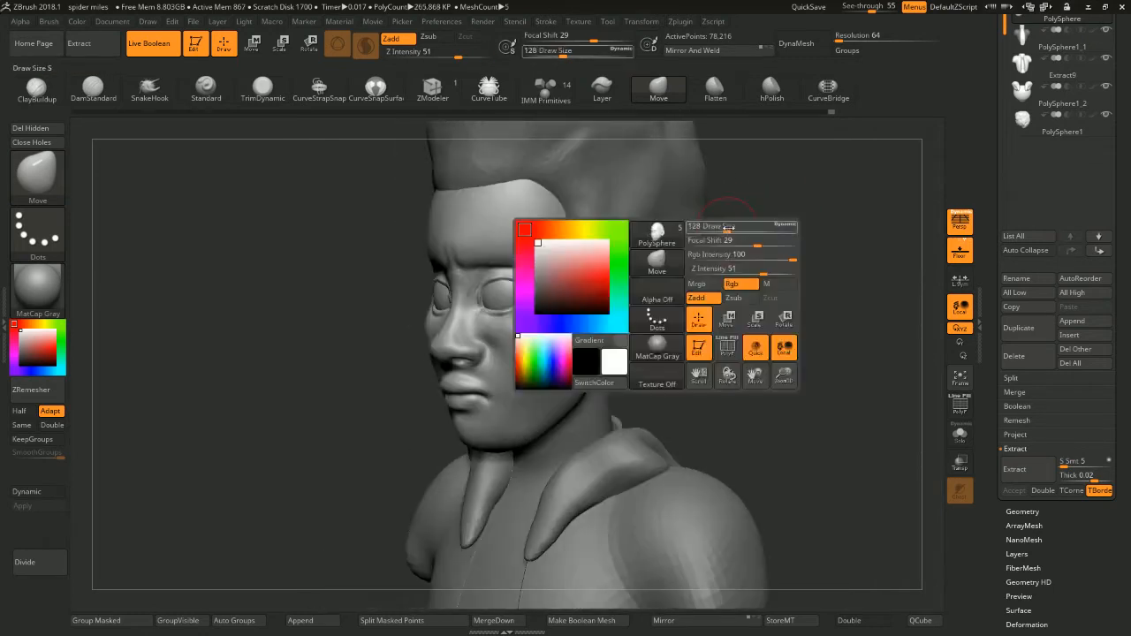
click(730, 232)
key(space)
mouse_move(650, 321)
mouse_down()
mouse_move(635, 322)
mouse_move(673, 338)
mouse_up()
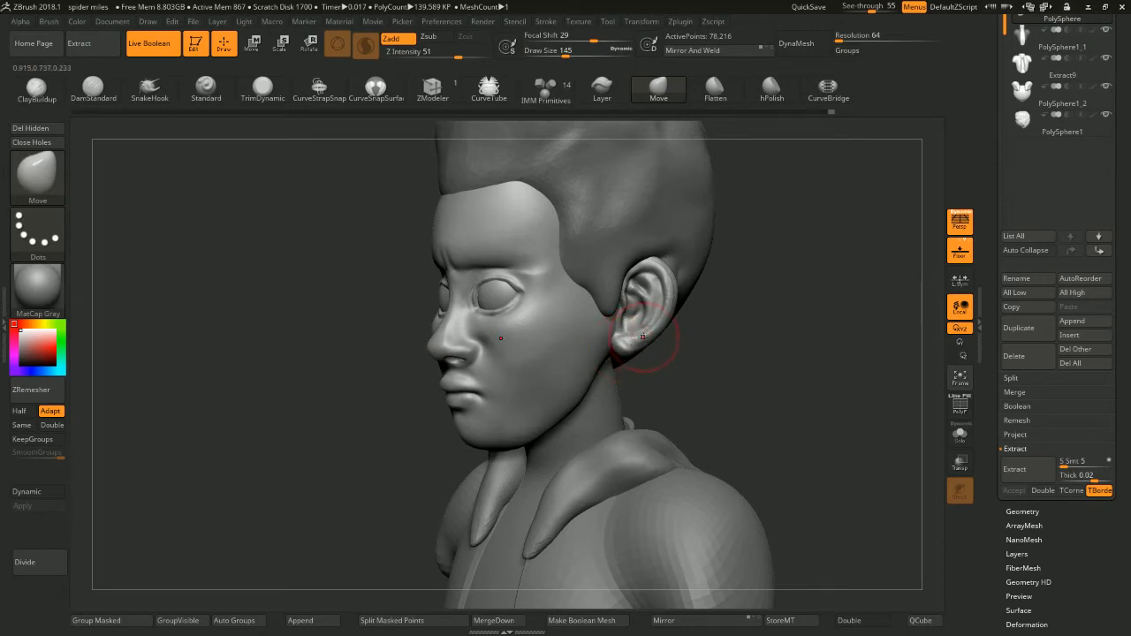
drag(709, 318, 681, 320)
mouse_move(783, 229)
shift+mouse_down()
mouse_move(819, 215)
mouse_move(761, 209)
mouse_move(752, 246)
mouse_move(816, 222)
mouse_move(795, 221)
mouse_move(798, 197)
mouse_move(562, 285)
mouse_move(466, 242)
mouse_move(783, 251)
mouse_move(772, 230)
shift+mouse_up()
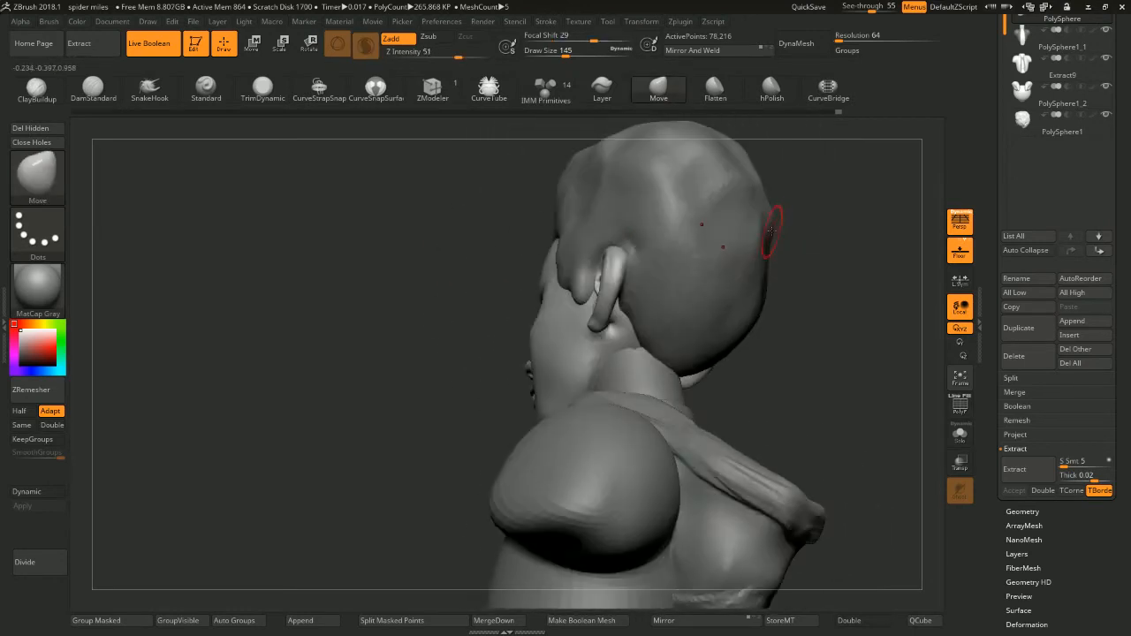
ctrl+shift+click(640, 315)
key(ctrl+shift+z)
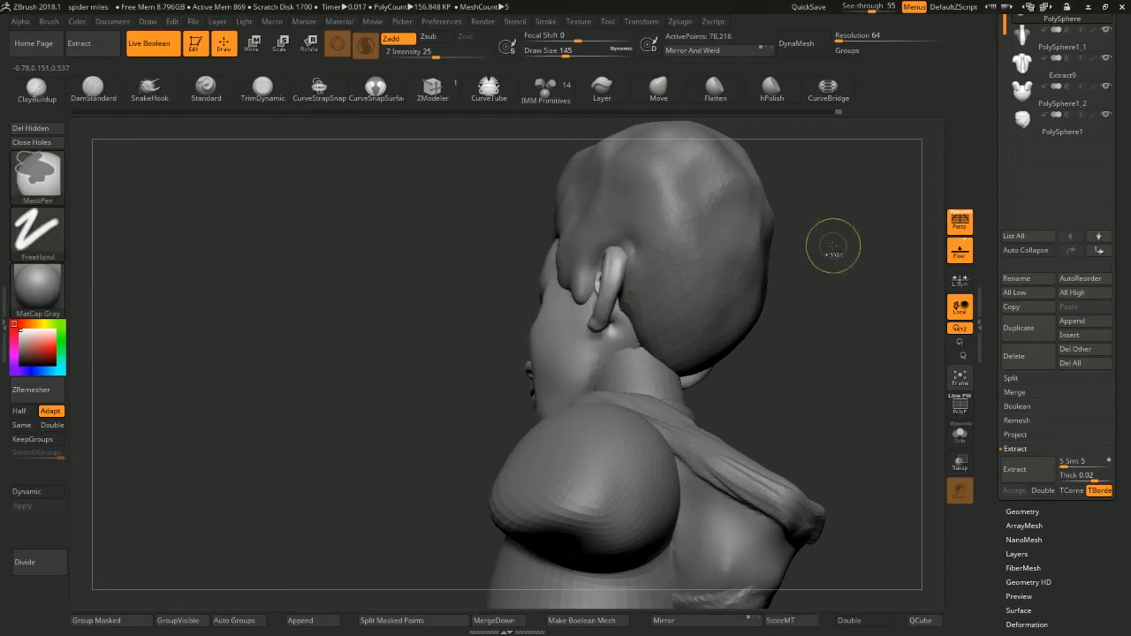
Touch up the shape around the ear with the Move brush at draw size 90 and switch to the ClayBuildup brush
key(ctrl+z)
key(ctrl+shift+z)
key(shift)
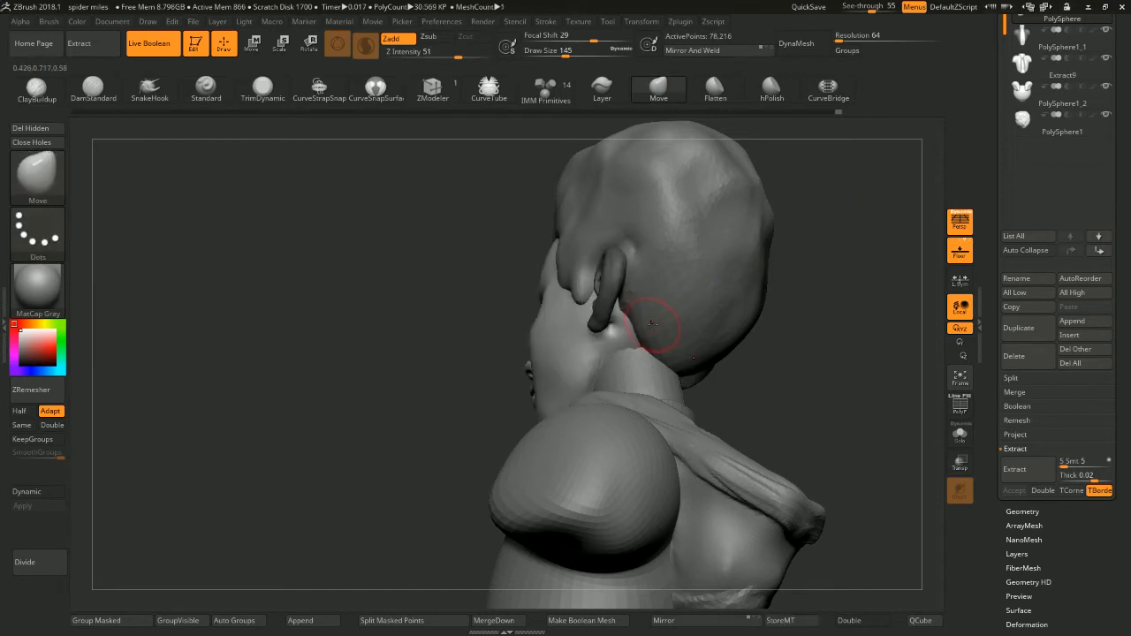
mouse_move(821, 231)
mouse_down()
mouse_move(788, 204)
mouse_move(753, 239)
mouse_move(799, 251)
mouse_up()
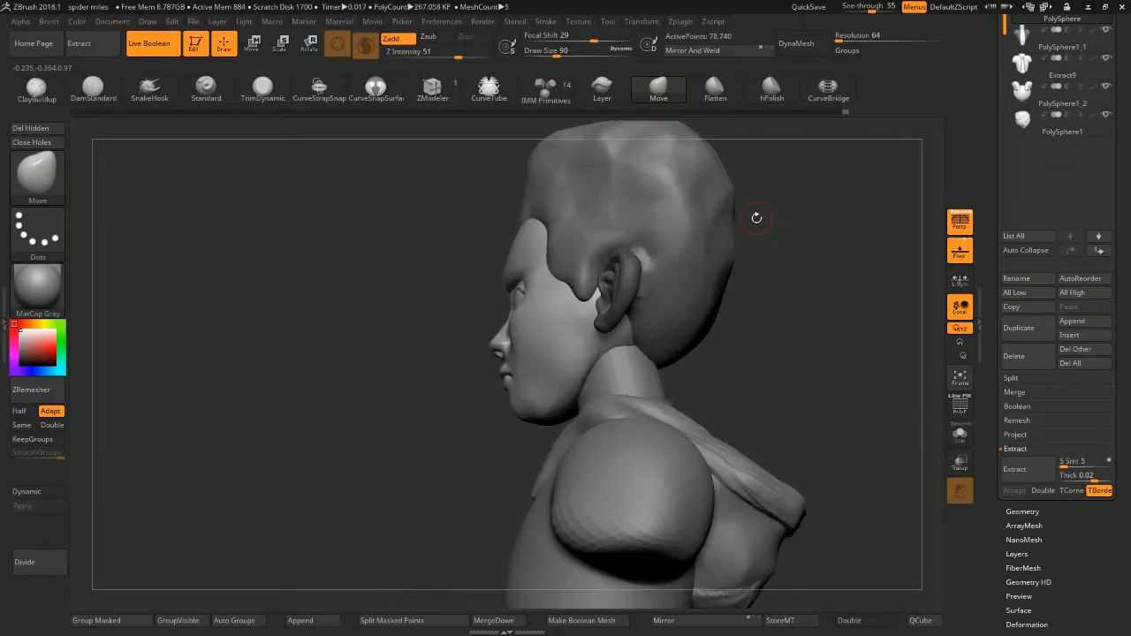
key(b)
key(c)
key(b)
key(space)
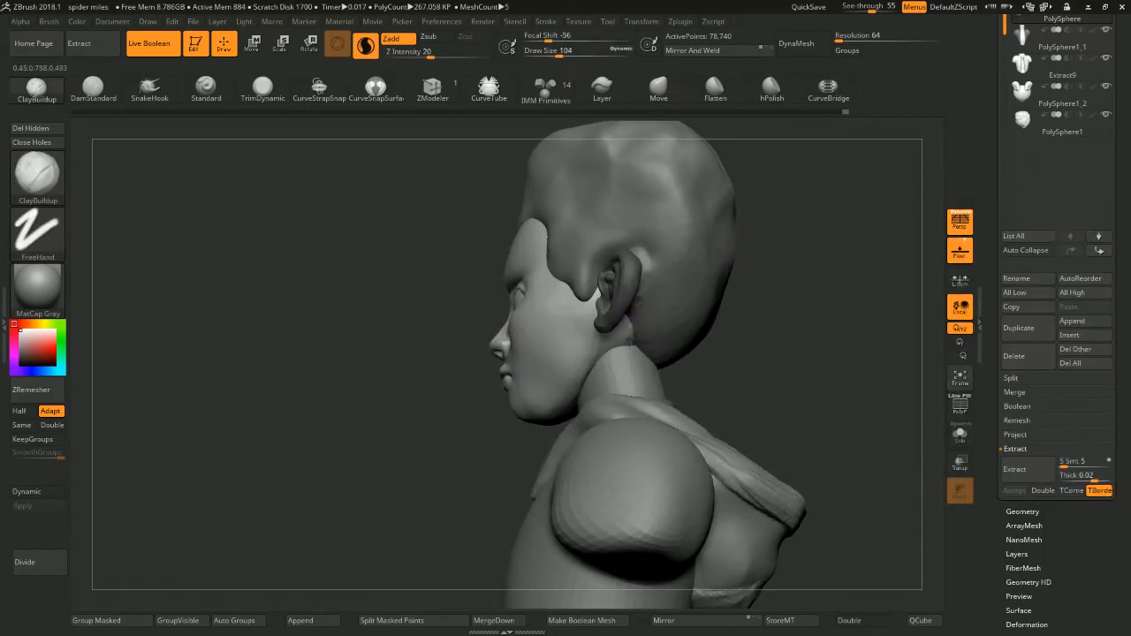
key(ctrl+z)
shift+drag(780, 235, 738, 262)
Make the torso the active subtool and start building up the neck muscles with ClayBuildup at draw size 140, smoothing the strokes
alt+click(606, 314)
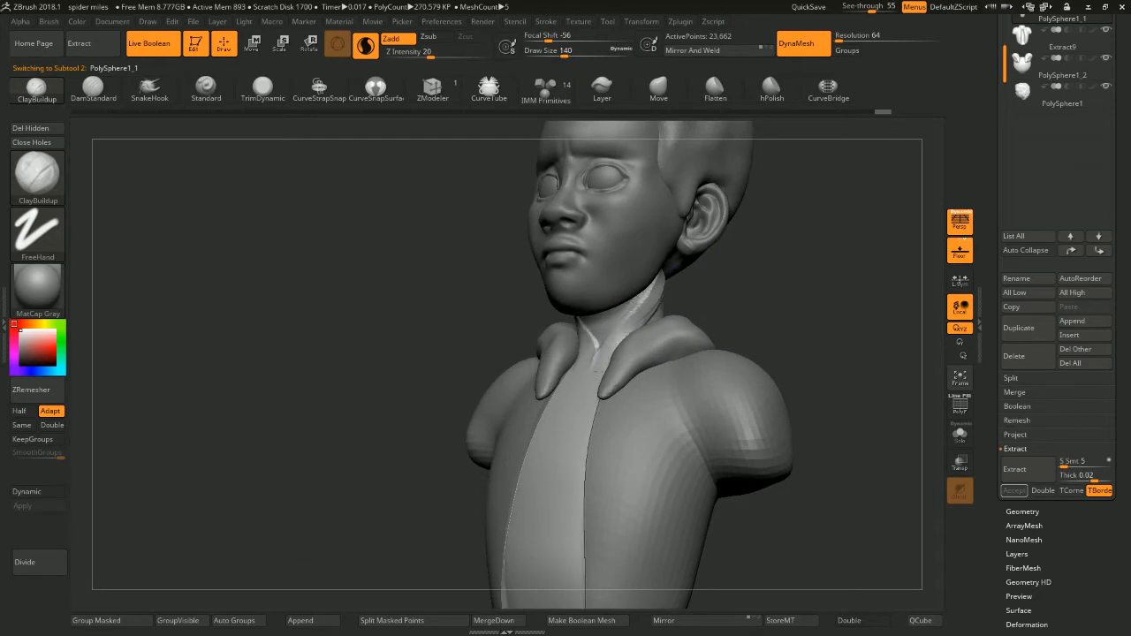
drag(654, 300, 642, 311)
drag(796, 265, 729, 269)
shift+drag(626, 313, 632, 298)
drag(688, 281, 762, 207)
ctrl+drag(730, 257, 676, 270)
drag(617, 303, 631, 309)
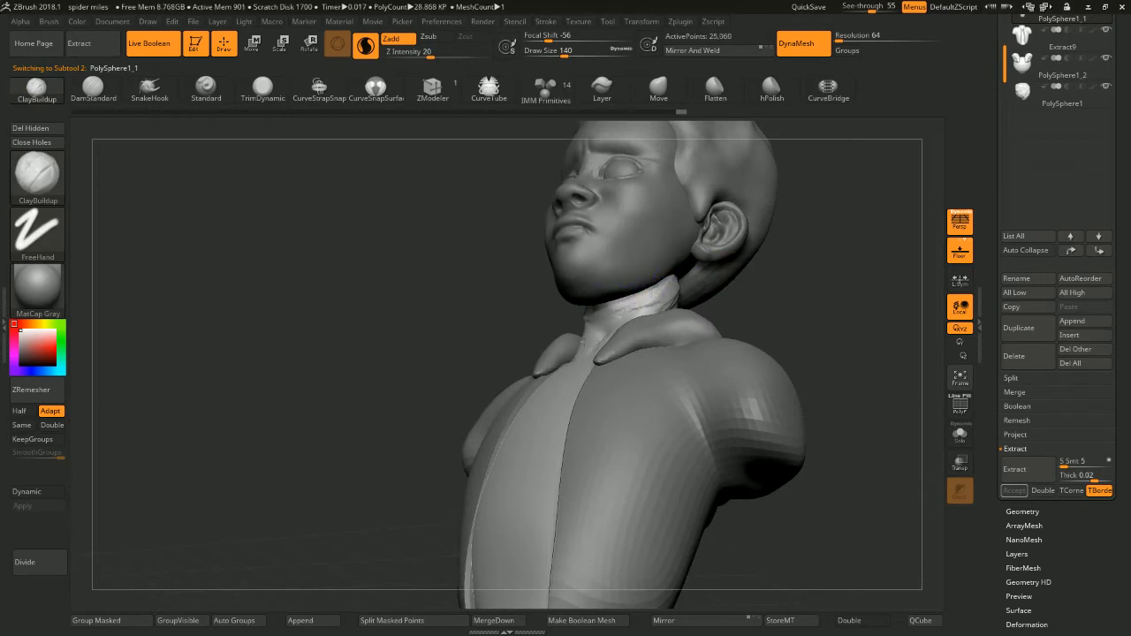
Build up the front and side of the neck under the jaw with ClayBuildup and smooth the surface
ctrl+drag(727, 290, 751, 274)
drag(670, 302, 696, 293)
drag(619, 325, 622, 317)
mouse_move(748, 281)
ctrl+mouse_down()
mouse_move(765, 269)
mouse_move(718, 306)
mouse_move(801, 275)
mouse_move(663, 271)
ctrl+mouse_up()
mouse_move(723, 281)
ctrl+mouse_down()
mouse_move(740, 268)
mouse_move(707, 276)
ctrl+mouse_up()
shift+drag(623, 305, 616, 310)
mouse_move(751, 273)
mouse_down()
mouse_move(686, 279)
mouse_move(745, 243)
mouse_up()
drag(746, 246, 711, 269)
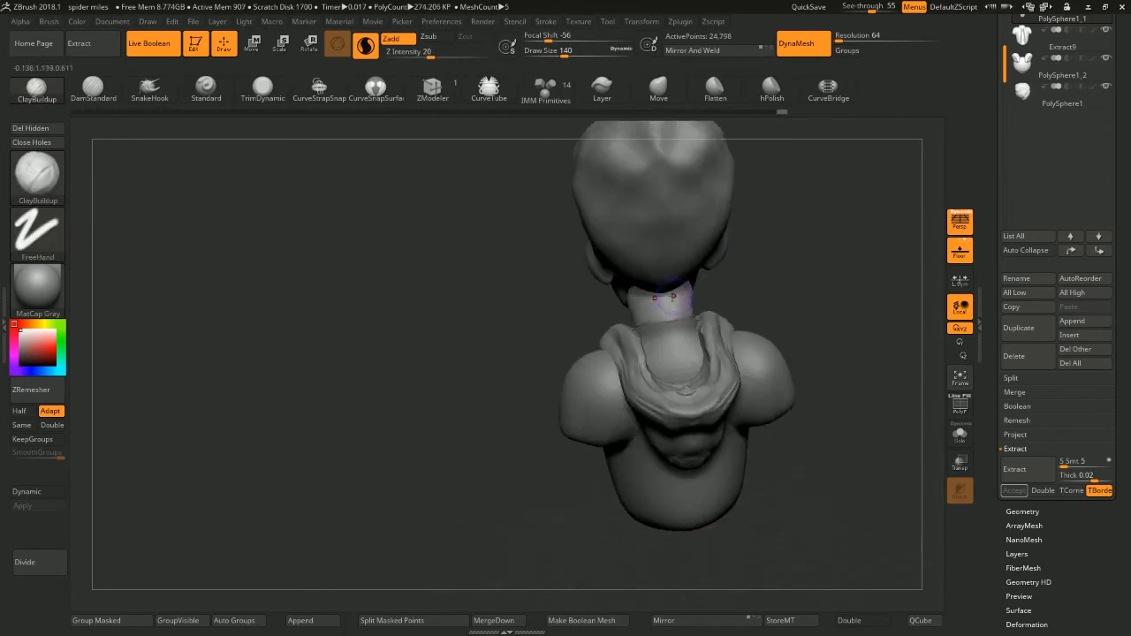
Fill out and smooth the back and side of the neck with ClayBuildup, undoing the last two changes
drag(578, 299, 650, 305)
ctrl+drag(739, 264, 712, 268)
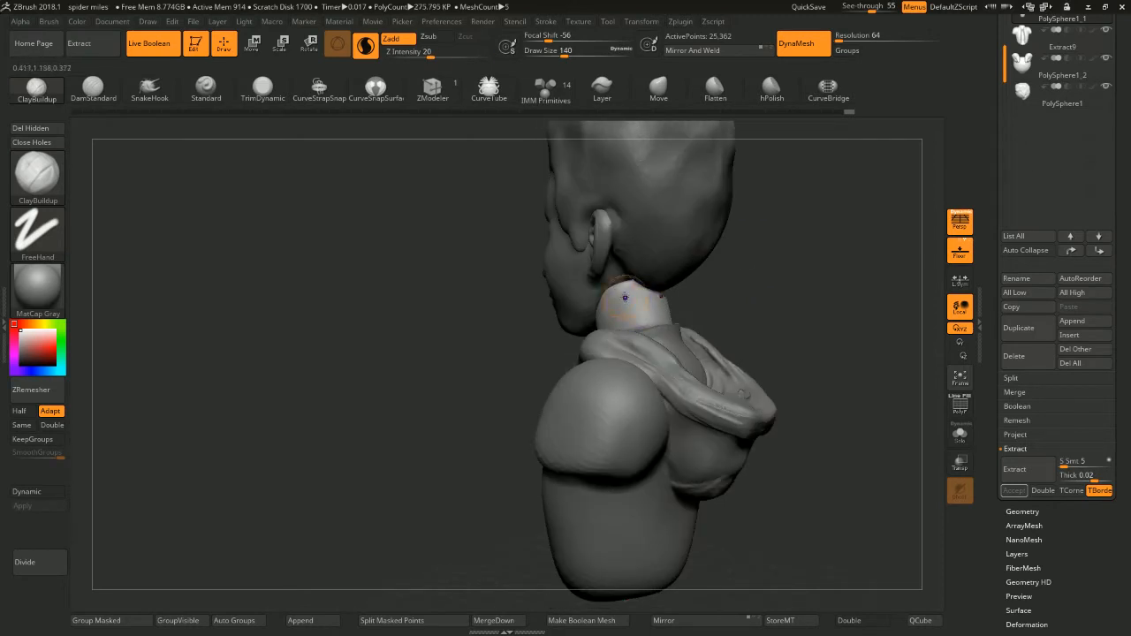
shift+drag(625, 298, 632, 312)
ctrl+drag(740, 266, 755, 249)
drag(750, 251, 617, 318)
key(ctrl+z)
key(ctrl+z)
Make the head the active subtool, hide its ears and separate them into their own subtool with Split Hidden
alt+click(566, 324)
ctrl+shift+click(596, 318)
ctrl+shift+click(659, 263)
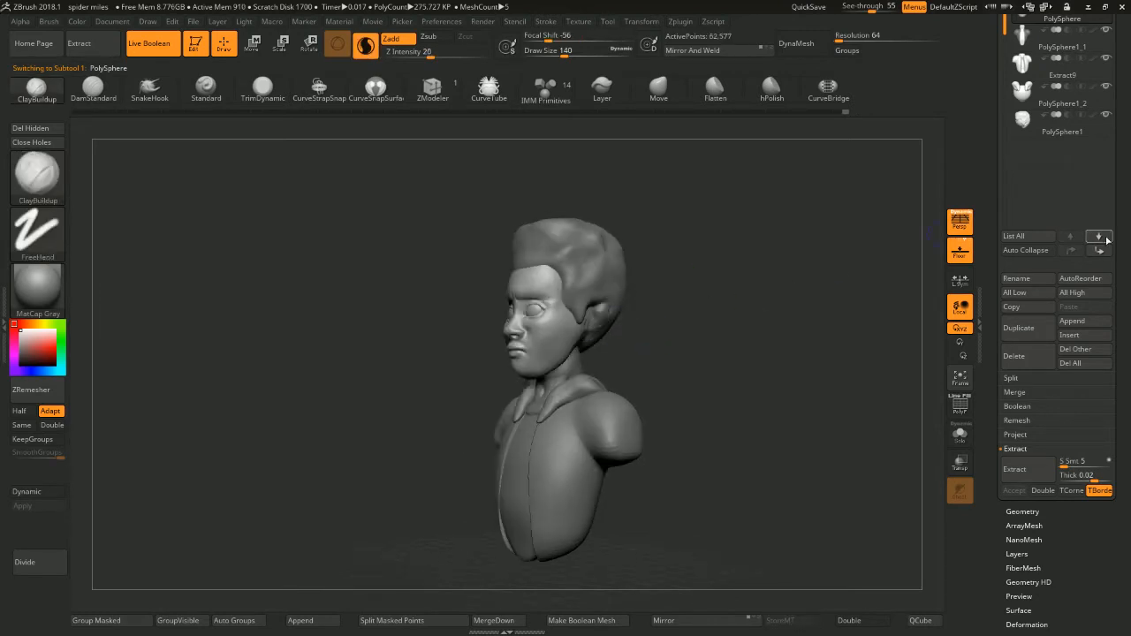
drag(1129, 279, 1114, 330)
click(1013, 419)
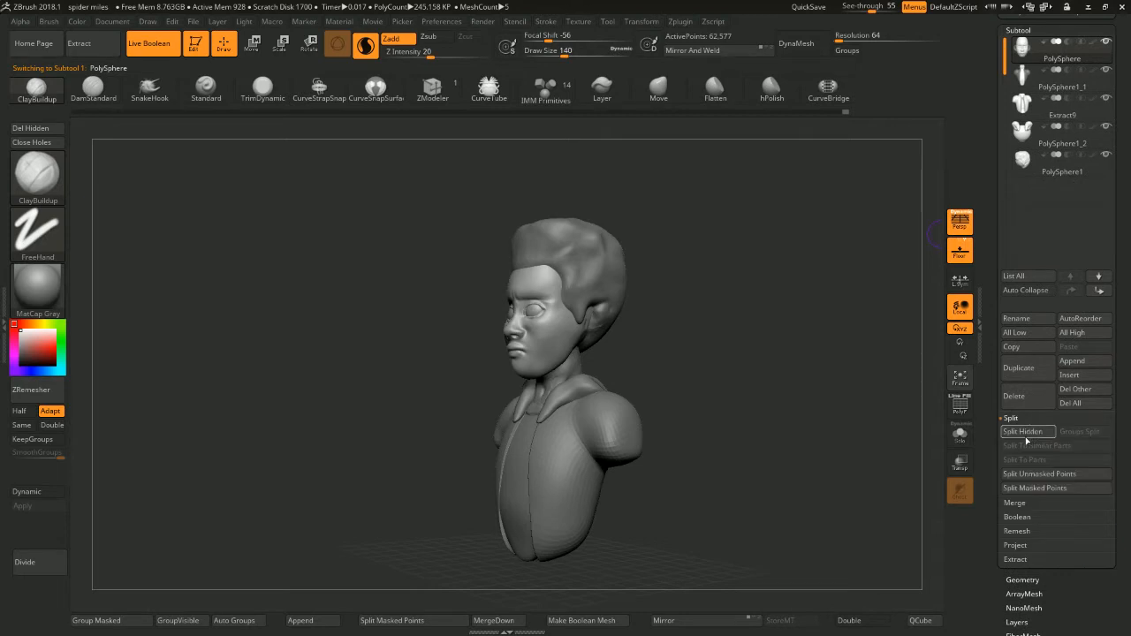
click(1024, 432)
drag(764, 304, 591, 304)
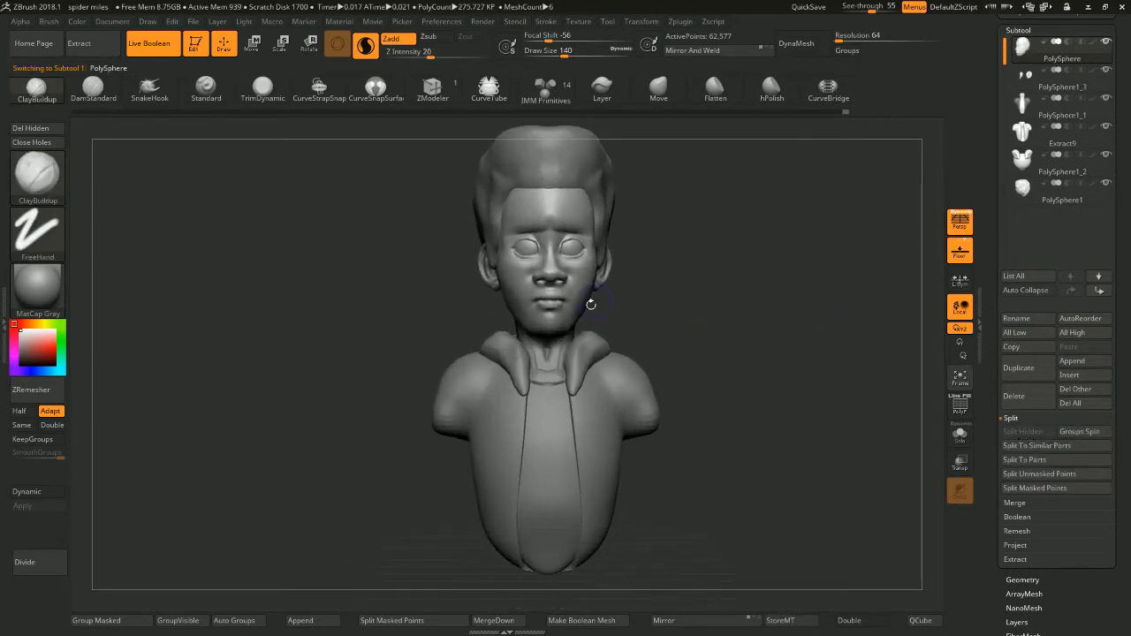
Make the torso the active subtool and isolate it in Solo mode to examine the neck and chest, restoring the full bust
click(1074, 115)
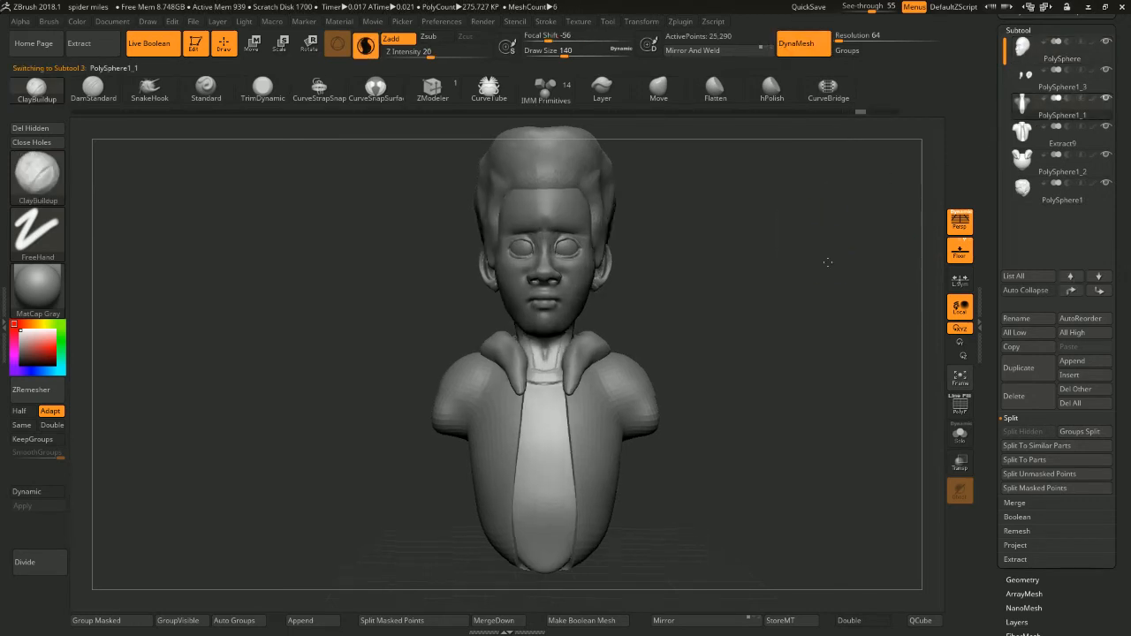
drag(733, 301, 779, 301)
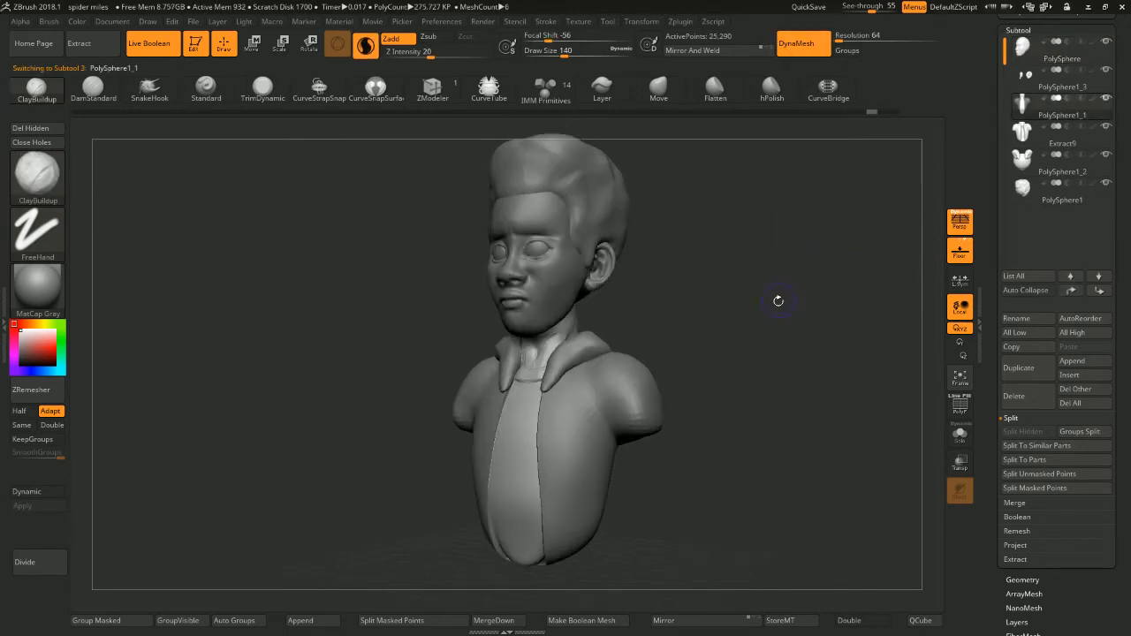
click(961, 458)
click(961, 458)
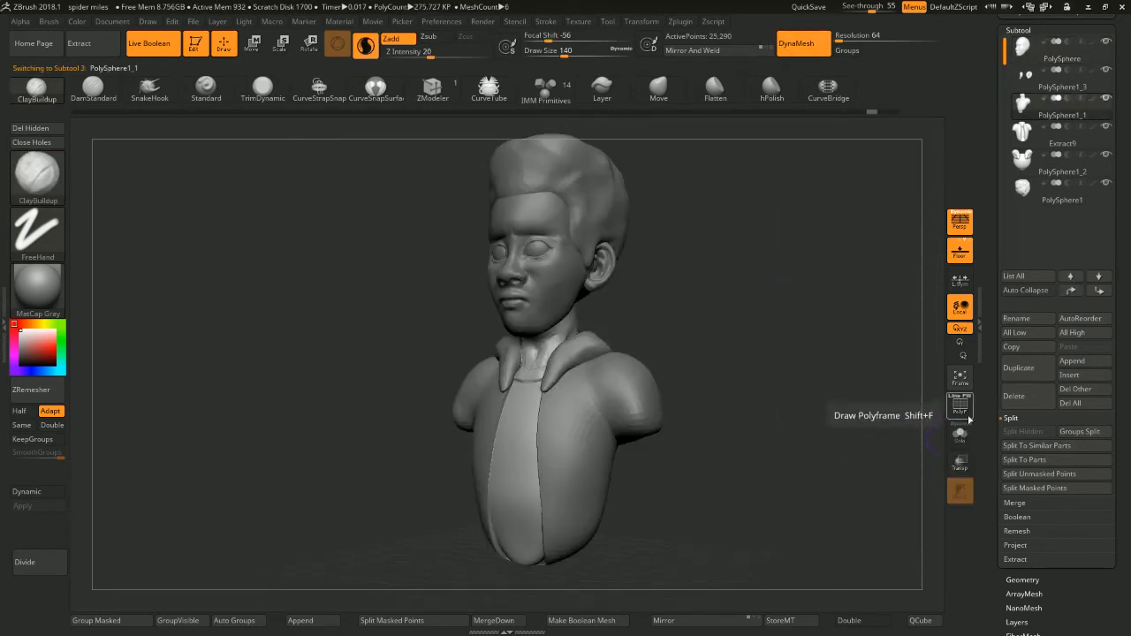
click(966, 412)
click(964, 413)
click(961, 435)
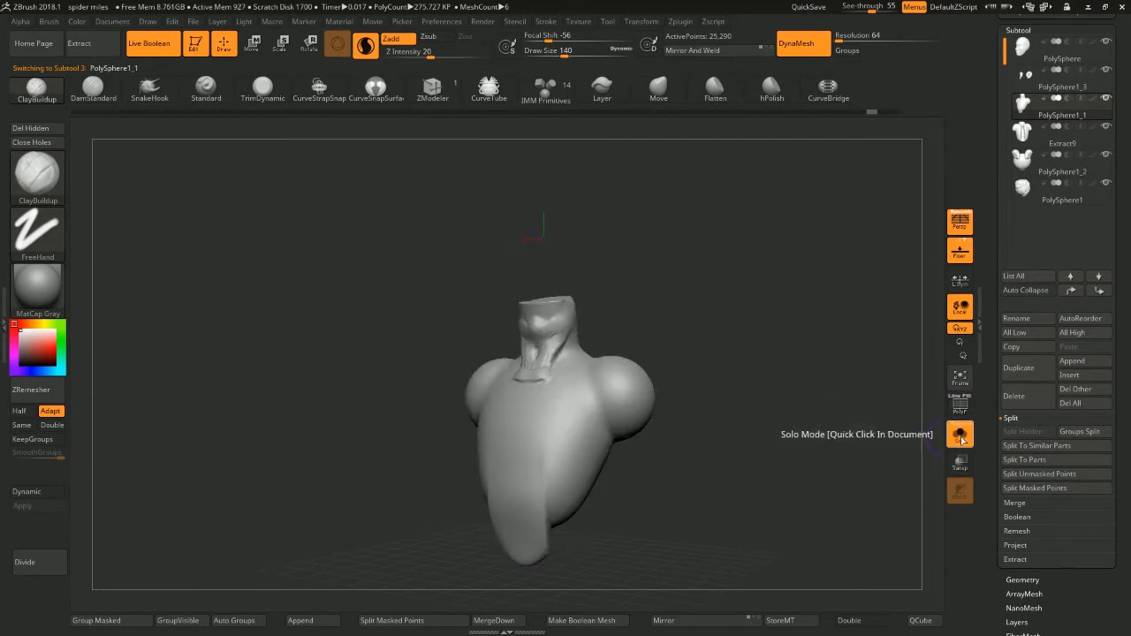
click(962, 442)
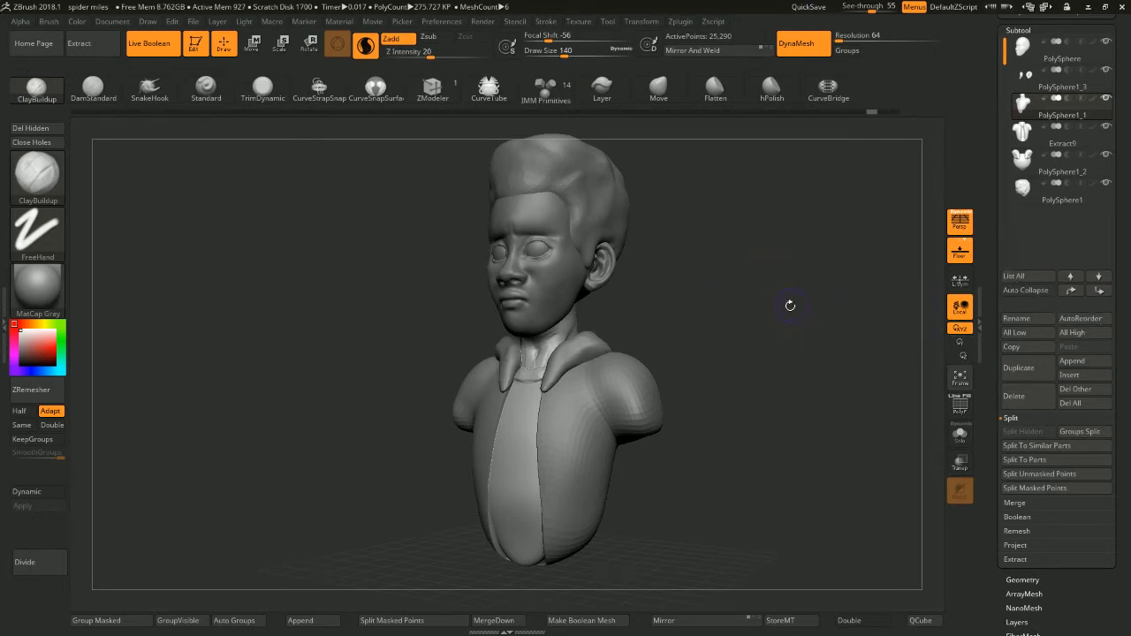
Examine the whole bust from the front, three-quarter and side views, checking how the head meets the neck
drag(790, 306, 767, 326)
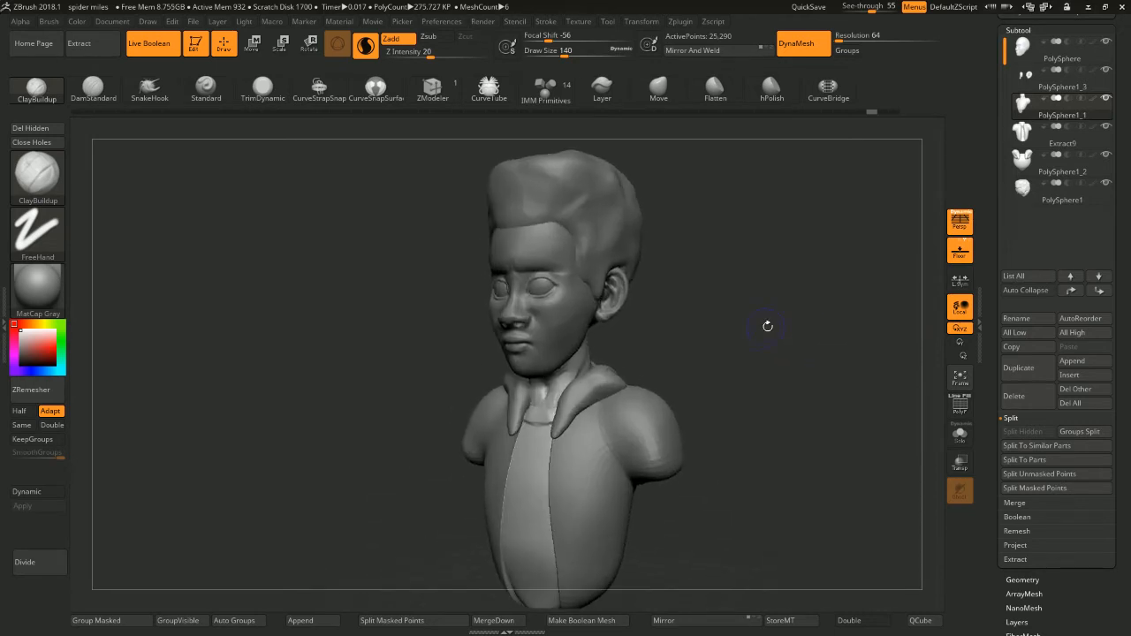
drag(880, 313, 923, 292)
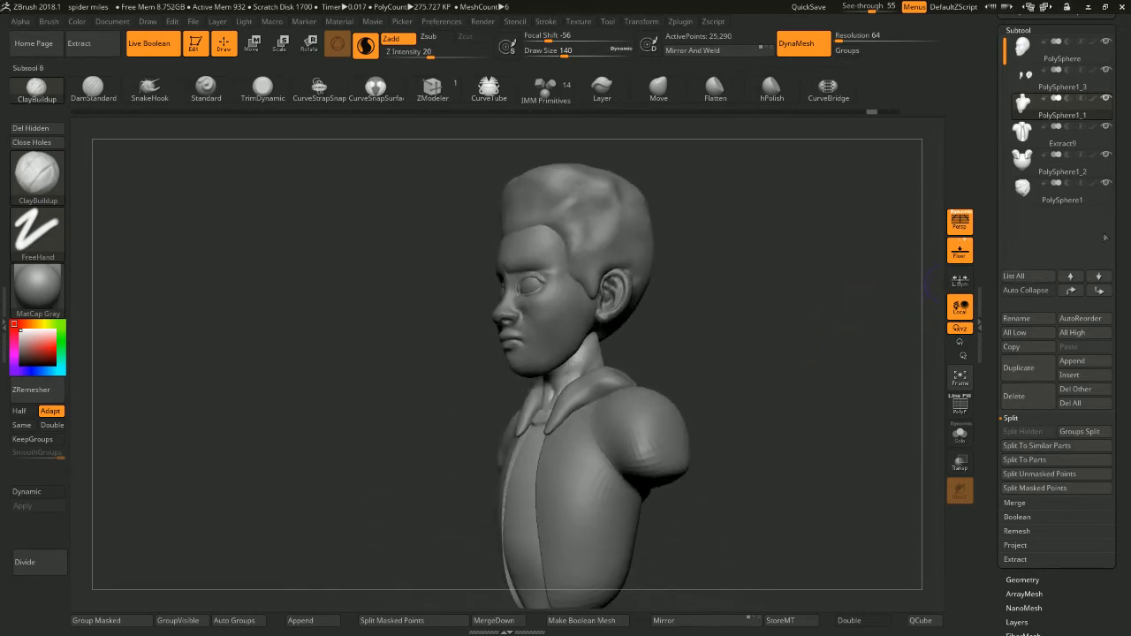
scroll(1128, 272, up, 3)
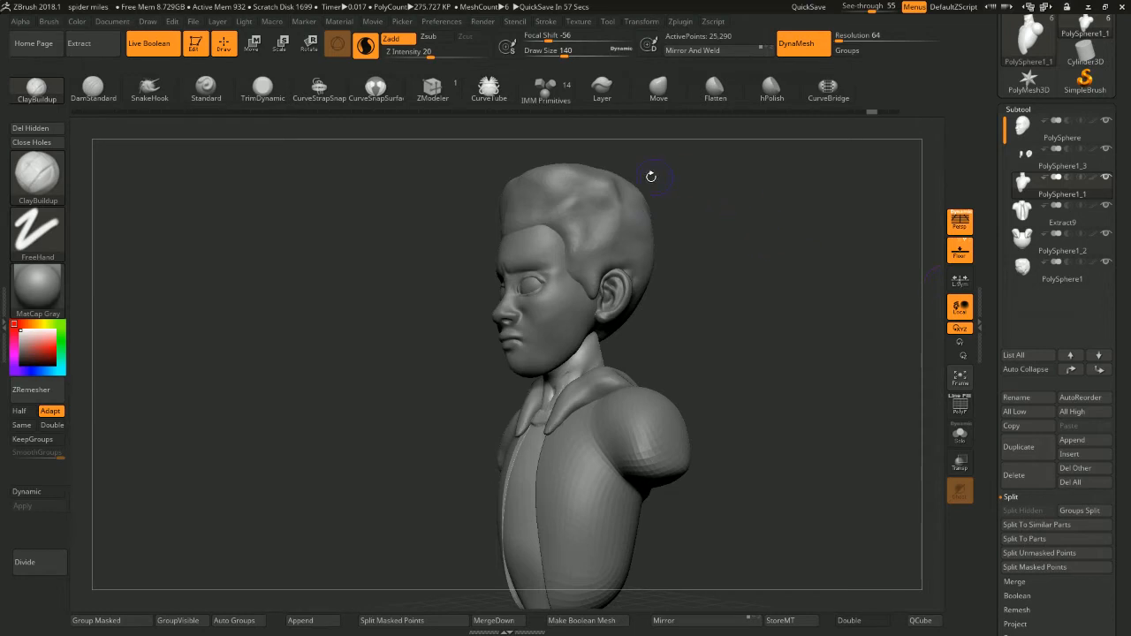
mouse_move(651, 176)
mouse_down()
mouse_move(778, 265)
mouse_move(729, 278)
mouse_move(741, 279)
mouse_move(745, 261)
mouse_move(811, 272)
mouse_up()
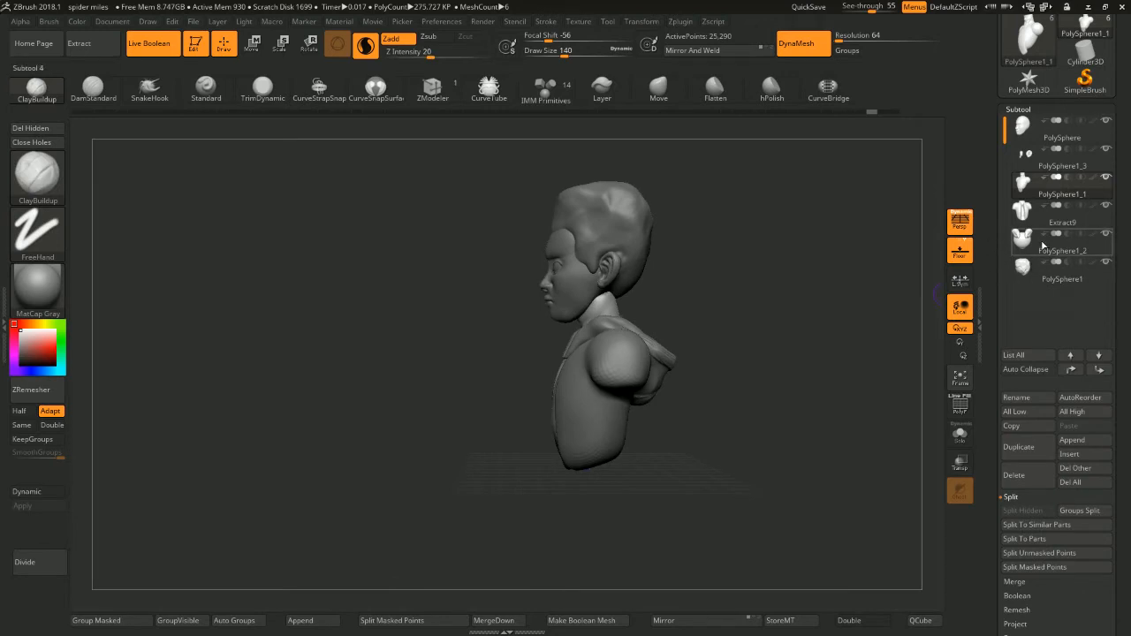
mouse_move(827, 290)
mouse_down()
mouse_move(790, 233)
mouse_move(787, 285)
mouse_move(769, 255)
mouse_move(824, 305)
mouse_move(795, 328)
mouse_move(785, 275)
mouse_move(718, 270)
mouse_up()
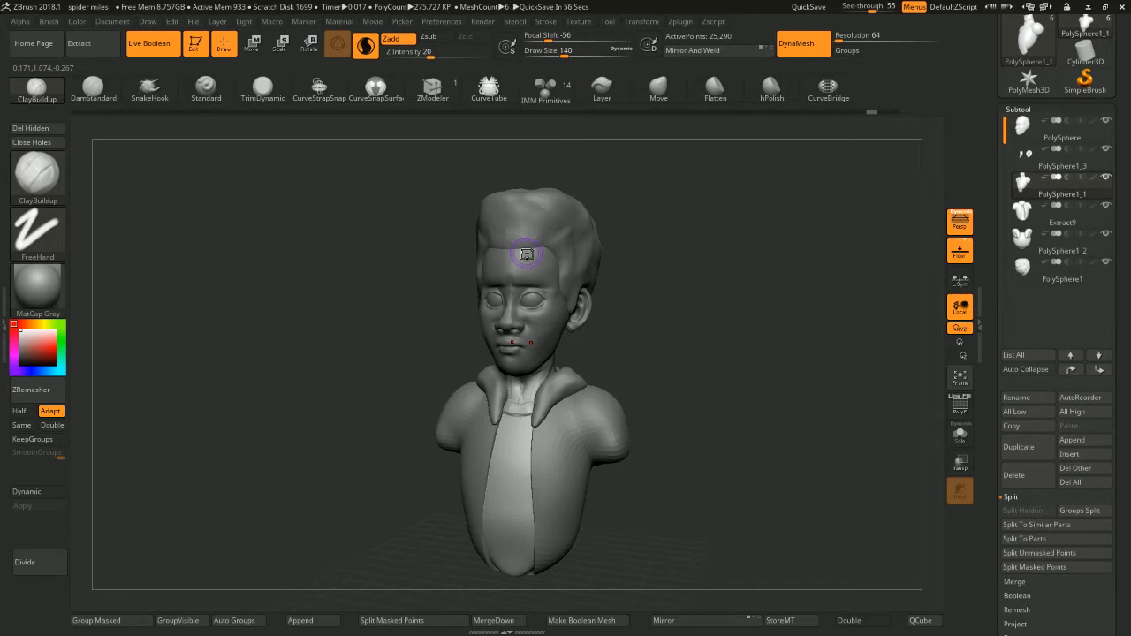
mouse_move(769, 344)
mouse_down()
mouse_move(750, 320)
mouse_move(780, 313)
mouse_move(777, 327)
mouse_move(763, 316)
mouse_move(784, 278)
mouse_move(752, 273)
mouse_move(768, 291)
mouse_move(684, 244)
mouse_move(692, 273)
mouse_move(663, 301)
mouse_move(668, 329)
mouse_up()
drag(668, 329, 685, 315)
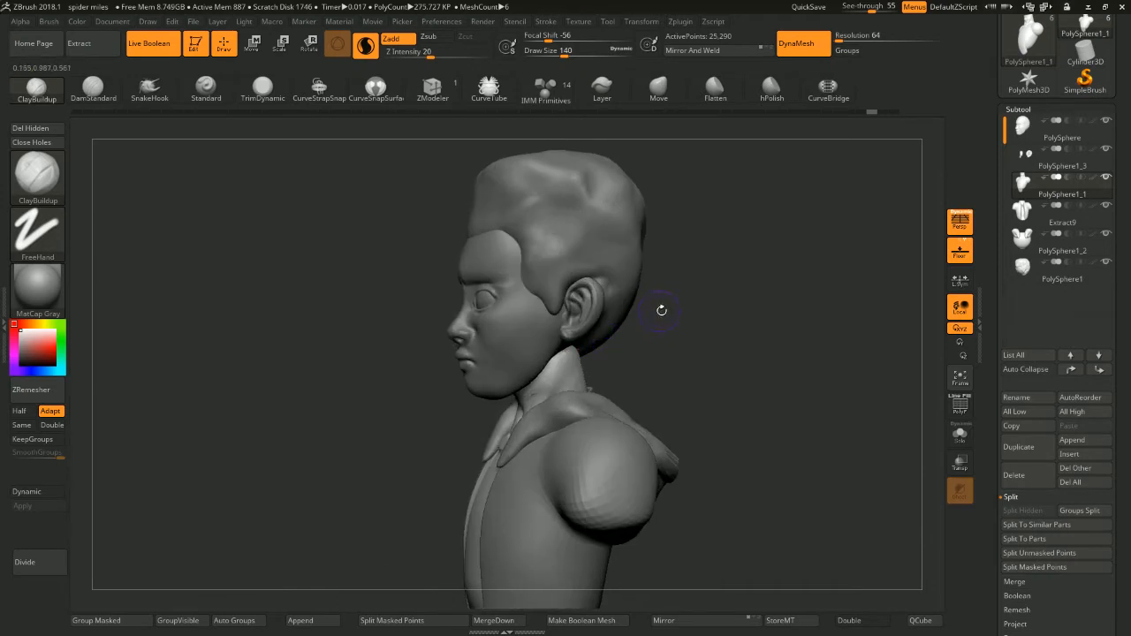
mouse_move(801, 281)
mouse_down()
mouse_move(770, 265)
mouse_move(821, 273)
mouse_up()
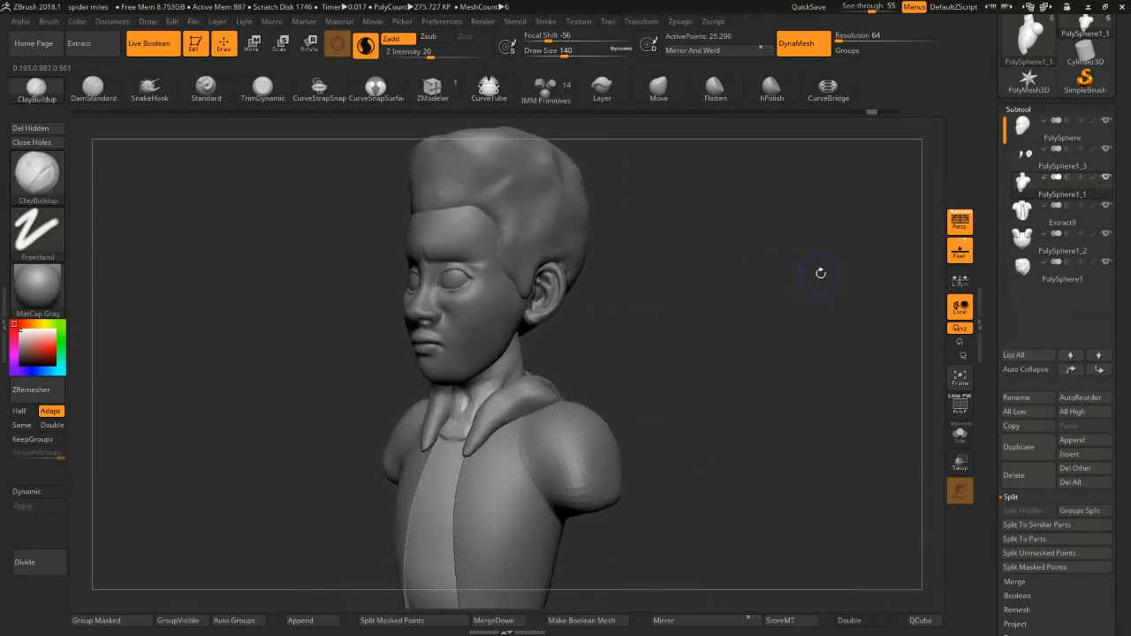
Reorder the head subtool to sit directly above the torso and combine the two with MergeDown
alt+click(529, 314)
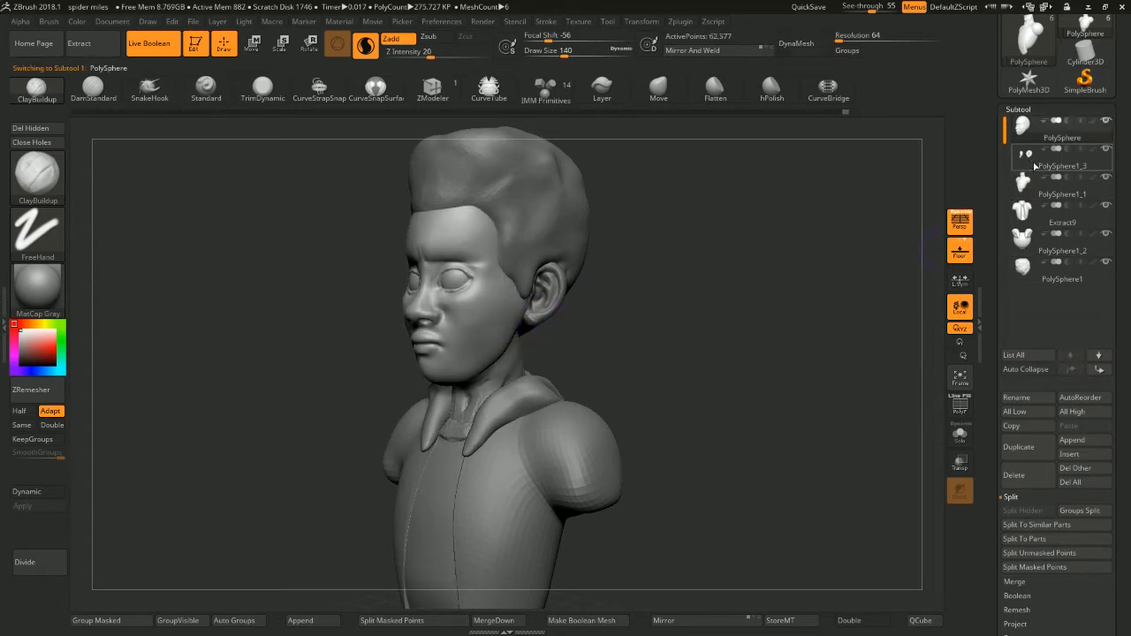
click(1099, 370)
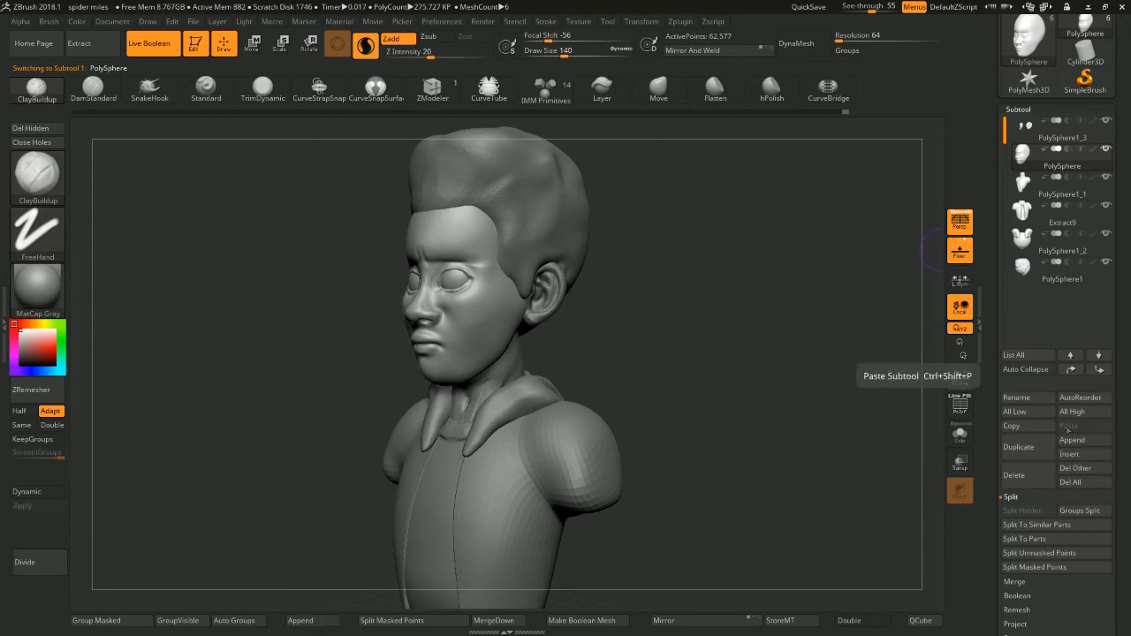
click(1016, 581)
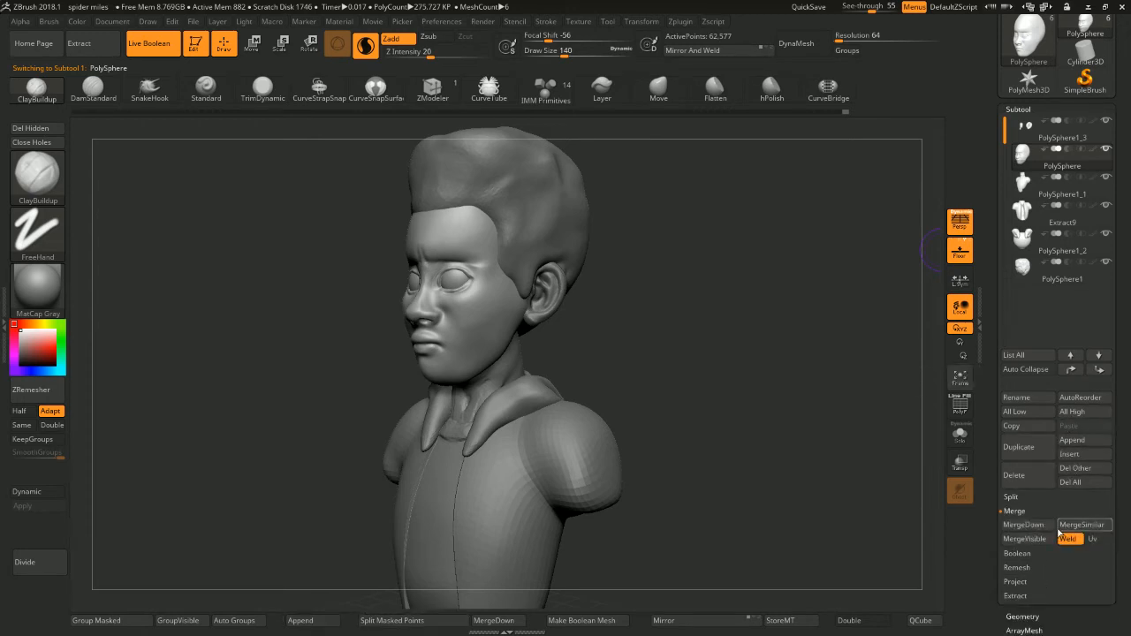
click(1022, 525)
click(918, 554)
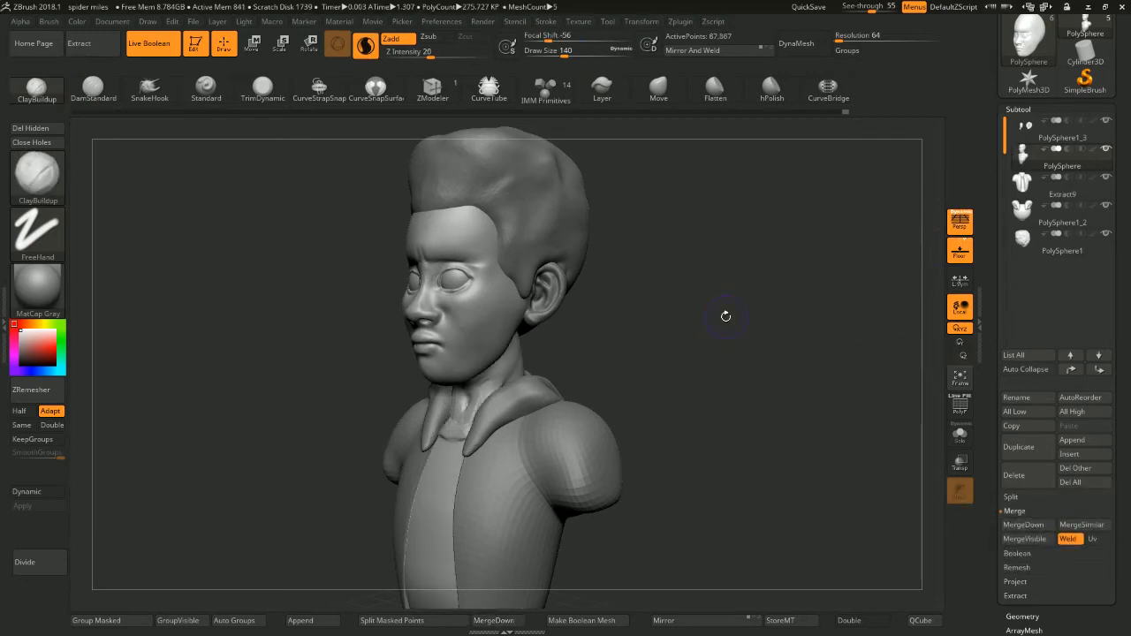
Try DynaMesh on the merged head and torso at resolutions 64 and 152, undoing each remesh
mouse_move(755, 301)
mouse_down()
mouse_move(752, 266)
mouse_move(760, 291)
mouse_up()
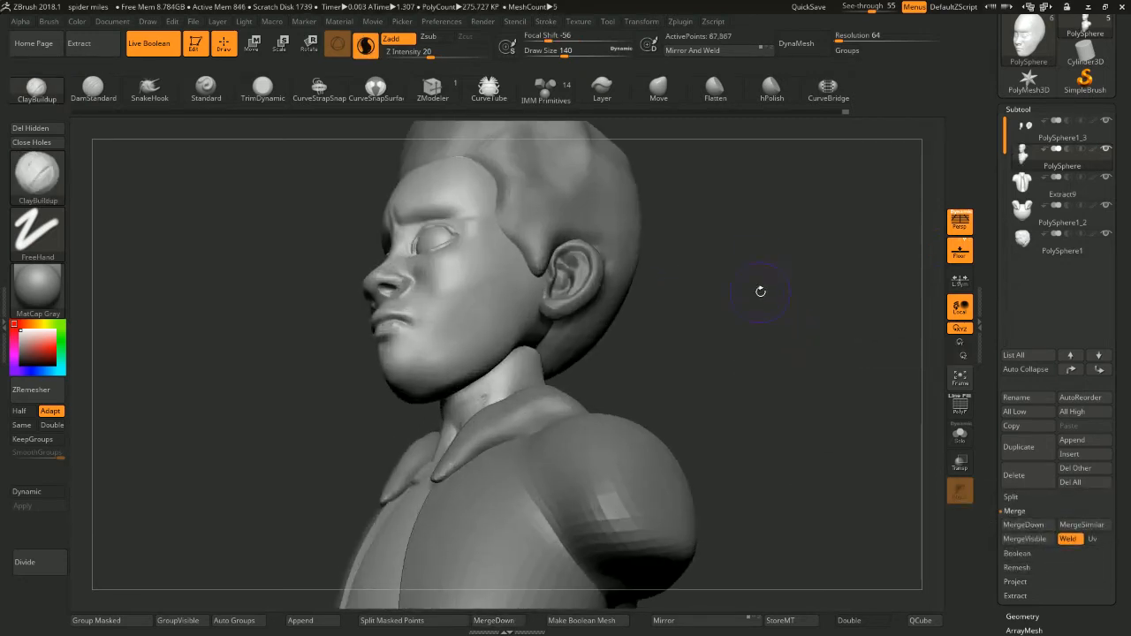
click(800, 43)
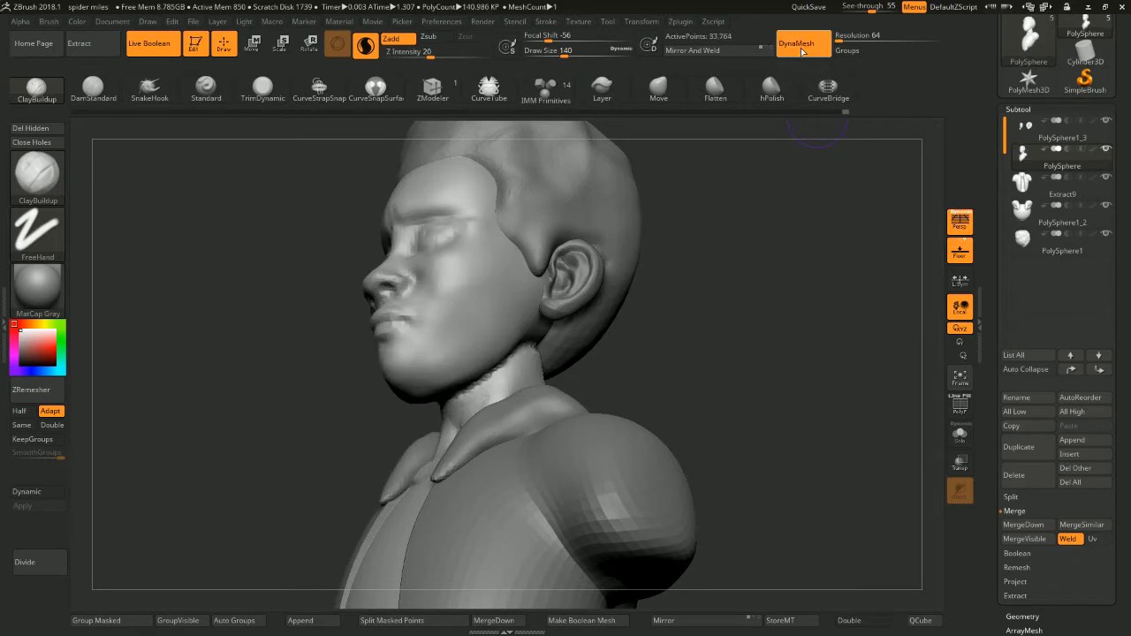
key(ctrl+z)
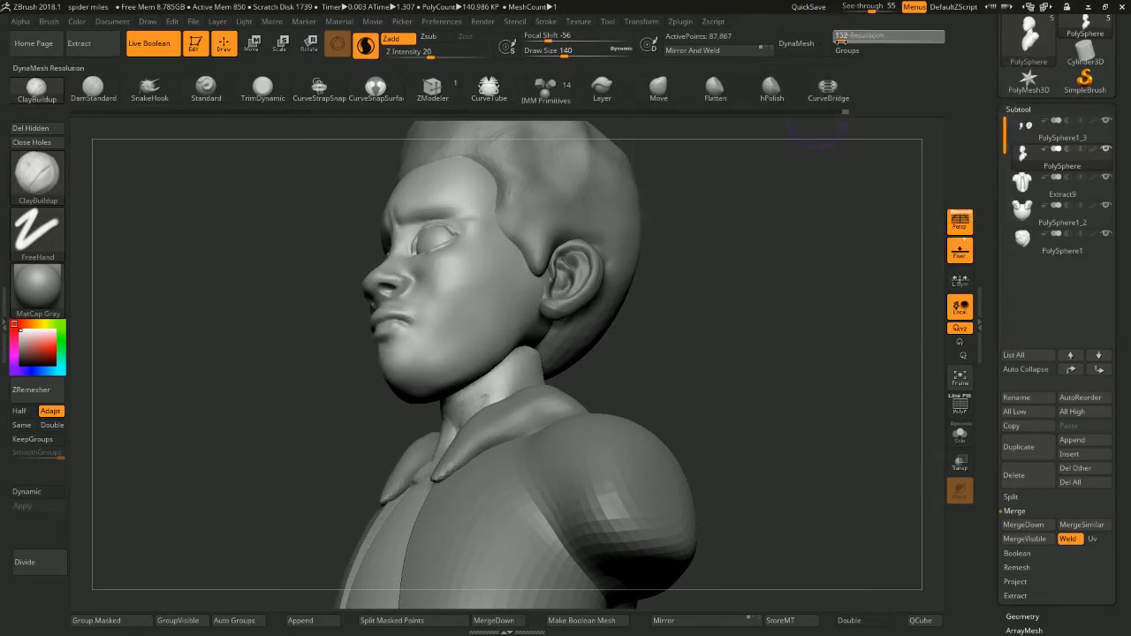
click(797, 49)
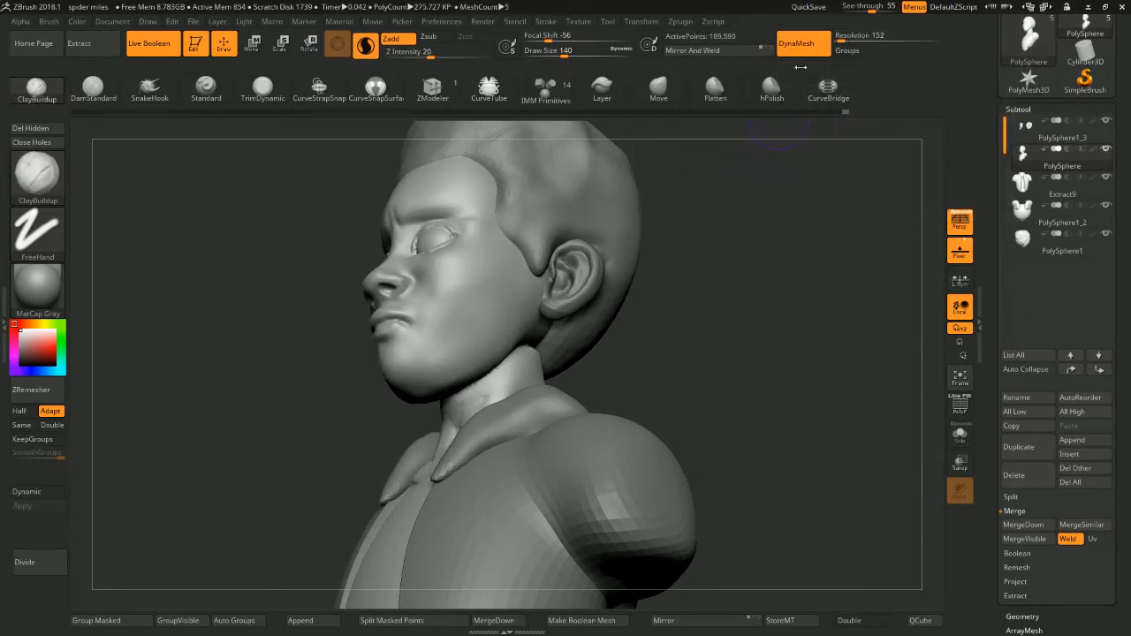
key(ctrl+z)
Separate the hidden eyeballs from the merged head and torso into their own subtool with Split Hidden
mouse_move(707, 257)
mouse_down()
mouse_move(725, 245)
mouse_move(732, 265)
mouse_move(816, 283)
mouse_move(872, 240)
mouse_up()
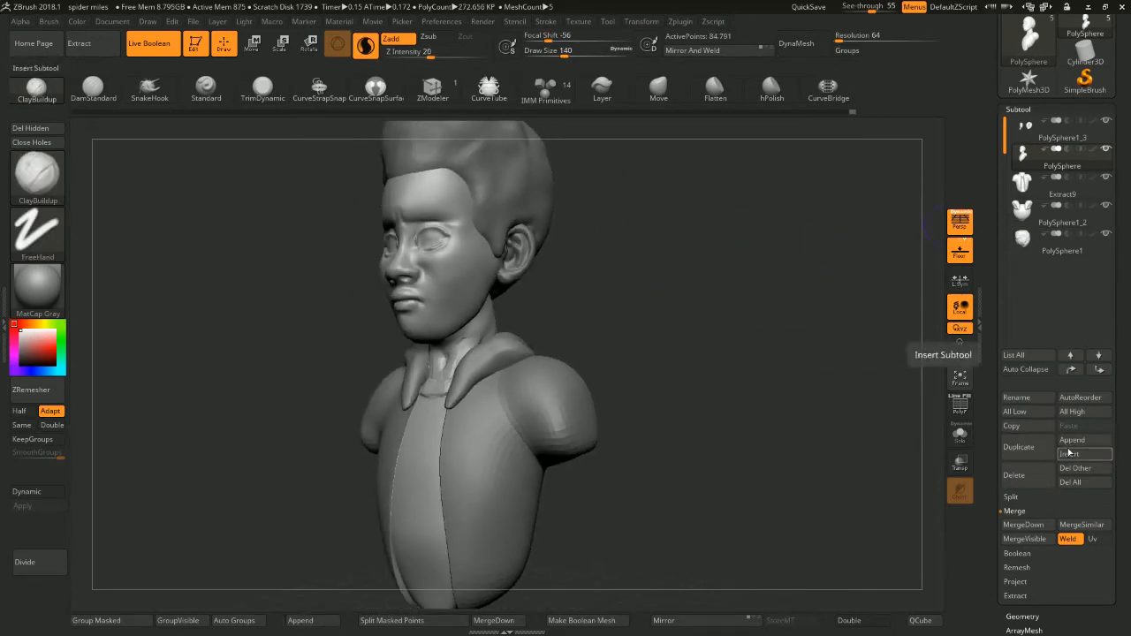
click(1023, 498)
click(1028, 513)
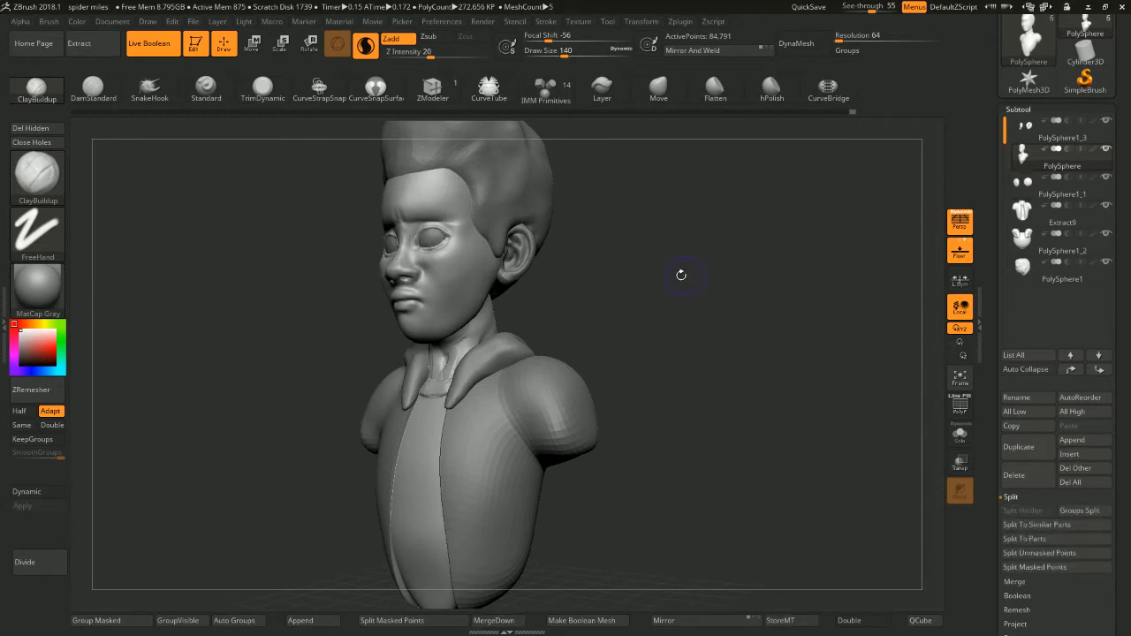
Set the DynaMesh resolution to 176 and remesh the merged head and torso
ctrl+right_drag(758, 240, 766, 279)
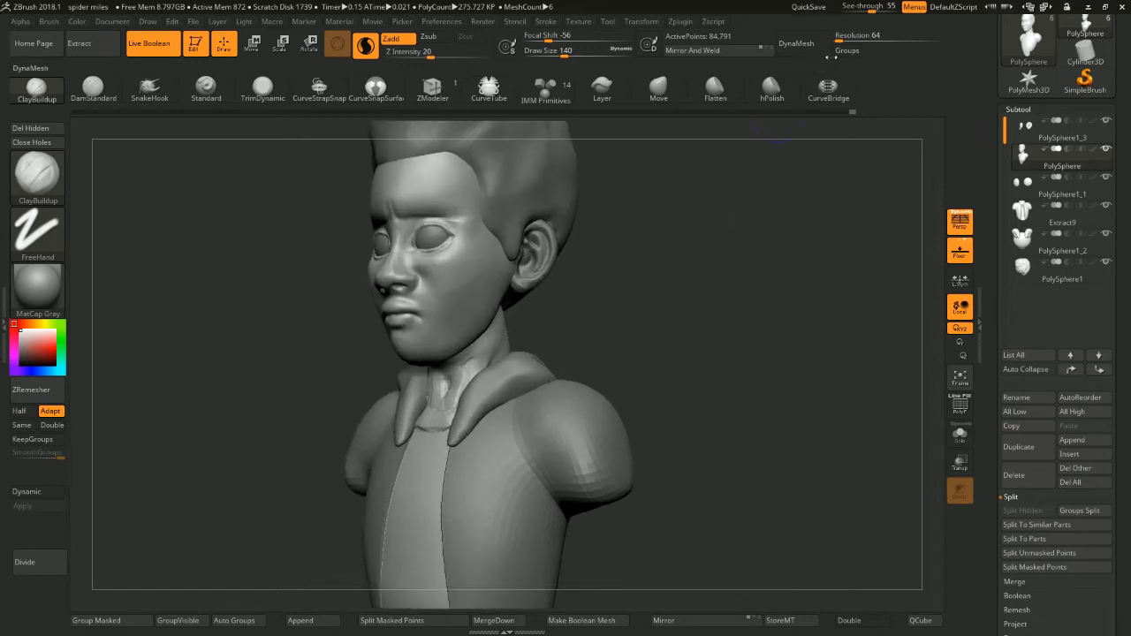
drag(841, 41, 846, 40)
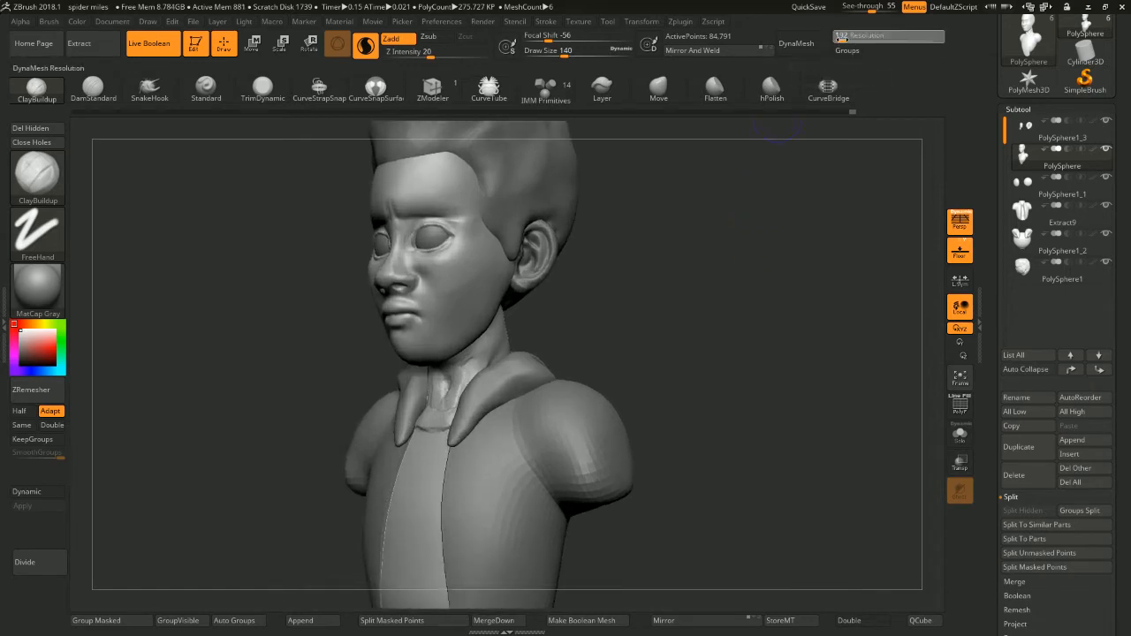
click(814, 44)
Build up and smooth the seam between the neck, jaw and back of the head with ClayBuildup at draw size 140
drag(727, 140, 560, 237)
key(b)
key(c)
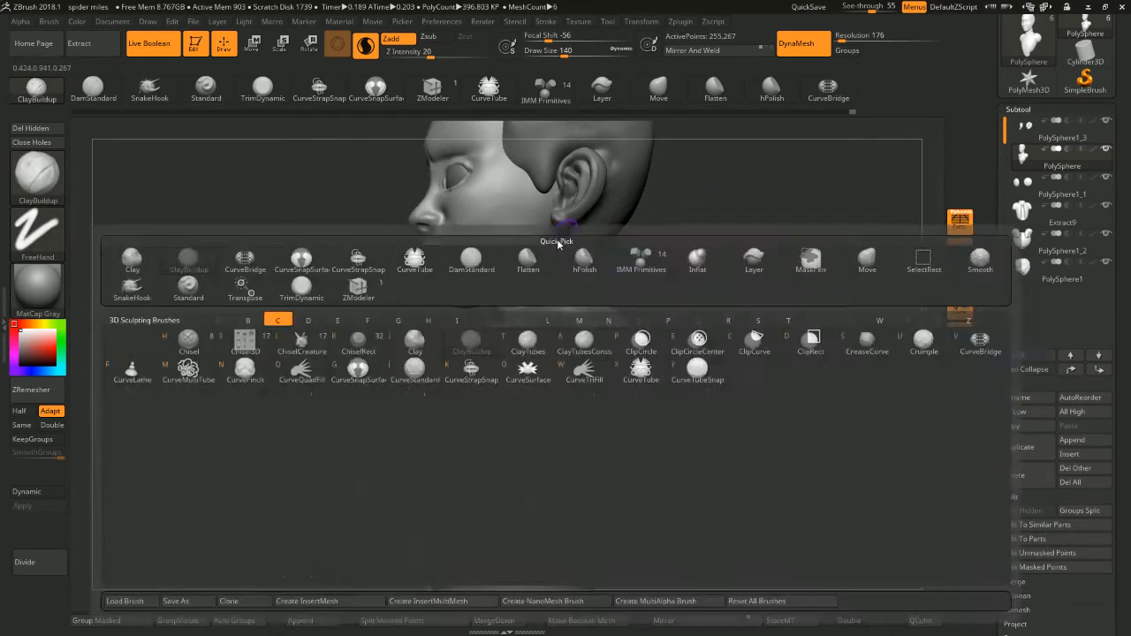
key(b)
drag(718, 267, 690, 271)
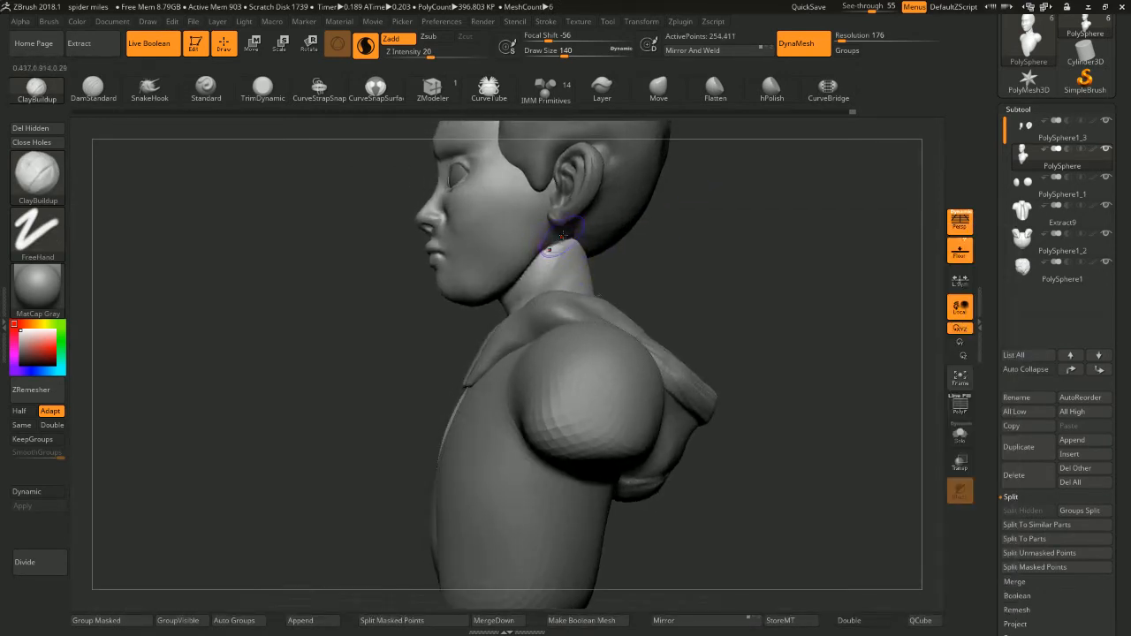
mouse_move(564, 236)
mouse_down()
mouse_move(543, 251)
mouse_move(554, 259)
mouse_up()
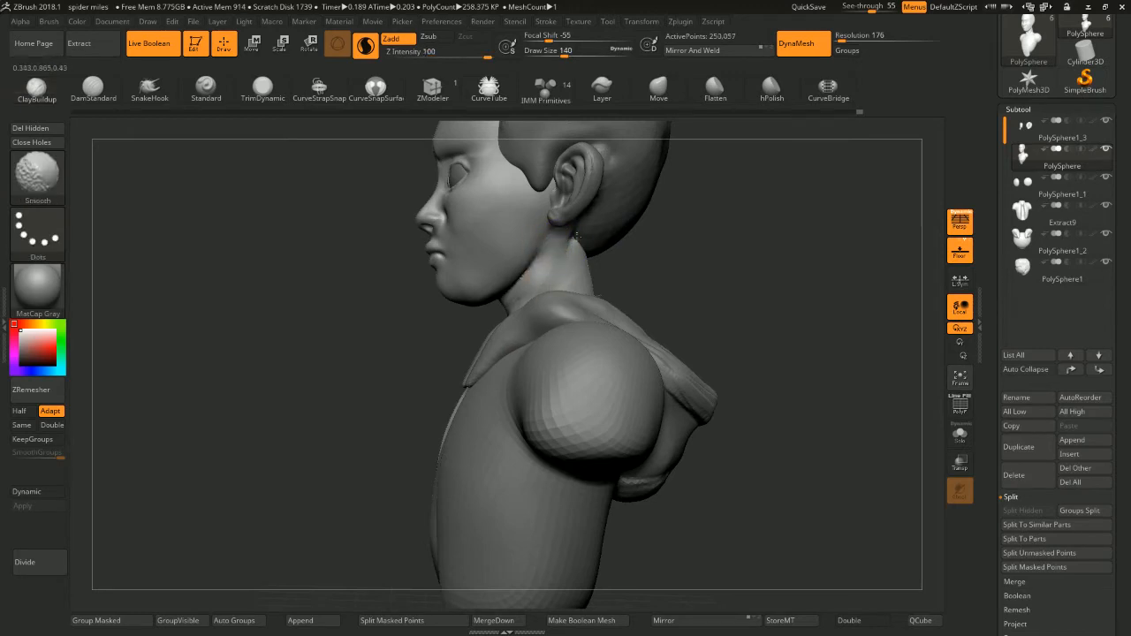
drag(786, 270, 681, 270)
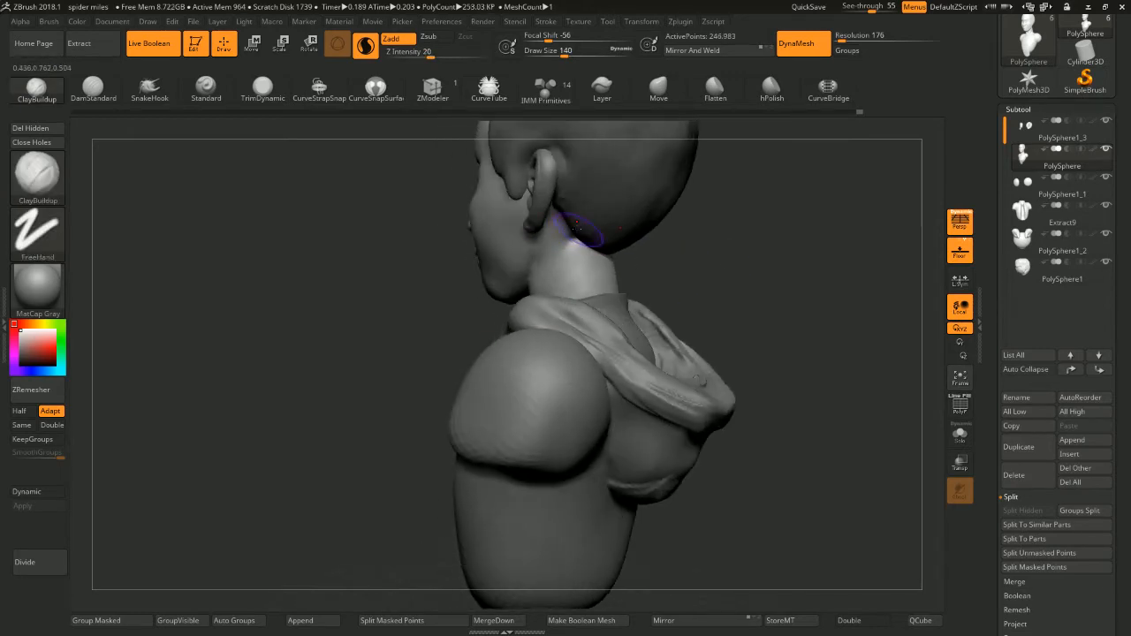
mouse_move(576, 228)
mouse_down()
mouse_move(594, 227)
mouse_move(557, 230)
mouse_up()
mouse_move(725, 212)
shift+mouse_down()
mouse_move(781, 212)
mouse_move(675, 239)
shift+mouse_up()
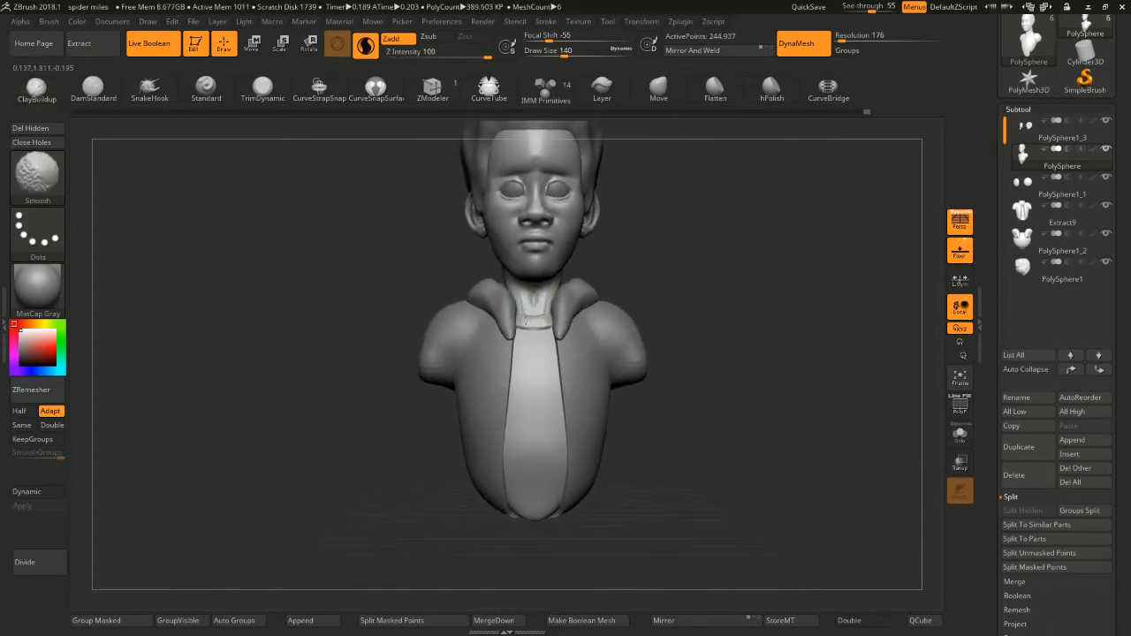
Solo the merged head and torso and smooth the lower end of the torso with the brush at draw size 280
click(961, 444)
mouse_move(901, 422)
mouse_down()
mouse_move(781, 353)
mouse_move(698, 375)
mouse_up()
key(space)
drag(753, 302, 775, 302)
drag(769, 345, 805, 331)
key(space)
drag(532, 413, 524, 431)
drag(528, 389, 524, 447)
drag(593, 423, 530, 398)
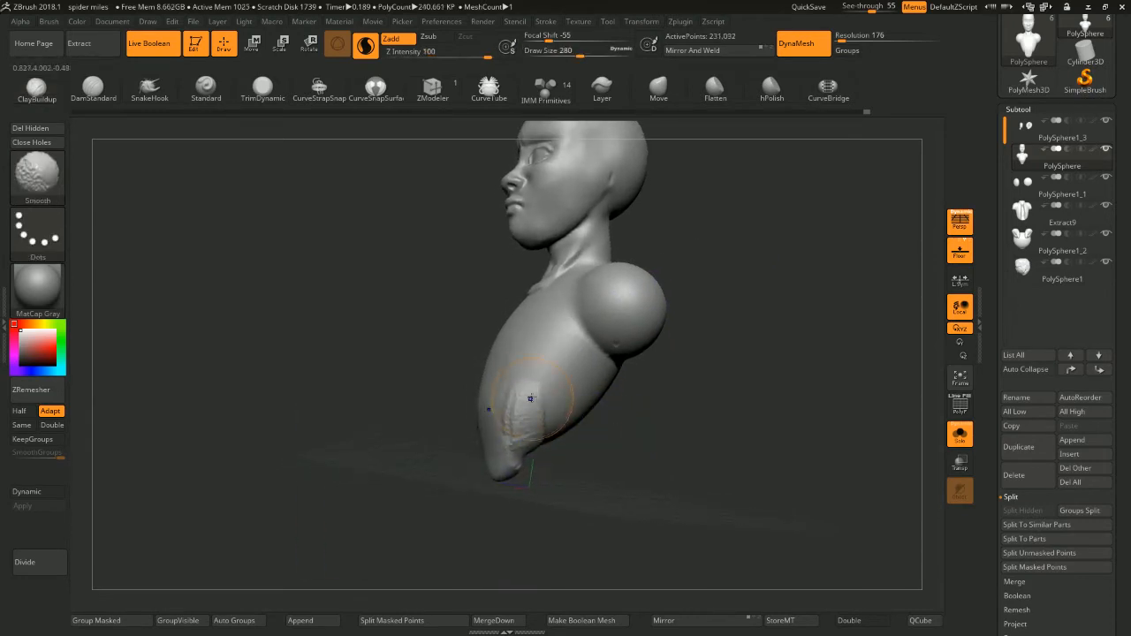
mouse_move(563, 431)
mouse_down()
mouse_move(719, 466)
mouse_move(723, 390)
mouse_move(542, 386)
mouse_up()
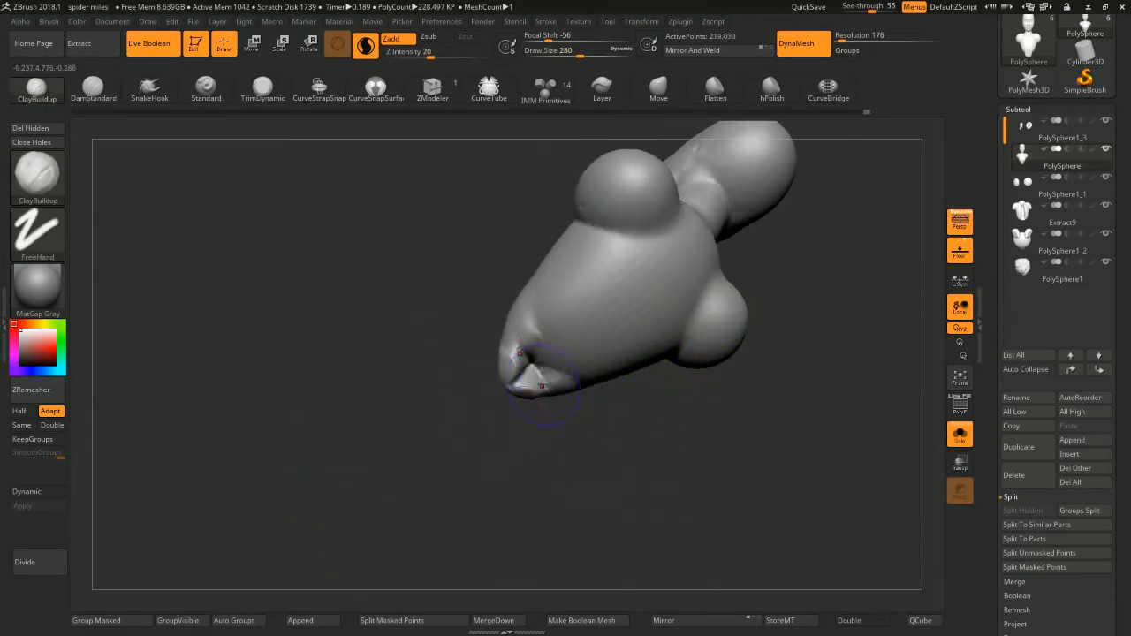
Inflate the pinched lower tip of the torso with the Inflat brush at draw size 234 and remesh it with DynaMesh
key(b)
key(i)
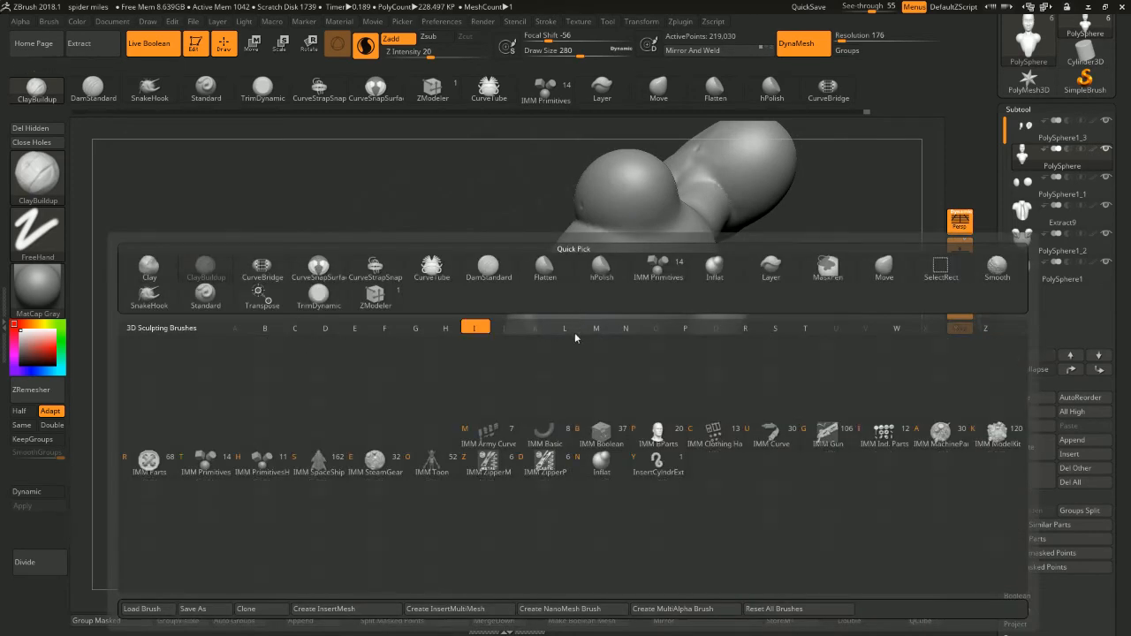
key(n)
key(space)
mouse_move(540, 387)
mouse_down()
mouse_move(536, 365)
mouse_move(560, 364)
mouse_up()
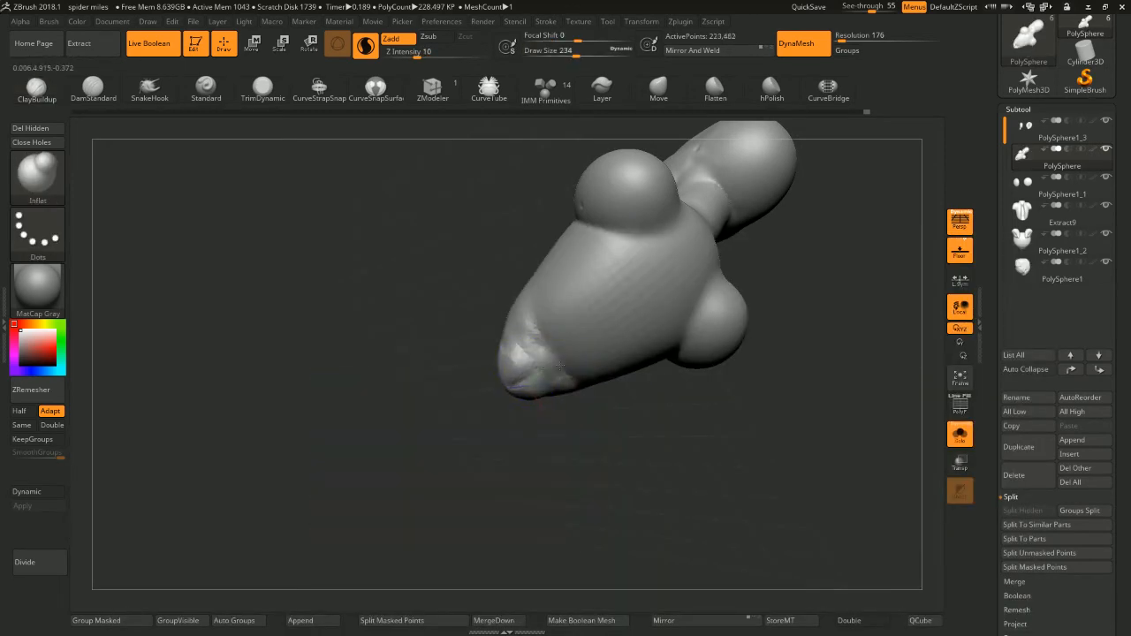
drag(610, 416, 698, 443)
ctrl+drag(694, 420, 695, 420)
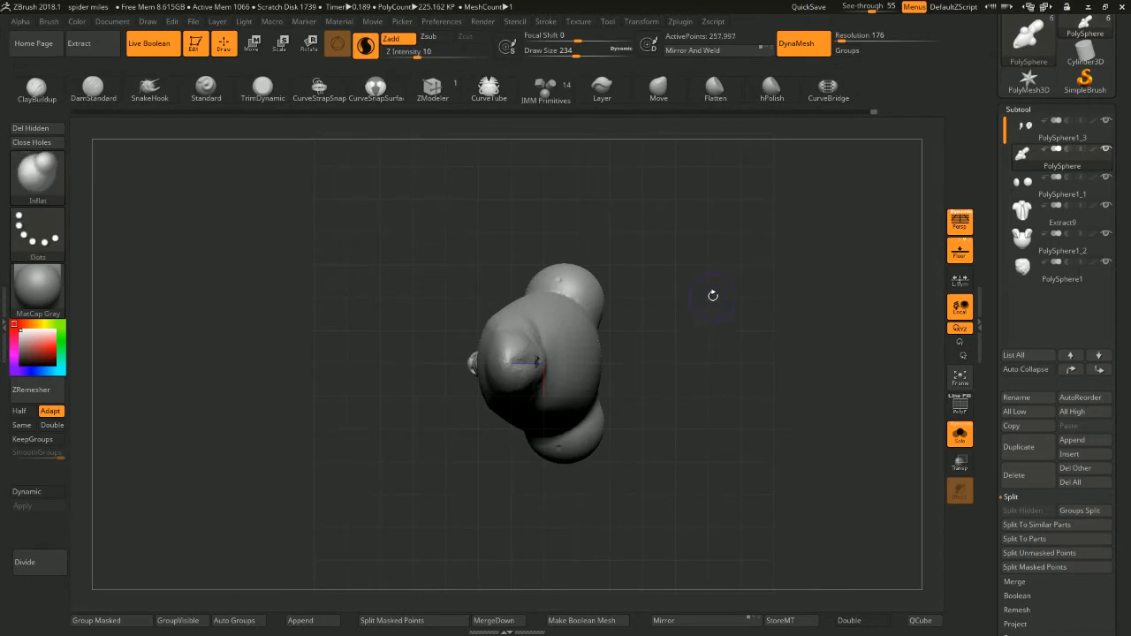
Try smoothing around the hole in the lower tip of the torso, then undo the strokes
mouse_move(712, 295)
mouse_down()
mouse_move(723, 426)
mouse_move(658, 416)
mouse_up()
shift+drag(541, 364, 549, 361)
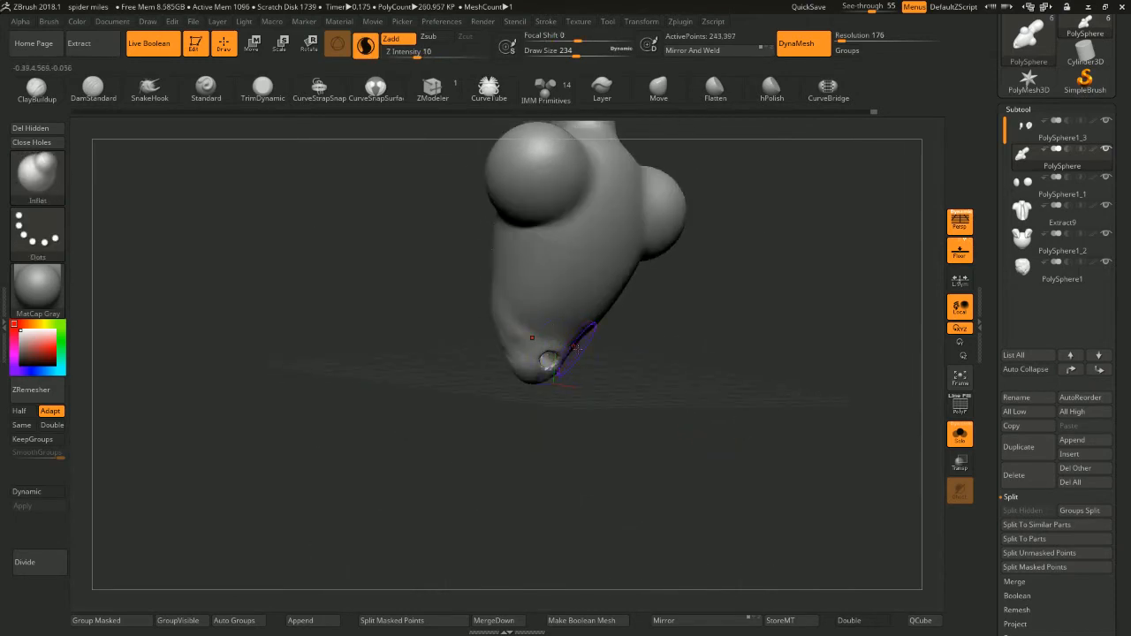
drag(699, 371, 656, 411)
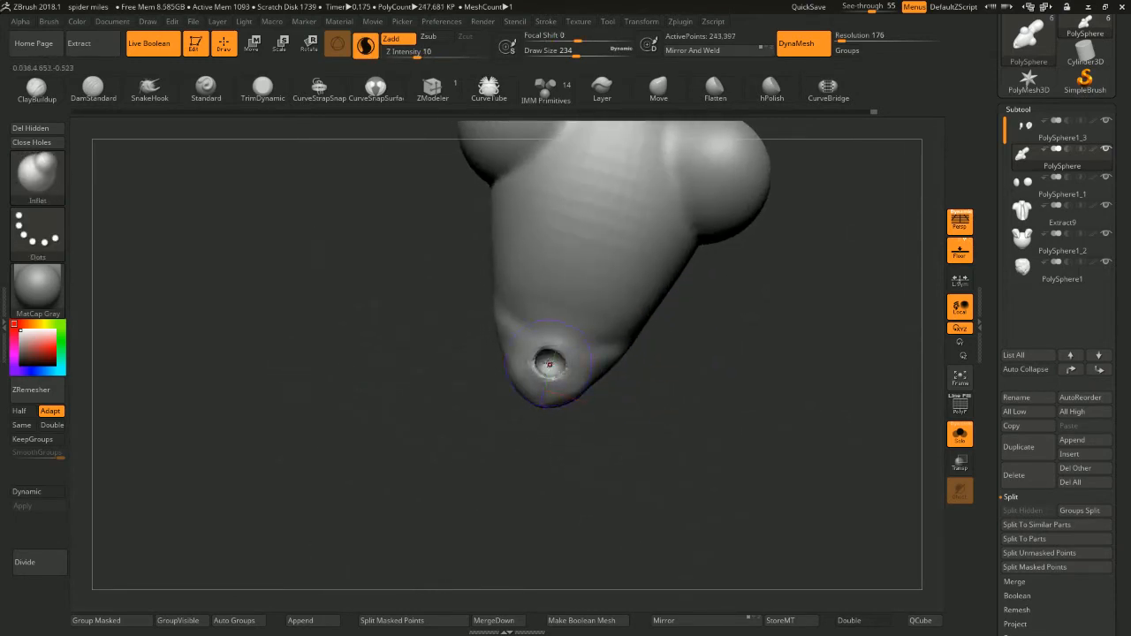
key(ctrl+z)
key(ctrl+z)
key(ctrl+z)
key(ctrl+z)
shift+drag(559, 346, 548, 363)
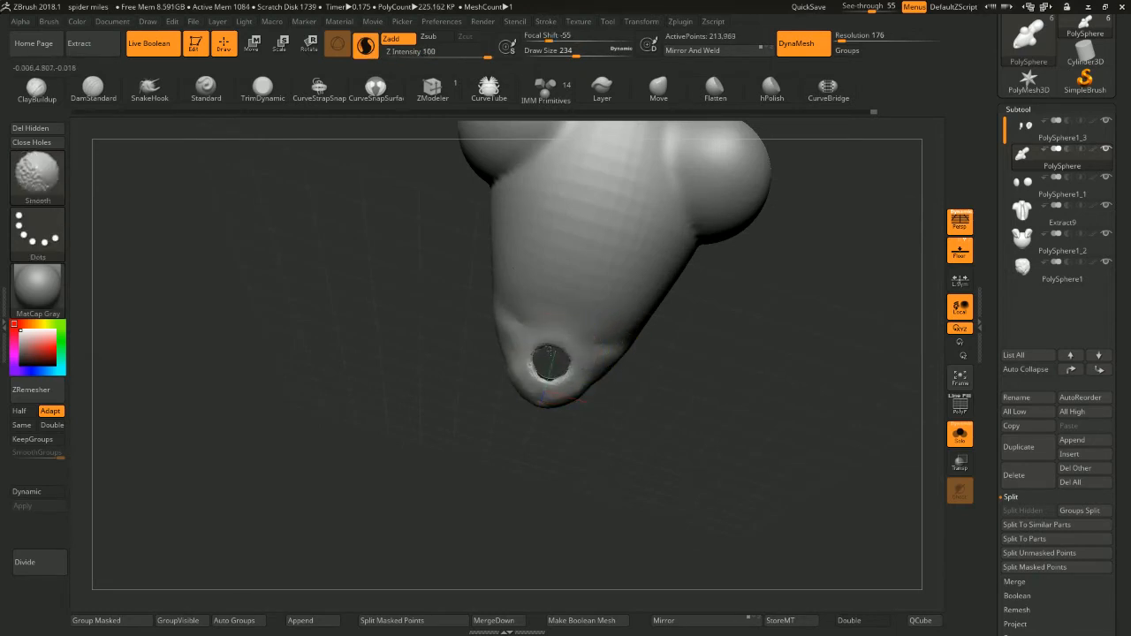
mouse_move(680, 398)
mouse_down()
mouse_move(691, 315)
mouse_move(680, 345)
mouse_move(694, 373)
mouse_move(656, 373)
mouse_move(740, 366)
mouse_move(715, 363)
mouse_move(707, 409)
mouse_move(682, 334)
mouse_move(710, 384)
mouse_move(683, 337)
mouse_move(698, 339)
mouse_up()
key(ctrl+z)
Fill the hole in the torso's lower tip with Inflat at draw size 124, smoothing it and remeshing with DynaMesh
key(space)
click(536, 370)
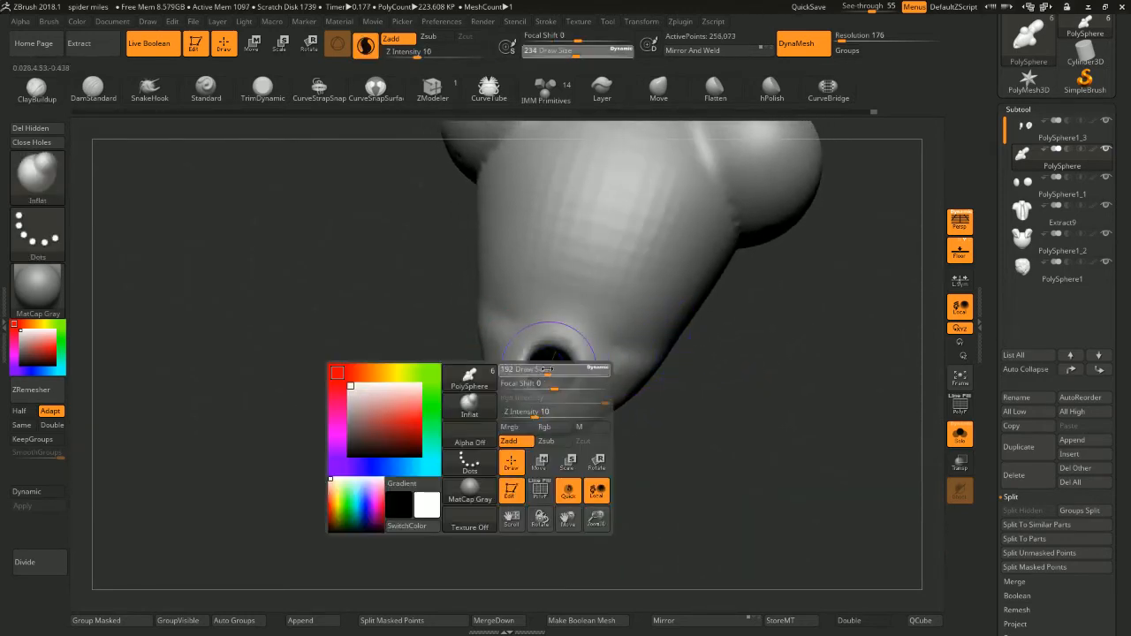
mouse_move(664, 381)
ctrl+mouse_down()
mouse_move(688, 381)
mouse_move(646, 320)
ctrl+mouse_up()
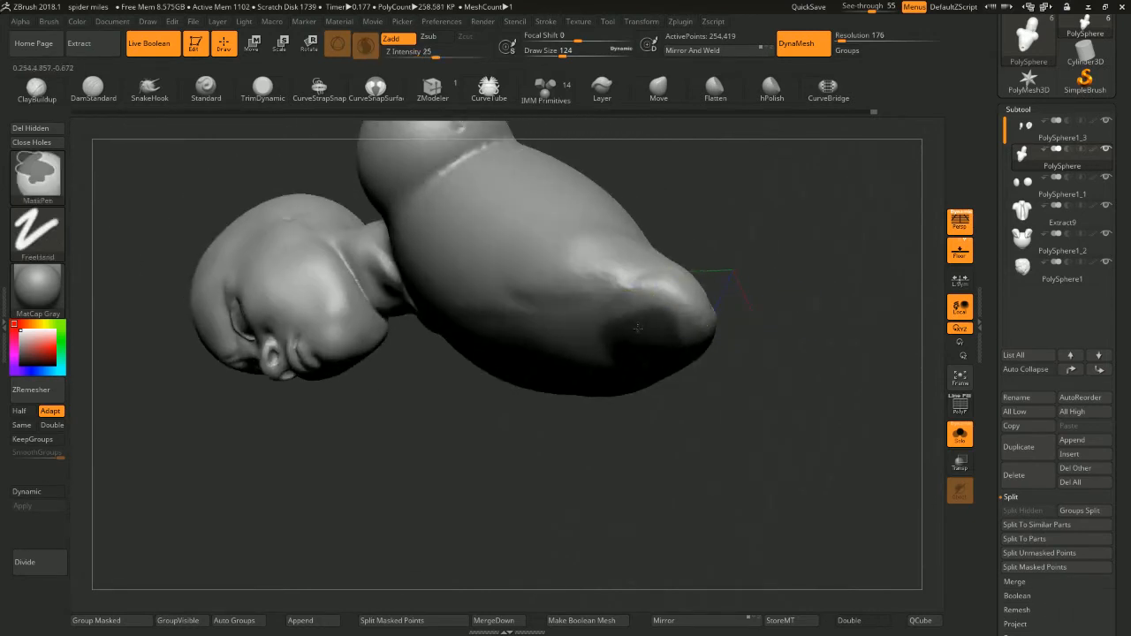
mouse_move(745, 281)
mouse_down()
mouse_move(704, 420)
mouse_move(753, 361)
mouse_move(752, 371)
mouse_up()
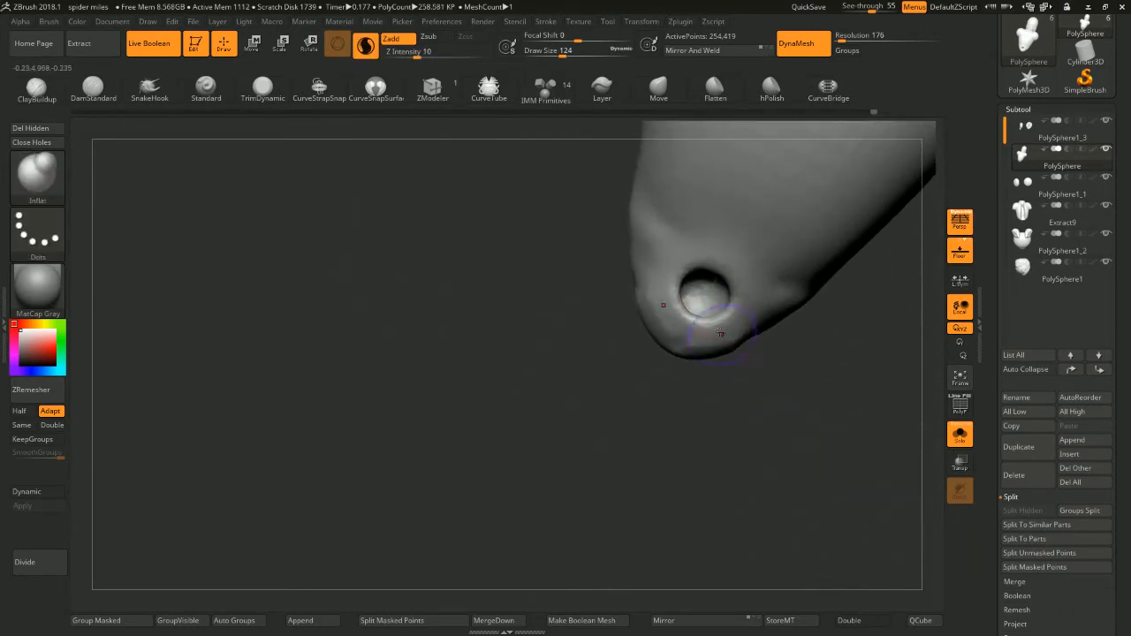
key(shift)
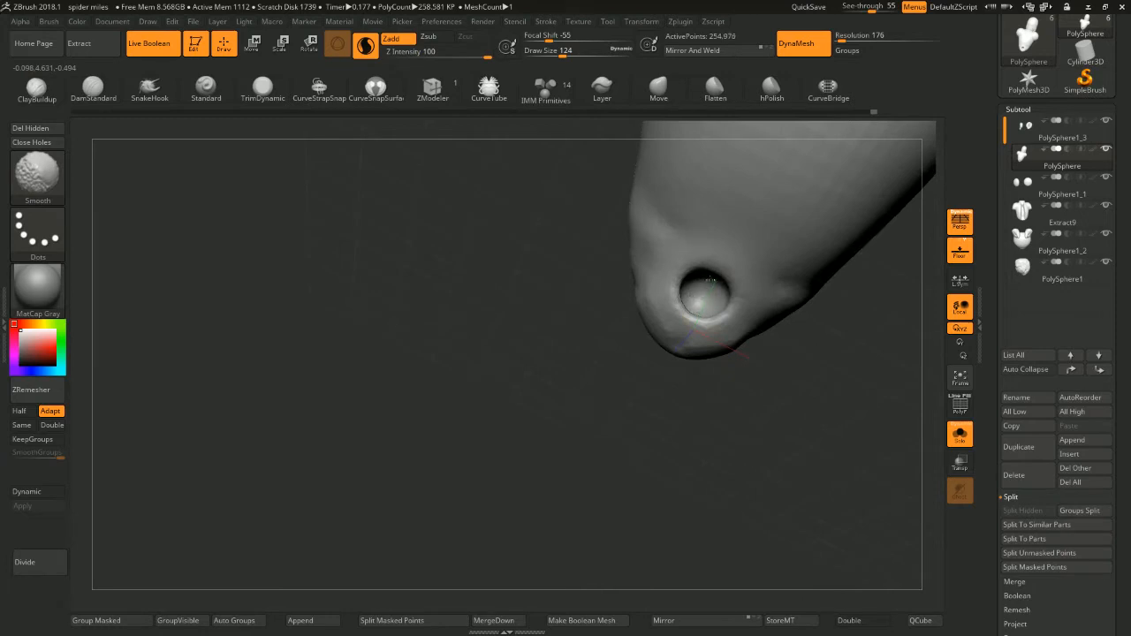
mouse_move(822, 319)
mouse_down()
mouse_move(842, 284)
mouse_move(793, 338)
mouse_move(769, 343)
mouse_move(765, 369)
mouse_up()
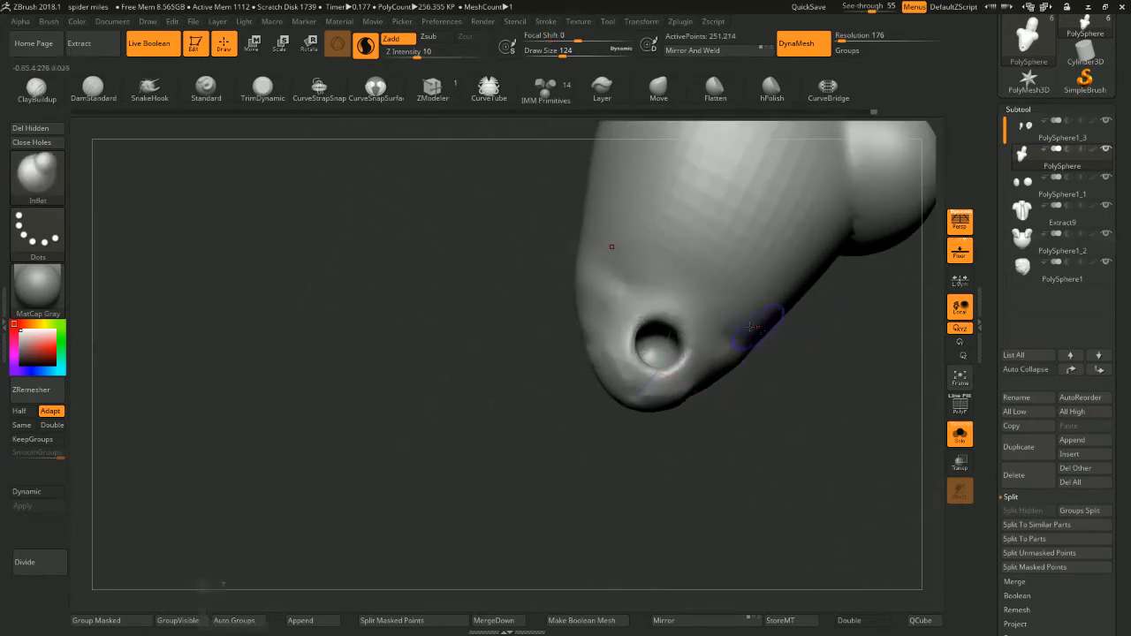
key(b)
key(Escape)
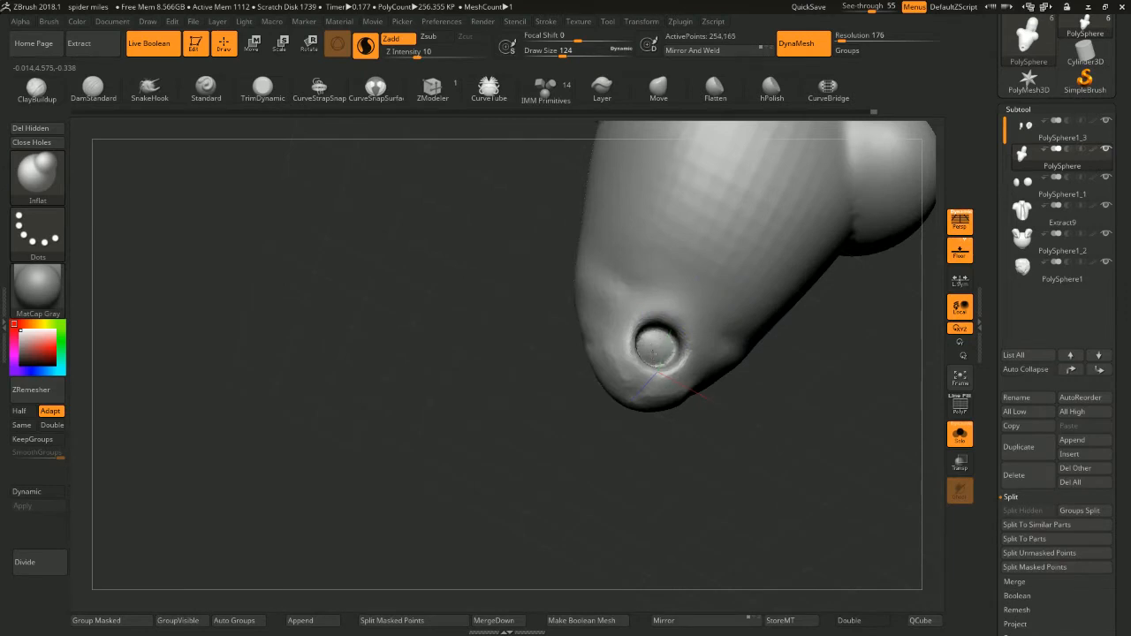
drag(768, 390, 752, 354)
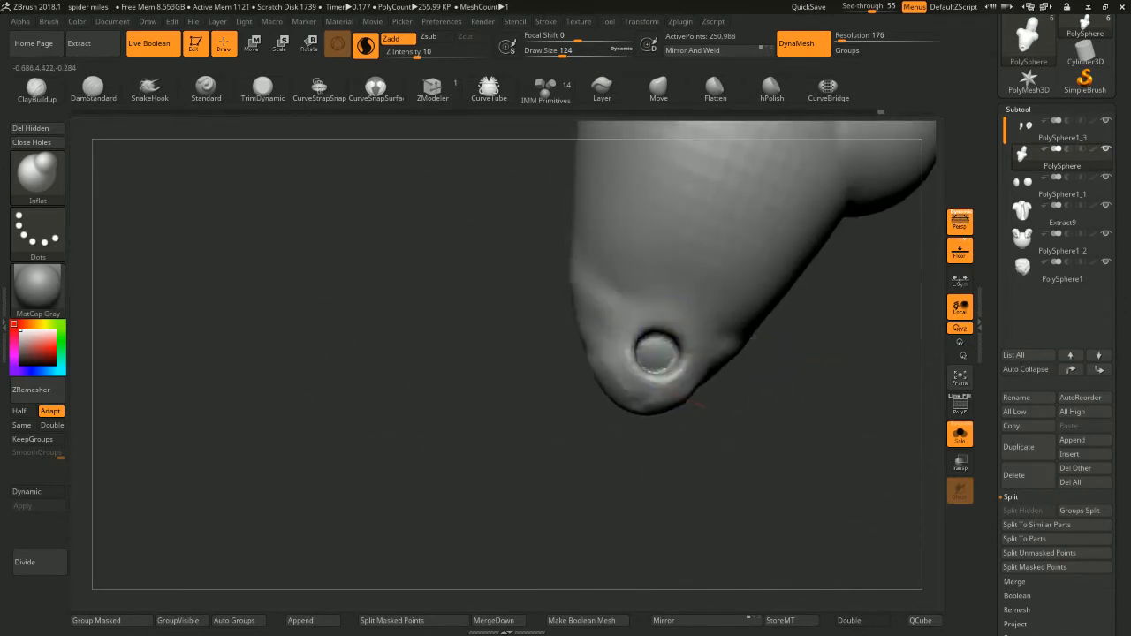
drag(655, 332, 655, 353)
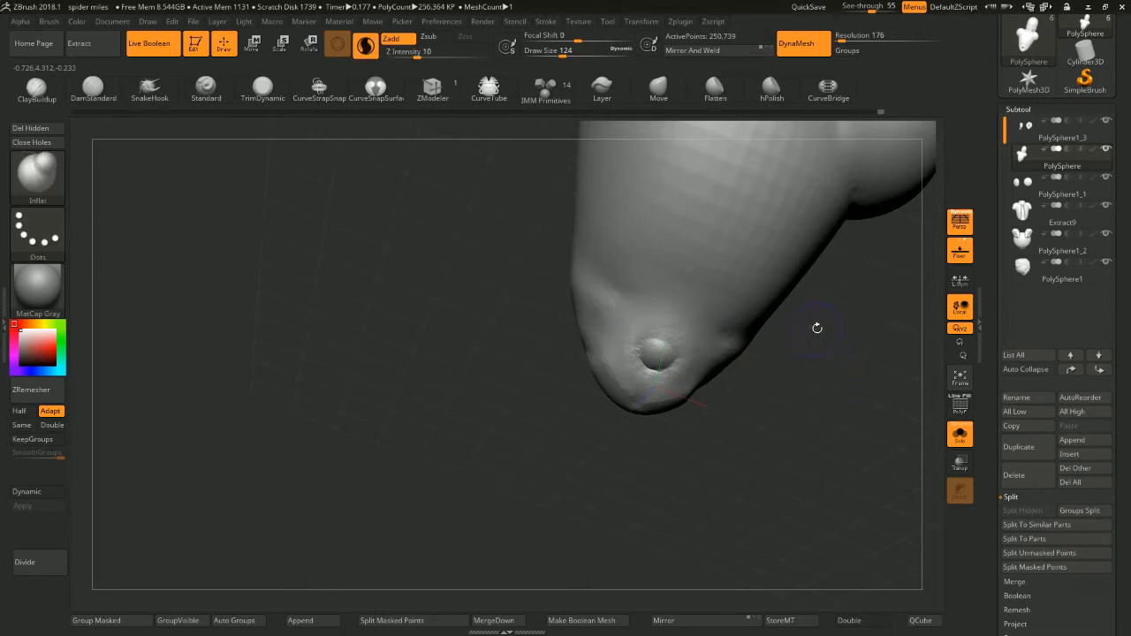
mouse_move(804, 342)
ctrl+mouse_down()
mouse_move(855, 398)
mouse_move(849, 389)
ctrl+mouse_up()
Build up the collarbones below the neck with ClayBuildup at draw size 124
mouse_move(848, 339)
mouse_down()
mouse_move(758, 328)
mouse_move(698, 300)
mouse_move(665, 318)
mouse_move(734, 330)
mouse_move(713, 275)
mouse_move(732, 328)
mouse_move(715, 341)
mouse_move(712, 370)
mouse_move(791, 377)
mouse_up()
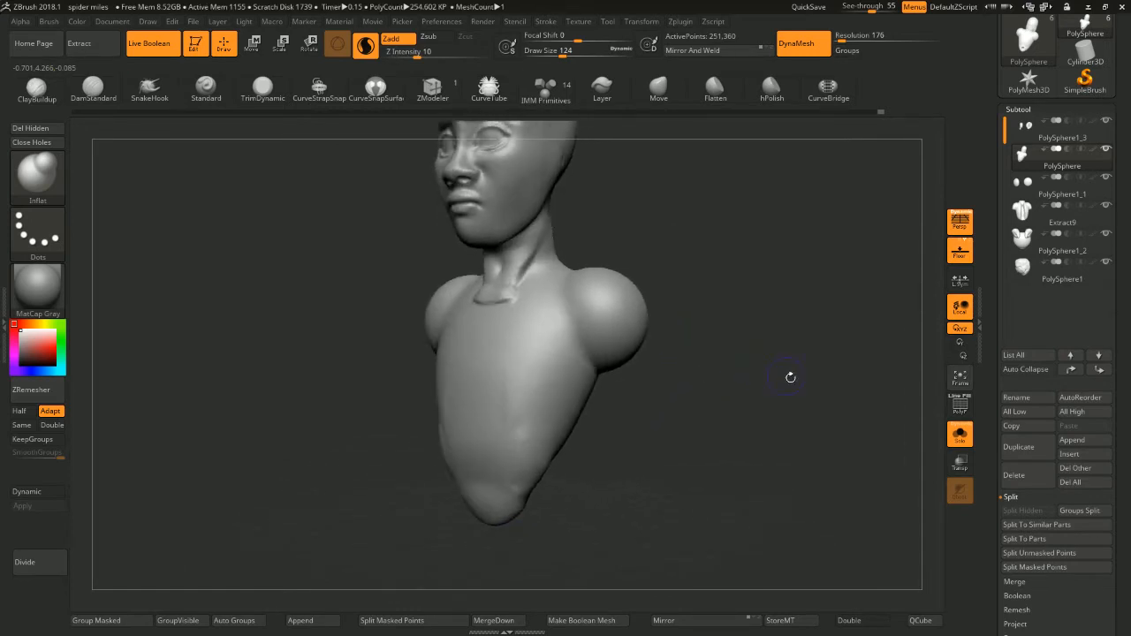
drag(776, 427, 751, 397)
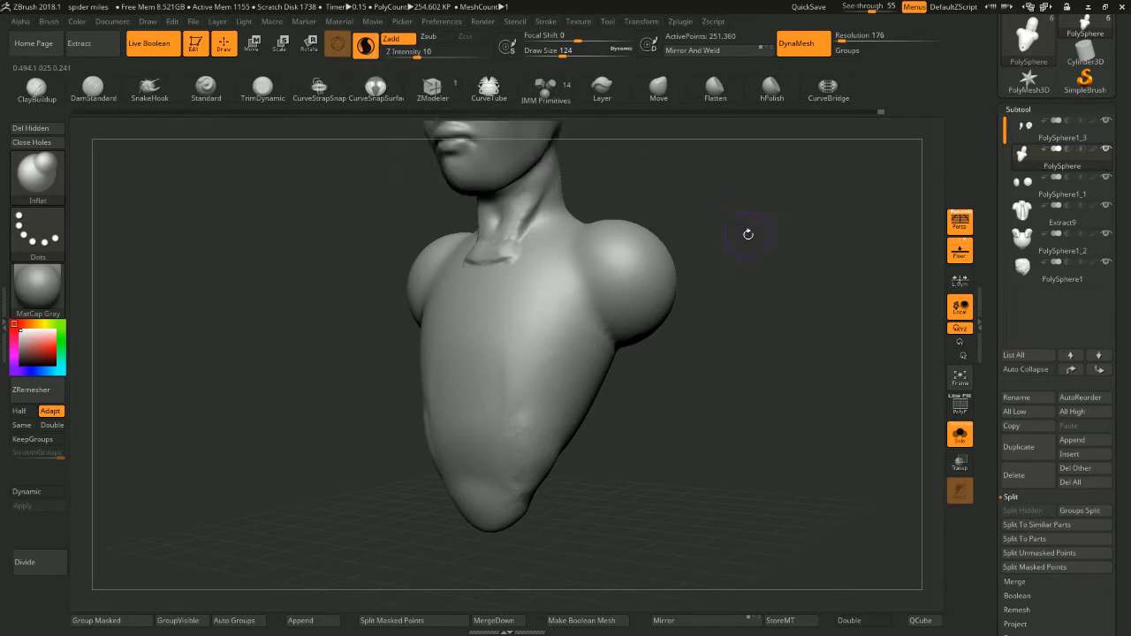
mouse_move(748, 232)
mouse_down()
mouse_move(759, 192)
mouse_move(719, 165)
mouse_up()
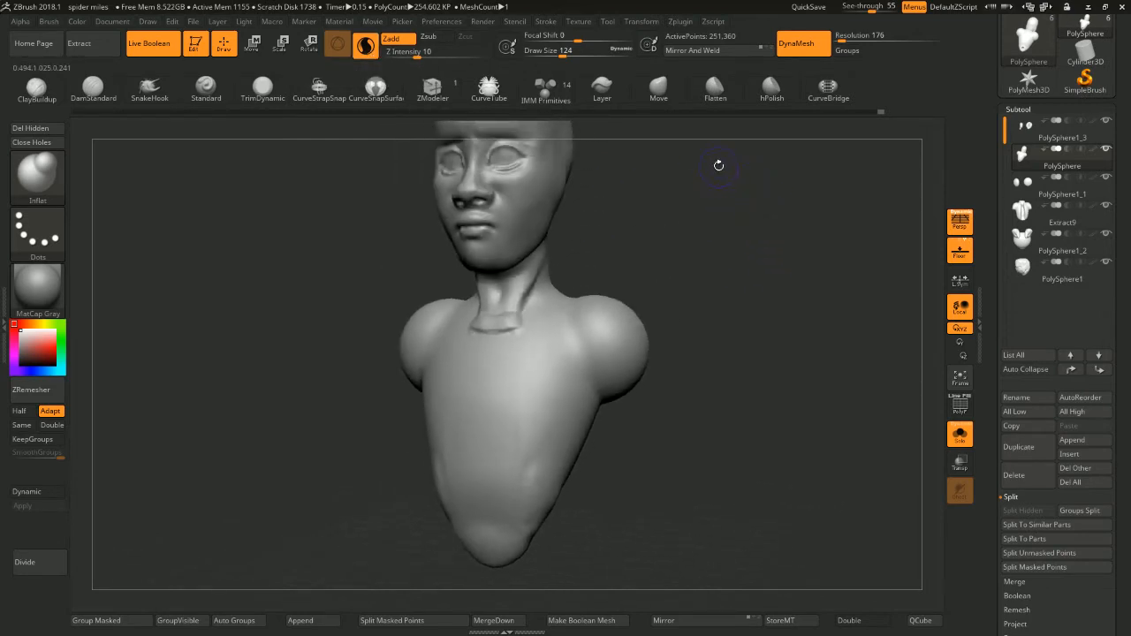
drag(708, 230, 648, 241)
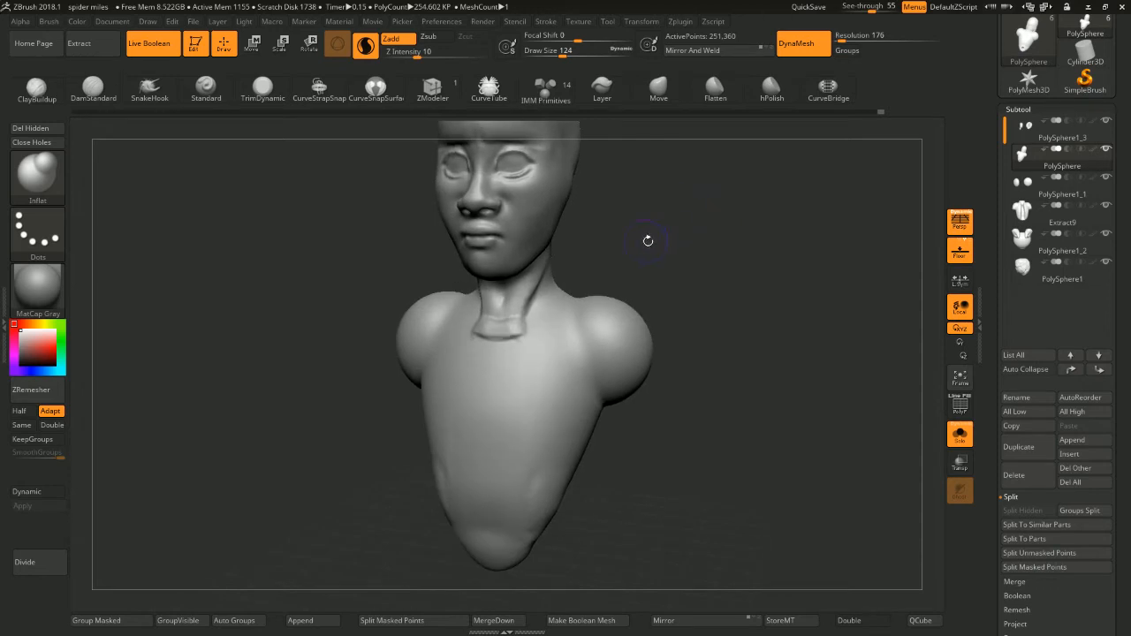
key(b)
key(c)
key(b)
mouse_move(615, 295)
mouse_down()
mouse_move(548, 315)
mouse_move(561, 334)
mouse_move(513, 341)
mouse_move(520, 350)
mouse_up()
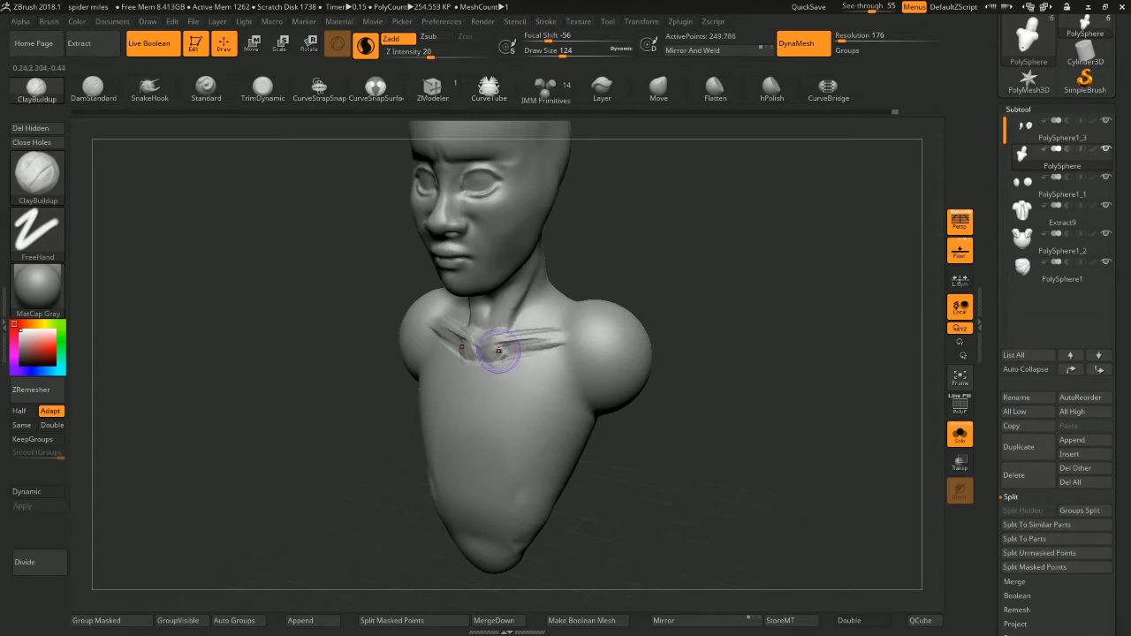
drag(659, 258, 603, 252)
mouse_move(603, 252)
mouse_down()
mouse_move(631, 220)
mouse_move(536, 270)
mouse_move(586, 240)
mouse_move(633, 274)
mouse_move(488, 316)
mouse_move(603, 257)
mouse_up()
Shape the neck muscles and the area above the collarbones with ClayBuildup, reducing the draw size to 101 and 80
key(space)
mouse_move(524, 269)
shift+mouse_down()
mouse_move(510, 286)
mouse_move(528, 279)
mouse_move(505, 285)
mouse_move(512, 291)
shift+mouse_up()
mouse_move(592, 250)
mouse_down()
mouse_move(643, 243)
mouse_move(649, 225)
mouse_move(622, 257)
mouse_up()
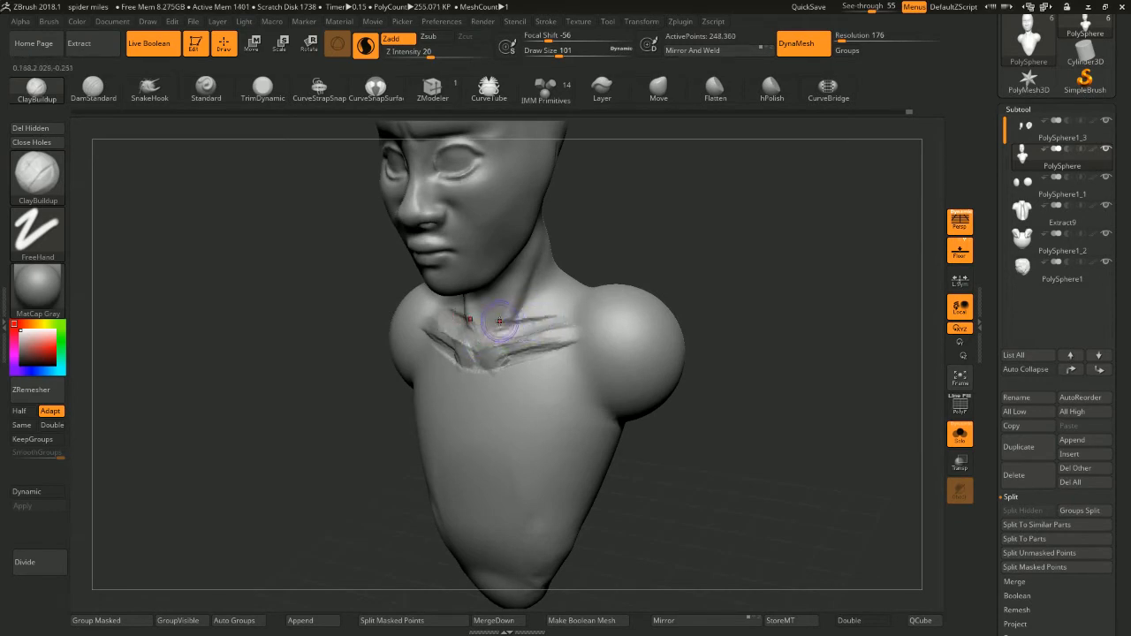
key(space)
drag(502, 322, 557, 298)
key(shift)
key(space)
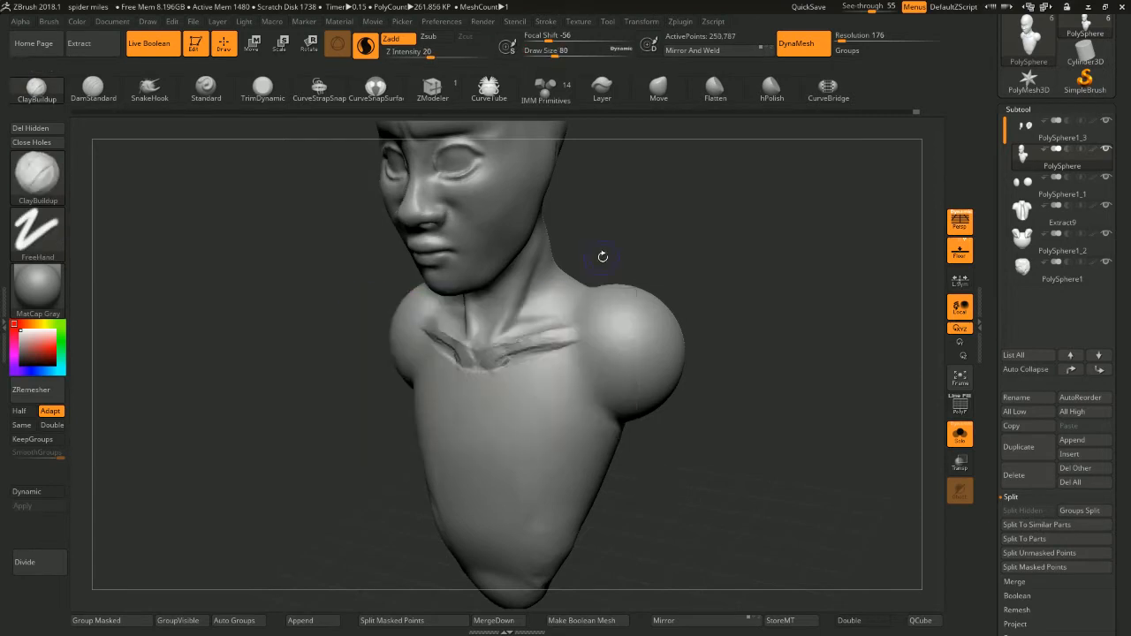
Smooth the base of the neck and soften the collarbones at draw size 80
drag(603, 255, 574, 257)
shift+drag(528, 314, 534, 309)
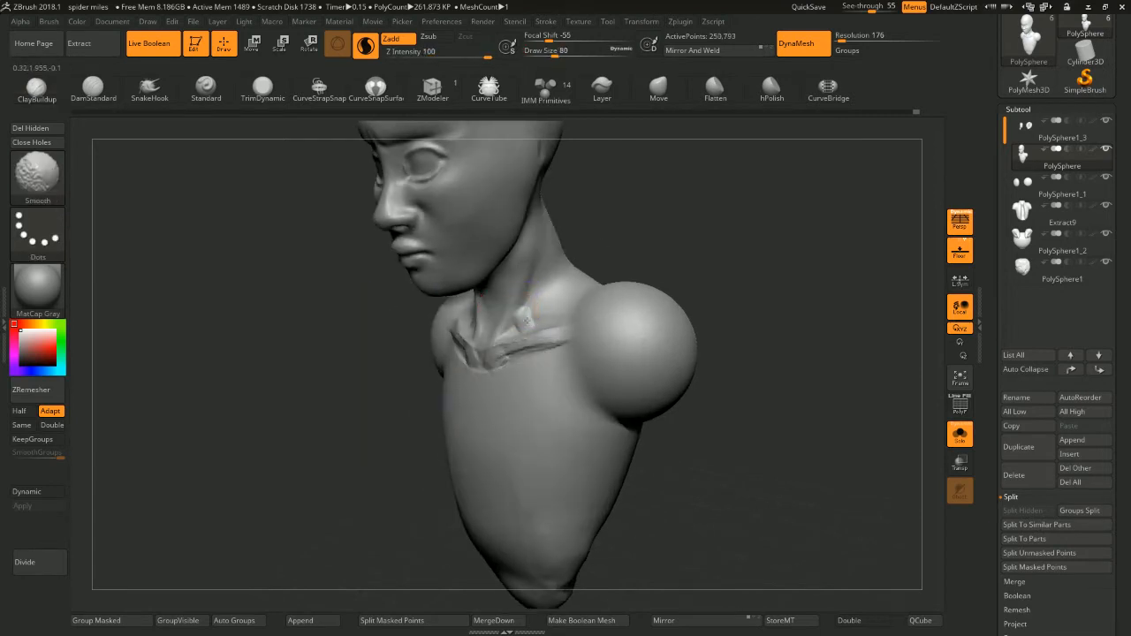
mouse_move(609, 224)
mouse_down()
mouse_move(662, 222)
mouse_move(662, 210)
mouse_up()
ctrl+drag(662, 210, 610, 221)
key(shift)
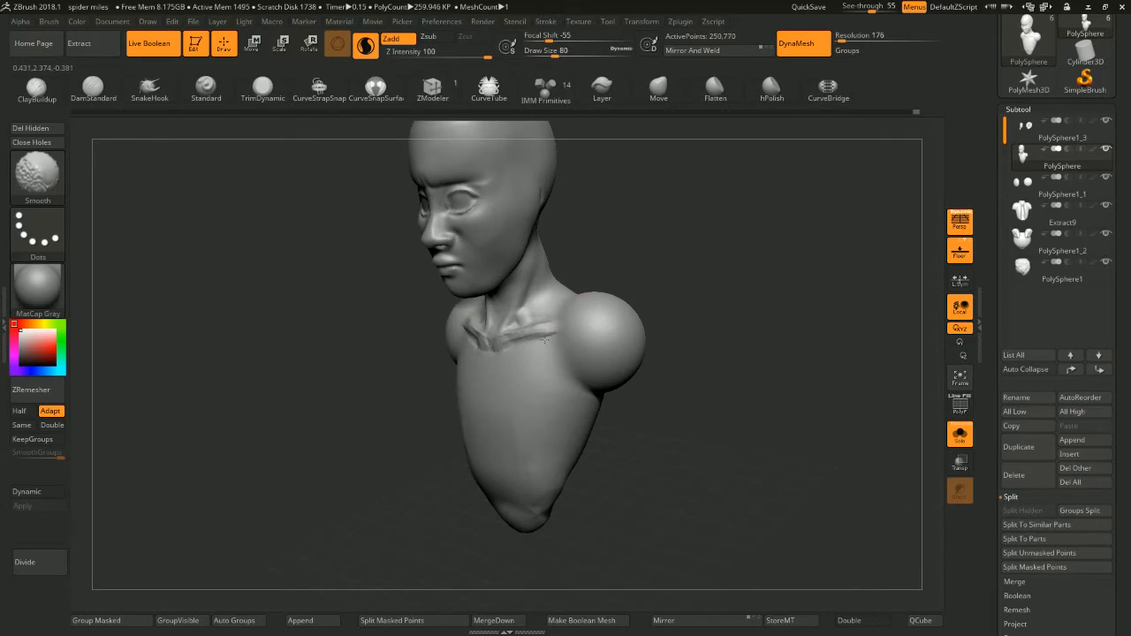
shift+drag(517, 338, 533, 334)
Insert mirrored arm cylinders on the shoulders with the IMM Primitives brush at draw size 234
drag(601, 257, 642, 250)
mouse_move(642, 243)
ctrl+mouse_down()
mouse_move(664, 252)
mouse_move(688, 318)
mouse_move(706, 298)
mouse_move(694, 288)
ctrl+mouse_up()
key(space)
key(space)
key(b)
key(i)
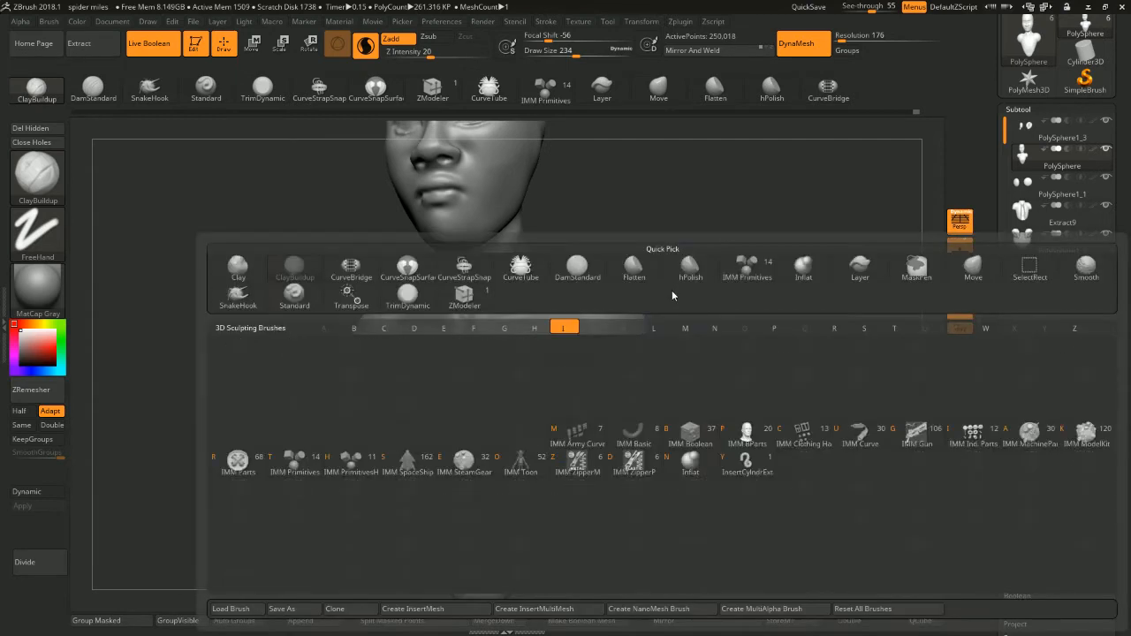
key(p)
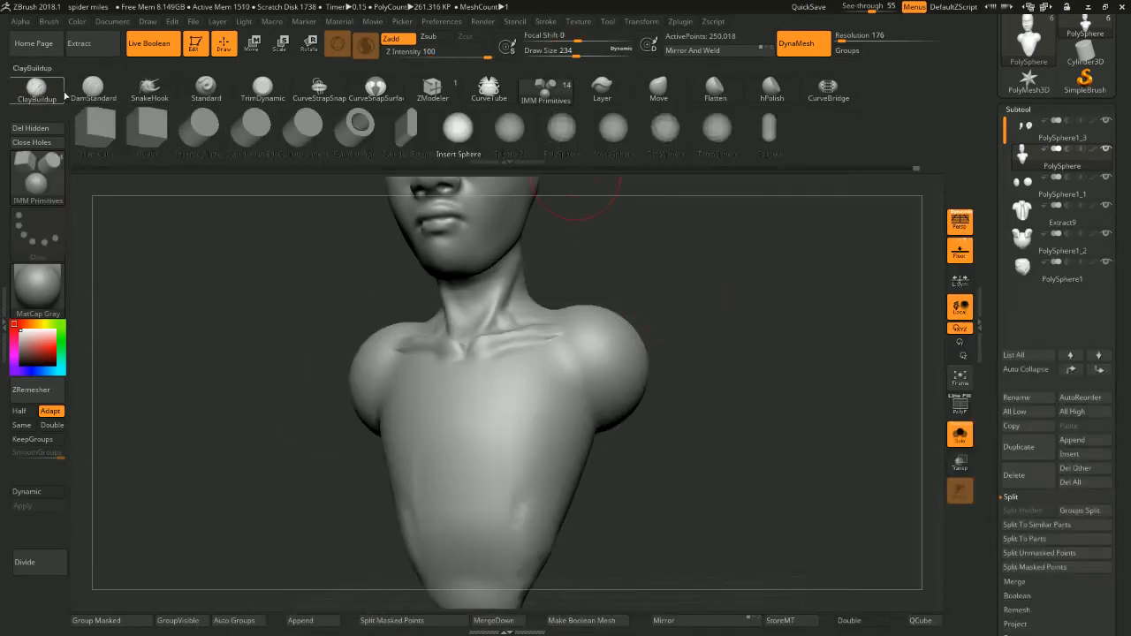
click(203, 126)
drag(659, 291, 710, 313)
drag(631, 406, 635, 471)
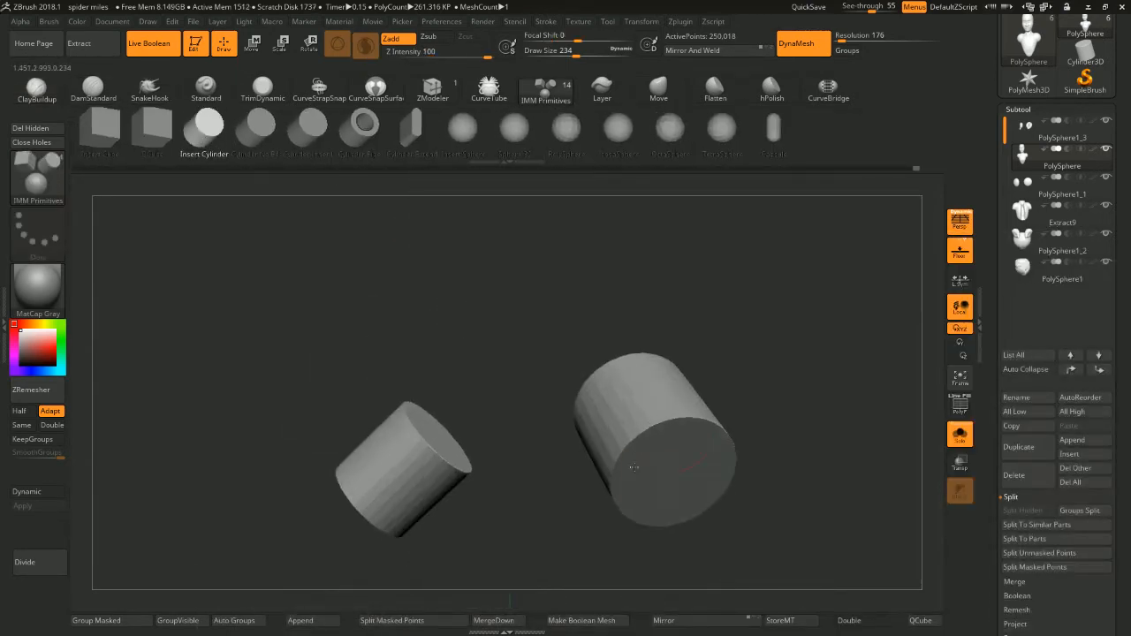
Switch to the Move gizmo on the arm cylinders and enable local symmetry for mirrored transformations
alt+drag(780, 362, 771, 309)
drag(742, 305, 763, 297)
key(w)
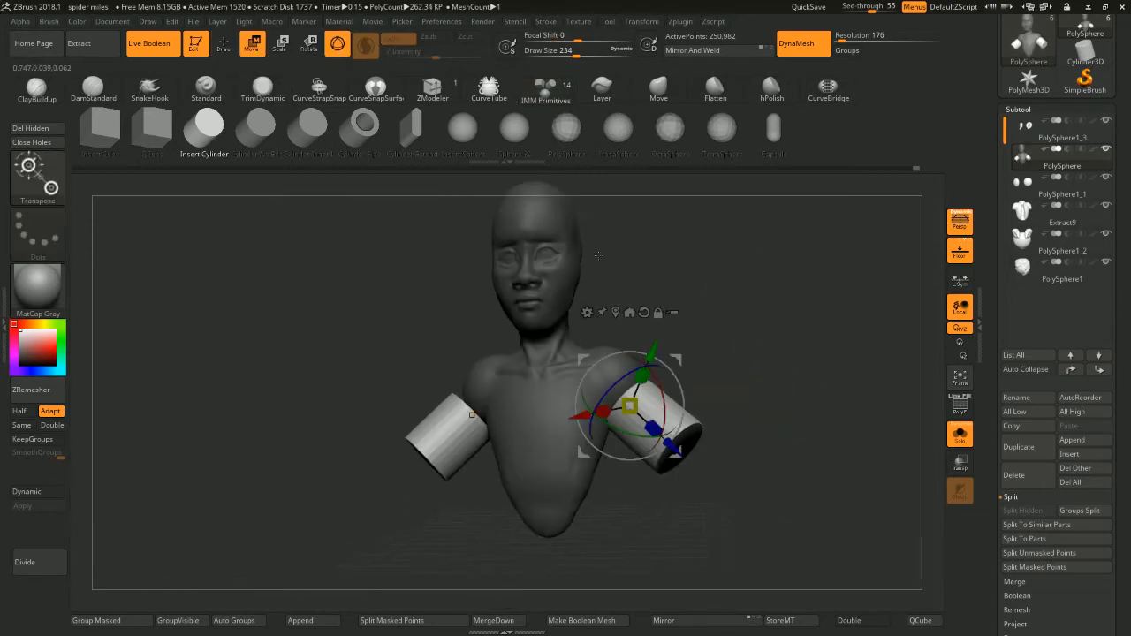
drag(630, 406, 655, 429)
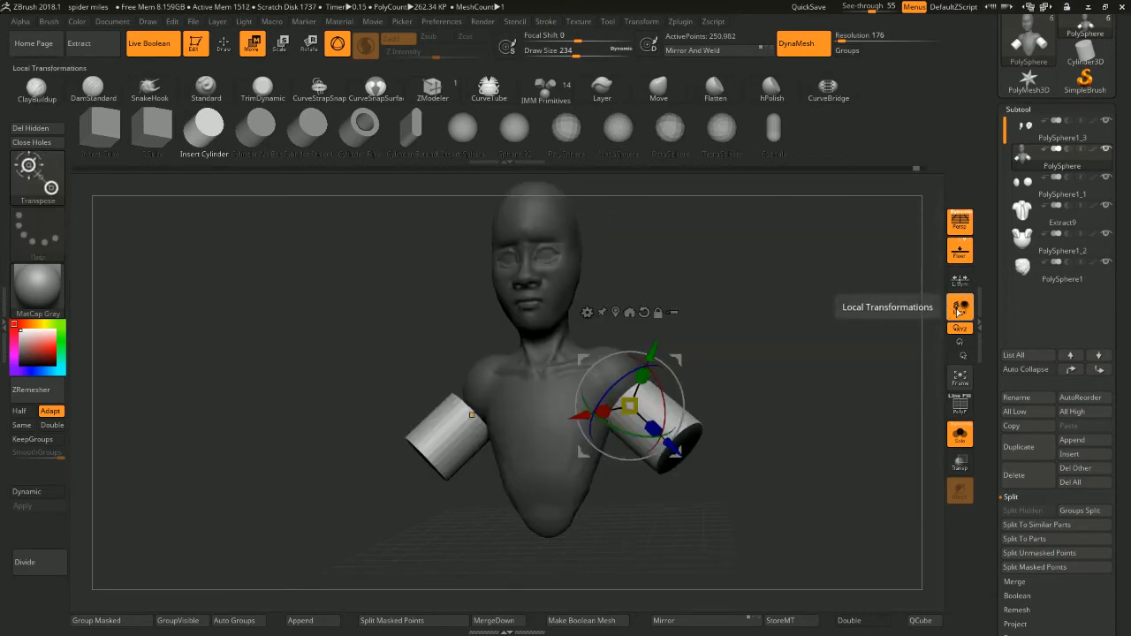
click(960, 279)
alt+drag(653, 428, 642, 414)
alt+drag(760, 305, 777, 344)
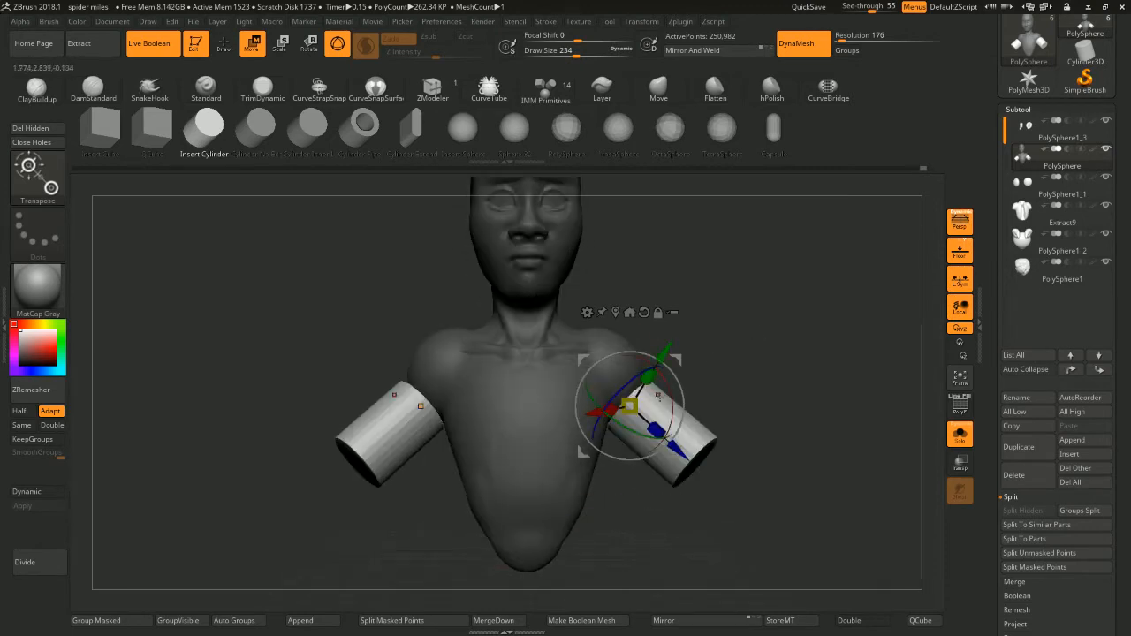
Move and rotate the mirrored arm cylinders so they hang down from the shoulders beside the torso
drag(656, 430, 678, 469)
drag(751, 353, 667, 375)
drag(786, 361, 755, 361)
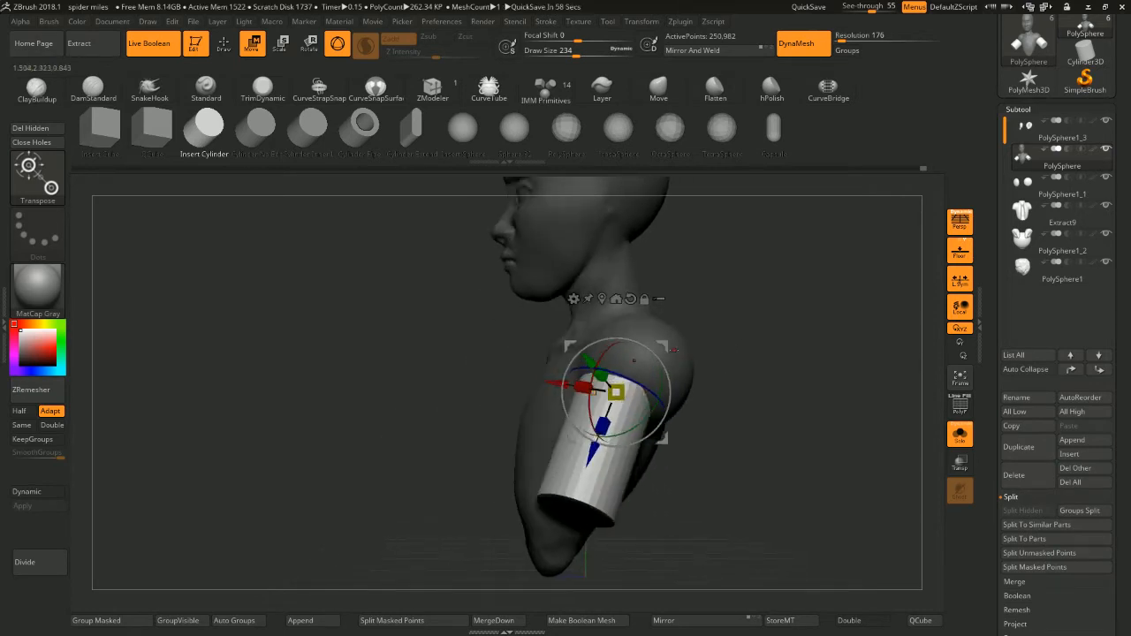
drag(667, 371, 778, 352)
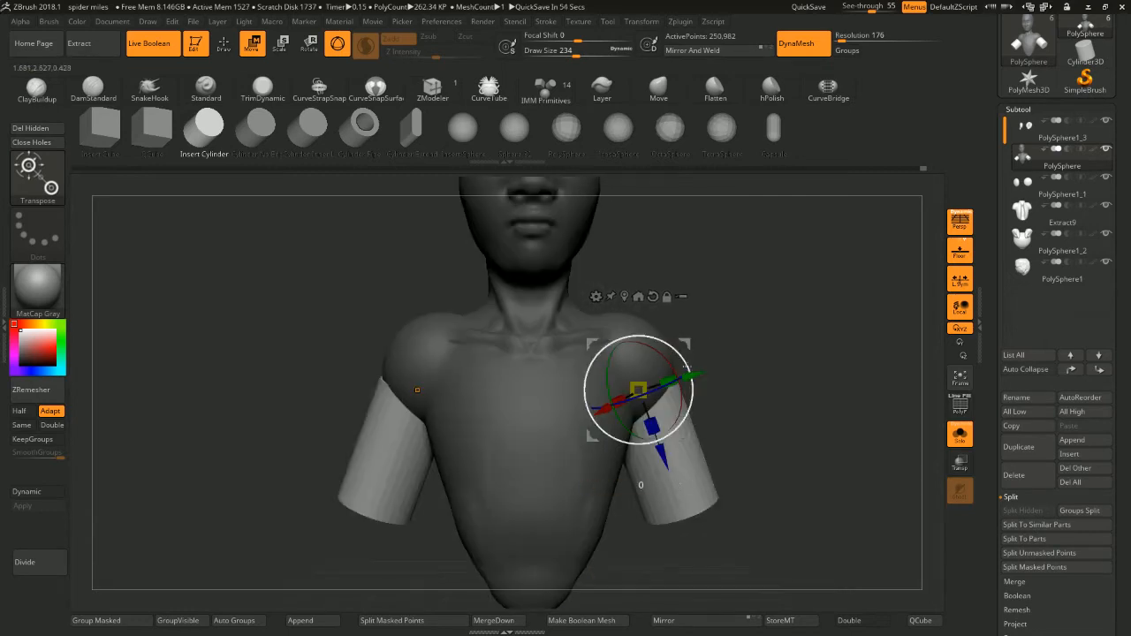
drag(684, 365, 678, 342)
Adjust the length of the upper arm cylinders by scaling them along their Z axis
drag(866, 316, 778, 256)
drag(761, 328, 712, 341)
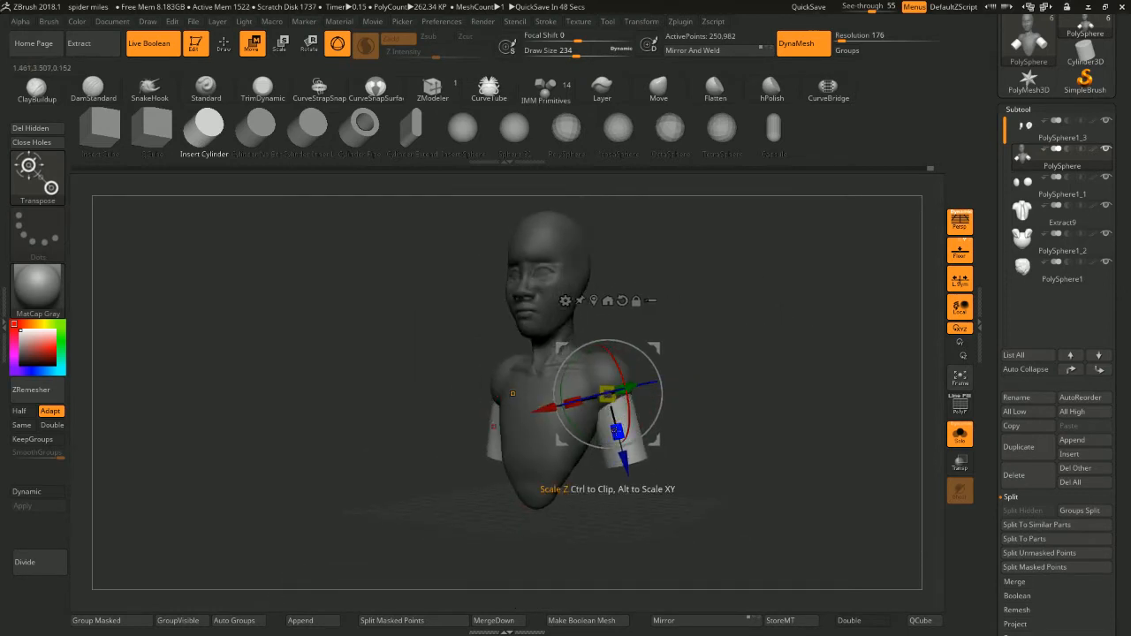
drag(616, 428, 616, 427)
shift+drag(712, 309, 670, 382)
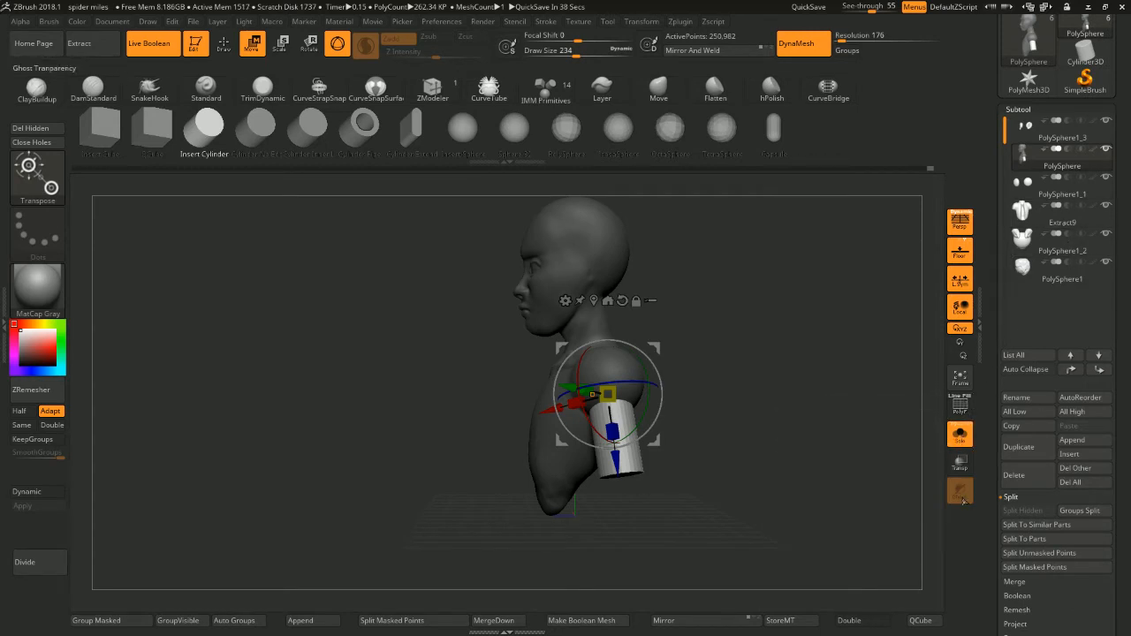
Turn off Solo to show all subtools and check the arm cylinders against the jacket from front and side
click(962, 439)
shift+drag(769, 371, 798, 347)
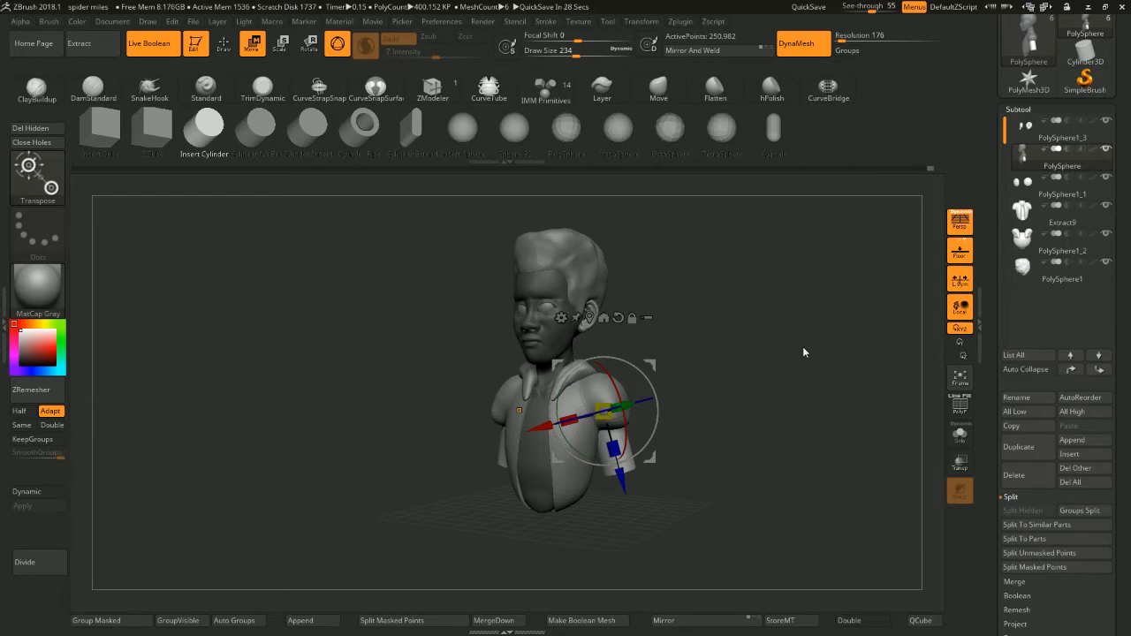
drag(831, 334, 777, 333)
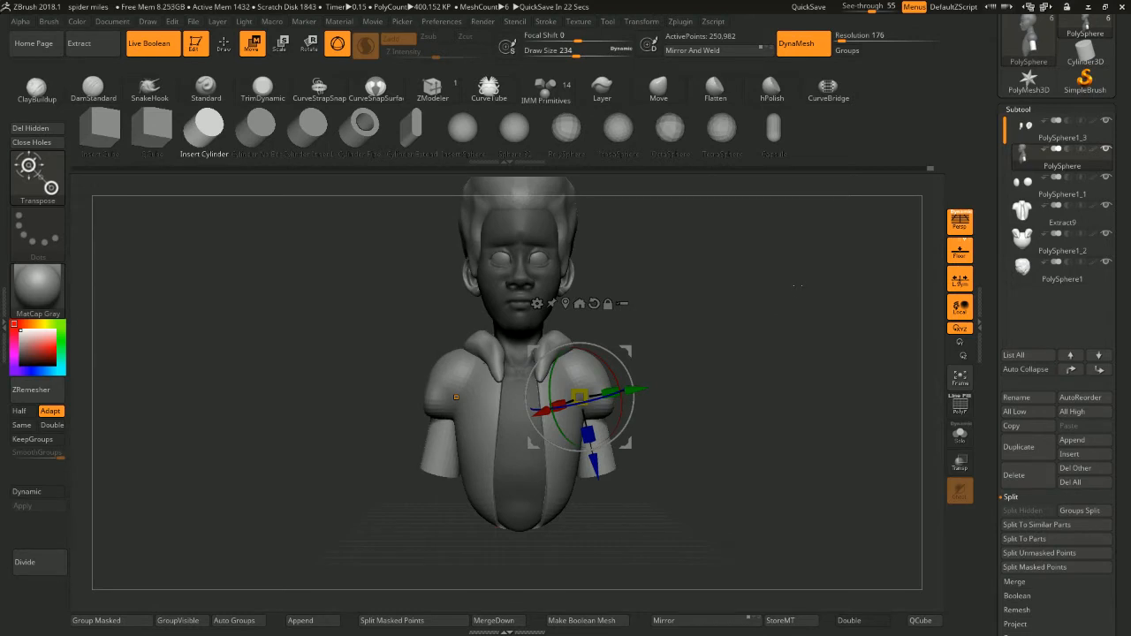
drag(784, 292, 751, 299)
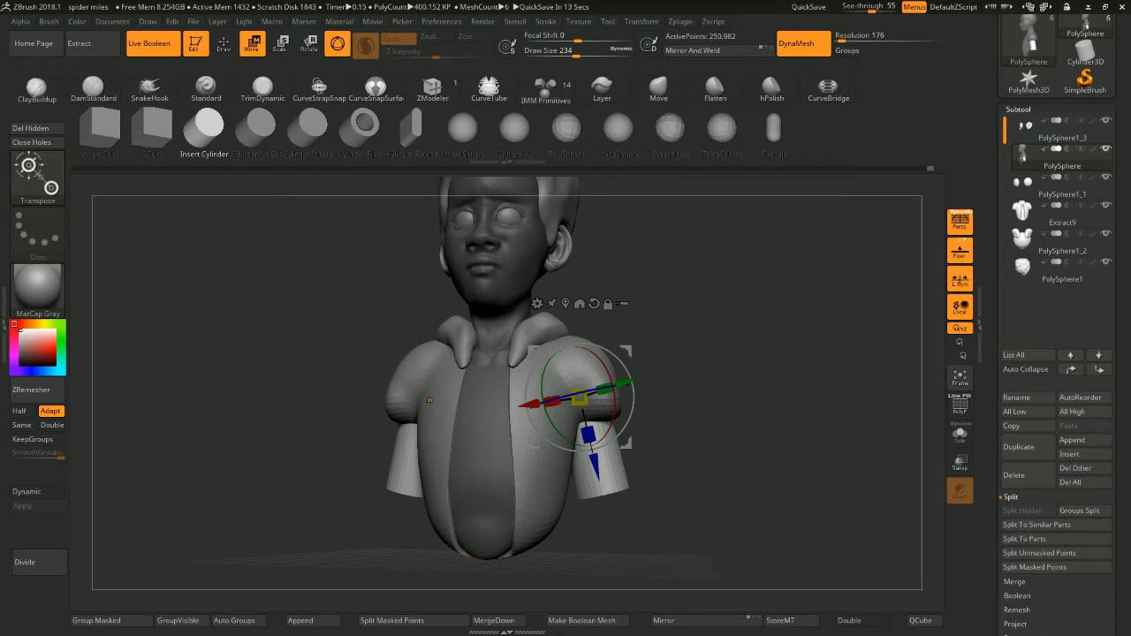
drag(704, 349, 436, 220)
drag(244, 352, 223, 253)
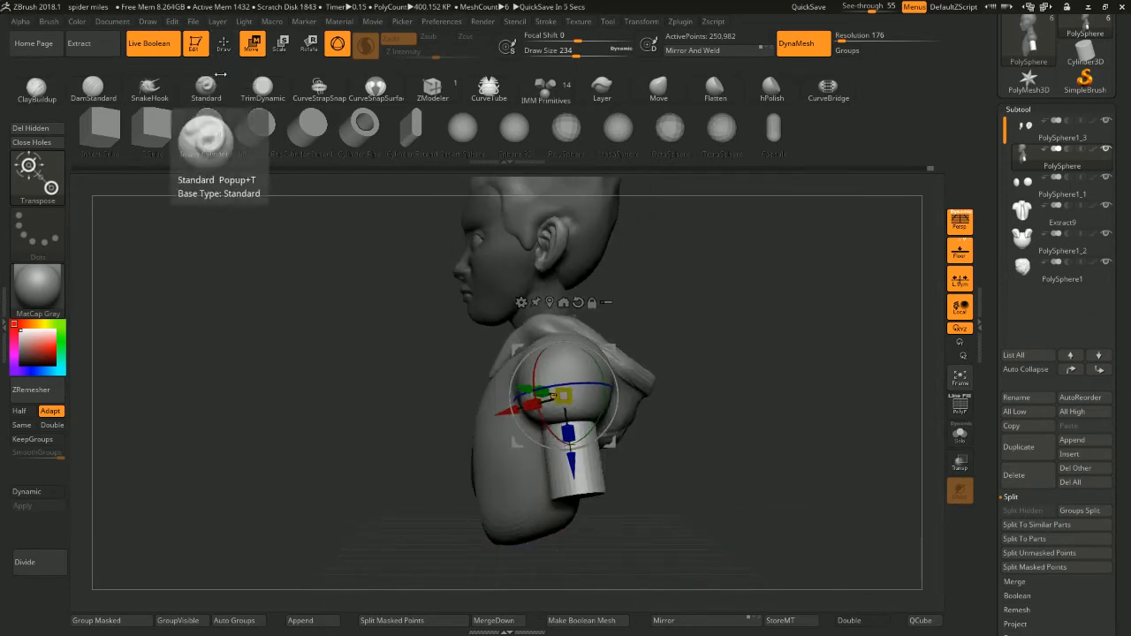
Select the jacket subtool Extract9 and smooth the area where the shoulder meets the sleeve
key(q)
drag(627, 290, 720, 297)
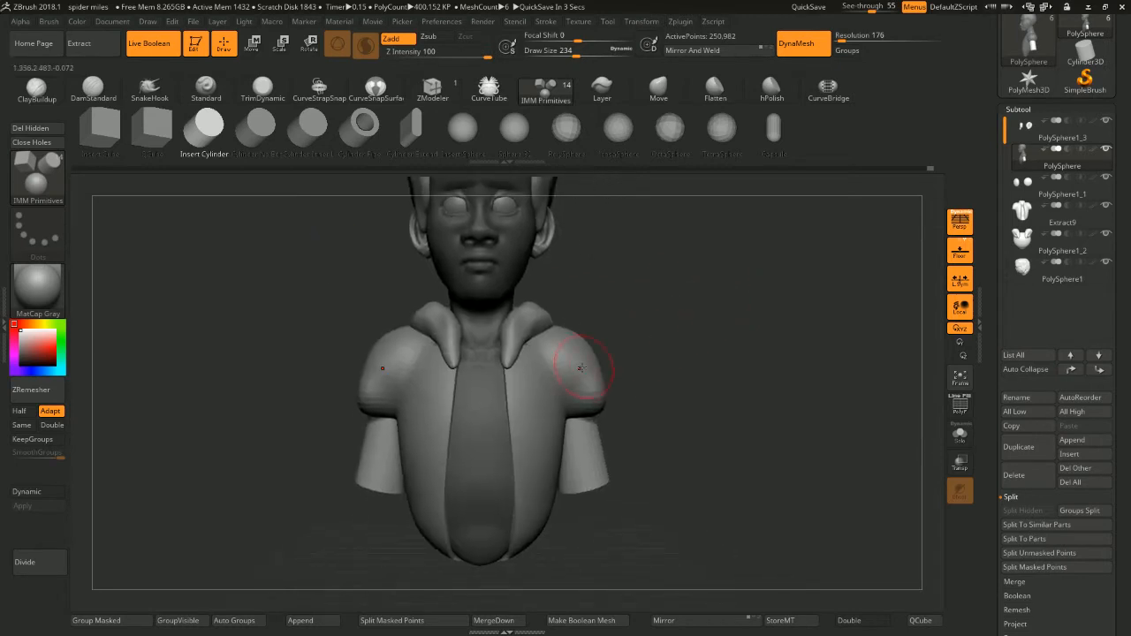
alt+click(579, 367)
alt+drag(650, 327, 648, 355)
drag(682, 316, 651, 323)
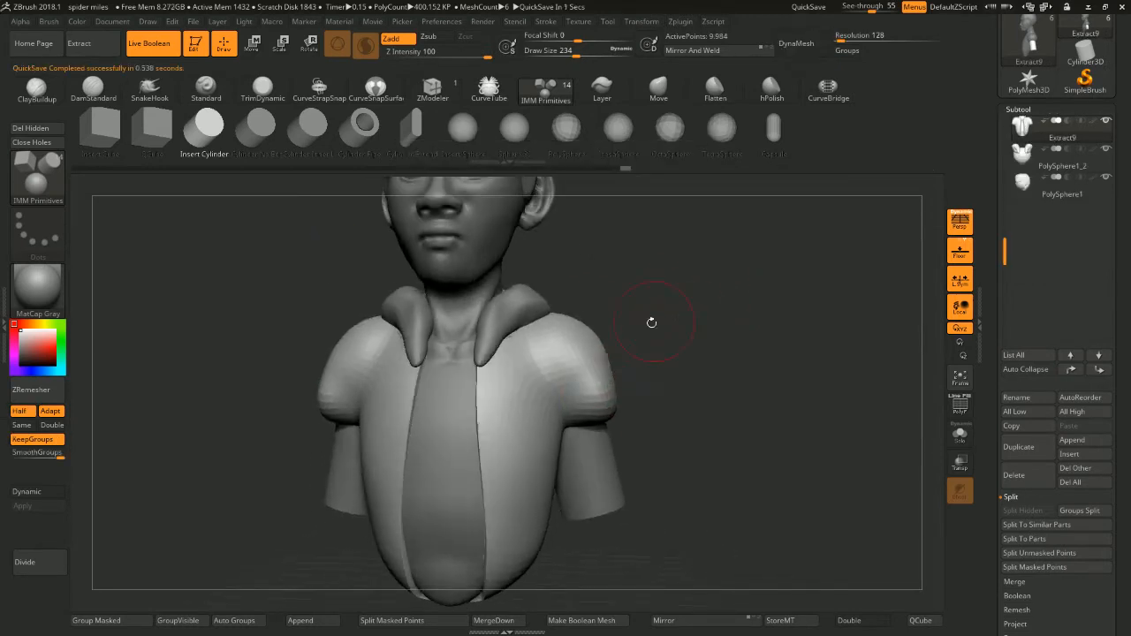
shift+drag(606, 399, 592, 384)
drag(695, 359, 625, 357)
shift+drag(631, 367, 656, 400)
drag(752, 286, 814, 281)
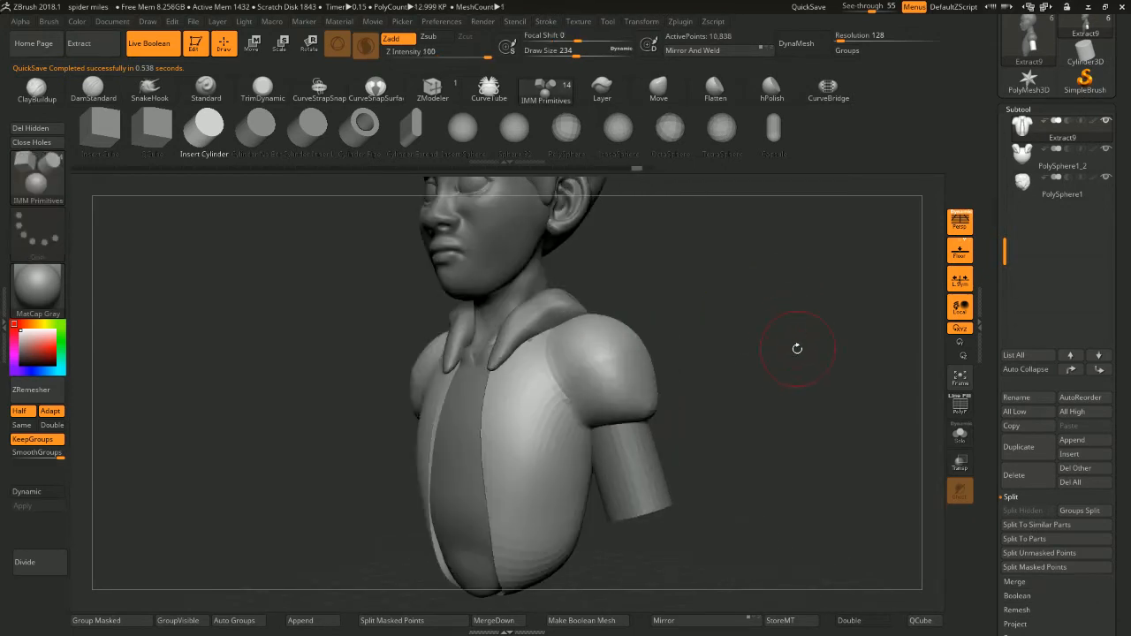
Set the brush draw size to 80 and make the hood subtool active
drag(799, 349, 753, 286)
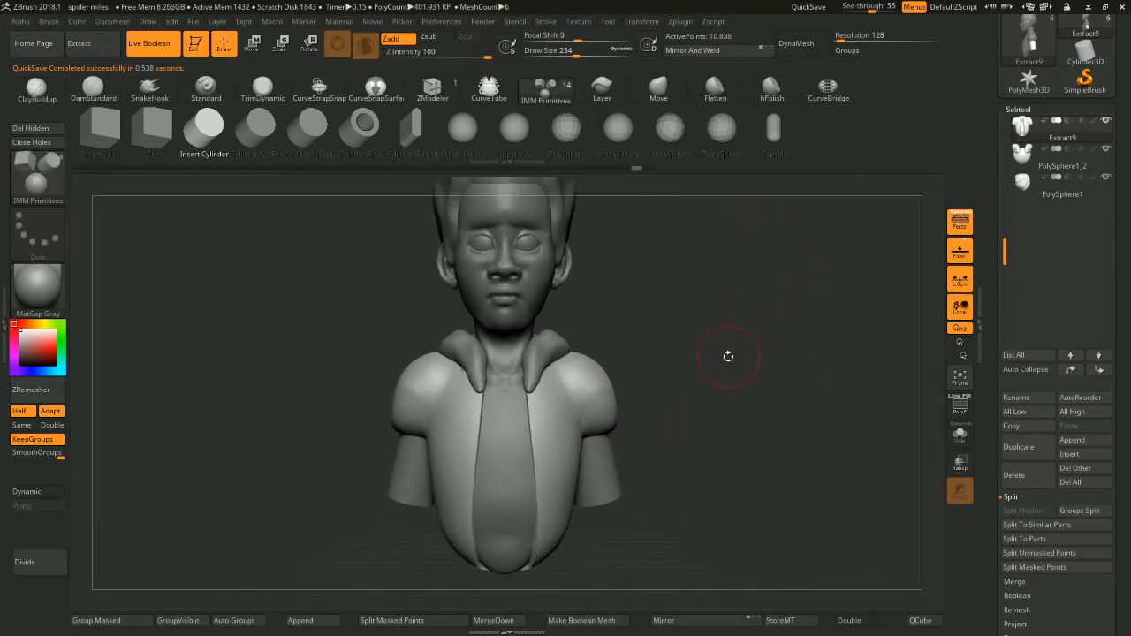
alt+drag(728, 356, 752, 329)
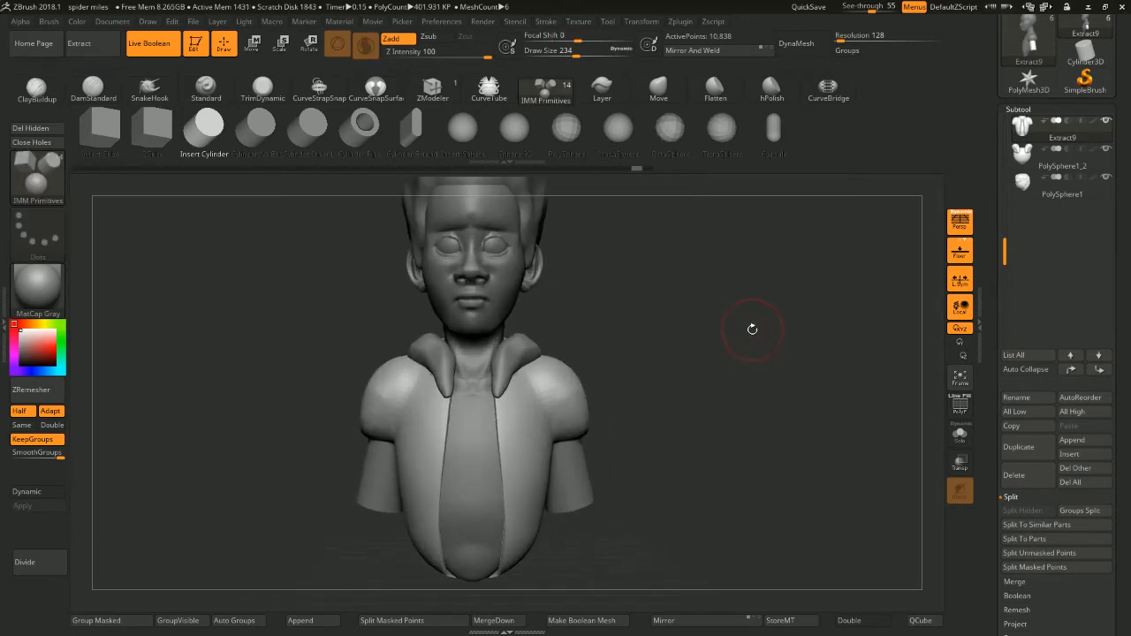
alt+drag(719, 364, 755, 308)
mouse_move(621, 279)
alt+mouse_down()
mouse_move(642, 261)
mouse_move(539, 273)
mouse_move(355, 345)
alt+mouse_up()
key(space)
click(610, 283)
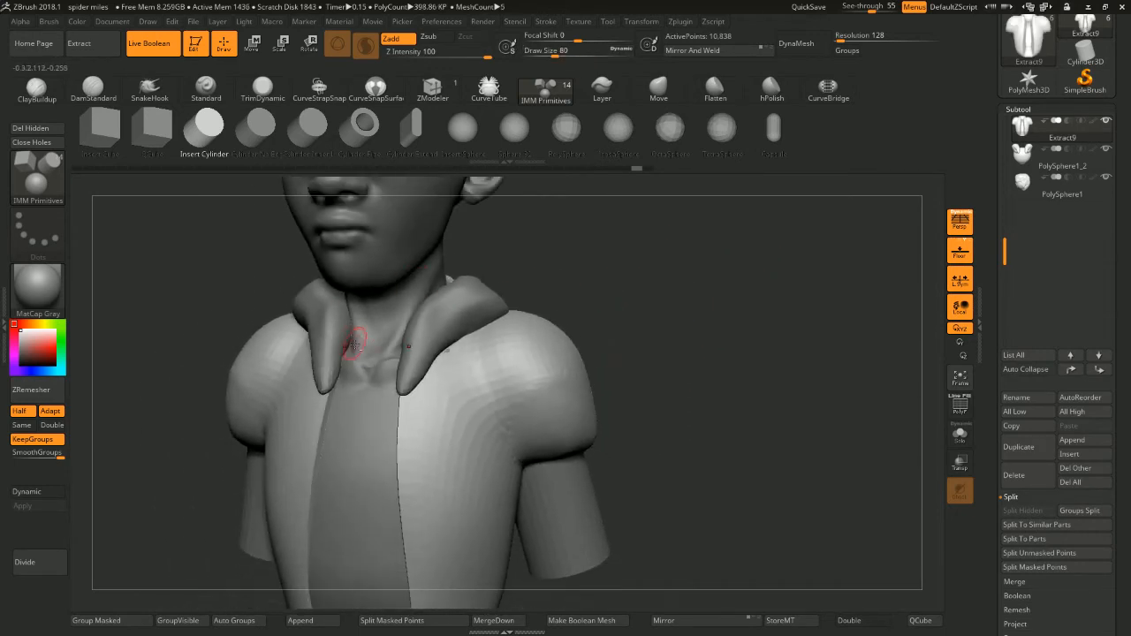
alt+click(441, 322)
drag(587, 262, 574, 298)
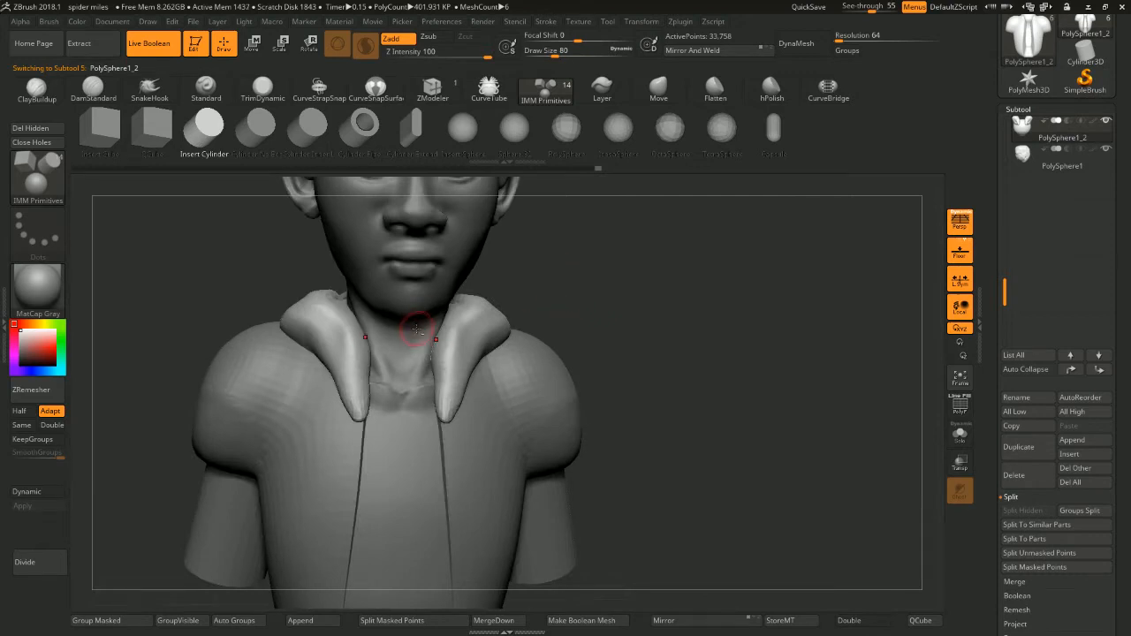
Carve the hood's inner edge beside the neck with DamStandard at draw size 116 and smooth it
key(b)
key(d)
key(s)
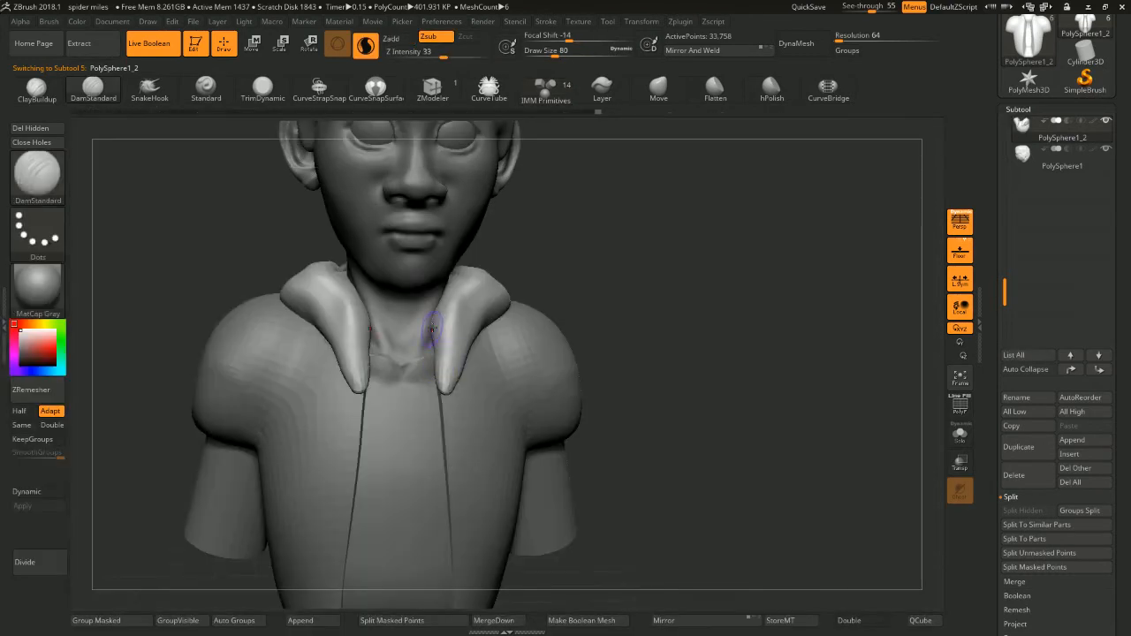
key(space)
drag(432, 321, 430, 327)
mouse_move(439, 287)
shift+mouse_down()
mouse_move(431, 319)
mouse_move(439, 296)
shift+mouse_up()
Build up the hood's inner collar edge with ClayBuildup at draw size 101 and smooth the strokes
alt+drag(533, 243, 548, 262)
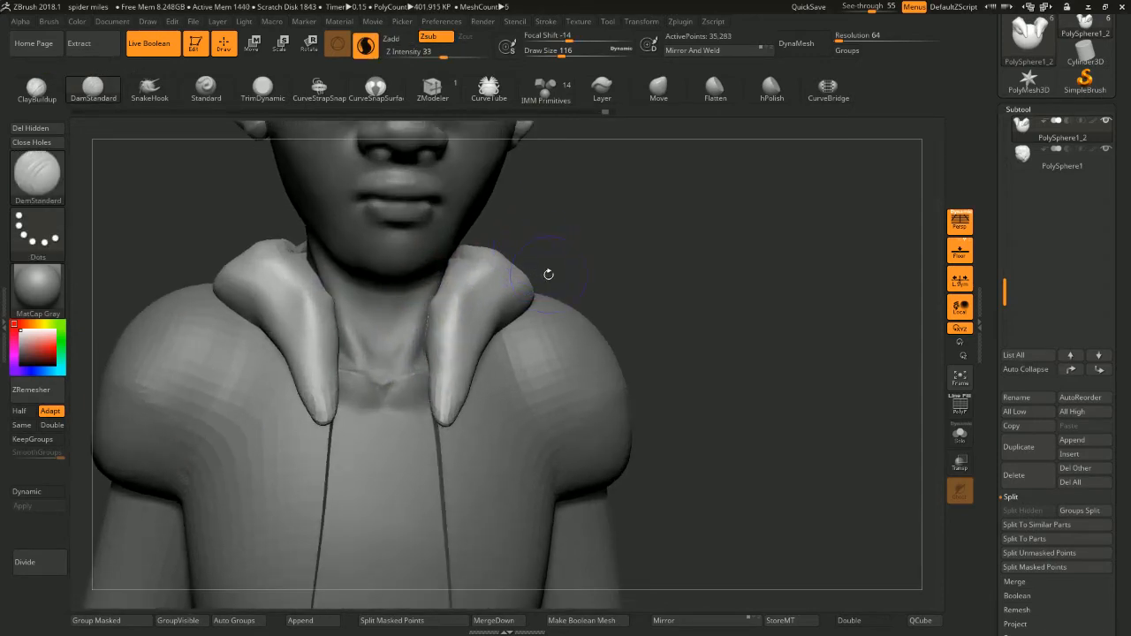
key(b)
key(c)
key(b)
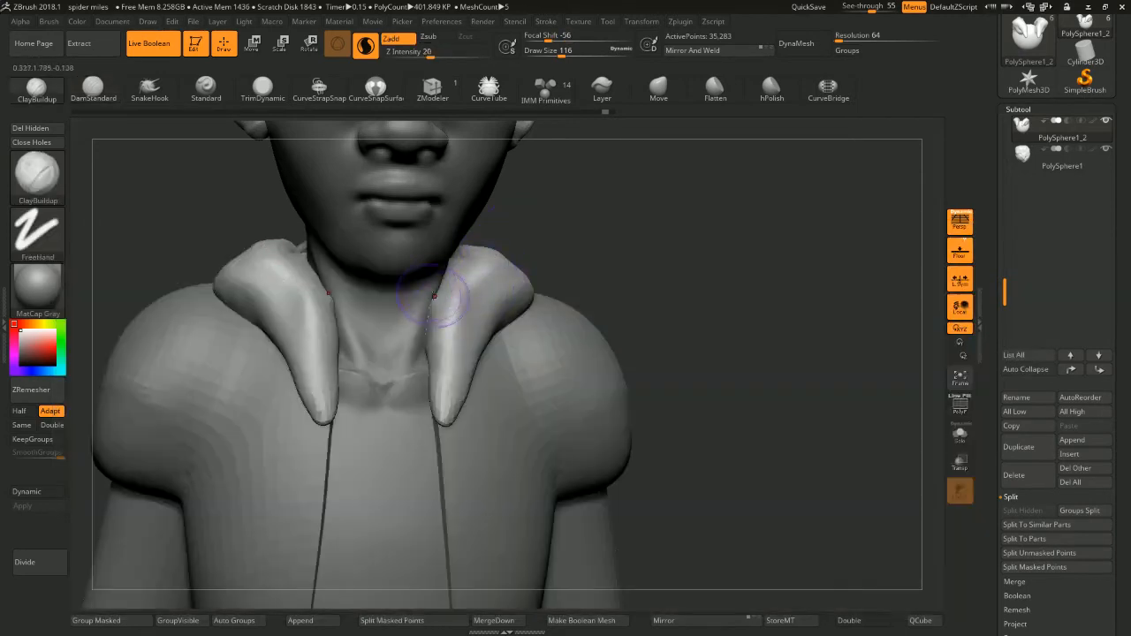
key(space)
drag(434, 296, 429, 354)
mouse_move(438, 294)
mouse_down()
mouse_move(437, 339)
mouse_move(449, 303)
mouse_up()
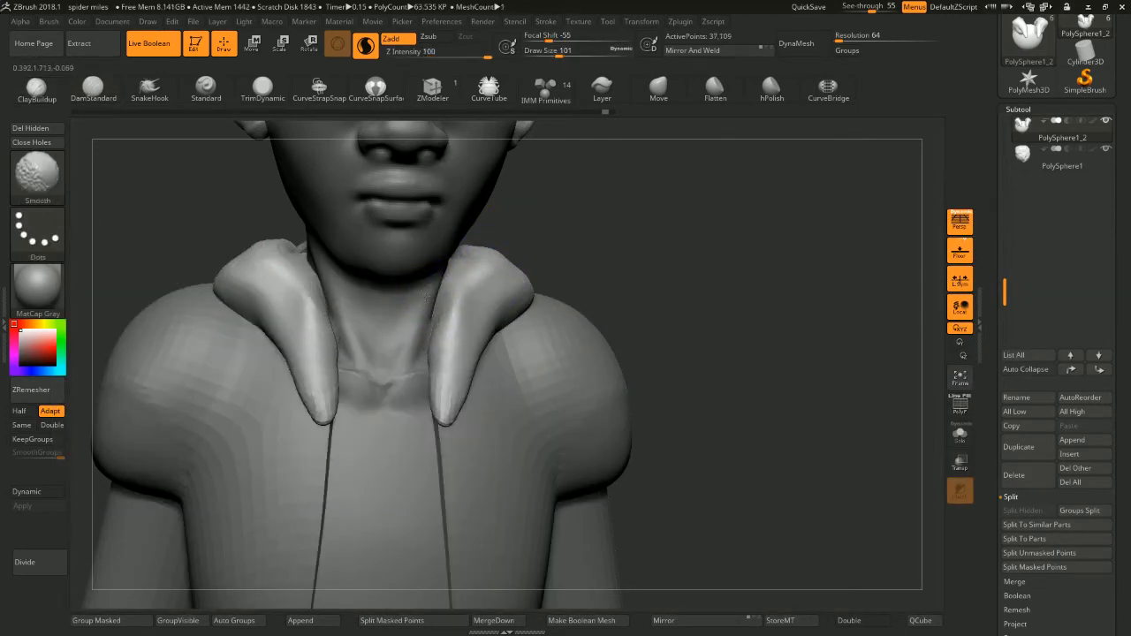
Make the head-and-torso subtool PolySphere active with its mask cleared
mouse_move(657, 232)
alt+mouse_down()
mouse_move(660, 179)
mouse_move(666, 247)
mouse_move(657, 200)
alt+mouse_up()
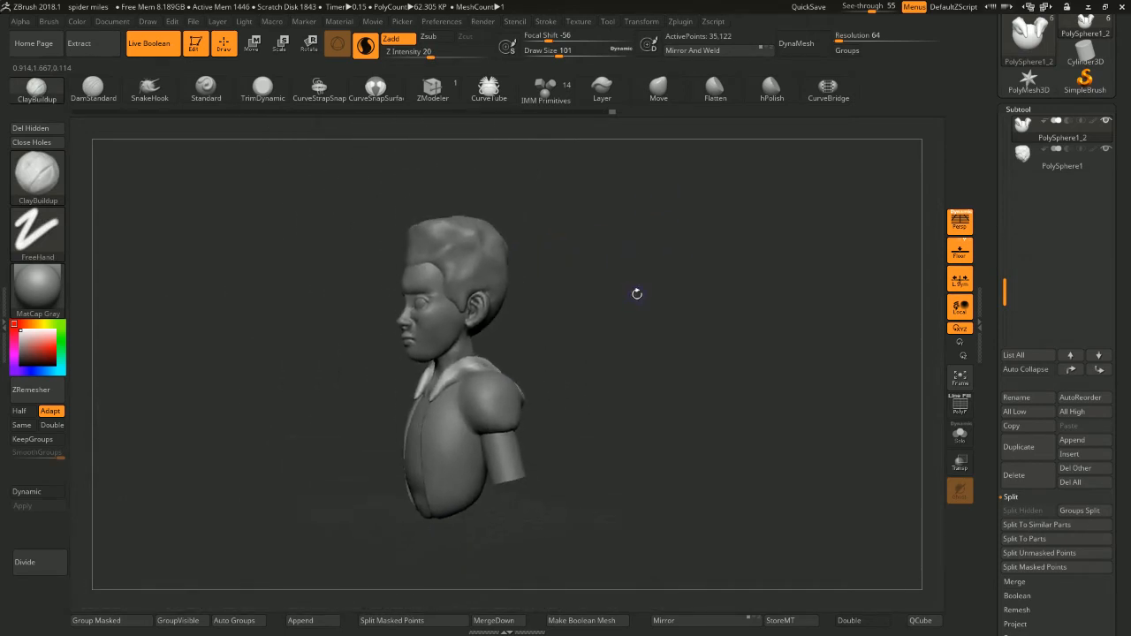
drag(637, 294, 633, 264)
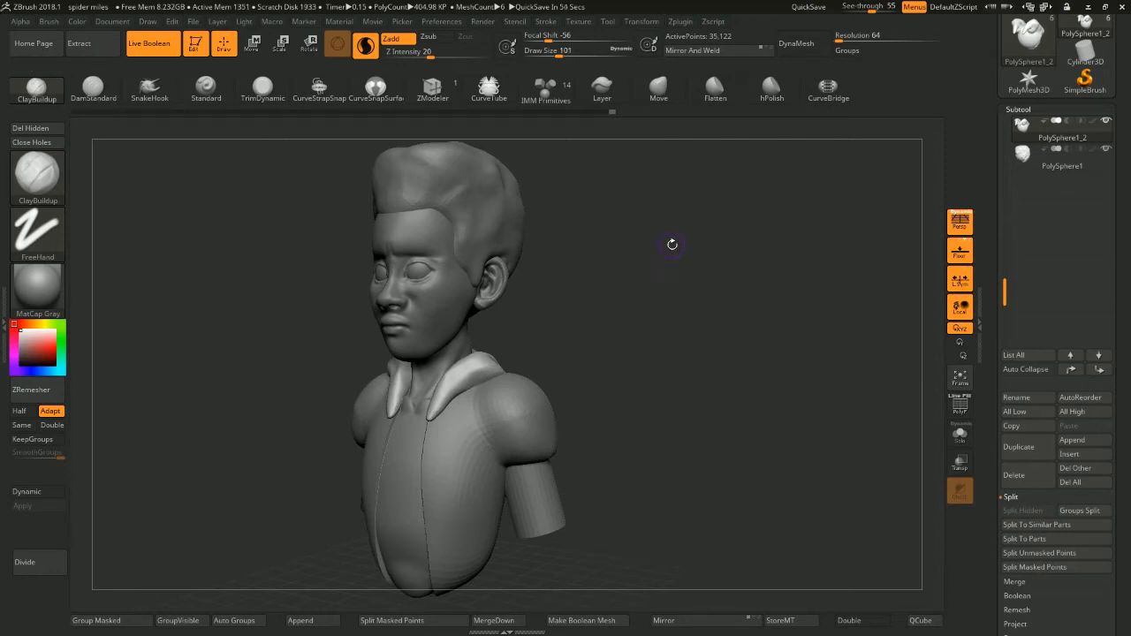
mouse_move(672, 244)
mouse_down()
mouse_move(627, 316)
mouse_move(610, 311)
mouse_move(698, 322)
mouse_move(619, 318)
mouse_move(589, 303)
mouse_move(631, 325)
mouse_move(587, 325)
mouse_up()
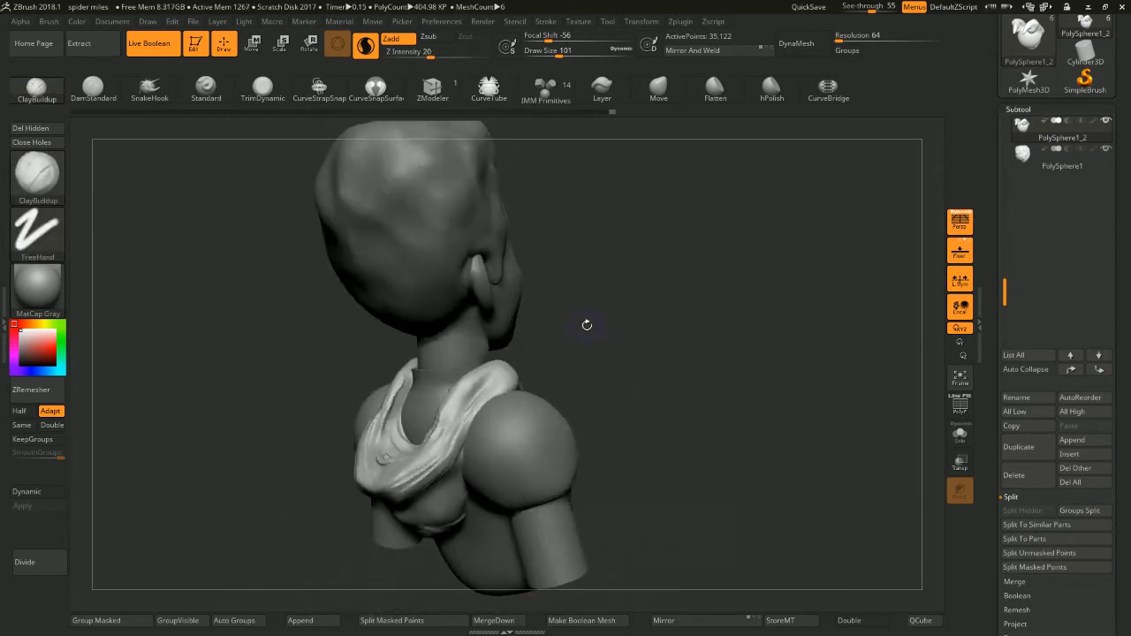
mouse_move(468, 350)
mouse_down()
mouse_move(604, 321)
mouse_move(610, 379)
mouse_move(571, 348)
mouse_move(579, 331)
mouse_up()
mouse_move(568, 277)
mouse_down()
mouse_move(578, 312)
mouse_move(569, 277)
mouse_up()
alt+drag(568, 248, 616, 298)
alt+click(527, 292)
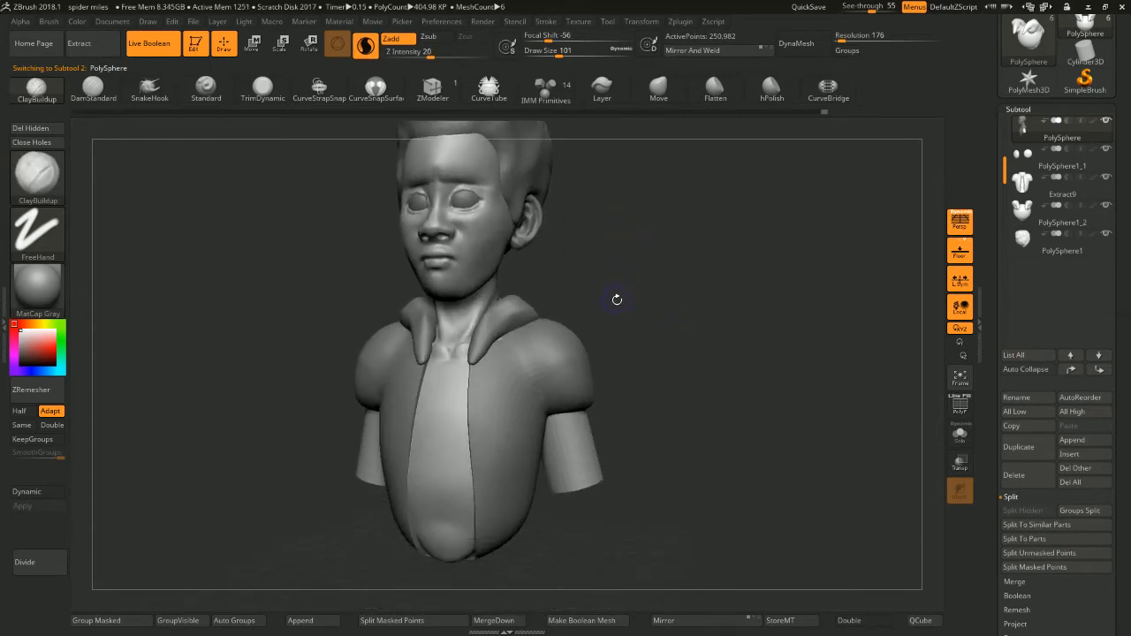
key(ctrl+z)
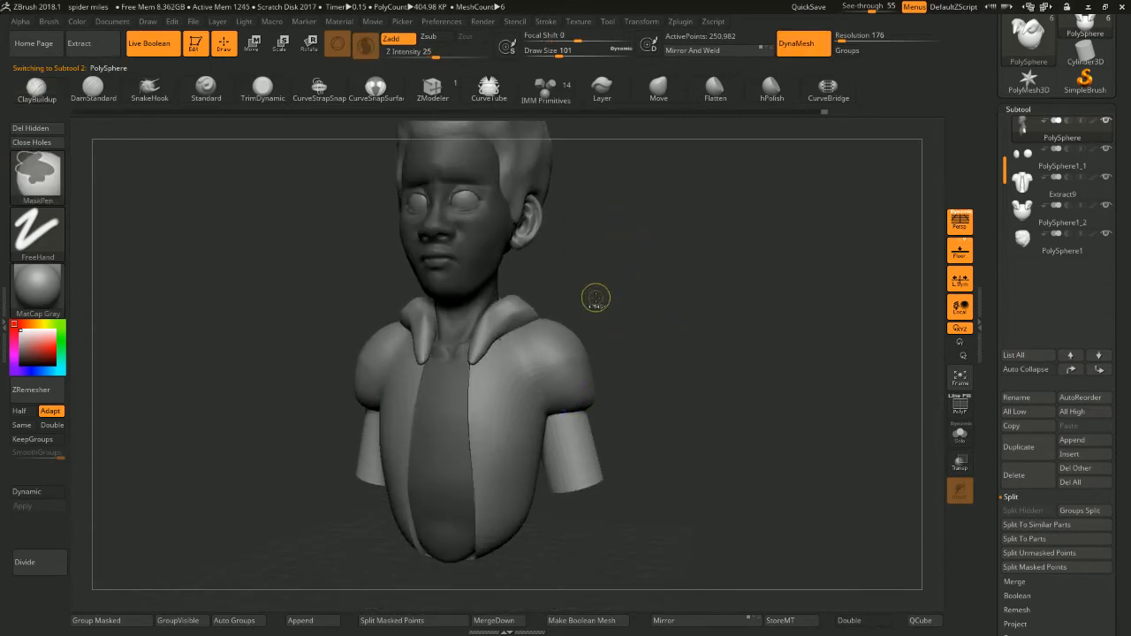
key(ctrl+shift+z)
key(ctrl+z)
key(ctrl+shift+z)
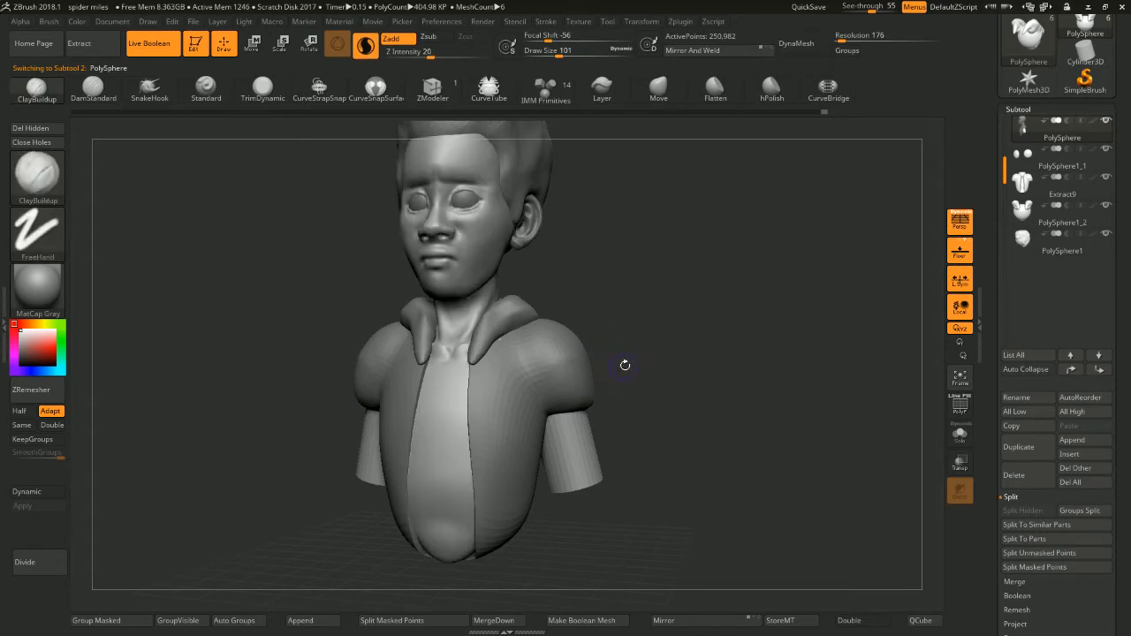
Isolate the upper-arm cylinders, invert the visibility to hide them, and split them off as a separate subtool
drag(607, 347, 566, 448)
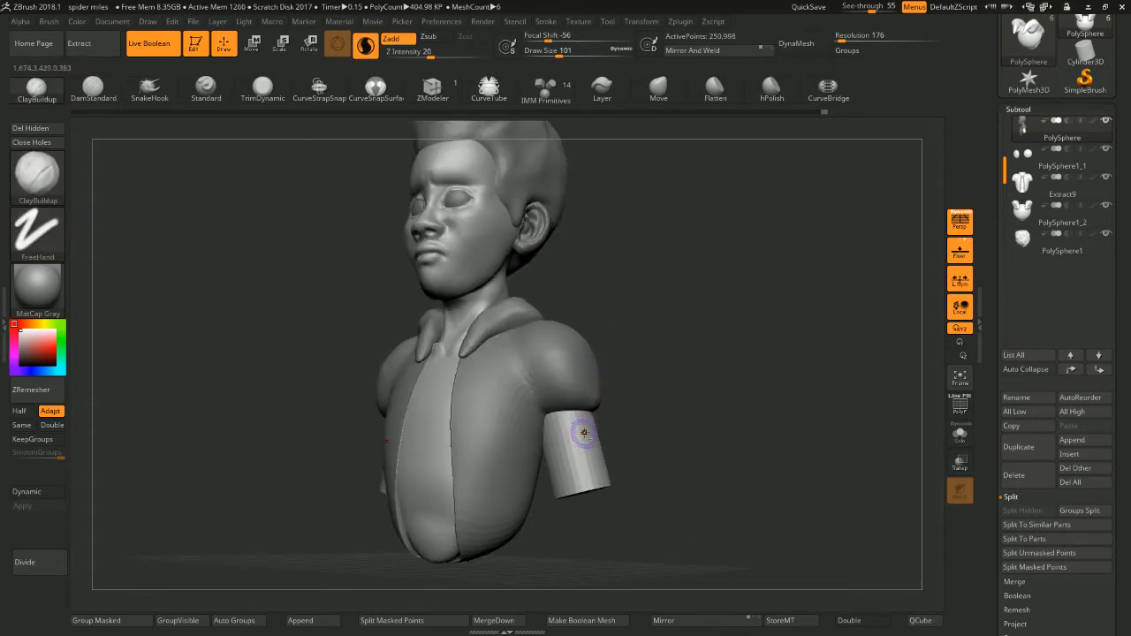
ctrl+shift+click(578, 435)
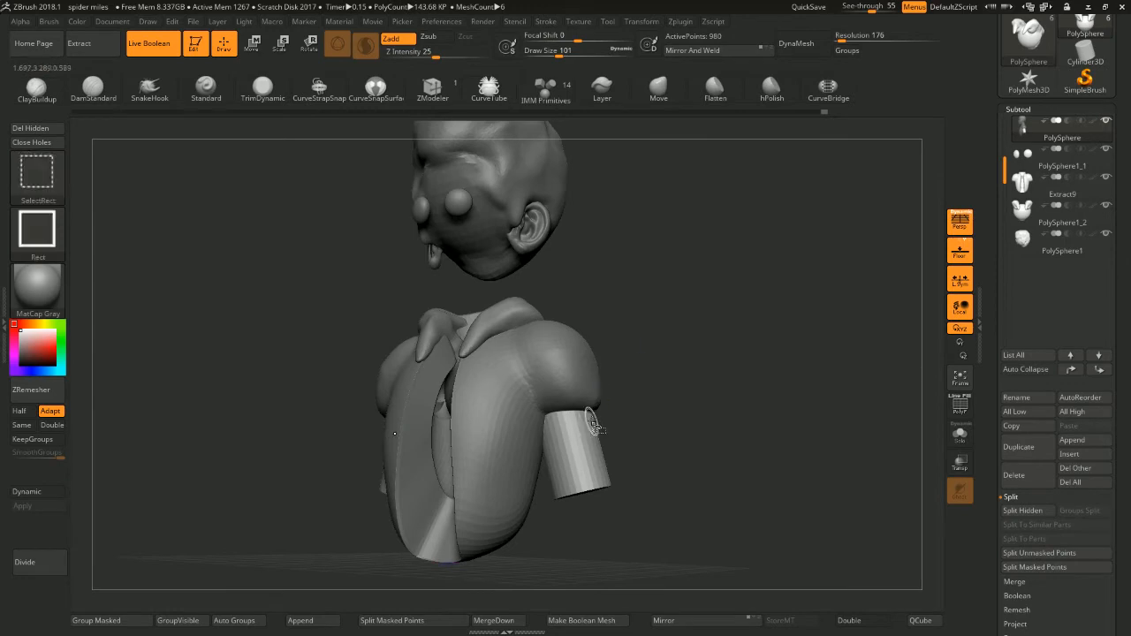
ctrl+shift+drag(616, 321, 645, 371)
key(ctrl+z)
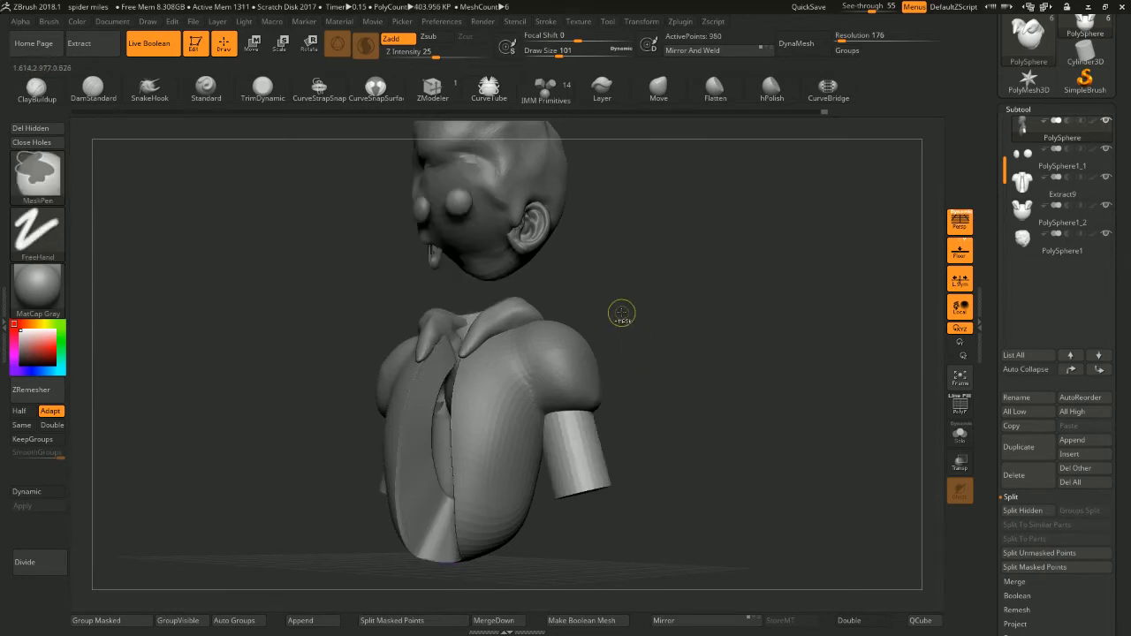
ctrl+shift+click(617, 316)
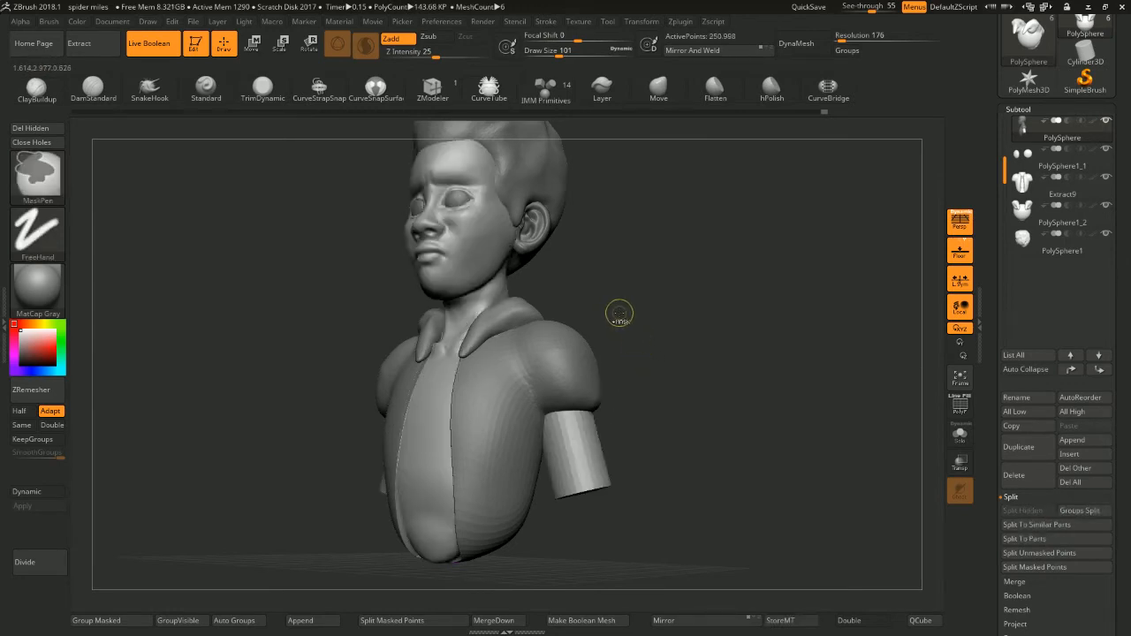
key(ctrl+z)
ctrl+shift+drag(619, 303, 698, 324)
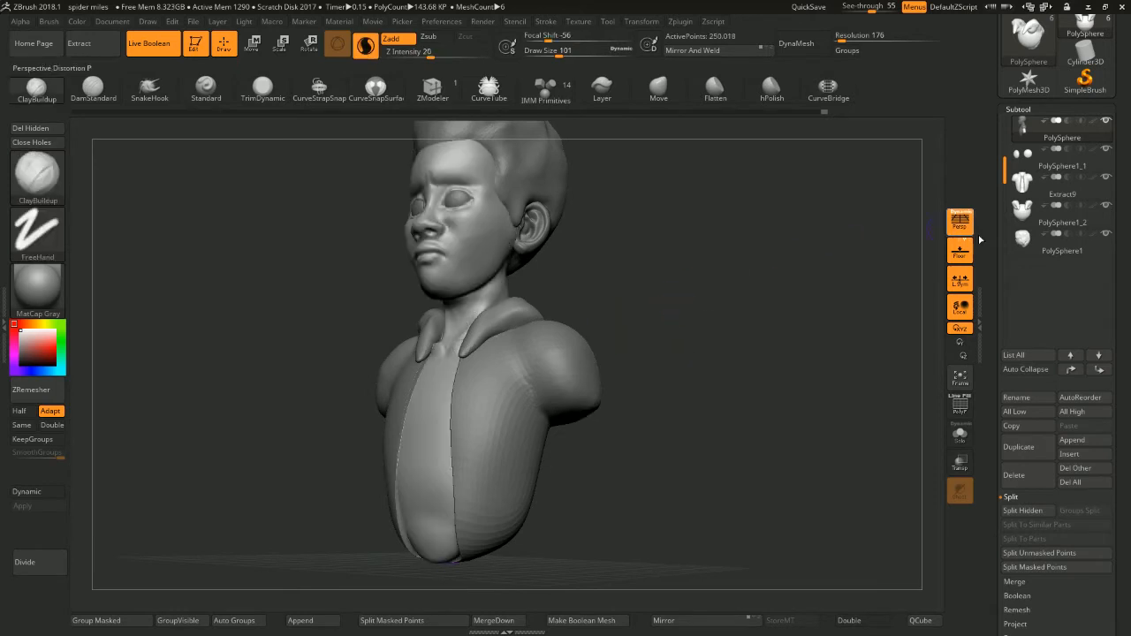
click(1023, 511)
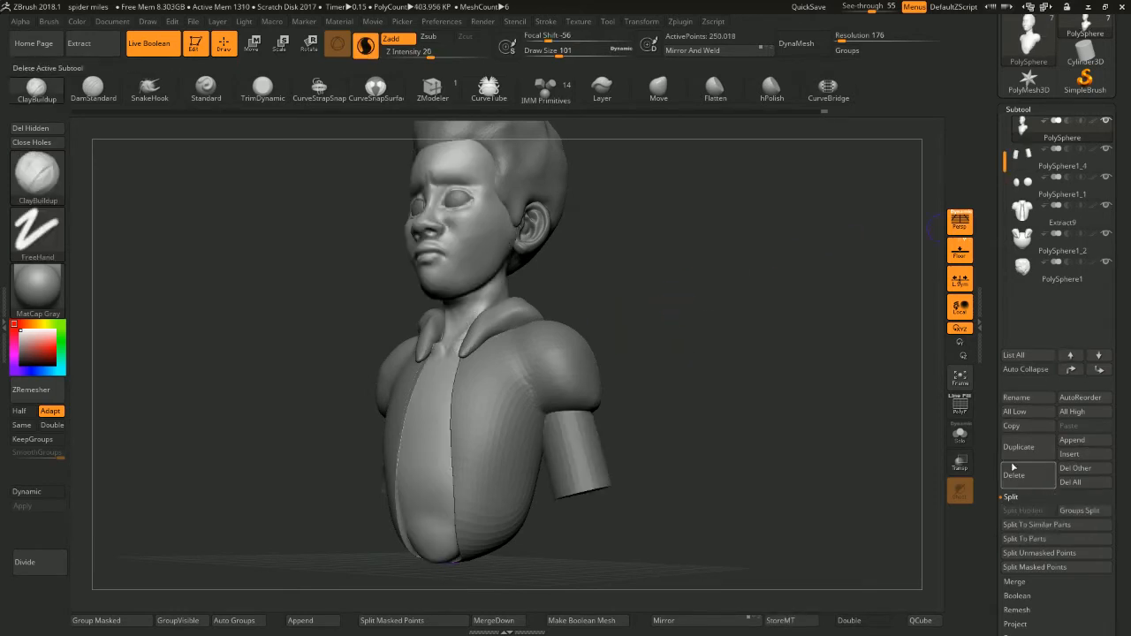
Reduce the brush draw size to 49 for detailing the chest
shift+drag(806, 366, 776, 371)
mouse_move(684, 296)
alt+mouse_down()
mouse_move(650, 215)
mouse_move(699, 254)
mouse_move(697, 204)
mouse_move(704, 252)
mouse_move(727, 190)
mouse_move(743, 207)
mouse_move(713, 234)
mouse_move(723, 211)
alt+mouse_up()
key(space)
mouse_move(723, 211)
alt+mouse_down()
mouse_move(726, 265)
mouse_move(715, 258)
alt+mouse_up()
key(space)
mouse_move(727, 240)
alt+mouse_down()
mouse_move(718, 261)
mouse_move(708, 248)
alt+mouse_up()
key(space)
mouse_move(708, 231)
mouse_down()
mouse_move(714, 245)
mouse_move(714, 224)
mouse_move(722, 243)
mouse_up()
key(space)
drag(722, 243, 586, 275)
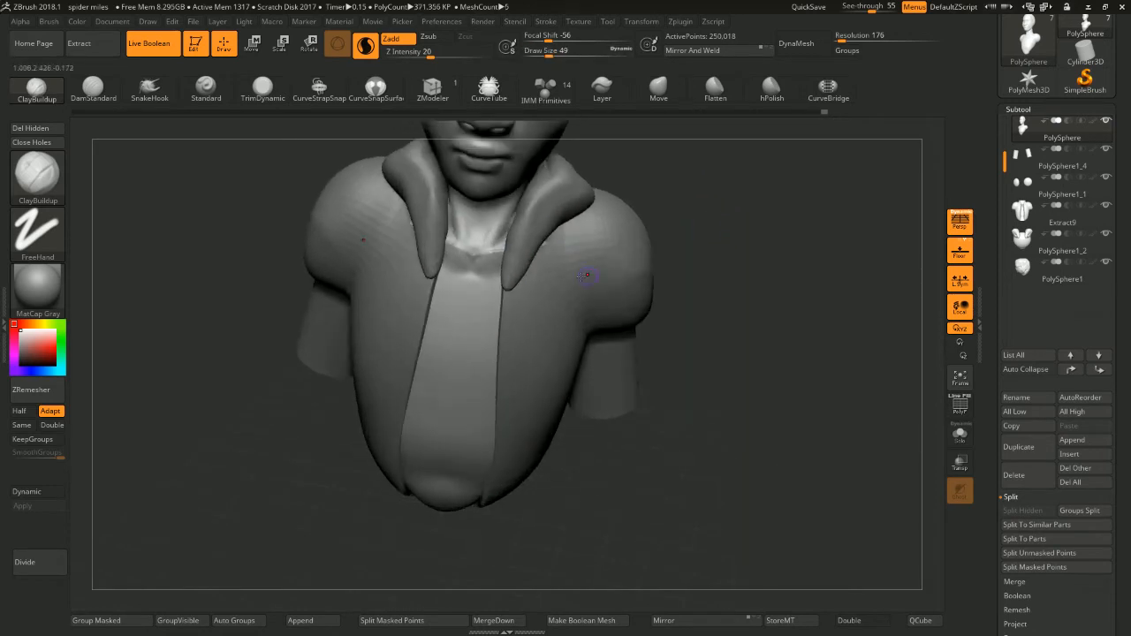
Try carving a shirt neckline below the collarbones with DamStandard and smoothing around it
key(b)
key(d)
key(s)
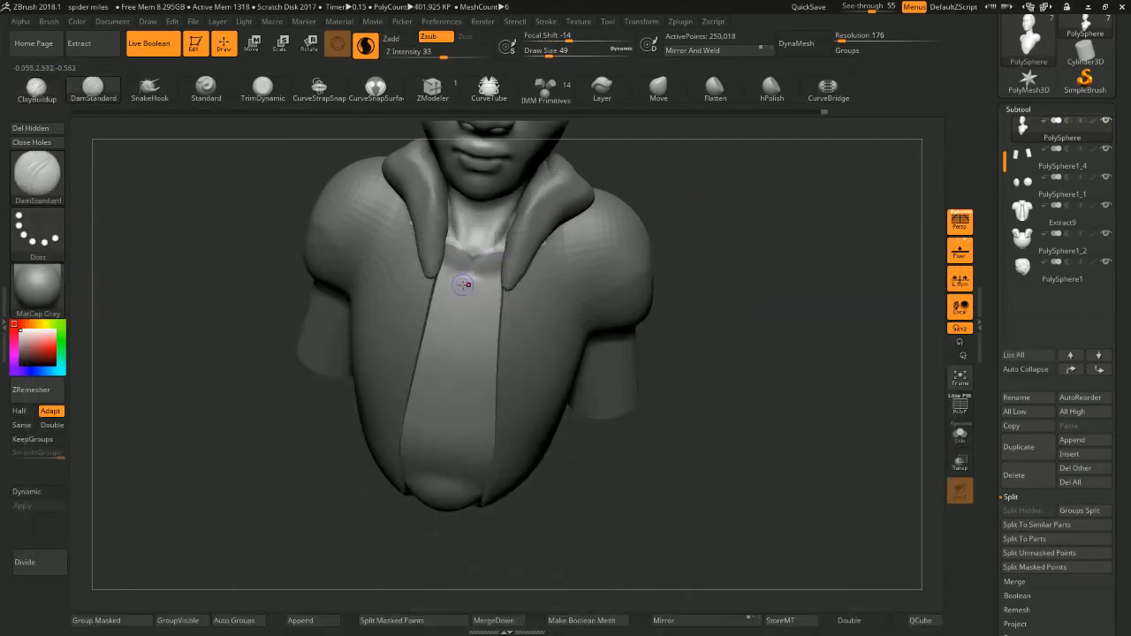
drag(467, 280, 490, 270)
mouse_move(782, 181)
mouse_down()
mouse_move(685, 166)
mouse_move(704, 197)
mouse_move(725, 172)
mouse_move(720, 132)
mouse_move(698, 150)
mouse_move(712, 167)
mouse_up()
shift+drag(478, 246, 485, 237)
shift+drag(733, 190, 638, 281)
drag(629, 169, 660, 190)
drag(574, 208, 442, 214)
mouse_move(566, 210)
mouse_down()
mouse_move(495, 210)
mouse_move(590, 220)
mouse_move(593, 235)
mouse_move(599, 212)
mouse_move(583, 221)
mouse_up()
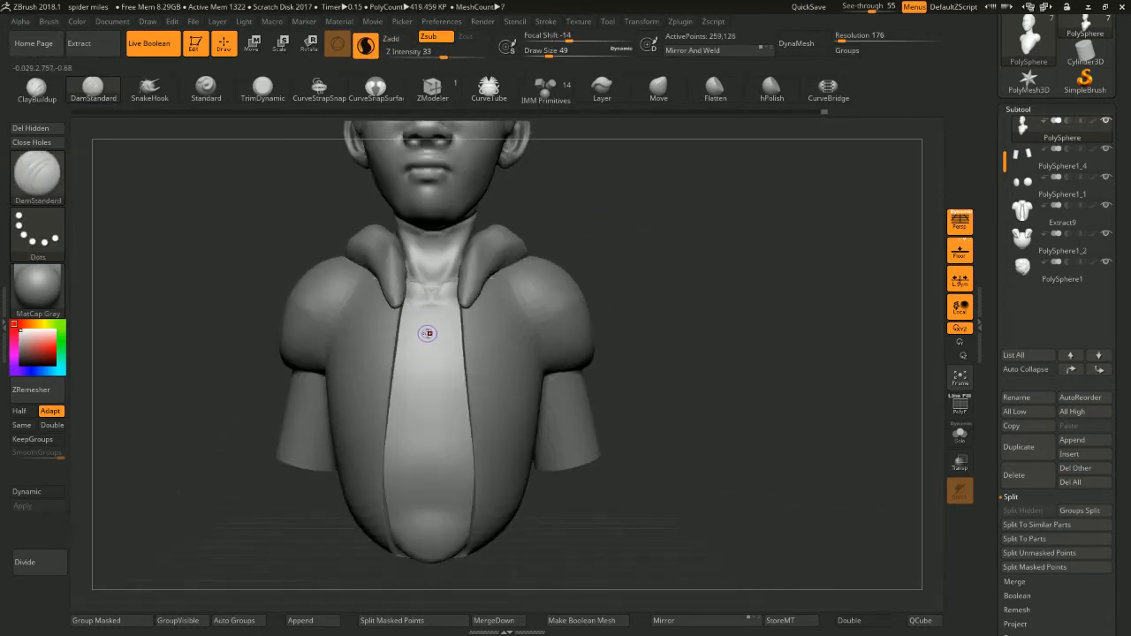
Try sculpting a spider emblem with head, body and mirrored legs on the chest using ClayBuildup
key(b)
key(c)
key(b)
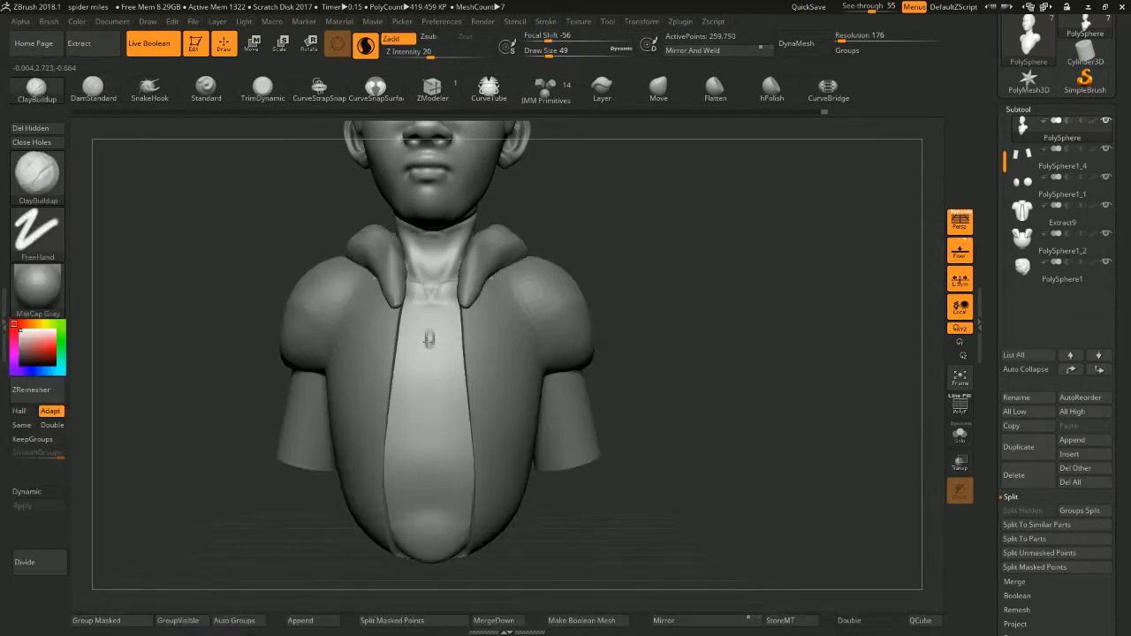
mouse_move(429, 339)
mouse_down()
mouse_move(429, 382)
mouse_move(430, 361)
mouse_move(463, 355)
mouse_move(465, 415)
mouse_up()
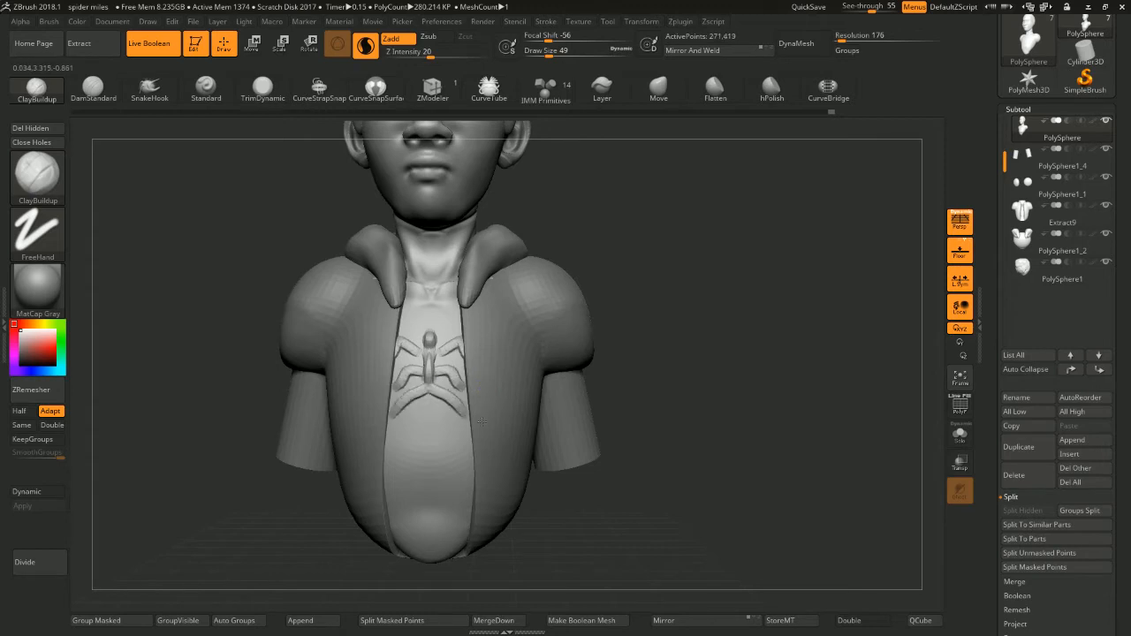
Undo the spider emblem strokes and the neckline carving on the chest
drag(653, 343, 667, 315)
drag(680, 241, 709, 237)
key(ctrl+z)
key(ctrl+z)
key(ctrl+z)
key(ctrl+z)
key(ctrl+z)
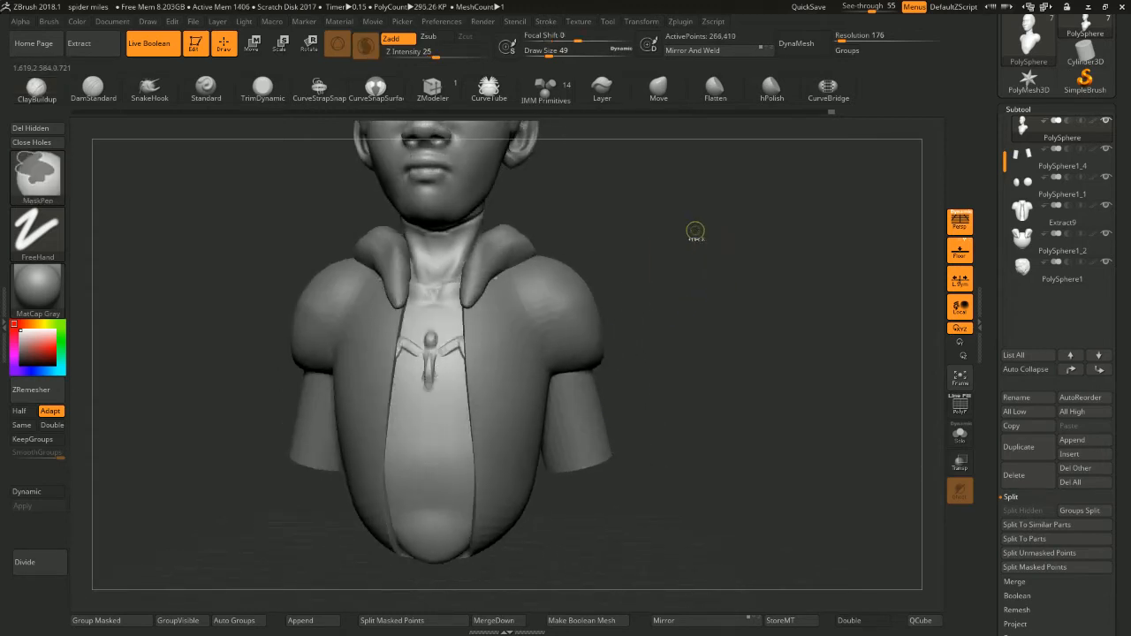
key(ctrl+z)
key(ctrl+z)
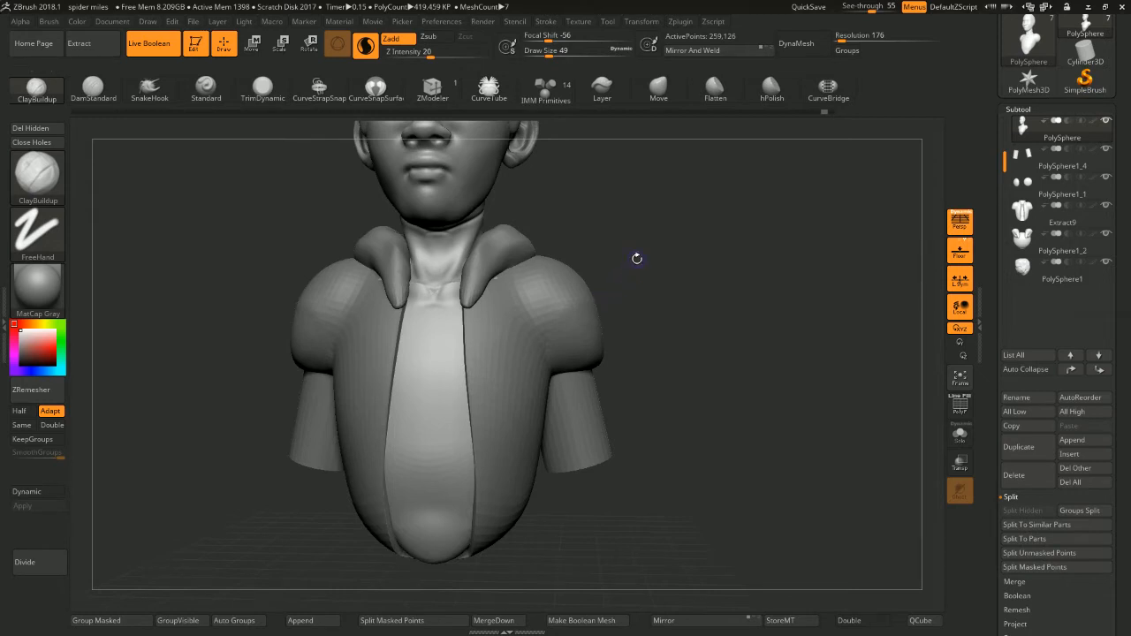
mouse_move(617, 271)
mouse_down()
mouse_move(614, 247)
mouse_move(619, 295)
mouse_move(608, 266)
mouse_move(620, 263)
mouse_up()
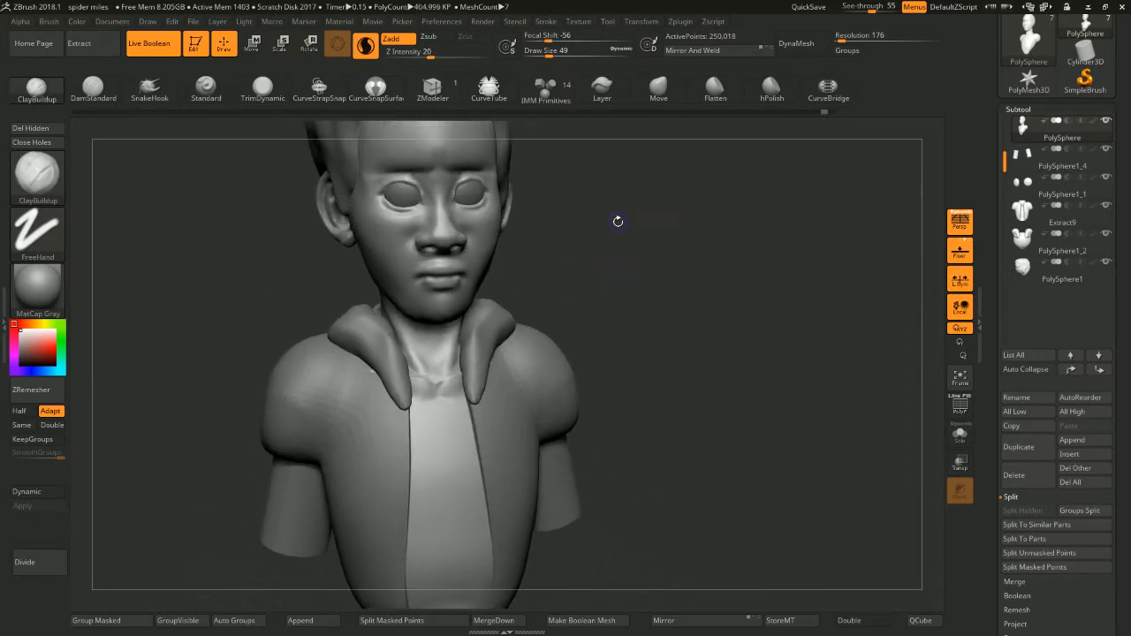
Turn on PolyFrame and, with Sculptris Pro active, sculpt mirrored zigzag spider legs on the chest with ClayBuildup
mouse_move(595, 273)
mouse_down()
mouse_move(594, 300)
mouse_move(563, 283)
mouse_move(494, 180)
mouse_up()
click(961, 407)
mouse_move(781, 340)
alt+mouse_down()
mouse_move(768, 390)
mouse_move(816, 286)
mouse_move(820, 296)
alt+mouse_up()
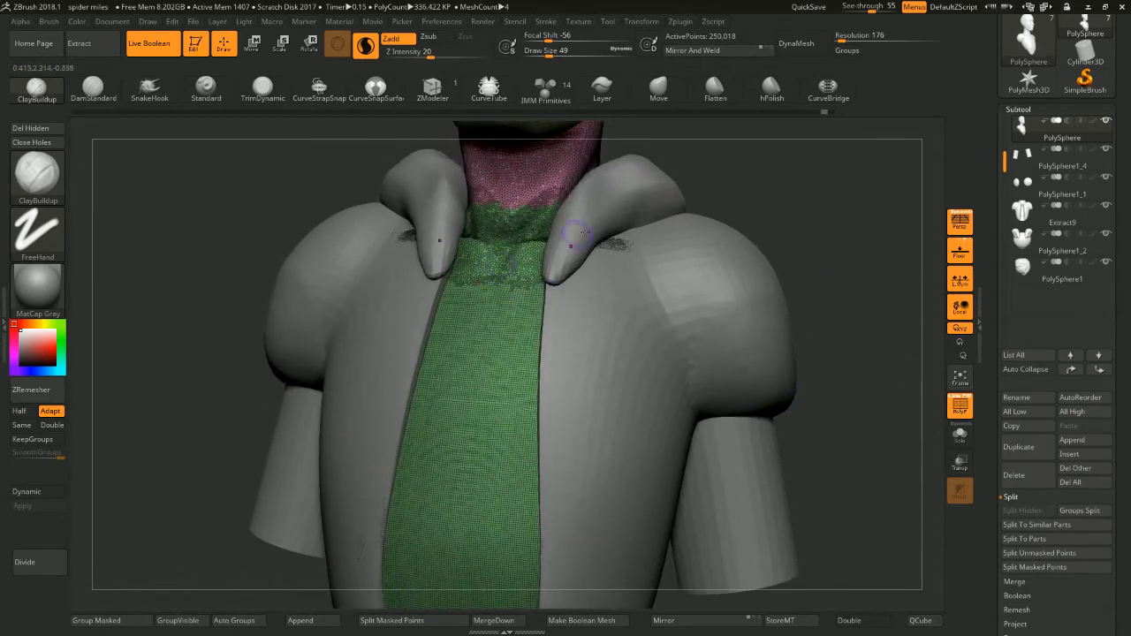
click(364, 53)
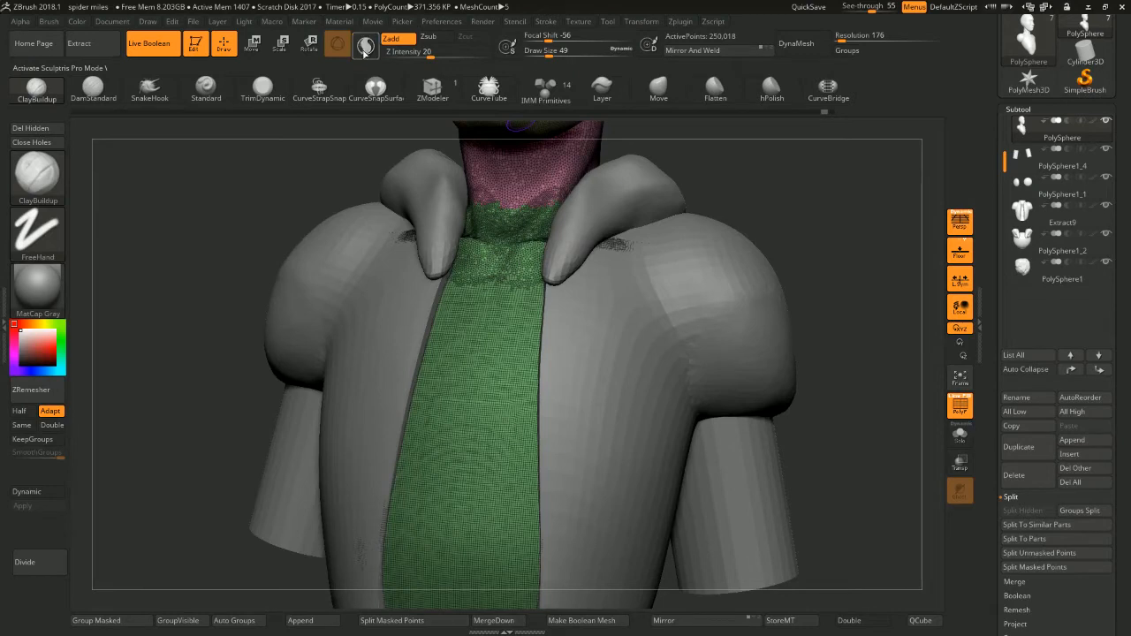
click(364, 53)
mouse_move(508, 351)
mouse_down()
mouse_move(493, 431)
mouse_move(525, 470)
mouse_up()
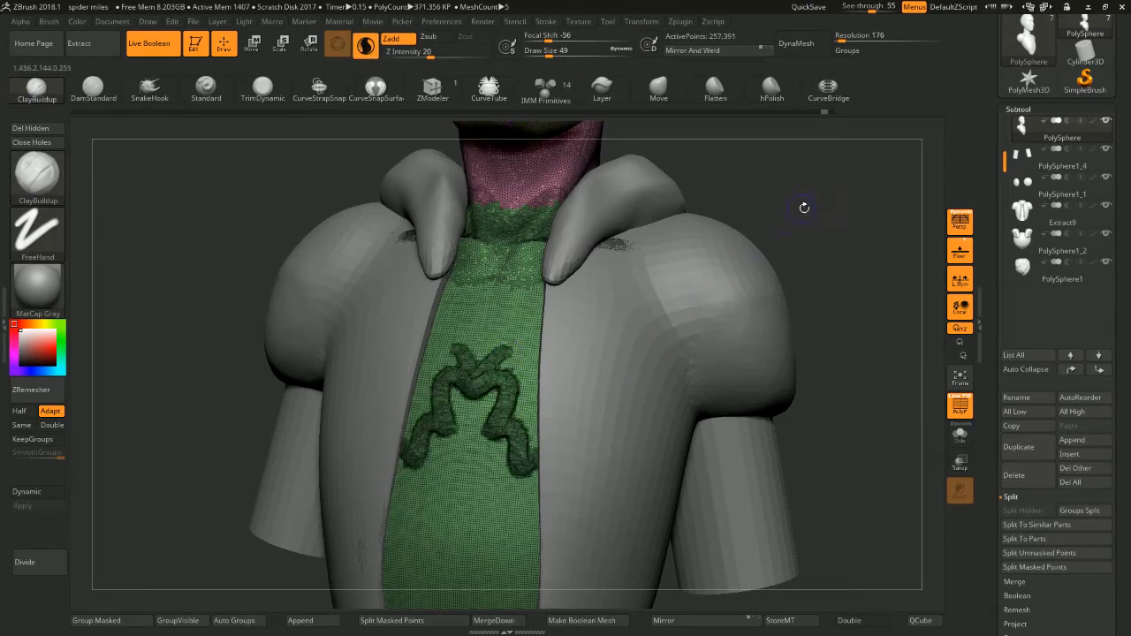
drag(805, 207, 801, 242)
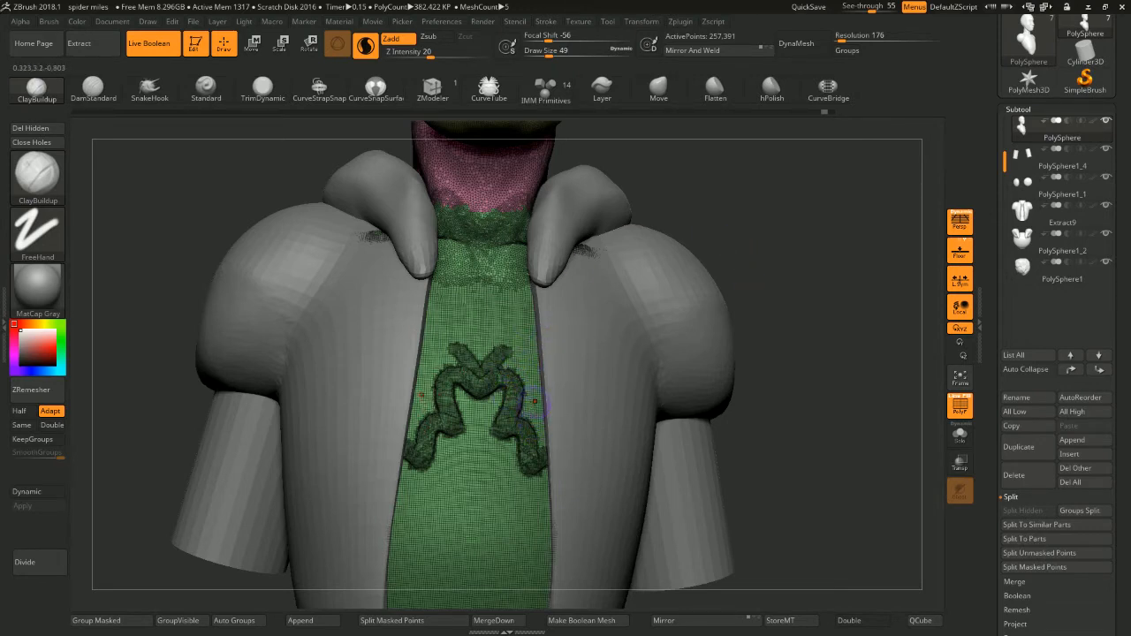
Try another ClayBuildup stroke on the chest emblem and undo it together with the zigzag spider legs
mouse_move(511, 336)
mouse_down()
mouse_move(495, 368)
mouse_move(532, 450)
mouse_up()
key(ctrl+z)
key(ctrl+z)
key(ctrl+z)
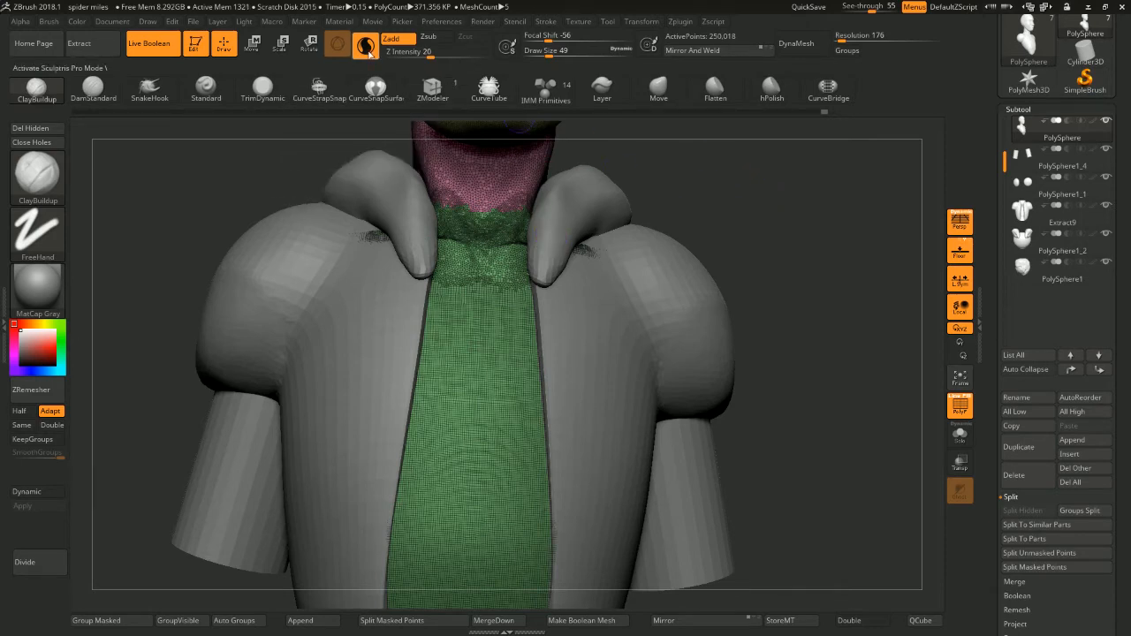
Turn off Sculptris Pro and try sculpting a mirrored spider shape down the middle of the chest with ClayBuildup
click(366, 50)
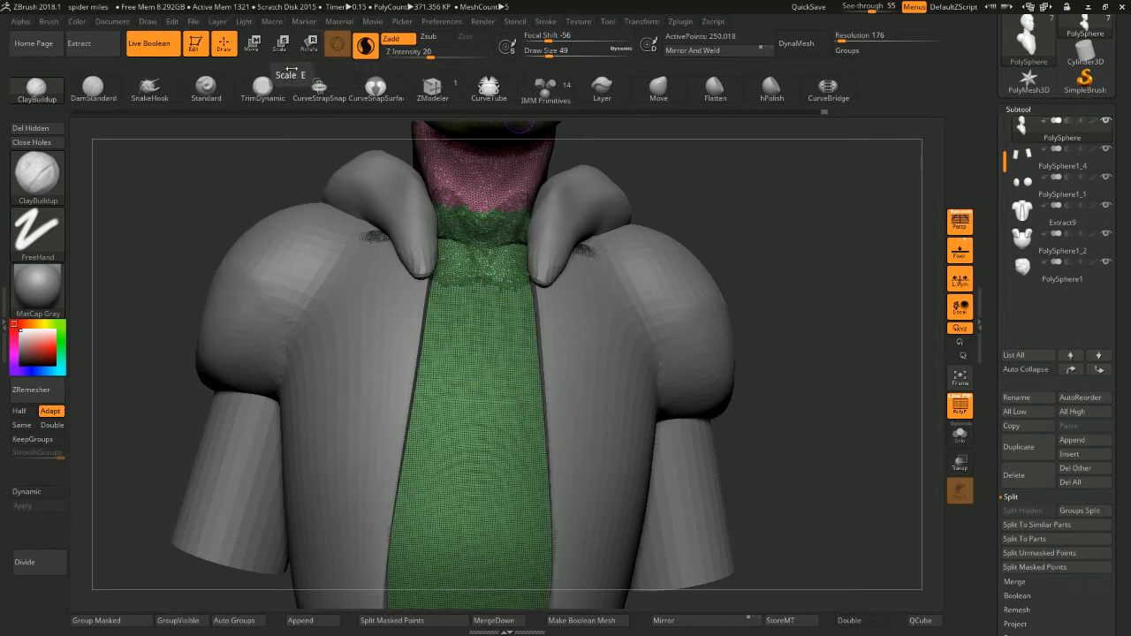
click(366, 46)
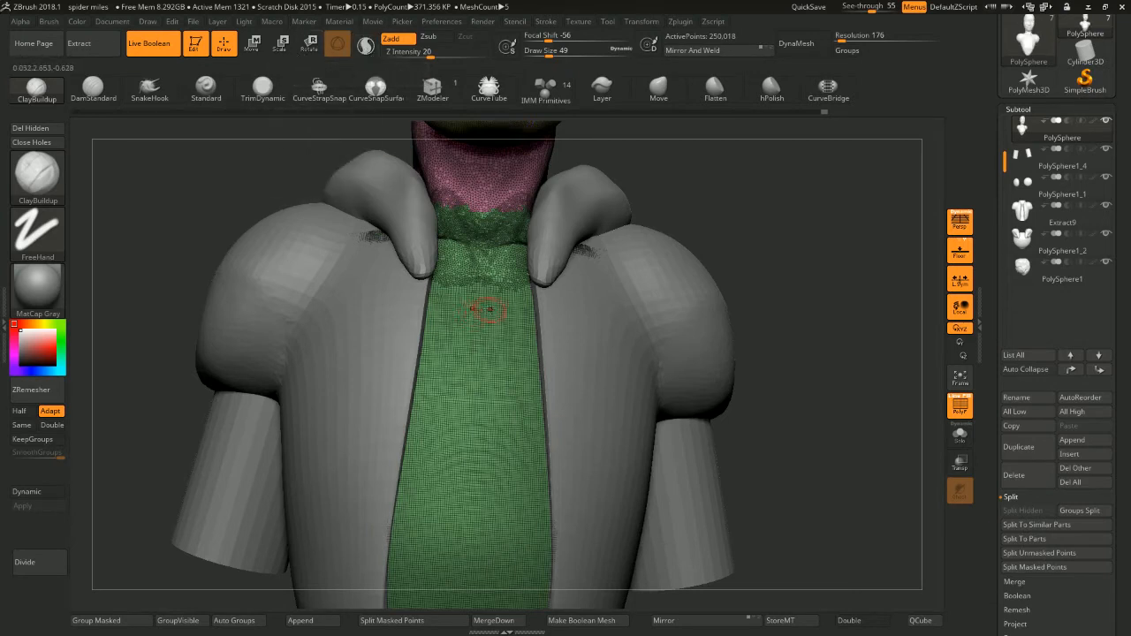
drag(489, 309, 478, 493)
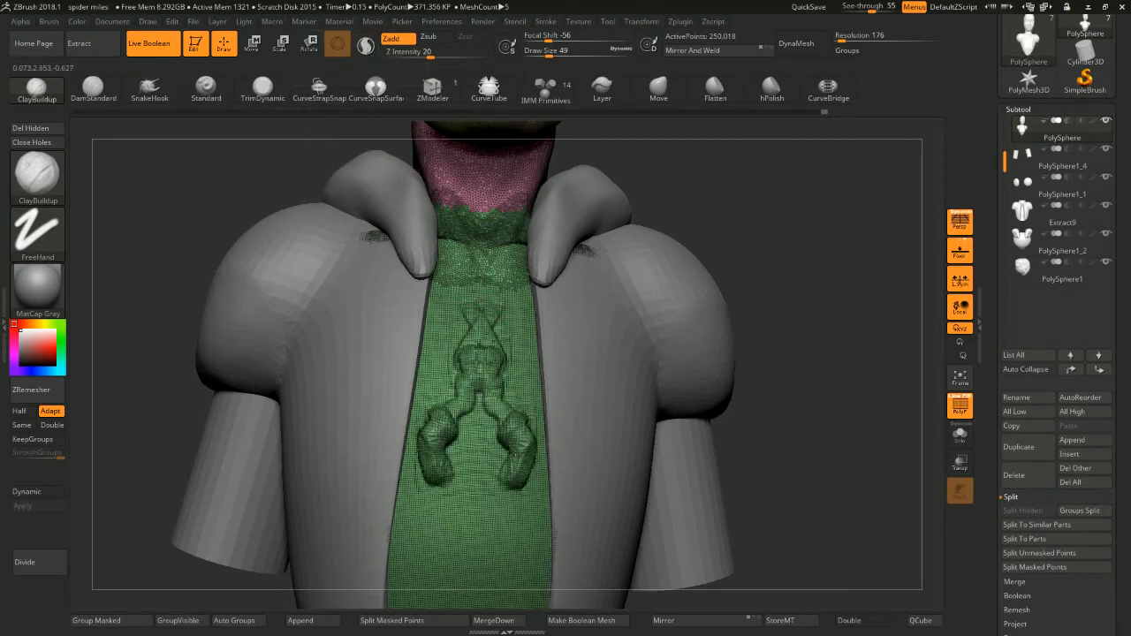
Turn Sculptris Pro back on for ClayBuildup and undo the spider shape strokes on the chest
click(308, 44)
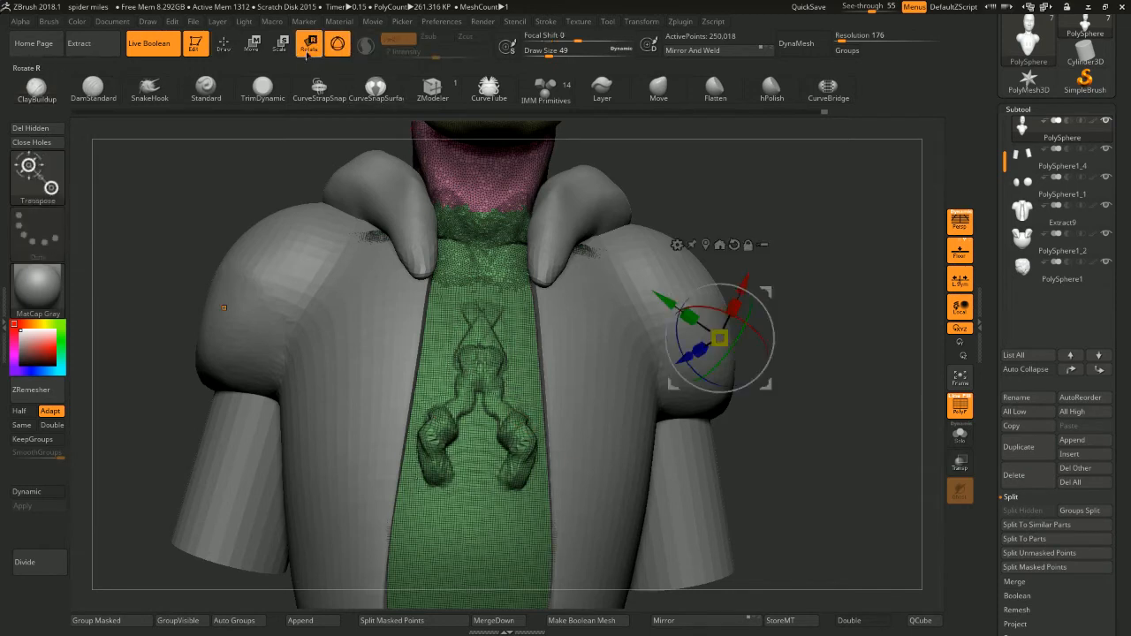
key(y)
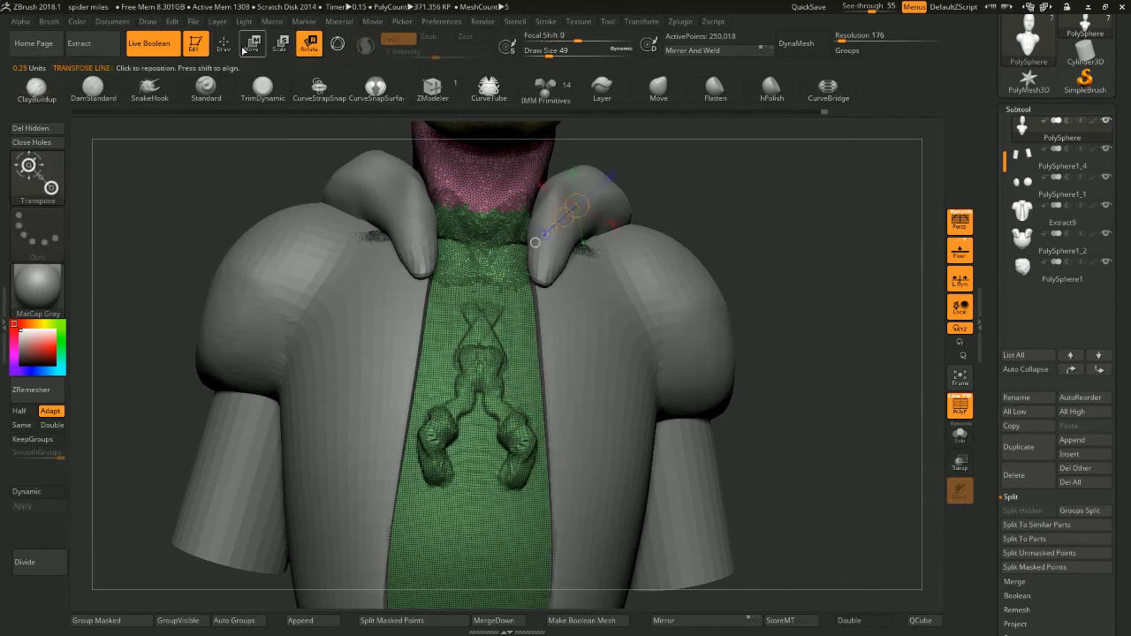
key(q)
click(366, 49)
mouse_move(528, 381)
mouse_down()
mouse_move(518, 332)
mouse_move(528, 386)
mouse_up()
key(ctrl+z)
key(ctrl+z)
key(ctrl+z)
key(ctrl+z)
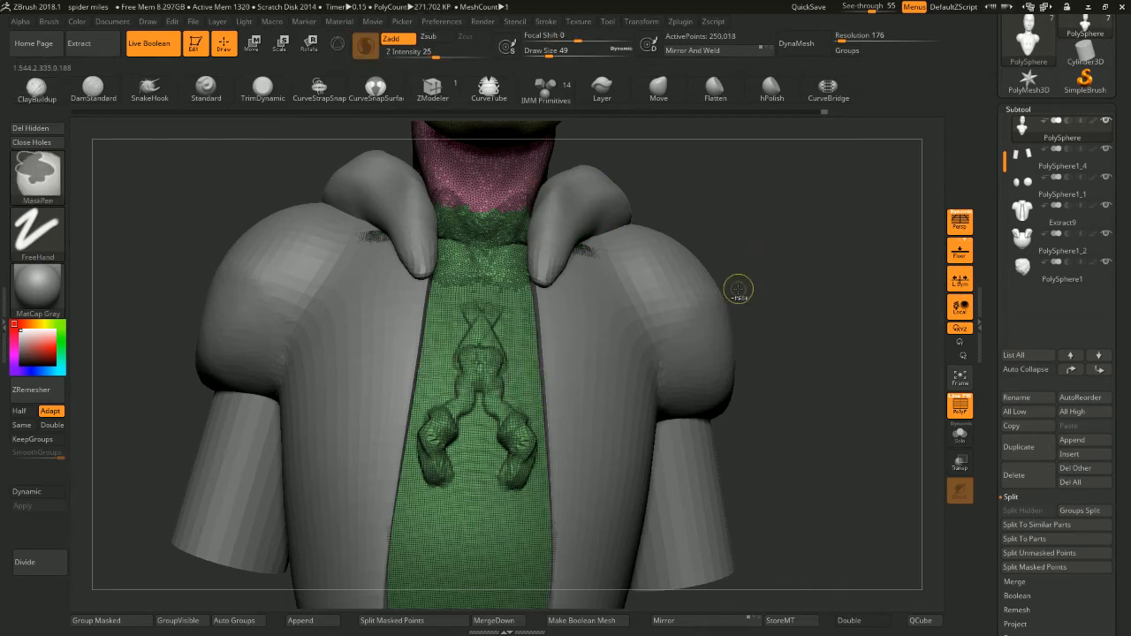
Turn off the PolyFrame wireframe display for the whole bust
alt+drag(802, 260, 837, 280)
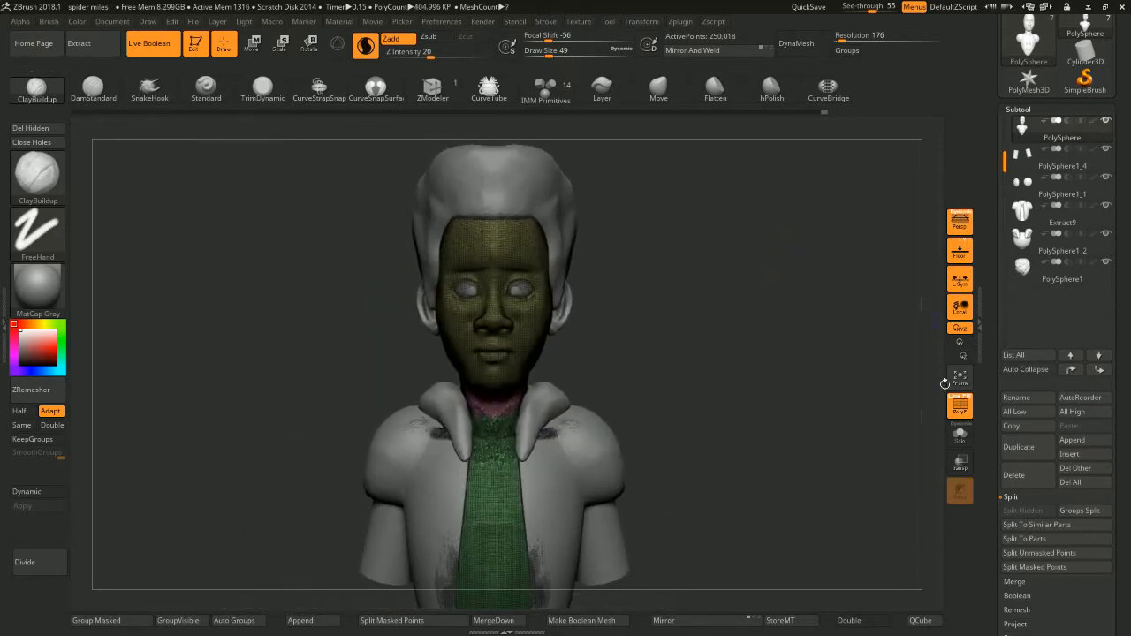
click(960, 409)
mouse_move(795, 312)
mouse_down()
mouse_move(813, 268)
mouse_move(810, 298)
mouse_up()
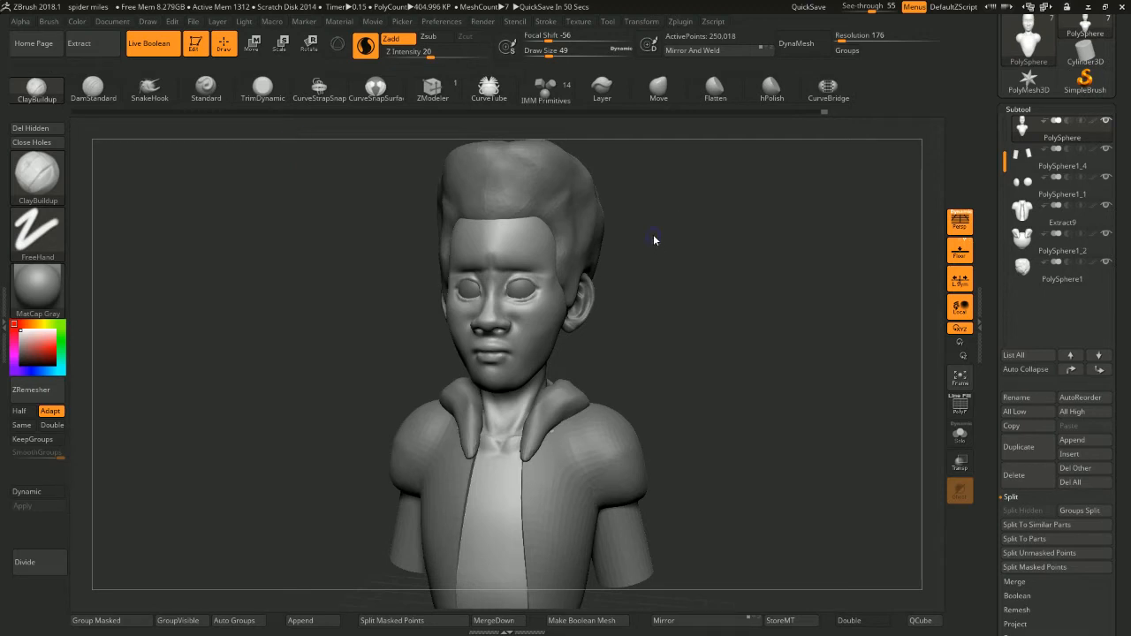
Adjust the mouth corners and surrounding cheeks symmetrically with the Move brush at draw size 202
shift+drag(655, 243, 664, 258)
key(space)
click(667, 247)
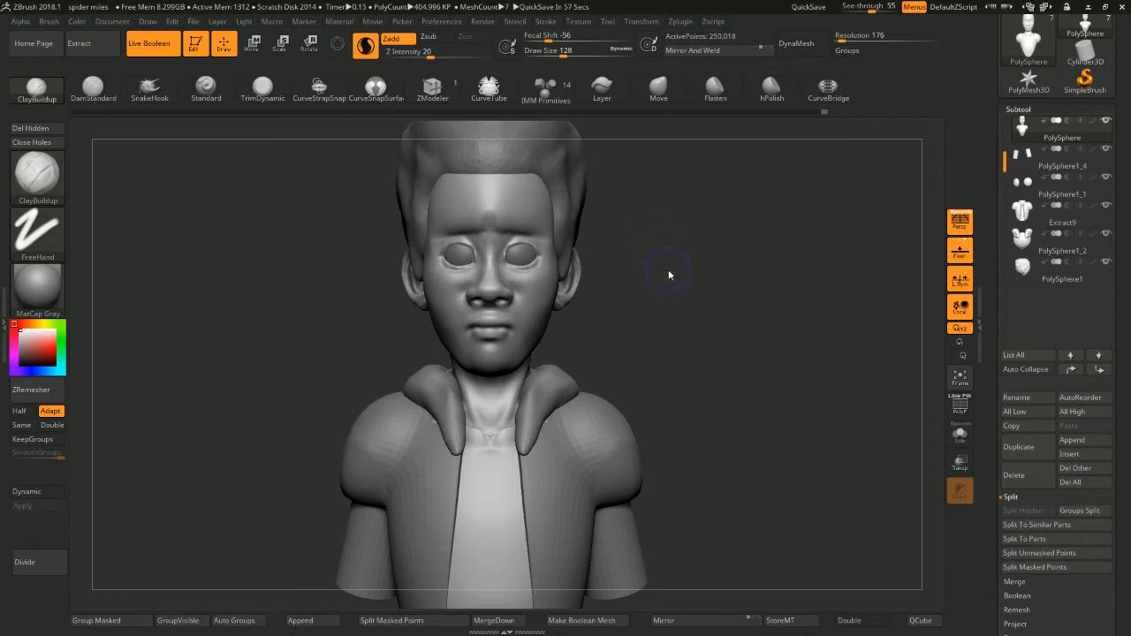
mouse_move(668, 269)
mouse_down()
mouse_move(677, 261)
mouse_move(664, 273)
mouse_up()
key(space)
click(640, 278)
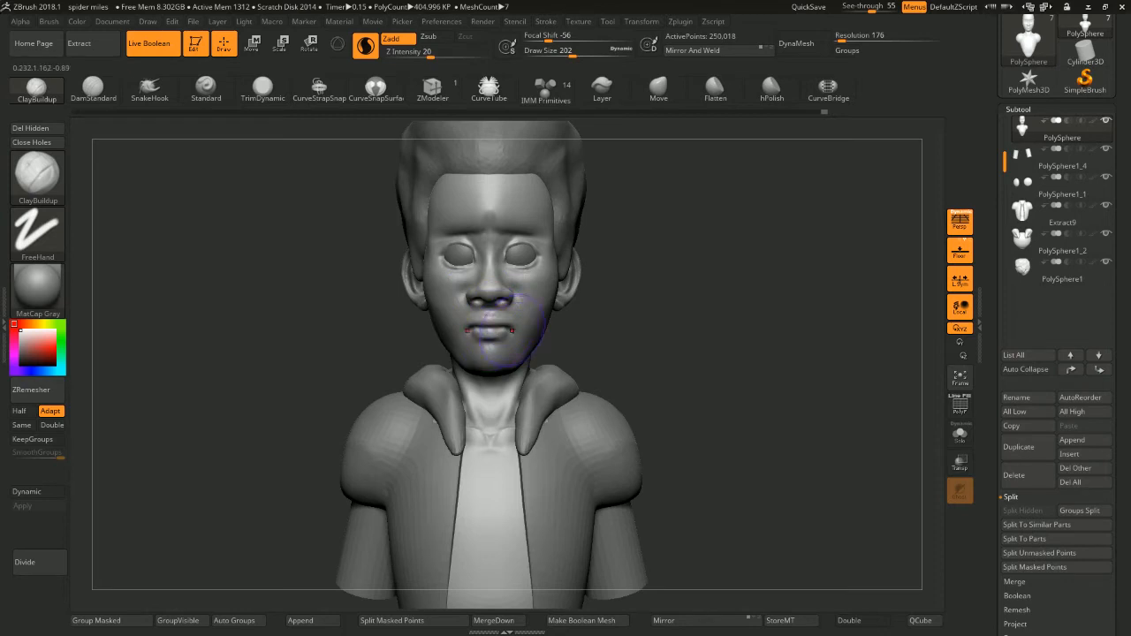
key(b)
key(m)
key(v)
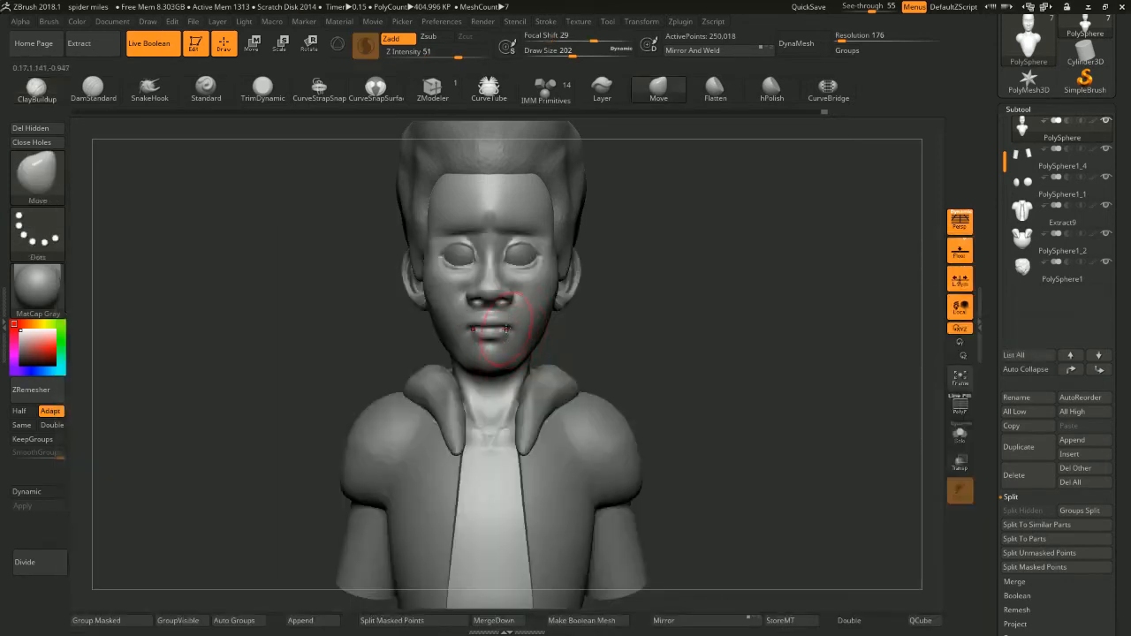
drag(502, 325, 510, 335)
mouse_move(694, 307)
mouse_down()
mouse_move(635, 297)
mouse_move(667, 271)
mouse_move(639, 230)
mouse_move(635, 257)
mouse_up()
Make the hair the active subtool and set the Move brush's draw size to 299
key(space)
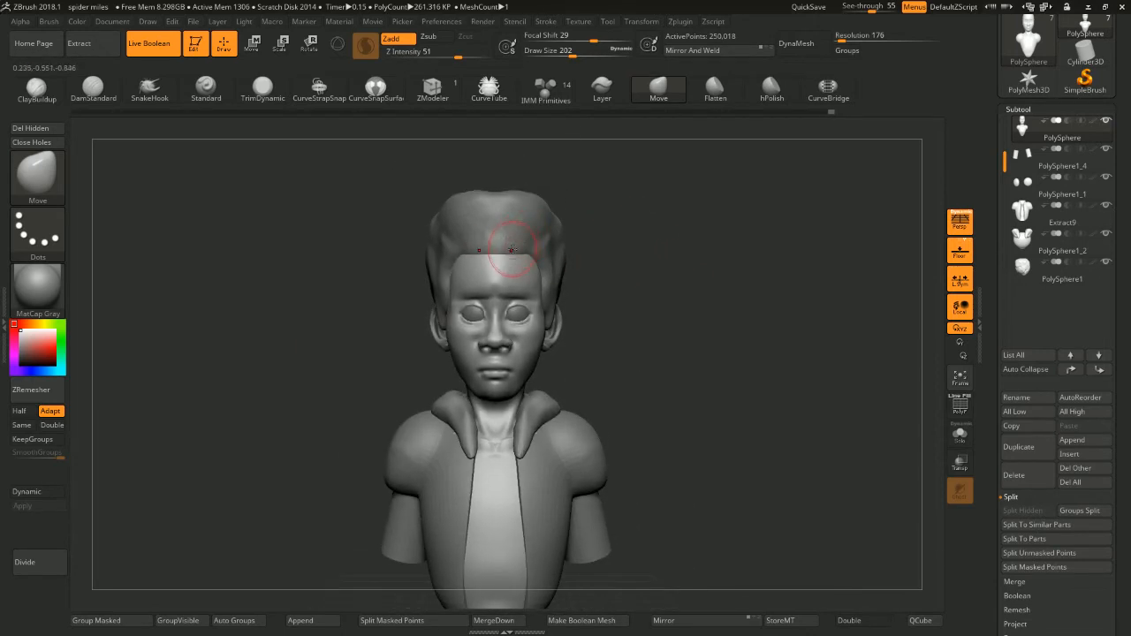
key(space)
key(space)
click(522, 246)
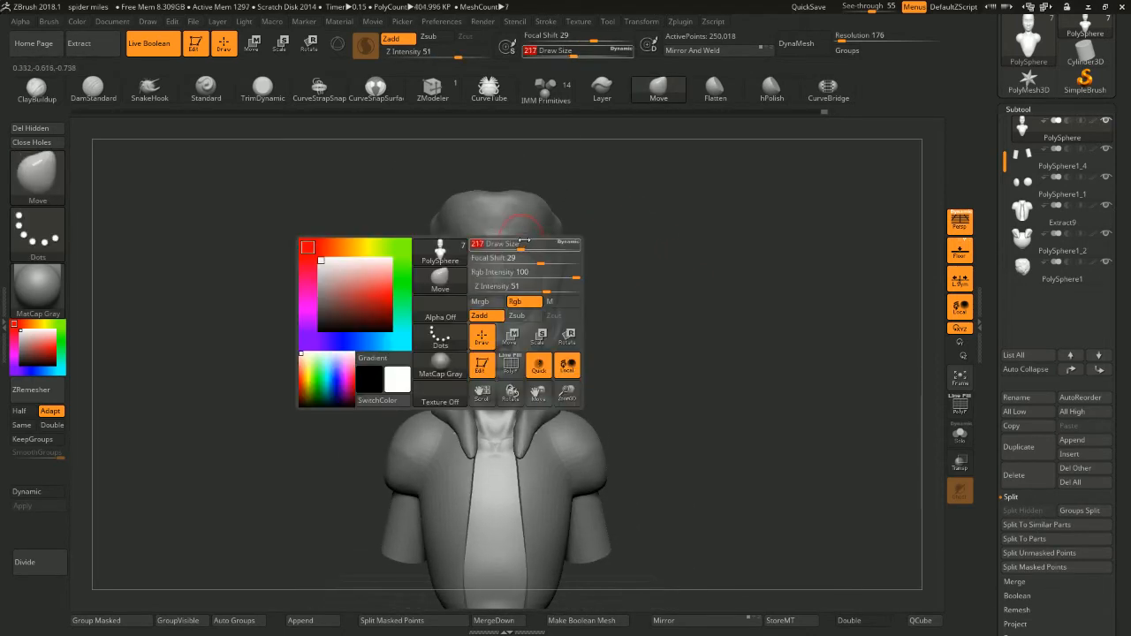
alt+click(536, 226)
key(space)
click(538, 222)
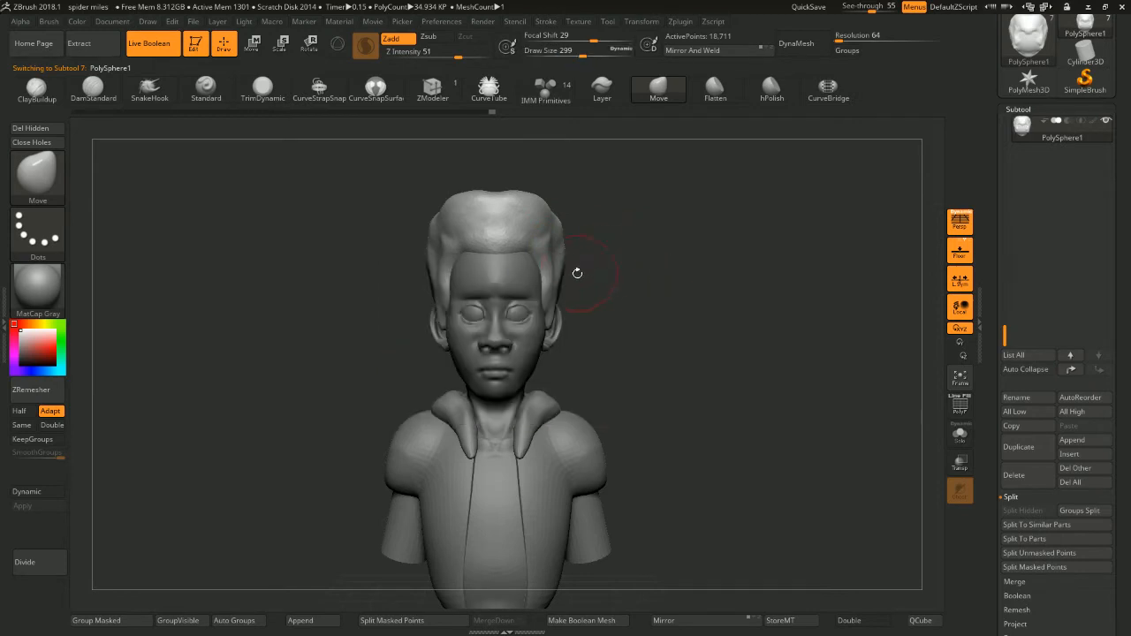
Reselect the head and flatten the temples beside the hairline with the Flatten brush at draw sizes 172 and 108
alt+click(540, 286)
alt+drag(619, 255, 647, 270)
key(b)
click(616, 265)
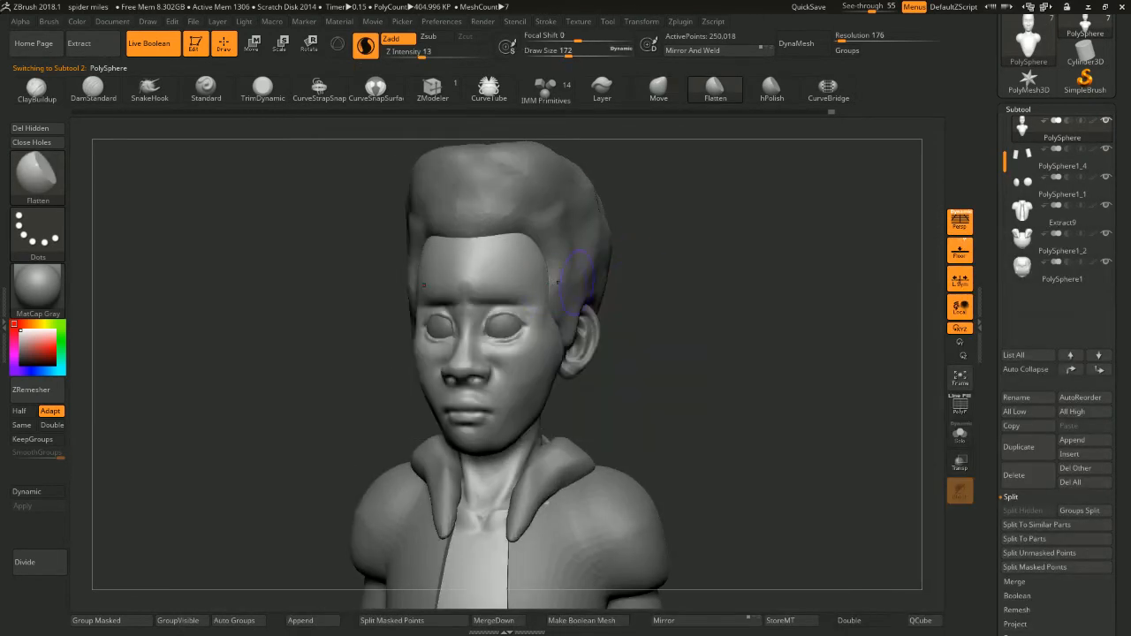
drag(650, 265, 693, 252)
alt+drag(685, 232, 577, 263)
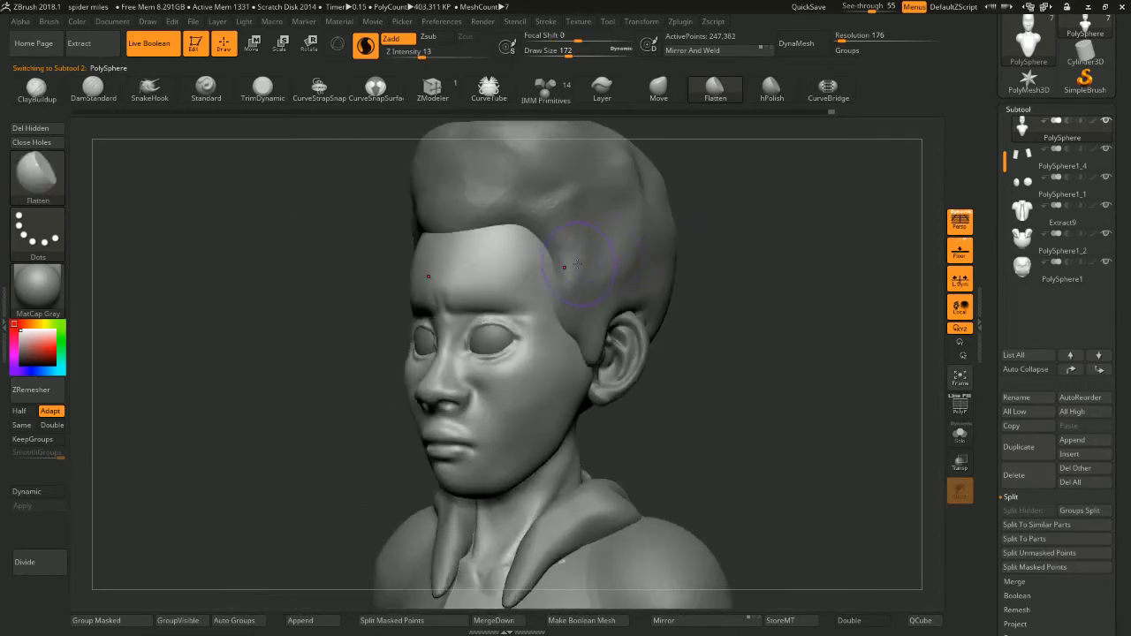
mouse_move(738, 277)
shift+mouse_down()
mouse_move(836, 220)
mouse_move(720, 215)
shift+mouse_up()
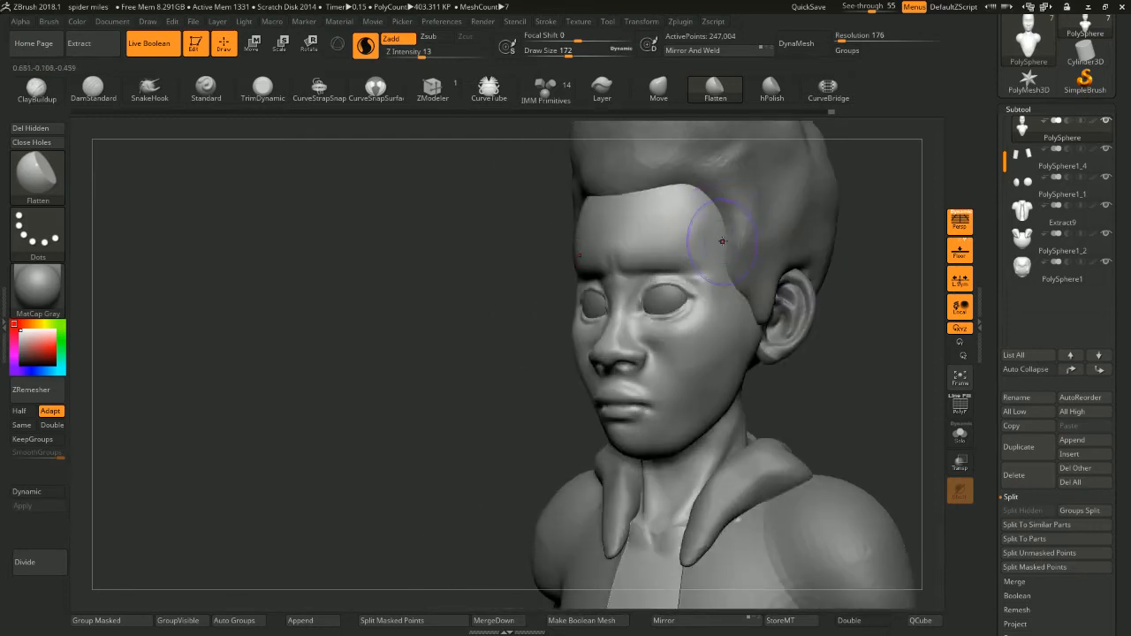
mouse_move(822, 194)
mouse_down()
mouse_move(870, 190)
mouse_move(849, 188)
mouse_move(827, 242)
mouse_move(828, 222)
mouse_move(840, 239)
mouse_move(827, 236)
mouse_move(812, 283)
mouse_move(817, 263)
mouse_move(811, 274)
mouse_move(816, 298)
mouse_move(803, 279)
mouse_up()
key(space)
key(b)
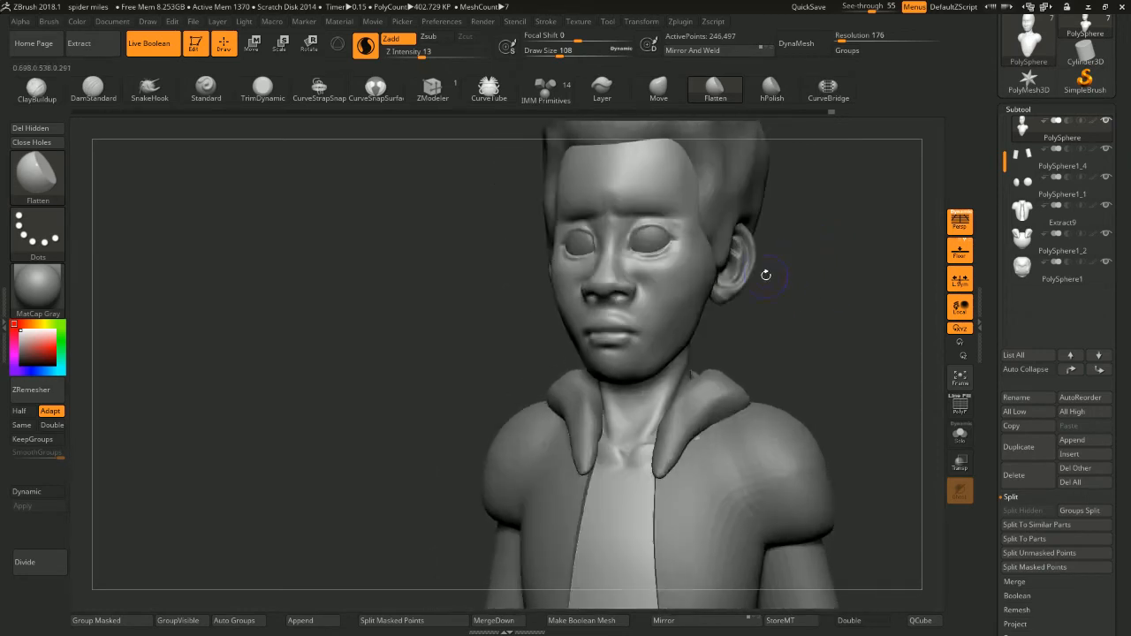
drag(786, 222, 760, 262)
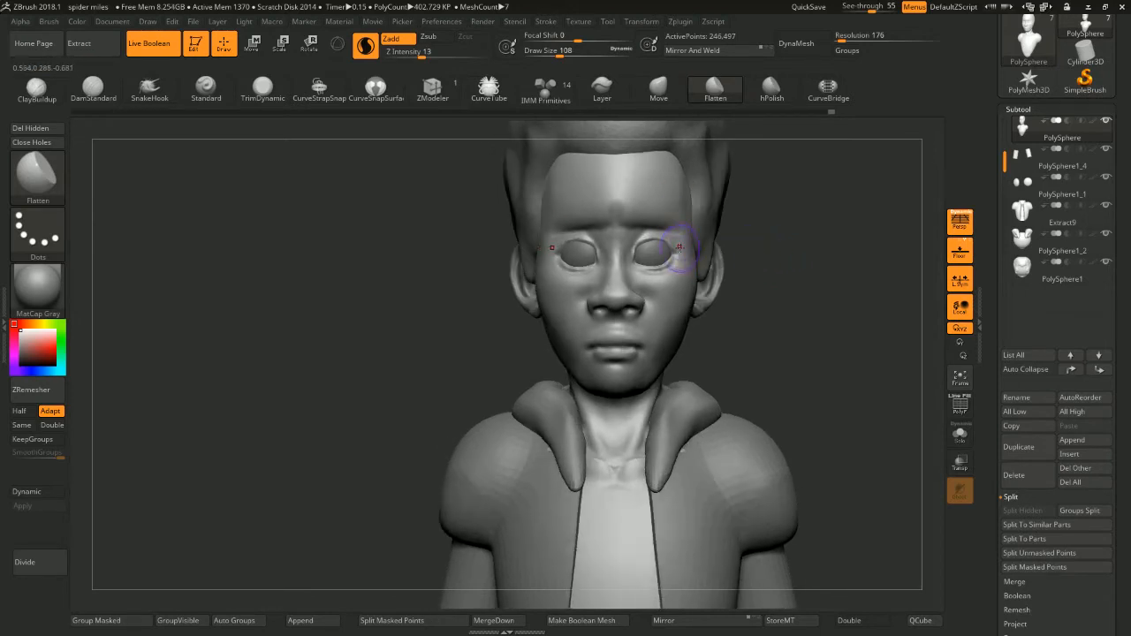
Adjust the brow and eye area symmetrically with the Move brush, reducing its draw size from 299 to 149
key(b)
key(m)
key(v)
key(space)
drag(675, 256, 637, 270)
key(space)
key(space)
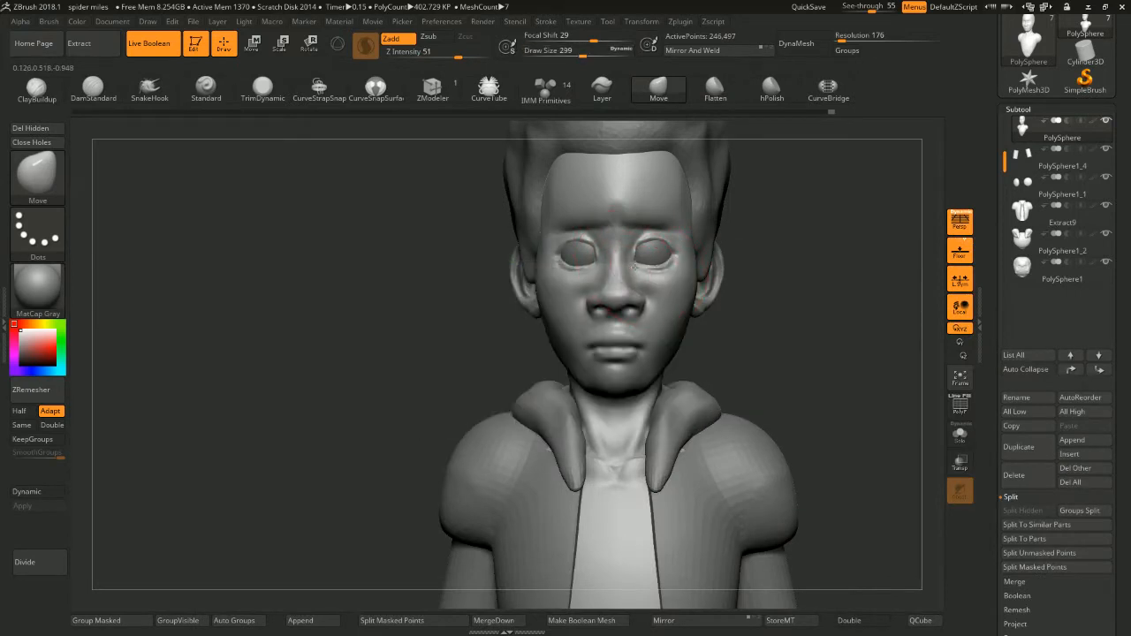
mouse_move(755, 232)
mouse_down()
mouse_move(798, 238)
mouse_move(752, 220)
mouse_move(763, 245)
mouse_move(747, 245)
mouse_up()
key(space)
alt+drag(826, 215, 822, 231)
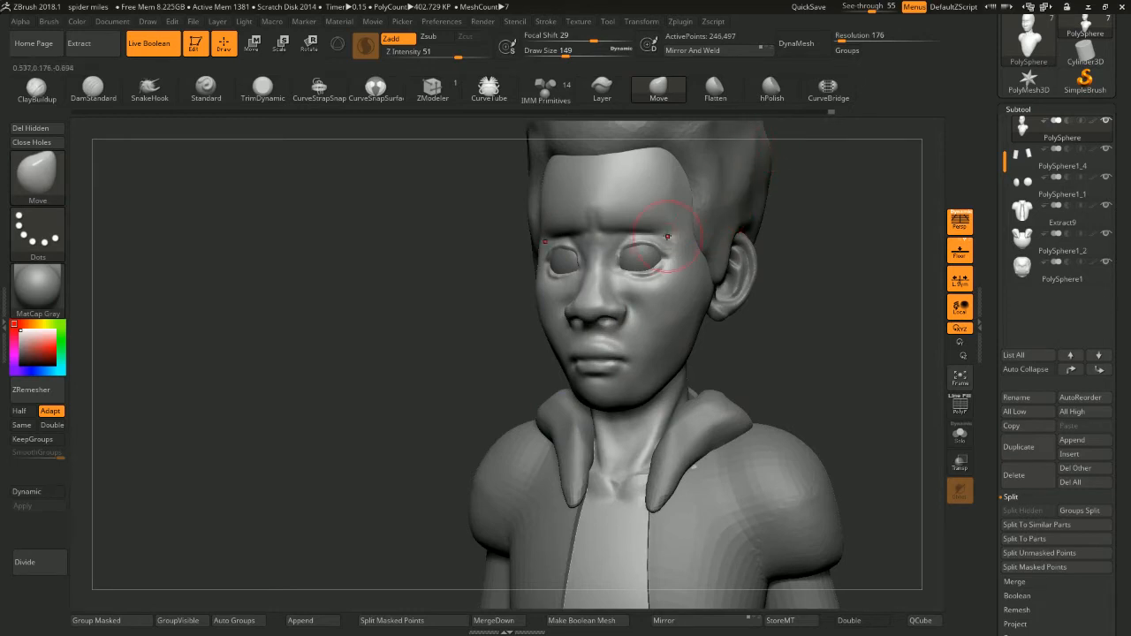
Draw mirrored eyebrow tubes along the brow ridges with the CurveTube brush at draw size 56
key(b)
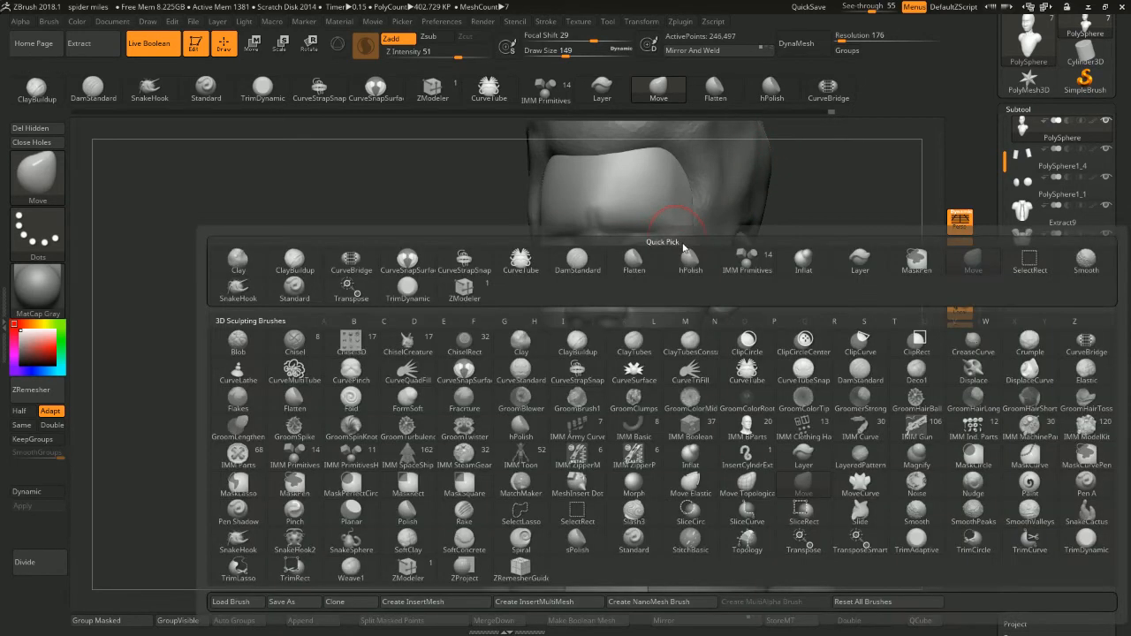
key(c)
key(t)
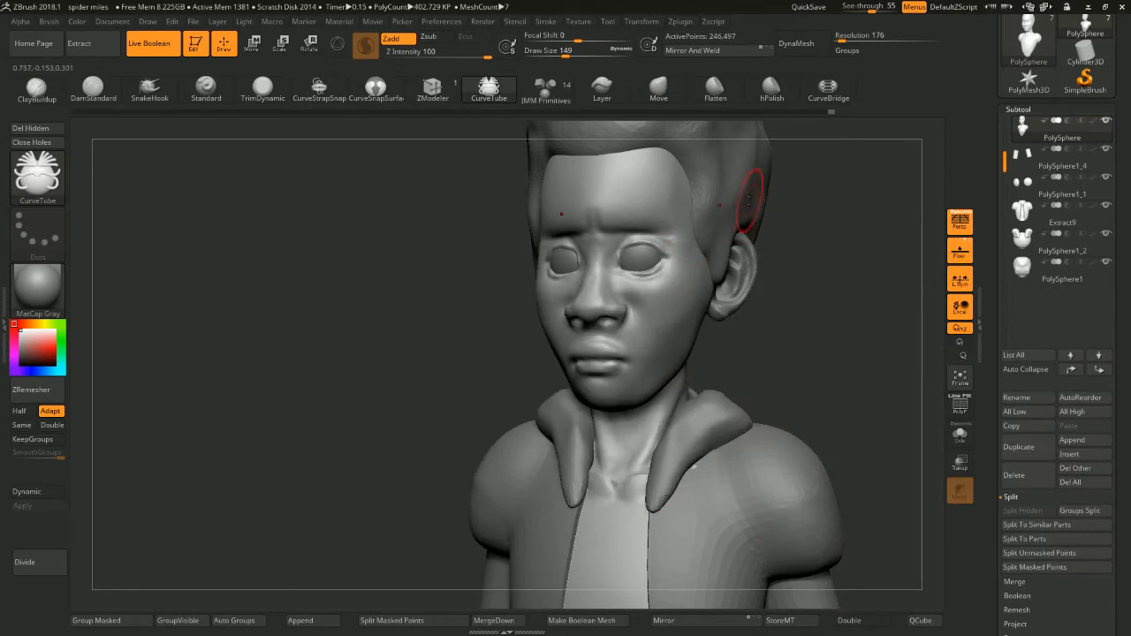
key(space)
mouse_move(783, 234)
mouse_down()
mouse_move(769, 234)
mouse_move(854, 257)
mouse_up()
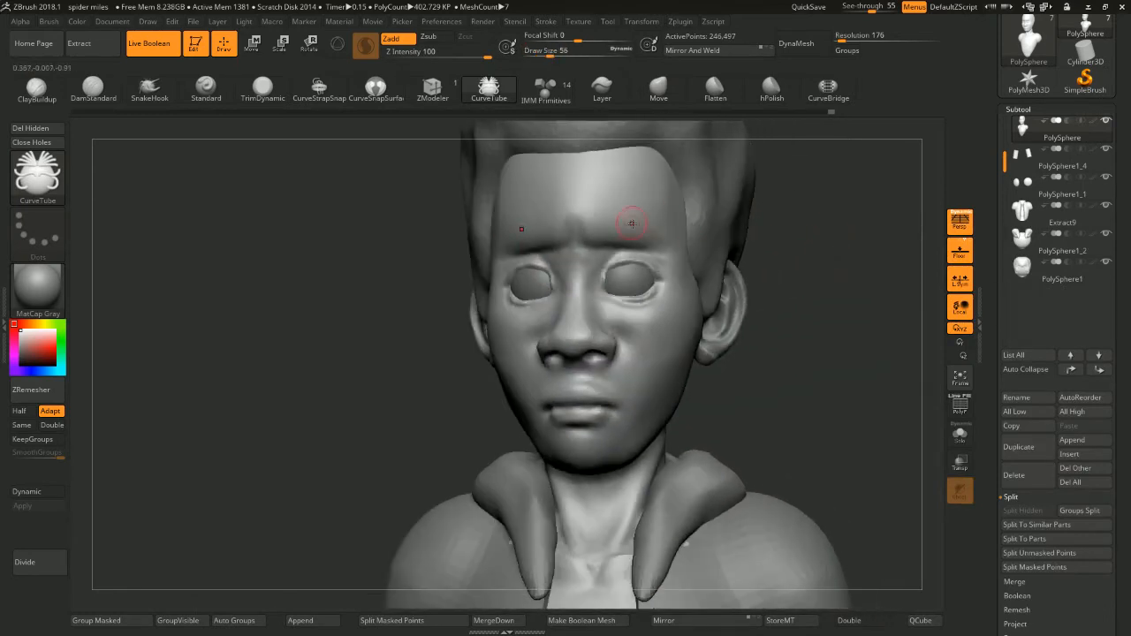
drag(753, 212, 764, 237)
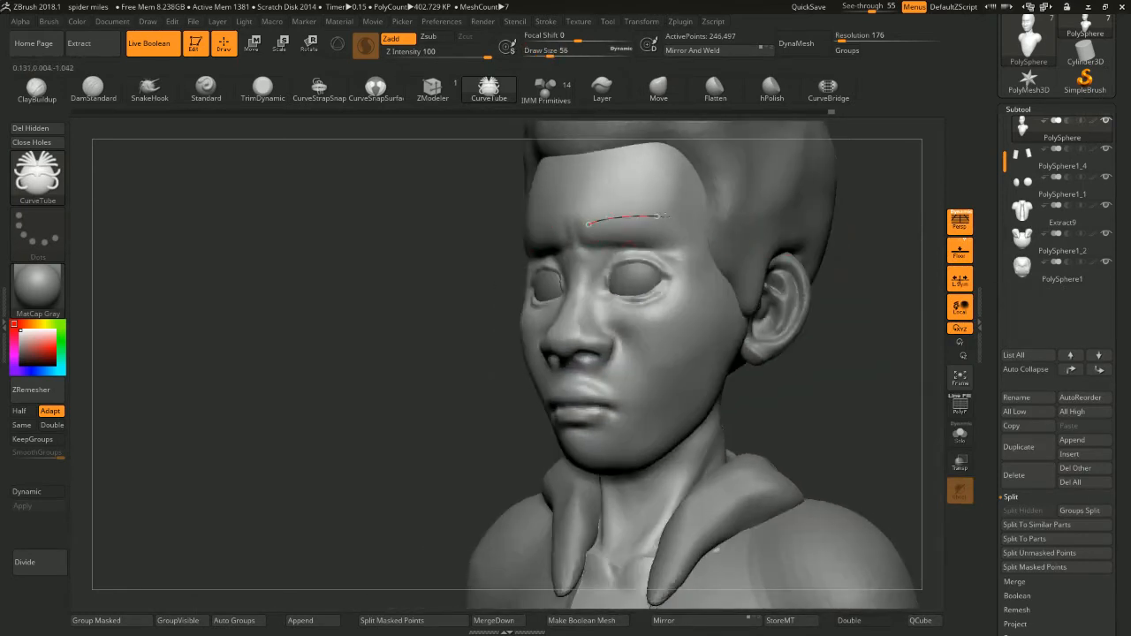
drag(665, 216, 693, 230)
mouse_move(879, 228)
shift+mouse_down()
mouse_move(942, 224)
mouse_move(825, 222)
mouse_move(807, 293)
shift+mouse_up()
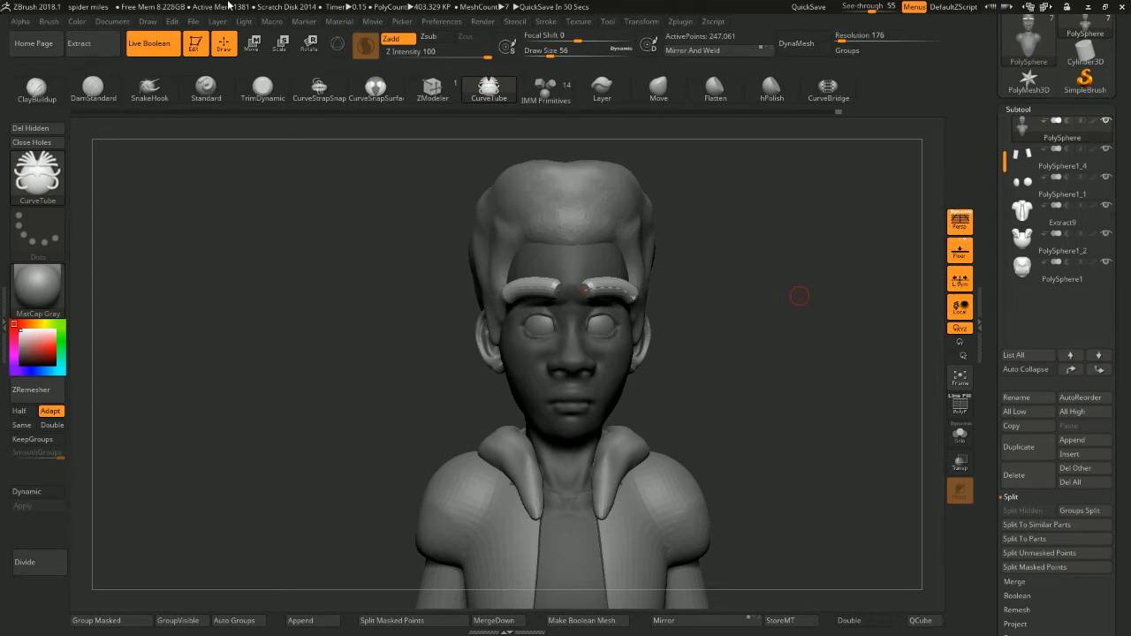
Thin the eyebrow tubes by setting the draw size to 20 and reapplying it to their curve
mouse_move(747, 247)
alt+mouse_down()
mouse_move(755, 263)
mouse_move(702, 227)
mouse_move(784, 265)
mouse_move(723, 256)
mouse_move(741, 261)
alt+mouse_up()
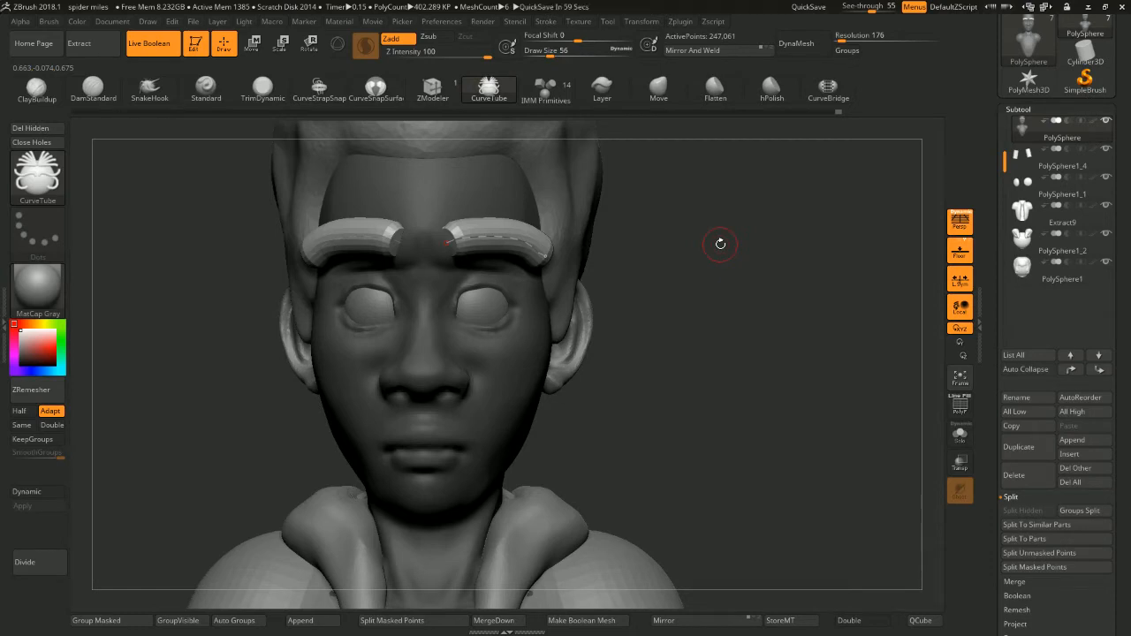
drag(747, 268, 755, 282)
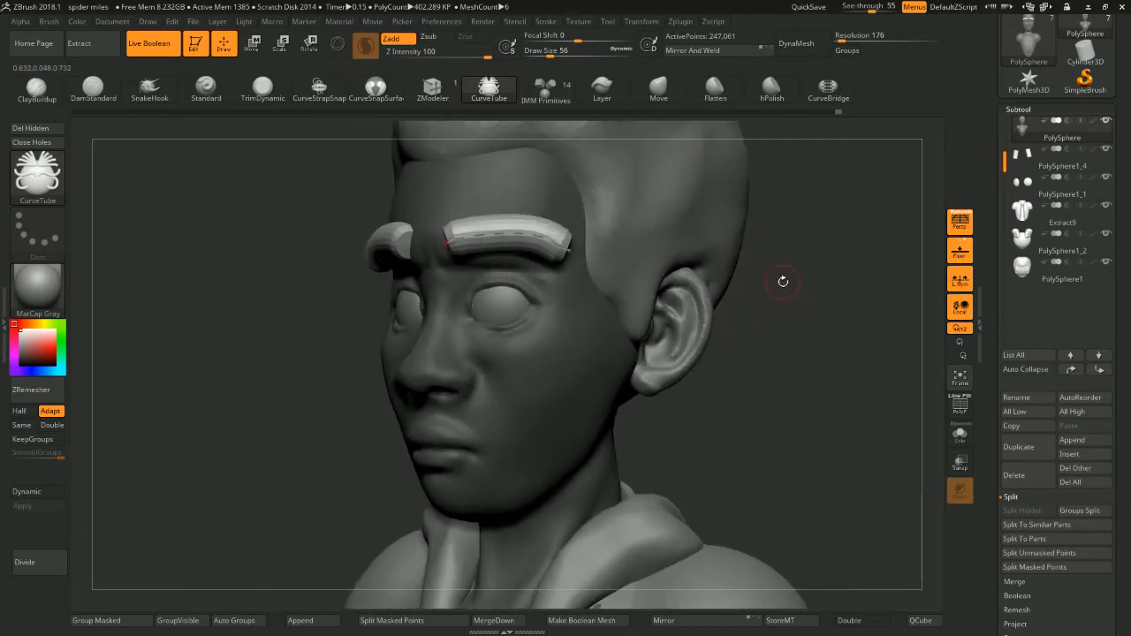
drag(783, 289, 781, 254)
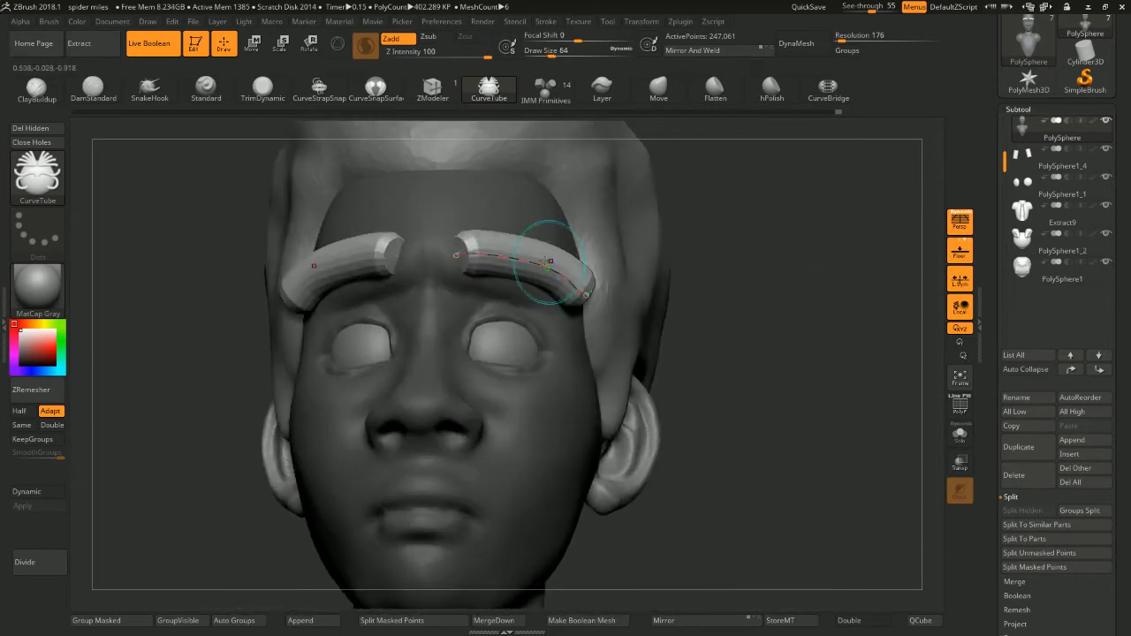
key(])
key([)
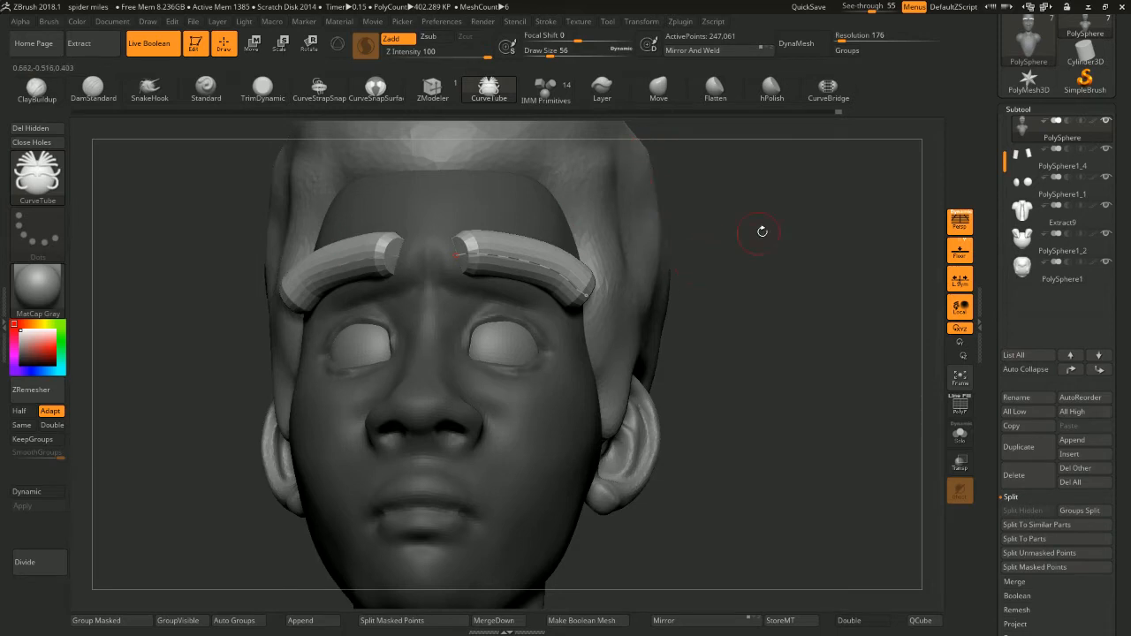
drag(762, 231, 681, 201)
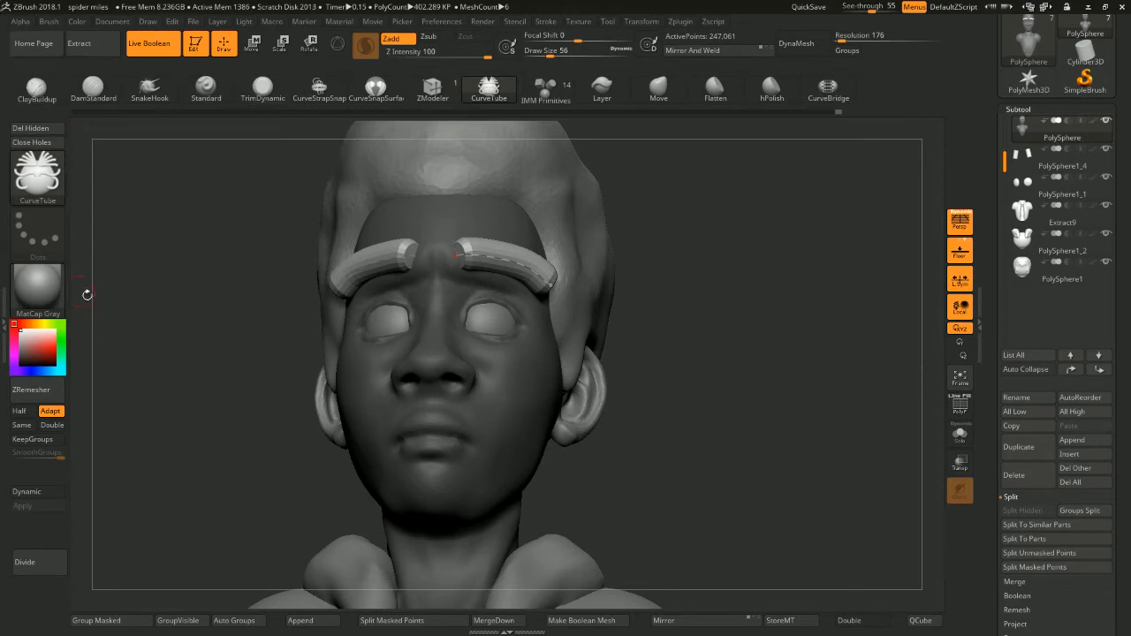
drag(658, 241, 712, 253)
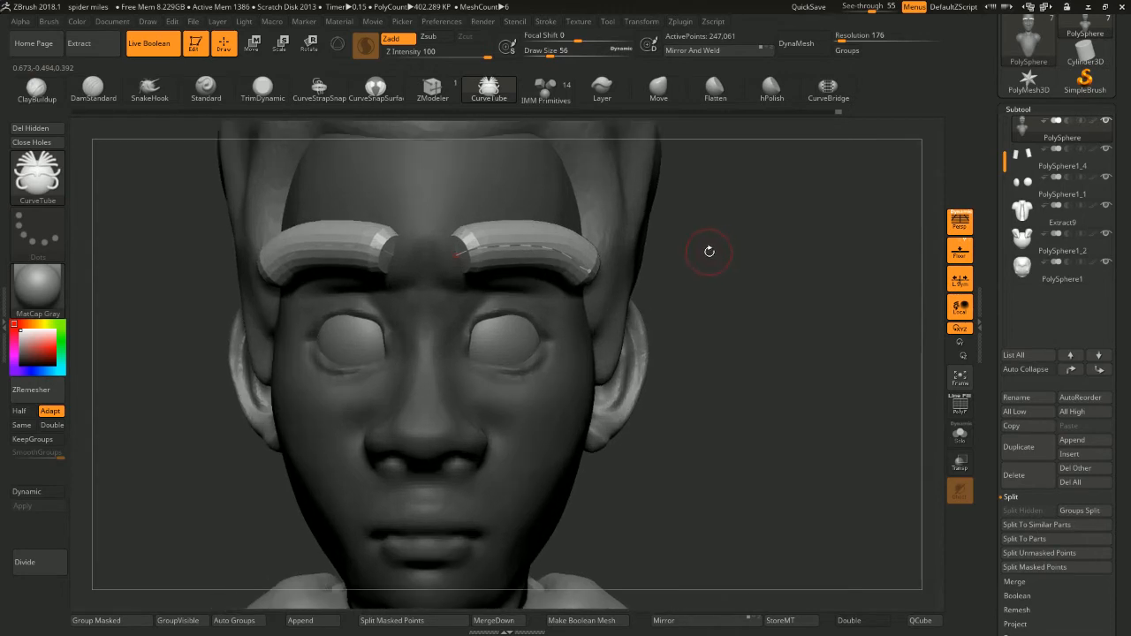
key(space)
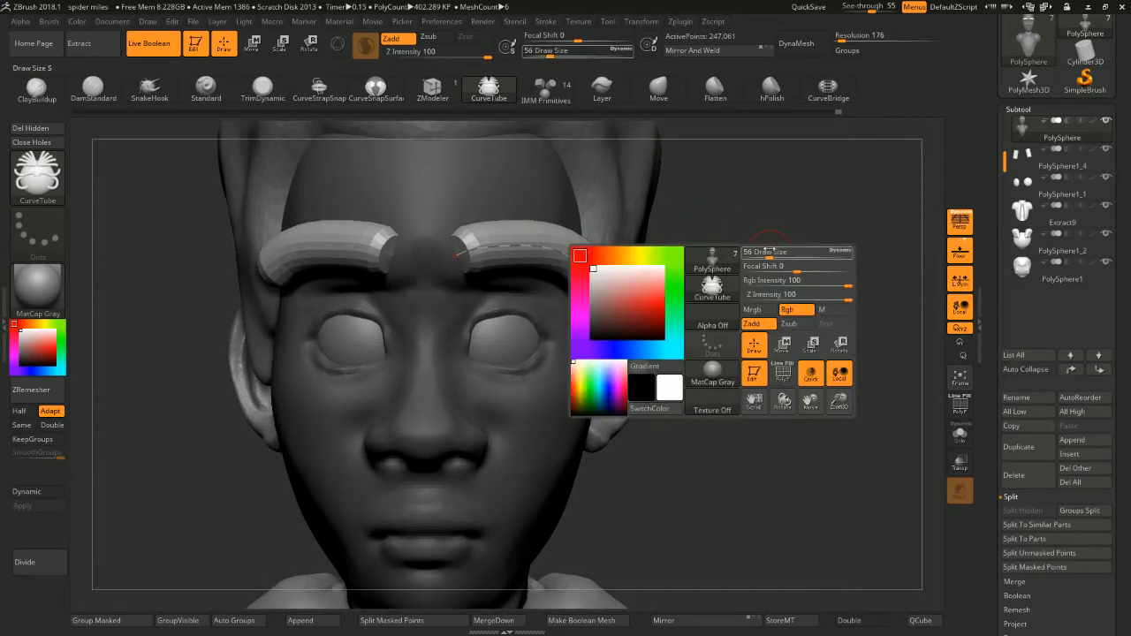
click(764, 252)
drag(762, 252, 833, 250)
click(507, 245)
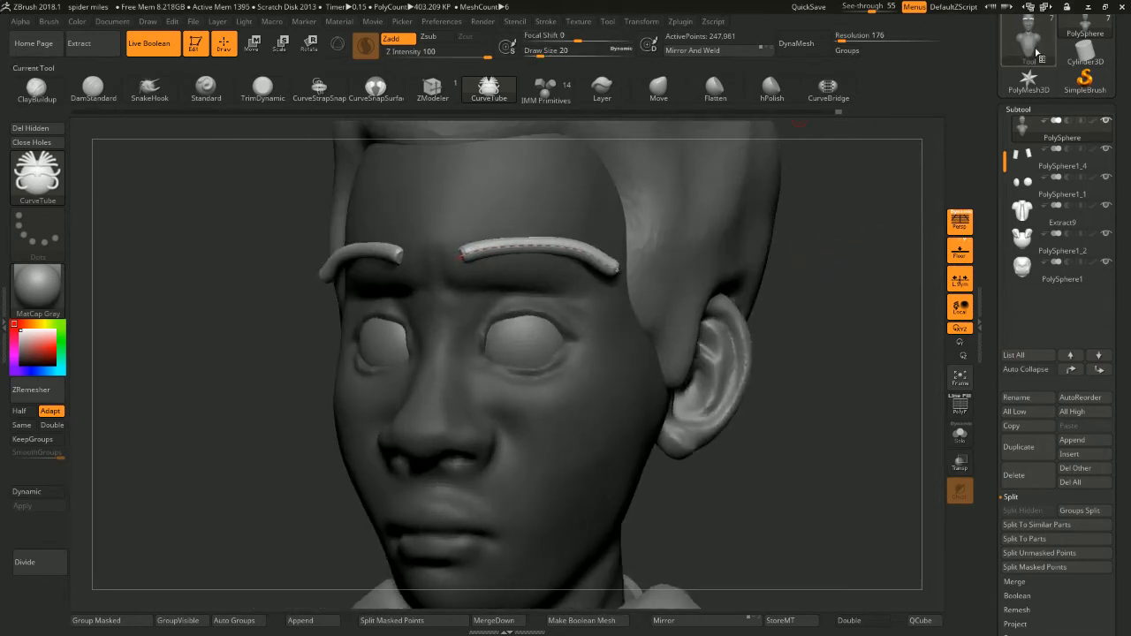
Turn on Lock End and Snap in the CurveTube stroke's curve settings
drag(1118, 64, 1118, 185)
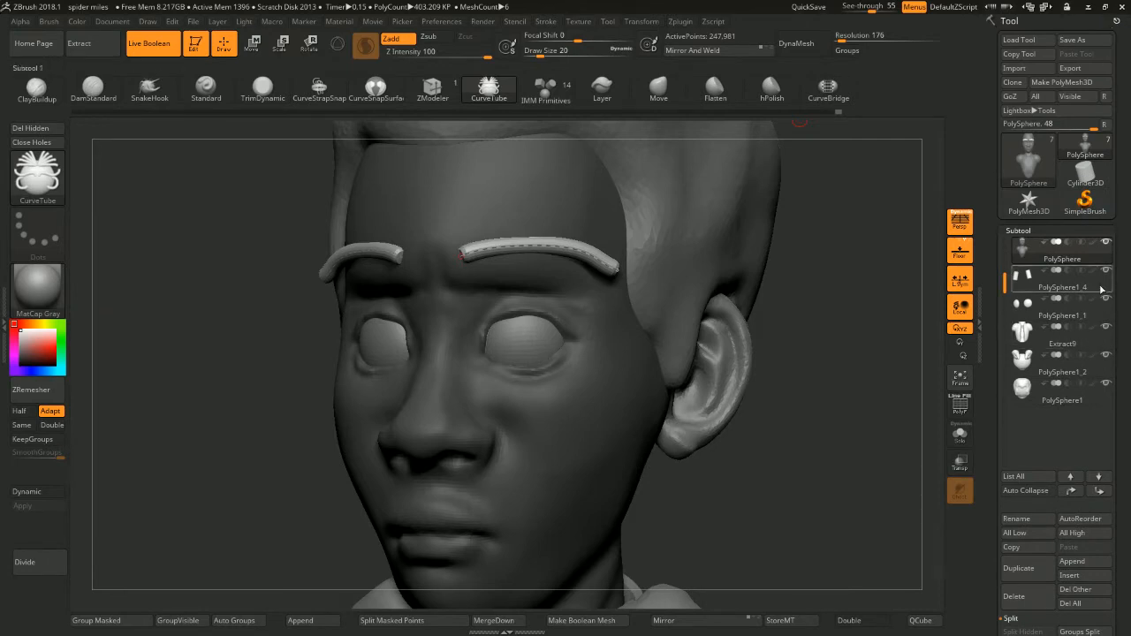
click(607, 21)
mouse_move(548, 23)
drag(541, 36, 1012, 46)
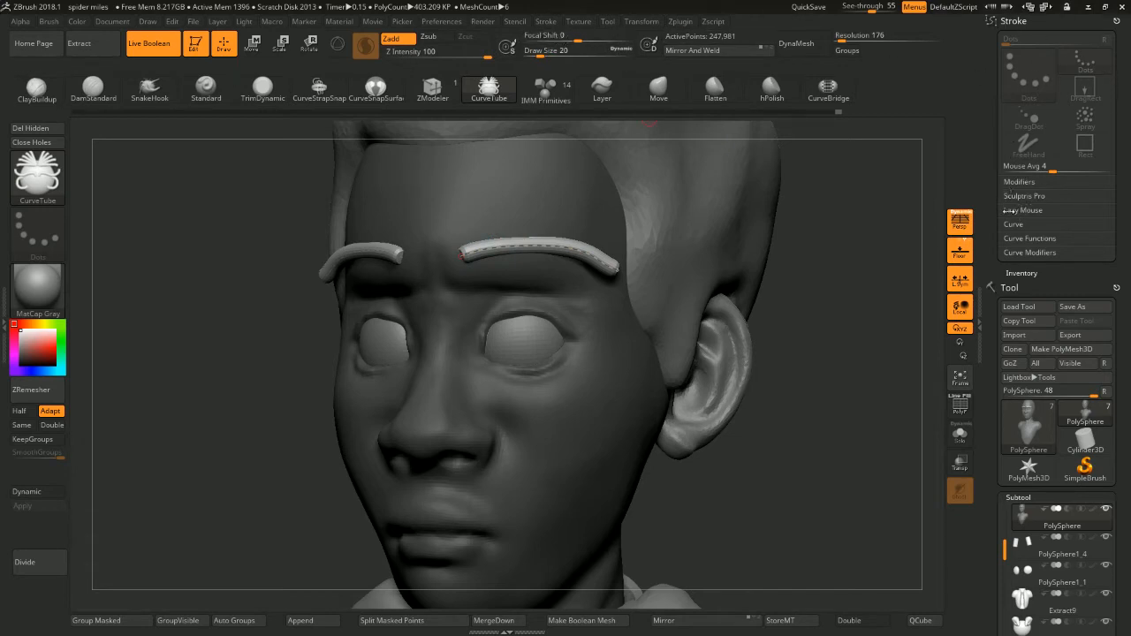
click(1012, 223)
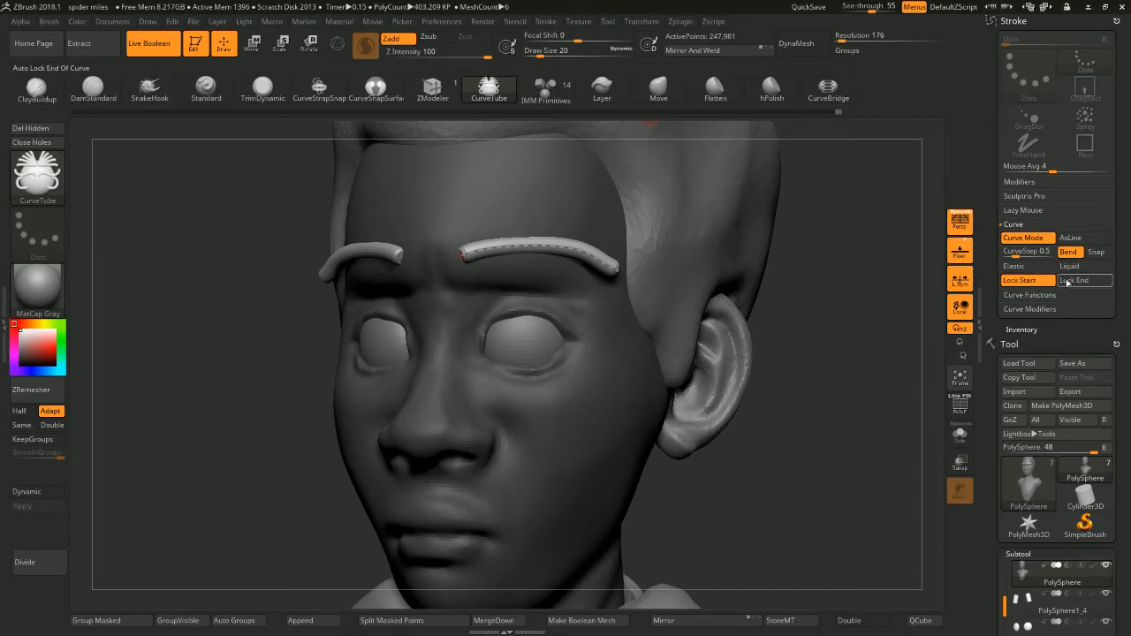
alt+drag(862, 236, 658, 273)
click(1096, 251)
Try pulling the eyebrow curve across the brow, comparing its behaviour with Snap turned on and off
drag(645, 315, 597, 585)
key(ctrl+z)
drag(825, 255, 876, 283)
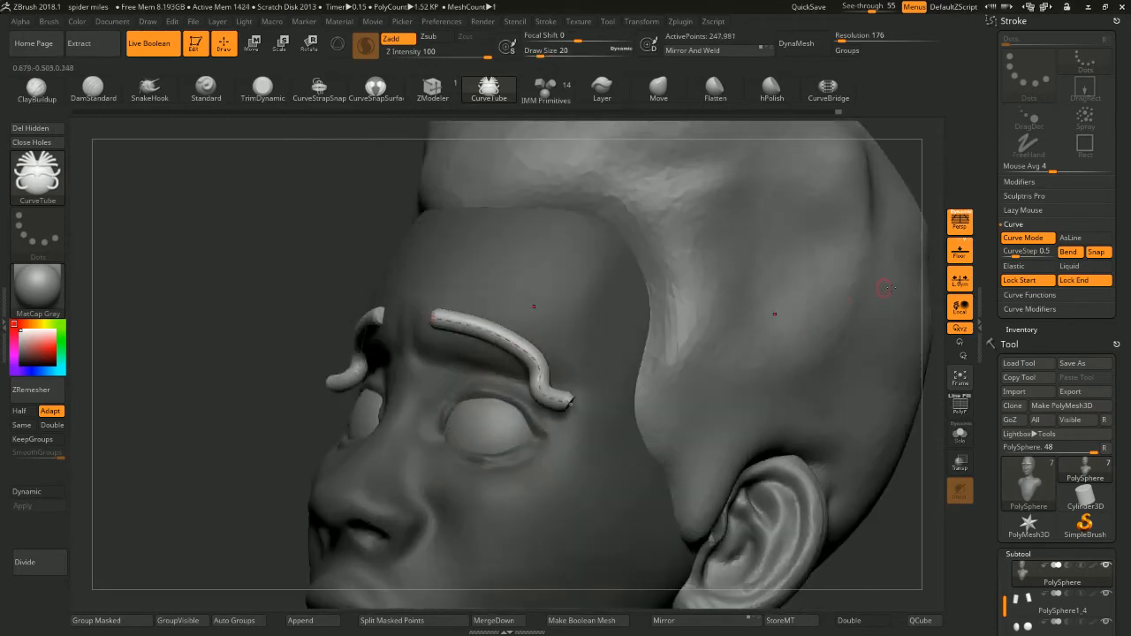
click(1096, 254)
drag(910, 196, 1074, 132)
drag(696, 377, 328, 537)
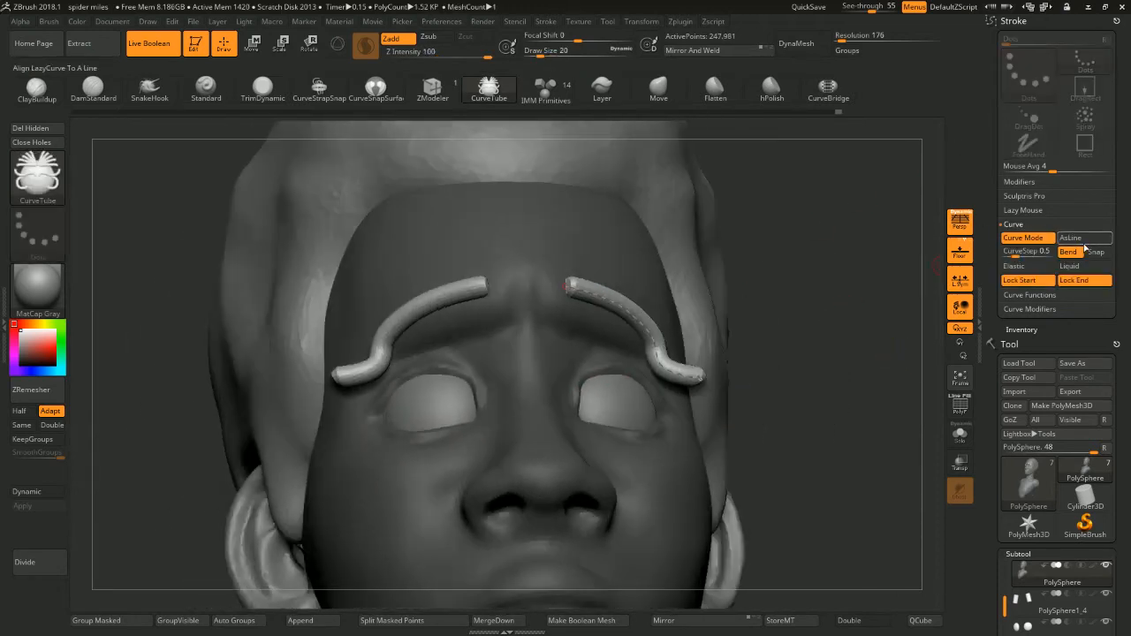
click(1096, 252)
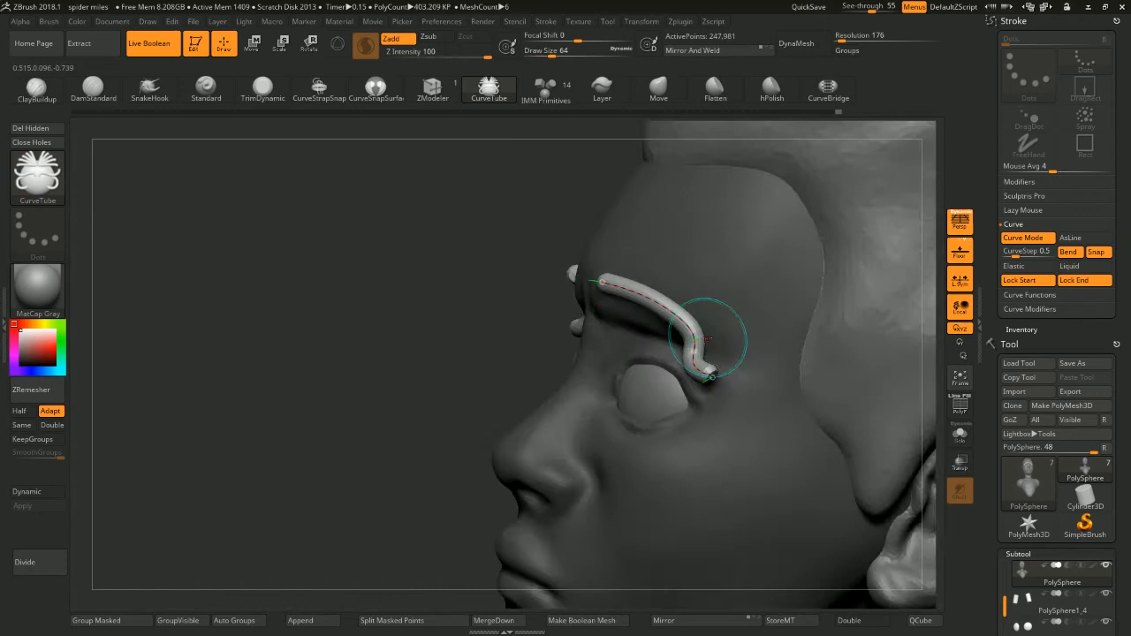
Pull the outer end of the eyebrow curve around the side of the eye with Snap on
drag(714, 327, 718, 378)
drag(468, 329, 402, 328)
drag(654, 375, 619, 371)
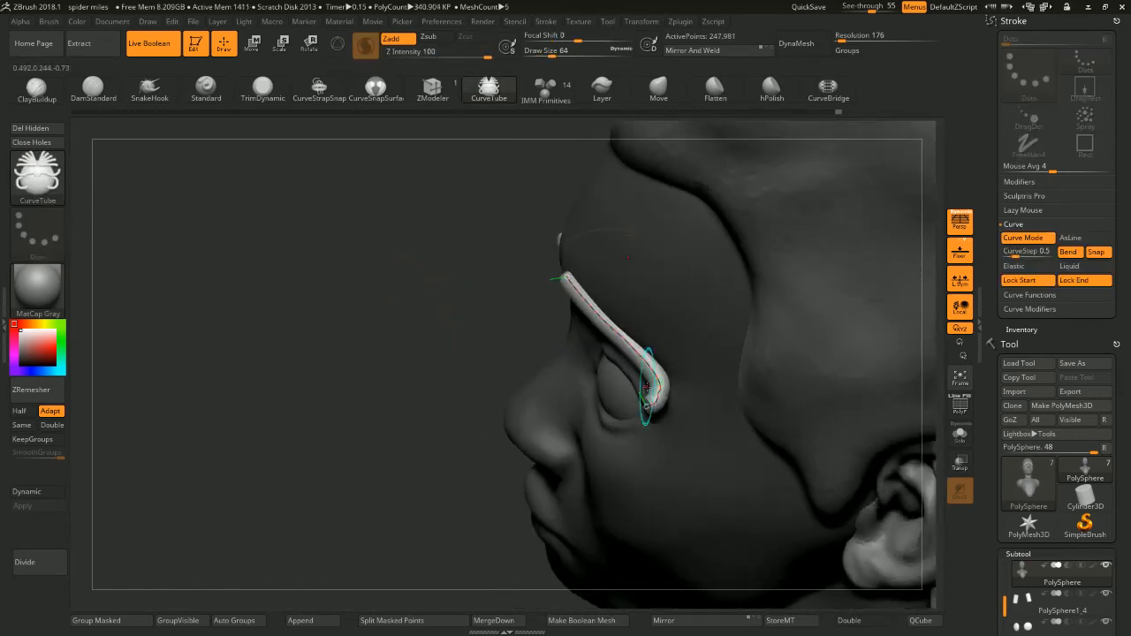
mouse_move(646, 386)
mouse_down()
mouse_move(681, 340)
mouse_move(650, 378)
mouse_up()
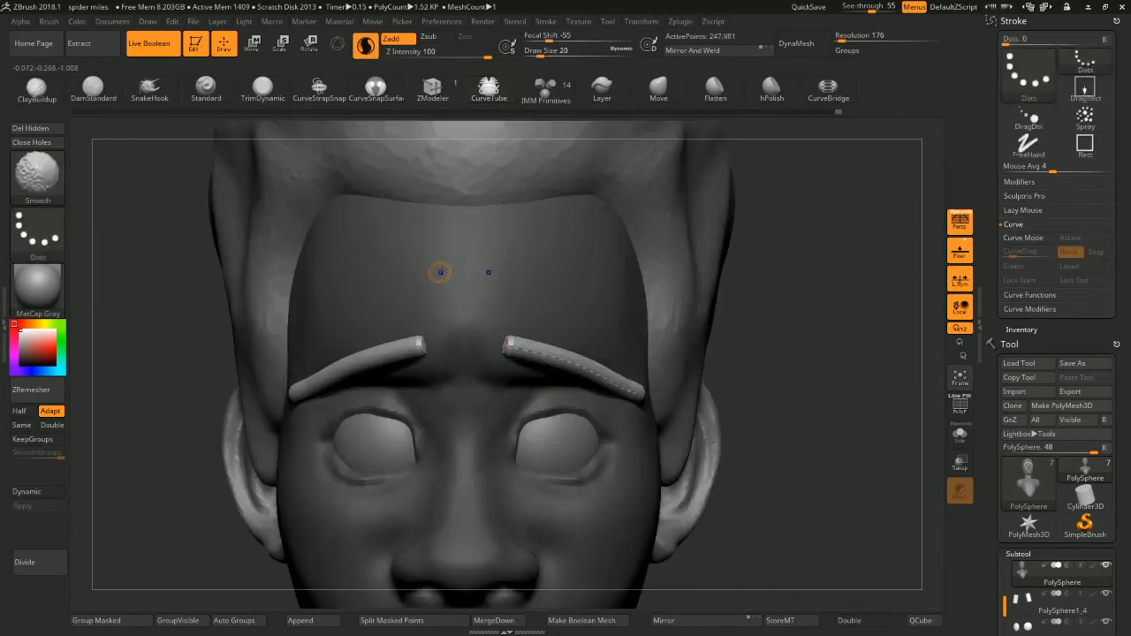
Enable Elastic curve editing and pull the middle of the eyebrow curve upward into an arch
mouse_move(820, 278)
alt+mouse_down()
mouse_move(790, 200)
mouse_move(752, 207)
mouse_move(771, 182)
mouse_move(777, 218)
alt+mouse_up()
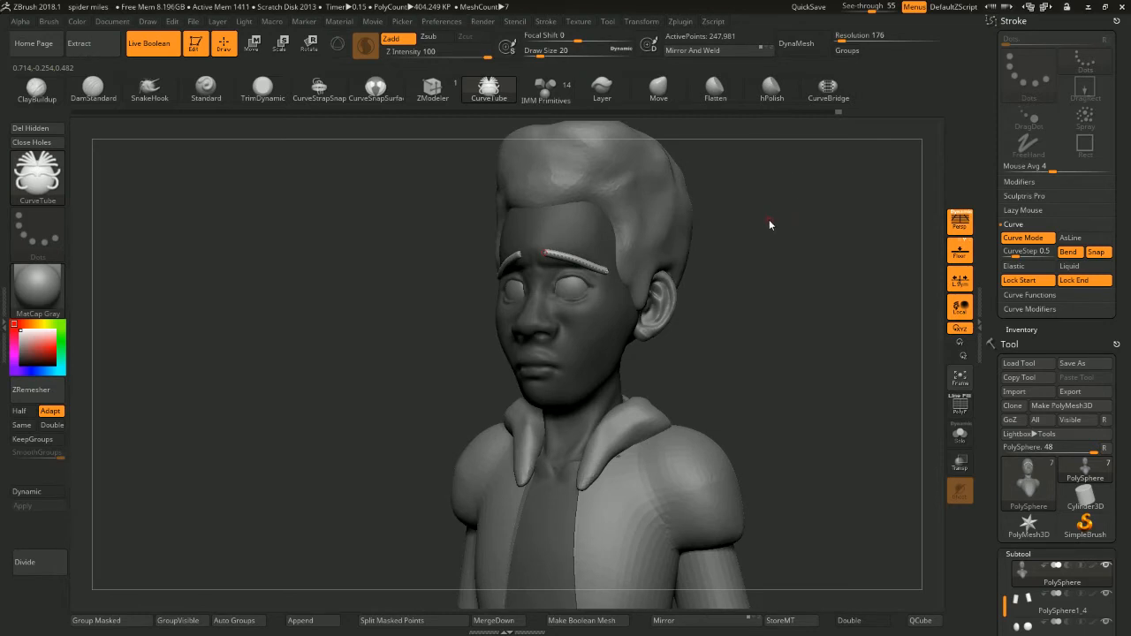
alt+drag(717, 238, 748, 223)
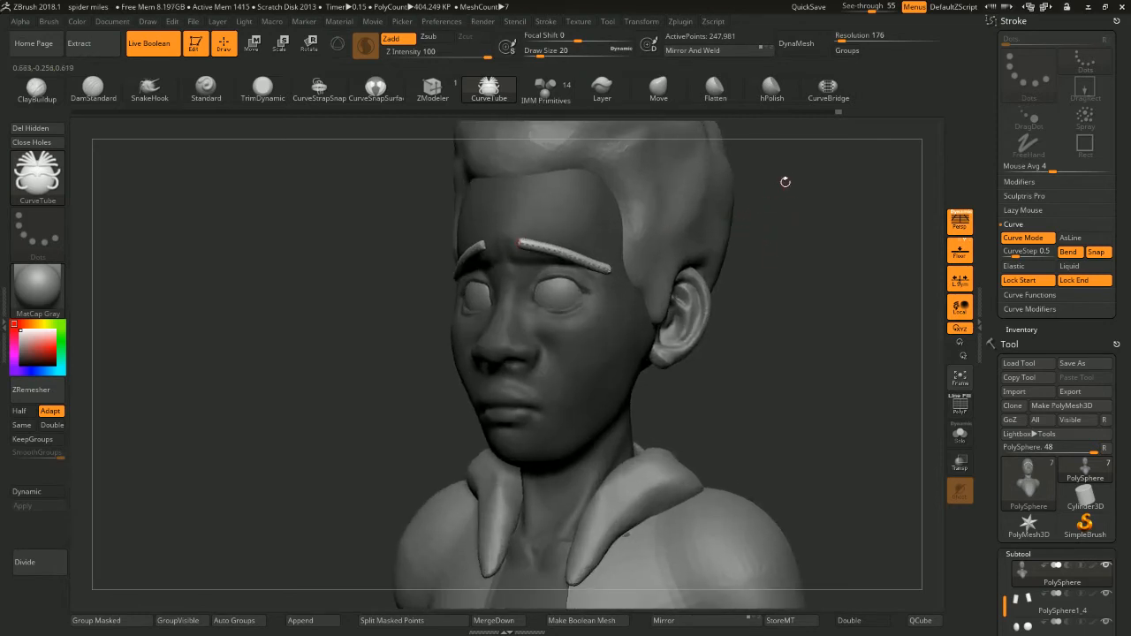
drag(785, 182, 762, 217)
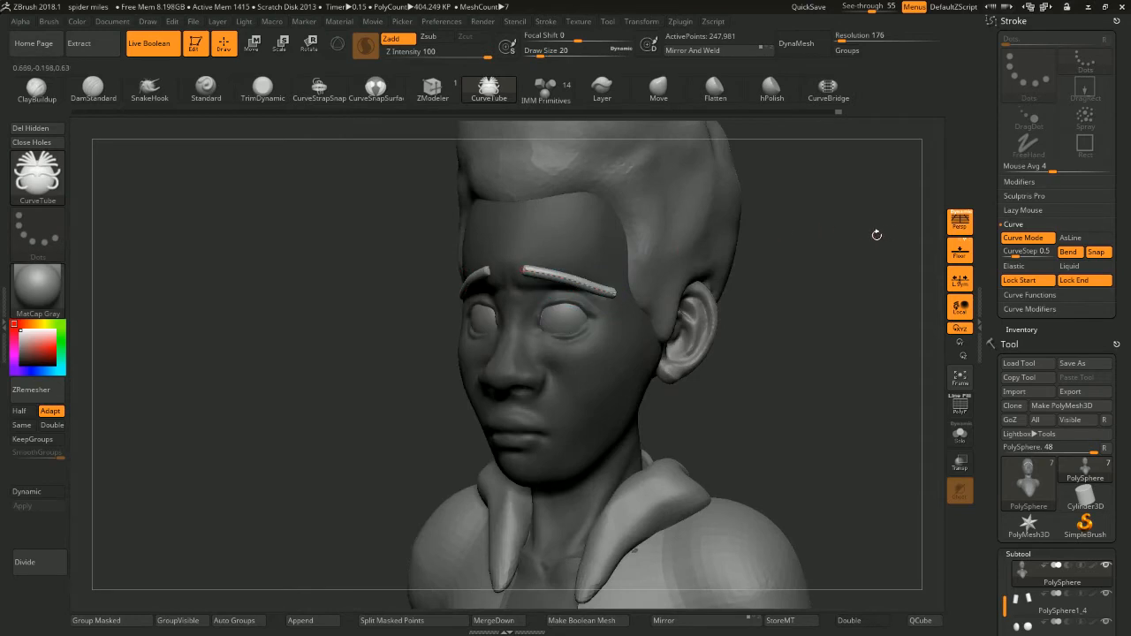
alt+drag(876, 235, 873, 248)
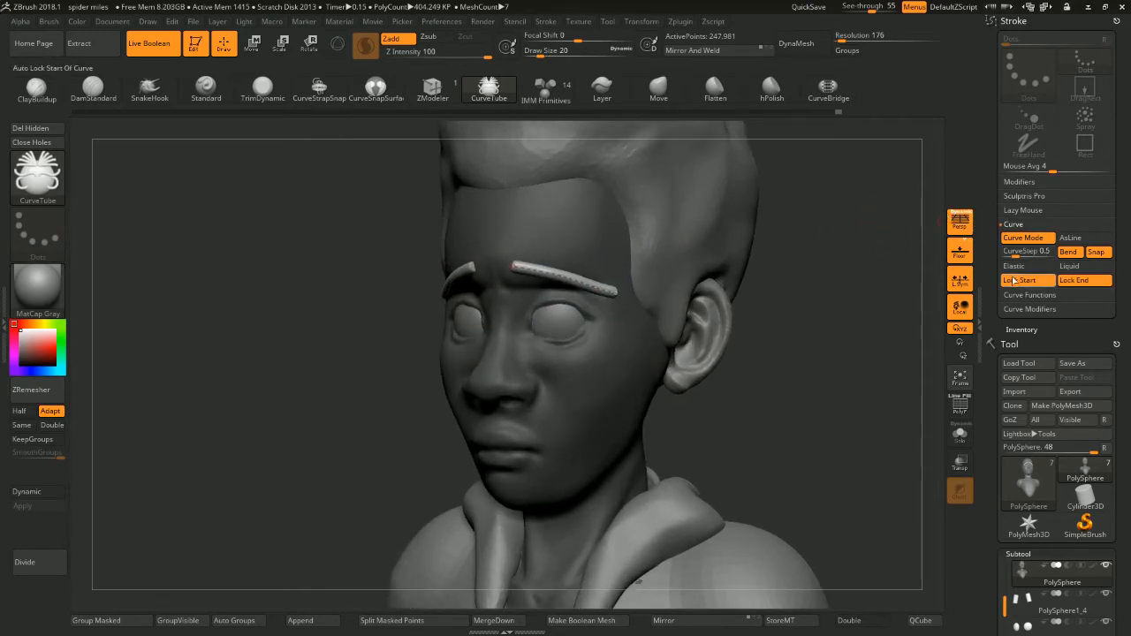
alt+drag(884, 274, 882, 296)
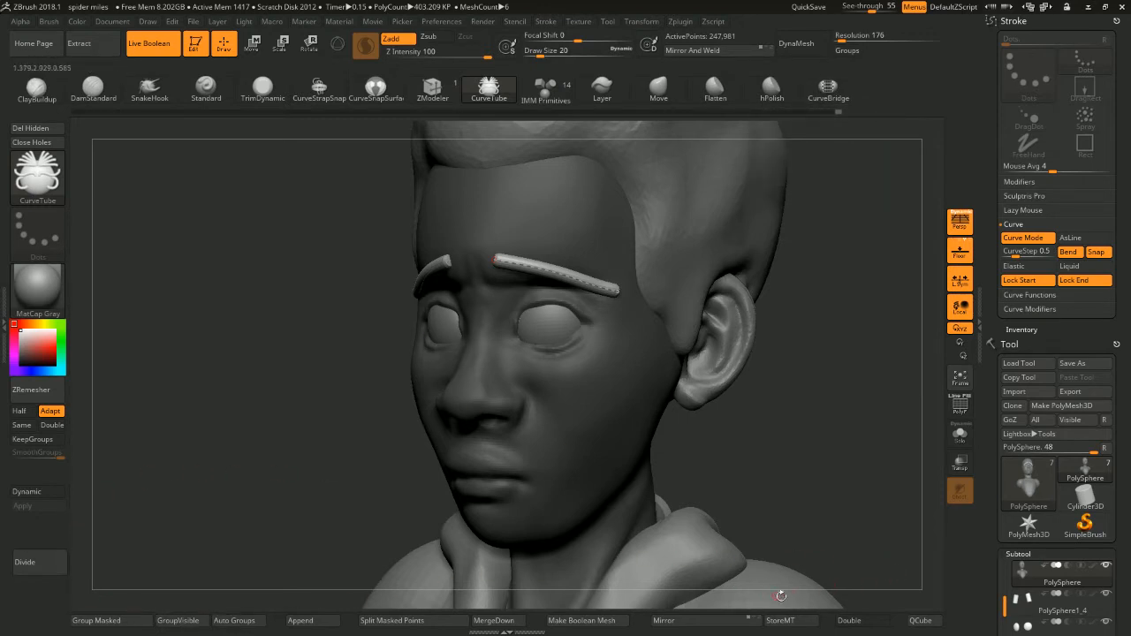
mouse_move(875, 293)
shift+mouse_down()
mouse_move(878, 283)
mouse_move(787, 287)
shift+mouse_up()
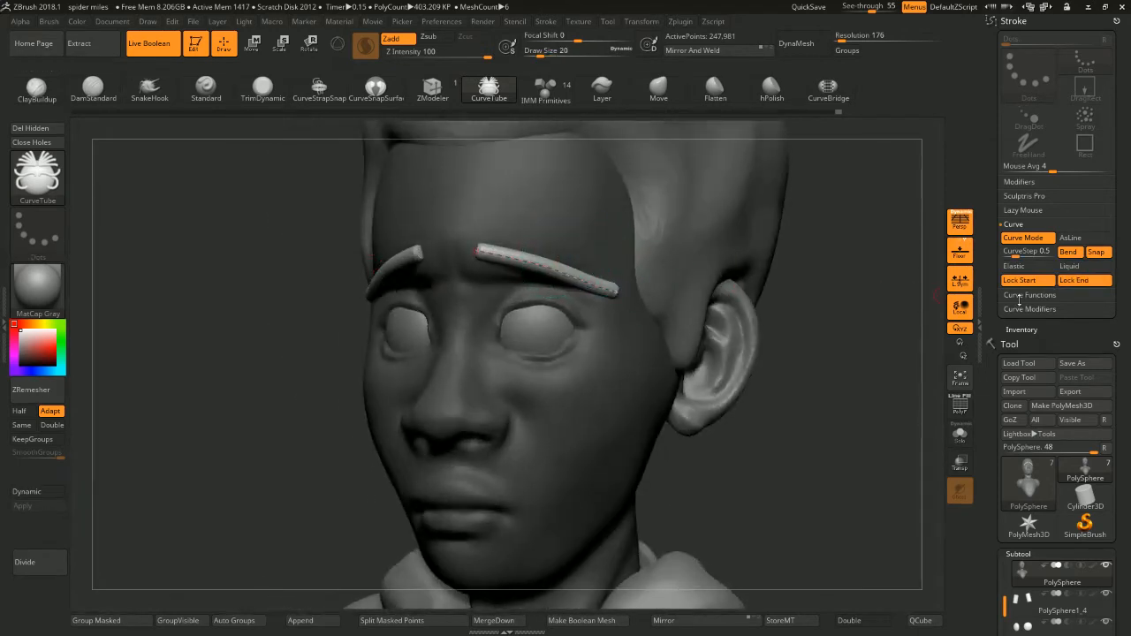
click(1025, 266)
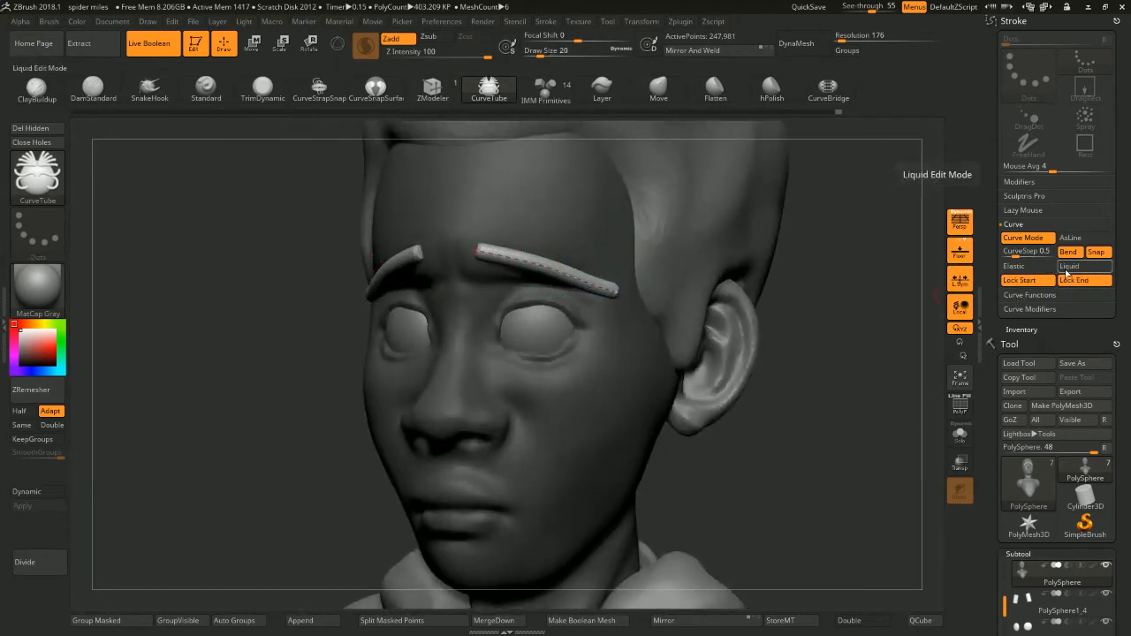
drag(818, 252, 778, 255)
mouse_move(562, 259)
mouse_down()
mouse_move(570, 248)
mouse_move(514, 253)
mouse_move(519, 241)
mouse_up()
drag(589, 262, 580, 252)
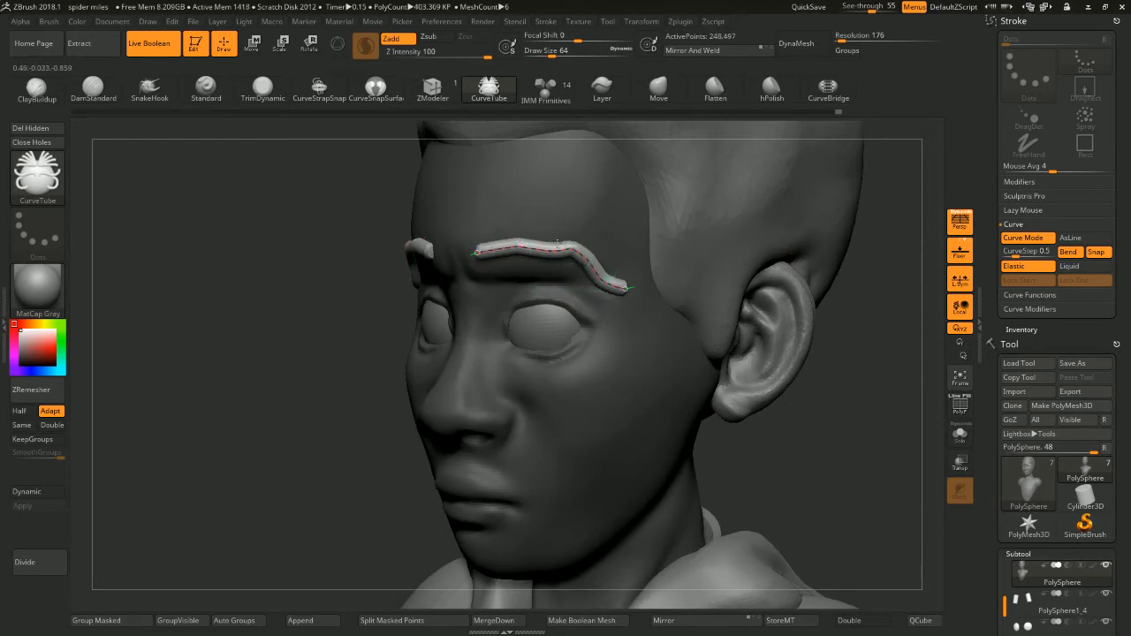
Turn Elastic off and reshape the bend of the eyebrow curve from the side
click(1028, 266)
drag(903, 311, 839, 311)
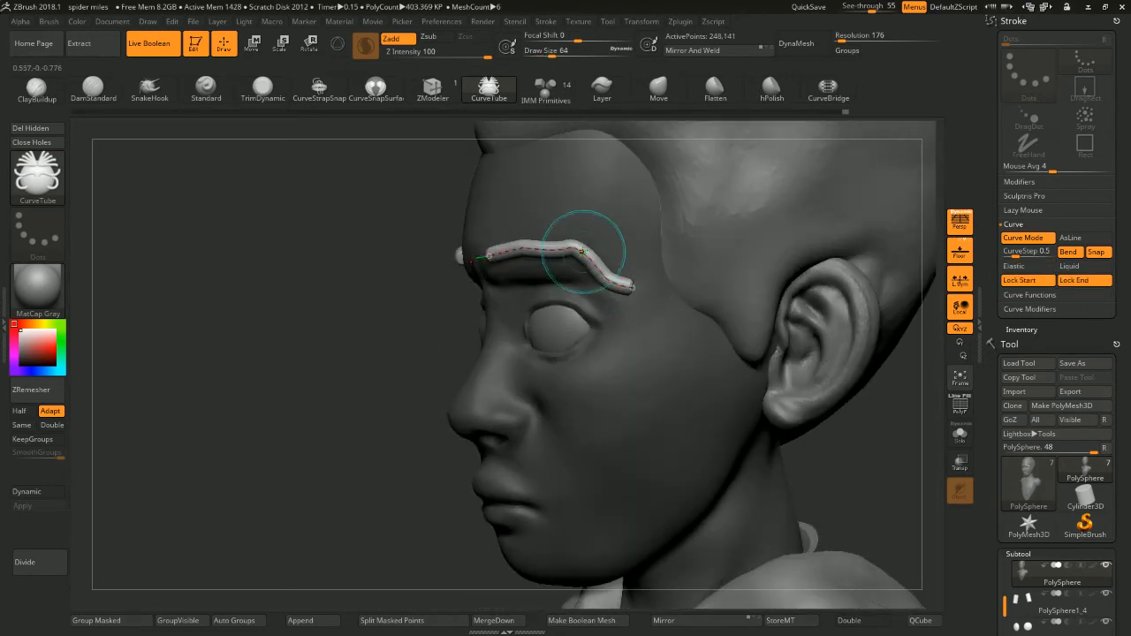
drag(583, 253, 534, 240)
shift+drag(351, 289, 758, 246)
Switch the curve to Liquid and back to Elastic editing, try pulling the eyebrow curve, and undo that pull
click(1086, 266)
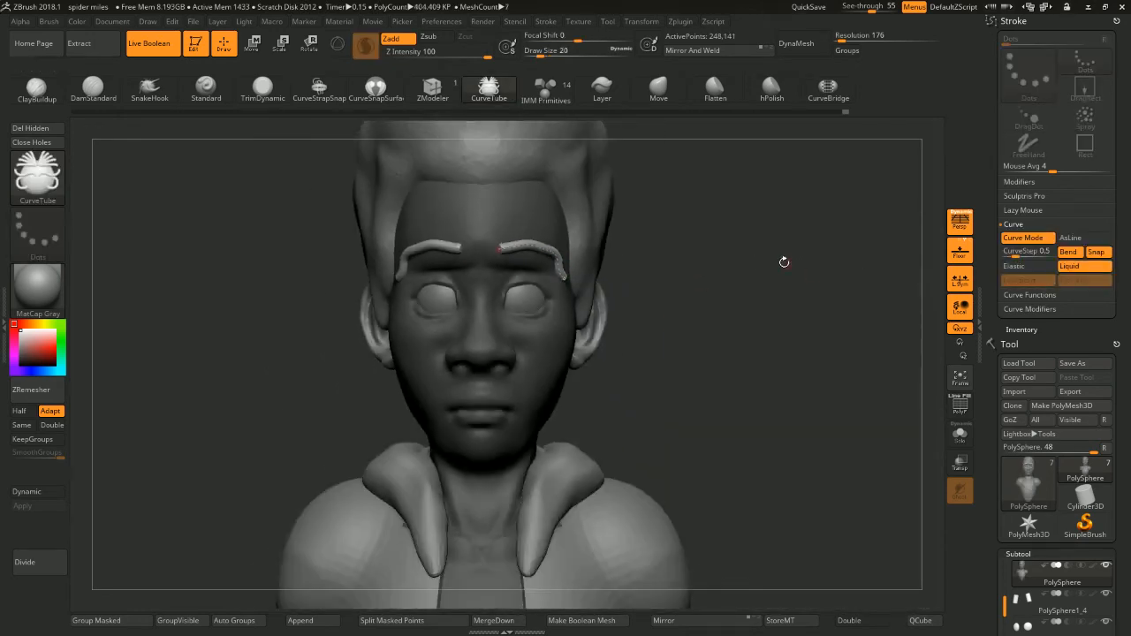
drag(783, 260, 613, 262)
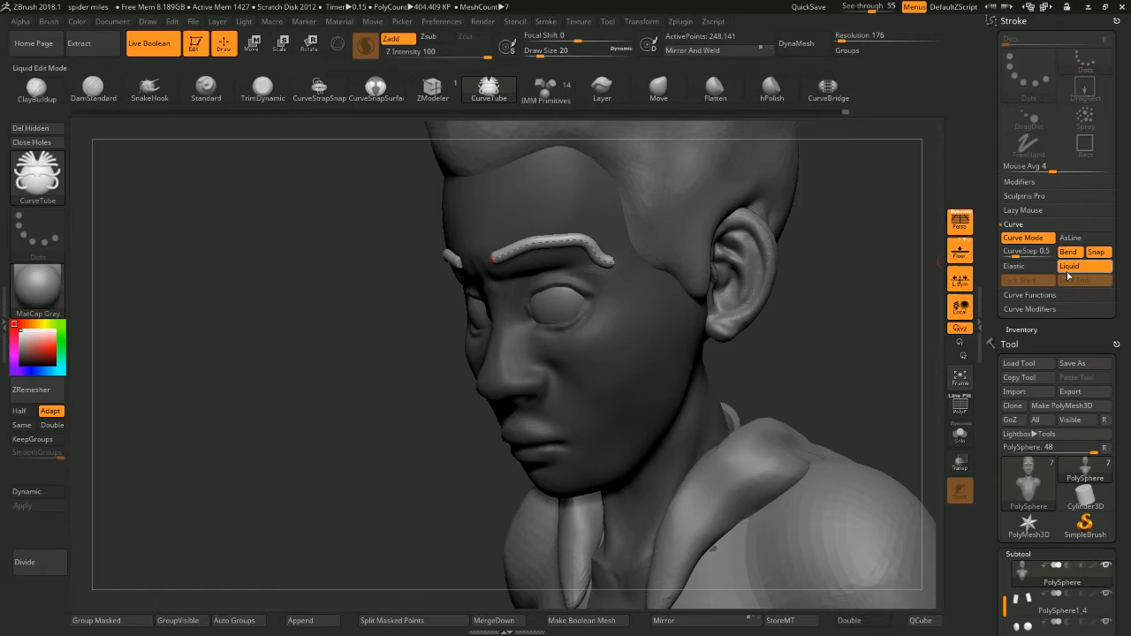
click(1016, 266)
drag(799, 265, 616, 371)
drag(576, 250, 623, 137)
key(ctrl+z)
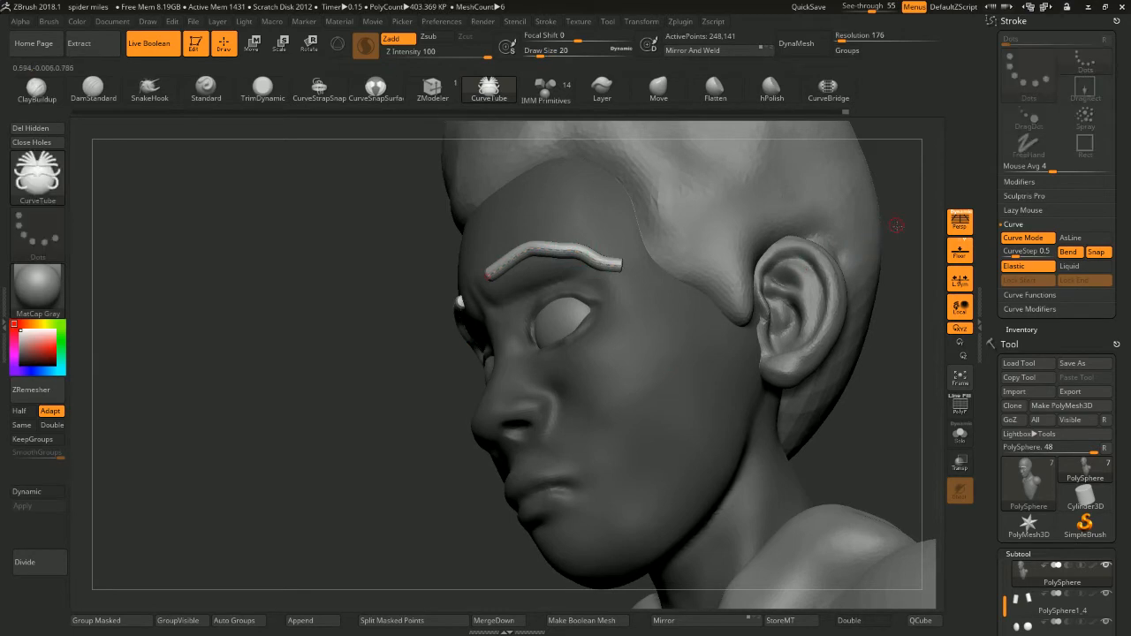
Adjust the eyebrow curve with Elastic on, reduce the draw size to 9, and check the brows from several angles
shift+drag(896, 227, 896, 245)
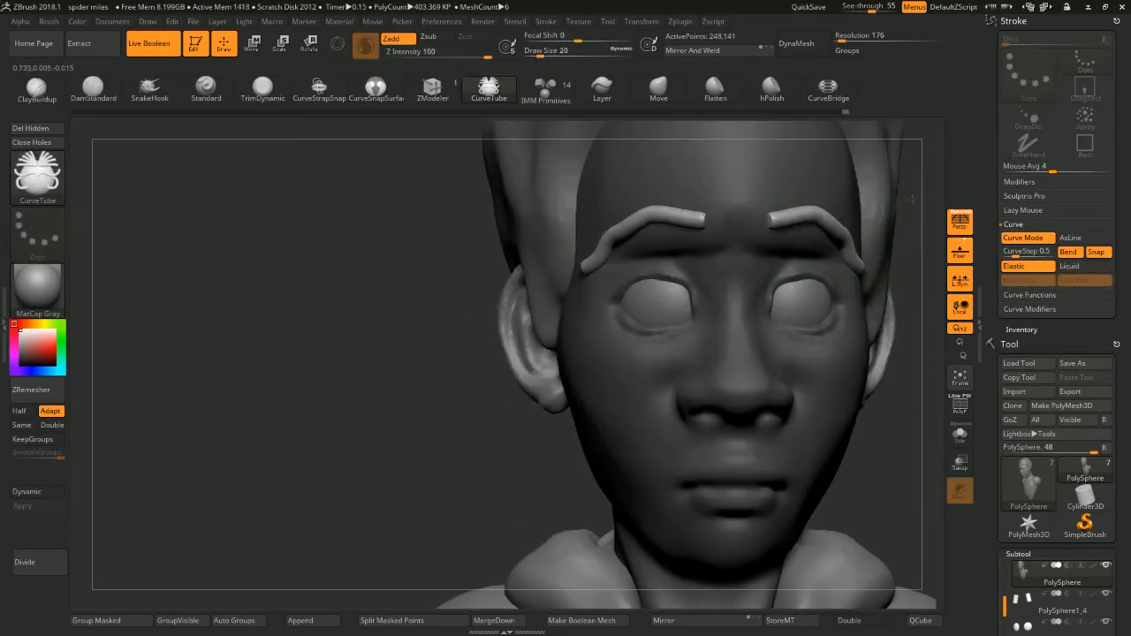
drag(783, 221, 789, 240)
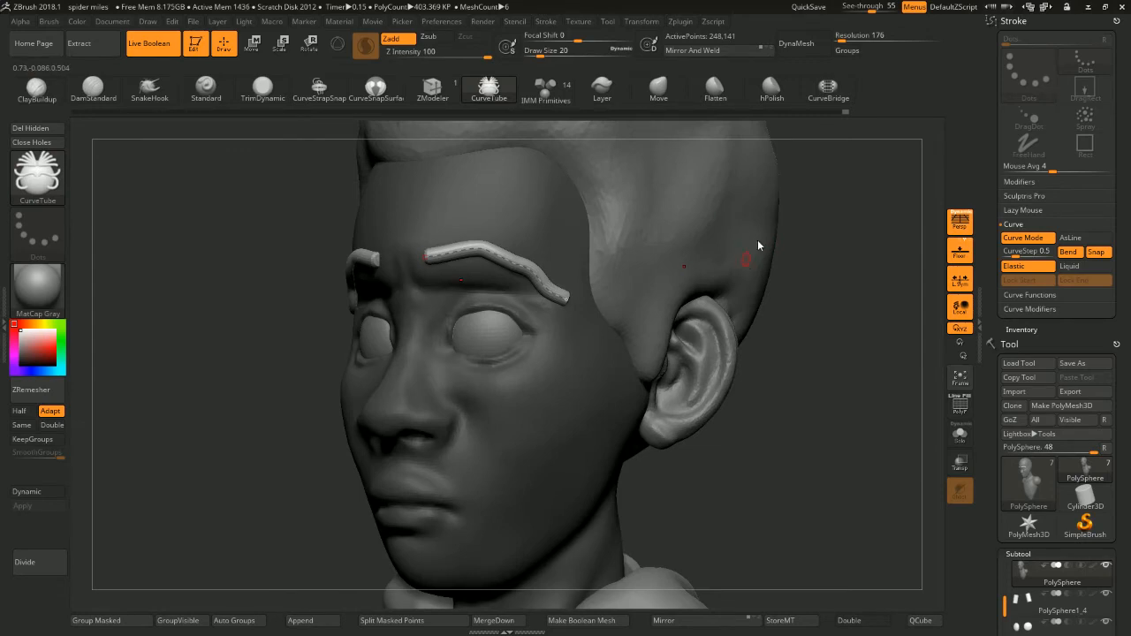
mouse_move(757, 246)
mouse_down()
mouse_move(798, 252)
mouse_move(762, 250)
mouse_move(804, 266)
mouse_move(839, 235)
mouse_move(786, 239)
mouse_up()
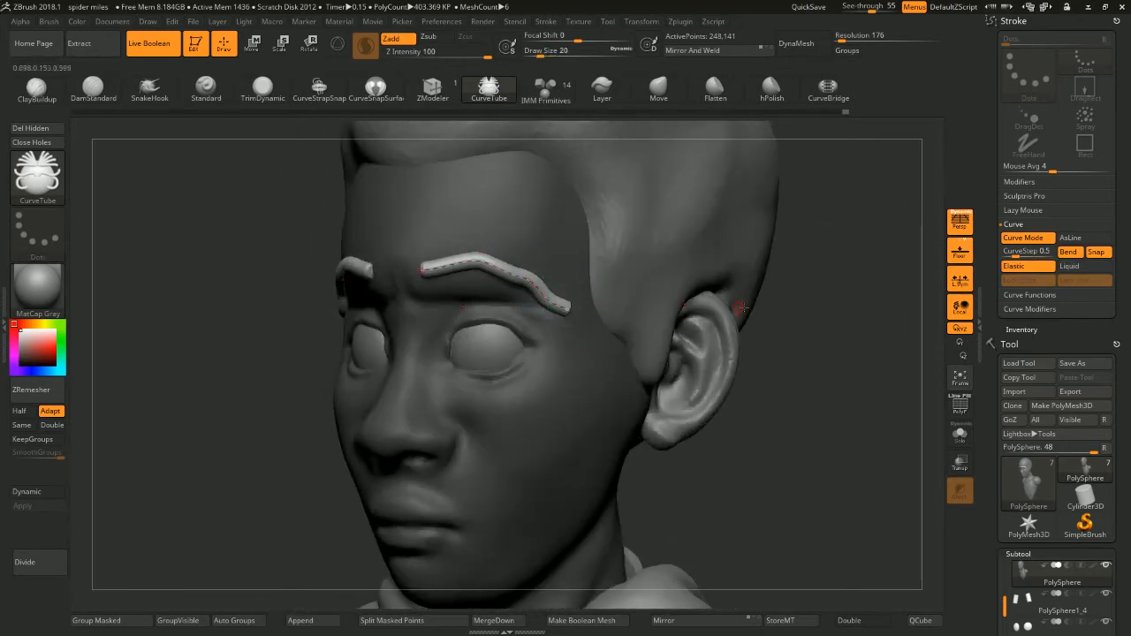
key(space)
mouse_move(804, 302)
mouse_down()
mouse_move(800, 287)
mouse_move(813, 291)
mouse_move(792, 285)
mouse_up()
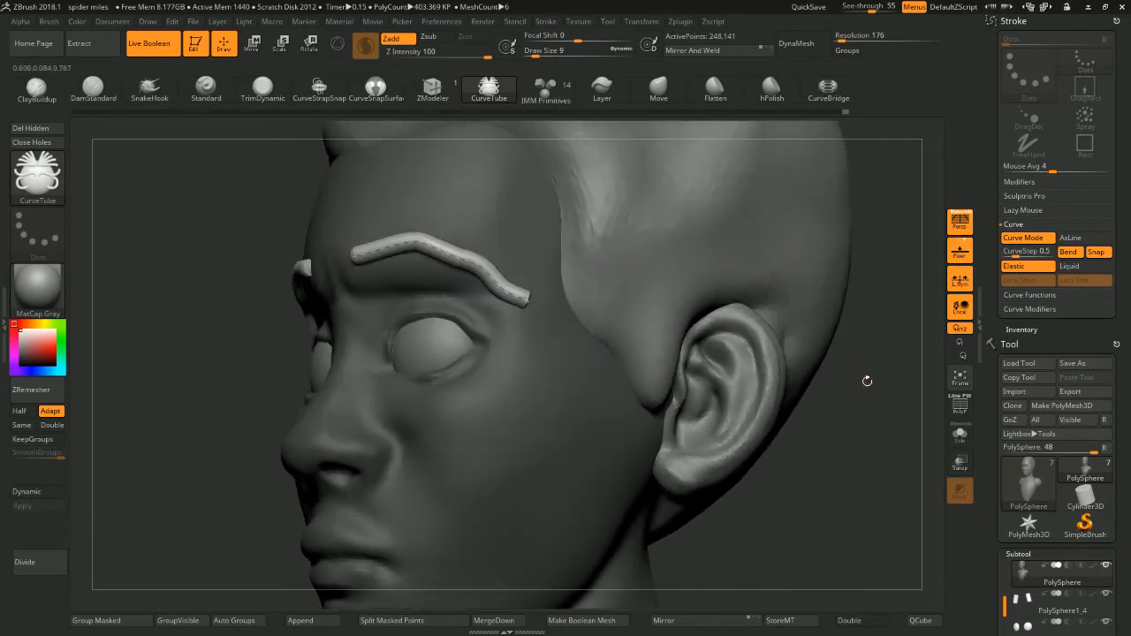
drag(867, 381, 822, 336)
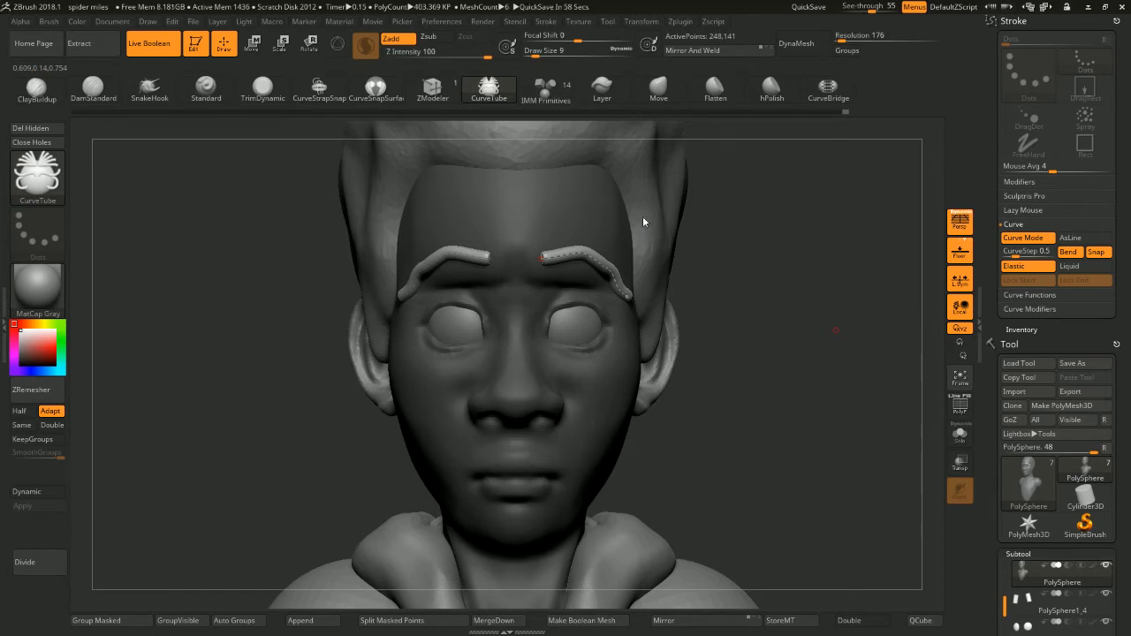
mouse_move(745, 240)
mouse_down()
mouse_move(723, 237)
mouse_move(836, 214)
mouse_move(883, 235)
mouse_move(834, 217)
mouse_up()
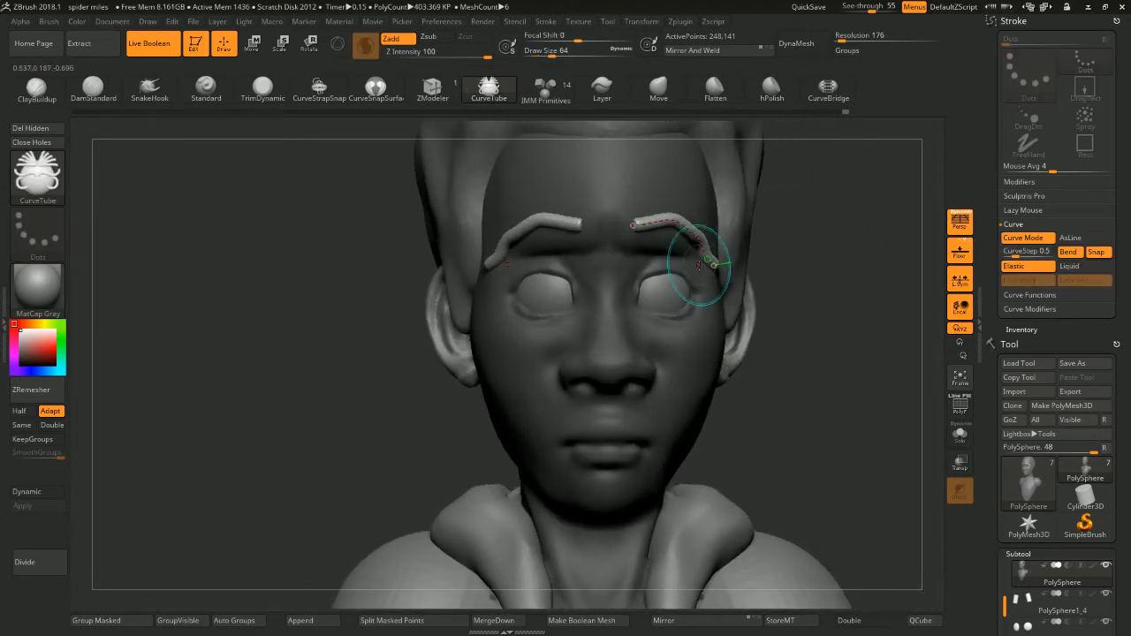
drag(796, 279, 699, 236)
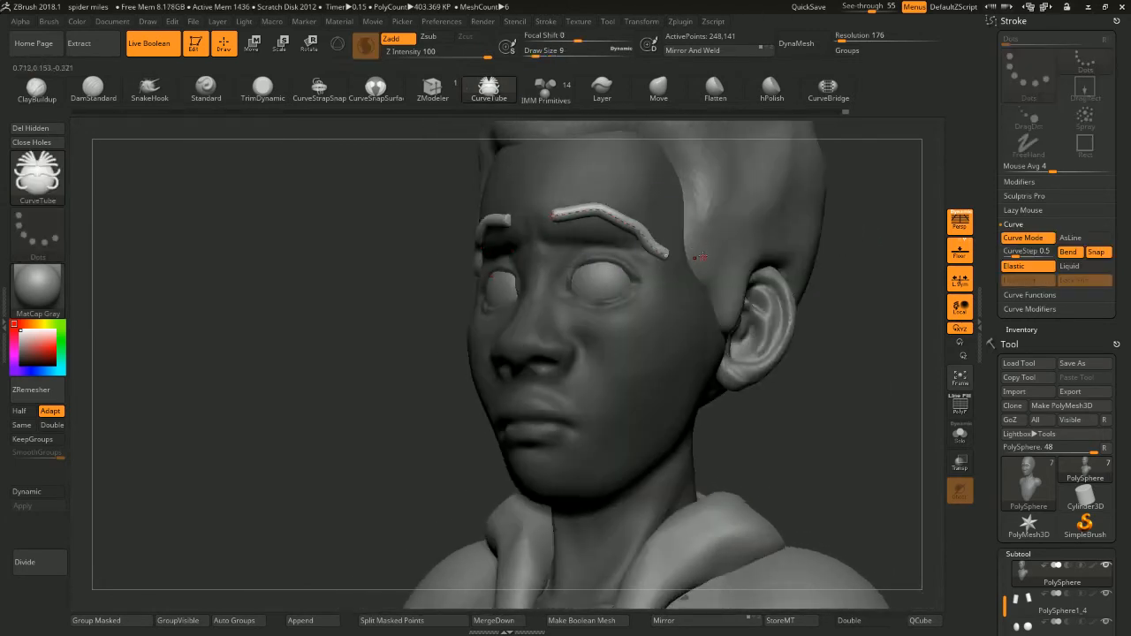
Undo the eyebrow curve edits and the tube creation back to the bare, unmasked head
key(ctrl+z)
key(ctrl+z)
key(ctrl+z)
key(ctrl+z)
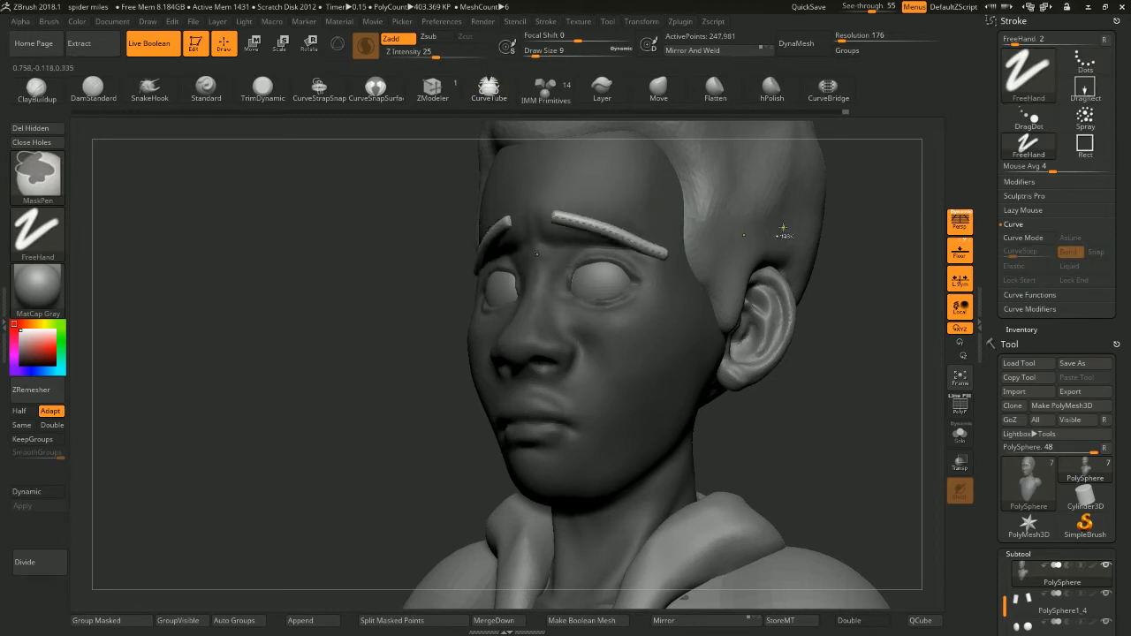
key(ctrl+z)
key(ctrl+z)
key(ctrl+z)
key(ctrl+z)
key(ctrl+z)
key(ctrl+z)
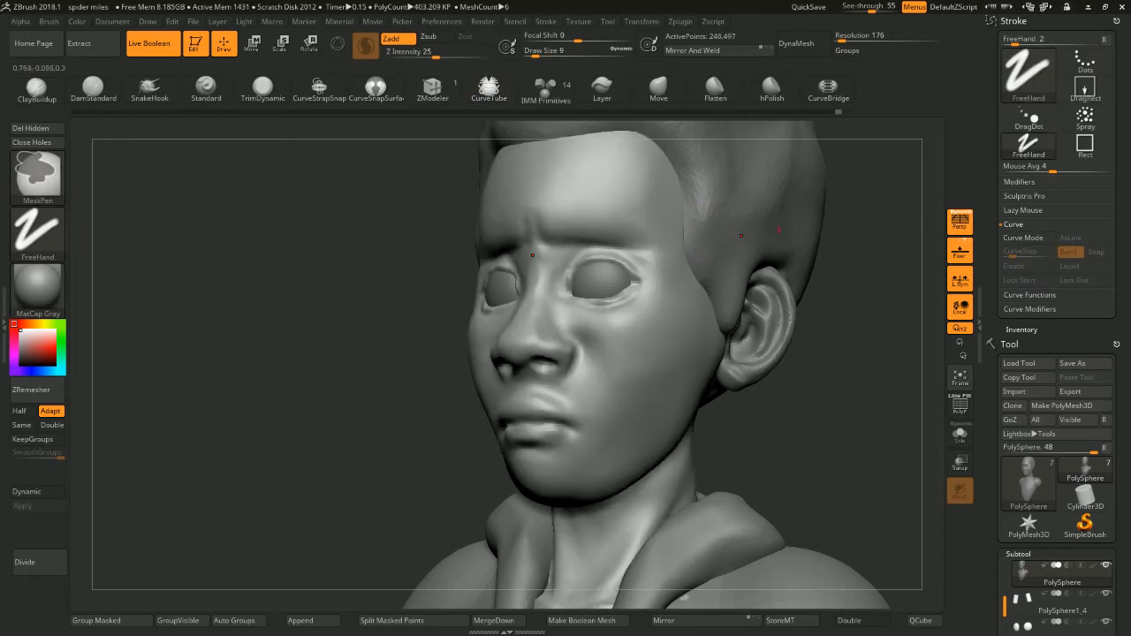
key(ctrl+z)
key(ctrl+z)
key(ctrl+z)
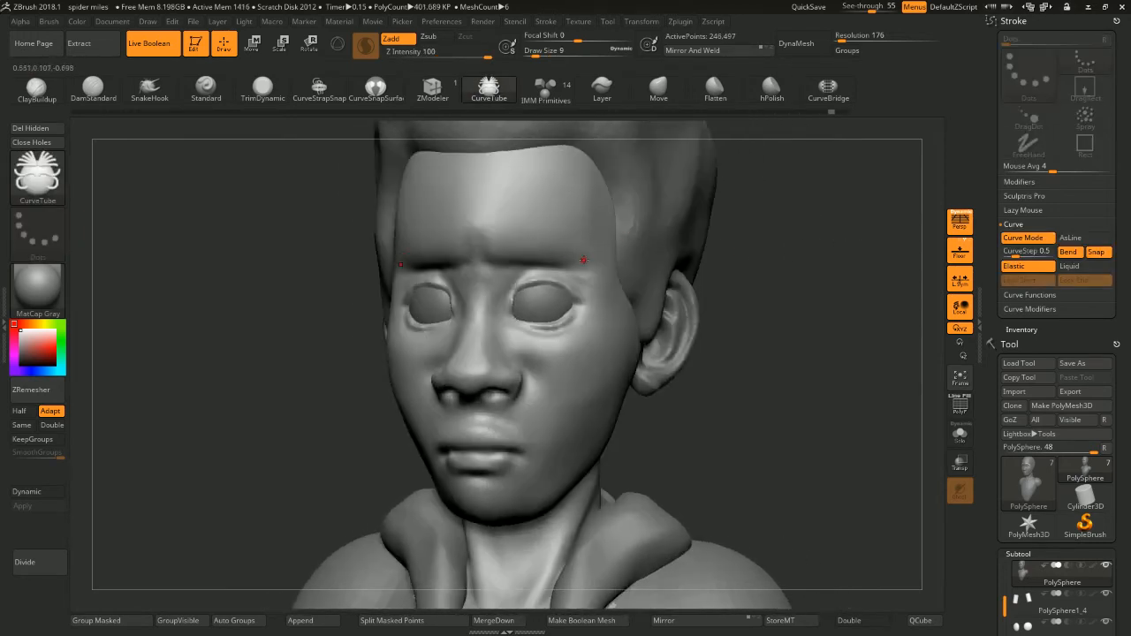
Build up the outer brow beside the eyes symmetrically with the ClayBuildup brush at draw size 97
key(b)
key(c)
key(b)
key(space)
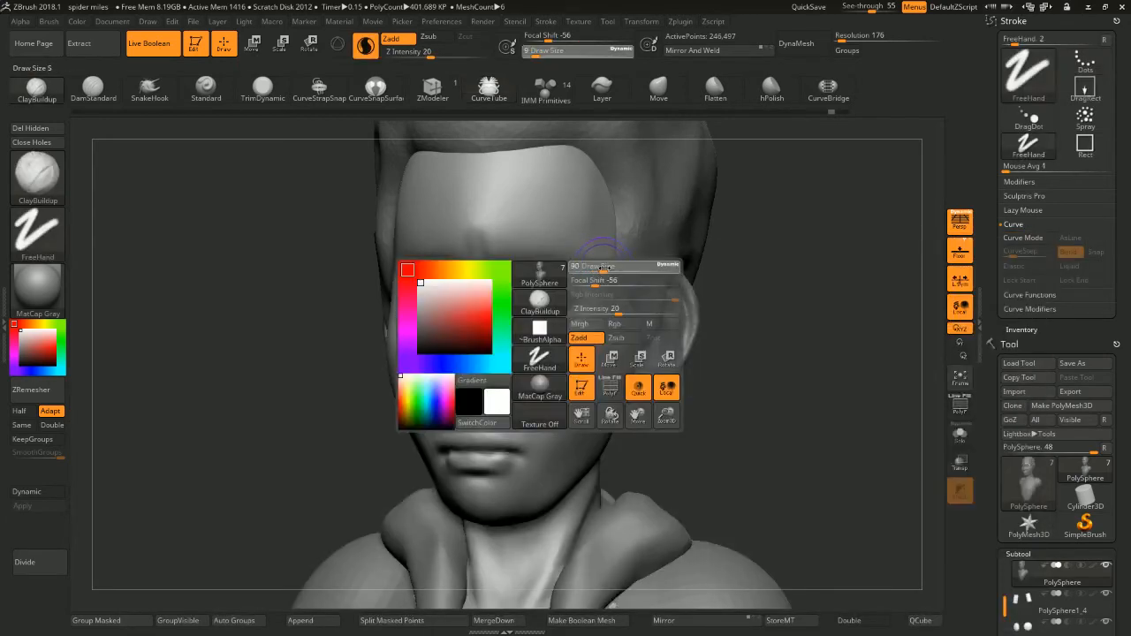
drag(605, 268, 607, 267)
drag(844, 225, 786, 216)
right_drag(634, 250, 588, 244)
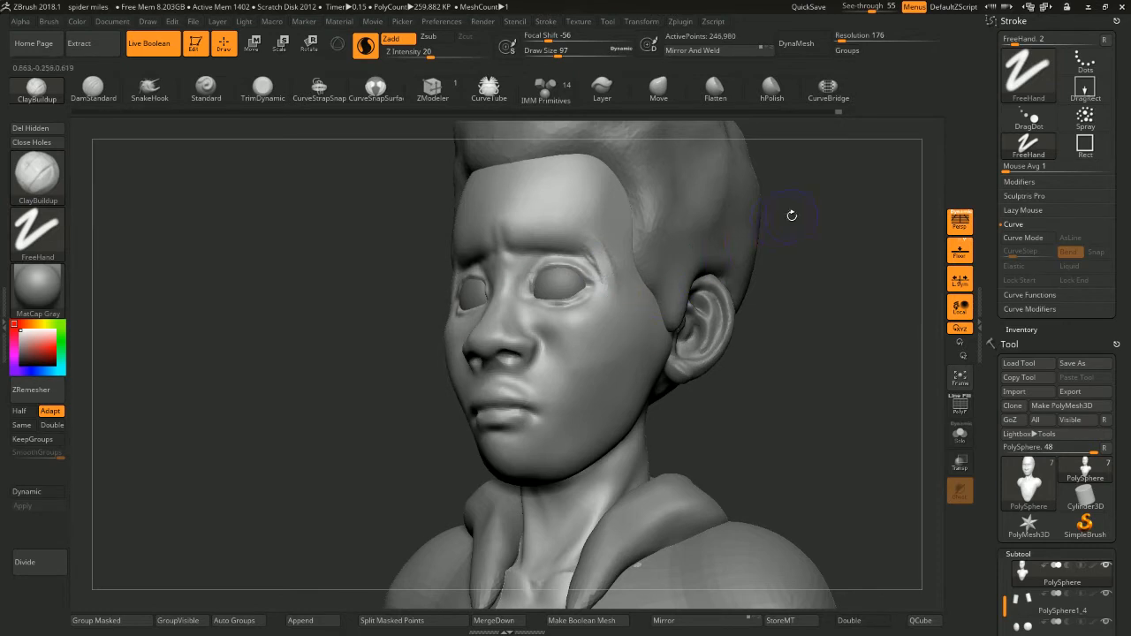
drag(792, 215, 646, 238)
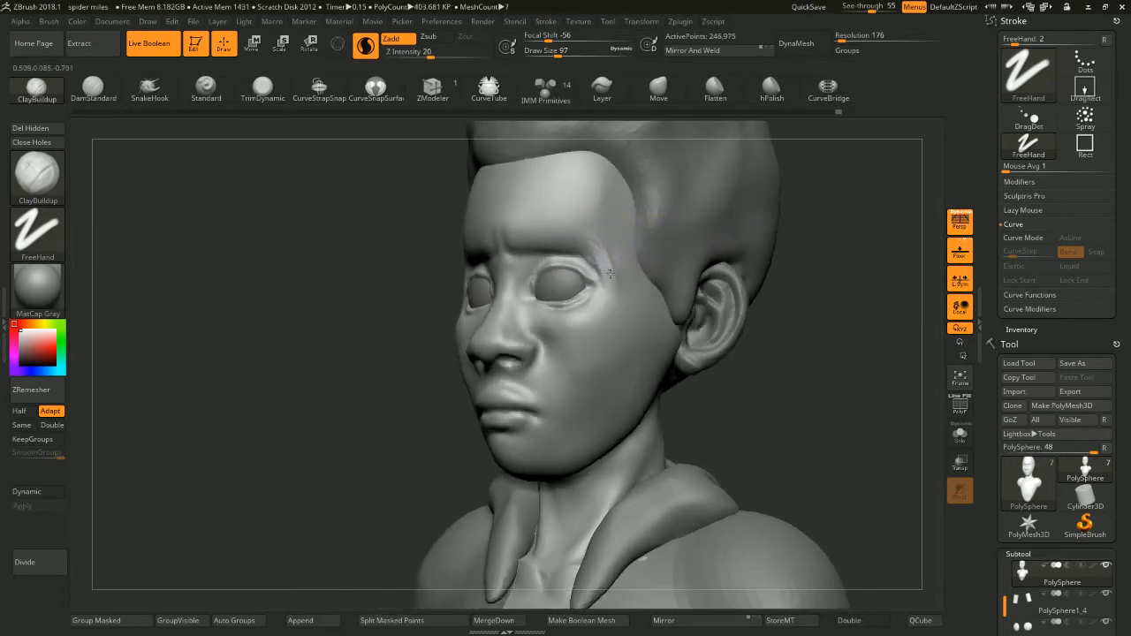
right_drag(610, 265, 622, 274)
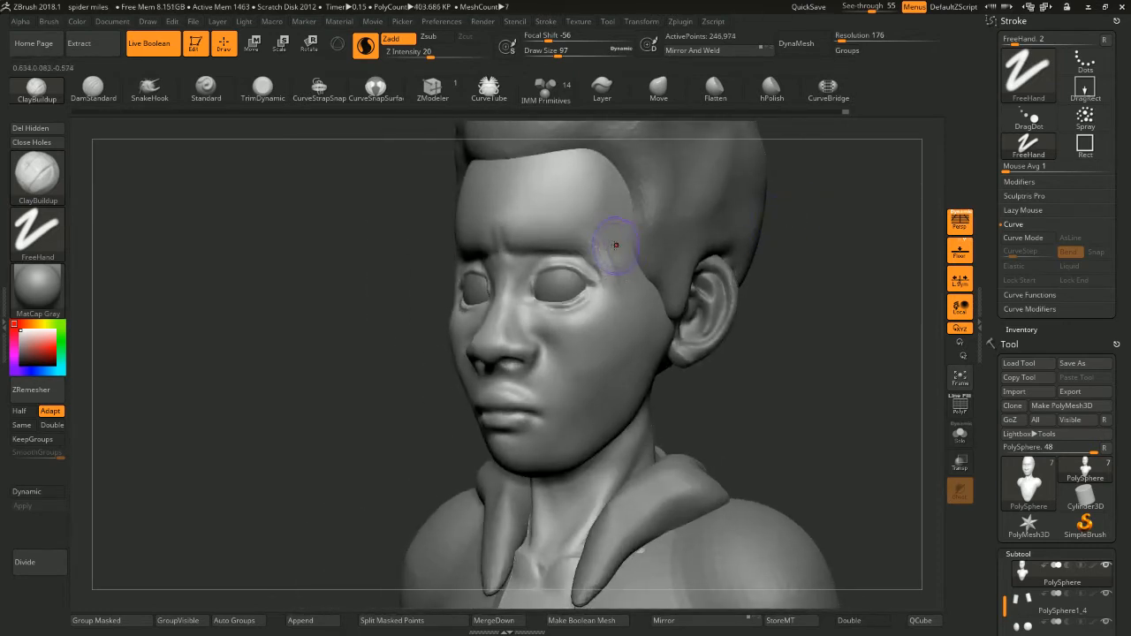
Smooth the outer brow and refine the brows above the eyes with the ClayBuildup brush at draw size 101
key(shift)
shift+drag(620, 265, 601, 274)
mouse_move(786, 197)
shift+mouse_down()
mouse_move(808, 207)
mouse_move(804, 245)
mouse_move(720, 245)
mouse_move(803, 248)
mouse_move(819, 218)
mouse_move(718, 219)
shift+mouse_up()
key(space)
key(space)
click(581, 229)
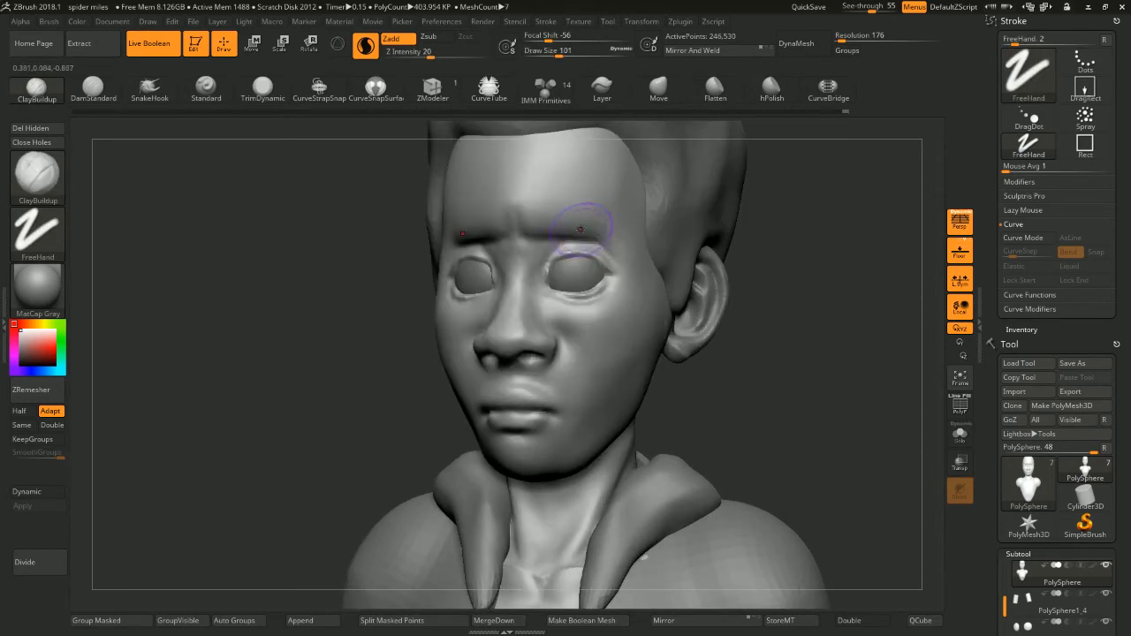
mouse_move(577, 232)
mouse_down()
mouse_move(534, 204)
mouse_move(505, 209)
mouse_up()
mouse_move(791, 212)
mouse_down()
mouse_move(816, 217)
mouse_move(800, 183)
mouse_move(766, 215)
mouse_move(780, 228)
mouse_up()
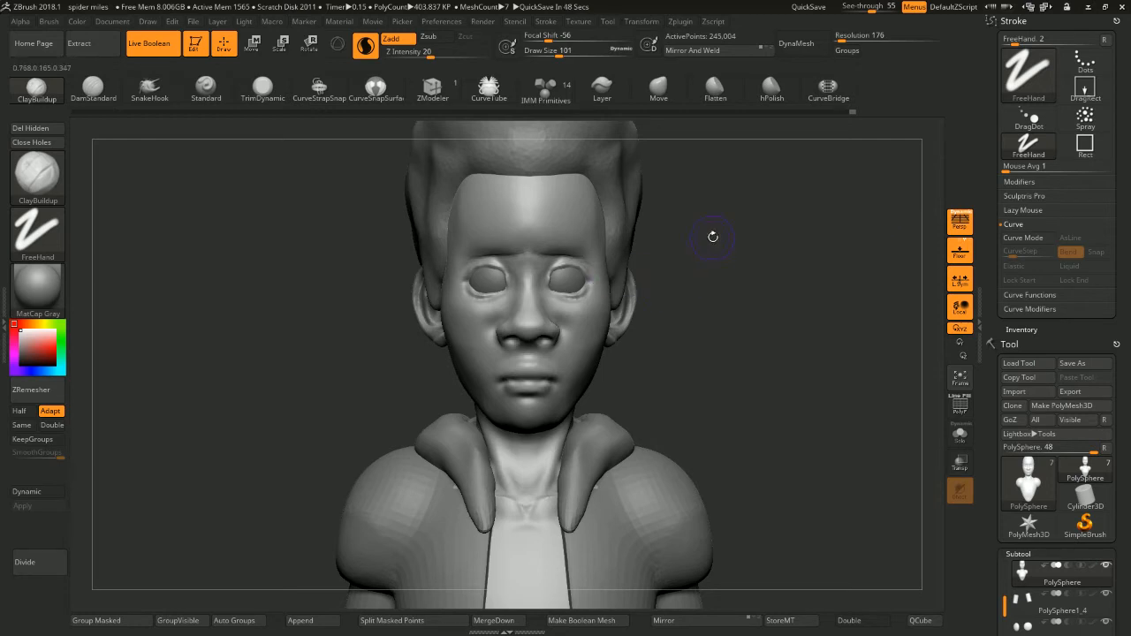
drag(713, 237, 709, 259)
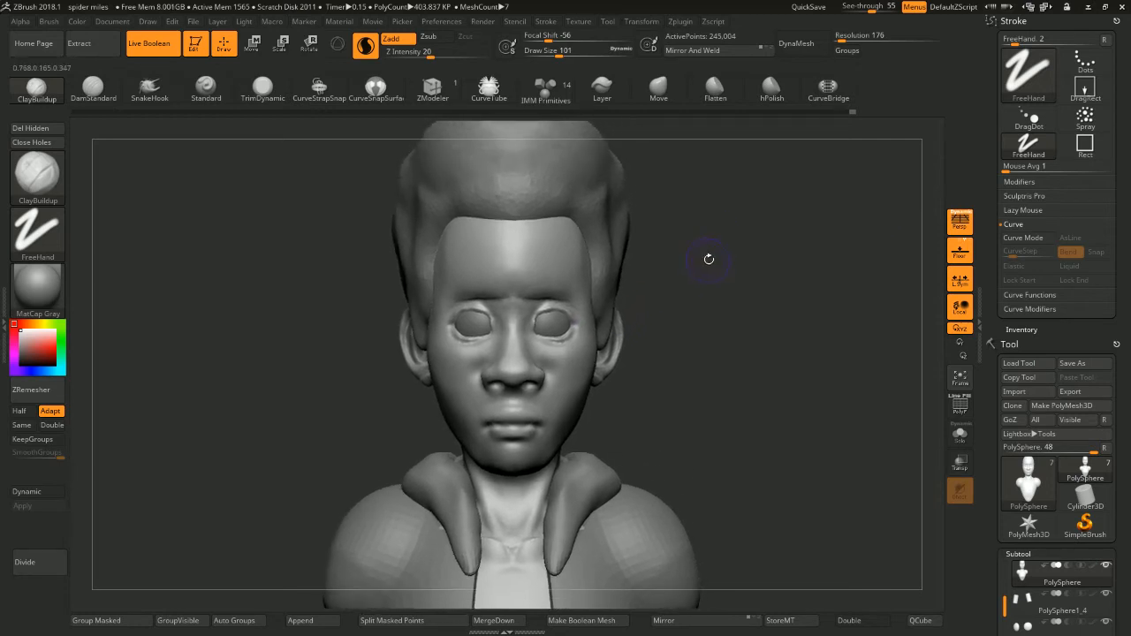
Select the hair subtool and adjust its shape along the hairline with the Move brush at draw size 268
alt+click(608, 209)
key(space)
click(684, 190)
drag(697, 198, 590, 208)
key(b)
key(m)
key(v)
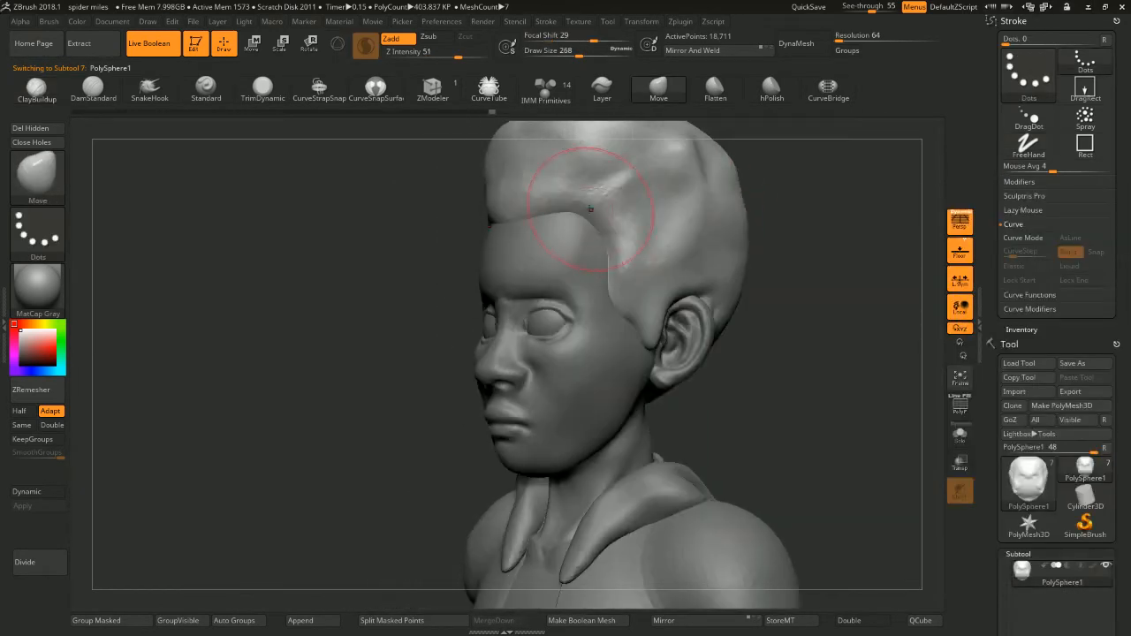
mouse_move(796, 207)
mouse_down()
mouse_move(798, 218)
mouse_move(778, 208)
mouse_up()
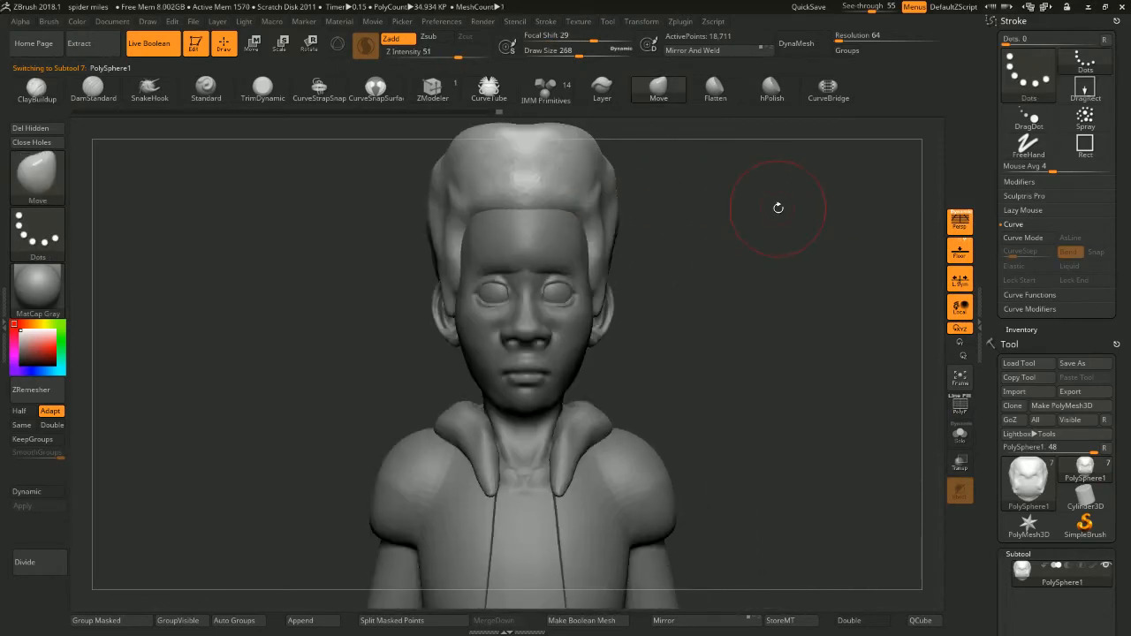
Adjust the sideburn in front of the ear with the Move brush at draw size 167
mouse_move(695, 194)
mouse_down()
mouse_move(732, 207)
mouse_move(644, 231)
mouse_up()
key(space)
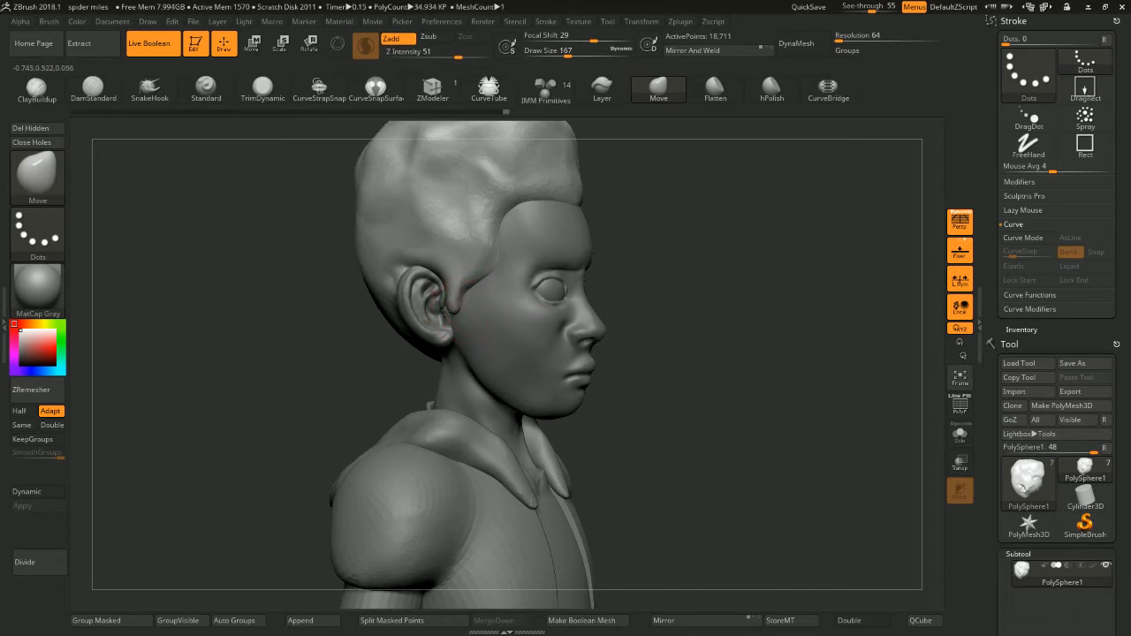
drag(617, 259, 714, 232)
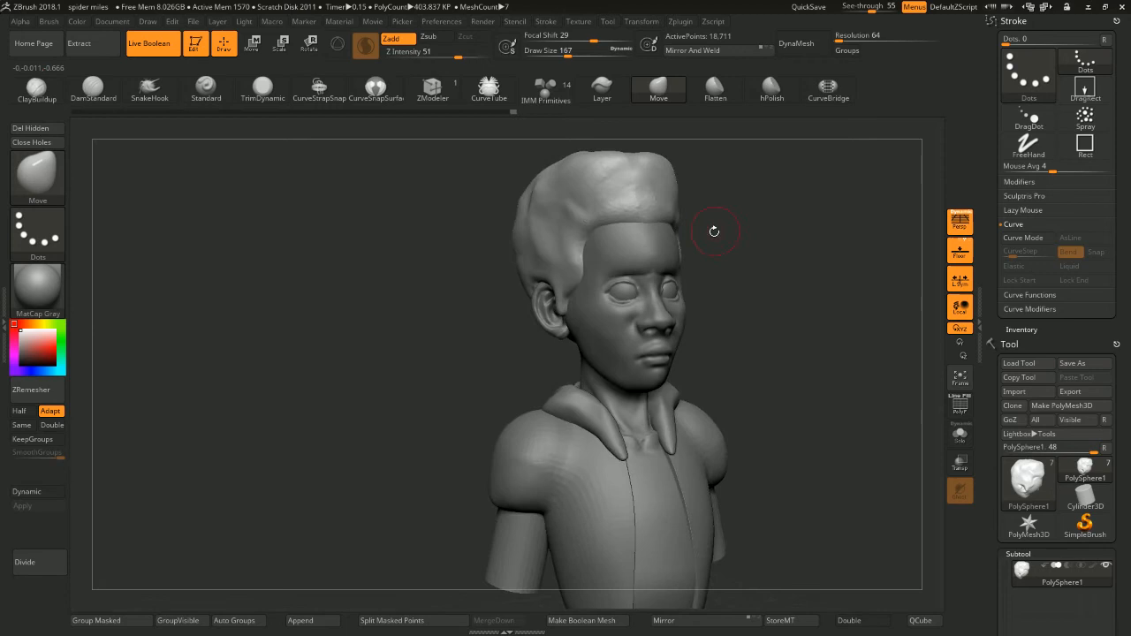
Select the body subtool, activate the Gizmo for moving, and reposition it from the shoulder to the collar
alt+click(663, 265)
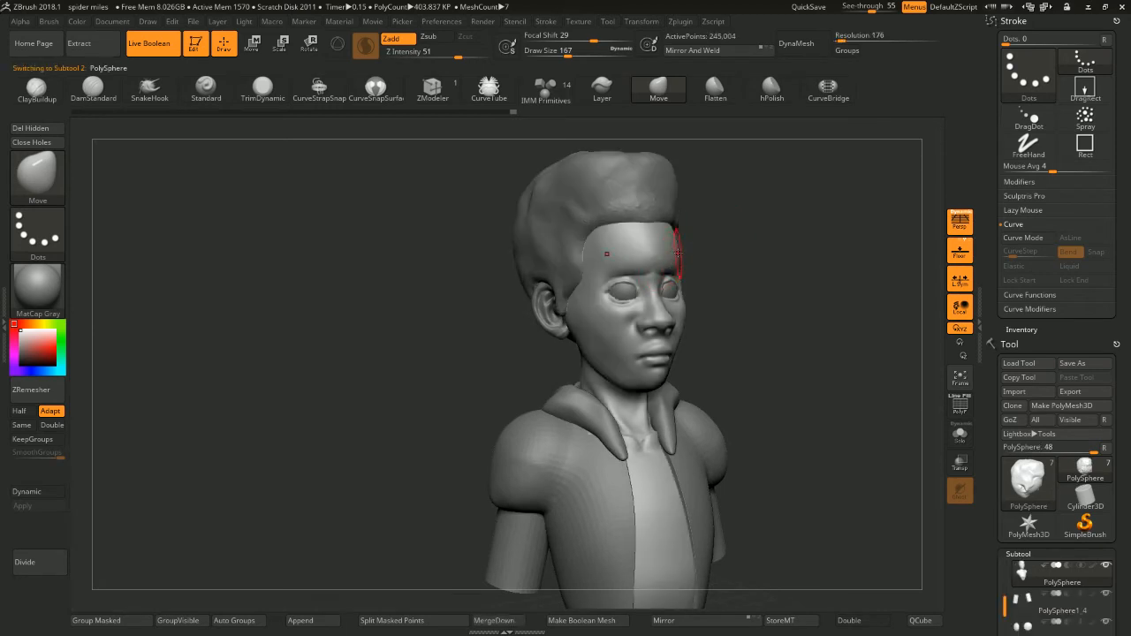
click(251, 52)
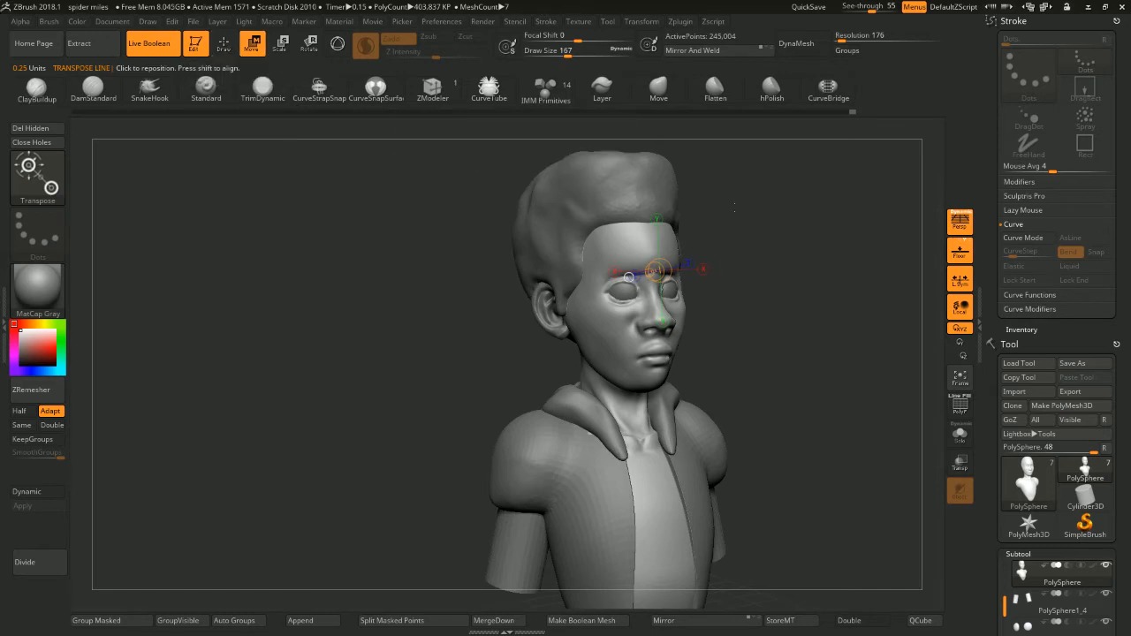
click(336, 45)
drag(835, 340, 752, 343)
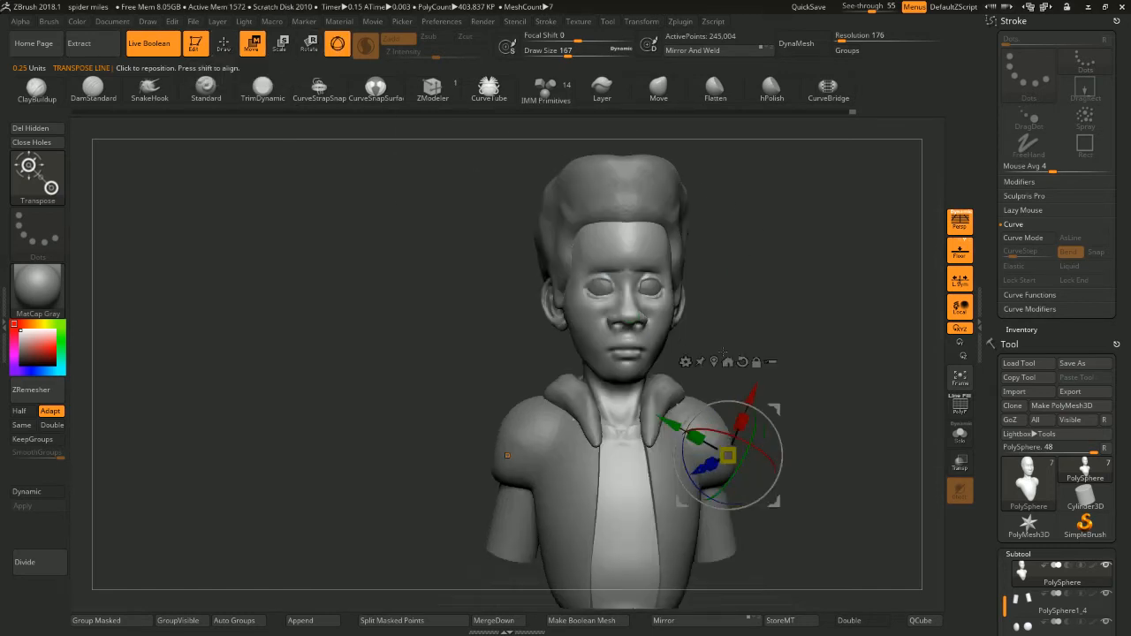
alt+drag(727, 455, 672, 409)
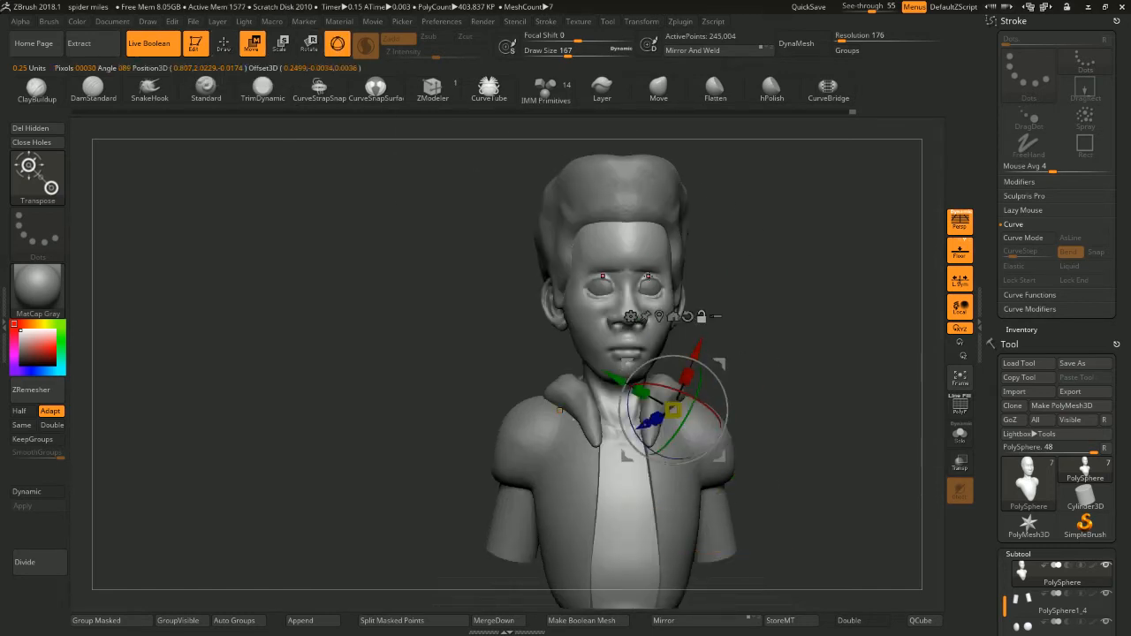
alt+drag(727, 276, 677, 241)
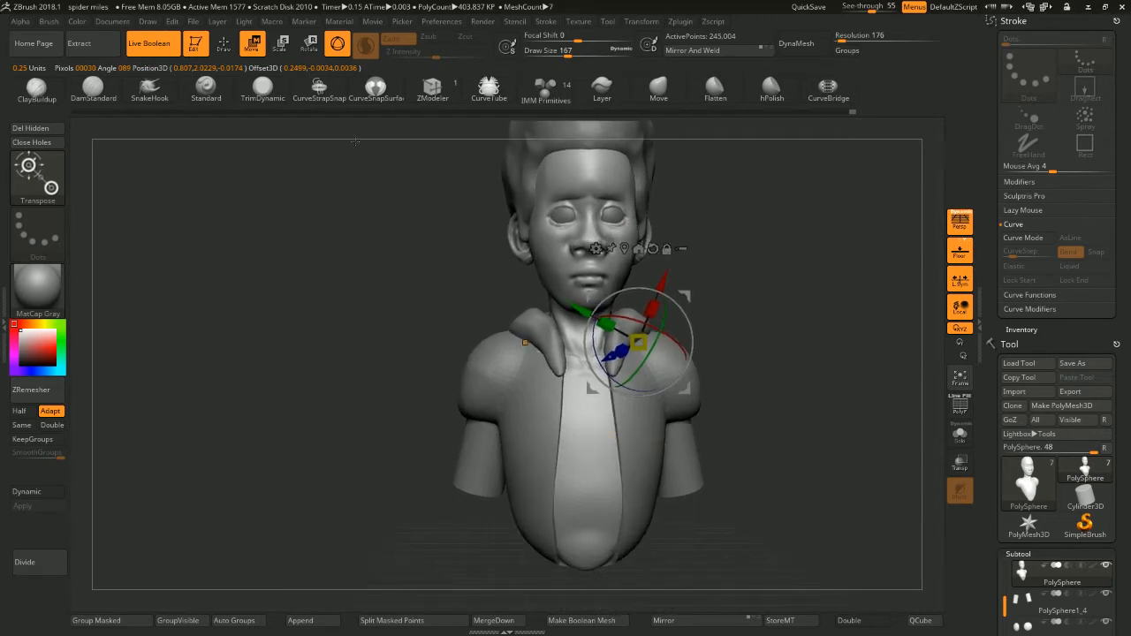
Turn on transforming of all selected subtools and exclude the sleeves from the selection, like the jacket
click(681, 248)
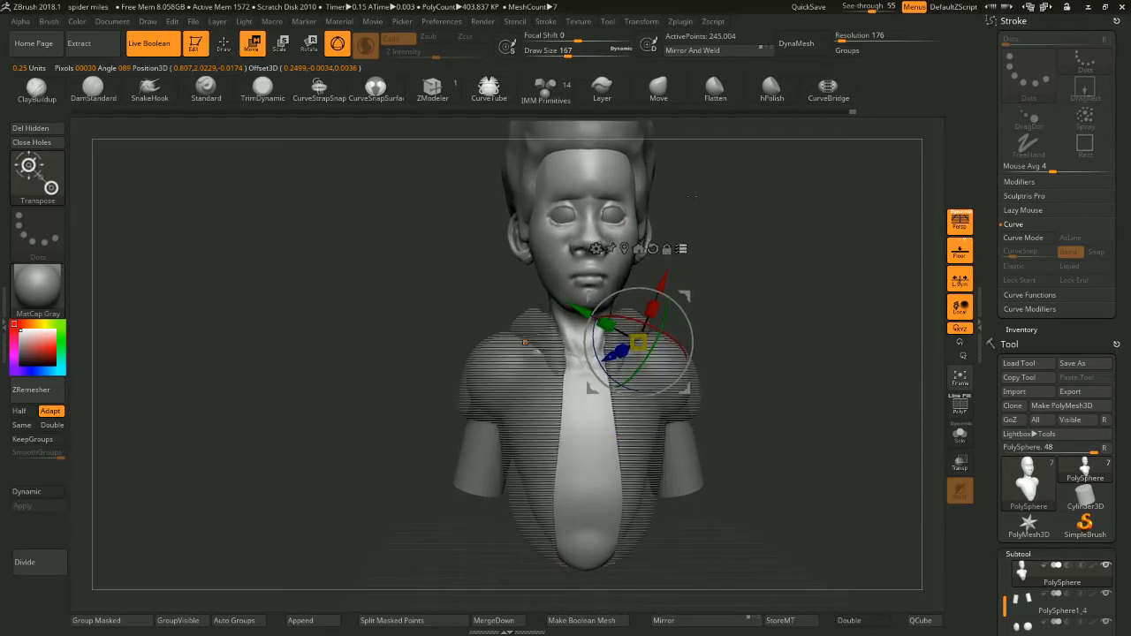
alt+drag(696, 203, 650, 251)
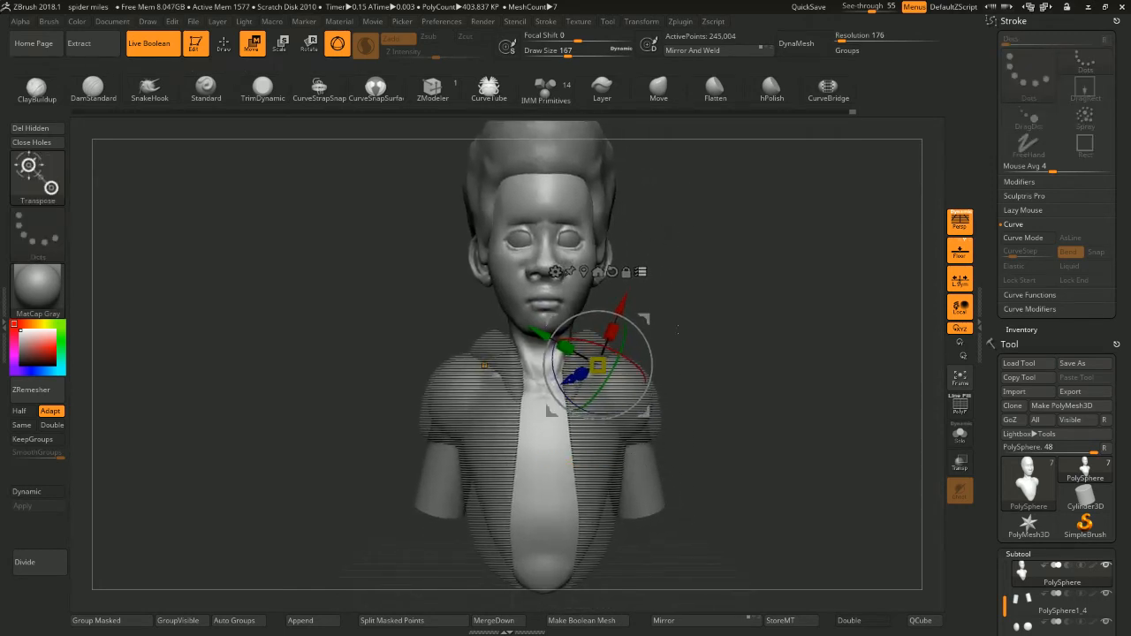
alt+drag(683, 311, 679, 248)
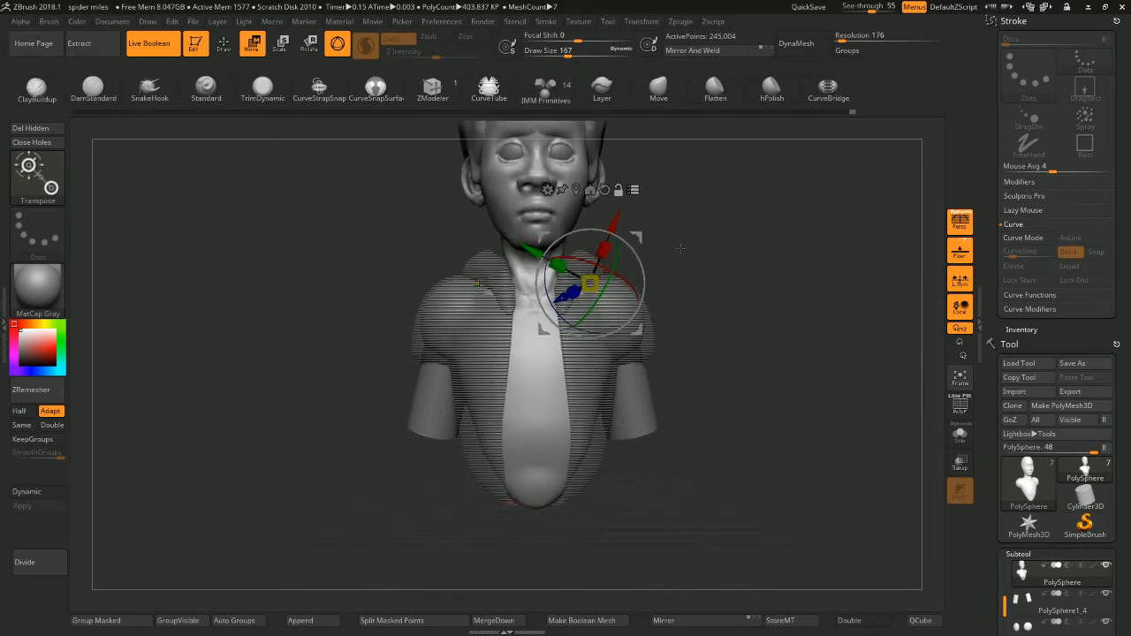
ctrl+alt+shift+drag(681, 376, 627, 473)
alt+drag(689, 233, 671, 312)
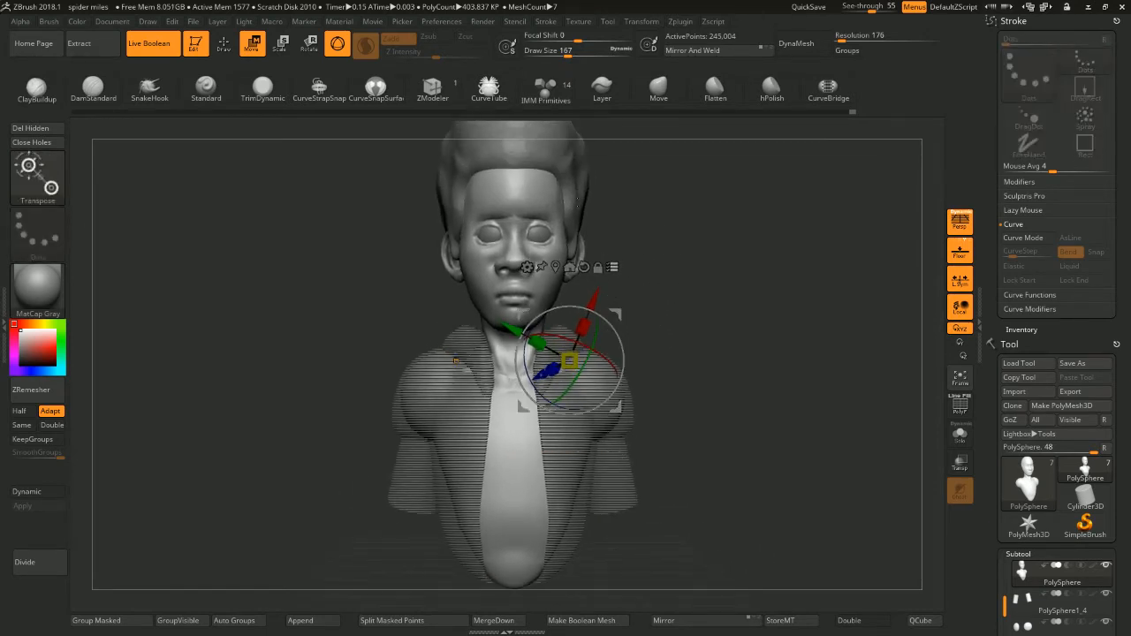
Isolate the head polygroup of the body mesh in Solo mode, mask it, and bring the whole mesh back
click(224, 43)
ctrl+shift+click(527, 407)
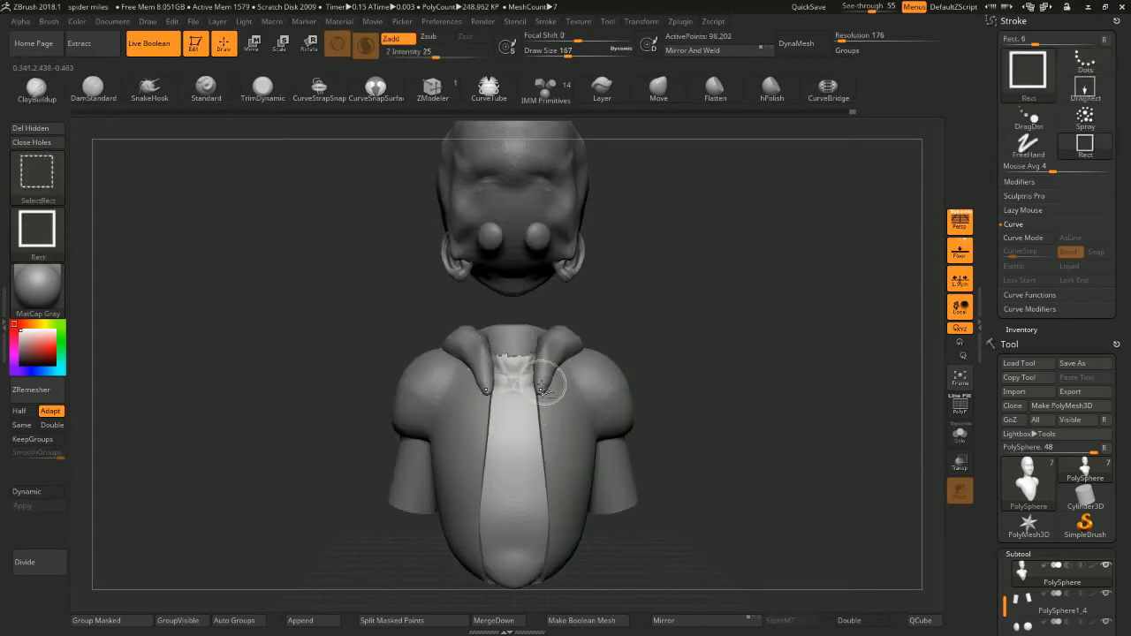
ctrl+shift+click(523, 401)
drag(637, 324, 700, 308)
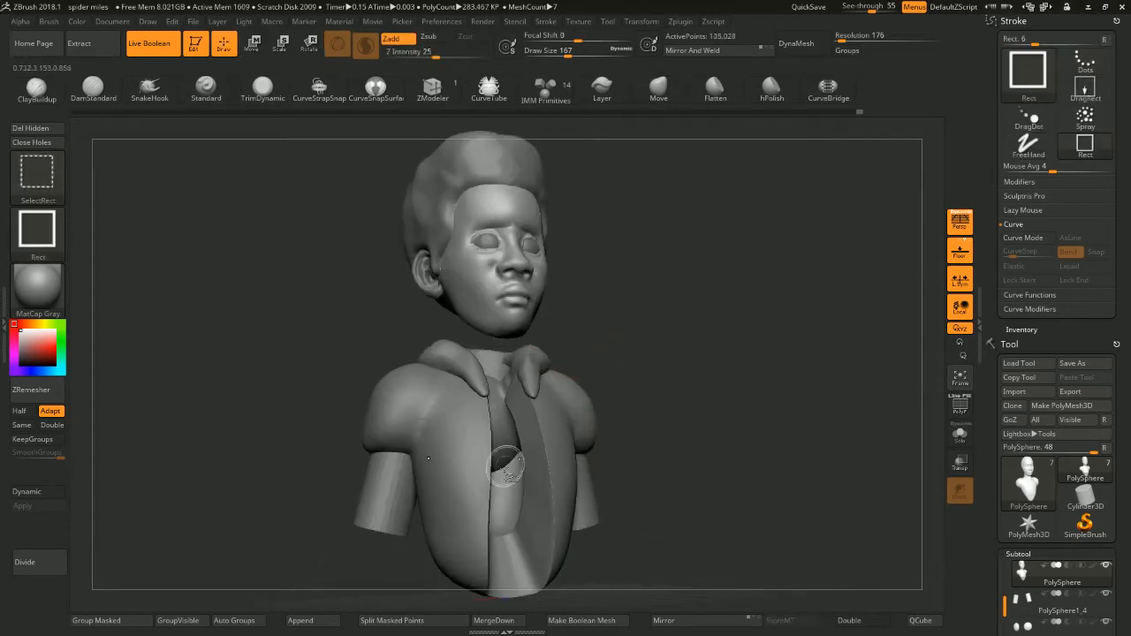
click(961, 435)
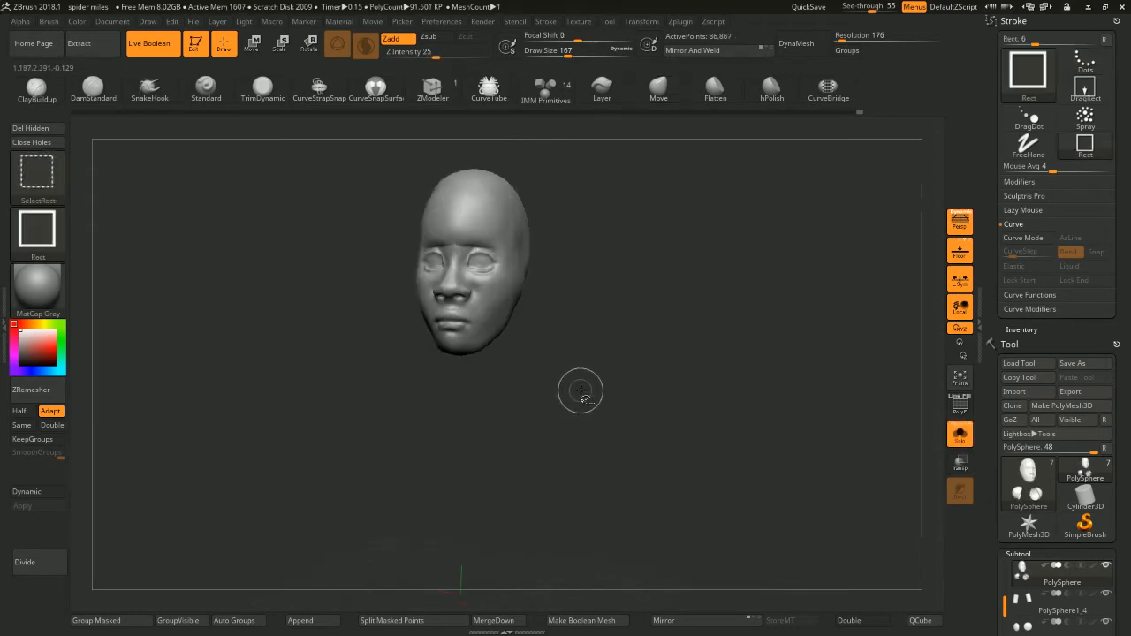
drag(580, 392, 693, 349)
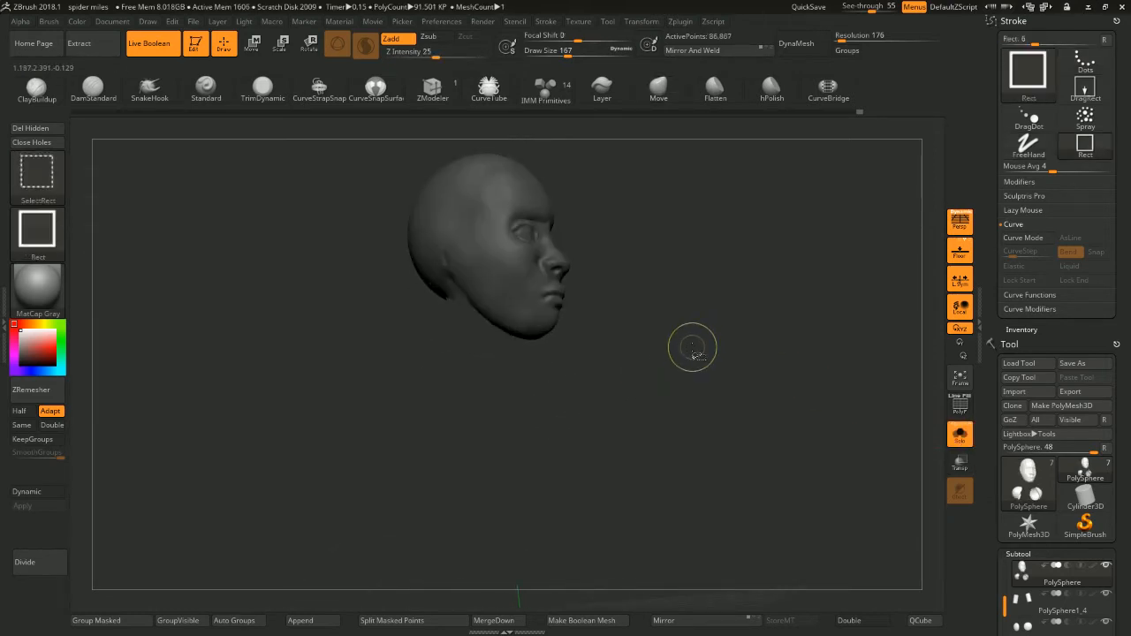
ctrl+shift+click(694, 349)
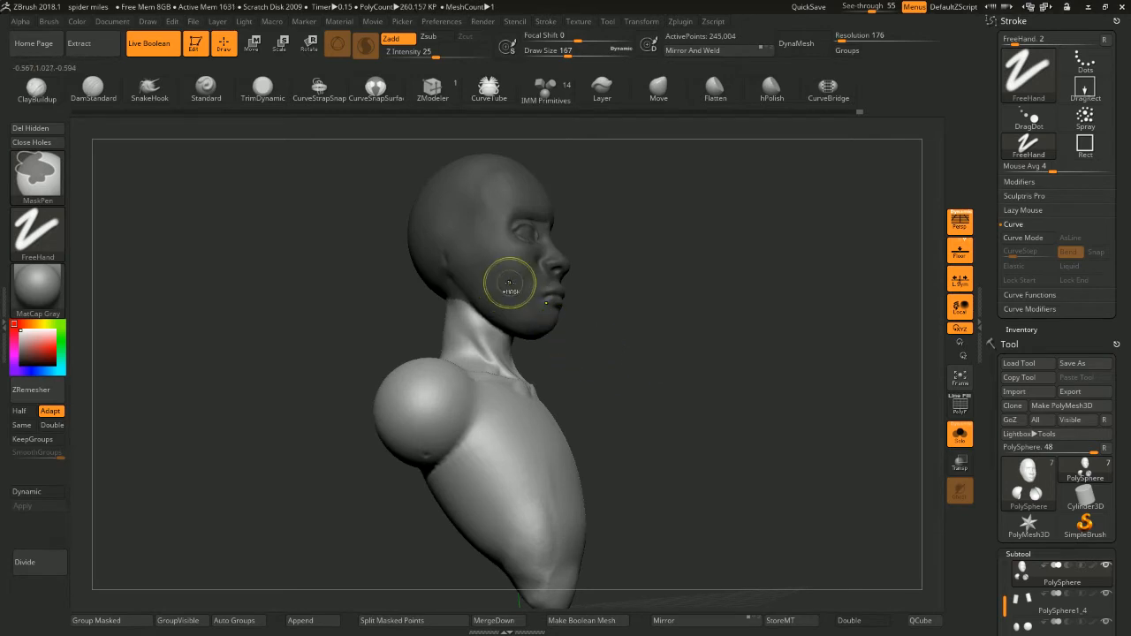
Invert the mask so only the head stays editable, and turn Solo off to show all subtools
shift+drag(594, 284, 628, 302)
ctrl+click(657, 298)
click(959, 434)
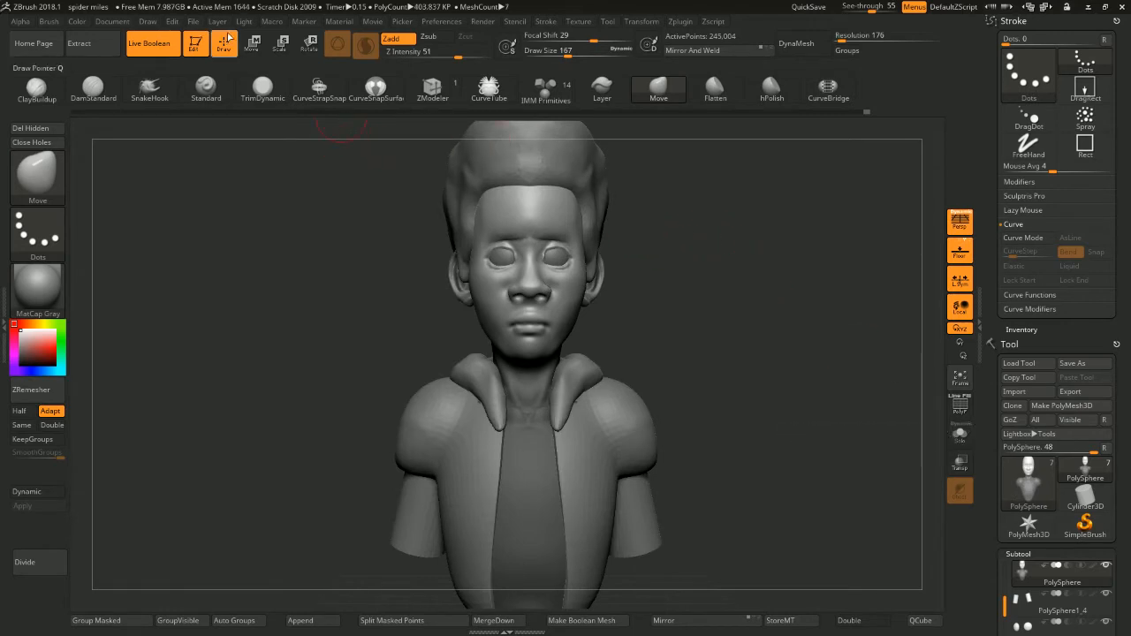
Move the Gizmo to the center of the unmasked mesh, turn off local symmetry, and unlock the Gizmo
click(252, 42)
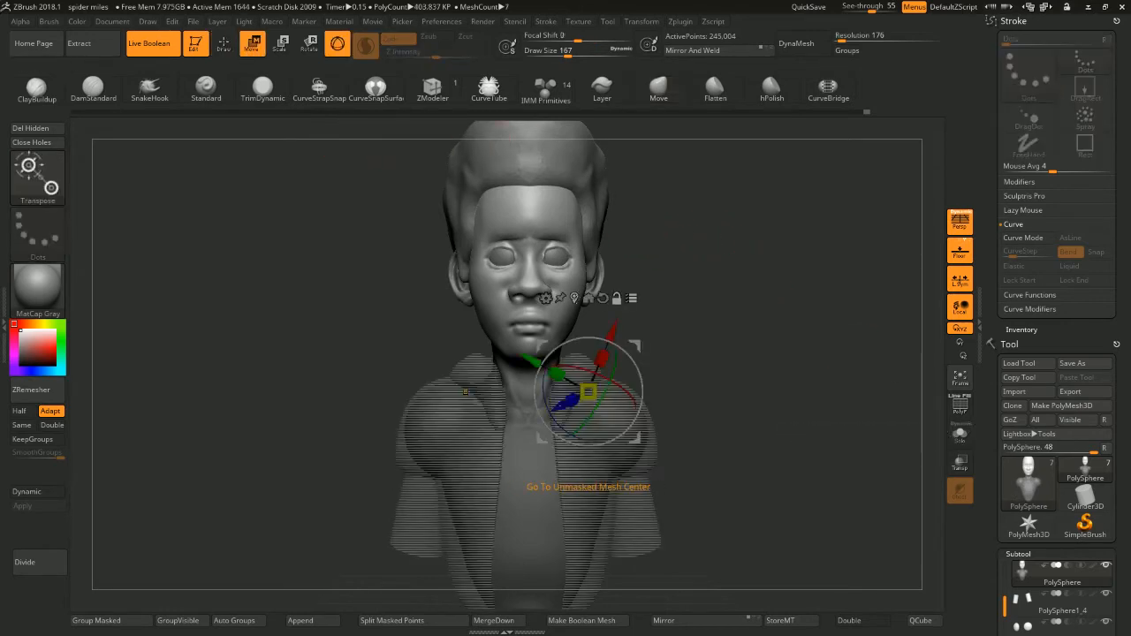
click(575, 299)
alt+drag(661, 169, 643, 276)
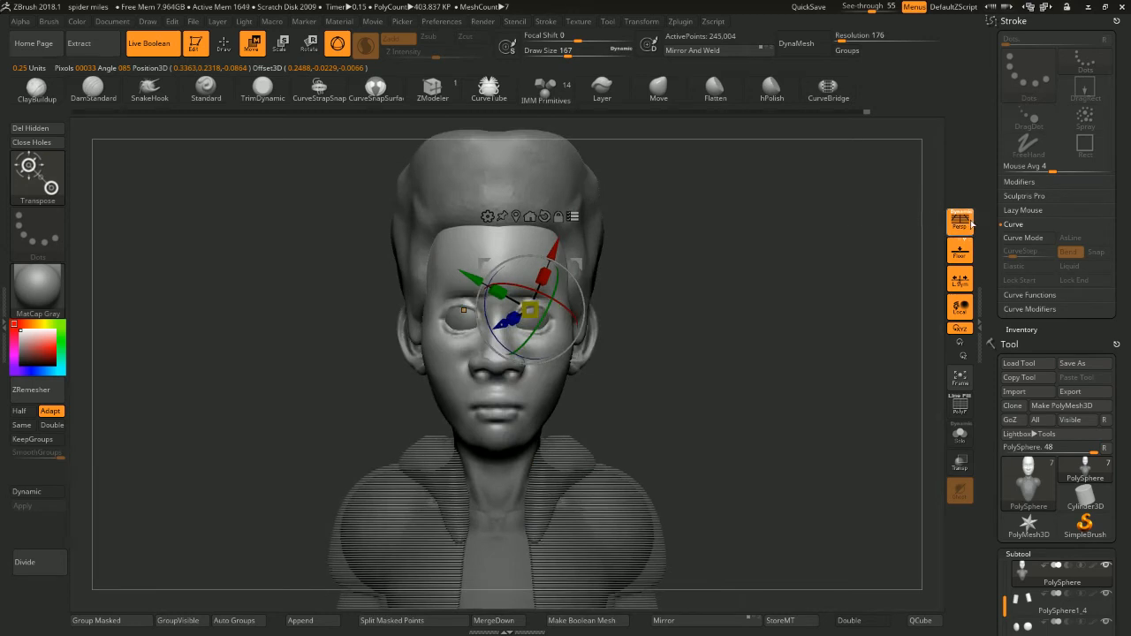
click(958, 283)
click(558, 217)
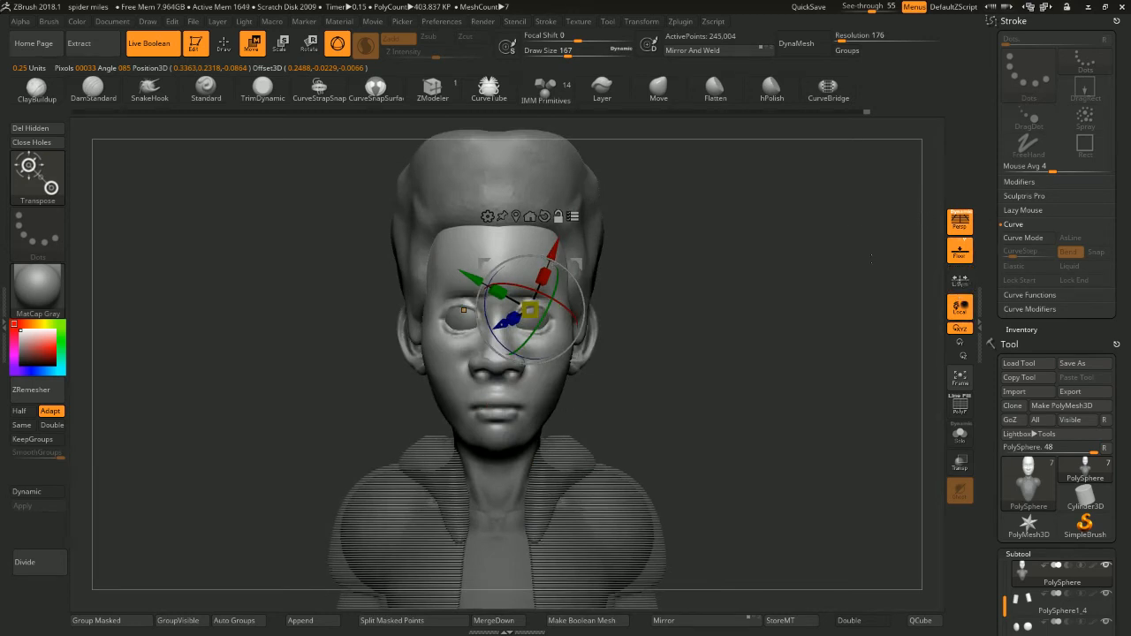
alt+click(524, 221)
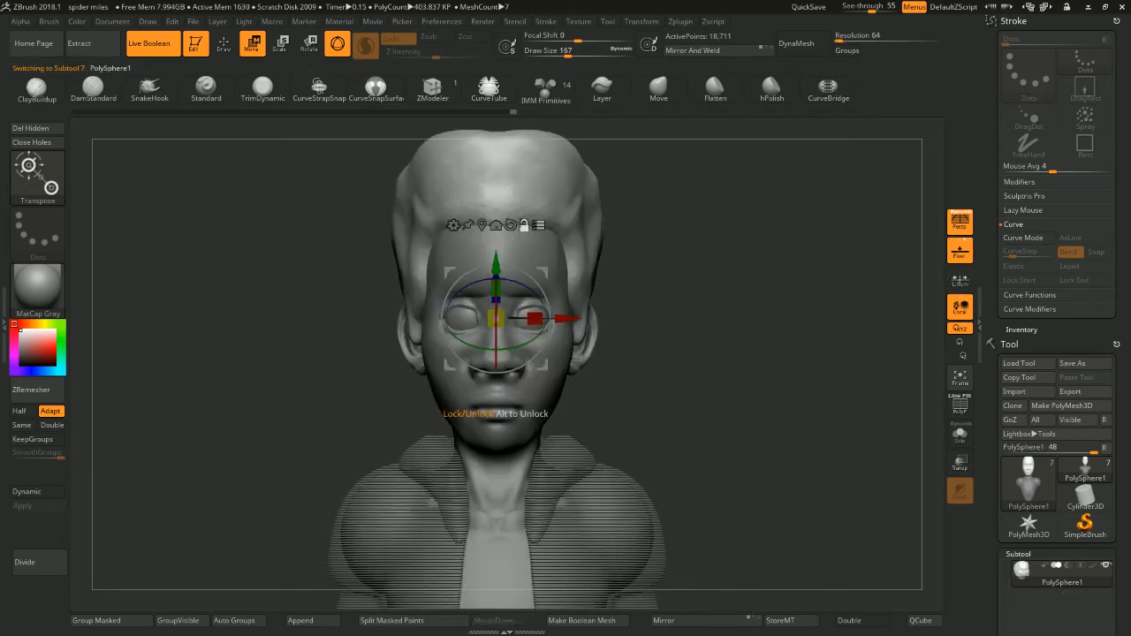
alt+drag(638, 364, 662, 293)
alt+click(579, 265)
alt+drag(622, 199, 610, 234)
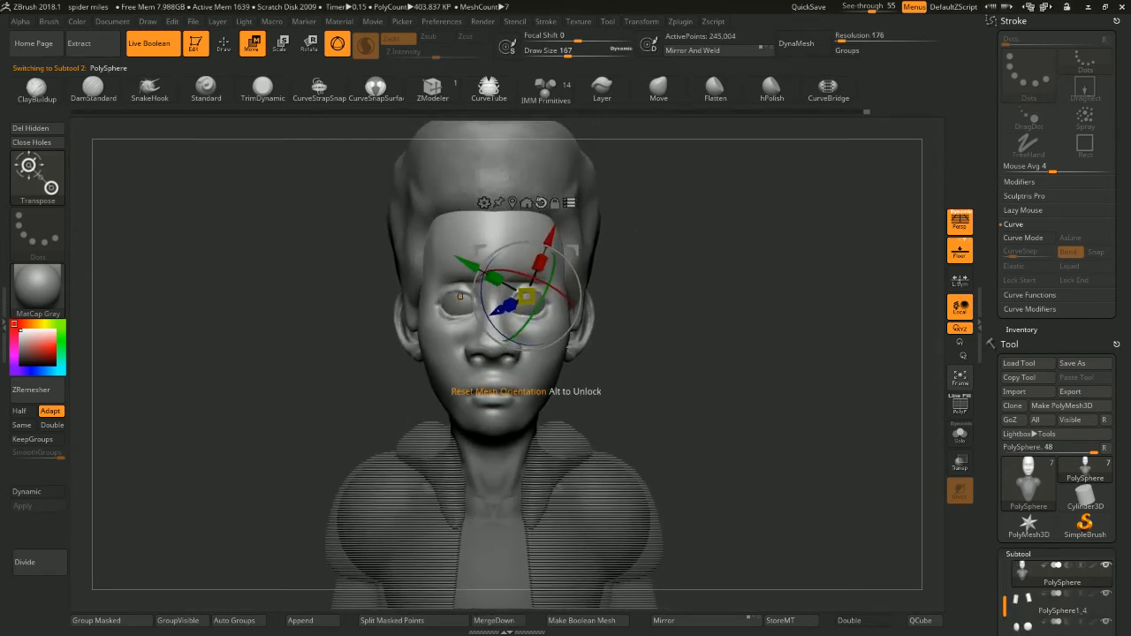
click(541, 203)
key(ctrl+z)
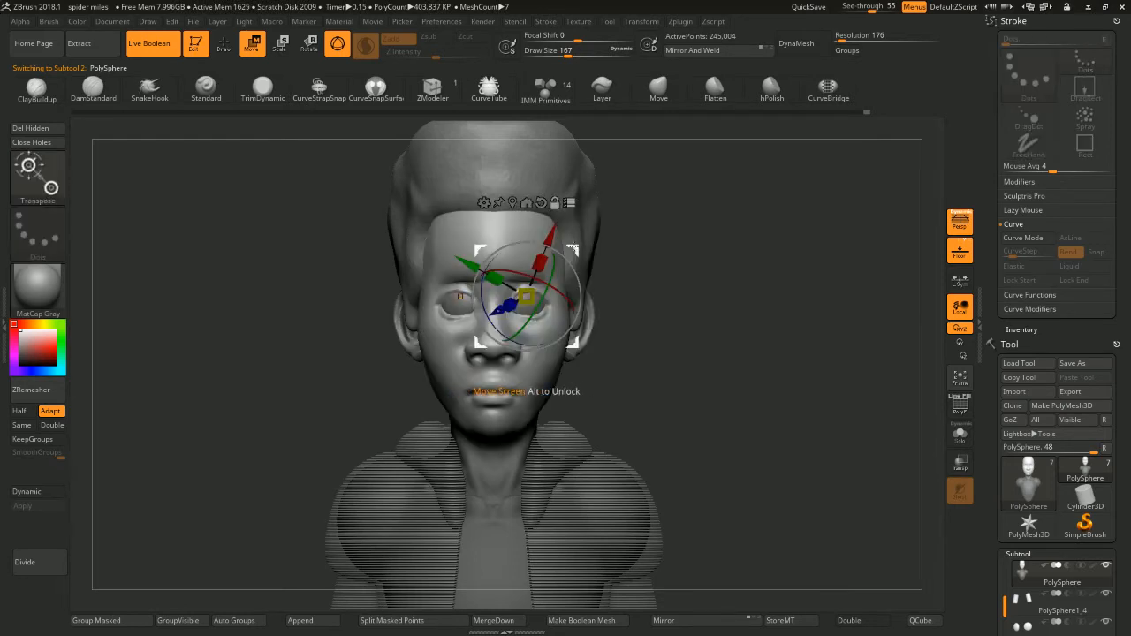
Reset the Gizmo's orientation to the straight axes and return it to the face
alt+drag(575, 249, 742, 294)
alt+click(710, 251)
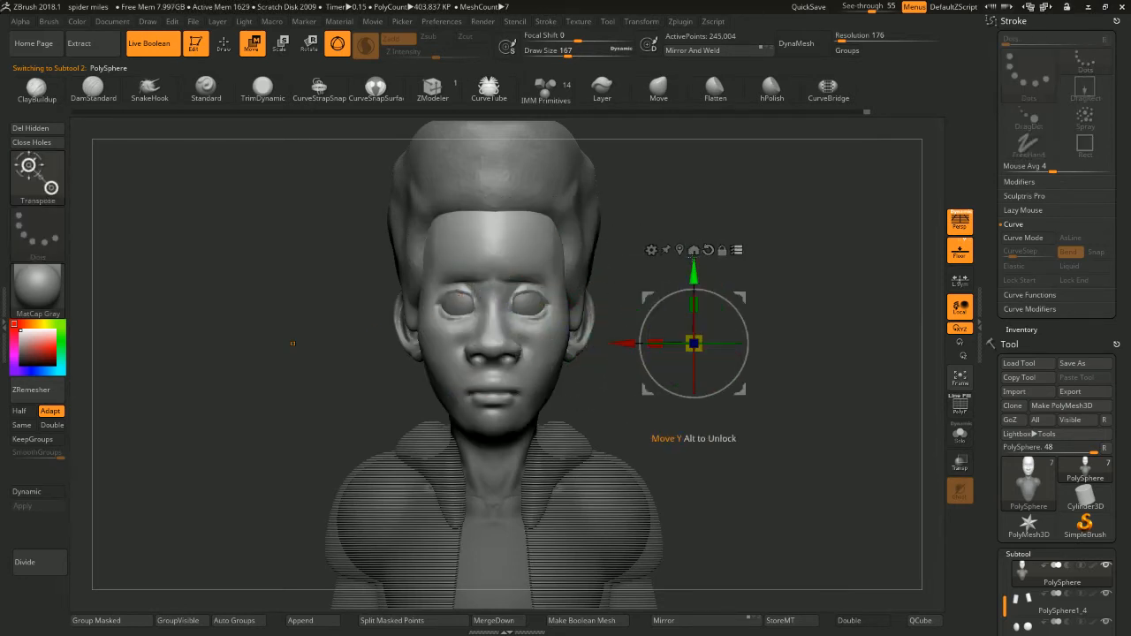
click(693, 250)
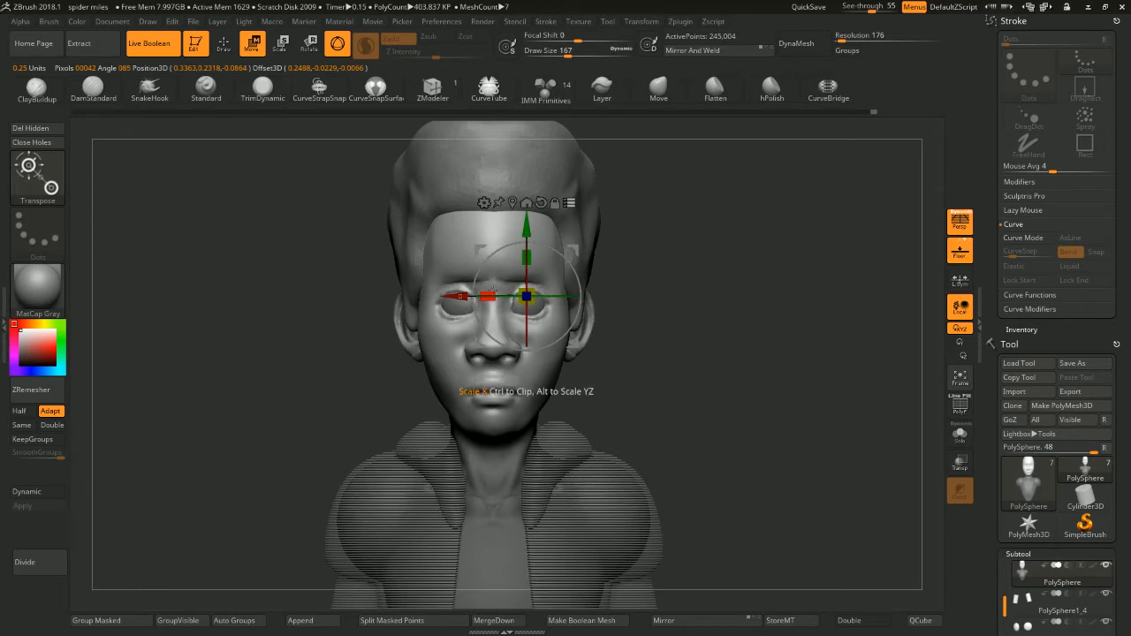
Scale the head slightly along X with its hair and ears, and compare before and after
drag(487, 297, 474, 297)
mouse_move(669, 279)
alt+mouse_down()
mouse_move(656, 216)
mouse_move(629, 246)
mouse_move(663, 251)
mouse_move(640, 259)
mouse_move(637, 225)
mouse_move(642, 251)
mouse_move(609, 258)
mouse_move(639, 264)
mouse_move(642, 276)
alt+mouse_up()
key(ctrl+z)
key(ctrl+z)
key(ctrl+shift+z)
key(ctrl+shift+z)
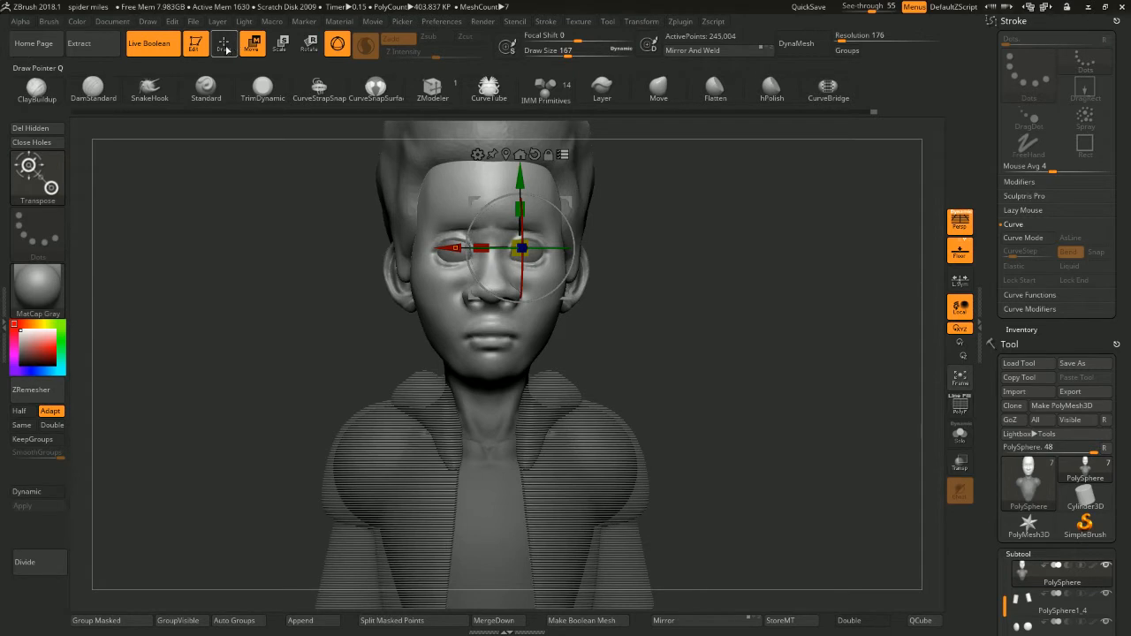
Step back through the last changes and set the mask to protect the head while leaving the torso editable
click(226, 50)
mouse_move(721, 304)
alt+mouse_down()
mouse_move(636, 245)
mouse_move(643, 278)
alt+mouse_up()
key(ctrl+z)
key(ctrl+z)
ctrl+click(635, 263)
Try scaling the unmasked torso along X with the Gizmo, and undo each attempt
click(251, 43)
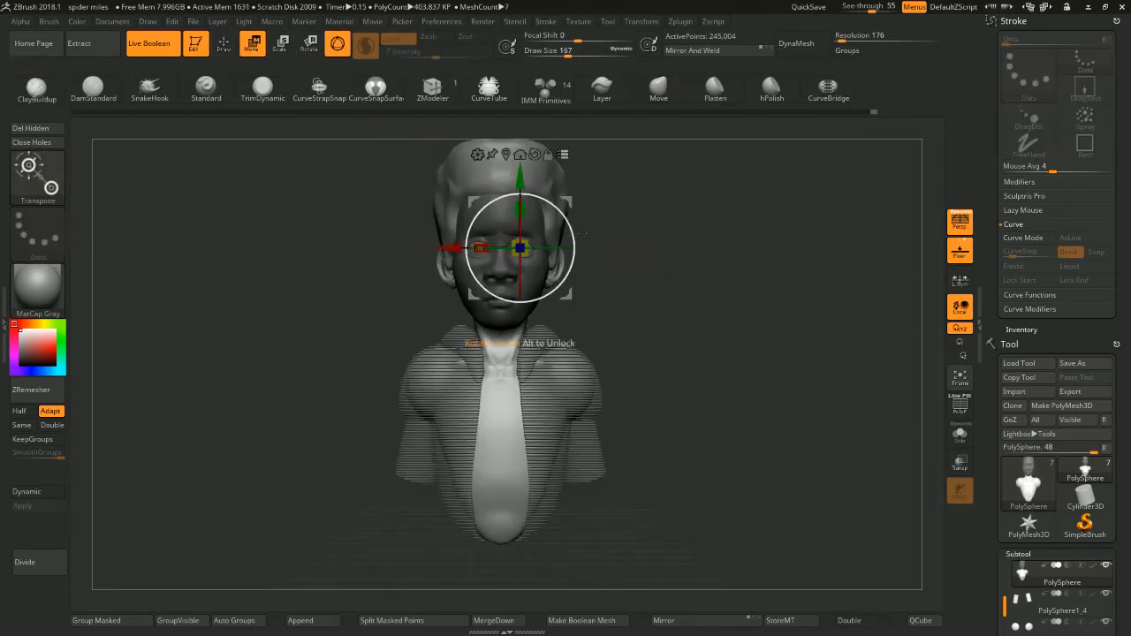
click(479, 246)
key(ctrl+z)
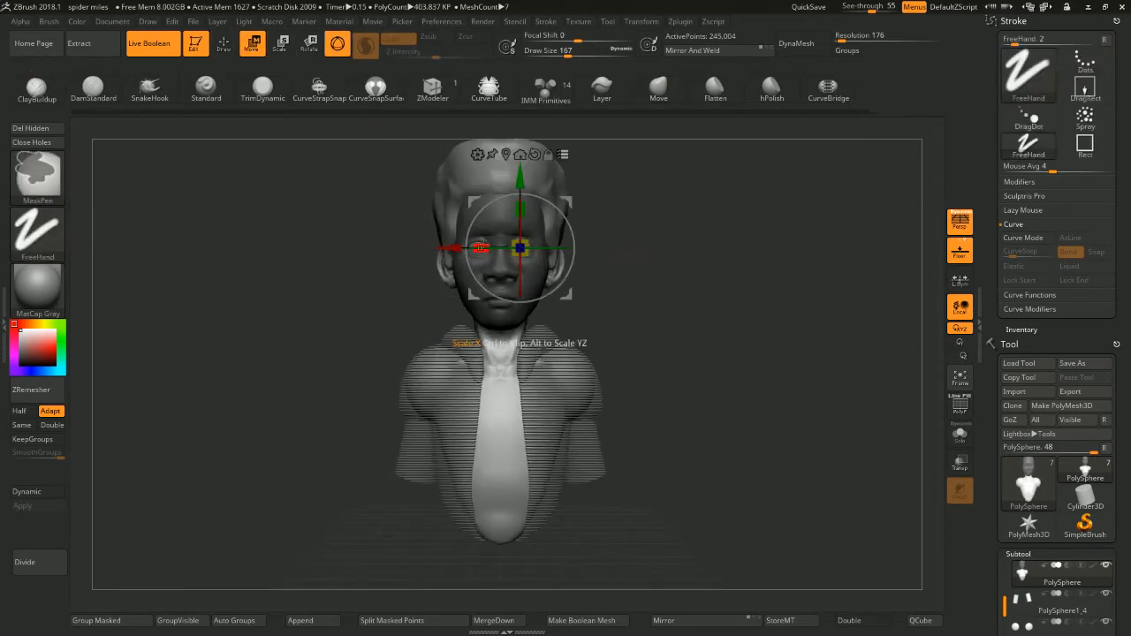
alt+right_drag(495, 243, 493, 262)
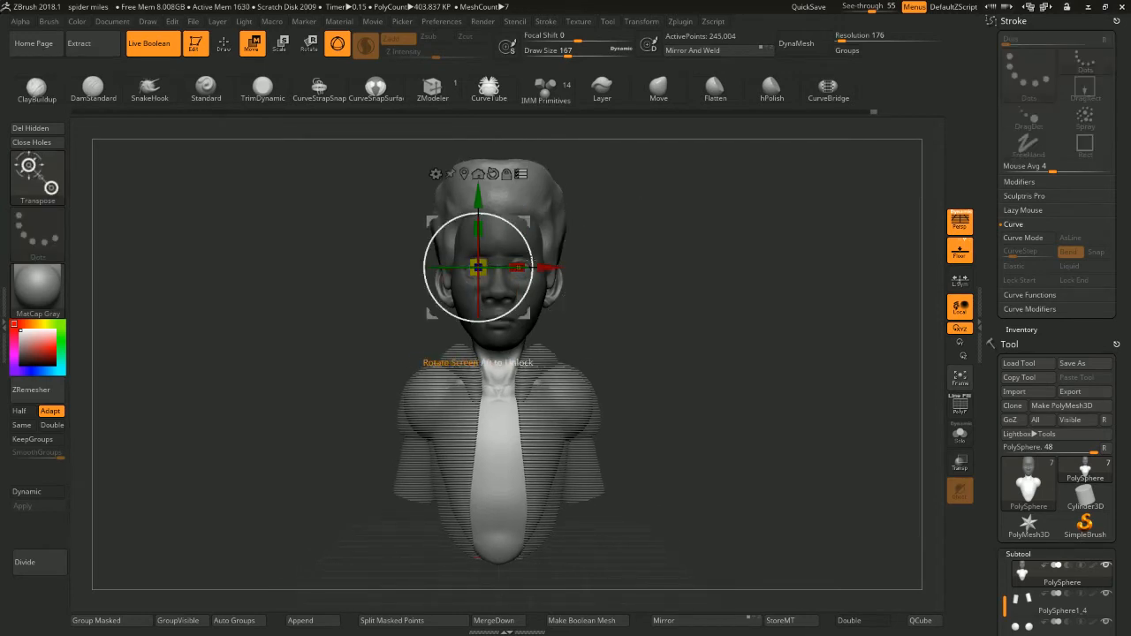
drag(519, 267, 527, 263)
key(ctrl+z)
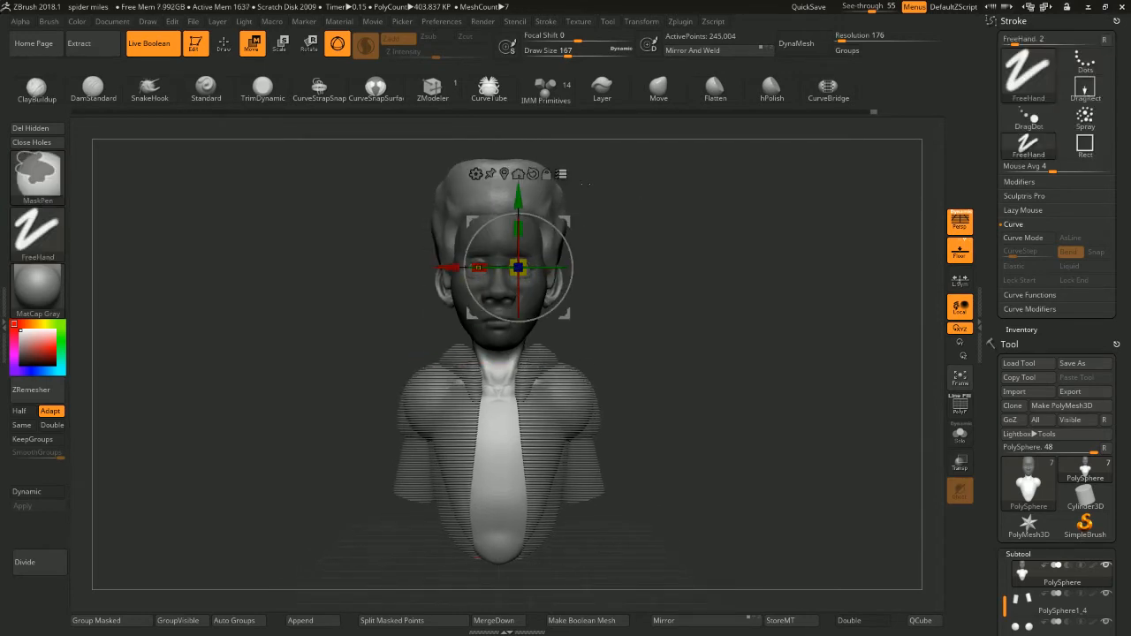
Exclude the hair and ears from the Gizmo's affected subtools while keeping the face masked
alt+right_drag(583, 184, 583, 219)
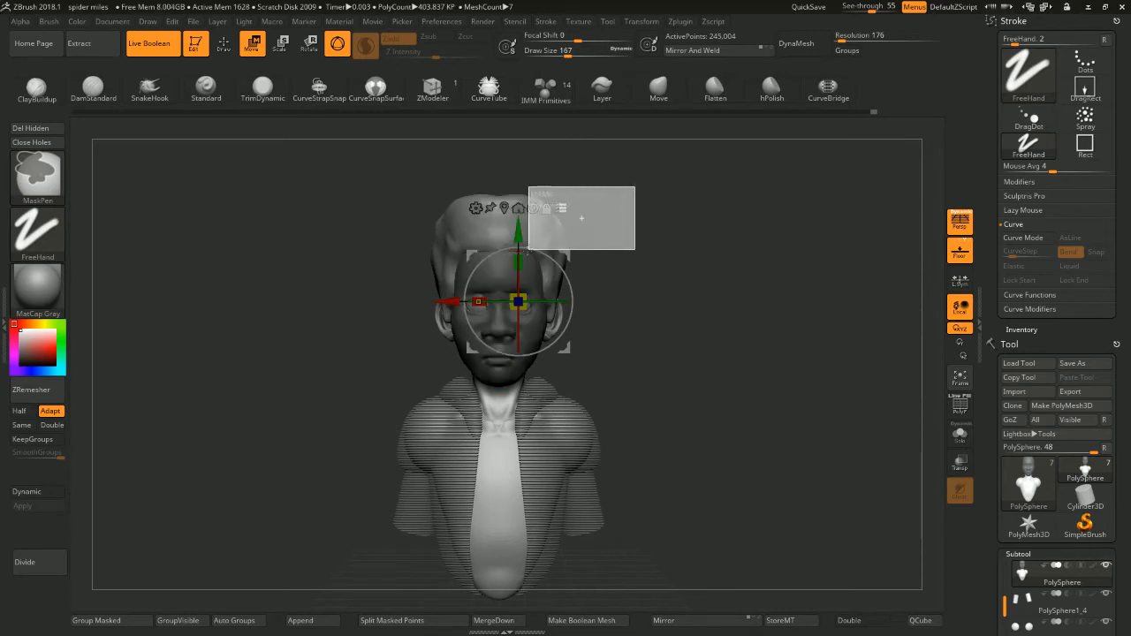
ctrl+drag(548, 325, 546, 333)
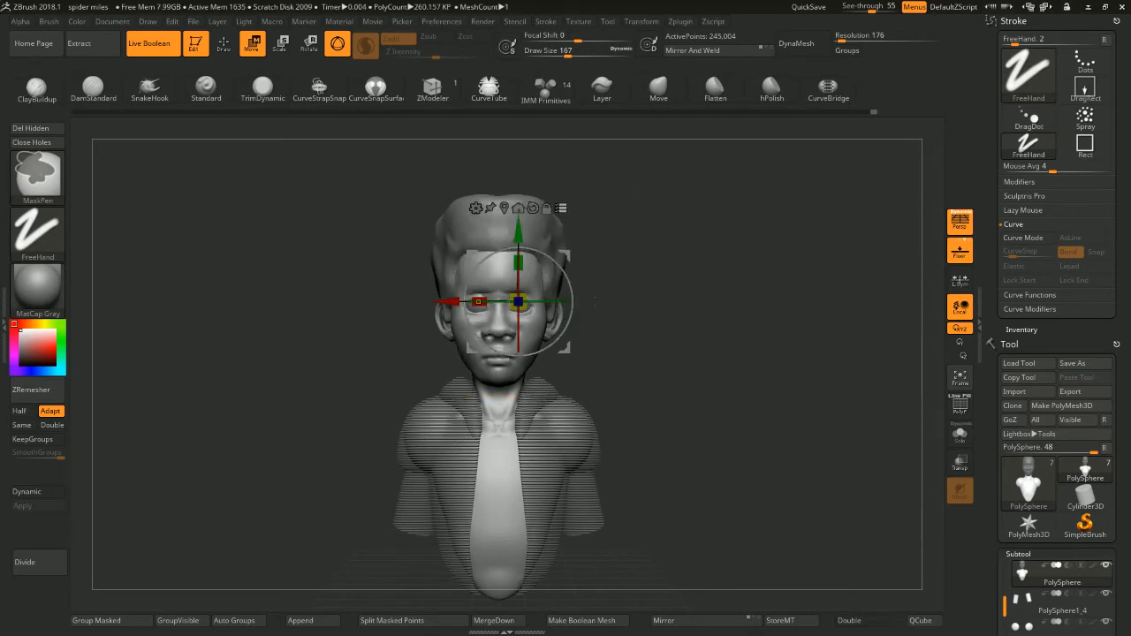
key(ctrl+z)
ctrl+shift+drag(640, 193, 549, 353)
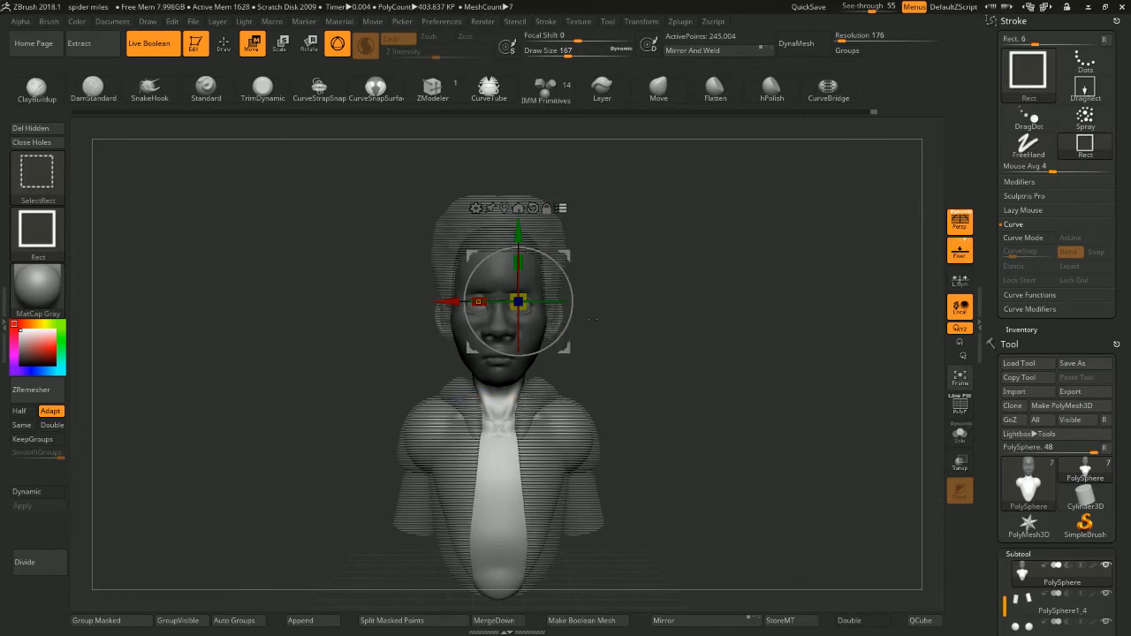
ctrl+right_drag(565, 354, 566, 389)
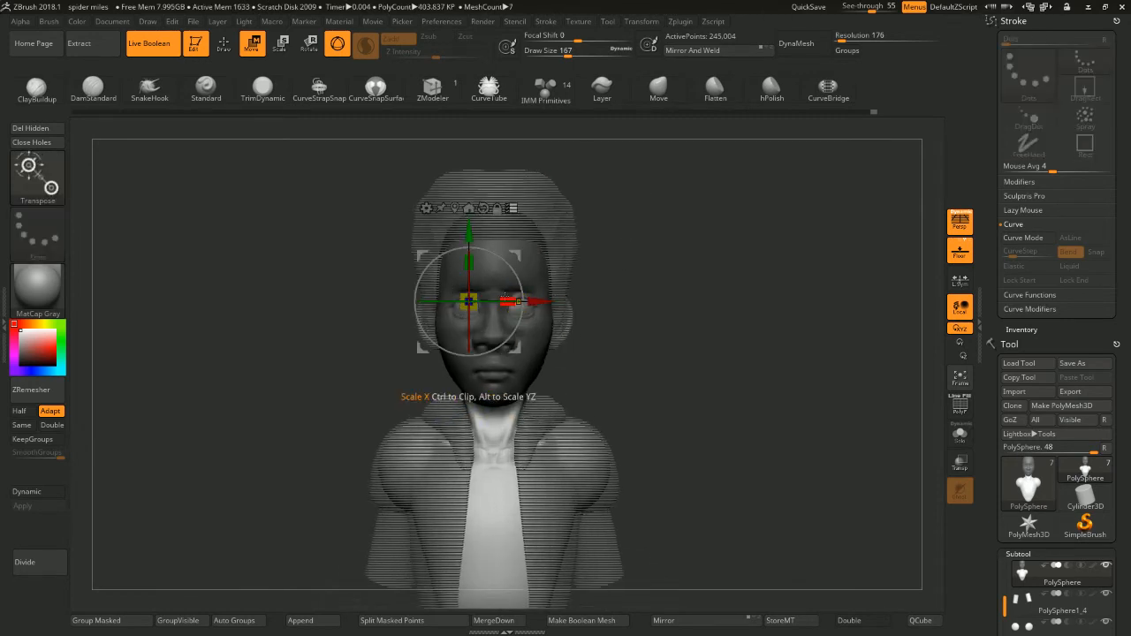
Try rescaling the torso below the masked head with different subtool selections, and undo the change
drag(510, 301, 504, 301)
right_drag(575, 237, 642, 237)
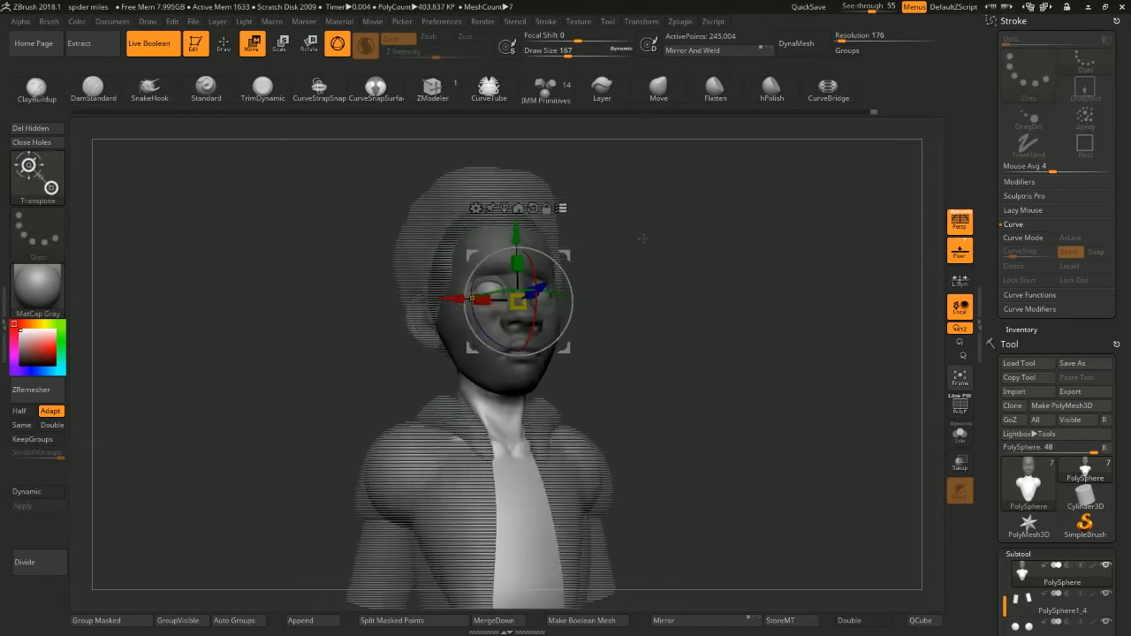
ctrl+alt+shift+drag(643, 223, 534, 326)
right_drag(685, 306, 621, 317)
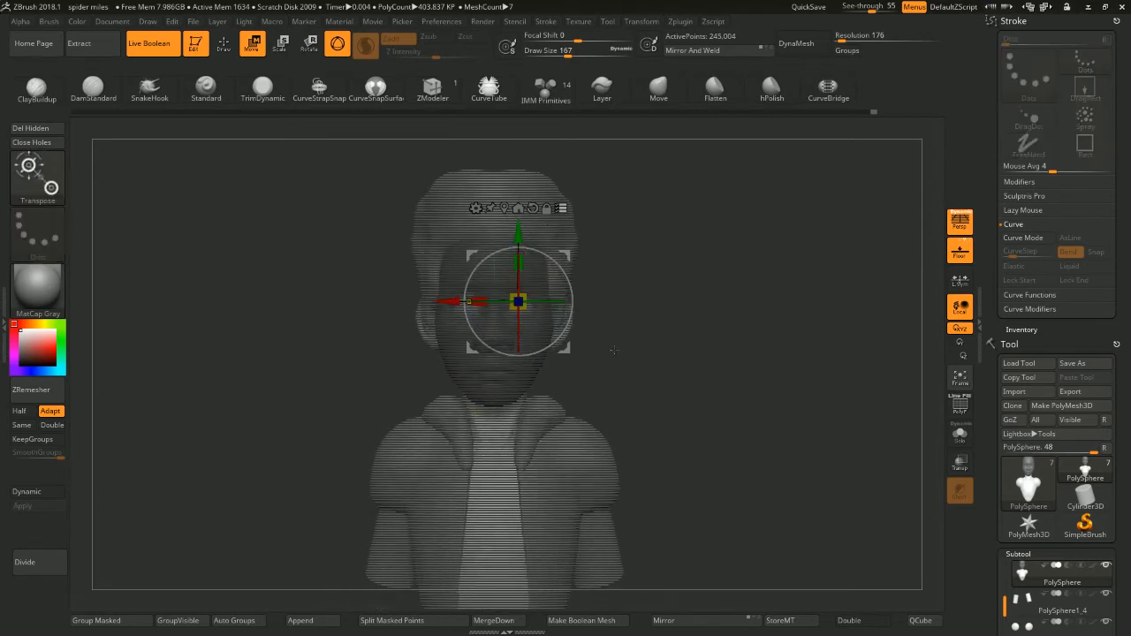
ctrl+shift+drag(596, 373, 513, 356)
alt+right_drag(638, 359, 585, 253)
drag(504, 227, 461, 223)
key(ctrl+z)
alt+right_drag(633, 279, 629, 251)
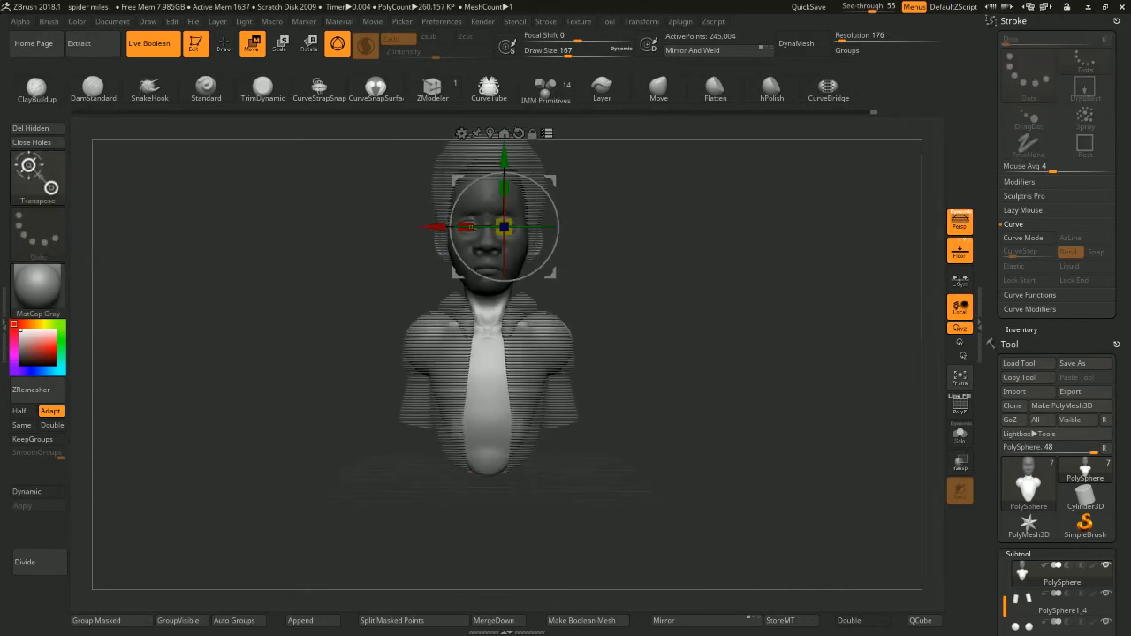
Clear the mask on the body, remesh it with DynaMesh at resolution 176 and return to Draw mode
ctrl+drag(618, 256, 638, 279)
right_drag(590, 276, 638, 280)
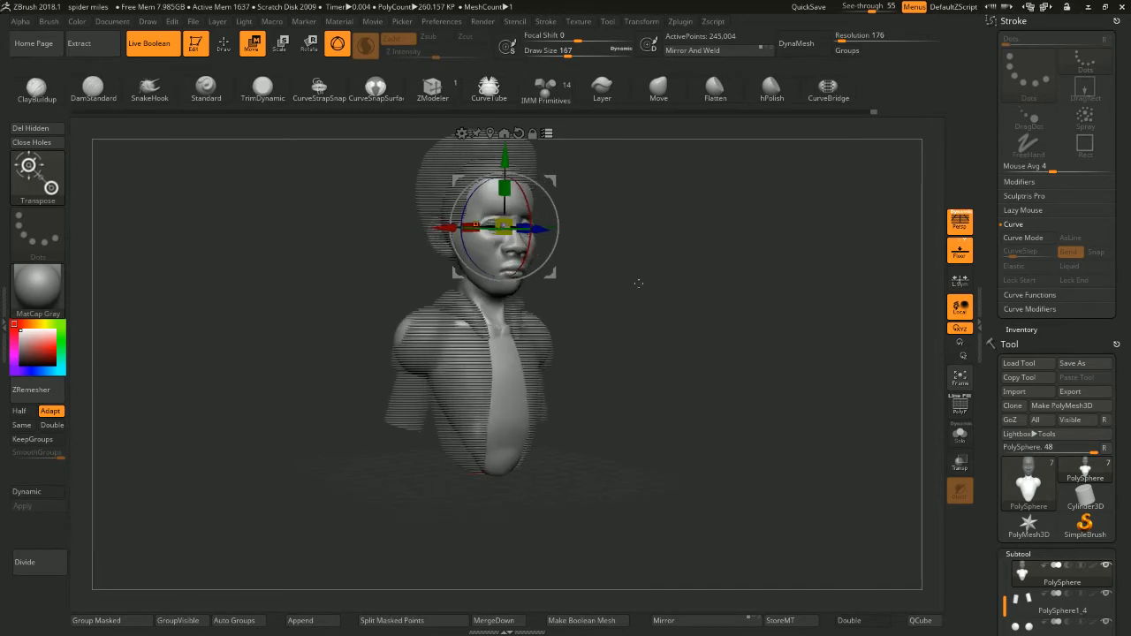
click(224, 46)
mouse_move(427, 144)
mouse_down()
mouse_move(651, 256)
mouse_move(632, 285)
mouse_move(622, 218)
mouse_move(601, 333)
mouse_up()
mouse_move(534, 404)
mouse_down()
mouse_move(652, 319)
mouse_move(494, 197)
mouse_move(464, 221)
mouse_up()
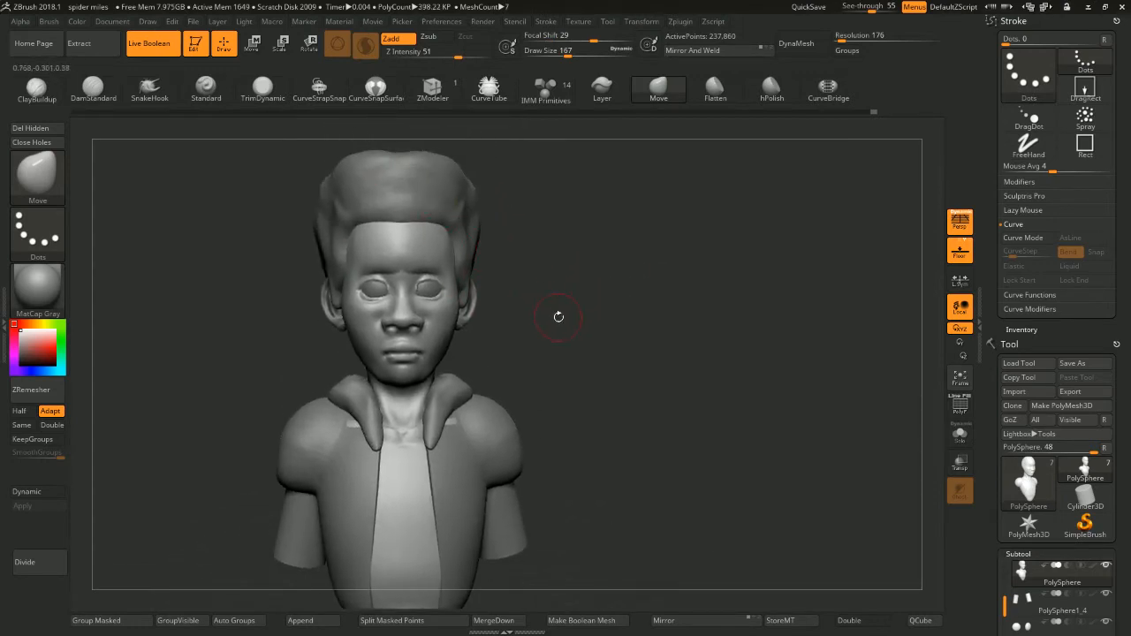
Isolate the body's torso polygroup, mask it, and show the whole body again
ctrl+shift+click(412, 475)
ctrl+right_drag(528, 360, 558, 223)
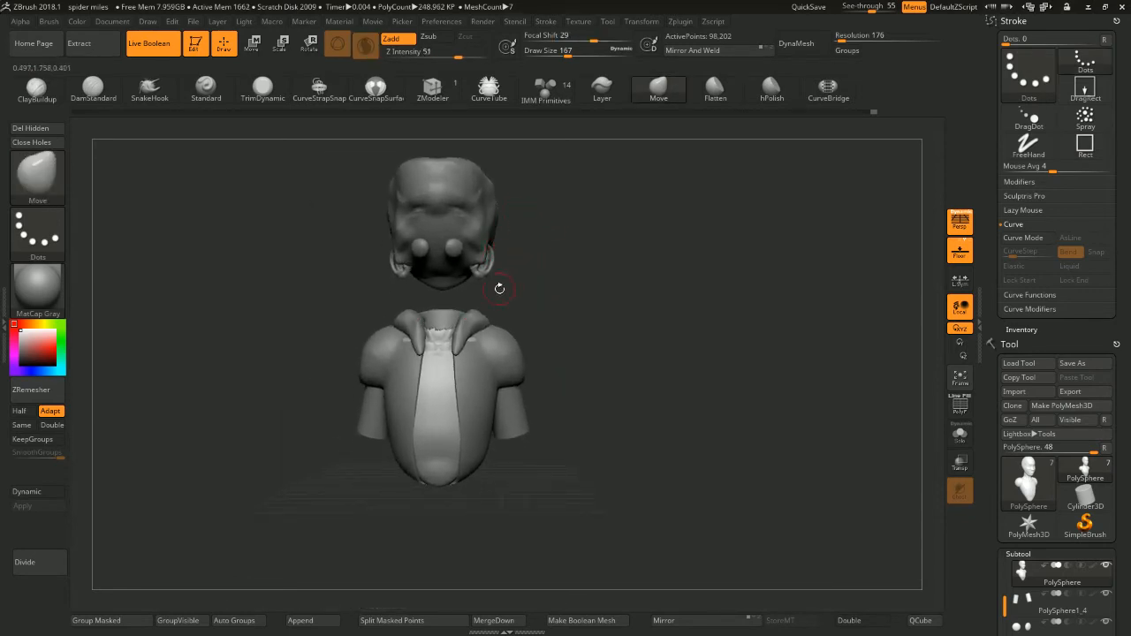
key(ctrl)
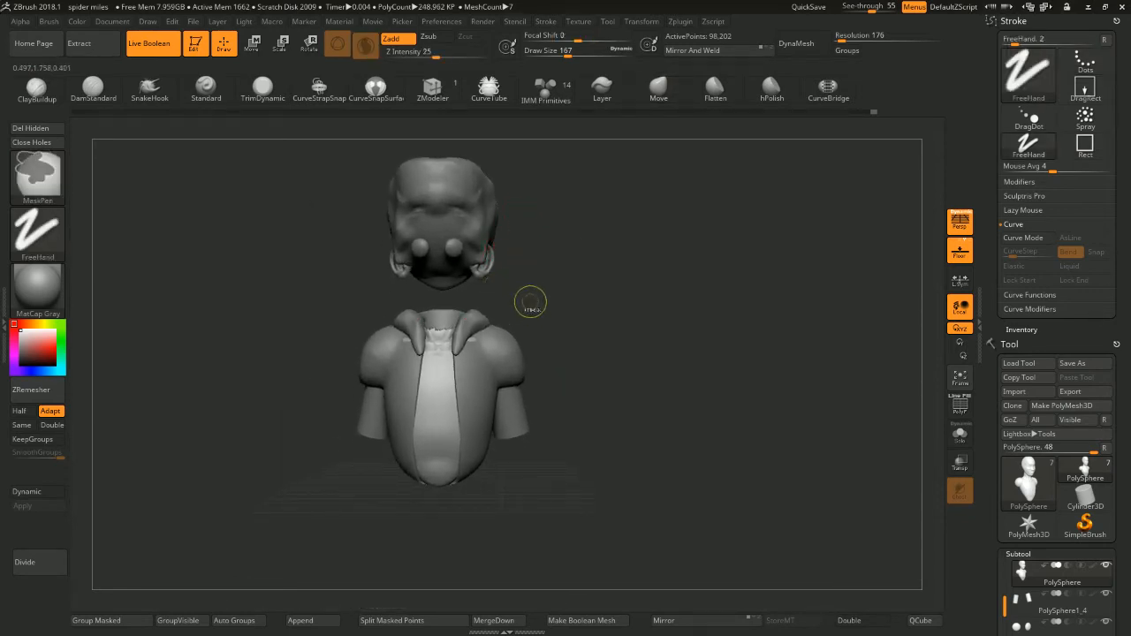
ctrl+shift+click(582, 308)
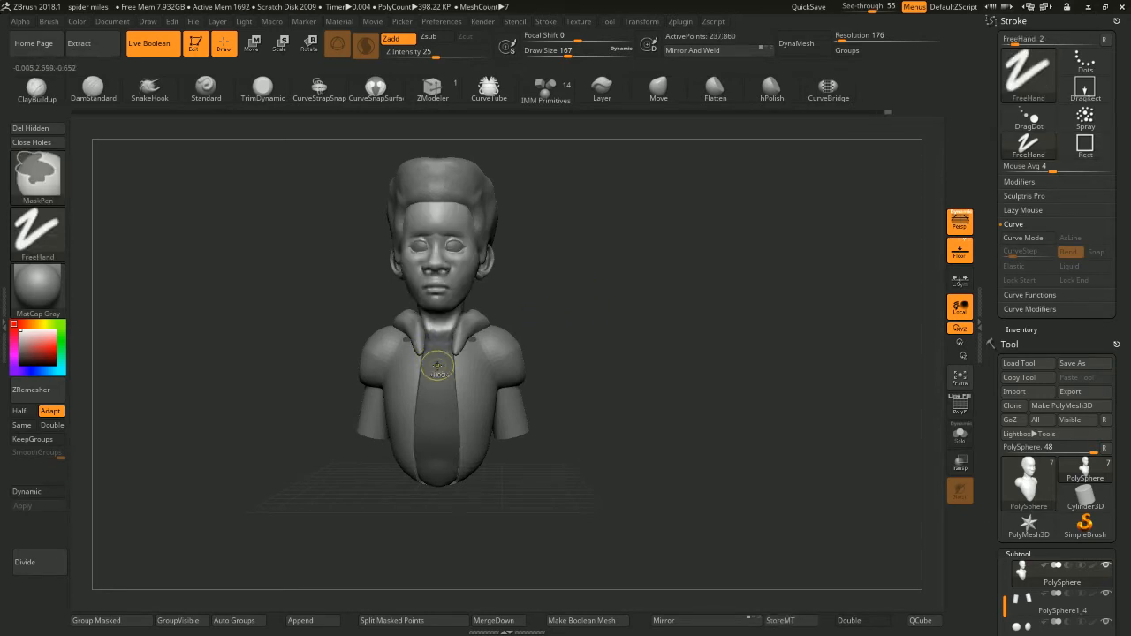
alt+drag(438, 178, 449, 271)
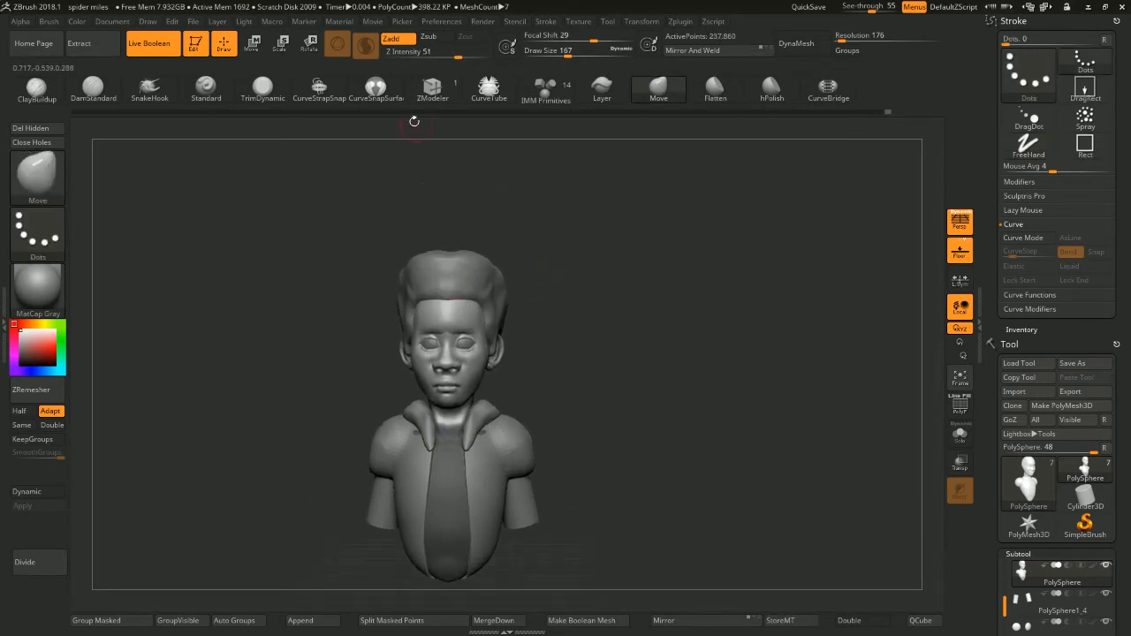
Limit the Gizmo to the body and torso clothing subtools, and invert the mask to protect the head
click(252, 44)
alt+drag(549, 310, 554, 218)
ctrl+shift+drag(584, 314, 379, 486)
drag(470, 178, 470, 183)
key(ctrl+z)
ctrl+click(589, 257)
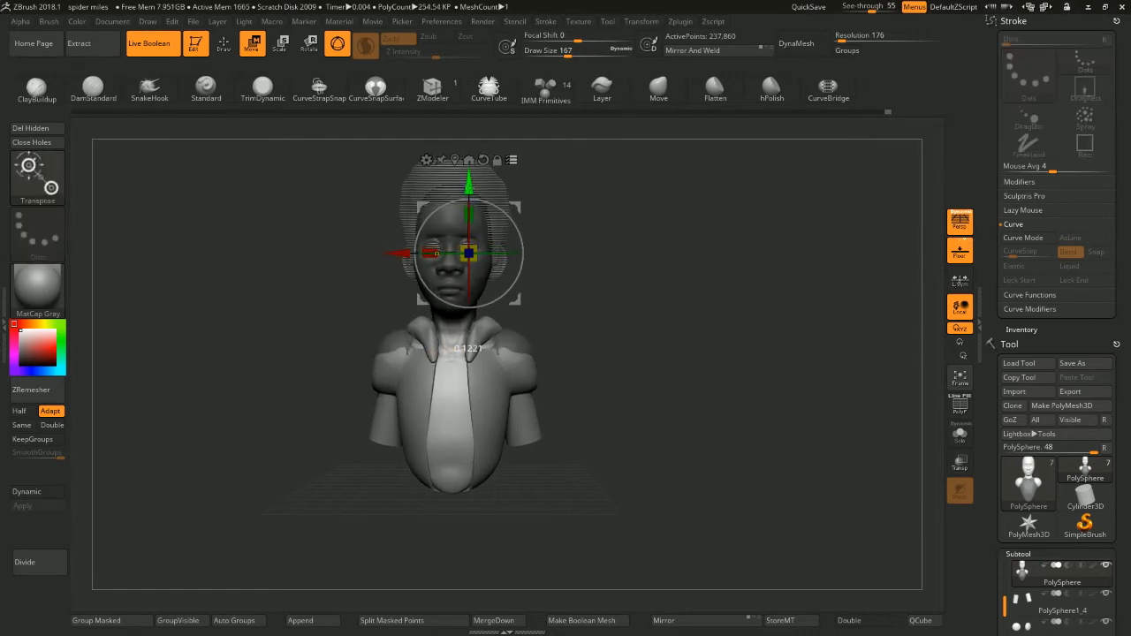
Lower the torso and clothing slightly along Y with the Gizmo, undoing the larger moves, and clear the mask
key(ctrl+z)
mouse_move(566, 265)
alt+mouse_down()
mouse_move(578, 343)
mouse_move(484, 481)
mouse_move(480, 519)
alt+mouse_up()
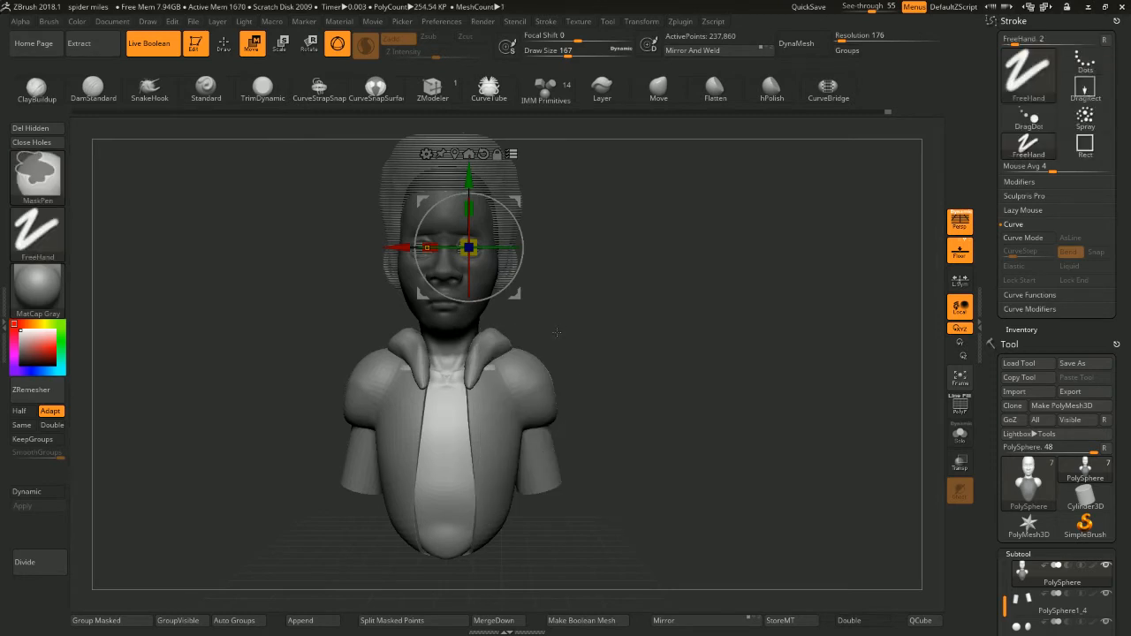
mouse_move(470, 188)
mouse_down()
mouse_move(470, 217)
mouse_move(470, 204)
mouse_up()
drag(581, 251, 580, 278)
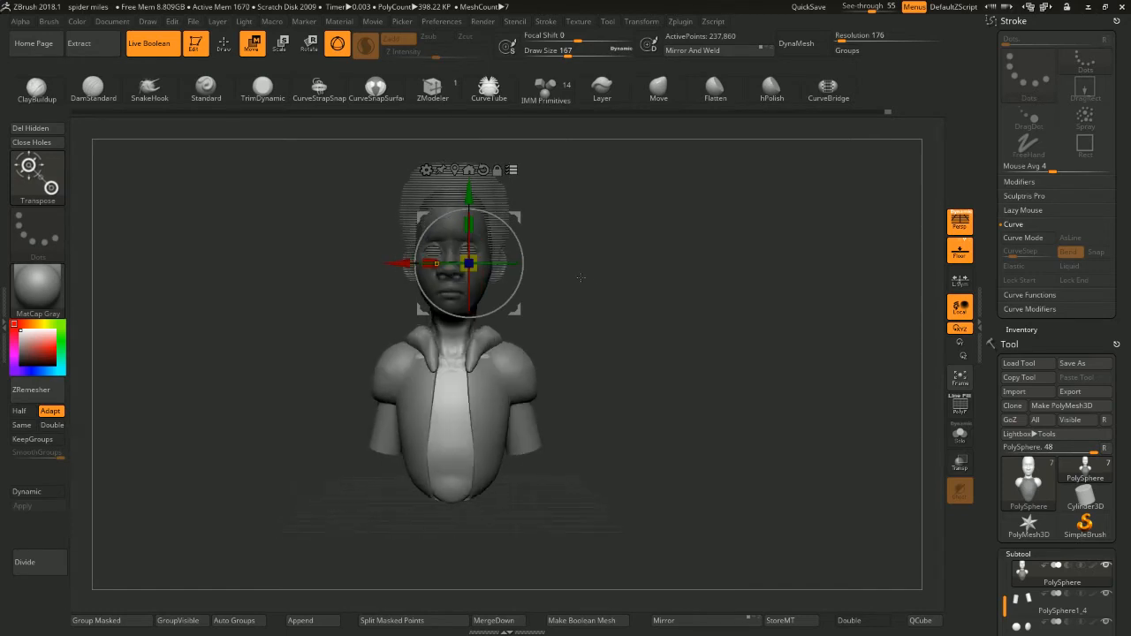
key(ctrl+z)
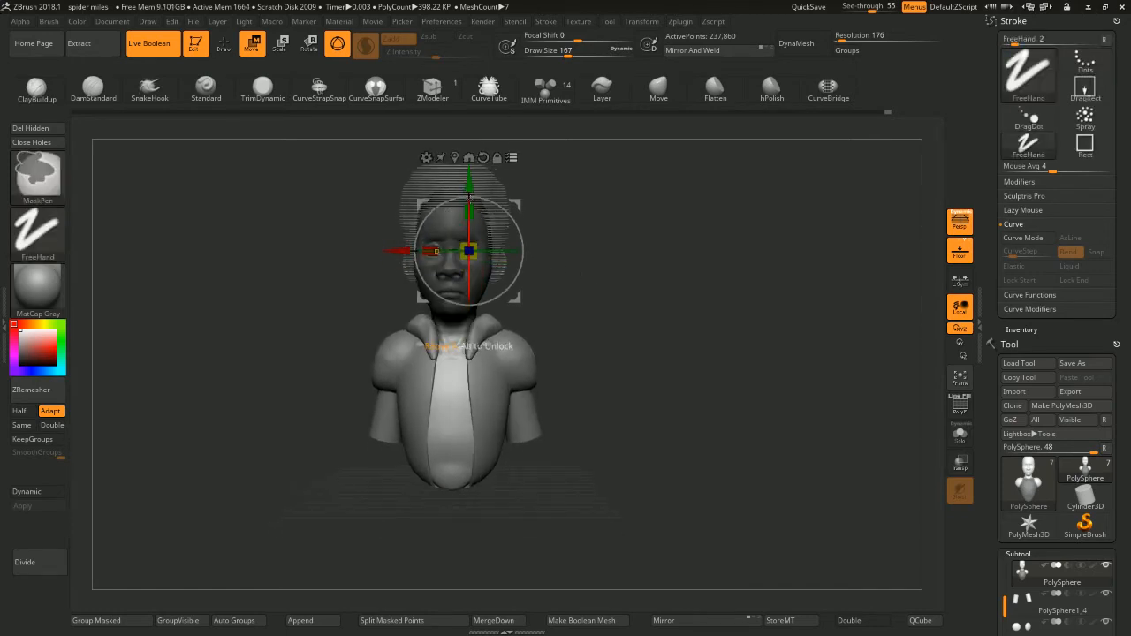
drag(469, 188, 468, 192)
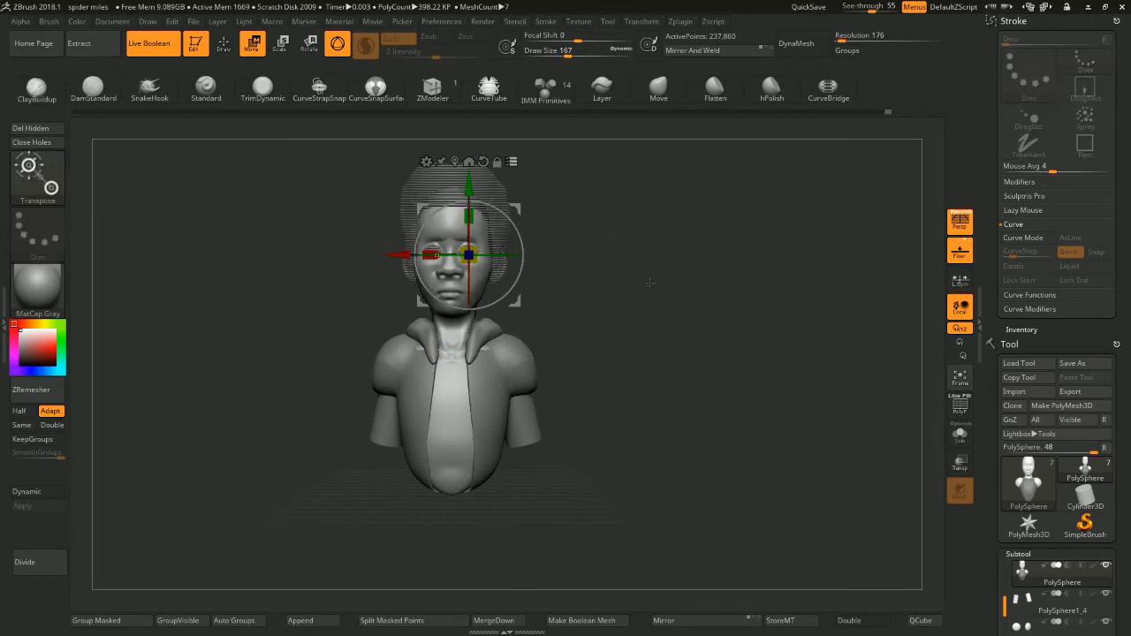
Return to Draw mode and hide the body's neck and torso polygroups so that only the head polygroup remains visible
click(225, 45)
mouse_move(638, 301)
mouse_down()
mouse_move(672, 294)
mouse_move(661, 341)
mouse_move(636, 324)
mouse_move(636, 277)
mouse_move(548, 281)
mouse_up()
ctrl+shift+click(531, 309)
ctrl+shift+click(533, 305)
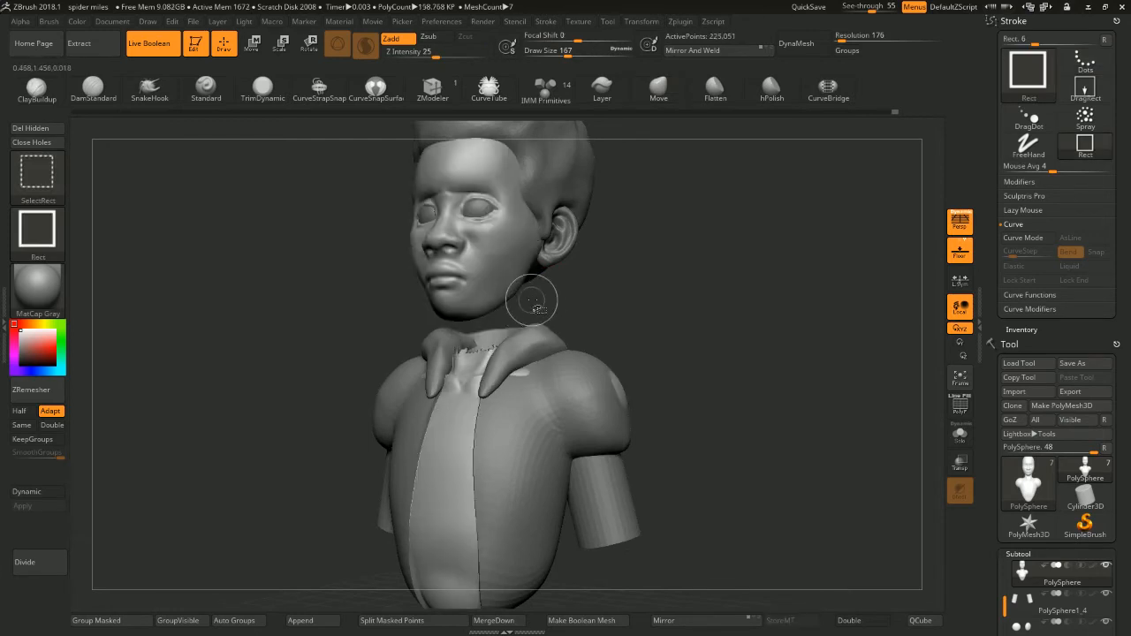
key(ctrl+z)
key(ctrl+z)
key(ctrl+z)
key(ctrl+z)
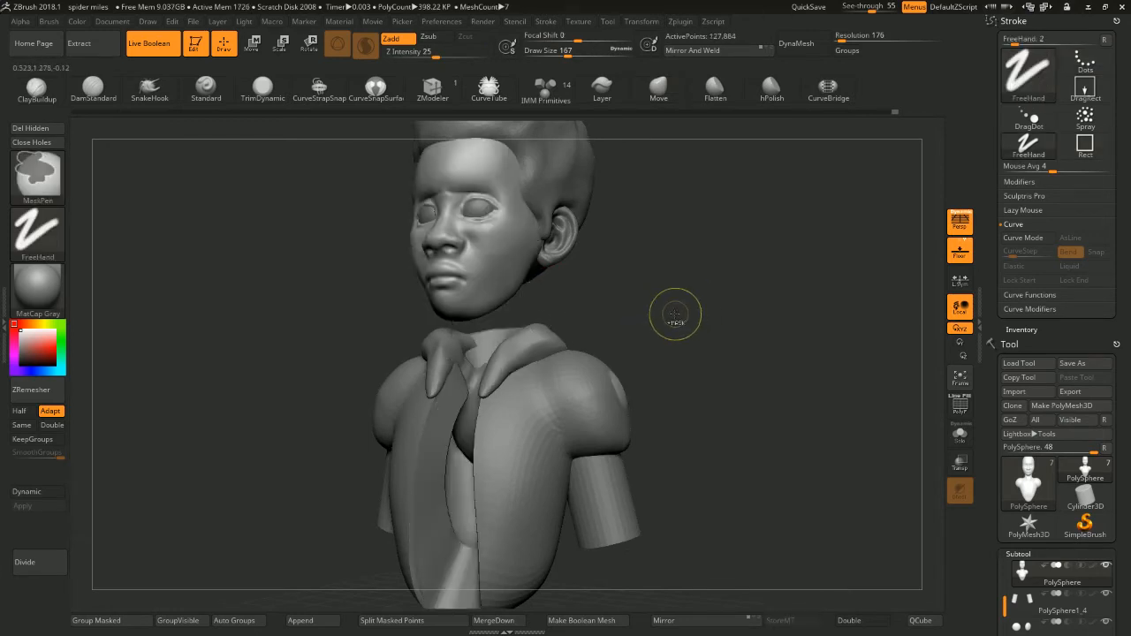
Mask the isolated head and show the full body again, leaving the neck and torso editable
shift+drag(664, 324, 508, 526)
ctrl+drag(646, 363, 673, 348)
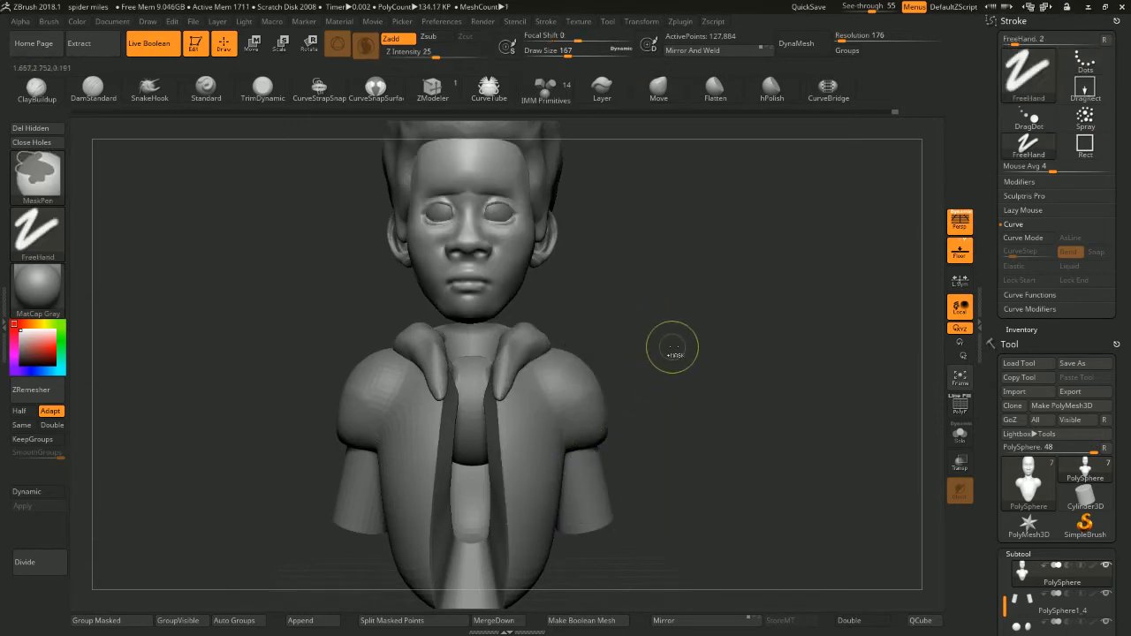
ctrl+shift+drag(689, 306, 515, 517)
ctrl+click(673, 350)
ctrl+shift+click(665, 360)
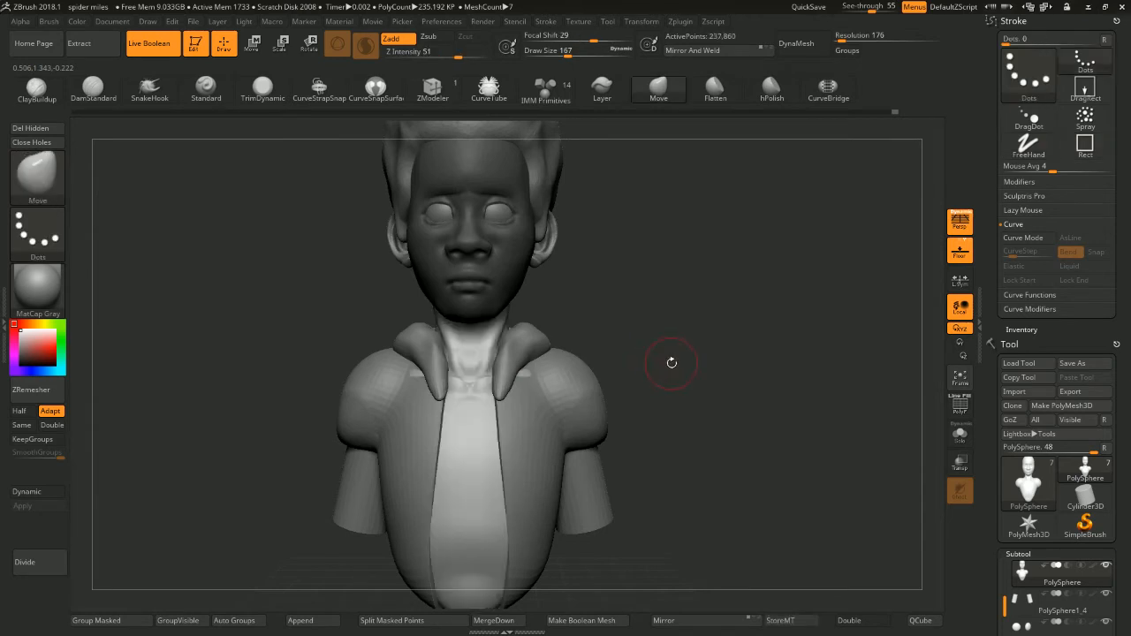
drag(663, 364, 626, 265)
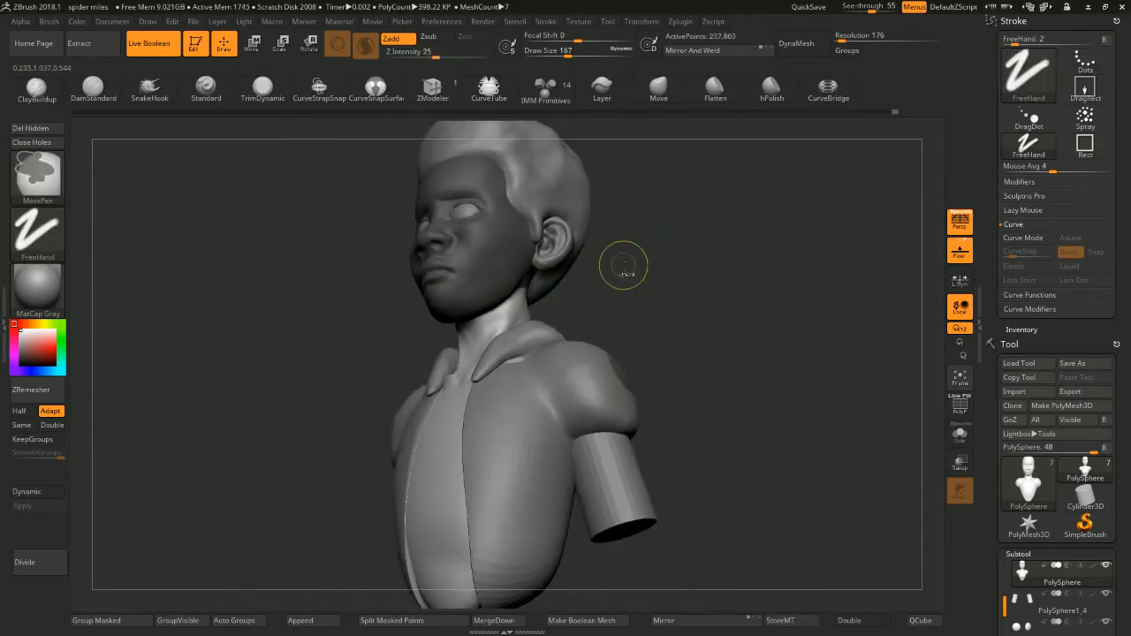
ctrl+click(636, 274)
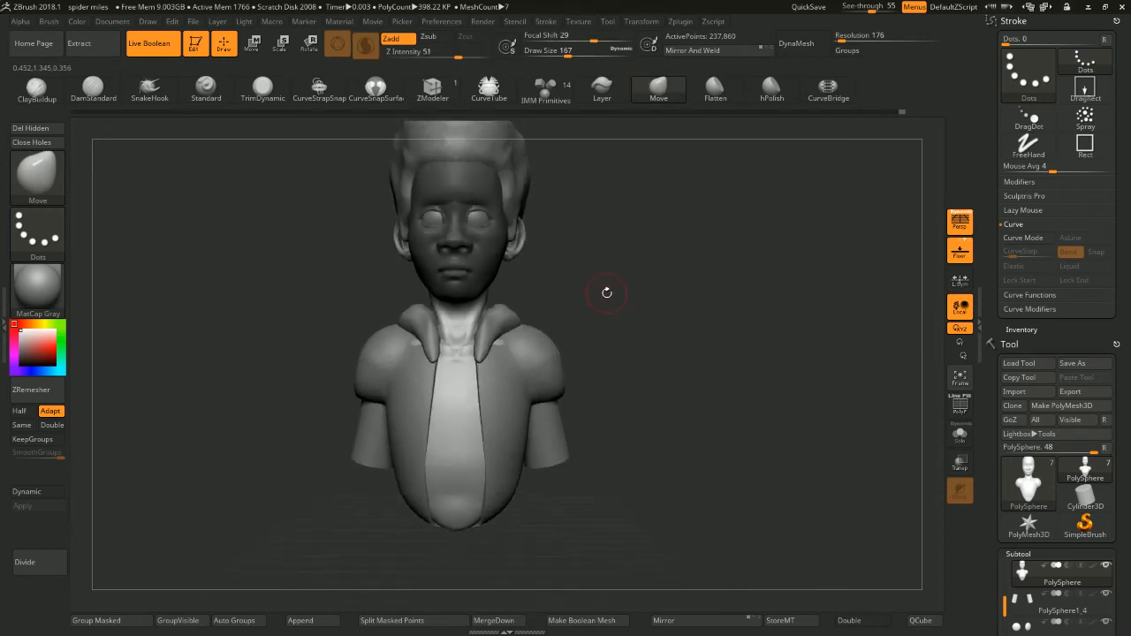
Inspect the head mask's border along the jaw and neck from several angles, inverting the mask and restoring it
drag(577, 294, 602, 292)
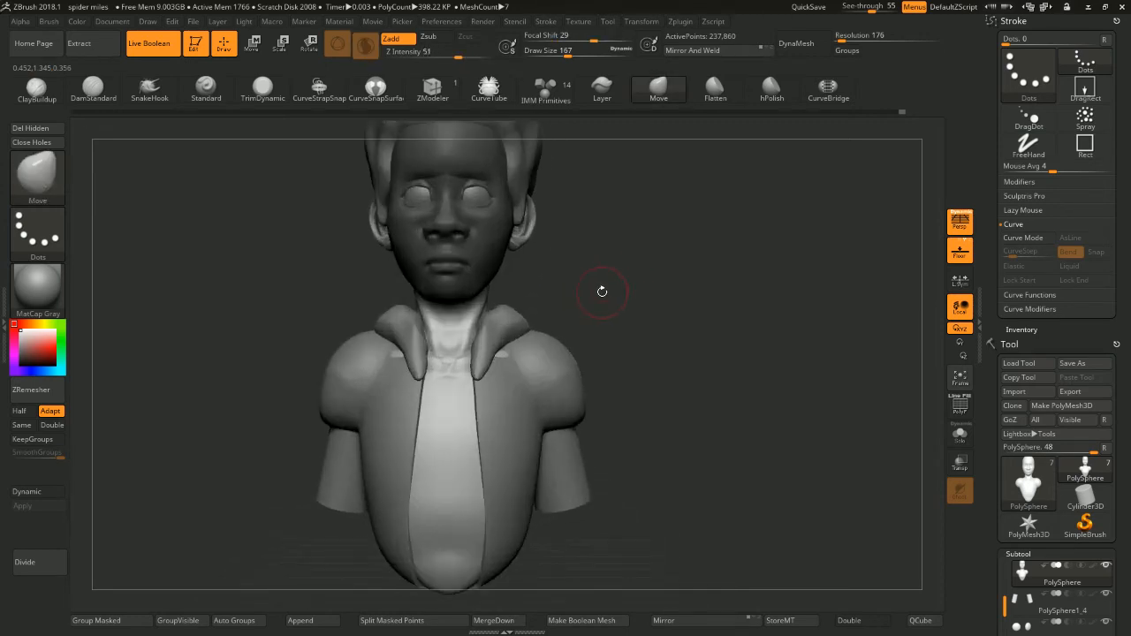
mouse_move(569, 254)
mouse_down()
mouse_move(570, 278)
mouse_move(571, 257)
mouse_move(523, 265)
mouse_move(635, 281)
mouse_move(605, 274)
mouse_up()
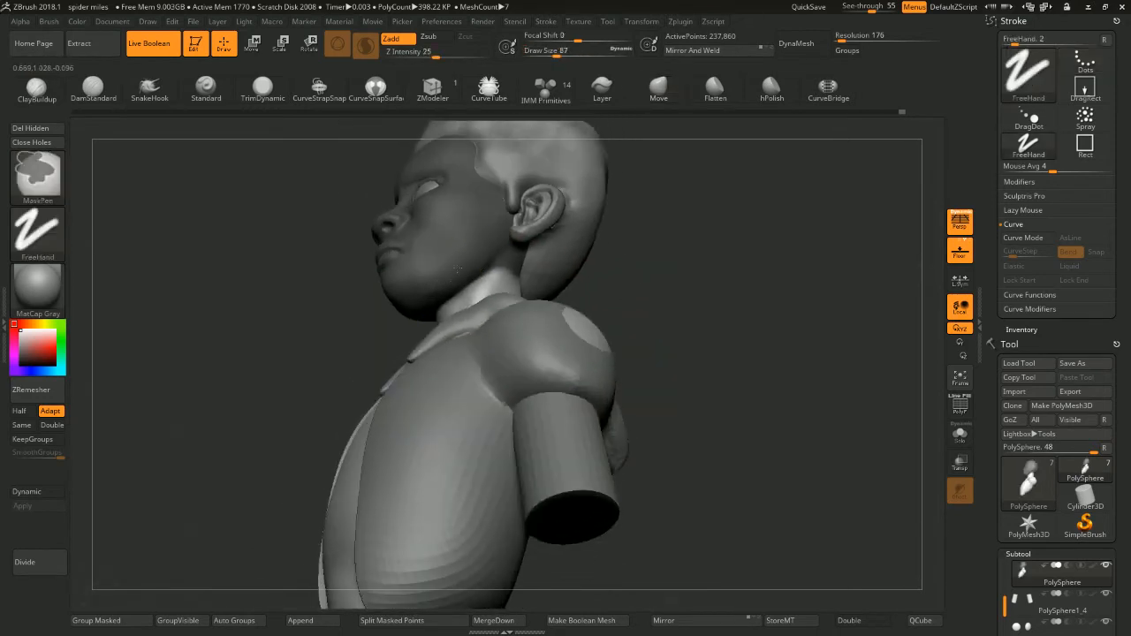
mouse_move(883, 346)
mouse_down()
mouse_move(784, 235)
mouse_move(821, 197)
mouse_move(747, 208)
mouse_move(740, 268)
mouse_up()
key(ctrl)
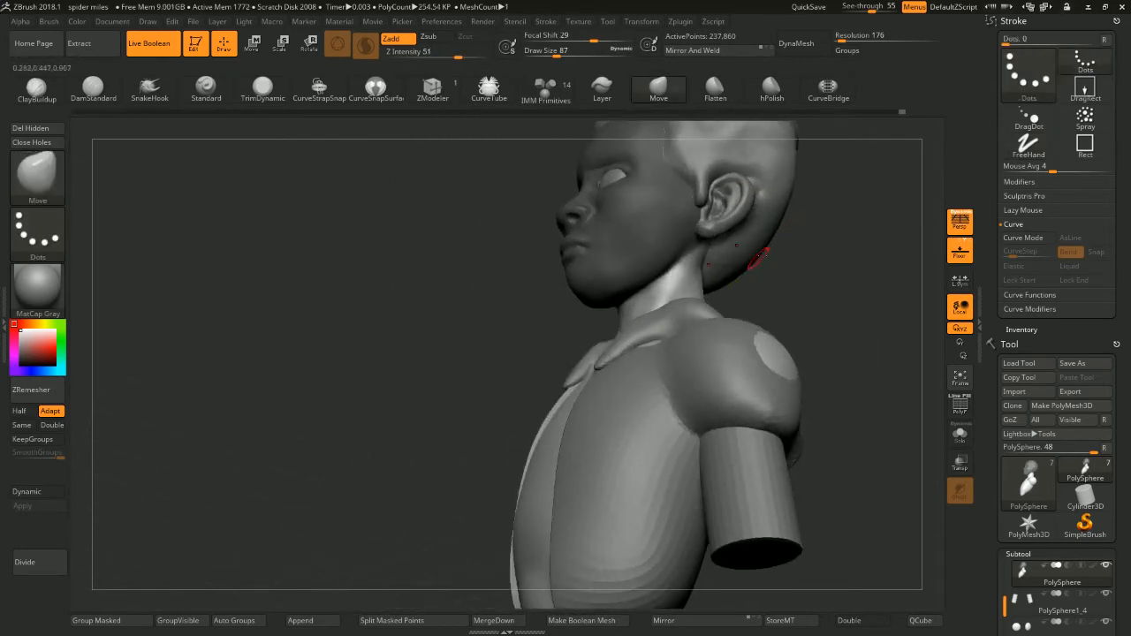
drag(777, 265, 844, 257)
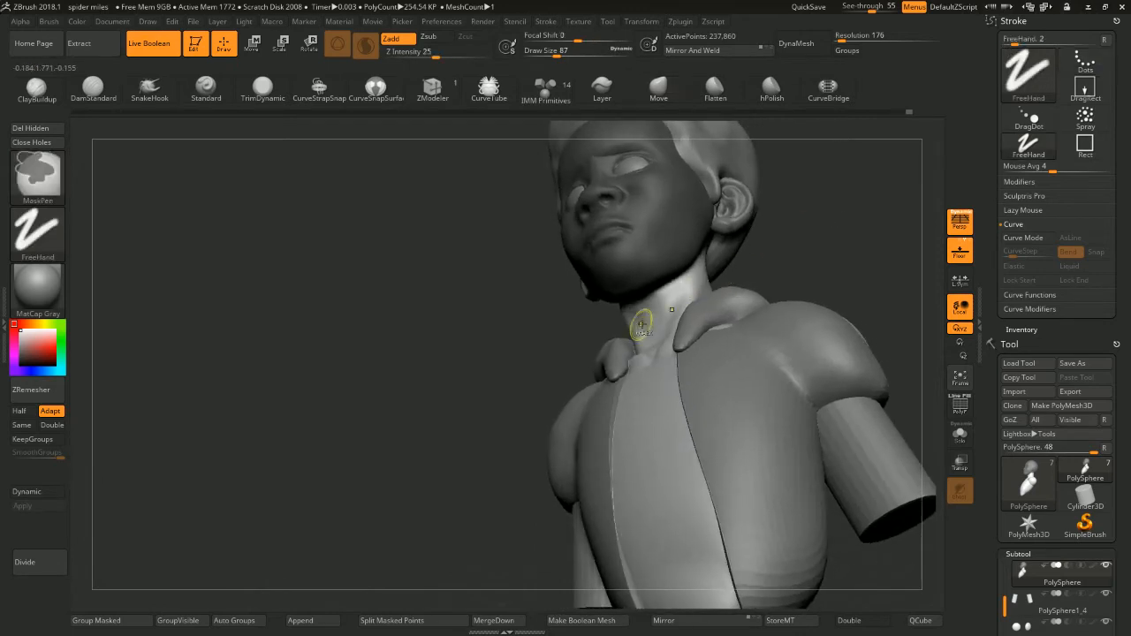
ctrl+click(820, 200)
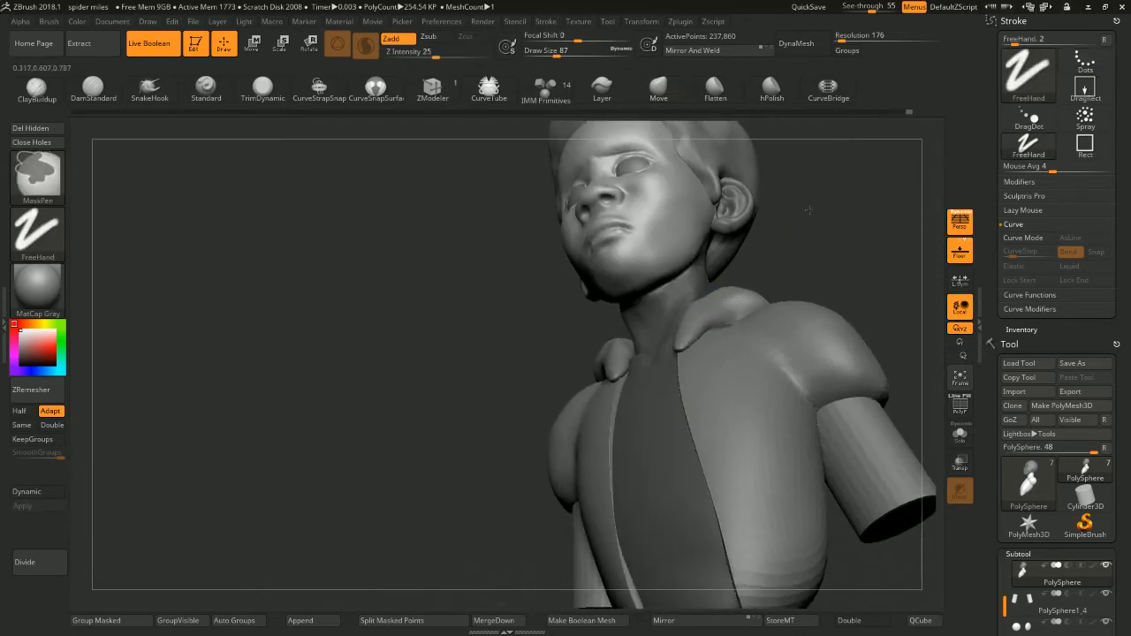
ctrl+click(808, 209)
Reshape the neck and its transition to the collar below the masked head with the Move brush, reducing the brush size
mouse_move(800, 217)
shift+mouse_down()
mouse_move(836, 218)
mouse_move(754, 223)
mouse_move(772, 245)
mouse_move(712, 245)
shift+mouse_up()
key(b)
key(m)
key(v)
key(space)
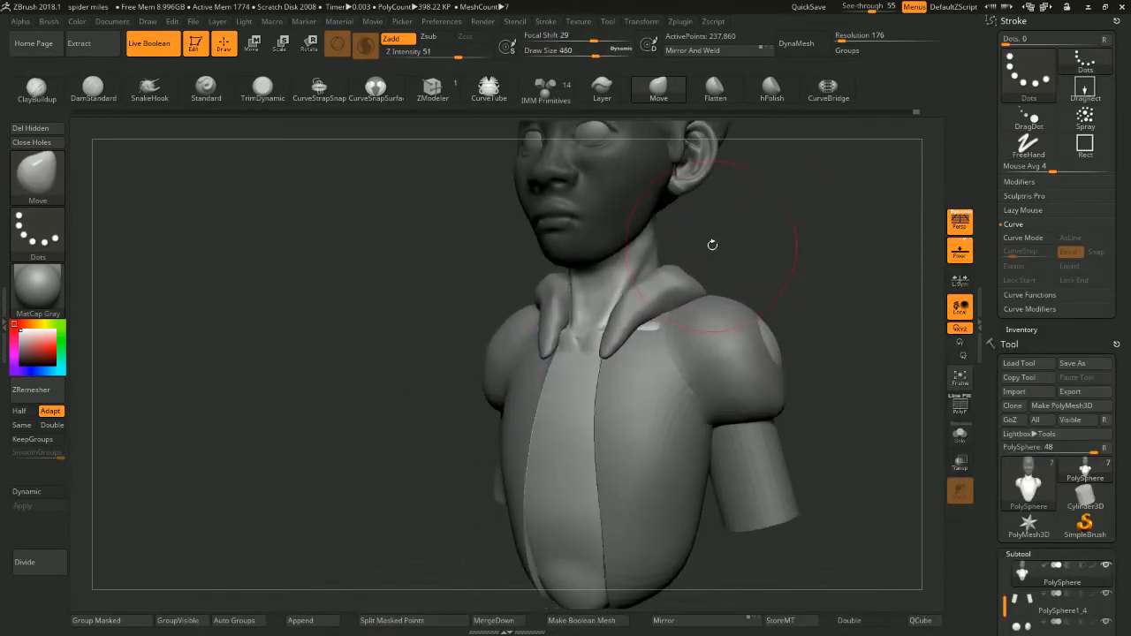
right_drag(662, 252, 658, 231)
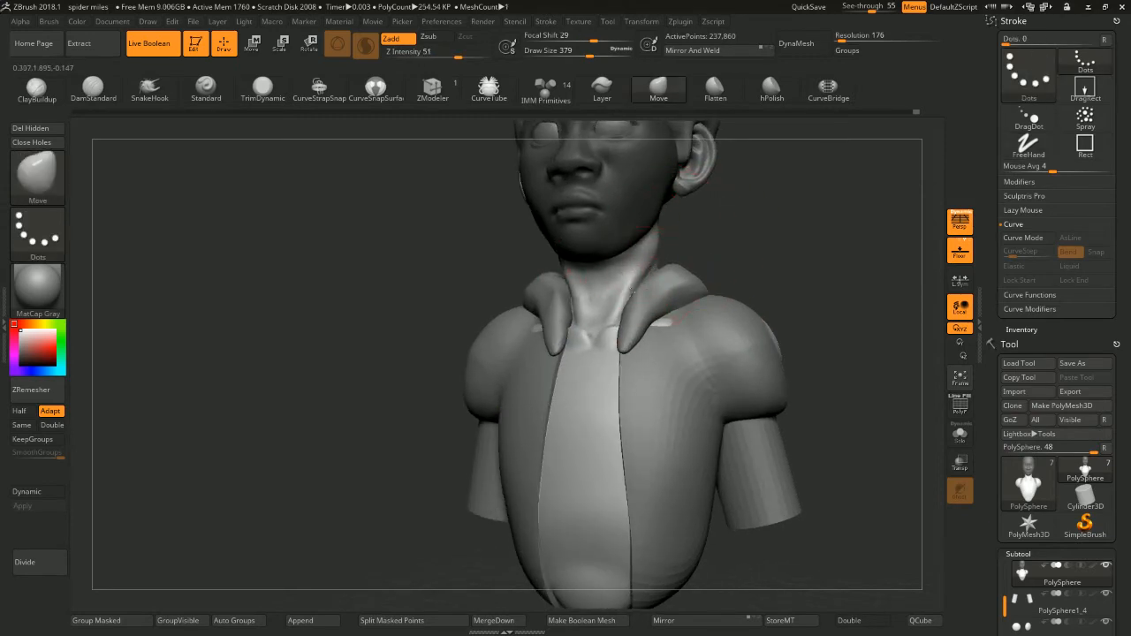
right_drag(633, 294, 705, 266)
mouse_move(706, 265)
right_down()
mouse_move(663, 274)
mouse_move(689, 288)
right_up()
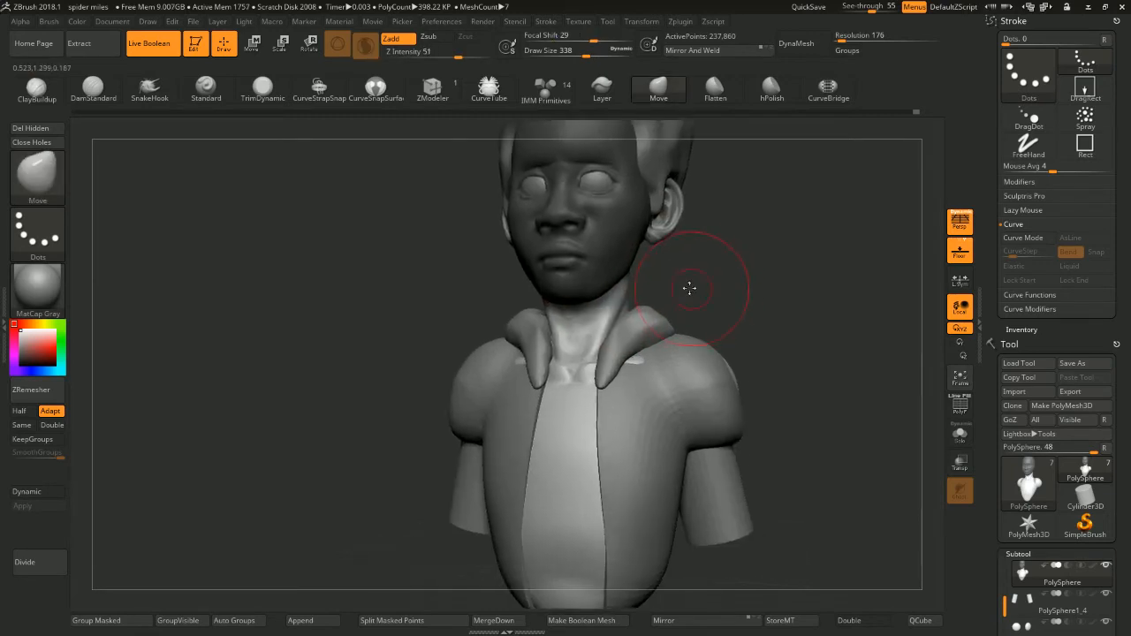
key(s)
drag(694, 278, 682, 278)
mouse_move(699, 254)
ctrl+right_down()
mouse_move(706, 269)
mouse_move(631, 265)
ctrl+right_up()
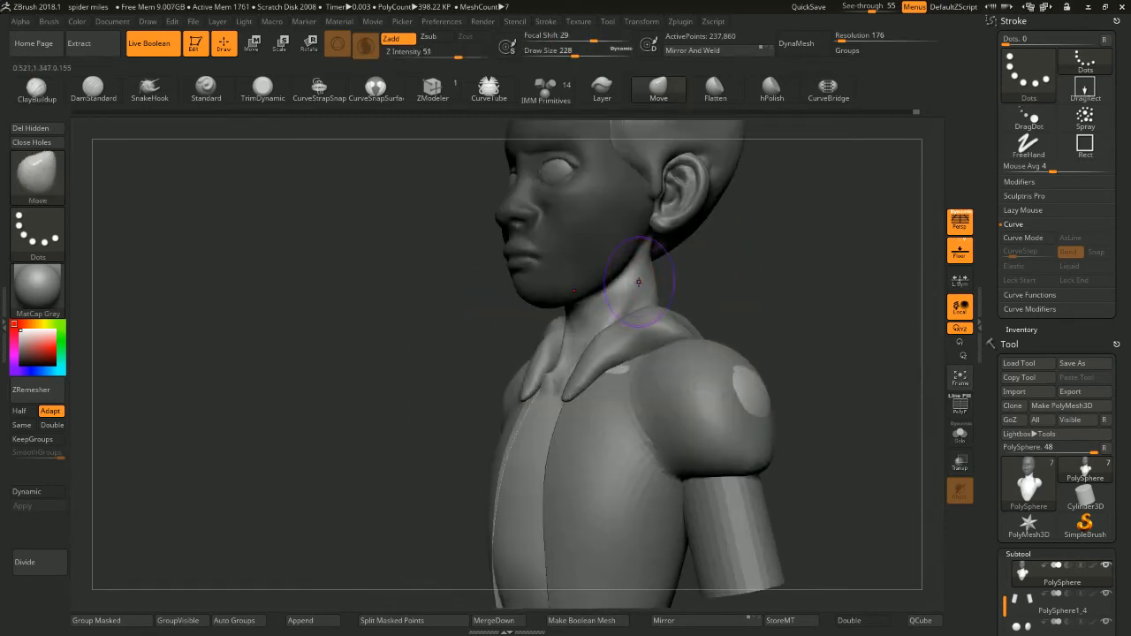
Clear the head mask, smooth the side of the neck and remesh the body
ctrl+click(694, 282)
ctrl+drag(689, 275, 696, 297)
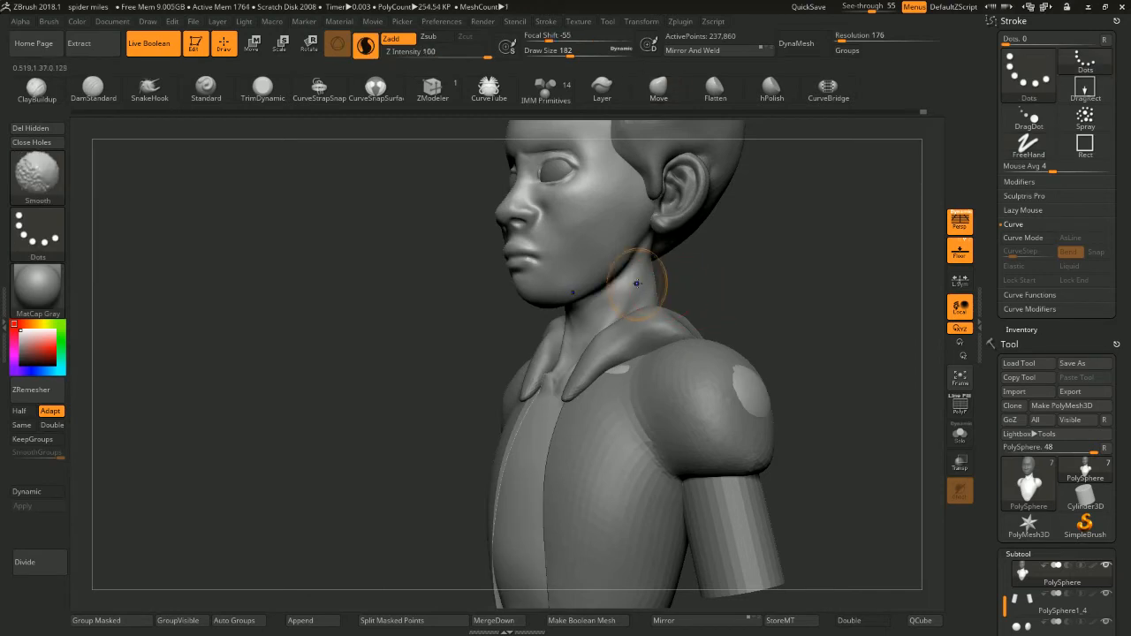
right_drag(650, 295, 735, 249)
alt+right_drag(735, 249, 688, 313)
mouse_move(689, 313)
alt+right_down()
mouse_move(742, 219)
mouse_move(730, 244)
alt+right_up()
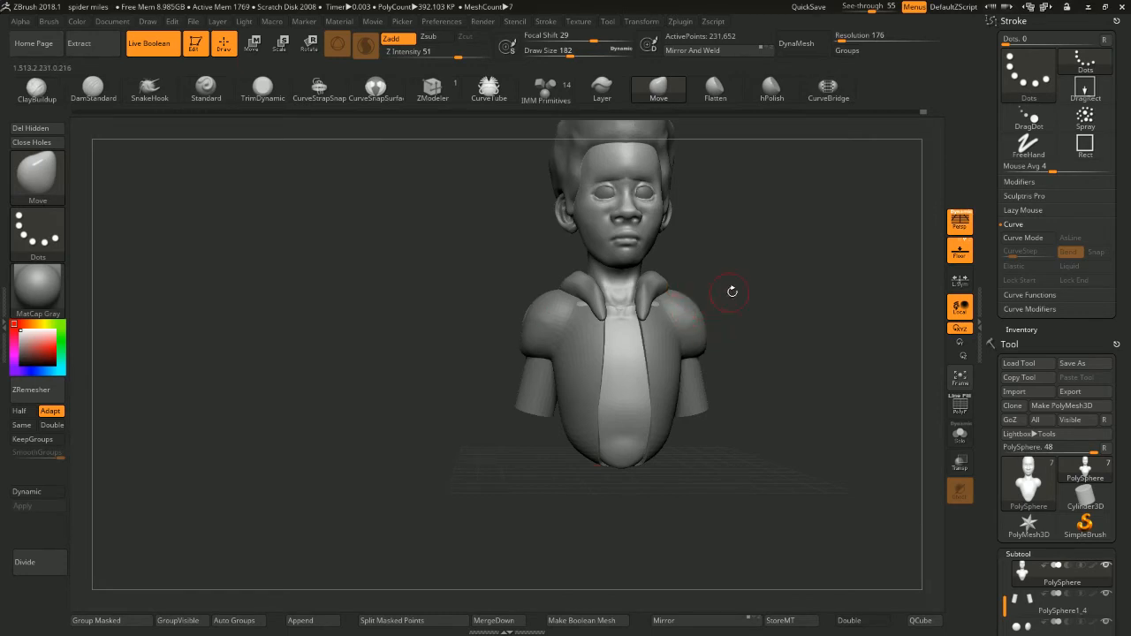
Reshape the cheeks and jaw of the face with the Move brush, enlarging the draw size to 228
right_drag(731, 292, 715, 264)
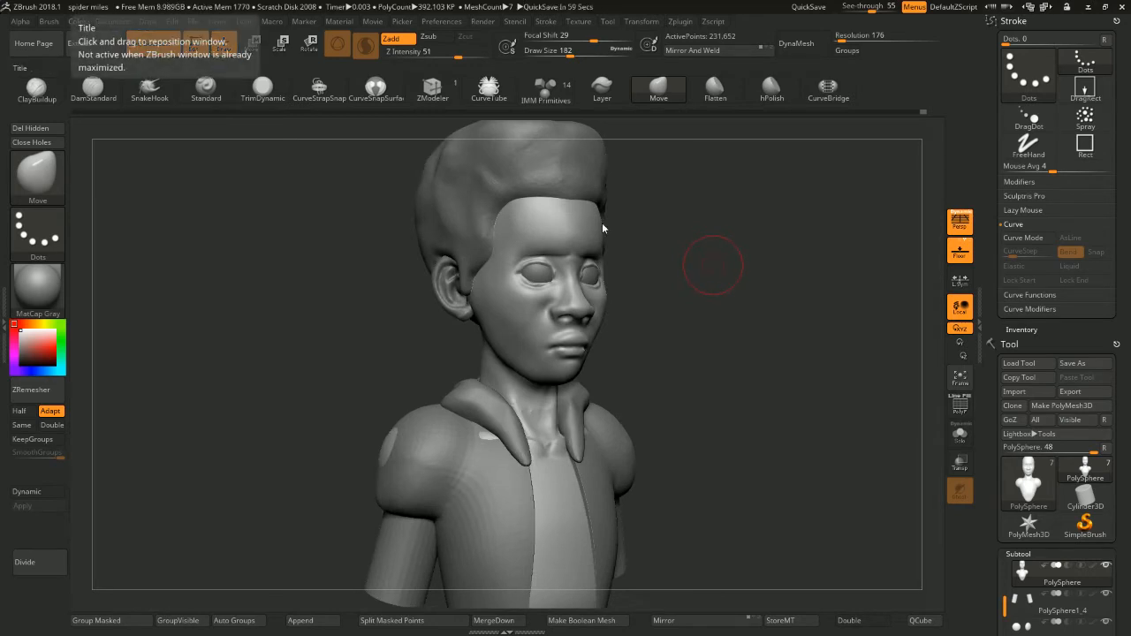
right_drag(707, 248, 809, 238)
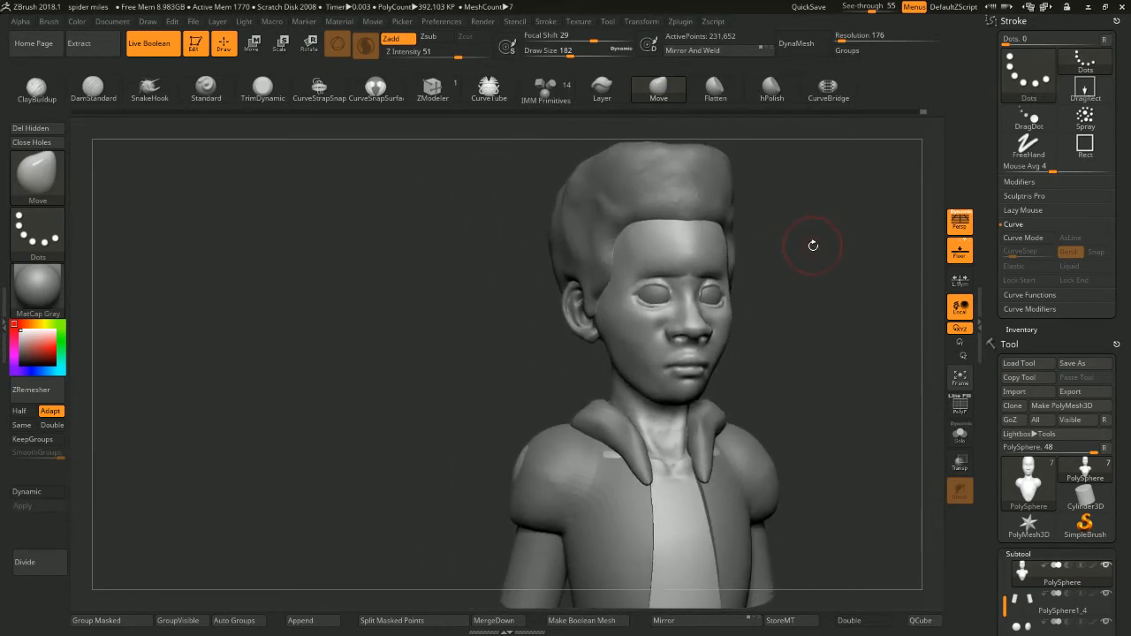
drag(811, 307, 802, 305)
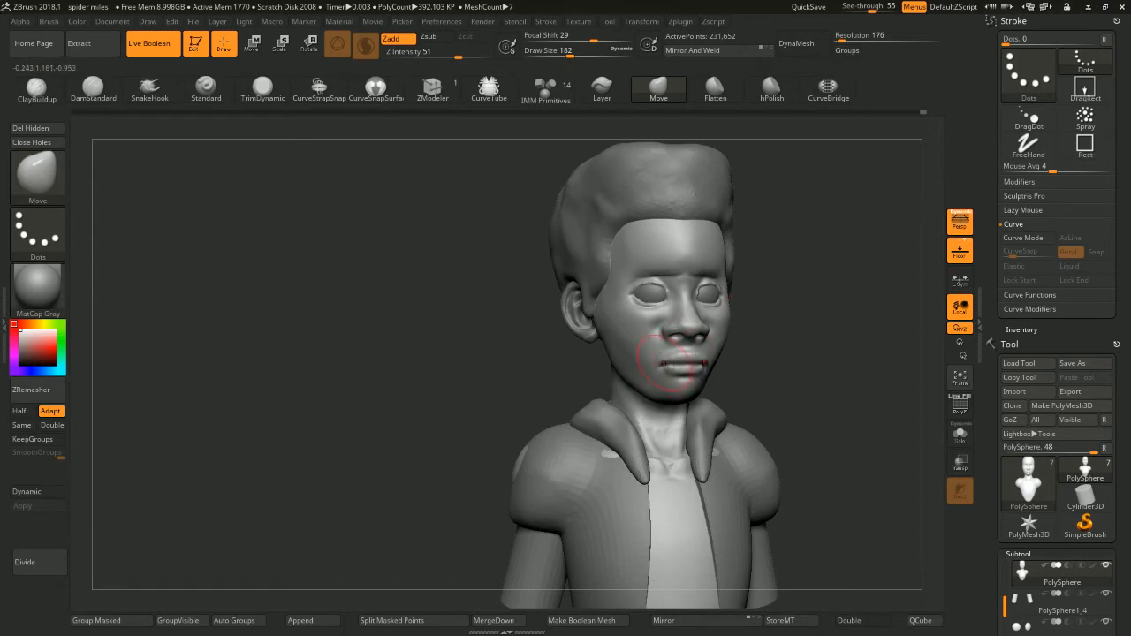
drag(664, 363, 663, 367)
mouse_move(757, 357)
mouse_down()
mouse_move(735, 358)
mouse_move(800, 334)
mouse_move(771, 329)
mouse_move(783, 327)
mouse_up()
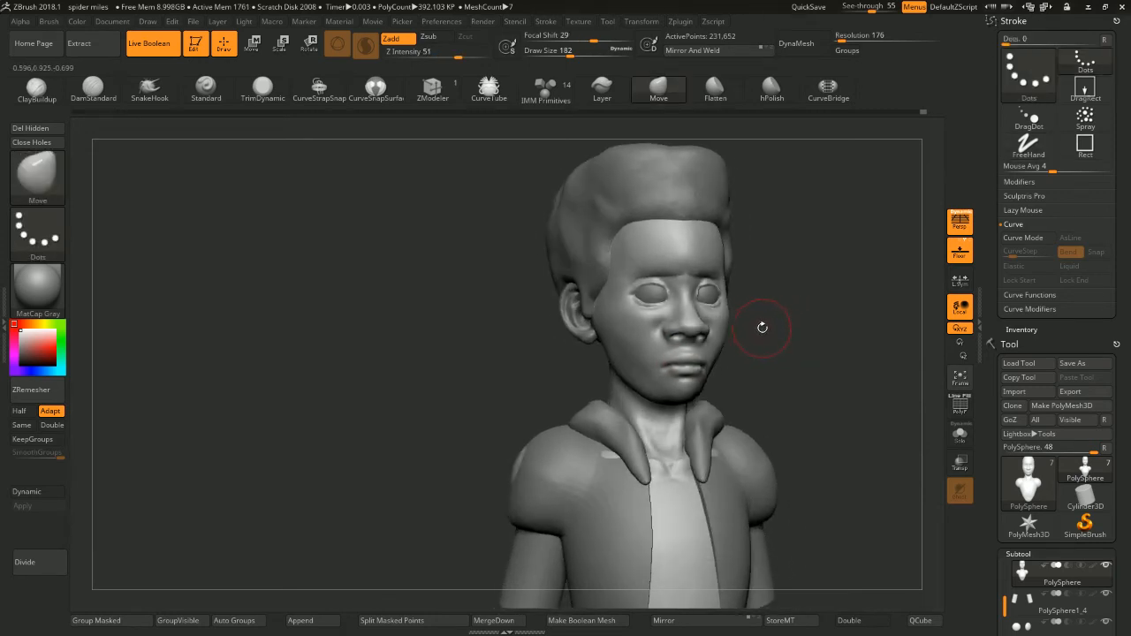
key(space)
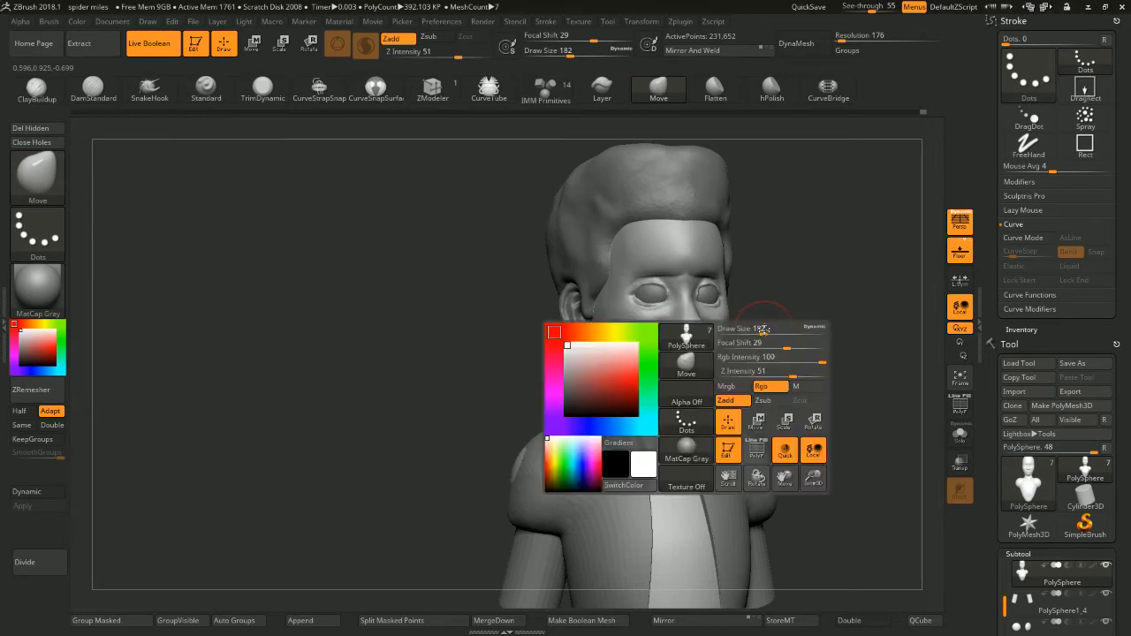
click(767, 329)
drag(744, 364, 732, 366)
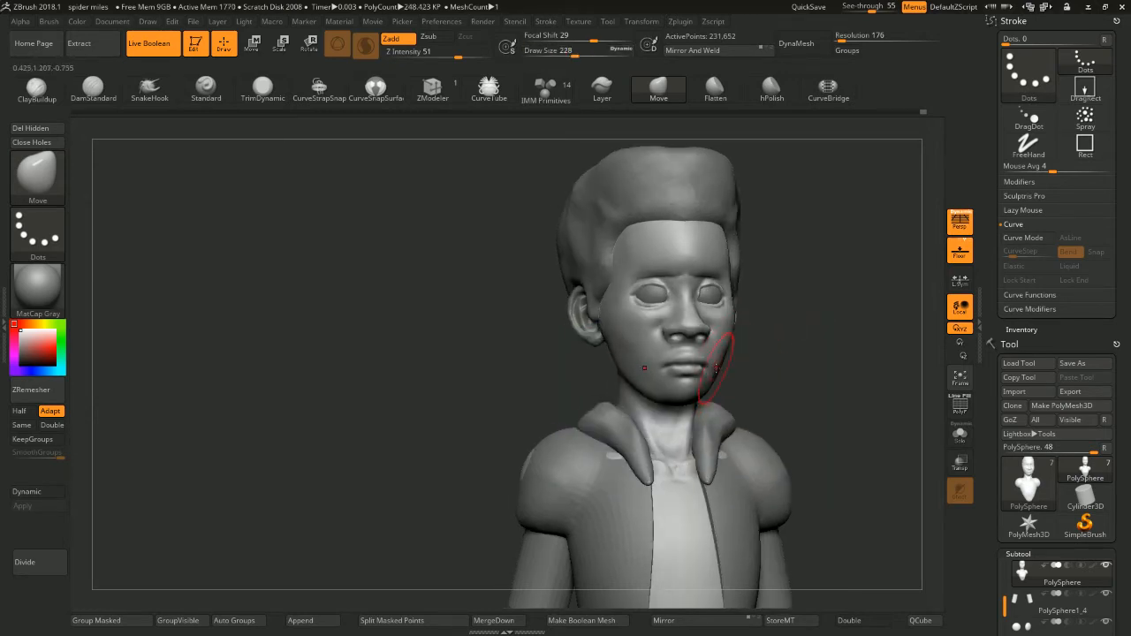
Refine the jawline and chin with the Move brush, reducing the draw size to 192 and finally 140
mouse_move(770, 319)
mouse_down()
mouse_move(801, 290)
mouse_move(792, 306)
mouse_up()
key(space)
click(778, 317)
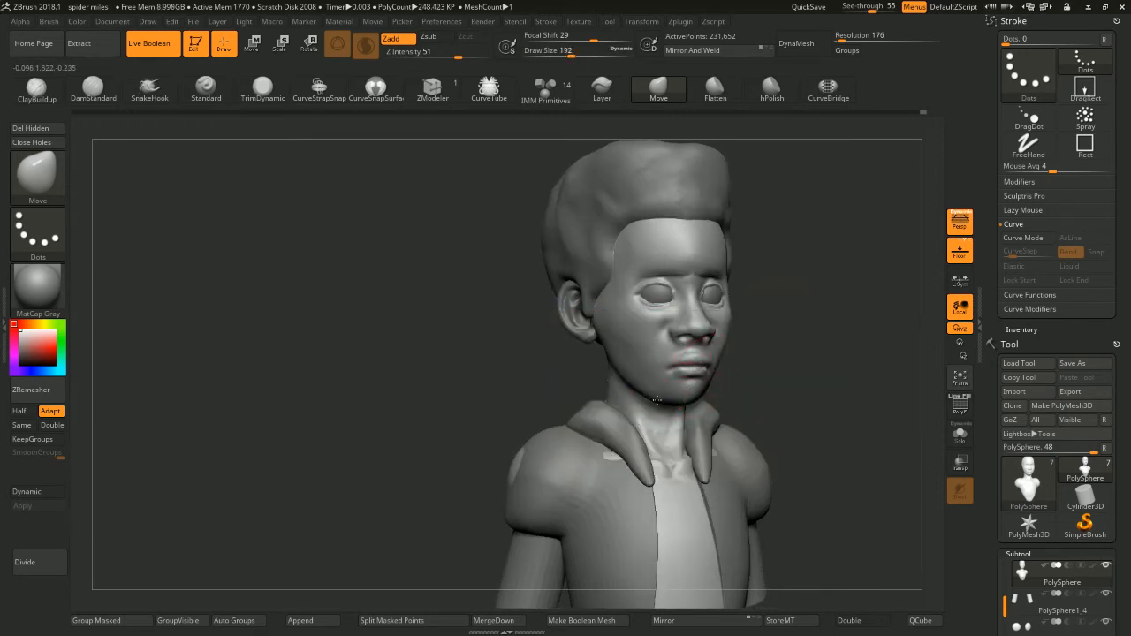
key(space)
click(660, 395)
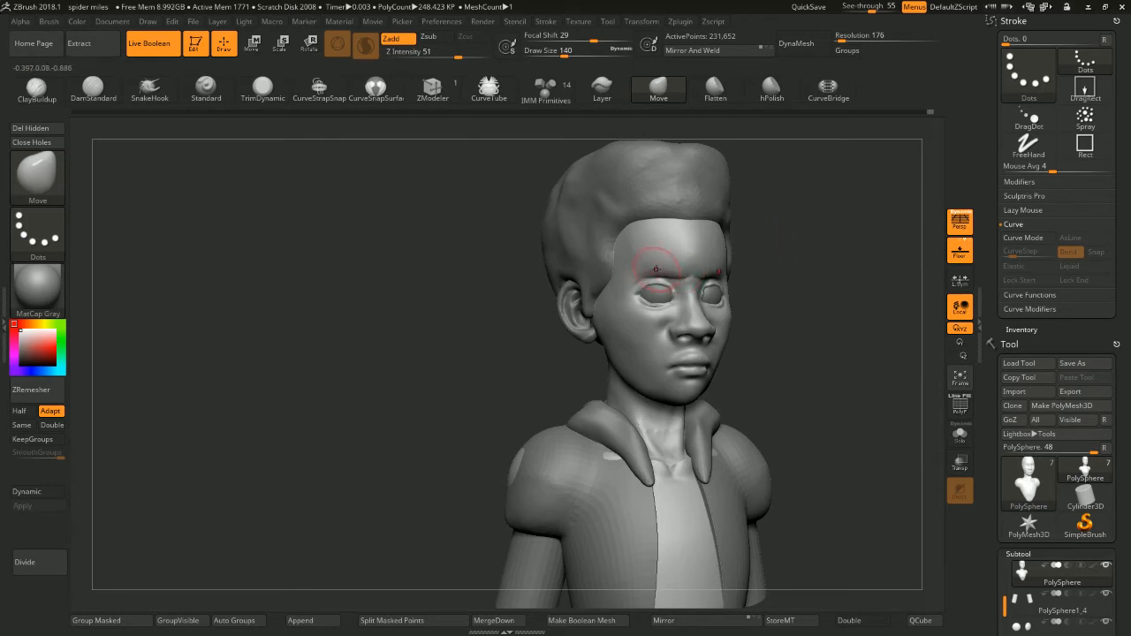
Mask both eyes and the area around them, inverting the mask to check its coverage and restoring it
mouse_move(818, 232)
mouse_down()
mouse_move(793, 232)
mouse_move(819, 240)
mouse_up()
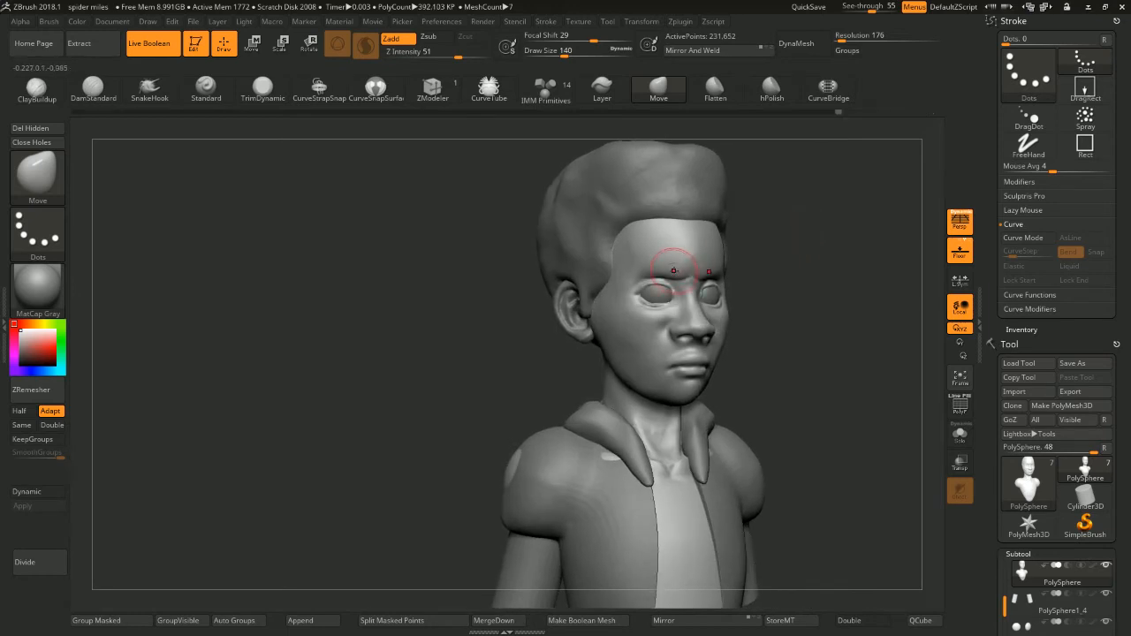
mouse_move(799, 245)
mouse_down()
mouse_move(749, 248)
mouse_move(781, 248)
mouse_up()
key(ctrl)
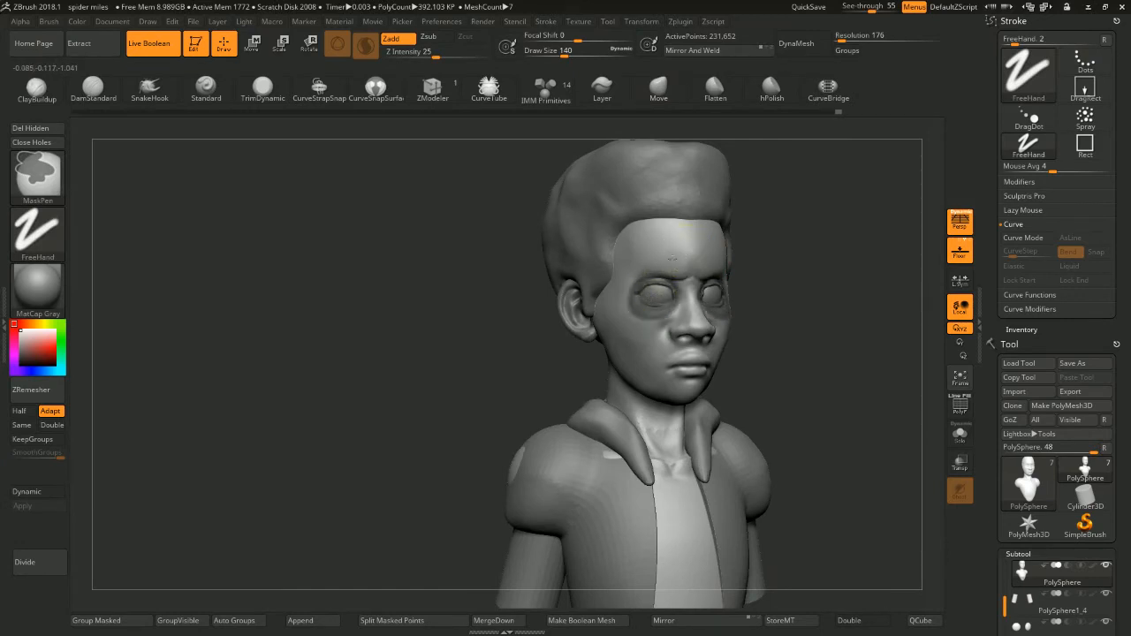
ctrl+click(809, 219)
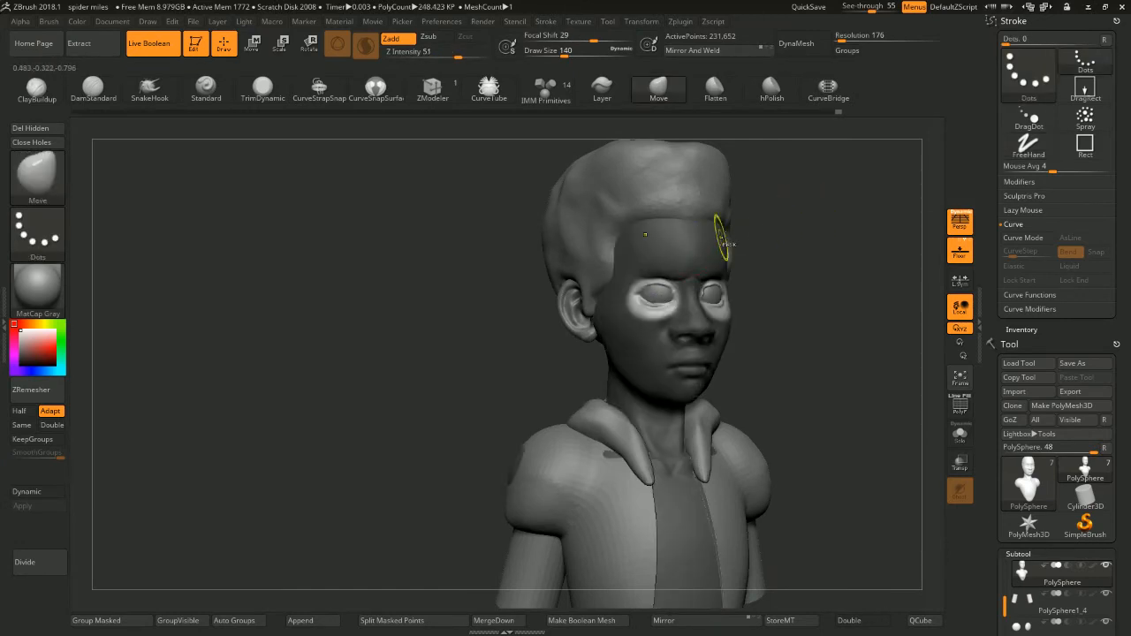
key(ctrl)
ctrl+click(782, 240)
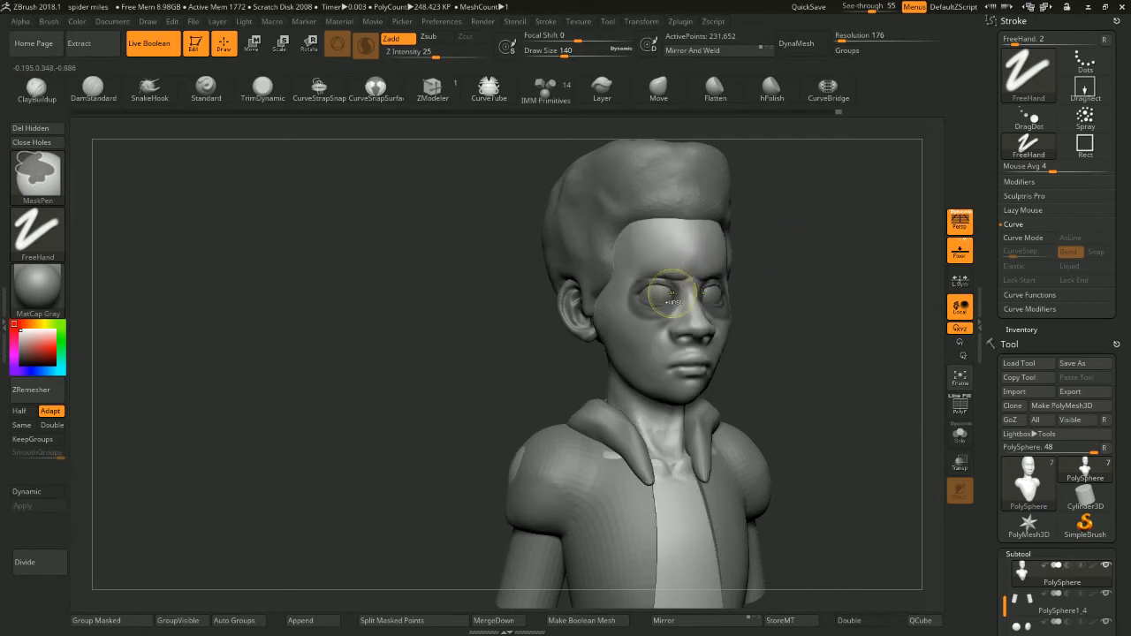
ctrl+click(739, 245)
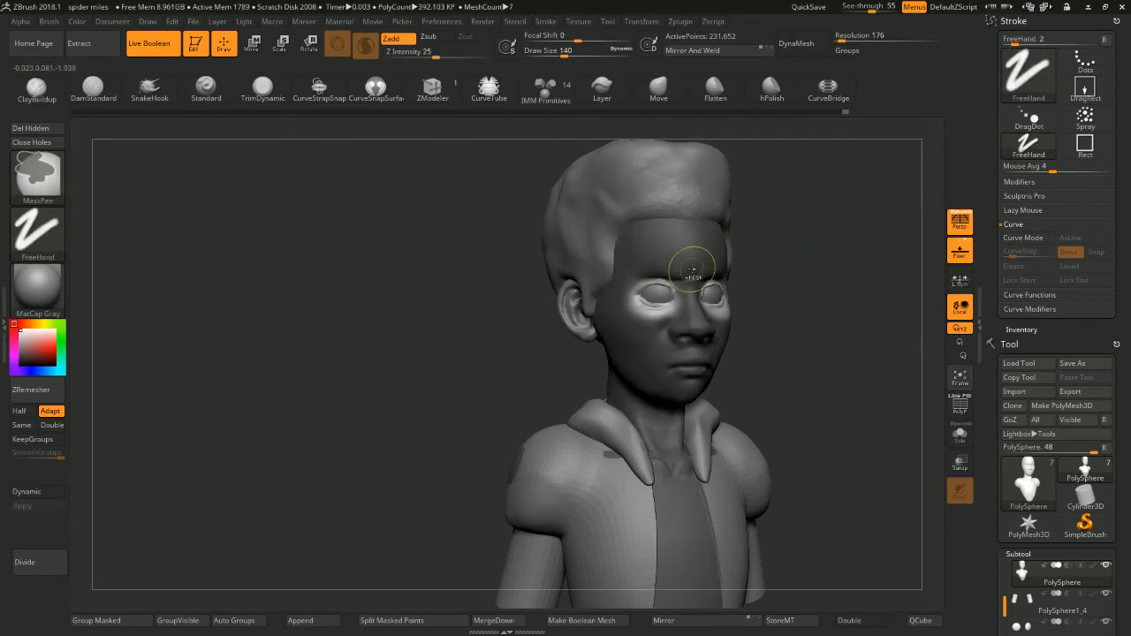
ctrl+click(757, 240)
Pull the eyebrows into an angry frown above the masked eyes with the Move brush and clear the mask
mouse_move(767, 217)
mouse_down()
mouse_move(798, 212)
mouse_move(762, 226)
mouse_move(782, 228)
mouse_up()
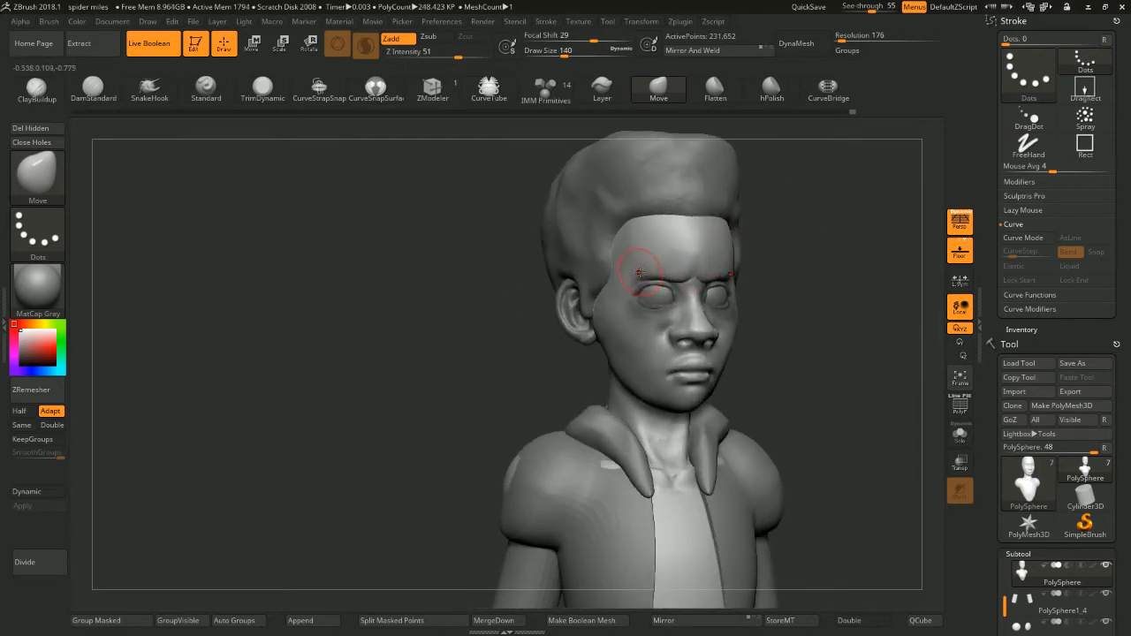
key(f)
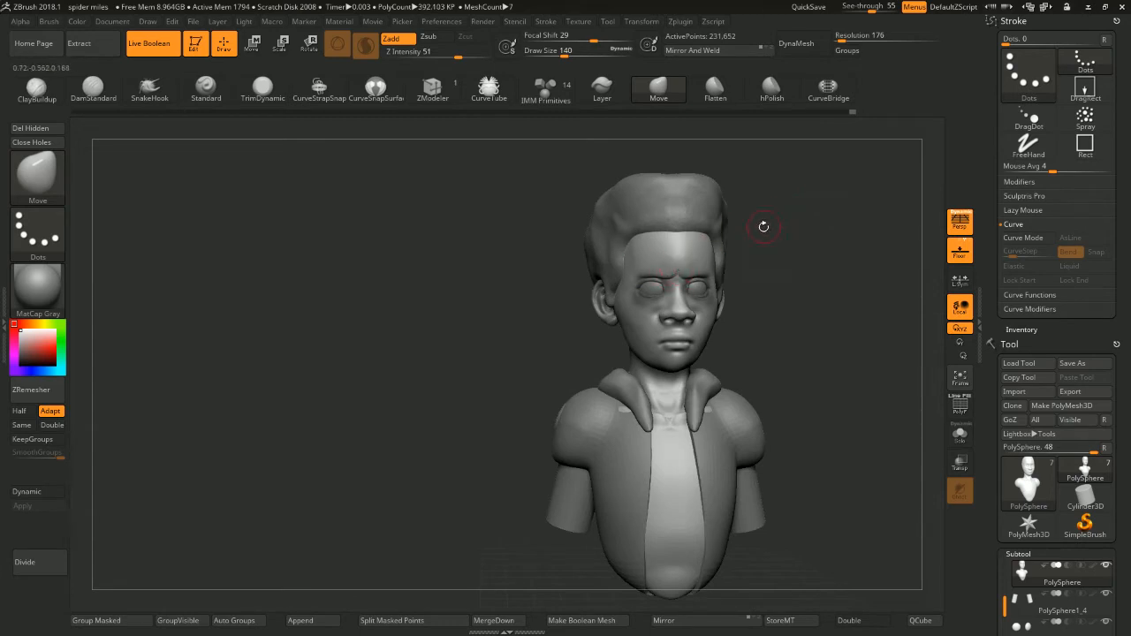
mouse_move(765, 212)
ctrl+mouse_down()
mouse_move(795, 218)
mouse_move(787, 203)
ctrl+mouse_up()
ctrl+right_drag(793, 198, 805, 225)
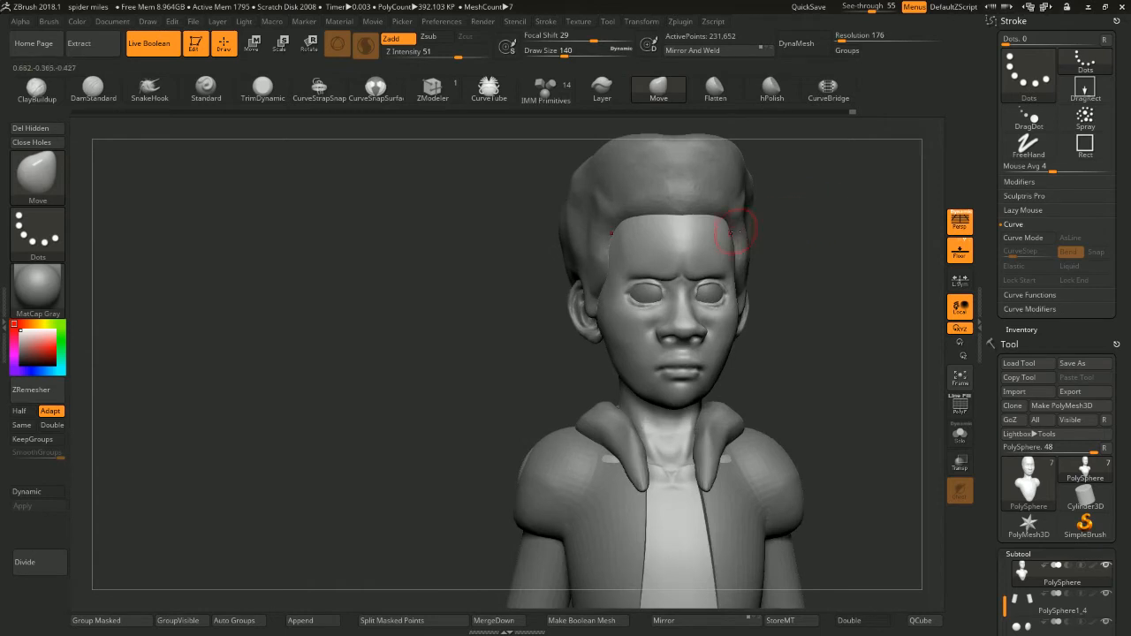
Refine the facial features from front and three-quarter views with the Move brush reduced to draw size 77
mouse_move(799, 230)
mouse_down()
mouse_move(774, 226)
mouse_move(801, 224)
mouse_move(782, 220)
mouse_up()
key(space)
ctrl+right_drag(786, 209, 799, 221)
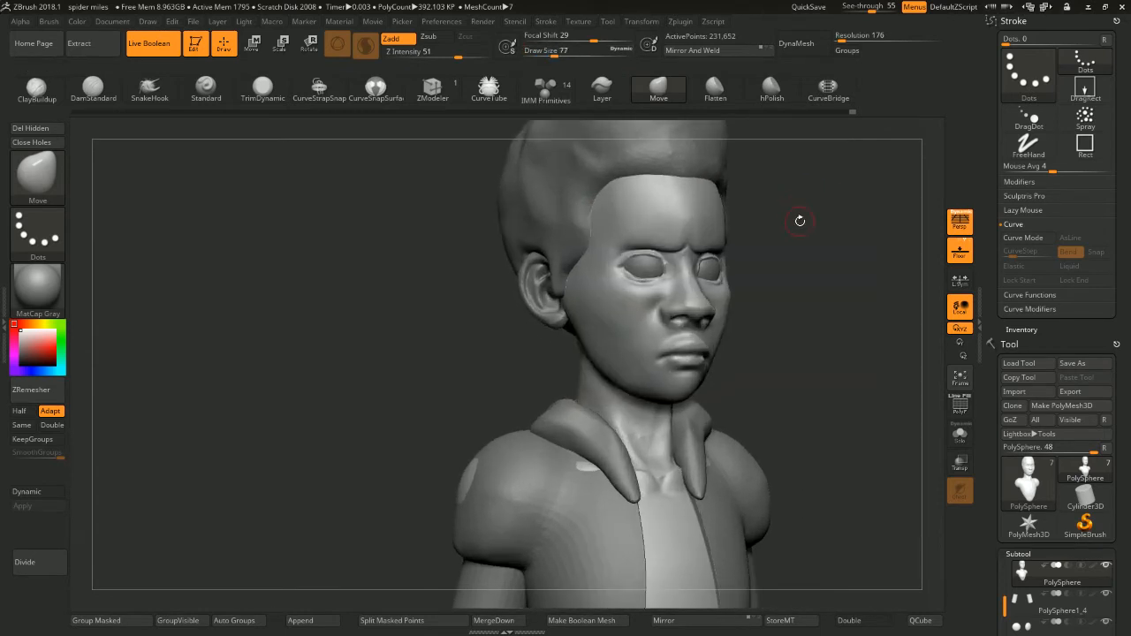
Decline Dynamic Subdiv, carve the crease around the nostril wings with the DamStandard brush at draw size 62, and smooth it
key(d)
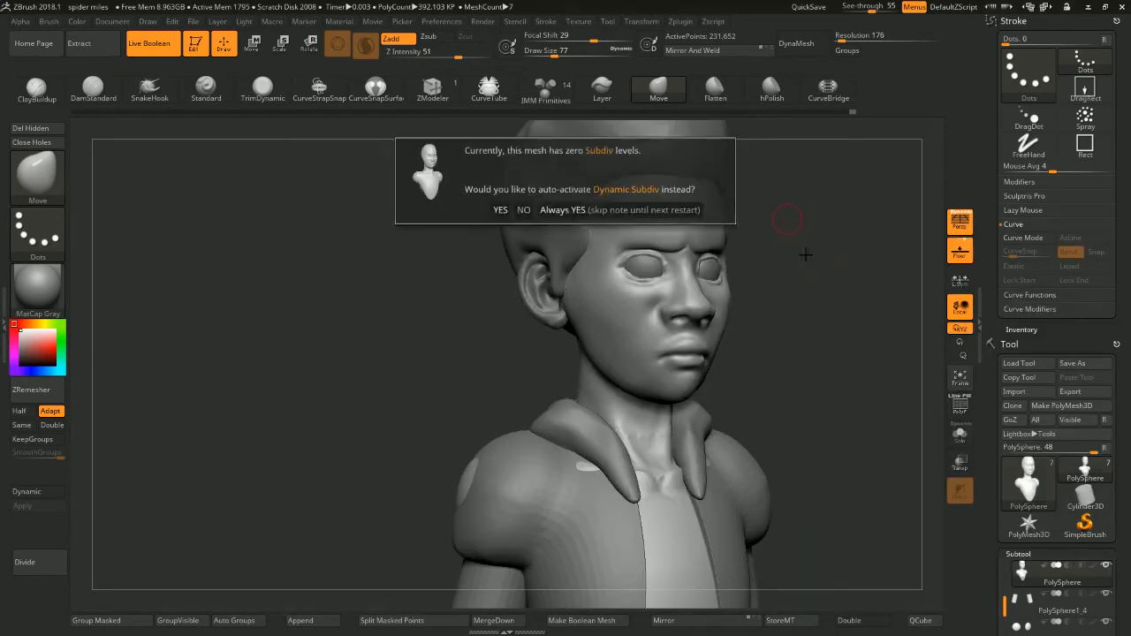
click(524, 210)
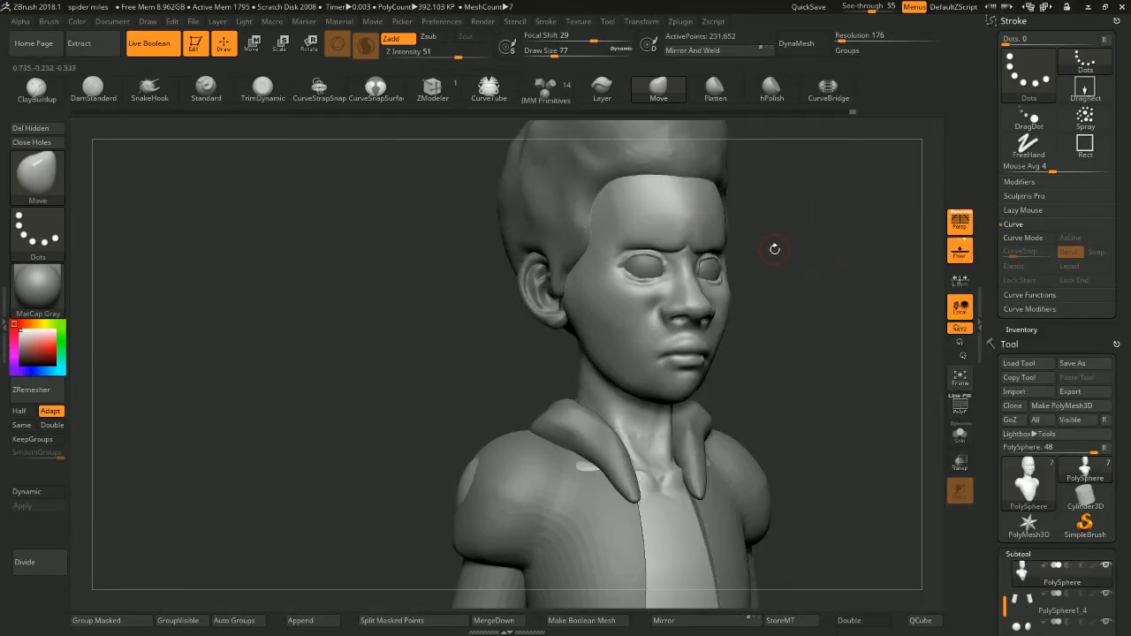
key(b)
key(d)
key(s)
drag(833, 256, 826, 250)
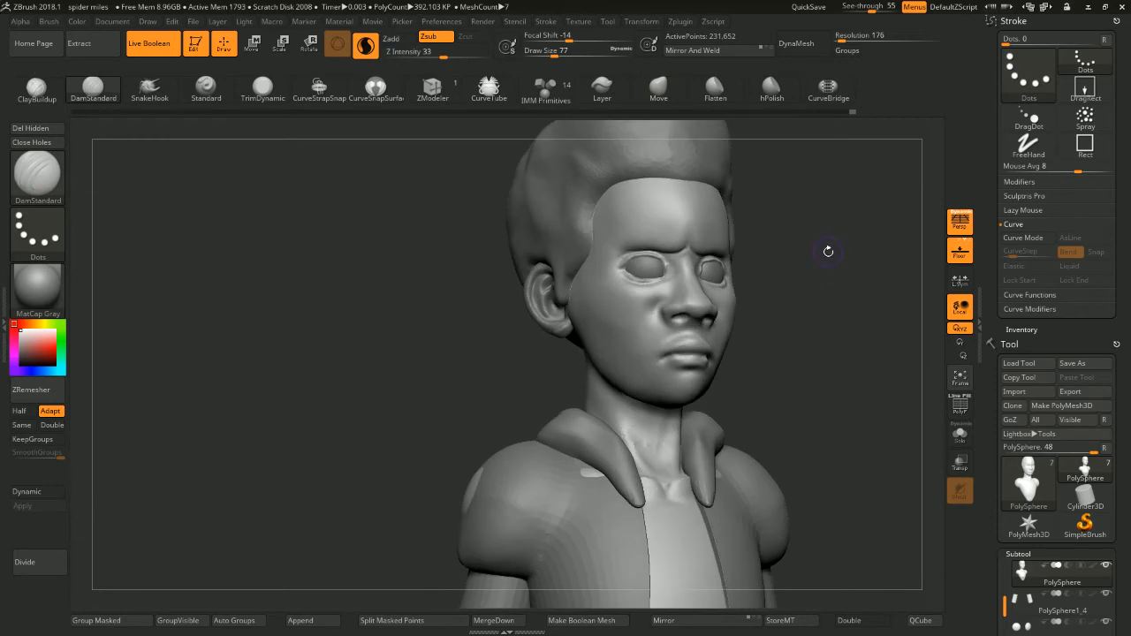
key(space)
drag(671, 308, 666, 311)
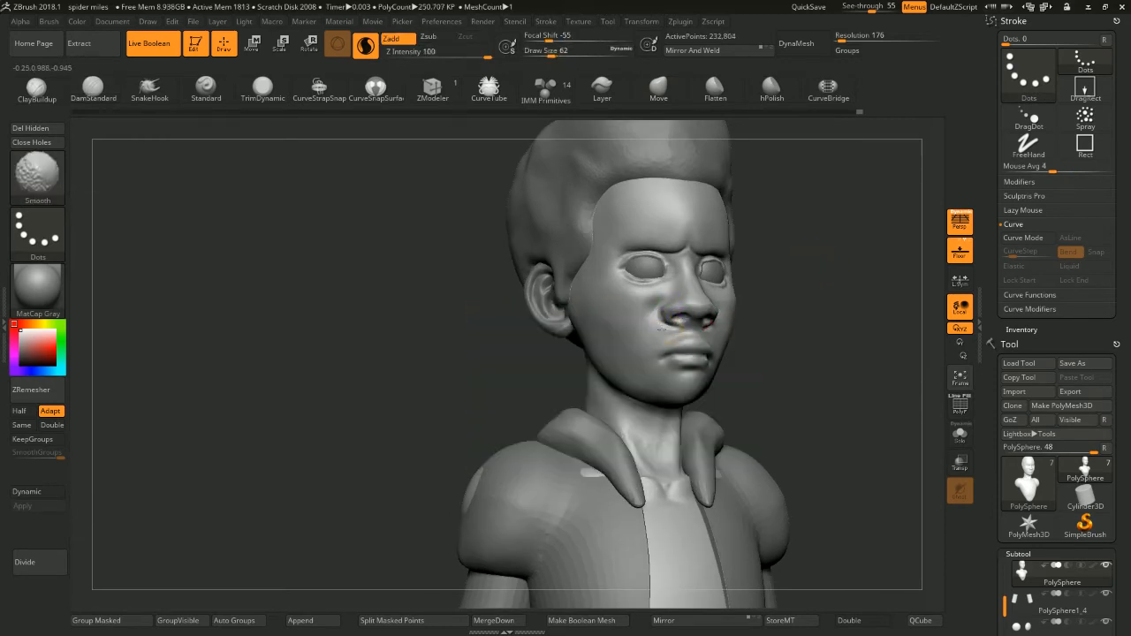
mouse_move(767, 285)
mouse_down()
mouse_move(793, 286)
mouse_move(767, 261)
mouse_up()
Build up the underside of the nose with the ClayBuildup brush at draw size 62 and smooth the result
key(b)
key(c)
key(b)
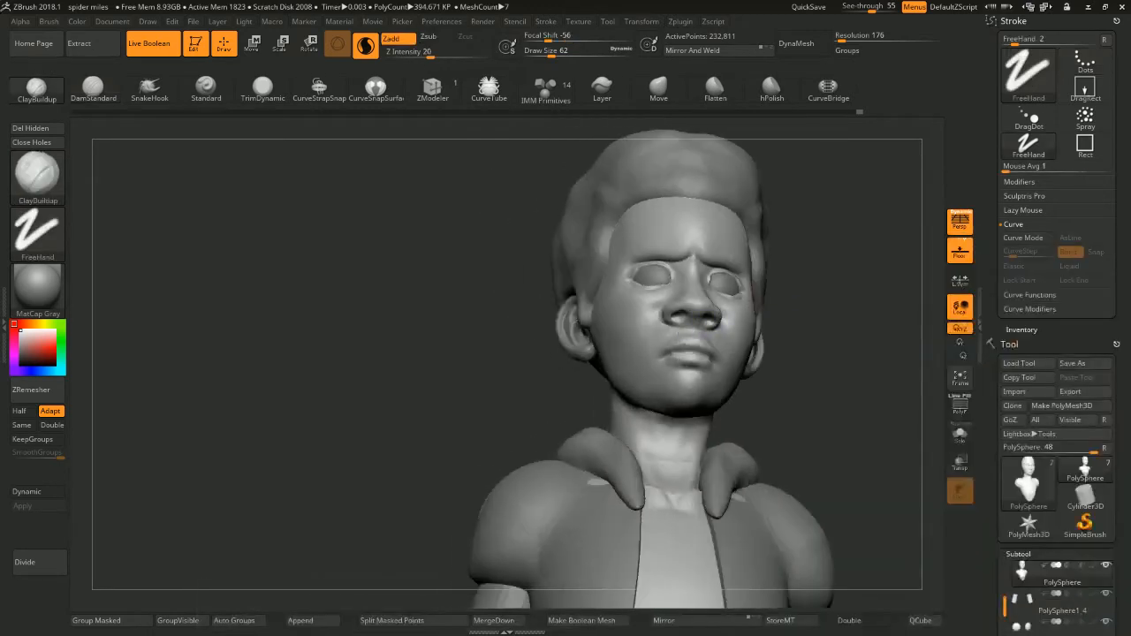
drag(694, 318, 697, 319)
mouse_move(770, 296)
mouse_down()
mouse_move(801, 288)
mouse_move(791, 292)
mouse_up()
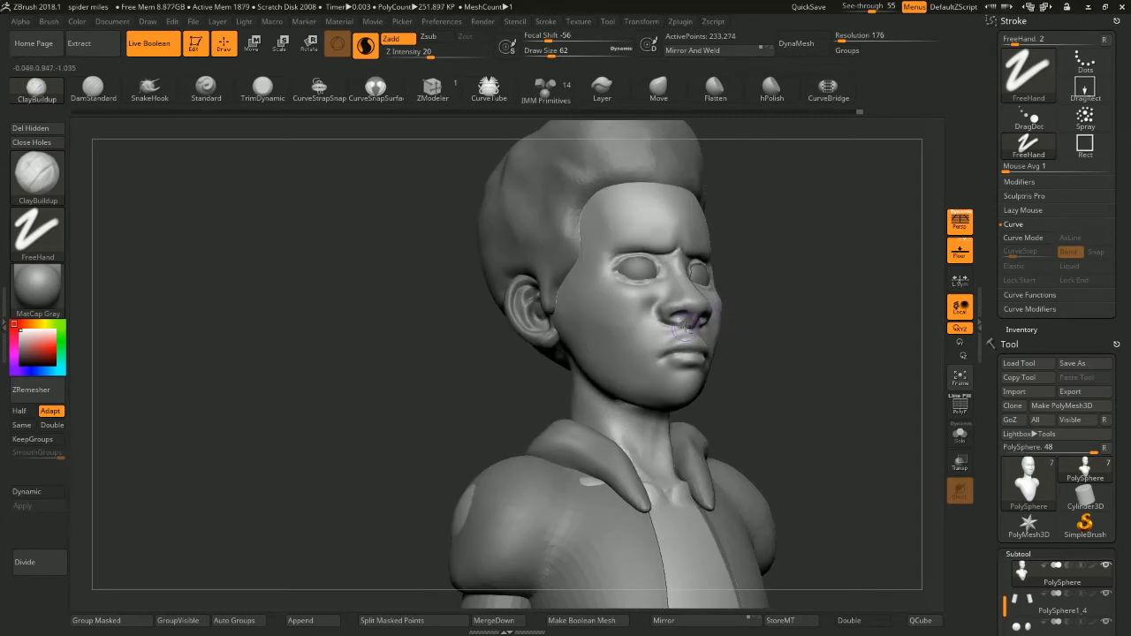
shift+drag(686, 328, 700, 316)
mouse_move(765, 286)
mouse_down()
mouse_move(730, 285)
mouse_move(810, 278)
mouse_move(808, 256)
mouse_move(806, 284)
mouse_up()
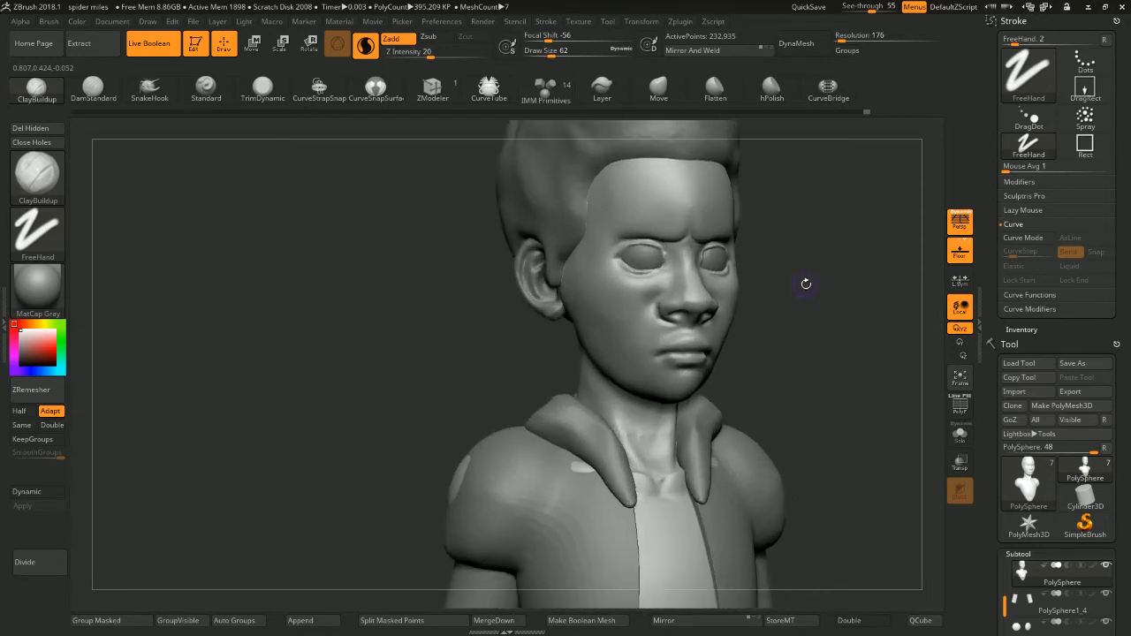
Add volume to the nostril wings with ClayBuildup at draw size 54 and smooth them into the nose
key(space)
drag(692, 305, 671, 313)
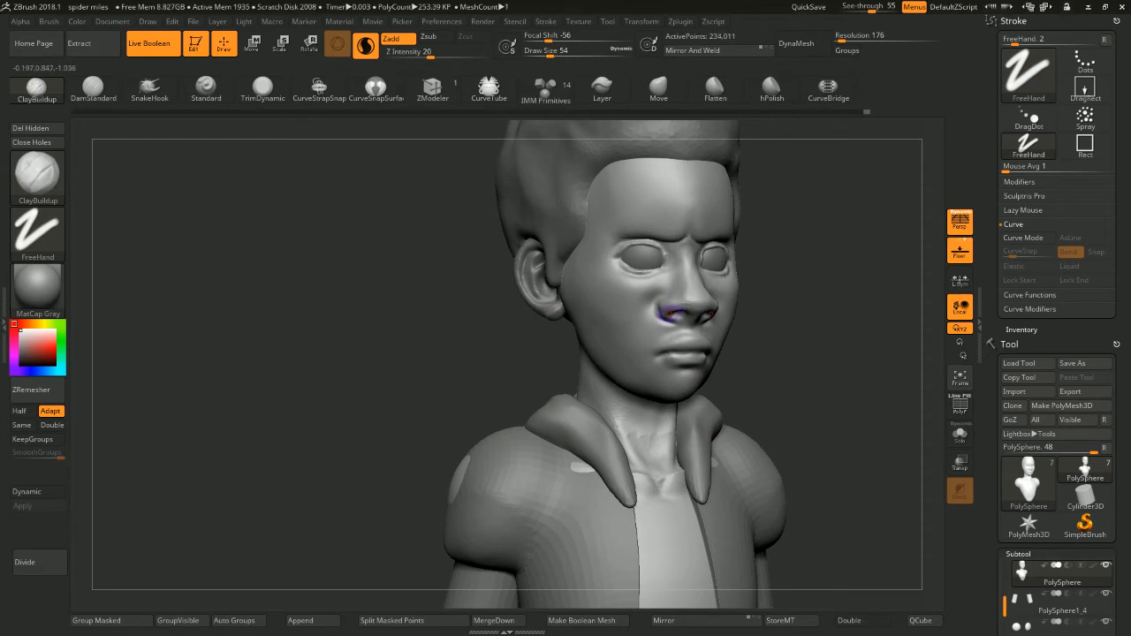
mouse_move(775, 272)
shift+mouse_down()
mouse_move(798, 245)
mouse_move(783, 266)
shift+mouse_up()
shift+drag(694, 300, 675, 303)
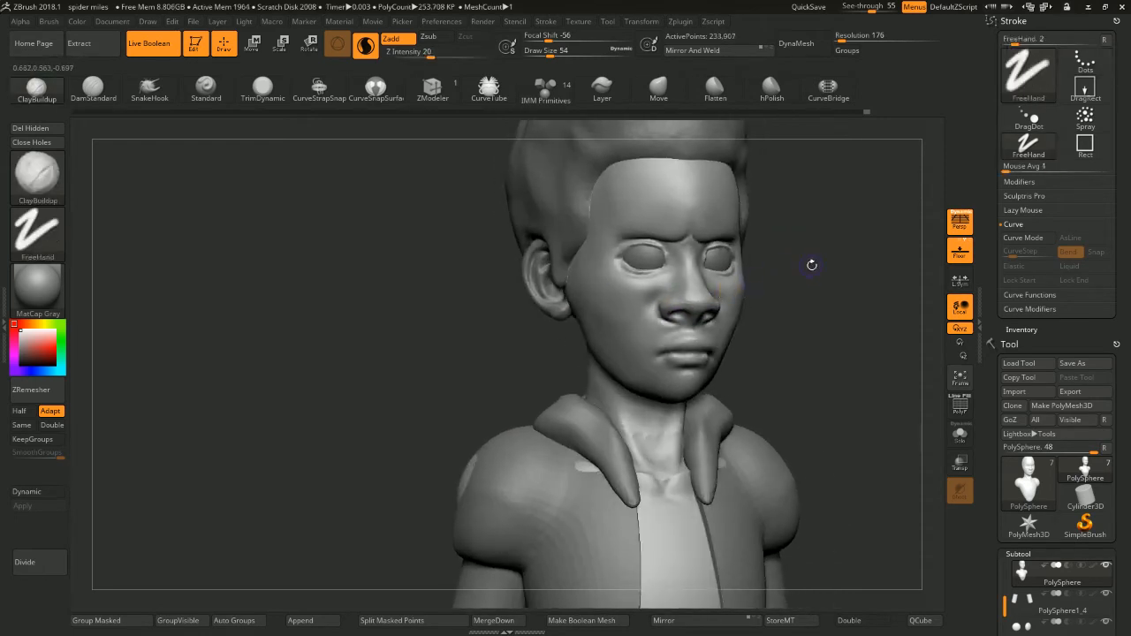
mouse_move(813, 267)
shift+mouse_down()
mouse_move(823, 222)
mouse_move(849, 271)
mouse_move(832, 252)
shift+mouse_up()
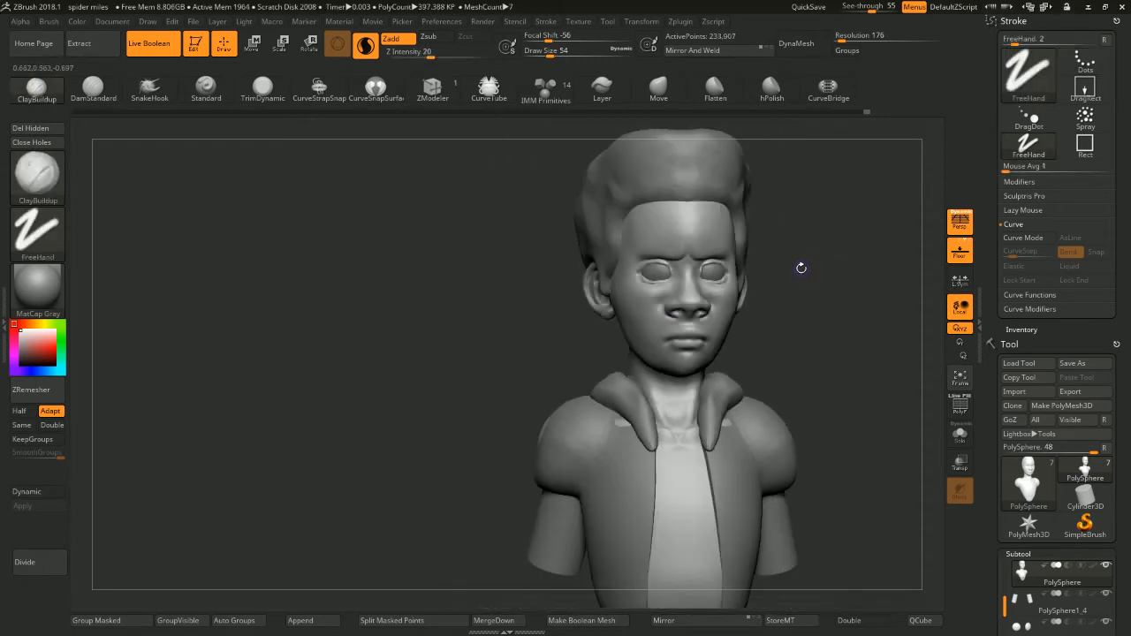
Define the mouth line and the philtrum above the upper lip with the DamStandard brush at draw size 46
key(b)
key(d)
key(s)
mouse_move(830, 292)
mouse_down()
mouse_move(833, 308)
mouse_move(758, 312)
mouse_move(673, 347)
mouse_move(802, 296)
mouse_move(756, 305)
mouse_up()
key(space)
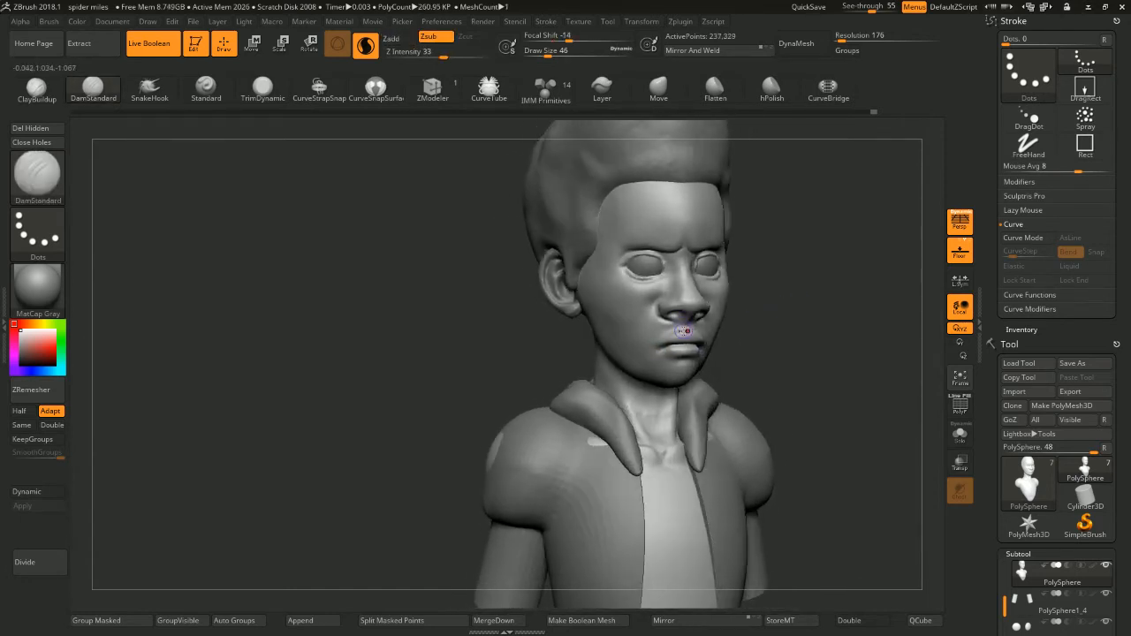
drag(684, 330, 685, 327)
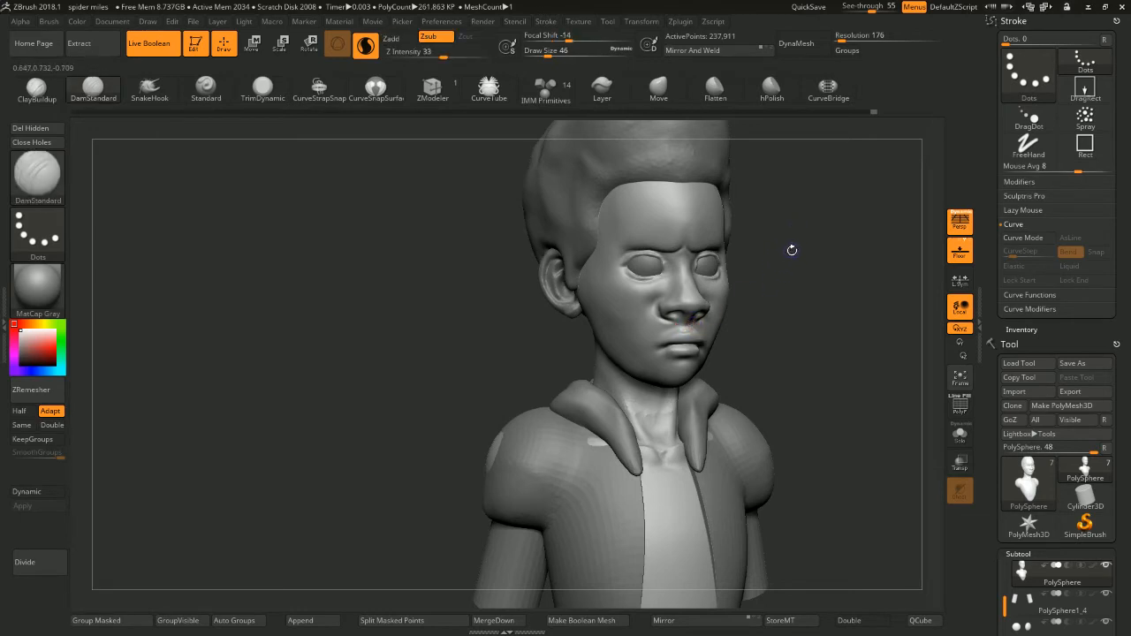
shift+drag(792, 251, 746, 264)
key(ctrl+z)
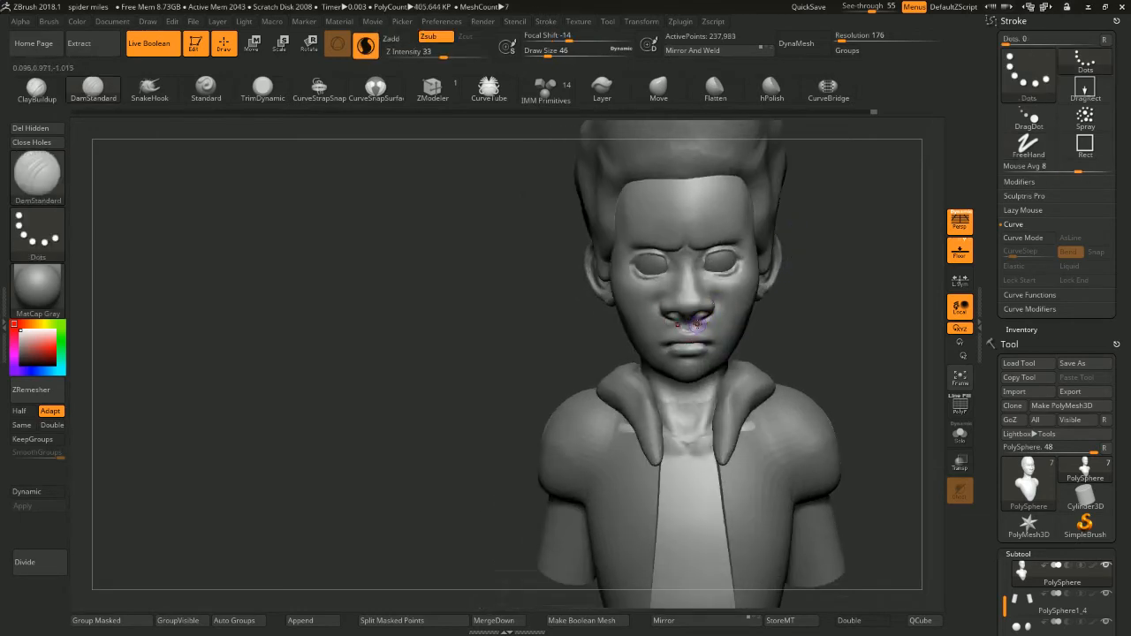
drag(880, 256, 807, 288)
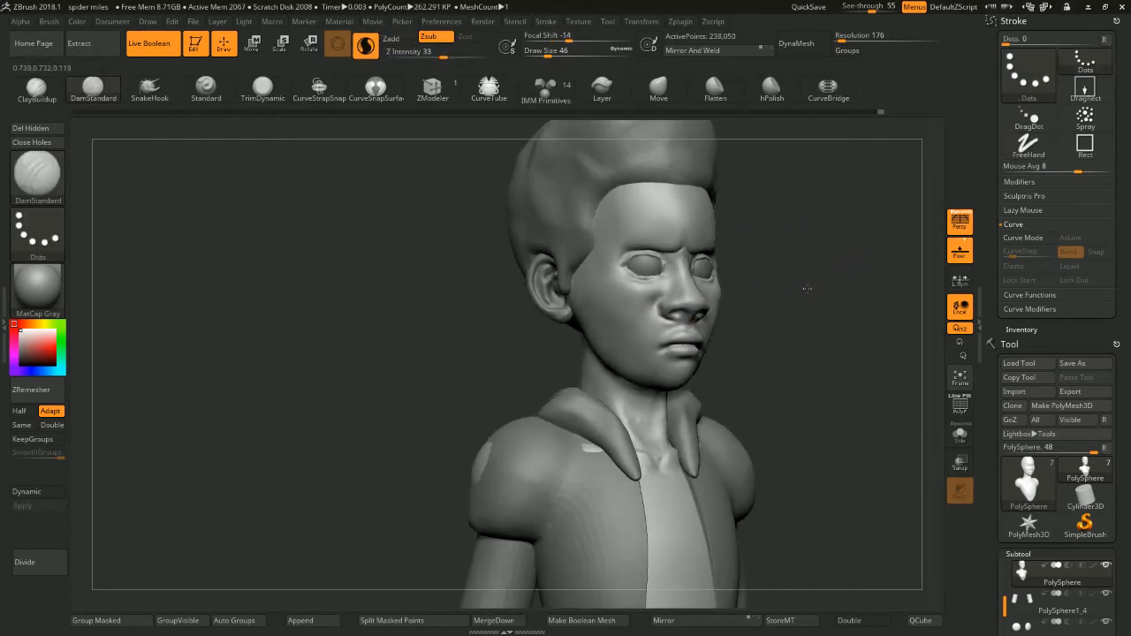
drag(748, 313, 750, 250)
Sharpen the line between the lips with the Pinch brush at draw size 46
key(b)
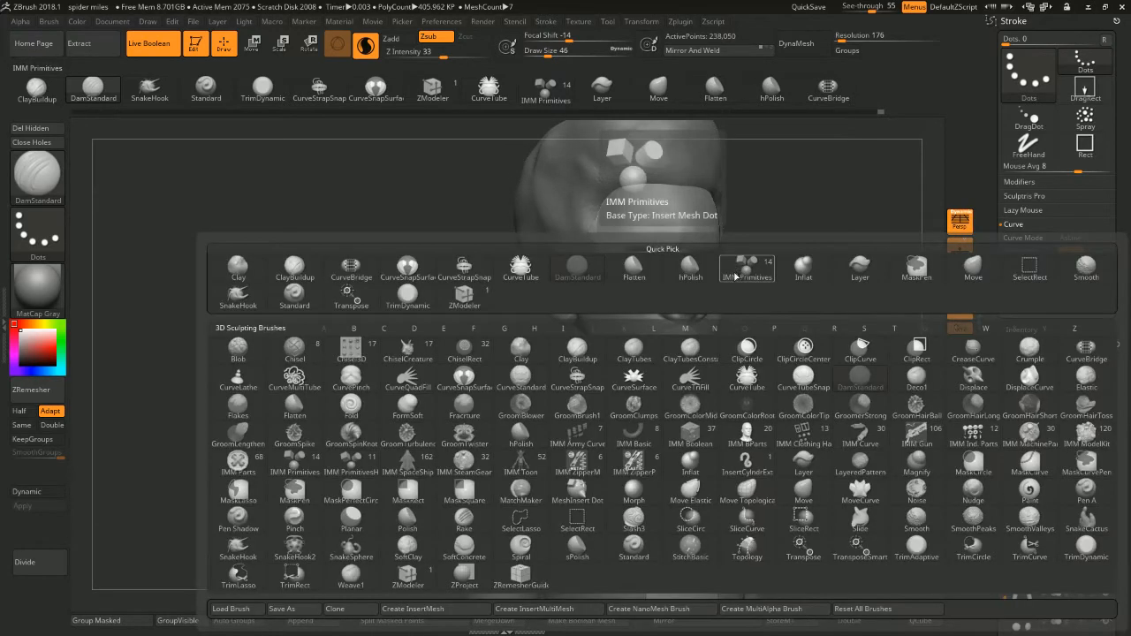
key(p)
key(i)
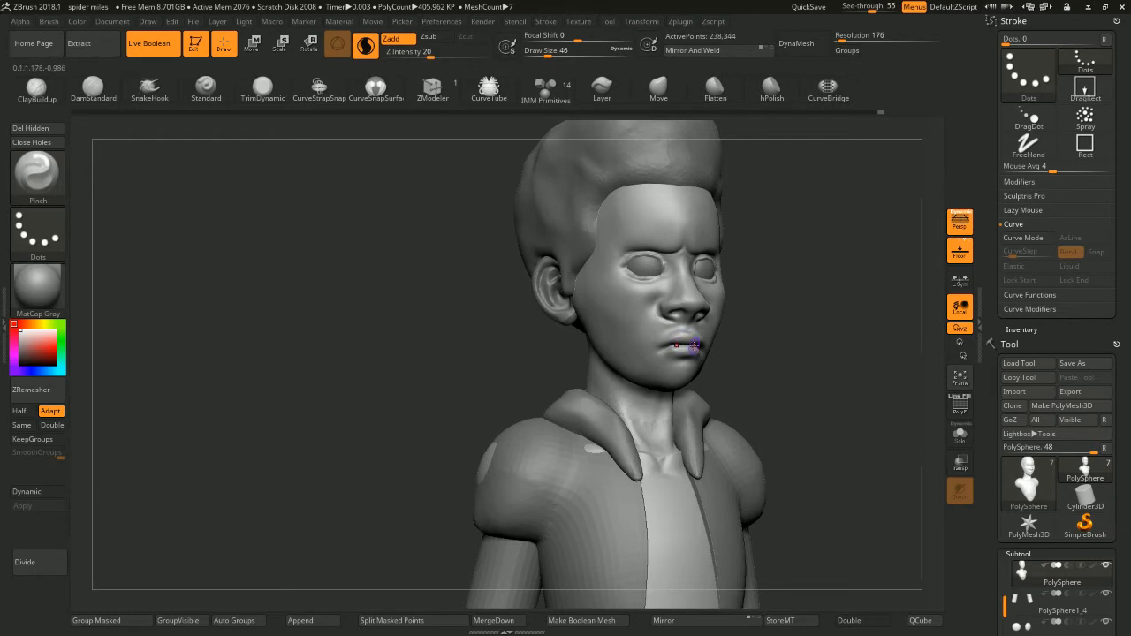
drag(682, 347, 672, 346)
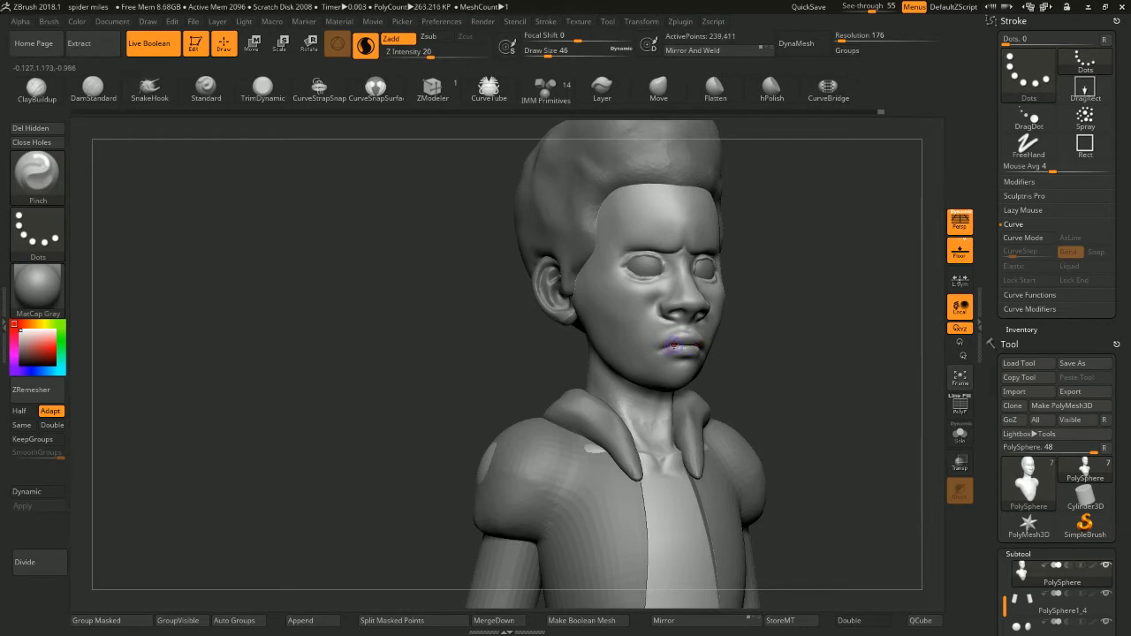
Set the brush draw size to 104 and select the upper-arm cylinders subtool
drag(789, 281, 762, 183)
drag(774, 244, 752, 243)
key(space)
drag(726, 287, 755, 270)
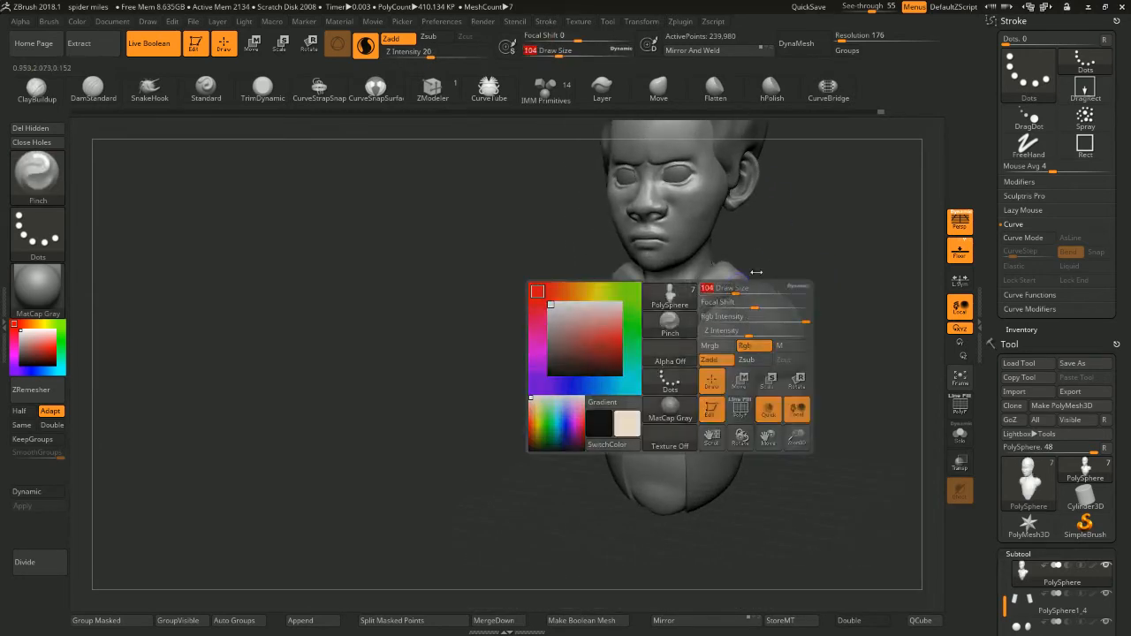
alt+drag(835, 251, 812, 213)
alt+click(707, 391)
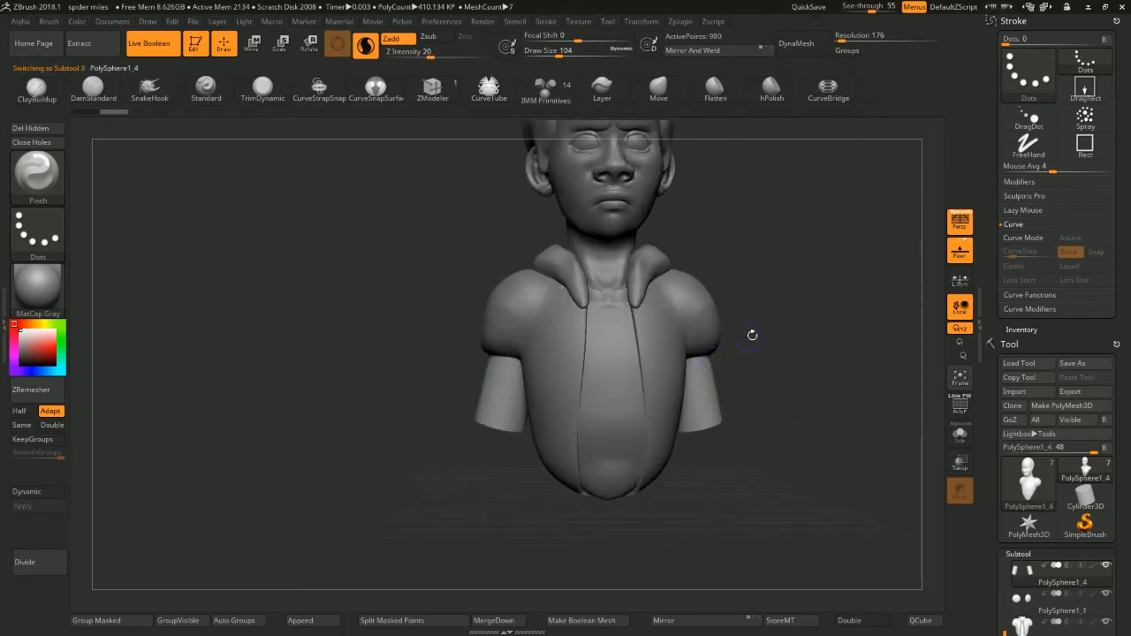
drag(752, 330, 723, 327)
drag(1120, 251, 1111, 252)
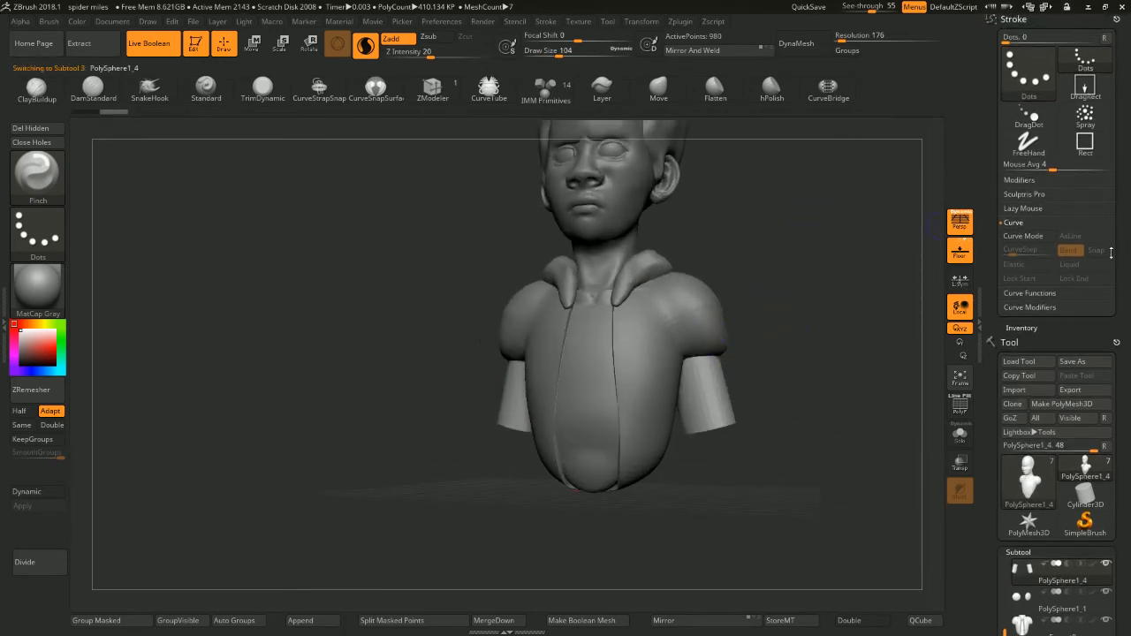
shift+drag(865, 267, 741, 229)
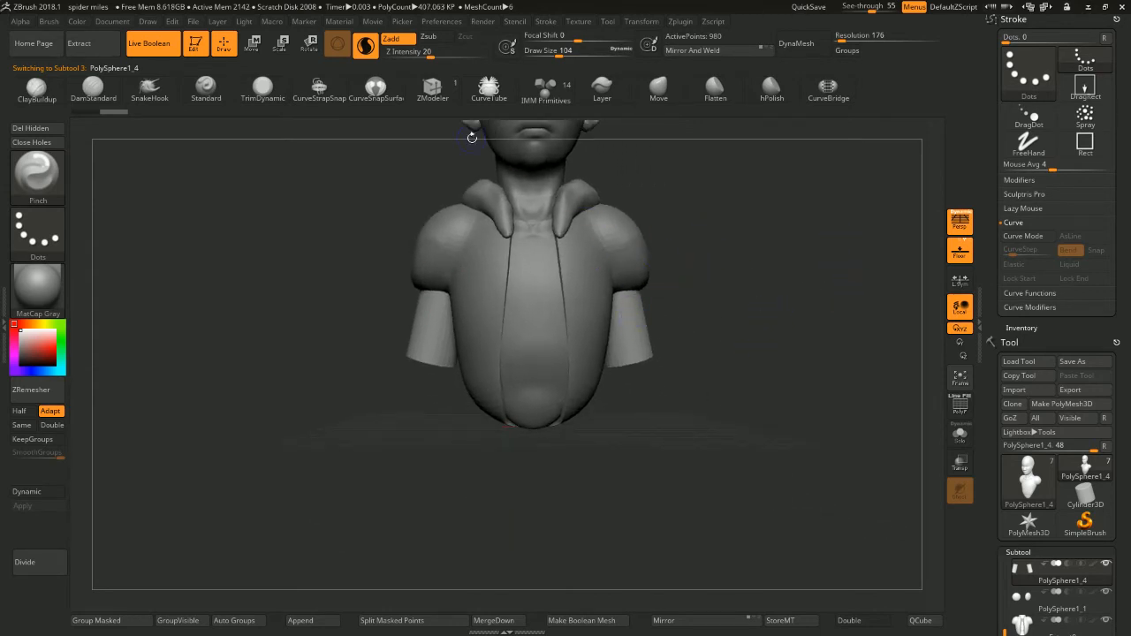
click(251, 47)
drag(689, 197, 678, 254)
key(ctrl+z)
click(675, 209)
alt+drag(634, 301, 670, 268)
key(ctrl+z)
drag(769, 281, 726, 280)
alt+drag(735, 236, 714, 286)
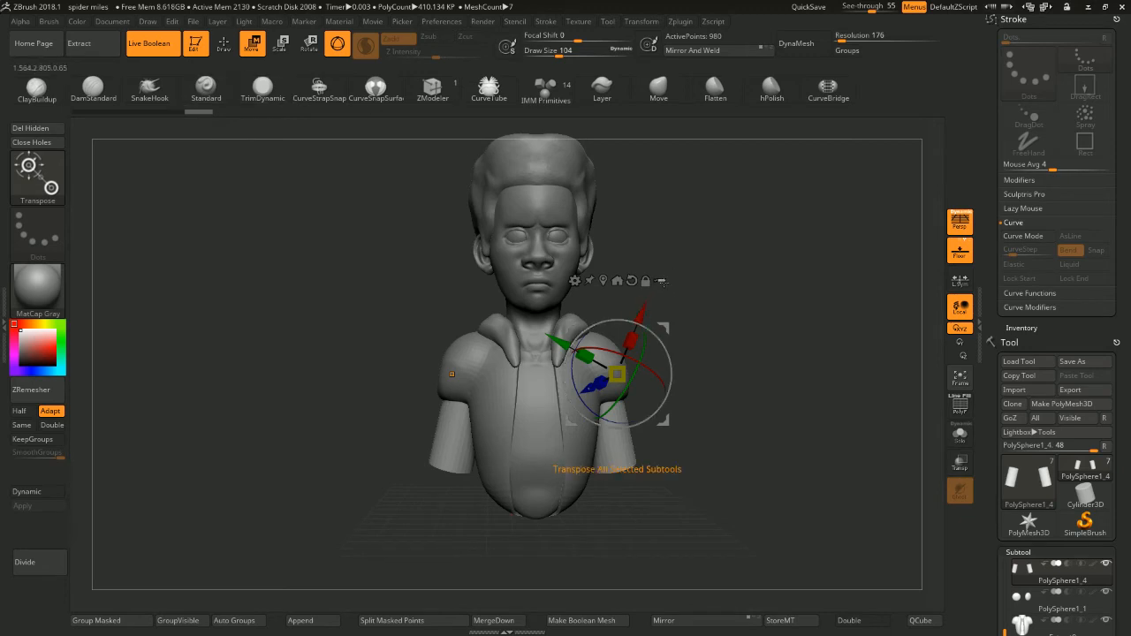
Move the upper-arm cylinders subtool down the subtool order to directly below the Extract9 jacket
drag(1125, 238, 1125, 240)
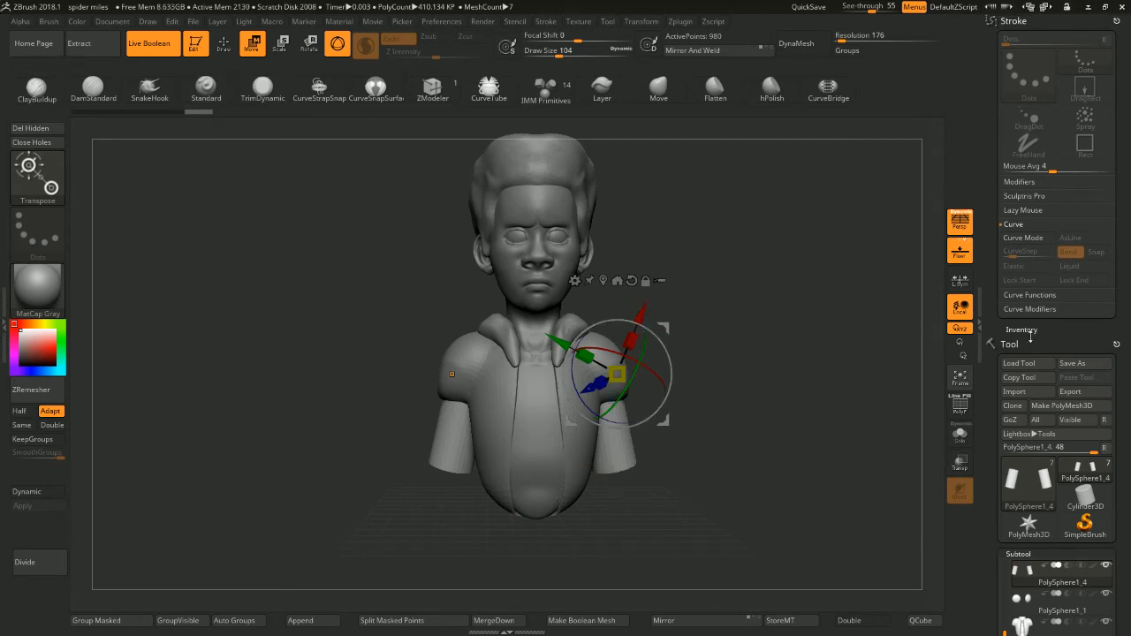
scroll(1030, 336, down, 3)
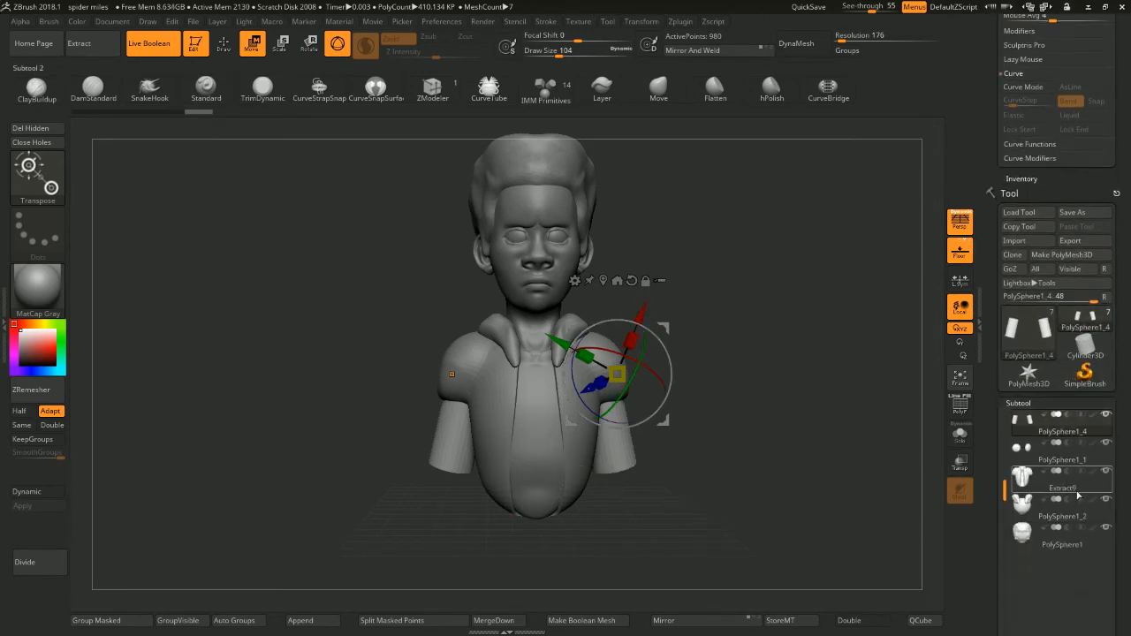
mouse_move(1077, 495)
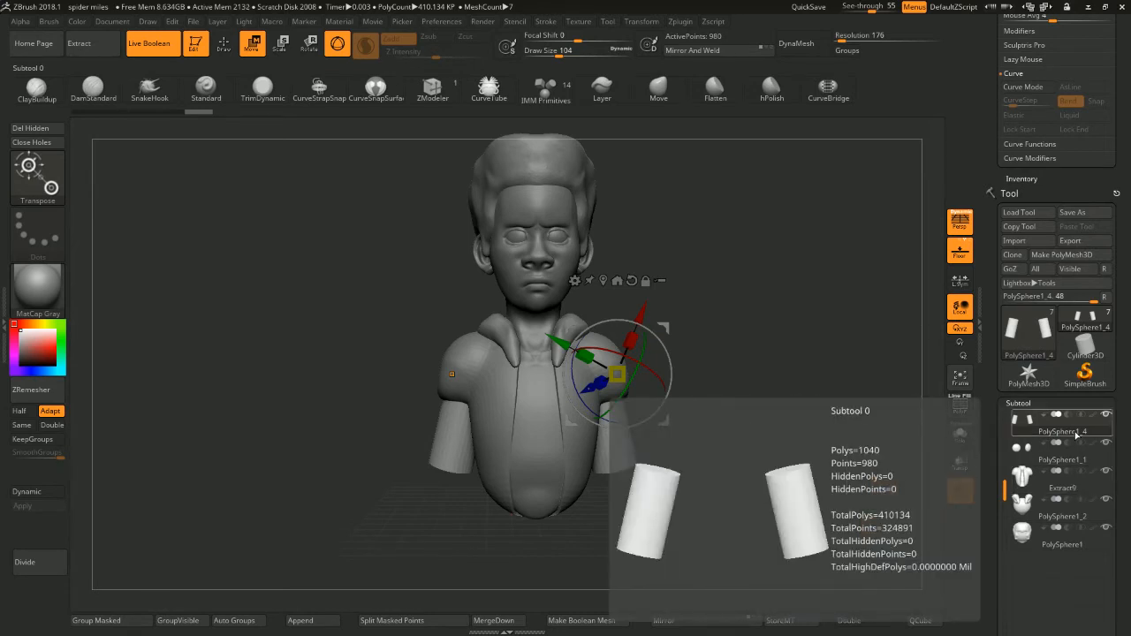
scroll(1096, 477, down, 3)
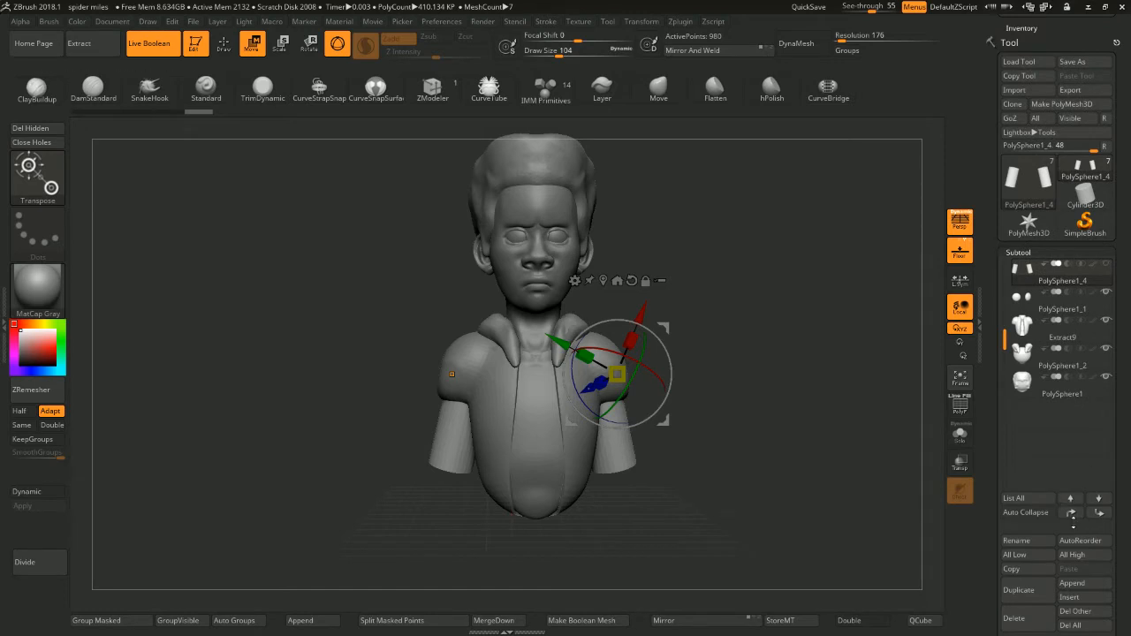
click(1098, 513)
click(1099, 517)
Merge the Extract9 jacket down with the upper-arm cylinders into one subtool
click(1062, 302)
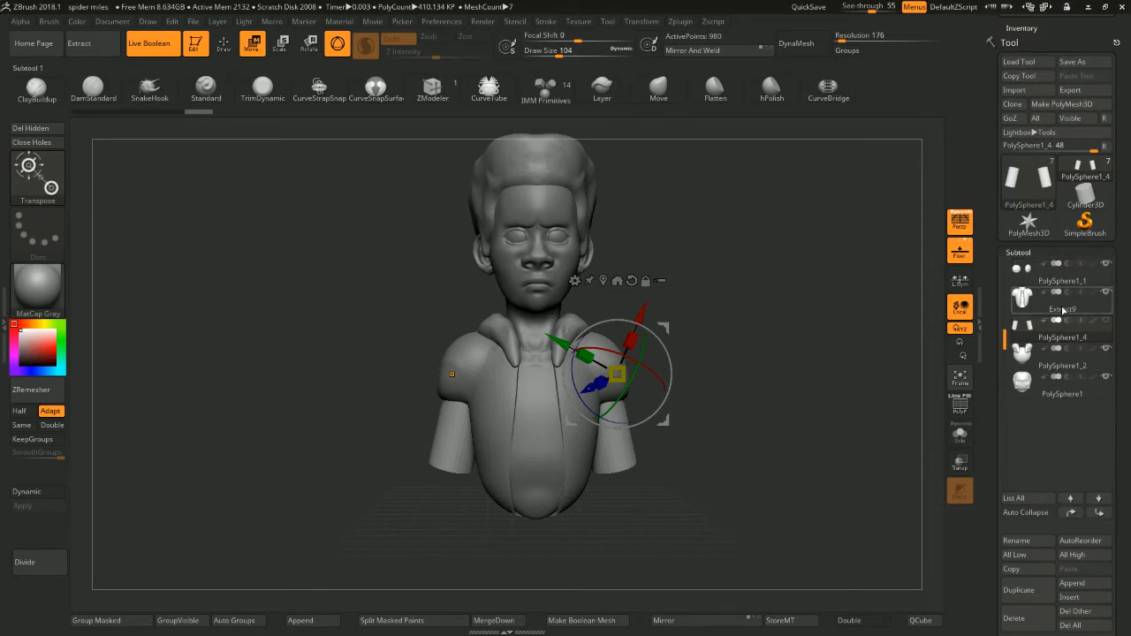
scroll(1127, 402, down, 3)
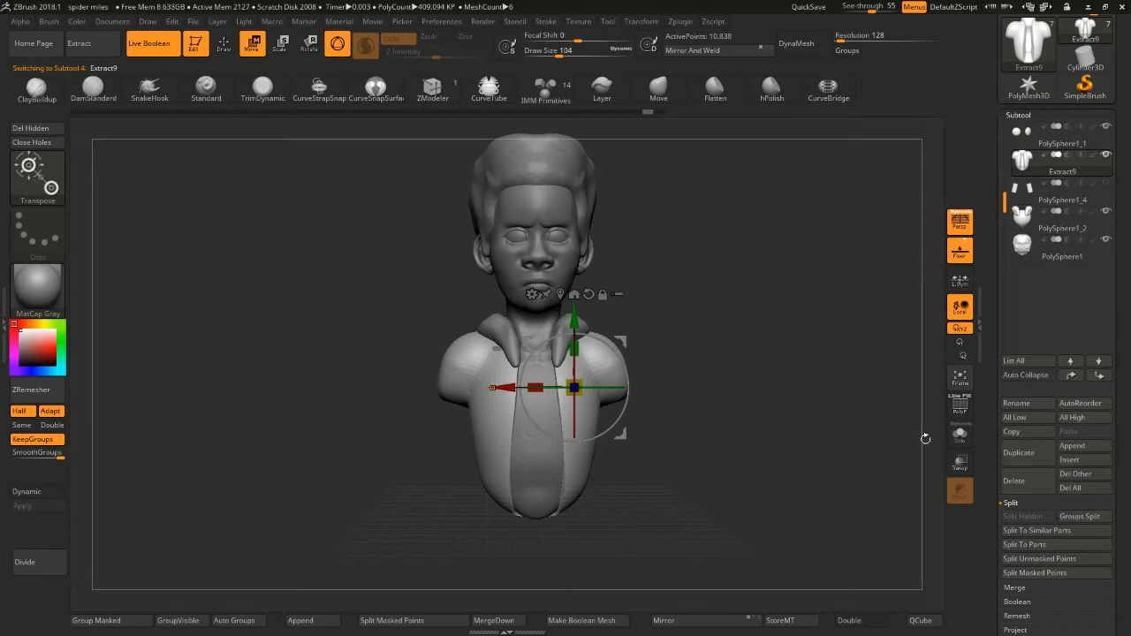
key(n)
scroll(1019, 491, down, 3)
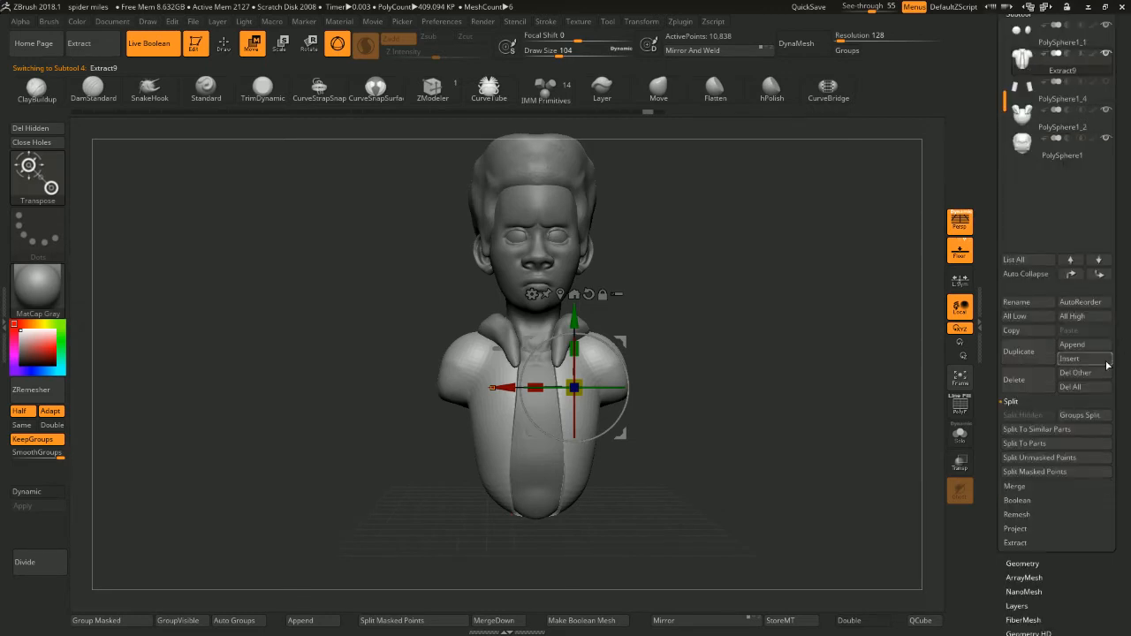
click(1015, 487)
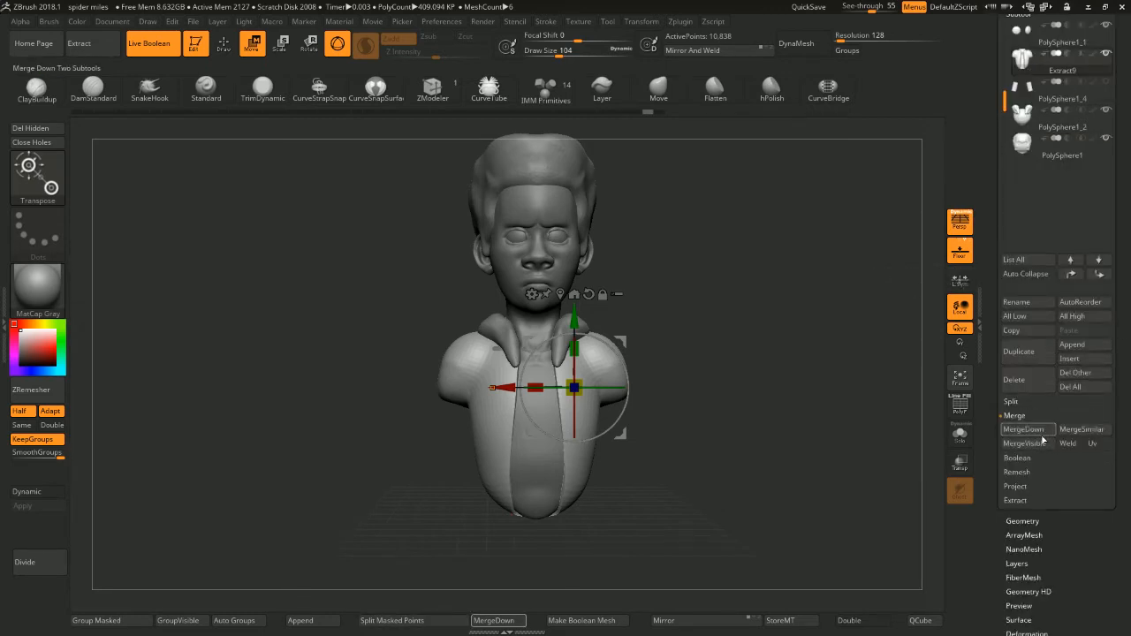
click(1025, 430)
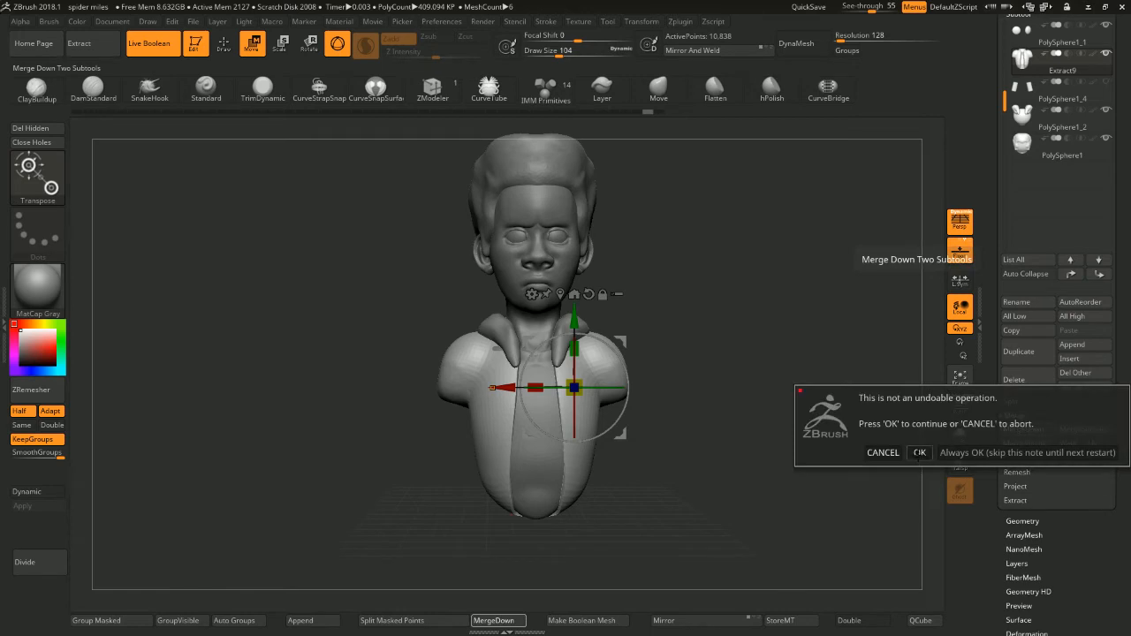
click(920, 453)
Isolate the merged jacket in Solo mode and remesh it with DynaMesh at resolution 128
drag(657, 348, 678, 333)
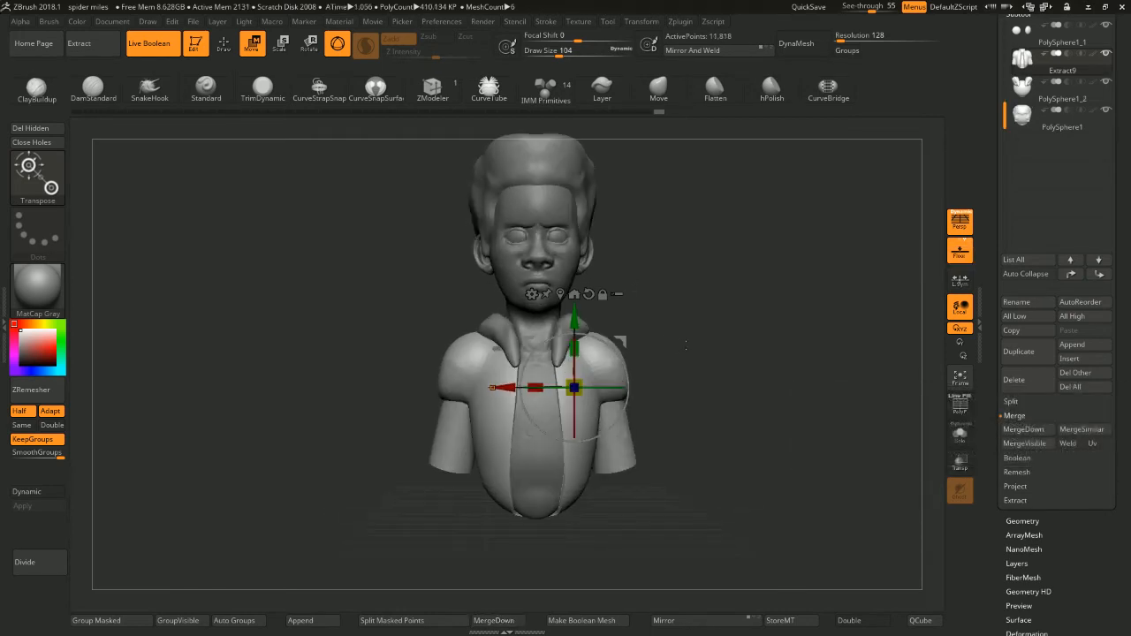
click(960, 433)
drag(707, 296, 795, 280)
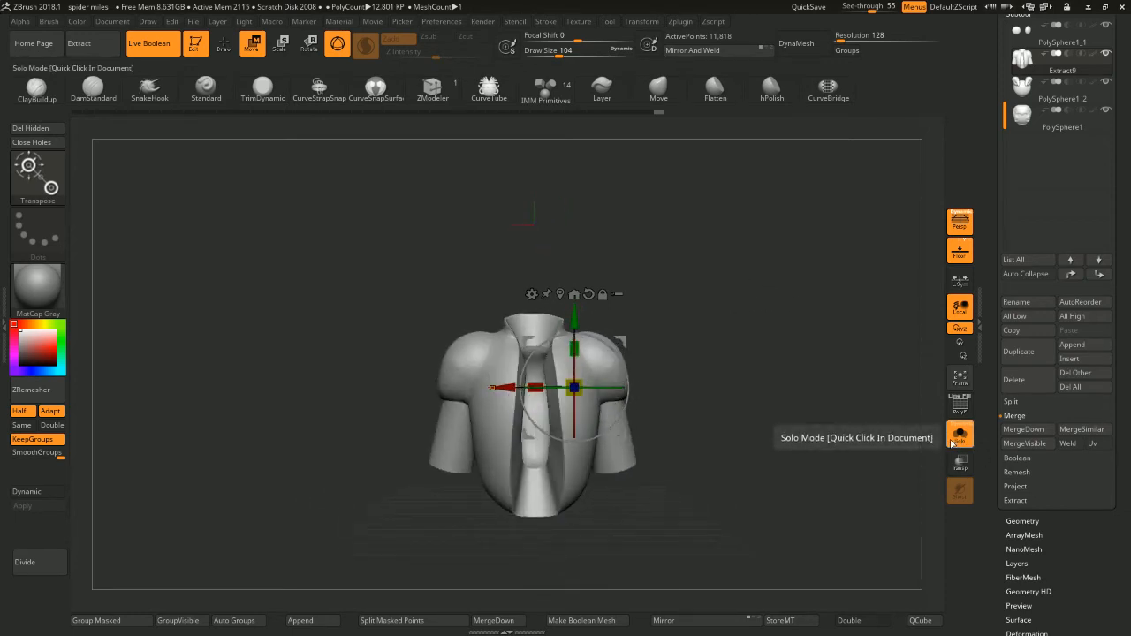
alt+drag(884, 398, 884, 433)
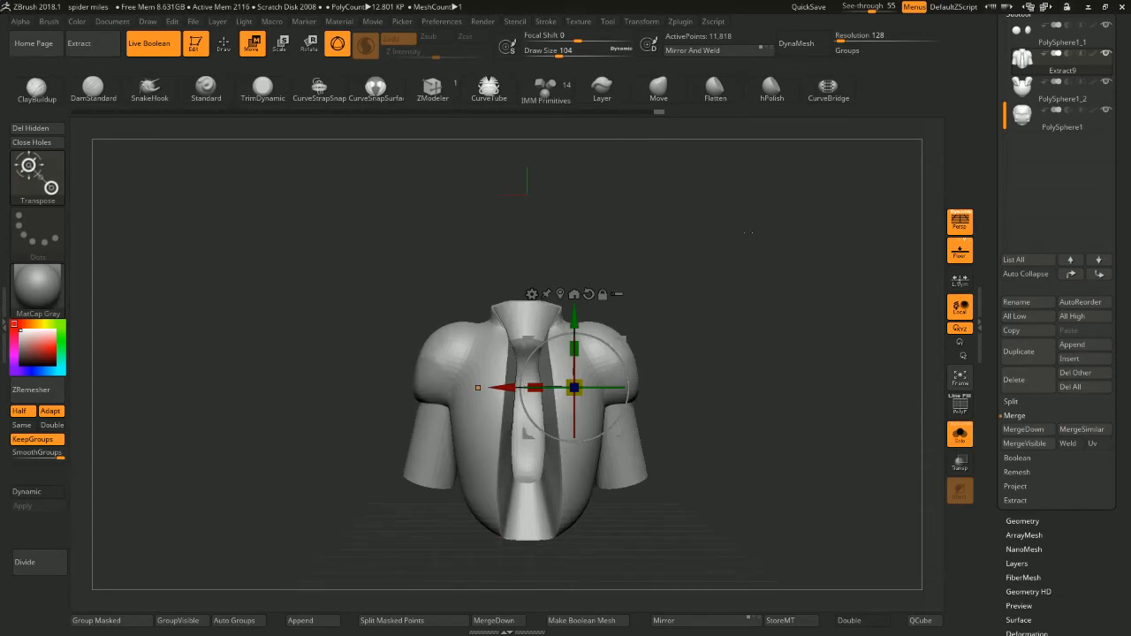
click(797, 43)
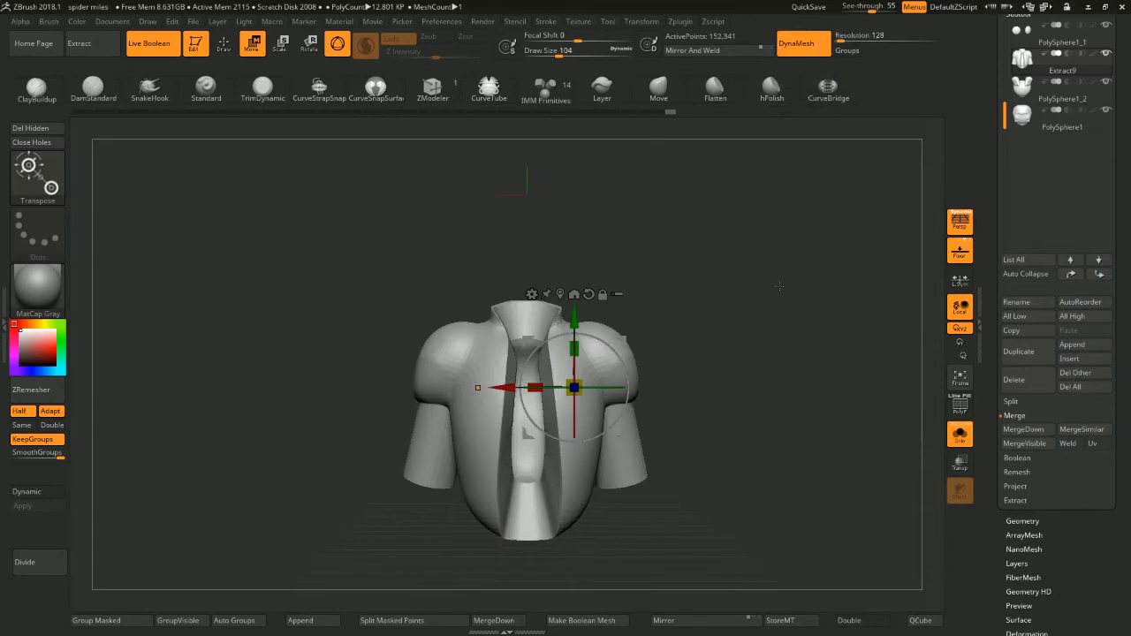
mouse_move(781, 296)
mouse_down()
mouse_move(801, 278)
mouse_move(786, 287)
mouse_up()
alt+drag(787, 288, 789, 222)
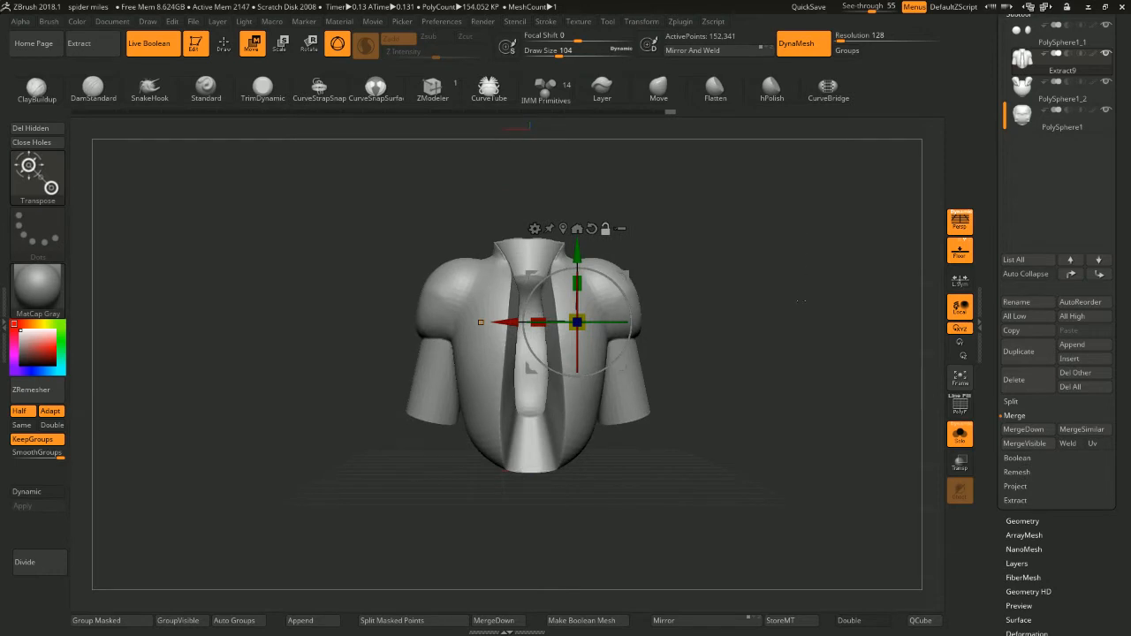
drag(798, 300, 746, 281)
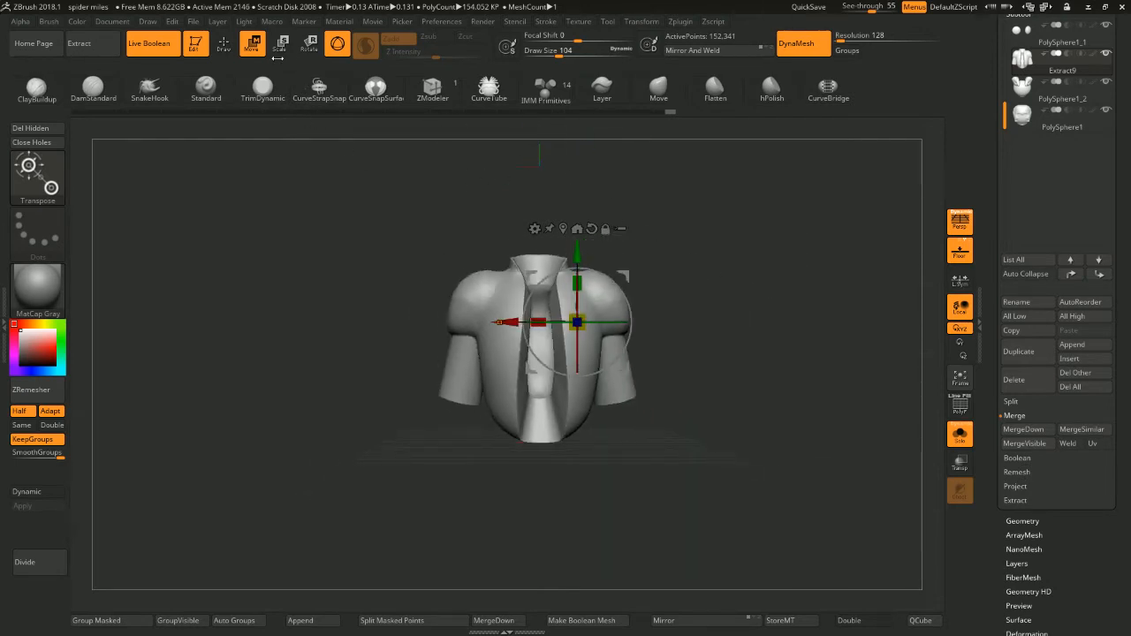
Examine the jacket's polygroups and wireframe with the polyframe on, stepping between the states before and after the remesh
click(224, 43)
key(f)
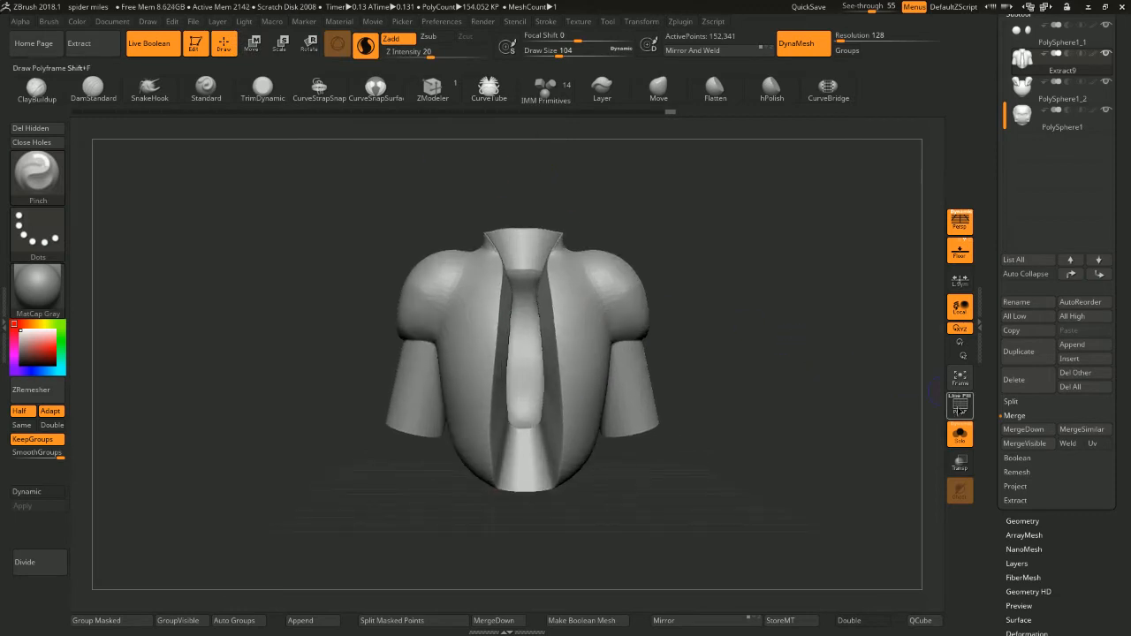
click(960, 406)
mouse_move(813, 306)
mouse_down()
mouse_move(833, 272)
mouse_move(814, 304)
mouse_move(790, 244)
mouse_move(821, 225)
mouse_move(889, 268)
mouse_move(864, 258)
mouse_move(919, 309)
mouse_up()
key(ctrl+shift+z)
key(ctrl+z)
key(ctrl+shift+z)
drag(730, 316, 727, 315)
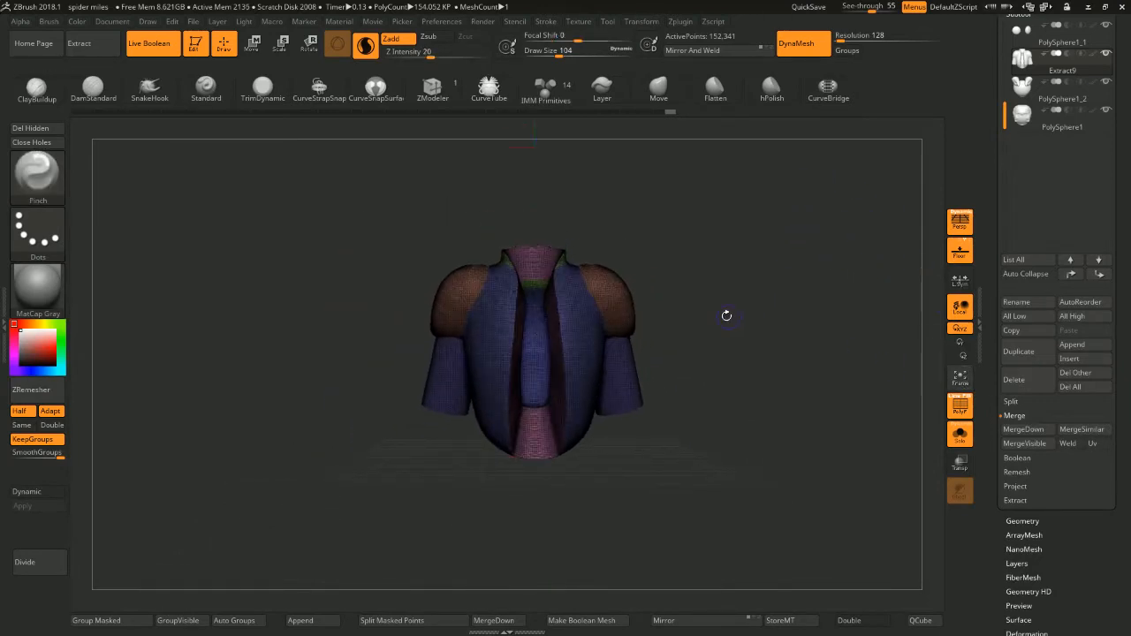
Leave Solo mode to show the whole bust and turn off the polyframe display
click(961, 436)
drag(801, 349, 783, 299)
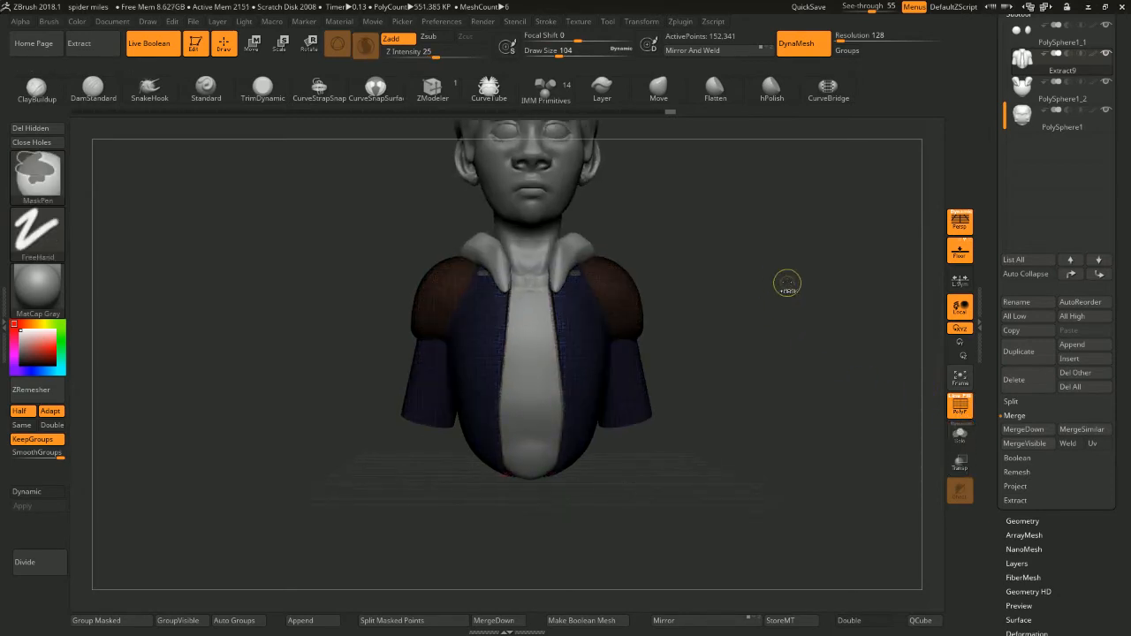
click(958, 403)
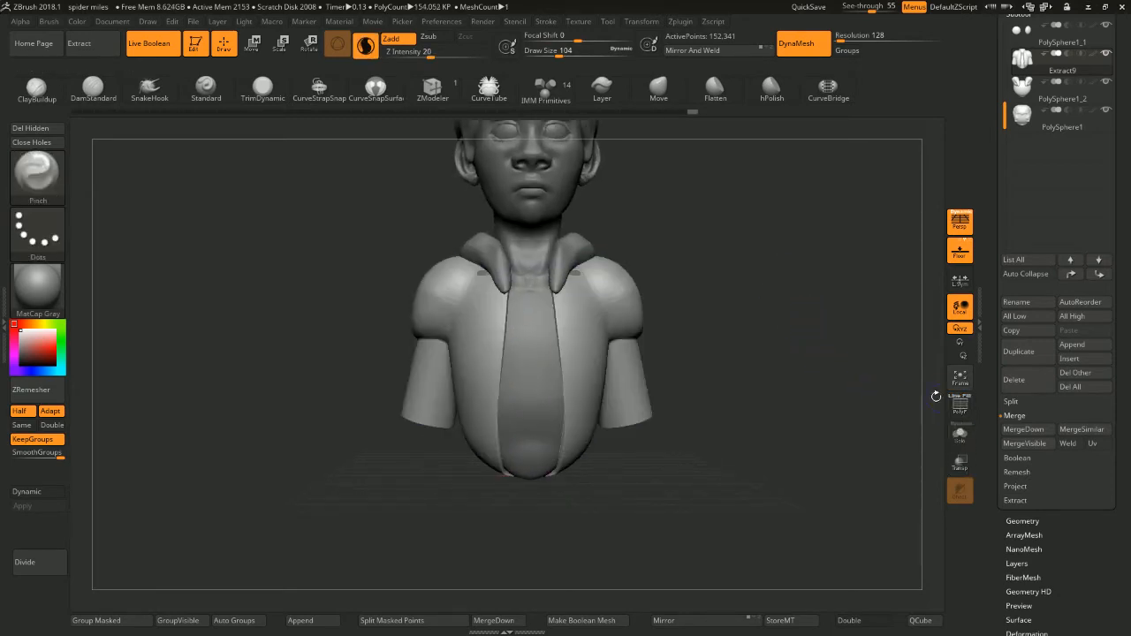
Scale the jacket wider and slightly deeper with the transform gizmo and nudge it to fit around the torso
drag(818, 306, 767, 248)
click(253, 44)
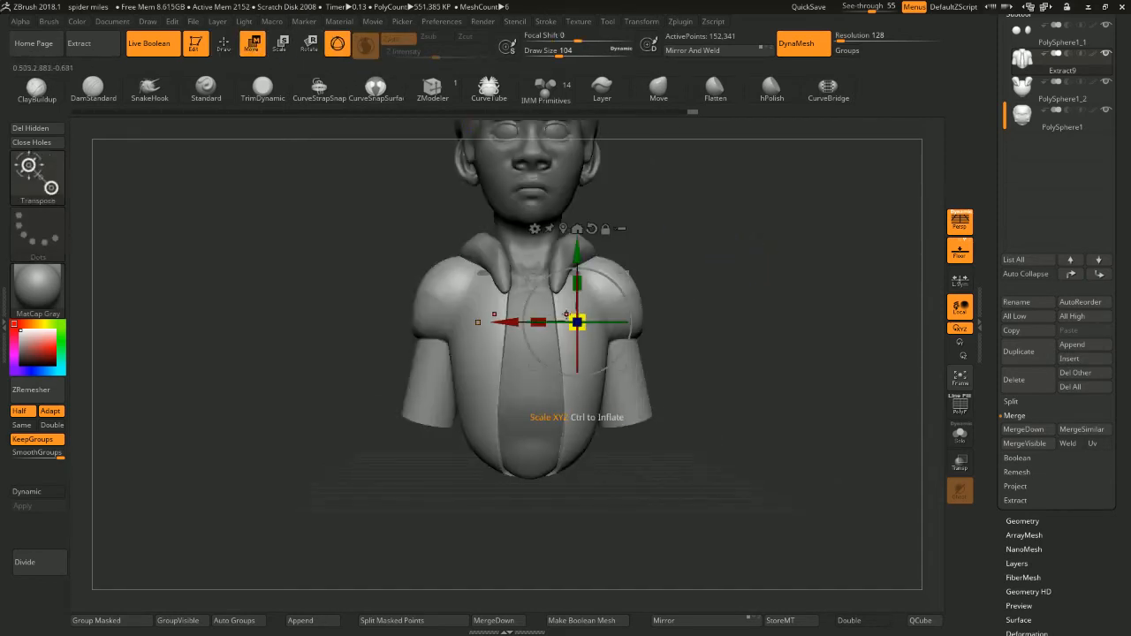
drag(539, 322, 535, 315)
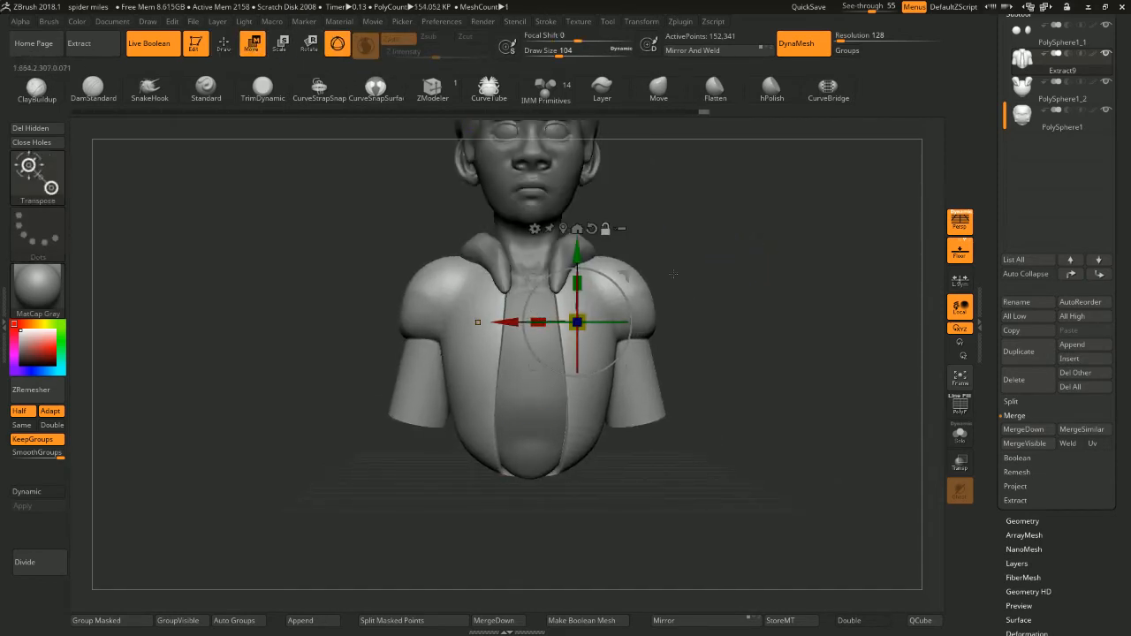
drag(758, 264, 698, 247)
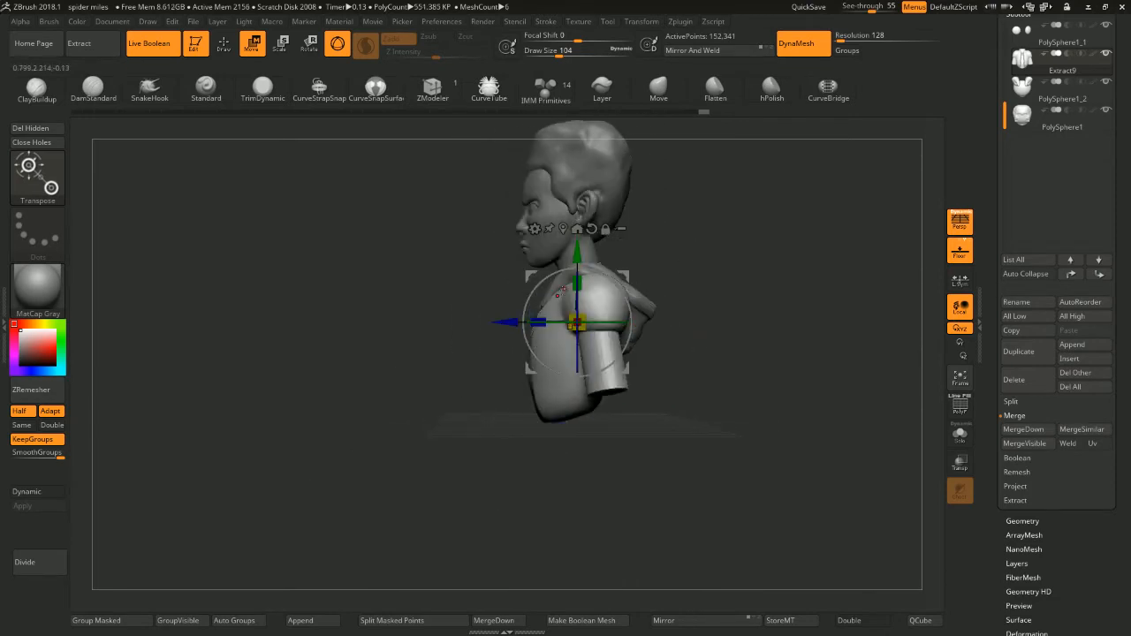
drag(538, 316, 536, 316)
drag(653, 250, 713, 237)
drag(627, 281, 622, 285)
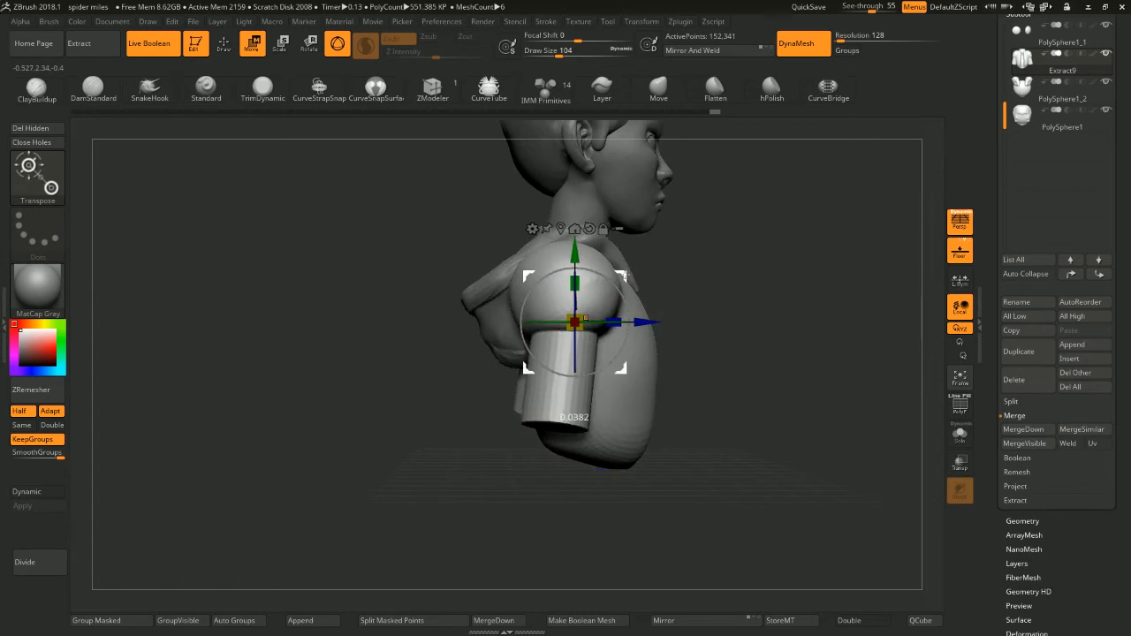
drag(760, 252, 725, 213)
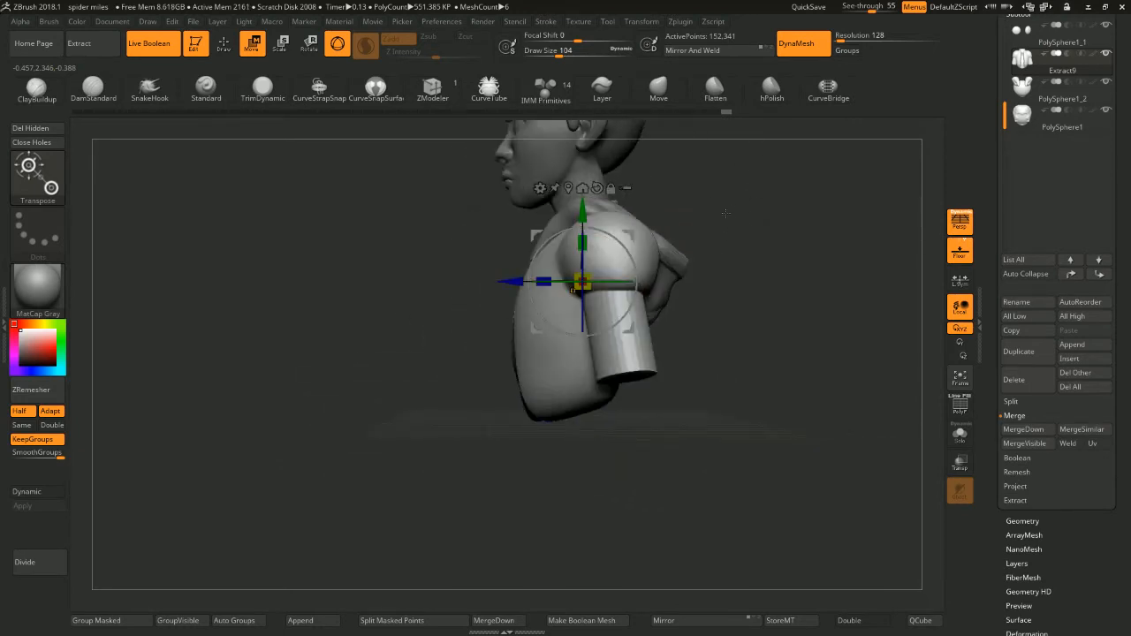
Smooth the joint between the jacket's rounded shoulder and the sleeve at draw size 140
click(224, 53)
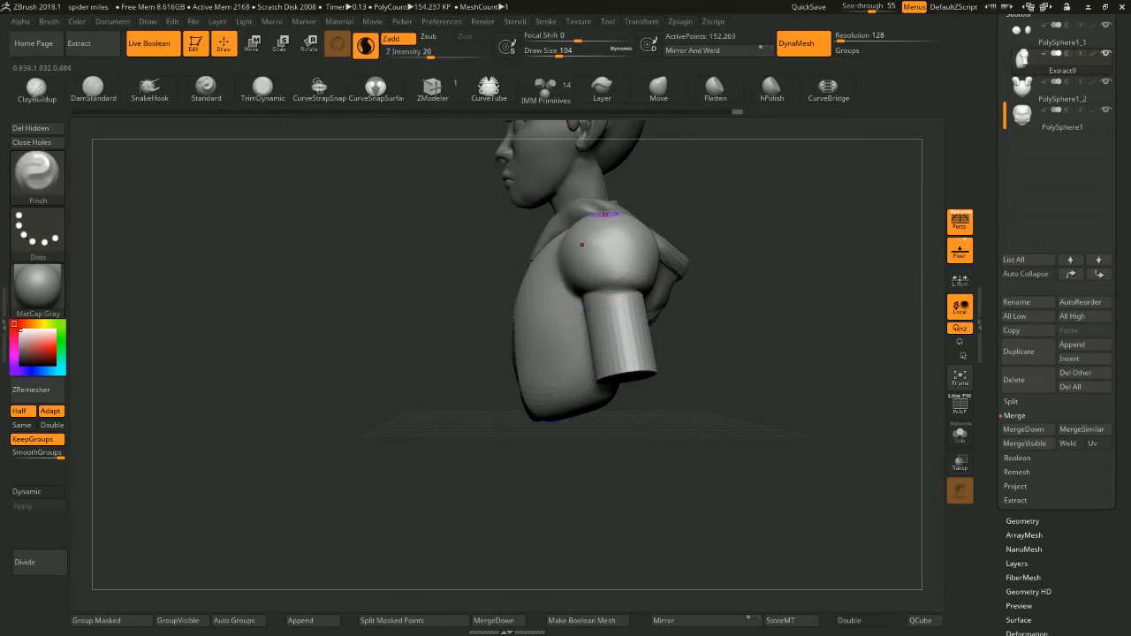
key(space)
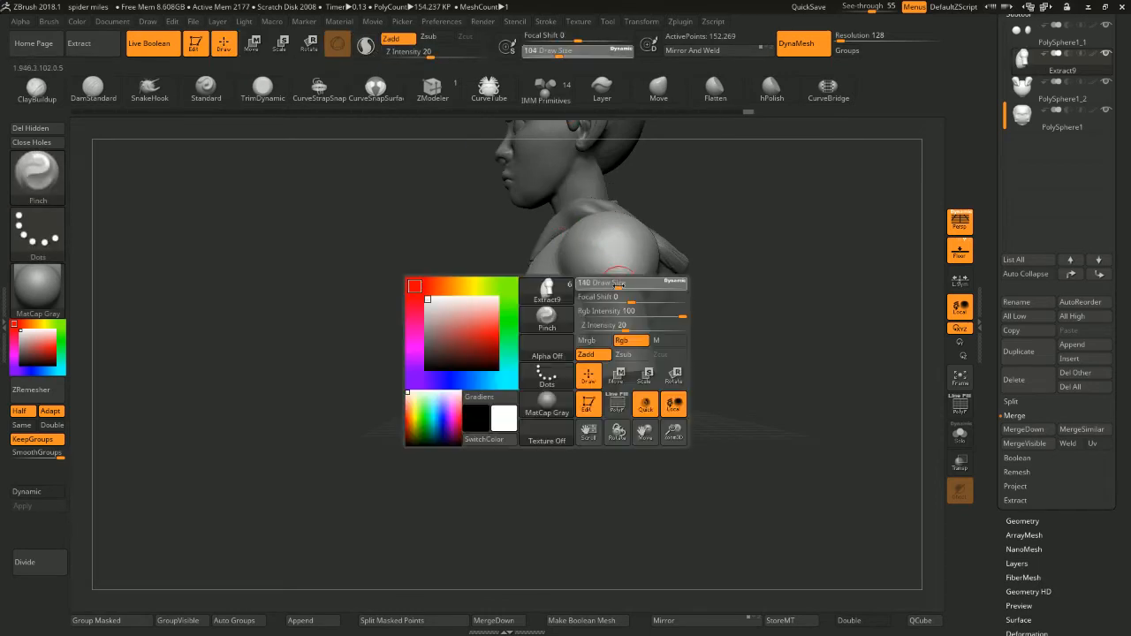
drag(617, 282, 619, 292)
drag(679, 281, 699, 257)
drag(586, 289, 618, 279)
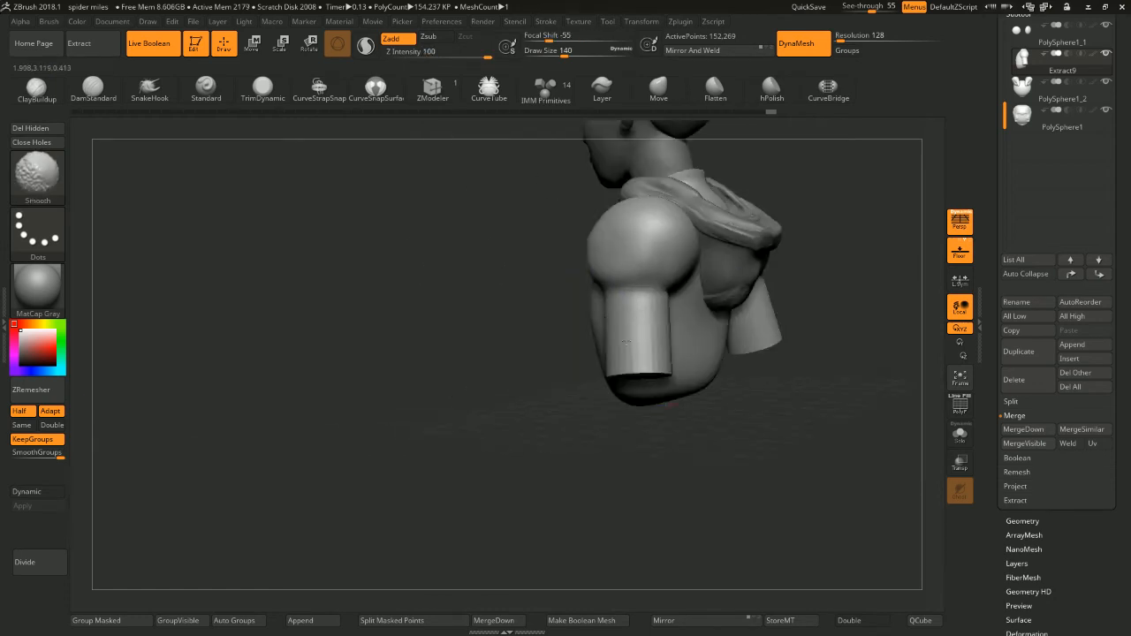
Build up clay on the jacket's chest beside the armpit with ClayBuildup, using draw sizes 187 and 318
mouse_move(786, 231)
mouse_down()
mouse_move(875, 222)
mouse_move(808, 222)
mouse_move(778, 240)
mouse_move(775, 221)
mouse_move(753, 217)
mouse_up()
alt+drag(753, 216, 747, 311)
mouse_move(695, 269)
alt+mouse_down()
mouse_move(730, 311)
mouse_move(720, 214)
mouse_move(699, 238)
mouse_move(758, 233)
mouse_move(840, 276)
mouse_move(730, 251)
mouse_move(750, 257)
alt+mouse_up()
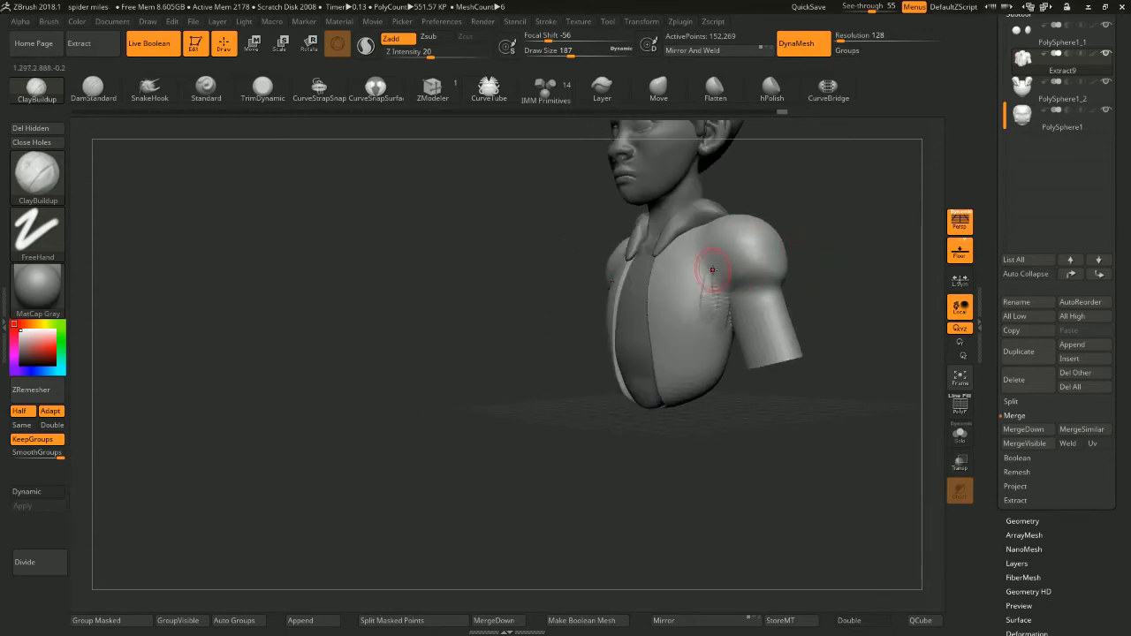
drag(718, 271, 711, 331)
key(space)
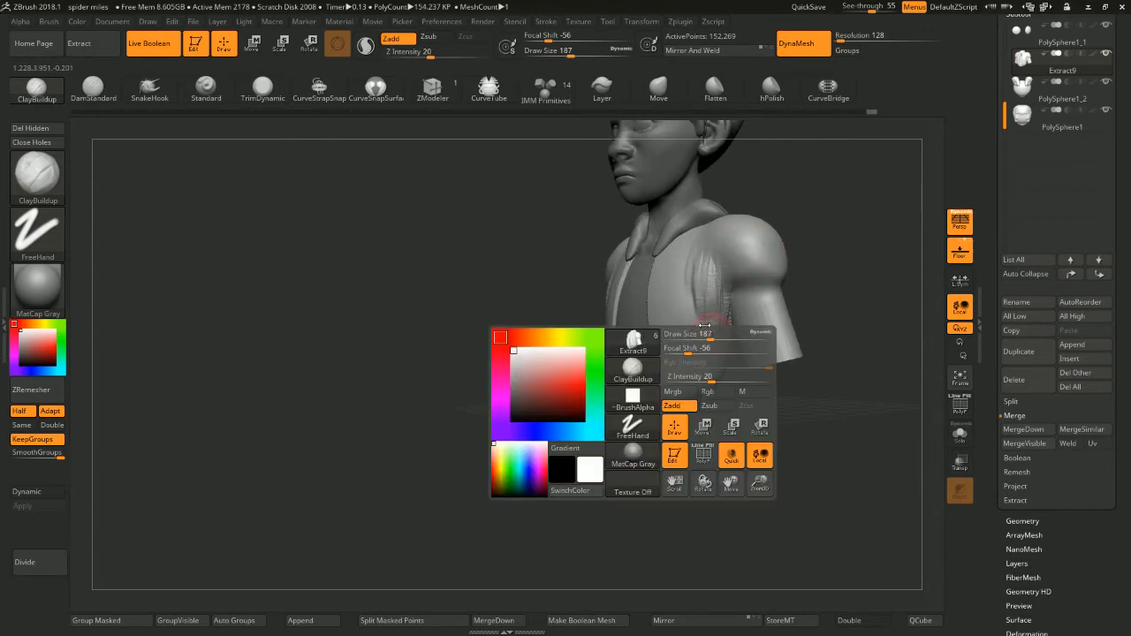
key(space)
drag(696, 280, 710, 279)
drag(704, 353, 699, 278)
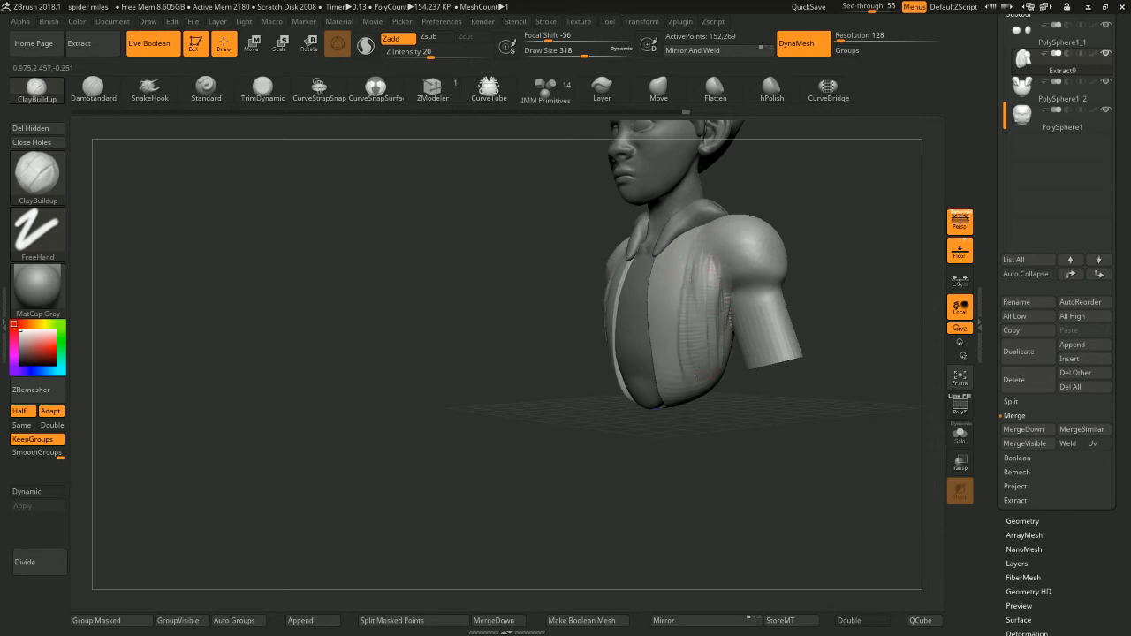
drag(832, 261, 846, 261)
mouse_move(694, 269)
mouse_down()
mouse_move(695, 371)
mouse_move(698, 265)
mouse_up()
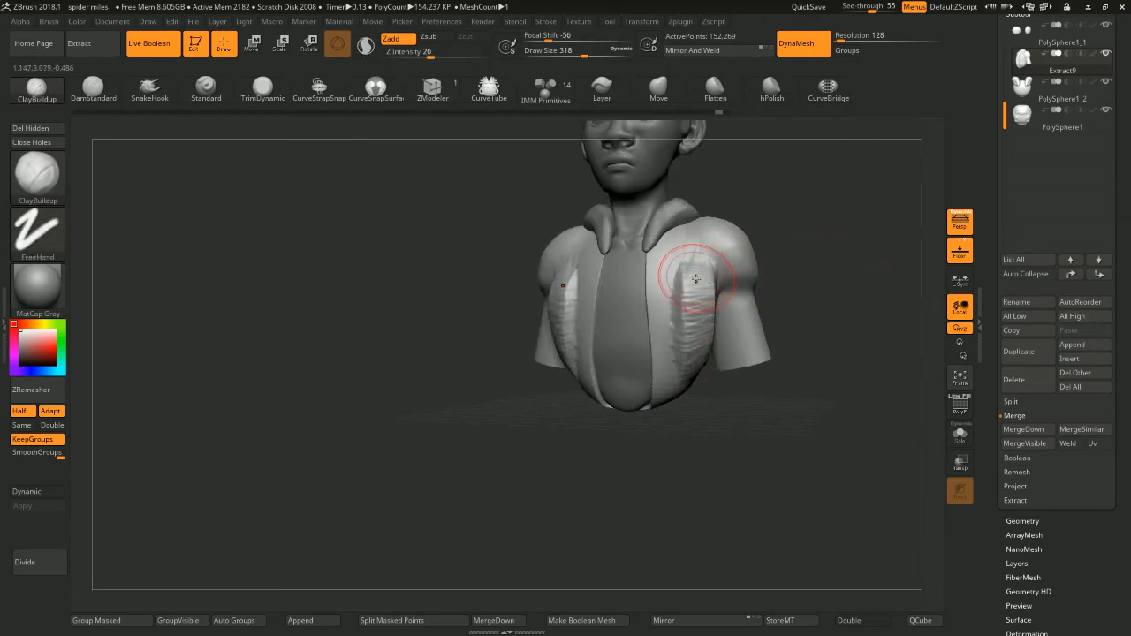
Undo the latest clay strokes on the jacket's chest
key(ctrl+z)
key(ctrl+z)
key(ctrl+z)
key(ctrl+z)
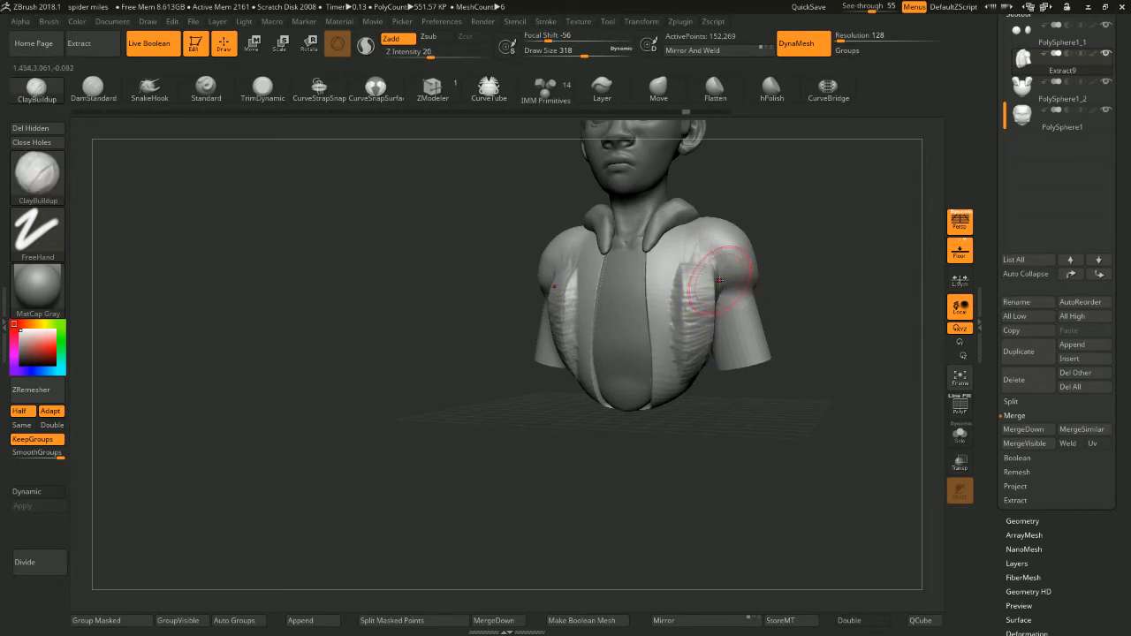
key(ctrl+z)
key(ctrl+z)
key(ctrl+z)
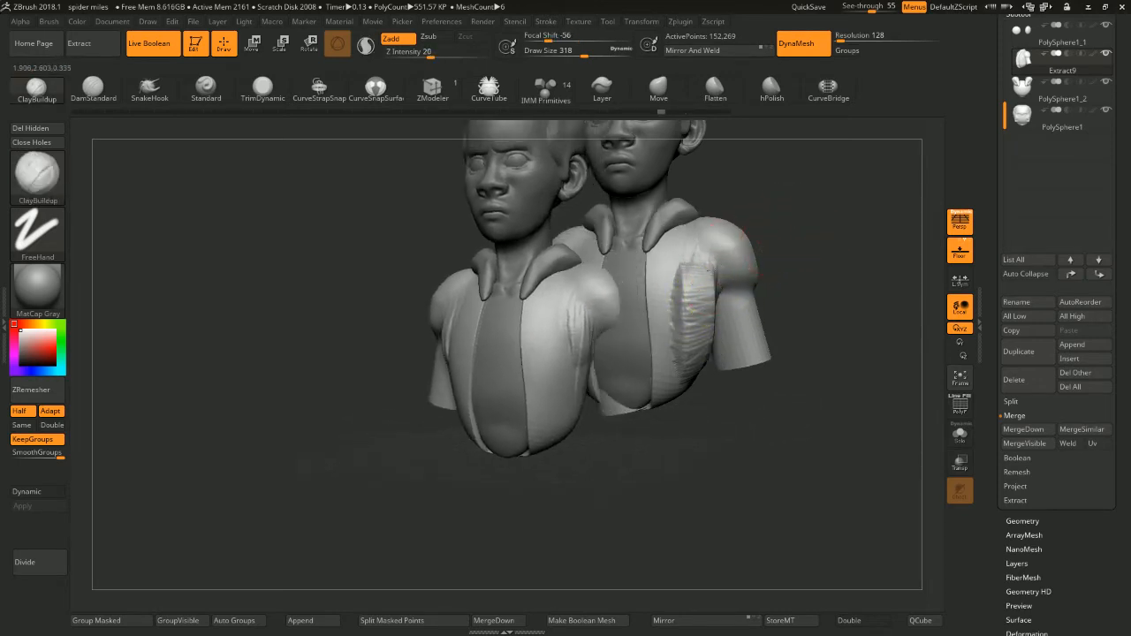
key(ctrl+z)
key(ctrl+z)
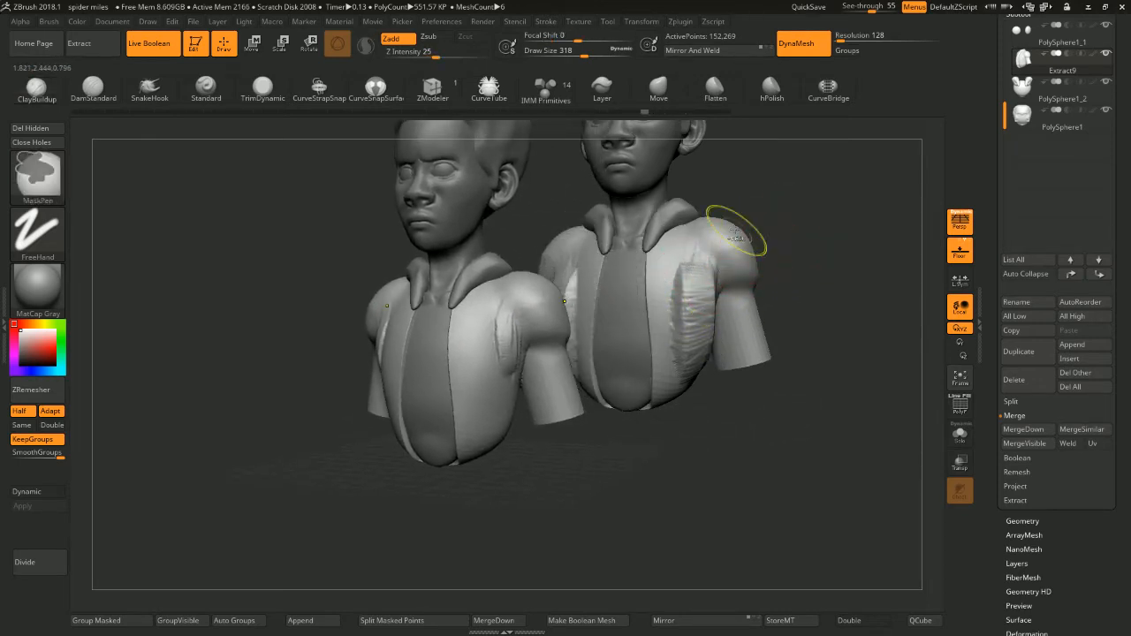
key(ctrl+z)
Smooth the jacket's side between the chest and the armpit at draw size 318
mouse_move(668, 270)
mouse_down()
mouse_move(737, 235)
mouse_move(663, 259)
mouse_move(767, 266)
mouse_up()
drag(684, 248, 638, 256)
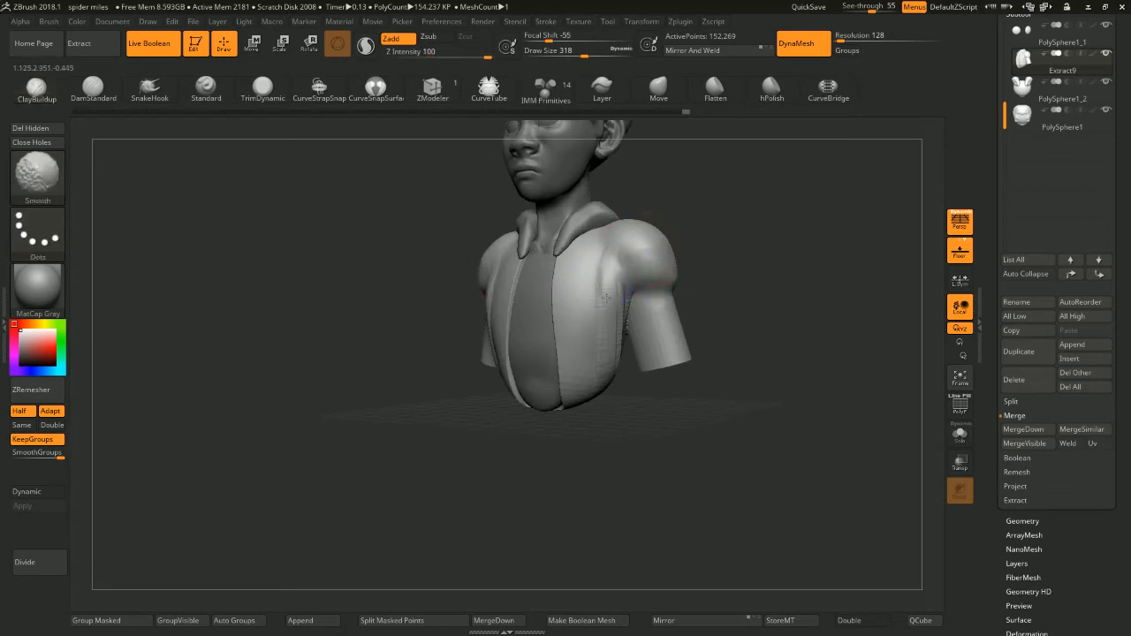
mouse_move(707, 254)
mouse_down()
mouse_move(510, 260)
mouse_move(480, 321)
mouse_move(459, 285)
mouse_move(503, 370)
mouse_up()
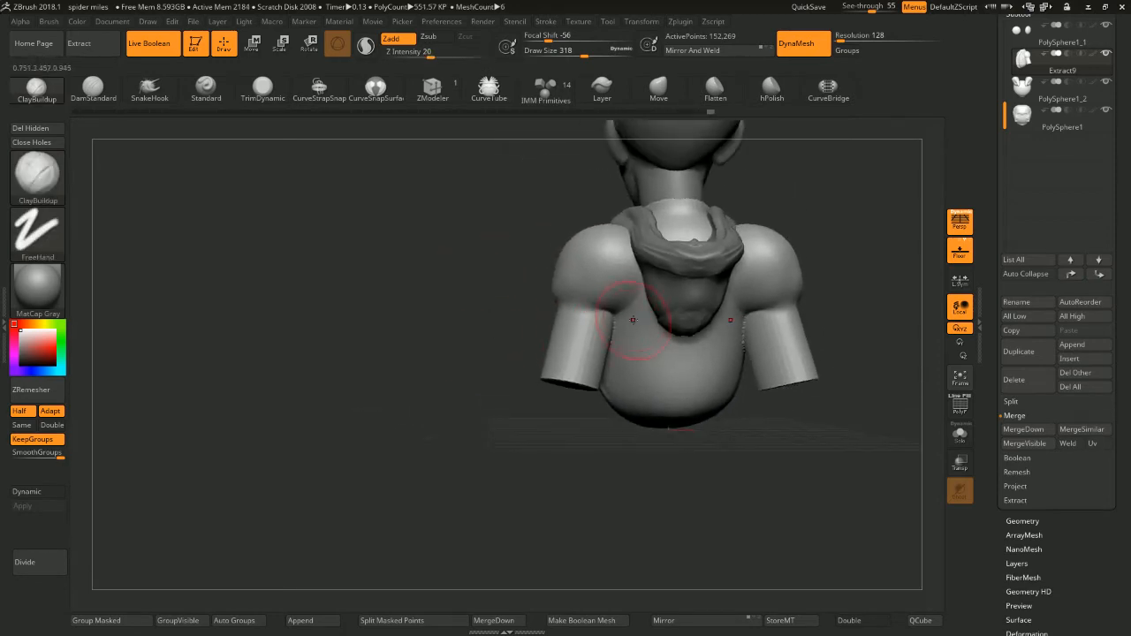
Isolate the jacket's polygroups and mask the lower sleeves, leaving the torso and shoulders unmasked
ctrl+shift+click(642, 338)
ctrl+click(501, 330)
ctrl+shift+click(510, 336)
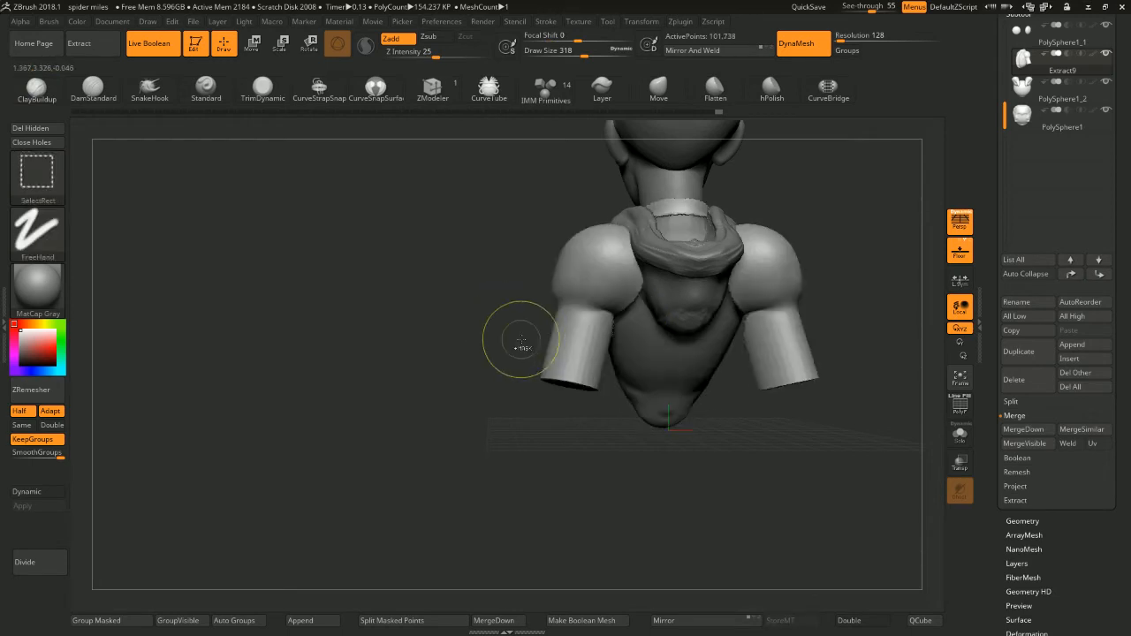
key(ctrl+z)
key(ctrl+z)
ctrl+shift+click(538, 392)
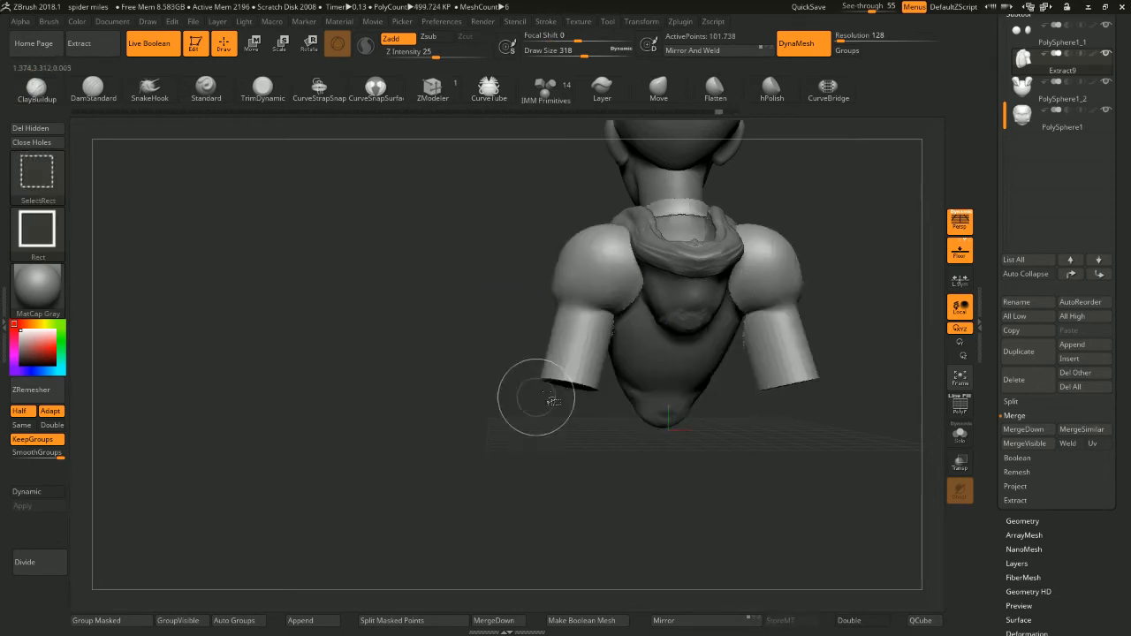
ctrl+click(516, 341)
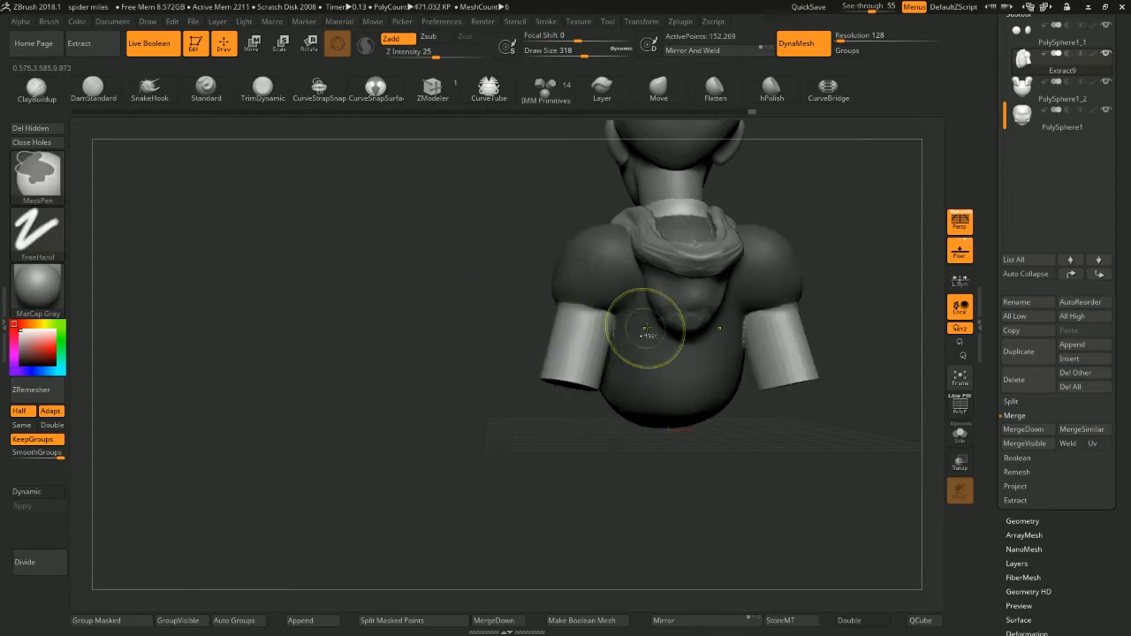
ctrl+click(508, 424)
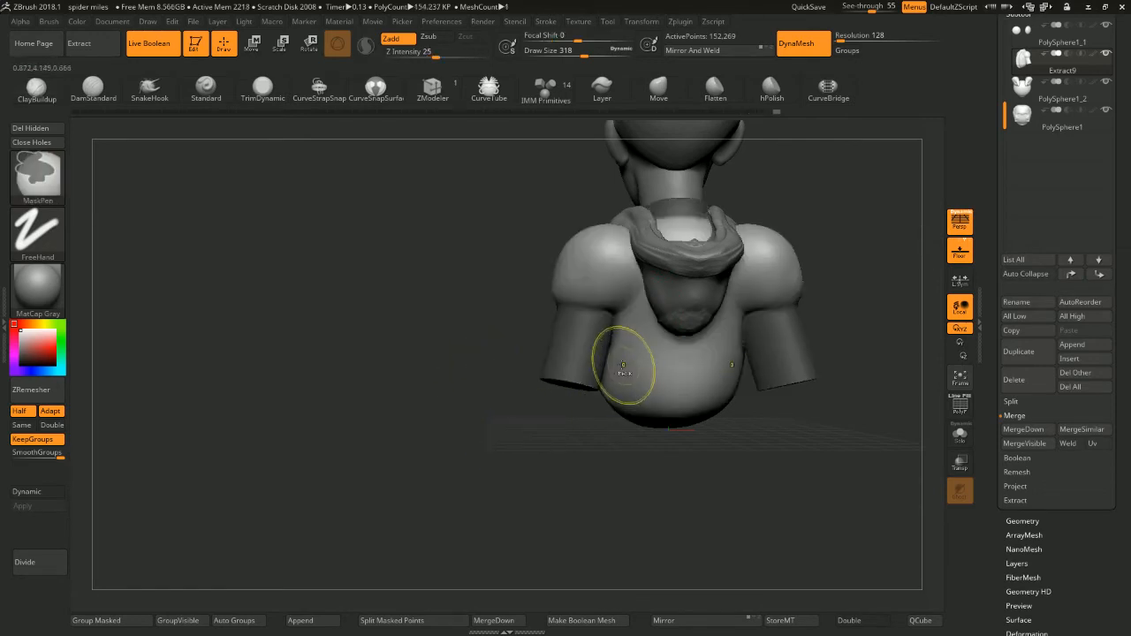
Build up cloth volume and folds across the jacket's back and behind the shoulders with ClayBuildup at draw size 318
key(b)
key(c)
key(b)
mouse_move(640, 292)
mouse_down()
mouse_move(614, 364)
mouse_move(650, 377)
mouse_up()
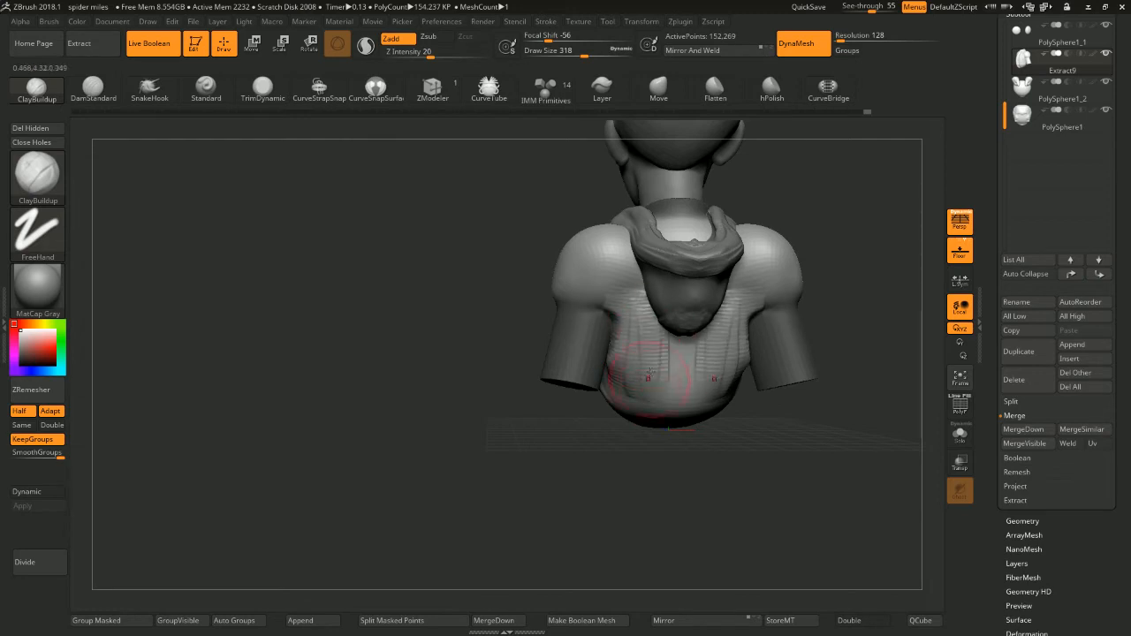
mouse_move(649, 419)
mouse_down()
mouse_move(613, 372)
mouse_move(807, 217)
mouse_move(604, 316)
mouse_up()
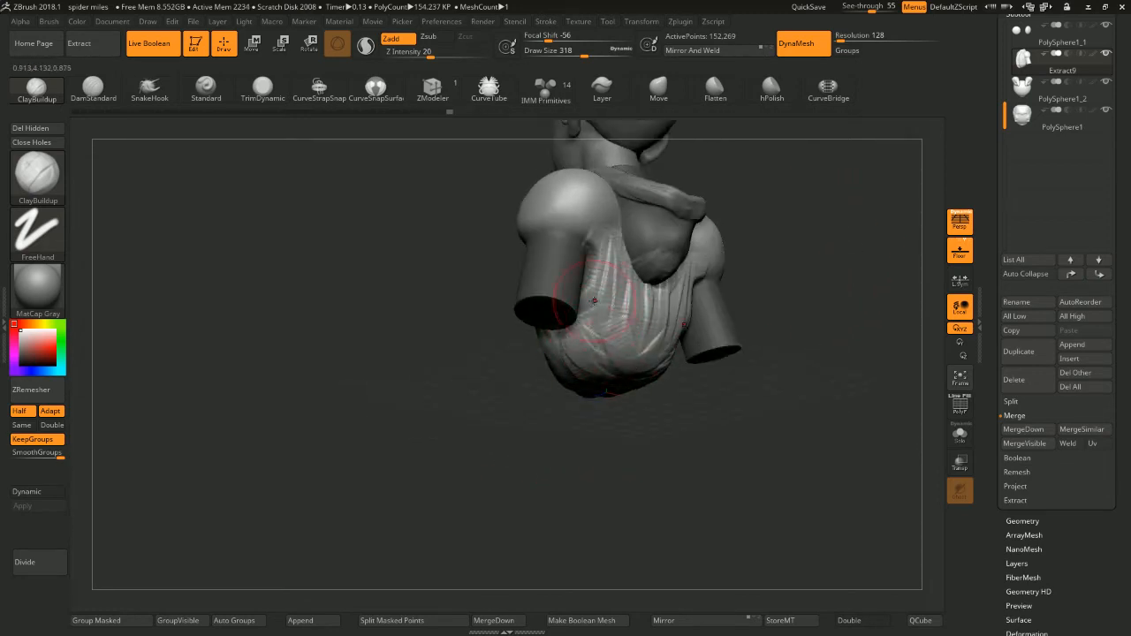
mouse_move(629, 218)
mouse_down()
mouse_move(791, 227)
mouse_move(798, 240)
mouse_move(549, 250)
mouse_up()
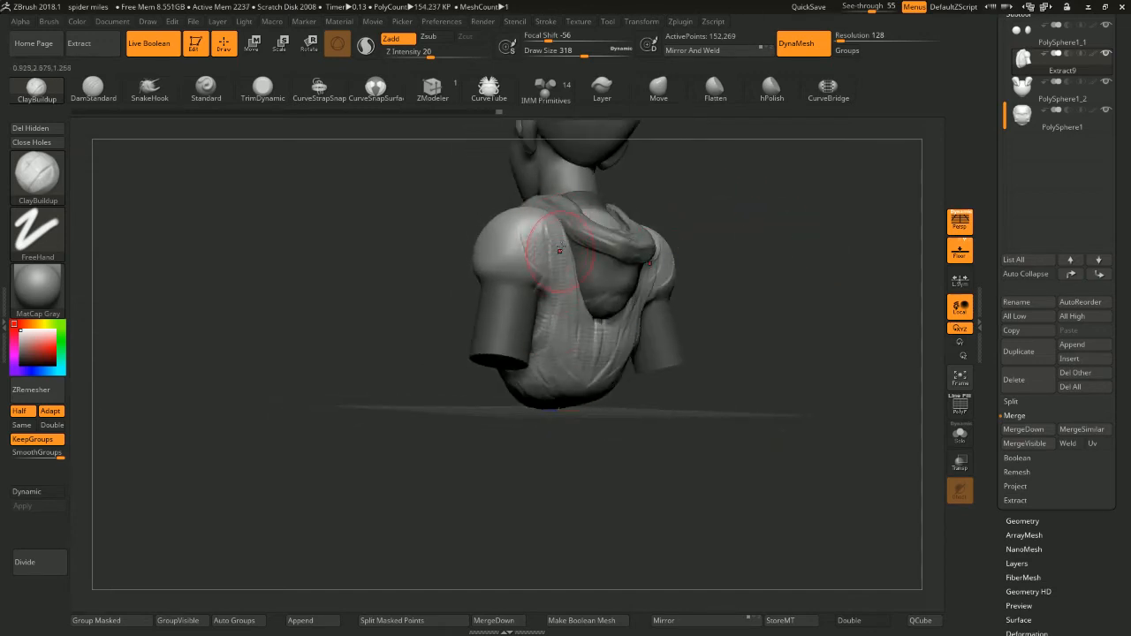
mouse_move(715, 231)
mouse_down()
mouse_move(787, 212)
mouse_move(653, 290)
mouse_up()
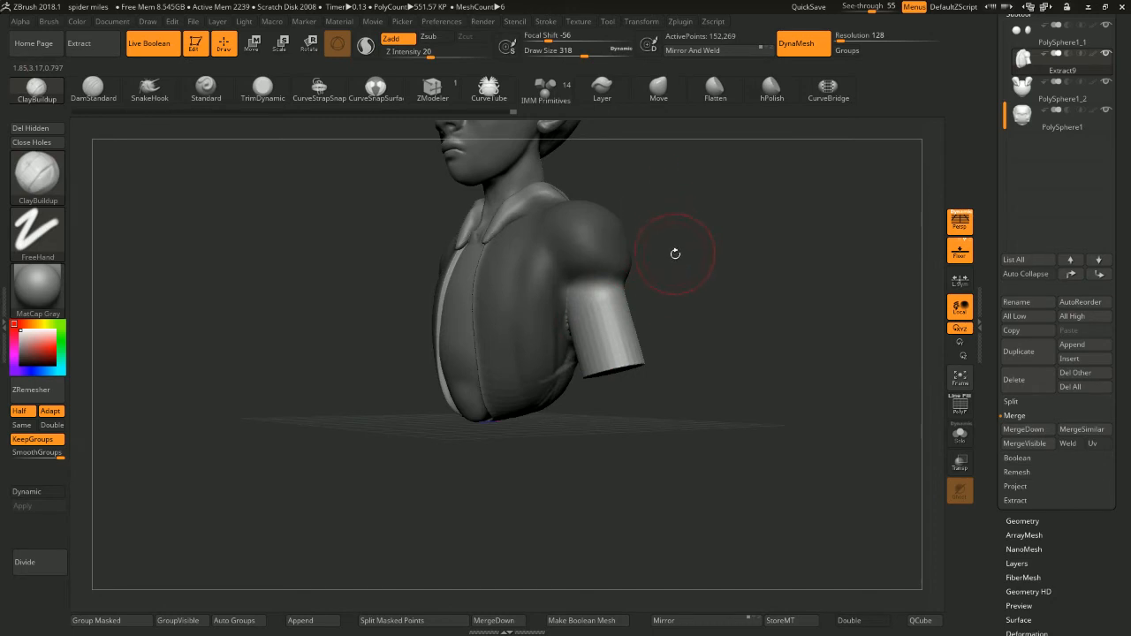
Isolate the shoulder and sleeve polygroups and mask the jacket's torso, leaving the shoulders and sleeves unmasked
mouse_move(675, 254)
mouse_down()
mouse_move(680, 278)
mouse_move(587, 275)
mouse_up()
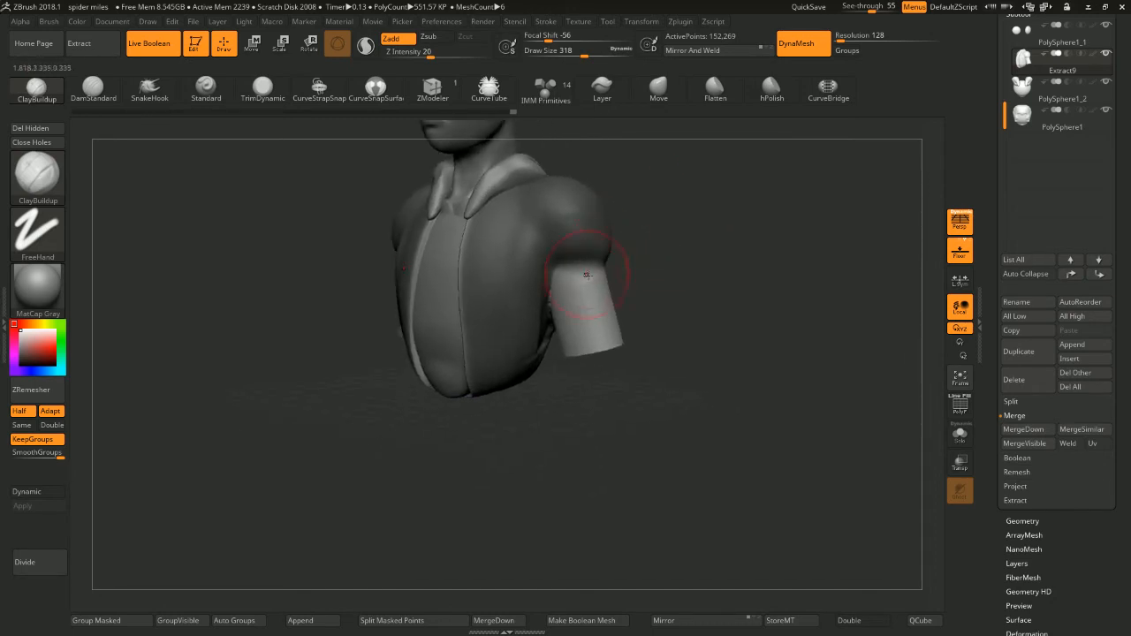
ctrl+click(640, 270)
ctrl+click(651, 271)
ctrl+click(589, 234)
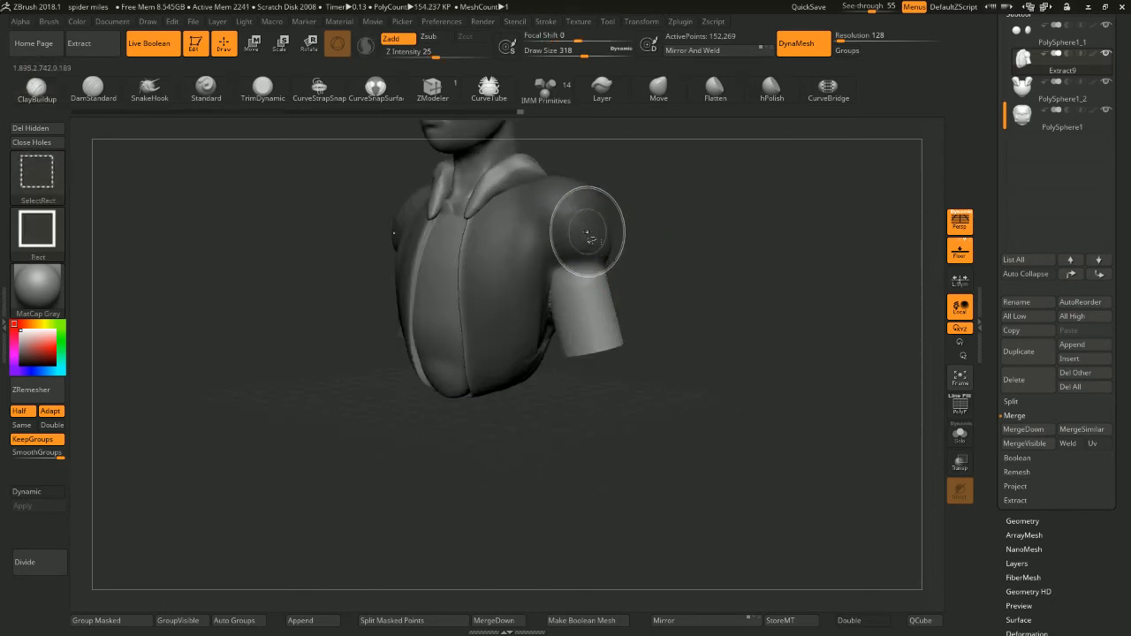
ctrl+click(654, 245)
key(ctrl+w)
ctrl+shift+click(583, 236)
ctrl+shift+click(583, 239)
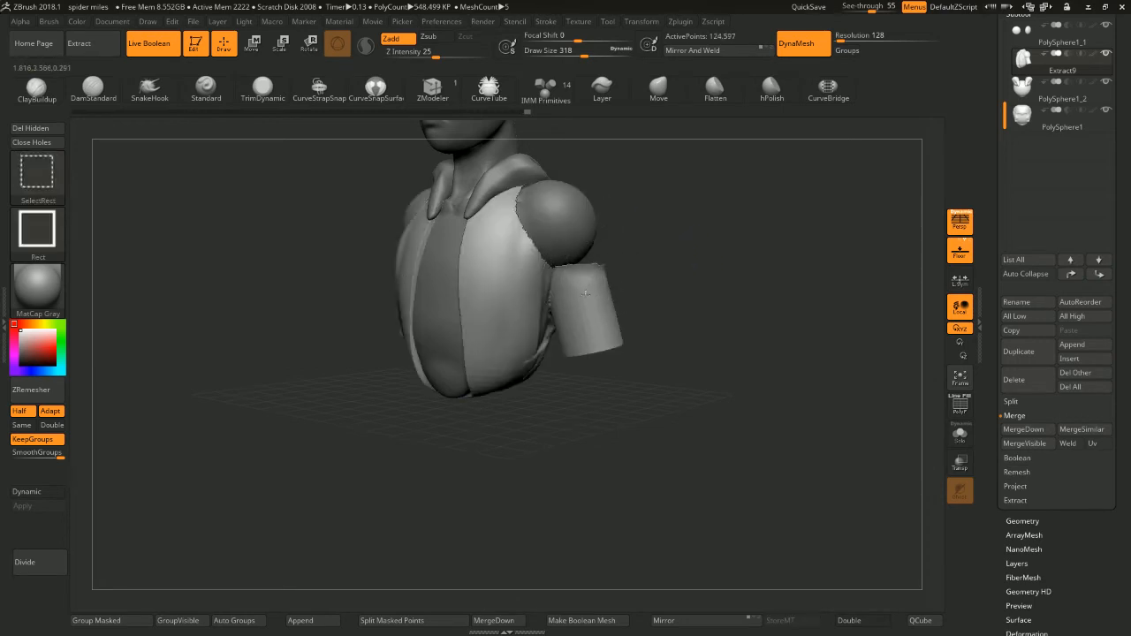
ctrl+shift+click(585, 293)
ctrl+click(675, 249)
ctrl+shift+click(676, 250)
ctrl+click(682, 254)
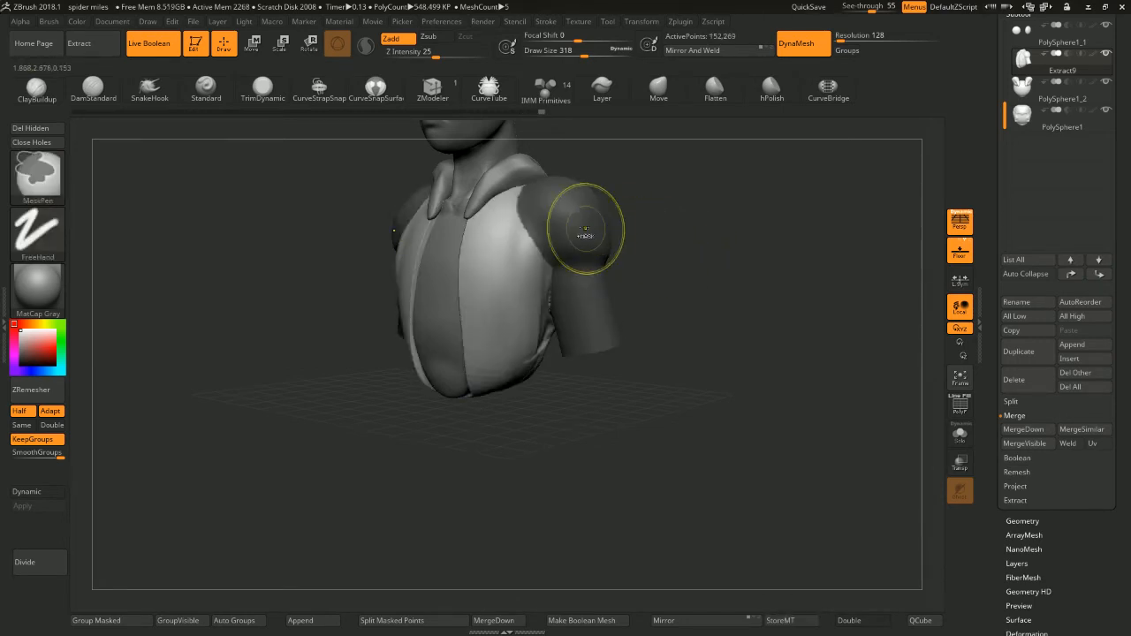
ctrl+click(651, 235)
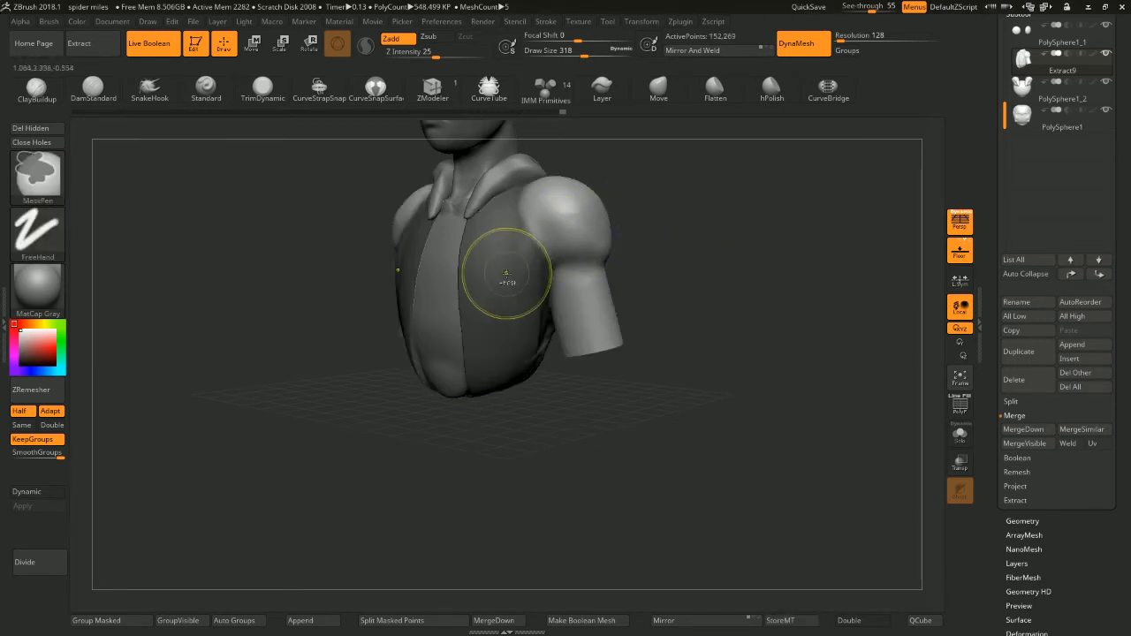
Build up the shoulders and sleeves around their joint with ClayBuildup at draw size 318 to blend them and suggest folds
mouse_move(616, 232)
mouse_down()
mouse_move(651, 215)
mouse_move(562, 238)
mouse_move(608, 241)
mouse_up()
mouse_move(698, 240)
mouse_down()
mouse_move(627, 245)
mouse_move(692, 227)
mouse_up()
drag(559, 262, 632, 258)
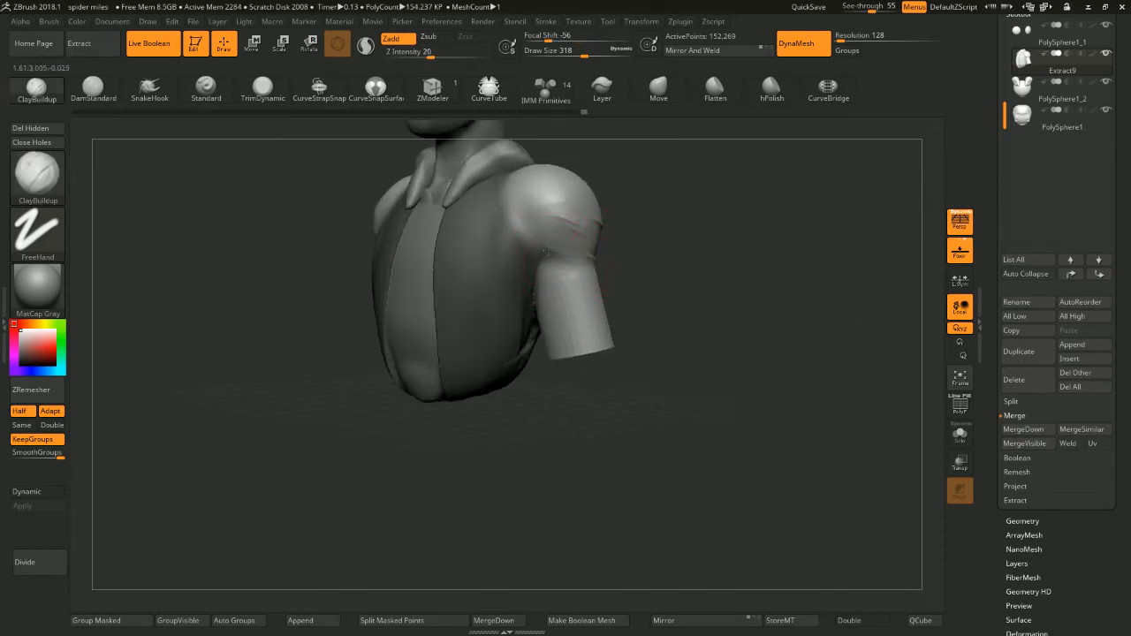
drag(555, 238, 575, 266)
drag(656, 232, 587, 221)
drag(579, 256, 570, 235)
mouse_move(714, 250)
mouse_down()
mouse_move(652, 241)
mouse_move(633, 260)
mouse_up()
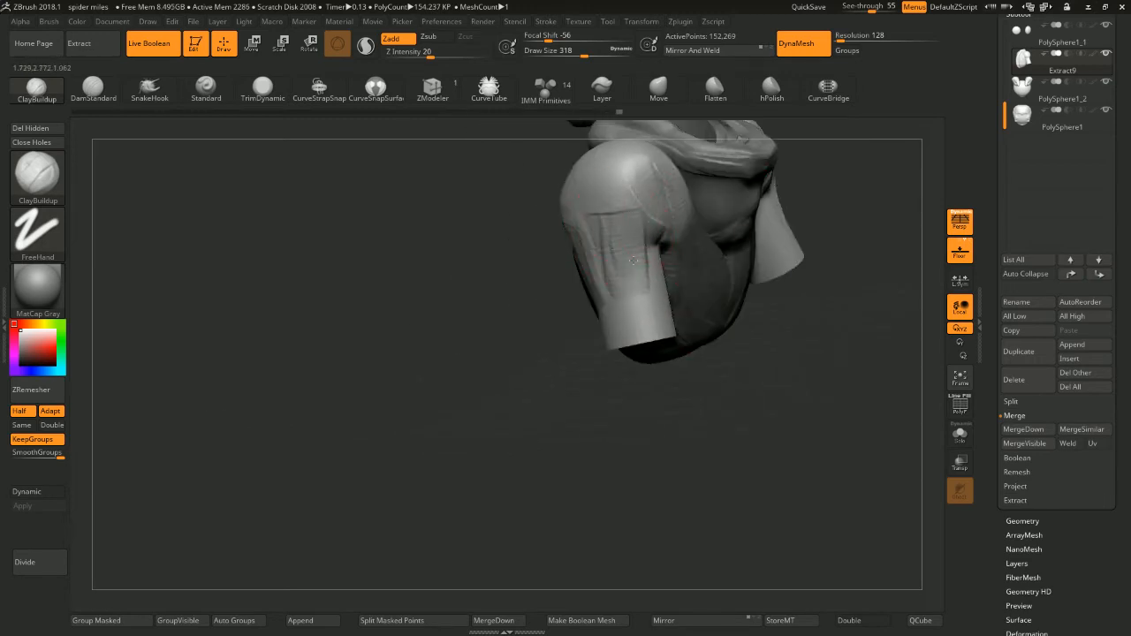
drag(514, 251, 586, 258)
mouse_move(725, 208)
shift+mouse_down()
mouse_move(769, 200)
mouse_move(711, 157)
mouse_move(700, 295)
mouse_move(681, 273)
mouse_move(681, 219)
shift+mouse_up()
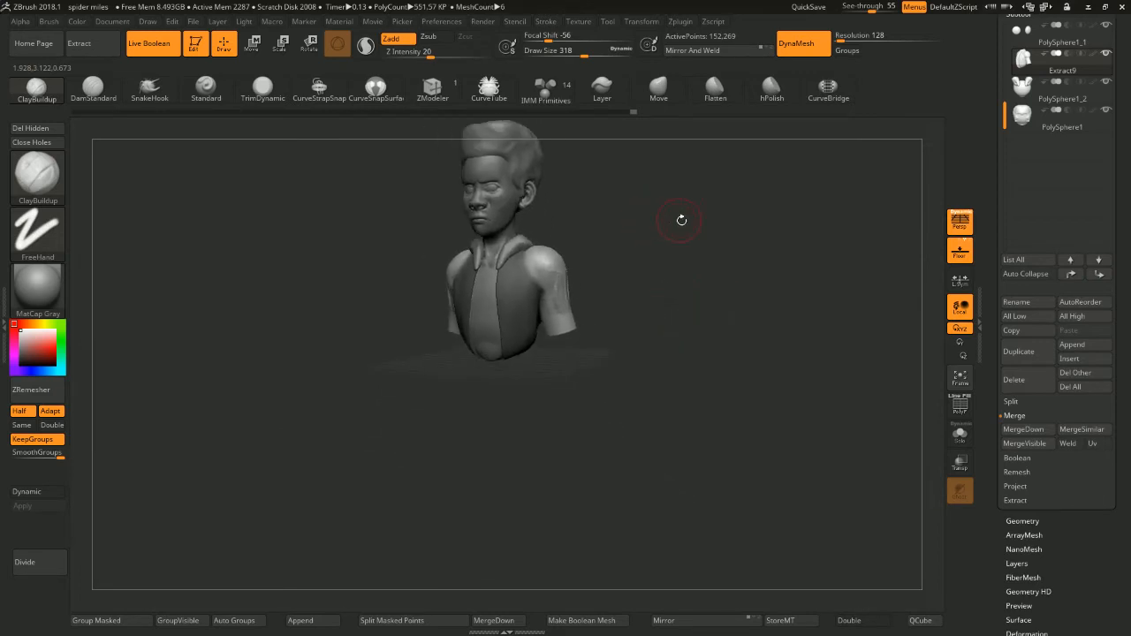
Try to reshape the side of the jacket's back below the armpit with the Move brush at draw size 629
mouse_move(678, 275)
mouse_down()
mouse_move(631, 295)
mouse_move(645, 260)
mouse_move(677, 275)
mouse_move(687, 330)
mouse_move(674, 352)
mouse_move(623, 340)
mouse_move(624, 304)
mouse_move(635, 333)
mouse_move(674, 292)
mouse_move(627, 271)
mouse_move(616, 287)
mouse_move(645, 320)
mouse_move(601, 290)
mouse_move(709, 251)
mouse_up()
key(shift)
mouse_move(710, 251)
alt+mouse_down()
mouse_move(669, 230)
mouse_move(696, 253)
mouse_move(692, 237)
alt+mouse_up()
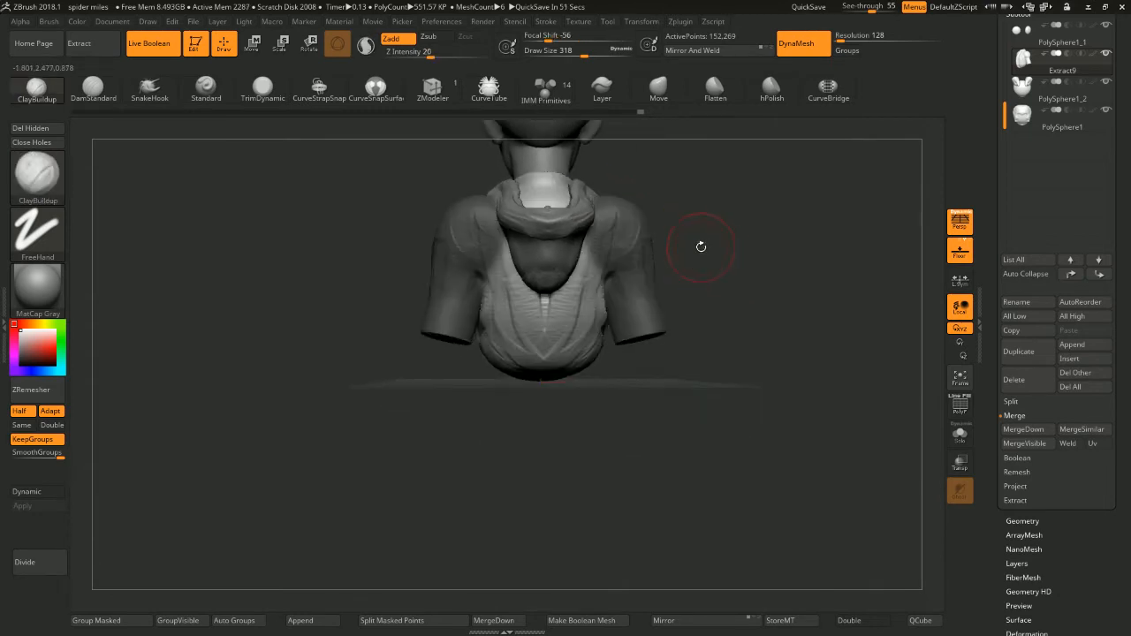
key(space)
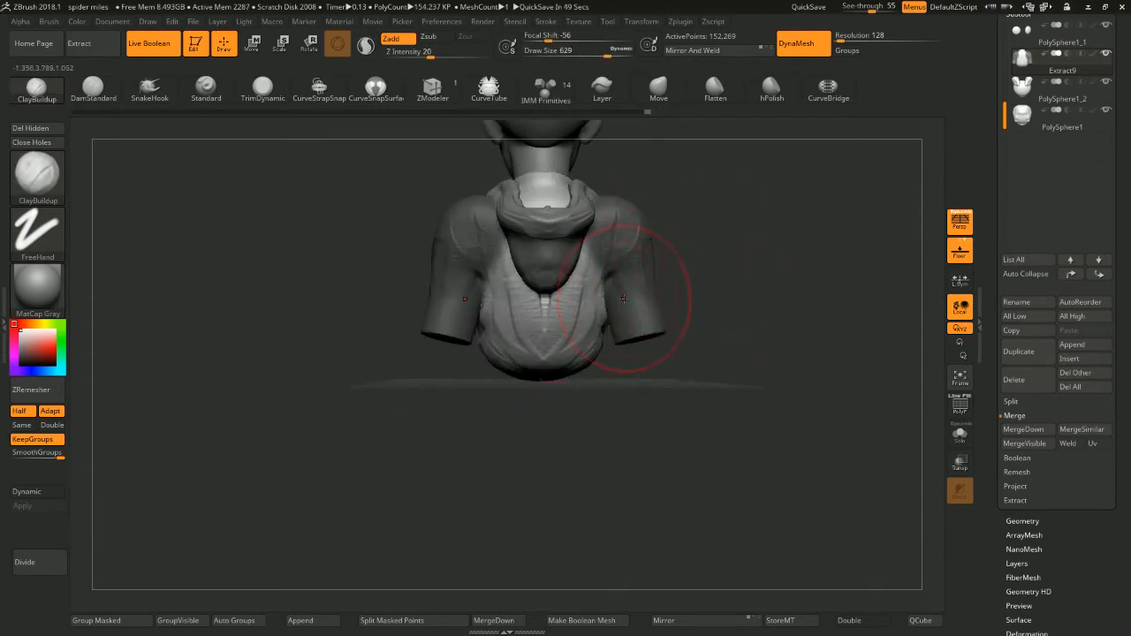
key(b)
key(m)
key(v)
drag(695, 321, 688, 300)
drag(591, 279, 610, 302)
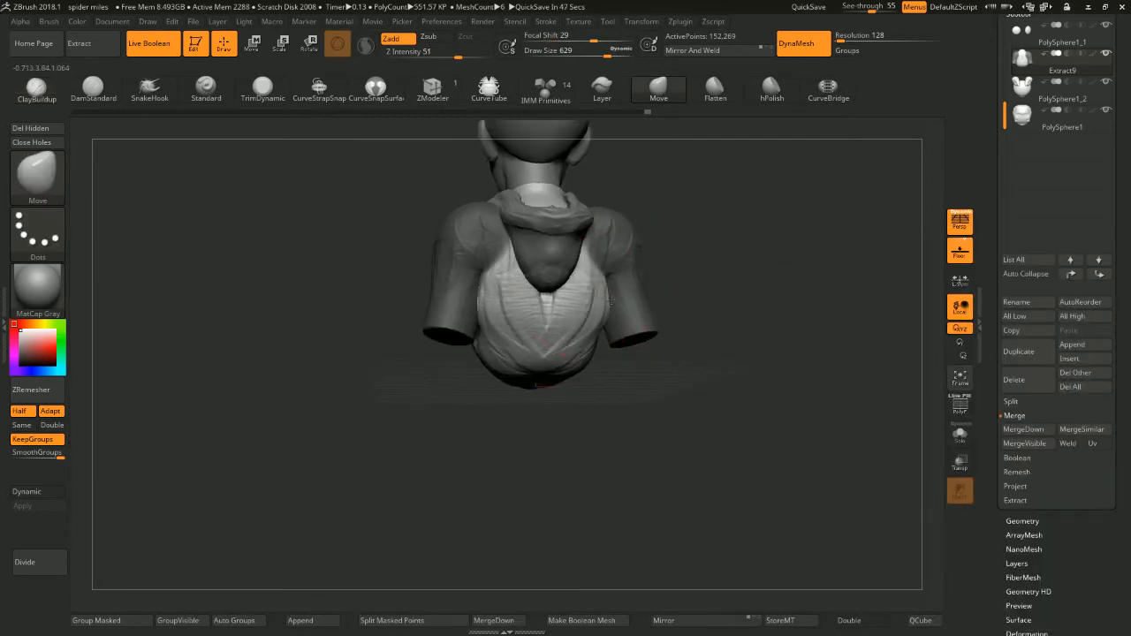
mouse_move(666, 254)
mouse_down()
mouse_move(676, 279)
mouse_move(589, 258)
mouse_up()
key(ctrl+z)
Erase the mask around the rear armpits, and reshape the sides of the jacket's back with the Move brush at draw size 430
key(space)
key(ctrl)
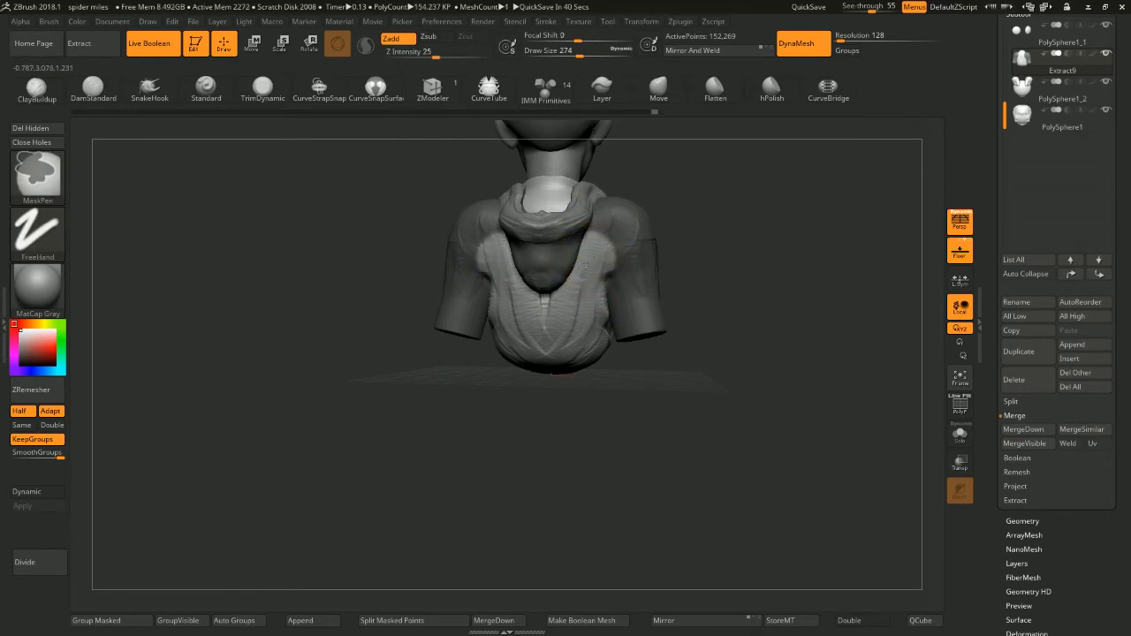
key(space)
mouse_move(661, 231)
mouse_down()
mouse_move(685, 221)
mouse_move(664, 257)
mouse_up()
key(space)
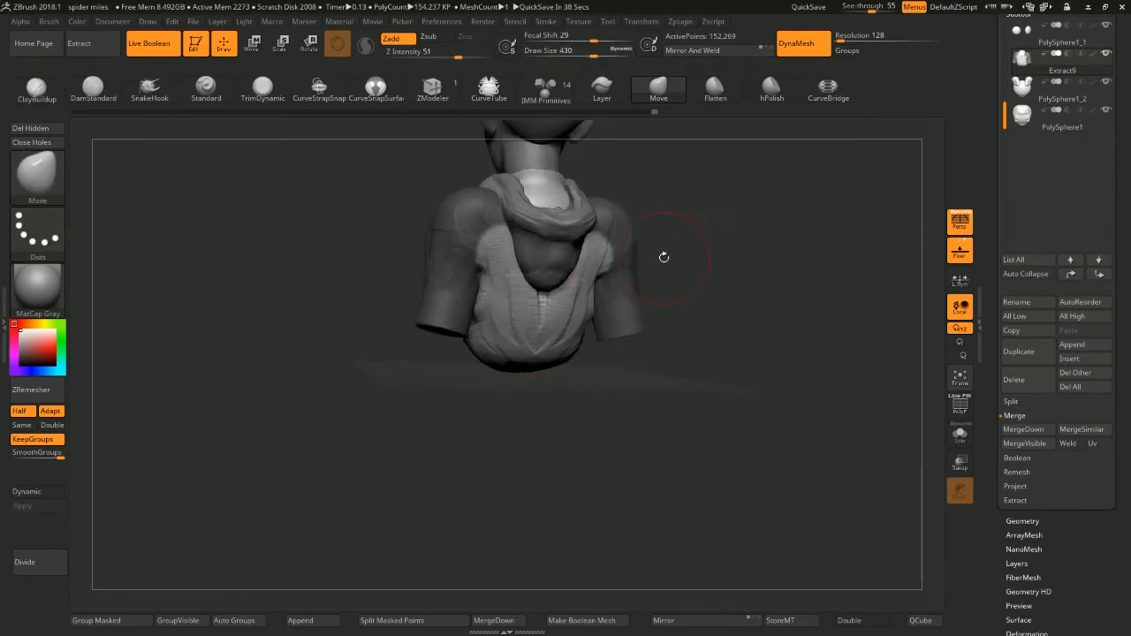
drag(594, 298, 699, 277)
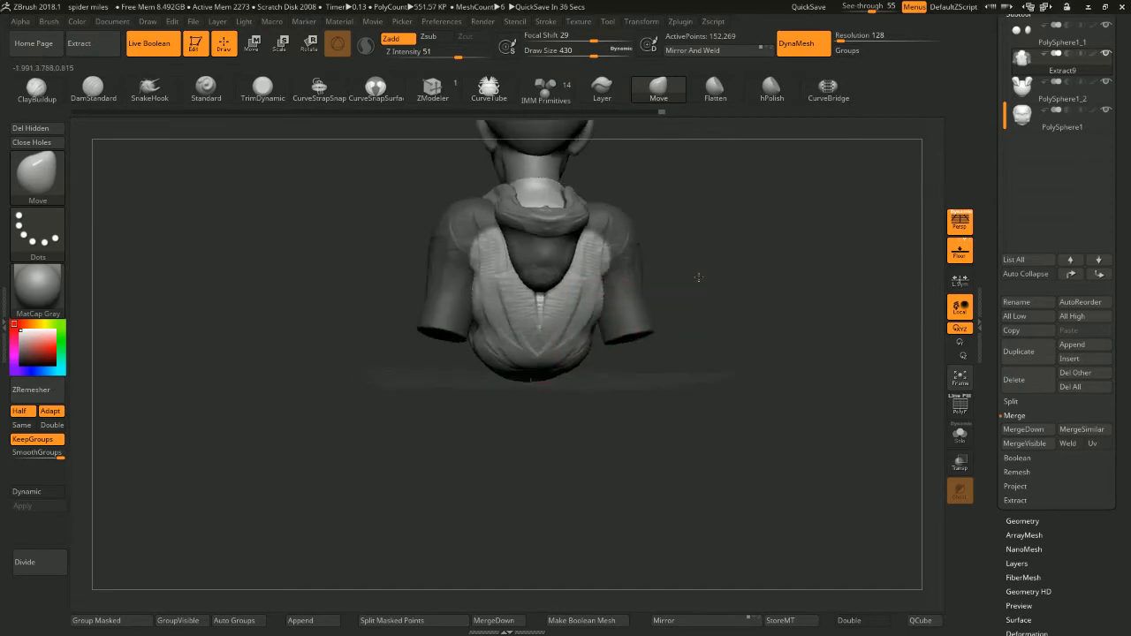
drag(593, 339, 604, 330)
shift+drag(663, 300, 705, 277)
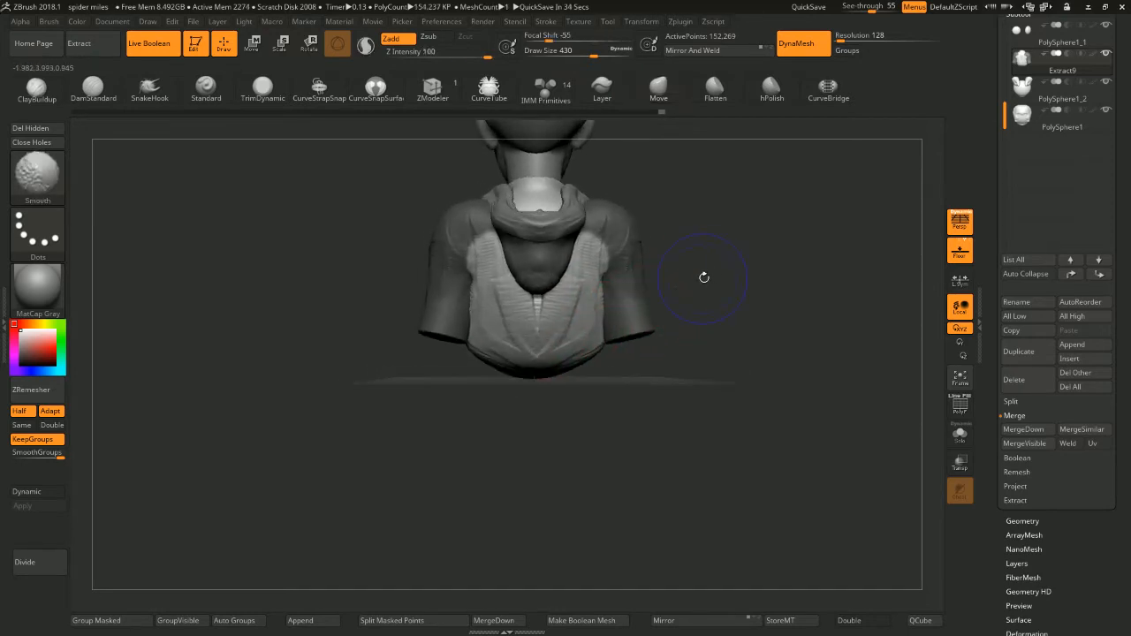
Isolate the lower sleeve polygroup, mask it, and show the whole jacket again
ctrl+right_drag(705, 278, 674, 237)
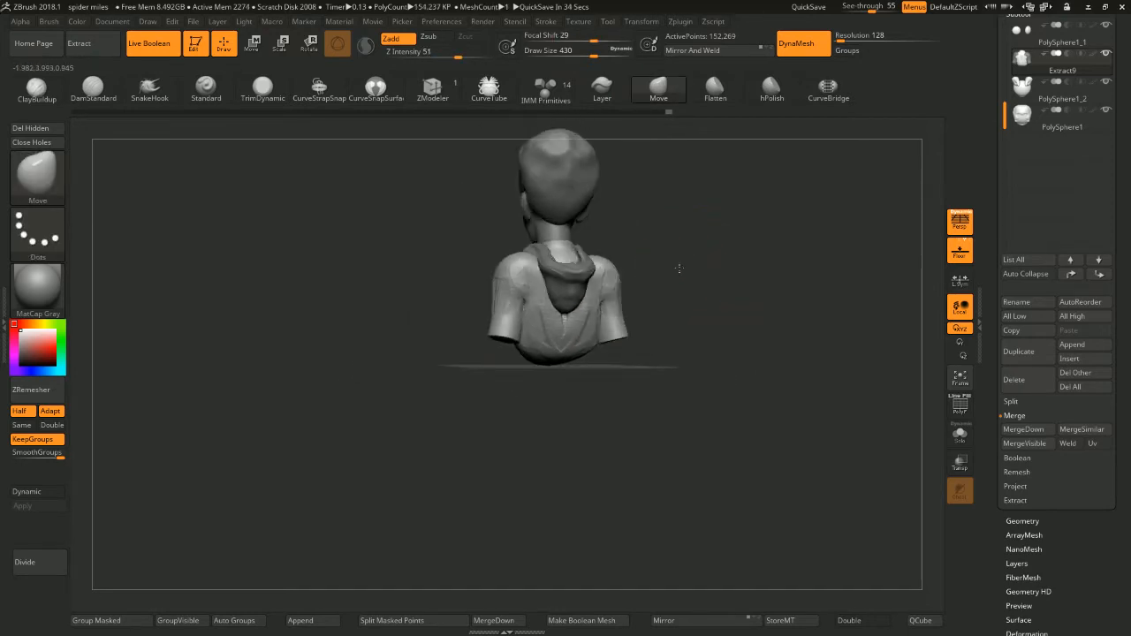
mouse_move(707, 252)
mouse_down()
mouse_move(743, 242)
mouse_move(672, 222)
mouse_up()
ctrl+right_drag(672, 222, 664, 318)
ctrl+shift+click(608, 276)
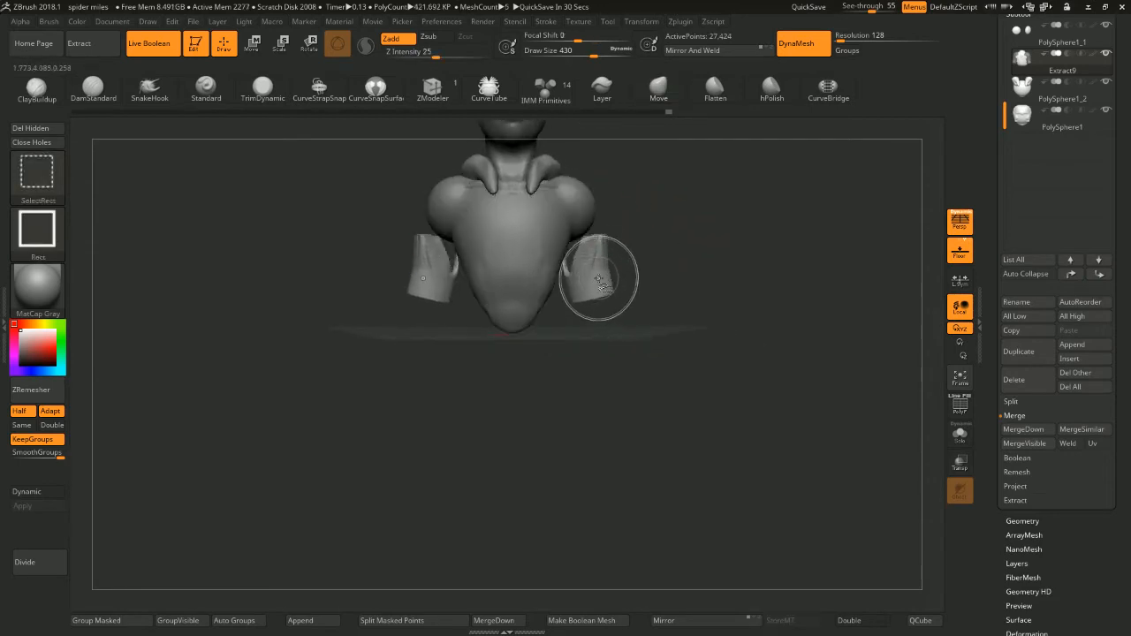
ctrl+shift+click(681, 254)
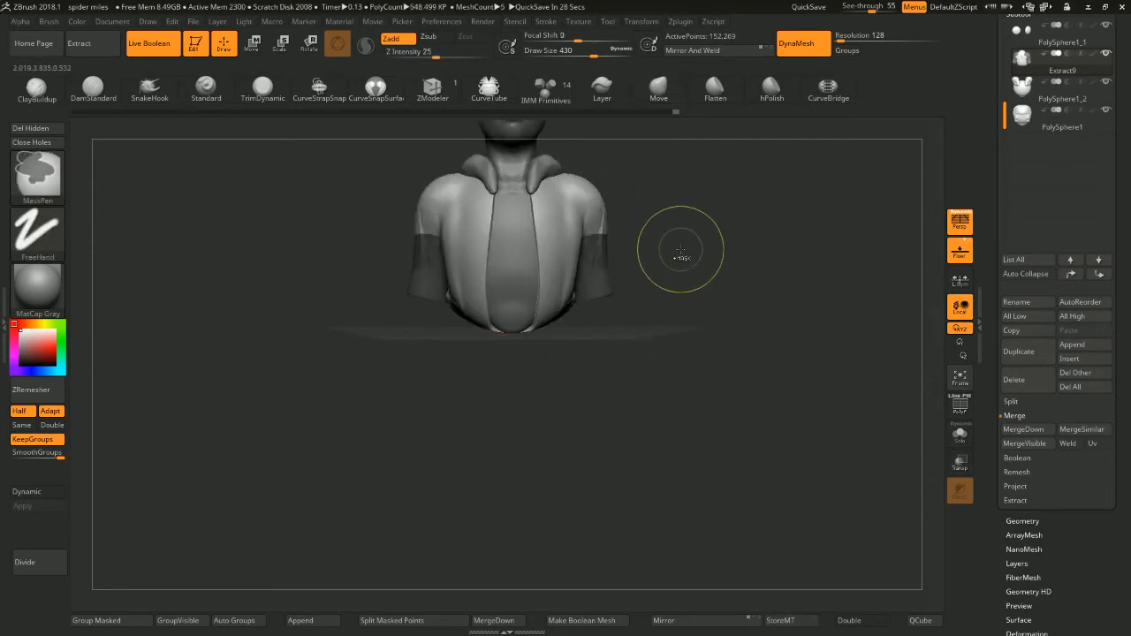
Isolate the sleeve and shoulder polygroups in turn, set up the mask on the jacket, and show the whole jacket again
ctrl+shift+click(619, 257)
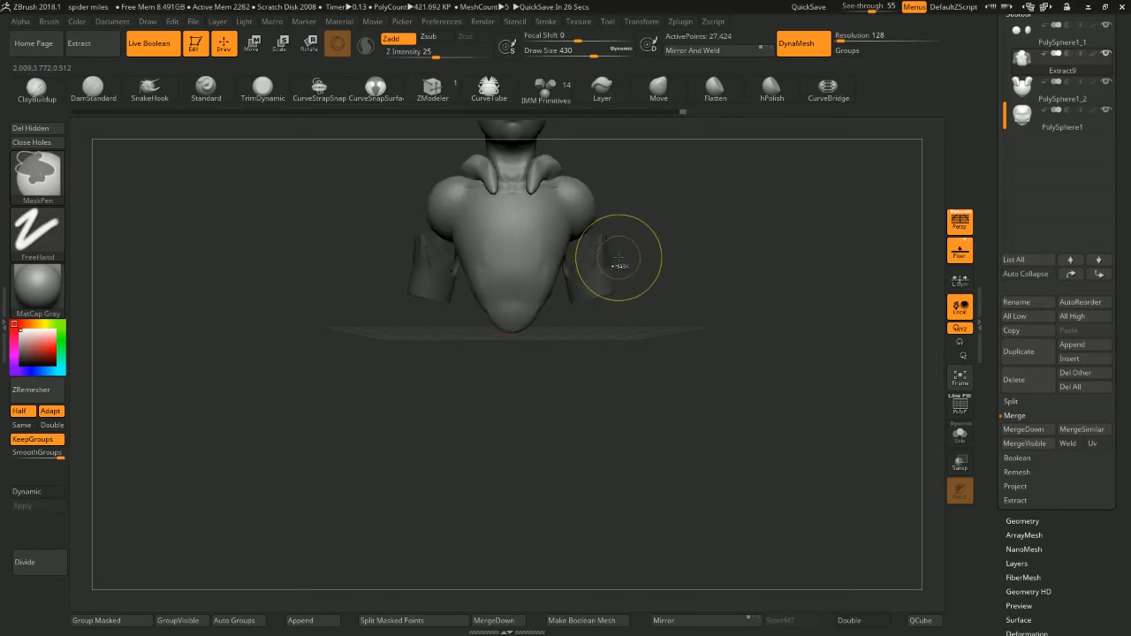
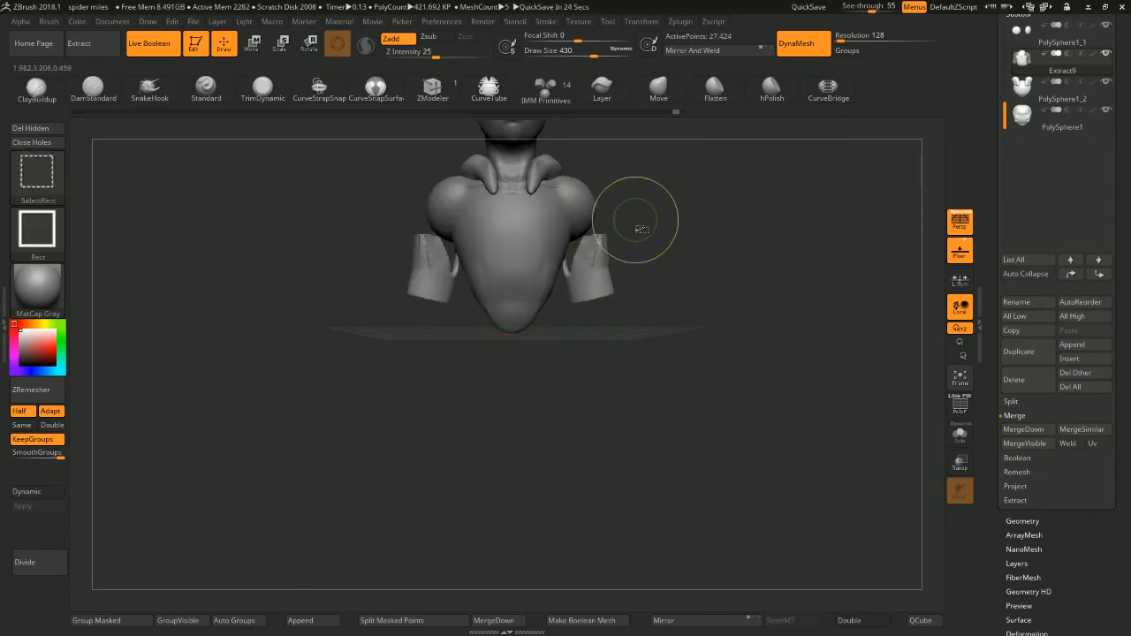
ctrl+shift+drag(636, 222, 661, 242)
ctrl+shift+click(597, 215)
ctrl+shift+drag(658, 193, 637, 269)
ctrl+click(682, 219)
ctrl+shift+click(694, 222)
ctrl+click(578, 271)
Move the jacket's lower sleeves outward with the Move gizmo, undoing the first attempt, and return to Draw mode
click(252, 43)
shift+drag(615, 229, 657, 289)
key(ctrl+z)
ctrl+click(606, 232)
drag(587, 290, 606, 270)
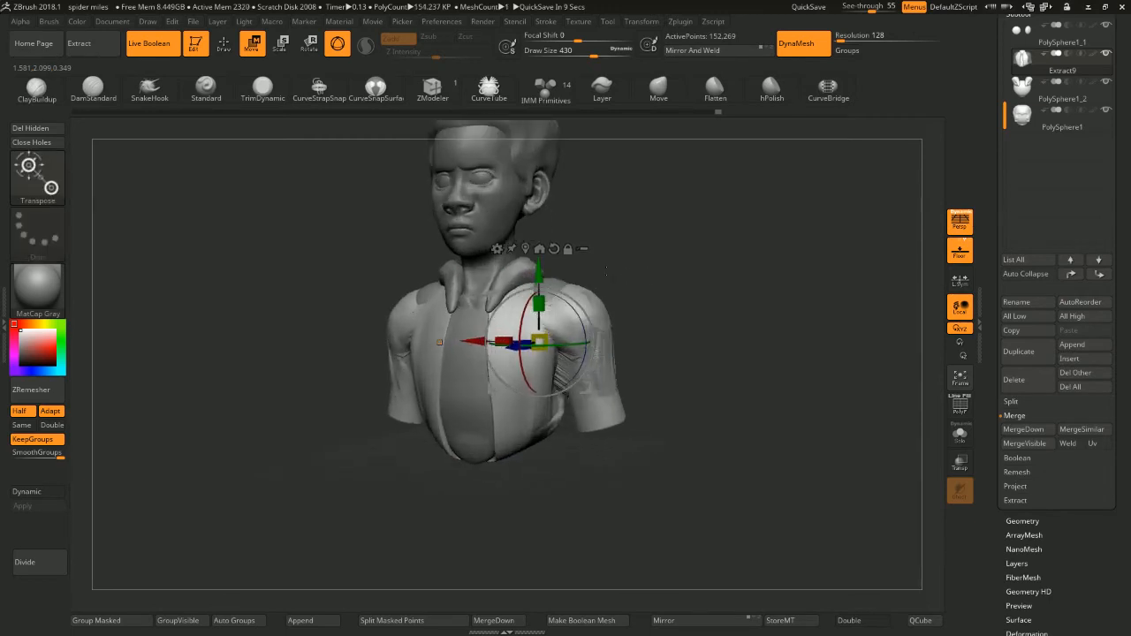
click(225, 45)
Reshape the shoulders beside the collar on the jacket and the inner body with the Move brush at draw size 268
drag(673, 261, 668, 260)
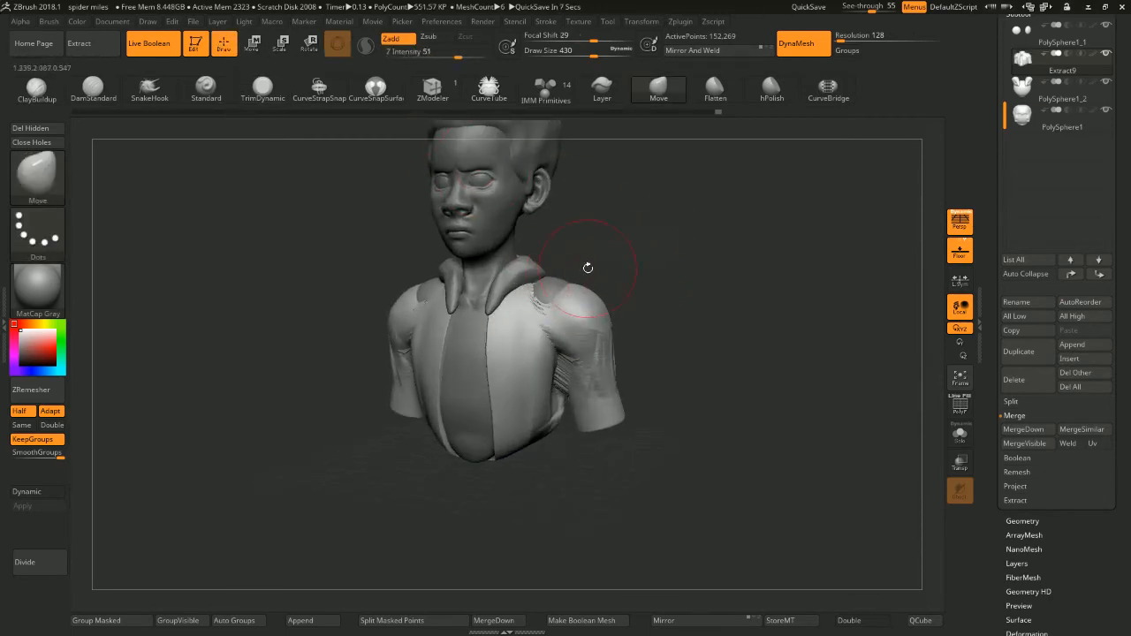
key(s)
mouse_move(588, 267)
mouse_down()
mouse_move(538, 273)
mouse_move(541, 298)
mouse_up()
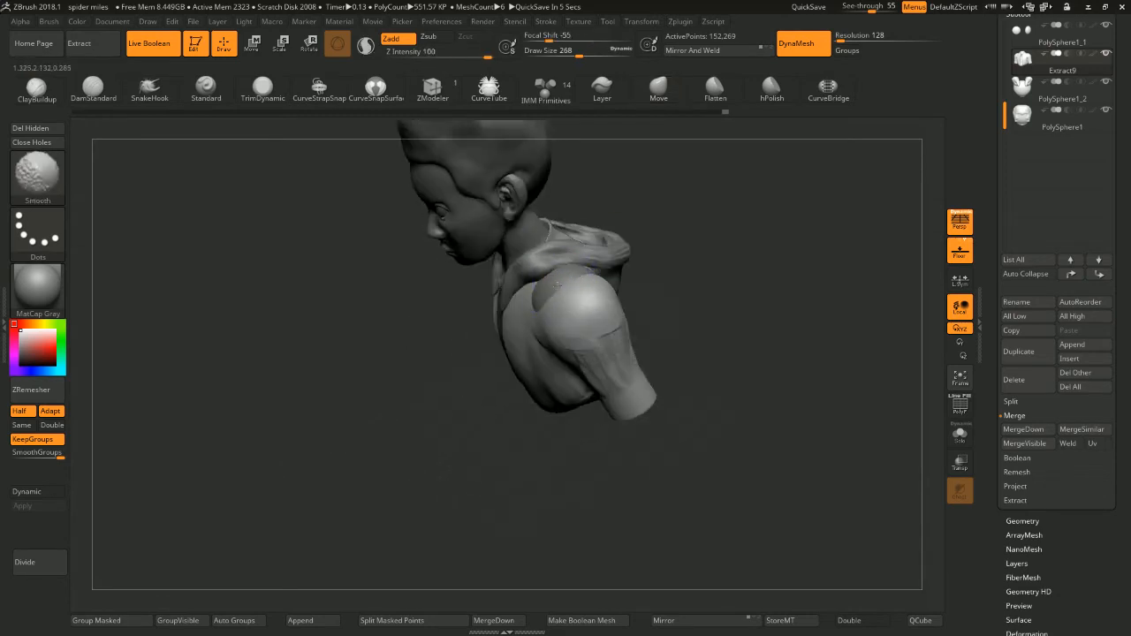
mouse_move(660, 230)
mouse_down()
mouse_move(601, 248)
mouse_move(669, 237)
mouse_up()
alt+click(543, 296)
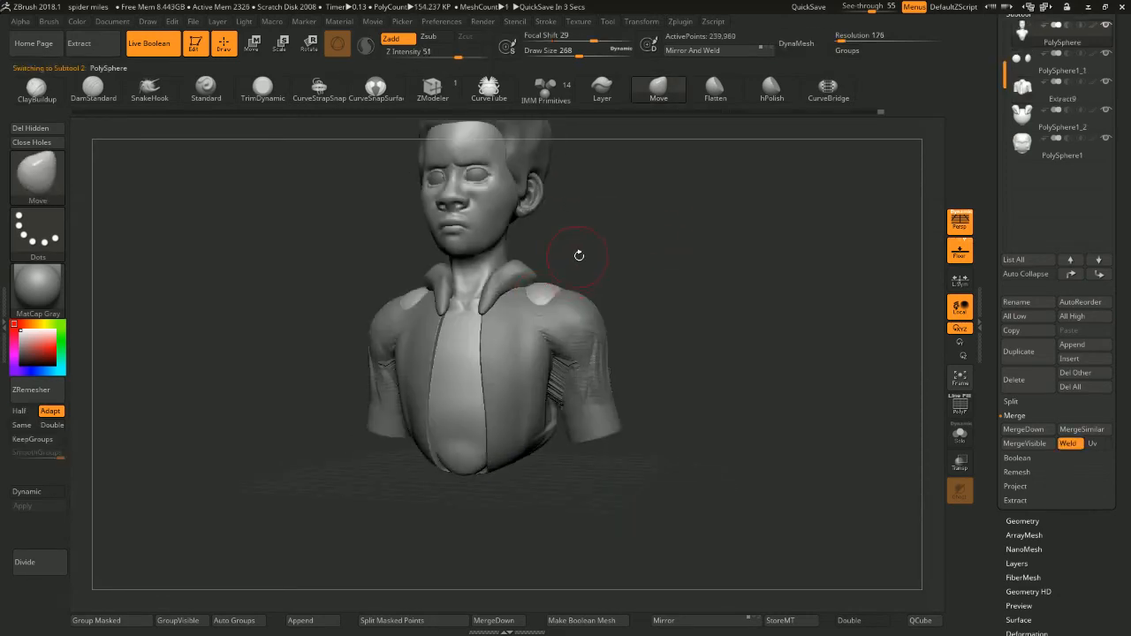
drag(578, 253, 546, 288)
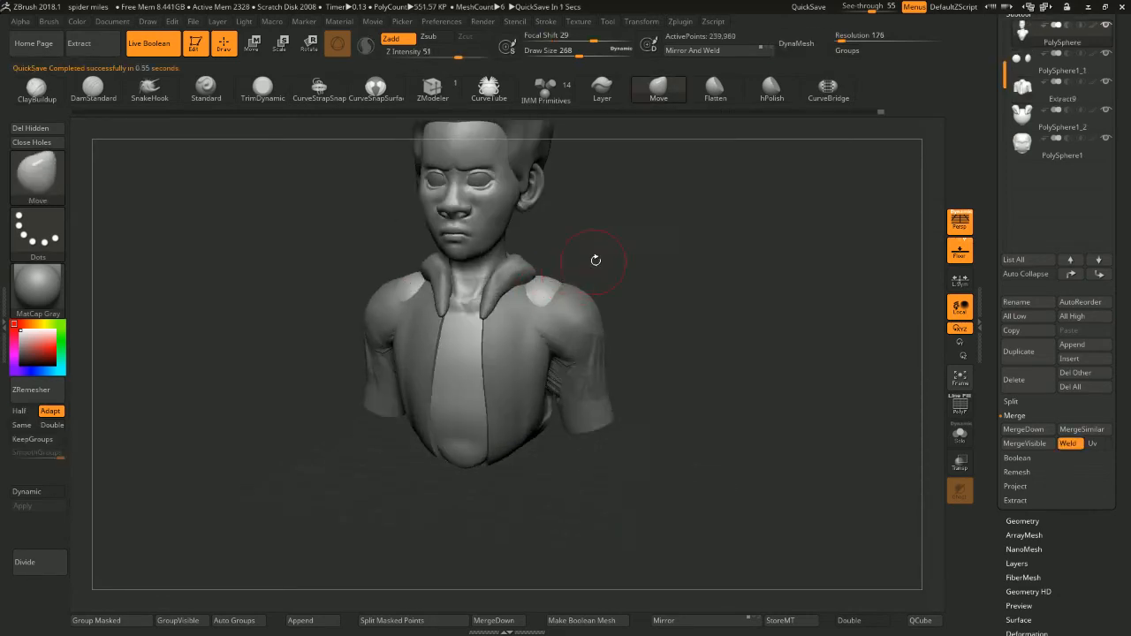
mouse_move(593, 256)
mouse_down()
mouse_move(546, 289)
mouse_move(710, 202)
mouse_move(672, 222)
mouse_move(709, 220)
mouse_move(630, 247)
mouse_move(654, 274)
mouse_move(601, 248)
mouse_move(574, 256)
mouse_move(581, 235)
mouse_move(586, 253)
mouse_up()
Select the jacket subtool and pull the sides of its torso toward the masked sleeves with the Move brush at draw size 460
alt+click(621, 324)
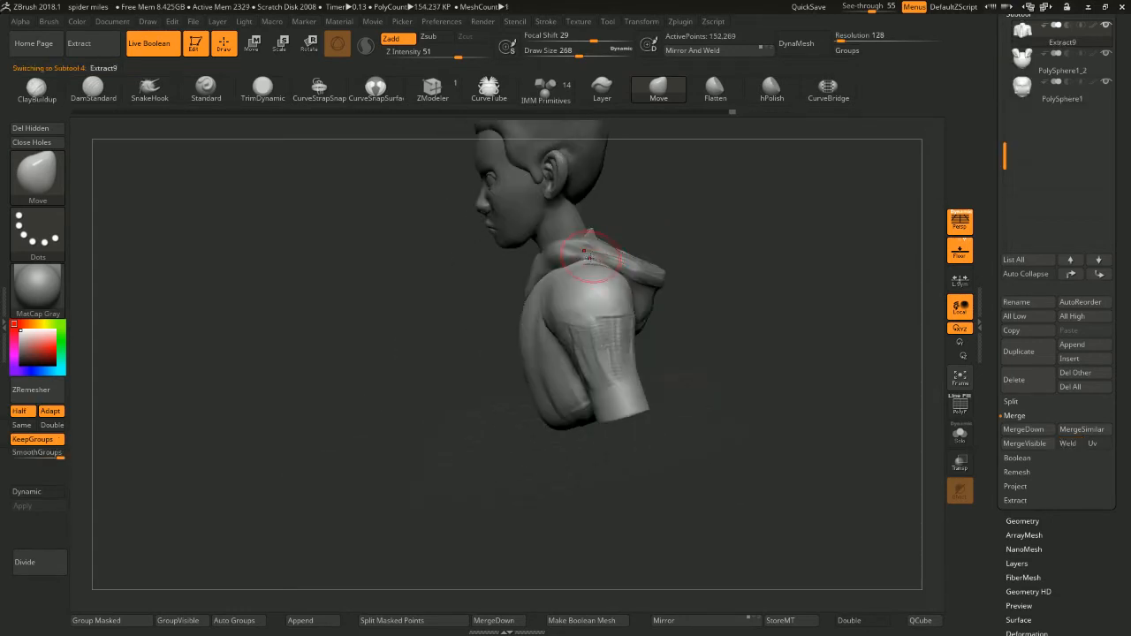
drag(658, 233, 596, 266)
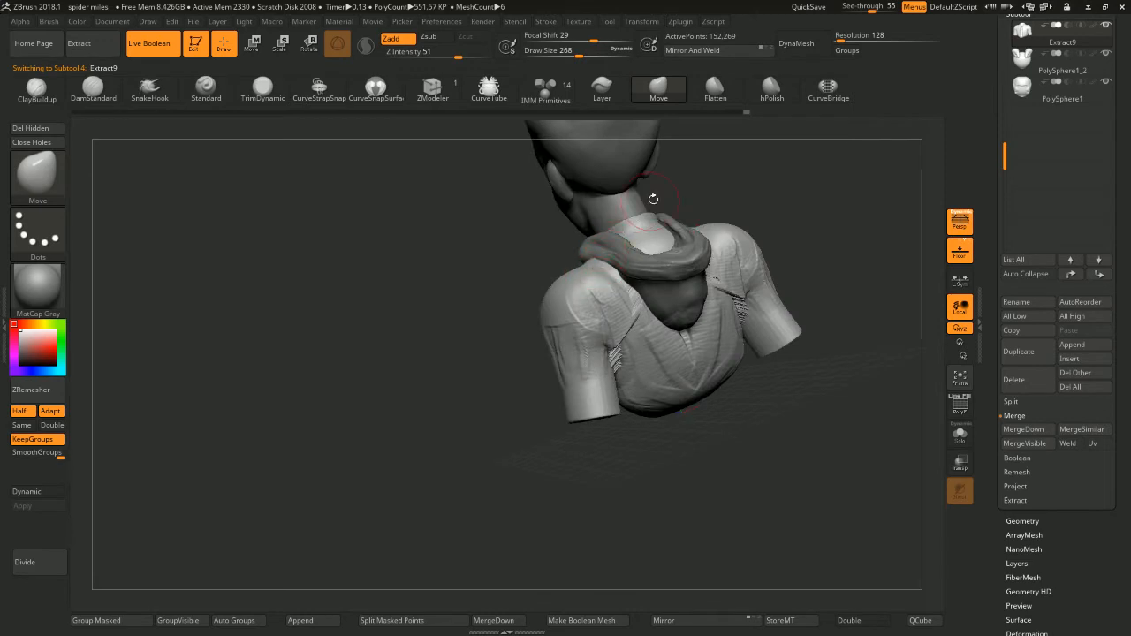
drag(653, 199, 748, 182)
mouse_move(727, 224)
alt+mouse_down()
mouse_move(686, 218)
mouse_move(639, 264)
mouse_move(579, 281)
mouse_move(601, 258)
alt+mouse_up()
key(space)
key(space)
mouse_move(562, 299)
mouse_down()
mouse_move(614, 273)
mouse_move(488, 297)
mouse_move(587, 285)
mouse_move(579, 298)
mouse_move(636, 260)
mouse_up()
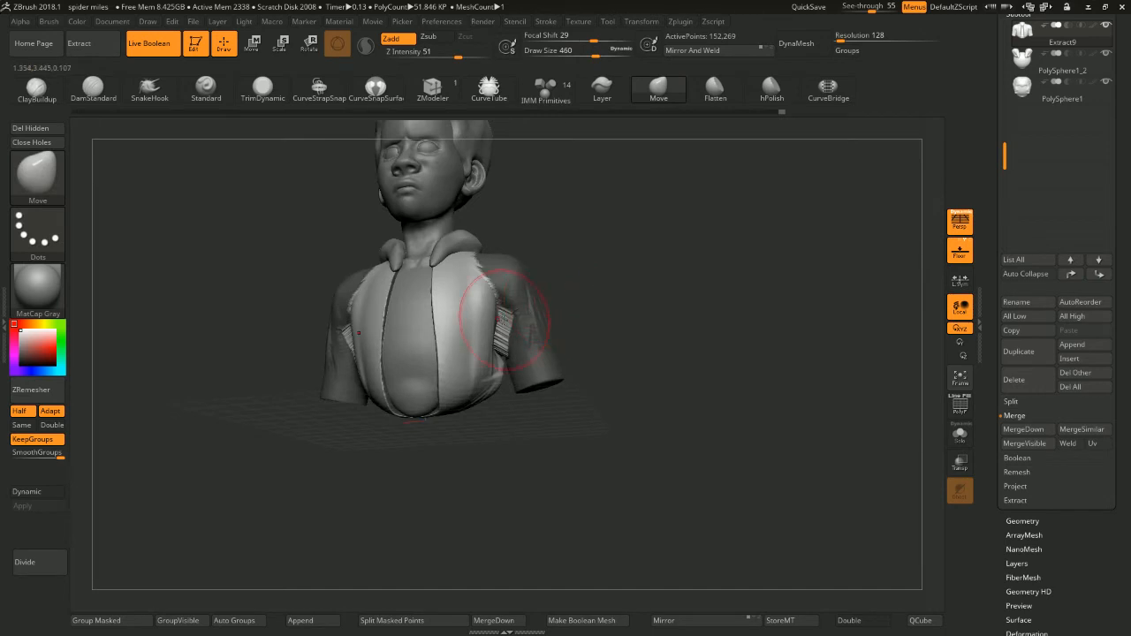
right_drag(505, 320, 528, 313)
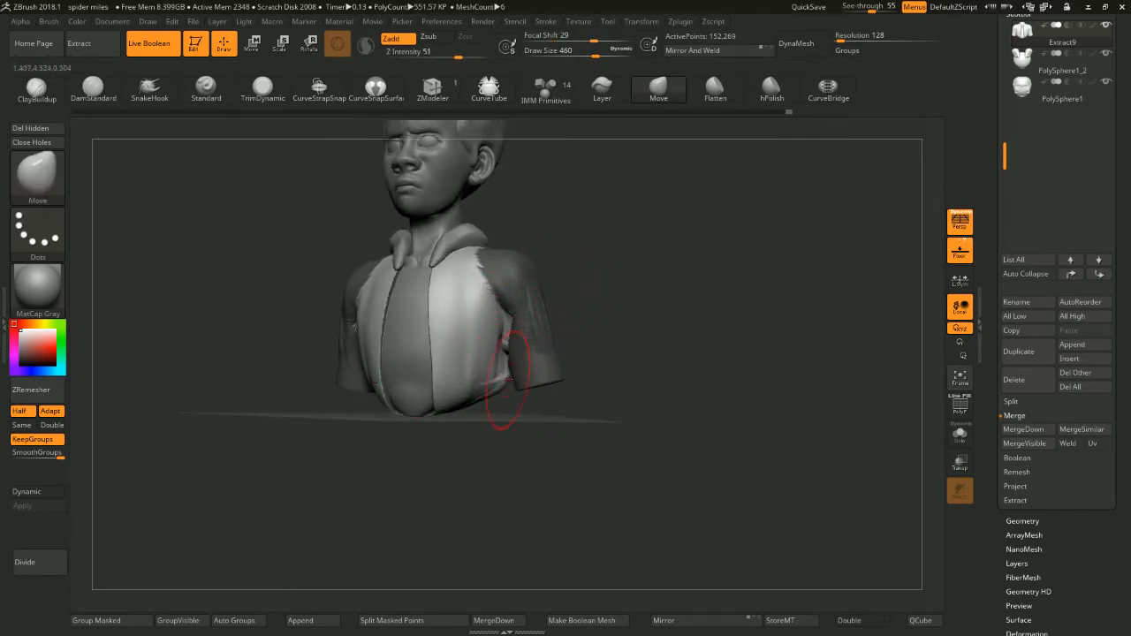
drag(557, 315, 606, 283)
Invert and blur the mask, and smooth the sleeves around the front armpits at draw size 239
key(space)
click(601, 294)
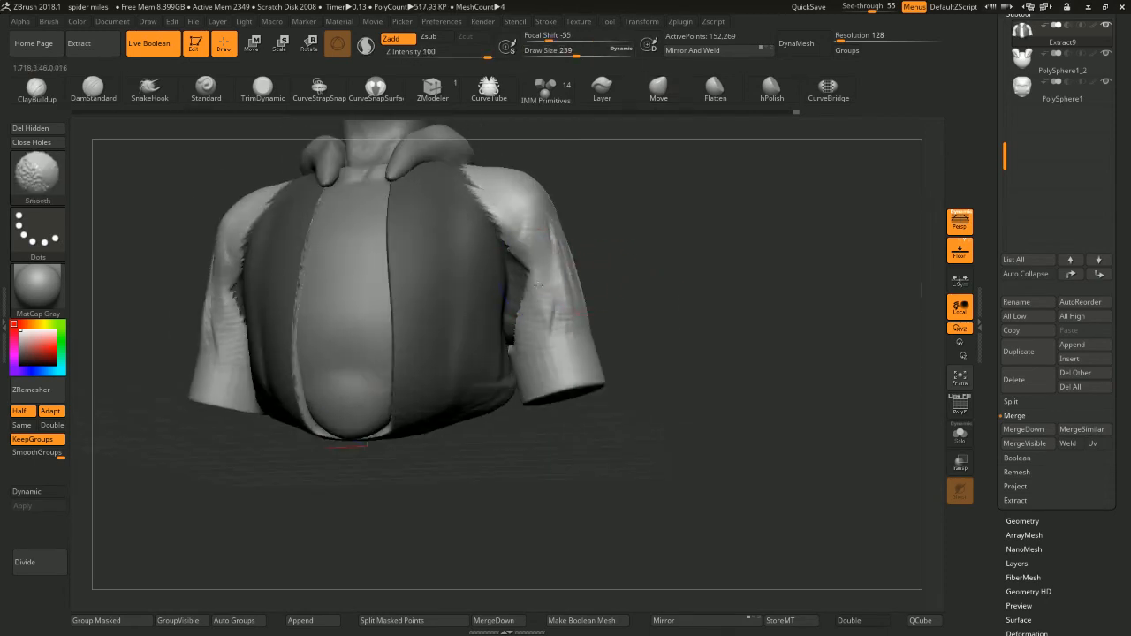
ctrl+click(605, 255)
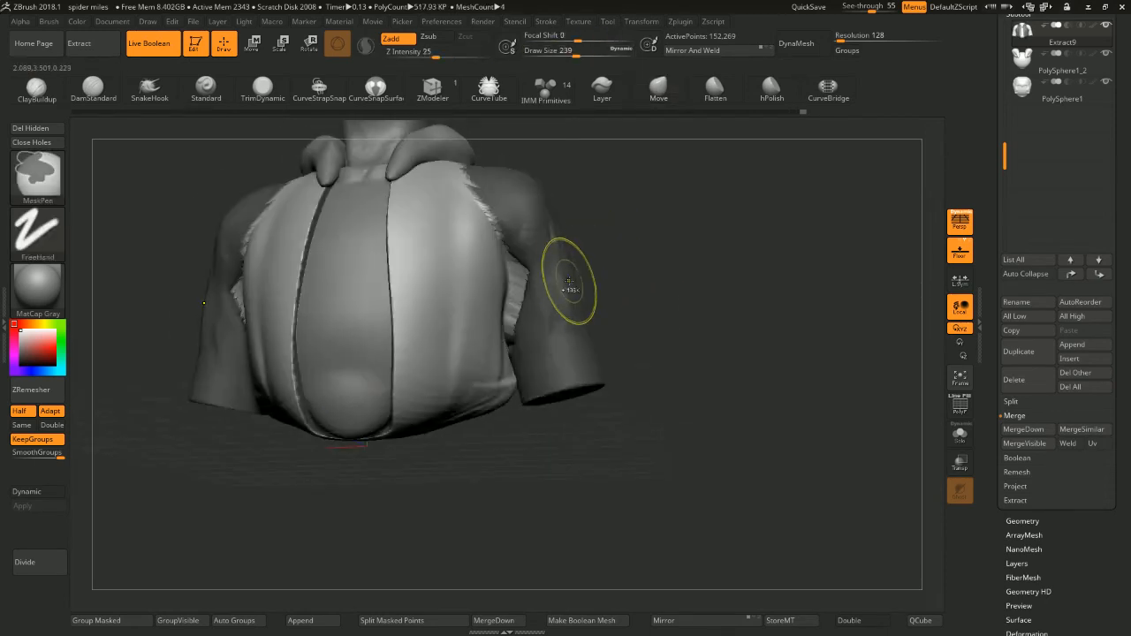
ctrl+click(595, 272)
ctrl+click(557, 288)
mouse_move(550, 281)
shift+mouse_down()
mouse_move(532, 271)
mouse_move(526, 285)
shift+mouse_up()
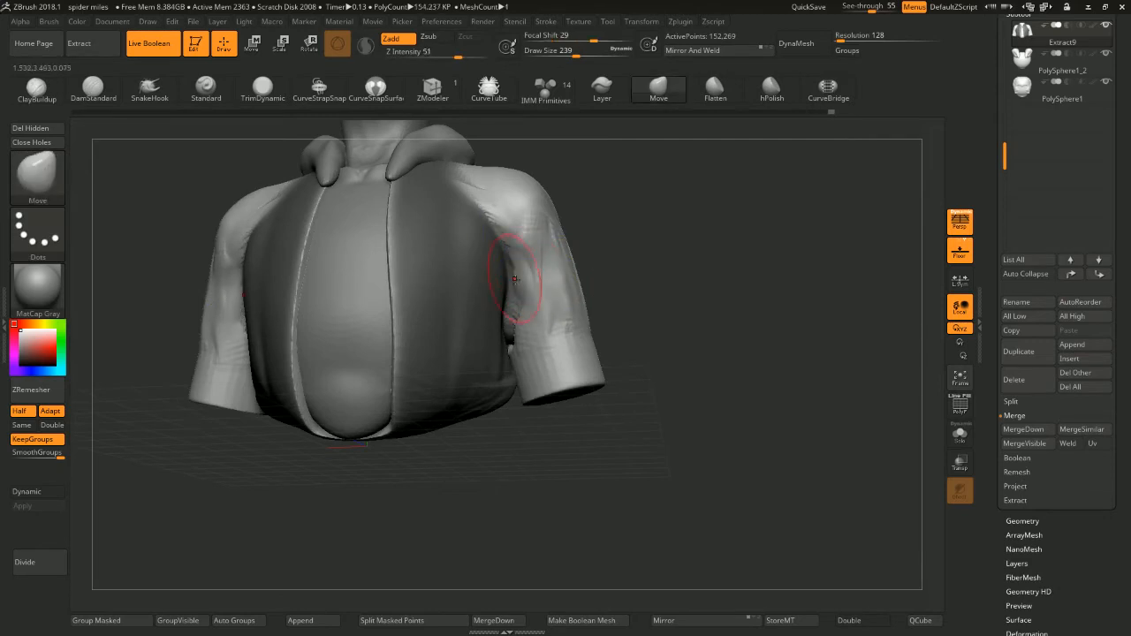
mouse_move(606, 260)
mouse_down()
mouse_move(631, 244)
mouse_move(624, 237)
mouse_move(594, 258)
mouse_move(624, 266)
mouse_up()
Clear the mask and pull the jacket's lower front edges down with the Move brush at draw size 372
key(space)
click(595, 265)
ctrl+right_drag(624, 266, 624, 235)
ctrl+drag(624, 236, 643, 270)
alt+drag(641, 217, 640, 314)
mouse_move(639, 314)
mouse_down()
mouse_move(638, 340)
mouse_move(634, 327)
mouse_up()
ctrl+right_drag(634, 327, 634, 360)
alt+drag(634, 360, 608, 200)
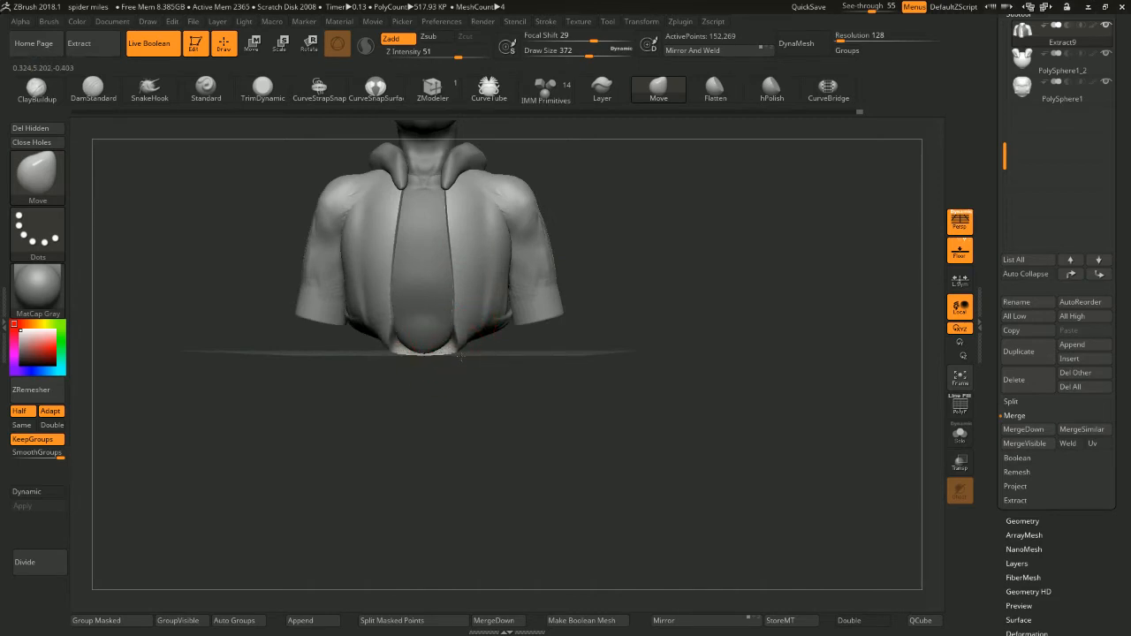
mouse_move(457, 331)
mouse_down()
mouse_move(451, 287)
mouse_move(467, 333)
mouse_move(471, 307)
mouse_up()
Reshape the edges of the jacket's front opening along the chest with the Move brush at draw size 372
drag(604, 210, 574, 207)
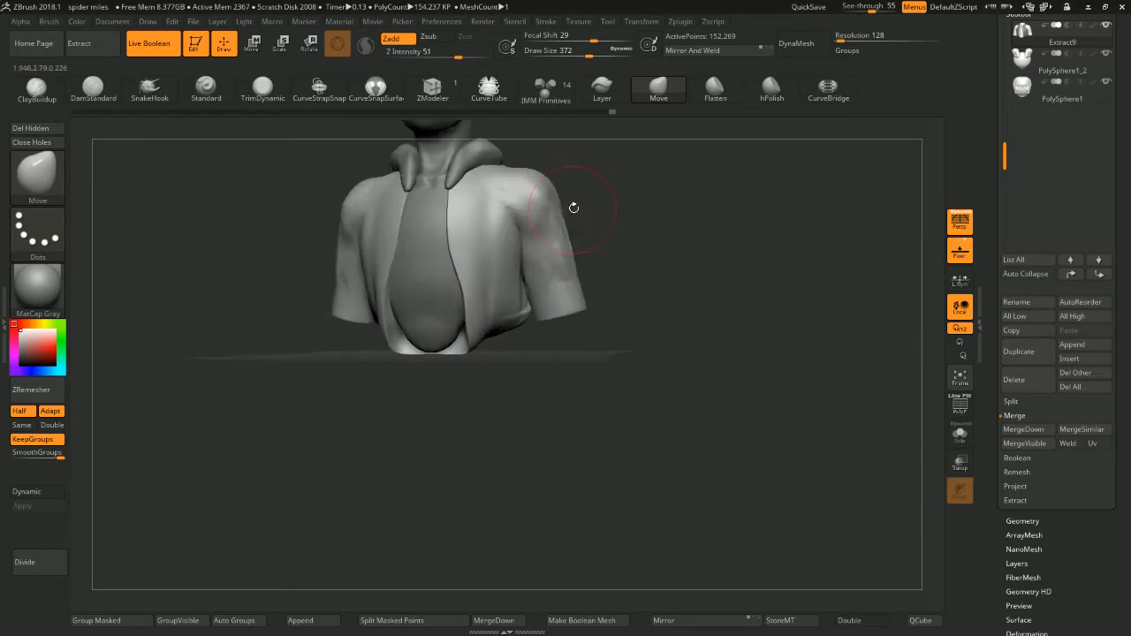
ctrl+right_drag(574, 207, 615, 217)
drag(614, 216, 550, 279)
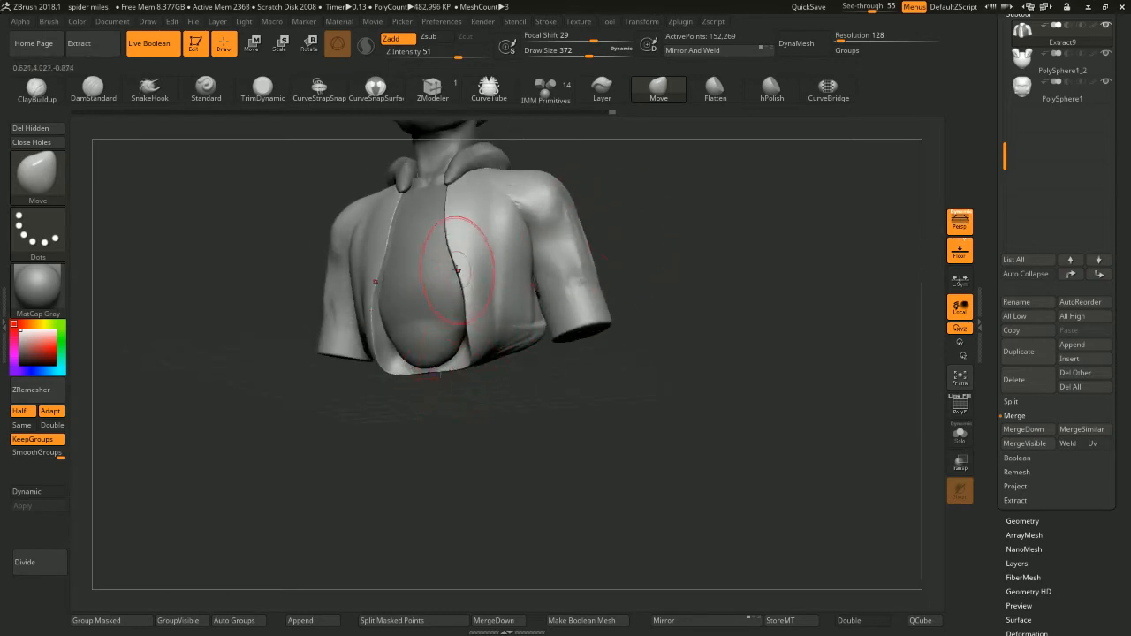
drag(453, 242, 457, 232)
mouse_move(650, 223)
mouse_down()
mouse_move(666, 238)
mouse_move(652, 258)
mouse_move(501, 251)
mouse_up()
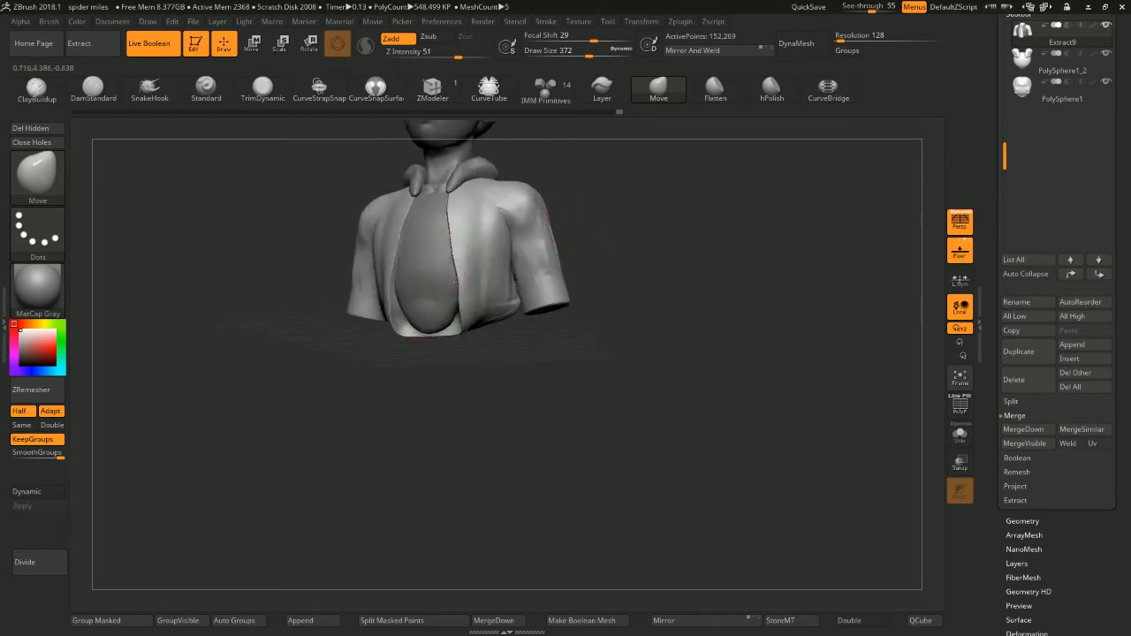
Shape the jacket's bottom hem from underneath with the Move brush at draw size 372
drag(598, 250, 615, 138)
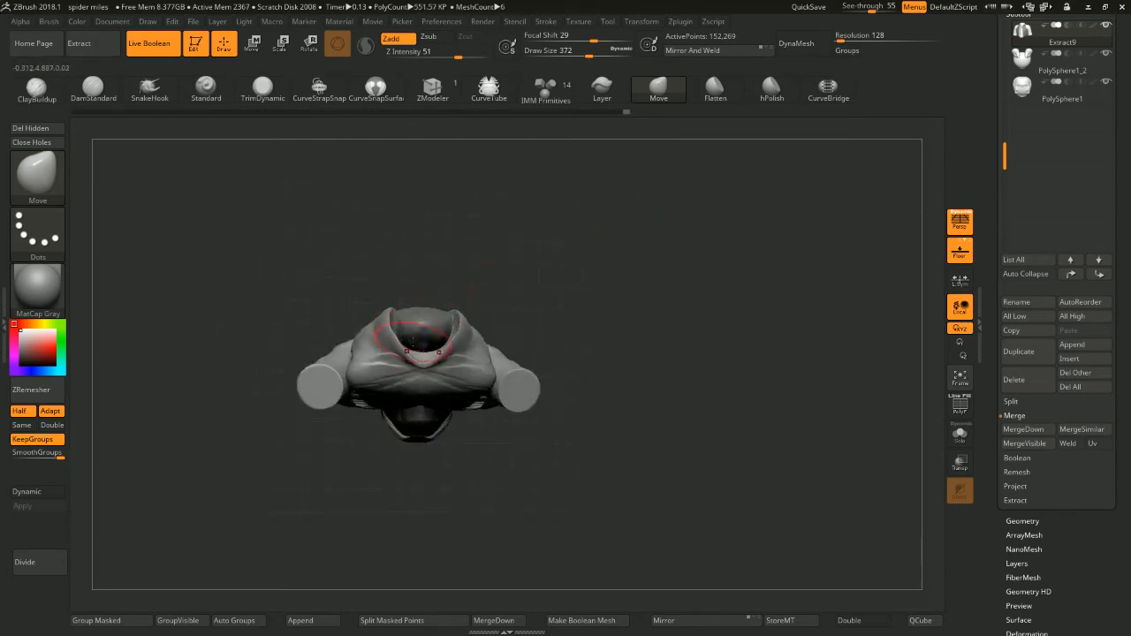
shift+drag(572, 237, 380, 336)
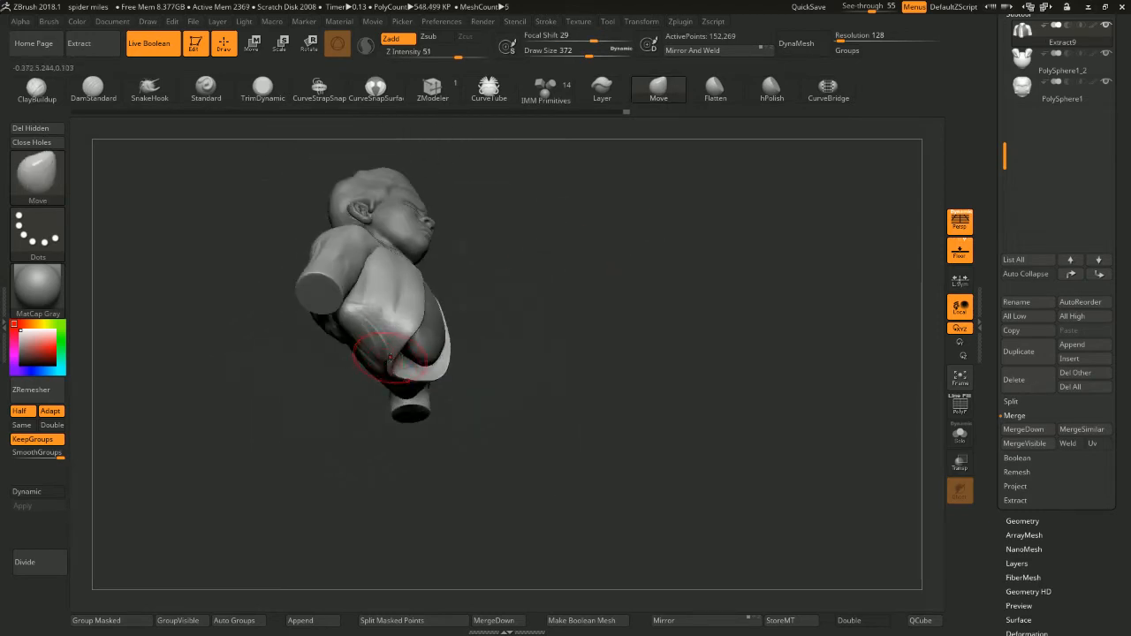
drag(512, 267, 594, 254)
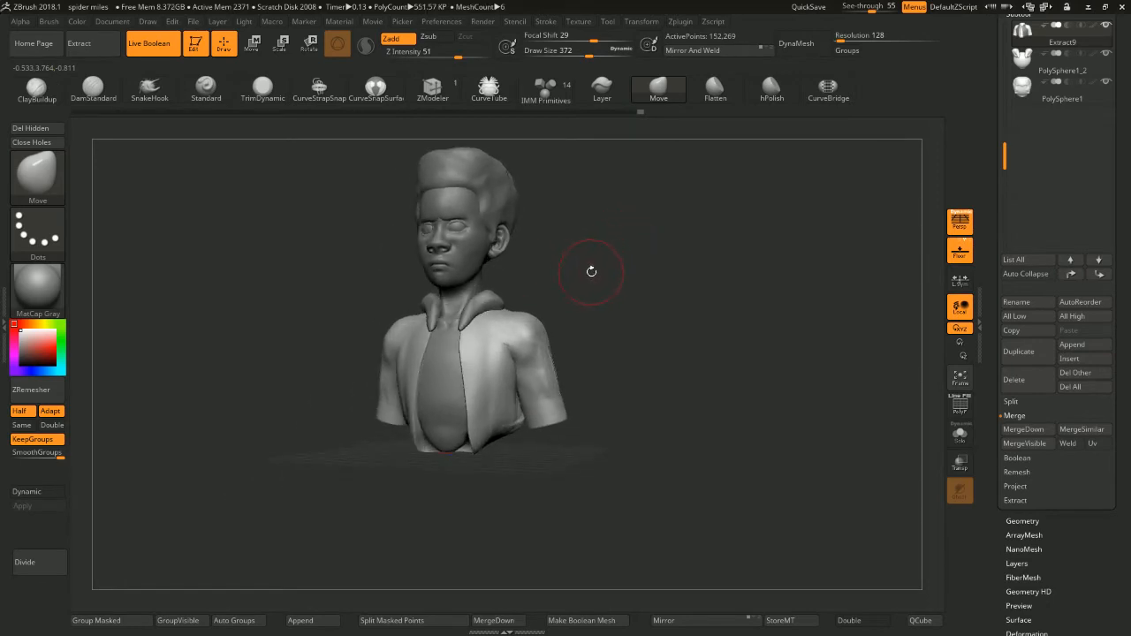
mouse_move(594, 308)
mouse_down()
mouse_move(603, 277)
mouse_move(583, 253)
mouse_move(614, 268)
mouse_move(634, 226)
mouse_move(507, 337)
mouse_up()
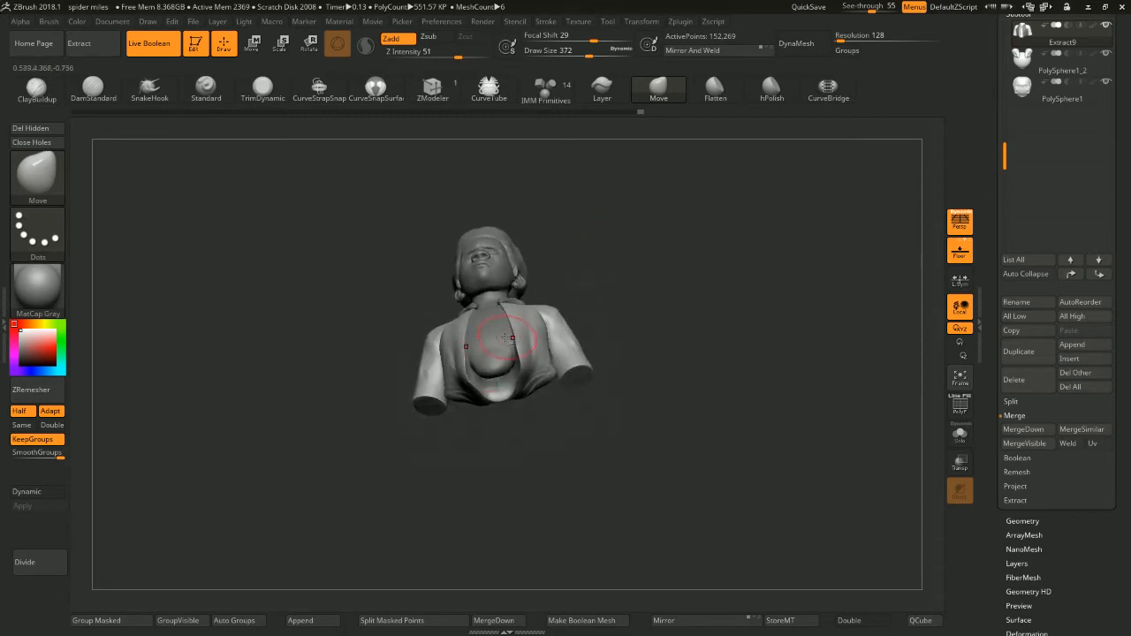
mouse_move(592, 286)
mouse_down()
mouse_move(654, 256)
mouse_move(528, 301)
mouse_move(649, 227)
mouse_move(662, 250)
mouse_move(519, 347)
mouse_move(538, 395)
mouse_up()
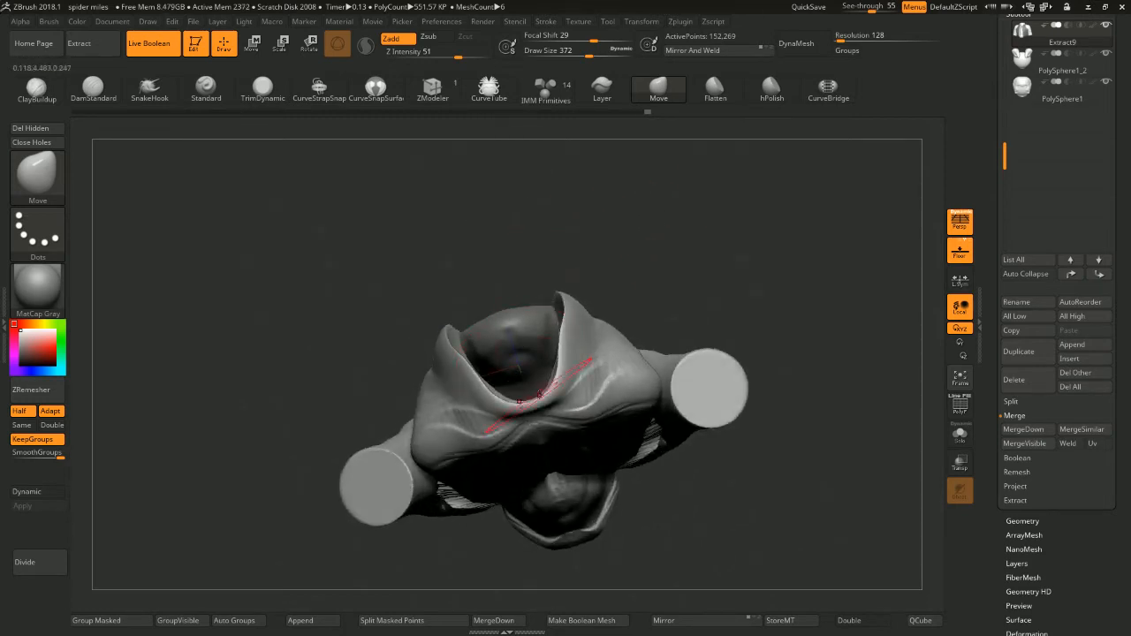
mouse_move(632, 252)
mouse_down()
mouse_move(667, 296)
mouse_move(559, 285)
mouse_up()
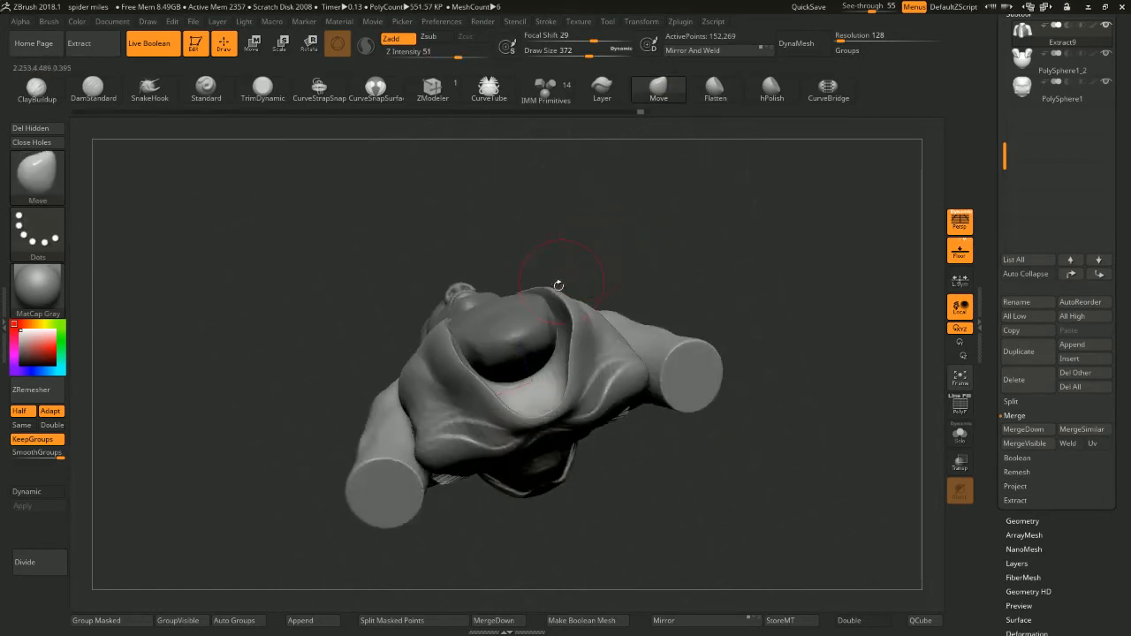
Select the inner body subtool and extend its lower front down to the jacket's hem with the Move brush, using draw size 525
alt+click(512, 327)
drag(625, 251, 529, 378)
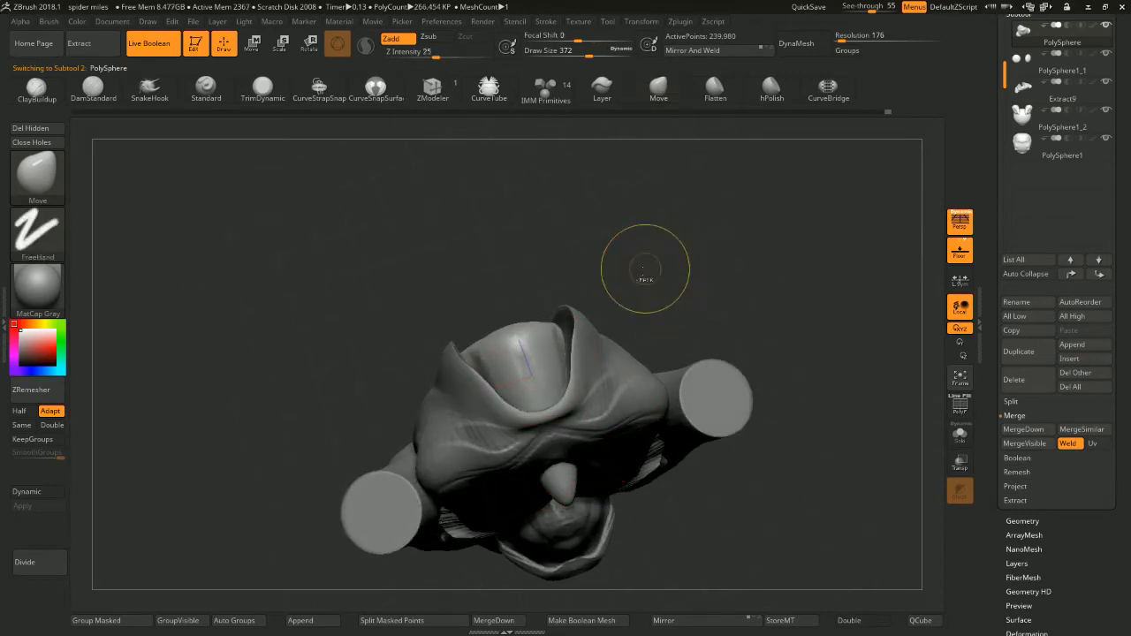
shift+drag(656, 248, 663, 365)
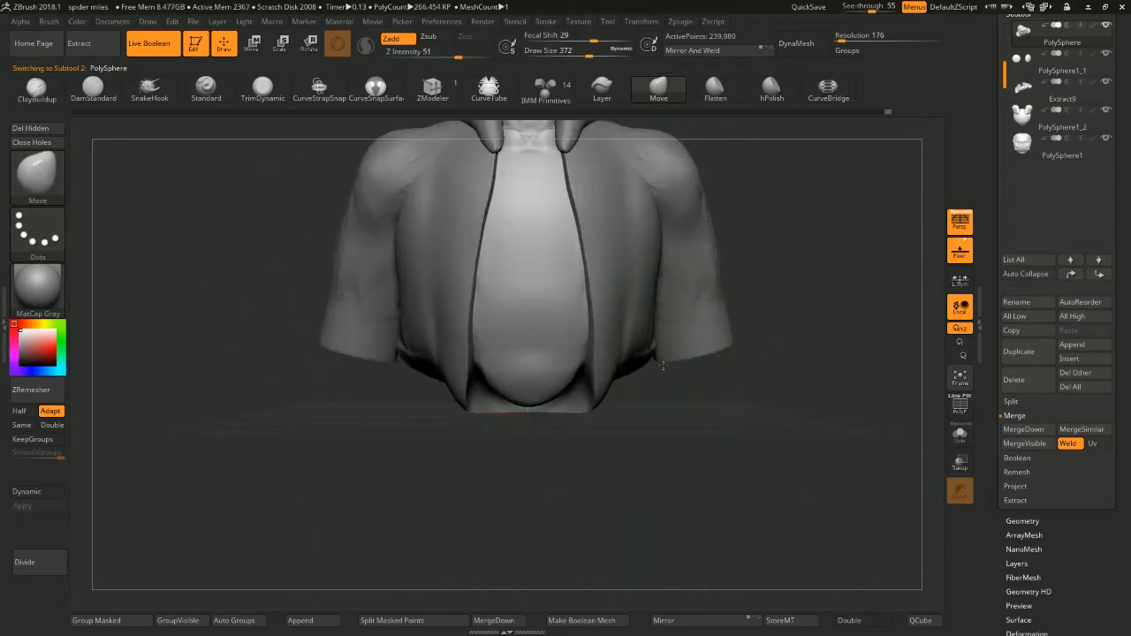
mouse_move(562, 411)
mouse_down()
mouse_move(544, 393)
mouse_move(557, 378)
mouse_up()
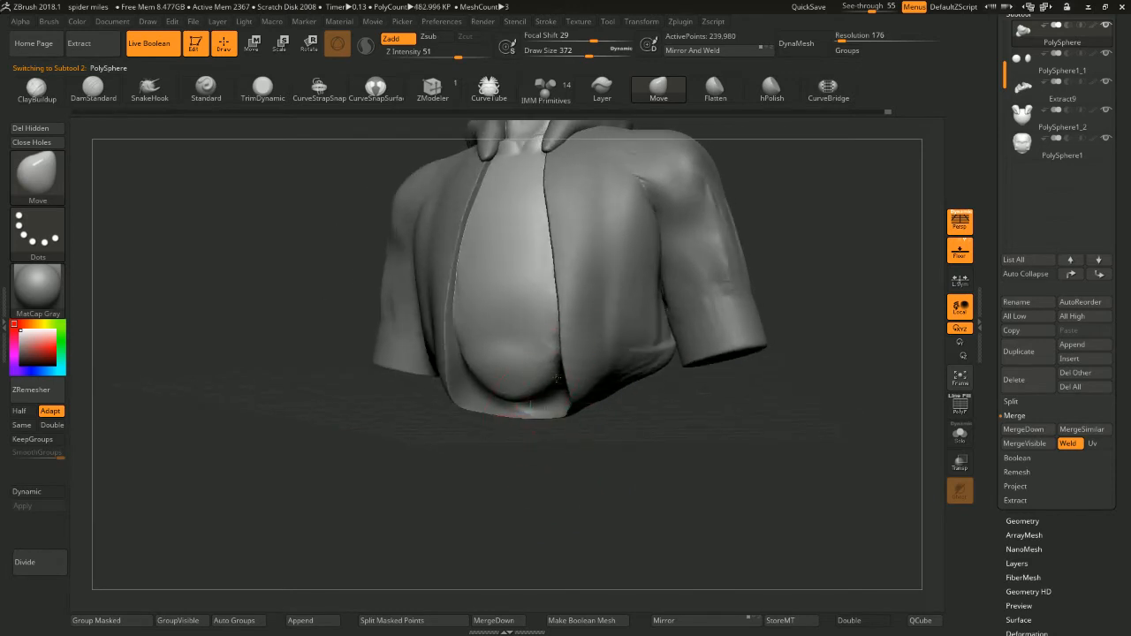
mouse_move(604, 459)
mouse_down()
mouse_move(652, 451)
mouse_move(643, 430)
mouse_up()
key(space)
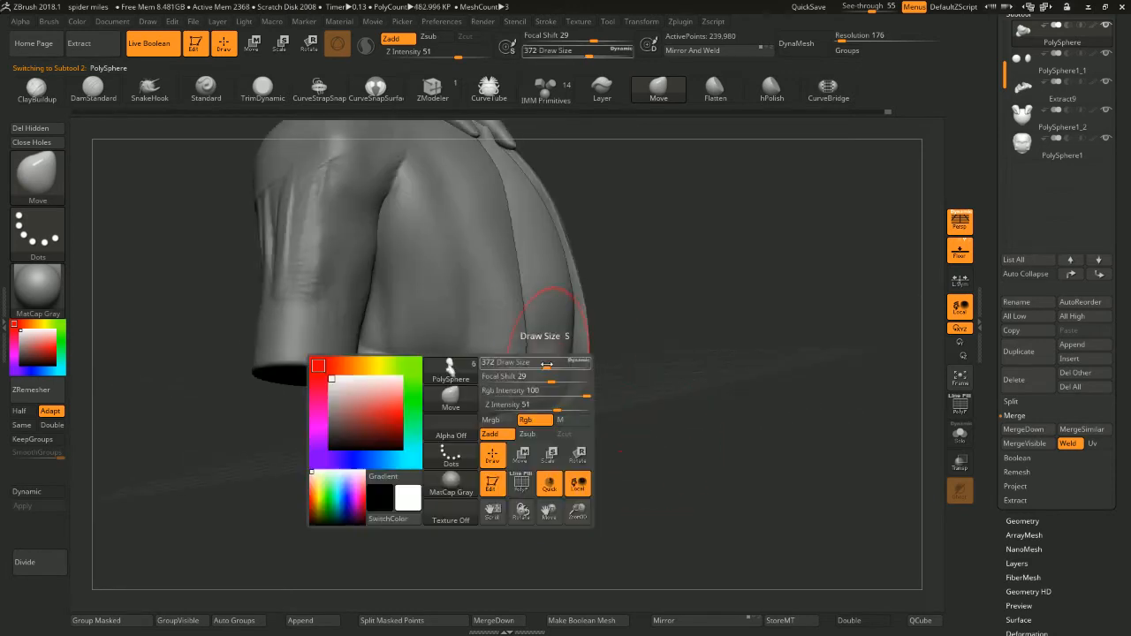
drag(541, 362, 552, 362)
drag(563, 323, 605, 331)
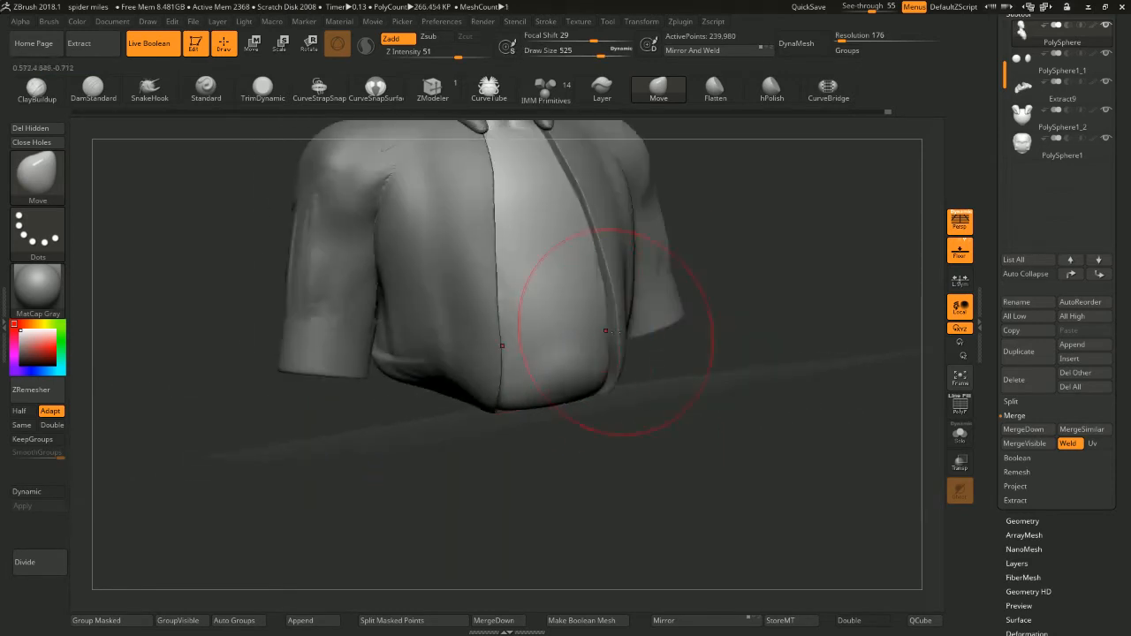
drag(563, 365, 566, 358)
mouse_move(599, 395)
shift+mouse_down()
mouse_move(573, 422)
mouse_move(618, 300)
shift+mouse_up()
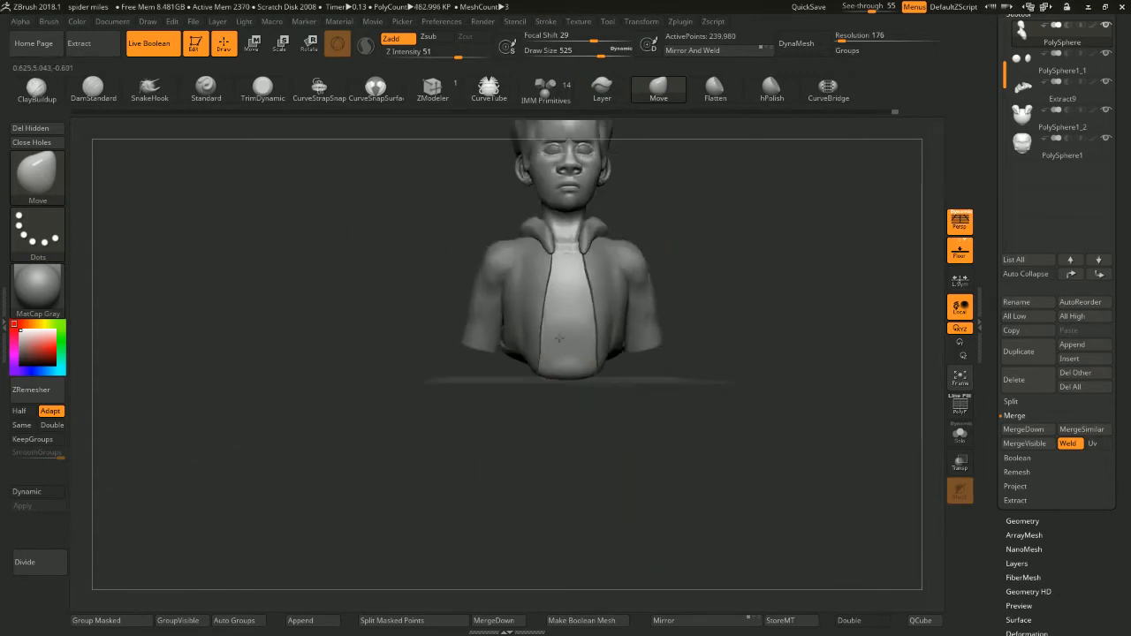
Turn off Live Boolean and review the proportions of the whole bust from a distance
mouse_move(698, 239)
alt+mouse_down()
mouse_move(675, 313)
mouse_move(655, 272)
mouse_move(629, 265)
mouse_move(668, 340)
mouse_move(425, 346)
alt+mouse_up()
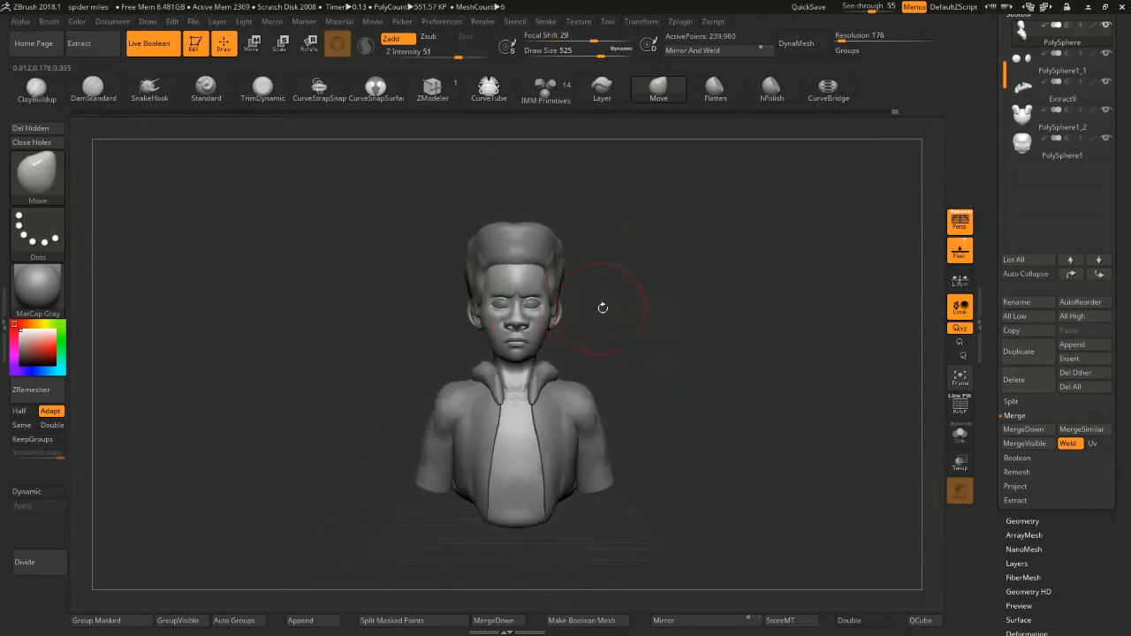
mouse_move(601, 309)
alt+mouse_down()
mouse_move(593, 264)
mouse_move(642, 254)
mouse_move(647, 238)
alt+mouse_up()
mouse_move(633, 282)
alt+mouse_down()
mouse_move(662, 268)
mouse_move(669, 300)
mouse_move(644, 319)
alt+mouse_up()
drag(679, 282, 648, 280)
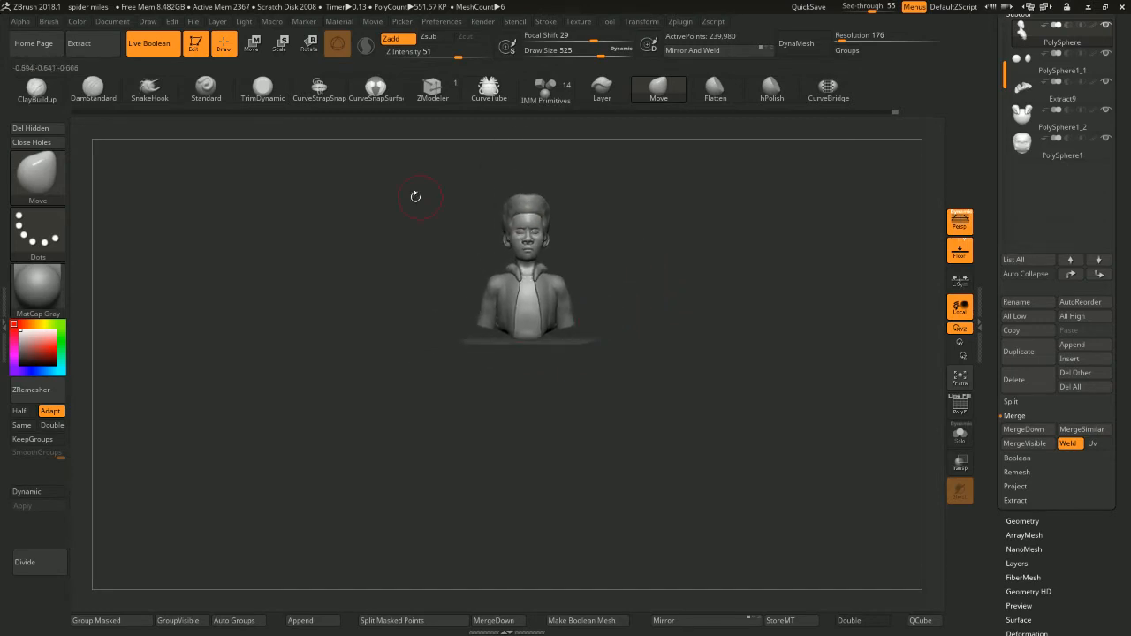
click(155, 46)
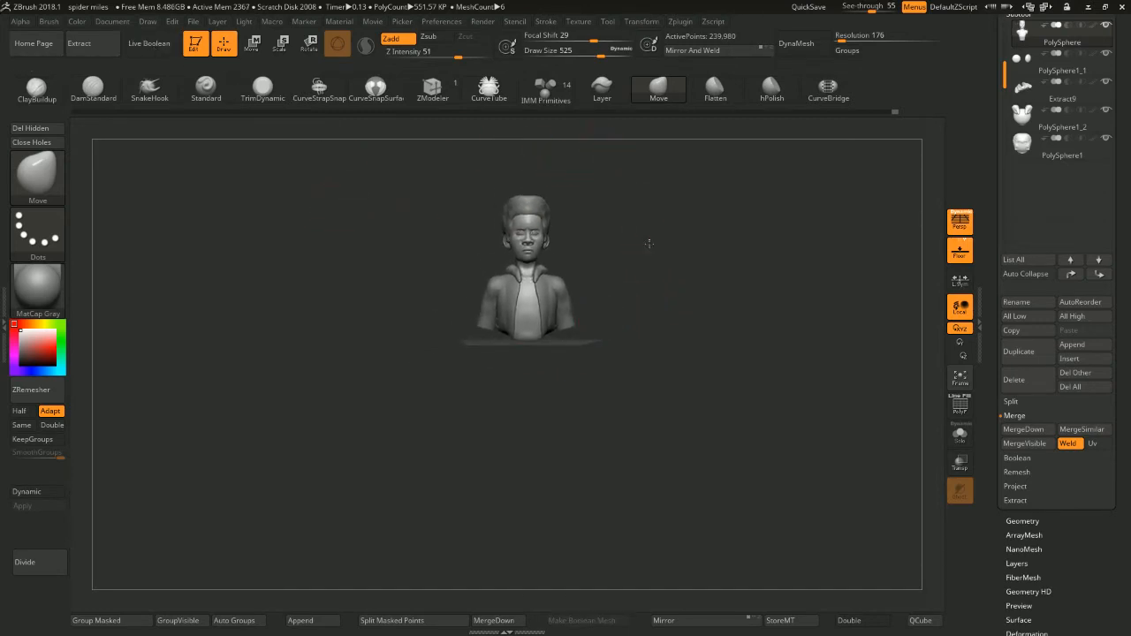
mouse_move(646, 244)
alt+mouse_down()
mouse_move(642, 221)
mouse_move(649, 248)
alt+mouse_up()
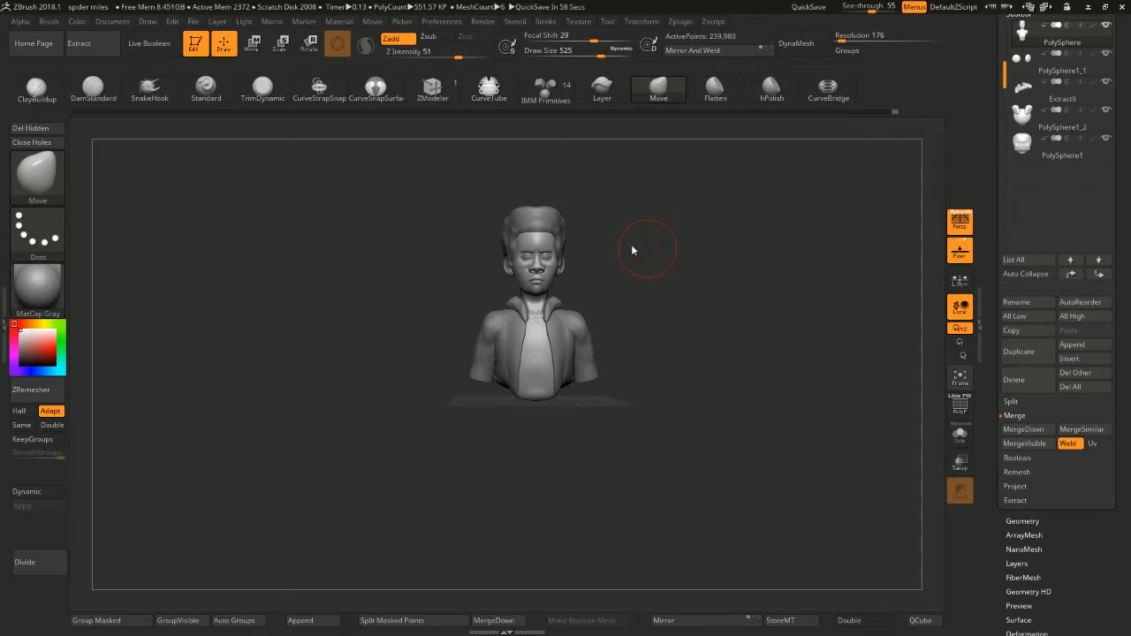
alt+drag(669, 306, 669, 294)
drag(653, 251, 612, 227)
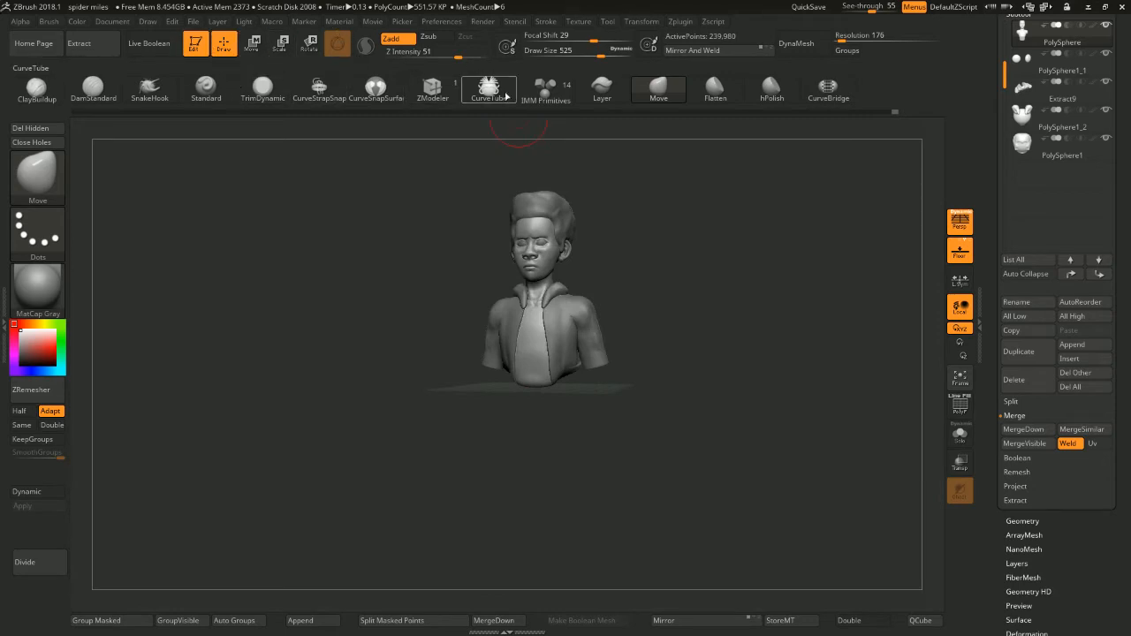
Insert a sphere primitive beneath the torso as the pelvis volume, using the IMM Primitives brush at draw size 525
click(546, 88)
drag(665, 297, 659, 222)
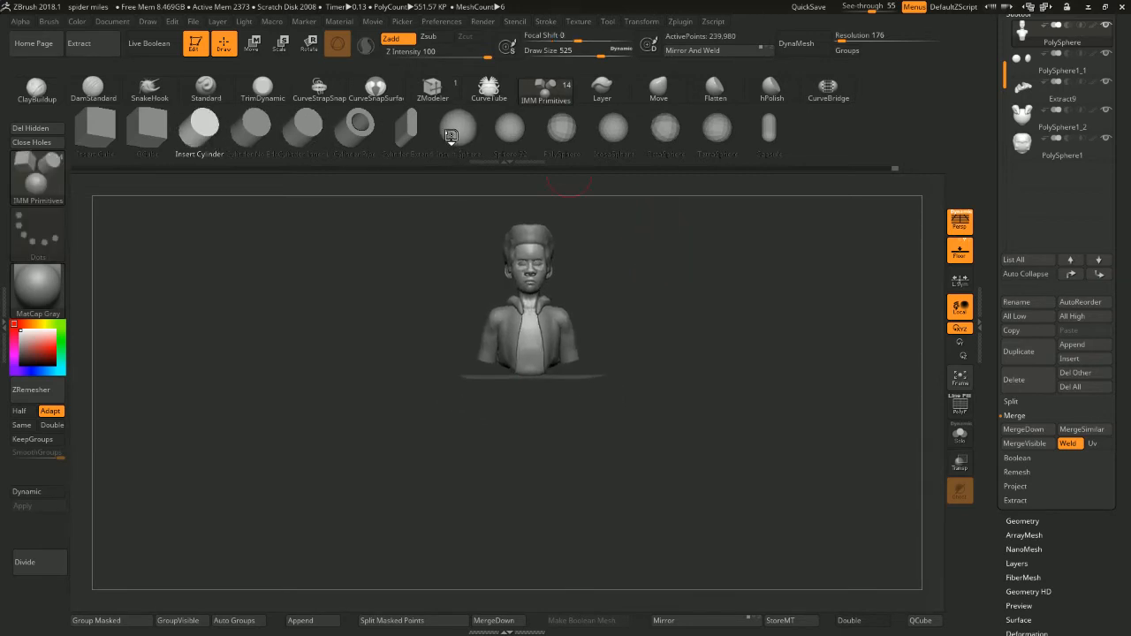
click(444, 131)
drag(610, 311, 563, 343)
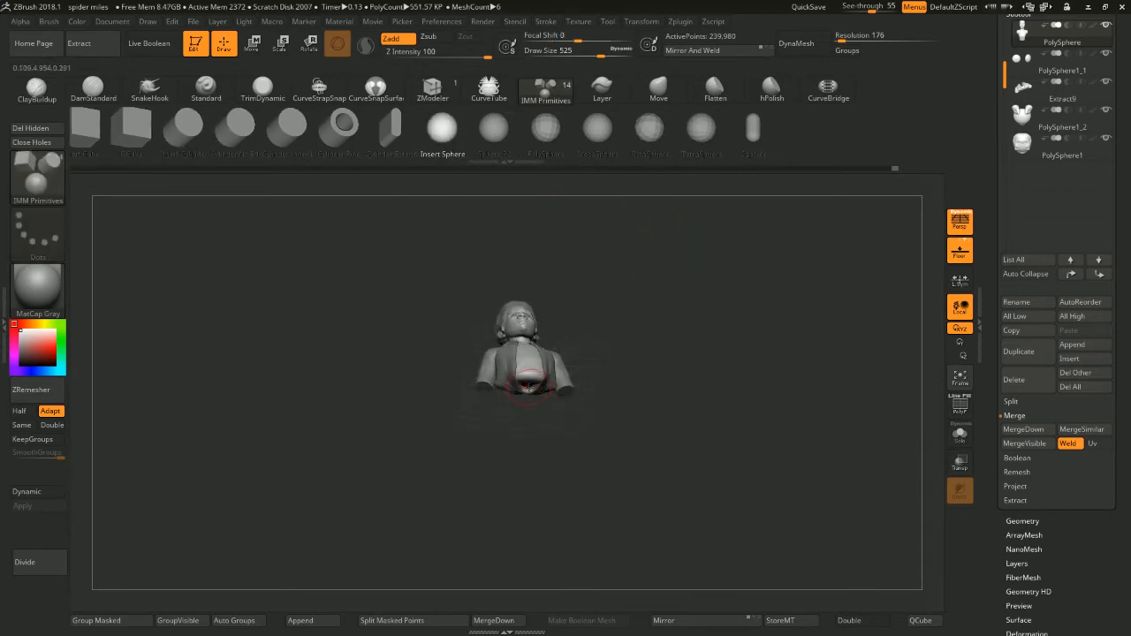
drag(530, 394, 555, 400)
mouse_move(626, 350)
shift+mouse_down()
mouse_move(654, 323)
mouse_move(643, 354)
shift+mouse_up()
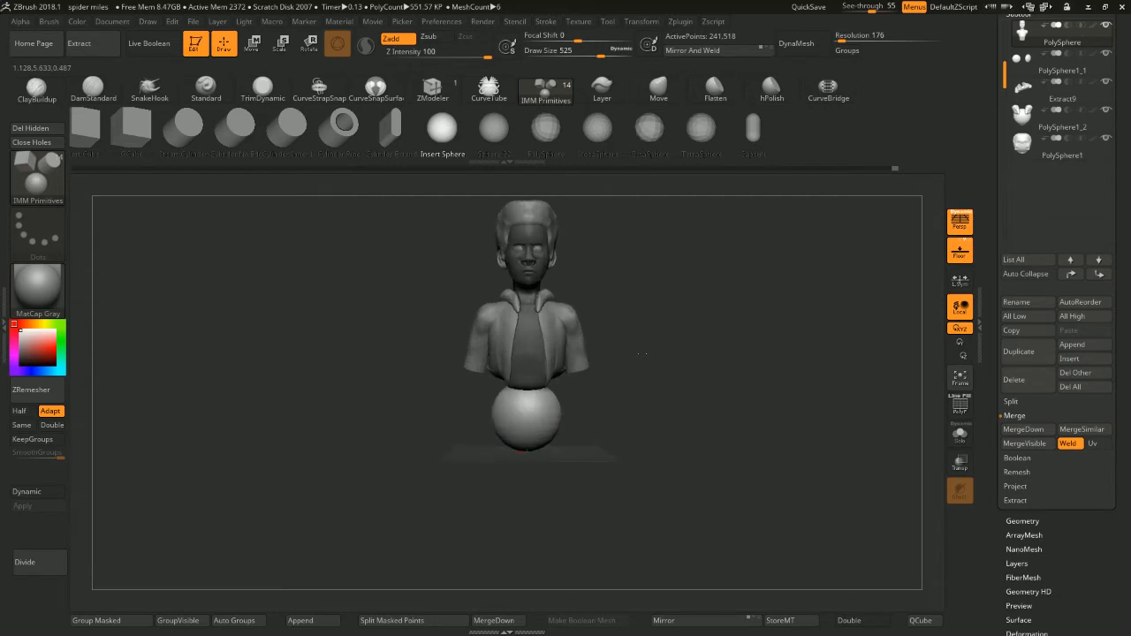
Raise the sphere against the underside of the torso with the transform gizmo
key(w)
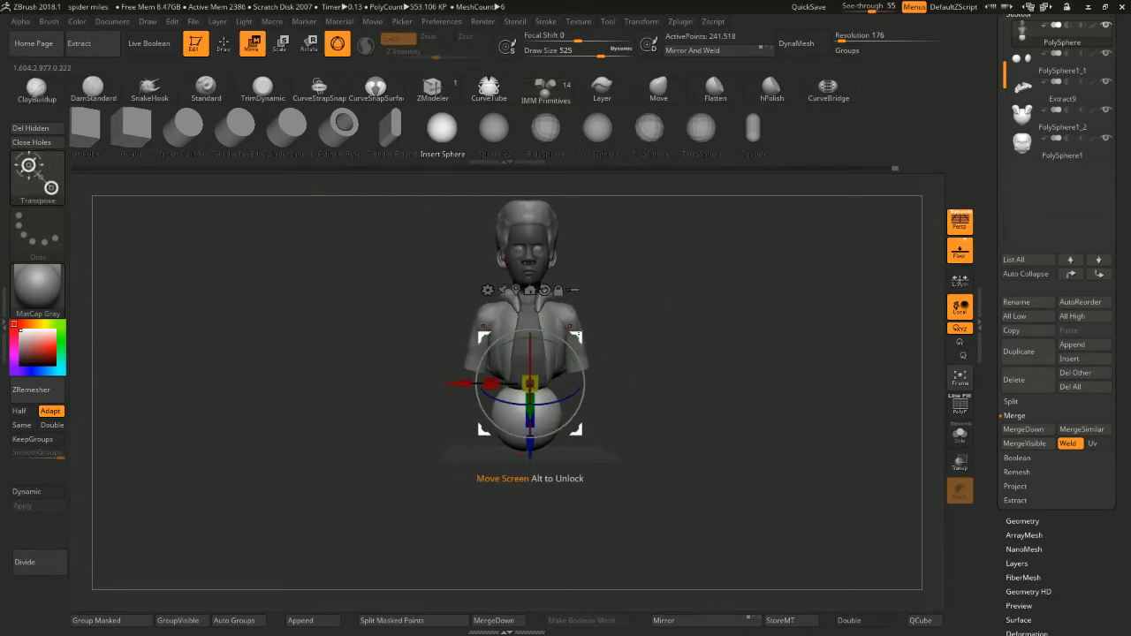
shift+drag(599, 317, 629, 308)
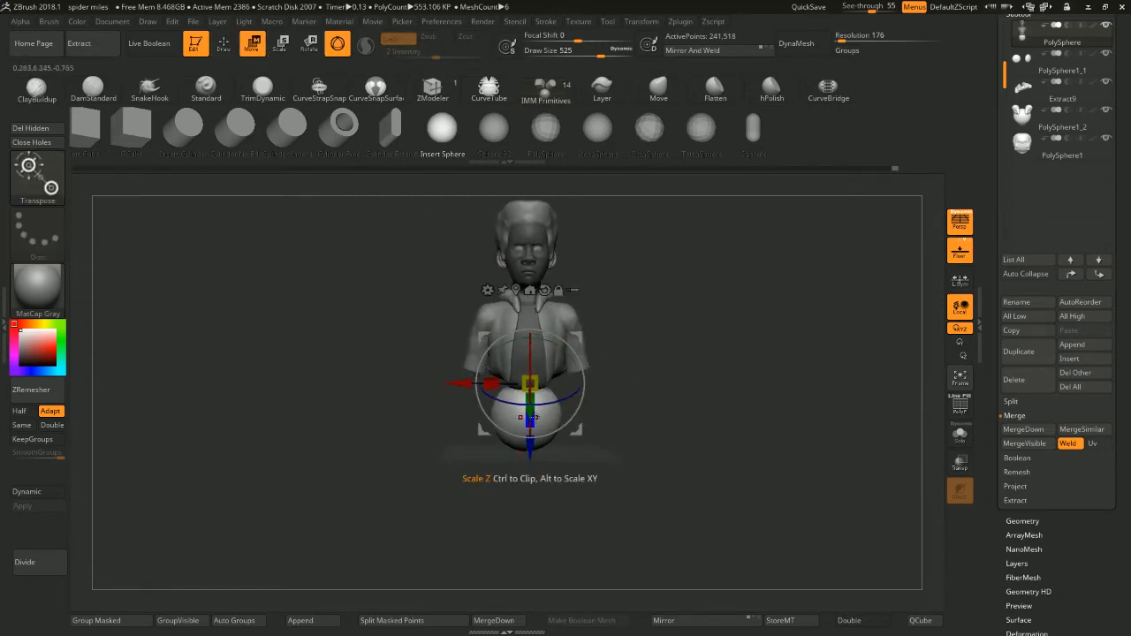
drag(533, 417, 532, 430)
key(ctrl+z)
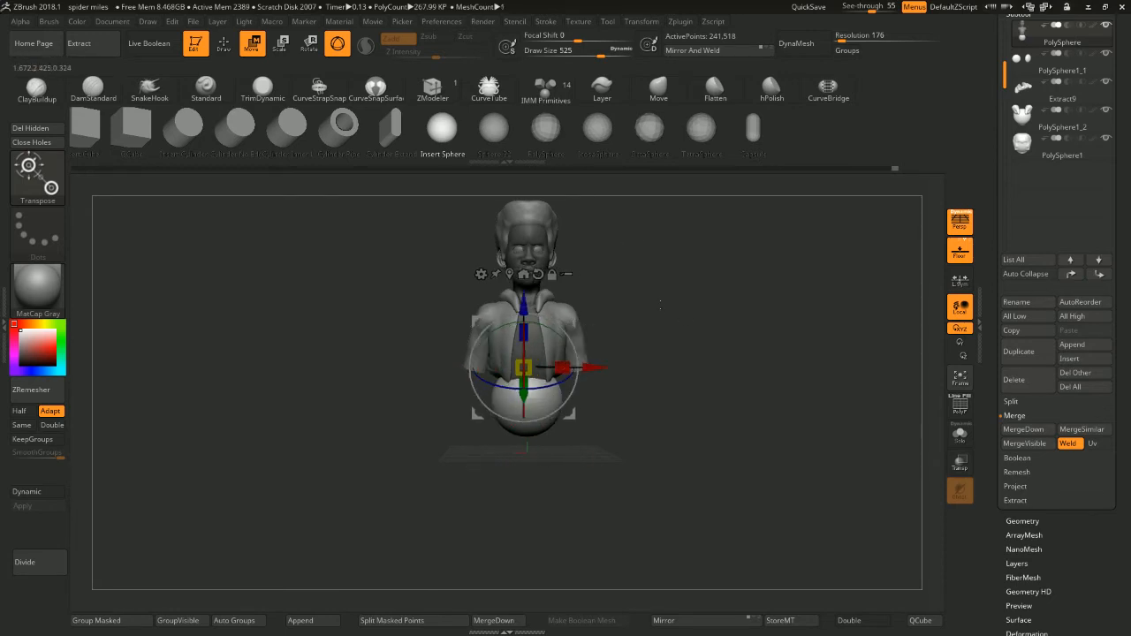
Reshape the side of the sphere below the jacket with the Move brush at draw size 804
key(b)
key(m)
key(v)
key(space)
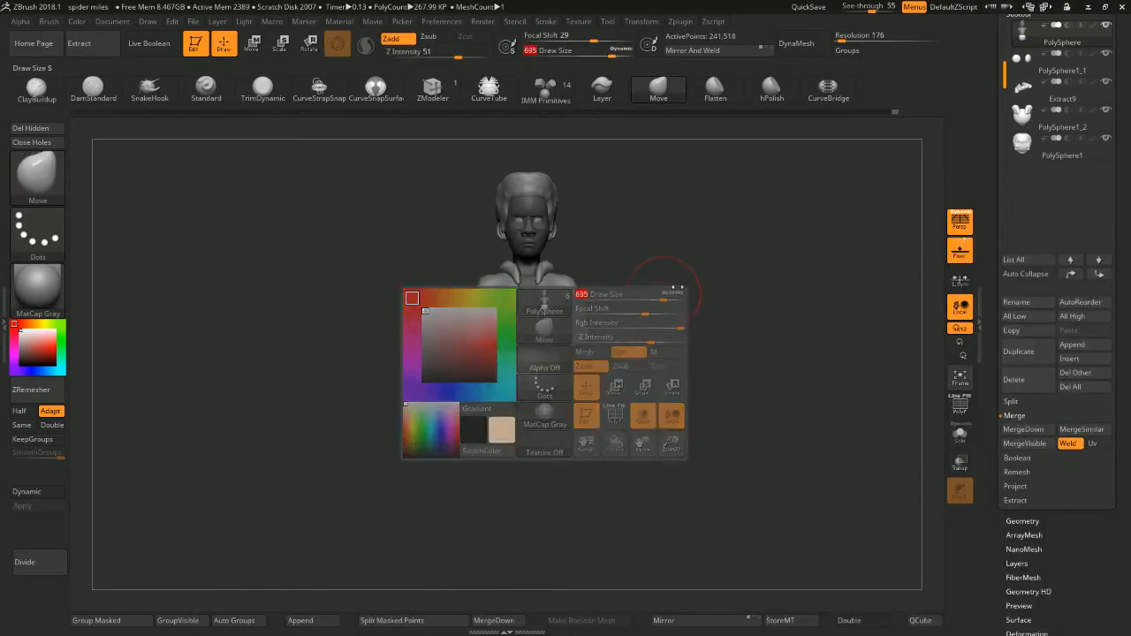
drag(677, 287, 727, 295)
key(space)
drag(550, 356, 574, 368)
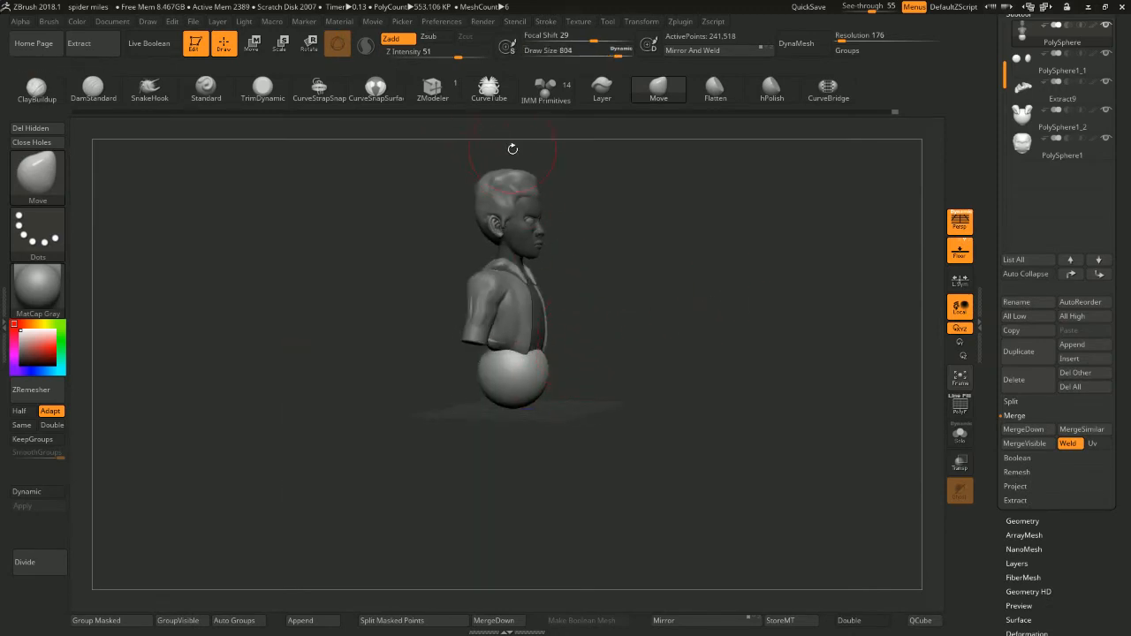
Flatten the front of the pelvis sphere with the Flatten brush at draw size 804
key(b)
key(f)
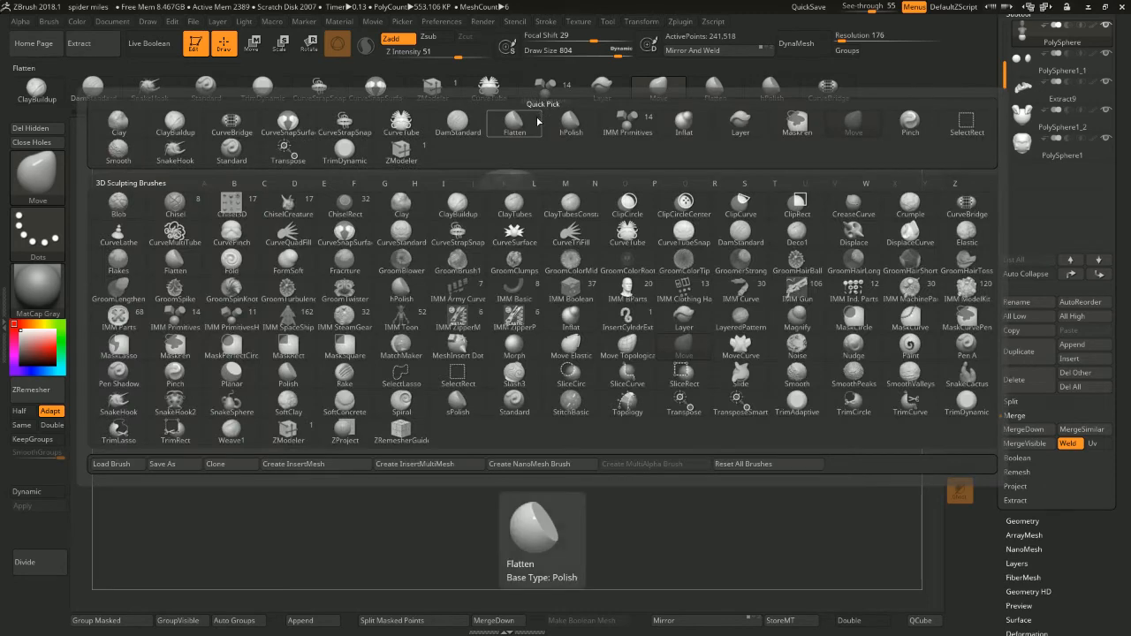
key(l)
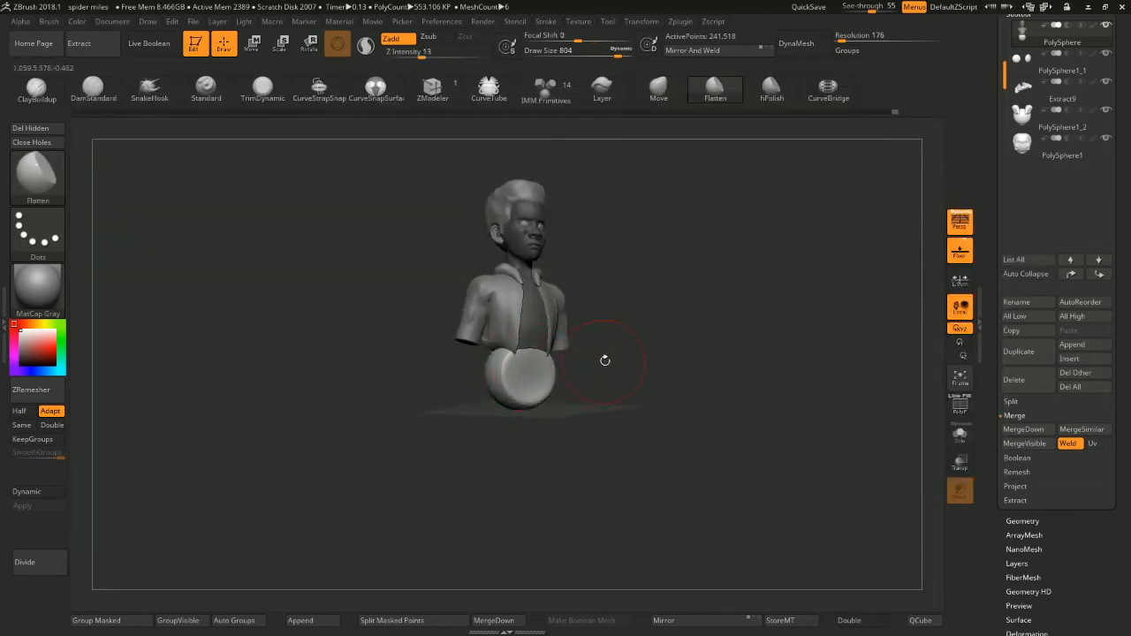
drag(605, 361, 517, 370)
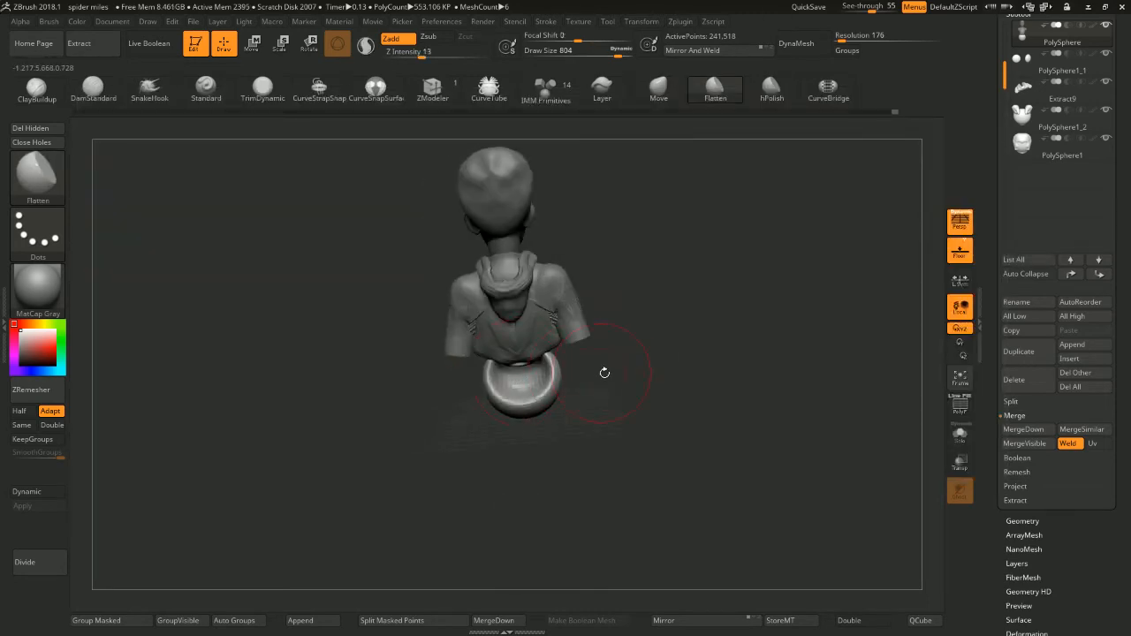
Flatten the back of the pelvis sphere with the Flatten brush at draw size 620
drag(604, 372, 592, 318)
key(space)
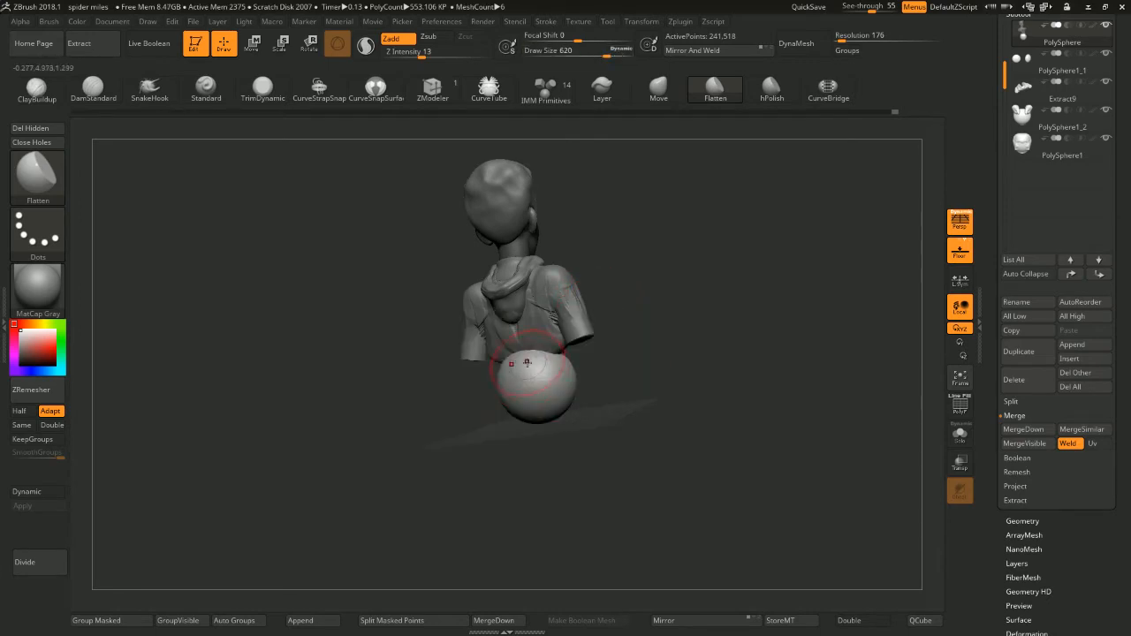
drag(601, 364, 617, 362)
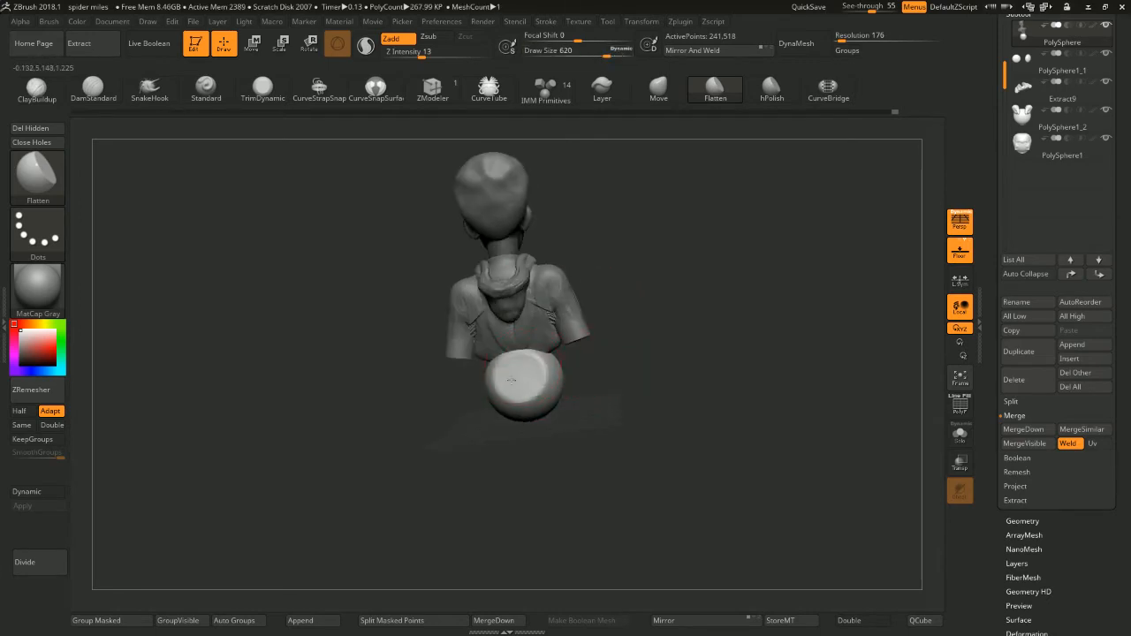
drag(512, 380, 535, 377)
key(ctrl+z)
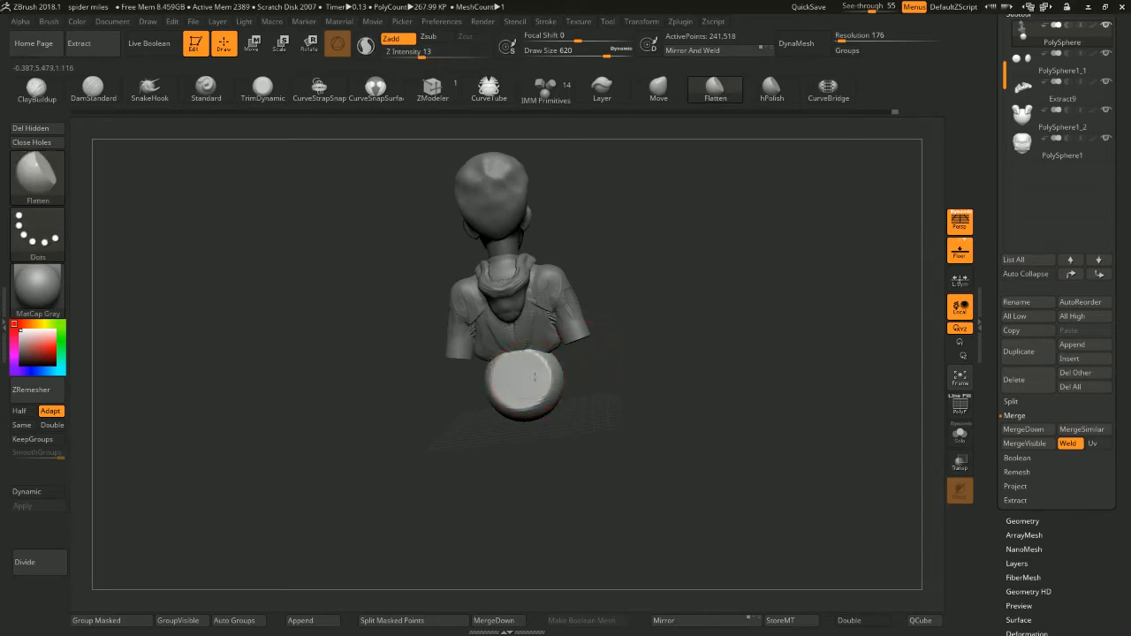
key(ctrl+z)
key(ctrl+shift+z)
Smooth the flattened surfaces of the pelvis volume where it meets the torso
mouse_move(601, 399)
mouse_down()
mouse_move(608, 380)
mouse_move(526, 394)
mouse_move(533, 373)
mouse_move(619, 331)
mouse_up()
mouse_move(530, 389)
shift+mouse_down()
mouse_move(529, 418)
mouse_move(627, 380)
mouse_move(562, 396)
mouse_move(519, 391)
mouse_move(601, 367)
shift+mouse_up()
shift+drag(520, 390, 522, 408)
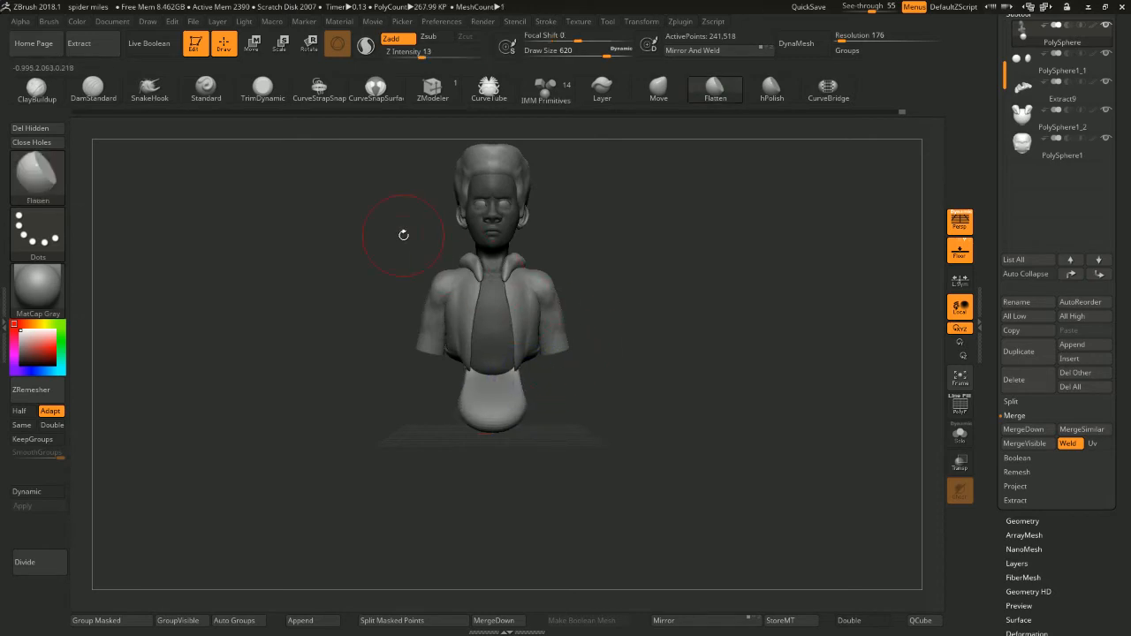
Transform the pelvis volume with the gizmo so it fits directly beneath the torso from front and side
click(248, 48)
drag(537, 347, 540, 346)
drag(543, 305, 542, 324)
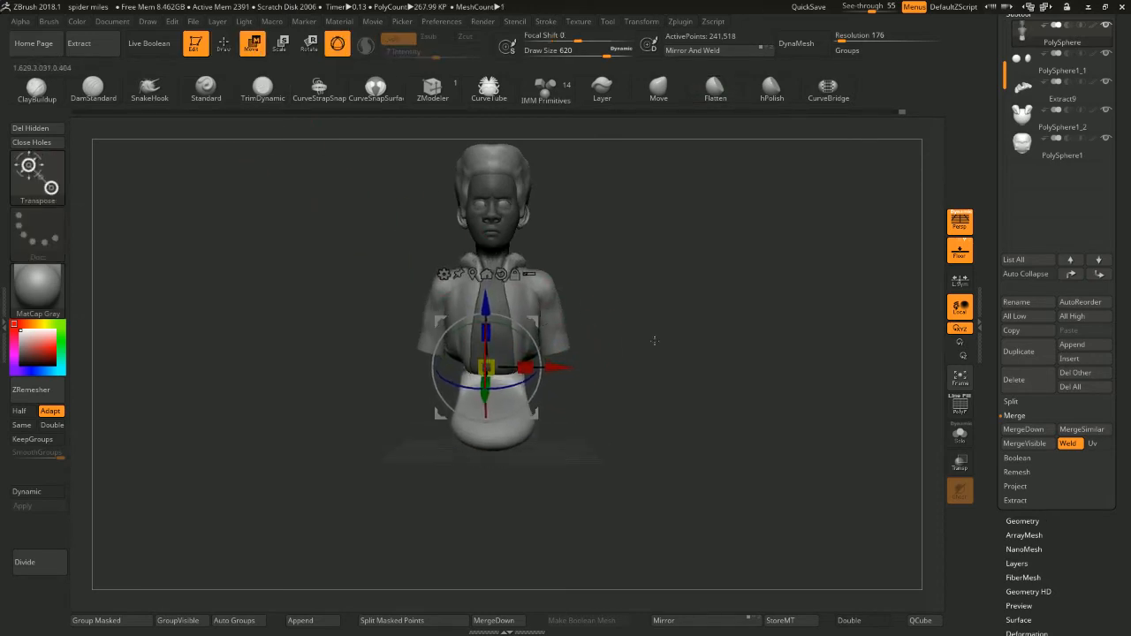
drag(651, 335, 612, 342)
drag(538, 322, 543, 331)
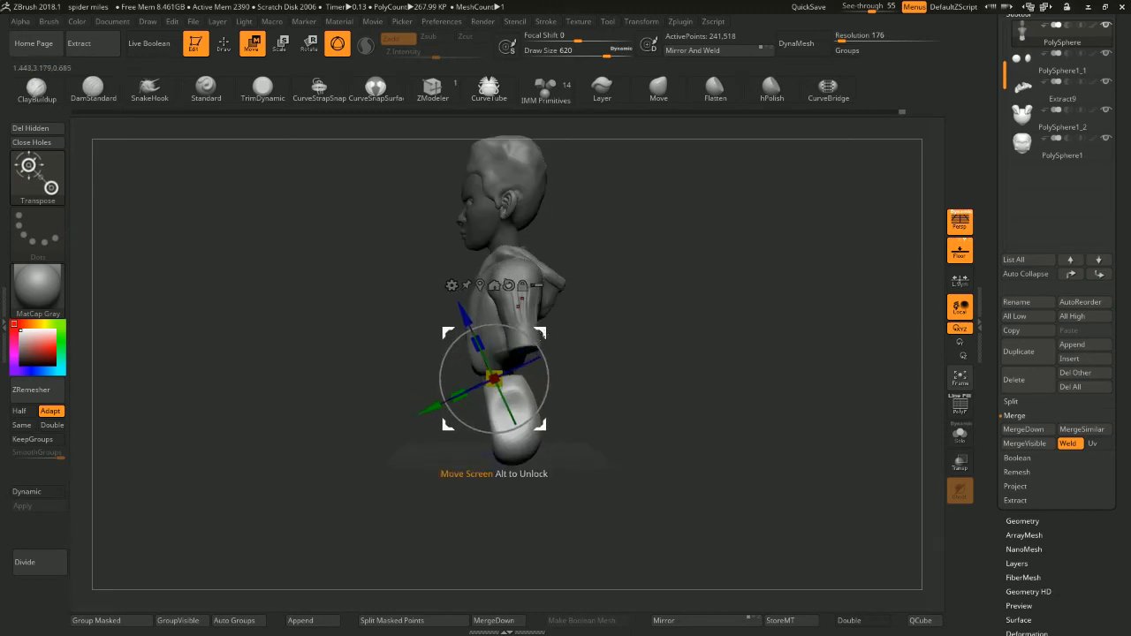
drag(617, 326, 649, 321)
alt+drag(650, 322, 628, 336)
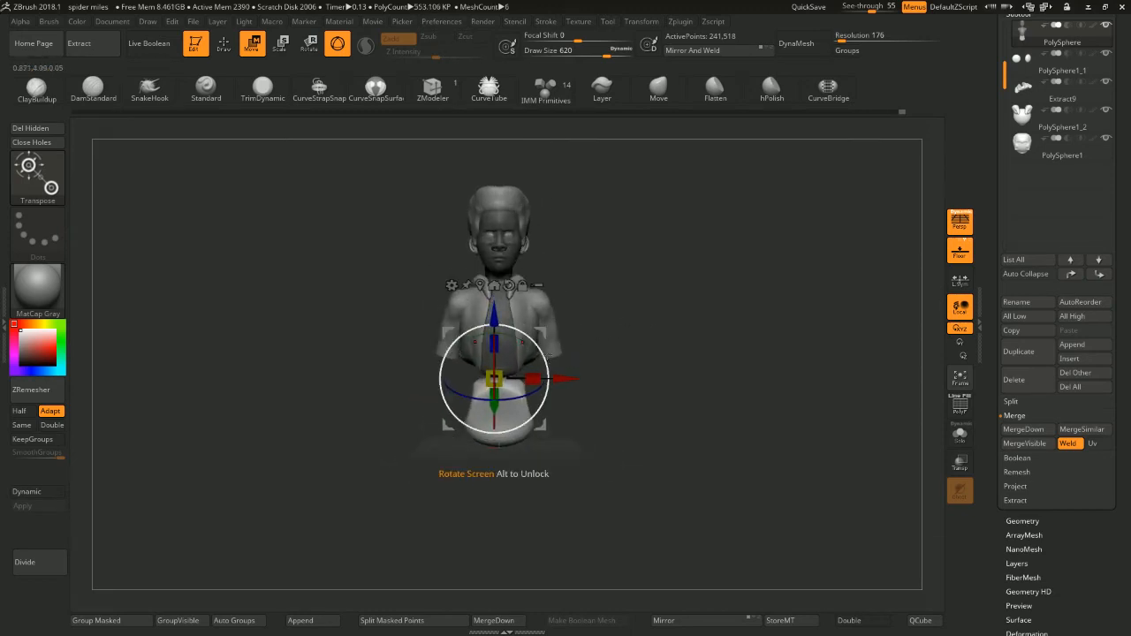
drag(543, 332, 544, 308)
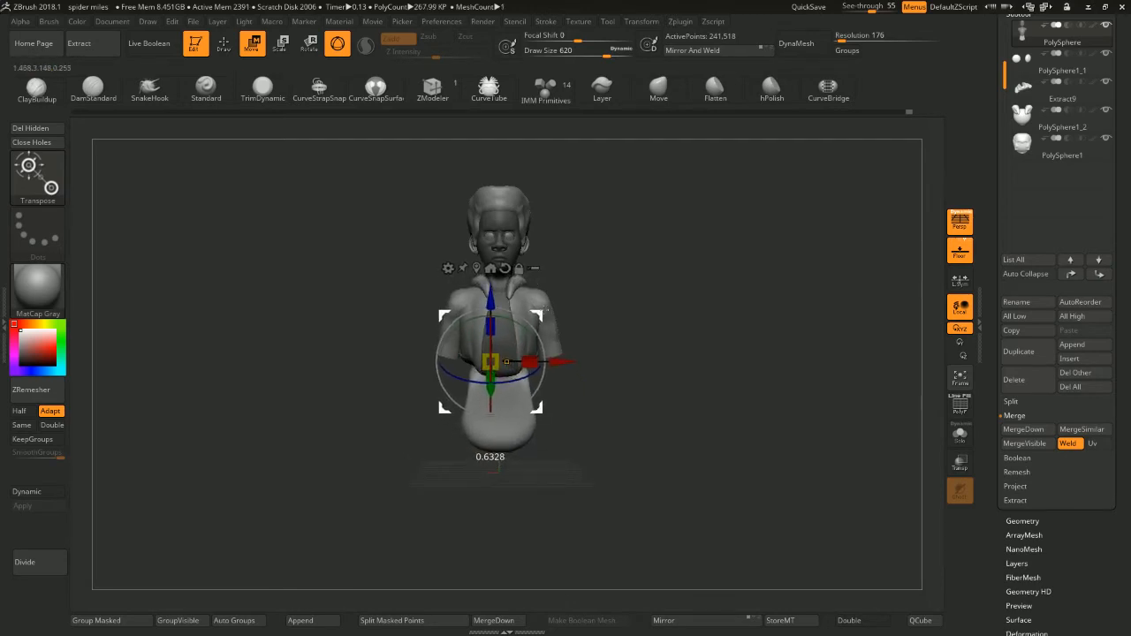
drag(633, 302, 603, 379)
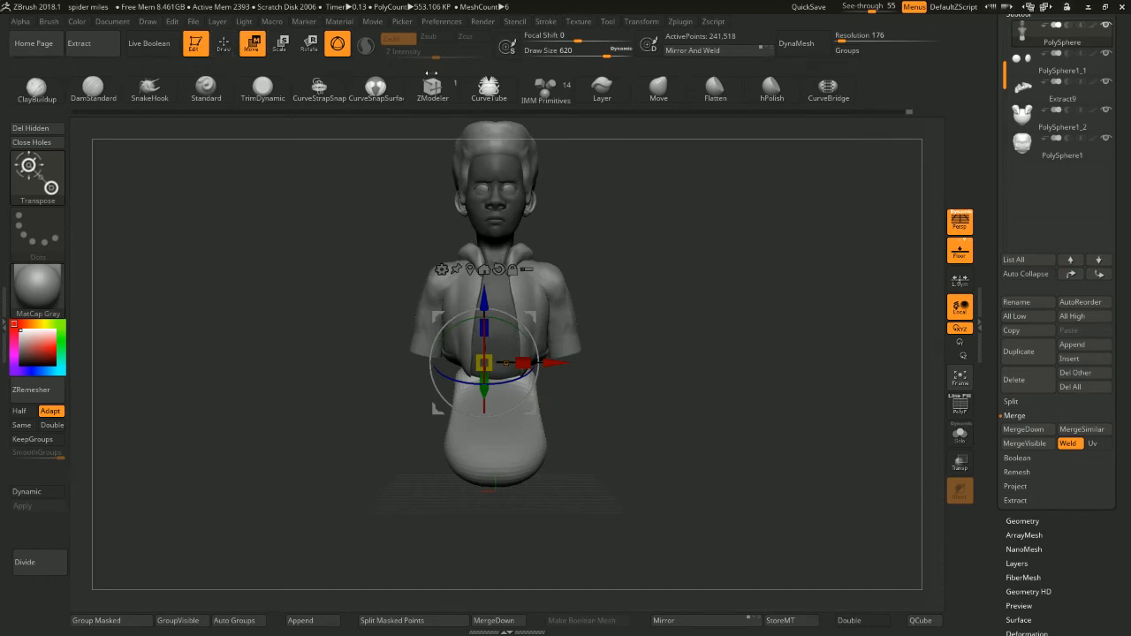
Insert mirrored cylinder primitives at the sleeve openings as forearms, using the Insert Cylinder mesh
click(544, 90)
drag(764, 322, 648, 311)
click(211, 127)
key(ctrl+z)
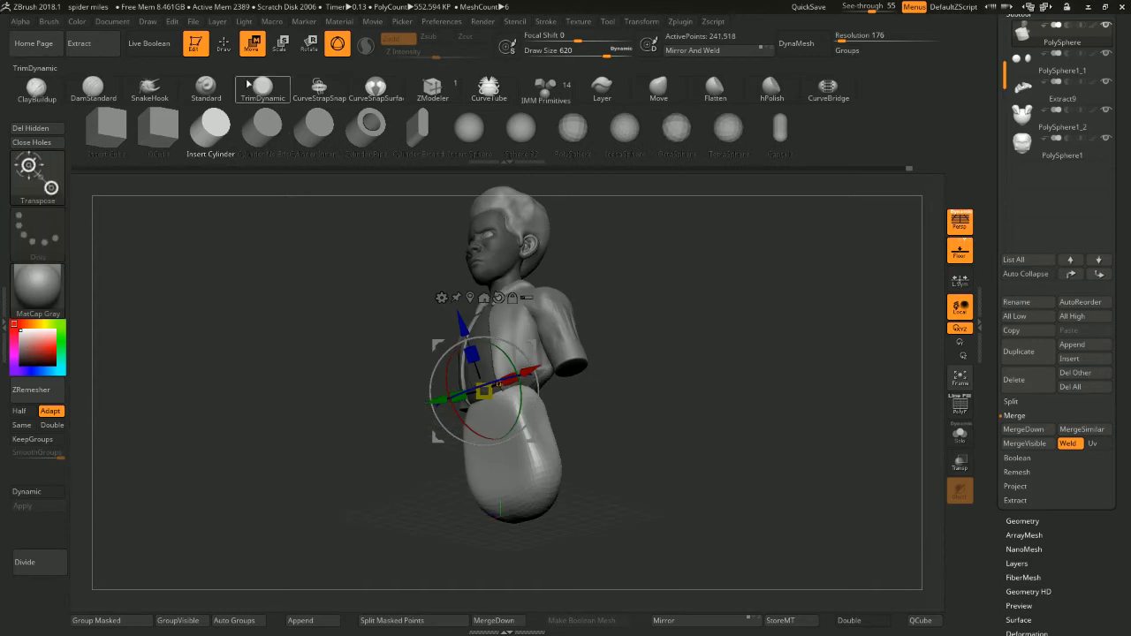
click(224, 44)
drag(399, 248, 580, 322)
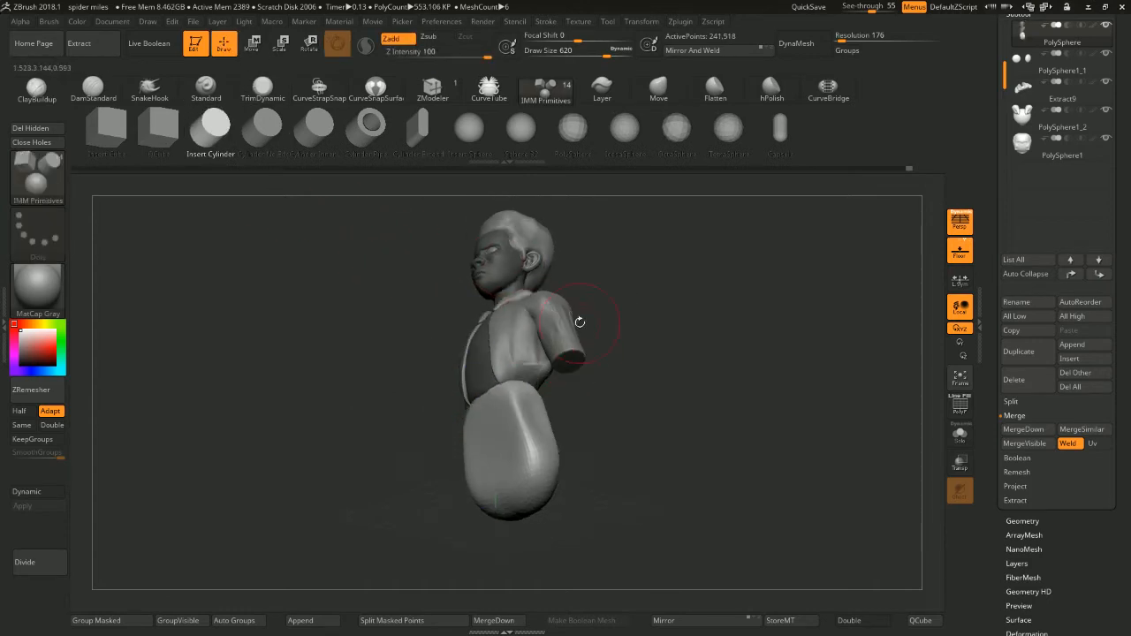
mouse_move(572, 366)
mouse_down()
mouse_move(575, 422)
mouse_move(576, 401)
mouse_up()
mouse_move(659, 372)
shift+mouse_down()
mouse_move(724, 398)
mouse_move(637, 306)
shift+mouse_up()
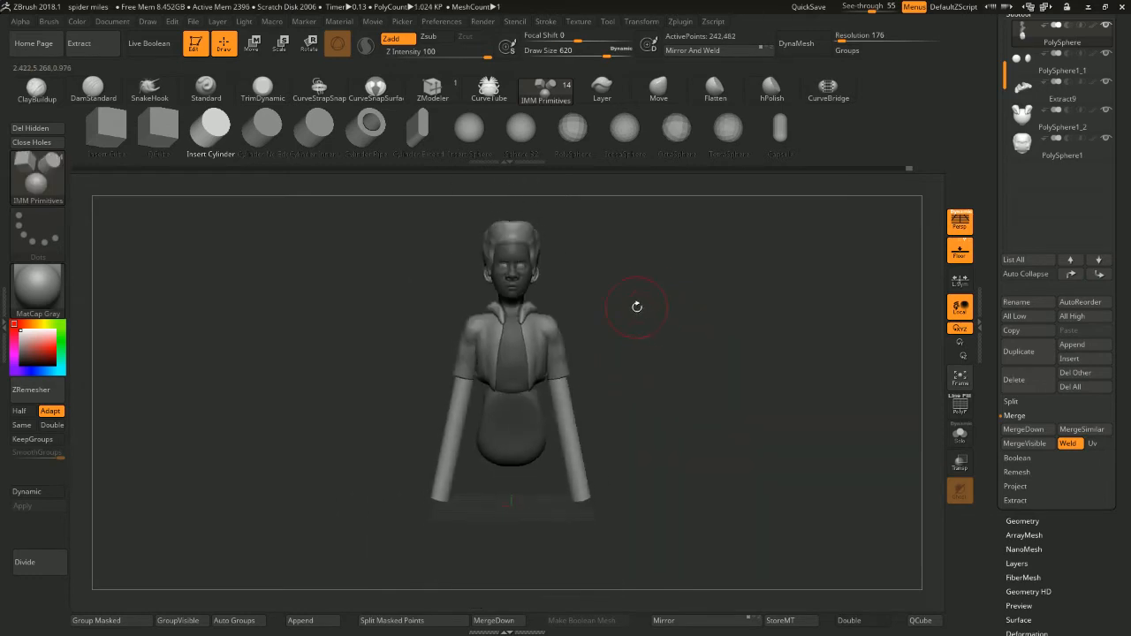
Turn on Local Symmetry and adjust the forearm cylinders with the gizmo so they fit into the sleeves at a shorter visible length
click(253, 44)
drag(564, 414, 561, 393)
key(ctrl+z)
click(960, 280)
alt+drag(658, 340, 605, 330)
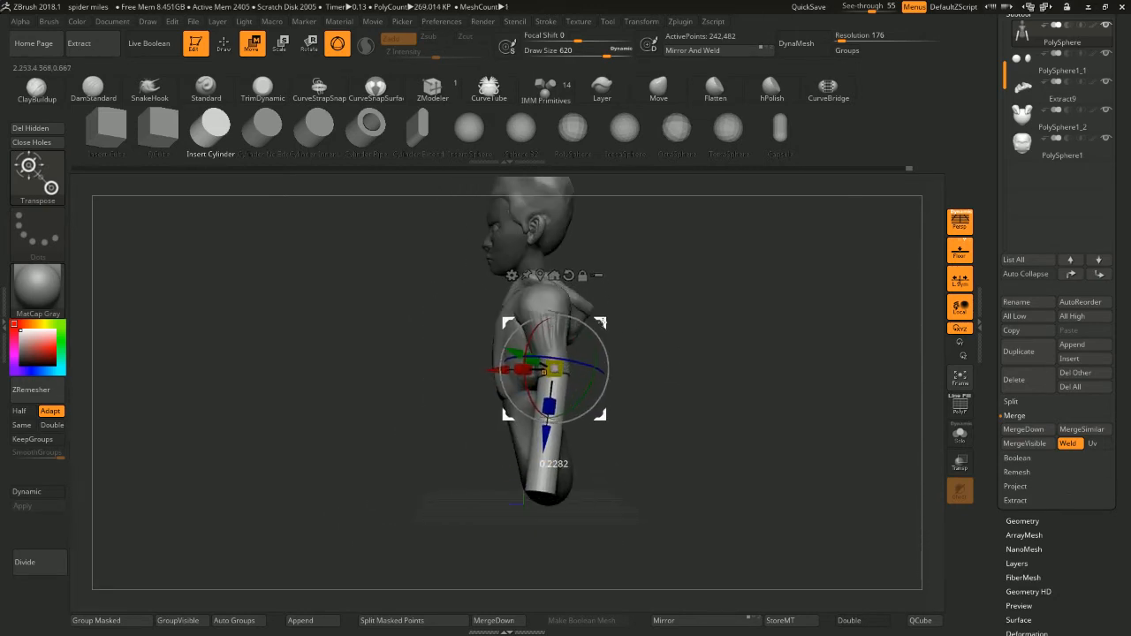
drag(698, 314, 647, 290)
drag(604, 325, 604, 317)
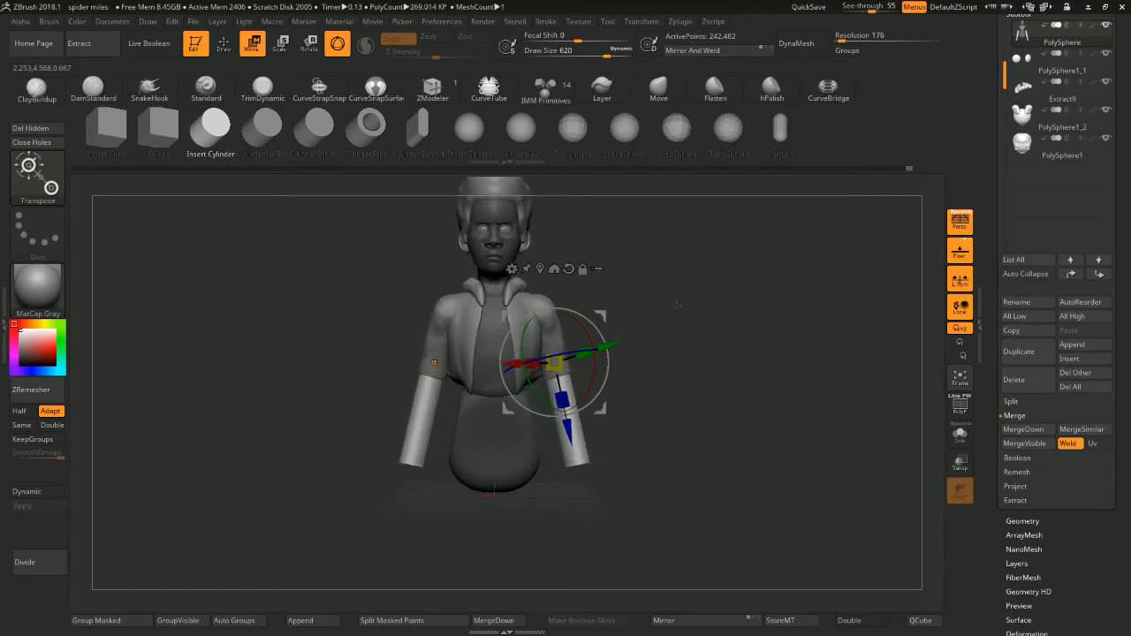
mouse_move(677, 309)
shift+mouse_down()
mouse_move(655, 291)
mouse_move(697, 286)
mouse_move(669, 252)
shift+mouse_up()
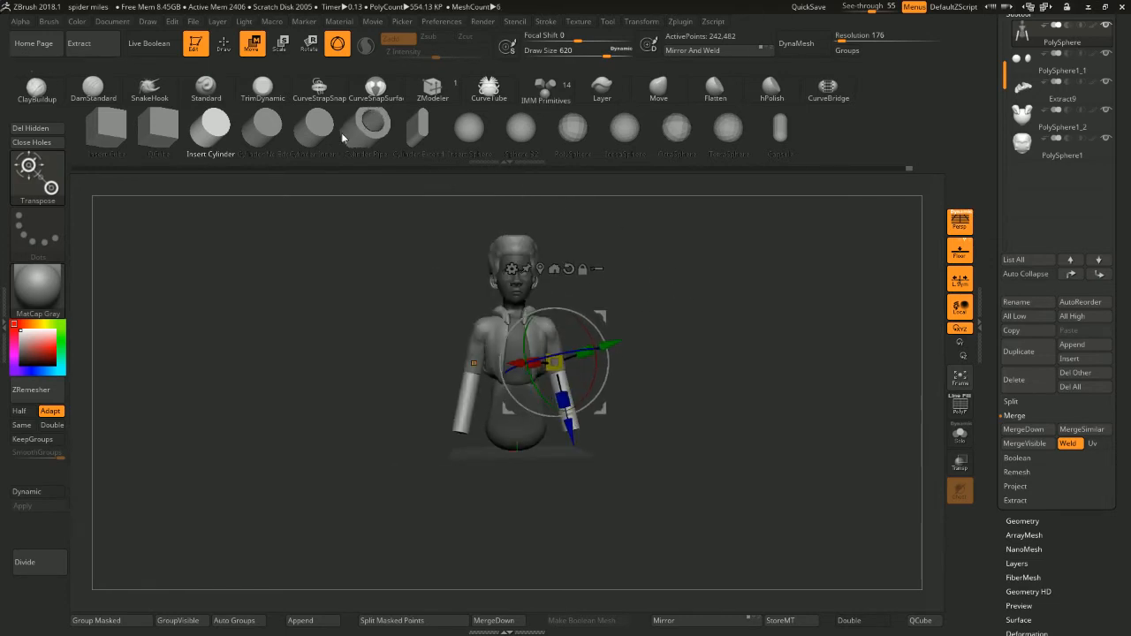
Insert mirrored Cylinder No Edge primitives under the pelvis as legs, at draw size 620
click(226, 55)
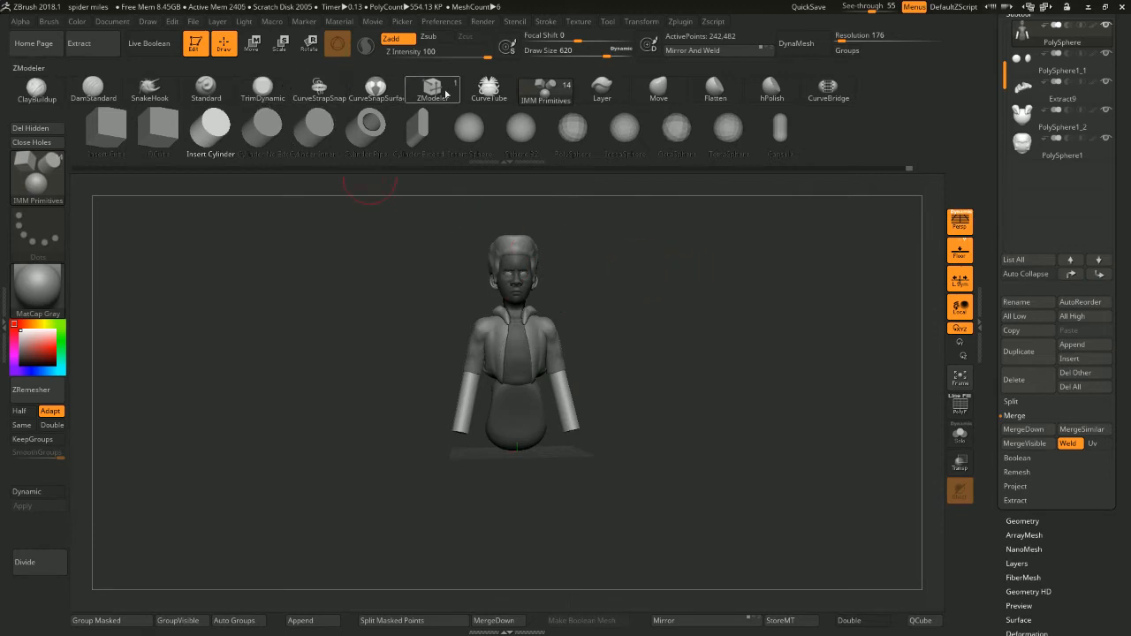
alt+drag(665, 292, 654, 253)
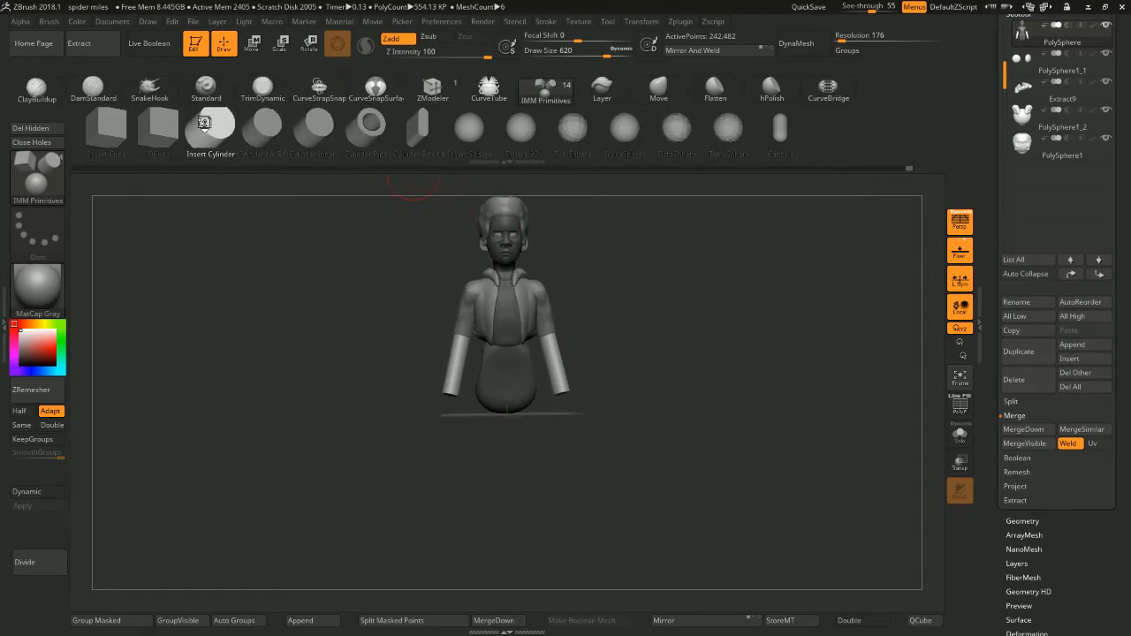
mouse_move(640, 349)
alt+mouse_down()
mouse_move(639, 283)
mouse_move(588, 355)
alt+mouse_up()
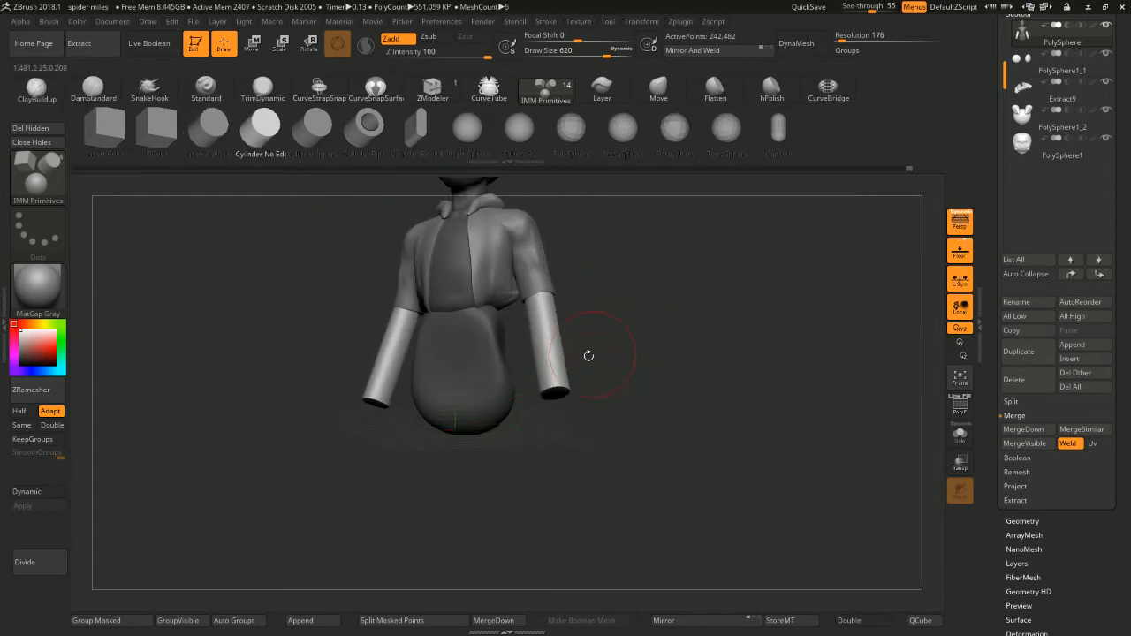
drag(500, 428, 505, 464)
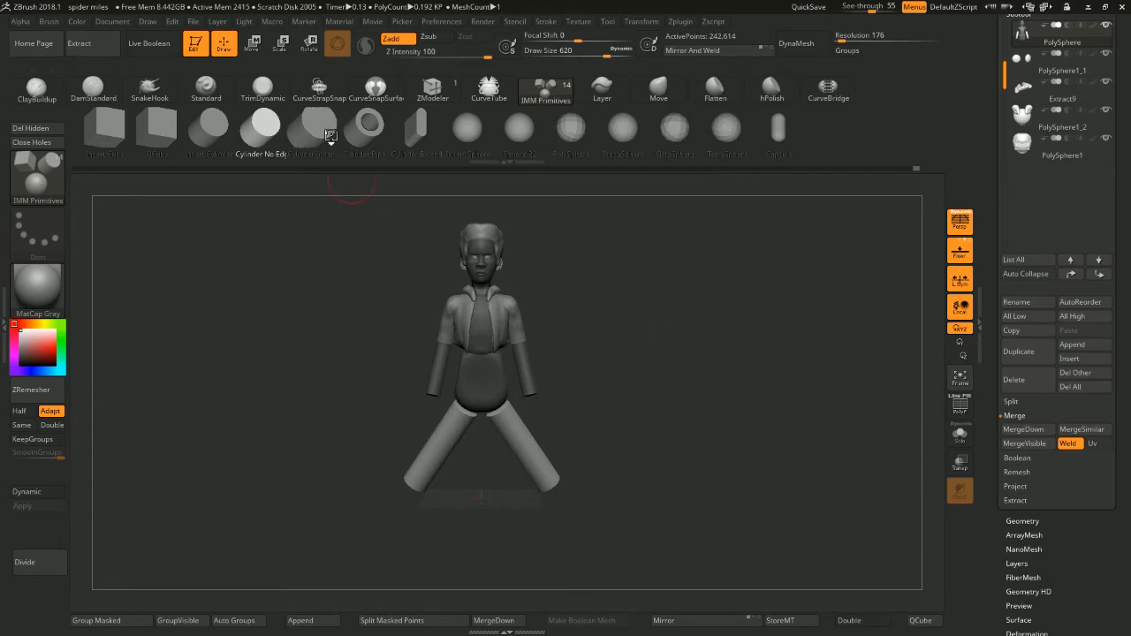
Rotate the leg cylinders until they stand upright under the pelvis in front and side views
click(253, 51)
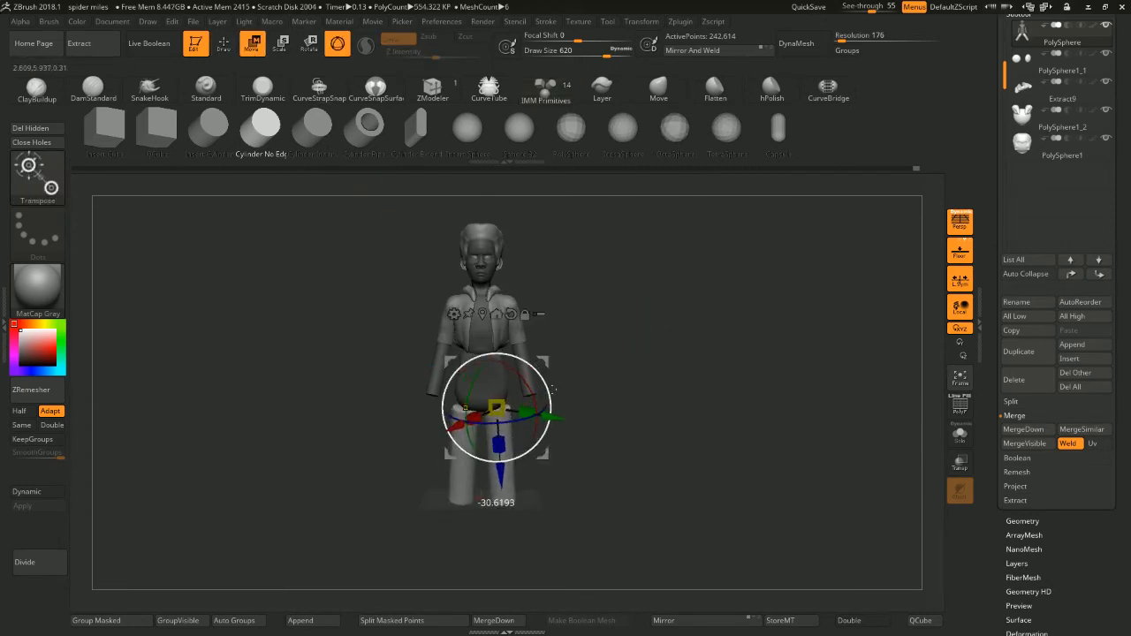
drag(541, 396, 525, 367)
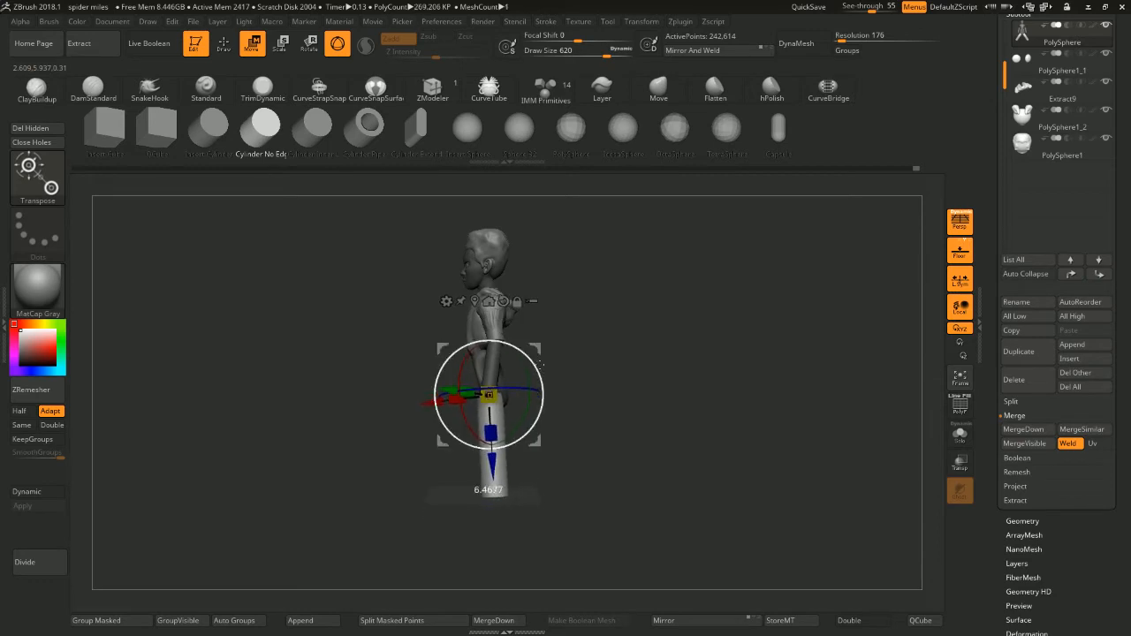
drag(541, 364, 596, 290)
drag(534, 235, 604, 260)
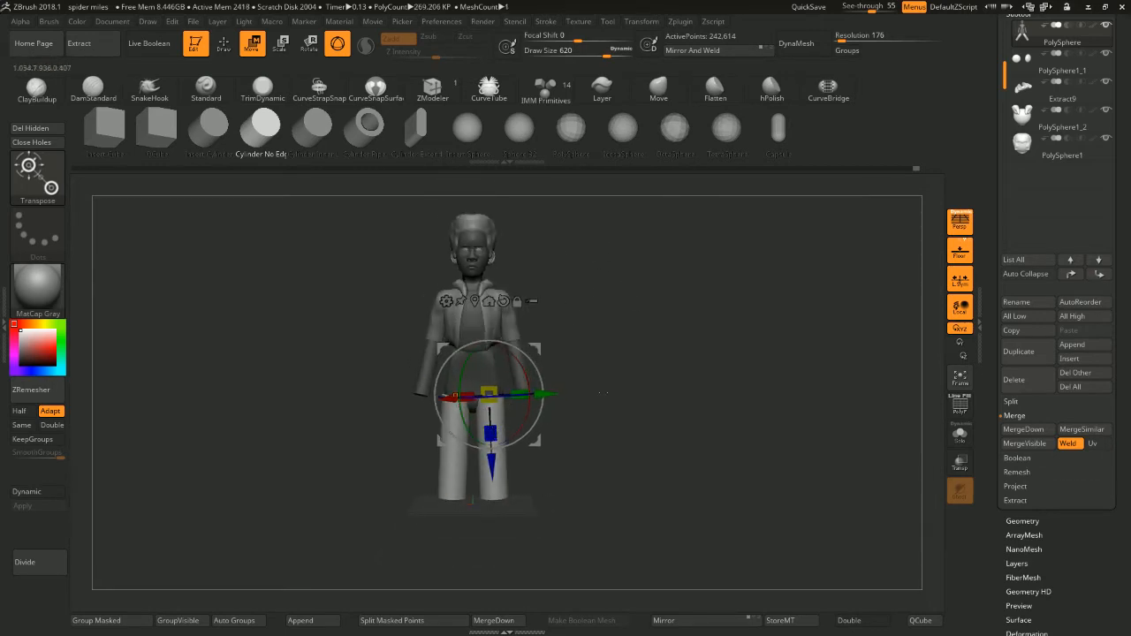
Duplicate the leg cylinders straight down along their length as lower legs
drag(603, 392, 561, 393)
drag(570, 345, 528, 314)
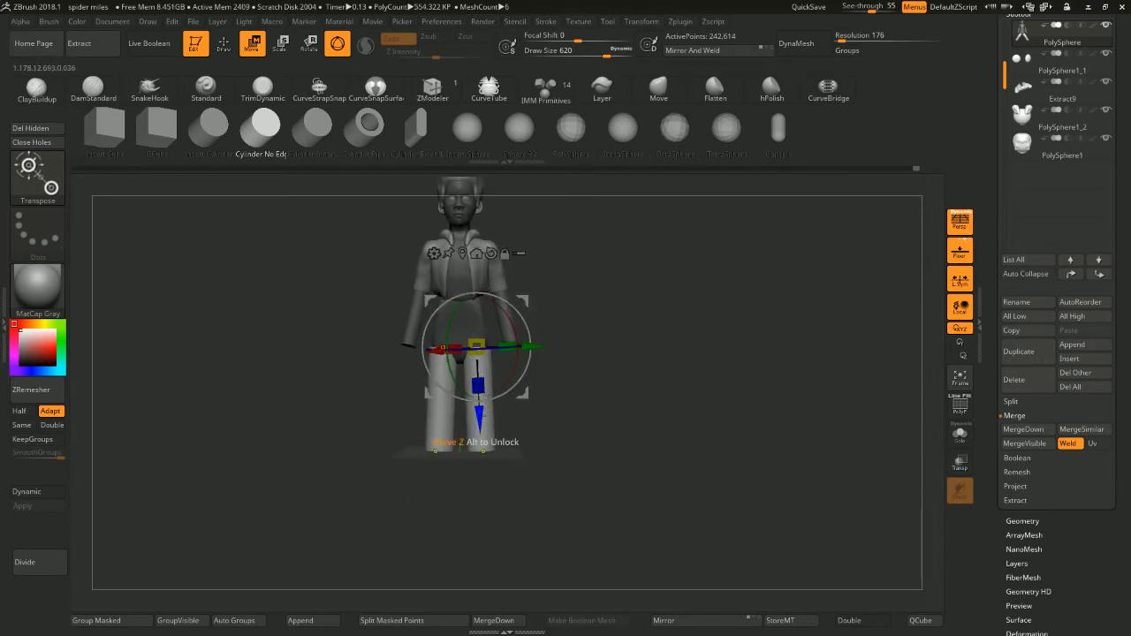
ctrl+drag(484, 416, 485, 537)
drag(638, 396, 565, 285)
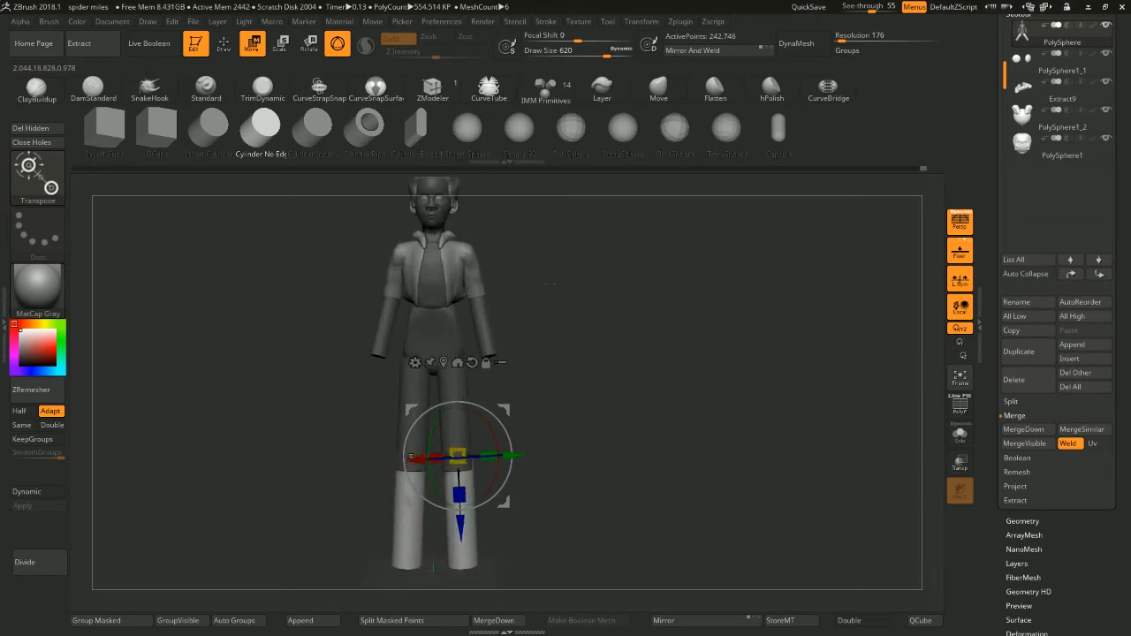
Undo the recent mask changes until the lower legs are masked, and group them as their own polygroup
alt+drag(562, 346, 558, 284)
click(227, 49)
mouse_move(586, 350)
alt+mouse_down()
mouse_move(598, 345)
mouse_move(585, 304)
mouse_move(600, 326)
mouse_move(598, 353)
mouse_move(616, 369)
alt+mouse_up()
key(ctrl+z)
key(ctrl+z)
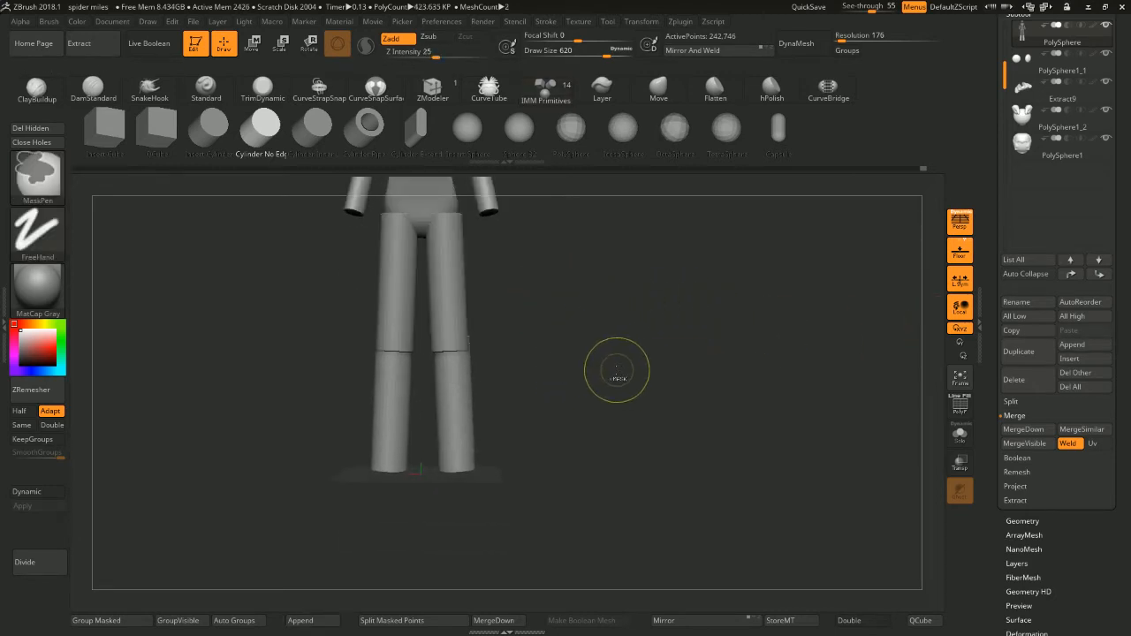
key(ctrl+z)
ctrl+click(599, 380)
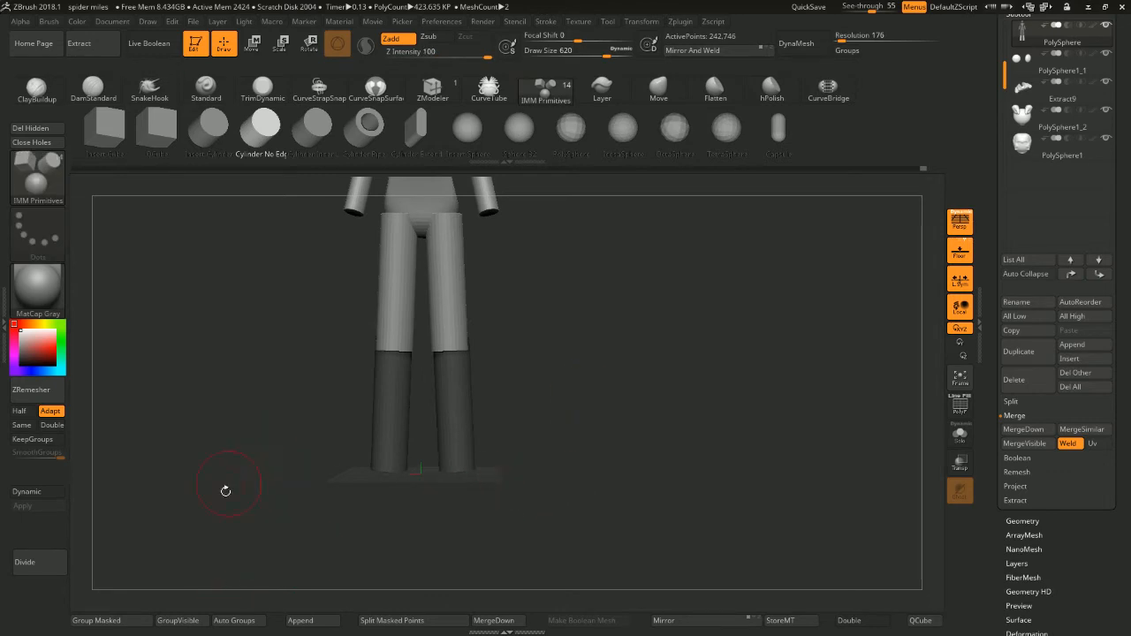
click(109, 628)
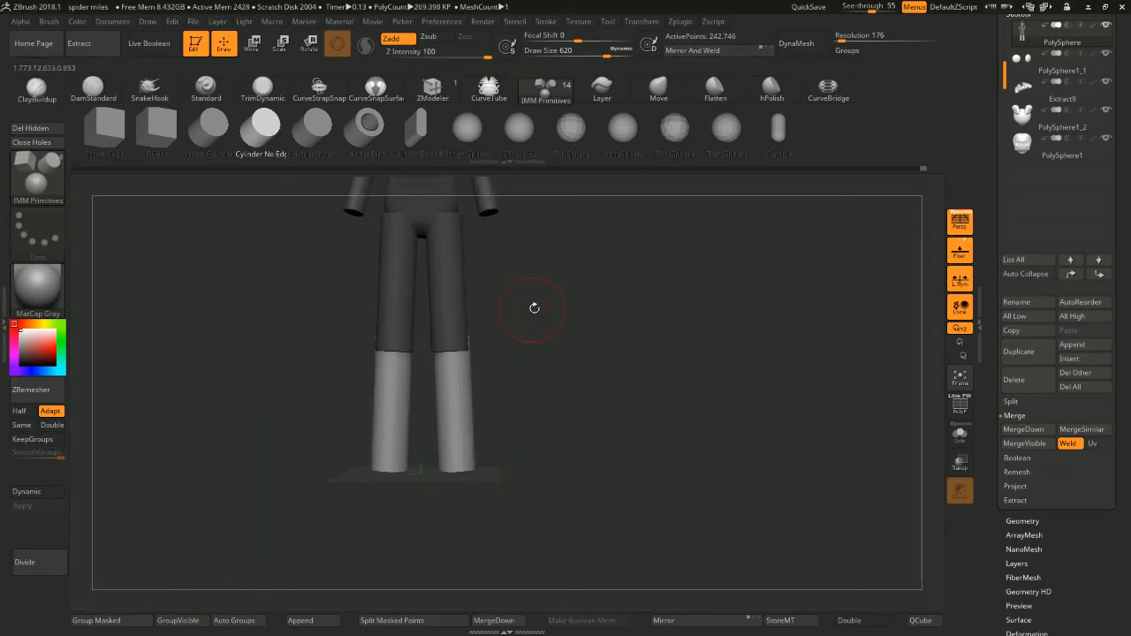
alt+drag(541, 318, 563, 370)
alt+drag(511, 292, 520, 345)
ctrl+drag(530, 360, 528, 307)
ctrl+shift+click(474, 344)
ctrl+click(559, 368)
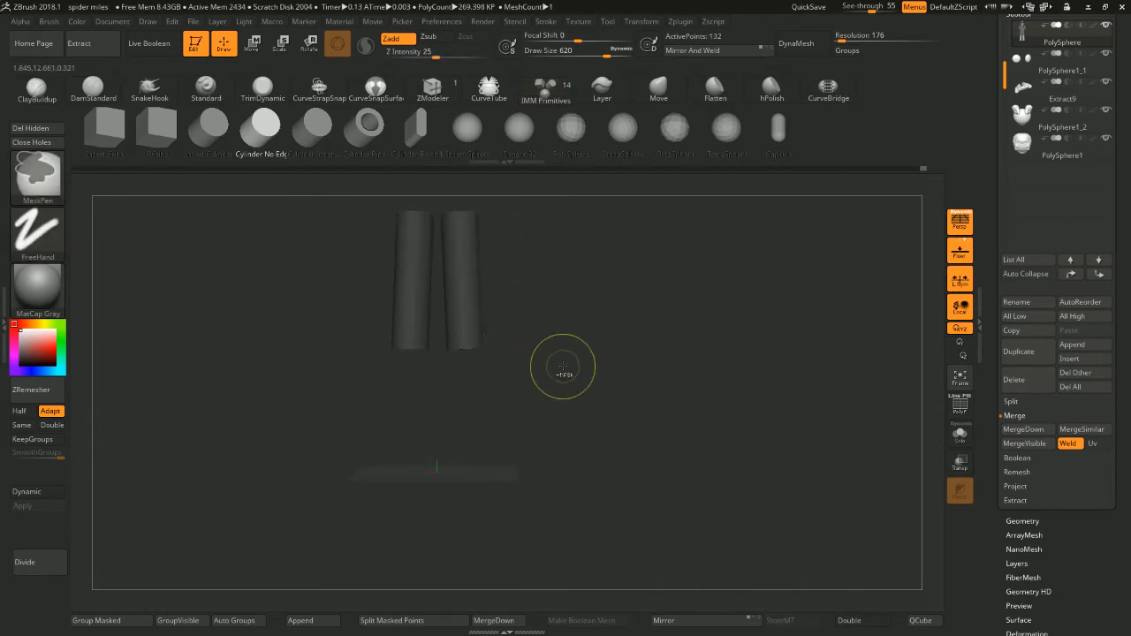
ctrl+shift+click(578, 360)
key(ctrl+z)
key(ctrl+z)
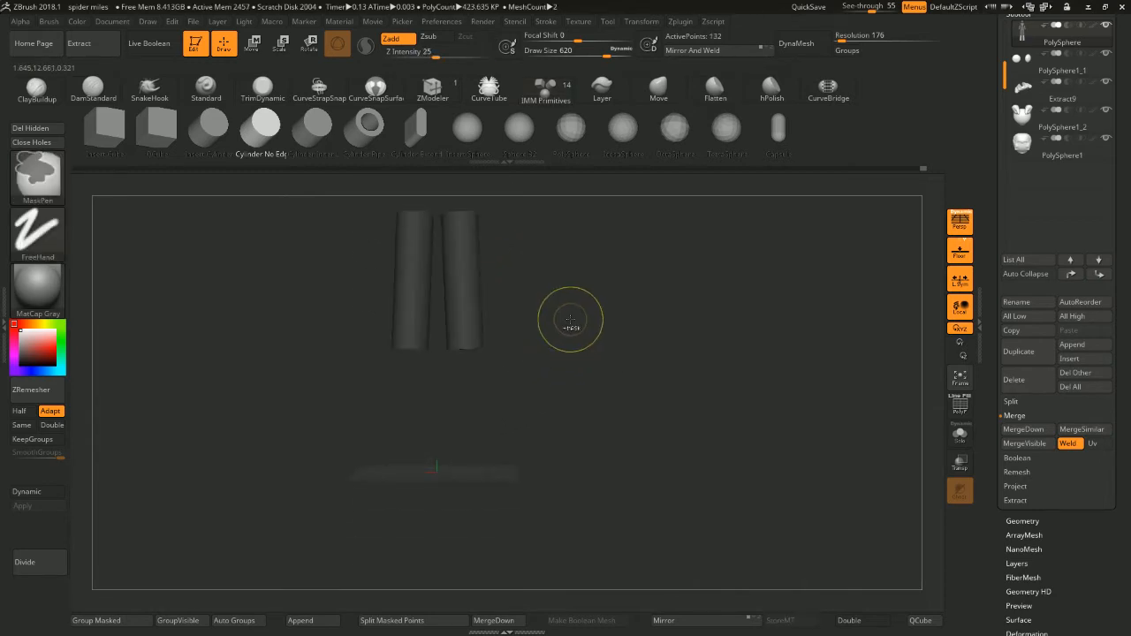
ctrl+click(583, 373)
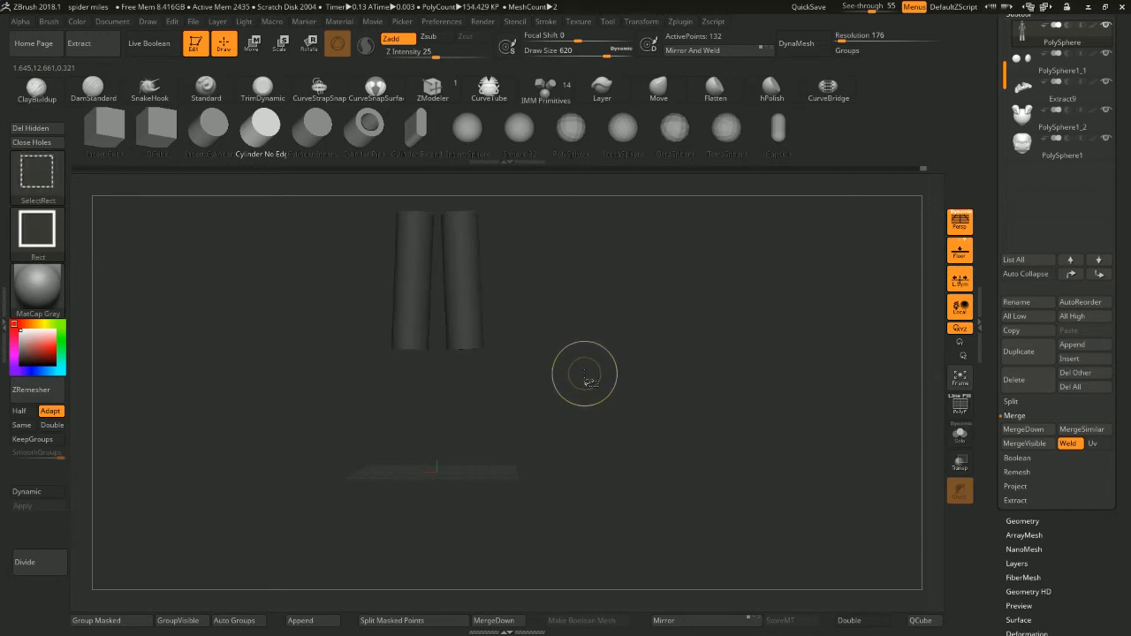
ctrl+shift+click(584, 374)
Isolate and mask the lower leg cylinders, show the whole figure, and invert the mask so only the lower legs stay editable
ctrl+drag(551, 371, 627, 297)
ctrl+shift+click(475, 405)
ctrl+click(560, 397)
ctrl+shift+click(581, 391)
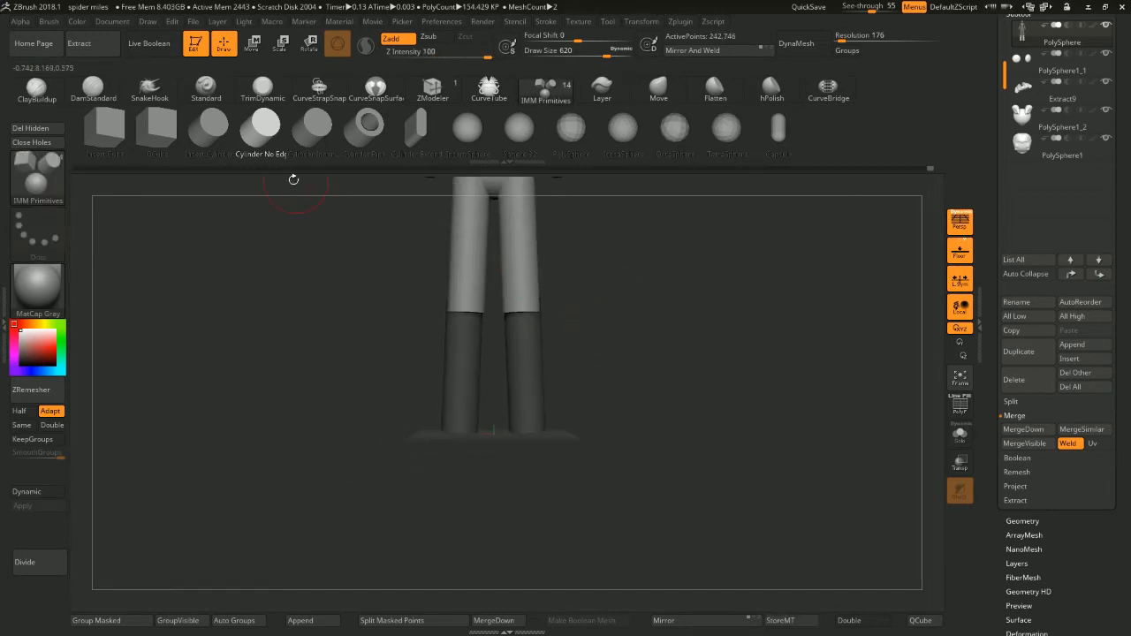
ctrl+click(223, 180)
Activate the Move brush with a draw size of 1000 for shaping the unmasked lower legs
click(248, 50)
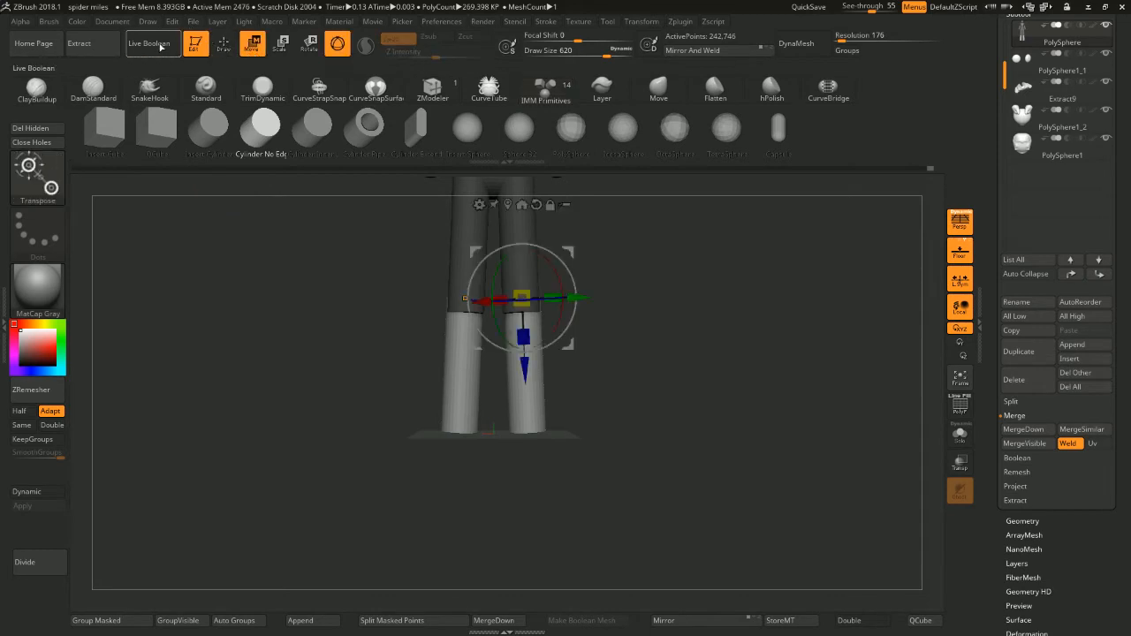
key(q)
key(b)
key(m)
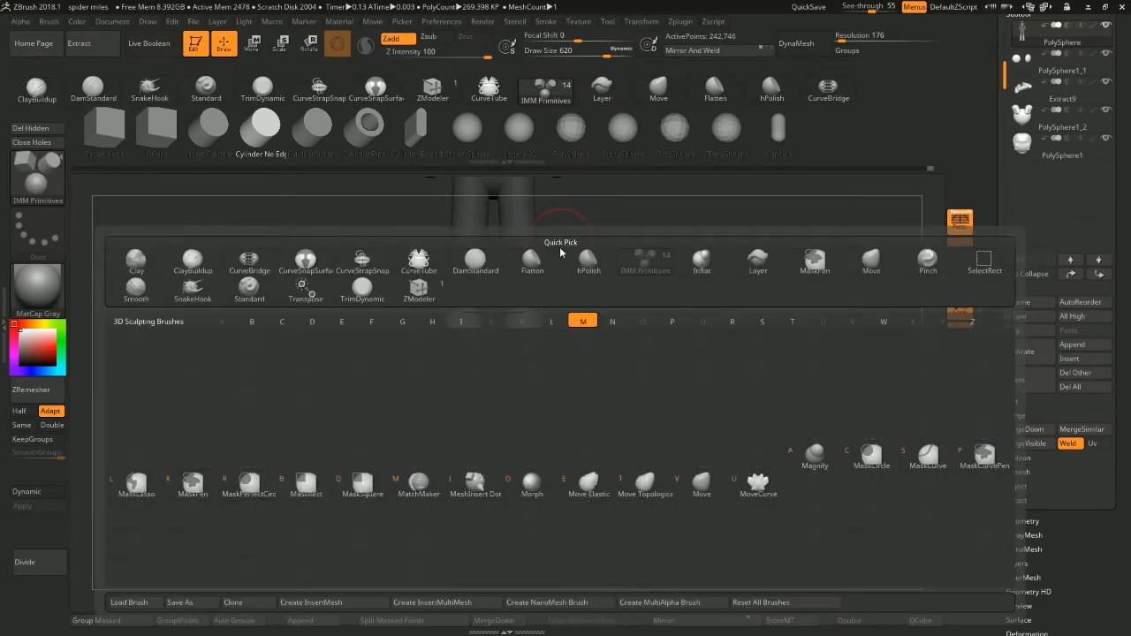
key(v)
key(space)
drag(607, 307, 616, 303)
key(space)
drag(553, 355, 565, 353)
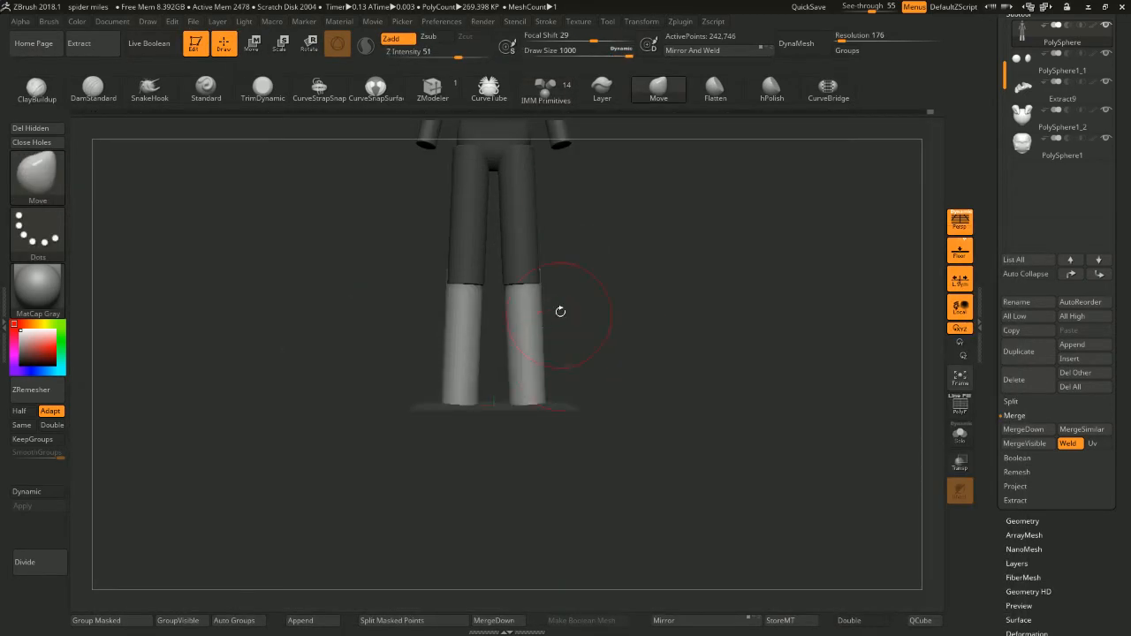
Clear the mask, hide the forearm, lower torso, thigh and lower-leg polygroups, and split the hidden parts into a separate subtool
mouse_move(564, 273)
mouse_down()
mouse_move(478, 281)
mouse_move(513, 268)
mouse_up()
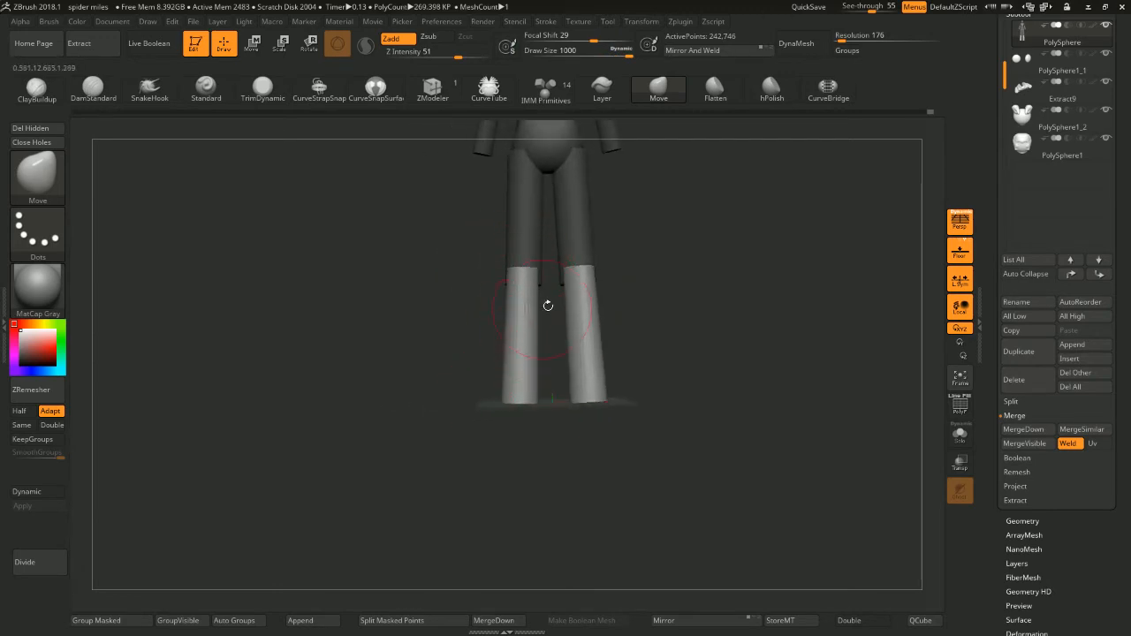
mouse_move(548, 306)
mouse_down()
mouse_move(734, 286)
mouse_move(698, 276)
mouse_move(696, 310)
mouse_move(666, 217)
mouse_move(651, 337)
mouse_up()
ctrl+drag(618, 282, 585, 317)
ctrl+shift+click(525, 325)
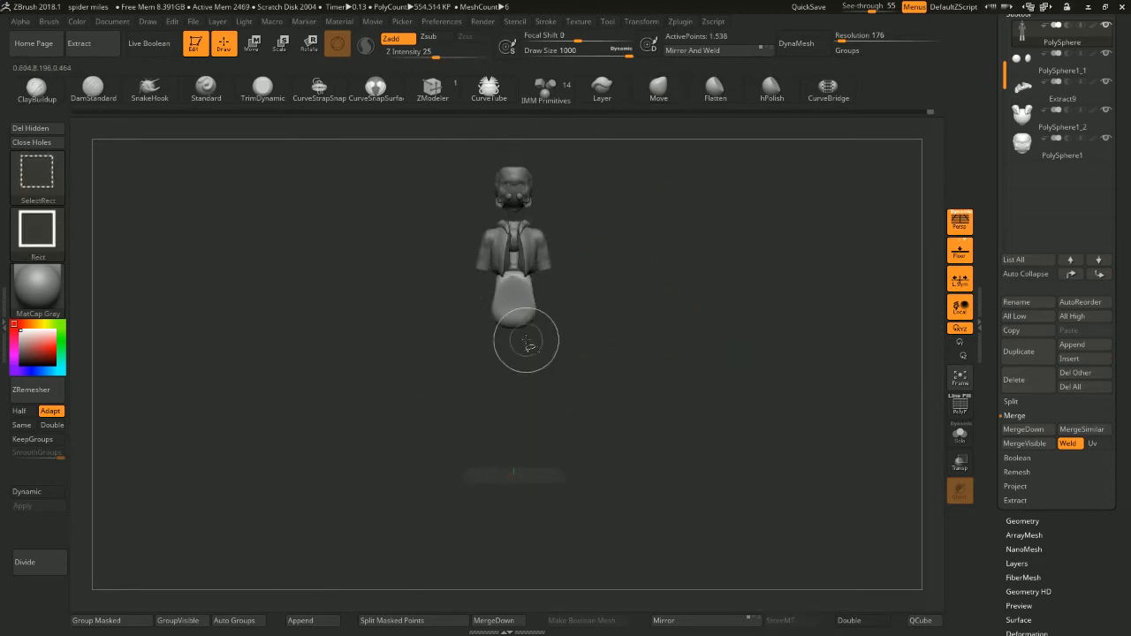
ctrl+shift+click(527, 343)
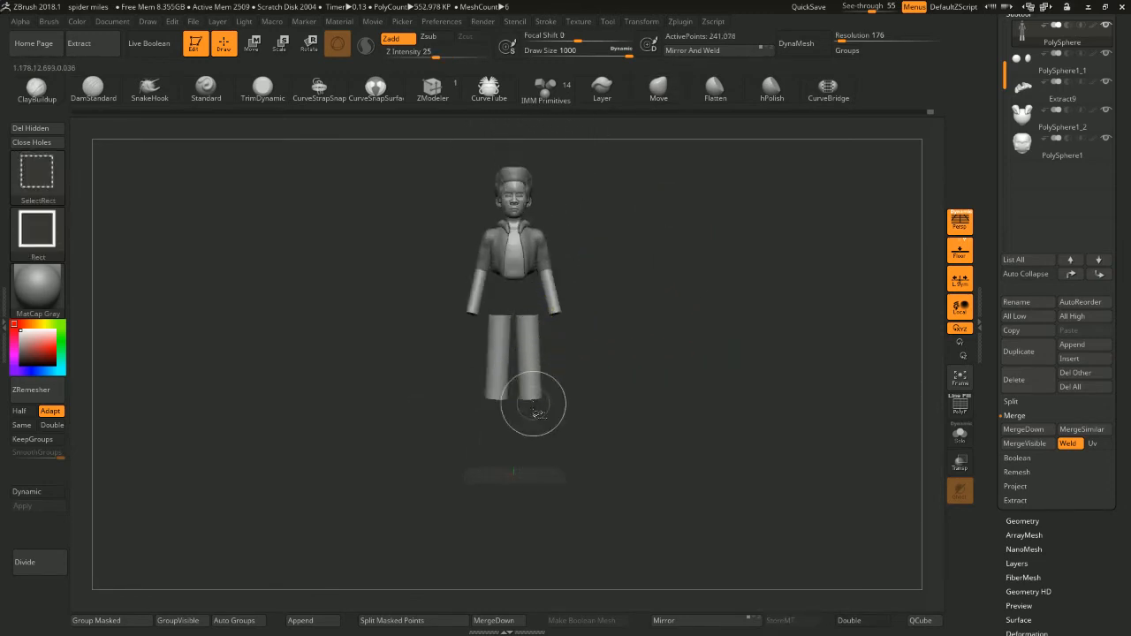
ctrl+shift+click(534, 408)
ctrl+shift+click(554, 305)
key(b)
key(m)
key(v)
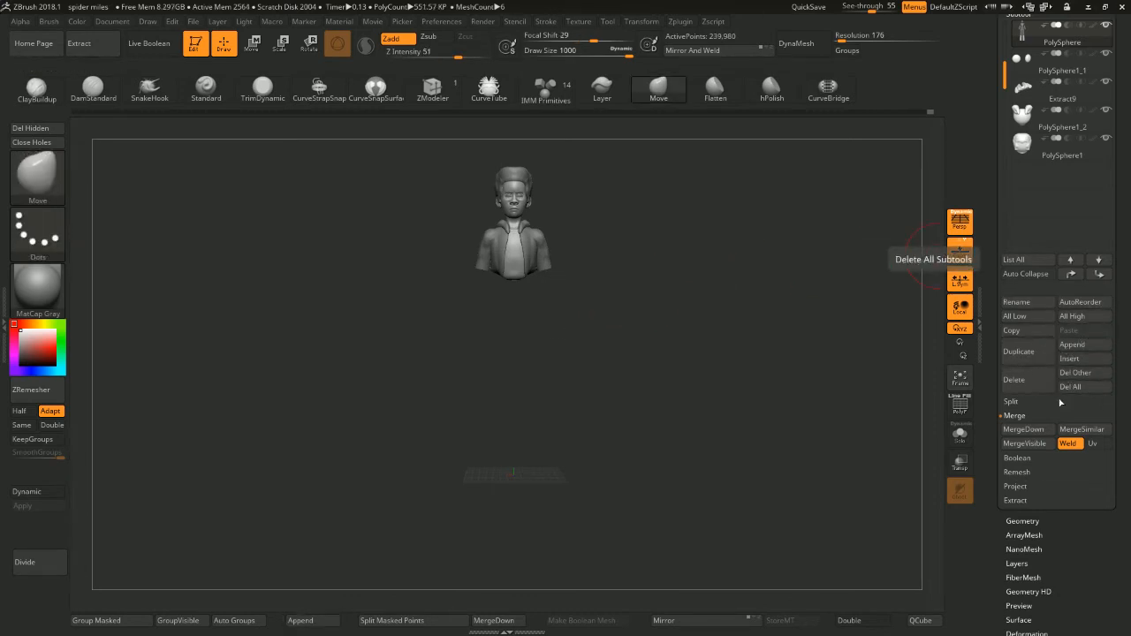
click(1022, 402)
click(1023, 415)
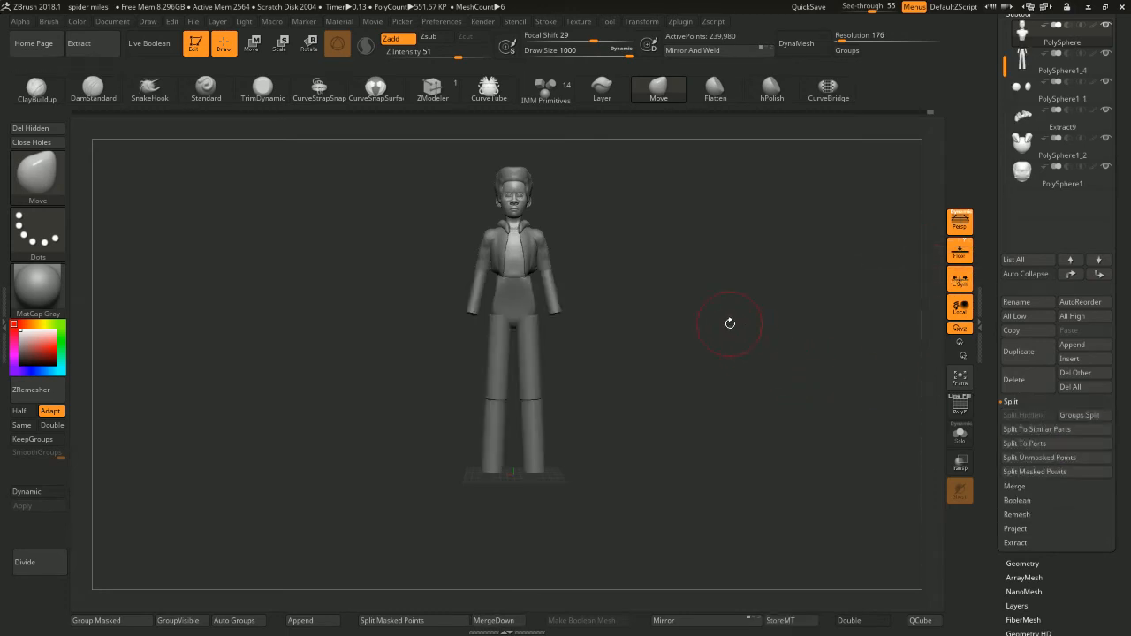
Make the split-off limbs and torso subtool active, turn on DynaMesh Groups and try DynaMesh at resolution 176 with polyframe shown
alt+drag(730, 323, 734, 336)
alt+click(537, 372)
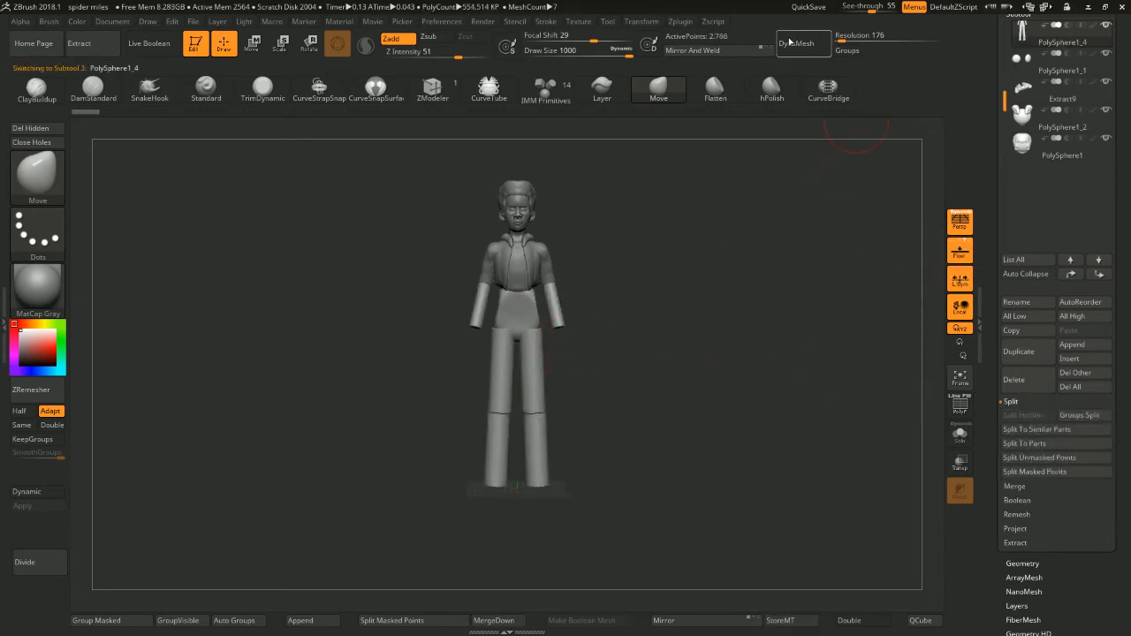
click(847, 51)
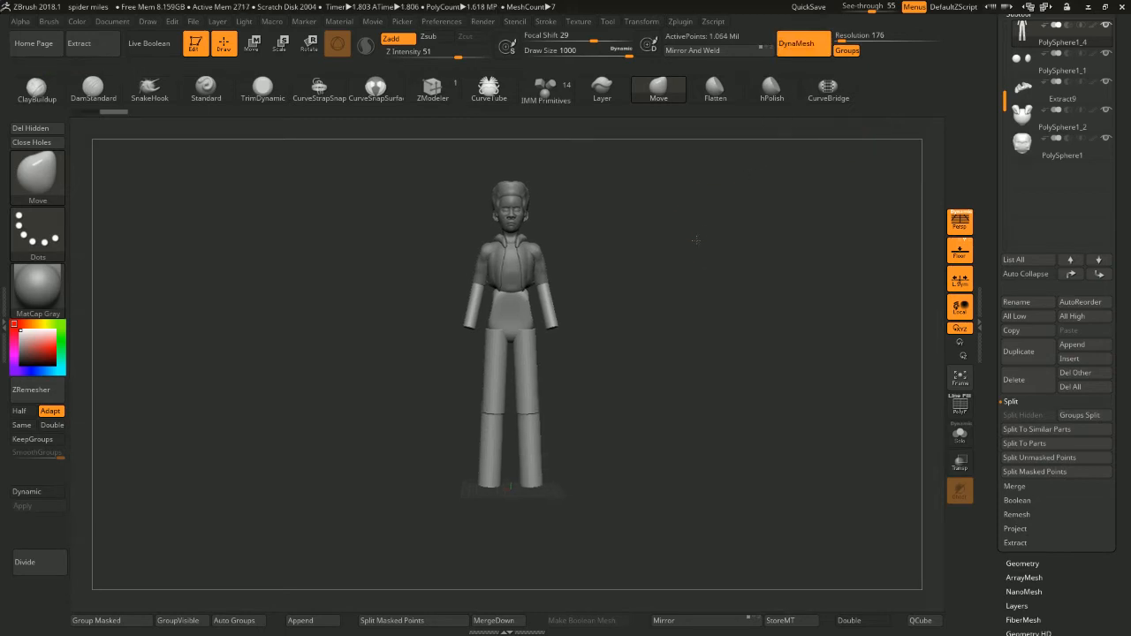
alt+drag(696, 240, 682, 215)
click(960, 405)
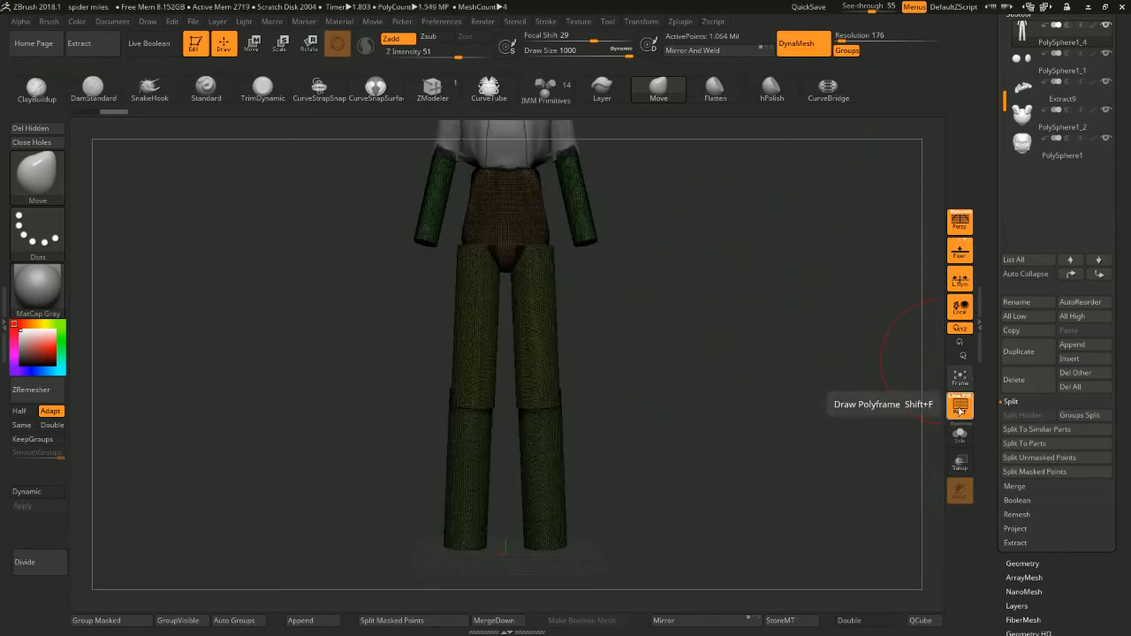
key(ctrl+z)
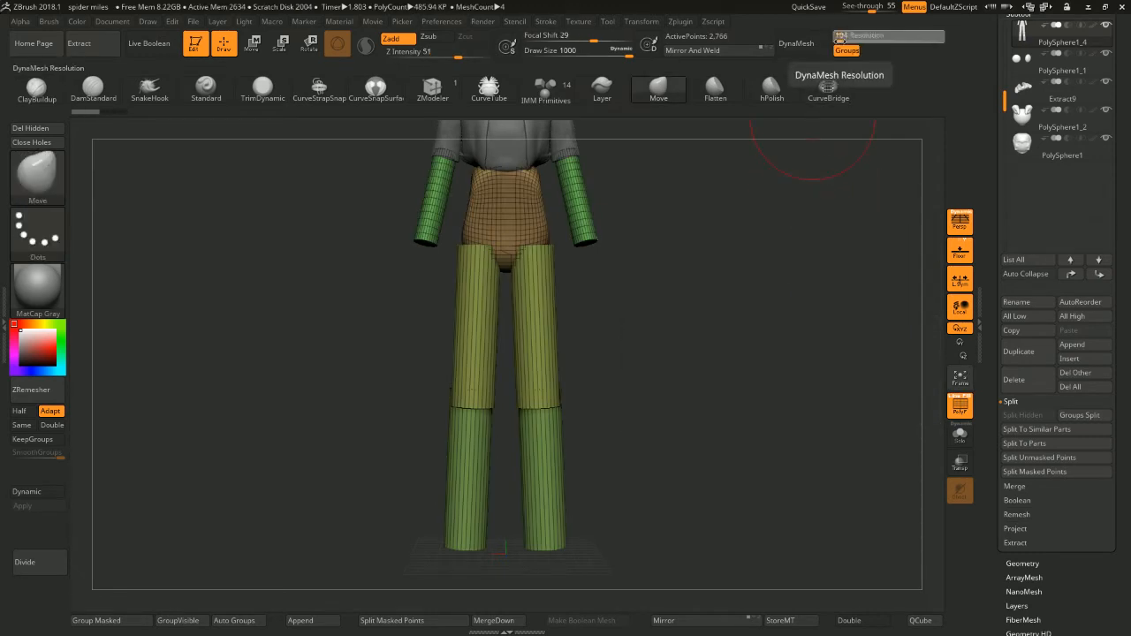
Remesh the limbs and torso subtool with DynaMesh at resolution 56 and turn off the polyframe display
click(800, 44)
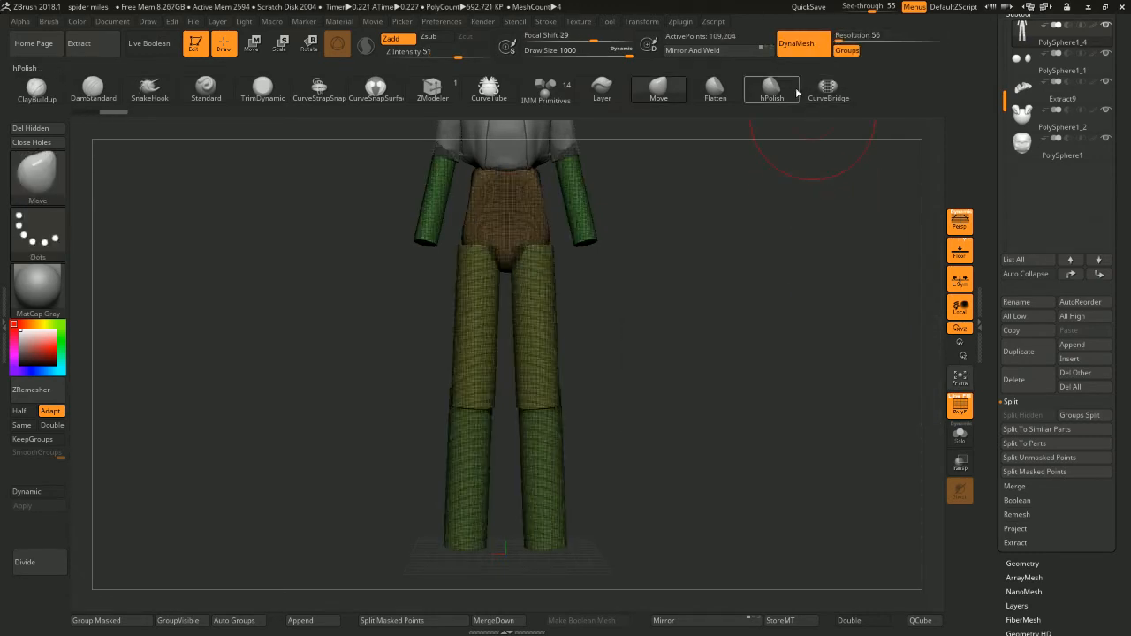
mouse_move(748, 260)
mouse_down()
mouse_move(677, 260)
mouse_move(765, 284)
mouse_up()
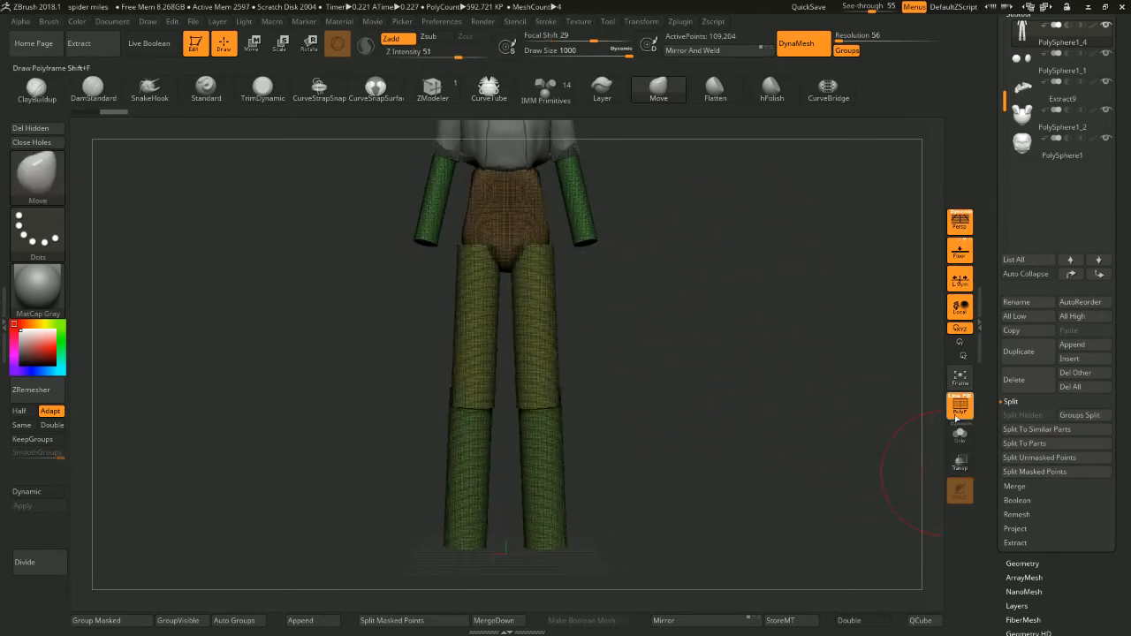
drag(738, 323, 940, 359)
click(956, 414)
Mask everything except the lower legs and smooth their knee and ankle ends into rounded shapes
drag(795, 331, 759, 256)
ctrl+shift+click(541, 402)
ctrl+click(619, 389)
ctrl+shift+click(636, 381)
shift+drag(640, 375, 641, 348)
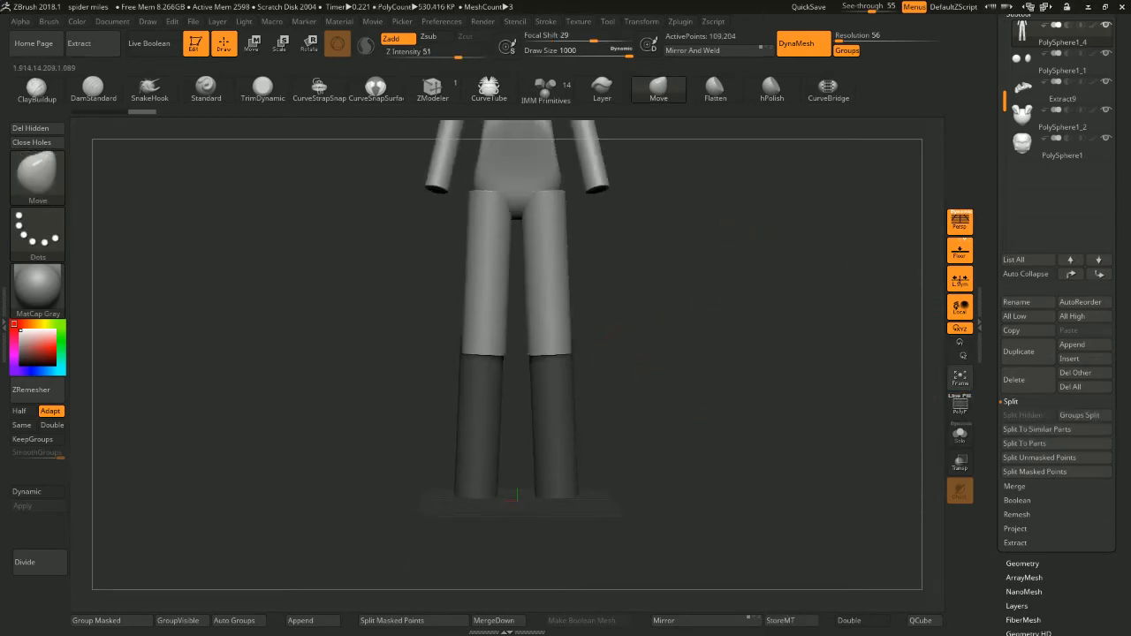
ctrl+click(617, 386)
drag(560, 344, 473, 340)
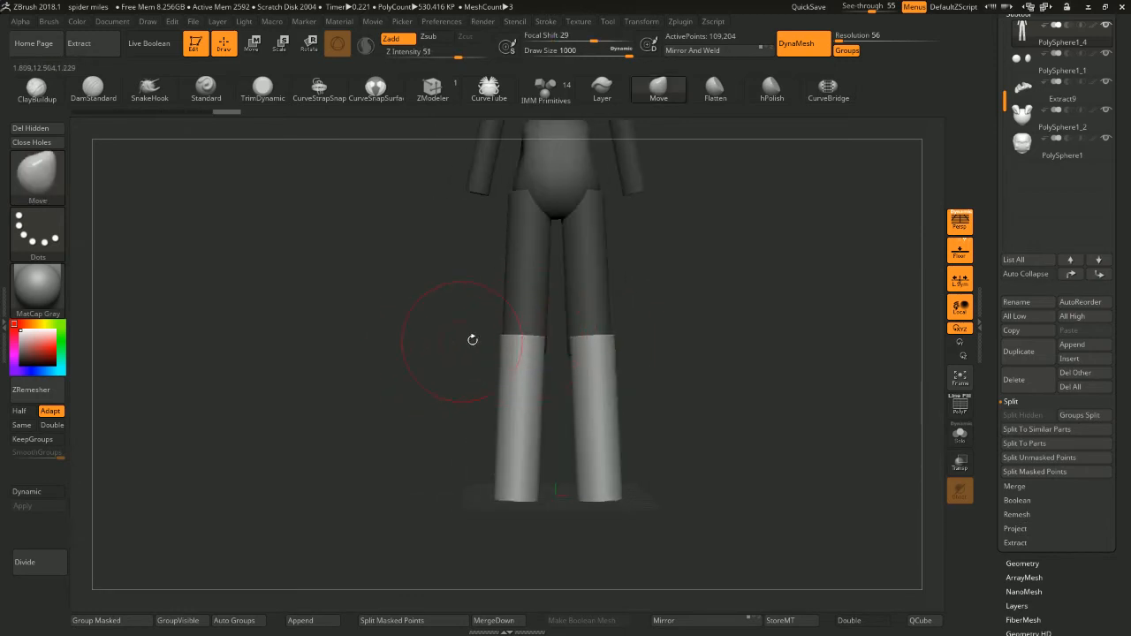
key(shift)
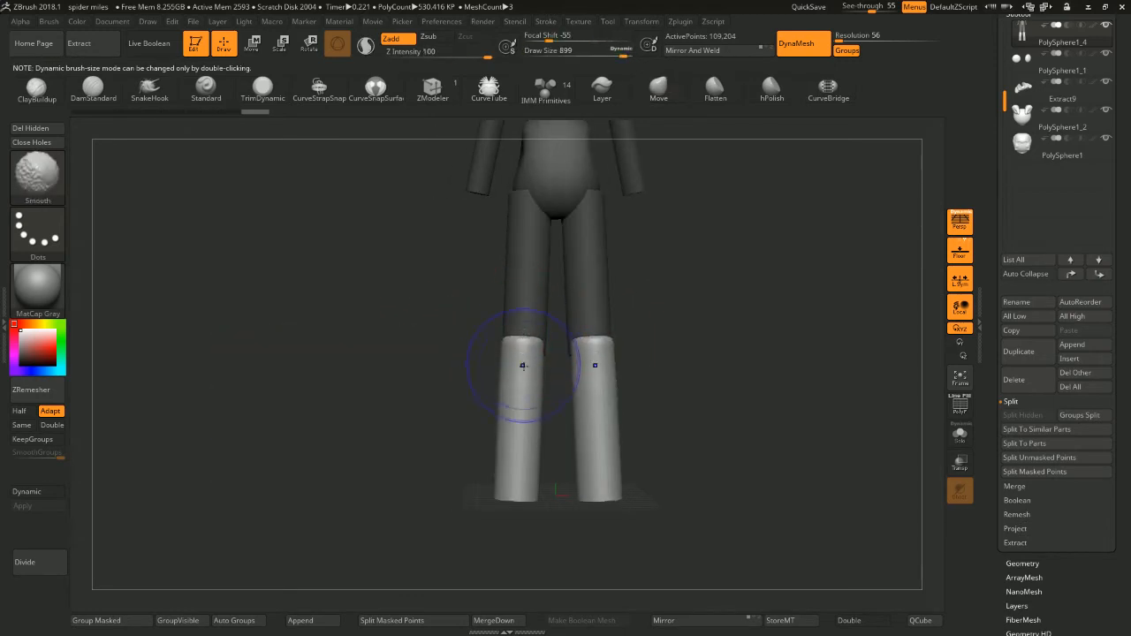
shift+drag(509, 495, 519, 495)
key(space)
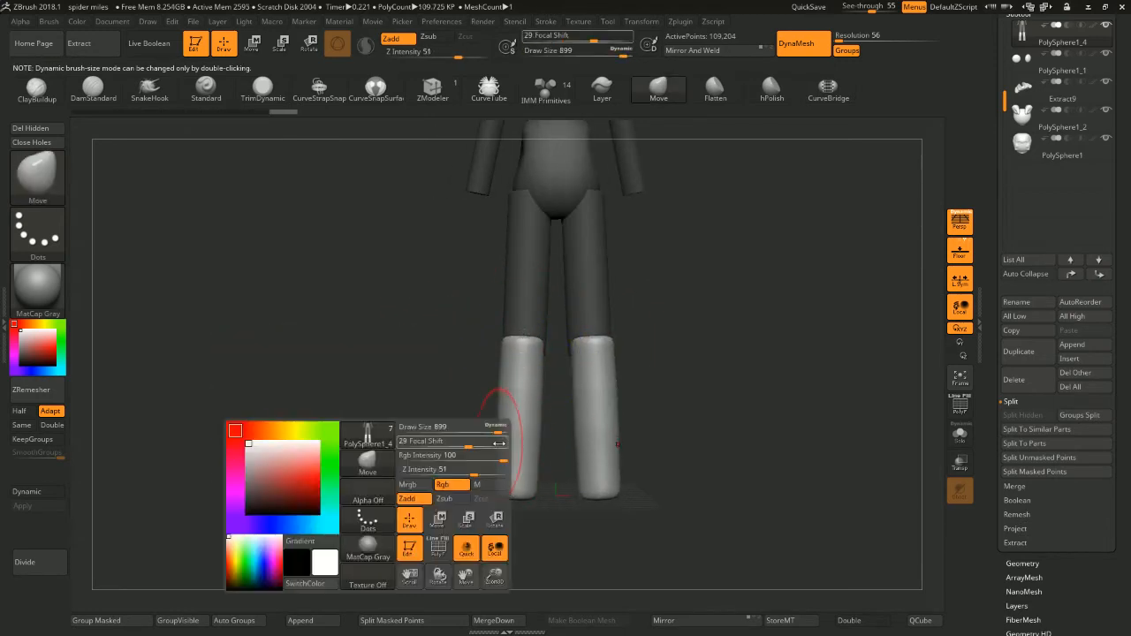
drag(497, 442, 512, 442)
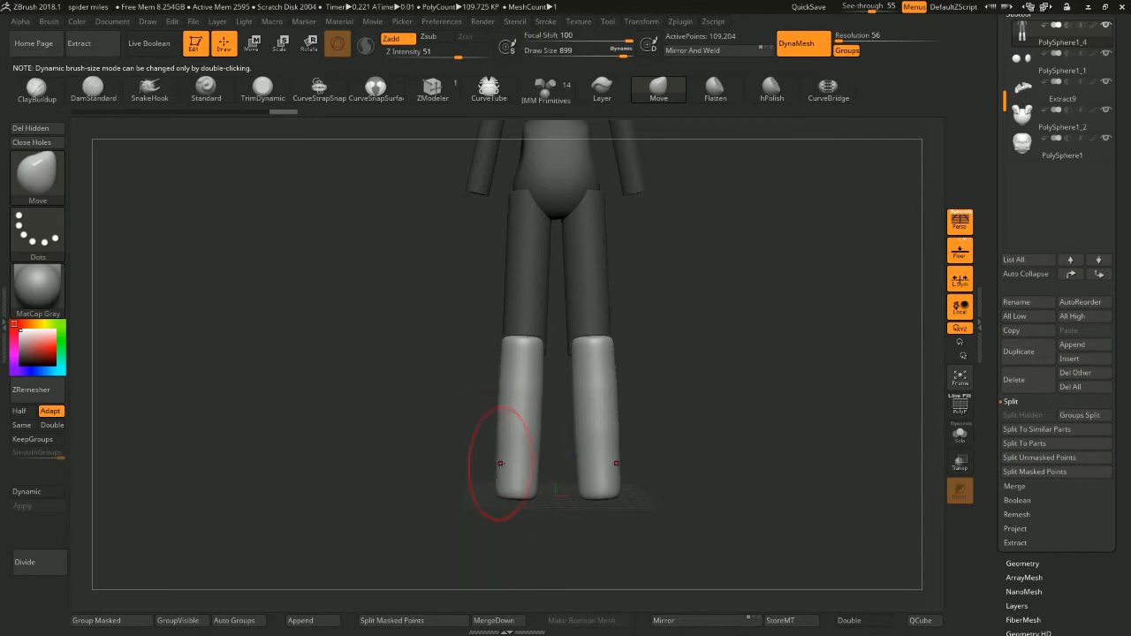
key(ctrl+z)
key(b)
key(m)
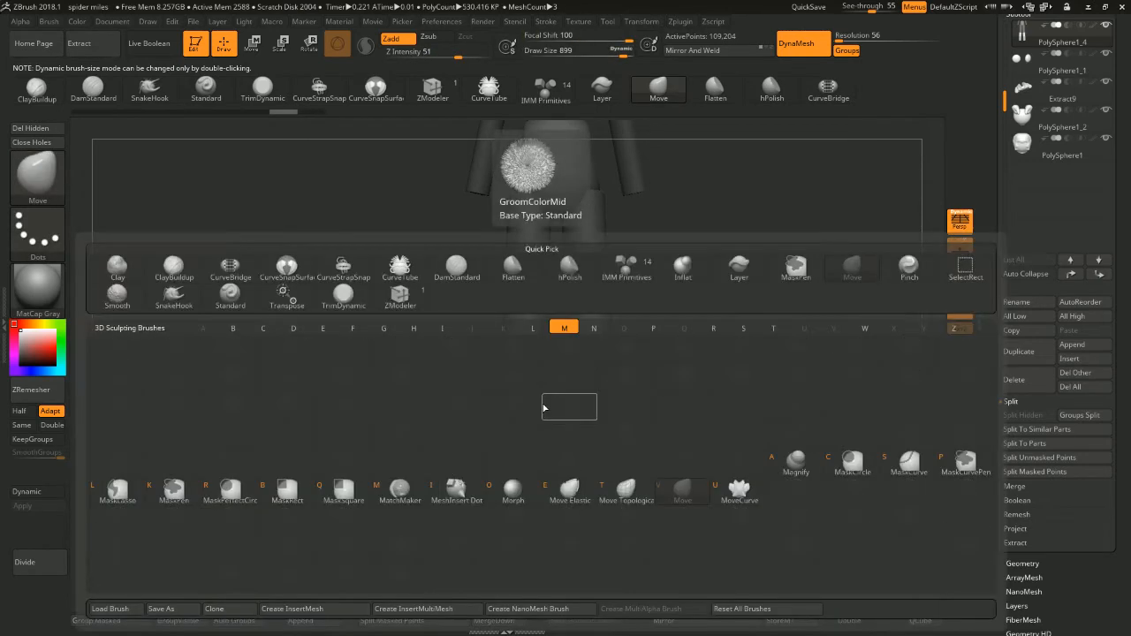
key(v)
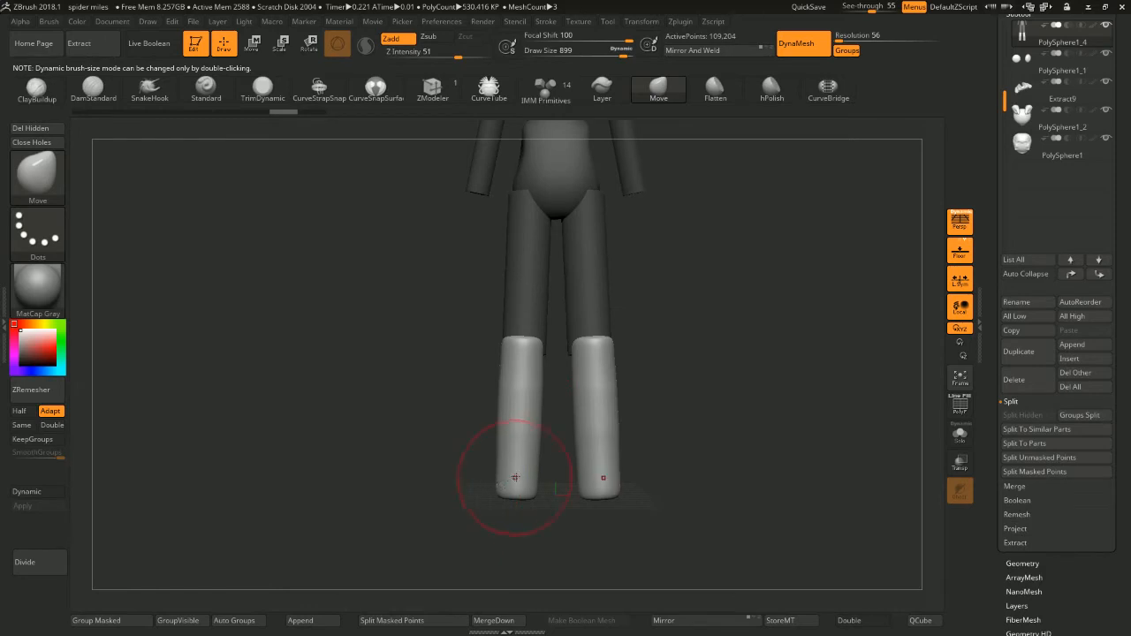
mouse_move(685, 354)
mouse_down()
mouse_move(709, 288)
mouse_move(735, 286)
mouse_move(745, 308)
mouse_move(739, 287)
mouse_move(713, 324)
mouse_move(673, 334)
mouse_up()
key(ctrl+z)
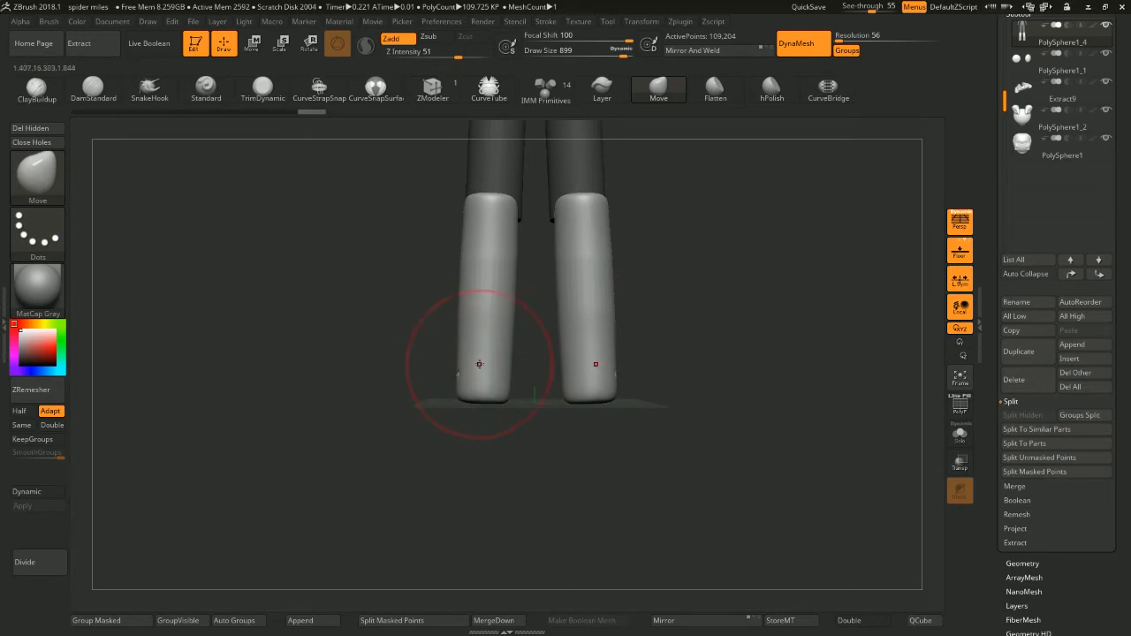
Set the Move brush's focal shift to 0 and shape the lower legs, narrowing the ankles and contouring the calves
key(space)
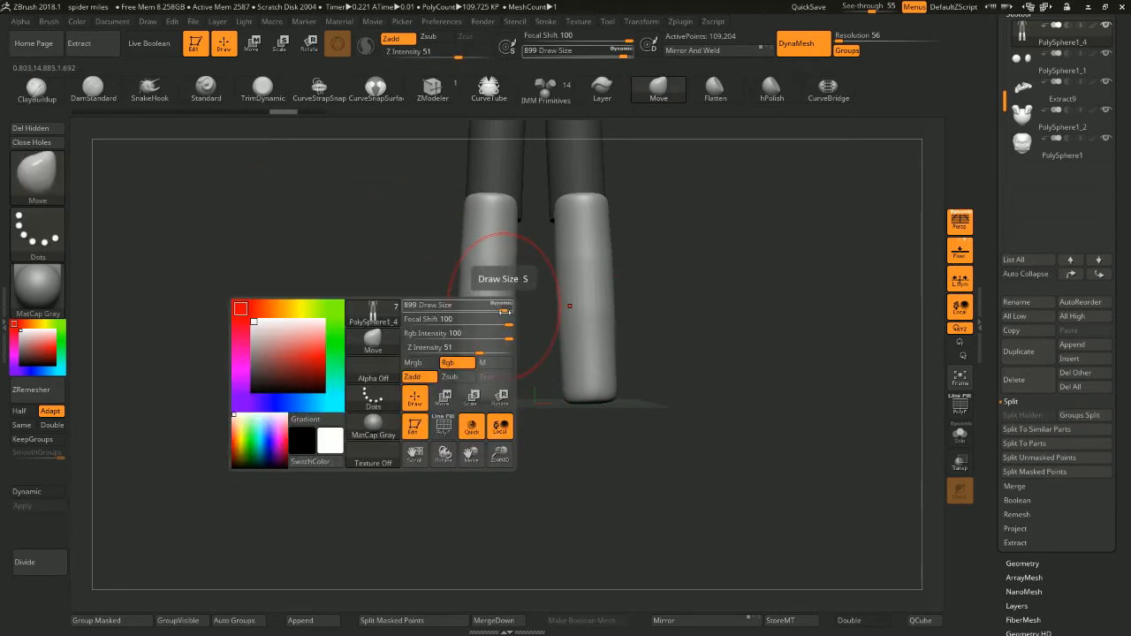
drag(501, 319, 457, 315)
drag(464, 394, 503, 372)
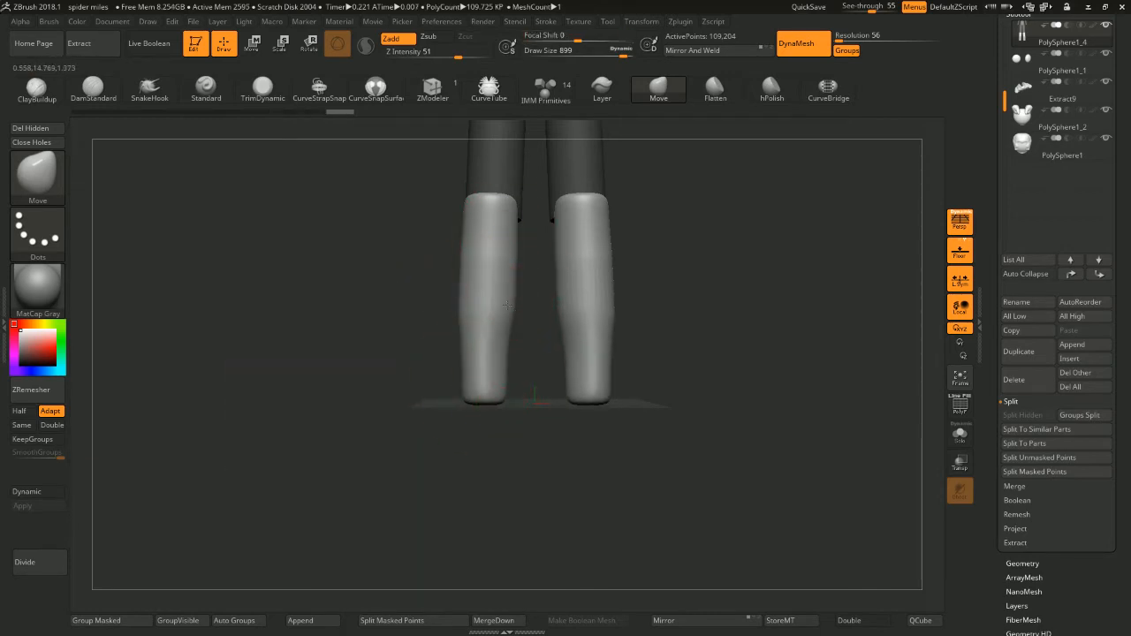
mouse_move(507, 305)
mouse_down()
mouse_move(467, 311)
mouse_move(480, 316)
mouse_up()
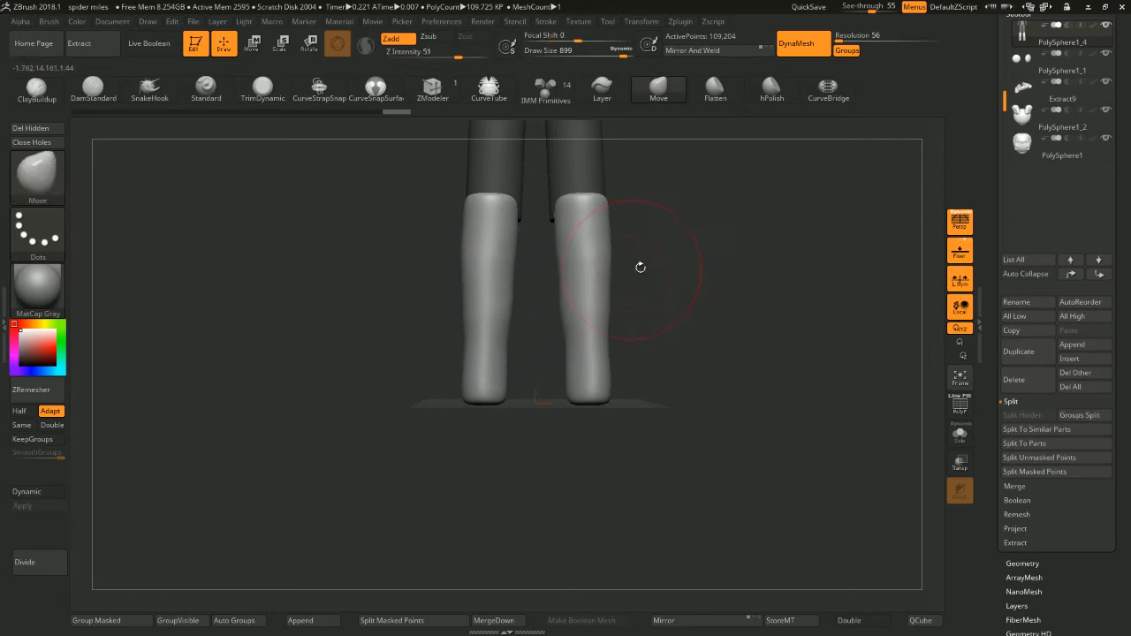
Remesh the limbs and torso subtool with DynaMesh at resolution 32 and show its polyframe
mouse_move(641, 267)
mouse_down()
mouse_move(682, 252)
mouse_move(639, 328)
mouse_move(719, 286)
mouse_move(760, 203)
mouse_up()
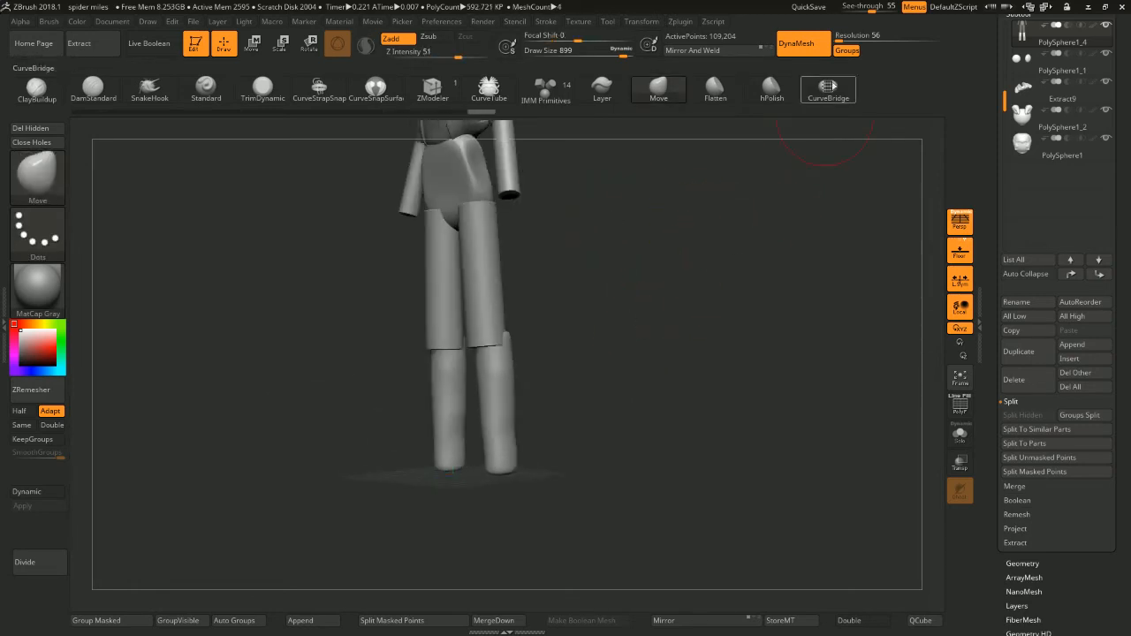
click(839, 38)
click(839, 37)
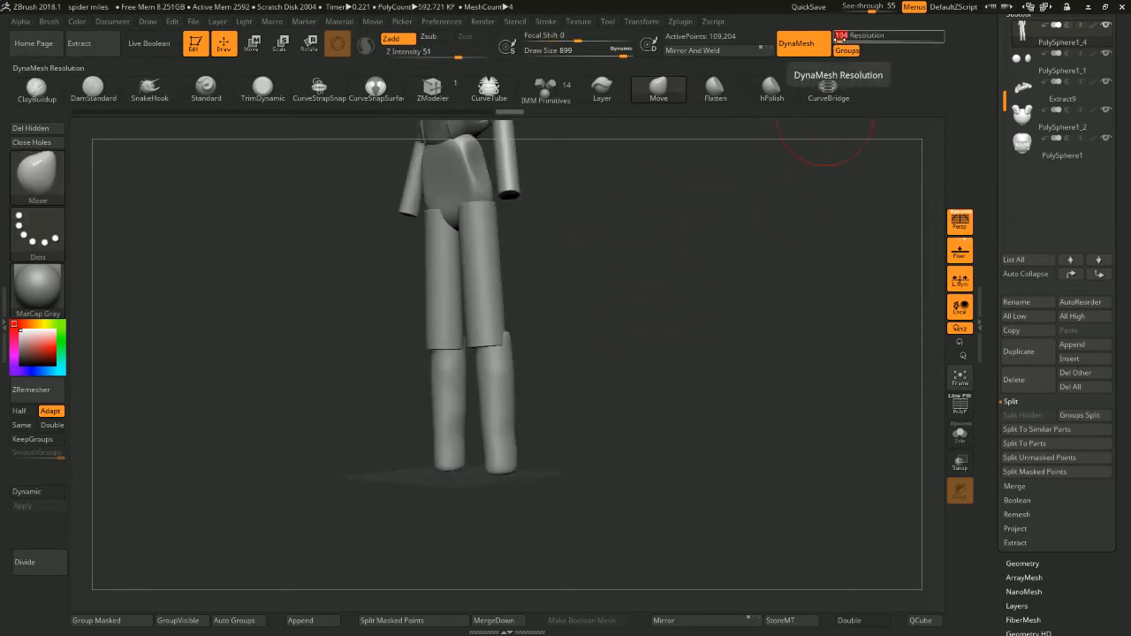
click(839, 38)
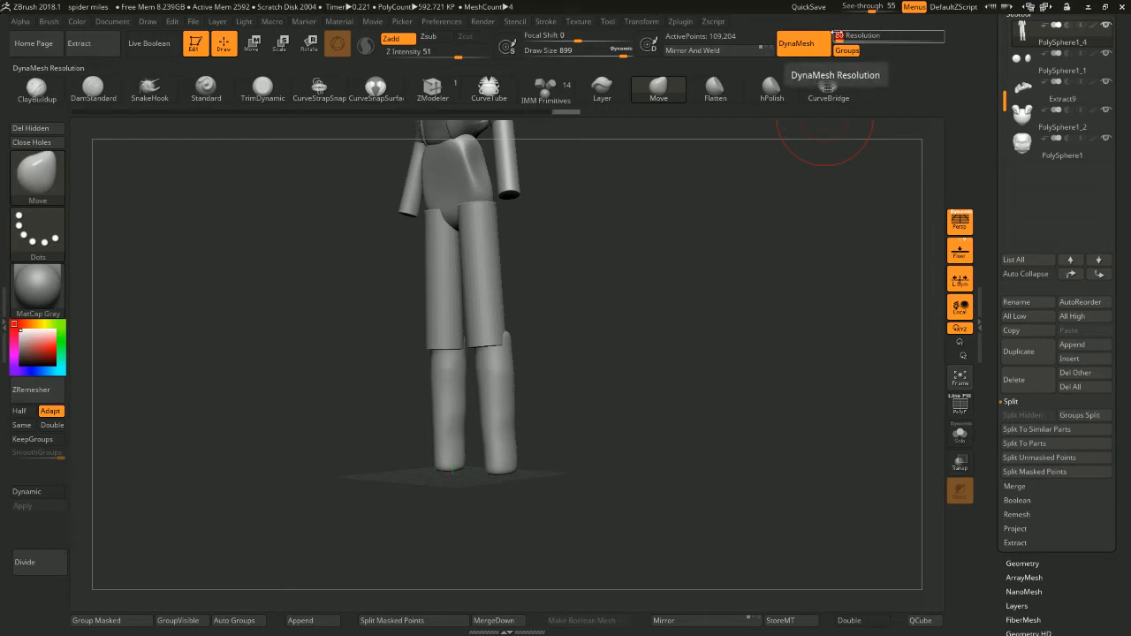
key(Return)
mouse_move(702, 240)
ctrl+mouse_down()
mouse_move(758, 271)
mouse_move(727, 291)
mouse_move(752, 260)
mouse_move(710, 264)
ctrl+mouse_up()
click(960, 409)
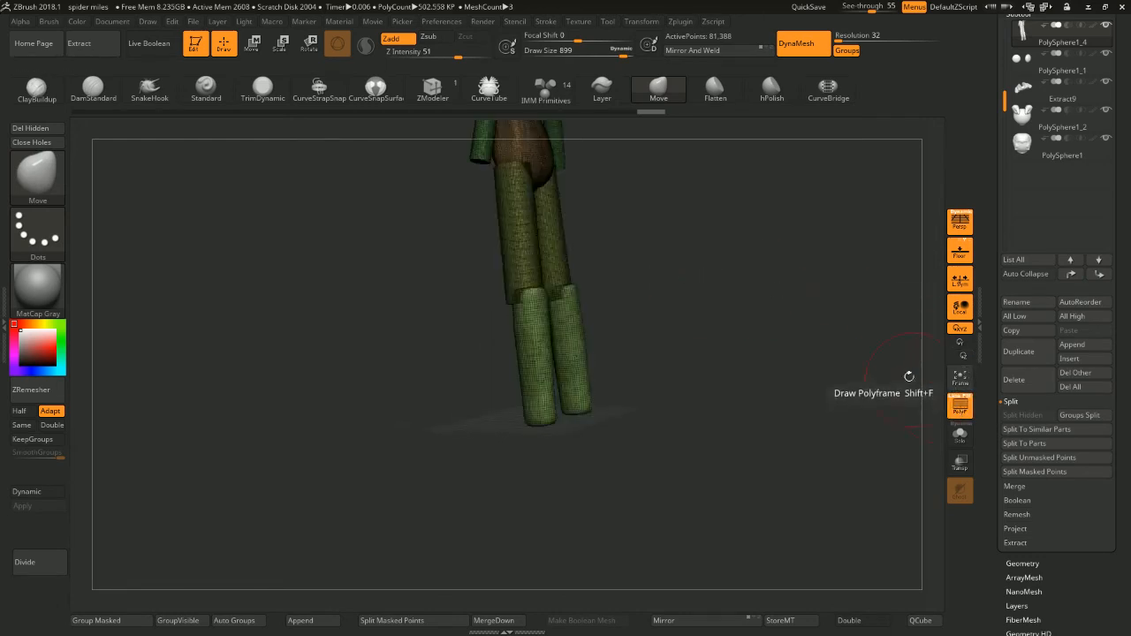
key(f)
ctrl+drag(839, 415, 816, 282)
Refine the calf and ankle contours with the Move brush at draw size 629, smoothing the lower legs
alt+drag(815, 282, 705, 322)
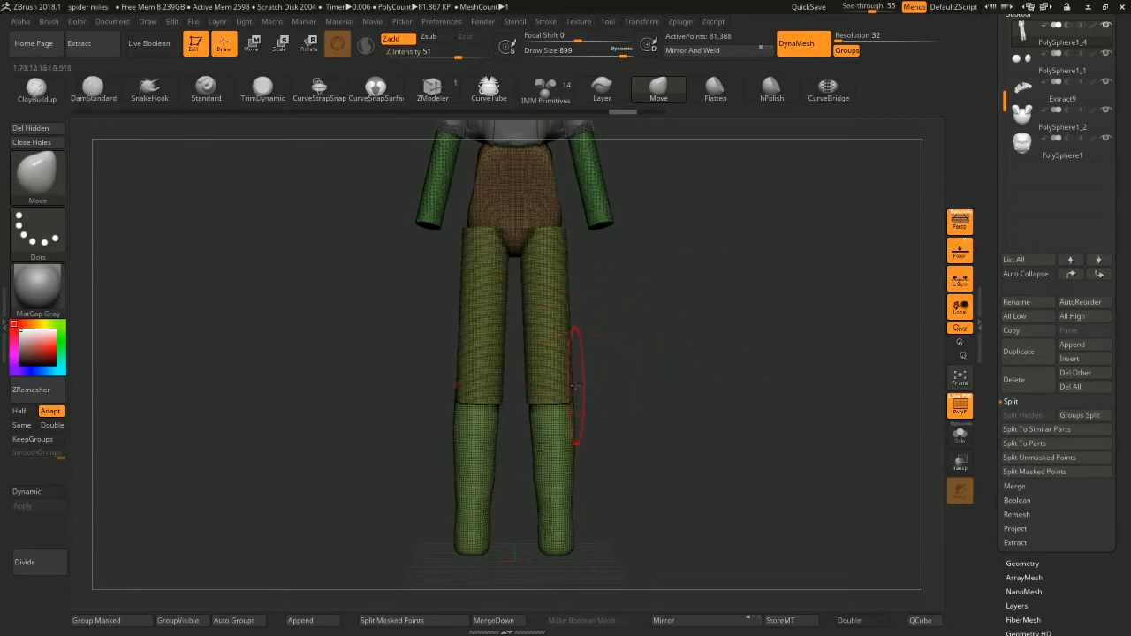
mouse_move(610, 349)
alt+mouse_down()
mouse_move(616, 394)
mouse_move(609, 362)
alt+mouse_up()
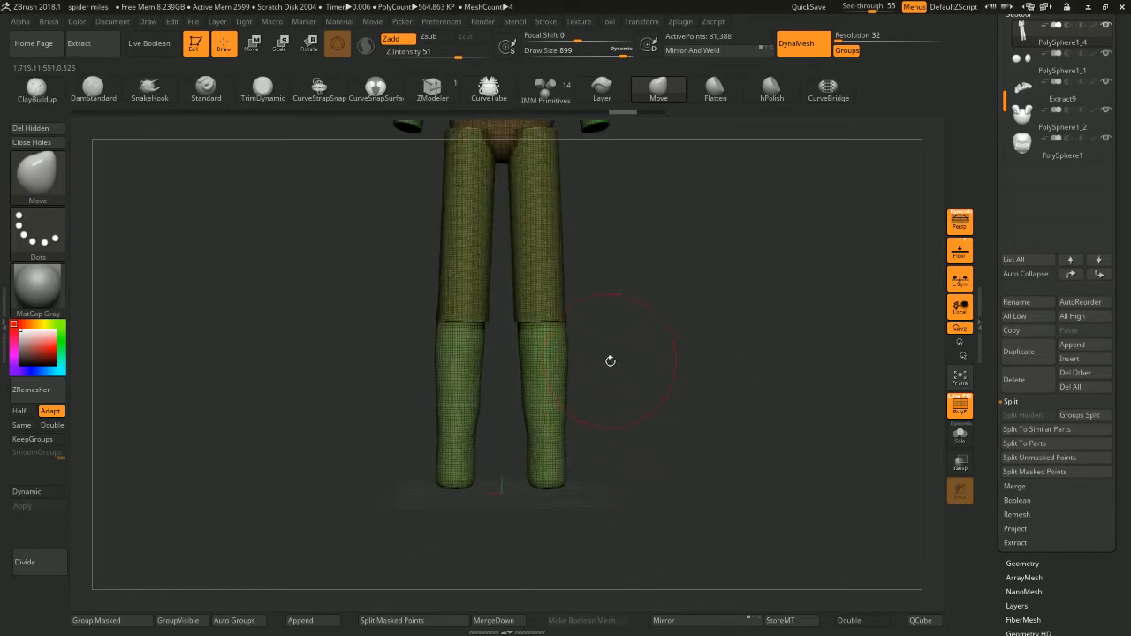
key(space)
drag(556, 400, 540, 401)
key(shift)
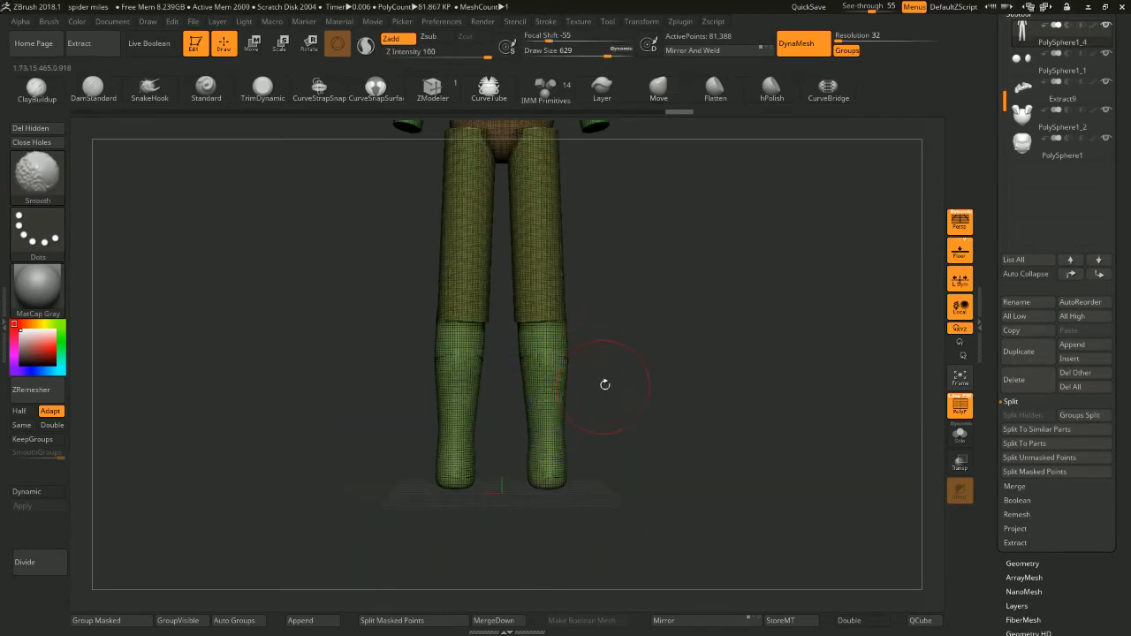
Mask everything except the thighs and smooth the thighs' lower ends
alt+drag(624, 338, 619, 420)
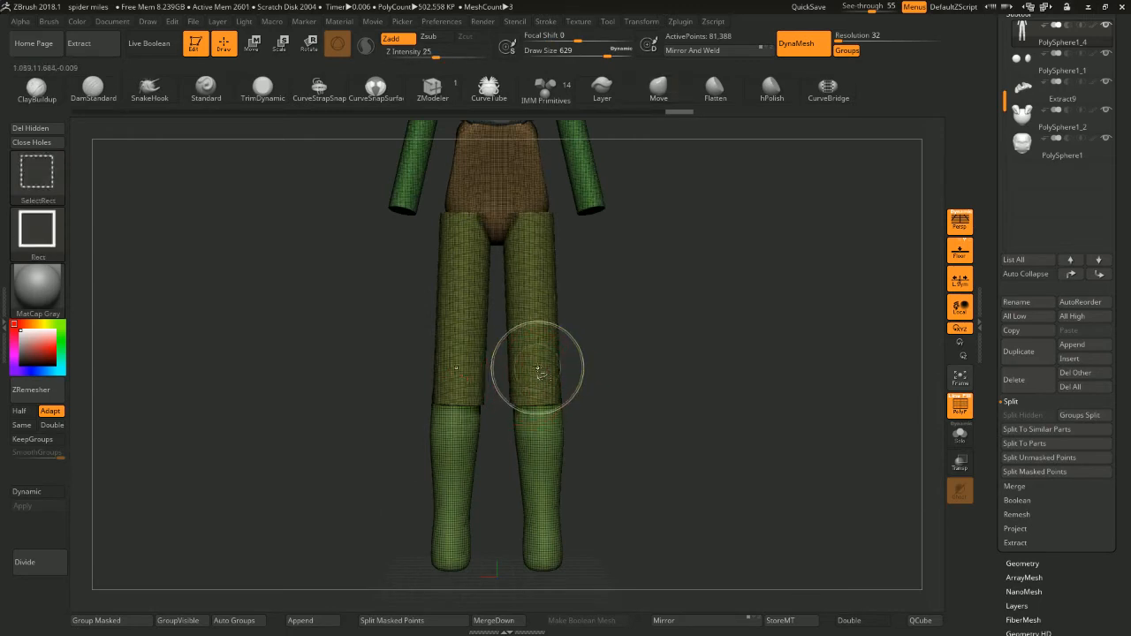
ctrl+shift+click(537, 369)
ctrl+click(613, 341)
ctrl+shift+click(625, 335)
ctrl+click(633, 330)
key(shift)
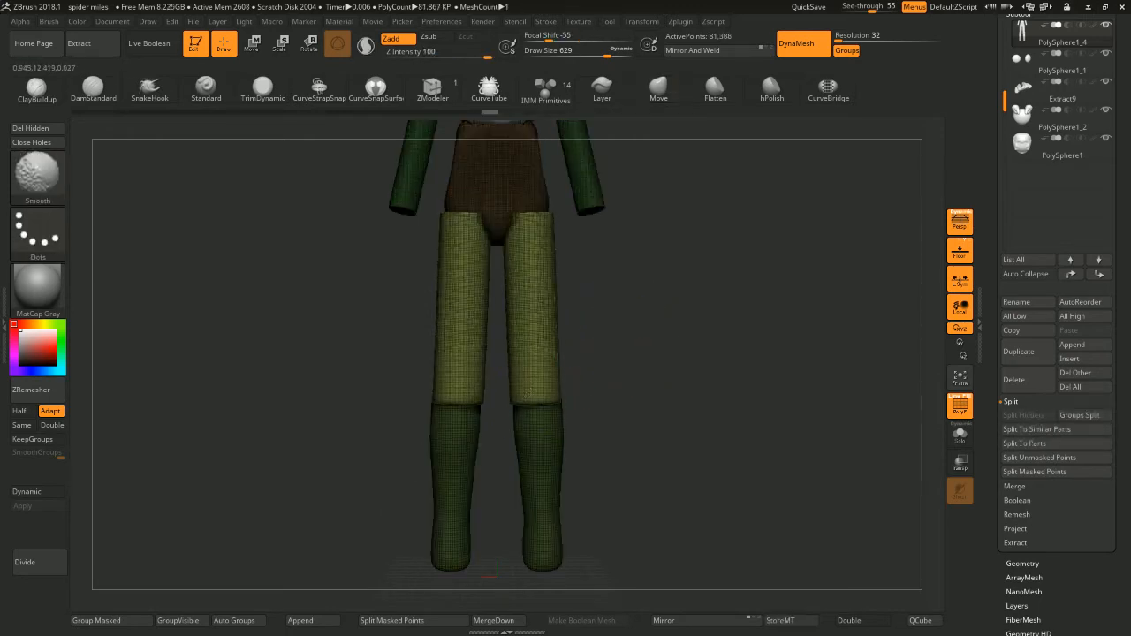
Shape the thighs from the side and front with the Move brush at draw size 977, tapering them toward the hips
mouse_move(601, 340)
mouse_down()
mouse_move(613, 321)
mouse_move(639, 328)
mouse_up()
key(space)
drag(603, 266, 624, 266)
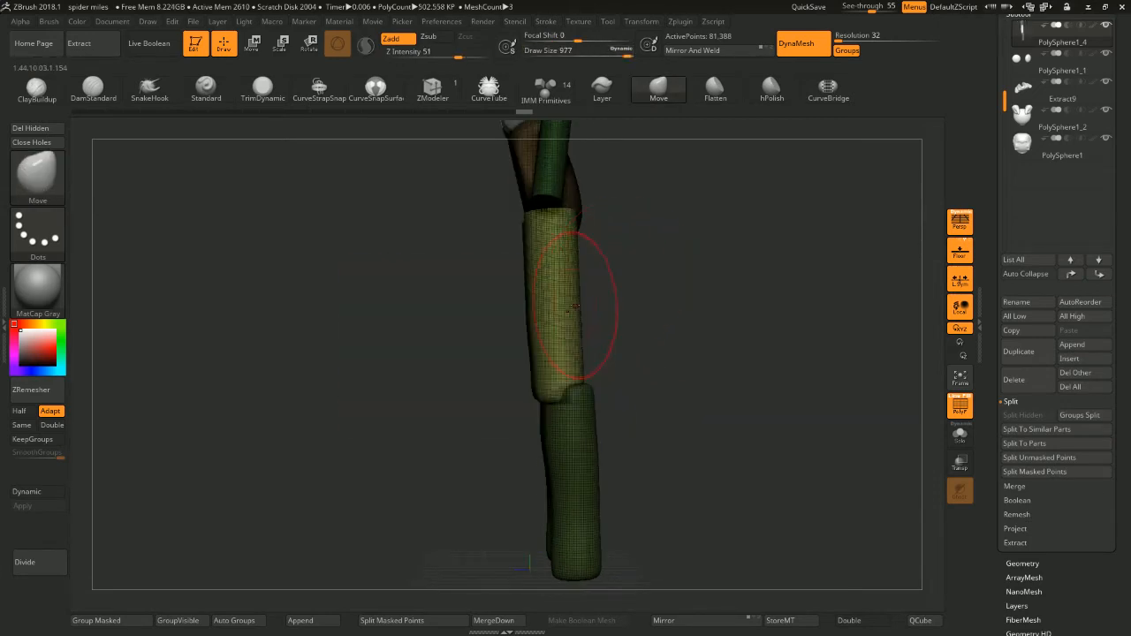
mouse_move(576, 306)
mouse_down()
mouse_move(530, 273)
mouse_move(525, 249)
mouse_up()
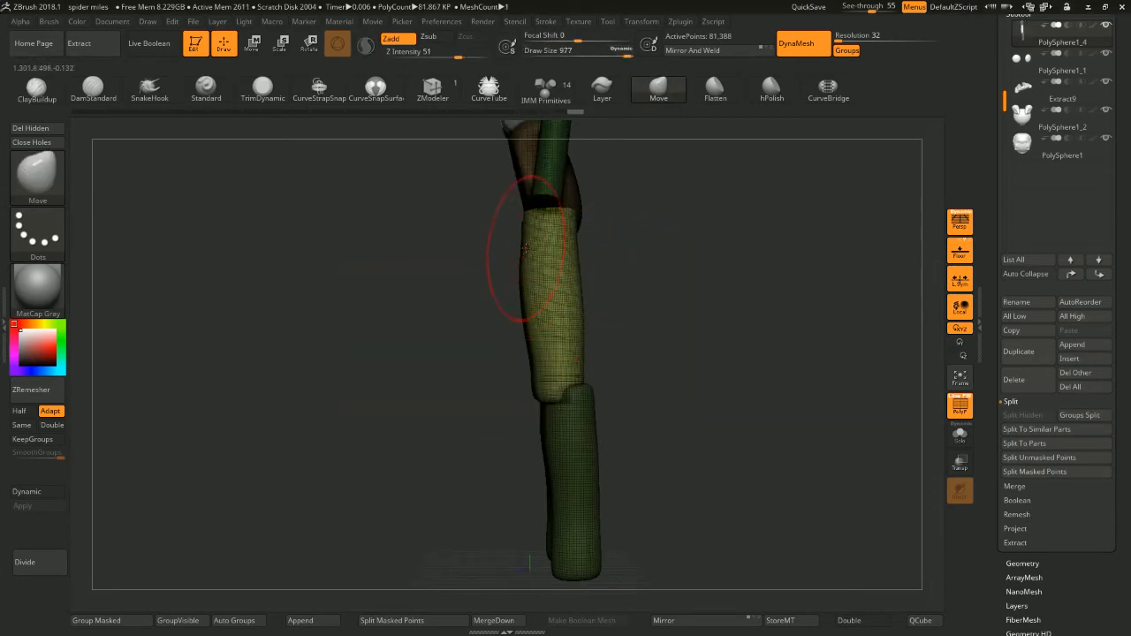
mouse_move(628, 238)
mouse_down()
mouse_move(642, 312)
mouse_move(626, 372)
mouse_move(569, 237)
mouse_move(526, 220)
mouse_move(540, 215)
mouse_up()
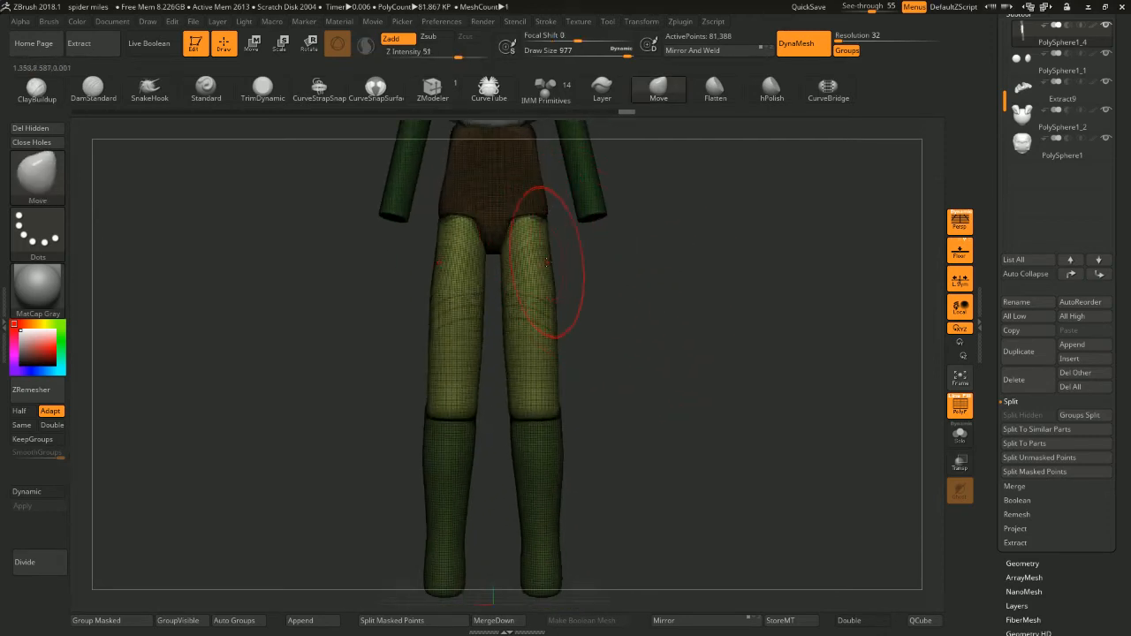
drag(552, 261, 541, 264)
mouse_move(618, 273)
alt+mouse_down()
mouse_move(595, 286)
mouse_move(603, 311)
alt+mouse_up()
Refine the thighs' lower ends around the knees with the Move brush at draw size 714
key(space)
drag(603, 320, 597, 319)
alt+drag(629, 366, 624, 273)
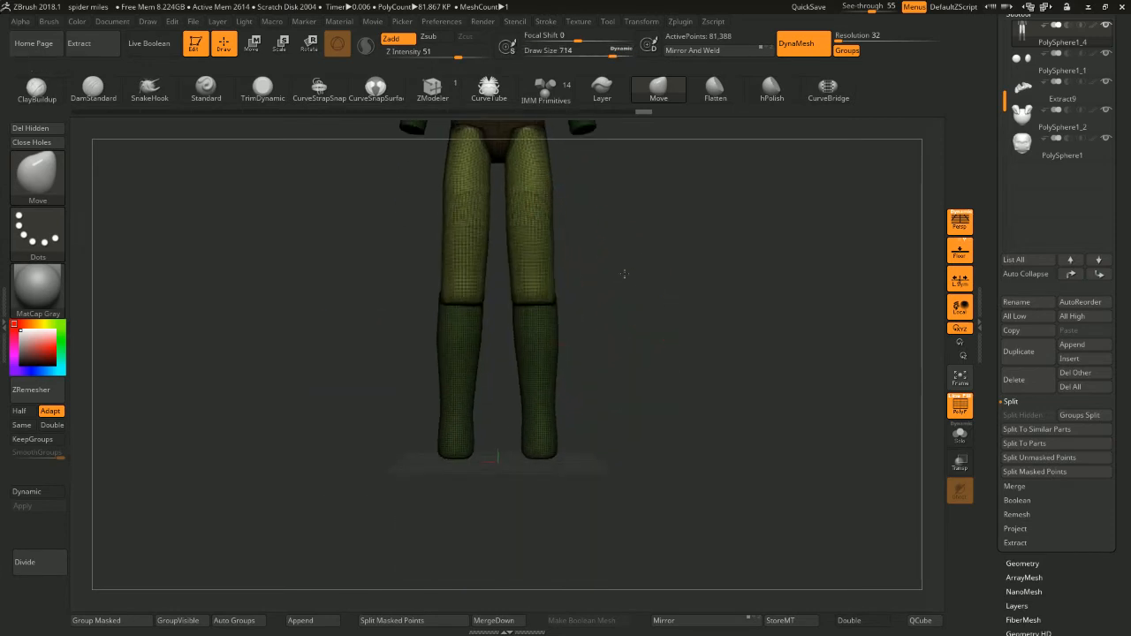
drag(551, 311, 545, 305)
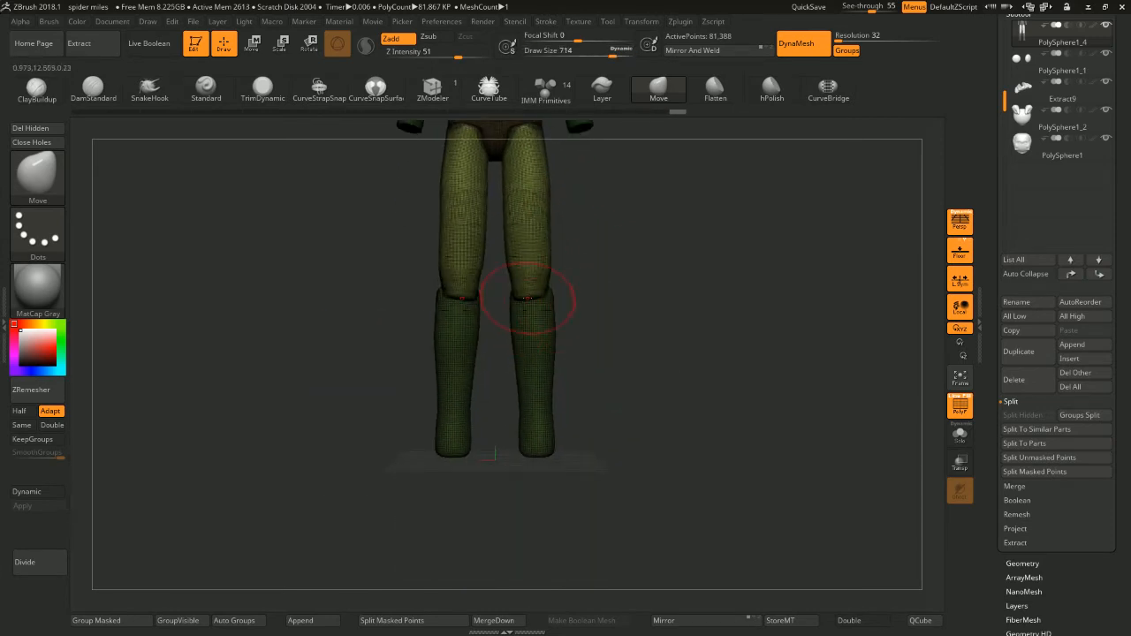
mouse_move(581, 258)
mouse_down()
mouse_move(543, 306)
mouse_move(505, 310)
mouse_up()
drag(603, 270, 634, 258)
Taper the forearms toward the wrists with the Move brush at draw size 484 and smooth them
mouse_move(627, 258)
alt+mouse_down()
mouse_move(621, 217)
mouse_move(583, 250)
mouse_move(586, 239)
alt+mouse_up()
mouse_move(608, 201)
alt+mouse_down()
mouse_move(627, 265)
mouse_move(583, 301)
mouse_move(591, 339)
mouse_move(583, 270)
mouse_move(601, 260)
mouse_move(613, 209)
mouse_move(626, 239)
mouse_move(588, 300)
mouse_move(575, 291)
mouse_move(578, 304)
mouse_move(546, 309)
alt+mouse_up()
key(space)
key(shift)
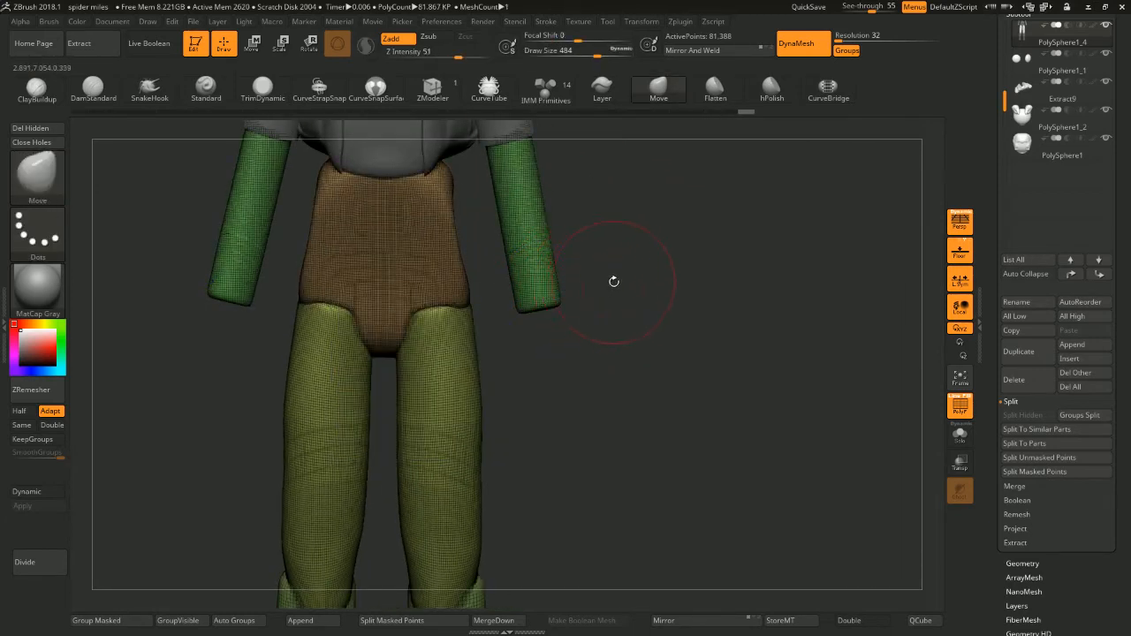
mouse_move(613, 280)
mouse_down()
mouse_move(585, 263)
mouse_move(601, 232)
mouse_move(533, 248)
mouse_up()
key(b)
key(m)
key(v)
shift+drag(542, 293, 528, 287)
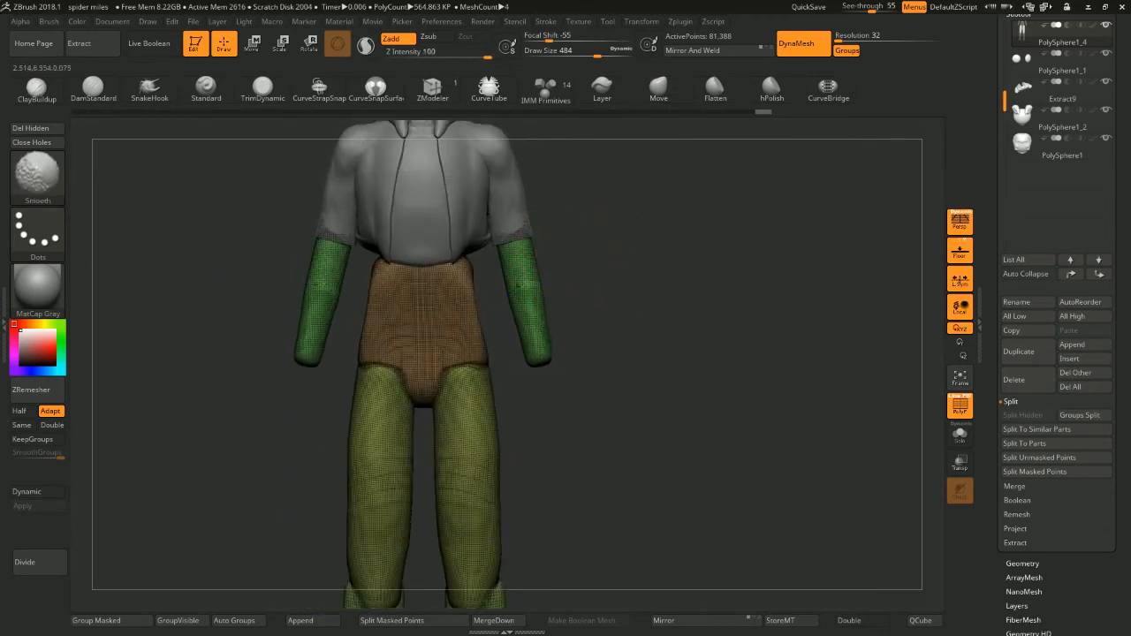
mouse_move(650, 287)
mouse_down()
mouse_move(608, 281)
mouse_move(610, 268)
mouse_move(660, 279)
mouse_move(641, 258)
mouse_move(679, 242)
mouse_up()
shift+drag(539, 238, 536, 247)
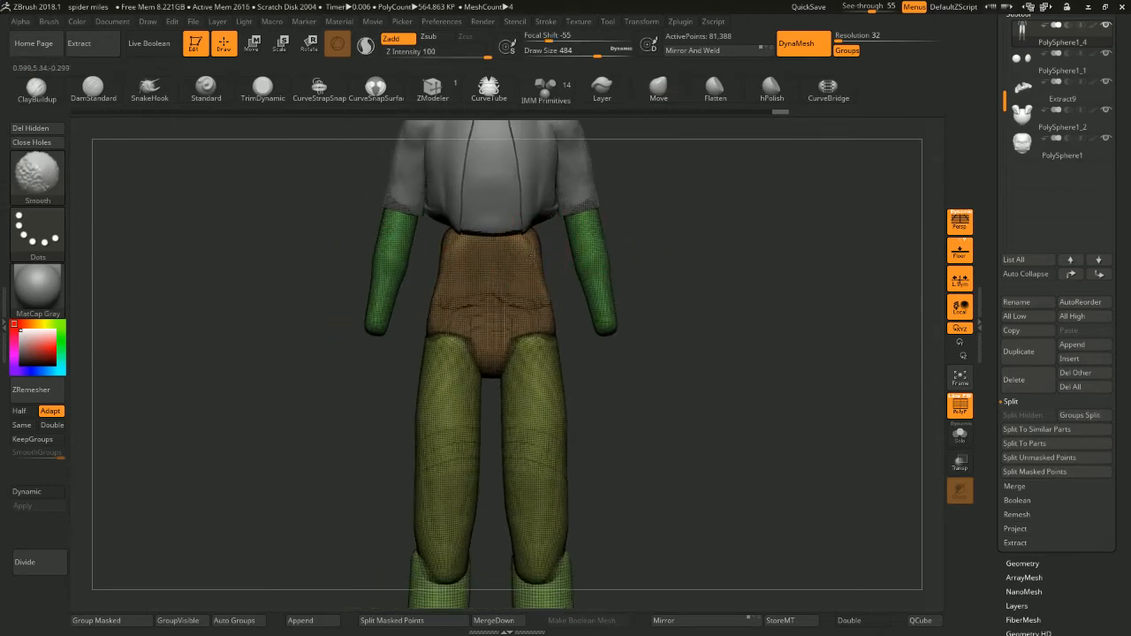
Mask the arms and legs so that only the lower torso and pelvis stay editable
drag(436, 280, 402, 279)
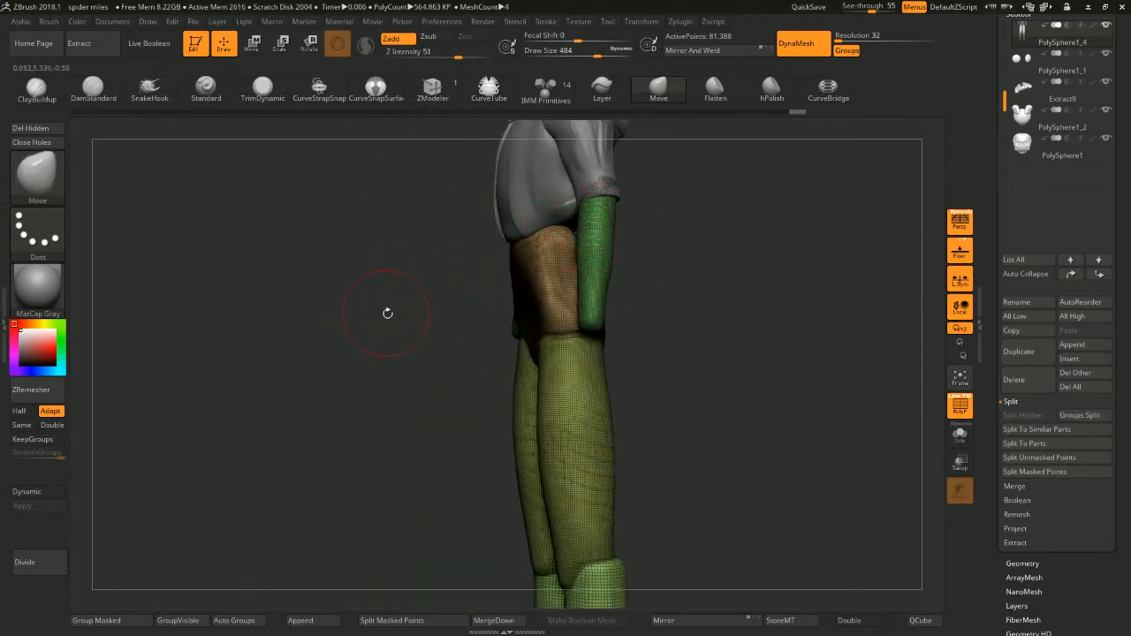
ctrl+shift+click(527, 298)
mouse_move(667, 261)
ctrl+mouse_down()
mouse_move(716, 274)
mouse_move(722, 263)
mouse_move(744, 277)
mouse_move(731, 292)
ctrl+mouse_up()
ctrl+shift+click(720, 277)
key(ctrl+z)
ctrl+click(713, 292)
ctrl+shift+click(711, 292)
ctrl+click(747, 282)
Build up volume on the abdomen and hips with the ClayBuildup brush, using draw sizes 299 and 415
key(space)
key(space)
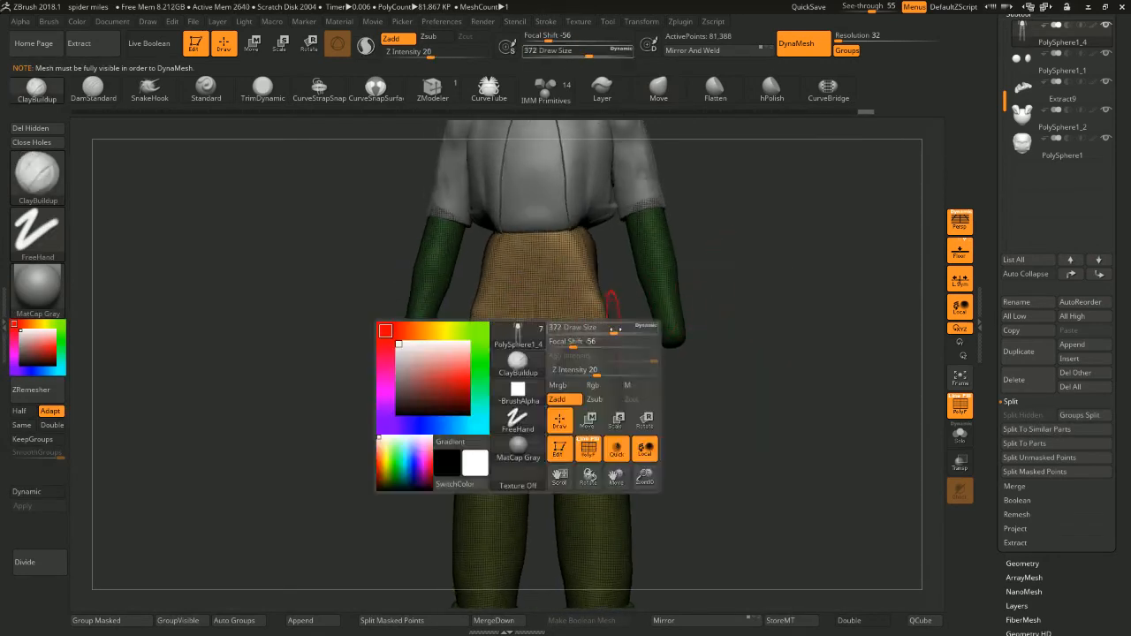
mouse_move(613, 327)
mouse_down()
mouse_move(580, 302)
mouse_move(702, 243)
mouse_move(774, 225)
mouse_up()
key(space)
drag(579, 268, 590, 268)
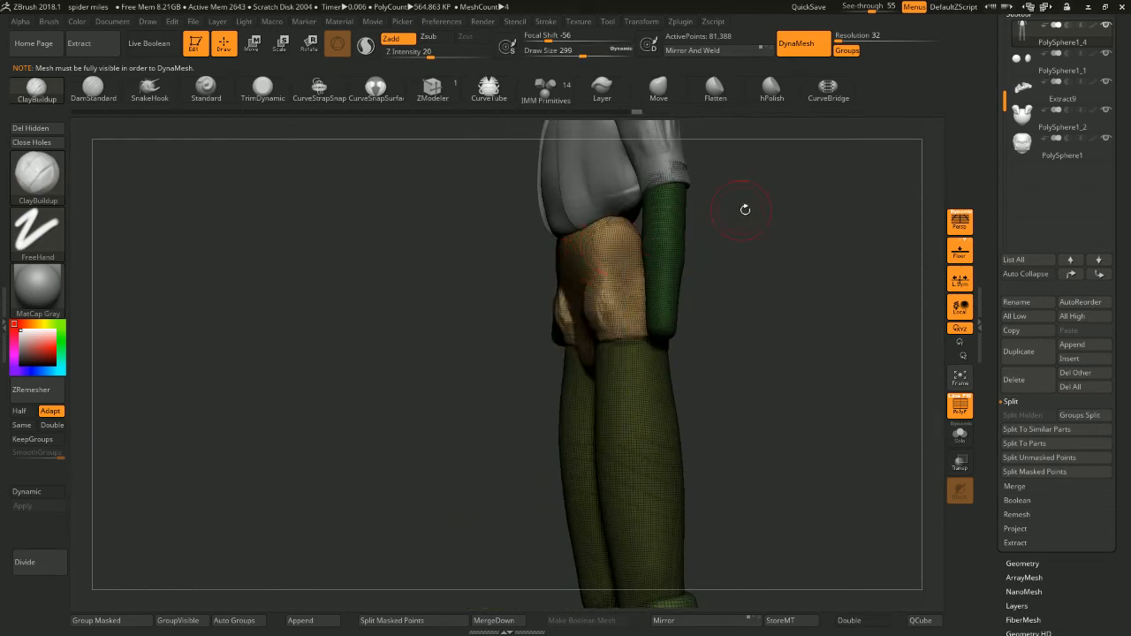
drag(745, 209, 799, 207)
key(space)
key(space)
mouse_move(542, 243)
mouse_down()
mouse_move(549, 332)
mouse_move(560, 279)
mouse_move(550, 358)
mouse_up()
Smooth the built-up abdomen, hips and crotch at draw size 415
mouse_move(793, 268)
mouse_down()
mouse_move(725, 242)
mouse_move(762, 246)
mouse_up()
mouse_move(608, 252)
shift+mouse_down()
mouse_move(619, 275)
mouse_move(555, 300)
shift+mouse_up()
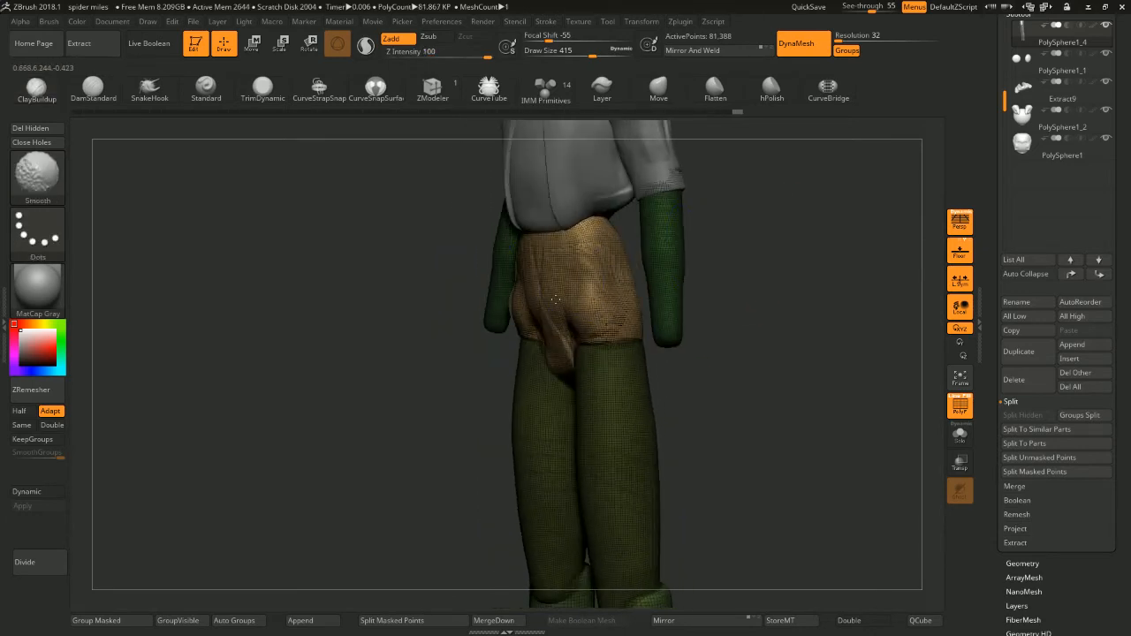
shift+drag(565, 342, 572, 329)
mouse_move(741, 226)
shift+mouse_down()
mouse_move(791, 220)
mouse_move(770, 194)
mouse_move(742, 227)
mouse_move(702, 233)
shift+mouse_up()
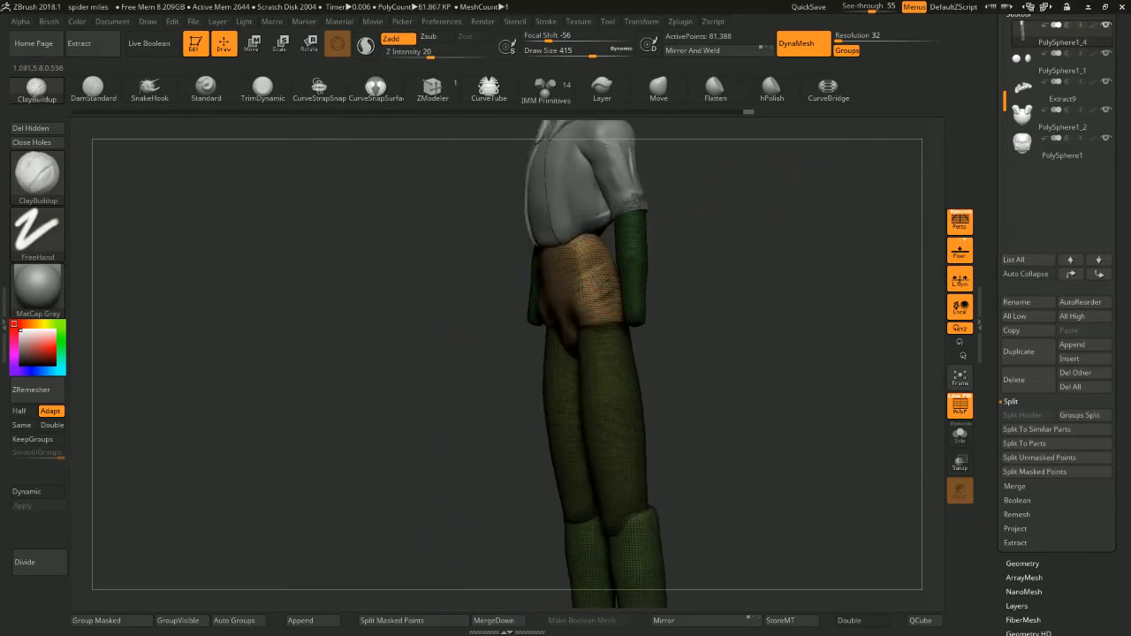
mouse_move(713, 185)
shift+mouse_down()
mouse_move(740, 217)
mouse_move(795, 210)
shift+mouse_up()
shift+drag(658, 276, 694, 240)
drag(789, 182, 764, 201)
drag(723, 240, 776, 255)
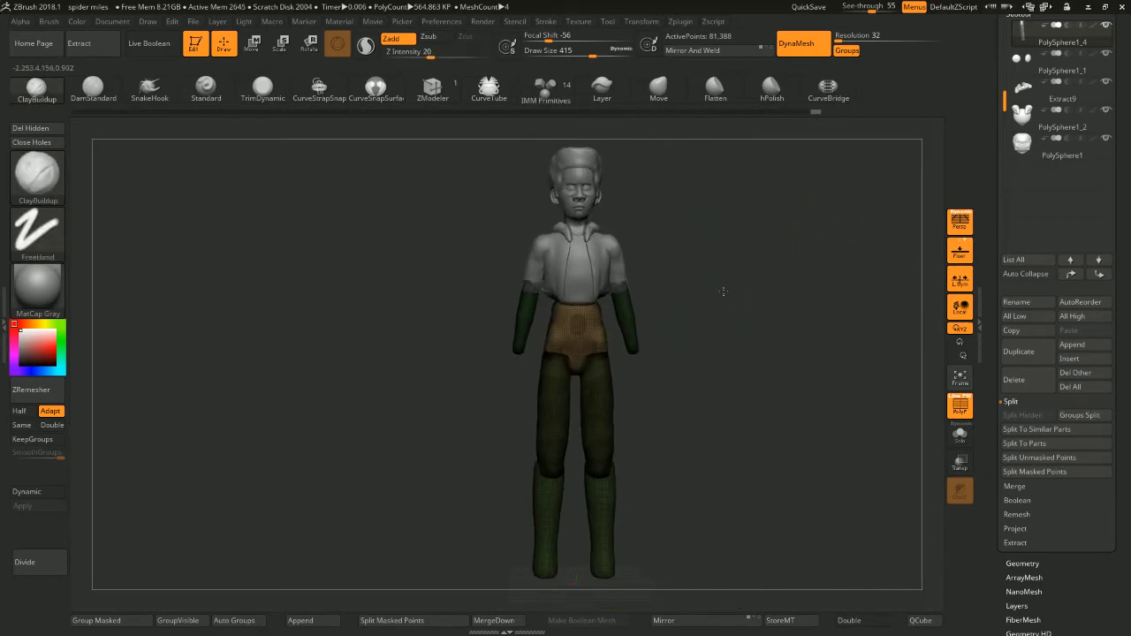
Check the full figure, hide the limbs subtool and select the jacket subtool Extract9
alt+drag(660, 256, 587, 244)
drag(648, 305, 593, 345)
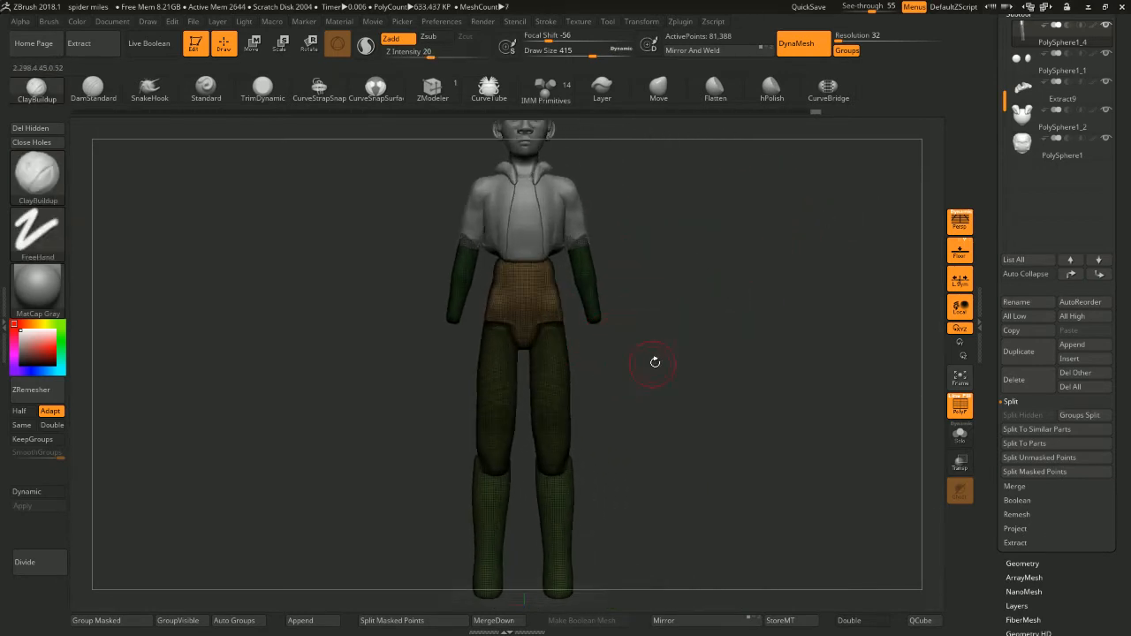
drag(655, 362, 530, 391)
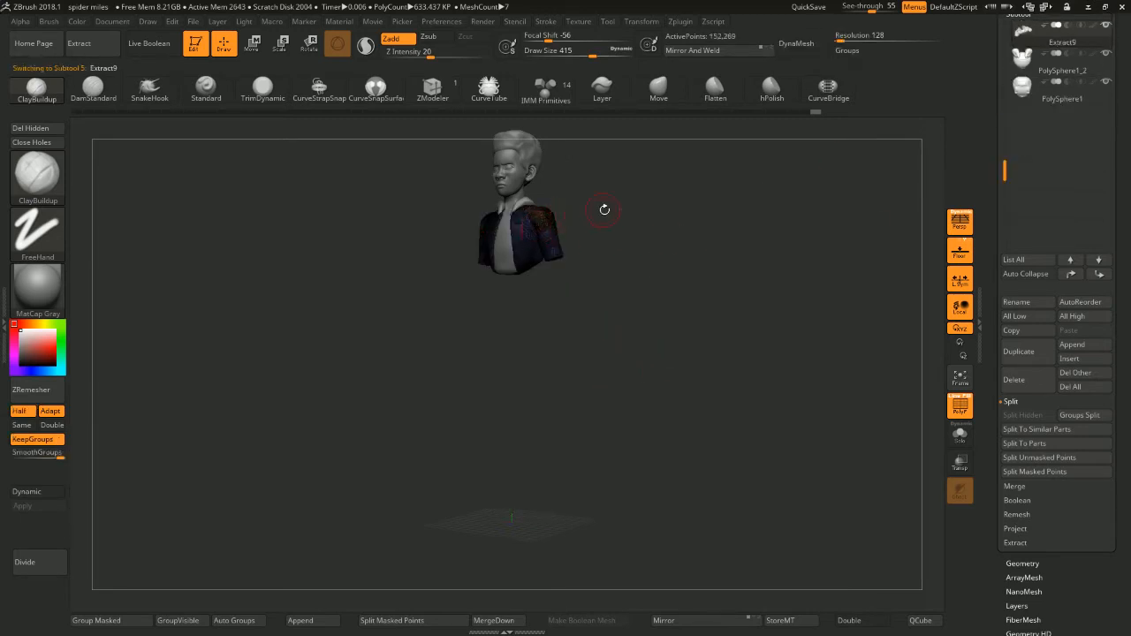
drag(603, 210, 698, 236)
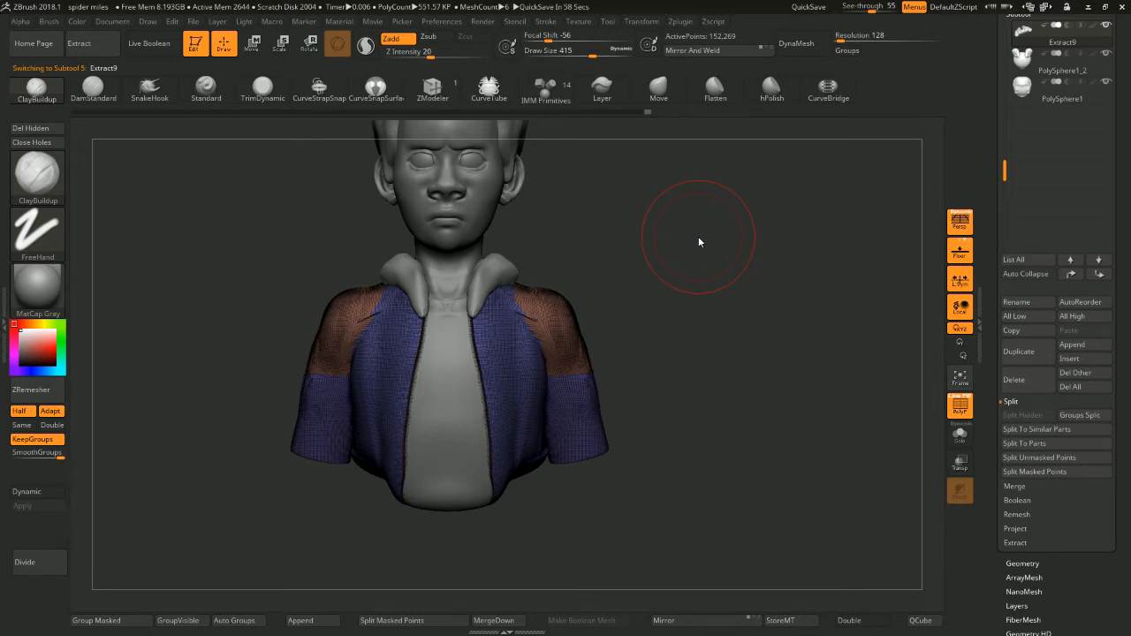
Mask the jacket's body so that only the shoulders and sleeves stay editable
mouse_move(636, 293)
shift+mouse_down()
mouse_move(665, 256)
mouse_move(801, 260)
mouse_move(689, 265)
shift+mouse_up()
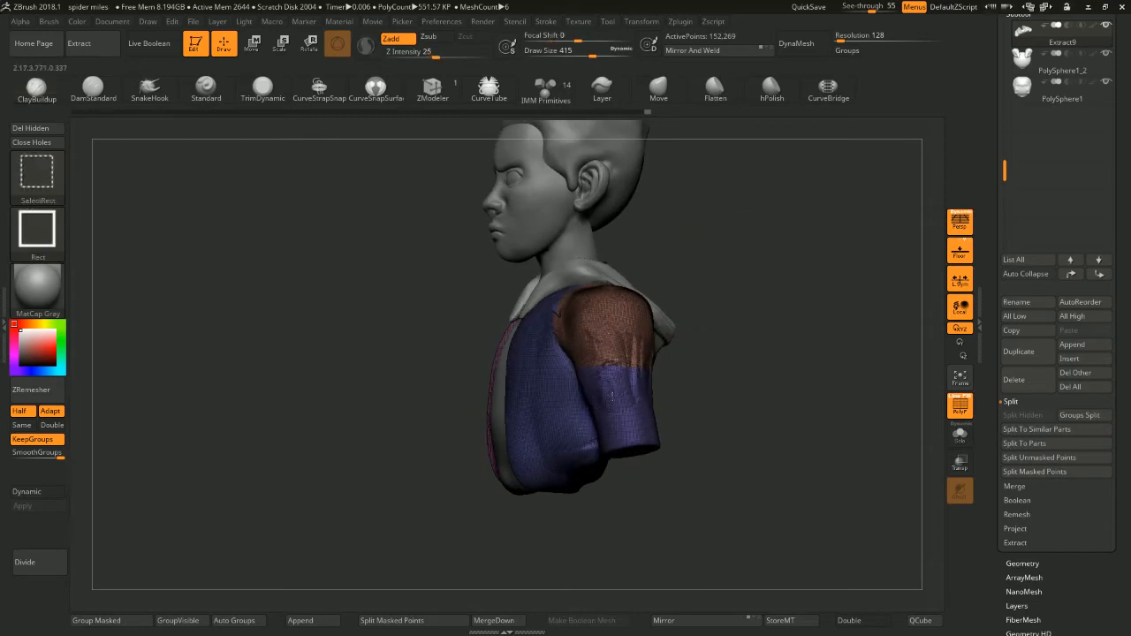
ctrl+shift+click(635, 398)
ctrl+shift+click(628, 396)
ctrl+shift+click(610, 348)
ctrl+click(748, 321)
ctrl+shift+click(750, 321)
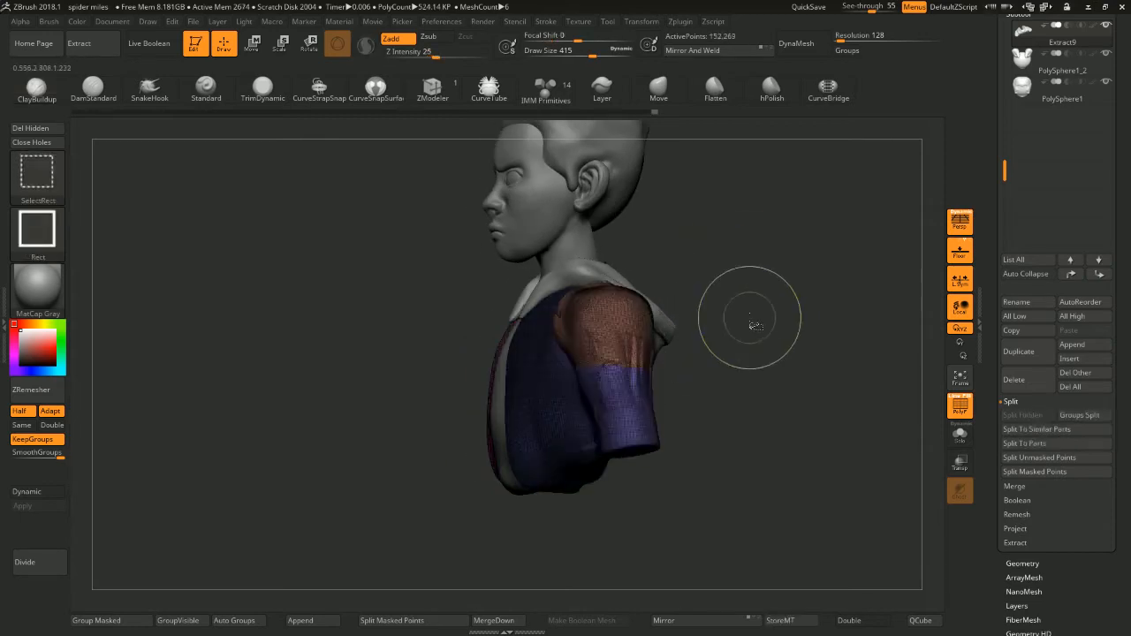
ctrl+click(765, 327)
mouse_move(768, 329)
mouse_down()
mouse_move(720, 332)
mouse_move(771, 334)
mouse_up()
ctrl+click(766, 333)
Reshape the jacket sleeves from the side and front with the Move brush at draw sizes 525 and 430
key(space)
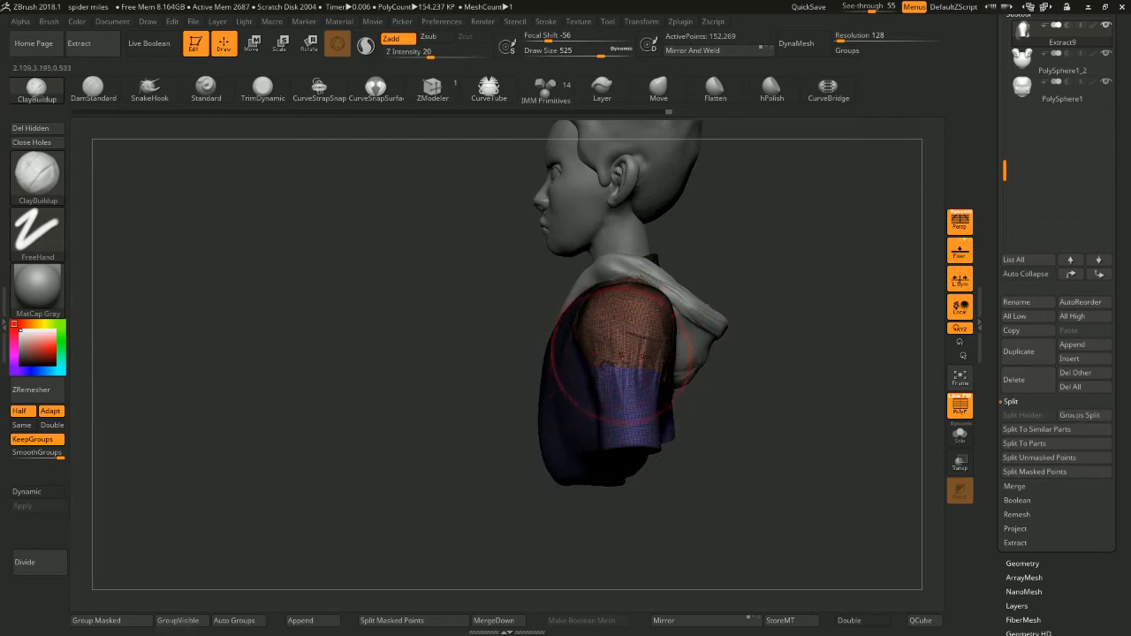
key(b)
key(m)
key(v)
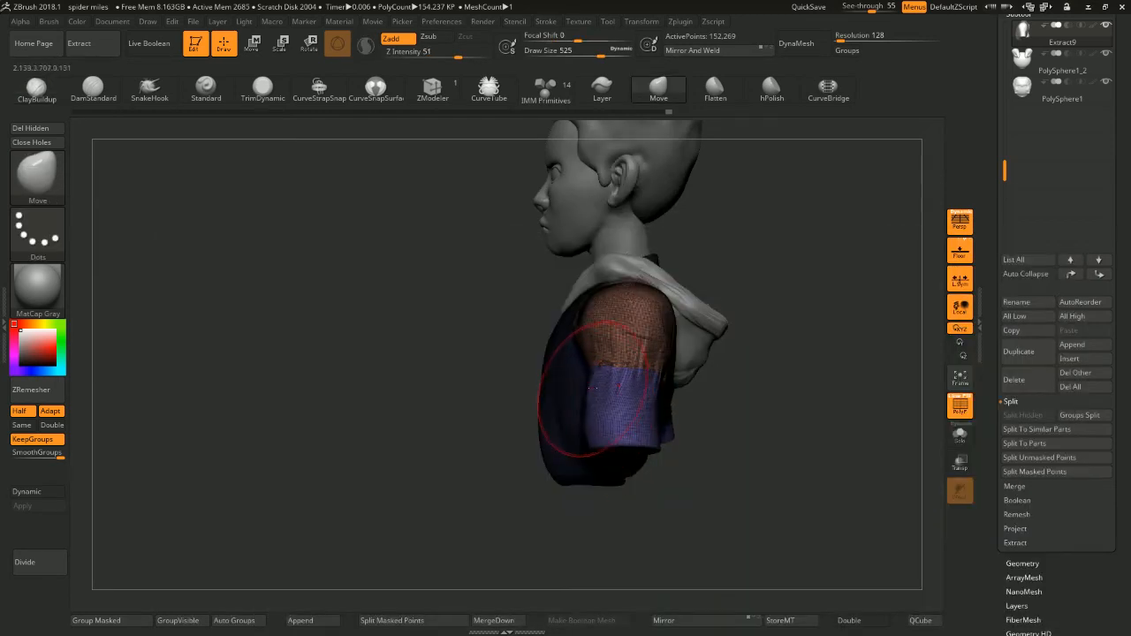
drag(734, 391, 658, 402)
drag(777, 370, 808, 368)
key(space)
mouse_move(778, 358)
mouse_down()
mouse_move(621, 398)
mouse_move(647, 364)
mouse_move(594, 354)
mouse_up()
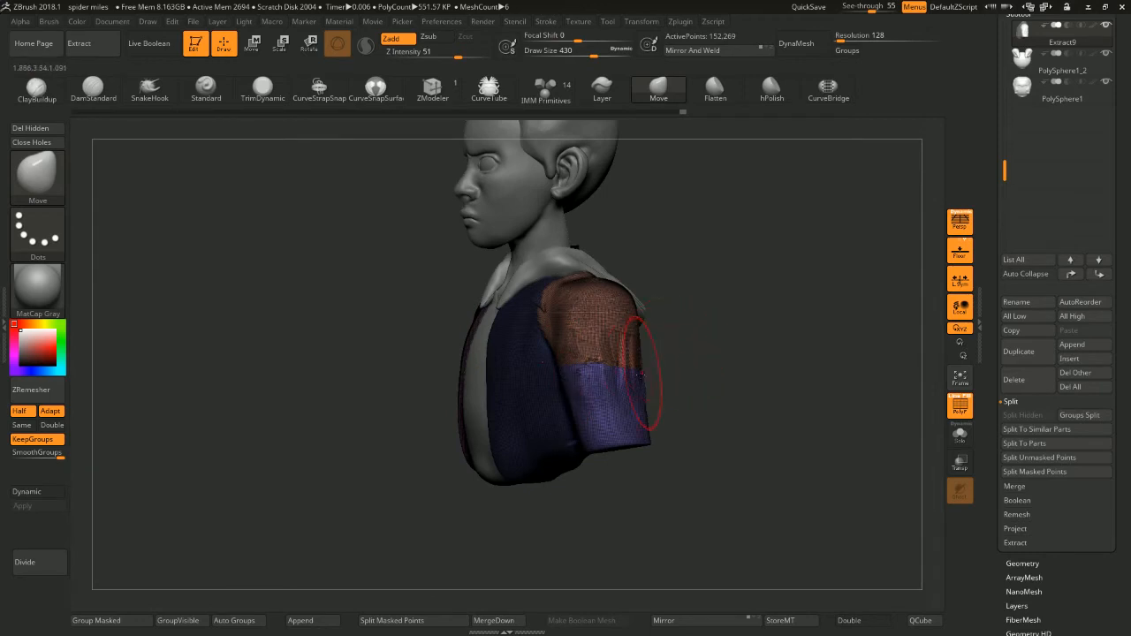
mouse_move(676, 376)
mouse_down()
mouse_move(718, 382)
mouse_move(568, 454)
mouse_up()
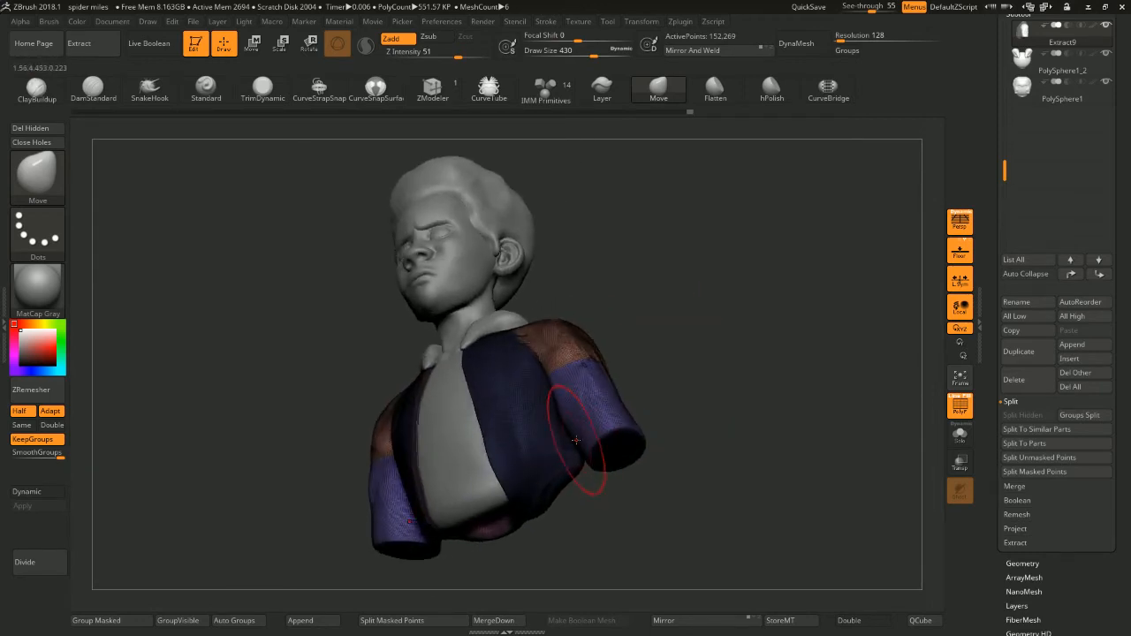
mouse_move(670, 359)
mouse_down()
mouse_move(697, 384)
mouse_move(610, 364)
mouse_move(689, 280)
mouse_move(639, 344)
mouse_up()
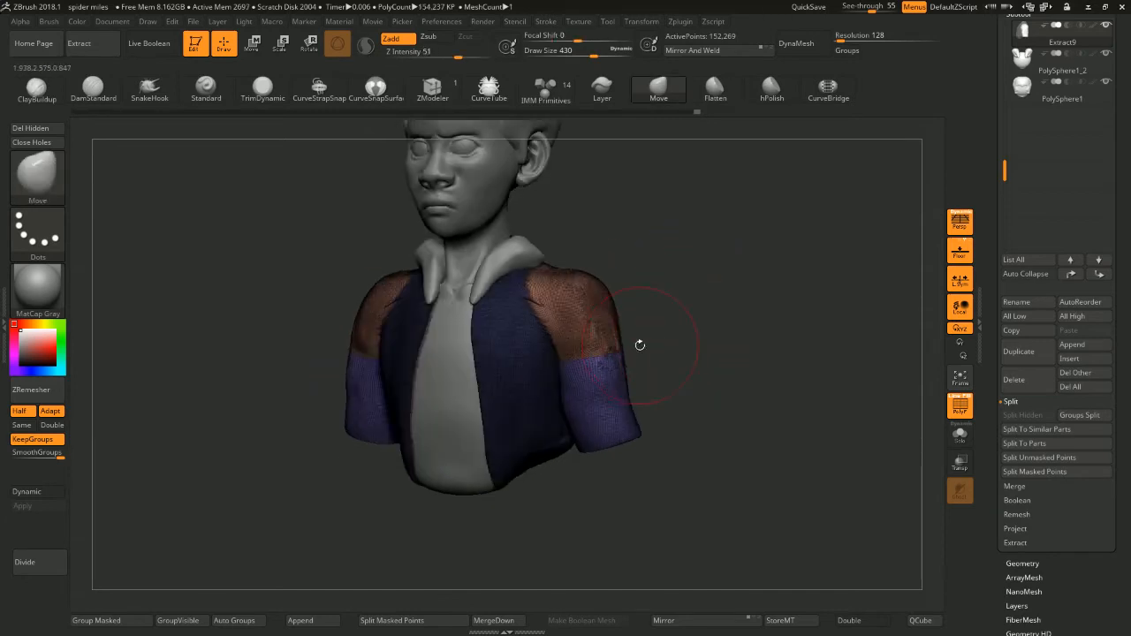
Even out the sleeve surfaces below the shoulders with the Flatten brush at draw size 305
drag(690, 313, 698, 315)
key(b)
key(f)
key(l)
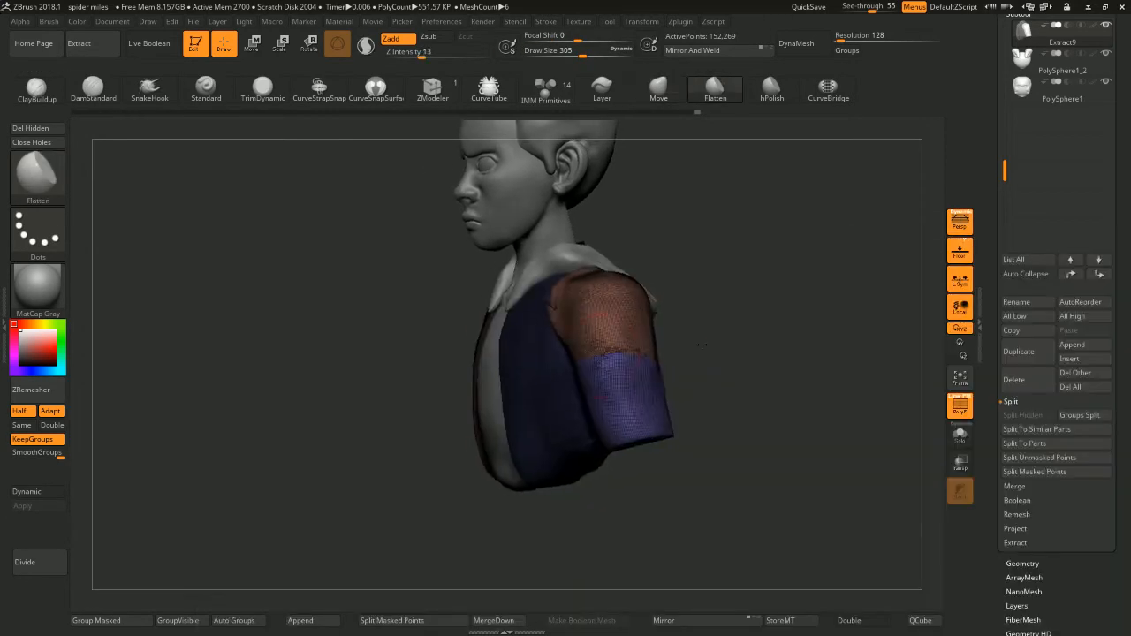
mouse_move(670, 325)
mouse_down()
mouse_move(696, 320)
mouse_move(665, 323)
mouse_up()
drag(625, 382, 626, 331)
drag(727, 324, 778, 324)
Turn off the polyframe display, clear the jacket's mask and reduce the Flatten brush to draw size 149
click(960, 403)
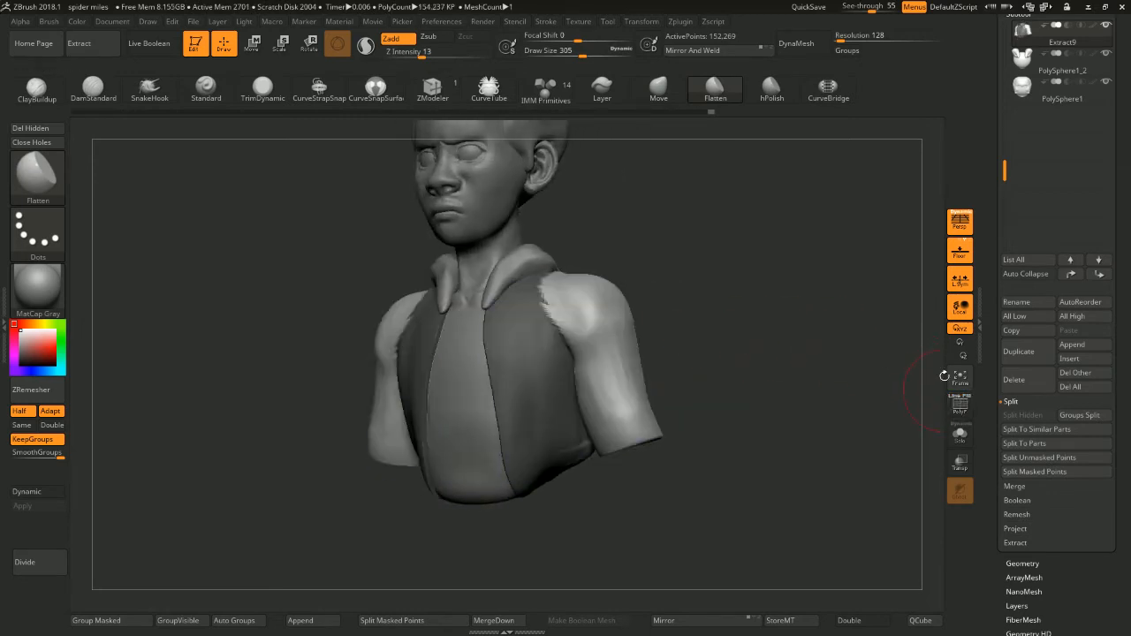
shift+drag(761, 267, 730, 354)
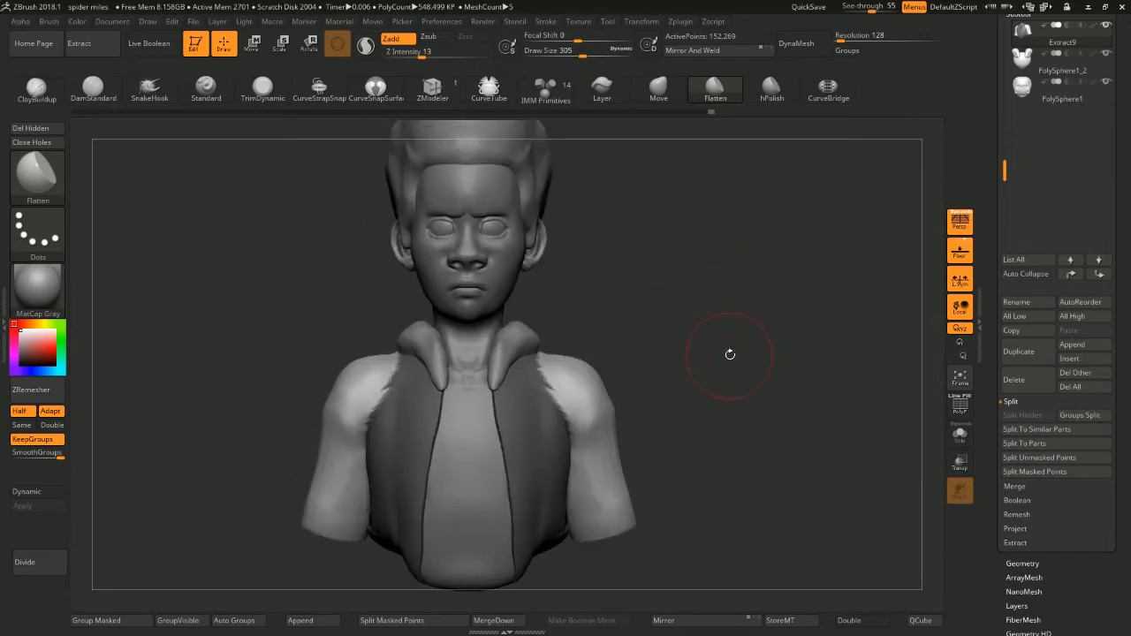
mouse_move(724, 301)
alt+mouse_down()
mouse_move(725, 366)
mouse_move(699, 331)
mouse_move(699, 257)
mouse_move(683, 251)
mouse_move(696, 256)
mouse_move(680, 265)
alt+mouse_up()
key(space)
alt+drag(669, 245, 679, 367)
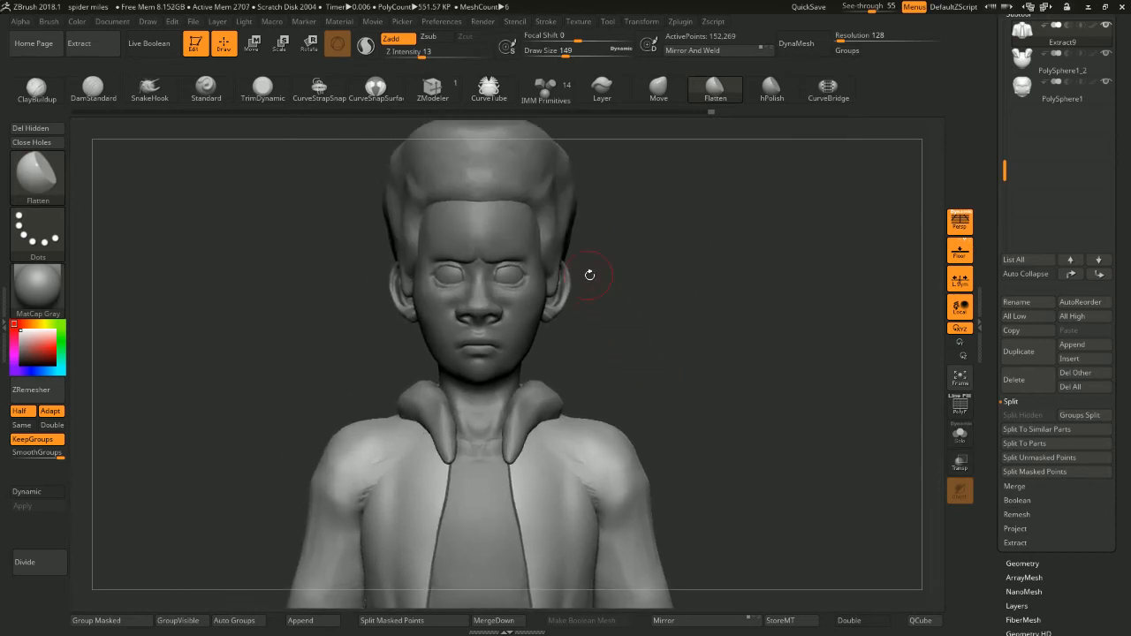
Smooth the creases on the jacket's back and behind the sleeves at draw size 202
drag(700, 328, 708, 303)
mouse_move(487, 389)
shift+mouse_down()
mouse_move(479, 432)
mouse_move(490, 343)
mouse_move(517, 356)
mouse_move(441, 362)
mouse_move(439, 423)
shift+mouse_up()
key(space)
mouse_move(523, 426)
shift+mouse_down()
mouse_move(580, 423)
mouse_move(530, 516)
mouse_move(574, 548)
mouse_move(525, 487)
shift+mouse_up()
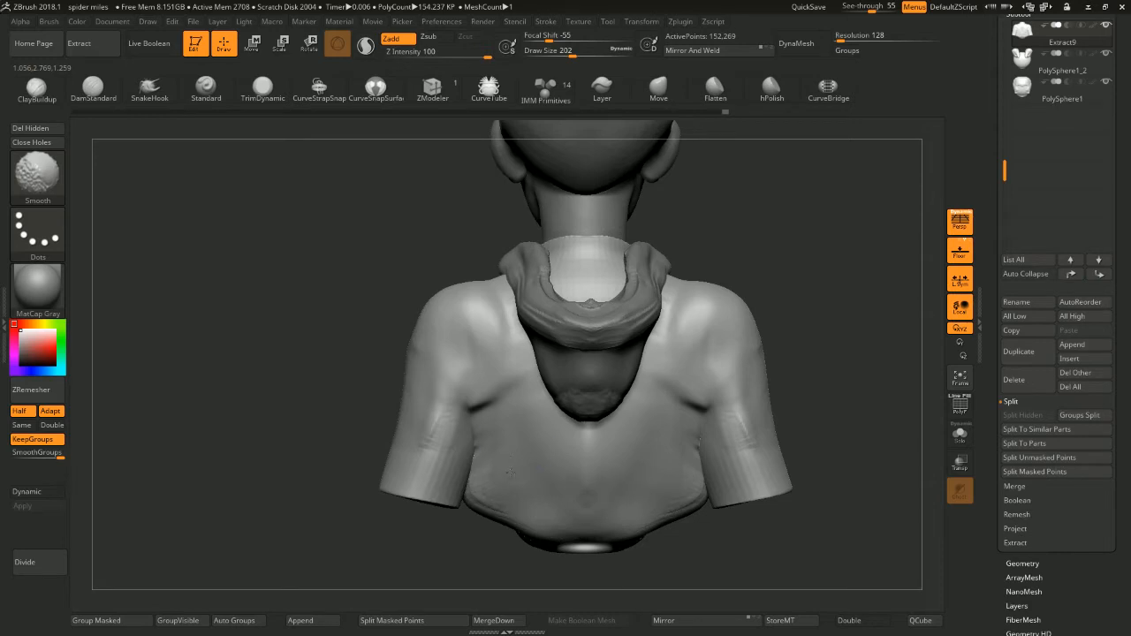
shift+drag(496, 421, 498, 416)
Smooth the jacket's armpit folds and shoulder fronts at draw size 202
mouse_move(817, 352)
alt+mouse_down()
mouse_move(808, 255)
mouse_move(752, 267)
mouse_move(696, 348)
mouse_move(758, 348)
mouse_move(728, 389)
alt+mouse_up()
drag(751, 146, 848, 152)
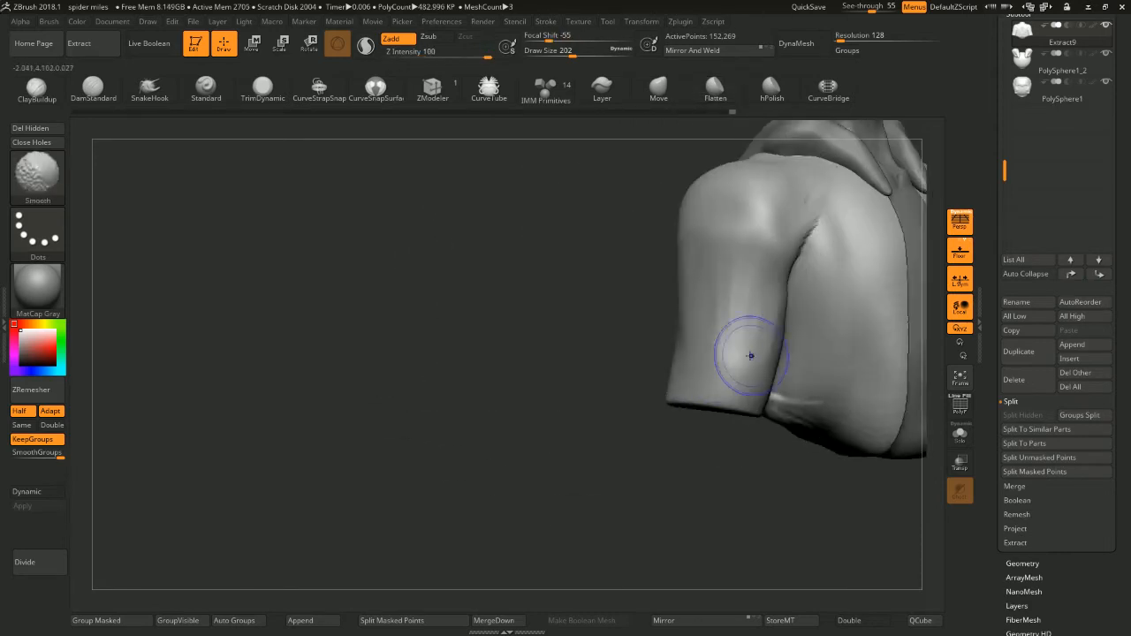
mouse_move(750, 356)
shift+mouse_down()
mouse_move(781, 330)
mouse_move(788, 275)
shift+mouse_up()
drag(566, 207, 442, 221)
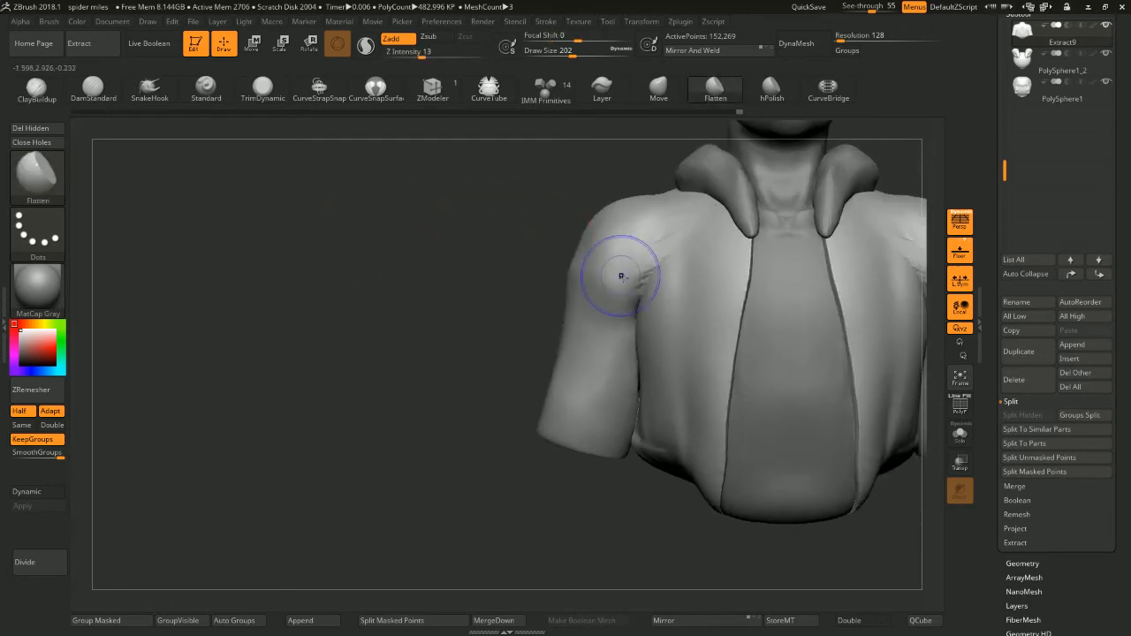
shift+drag(621, 275, 639, 288)
alt+drag(423, 285, 185, 341)
mouse_move(778, 249)
mouse_down()
mouse_move(725, 253)
mouse_move(707, 187)
mouse_move(661, 216)
mouse_move(661, 295)
mouse_move(722, 245)
mouse_up()
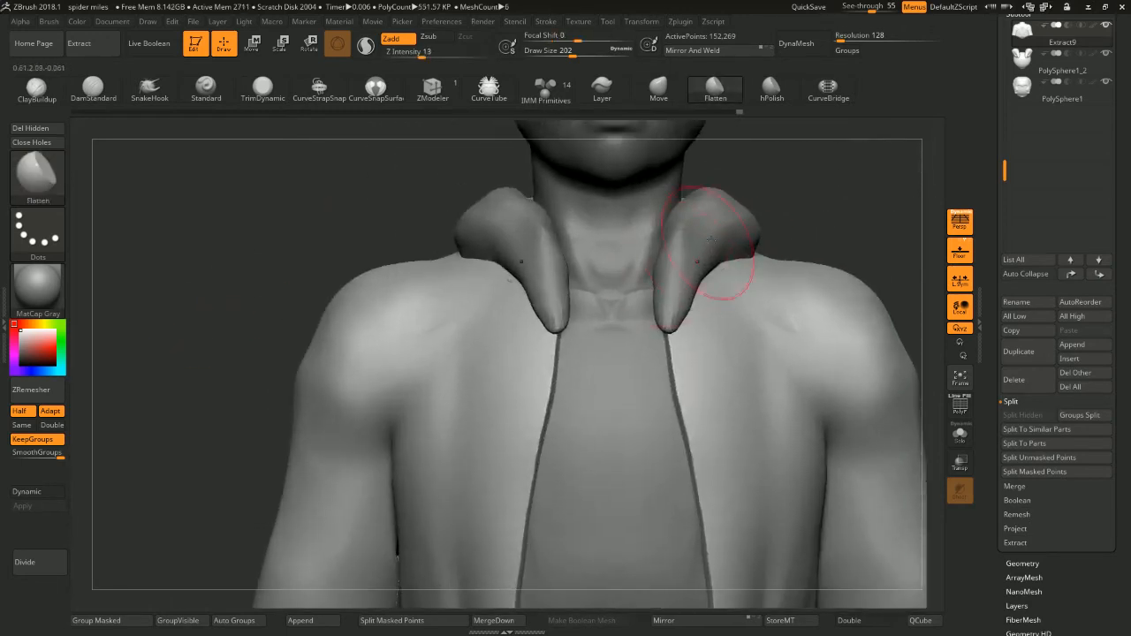
Set the window's see-through value to 0
alt+drag(733, 196, 694, 410)
alt+drag(745, 265, 683, 227)
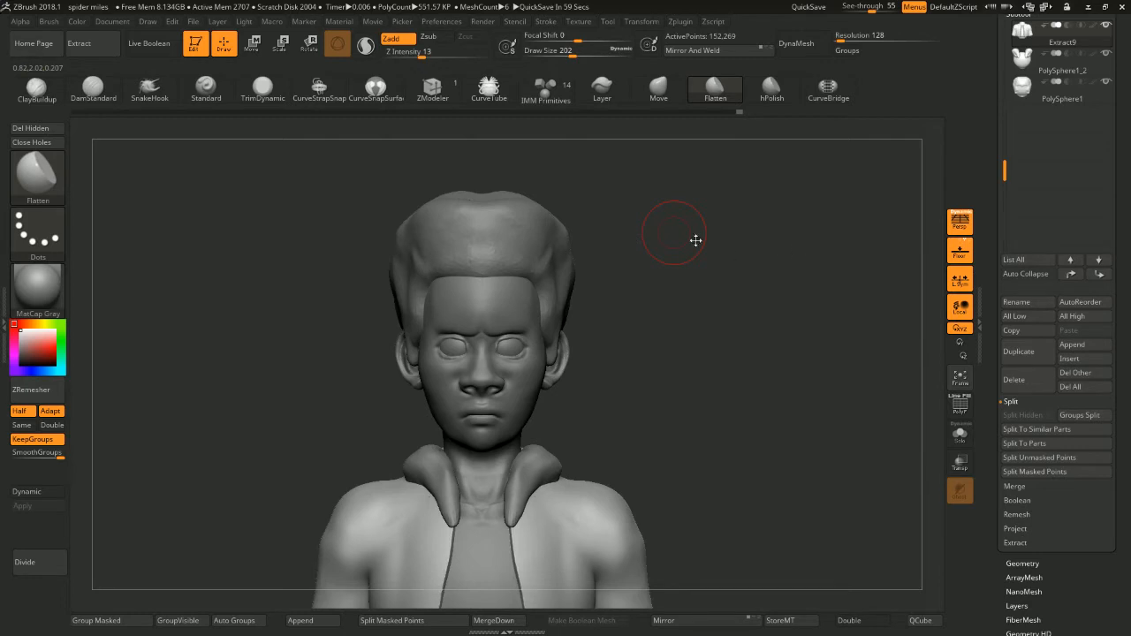
alt+drag(749, 277, 709, 337)
drag(778, 195, 739, 271)
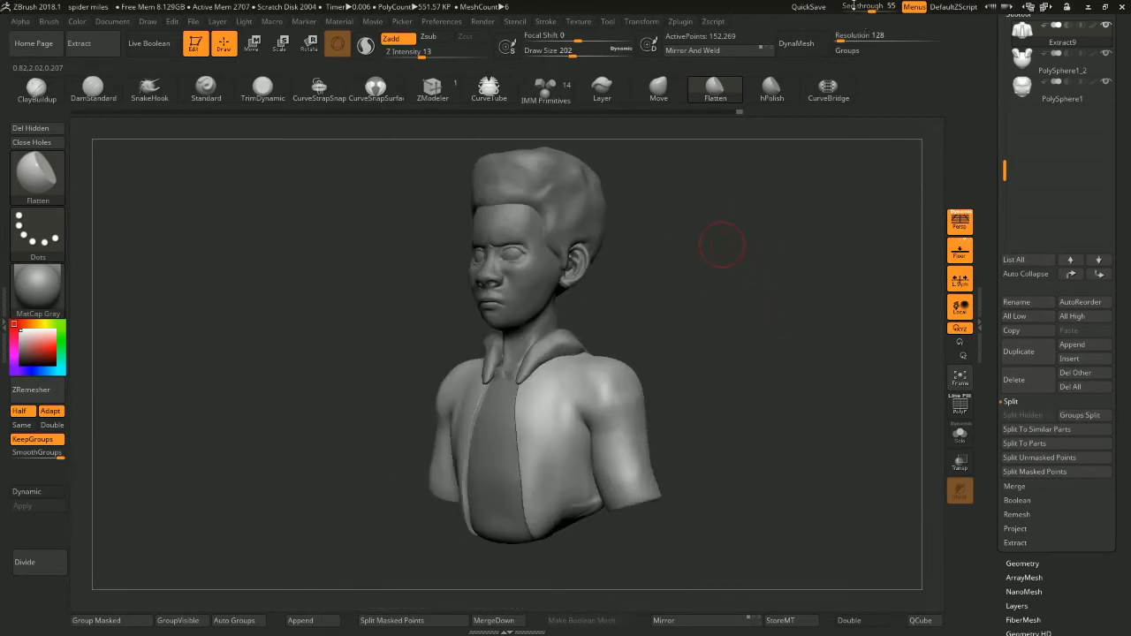
drag(872, 7, 838, 7)
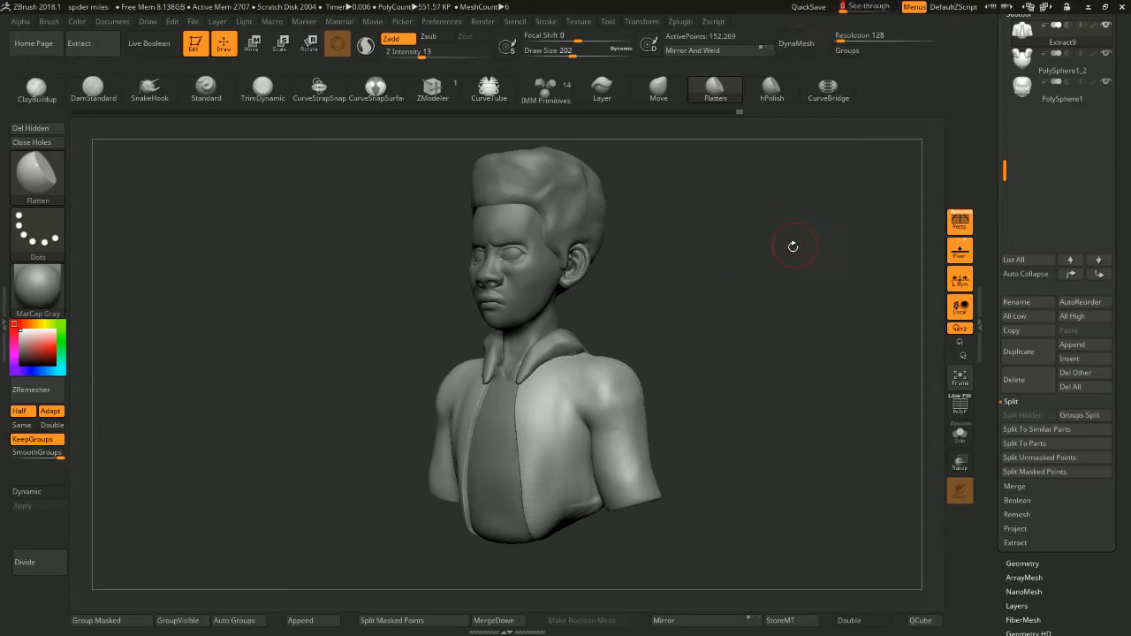
Hide the interface palettes and examine the bust from a three-quarter front view
drag(793, 247, 775, 299)
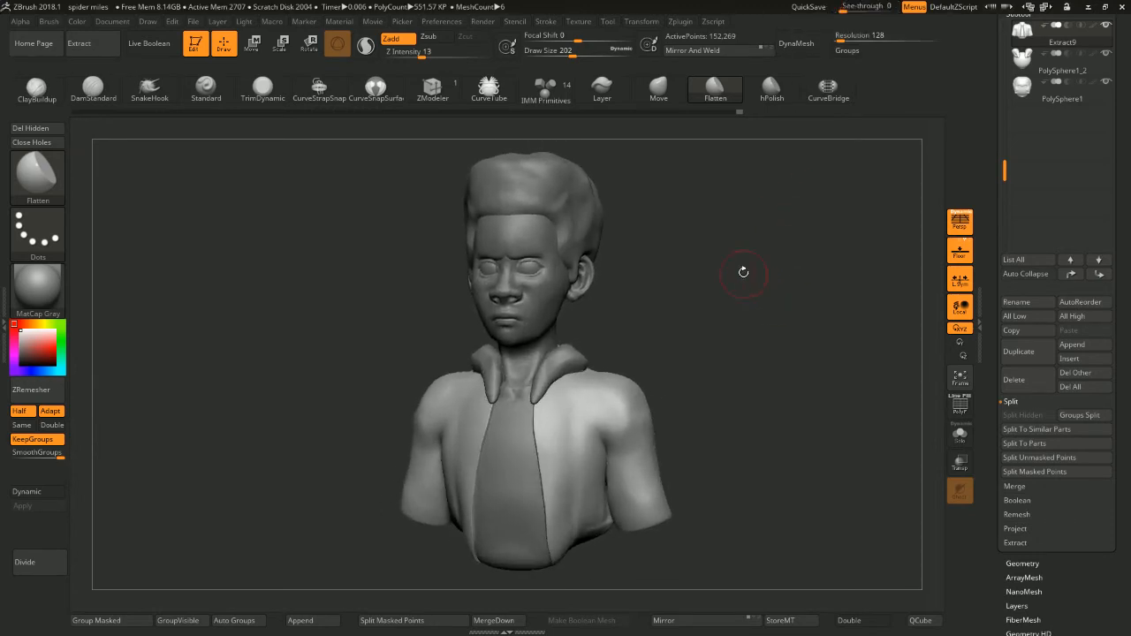
key(Tab)
drag(712, 245, 735, 252)
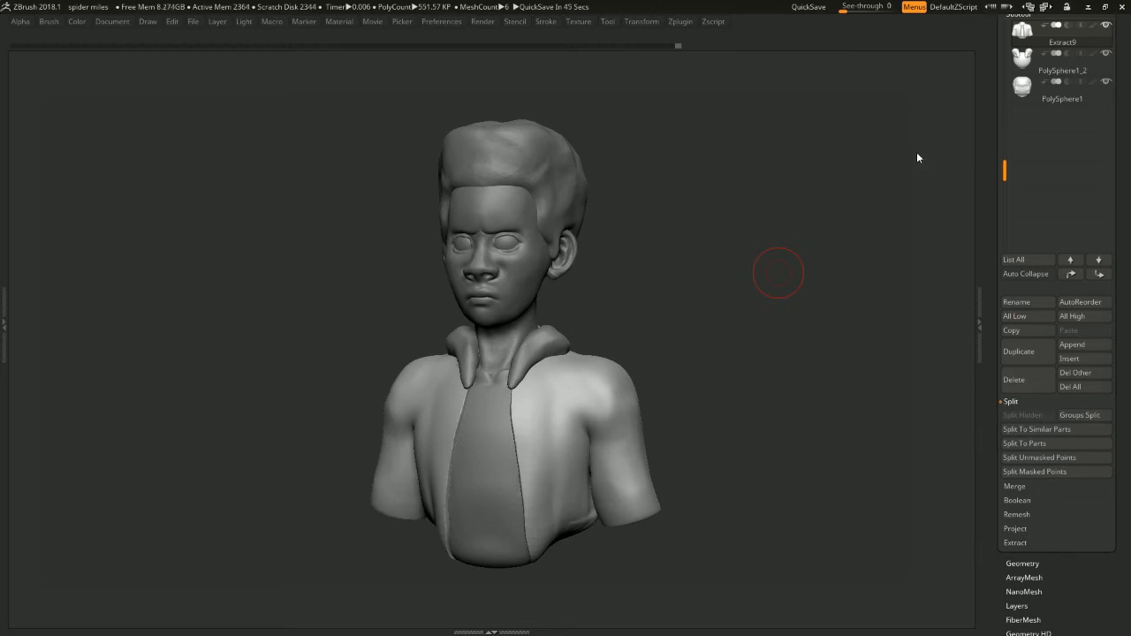
alt+drag(690, 328, 676, 284)
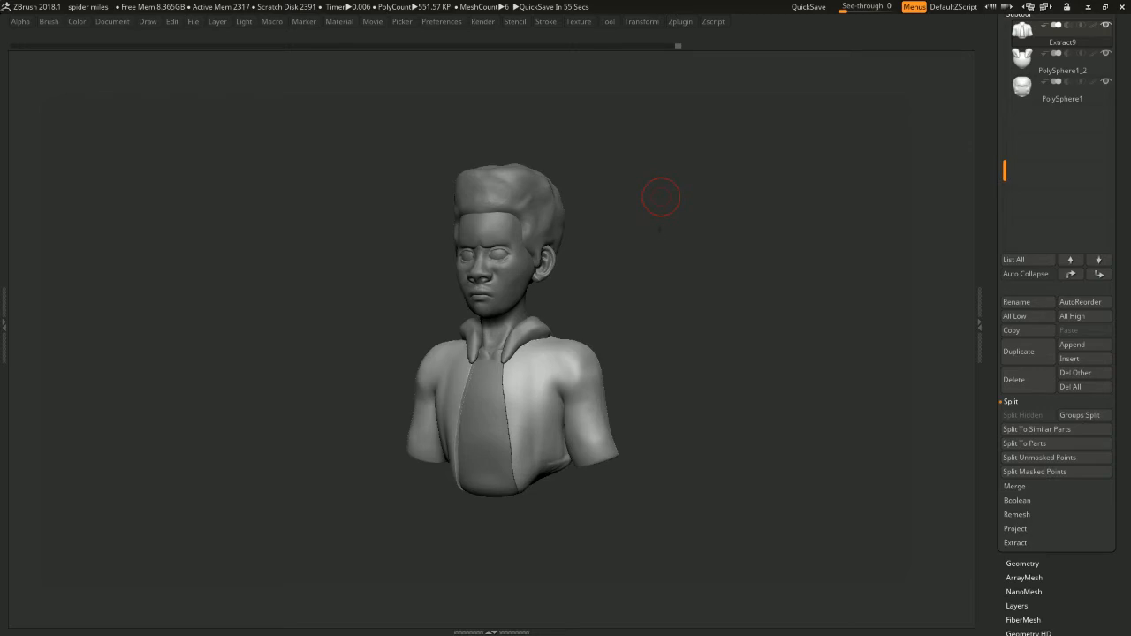
Bring back the interface palettes and widen the hood's back and sides with the Move brush at draw size 508
mouse_move(707, 273)
mouse_down()
mouse_move(719, 285)
mouse_move(720, 270)
mouse_move(779, 285)
mouse_move(713, 287)
mouse_up()
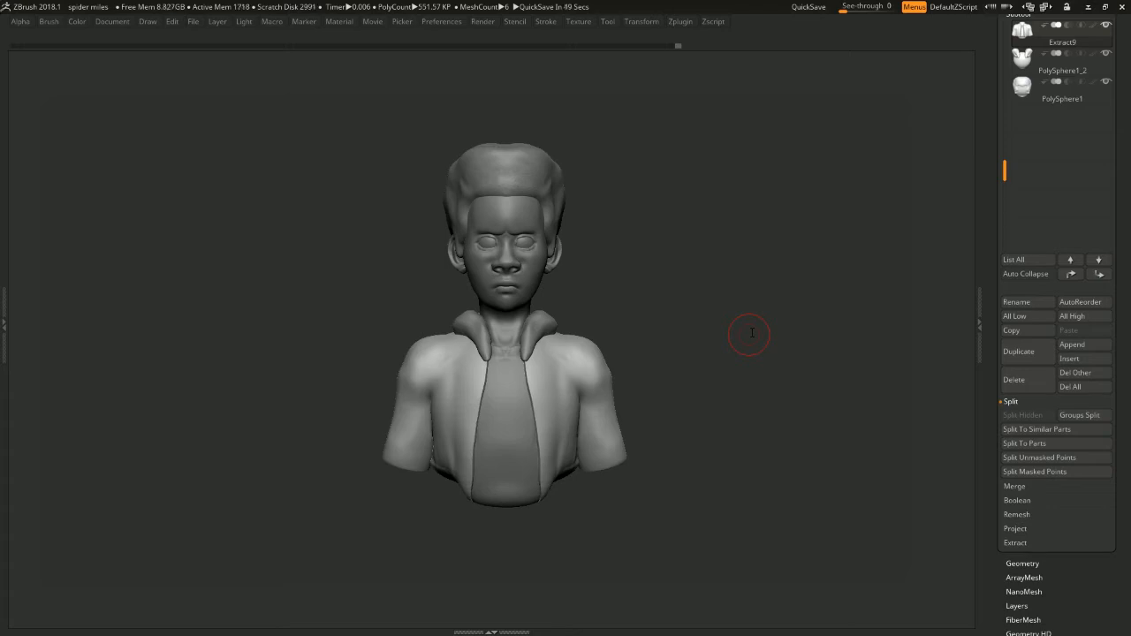
alt+drag(692, 306, 689, 292)
mouse_move(693, 303)
mouse_down()
mouse_move(669, 300)
mouse_move(715, 336)
mouse_move(693, 354)
mouse_move(609, 358)
mouse_move(589, 321)
mouse_move(610, 312)
mouse_up()
key(Tab)
alt+click(380, 386)
key(space)
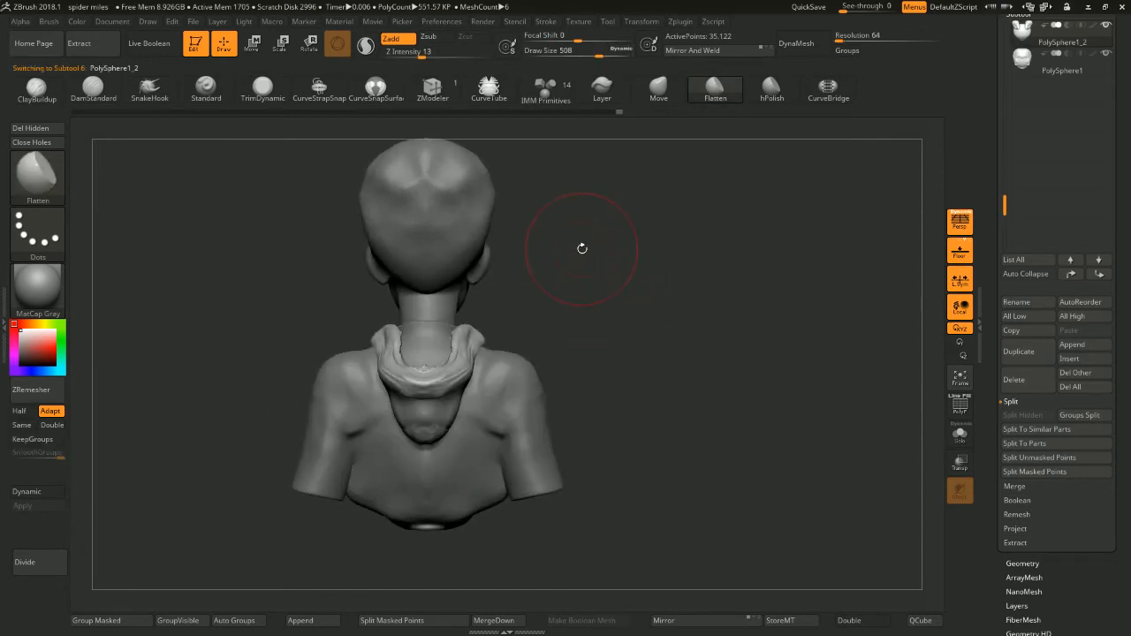
key(b)
key(m)
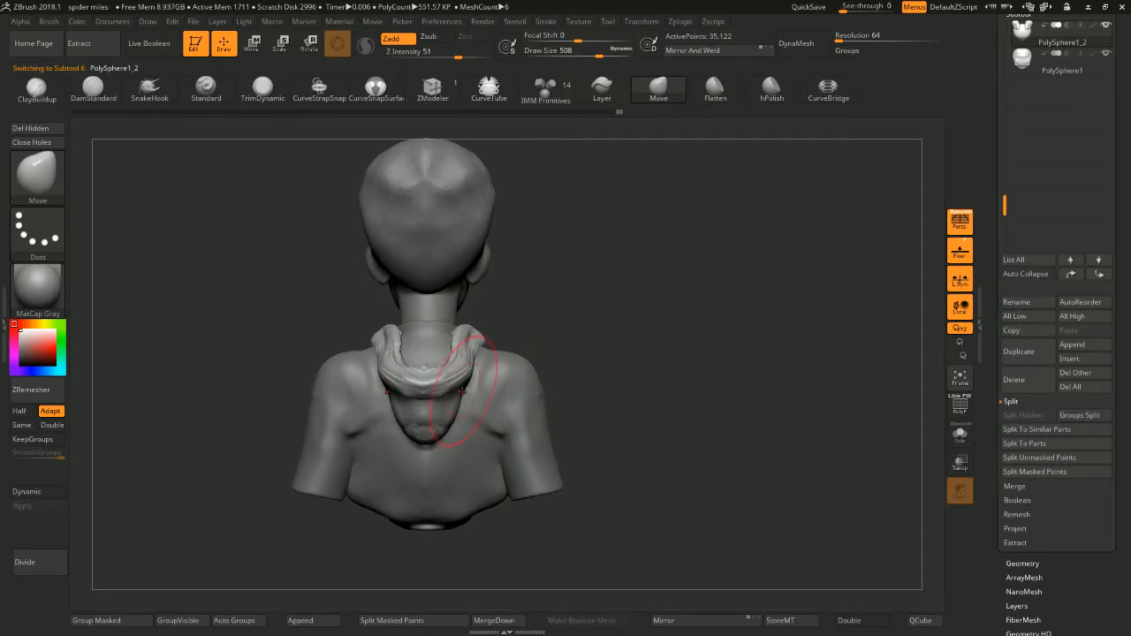
mouse_move(464, 392)
mouse_down()
mouse_move(481, 395)
mouse_move(482, 362)
mouse_up()
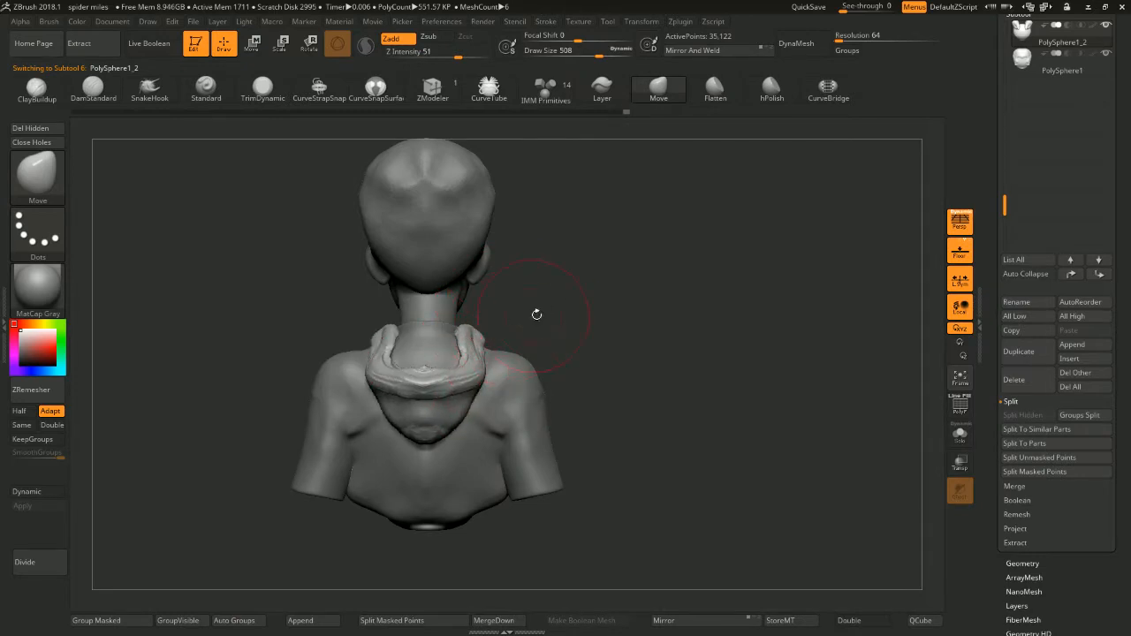
mouse_move(537, 315)
alt+mouse_down()
mouse_move(563, 306)
mouse_move(561, 340)
alt+mouse_up()
drag(467, 325, 492, 329)
Select the head subtool and reshape the hair above the nape with the Move brush at draw size 311
drag(571, 320, 609, 307)
drag(610, 307, 639, 274)
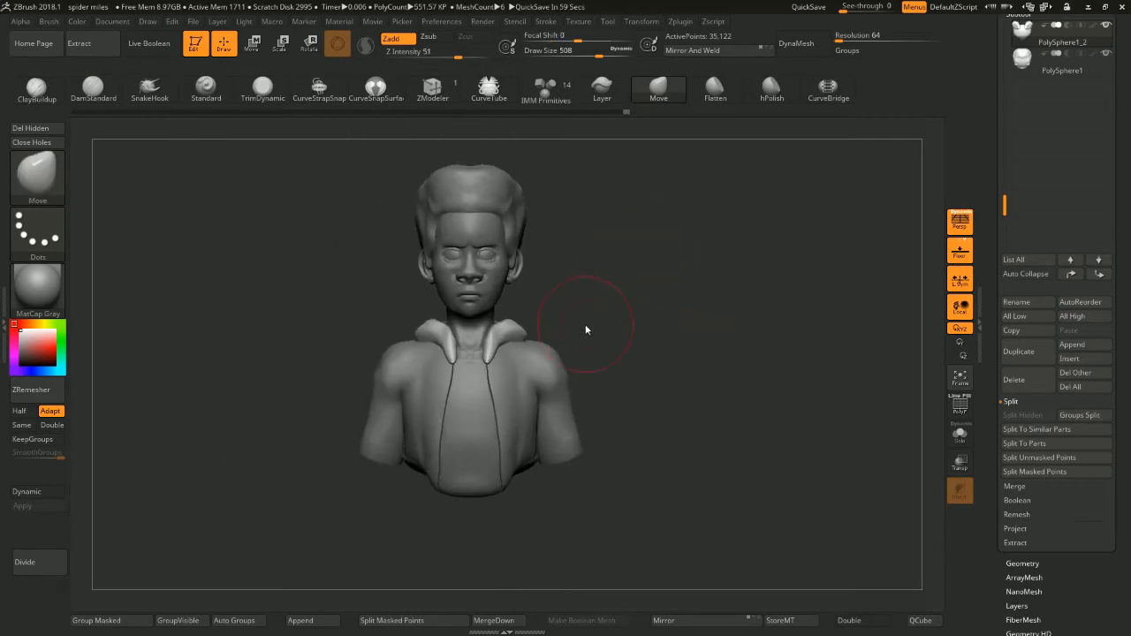
drag(611, 306, 639, 262)
key(space)
drag(506, 212, 493, 211)
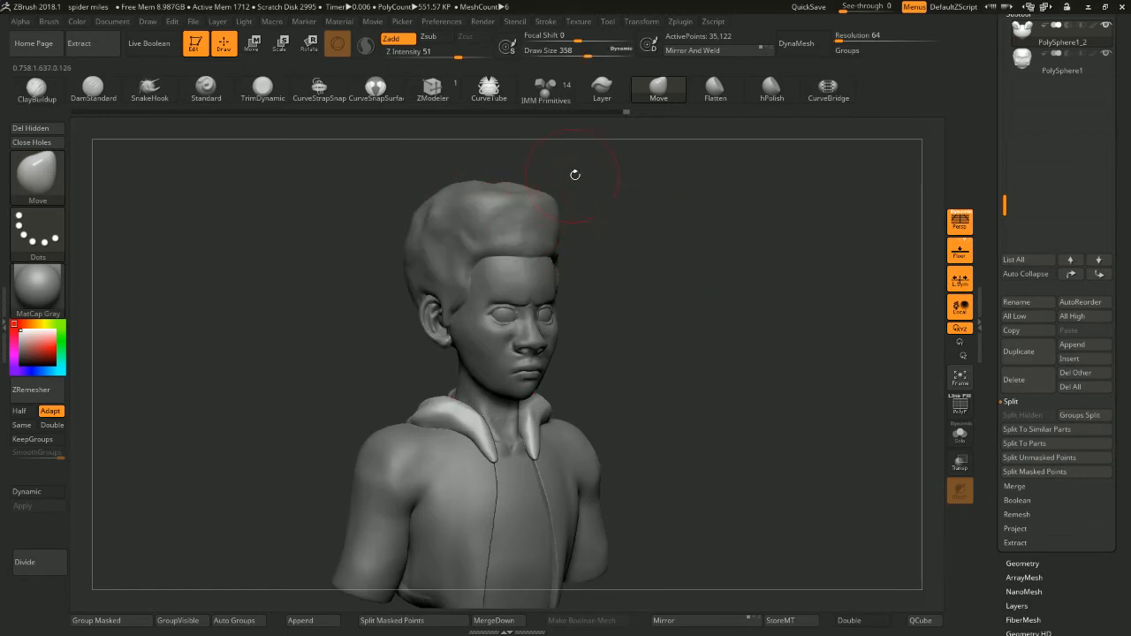
mouse_move(573, 174)
mouse_down()
mouse_move(606, 230)
mouse_move(624, 214)
mouse_move(575, 207)
mouse_move(543, 247)
mouse_move(530, 244)
mouse_up()
key(space)
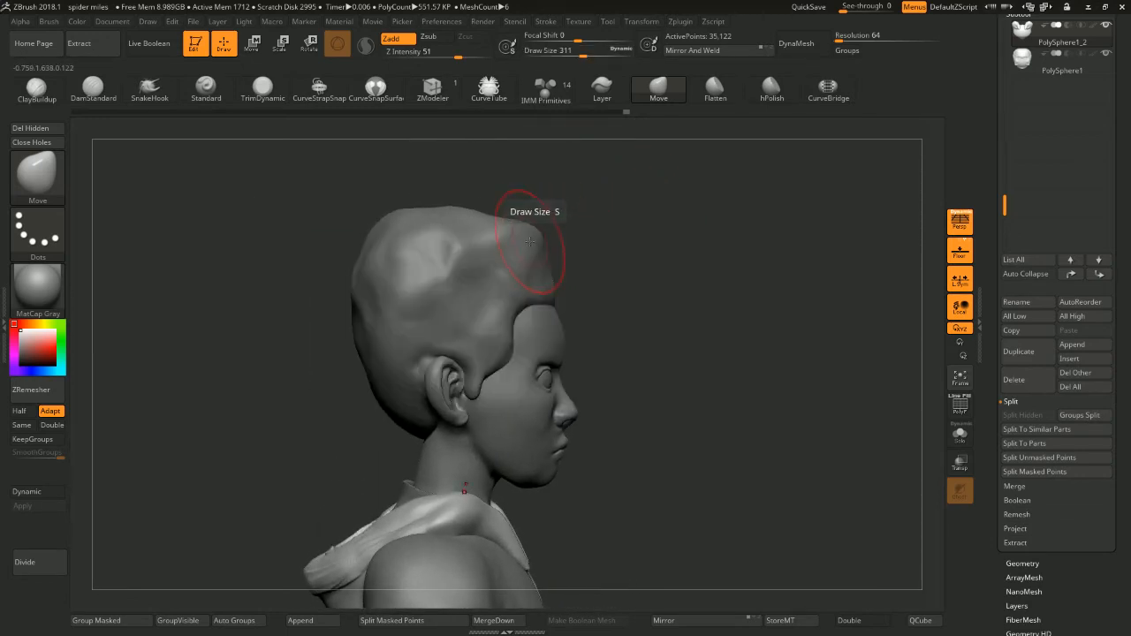
alt+click(530, 244)
mouse_move(612, 214)
shift+mouse_down()
mouse_move(583, 209)
mouse_move(677, 190)
mouse_move(707, 256)
mouse_move(667, 248)
shift+mouse_up()
drag(544, 311, 502, 305)
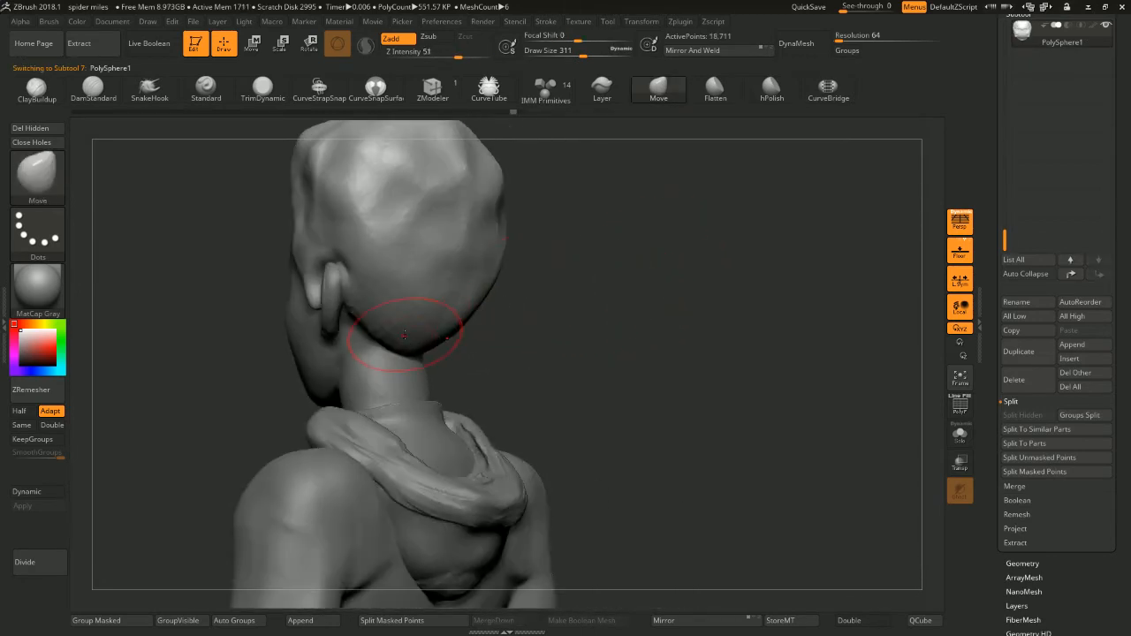
drag(405, 336, 414, 368)
key(ctrl+z)
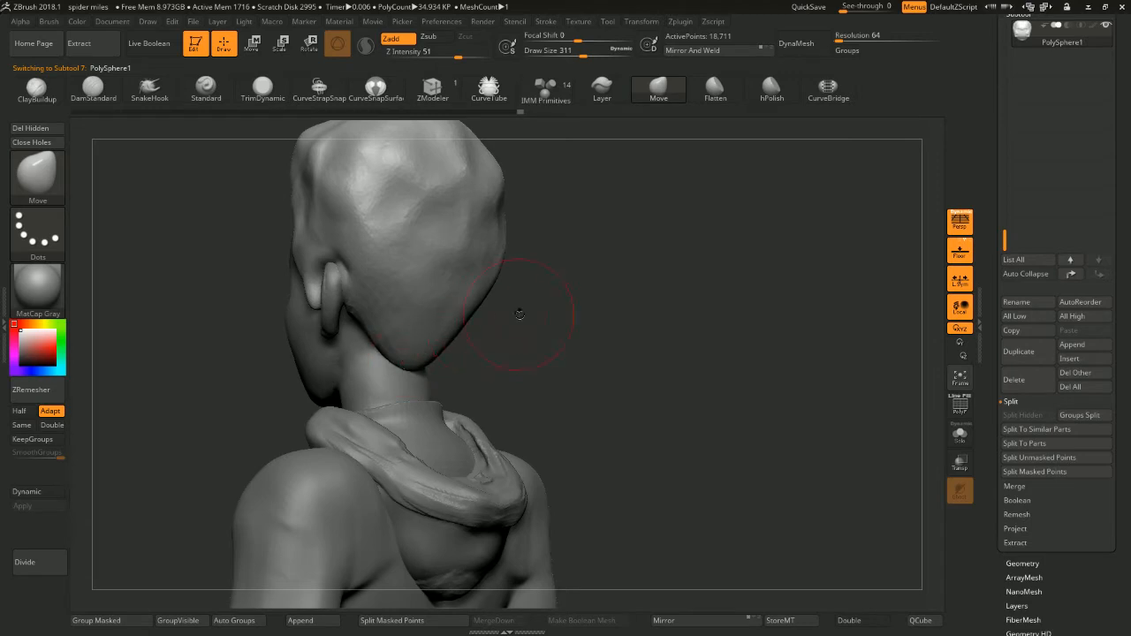
drag(520, 313, 467, 328)
mouse_move(575, 286)
mouse_down()
mouse_move(713, 277)
mouse_move(684, 260)
mouse_up()
Try pushing the back of the hair inward with the Move brush at draw size 550
key(space)
drag(515, 232, 527, 233)
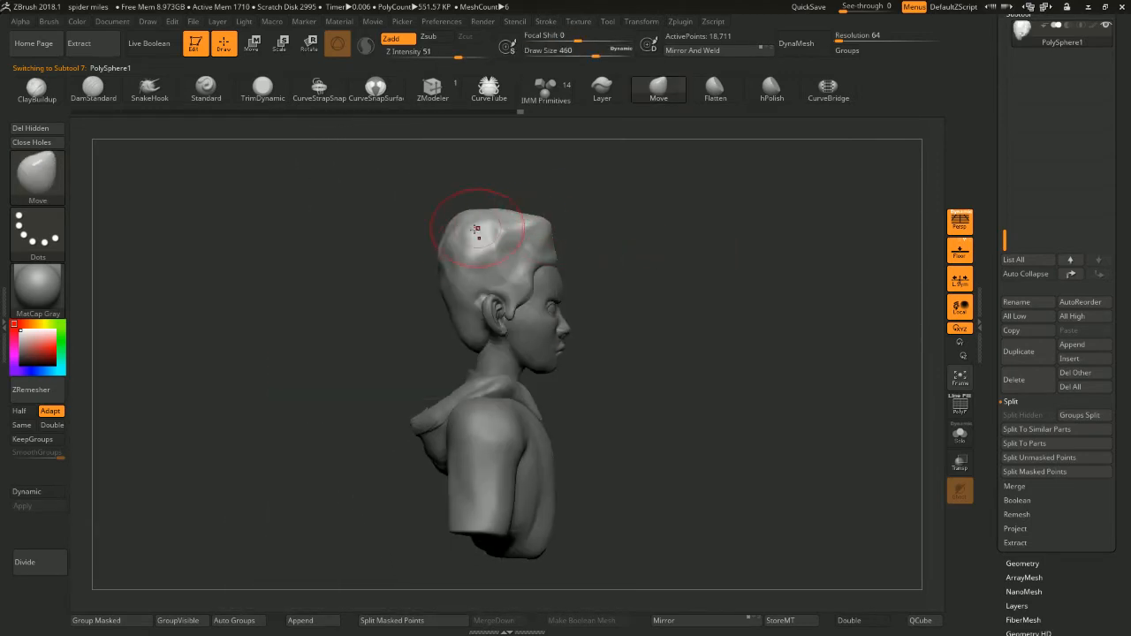
key(space)
mouse_move(438, 257)
mouse_down()
mouse_move(448, 248)
mouse_move(448, 277)
mouse_up()
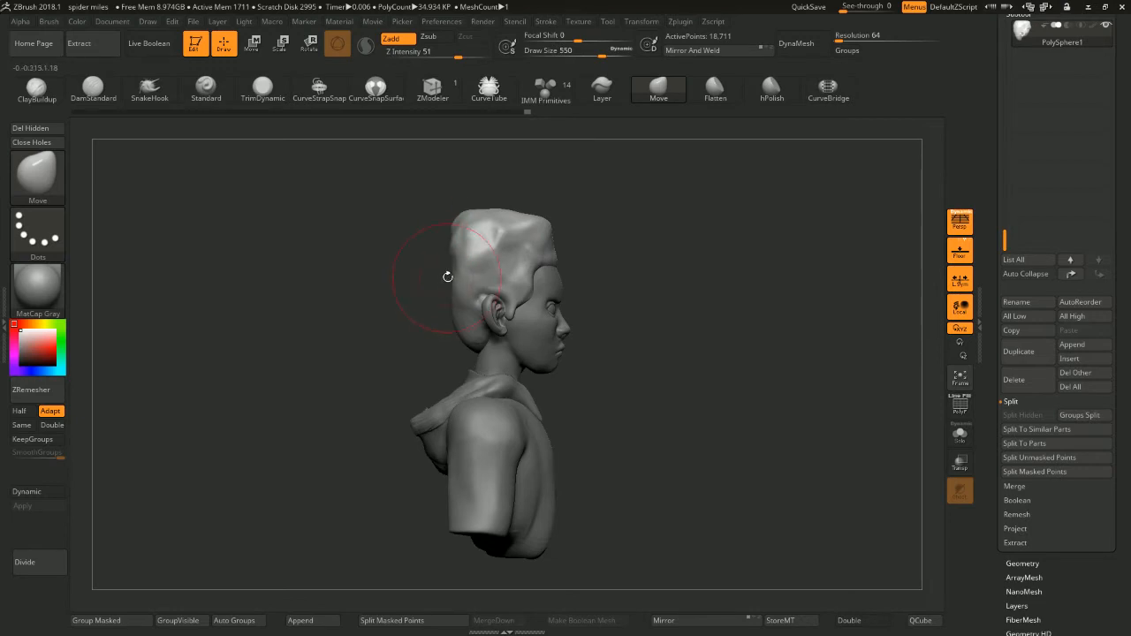
key(ctrl+z)
key(ctrl+z)
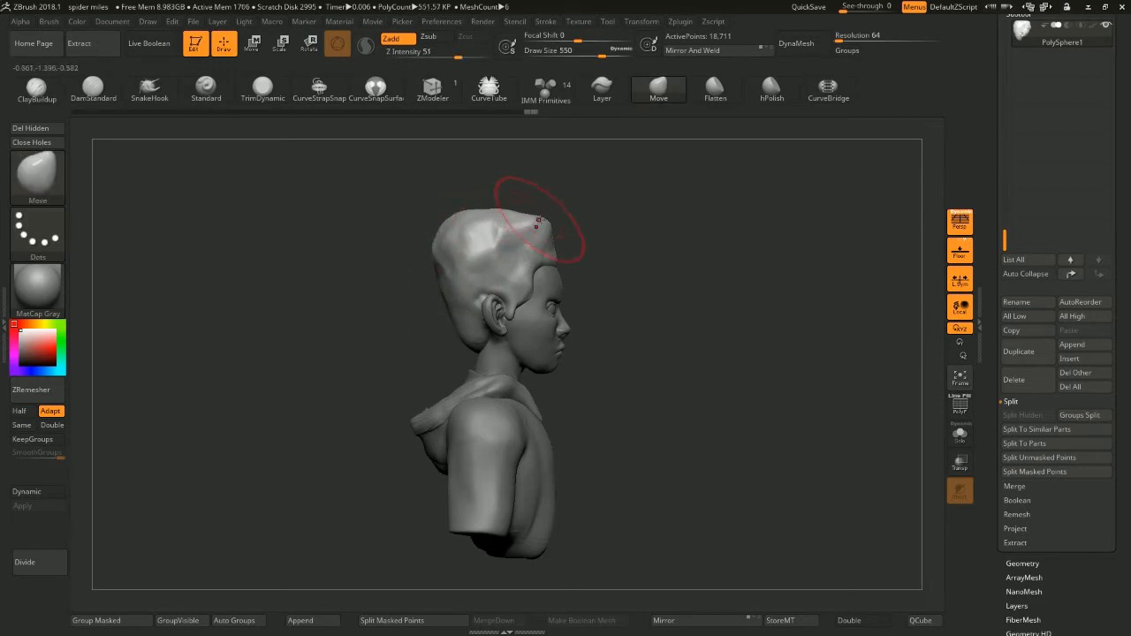
drag(462, 225, 475, 235)
mouse_move(643, 197)
shift+mouse_down()
mouse_move(556, 190)
mouse_move(623, 200)
shift+mouse_up()
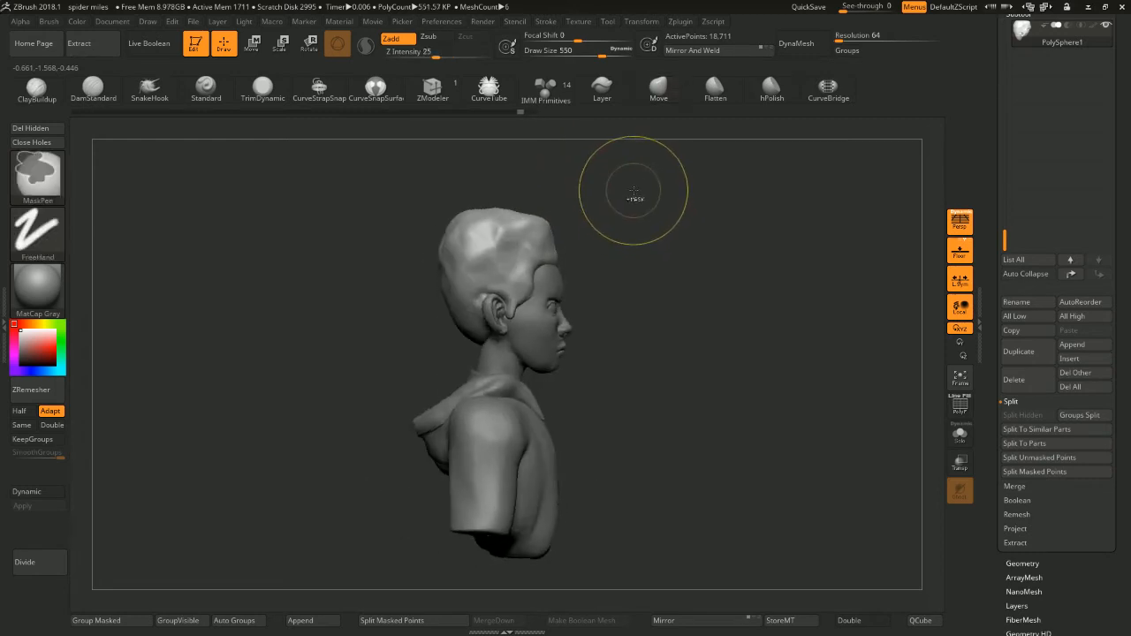
key(ctrl+shift)
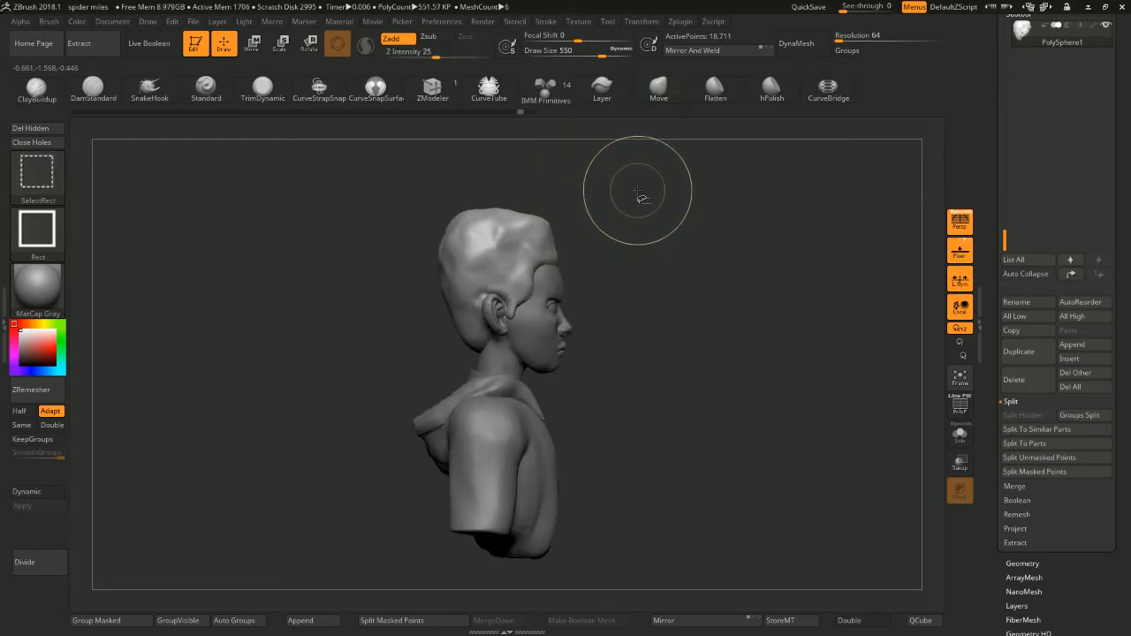
shift+drag(637, 190, 693, 252)
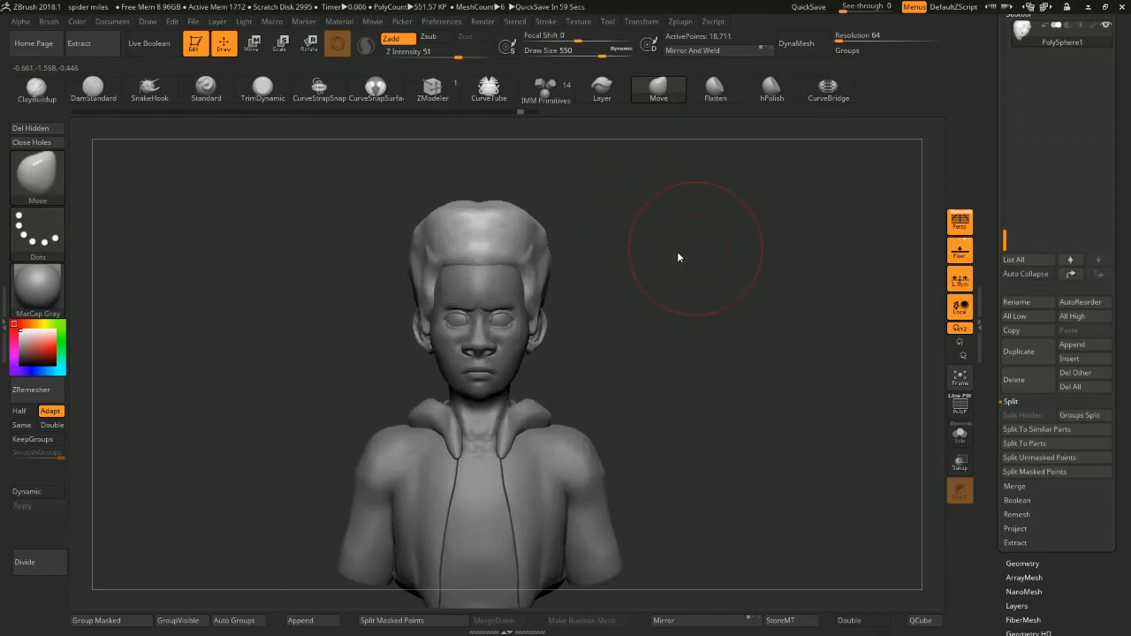
mouse_move(631, 253)
alt+mouse_down()
mouse_move(664, 223)
mouse_move(650, 242)
alt+mouse_up()
key(space)
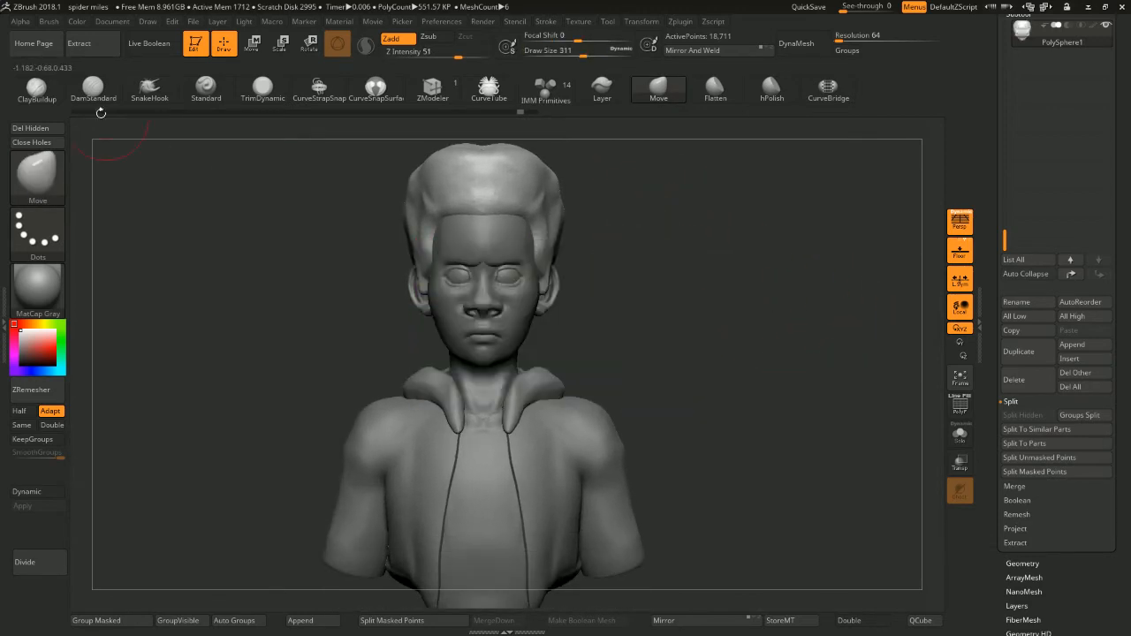
Quick-save the project and save it as a project file named spider miles 2
click(193, 22)
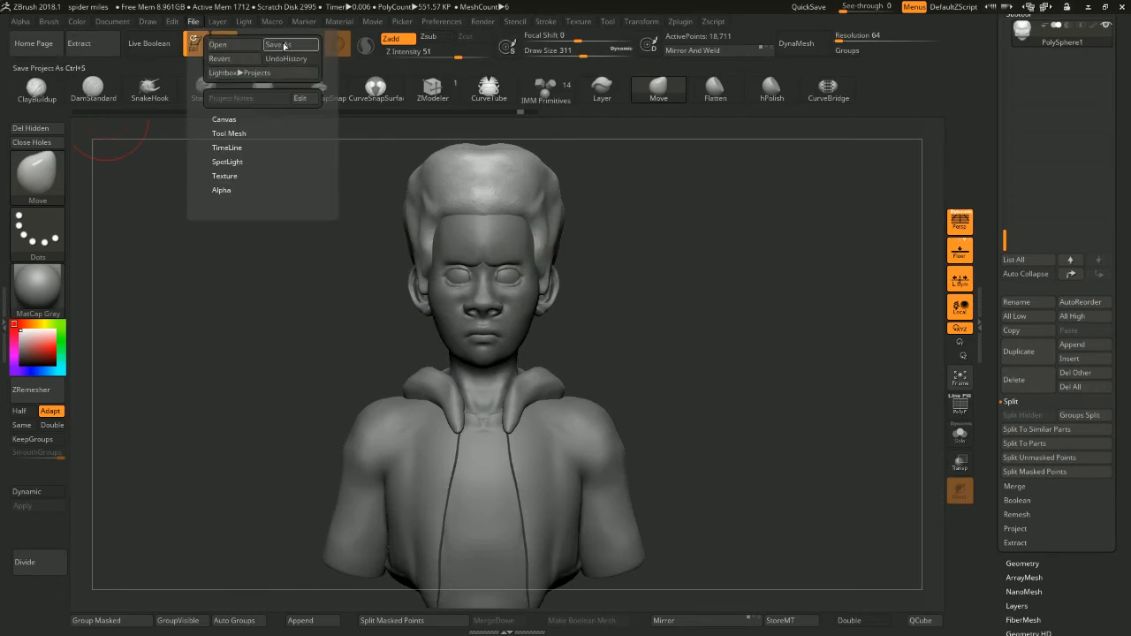
click(441, 21)
click(808, 7)
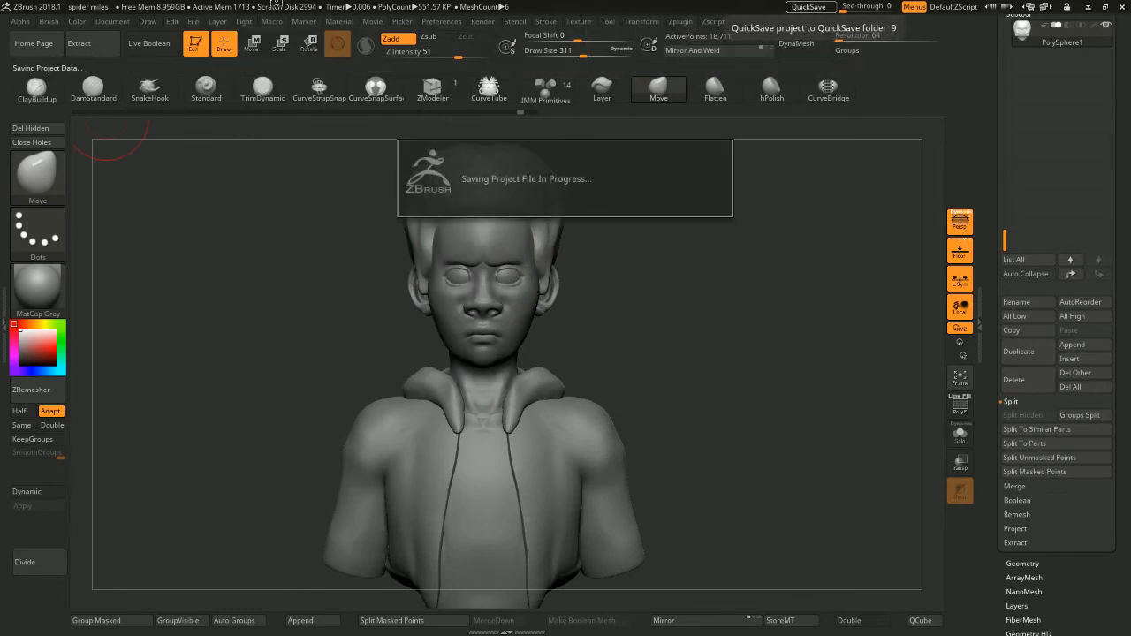
click(217, 22)
click(192, 21)
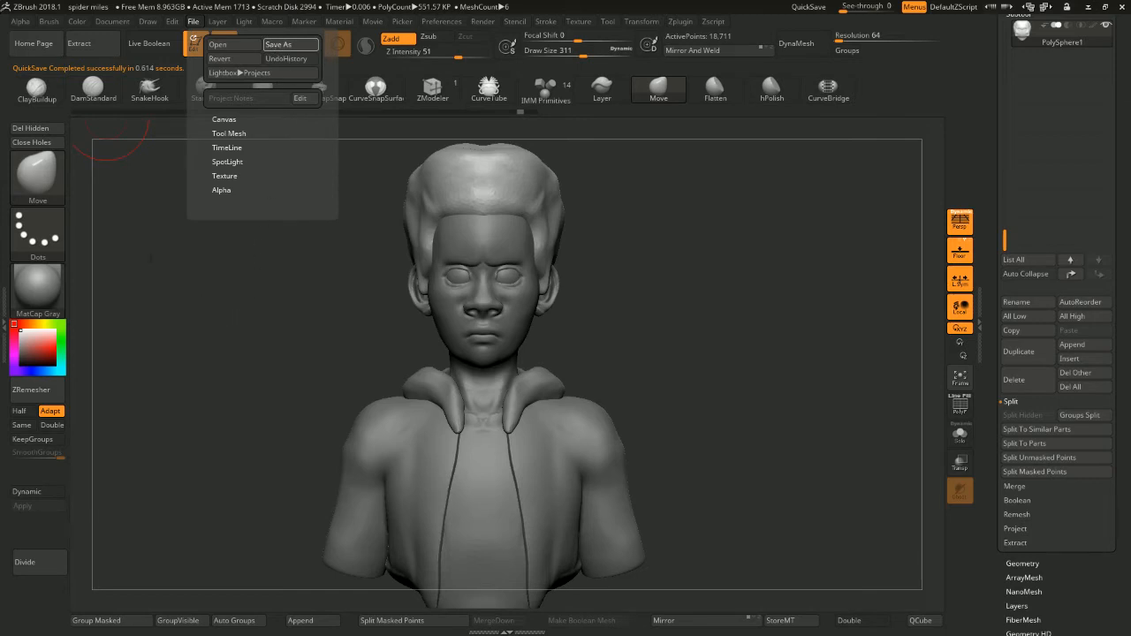
click(277, 44)
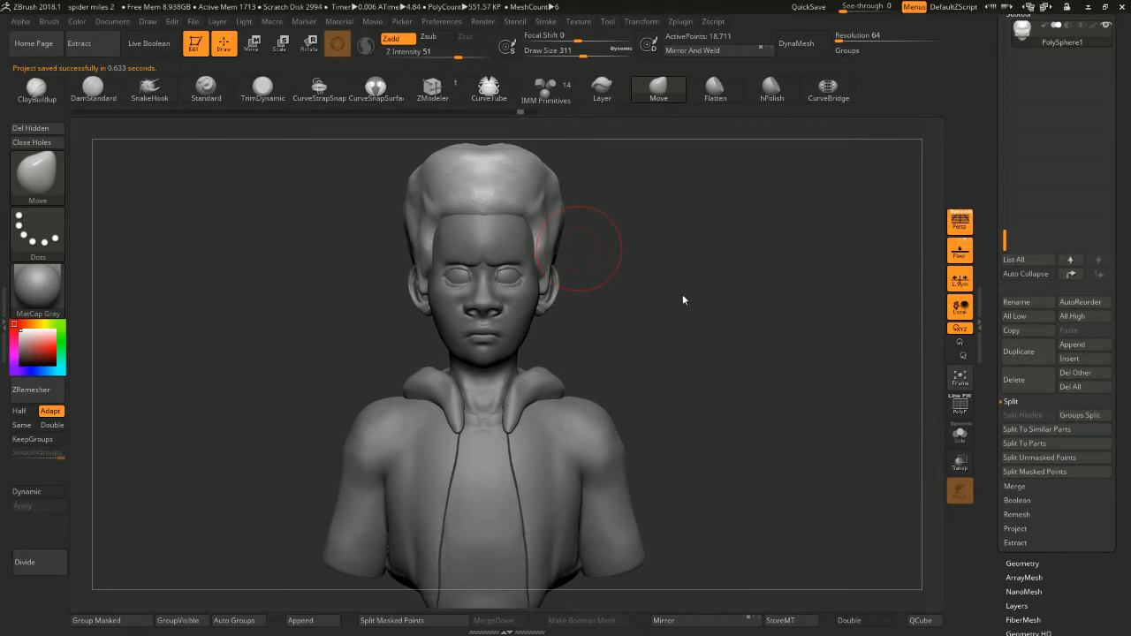
Make the PolySphere body subtool active and set the Move brush's draw size to 358
alt+drag(652, 303, 652, 254)
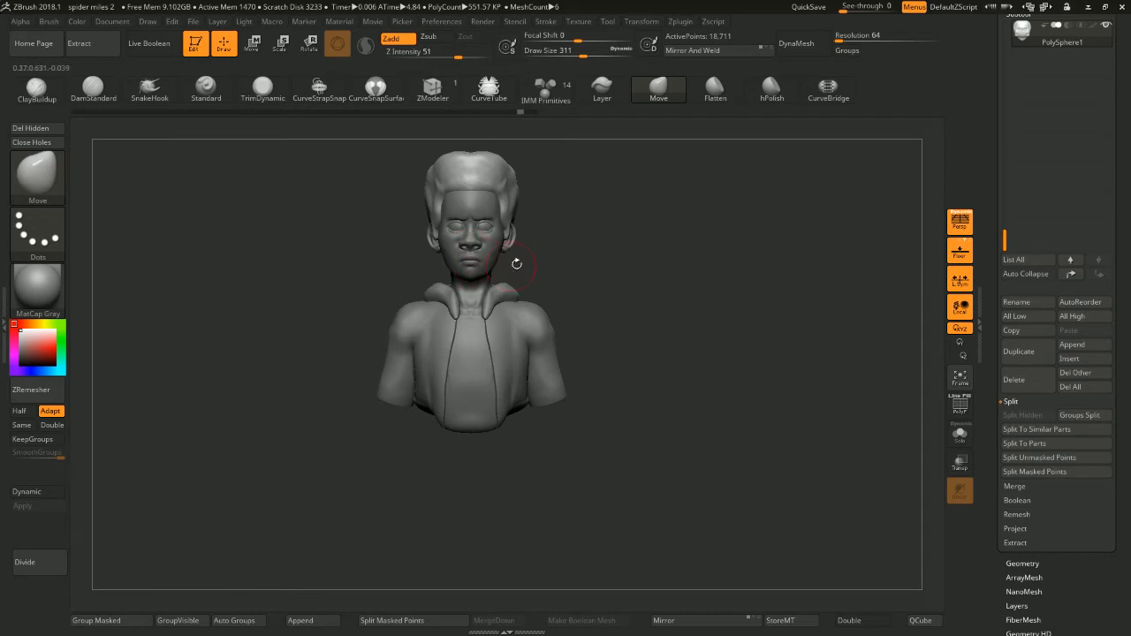
alt+drag(596, 235, 630, 236)
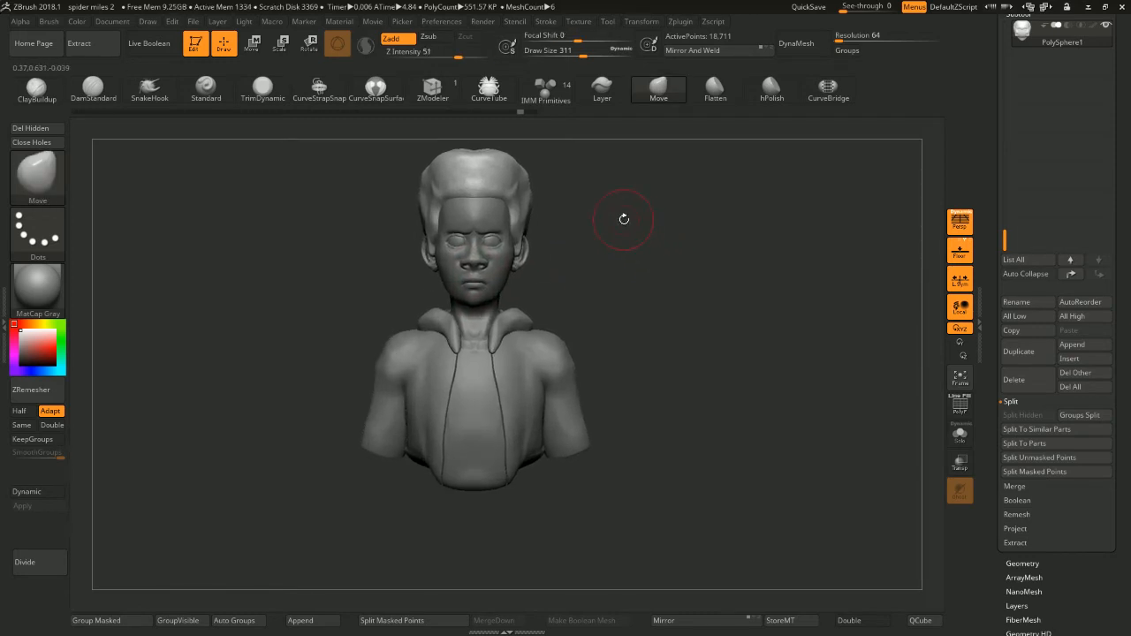
drag(695, 334, 467, 313)
shift+drag(618, 309, 608, 338)
key(space)
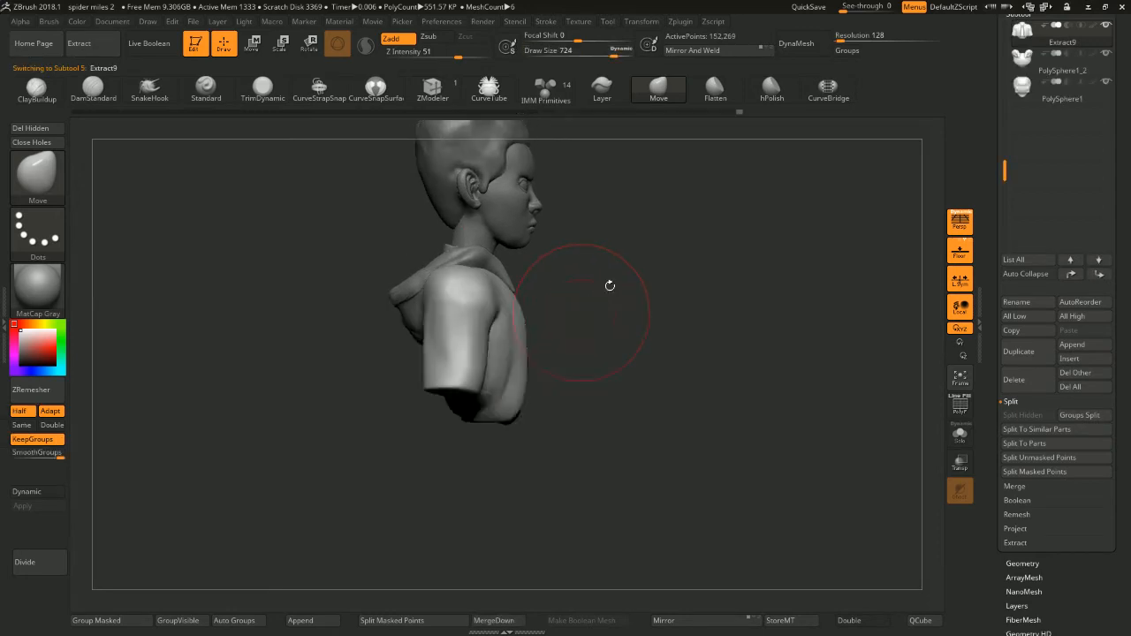
mouse_move(609, 283)
mouse_down()
mouse_move(604, 310)
mouse_move(550, 315)
mouse_up()
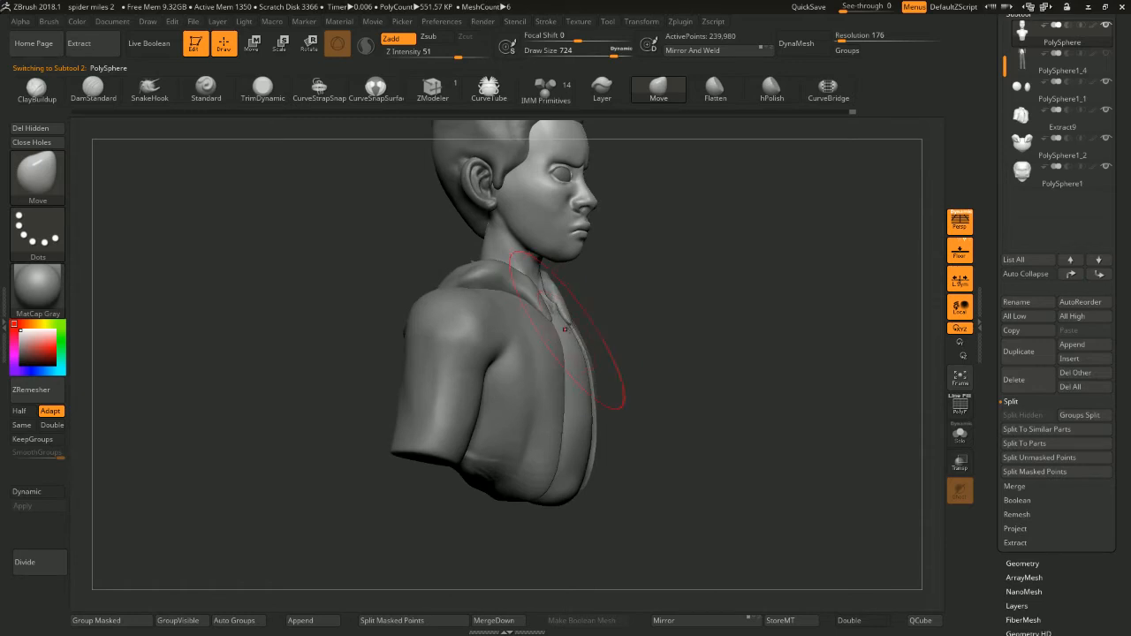
drag(666, 321, 631, 309)
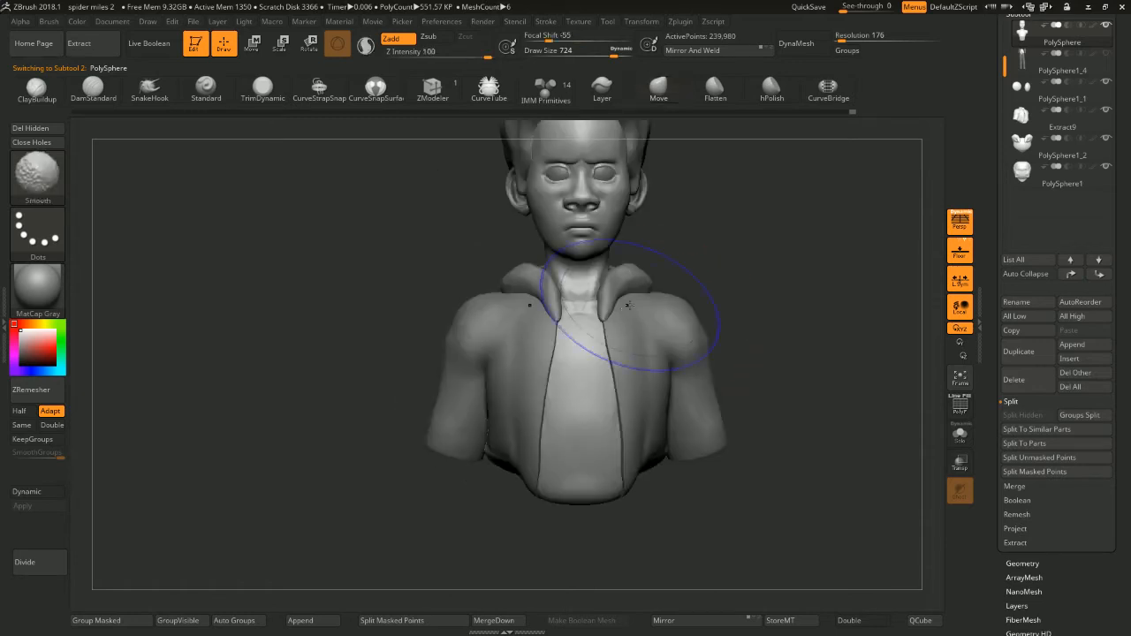
mouse_move(745, 301)
mouse_down()
mouse_move(780, 293)
mouse_move(712, 289)
mouse_up()
key(space)
key(space)
drag(611, 262, 602, 262)
Hide the head portion of the body subtool, keeping only its neck and torso visible
ctrl+shift+click(492, 224)
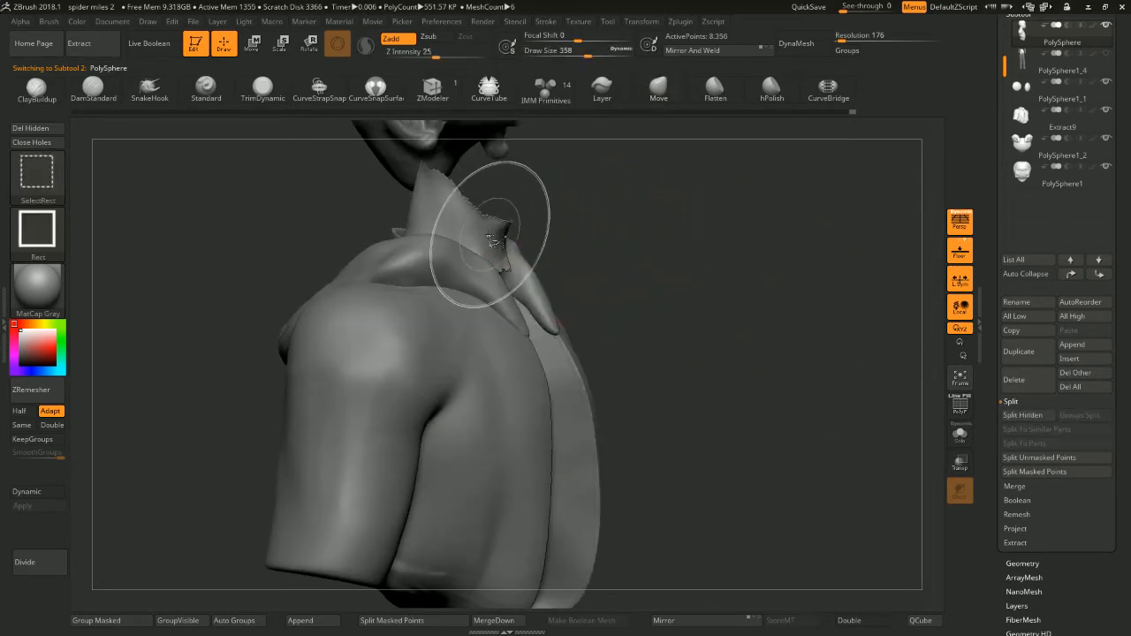
ctrl+shift+click(500, 249)
ctrl+shift+click(530, 331)
ctrl+click(658, 317)
ctrl+shift+click(692, 323)
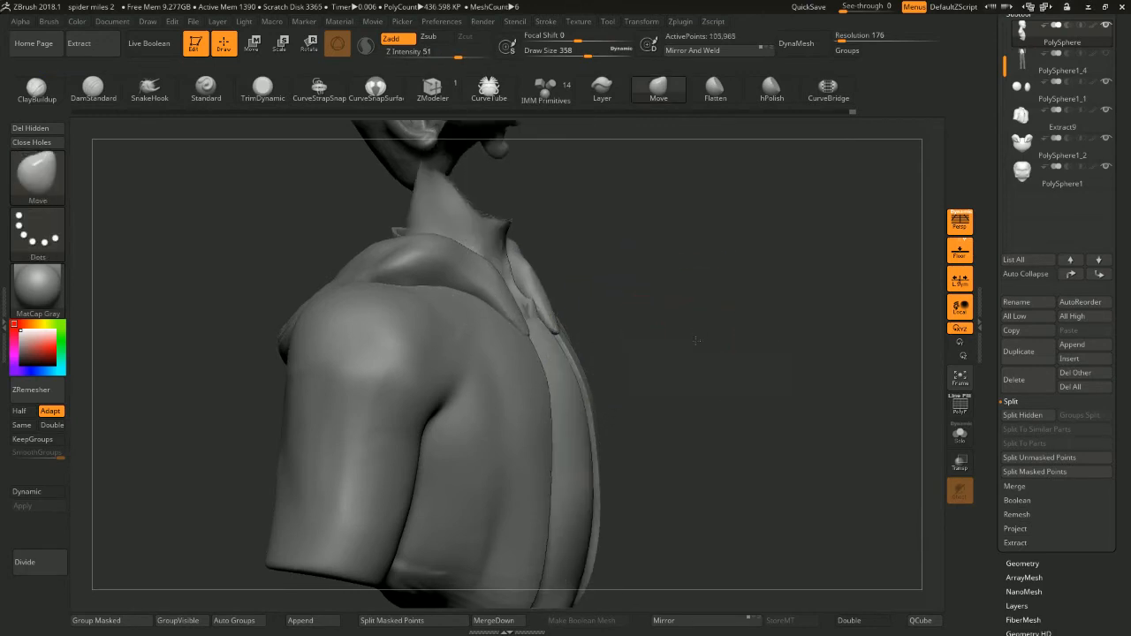
Reveal the whole body subtool and mask its head, leaving the neck and torso unmasked
mouse_move(699, 338)
alt+mouse_down()
mouse_move(678, 321)
mouse_move(686, 324)
alt+mouse_up()
ctrl+click(678, 320)
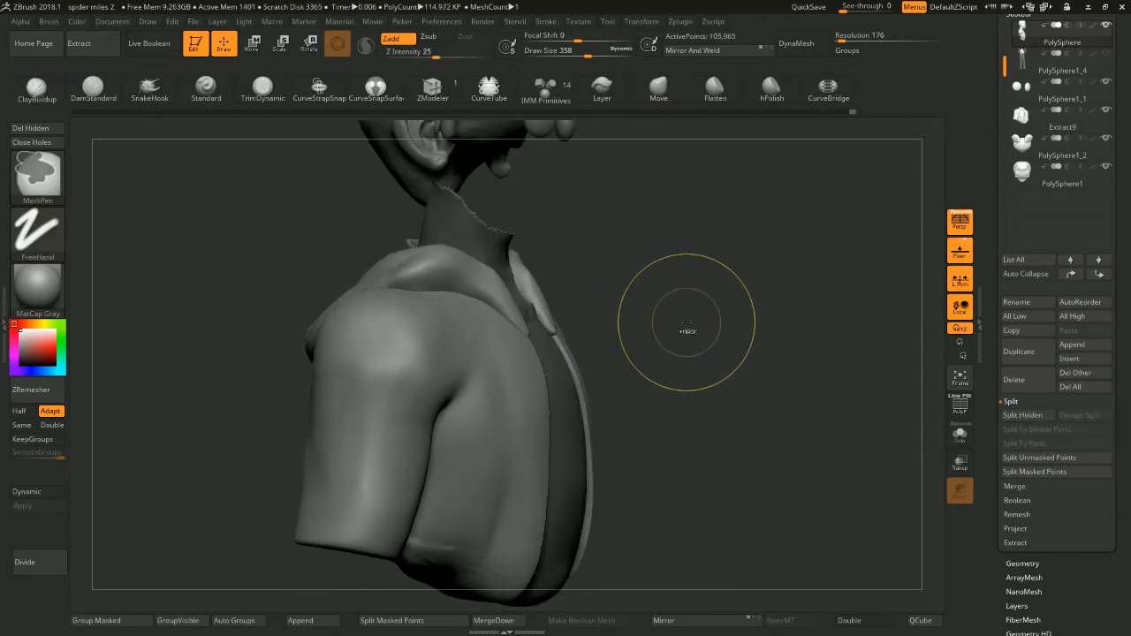
ctrl+click(688, 324)
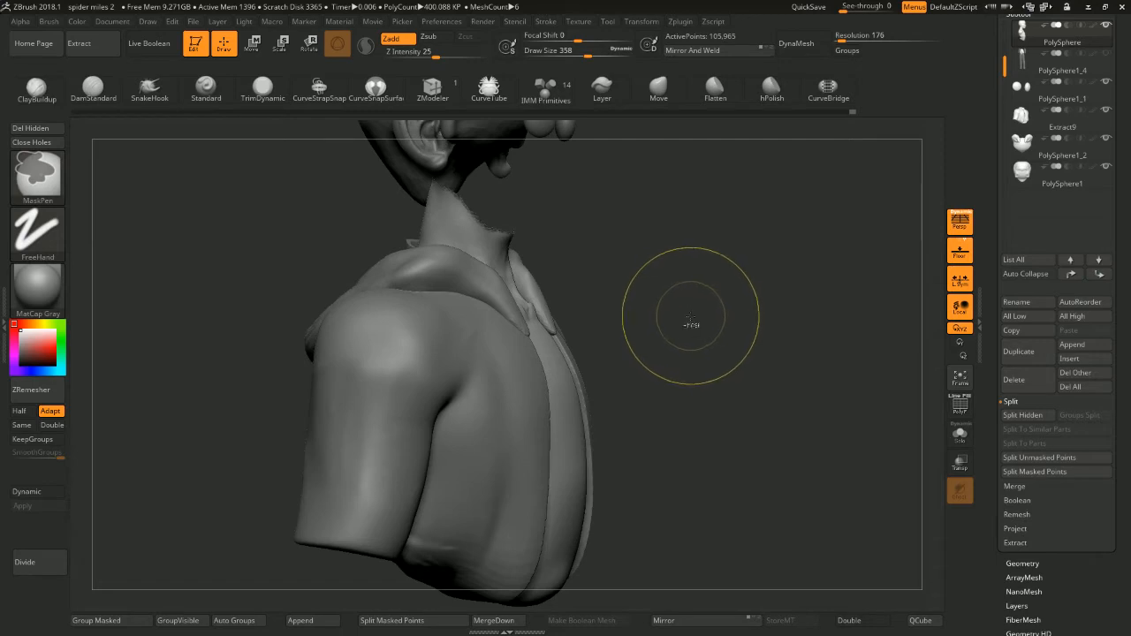
ctrl+shift+click(735, 345)
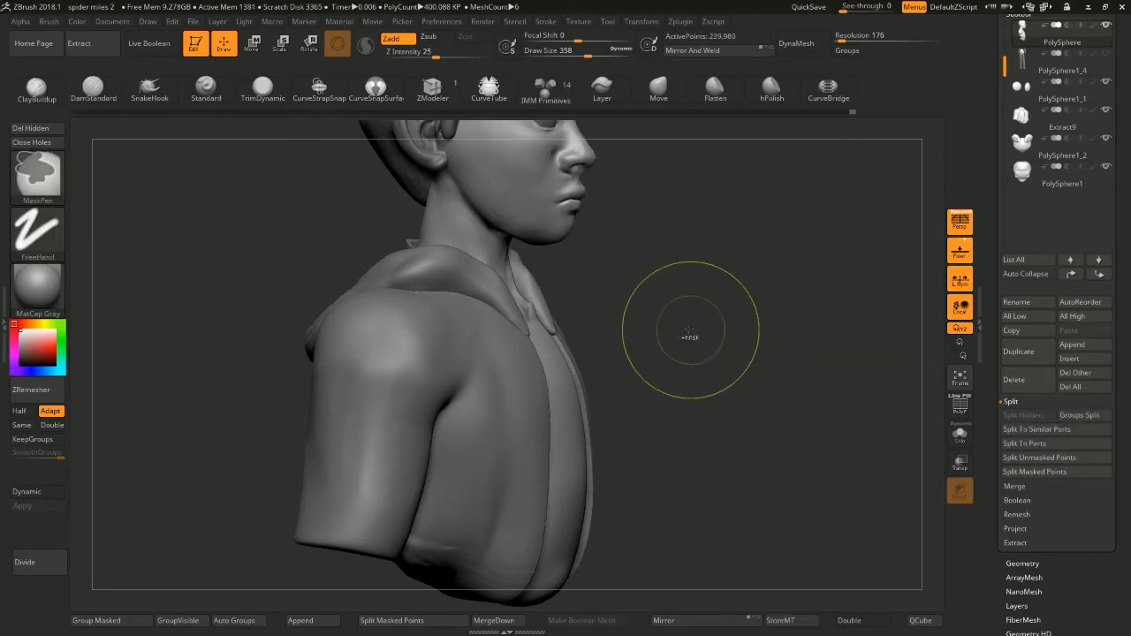
key(ctrl+z)
ctrl+click(699, 320)
ctrl+shift+click(700, 320)
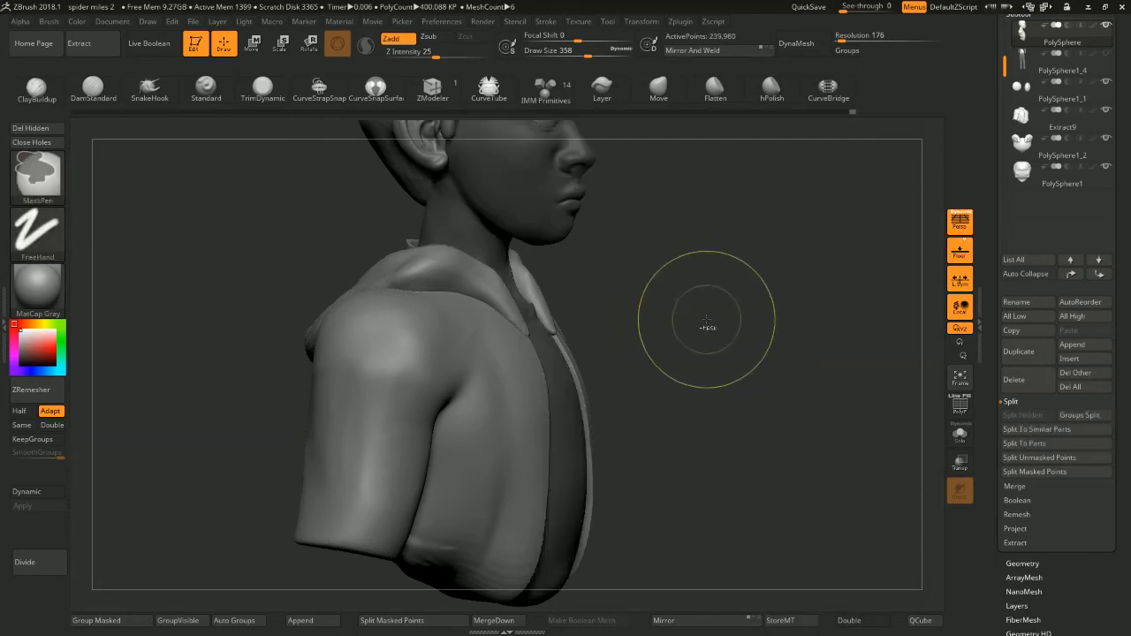
key(ctrl+z)
key(ctrl+z)
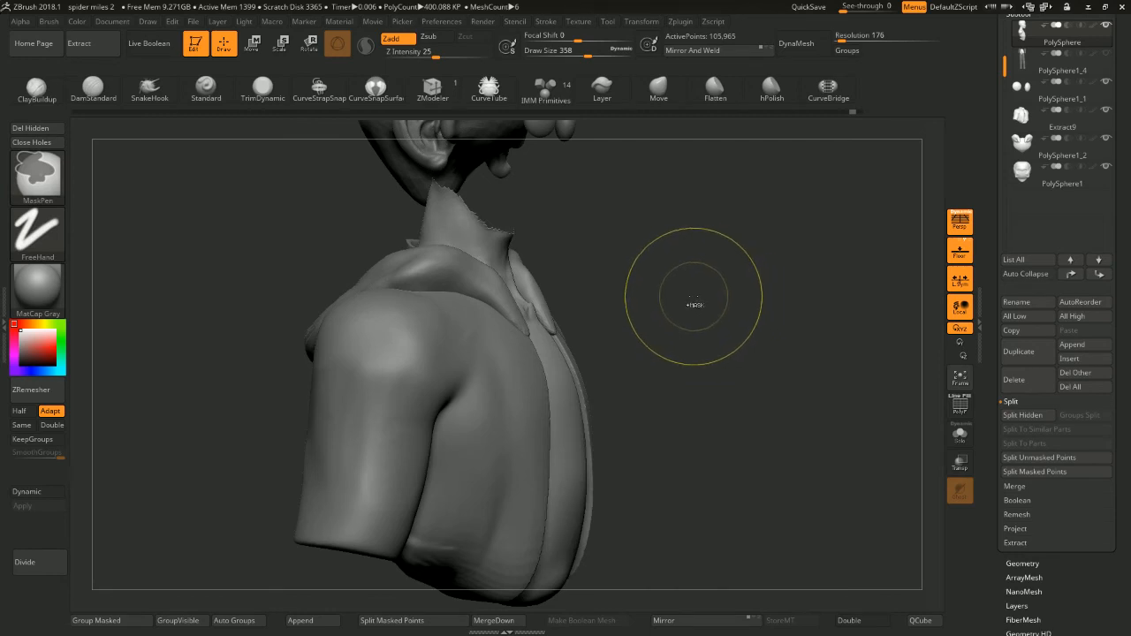
ctrl+shift+click(707, 302)
ctrl+click(709, 313)
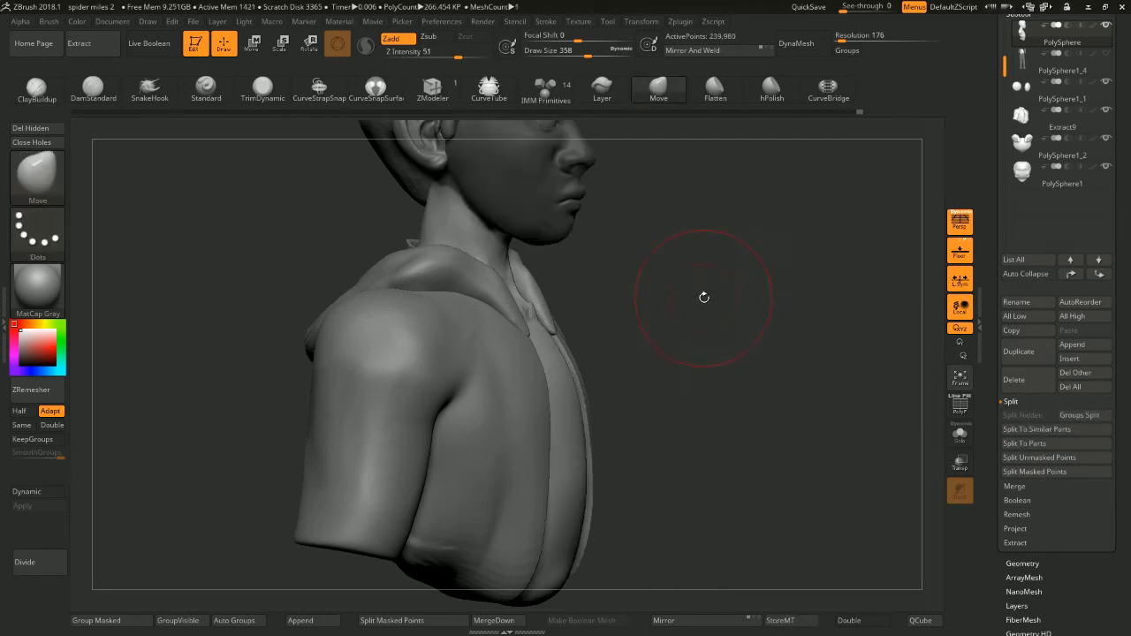
Reshape the unmasked neck and upper torso of the body subtool with the Move brush, using draw sizes 212 and 268
drag(658, 301, 707, 286)
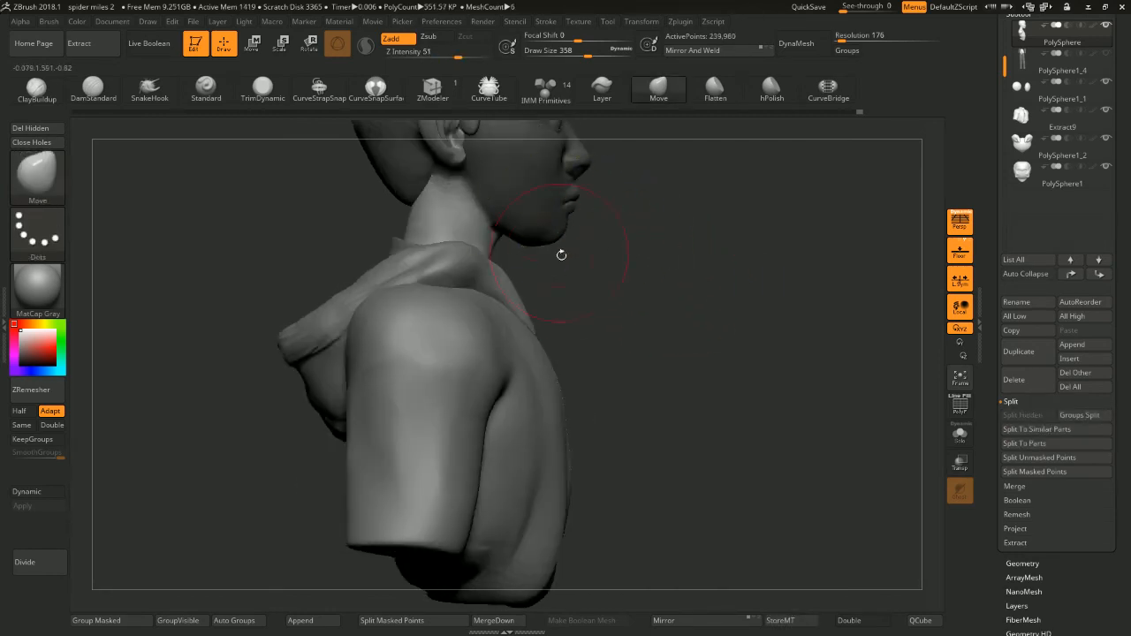
right_click(576, 279)
mouse_move(608, 281)
mouse_down()
mouse_move(543, 264)
mouse_move(633, 223)
mouse_up()
right_click(537, 302)
drag(554, 285, 538, 285)
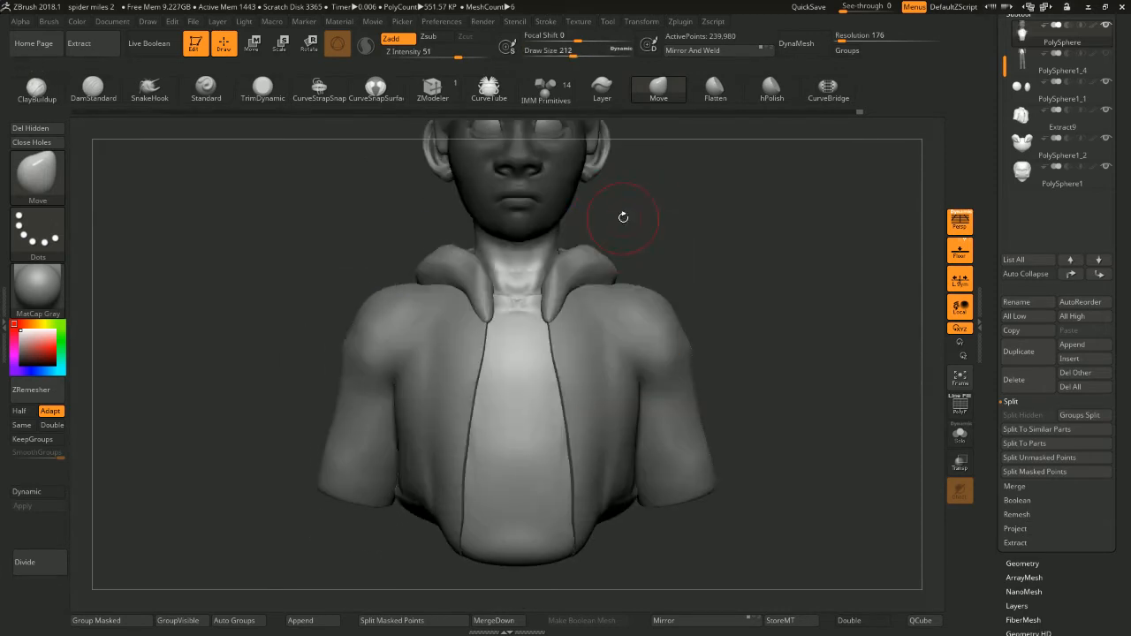
mouse_move(624, 217)
mouse_down()
mouse_move(679, 239)
mouse_move(596, 229)
mouse_move(601, 217)
mouse_up()
right_click(519, 292)
drag(535, 275, 540, 275)
alt+drag(616, 215, 621, 224)
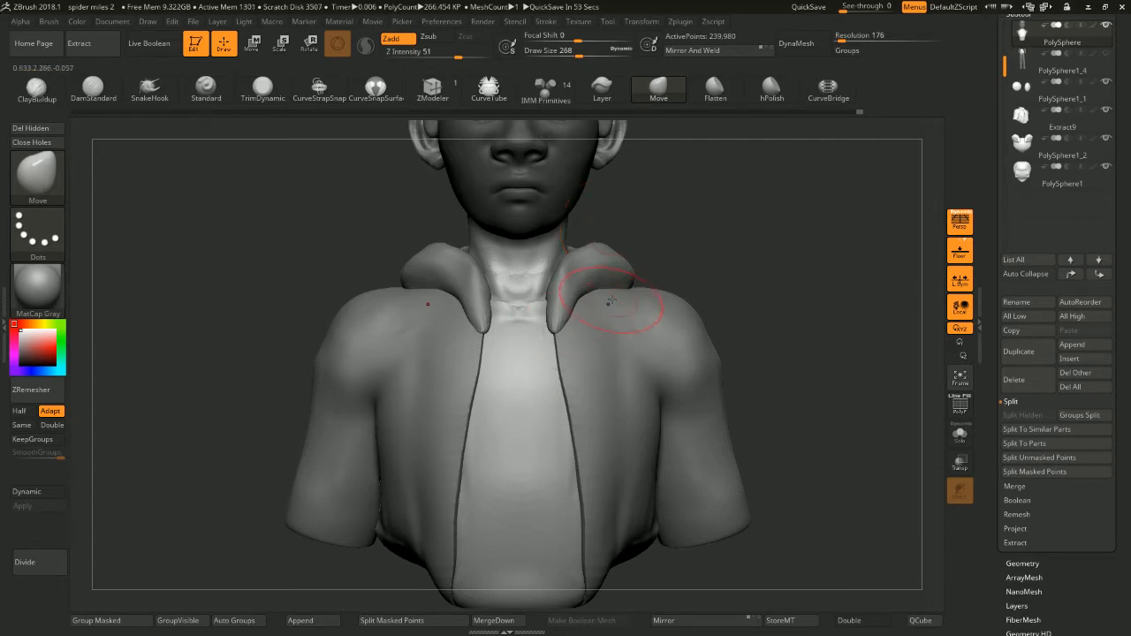
alt+drag(709, 229, 705, 215)
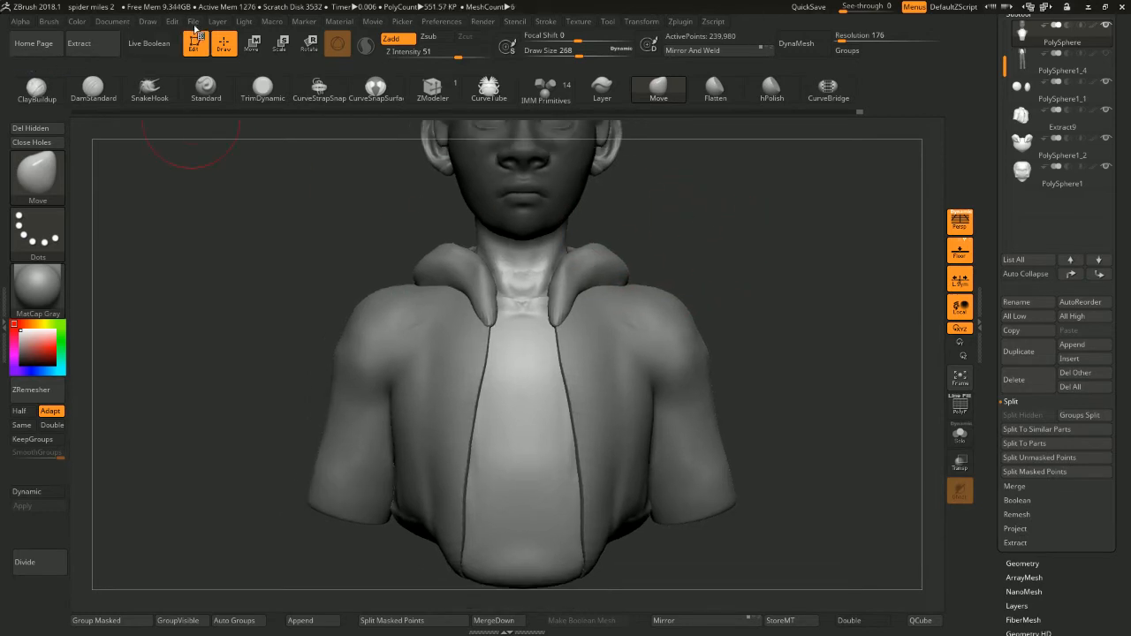
Browse the recent project files and the QuickSave files in LightBox, then close it
click(194, 24)
key(comma)
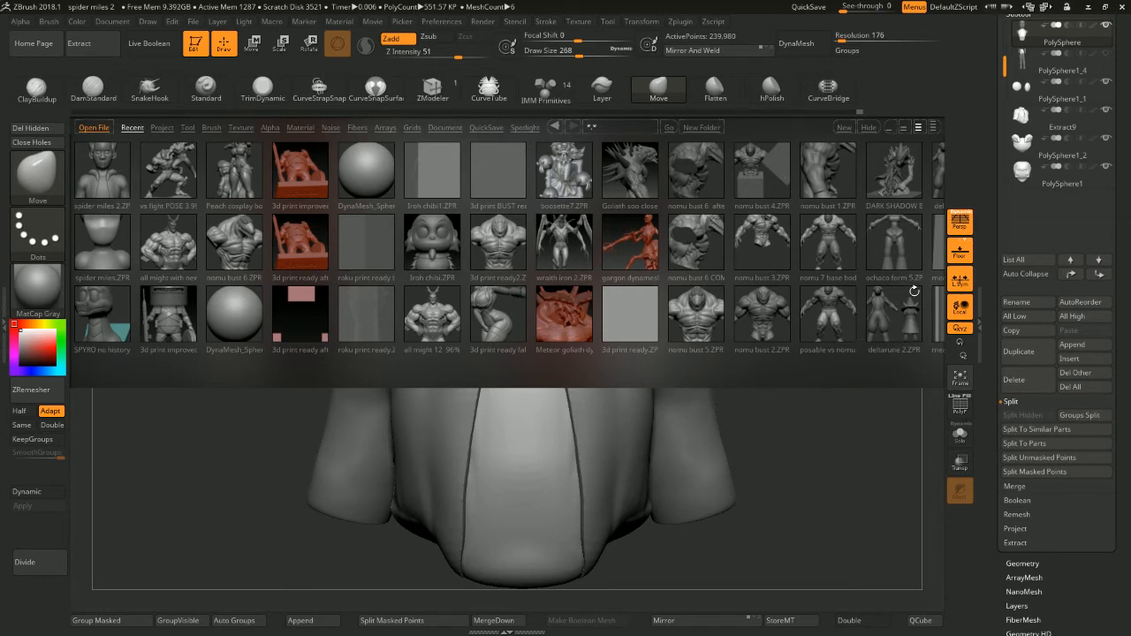
drag(928, 294, 748, 180)
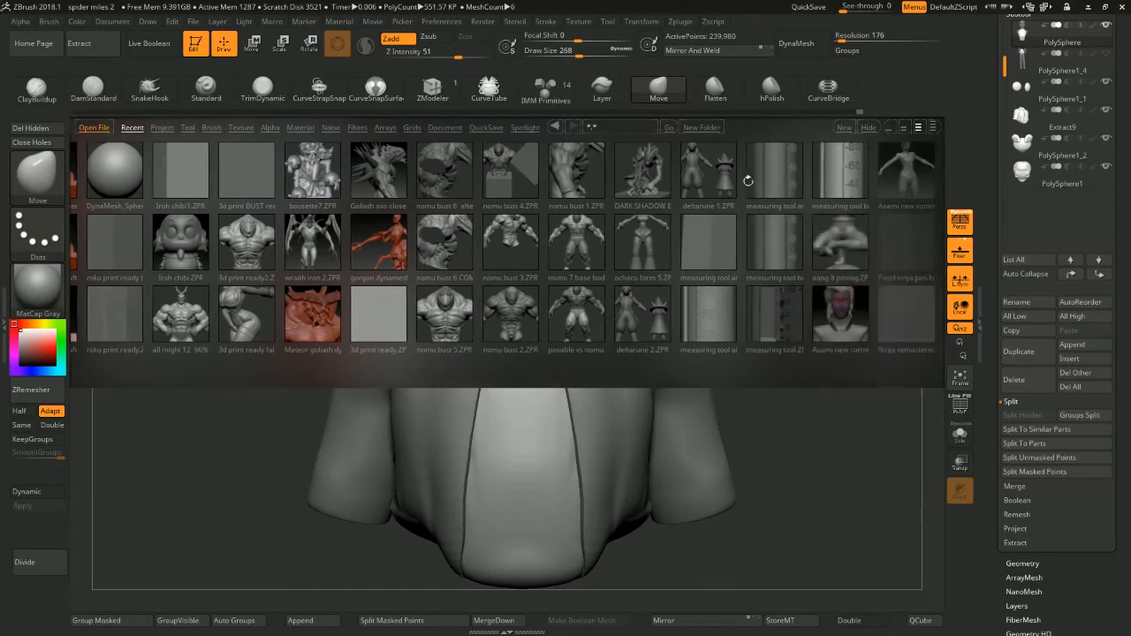
drag(837, 214, 703, 296)
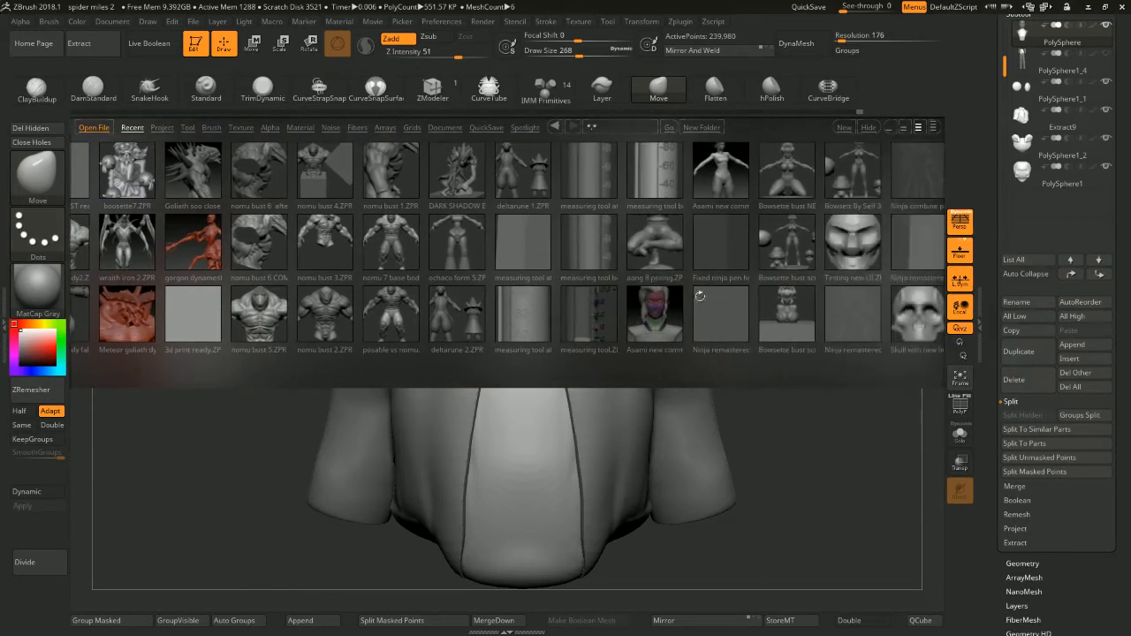
drag(772, 206, 673, 179)
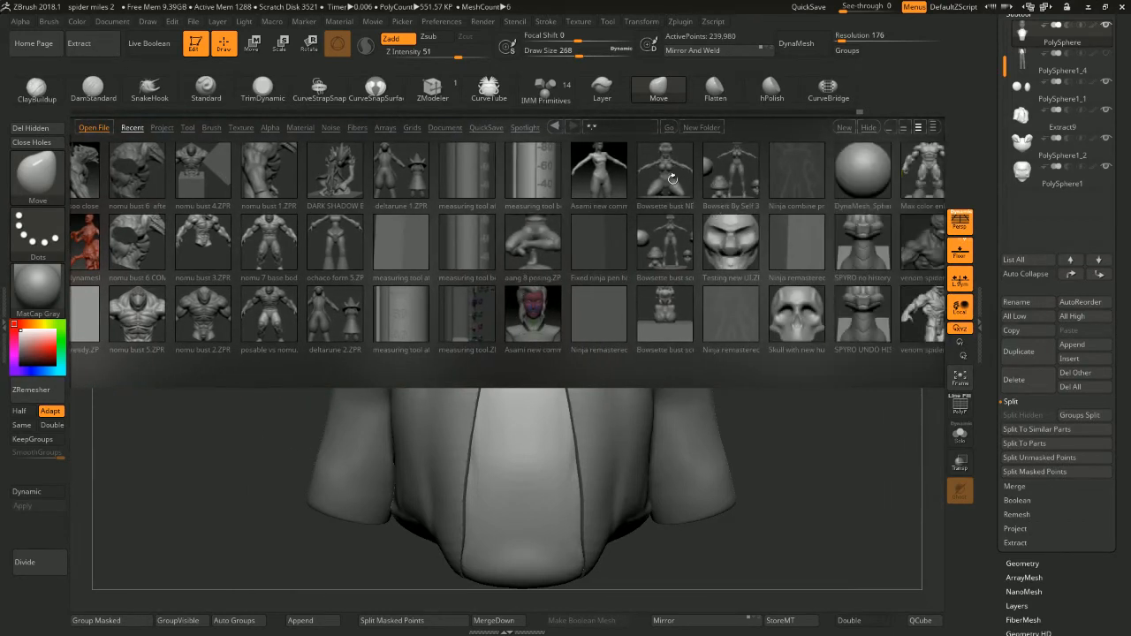
drag(784, 206, 712, 223)
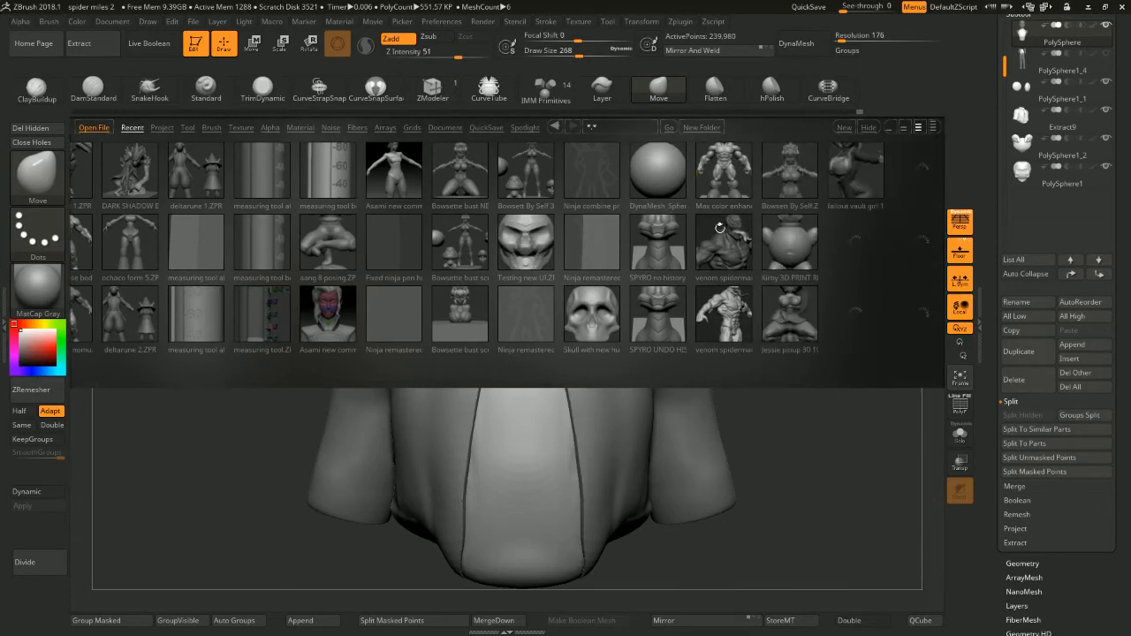
drag(783, 201, 466, 200)
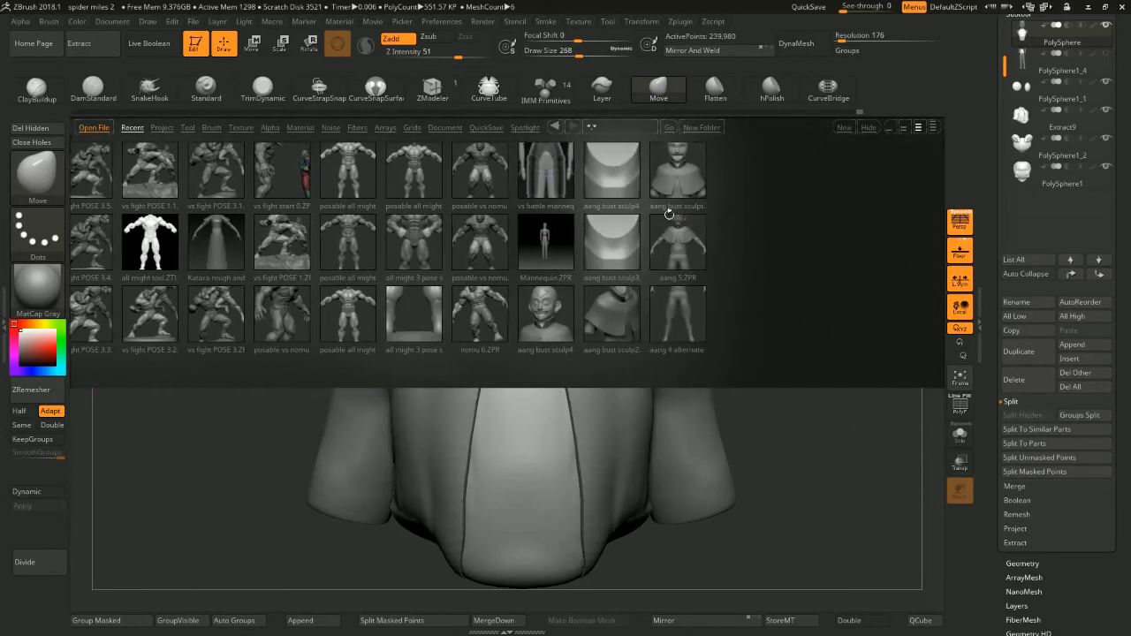
drag(669, 214, 871, 212)
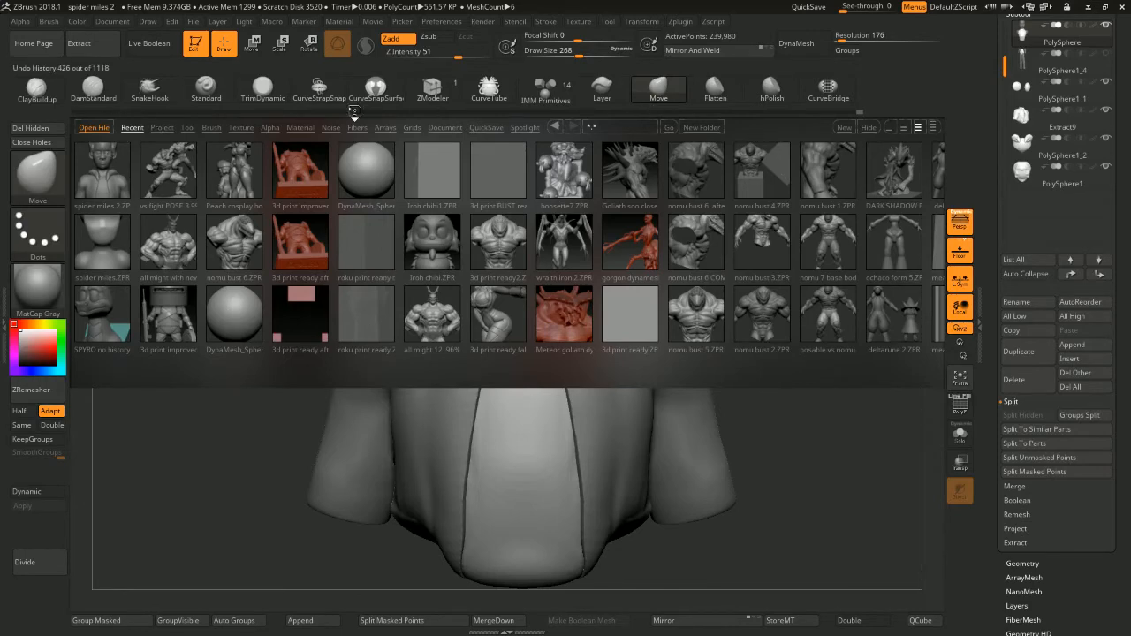
click(484, 127)
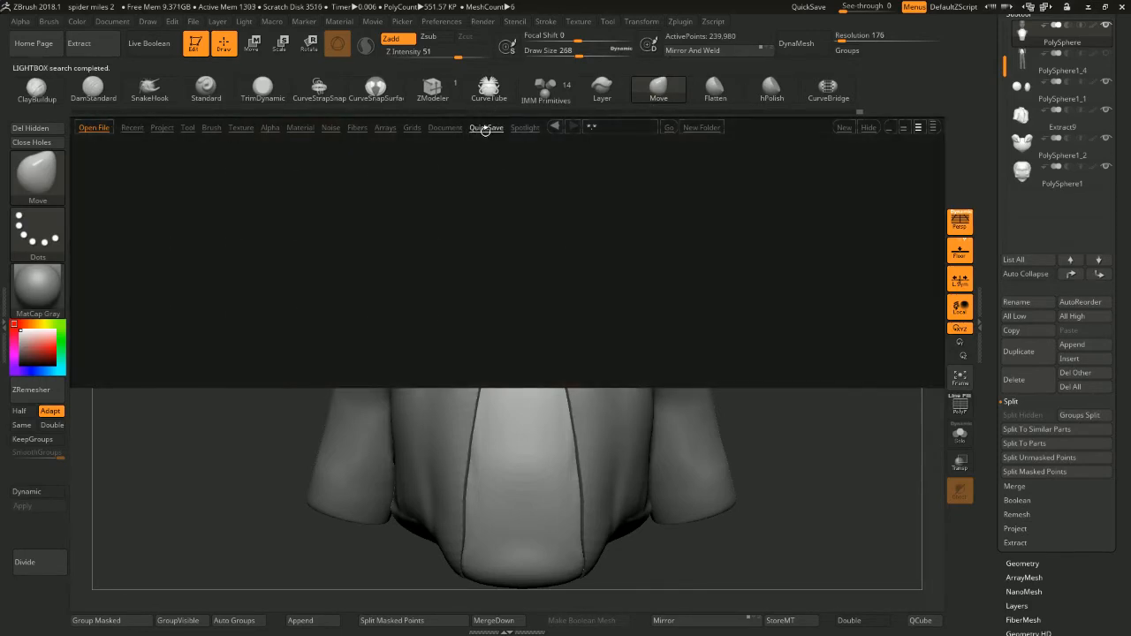
scroll(601, 212, down, 4)
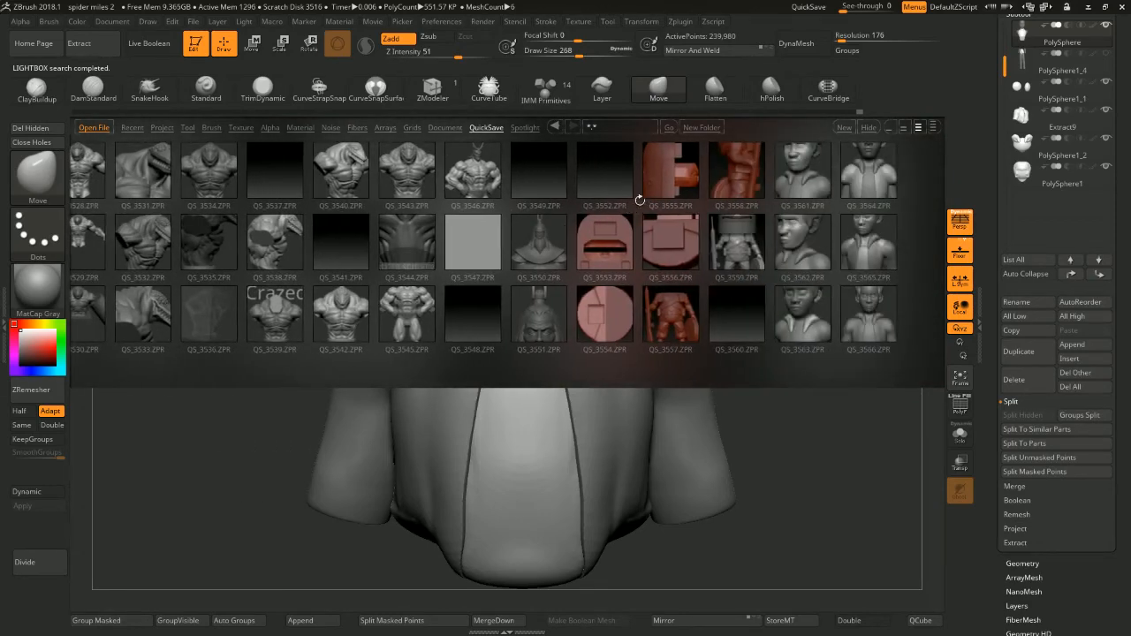
drag(723, 207, 755, 210)
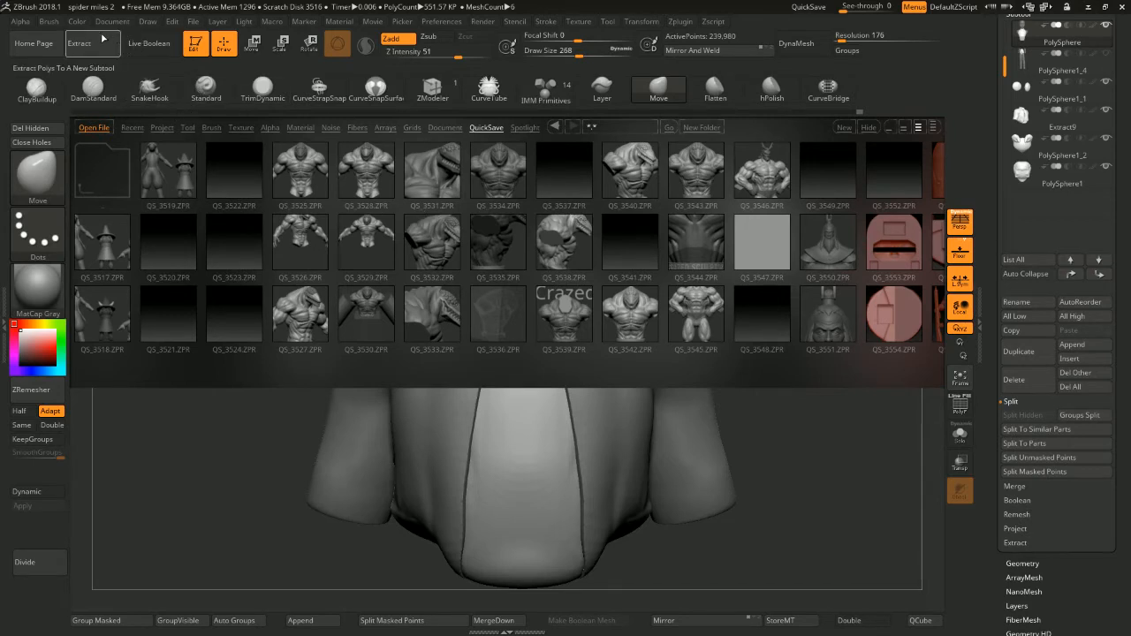
key(n)
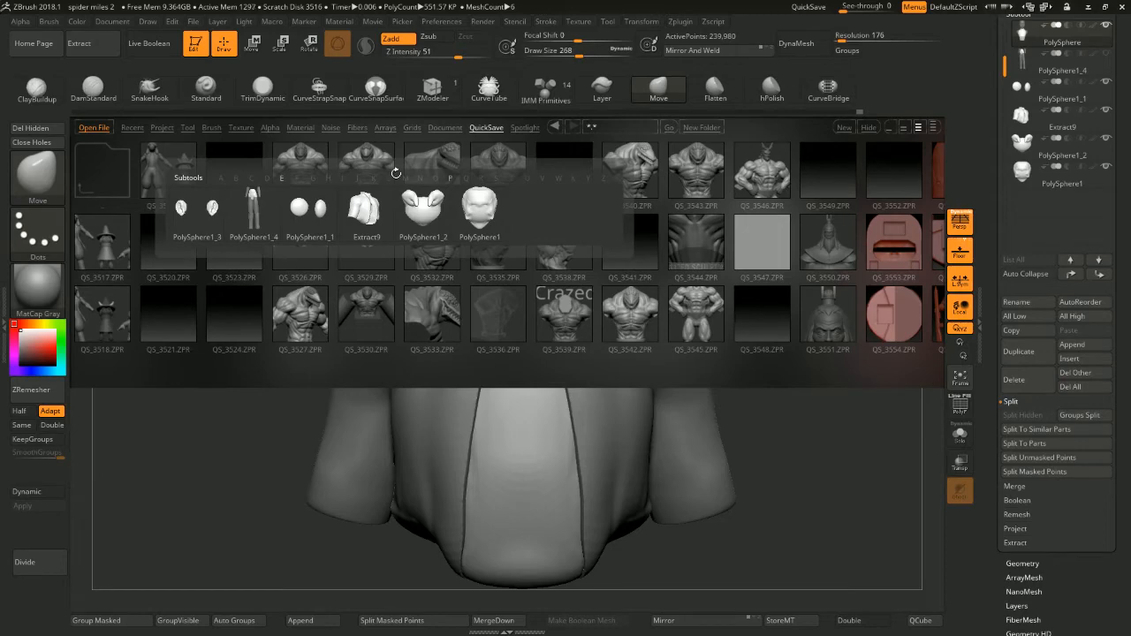
key(comma)
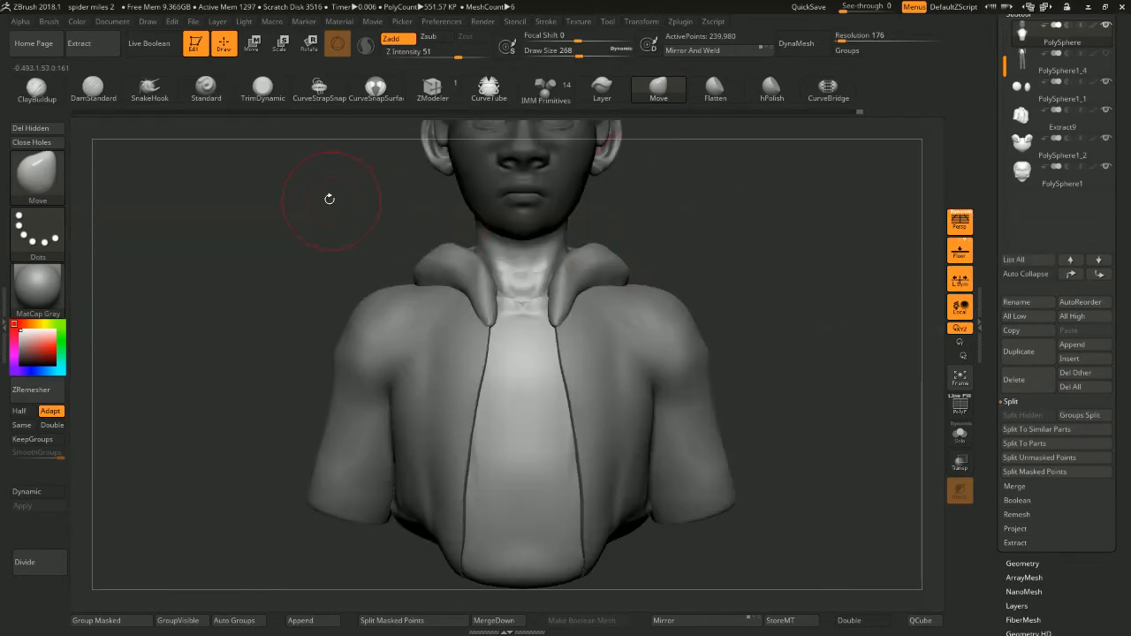
alt+drag(758, 240, 764, 322)
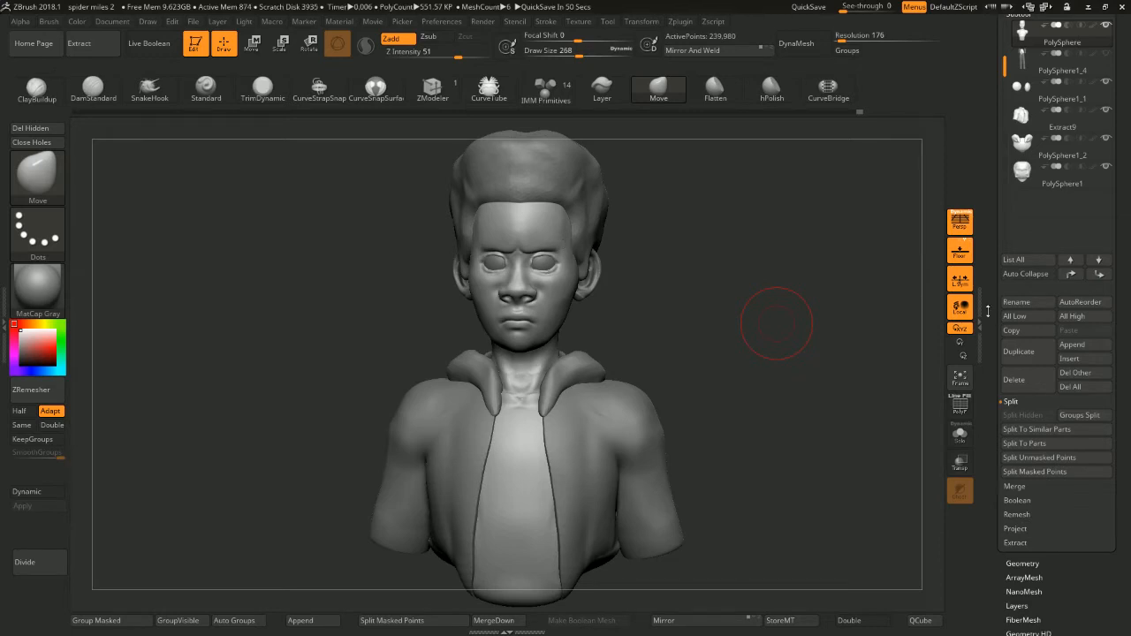
click(193, 21)
scroll(1063, 517, up, 5)
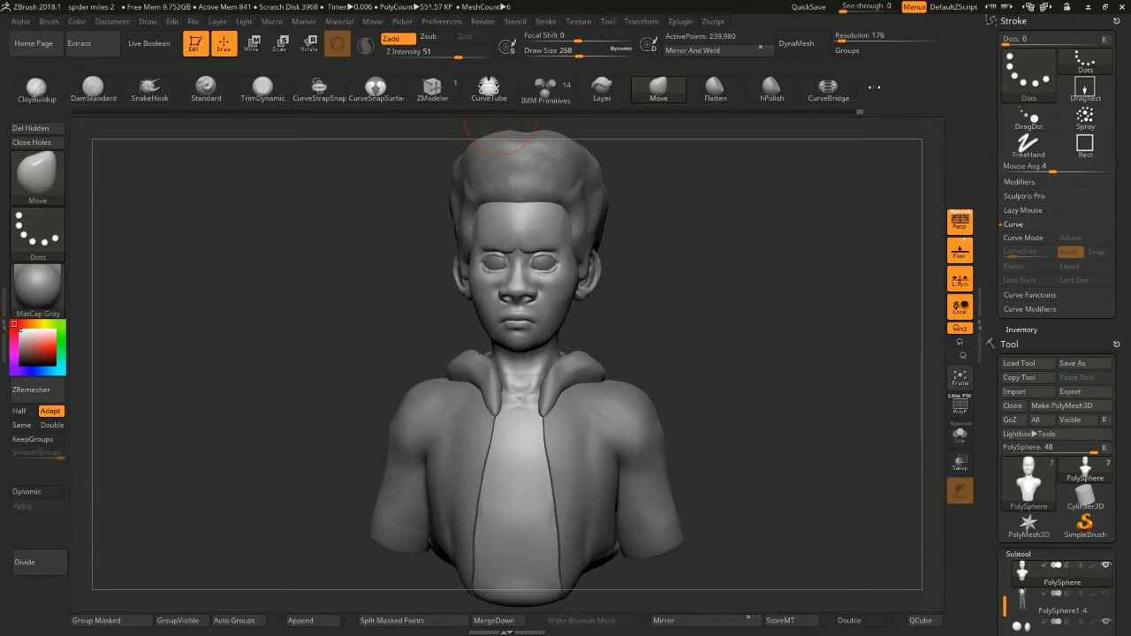
scroll(1128, 275, down, 3)
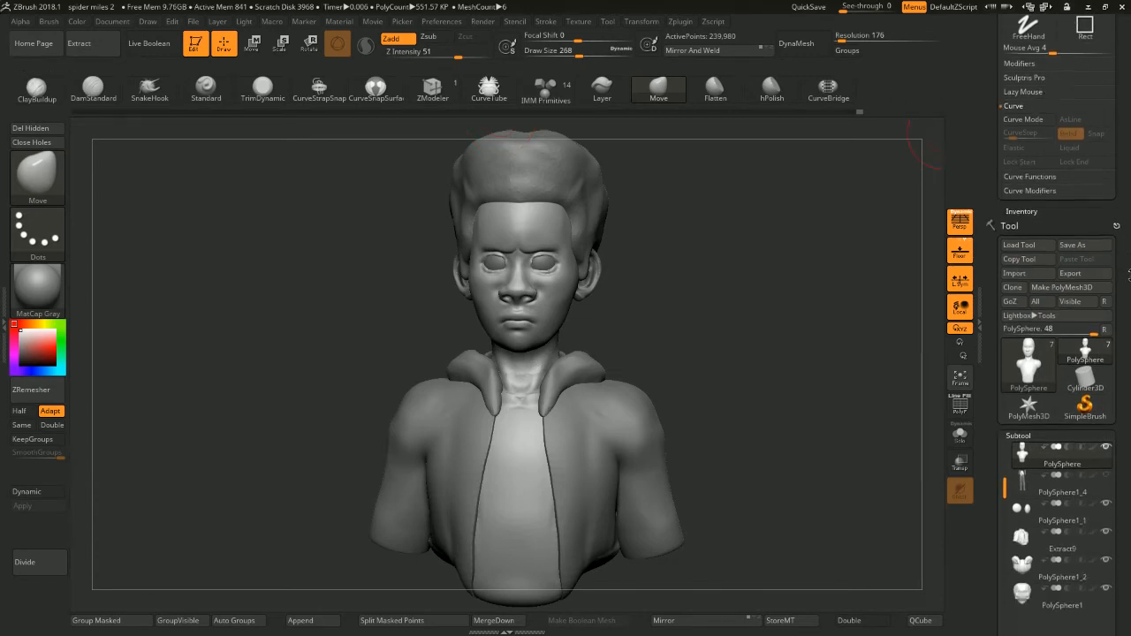
scroll(1129, 275, down, 1)
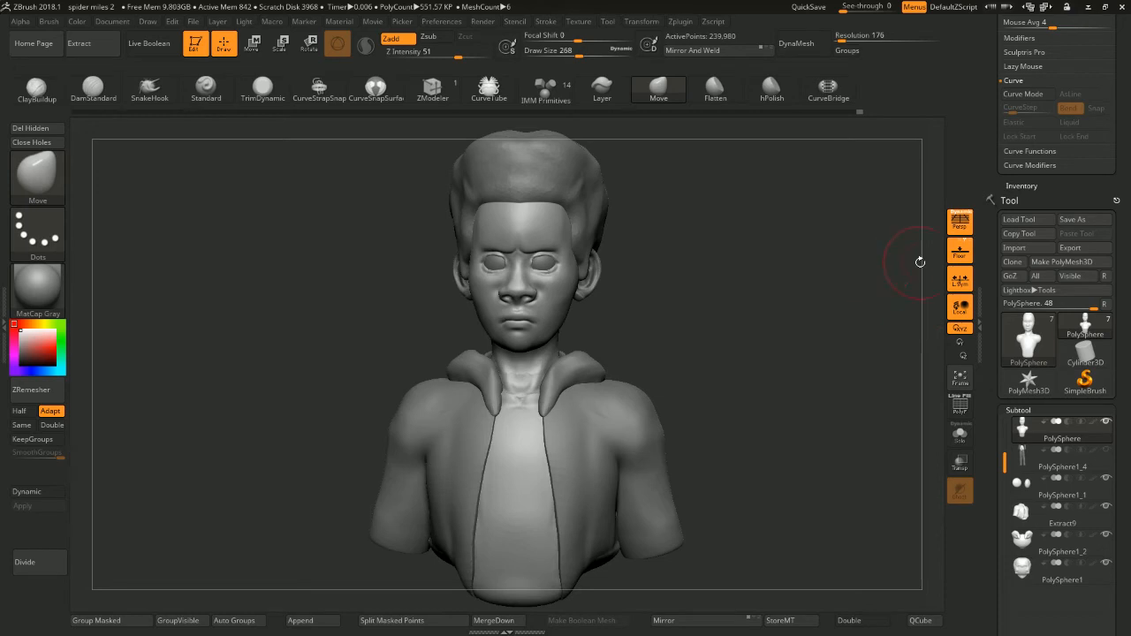
mouse_move(799, 268)
mouse_down()
mouse_move(826, 286)
mouse_move(801, 282)
mouse_up()
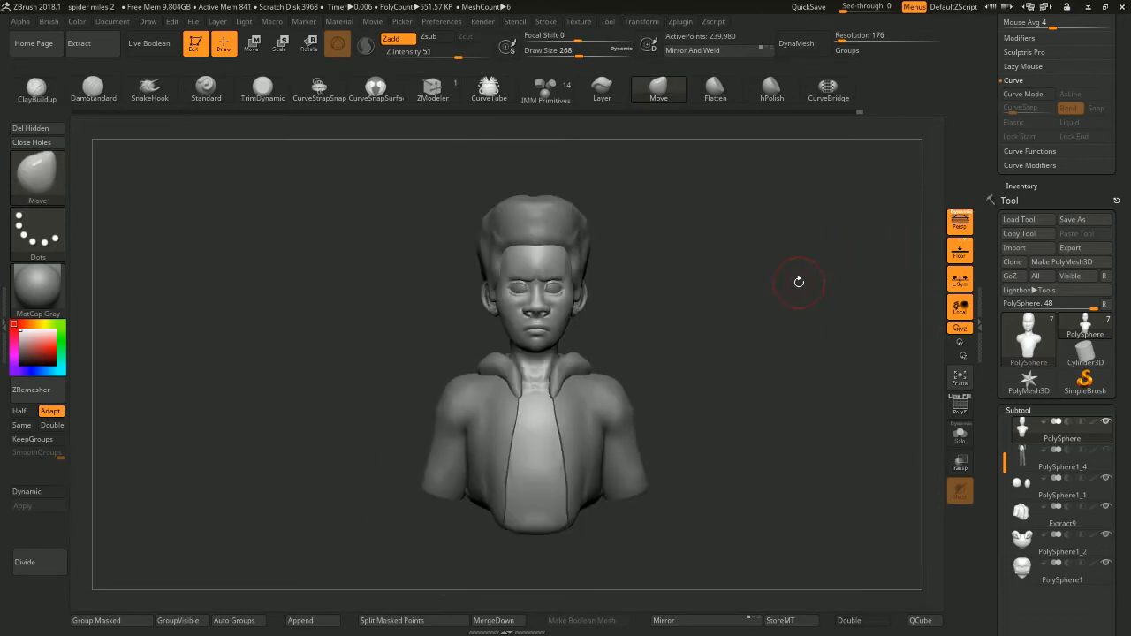
key(f)
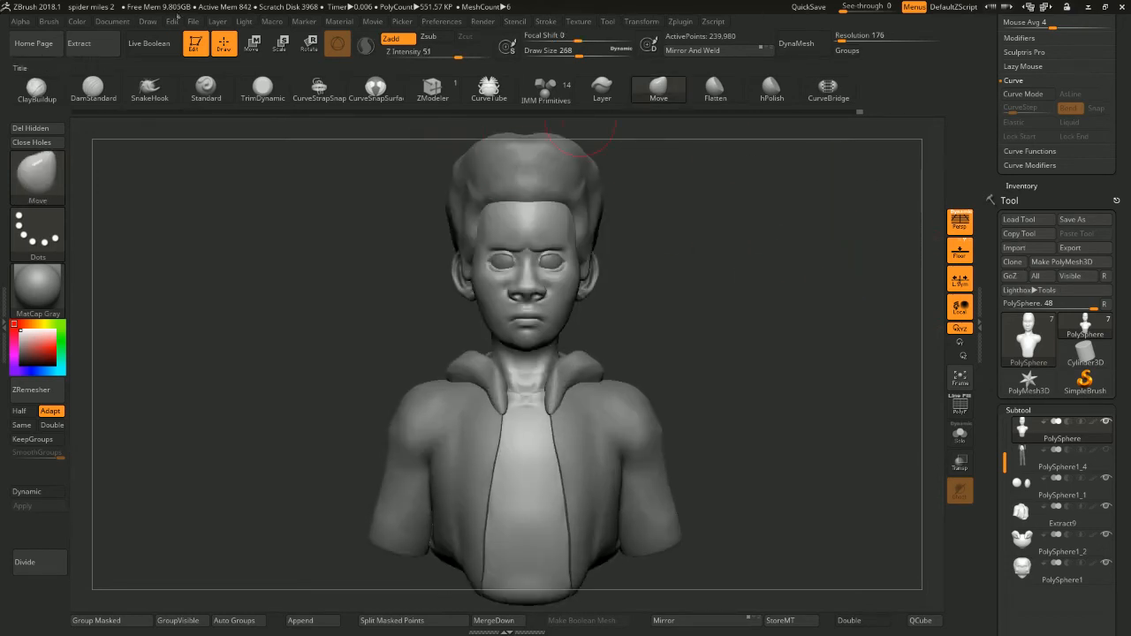
click(194, 22)
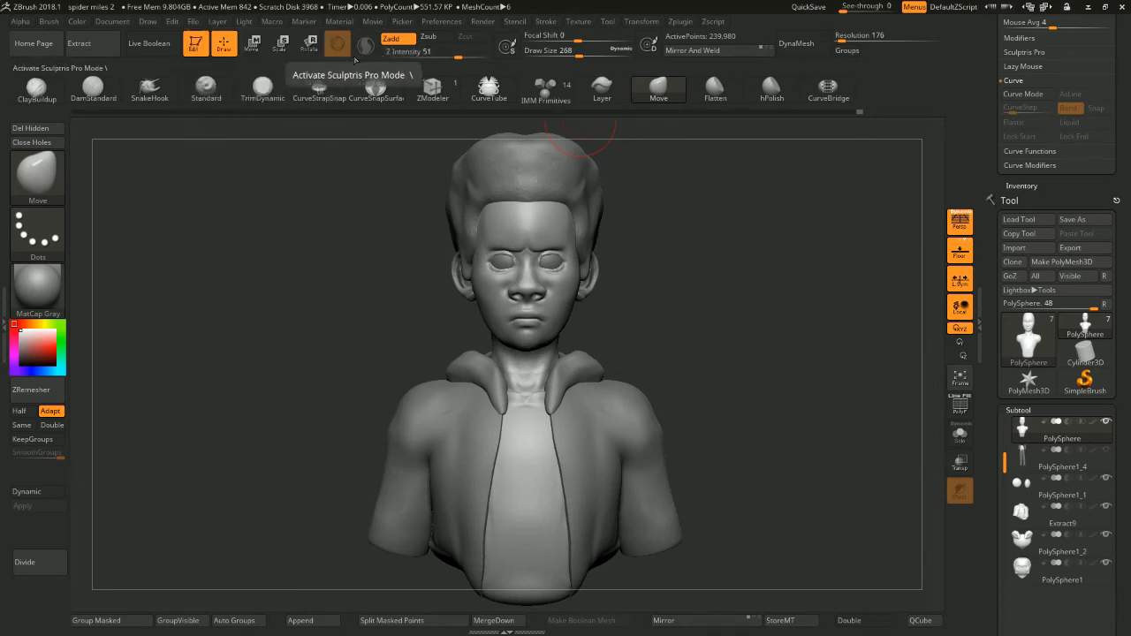
click(195, 22)
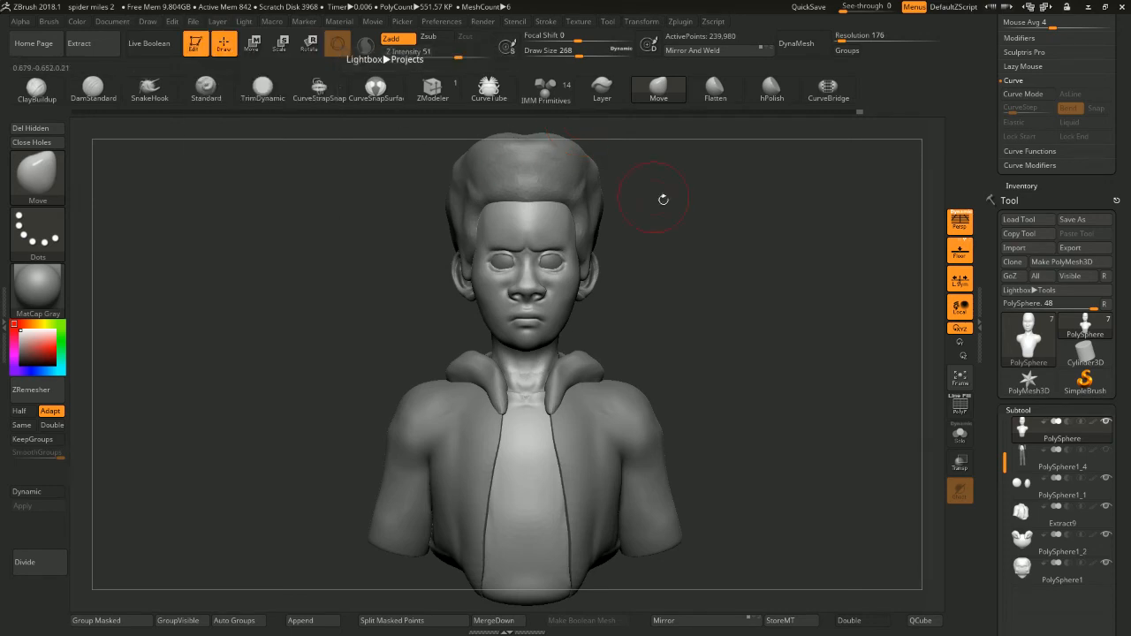
alt+drag(800, 302, 716, 292)
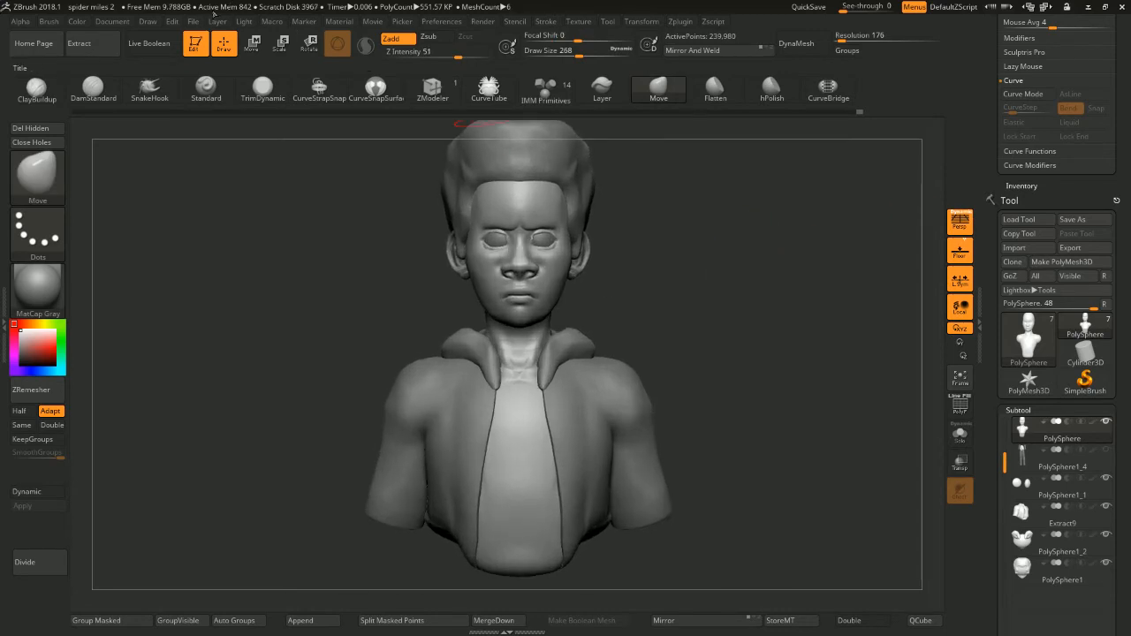
click(172, 22)
mouse_move(194, 25)
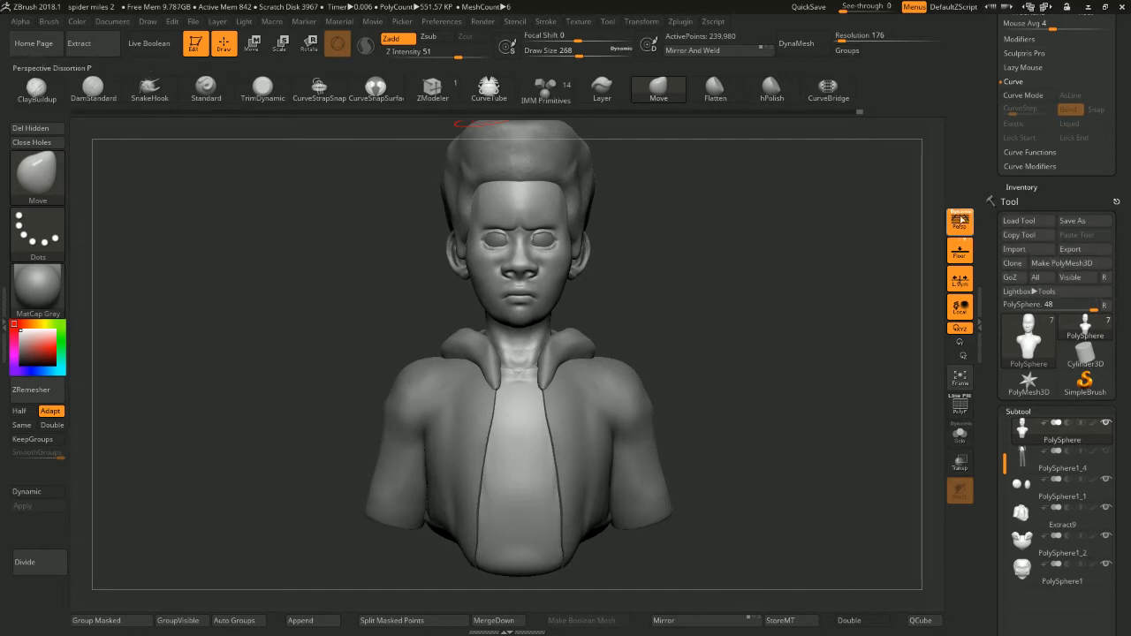
Make the Extract9 jacket subtool active, smooth its lower back and set the draw size to 202
alt+drag(710, 264, 613, 378)
alt+drag(796, 305, 704, 269)
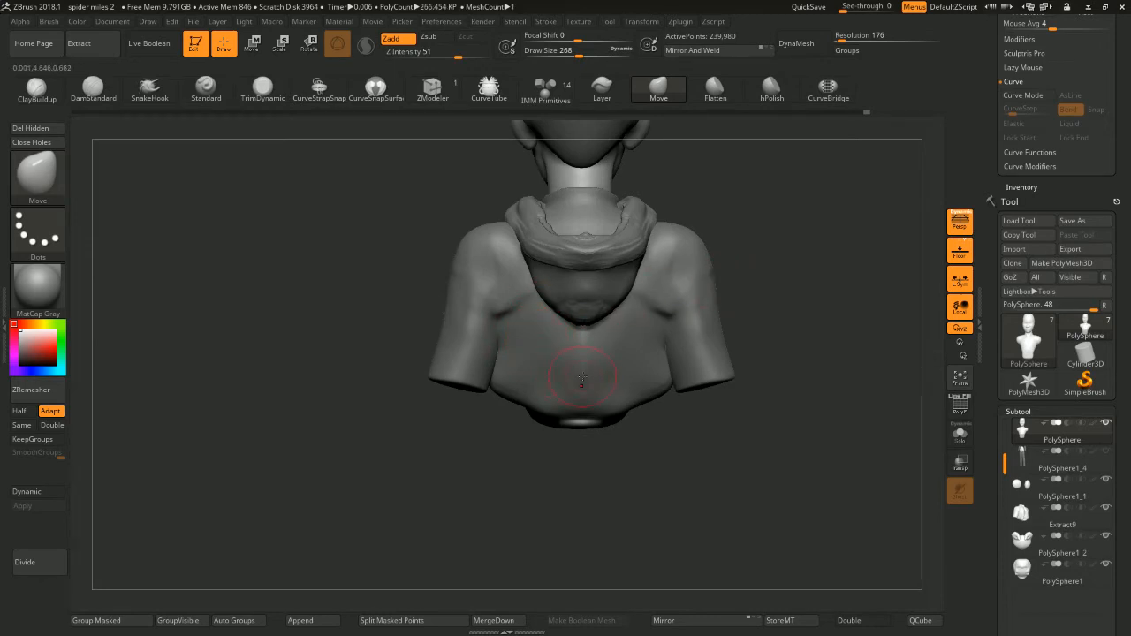
alt+click(624, 356)
drag(768, 291, 787, 265)
mouse_move(504, 329)
shift+mouse_down()
mouse_move(493, 323)
mouse_move(521, 356)
shift+mouse_up()
alt+drag(763, 230, 754, 245)
key(space)
mouse_move(754, 246)
mouse_down()
mouse_move(767, 247)
mouse_move(752, 221)
mouse_move(697, 248)
mouse_up()
key(space)
drag(633, 276, 620, 275)
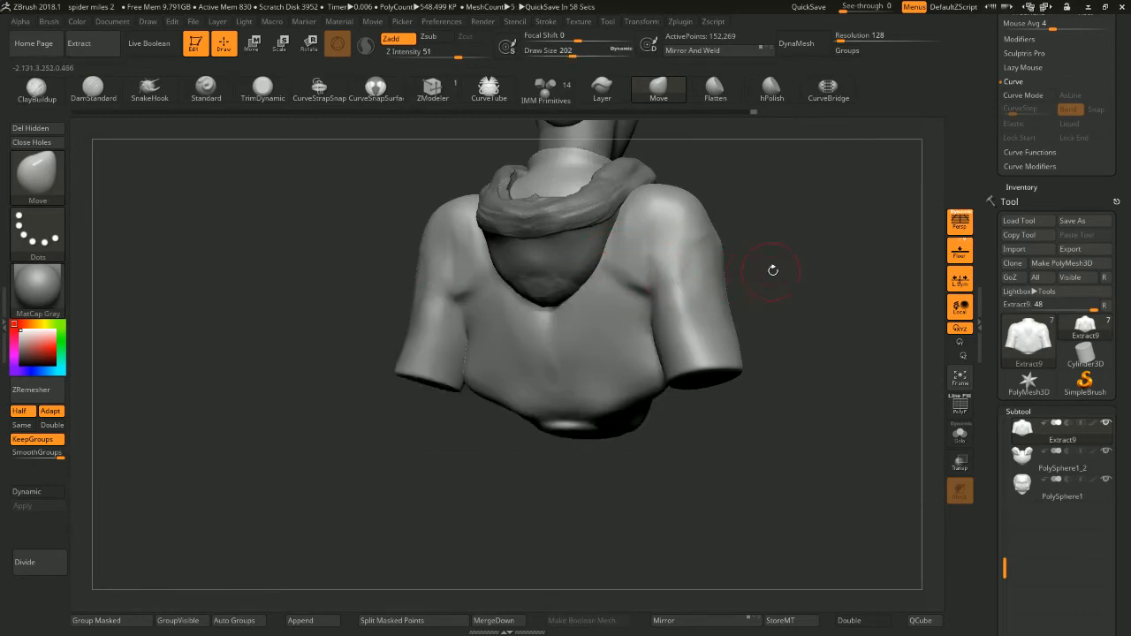
Set the draw size to 351, isolate the jacket's torso polygroup, and show the whole jacket again with its sleeves masked
drag(770, 265, 767, 274)
key(space)
drag(761, 263, 775, 262)
ctrl+shift+click(628, 335)
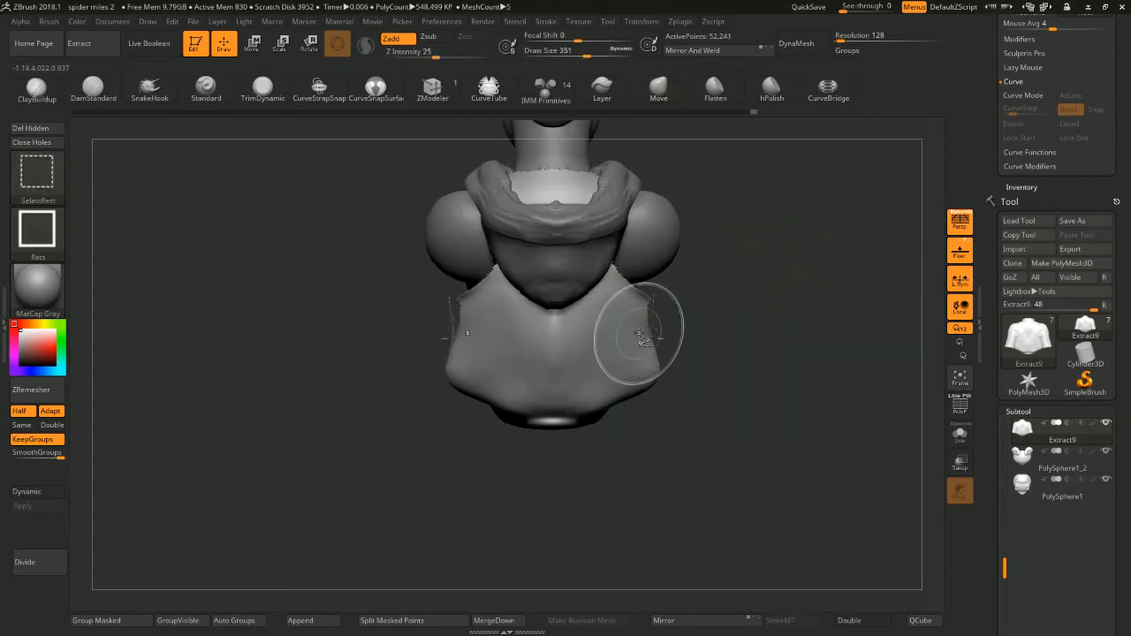
ctrl+shift+click(742, 312)
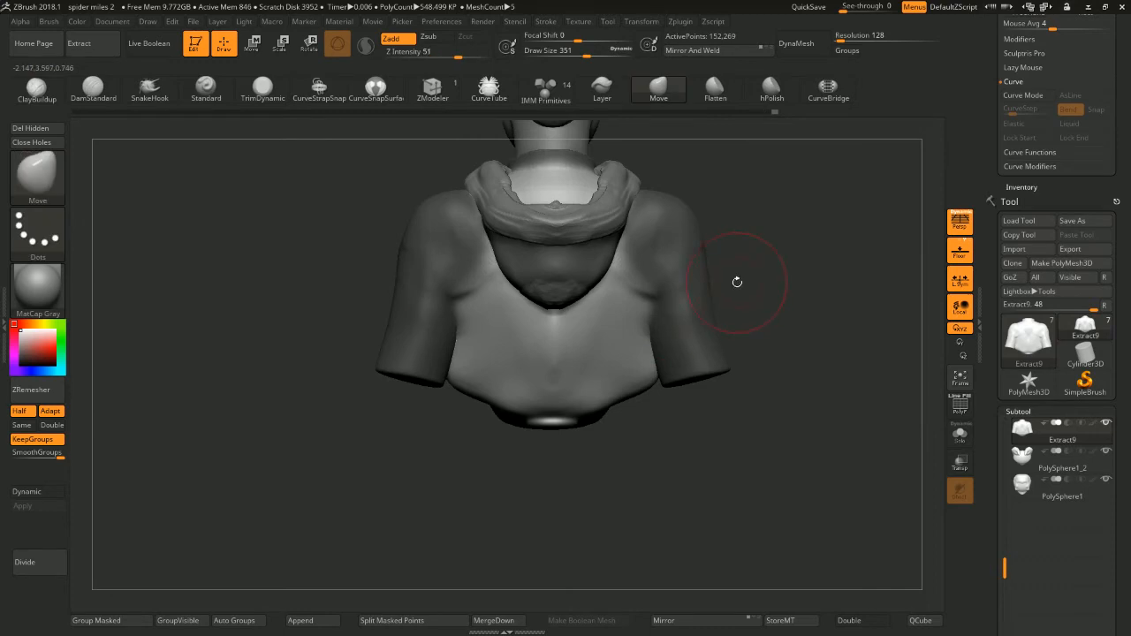
Reshape the sides and lower edge of the jacket's unmasked torso using the Move brush with draw size 794
drag(747, 273, 689, 280)
key(b)
key(m)
key(v)
key(space)
drag(634, 342, 660, 324)
mouse_move(739, 295)
mouse_down()
mouse_move(776, 267)
mouse_move(735, 277)
mouse_up()
key(space)
mouse_move(732, 278)
mouse_down()
mouse_move(754, 279)
mouse_move(619, 340)
mouse_move(601, 361)
mouse_move(550, 298)
mouse_move(610, 327)
mouse_up()
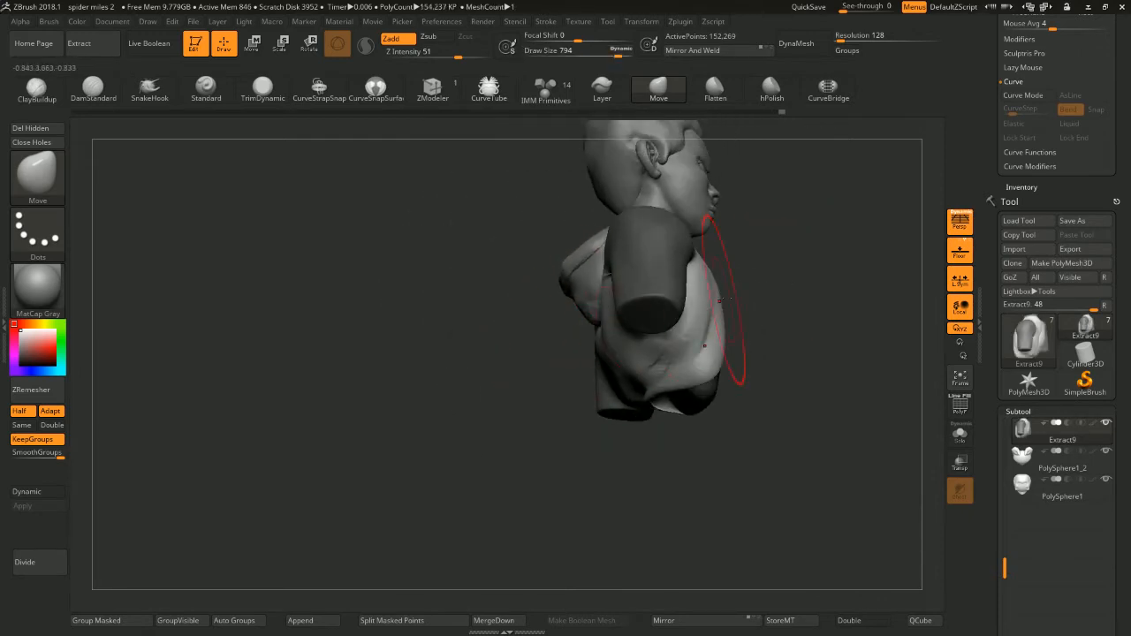
drag(760, 309, 726, 237)
drag(656, 357, 665, 375)
mouse_move(745, 307)
mouse_down()
mouse_move(780, 301)
mouse_move(680, 333)
mouse_move(664, 213)
mouse_up()
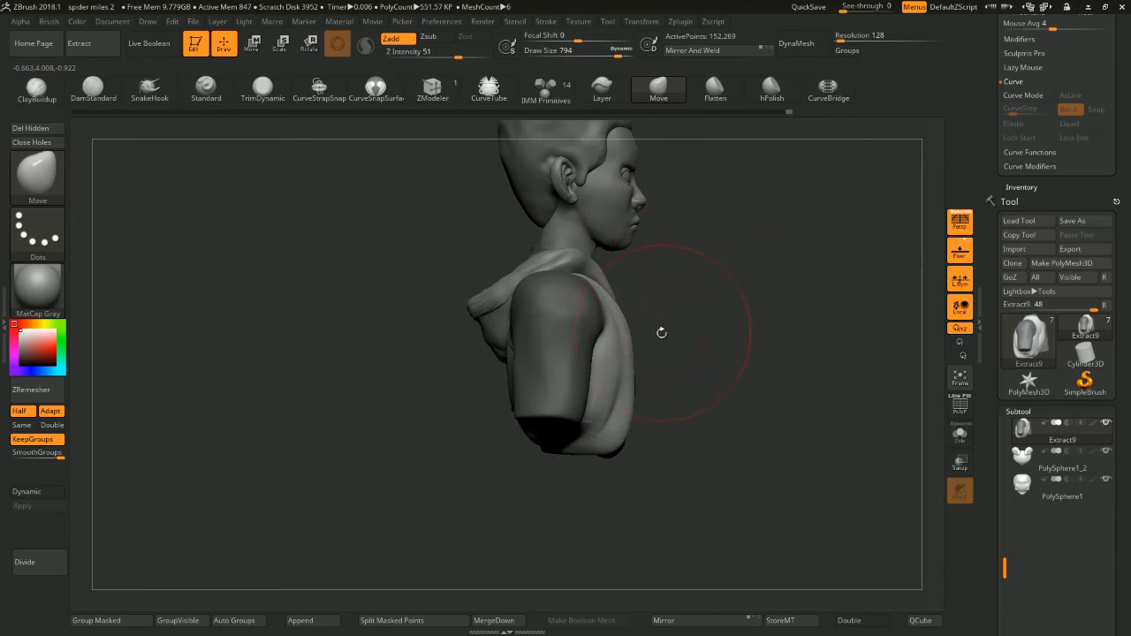
Adjust the jacket's lower side from the profile view and smooth the reshaped surface
drag(706, 318, 761, 305)
mouse_move(761, 305)
alt+mouse_down()
mouse_move(757, 265)
mouse_move(770, 253)
mouse_move(677, 248)
mouse_move(690, 322)
mouse_move(659, 279)
alt+mouse_up()
drag(670, 409, 672, 343)
shift+drag(537, 377, 528, 386)
drag(717, 272, 717, 346)
Adjust the lower side of the jacket around its bottom opening using the Move brush at draw size 576
key(s)
mouse_move(561, 379)
mouse_down()
mouse_move(548, 375)
mouse_move(573, 369)
mouse_move(586, 336)
mouse_up()
mouse_move(685, 248)
mouse_down()
mouse_move(691, 321)
mouse_move(678, 329)
mouse_move(688, 230)
mouse_move(703, 229)
mouse_move(698, 257)
mouse_up()
key(s)
key(s)
drag(543, 334, 555, 332)
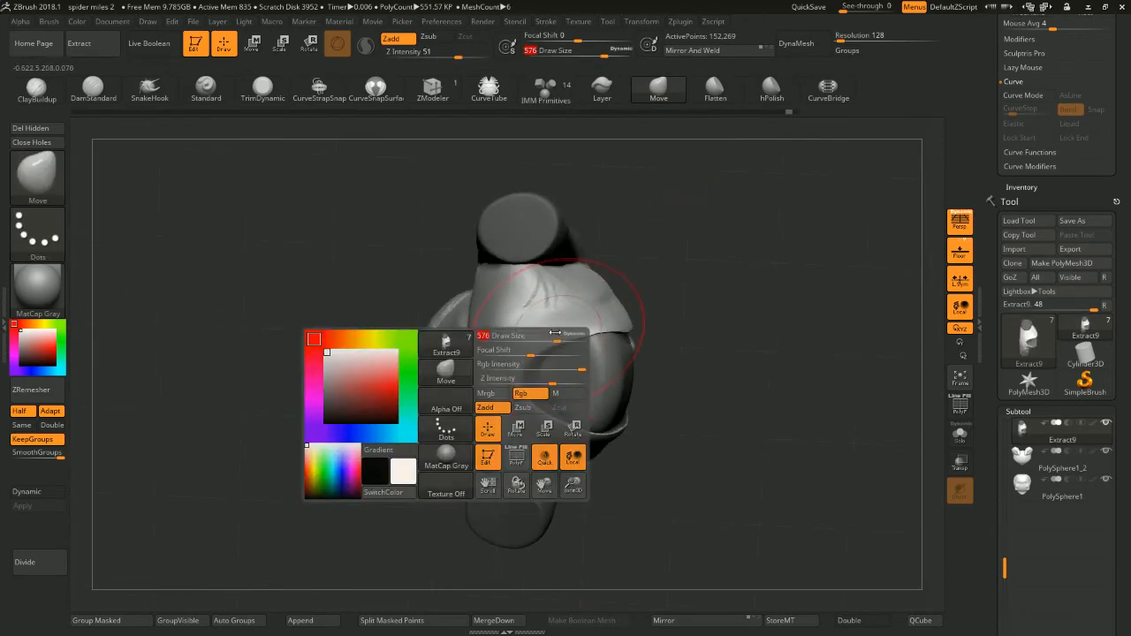
drag(672, 232, 725, 250)
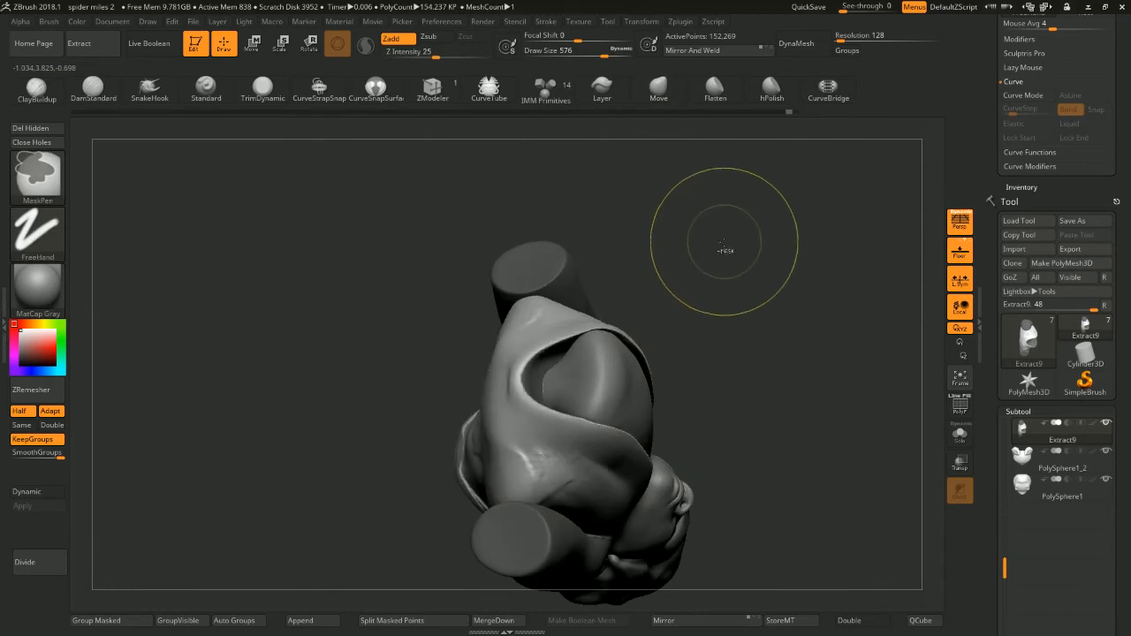
Set the draw size to 542 and round out the rim of the jacket's bottom opening from below
drag(606, 315, 651, 286)
key(s)
drag(551, 348, 549, 346)
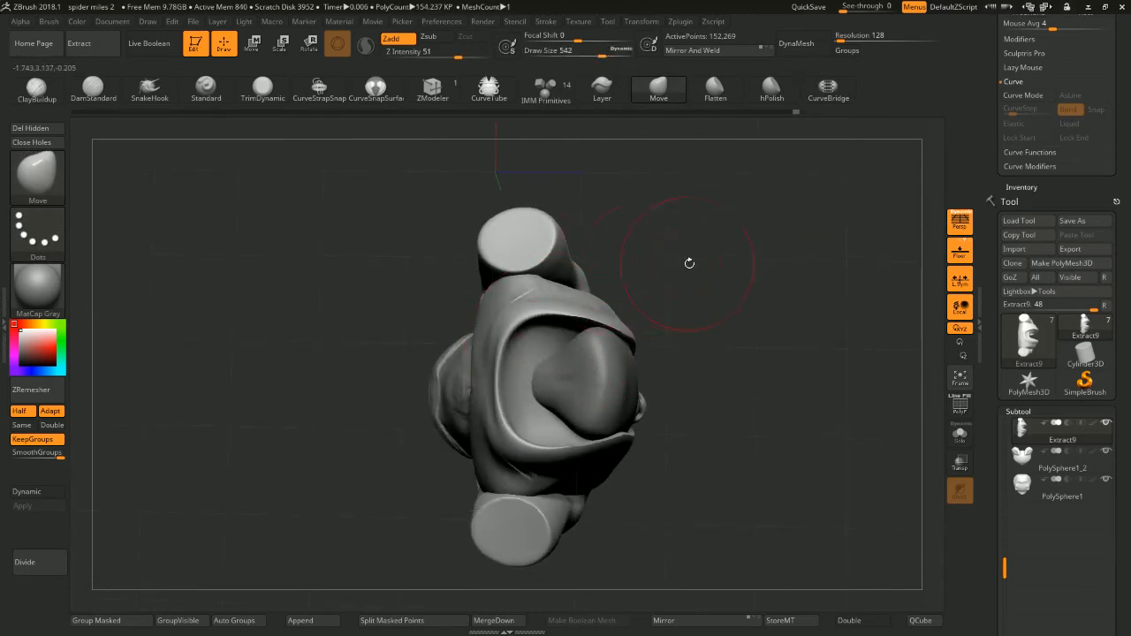
mouse_move(688, 263)
mouse_down()
mouse_move(685, 389)
mouse_move(732, 267)
mouse_move(706, 256)
mouse_up()
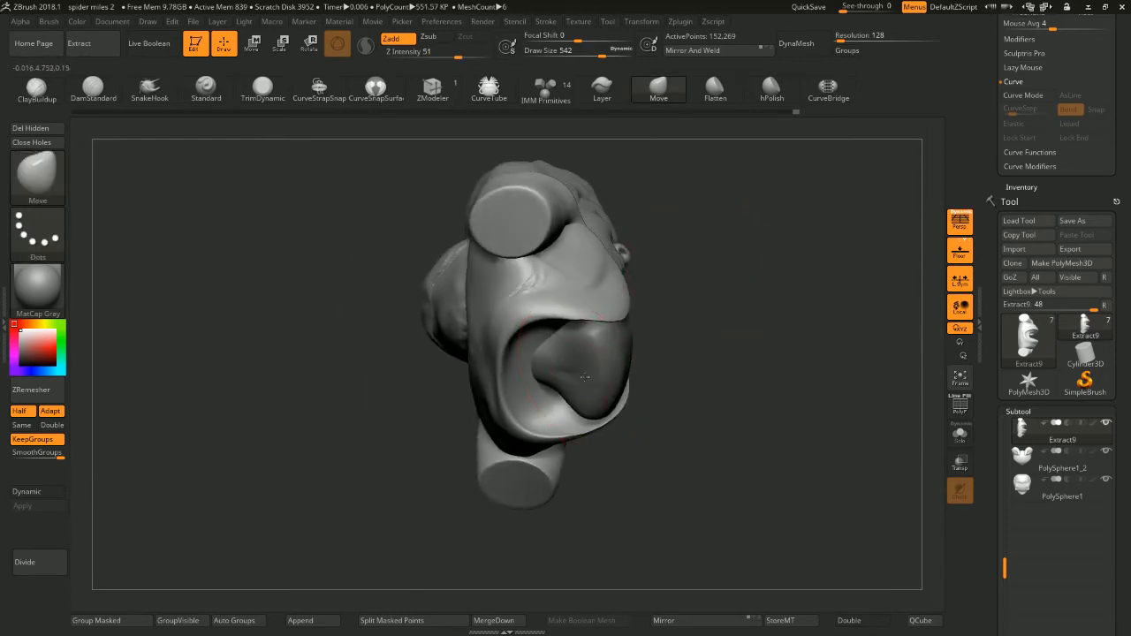
mouse_move(585, 377)
mouse_down()
mouse_move(645, 348)
mouse_move(664, 271)
mouse_move(652, 276)
mouse_up()
Make the PolySphere body subtool active and widen its lower torso to fill the jacket opening, using Move at draw size 453
key(space)
alt+click(606, 368)
key(space)
key(space)
drag(533, 349, 542, 349)
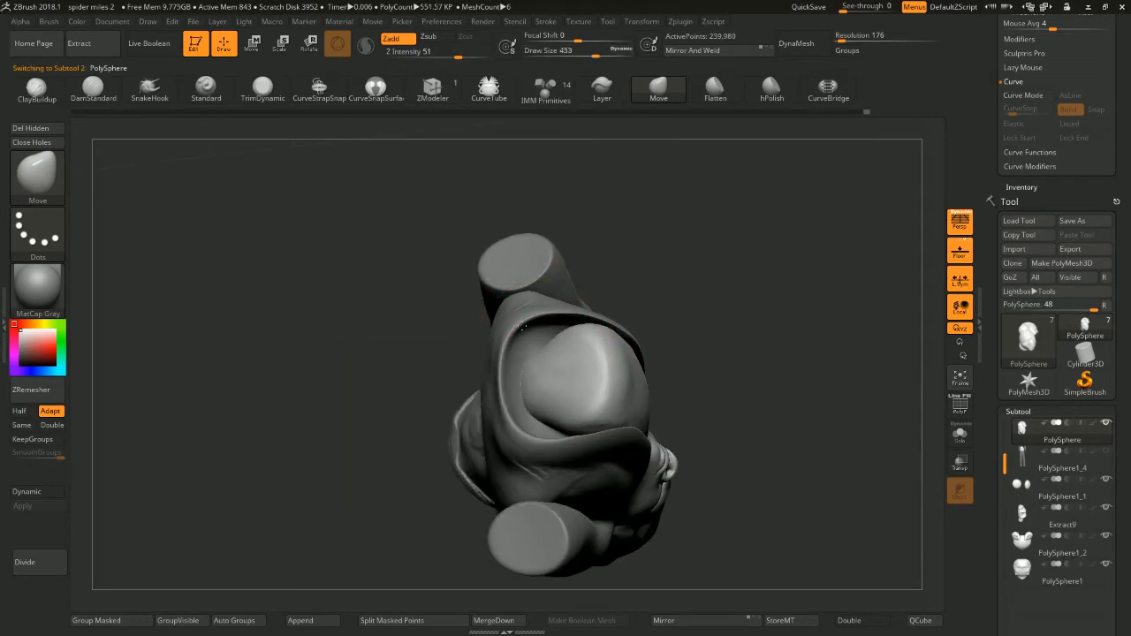
drag(523, 289, 539, 343)
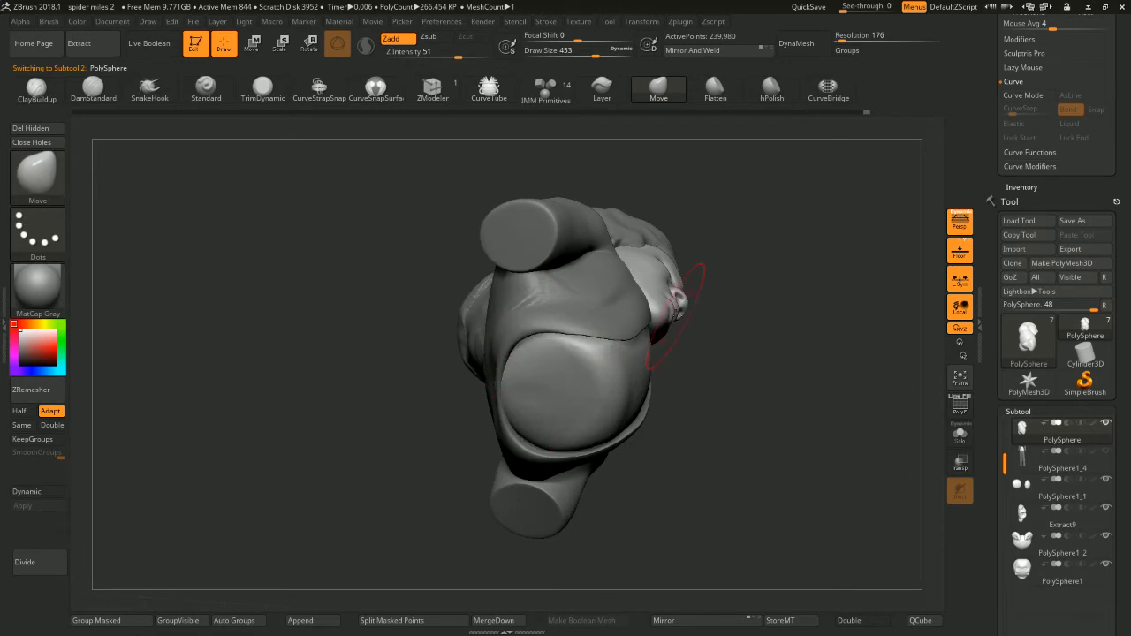
mouse_move(733, 270)
mouse_down()
mouse_move(750, 235)
mouse_move(743, 228)
mouse_up()
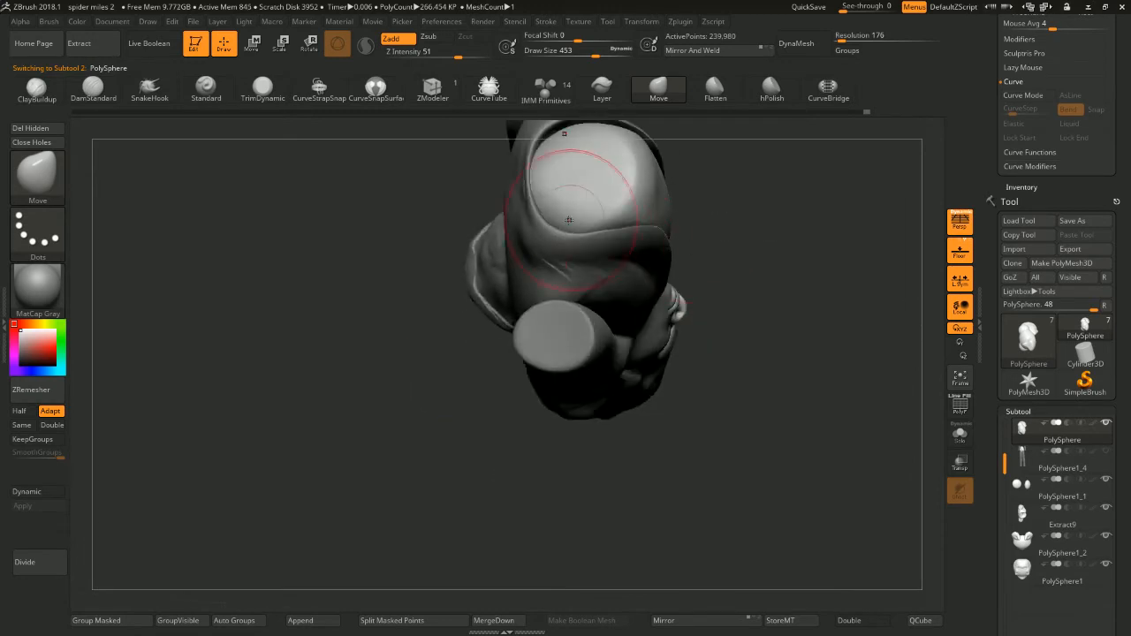
right_drag(568, 219, 650, 216)
mouse_move(702, 209)
mouse_down()
mouse_move(733, 392)
mouse_move(747, 286)
mouse_move(730, 233)
mouse_move(744, 254)
mouse_move(664, 309)
mouse_move(561, 352)
mouse_up()
Make the Extract9 jacket active again and reshape its lower front in profile with Move at draw size 576
alt+click(548, 358)
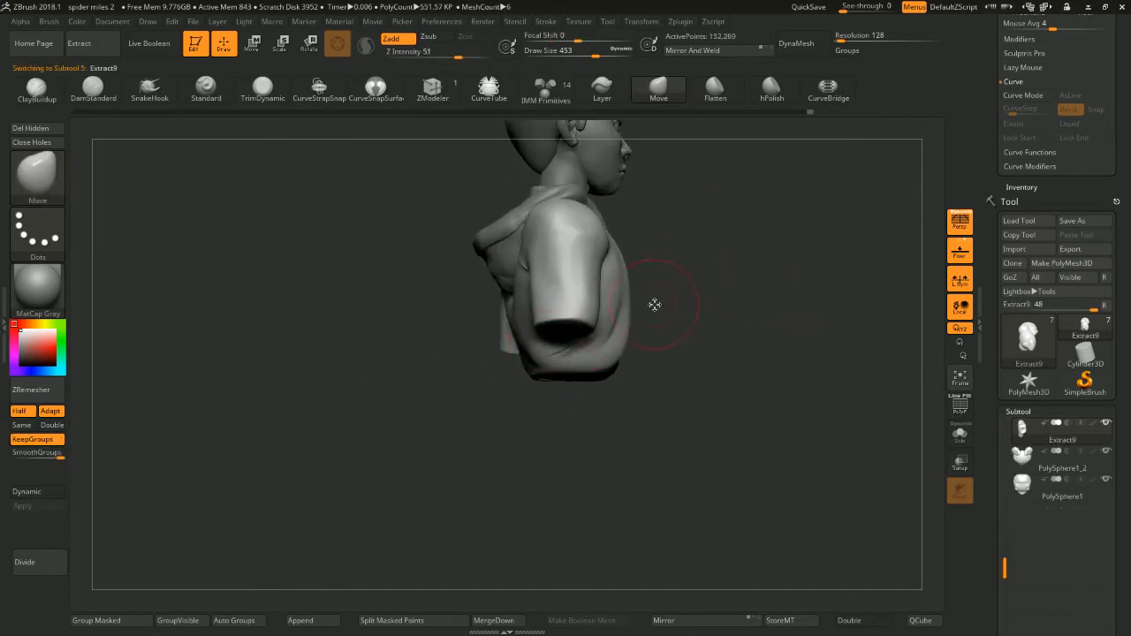
drag(654, 305, 667, 282)
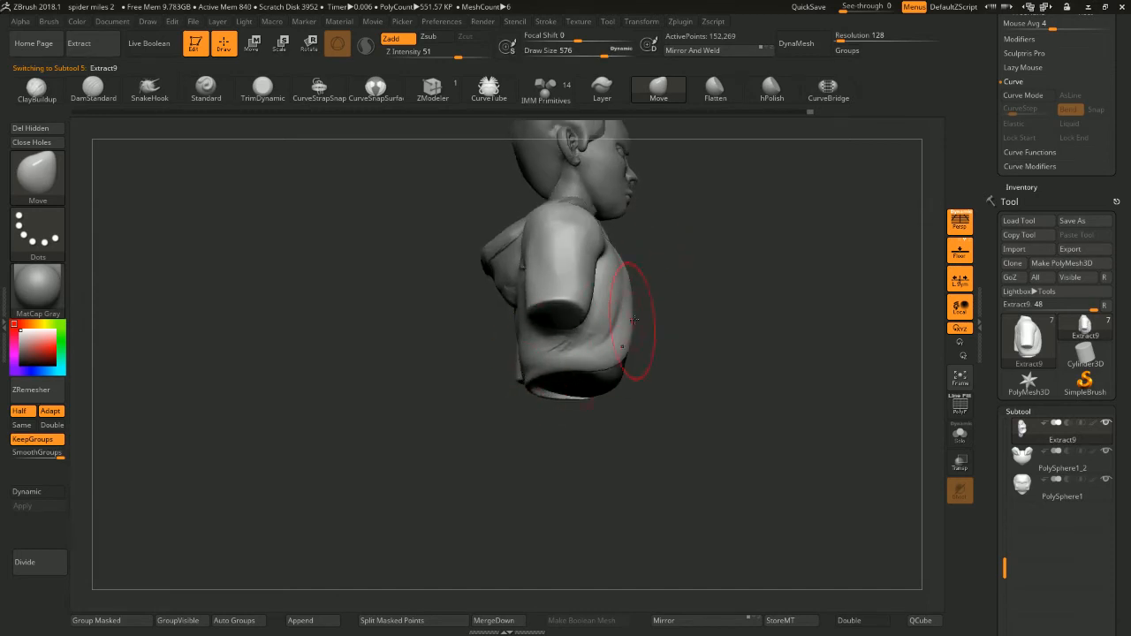
mouse_move(634, 320)
mouse_down()
mouse_move(649, 235)
mouse_move(677, 292)
mouse_move(693, 254)
mouse_move(659, 270)
mouse_move(583, 276)
mouse_move(674, 270)
mouse_move(536, 393)
mouse_move(599, 347)
mouse_up()
key(space)
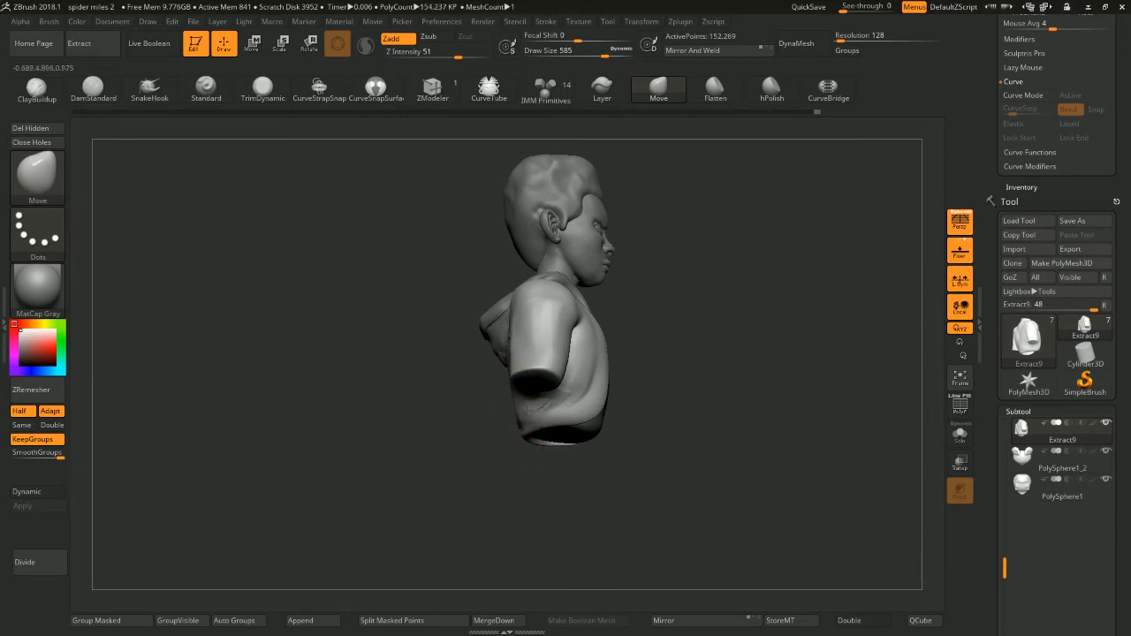
Pull the jacket's lower hem downward and adjust its front and back edges with Move at draw size 585
mouse_move(555, 389)
mouse_down()
mouse_move(706, 301)
mouse_move(579, 435)
mouse_move(568, 486)
mouse_move(581, 486)
mouse_move(545, 474)
mouse_up()
mouse_move(652, 408)
mouse_down()
mouse_move(680, 404)
mouse_move(676, 366)
mouse_move(712, 366)
mouse_up()
drag(522, 400, 505, 420)
mouse_move(610, 404)
mouse_down()
mouse_move(629, 401)
mouse_move(604, 387)
mouse_move(720, 380)
mouse_move(732, 363)
mouse_move(735, 389)
mouse_move(740, 292)
mouse_move(692, 404)
mouse_move(681, 364)
mouse_move(727, 337)
mouse_move(711, 423)
mouse_move(642, 425)
mouse_move(652, 433)
mouse_move(725, 404)
mouse_move(613, 388)
mouse_up()
Clear the jacket's mask and reshape its front panels and hem with the Move brush, raising the draw size to 685
ctrl+click(694, 332)
ctrl+click(691, 338)
key(space)
key(ctrl)
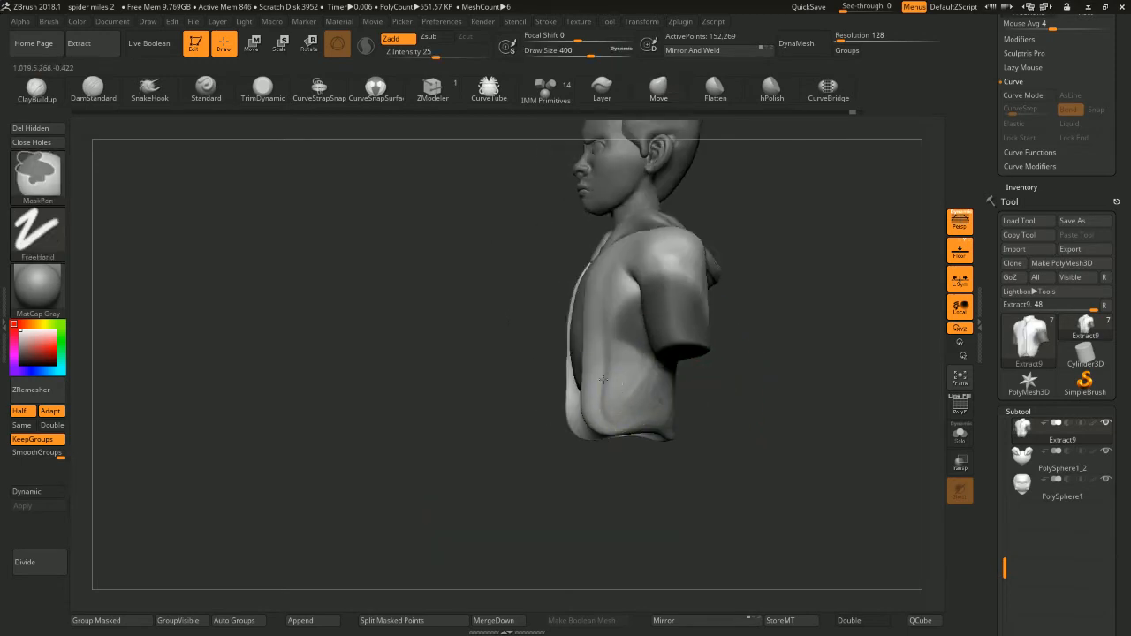
mouse_move(692, 420)
mouse_down()
mouse_move(741, 430)
mouse_move(678, 426)
mouse_move(647, 410)
mouse_move(703, 452)
mouse_move(776, 379)
mouse_move(813, 382)
mouse_move(777, 356)
mouse_move(748, 405)
mouse_up()
key(space)
mouse_move(783, 351)
alt+mouse_down()
mouse_move(747, 399)
mouse_move(758, 399)
alt+mouse_up()
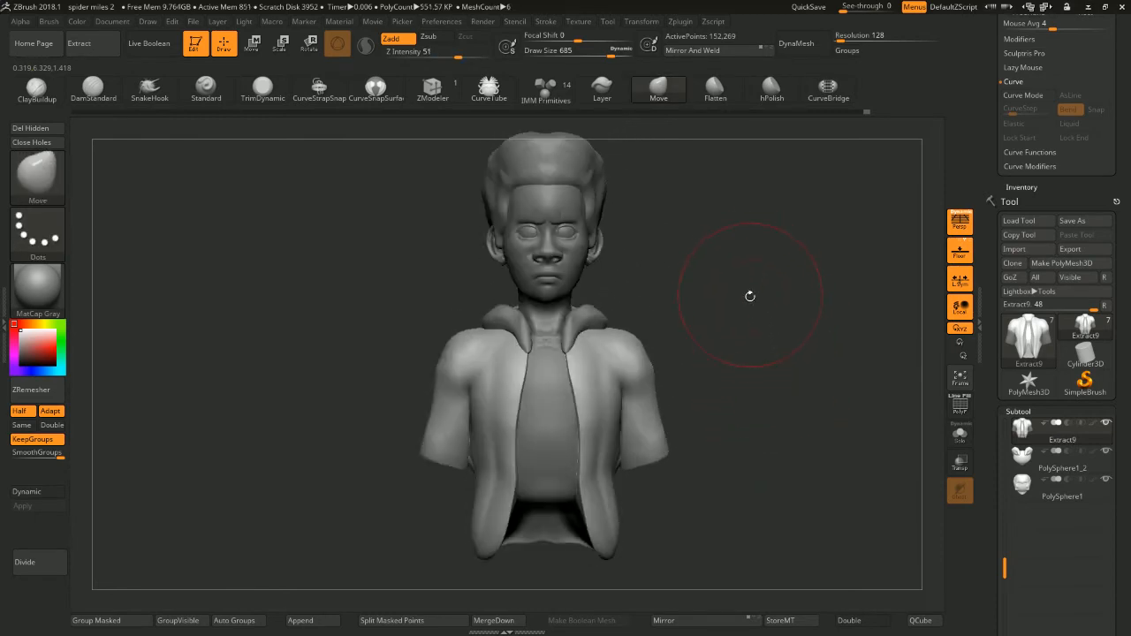
Set the draw size to 217 and adjust the jacket's shoulder line with the Move brush
alt+drag(764, 297, 747, 329)
key(space)
drag(774, 310, 740, 308)
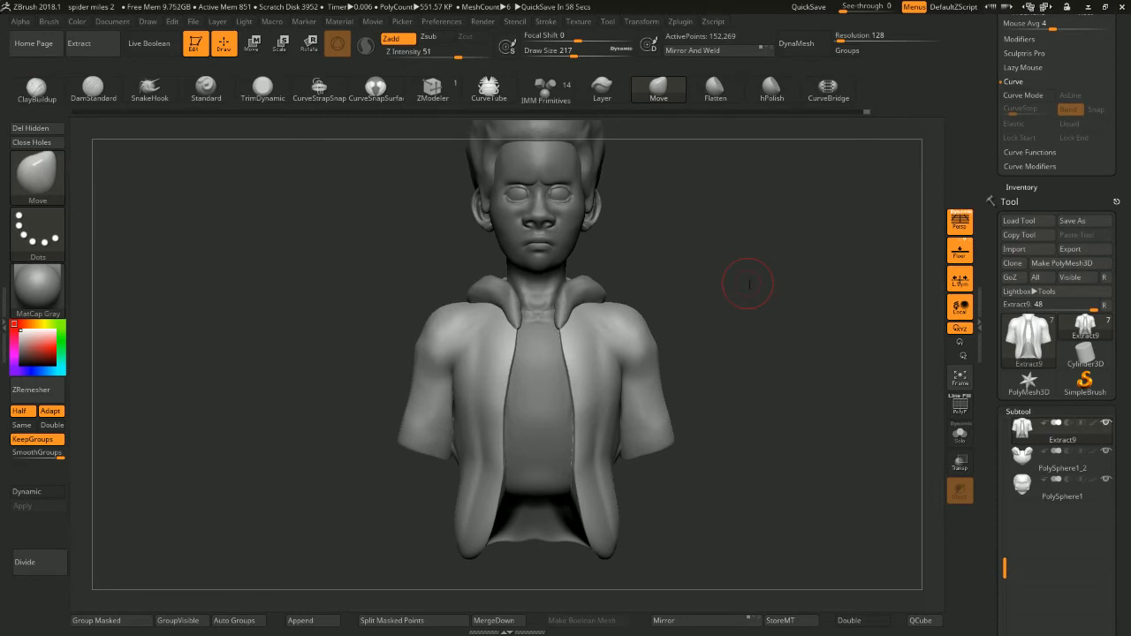
drag(695, 227, 704, 234)
drag(649, 291, 622, 241)
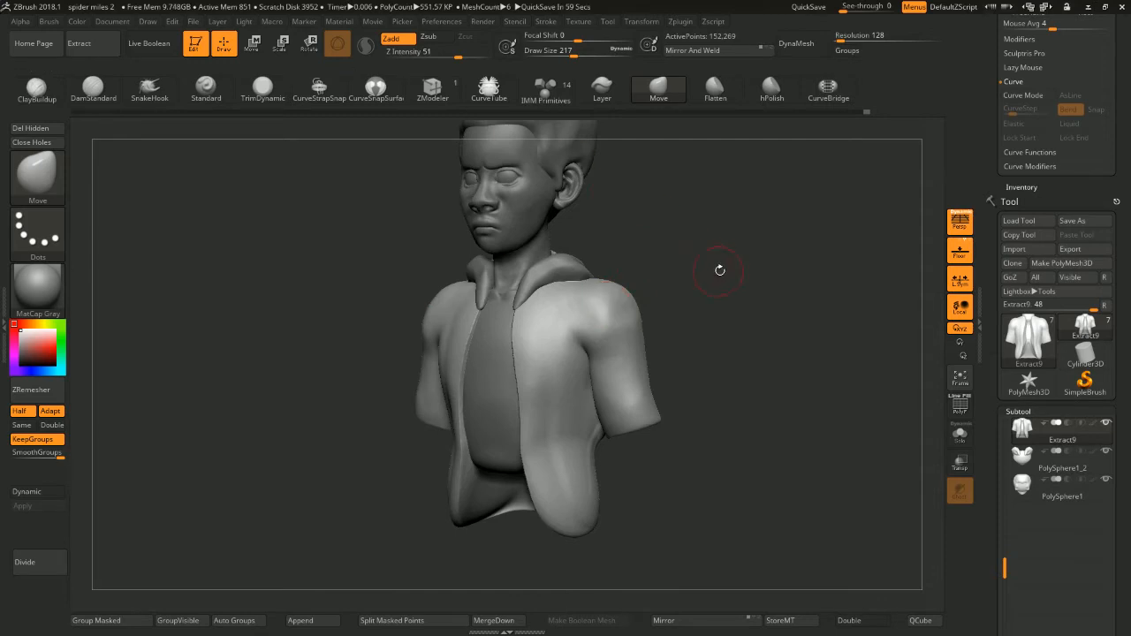
drag(719, 271, 685, 205)
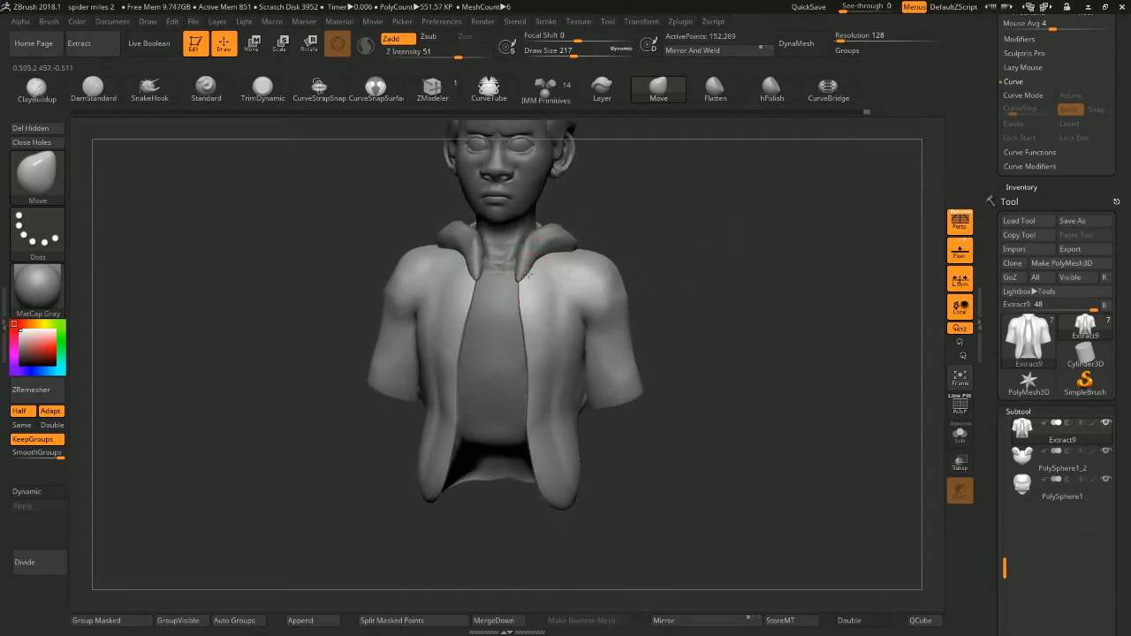
Build up a raised trim along the jacket's front opening using ClayBuildup at draw size 158
key(b)
key(c)
key(b)
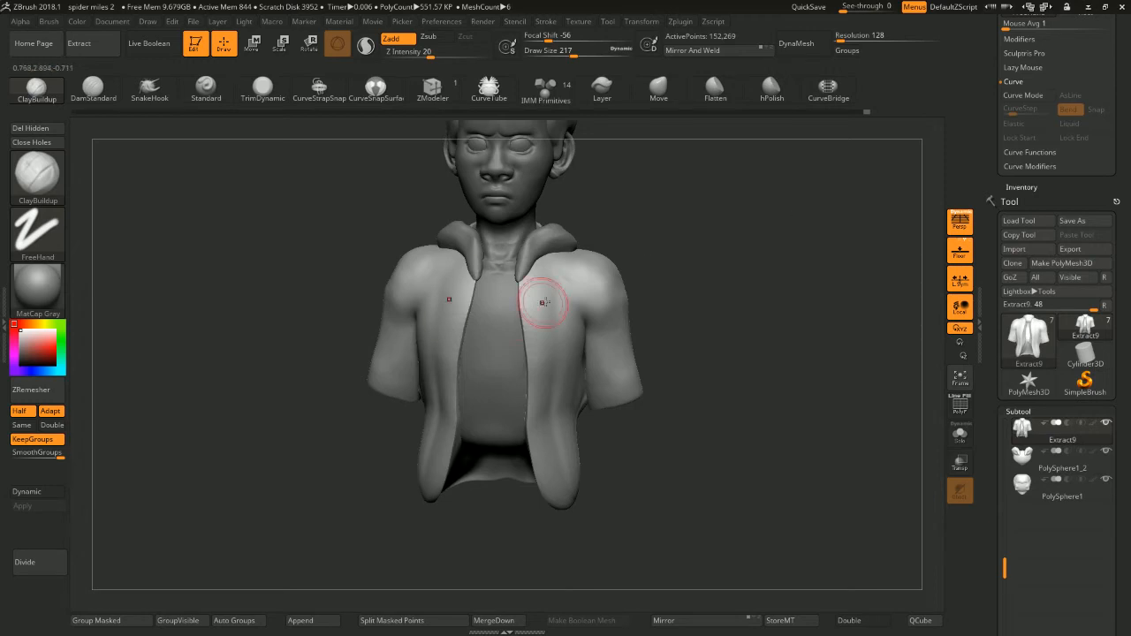
mouse_move(611, 236)
alt+mouse_down()
mouse_move(594, 219)
mouse_move(600, 161)
mouse_move(602, 227)
mouse_move(592, 189)
mouse_move(613, 196)
mouse_move(543, 221)
alt+mouse_up()
key(space)
key(space)
key(space)
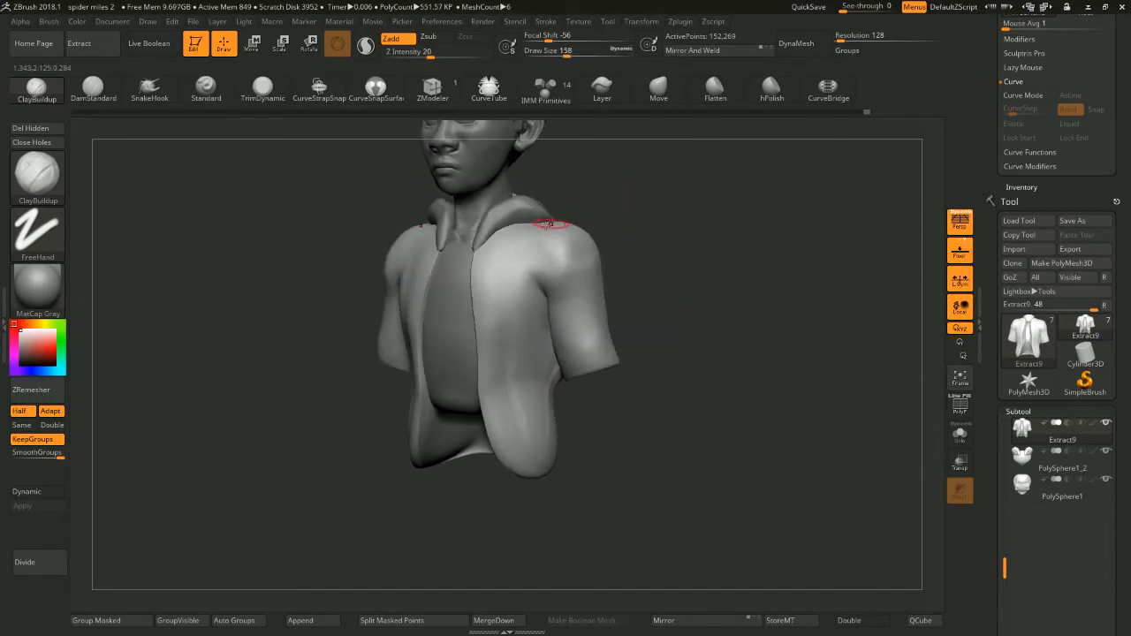
mouse_move(475, 261)
mouse_down()
mouse_move(487, 389)
mouse_move(508, 455)
mouse_up()
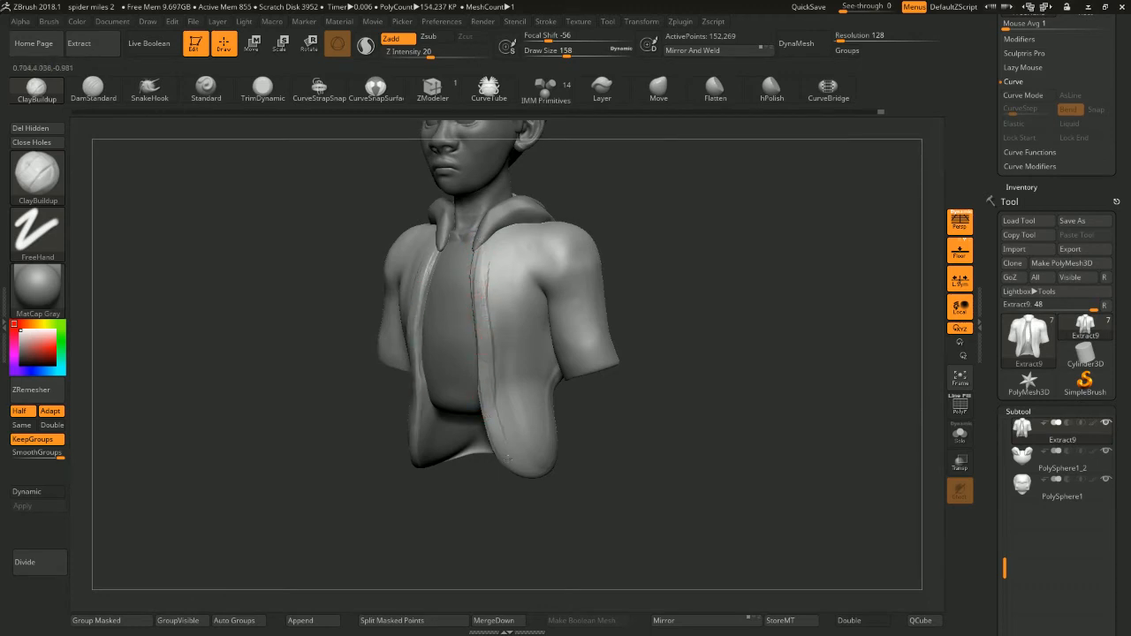
Hide the surrounding interface and thicken the jacket's front trim from the collar down to the hem
key(Tab)
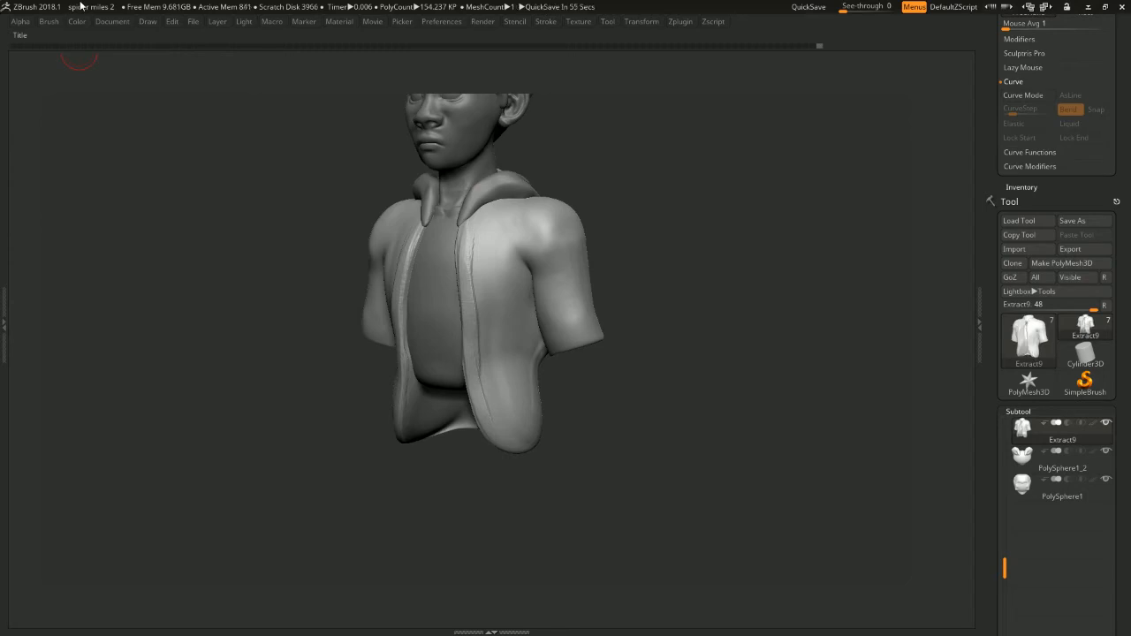
shift+drag(661, 219, 631, 143)
drag(489, 164, 472, 209)
mouse_move(489, 168)
mouse_down()
mouse_move(472, 319)
mouse_move(502, 465)
mouse_up()
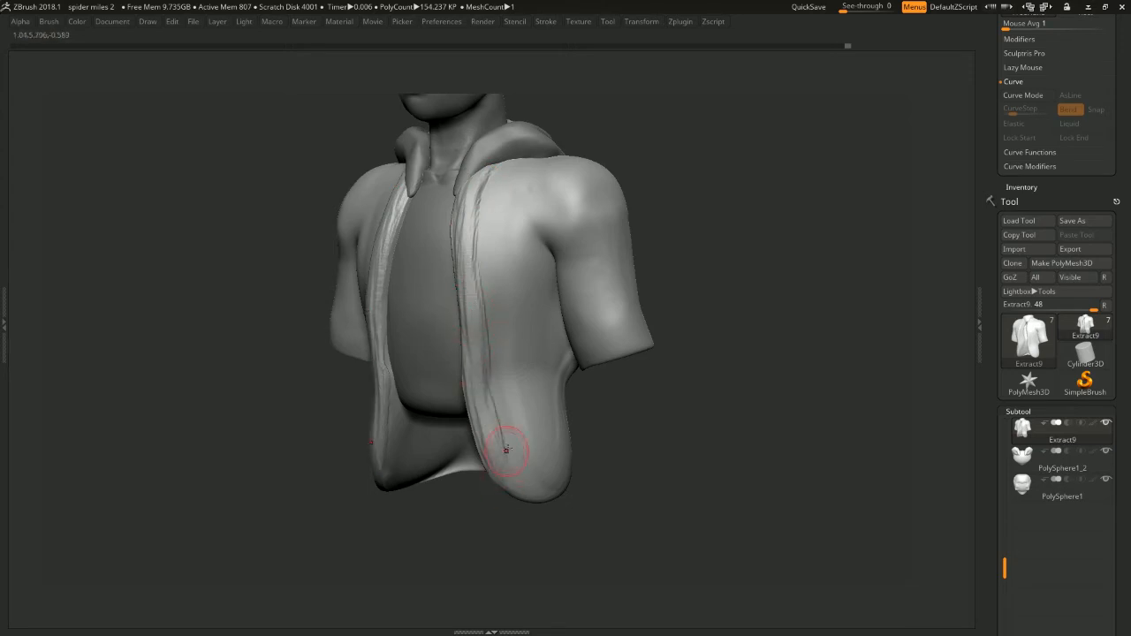
alt+drag(659, 421, 669, 291)
mouse_move(669, 291)
alt+mouse_down()
mouse_move(678, 355)
mouse_move(678, 328)
alt+mouse_up()
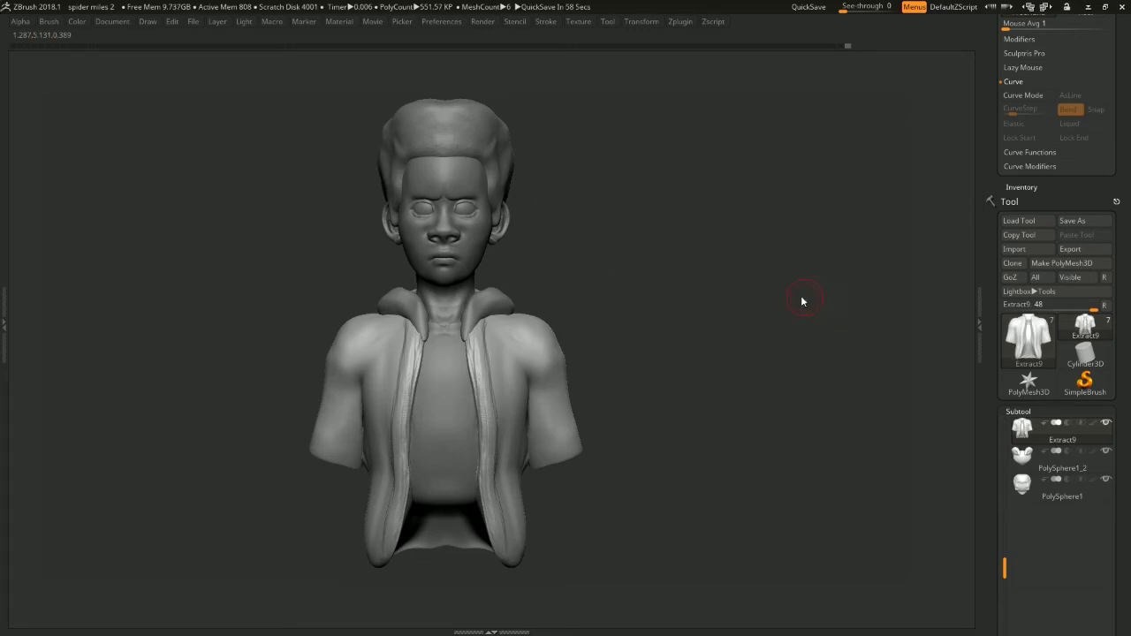
mouse_move(671, 255)
mouse_down()
mouse_move(672, 245)
mouse_move(664, 255)
mouse_up()
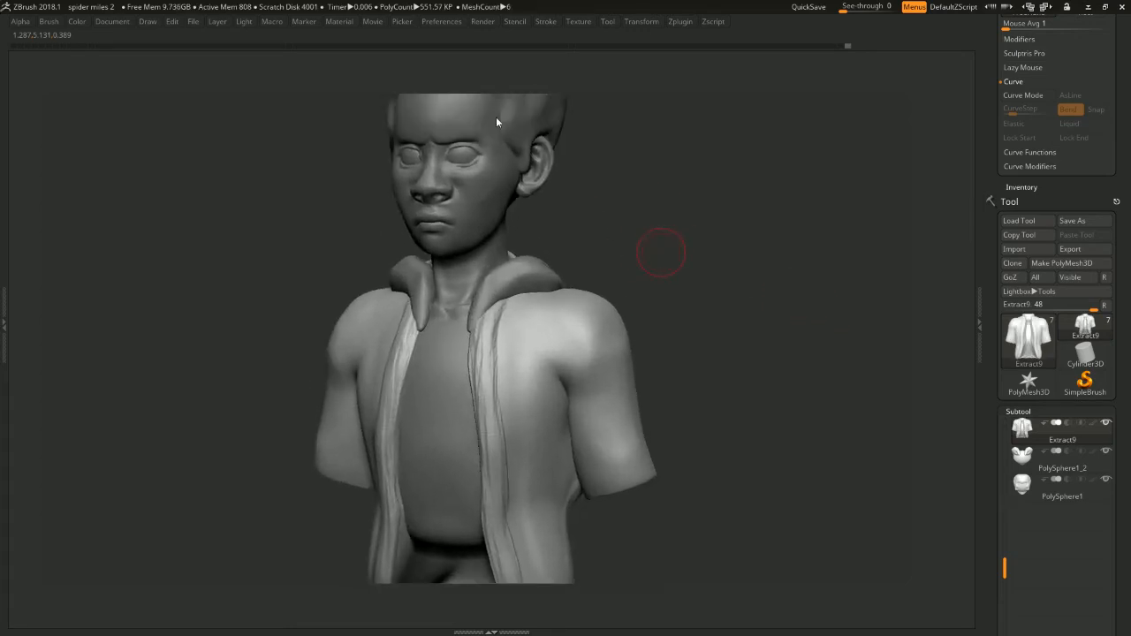
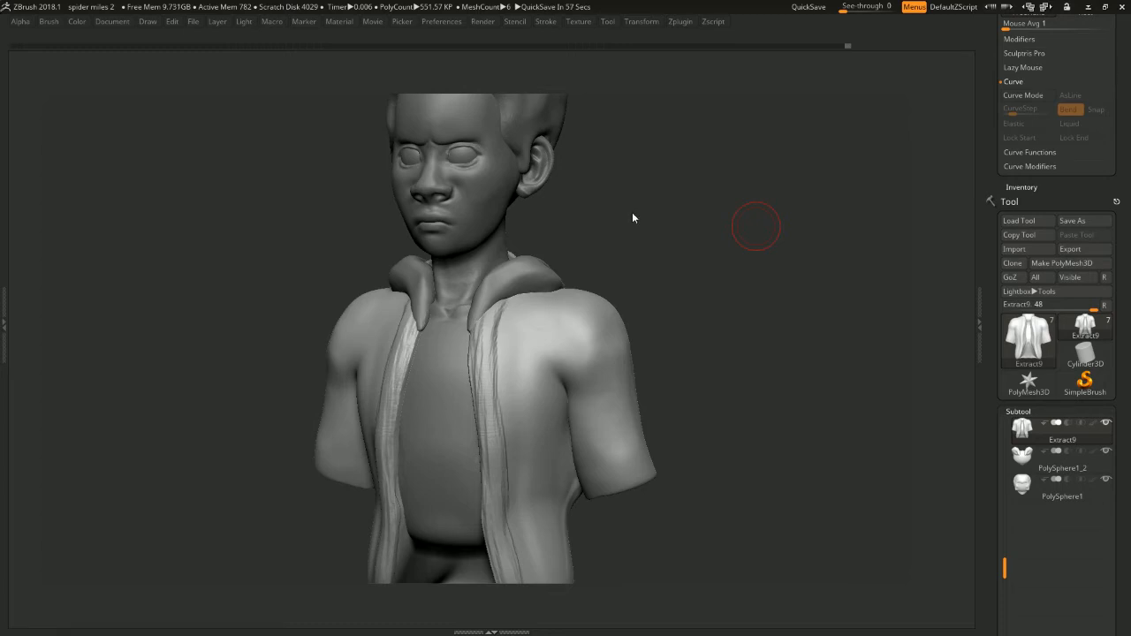
Make the PolySphere body active, draw symmetrical curve tubes along the brows as eyebrows, and reduce their thickness
mouse_move(732, 281)
mouse_down()
mouse_move(697, 245)
mouse_move(702, 222)
mouse_move(714, 271)
mouse_up()
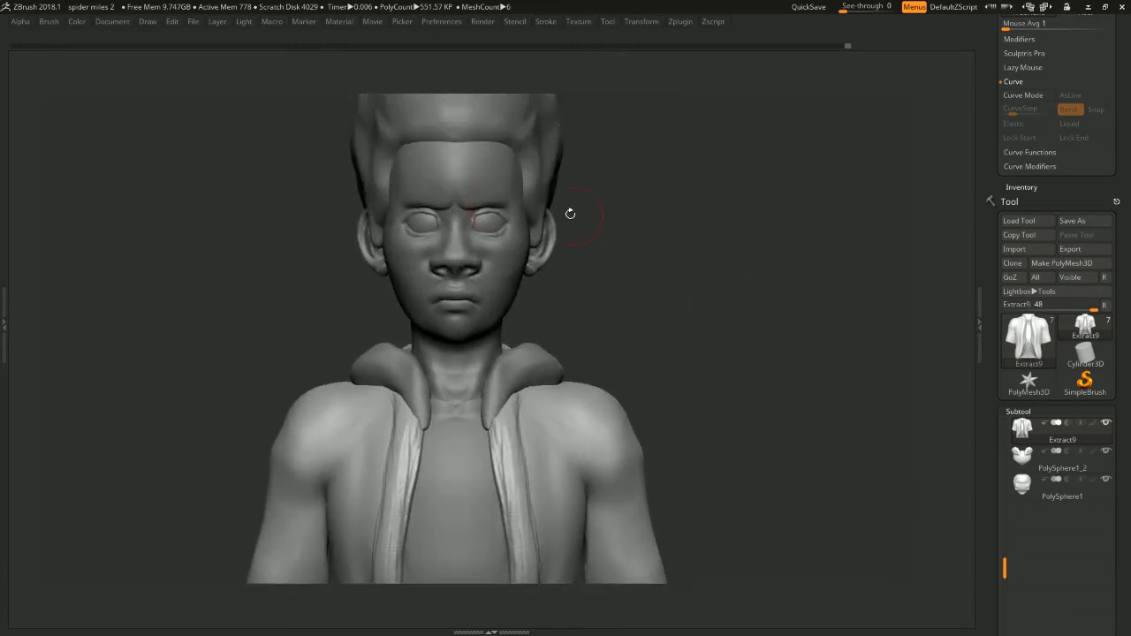
alt+click(505, 166)
drag(596, 146, 648, 205)
key(b)
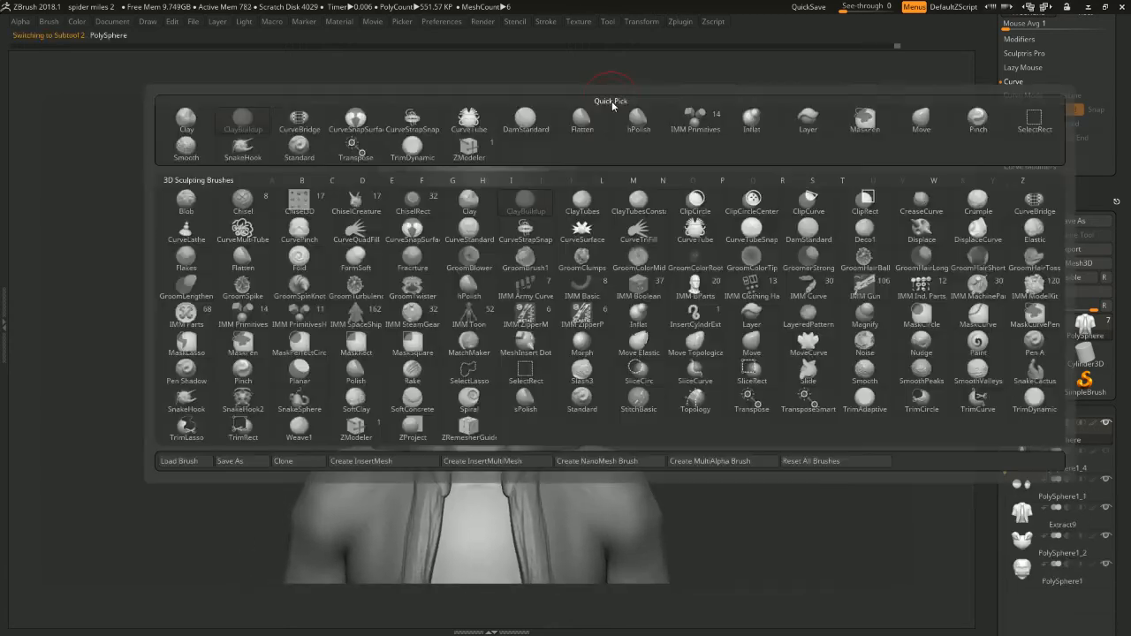
key(m)
key(v)
mouse_move(680, 243)
mouse_down()
mouse_move(694, 240)
mouse_move(662, 233)
mouse_up()
right_drag(469, 219, 511, 201)
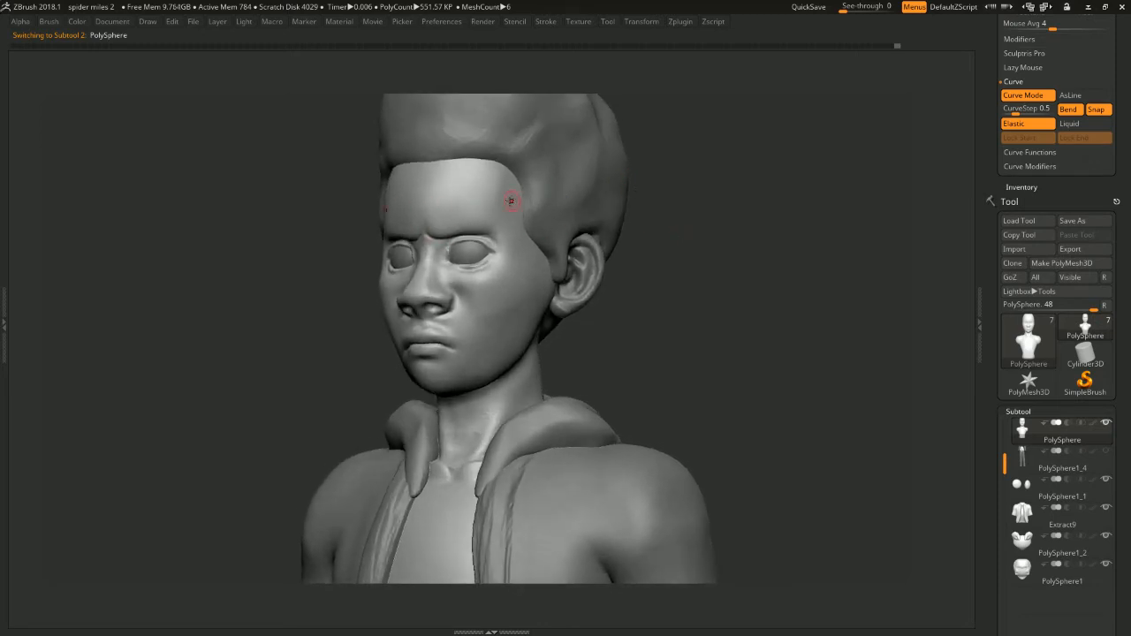
drag(740, 255, 722, 235)
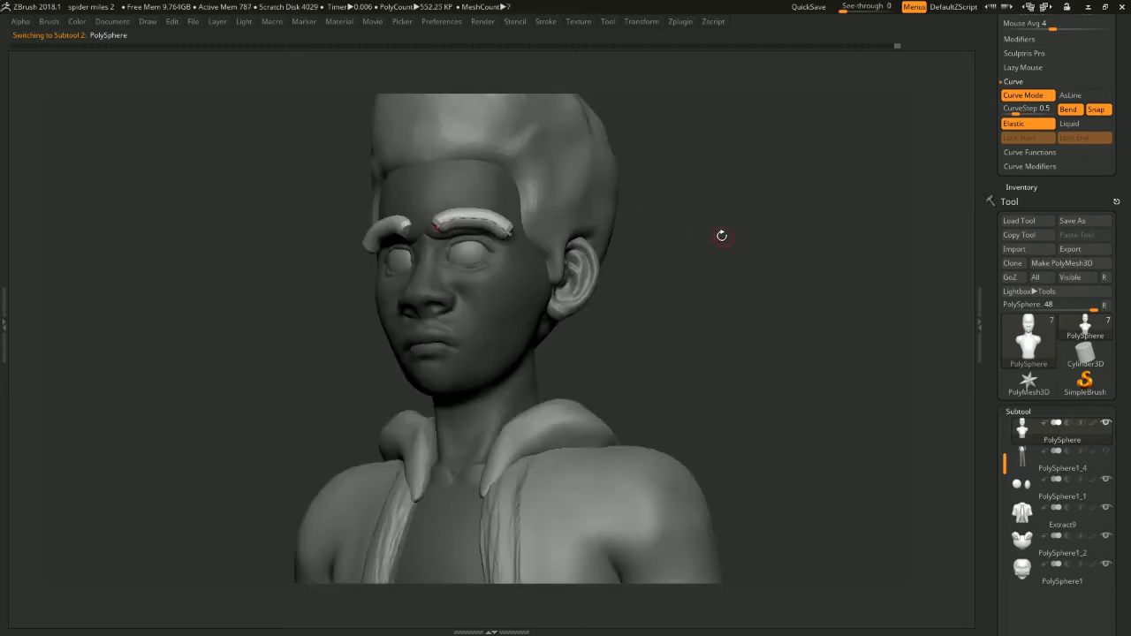
key(space)
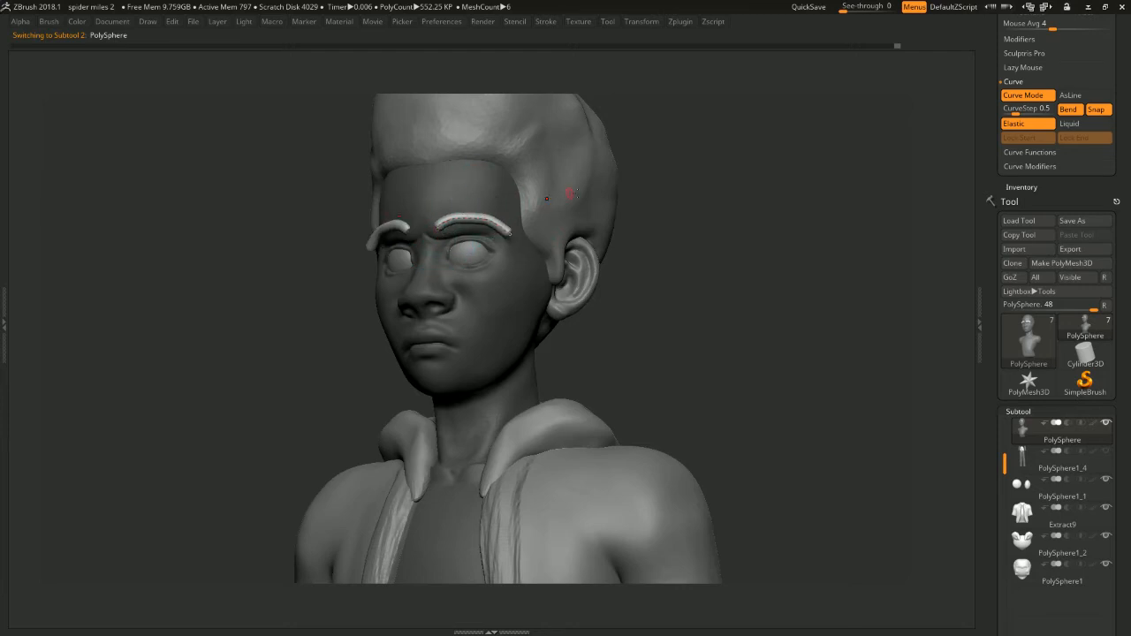
Turn off Elastic, lock the curve's start and end, and move the eyebrow ends to raise the inner brows
right_drag(570, 193, 773, 188)
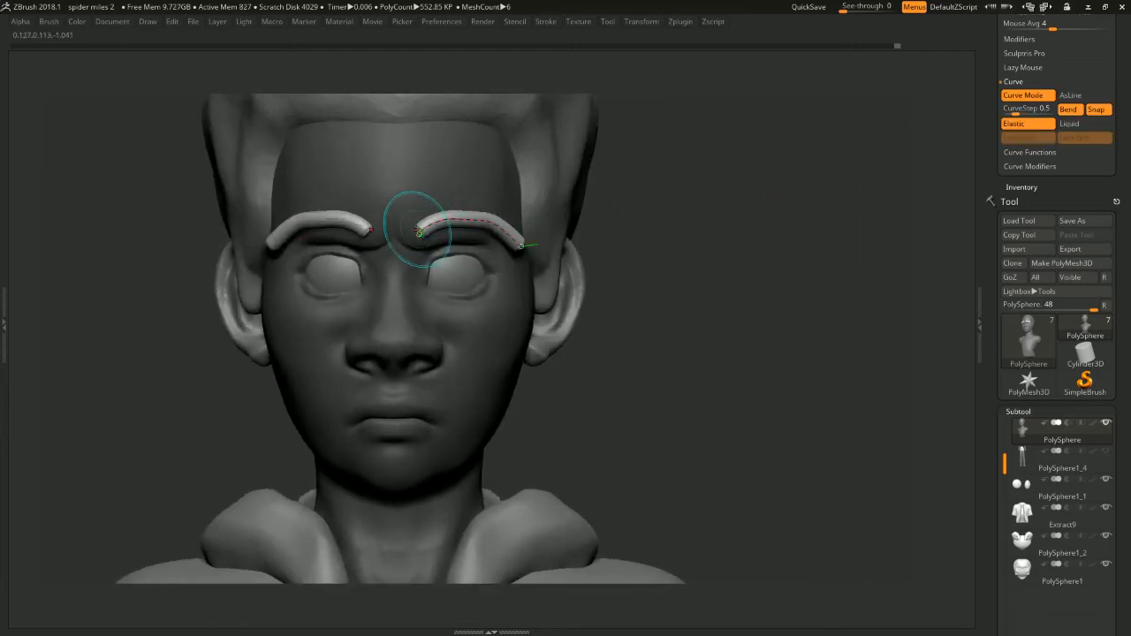
click(1016, 124)
right_drag(574, 178, 645, 167)
drag(420, 231, 354, 221)
right_drag(589, 245, 606, 189)
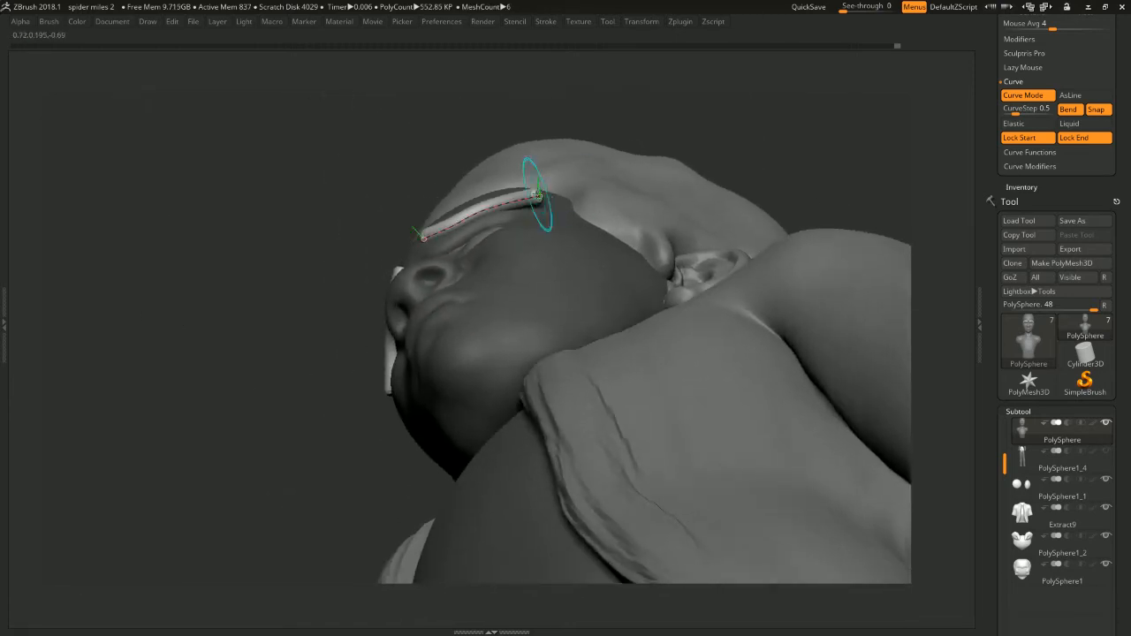
right_drag(794, 147, 681, 270)
ctrl+right_drag(682, 271, 669, 239)
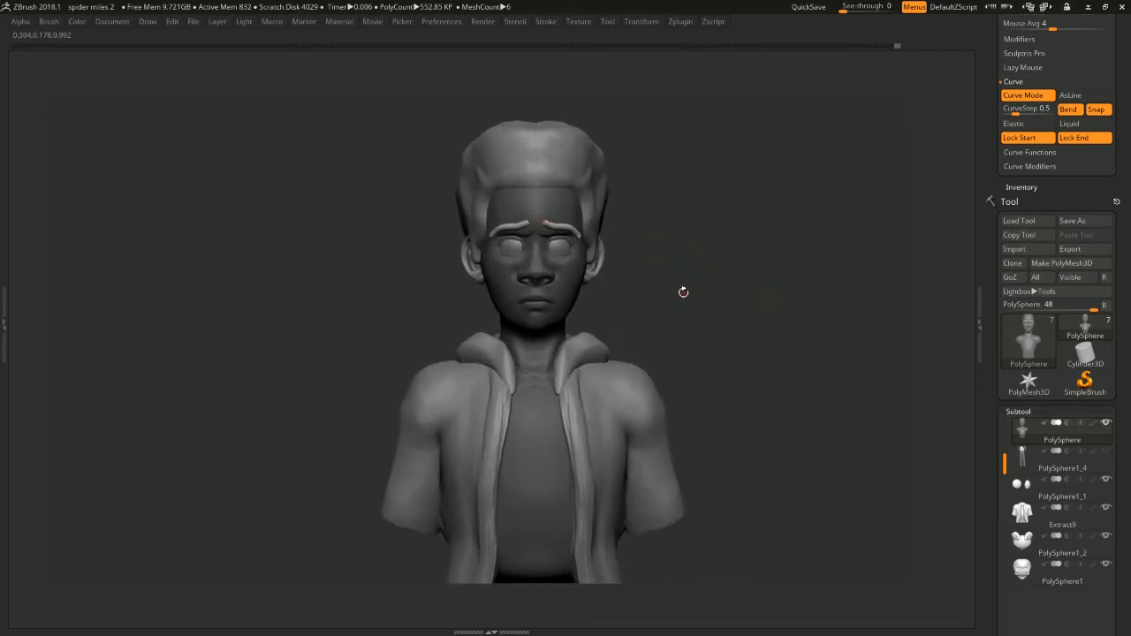
mouse_move(683, 292)
right_down()
mouse_move(680, 192)
mouse_move(663, 259)
right_up()
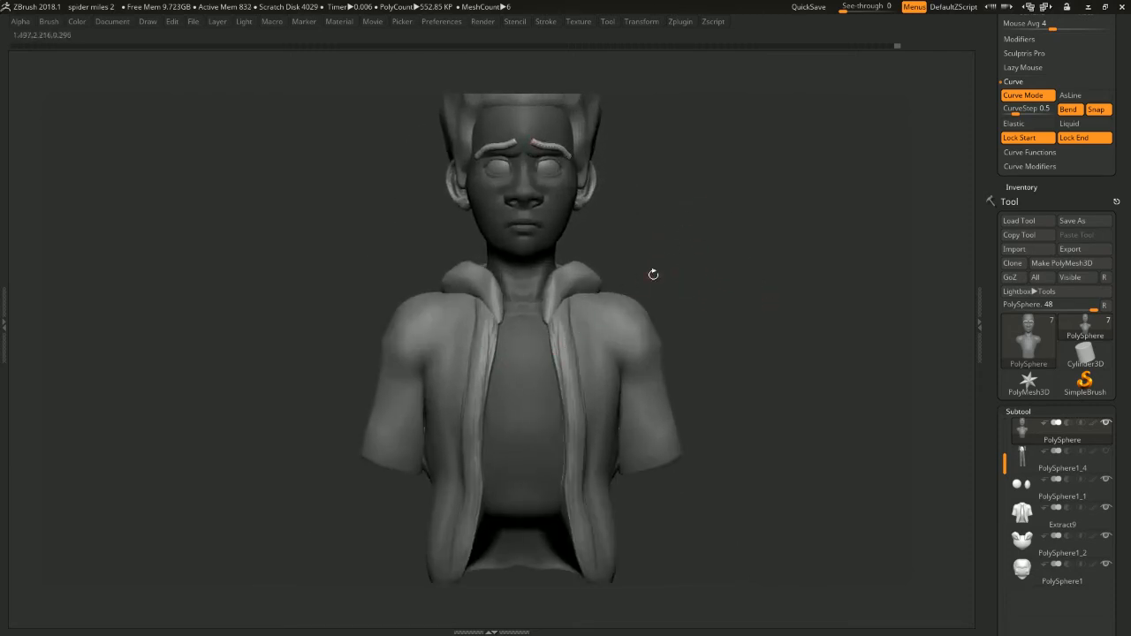
Enable the Size curve modifier, flip its falloff horizontally, and raise the falloff's low end to taper the eyebrow tubes
click(518, 395)
right_drag(676, 220, 638, 212)
ctrl+right_drag(638, 212, 751, 201)
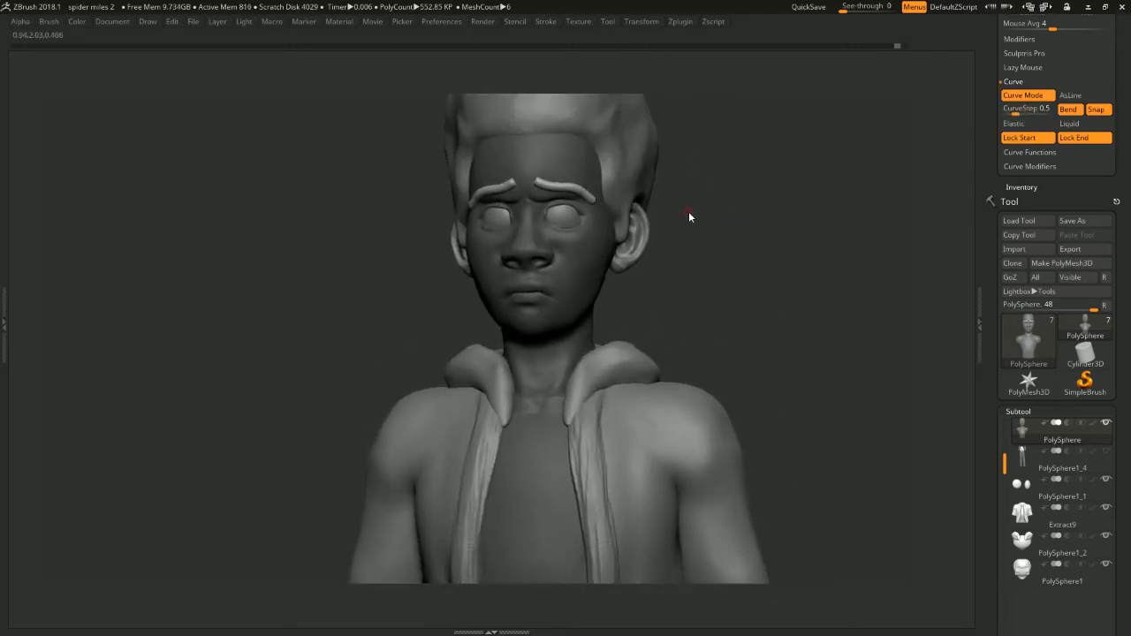
ctrl+right_drag(699, 220, 820, 182)
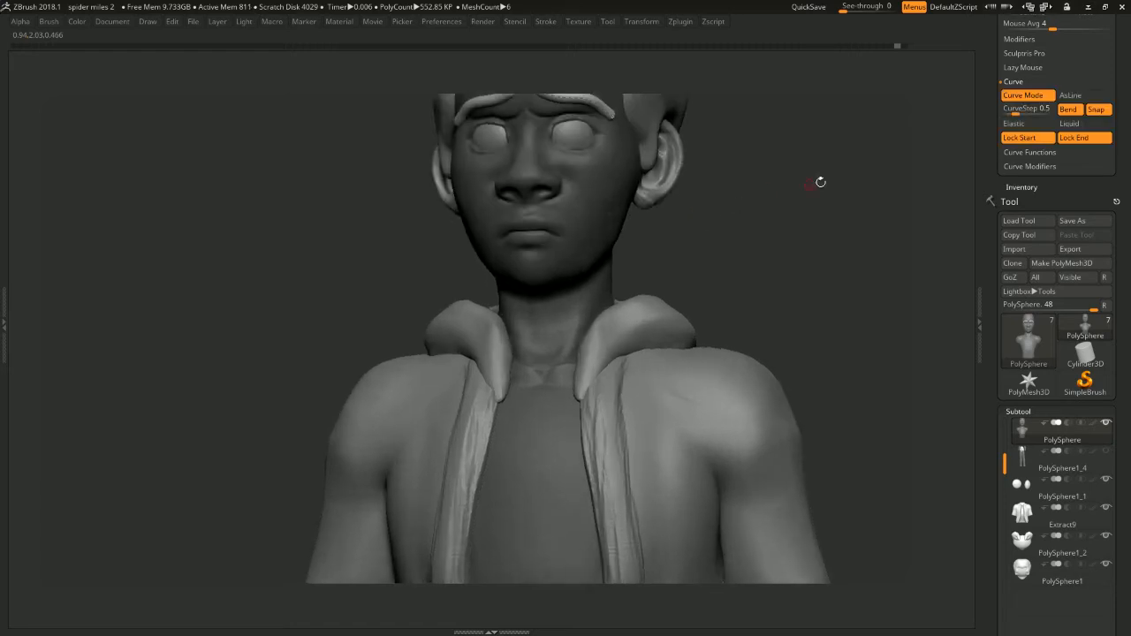
click(1037, 168)
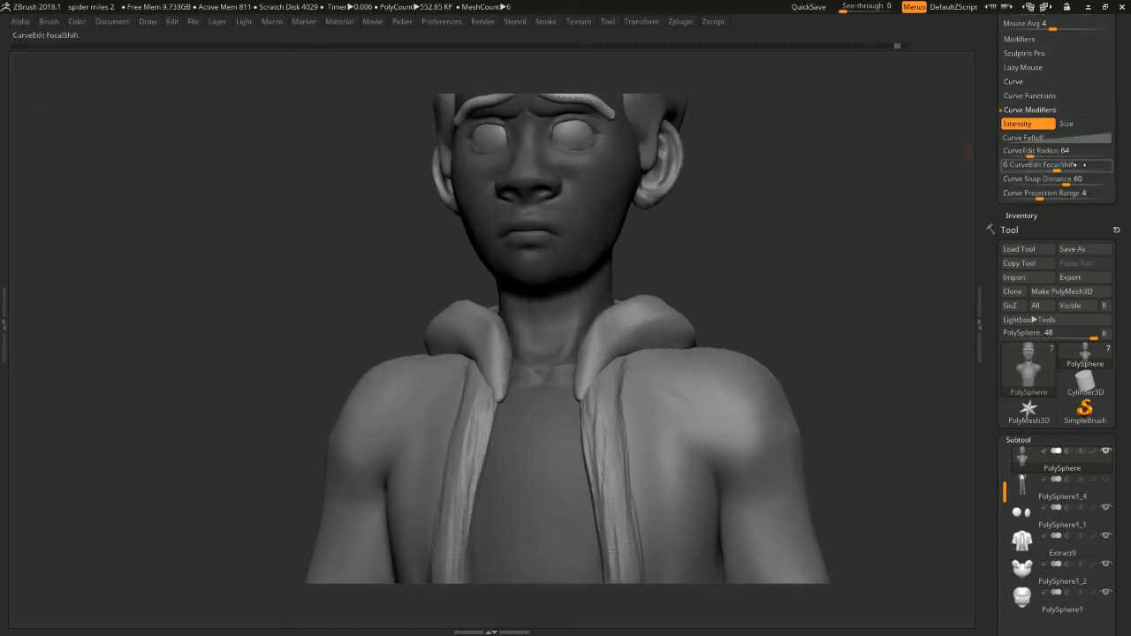
click(1084, 135)
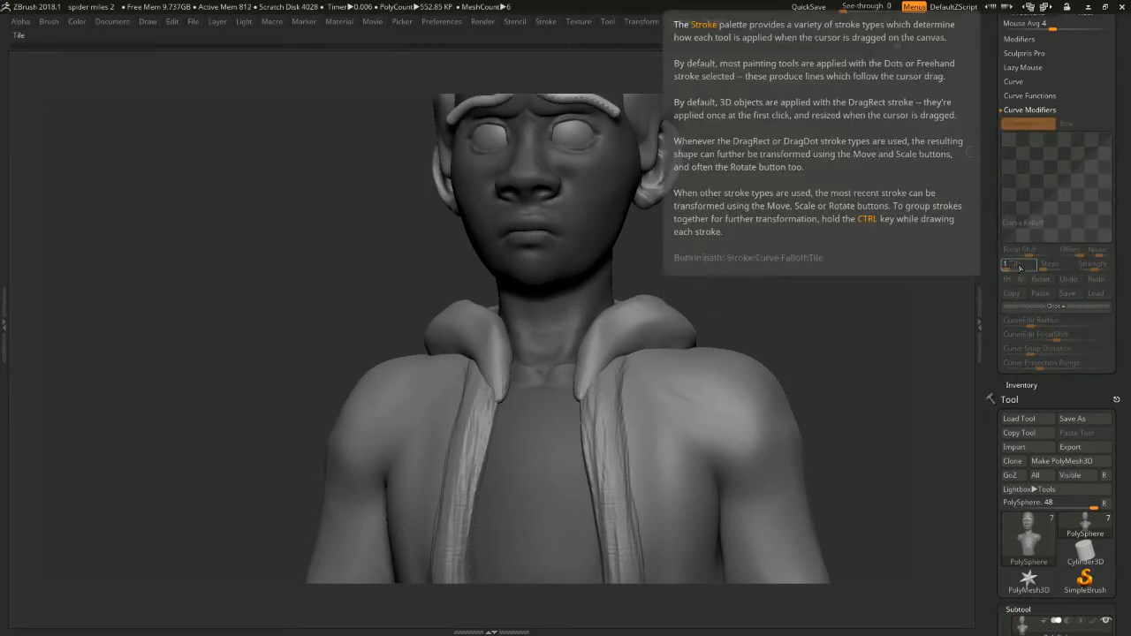
click(1041, 278)
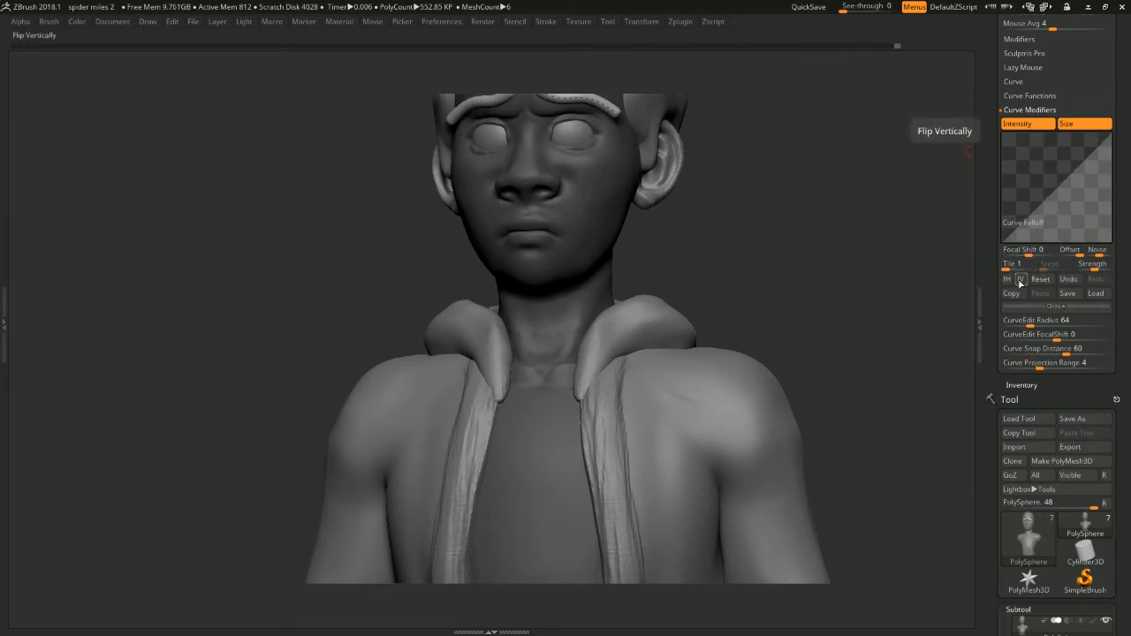
click(1006, 279)
drag(1113, 238, 1114, 209)
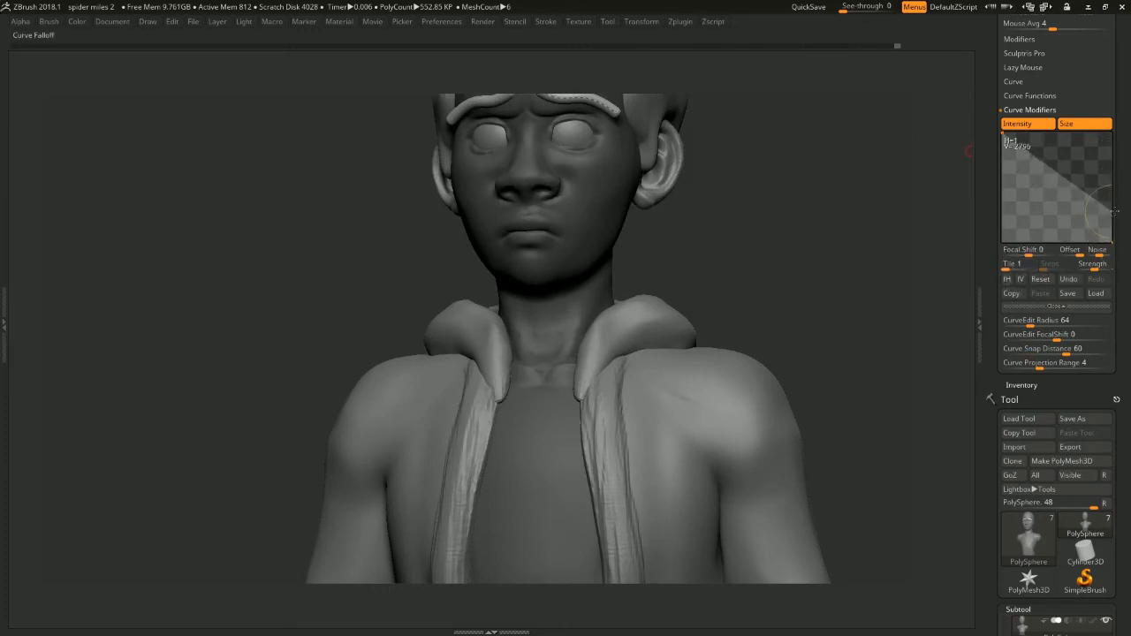
Compare the tapered eyebrows with the untapered version using undo and redo, and raise the low end of the curve falloff further
alt+drag(753, 133, 771, 242)
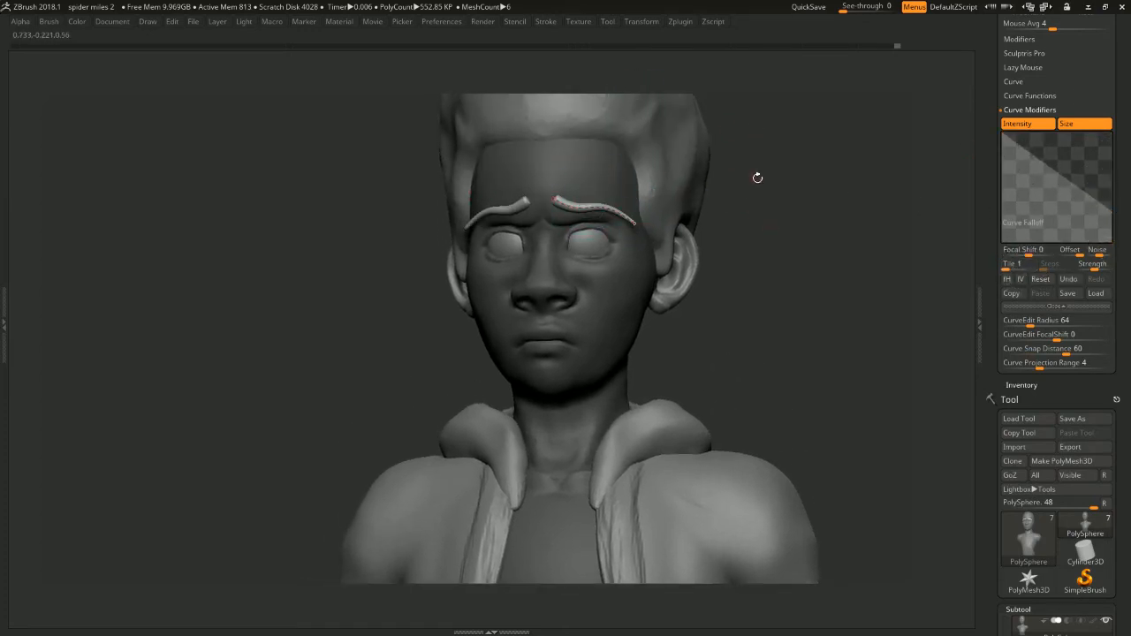
alt+drag(780, 150, 849, 179)
key(ctrl+z)
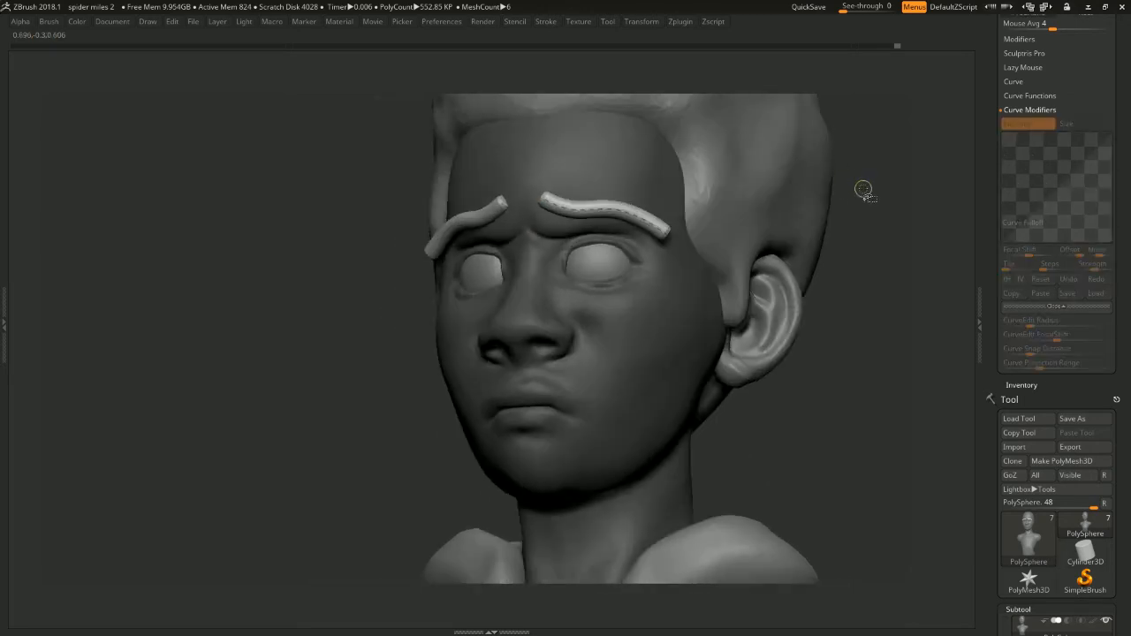
key(ctrl+shift+z)
key(ctrl+z)
key(ctrl+shift+z)
key(ctrl+z)
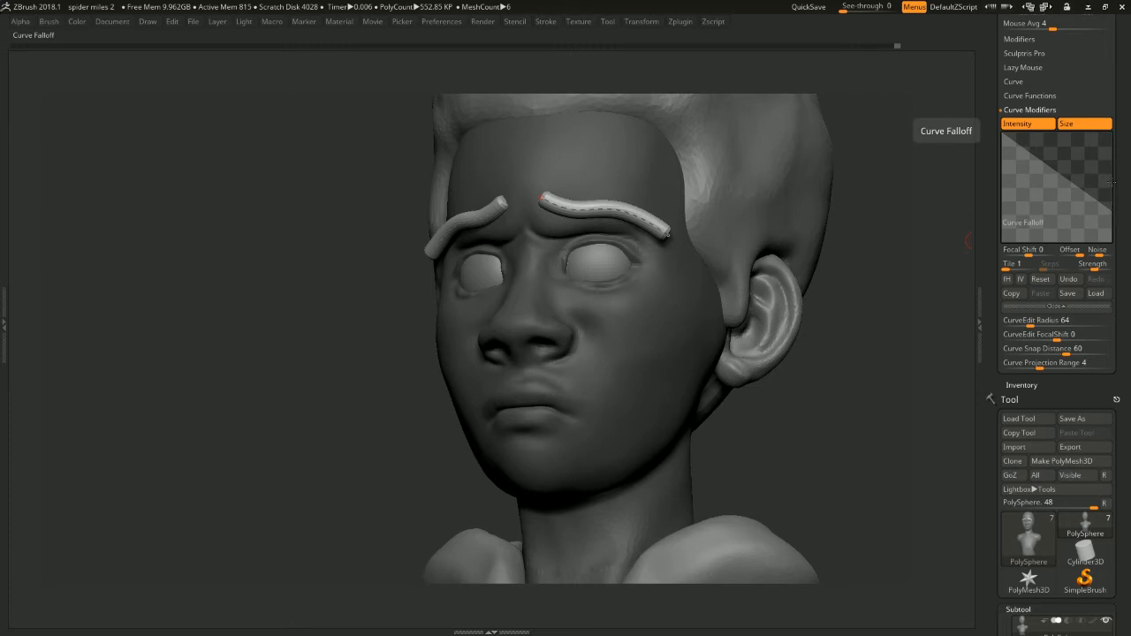
drag(1109, 210, 1110, 181)
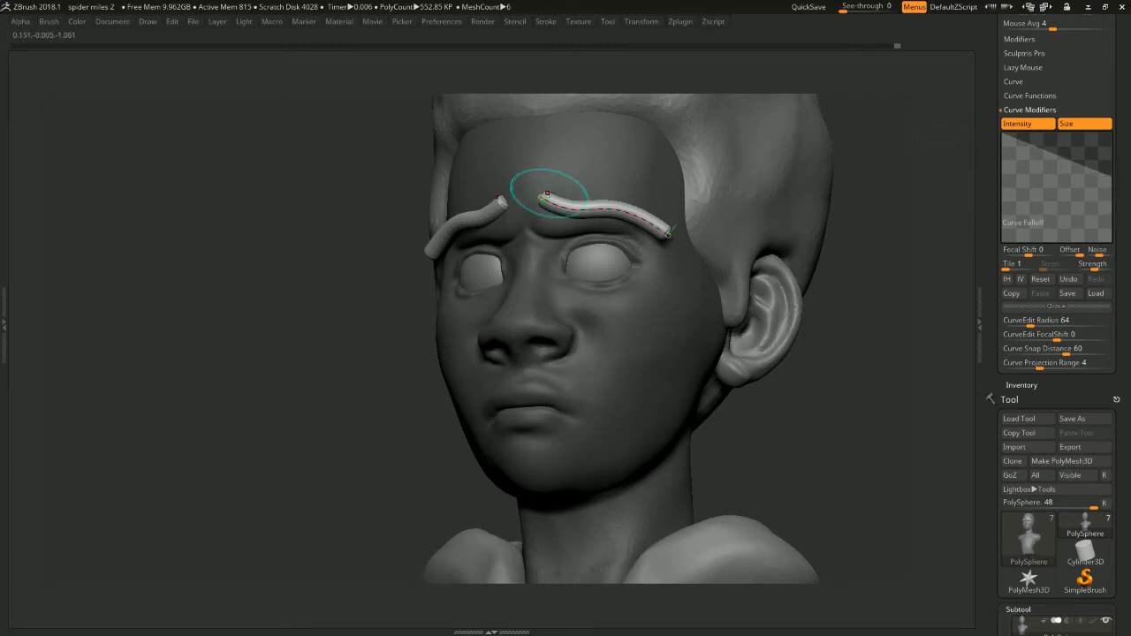
Move the outer ends of the eyebrow curves so they follow the side of the forehead
mouse_move(960, 209)
mouse_down()
mouse_move(907, 164)
mouse_move(835, 153)
mouse_up()
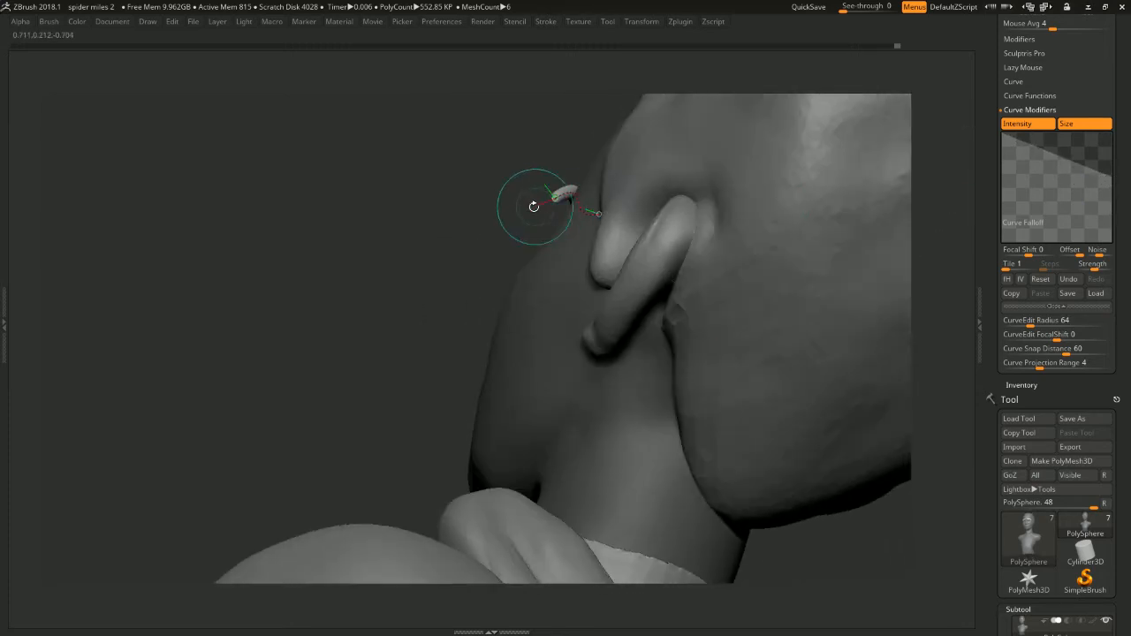
drag(555, 198, 593, 218)
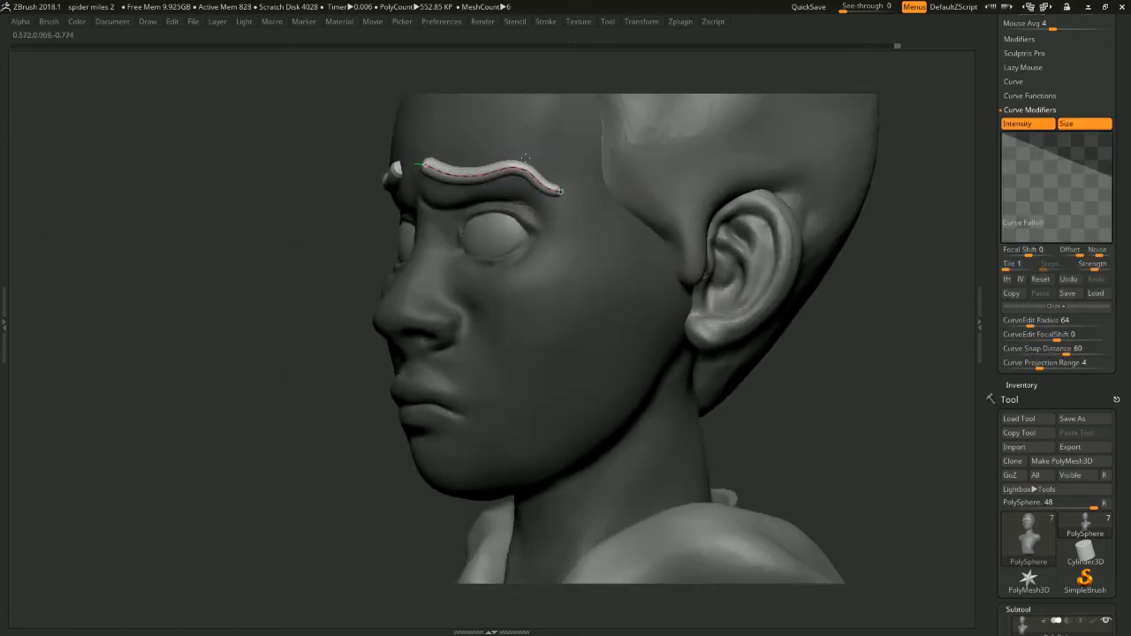
mouse_move(919, 177)
mouse_down()
mouse_move(377, 215)
mouse_move(779, 215)
mouse_up()
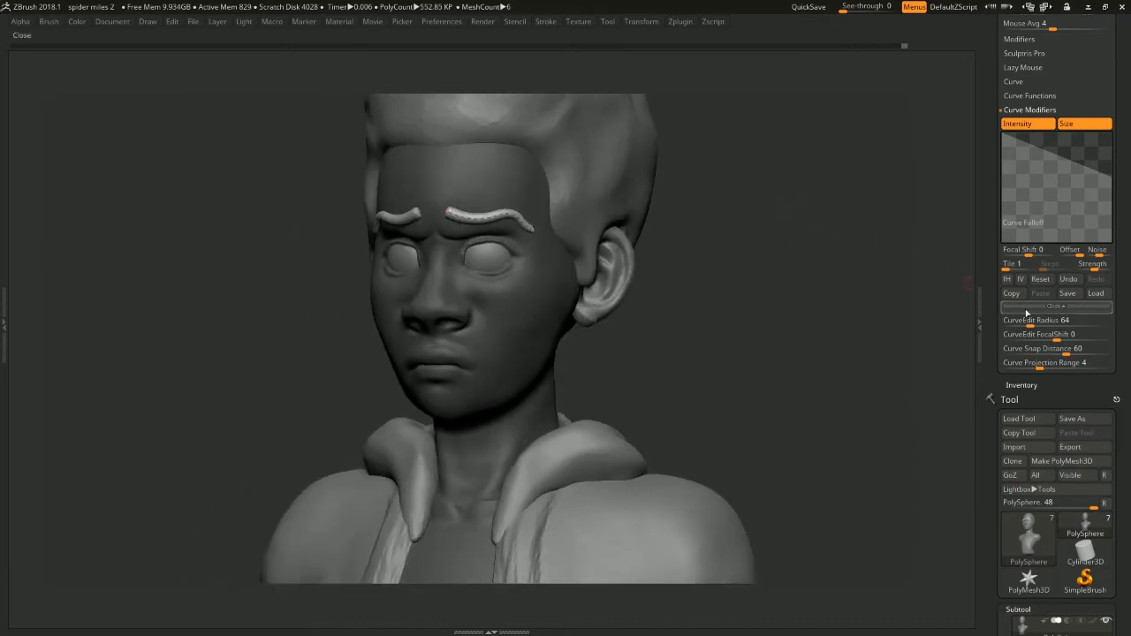
alt+drag(884, 162, 858, 236)
Adjust the eyebrow curves with Elastic on, turn Elastic off again, and reshape the outer arch of the brows
drag(1127, 45, 1128, 113)
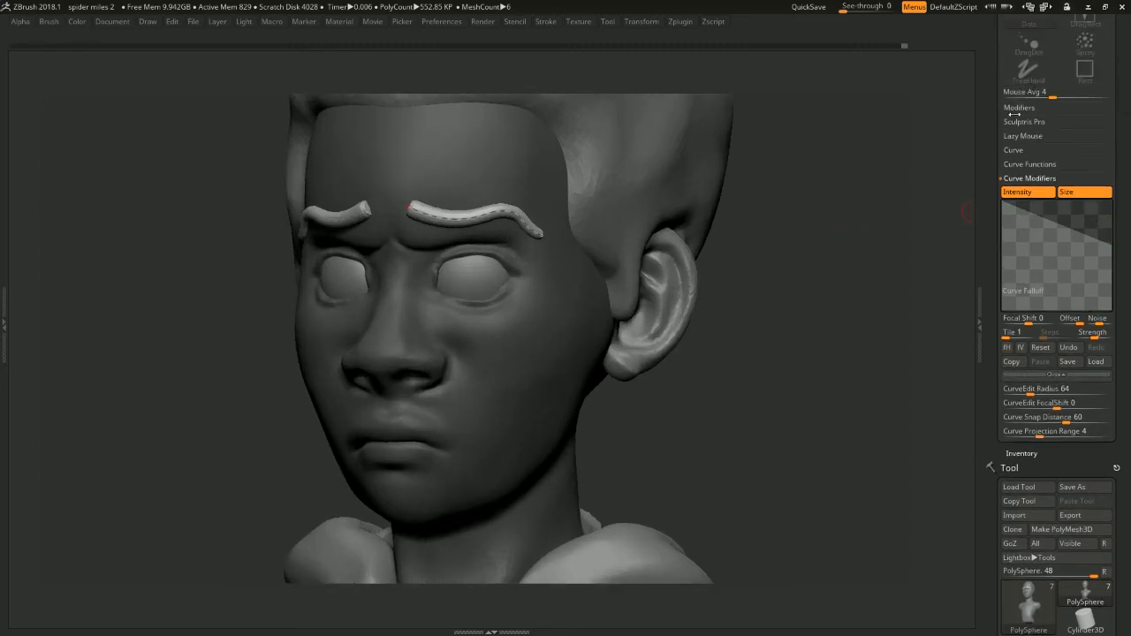
click(1013, 150)
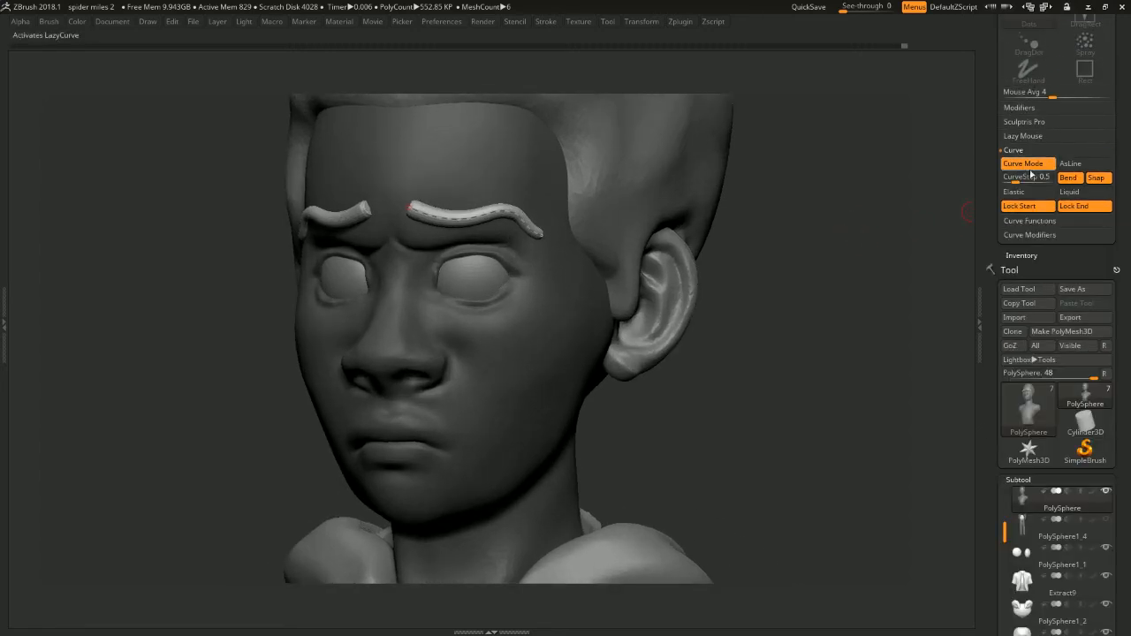
drag(783, 222, 507, 217)
drag(778, 187, 867, 185)
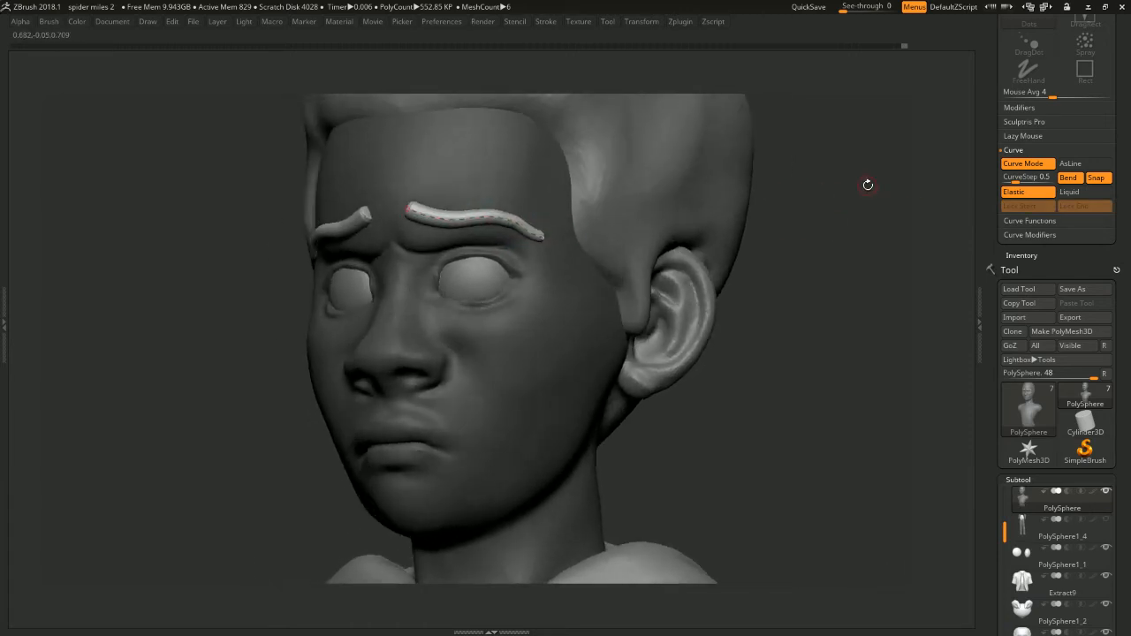
click(1013, 192)
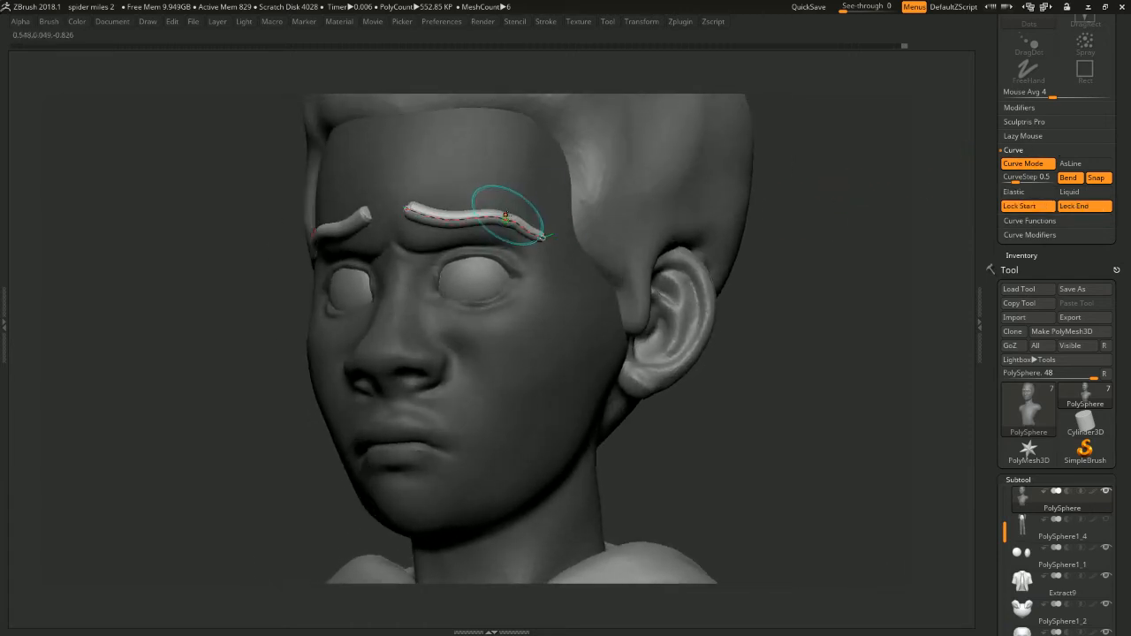
drag(504, 203, 514, 219)
key(space)
mouse_move(783, 172)
mouse_down()
mouse_move(789, 215)
mouse_move(913, 190)
mouse_move(842, 186)
mouse_up()
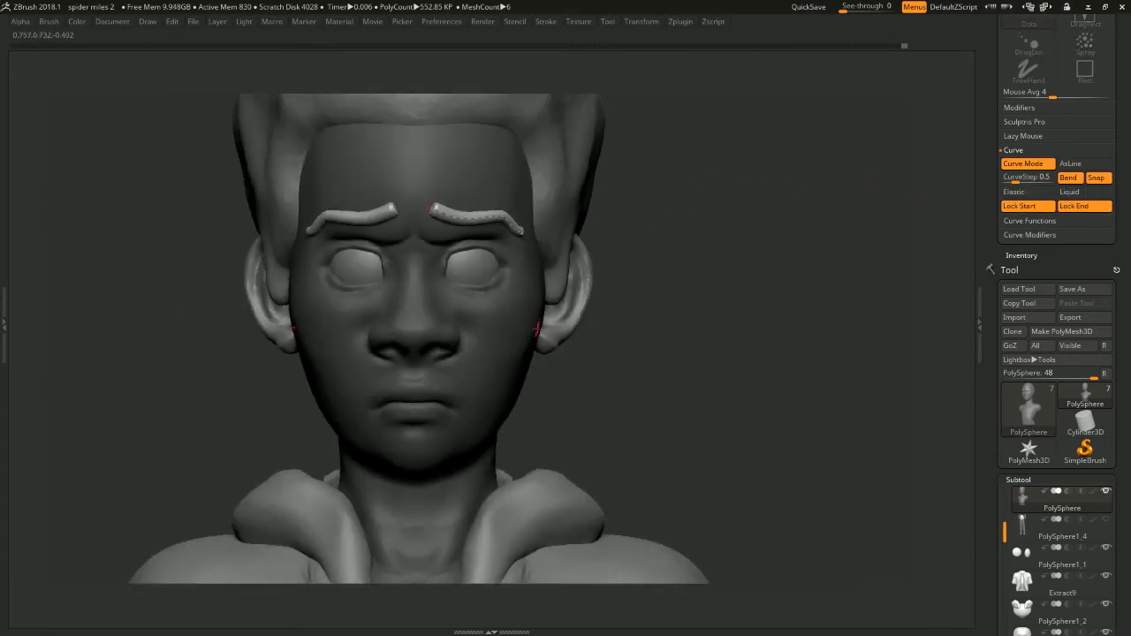
alt+drag(668, 300, 686, 264)
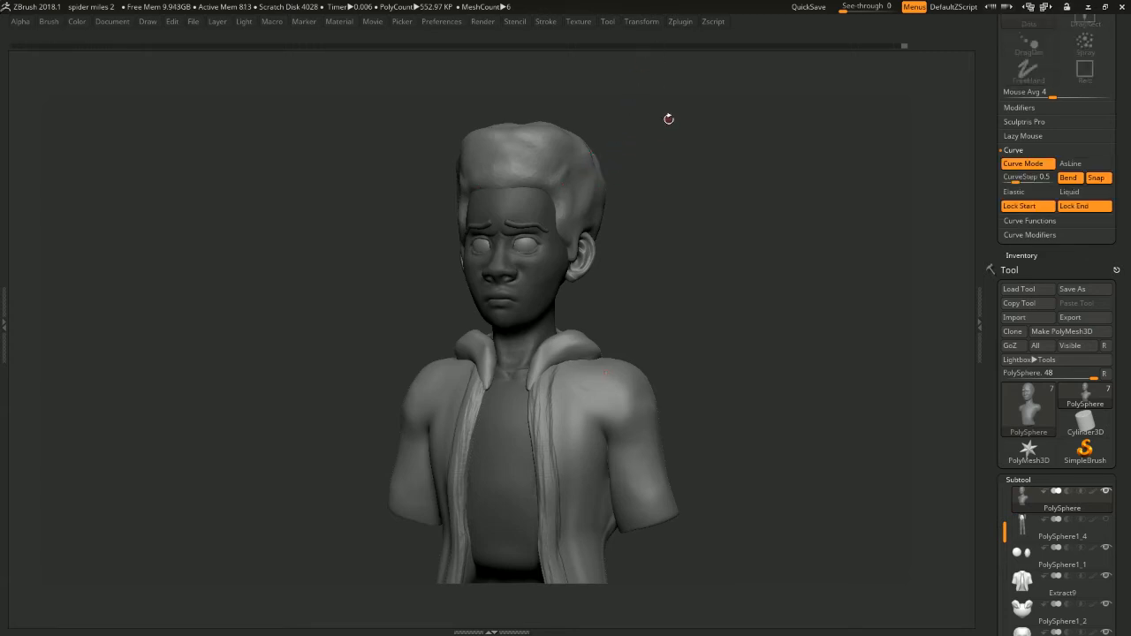
Switch to the ClayBuildup brush, clear the mask on the body, and make the jacket subtool Extract9 active
key(comma)
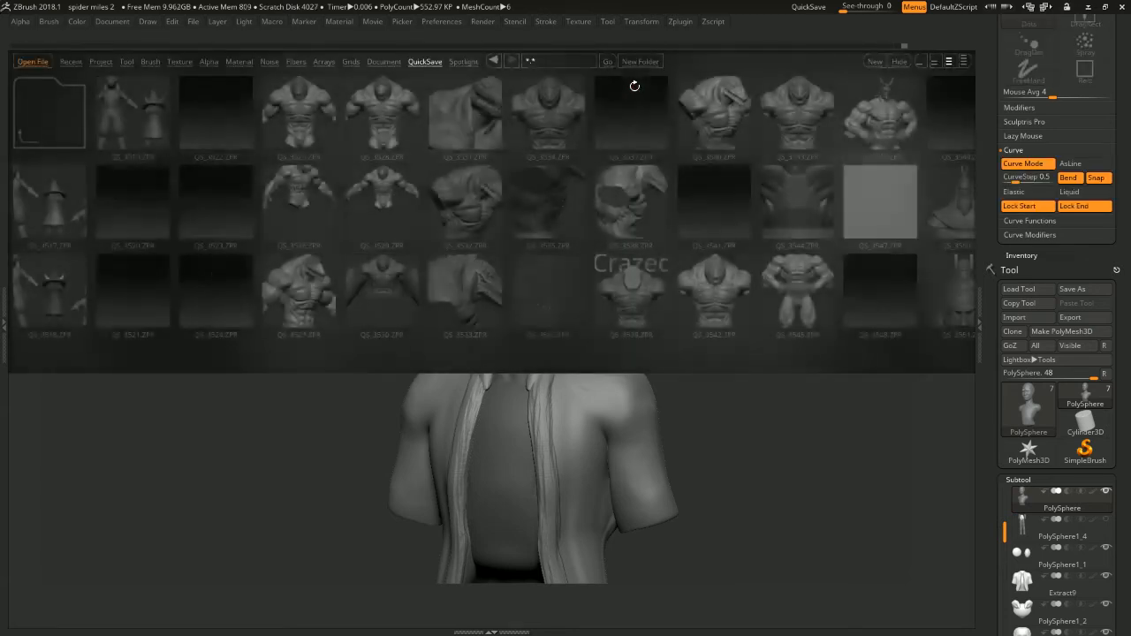
key(comma)
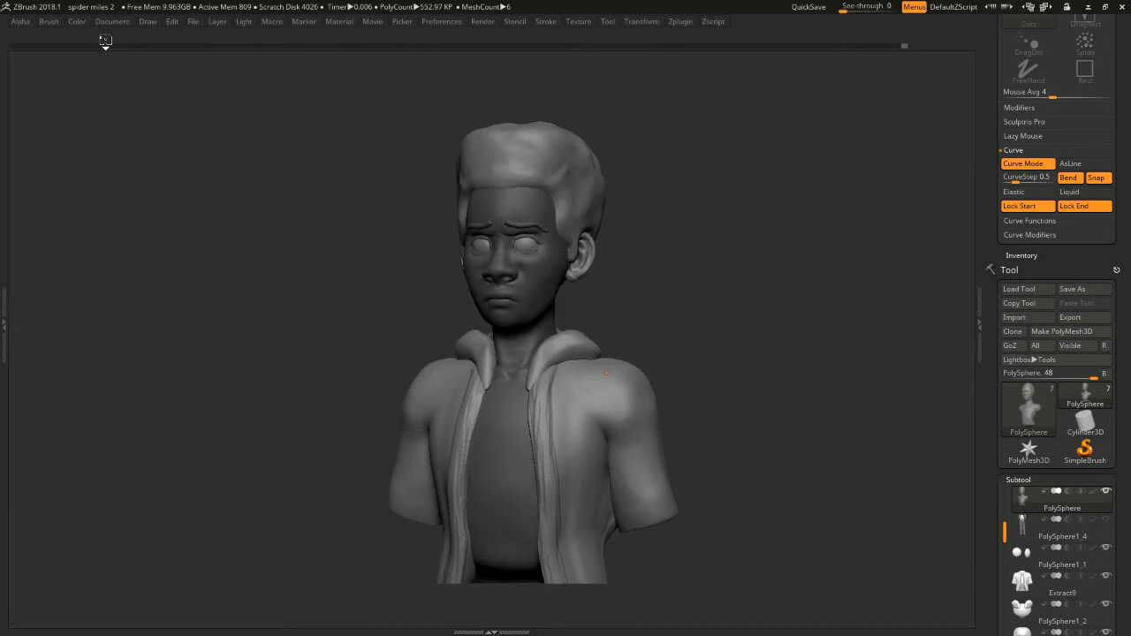
alt+drag(705, 236, 670, 212)
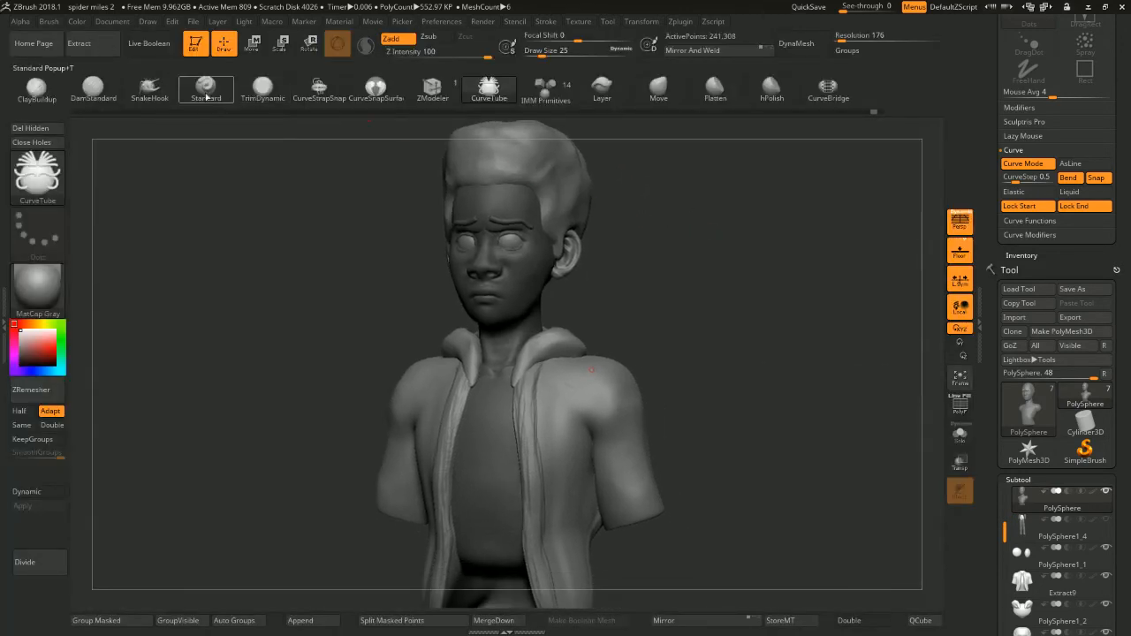
click(37, 86)
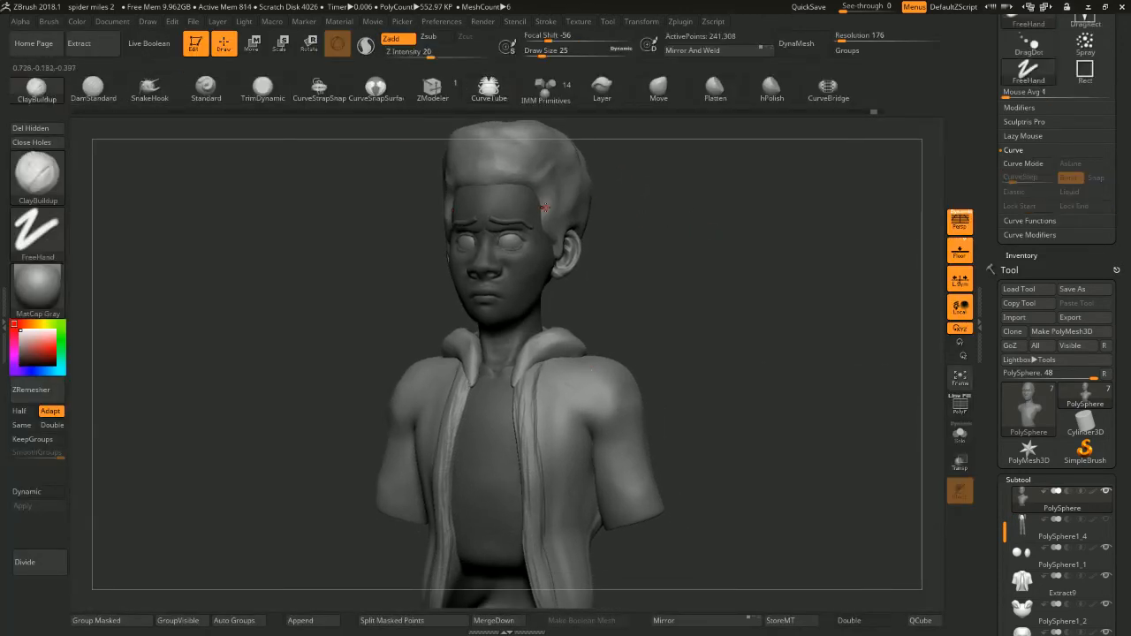
ctrl+drag(626, 223, 695, 252)
alt+click(601, 380)
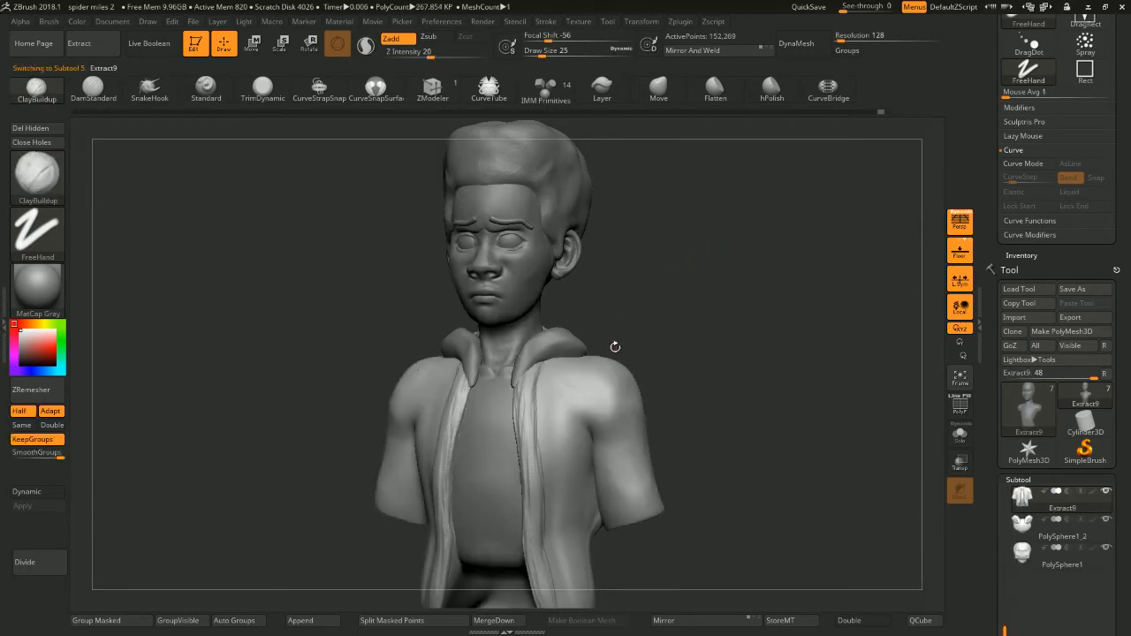
drag(645, 323, 684, 247)
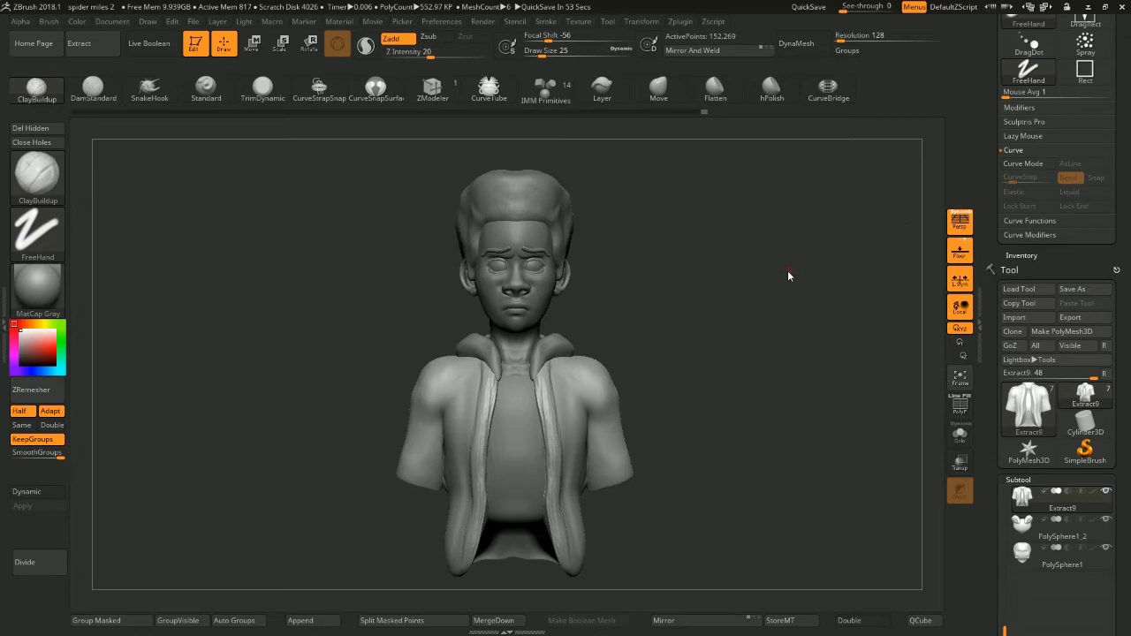
Smooth the creases beside the hood on the jacket's back and enlarge the ClayBuildup brush to draw size 299
mouse_move(788, 276)
mouse_down()
mouse_move(745, 270)
mouse_move(808, 253)
mouse_move(704, 208)
mouse_up()
key(space)
click(704, 207)
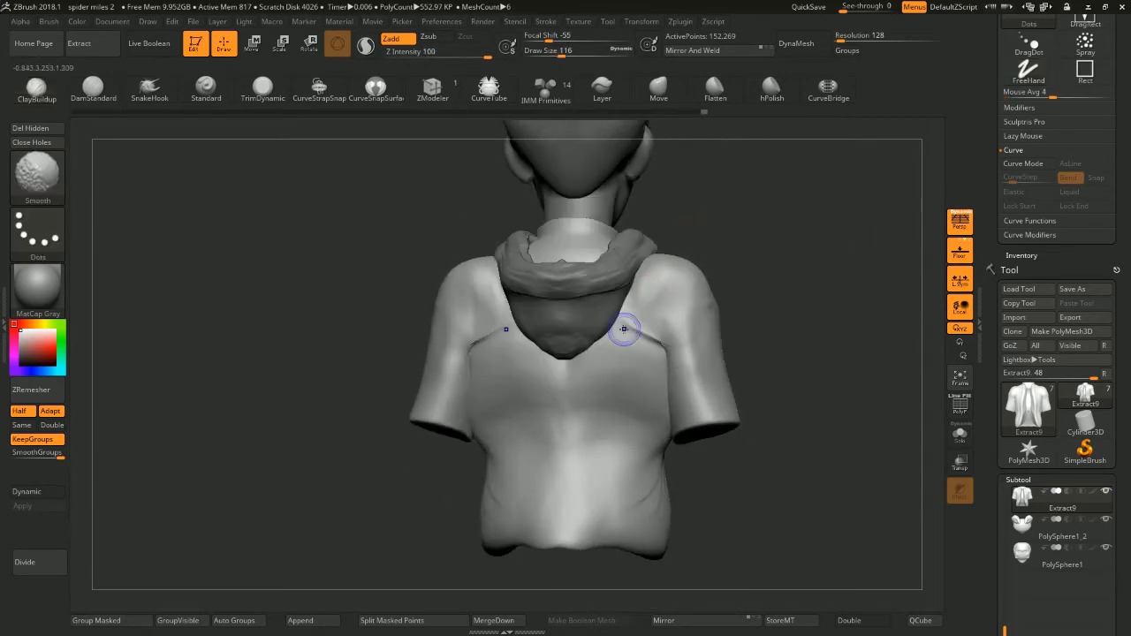
shift+drag(624, 330, 641, 335)
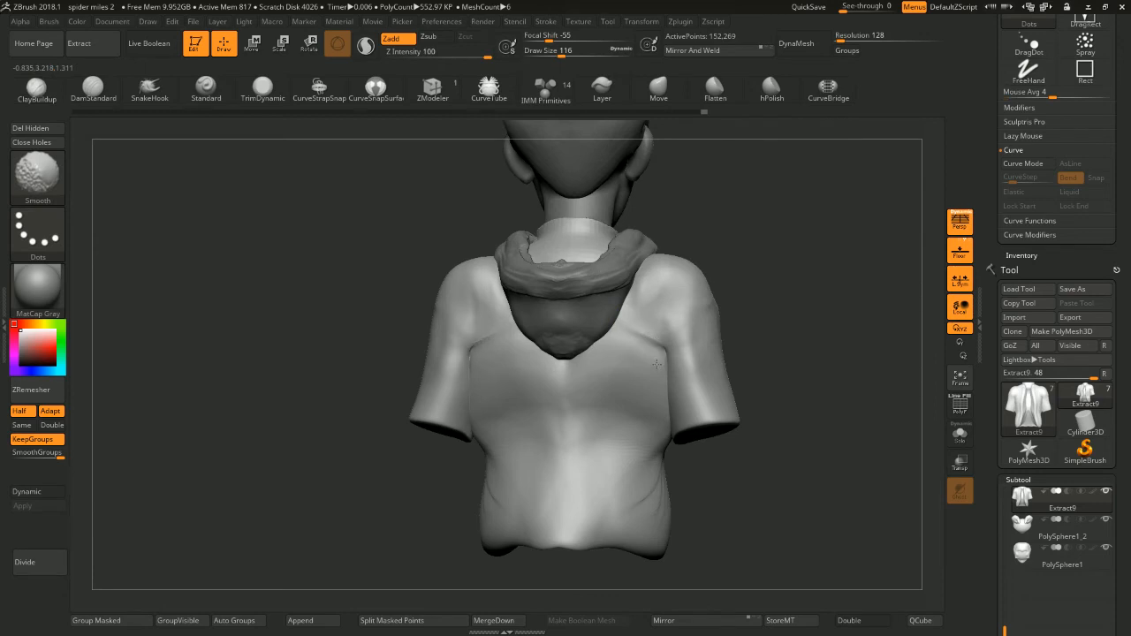
drag(751, 252, 791, 226)
key(space)
key(space)
mouse_move(662, 304)
mouse_down()
mouse_move(649, 298)
mouse_move(728, 280)
mouse_up()
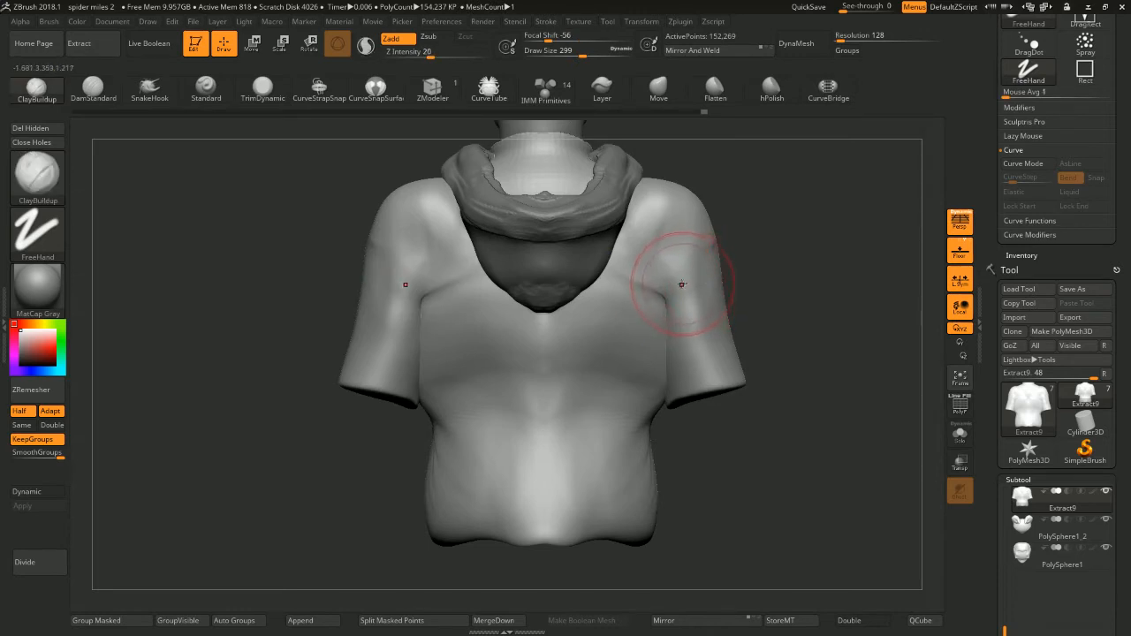
Switch to the Move brush at draw size 372 and adjust the jacket's shoulders and upper back
key(b)
key(m)
key(v)
key(space)
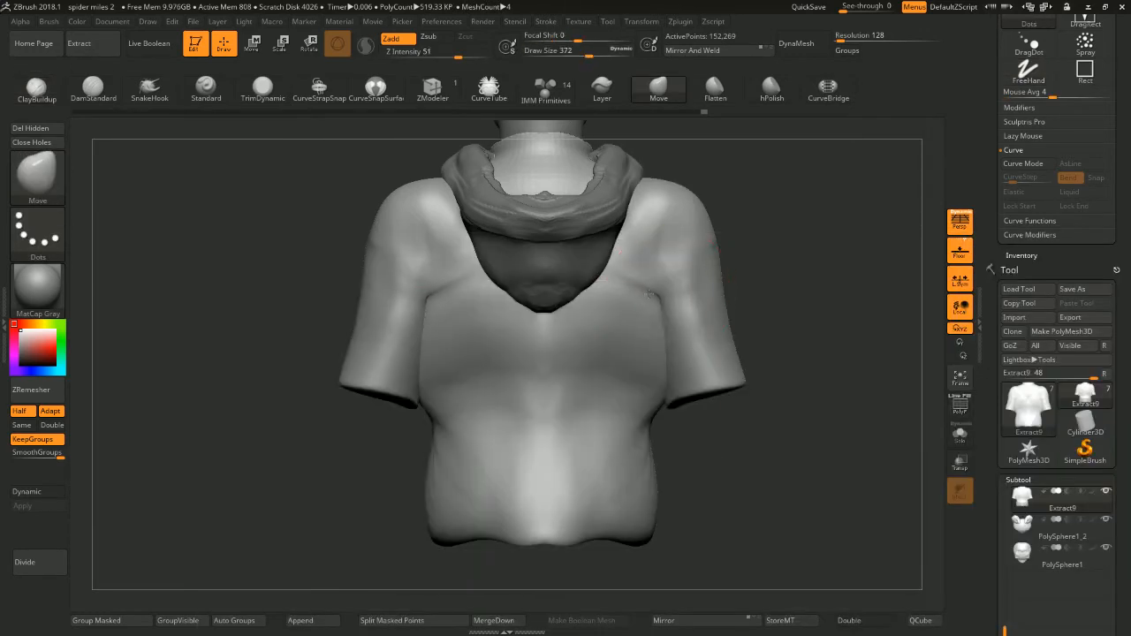
drag(790, 266, 631, 233)
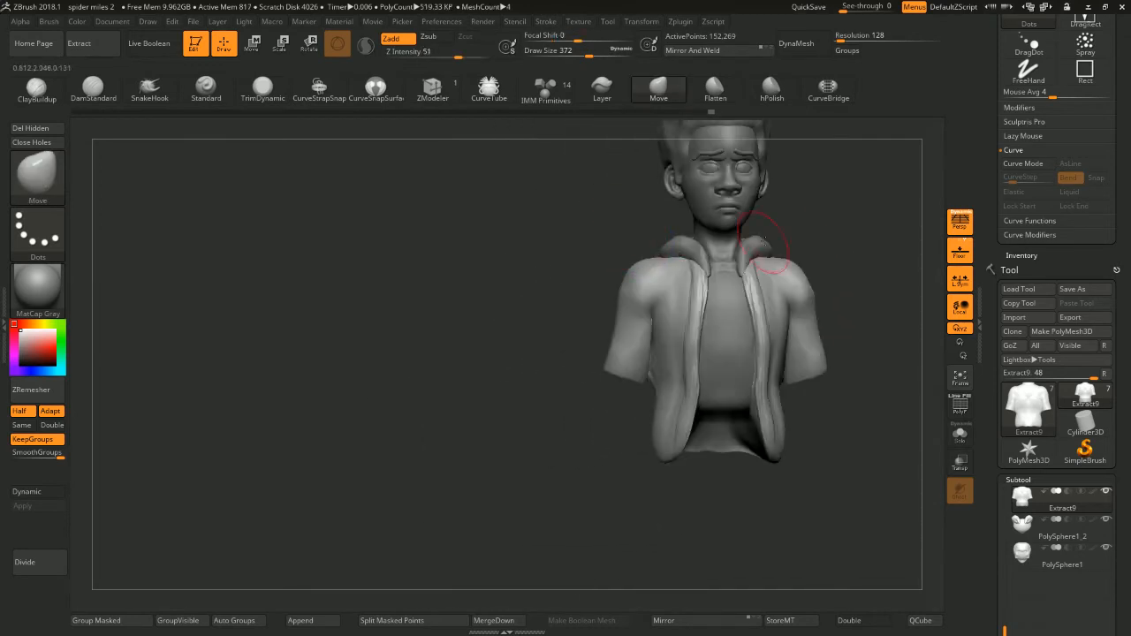
drag(844, 197, 760, 248)
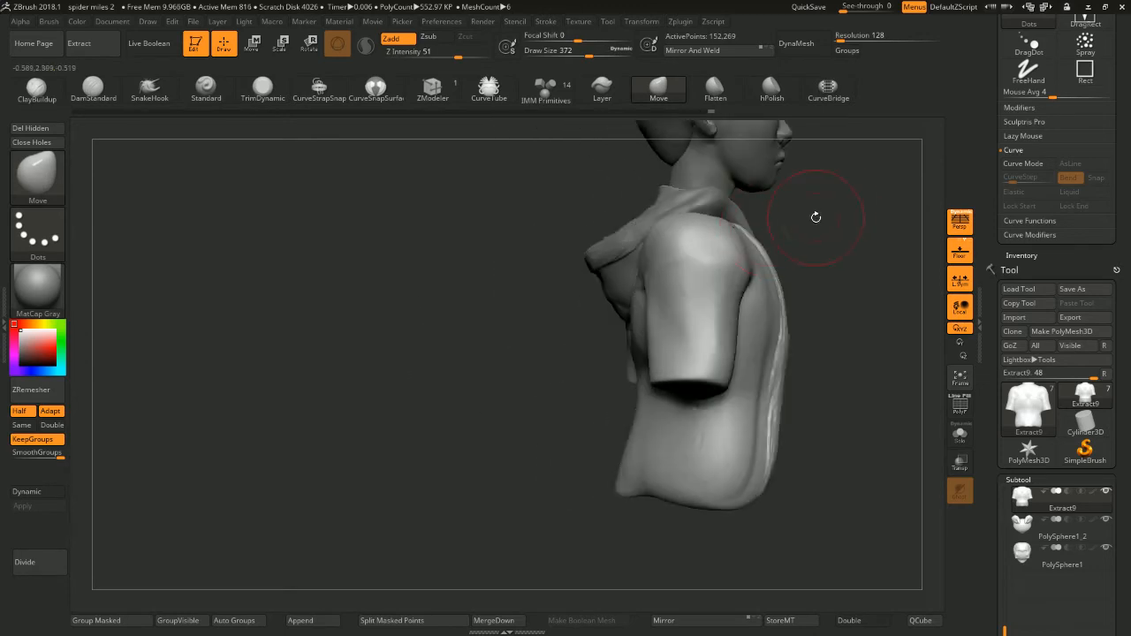
mouse_move(816, 217)
mouse_down()
mouse_move(843, 221)
mouse_move(698, 269)
mouse_up()
Reshape the jacket's sleeve and side contours with the Move brush, and undo the last pull at the waist
key(space)
drag(763, 182, 748, 159)
key(space)
drag(727, 223, 763, 227)
drag(767, 307, 741, 312)
drag(640, 316, 632, 315)
key(ctrl+z)
Isolate and mask the jacket's torso polygroup, show the whole jacket, and invert the mask to protect the sleeves
ctrl+shift+click(612, 298)
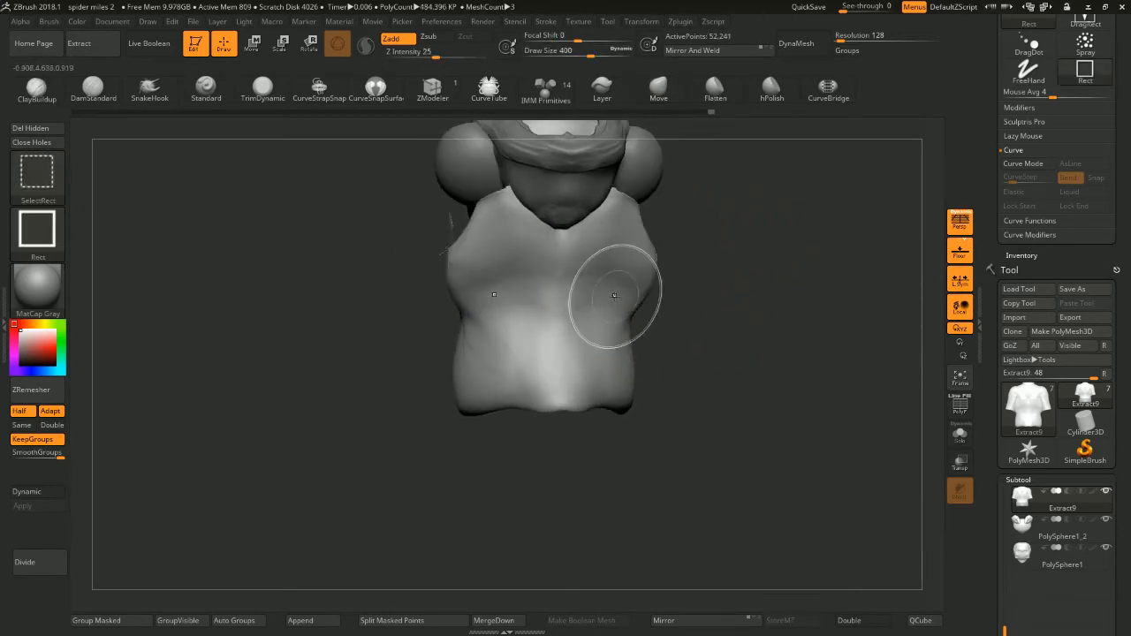
ctrl+click(719, 332)
ctrl+shift+click(733, 380)
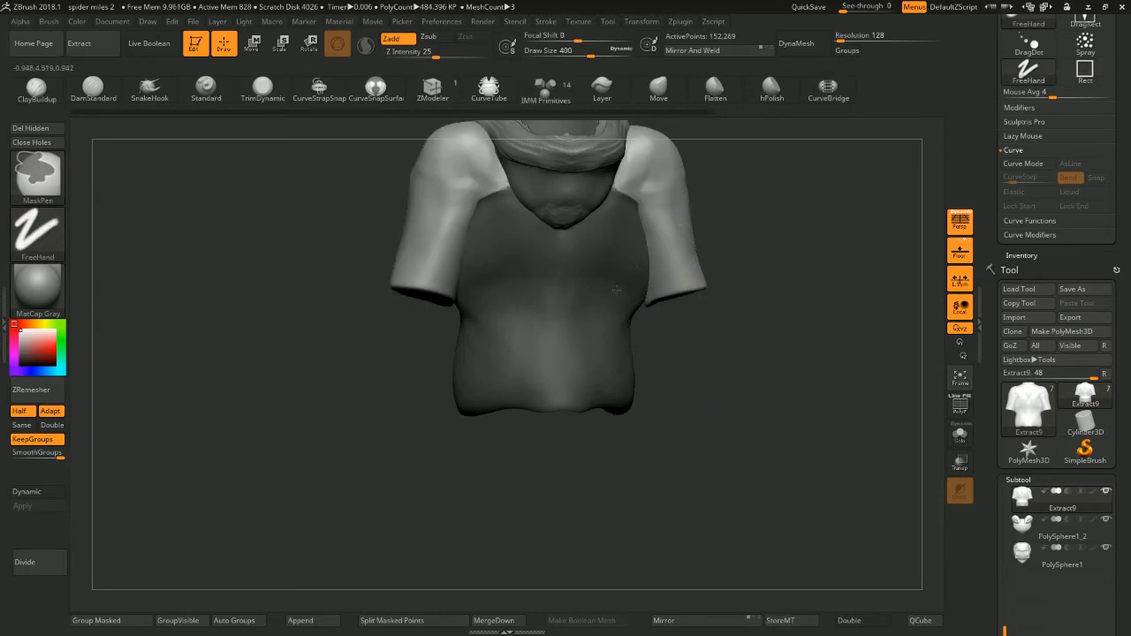
ctrl+click(677, 366)
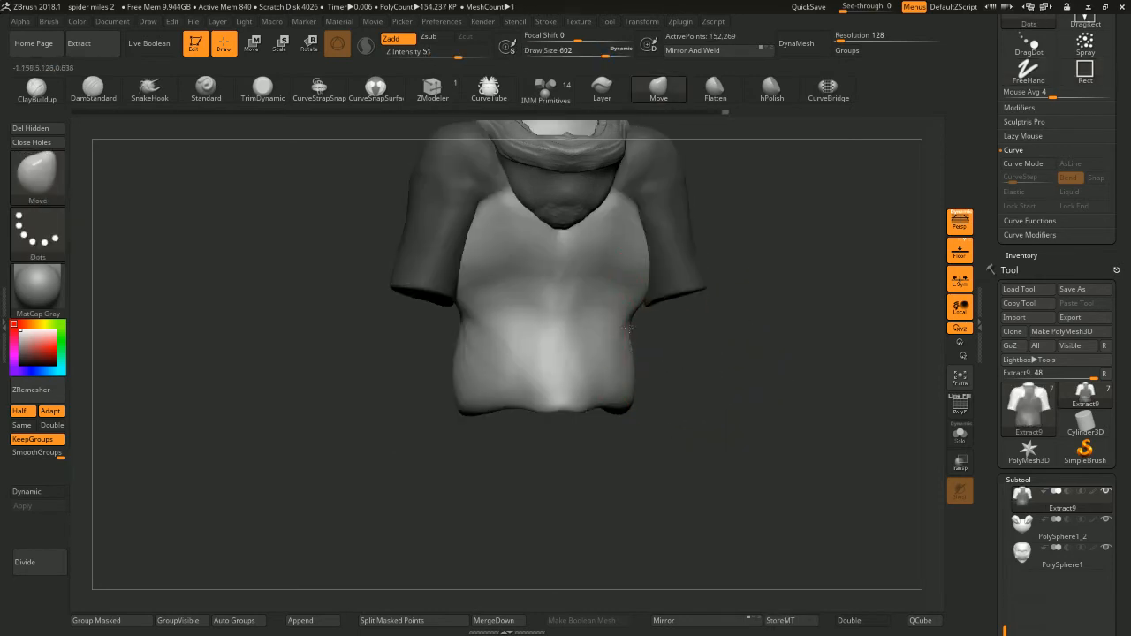
Activate the body subtool beneath the open jacket and enlarge the Move brush to draw size 1000
drag(671, 330, 618, 300)
drag(704, 341, 631, 292)
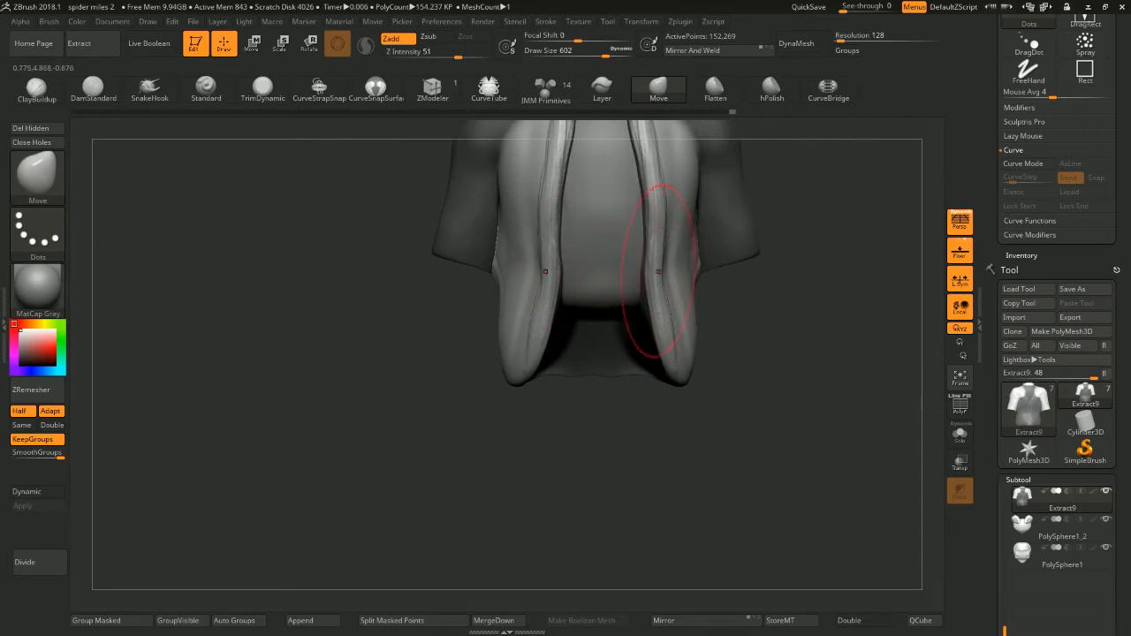
key(space)
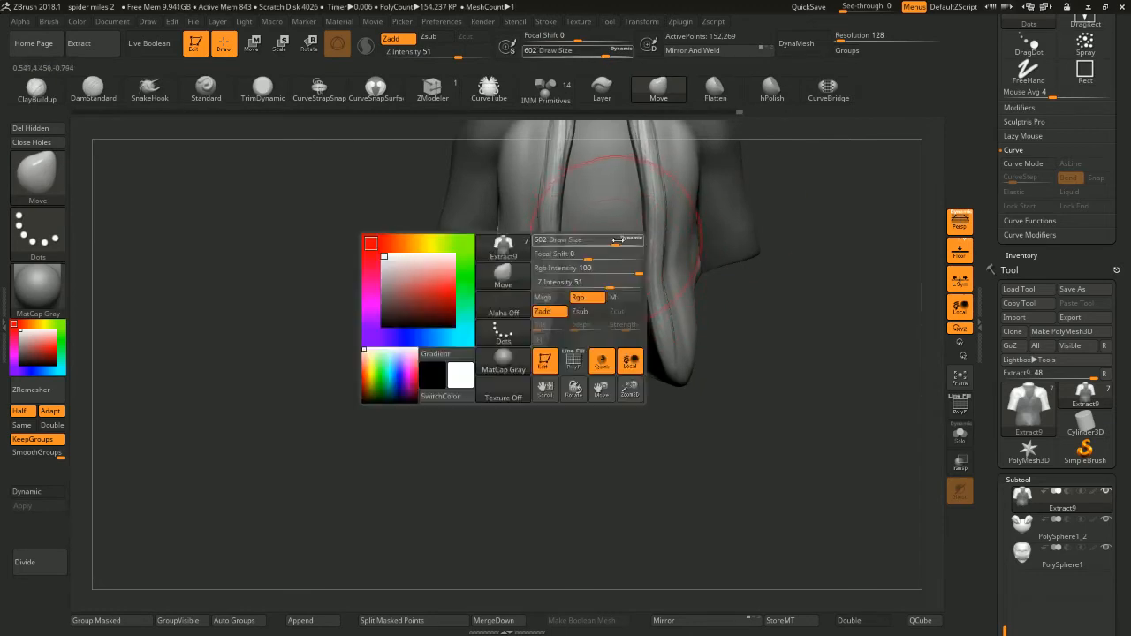
drag(610, 241, 601, 238)
alt+click(602, 245)
mouse_move(715, 283)
alt+mouse_down()
mouse_move(745, 189)
mouse_move(731, 187)
alt+mouse_up()
key(space)
drag(732, 187, 745, 185)
key(space)
drag(627, 236, 643, 235)
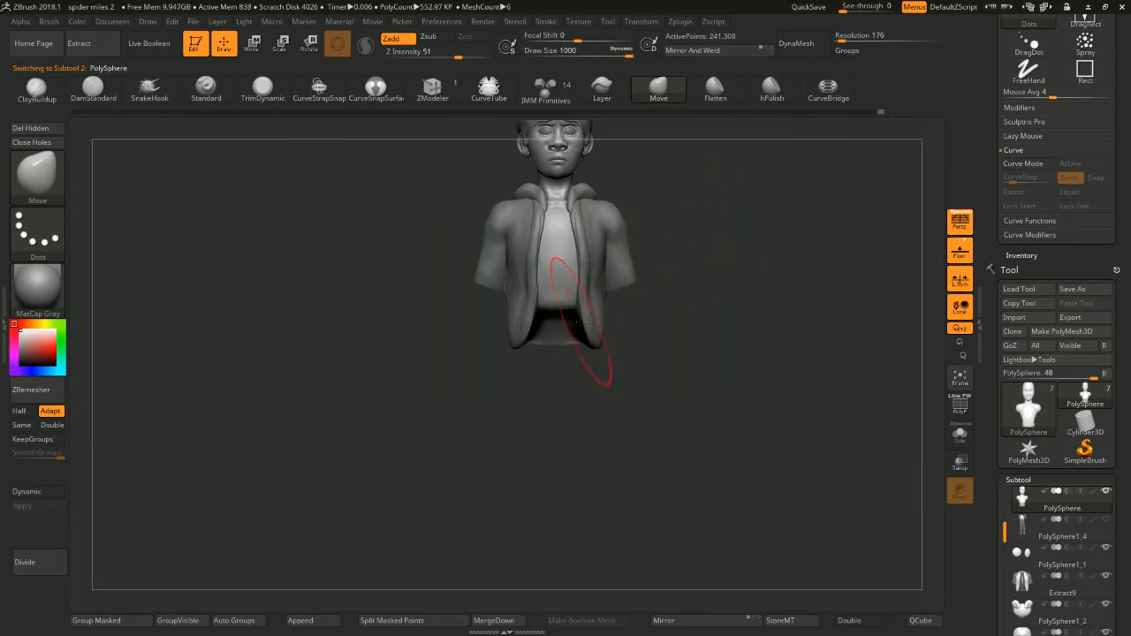
Refine the eyebrows with the Move brush at draw size 23 and smooth their outer bends at draw size 59
mouse_move(687, 348)
mouse_down()
mouse_move(624, 347)
mouse_move(684, 323)
mouse_move(661, 324)
mouse_up()
mouse_move(661, 324)
alt+mouse_down()
mouse_move(666, 376)
mouse_move(678, 326)
mouse_move(707, 316)
alt+mouse_up()
mouse_move(707, 317)
mouse_down()
mouse_move(692, 283)
mouse_move(652, 275)
mouse_move(682, 313)
mouse_move(731, 307)
mouse_up()
key(space)
mouse_move(732, 307)
mouse_down()
mouse_move(696, 298)
mouse_move(717, 338)
mouse_move(719, 315)
mouse_move(750, 387)
mouse_move(751, 449)
mouse_move(784, 290)
mouse_move(718, 290)
mouse_up()
key(space)
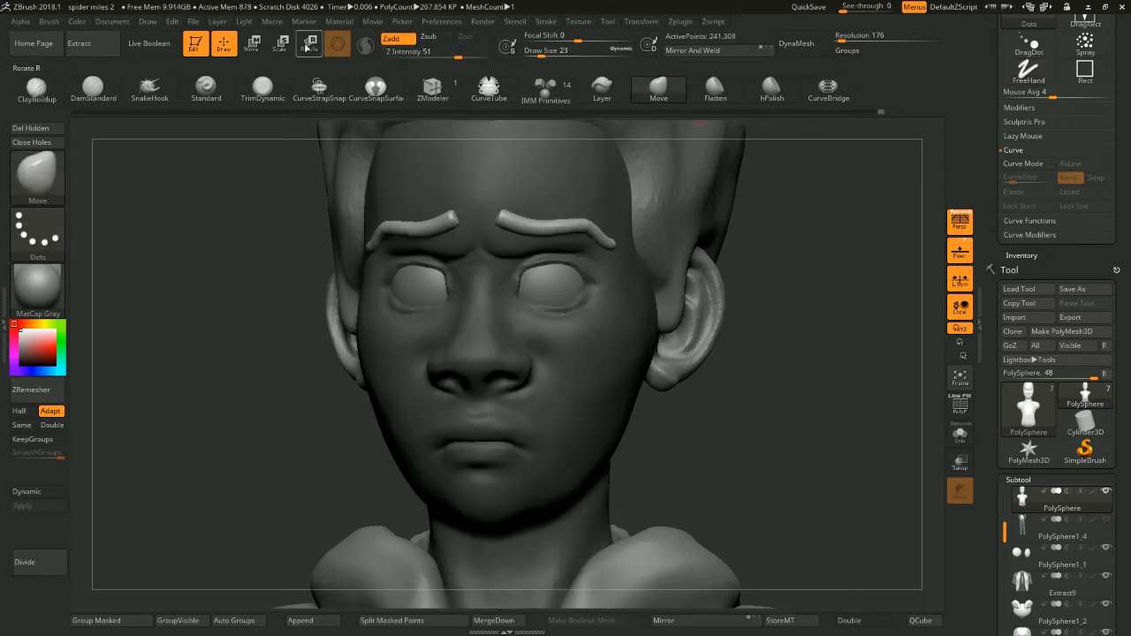
key(space)
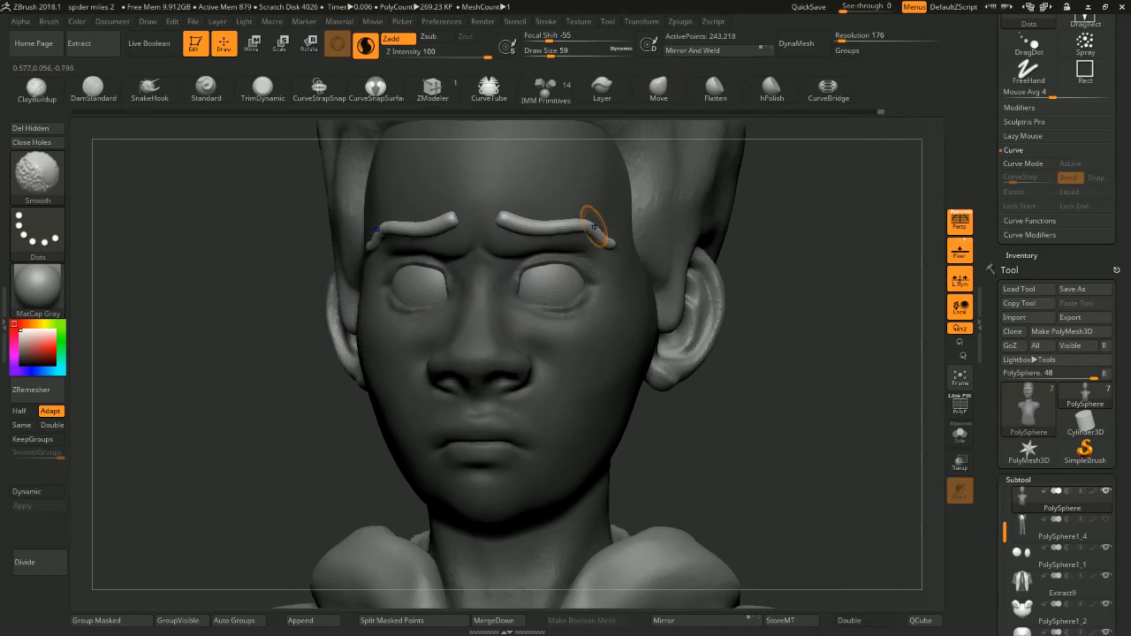
drag(821, 258, 738, 256)
key(space)
drag(623, 238, 611, 238)
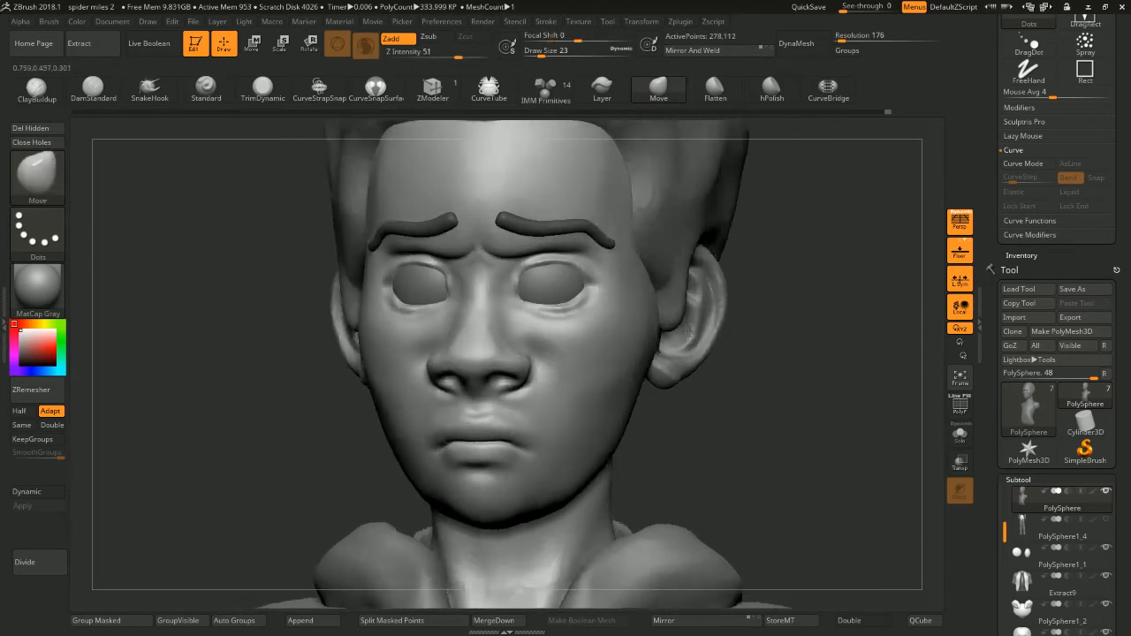
key(space)
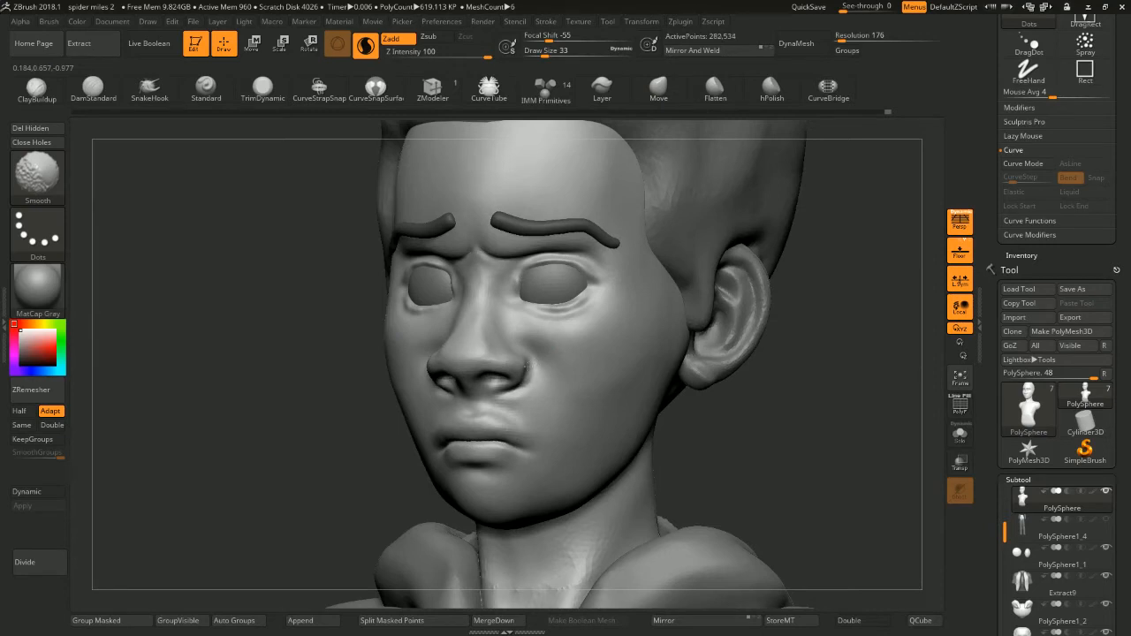
right_drag(552, 304, 532, 284)
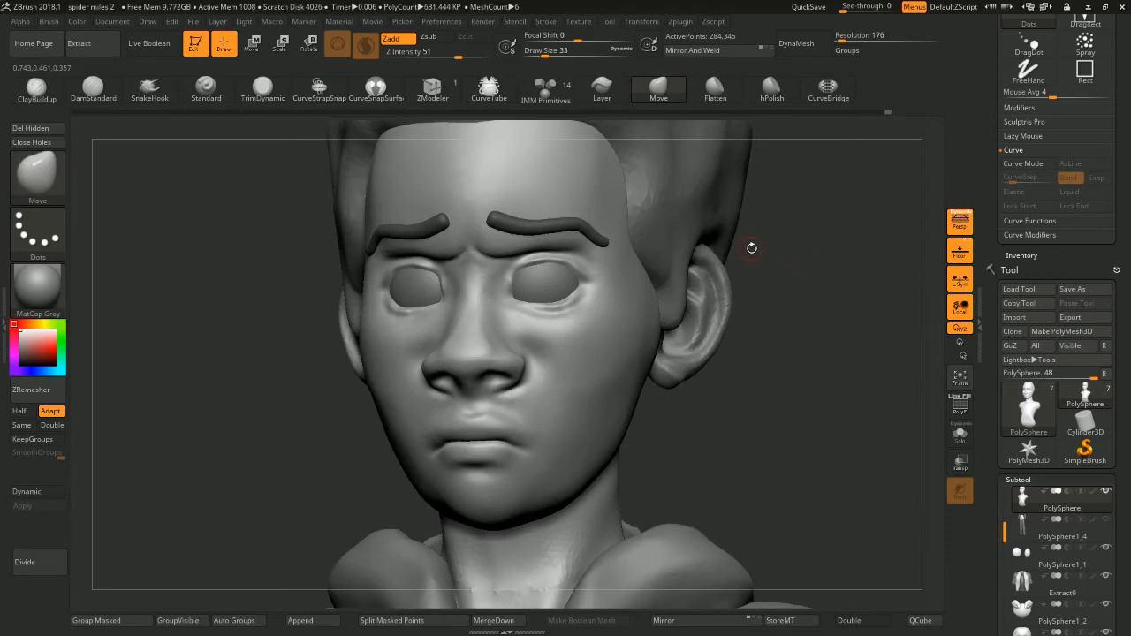
Carve the creases along the lower eyelids with the DamStandard brush at draw size 25
key(b)
key(d)
key(s)
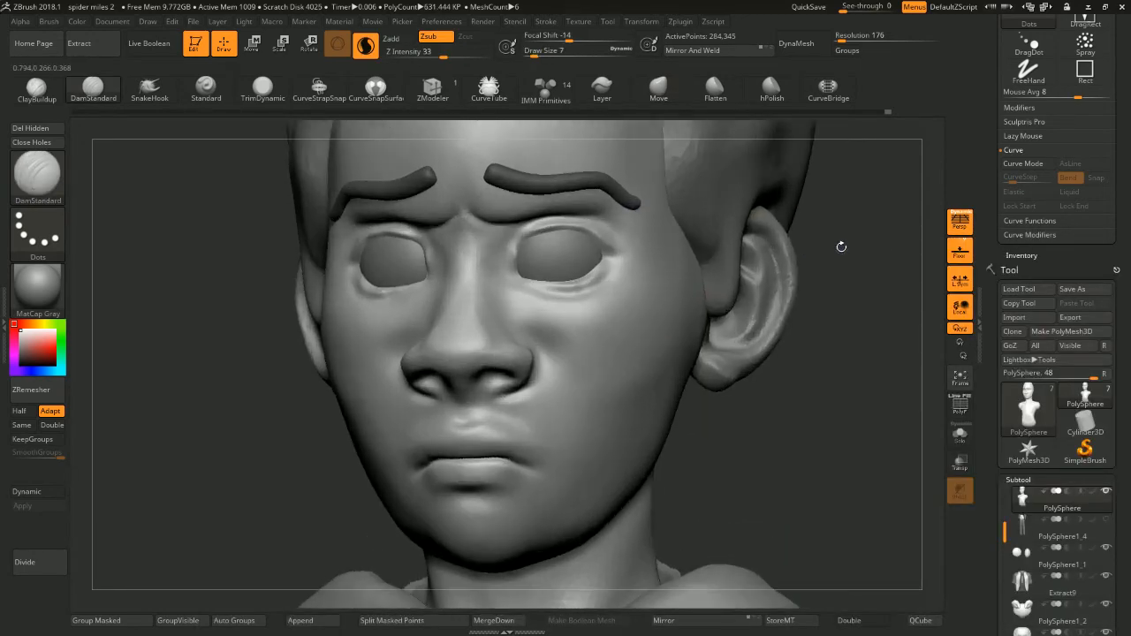
drag(841, 248, 822, 269)
key(space)
drag(531, 282, 541, 283)
drag(889, 328, 873, 355)
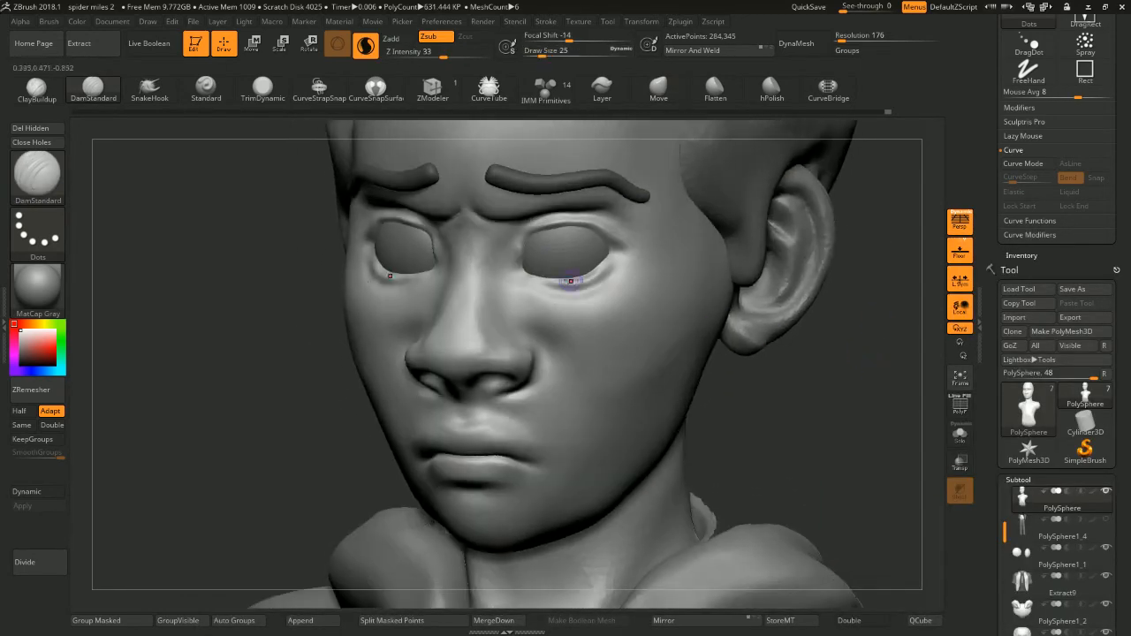
mouse_move(555, 292)
mouse_down()
mouse_move(515, 275)
mouse_move(546, 289)
mouse_move(519, 272)
mouse_move(562, 279)
mouse_up()
key(shift)
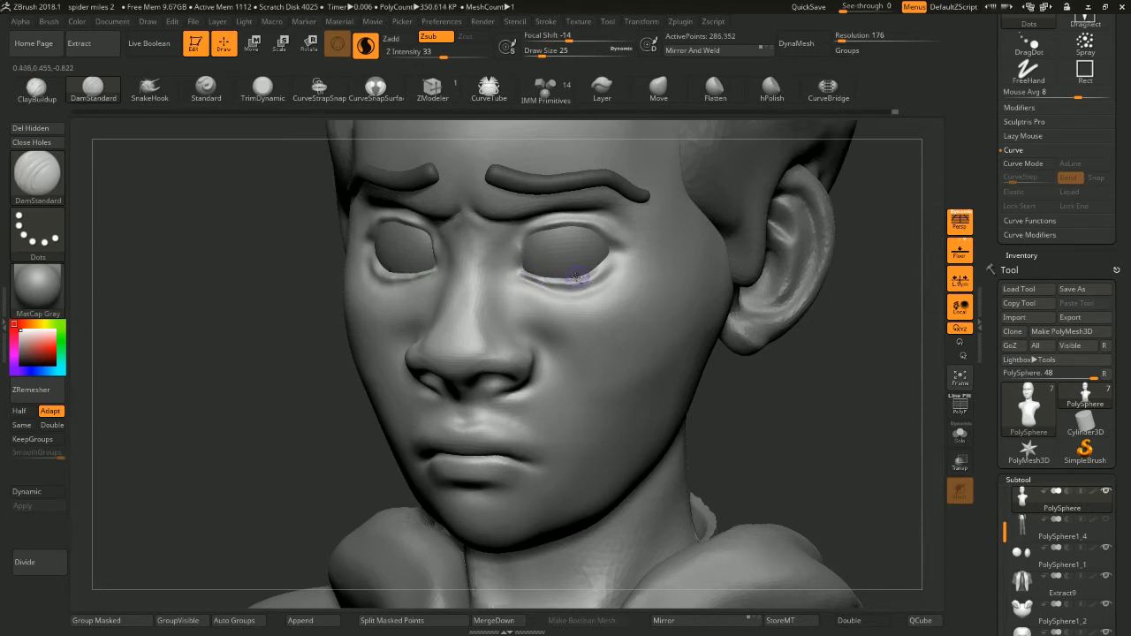
Smooth the lower eyelids and the inner and outer eye corners, refining the lid edges with DamStandard
shift+drag(620, 253, 598, 263)
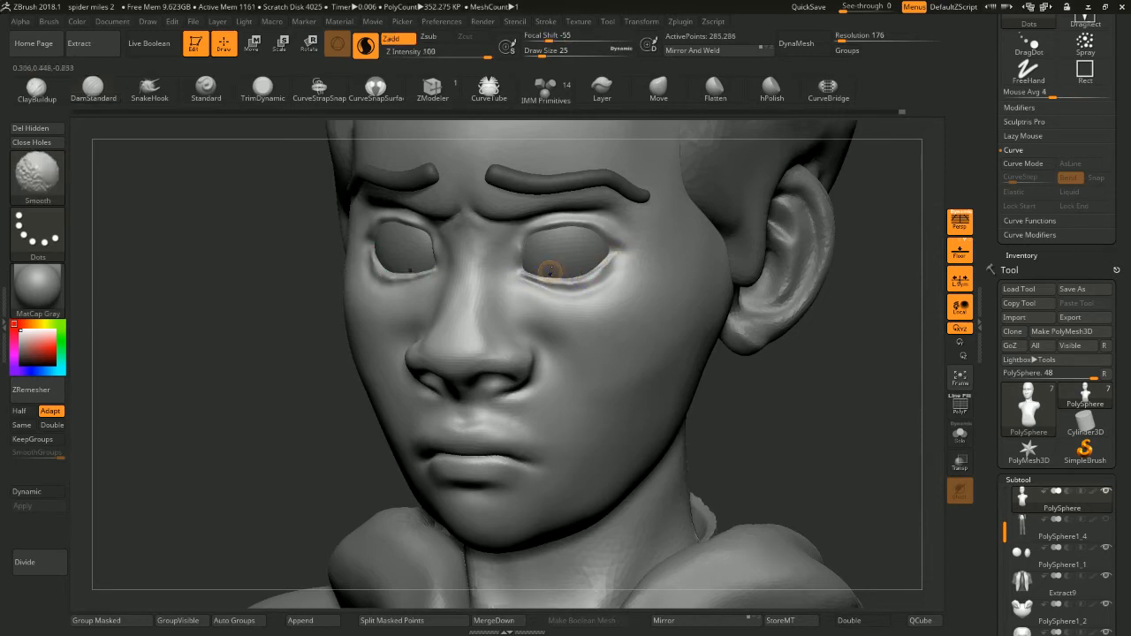
shift+drag(531, 230, 517, 256)
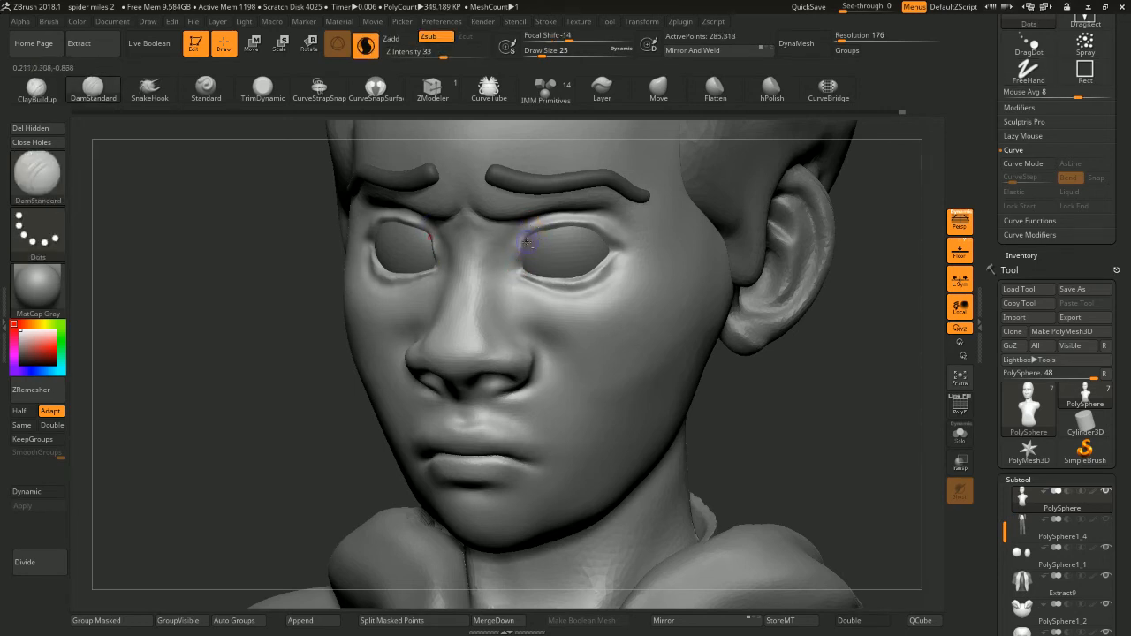
mouse_move(518, 245)
shift+mouse_down()
mouse_move(540, 223)
mouse_move(527, 234)
shift+mouse_up()
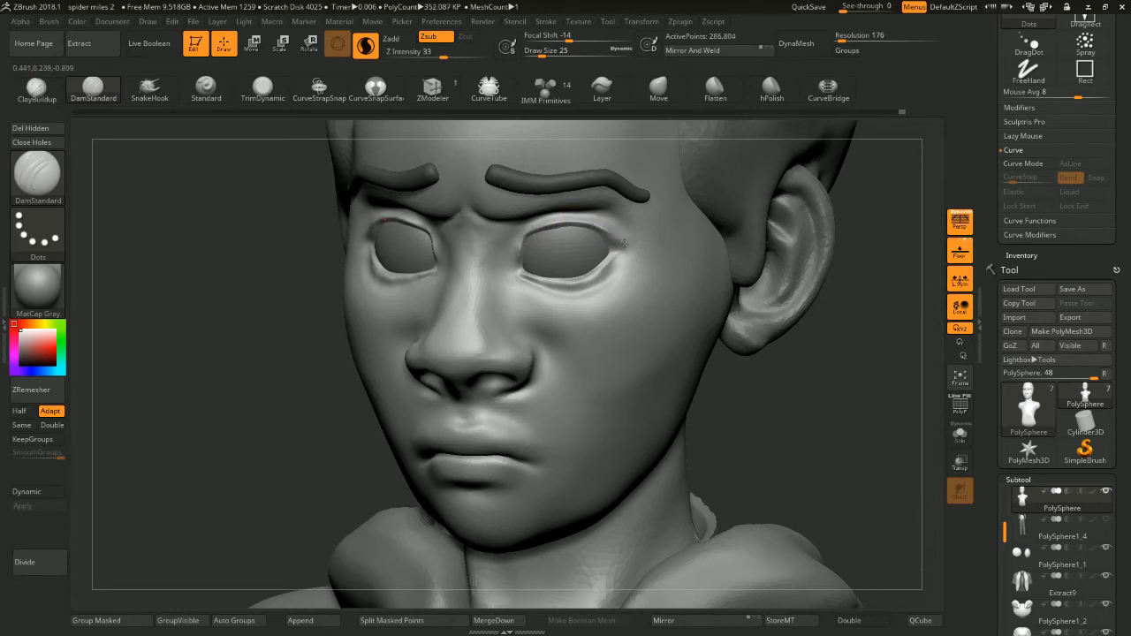
drag(826, 323, 823, 281)
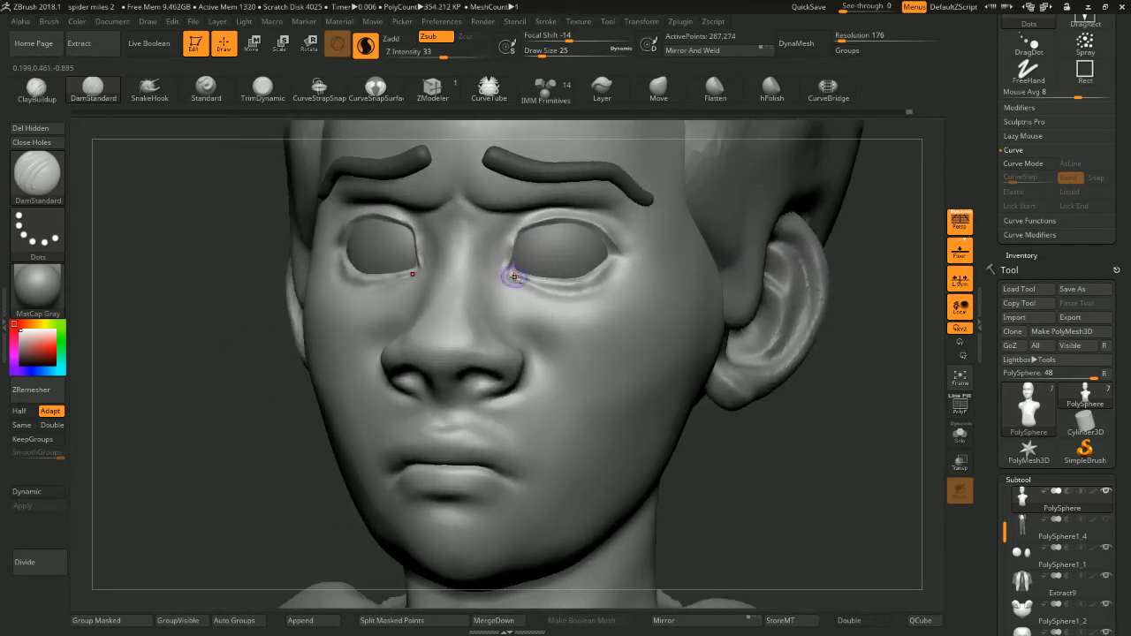
Sharpen the eyelid rims with the Pinch brush at draw size 25 and smooth the skin below the lower lids
mouse_move(854, 369)
mouse_down()
mouse_move(843, 260)
mouse_move(800, 308)
mouse_move(795, 324)
mouse_move(813, 328)
mouse_move(819, 270)
mouse_move(776, 300)
mouse_up()
key(b)
key(p)
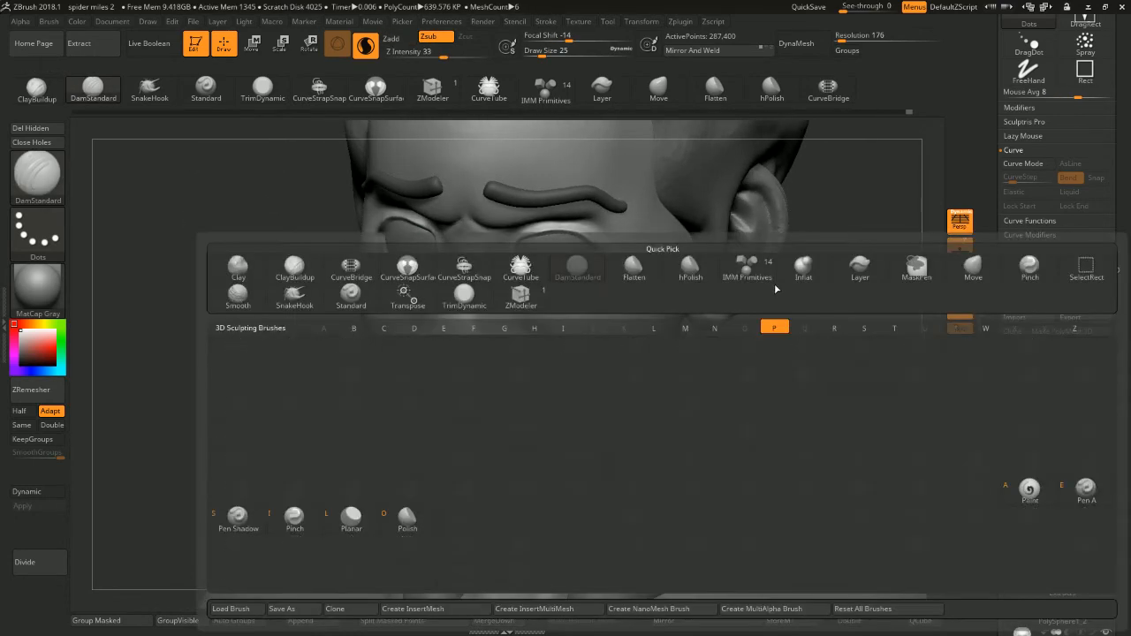
key(i)
mouse_move(579, 267)
mouse_down()
mouse_move(589, 263)
mouse_move(532, 284)
mouse_move(573, 278)
mouse_up()
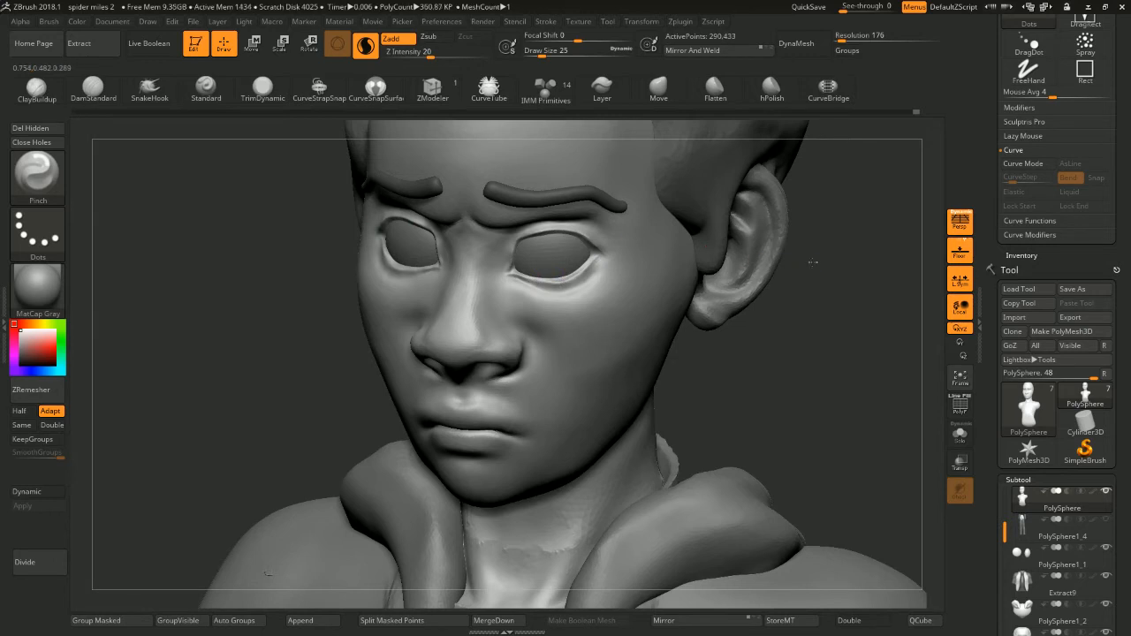
shift+drag(813, 262, 683, 279)
mouse_move(556, 293)
shift+mouse_down()
mouse_move(539, 286)
mouse_move(583, 281)
shift+mouse_up()
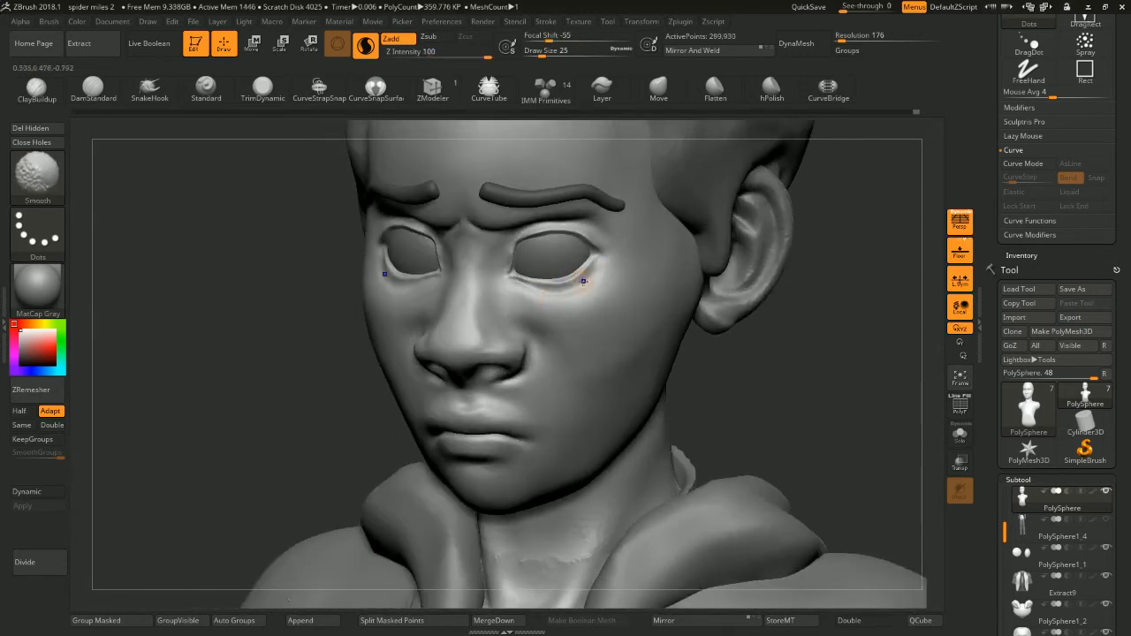
mouse_move(803, 278)
mouse_down()
mouse_move(849, 286)
mouse_move(790, 192)
mouse_move(792, 286)
mouse_up()
Smooth the area from the inner brows down beside the nose at draw size 56
mouse_move(793, 234)
mouse_down()
mouse_move(788, 265)
mouse_move(803, 277)
mouse_move(824, 151)
mouse_up()
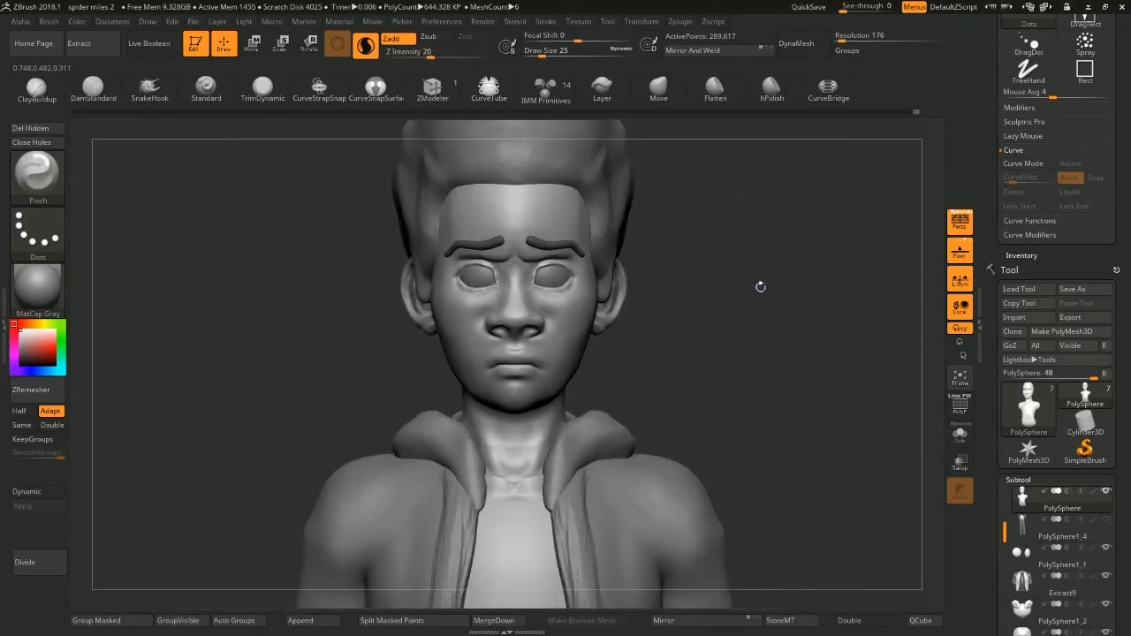
alt+drag(761, 288, 757, 306)
key(space)
drag(717, 249, 725, 249)
shift+drag(497, 247, 493, 323)
drag(841, 318, 762, 325)
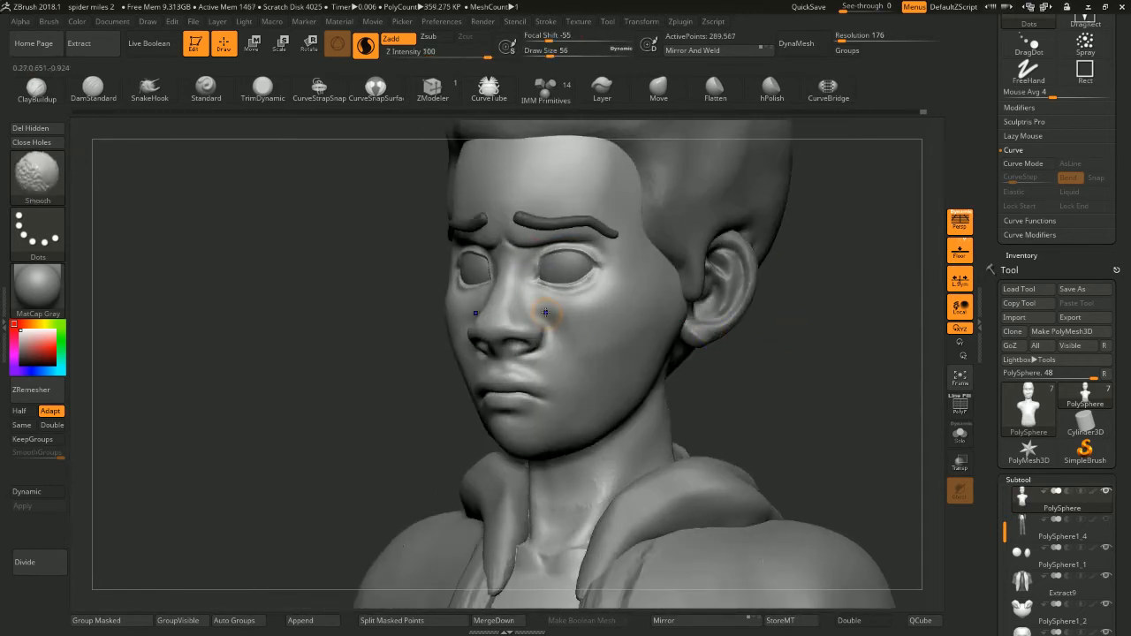
shift+drag(546, 313, 539, 312)
mouse_move(854, 328)
mouse_down()
mouse_move(919, 323)
mouse_move(796, 321)
mouse_up()
Carve the cheek creases beside the nose with the DamStandard brush at draw size 44
key(b)
key(d)
key(s)
drag(534, 325, 545, 330)
mouse_move(839, 313)
mouse_down()
mouse_move(902, 309)
mouse_move(744, 228)
mouse_up()
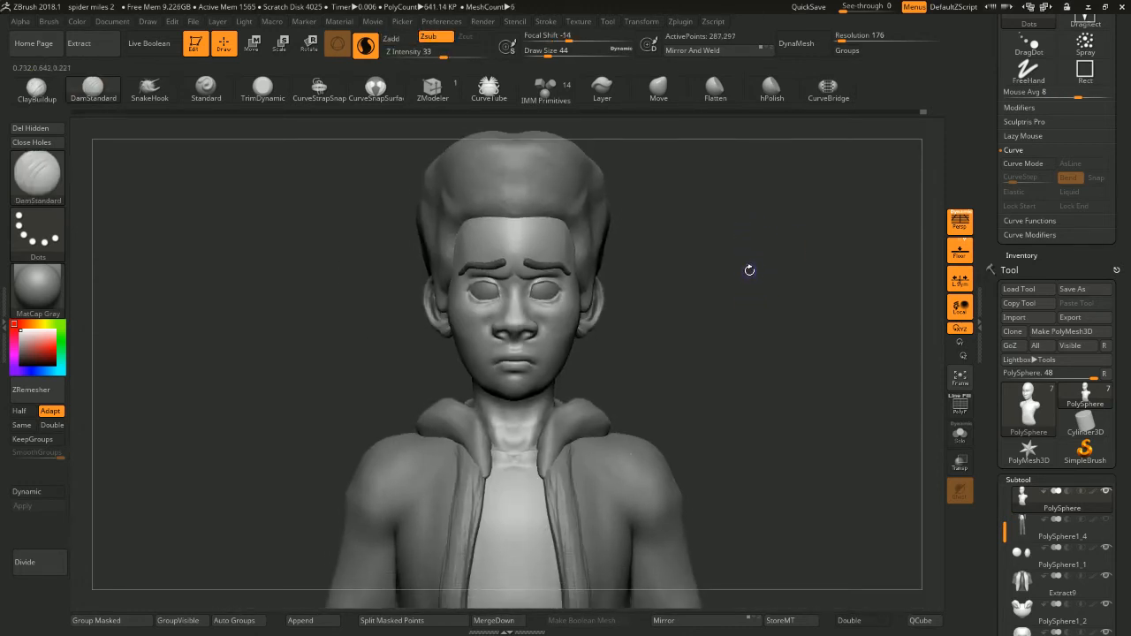
alt+drag(750, 270, 771, 294)
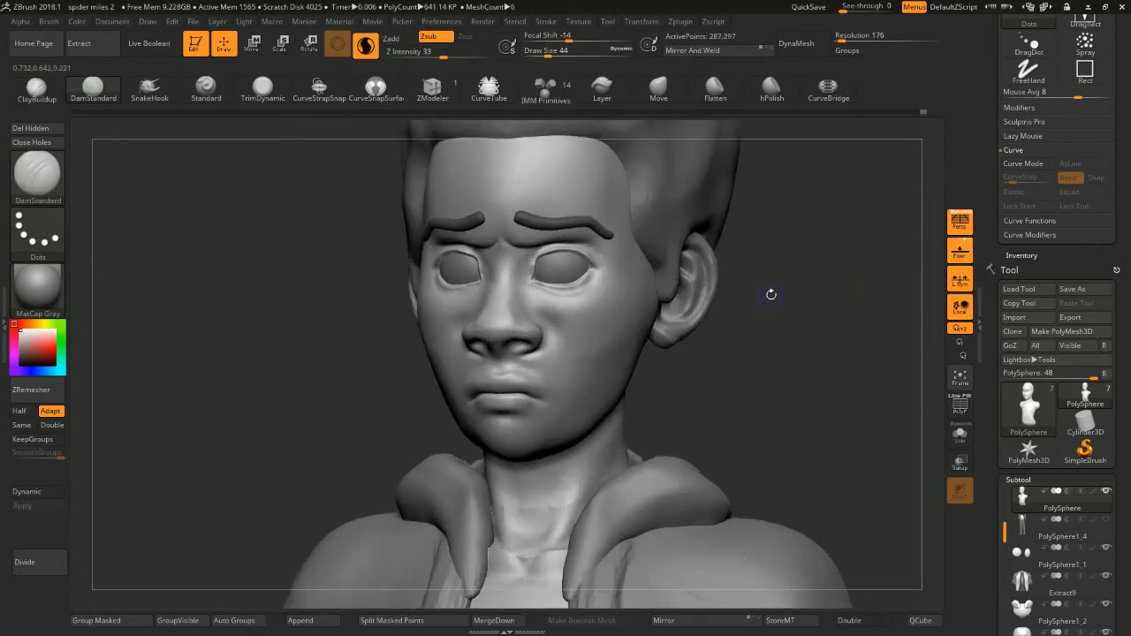
Build up the inner cheeks below the eyes with the ClayBuildup brush at draw size 77 and smooth them
key(b)
key(c)
key(b)
key(space)
click(753, 279)
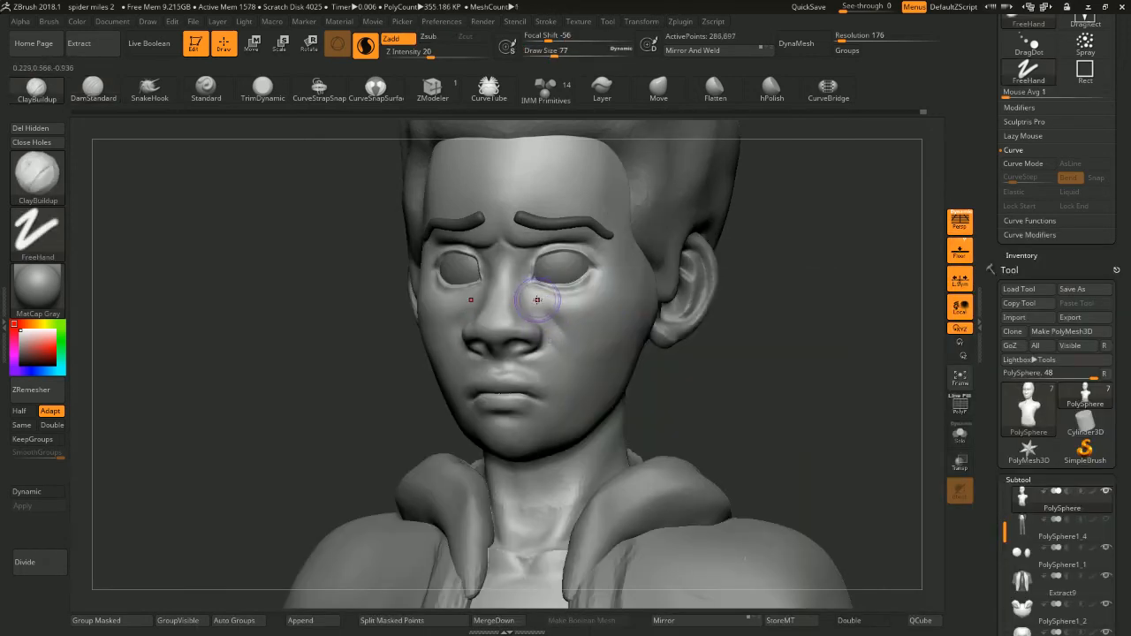
key(shift)
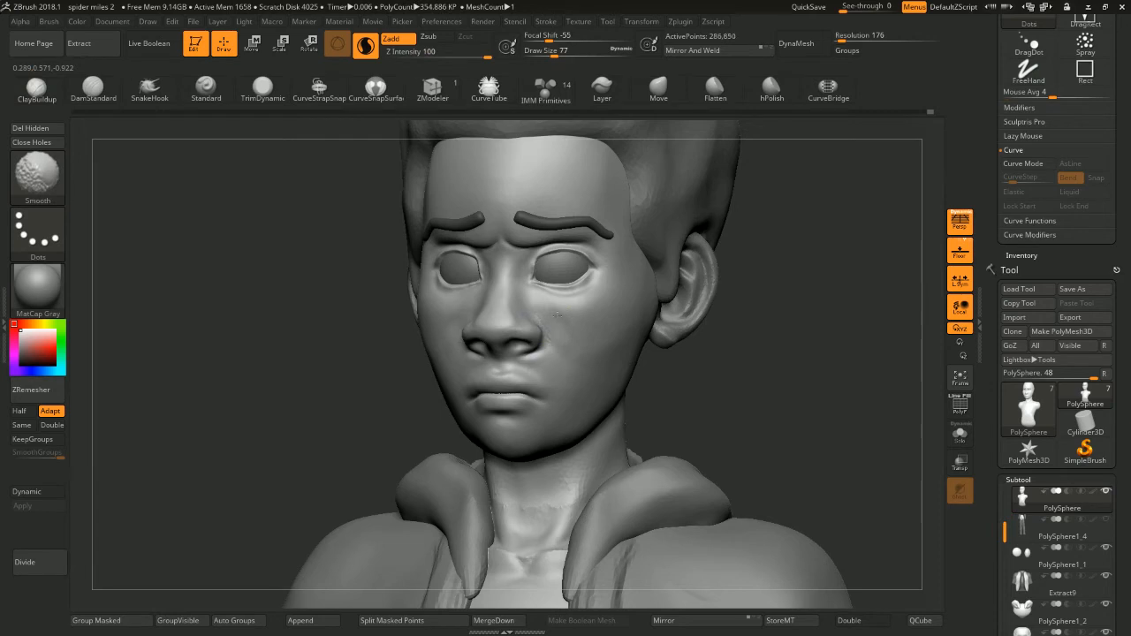
key(ctrl)
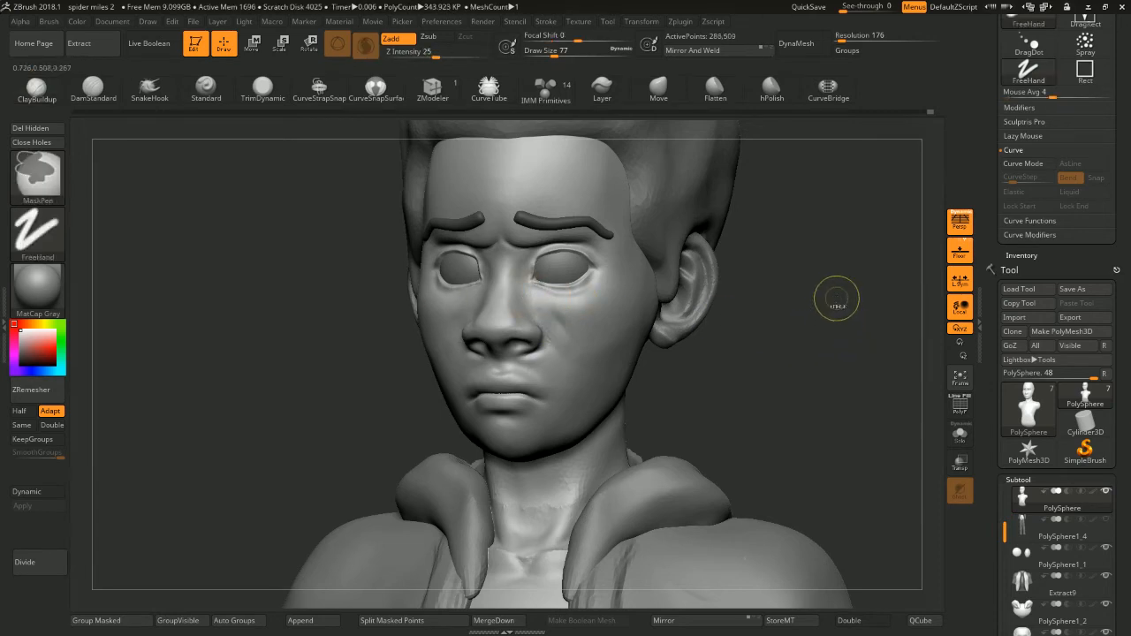
mouse_move(534, 270)
ctrl+mouse_down()
mouse_move(576, 283)
mouse_move(589, 263)
ctrl+mouse_up()
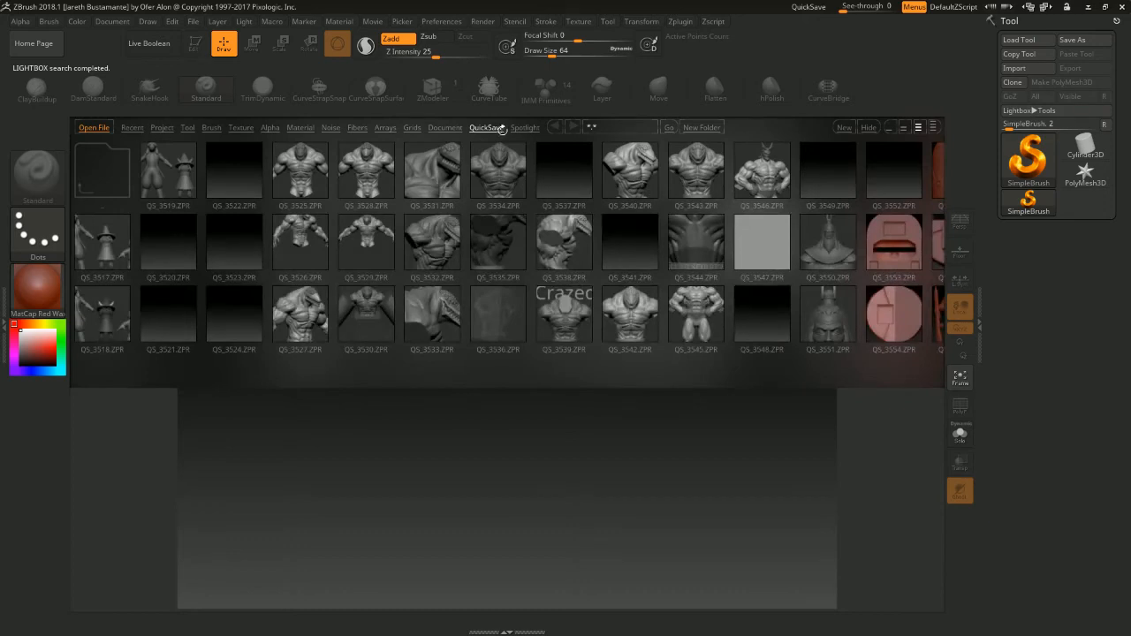
Restore the project QS_3566.ZPR from the QuickSave files
click(495, 130)
drag(751, 228, 485, 205)
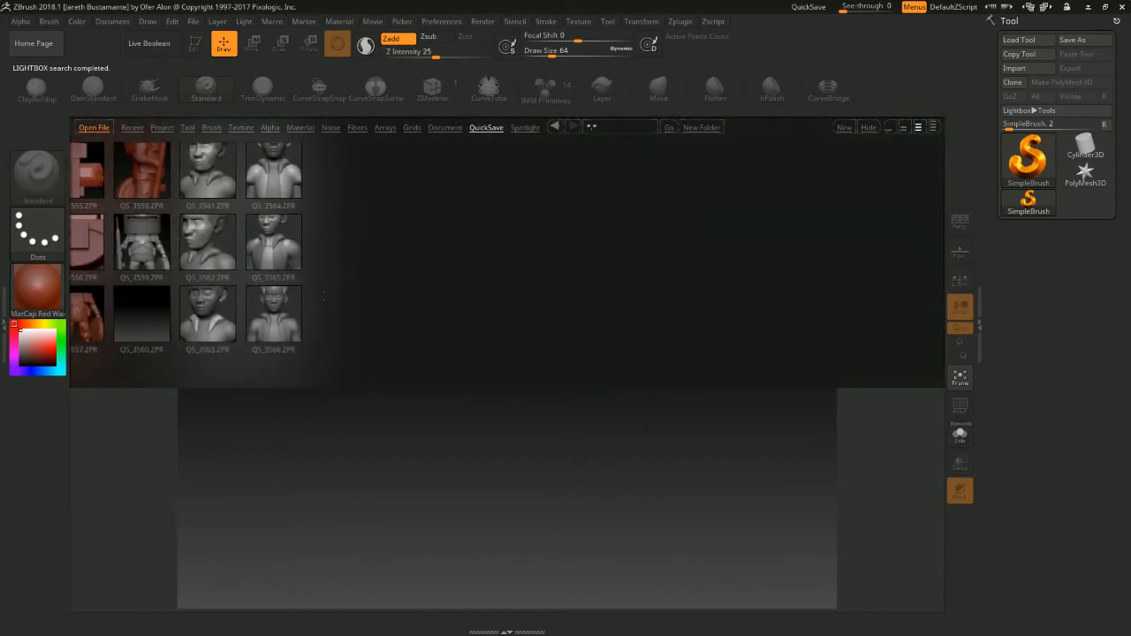
click(281, 310)
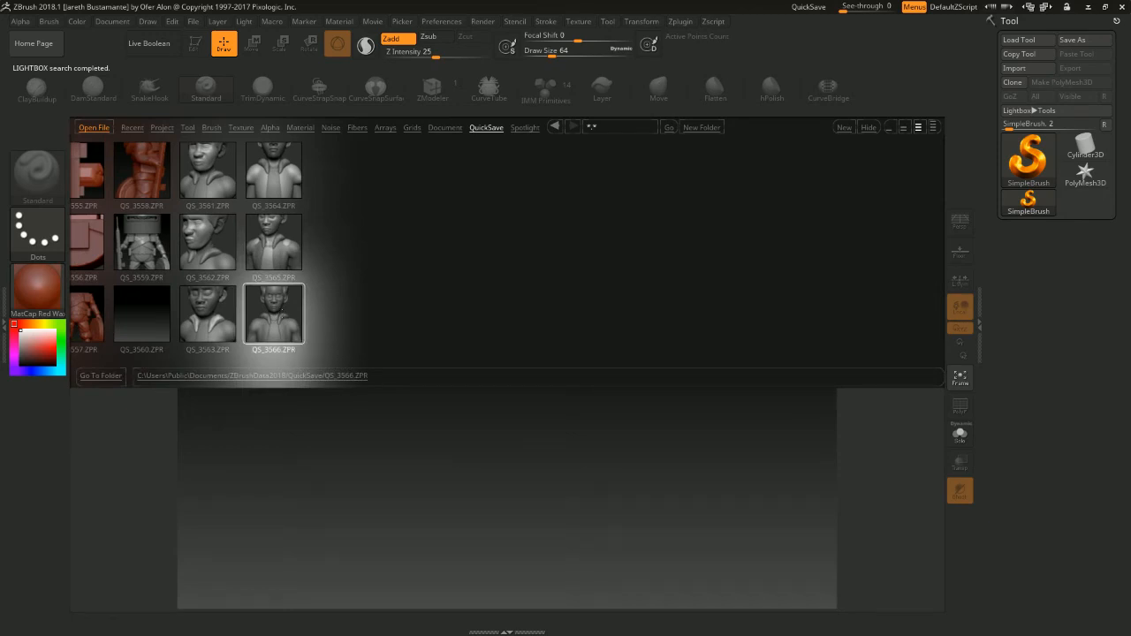
double_click(282, 314)
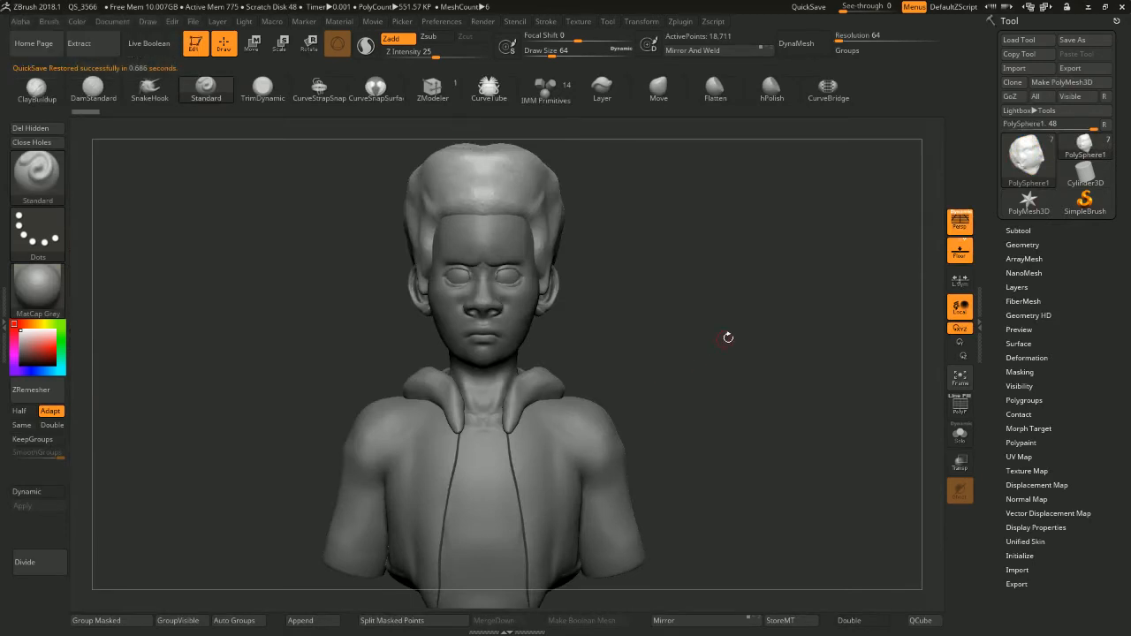
Choose the DamStandard brush and activate the face and body subtool of the restored bust
alt+drag(728, 337, 743, 274)
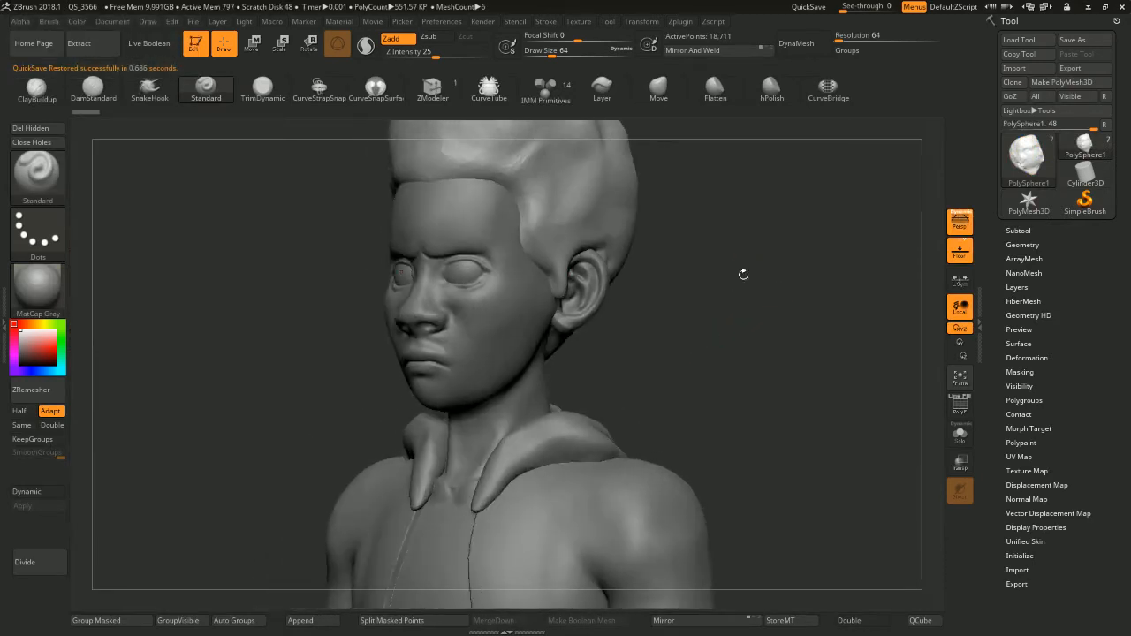
shift+drag(709, 235, 731, 234)
drag(493, 256, 530, 261)
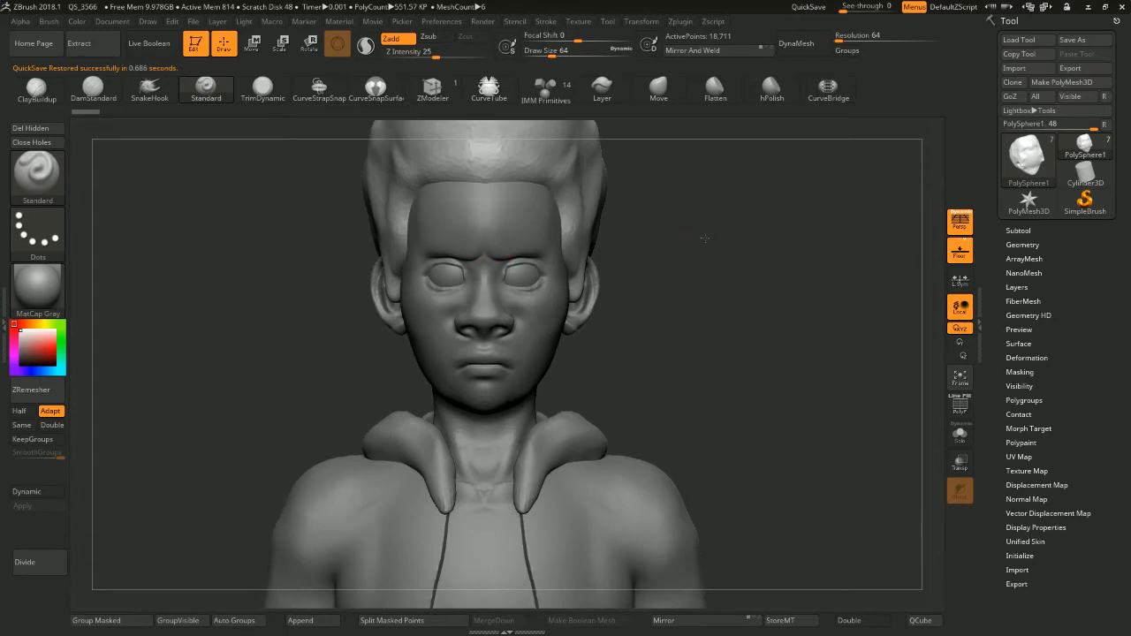
alt+drag(705, 235, 714, 245)
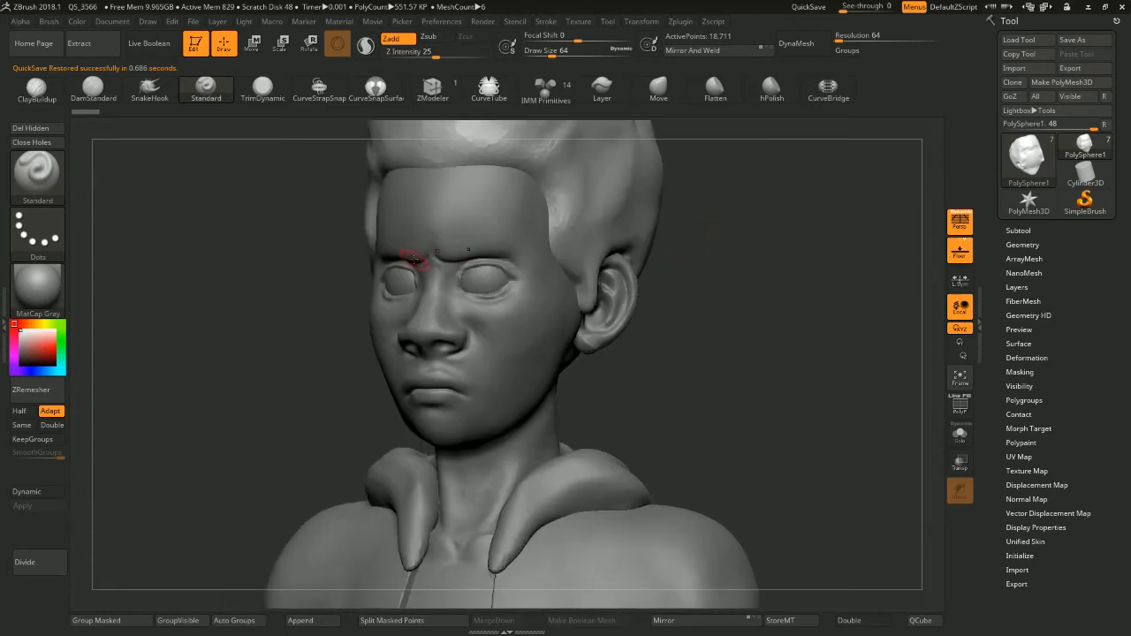
mouse_move(695, 308)
mouse_down()
mouse_move(769, 321)
mouse_move(810, 293)
mouse_move(786, 276)
mouse_move(697, 295)
mouse_move(764, 291)
mouse_move(687, 263)
mouse_move(700, 198)
mouse_move(715, 254)
mouse_move(709, 244)
mouse_up()
key(b)
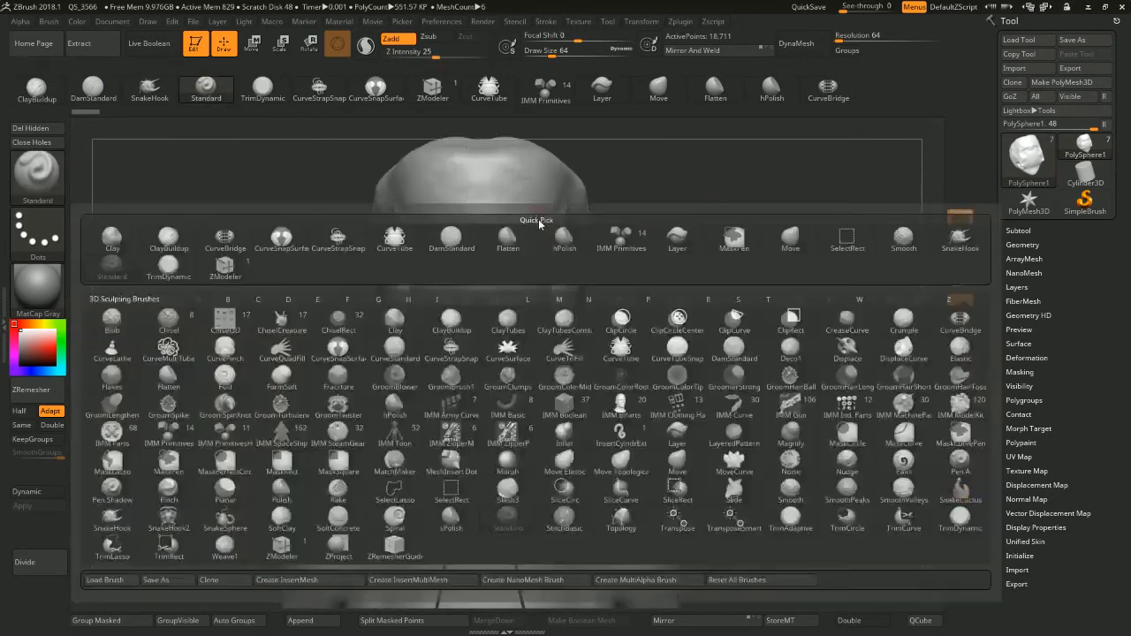
key(d)
key(s)
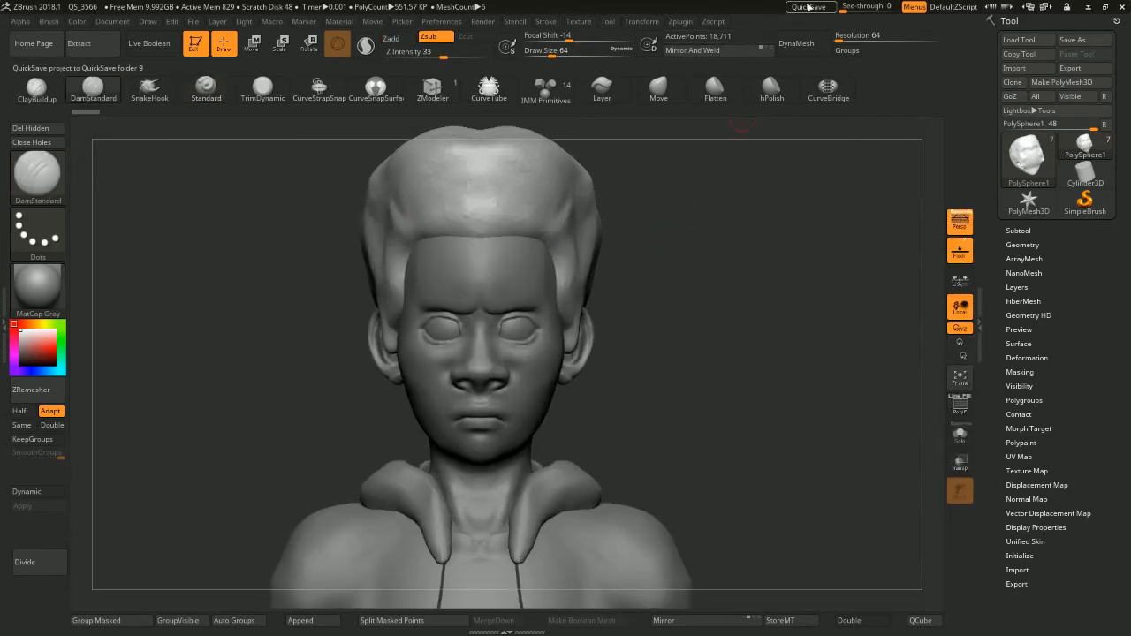
drag(748, 185, 730, 282)
alt+click(498, 298)
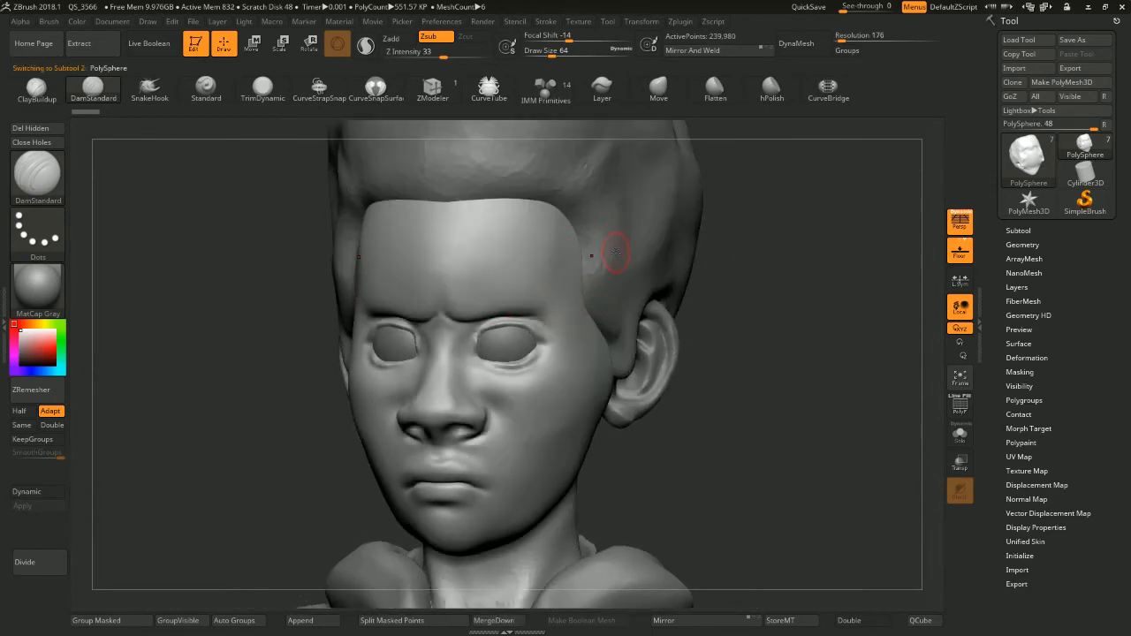
Choose the CurveTube brush and bring up the Stroke settings alongside the tool settings
key(b)
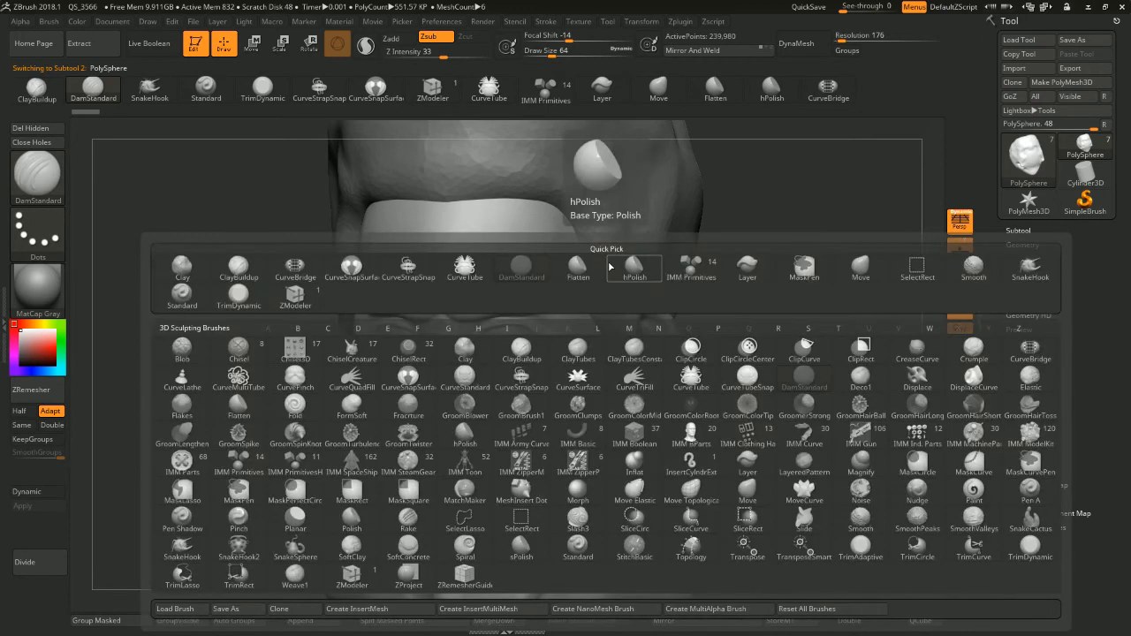
key(c)
key(t)
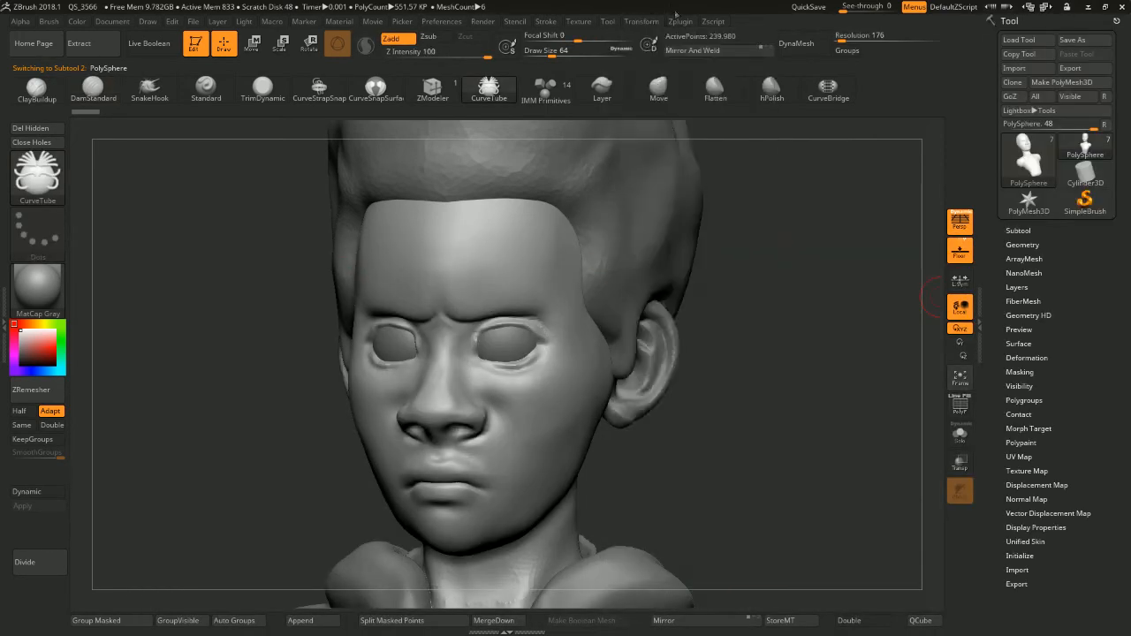
mouse_move(673, 24)
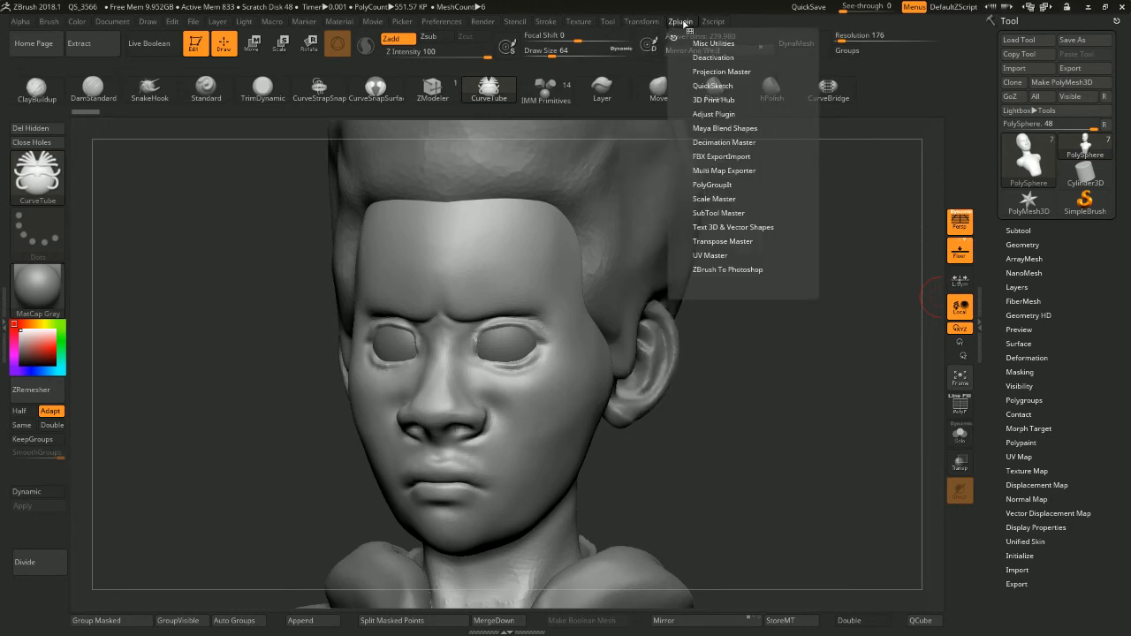
mouse_move(553, 30)
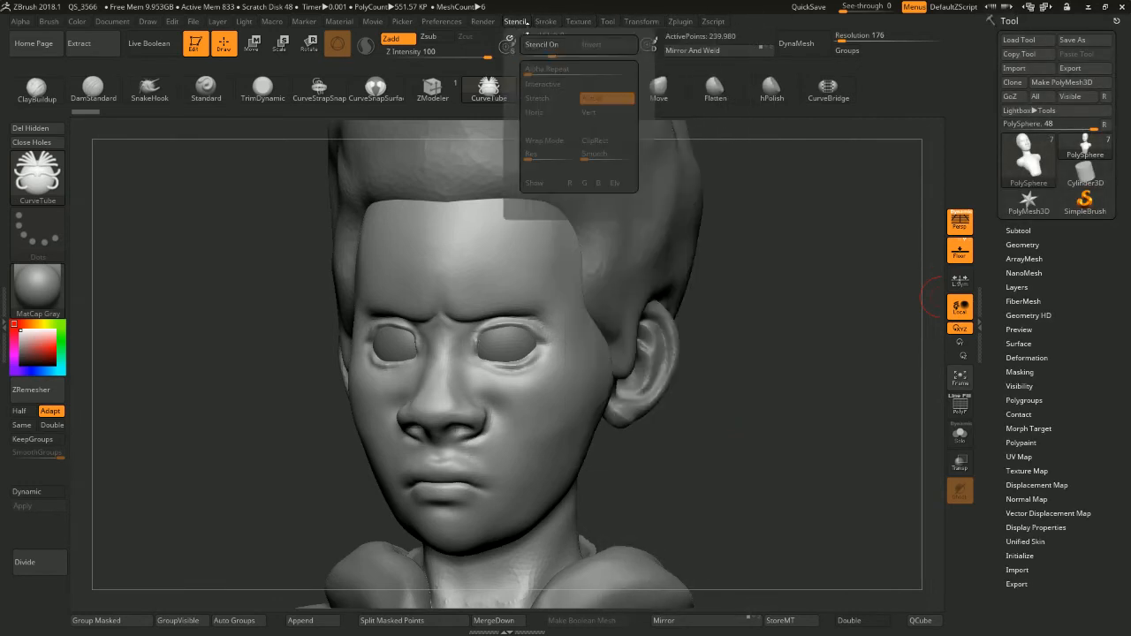
click(541, 37)
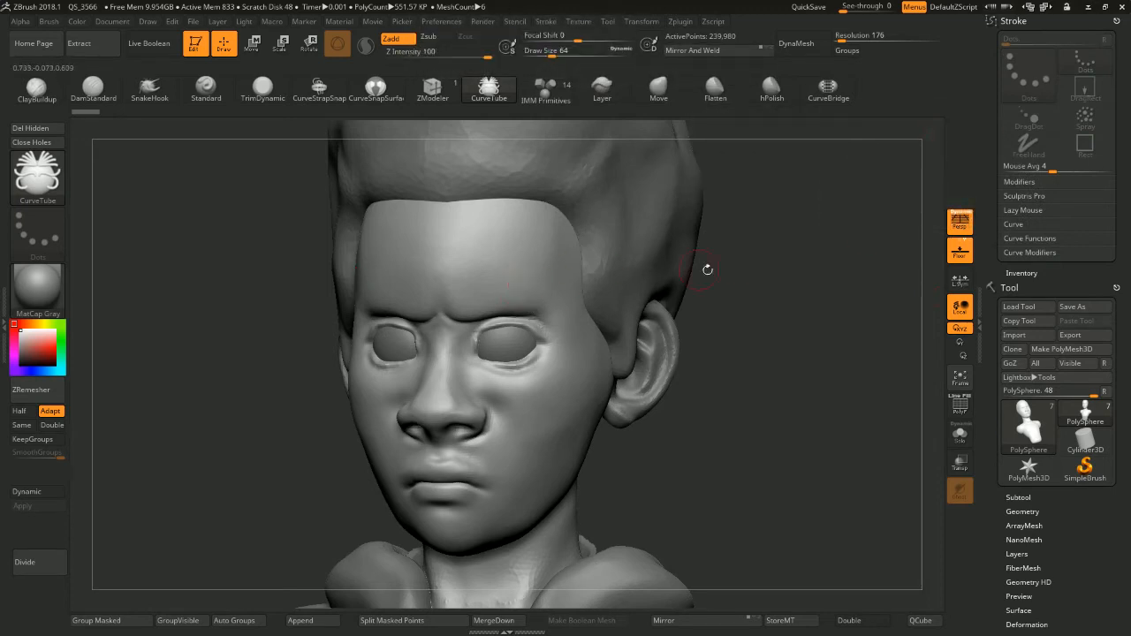
Lay mirrored curve tubes above the eyes along the brow line at draw size 18
drag(707, 268, 505, 270)
drag(574, 310, 576, 312)
mouse_move(882, 306)
mouse_down()
mouse_move(741, 285)
mouse_move(790, 270)
mouse_up()
key(space)
click(515, 292)
drag(1129, 248, 1127, 203)
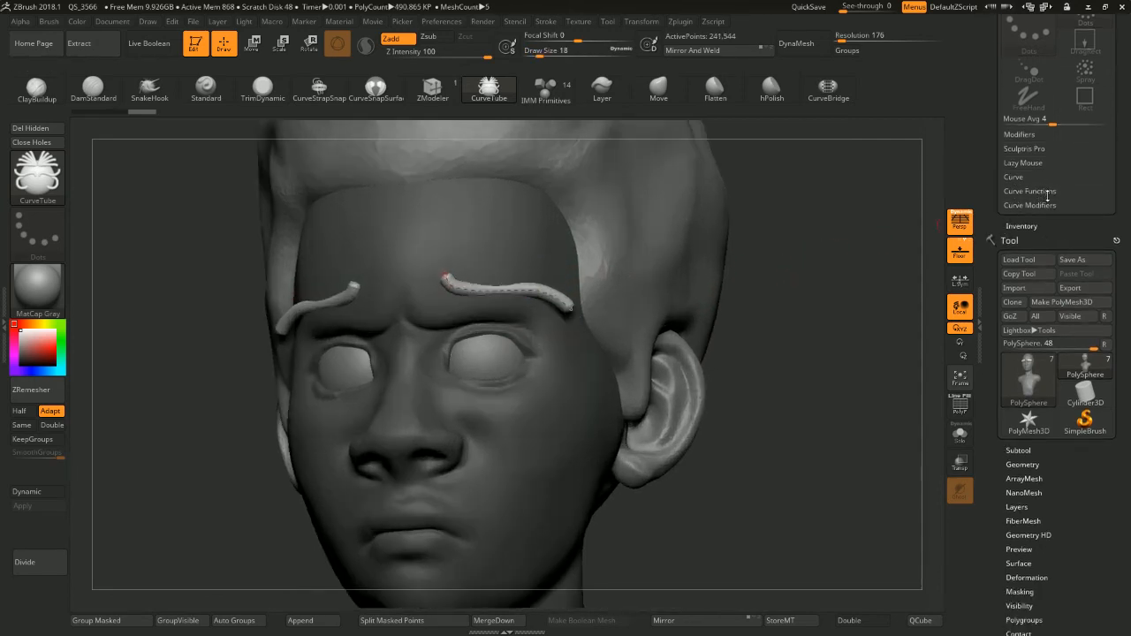
Enable Size in the curve modifiers, expand the curve falloff graph and update the brow tubes with the taper
click(1029, 205)
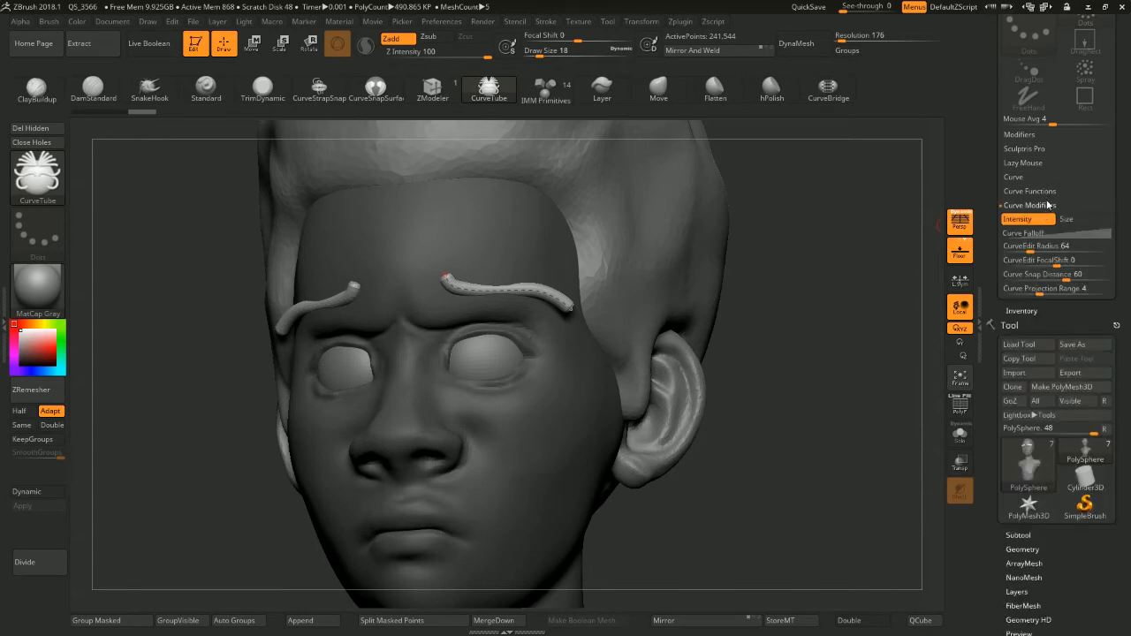
click(1069, 219)
click(1025, 233)
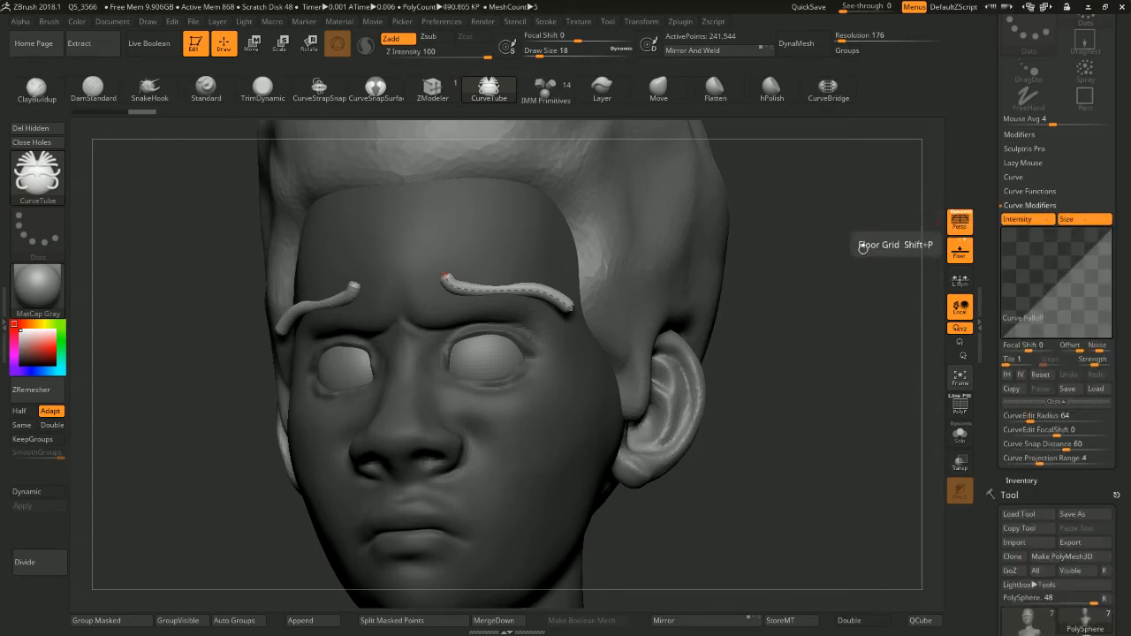
alt+drag(805, 260, 469, 290)
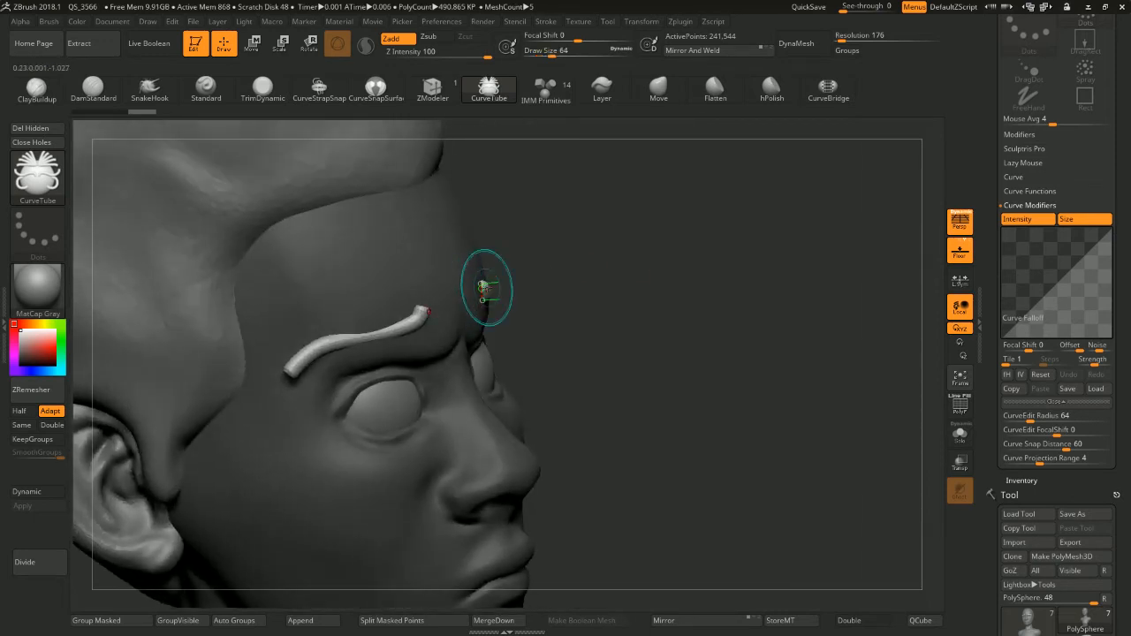
drag(707, 212, 663, 221)
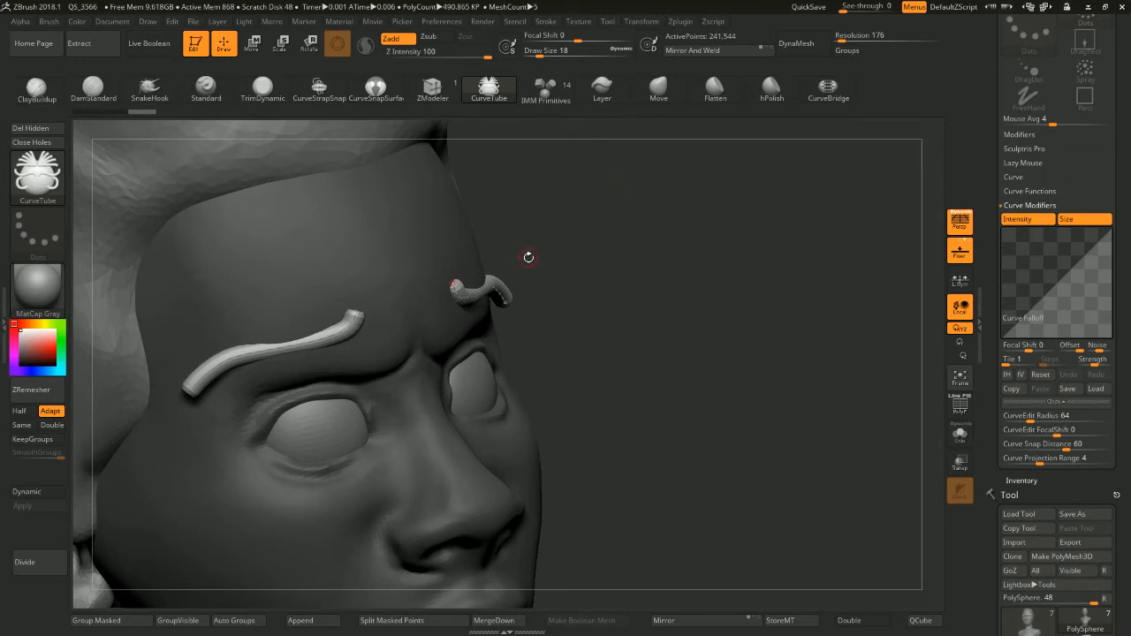
drag(528, 257, 345, 228)
click(451, 282)
Move the outer end of the brow curve in against the temple
mouse_move(748, 227)
mouse_down()
mouse_move(431, 233)
mouse_move(359, 255)
mouse_up()
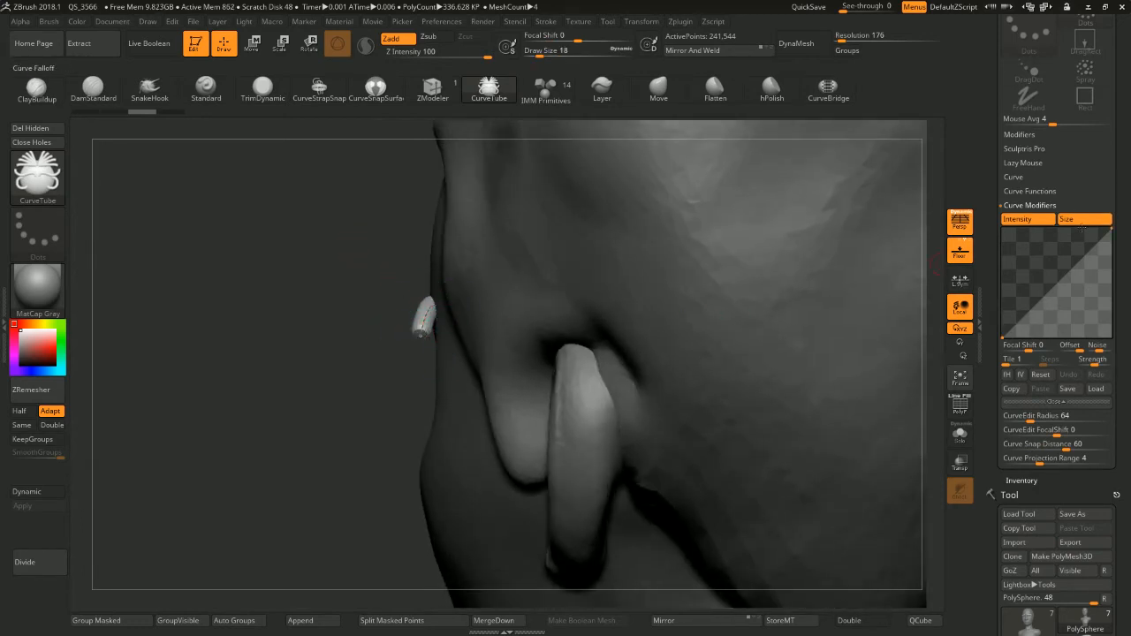
click(1035, 178)
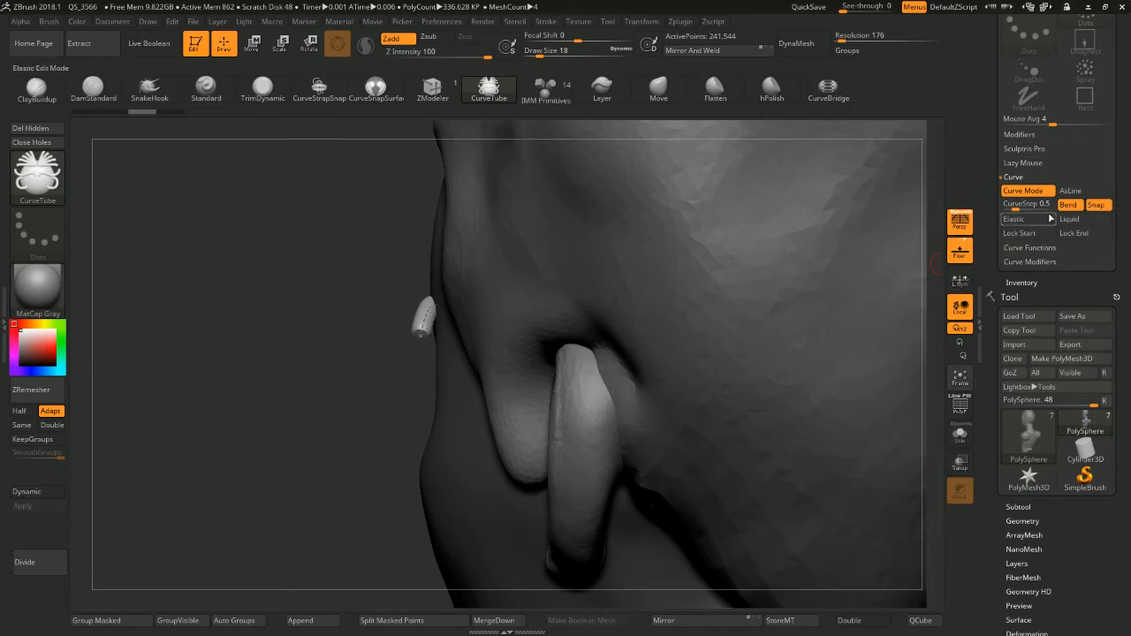
drag(420, 333, 447, 337)
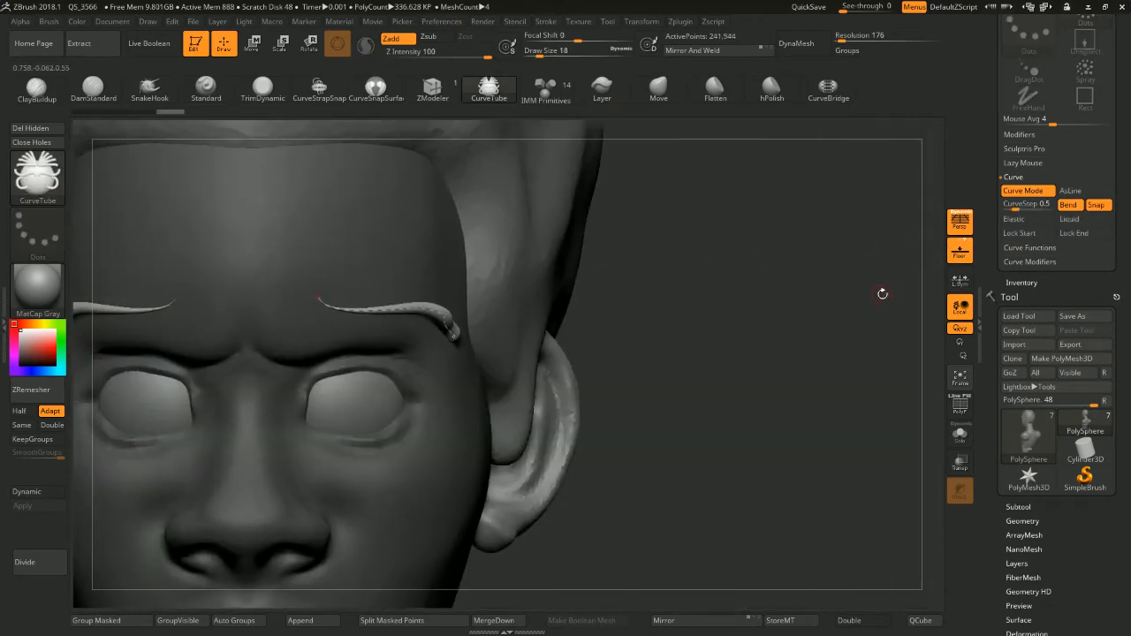
Flip the curve falloff horizontally, raise its low end point and update the brow tubes
click(1034, 248)
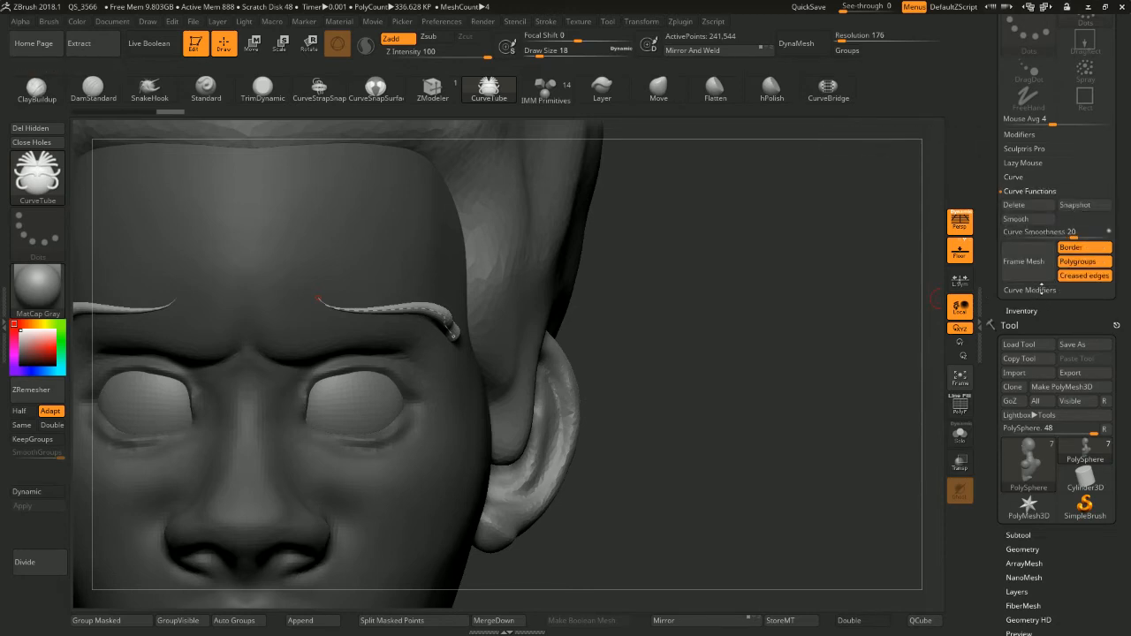
click(1041, 290)
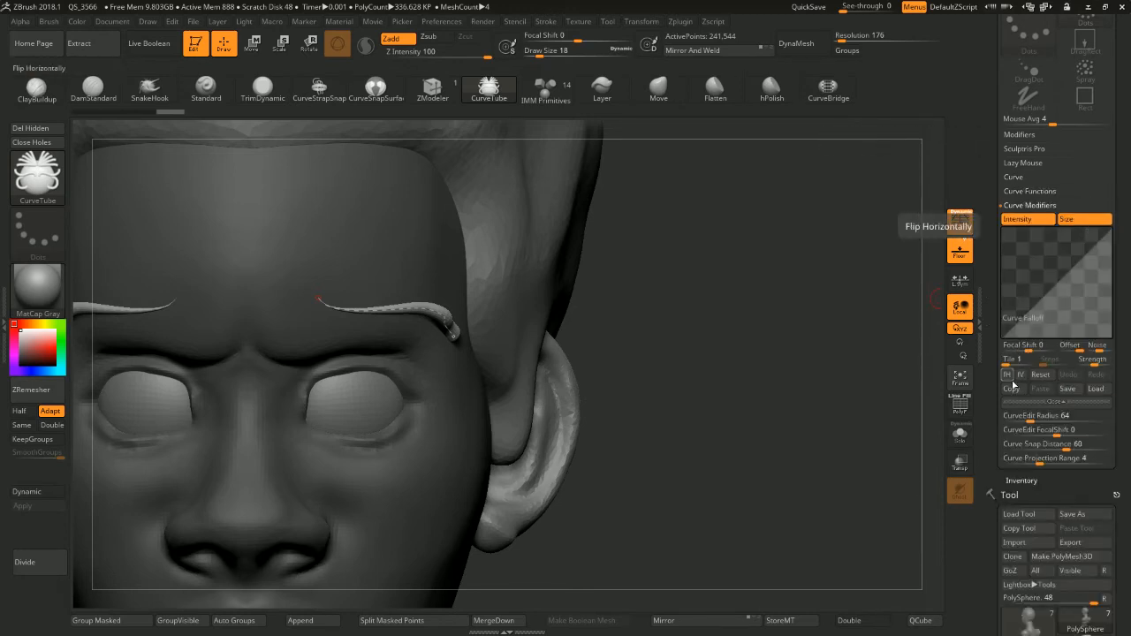
click(1009, 378)
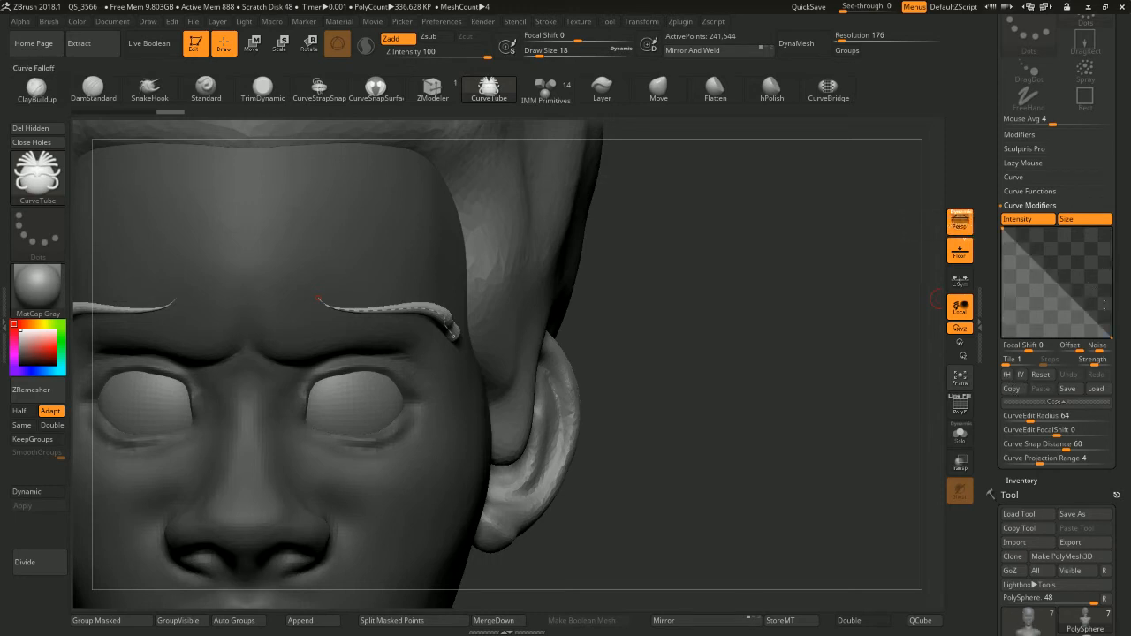
drag(1111, 337, 1111, 294)
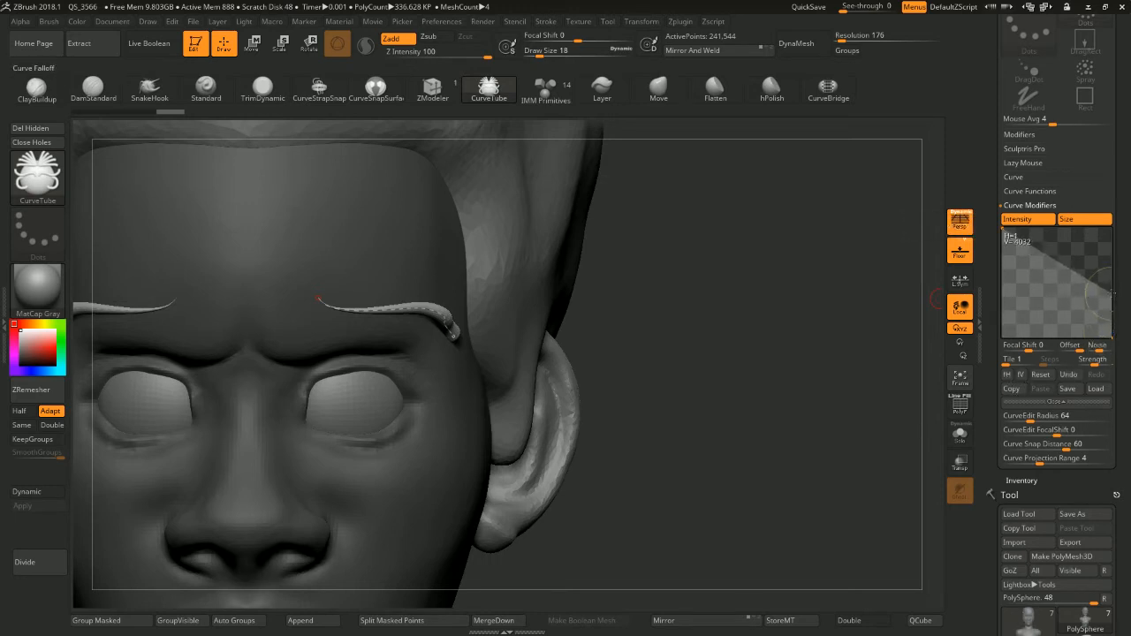
click(438, 306)
Thicken the brow tubes by updating the curve at draw size 25
mouse_move(694, 340)
alt+mouse_down()
mouse_move(687, 286)
mouse_move(601, 282)
alt+mouse_up()
key(space)
click(616, 264)
click(396, 305)
key(space)
click(379, 308)
key(space)
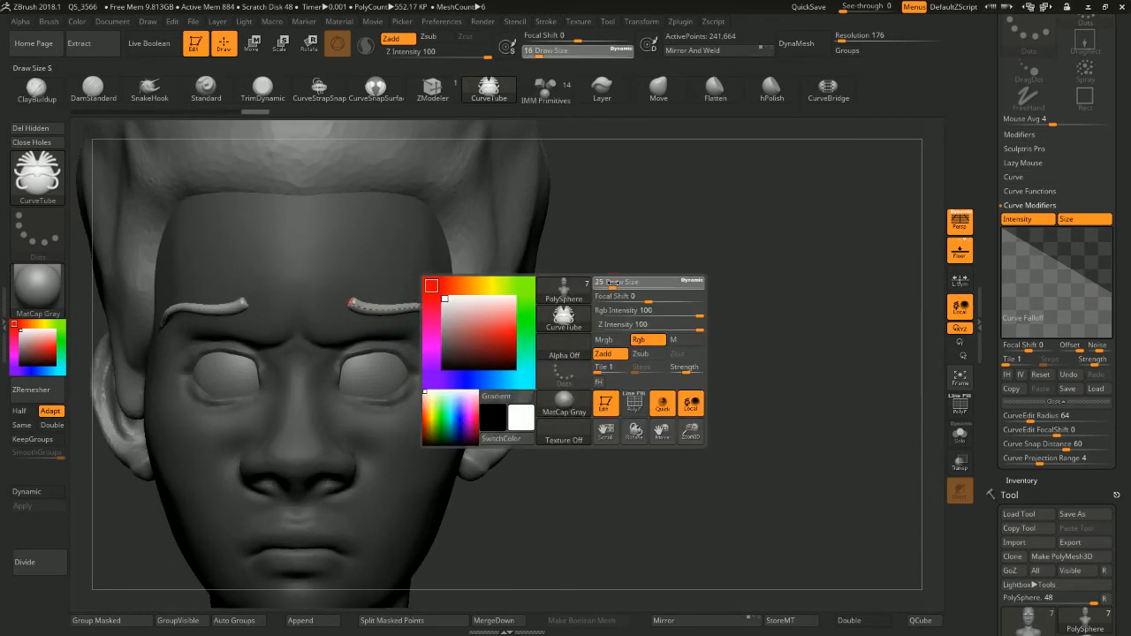
click(399, 304)
drag(688, 283, 614, 281)
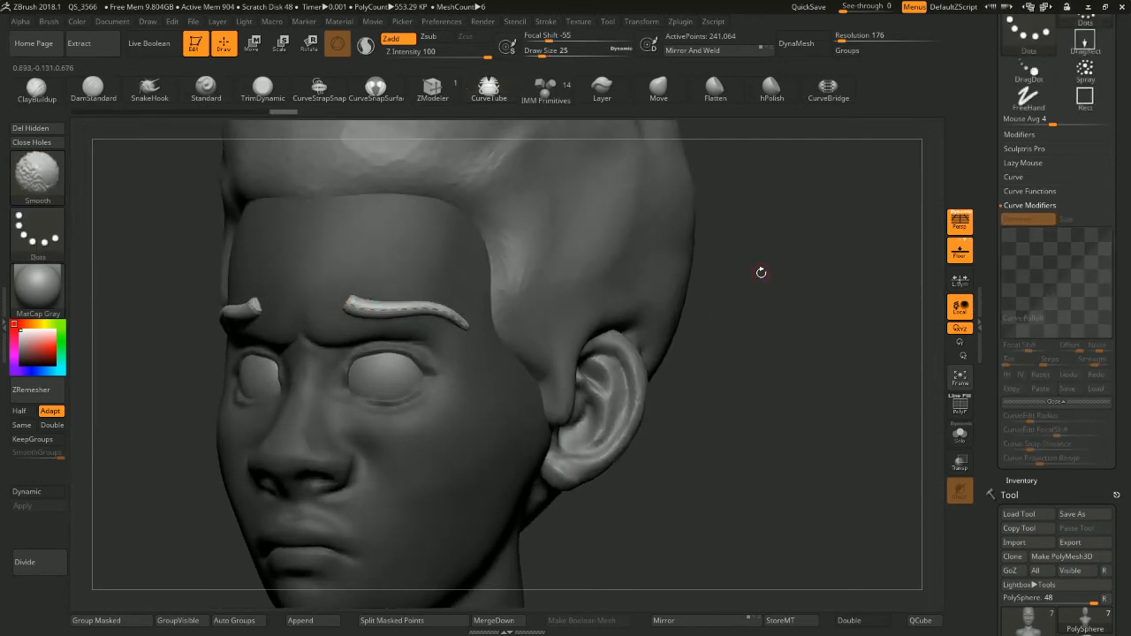
shift+drag(761, 272, 803, 268)
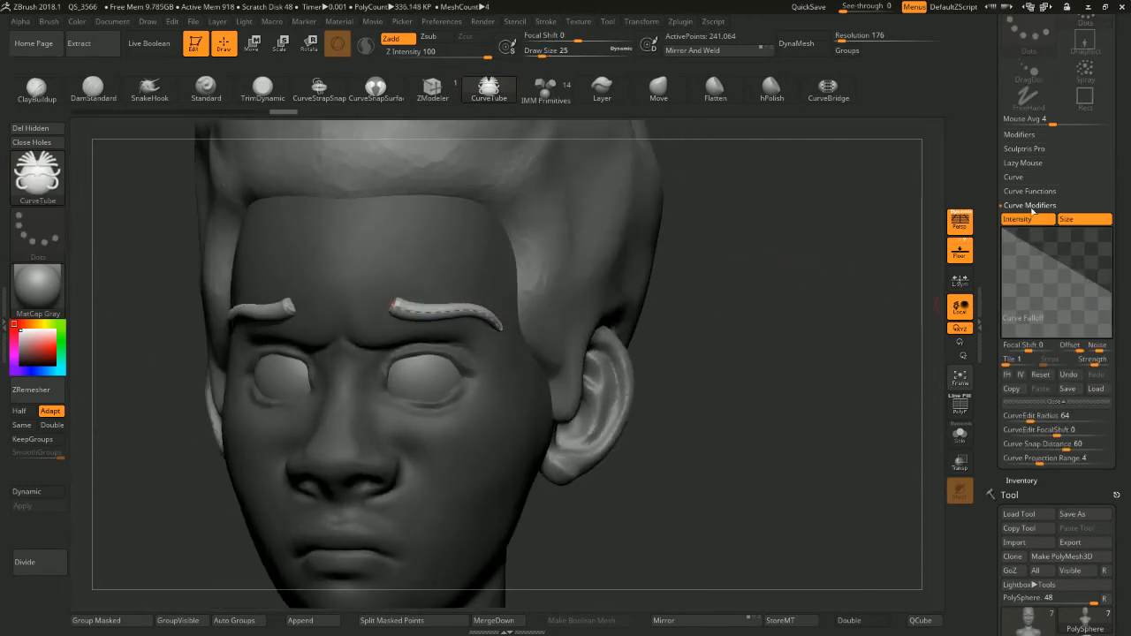
Turn on Liquid curve editing and pull the inner end of the brow curve toward the nose bridge
click(1014, 177)
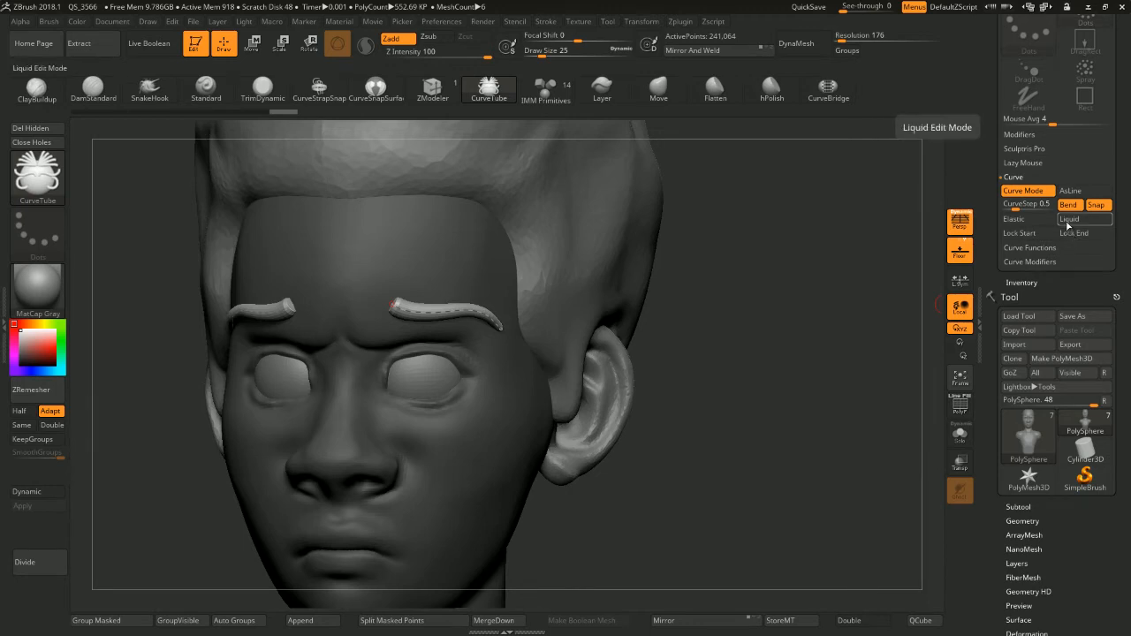
click(1072, 219)
drag(388, 306, 373, 309)
Try much thicker brow tubes by updating the curve with a far larger draw size
shift+drag(801, 306, 769, 350)
key(space)
drag(831, 285, 817, 285)
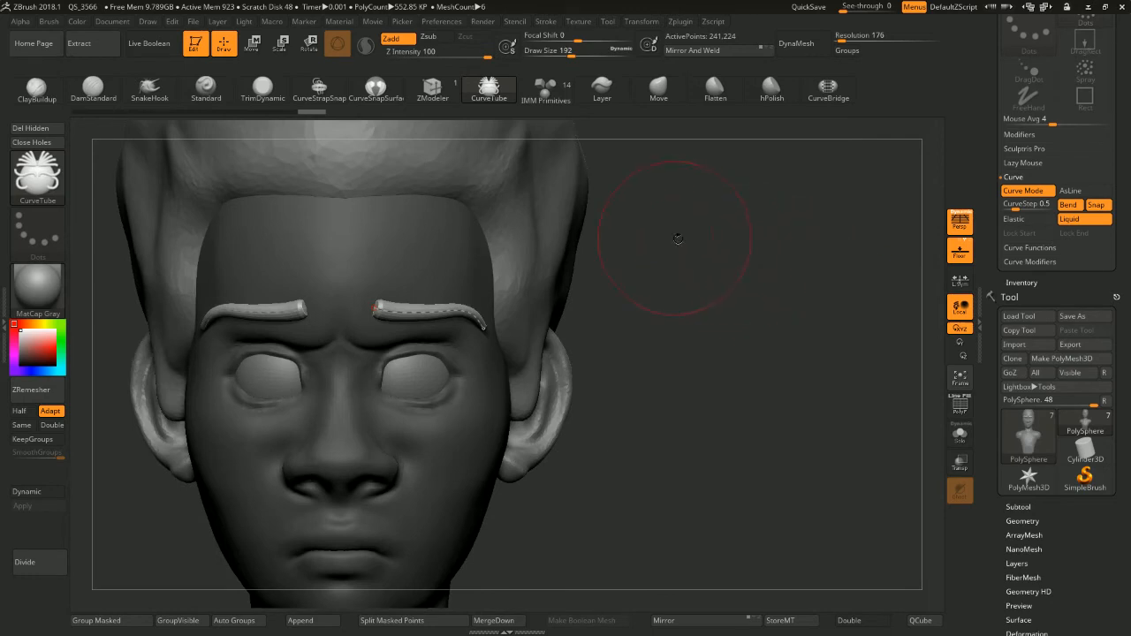
key(space)
mouse_move(679, 245)
alt+mouse_down()
mouse_move(728, 240)
mouse_move(704, 242)
alt+mouse_up()
click(430, 303)
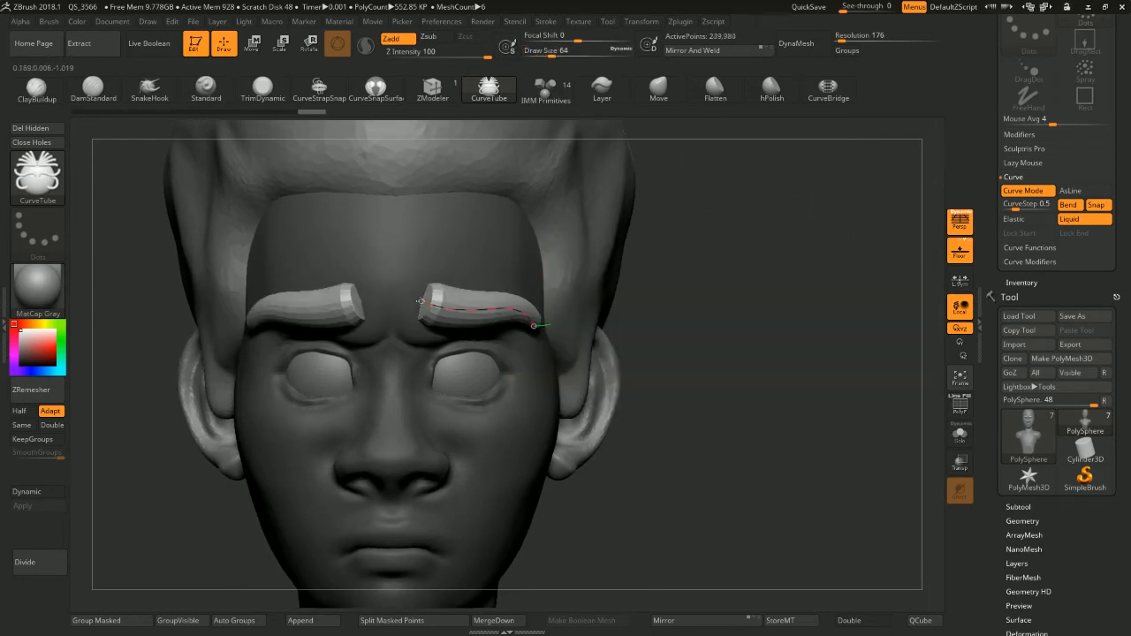
key(ctrl+z)
Try several other brow tube thicknesses, going down to draw size 13
key(space)
mouse_move(702, 232)
mouse_down()
mouse_move(678, 231)
mouse_move(706, 248)
mouse_move(649, 257)
mouse_move(729, 249)
mouse_up()
click(432, 306)
key(space)
click(430, 297)
key(space)
key(space)
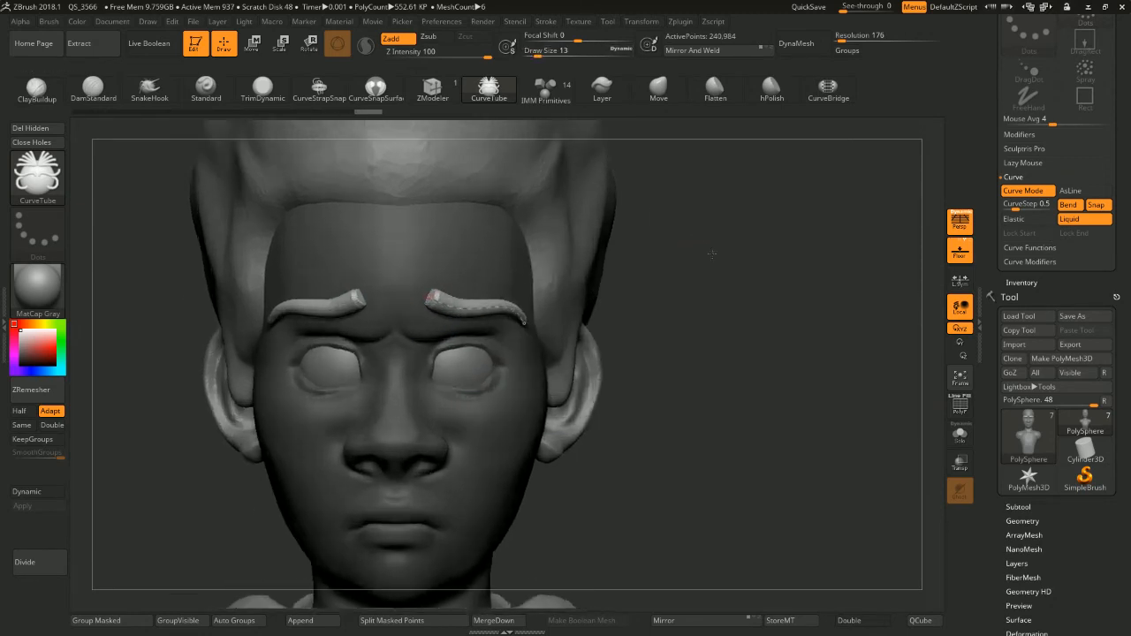
click(433, 307)
key(ctrl+z)
Set the draw size to 25 and update the brow tubes to that thickness
key(space)
click(668, 261)
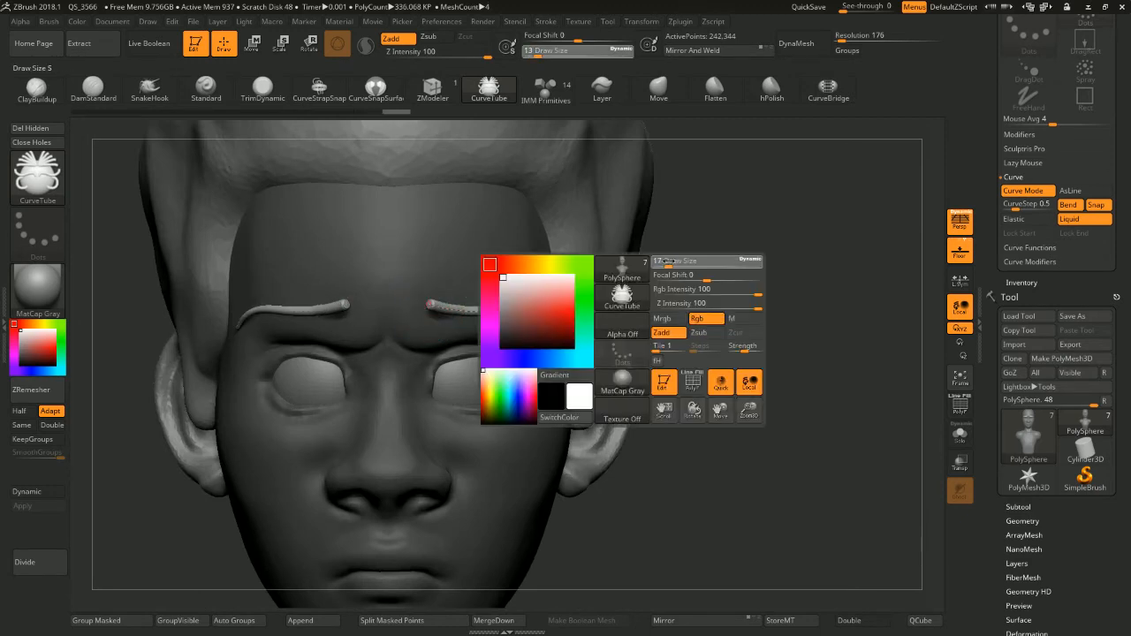
click(430, 305)
drag(671, 265, 730, 274)
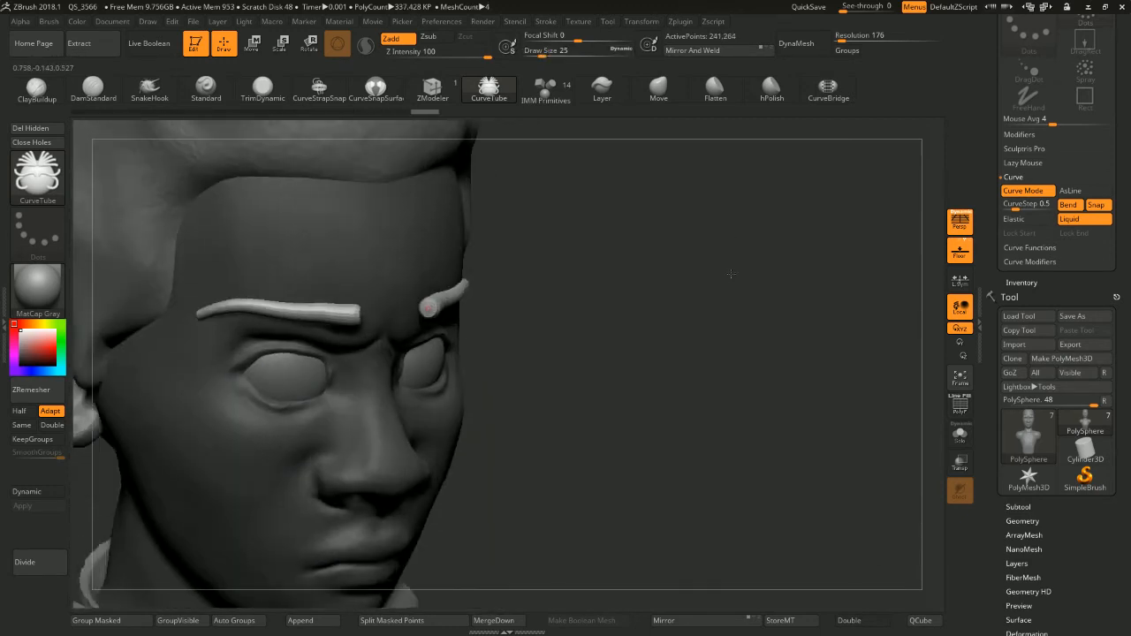
Turn off Liquid curve editing, then shift the brow curve's inner end inward and raise it above the nose bridge
click(1071, 219)
drag(726, 210, 704, 291)
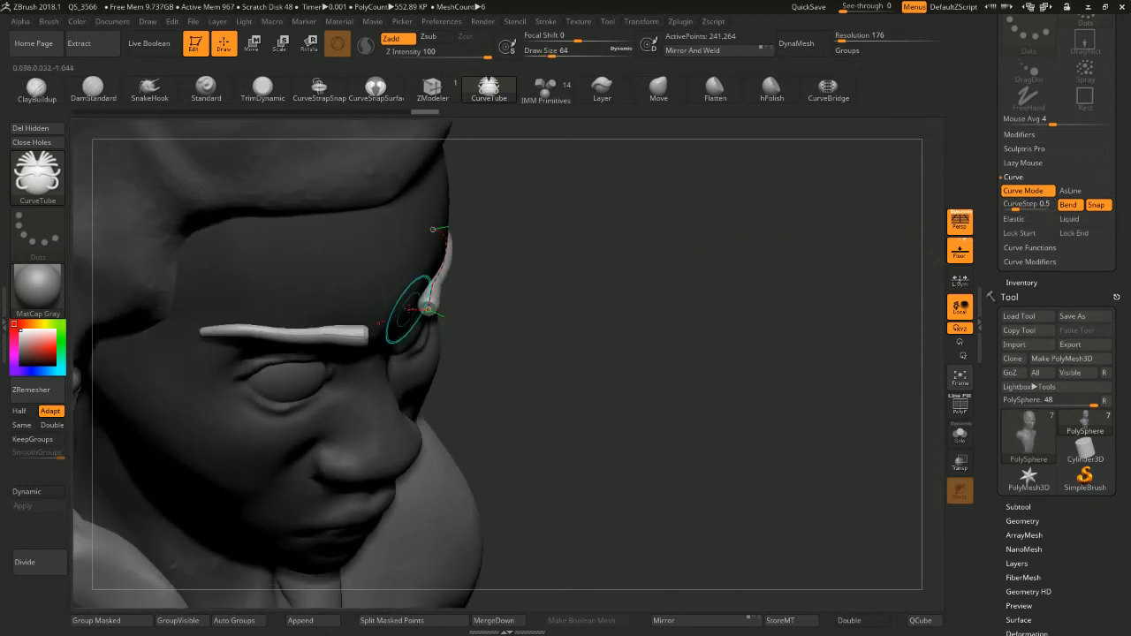
drag(424, 308, 402, 295)
shift+drag(610, 265, 570, 249)
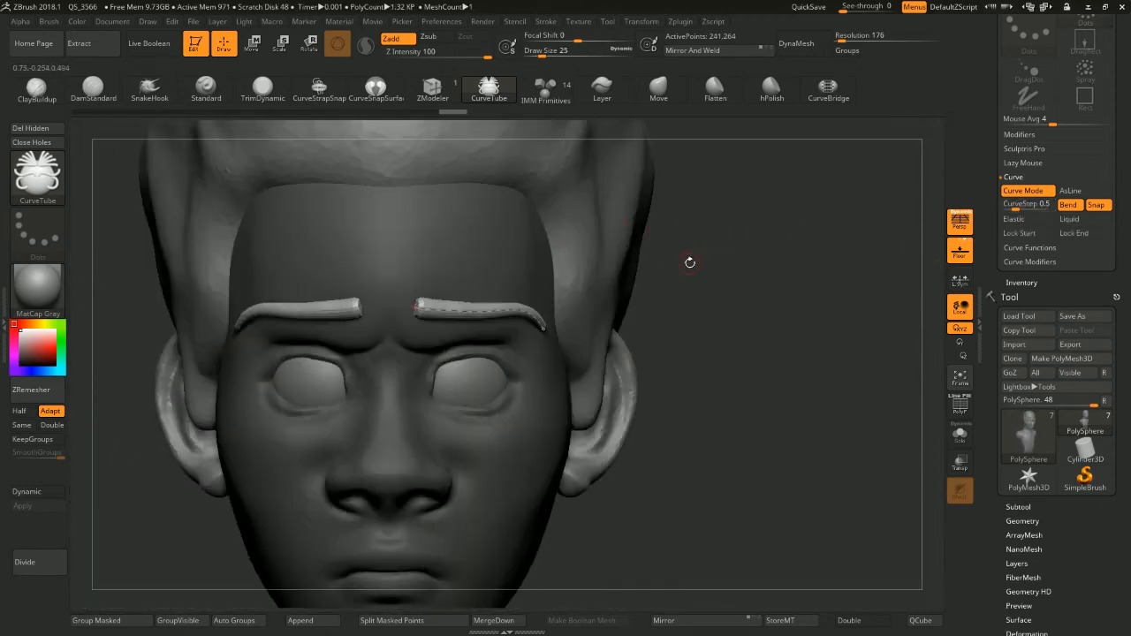
drag(416, 308, 423, 285)
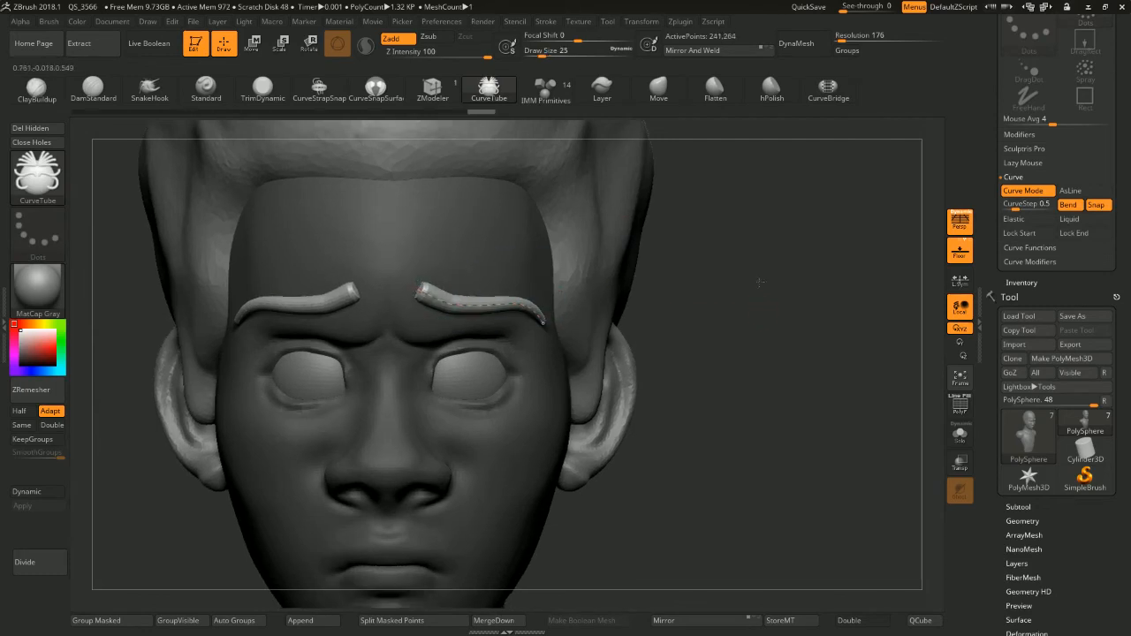
alt+drag(760, 283, 731, 257)
drag(429, 267, 424, 270)
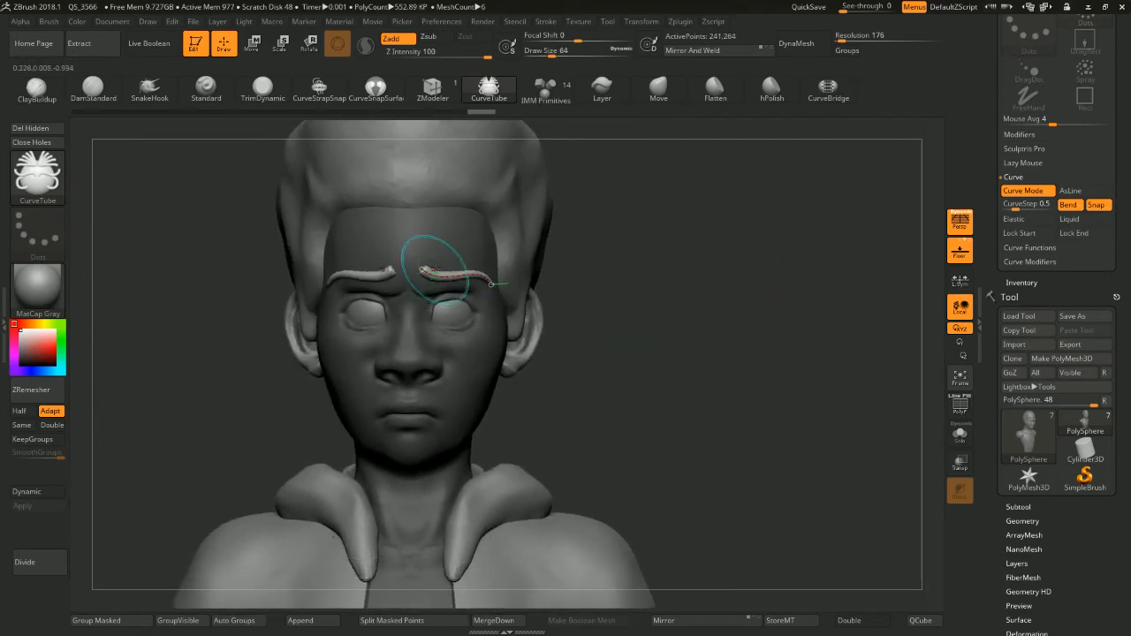
Release the finished brow curve and switch the masking from the face to the brow tubes
alt+drag(663, 243, 667, 260)
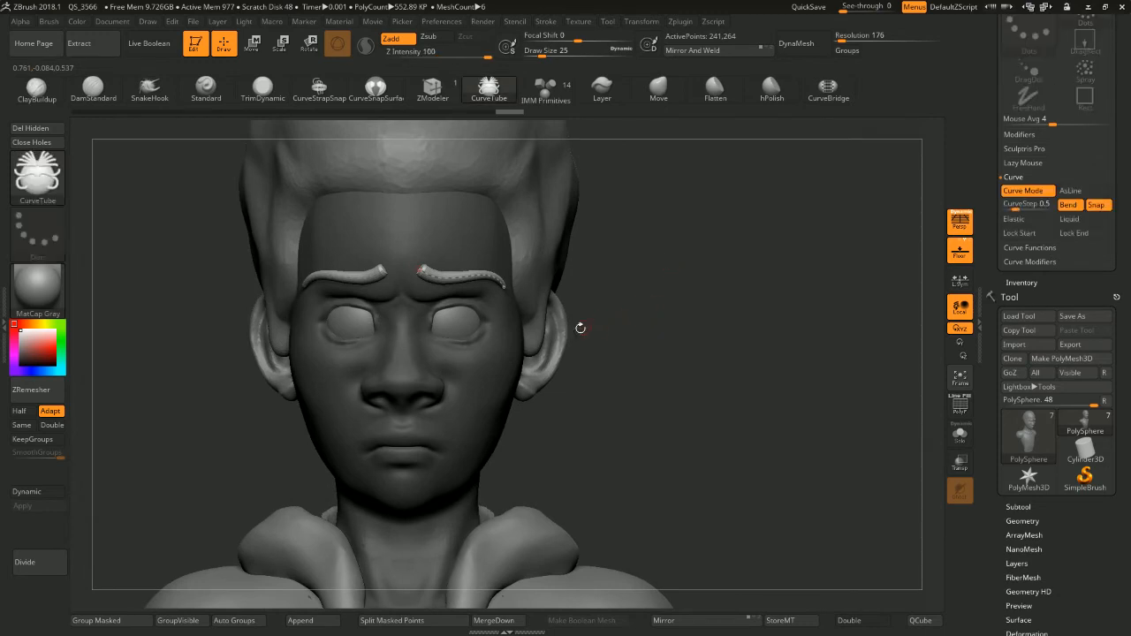
alt+drag(656, 311, 669, 217)
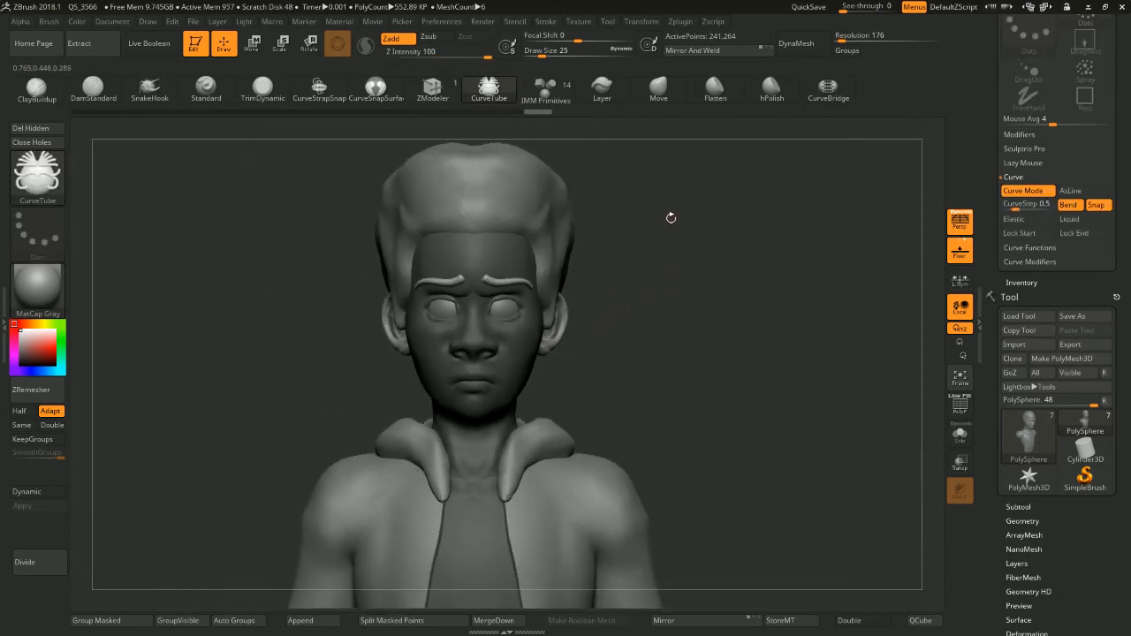
drag(700, 266, 671, 273)
alt+drag(633, 330, 662, 254)
alt+drag(637, 291, 606, 313)
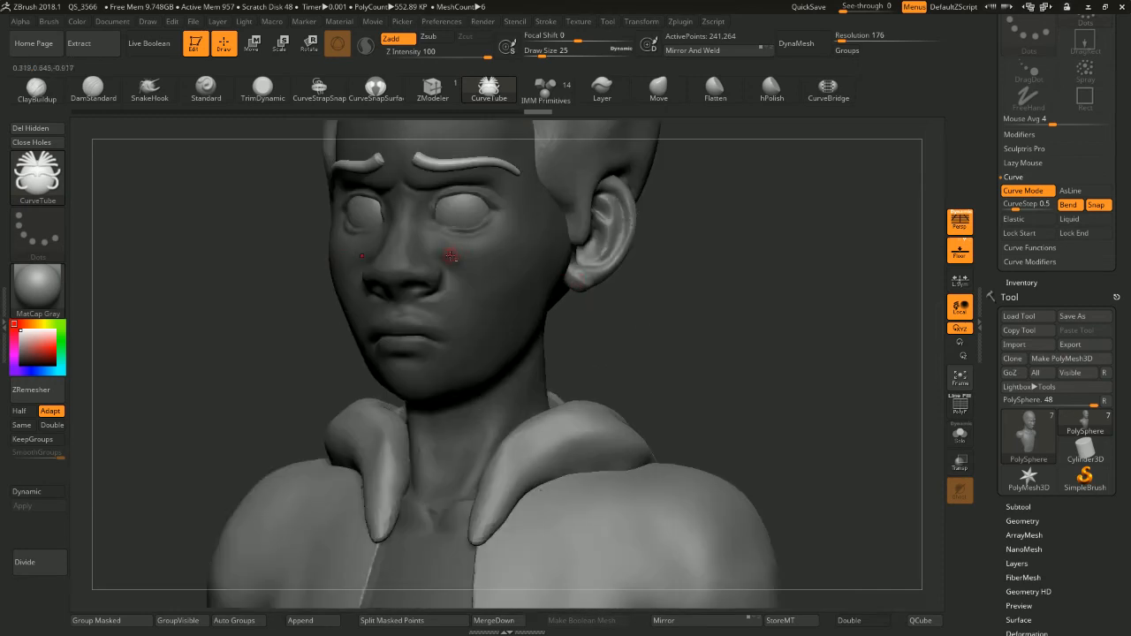
click(514, 262)
ctrl+drag(700, 208, 767, 250)
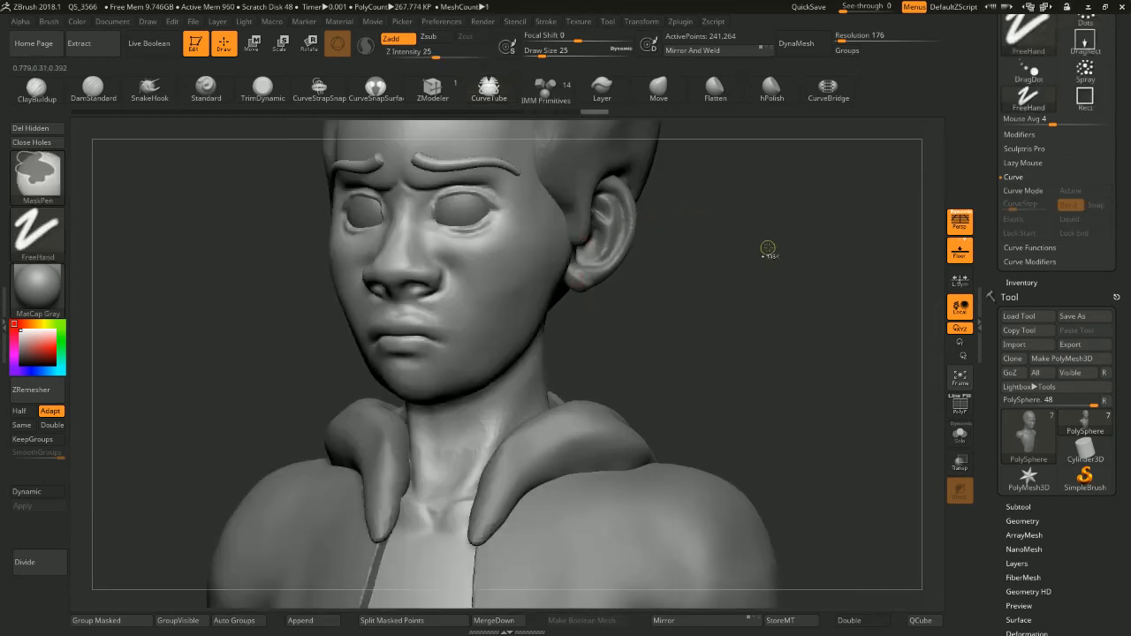
ctrl+click(714, 219)
mouse_move(714, 221)
ctrl+mouse_down()
mouse_move(750, 280)
mouse_move(790, 292)
mouse_move(780, 280)
ctrl+mouse_up()
Choose the DamStandard brush for carving the face
key(b)
key(d)
key(s)
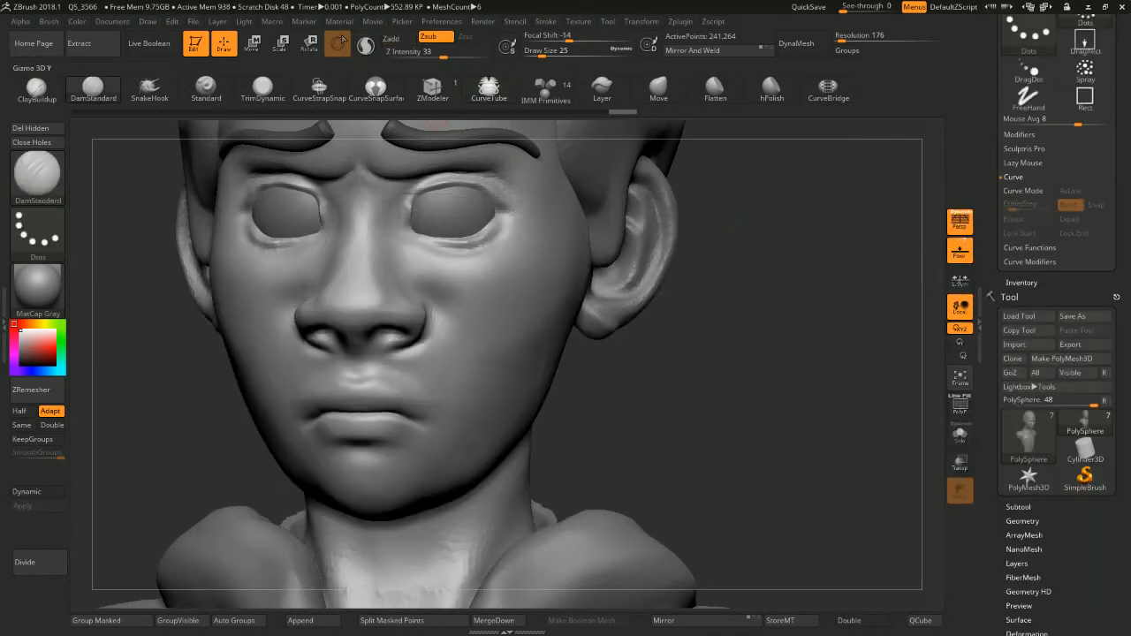
Define the upper eyelid crease with DamStandard at draw size 25, and smooth around the eye and its outer corner
drag(517, 182, 399, 205)
drag(752, 207, 734, 159)
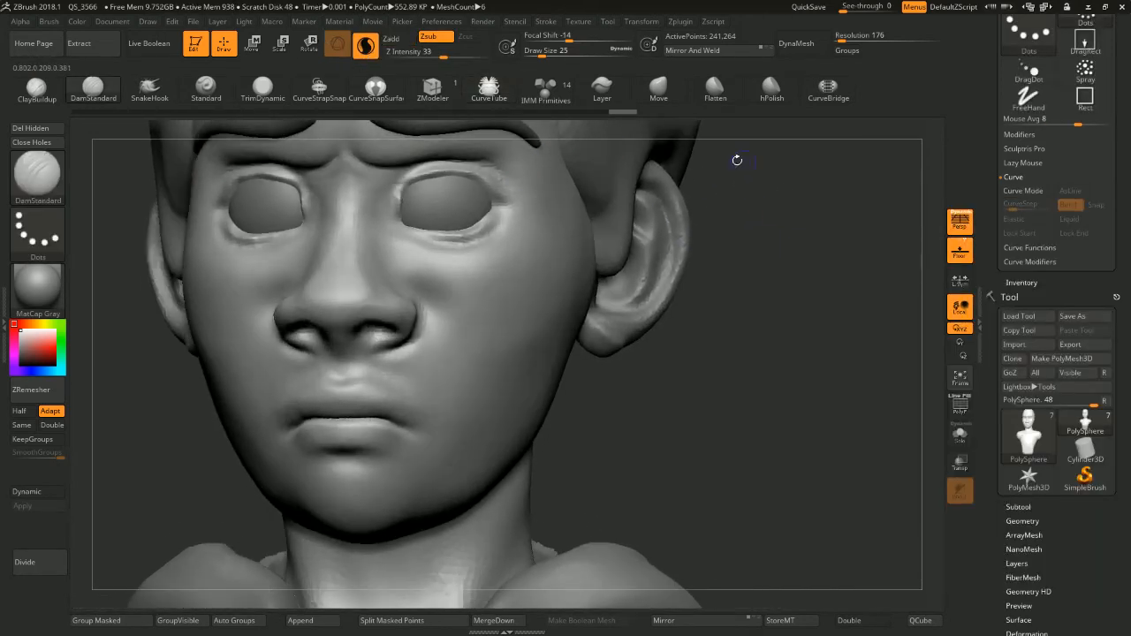
mouse_move(442, 163)
shift+mouse_down()
mouse_move(389, 202)
mouse_move(400, 212)
shift+mouse_up()
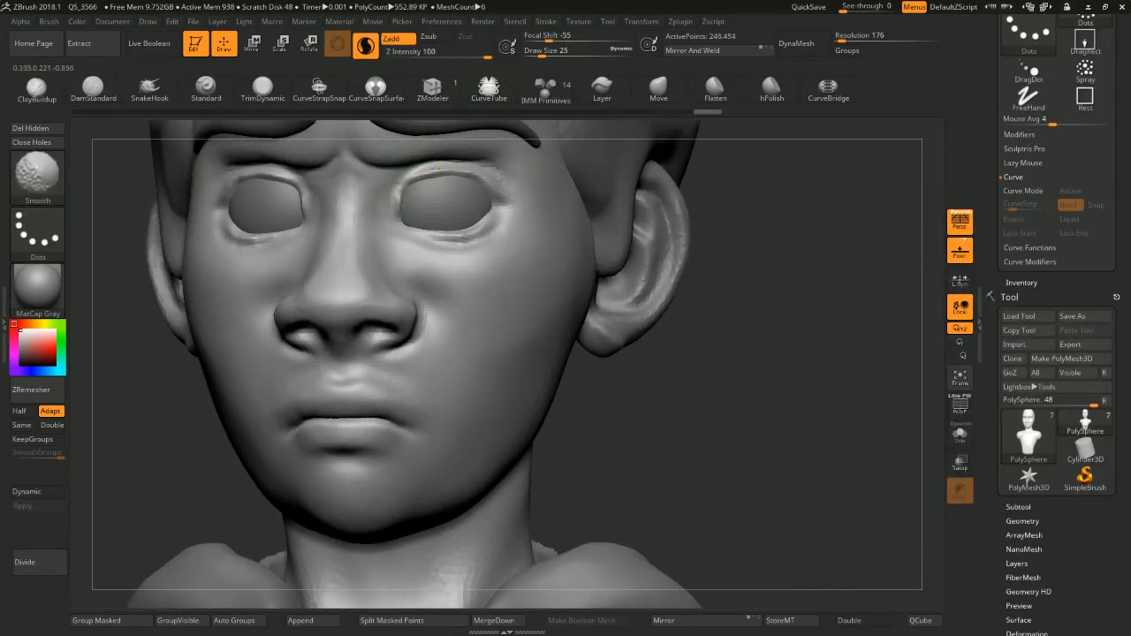
mouse_move(488, 175)
shift+mouse_down()
mouse_move(506, 192)
mouse_move(491, 219)
shift+mouse_up()
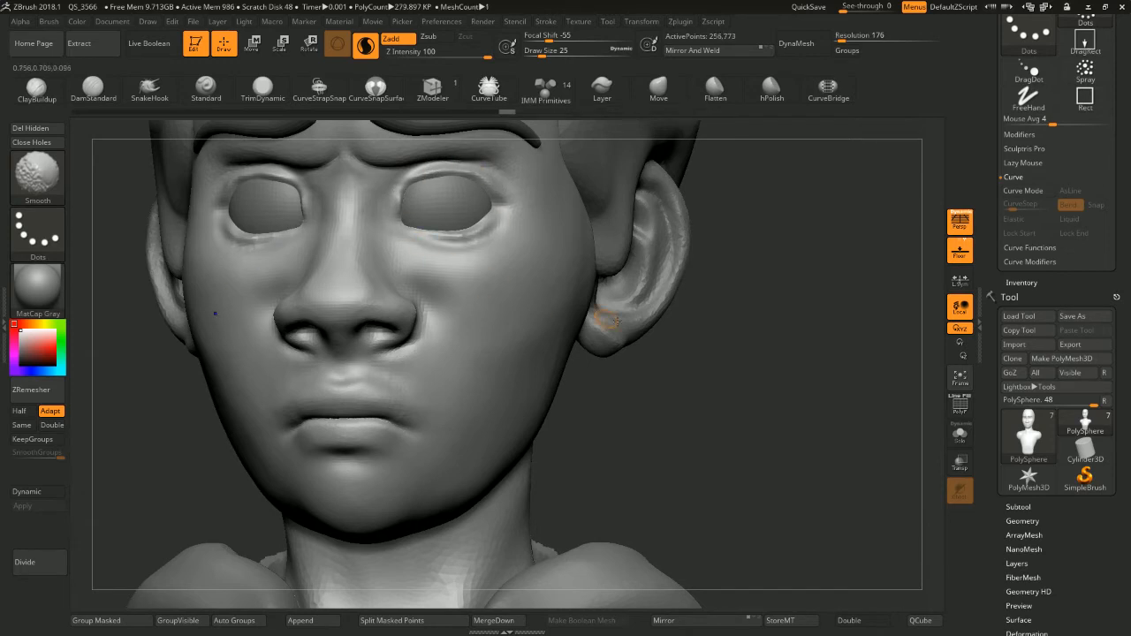
Fill the hollow between the nose and cheek with ClayBuildup, and smooth the added volume
mouse_move(606, 320)
mouse_down()
mouse_move(402, 305)
mouse_move(400, 344)
mouse_up()
key(space)
key(ctrl+z)
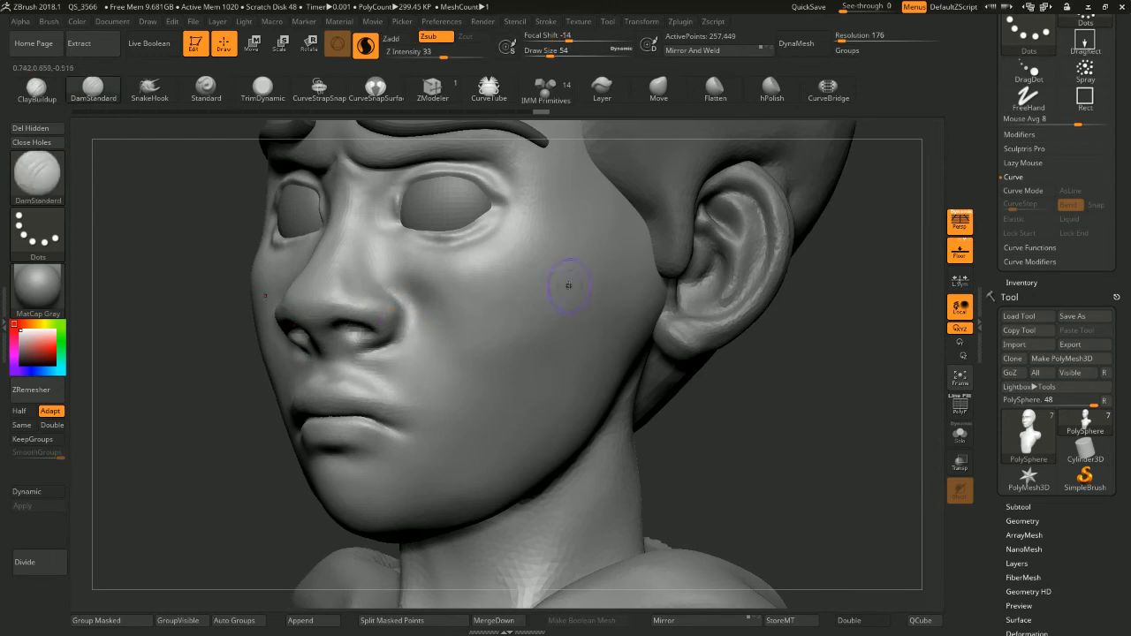
key(b)
key(b)
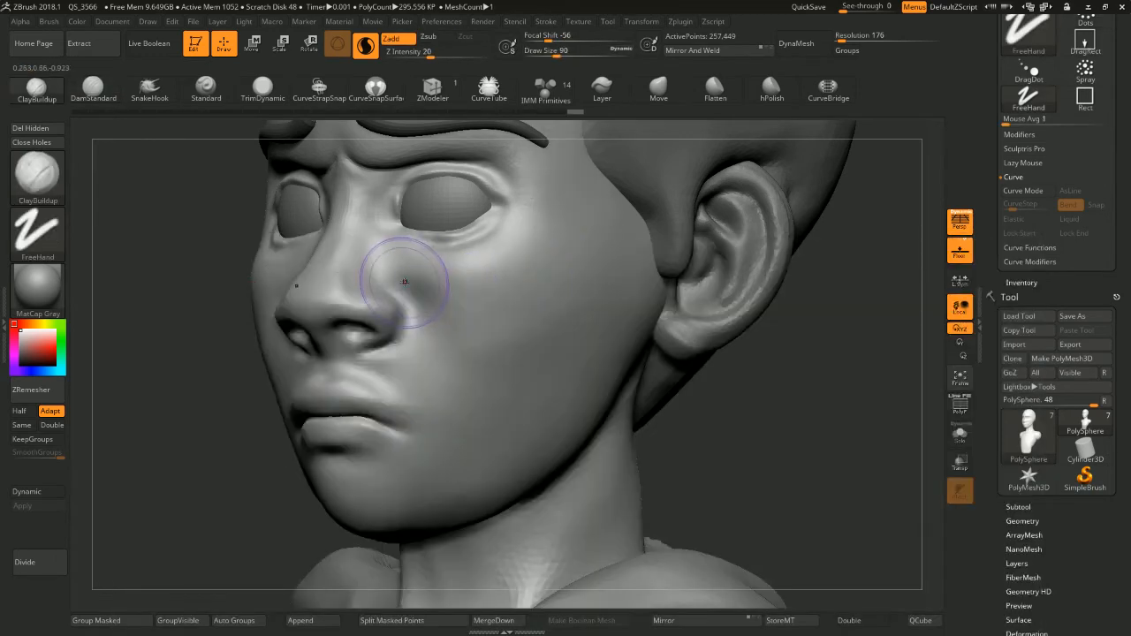
mouse_move(395, 274)
mouse_down()
mouse_move(424, 320)
mouse_move(447, 308)
mouse_move(430, 308)
mouse_up()
key(space)
key(space)
key(shift)
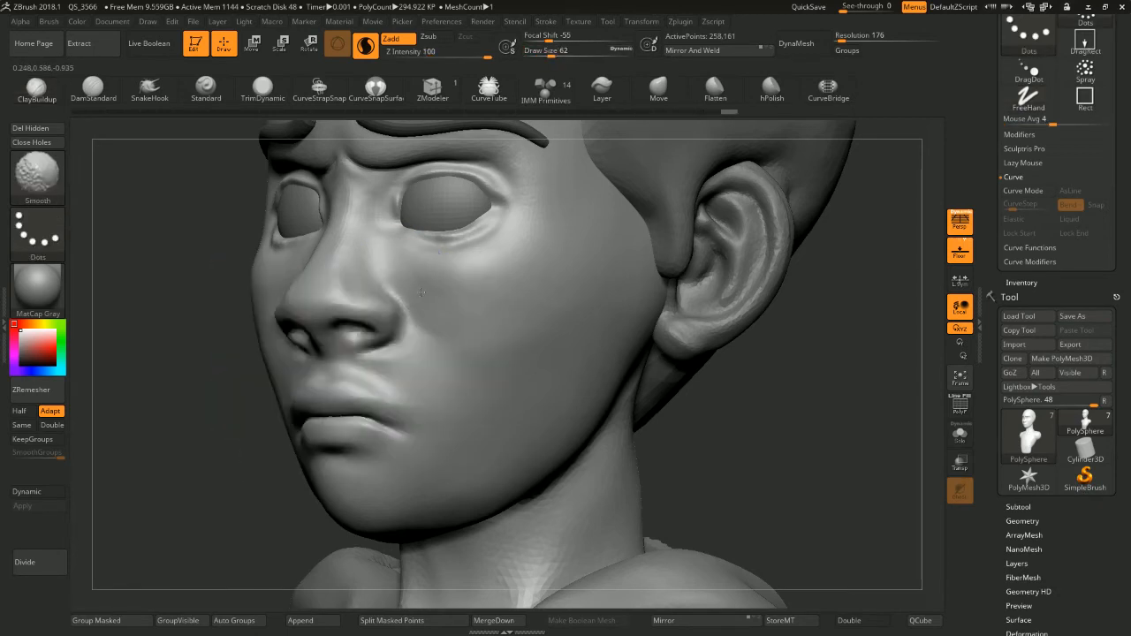
Build up the skin around the outer eye corner with ClayBuildup
mouse_move(828, 334)
shift+mouse_down()
mouse_move(826, 351)
mouse_move(739, 358)
shift+mouse_up()
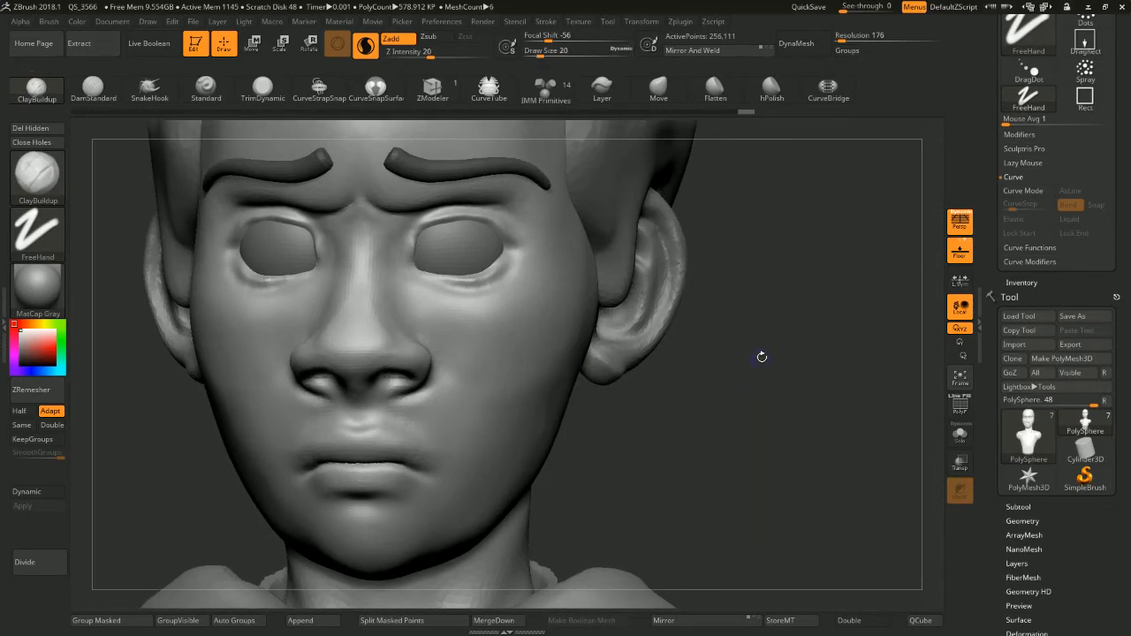
mouse_move(762, 357)
alt+mouse_down()
mouse_move(773, 316)
mouse_move(780, 320)
alt+mouse_up()
key(space)
key(space)
drag(518, 267, 532, 247)
Smooth the upper and lower eyelids and both eye corners at draw size 27
key(space)
key(space)
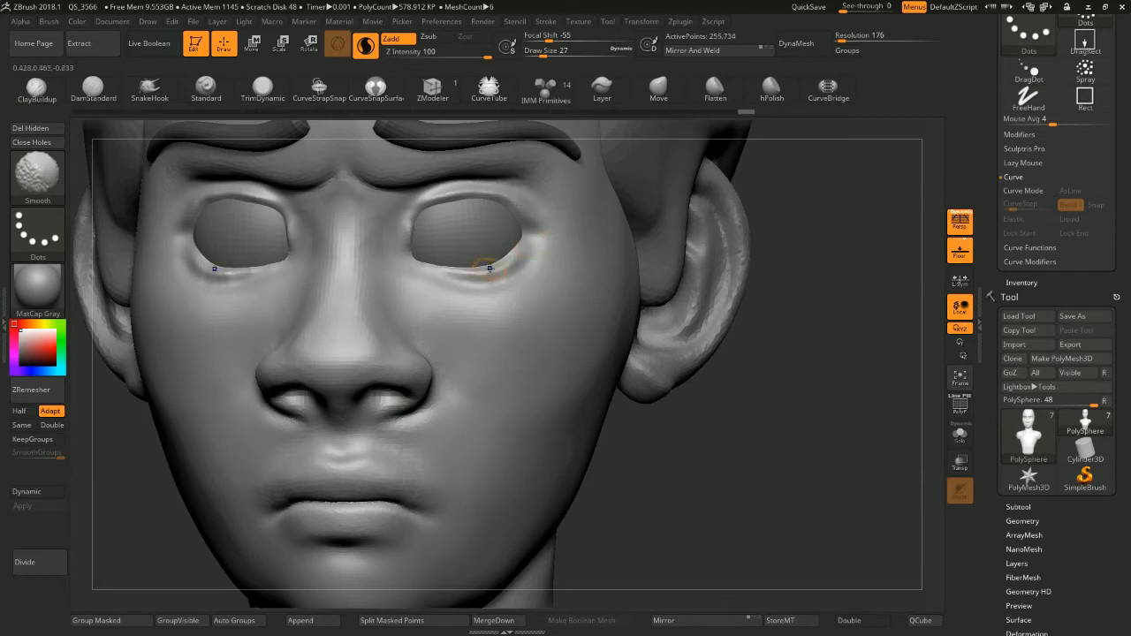
shift+drag(470, 272, 512, 245)
mouse_move(450, 200)
shift+mouse_down()
mouse_move(478, 174)
mouse_move(416, 193)
mouse_move(401, 209)
shift+mouse_up()
shift+drag(539, 209, 517, 225)
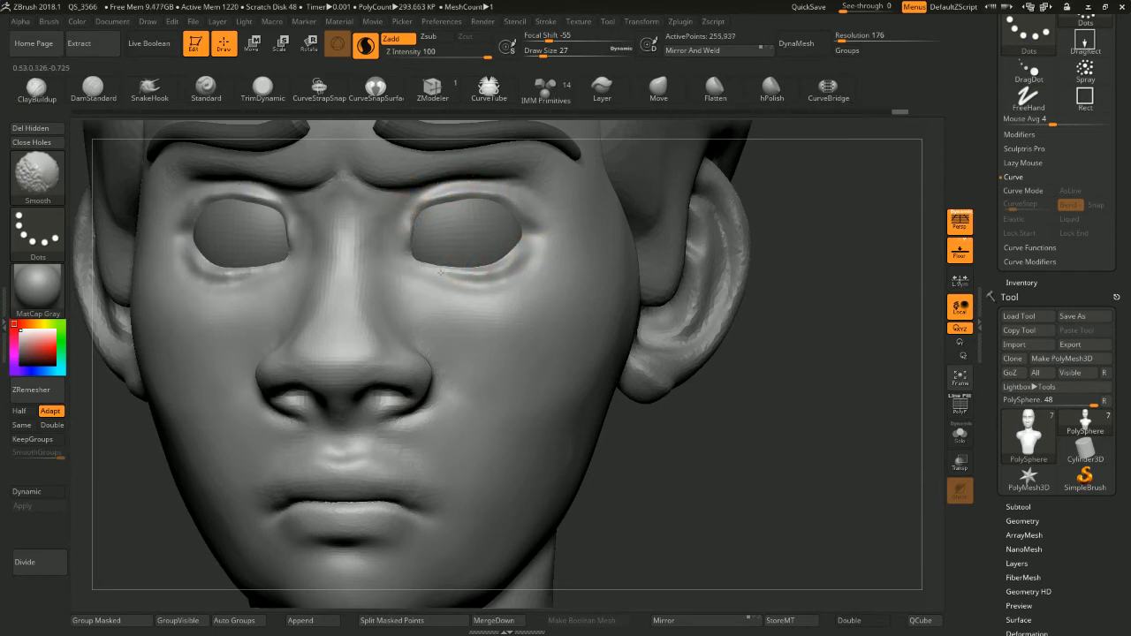
shift+drag(416, 250, 446, 272)
Smooth the side of the nose, the cheek and the area around the eye at draw size 44
key(shift)
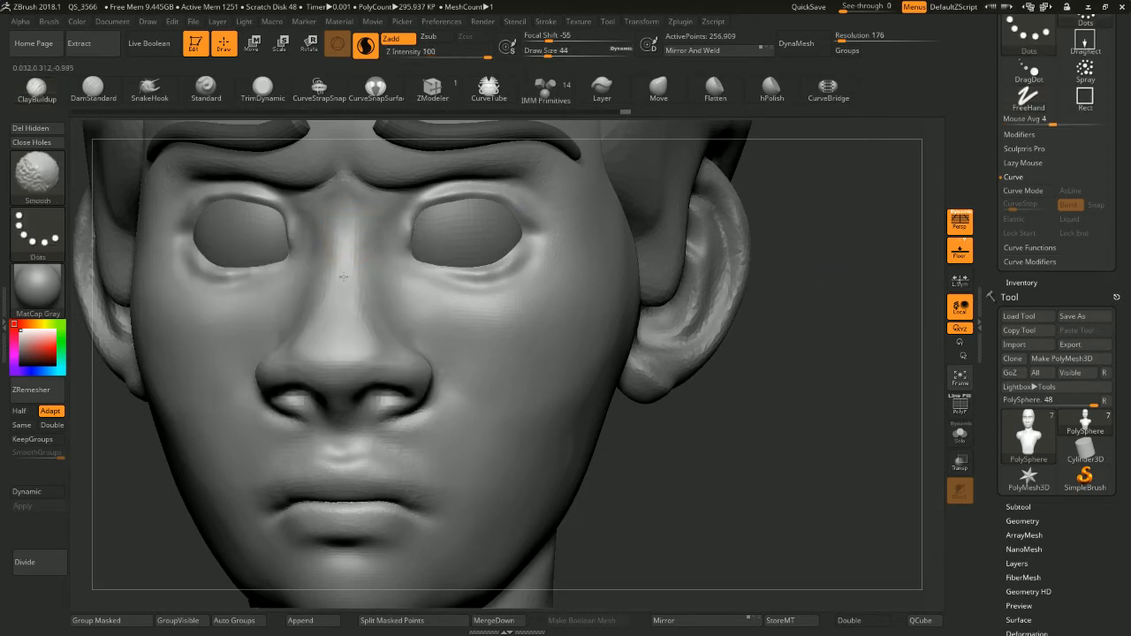
shift+drag(374, 338, 430, 317)
shift+drag(534, 336, 478, 291)
mouse_move(382, 212)
shift+mouse_down()
mouse_move(374, 157)
mouse_move(478, 157)
mouse_move(530, 164)
mouse_move(548, 227)
shift+mouse_up()
shift+drag(414, 311, 461, 250)
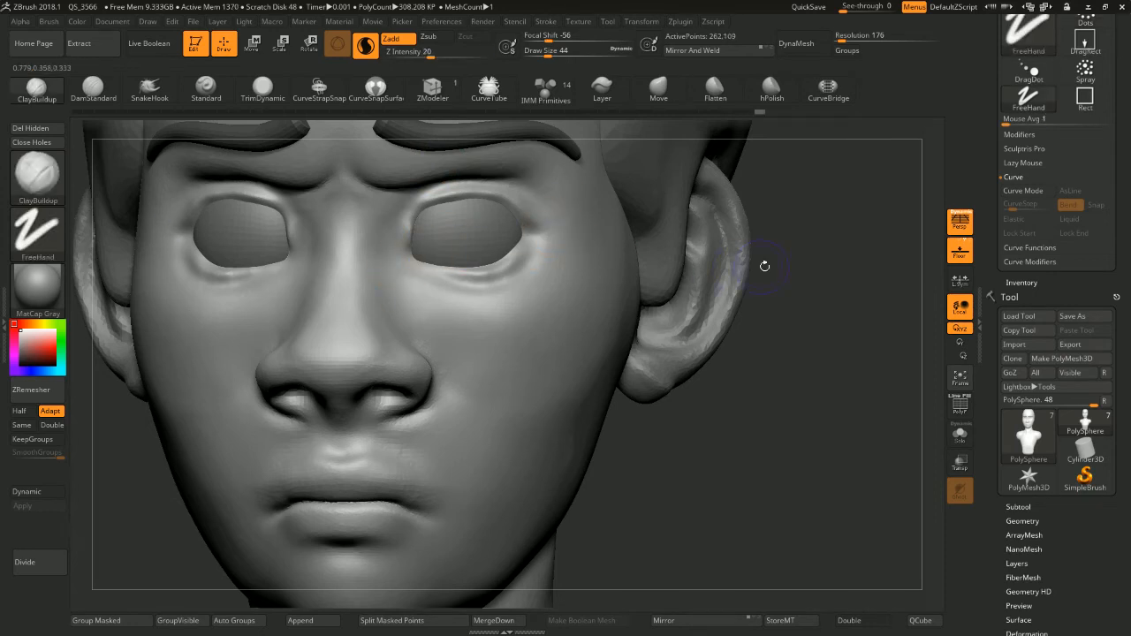
Carve the inner corner of the eye opening with DamStandard at draw size 20
key(b)
key(d)
key(s)
key(space)
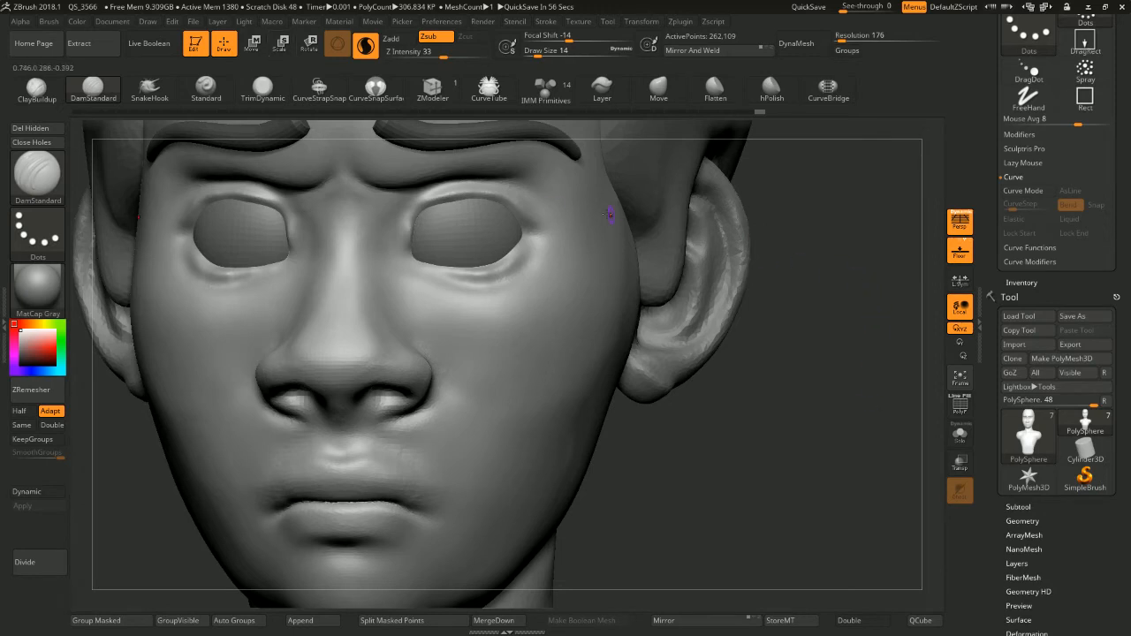
key(space)
mouse_move(413, 204)
mouse_down()
mouse_move(422, 207)
mouse_move(411, 234)
mouse_up()
key(space)
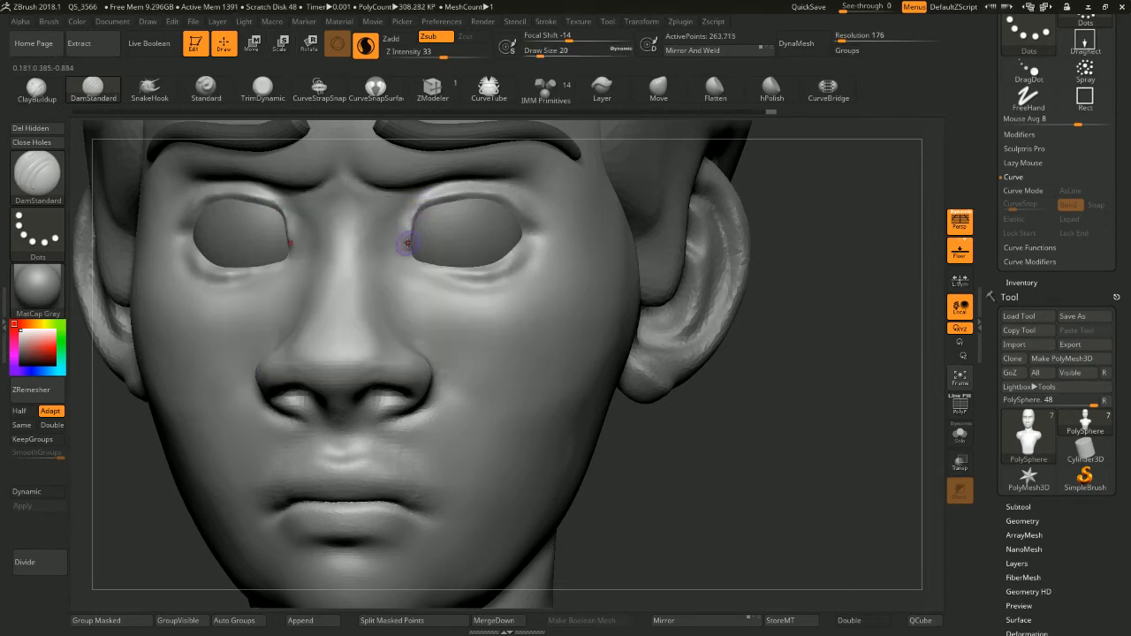
Carve the upper eyelid's edge toward the outer eye corner with DamStandard, undoing the last stroke
key(ctrl)
key(ctrl)
key(ctrl)
mouse_move(433, 197)
mouse_down()
mouse_move(414, 217)
mouse_move(428, 199)
mouse_move(508, 200)
mouse_move(496, 196)
mouse_move(540, 218)
mouse_up()
key(ctrl+z)
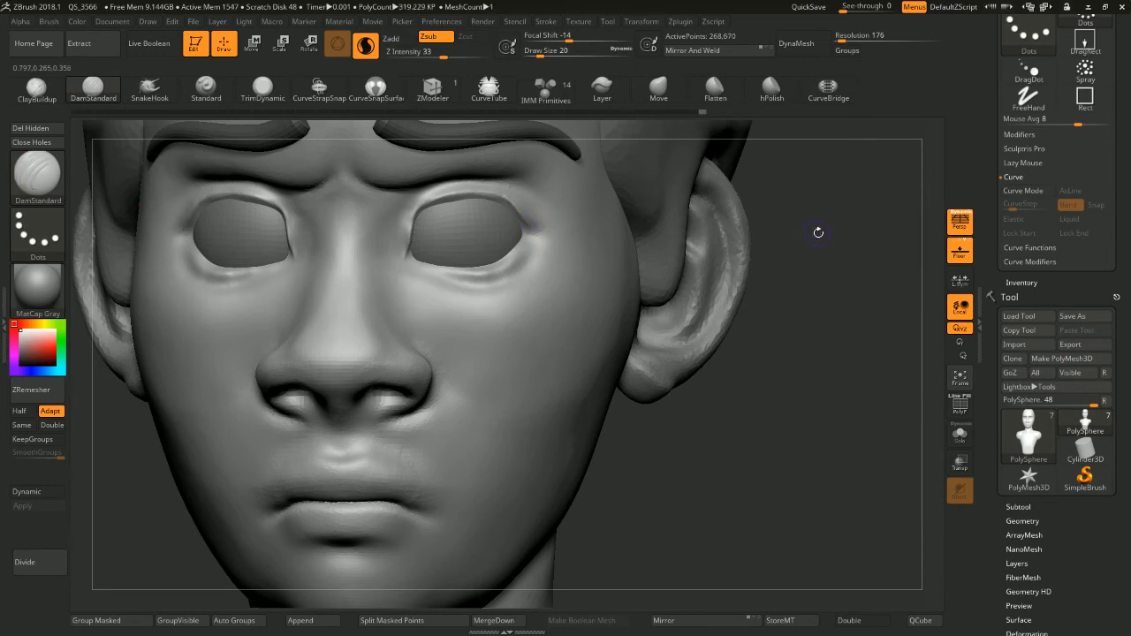
Soften the upper eyelid fold, undo the last change, and recut the upper lid's rim
mouse_move(423, 191)
shift+mouse_down()
mouse_move(411, 244)
mouse_move(425, 217)
shift+mouse_up()
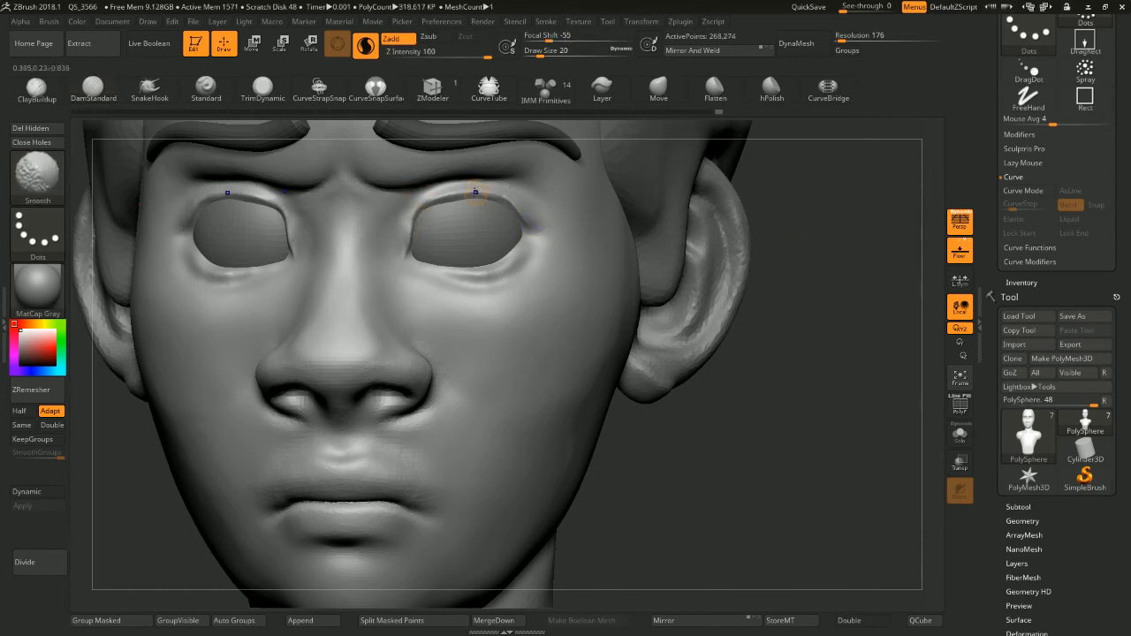
shift+drag(519, 182, 530, 181)
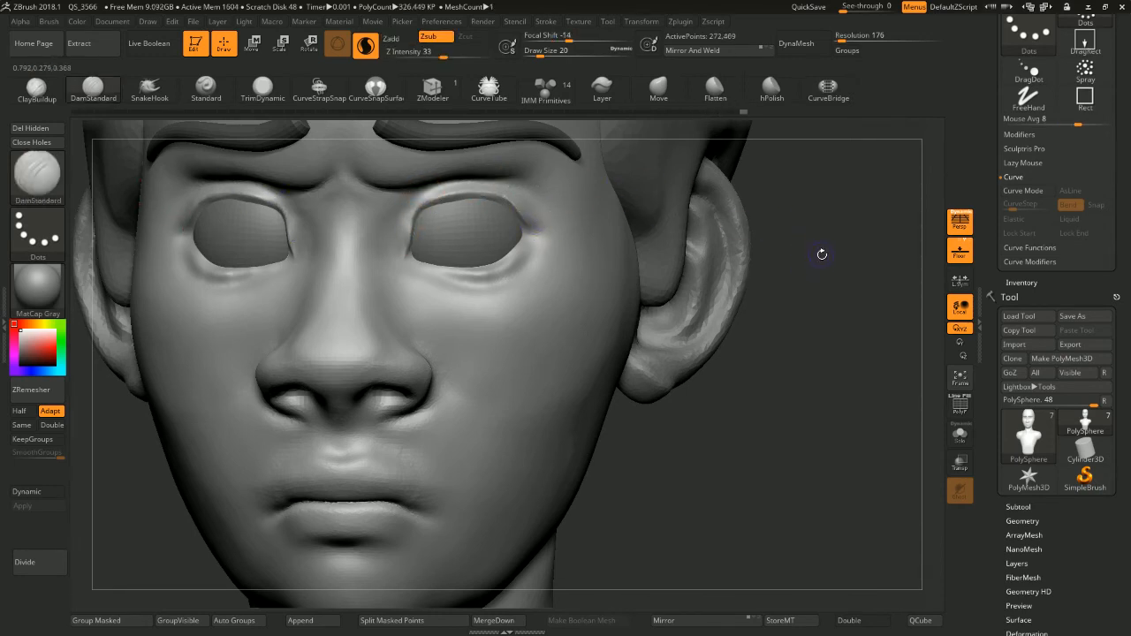
key(ctrl+z)
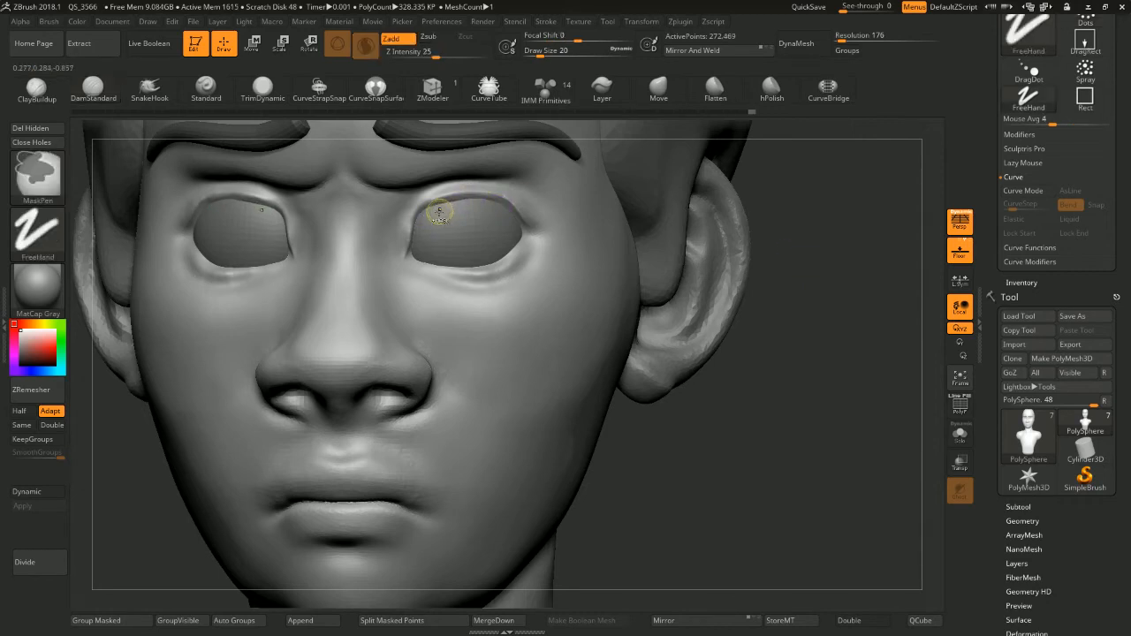
drag(428, 216, 495, 199)
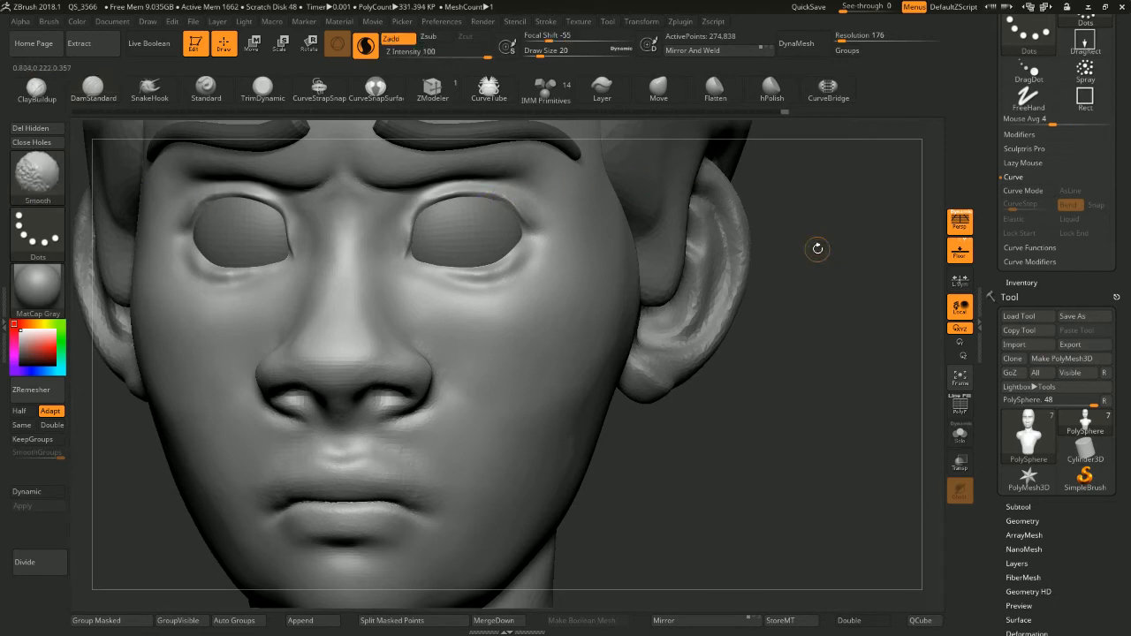
mouse_move(815, 245)
mouse_down()
mouse_move(839, 239)
mouse_move(789, 263)
mouse_up()
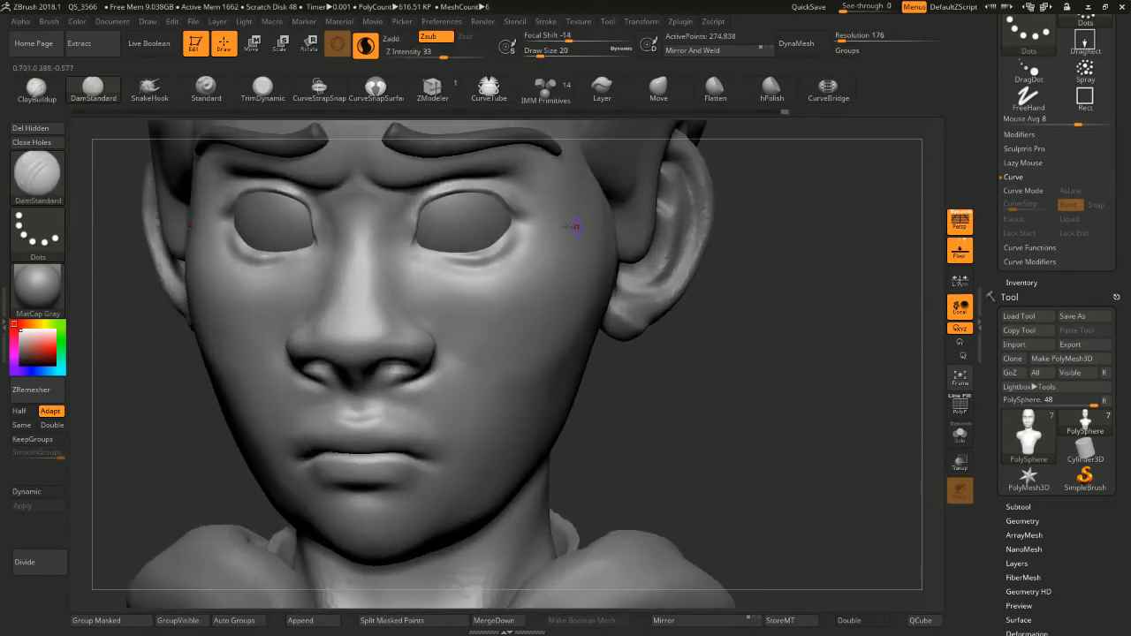
Carve the lower eyelid's rim up to the outer corner with DamStandard and smooth the skin beneath it
mouse_move(412, 250)
mouse_down()
mouse_move(447, 259)
mouse_move(416, 253)
mouse_move(463, 252)
mouse_move(517, 221)
mouse_up()
mouse_move(775, 243)
mouse_down()
mouse_move(760, 237)
mouse_move(796, 249)
mouse_up()
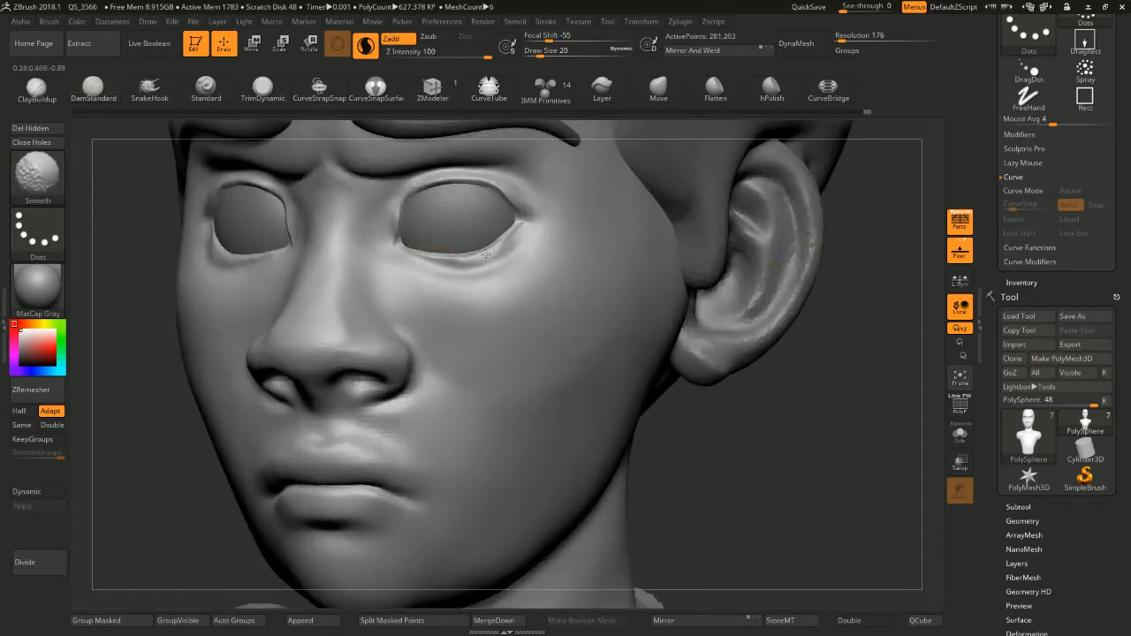
shift+drag(485, 254, 493, 251)
mouse_move(866, 254)
mouse_down()
mouse_move(878, 250)
mouse_move(811, 253)
mouse_up()
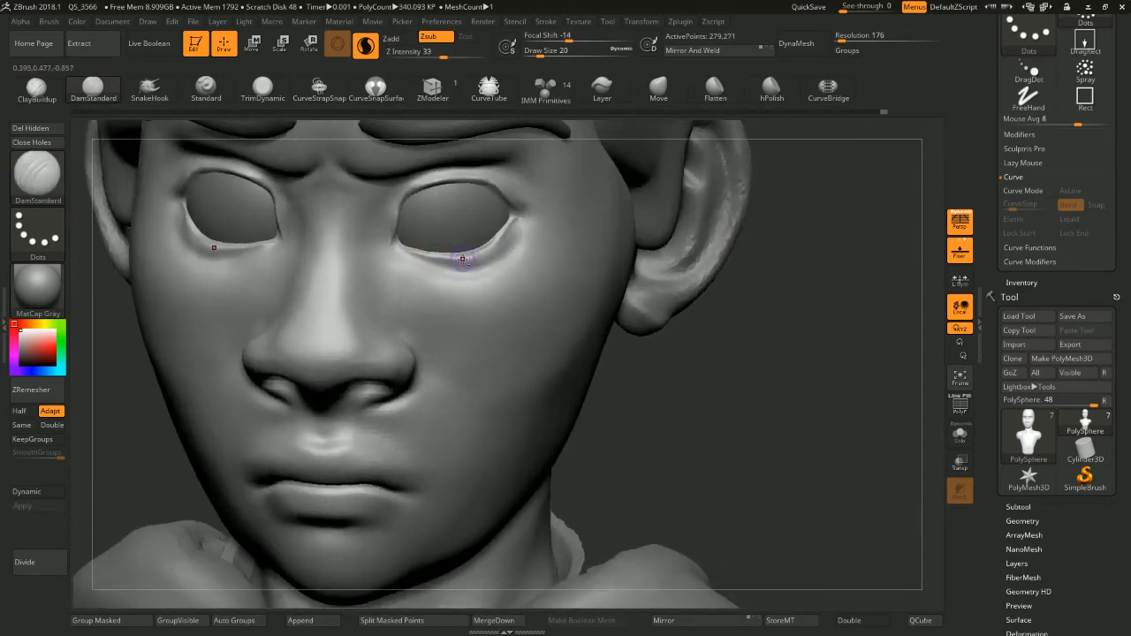
mouse_move(462, 259)
mouse_down()
mouse_move(509, 230)
mouse_move(519, 191)
mouse_up()
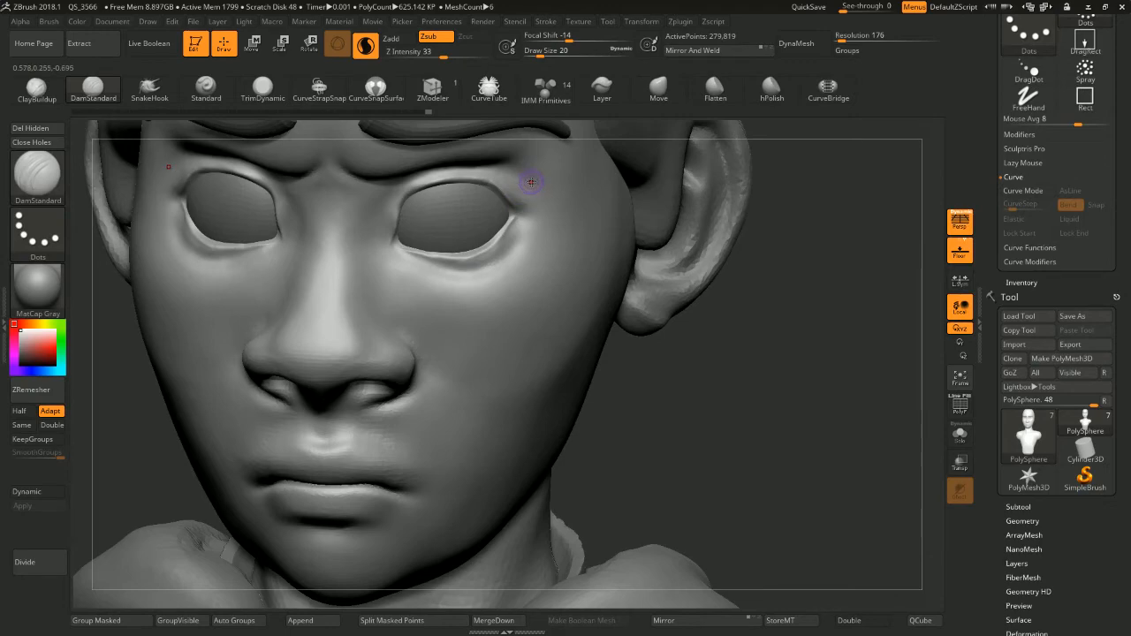
Sharpen the eyelid edge near the inner eye corner with the Pinch brush at draw size 20
key(b)
key(p)
key(i)
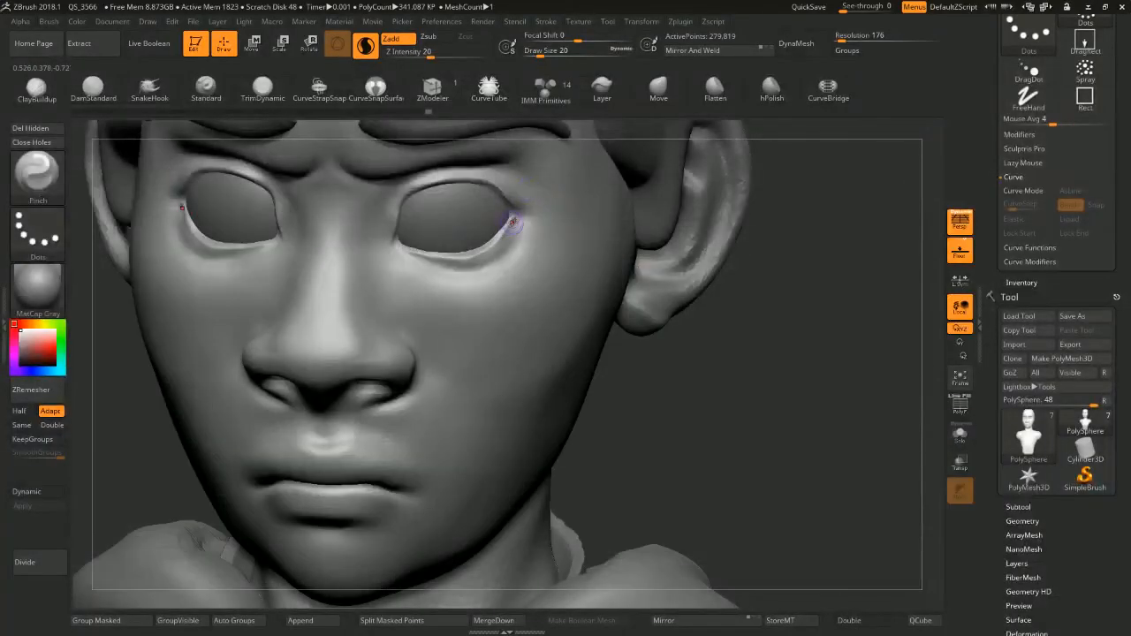
drag(418, 255, 414, 252)
drag(414, 253, 411, 252)
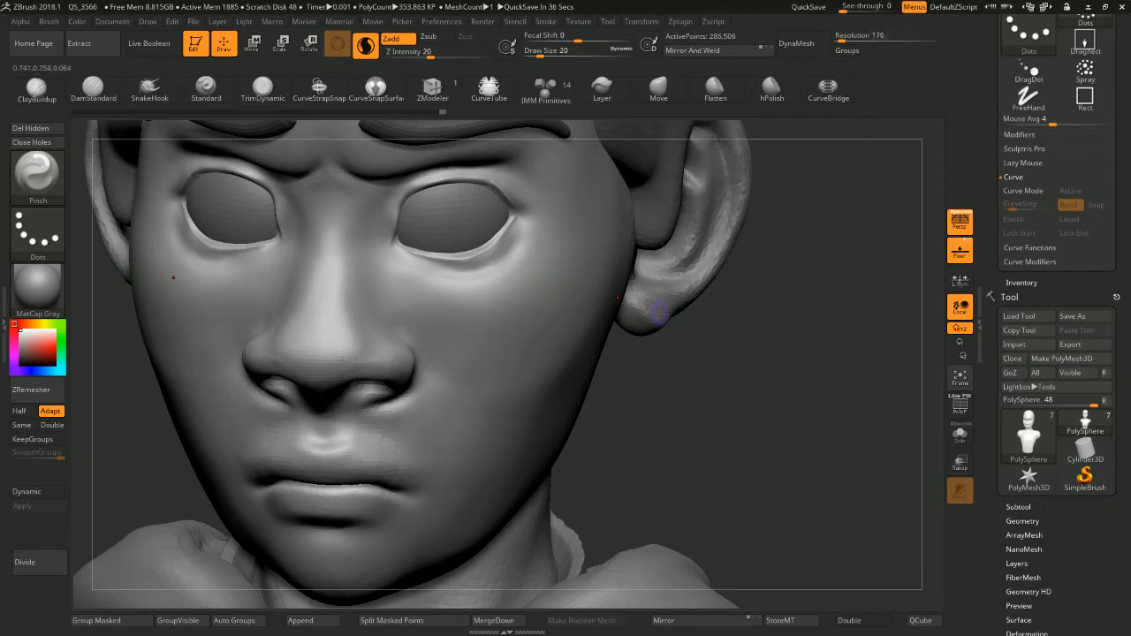
drag(808, 363, 759, 297)
alt+drag(759, 296, 607, 288)
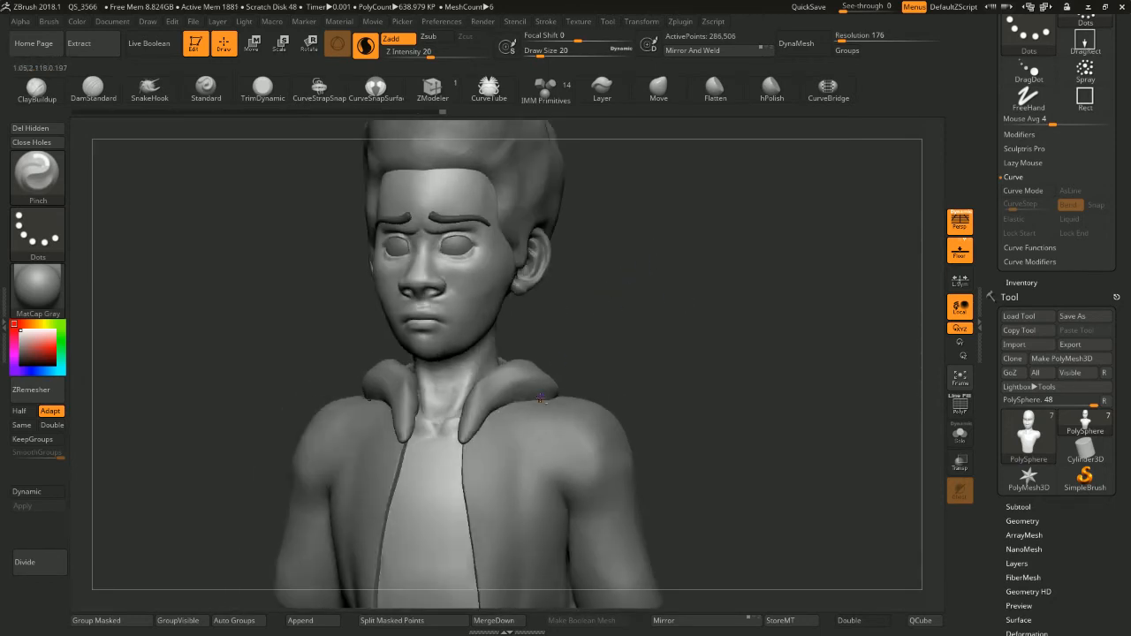
alt+click(555, 202)
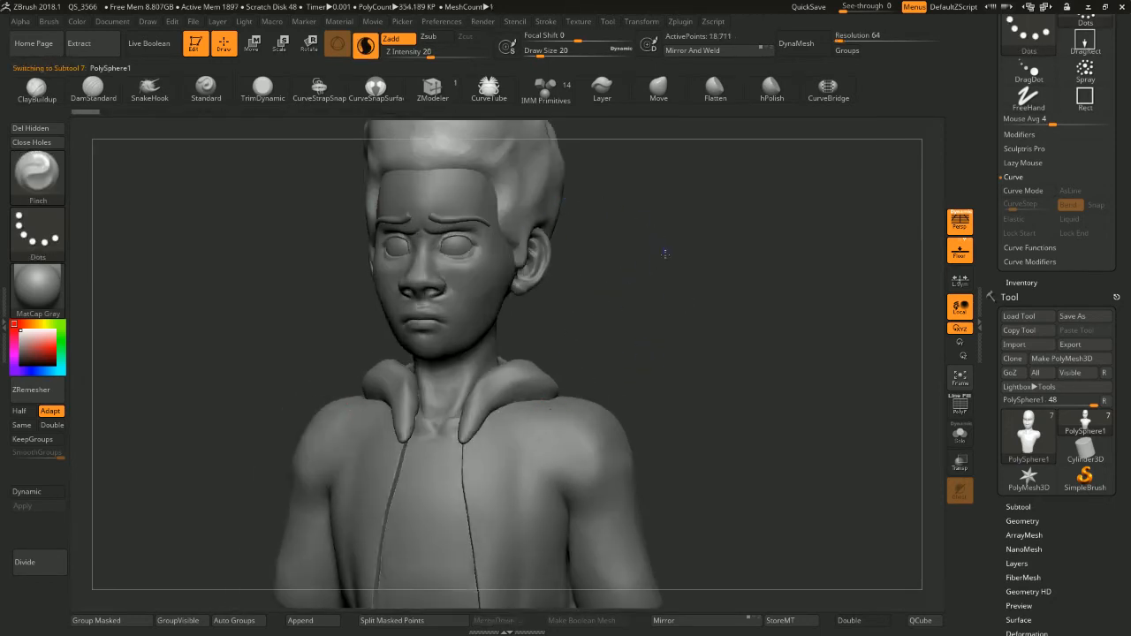
mouse_move(666, 254)
mouse_down()
mouse_move(672, 236)
mouse_move(633, 244)
mouse_move(657, 236)
mouse_move(656, 256)
mouse_move(631, 283)
mouse_move(633, 204)
mouse_move(656, 208)
mouse_up()
key(space)
click(661, 246)
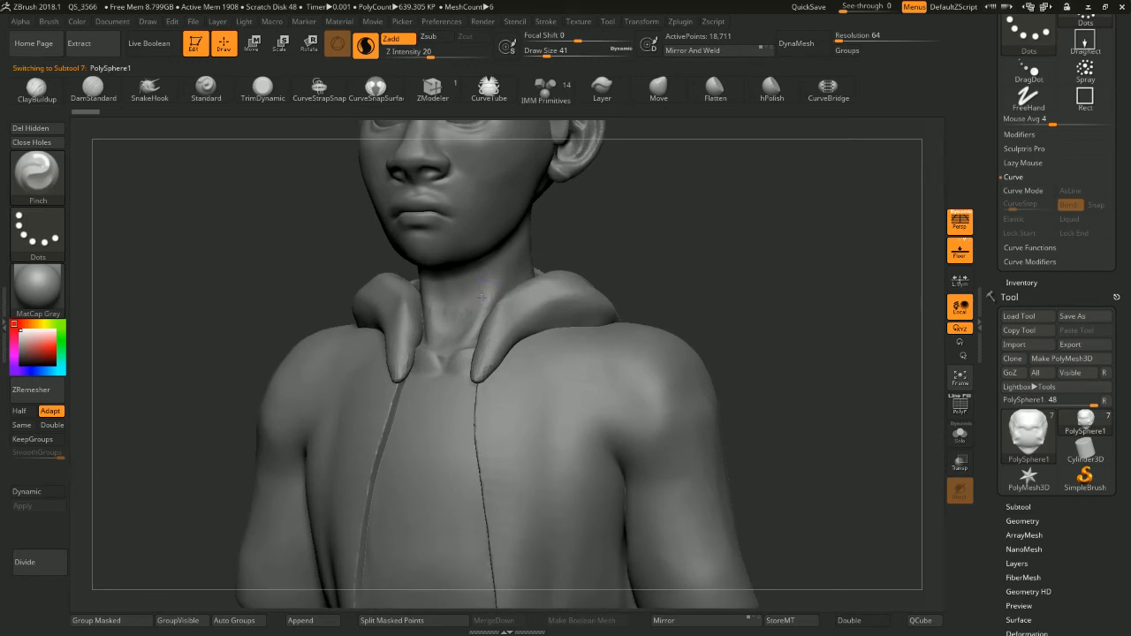
Select the head and body mesh and smooth the neck and collarbone area at draw size 83
alt+click(481, 296)
key(shift)
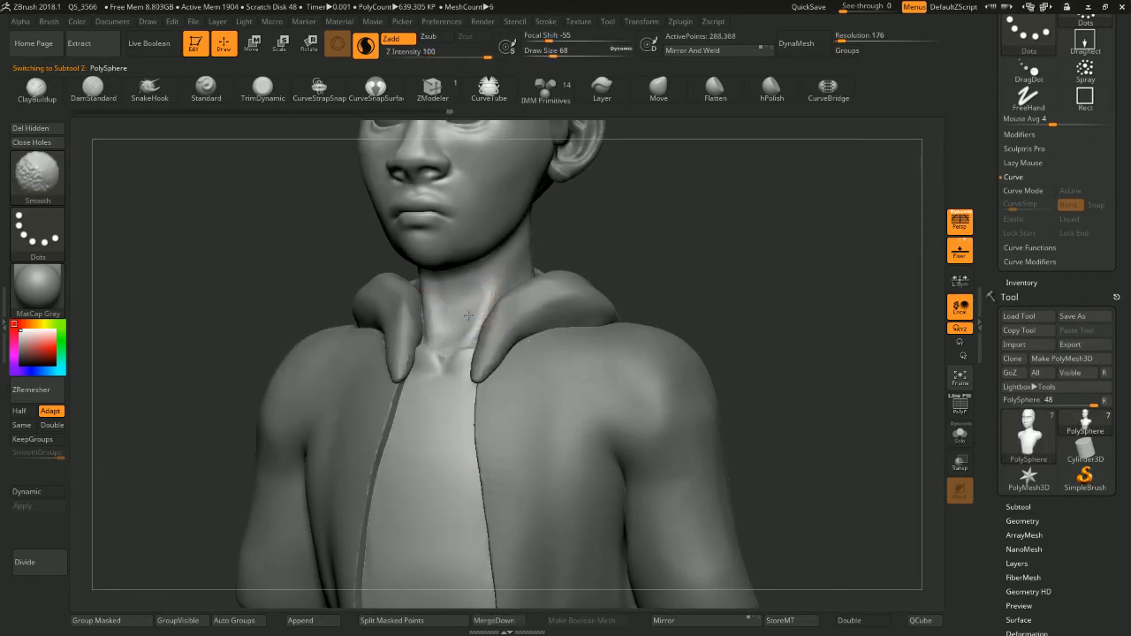
key(space)
drag(507, 276, 517, 275)
mouse_move(587, 243)
mouse_down()
mouse_move(535, 234)
mouse_move(512, 256)
mouse_up()
drag(636, 220, 622, 180)
mouse_move(533, 233)
shift+mouse_down()
mouse_move(523, 249)
mouse_move(601, 207)
mouse_move(575, 205)
shift+mouse_up()
shift+drag(513, 236, 506, 251)
mouse_move(658, 177)
shift+mouse_down()
mouse_move(696, 172)
mouse_move(684, 222)
mouse_move(553, 250)
mouse_move(647, 241)
shift+mouse_up()
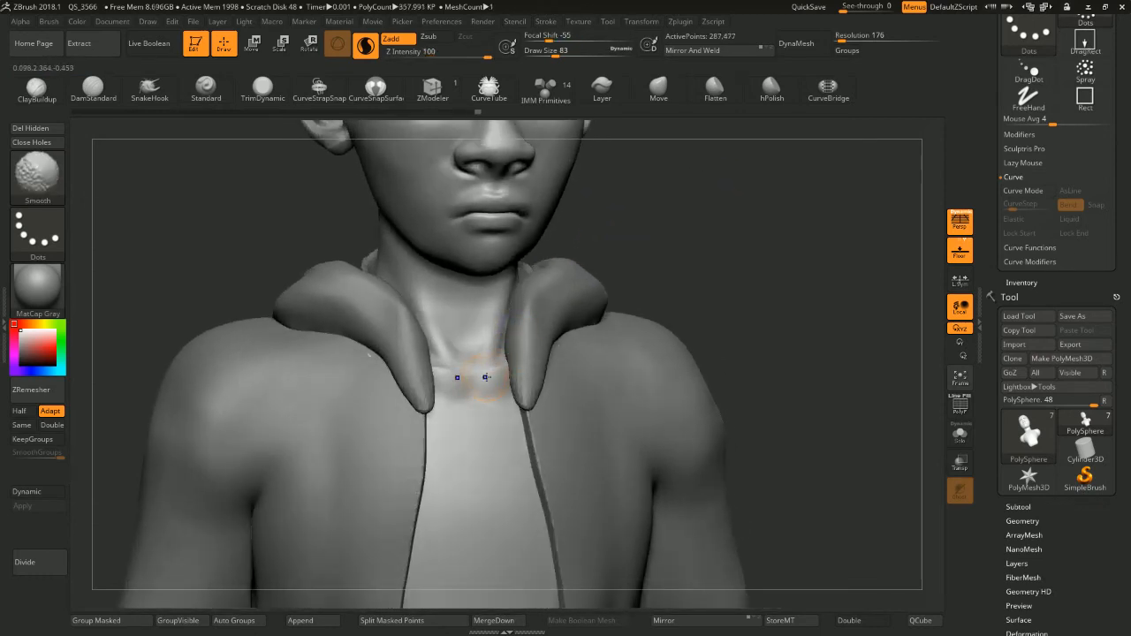
Select the jacket mesh and reshape the hood's rim around the back of the neck with the Move brush at draw size 239
drag(735, 213, 783, 182)
mouse_move(657, 160)
mouse_down()
mouse_move(752, 151)
mouse_move(835, 172)
mouse_move(858, 162)
mouse_up()
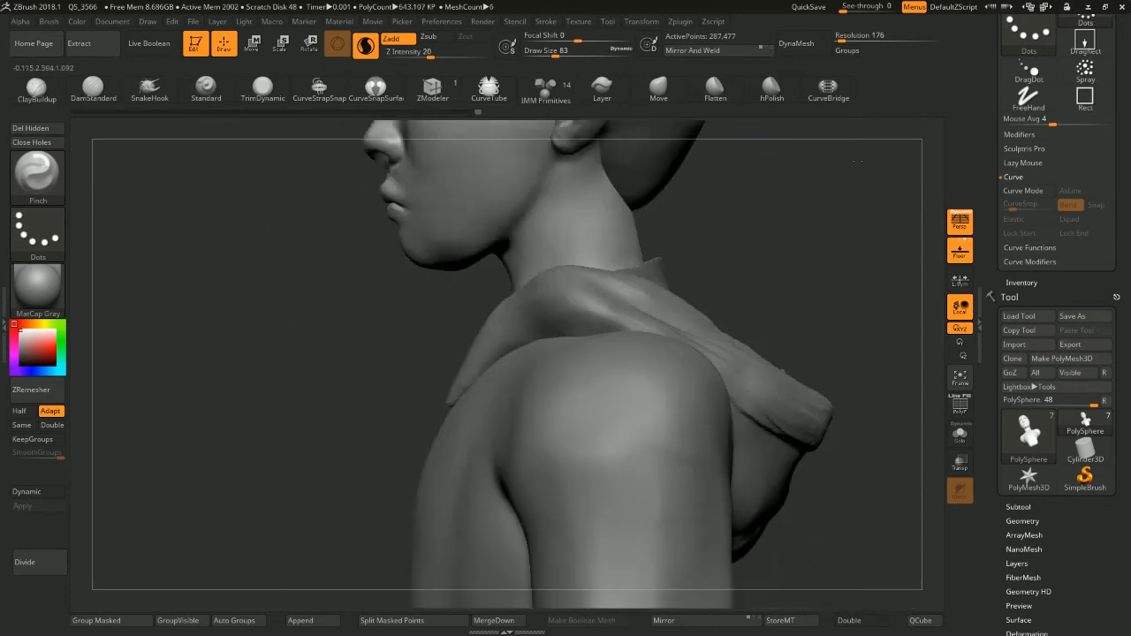
drag(829, 206, 649, 291)
alt+click(650, 292)
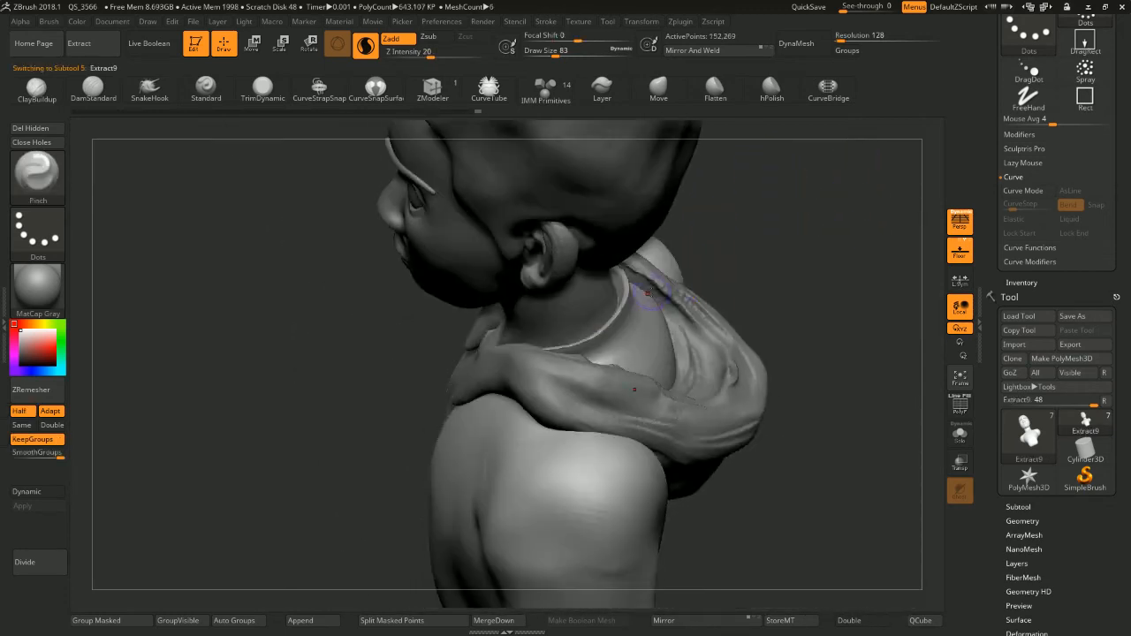
key(space)
drag(732, 217, 745, 217)
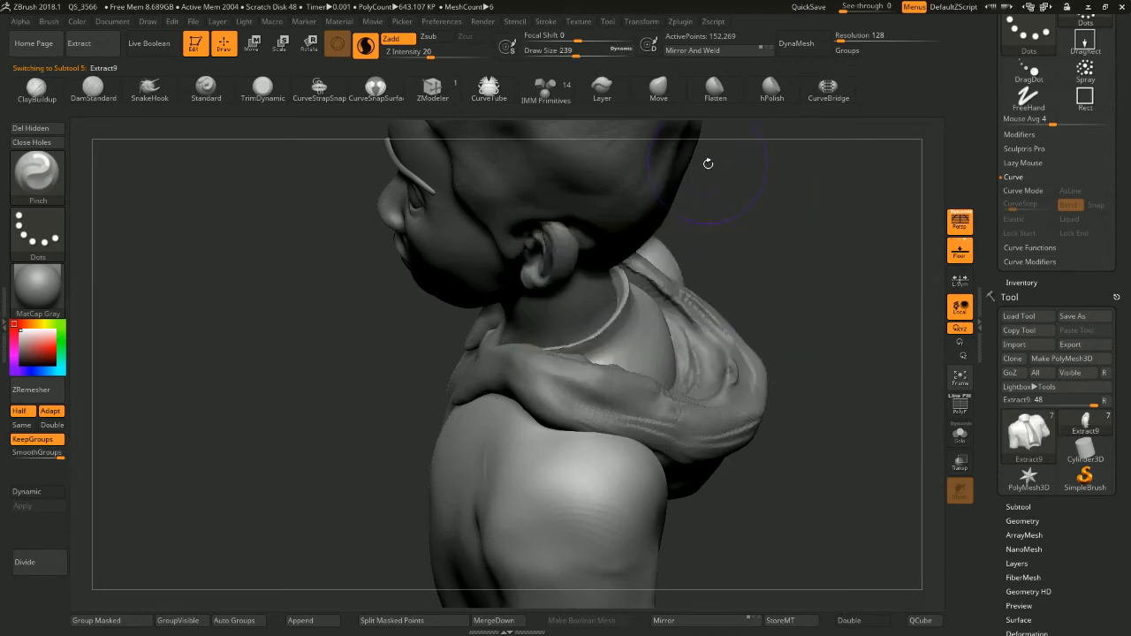
key(b)
key(m)
key(v)
drag(753, 222, 627, 301)
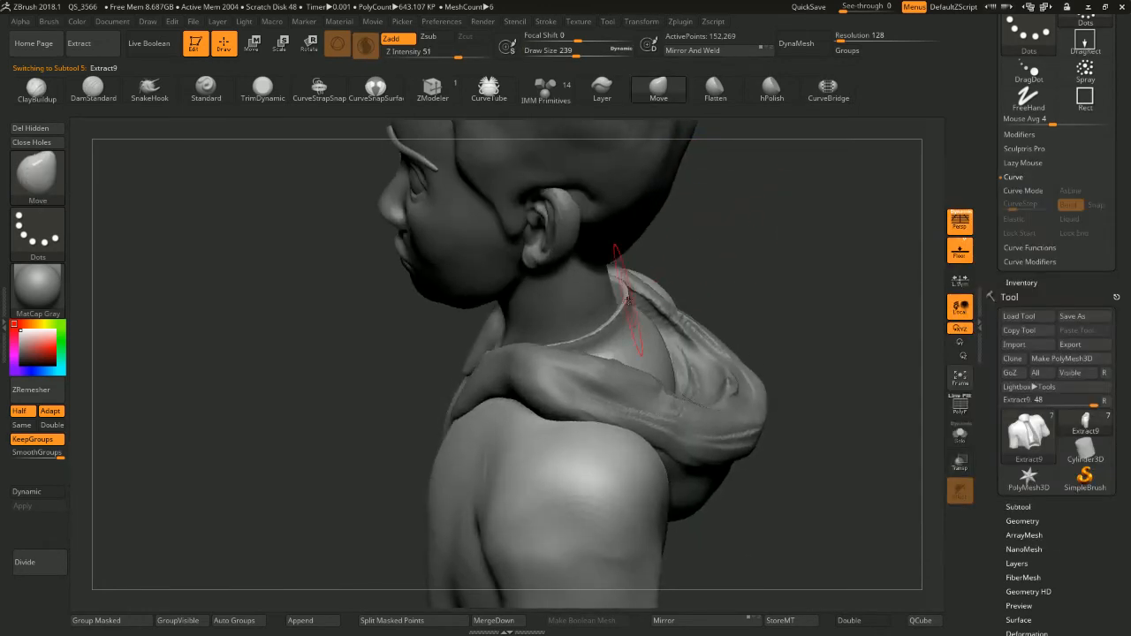
mouse_move(698, 263)
mouse_down()
mouse_move(638, 334)
mouse_move(622, 327)
mouse_up()
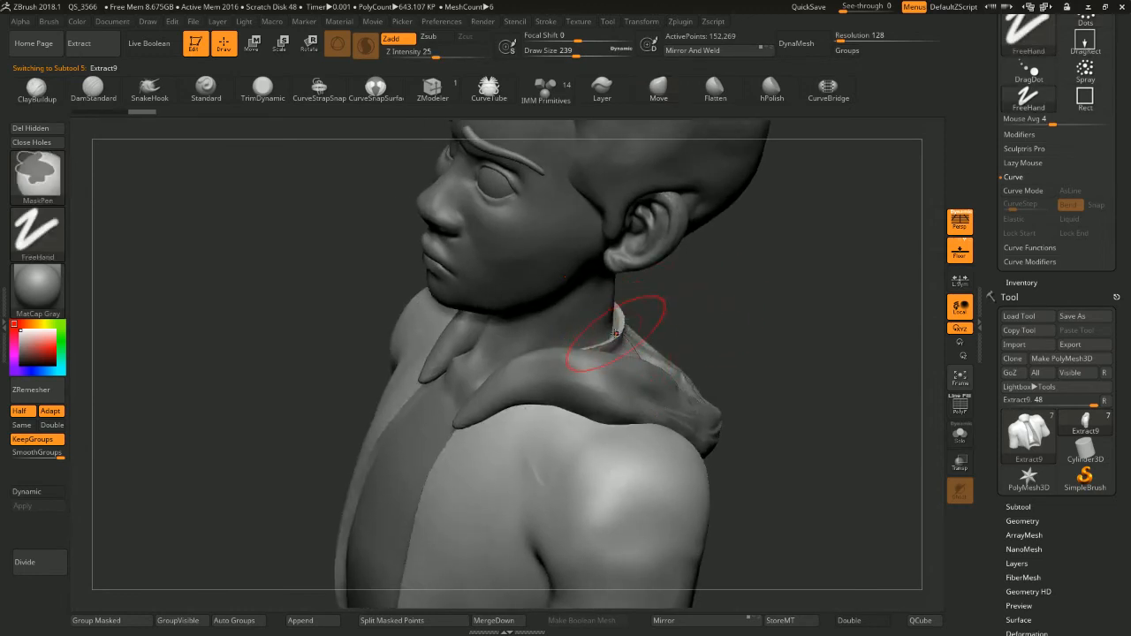
Undo the last hood change and adjust the collar tips with the Move brush at draw size 112
drag(711, 293, 679, 322)
key(ctrl+z)
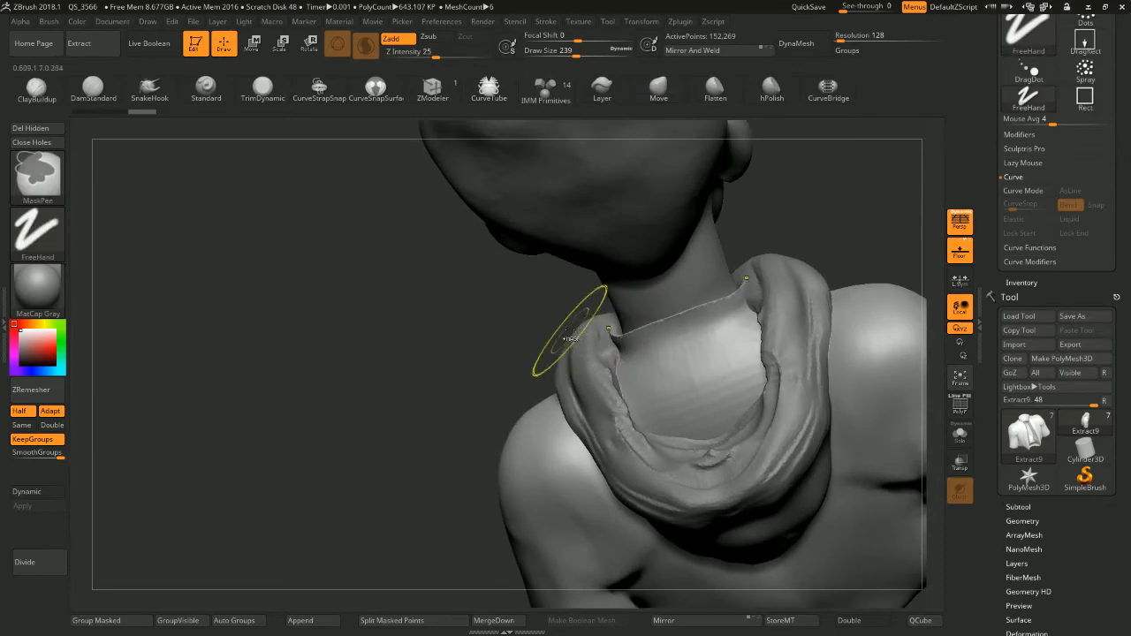
drag(534, 325, 680, 263)
mouse_move(816, 247)
mouse_down()
mouse_move(837, 316)
mouse_move(796, 321)
mouse_move(811, 253)
mouse_up()
key(f)
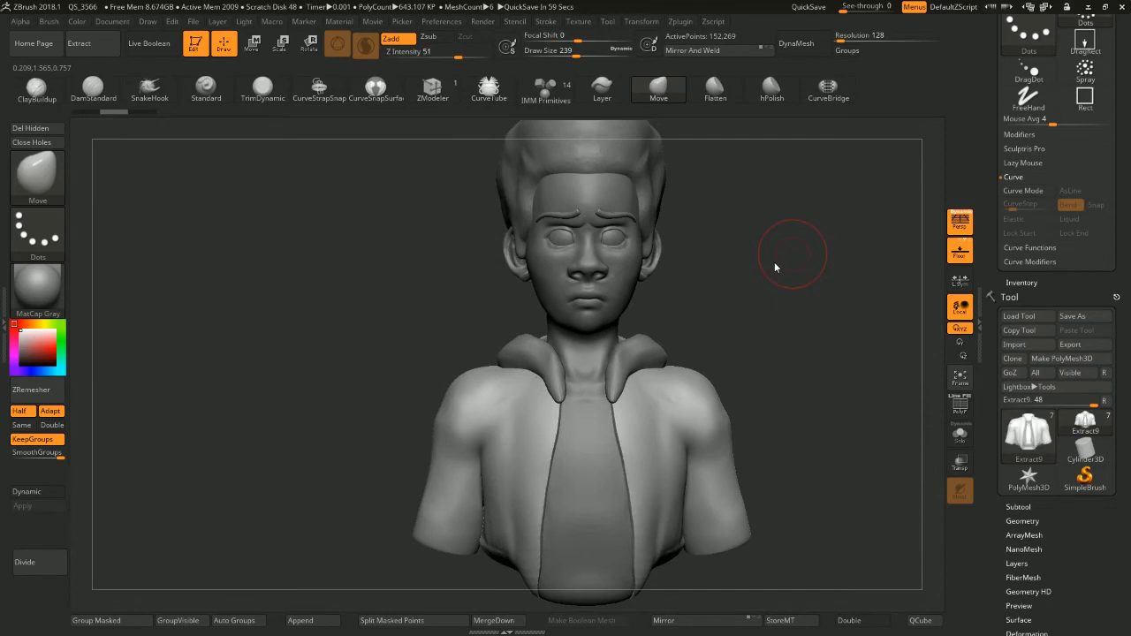
mouse_move(774, 262)
mouse_down()
mouse_move(699, 283)
mouse_move(766, 262)
mouse_move(771, 283)
mouse_up()
drag(626, 262, 524, 342)
key(space)
drag(595, 314, 552, 315)
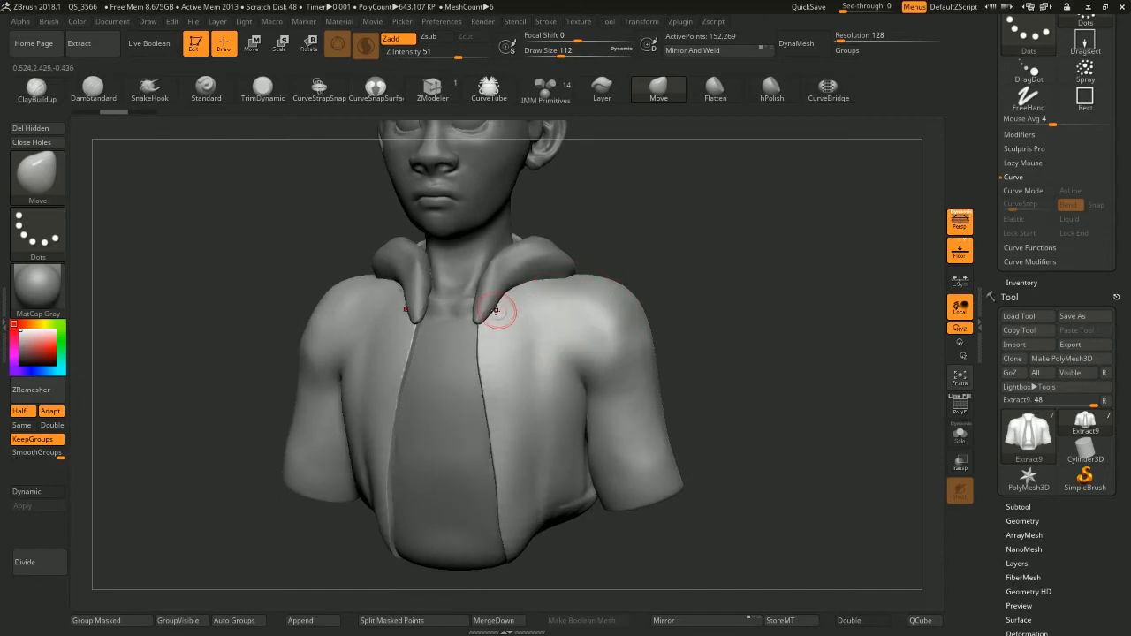
Widen the jacket's hem opening around the torso from below with the Move brush at draw size 525
mouse_move(638, 260)
mouse_down()
mouse_move(722, 174)
mouse_move(710, 212)
mouse_move(694, 195)
mouse_move(705, 151)
mouse_up()
key(space)
drag(663, 202, 698, 203)
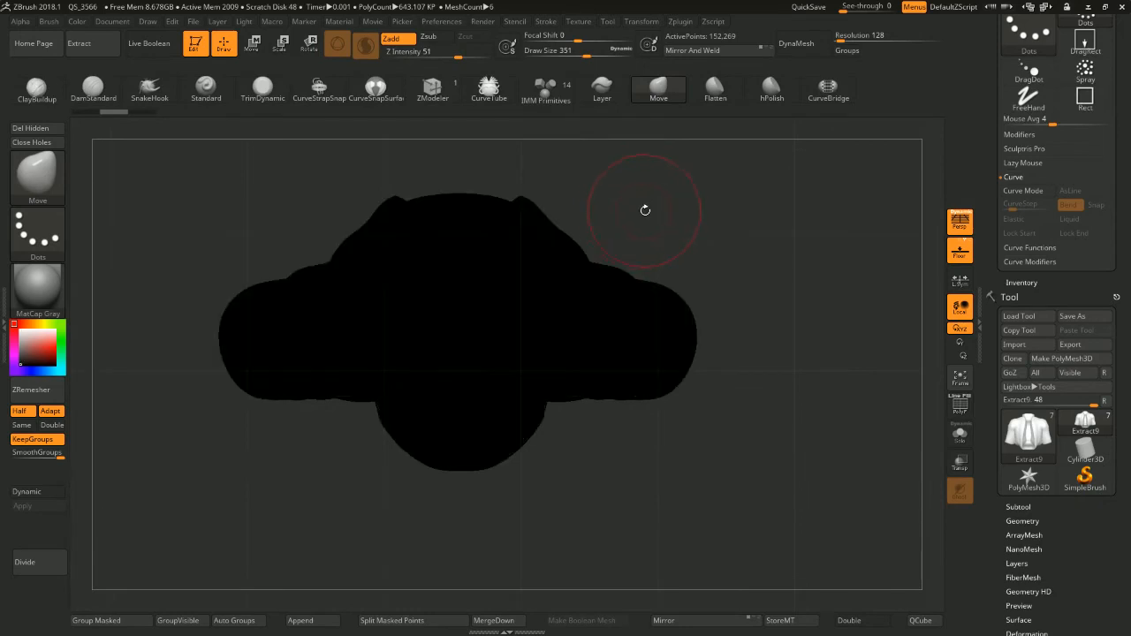
key(b)
key(m)
key(v)
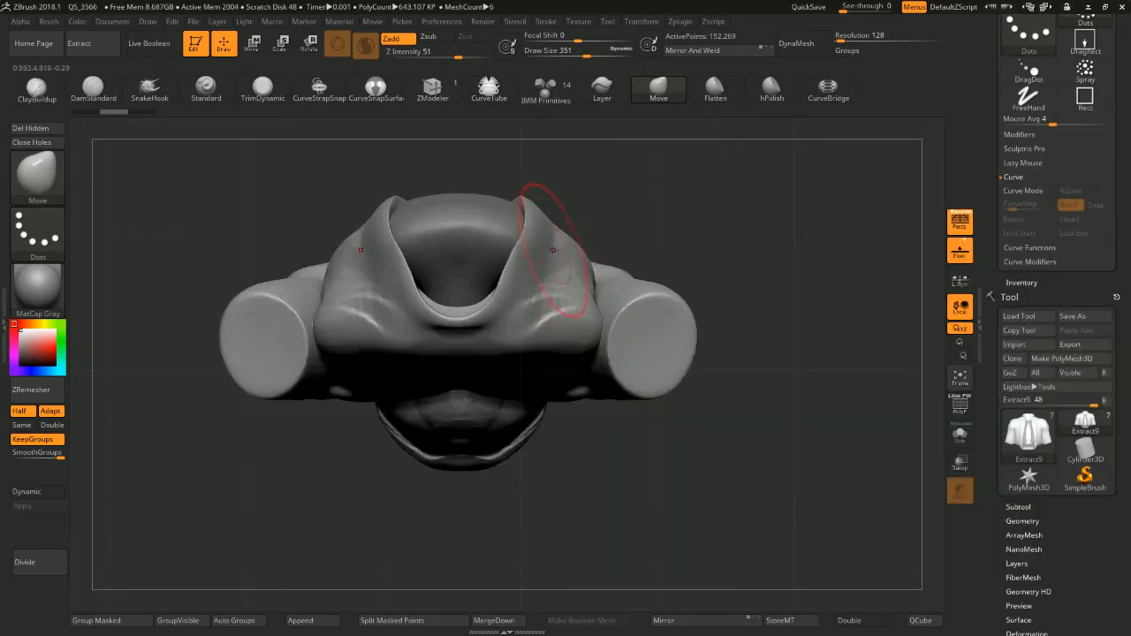
drag(517, 296, 566, 352)
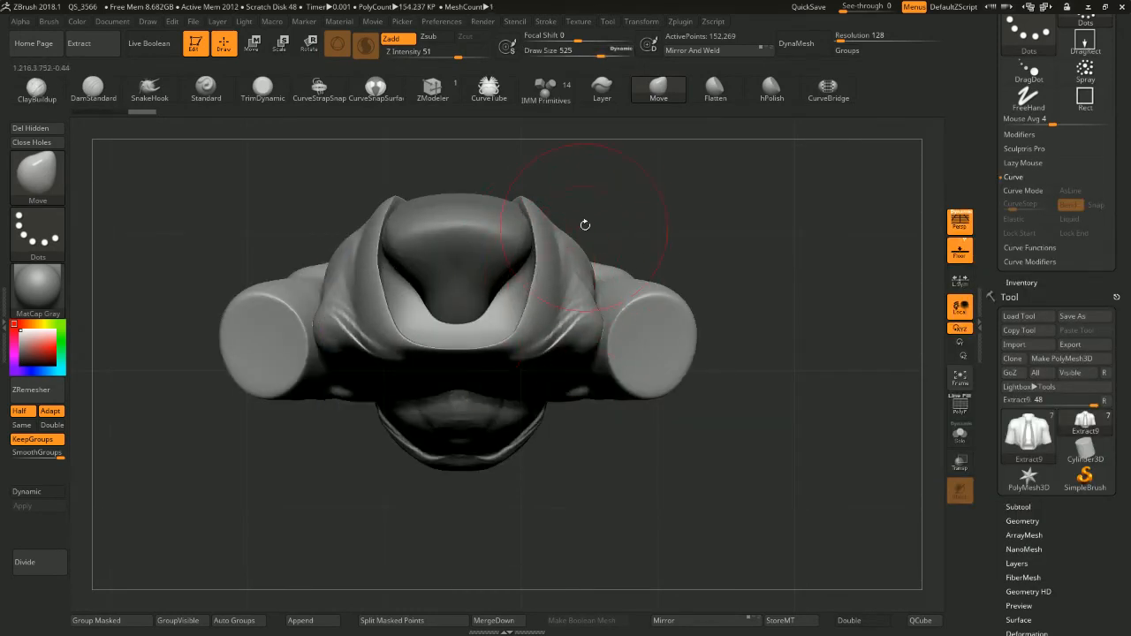
drag(678, 274, 490, 301)
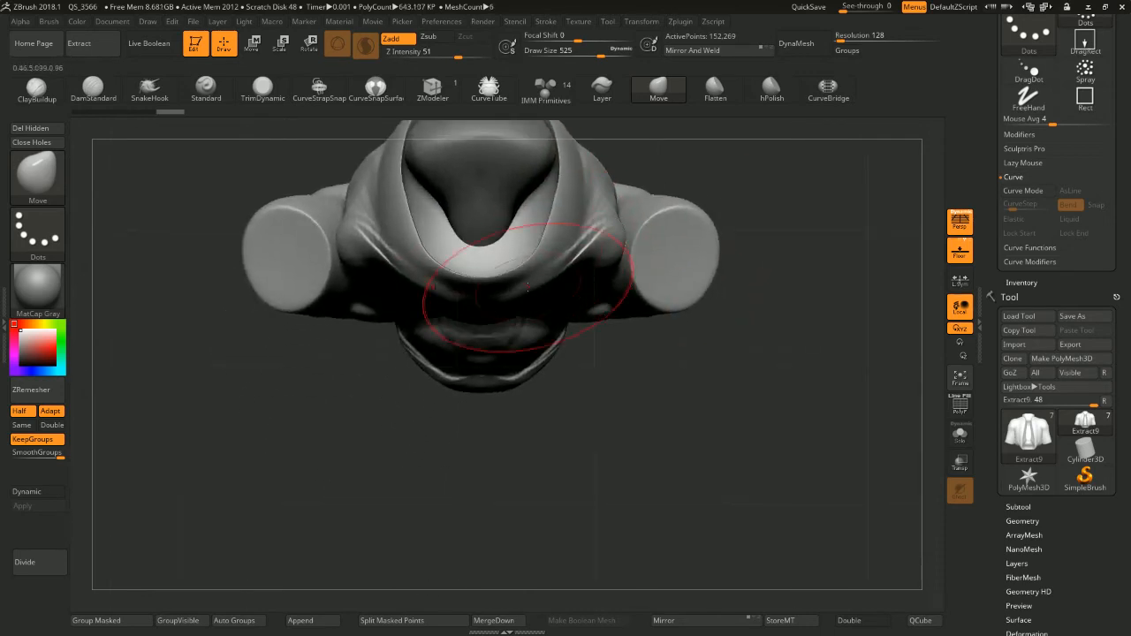
drag(570, 273, 603, 265)
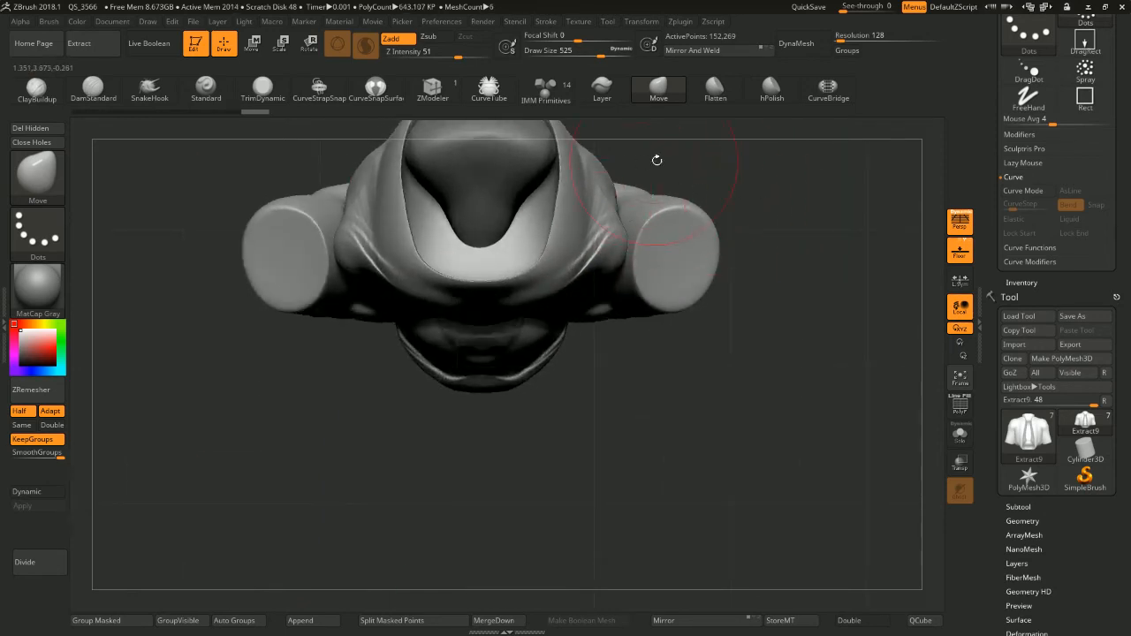
mouse_move(656, 160)
mouse_down()
mouse_move(478, 225)
mouse_move(483, 316)
mouse_up()
Select the head and body mesh, reshape the lower belly with the Move brush at draw size 379, and smooth it
alt+click(490, 204)
drag(523, 266, 552, 285)
drag(701, 176, 768, 324)
drag(770, 268, 774, 260)
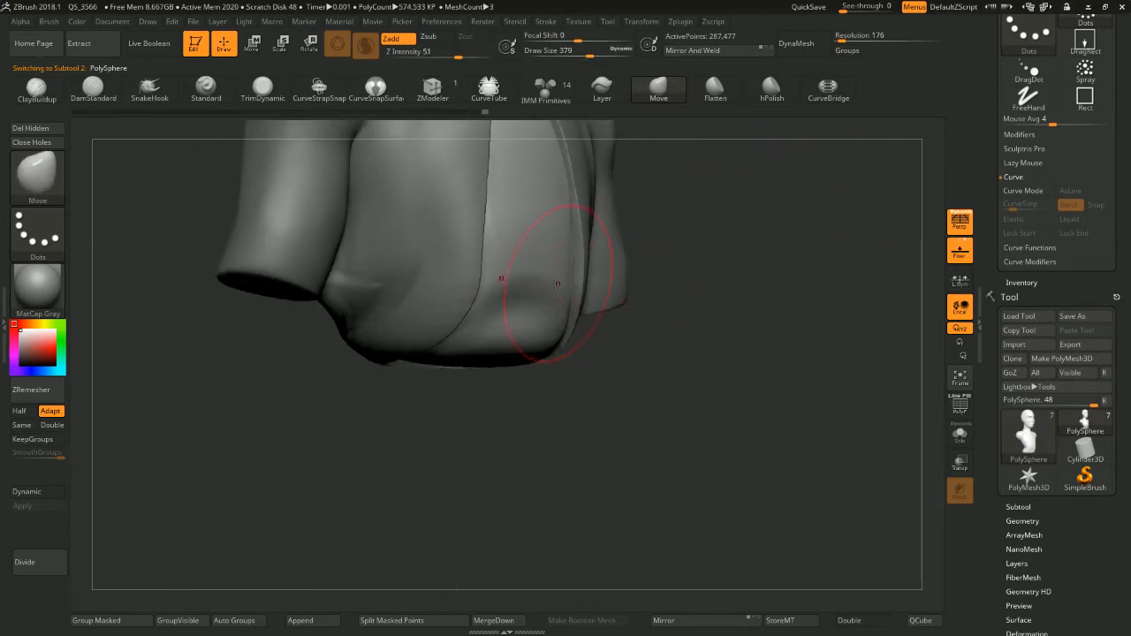
mouse_move(555, 290)
shift+mouse_down()
mouse_move(550, 309)
mouse_move(566, 305)
shift+mouse_up()
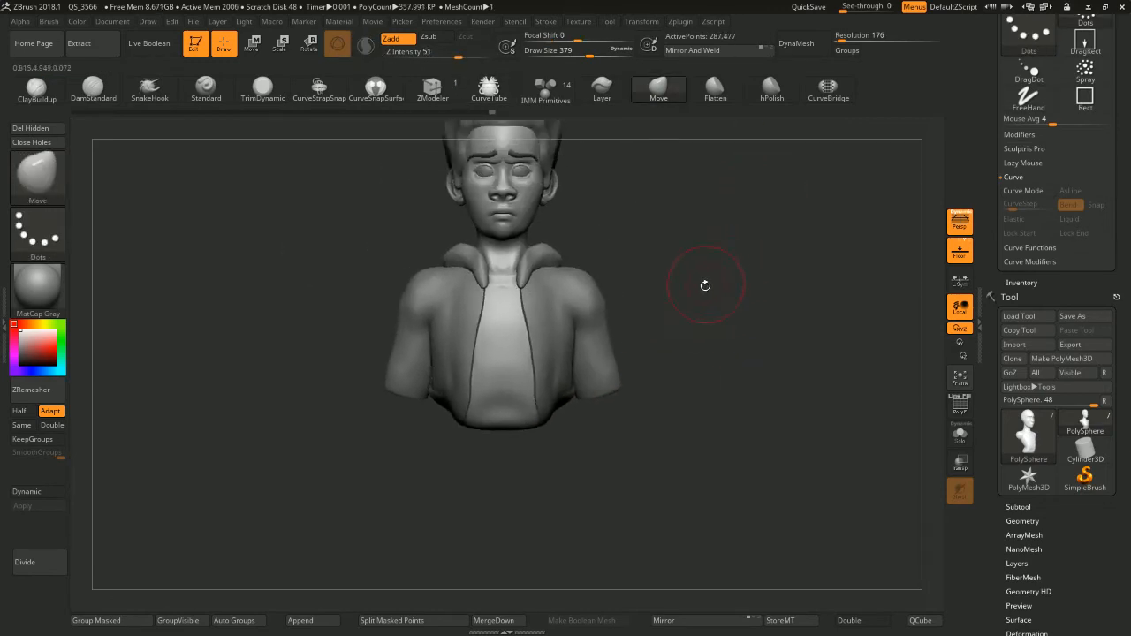
Select the jacket mesh and mask its sleeves by isolating and masking the torso polygroup, then inverting the mask
drag(705, 285, 687, 354)
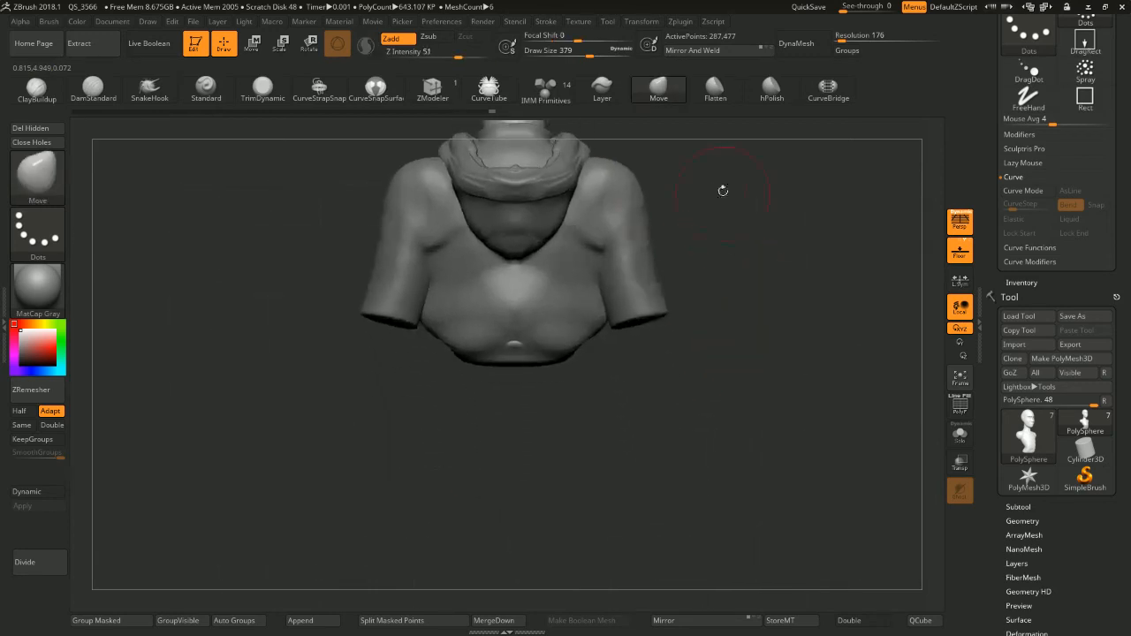
drag(701, 232, 533, 262)
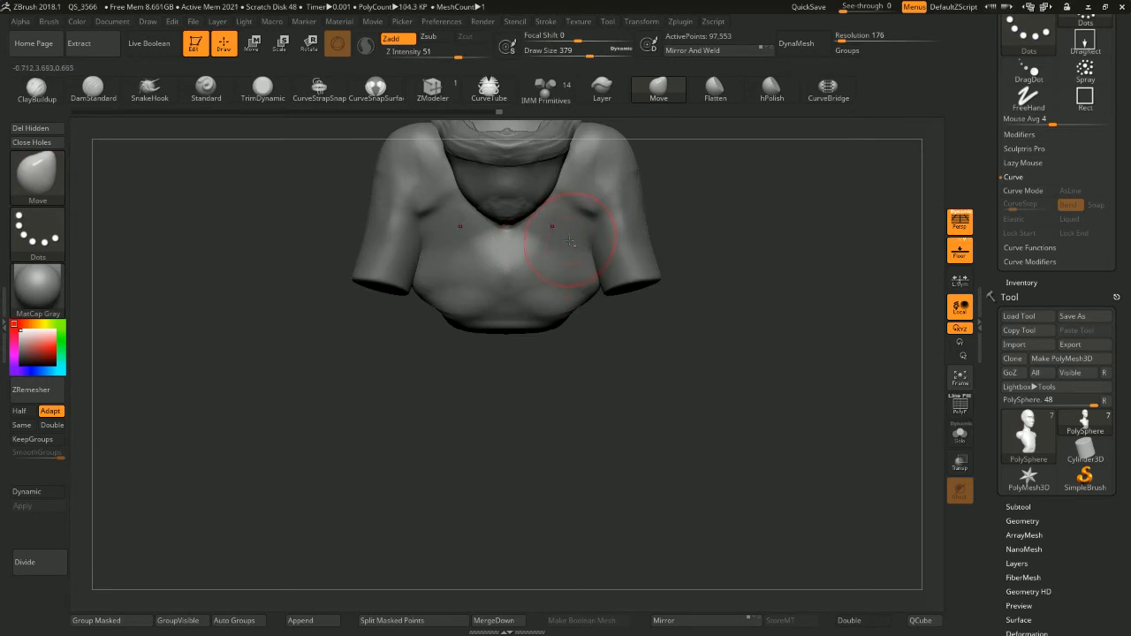
alt+click(572, 251)
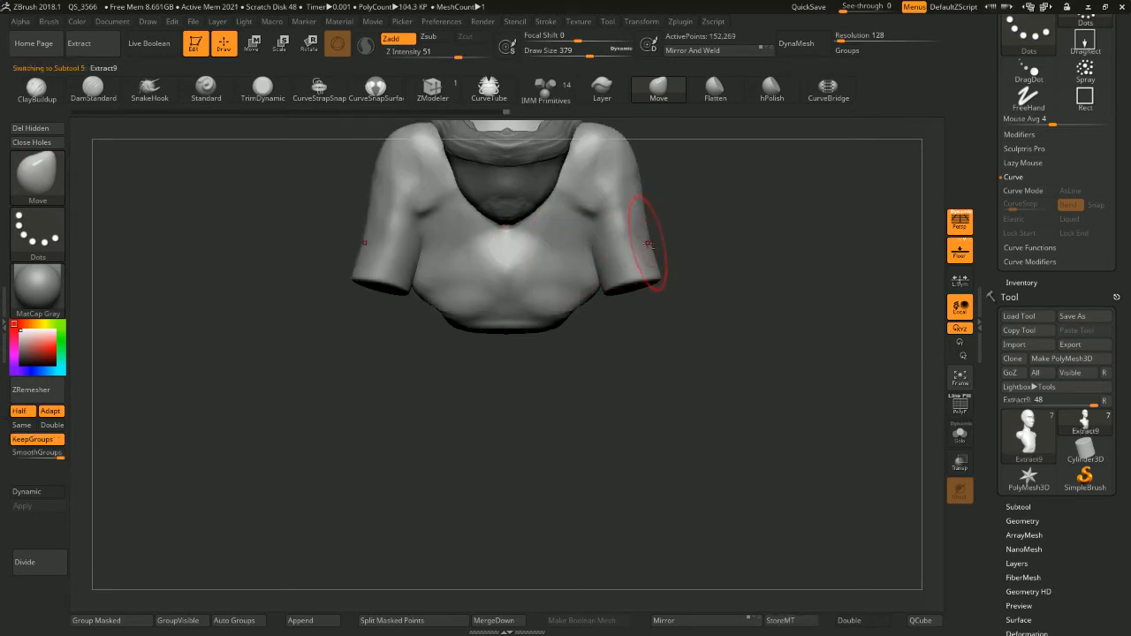
key(space)
click(591, 221)
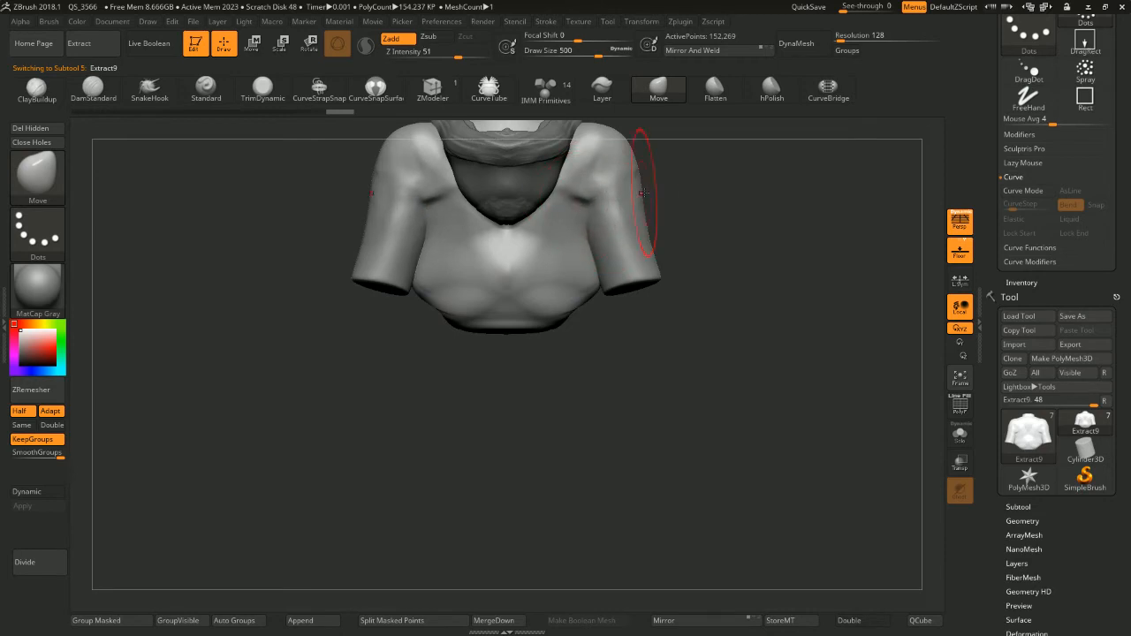
ctrl+shift+click(573, 239)
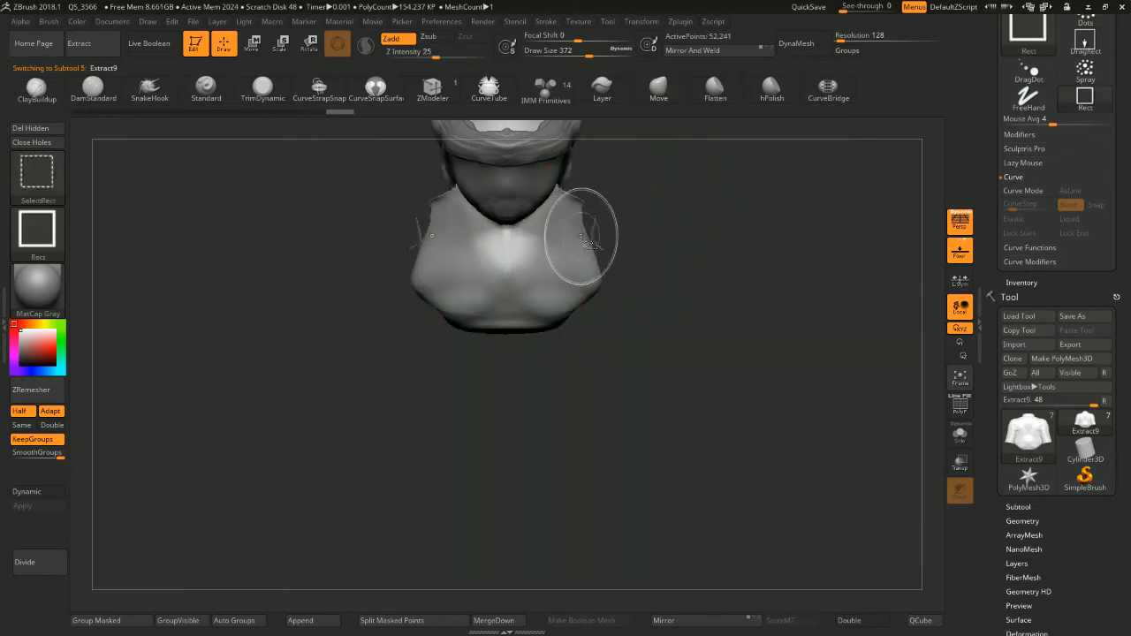
ctrl+shift+click(700, 223)
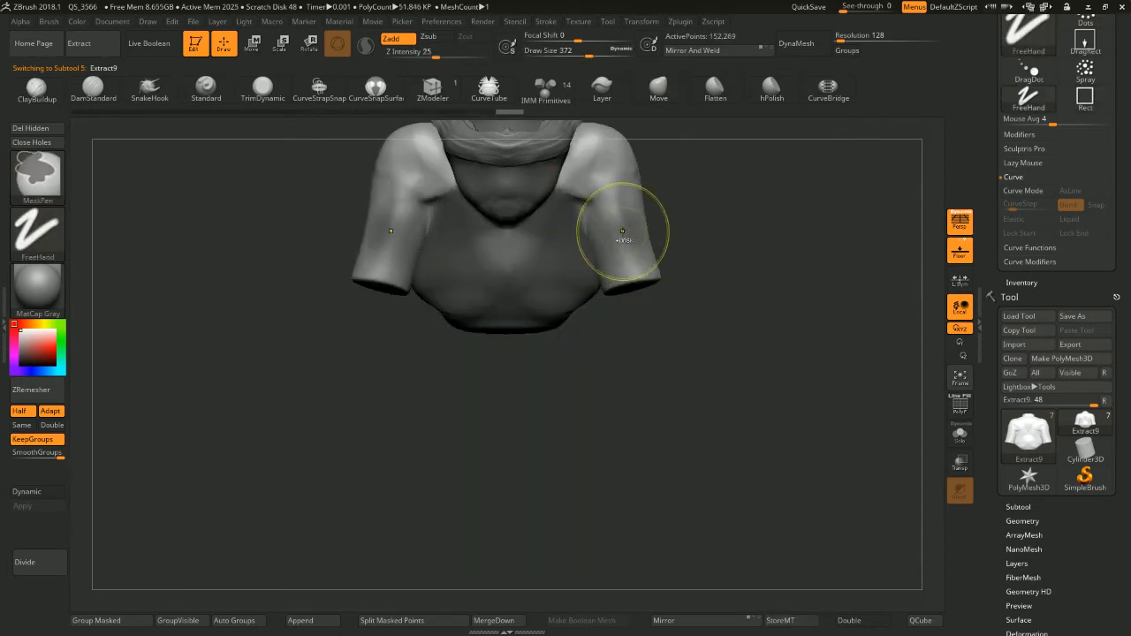
ctrl+click(683, 220)
ctrl+click(680, 225)
key(space)
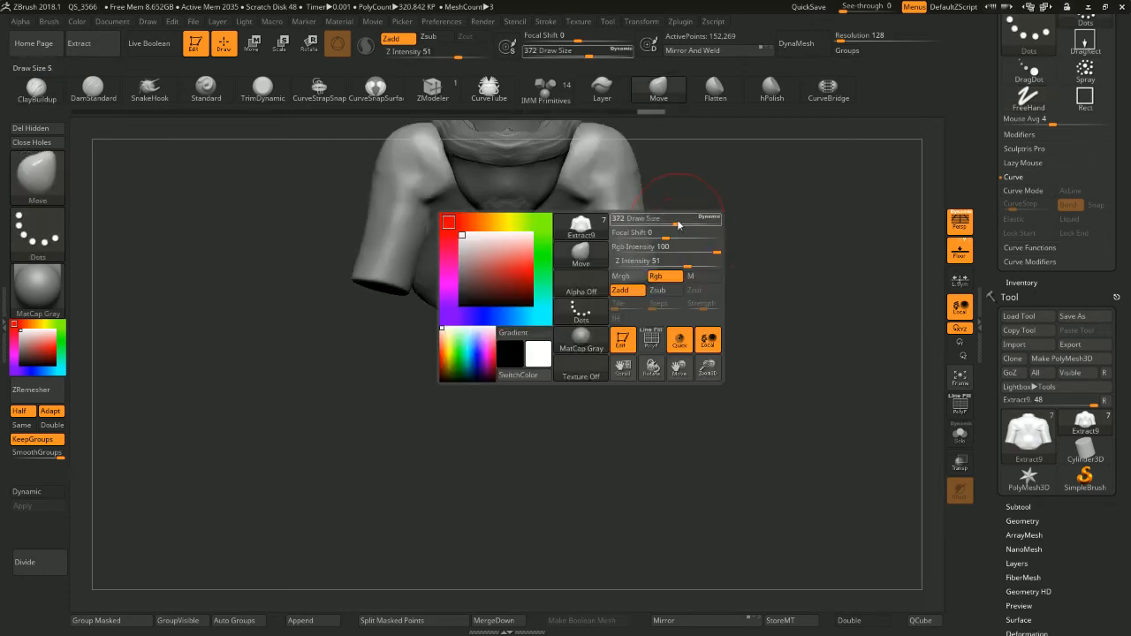
mouse_move(679, 223)
mouse_down()
mouse_move(720, 235)
mouse_move(706, 231)
mouse_up()
ctrl+click(692, 221)
Reshape the unmasked torso of the jacket with the Move brush at draw size 611
key(space)
drag(706, 232, 712, 230)
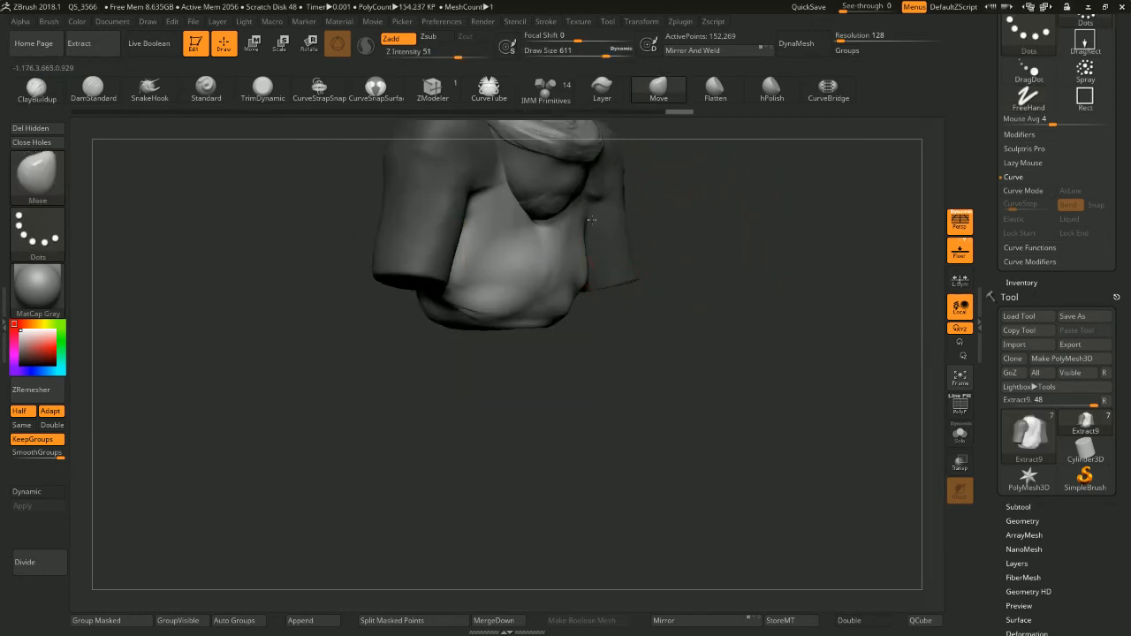
mouse_move(591, 220)
mouse_down()
mouse_move(674, 209)
mouse_move(692, 220)
mouse_move(674, 200)
mouse_move(723, 199)
mouse_move(540, 245)
mouse_up()
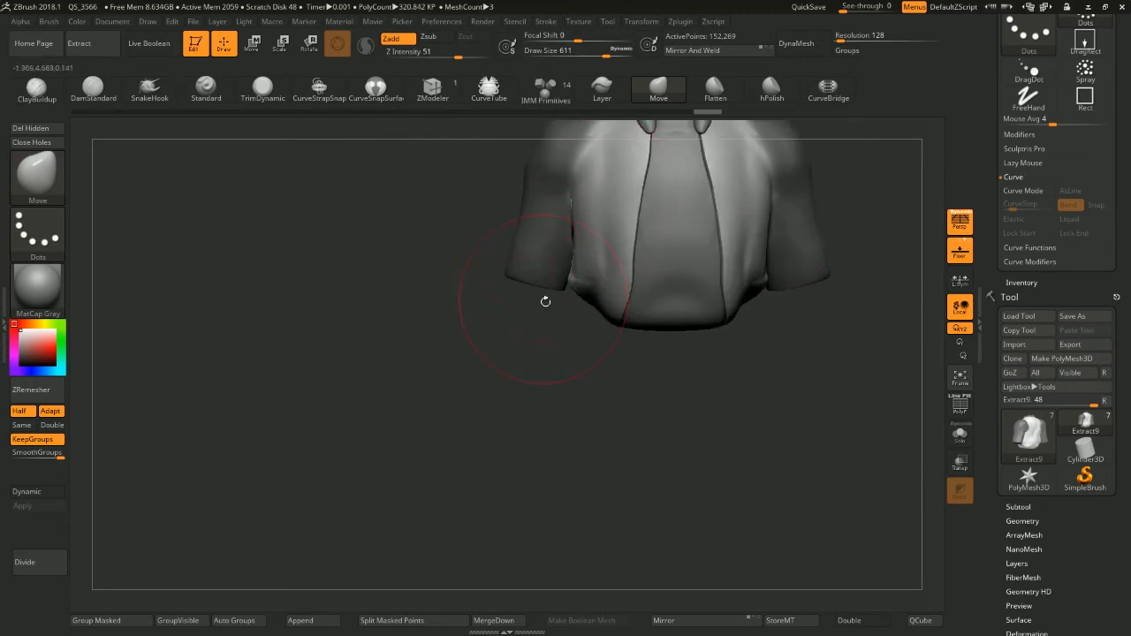
mouse_move(545, 301)
mouse_down()
mouse_move(540, 351)
mouse_move(522, 346)
mouse_move(631, 386)
mouse_move(599, 324)
mouse_up()
Build up the lower side of the jacket front with ClayBuildup at draw size 280 and smooth the strokes
key(s)
key(b)
key(c)
key(b)
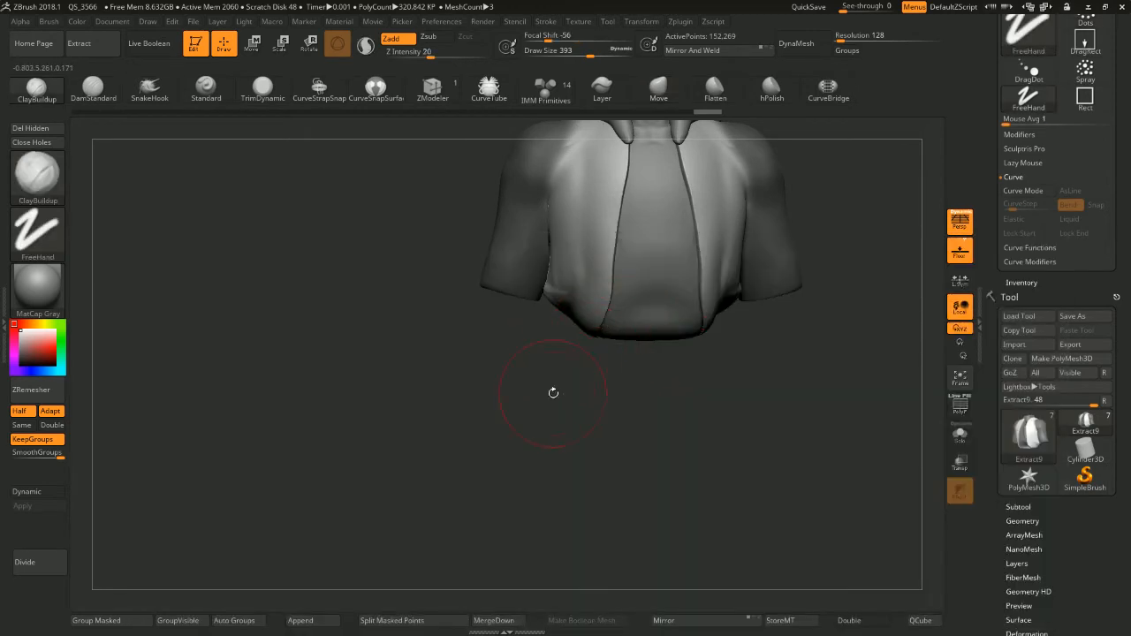
key(s)
mouse_move(553, 394)
mouse_down()
mouse_move(570, 353)
mouse_move(558, 346)
mouse_up()
drag(548, 354, 561, 331)
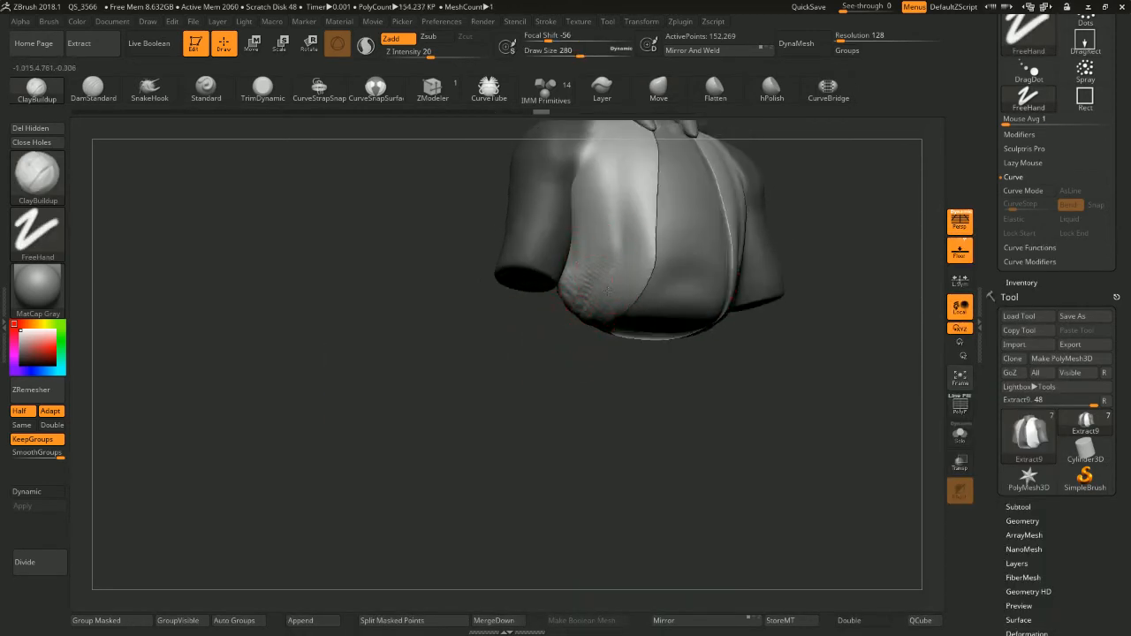
mouse_move(572, 404)
shift+mouse_down()
mouse_move(528, 417)
mouse_move(579, 391)
shift+mouse_up()
Pull the jacket's hem downward with the Move brush at draw size 593 to lengthen the torso, undoing one unwanted stroke
key(b)
key(m)
key(v)
key(s)
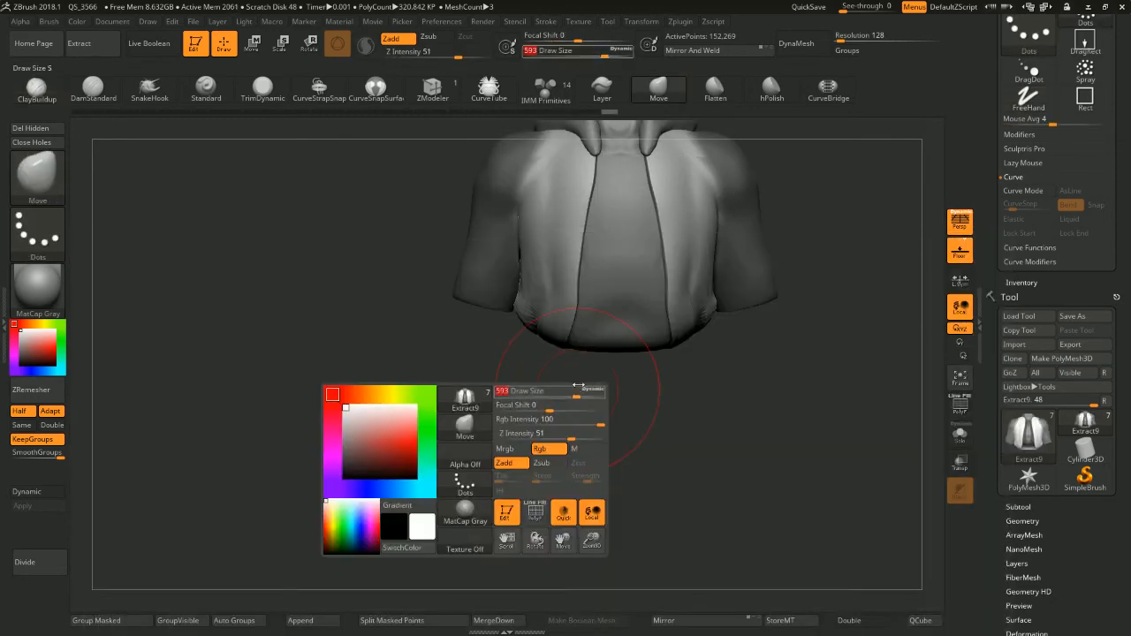
drag(725, 399, 675, 330)
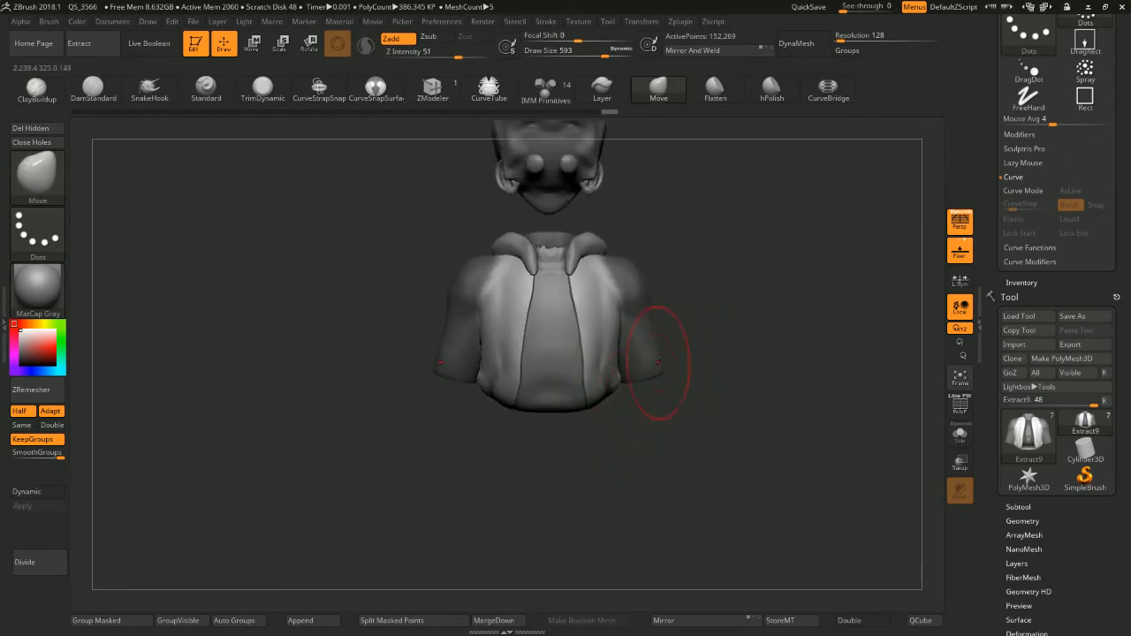
drag(652, 358, 697, 351)
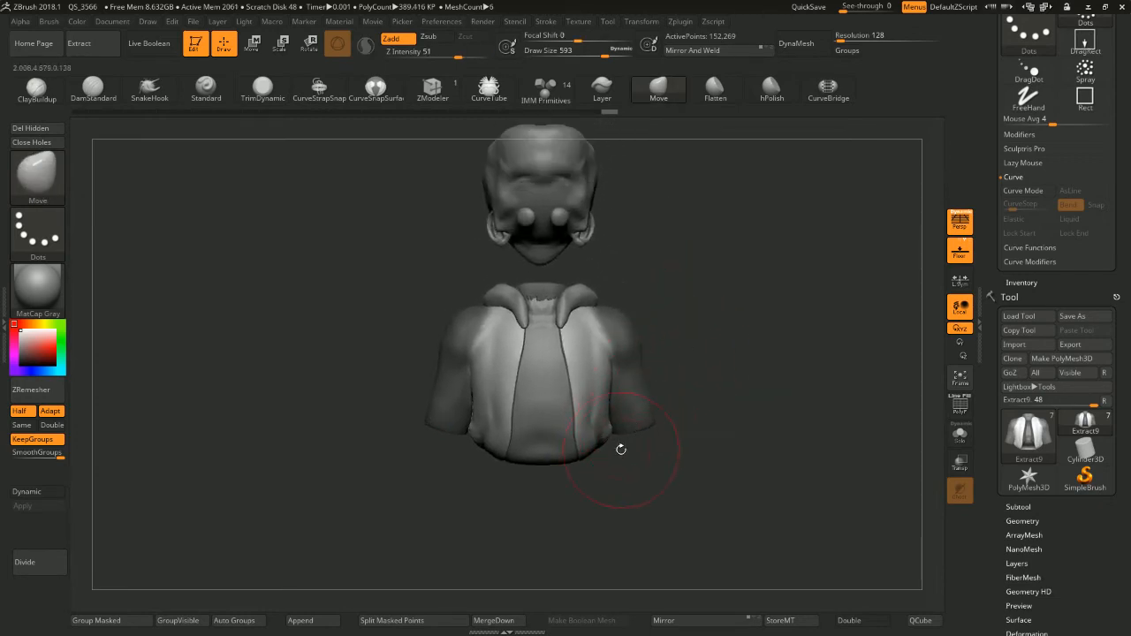
mouse_move(603, 450)
mouse_down()
mouse_move(622, 538)
mouse_move(621, 517)
mouse_up()
key(ctrl+z)
mouse_move(556, 472)
mouse_down()
mouse_move(579, 466)
mouse_move(583, 490)
mouse_move(579, 459)
mouse_up()
mouse_move(579, 557)
mouse_down()
mouse_move(615, 497)
mouse_move(590, 489)
mouse_move(609, 525)
mouse_move(595, 524)
mouse_move(728, 470)
mouse_move(609, 423)
mouse_up()
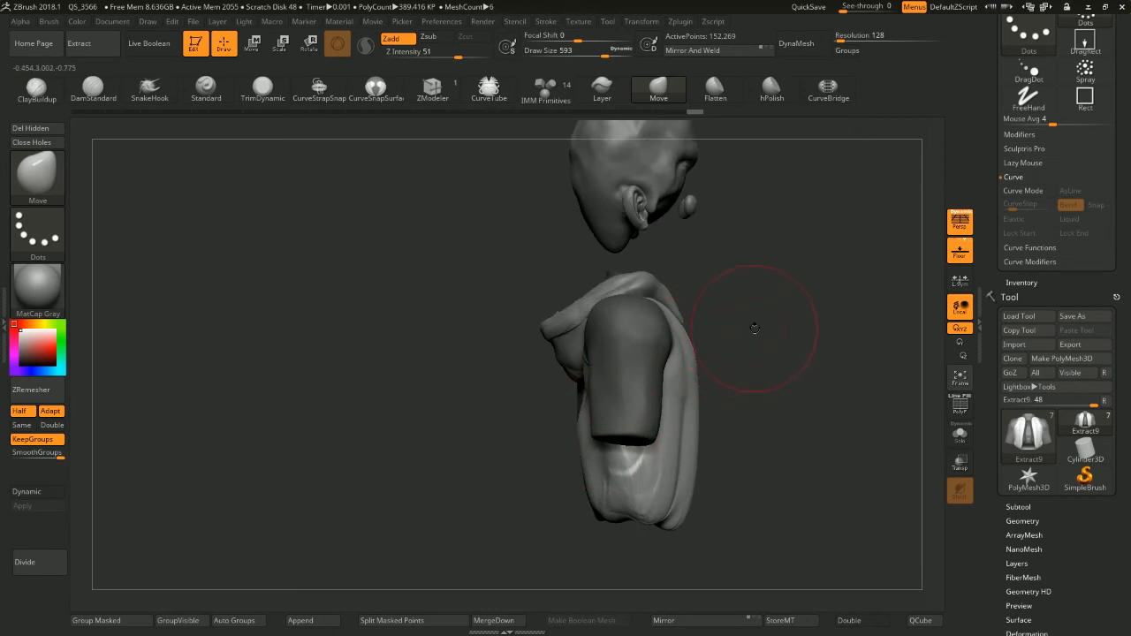
Invert the jacket's mask and shift the sleeves slightly backward with the transform gizmo
drag(755, 327, 710, 302)
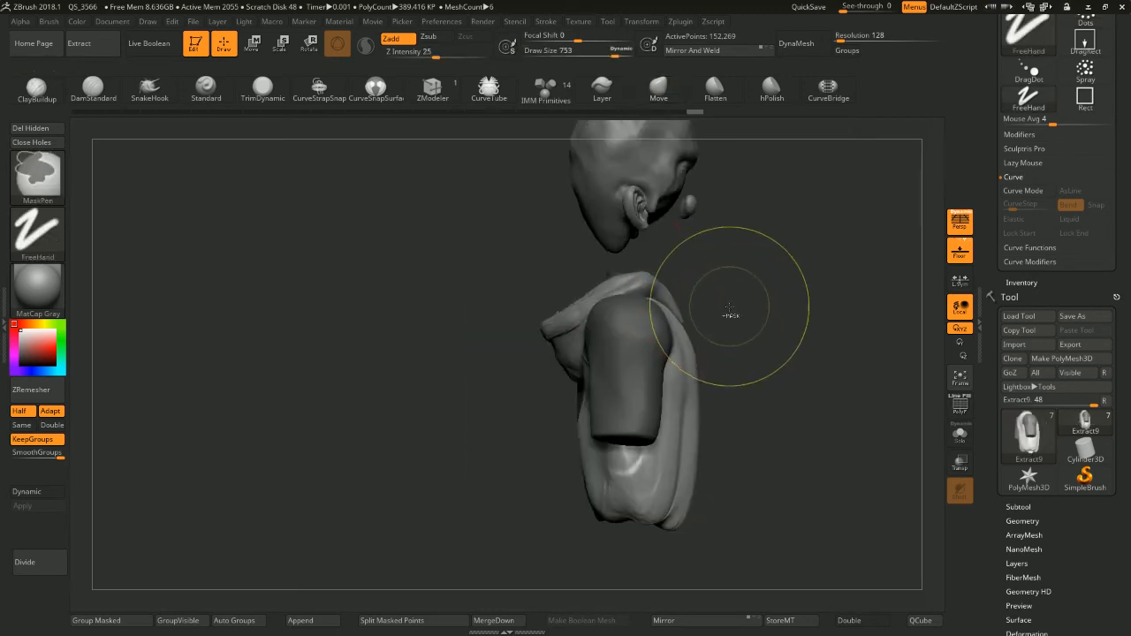
ctrl+click(754, 321)
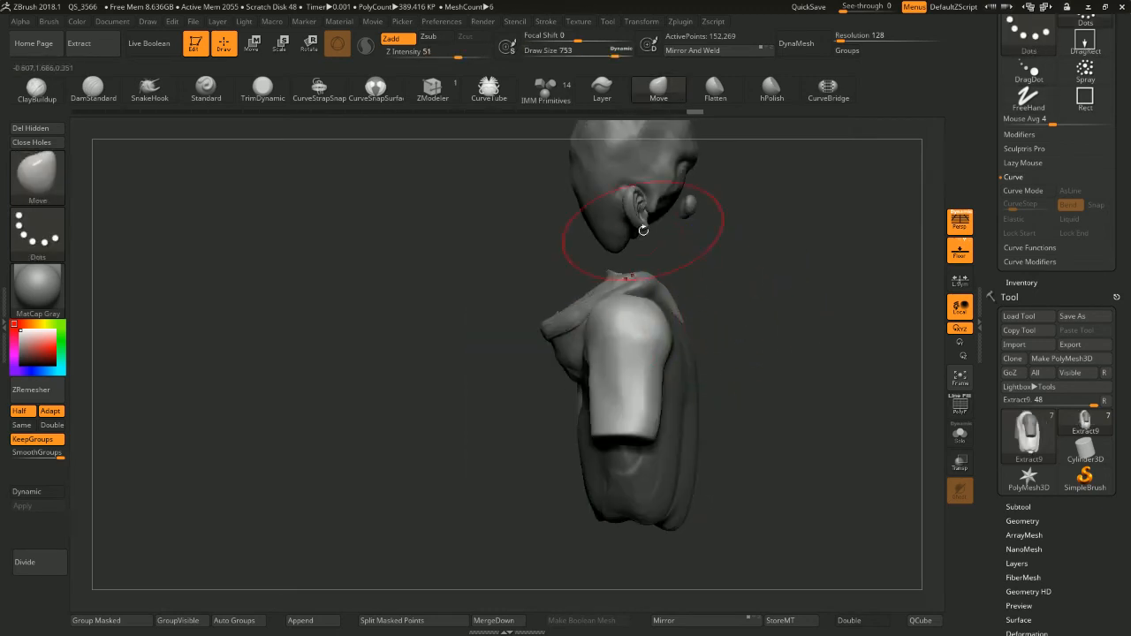
click(254, 44)
mouse_move(681, 308)
mouse_down()
mouse_move(785, 278)
mouse_move(752, 272)
mouse_up()
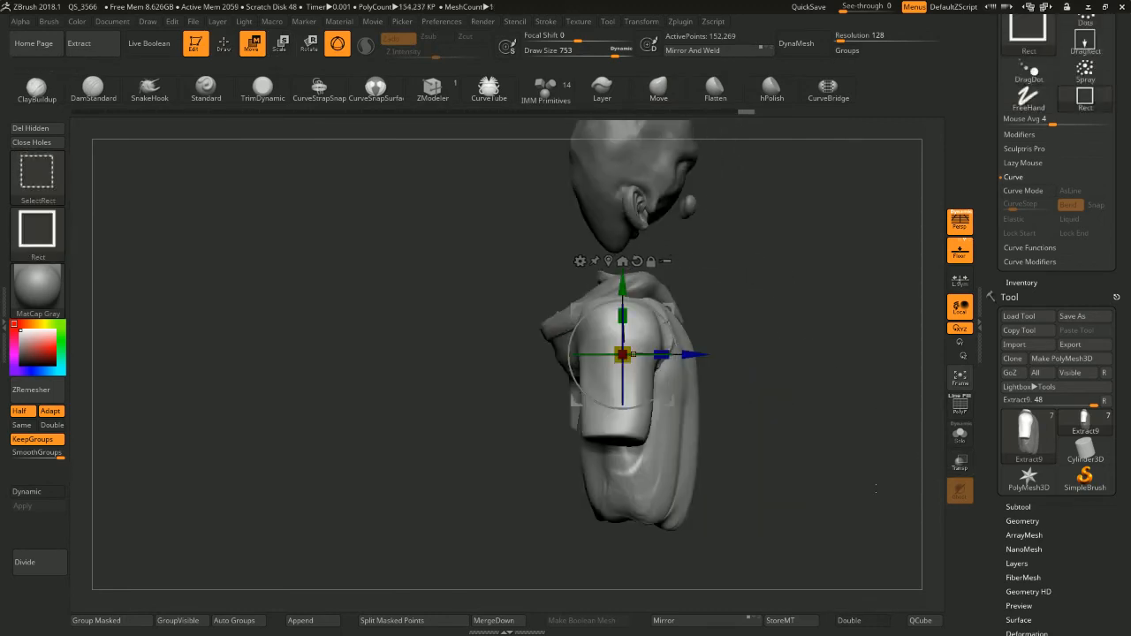
drag(844, 381, 766, 370)
Select the head and body mesh, show its hidden parts, and return to Draw mode
alt+click(615, 446)
ctrl+click(798, 380)
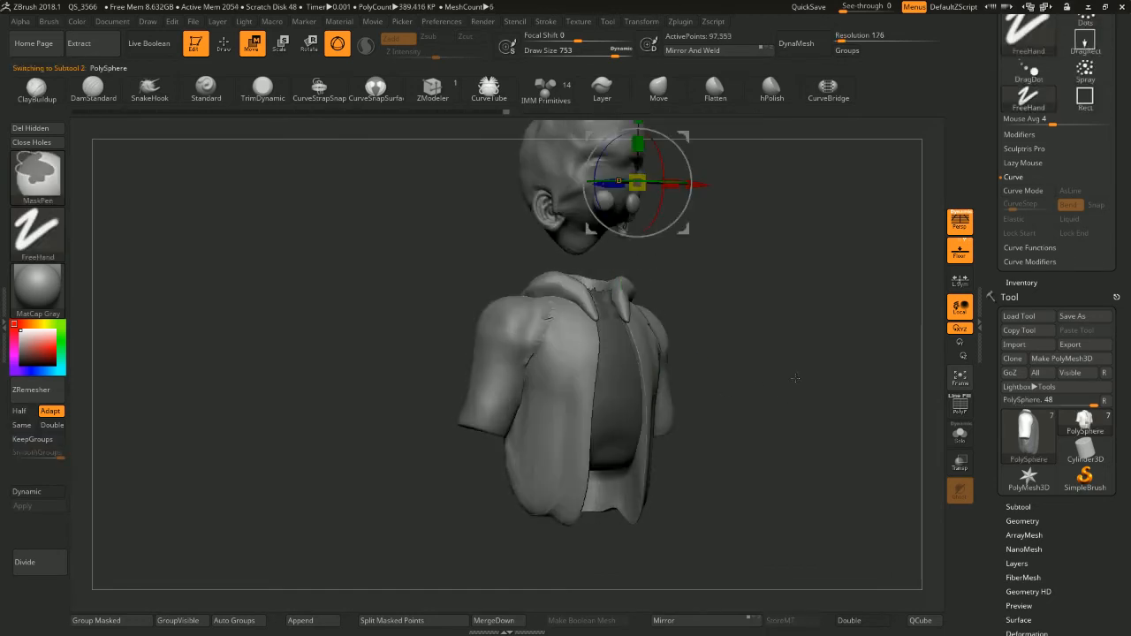
ctrl+click(798, 382)
ctrl+shift+click(802, 381)
drag(784, 384, 757, 357)
click(226, 45)
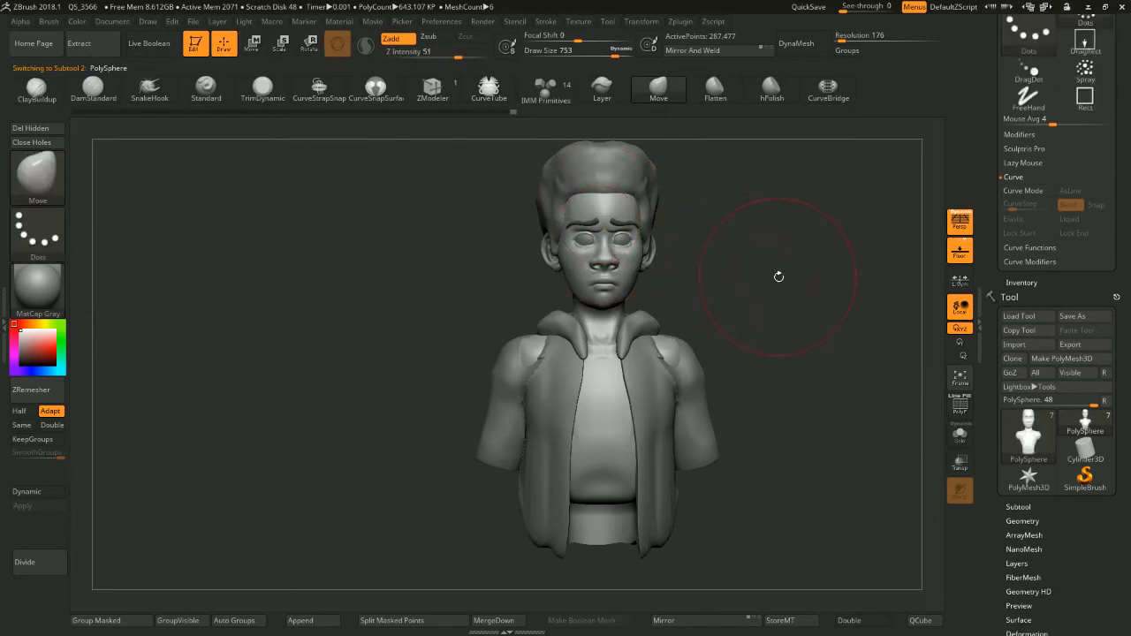
Select the jacket mesh and set the Move brush's draw size to 550
ctrl+right_drag(778, 275, 813, 298)
key(space)
mouse_move(813, 287)
mouse_down()
mouse_move(801, 280)
mouse_move(834, 228)
mouse_move(811, 251)
mouse_up()
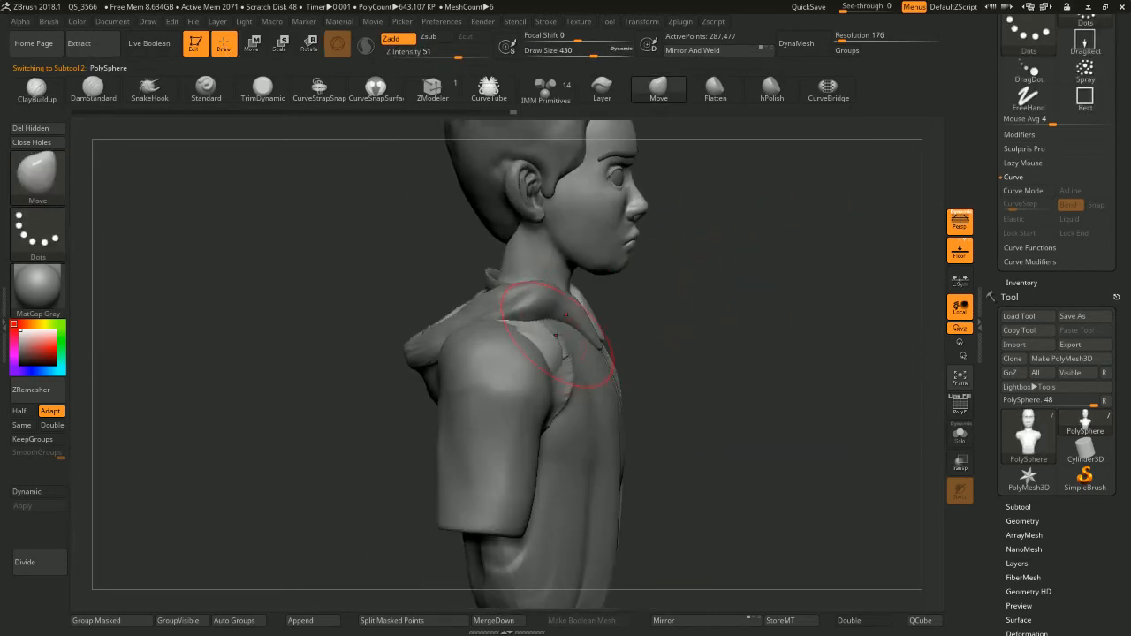
shift+drag(738, 305, 661, 300)
alt+click(758, 376)
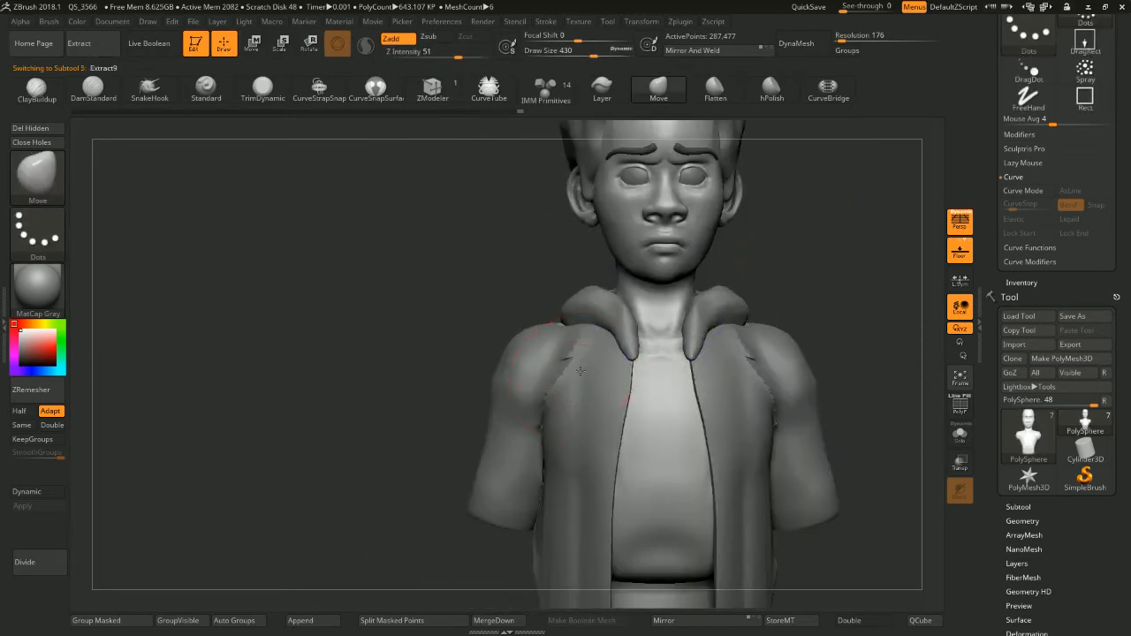
mouse_move(729, 287)
mouse_down()
mouse_move(798, 299)
mouse_move(783, 264)
mouse_move(717, 259)
mouse_move(712, 282)
mouse_up()
key(space)
Isolate the jacket's shoulder polygroup, show the whole jacket again, and set the Move brush's draw size to 763
ctrl+shift+click(544, 367)
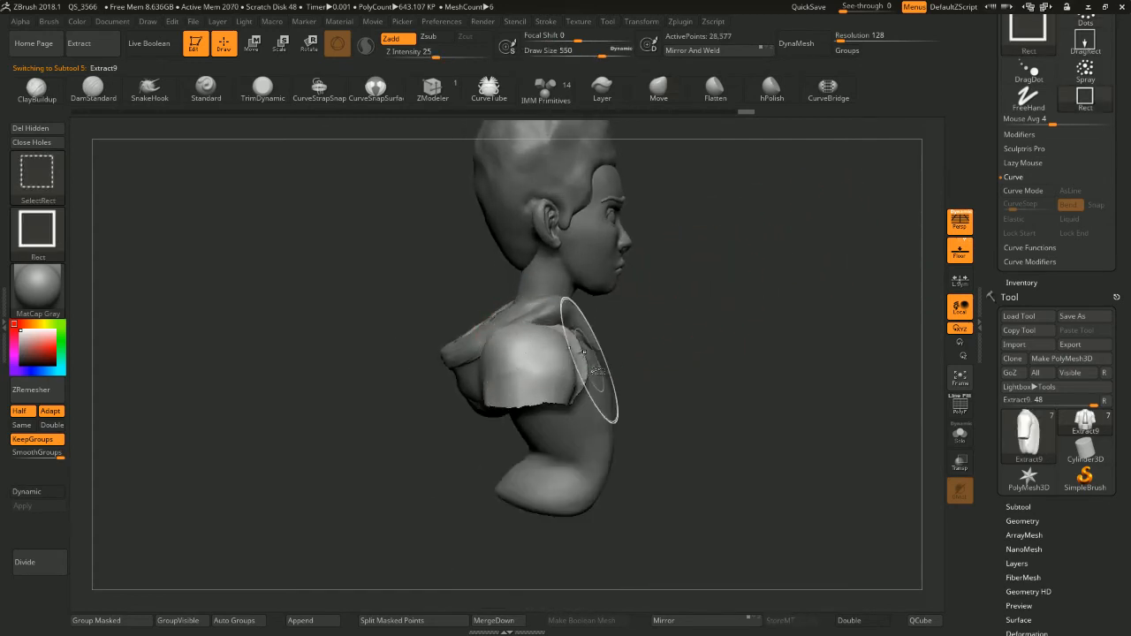
ctrl+shift+click(669, 351)
key(space)
click(562, 359)
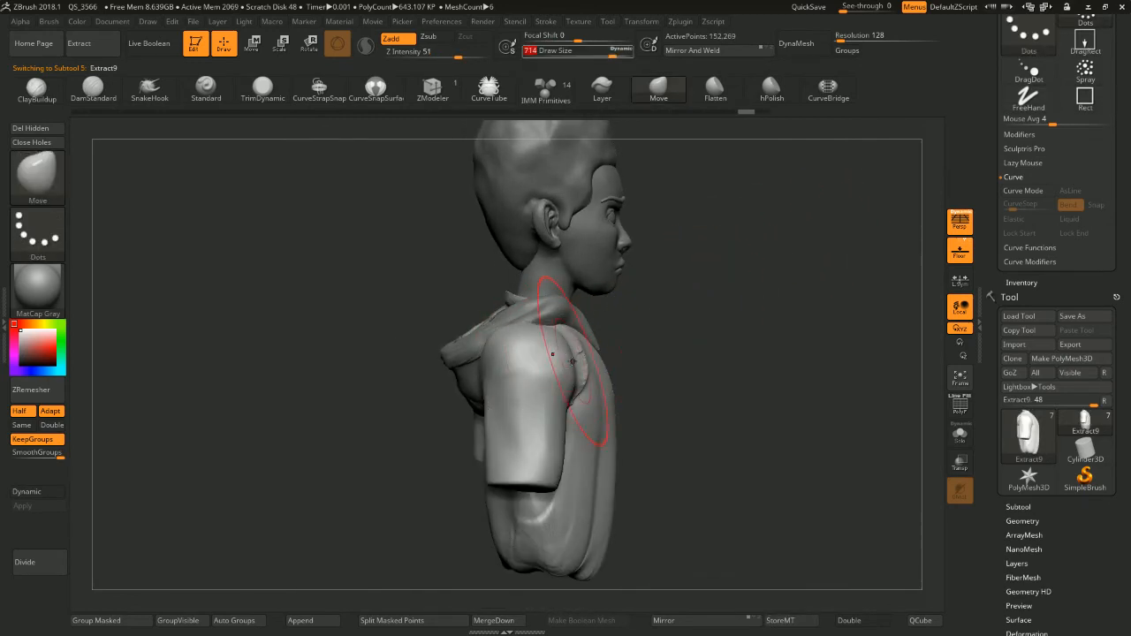
key(space)
drag(541, 367, 556, 367)
Hide the jacket's sleeves, mask the remaining jacket body, and show the sleeves again unmasked
ctrl+shift+click(538, 372)
ctrl+shift+click(537, 375)
ctrl+shift+click(534, 426)
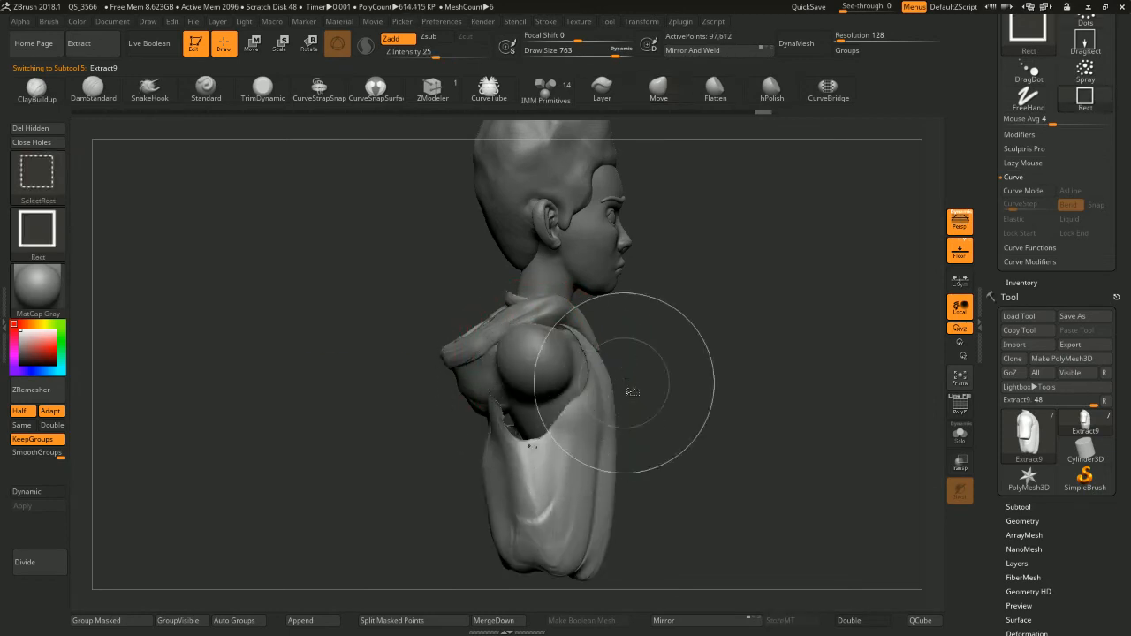
ctrl+click(676, 370)
ctrl+shift+click(678, 369)
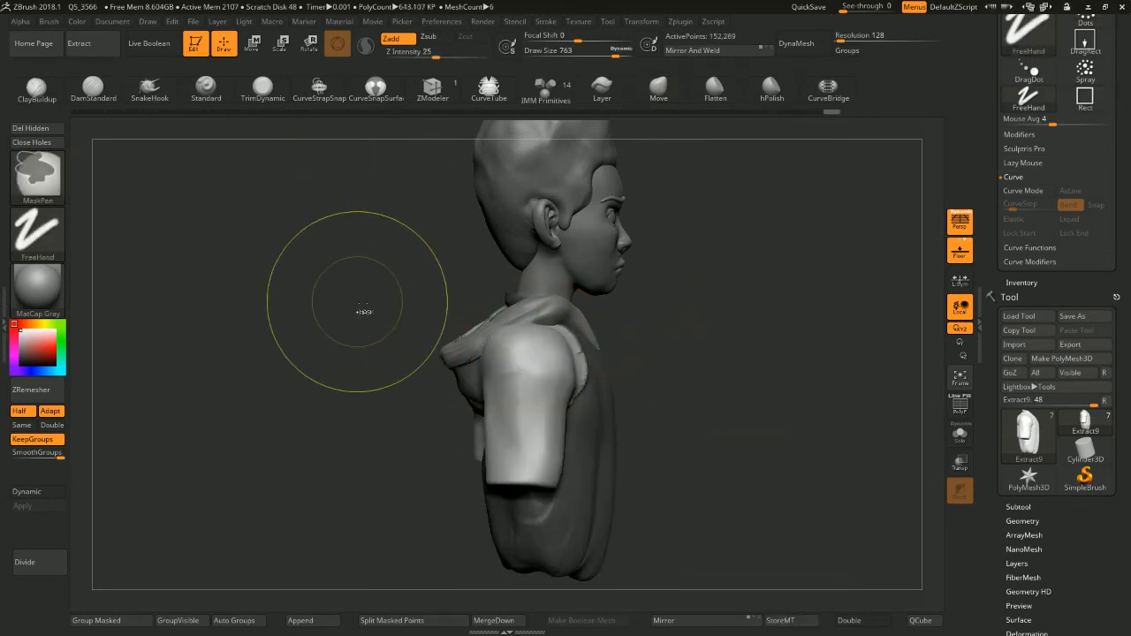
ctrl+click(668, 365)
ctrl+click(669, 372)
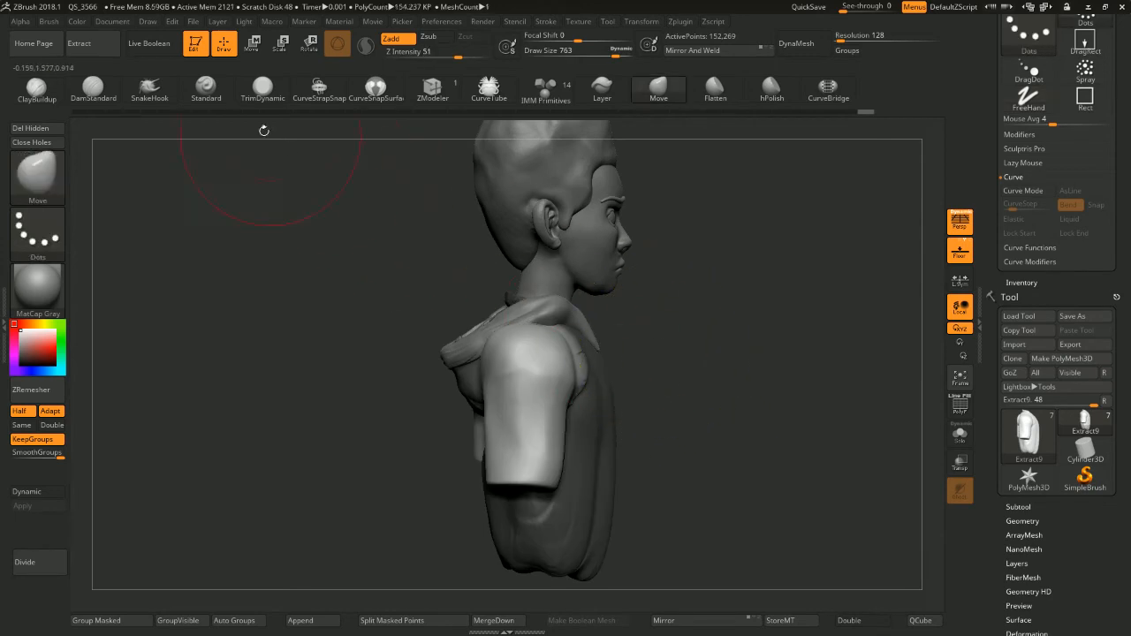
Shift the unmasked sleeves slightly with the transform gizmo, clear the mask, and return to Draw mode
click(252, 43)
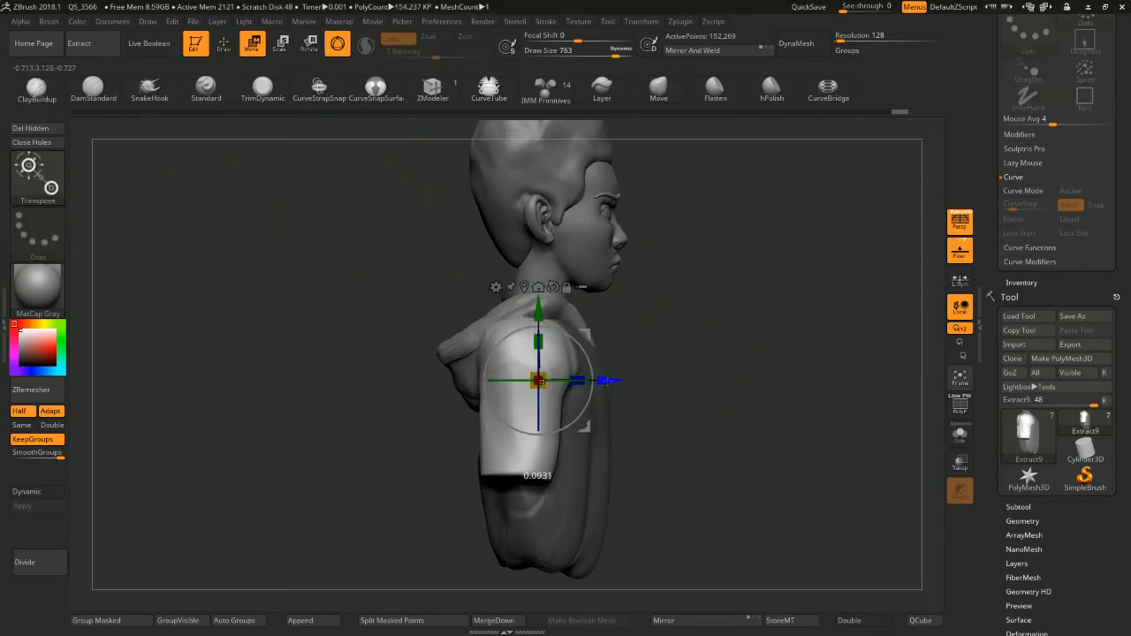
ctrl+drag(692, 338, 707, 347)
drag(717, 343, 637, 340)
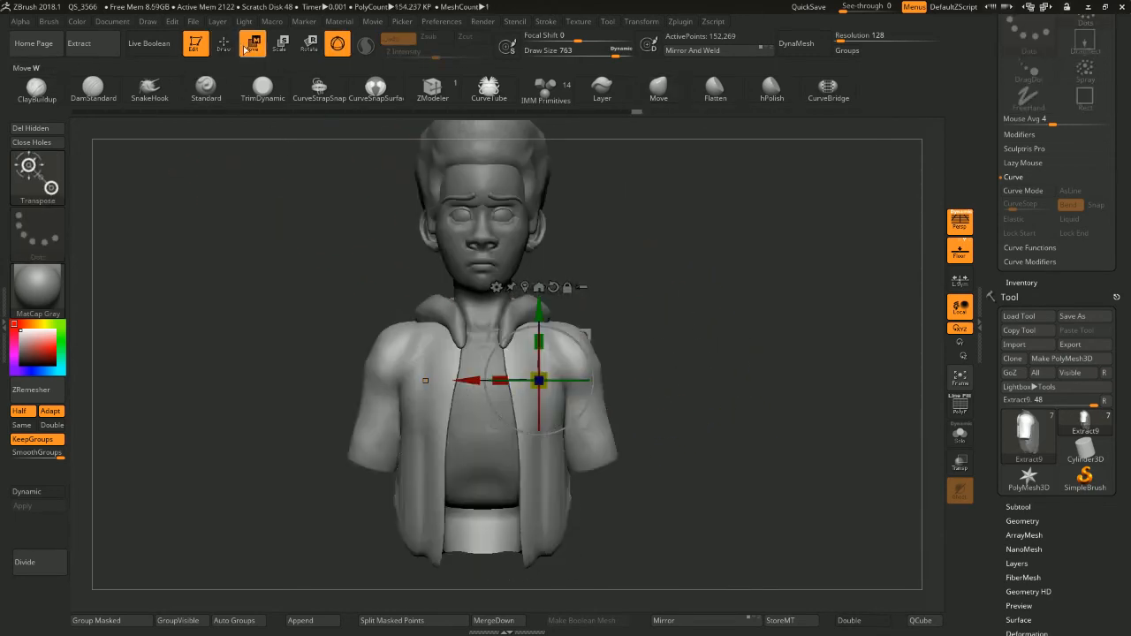
click(224, 44)
Adjust the jacket's sleeve area from behind with the Move brush at draw size 372
mouse_move(788, 313)
alt+mouse_down()
mouse_move(791, 270)
mouse_move(782, 304)
mouse_move(707, 326)
mouse_move(760, 344)
mouse_move(793, 336)
mouse_move(777, 287)
alt+mouse_up()
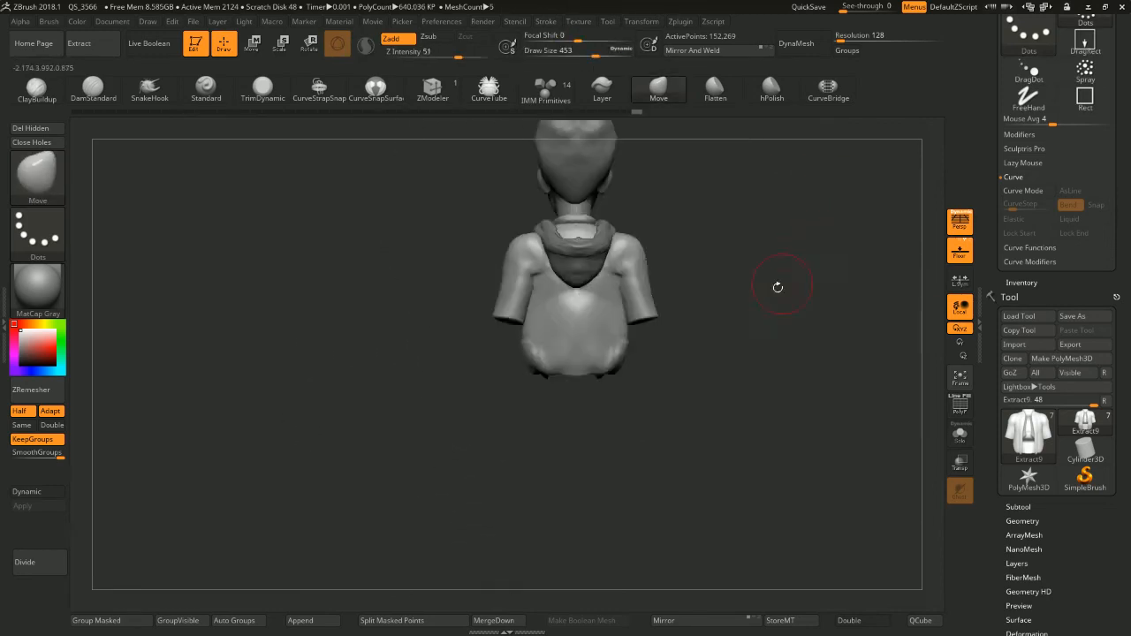
alt+drag(718, 260, 721, 278)
drag(757, 238, 737, 229)
key(space)
drag(650, 273, 643, 281)
key(b)
key(m)
key(v)
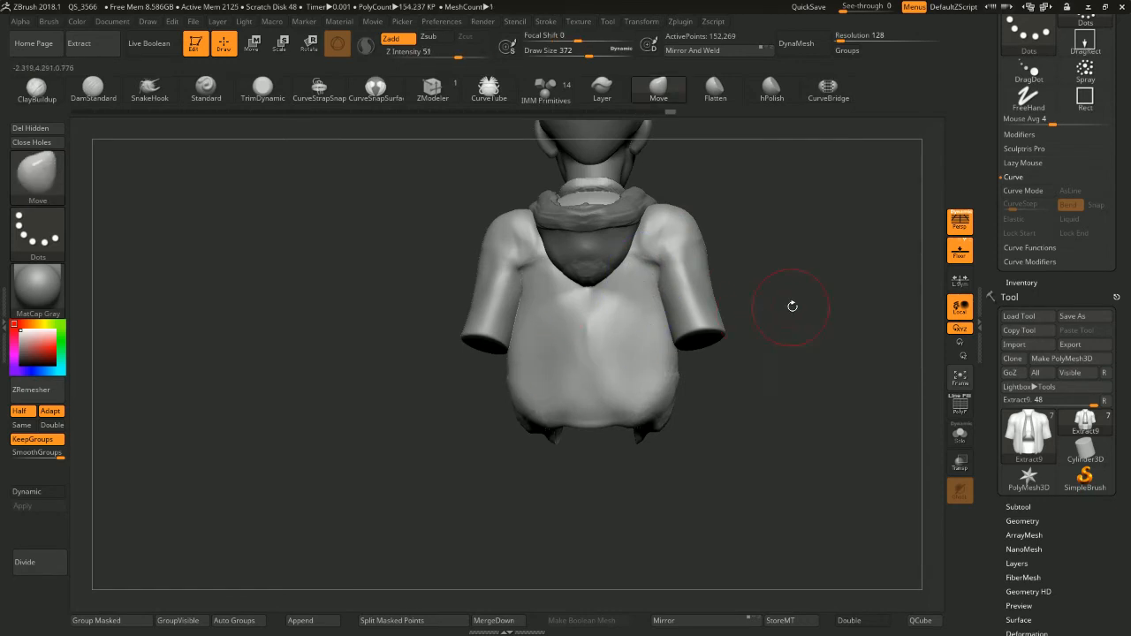
Build up a raised trim along both edges of the jacket's front opening with ClayBuildup at draw size 177
mouse_move(790, 303)
mouse_down()
mouse_move(825, 245)
mouse_move(770, 328)
mouse_move(732, 250)
mouse_move(669, 292)
mouse_move(717, 291)
mouse_move(696, 259)
mouse_up()
key(b)
key(c)
key(b)
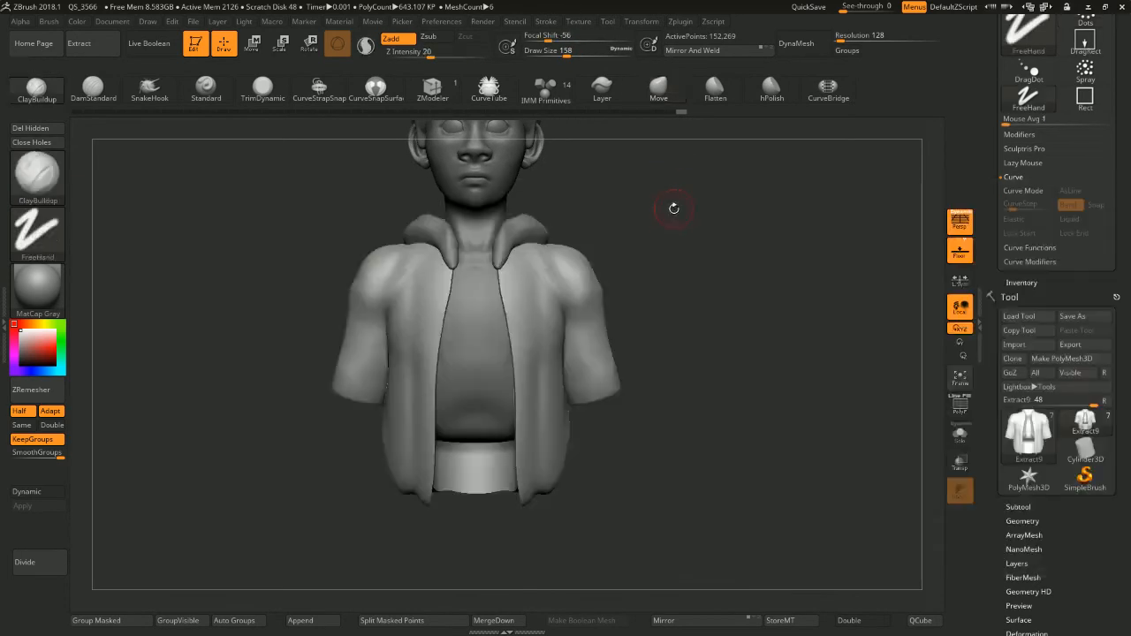
mouse_move(675, 208)
alt+mouse_down()
mouse_move(640, 225)
mouse_move(592, 207)
mouse_move(486, 240)
alt+mouse_up()
key(space)
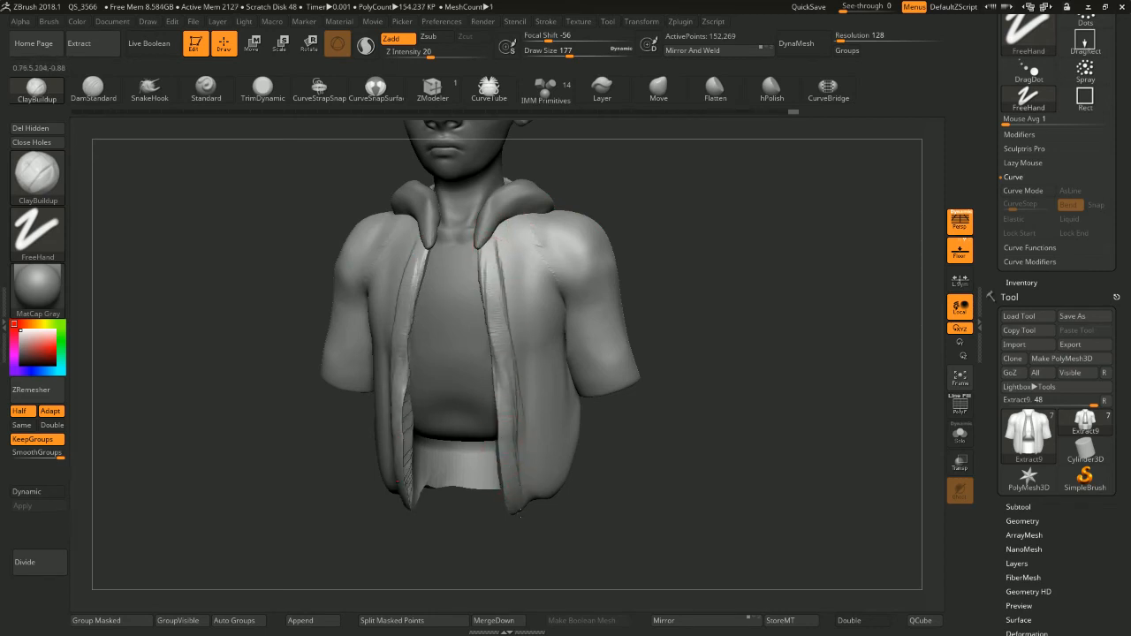
mouse_move(673, 289)
mouse_down()
mouse_move(695, 274)
mouse_move(656, 265)
mouse_up()
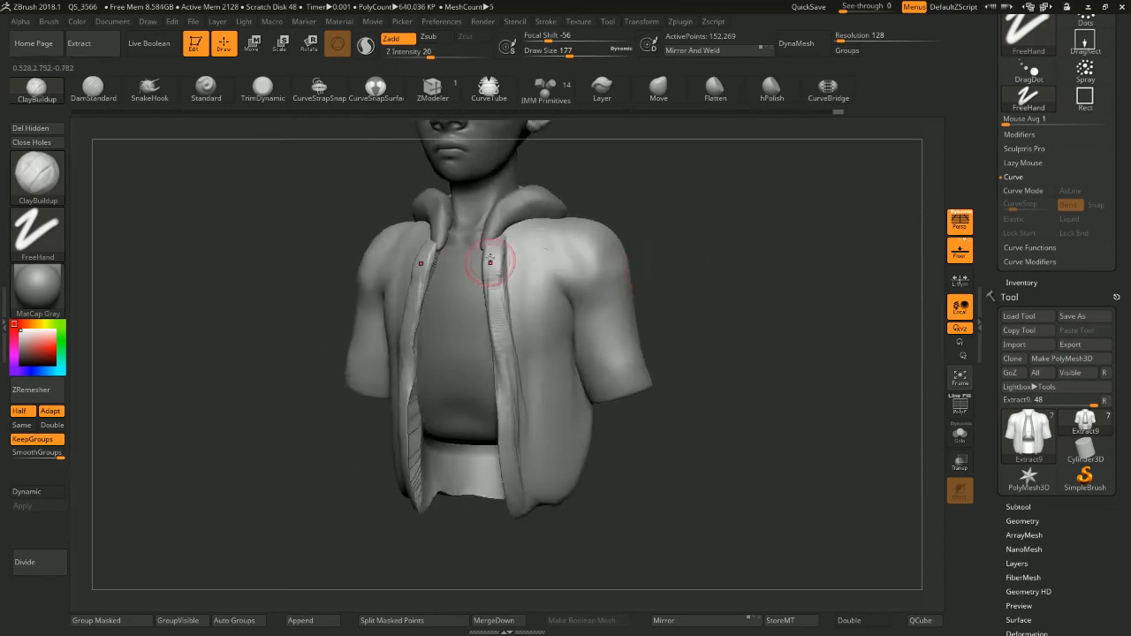
drag(494, 296, 508, 376)
mouse_move(681, 218)
mouse_down()
mouse_move(740, 209)
mouse_move(660, 226)
mouse_move(684, 188)
mouse_move(682, 202)
mouse_move(674, 182)
mouse_move(657, 308)
mouse_up()
Undo the last three strokes on the jacket's trim and set the ClayBuildup draw size to 372
key(ctrl+z)
key(ctrl+z)
key(ctrl+z)
alt+drag(642, 268, 648, 288)
alt+drag(648, 287, 650, 184)
key(space)
drag(652, 241, 672, 241)
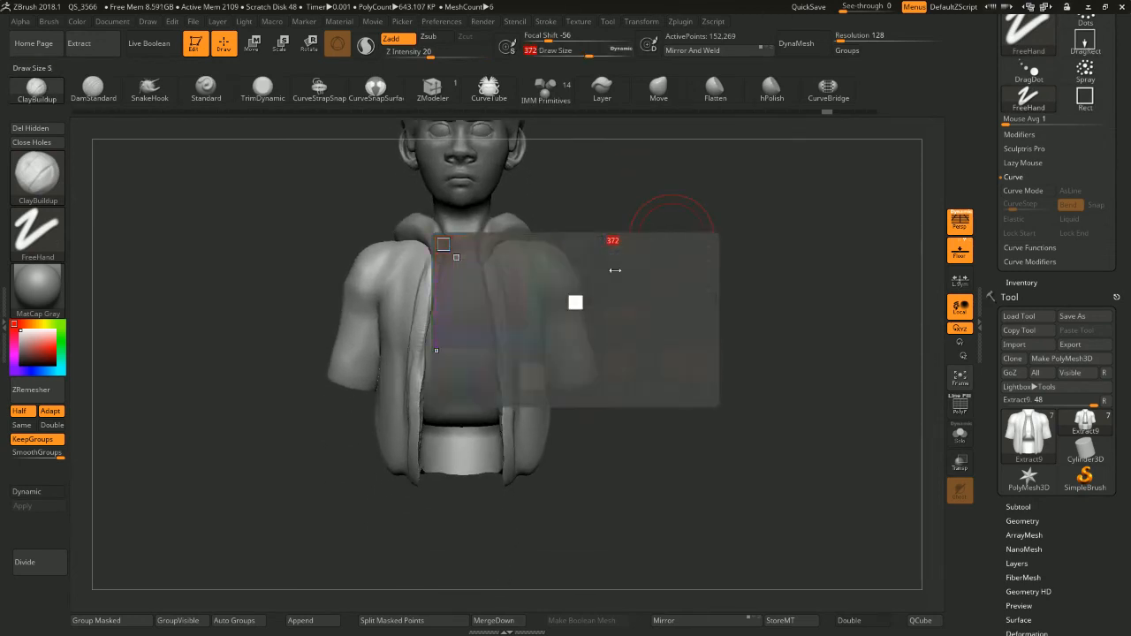
Mask the jacket's sleeves and inner waist, leaving only the front panels unmasked
ctrl+shift+click(530, 420)
ctrl+click(600, 424)
ctrl+shift+click(622, 422)
ctrl+click(636, 427)
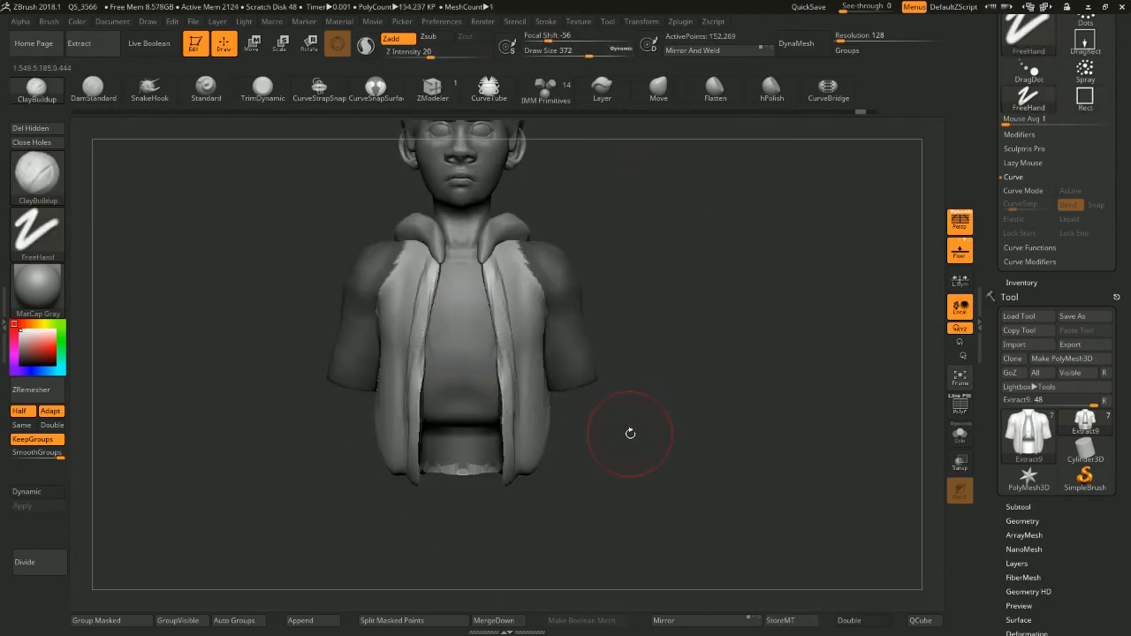
Switch to the Move brush and clear the jacket's mask
key(b)
key(m)
key(v)
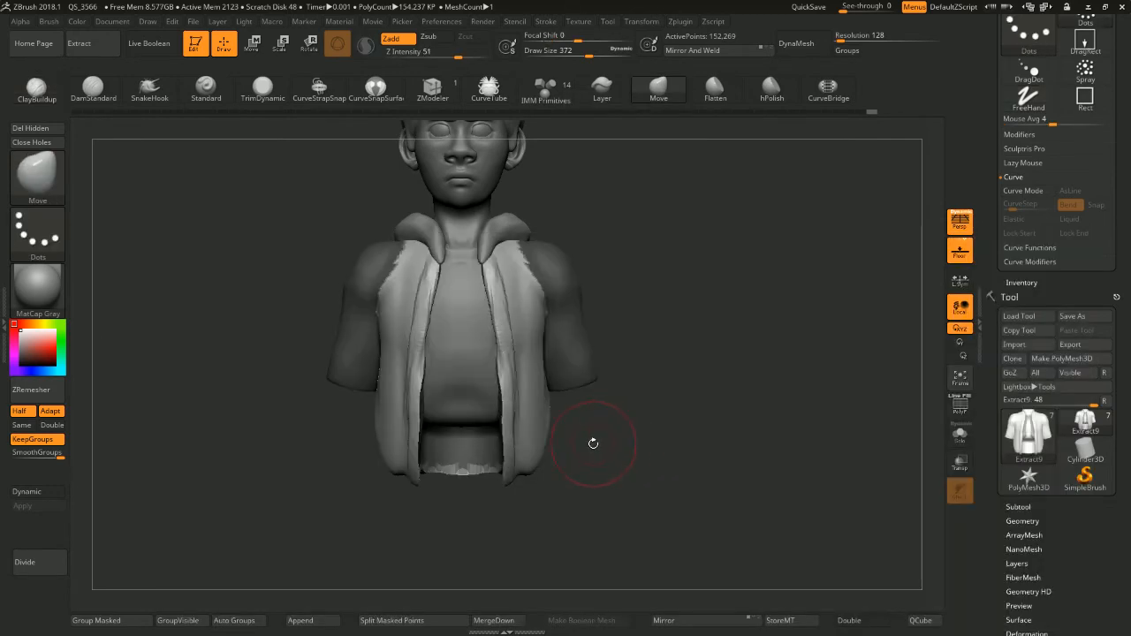
ctrl+drag(594, 444, 607, 457)
Hide the jacket's inner waist and front panel polygroups, and show the whole jacket again
ctrl+shift+click(462, 454)
ctrl+shift+click(473, 450)
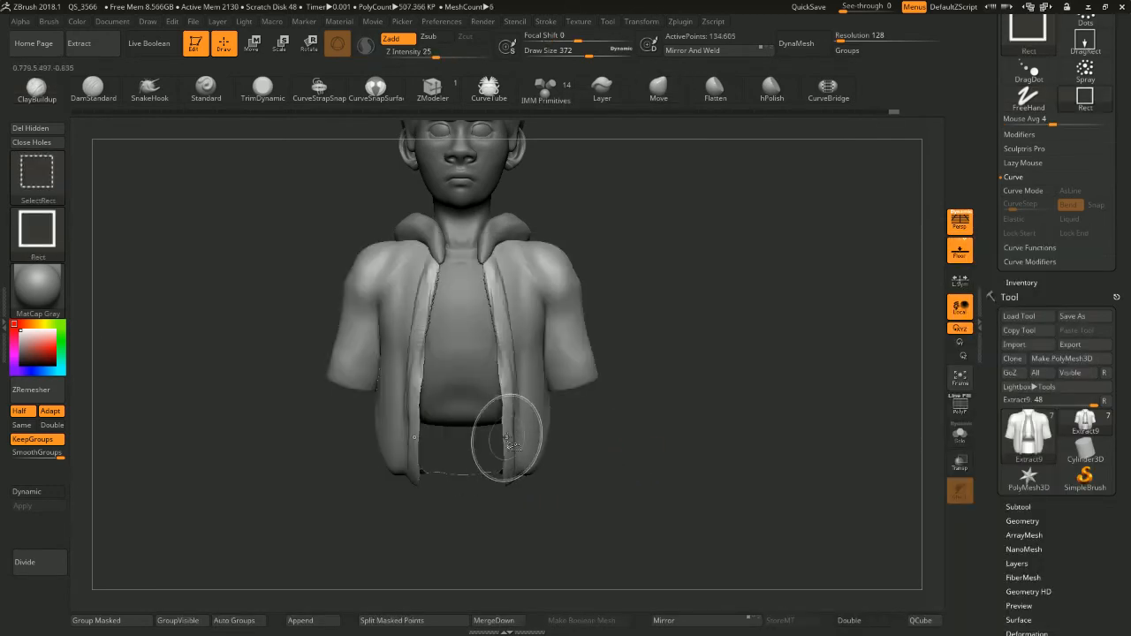
ctrl+alt+shift+click(515, 445)
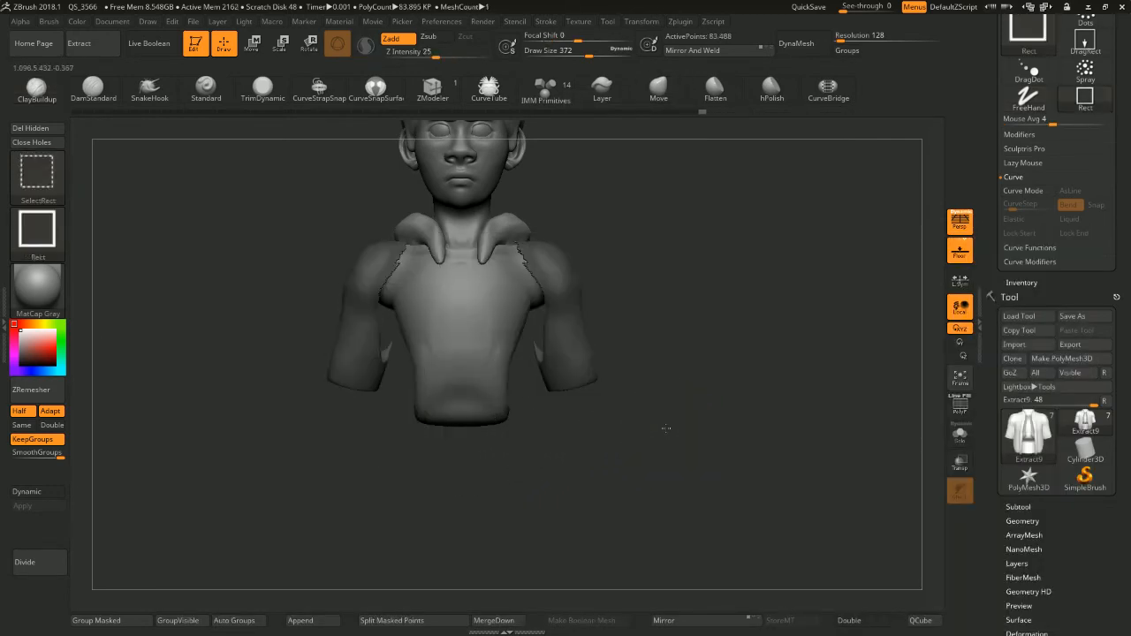
ctrl+shift+click(636, 433)
Set the Move brush's focal shift to 53 and its draw size to 899
key(space)
key(space)
mouse_move(579, 431)
mouse_down()
mouse_move(585, 417)
mouse_move(634, 412)
mouse_move(624, 318)
mouse_move(652, 334)
mouse_up()
key(space)
alt+drag(659, 312, 676, 345)
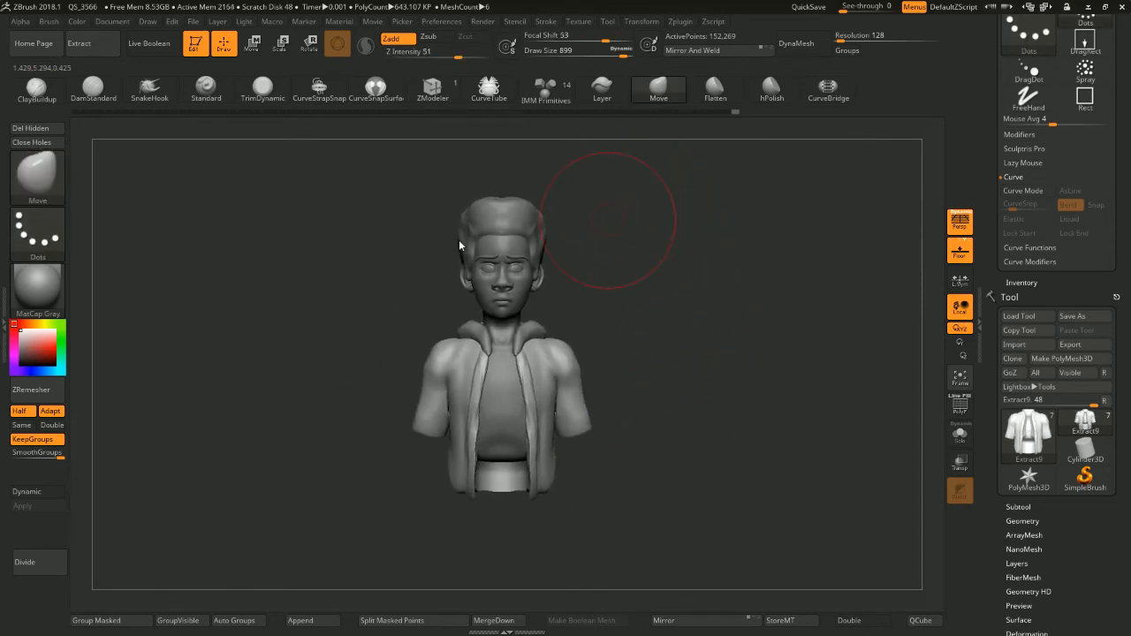
Examine the overall proportions of the bust and the open jacket from the front and three-quarter views
shift+drag(652, 251, 693, 251)
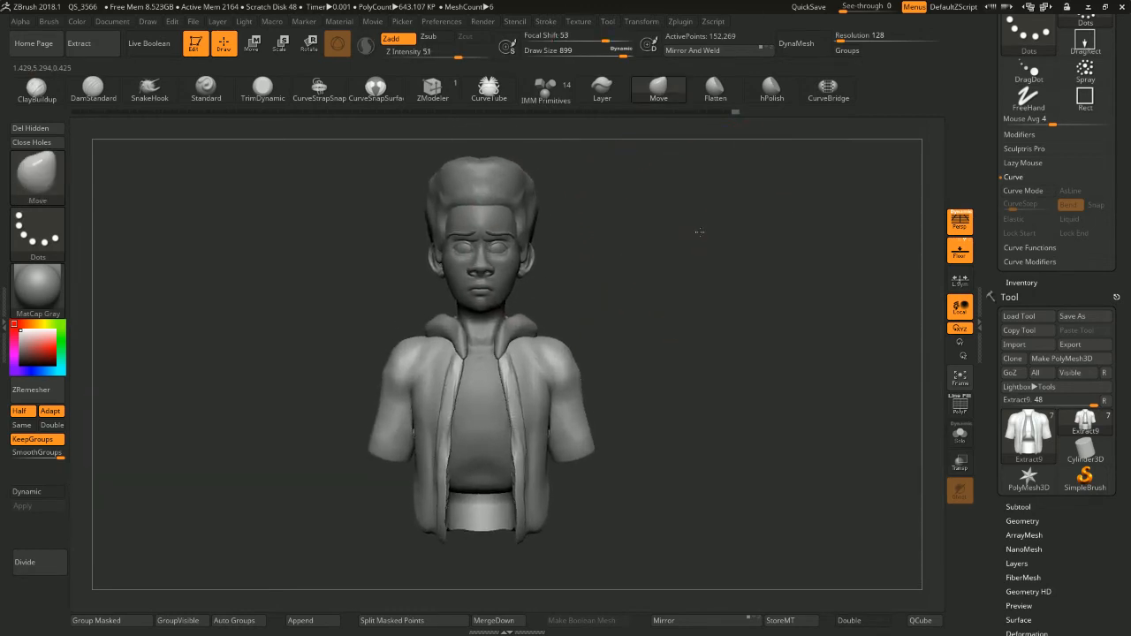
drag(691, 221, 684, 242)
mouse_move(655, 188)
alt+mouse_down()
mouse_move(638, 293)
mouse_move(659, 255)
mouse_move(630, 254)
mouse_move(654, 221)
mouse_move(644, 225)
alt+mouse_up()
key(s)
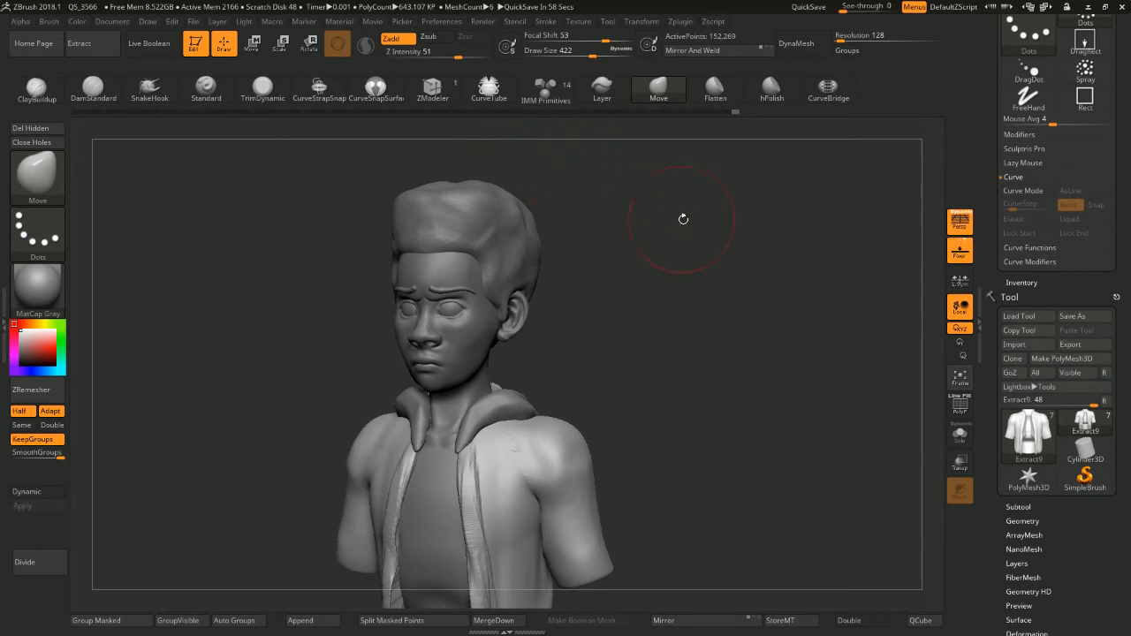
shift+drag(683, 219, 704, 179)
mouse_move(706, 253)
alt+mouse_down()
mouse_move(697, 181)
mouse_move(691, 257)
alt+mouse_up()
mouse_move(690, 256)
alt+mouse_down()
mouse_move(710, 209)
mouse_move(750, 233)
mouse_move(740, 201)
alt+mouse_up()
key(s)
mouse_move(709, 205)
mouse_down()
mouse_move(742, 212)
mouse_move(690, 222)
mouse_up()
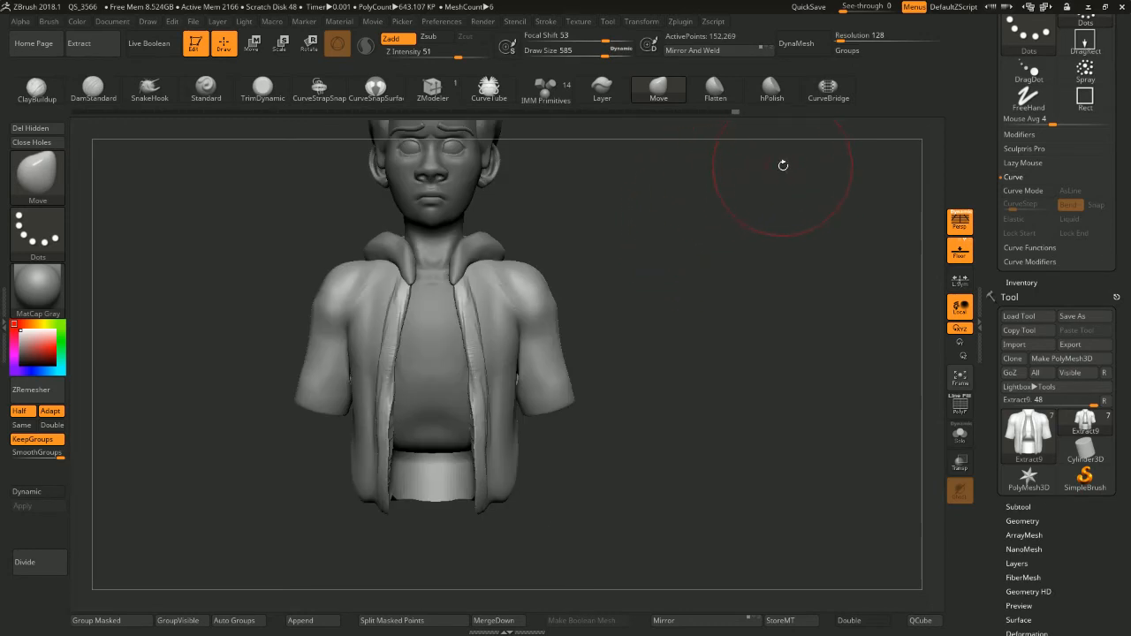
mouse_move(675, 253)
mouse_down()
mouse_move(669, 237)
mouse_move(632, 234)
mouse_move(803, 209)
mouse_move(778, 222)
mouse_move(727, 287)
mouse_move(711, 284)
mouse_move(739, 276)
mouse_up()
key(space)
mouse_move(739, 272)
mouse_down()
mouse_move(726, 273)
mouse_move(726, 236)
mouse_move(760, 210)
mouse_move(705, 291)
mouse_move(692, 256)
mouse_move(677, 257)
mouse_move(702, 286)
mouse_move(682, 271)
mouse_move(698, 235)
mouse_move(636, 202)
mouse_move(600, 275)
mouse_up()
Select the hair subtool and adjust its outline with the Move brush at draw size 251
alt+click(560, 215)
key(s)
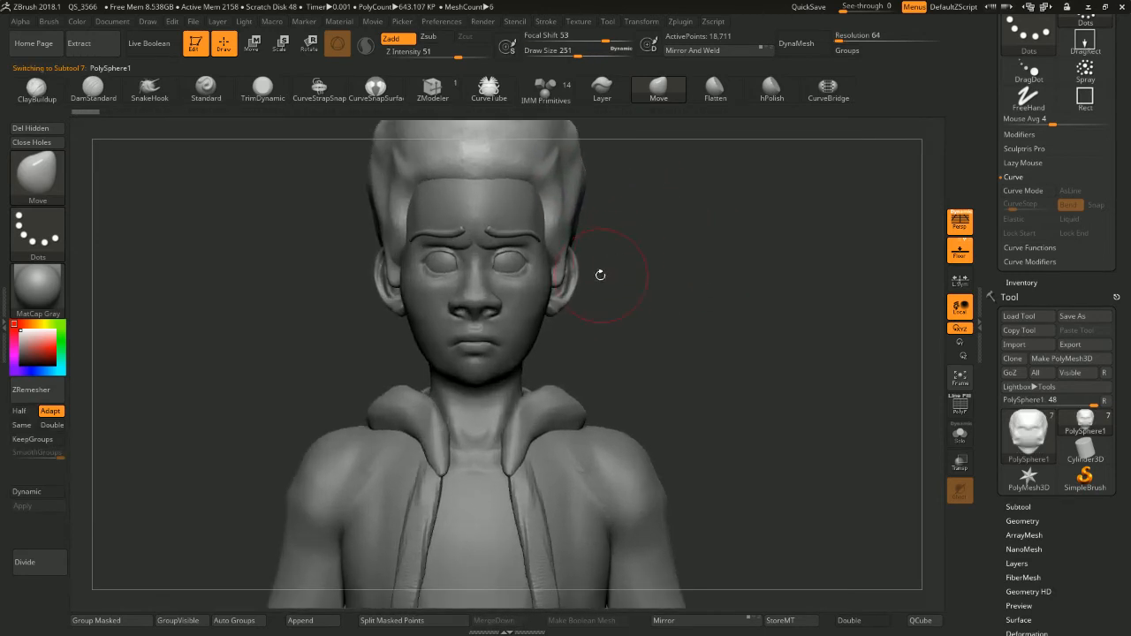
alt+drag(611, 234, 681, 232)
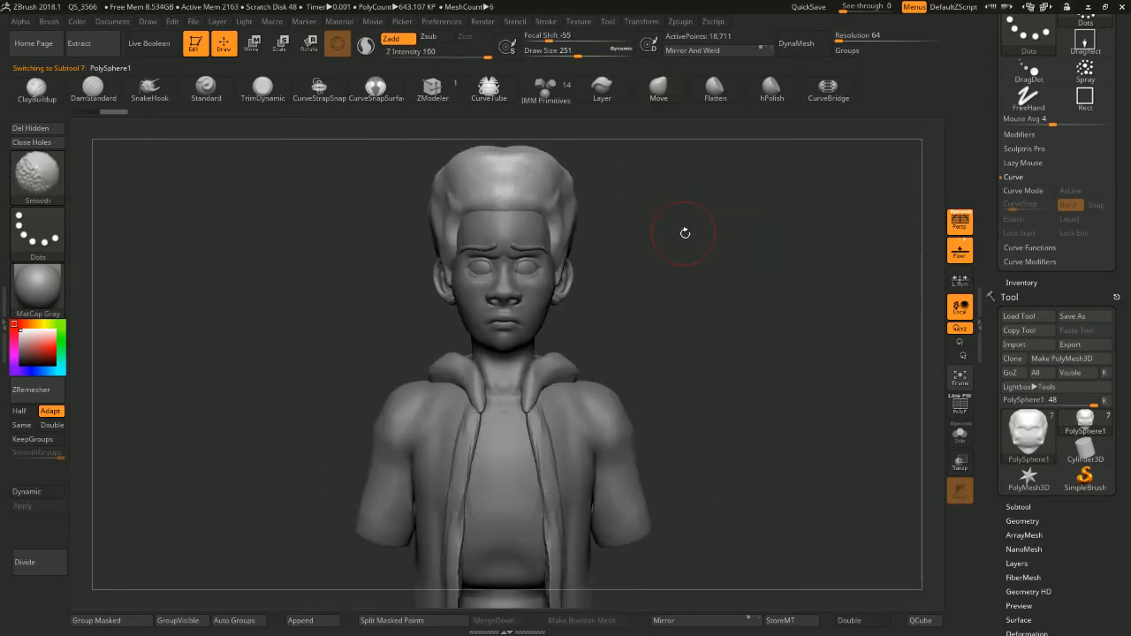
alt+drag(576, 310, 591, 266)
Select the head and torso subtool and examine the neck and chest from the front and side
alt+click(533, 390)
alt+drag(701, 324, 684, 287)
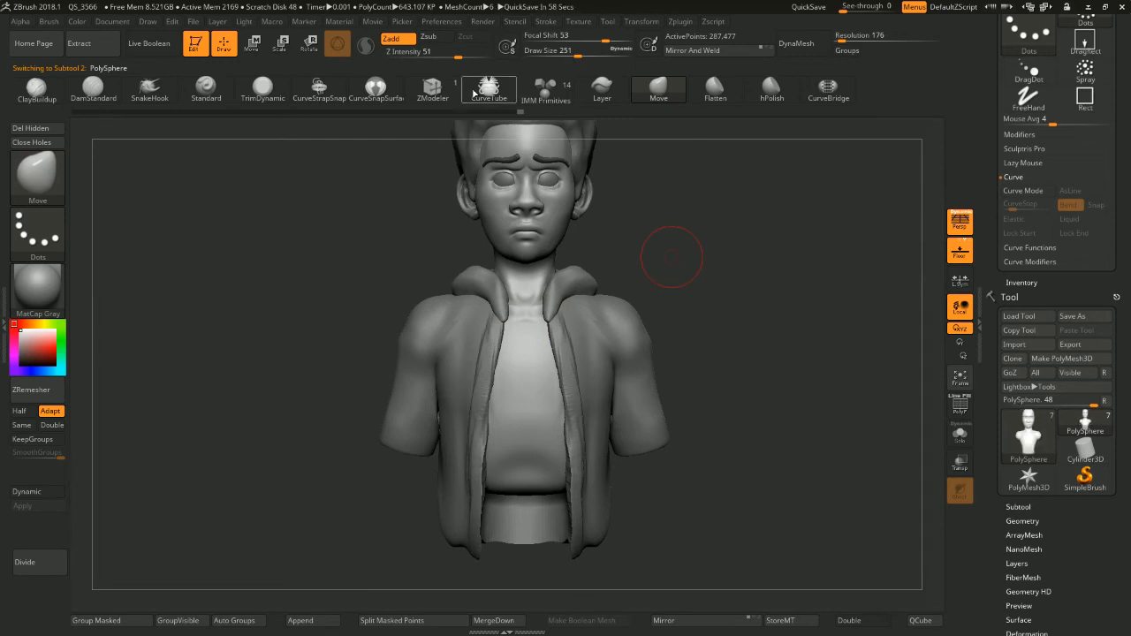
alt+drag(719, 254, 692, 305)
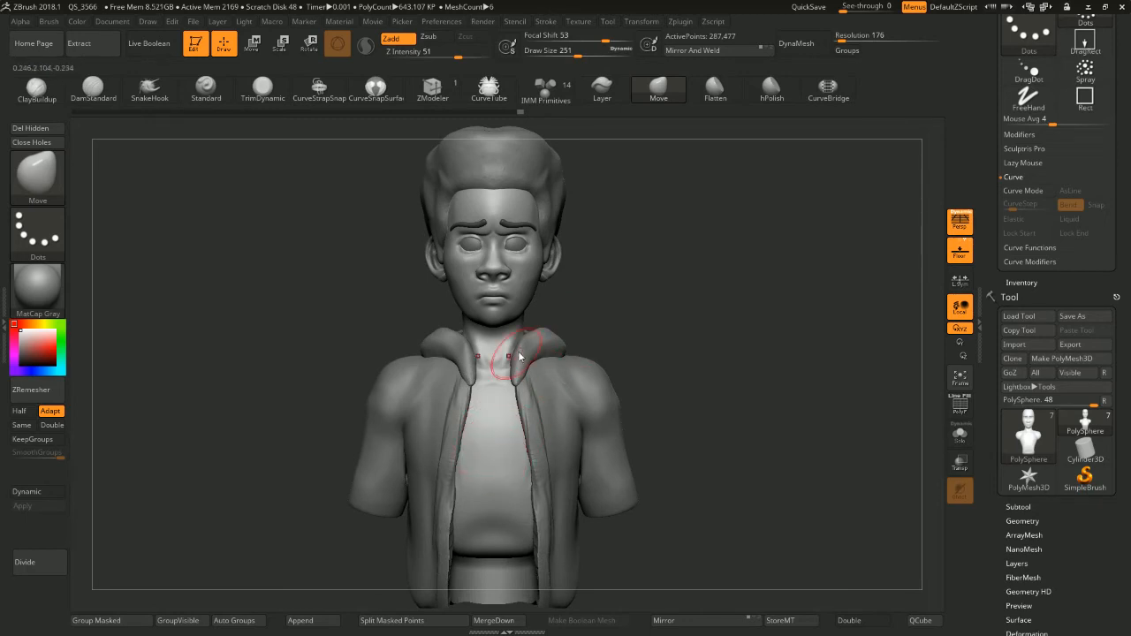
drag(638, 275, 679, 299)
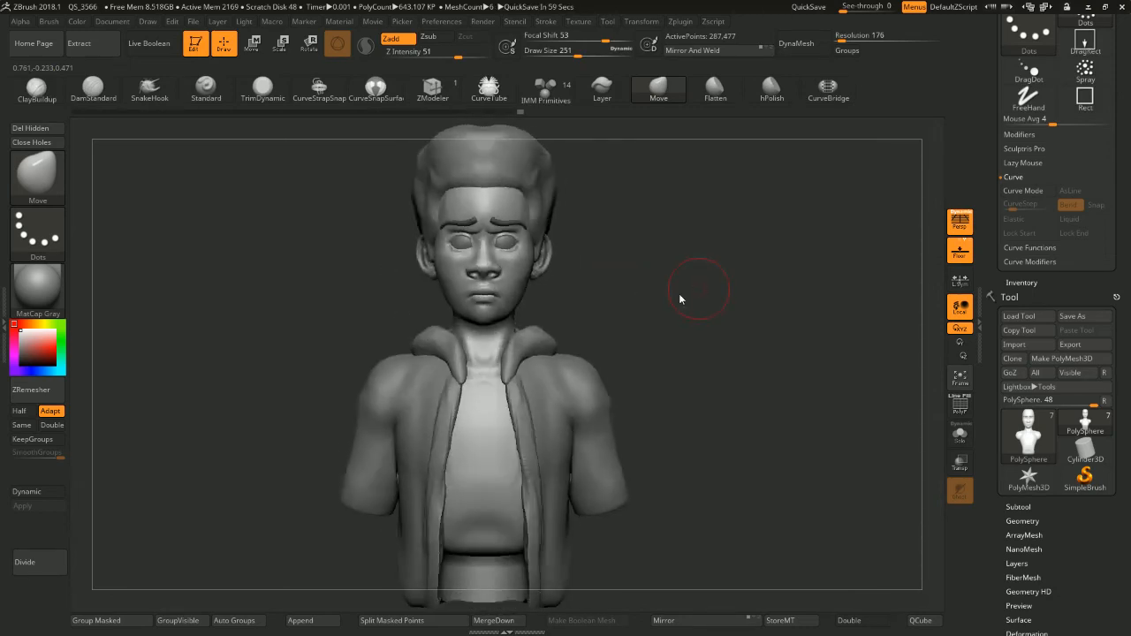
mouse_move(658, 189)
mouse_down()
mouse_move(603, 209)
mouse_move(639, 227)
mouse_move(624, 255)
mouse_move(611, 193)
mouse_up()
key(space)
click(606, 204)
Select the hood subtool and reshape its back and neckline with the Move brush at draw size 517
alt+click(548, 375)
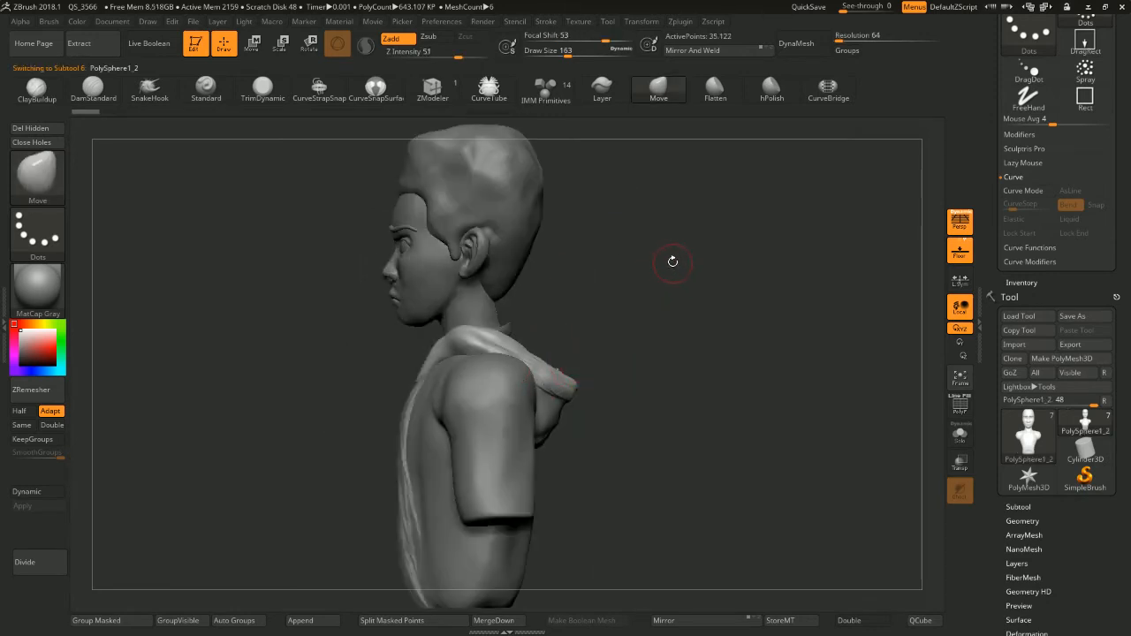
key(b)
key(m)
key(v)
key(s)
click(694, 250)
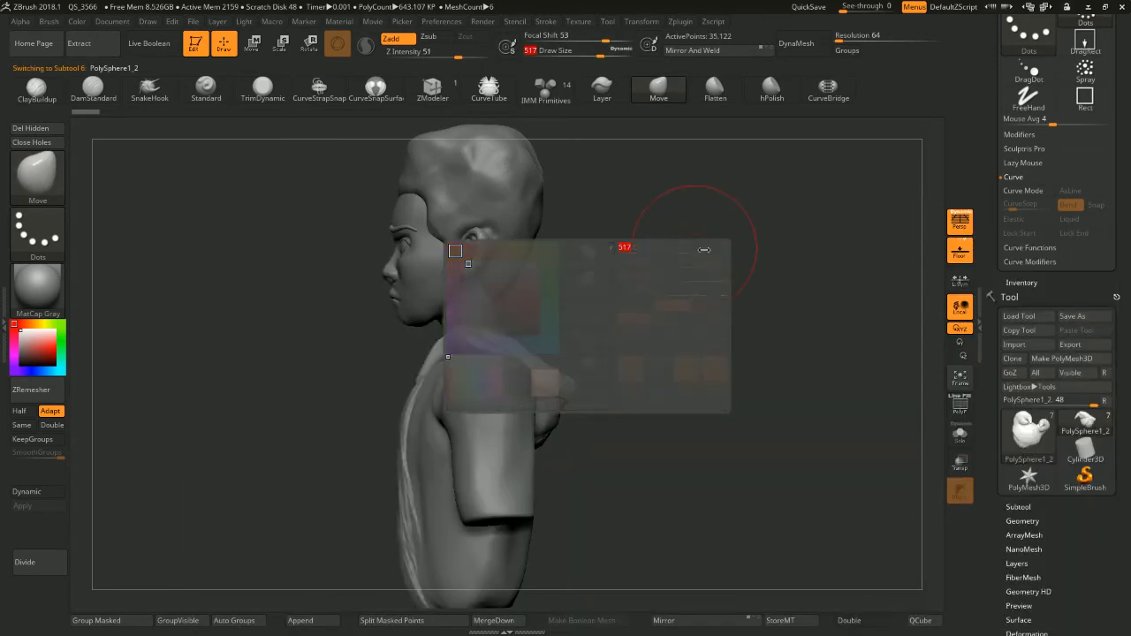
drag(704, 249, 566, 343)
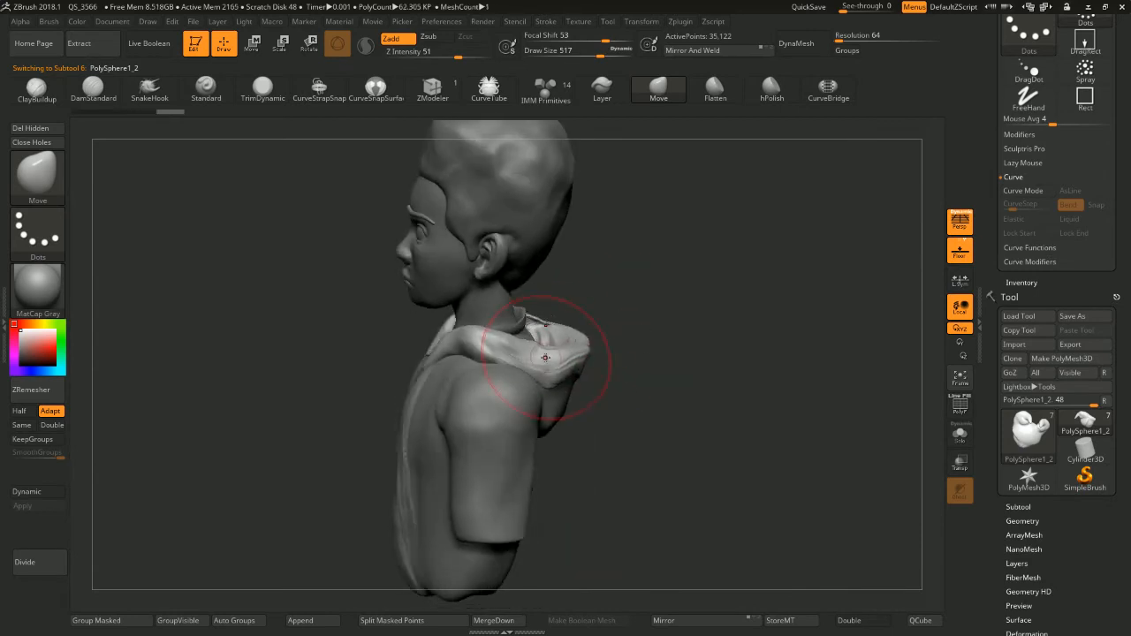
mouse_move(632, 306)
mouse_down()
mouse_move(573, 312)
mouse_move(604, 320)
mouse_move(689, 297)
mouse_move(619, 305)
mouse_up()
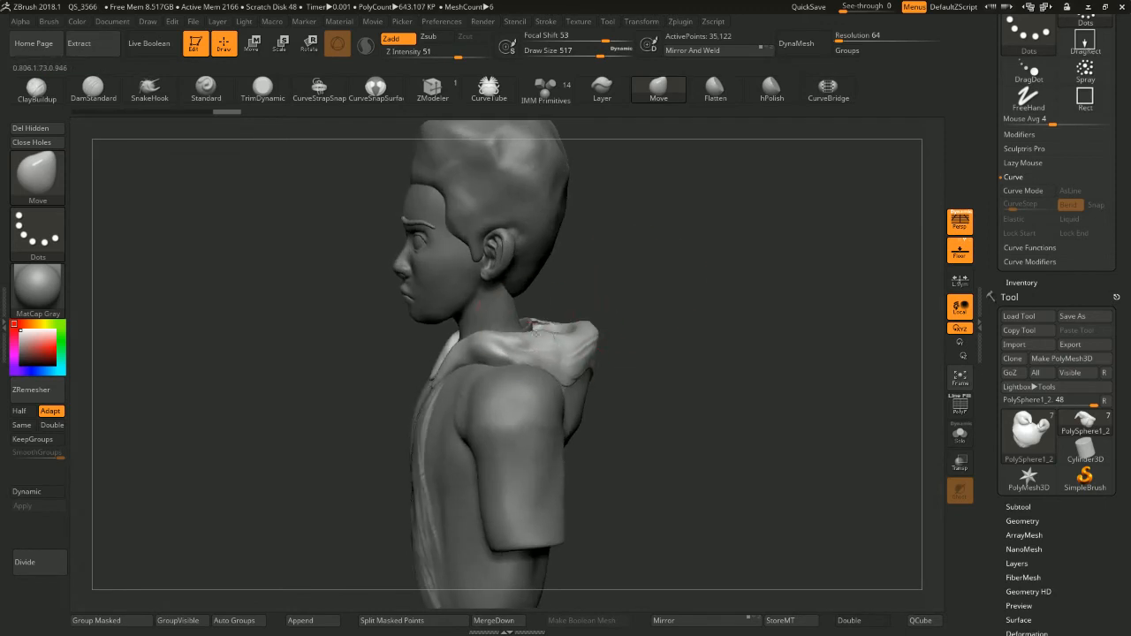
drag(504, 328, 507, 323)
Move the hood's sides into a fuller shape around the neck and over the shoulders
drag(669, 266, 716, 290)
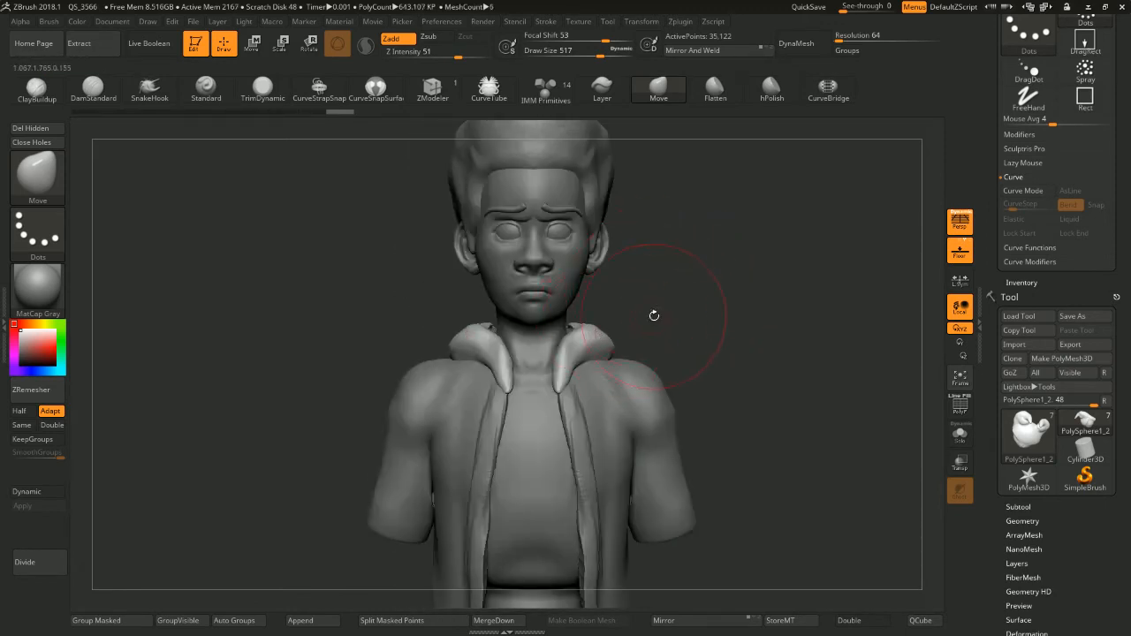
mouse_move(654, 316)
mouse_down()
mouse_move(553, 364)
mouse_move(584, 367)
mouse_move(586, 348)
mouse_move(595, 357)
mouse_up()
mouse_move(664, 343)
mouse_down()
mouse_move(713, 315)
mouse_move(677, 325)
mouse_up()
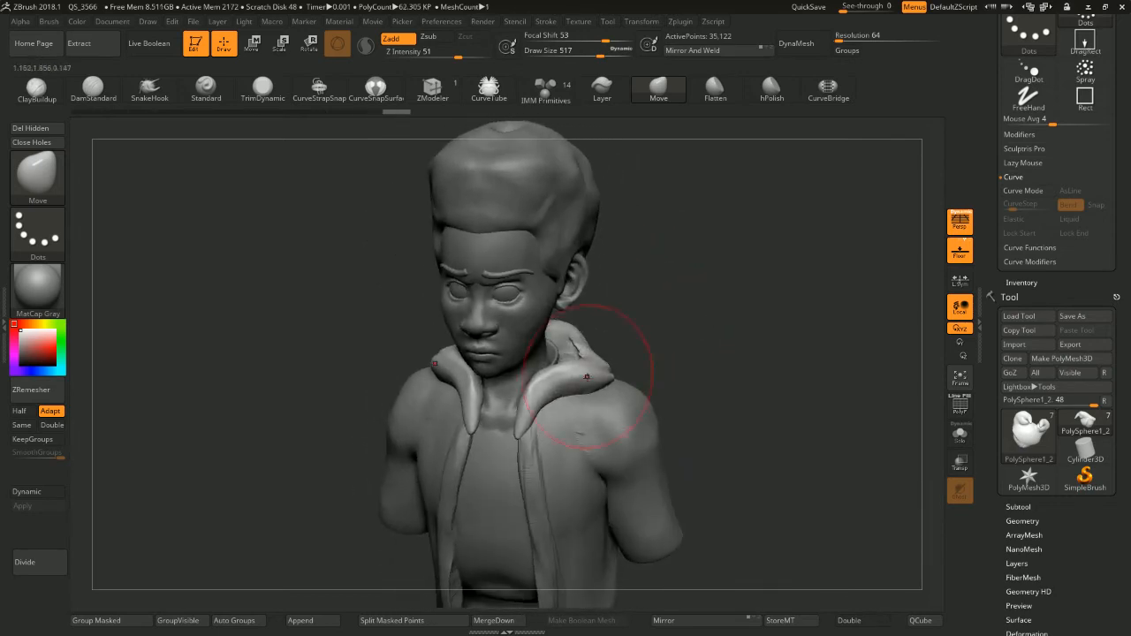
drag(586, 378, 594, 386)
mouse_move(681, 362)
mouse_down()
mouse_move(730, 350)
mouse_move(645, 424)
mouse_up()
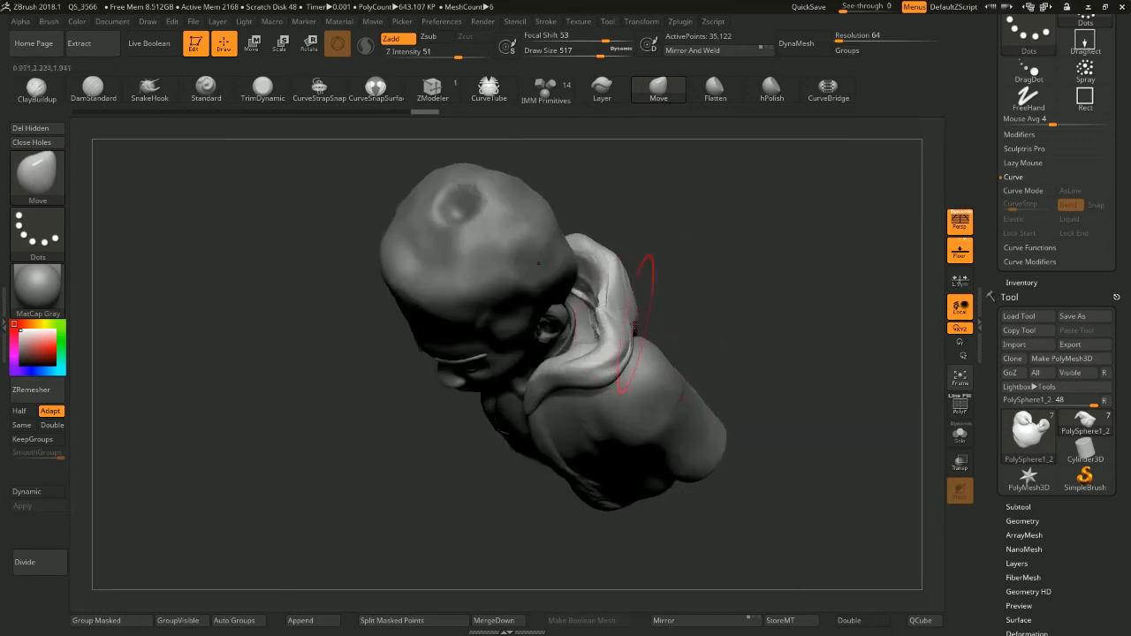
drag(642, 320, 649, 321)
drag(659, 273, 744, 255)
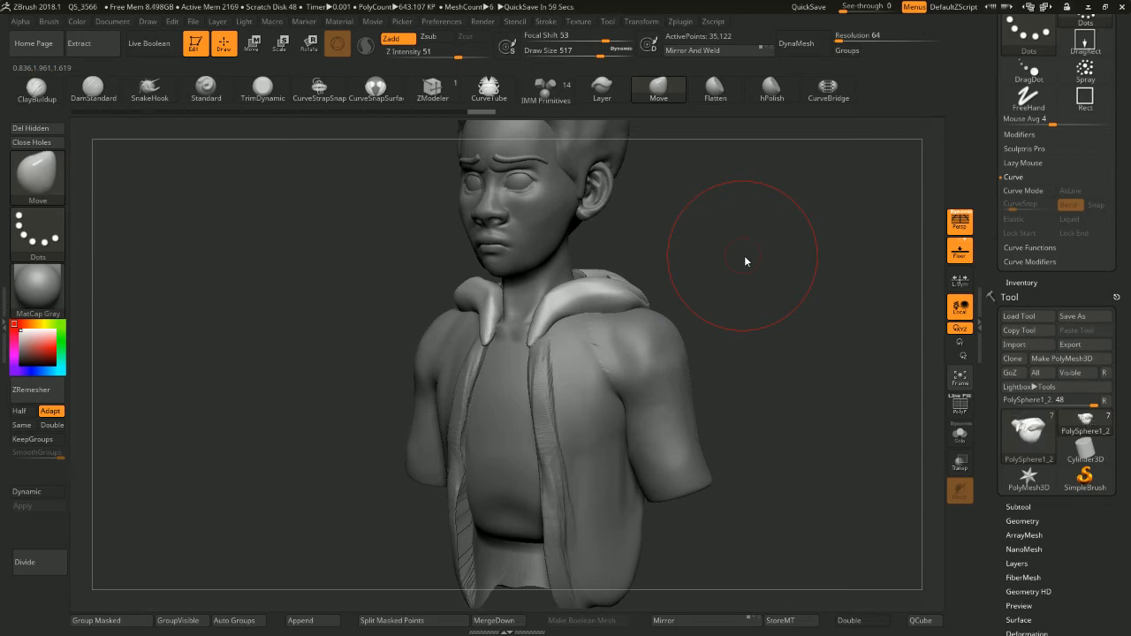
Refine the hood's collar and outer edges with the Move brush at draw size 453
drag(687, 234, 659, 242)
key(s)
drag(679, 241, 653, 251)
mouse_move(591, 291)
mouse_down()
mouse_move(594, 276)
mouse_move(625, 268)
mouse_move(548, 297)
mouse_up()
shift+drag(632, 221, 688, 225)
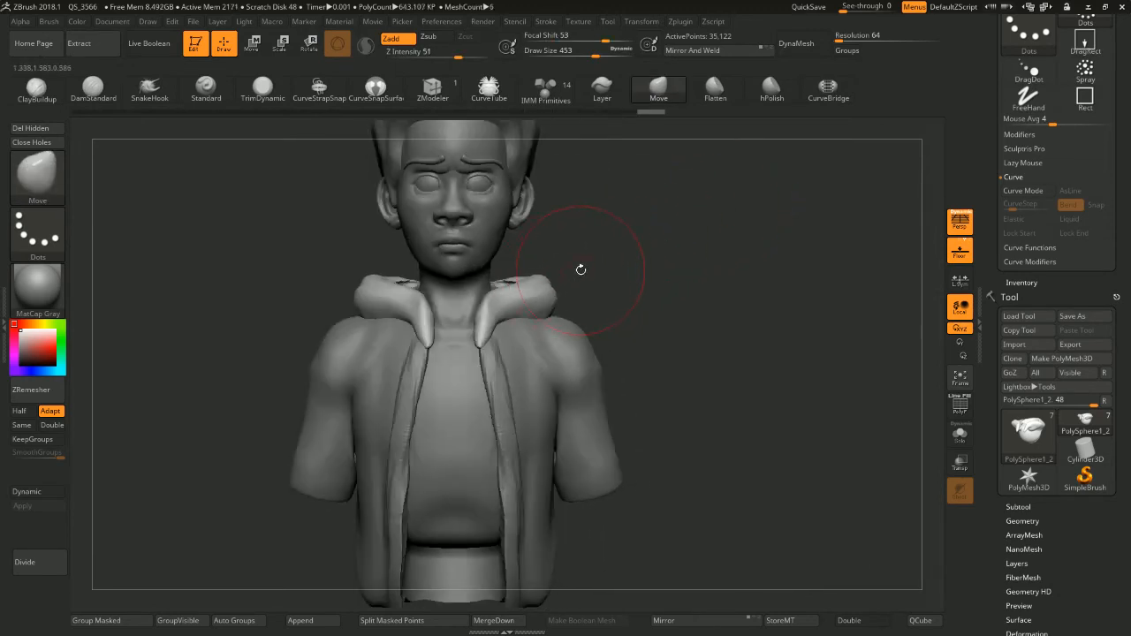
drag(484, 299, 501, 296)
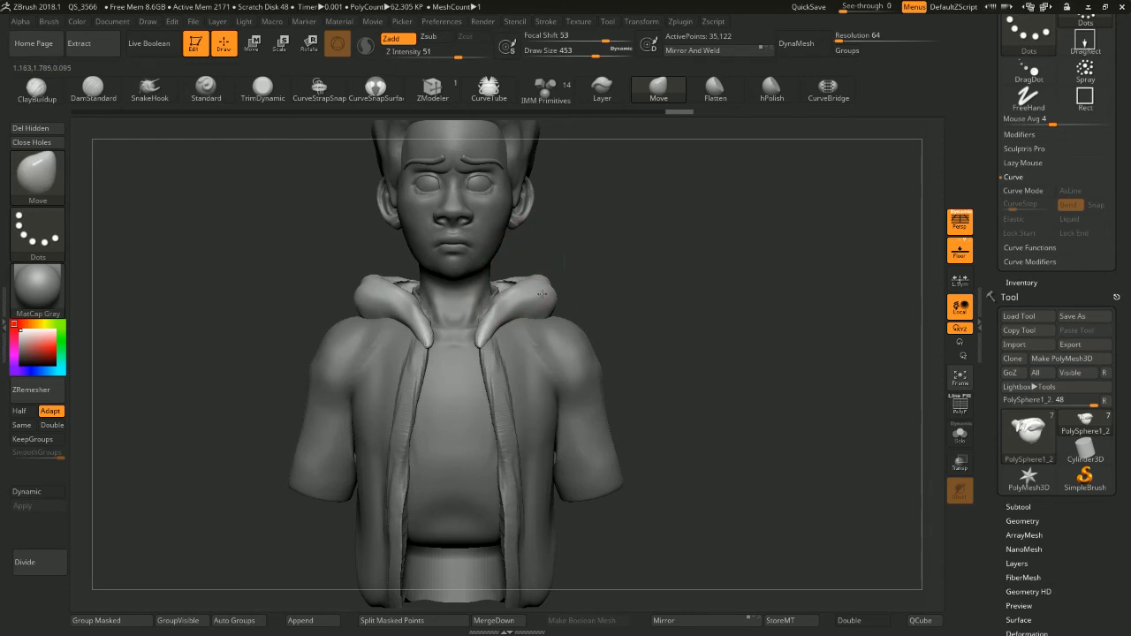
drag(623, 263, 656, 240)
mouse_move(656, 240)
mouse_down()
mouse_move(628, 256)
mouse_move(629, 241)
mouse_move(651, 231)
mouse_up()
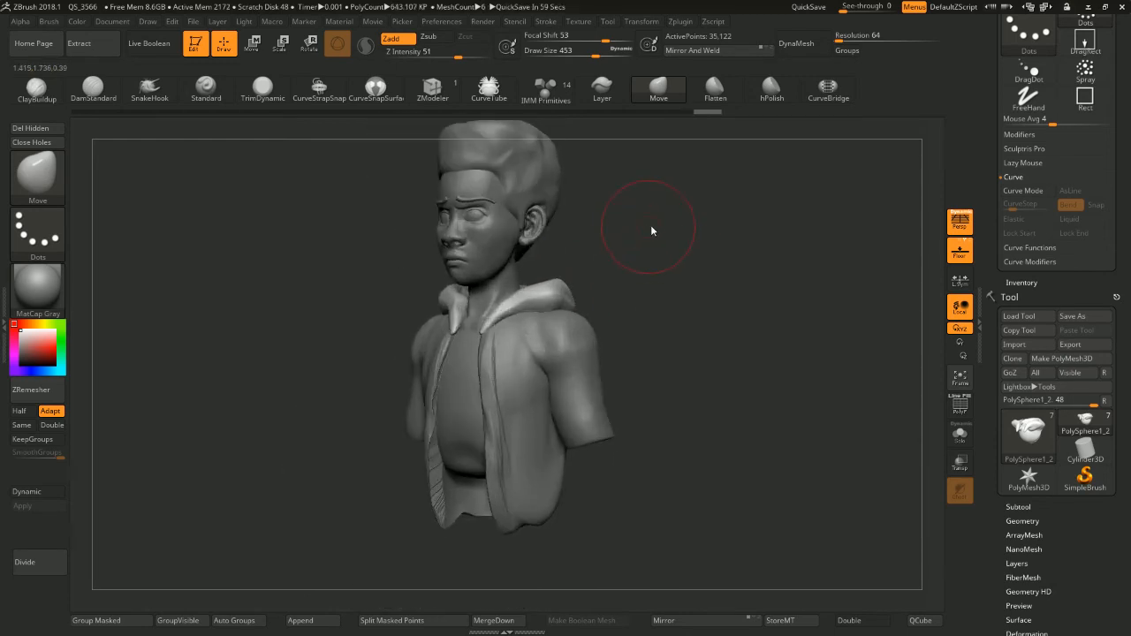
drag(648, 241, 695, 244)
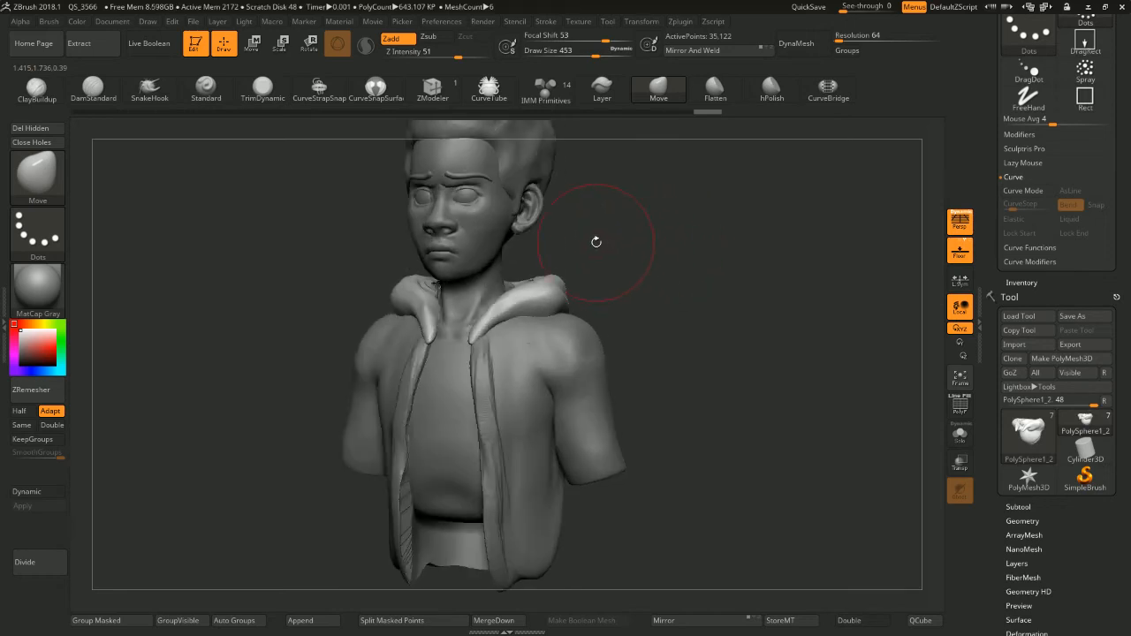
Switch to the CurveTube brush at draw size 338 and examine the hood from the front and back
drag(551, 334, 536, 327)
key(b)
key(c)
key(t)
key(space)
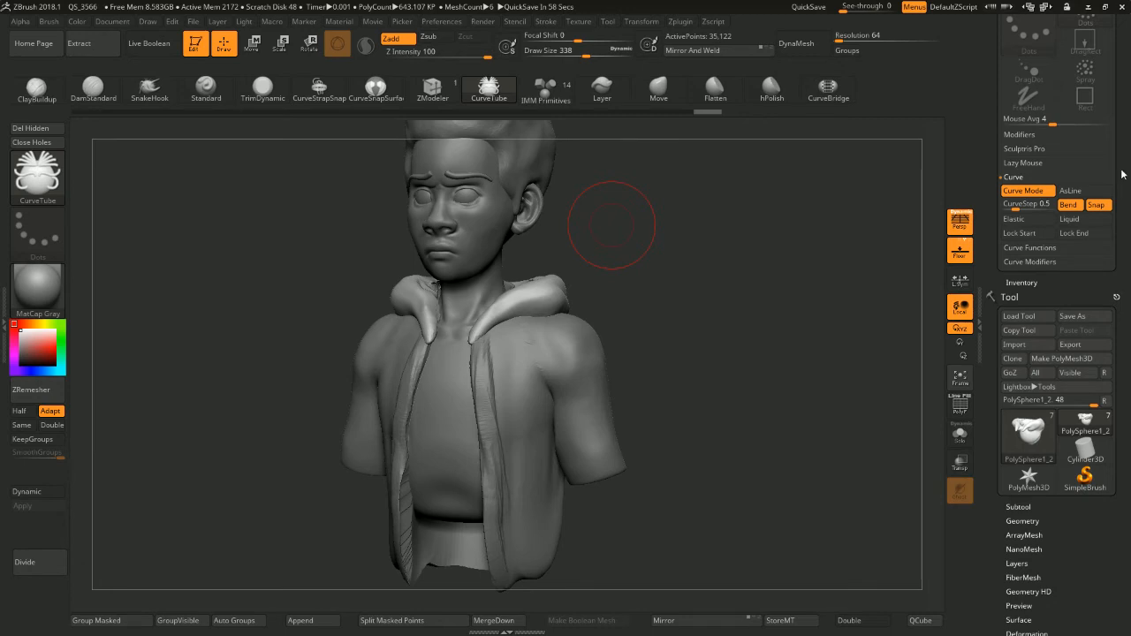
drag(785, 247, 753, 232)
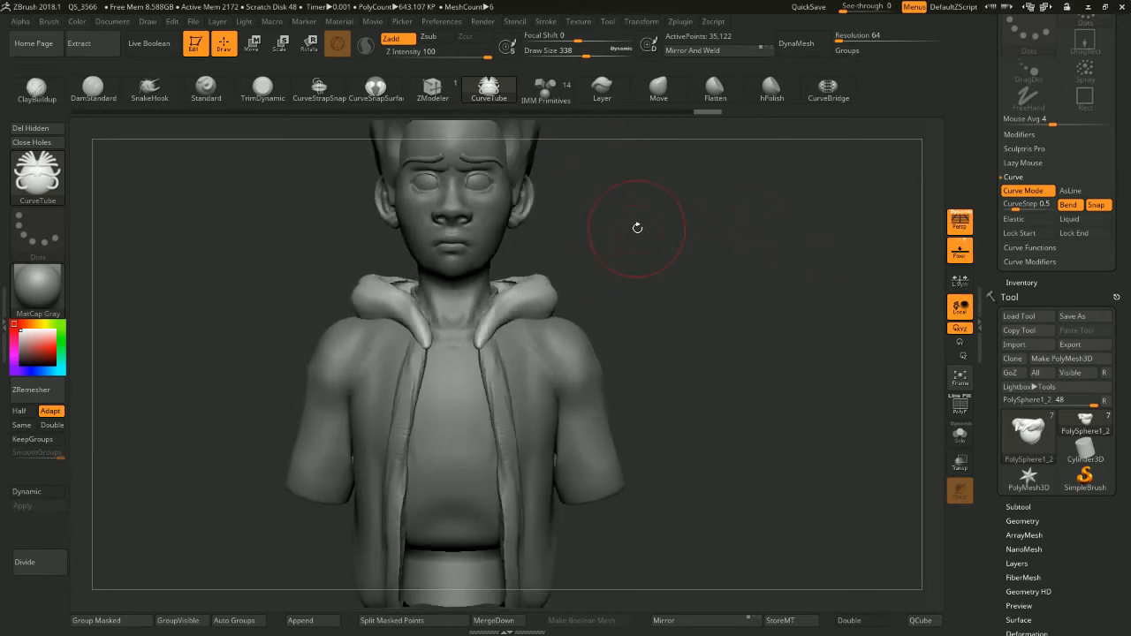
alt+drag(637, 228, 686, 262)
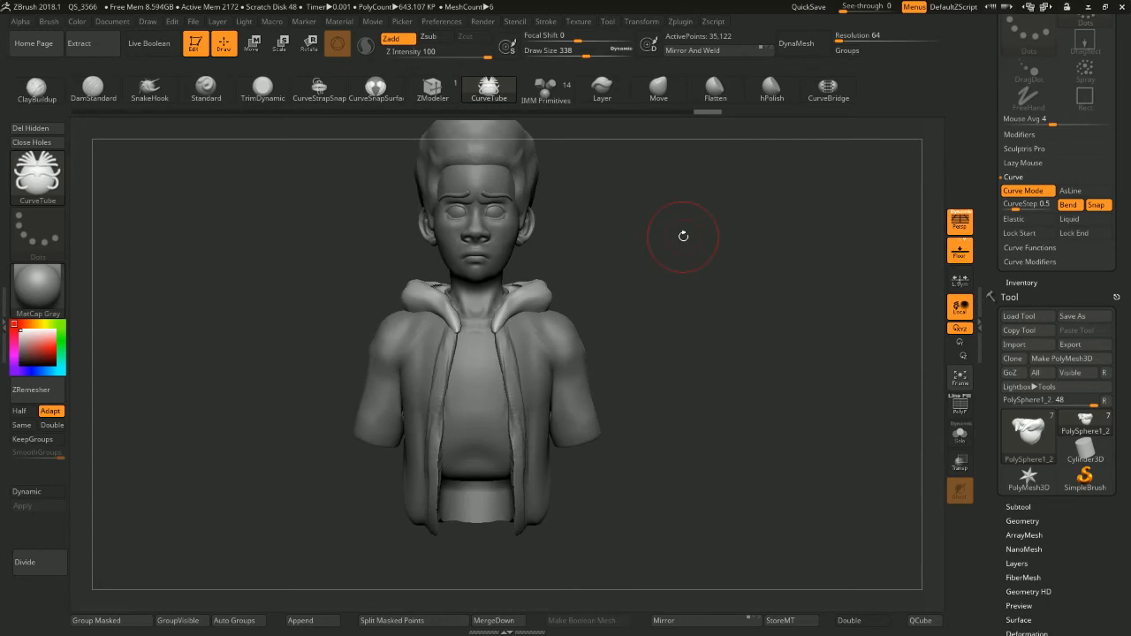
drag(539, 248, 745, 214)
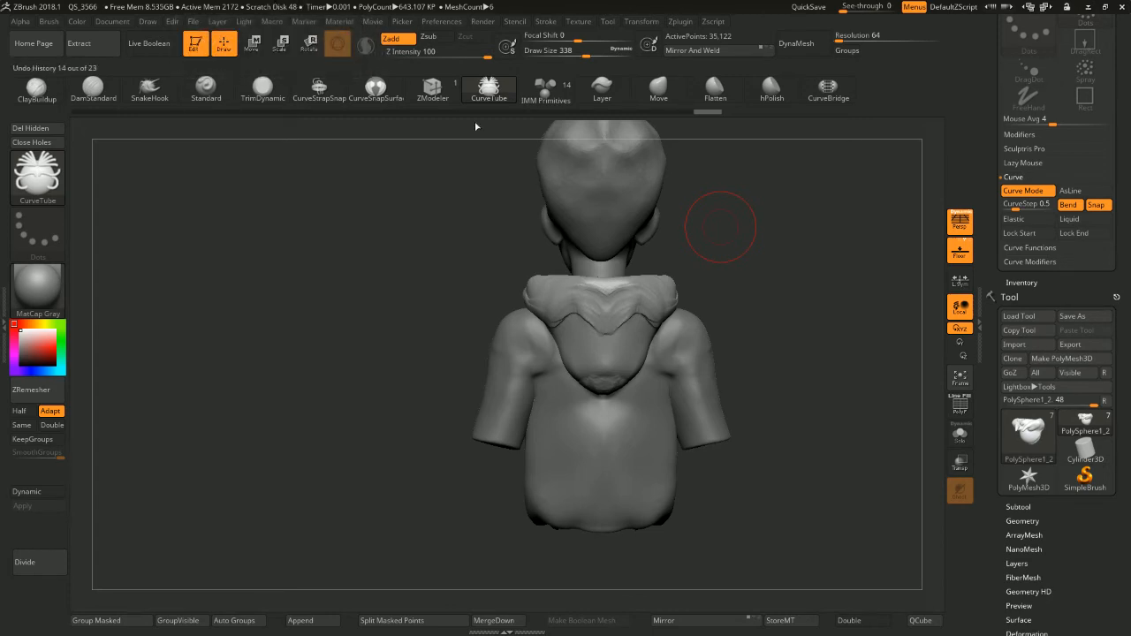
Revert the hood to step 14 of its undo history
mouse_move(476, 127)
mouse_down()
mouse_move(707, 283)
mouse_move(763, 222)
mouse_move(758, 266)
mouse_move(713, 296)
mouse_move(689, 269)
mouse_move(679, 299)
mouse_move(697, 255)
mouse_move(692, 277)
mouse_up()
key(shift)
key(shift)
Thicken the hood's rim with the Inflat brush and remesh the hood with DynaMesh at resolution 64
key(b)
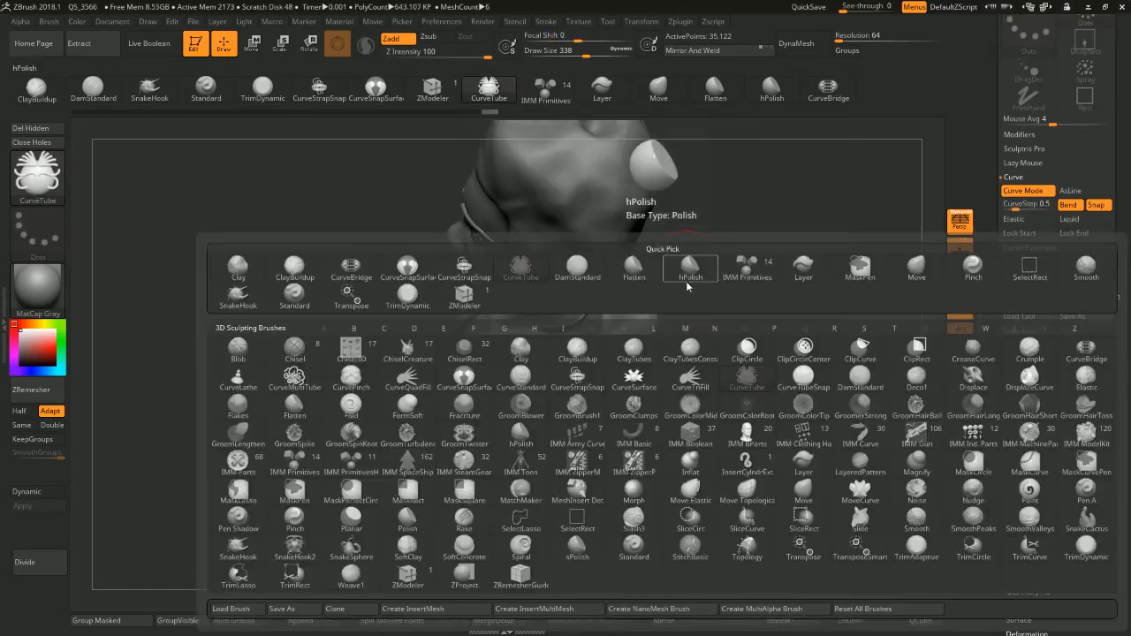
key(i)
key(n)
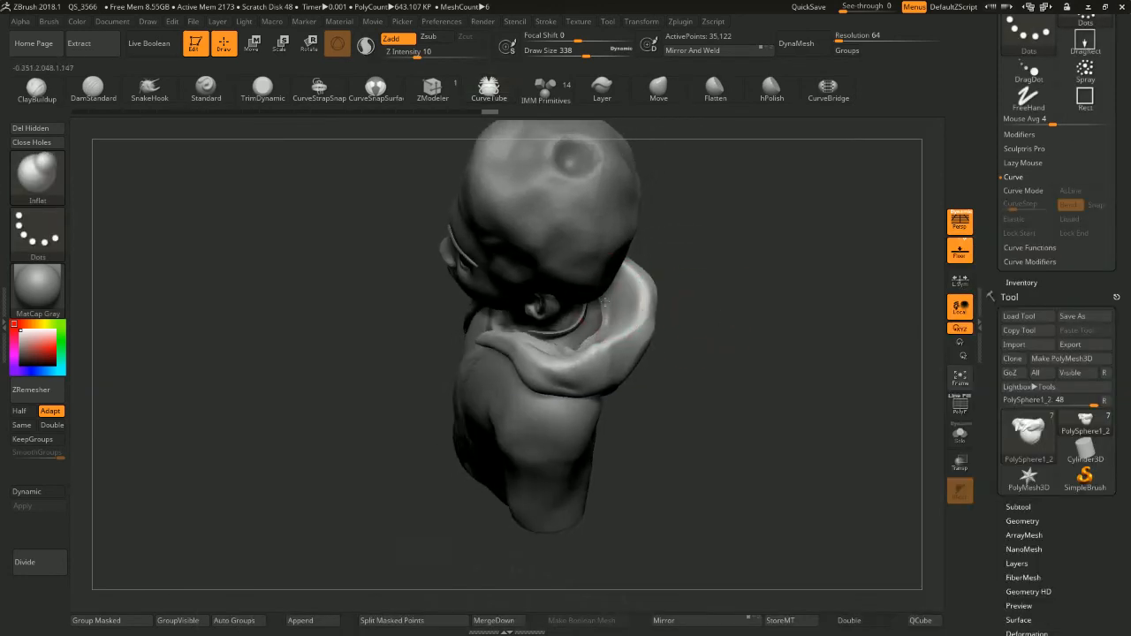
mouse_move(707, 216)
ctrl+mouse_down()
mouse_move(813, 250)
mouse_move(783, 208)
ctrl+mouse_up()
click(806, 45)
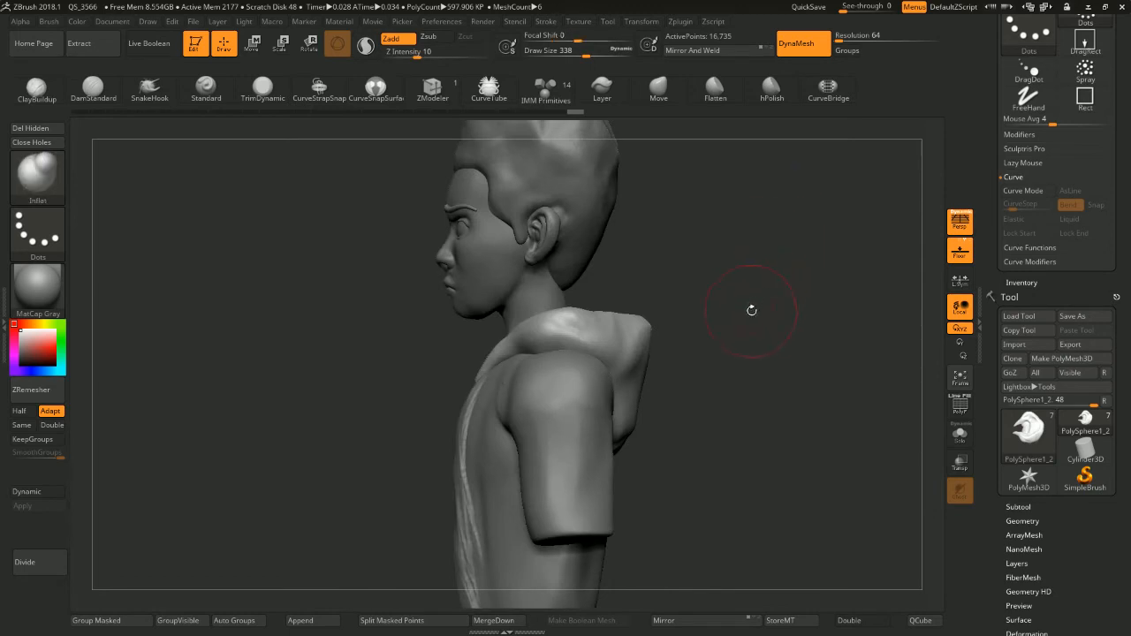
mouse_move(751, 310)
shift+mouse_down()
mouse_move(754, 327)
mouse_move(765, 305)
shift+mouse_up()
mouse_move(765, 305)
mouse_down()
mouse_move(794, 305)
mouse_move(798, 273)
mouse_move(816, 262)
mouse_move(796, 289)
mouse_move(719, 255)
mouse_up()
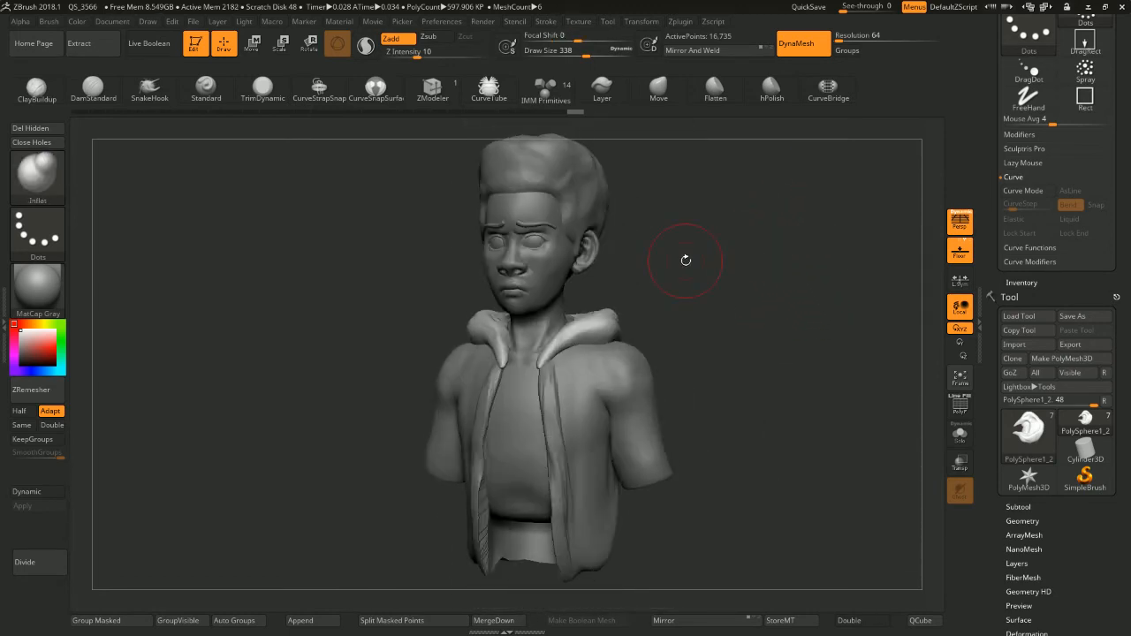
Select the hair subtool, set the draw size to 177 and switch to the Blob brush
alt+drag(634, 188, 650, 252)
alt+click(588, 221)
key(space)
drag(598, 221, 587, 222)
mouse_move(636, 182)
alt+mouse_down()
mouse_move(647, 234)
mouse_move(579, 237)
mouse_move(579, 251)
mouse_move(538, 237)
mouse_move(604, 292)
alt+mouse_up()
key(b)
key(b)
key(l)
Toggle Sculptris Pro for the Blob brush and undo the test strokes on the hair
key(ctrl+z)
click(364, 46)
key(ctrl+z)
key(space)
key(ctrl+z)
key(ctrl+z)
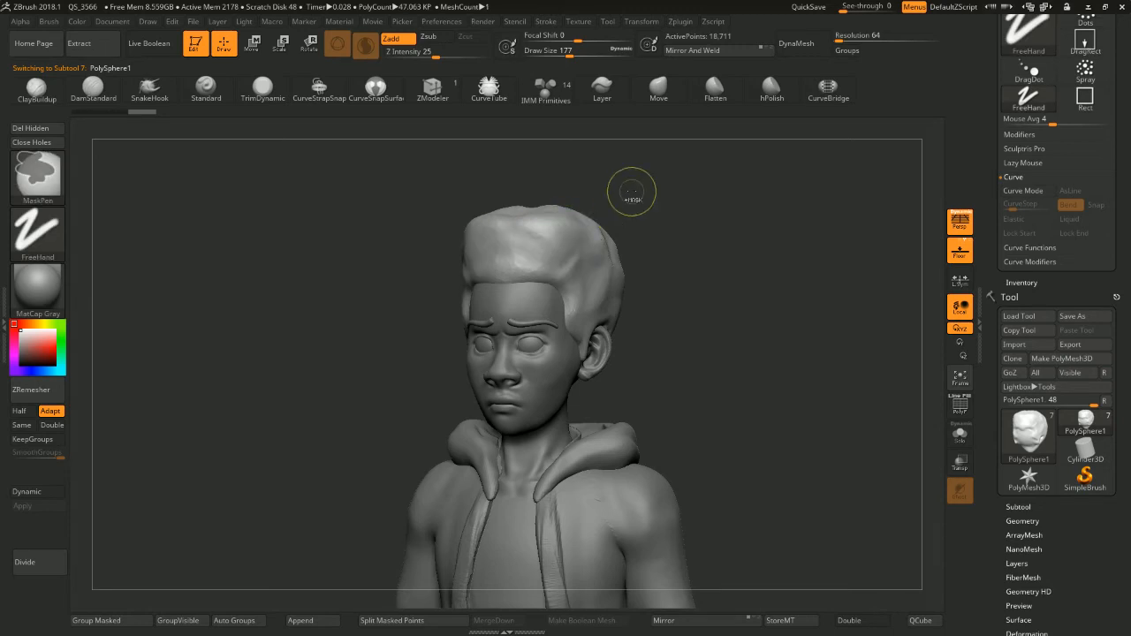
Try lumpy Blob strokes on the front corner of the hair at draw size 132
key(space)
drag(564, 233, 554, 234)
mouse_move(553, 231)
mouse_down()
mouse_move(561, 251)
mouse_move(555, 239)
mouse_up()
key(ctrl+z)
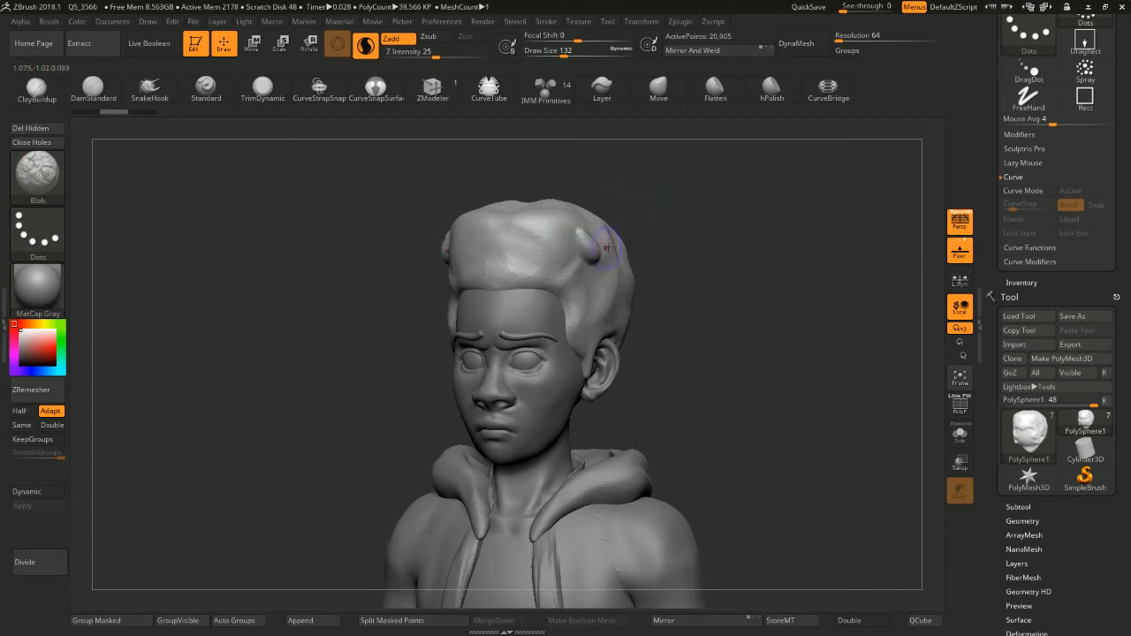
drag(548, 260, 551, 264)
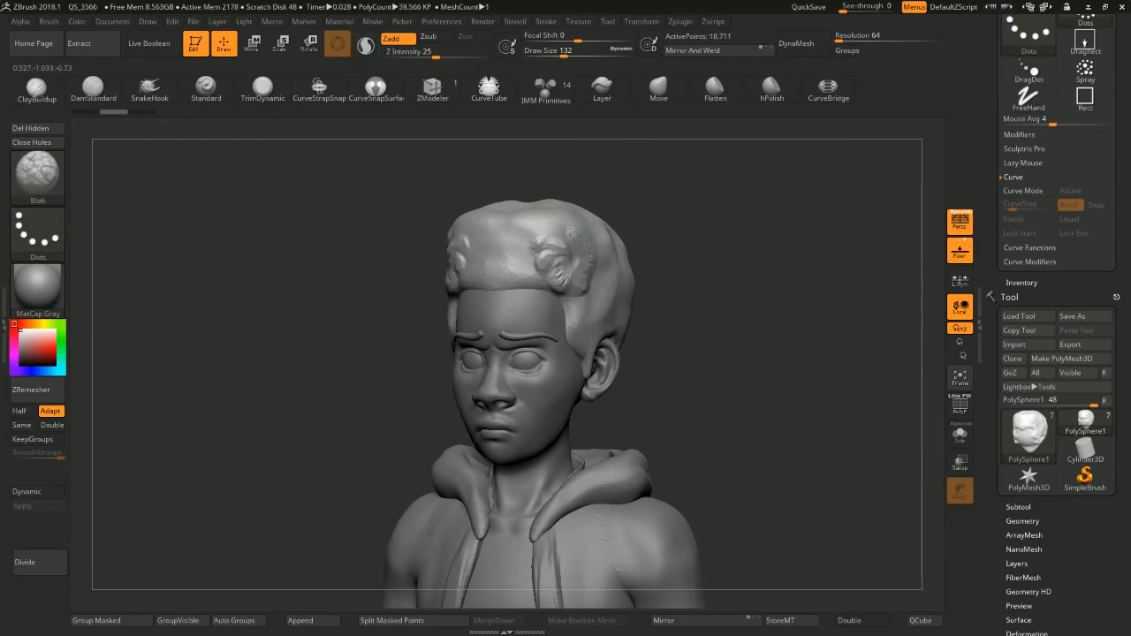
drag(681, 202, 693, 202)
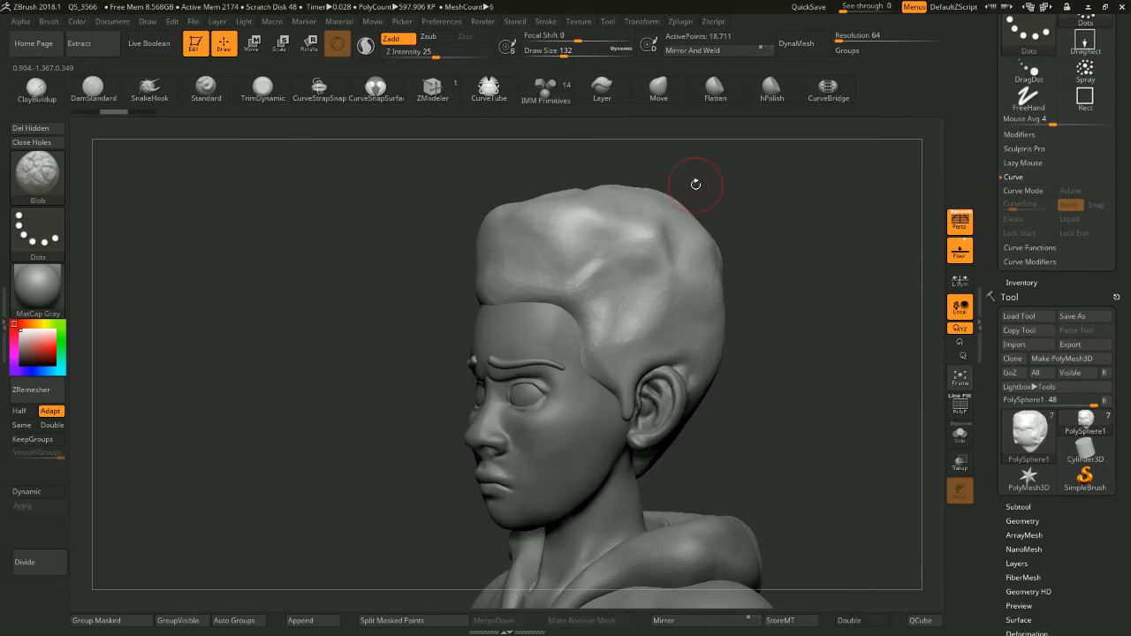
Try a Blob stroke across the side of the hair and undo it
mouse_move(659, 253)
mouse_down()
mouse_move(645, 255)
mouse_move(687, 252)
mouse_move(652, 265)
mouse_move(652, 313)
mouse_move(590, 276)
mouse_up()
key(ctrl+z)
key(space)
key(ctrl+z)
key(ctrl+z)
Set the draw size to 116 and sculpt Blob lumps across the front of the hair above the forehead
key(space)
drag(745, 219, 727, 221)
shift+drag(728, 218, 775, 207)
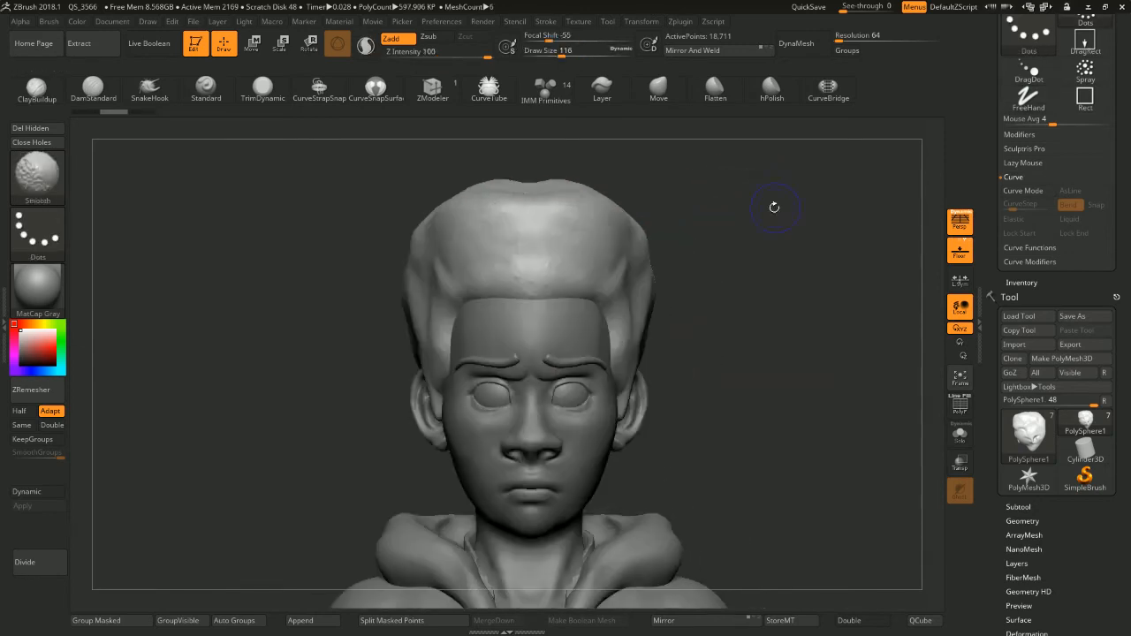
mouse_move(705, 195)
alt+mouse_down()
mouse_move(701, 183)
mouse_move(710, 219)
mouse_move(697, 189)
mouse_move(687, 225)
mouse_move(543, 245)
alt+mouse_up()
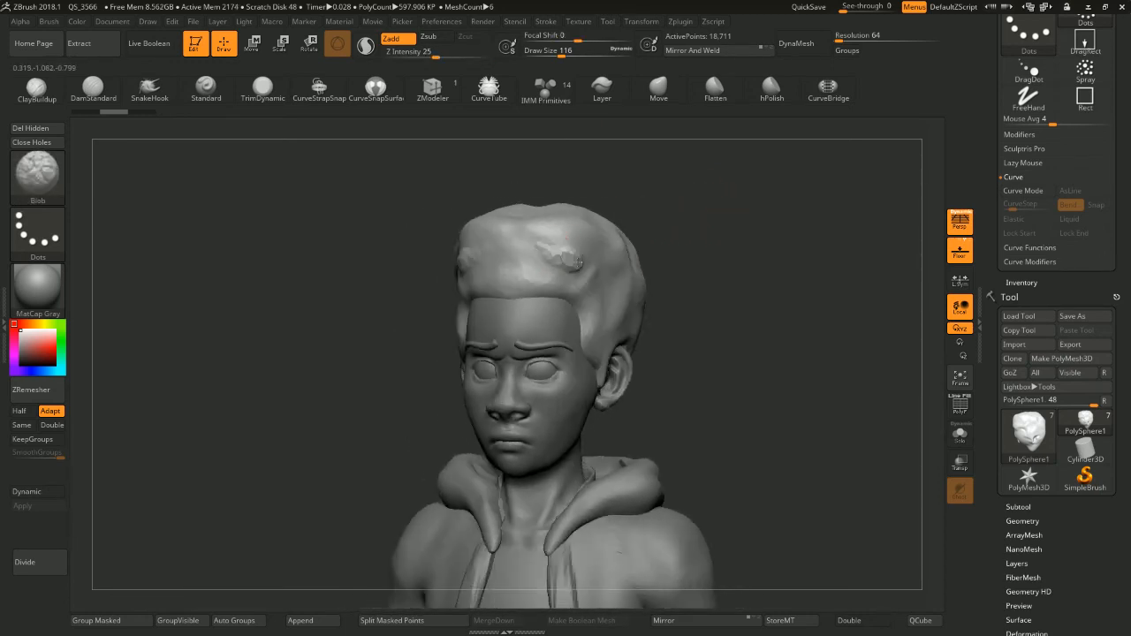
drag(687, 242, 665, 244)
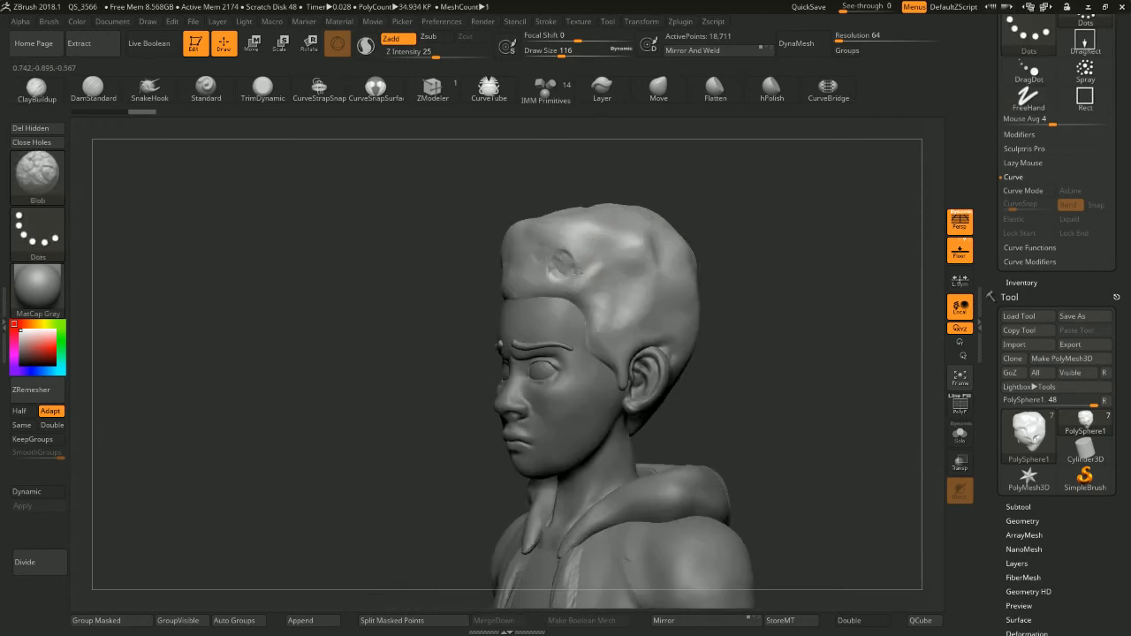
drag(719, 221, 760, 222)
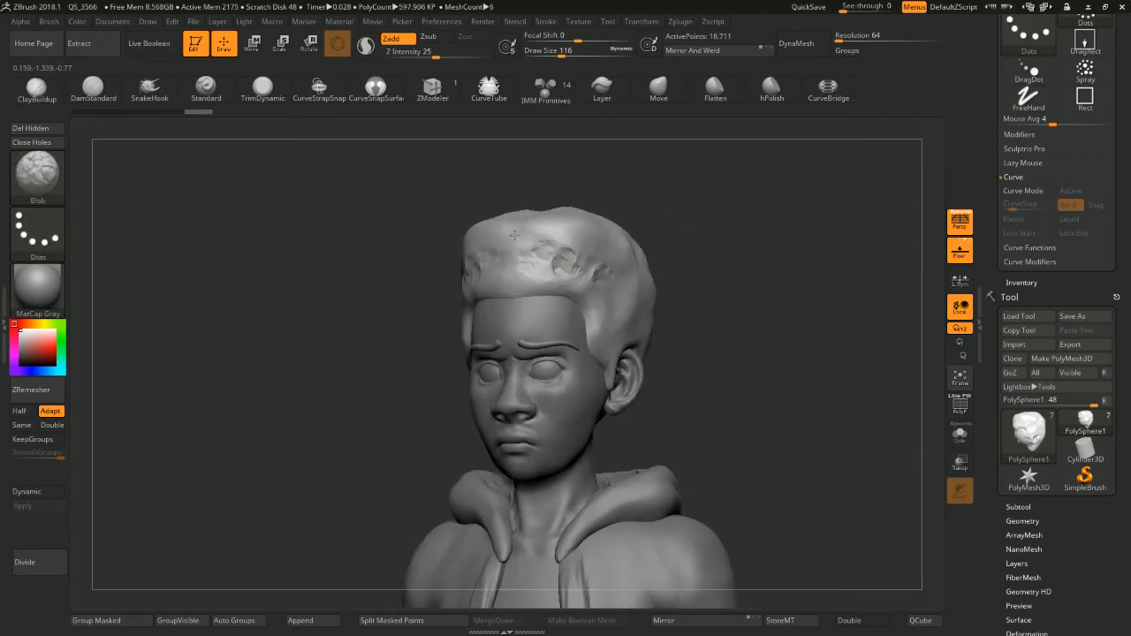
drag(514, 235, 502, 239)
Sculpt Blob lumps down the side of the hair, from the temple to above the ear
drag(739, 230, 682, 234)
drag(622, 237, 598, 265)
drag(656, 228, 672, 266)
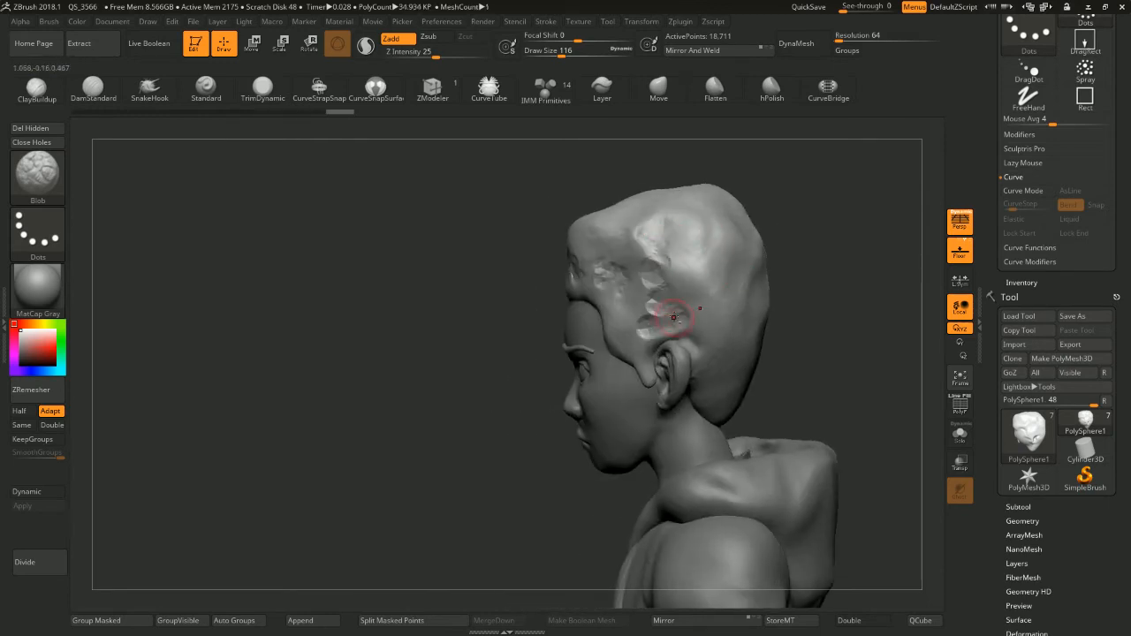
drag(673, 316, 685, 312)
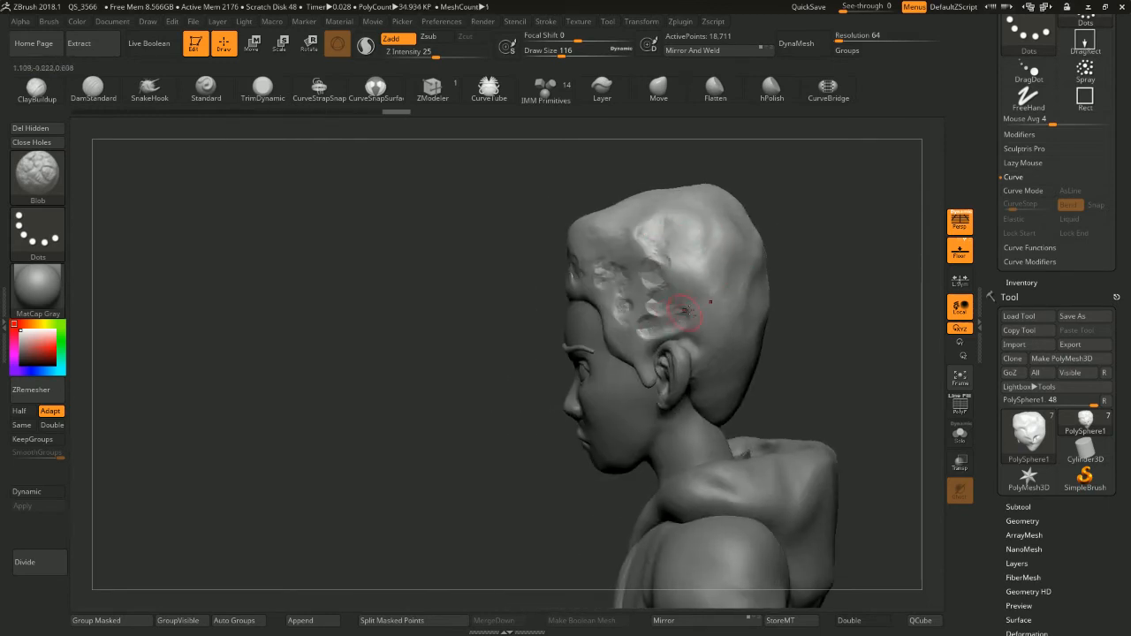
drag(701, 249, 680, 261)
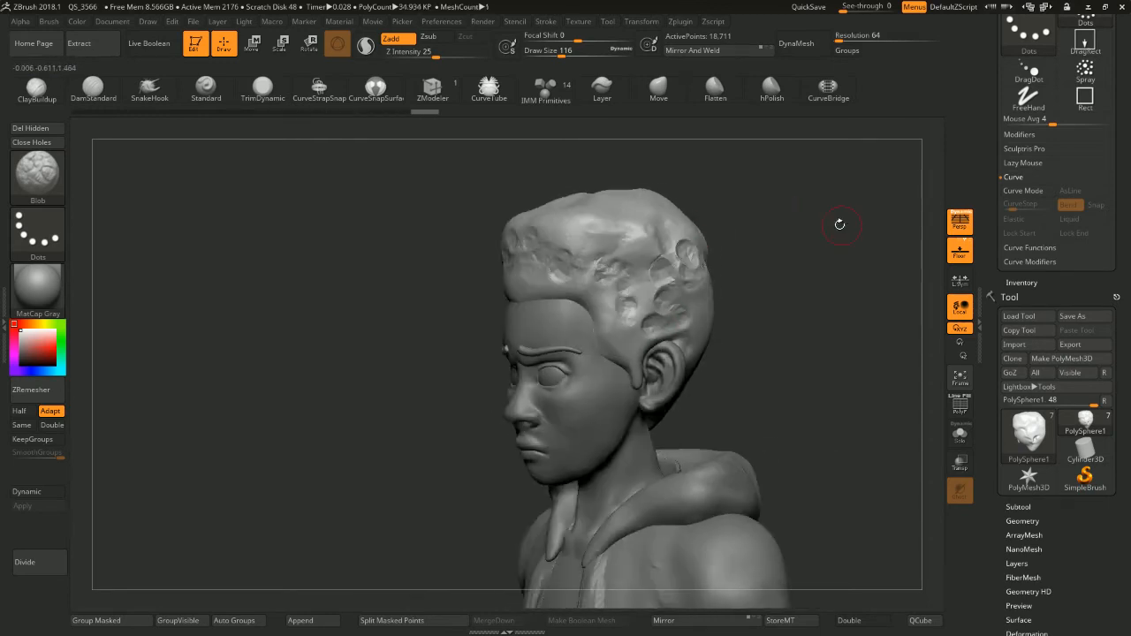
mouse_move(839, 222)
mouse_down()
mouse_move(766, 250)
mouse_move(658, 256)
mouse_up()
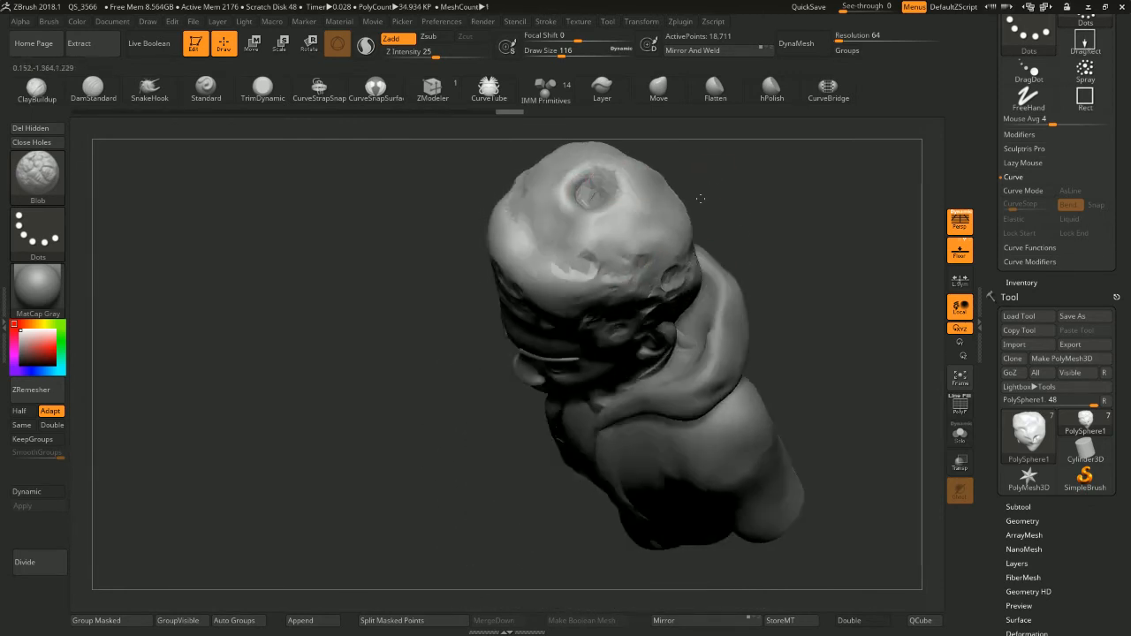
Cover the top of the hair with Blob strokes, working from the crown towards the front edge
drag(616, 302, 681, 186)
mouse_move(592, 247)
mouse_down()
mouse_move(603, 234)
mouse_move(591, 243)
mouse_up()
mouse_move(762, 203)
mouse_down()
mouse_move(723, 181)
mouse_move(652, 212)
mouse_up()
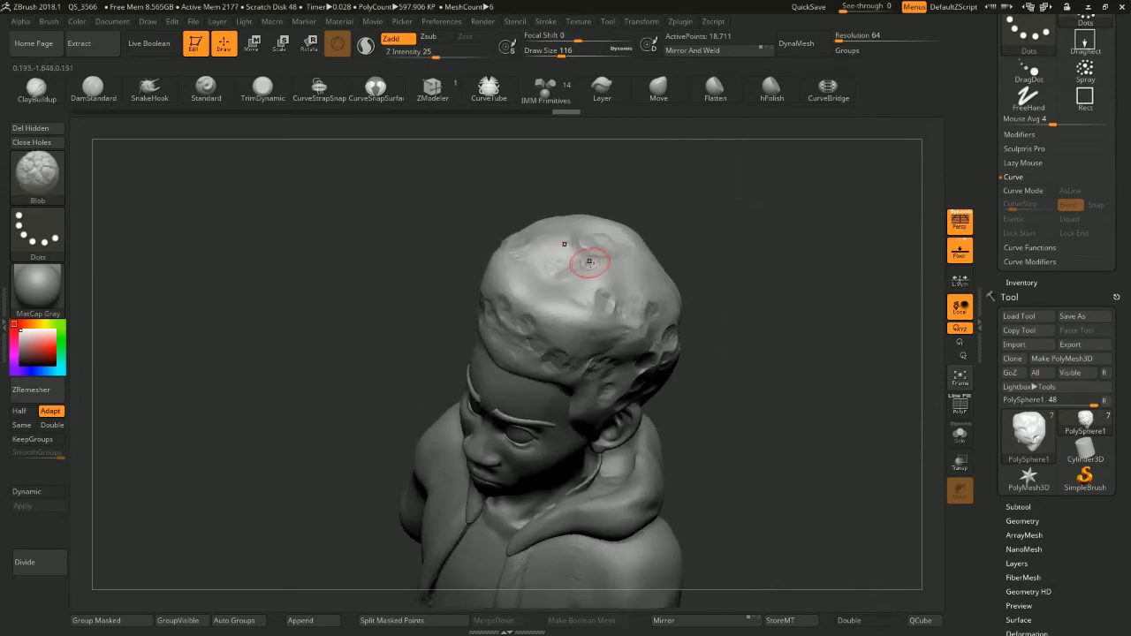
drag(590, 262, 609, 269)
drag(603, 267, 571, 279)
mouse_move(565, 279)
mouse_down()
mouse_move(548, 283)
mouse_move(561, 309)
mouse_up()
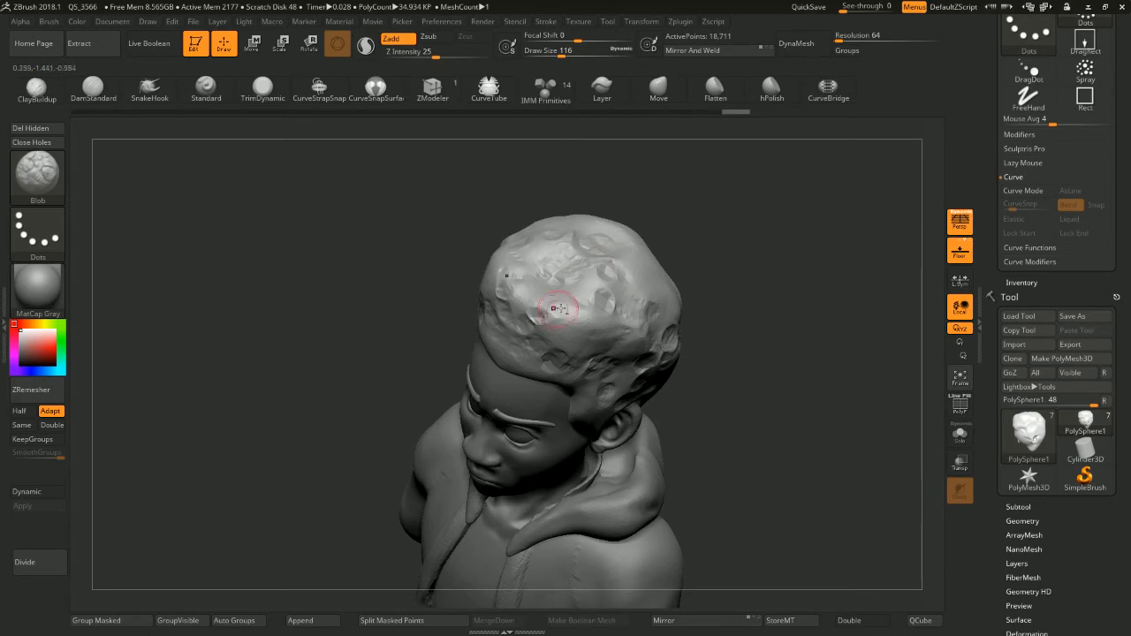
drag(707, 358, 712, 274)
drag(543, 327, 552, 332)
mouse_move(566, 332)
mouse_down()
mouse_move(578, 320)
mouse_move(589, 345)
mouse_up()
Extend the lumpy Blob texture over the front corner and the opposite side of the hair
drag(660, 358, 732, 319)
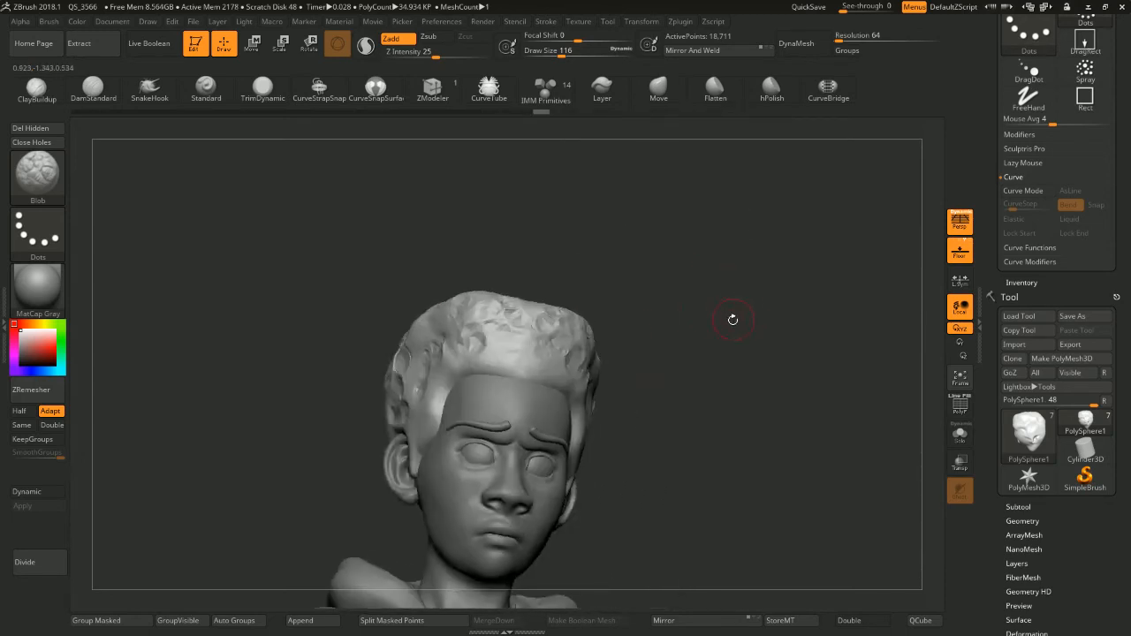
mouse_move(698, 366)
alt+mouse_down()
mouse_move(695, 320)
mouse_move(710, 317)
alt+mouse_up()
drag(531, 320, 492, 337)
drag(630, 311, 714, 292)
drag(438, 309, 420, 348)
drag(418, 350, 406, 402)
drag(396, 352, 393, 366)
drag(624, 327, 603, 307)
drag(433, 286, 428, 295)
Texture the back of the hair with Blob strokes, from behind the ear down to the nape
drag(495, 203, 563, 230)
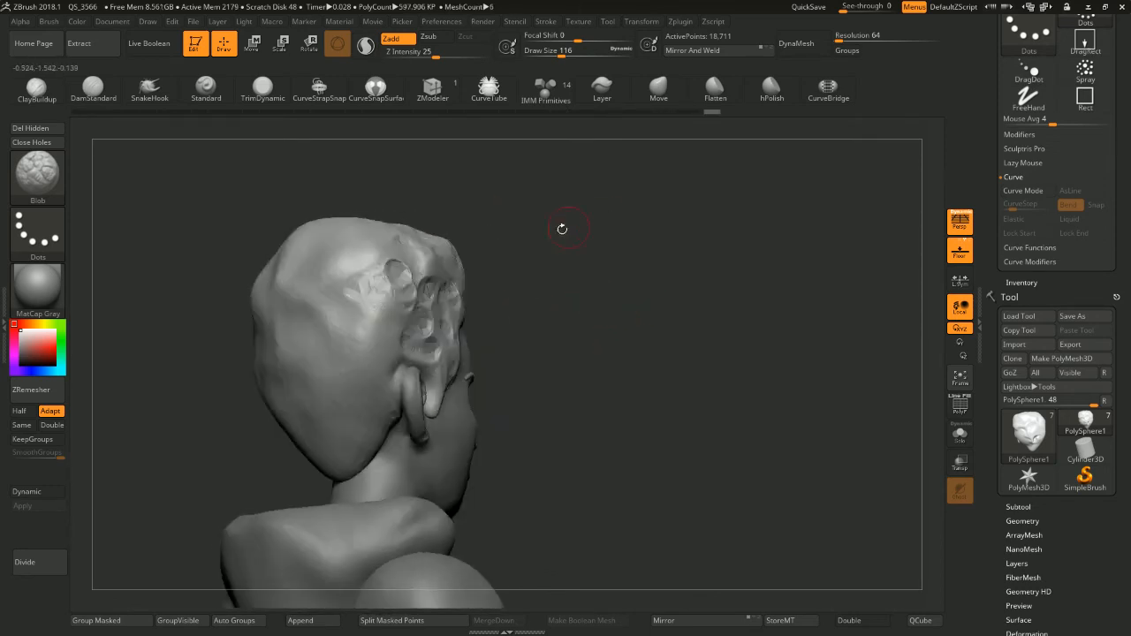
drag(370, 307, 345, 321)
mouse_move(313, 365)
mouse_down()
mouse_move(290, 378)
mouse_move(315, 418)
mouse_move(335, 394)
mouse_up()
mouse_move(360, 394)
mouse_down()
mouse_move(352, 420)
mouse_move(373, 448)
mouse_up()
mouse_move(312, 426)
mouse_down()
mouse_move(309, 452)
mouse_move(331, 448)
mouse_up()
drag(331, 413, 291, 388)
drag(370, 375, 355, 346)
Fill the smooth gaps behind the ear and around the rear crown of the hair with Blob lumps
drag(579, 305, 517, 287)
click(353, 327)
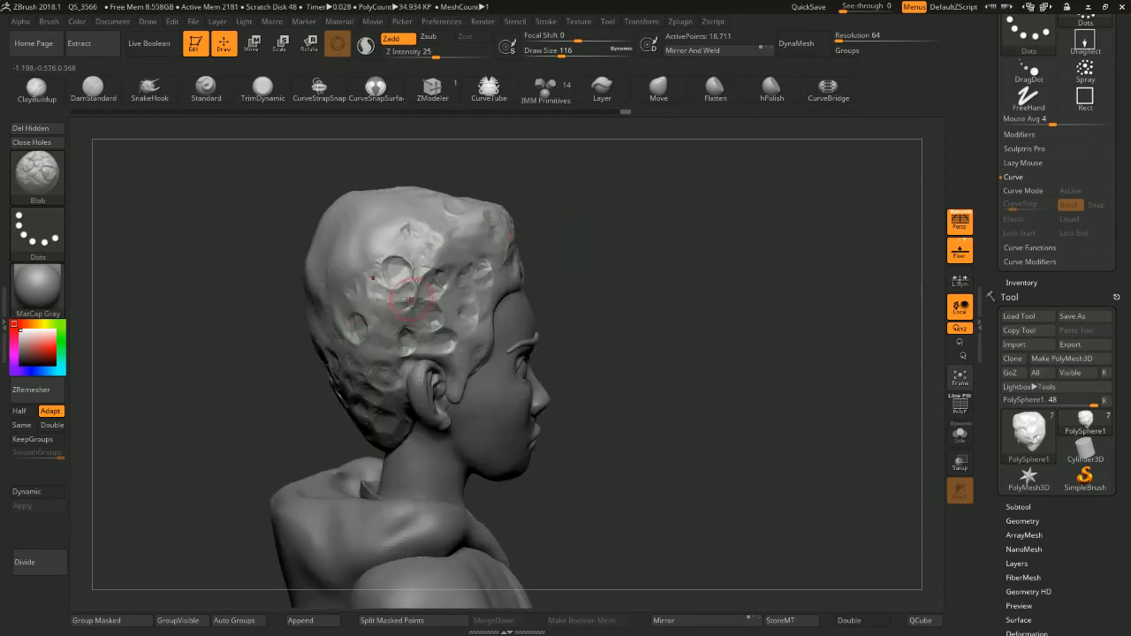
drag(380, 331, 376, 346)
alt+drag(562, 231, 576, 287)
drag(576, 287, 608, 257)
mouse_move(336, 310)
mouse_down()
mouse_move(322, 335)
mouse_move(324, 390)
mouse_up()
drag(290, 375, 266, 368)
mouse_move(303, 309)
mouse_down()
mouse_move(270, 313)
mouse_move(313, 299)
mouse_up()
drag(507, 235, 467, 263)
mouse_move(319, 281)
mouse_down()
mouse_move(313, 296)
mouse_move(360, 287)
mouse_move(339, 306)
mouse_move(353, 364)
mouse_up()
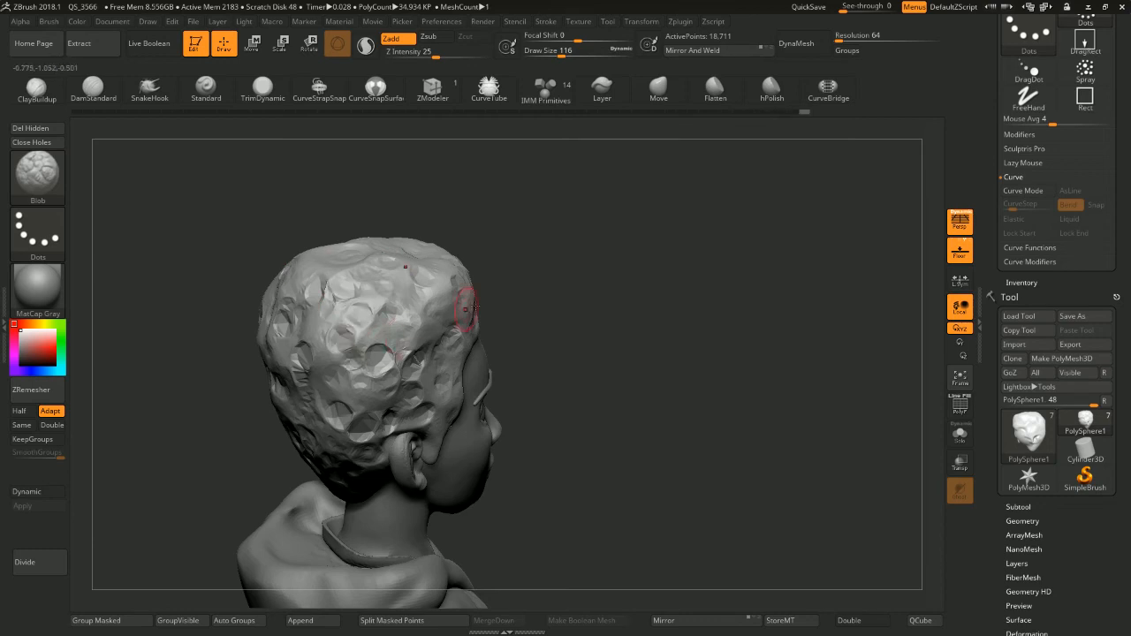
Add Blob lumps along the front hairline, at the temples and over the remaining smooth areas on top
mouse_move(548, 265)
mouse_down()
mouse_move(614, 235)
mouse_move(543, 270)
mouse_move(633, 193)
mouse_move(686, 200)
mouse_up()
drag(414, 221, 424, 262)
mouse_move(751, 189)
mouse_down()
mouse_move(698, 186)
mouse_move(720, 214)
mouse_up()
drag(609, 210, 668, 215)
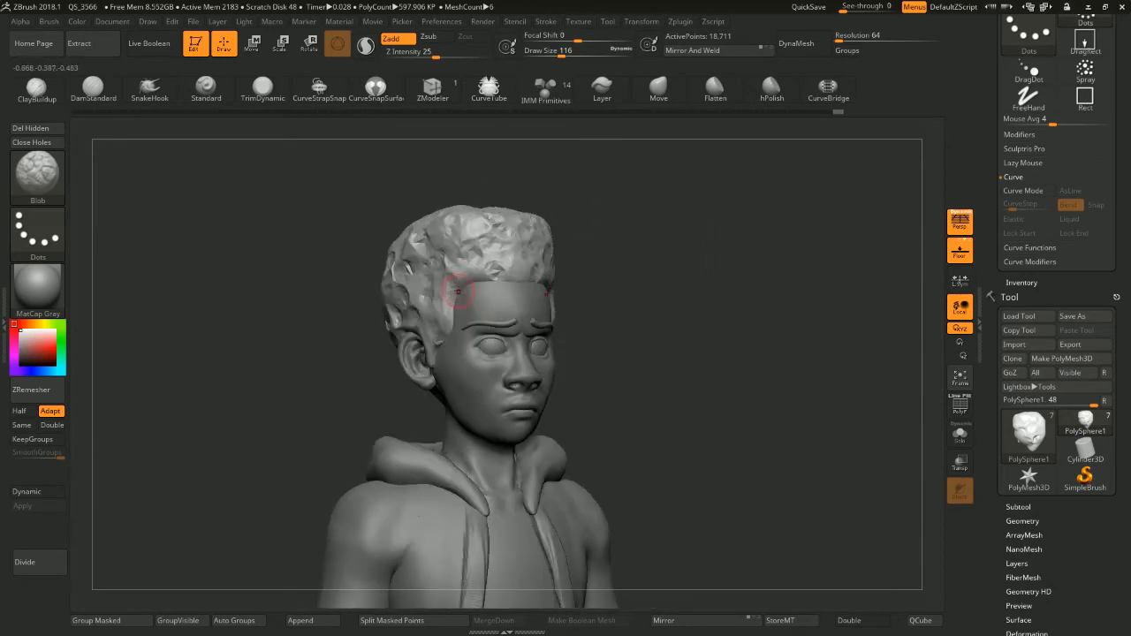
drag(479, 283, 481, 272)
drag(607, 262, 500, 267)
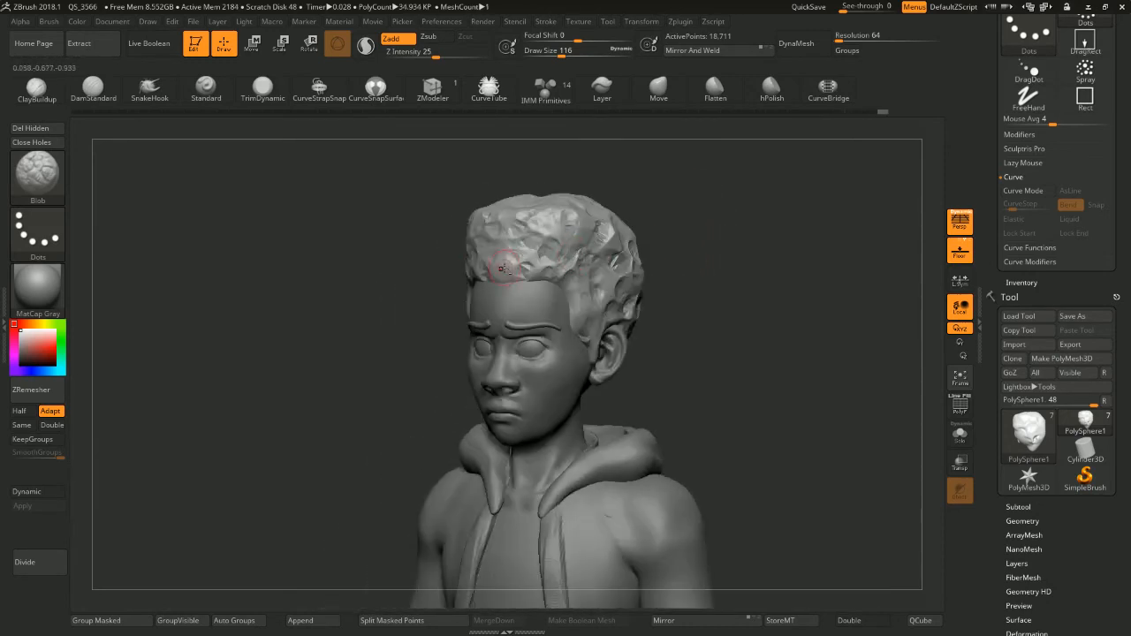
drag(619, 263, 608, 231)
mouse_move(595, 189)
mouse_down()
mouse_move(592, 248)
mouse_move(562, 231)
mouse_move(571, 224)
mouse_move(559, 210)
mouse_up()
mouse_move(712, 170)
mouse_down()
mouse_move(721, 157)
mouse_move(627, 182)
mouse_move(606, 174)
mouse_move(621, 172)
mouse_move(666, 214)
mouse_up()
mouse_move(758, 205)
shift+mouse_down()
mouse_move(826, 229)
mouse_move(584, 277)
shift+mouse_up()
drag(669, 228, 783, 209)
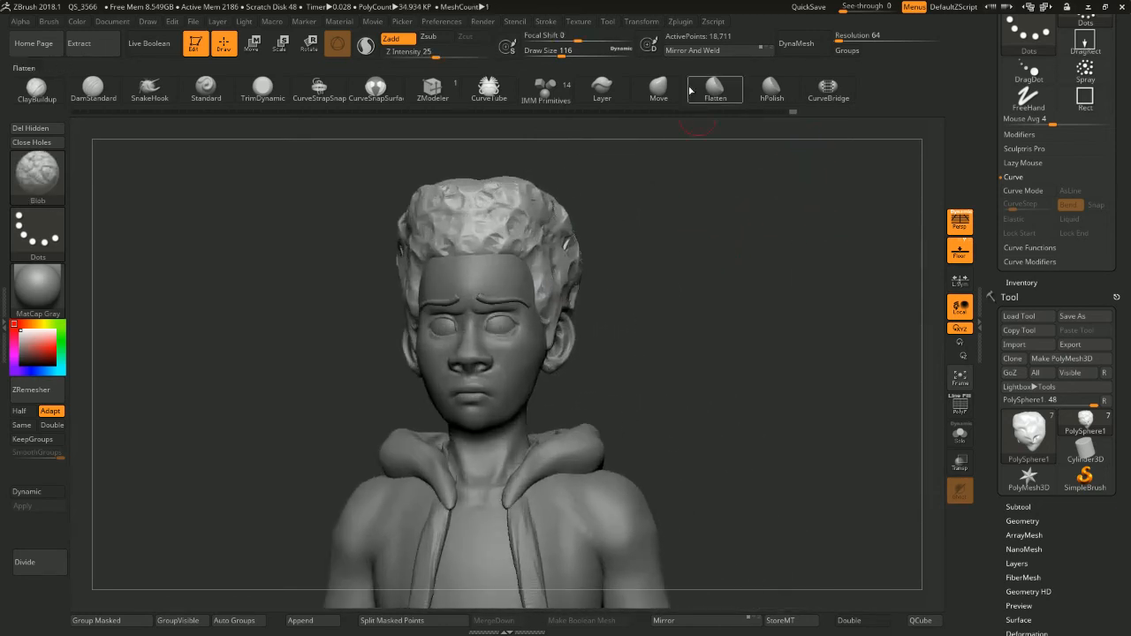
Turn on DynaMesh for the hair at resolution 64 and soften the lumps on its side and front with Smooth
click(798, 44)
drag(694, 185, 639, 212)
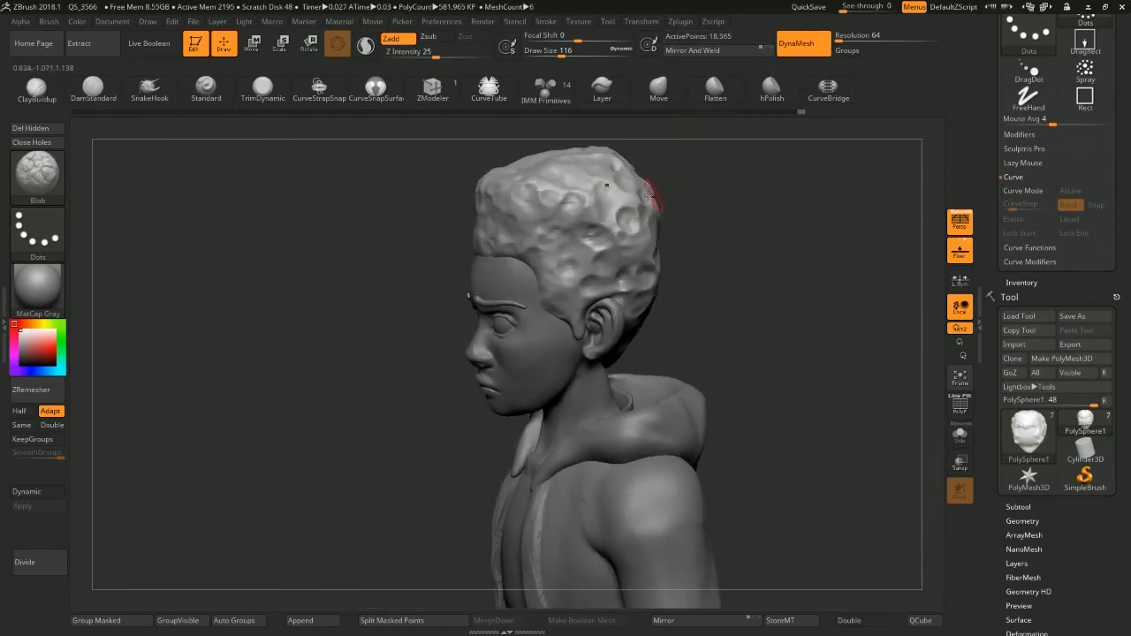
mouse_move(585, 184)
shift+mouse_down()
mouse_move(532, 203)
mouse_move(622, 222)
shift+mouse_up()
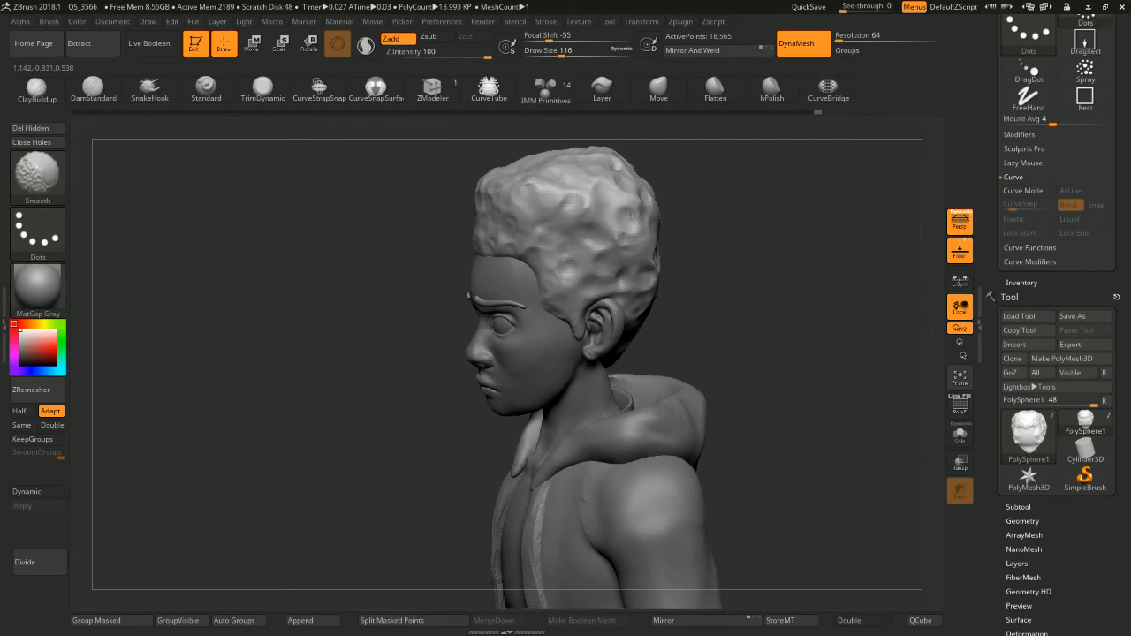
drag(697, 193, 727, 182)
mouse_move(526, 211)
shift+mouse_down()
mouse_move(523, 156)
mouse_move(543, 177)
shift+mouse_up()
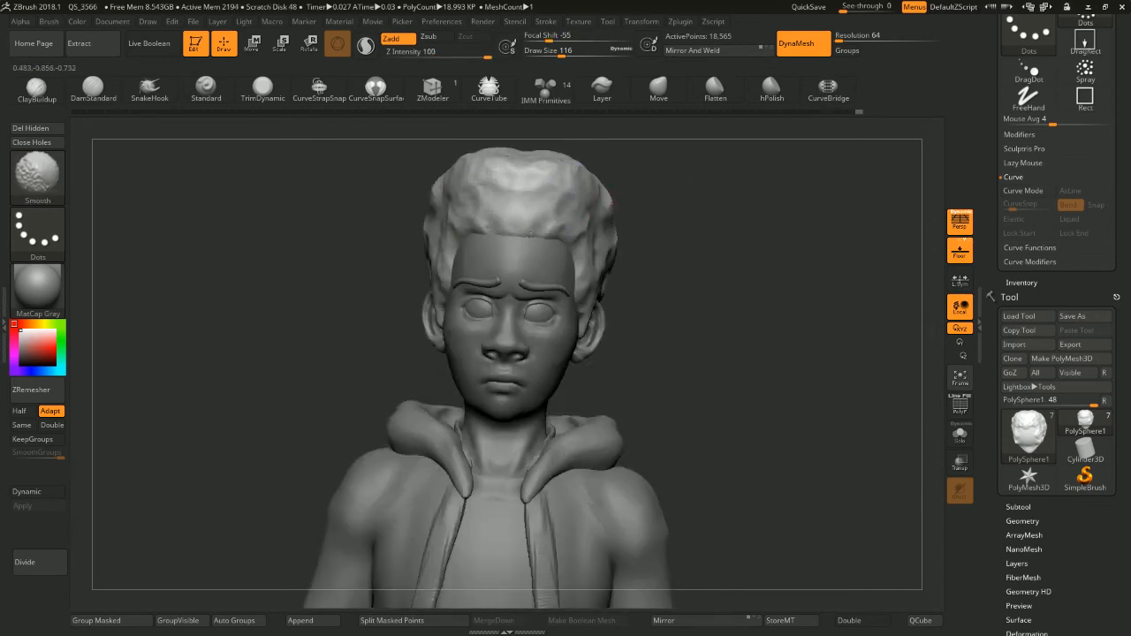
Smooth the harsh lumps along the sides and back of the hair
mouse_move(653, 325)
mouse_down()
mouse_move(676, 315)
mouse_move(619, 305)
mouse_up()
shift+drag(650, 253, 654, 240)
mouse_move(775, 256)
mouse_down()
mouse_move(699, 247)
mouse_move(723, 207)
mouse_up()
mouse_move(688, 257)
shift+mouse_down()
mouse_move(744, 180)
mouse_move(718, 166)
shift+mouse_up()
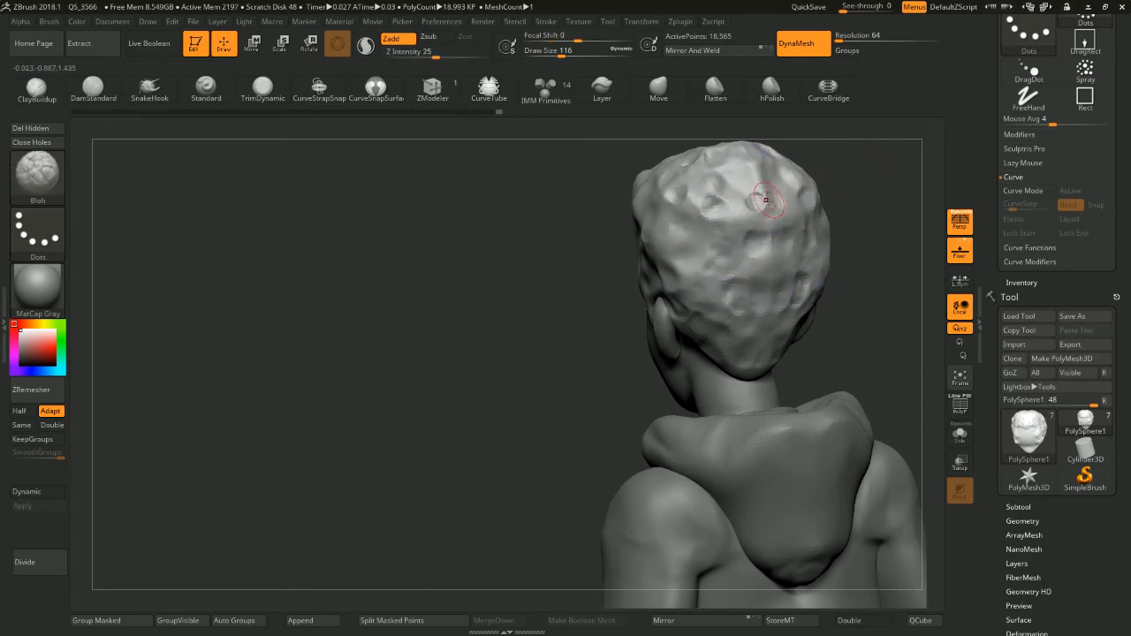
Add Blob lumps to the back of the crown, remesh the hair with DynaMesh and smooth the new lumps
mouse_move(766, 200)
mouse_down()
mouse_move(732, 215)
mouse_move(772, 187)
mouse_move(740, 183)
mouse_up()
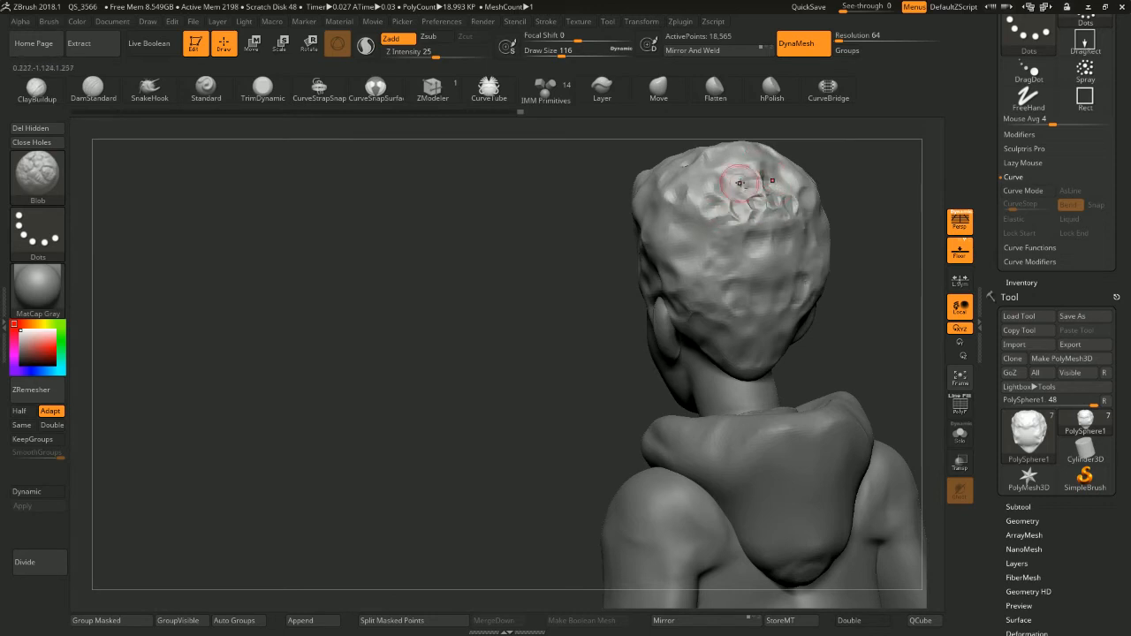
mouse_move(855, 162)
ctrl+mouse_down()
mouse_move(871, 198)
mouse_move(829, 212)
mouse_move(777, 182)
mouse_move(776, 196)
ctrl+mouse_up()
mouse_move(911, 154)
alt+mouse_down()
mouse_move(848, 225)
mouse_move(792, 260)
alt+mouse_up()
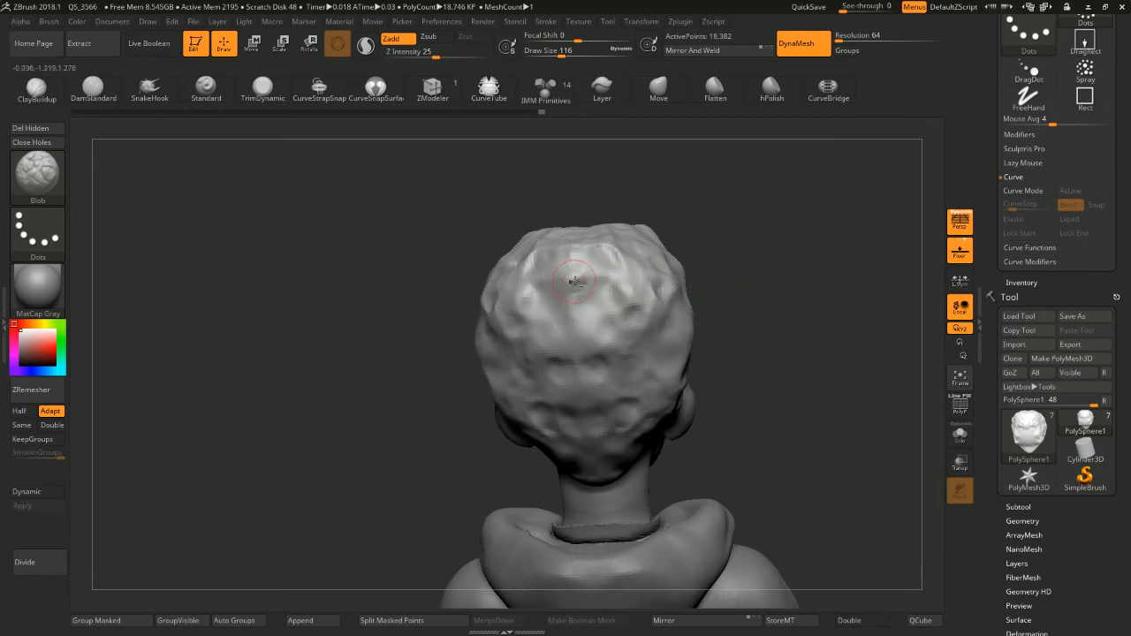
drag(575, 281, 575, 332)
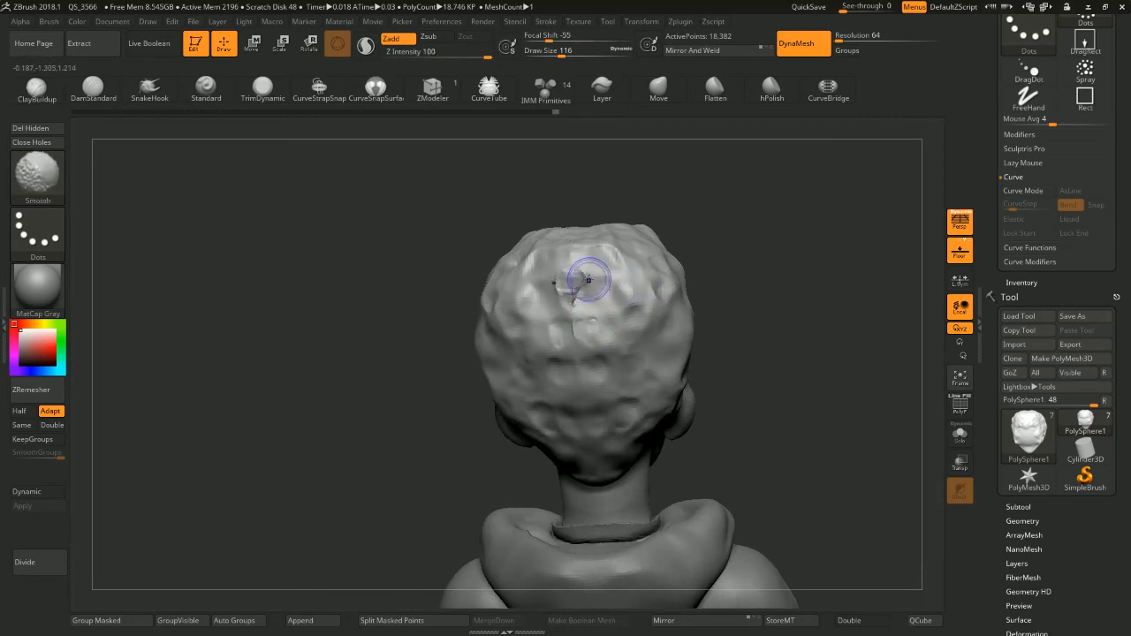
mouse_move(752, 222)
mouse_down()
mouse_move(654, 310)
mouse_move(539, 353)
mouse_up()
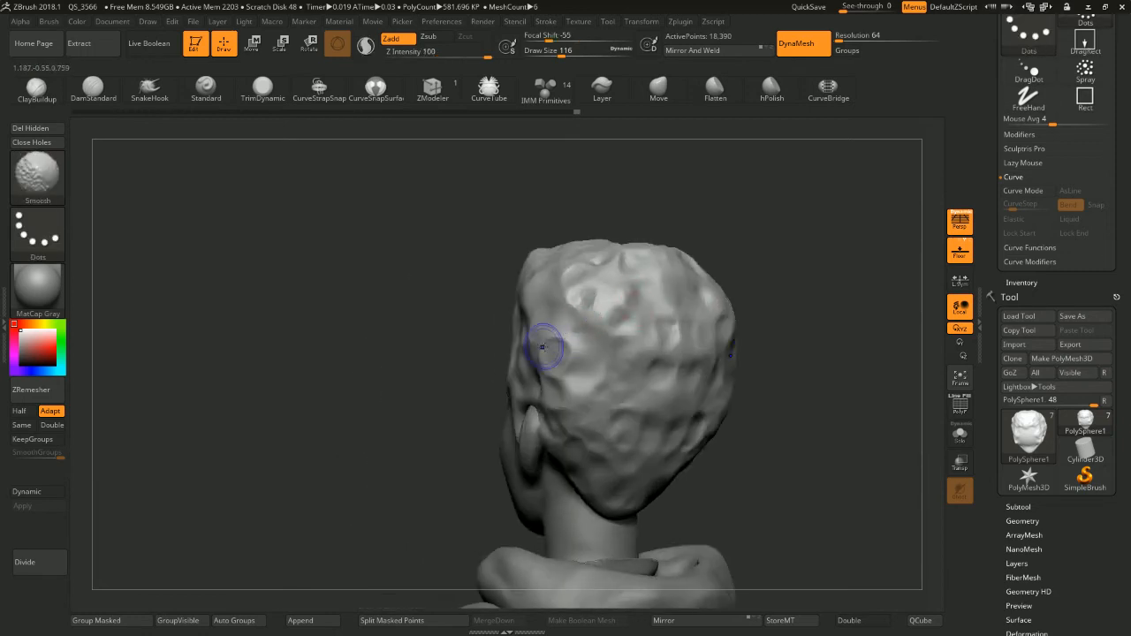
Touch up the lumps at the side and front of the hair and update its DynaMesh
mouse_move(806, 256)
mouse_down()
mouse_move(734, 285)
mouse_move(674, 256)
mouse_move(548, 270)
mouse_move(558, 272)
mouse_move(532, 251)
mouse_up()
click(548, 270)
mouse_move(665, 216)
ctrl+mouse_down()
mouse_move(683, 240)
mouse_move(755, 242)
mouse_move(731, 259)
mouse_move(748, 260)
mouse_move(705, 242)
mouse_move(702, 258)
mouse_move(645, 255)
ctrl+mouse_up()
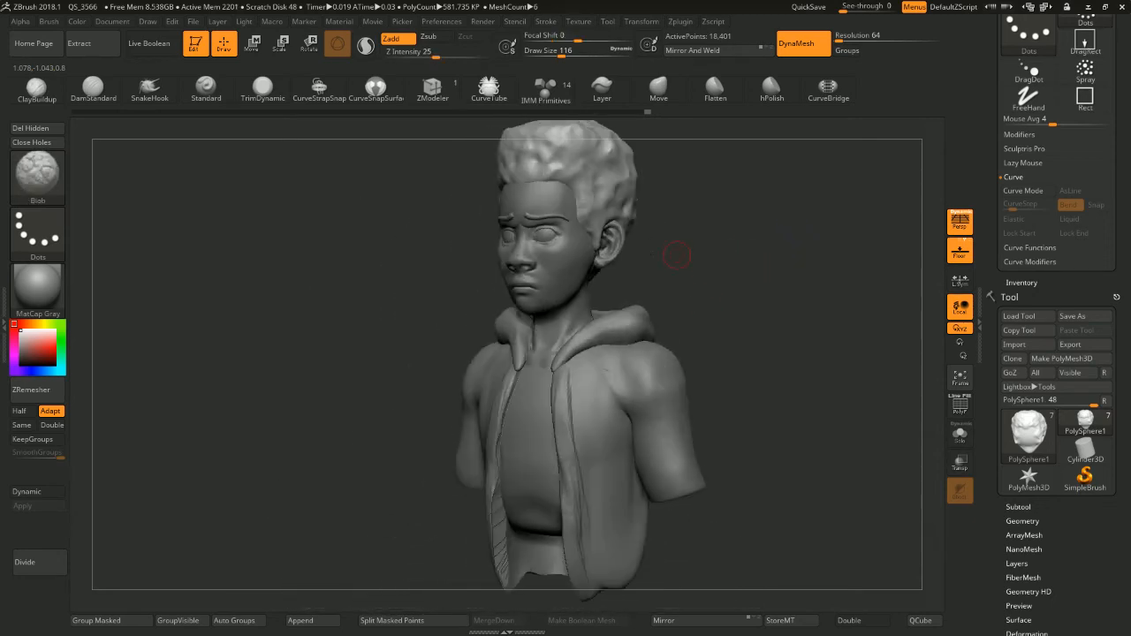
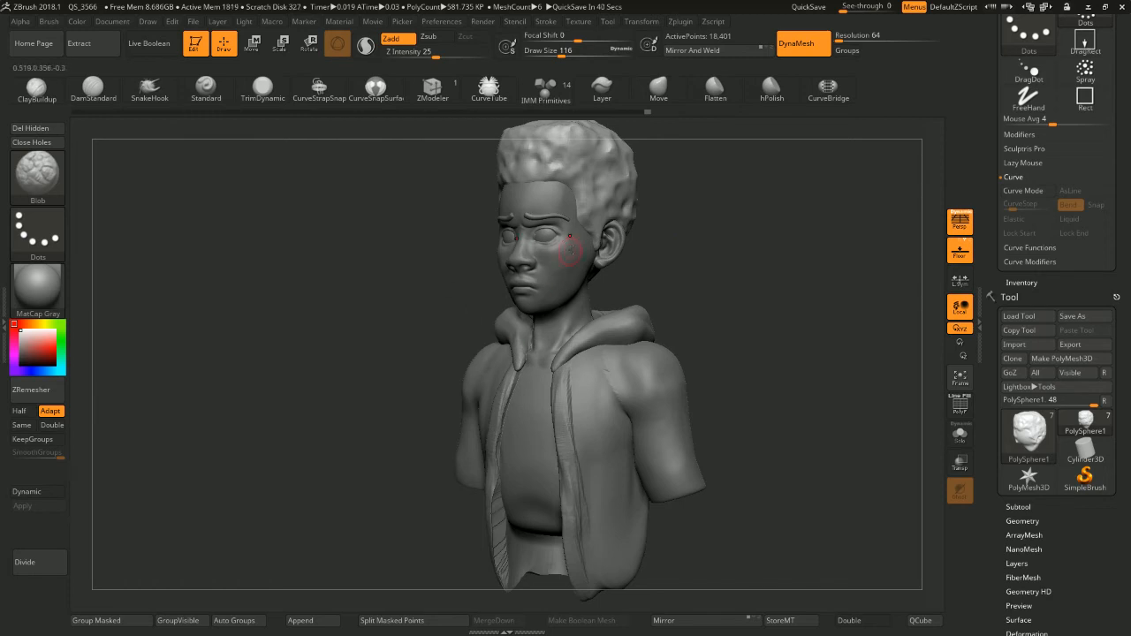
Switch to the ClayBuildup brush at draw size 234 and select the hood subtool from behind
shift+drag(753, 238, 737, 287)
alt+drag(737, 287, 772, 277)
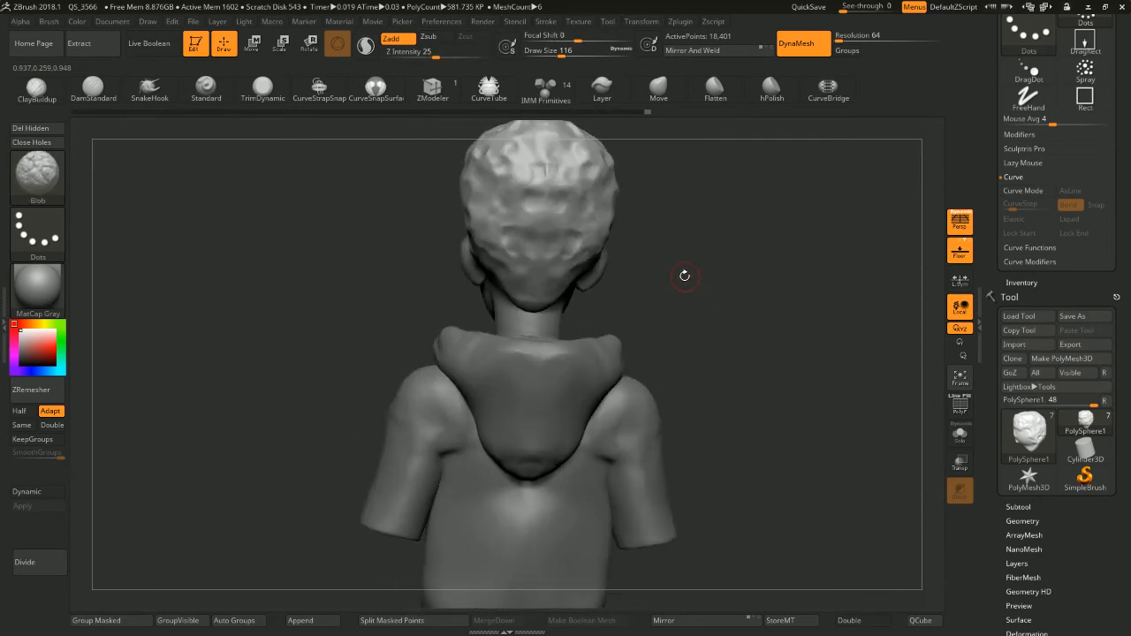
key(b)
key(c)
key(b)
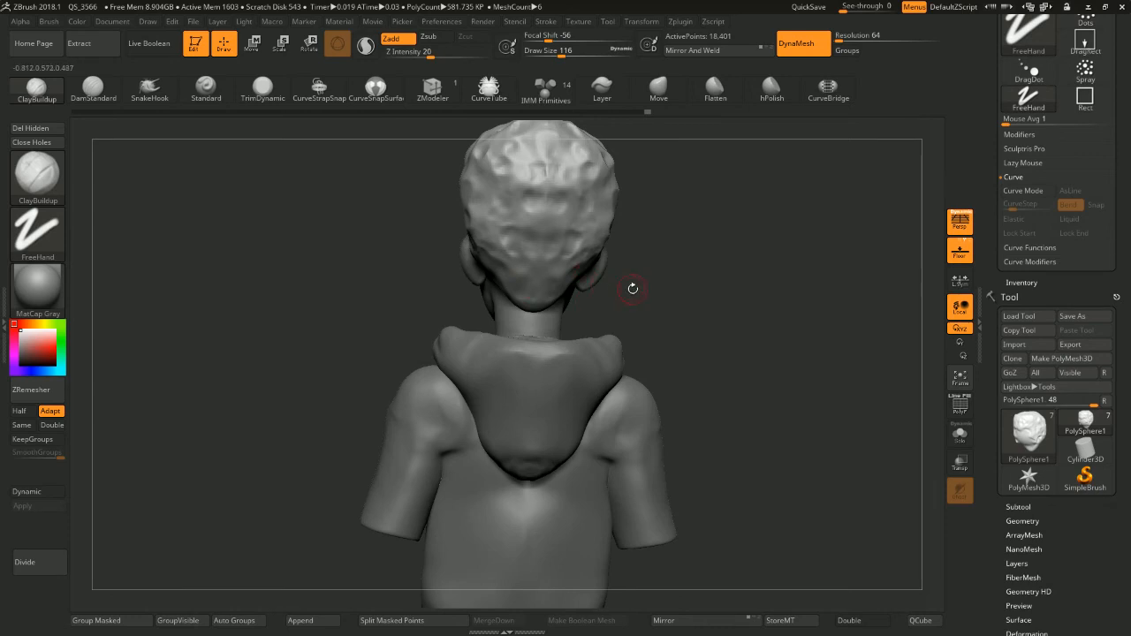
alt+click(574, 380)
drag(720, 309, 622, 341)
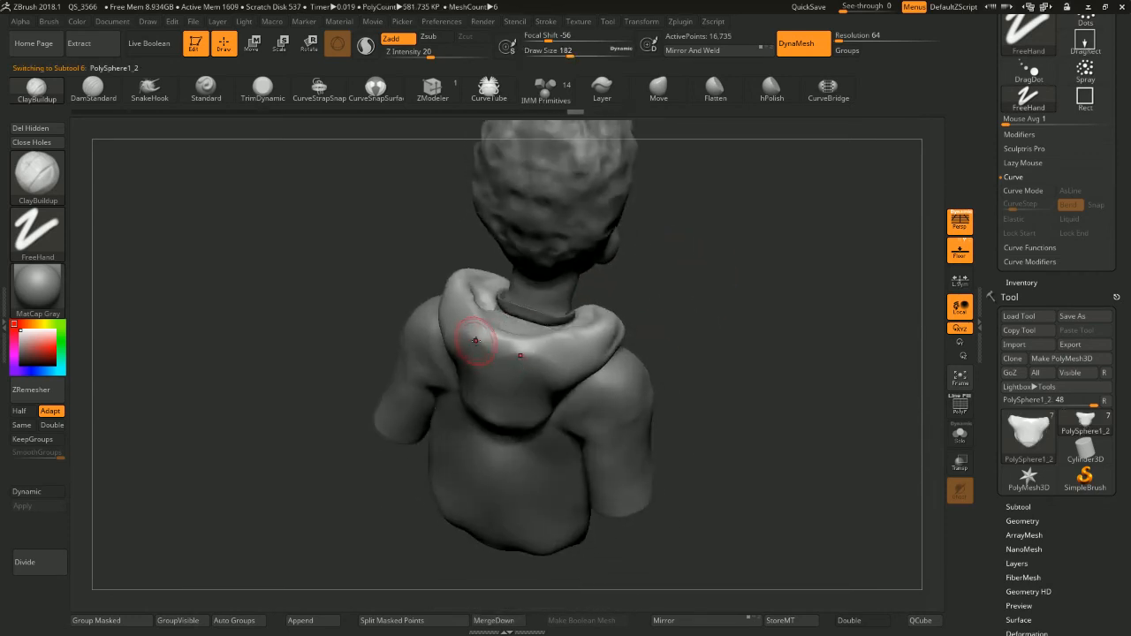
key(space)
drag(475, 340, 479, 344)
Build up a thick rolled fold around the hood's upper back edge with ClayBuildup strokes
drag(698, 322, 459, 358)
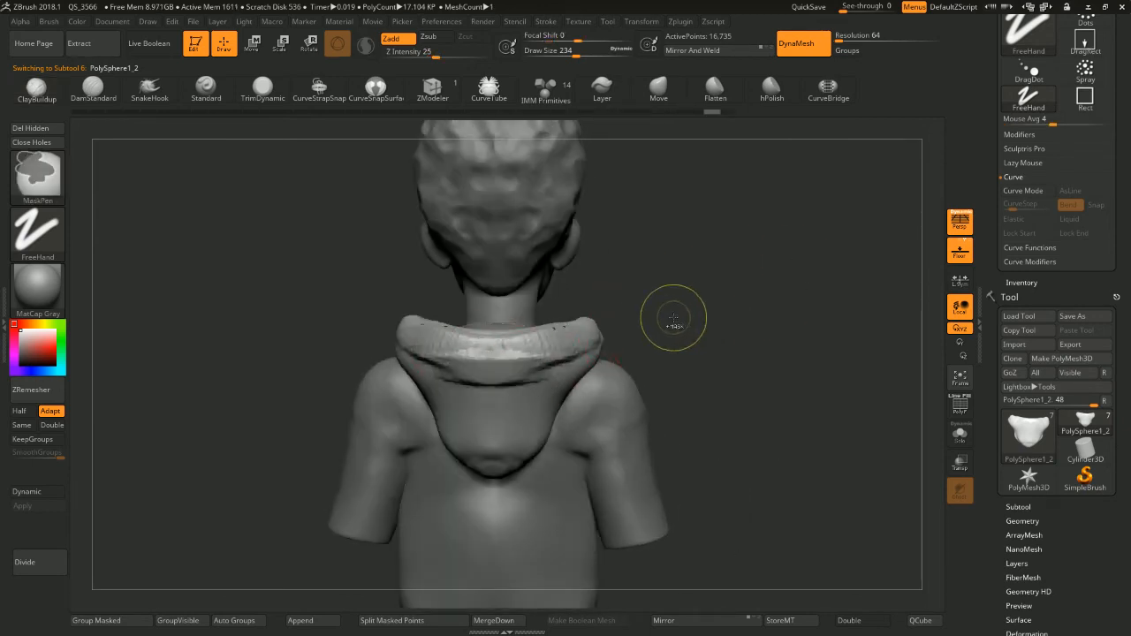
drag(664, 316, 619, 328)
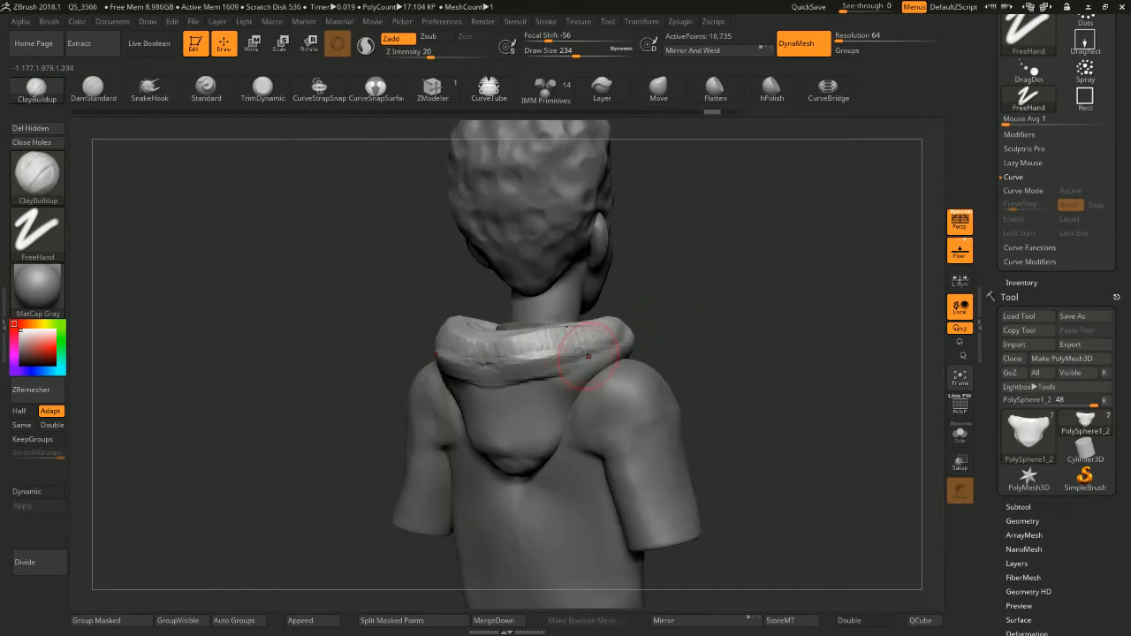
drag(583, 361, 463, 392)
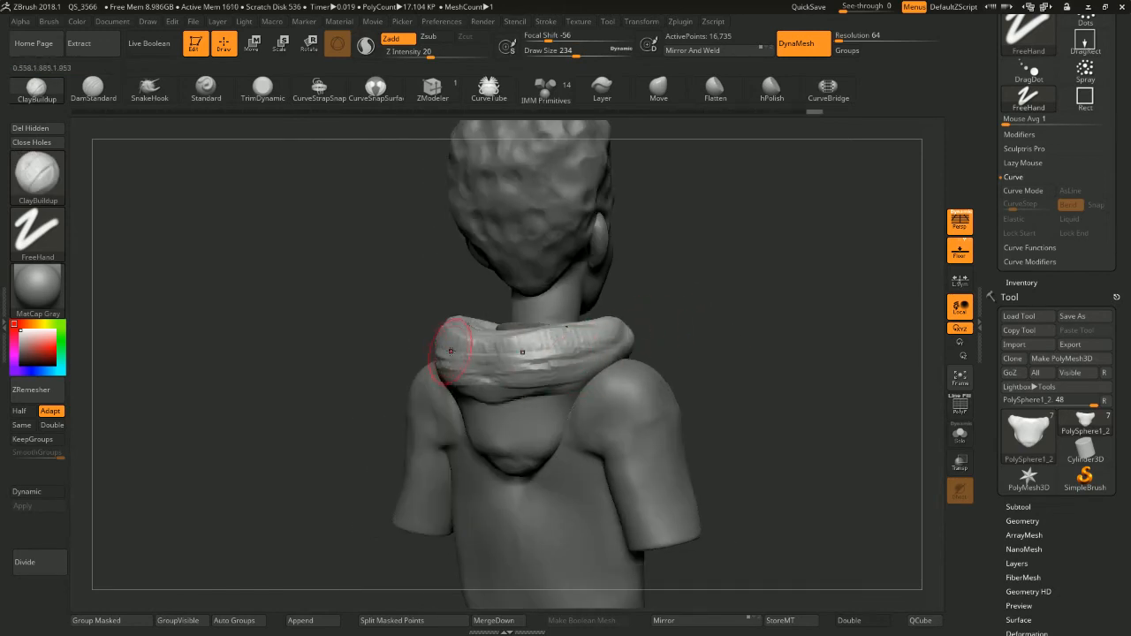
drag(723, 316, 674, 311)
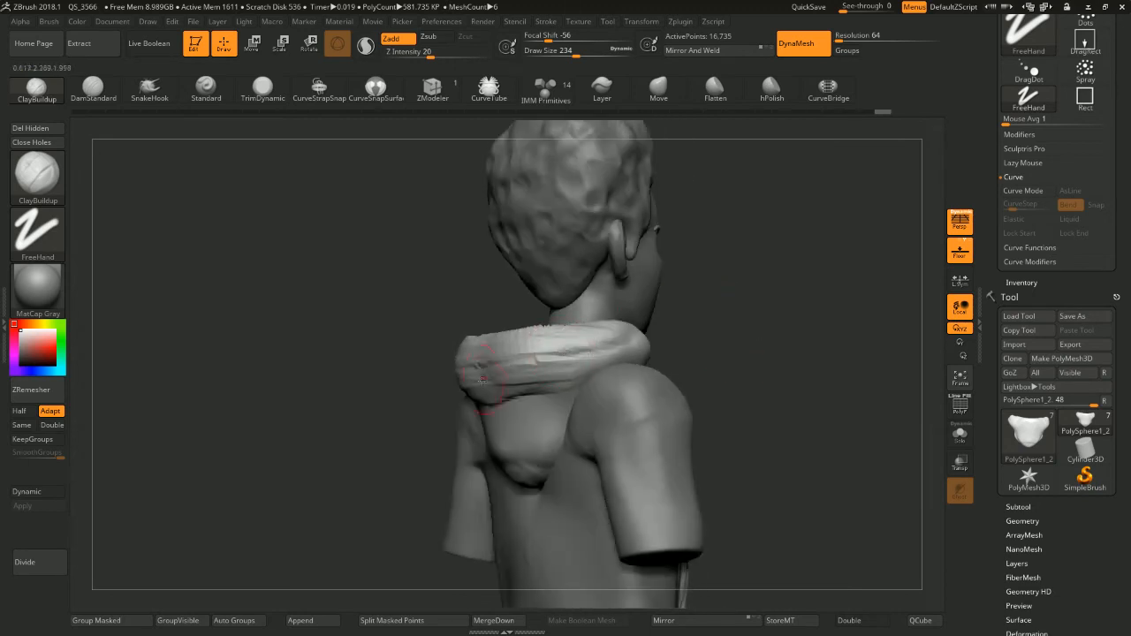
mouse_move(478, 409)
mouse_down()
mouse_move(499, 428)
mouse_move(543, 424)
mouse_move(535, 468)
mouse_move(545, 449)
mouse_move(534, 412)
mouse_up()
drag(735, 293, 828, 292)
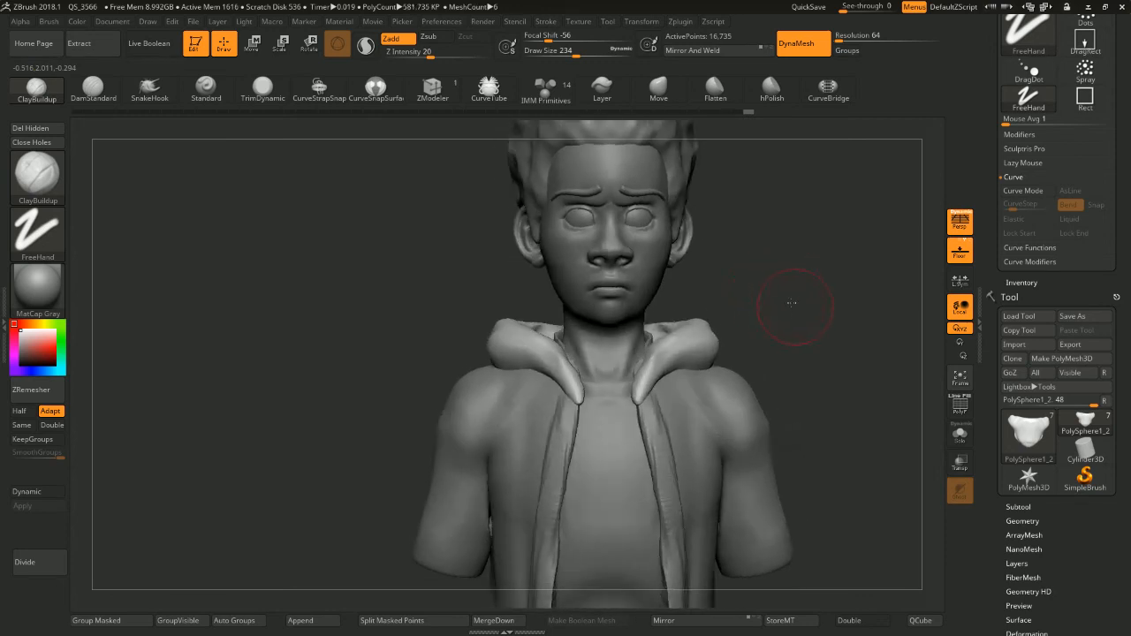
Refine the hood's folds around the side and front collar with ClayBuildup at draw size 140
mouse_move(786, 295)
mouse_down()
mouse_move(702, 300)
mouse_move(712, 314)
mouse_move(725, 306)
mouse_move(710, 306)
mouse_up()
key(space)
drag(747, 295, 599, 375)
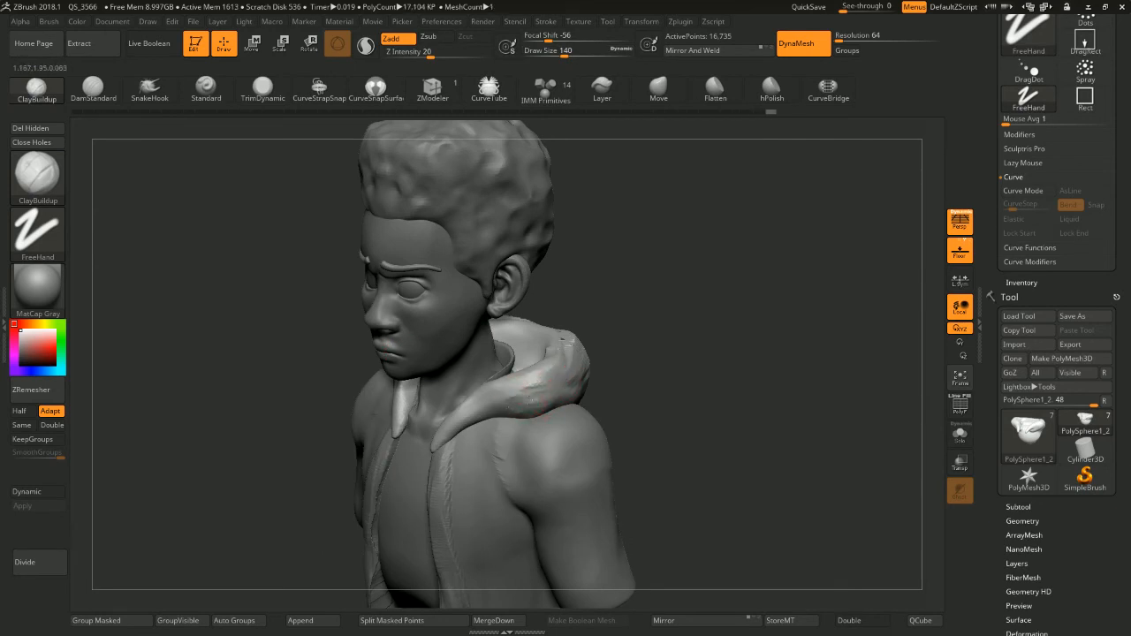
drag(526, 387, 652, 292)
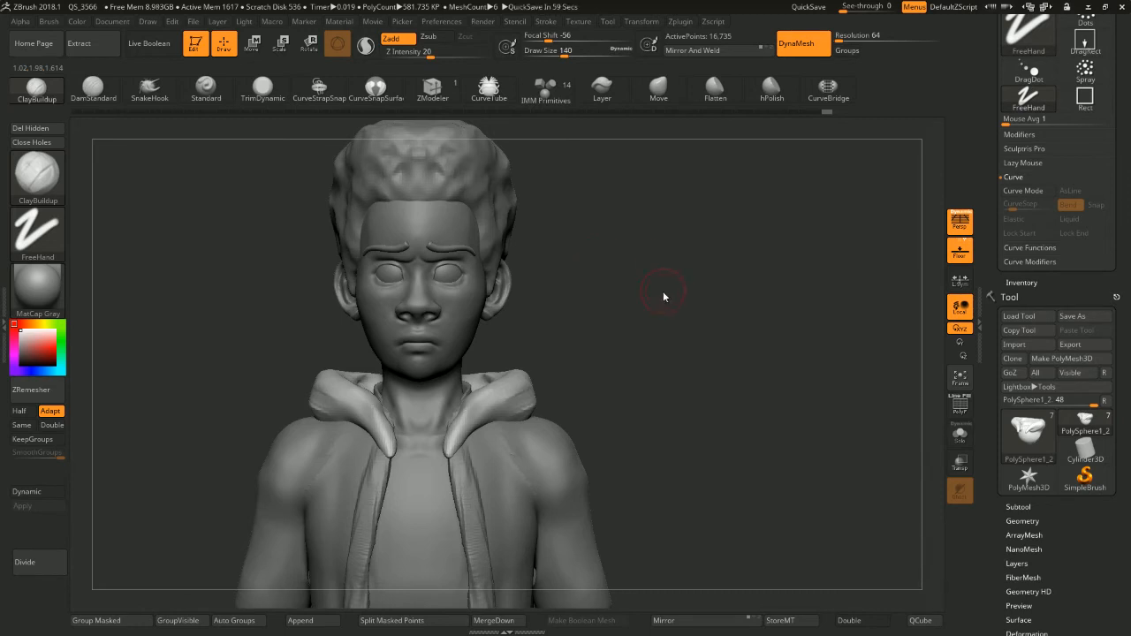
alt+drag(664, 293, 668, 268)
mouse_move(667, 268)
mouse_down()
mouse_move(475, 267)
mouse_move(671, 258)
mouse_up()
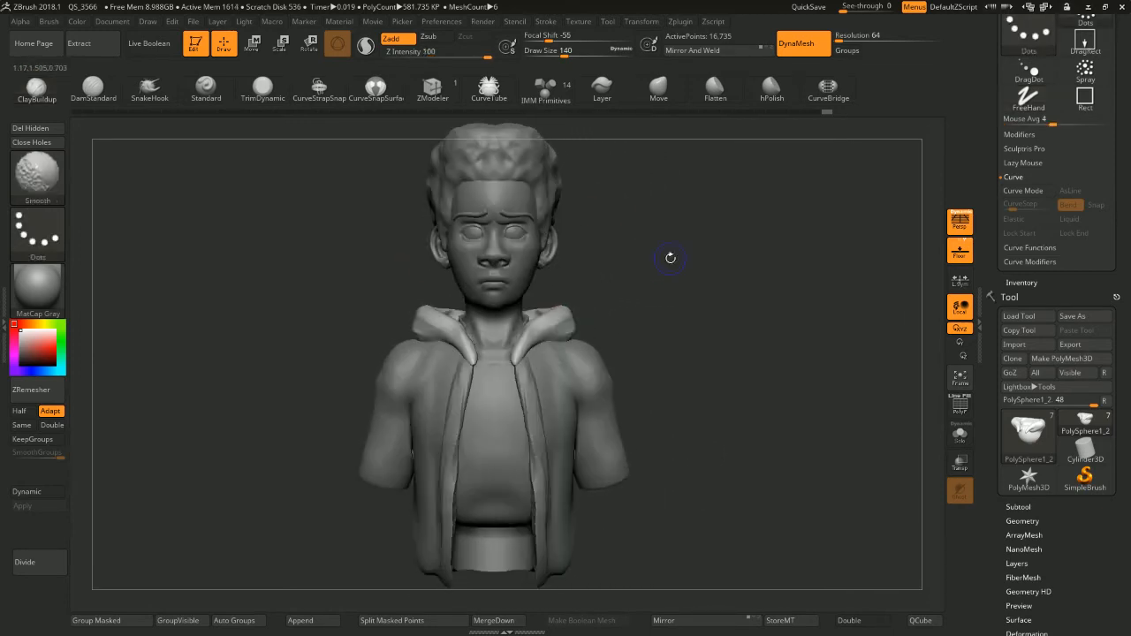
alt+drag(586, 305, 579, 314)
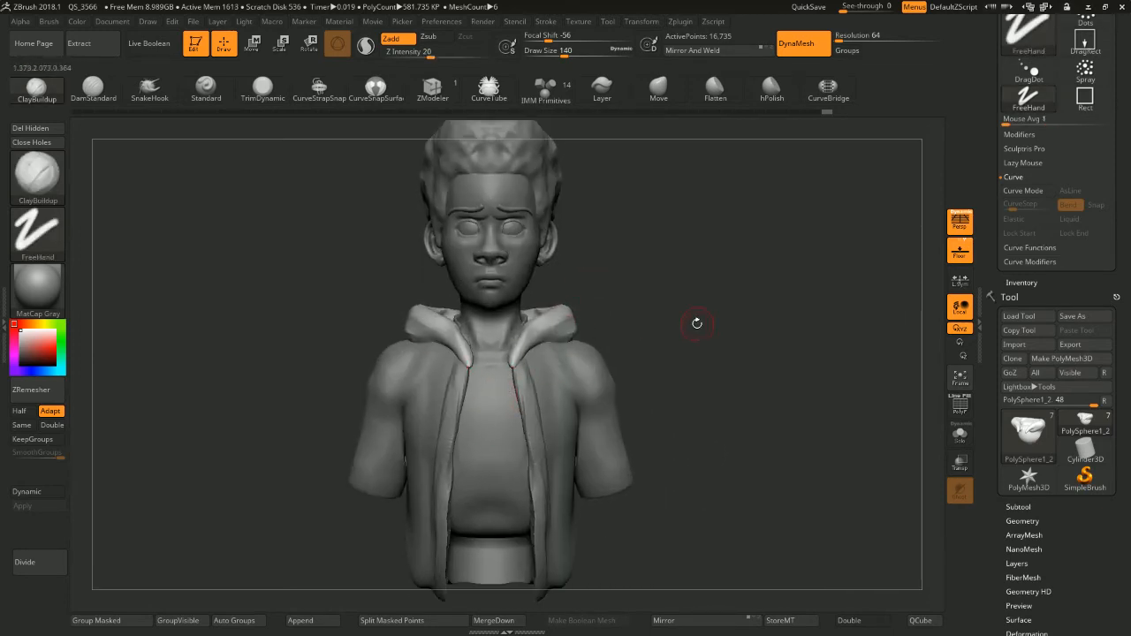
alt+drag(662, 370, 679, 344)
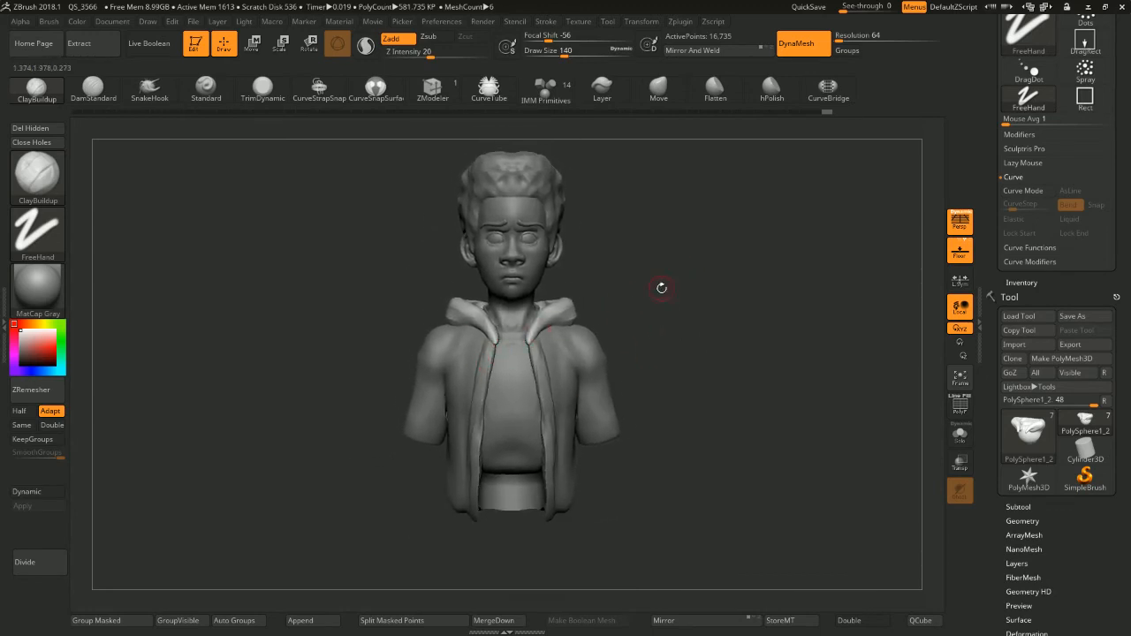
Select the hair subtool and reshape the back of the crown outward with the Move brush at draw size 437
drag(662, 289, 483, 257)
mouse_move(411, 210)
mouse_down()
mouse_move(573, 184)
mouse_move(562, 192)
mouse_up()
key(space)
alt+click(598, 193)
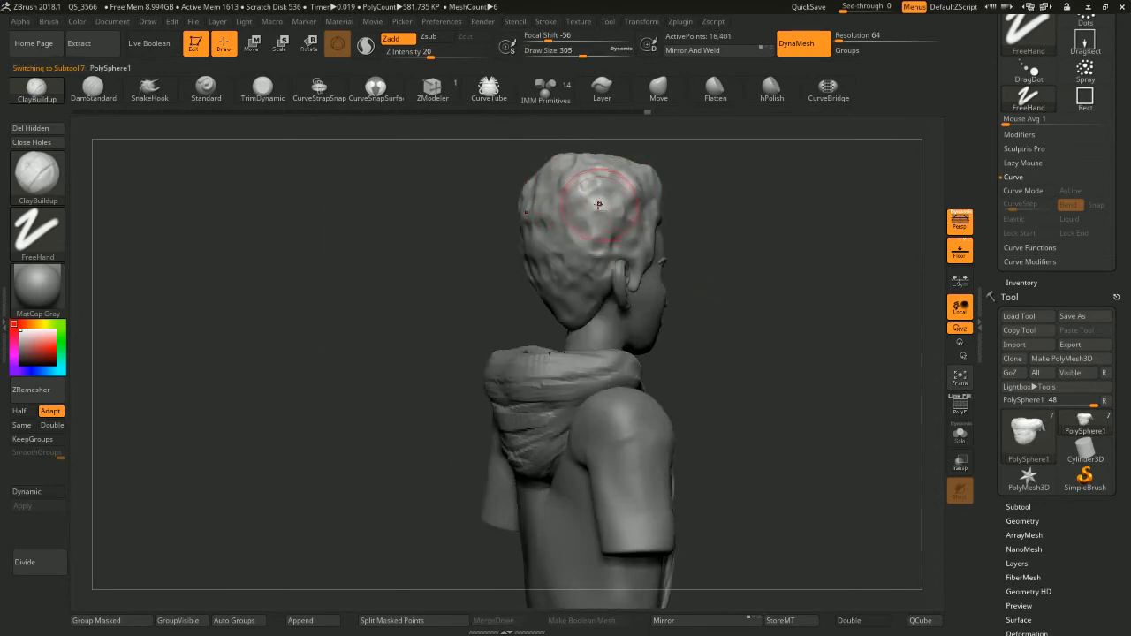
key(b)
key(m)
key(v)
key(space)
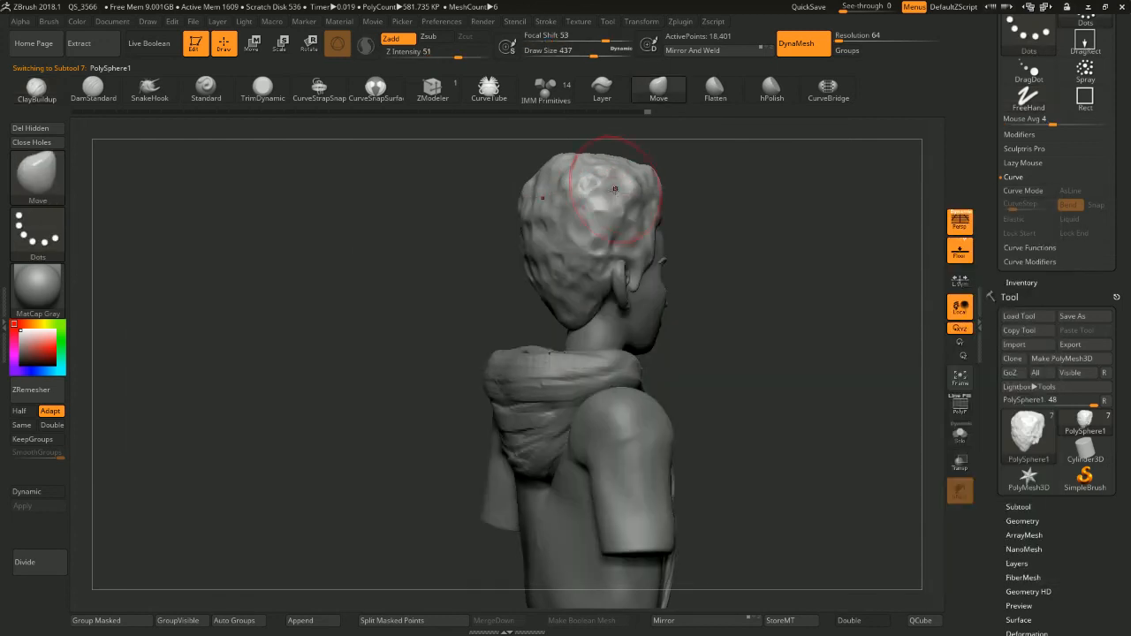
right_drag(615, 188, 572, 187)
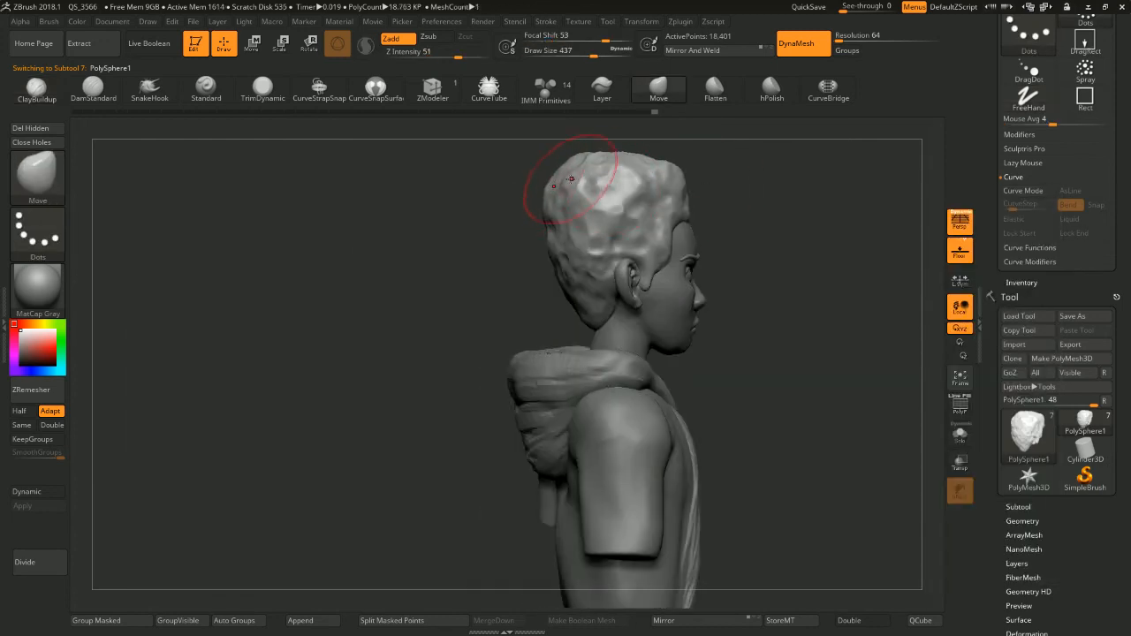
drag(572, 180, 557, 168)
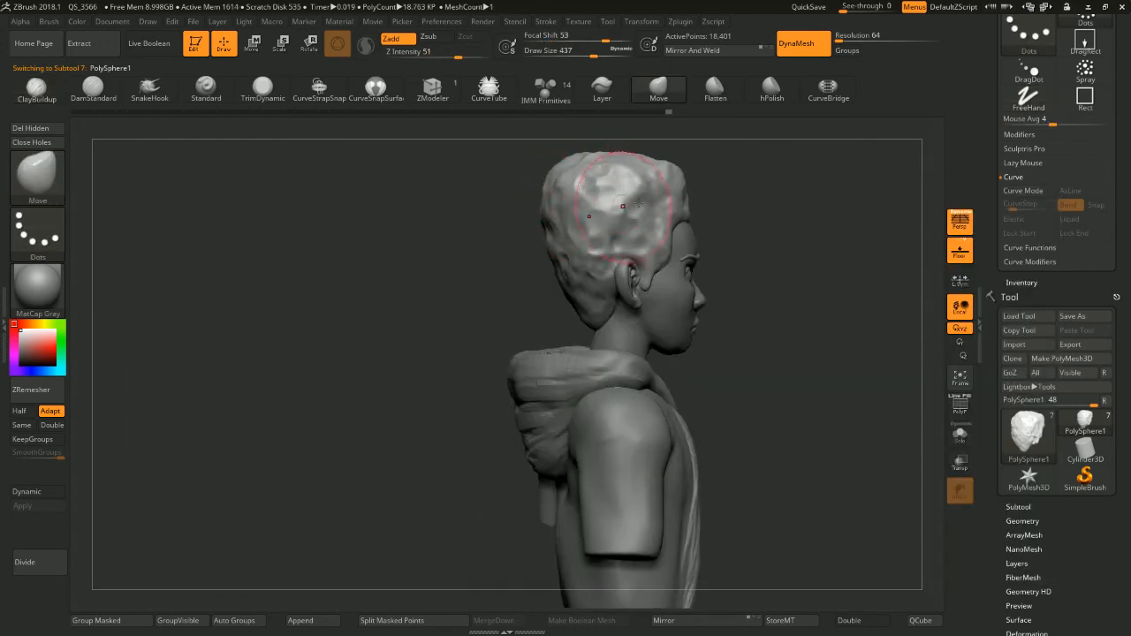
Select the body subtool and mask its torso and neck base as a shirt shape with MaskPen at draw size 94
mouse_move(622, 206)
right_down()
mouse_move(807, 205)
mouse_move(720, 234)
mouse_move(678, 211)
right_up()
alt+right_drag(681, 252, 664, 202)
alt+click(546, 358)
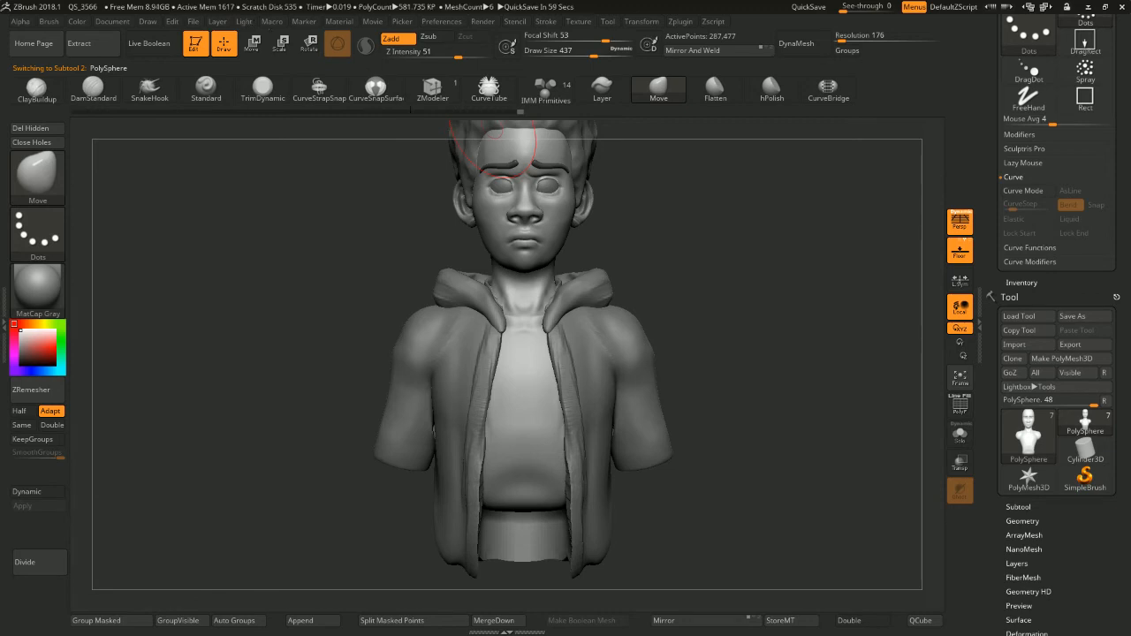
alt+drag(725, 289, 732, 272)
key(space)
mouse_move(732, 272)
mouse_down()
mouse_move(687, 204)
mouse_move(712, 194)
mouse_move(753, 245)
mouse_move(685, 251)
mouse_move(715, 247)
mouse_move(734, 275)
mouse_move(790, 271)
mouse_move(889, 216)
mouse_move(758, 239)
mouse_up()
key(space)
ctrl+drag(641, 259, 442, 451)
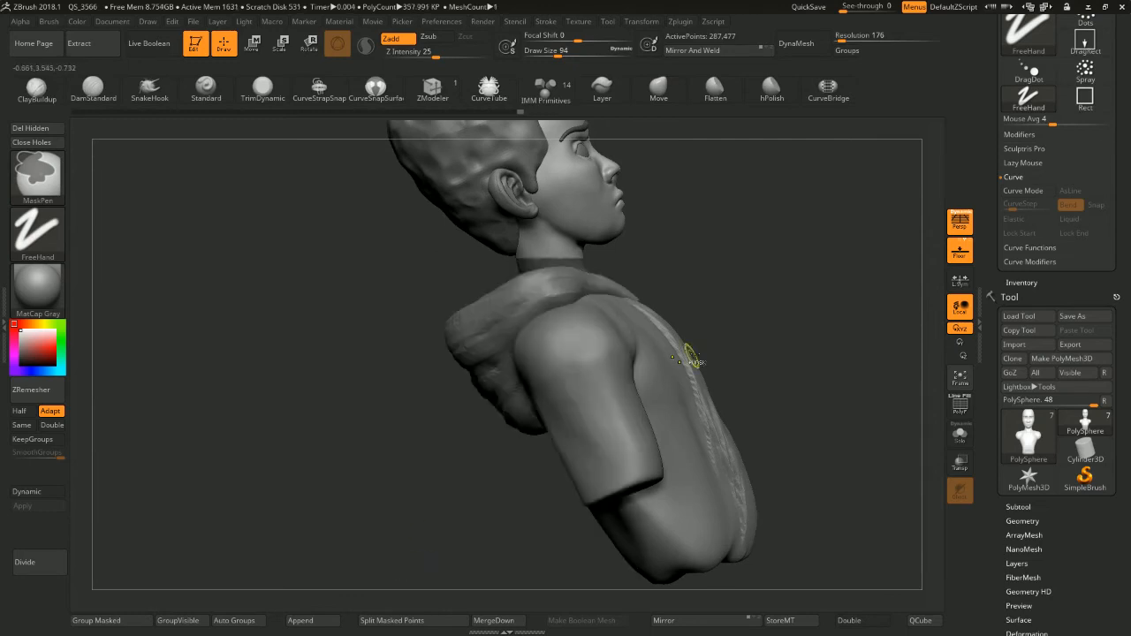
ctrl+drag(824, 289, 601, 564)
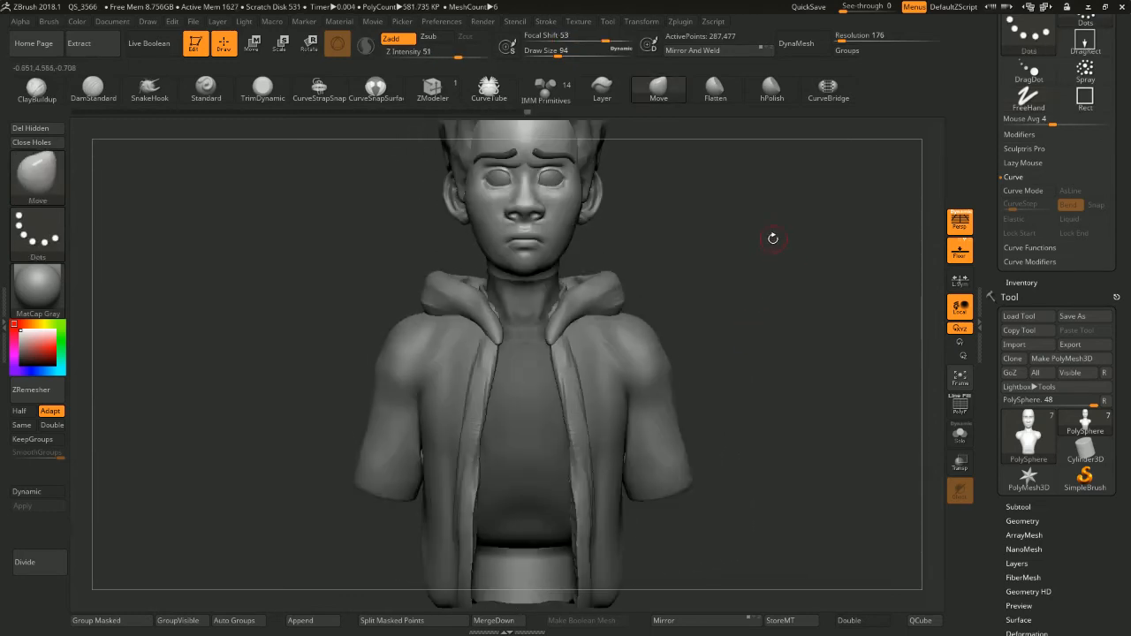
Check the mask on the torso and open the Extract settings for the body subtool
drag(751, 259, 759, 257)
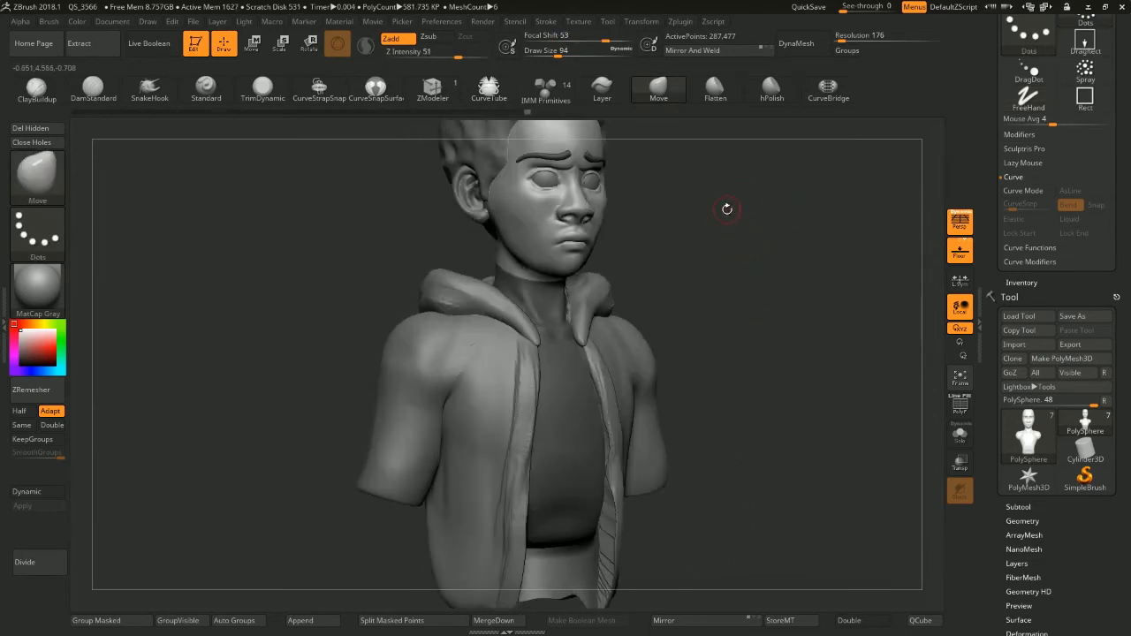
mouse_move(710, 223)
mouse_down()
mouse_move(699, 232)
mouse_move(710, 220)
mouse_up()
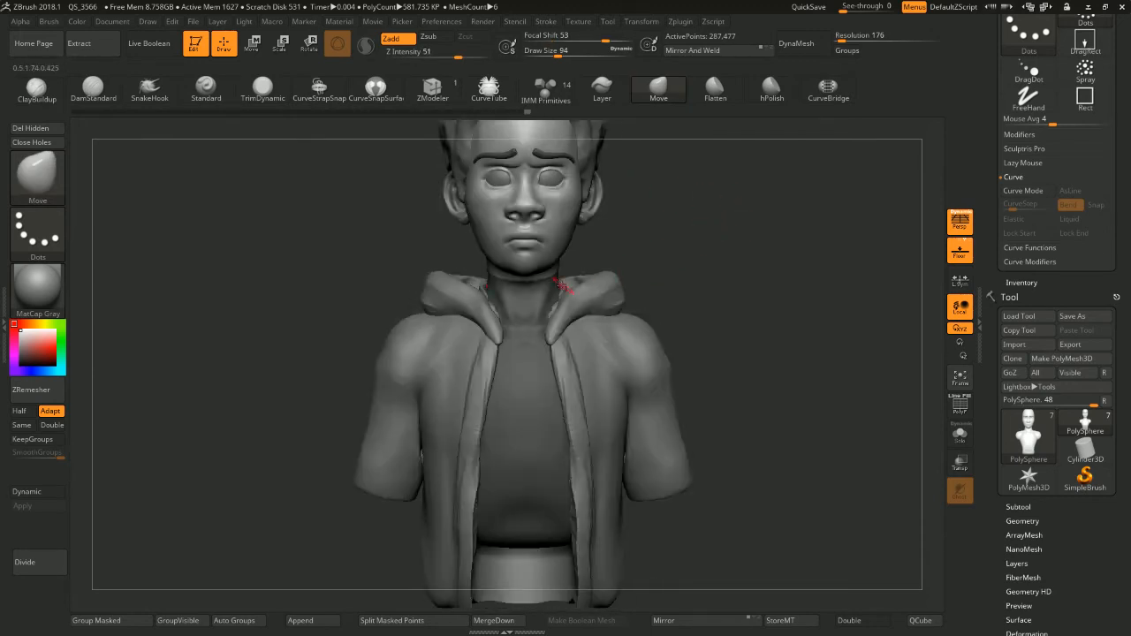
drag(763, 313, 937, 315)
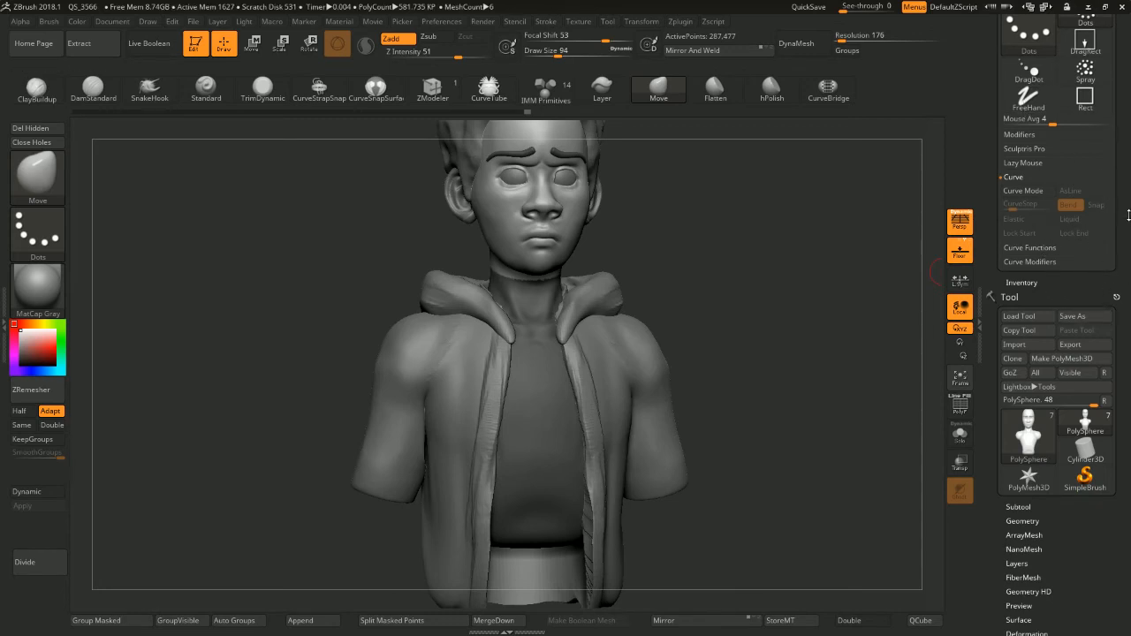
click(1025, 283)
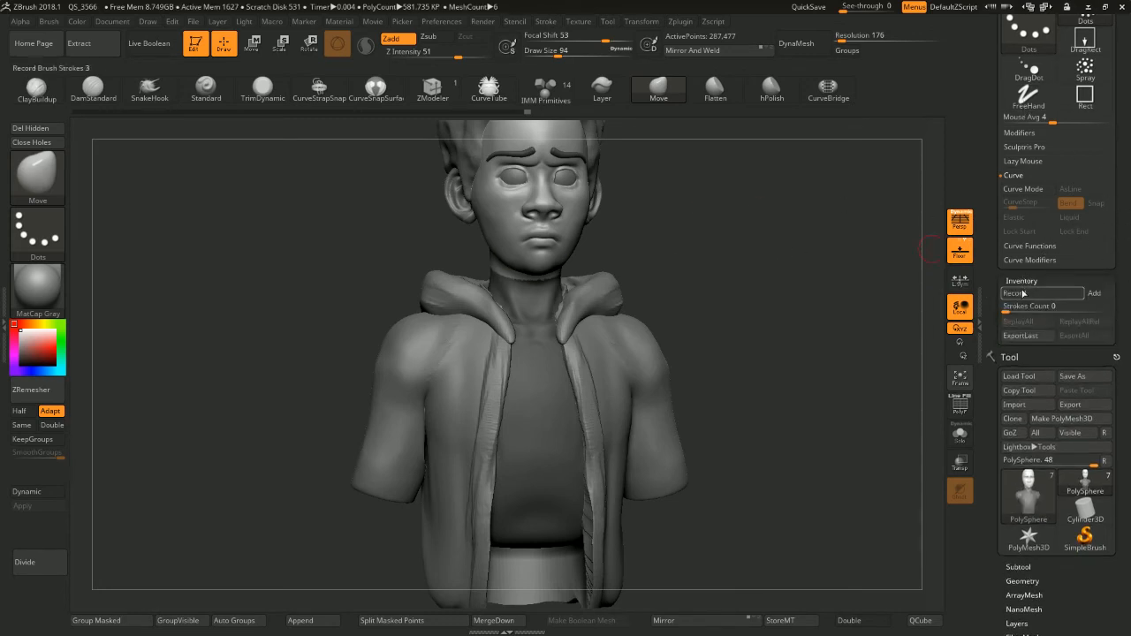
drag(1129, 340, 1096, 170)
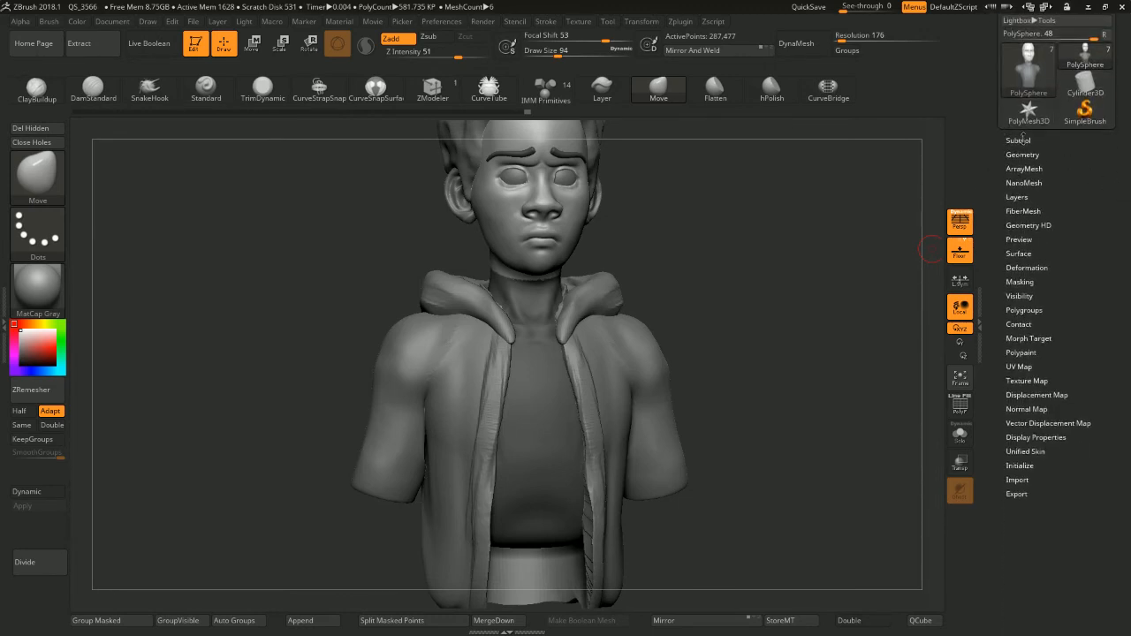
click(1021, 140)
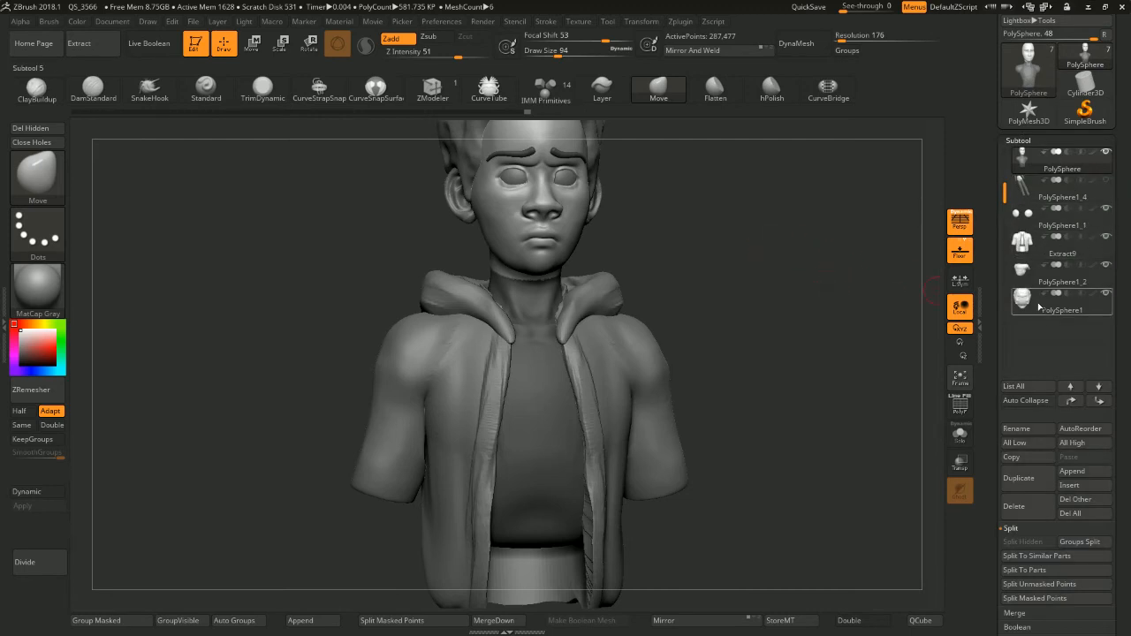
mouse_move(1062, 313)
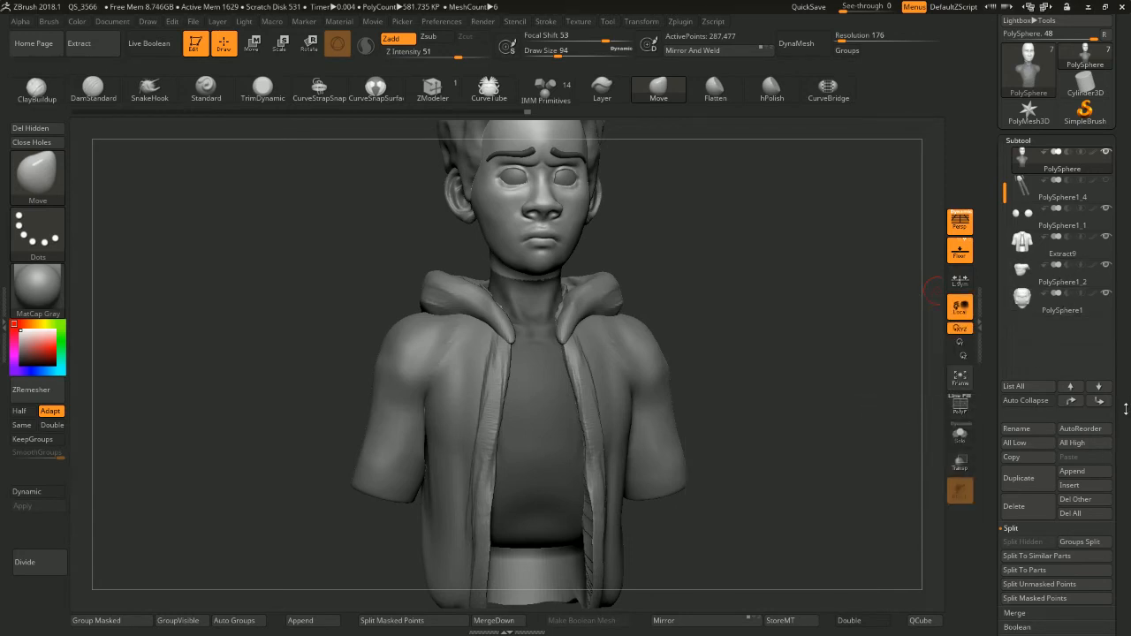
scroll(1126, 408, down, 5)
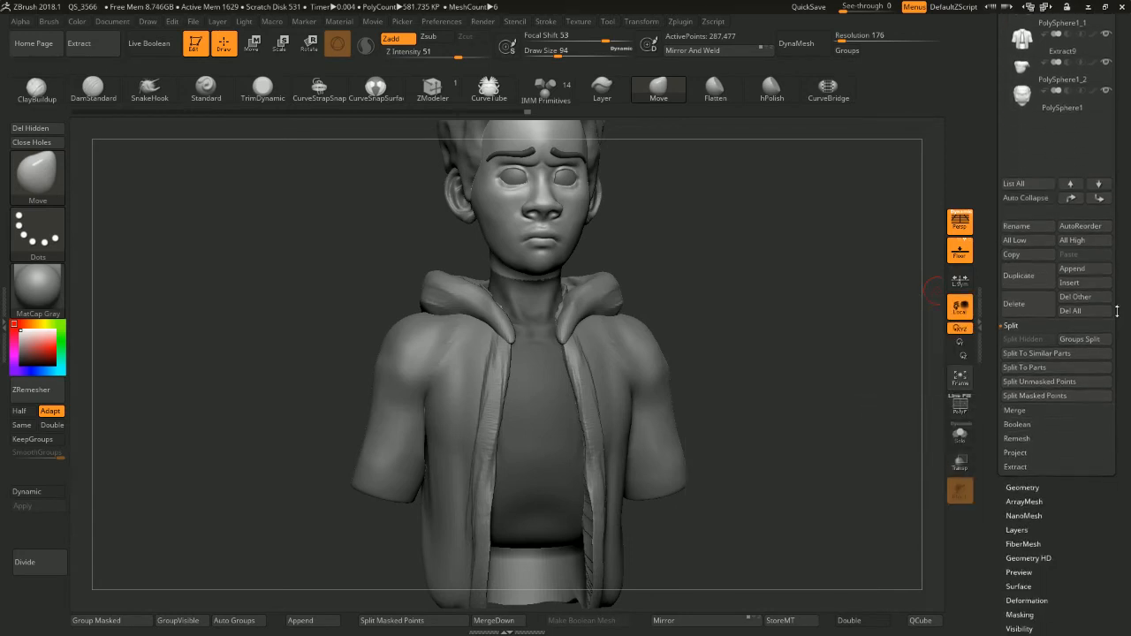
click(1017, 468)
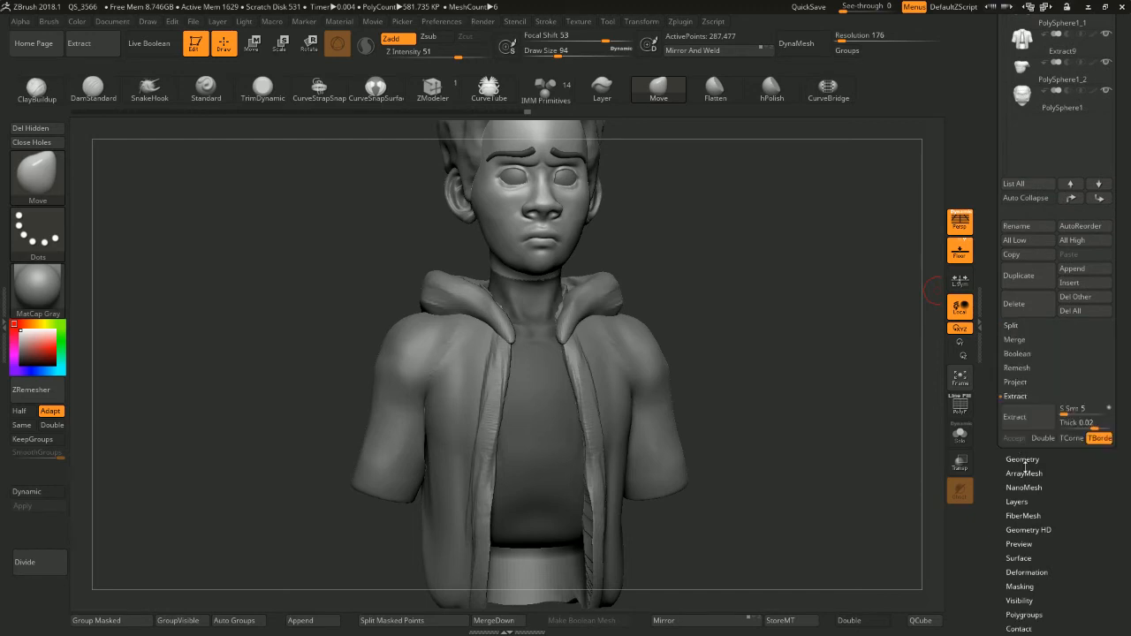
Preview an extraction of the masked shirt area with a thickness of 0
click(1080, 422)
text(0)
key(Return)
click(1032, 428)
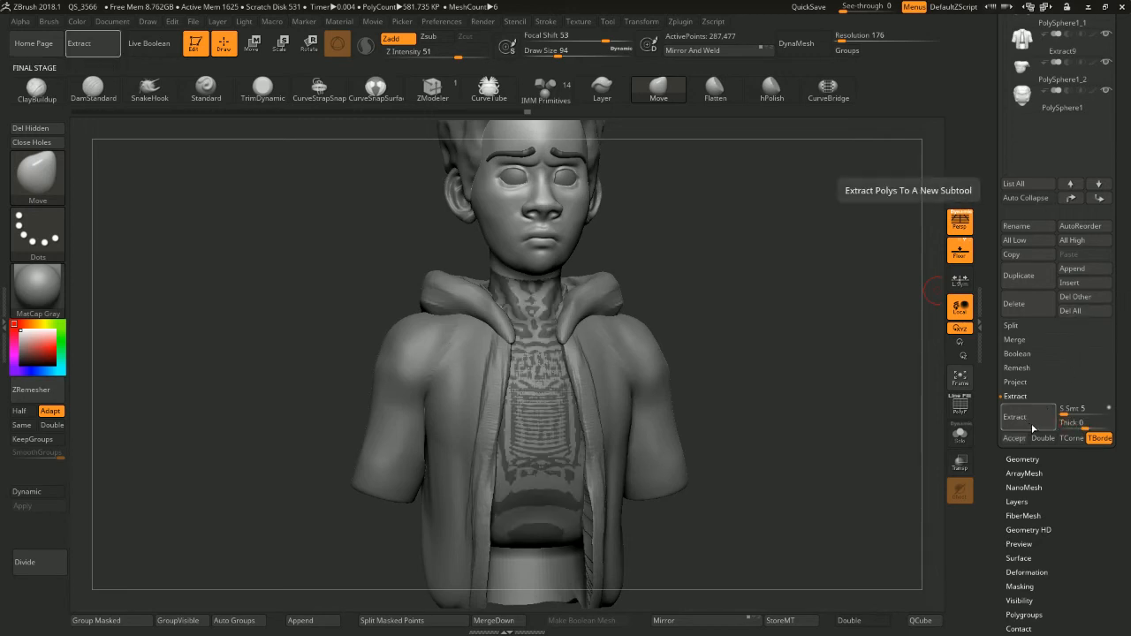
Preview the shirt extraction with the thickness set to 0.02
click(1083, 422)
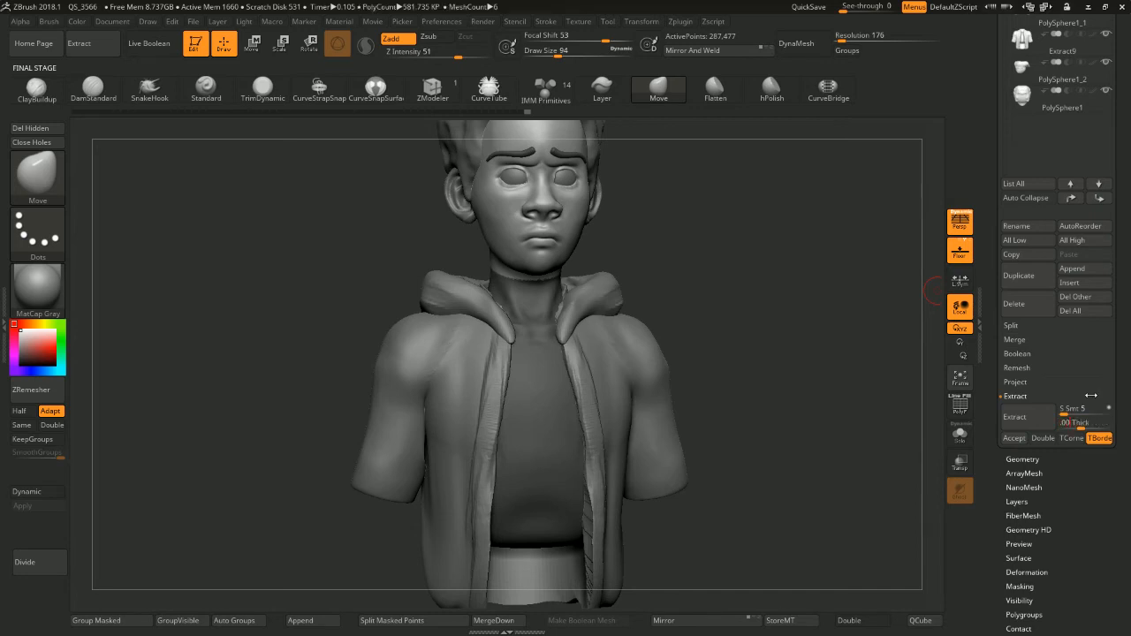
text(.02)
key(Return)
click(1025, 419)
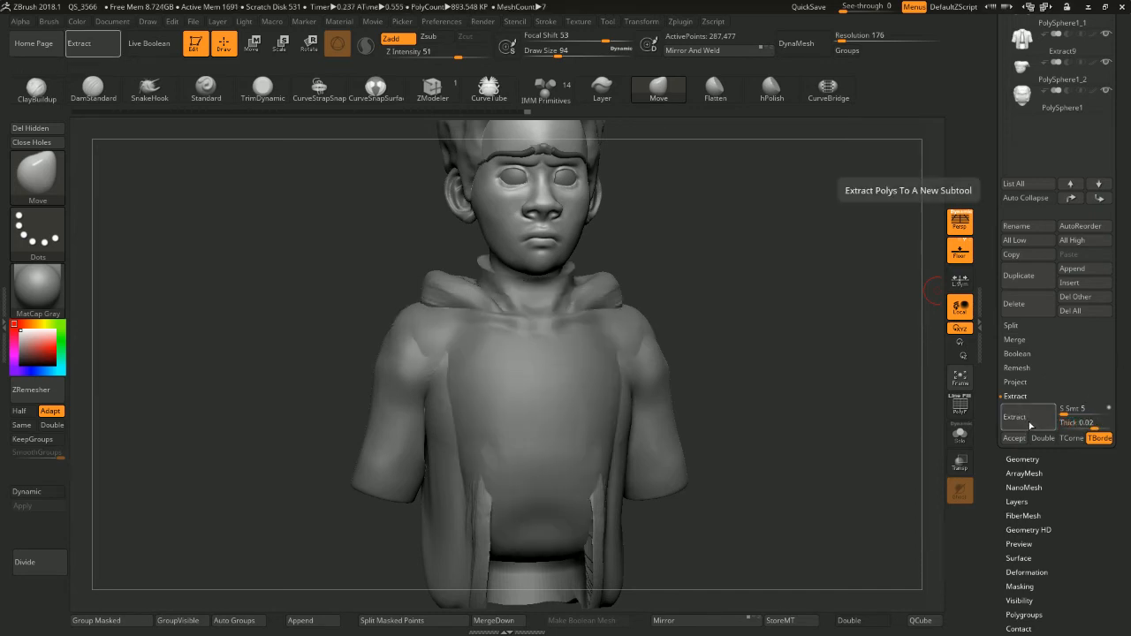
Inspect the masked body in isolation, show all subtools again and preview the shirt extraction at thickness 0.01
drag(703, 236, 763, 250)
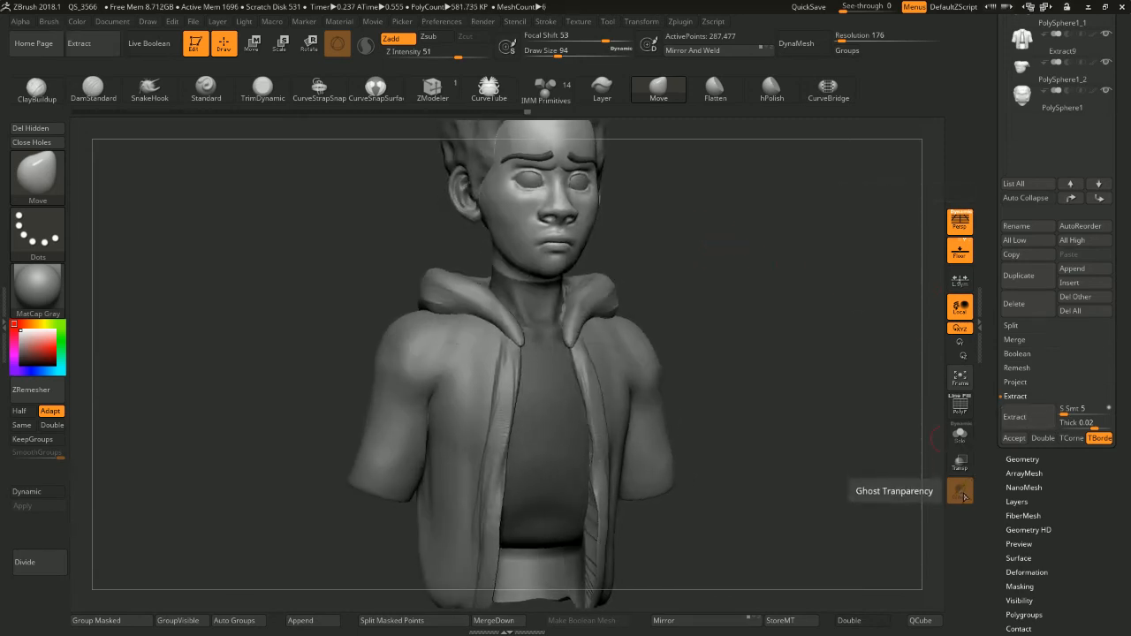
click(960, 434)
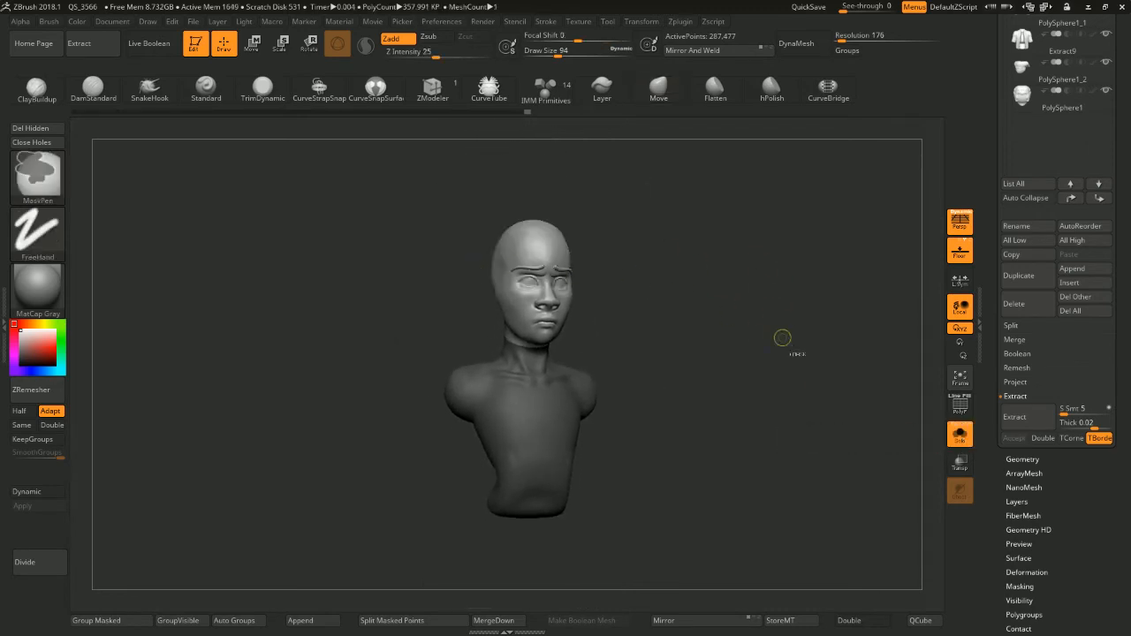
click(960, 434)
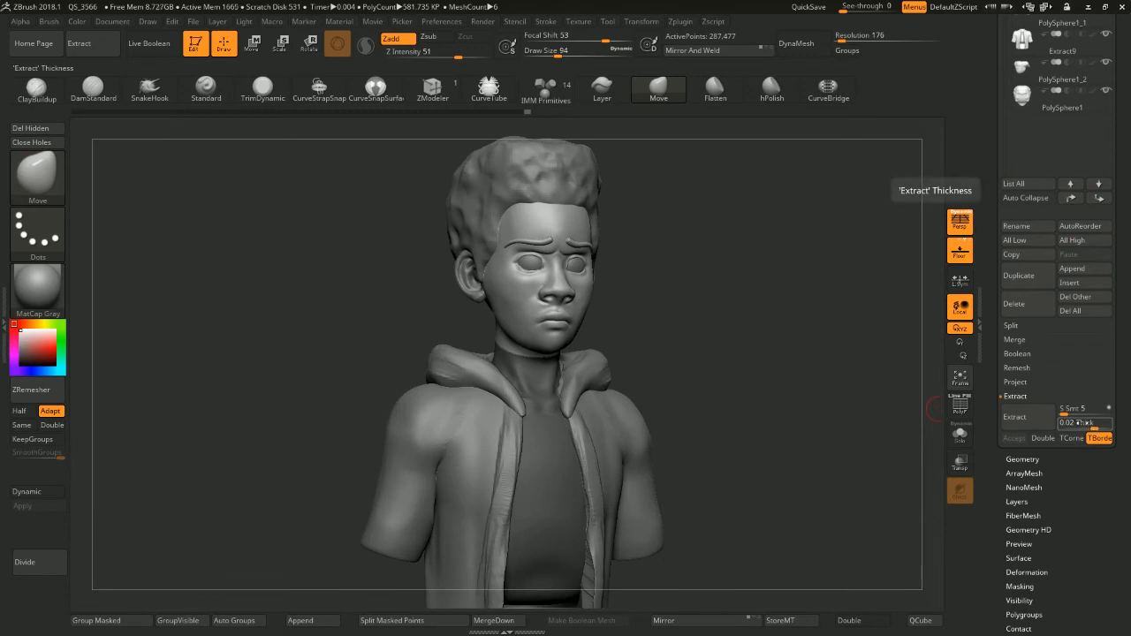
alt+drag(824, 320, 841, 378)
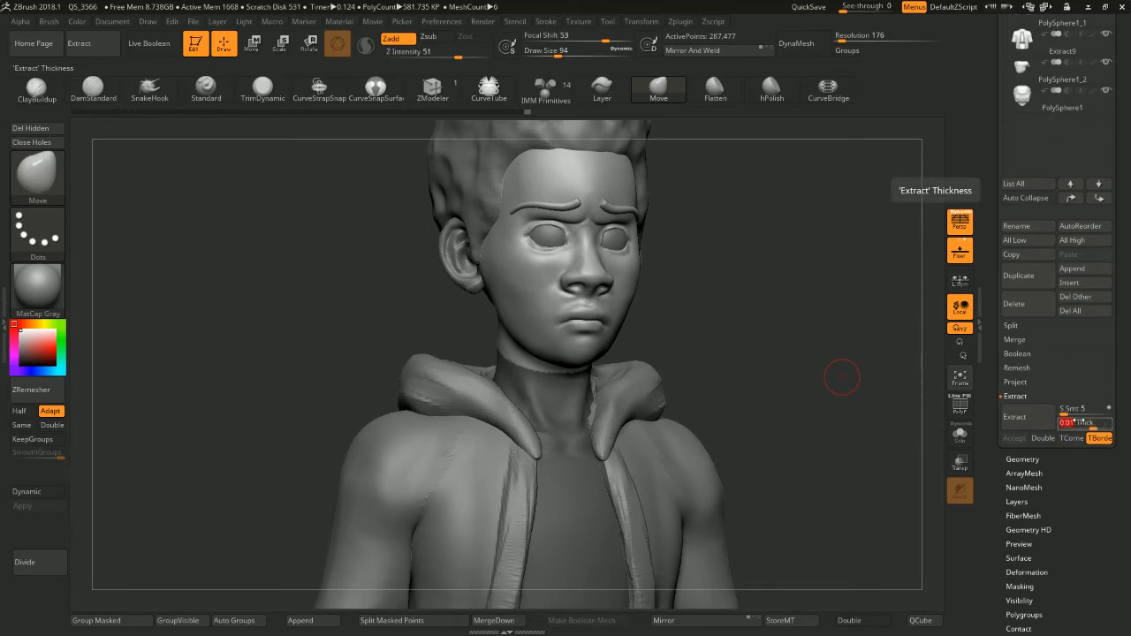
click(1026, 418)
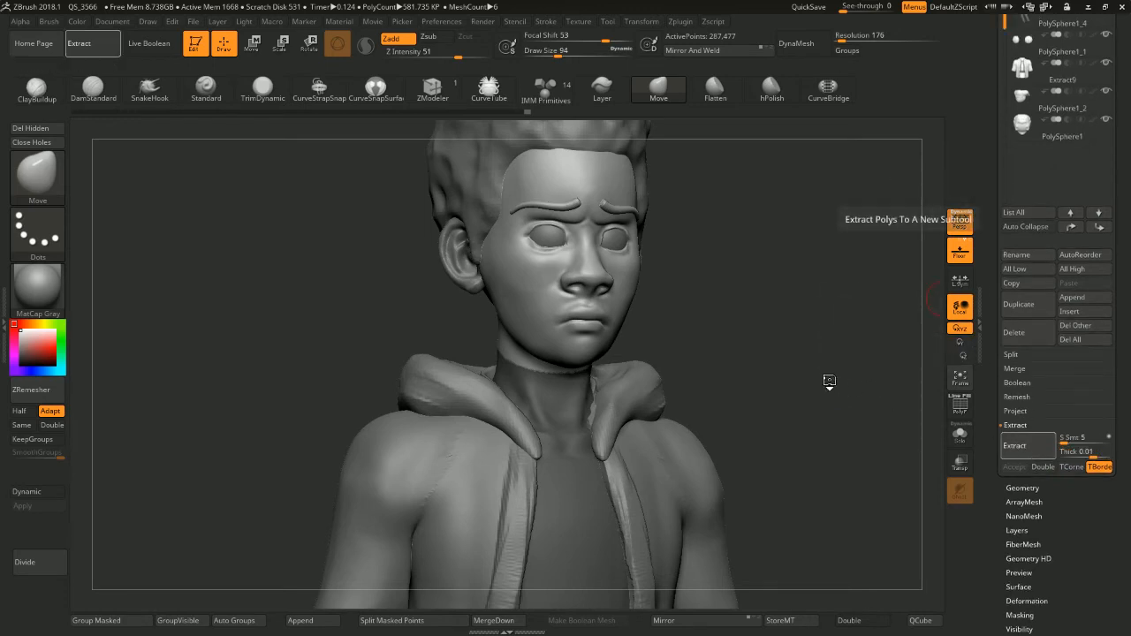
Set the extract thickness to 0.005 and preview the shirt extraction
click(1075, 452)
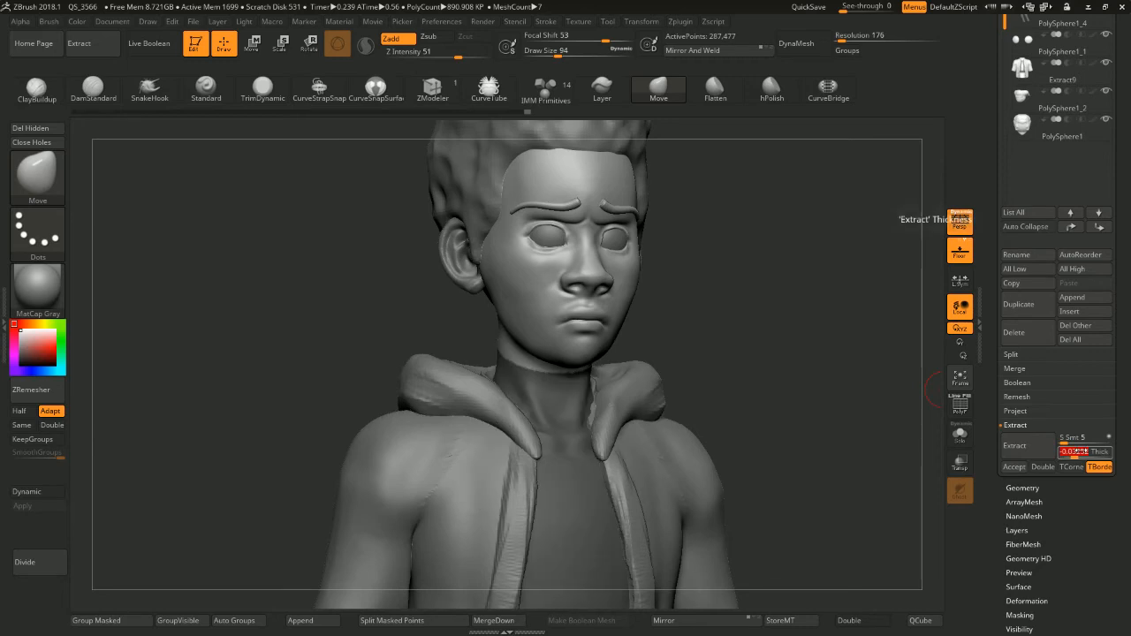
text(.00)
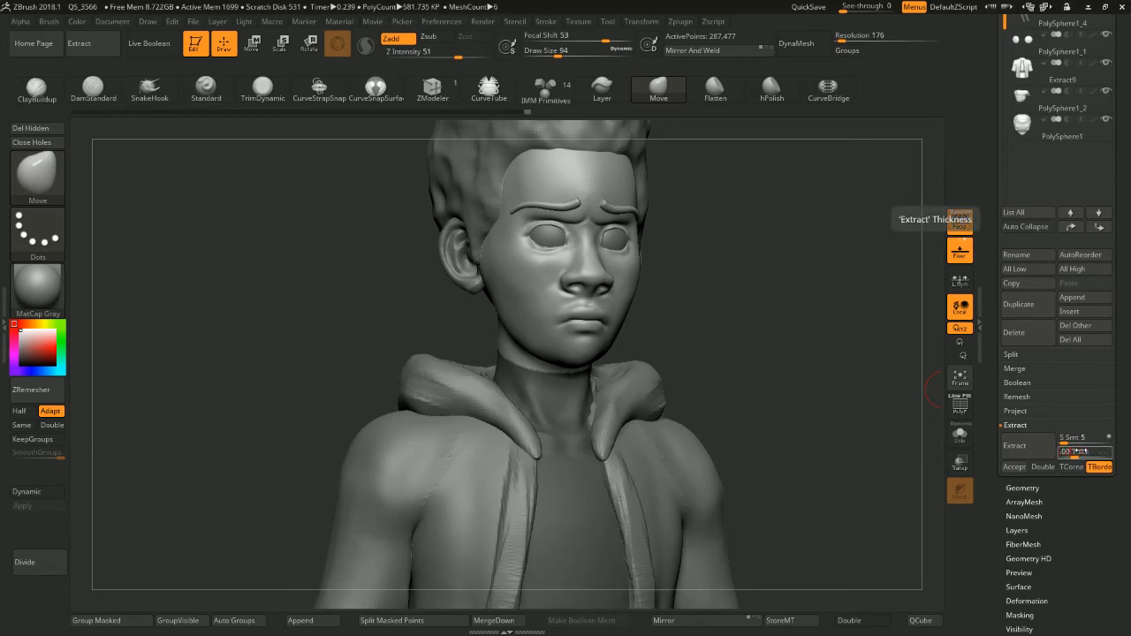
text(5)
key(Return)
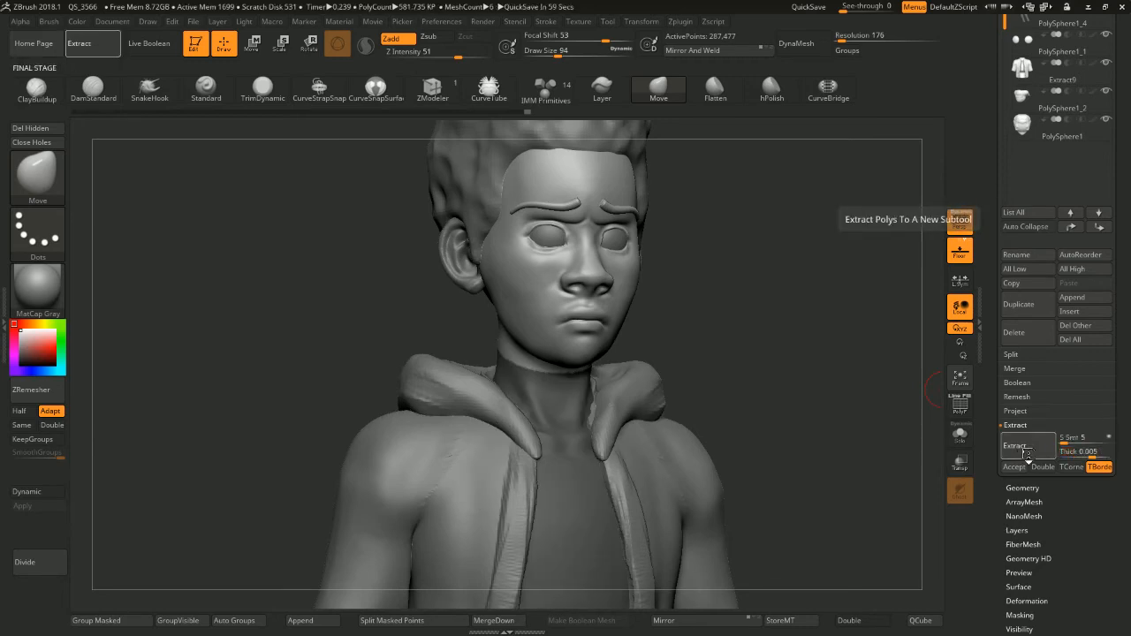
click(1025, 452)
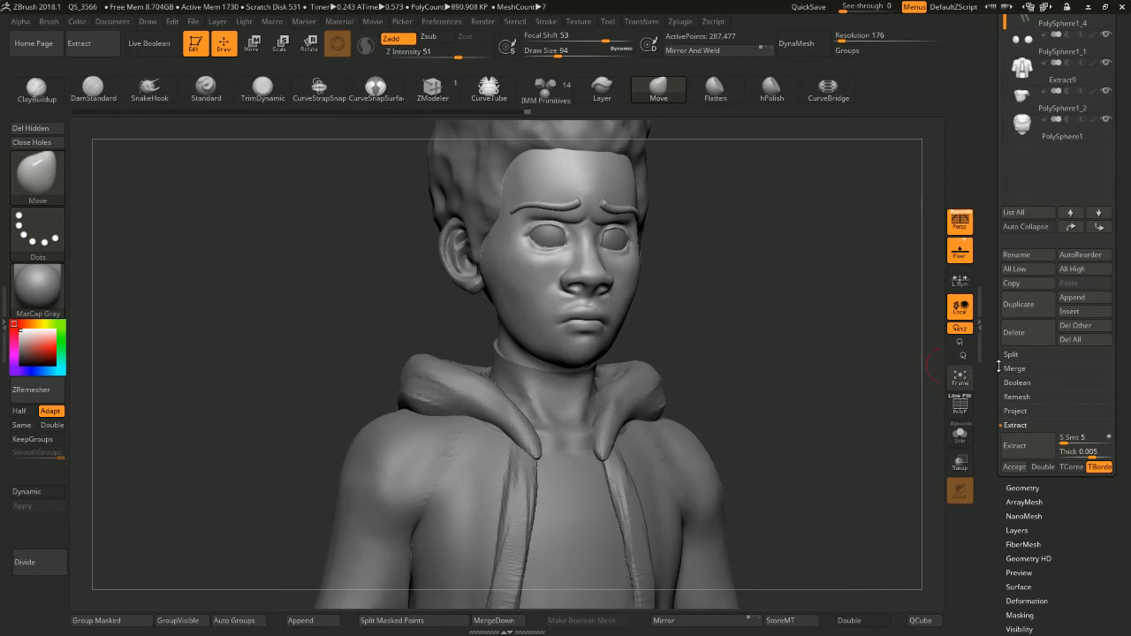
Set the extract thickness to 0.0035, regenerate the shirt extraction and accept it as a new subtool
click(1067, 450)
text(03)
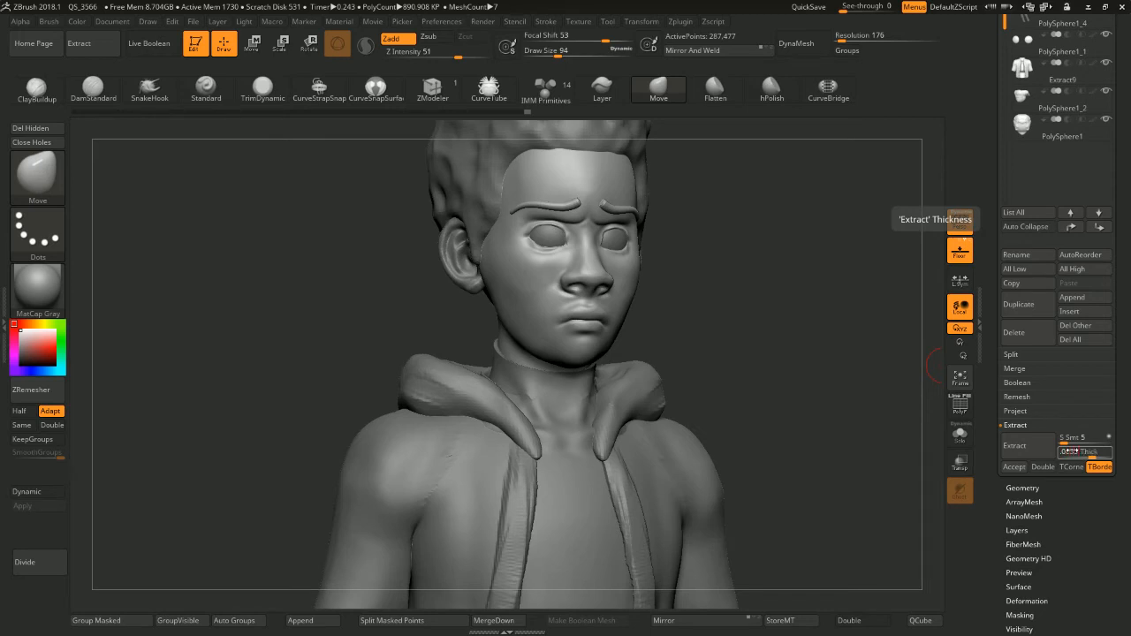
key(Return)
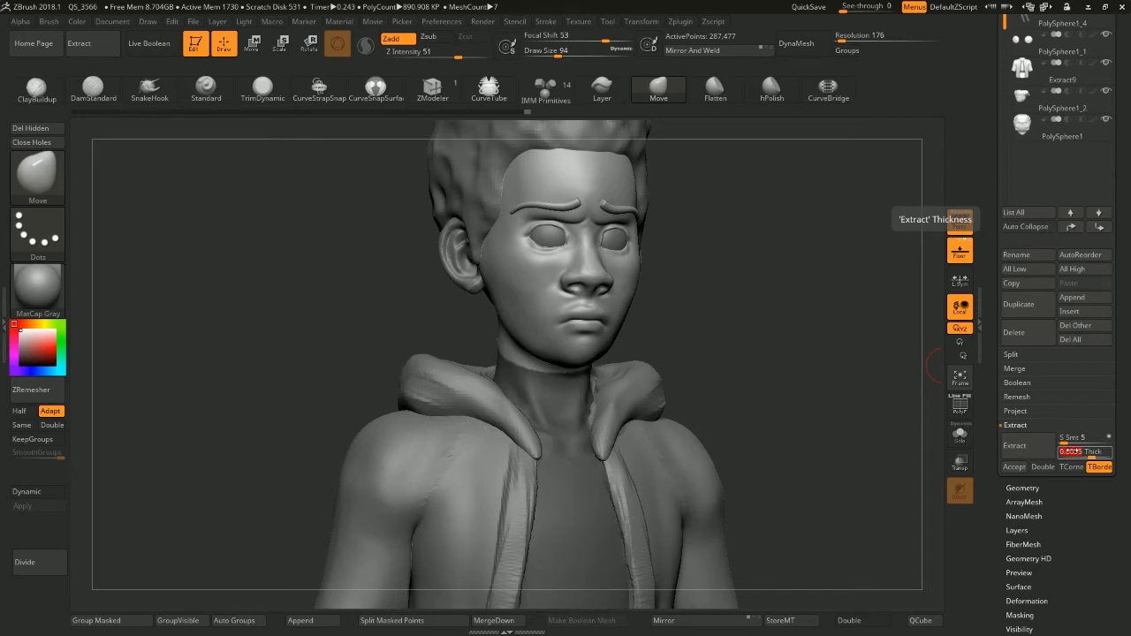
click(1021, 451)
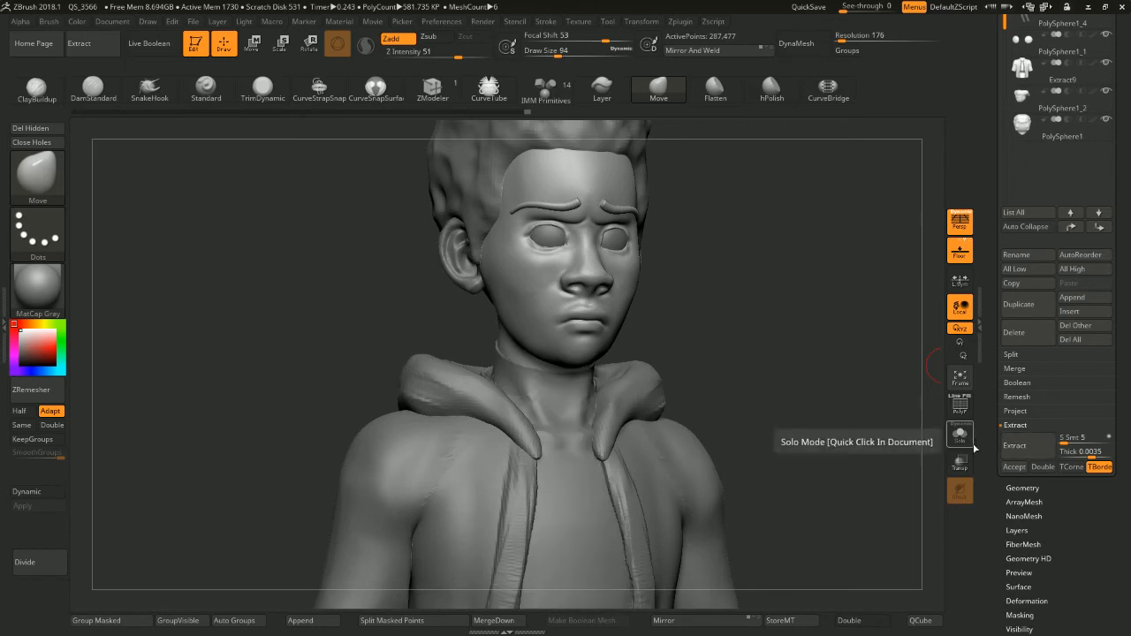
click(1016, 467)
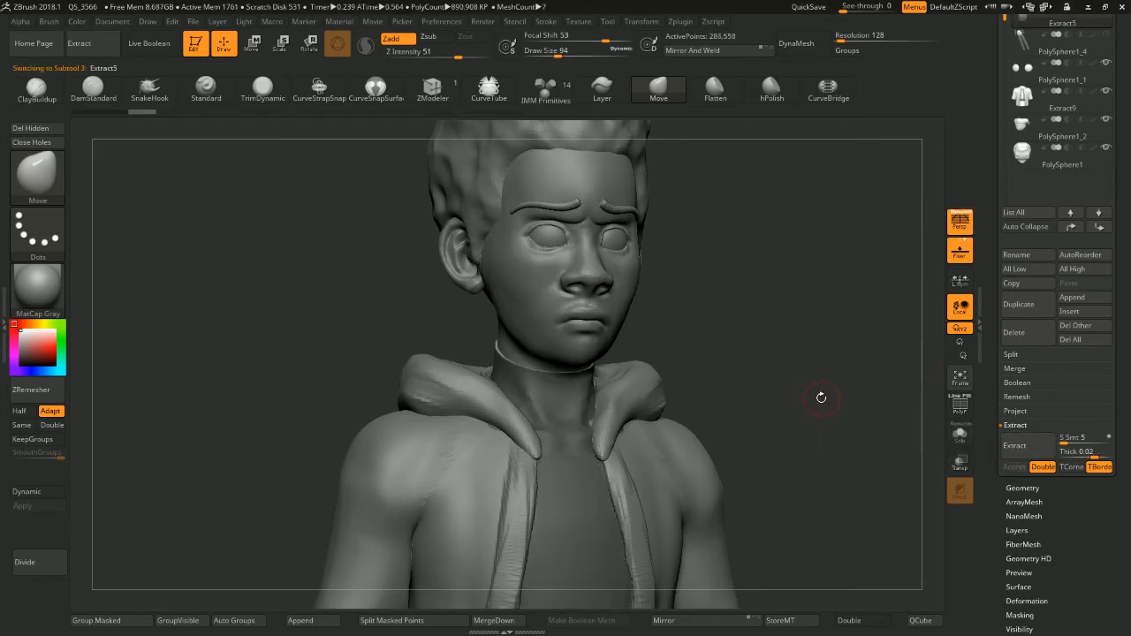
Smooth the shirt surface around the front of the neck and the collar area
alt+drag(820, 395, 755, 285)
mouse_move(756, 285)
alt+mouse_down()
mouse_move(745, 328)
mouse_move(768, 369)
mouse_move(760, 321)
mouse_move(779, 321)
mouse_move(768, 338)
mouse_move(772, 319)
alt+mouse_up()
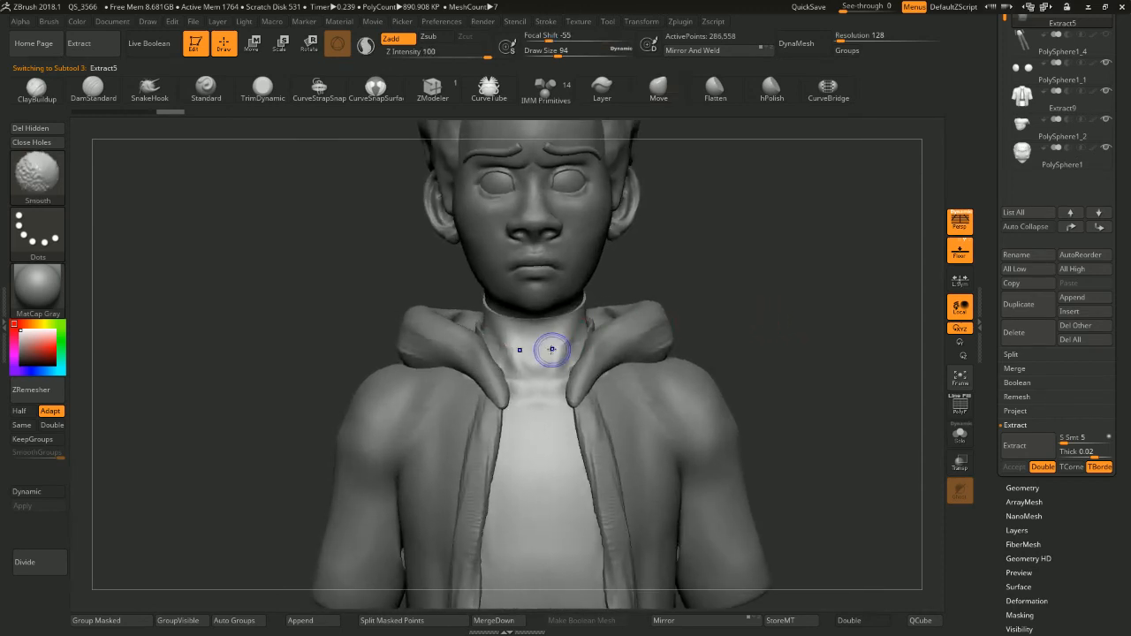
shift+drag(552, 350, 576, 345)
shift+drag(515, 383, 527, 387)
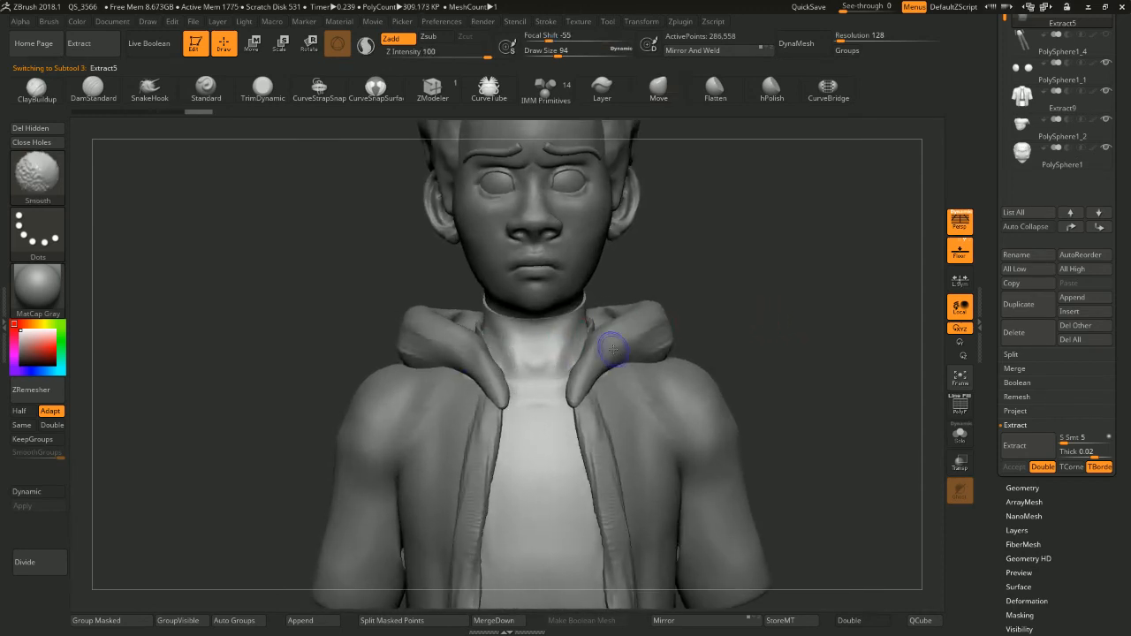
mouse_move(766, 348)
alt+mouse_down()
mouse_move(755, 299)
mouse_move(757, 324)
mouse_move(775, 331)
mouse_move(750, 323)
mouse_move(764, 313)
mouse_move(757, 299)
alt+mouse_up()
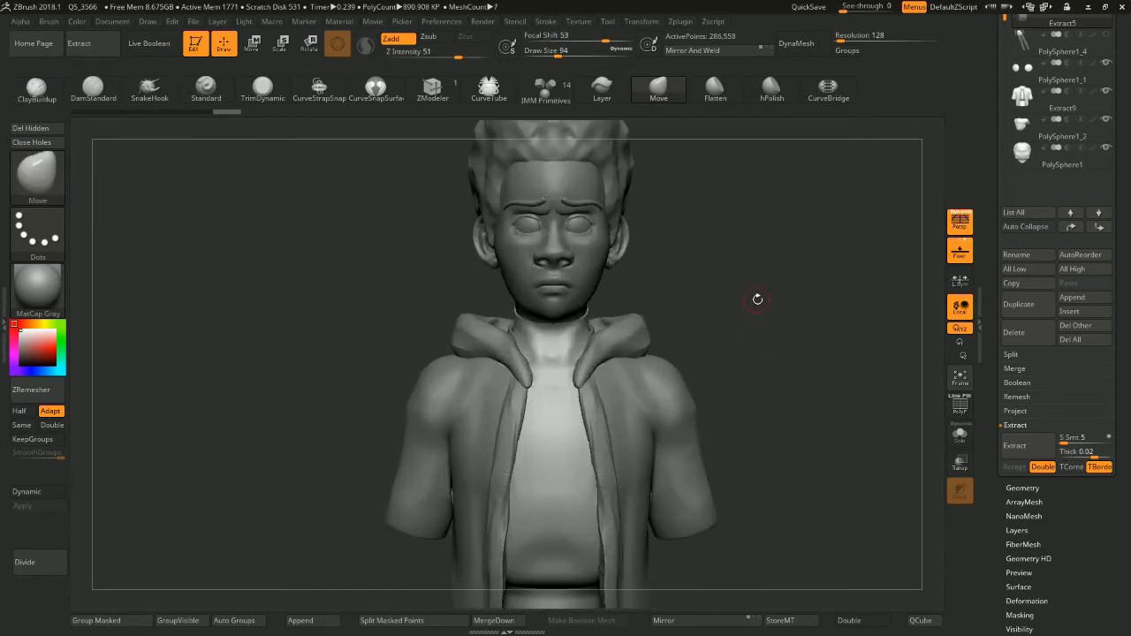
Duplicate the shirt subtool and hide the original copy, keeping the duplicate active
click(1032, 323)
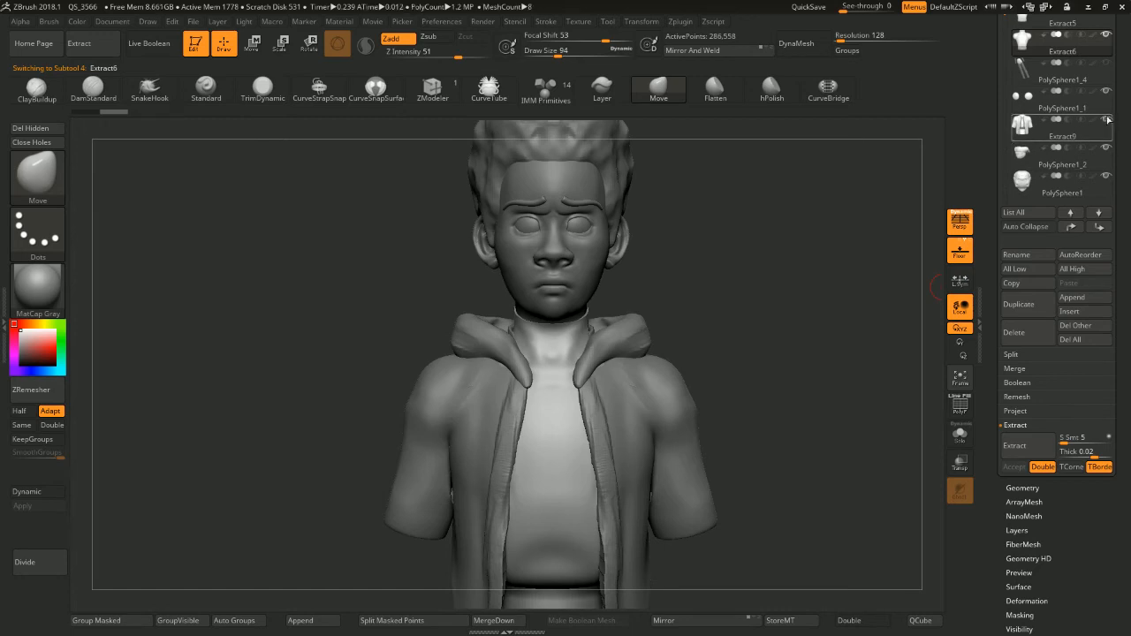
drag(1128, 99, 1128, 127)
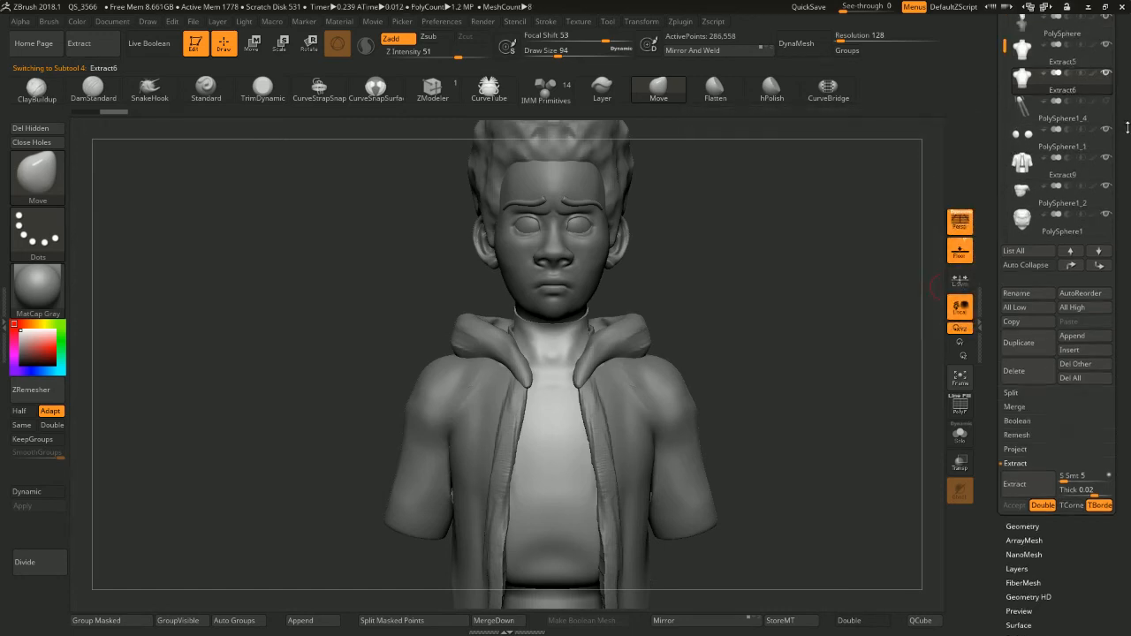
drag(792, 227, 881, 207)
mouse_move(1048, 56)
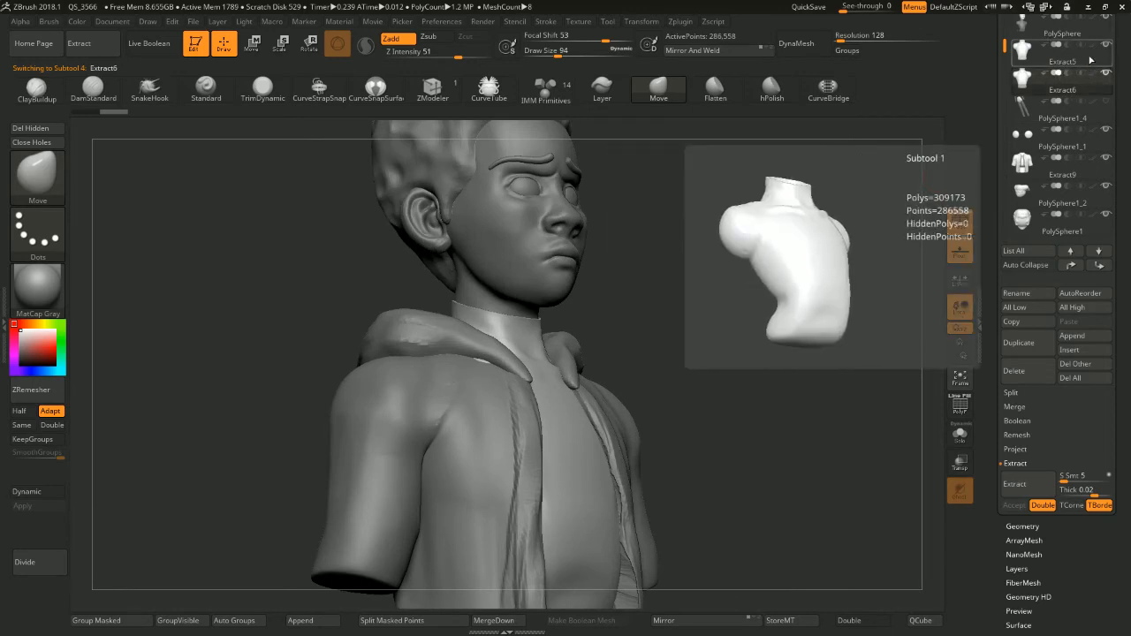
shift+drag(840, 265, 751, 236)
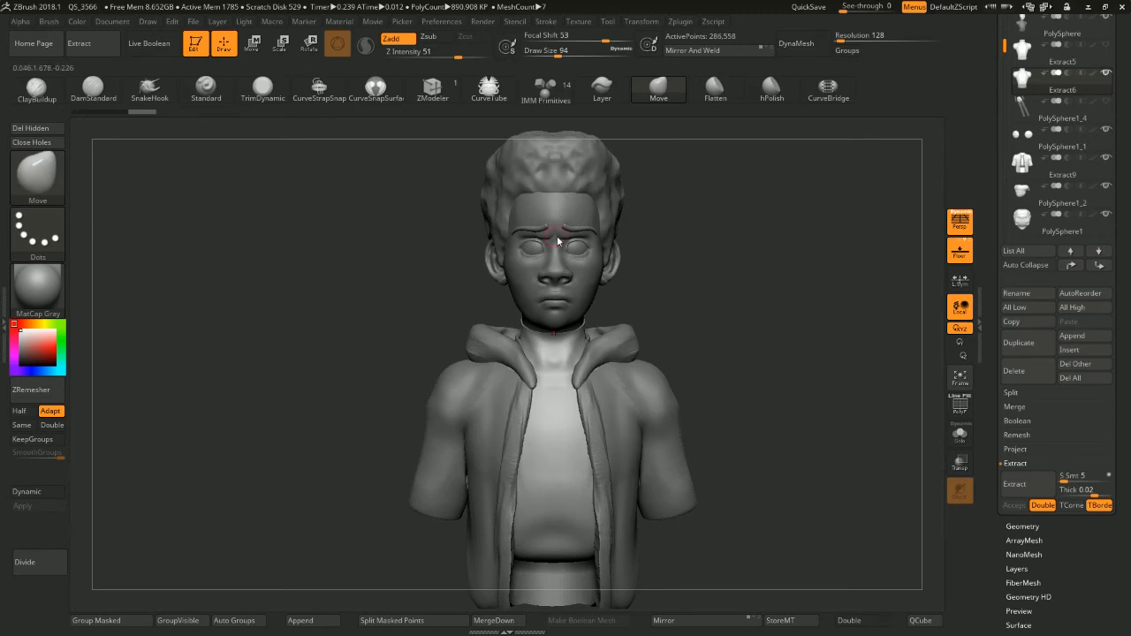
drag(696, 256, 640, 271)
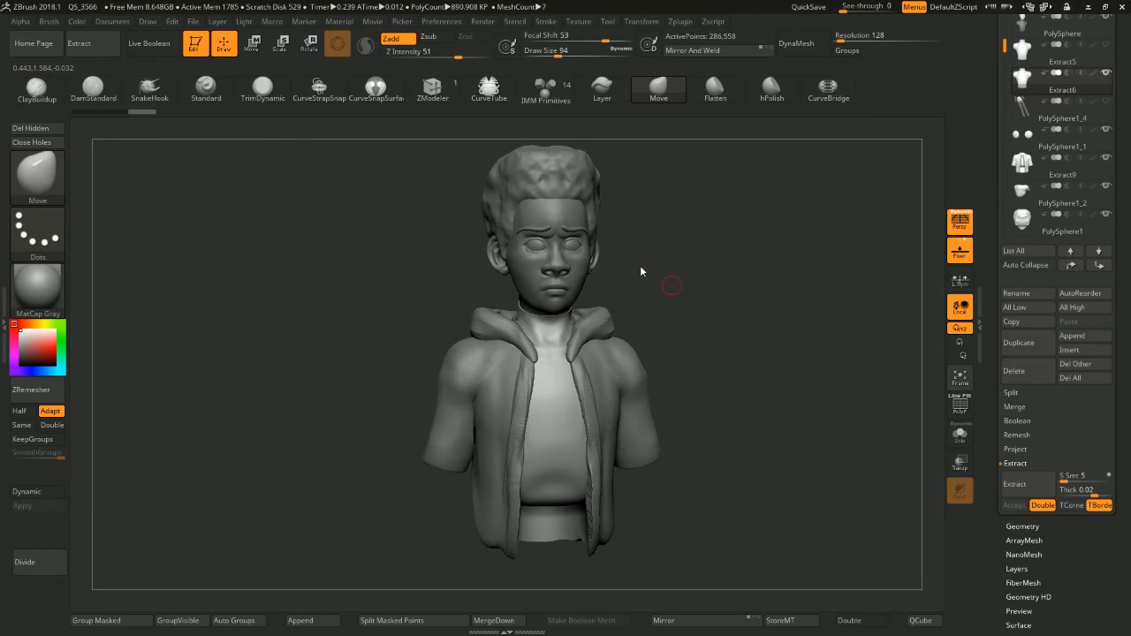
Paint a symmetrical spider-shaped mask on the shirt's chest with the draw size at 65
mouse_move(731, 205)
alt+mouse_down()
mouse_move(732, 192)
mouse_move(733, 204)
mouse_move(721, 202)
mouse_move(725, 179)
mouse_move(639, 235)
mouse_move(618, 273)
alt+mouse_up()
key(s)
click(732, 204)
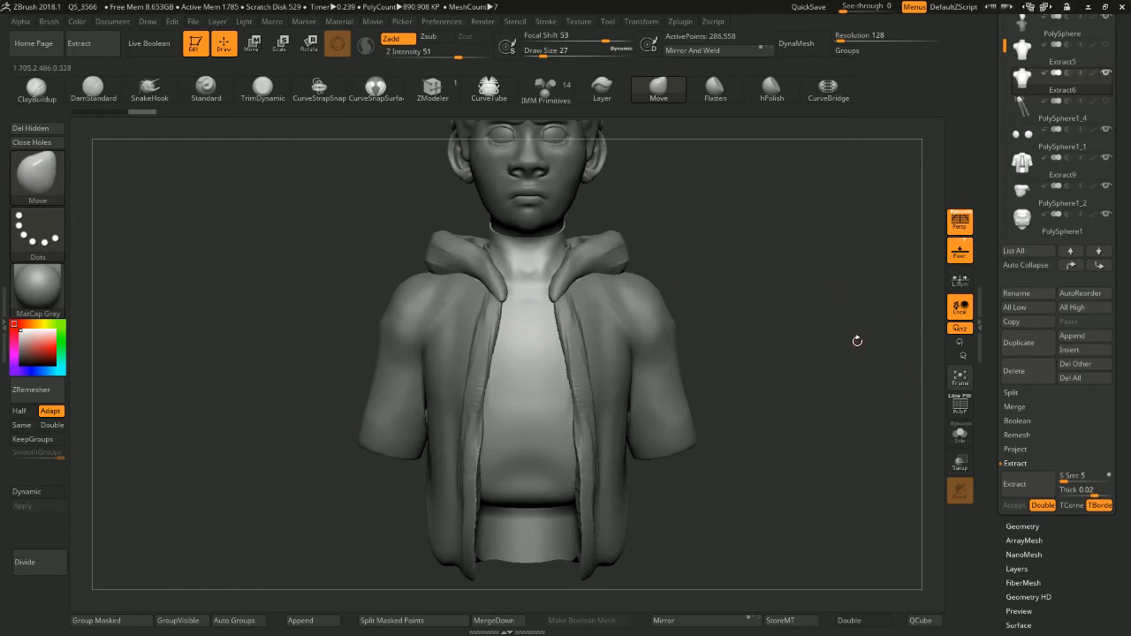
key(space)
click(640, 260)
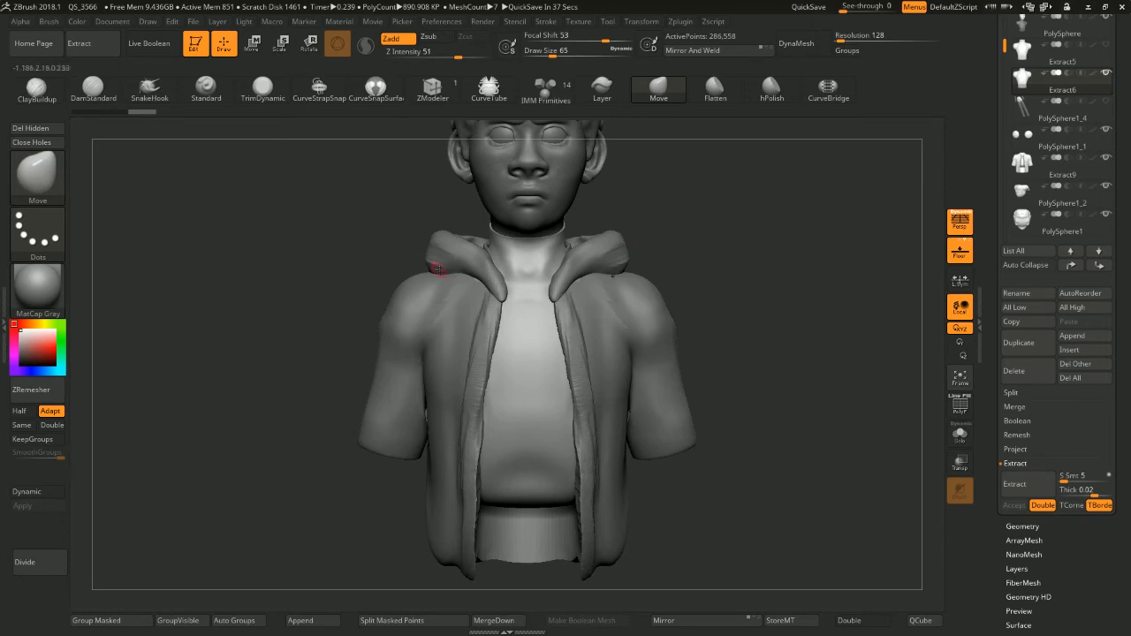
mouse_move(530, 371)
ctrl+mouse_down()
mouse_move(565, 369)
mouse_move(571, 353)
mouse_move(549, 340)
mouse_move(555, 328)
mouse_move(551, 374)
ctrl+mouse_up()
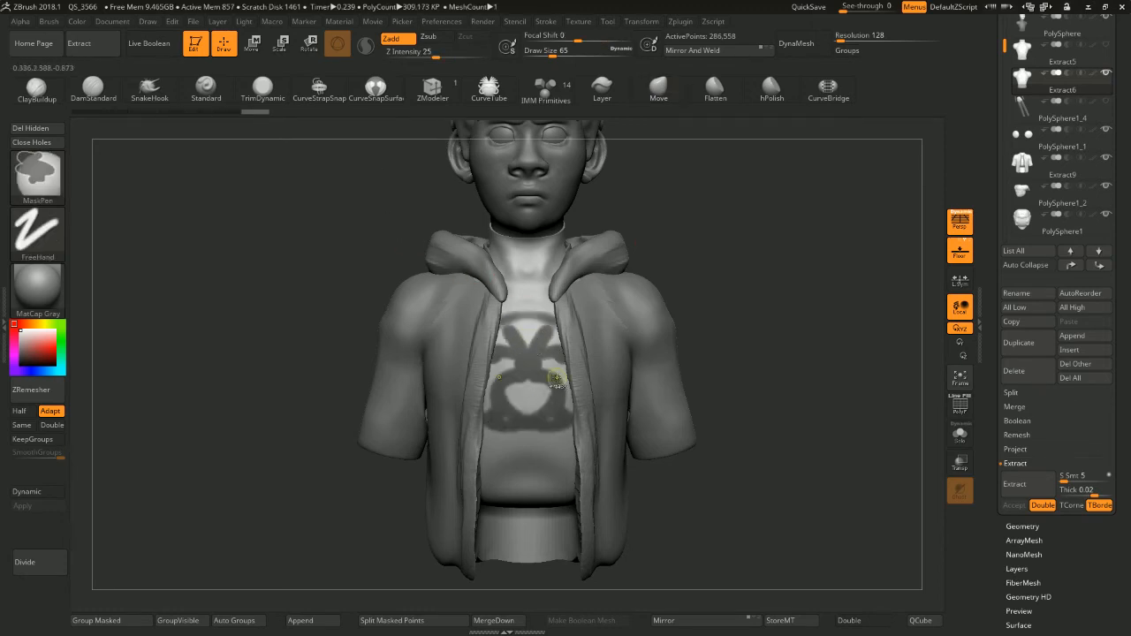
Undo the mask strokes of the emblem on the shirt's chest
drag(798, 280, 798, 319)
key(ctrl+z)
key(ctrl+z)
key(ctrl+z)
key(ctrl+z)
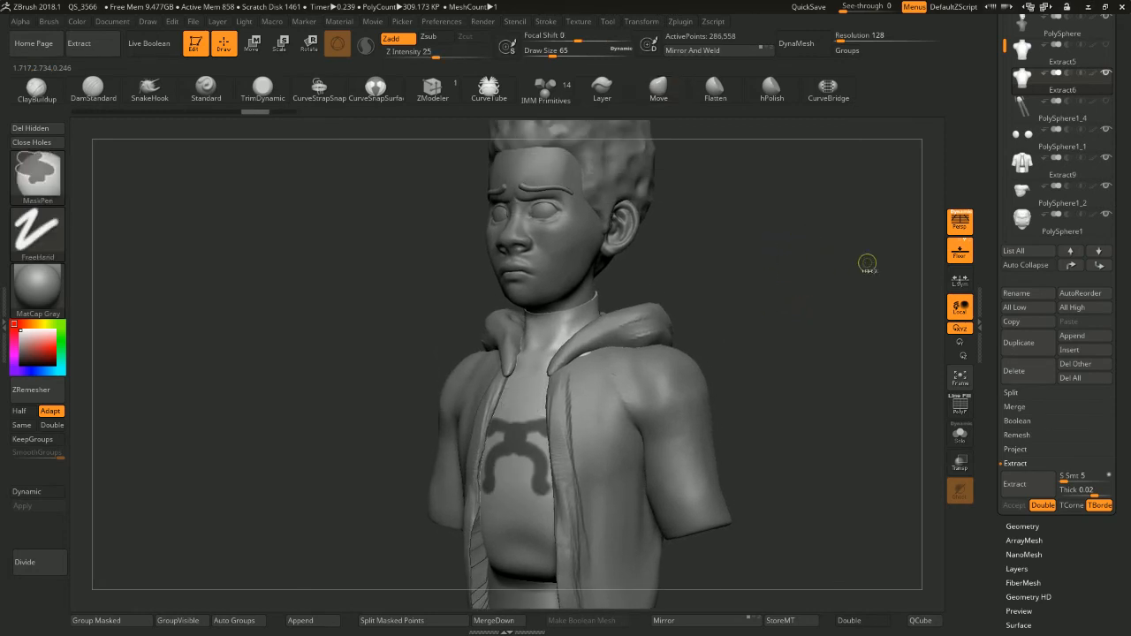
mouse_move(882, 420)
mouse_down()
mouse_move(833, 371)
mouse_move(946, 446)
mouse_up()
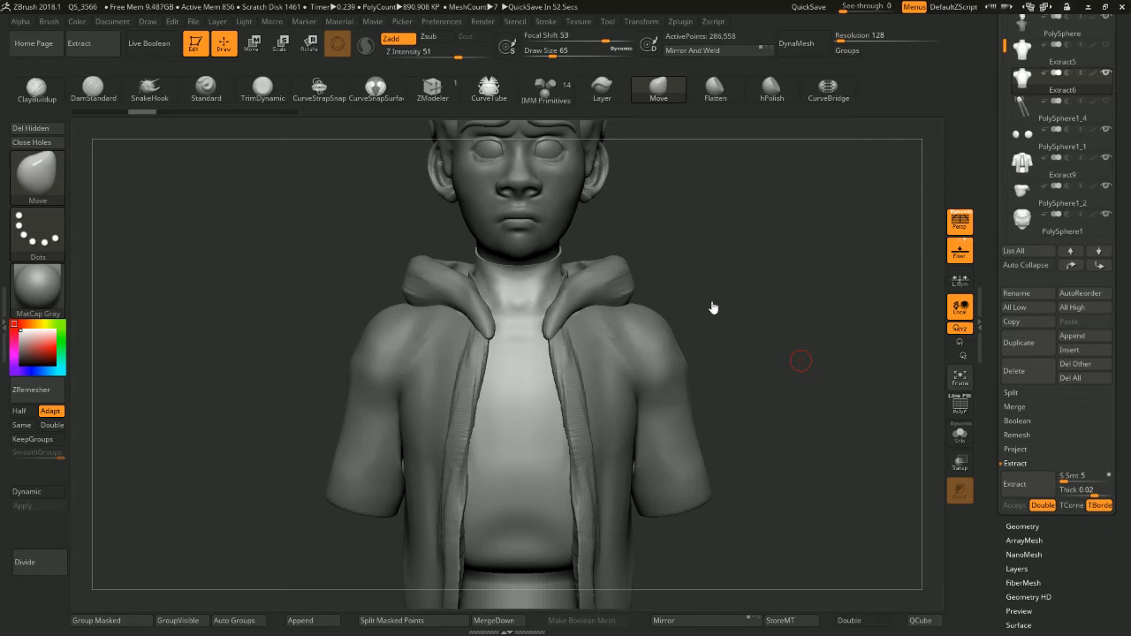
Try a short mask stroke on the upper chest of the shirt after adjusting the brush size
key(space)
click(628, 218)
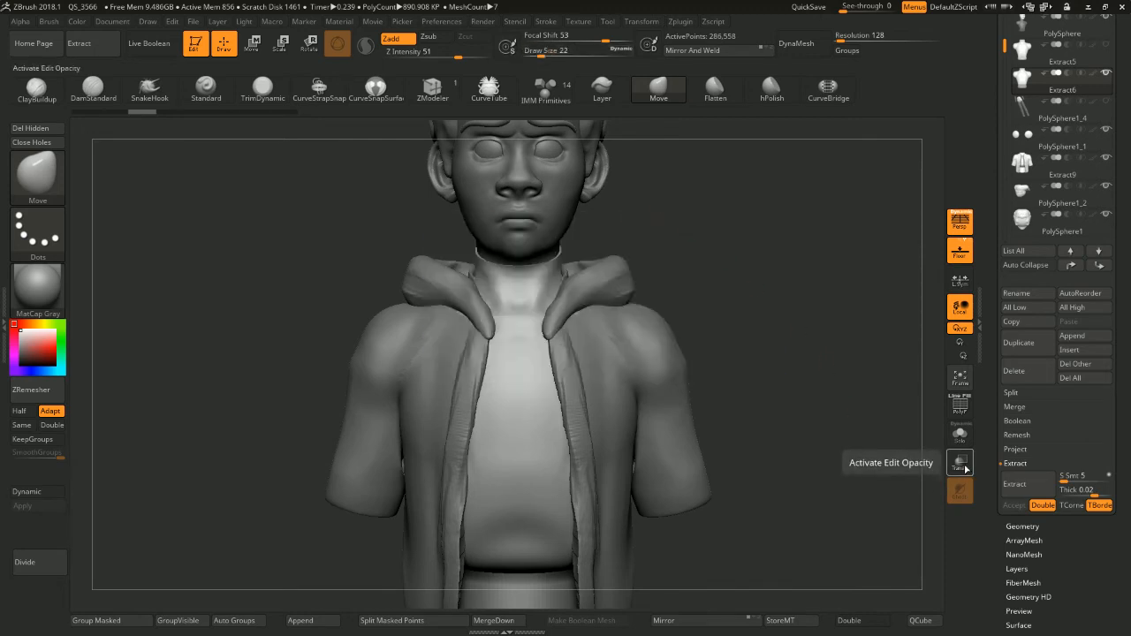
key(ctrl)
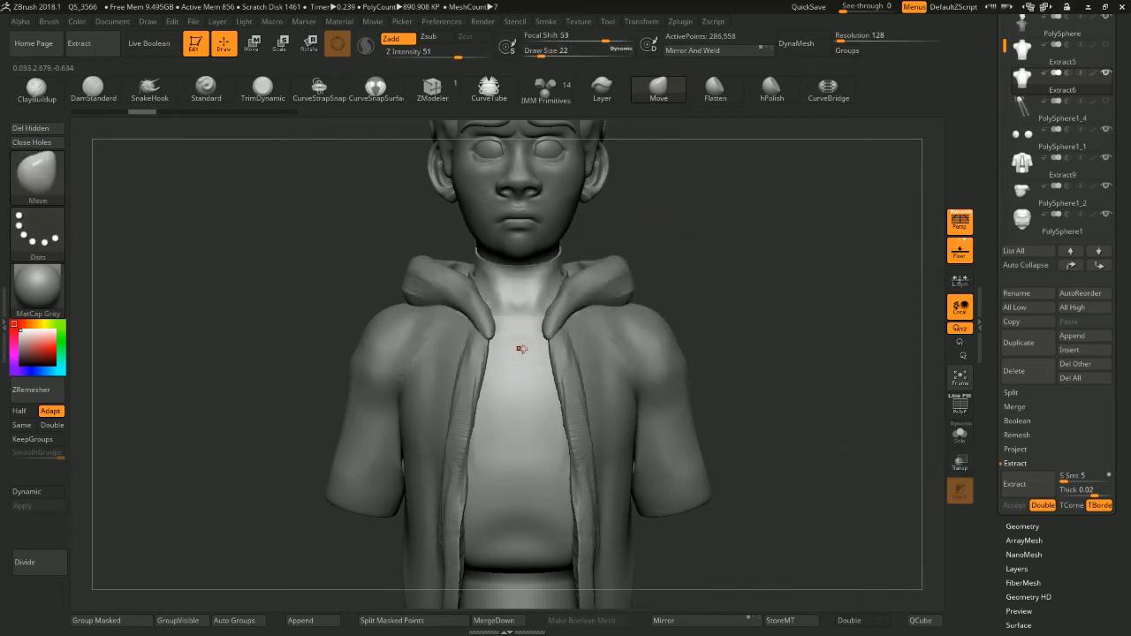
key(space)
click(520, 350)
ctrl+drag(518, 344, 529, 345)
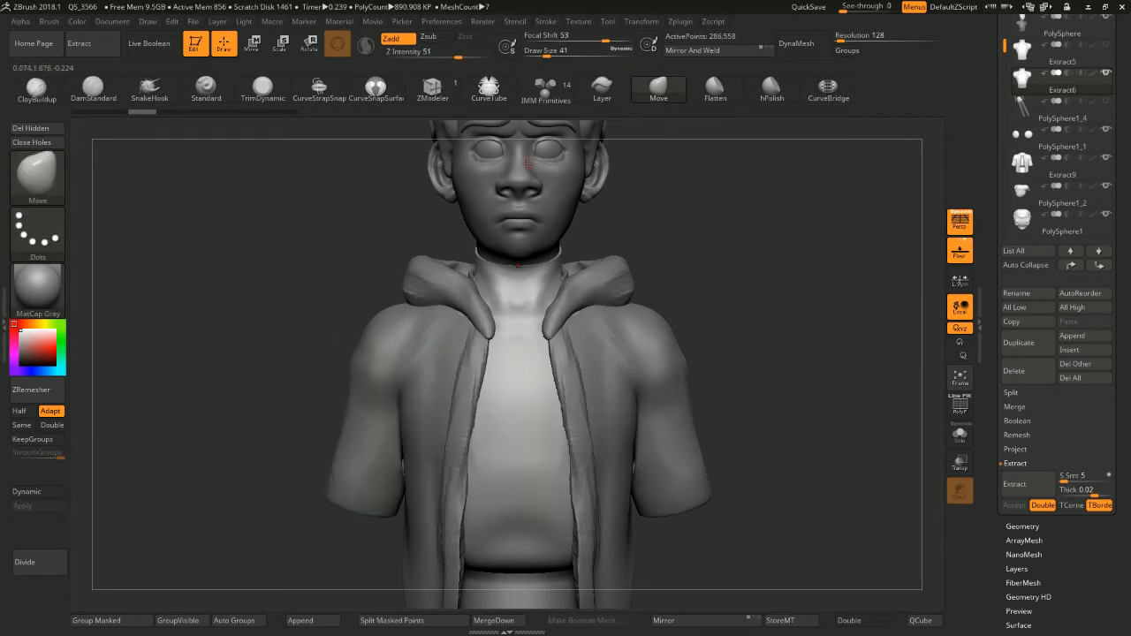
Try to DynaMesh the shirt at resolution 128
click(1021, 526)
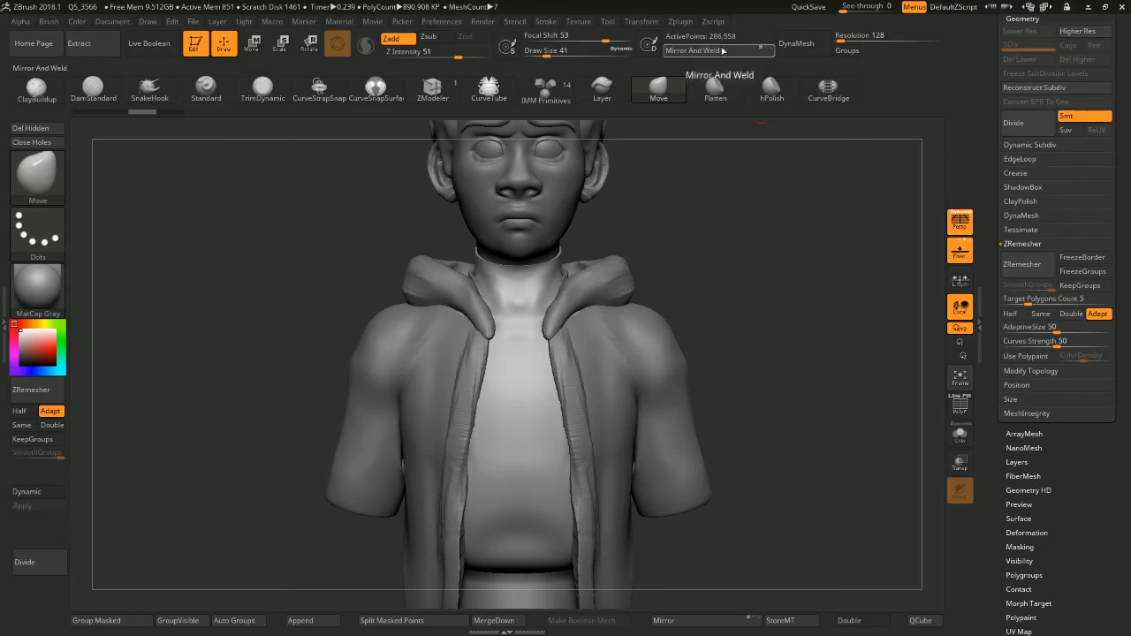
click(875, 36)
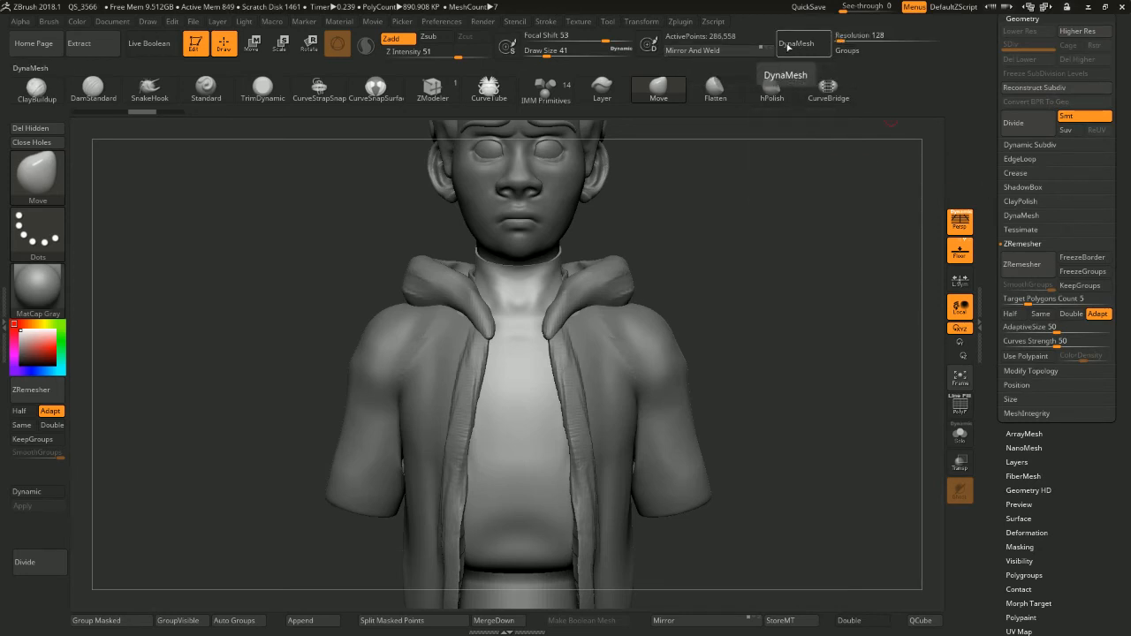
click(802, 44)
key(ctrl+z)
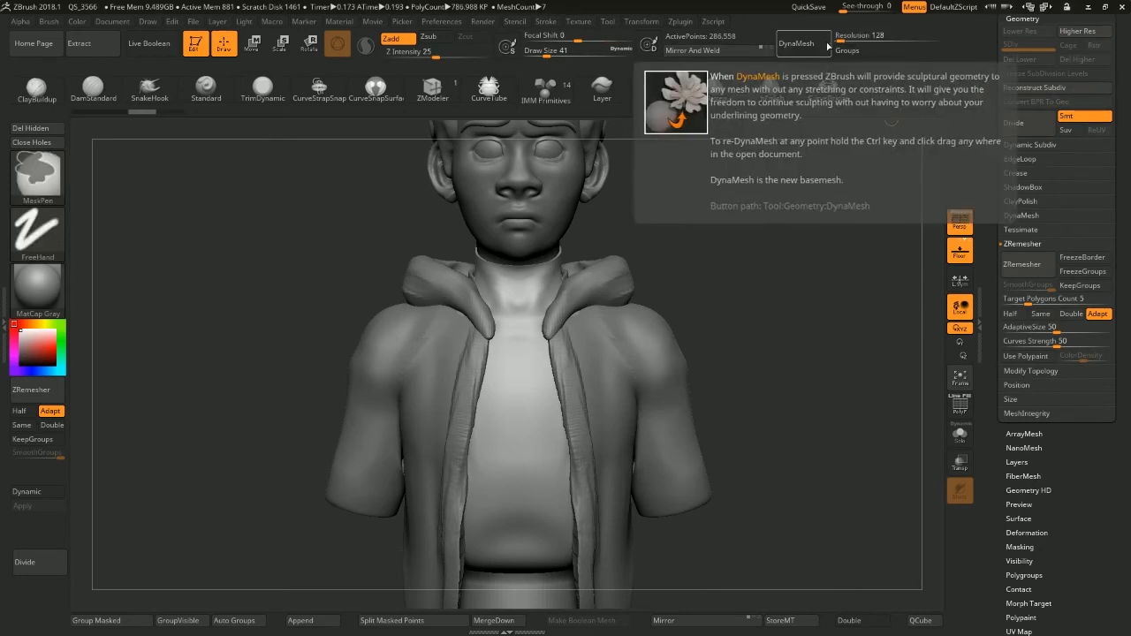
DynaMesh the shirt at resolution 264
click(842, 36)
text(216)
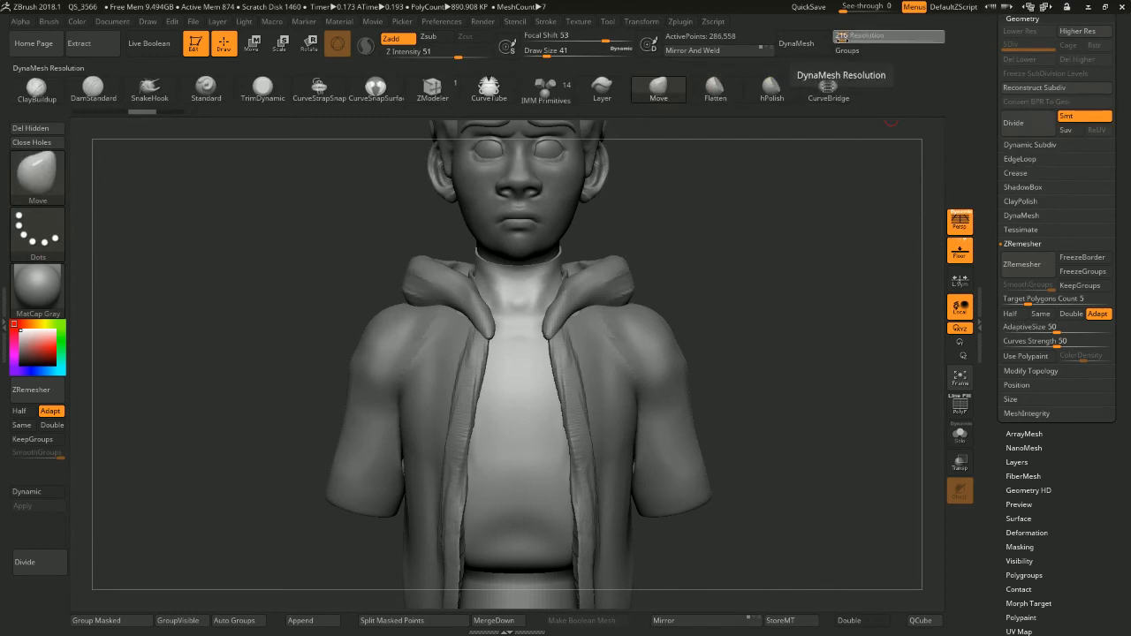
key(Return)
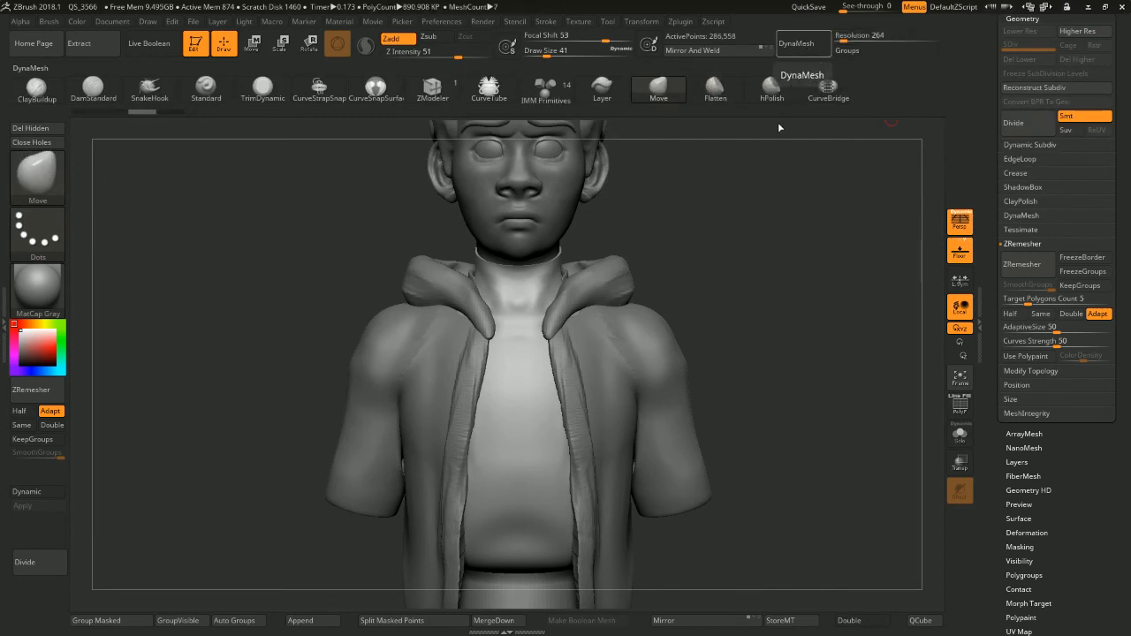
click(796, 44)
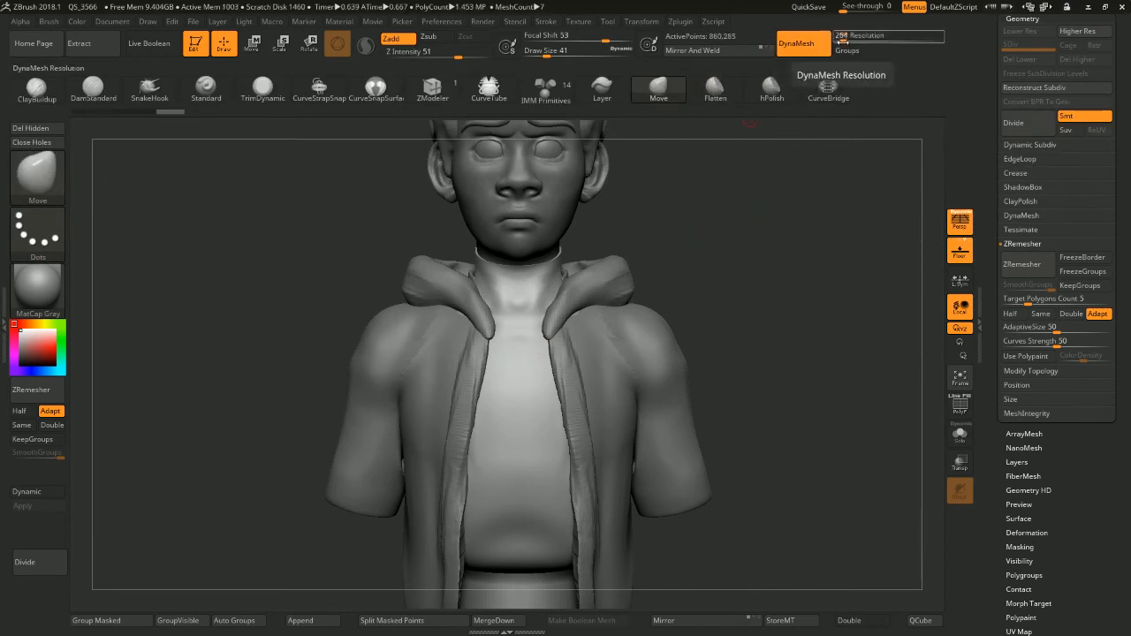
Lower the DynaMesh resolution to 176 and remesh the shirt
drag(843, 41, 840, 40)
click(842, 40)
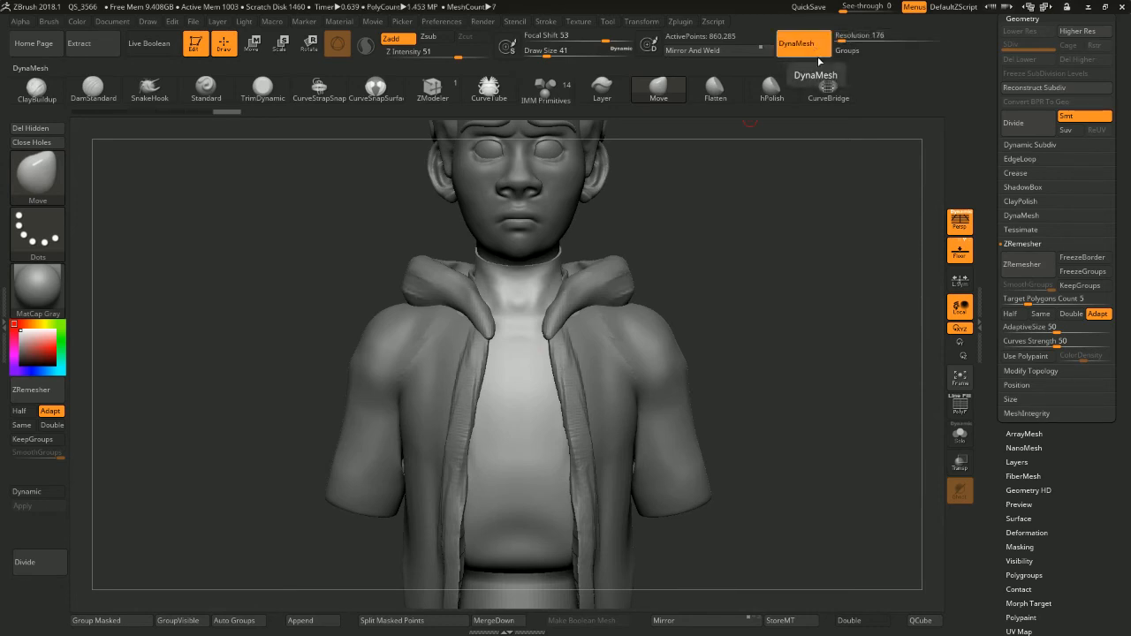
ctrl+drag(768, 190, 814, 226)
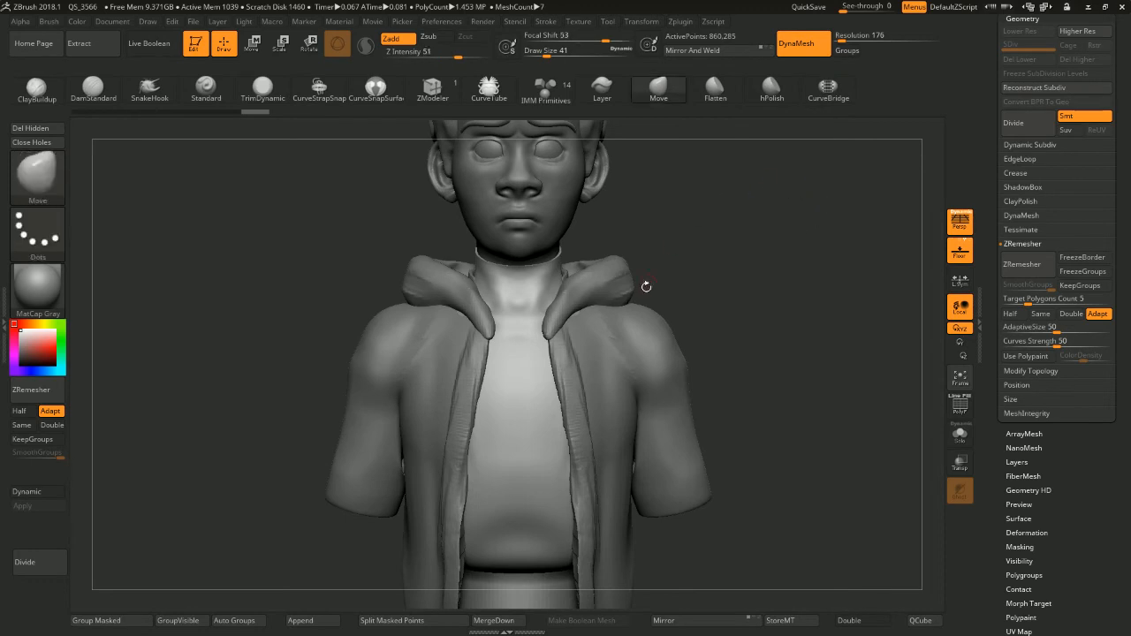
shift+click(529, 361)
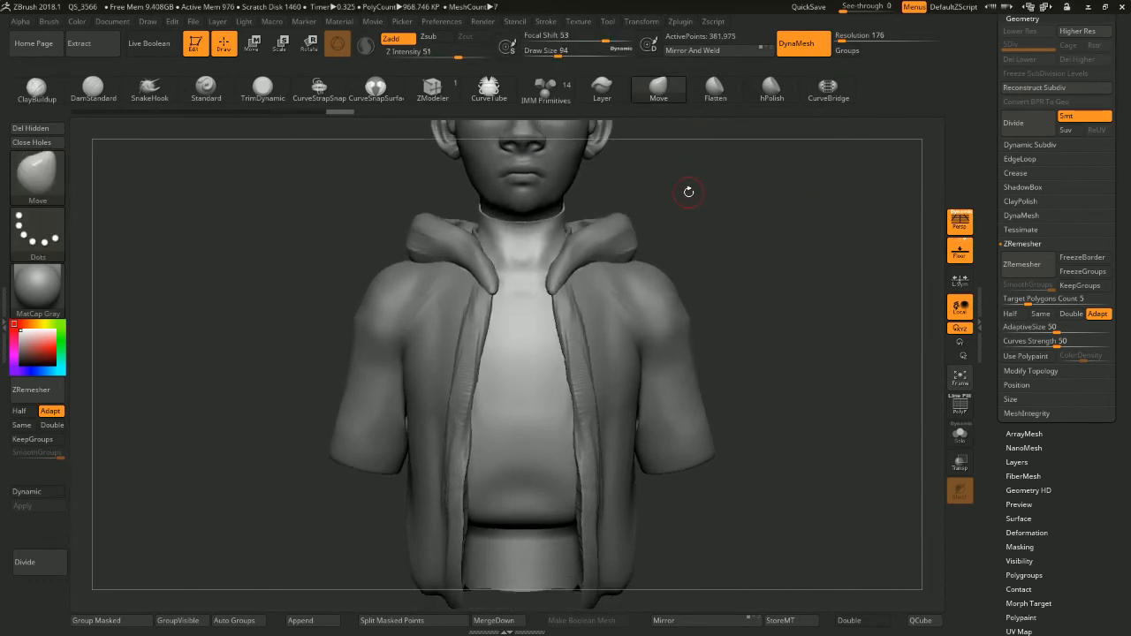
Try a mask stroke on the middle of the chest, undo it and reduce the draw size to 65
ctrl+drag(539, 336, 531, 360)
key(ctrl+z)
key(space)
drag(639, 252, 629, 252)
mouse_move(639, 184)
mouse_down()
mouse_move(591, 187)
mouse_move(549, 214)
mouse_move(598, 205)
mouse_move(576, 202)
mouse_up()
key(space)
drag(664, 157, 607, 171)
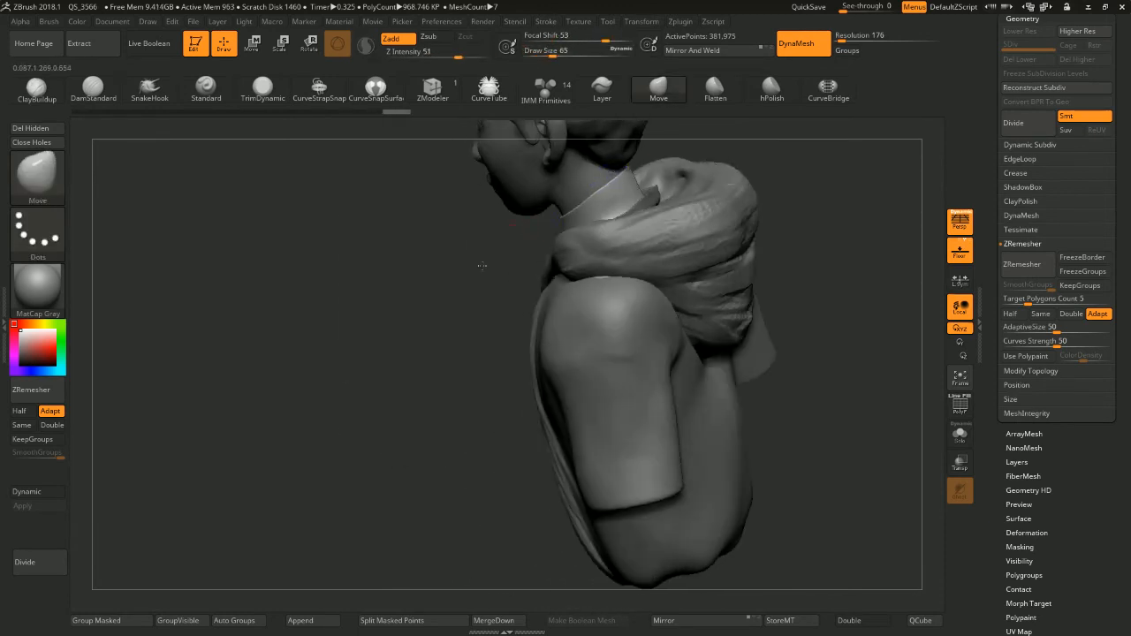
mouse_move(482, 266)
mouse_down()
mouse_move(778, 191)
mouse_move(711, 221)
mouse_move(746, 222)
mouse_up()
Mask a small vertical oval at the centre of the shirt's chest with the draw size at 35
key(space)
drag(559, 325, 555, 326)
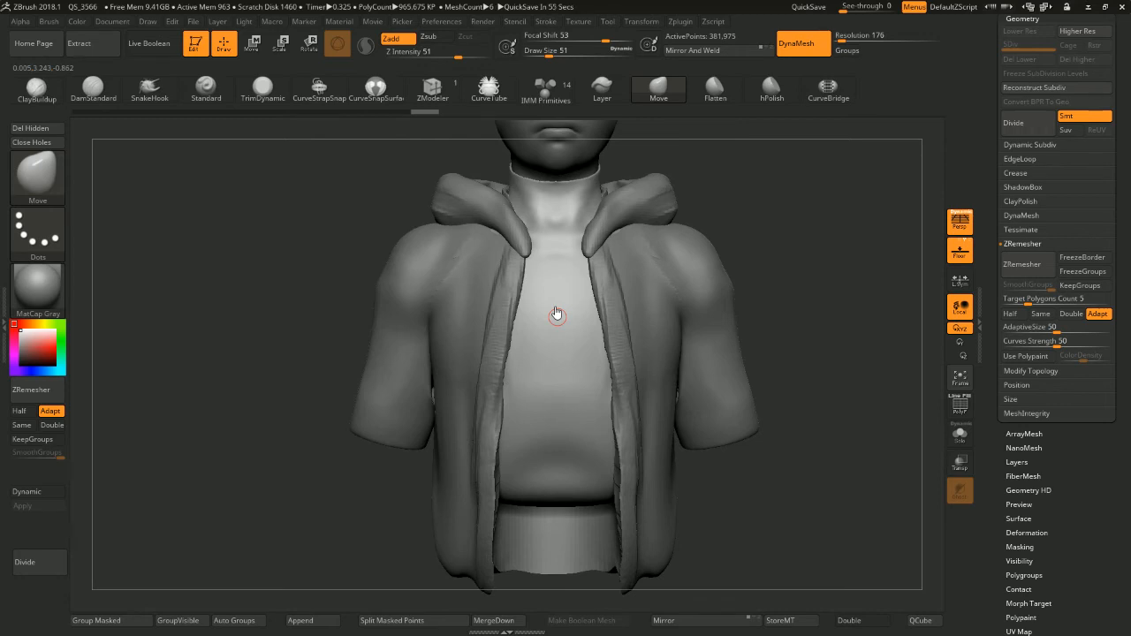
alt+drag(725, 224, 730, 222)
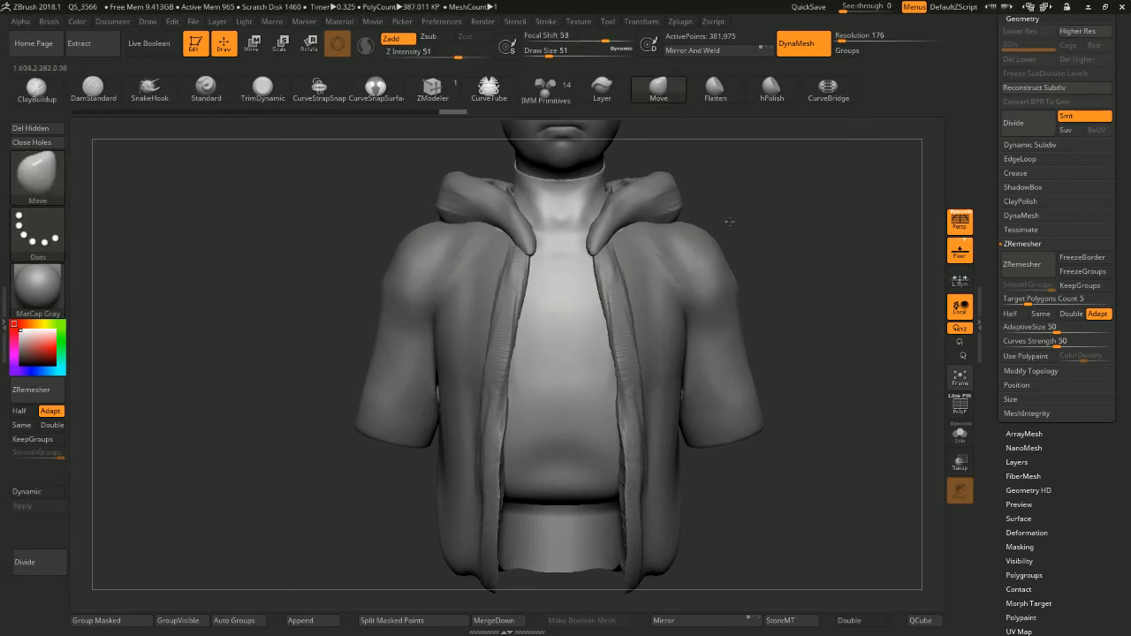
ctrl+right_drag(730, 222, 820, 235)
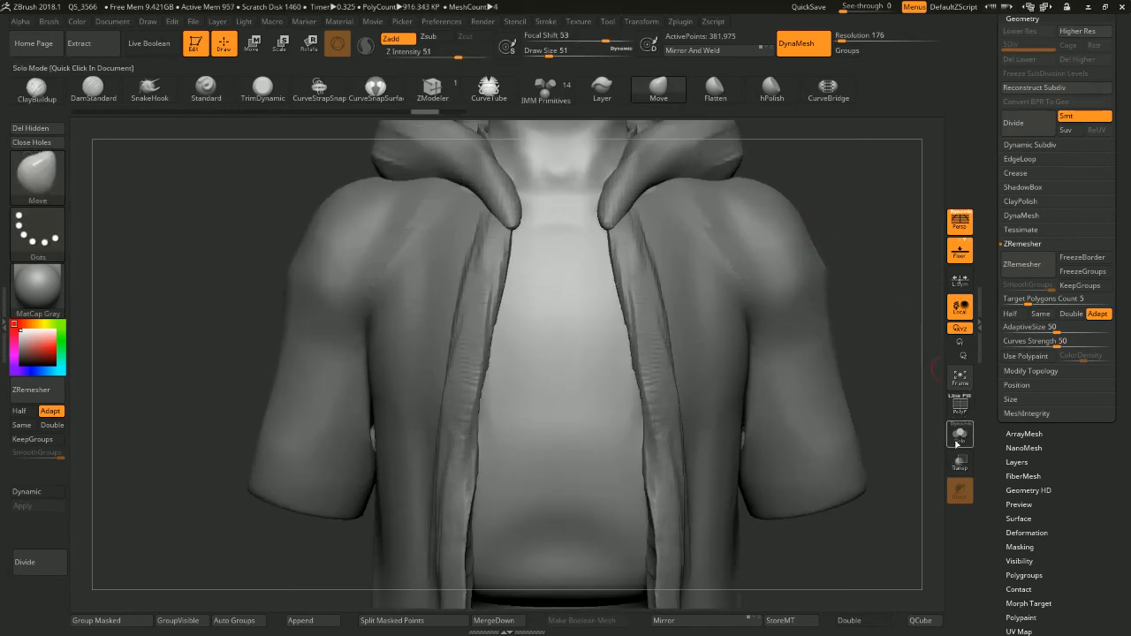
alt+right_drag(939, 436, 892, 410)
key(space)
click(490, 272)
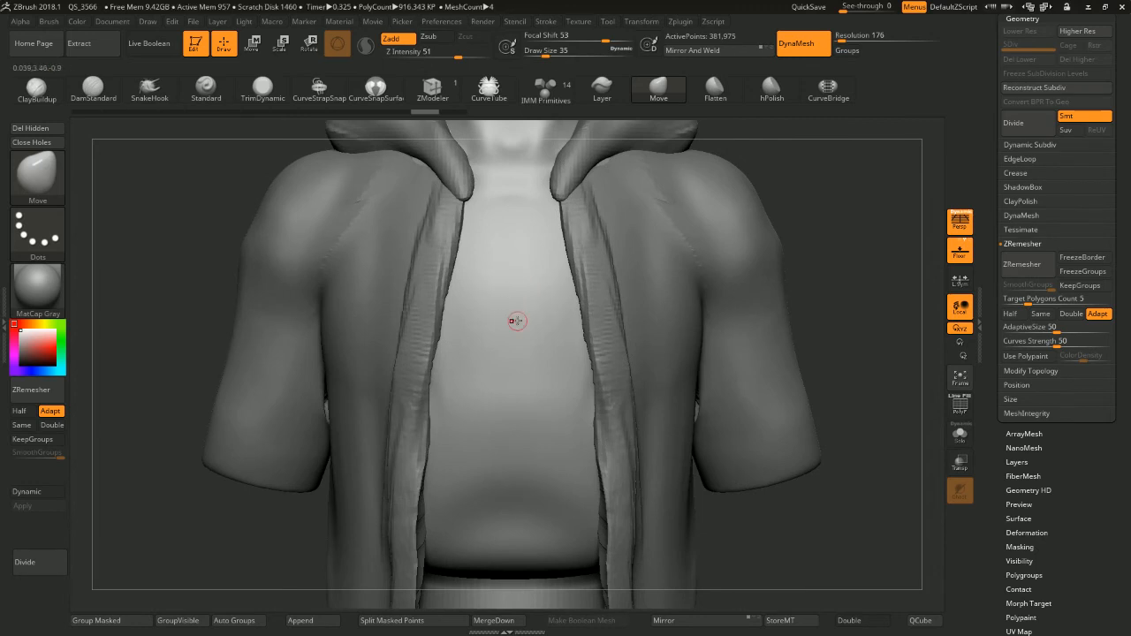
ctrl+drag(513, 321, 513, 340)
alt+drag(837, 238, 735, 238)
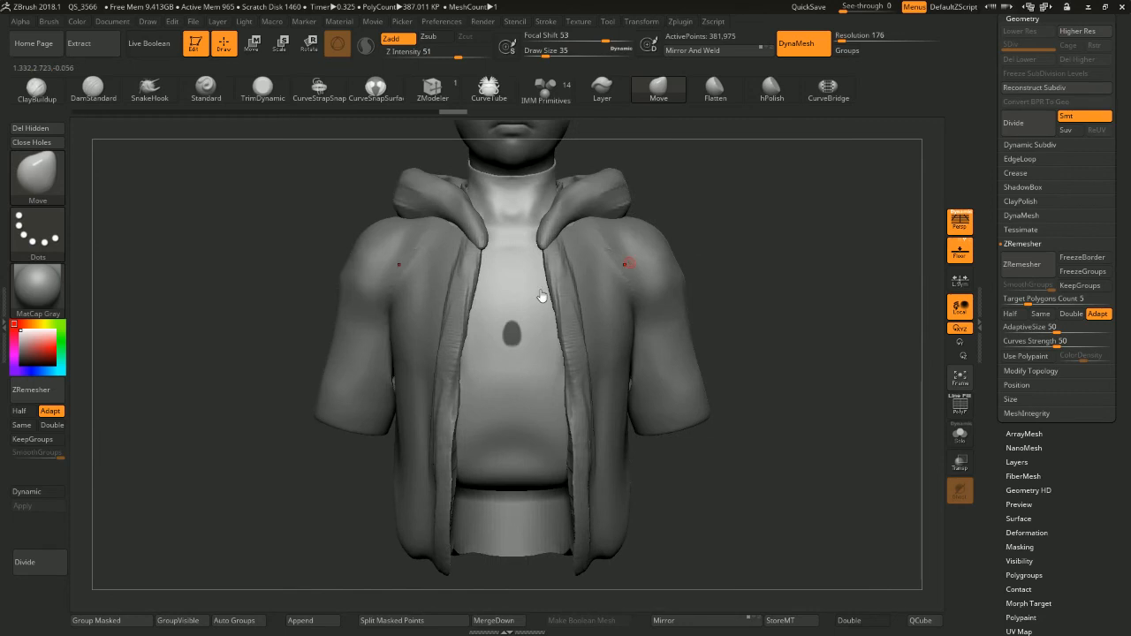
Turn on transparency and mask a large ring around the central oval on the shirt's chest
ctrl+drag(512, 264, 547, 269)
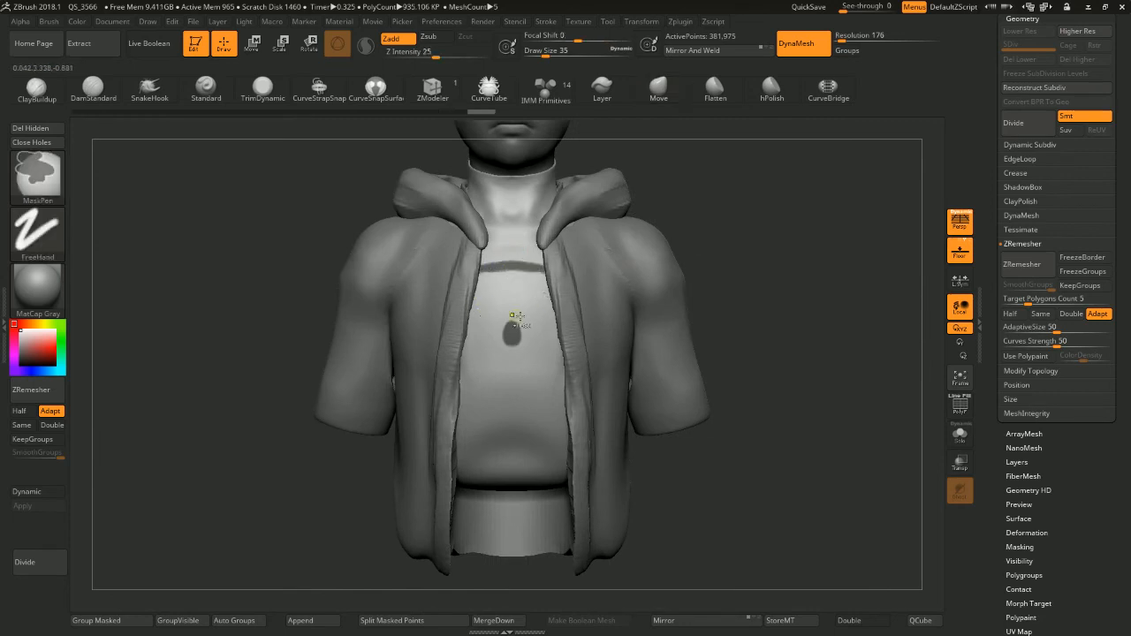
click(960, 461)
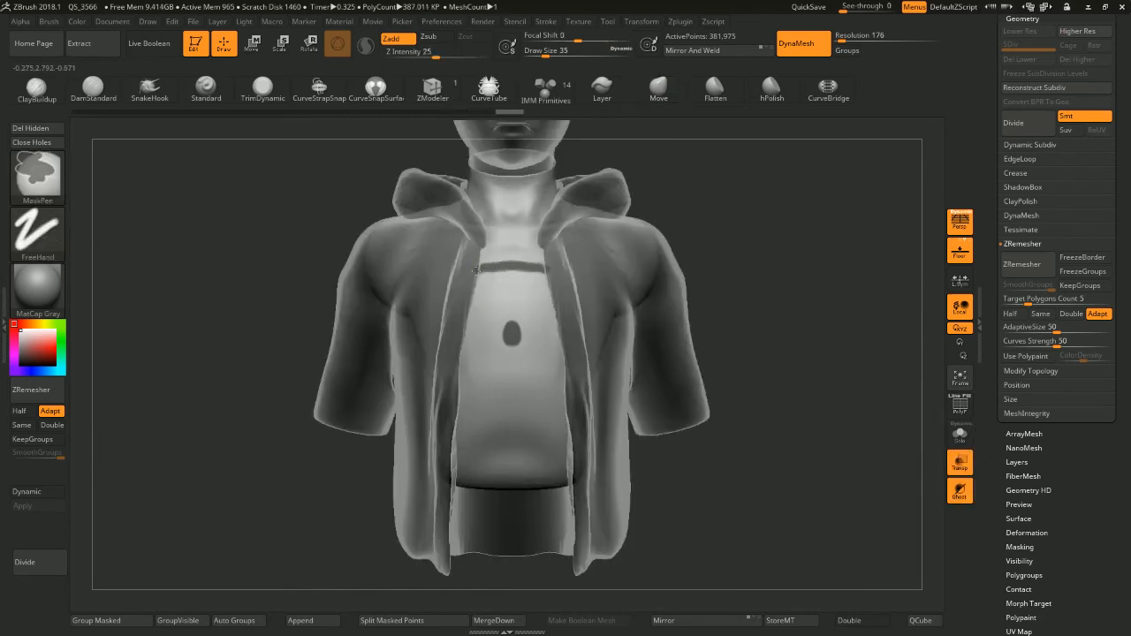
mouse_move(475, 270)
ctrl+mouse_down()
mouse_move(458, 309)
mouse_move(469, 374)
mouse_move(508, 387)
ctrl+mouse_up()
drag(897, 281, 795, 261)
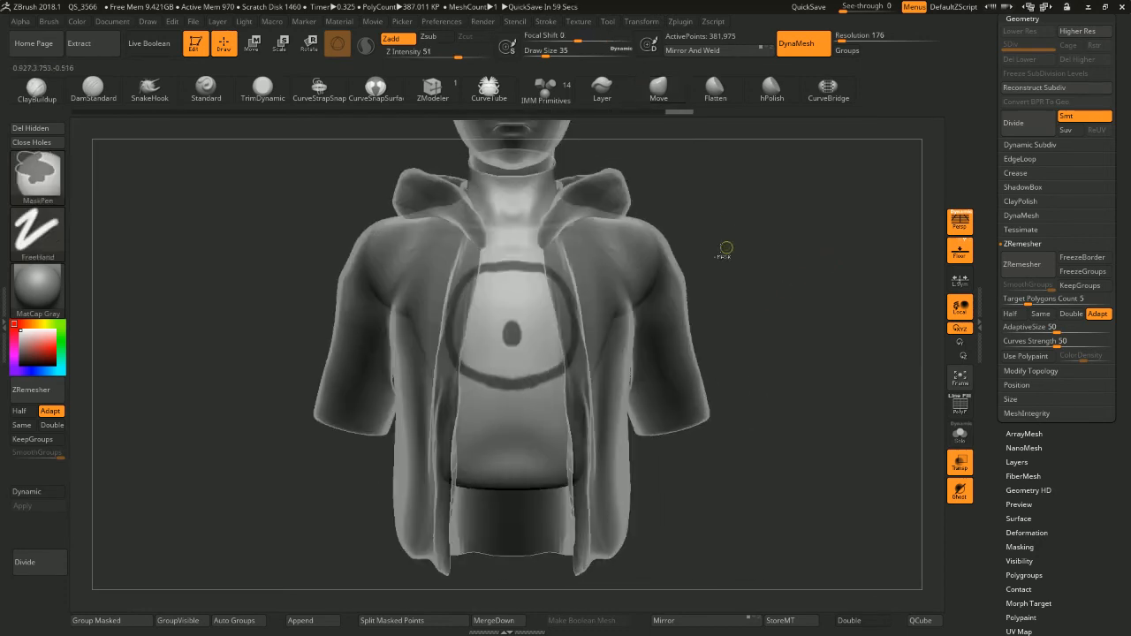
Undo the lowest part of the chest ring and remask it as a smooth bottom arc
key(ctrl+z)
key(ctrl+z)
key(ctrl+z)
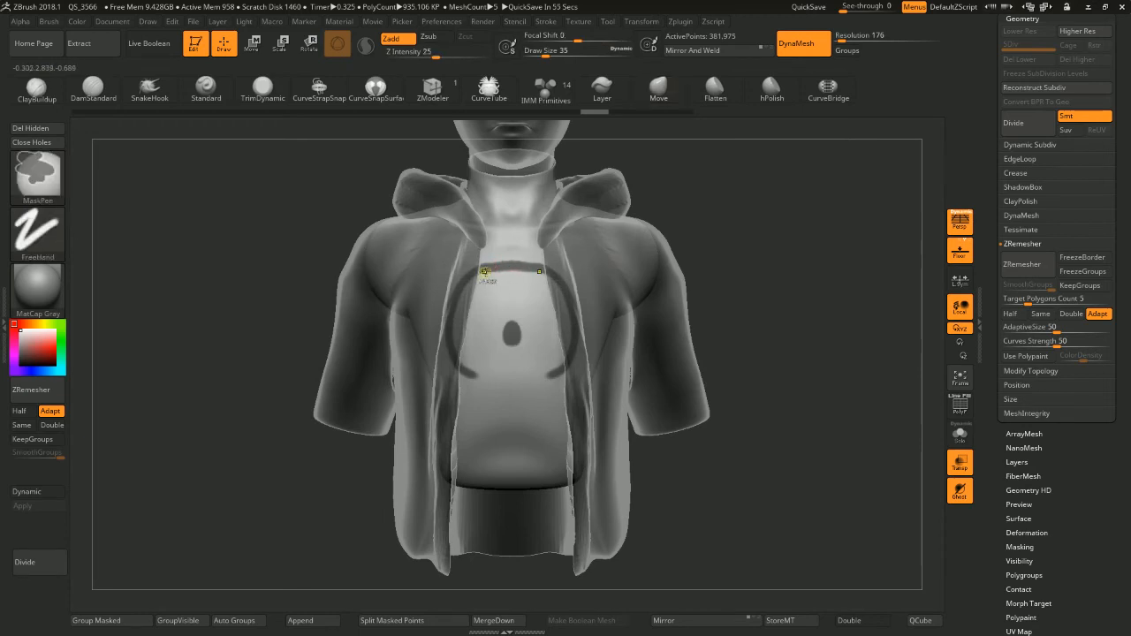
mouse_move(480, 270)
ctrl+mouse_down()
mouse_move(467, 276)
mouse_move(457, 358)
mouse_move(469, 385)
mouse_move(508, 398)
mouse_move(473, 389)
mouse_move(449, 362)
mouse_move(492, 382)
ctrl+mouse_up()
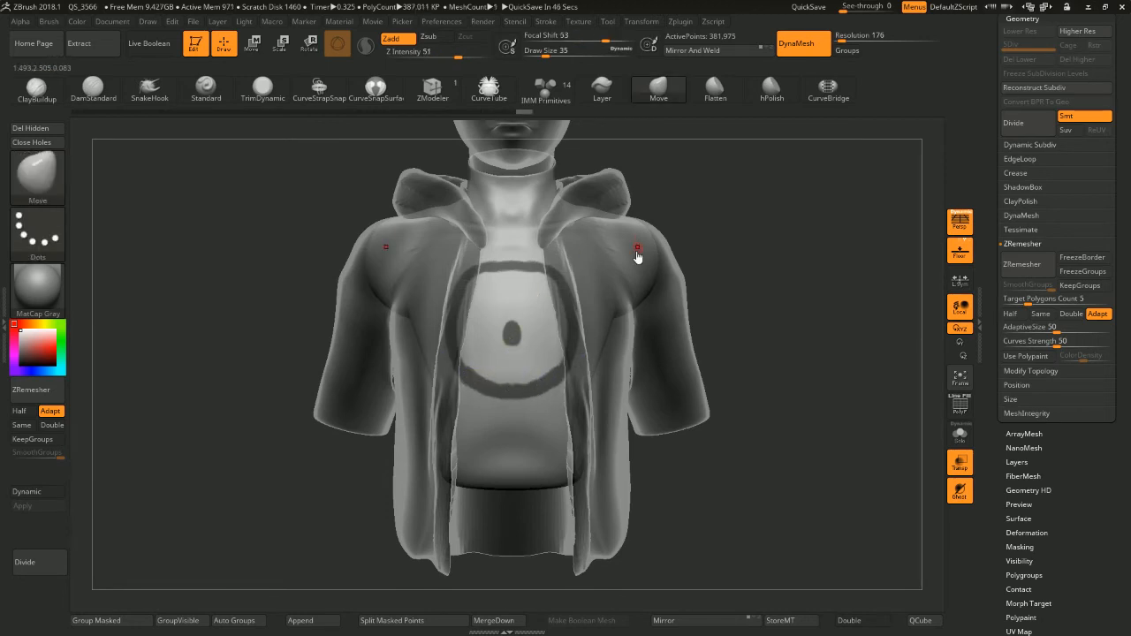
Trim the central mask spot into a round dot and thin the ring's lower edge
ctrl+alt+drag(518, 351, 516, 333)
ctrl+click(511, 332)
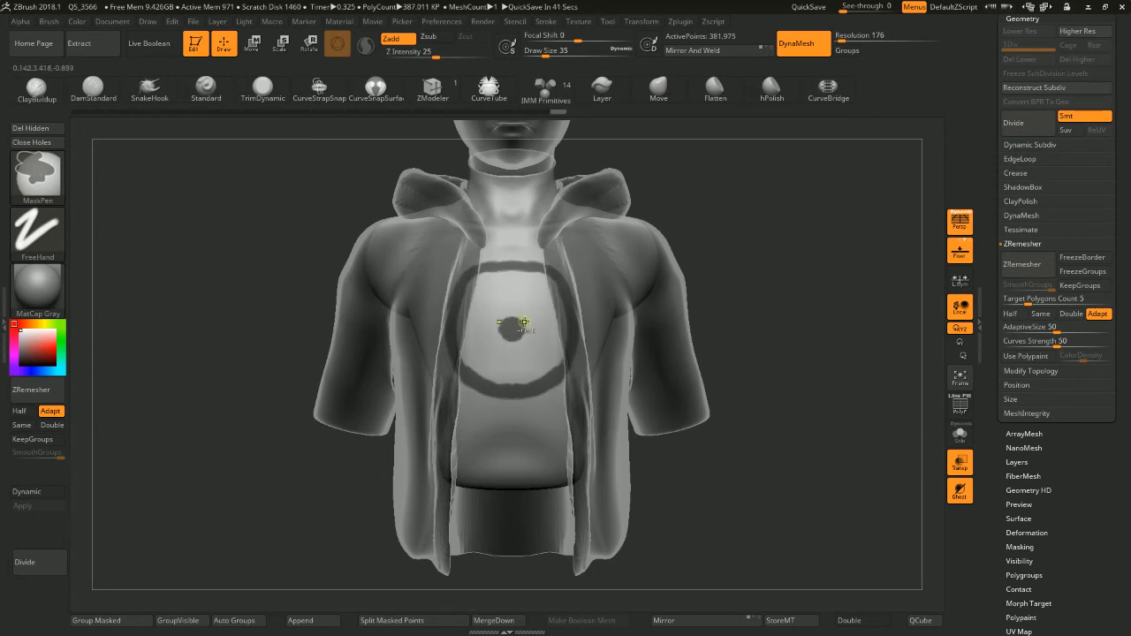
ctrl+click(534, 395)
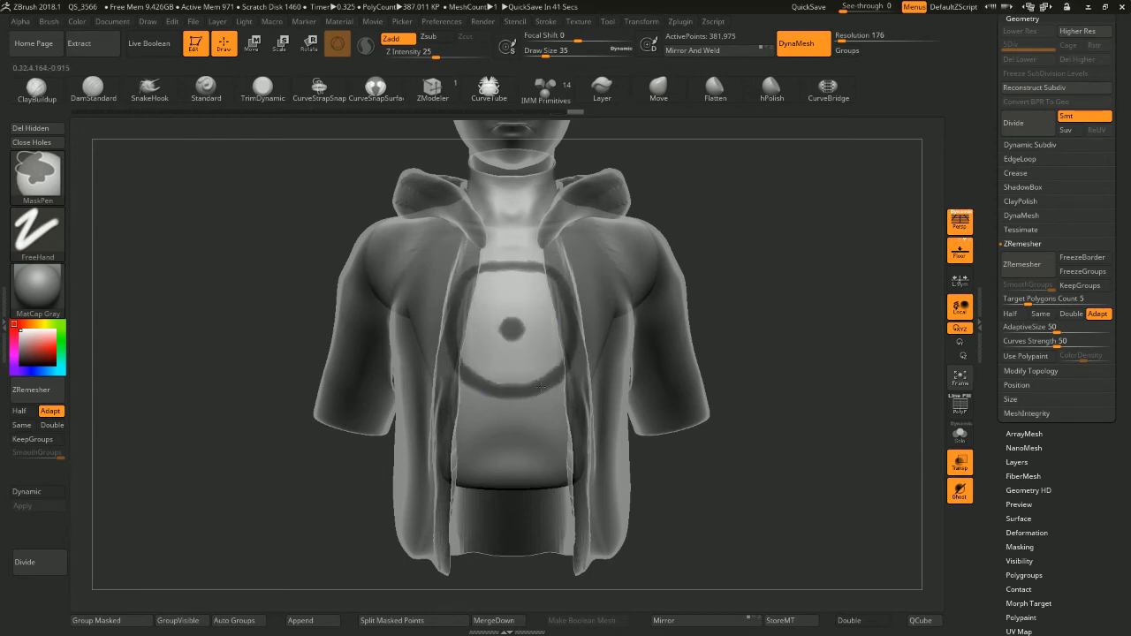
ctrl+click(544, 389)
ctrl+click(539, 391)
ctrl+click(543, 388)
ctrl+click(546, 382)
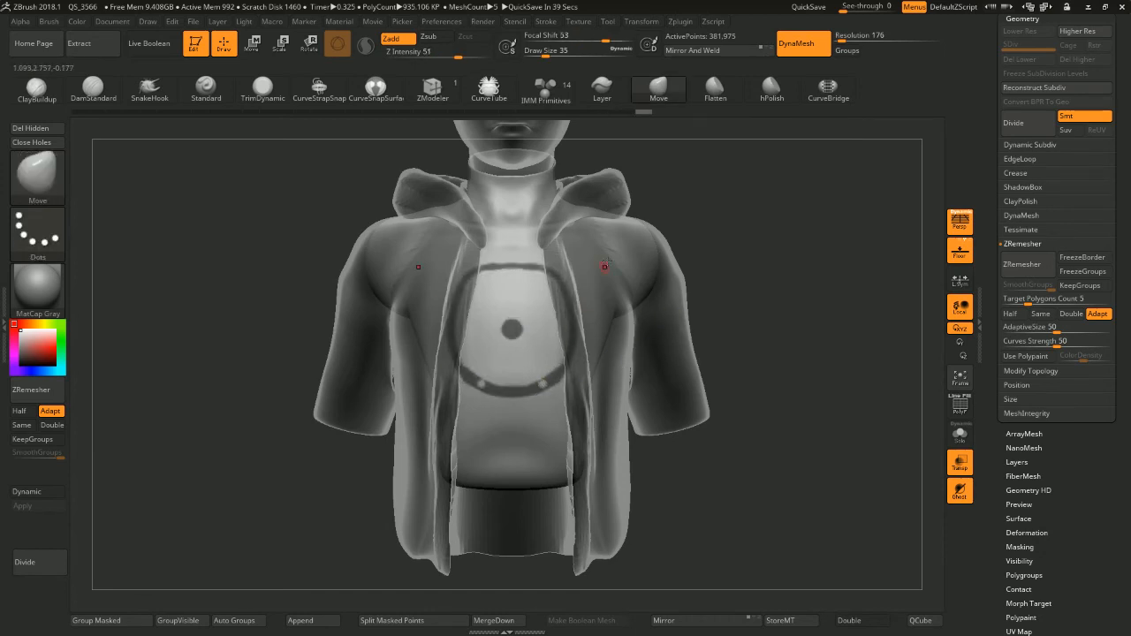
Clean up the ring's lower corners and even out its upper arc on the chest
mouse_move(700, 192)
mouse_down()
mouse_move(728, 182)
mouse_move(781, 207)
mouse_move(771, 228)
mouse_up()
ctrl+alt+click(551, 389)
ctrl+alt+click(552, 388)
drag(621, 192, 549, 214)
mouse_move(515, 248)
ctrl+mouse_down()
mouse_move(449, 266)
mouse_move(444, 308)
ctrl+mouse_up()
shift+drag(740, 187, 755, 179)
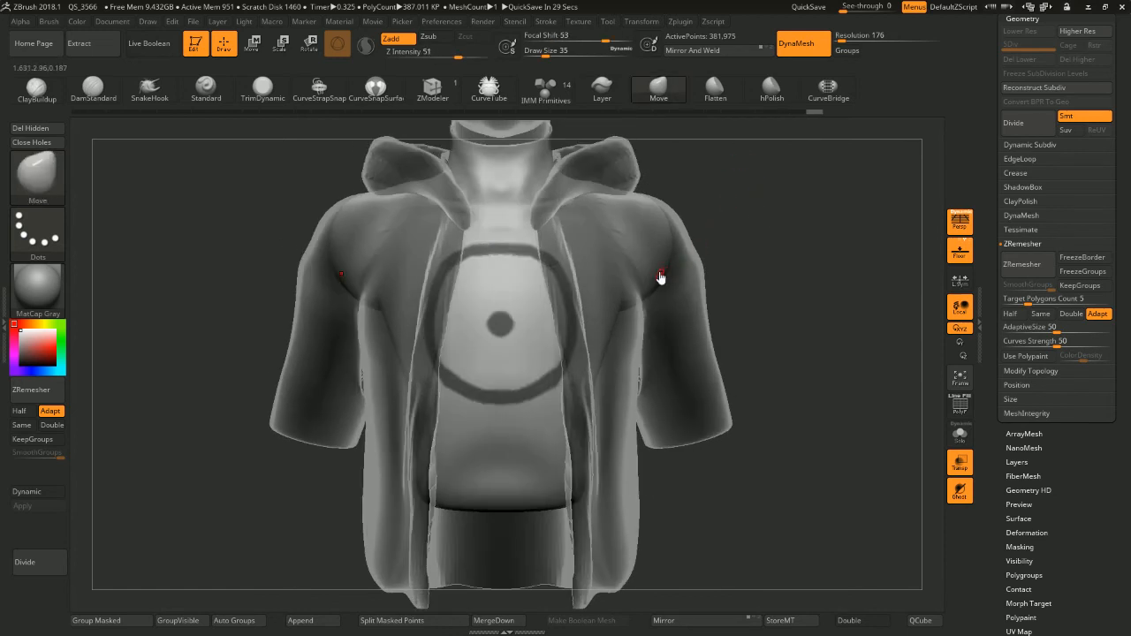
Set the draw size to 20 and mask a symmetric pair of long legs from the central dot down past the ring
key(space)
drag(563, 303, 553, 303)
key(f)
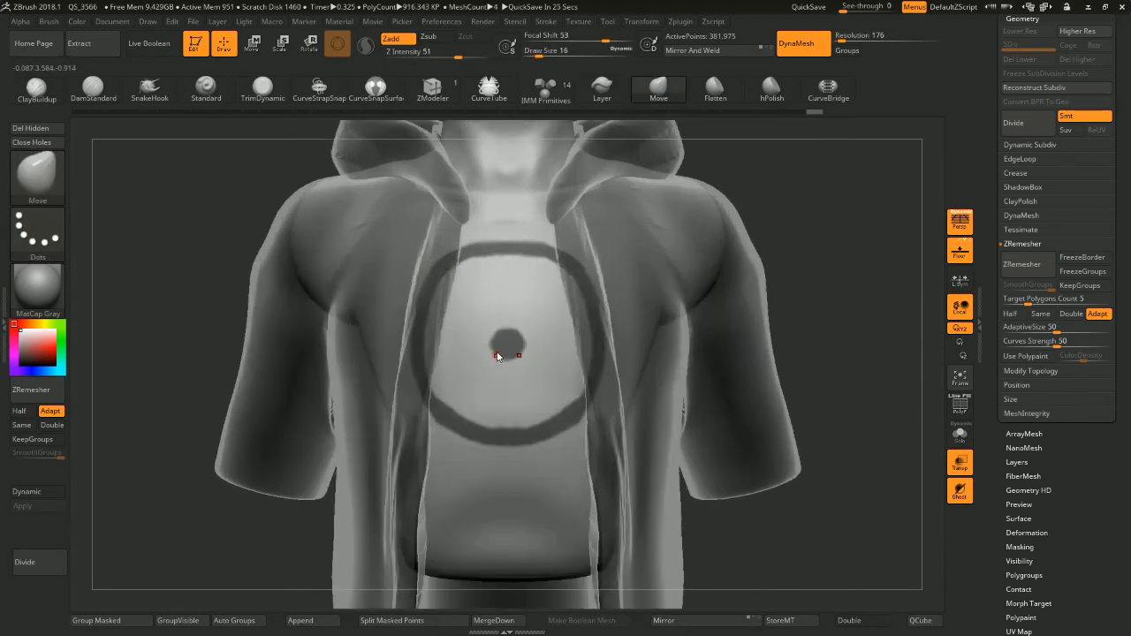
mouse_move(797, 277)
alt+mouse_down()
mouse_move(789, 226)
mouse_move(774, 214)
alt+mouse_up()
key(space)
key(space)
drag(484, 293, 478, 293)
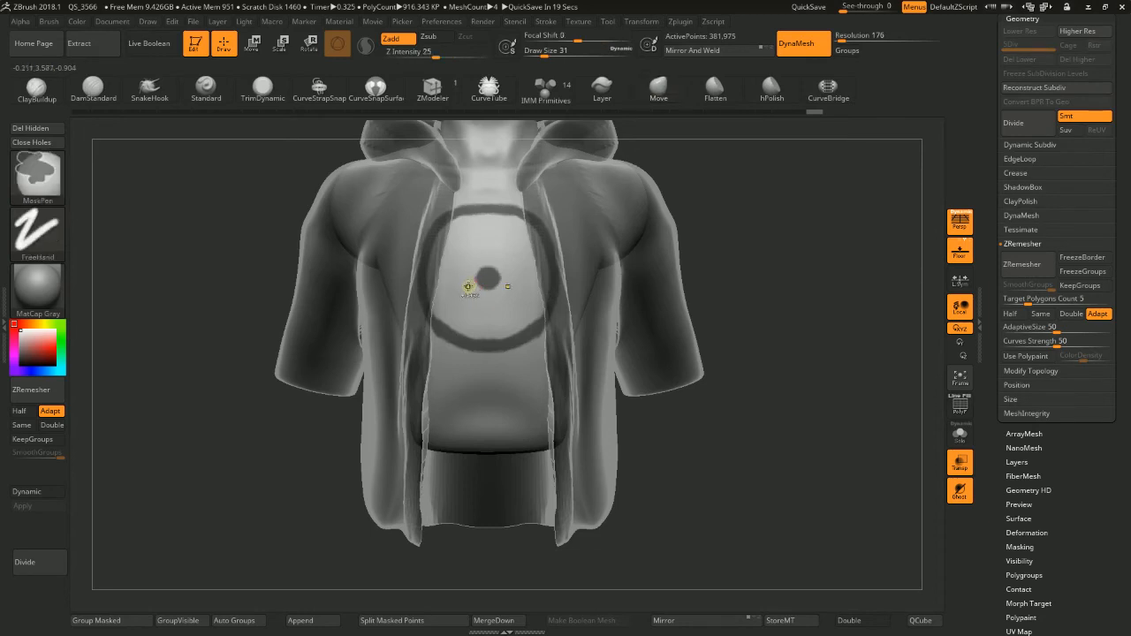
key(space)
drag(473, 280, 447, 363)
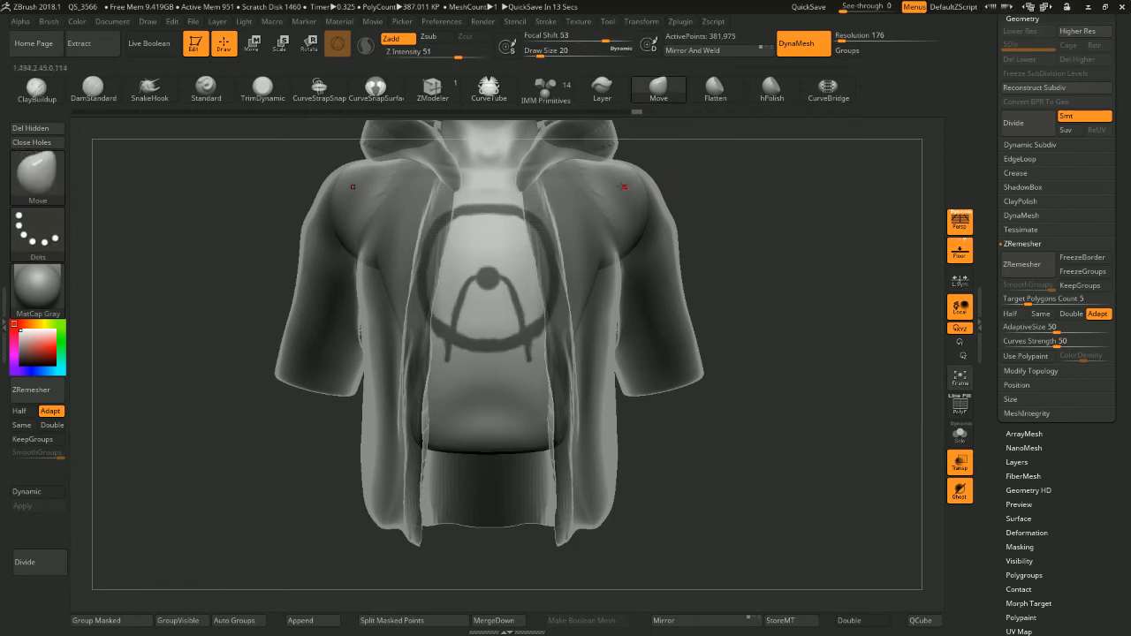
Mask the spider's body and head above the dot, with a pair of upper legs curving up to the ring
key(ctrl)
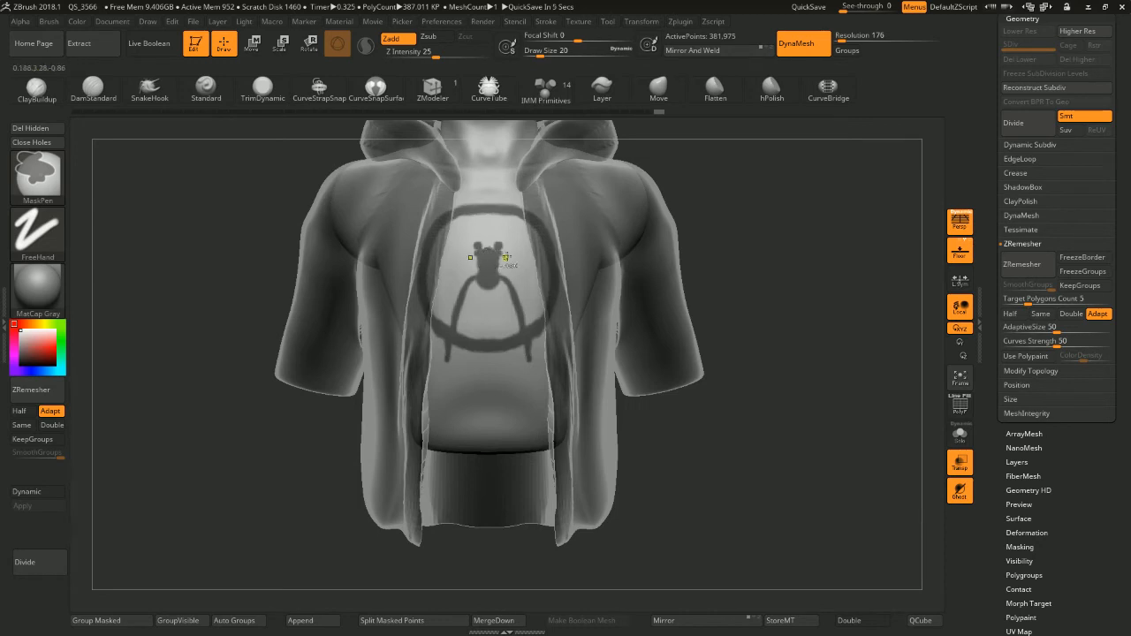
key(ctrl)
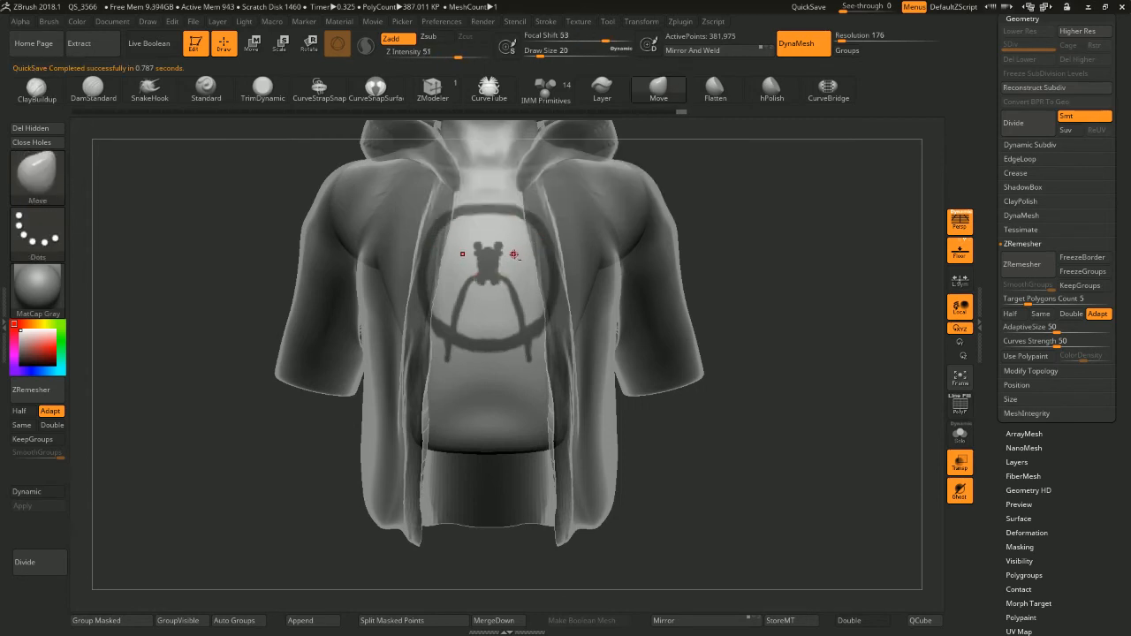
key(ctrl)
key(ctrl)
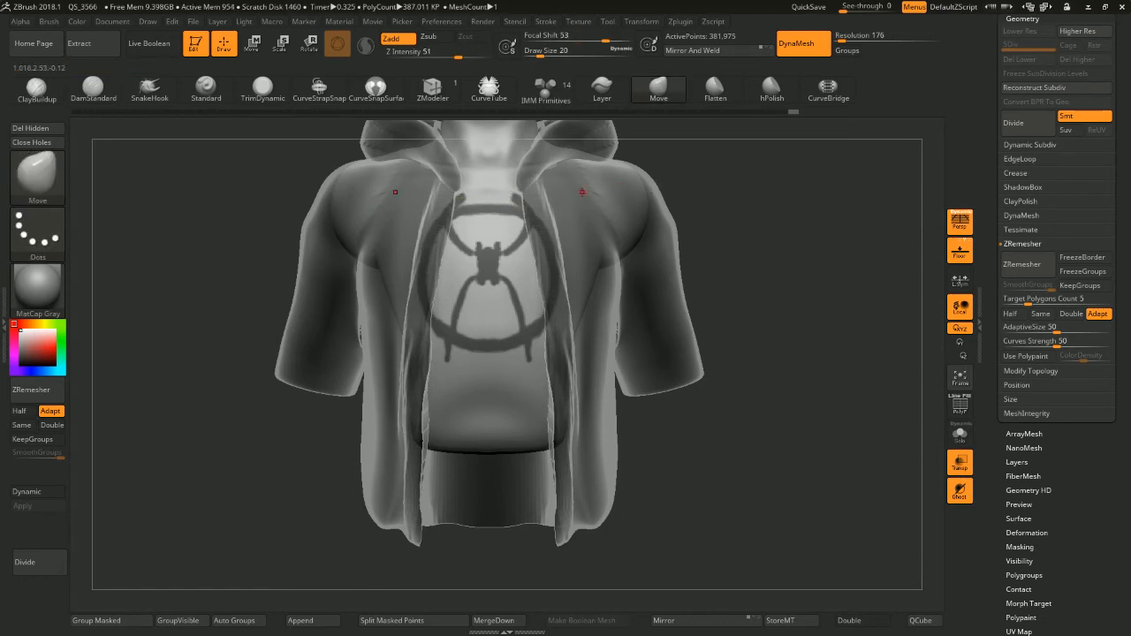
key(ctrl)
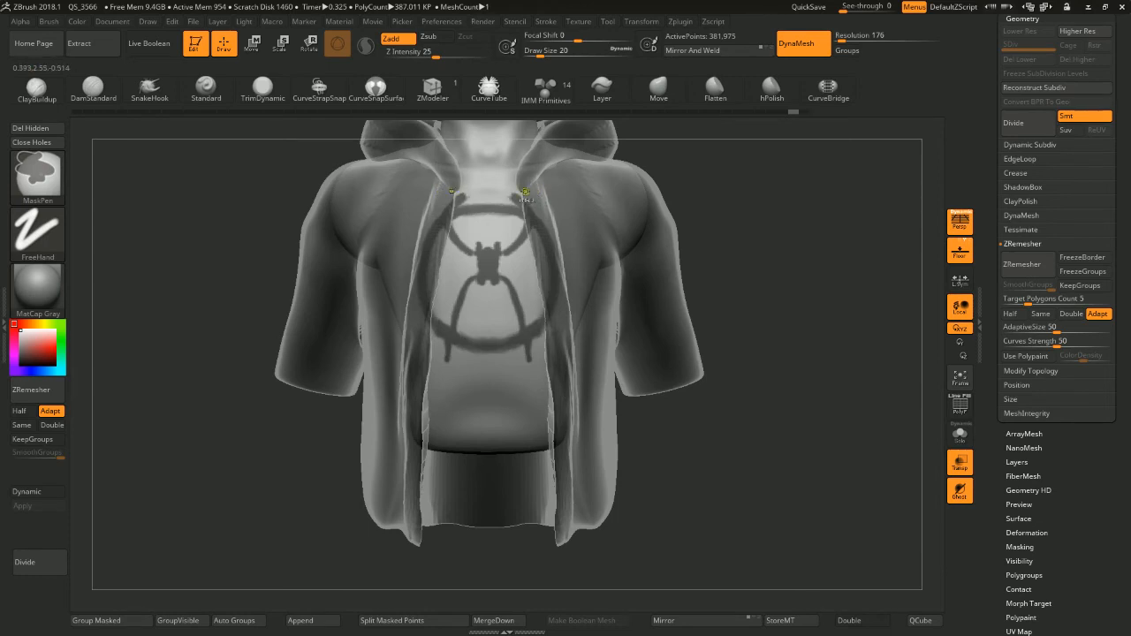
Undo the spider's upper pair of legs and remask them, curving from the head up across the ring
key(ctrl+z)
key(ctrl+z)
key(ctrl+z)
key(ctrl+z)
key(ctrl+z)
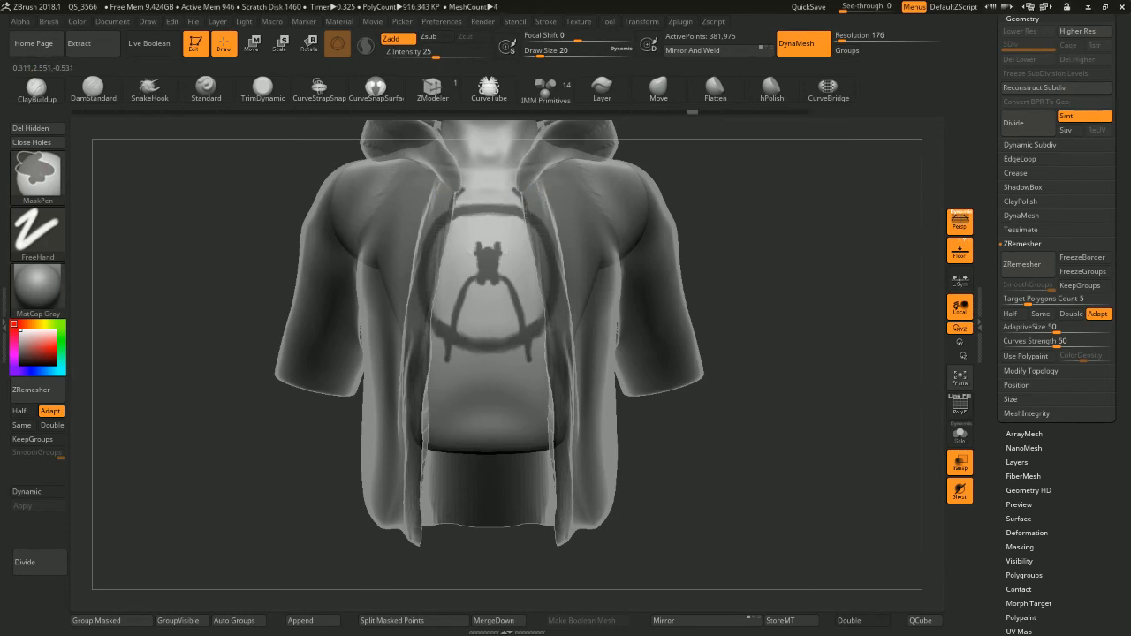
key(ctrl+shift+z)
key(ctrl+shift+z)
key(ctrl+shift+z)
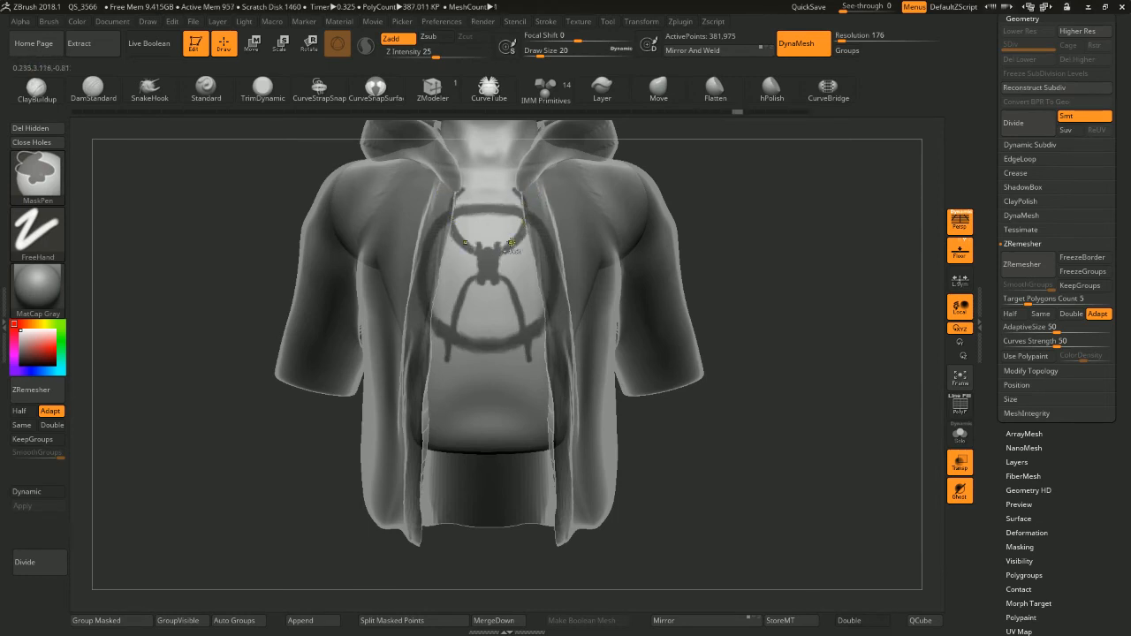
key(ctrl+shift+z)
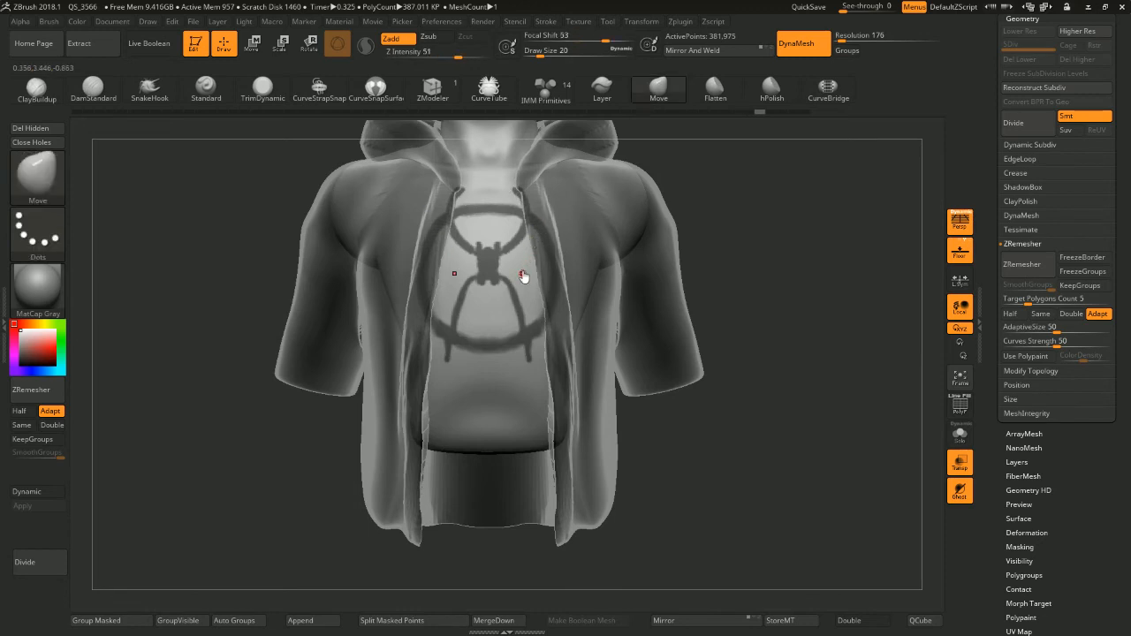
Mask a horizontal pair of side legs and a second upper pair arching from the spider's body to the ring
ctrl+drag(497, 268, 529, 266)
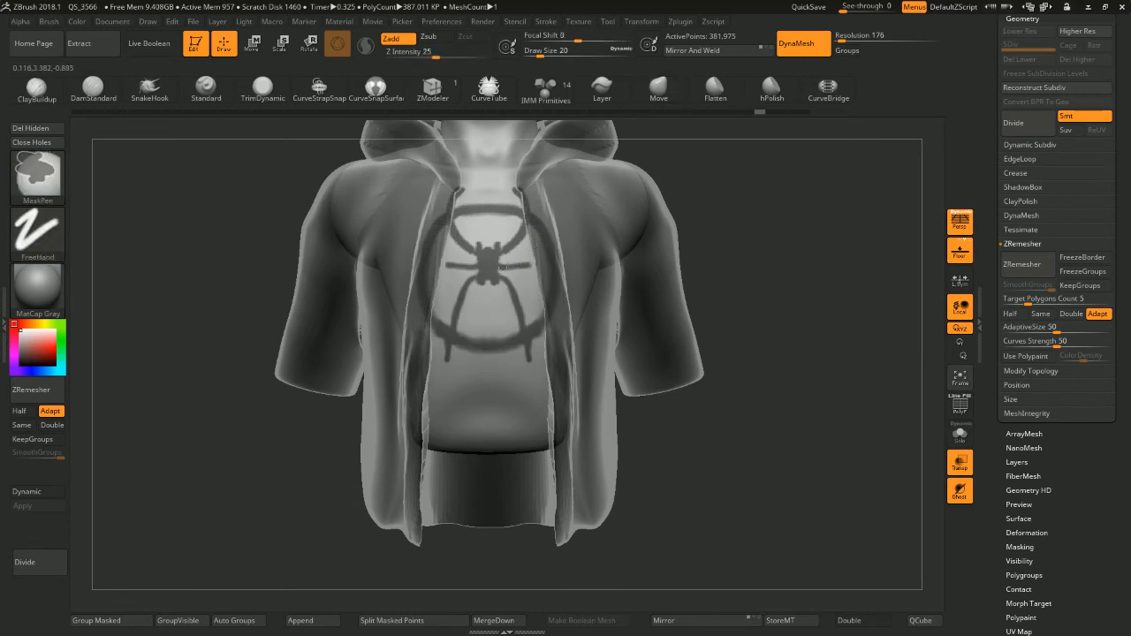
key(ctrl+z)
key(ctrl+shift+z)
key(ctrl+shift+z)
key(ctrl+shift+z)
key(ctrl+shift+z)
key(ctrl+shift+z)
key(ctrl+shift+z)
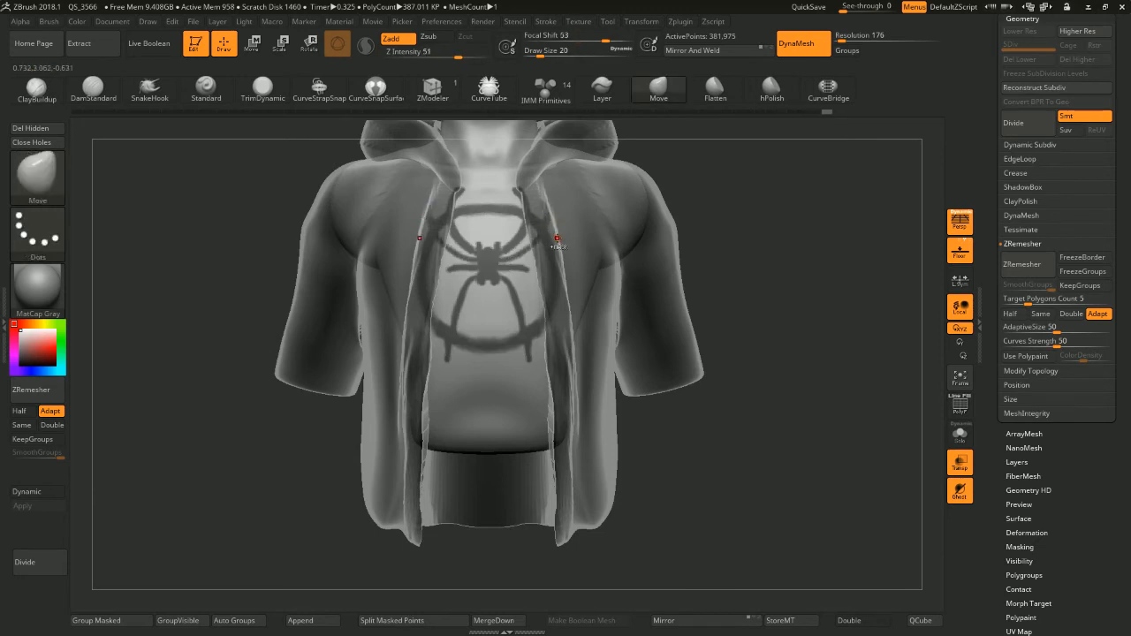
Rework the second upper pair of legs so their tips extend outward beyond the ring
key(ctrl+z)
key(ctrl+z)
key(ctrl+z)
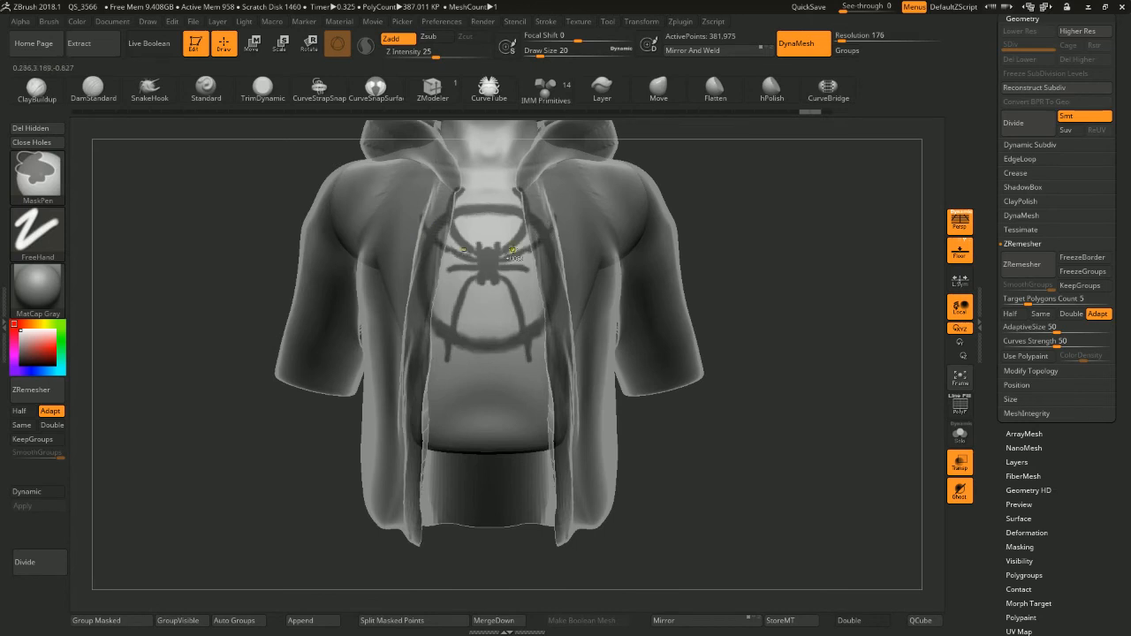
key(ctrl+shift+z)
key(ctrl+shift+z)
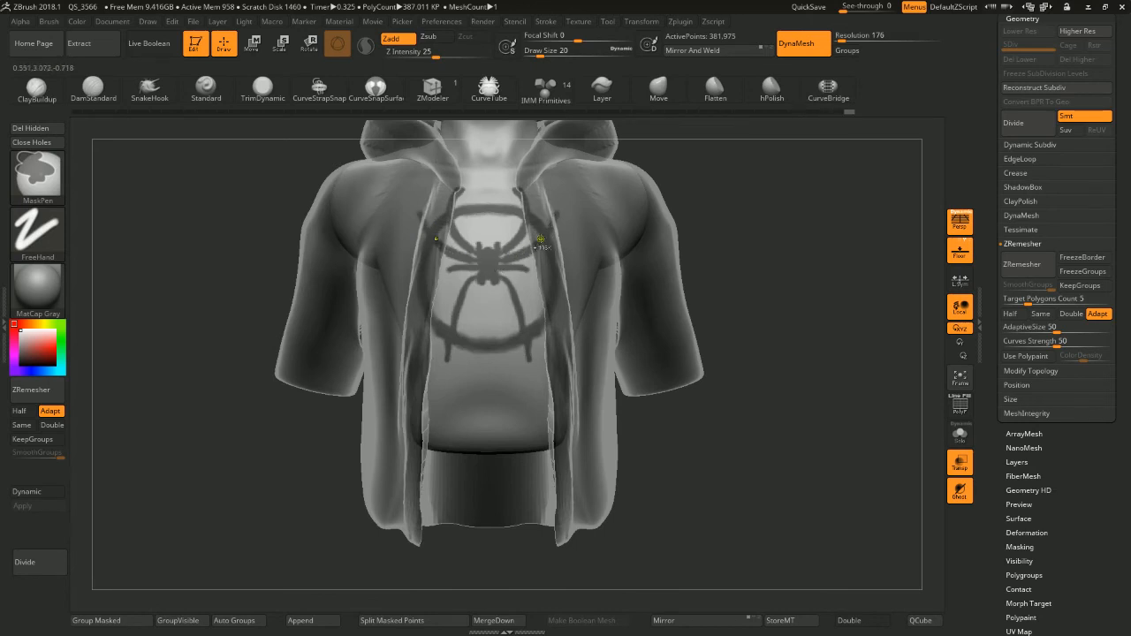
key(ctrl+shift+z)
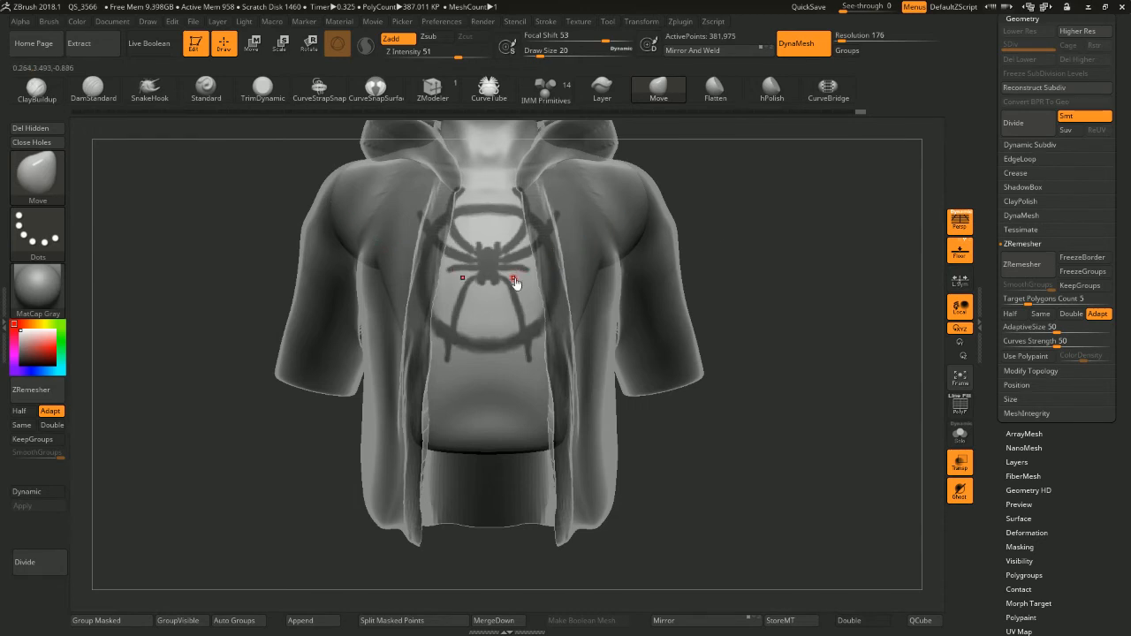
Widen the spider's body by masking the gaps between its legs on both sides
key(ctrl)
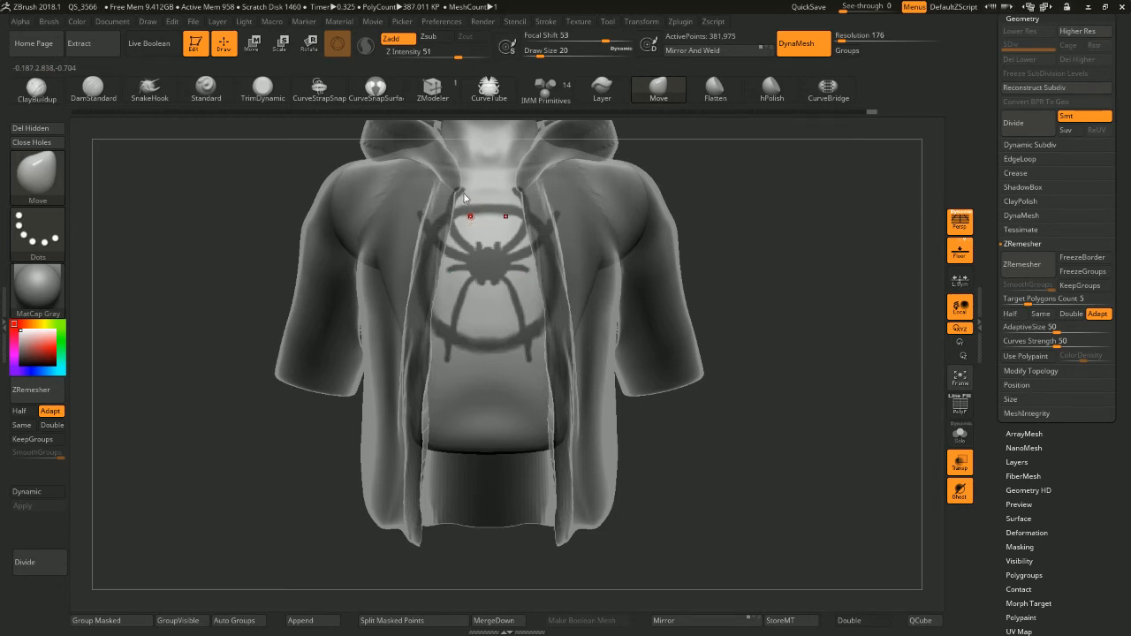
key(shift)
alt+drag(710, 187, 751, 200)
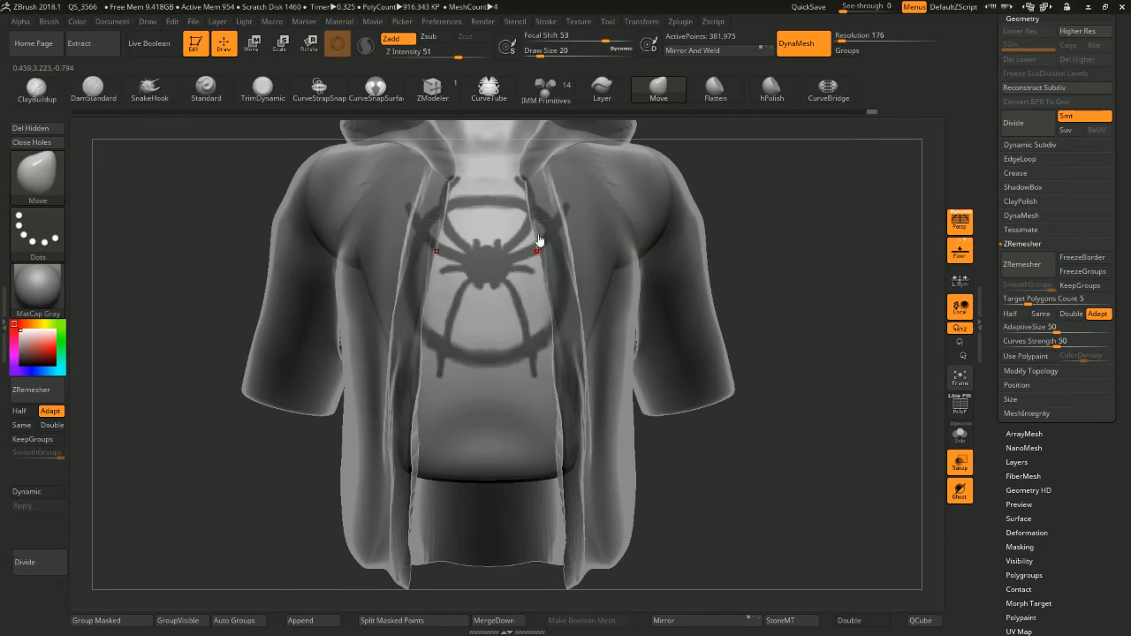
key(ctrl)
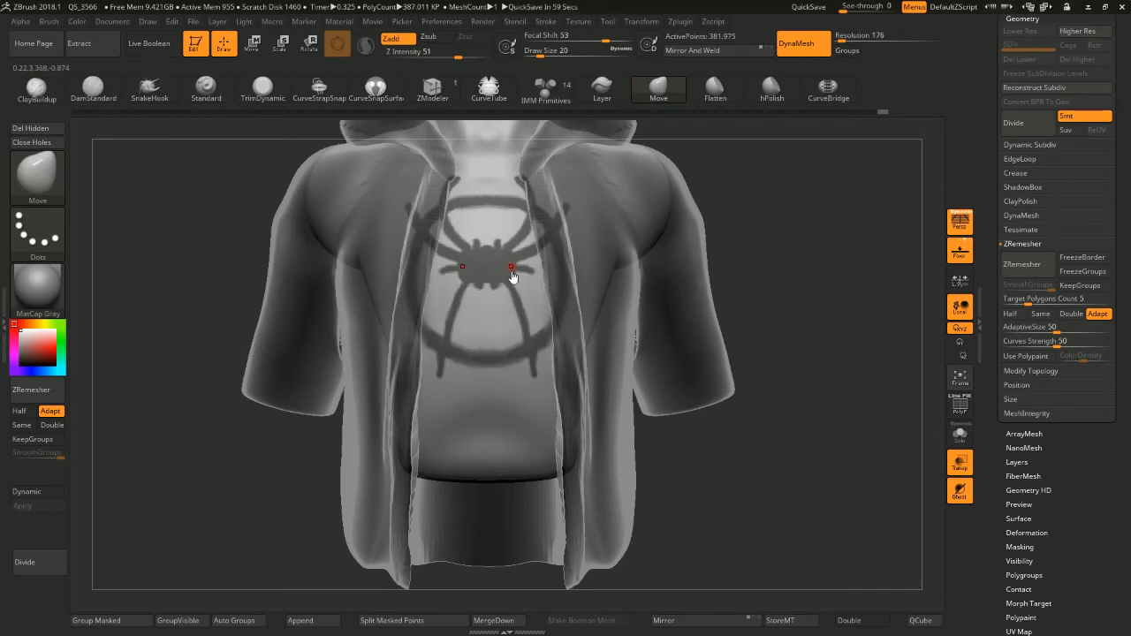
Thicken the spider's side legs and its long lower legs down to the tips
key(ctrl)
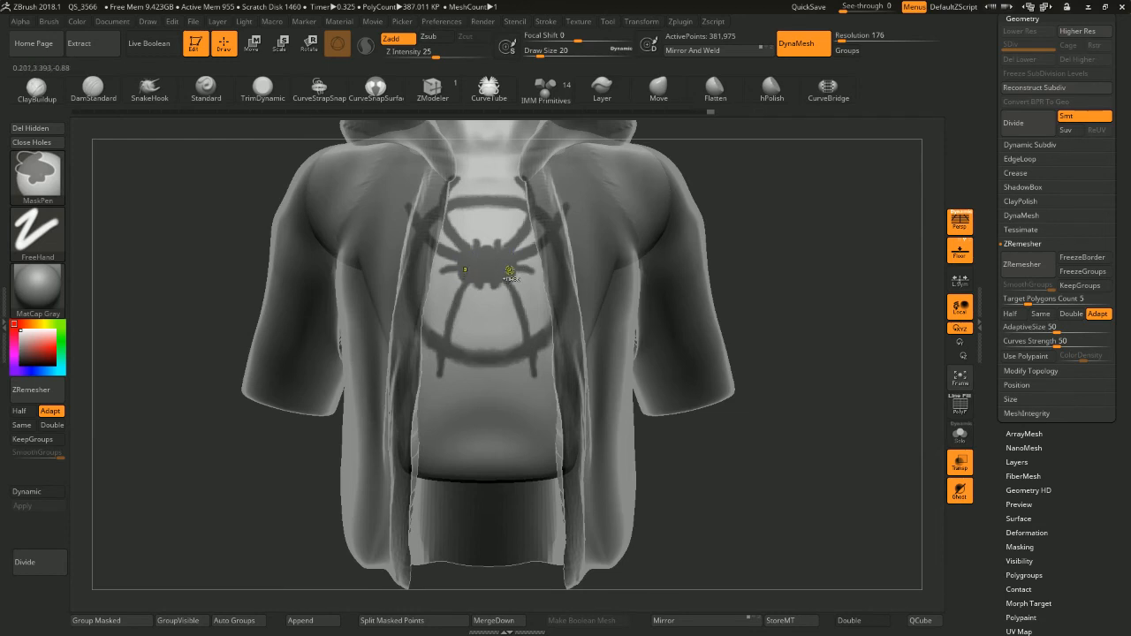
key(ctrl)
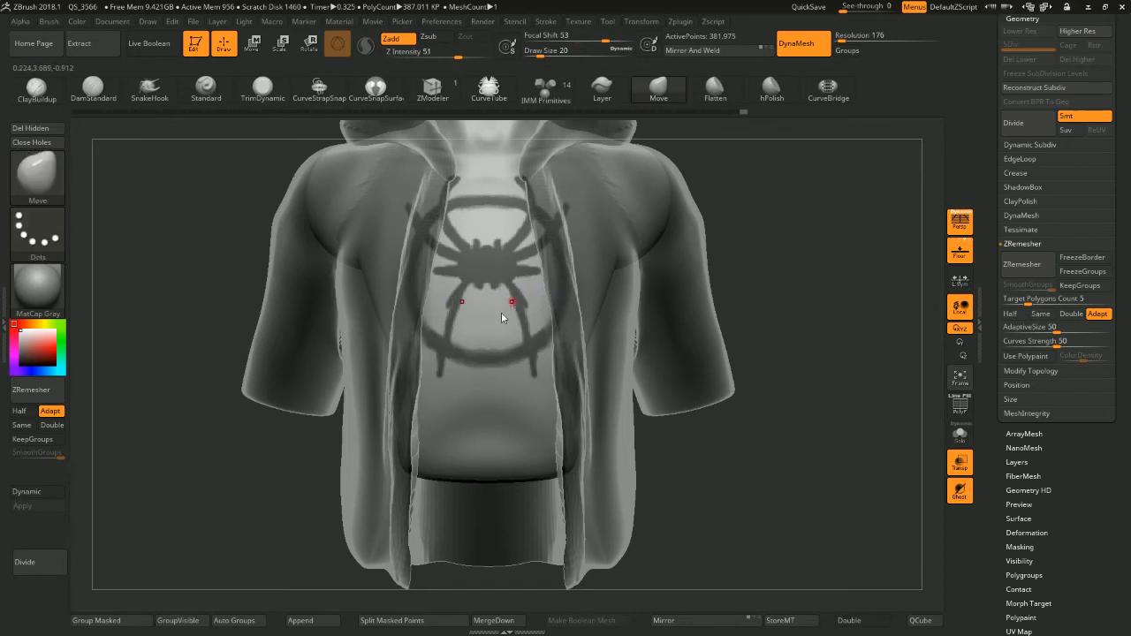
key(ctrl)
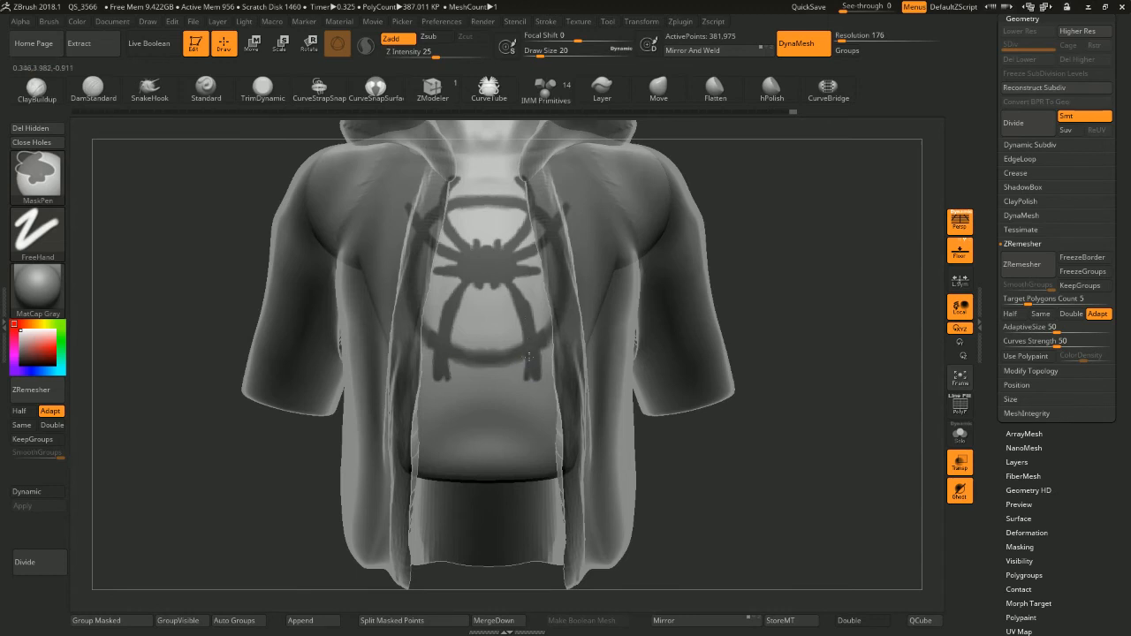
Turn off transparency and examine the masked spider emblem on the chest from several angles
mouse_move(778, 273)
mouse_down()
mouse_move(805, 255)
mouse_move(819, 206)
mouse_move(787, 285)
mouse_up()
click(958, 472)
drag(844, 376, 762, 263)
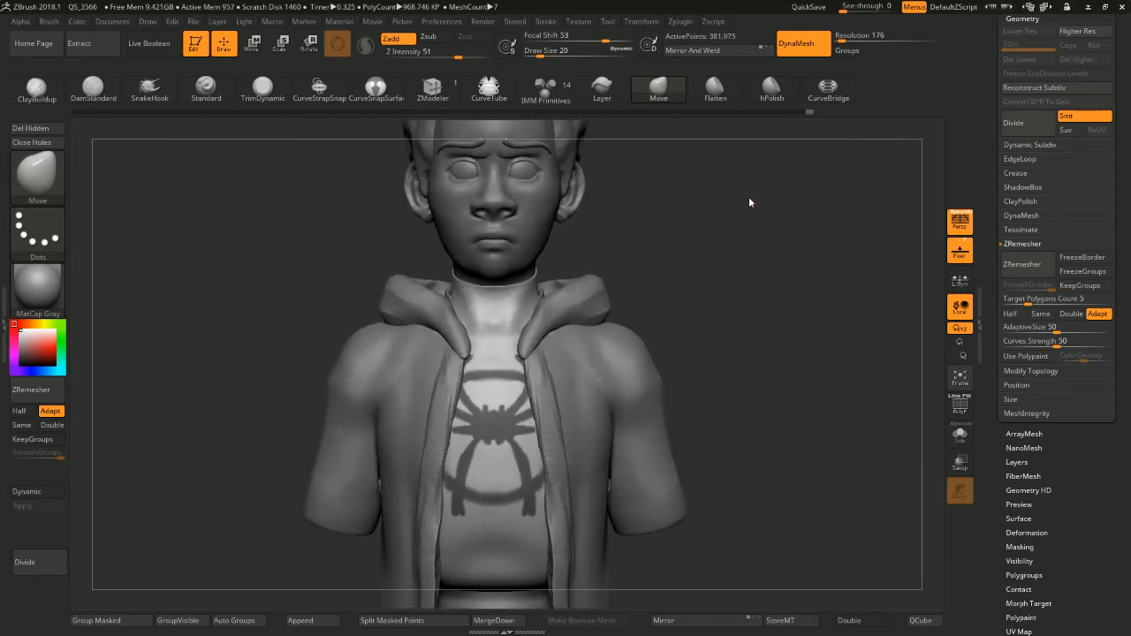
ctrl+right_drag(596, 330, 518, 378)
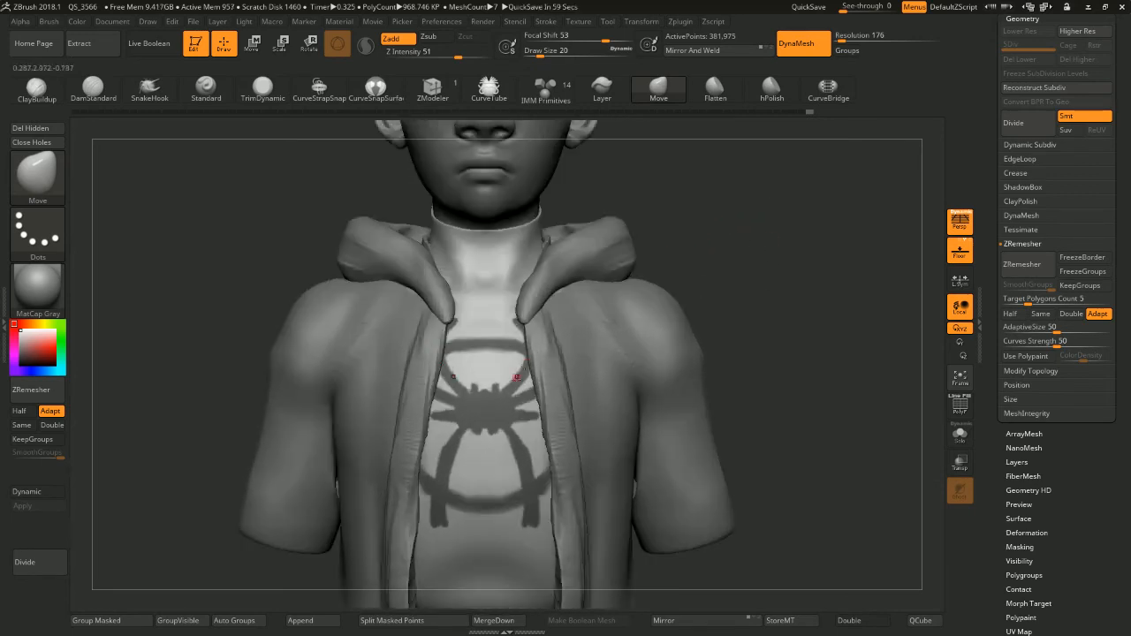
right_drag(627, 292, 725, 270)
mouse_move(718, 231)
right_down()
mouse_move(750, 265)
mouse_move(744, 305)
right_up()
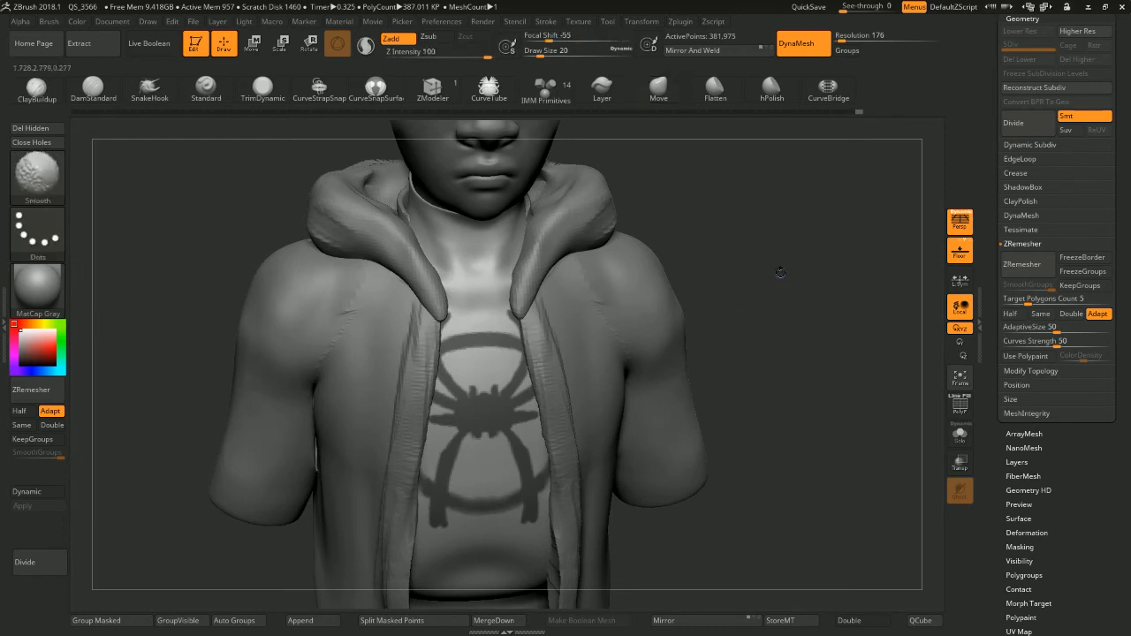
shift+drag(781, 295, 777, 259)
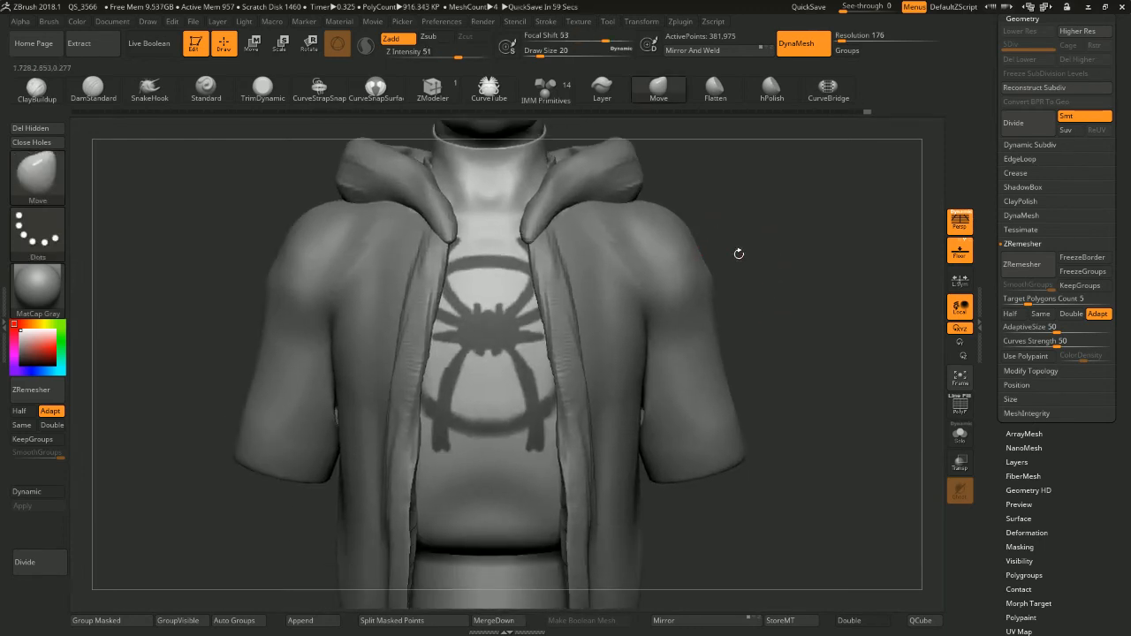
alt+drag(760, 240, 764, 280)
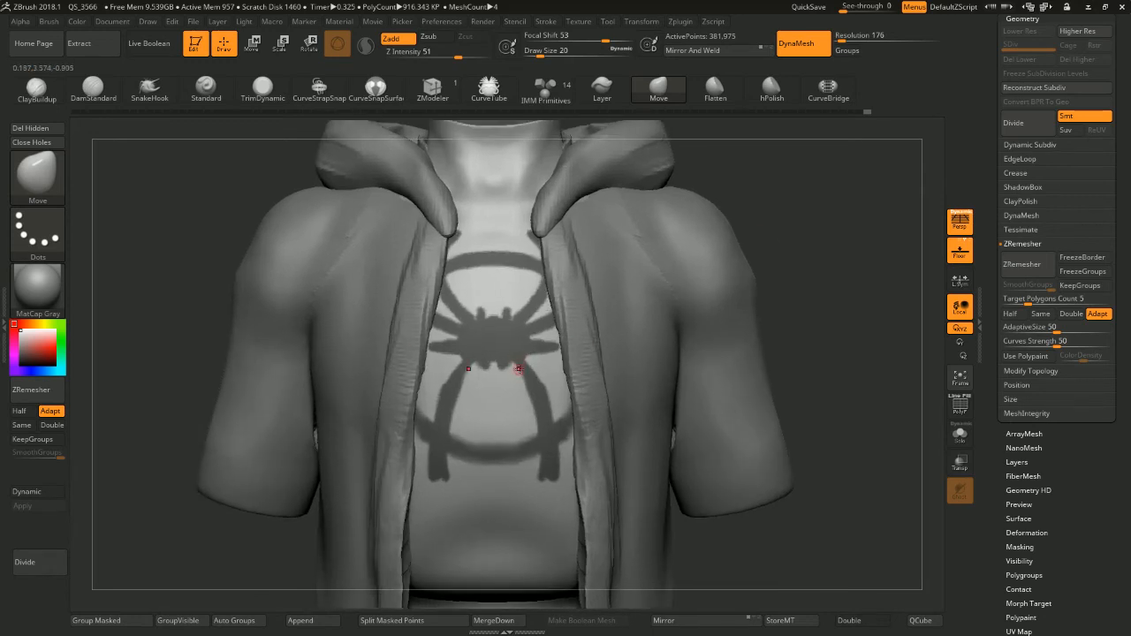
Reshape the mask at the ends of the spider's two long lower legs into narrower, tapered tips
key(ctrl)
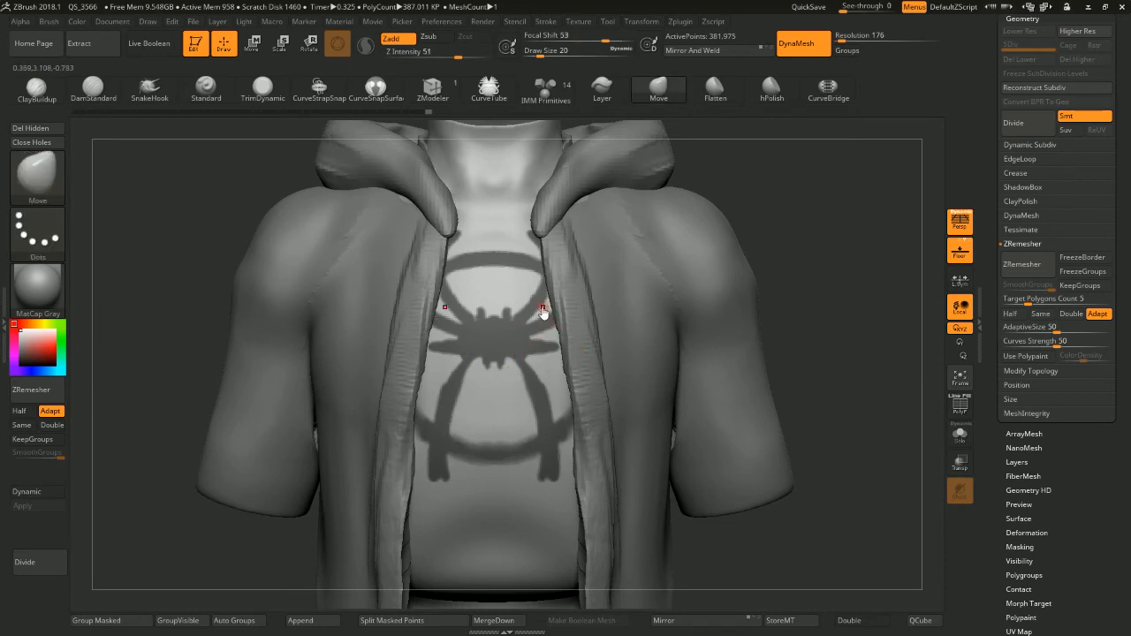
key(ctrl)
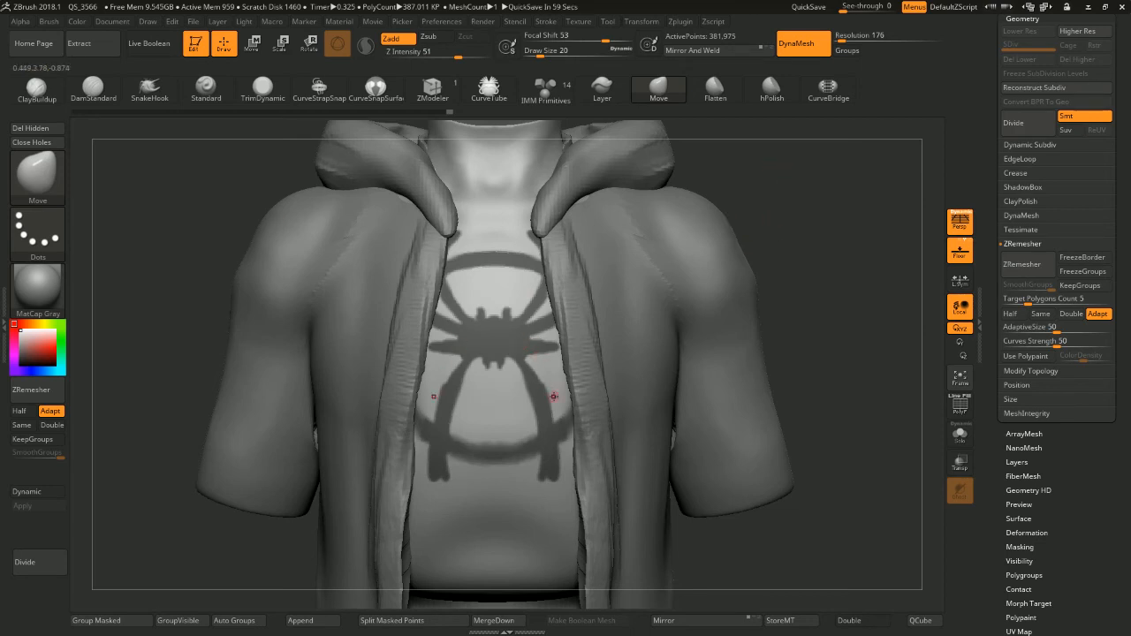
key(ctrl)
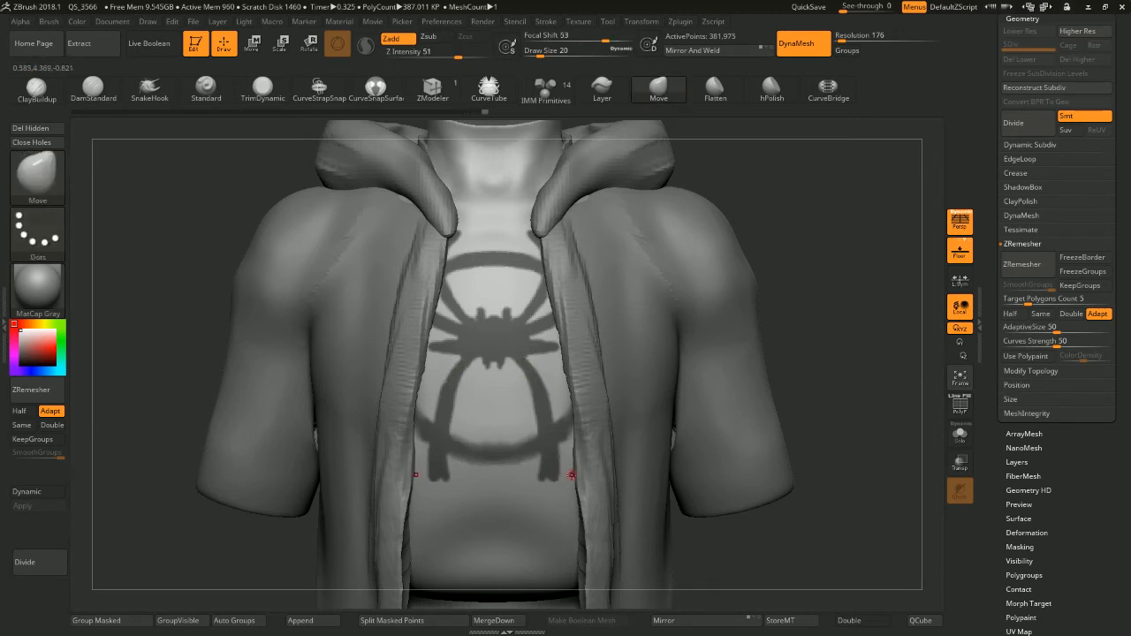
key(ctrl)
key(ctrl)
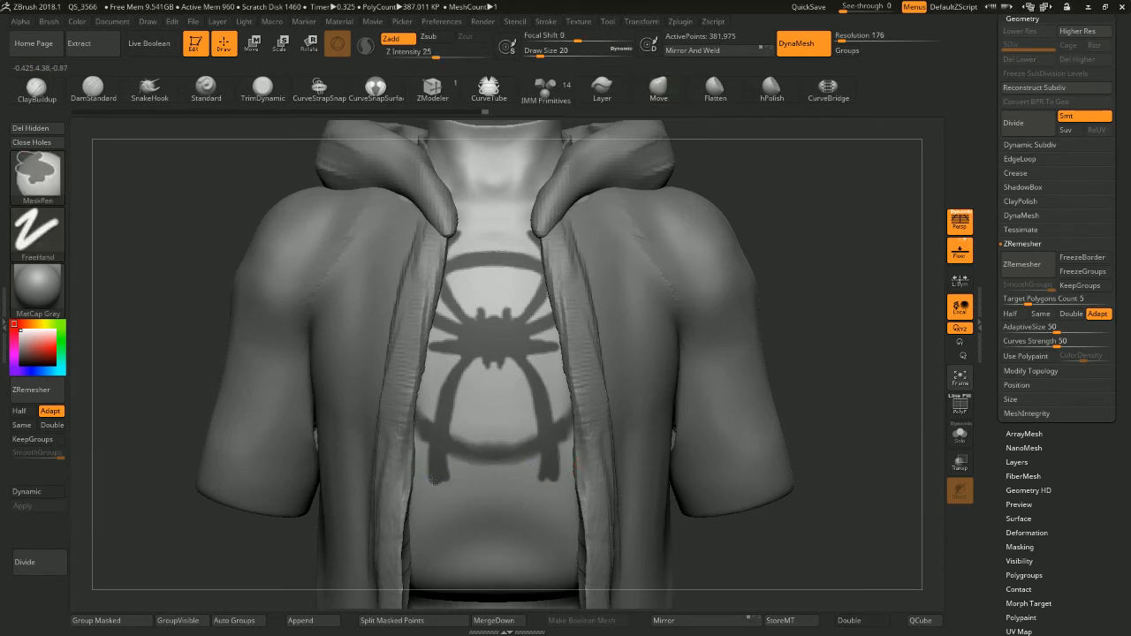
key(ctrl)
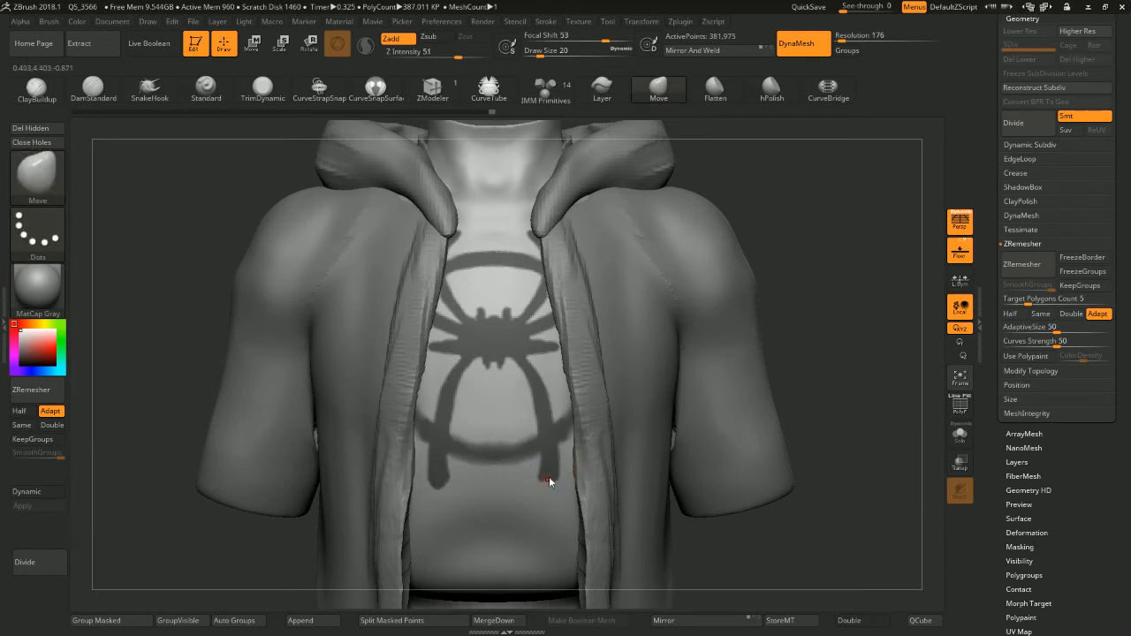
key(ctrl)
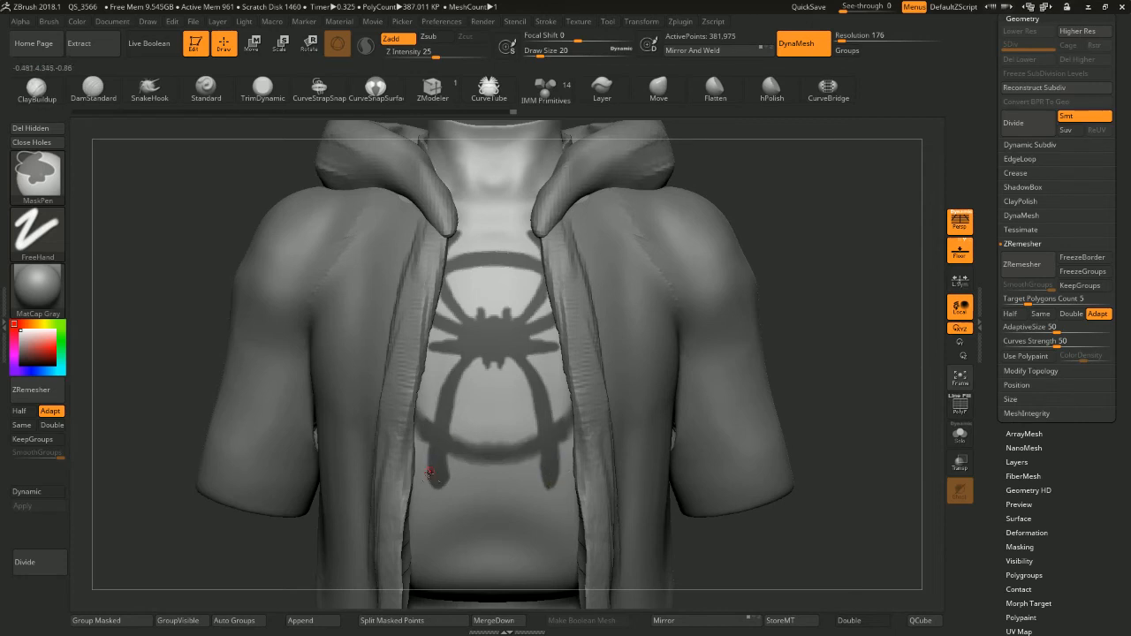
Extend the tip of the left long lower leg downward into a thin pointed paint drip
key(Tab)
key(space)
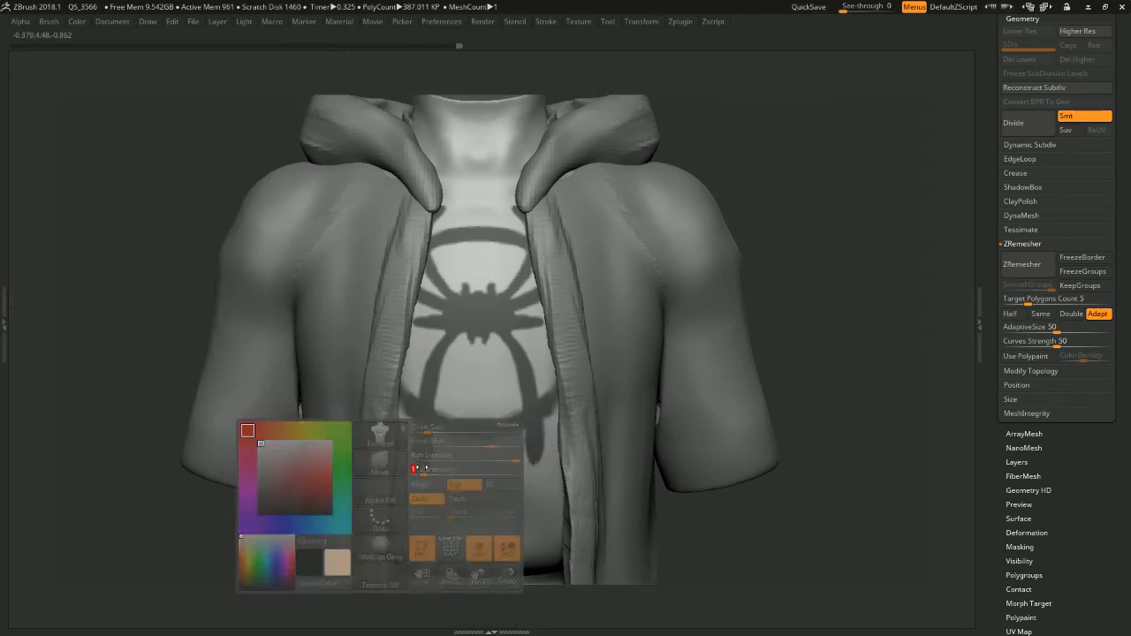
ctrl+drag(423, 459, 421, 480)
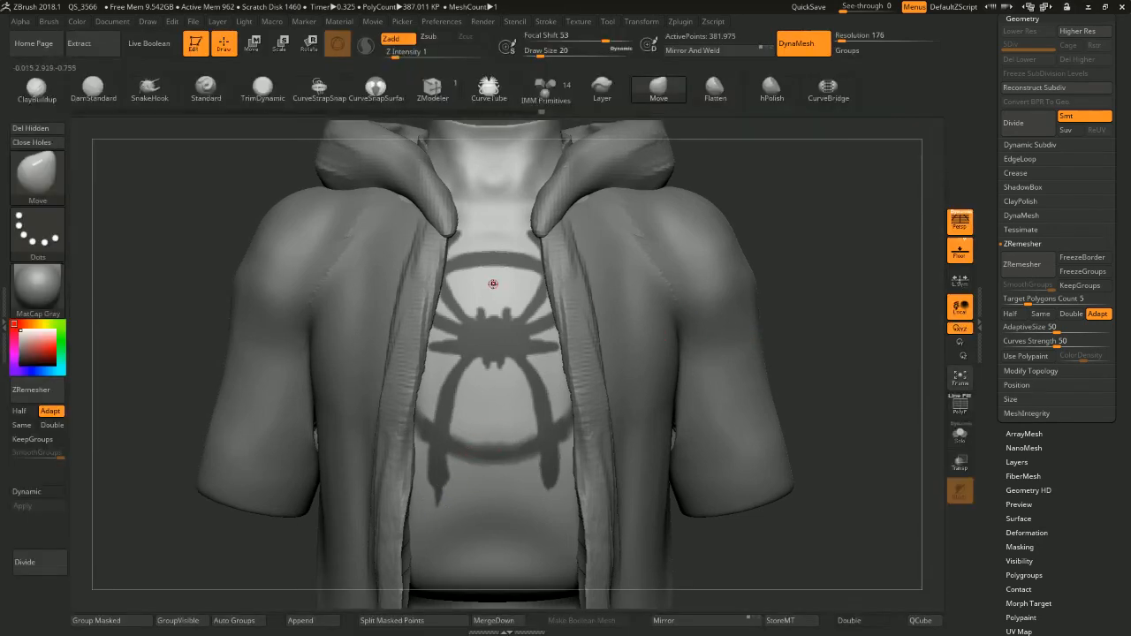
key(Tab)
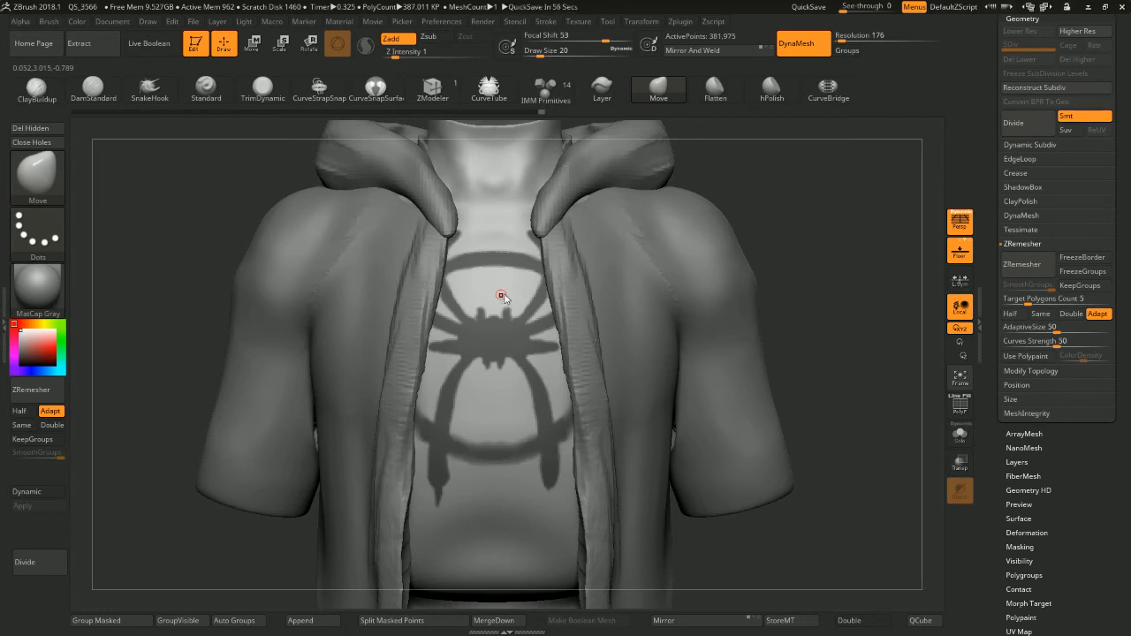
Mask thin drips hanging from the underside of the spider's body at draw size 11, and sharpen the mask edges
ctrl+right_drag(500, 216, 569, 323)
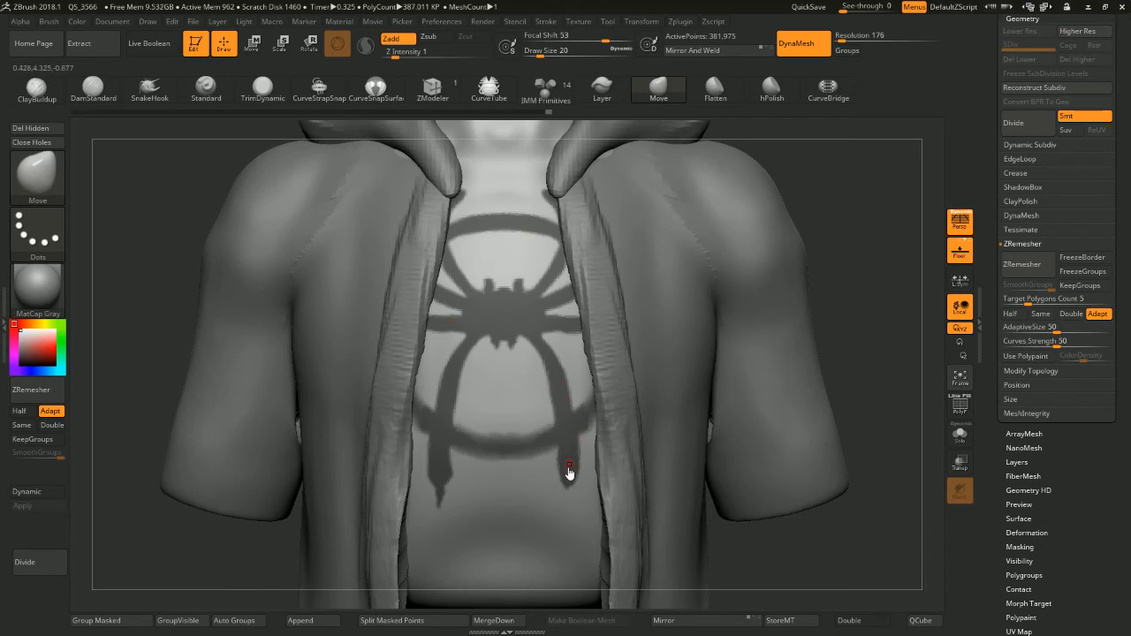
key(s)
click(505, 345)
ctrl+drag(515, 350, 517, 377)
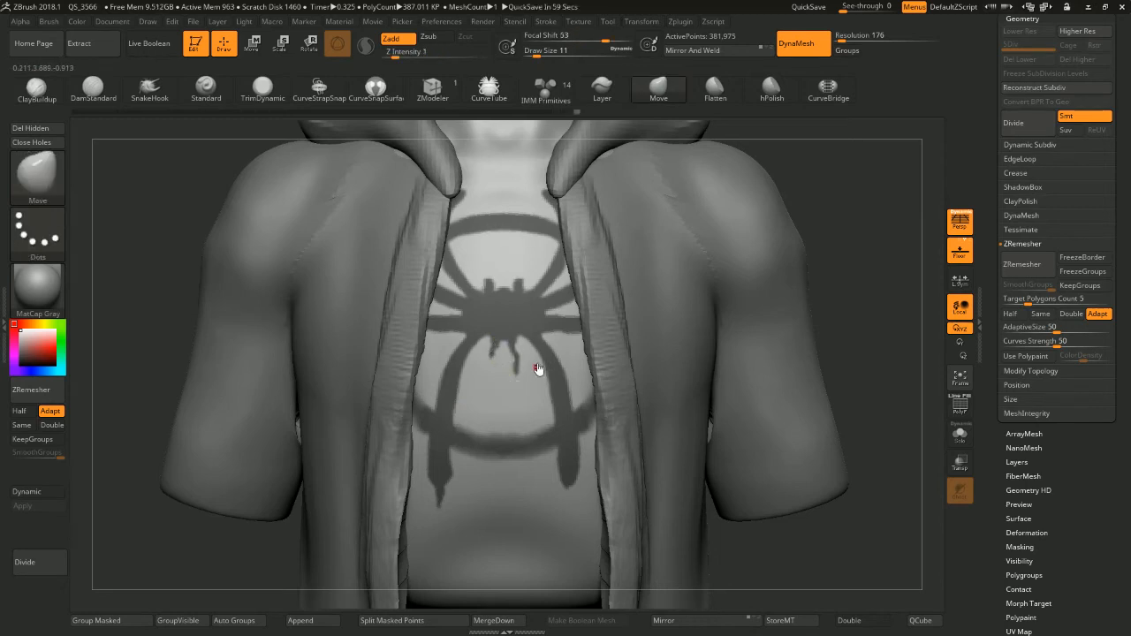
ctrl+click(516, 371)
ctrl+alt+click(535, 394)
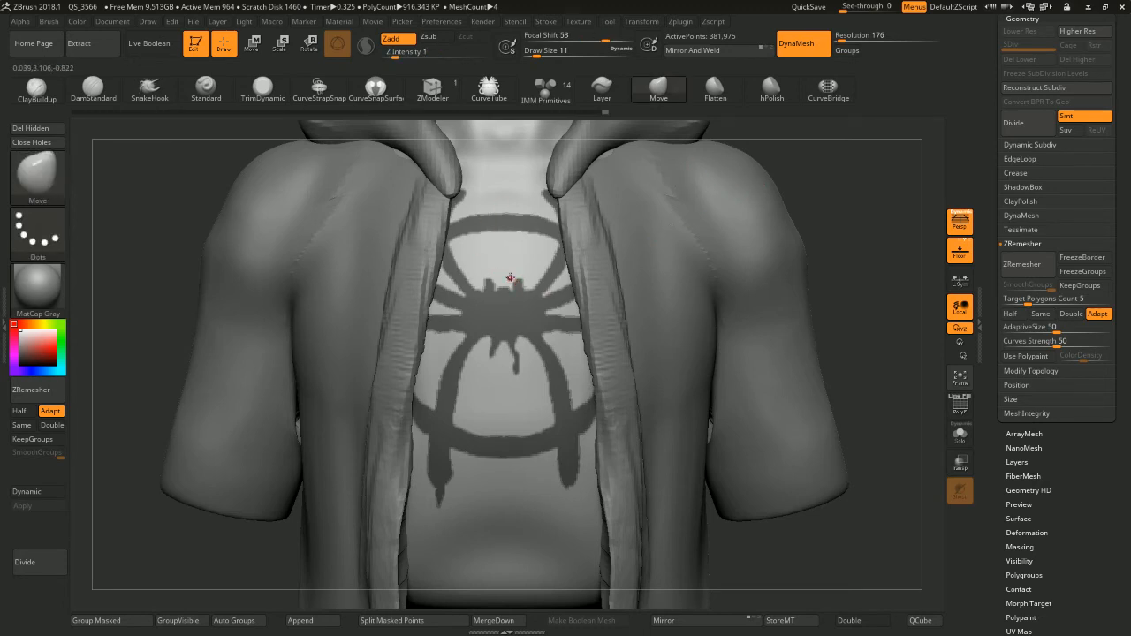
Lengthen and round the two short fangs on top of the spider's body with the mask brush at draw size 20
key(space)
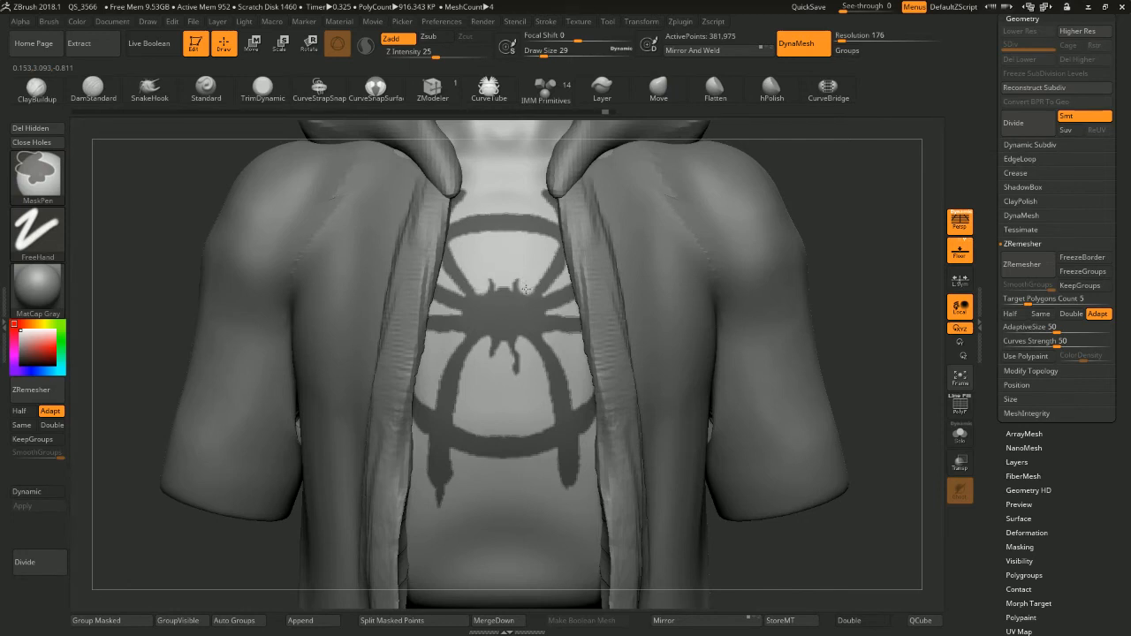
key(space)
key(space)
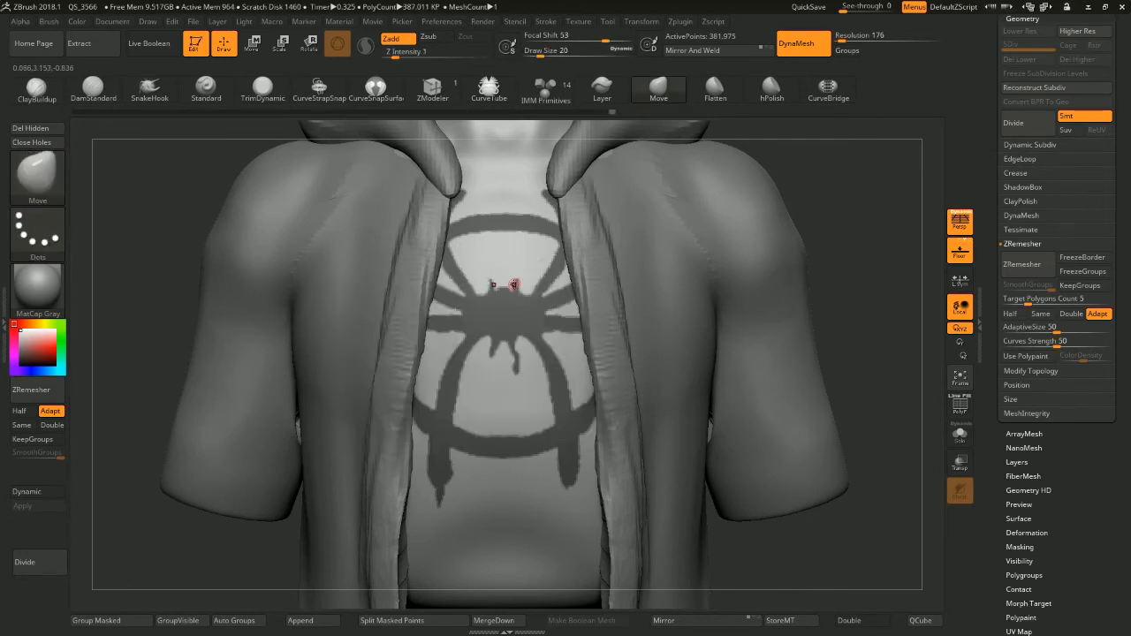
key(ctrl)
key(ctrl)
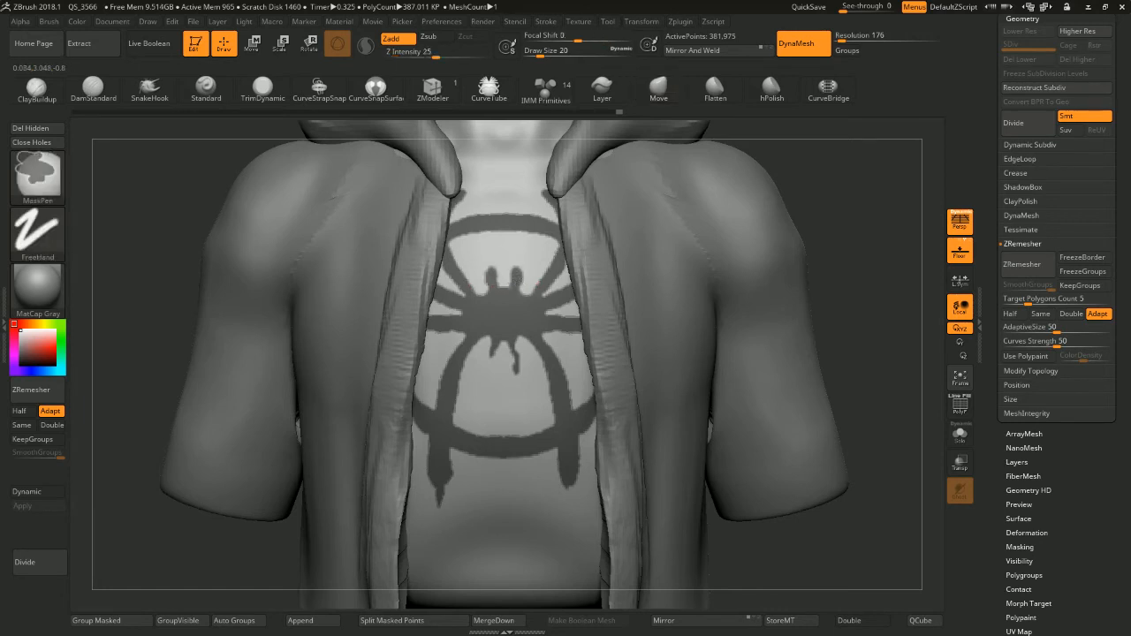
Carve the gaps between the spider's side legs deeper into the body on both sides at draw size 11
ctrl+drag(516, 279, 565, 313)
key(s)
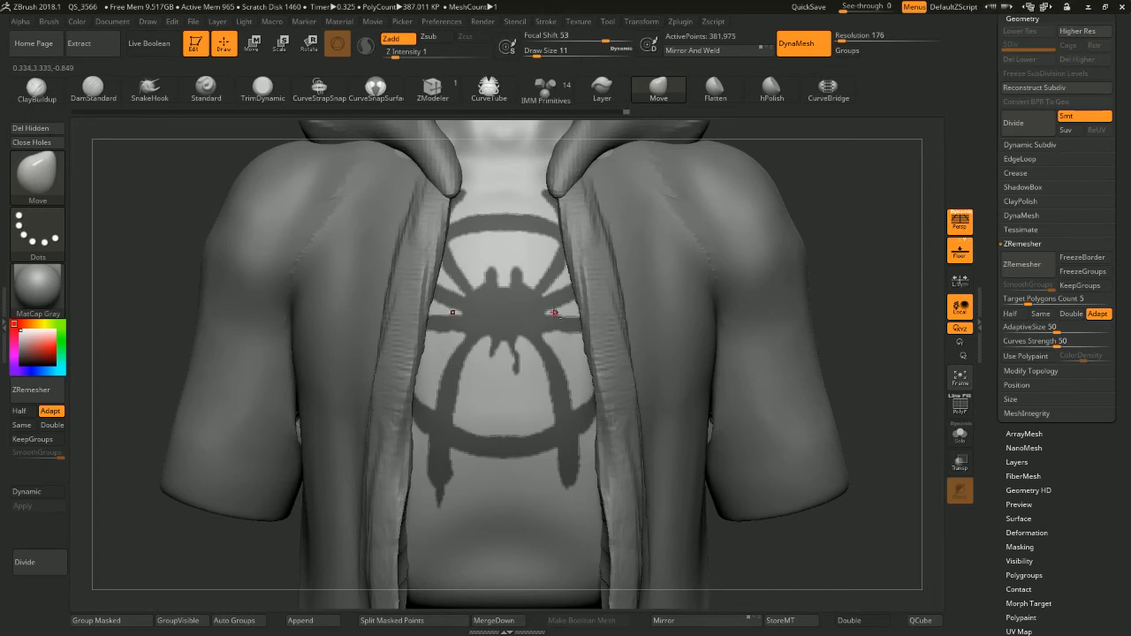
key(ctrl)
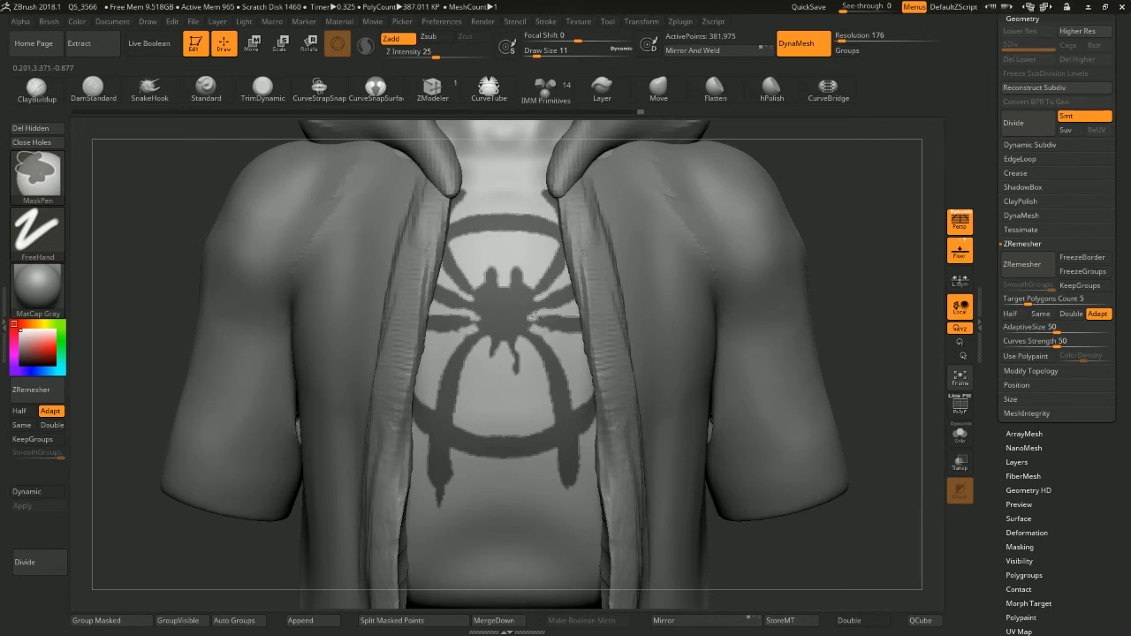
key(ctrl)
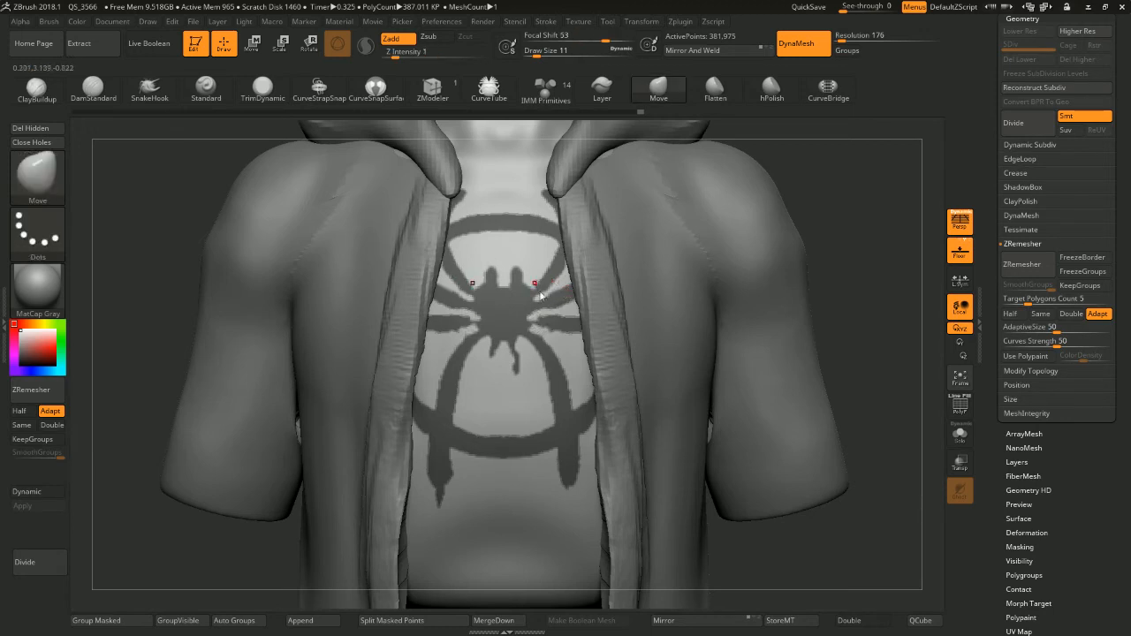
Clean up the leg roots and round out the sides of the spider's body with short mask strokes
key(ctrl)
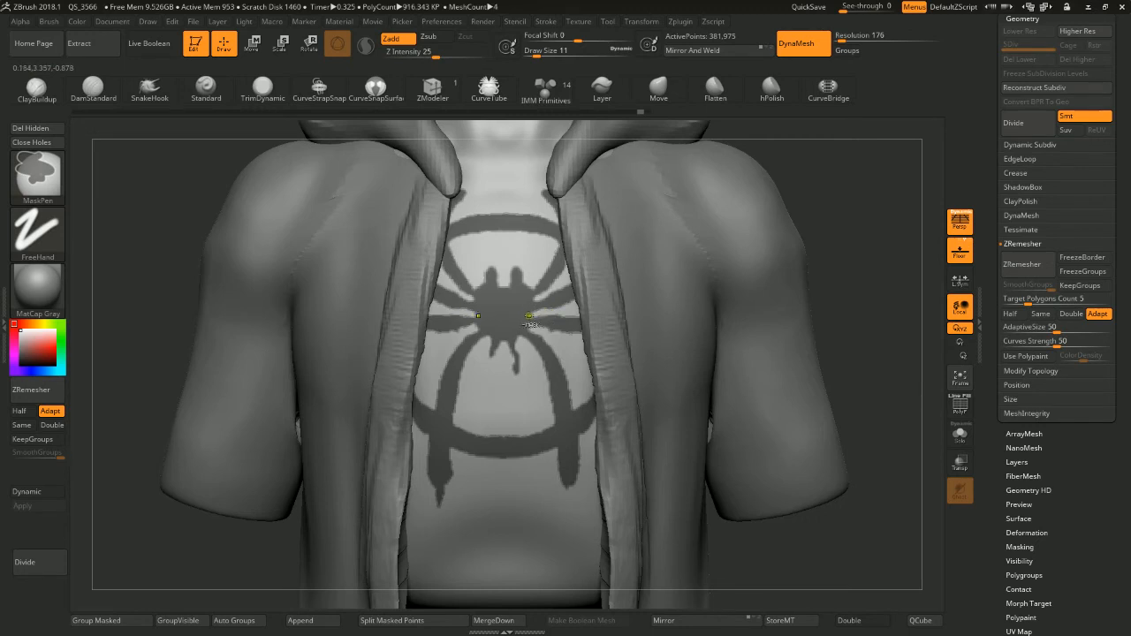
ctrl+drag(544, 316, 528, 317)
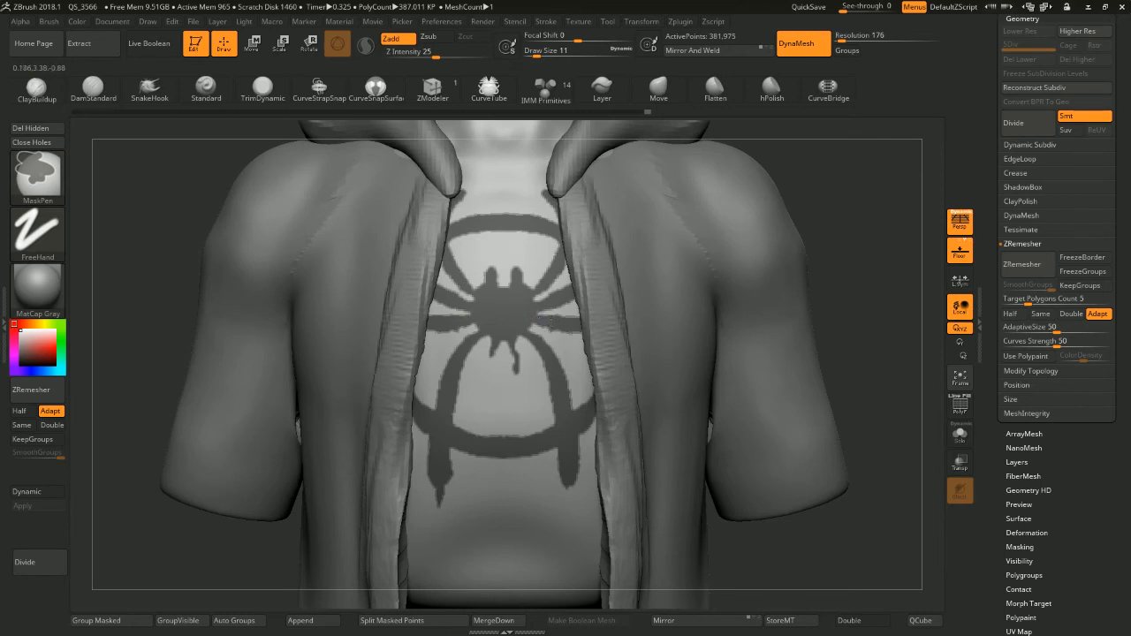
ctrl+drag(521, 342, 548, 341)
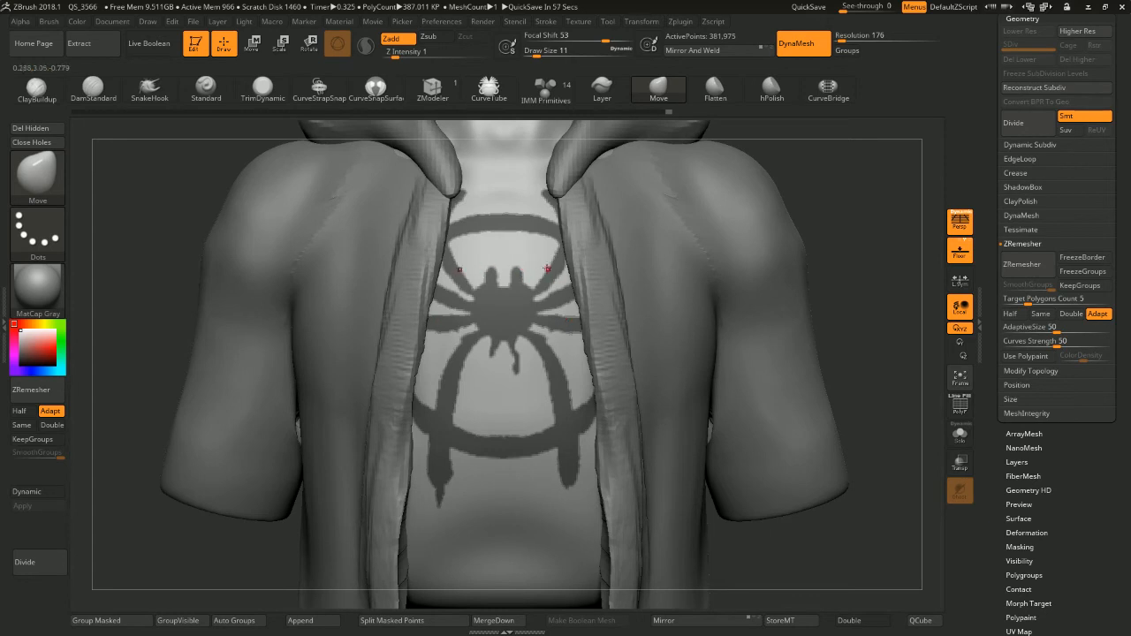
key(ctrl)
ctrl+drag(525, 317, 534, 330)
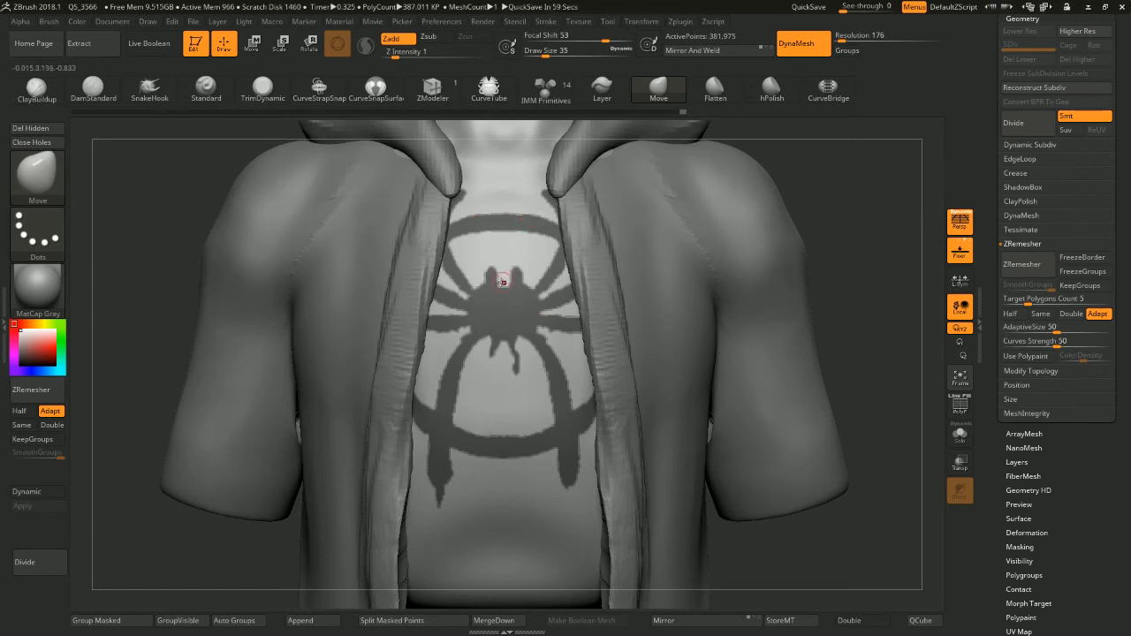
Mask the notch between the two top fangs to extend the spider's body slightly upward
key(ctrl)
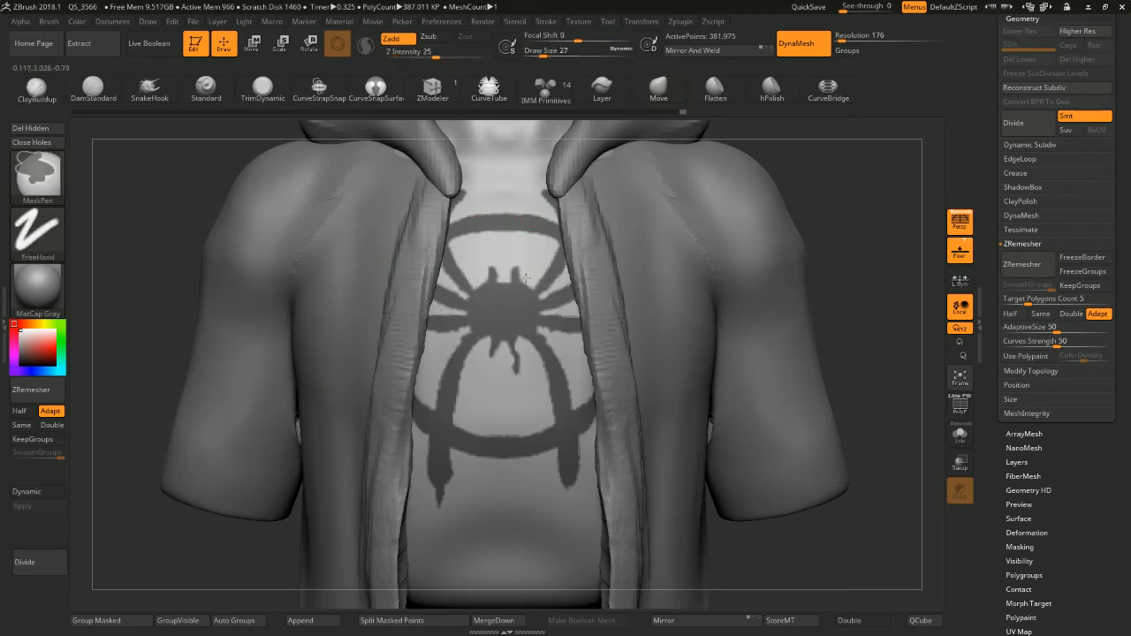
key(space)
key(ctrl)
Retouch the mask around the lower edge of the spider's body and review the emblem on the whole bust
mouse_move(817, 207)
mouse_down()
mouse_move(836, 197)
mouse_move(814, 202)
mouse_up()
mouse_move(788, 263)
mouse_down()
mouse_move(799, 262)
mouse_move(770, 202)
mouse_move(753, 276)
mouse_up()
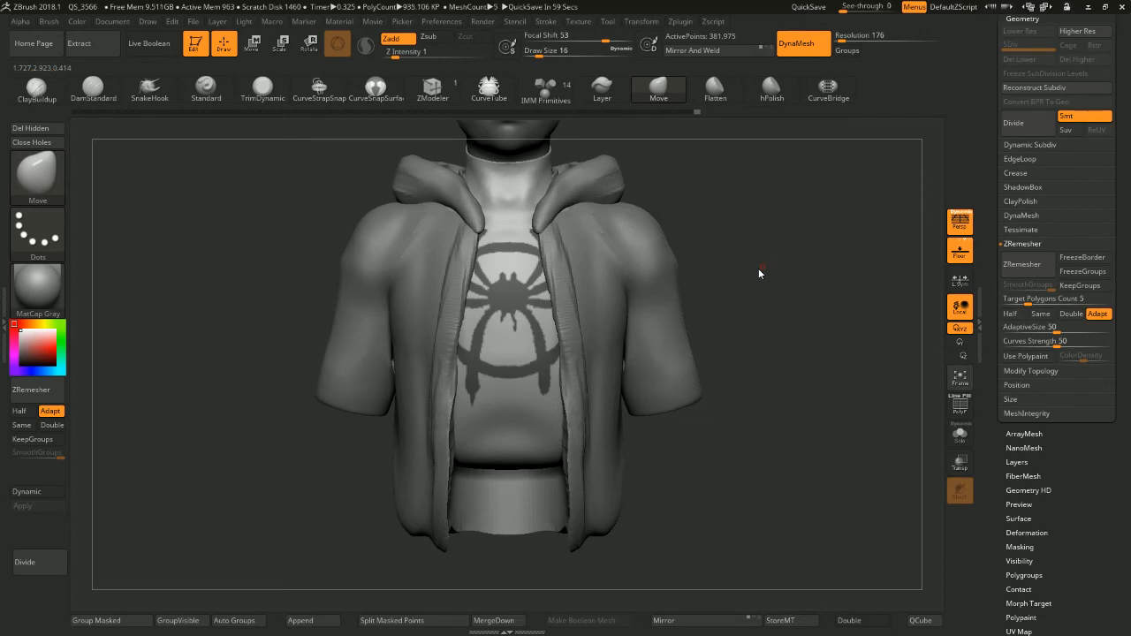
alt+drag(759, 268, 822, 247)
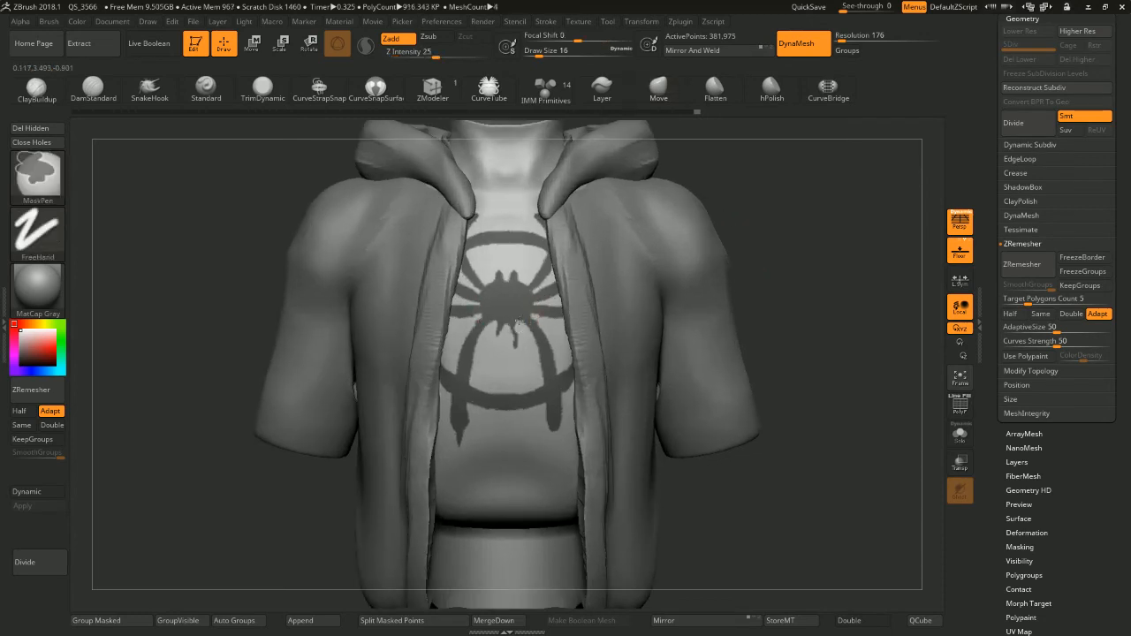
ctrl+drag(538, 316, 524, 309)
key(ctrl+z)
ctrl+drag(515, 322, 516, 328)
alt+drag(772, 184, 744, 244)
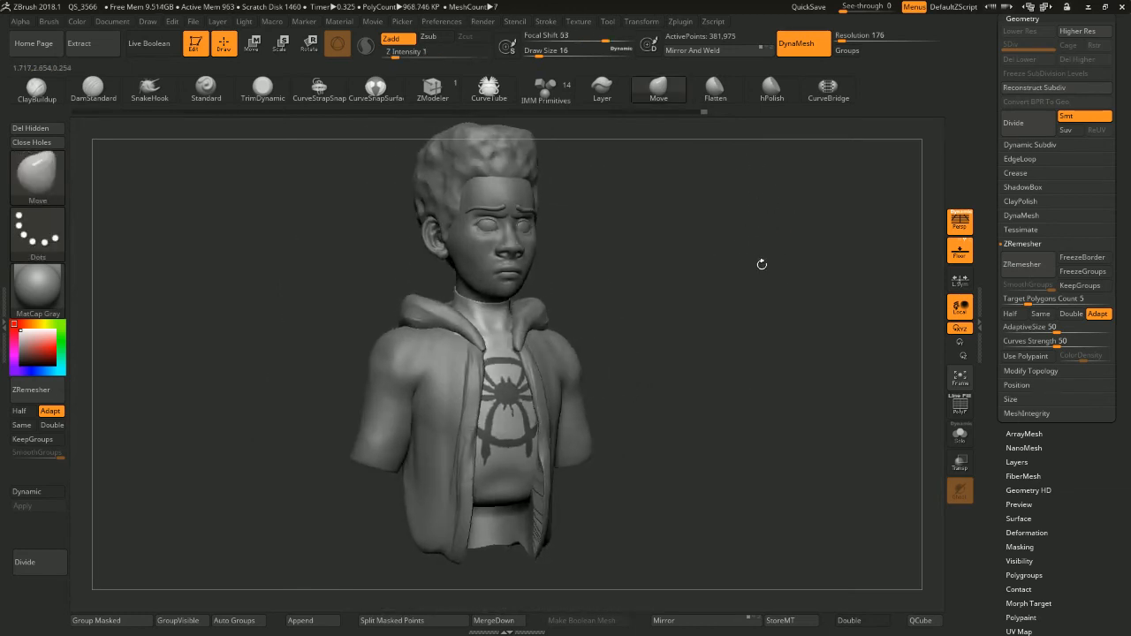
drag(816, 232, 745, 266)
alt+drag(744, 266, 767, 273)
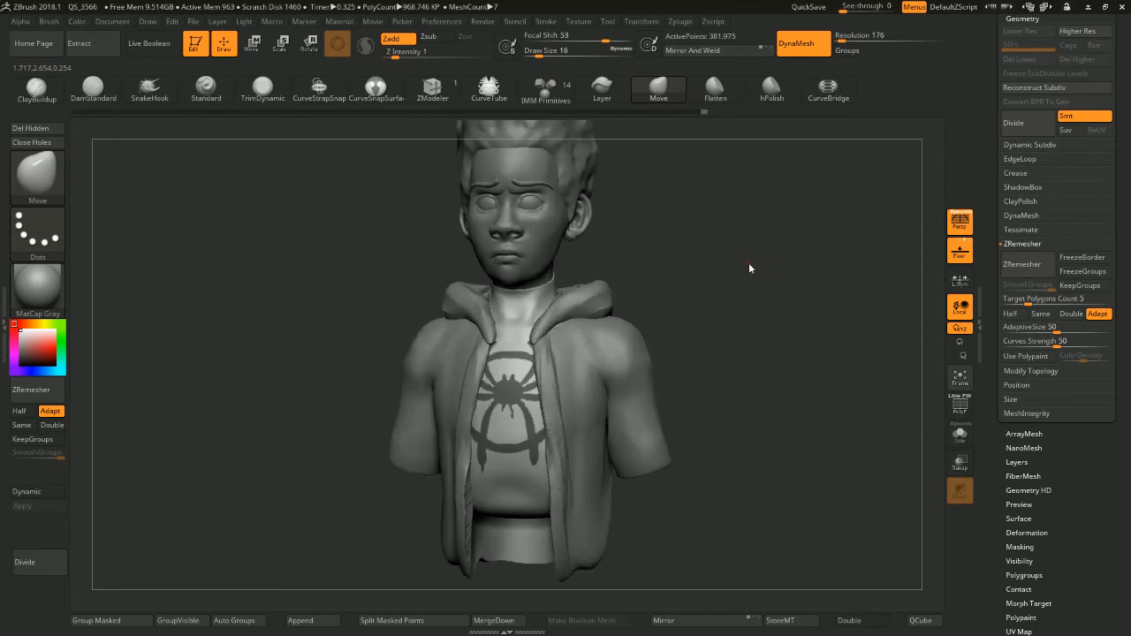
shift+drag(678, 285, 696, 279)
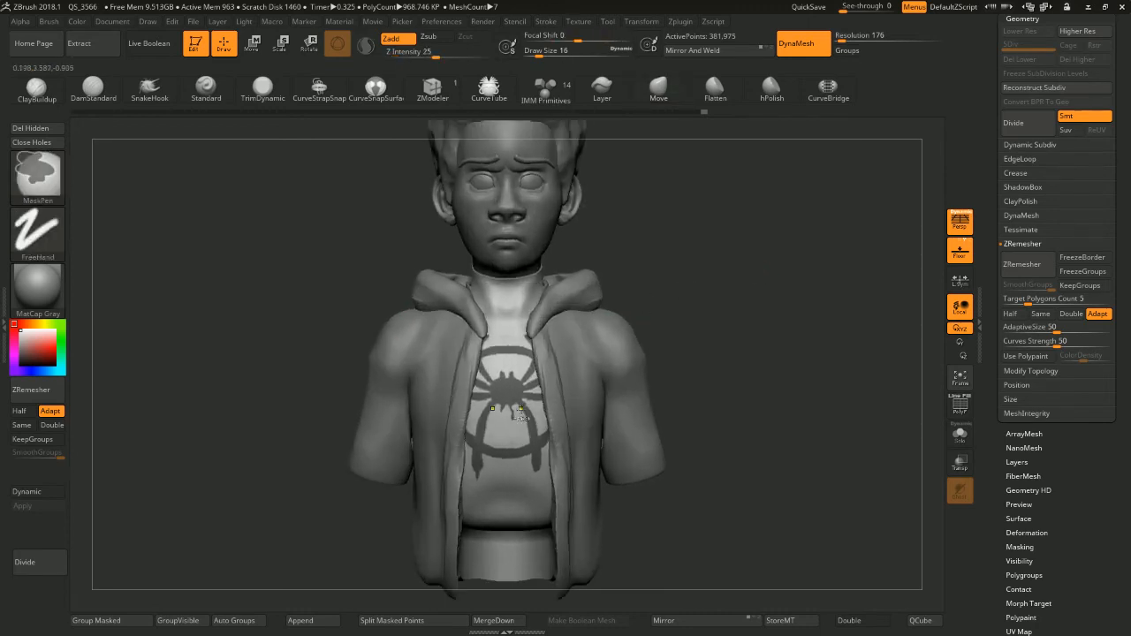
ctrl+click(490, 428)
key(ctrl+z)
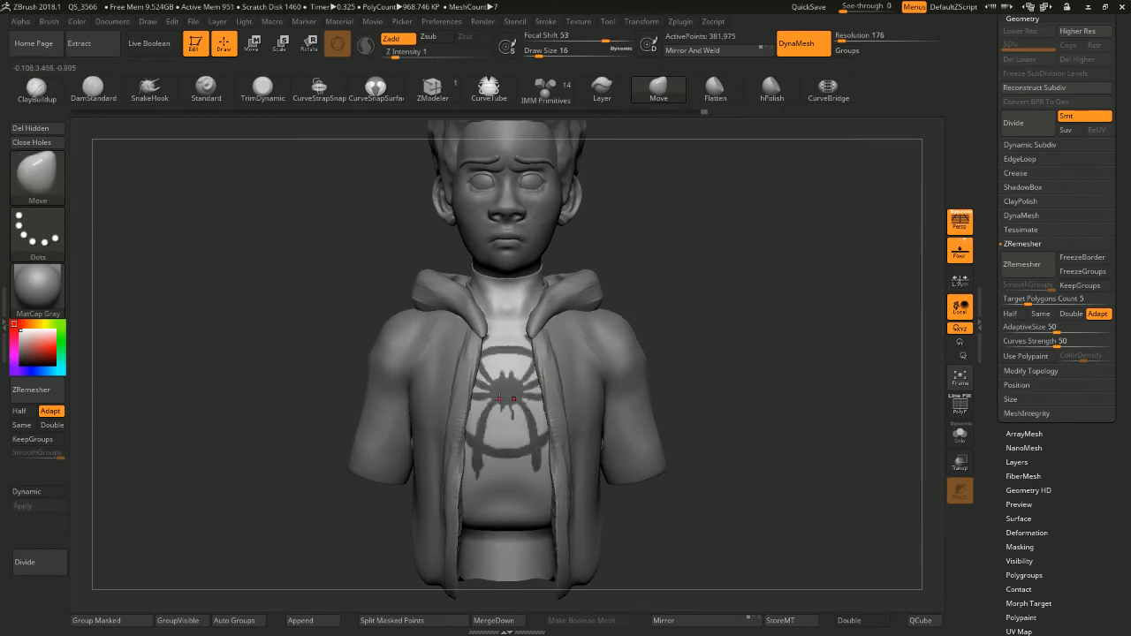
ctrl+click(492, 433)
key(ctrl+z)
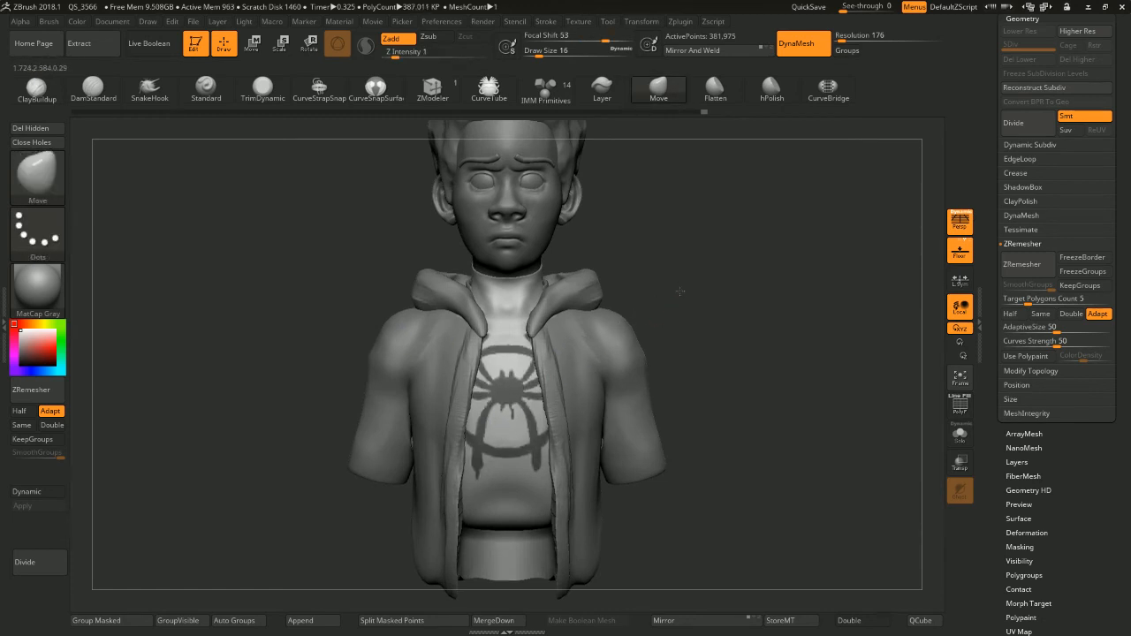
Mask a small separate paint droplet inside the ring, below the left side of the spider's body
alt+drag(680, 291, 680, 311)
alt+drag(713, 255, 712, 274)
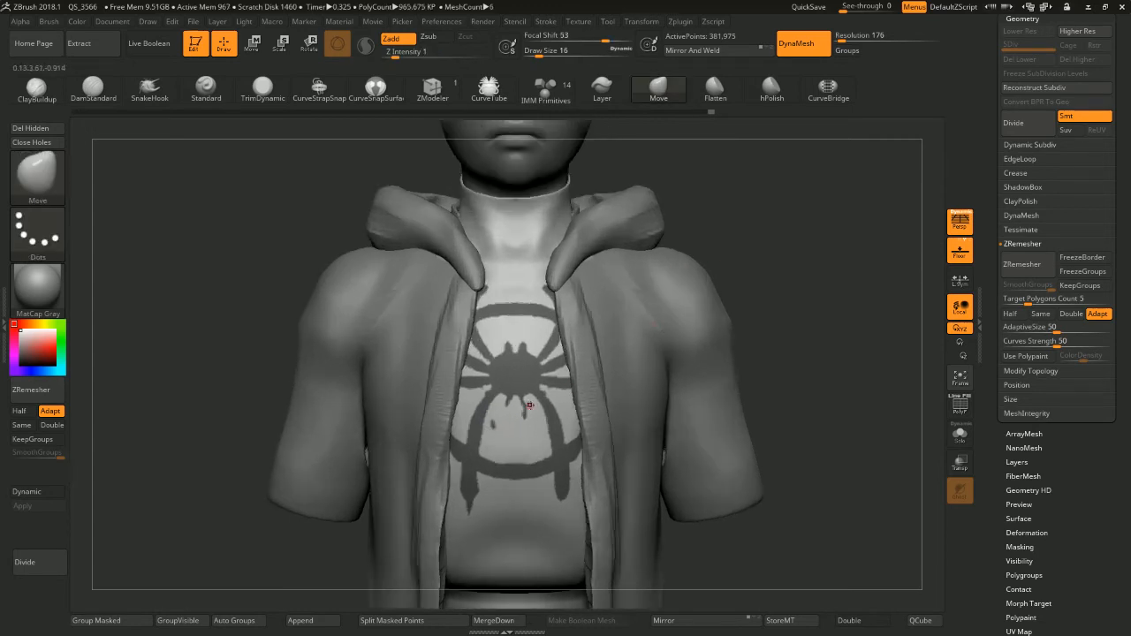
ctrl+drag(491, 422, 495, 434)
Try extracting the masked spider emblem from the shirt at 0.02 thickness and check the preview from an angle
alt+drag(776, 242, 783, 207)
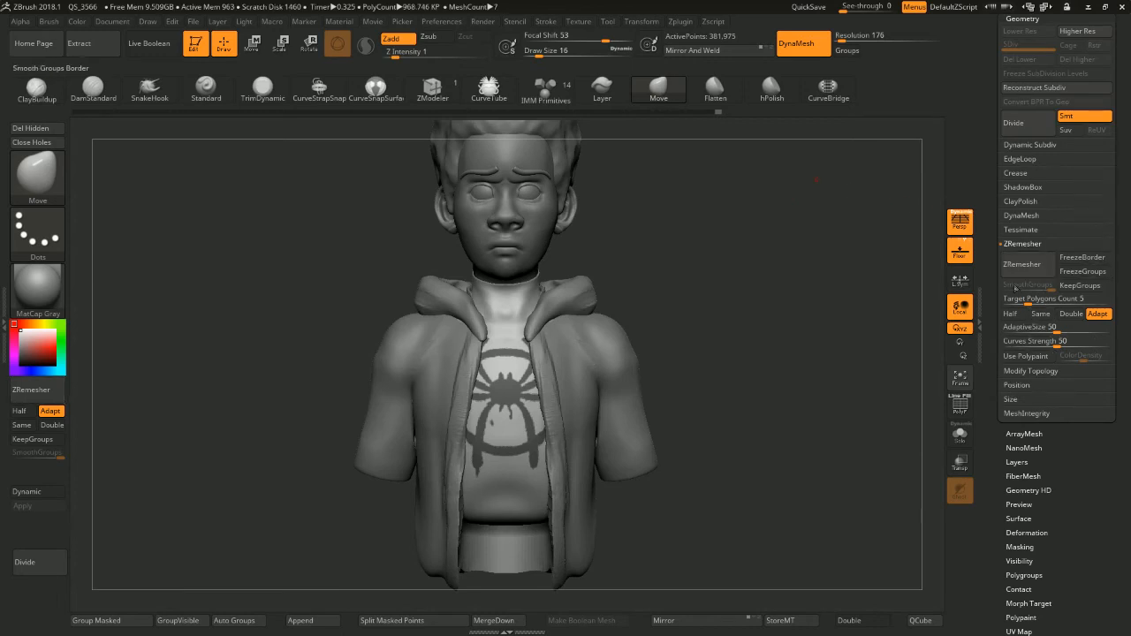
alt+drag(672, 305, 674, 329)
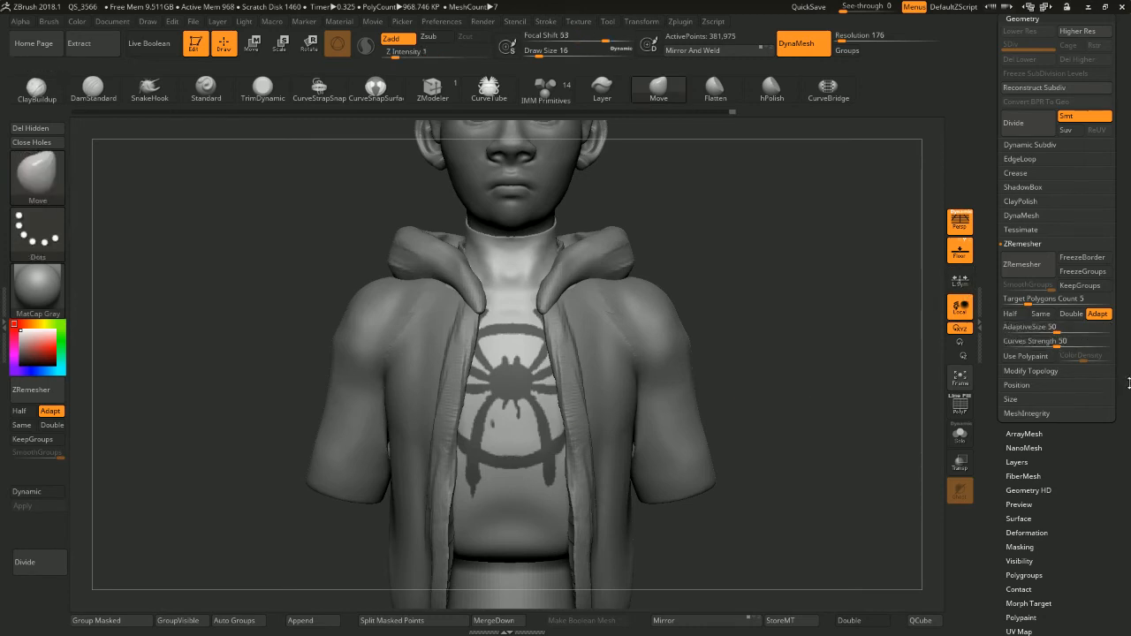
scroll(1010, 338, down, 1)
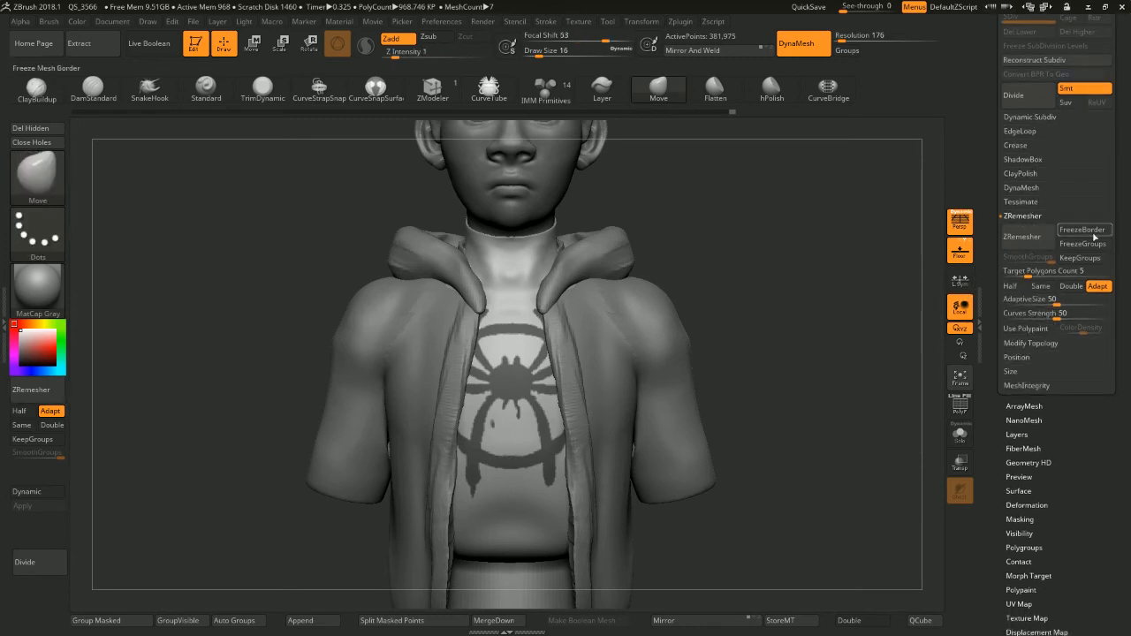
scroll(1079, 177, up, 10)
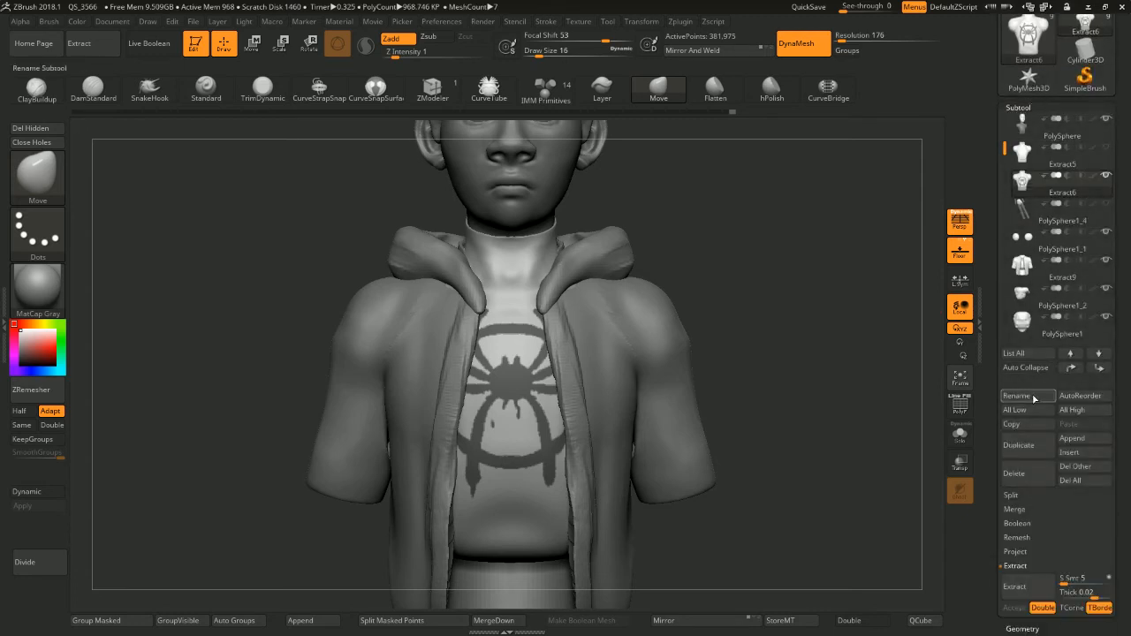
click(1014, 586)
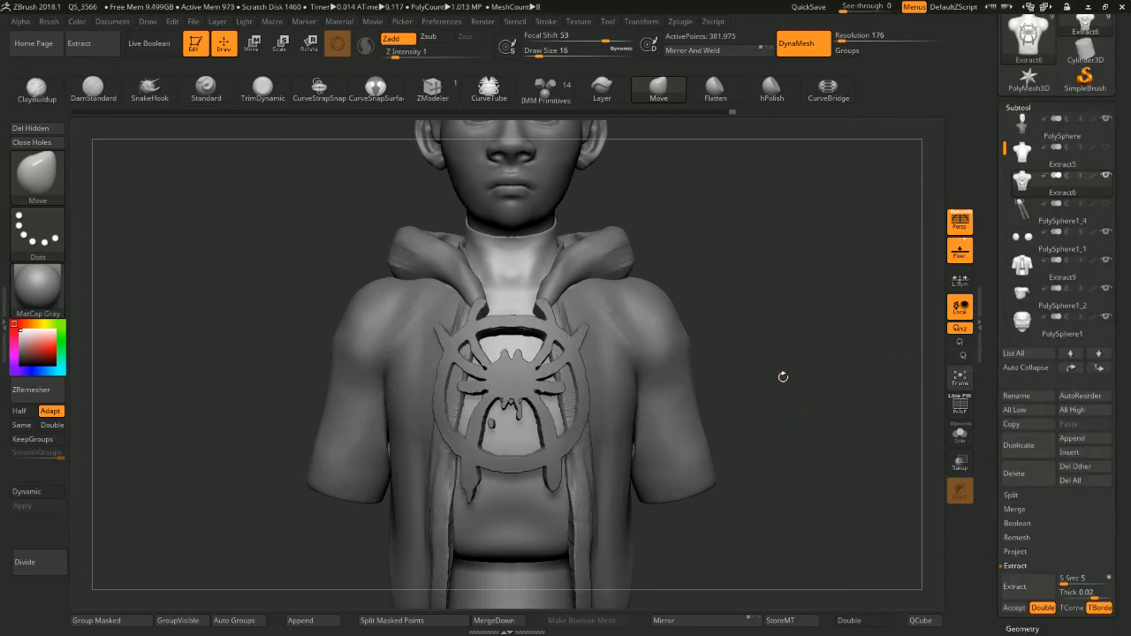
drag(783, 379, 810, 374)
click(1024, 588)
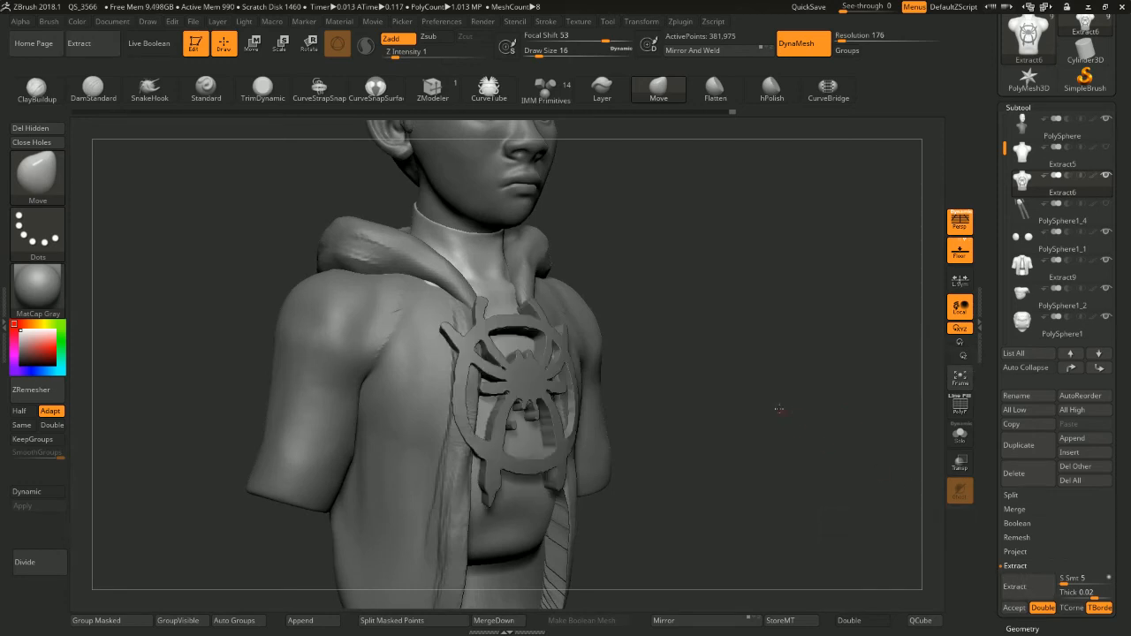
drag(844, 517, 783, 391)
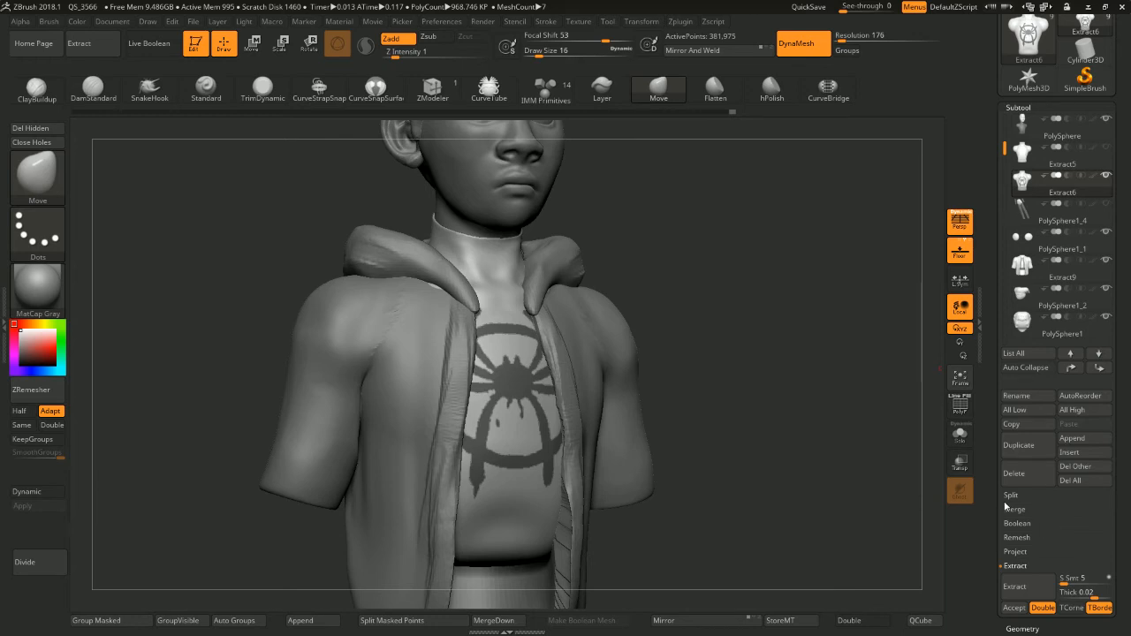
Preview the emblem extraction again at 0.02 thickness to judge its depth against the shirt and jacket up close
alt+drag(775, 365, 862, 395)
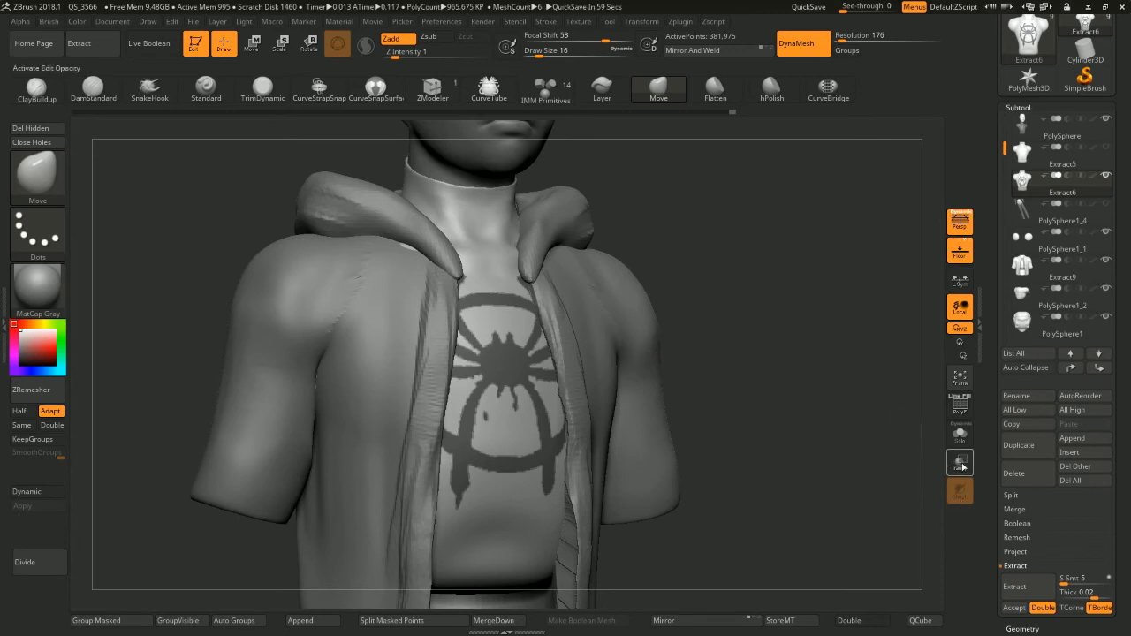
drag(793, 374, 872, 287)
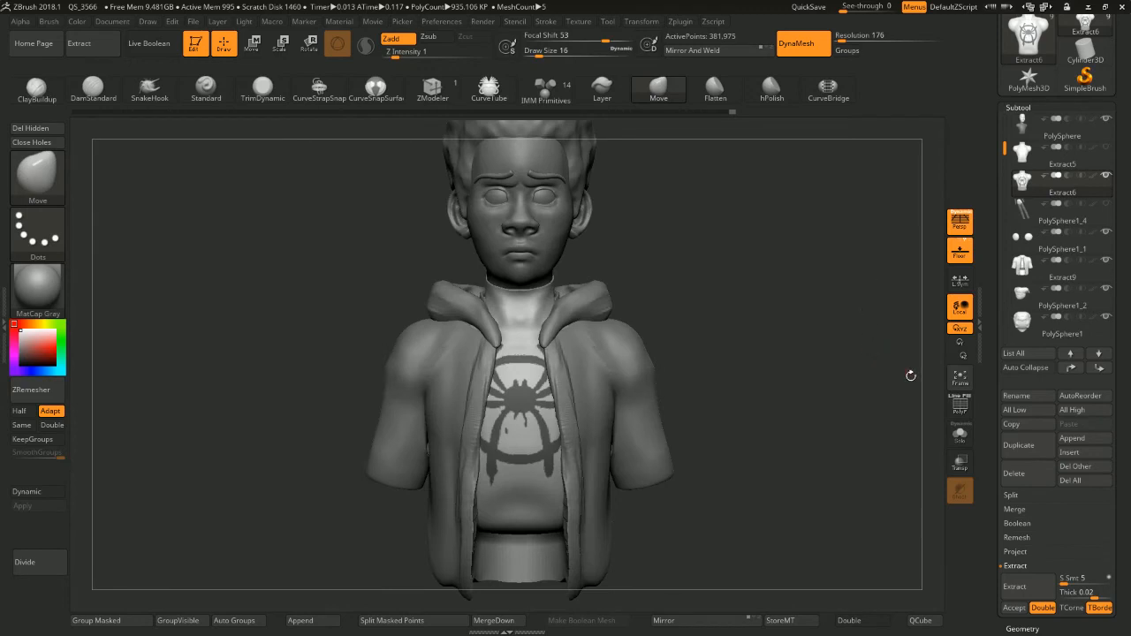
click(1021, 586)
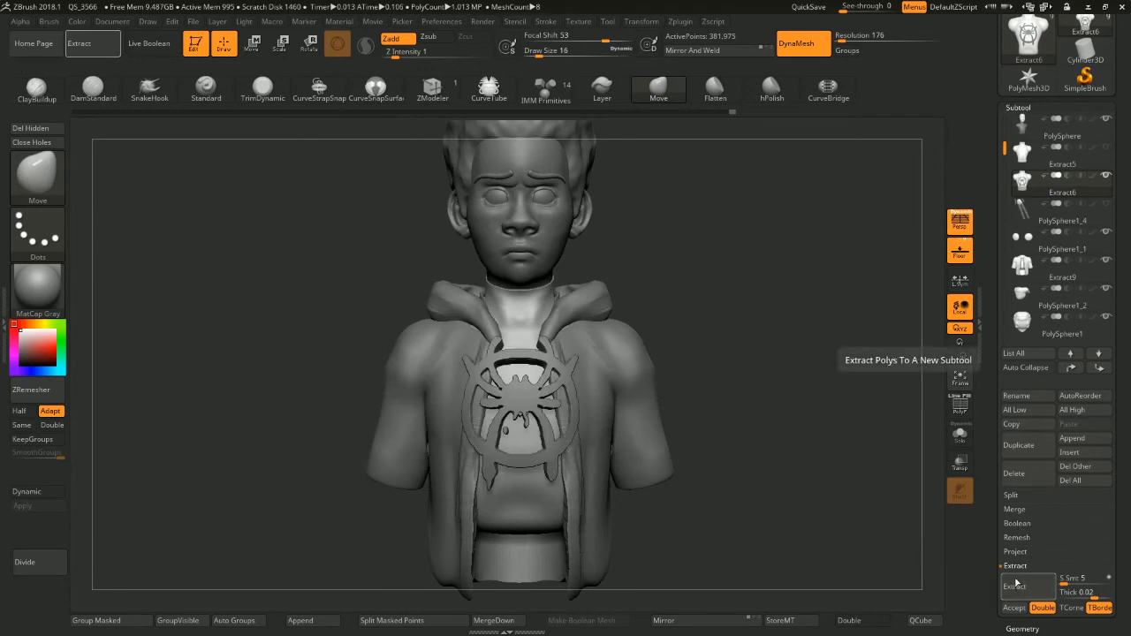
alt+drag(780, 361, 818, 433)
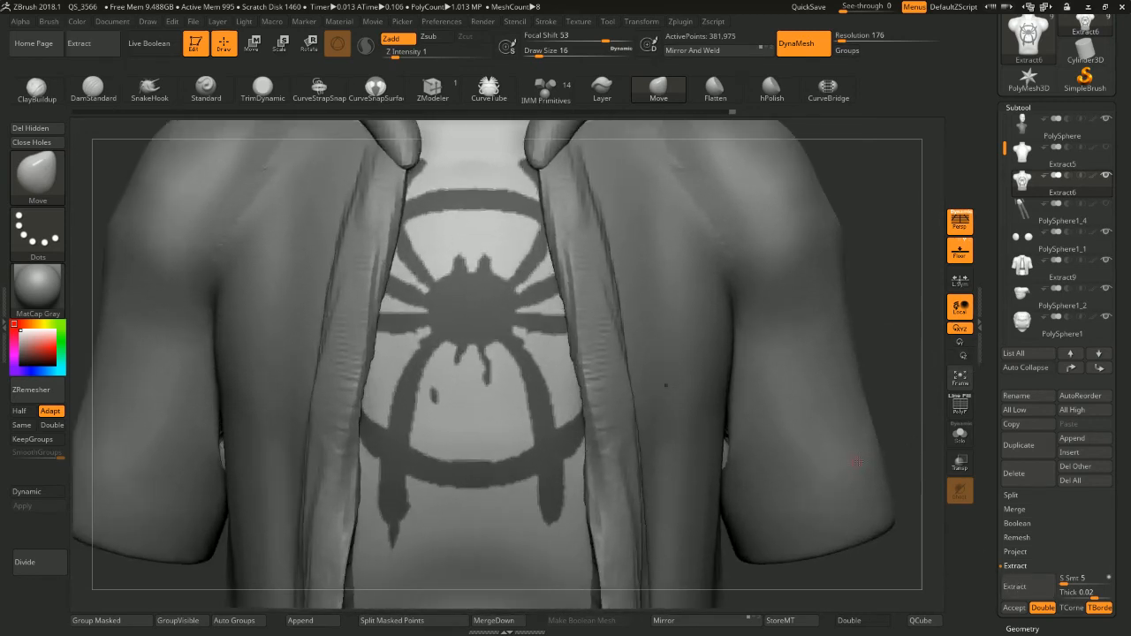
drag(894, 361, 932, 355)
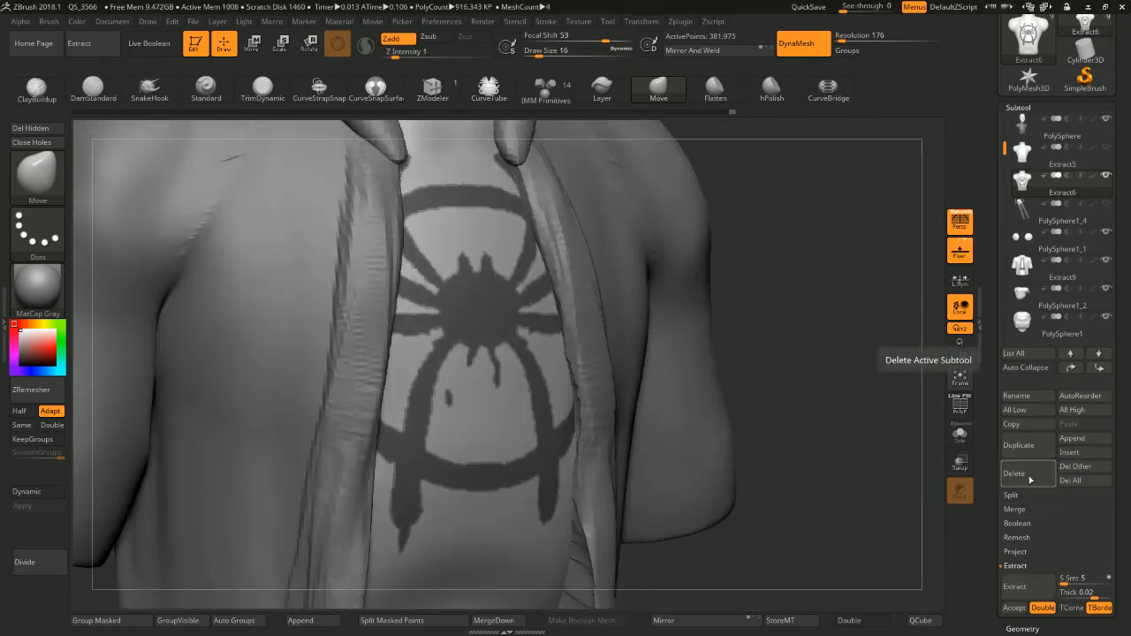
click(1034, 587)
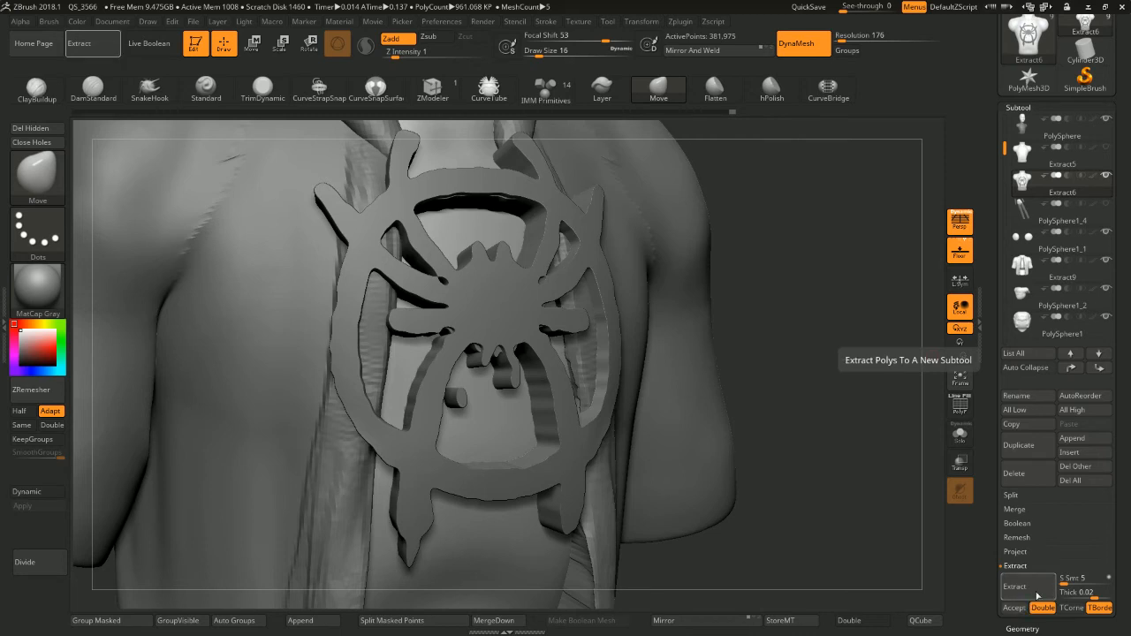
Set the extraction thickness to 0.0036 and extract the masked emblem as its own subtool
click(1089, 596)
key(BackSpace)
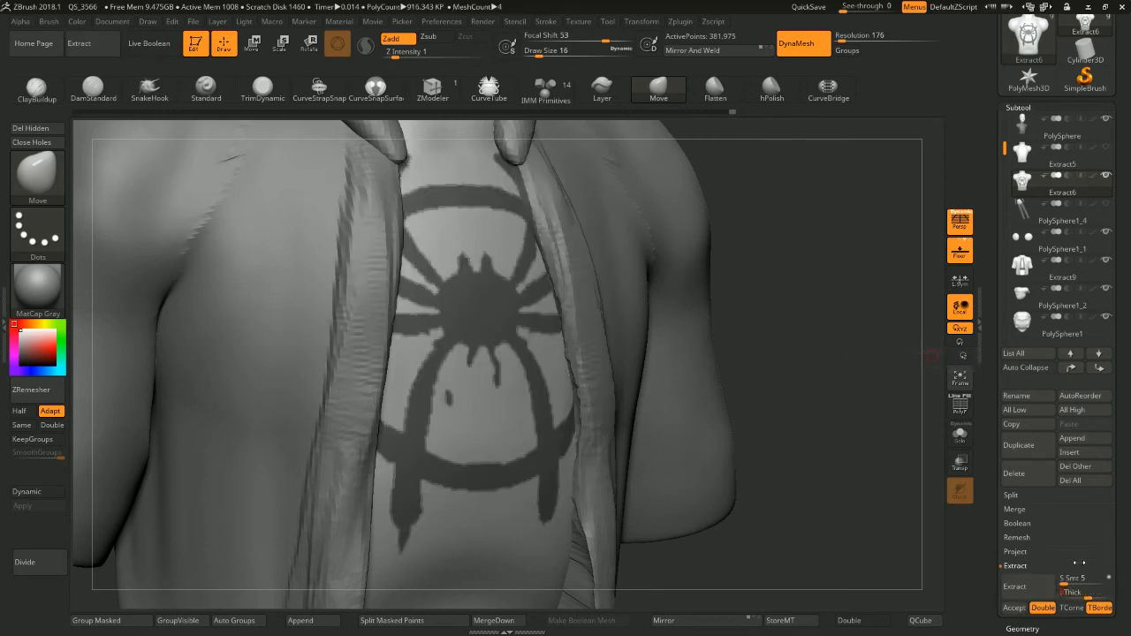
text(.00365)
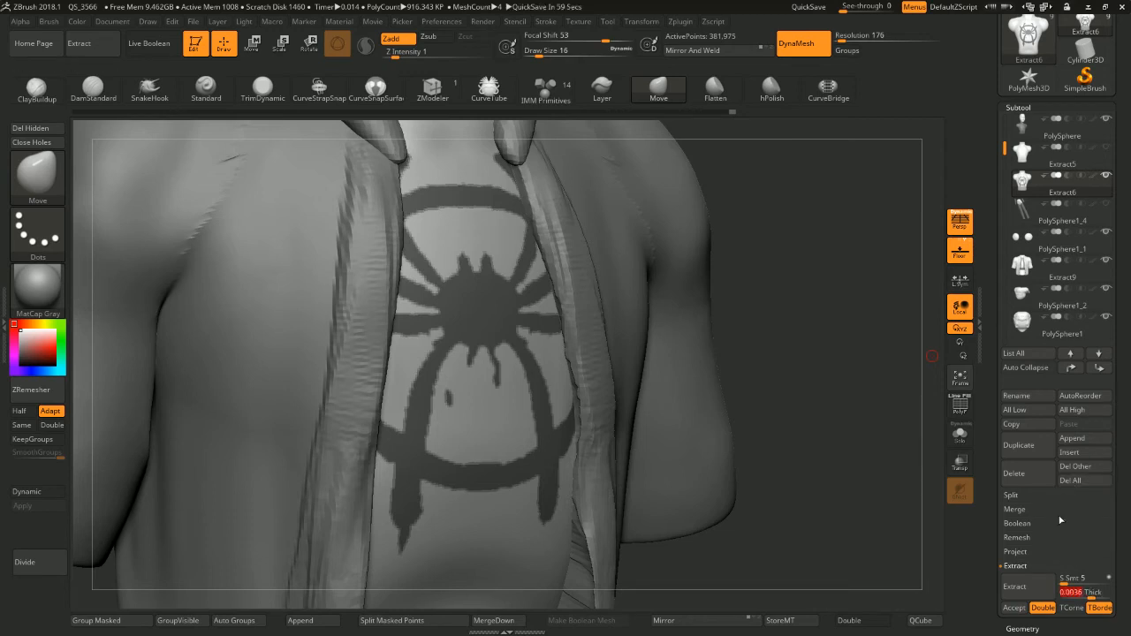
click(1014, 586)
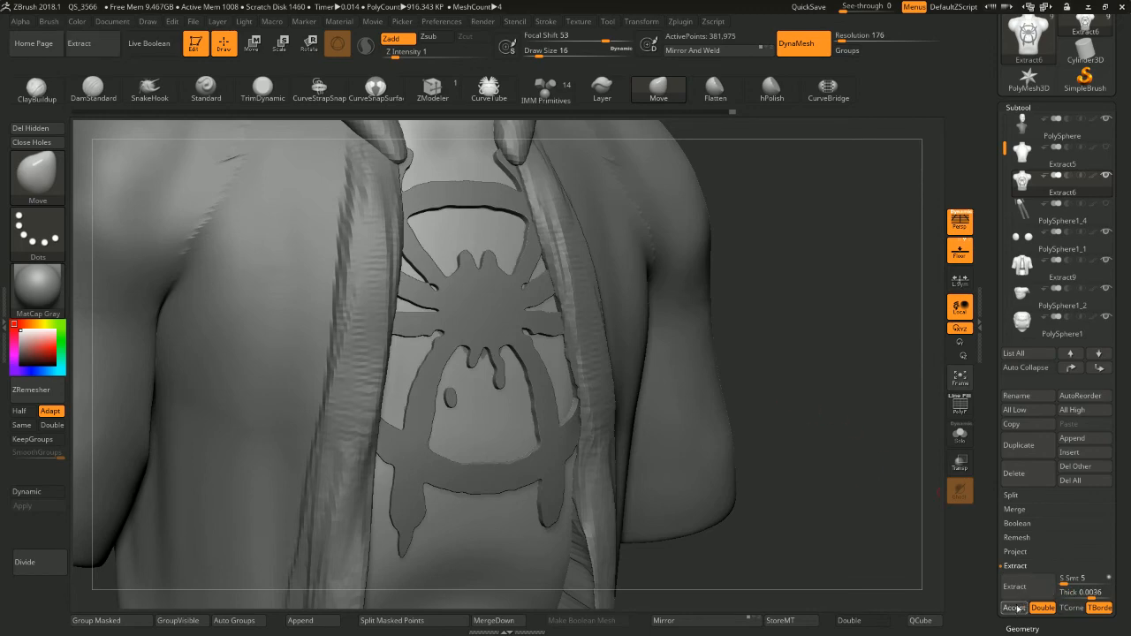
click(1015, 609)
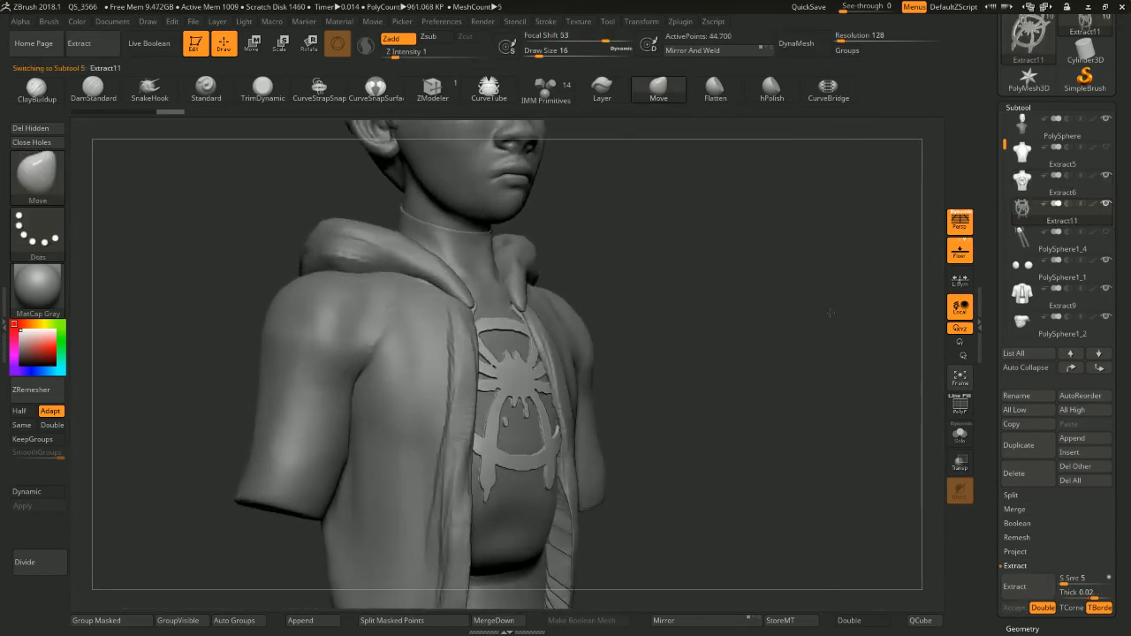
Centre the move gizmo on the extracted emblem and reset the gizmo's orientation
mouse_move(830, 313)
alt+mouse_down()
mouse_move(838, 365)
mouse_move(809, 338)
alt+mouse_up()
click(254, 45)
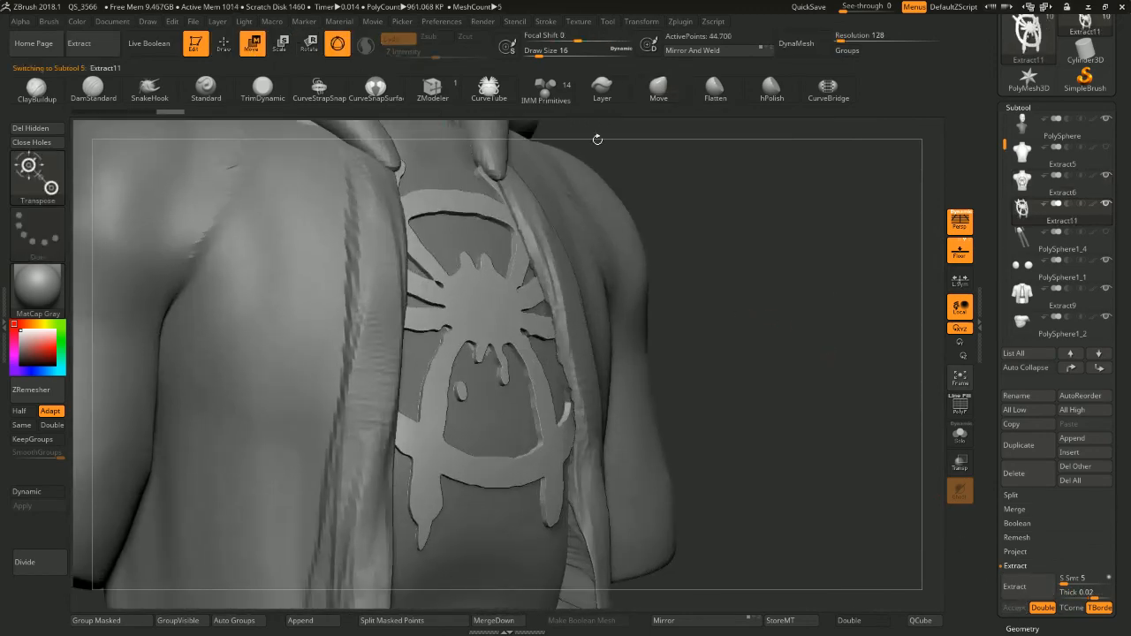
mouse_move(598, 139)
mouse_down()
mouse_move(658, 216)
mouse_move(791, 250)
mouse_move(753, 236)
mouse_move(796, 416)
mouse_up()
click(255, 51)
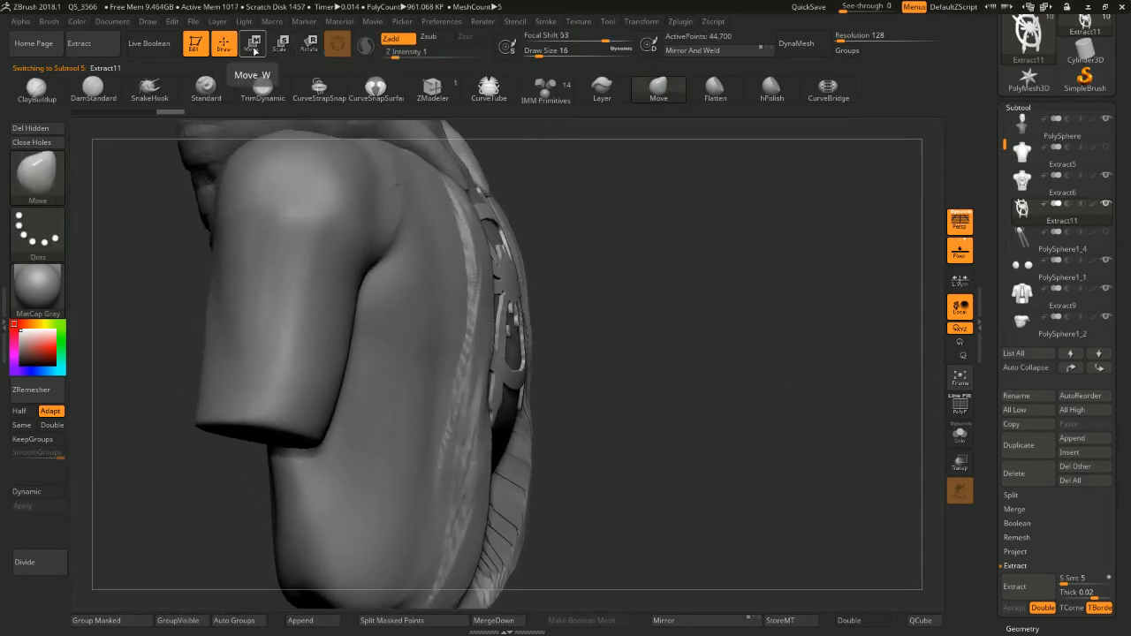
click(254, 44)
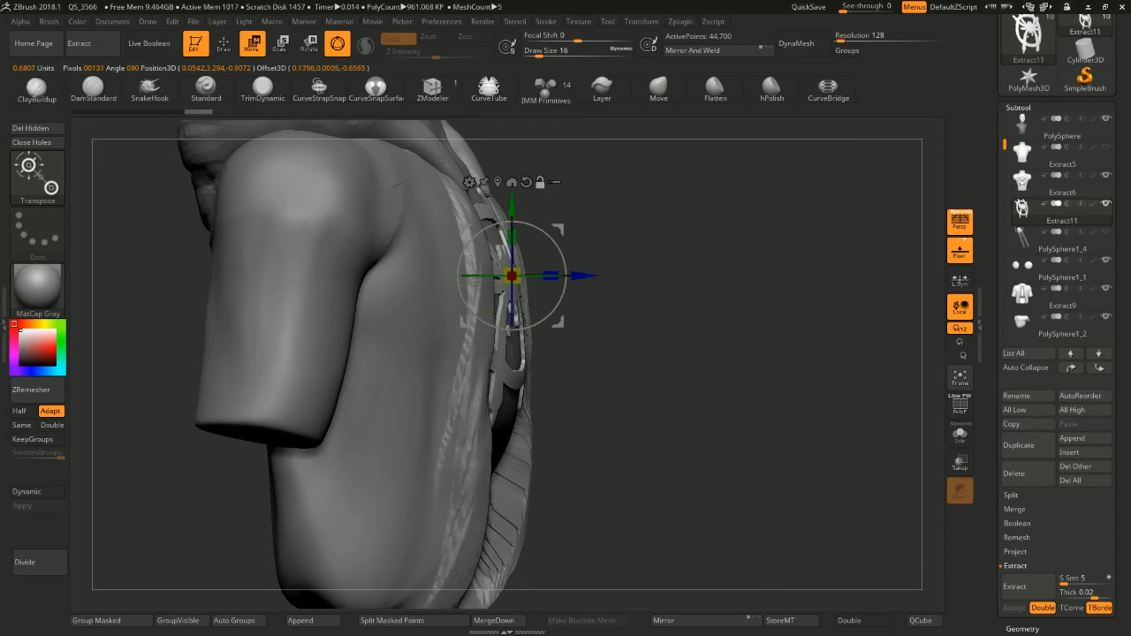
click(498, 182)
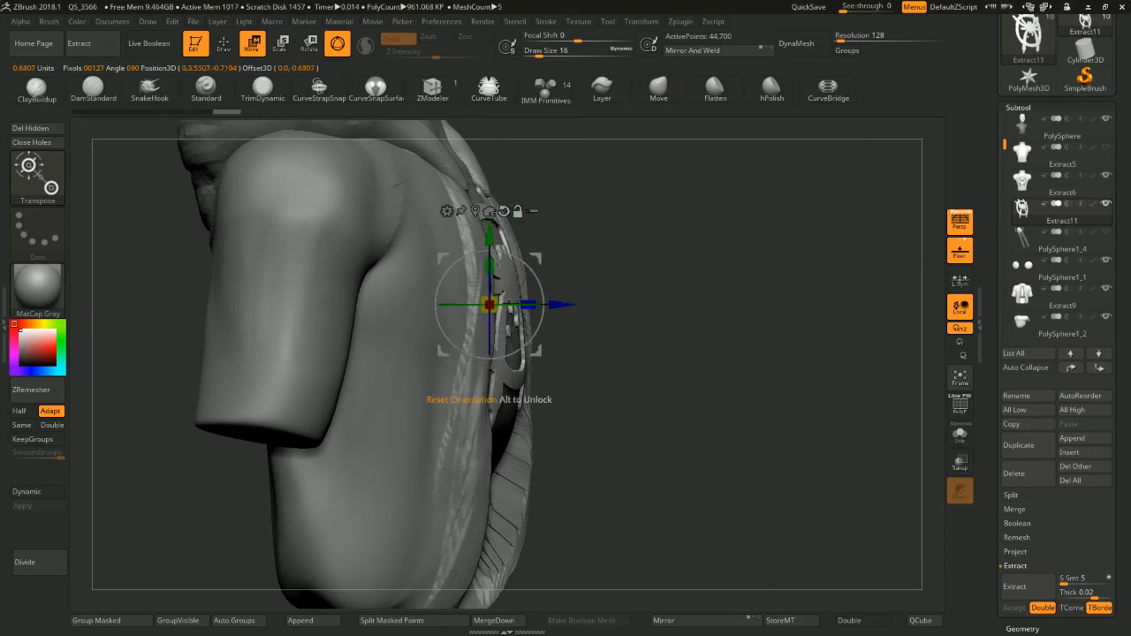
alt+click(503, 211)
Nudge the extracted emblem slightly in depth against the shirt's chest and return to draw mode
drag(580, 173, 578, 217)
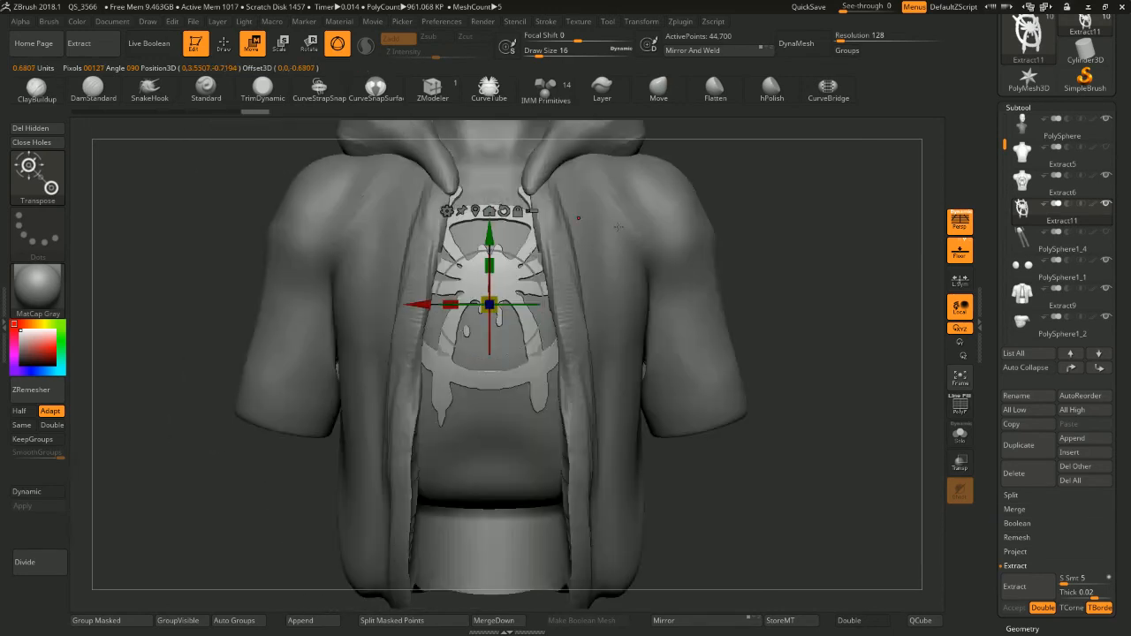
drag(769, 173, 535, 273)
right_drag(565, 289, 556, 291)
drag(556, 291, 546, 294)
mouse_move(670, 243)
mouse_down()
mouse_move(819, 248)
mouse_move(778, 190)
mouse_up()
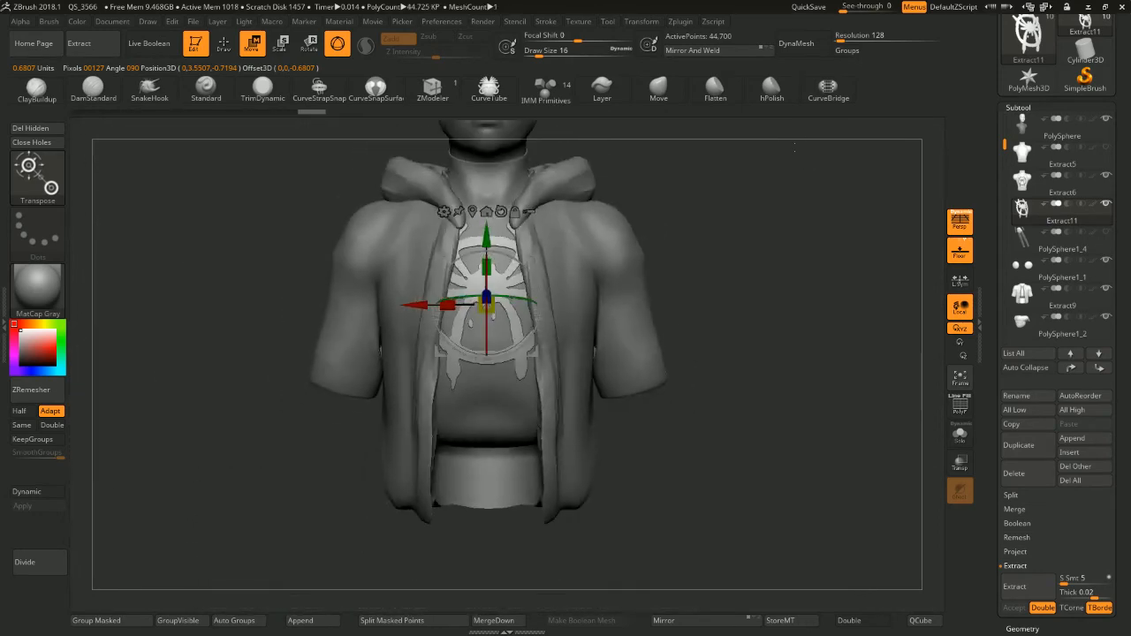
drag(682, 212, 727, 216)
click(224, 44)
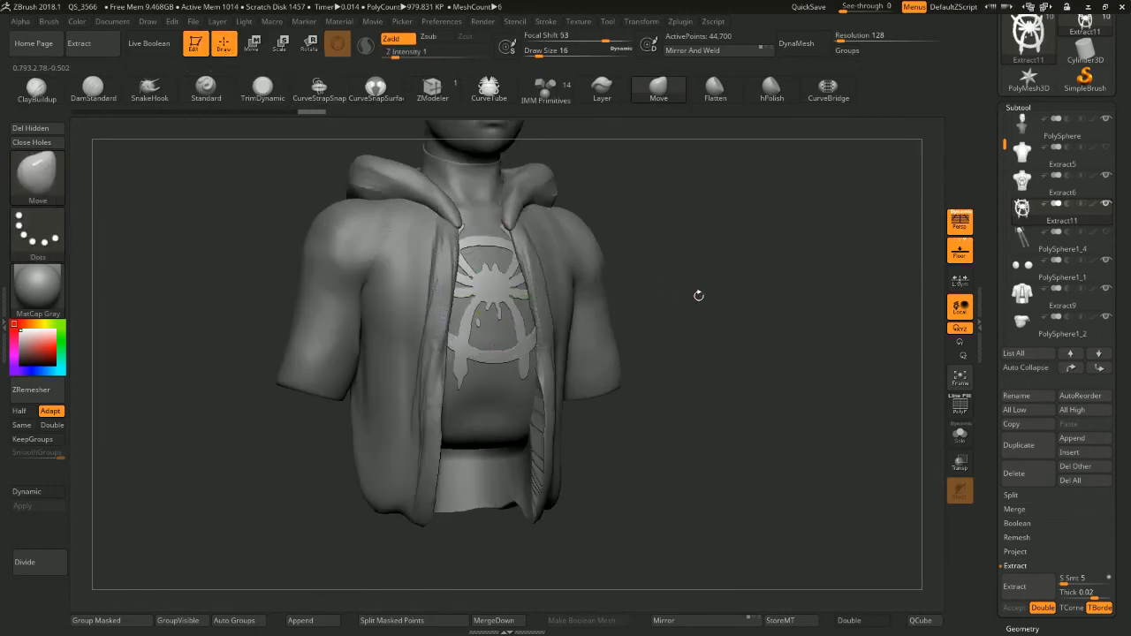
Select the shirt subtool and isolate it to inspect the emblem mask on its chest
mouse_move(699, 293)
mouse_down()
mouse_move(725, 268)
mouse_move(716, 241)
mouse_move(750, 244)
mouse_move(781, 285)
mouse_up()
alt+click(484, 270)
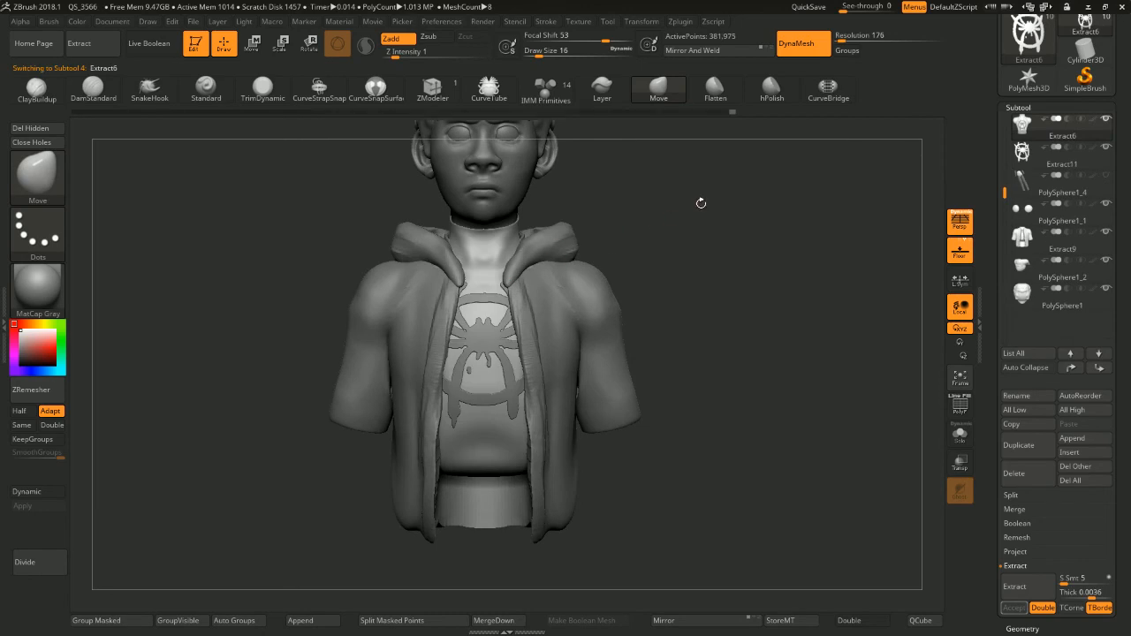
key(f)
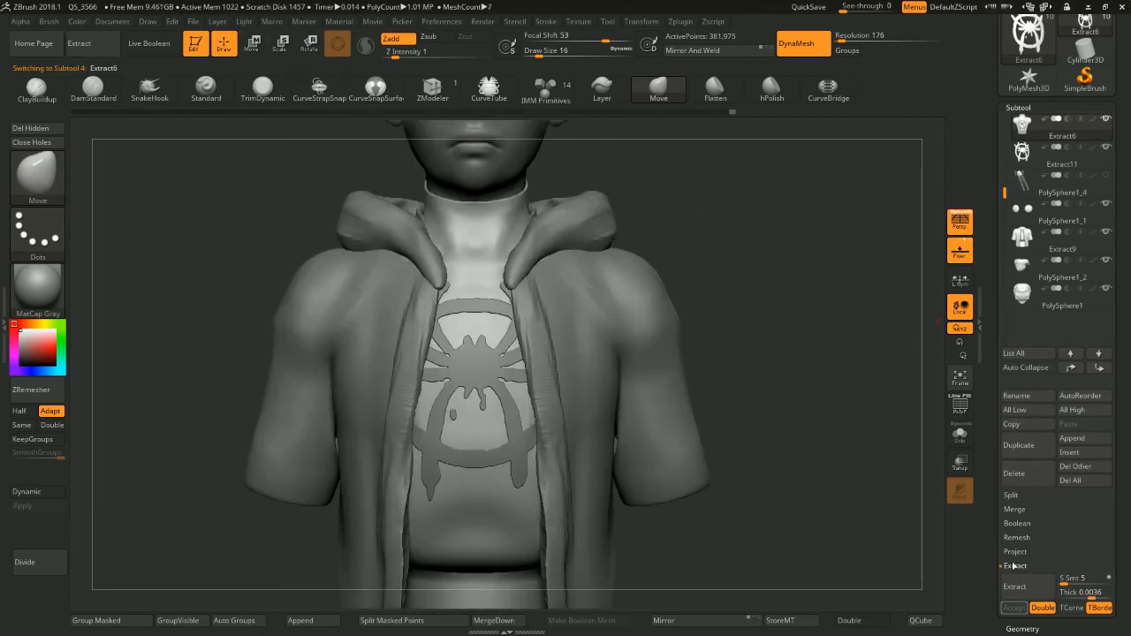
click(960, 434)
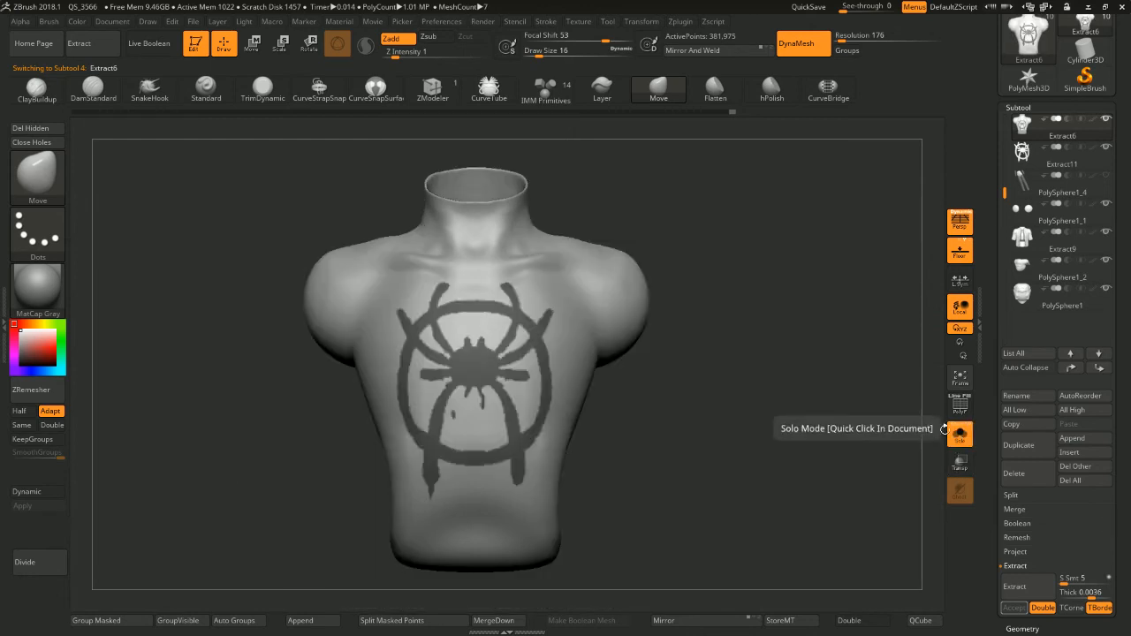
drag(765, 421, 768, 407)
mouse_move(841, 439)
mouse_down()
mouse_move(817, 434)
mouse_move(842, 445)
mouse_up()
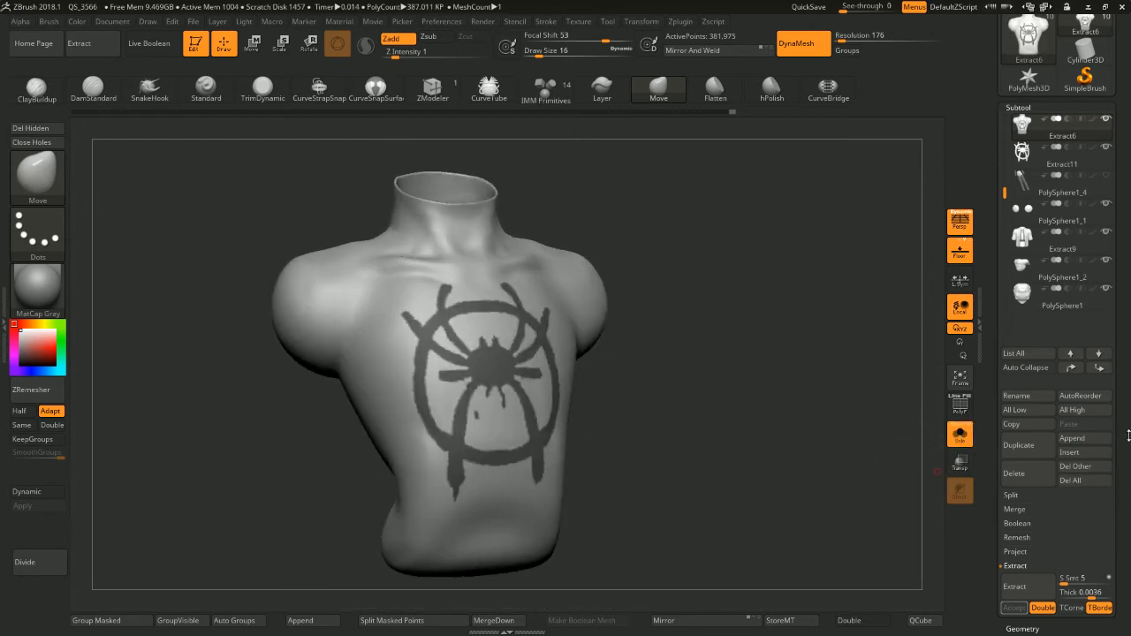
Invert the emblem mask on the isolated shirt and clear the mask completely
drag(1129, 450, 1126, 341)
drag(1124, 500, 1124, 399)
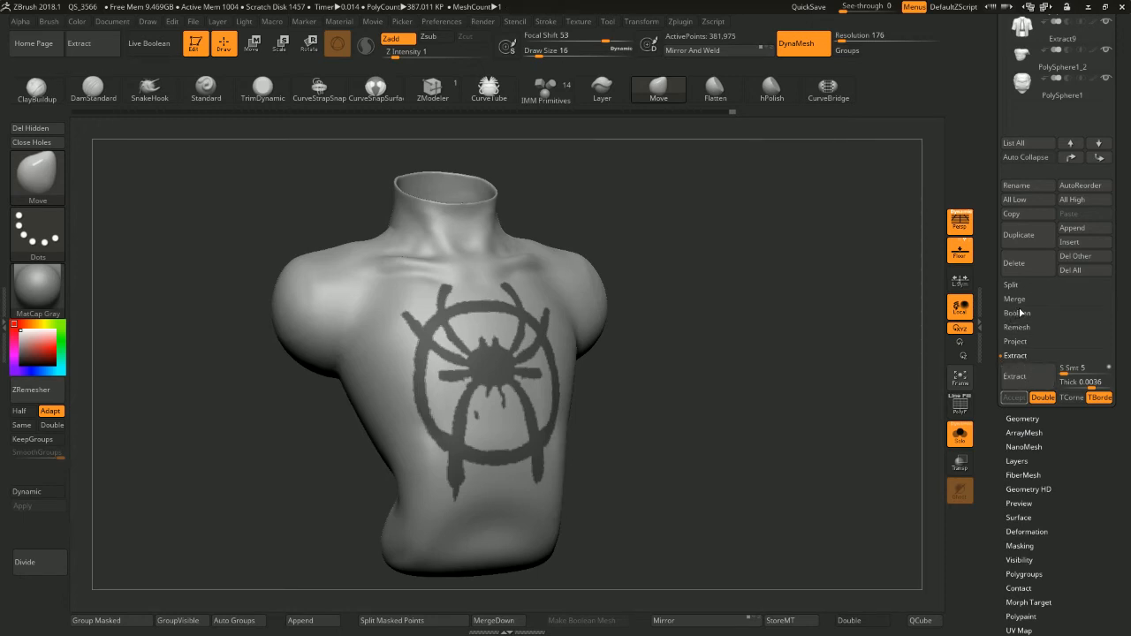
ctrl+click(138, 598)
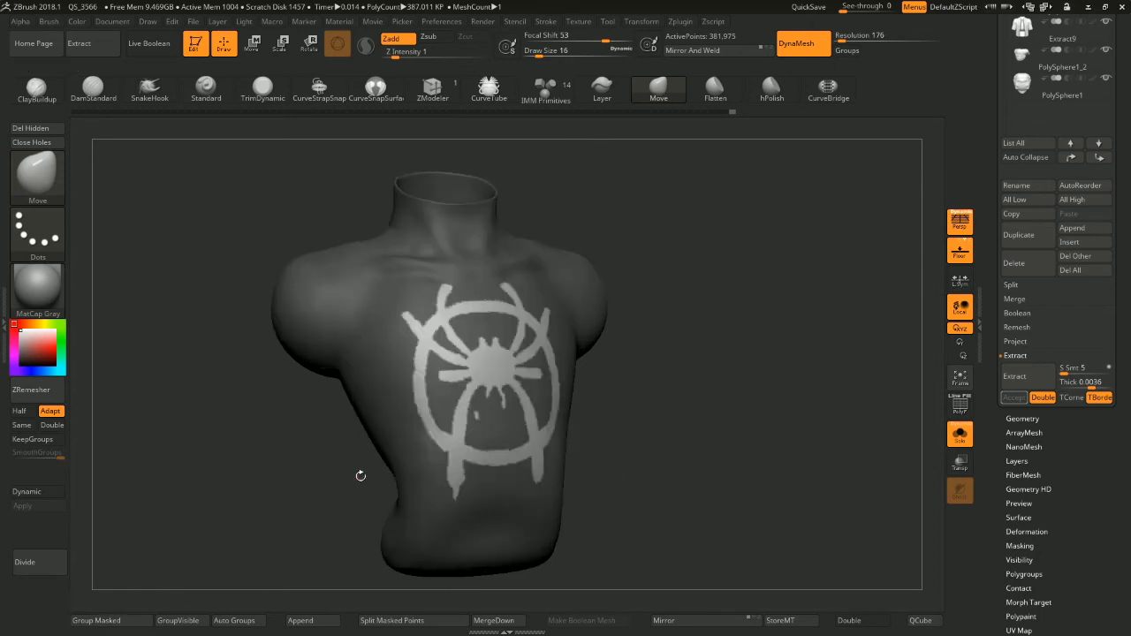
shift+drag(676, 339, 712, 316)
ctrl+right_drag(713, 316, 710, 303)
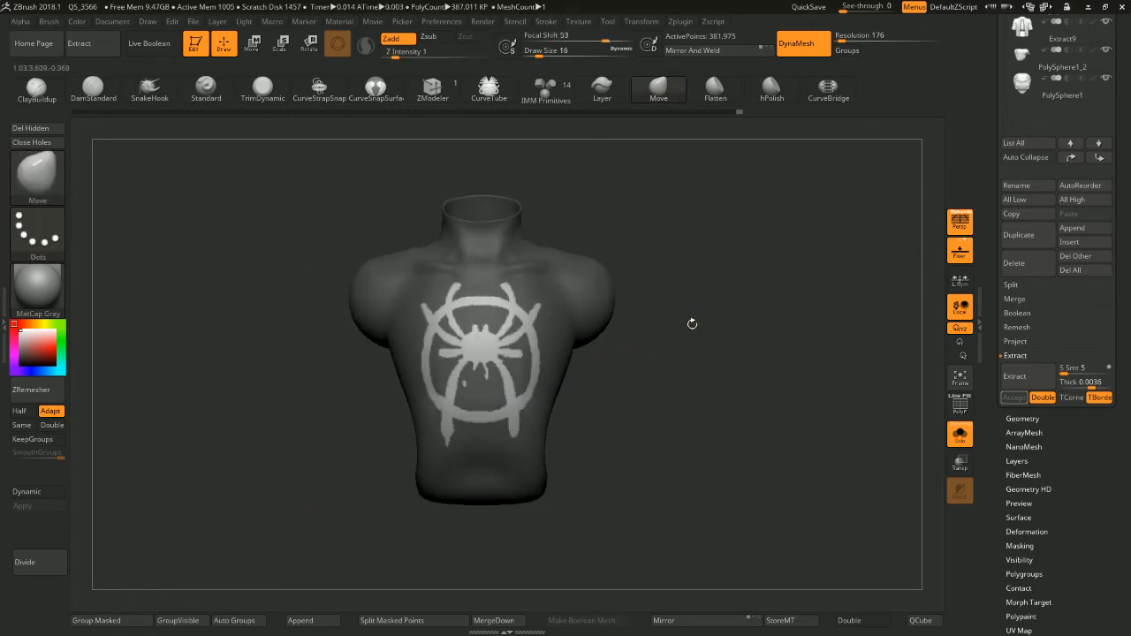
ctrl+drag(692, 326, 737, 351)
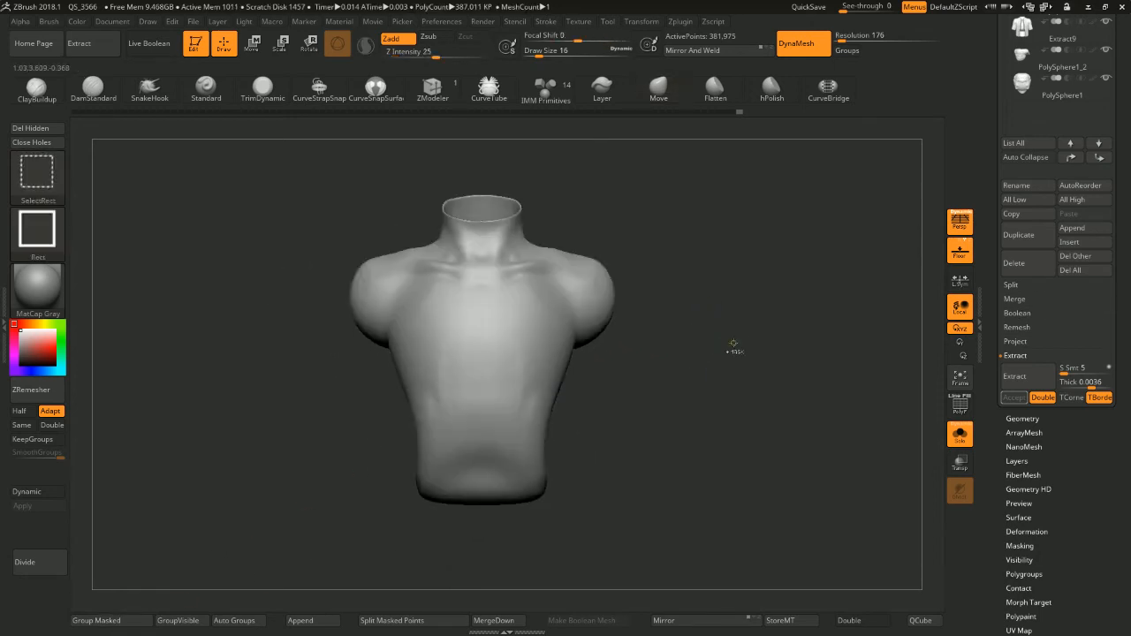
Make Extract5, the torso listed just above the shirt, the active subtool
scroll(1061, 172, up, 3)
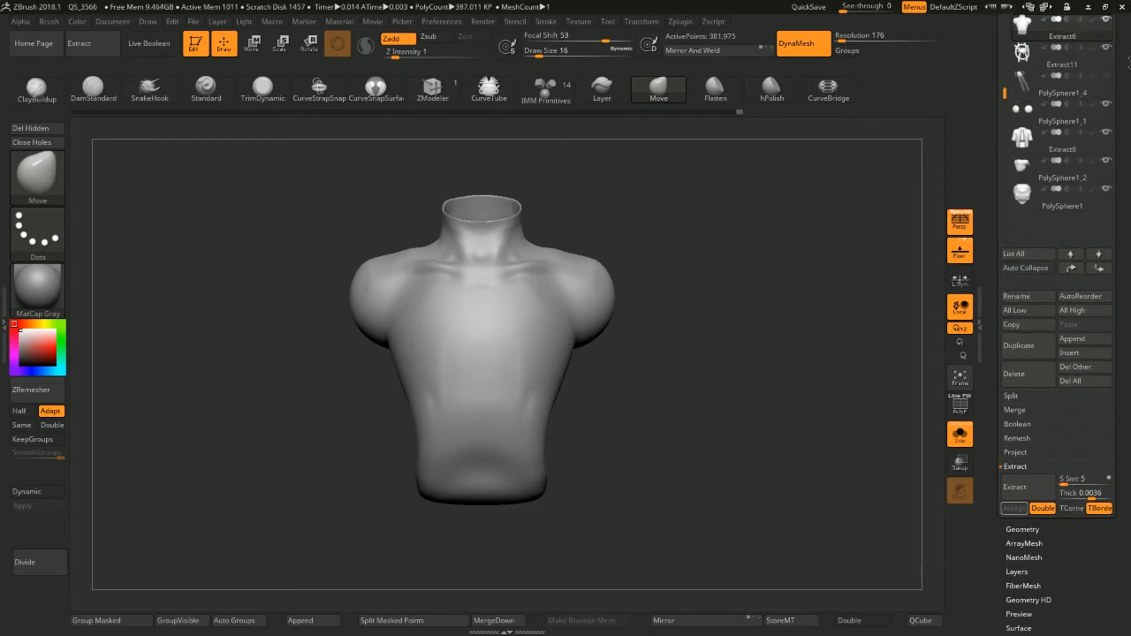
scroll(1031, 80, up, 2)
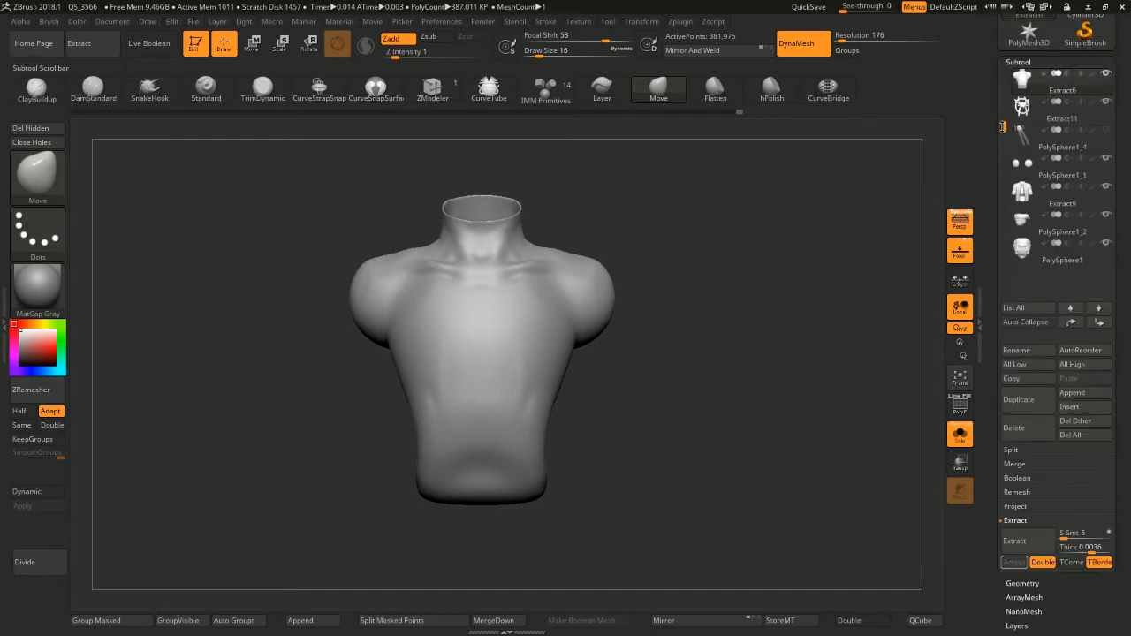
scroll(1003, 126, up, 1)
click(1046, 91)
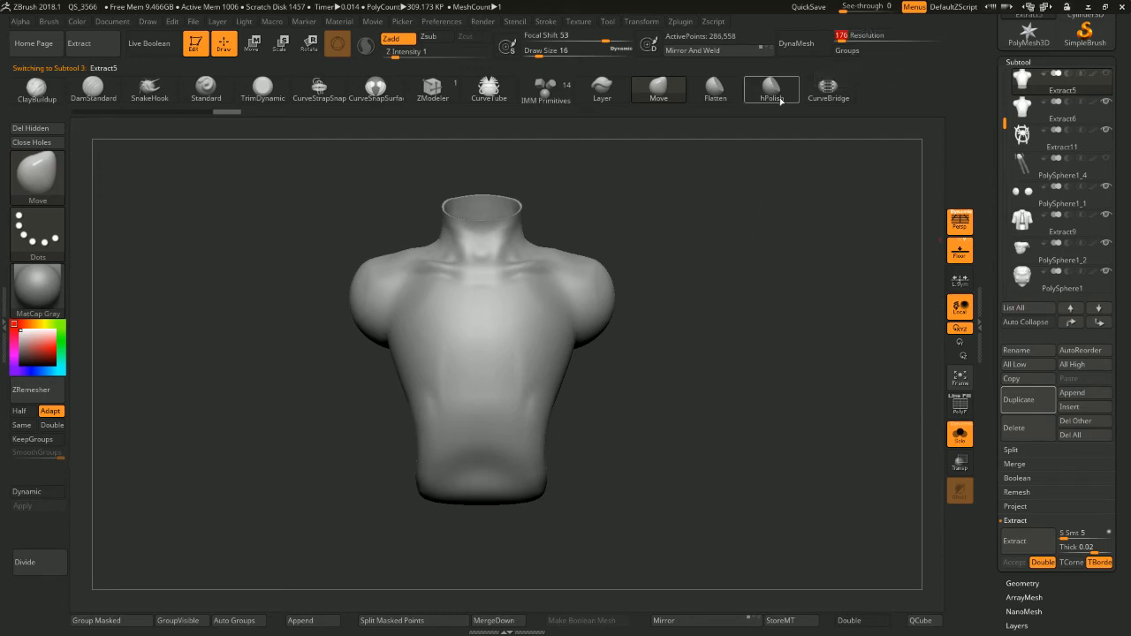
DynaMesh the Extract5 torso at resolution 176 and show it in place of Extract6 with the rest of the bust
click(797, 42)
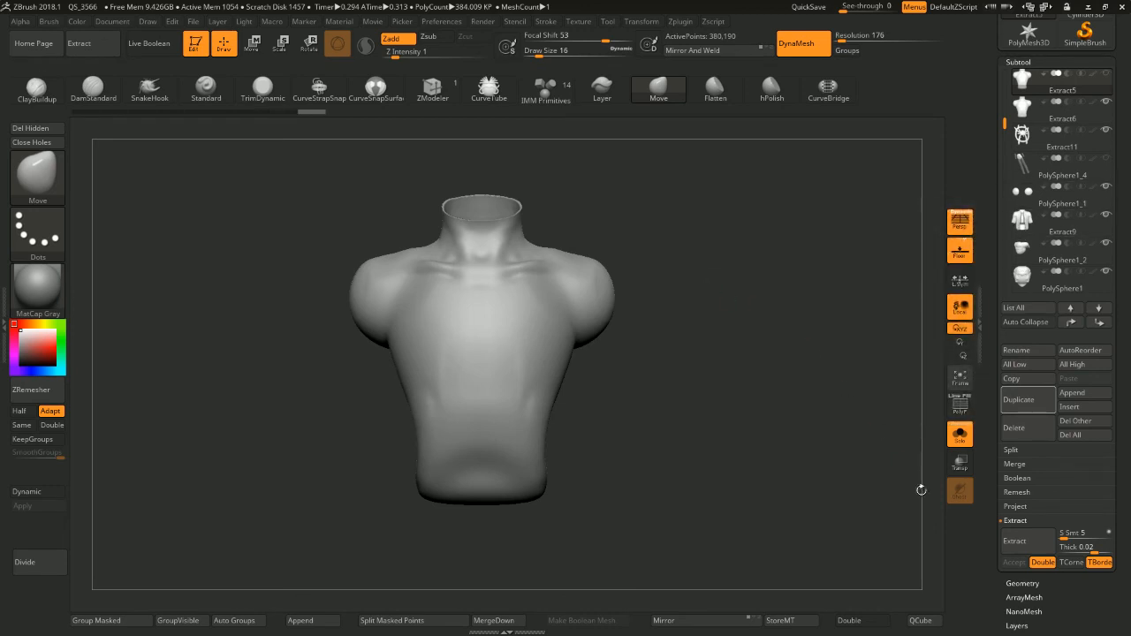
click(960, 436)
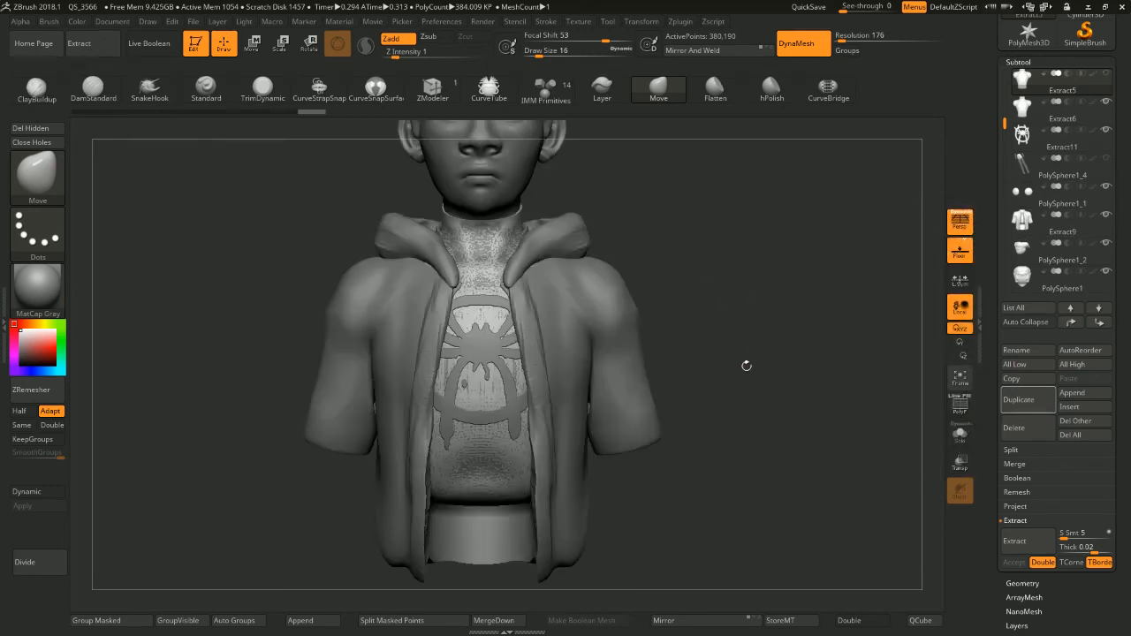
click(1103, 111)
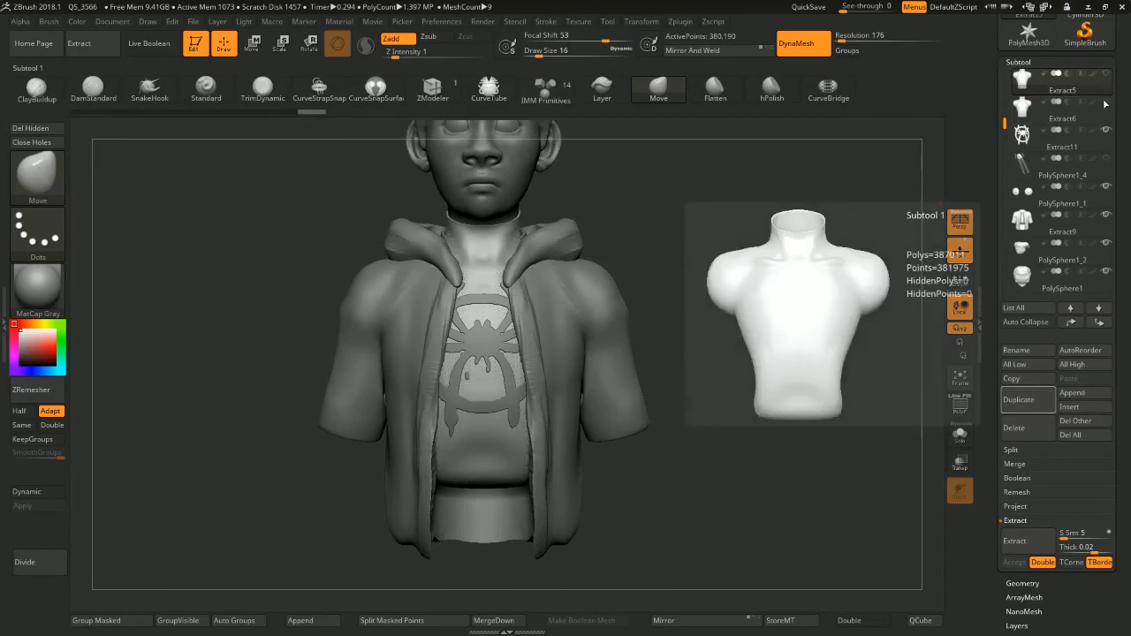
drag(676, 311, 713, 283)
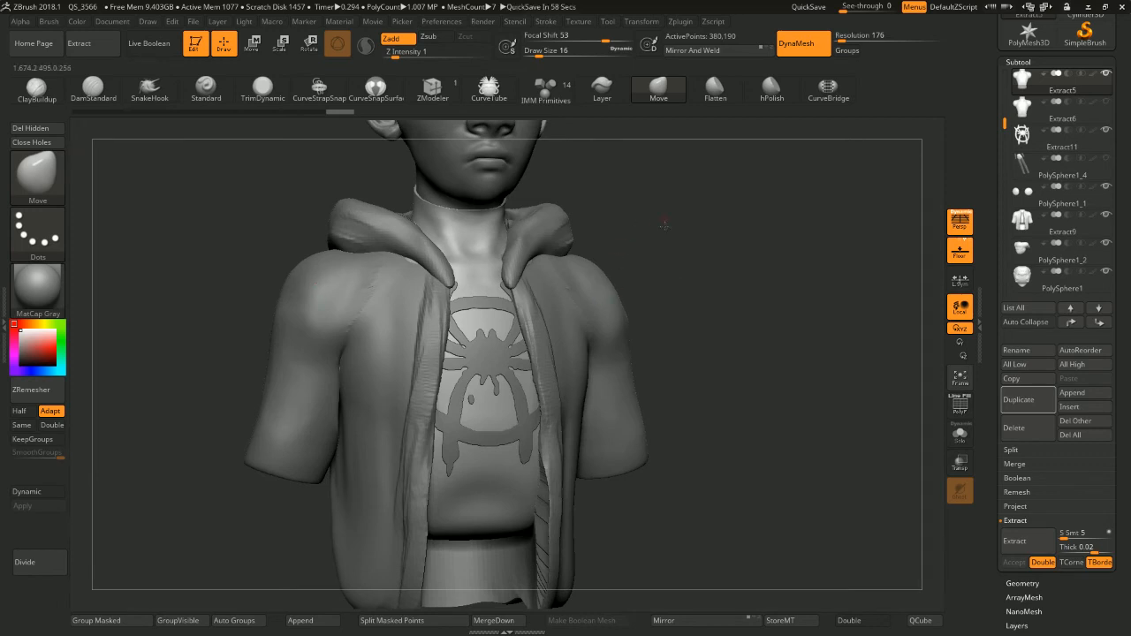
alt+drag(664, 221, 666, 257)
Add a new sculpting layer to the Extract5 torso and quick-save the project
drag(1047, 479, 1050, 325)
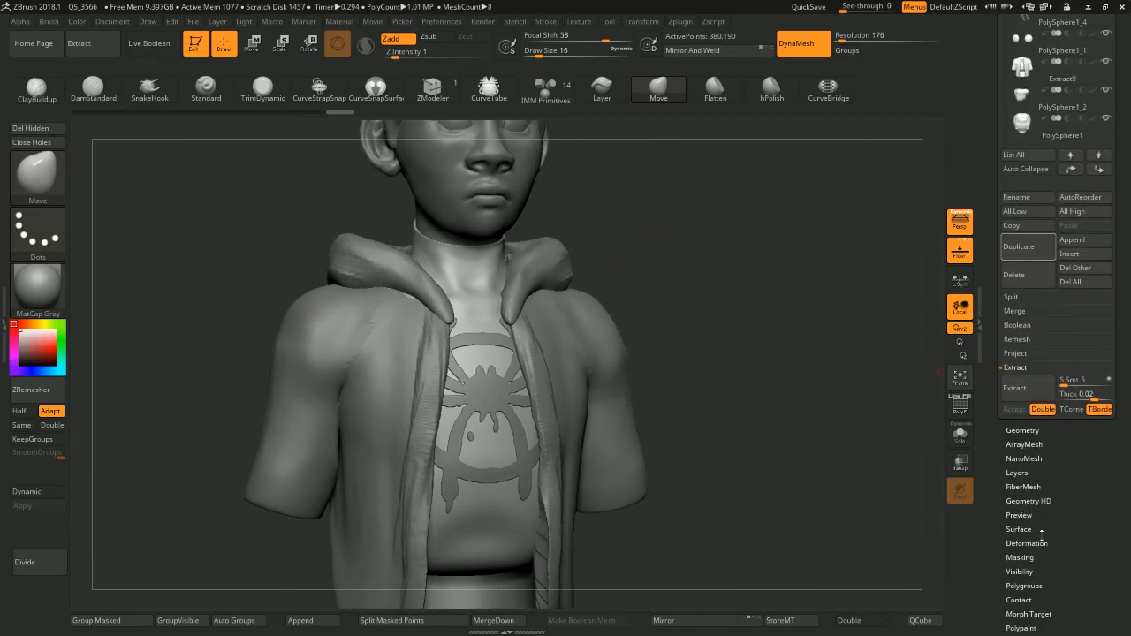
drag(1041, 531, 1046, 480)
drag(1064, 546, 1061, 506)
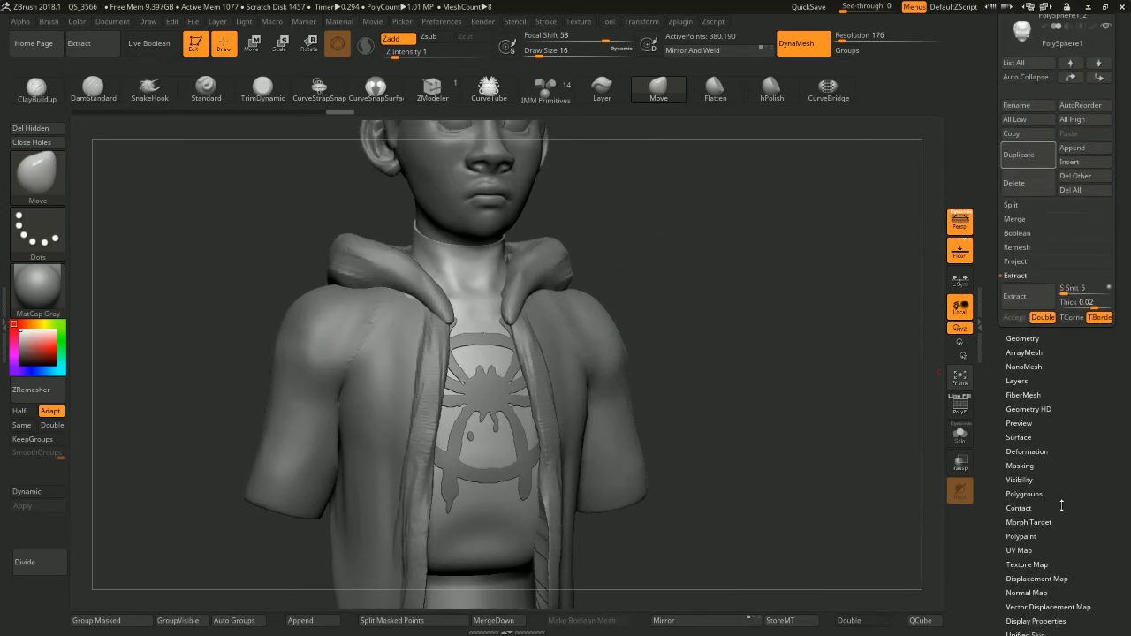
click(1030, 380)
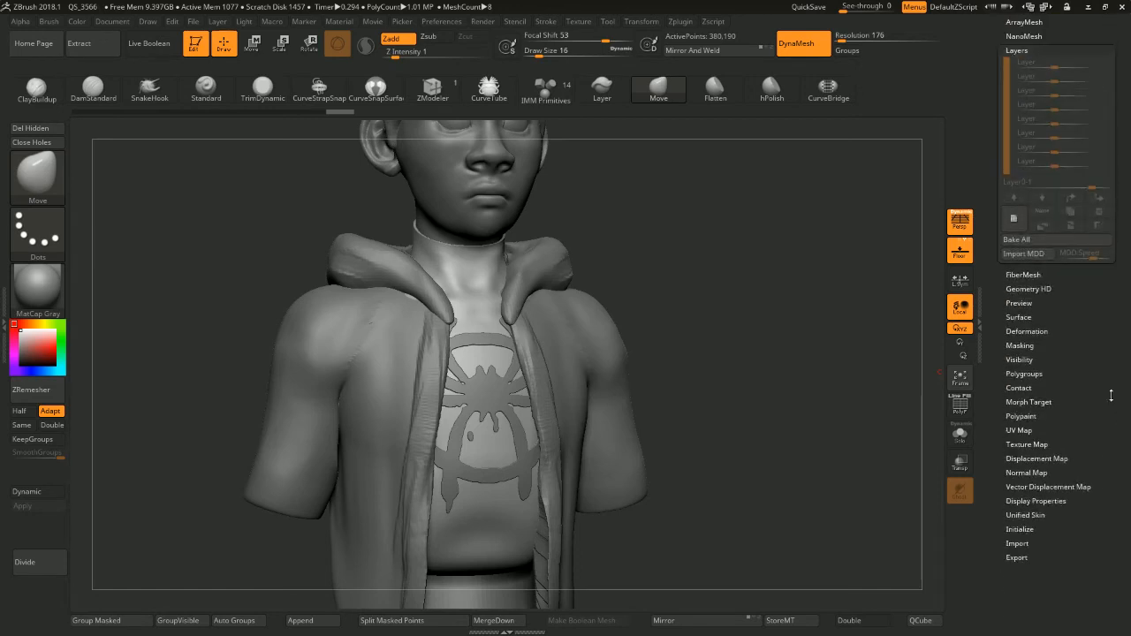
click(1014, 218)
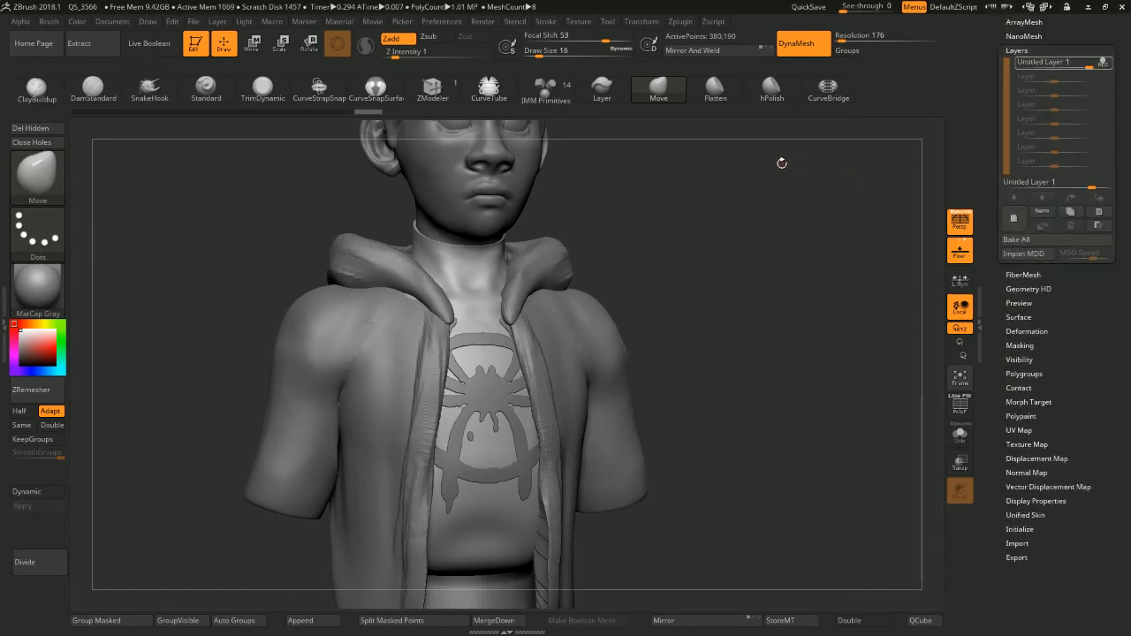
click(809, 6)
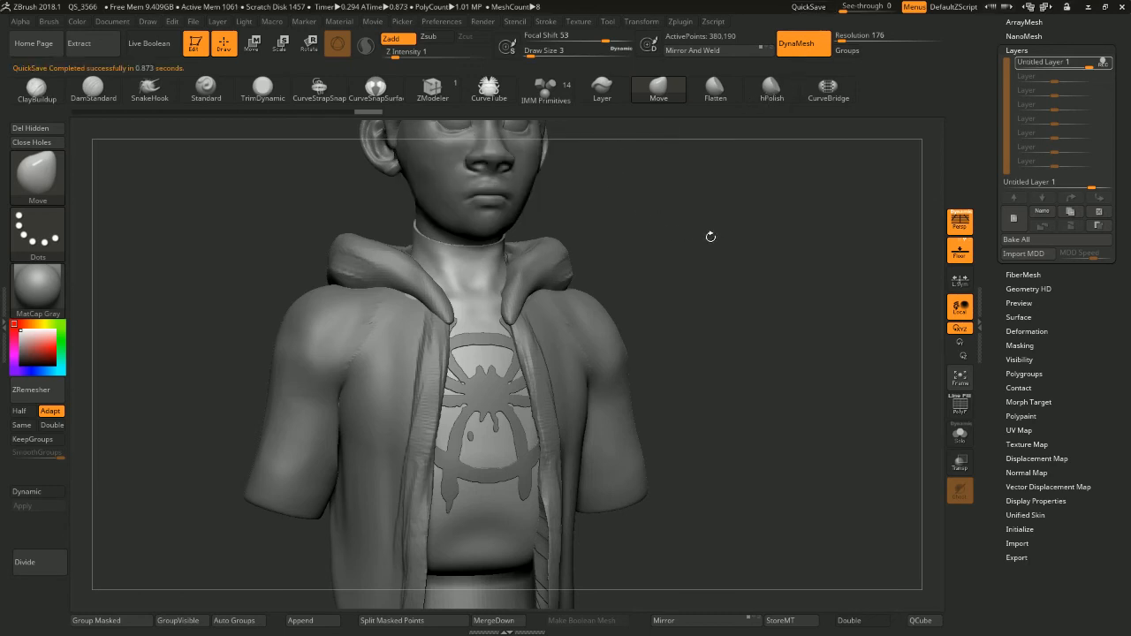
Set up the DamStandard brush with a draw size of 33 and store a morph target for the shirt
shift+drag(710, 237, 699, 249)
key(b)
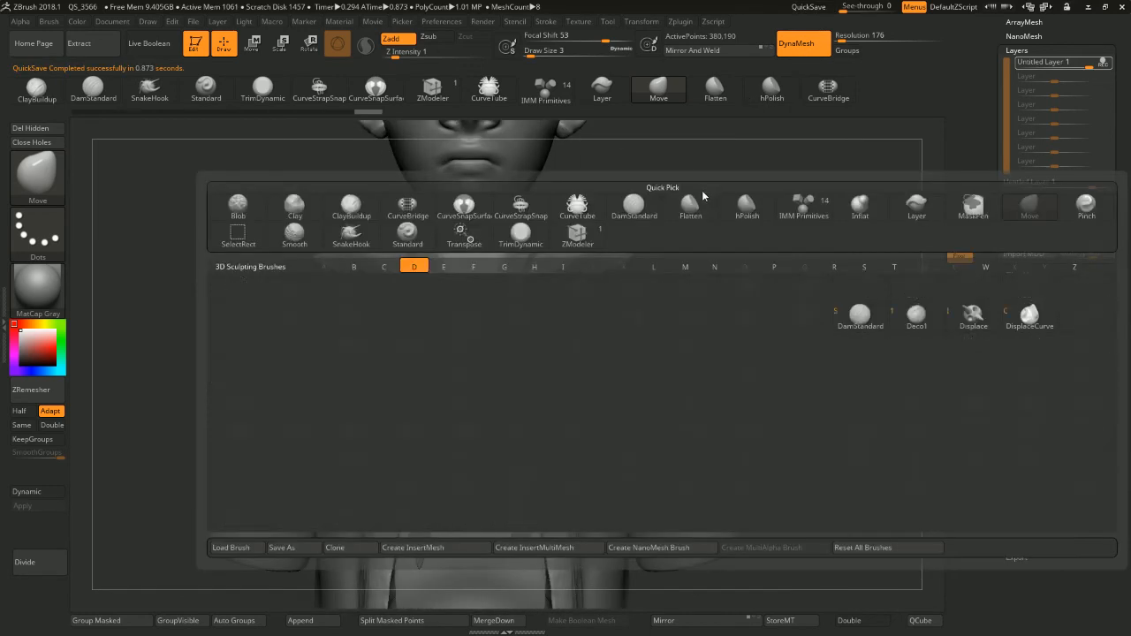
key(d)
key(s)
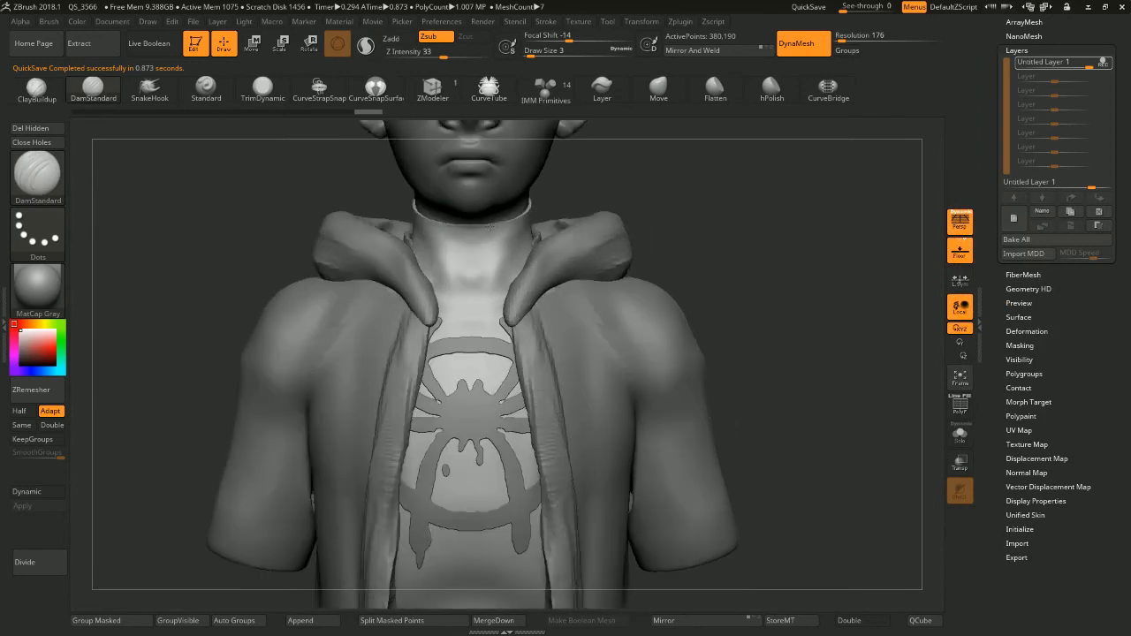
mouse_move(491, 228)
mouse_down()
mouse_move(512, 225)
mouse_move(499, 287)
mouse_up()
key(ctrl+z)
key(s)
click(624, 198)
drag(751, 162, 723, 177)
key(ctrl+z)
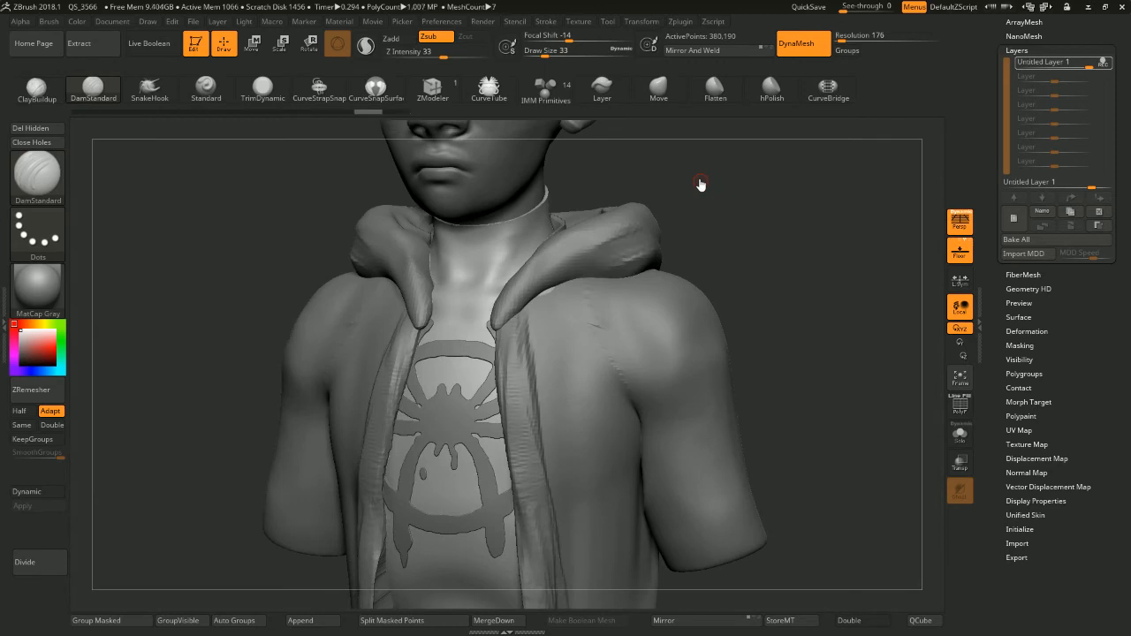
mouse_move(652, 200)
shift+mouse_down()
mouse_move(674, 197)
mouse_move(669, 180)
shift+mouse_up()
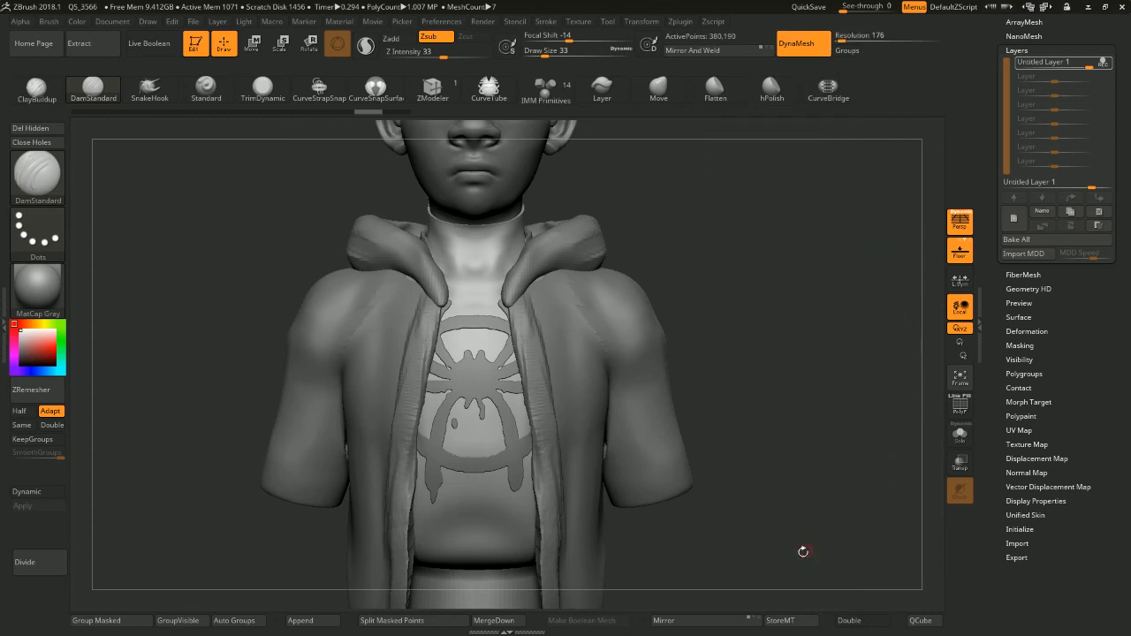
click(799, 621)
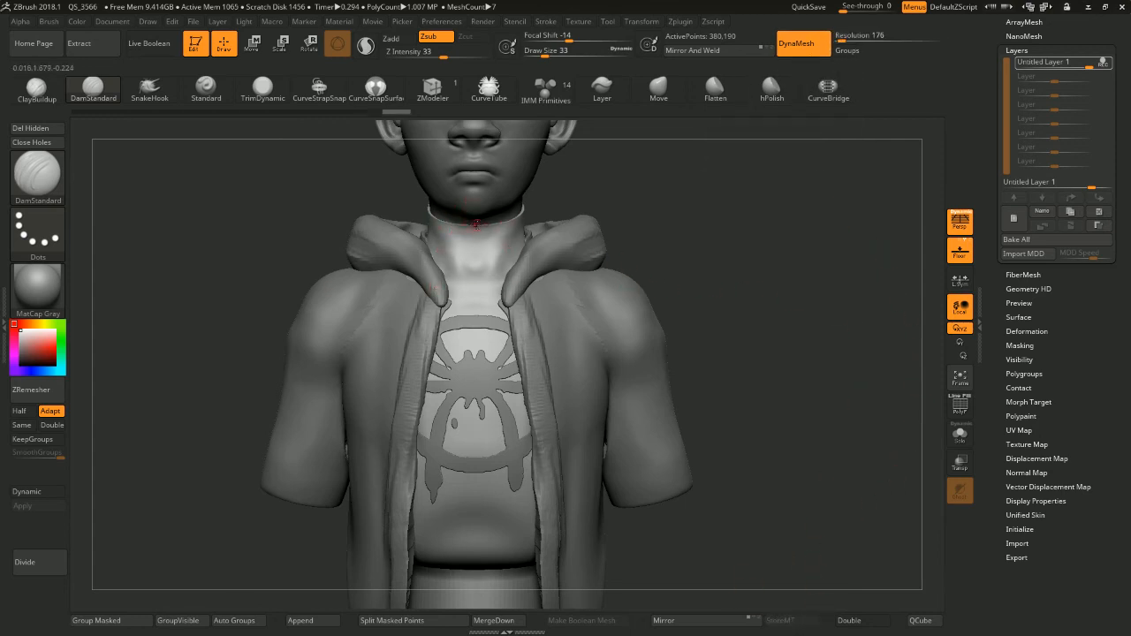
Try to carve a straight centre seam down the front of the shirt's neck, undoing each uneven stroke
drag(476, 225, 476, 273)
key(ctrl+z)
drag(475, 224, 477, 284)
key(ctrl+z)
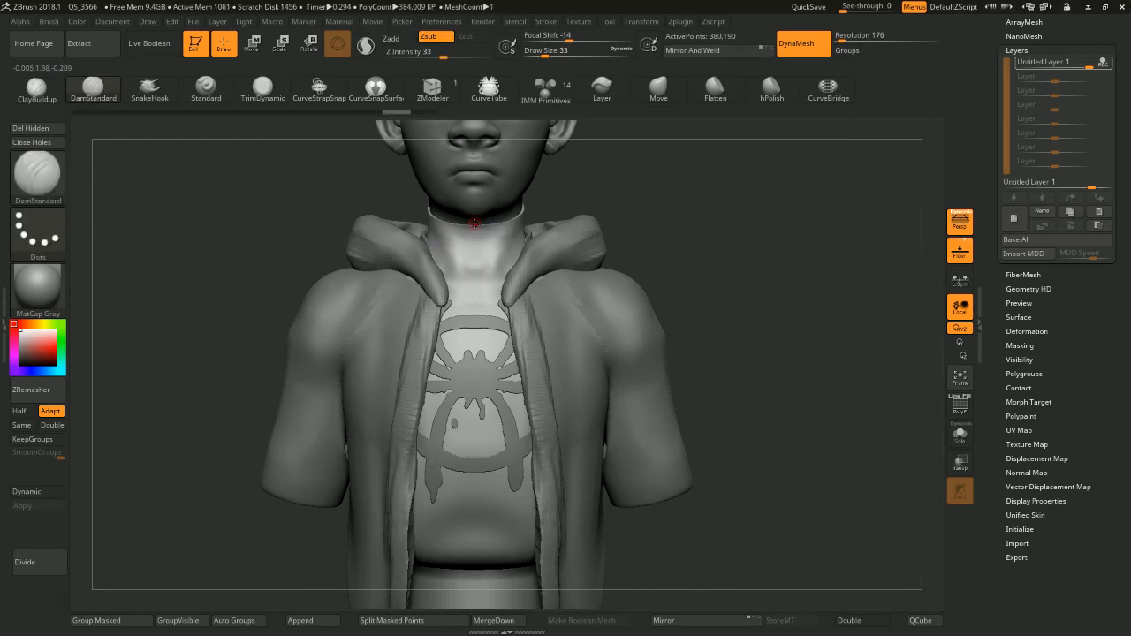
drag(474, 224, 474, 328)
key(ctrl+z)
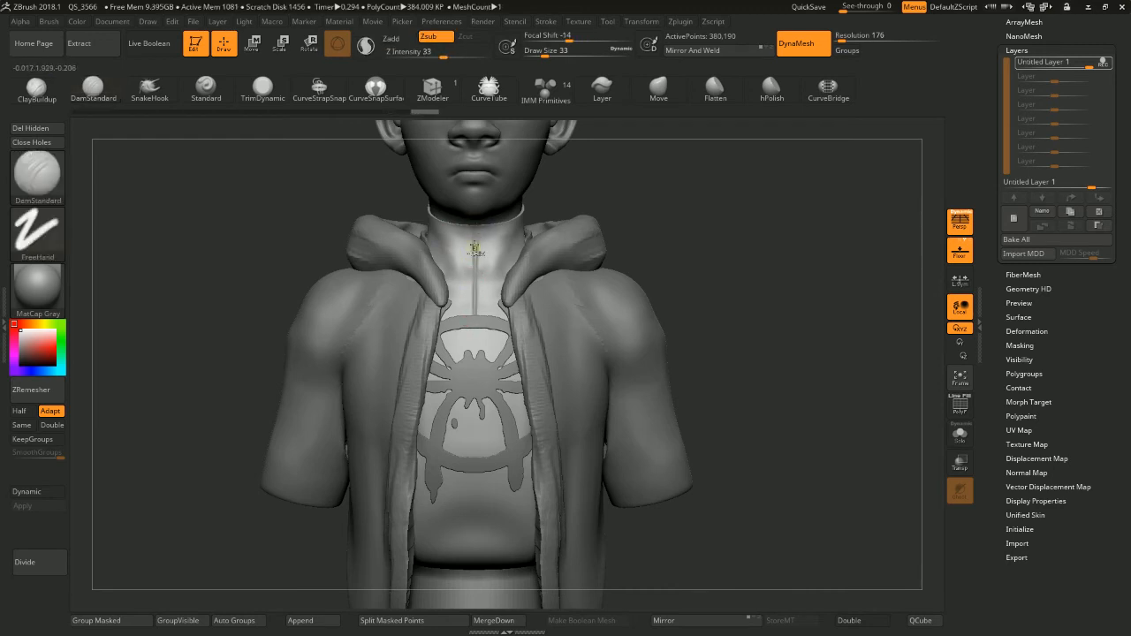
key(ctrl+z)
drag(475, 224, 468, 302)
key(ctrl+z)
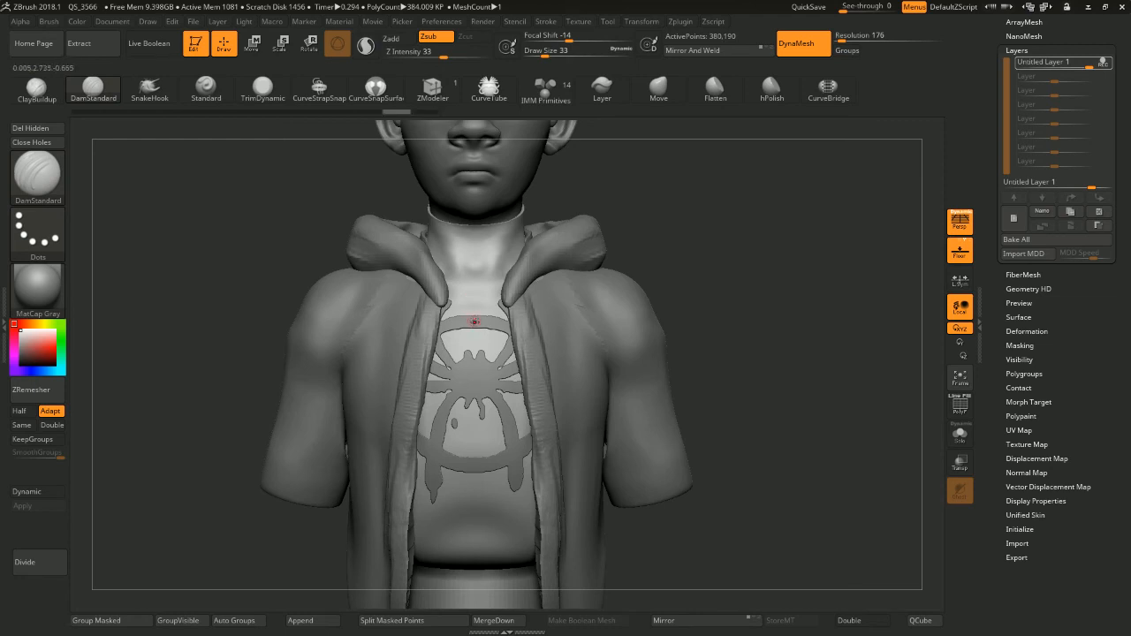
drag(473, 227, 473, 222)
key(ctrl+z)
Carve a vertical centre seam from the shirt's collar edge down the front of the neck into the emblem's upper ring
drag(476, 314, 475, 307)
drag(474, 228, 475, 223)
mouse_move(549, 188)
mouse_down()
mouse_move(626, 151)
mouse_move(639, 182)
mouse_up()
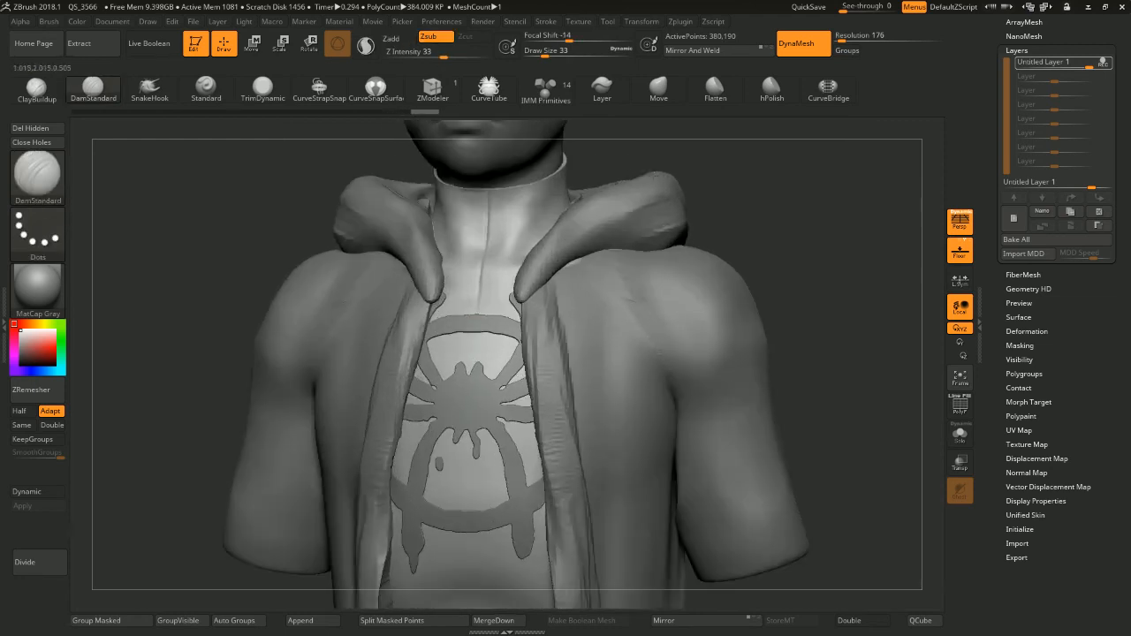
mouse_move(553, 201)
mouse_down()
mouse_move(680, 152)
mouse_move(675, 160)
mouse_up()
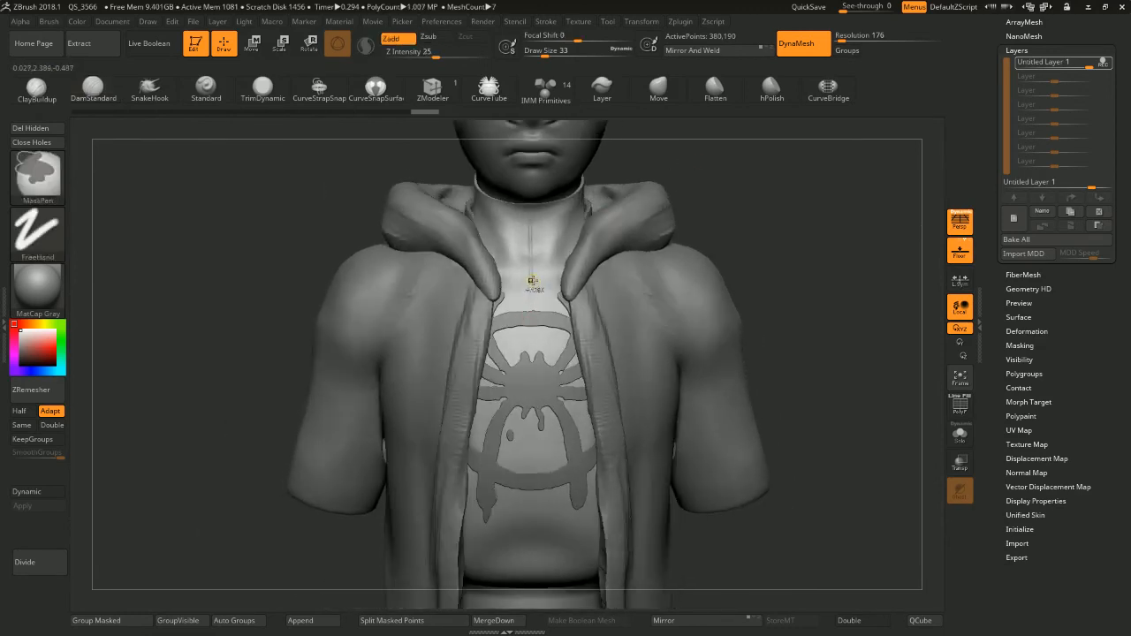
mouse_move(531, 275)
mouse_down()
mouse_move(530, 309)
mouse_move(530, 201)
mouse_up()
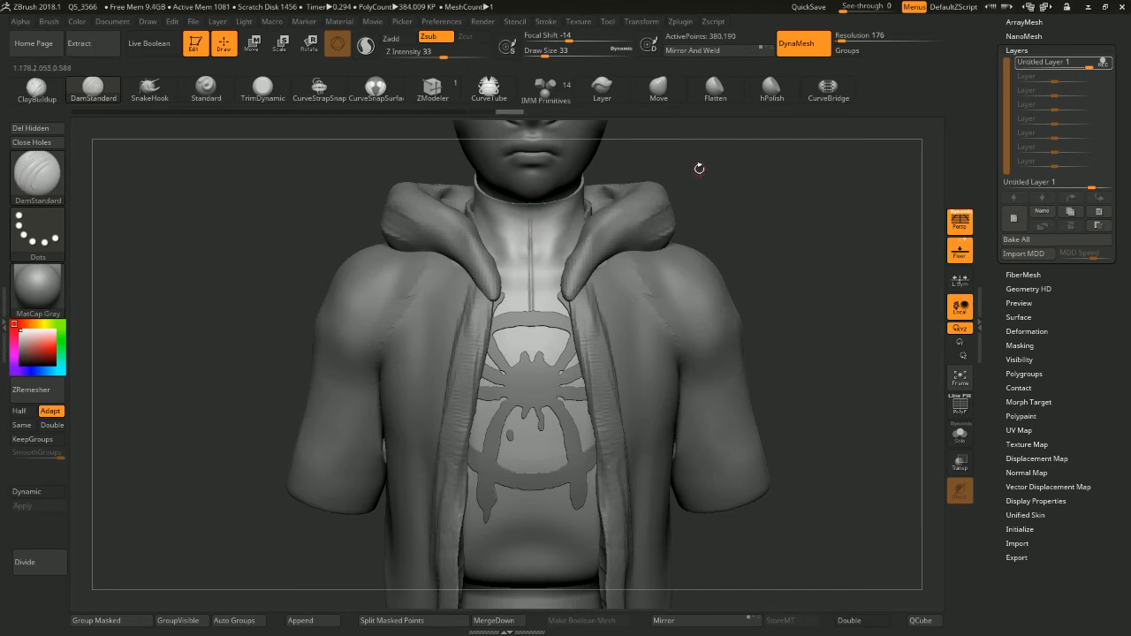
drag(699, 168, 749, 271)
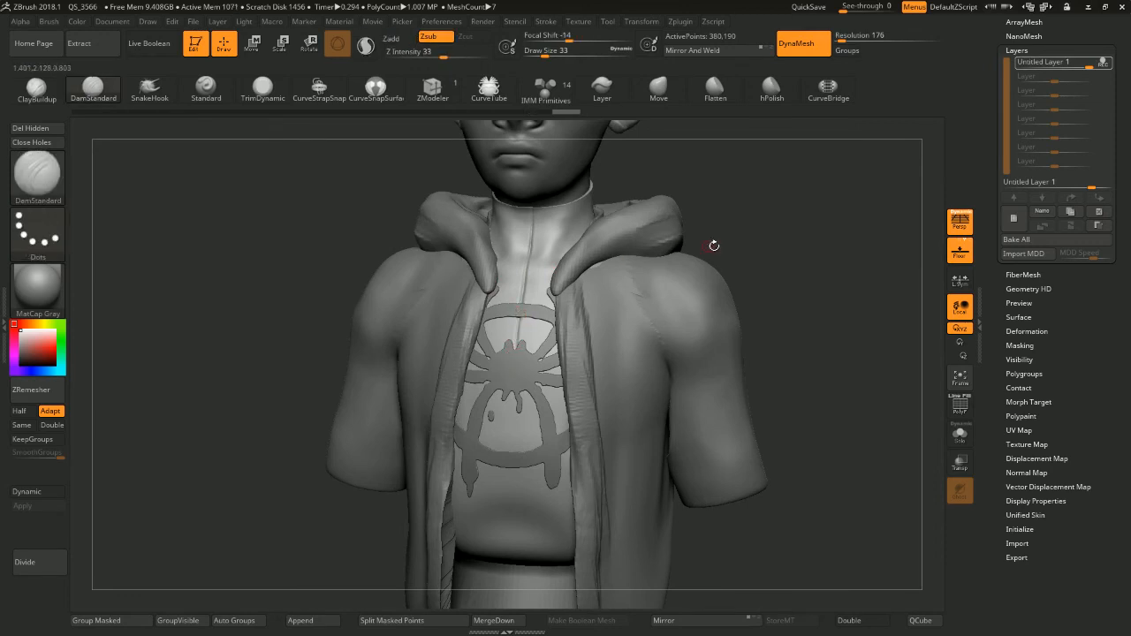
Continue the centre seam behind the spider emblem and down the belly towards the shirt's hem
mouse_move(771, 258)
alt+mouse_down()
mouse_move(776, 221)
mouse_move(732, 255)
alt+mouse_up()
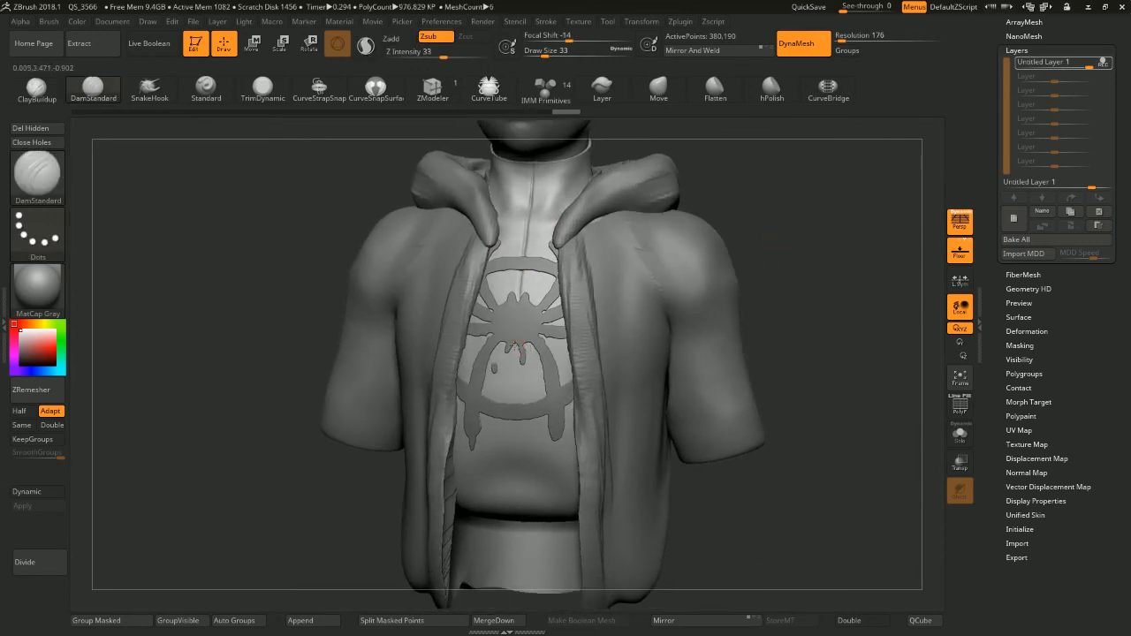
mouse_move(515, 346)
mouse_down()
mouse_move(512, 415)
mouse_move(514, 403)
mouse_up()
mouse_move(791, 296)
mouse_down()
mouse_move(822, 311)
mouse_move(819, 299)
mouse_up()
drag(698, 314, 739, 344)
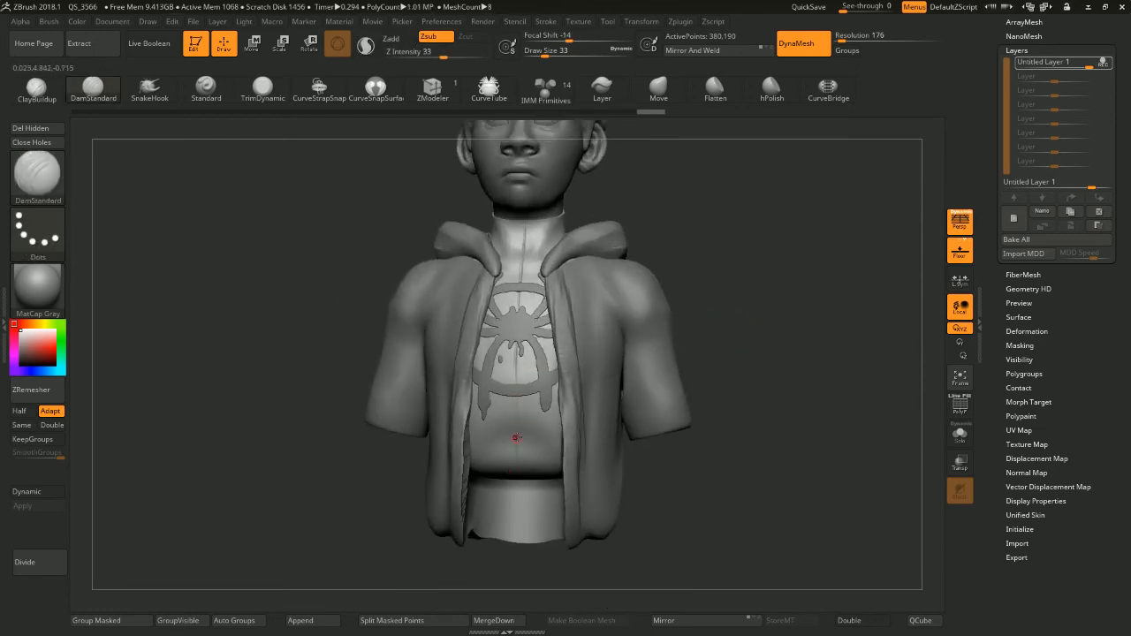
mouse_move(516, 392)
right_down()
mouse_move(619, 363)
mouse_move(646, 330)
mouse_move(532, 384)
right_up()
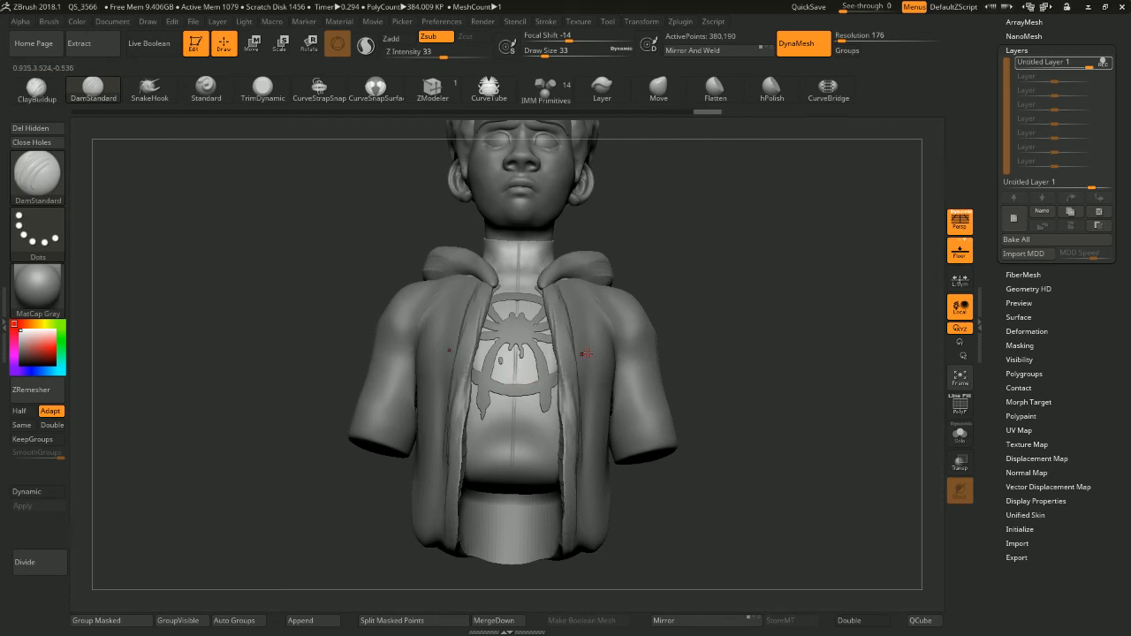
Carve seam lines on the back and side of the shirt's raised collar with DamStandard
mouse_move(668, 314)
mouse_down()
mouse_move(791, 240)
mouse_move(725, 233)
mouse_move(757, 196)
mouse_move(644, 220)
mouse_move(565, 255)
mouse_move(593, 261)
mouse_up()
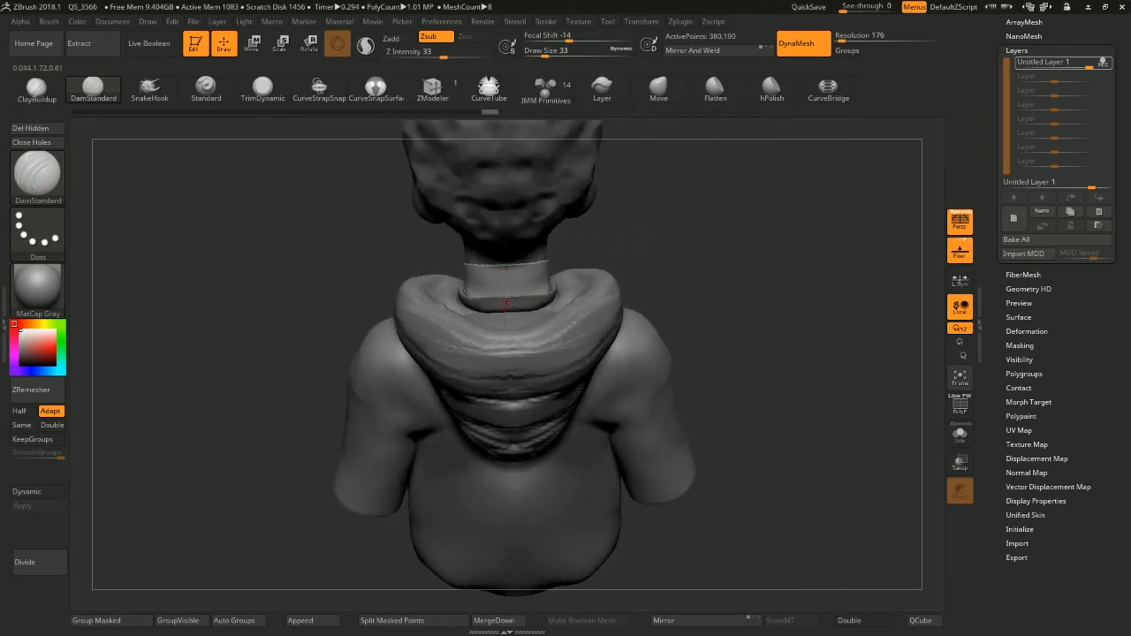
alt+click(508, 288)
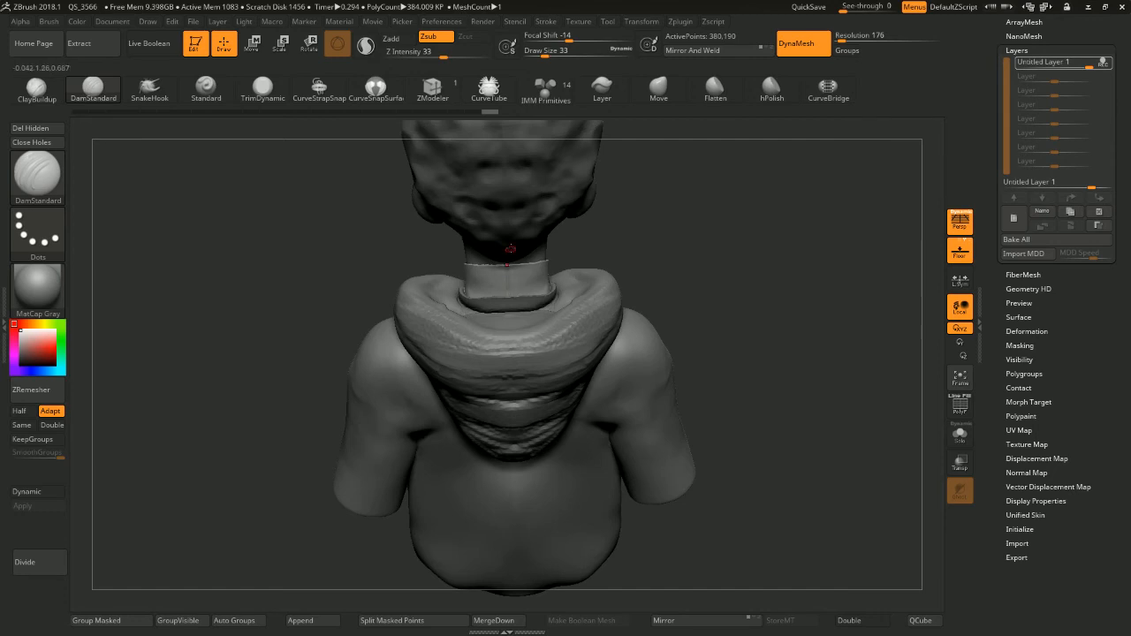
drag(610, 251, 616, 203)
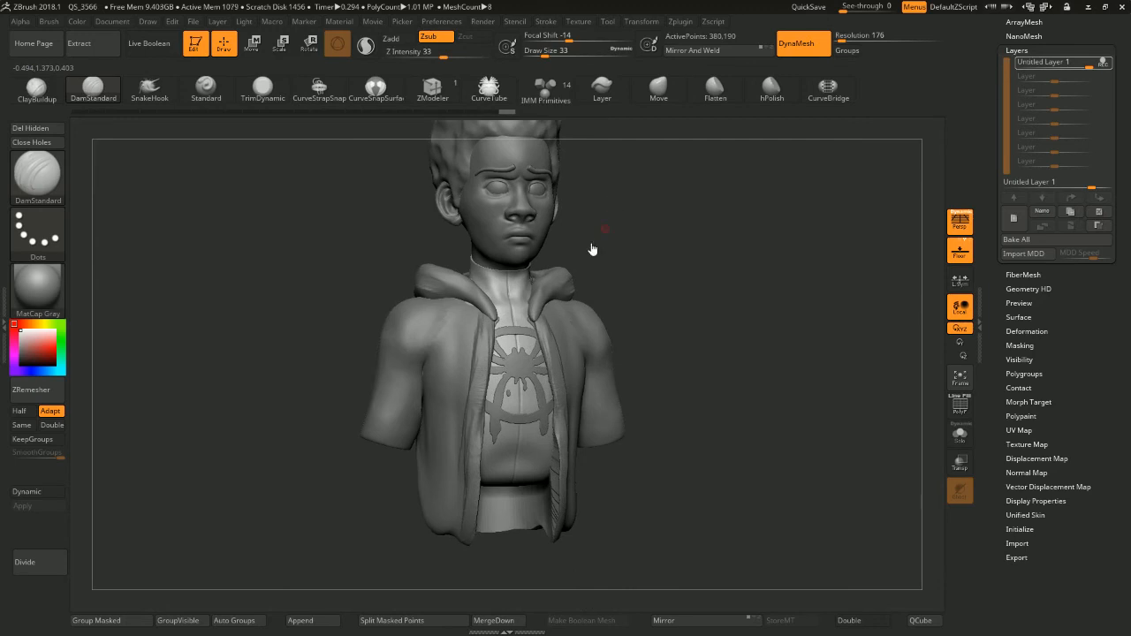
drag(697, 252, 624, 232)
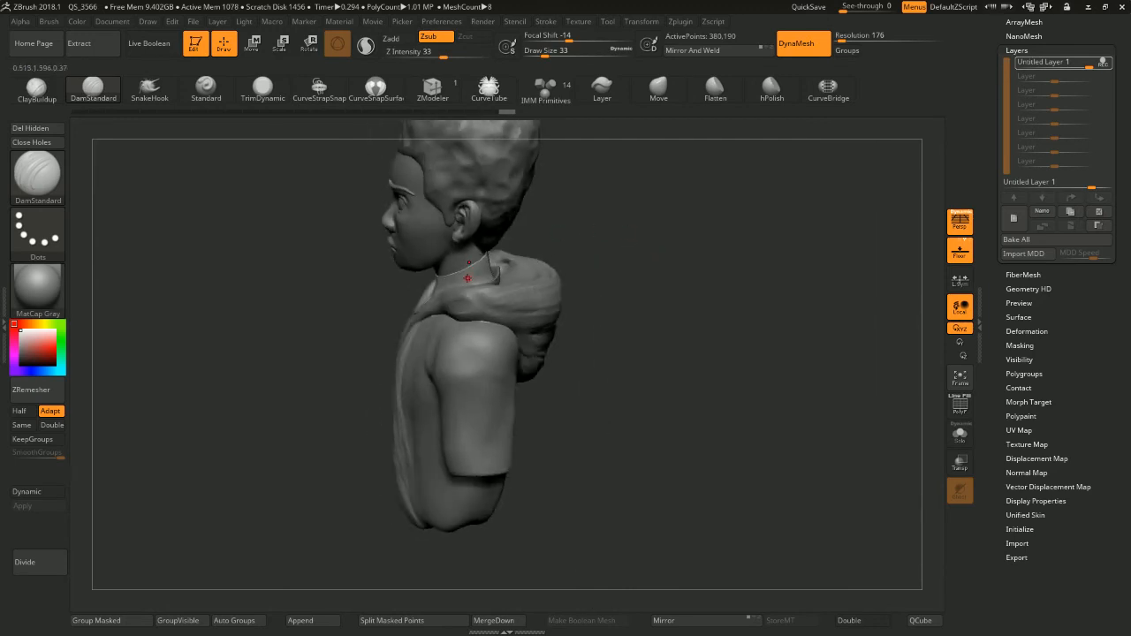
mouse_move(517, 228)
mouse_down()
mouse_move(539, 235)
mouse_move(466, 275)
mouse_up()
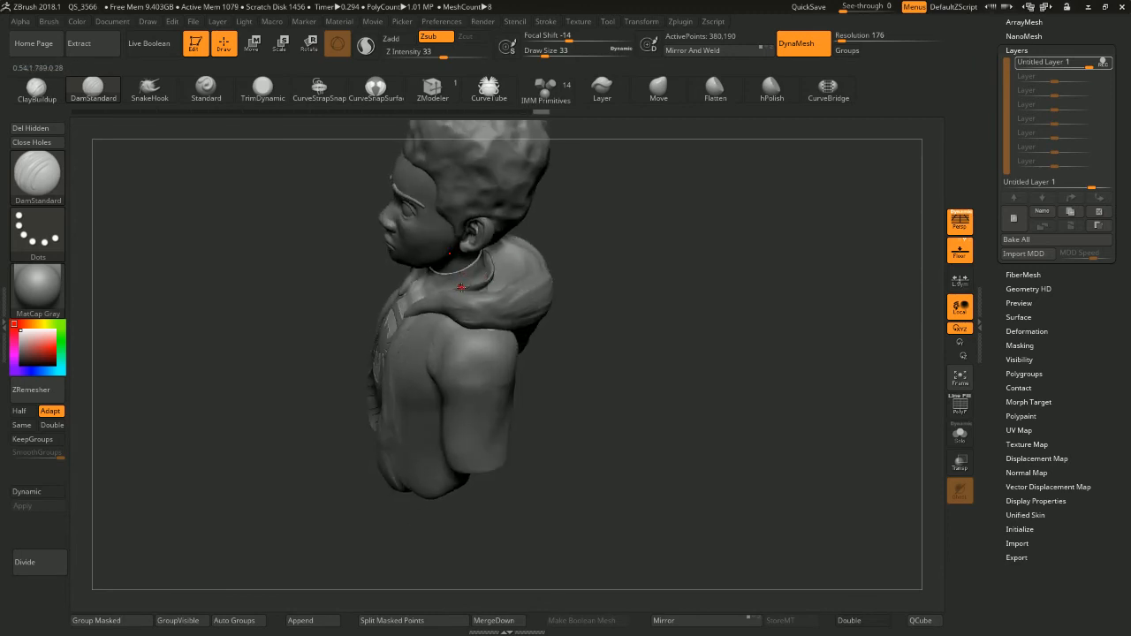
mouse_move(576, 240)
mouse_down()
mouse_move(611, 243)
mouse_move(598, 245)
mouse_move(632, 305)
mouse_move(478, 279)
mouse_up()
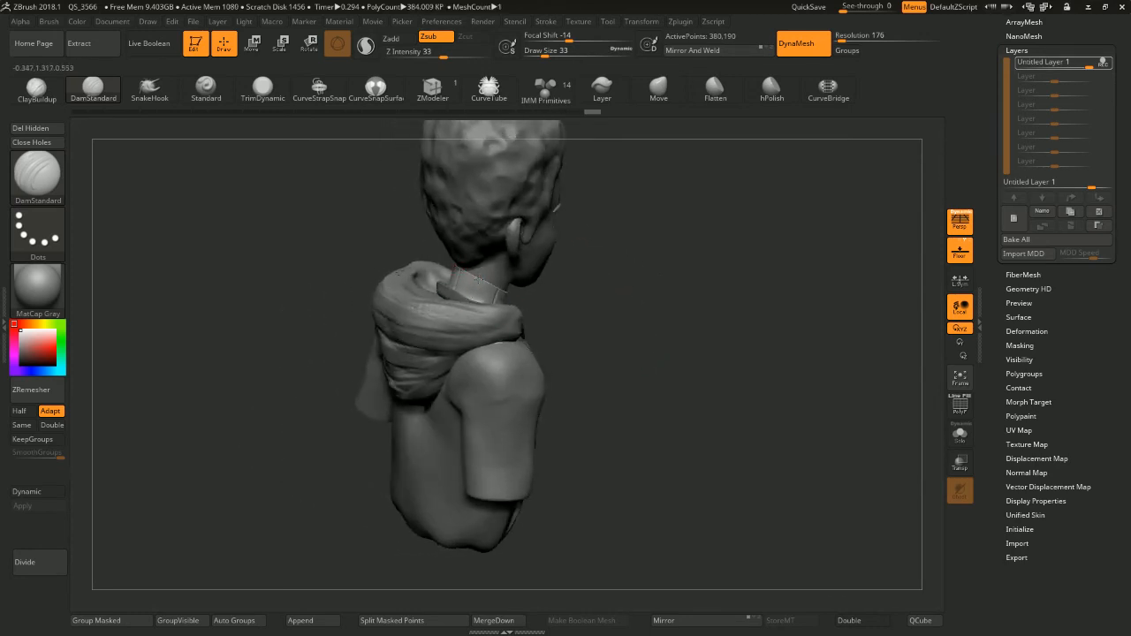
Smooth the carved line on the side of the shirt's collar and check the whole bust from the front
mouse_move(570, 281)
mouse_down()
mouse_move(604, 308)
mouse_move(568, 302)
mouse_move(624, 253)
mouse_move(694, 263)
mouse_up()
key(ctrl+z)
key(ctrl+shift+z)
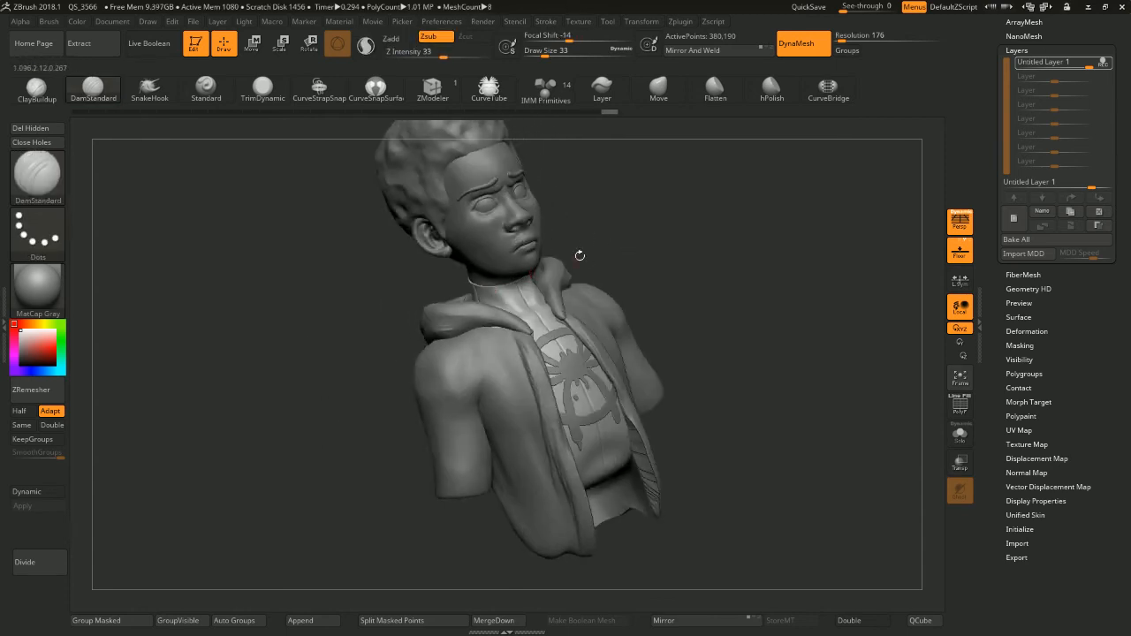
drag(579, 256, 588, 237)
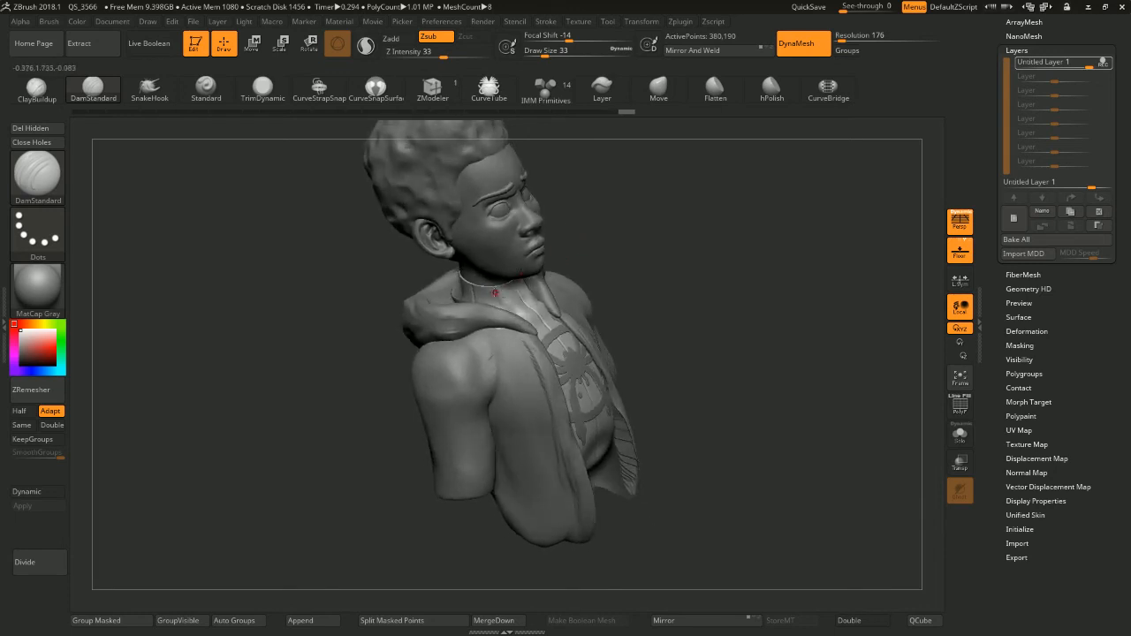
shift+drag(492, 292, 497, 307)
mouse_move(623, 231)
mouse_down()
mouse_move(599, 236)
mouse_move(565, 217)
mouse_move(579, 212)
mouse_move(661, 278)
mouse_move(668, 270)
mouse_move(635, 283)
mouse_move(659, 305)
mouse_up()
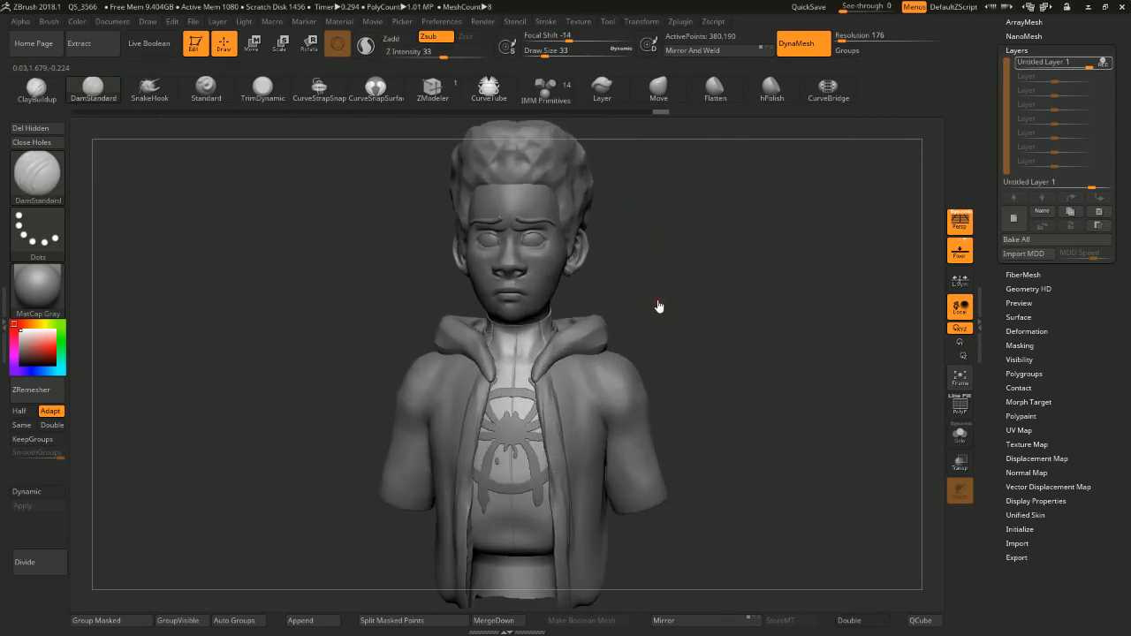
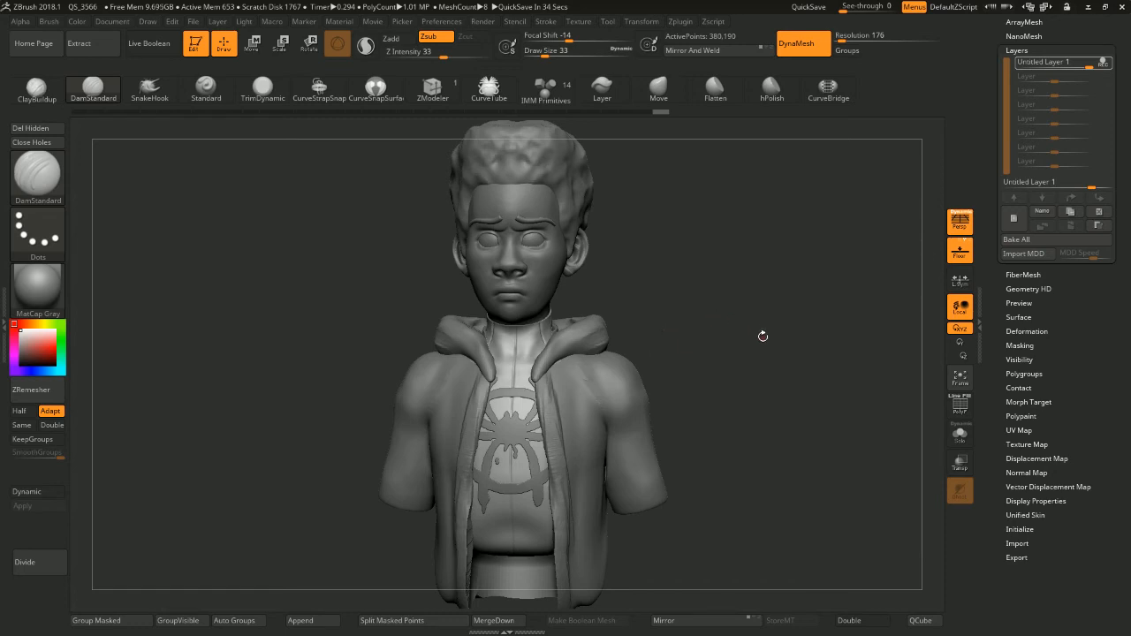
alt+drag(763, 336, 756, 341)
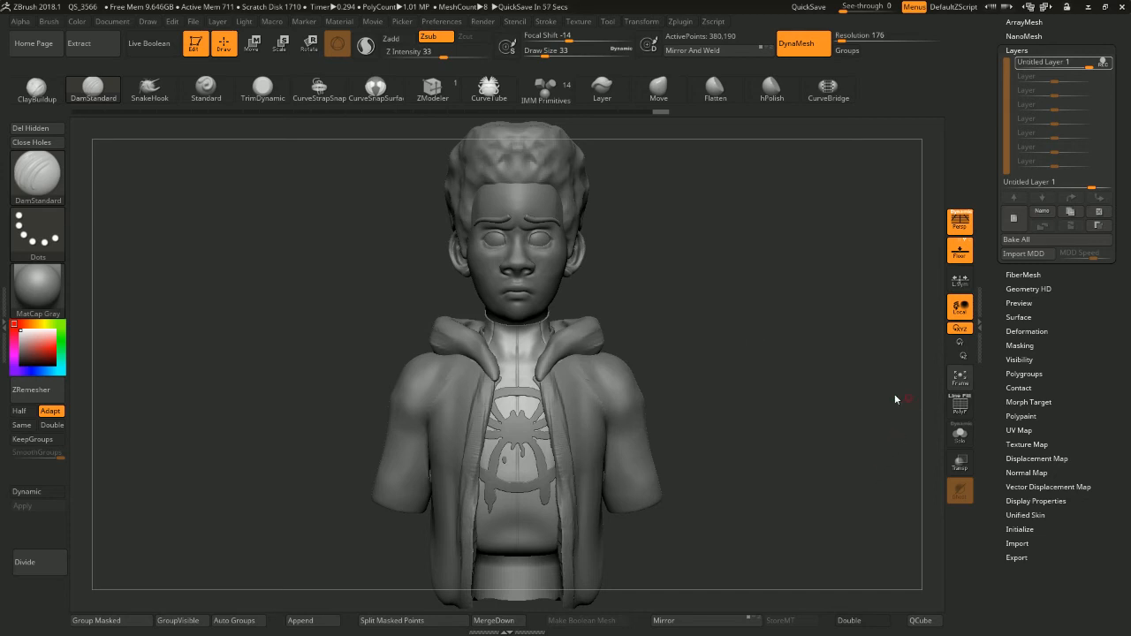
Examine the seams carved around the shirt's collar from the side, the back and the front of the bust
mouse_move(767, 287)
alt+mouse_down()
mouse_move(765, 301)
mouse_move(755, 283)
alt+mouse_up()
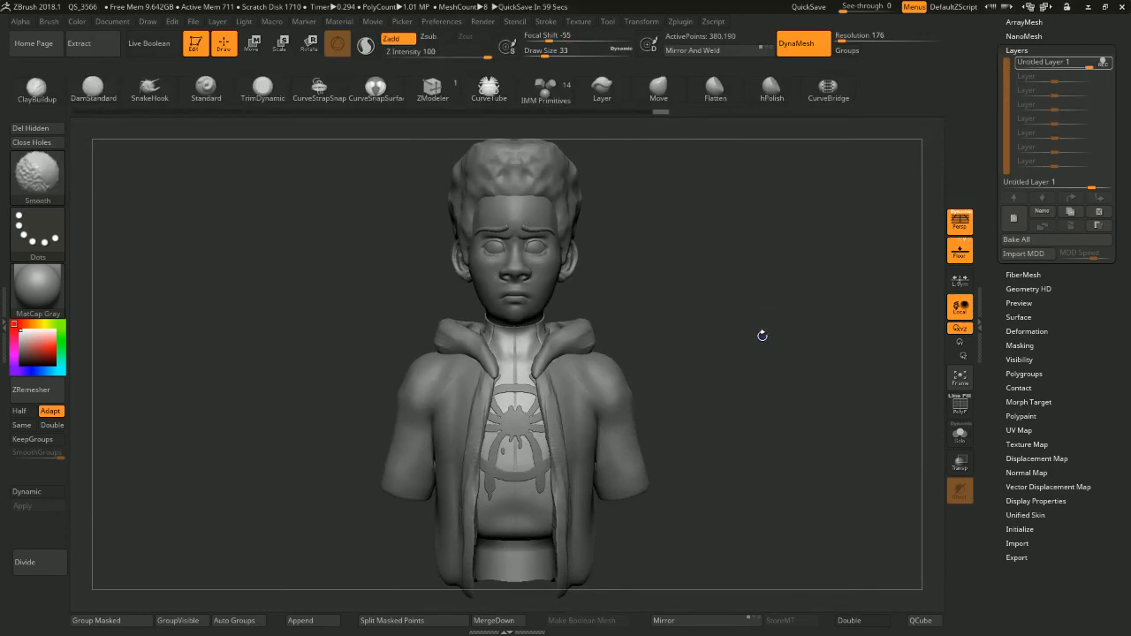
mouse_move(746, 277)
alt+mouse_down()
mouse_move(720, 221)
mouse_move(727, 235)
mouse_move(699, 209)
mouse_move(720, 258)
mouse_move(702, 266)
mouse_move(555, 262)
mouse_move(468, 279)
alt+mouse_up()
key(ctrl)
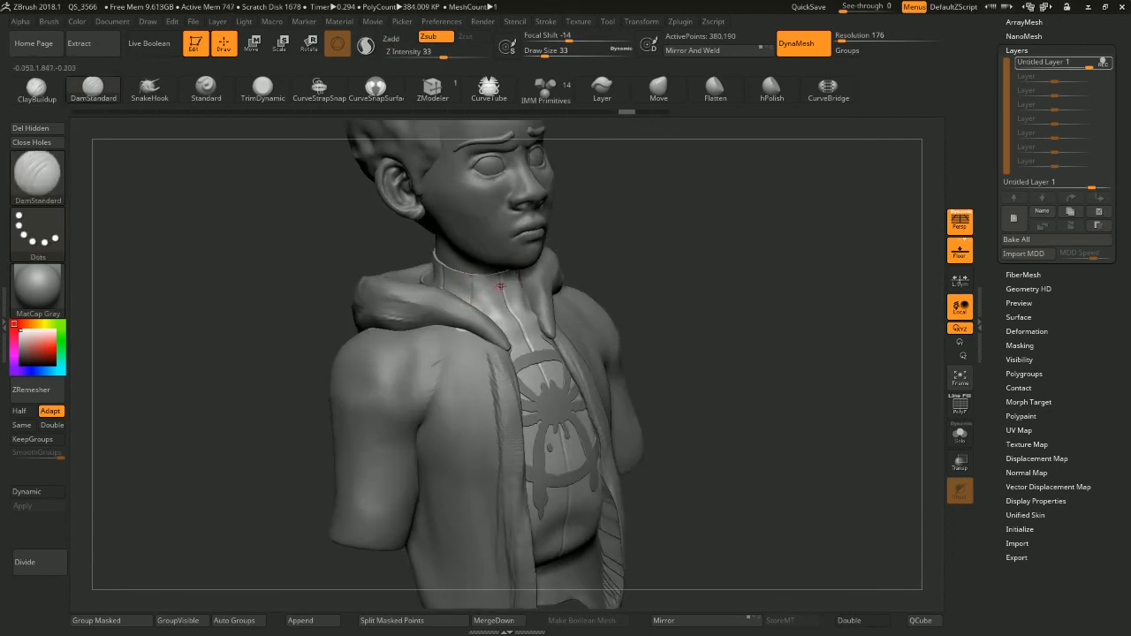
drag(588, 251, 650, 253)
drag(399, 251, 404, 258)
drag(655, 243, 661, 265)
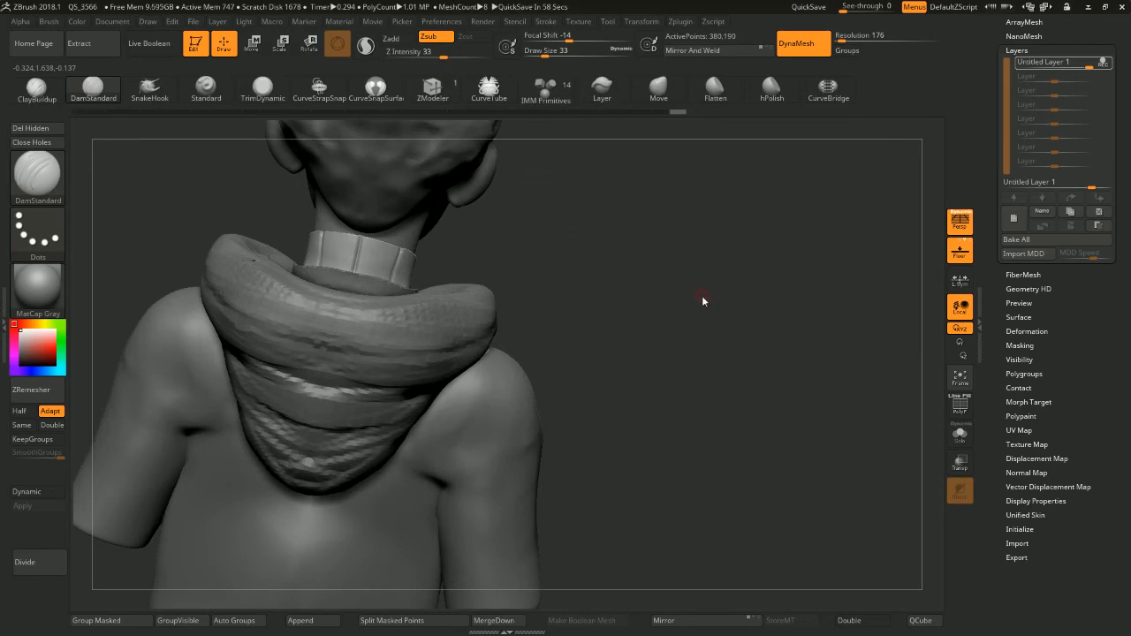
drag(703, 301, 709, 237)
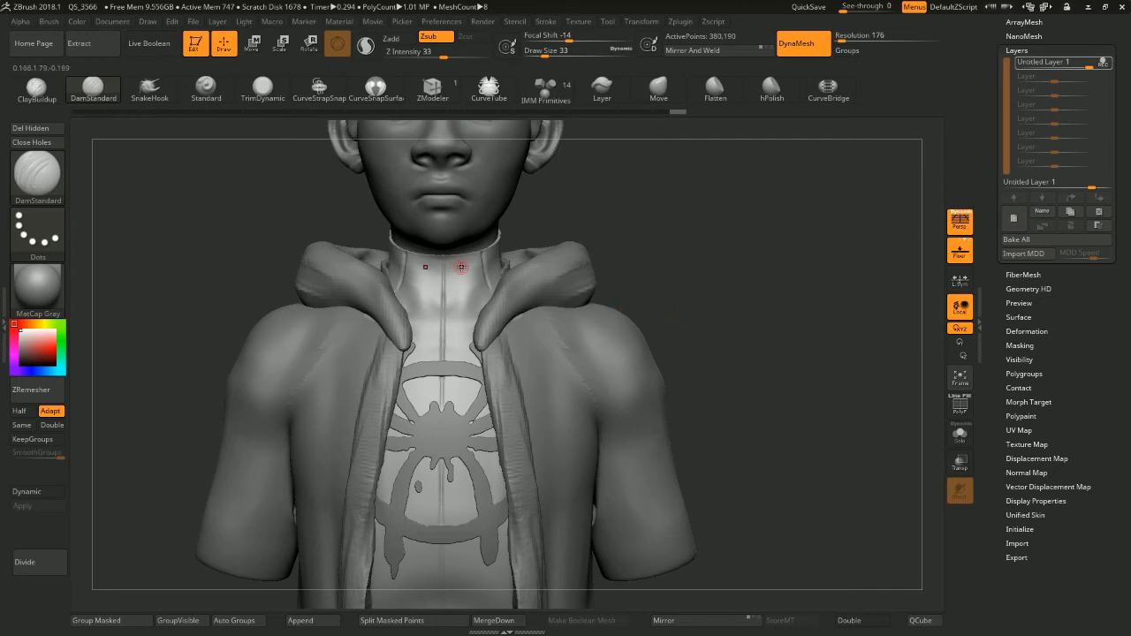
Carve a mirrored pair of seam lines down the front of the neck, one on each side of the centre seam
drag(464, 258, 469, 303)
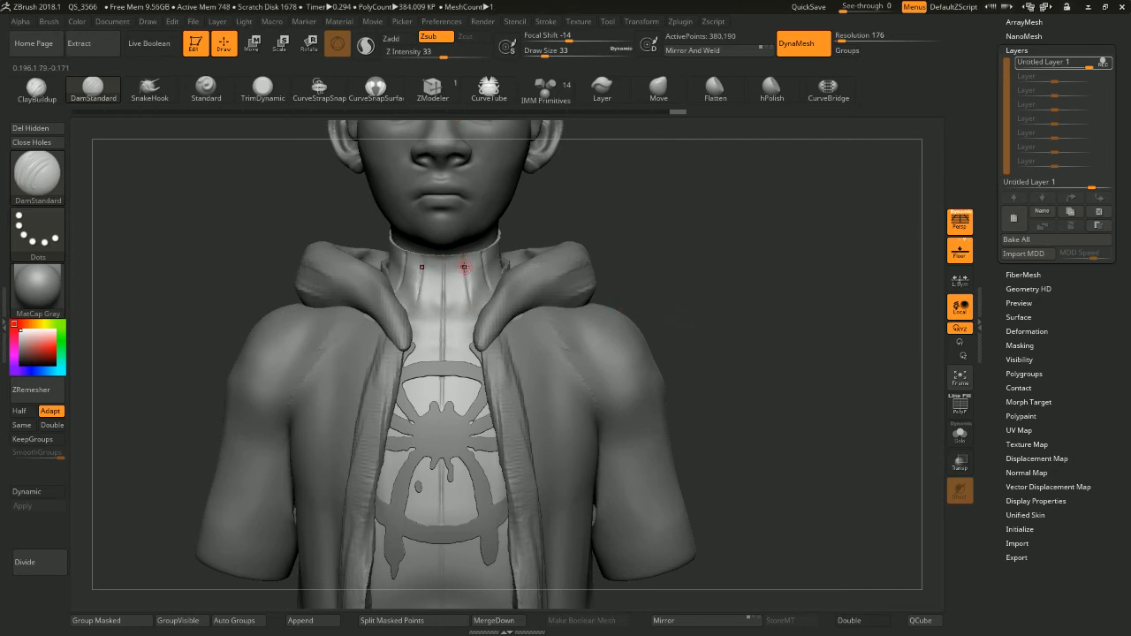
key(ctrl+z)
drag(462, 257, 472, 310)
right_drag(515, 289, 491, 315)
right_drag(742, 298, 786, 323)
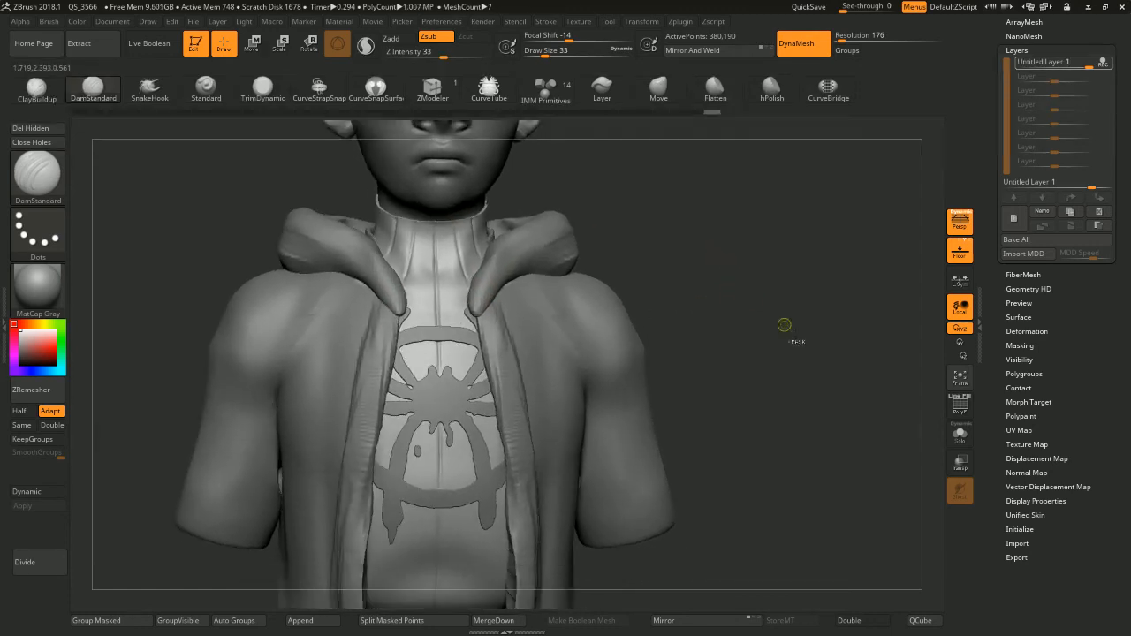
Isolate the shirt and extend the pair of neck seams beside the centre line down over the upper chest
click(960, 433)
right_drag(522, 301, 581, 235)
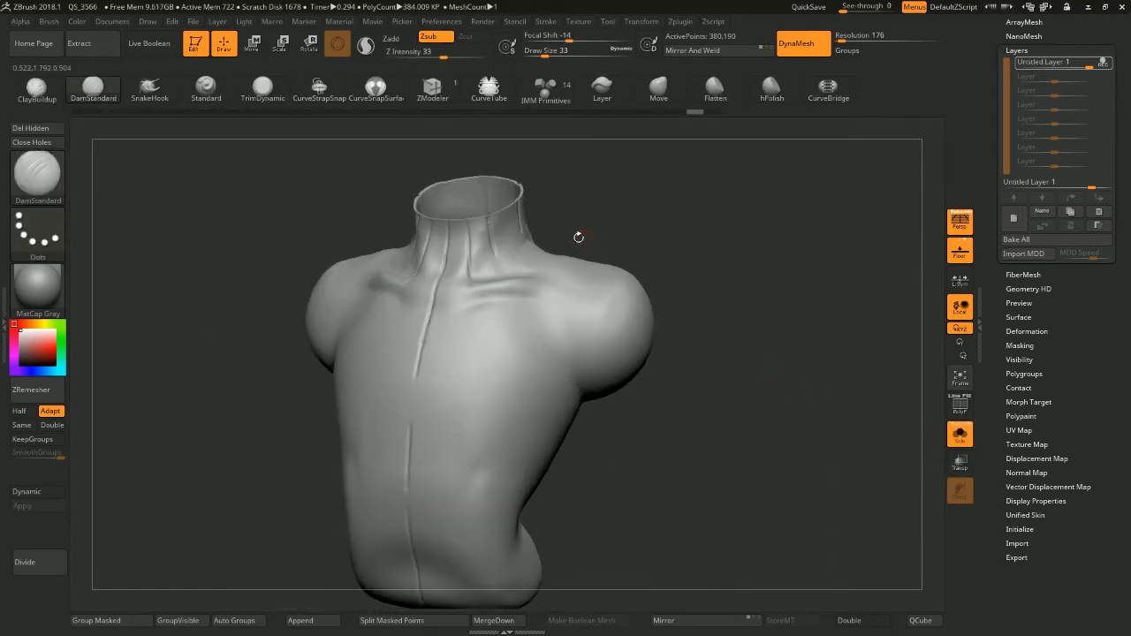
drag(470, 271, 472, 344)
drag(470, 288, 473, 374)
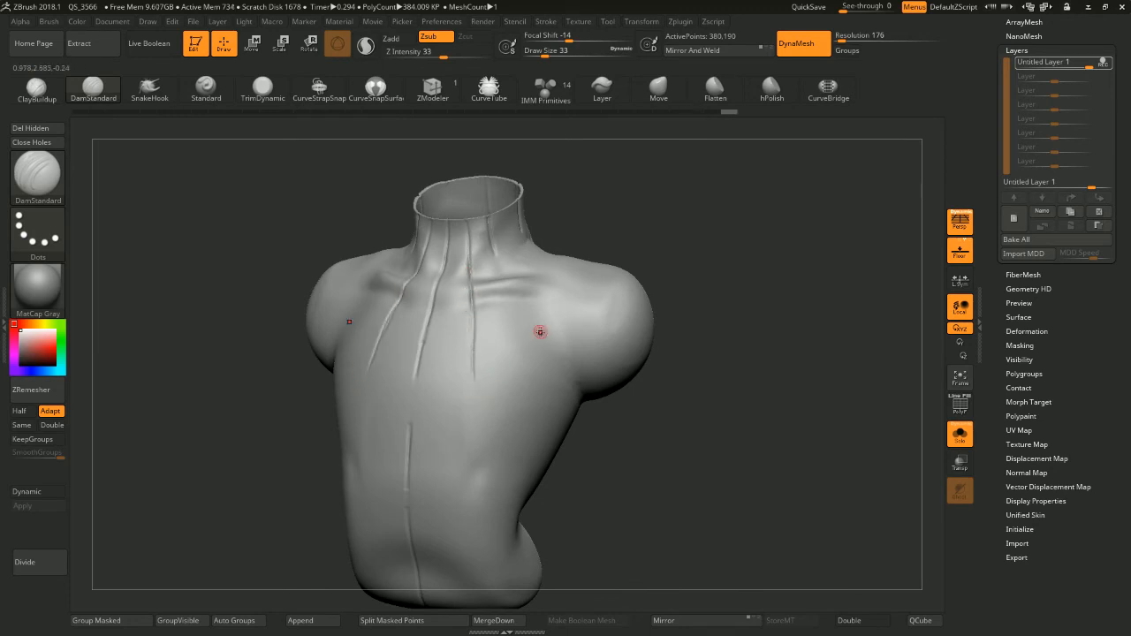
key(ctrl+z)
drag(462, 283, 473, 376)
shift+right_drag(601, 263, 618, 230)
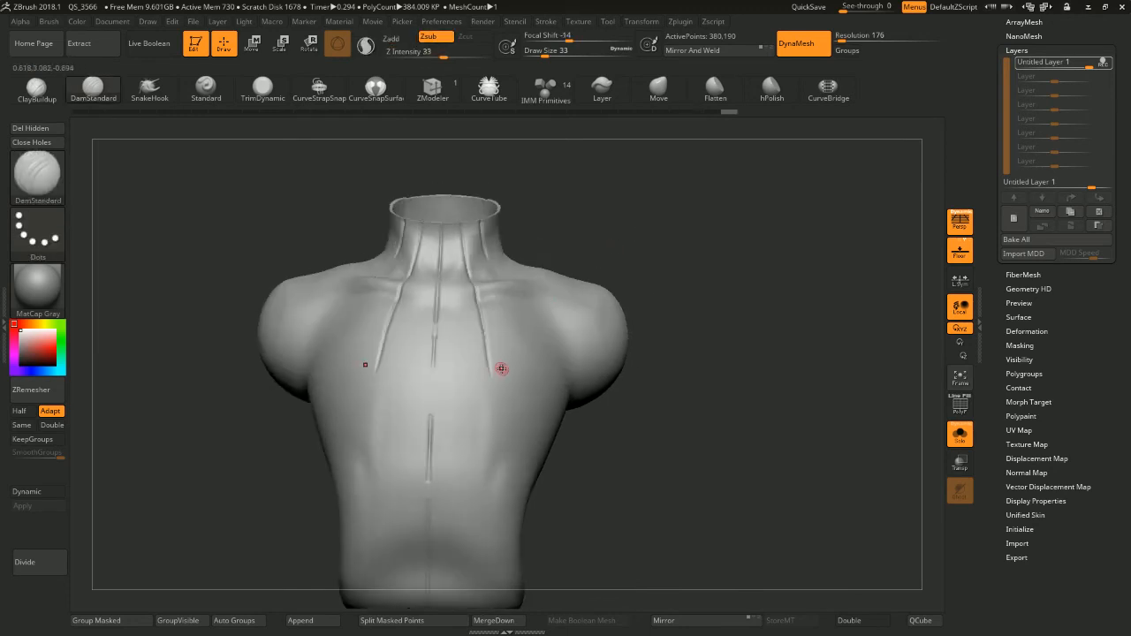
Continue the inner chest seams towards the belly and carve a second mirrored pair from the collar down the outer chest
drag(492, 403, 490, 444)
right_drag(648, 387, 614, 218)
mouse_move(707, 209)
right_down()
mouse_move(692, 202)
mouse_move(745, 190)
mouse_move(707, 193)
right_up()
mouse_move(652, 285)
right_down()
mouse_move(677, 209)
mouse_move(732, 233)
mouse_move(575, 222)
right_up()
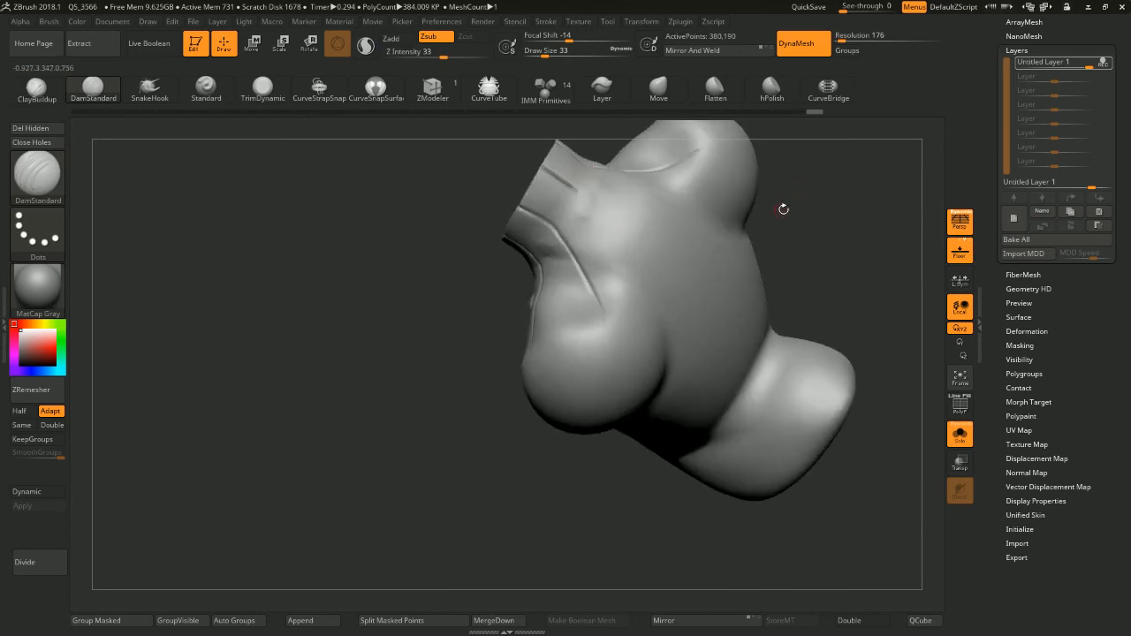
mouse_move(783, 209)
right_down()
mouse_move(844, 168)
mouse_move(798, 209)
mouse_move(821, 222)
mouse_move(719, 220)
right_up()
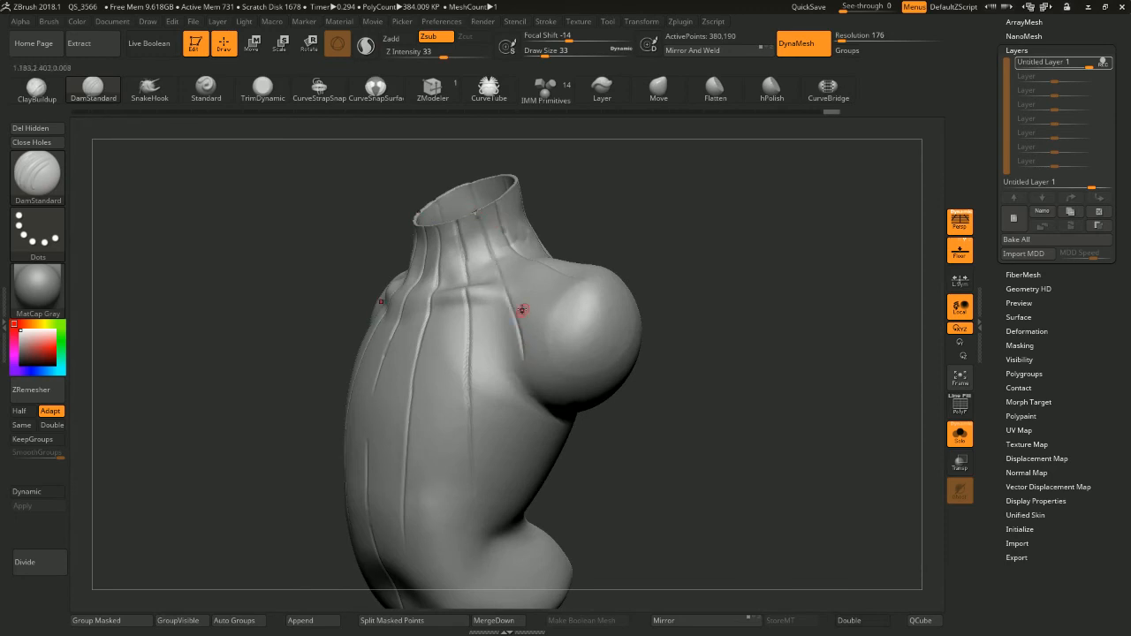
Carve mirrored seams from the side of the collar over the shoulders and check the seam layout from the front
mouse_move(517, 306)
right_down()
mouse_move(634, 203)
mouse_move(687, 197)
mouse_move(717, 167)
mouse_move(559, 191)
mouse_move(548, 181)
right_up()
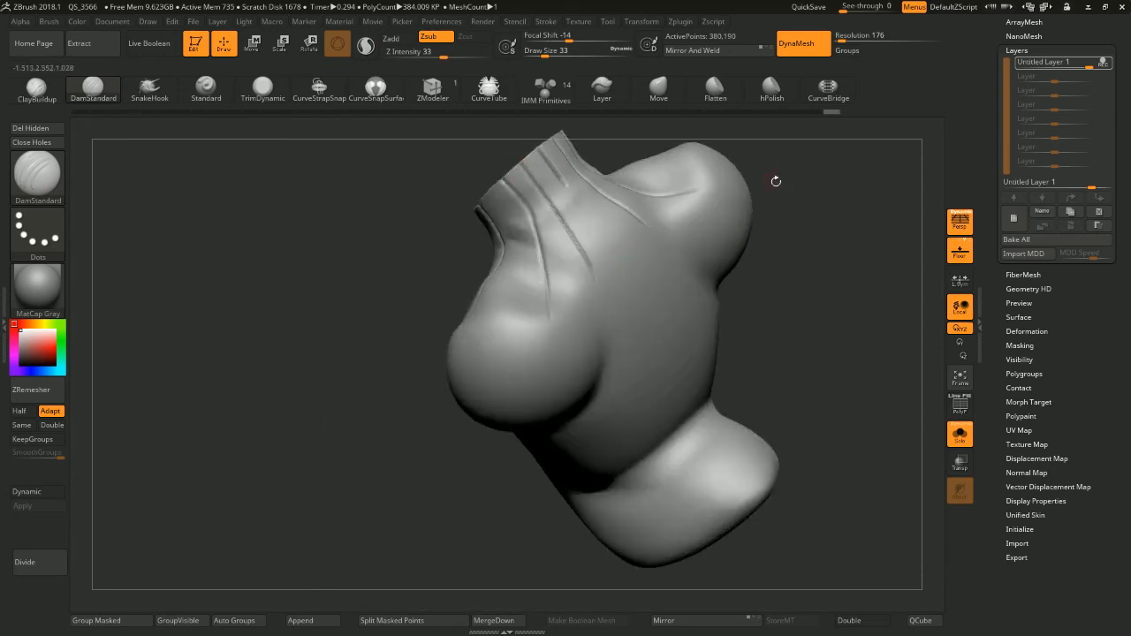
right_drag(775, 179, 522, 208)
mouse_move(606, 265)
shift+right_down()
mouse_move(773, 184)
mouse_move(783, 211)
mouse_move(725, 200)
shift+right_up()
alt+right_drag(708, 262, 715, 248)
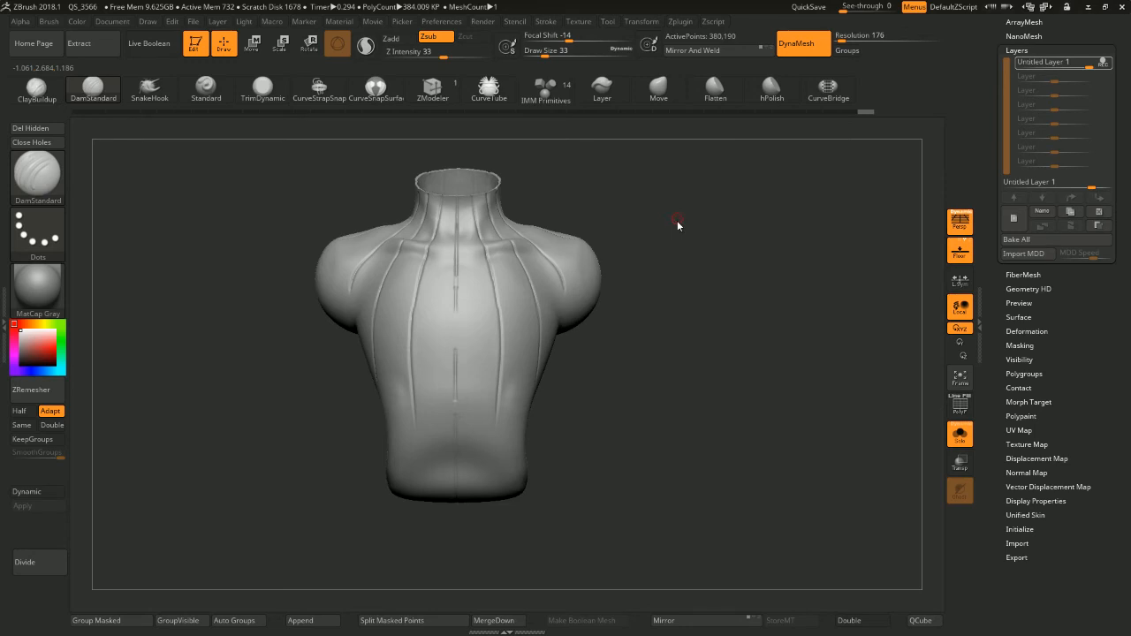
mouse_move(677, 220)
right_down()
mouse_move(721, 193)
mouse_move(728, 215)
right_up()
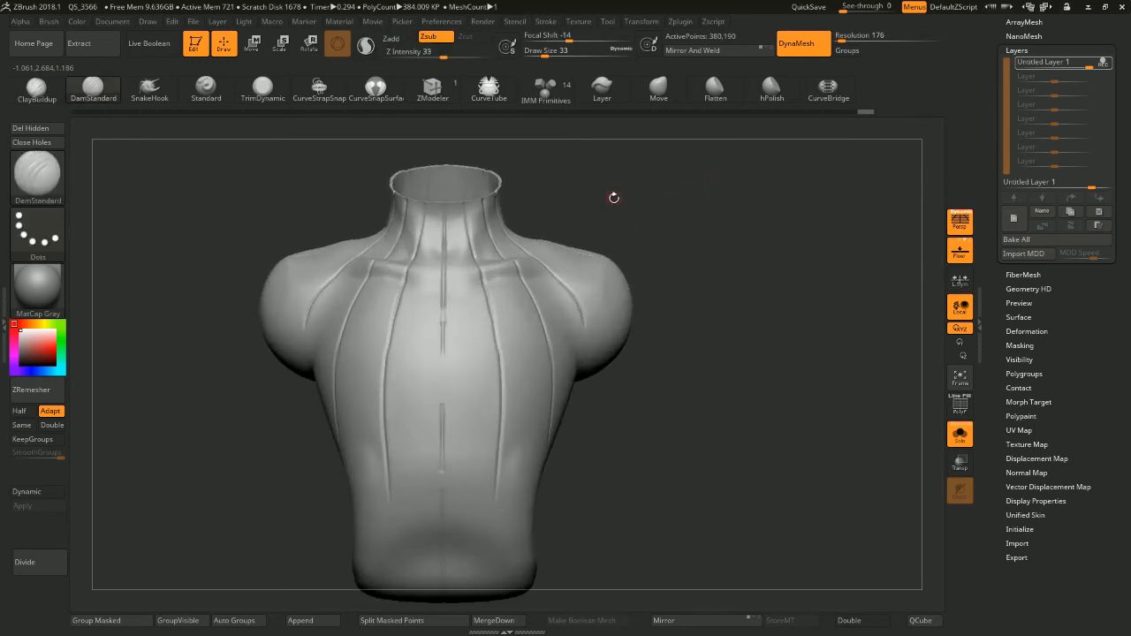
Try to erase the inner pair of chest seams with the Morph brush
key(b)
key(m)
key(o)
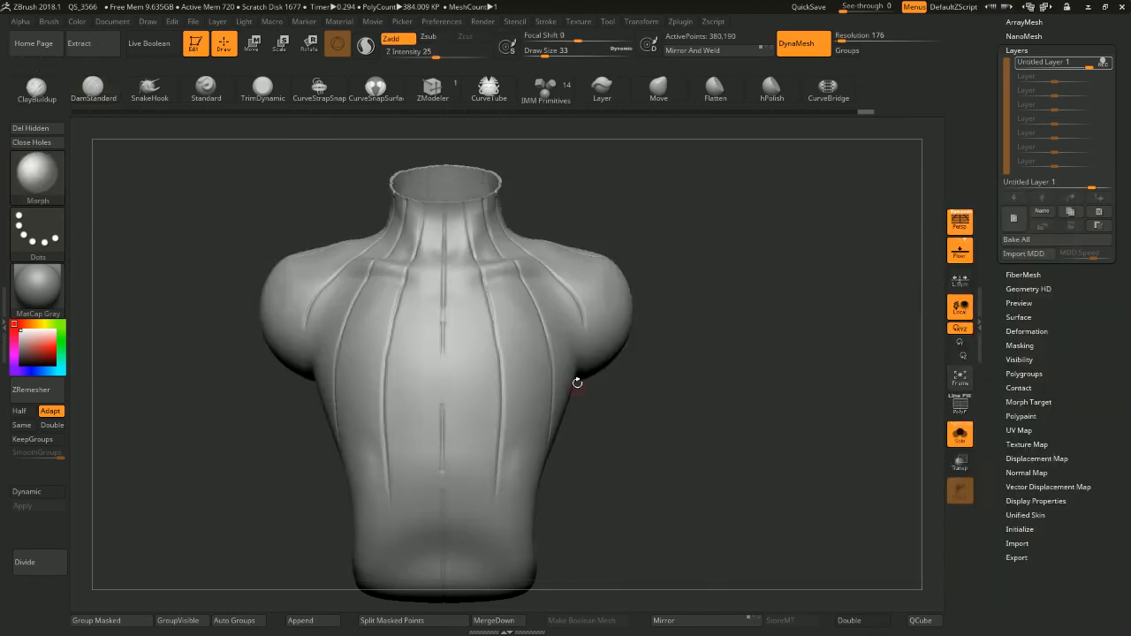
key(space)
drag(492, 300, 496, 299)
drag(483, 279, 497, 482)
key(space)
drag(487, 430, 500, 433)
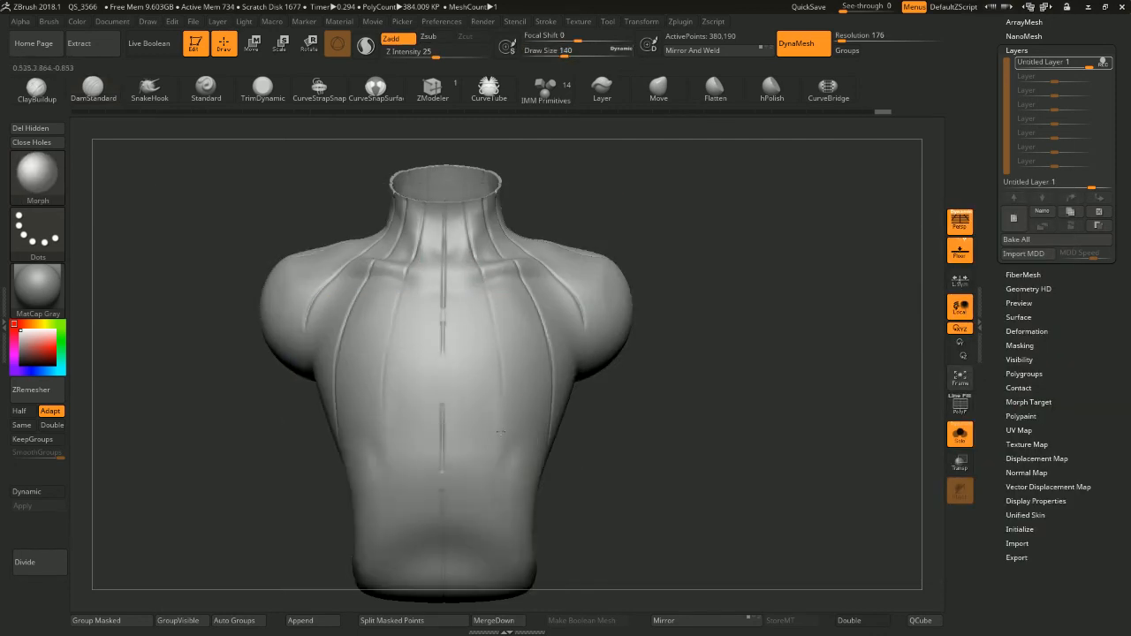
key(space)
drag(485, 315, 486, 299)
mouse_move(738, 204)
mouse_down()
mouse_move(720, 217)
mouse_move(676, 213)
mouse_up()
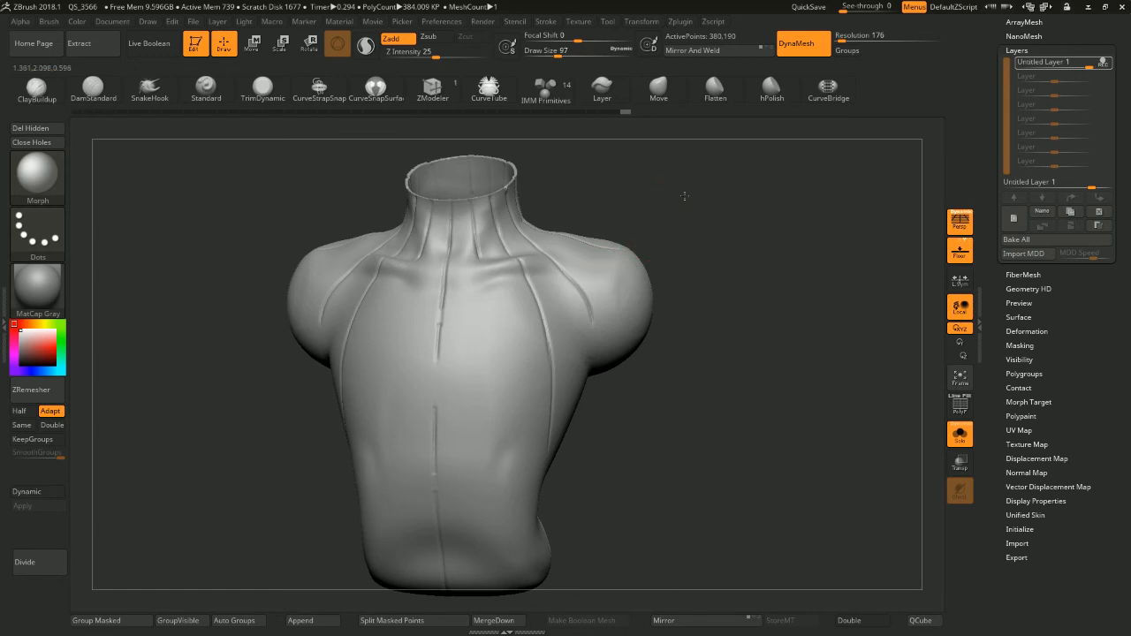
mouse_move(684, 195)
mouse_down()
mouse_move(615, 217)
mouse_move(652, 207)
mouse_move(601, 195)
mouse_move(562, 227)
mouse_up()
Set the draw size to 20 and try a short DamStandard cross line between the seams on the front of the neck
key(space)
key(space)
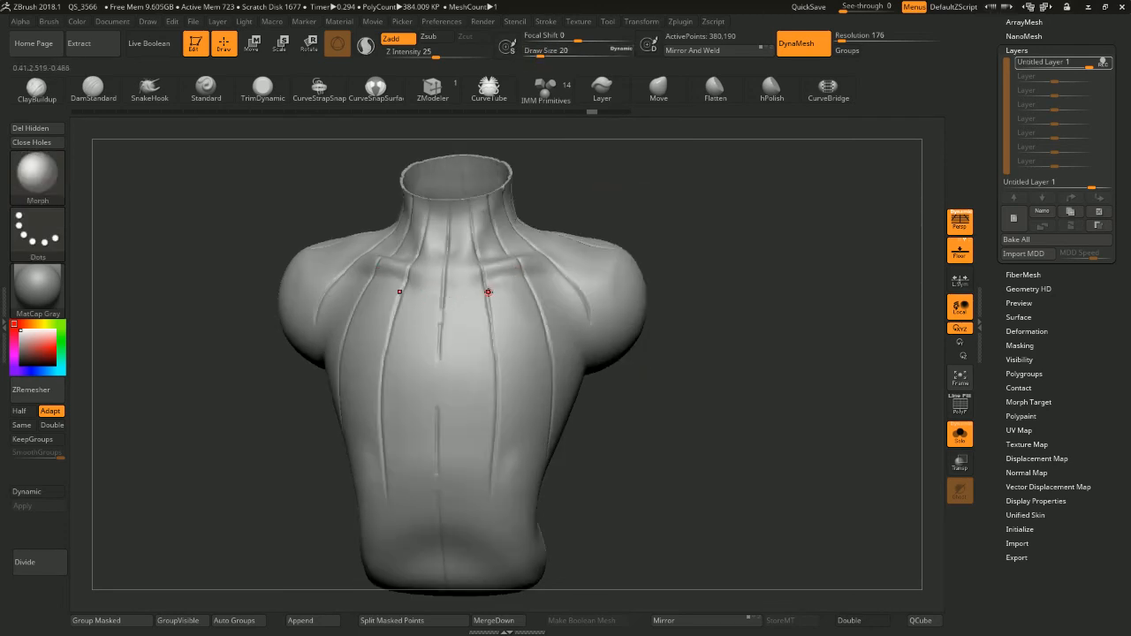
click(91, 90)
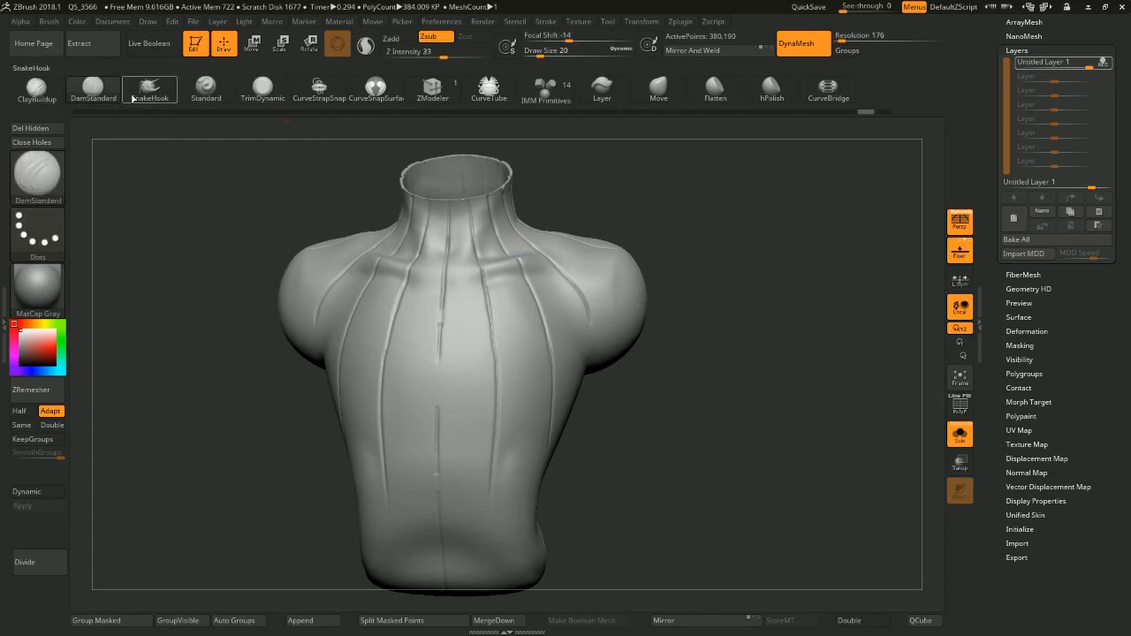
drag(602, 189, 622, 194)
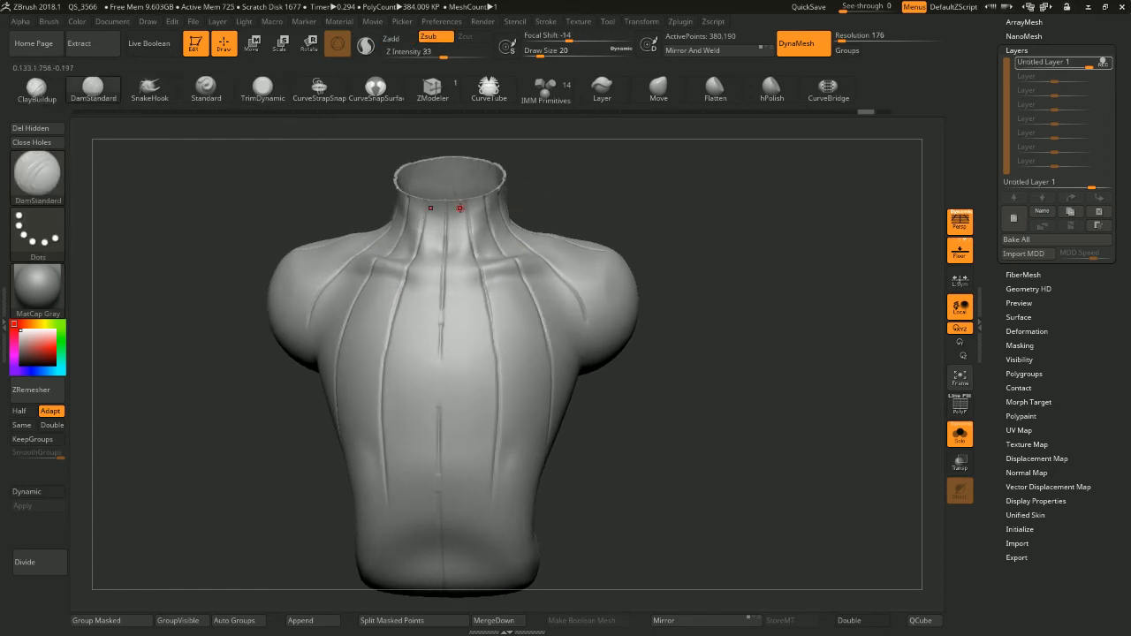
drag(451, 226, 469, 220)
right_drag(501, 212, 553, 182)
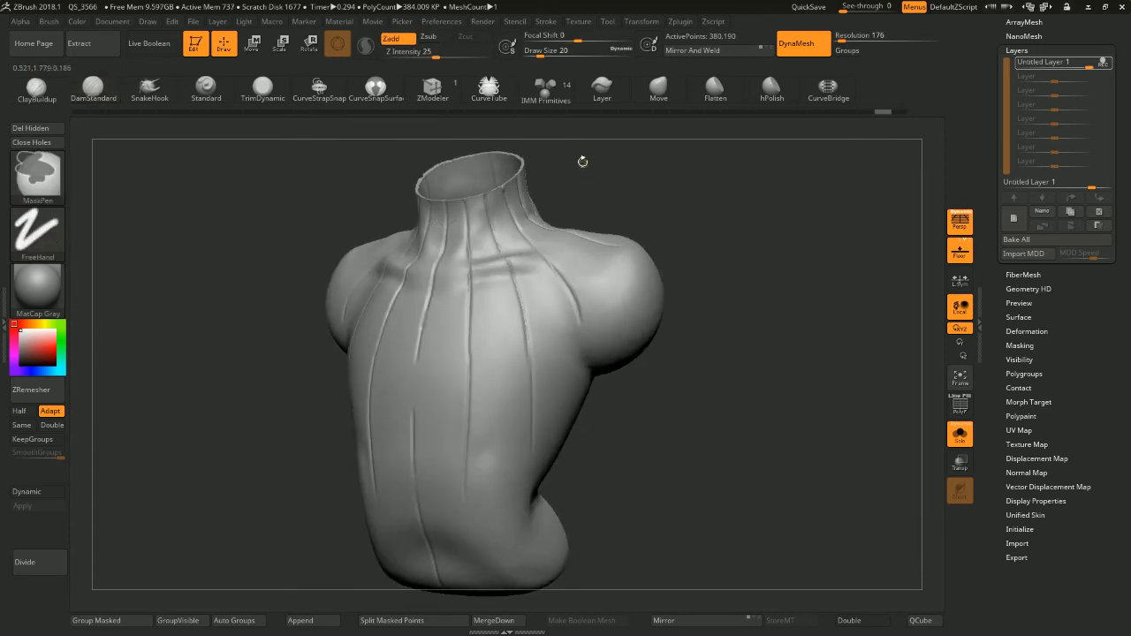
Set the DamStandard brush's focal shift to -20 and its Z intensity to 45
click(567, 39)
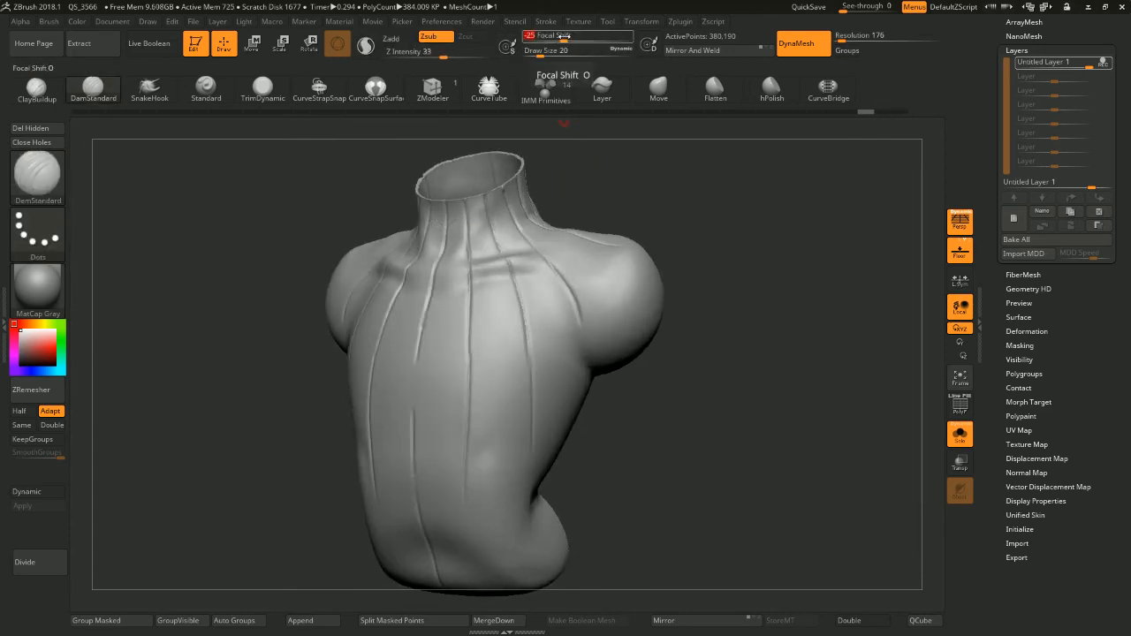
click(566, 39)
click(568, 39)
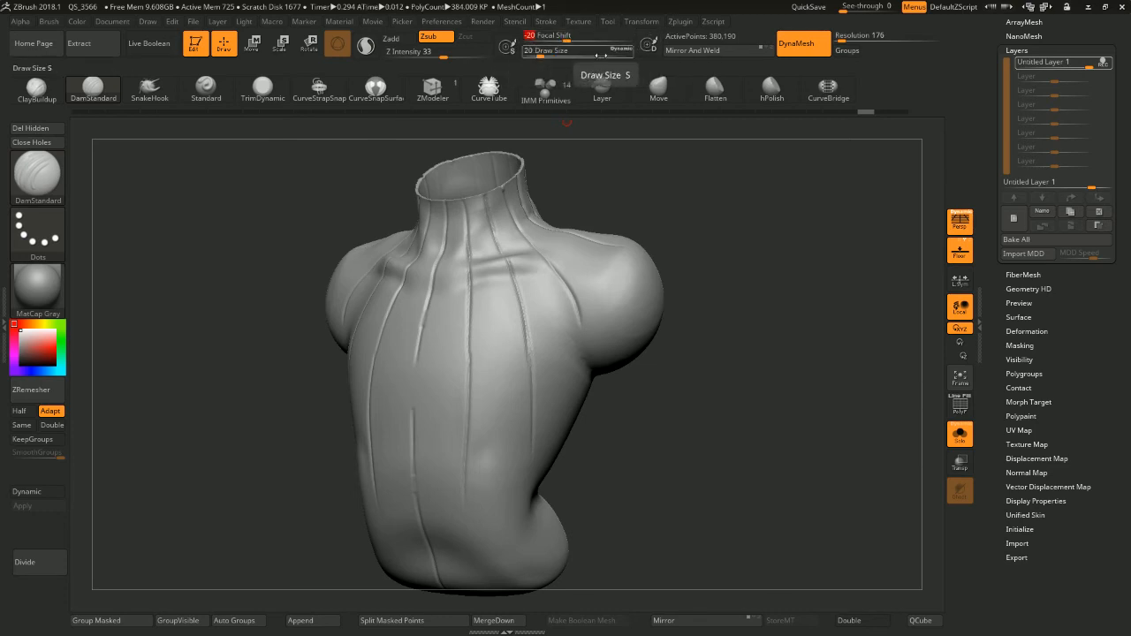
key(space)
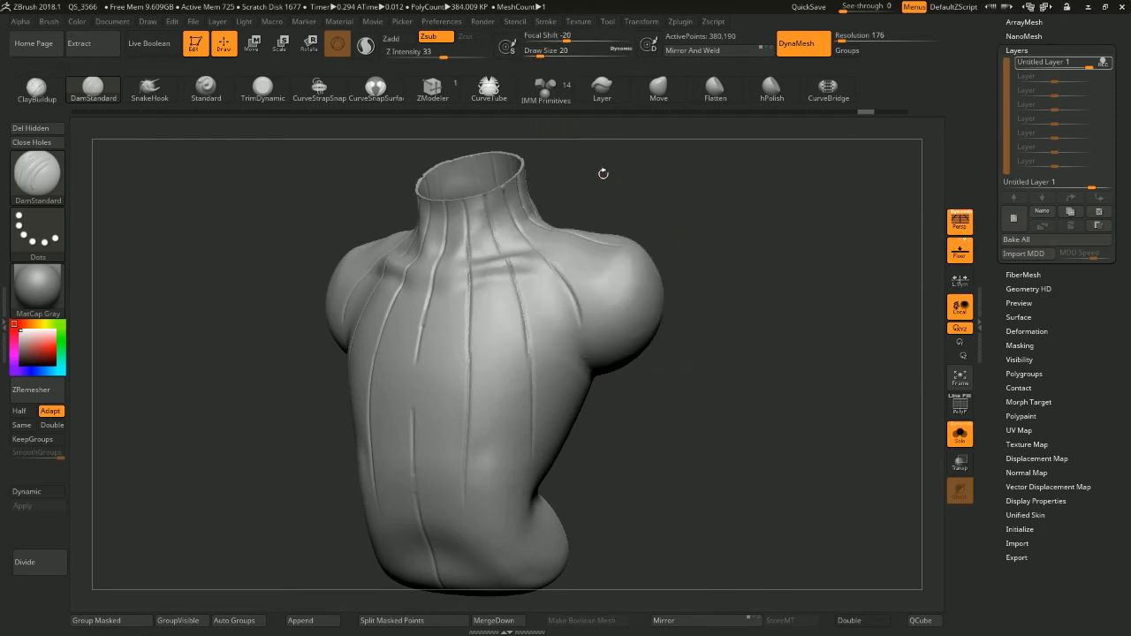
shift+drag(603, 174, 629, 170)
drag(444, 57, 454, 56)
Try carving curved cross lines that link the centre seam to the neighbouring seams on the front of the neck
drag(641, 192, 621, 195)
drag(449, 224, 470, 222)
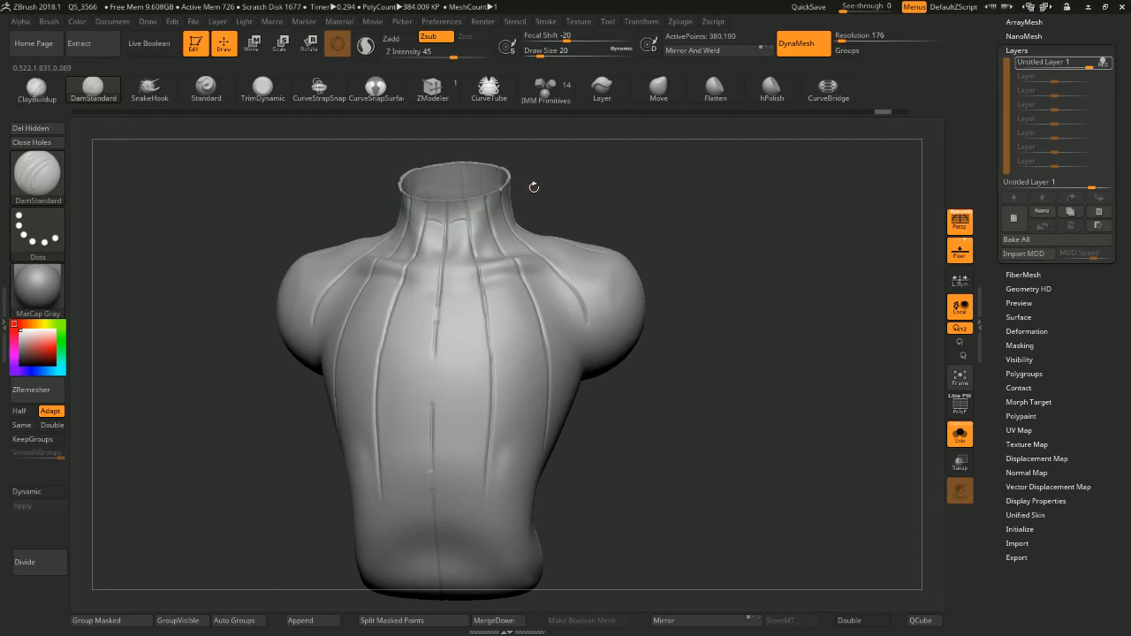
key(ctrl+z)
alt+drag(563, 175, 533, 199)
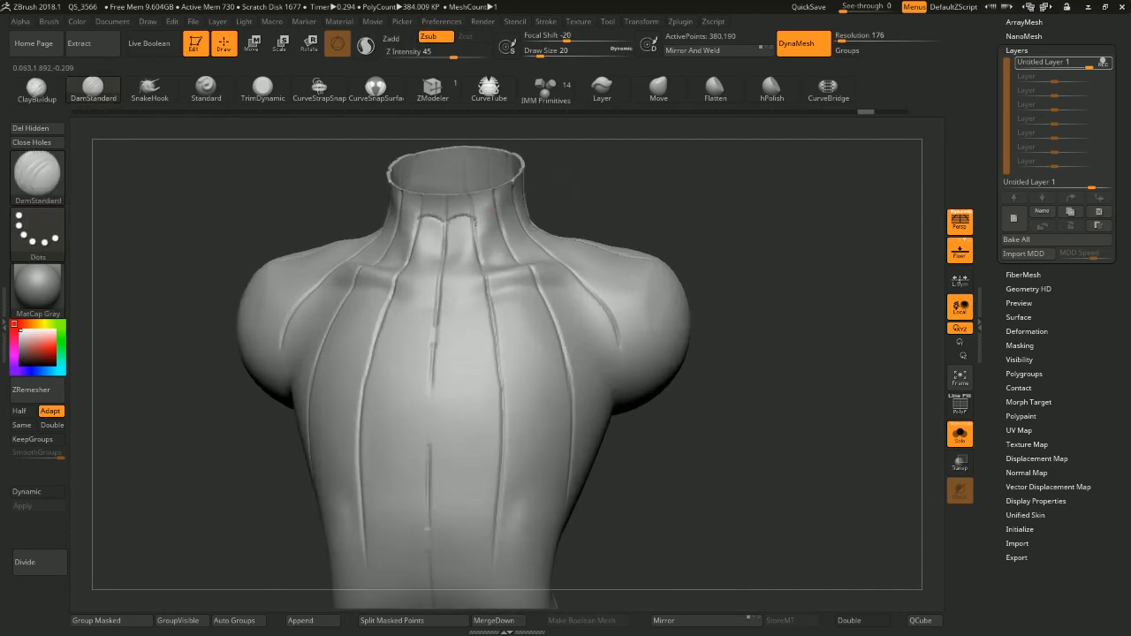
shift+drag(456, 220, 478, 217)
key(ctrl+z)
drag(656, 167, 584, 180)
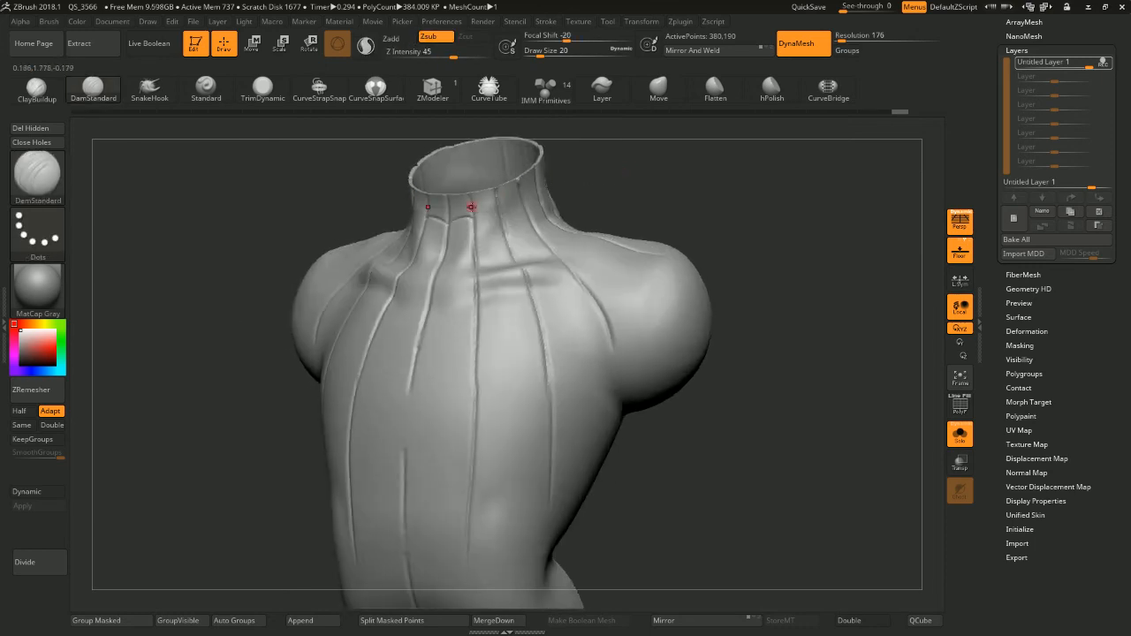
key(ctrl+z)
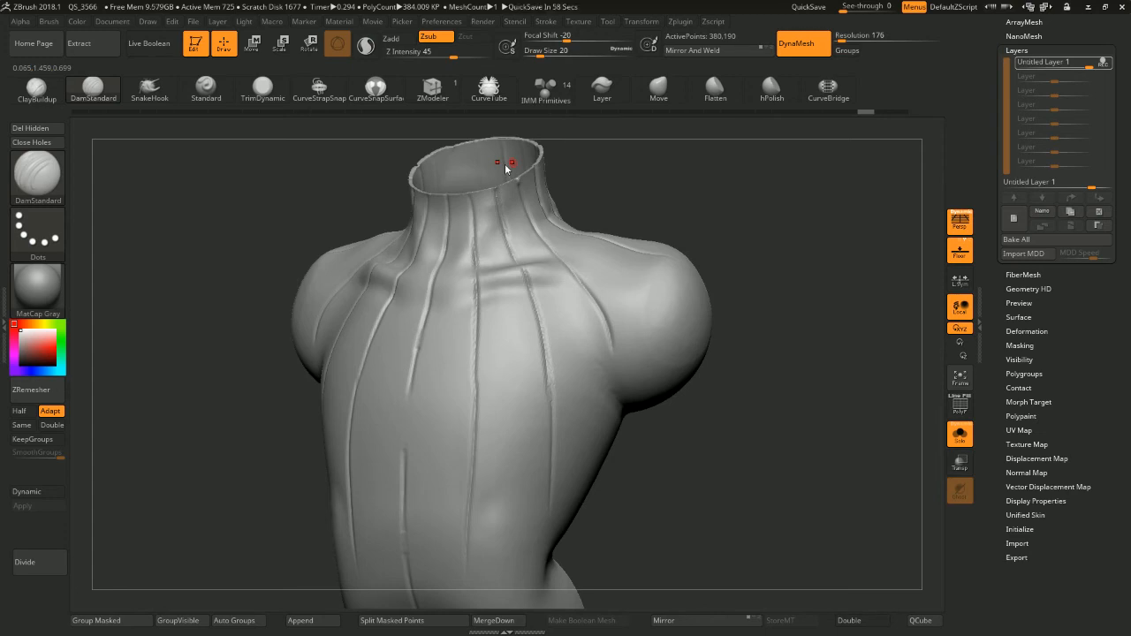
Retrace the centre seam on the upper chest to make the carved line more continuous
shift+drag(721, 191, 617, 164)
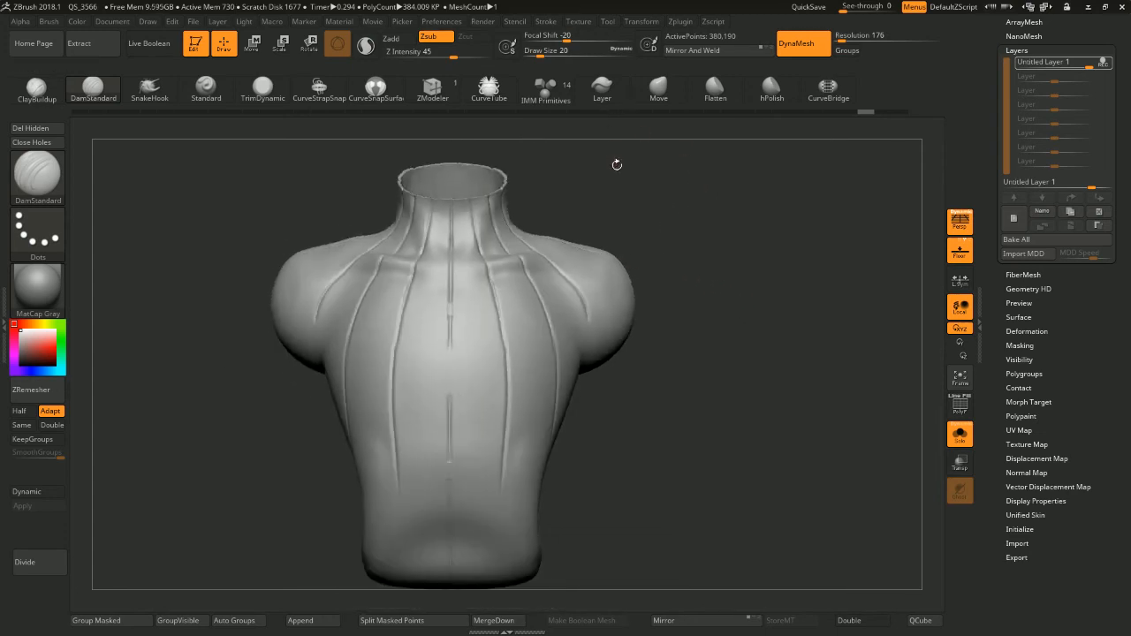
alt+drag(598, 220, 697, 229)
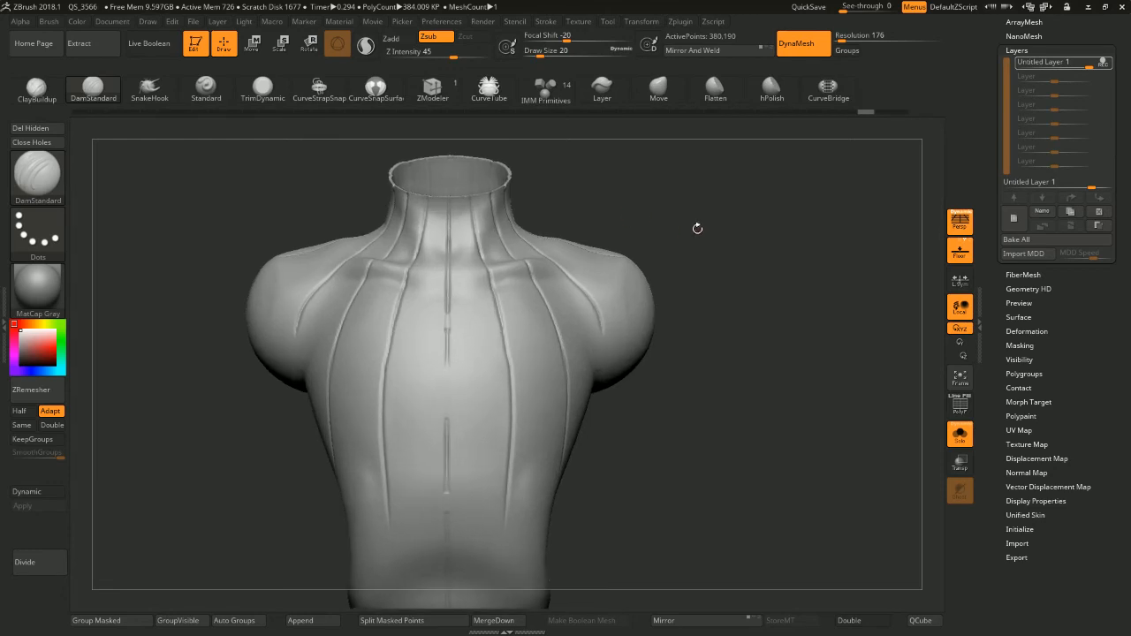
drag(587, 222, 491, 271)
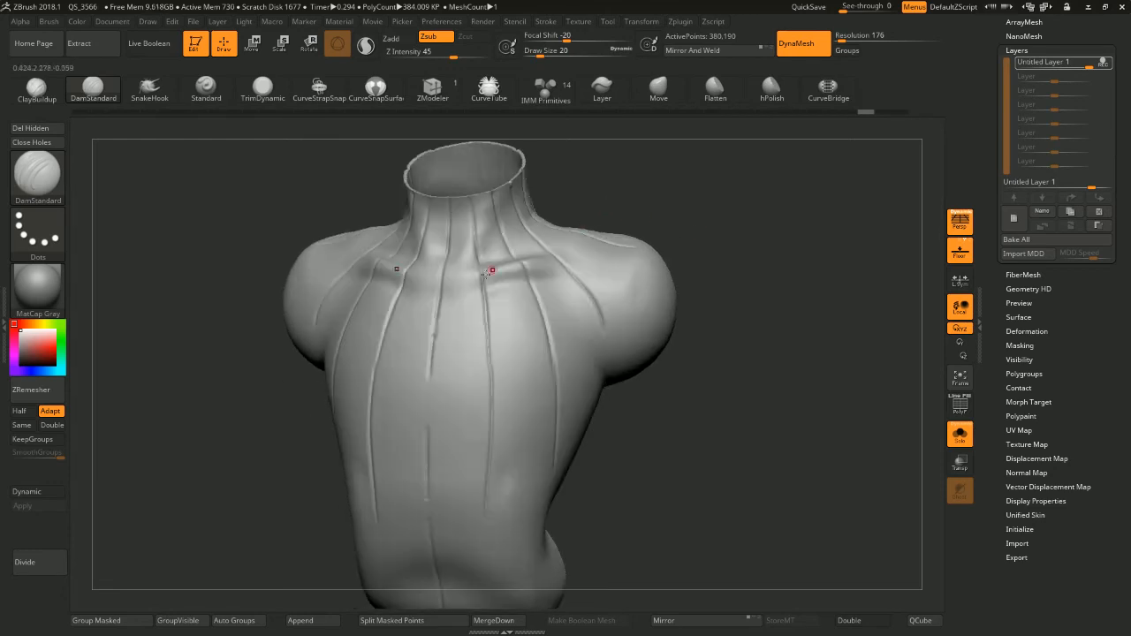
drag(439, 316, 441, 367)
drag(616, 415, 566, 389)
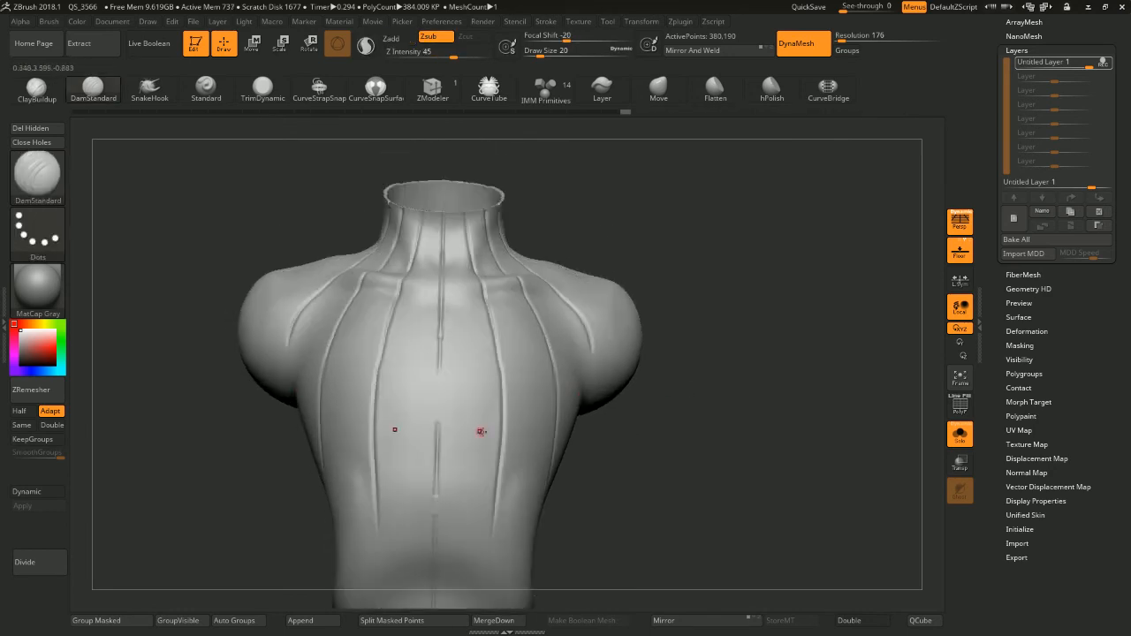
mouse_move(621, 474)
mouse_down()
mouse_move(655, 367)
mouse_move(691, 469)
mouse_up()
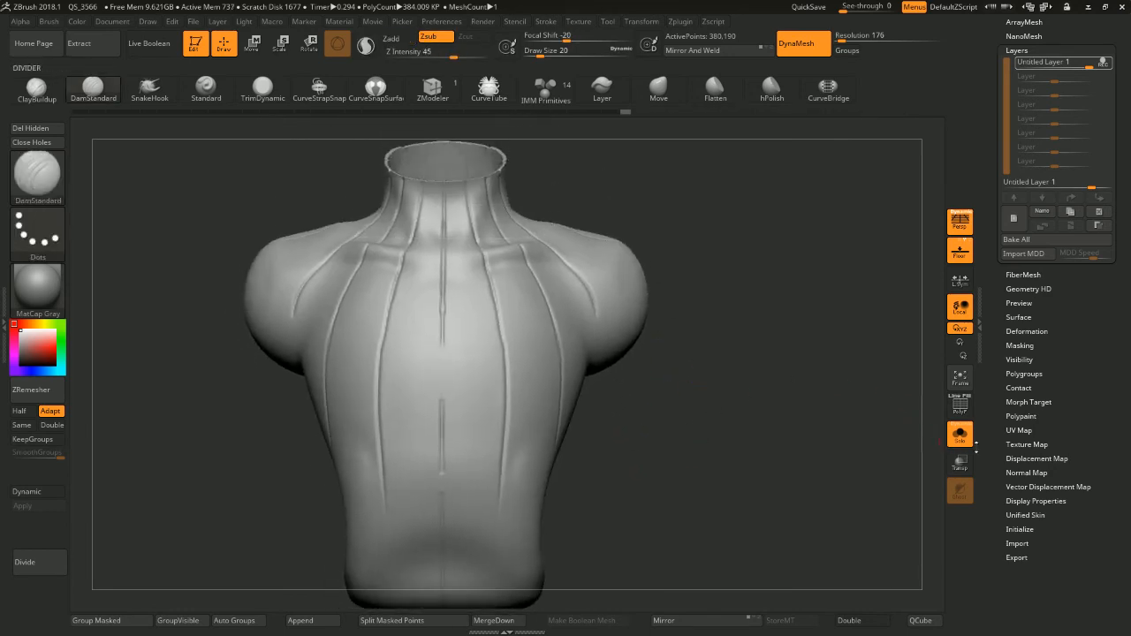
Show the whole bust to check the shirt's seams under the jacket and emblem, and isolate the shirt again
click(962, 435)
alt+drag(778, 354, 760, 234)
alt+drag(761, 234, 756, 267)
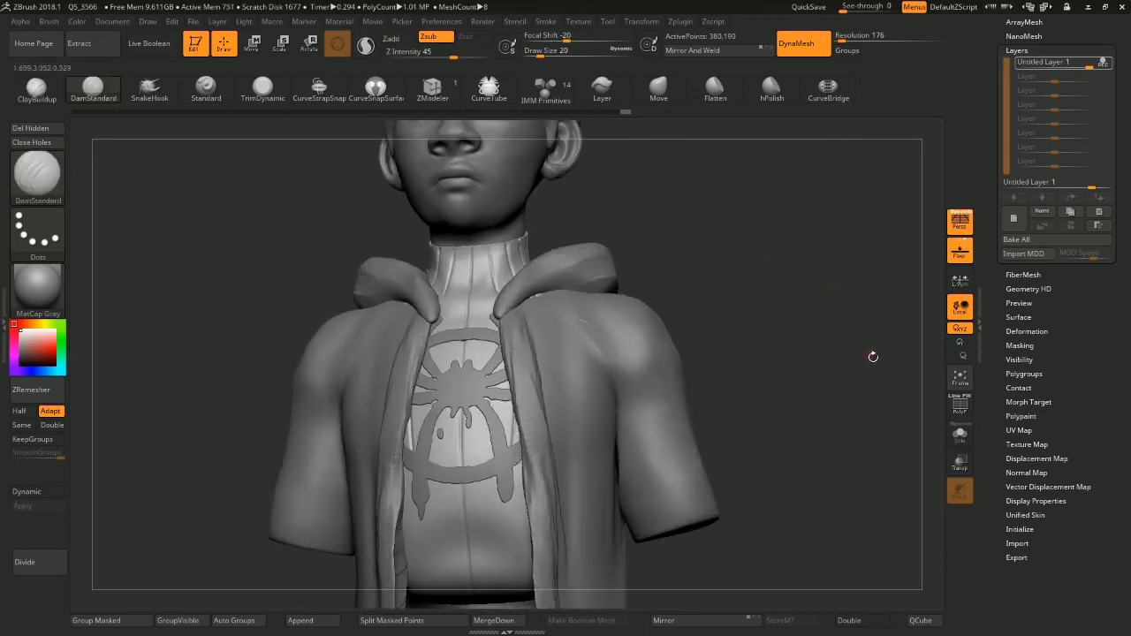
click(960, 434)
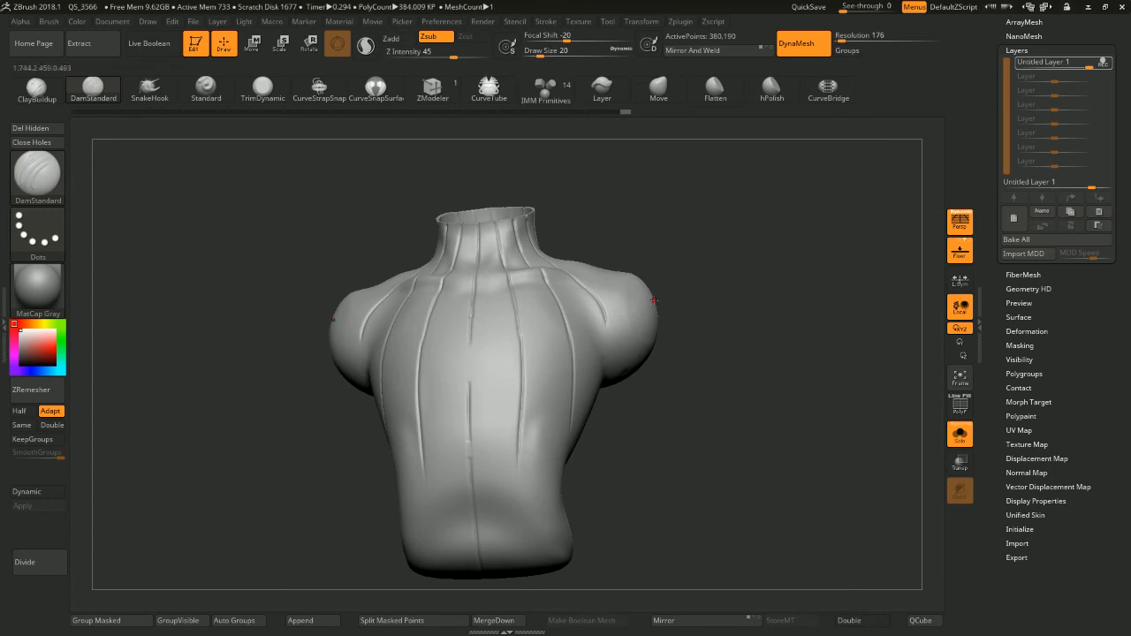
Extend the carved seams beside the centre line down the front of the lower torso with a draw size of 46
alt+drag(692, 355, 677, 289)
key(space)
mouse_move(547, 368)
mouse_down()
mouse_move(557, 368)
mouse_move(501, 427)
mouse_up()
key(ctrl+z)
drag(506, 361, 508, 475)
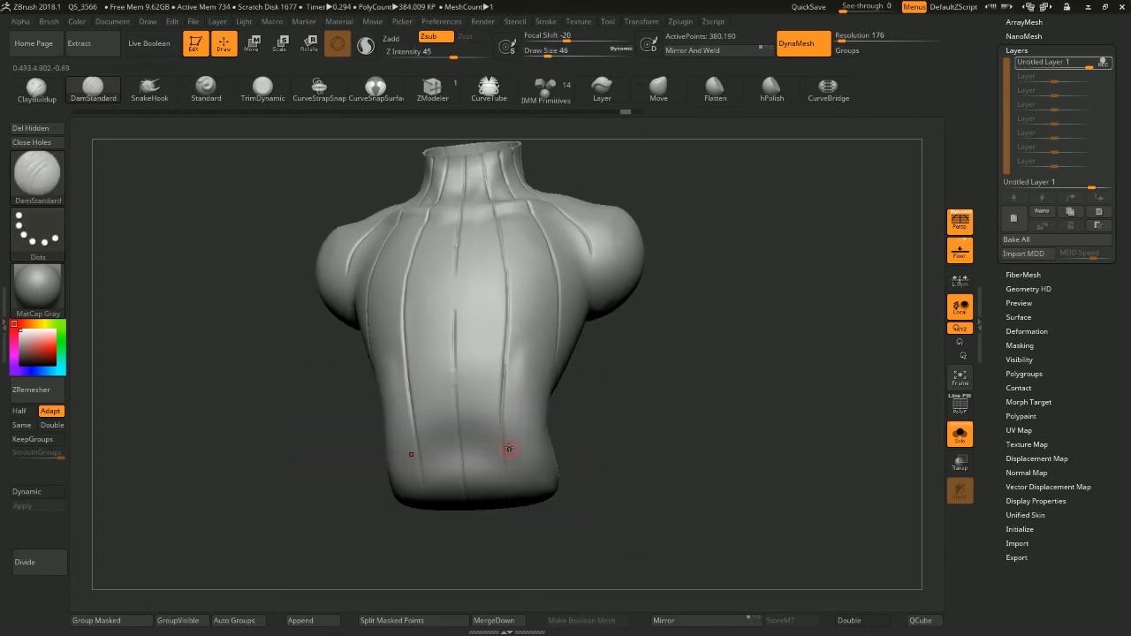
drag(634, 330, 577, 291)
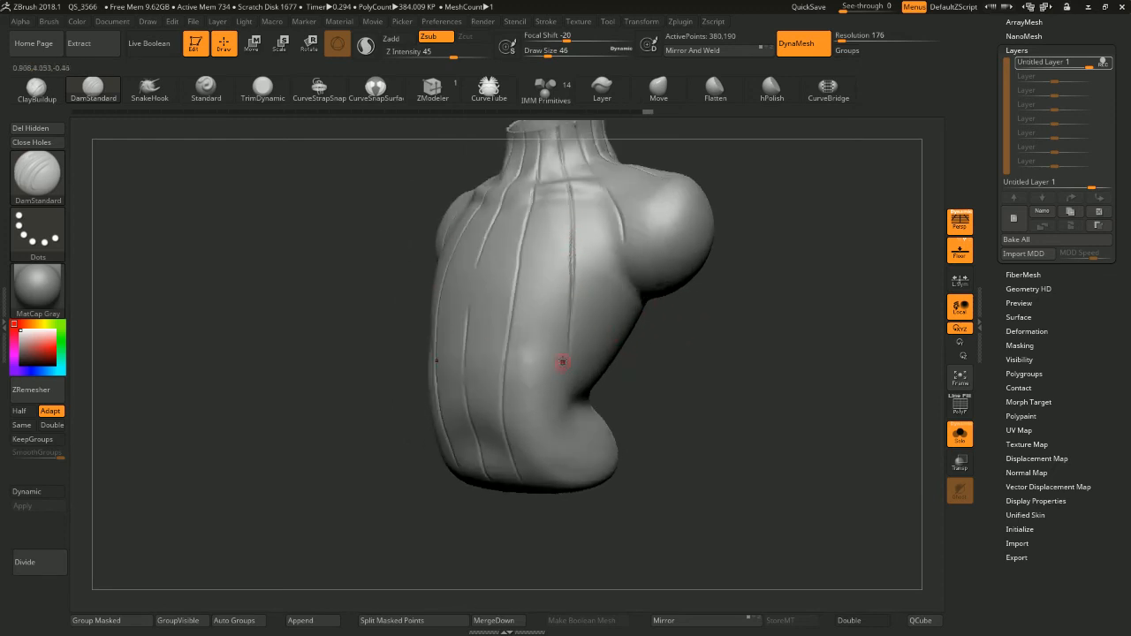
drag(616, 363, 684, 310)
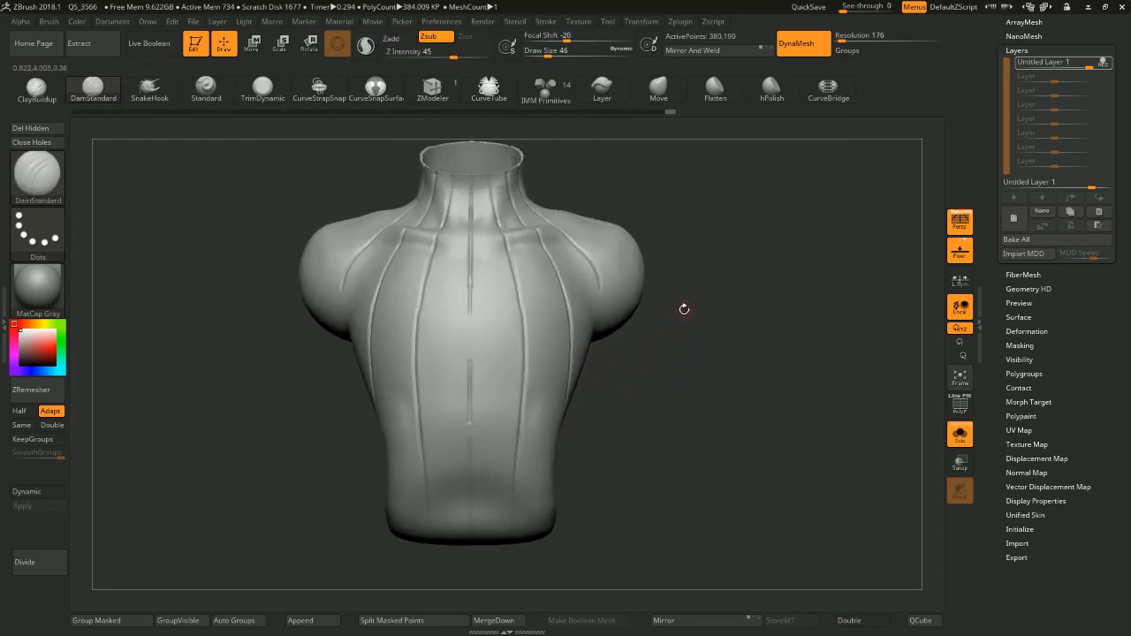
Carve the outer seams further down the sides of the torso, redoing strokes that stray from the line
drag(685, 355, 573, 349)
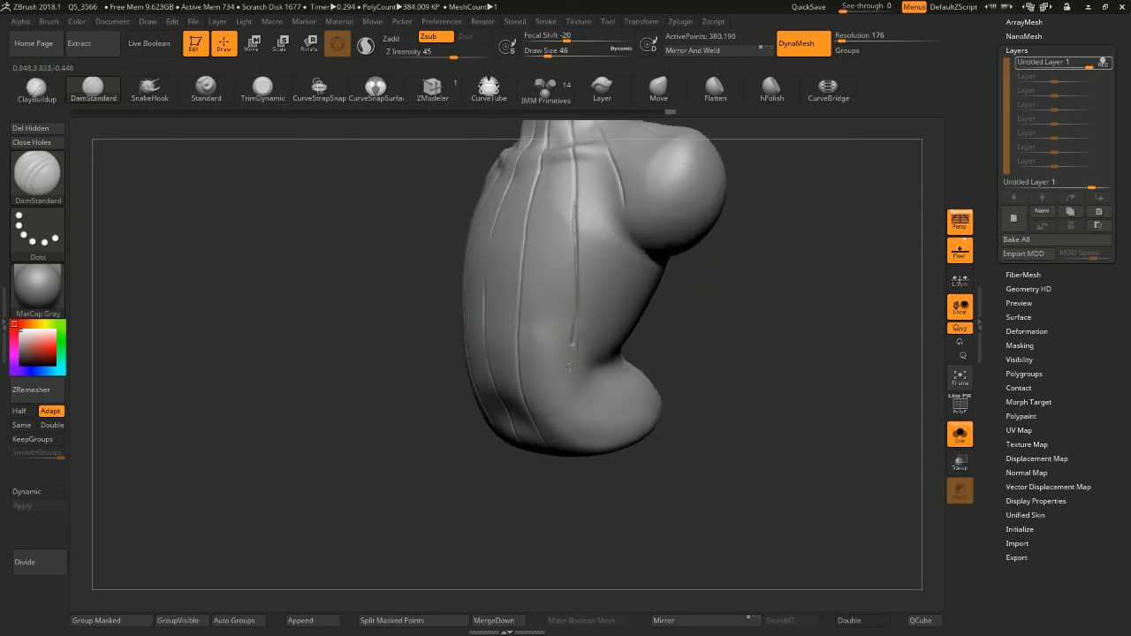
drag(704, 392, 634, 351)
key(ctrl+z)
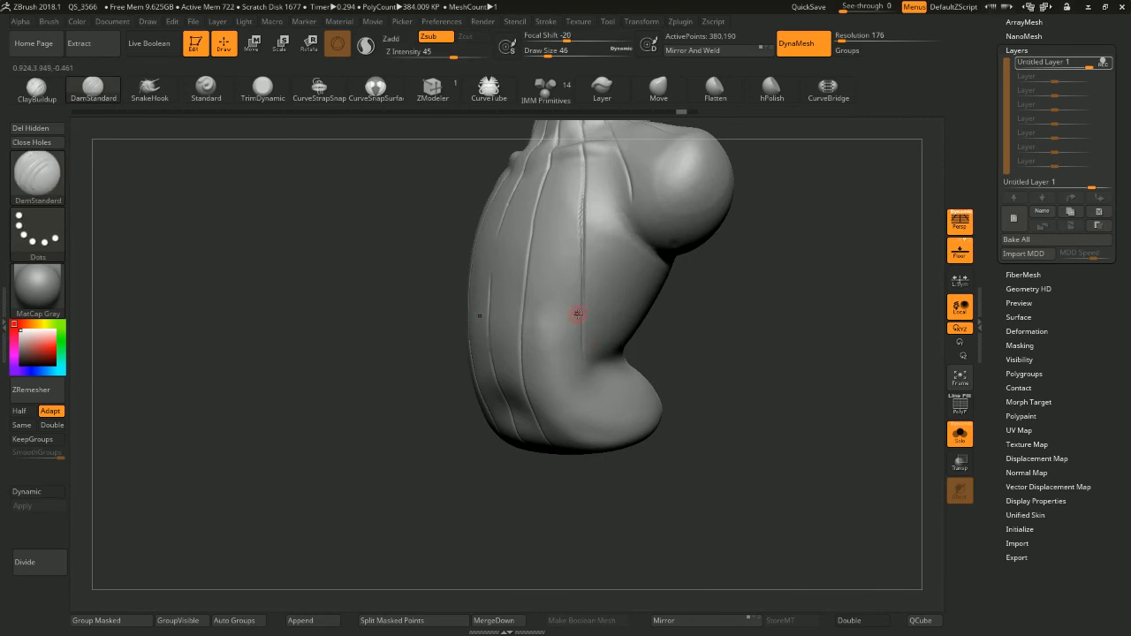
drag(579, 316, 606, 445)
mouse_move(684, 400)
shift+mouse_down()
mouse_move(697, 378)
mouse_move(596, 345)
shift+mouse_up()
key(ctrl+z)
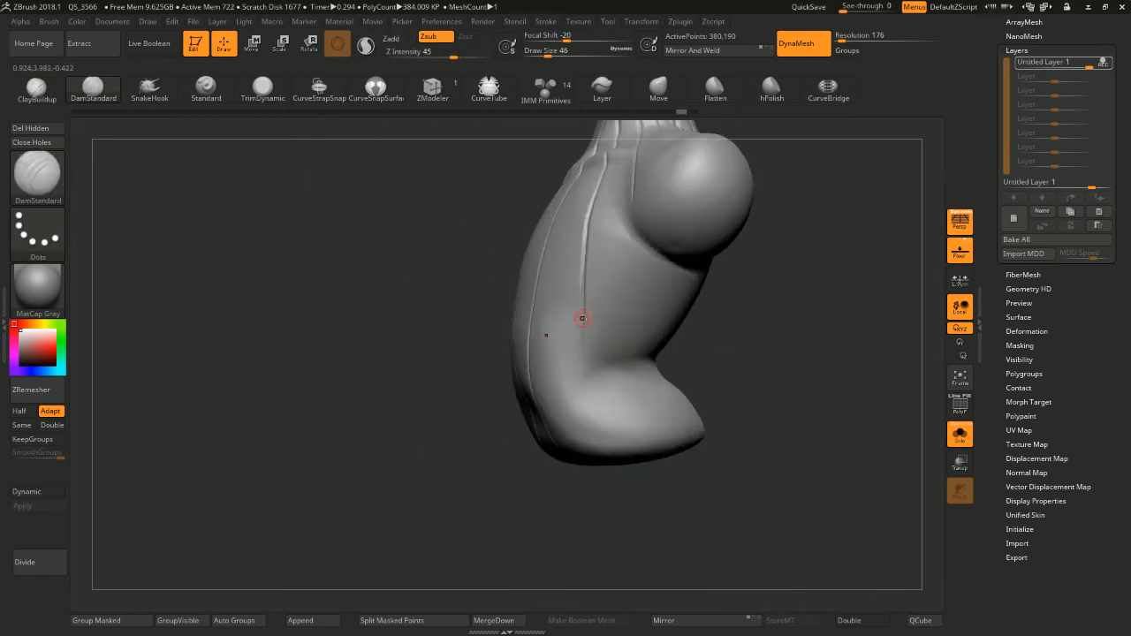
shift+drag(669, 391, 808, 416)
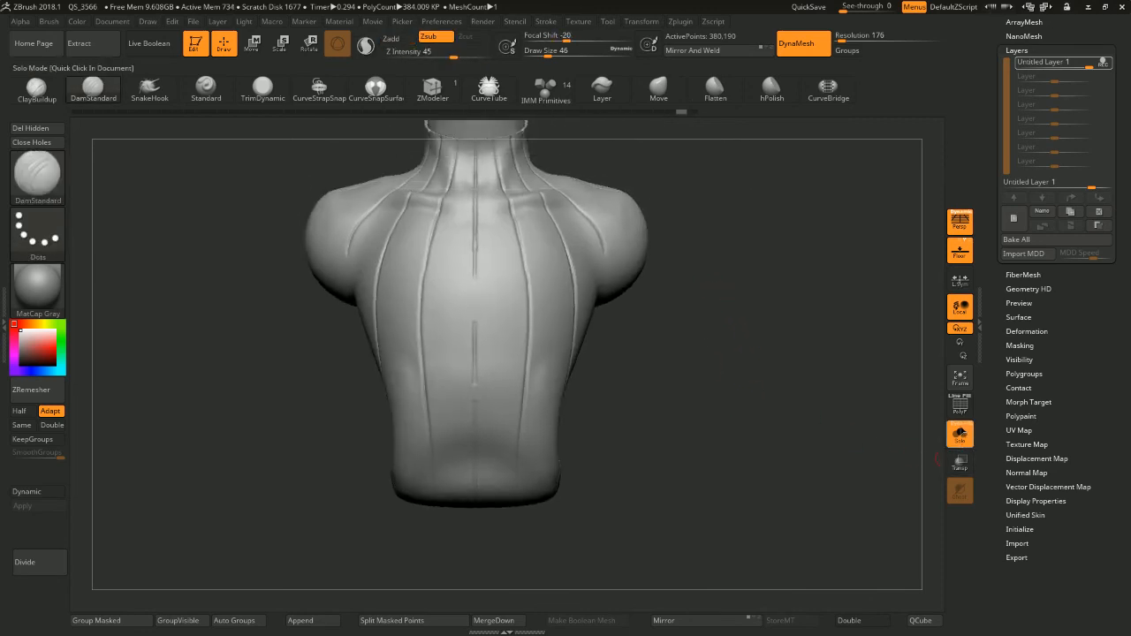
Show the whole bust to check how the lengthened seams look under the jacket, and isolate the shirt again
click(960, 435)
alt+drag(785, 276, 728, 265)
key(space)
drag(681, 332, 669, 331)
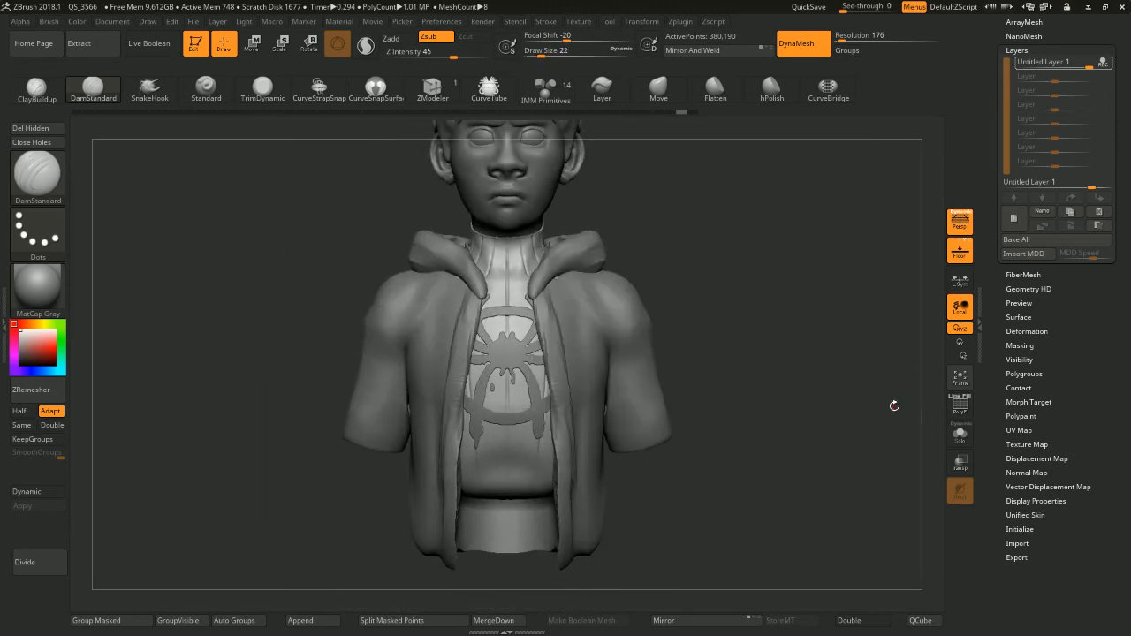
key(space)
drag(854, 372, 859, 373)
click(960, 436)
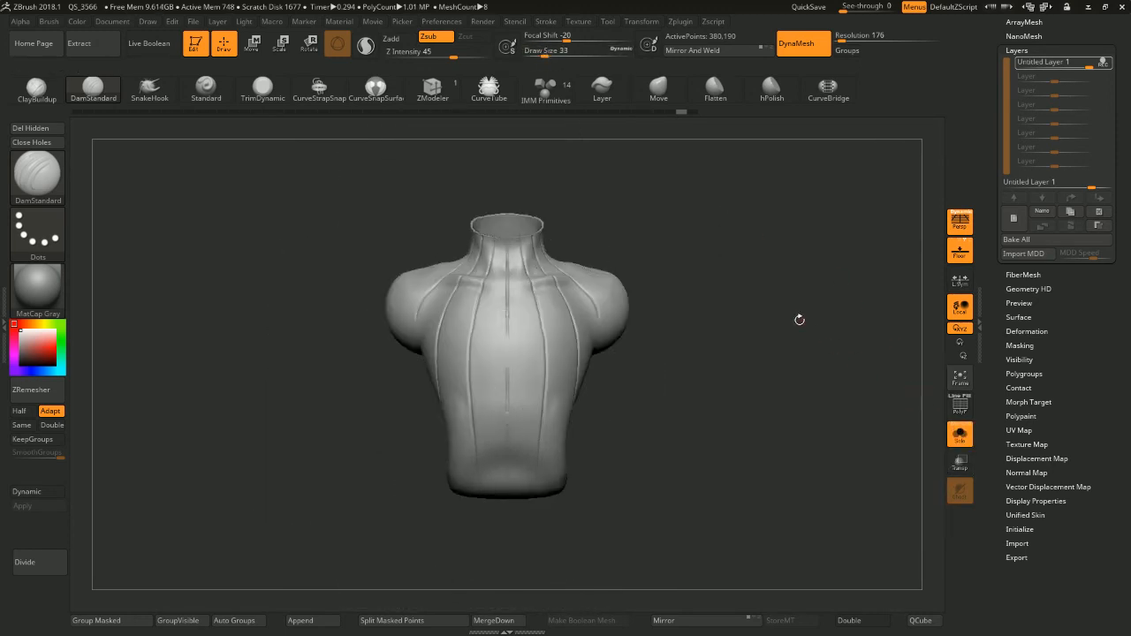
Set the DamStandard brush's draw size to 25 for work on the shirt's neck
alt+drag(800, 319, 652, 235)
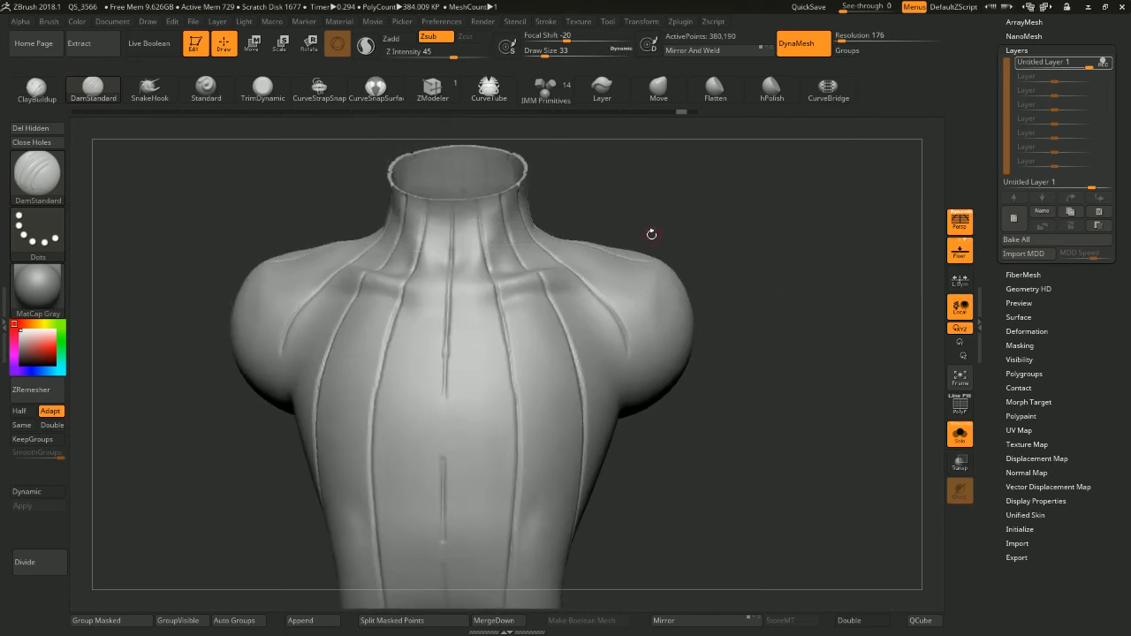
key(space)
mouse_move(575, 167)
mouse_down()
mouse_move(621, 159)
mouse_move(671, 176)
mouse_move(510, 202)
mouse_move(619, 230)
mouse_move(847, 335)
mouse_move(851, 306)
mouse_move(719, 304)
mouse_move(702, 347)
mouse_move(725, 412)
mouse_move(708, 392)
mouse_move(698, 323)
mouse_move(698, 194)
mouse_up()
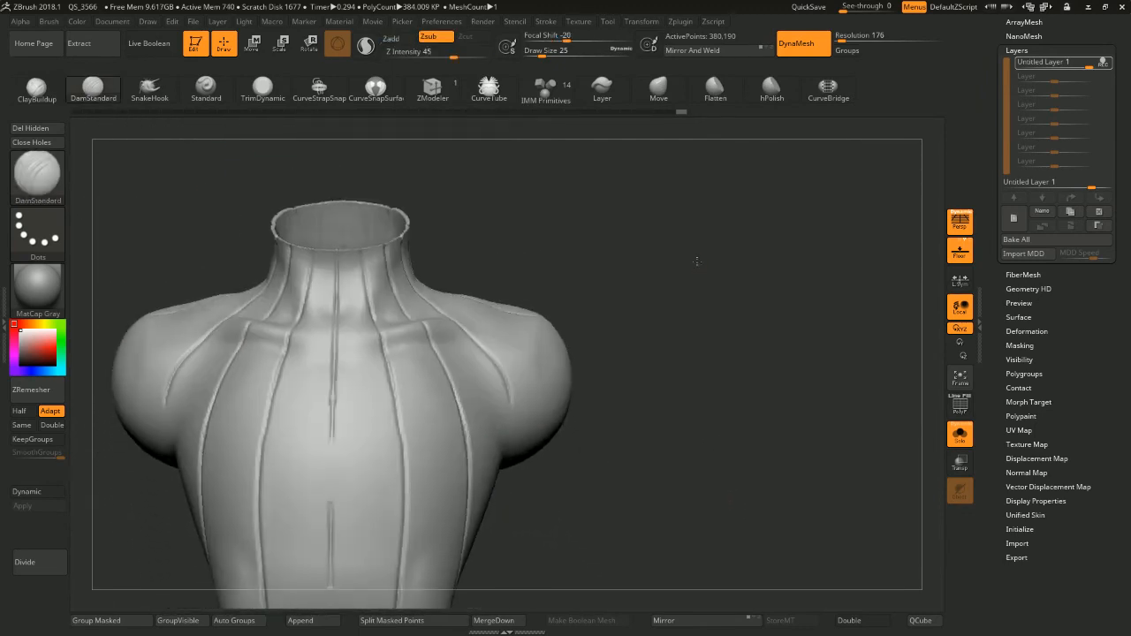
Try hiding parts of the shirt by polygroup to leave only its outer surface in view
ctrl+shift+click(392, 186)
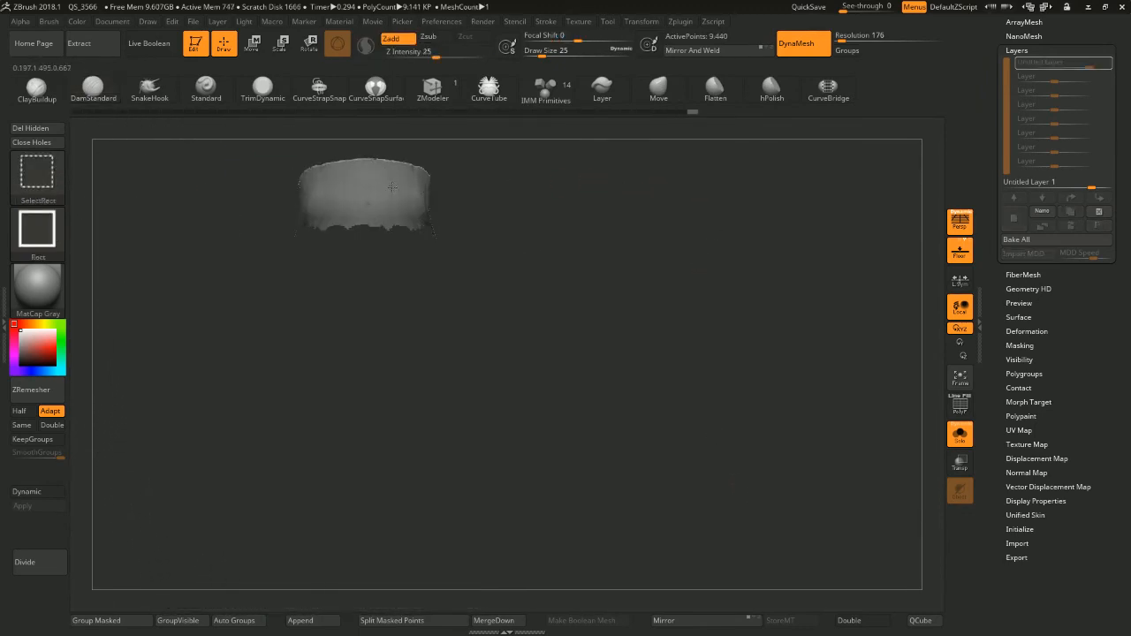
ctrl+shift+click(512, 166)
drag(515, 166, 502, 222)
ctrl+shift+click(475, 207)
drag(547, 167, 632, 221)
ctrl+shift+click(477, 295)
drag(610, 280, 607, 346)
ctrl+shift+drag(652, 296, 623, 347)
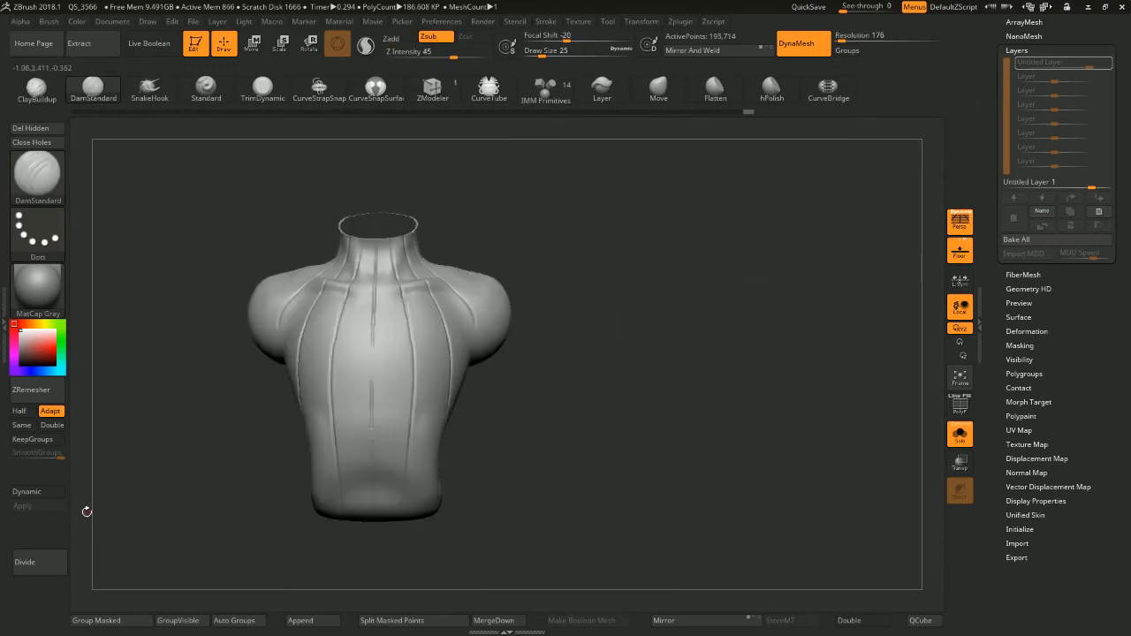
Try deleting the hidden geometry and remeshing with DynaMesh, and restore the full shirt's visibility
click(37, 128)
ctrl+drag(601, 224, 655, 254)
ctrl+shift+click(556, 205)
drag(634, 207, 622, 183)
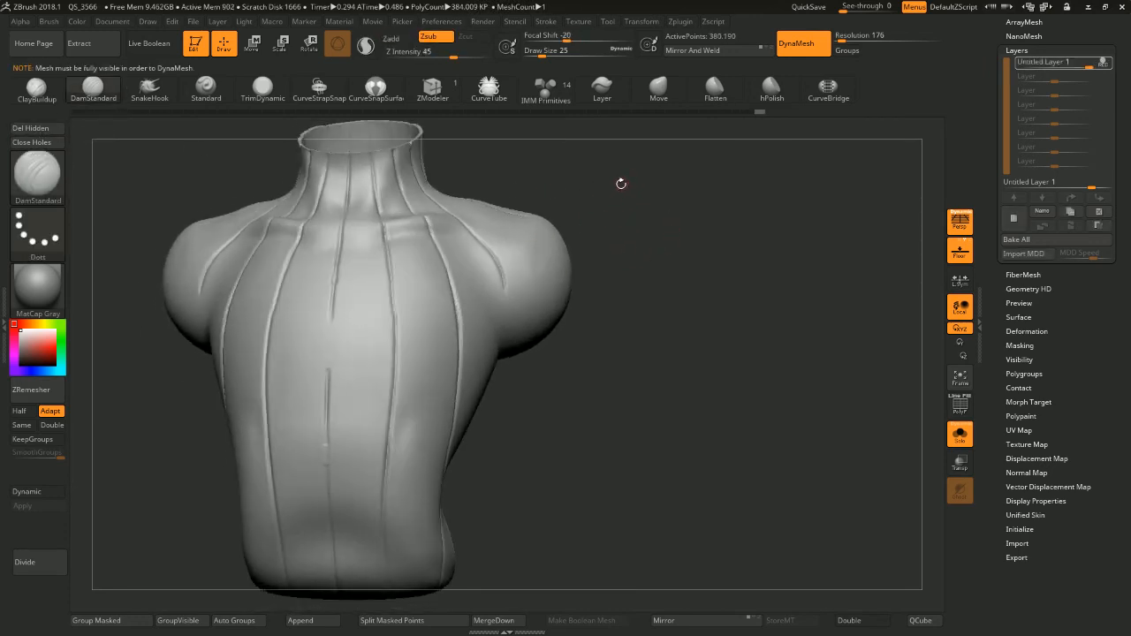
Try carving a short curved cross line from the centre seam to the neighbouring seam on the front of the neck
drag(415, 281, 515, 218)
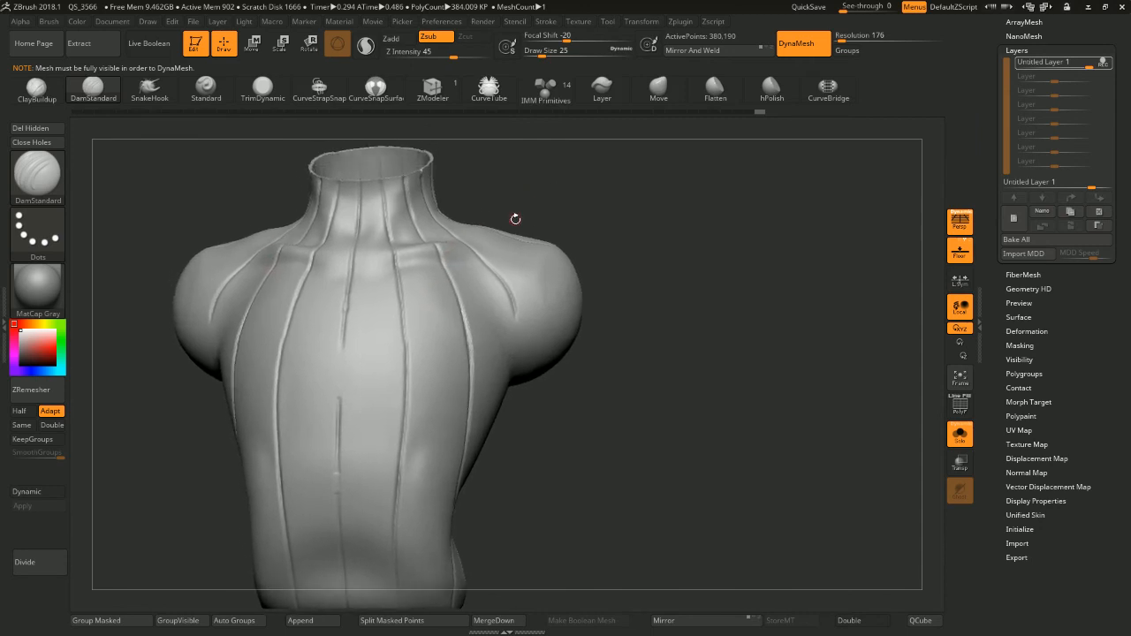
drag(508, 140, 589, 192)
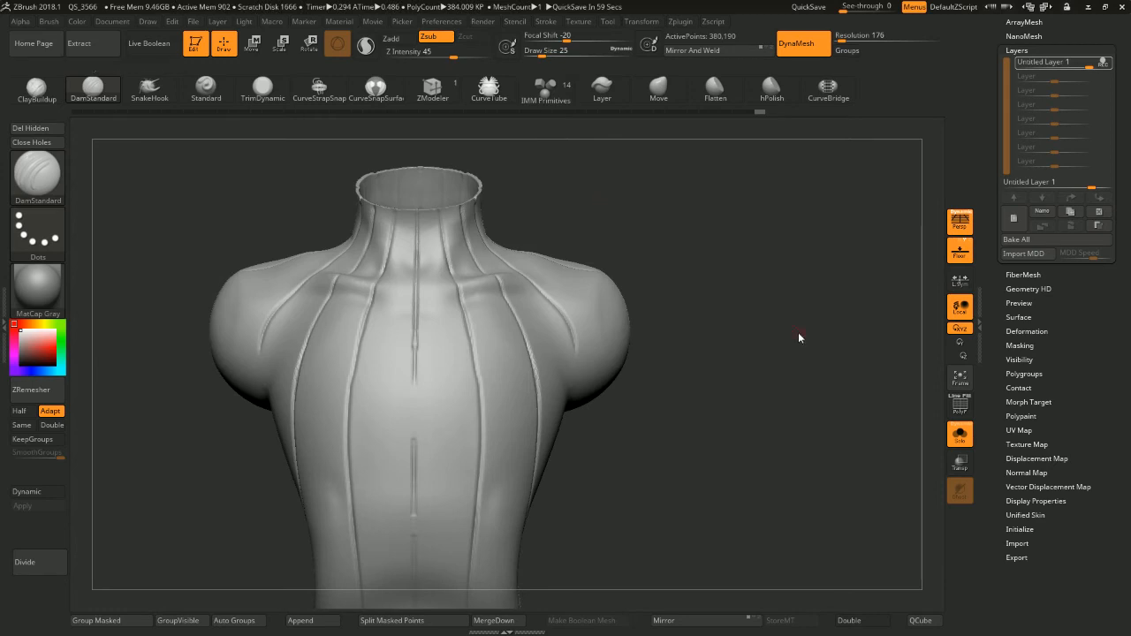
drag(546, 209, 591, 167)
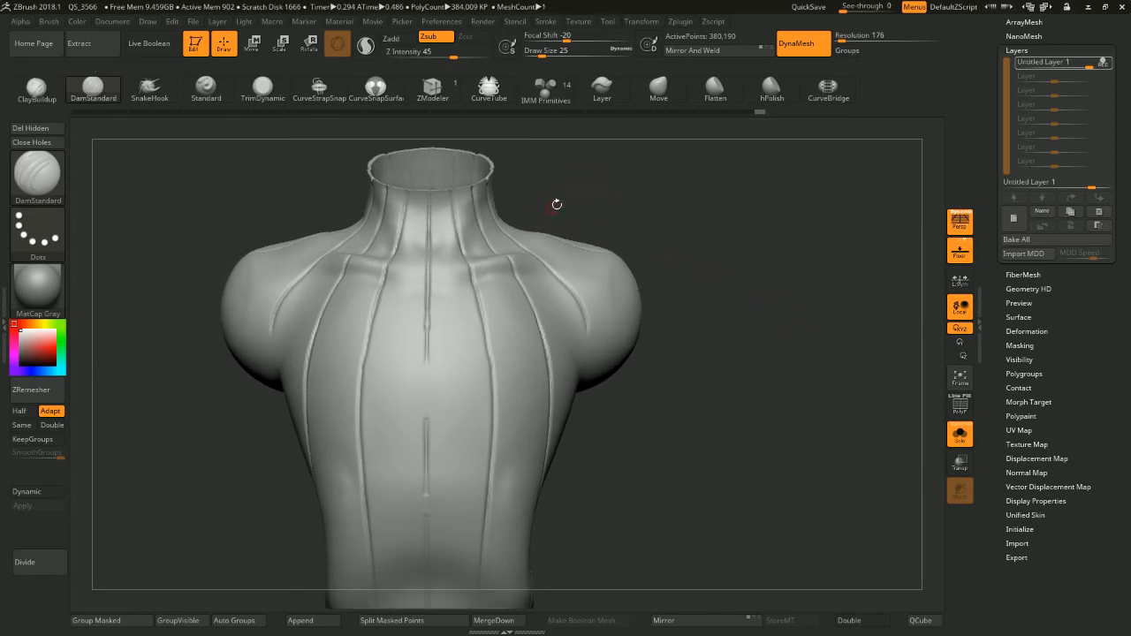
drag(557, 204, 506, 208)
drag(412, 222, 398, 218)
drag(533, 187, 563, 191)
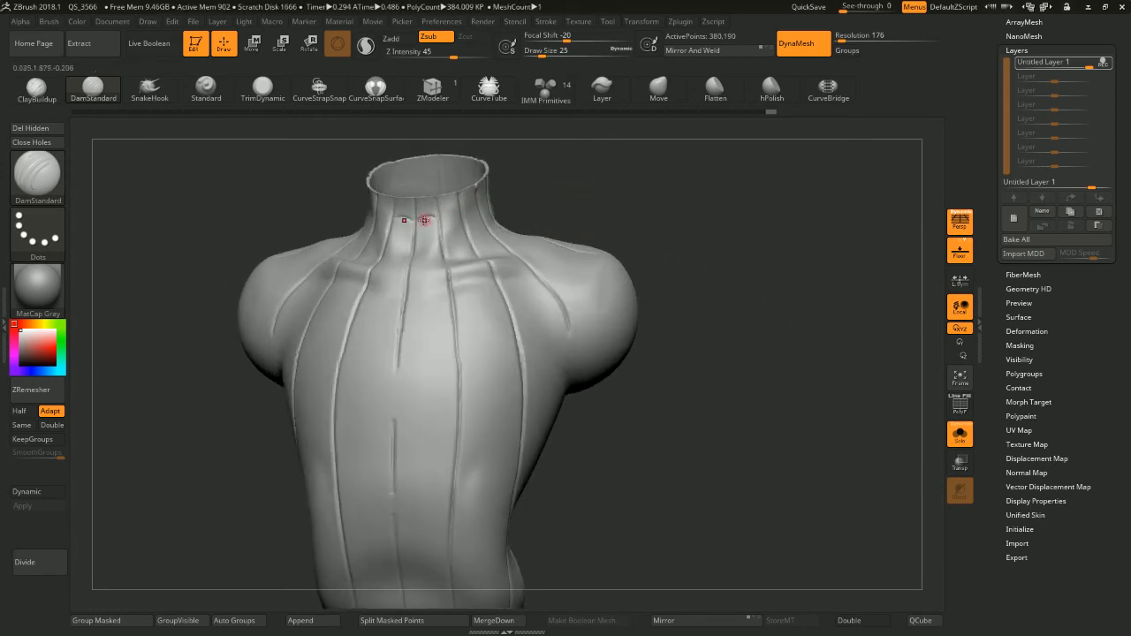
key(ctrl+z)
drag(414, 227, 439, 220)
key(ctrl+z)
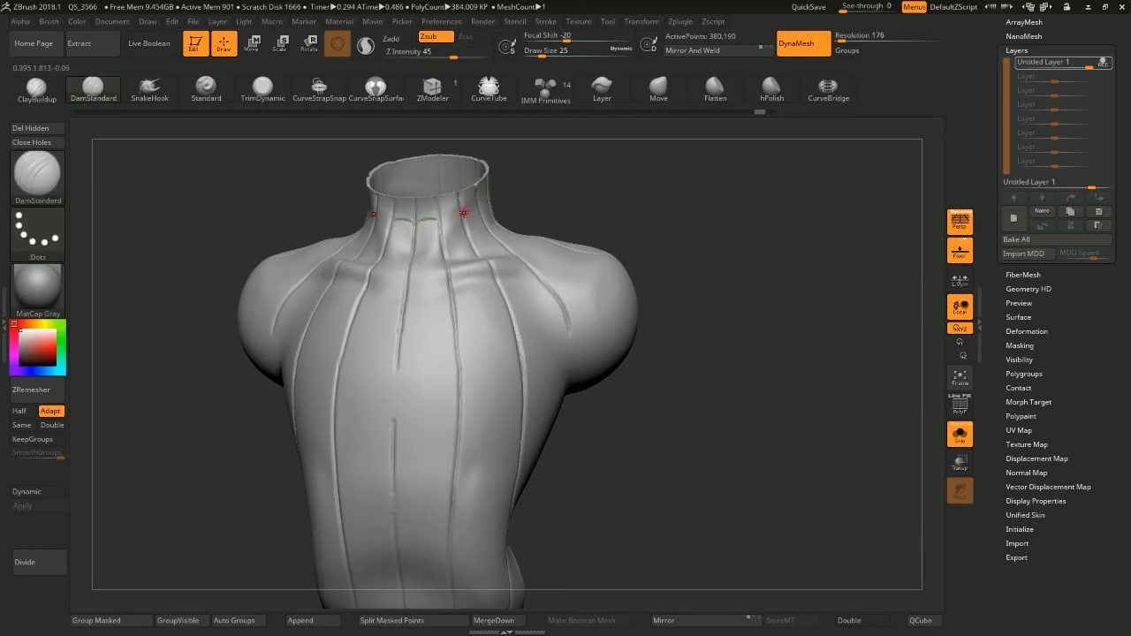
Carve a first row of curved cross lines between the neck seams, from the front centre around to the side
drag(494, 199, 501, 181)
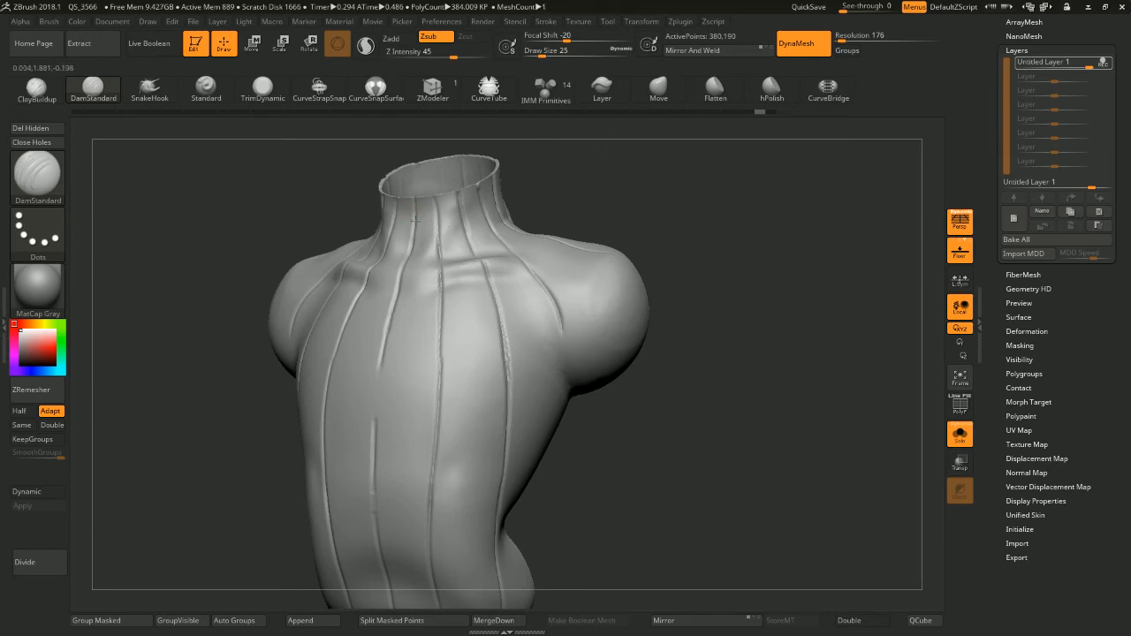
drag(627, 175, 462, 227)
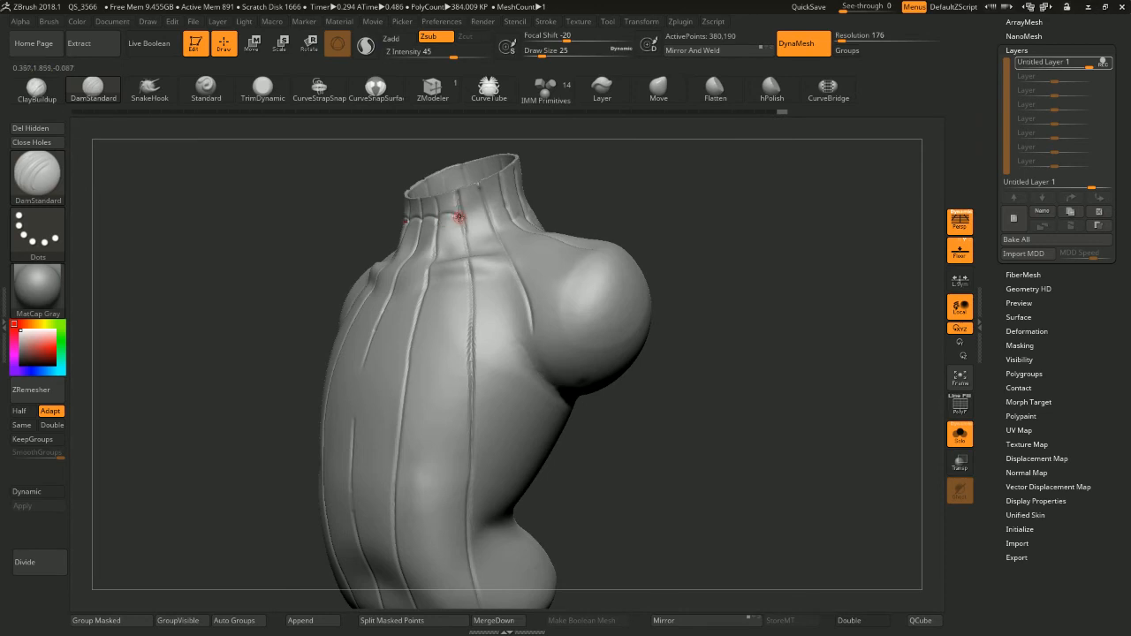
drag(560, 166, 468, 217)
drag(583, 153, 547, 170)
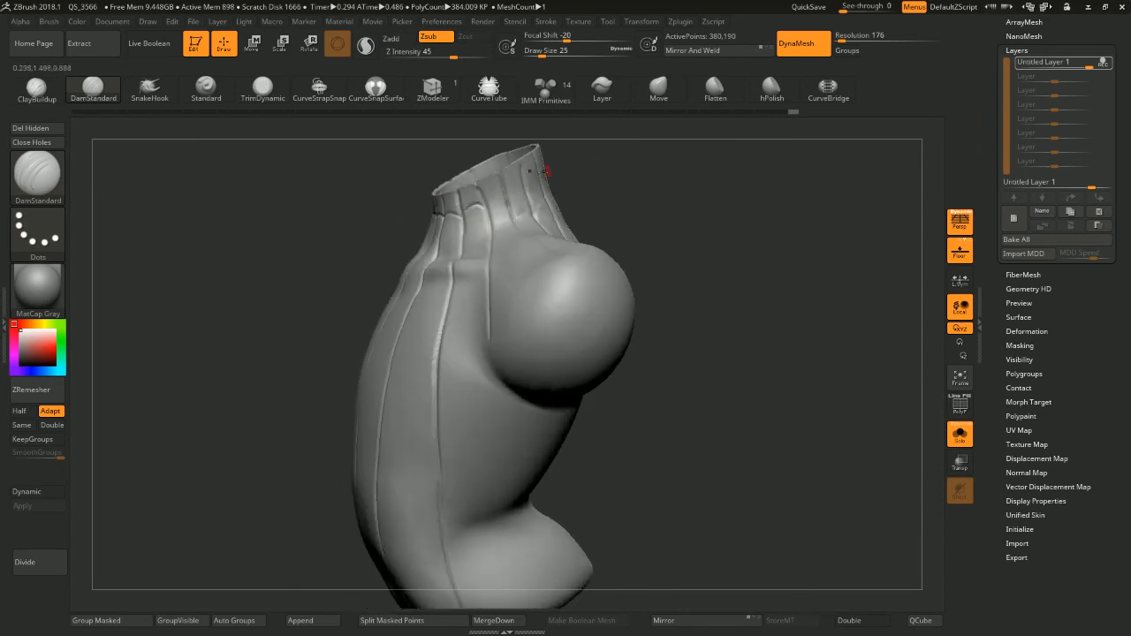
drag(606, 148, 501, 198)
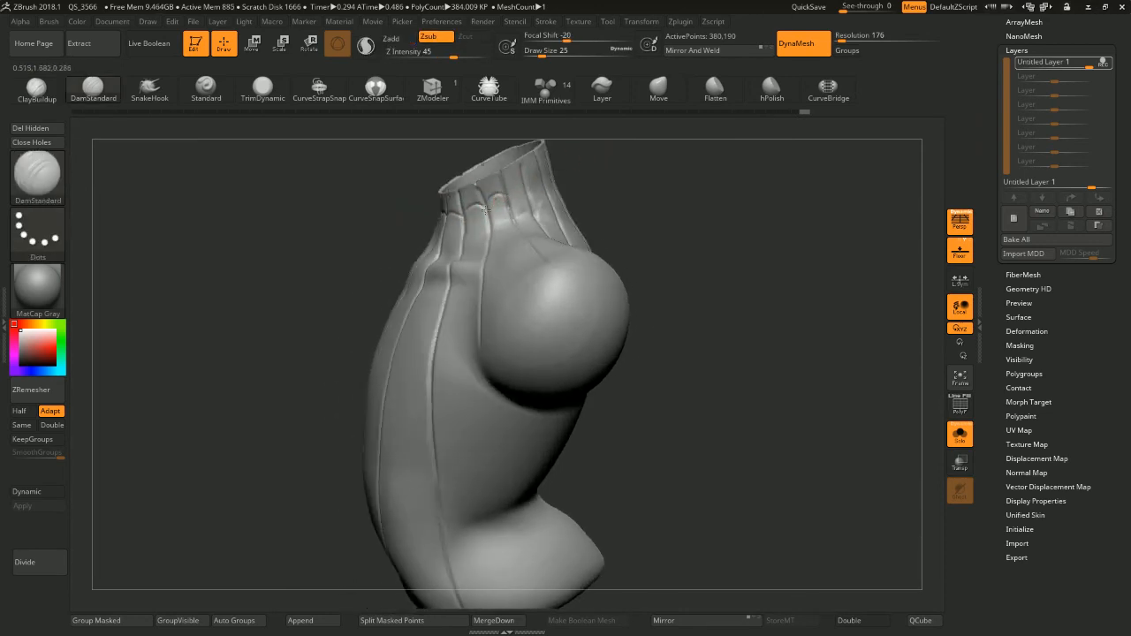
drag(565, 168, 512, 192)
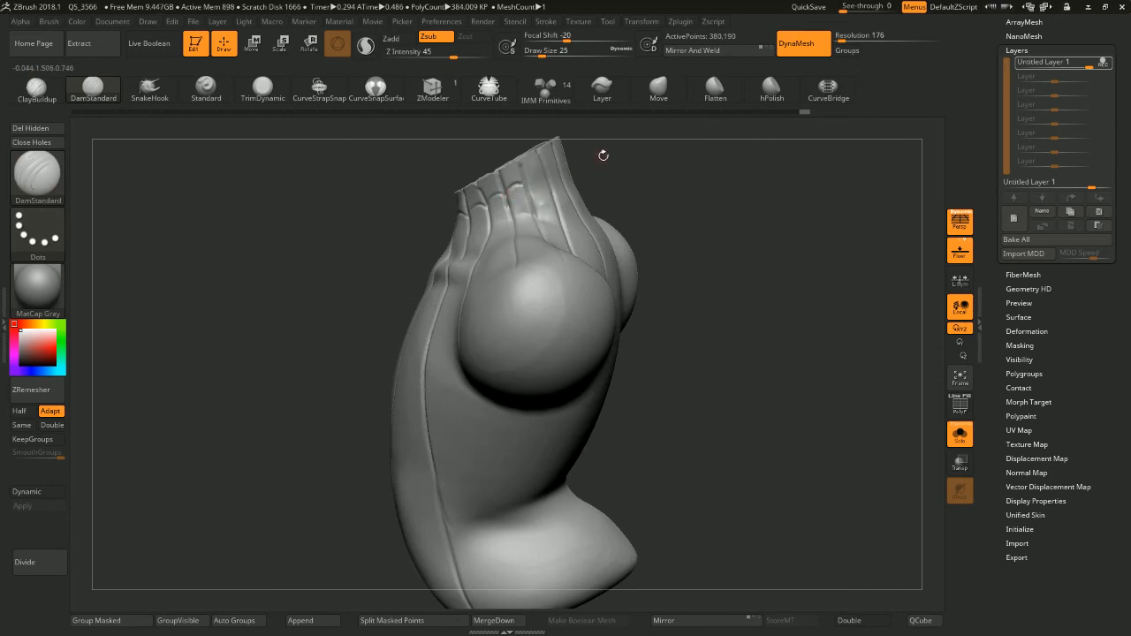
Continue the first row of curved cross lines around the back of the neck to close the ring
drag(603, 156, 518, 189)
drag(641, 152, 537, 176)
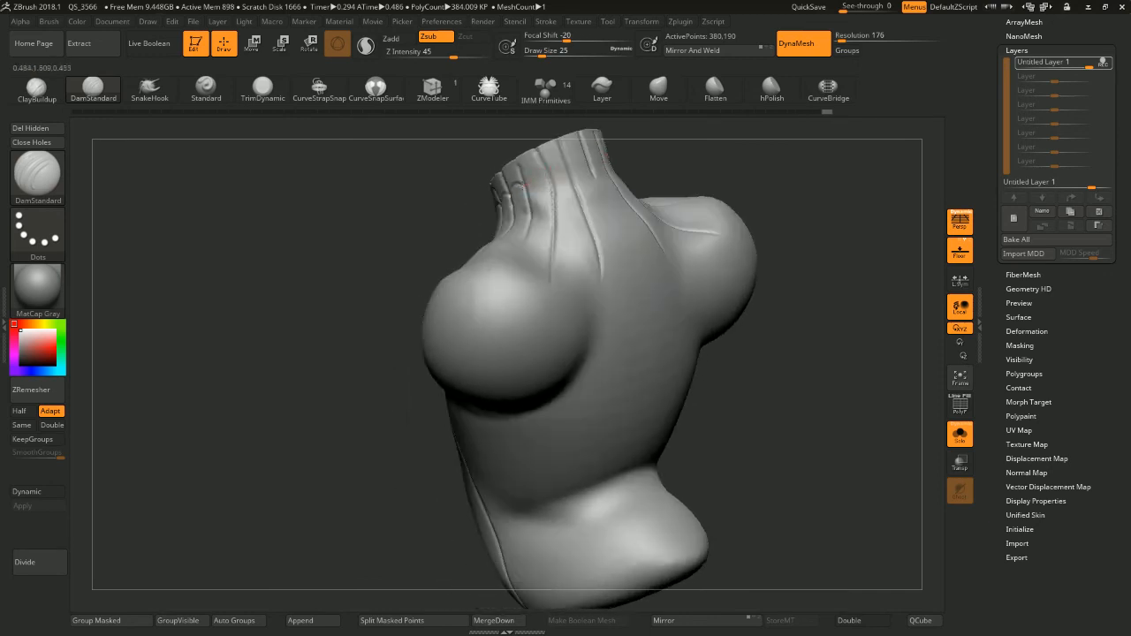
mouse_move(635, 131)
mouse_down()
mouse_move(573, 189)
mouse_move(594, 185)
mouse_move(541, 217)
mouse_up()
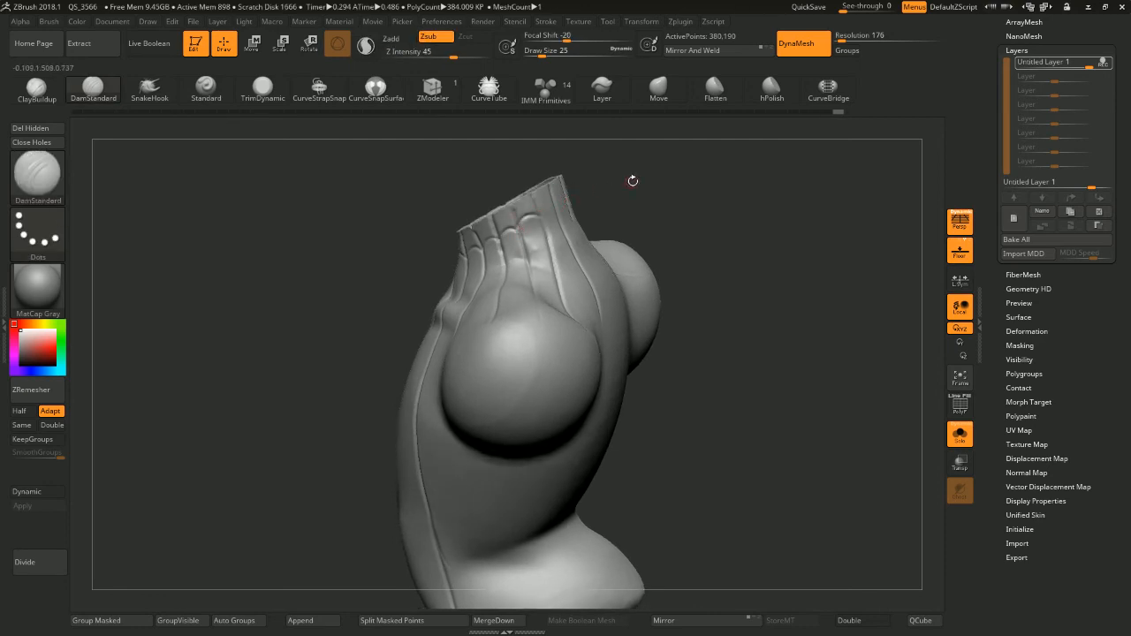
drag(632, 181, 552, 209)
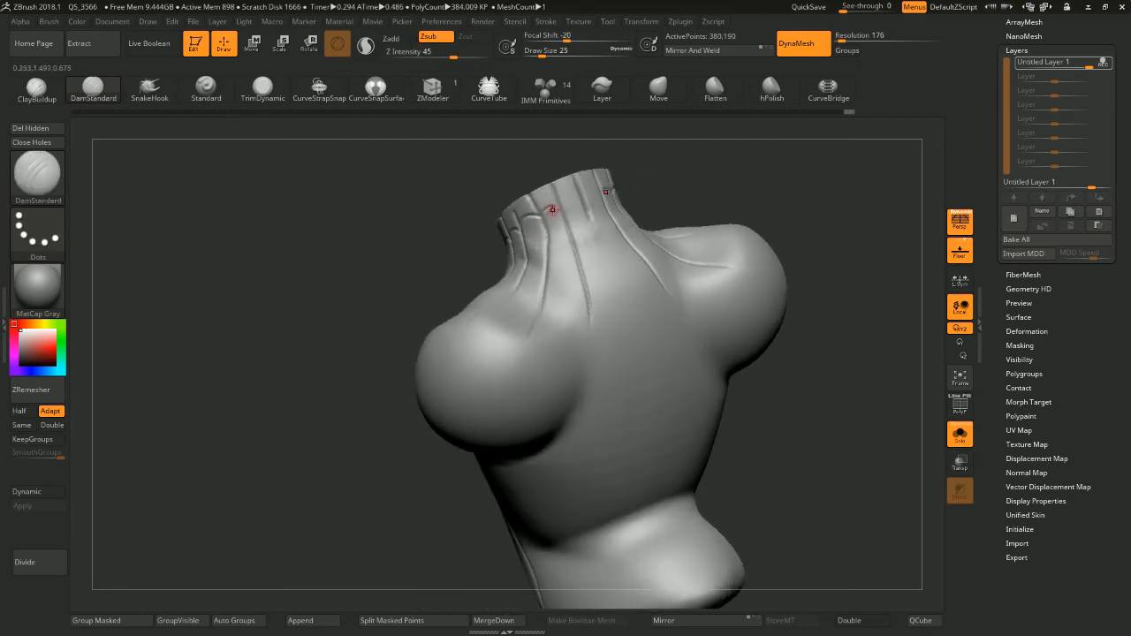
drag(623, 177, 699, 201)
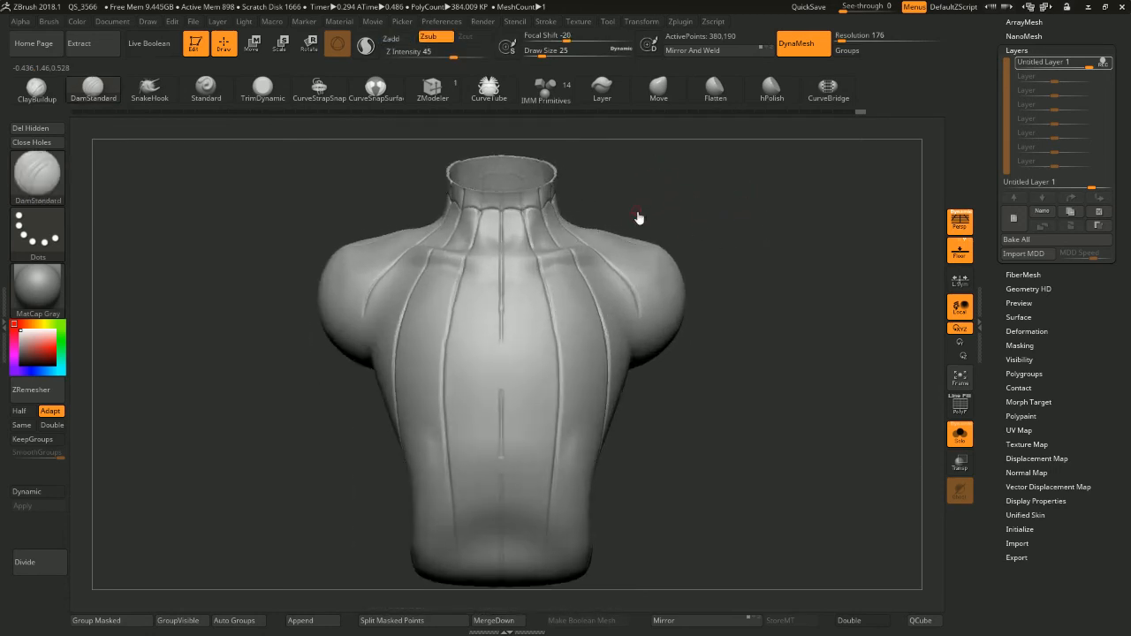
Carve a second row of curved cross lines below the first between the seams on the front of the neck
drag(590, 215, 565, 215)
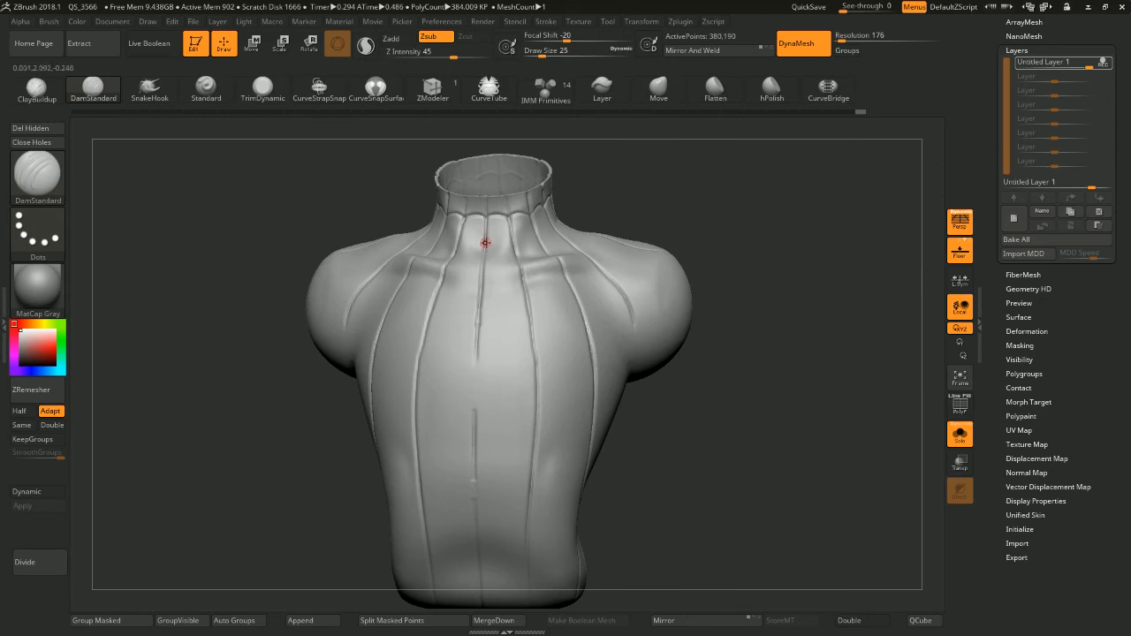
drag(620, 169, 589, 188)
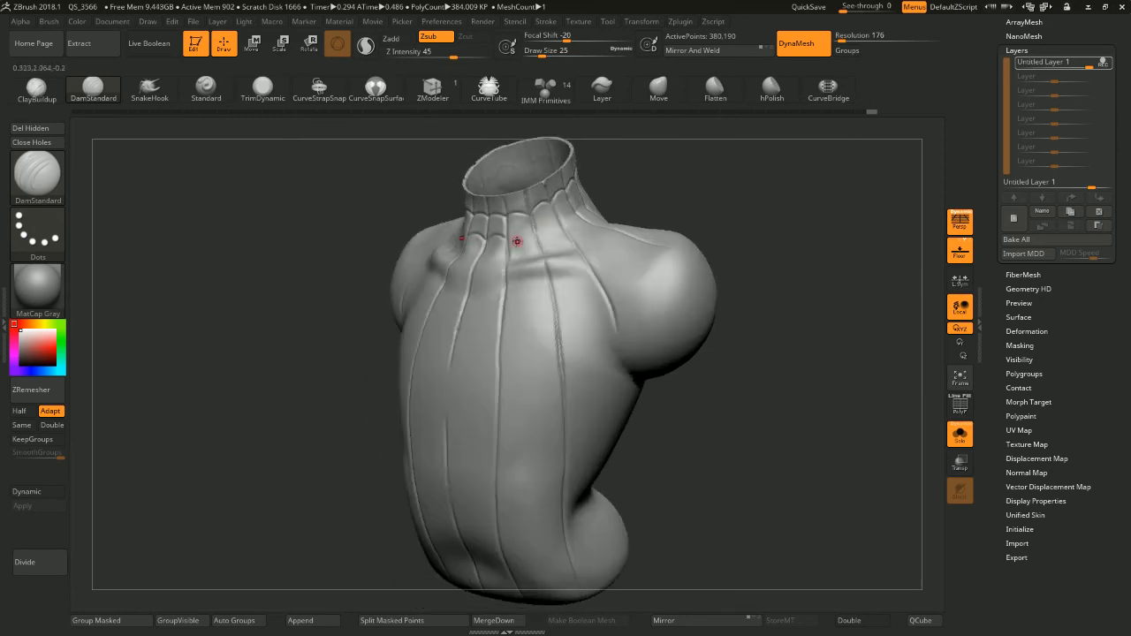
drag(509, 235, 537, 232)
drag(658, 164, 616, 183)
drag(533, 233, 561, 218)
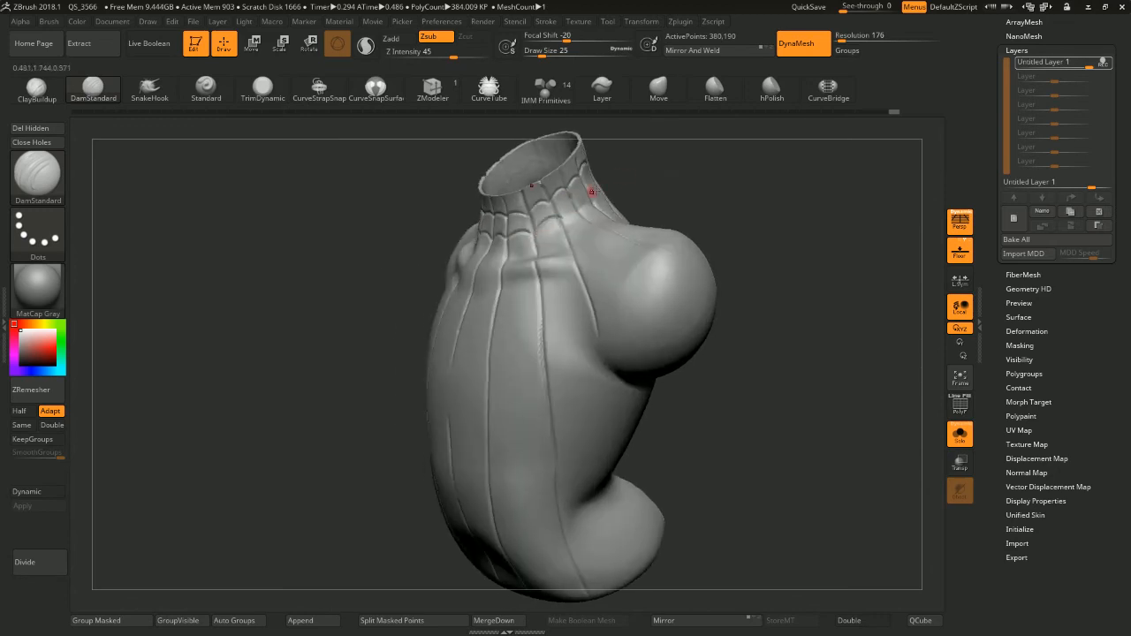
Continue the second row of curved cross lines around the side and back of the neck
drag(652, 164, 612, 181)
drag(682, 146, 634, 175)
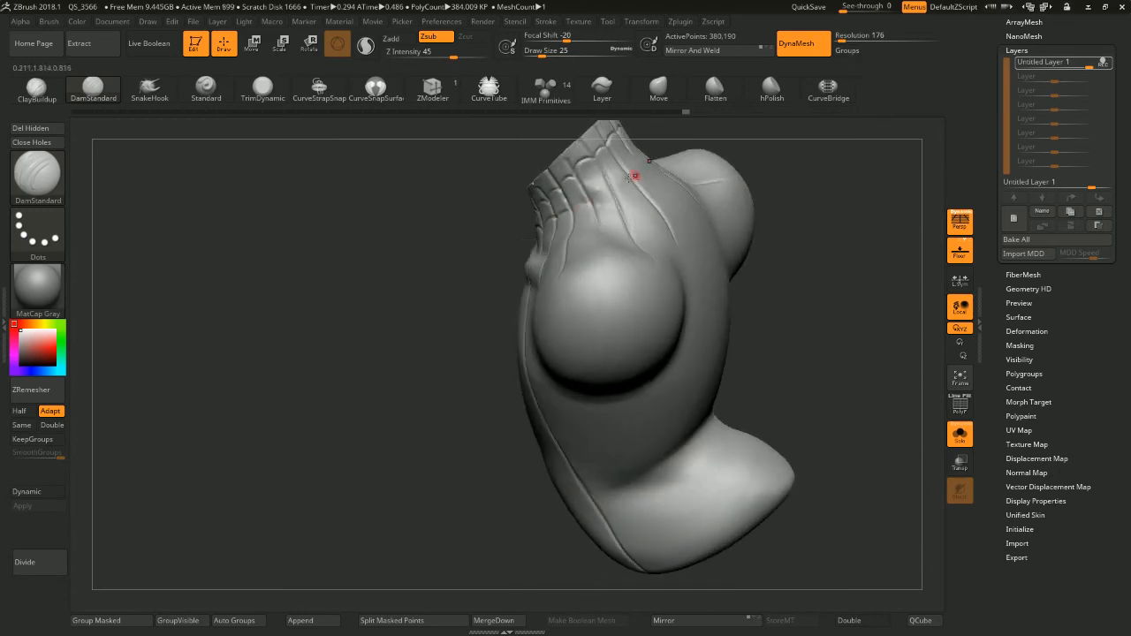
alt+drag(751, 140, 795, 182)
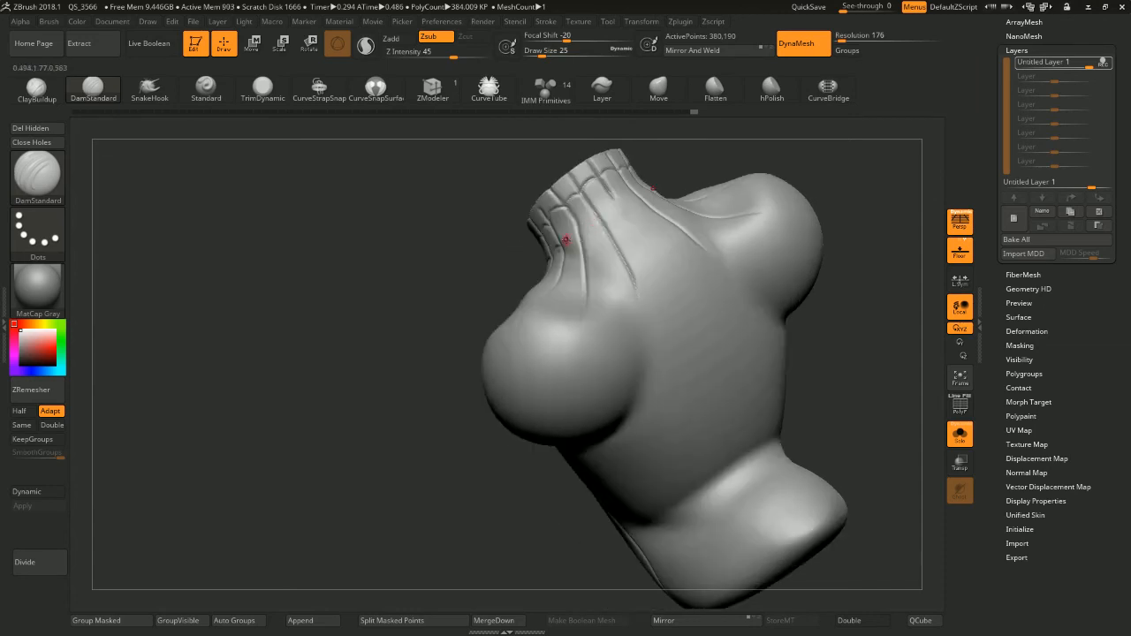
drag(661, 155, 625, 193)
drag(712, 166, 619, 209)
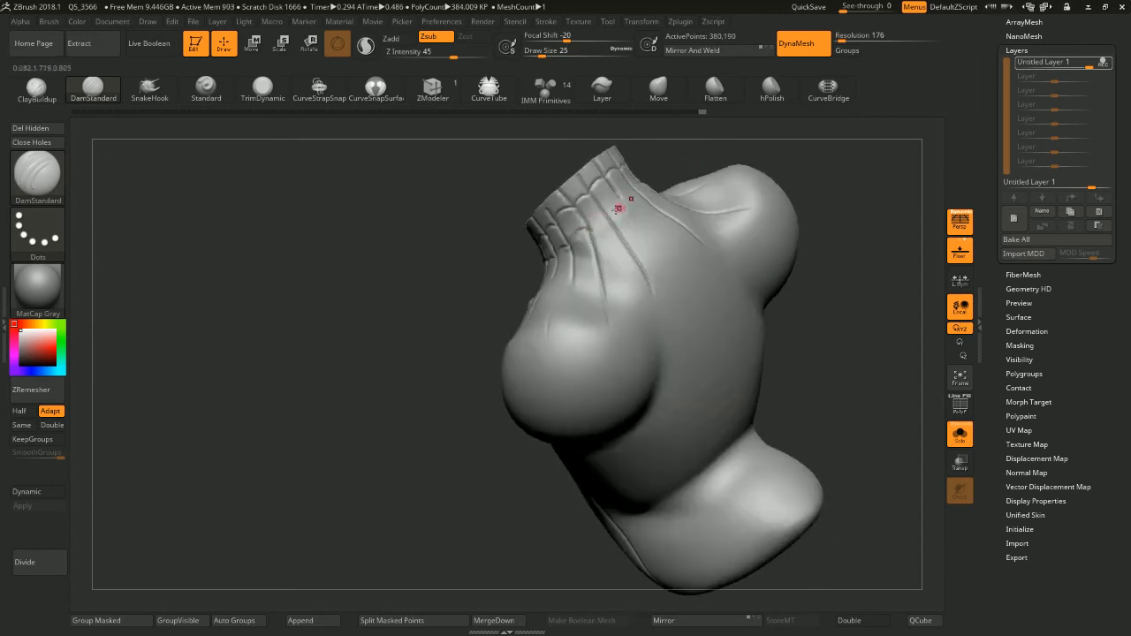
drag(718, 143, 608, 217)
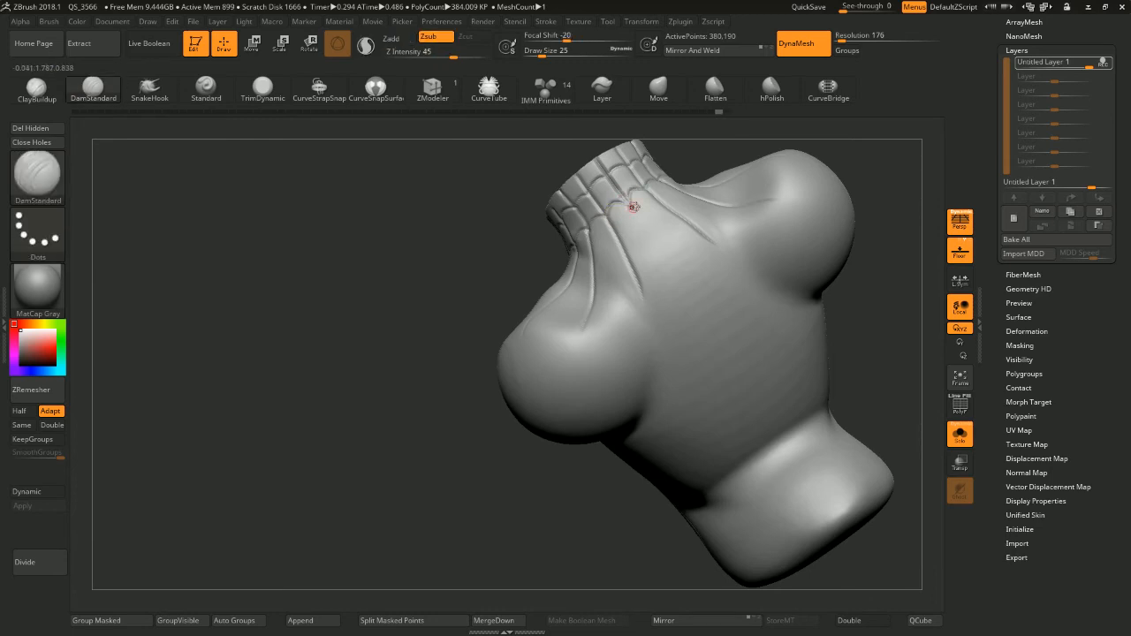
Show the whole bust and examine the shirt collar's cross lines from the side, front and back
drag(849, 215, 896, 265)
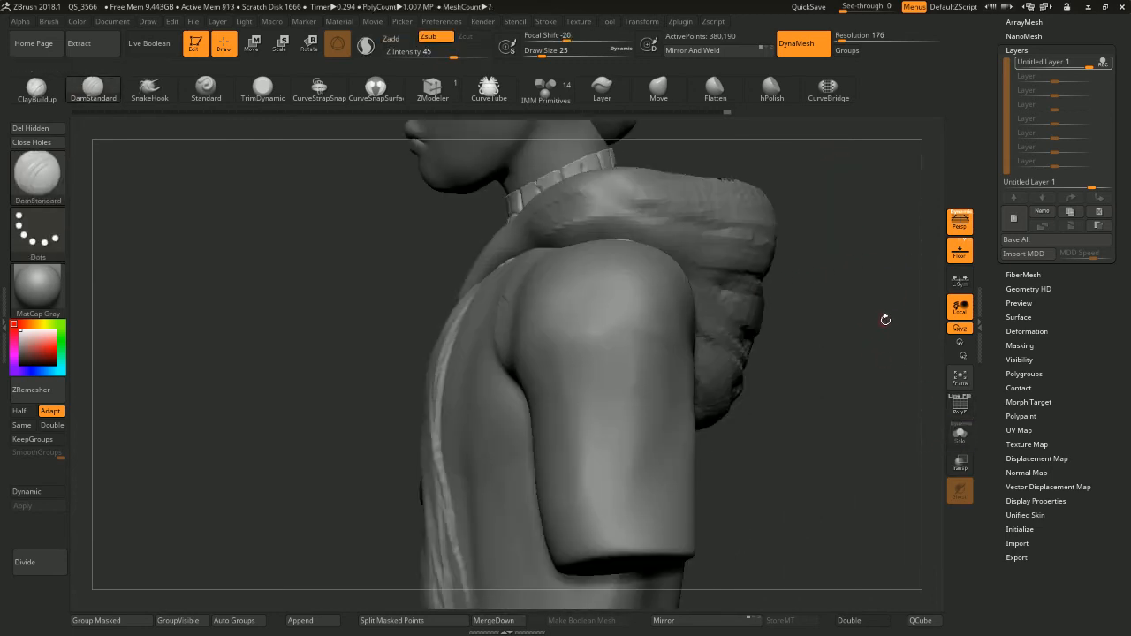
drag(884, 316, 868, 185)
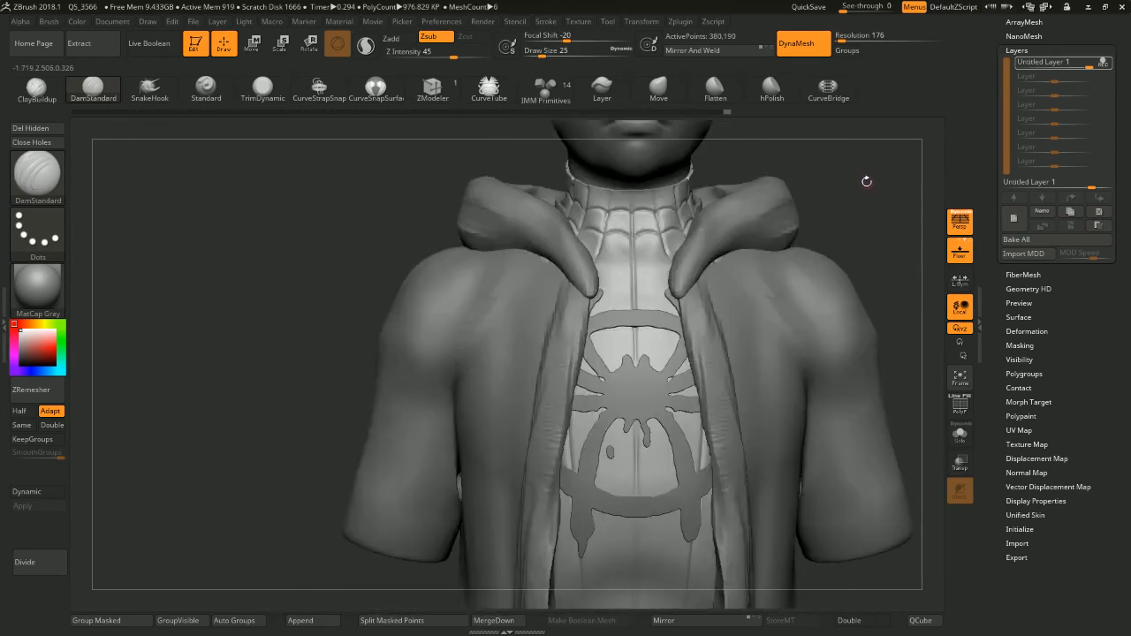
drag(867, 182, 790, 151)
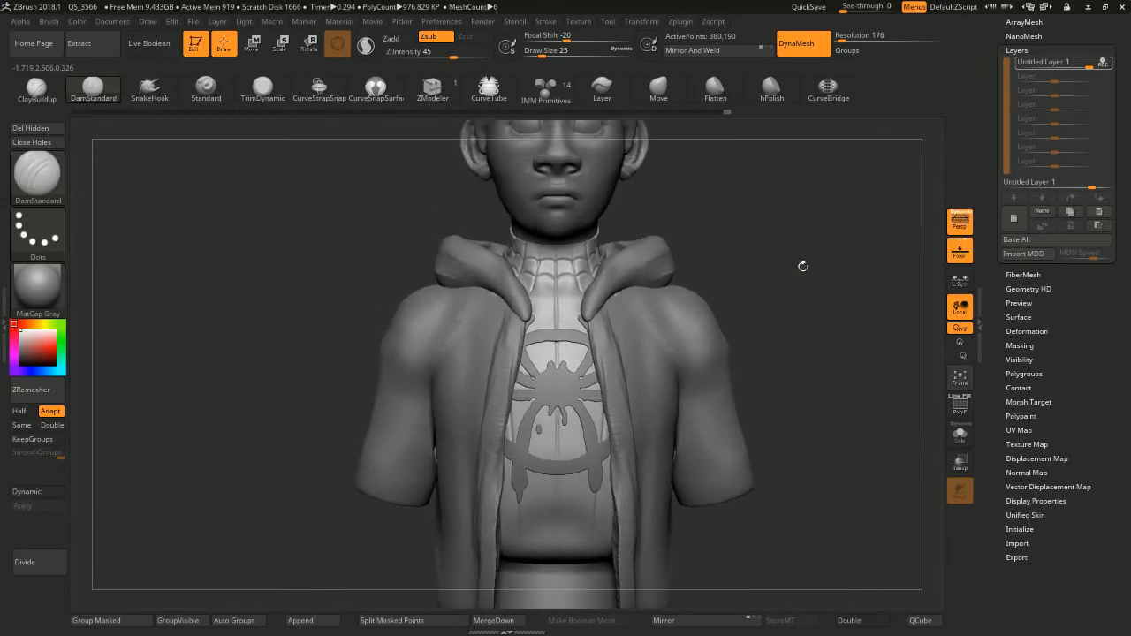
mouse_move(799, 263)
mouse_down()
mouse_move(748, 254)
mouse_move(790, 298)
mouse_move(783, 264)
mouse_up()
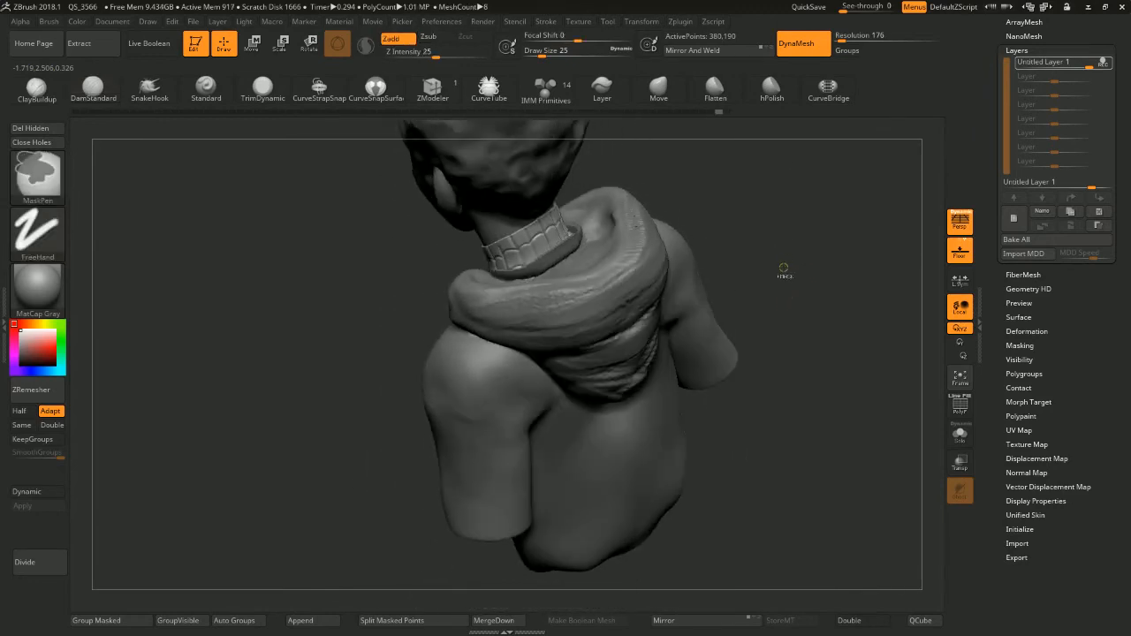
ctrl+right_drag(783, 227, 800, 270)
Turn on transparent display without ghosting and isolate the shirt again
click(963, 407)
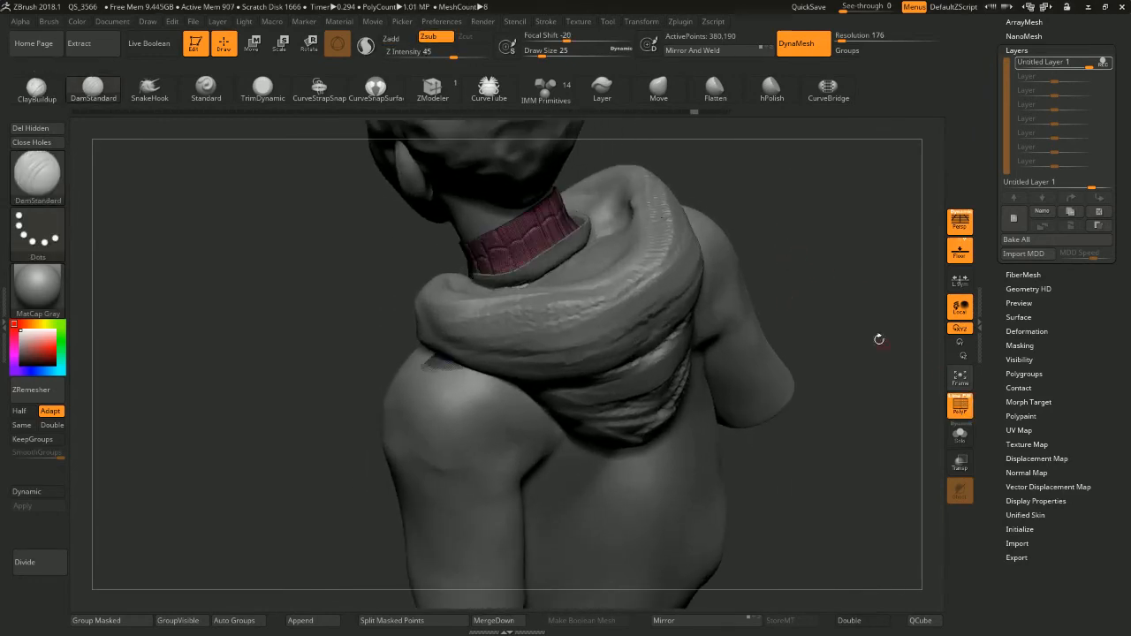
click(960, 406)
click(960, 461)
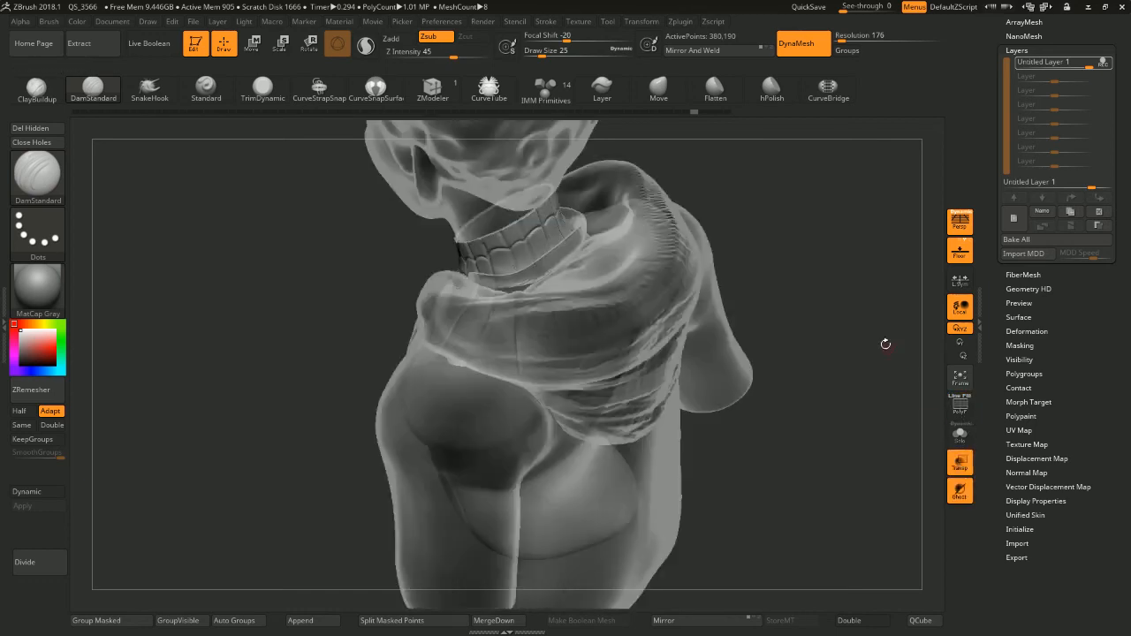
click(961, 435)
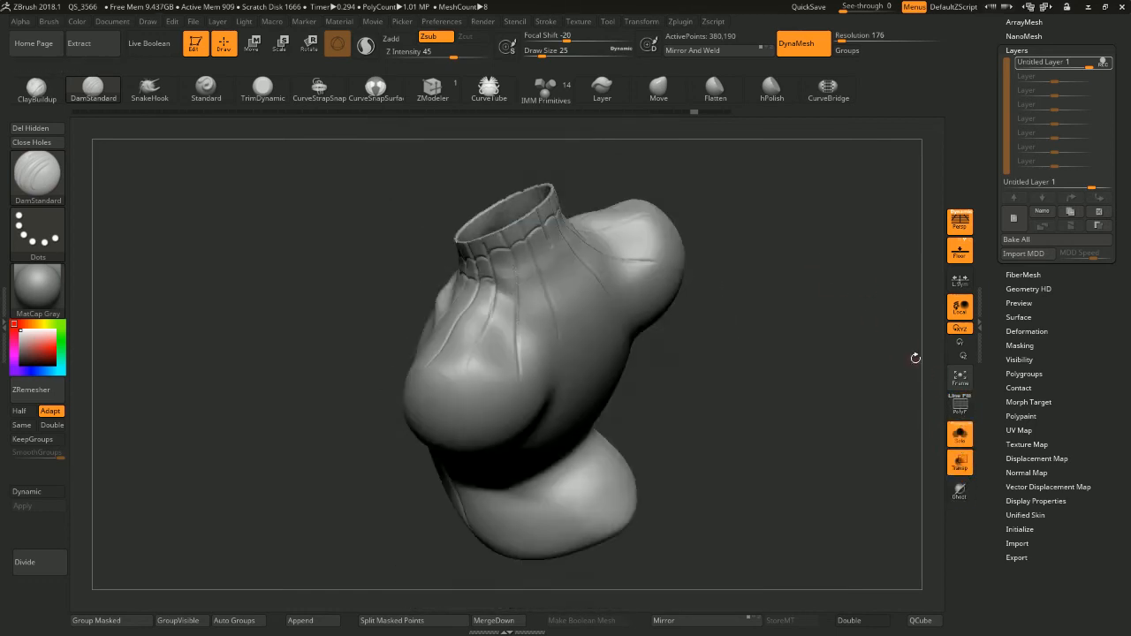
Refine the second row of curved cross lines from the side of the neck towards the back, smoothing uneven spots
drag(913, 356, 822, 255)
drag(649, 181, 609, 210)
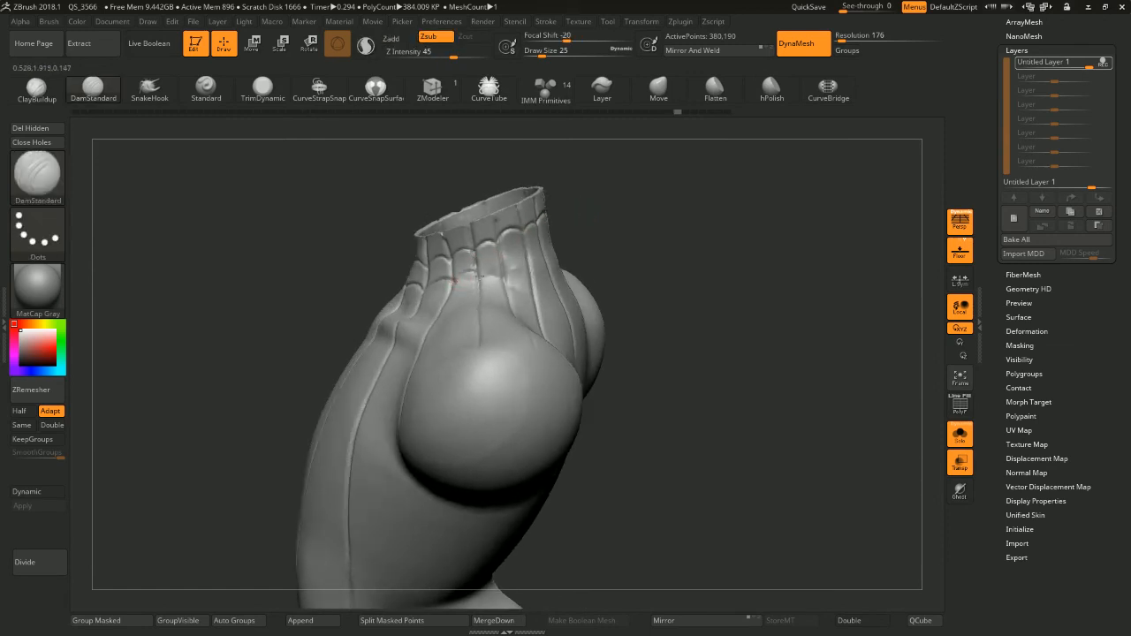
shift+drag(455, 281, 481, 277)
mouse_move(563, 234)
mouse_down()
mouse_move(601, 222)
mouse_move(482, 271)
mouse_up()
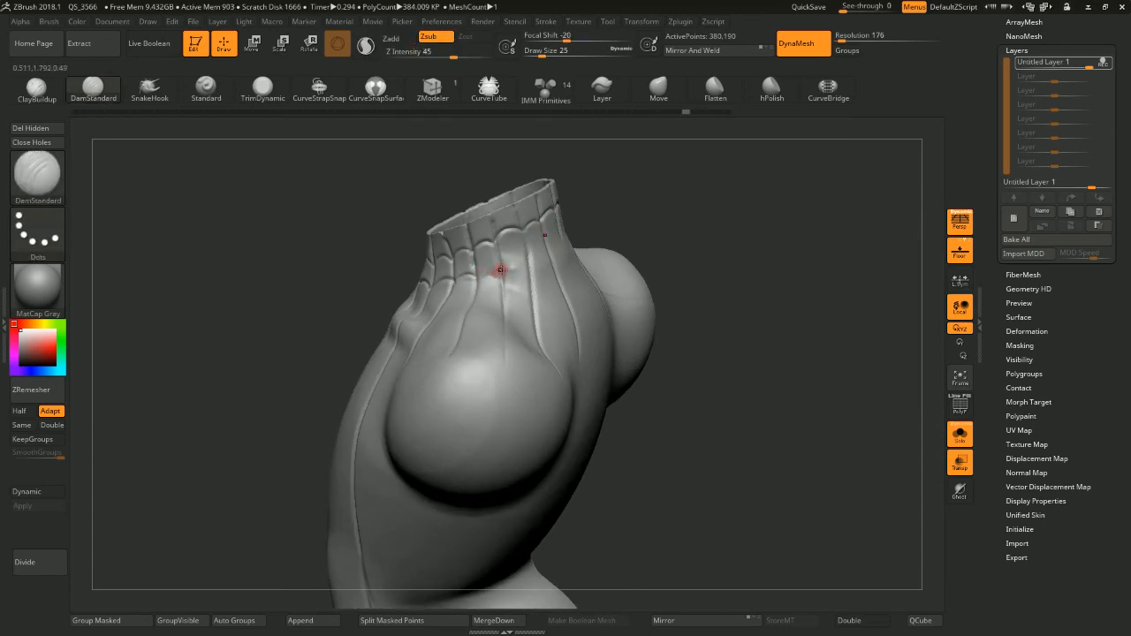
drag(584, 224, 608, 216)
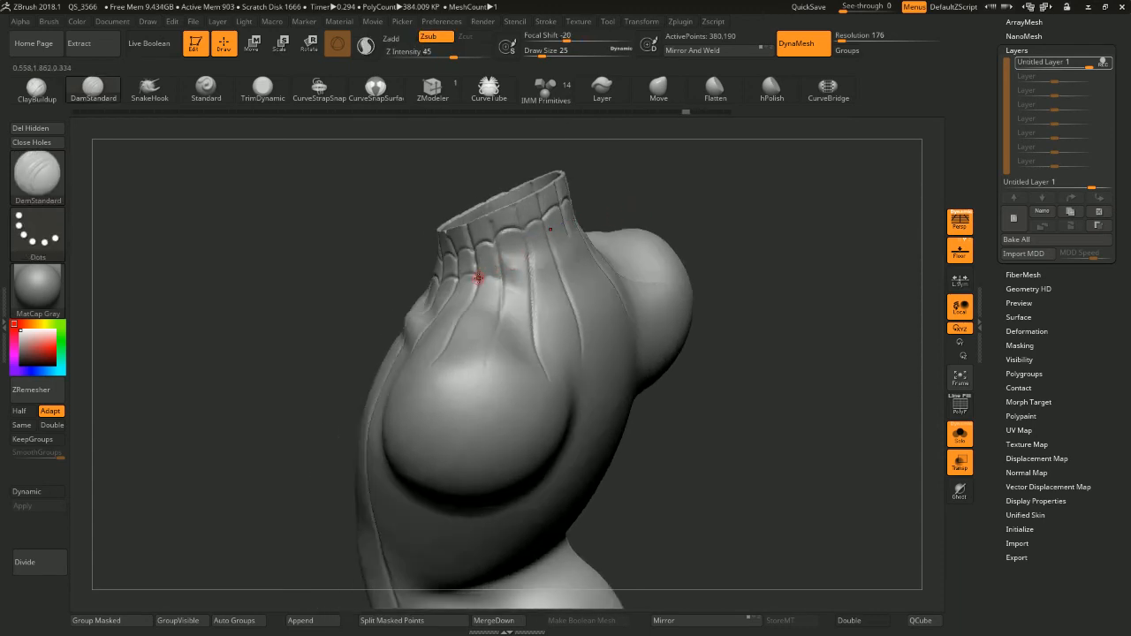
shift+drag(477, 278, 494, 270)
mouse_move(599, 216)
mouse_down()
mouse_move(667, 189)
mouse_move(540, 240)
mouse_up()
drag(621, 197, 560, 234)
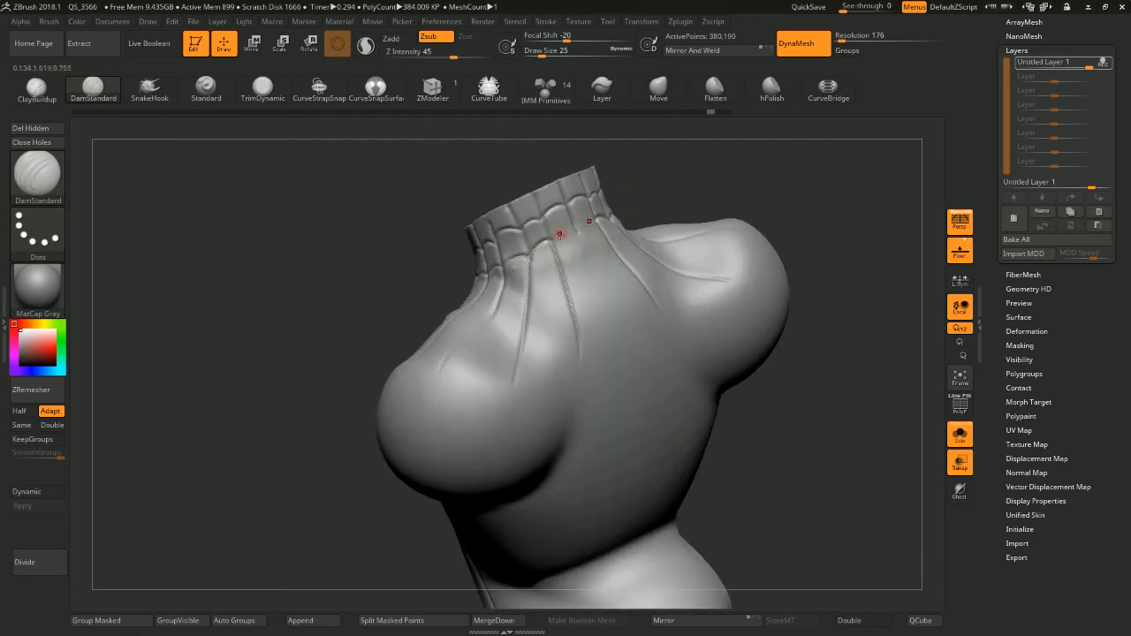
Bring back the rest of the bust and examine the seams and cross lines through the transparent jacket from the front
drag(669, 173, 727, 254)
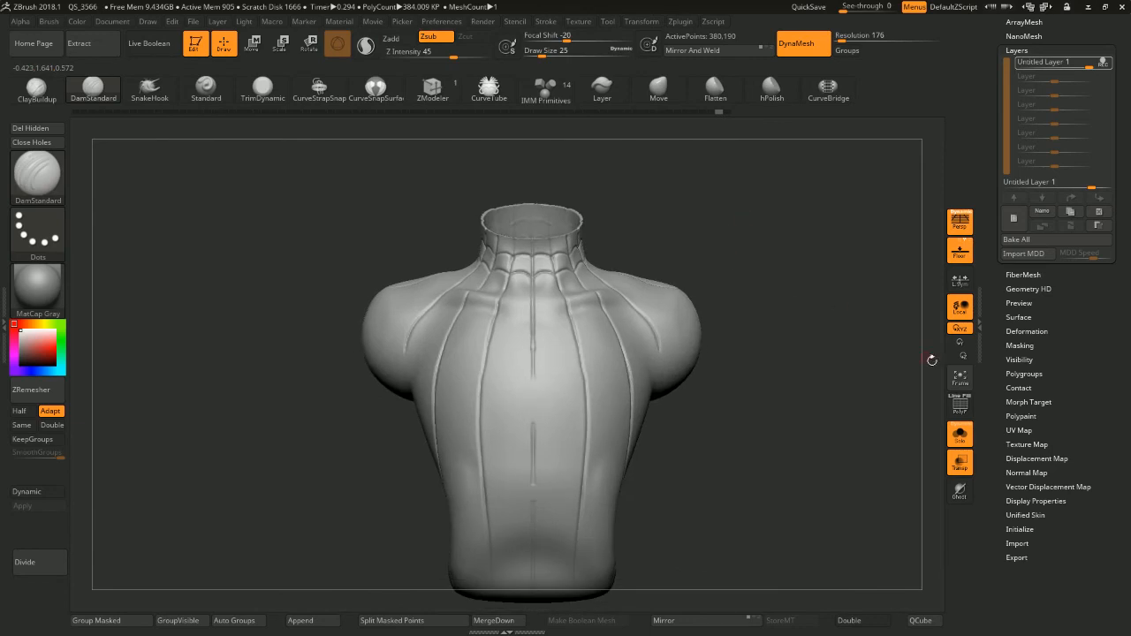
click(959, 434)
mouse_move(826, 247)
mouse_down()
mouse_move(790, 220)
mouse_move(768, 163)
mouse_up()
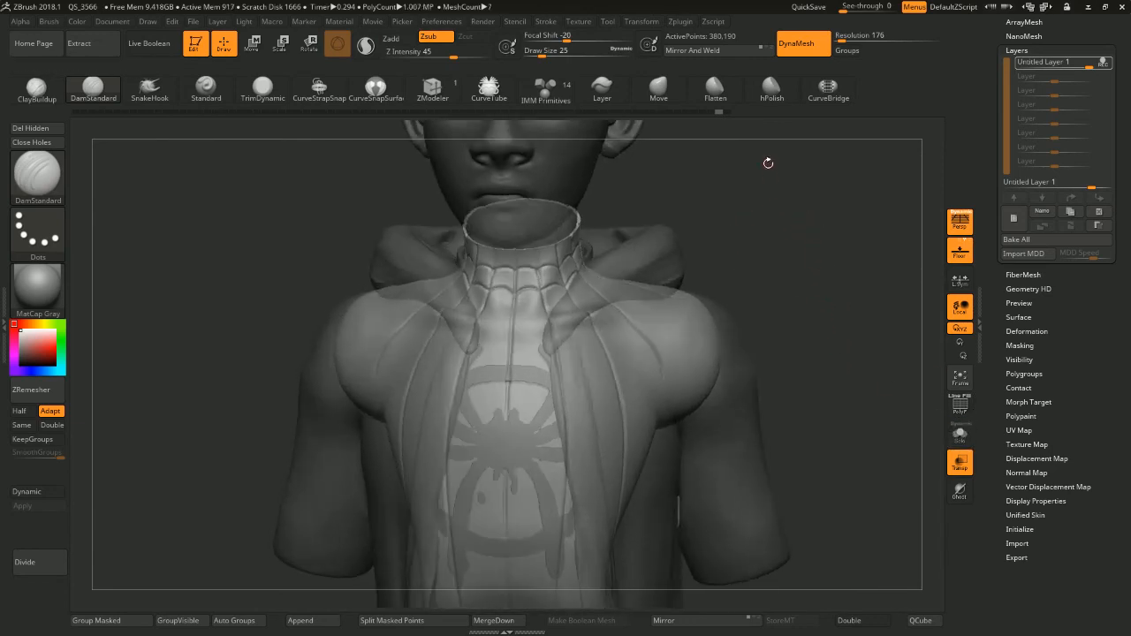
Isolate the suit torso so it is the only subtool shown
alt+drag(708, 282, 719, 310)
alt+drag(760, 269, 747, 213)
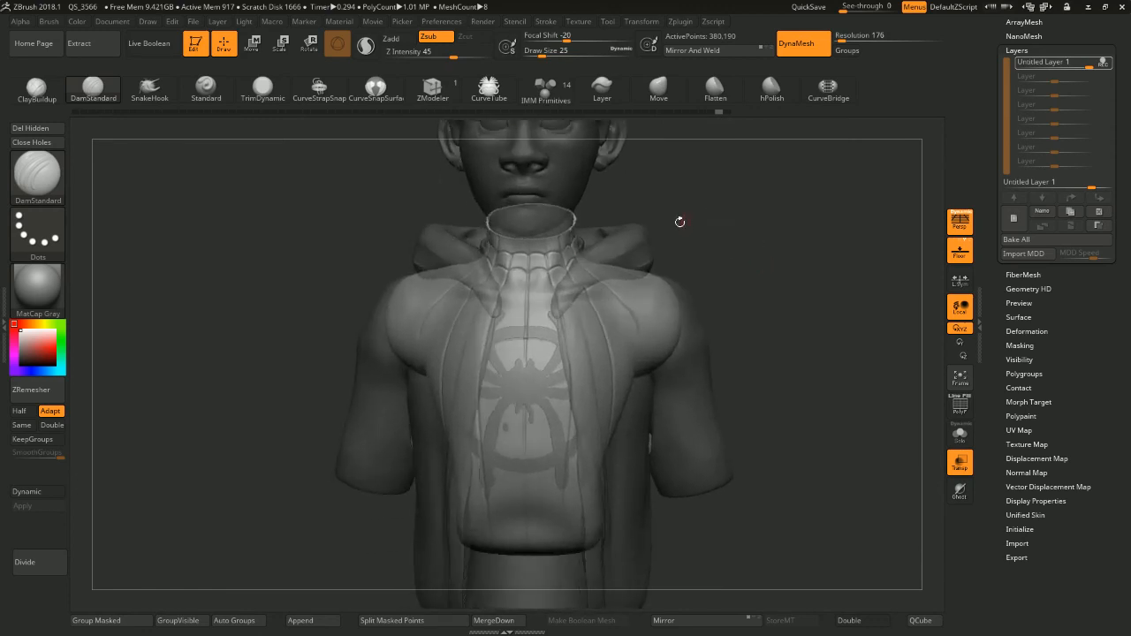
drag(662, 224, 559, 286)
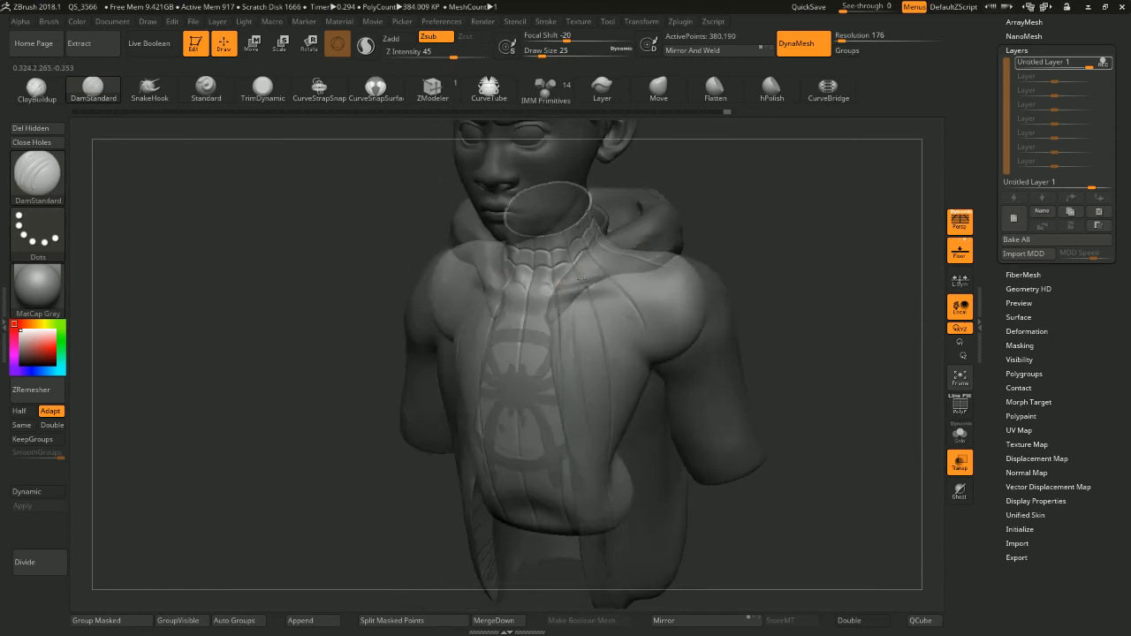
click(960, 434)
mouse_move(560, 285)
shift+right_down()
mouse_move(598, 265)
mouse_move(556, 287)
mouse_move(576, 275)
shift+right_up()
right_drag(682, 214, 731, 285)
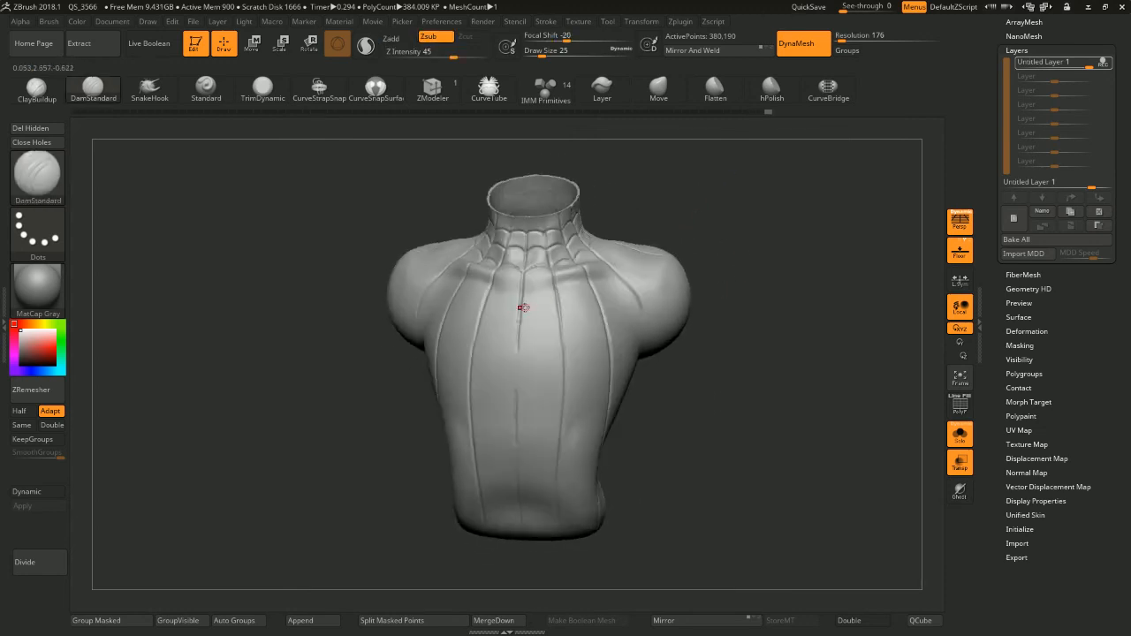
Carve a row of curved web strands across the upper chest between the vertical seams with the DamStandard brush
drag(528, 288, 559, 280)
right_drag(693, 210, 695, 264)
key(ctrl+z)
drag(520, 295, 558, 285)
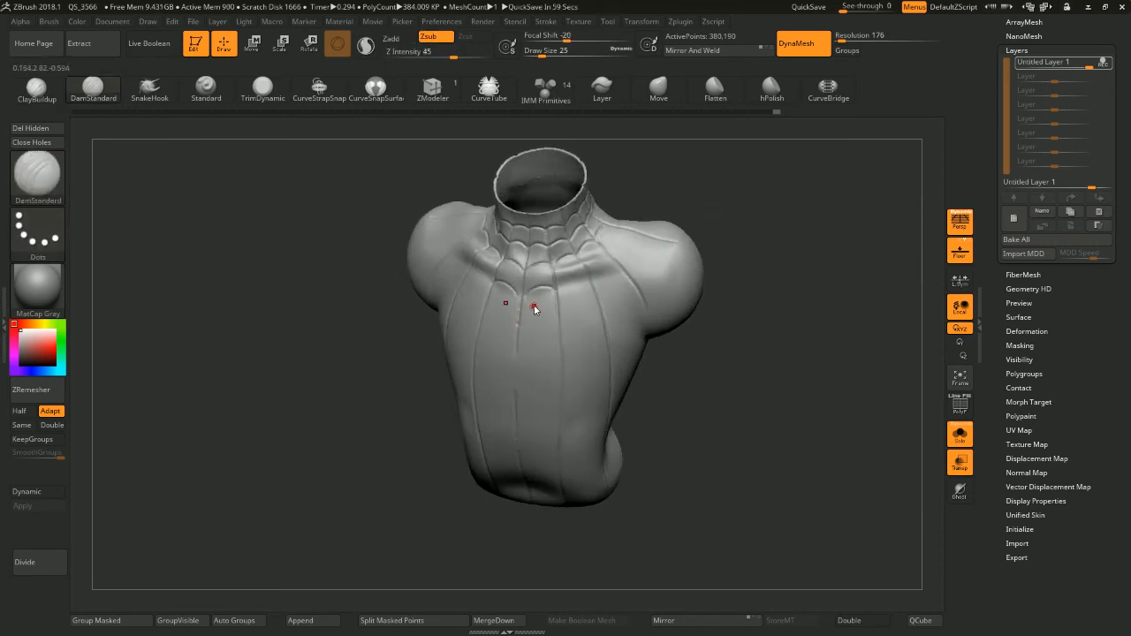
key(ctrl+z)
mouse_move(562, 311)
mouse_down()
mouse_move(522, 318)
mouse_move(595, 304)
mouse_move(593, 277)
mouse_up()
key(ctrl+z)
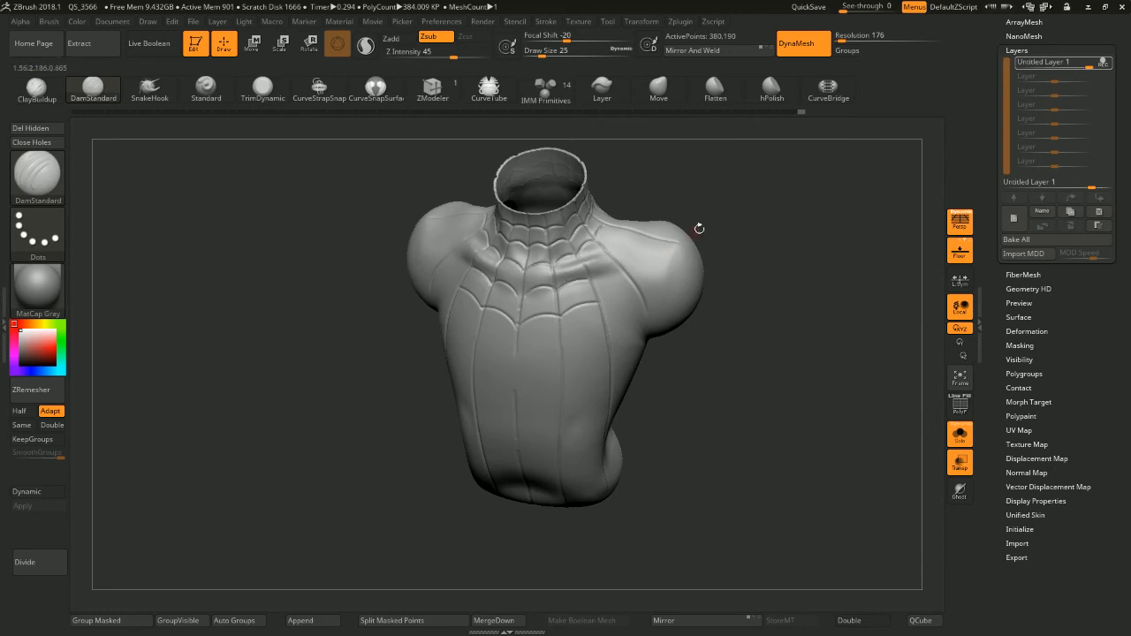
Carve further rows of curved web strands across the mid-chest, linking the centre line to the outer seams
mouse_move(699, 227)
mouse_down()
mouse_move(768, 227)
mouse_move(763, 214)
mouse_move(715, 221)
mouse_up()
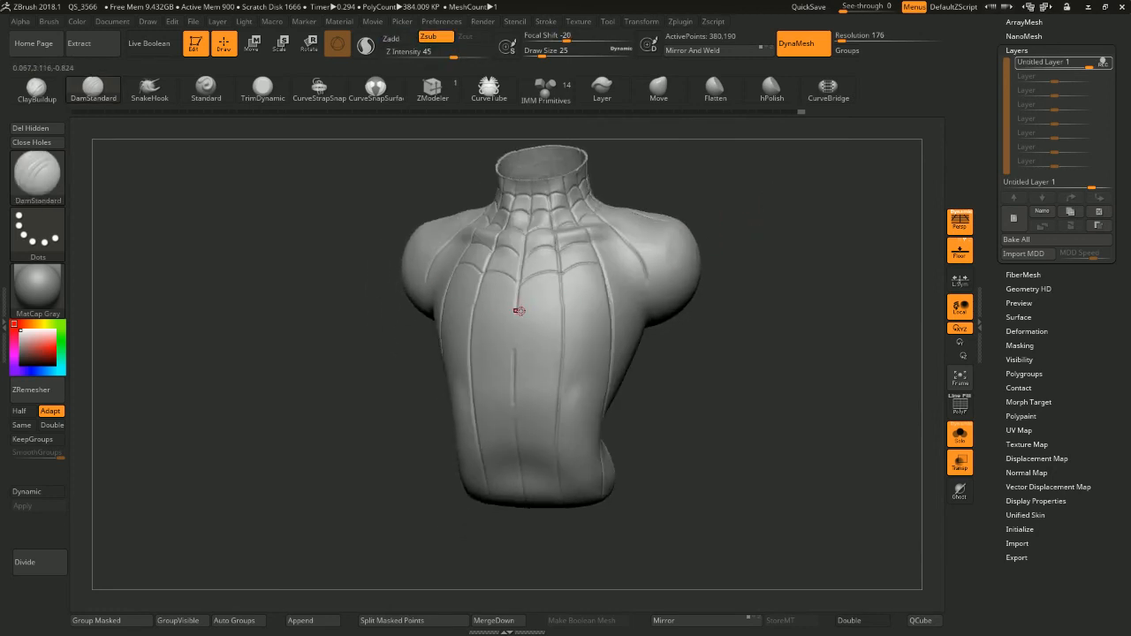
drag(519, 310, 562, 302)
drag(515, 344, 560, 333)
key(ctrl+z)
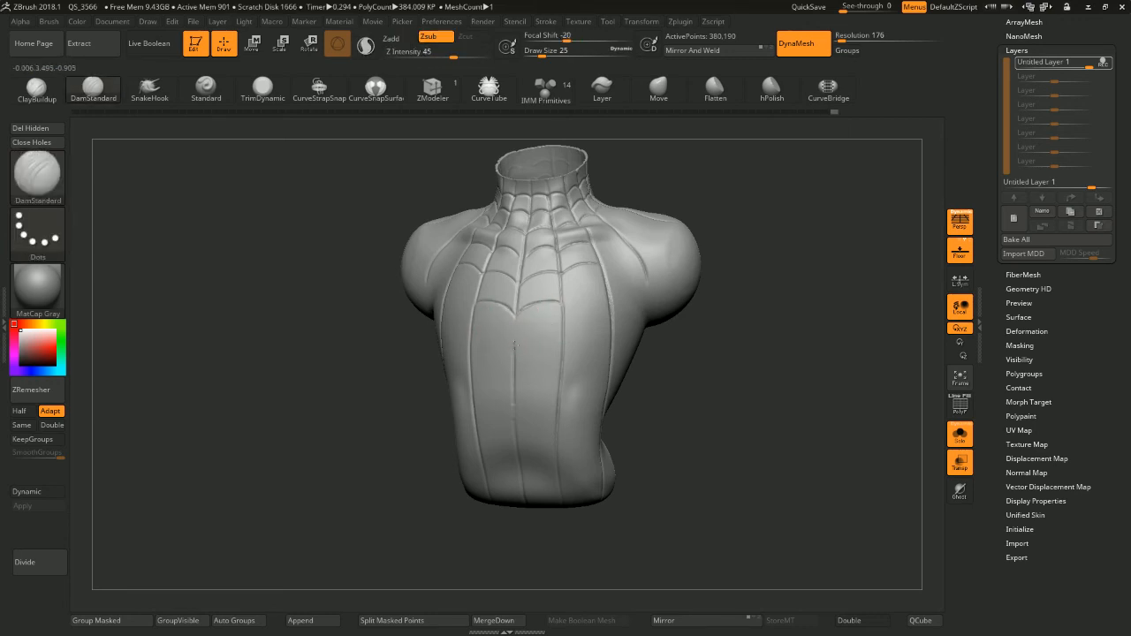
drag(740, 256, 621, 281)
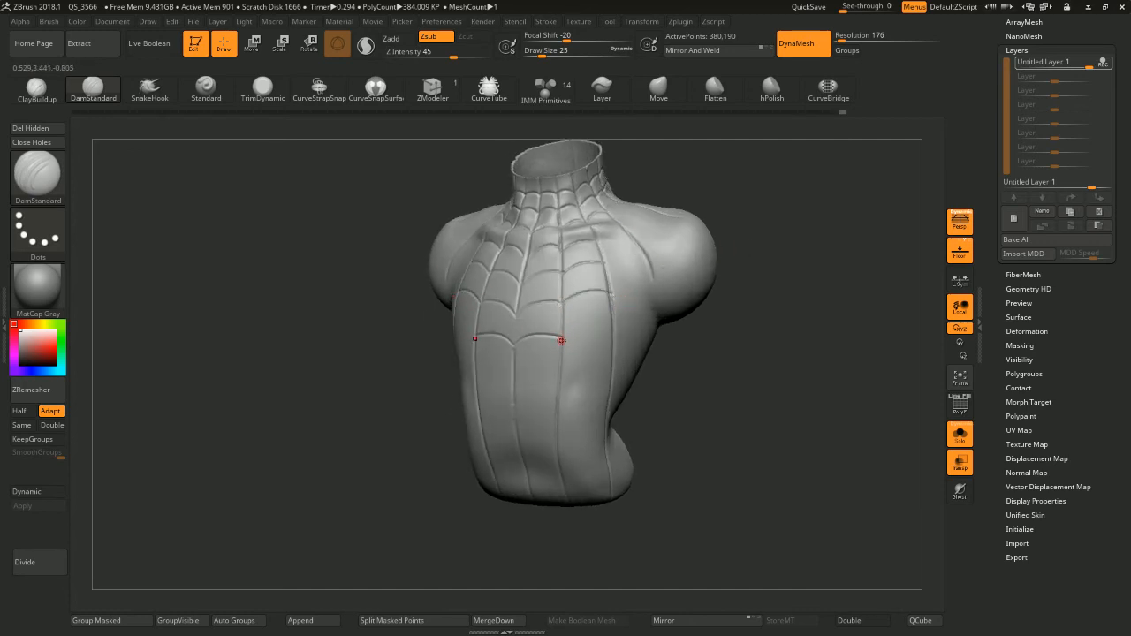
alt+drag(712, 345, 710, 322)
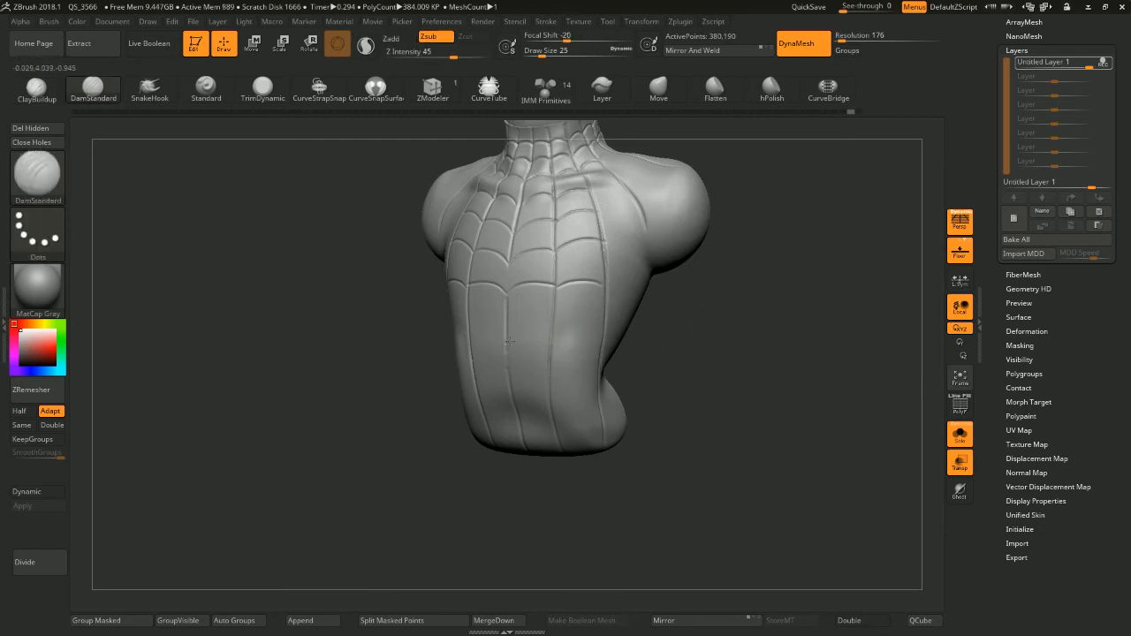
Carve the remaining rows of curved web strands across the abdomen down to the lower torso
drag(563, 325, 604, 325)
drag(700, 319, 751, 309)
alt+drag(712, 318, 685, 336)
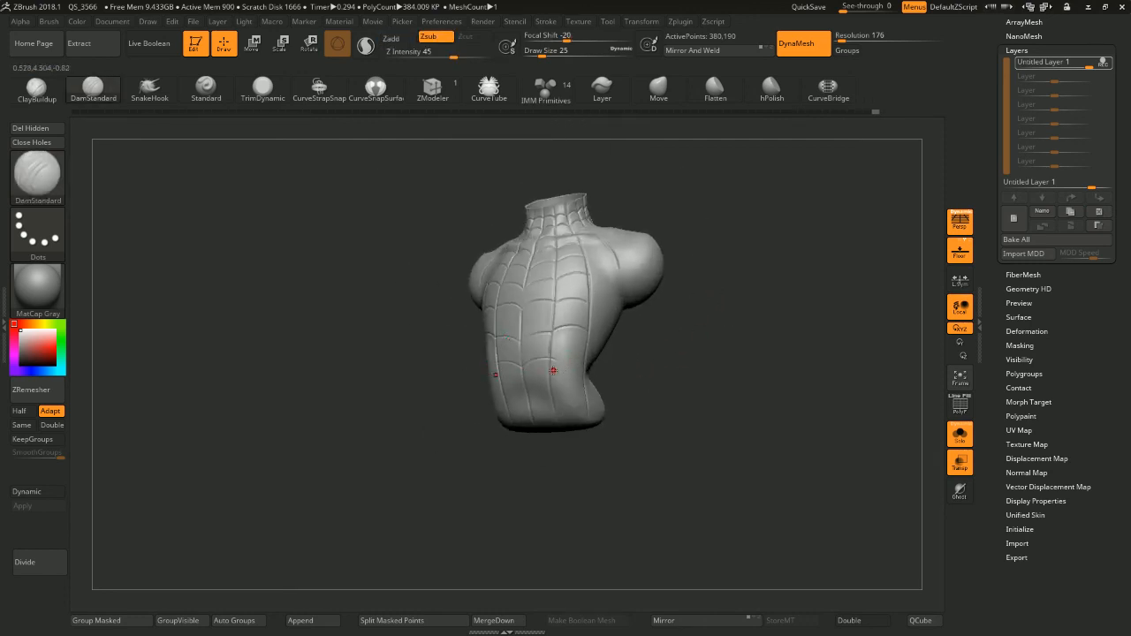
mouse_move(673, 327)
mouse_down()
mouse_move(715, 315)
mouse_move(689, 322)
mouse_move(694, 373)
mouse_move(677, 343)
mouse_move(702, 349)
mouse_move(705, 324)
mouse_move(537, 348)
mouse_up()
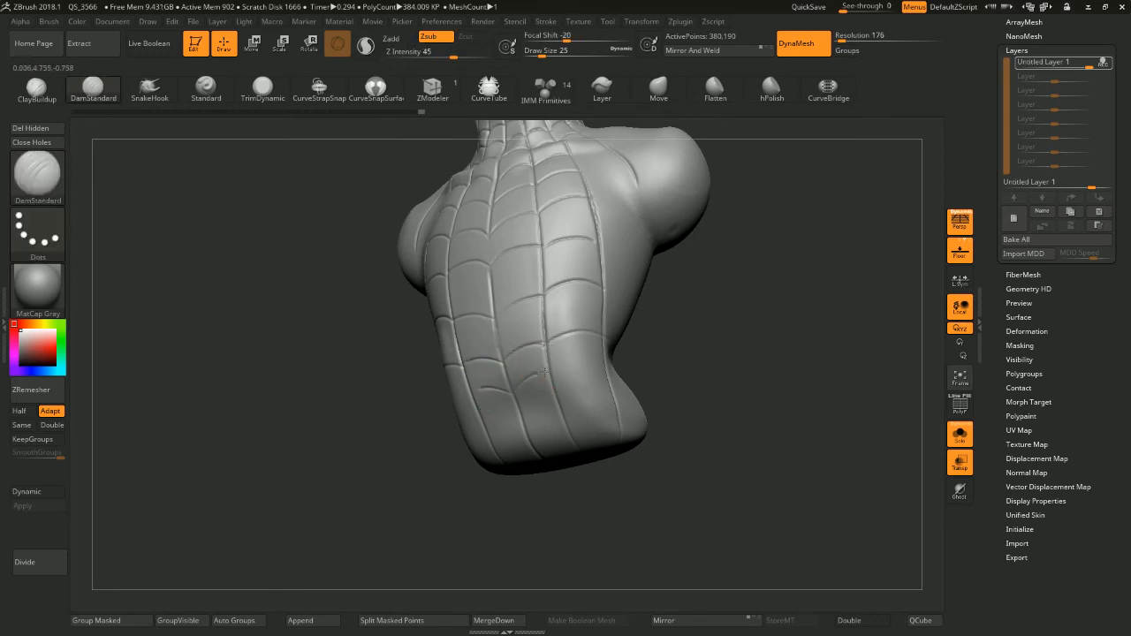
drag(695, 322, 652, 326)
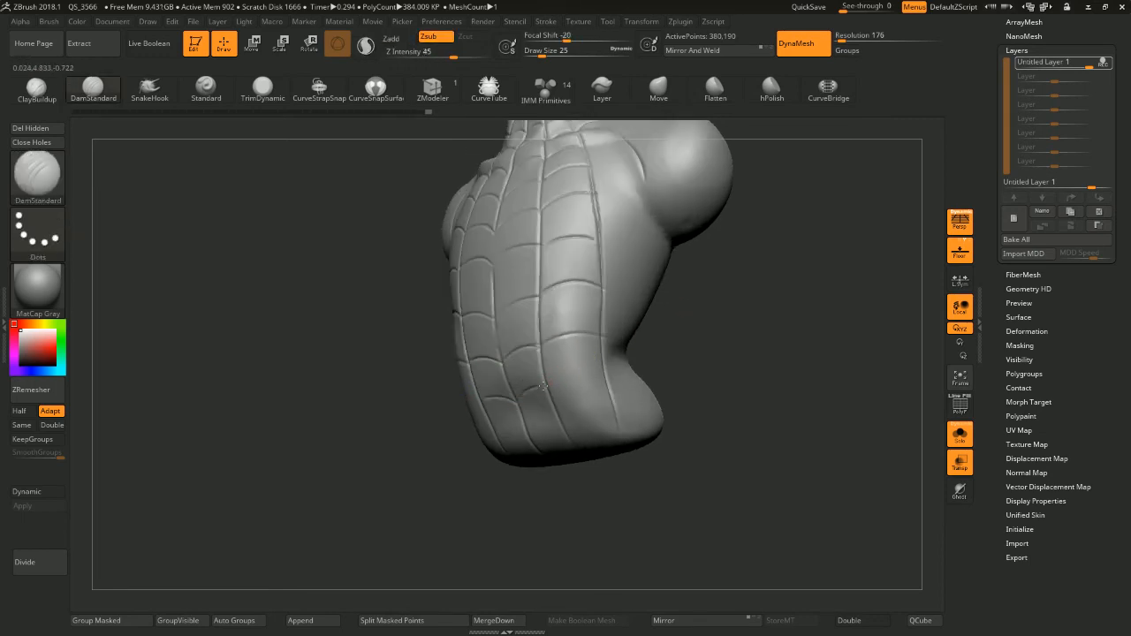
drag(546, 390, 604, 380)
mouse_move(695, 328)
shift+mouse_down()
mouse_move(732, 303)
mouse_move(728, 266)
shift+mouse_up()
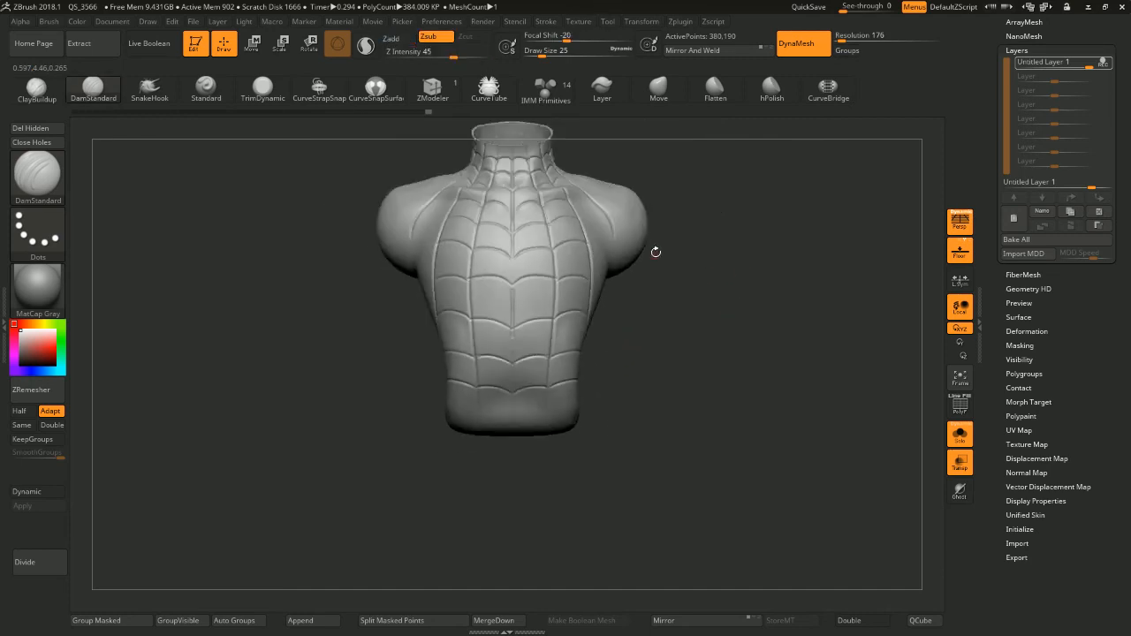
Turn off transparency and solo mode to show the complete bust with all its subtools
alt+drag(690, 233, 680, 273)
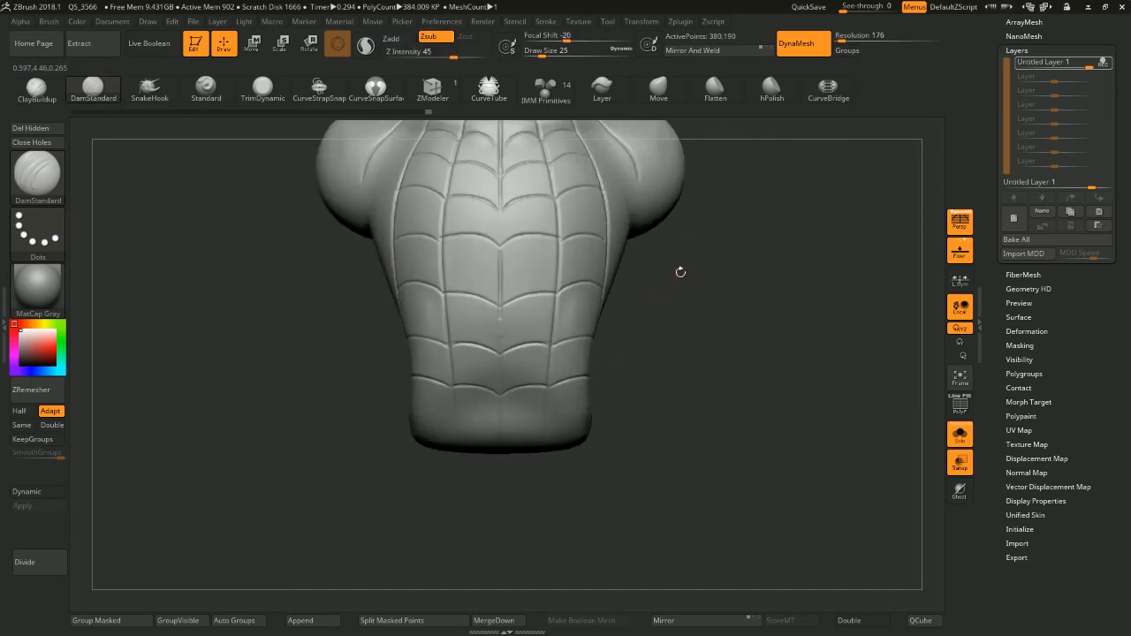
click(959, 460)
click(956, 444)
alt+drag(843, 321, 712, 310)
drag(818, 250, 778, 252)
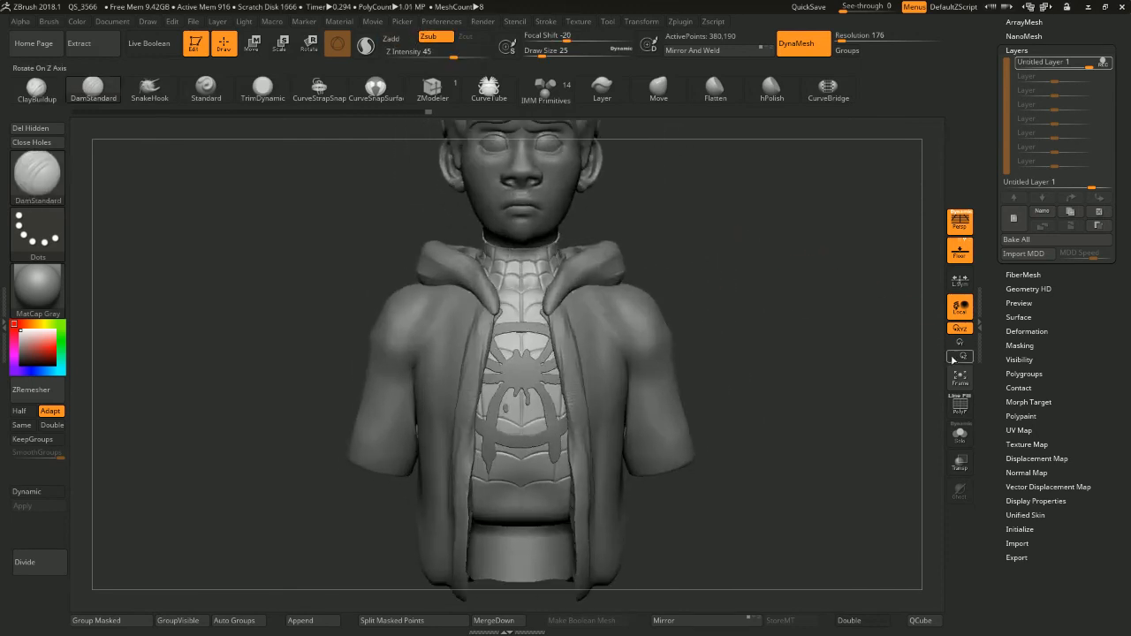
click(959, 222)
click(960, 222)
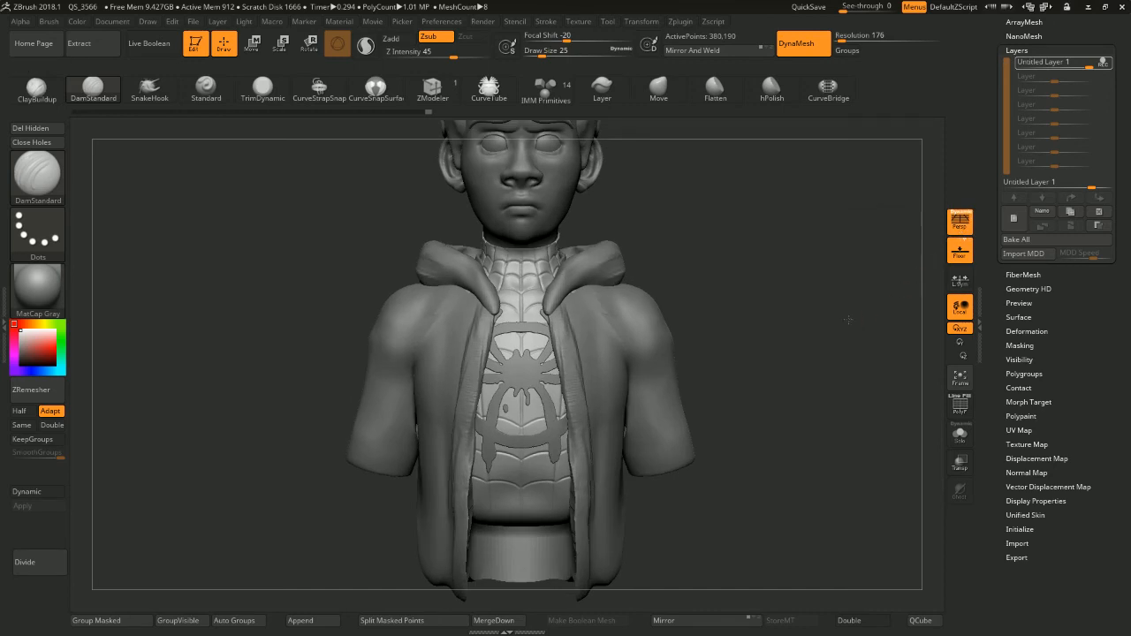
alt+drag(795, 257, 791, 287)
alt+drag(827, 411, 753, 259)
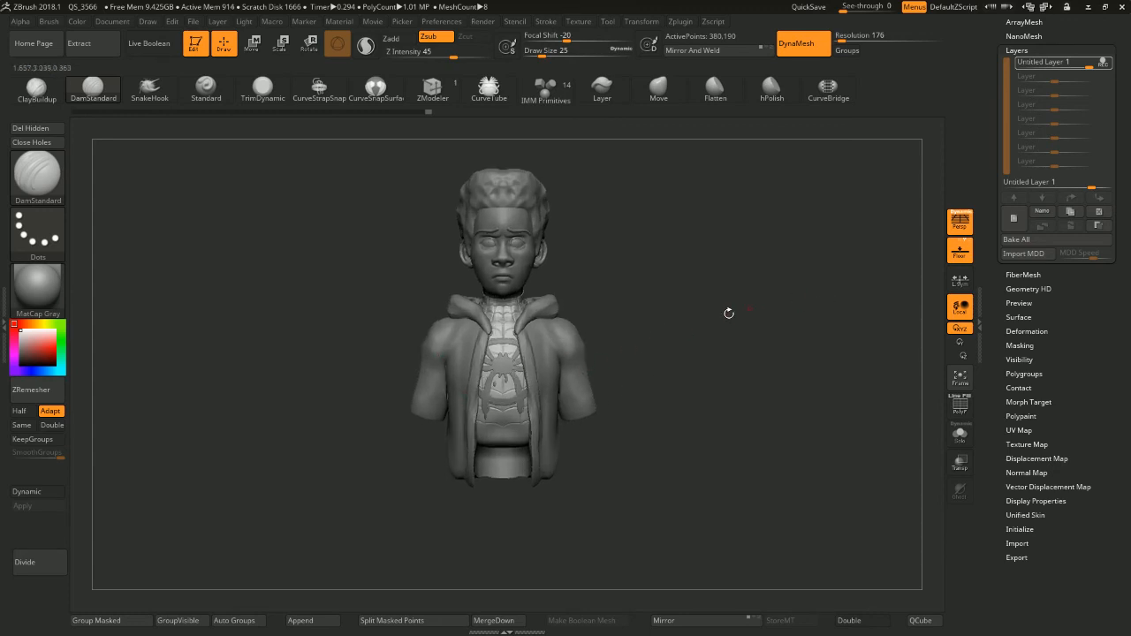
alt+drag(746, 312, 644, 359)
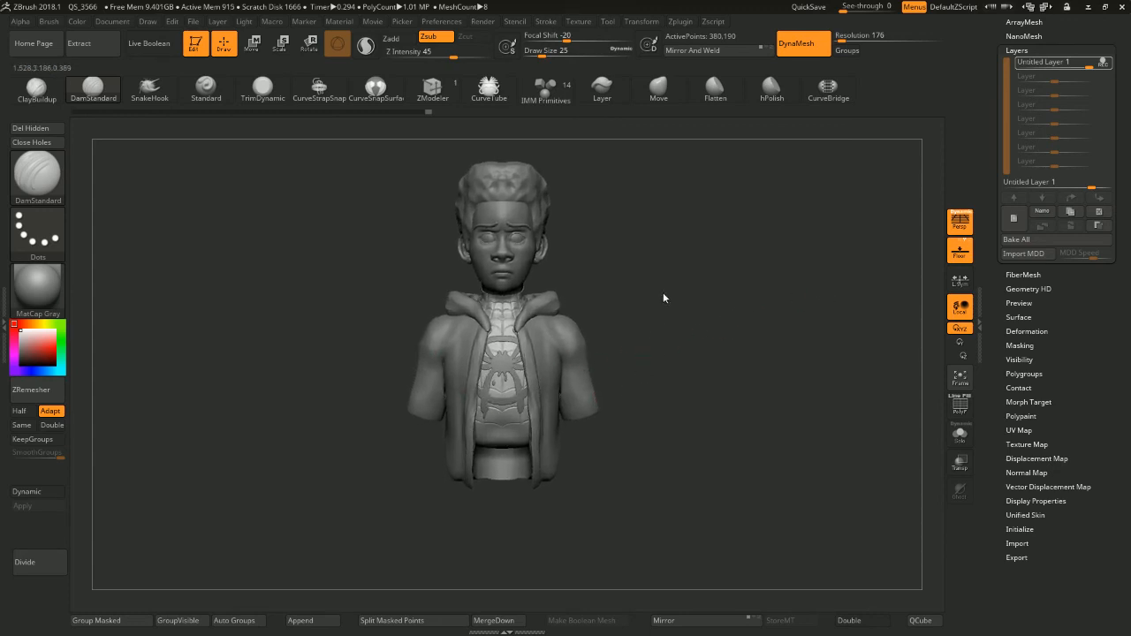
Stop recording on the suit's sculpting layer and select the hoodie subtool
drag(1119, 114, 1119, 190)
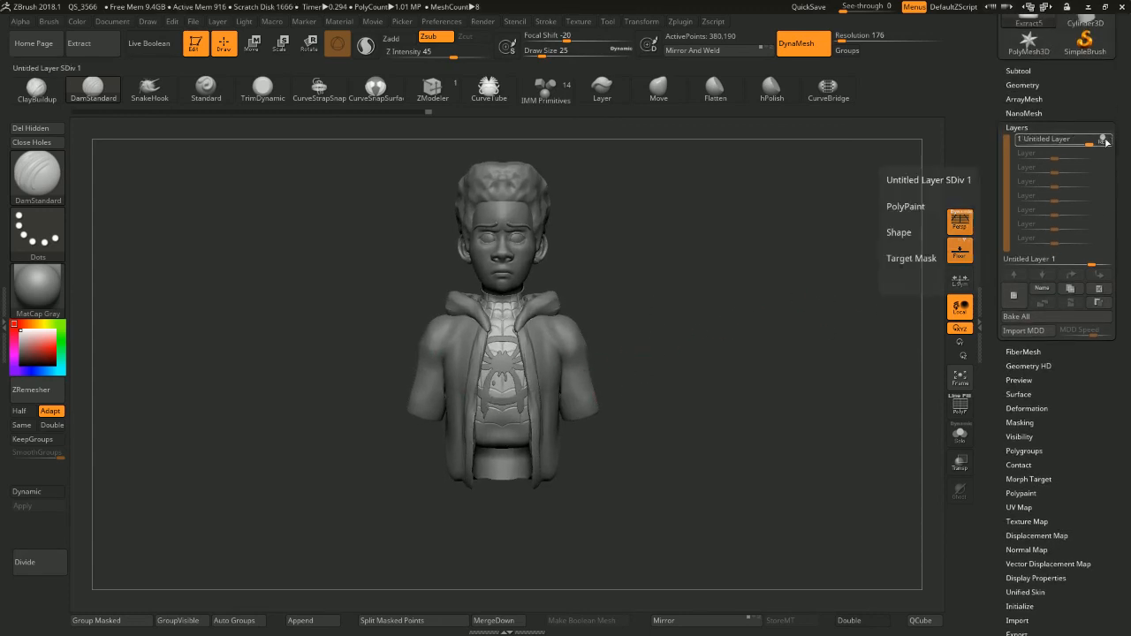
click(1105, 139)
click(568, 337)
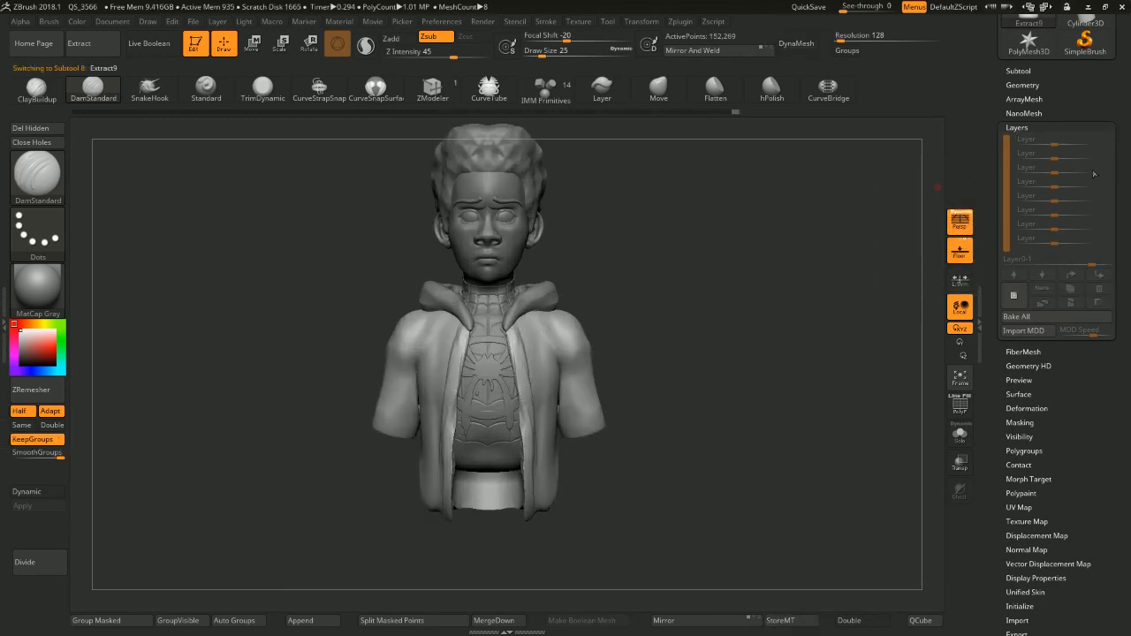
Examine the complete bust from front and three-quarter views, checking the proportions of the head, hoodie and suit
drag(795, 266, 825, 245)
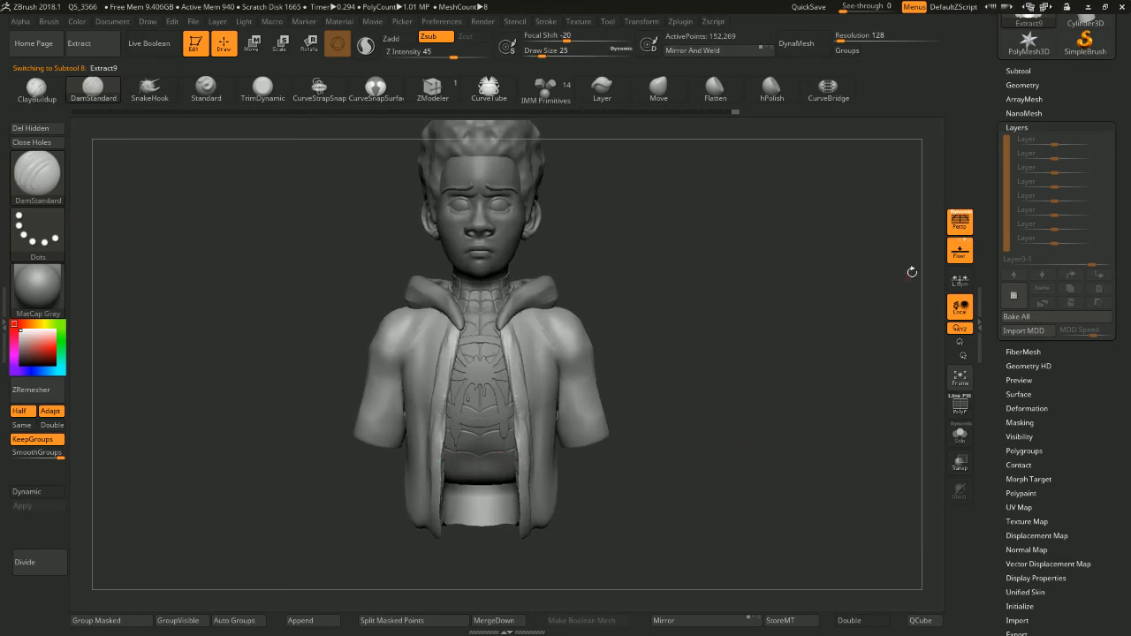
alt+drag(646, 328, 622, 262)
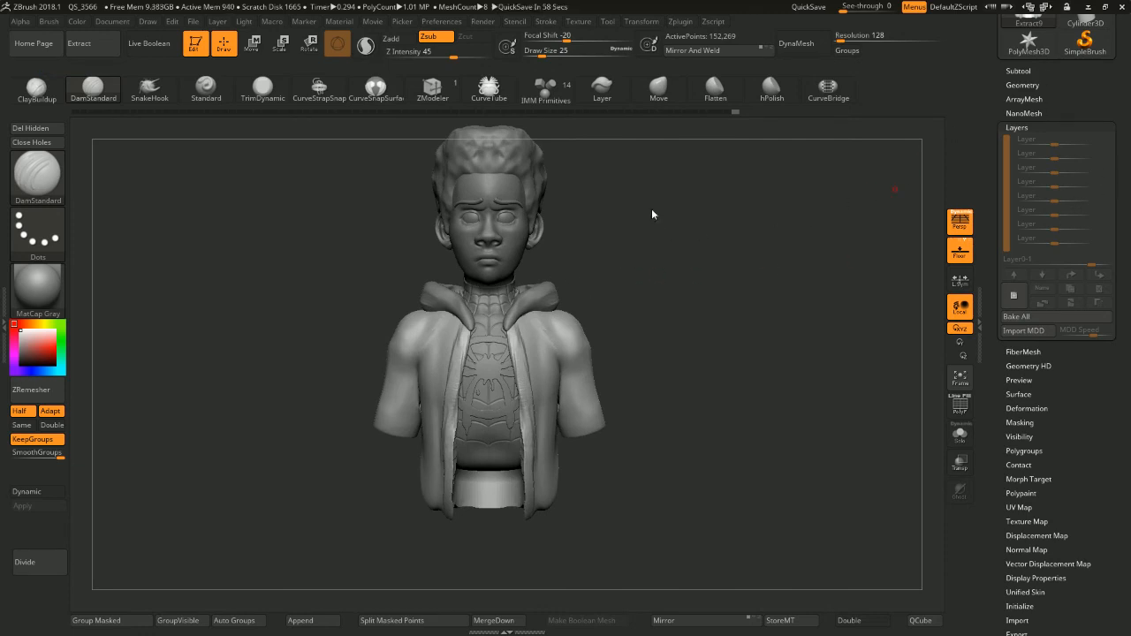
mouse_move(795, 319)
mouse_down()
mouse_move(812, 303)
mouse_move(854, 322)
mouse_move(795, 313)
mouse_move(756, 332)
mouse_move(804, 326)
mouse_move(799, 298)
mouse_move(781, 309)
mouse_move(801, 309)
mouse_up()
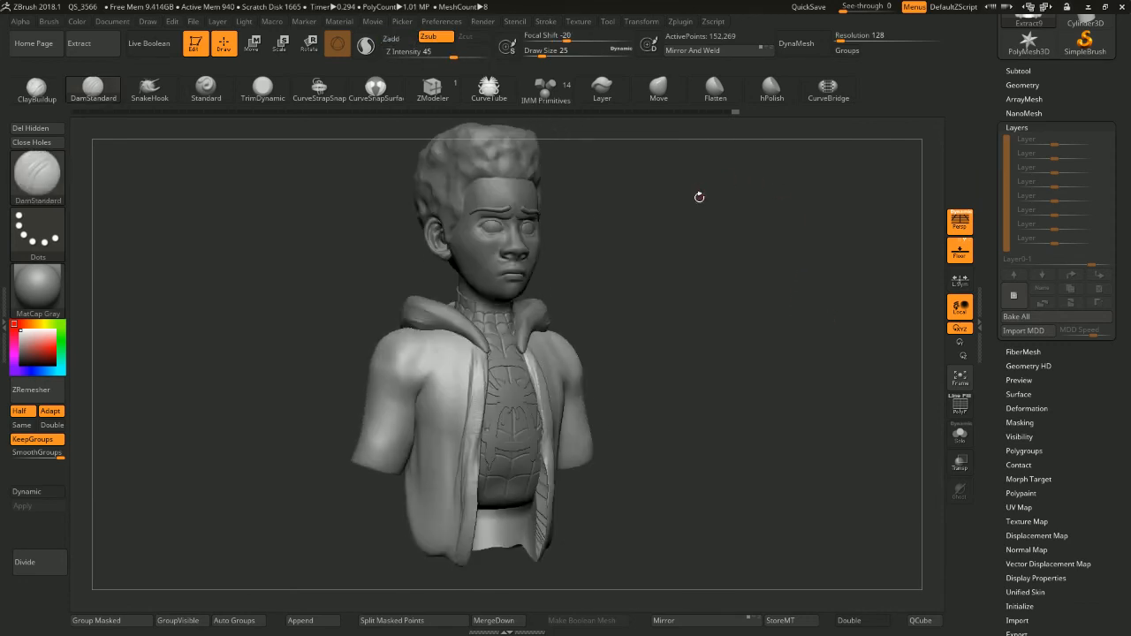
drag(755, 210, 774, 254)
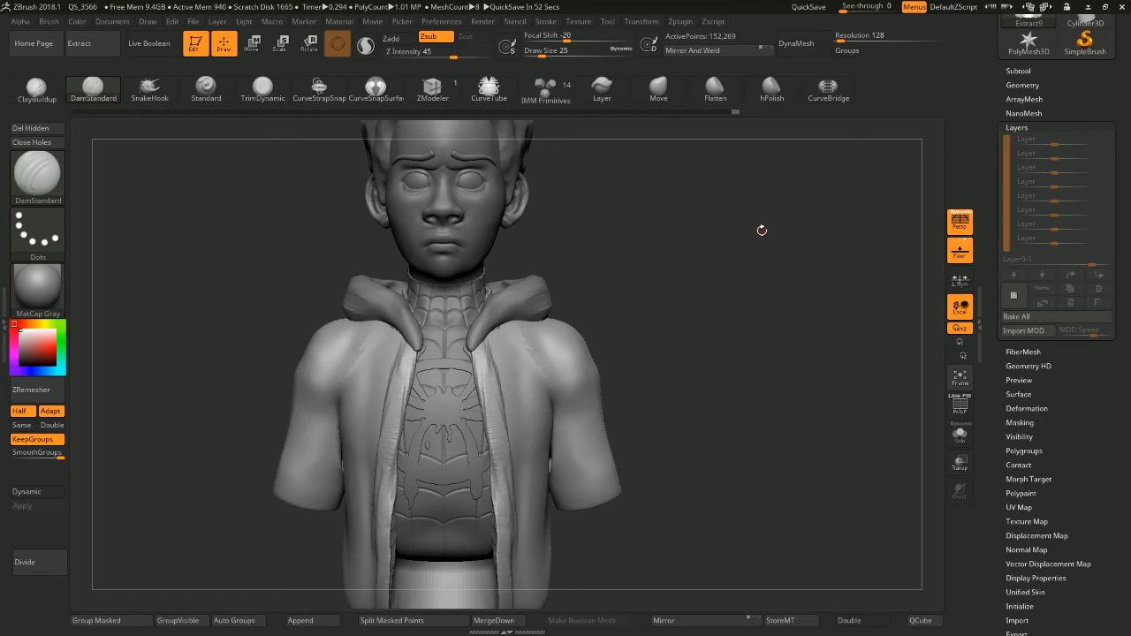
mouse_move(681, 302)
mouse_down()
mouse_move(732, 291)
mouse_move(730, 313)
mouse_move(721, 268)
mouse_move(692, 278)
mouse_move(695, 292)
mouse_up()
mouse_move(695, 292)
mouse_down()
mouse_move(730, 288)
mouse_move(699, 271)
mouse_move(713, 318)
mouse_up()
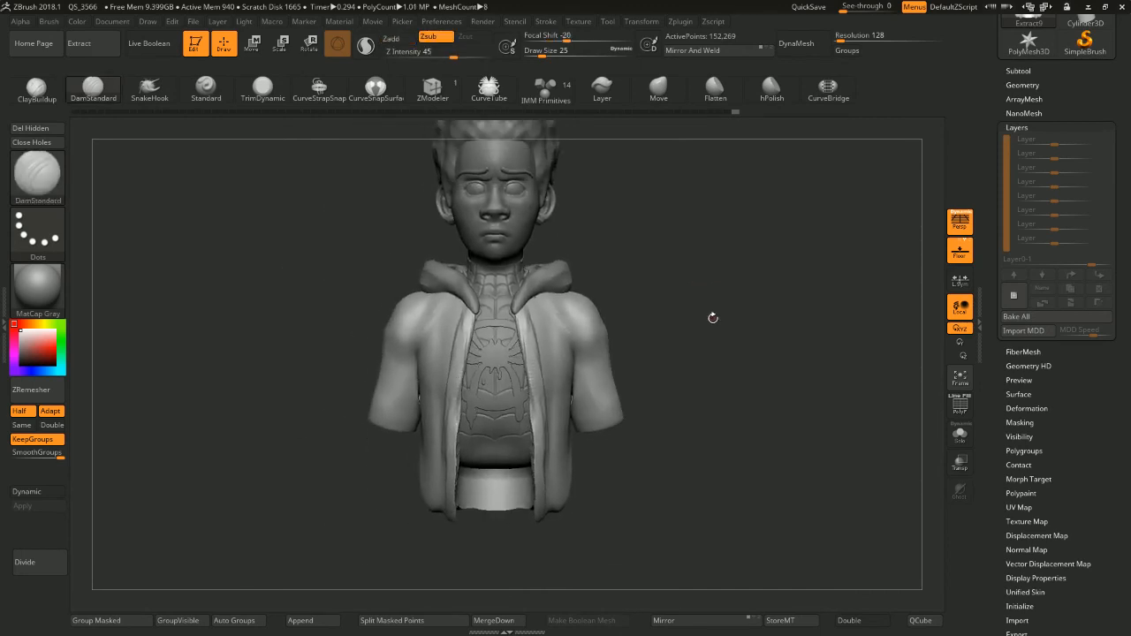
alt+drag(646, 339, 662, 361)
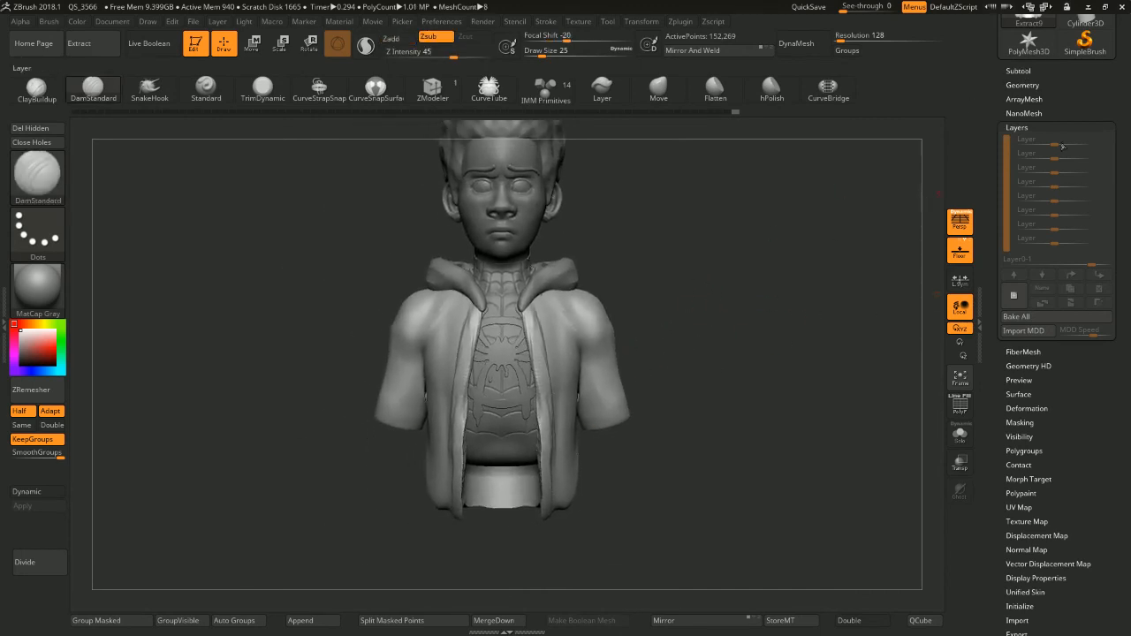
Append a Cube3D to the bust as a new subtool
click(1018, 71)
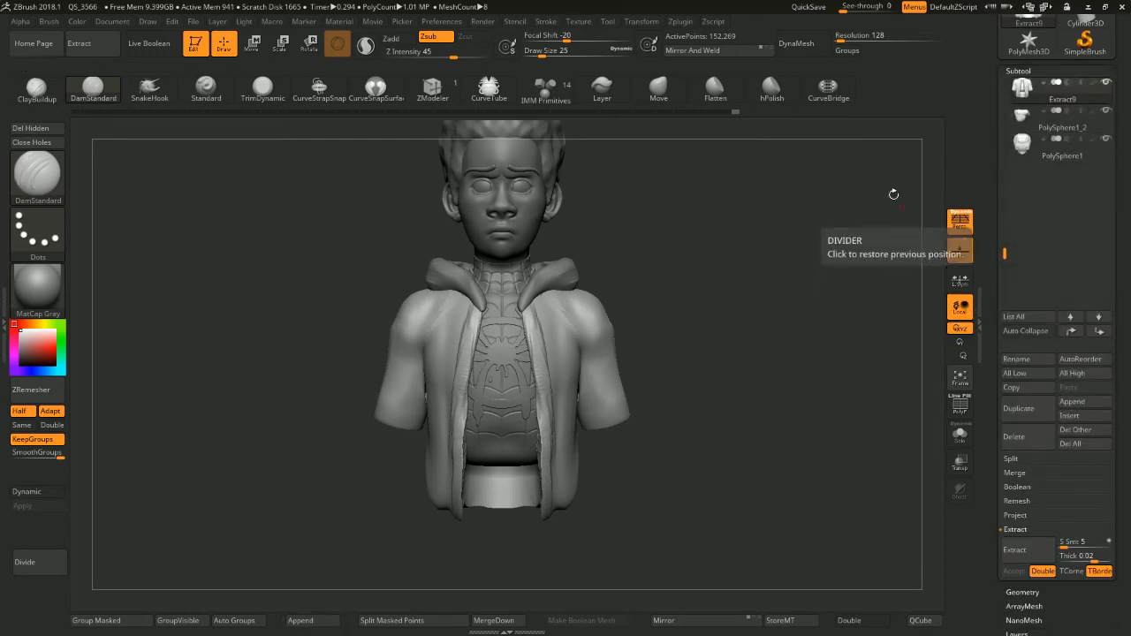
click(1076, 402)
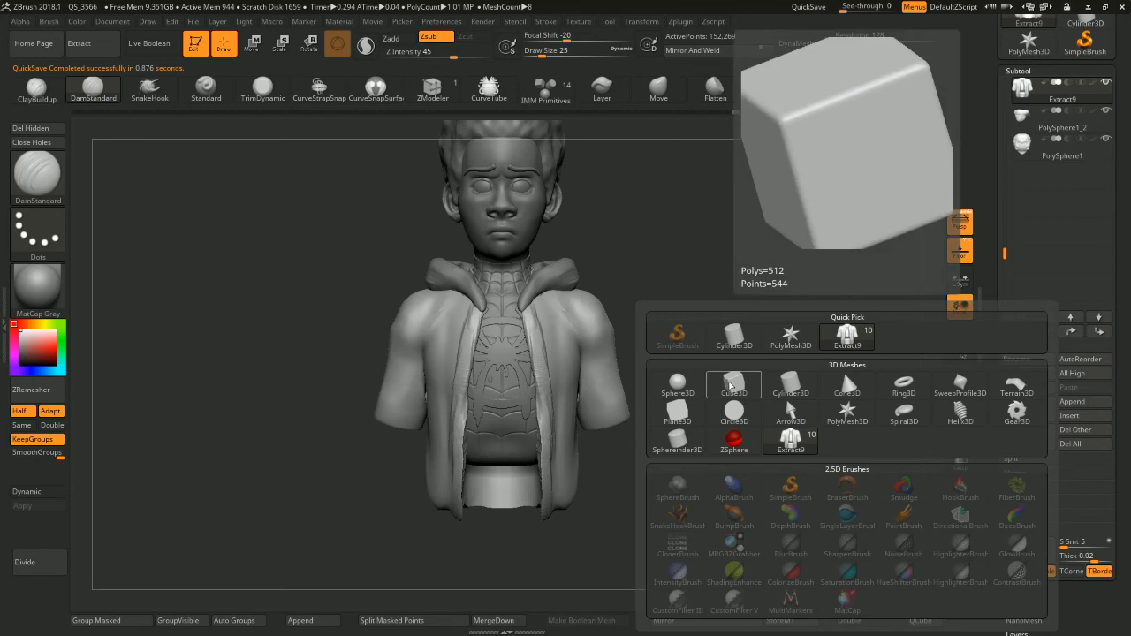
click(732, 385)
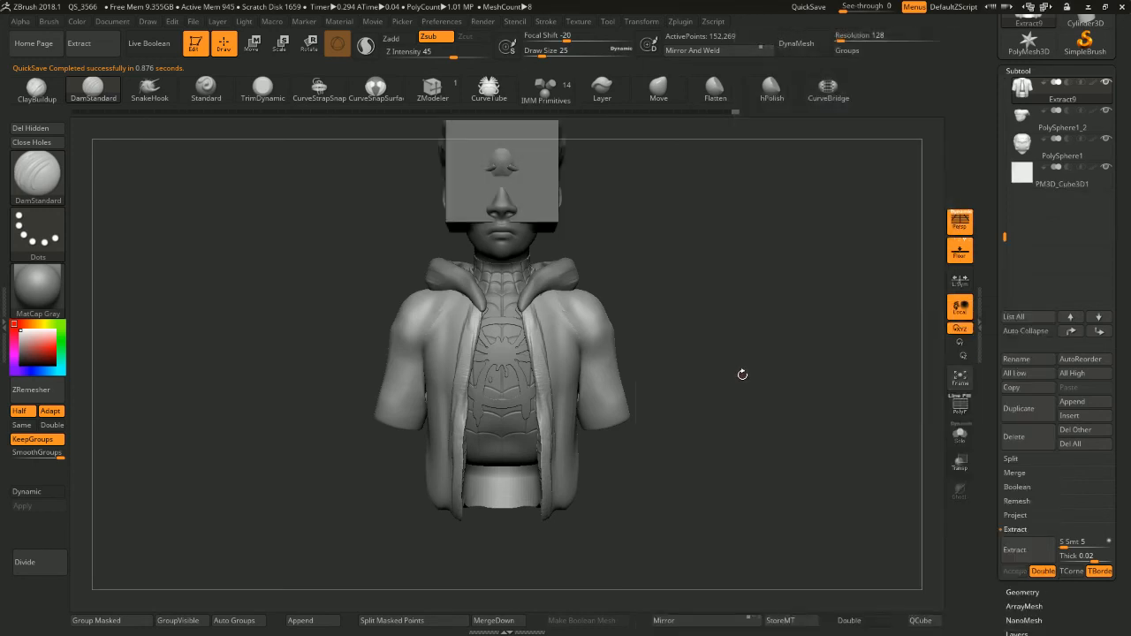
Select the new cube and move it straight down below the waist of the bust
click(252, 44)
alt+drag(636, 222, 635, 281)
drag(501, 160, 501, 507)
alt+drag(688, 373, 674, 177)
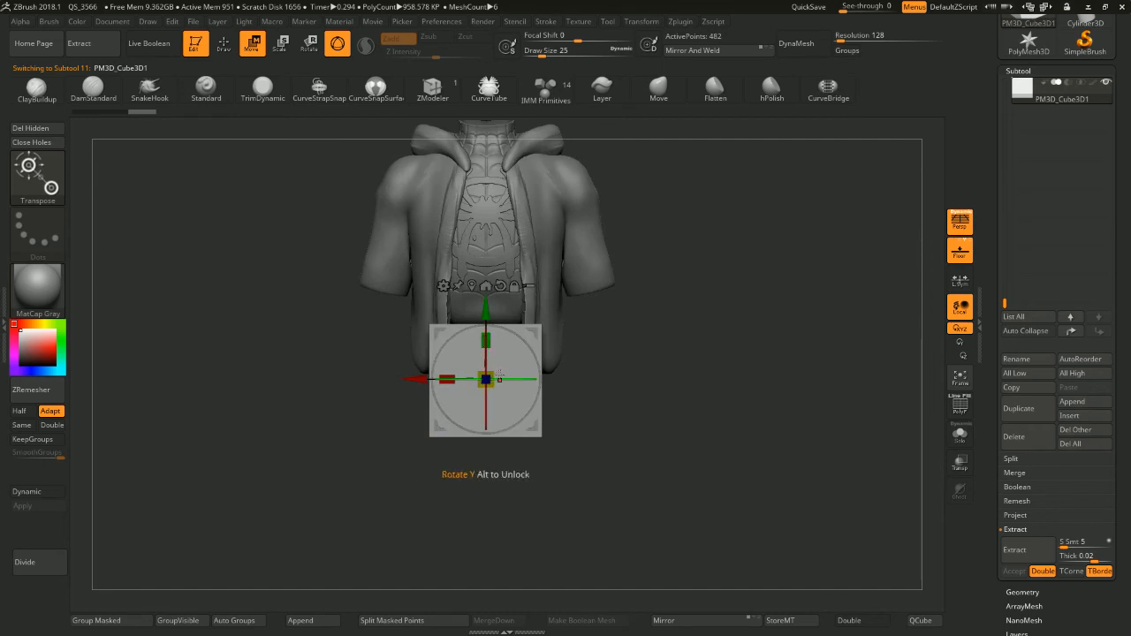
Enlarge the cube, shift it up and back so it sits under the torso, and widen it sideways
drag(499, 378, 487, 325)
key(ctrl+z)
drag(654, 310, 781, 309)
drag(486, 324, 486, 316)
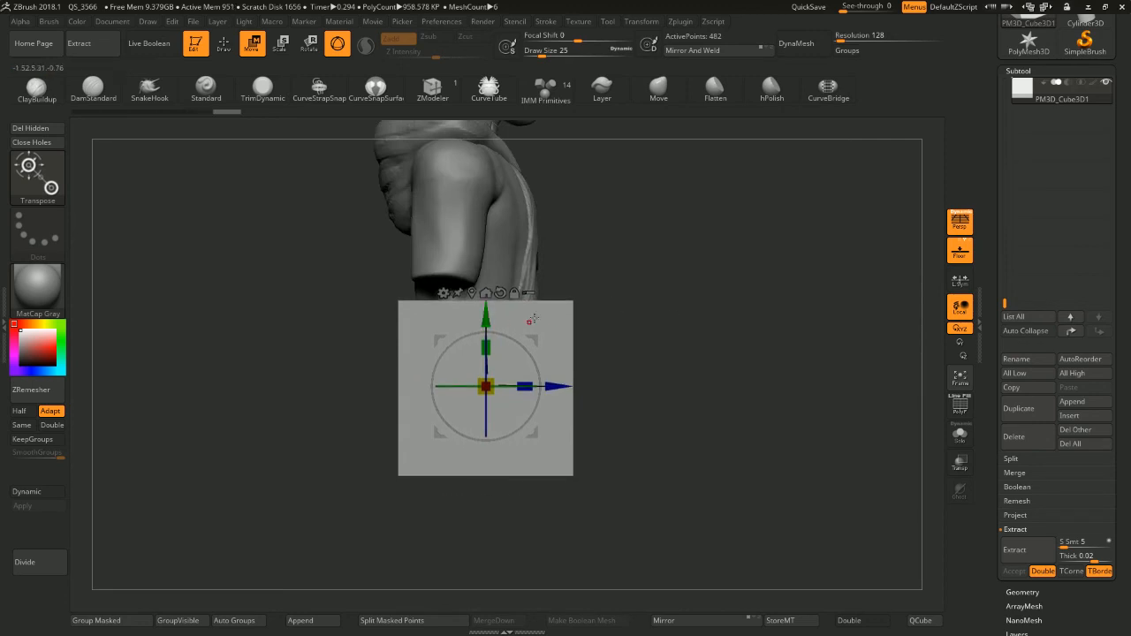
drag(558, 387, 545, 386)
shift+drag(712, 316, 665, 256)
alt+drag(634, 268, 639, 295)
drag(480, 342, 482, 335)
alt+drag(662, 285, 655, 319)
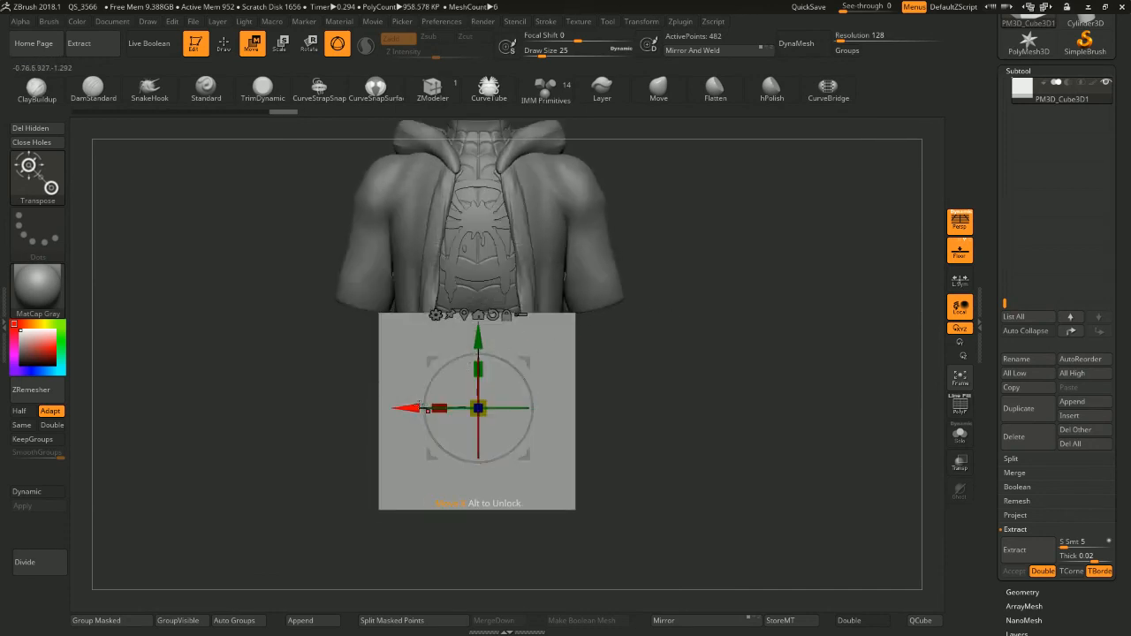
drag(439, 409, 429, 408)
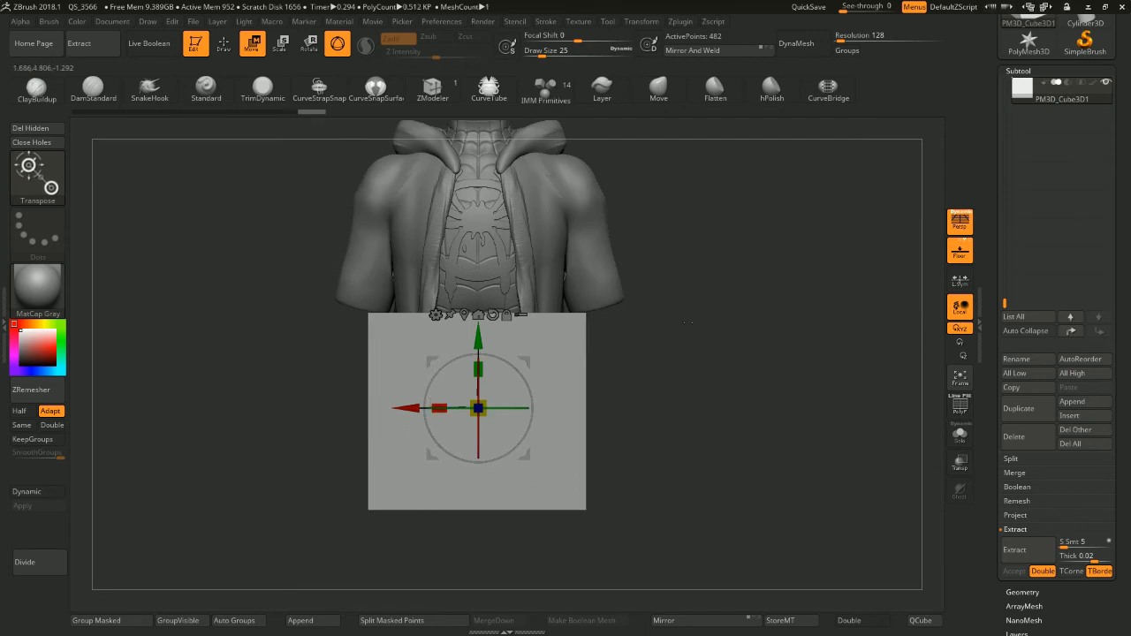
Duplicate the cube within its subtool, placing the copy beside and slightly above the original
alt+drag(688, 322, 687, 313)
mouse_move(677, 268)
alt+mouse_down()
mouse_move(675, 250)
mouse_move(676, 305)
mouse_move(649, 283)
mouse_move(663, 285)
alt+mouse_up()
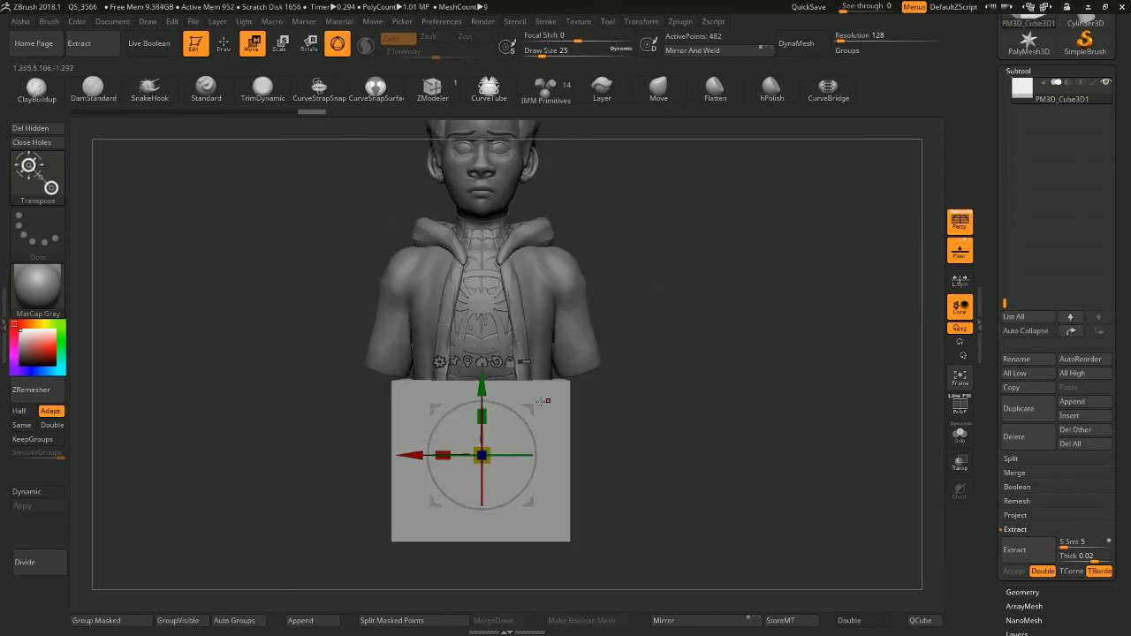
ctrl+drag(530, 407, 685, 376)
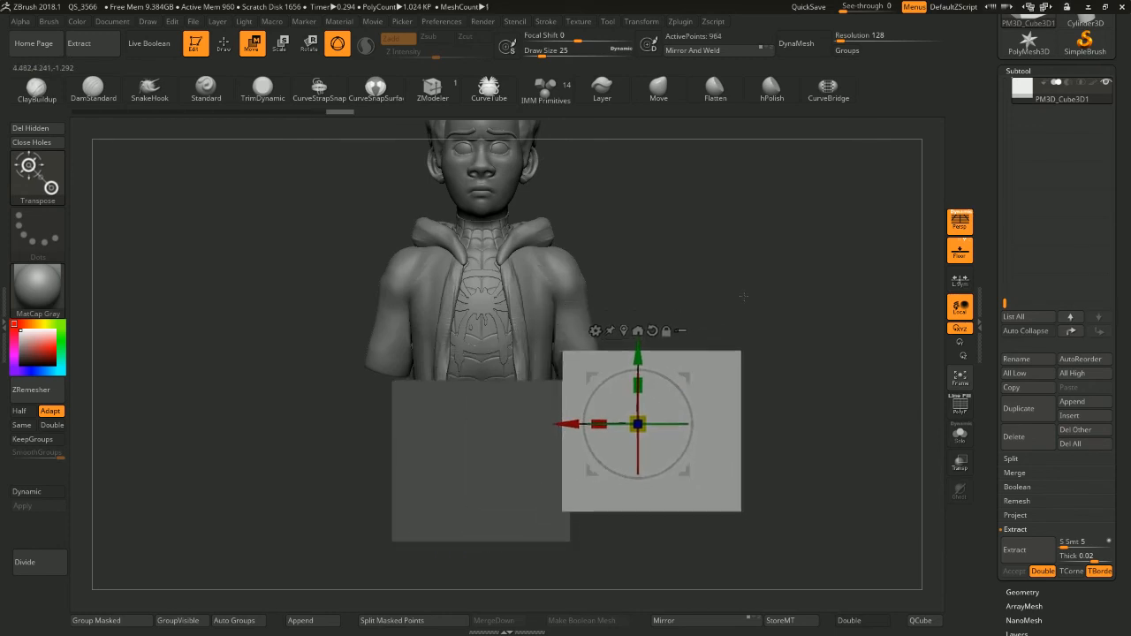
alt+drag(742, 296, 739, 304)
drag(680, 386, 672, 380)
key(ctrl+z)
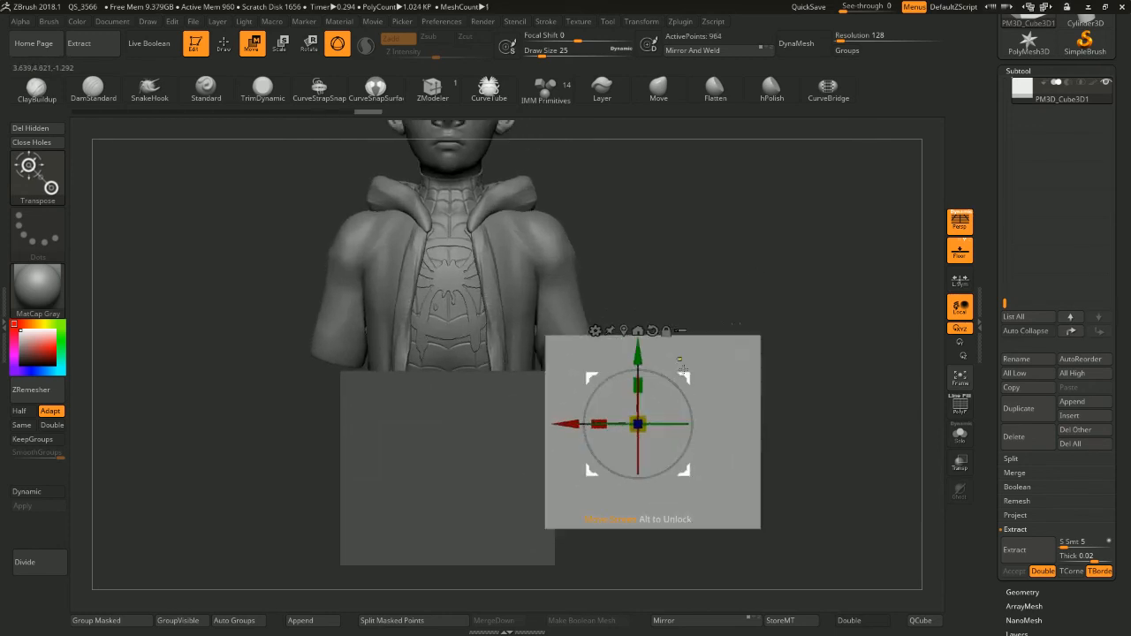
alt+drag(751, 272, 750, 265)
drag(685, 373, 681, 402)
ctrl+right_drag(681, 402, 737, 357)
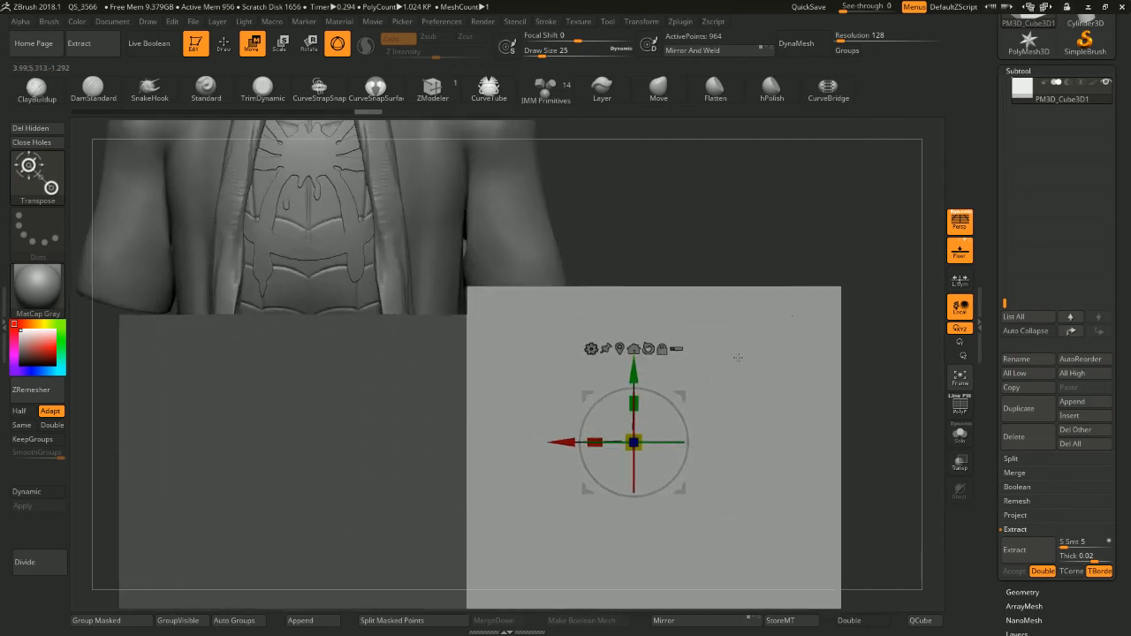
With perspective turned off, rotate the copied cube into a diamond orientation and move it up beside the arm
click(952, 226)
drag(691, 418, 704, 371)
key(ctrl+z)
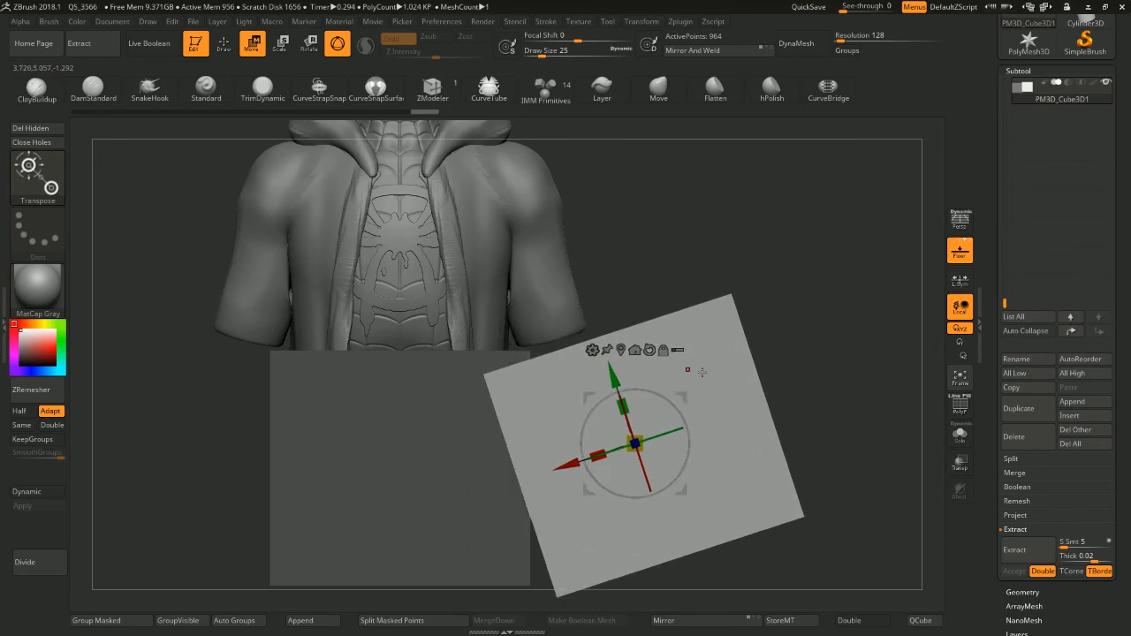
key(ctrl+z)
drag(683, 418, 670, 392)
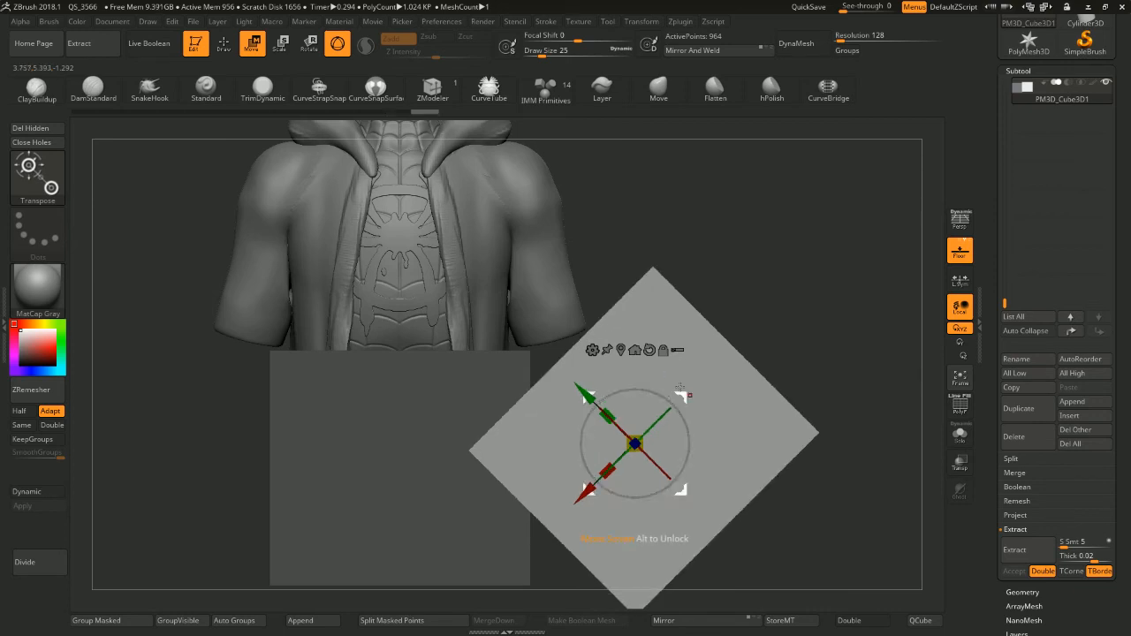
drag(634, 443, 675, 323)
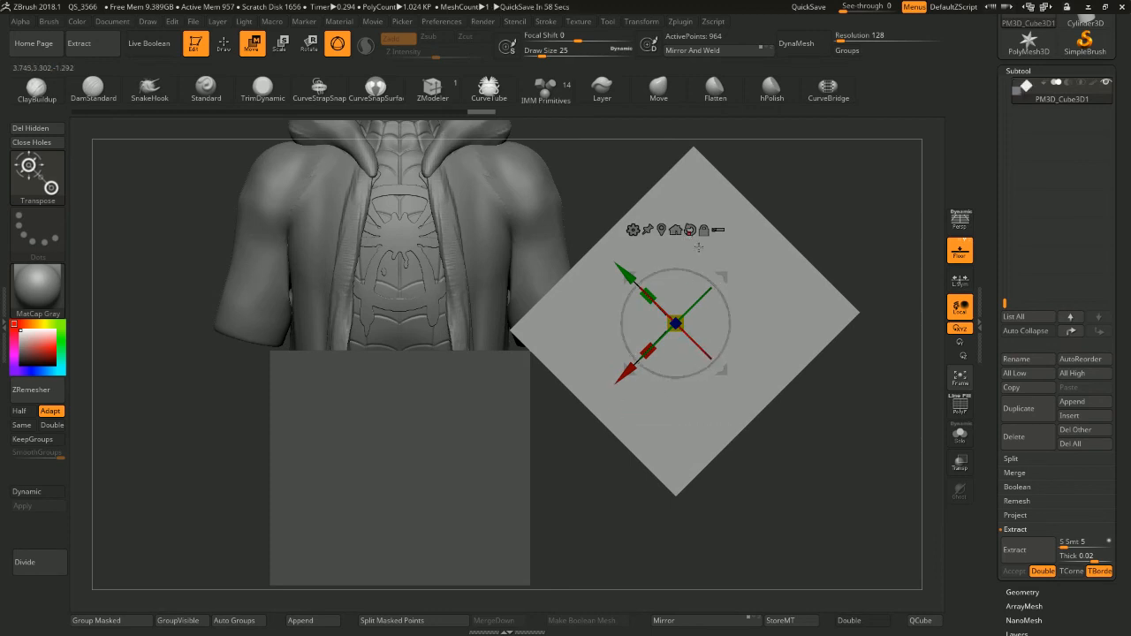
drag(675, 325, 671, 306)
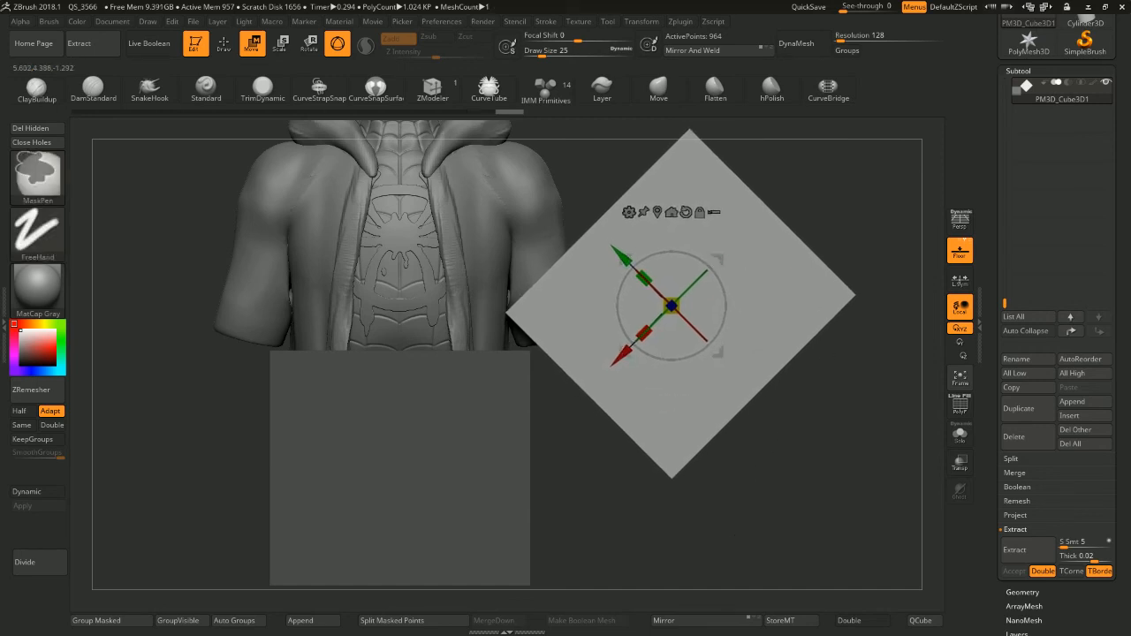
ctrl+drag(740, 541, 535, 377)
ctrl+click(824, 485)
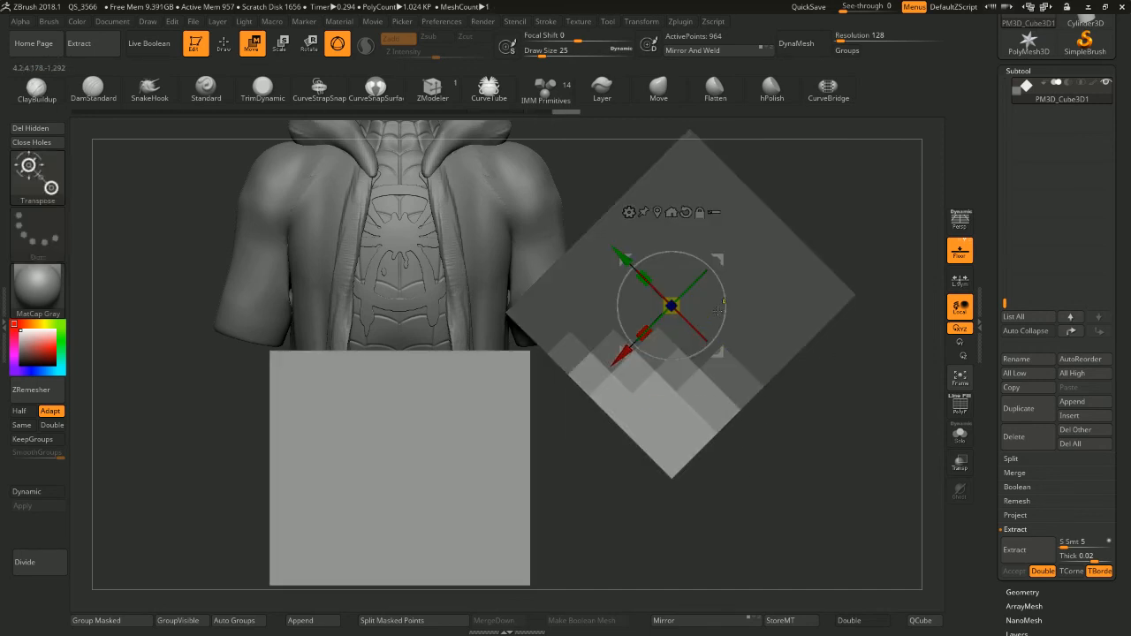
key(ctrl+z)
key(ctrl+z)
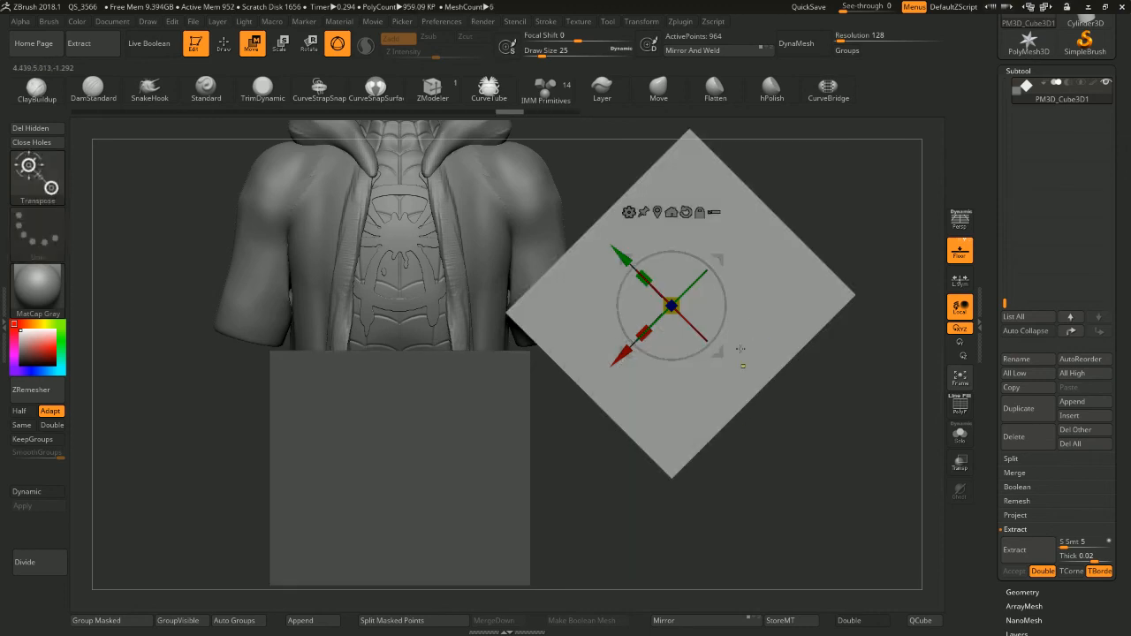
Mask the upper part of the tilted cube and try rotating its unmasked lower corner
ctrl+drag(875, 363, 551, 120)
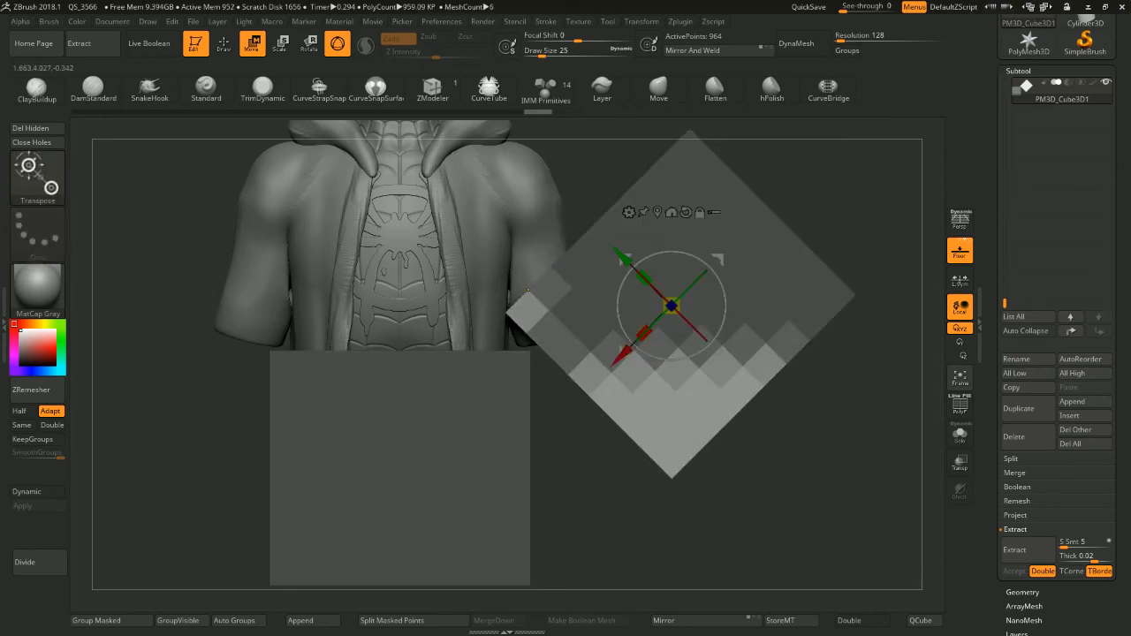
ctrl+drag(583, 163, 482, 362)
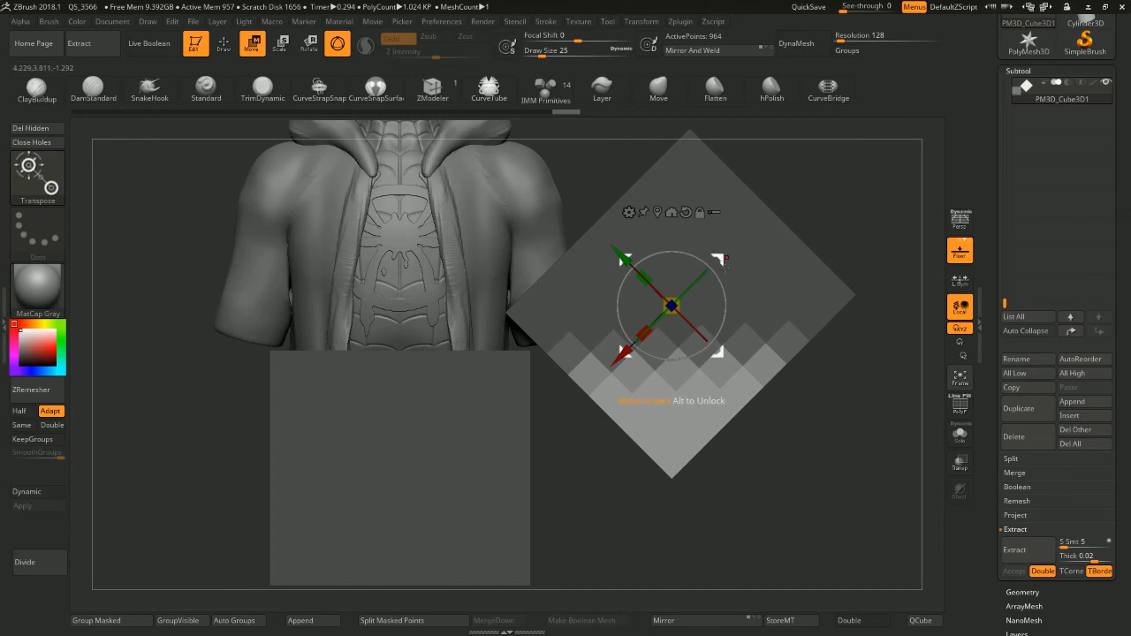
drag(710, 267, 710, 302)
key(ctrl+z)
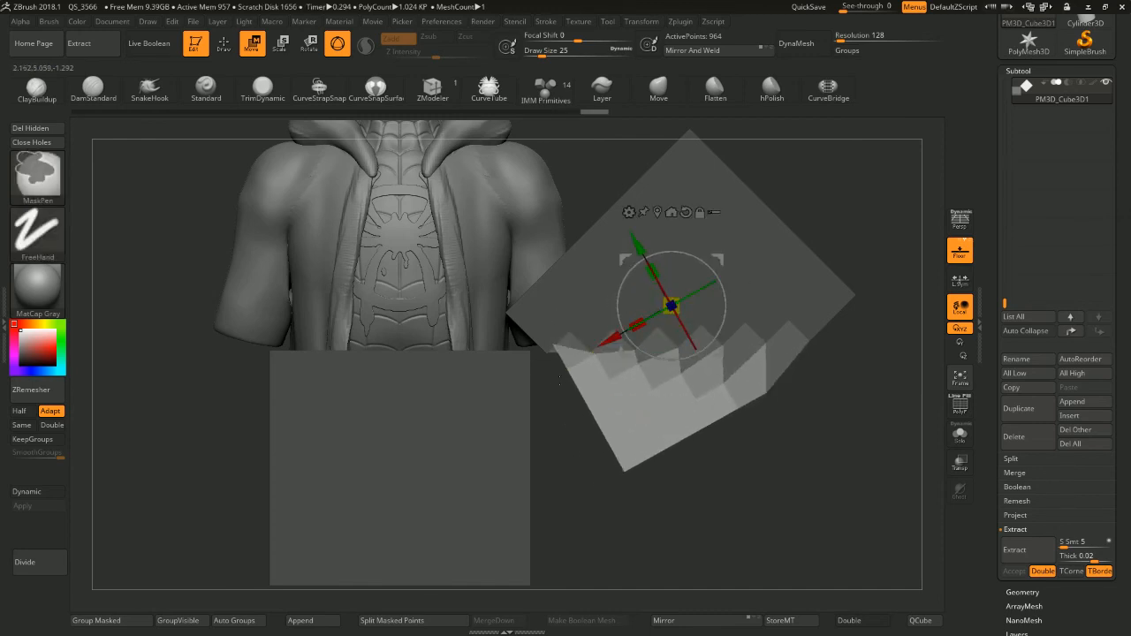
key(ctrl+z)
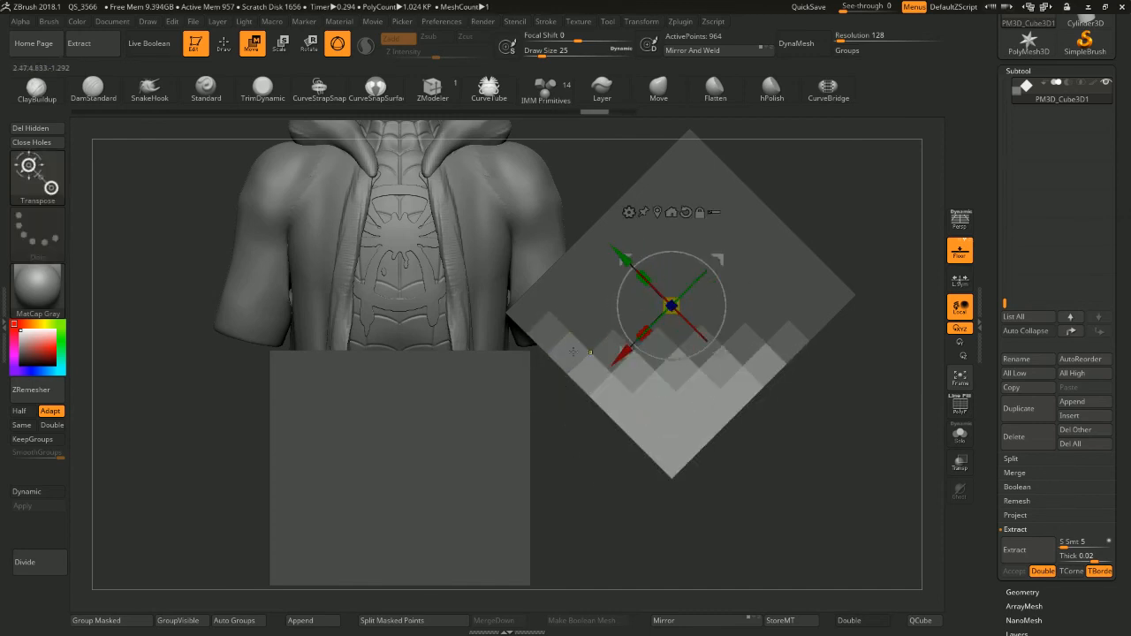
drag(718, 260, 714, 284)
key(ctrl+z)
ctrl+drag(540, 344, 565, 365)
key(ctrl+z)
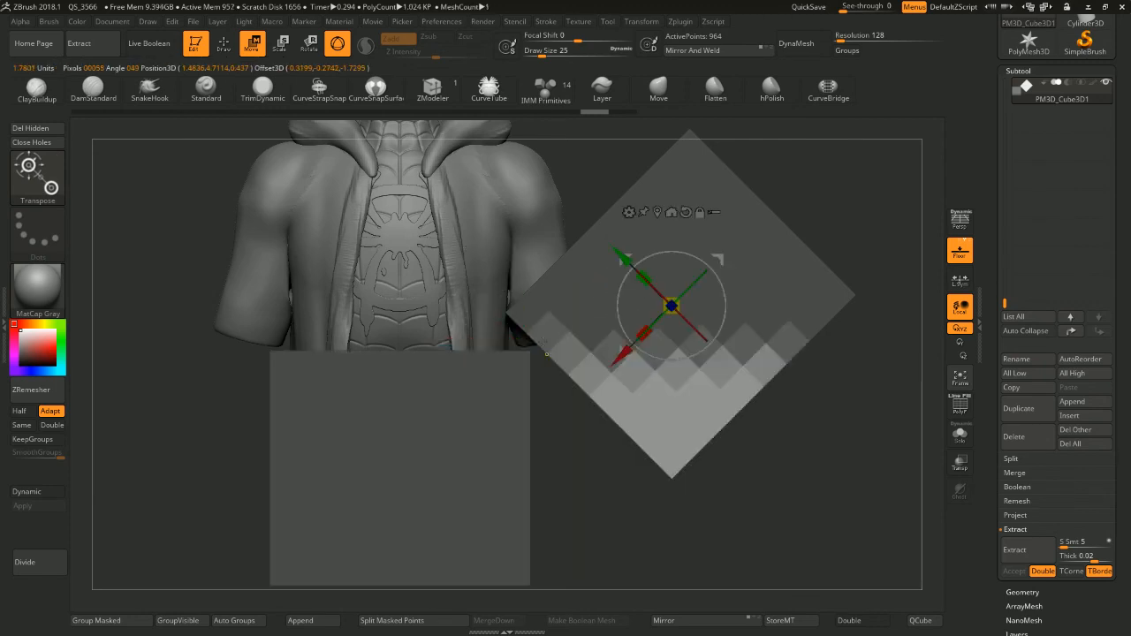
ctrl+drag(496, 349, 512, 338)
key(ctrl+z)
Relocate the transform pivot to the tilted cube's corner beside the arm and try rotating the unmasked part around it
ctrl+drag(868, 347, 504, 324)
drag(712, 271, 558, 331)
key(ctrl+z)
drag(857, 351, 875, 370)
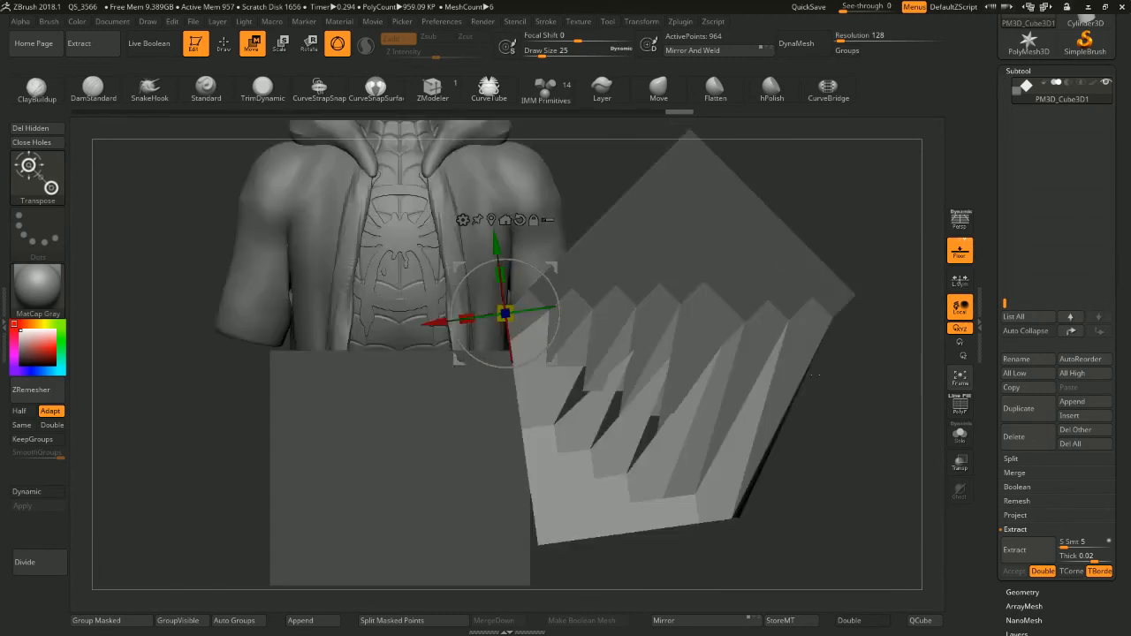
key(ctrl+z)
Soften the edge of the mask on the tilted cube and try bending its lower part around the inner corner
ctrl+click(827, 414)
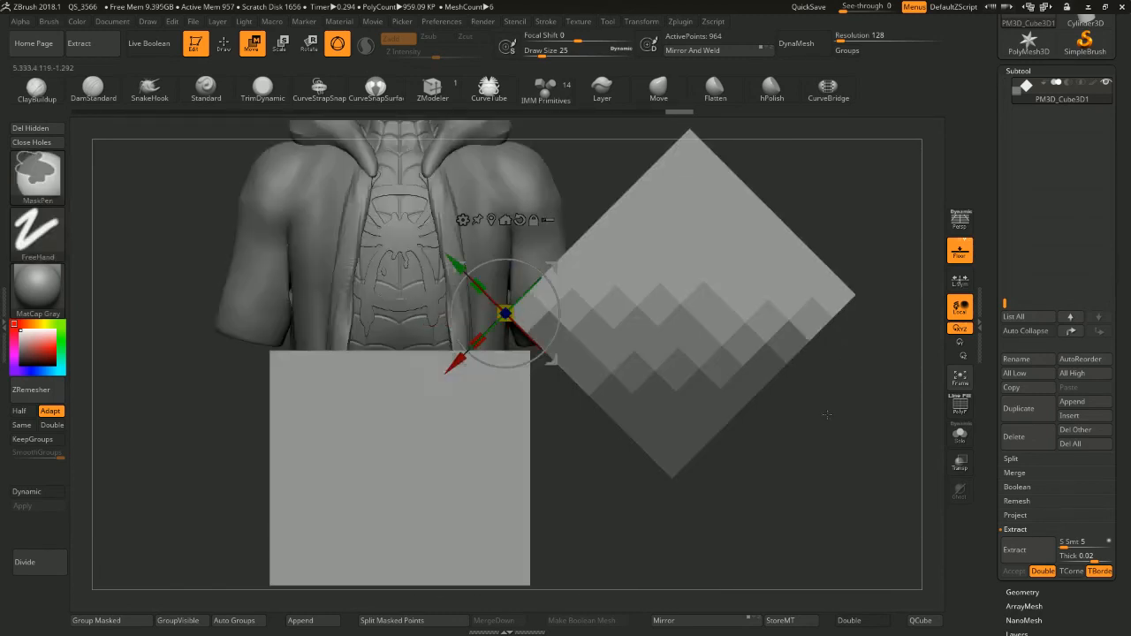
ctrl+click(817, 412)
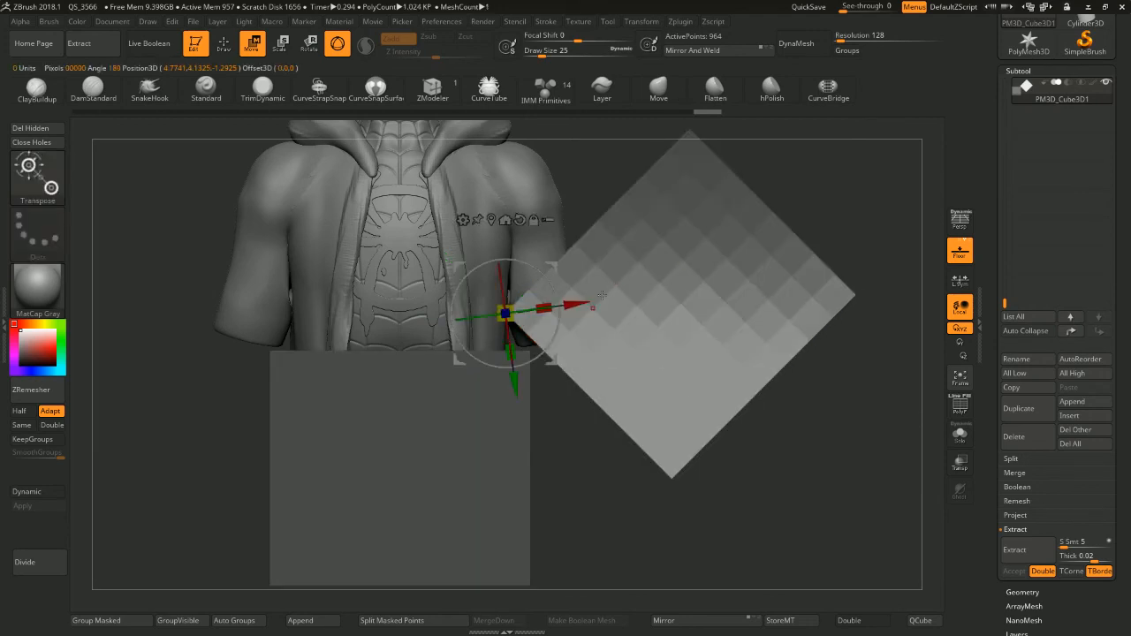
drag(554, 288, 557, 327)
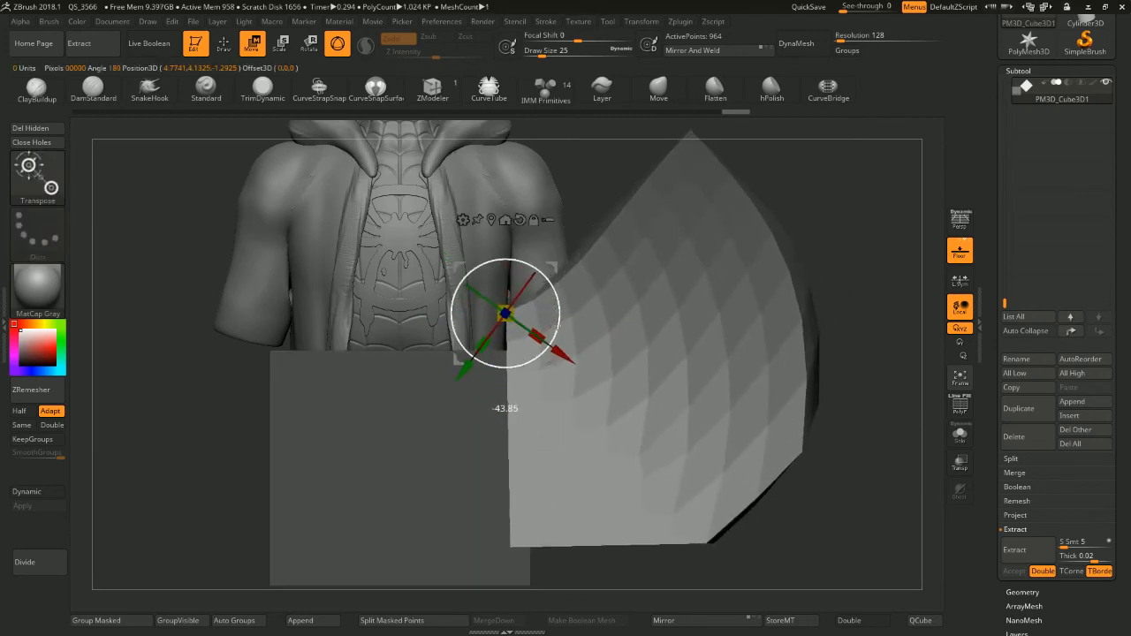
key(ctrl+z)
Adjust the mask near the inner corner, rotate the cube's lower part downward around that corner, and clear the mask
key(ctrl)
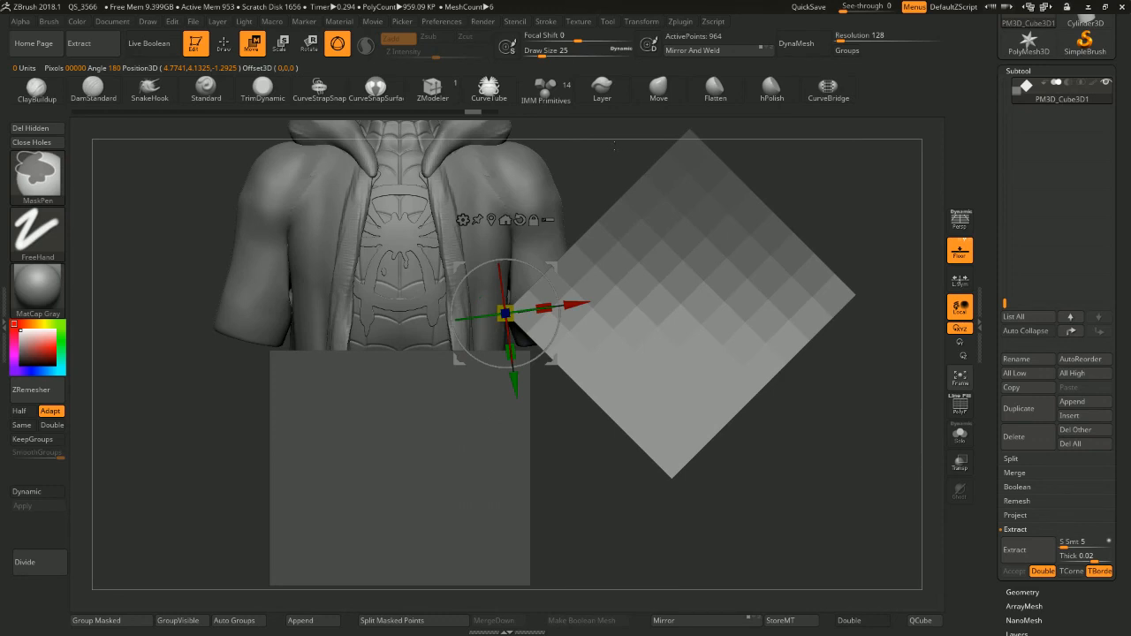
mouse_move(617, 152)
ctrl+mouse_down()
mouse_move(532, 290)
mouse_move(497, 322)
ctrl+mouse_up()
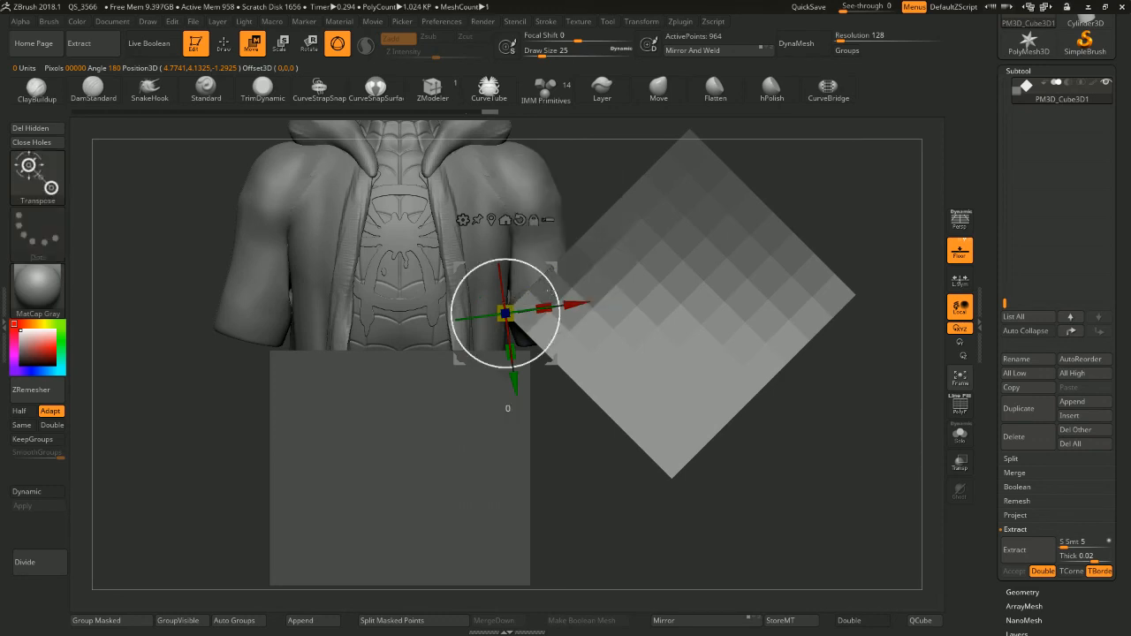
drag(548, 290, 573, 291)
ctrl+drag(846, 239, 668, 175)
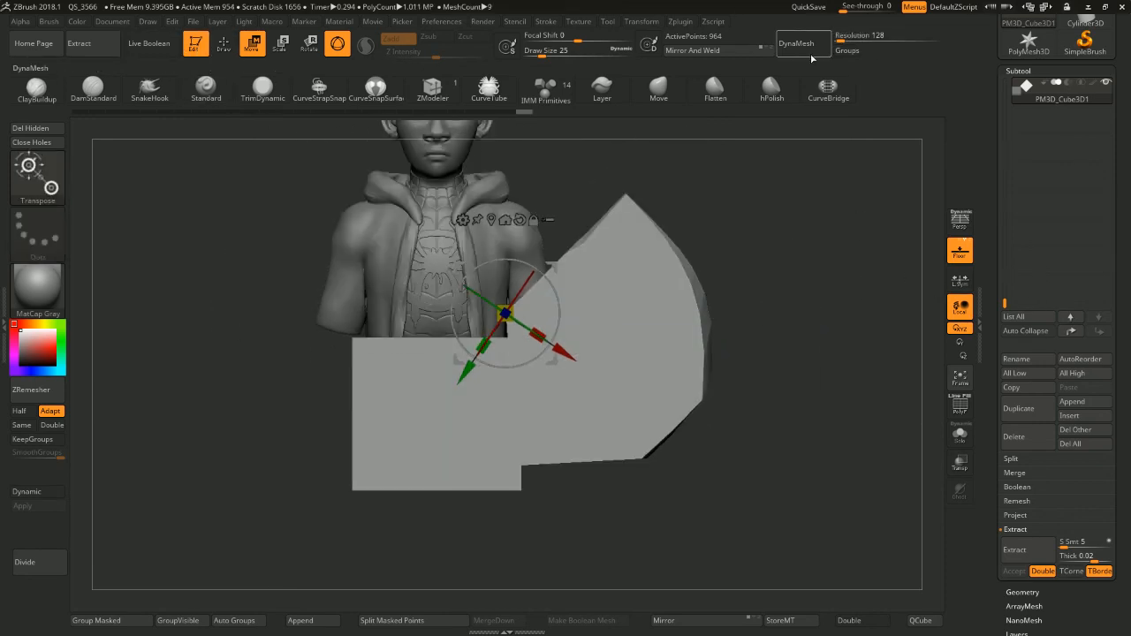
Flip the bent cube shape to the opposite side of the bust, then mirror and weld it onto both sides
click(723, 55)
key(ctrl+z)
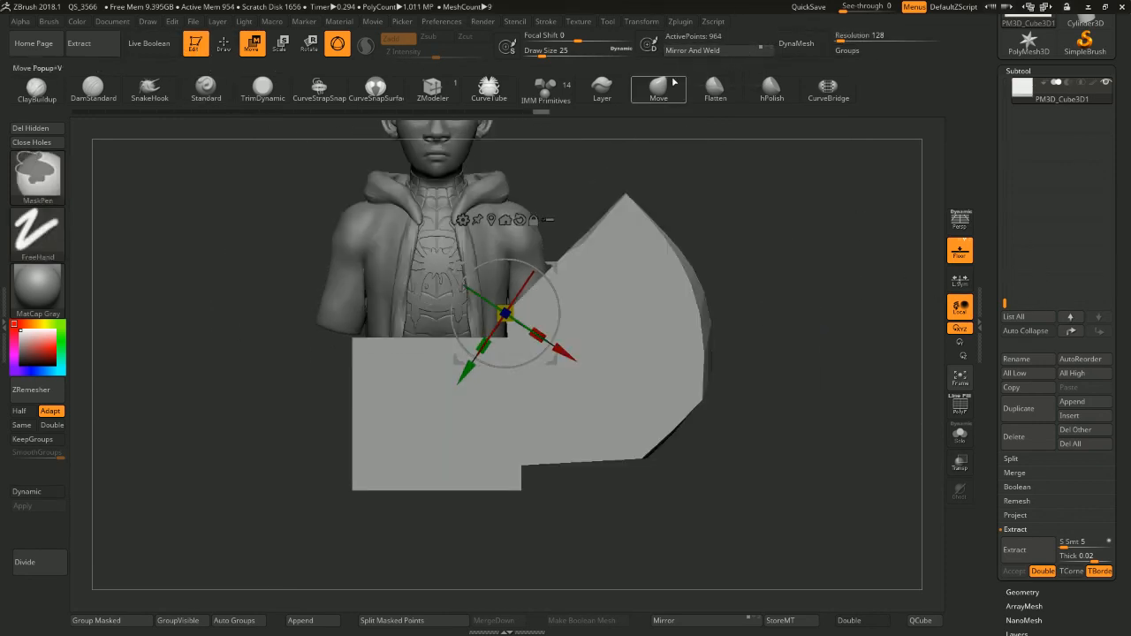
click(725, 628)
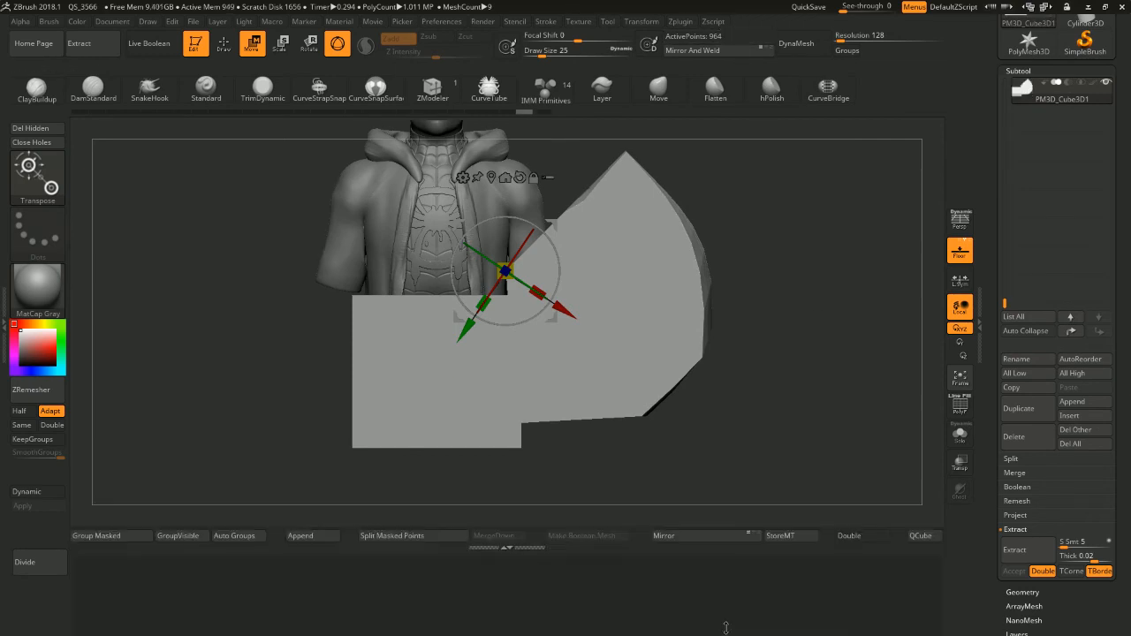
click(718, 536)
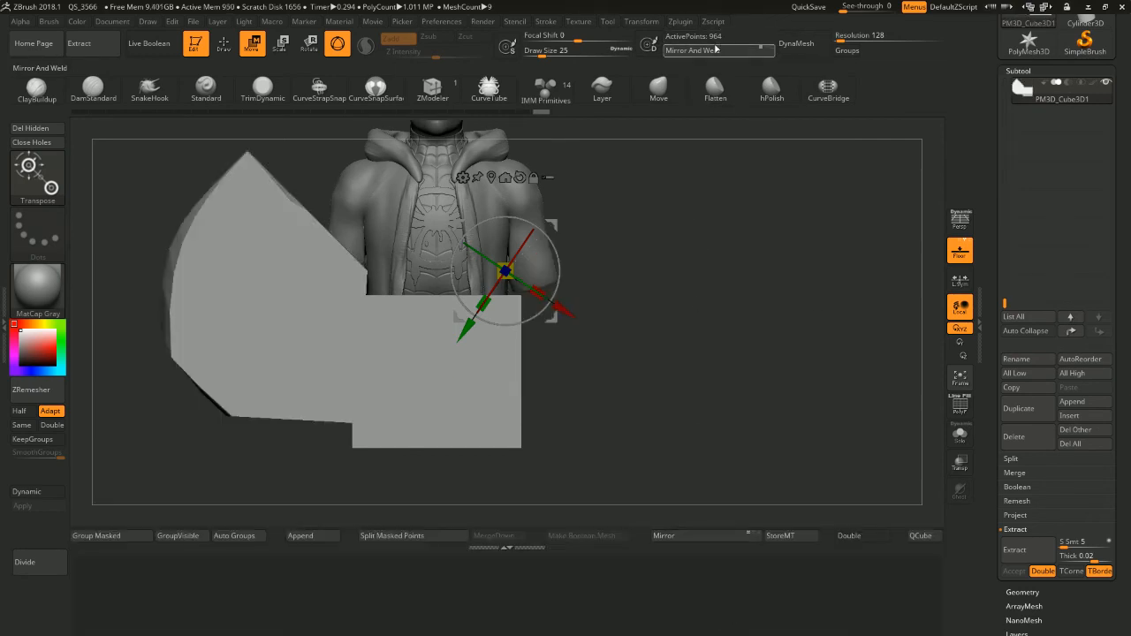
click(761, 41)
Set the mirrored cube shape to subtract from the bust and turn on the Live Boolean preview
alt+drag(764, 266, 773, 356)
drag(671, 208, 778, 204)
alt+drag(749, 287, 683, 190)
drag(219, 121, 231, 127)
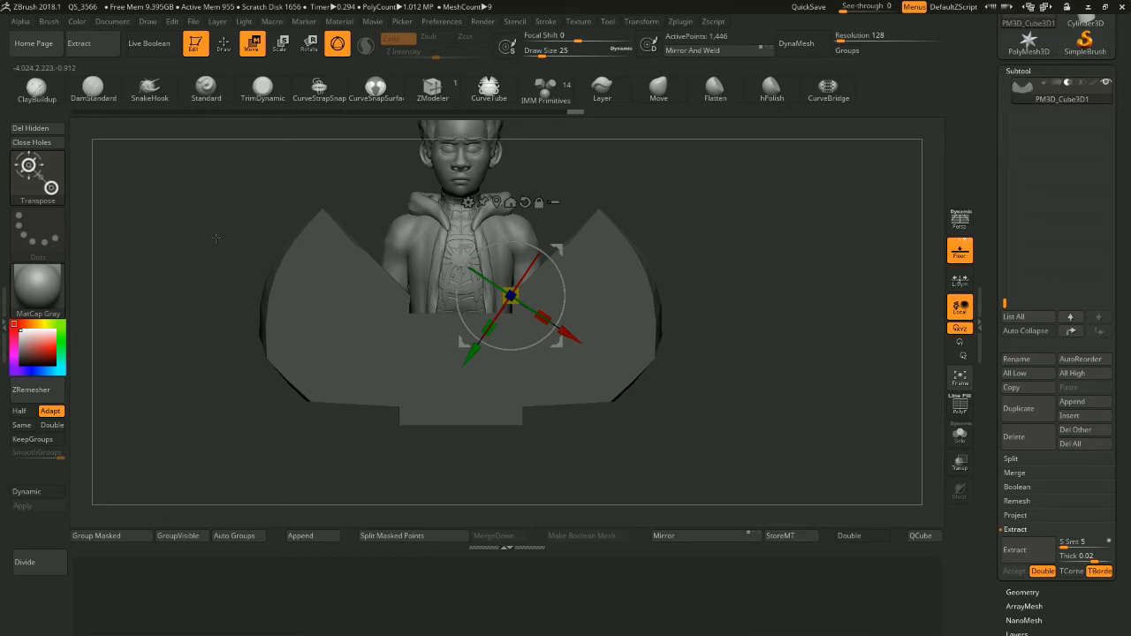
click(490, 550)
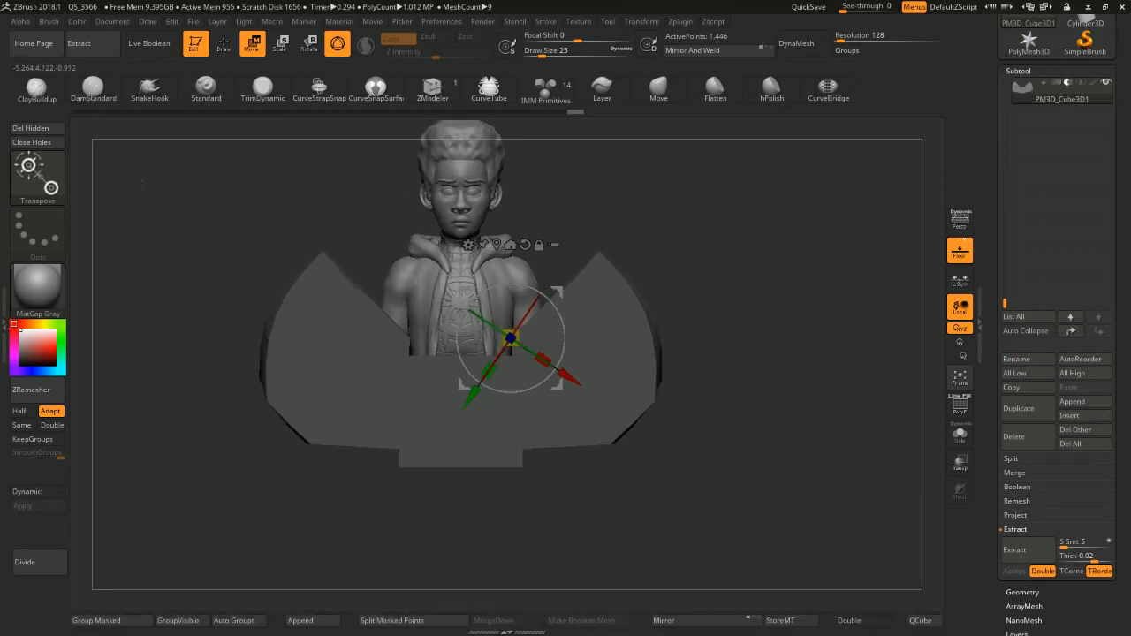
click(152, 44)
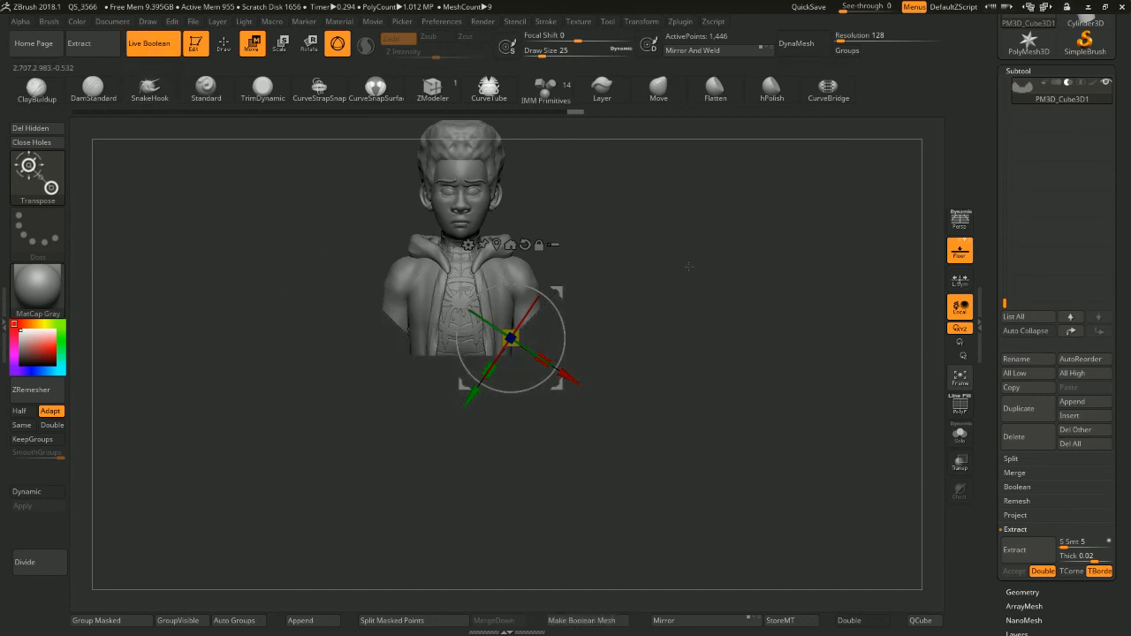
Examine the boolean cuts at the arms and waist of the bust from the front and back
shift+drag(690, 266, 727, 301)
drag(726, 301, 669, 281)
drag(669, 281, 522, 336)
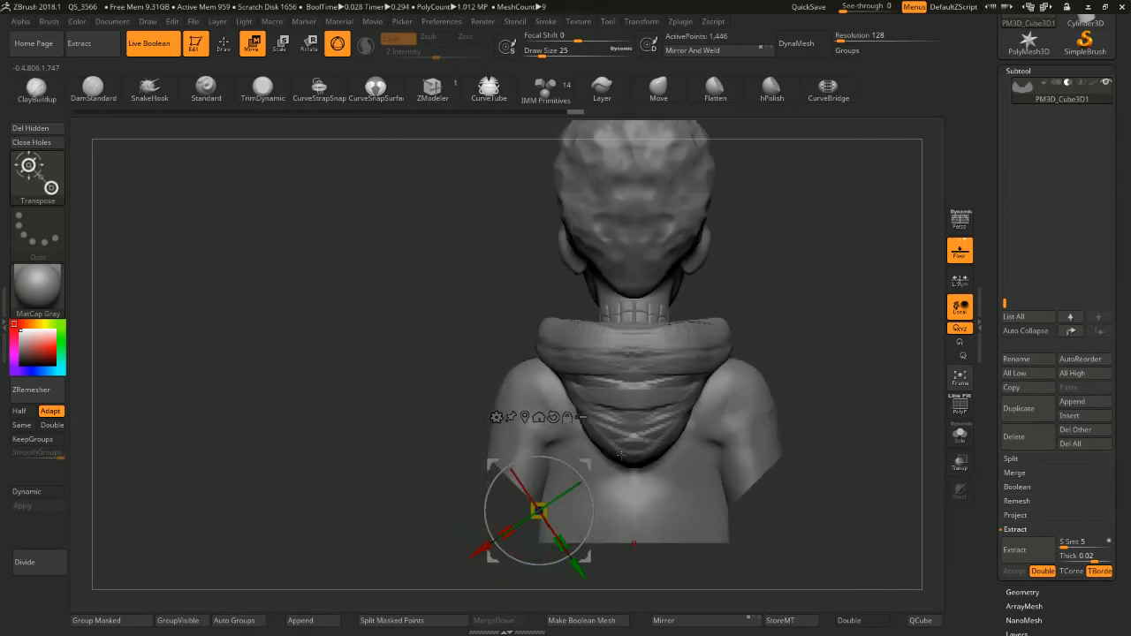
drag(798, 262, 840, 253)
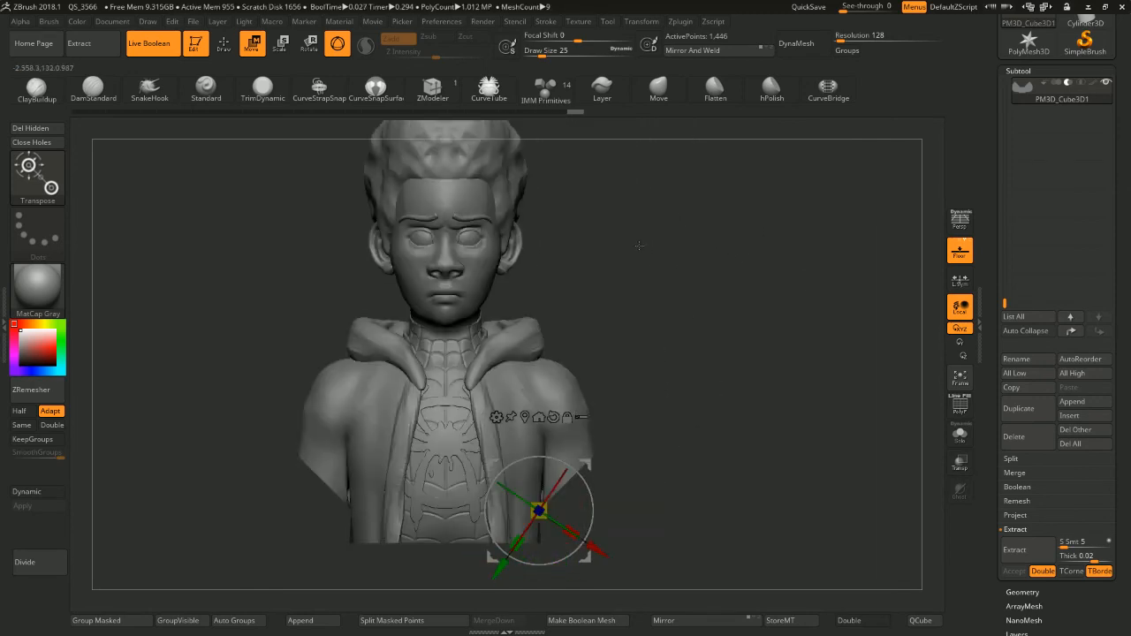
drag(627, 250, 552, 253)
shift+drag(672, 244, 698, 259)
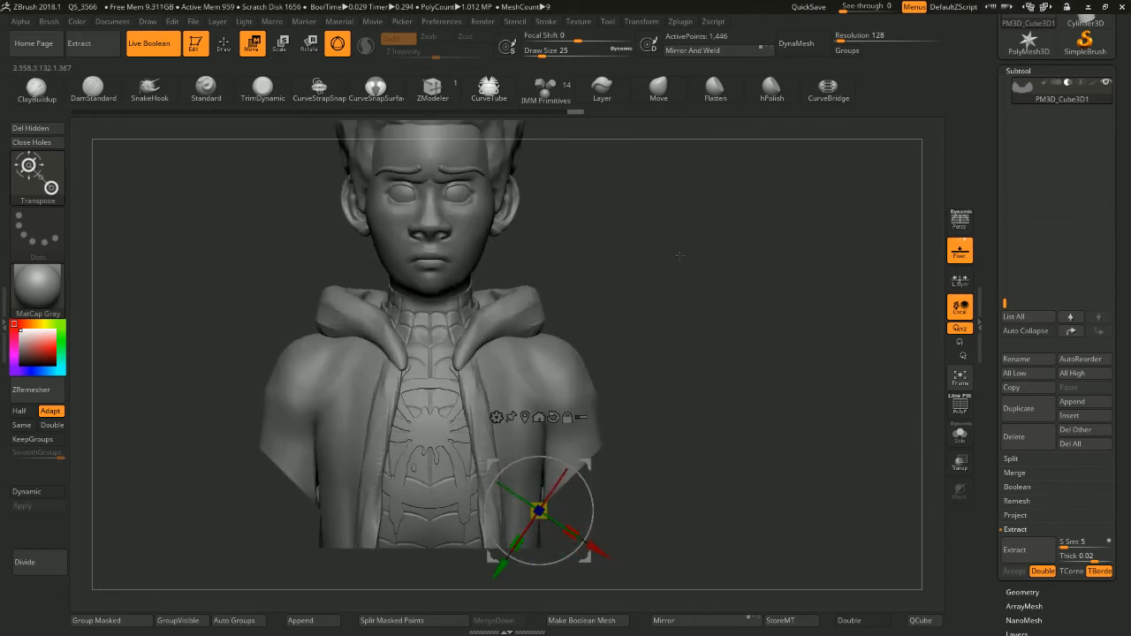
drag(701, 327, 738, 296)
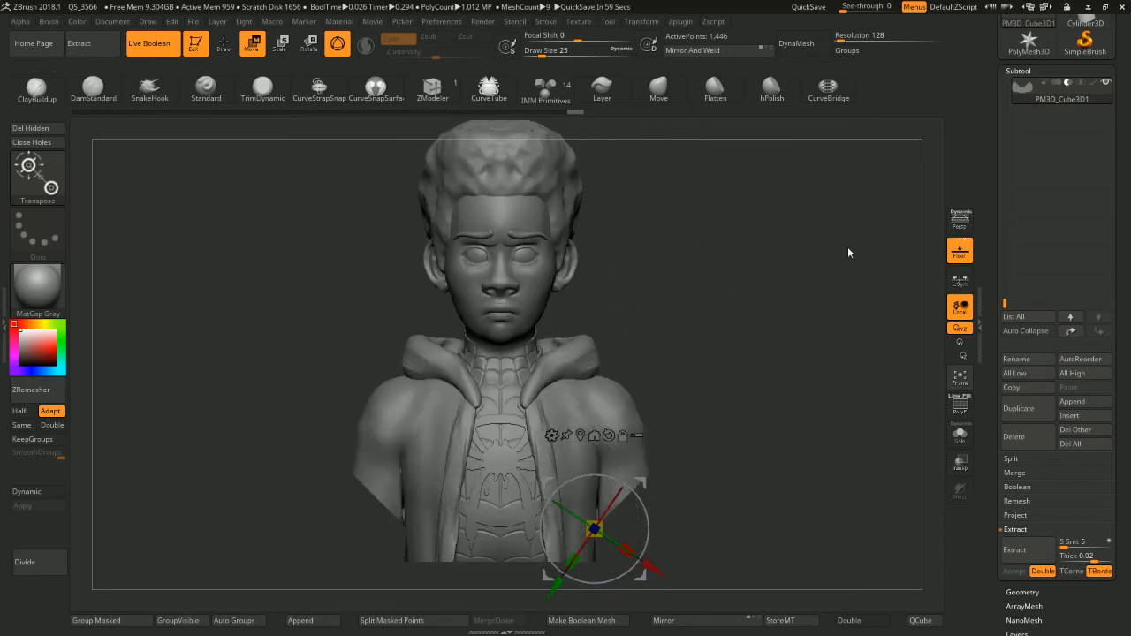
drag(785, 243, 840, 200)
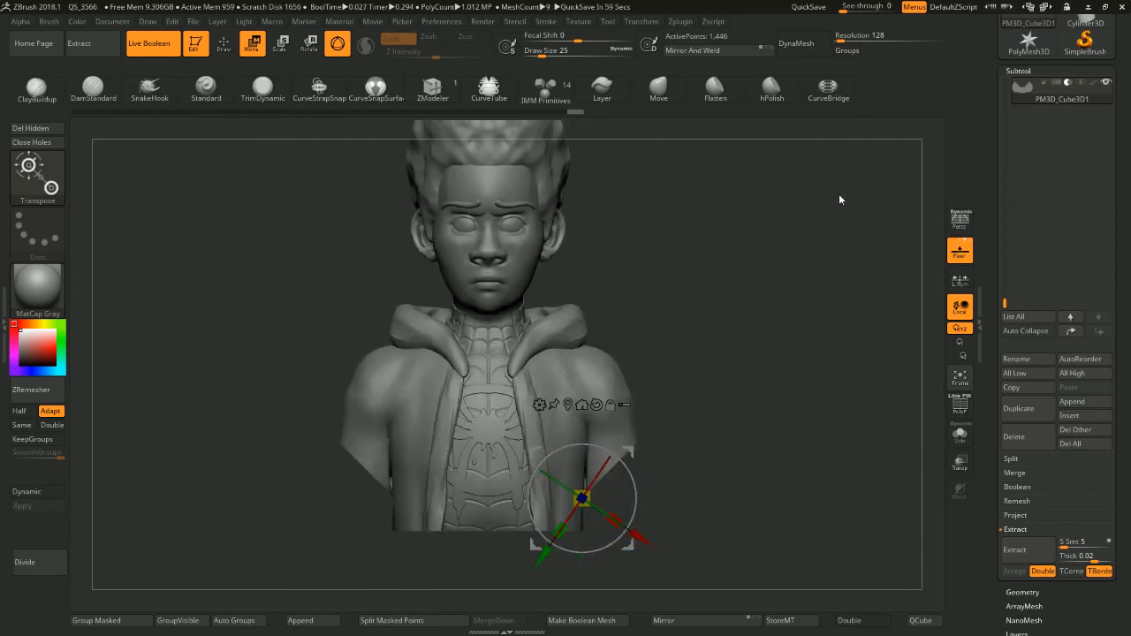
Select the hoodie subtool PolySphere1_2 and switch to the CurveTube brush
alt+click(546, 329)
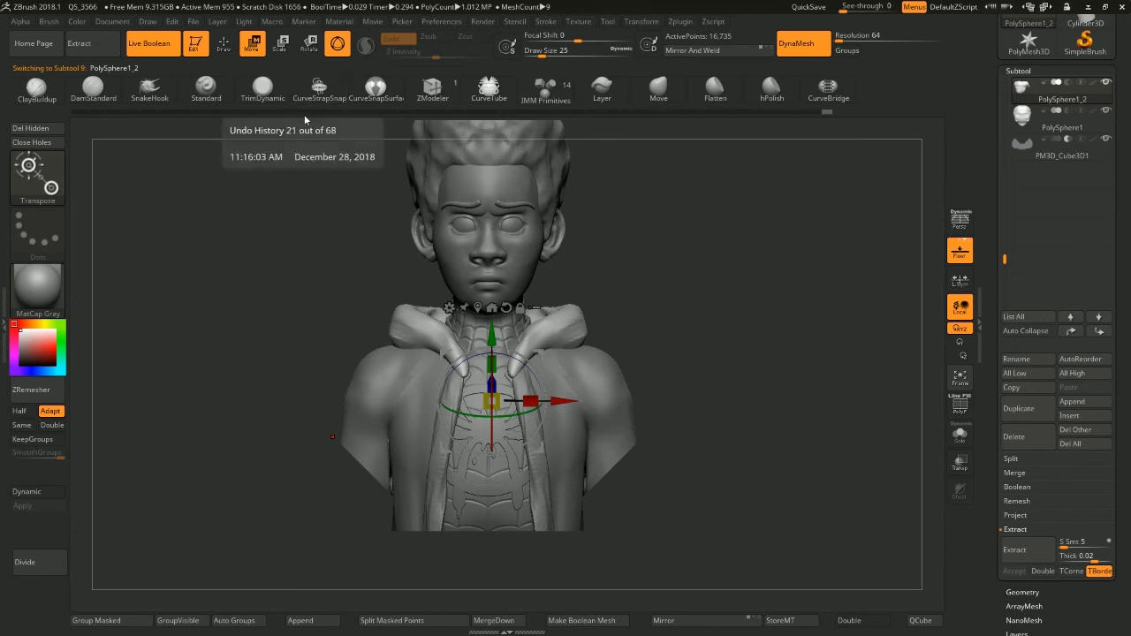
key(b)
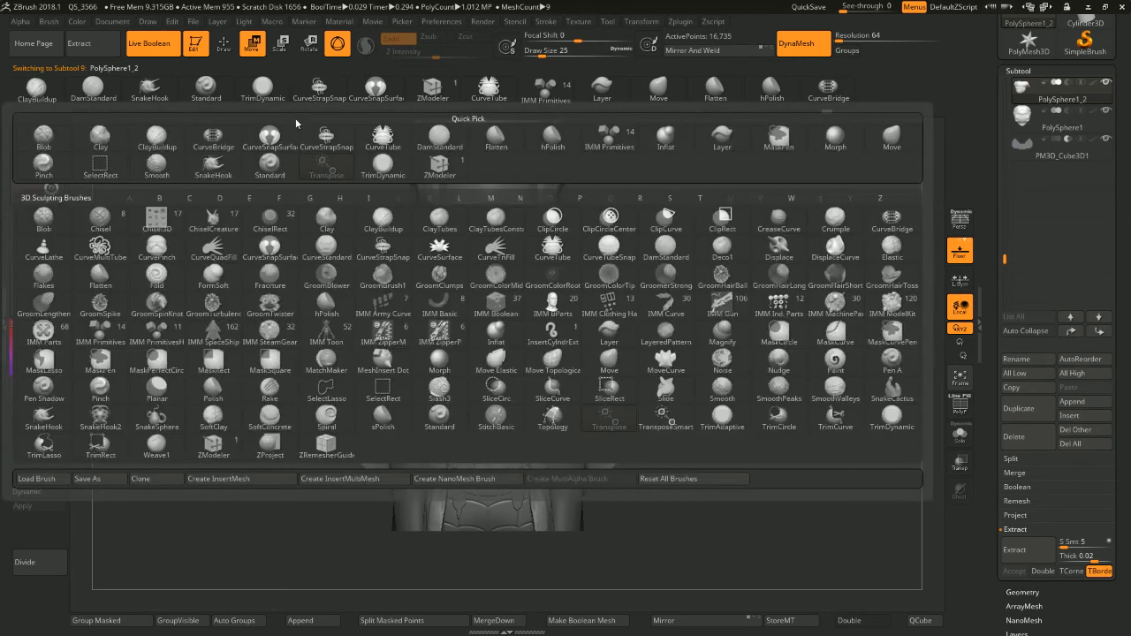
key(c)
key(t)
drag(623, 254, 513, 361)
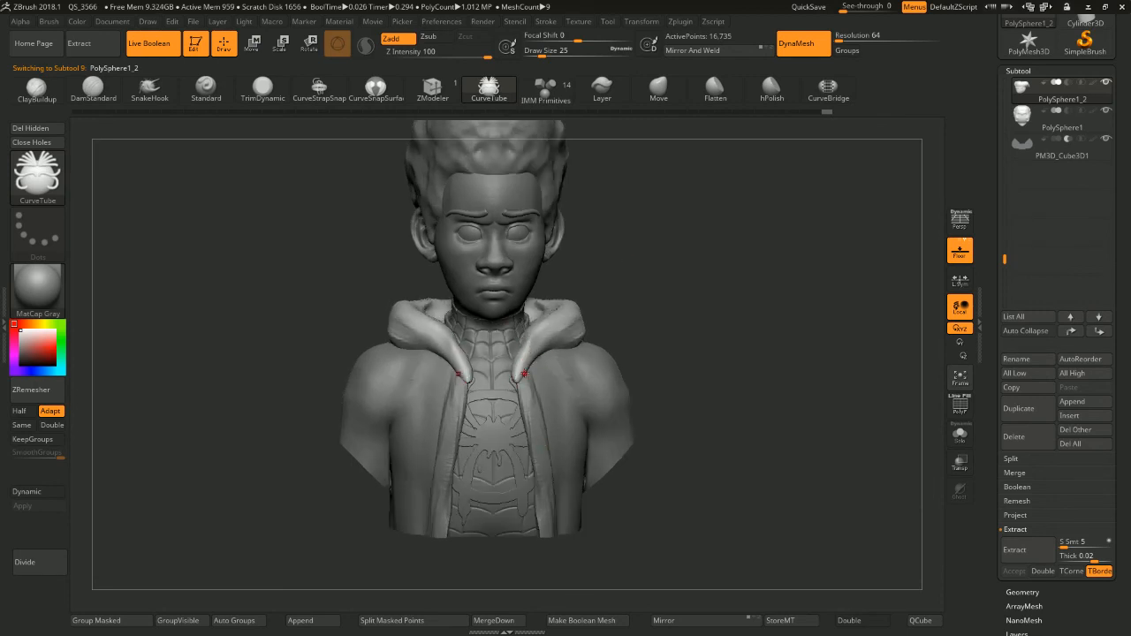
Try drawing a curve tube down the hoodie's front opening edge
drag(533, 430, 534, 475)
alt+drag(636, 289, 663, 293)
key(ctrl+z)
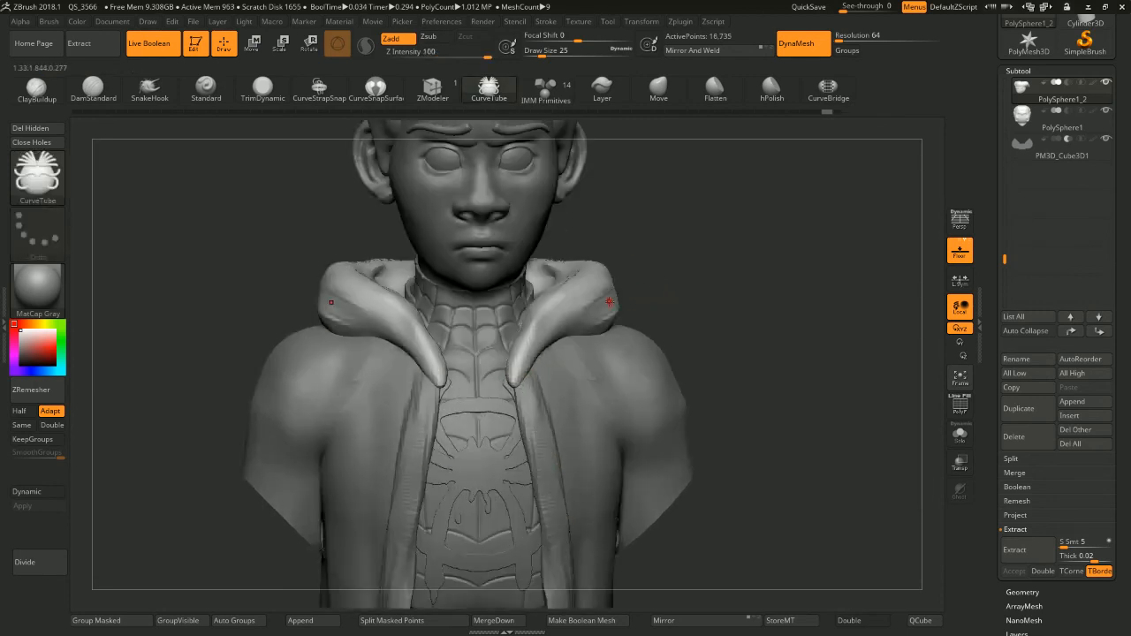
Draw a mirrored curve tube down the hoodie's front opening edge with the draw size at 46
key(space)
drag(559, 380, 567, 380)
drag(645, 281, 516, 369)
drag(539, 427, 556, 491)
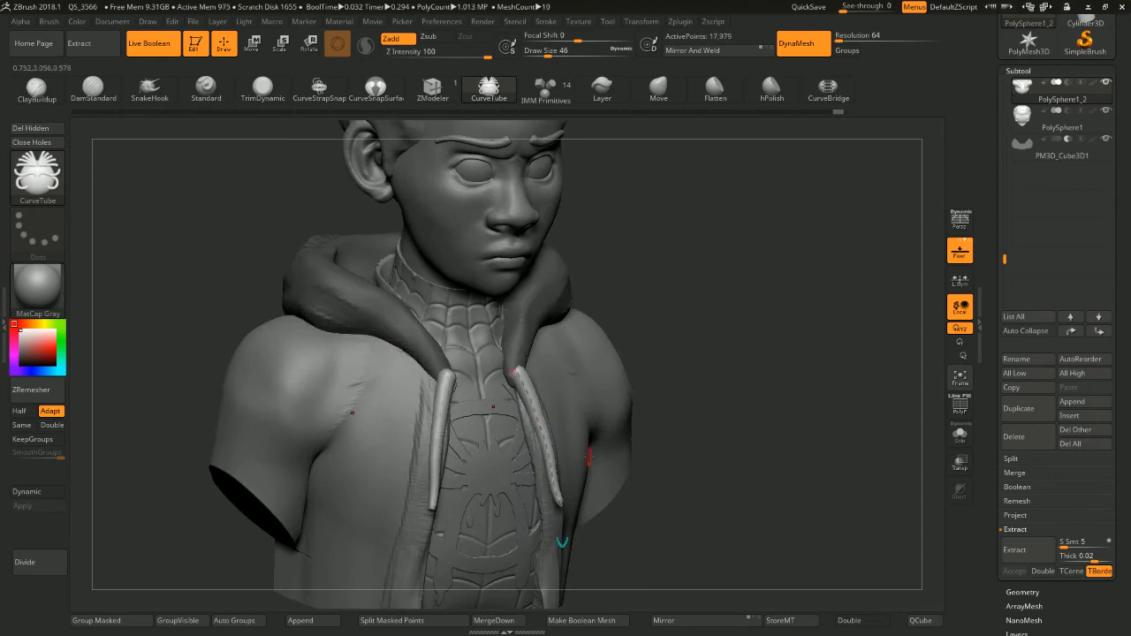
mouse_move(741, 311)
mouse_down()
mouse_move(710, 277)
mouse_move(735, 237)
mouse_up()
Turn off the Size curve modifier and reset the falloff so the drawstring tubes keep an even thickness
scroll(1060, 106, up, 3)
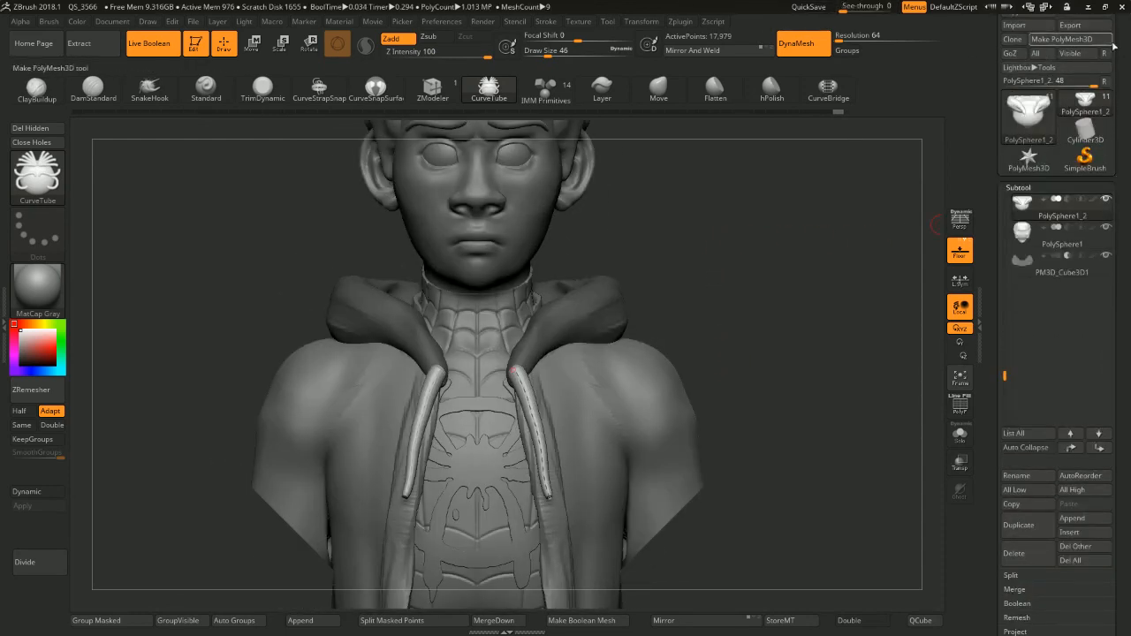
scroll(1115, 46, up, 5)
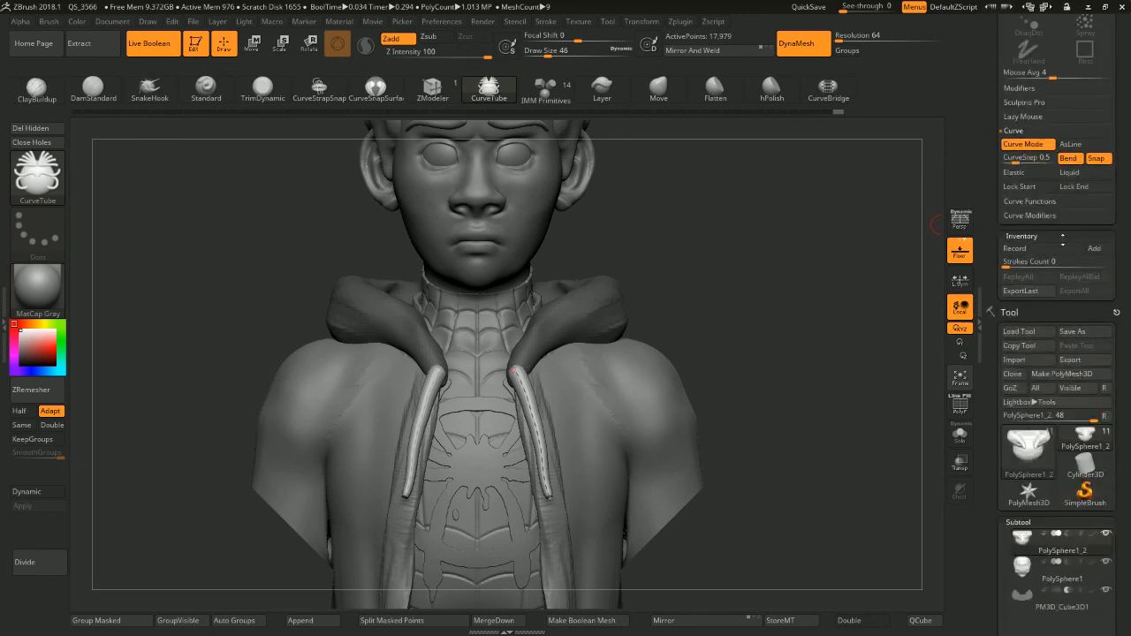
click(1043, 215)
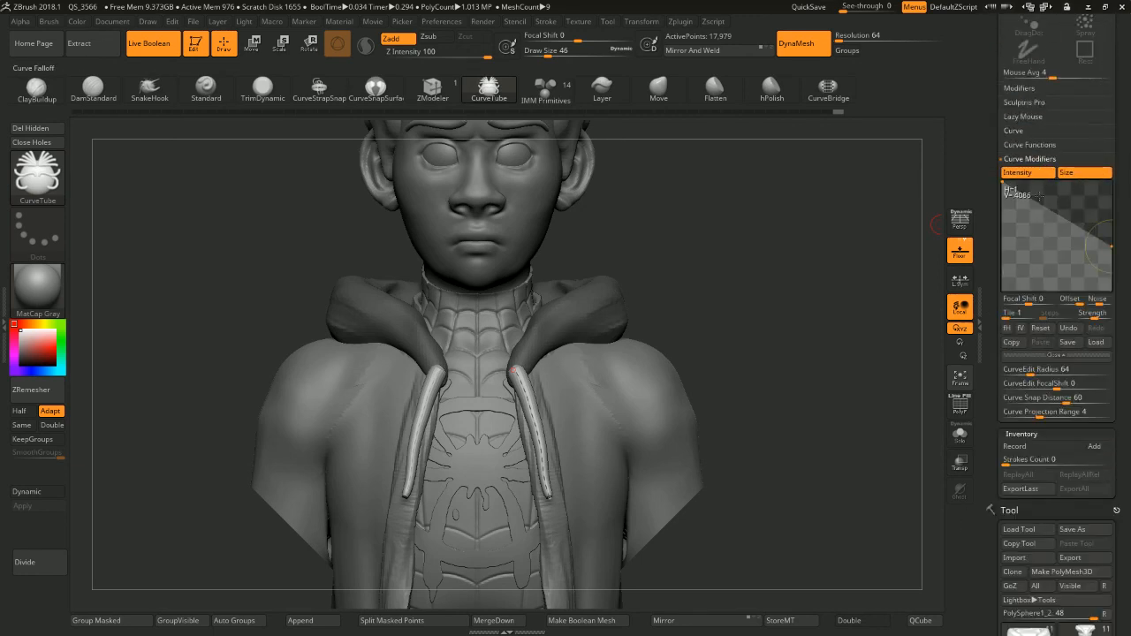
click(1039, 328)
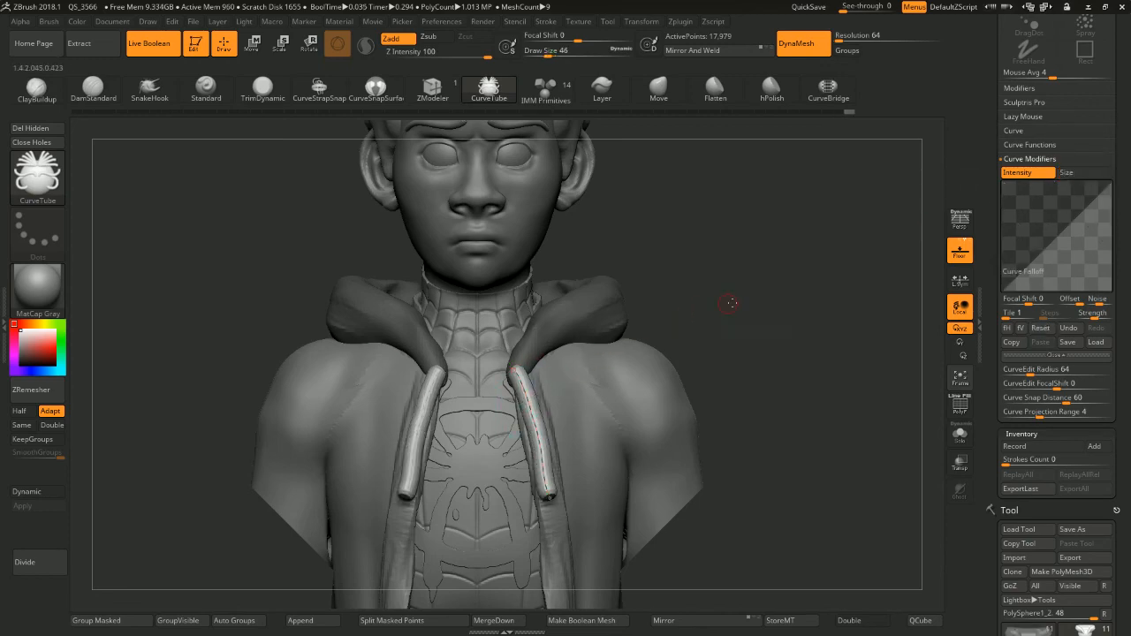
drag(739, 305, 512, 518)
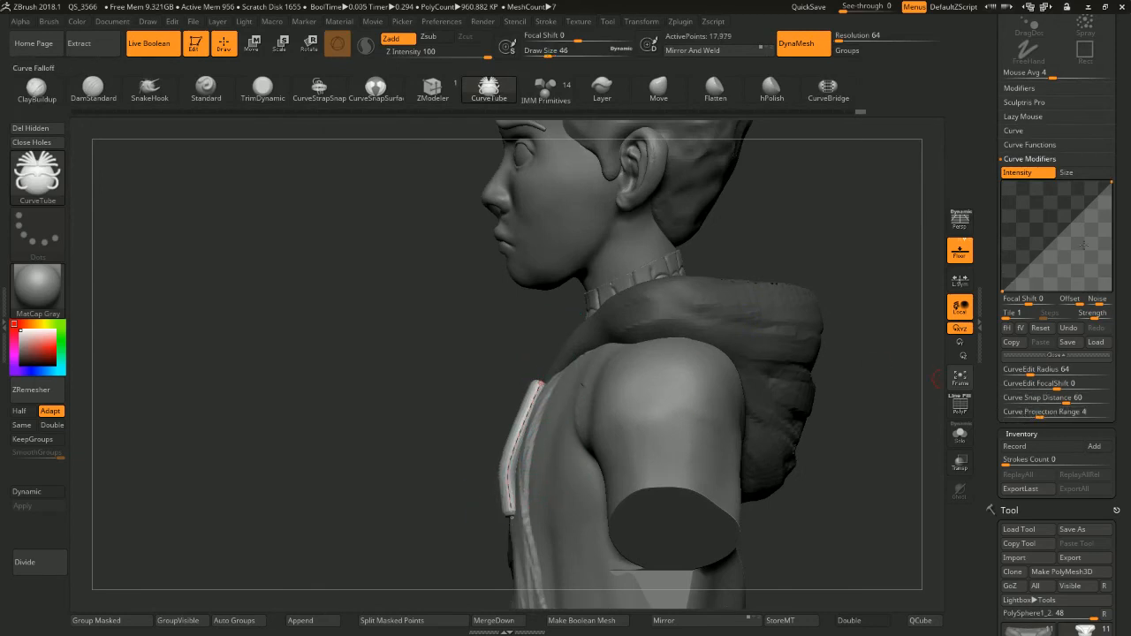
Enable Lock Start, Lock End and Elastic for the curve and pull the drawstring's upper end toward the hood
click(1027, 145)
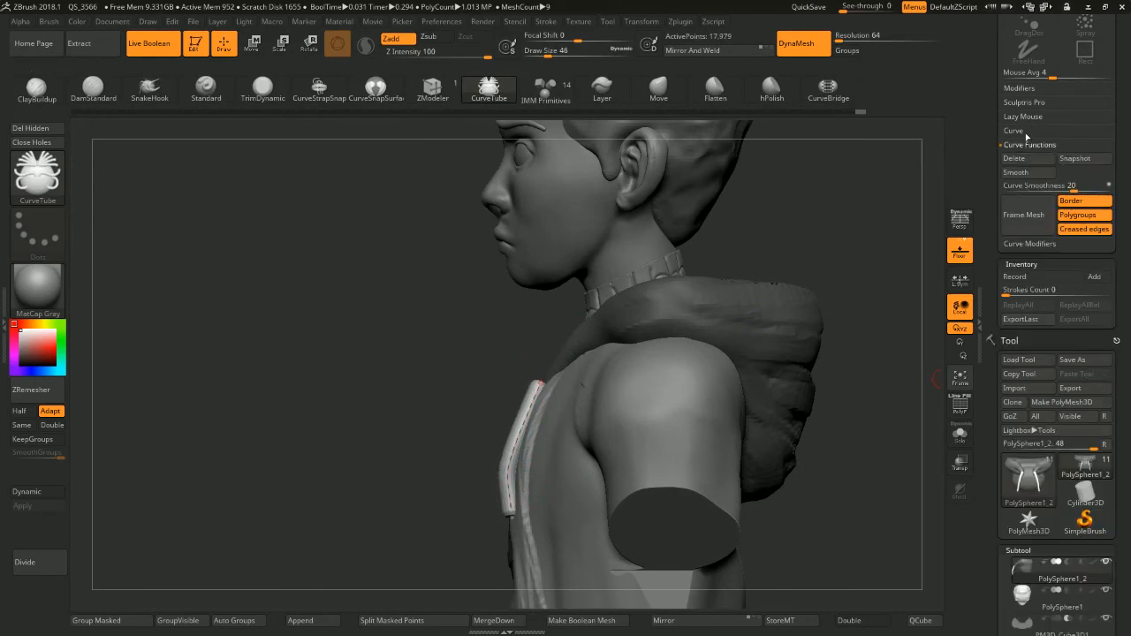
click(1027, 130)
click(1074, 187)
click(1012, 186)
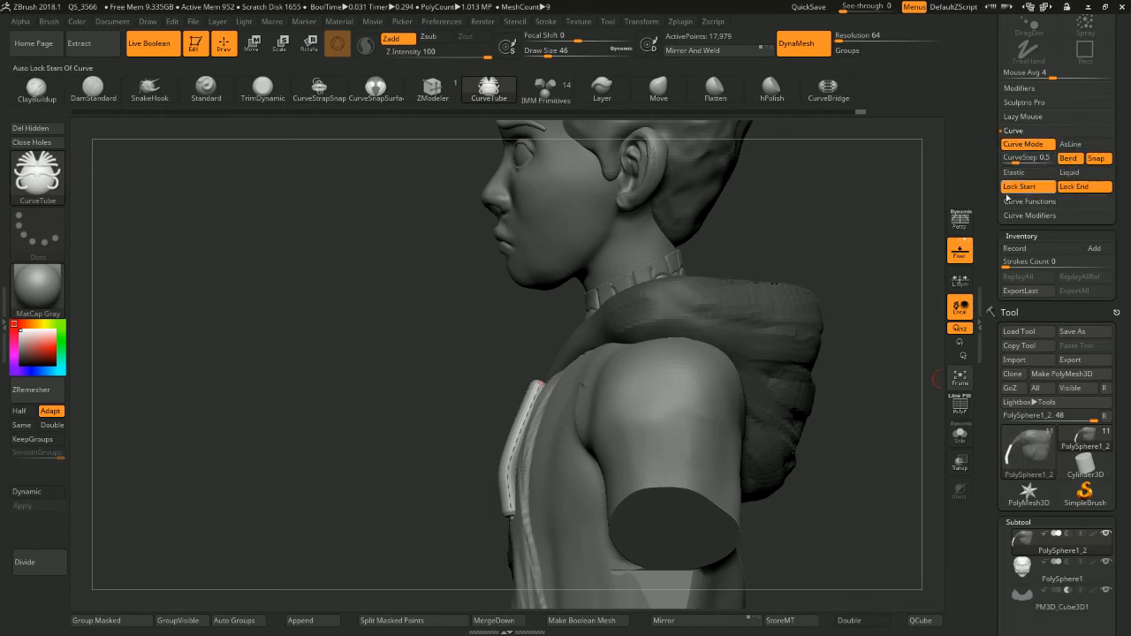
click(1042, 172)
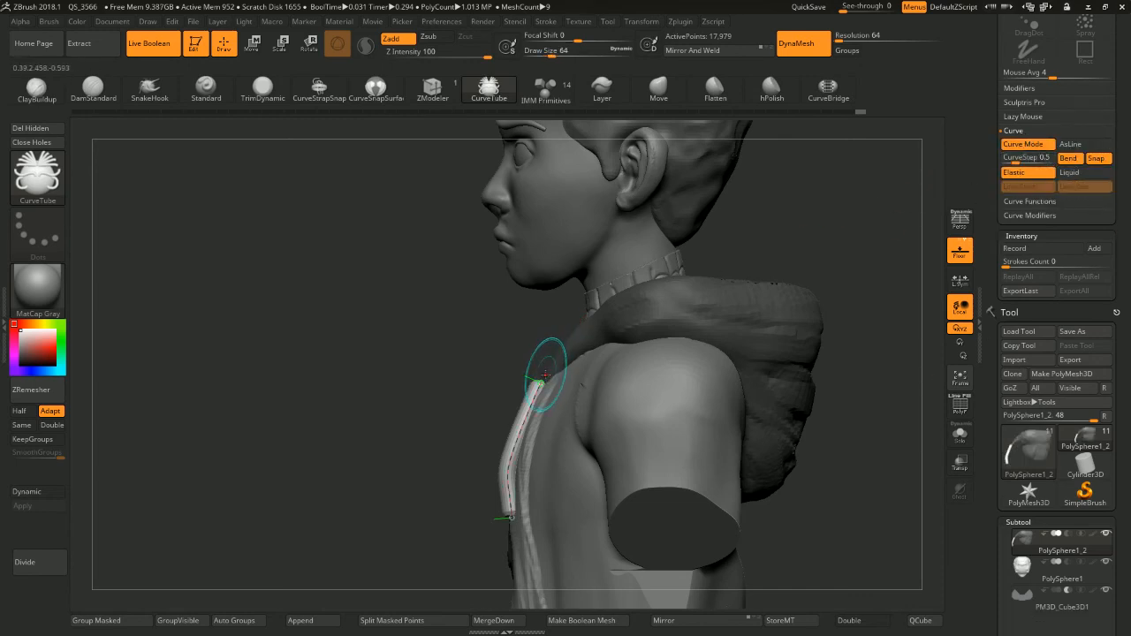
drag(542, 382, 552, 364)
mouse_move(601, 257)
mouse_down()
mouse_move(703, 261)
mouse_move(710, 283)
mouse_move(728, 276)
mouse_move(697, 278)
mouse_move(695, 316)
mouse_move(675, 323)
mouse_up()
Thin the drawstring tubes by updating the curve at draw size 33, and check them from the front and side
key(space)
click(571, 415)
click(610, 384)
drag(744, 286, 713, 254)
drag(670, 208, 694, 268)
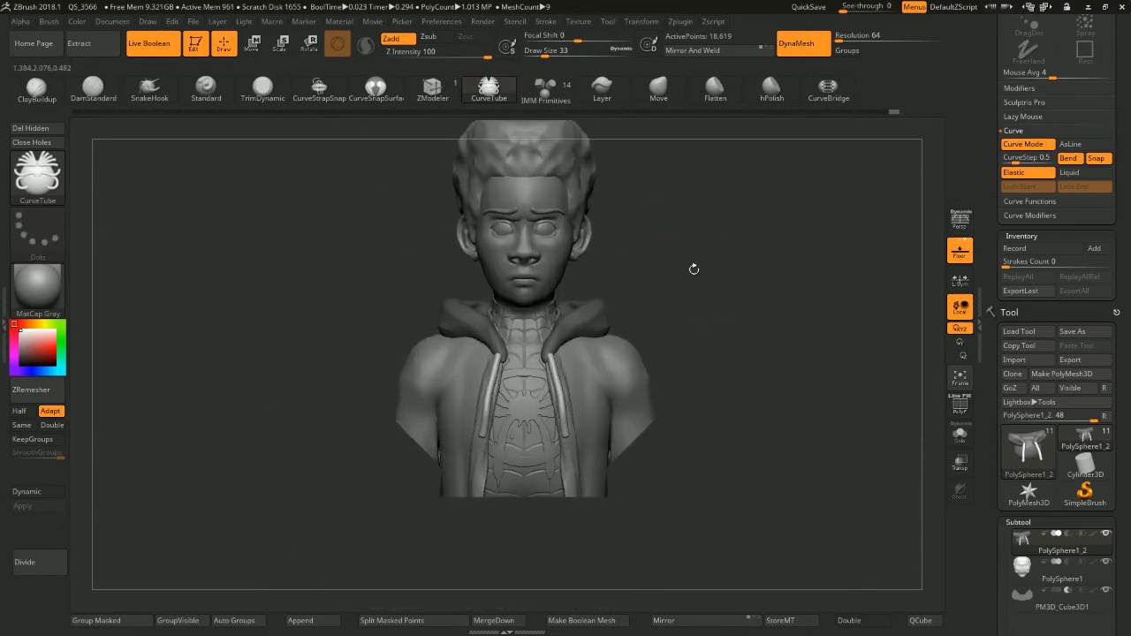
drag(783, 308, 734, 263)
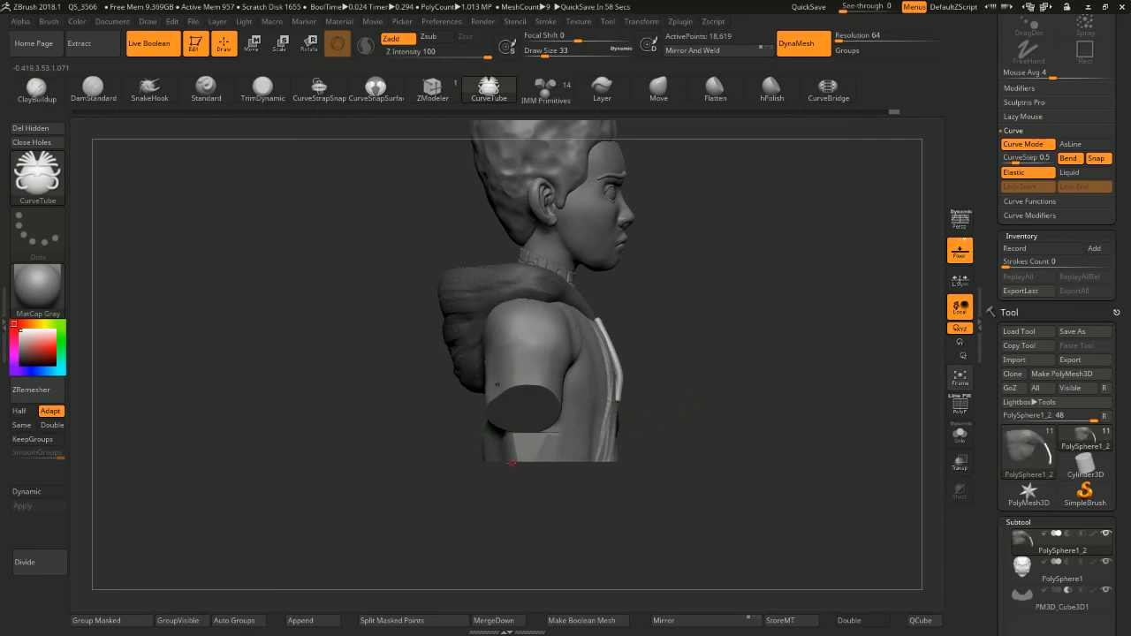
drag(683, 316, 897, 313)
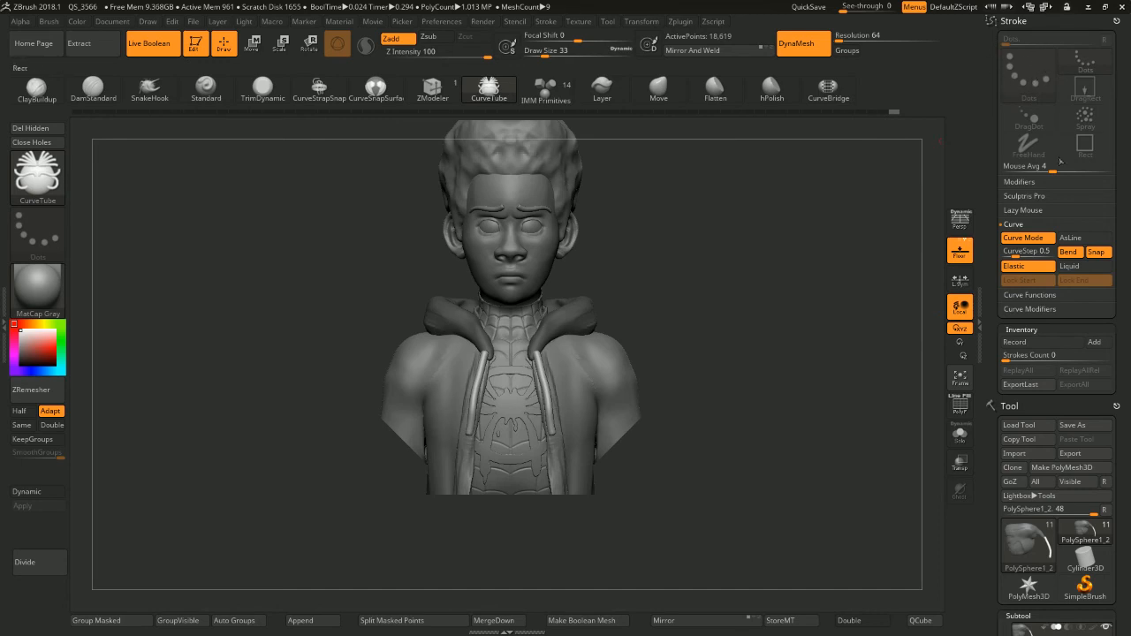
Append a Cylinder3D subtool to the bust and make it the active subtool
scroll(1128, 324, down, 3)
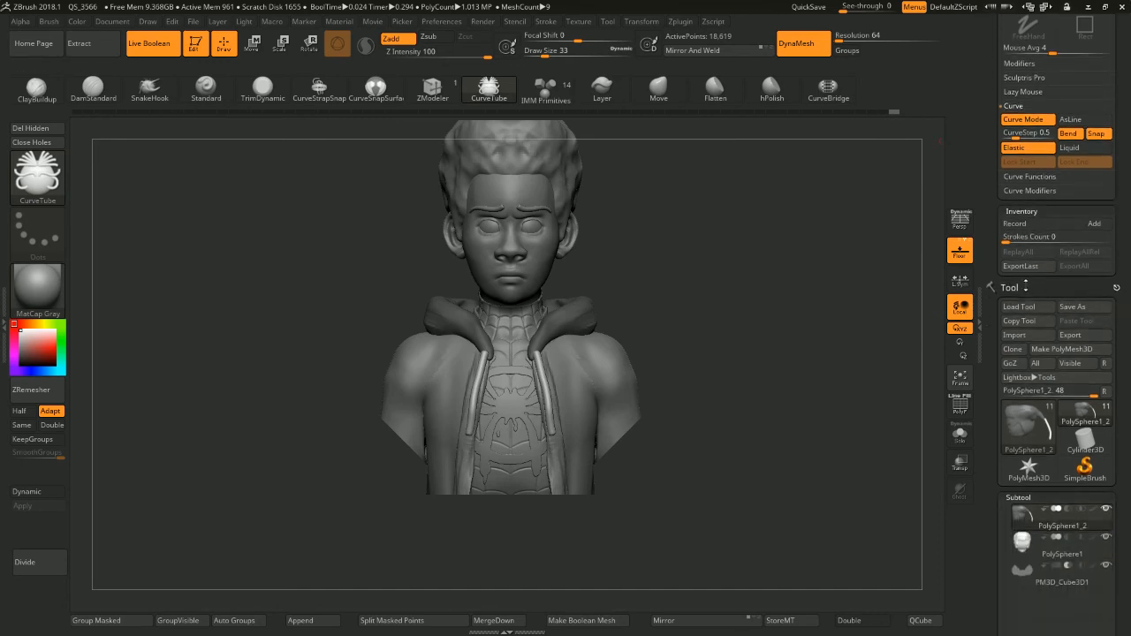
scroll(1117, 323, down, 3)
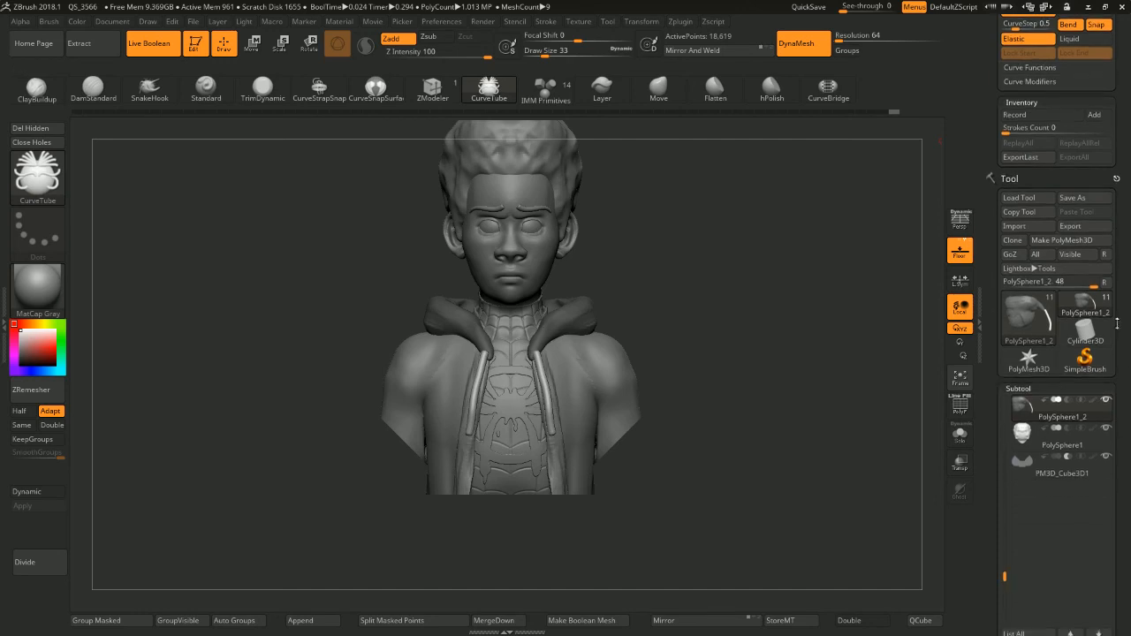
scroll(1118, 323, down, 6)
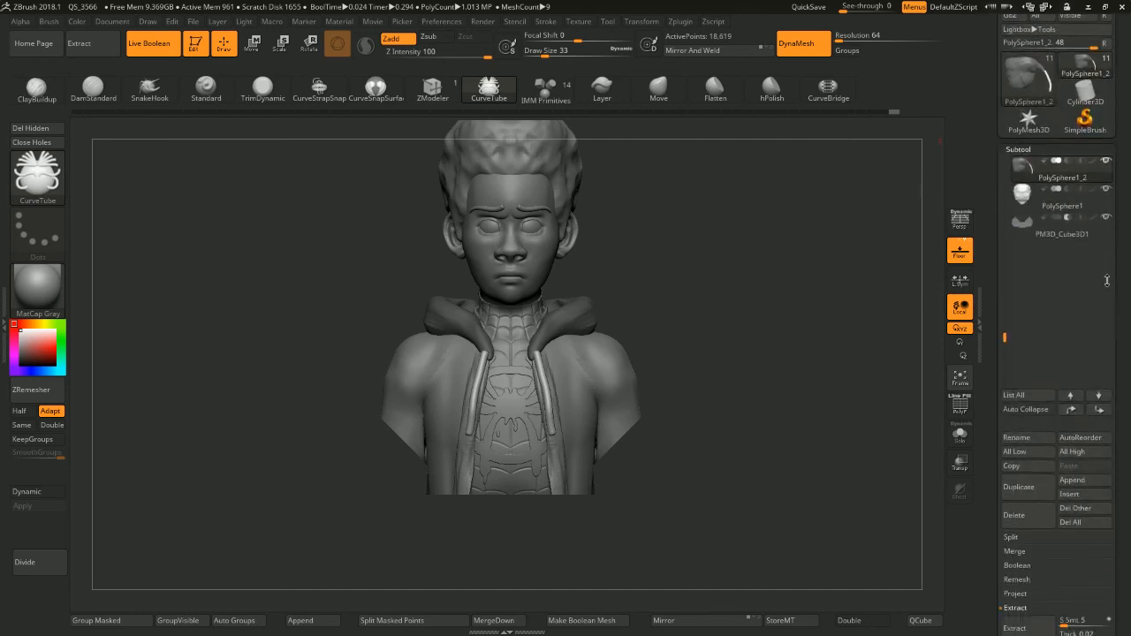
click(1073, 473)
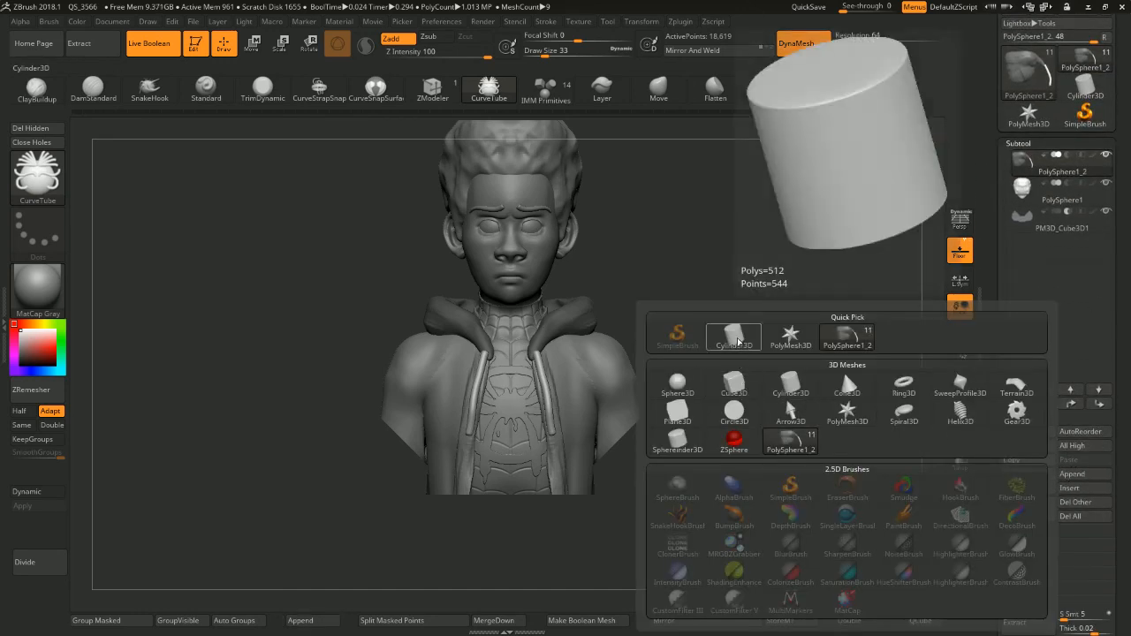
click(734, 334)
alt+click(570, 239)
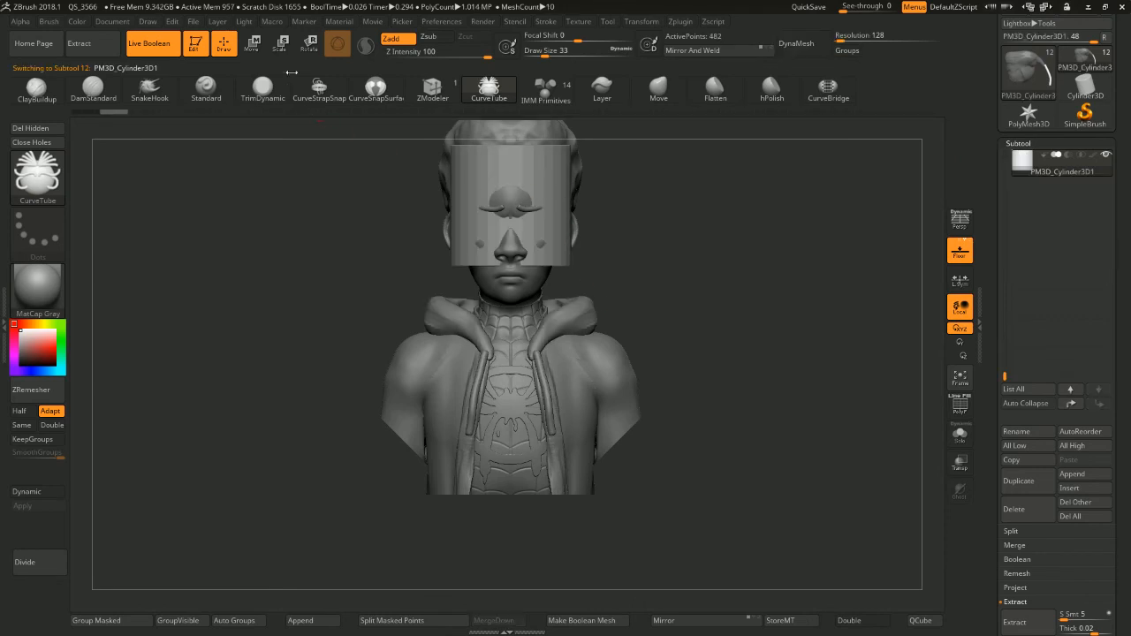
Move the cylinder down from the head to sit beneath the bust's waist cut
click(252, 51)
drag(512, 137, 509, 449)
alt+drag(714, 431, 767, 305)
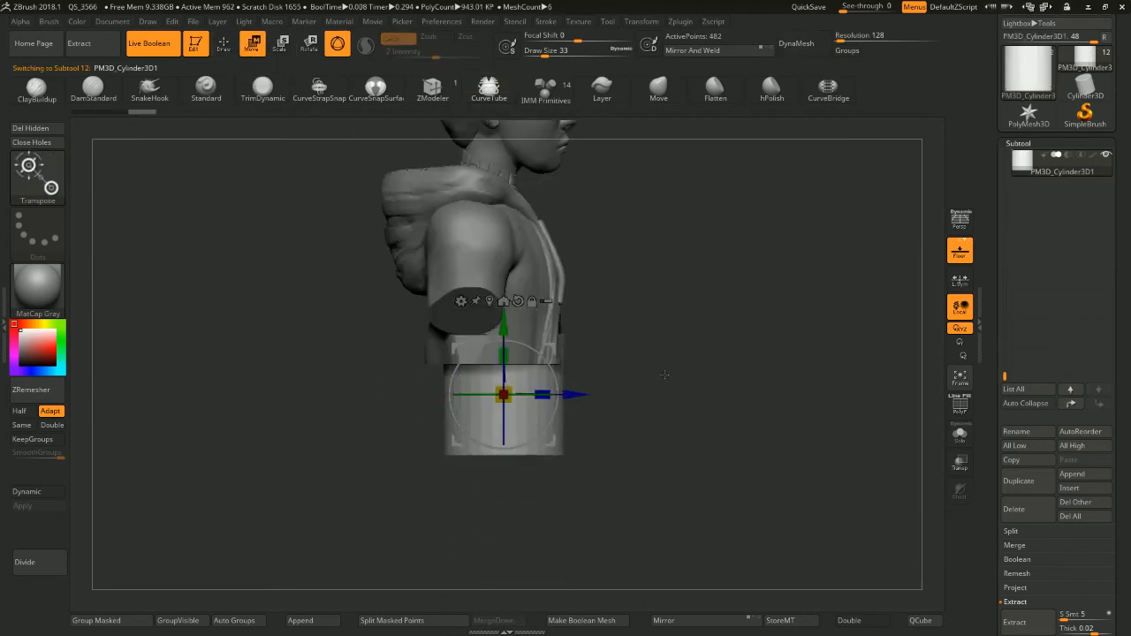
drag(505, 325, 504, 401)
shift+drag(685, 356, 626, 359)
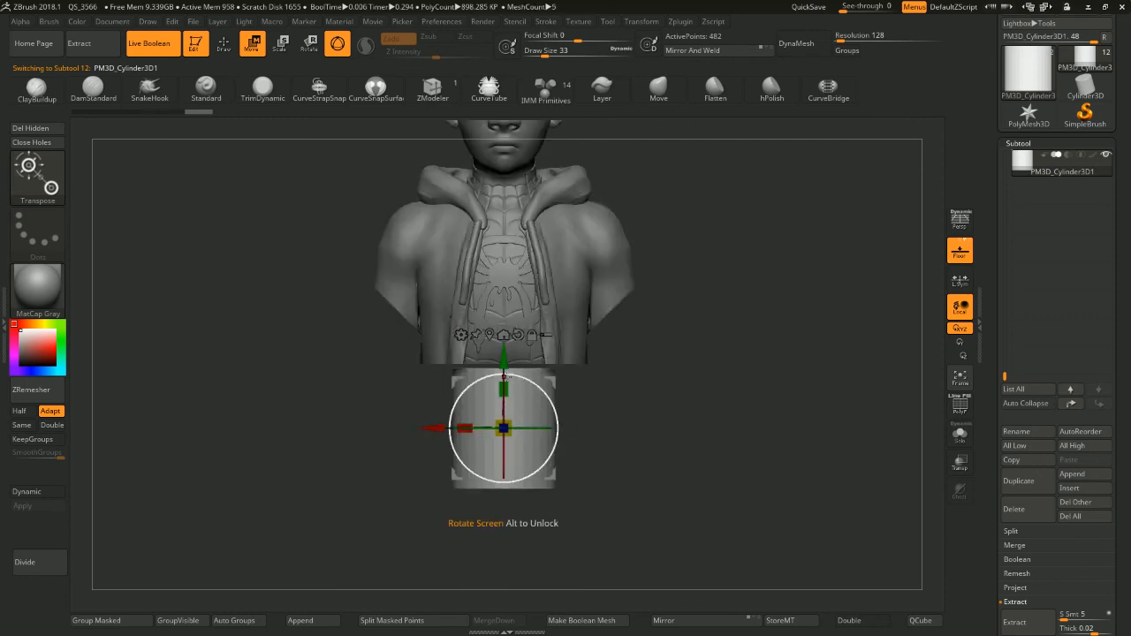
drag(504, 357, 505, 321)
drag(692, 312, 767, 310)
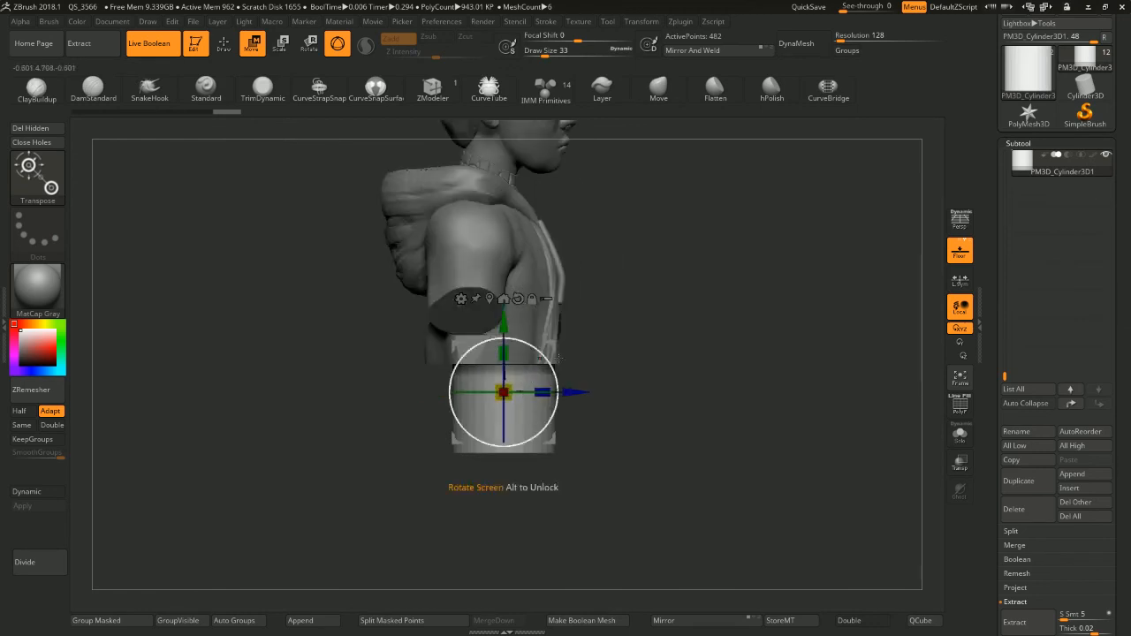
Widen the cylinder sideways and align it front to back under the waist
shift+drag(649, 353, 592, 356)
drag(466, 392, 456, 393)
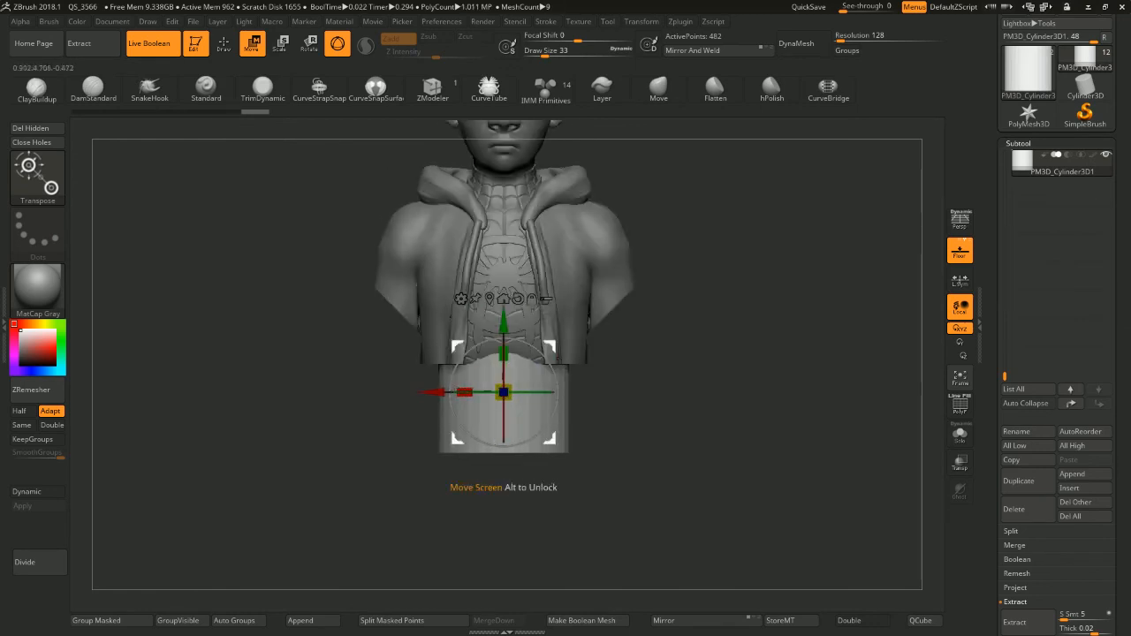
shift+drag(565, 367, 573, 390)
mouse_move(623, 344)
mouse_down()
mouse_move(661, 291)
mouse_move(632, 347)
mouse_up()
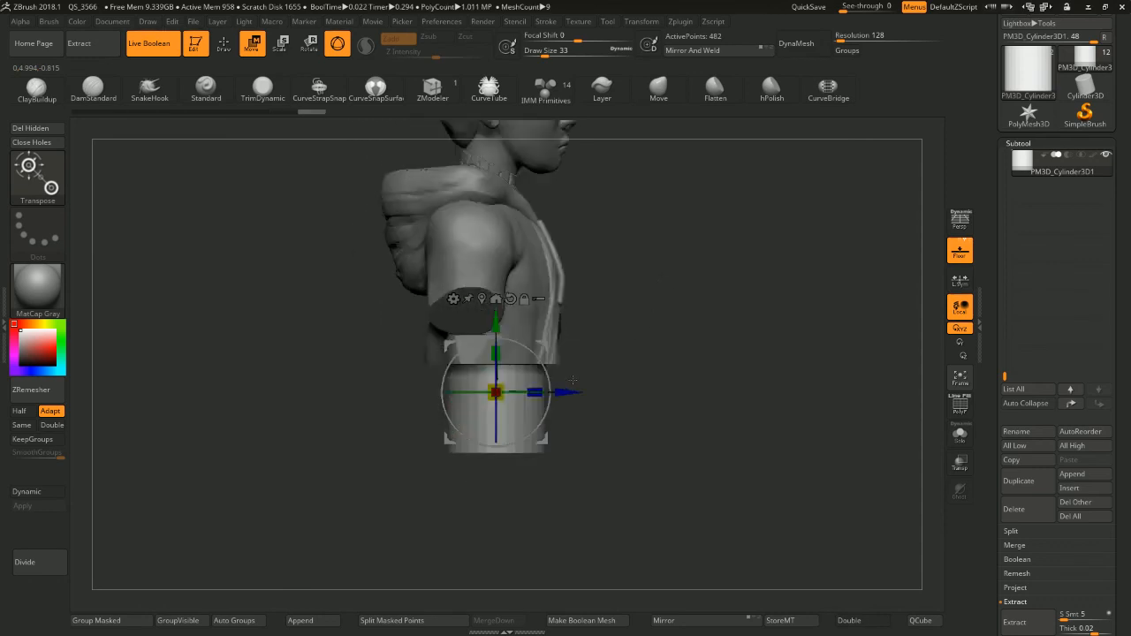
drag(574, 391, 572, 392)
drag(533, 389, 533, 390)
shift+drag(652, 338, 612, 343)
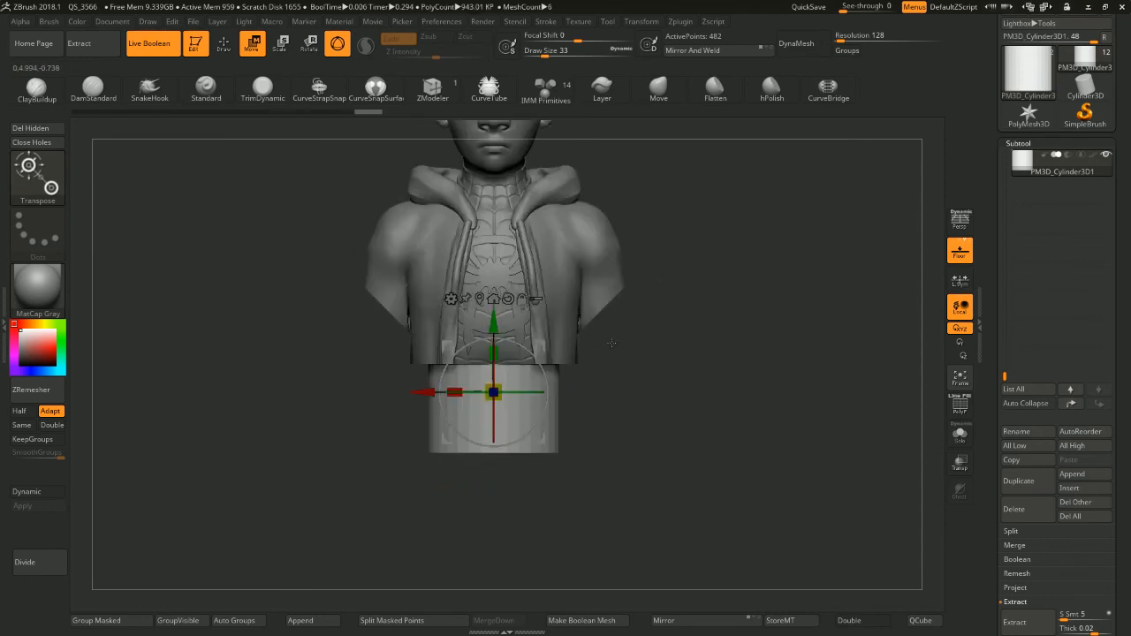
Raise the cylinder into the underside of the waist and shift it slightly backward to centre it
alt+drag(676, 321, 669, 294)
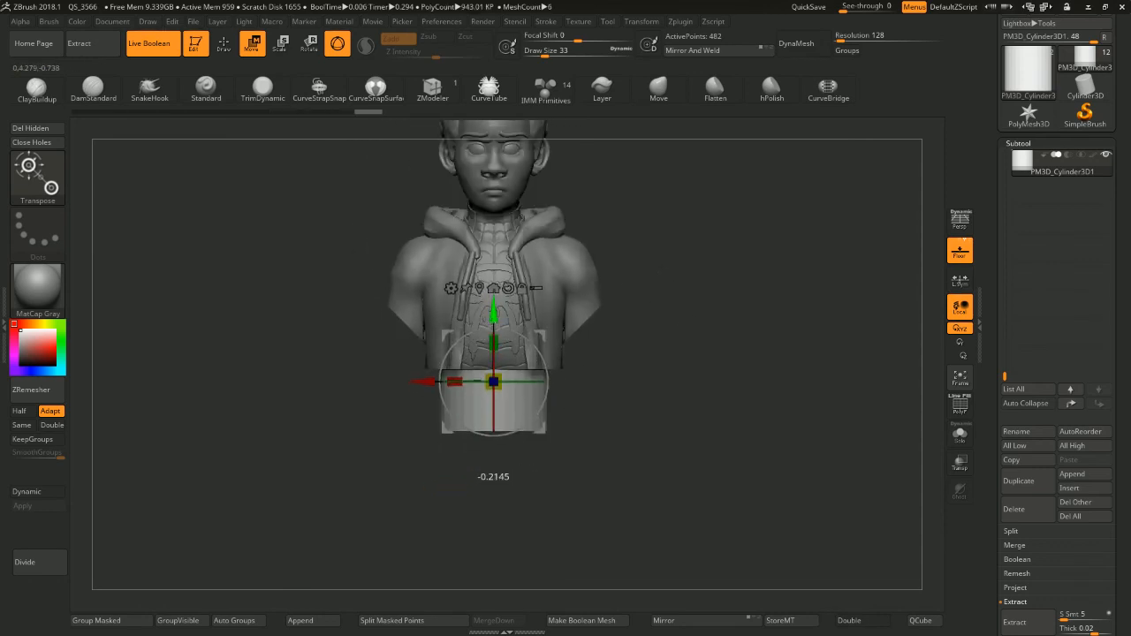
drag(493, 311, 494, 292)
alt+drag(664, 258, 668, 282)
drag(668, 276, 705, 189)
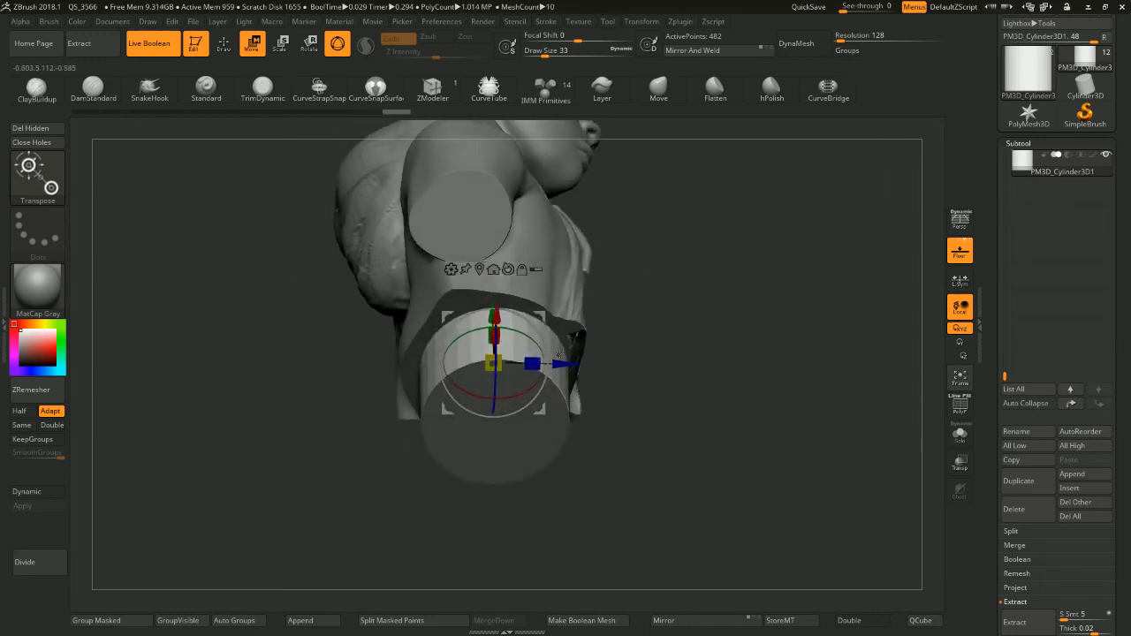
drag(563, 363, 557, 364)
drag(668, 305, 656, 327)
Display the polygon wireframe on the cylinder and quick-save the project
alt+drag(747, 211, 736, 187)
click(959, 406)
alt+drag(767, 296, 806, 266)
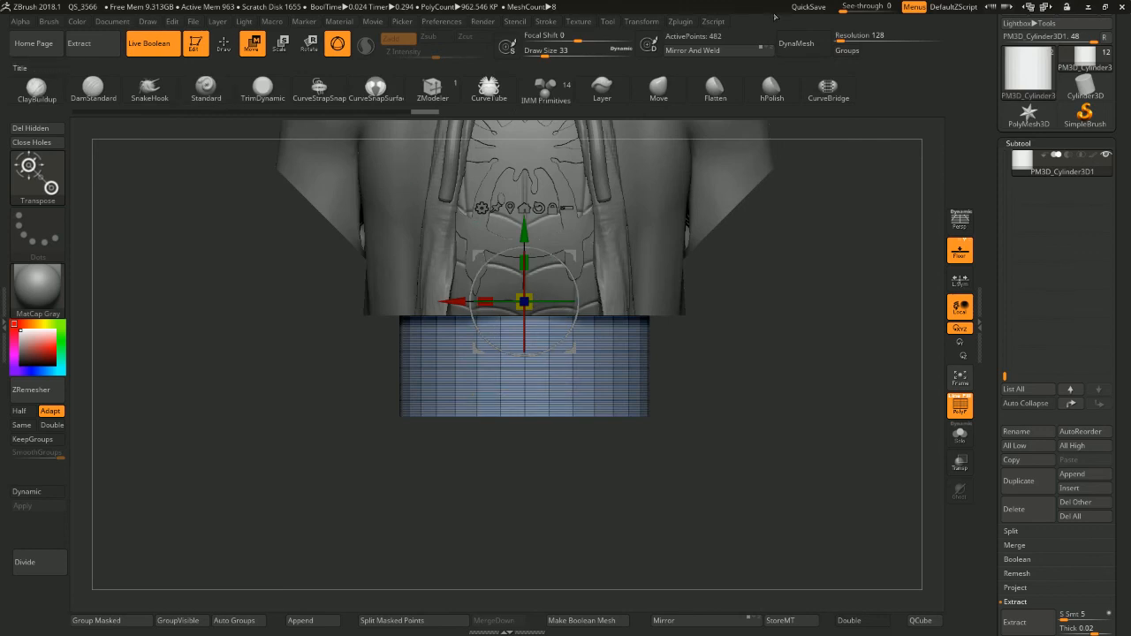
click(808, 7)
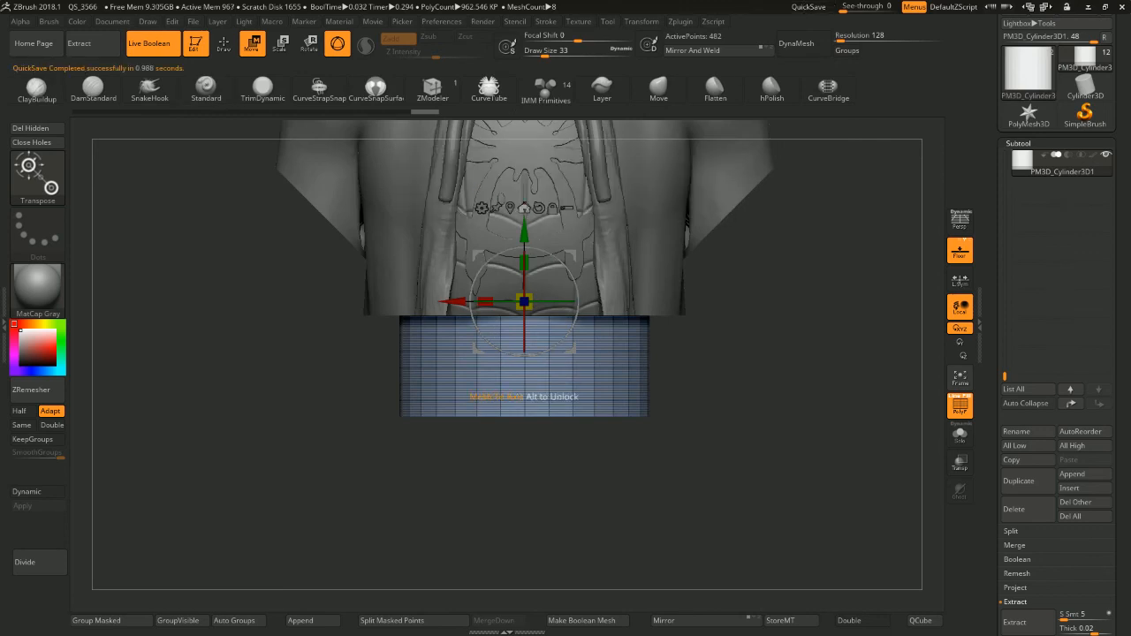
Assign a separate polygroup to the cylinder's lower polygon loops using the ZModeler PolyGroup action with the Polyloop target
key(b)
key(z)
key(m)
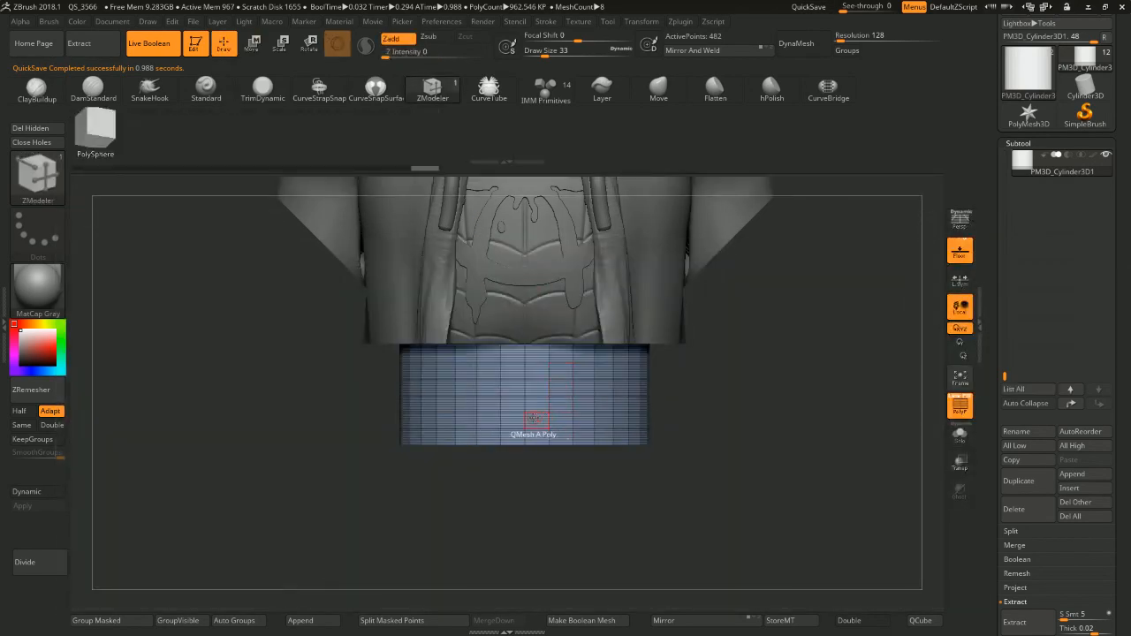
key(space)
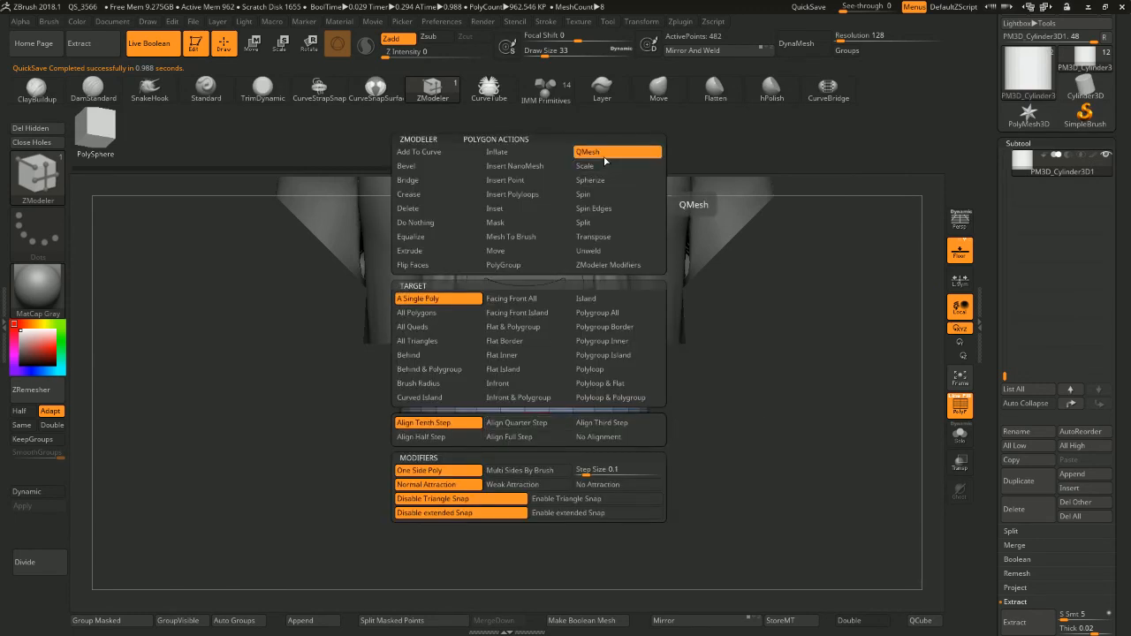
click(518, 266)
click(608, 369)
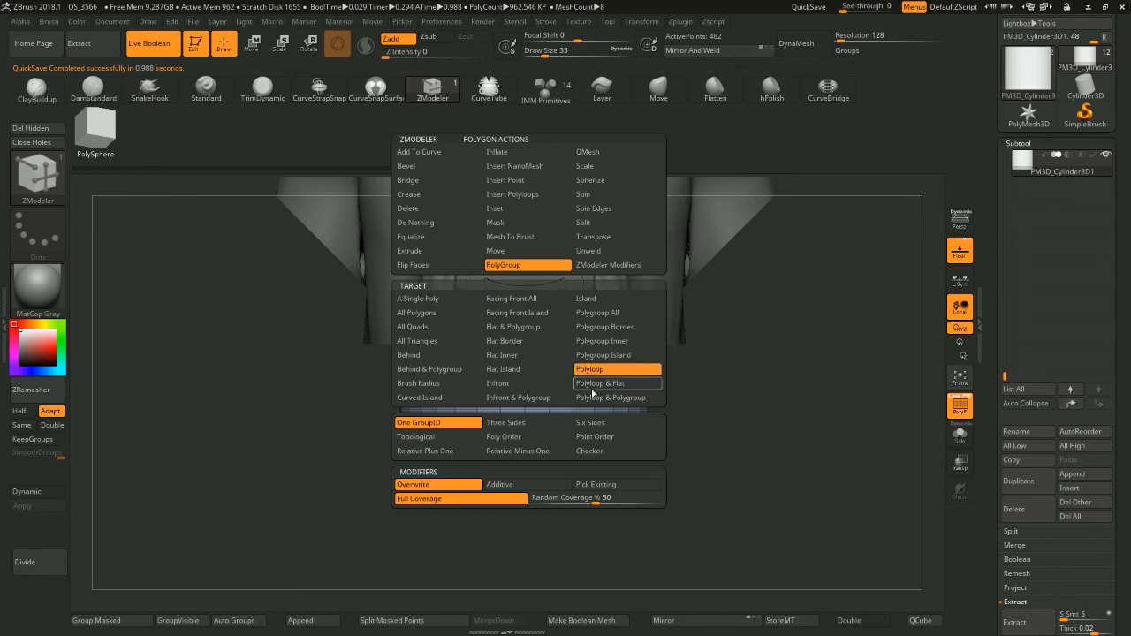
click(541, 422)
click(547, 437)
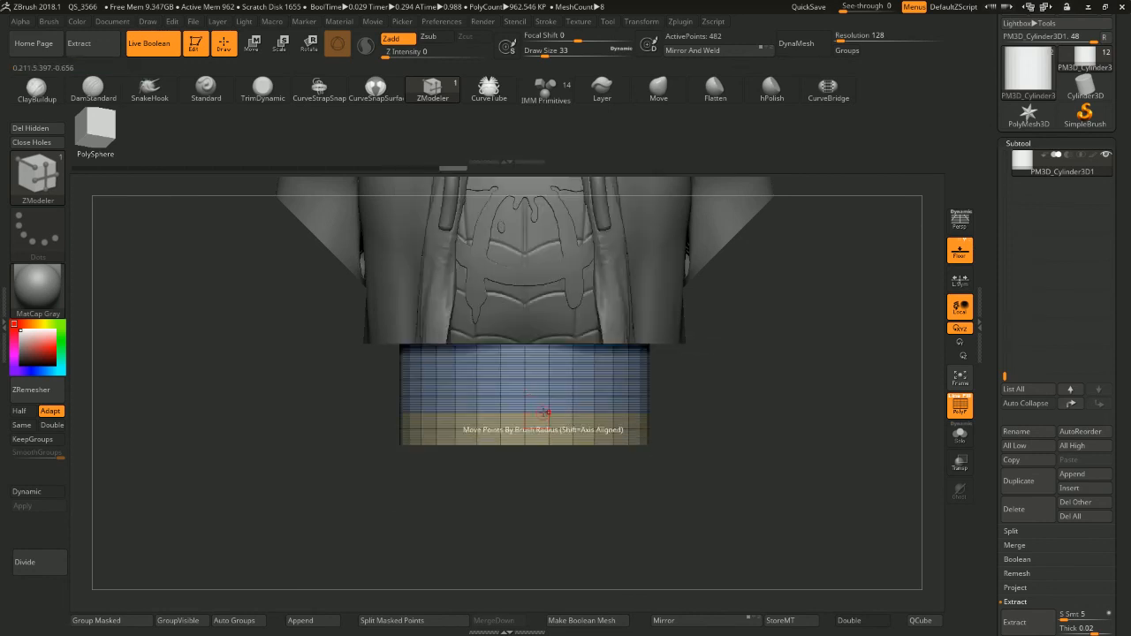
click(544, 404)
alt+drag(750, 402, 696, 450)
Extrude the lower polygroup outward into a wider base with QMesh on Polygroup All, then hide the wireframe and isolate the cylinder
key(space)
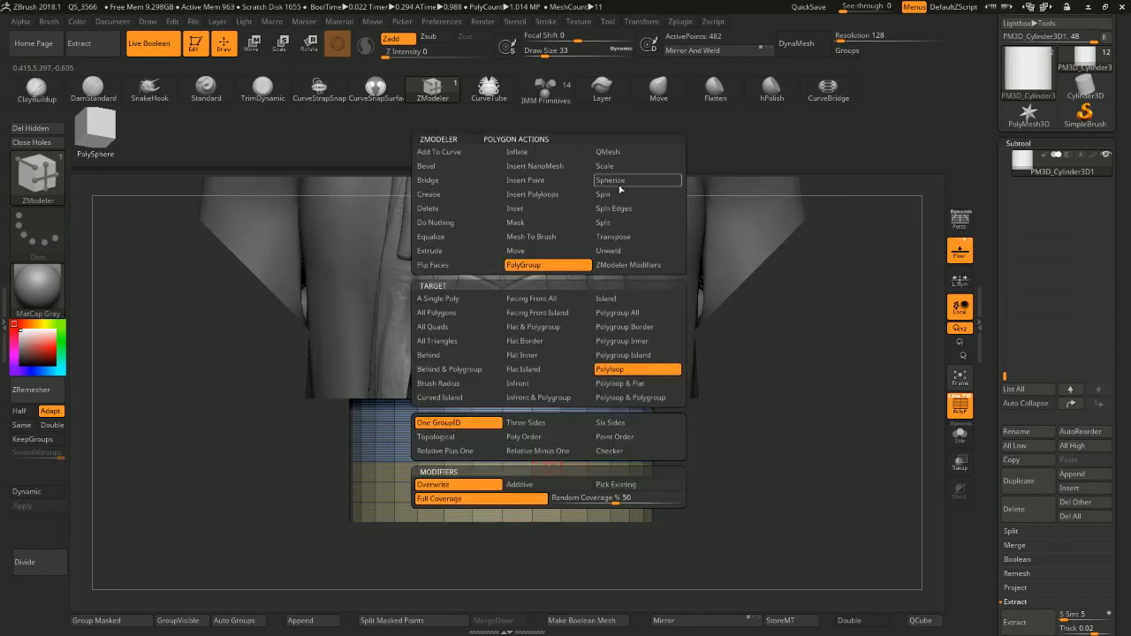
click(619, 153)
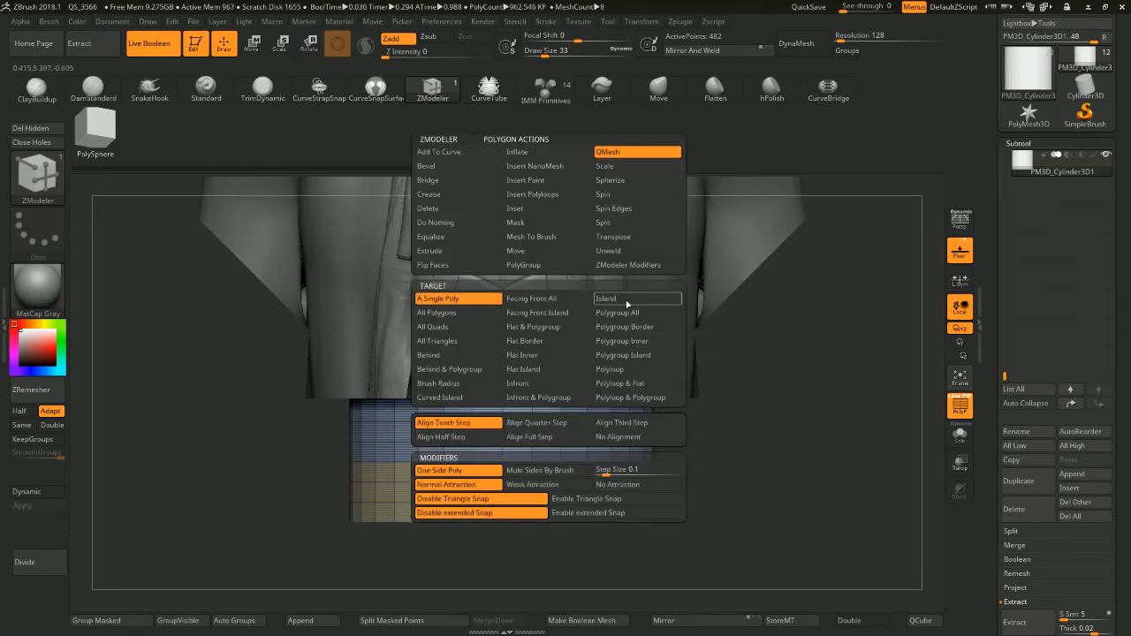
click(626, 314)
drag(556, 467, 782, 340)
click(961, 407)
alt+drag(782, 340, 849, 327)
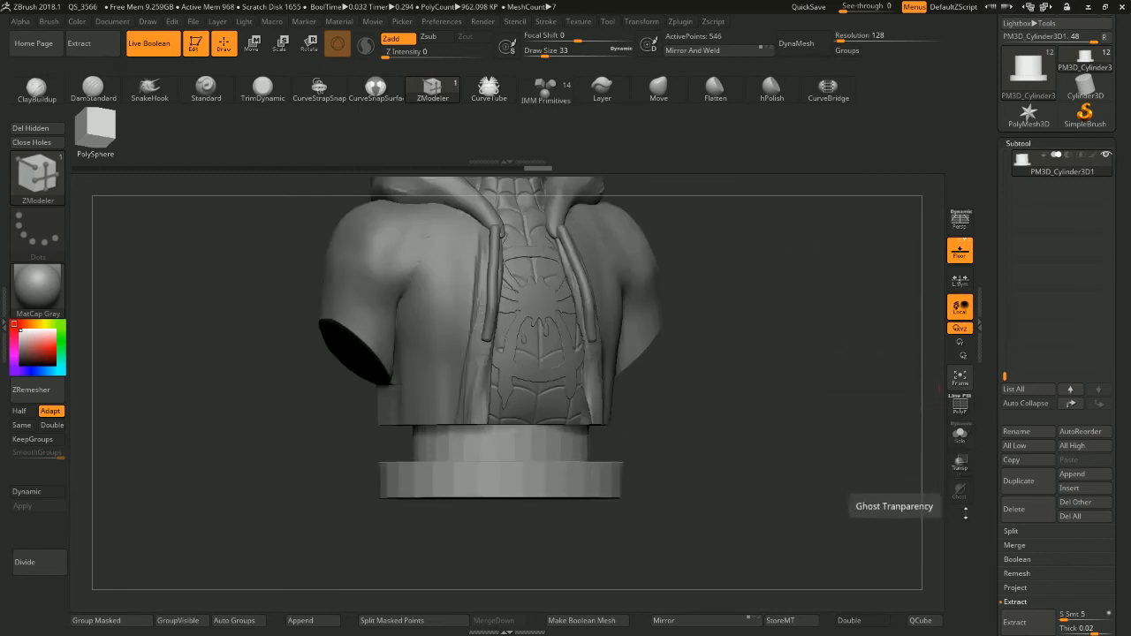
click(960, 434)
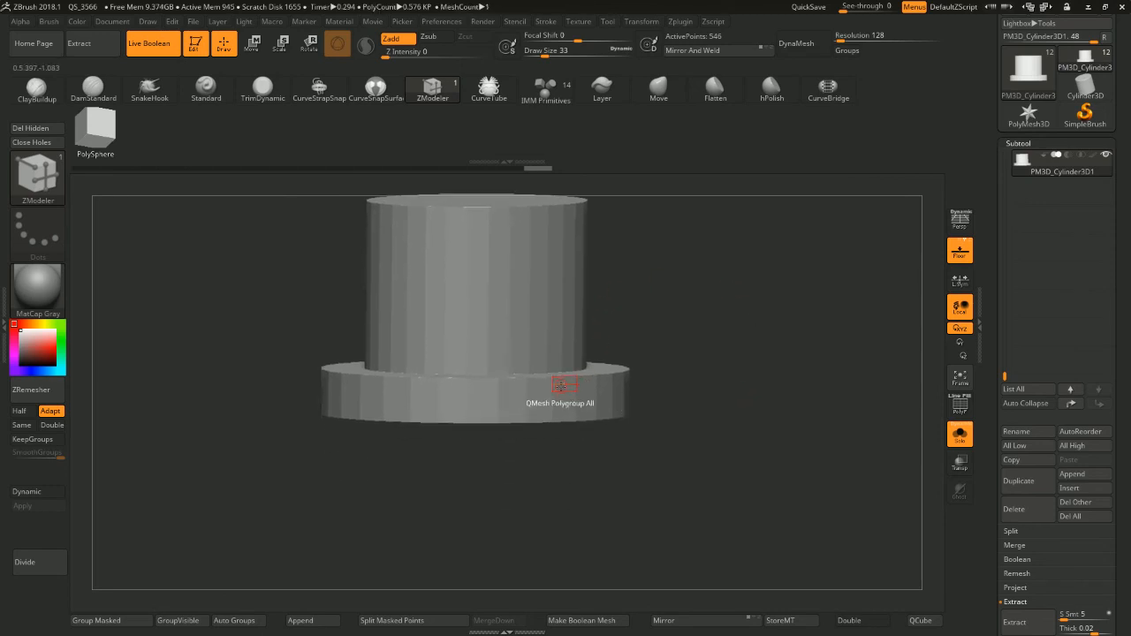
Delete the extra edge loops around the side of the pedestal's wider base and display the polygon wireframe
key(space)
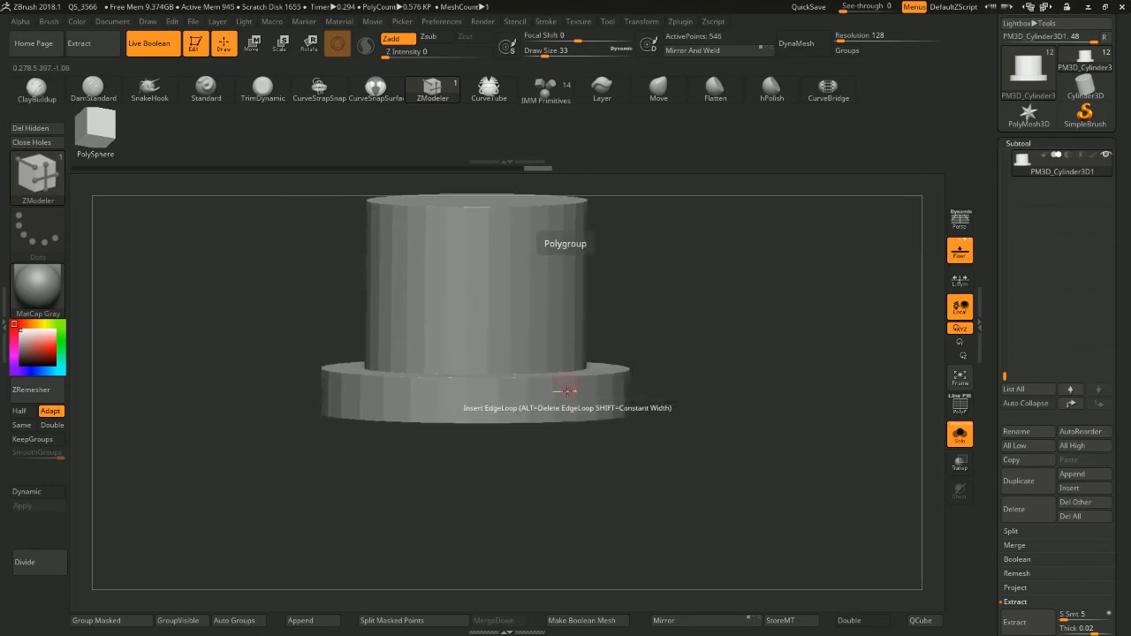
alt+click(568, 391)
alt+click(568, 403)
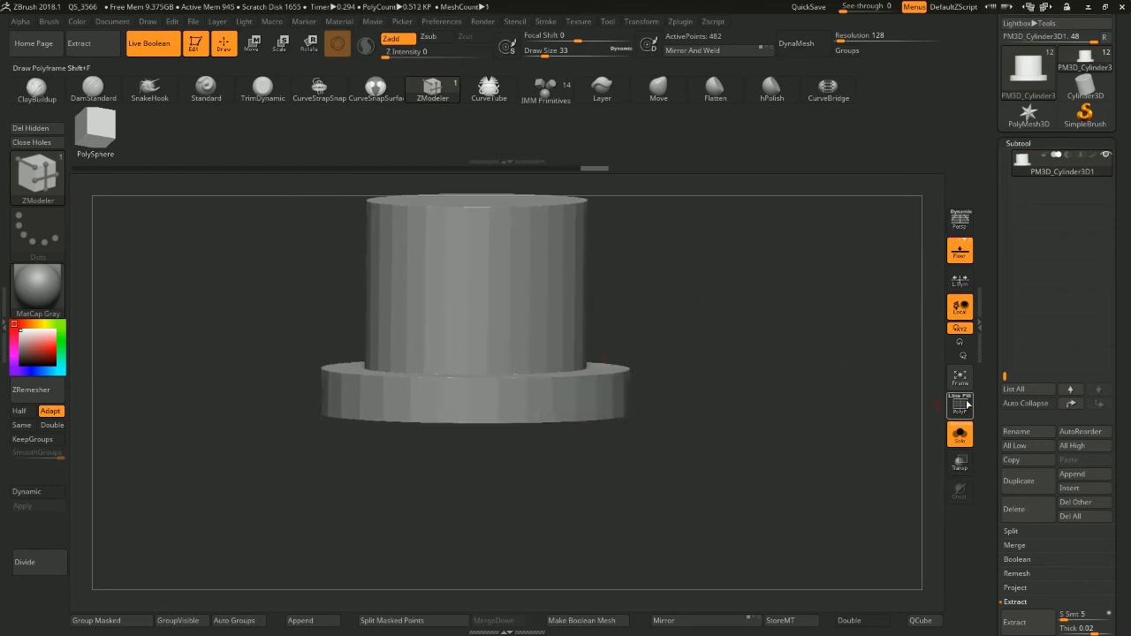
click(960, 405)
key(space)
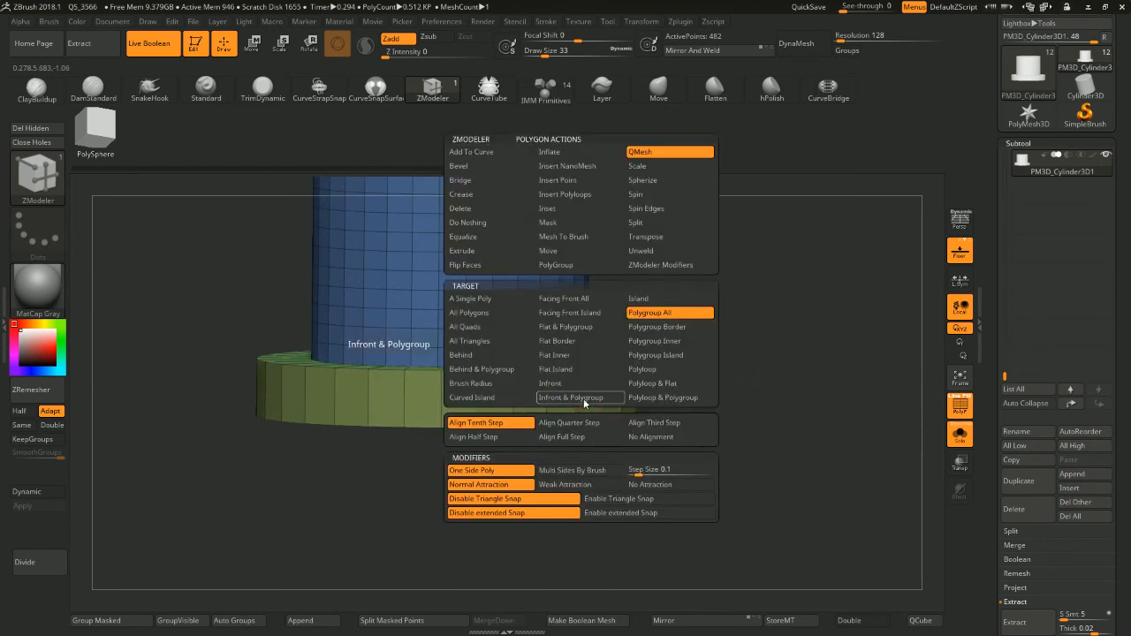
click(475, 196)
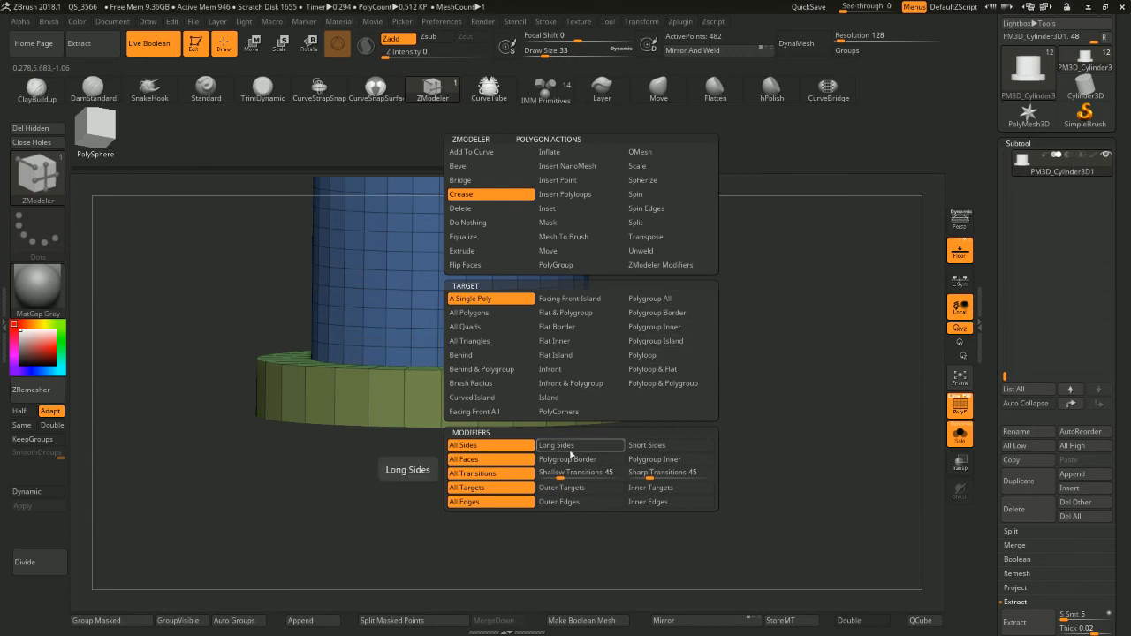
click(579, 488)
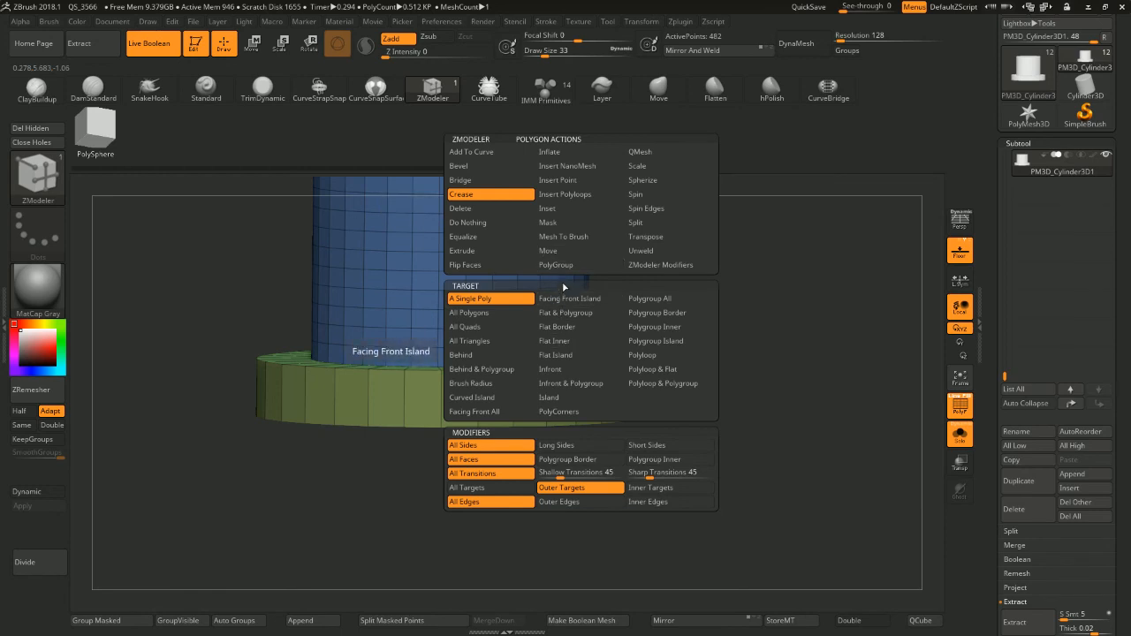
Crease the rim edge loops of the pedestal's base and upper cylinder using the ZModeler Crease edge action with EdgeLoop Complete
key(space)
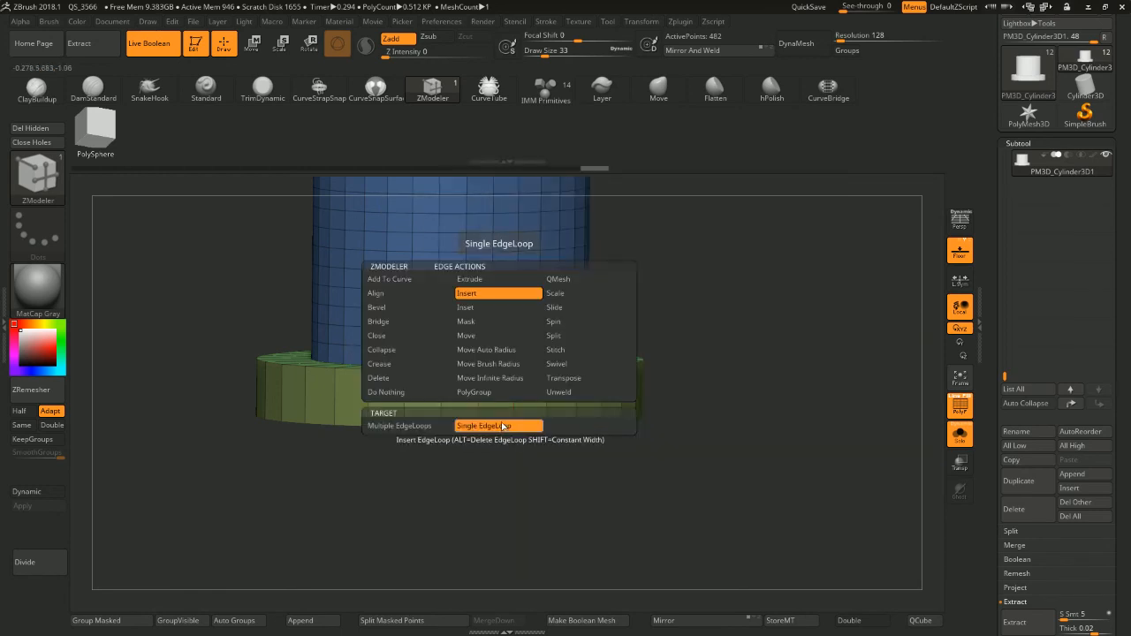
click(395, 365)
click(400, 439)
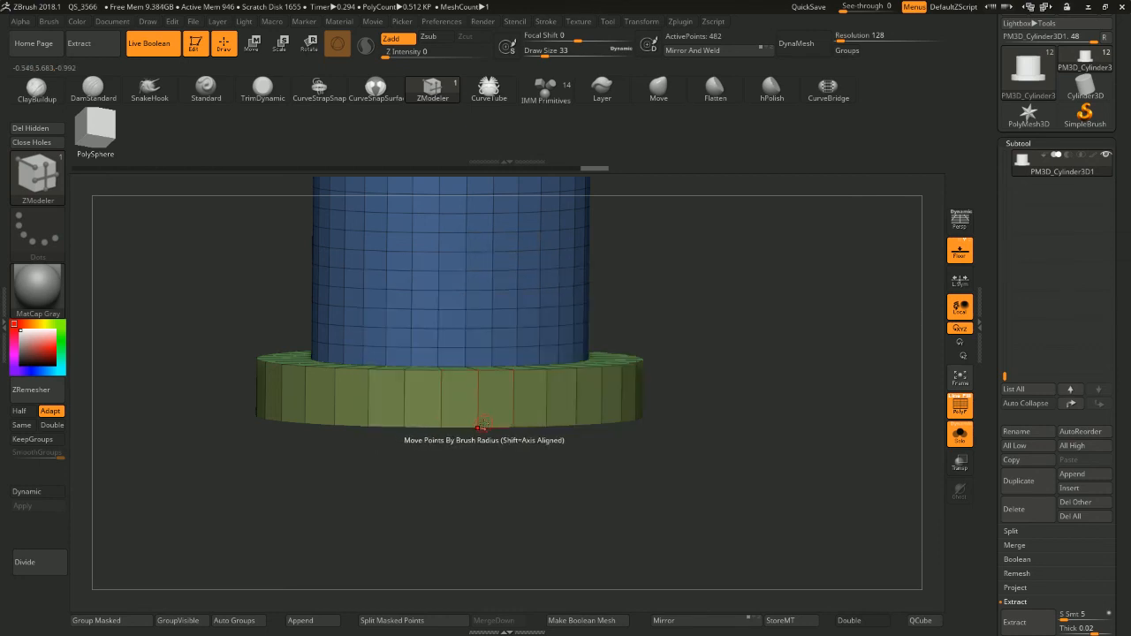
drag(606, 339, 543, 379)
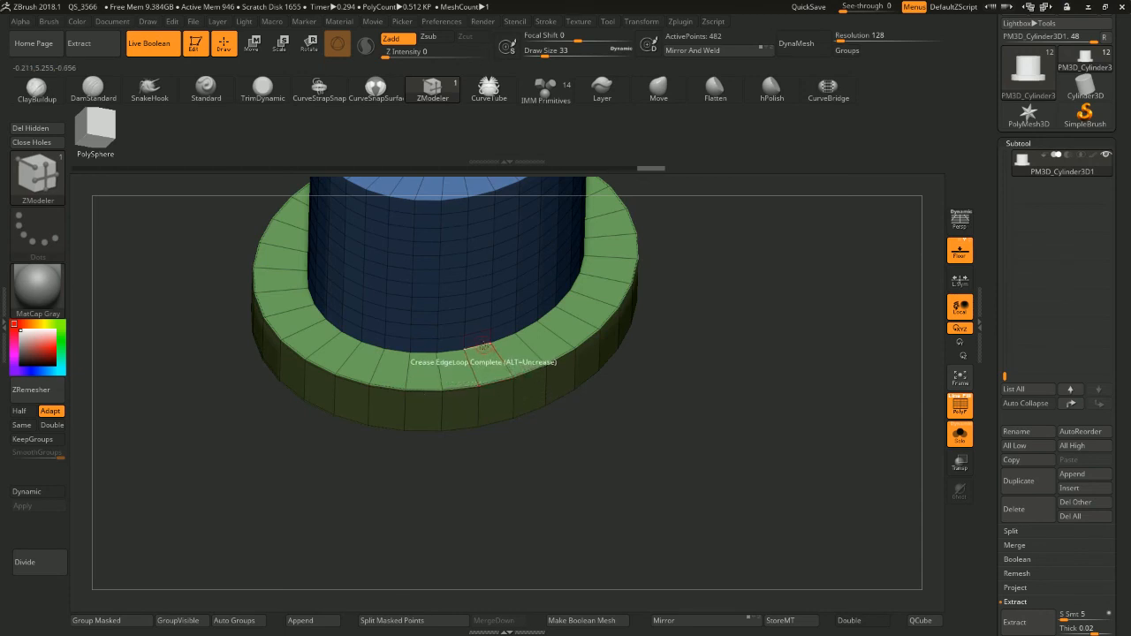
alt+right_drag(591, 221, 587, 323)
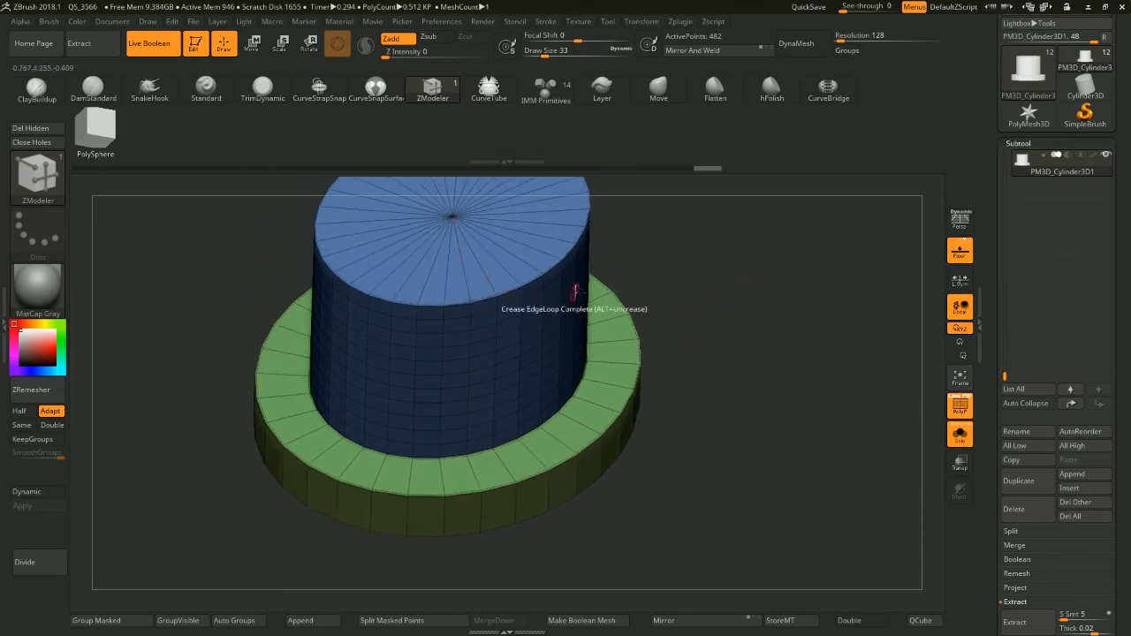
shift+right_drag(636, 291, 746, 234)
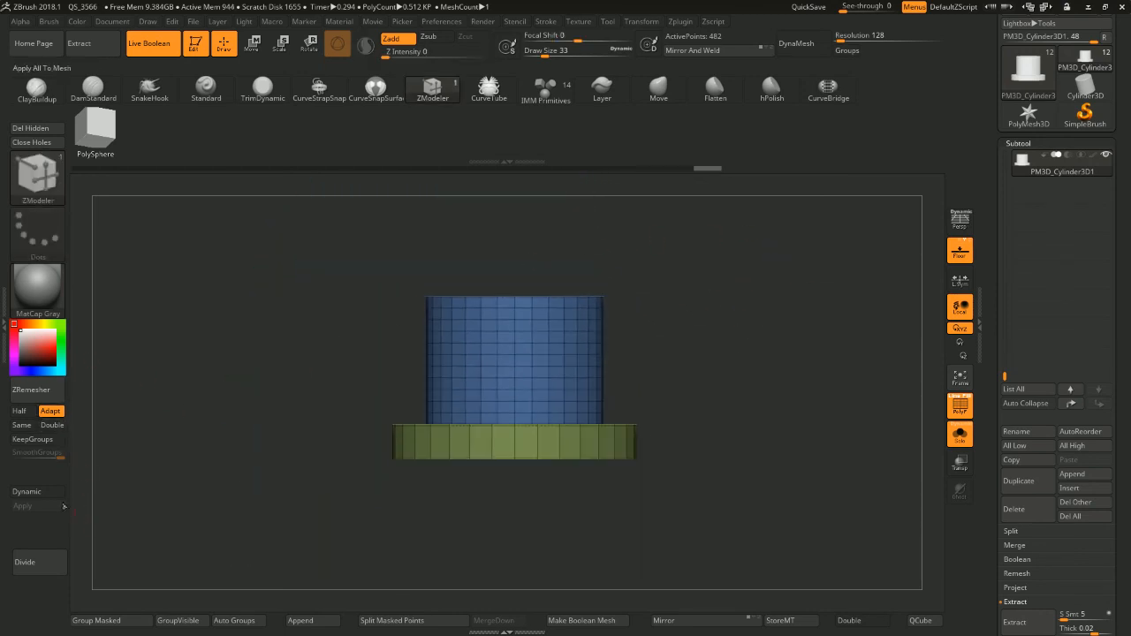
Enable dynamic subdivision on the pedestal, hide the wireframe and show the whole bust again
click(44, 494)
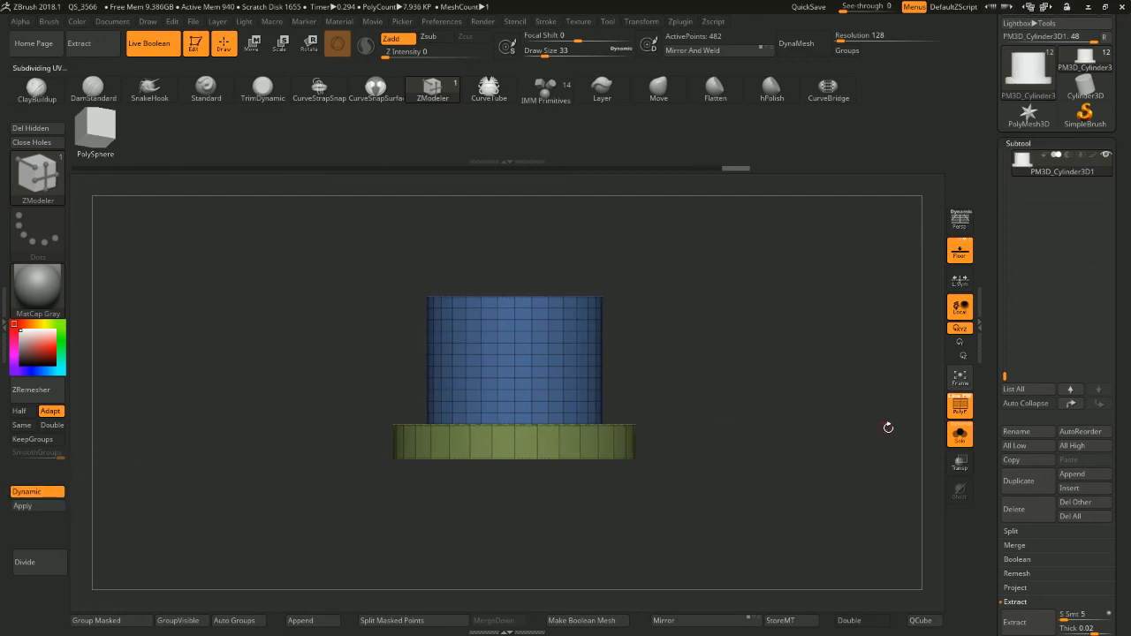
click(959, 407)
key(f)
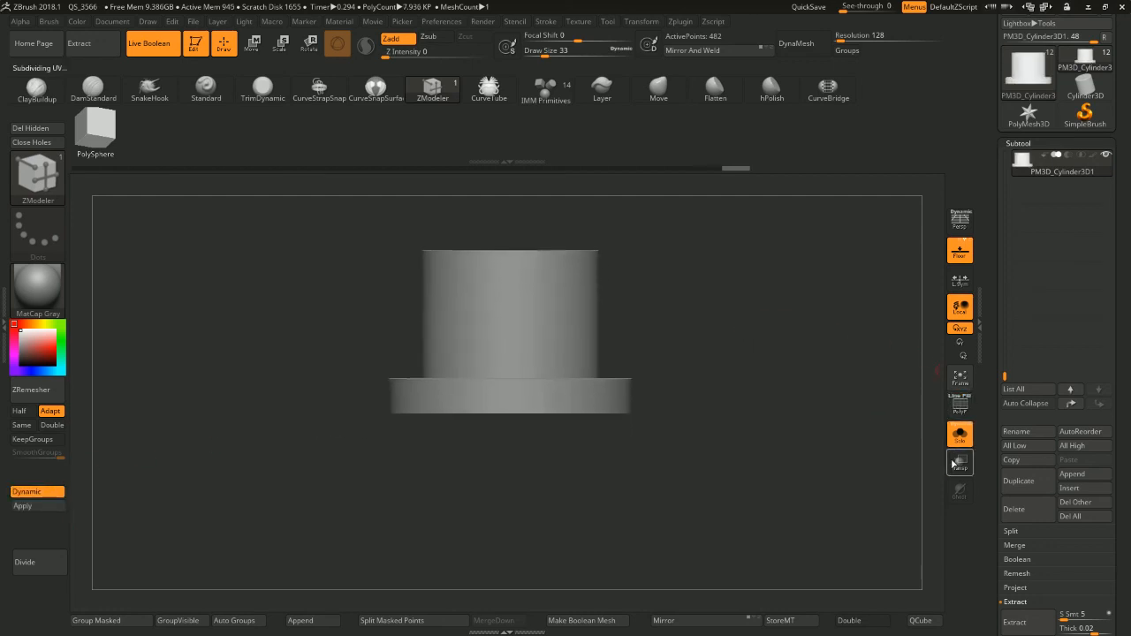
click(962, 434)
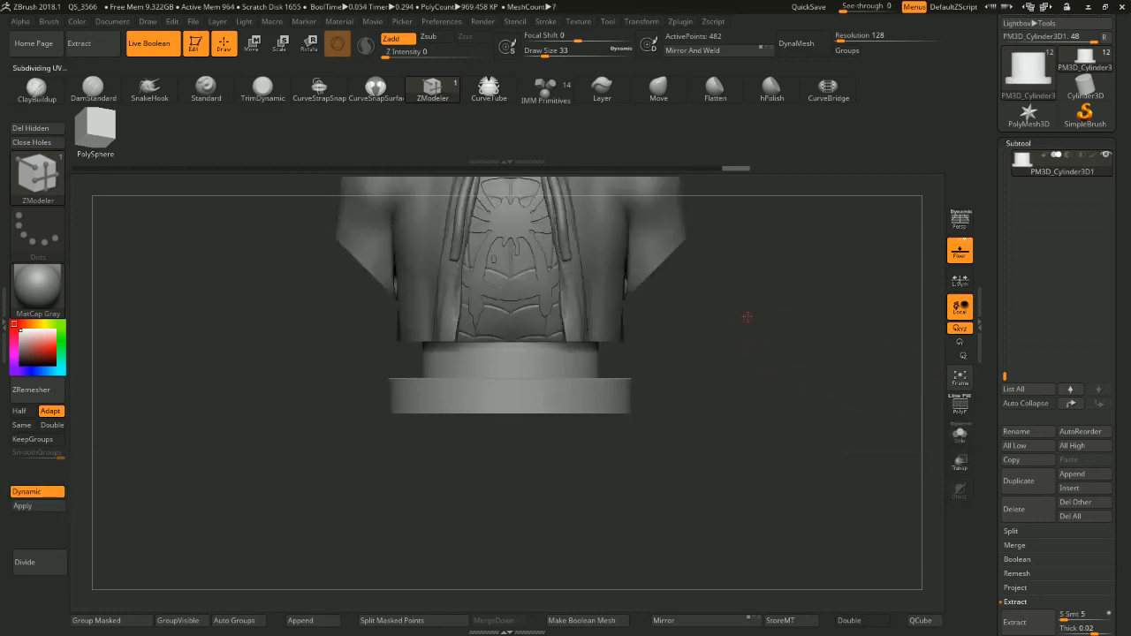
drag(728, 362, 765, 339)
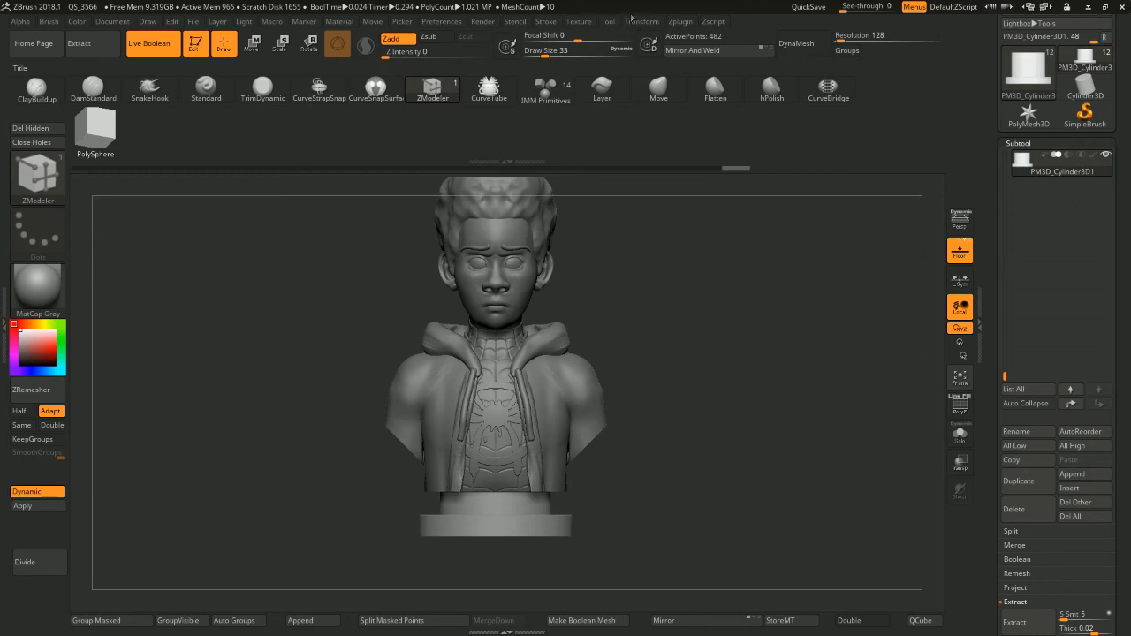
Dock the plugin palette beside the canvas, expand Text 3D & Vector Shapes and quick-save the project
click(632, 20)
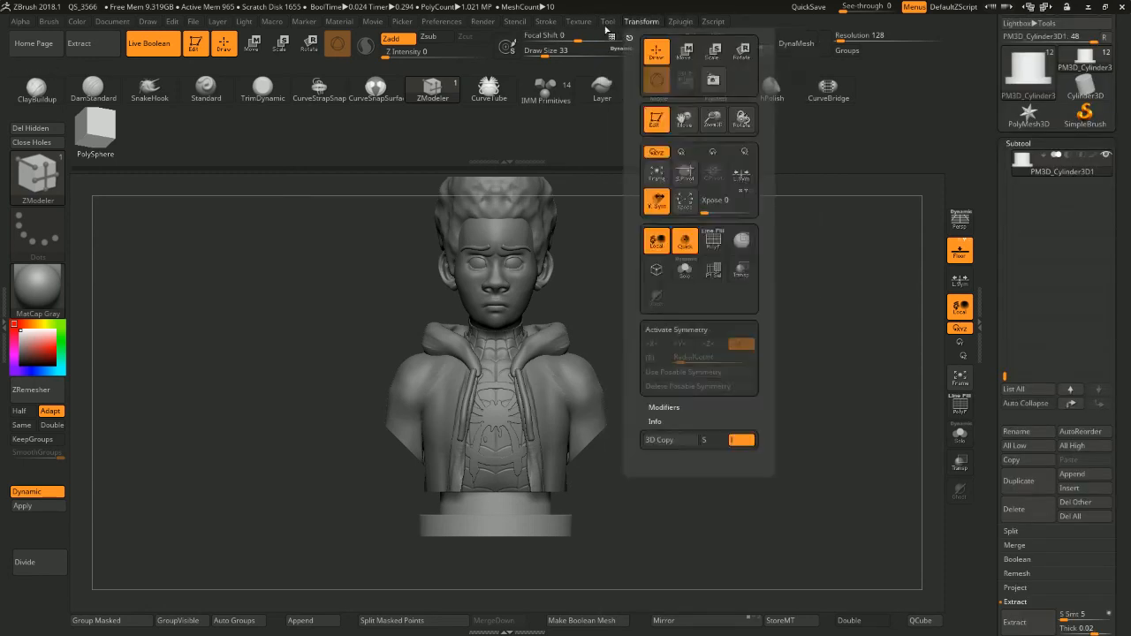
click(689, 23)
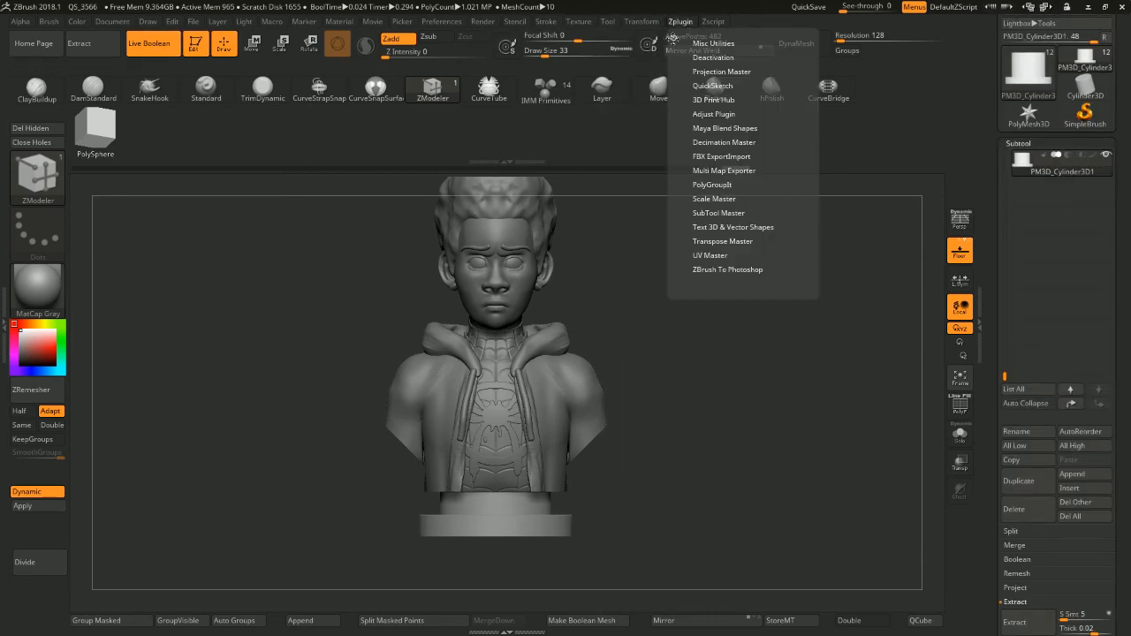
click(674, 39)
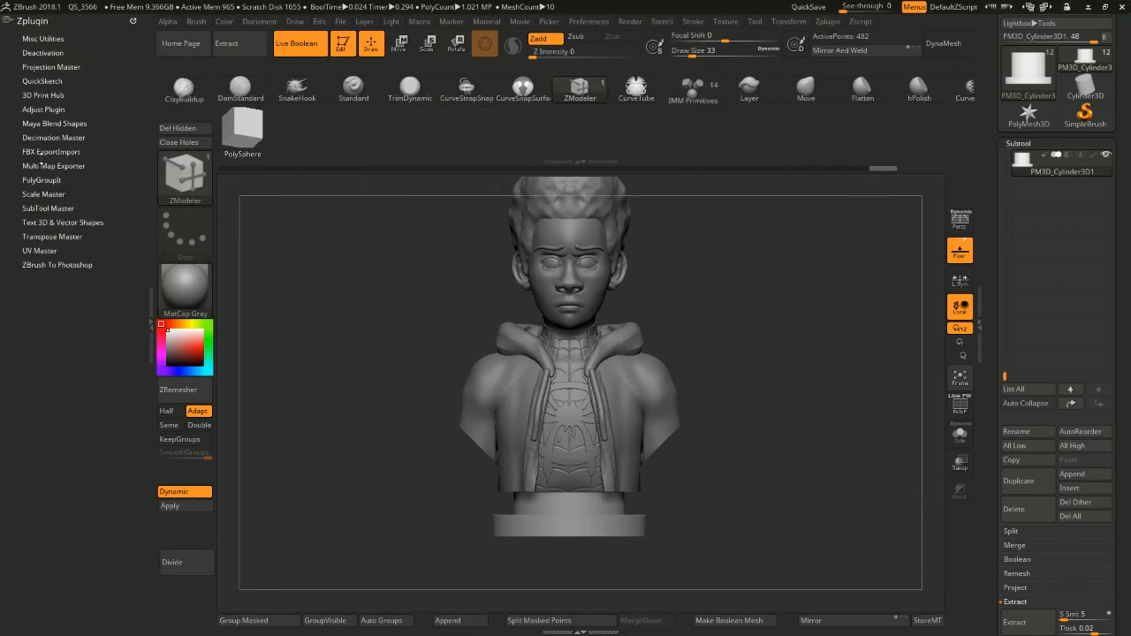
click(47, 223)
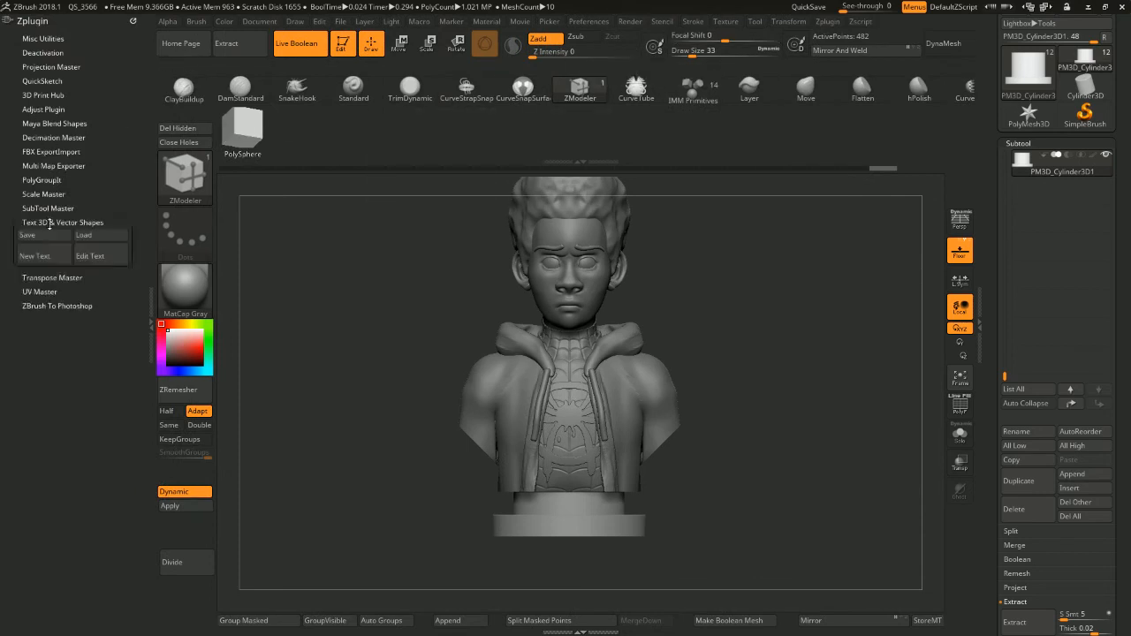
click(809, 6)
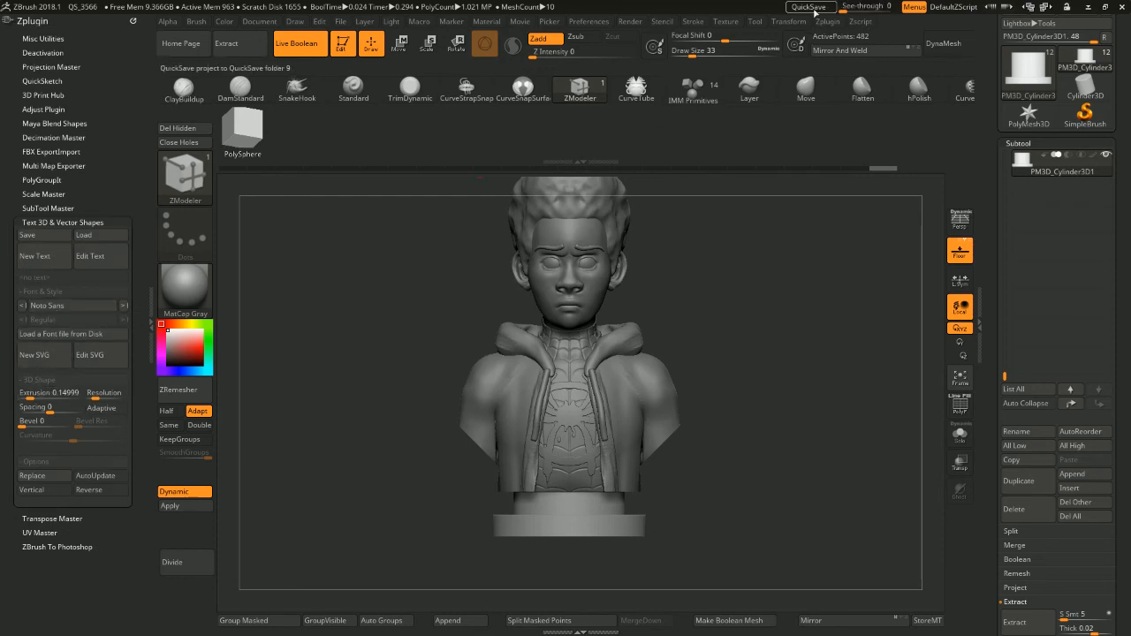
Create a new 3D text subtool reading "Miles Morales"
click(45, 357)
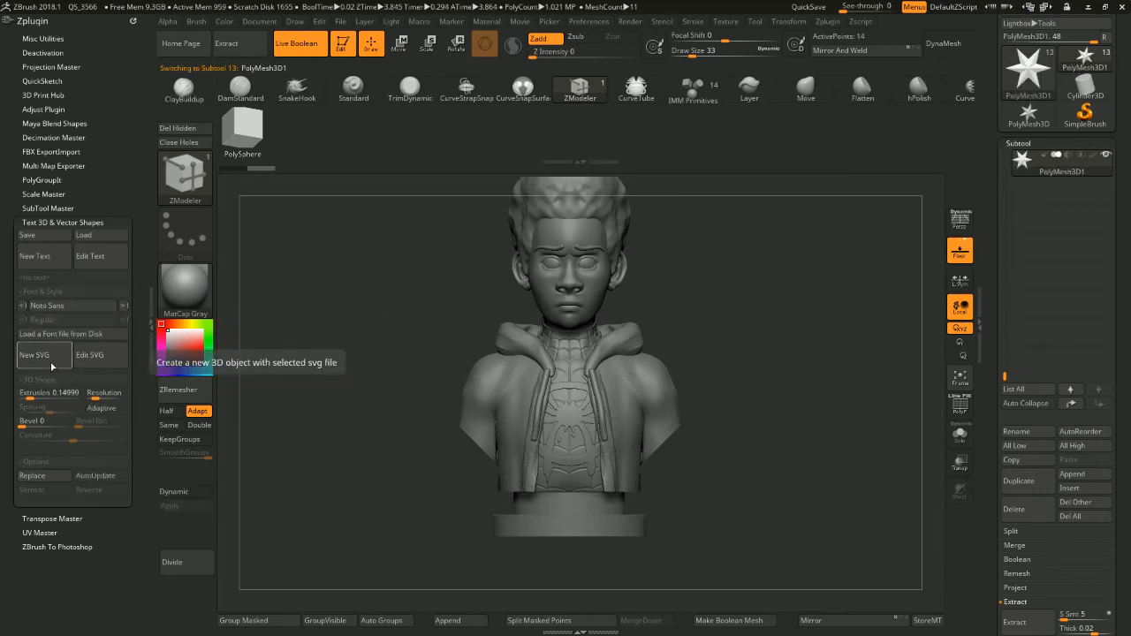
click(42, 268)
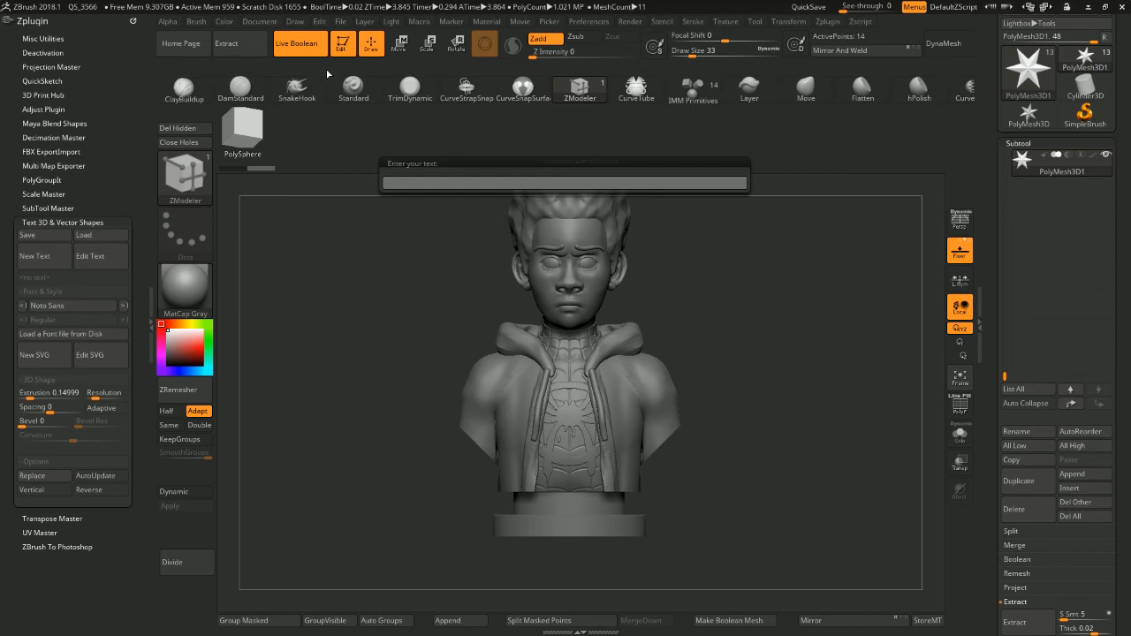
click(390, 186)
key(shift)
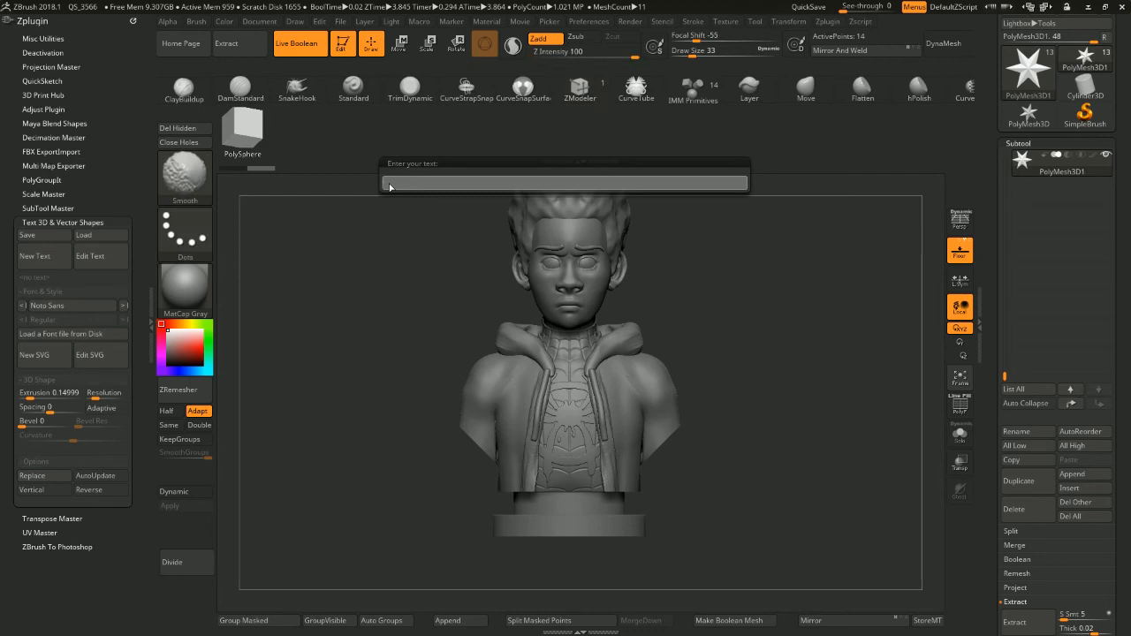
text(M)
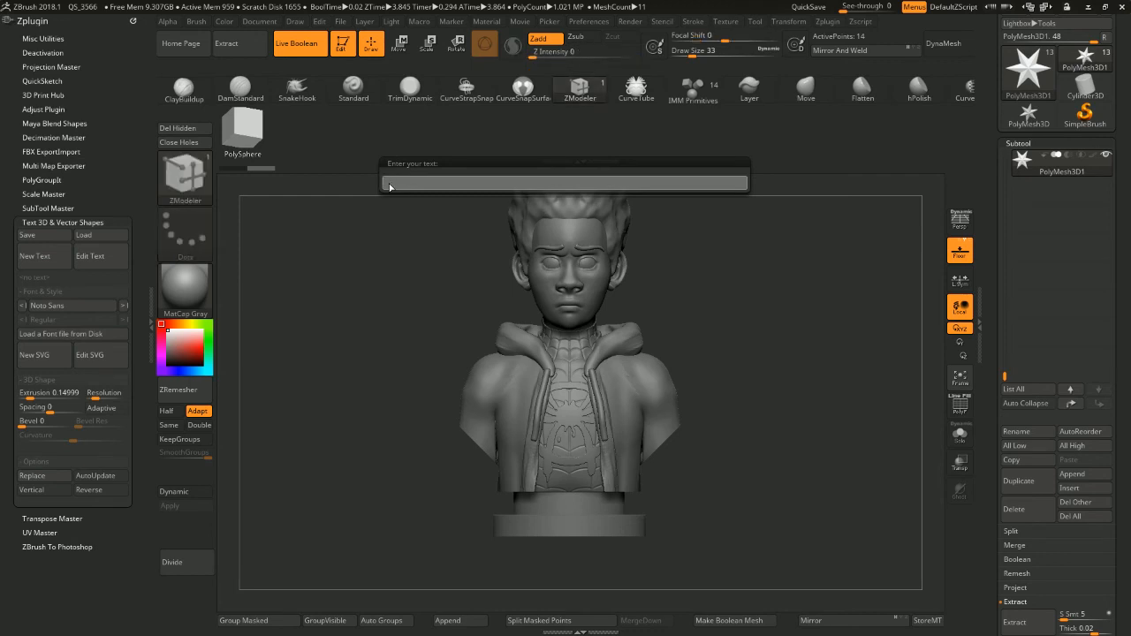
key(shift)
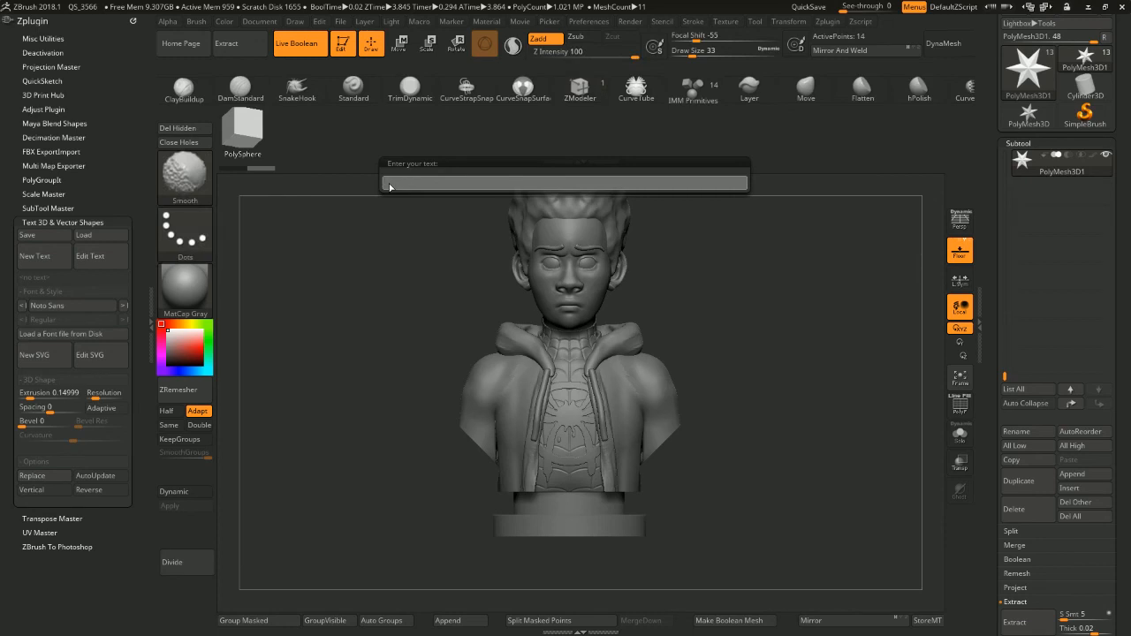
text(Miles Mo)
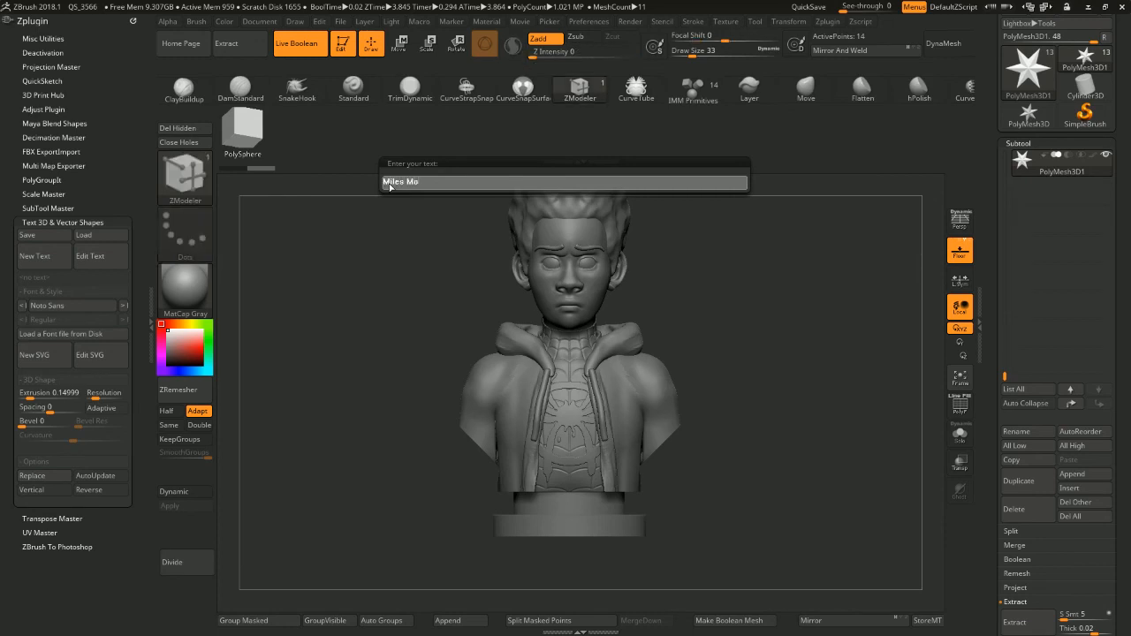
text(rales)
key(Return)
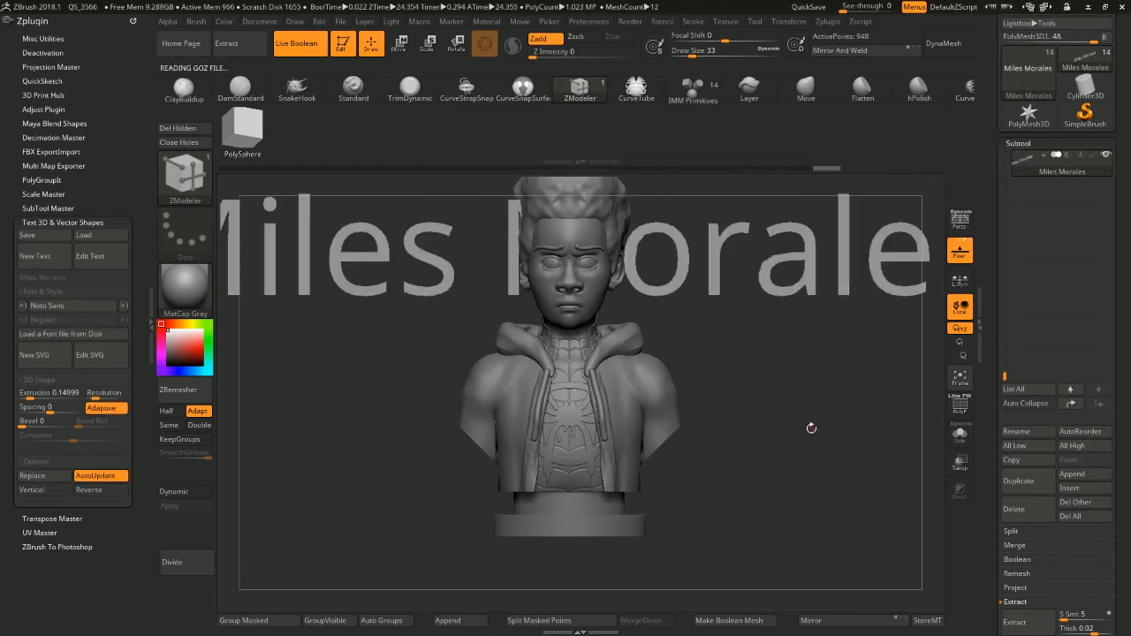
Change the font of the 3D text to Arial
alt+drag(810, 428, 772, 255)
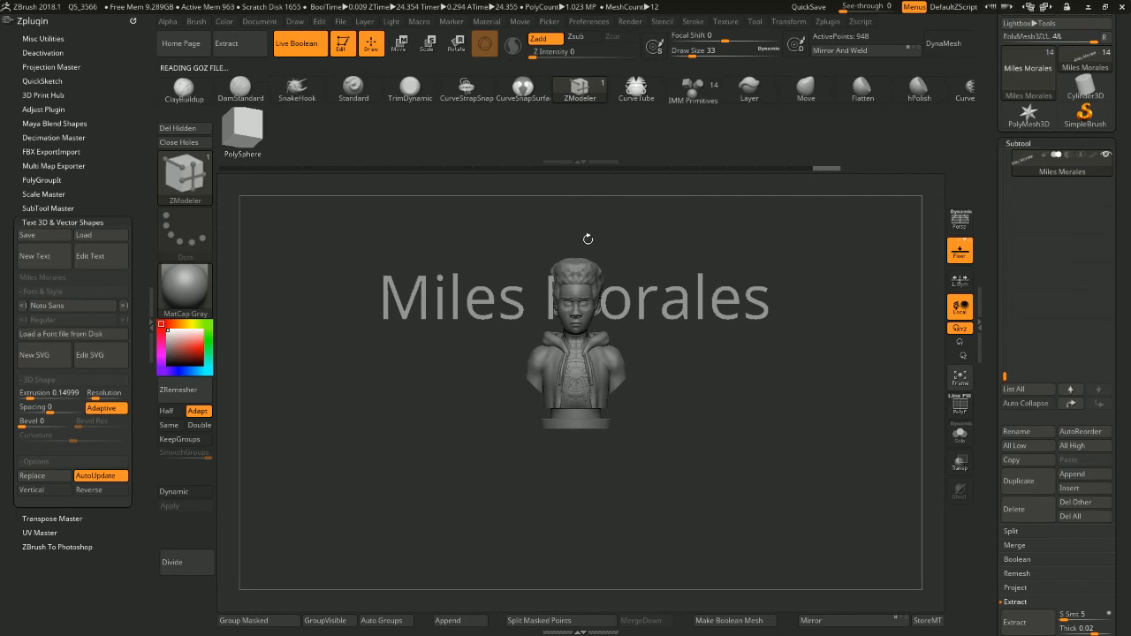
alt+drag(588, 240, 623, 237)
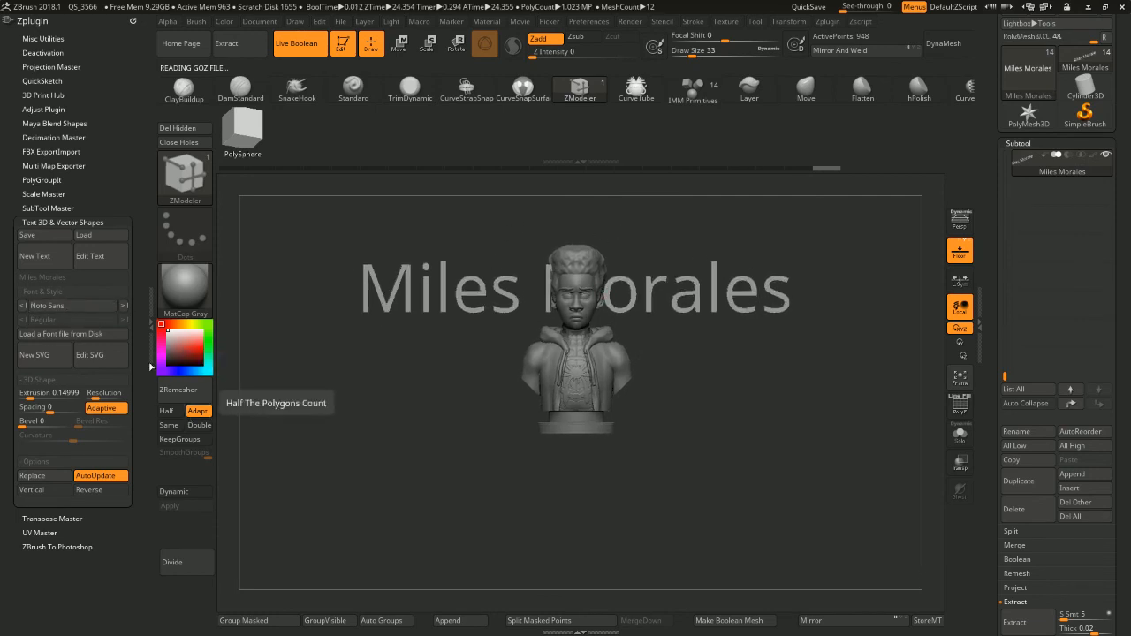
click(123, 305)
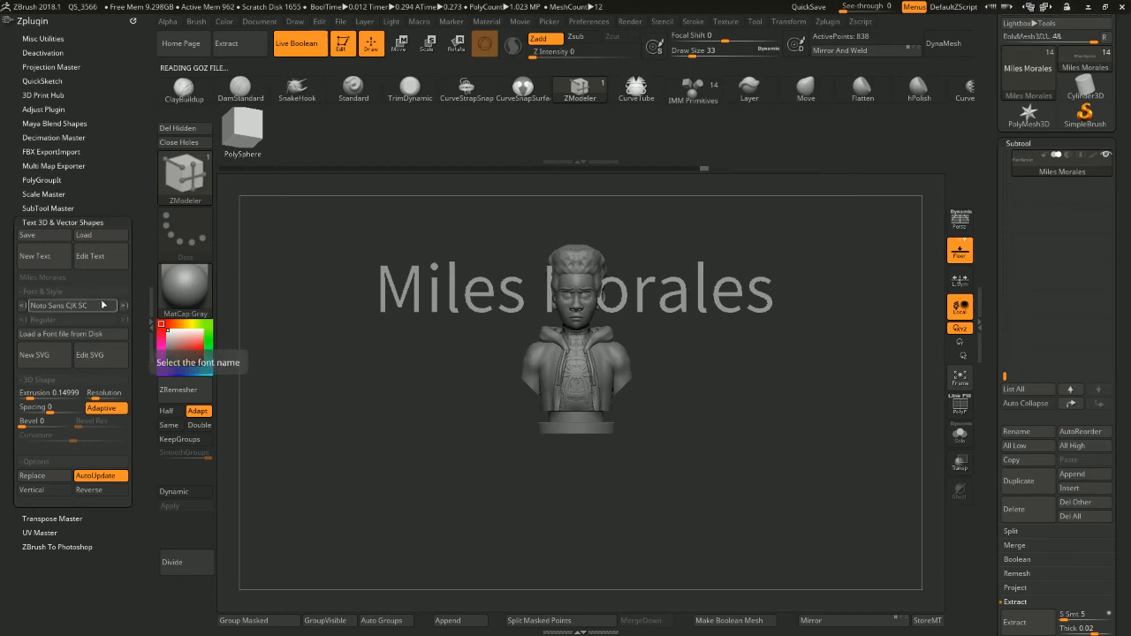
click(124, 306)
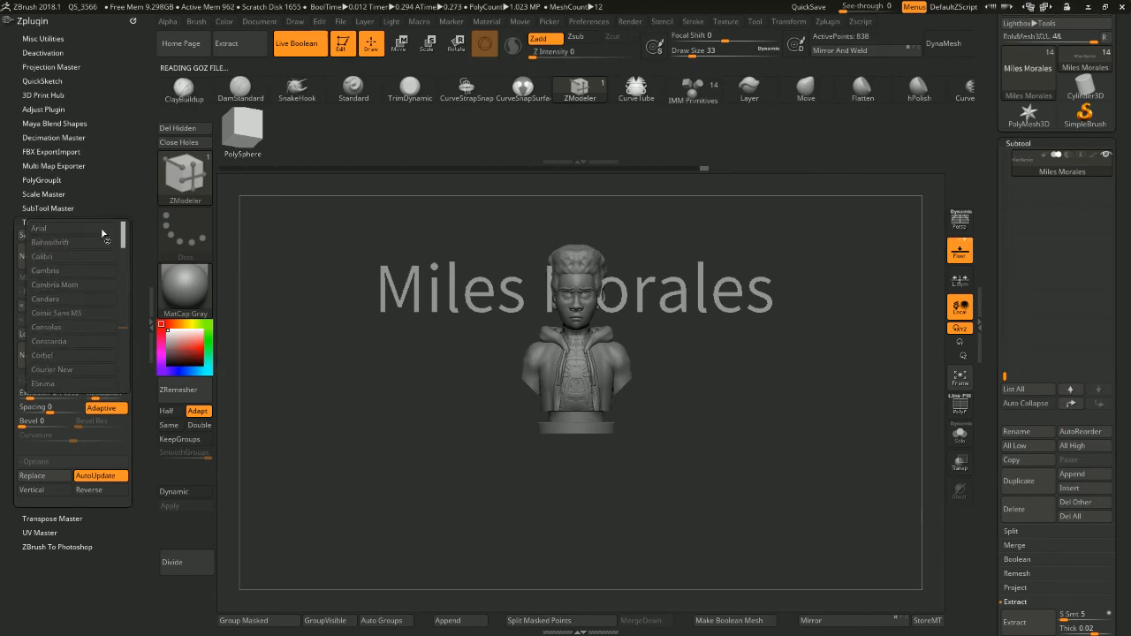
click(112, 307)
click(114, 309)
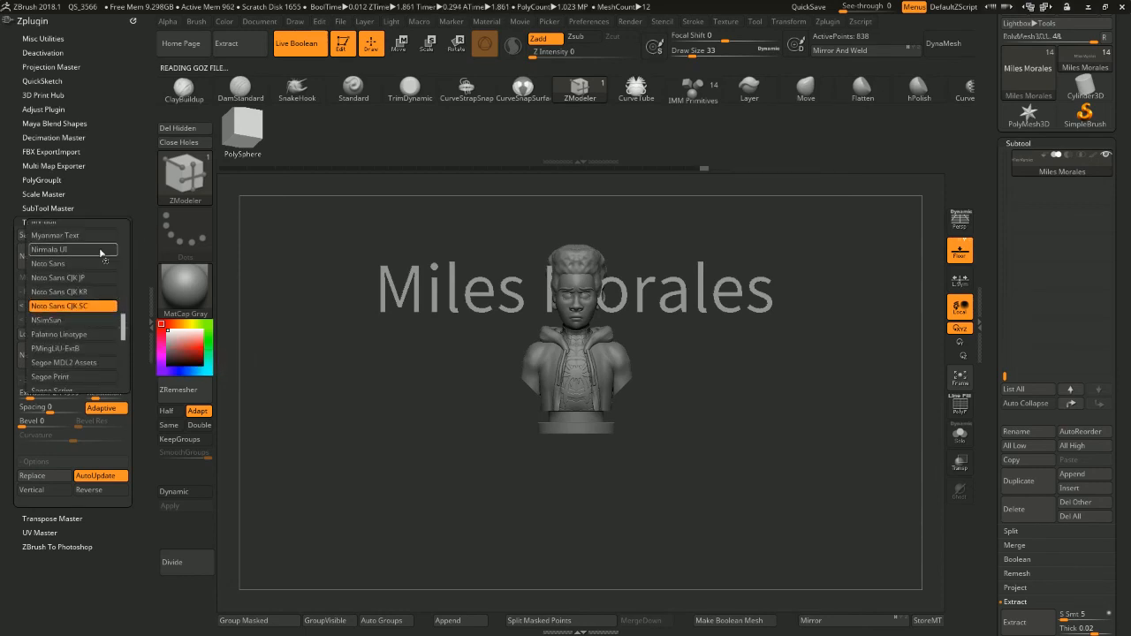
drag(124, 333, 128, 236)
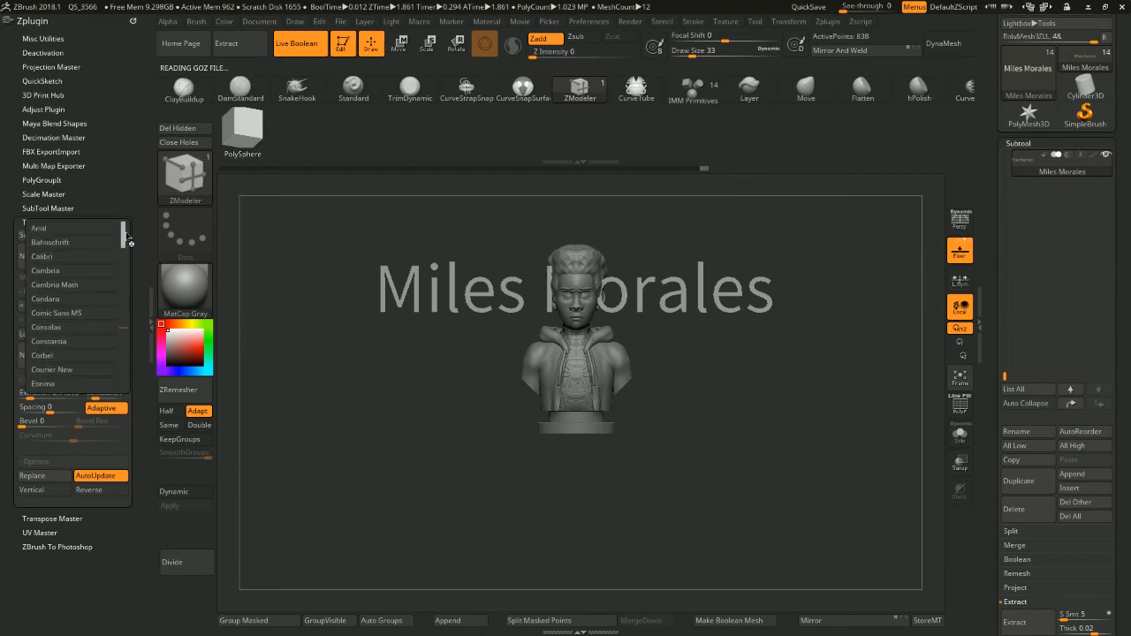
click(112, 232)
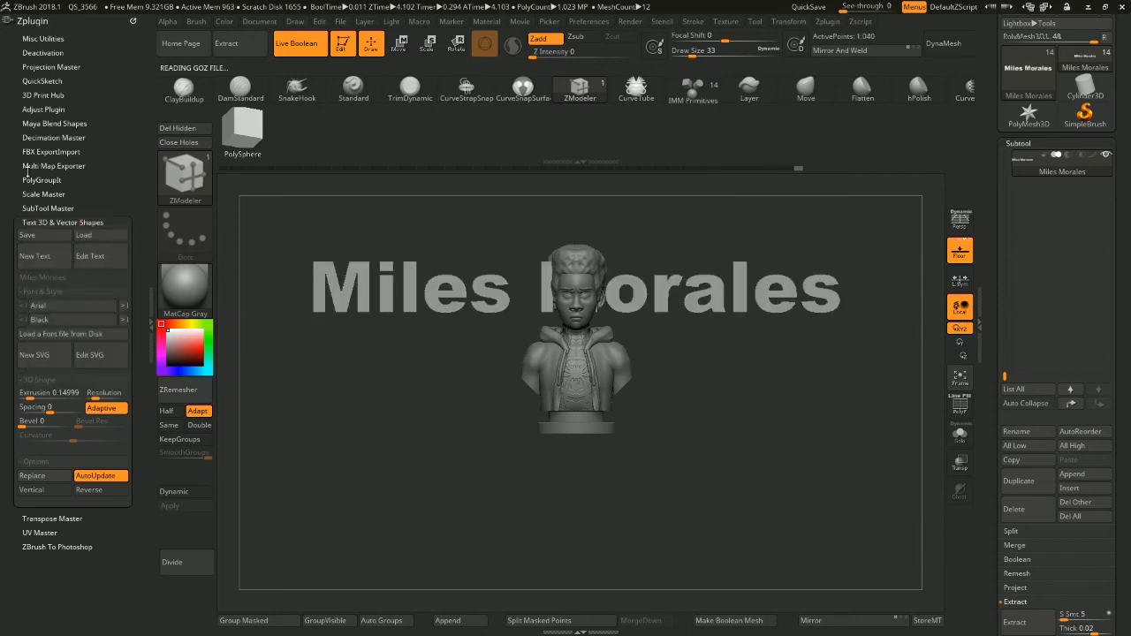
Preview successive fonts on the "Miles Morales" 3D text, going from Arial through the installed typefaces to Trebuchet MS
click(124, 308)
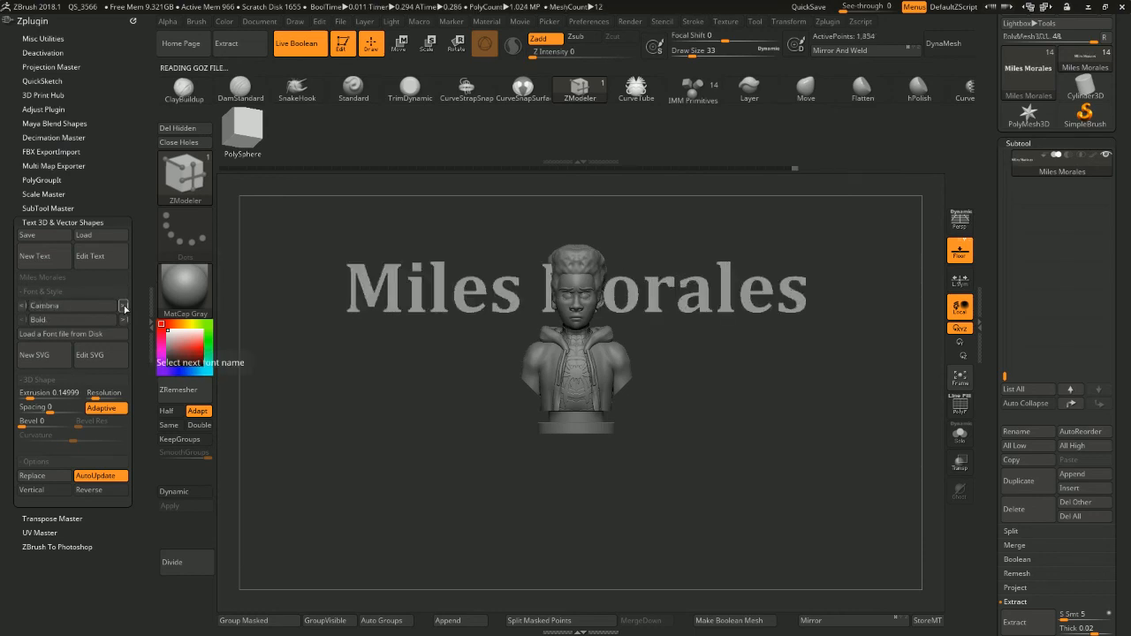
click(125, 307)
click(124, 308)
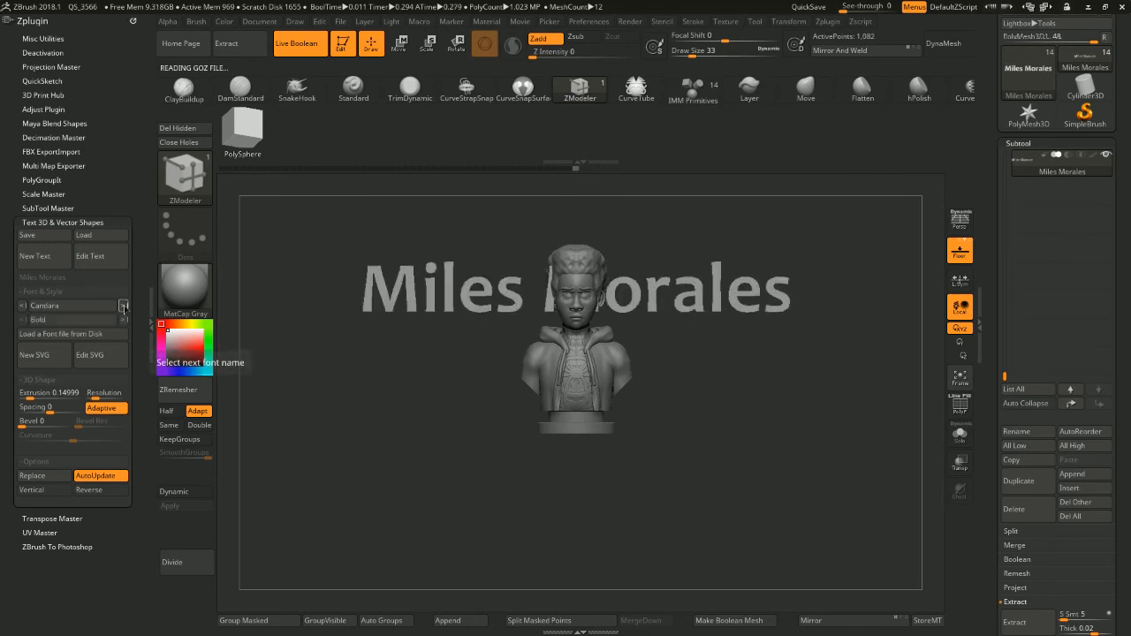
click(124, 308)
click(124, 307)
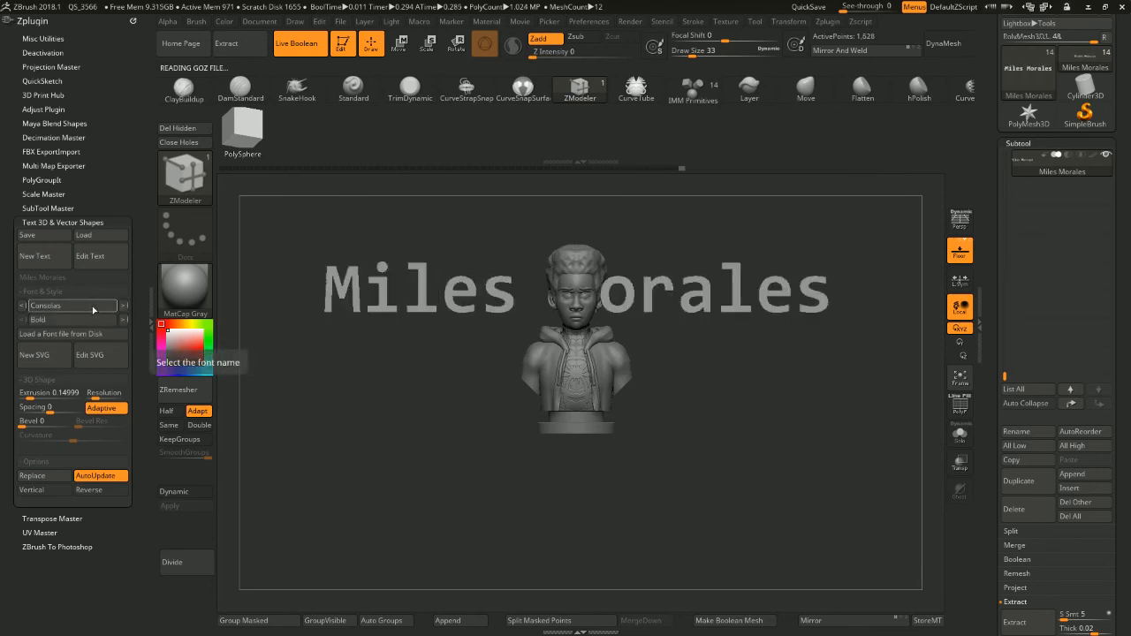
click(24, 307)
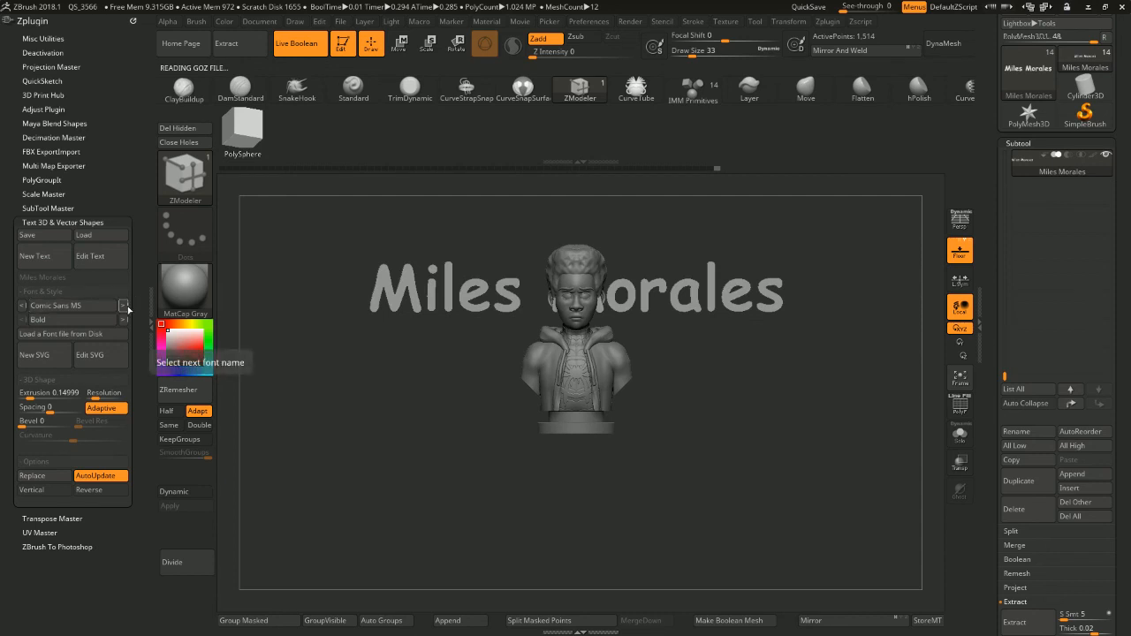
click(124, 307)
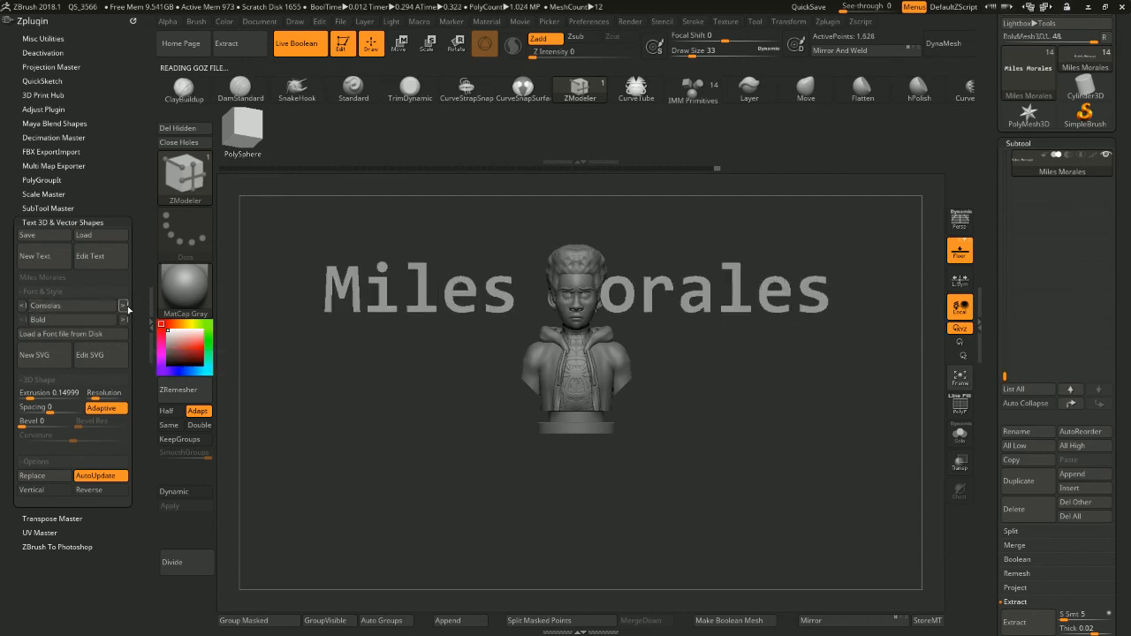
click(124, 307)
click(123, 306)
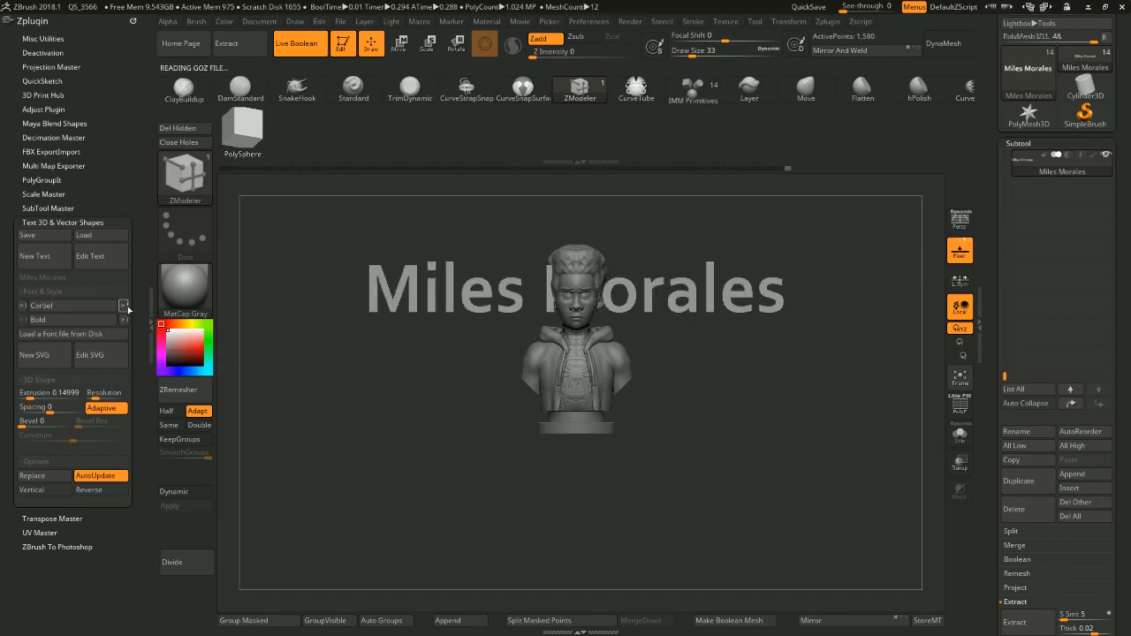
click(123, 306)
click(123, 306)
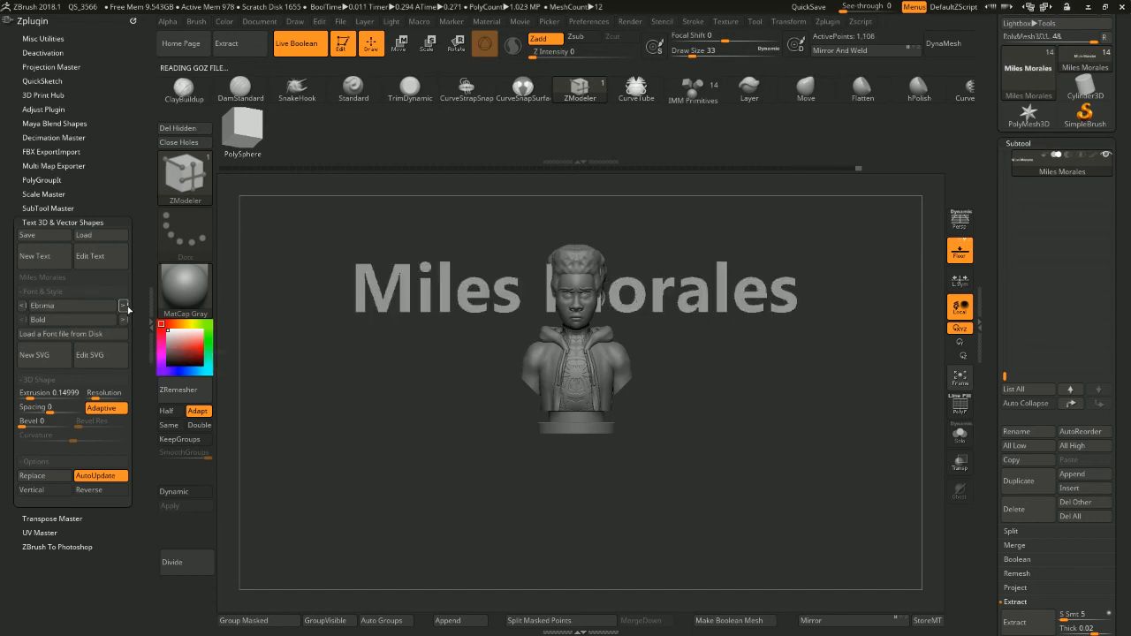
click(126, 307)
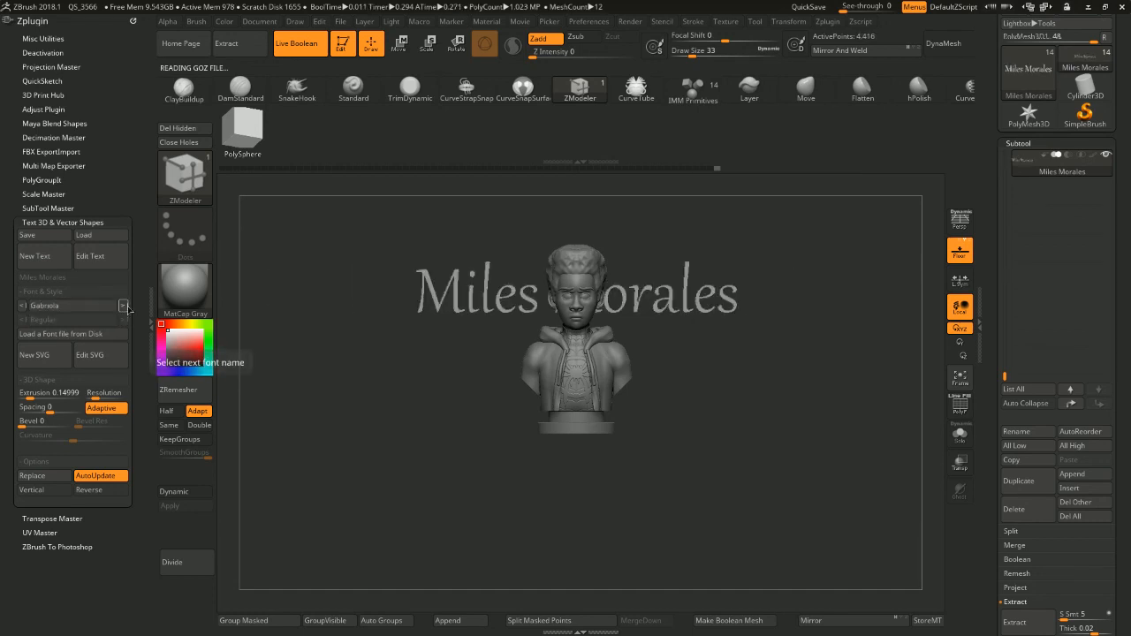
click(124, 306)
click(124, 306)
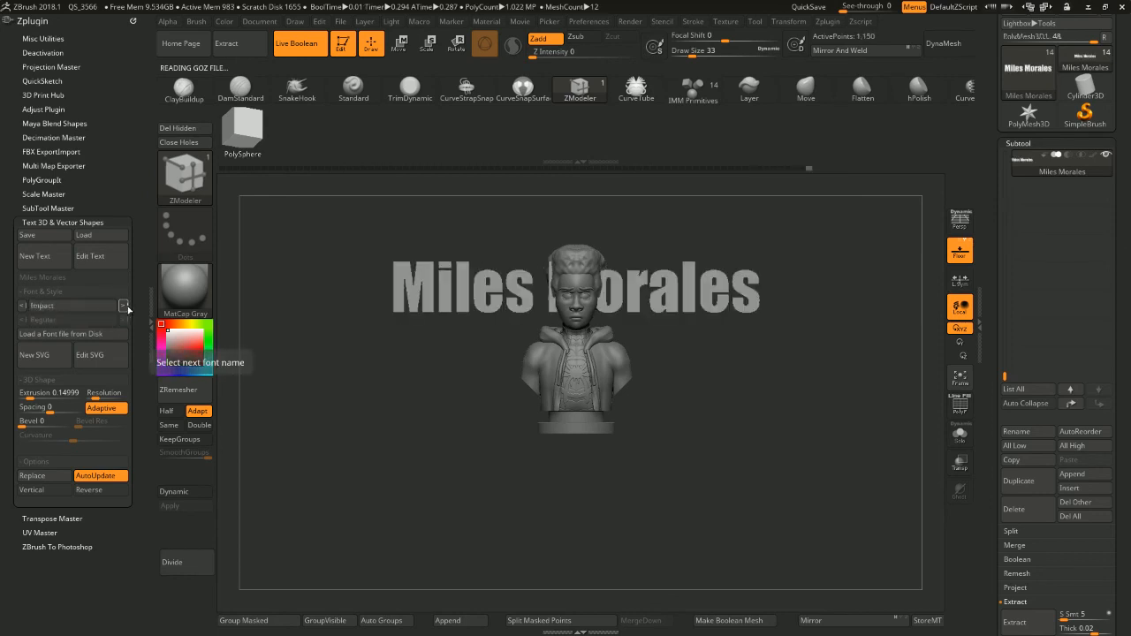
click(125, 306)
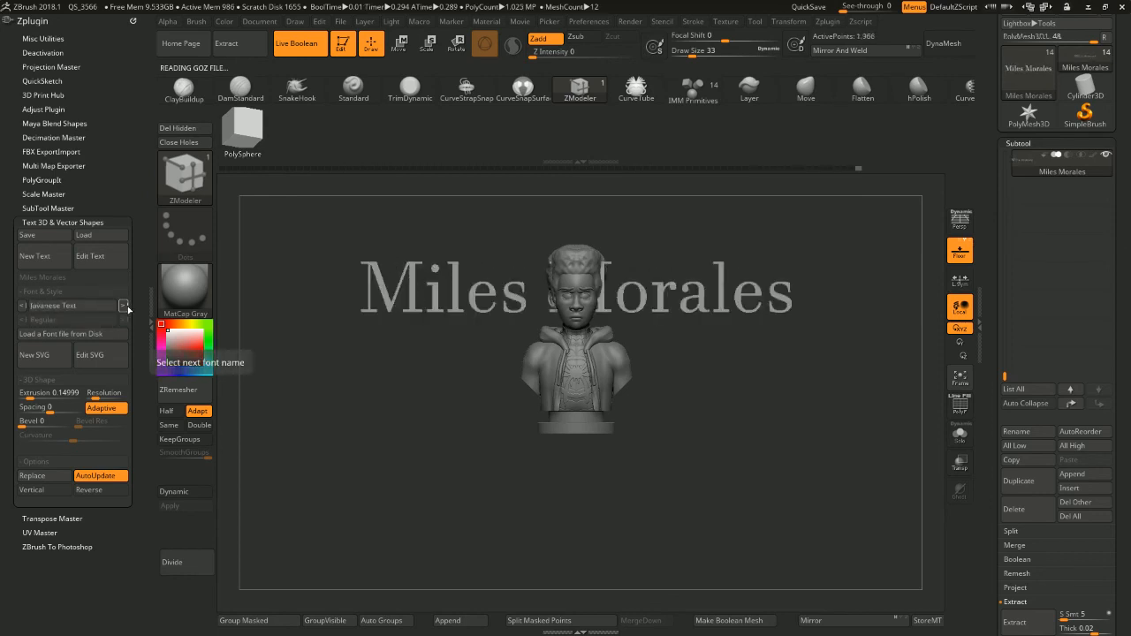
click(26, 307)
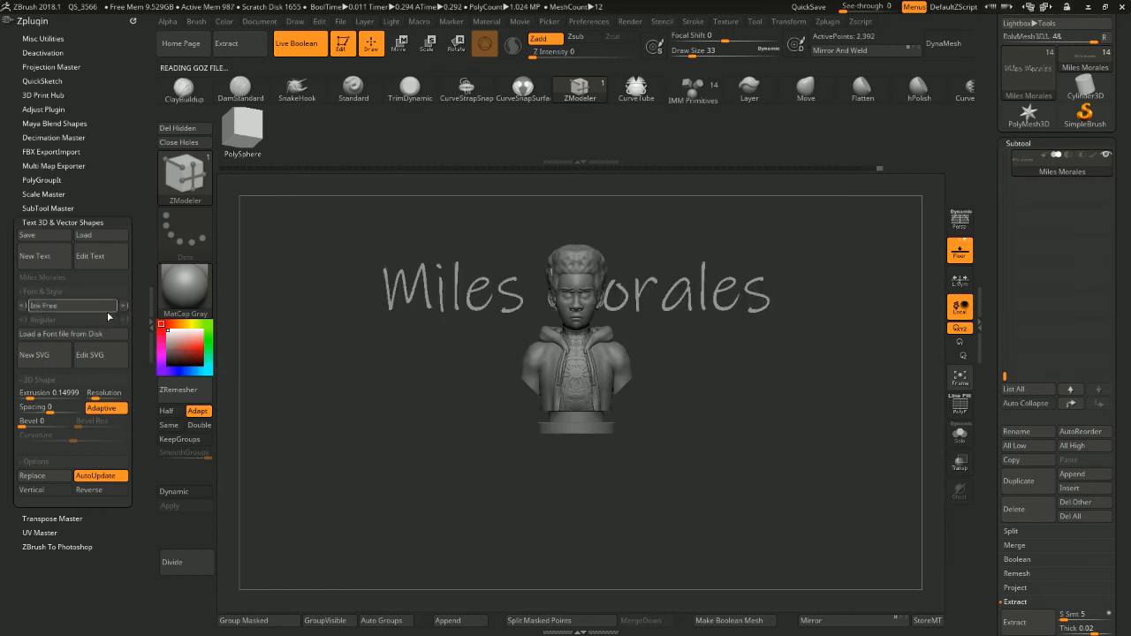
click(123, 306)
click(124, 305)
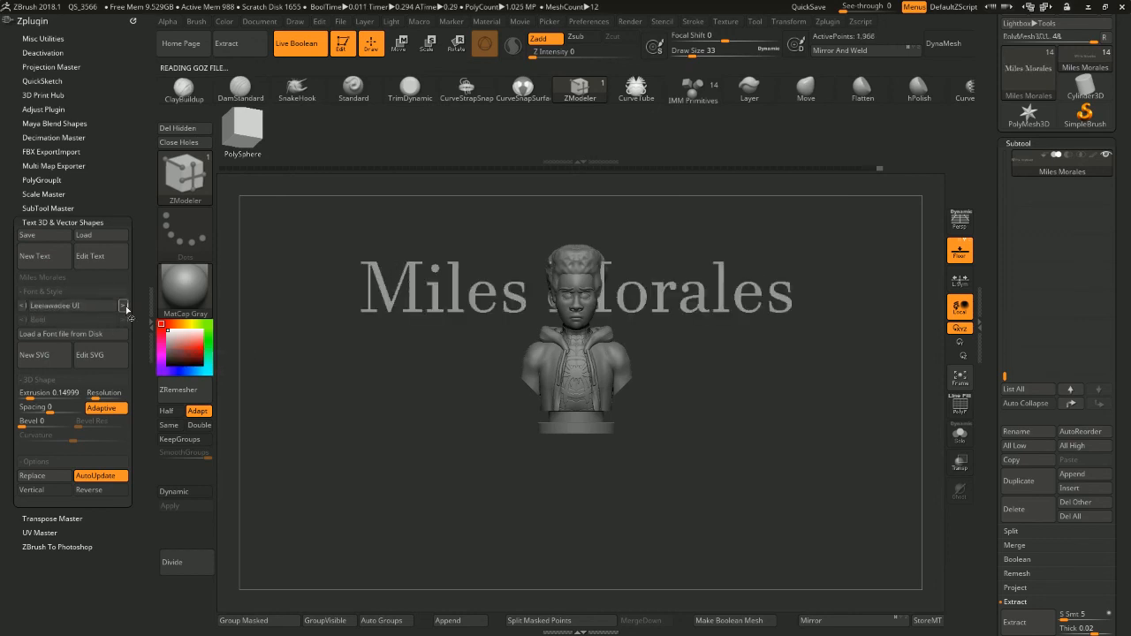
click(123, 306)
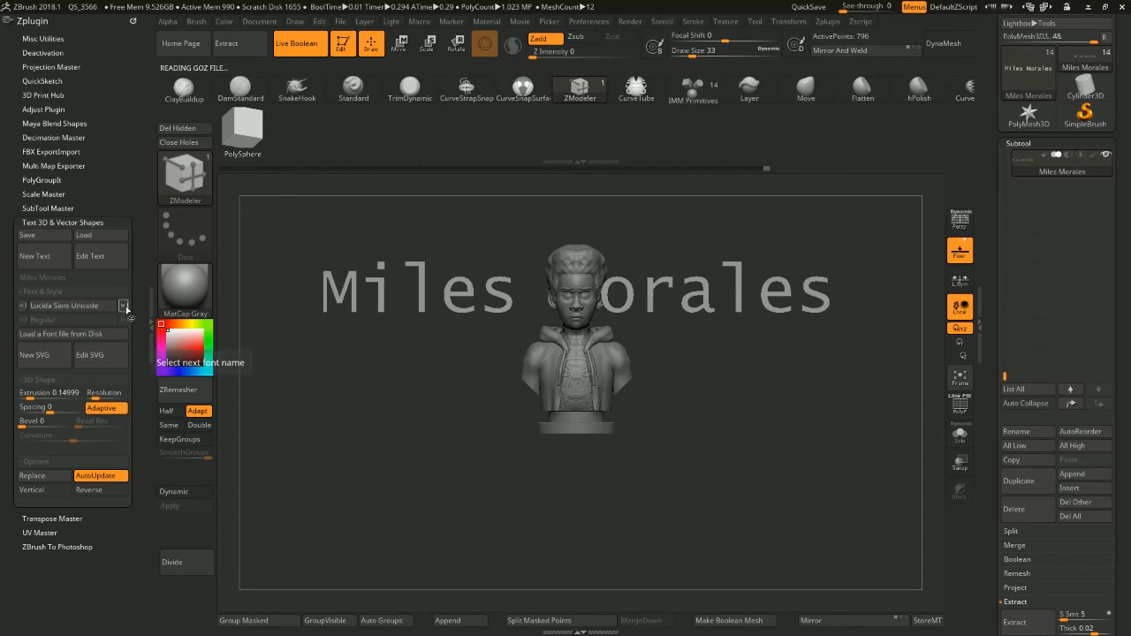
click(124, 306)
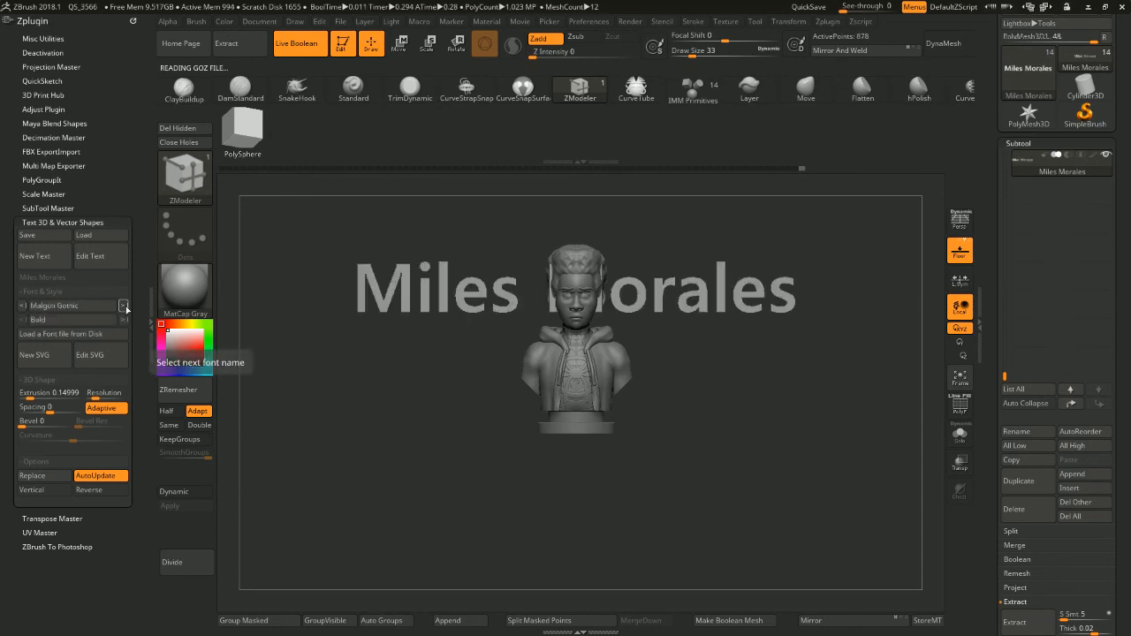
click(124, 305)
click(124, 306)
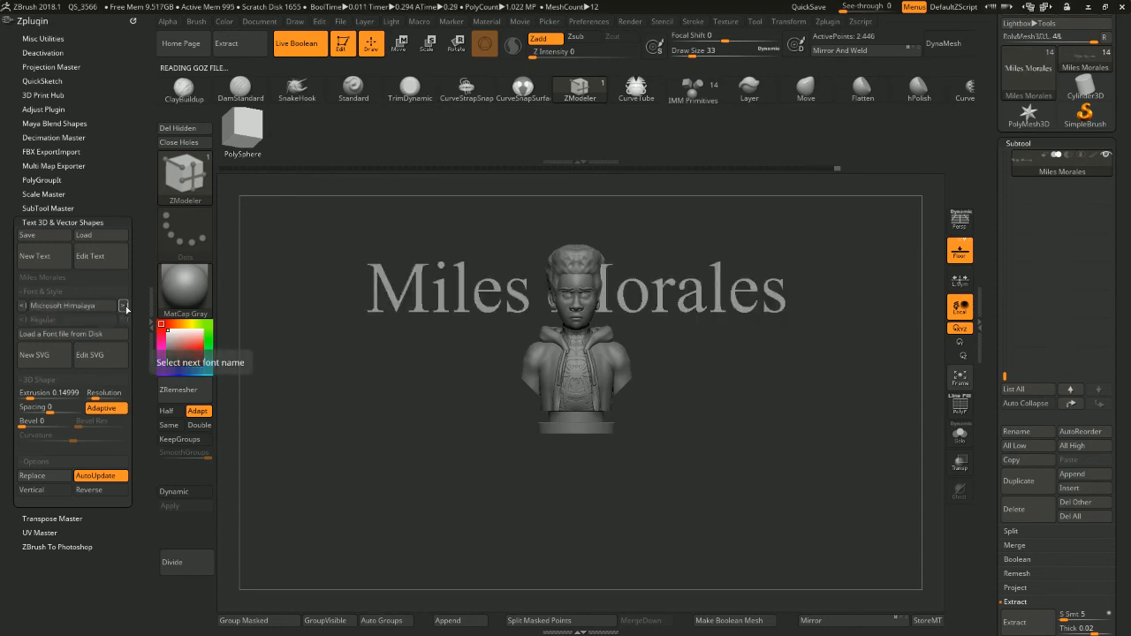
click(124, 306)
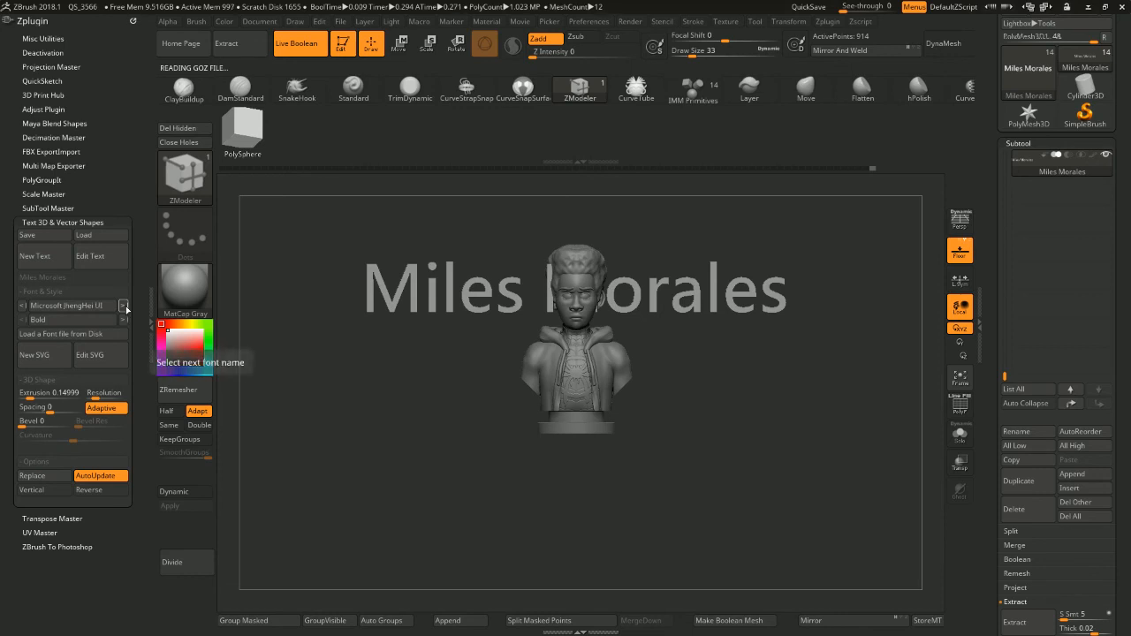
click(124, 307)
click(125, 307)
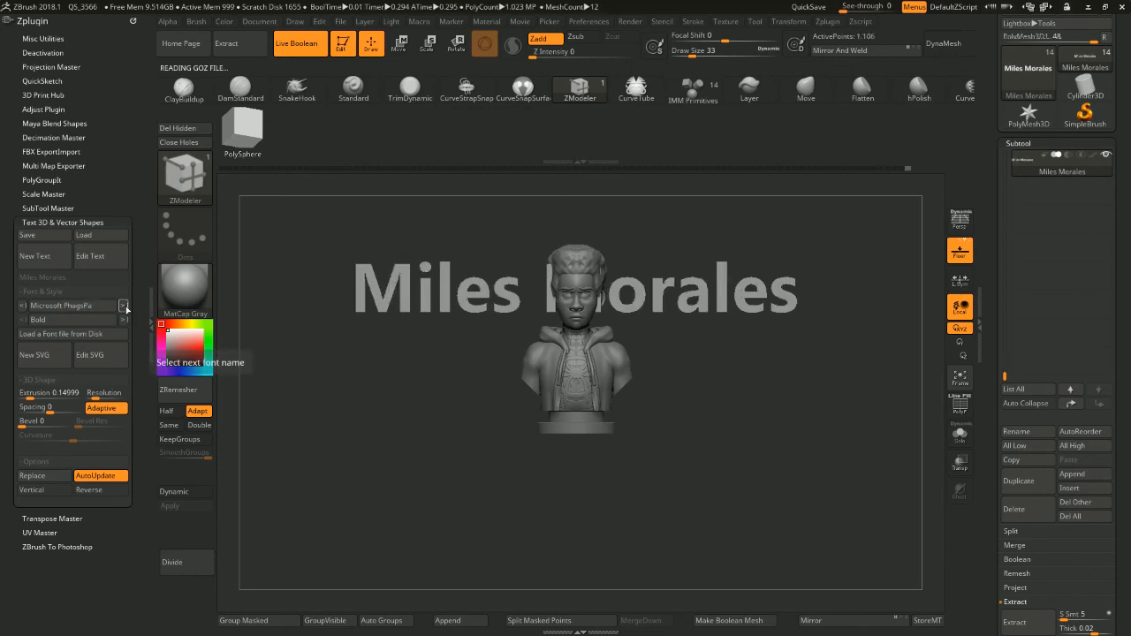
click(123, 306)
click(124, 306)
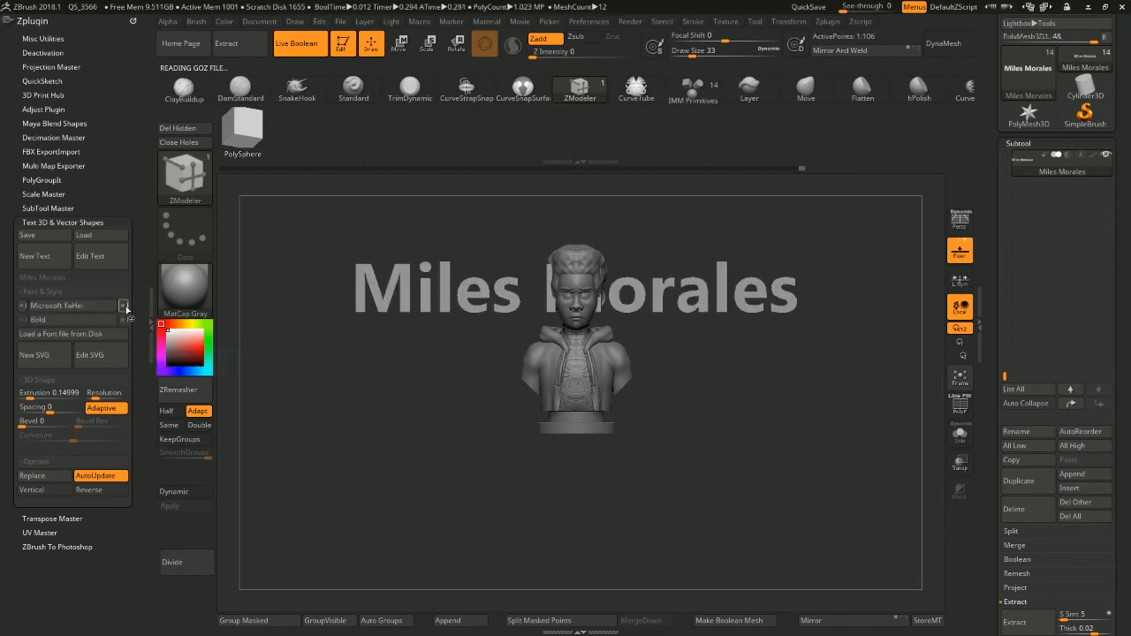
click(123, 306)
click(125, 307)
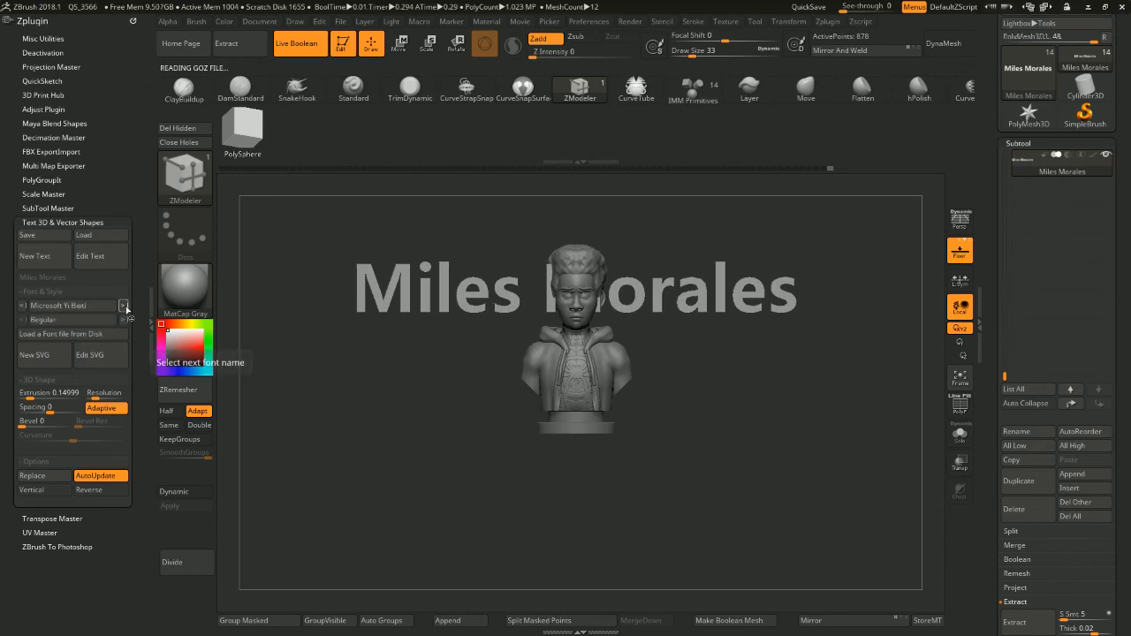
click(124, 306)
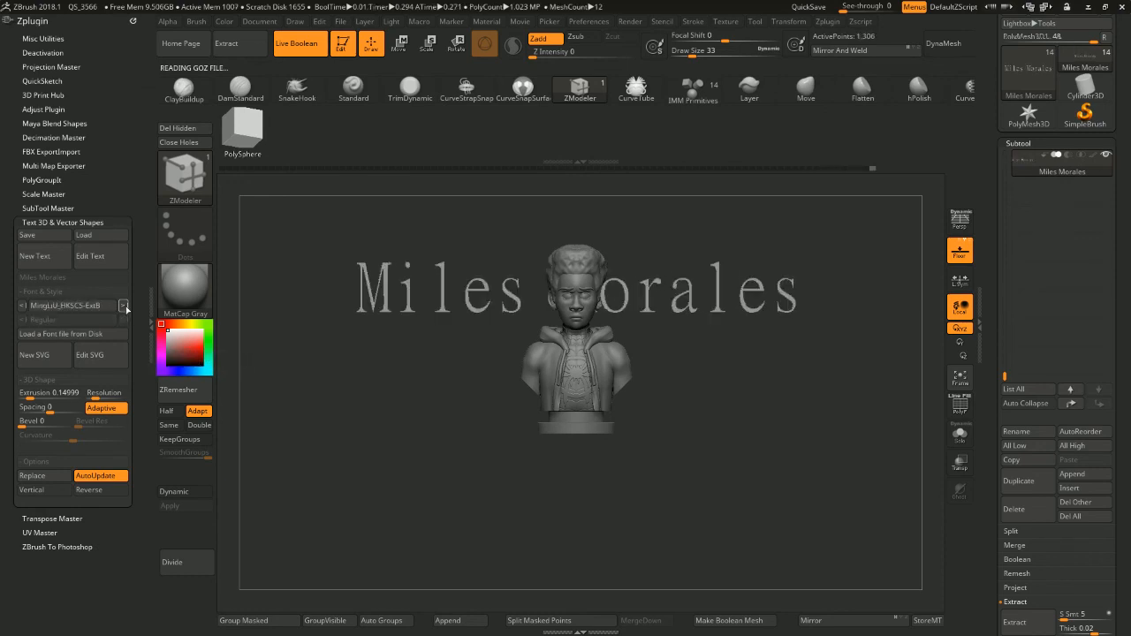
click(124, 305)
click(124, 306)
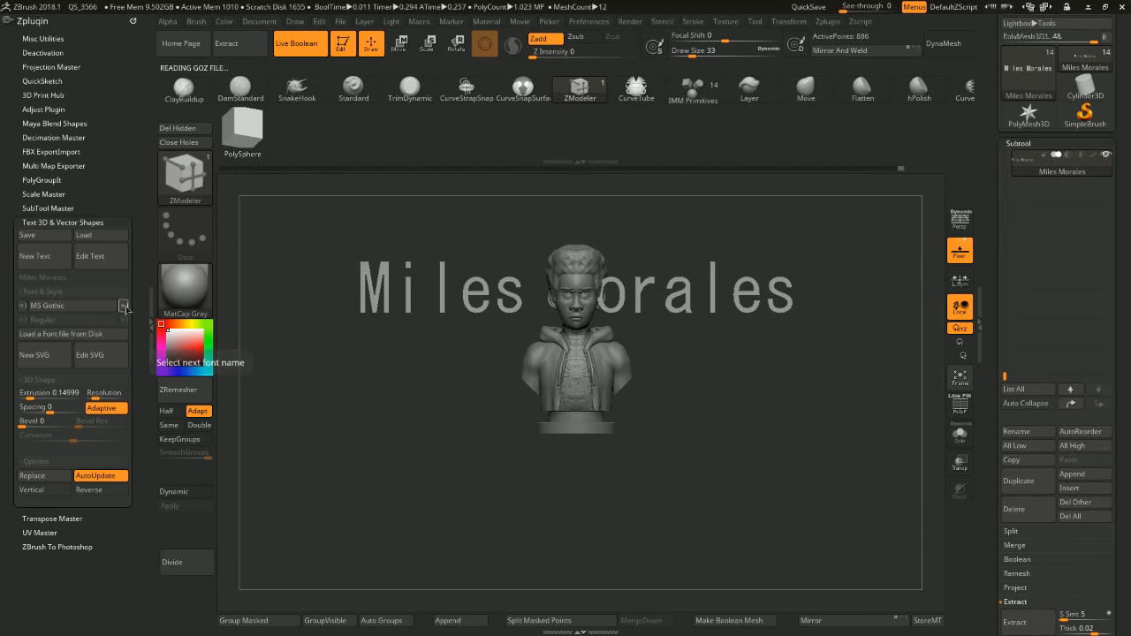
click(124, 306)
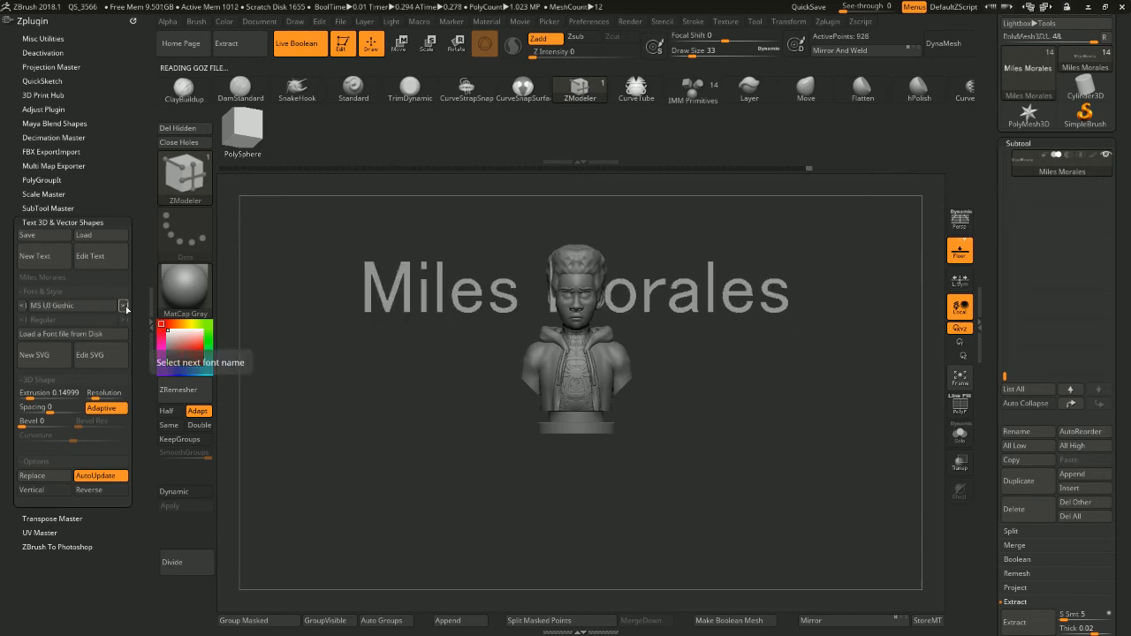
click(125, 306)
click(124, 306)
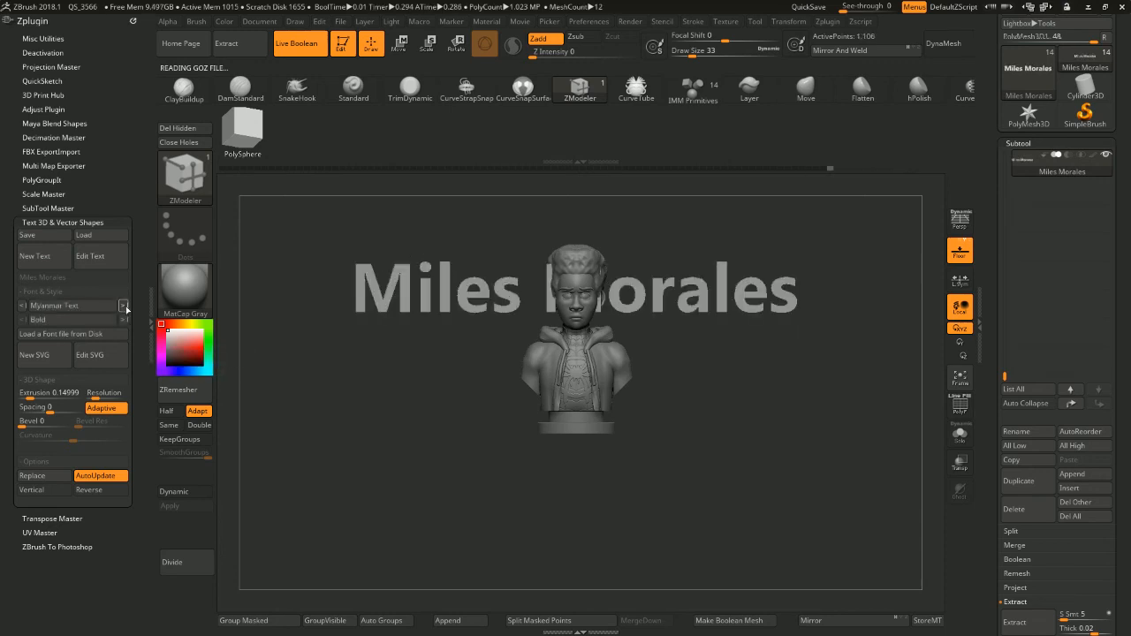
click(124, 306)
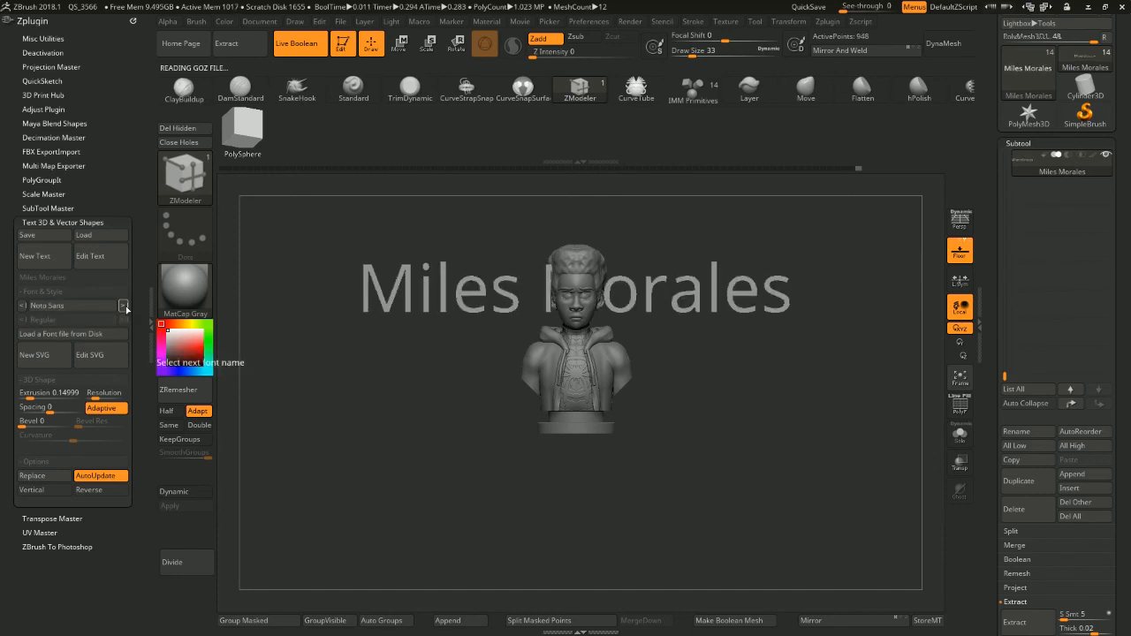
click(125, 306)
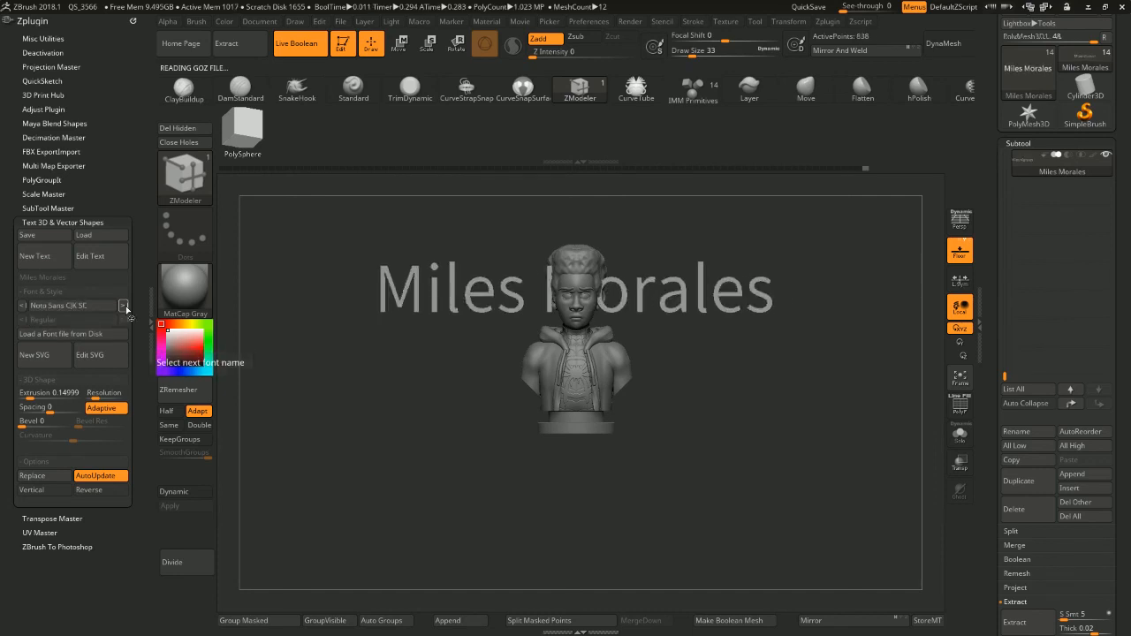
click(125, 305)
click(124, 306)
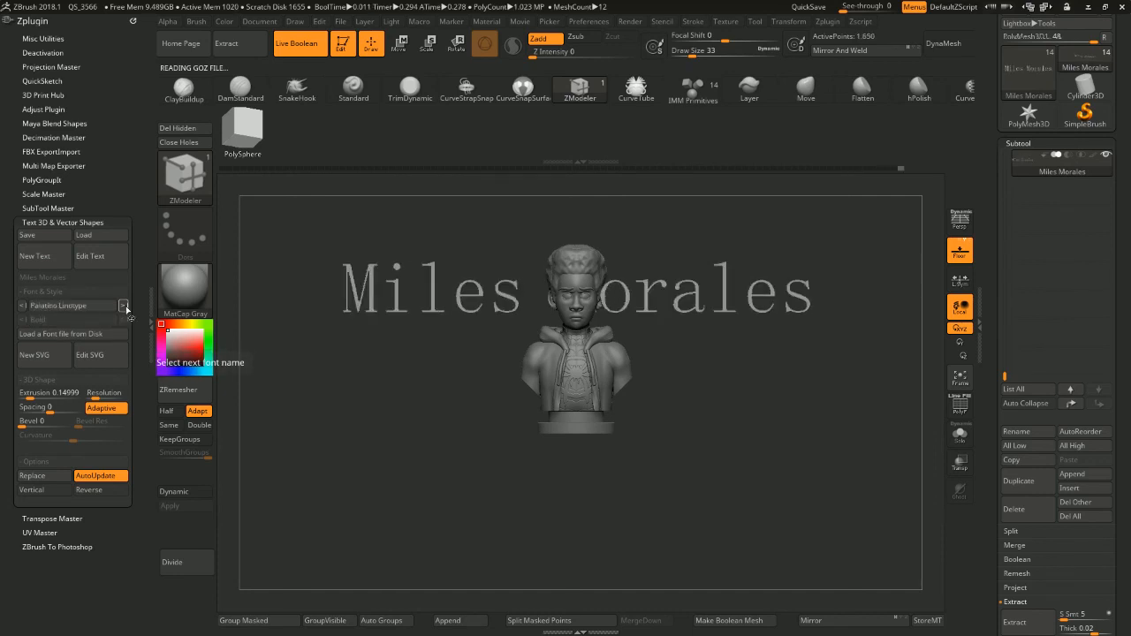
click(125, 306)
click(125, 306)
click(125, 306)
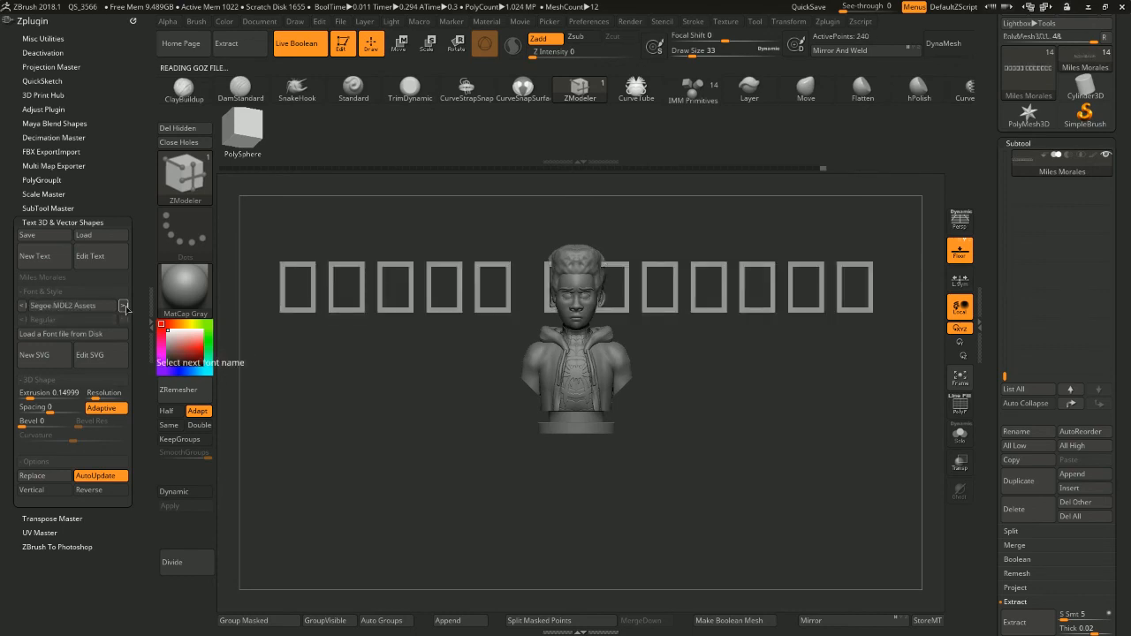
click(125, 306)
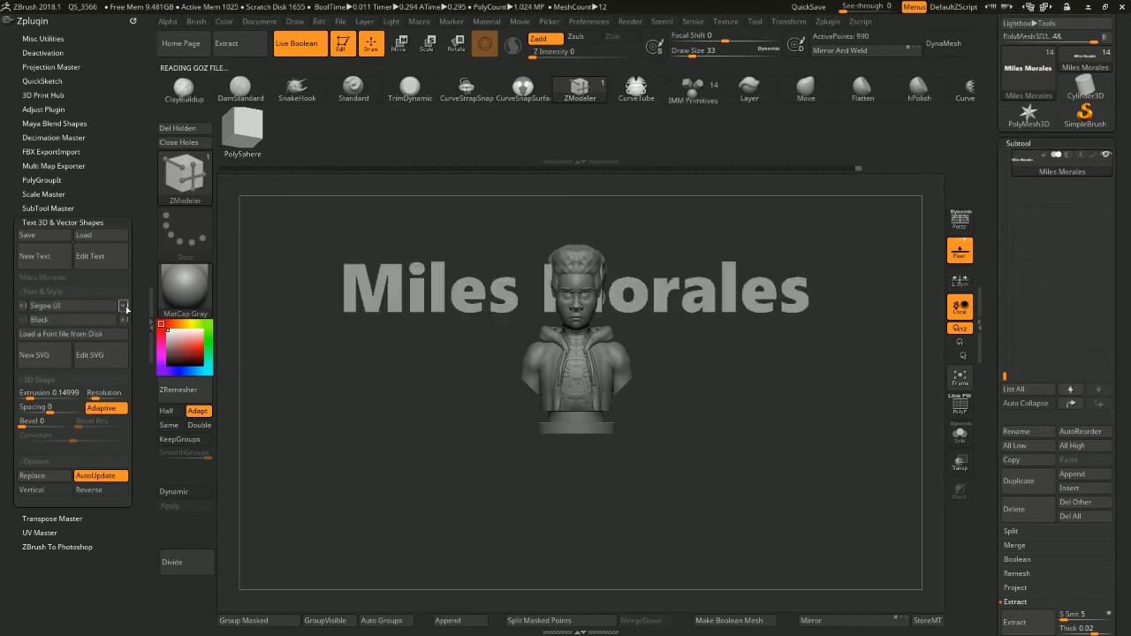
click(125, 306)
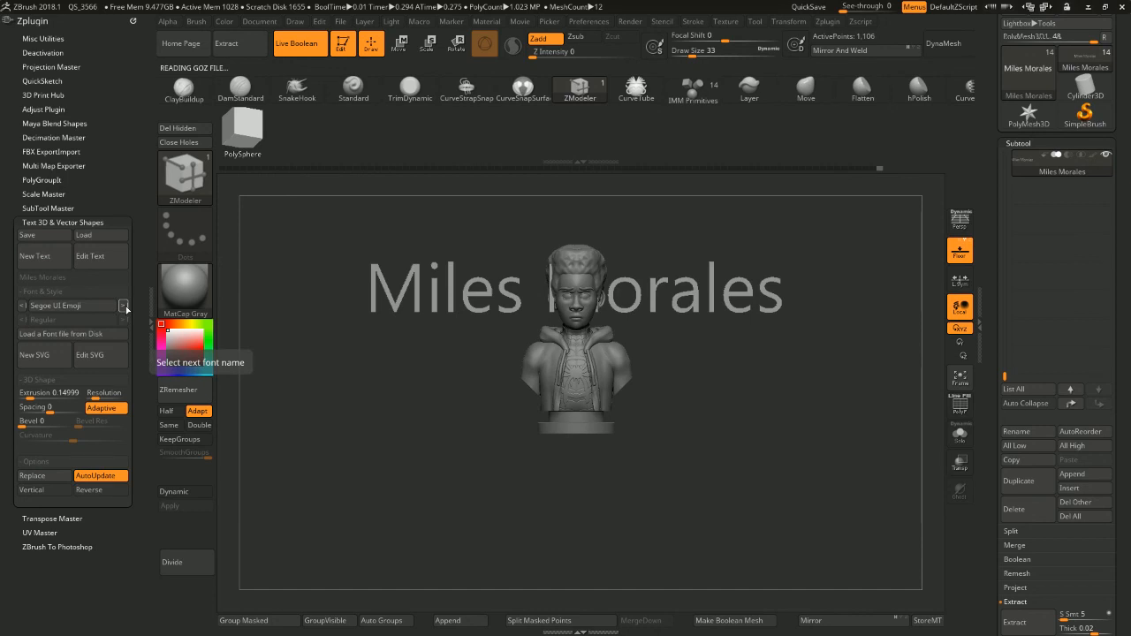
click(125, 306)
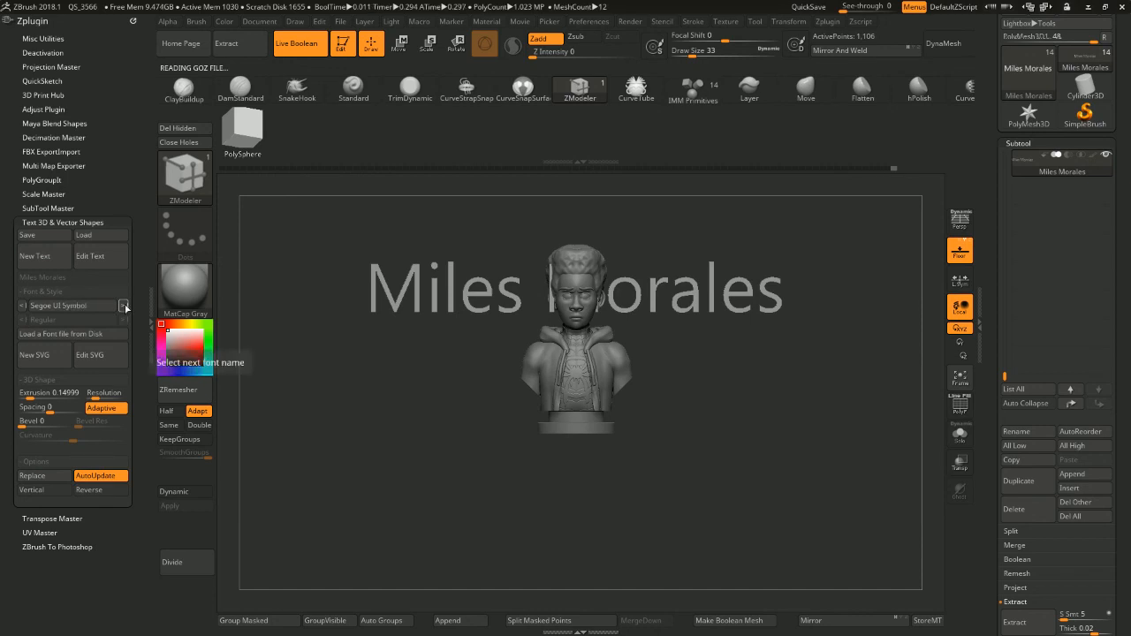
click(124, 305)
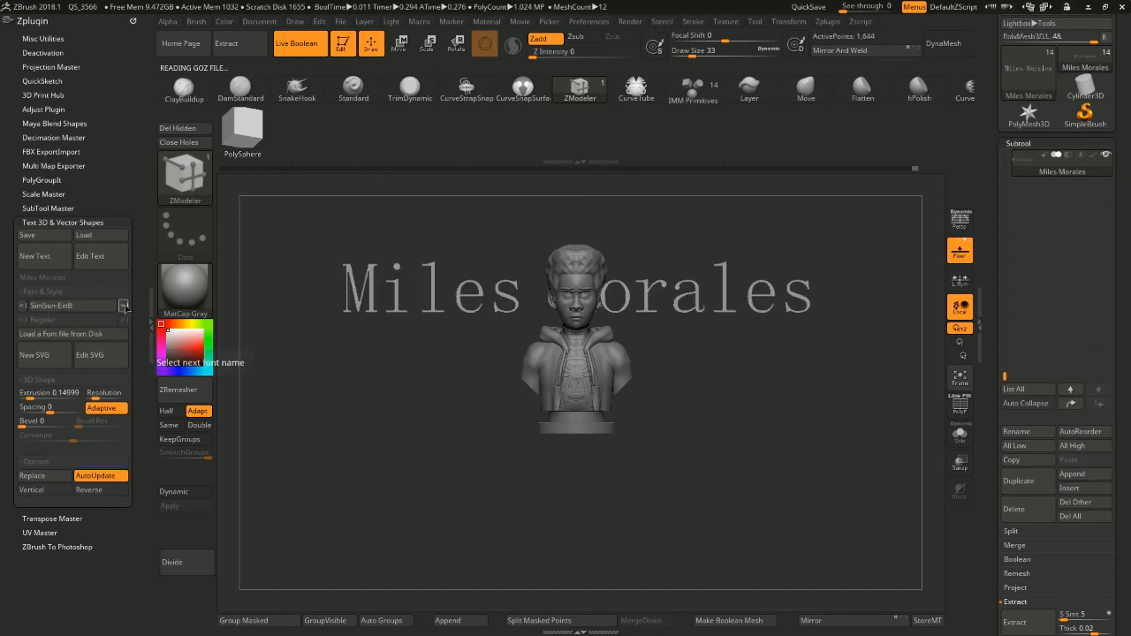
click(125, 306)
click(125, 306)
click(124, 306)
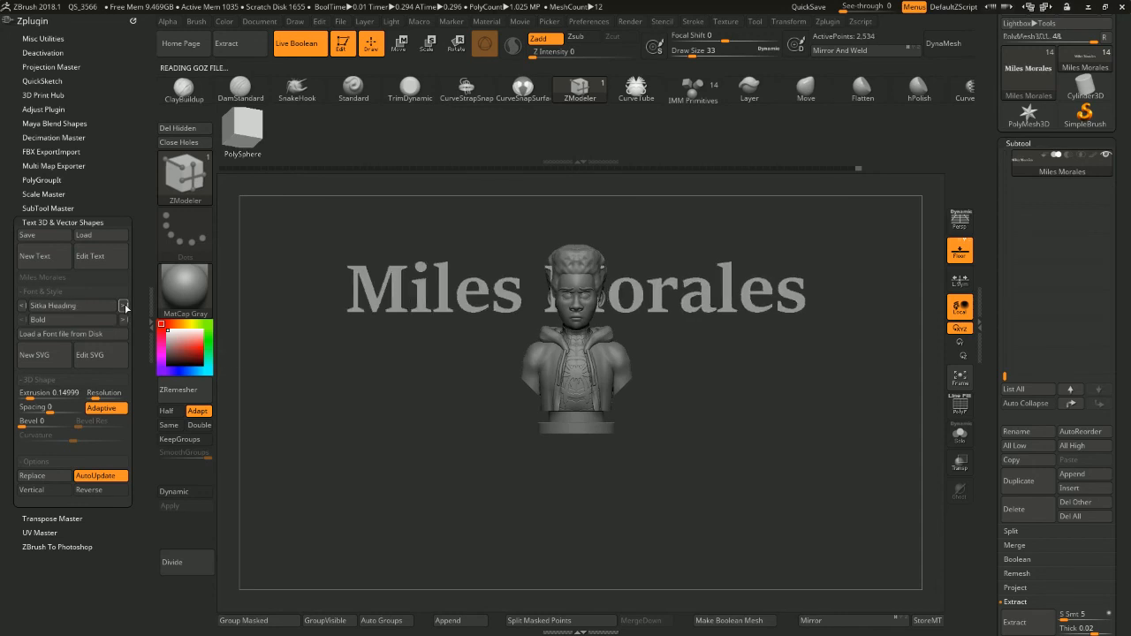
click(124, 306)
click(125, 306)
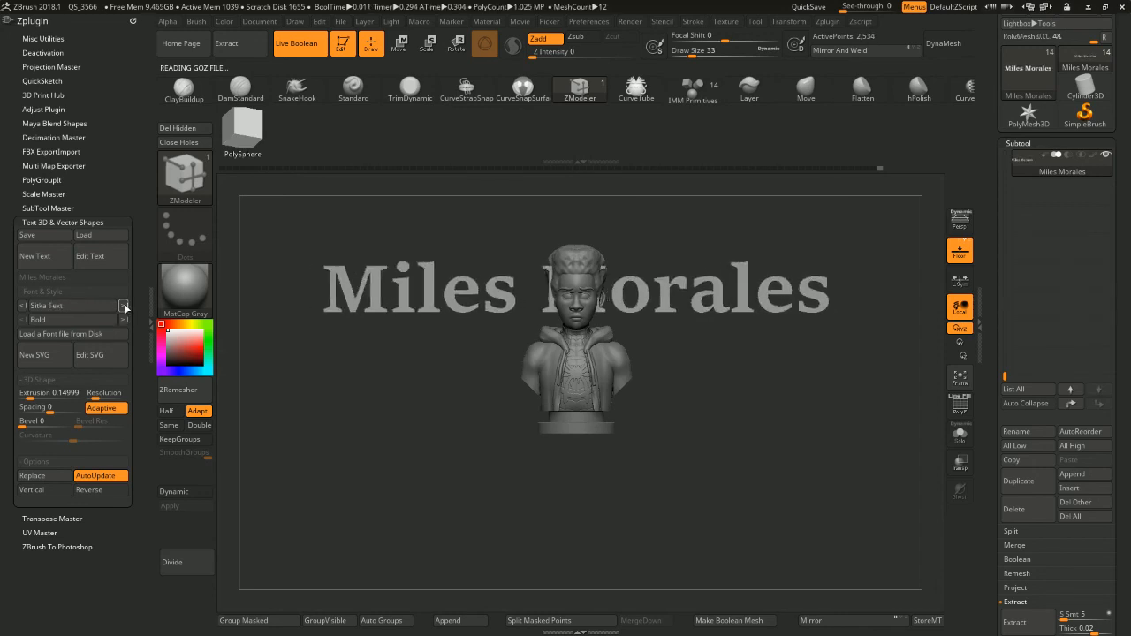
click(125, 306)
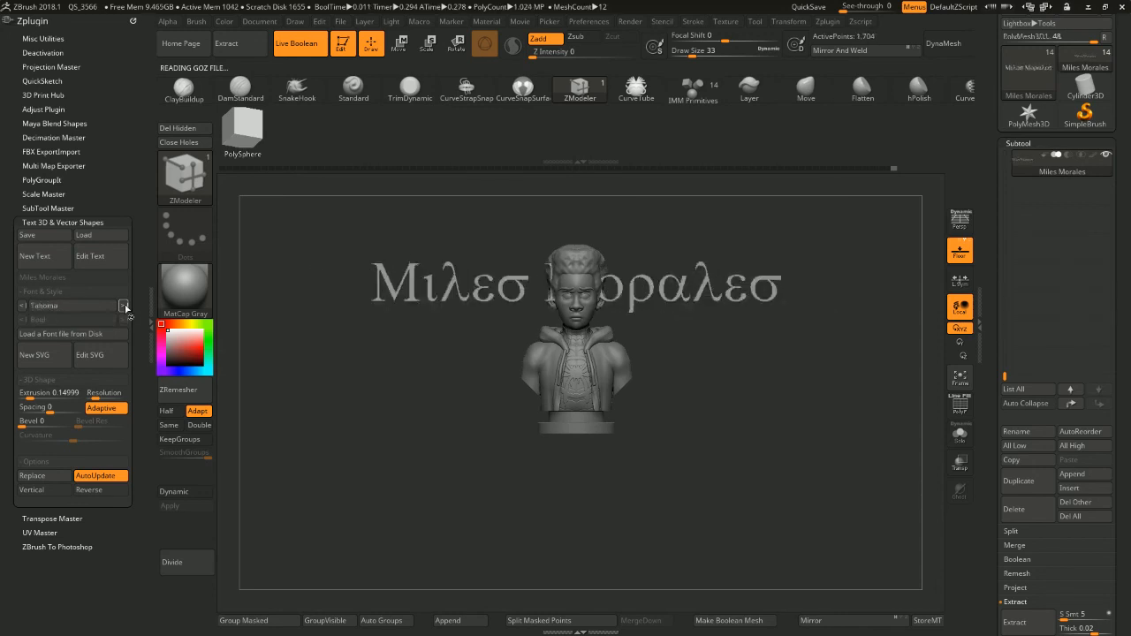
click(124, 306)
click(125, 305)
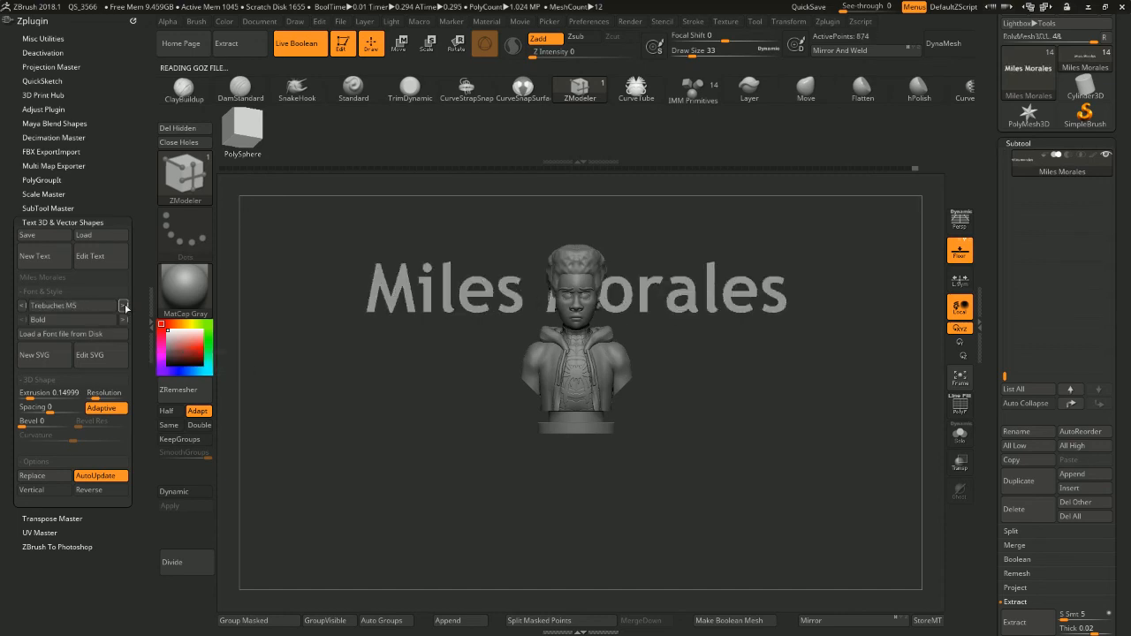
Preview the remaining fonts on the 3D "Miles Morales" text and settle on Verdana
click(23, 305)
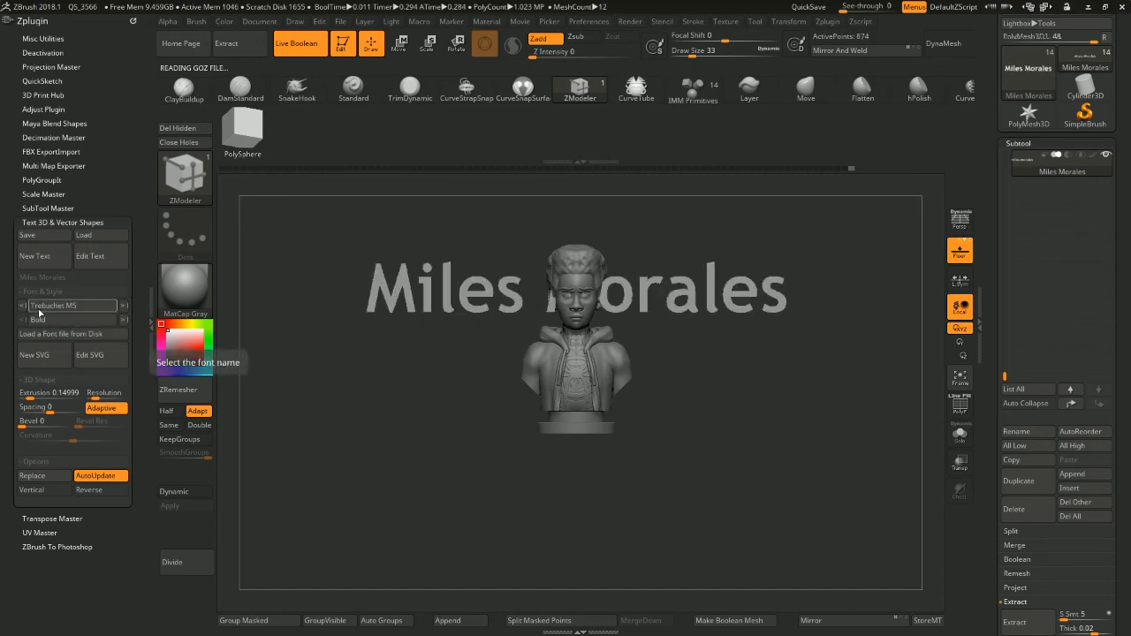
click(23, 305)
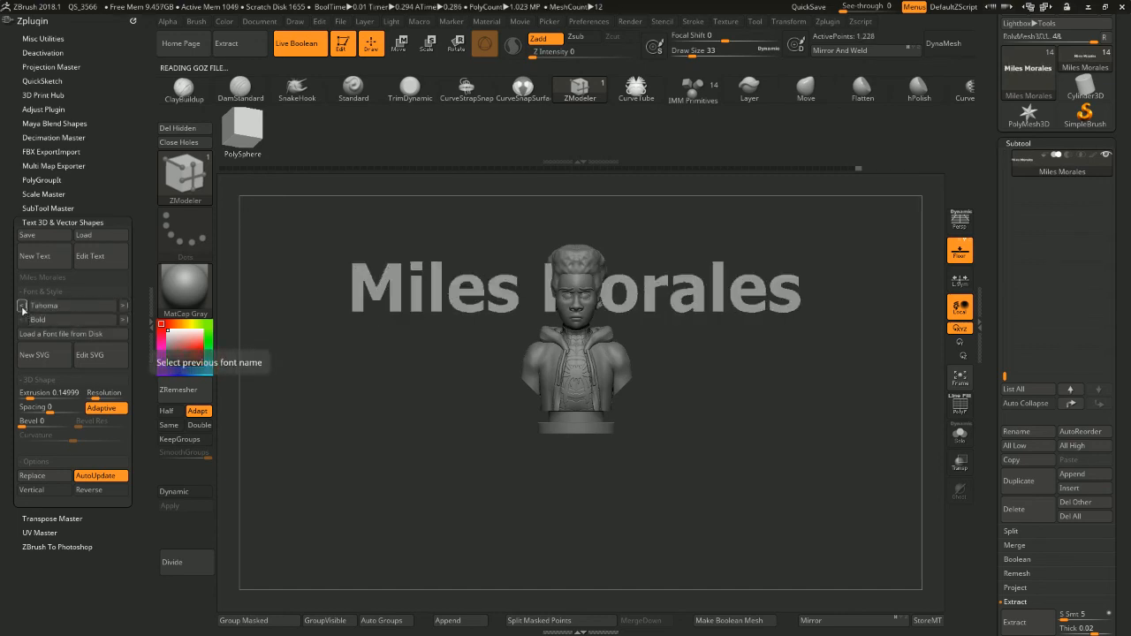
click(121, 306)
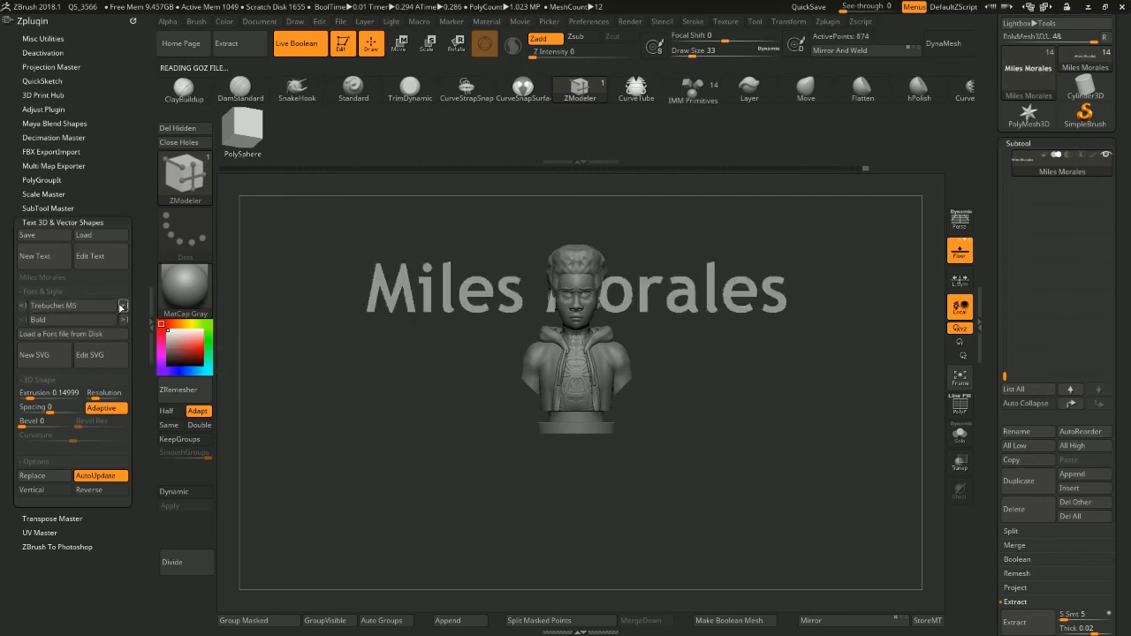
click(121, 306)
click(121, 306)
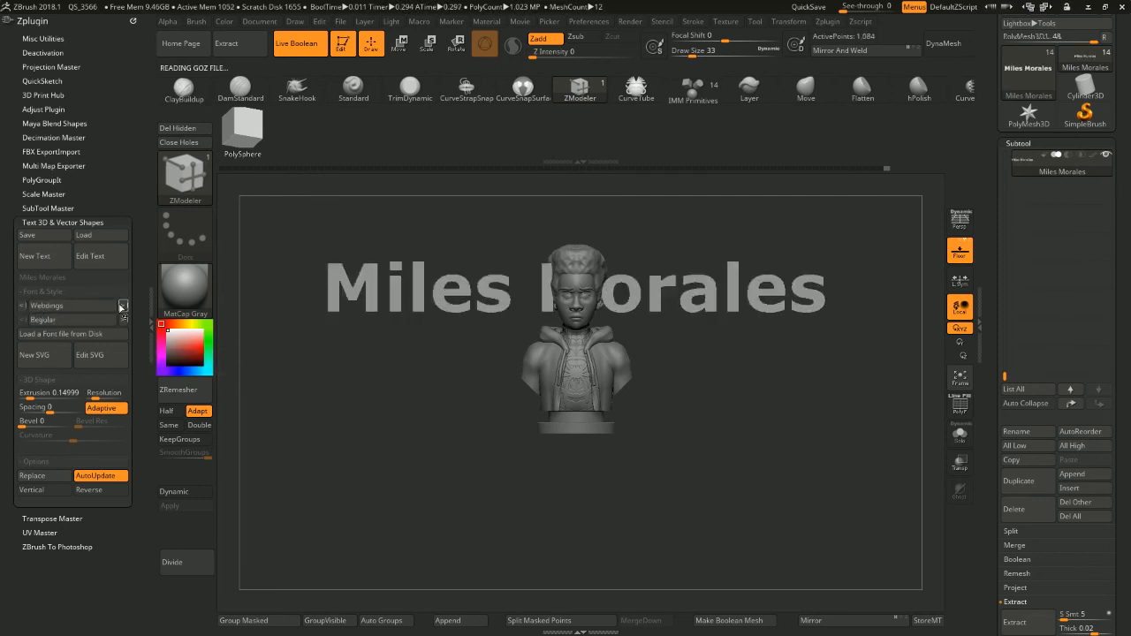
click(121, 305)
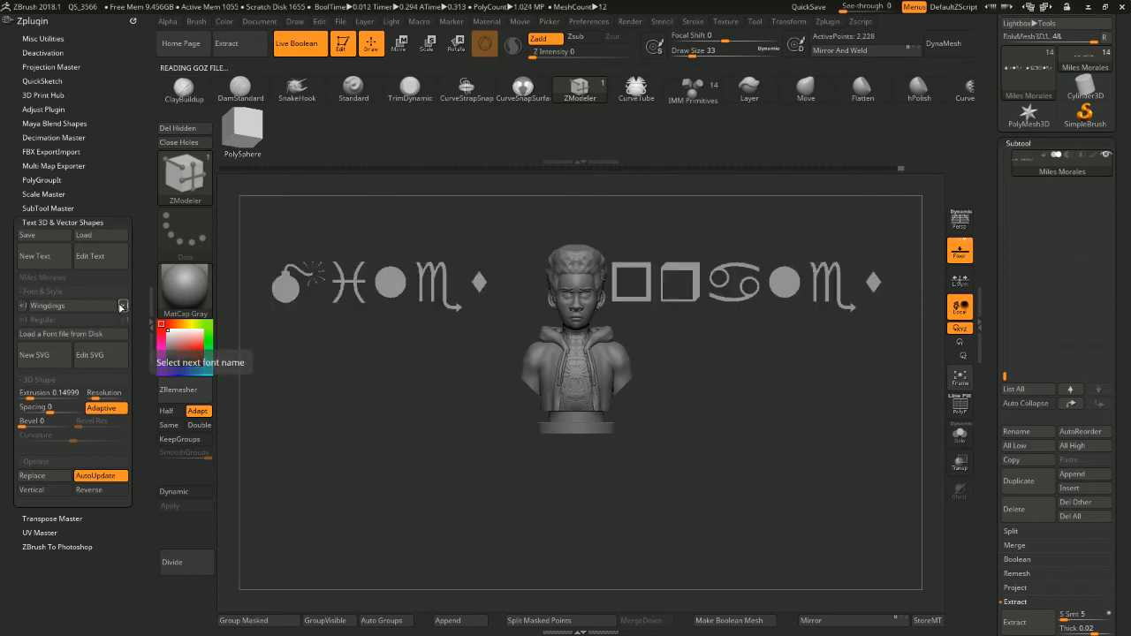
click(122, 305)
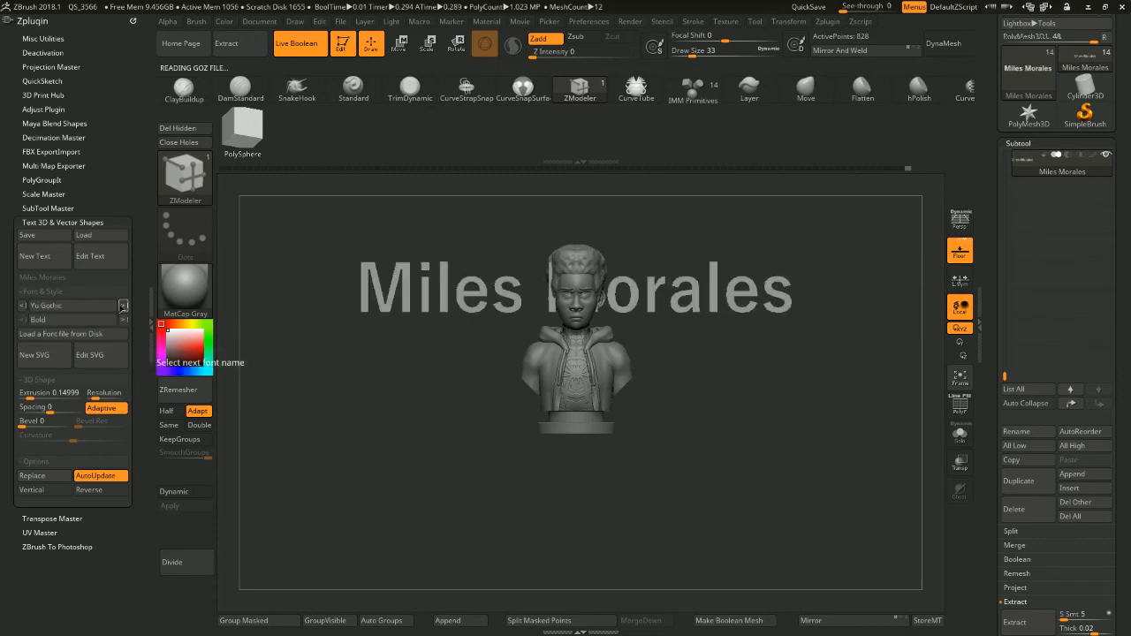
click(122, 306)
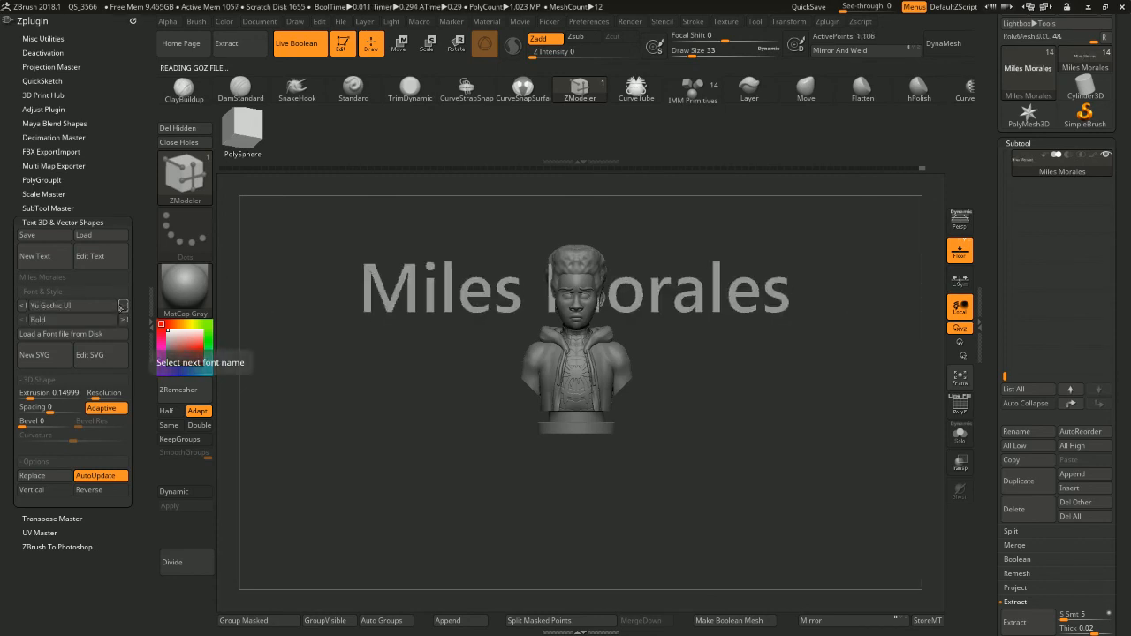
click(23, 306)
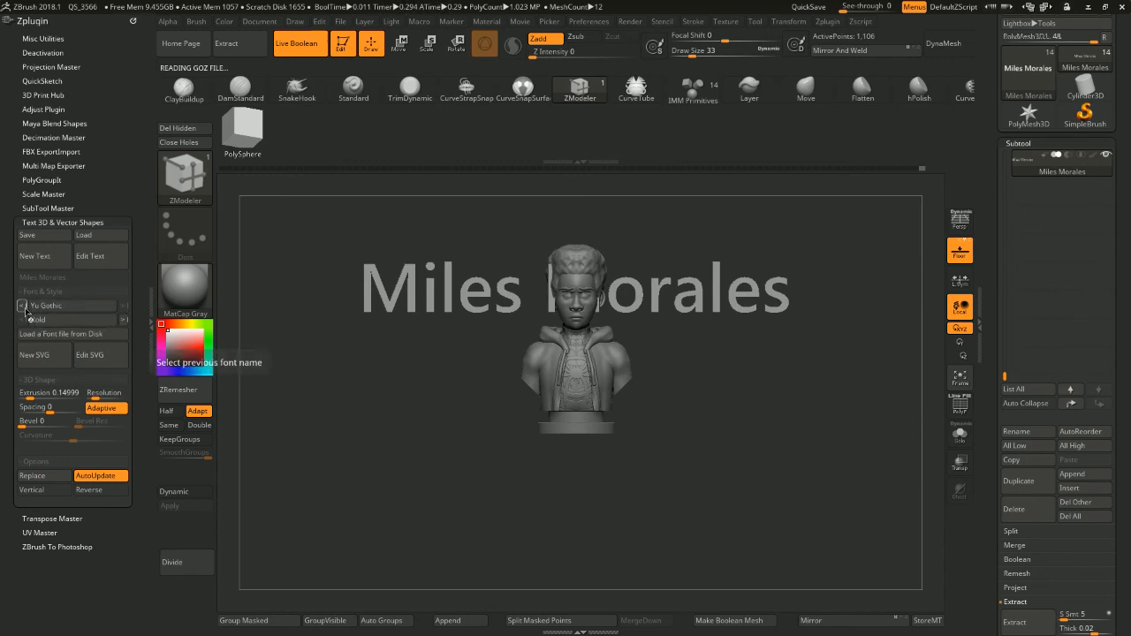
click(24, 306)
click(24, 305)
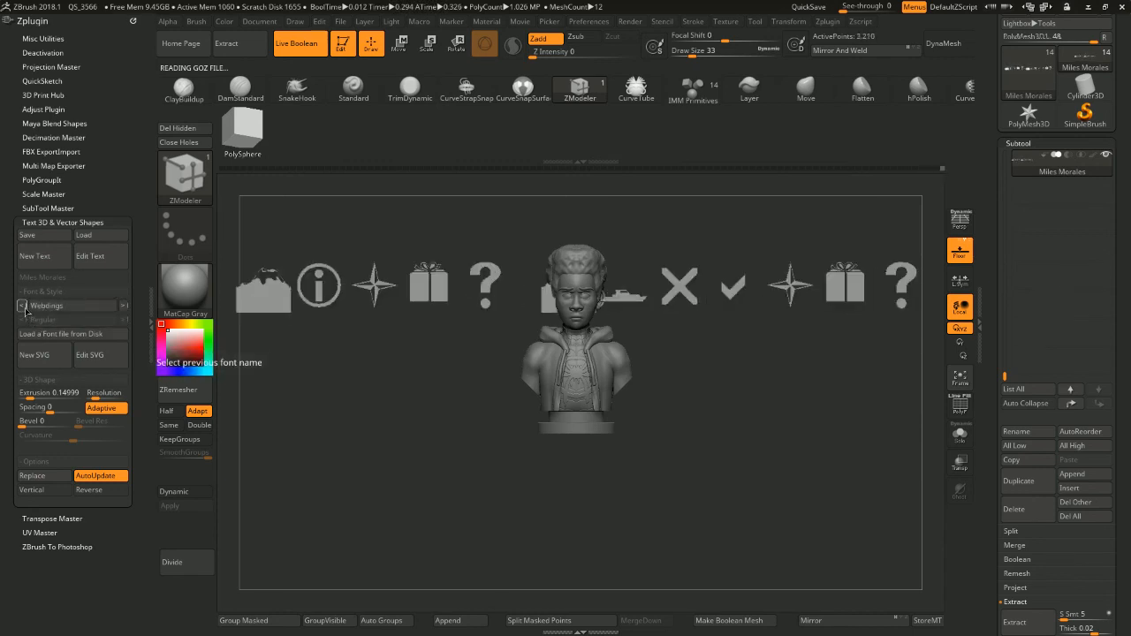
click(24, 306)
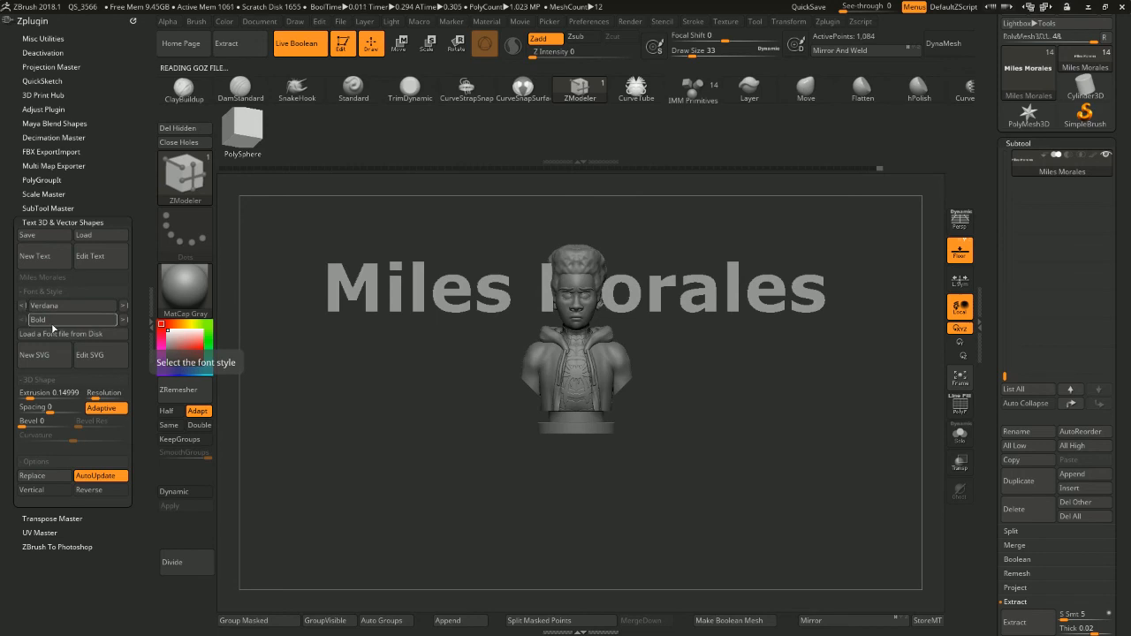
Try the italic and regular Verdana styles on the 3D text, returning it to Bold
click(124, 320)
click(125, 320)
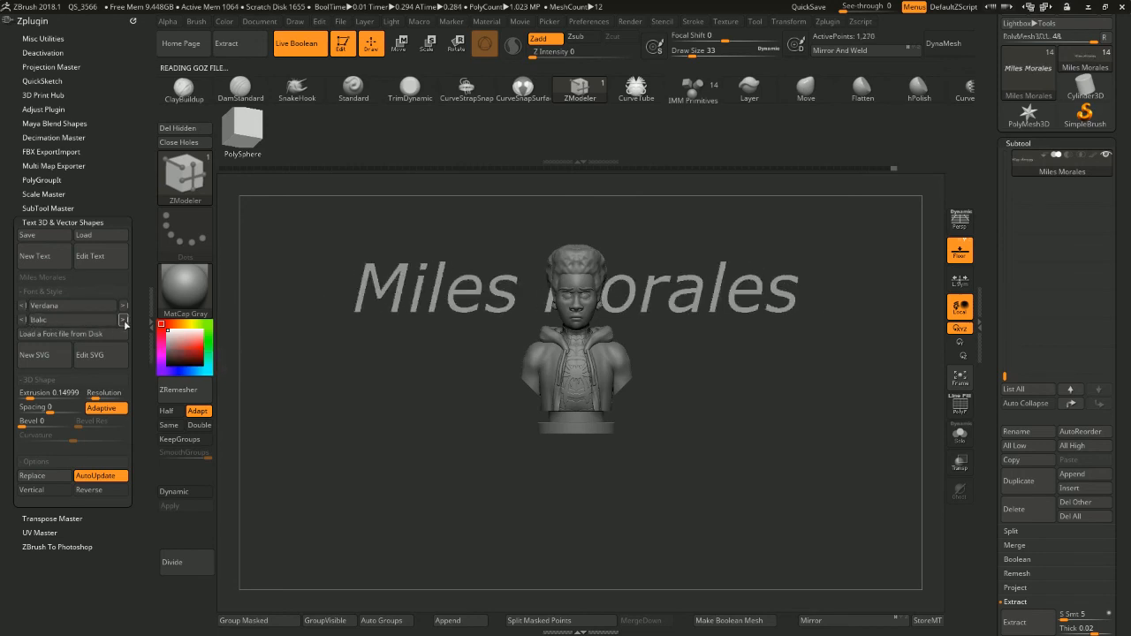
click(125, 320)
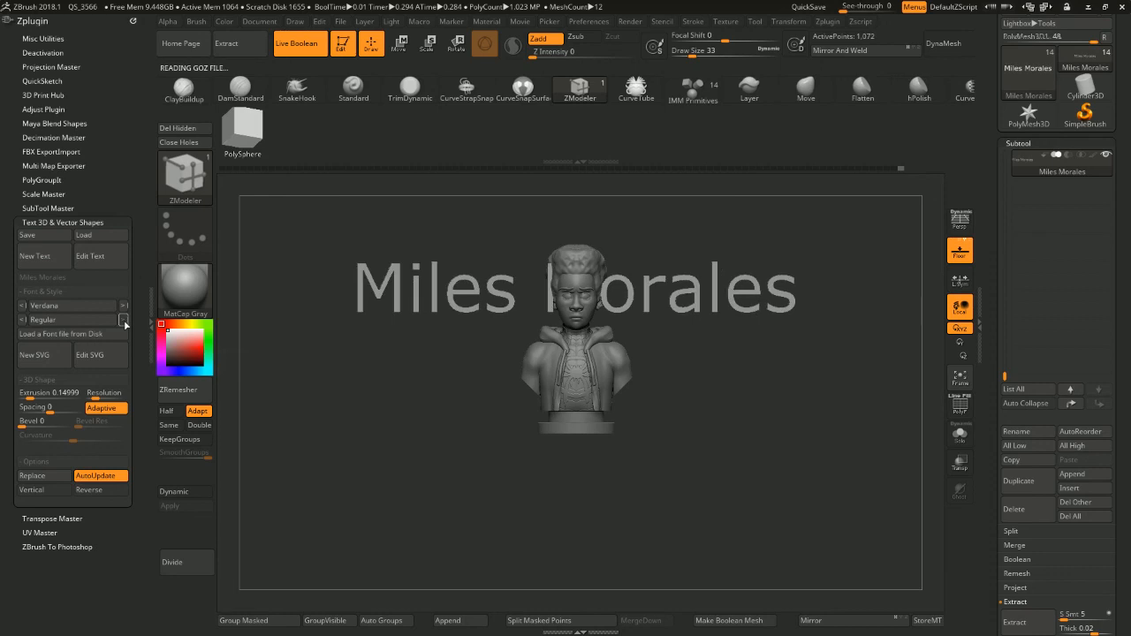
click(26, 320)
click(26, 320)
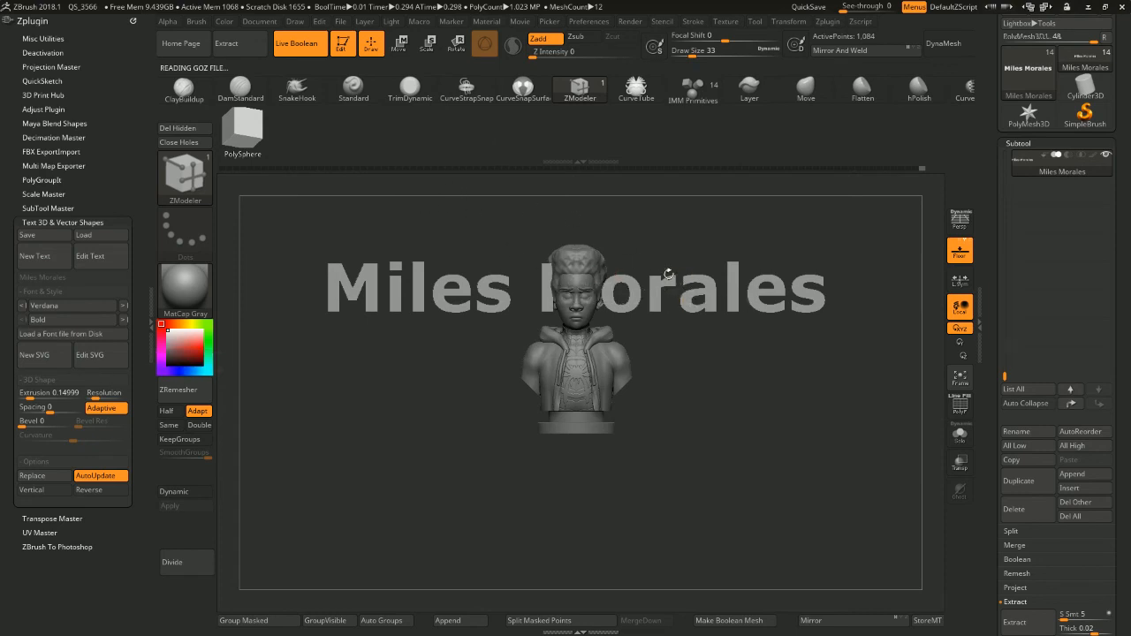
Set the 3D text's curve resolution to 5 and increase its extrusion to 0.6701
shift+drag(723, 399, 759, 383)
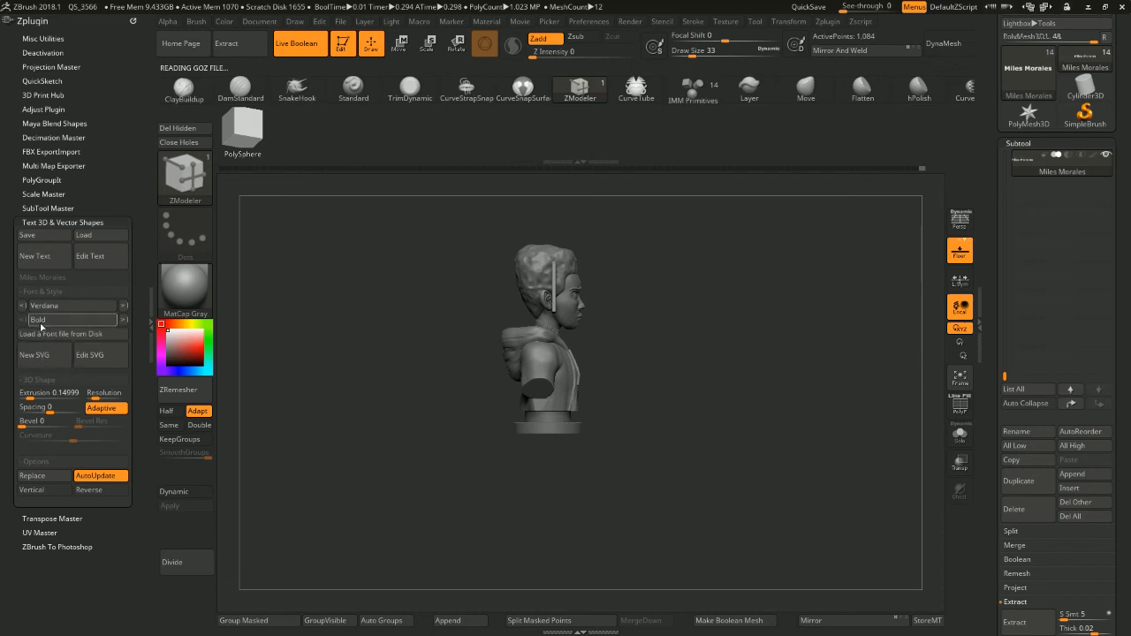
click(102, 393)
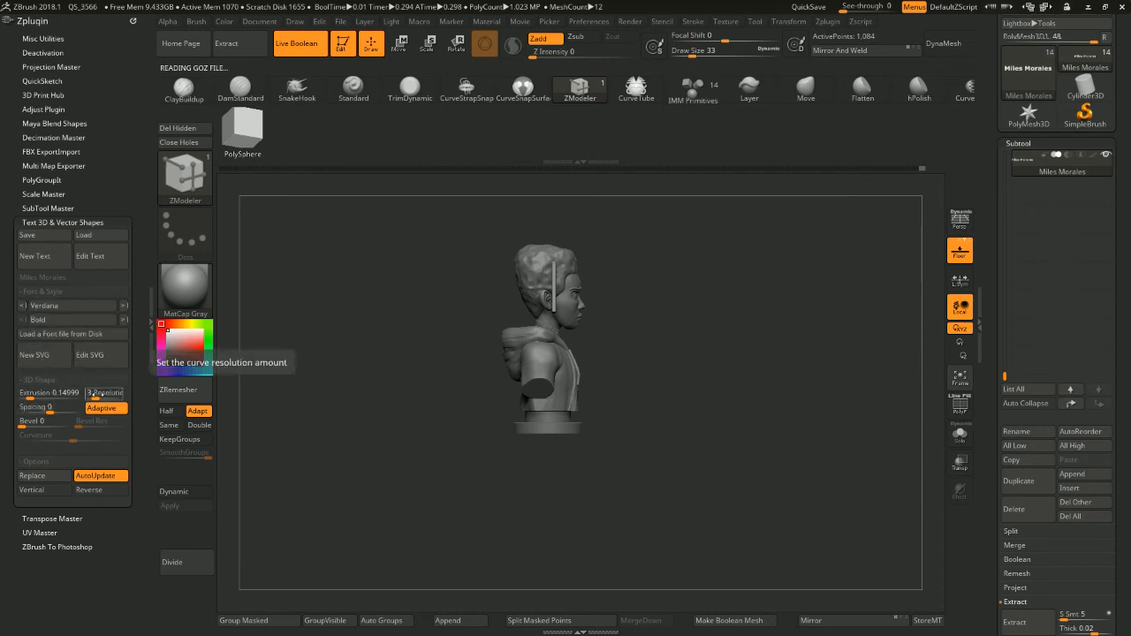
text(5)
key(Return)
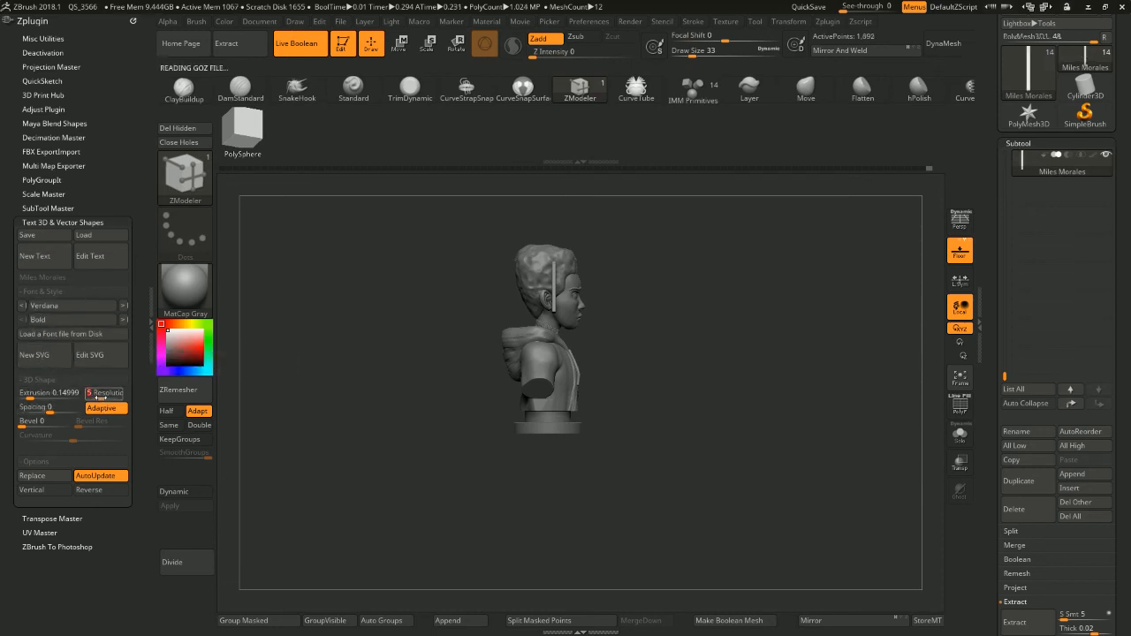
click(48, 404)
drag(31, 398, 55, 394)
mouse_move(277, 311)
mouse_down()
mouse_move(302, 297)
mouse_move(294, 338)
mouse_move(266, 305)
mouse_up()
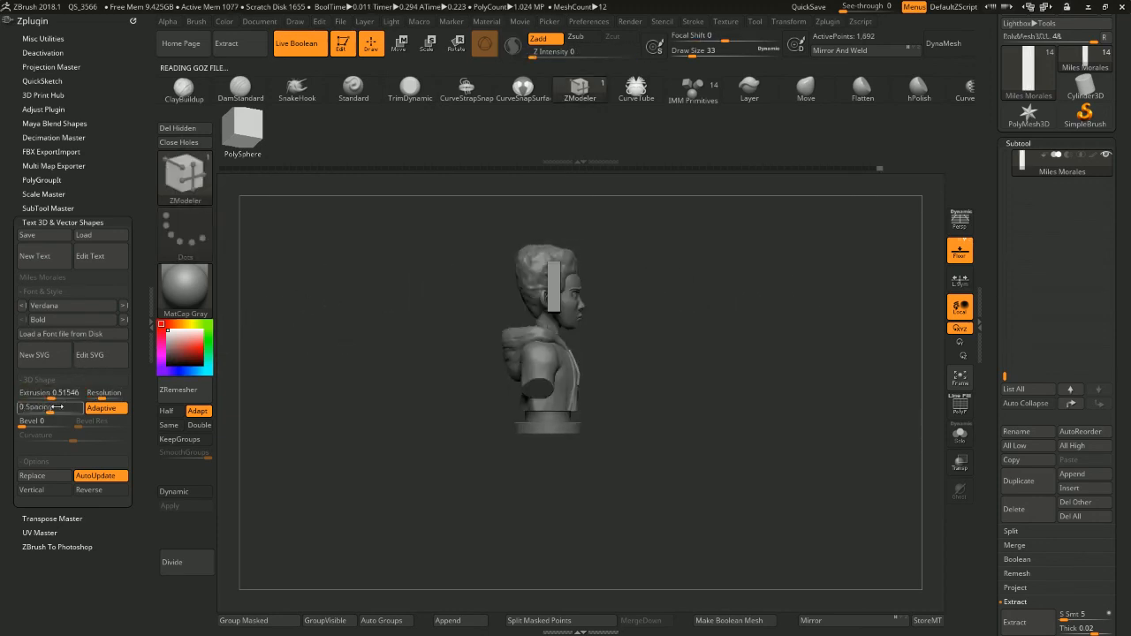
drag(54, 396, 63, 396)
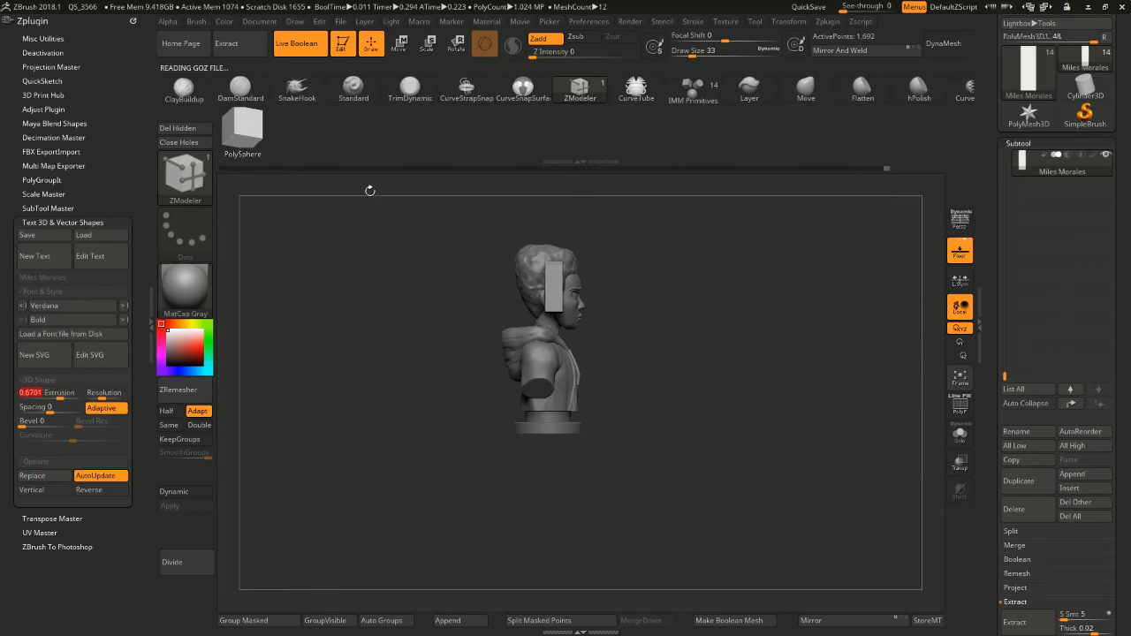
Move the "Miles Morales" text down in front of the pedestal base and scale it down to fit the base
click(404, 51)
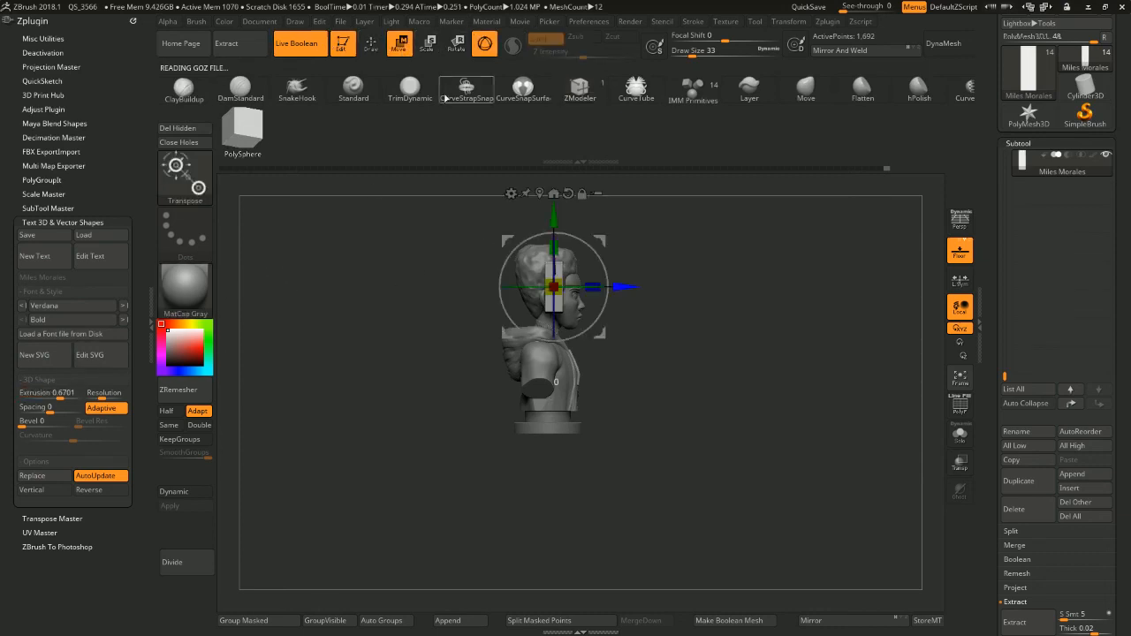
drag(602, 242, 681, 495)
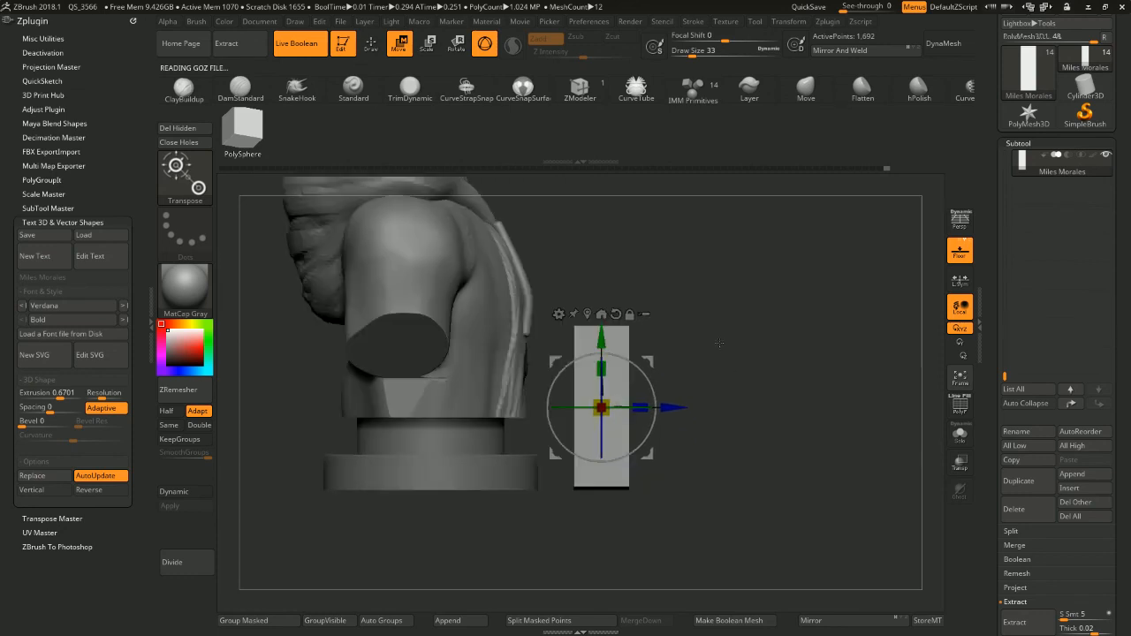
drag(602, 408, 609, 500)
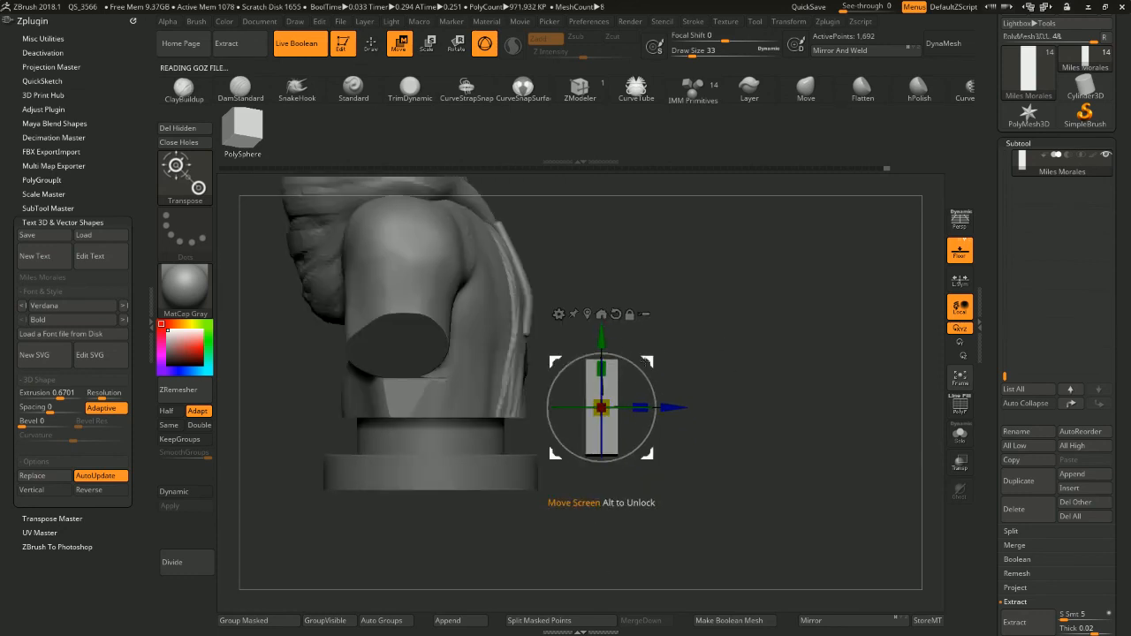
drag(651, 363, 548, 560)
drag(539, 471, 543, 534)
Try a Bend Arc deformer on the lettering, resetting and deleting it without keeping a bend
shift+drag(697, 340, 726, 257)
click(496, 316)
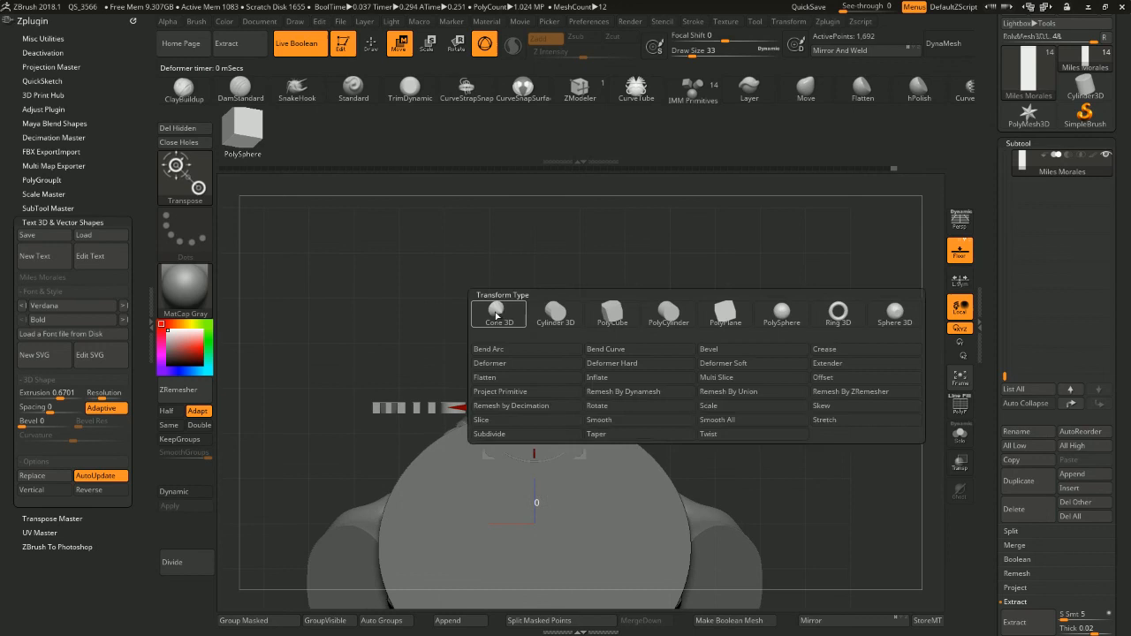
click(536, 352)
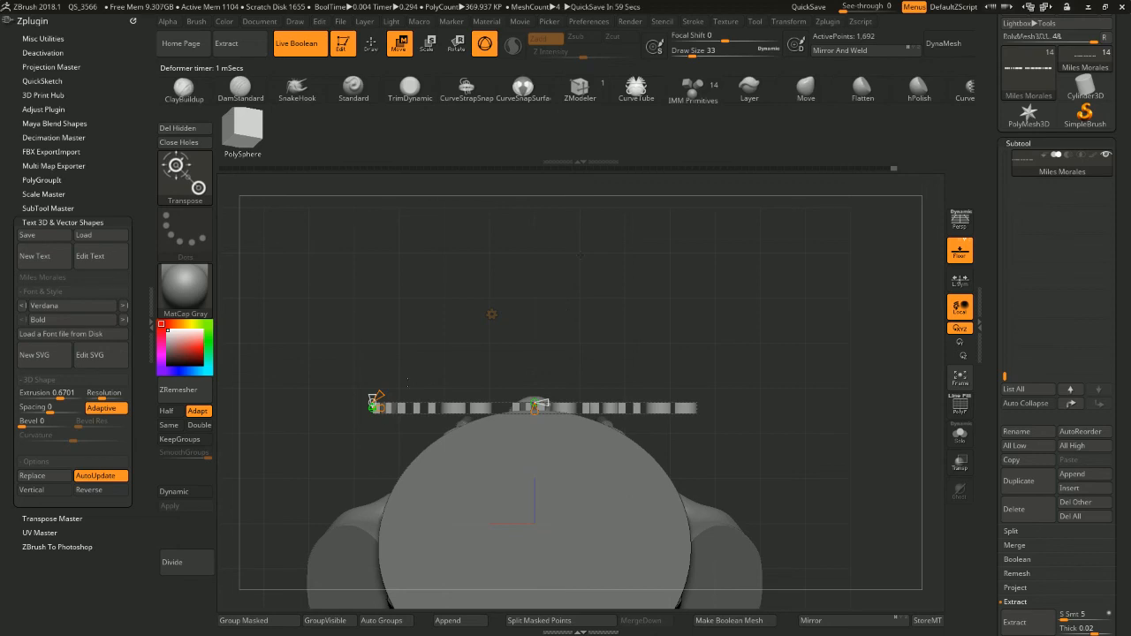
drag(504, 348, 549, 394)
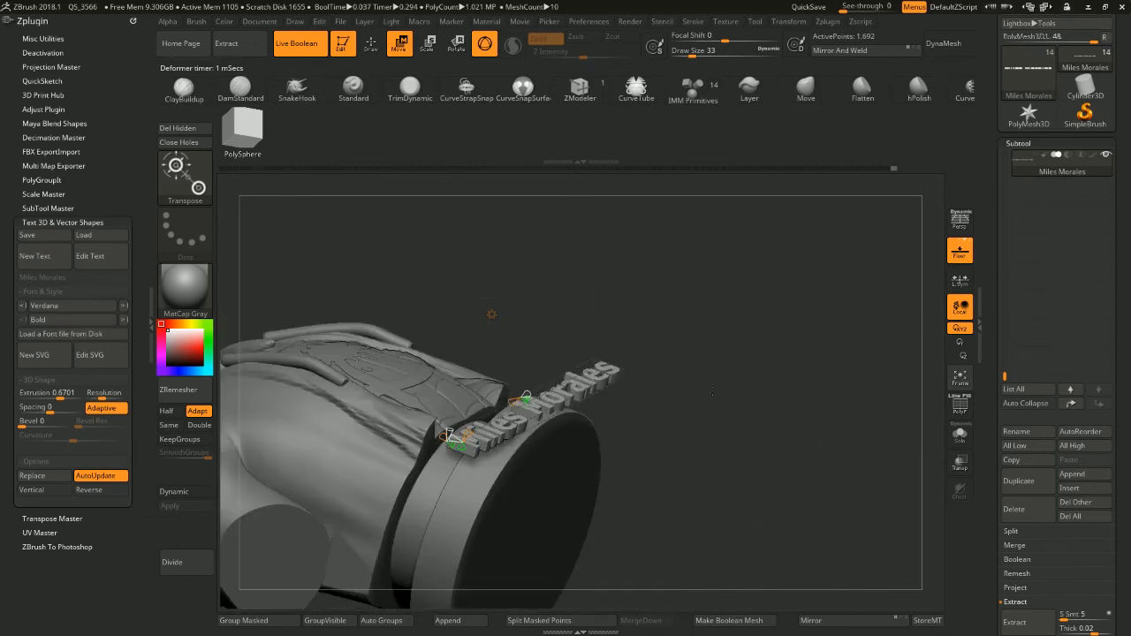
drag(712, 394, 753, 416)
click(492, 314)
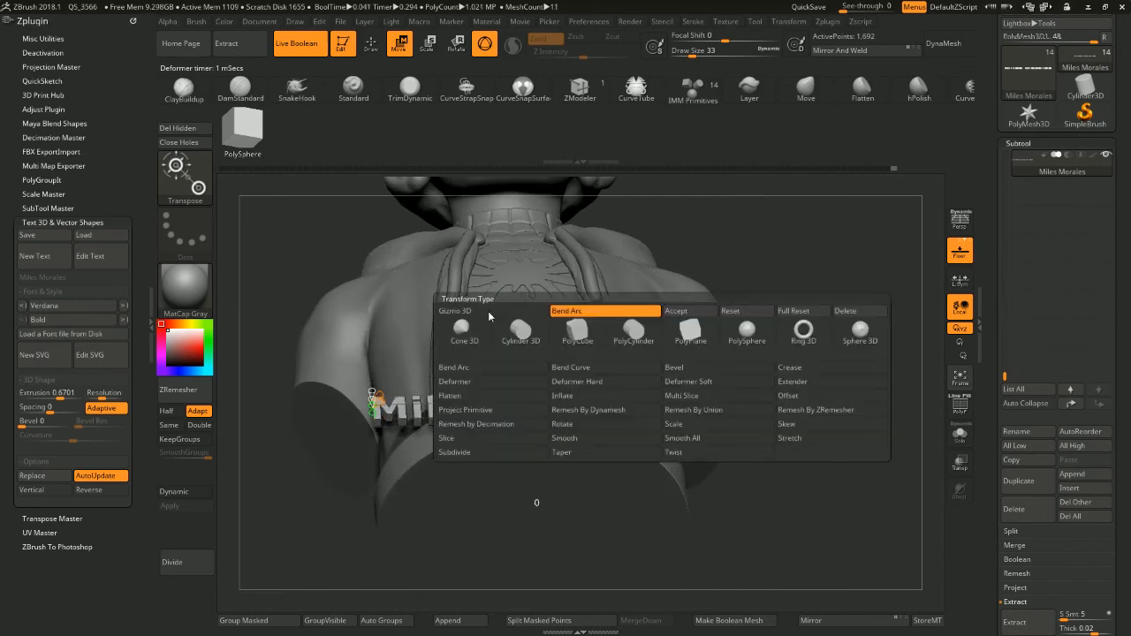
click(735, 309)
click(491, 314)
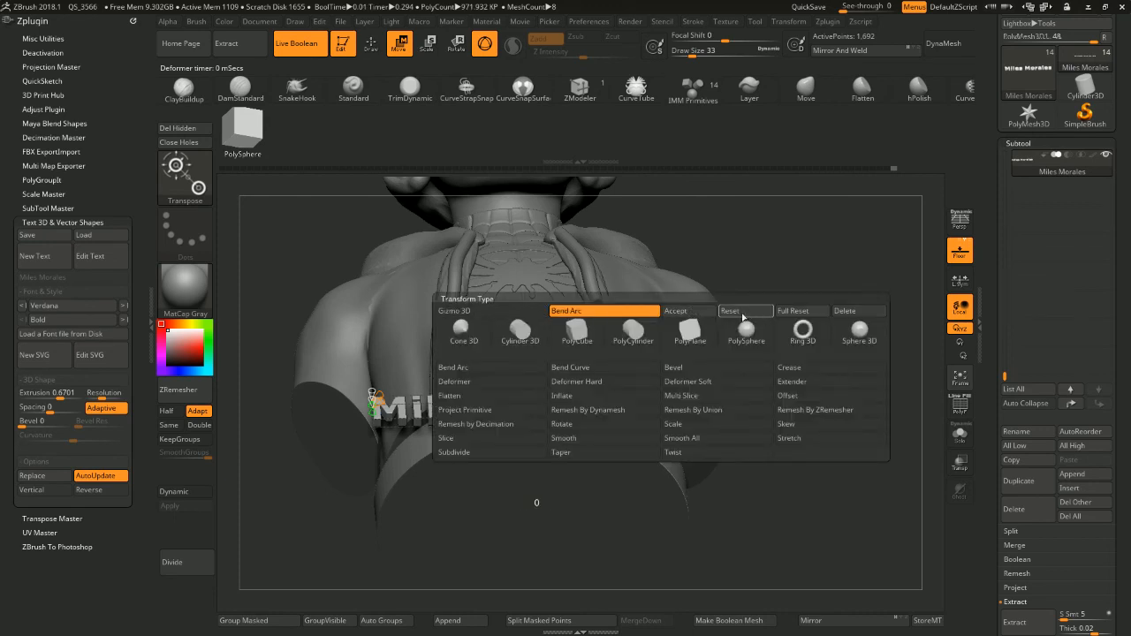
click(844, 311)
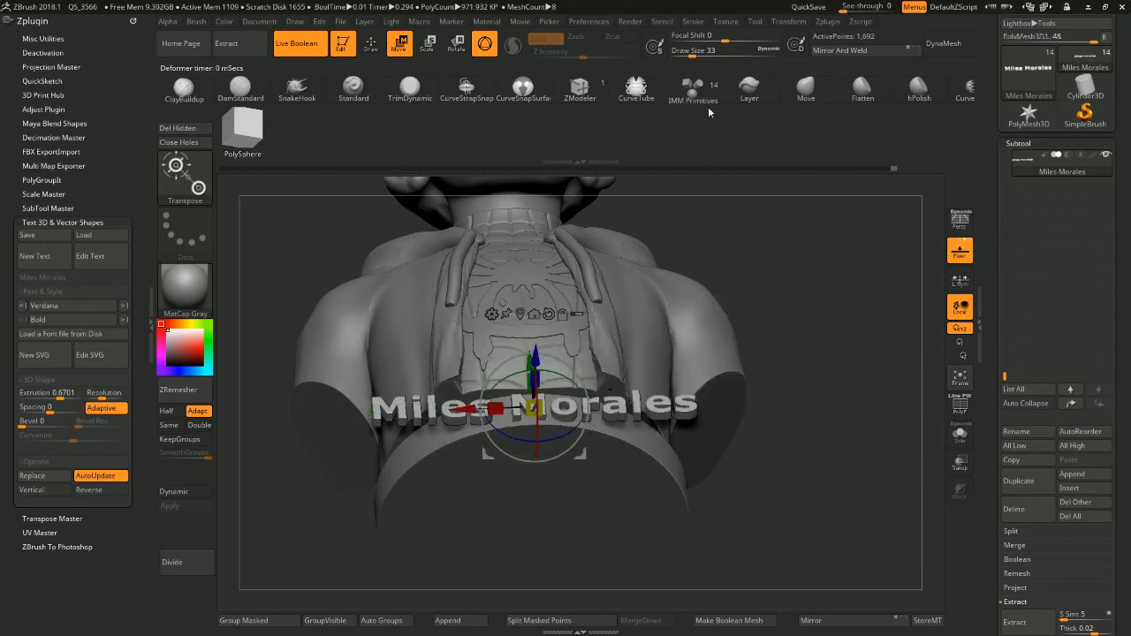
Try to remesh the lettering with DynaMesh at resolution 128 and undo it
click(939, 48)
key(ctrl+z)
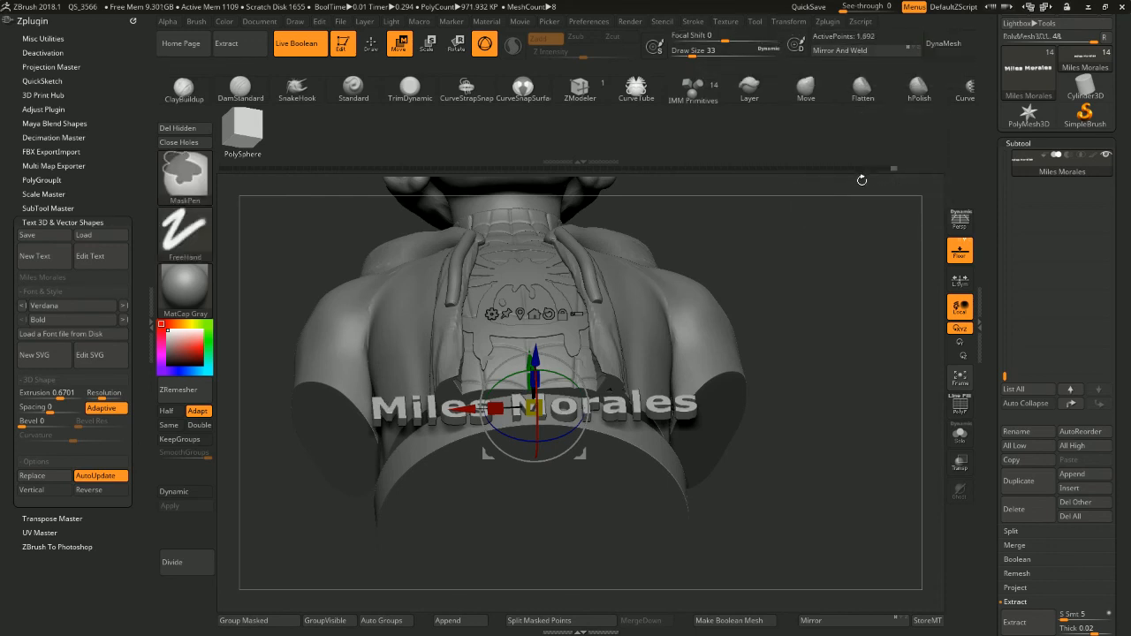
key(ctrl+shift+z)
drag(798, 252, 794, 323)
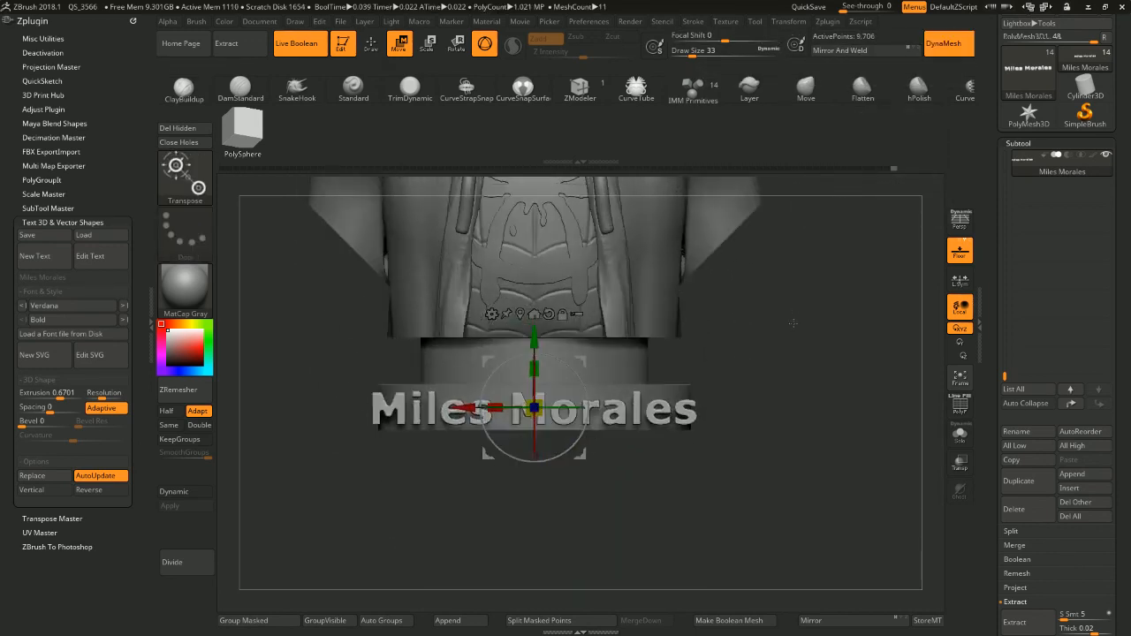
key(ctrl+z)
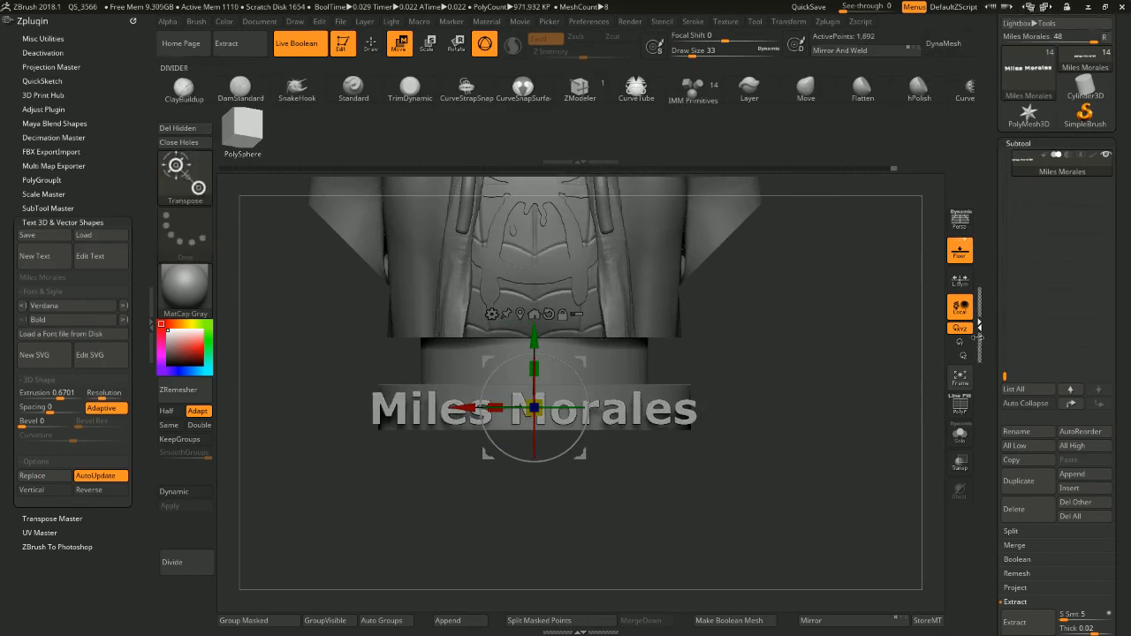
Raise the DynaMesh resolution to 384 and remesh the "Miles Morales" lettering
click(978, 335)
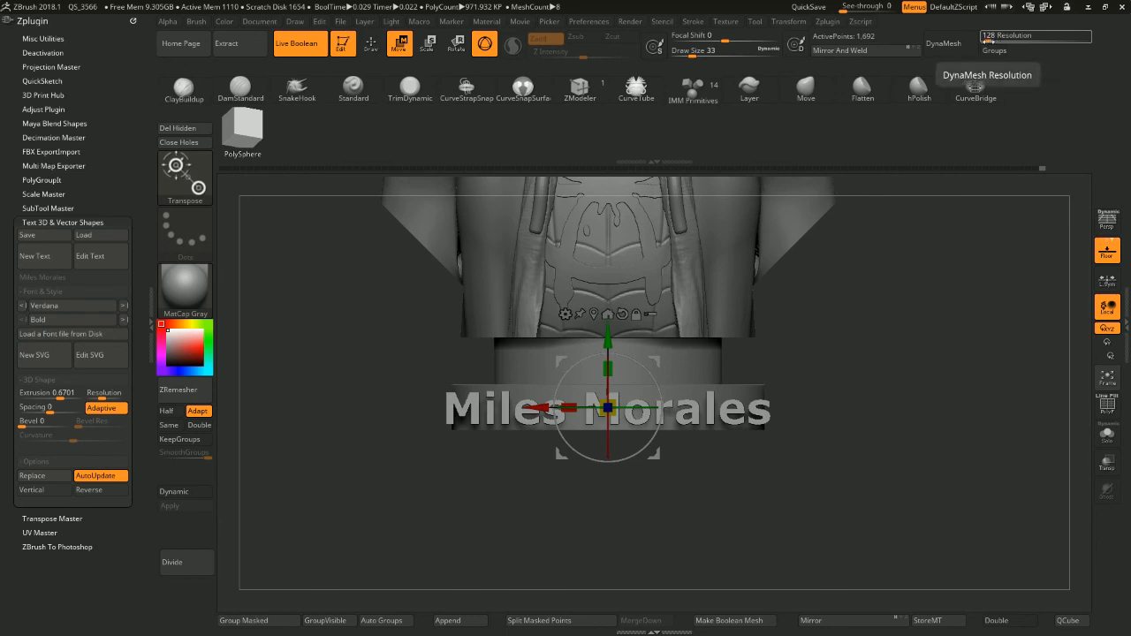
drag(988, 40, 992, 40)
click(958, 45)
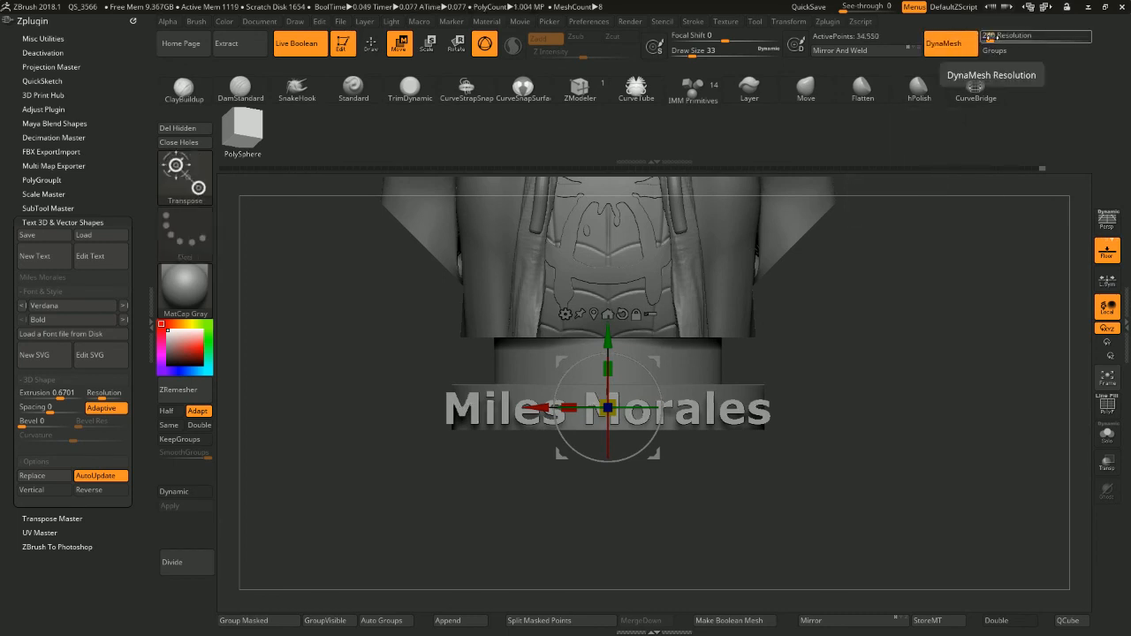
key(ctrl+z)
drag(991, 37, 993, 37)
click(944, 43)
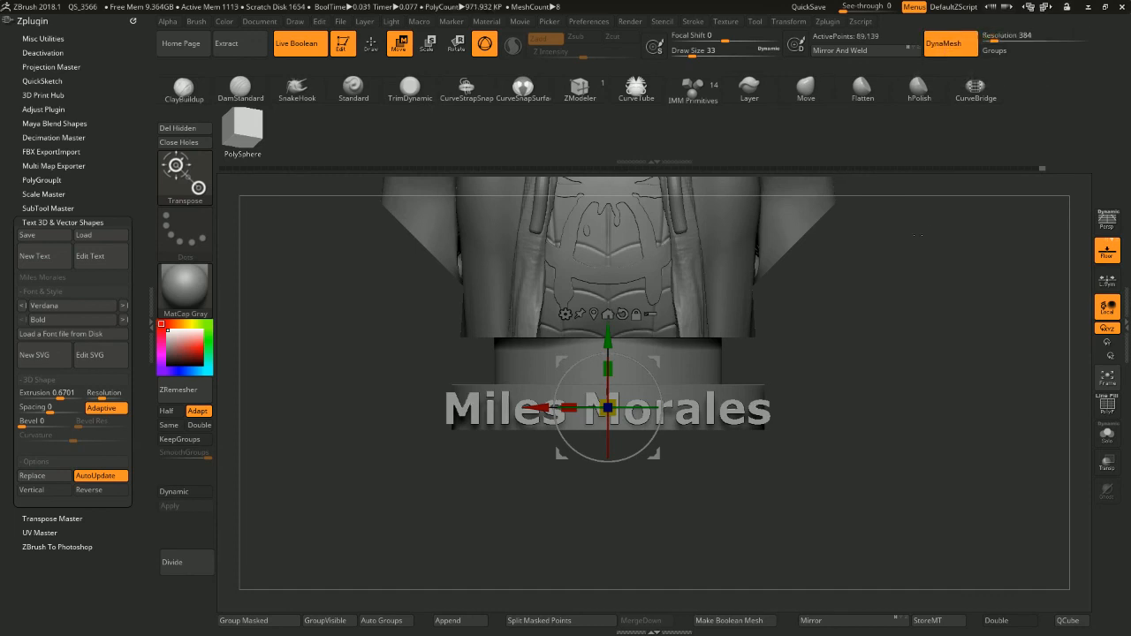
Try to wrap the "Miles Morales" lettering around the pedestal base with a Bend Arc deformer, adjusting its angle and radius
drag(919, 235, 928, 303)
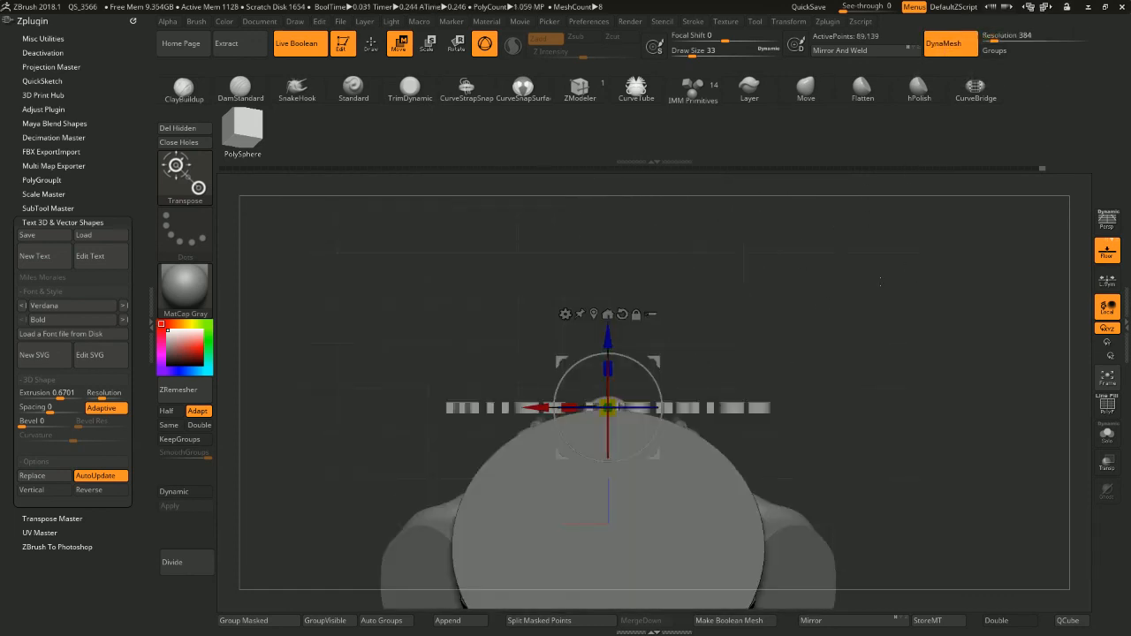
click(565, 314)
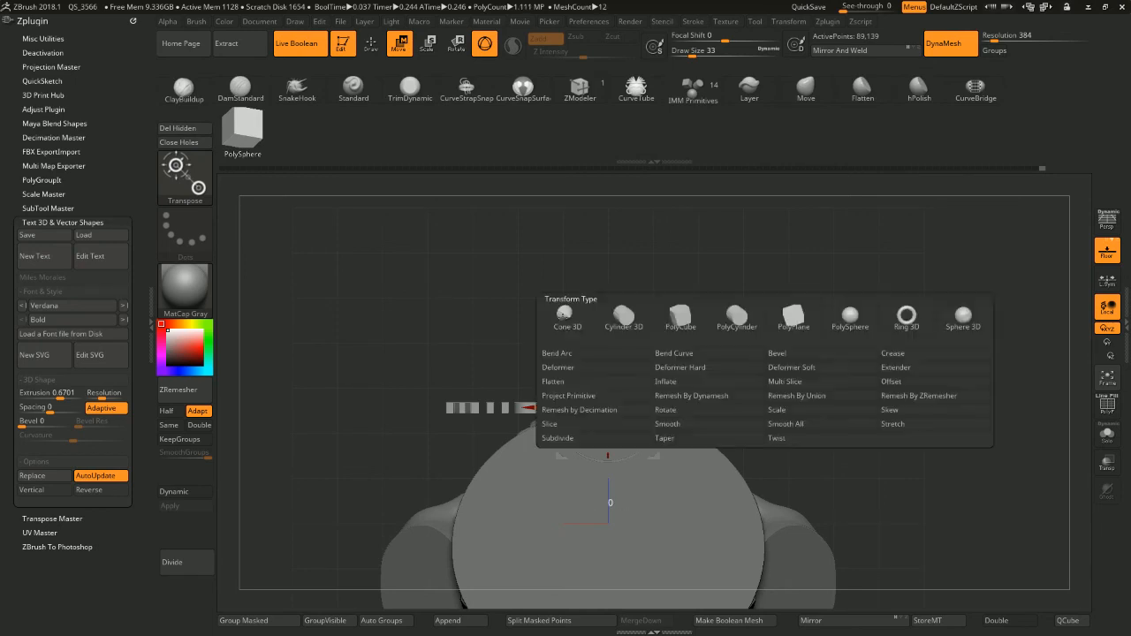
click(575, 368)
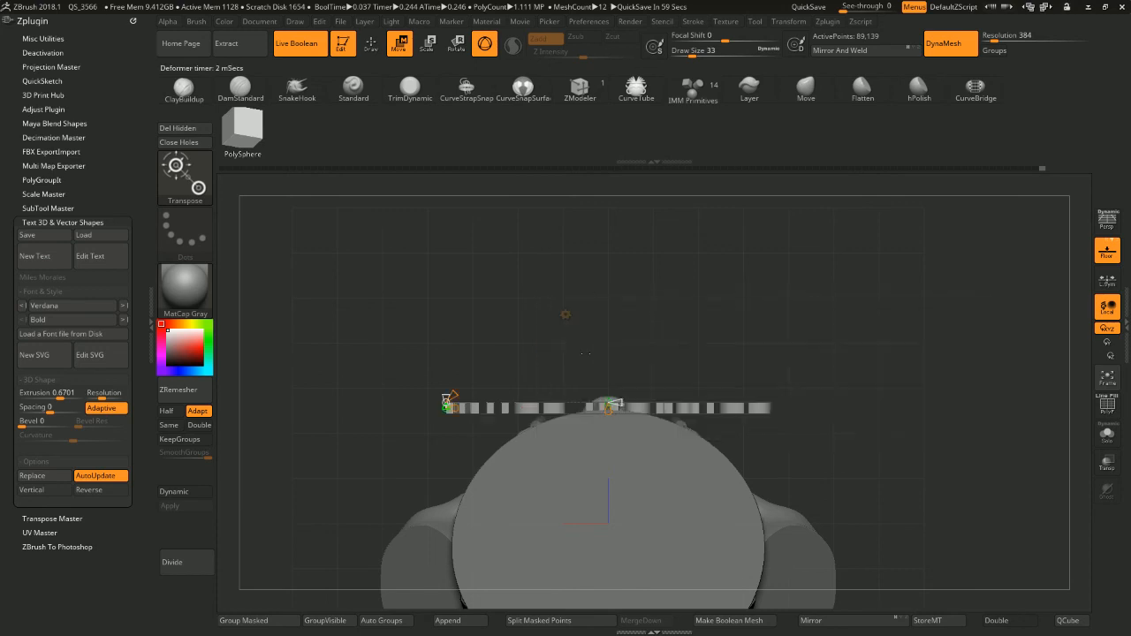
drag(646, 274, 755, 473)
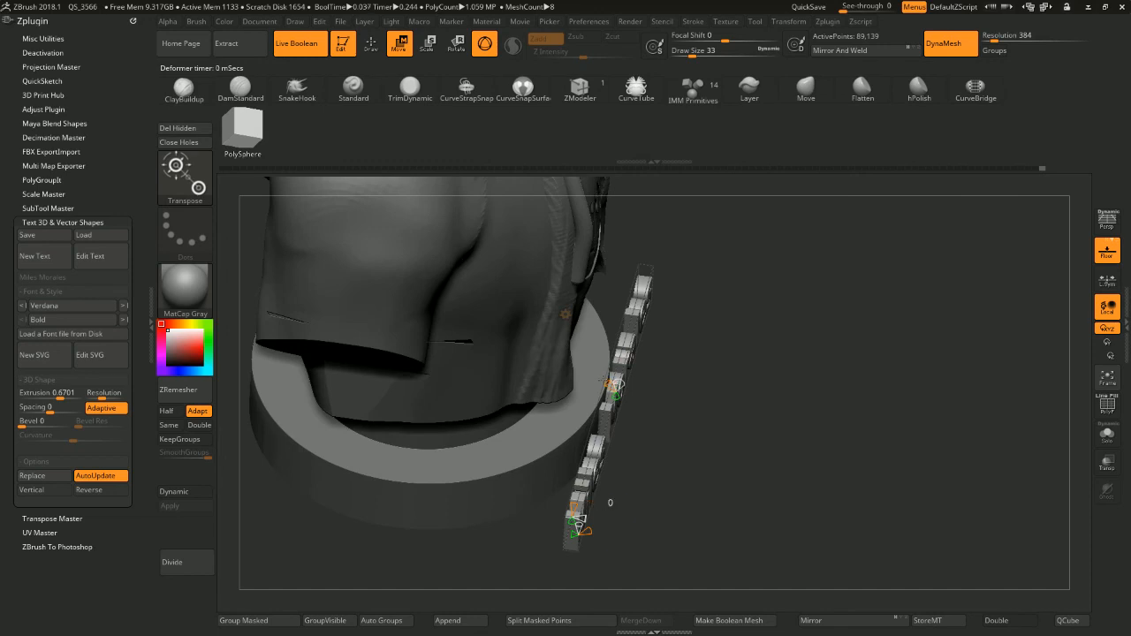
mouse_move(610, 385)
mouse_down()
mouse_move(568, 394)
mouse_move(579, 396)
mouse_up()
key(ctrl+z)
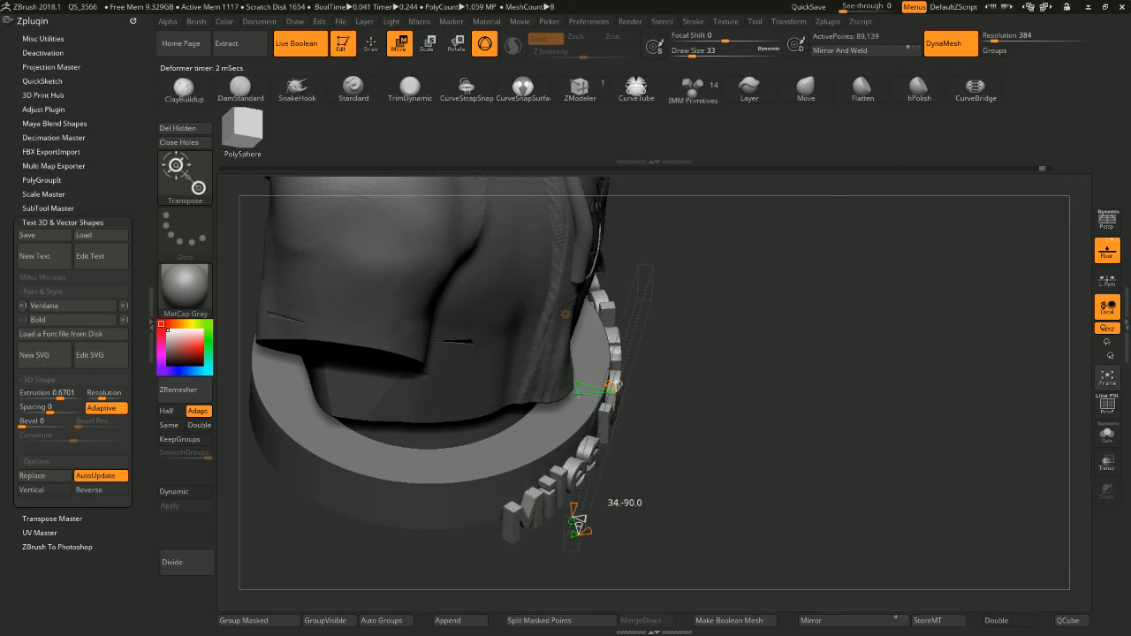
drag(753, 447, 710, 455)
drag(618, 385, 596, 393)
drag(783, 336, 810, 380)
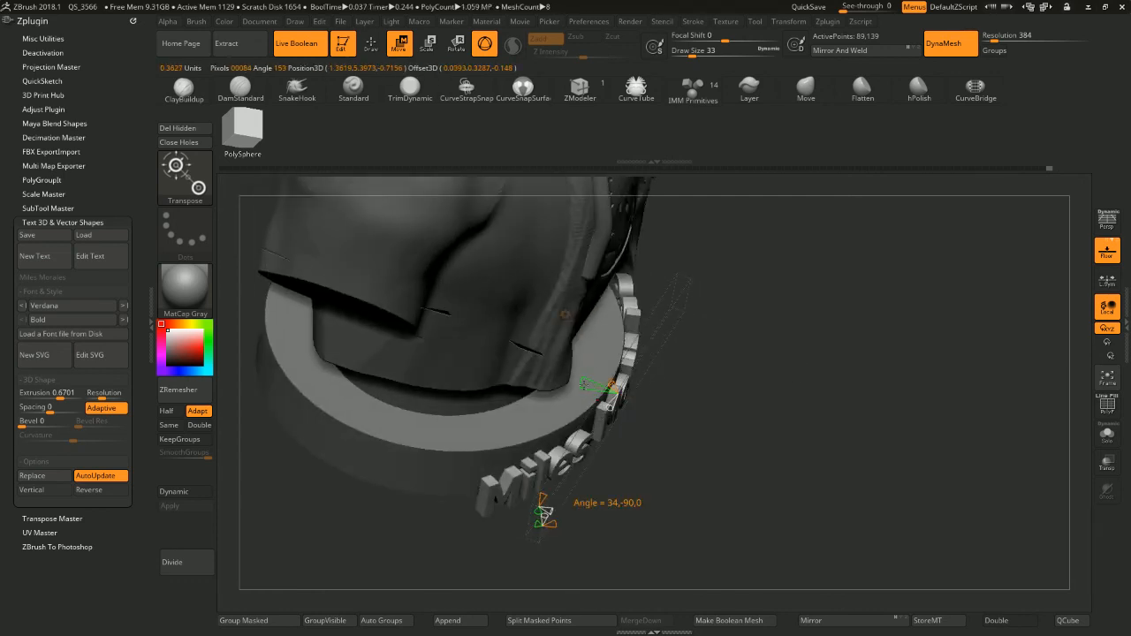
drag(583, 383, 563, 375)
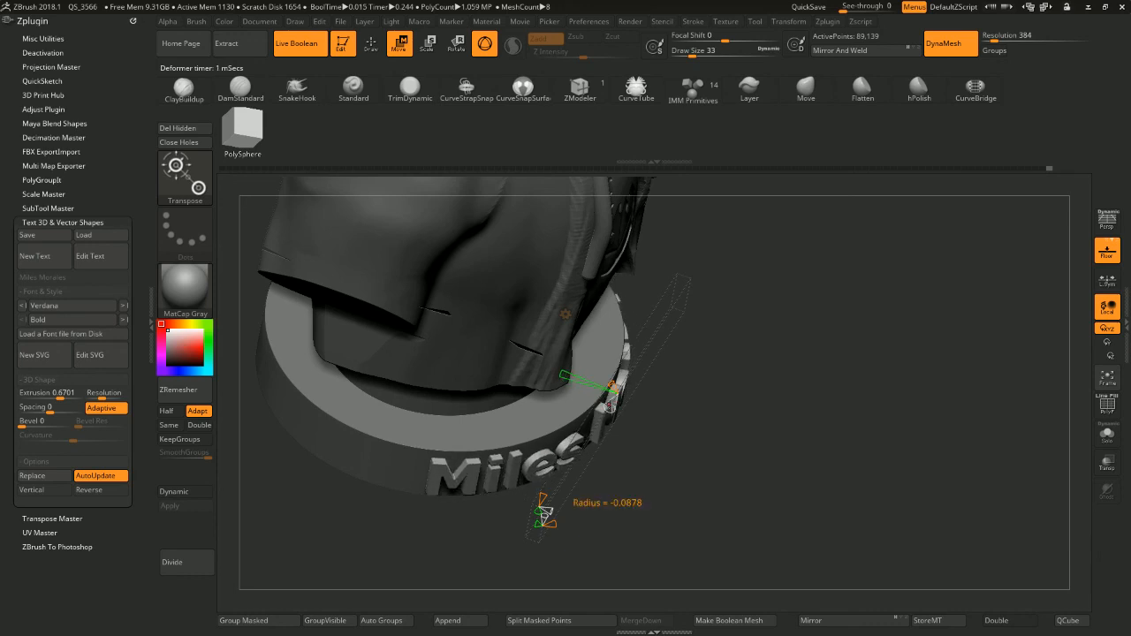
mouse_move(610, 408)
mouse_down()
mouse_move(616, 395)
mouse_move(607, 410)
mouse_move(571, 381)
mouse_move(607, 412)
mouse_up()
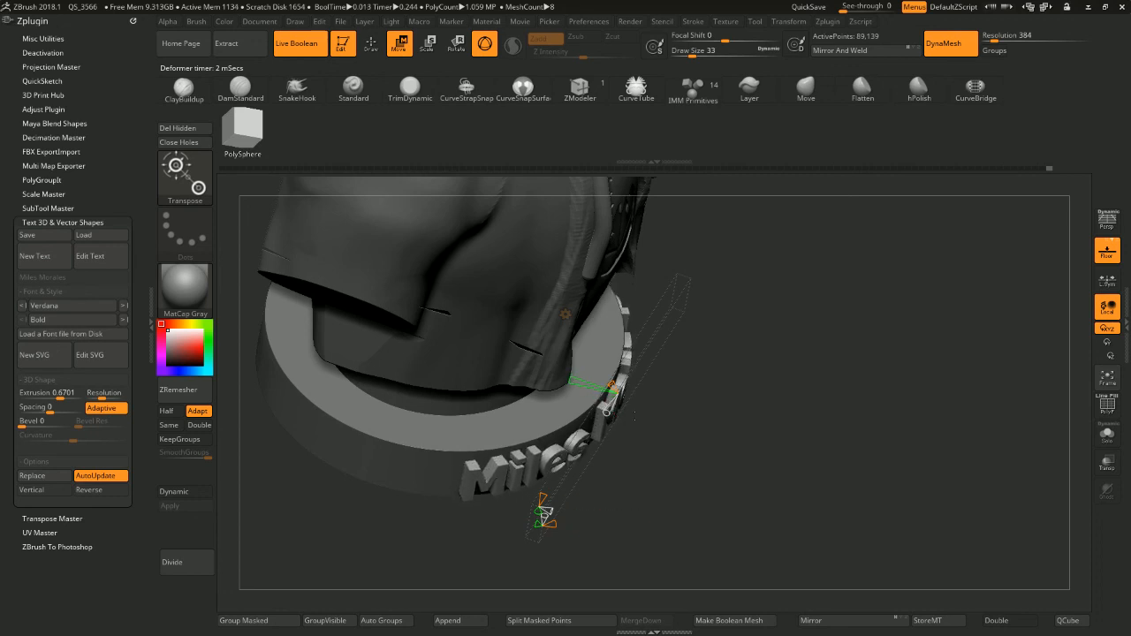
Undo the bend adjustments on the lettering and delete the Bend Arc deformer
key(ctrl)
key(ctrl+z)
key(ctrl+z)
key(ctrl+z)
key(ctrl+z)
key(ctrl+z)
key(ctrl+z)
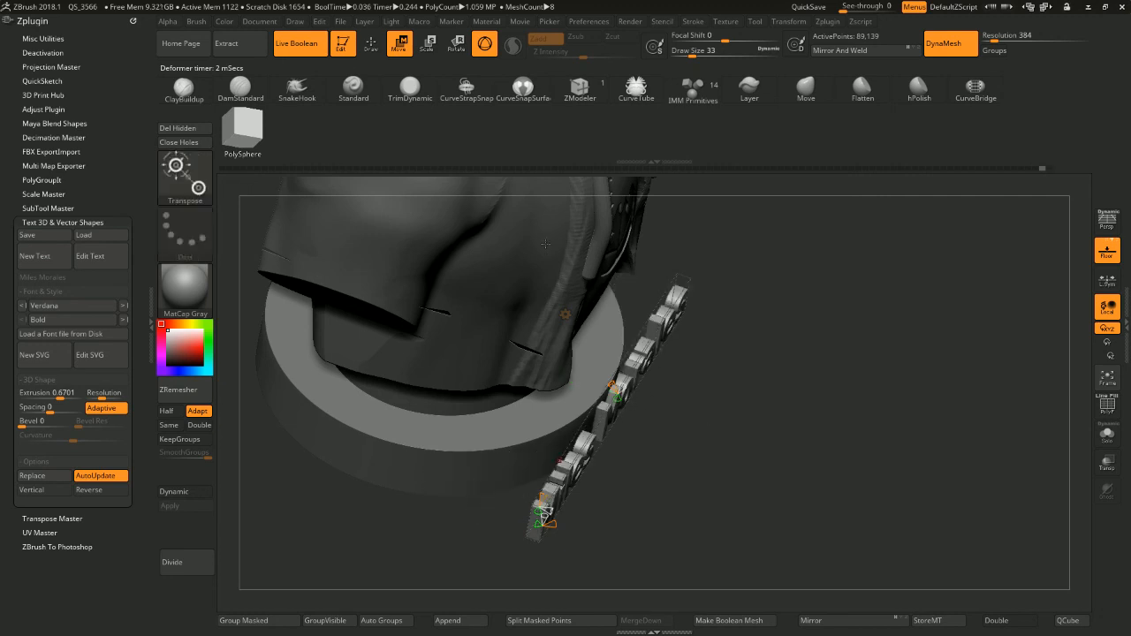
click(566, 315)
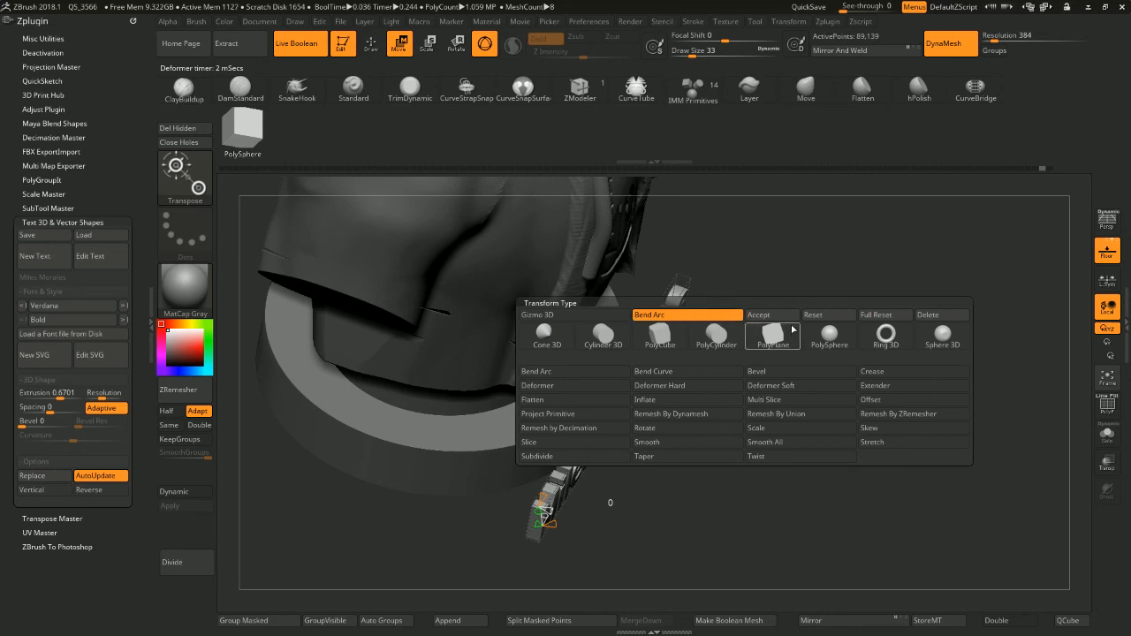
click(913, 315)
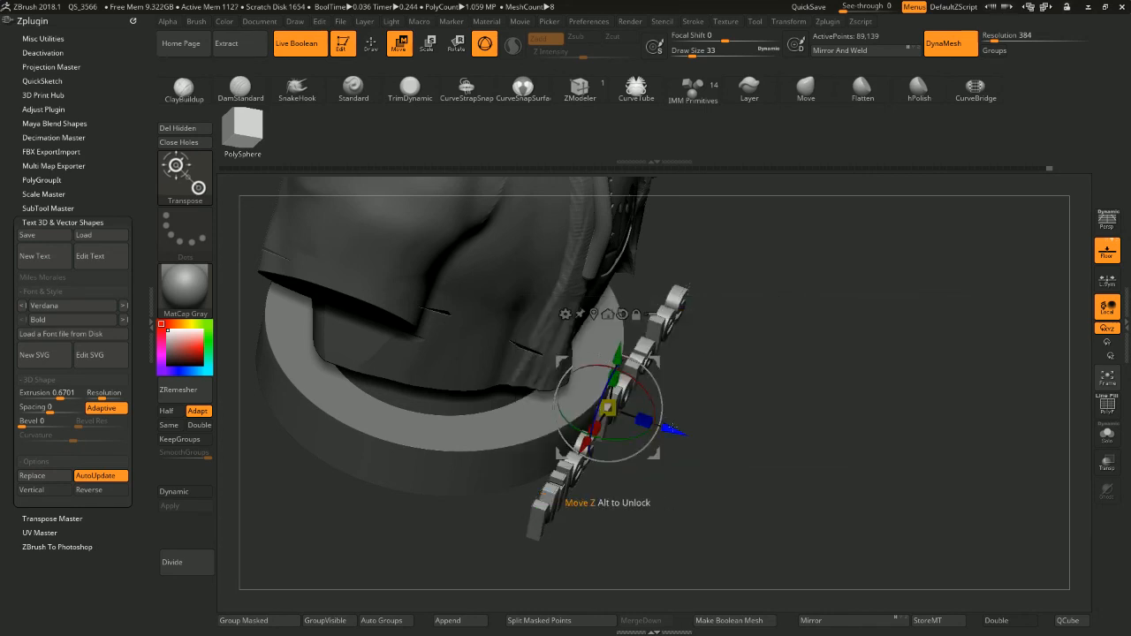
Move the lettering slightly inward toward the pedestal and curve it around the base with a new Bend Arc deformer
drag(670, 428, 670, 424)
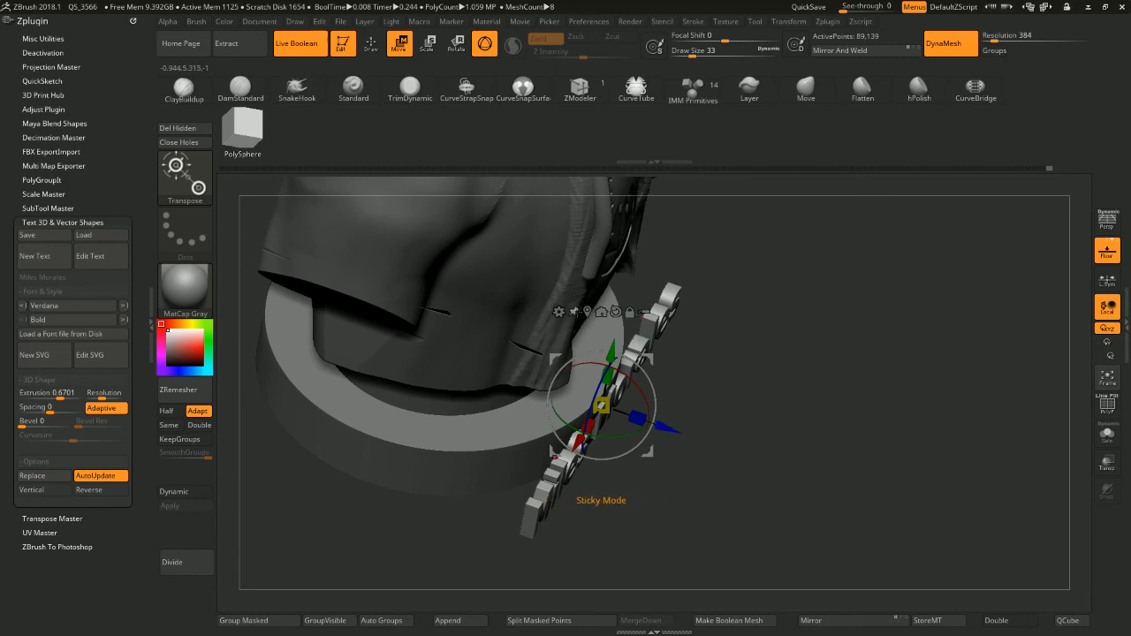
click(559, 312)
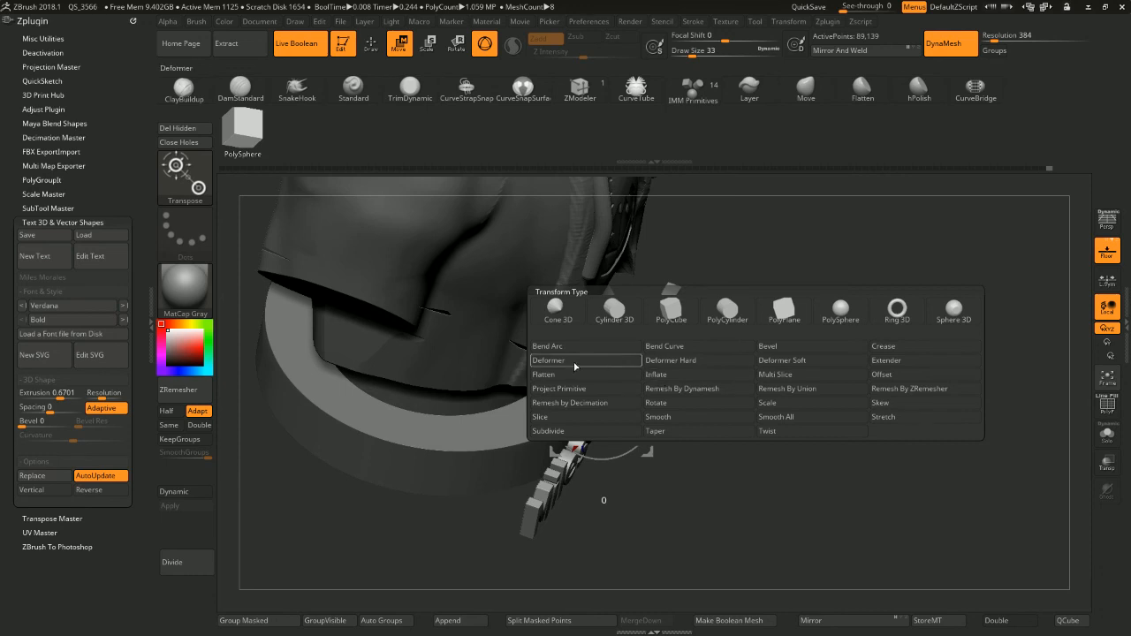
click(609, 345)
drag(610, 387, 593, 423)
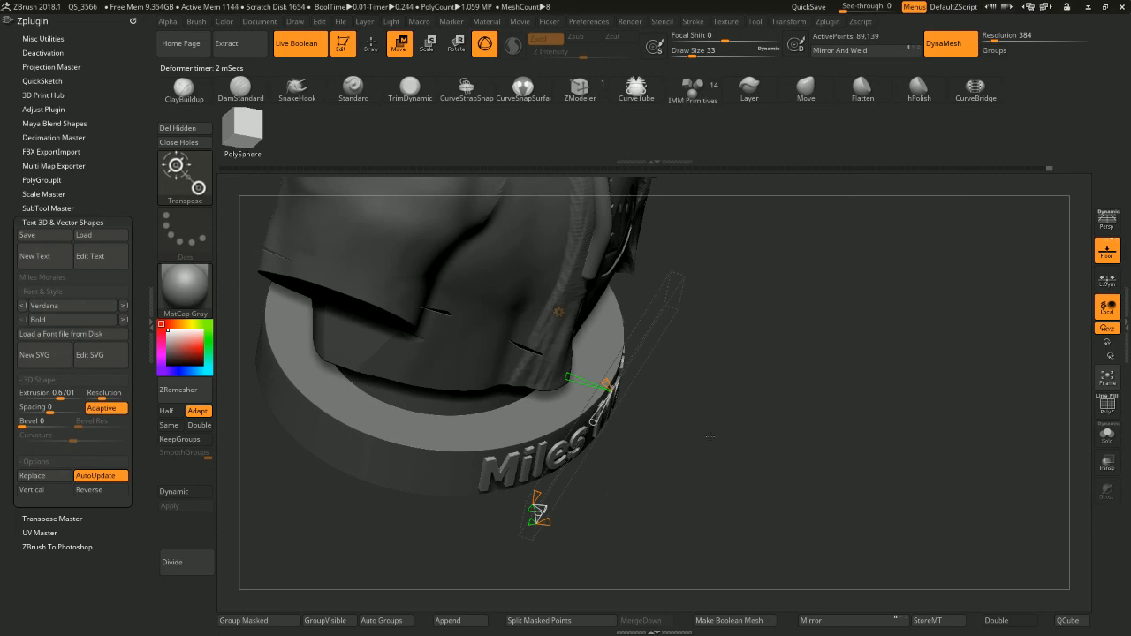
Check the curved lettering against the pedestal rim, fine-tune the bend slightly and accept the Bend Arc deformer
drag(711, 437, 669, 365)
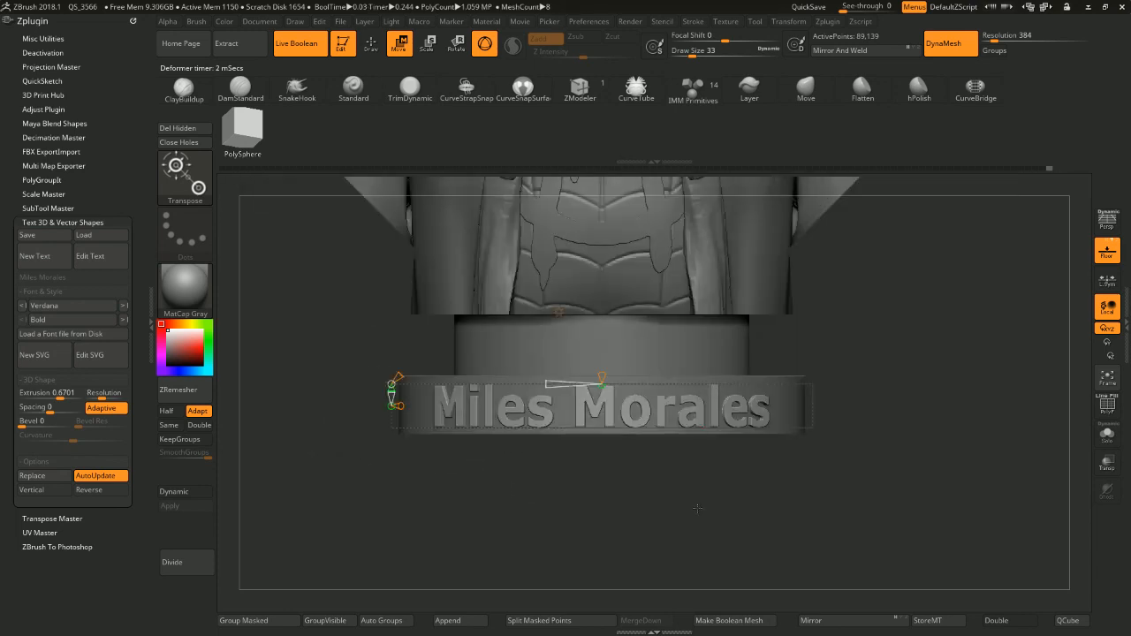
alt+drag(697, 508, 705, 420)
alt+drag(778, 404, 387, 379)
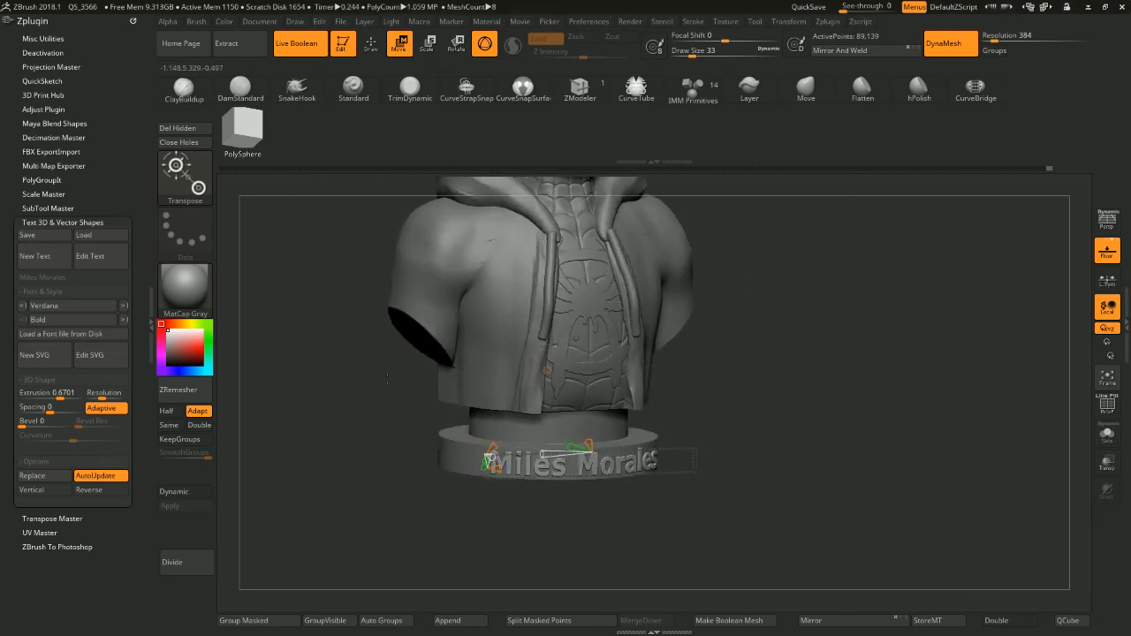
alt+drag(733, 371, 756, 414)
drag(771, 376, 783, 477)
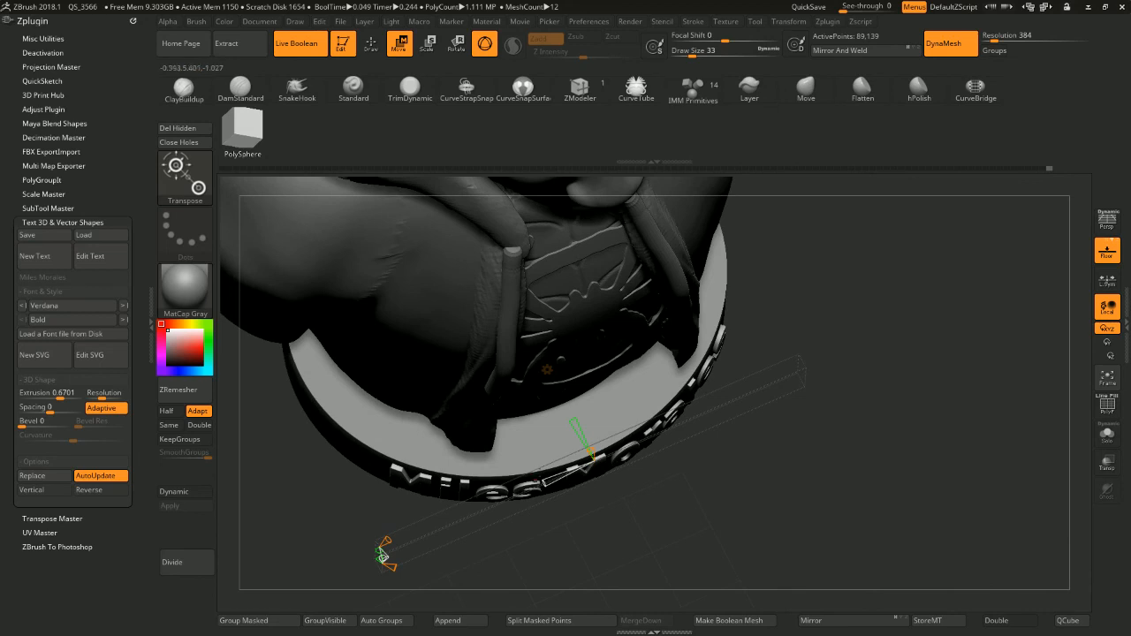
drag(543, 482, 542, 482)
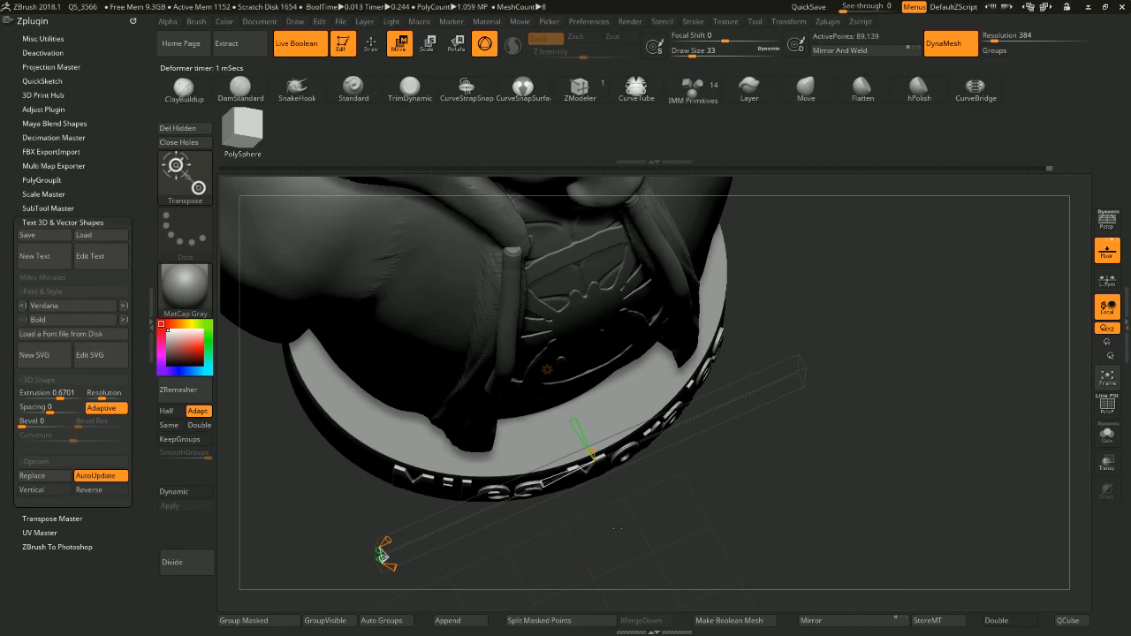
drag(611, 530, 617, 403)
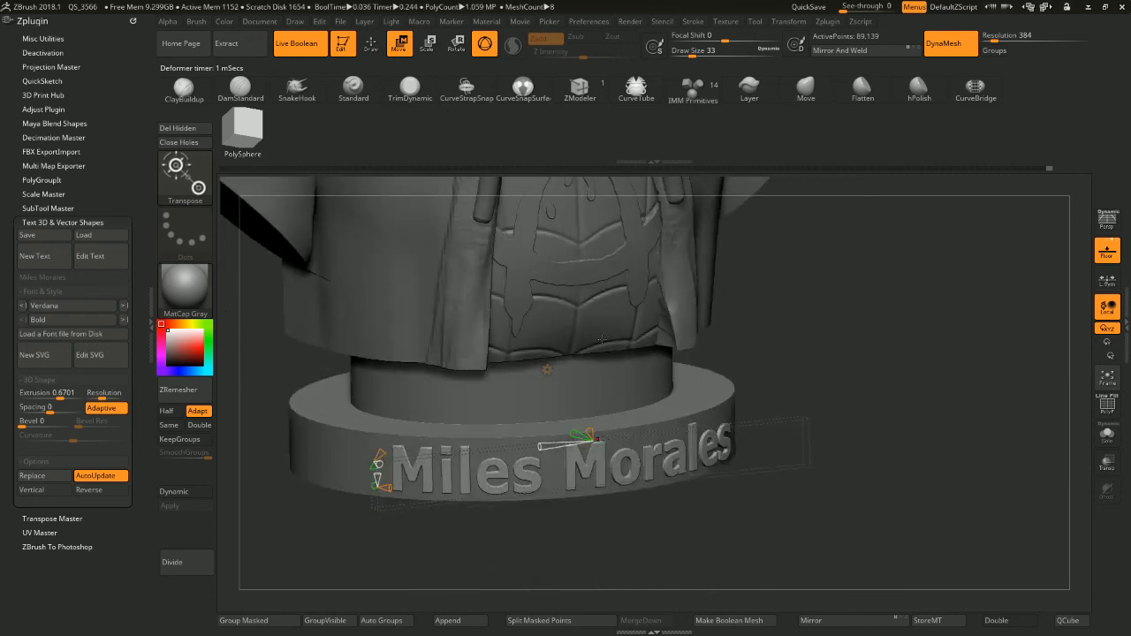
click(548, 371)
click(741, 374)
Return to Draw mode, make the hoodie the active subtool and choose the DamStandard brush
shift+drag(830, 424, 814, 327)
mouse_move(768, 389)
alt+mouse_down()
mouse_move(748, 401)
mouse_move(787, 369)
mouse_move(867, 372)
mouse_move(762, 367)
alt+mouse_up()
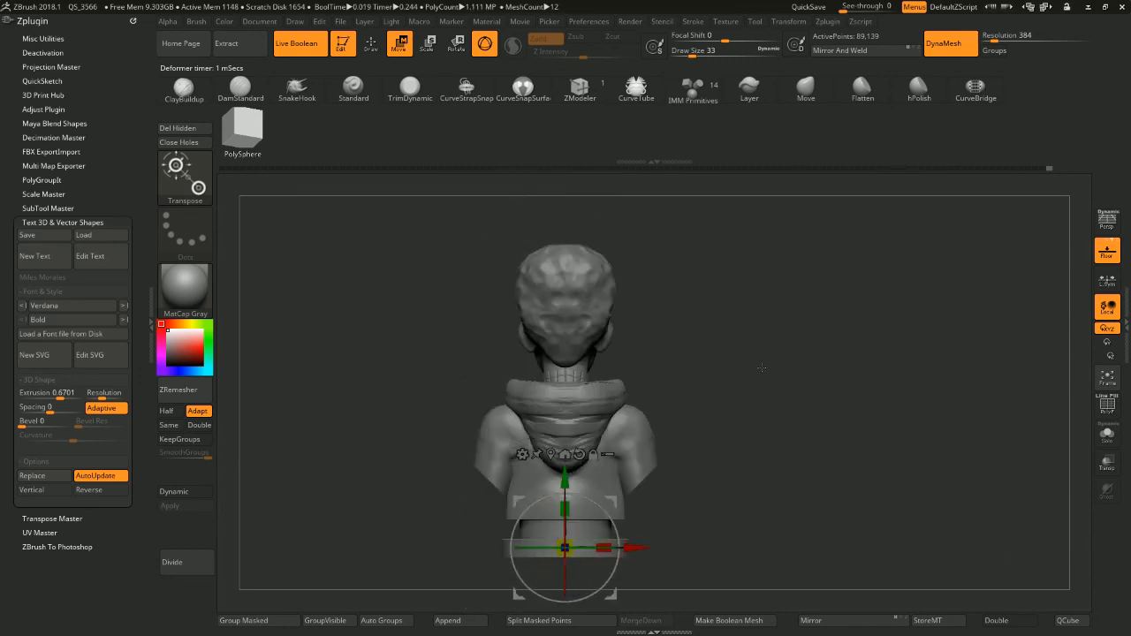
drag(734, 403, 557, 349)
click(380, 47)
mouse_move(391, 449)
shift+mouse_down()
mouse_move(439, 414)
mouse_move(461, 462)
shift+mouse_up()
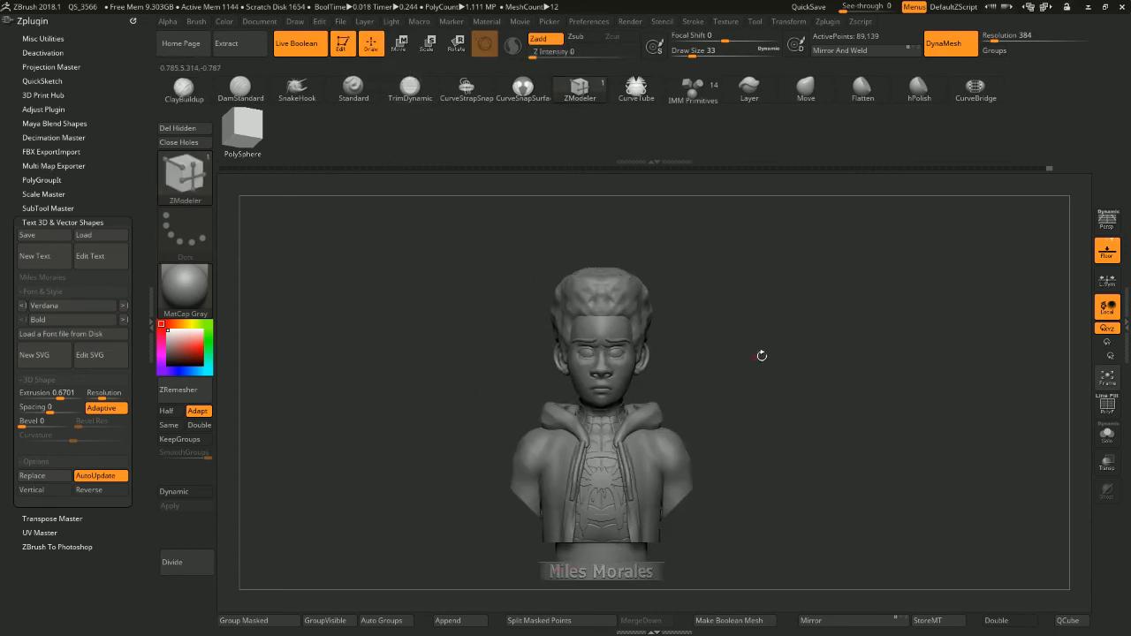
alt+click(654, 455)
alt+drag(733, 412, 722, 371)
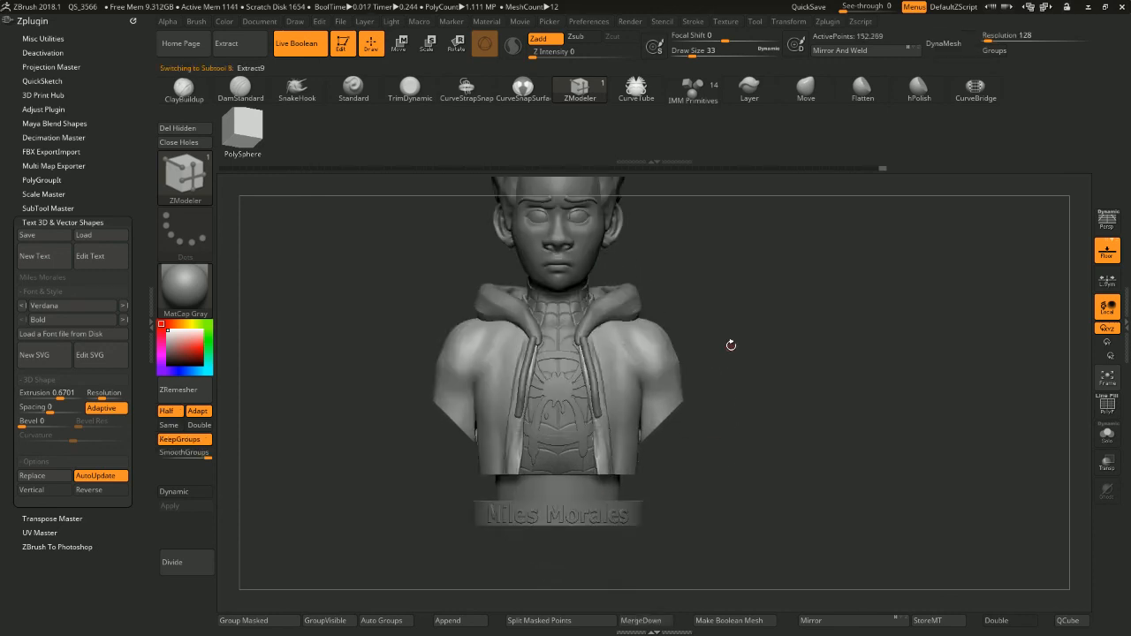
click(235, 92)
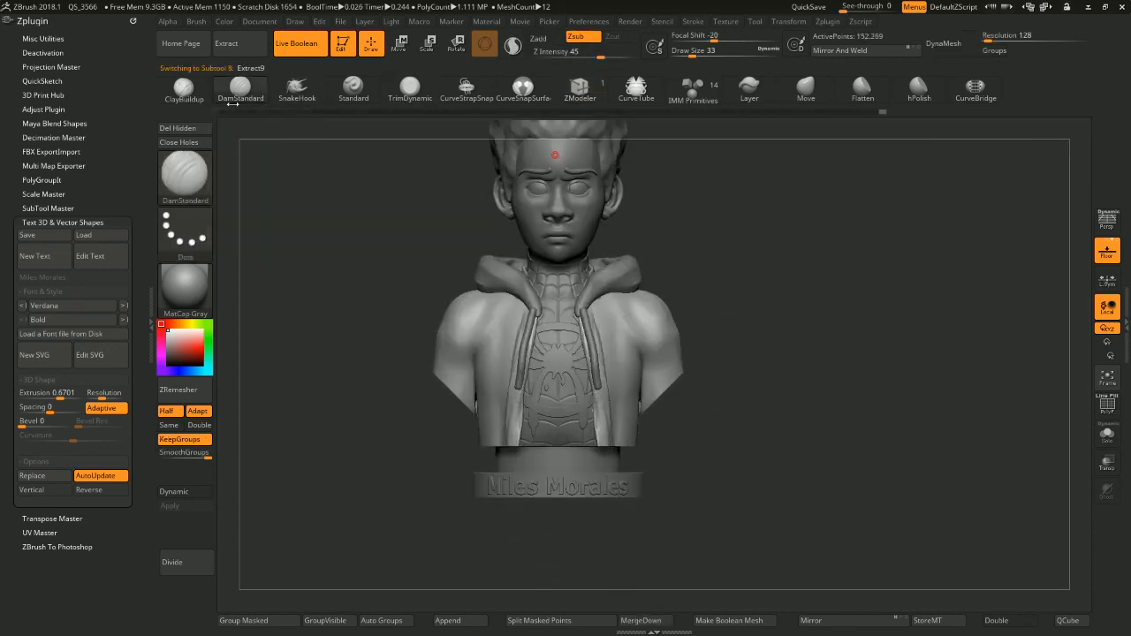
Hide the interface shelves and side tray, and examine the whole bust from the front, side and three-quarter views
key(Tab)
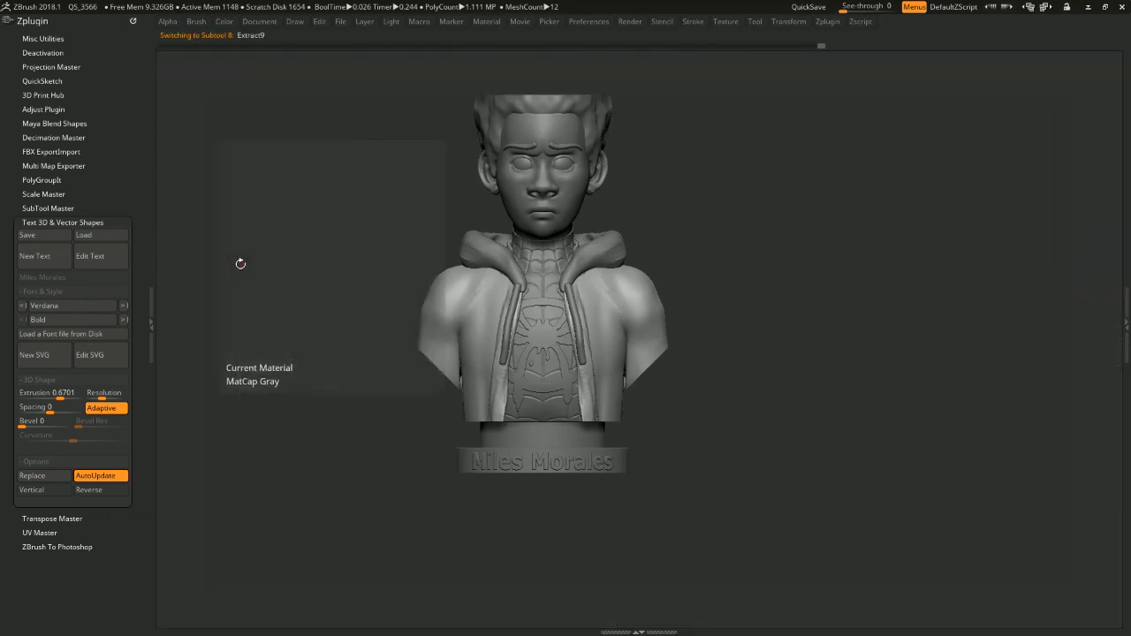
click(151, 325)
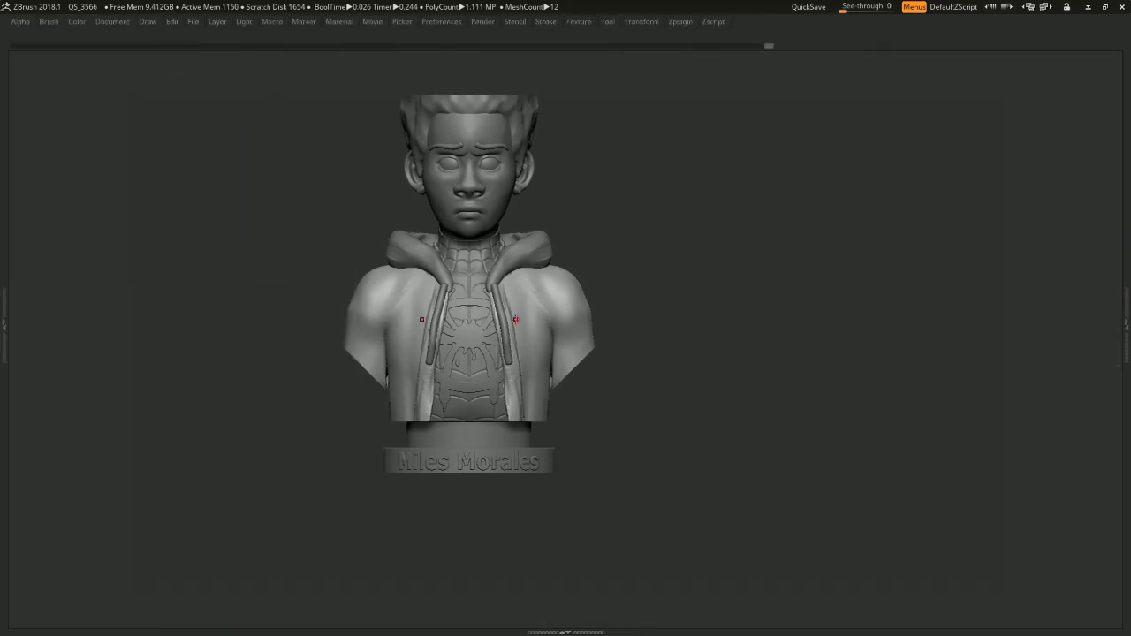
drag(737, 220, 742, 264)
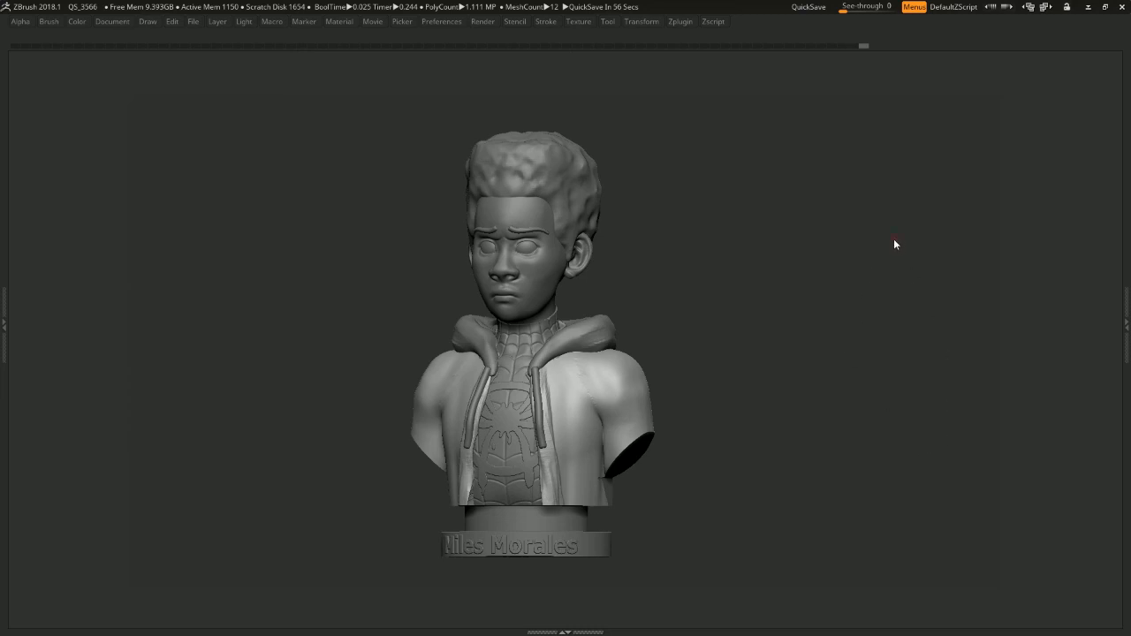
alt+drag(840, 281, 396, 286)
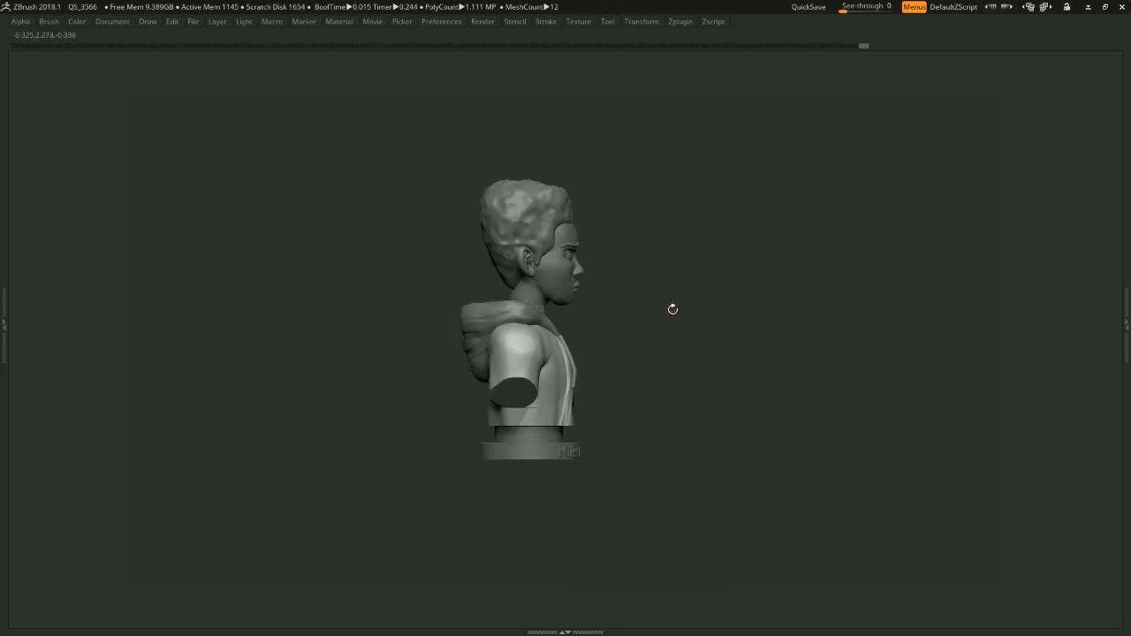
drag(655, 325, 691, 426)
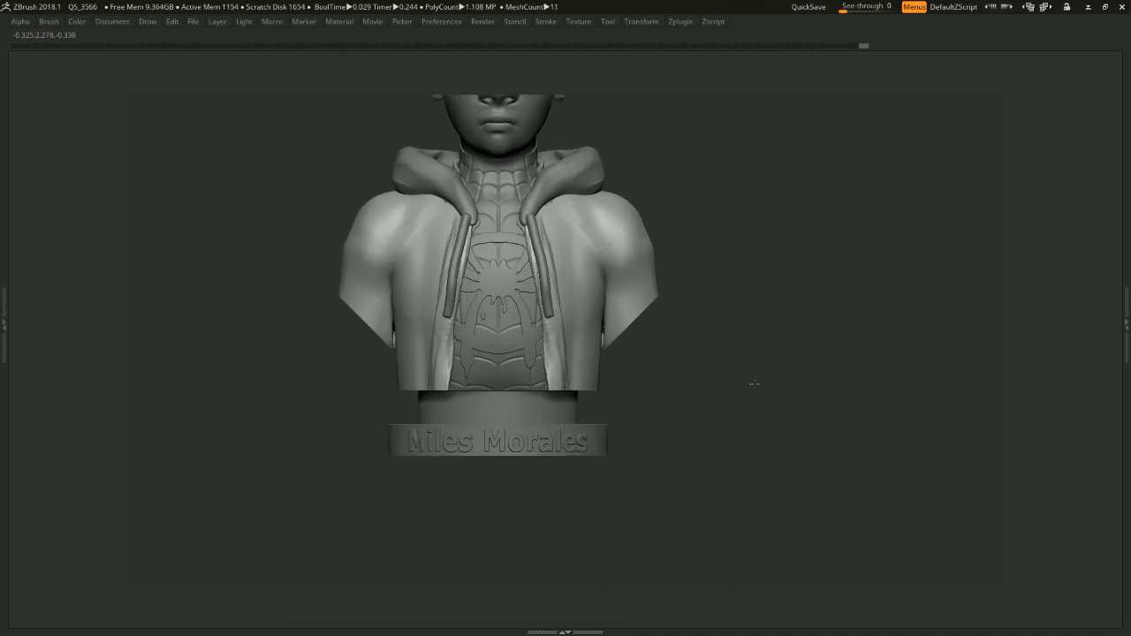
alt+drag(774, 241, 698, 257)
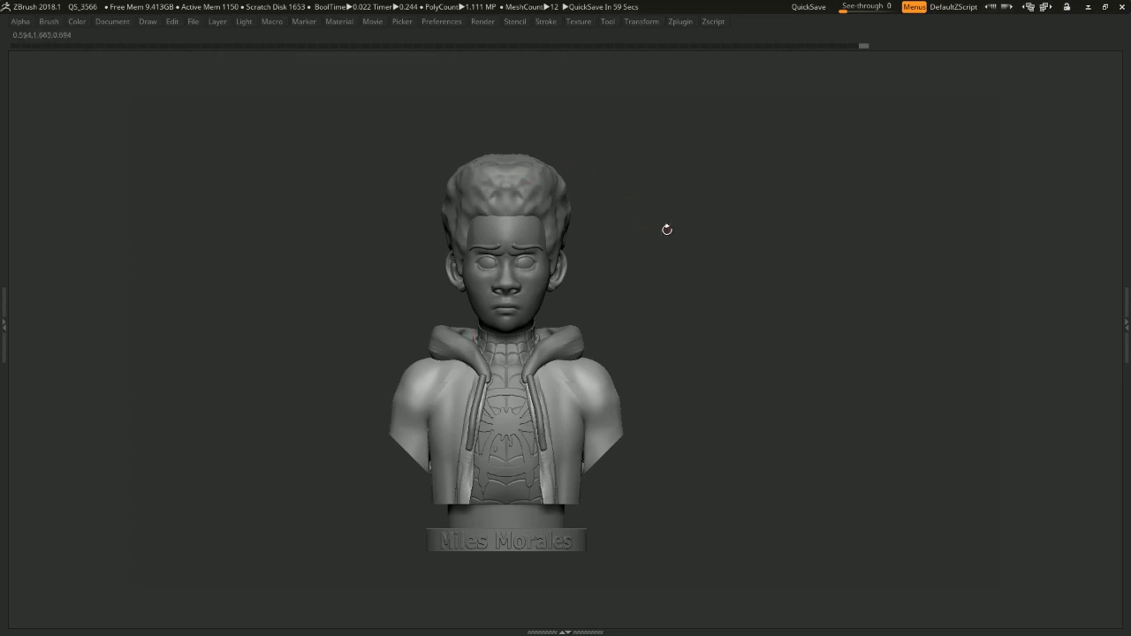
drag(841, 351, 839, 323)
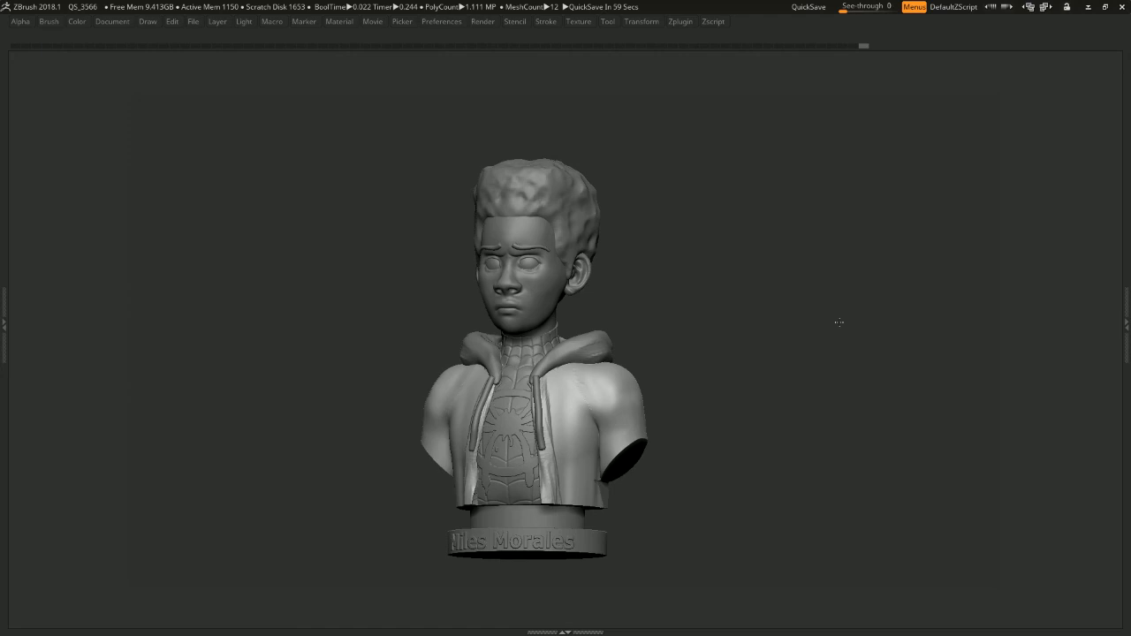
mouse_move(838, 323)
mouse_down()
mouse_move(934, 349)
mouse_move(955, 341)
mouse_move(830, 321)
mouse_move(868, 329)
mouse_move(826, 332)
mouse_move(846, 326)
mouse_up()
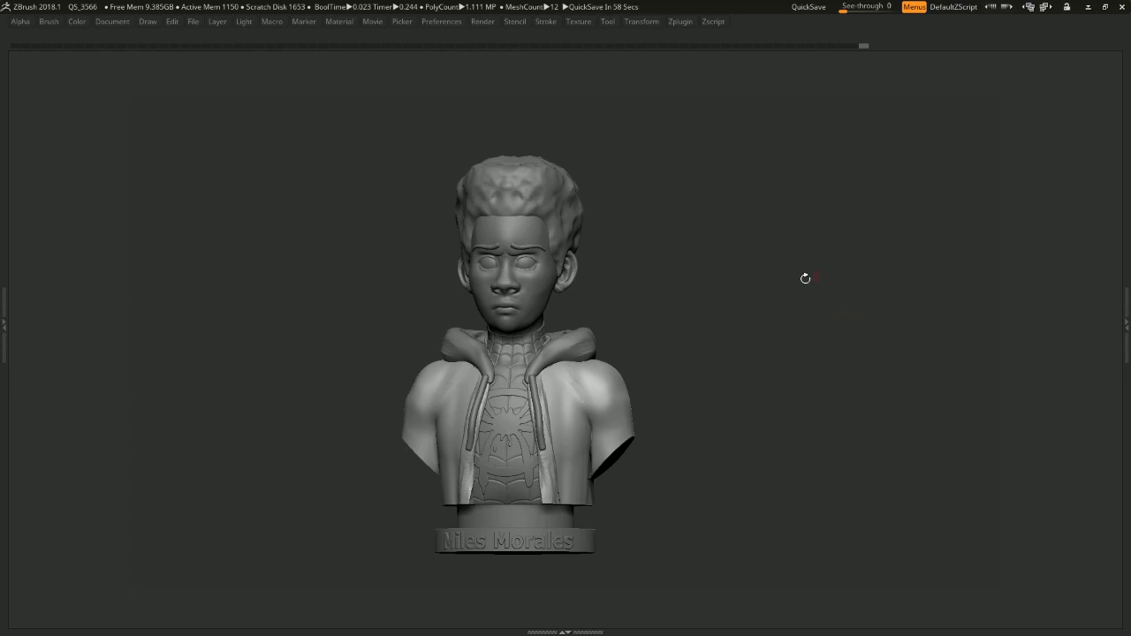
drag(707, 229, 692, 211)
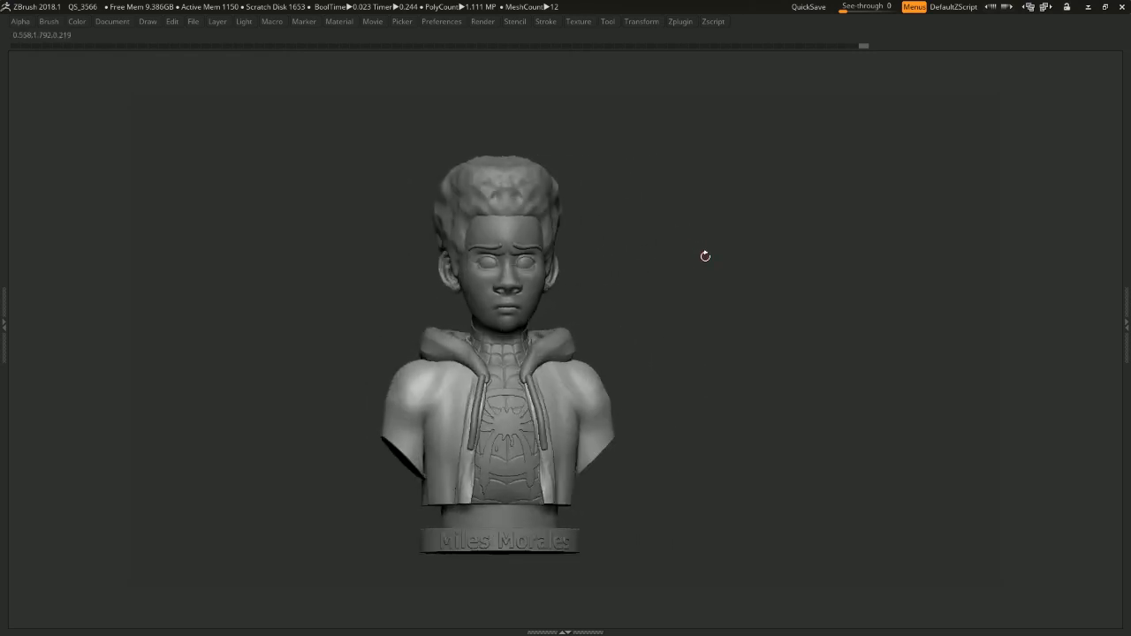
drag(663, 250, 824, 344)
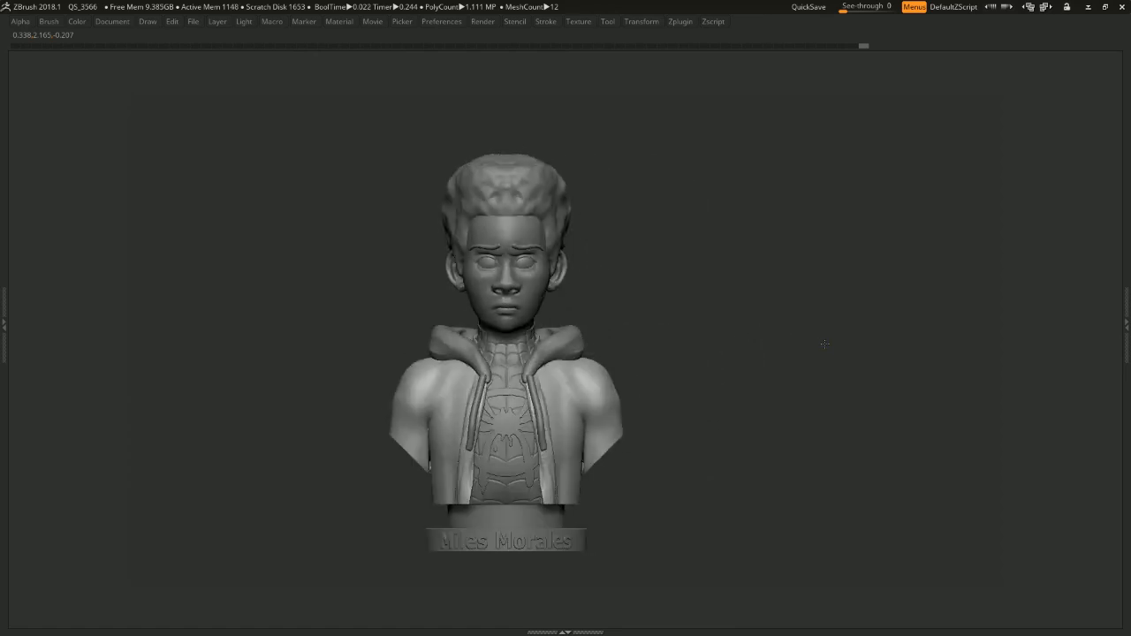
drag(759, 269, 731, 293)
mouse_move(657, 273)
shift+mouse_down()
mouse_move(717, 268)
mouse_move(665, 271)
shift+mouse_up()
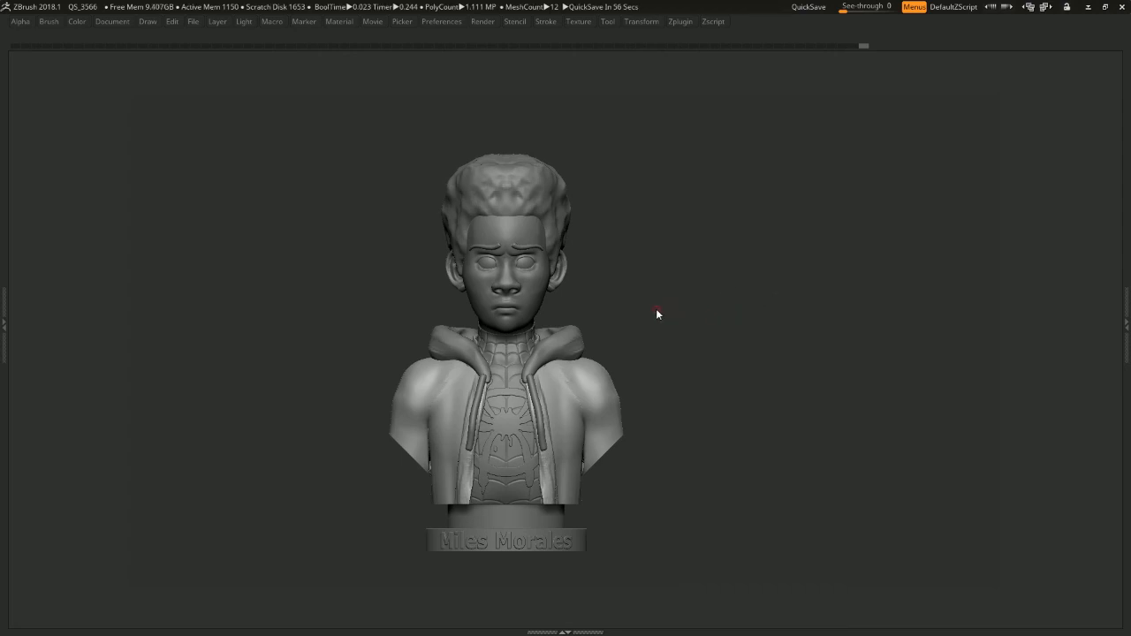
mouse_move(657, 314)
mouse_down()
mouse_move(709, 313)
mouse_move(669, 312)
mouse_move(667, 329)
mouse_up()
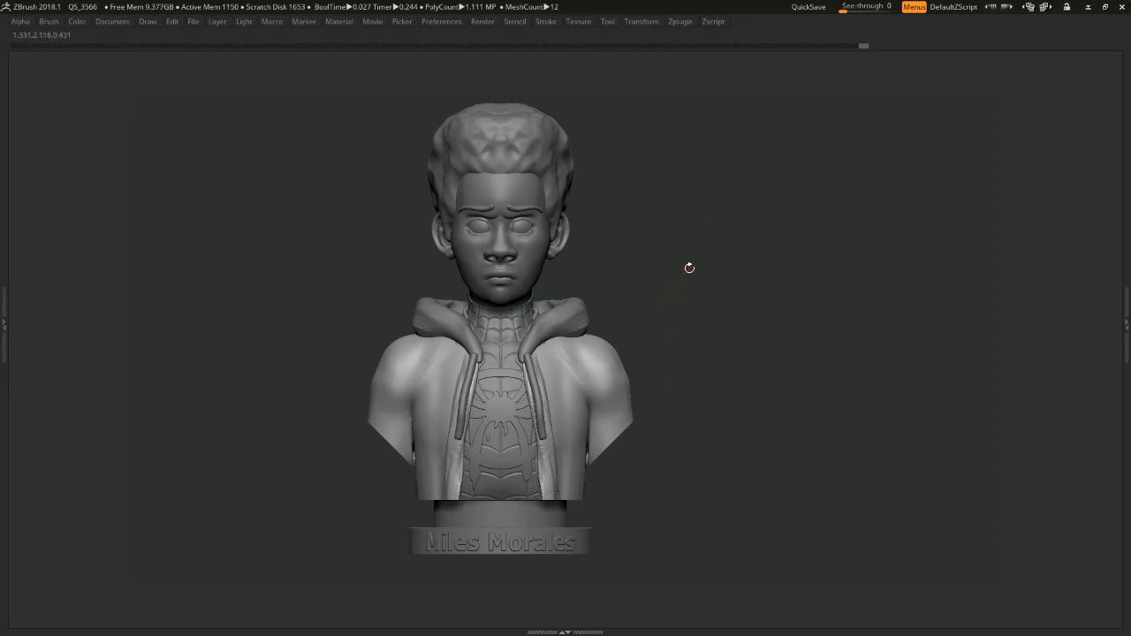
Examine the finished bust from the three-quarter and front views
drag(690, 266, 659, 277)
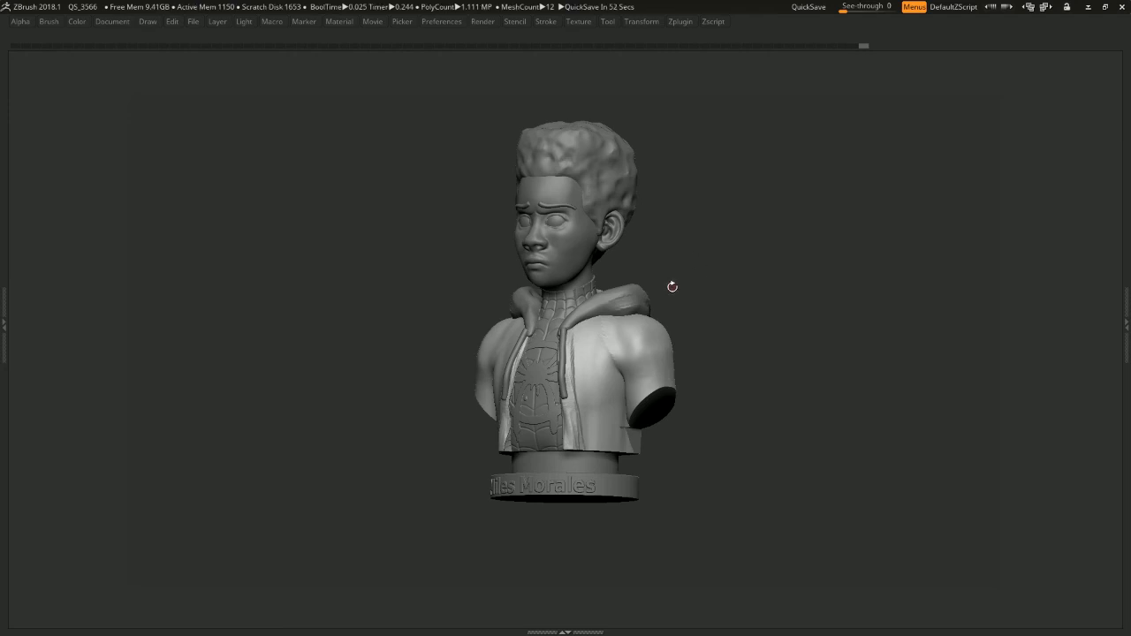
shift+drag(672, 285, 792, 281)
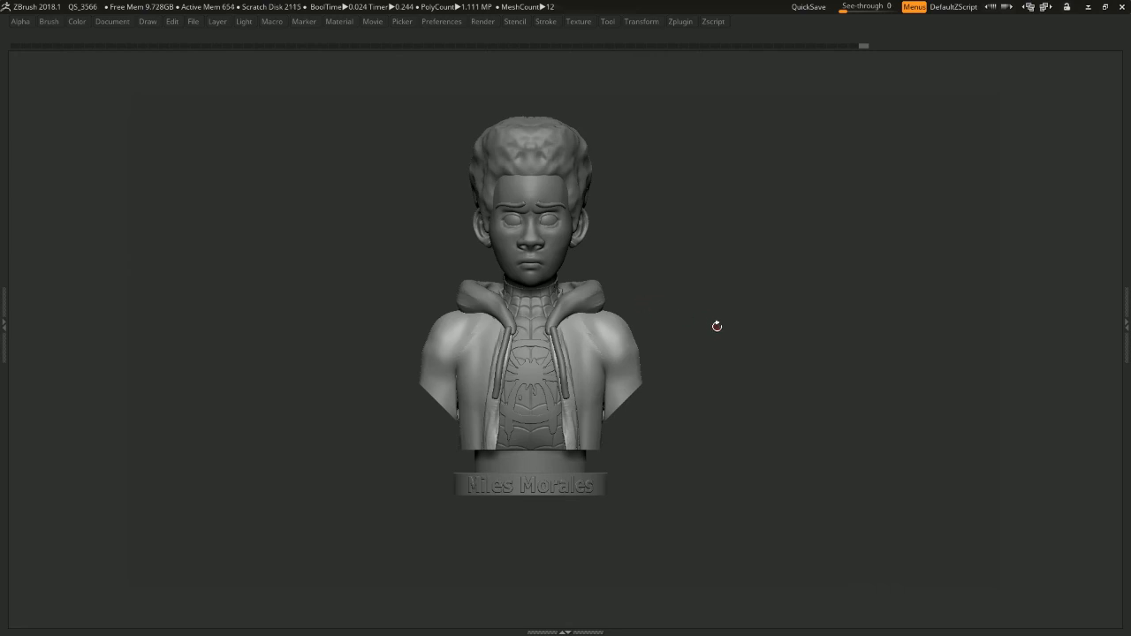
drag(717, 323, 807, 315)
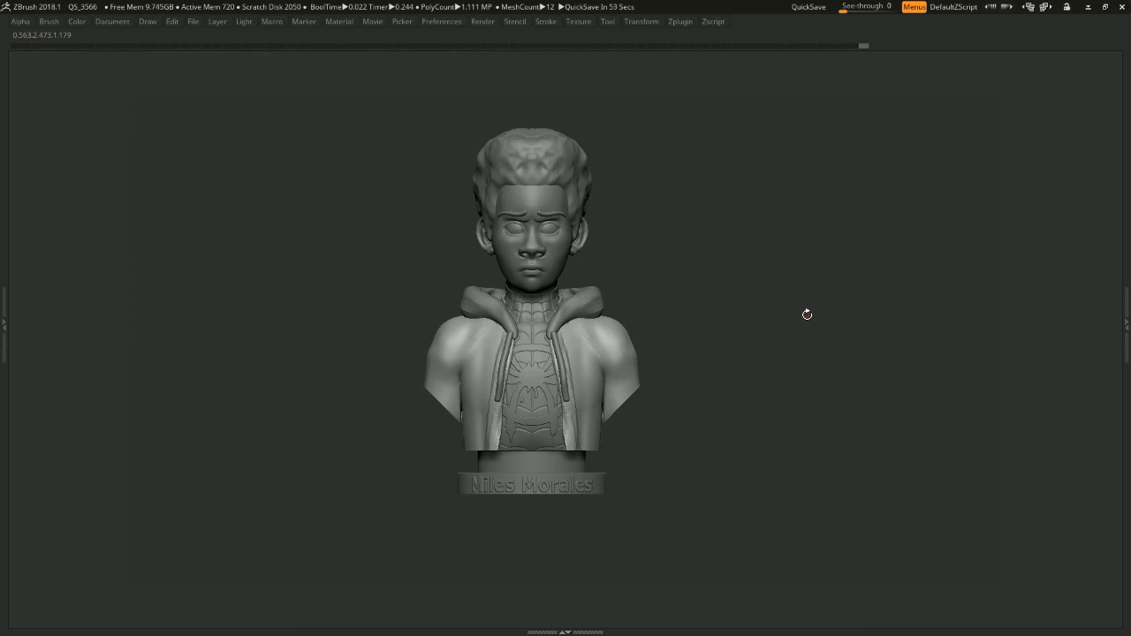
drag(786, 299, 741, 345)
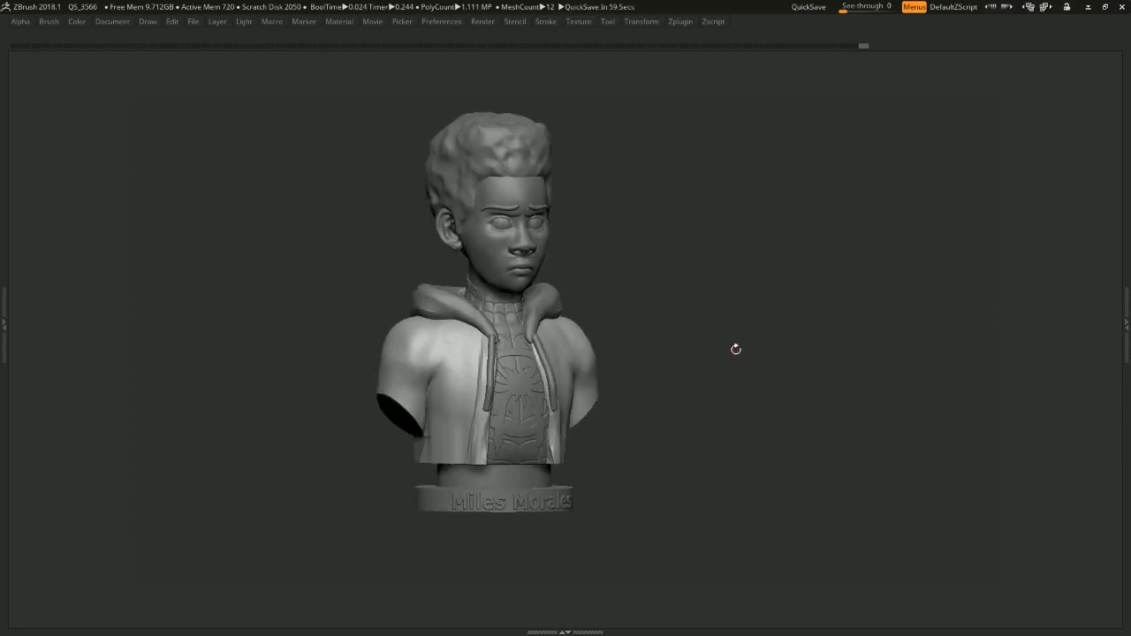
drag(728, 342, 721, 344)
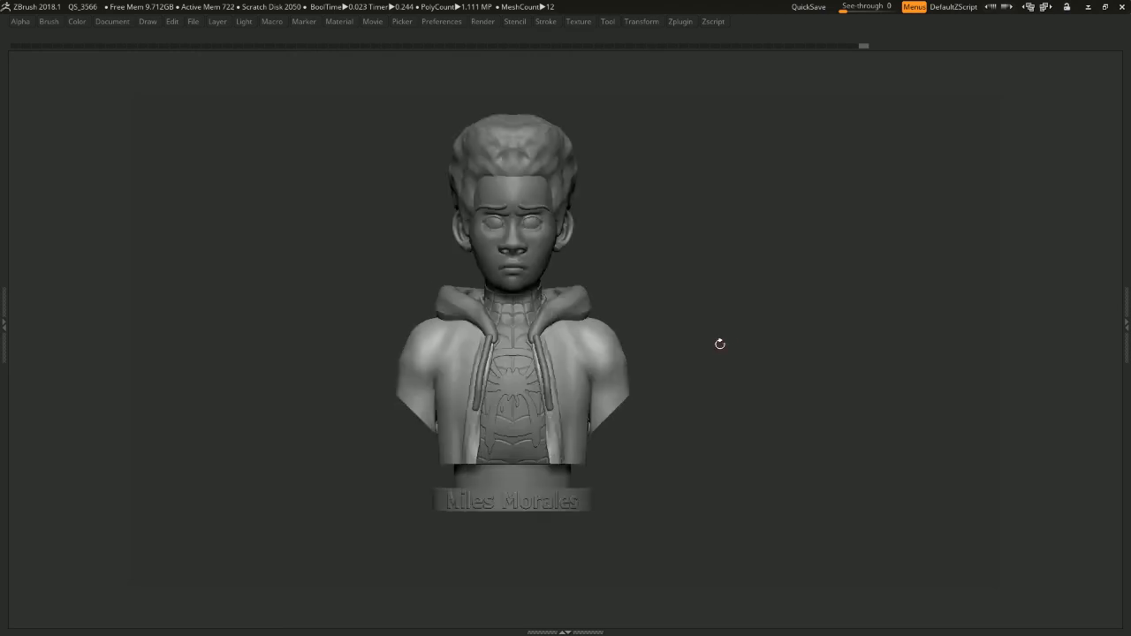
alt+drag(734, 301, 716, 322)
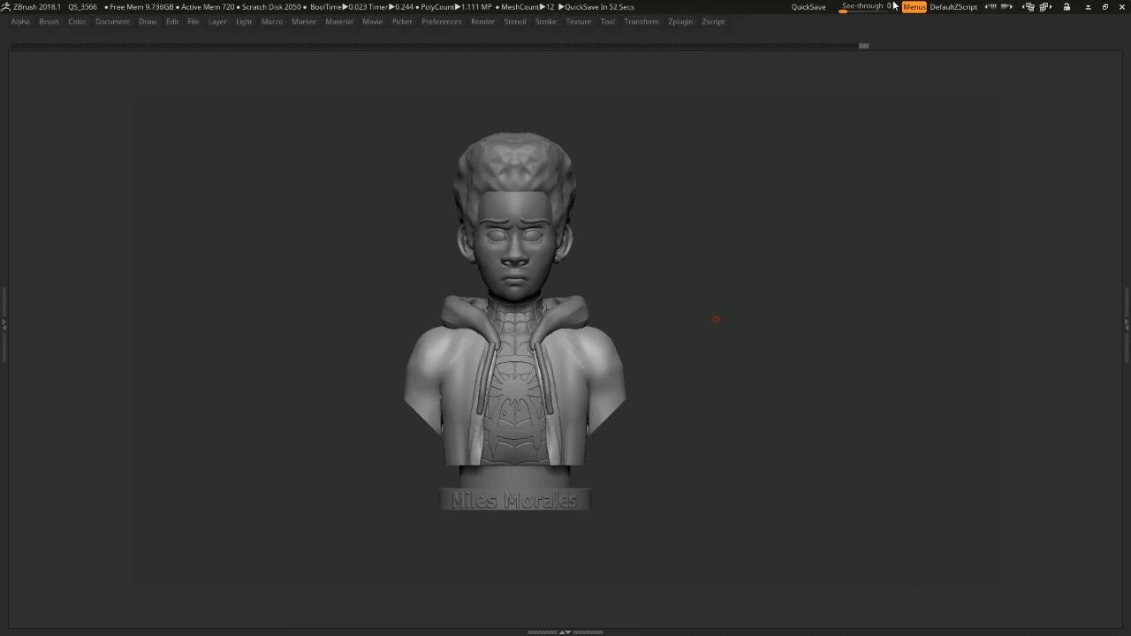
alt+drag(637, 241, 642, 256)
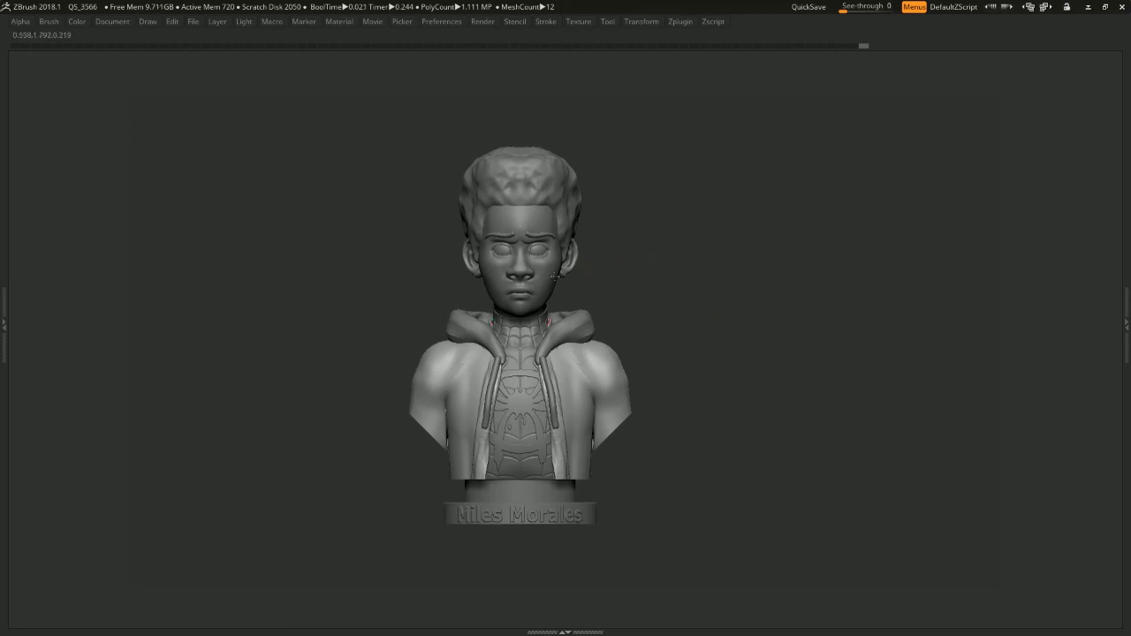
Make the head subtool active, restore the interface shelves and change the current colour to an orange-brown hue
alt+click(550, 301)
key(Tab)
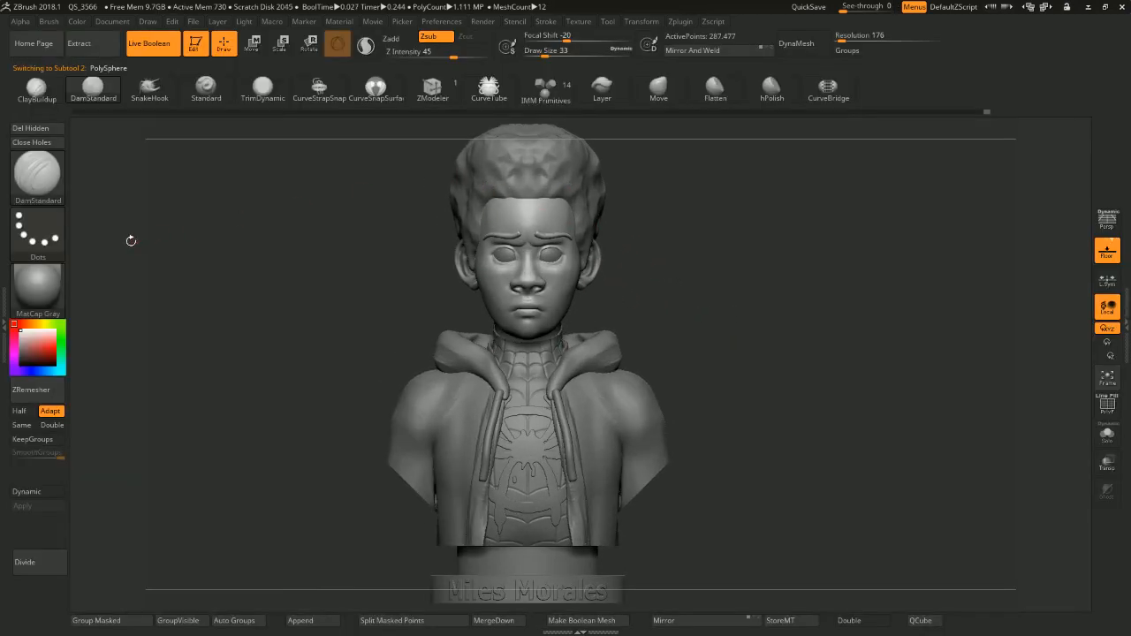
mouse_move(32, 314)
click(34, 344)
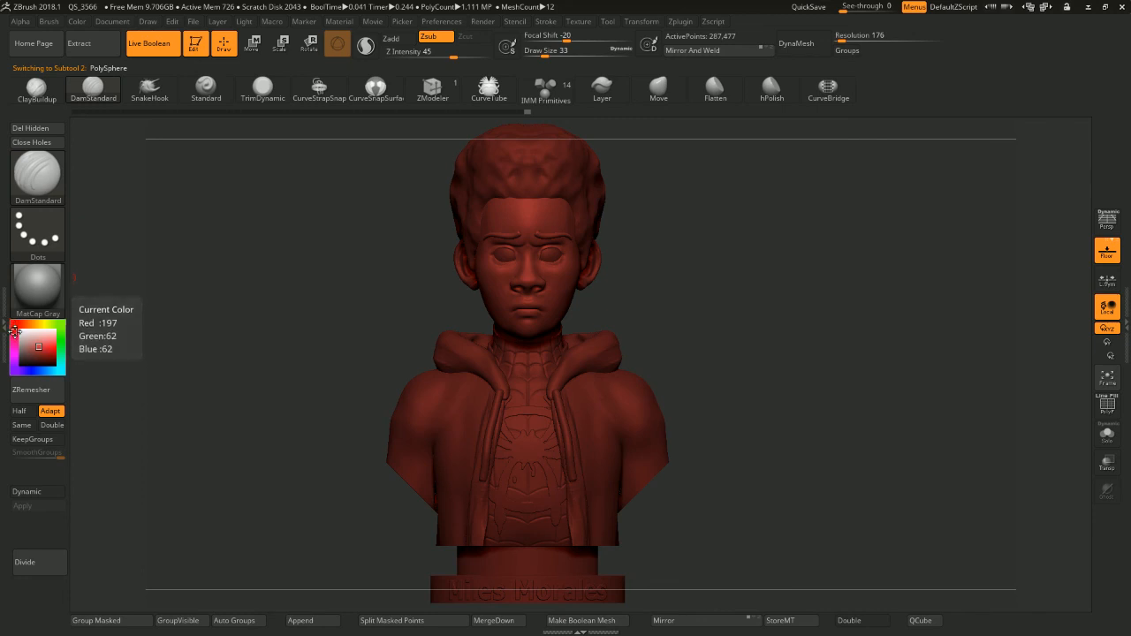
drag(13, 332, 16, 346)
click(31, 324)
click(40, 343)
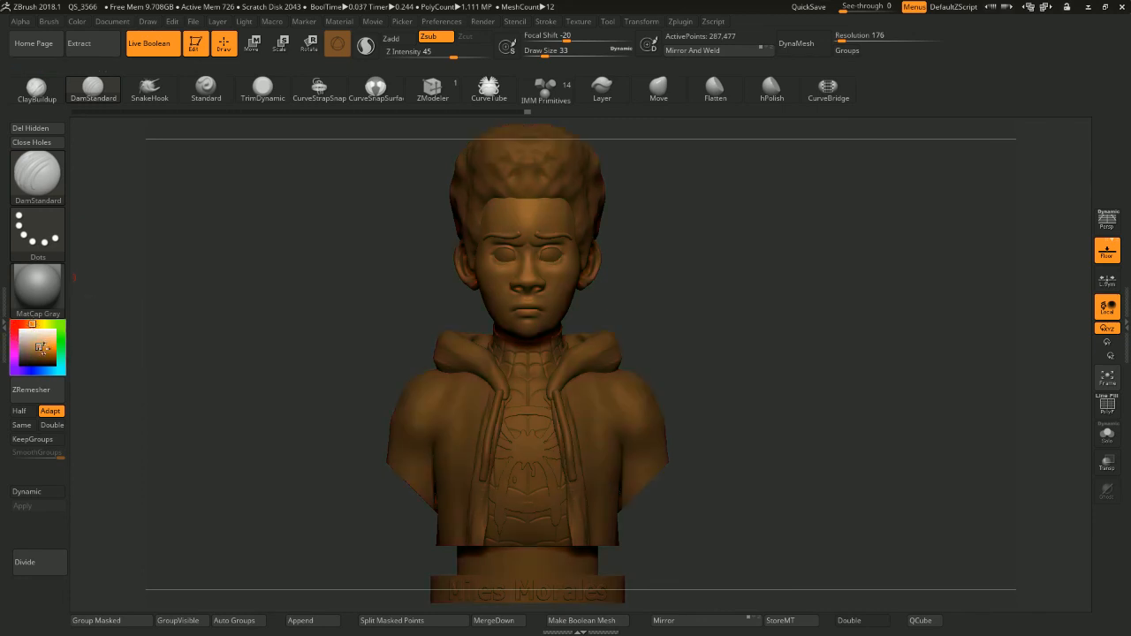
Refine the current colour to a skin-tone brown of R 131, G 88, B 47, previewing it on the bust
click(44, 337)
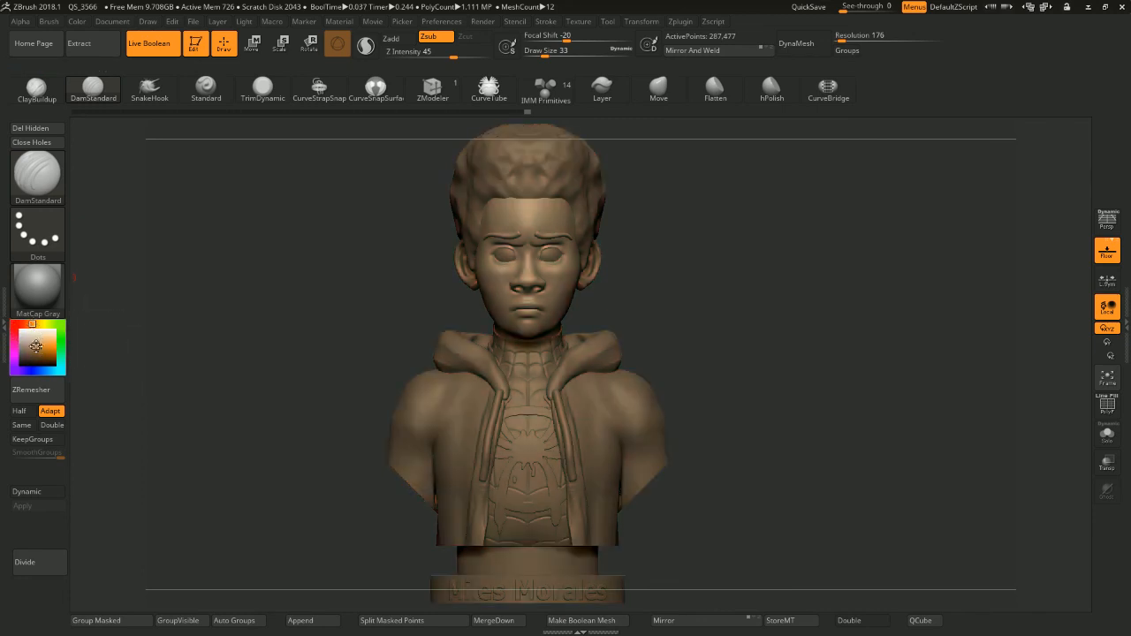
click(36, 347)
click(34, 349)
click(32, 352)
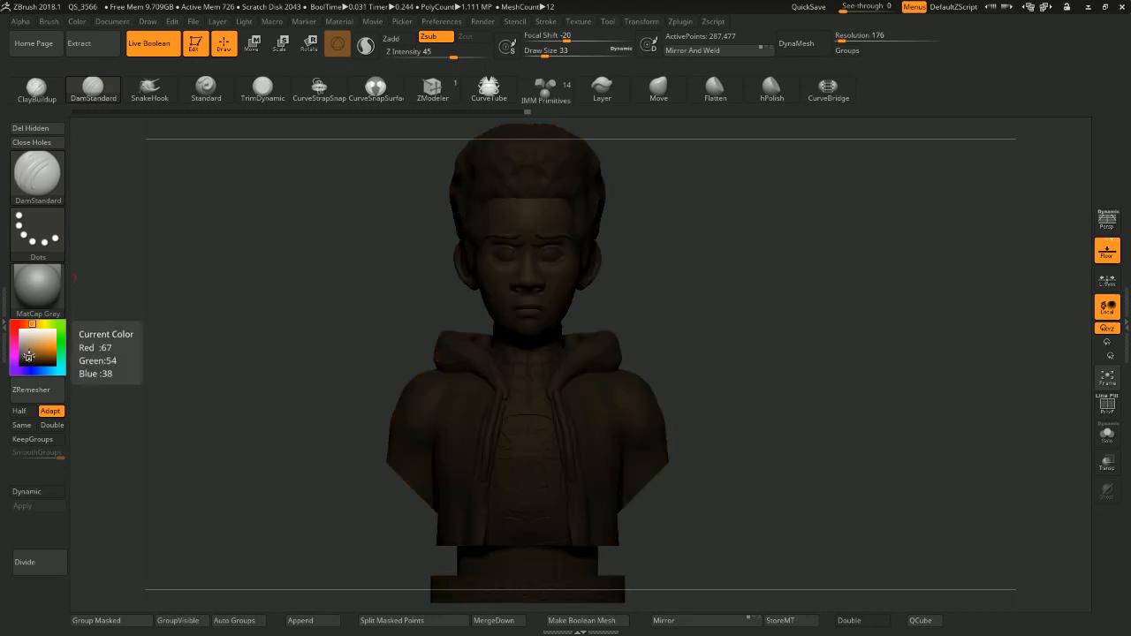
click(36, 341)
key(Tab)
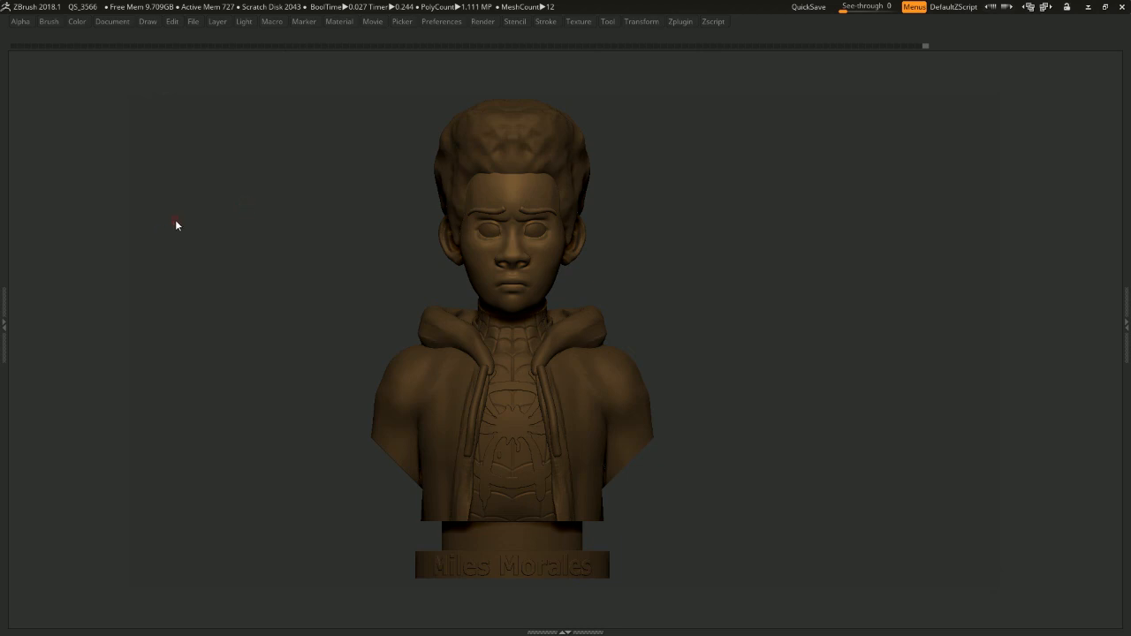
key(Tab)
drag(239, 250, 252, 283)
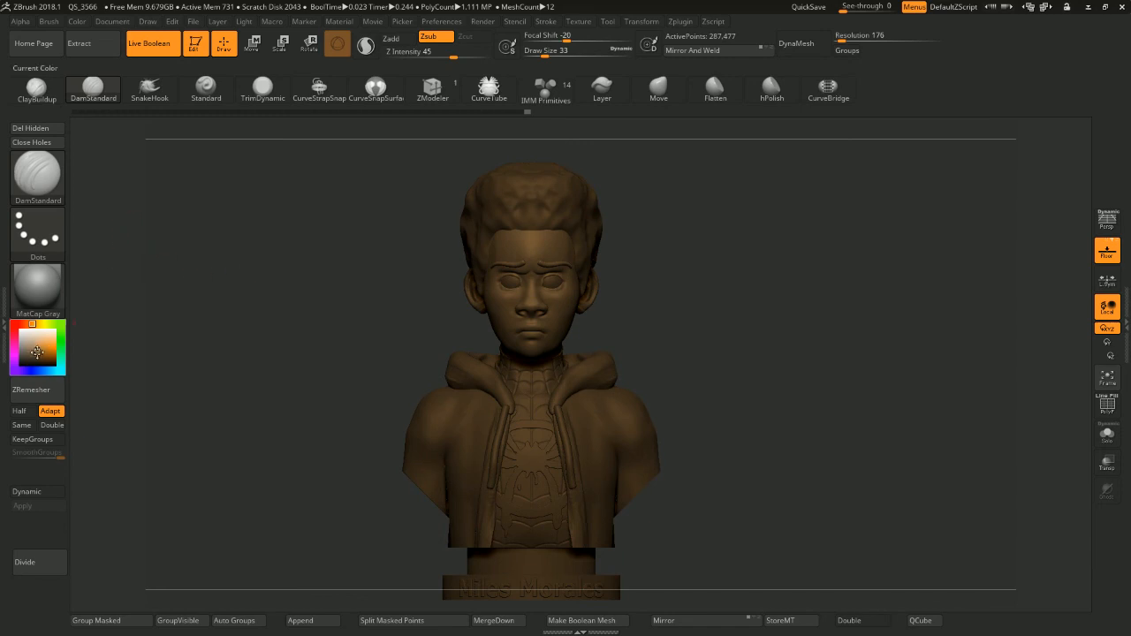
drag(38, 350, 34, 352)
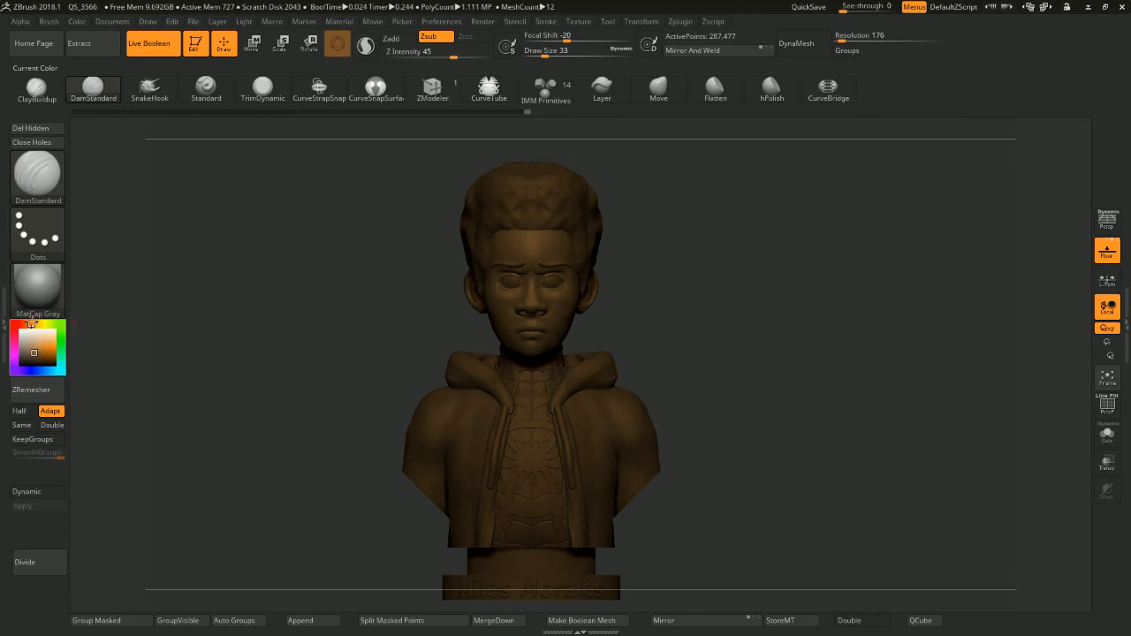
click(33, 351)
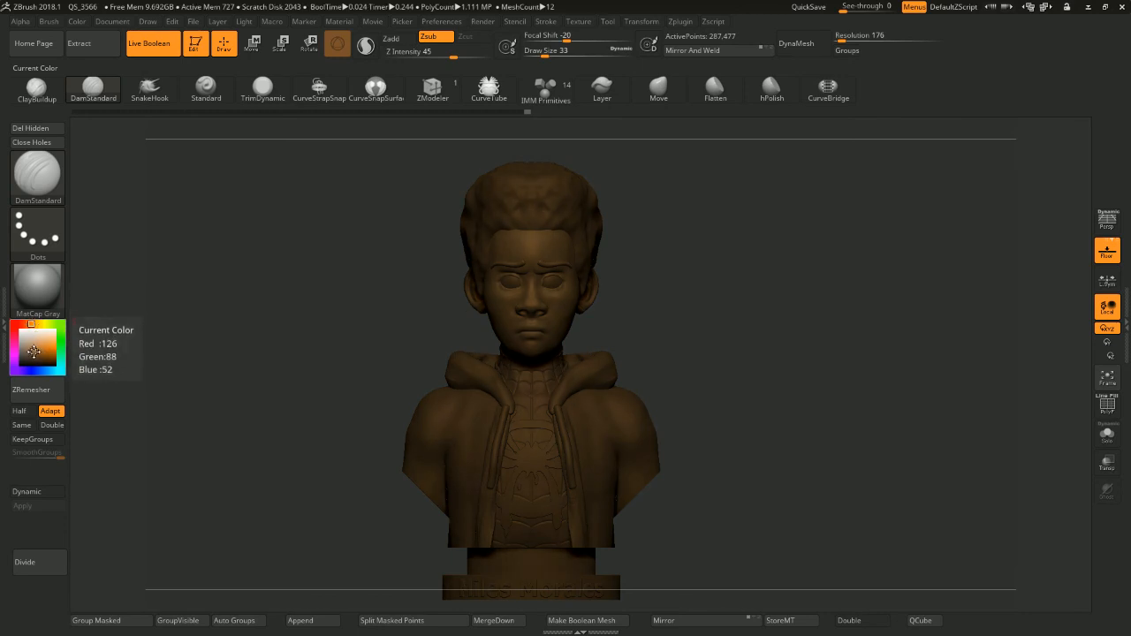
click(34, 353)
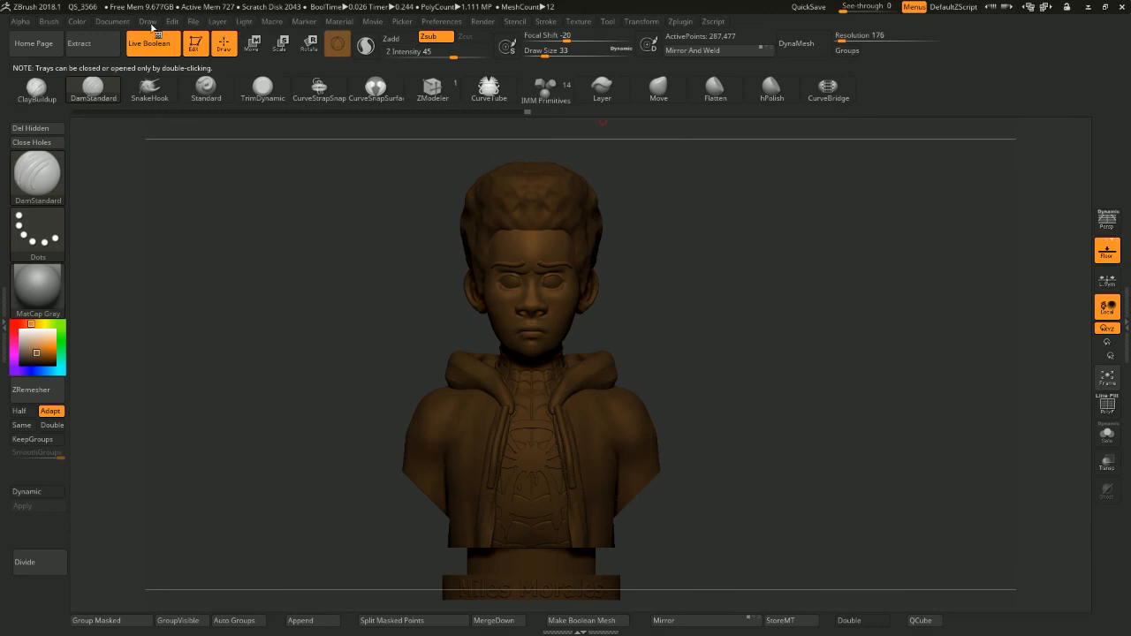
Search the program's palettes for the command that fills an object with the current colour
click(345, 22)
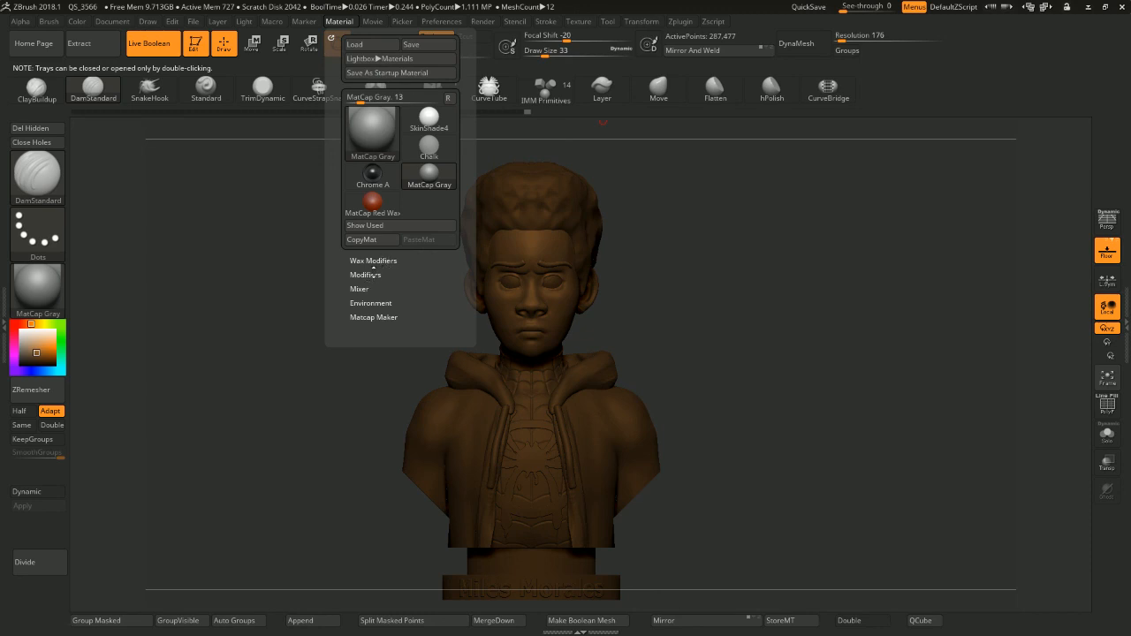
click(265, 21)
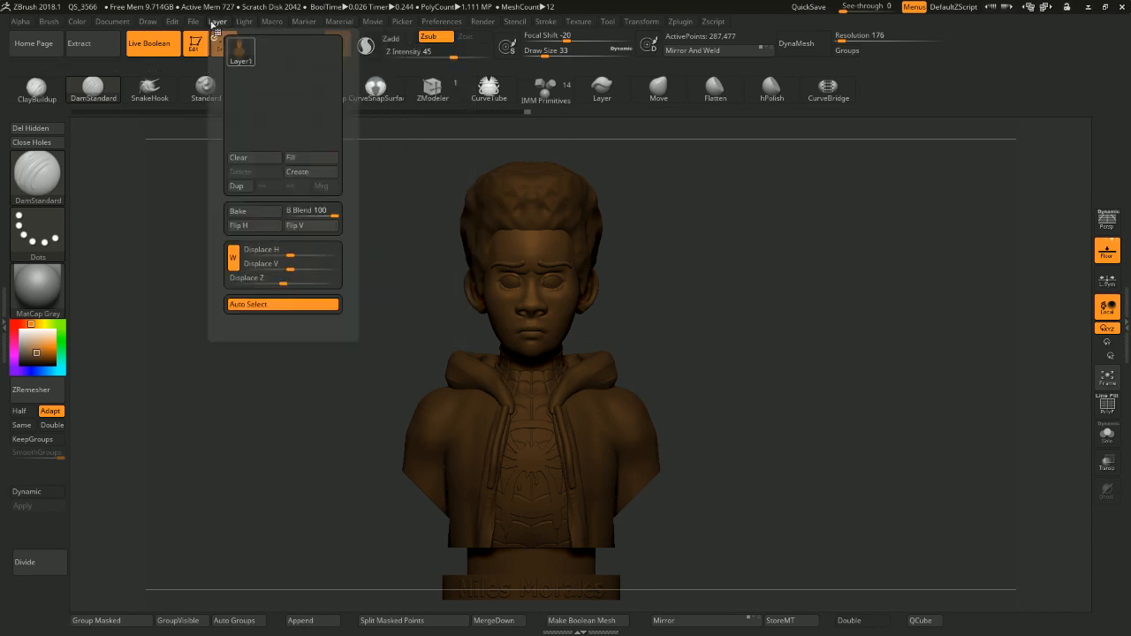
click(194, 21)
click(172, 22)
click(147, 21)
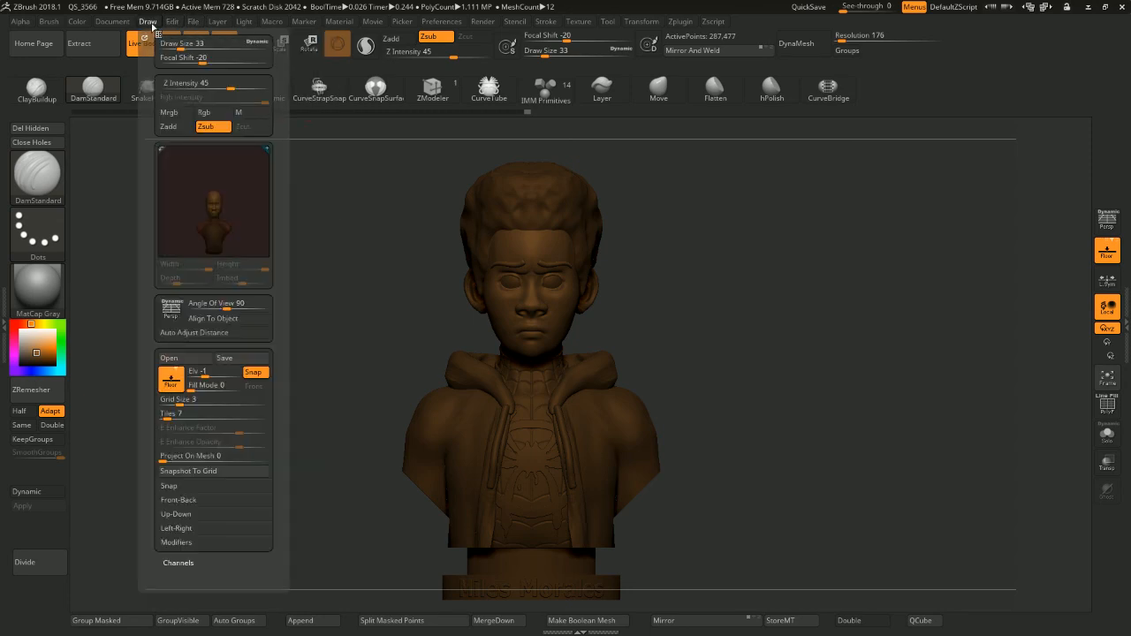
click(121, 23)
click(217, 21)
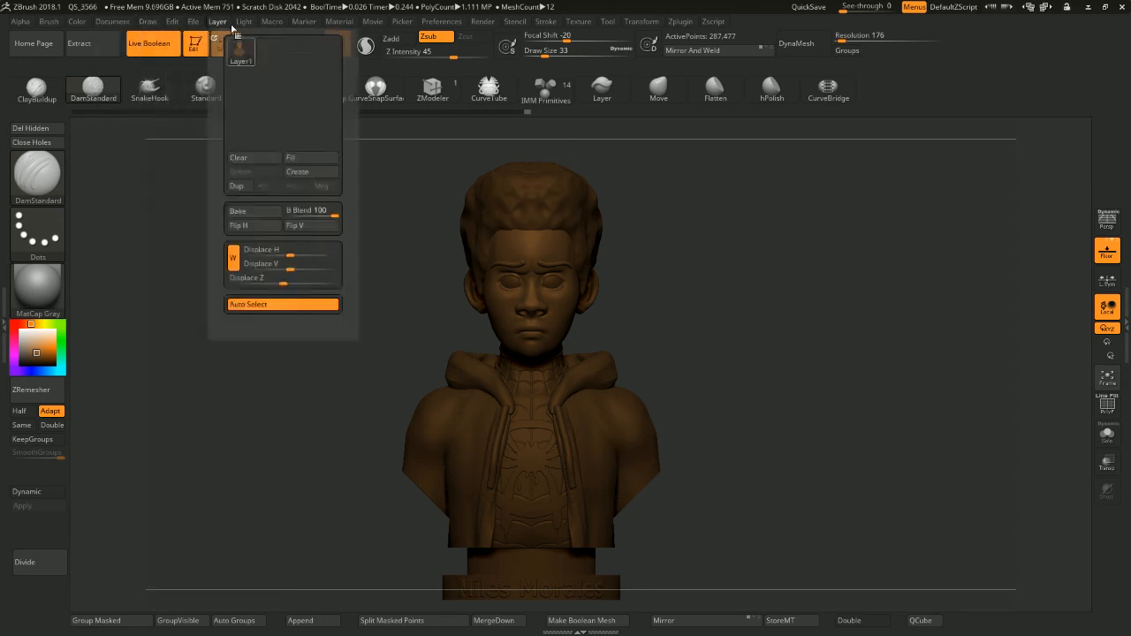
click(402, 21)
click(441, 21)
click(483, 21)
click(514, 21)
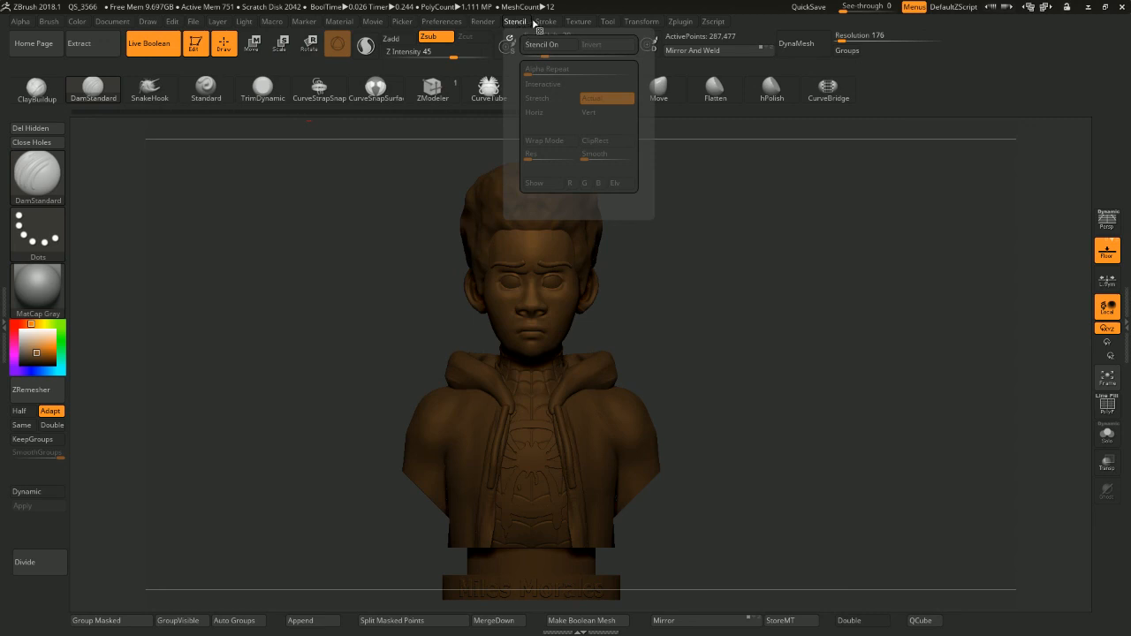
click(590, 23)
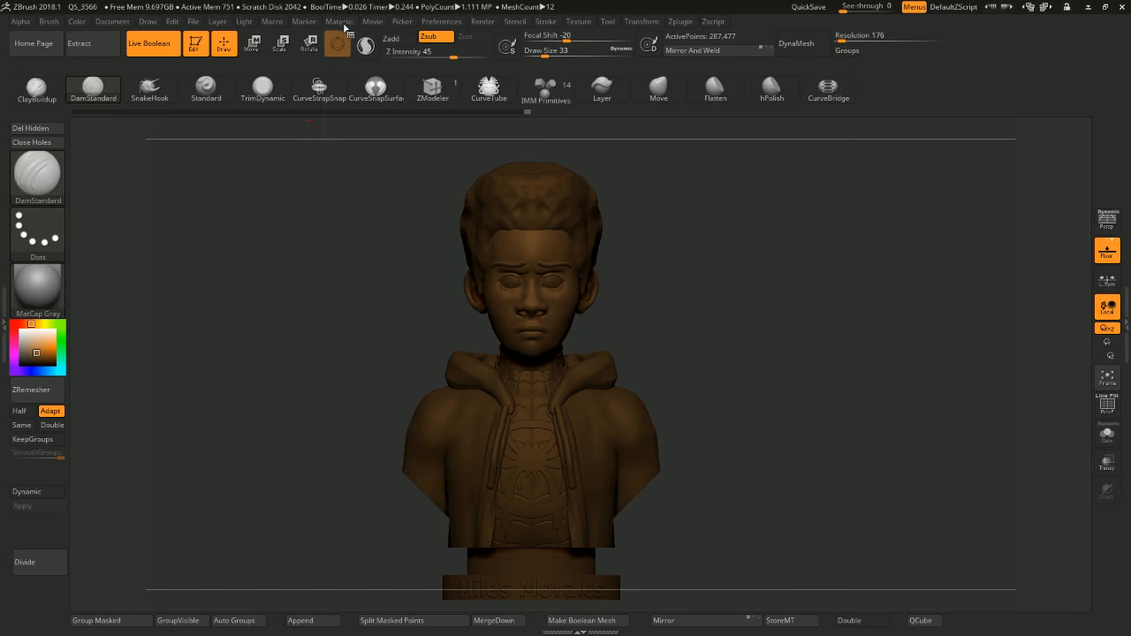
click(345, 26)
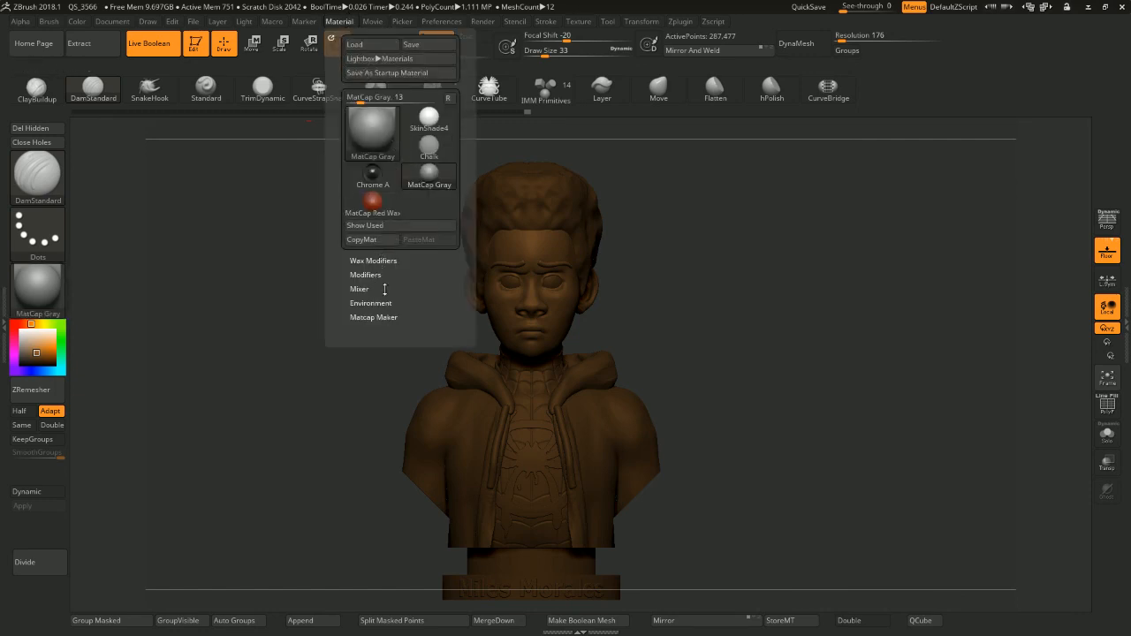
mouse_move(297, 26)
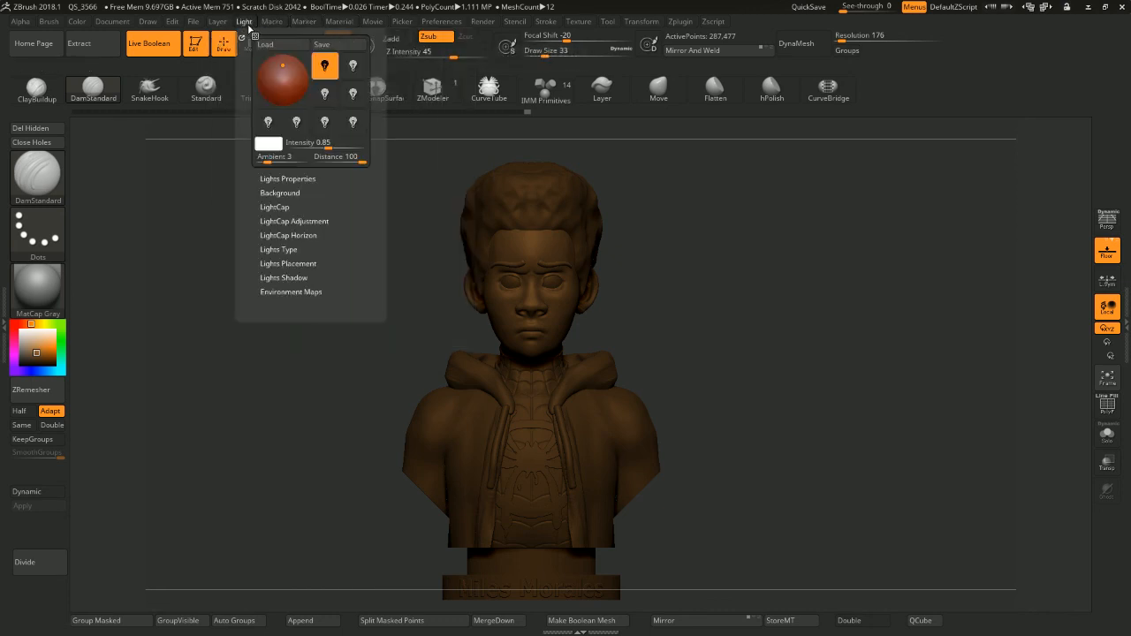
mouse_move(218, 27)
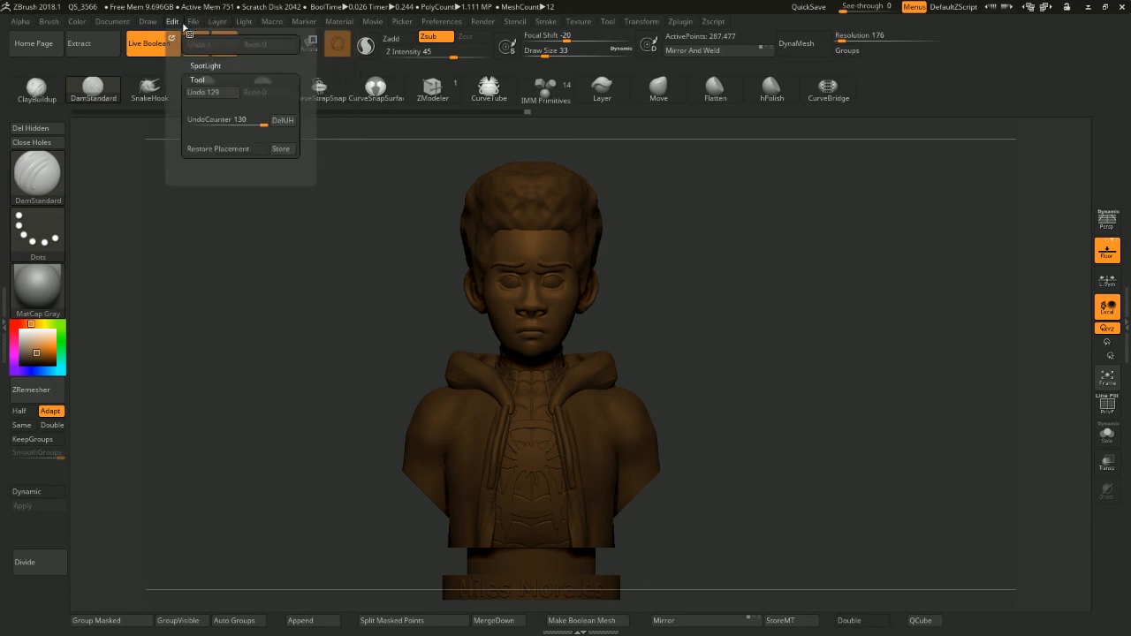
mouse_move(151, 21)
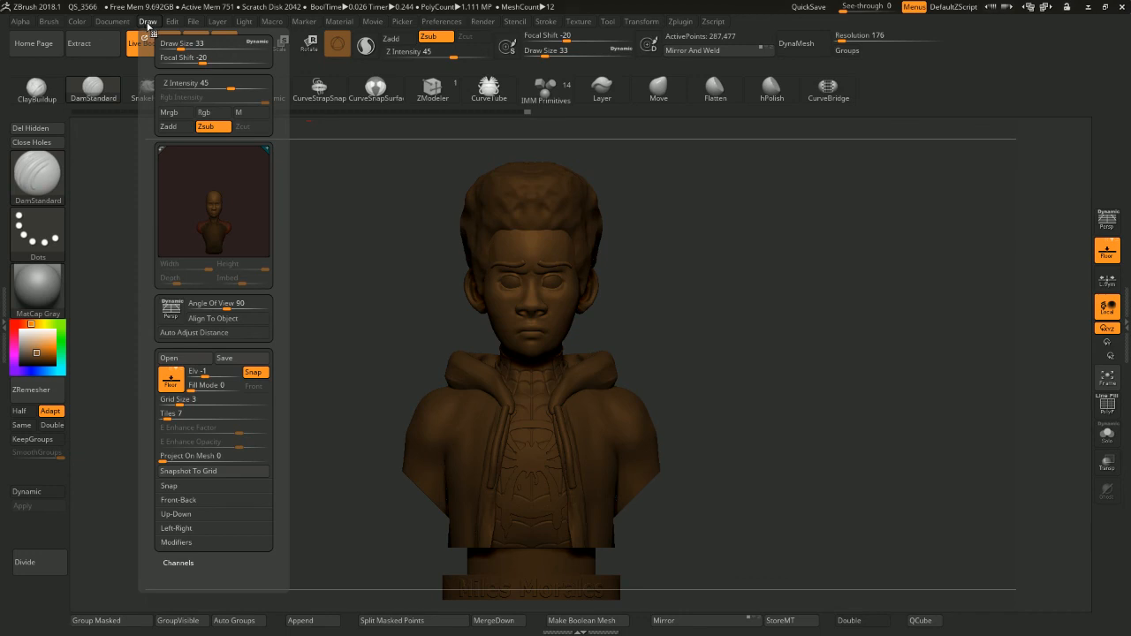
Fill the head subtool and the ears subtool with the current brown using FillObject
mouse_move(85, 20)
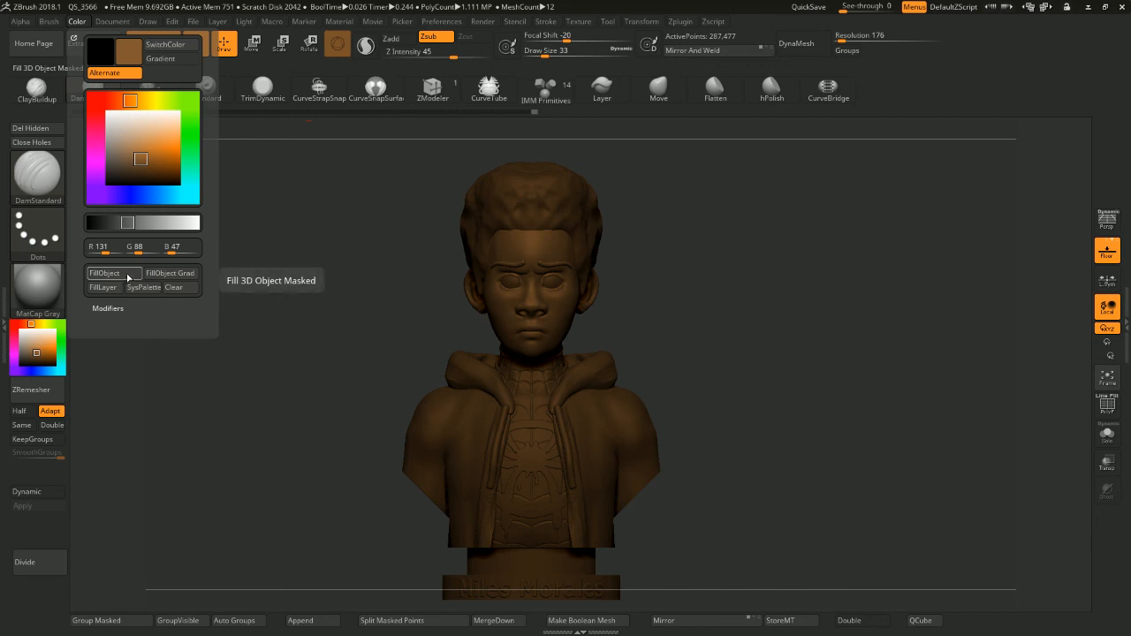
click(1126, 292)
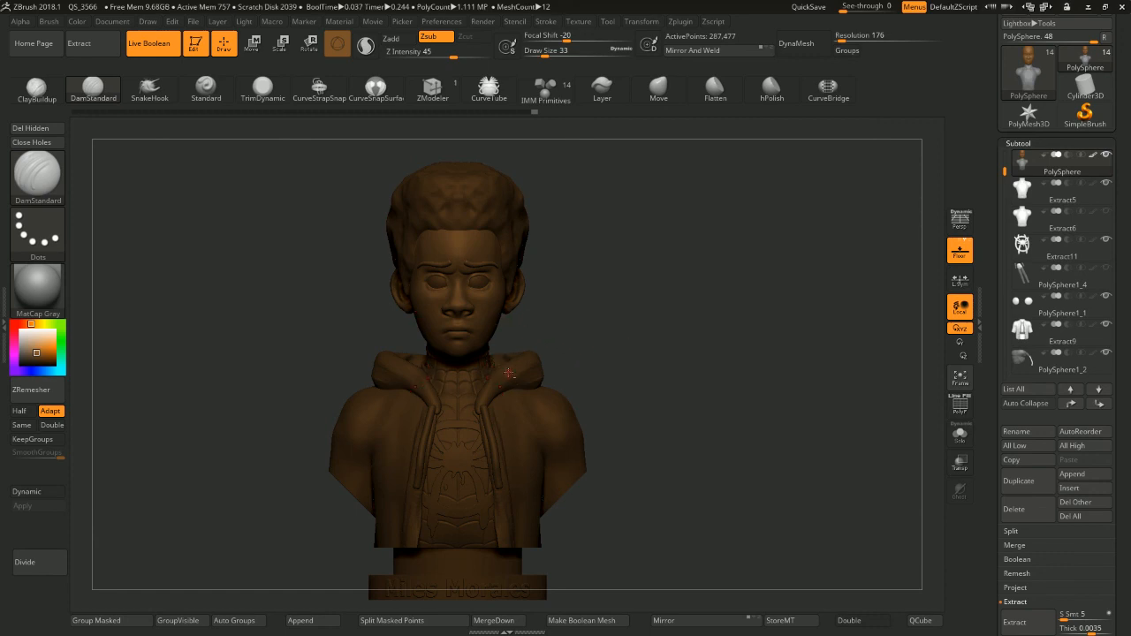
alt+click(520, 288)
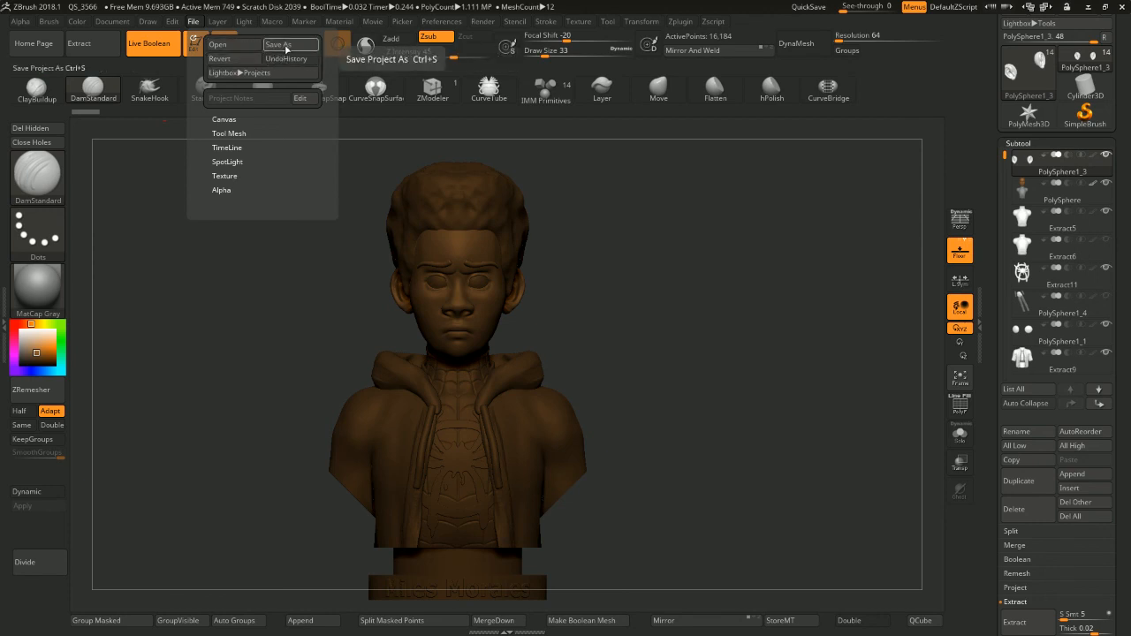
click(77, 21)
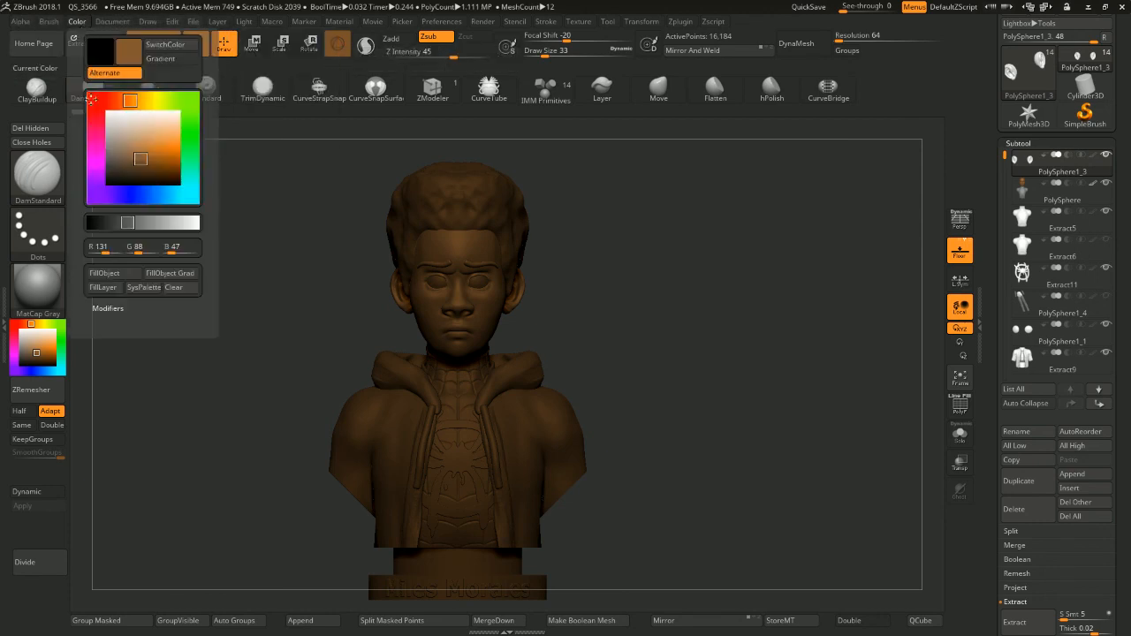
click(104, 273)
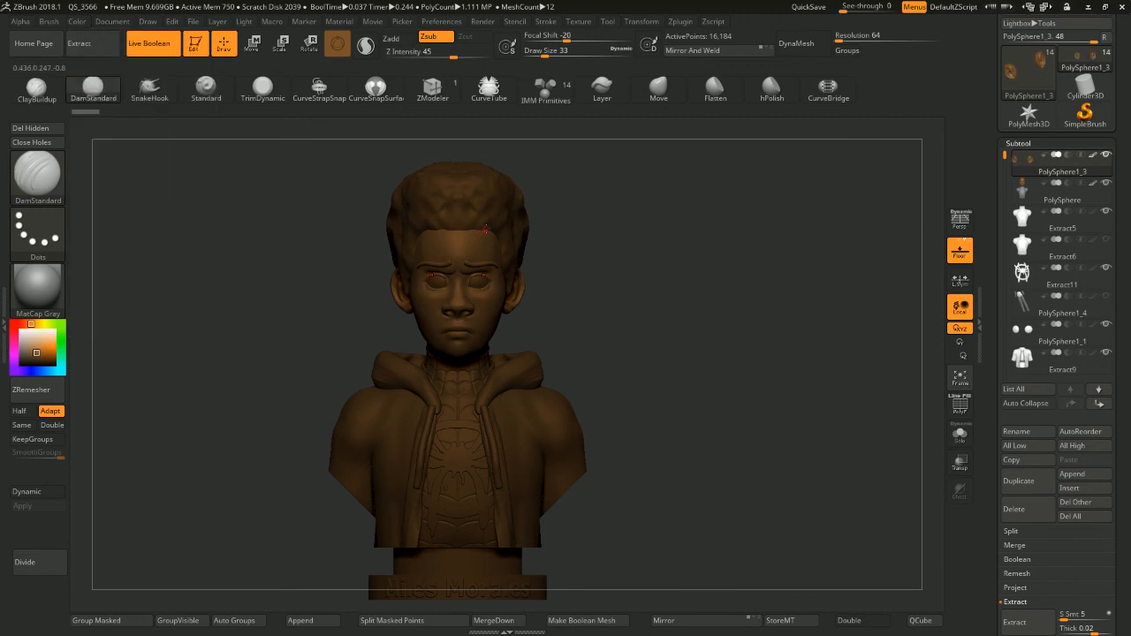
Make the hair subtool active and fill it with a near-black, R 17, G 16, B 16, using FillObject
alt+click(494, 218)
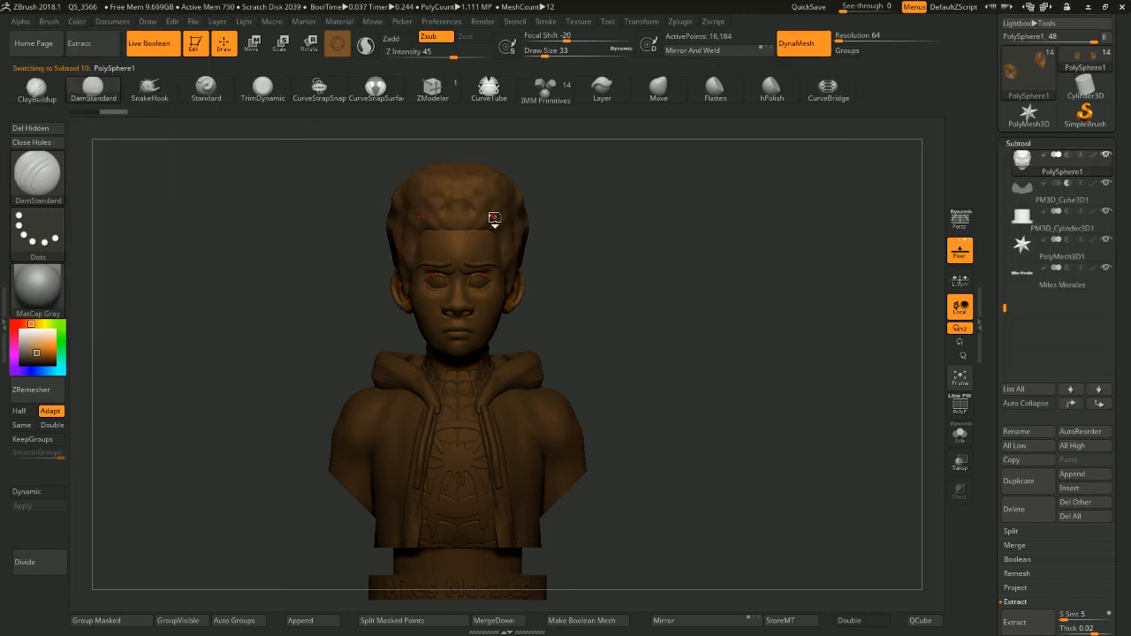
click(39, 360)
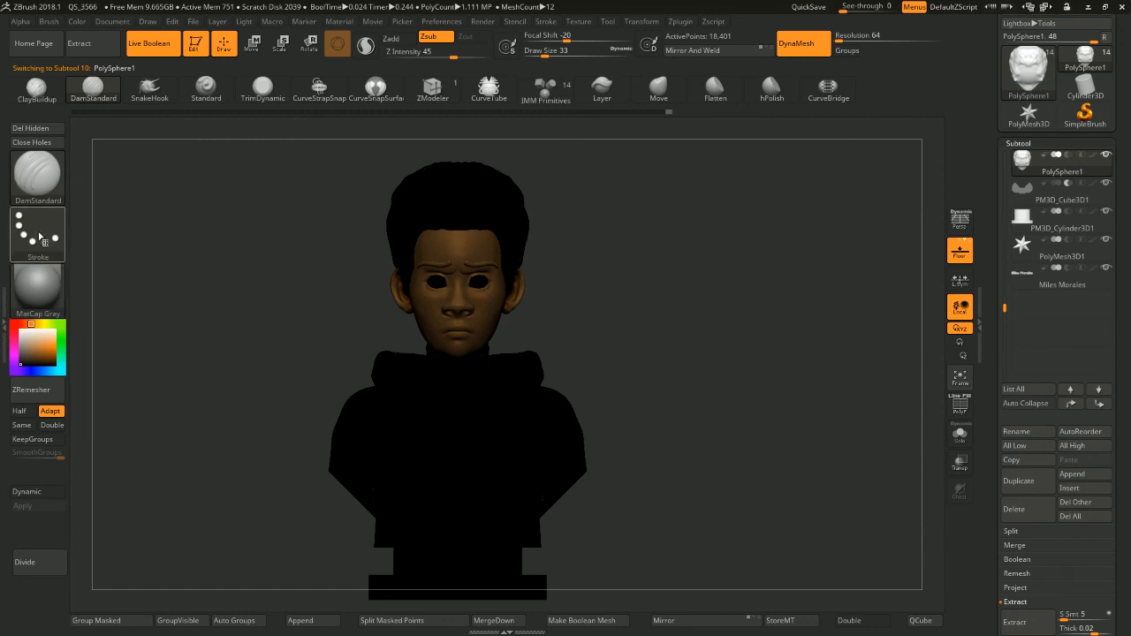
click(20, 360)
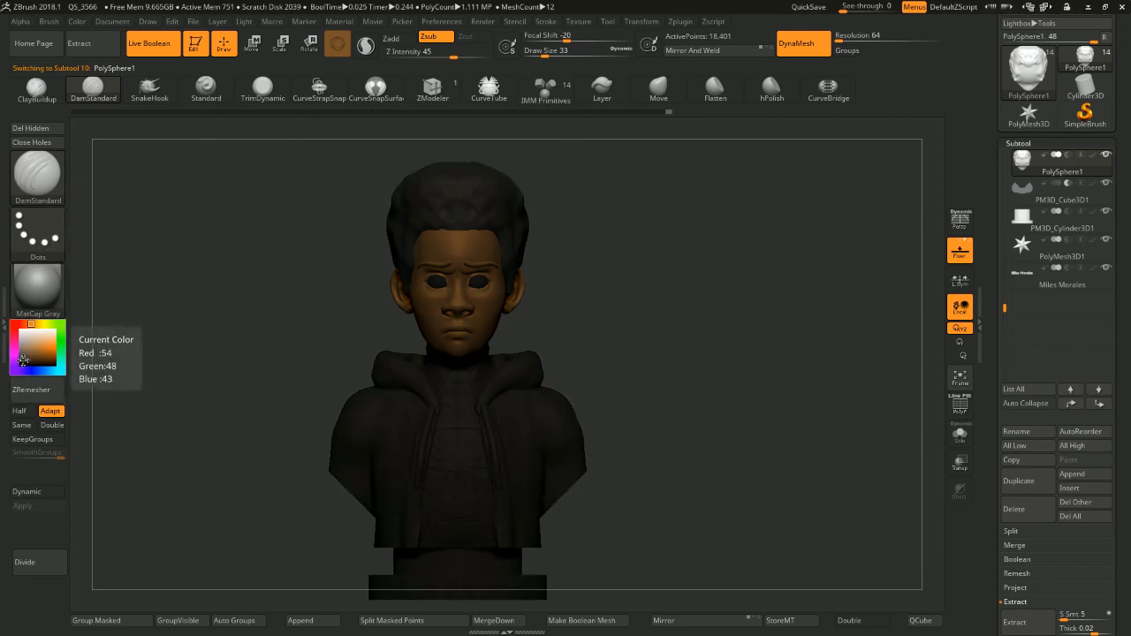
click(20, 361)
click(19, 360)
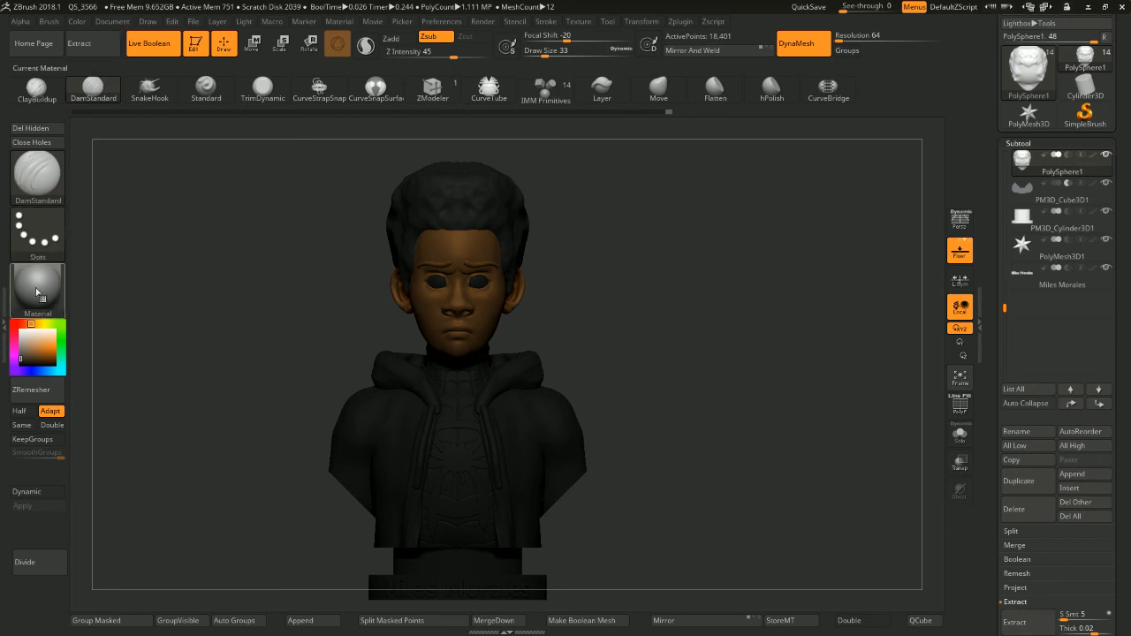
click(21, 361)
click(21, 361)
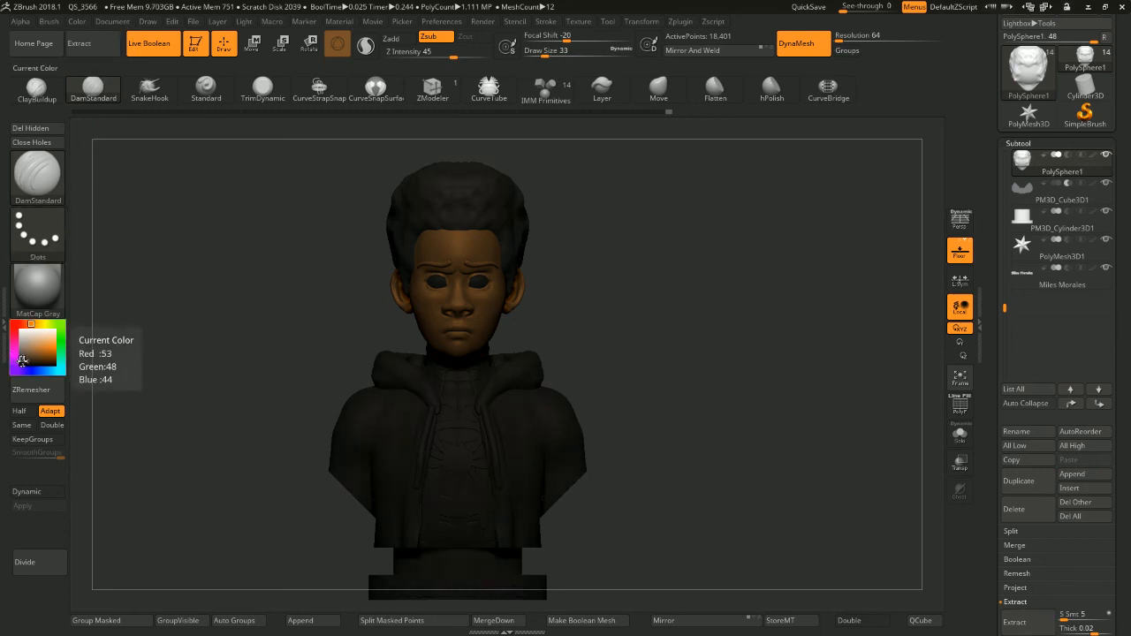
click(21, 363)
click(21, 363)
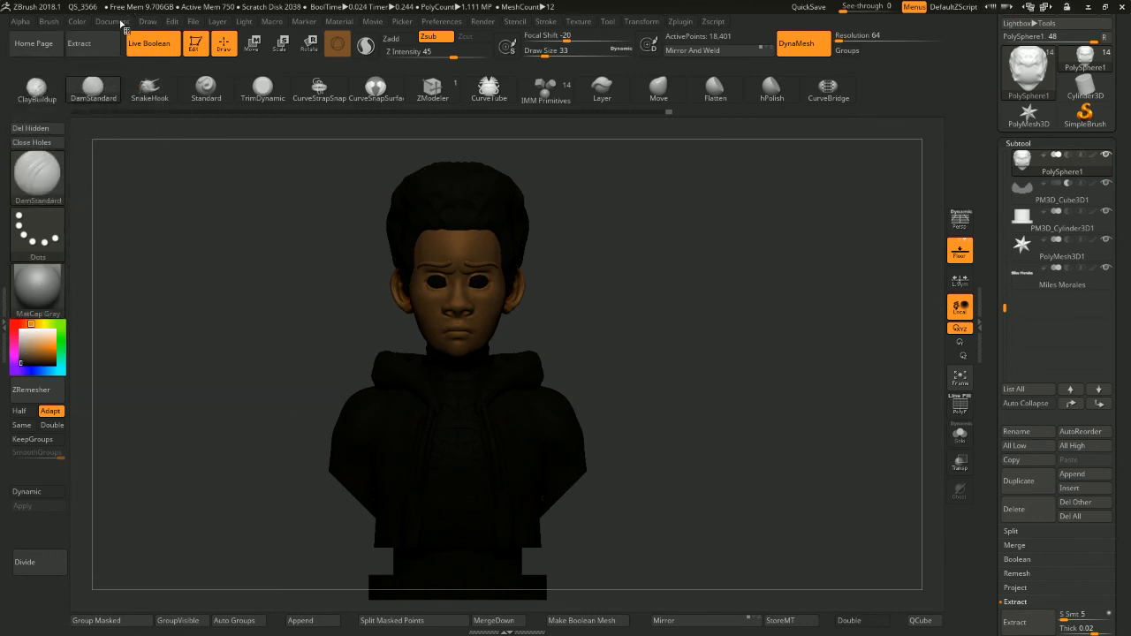
click(79, 21)
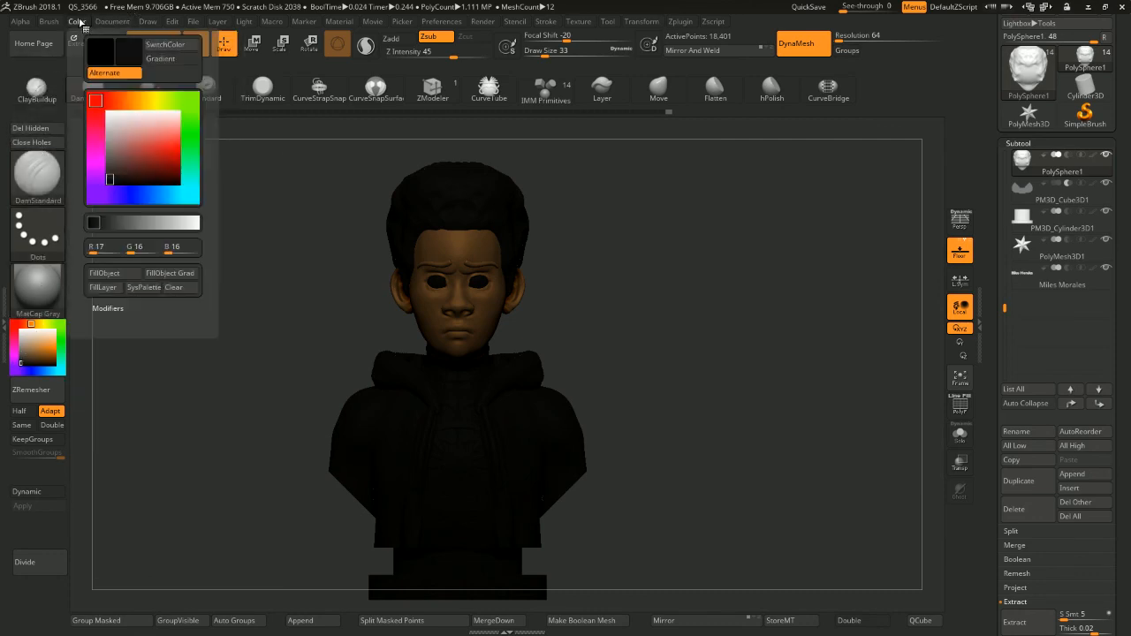
click(120, 276)
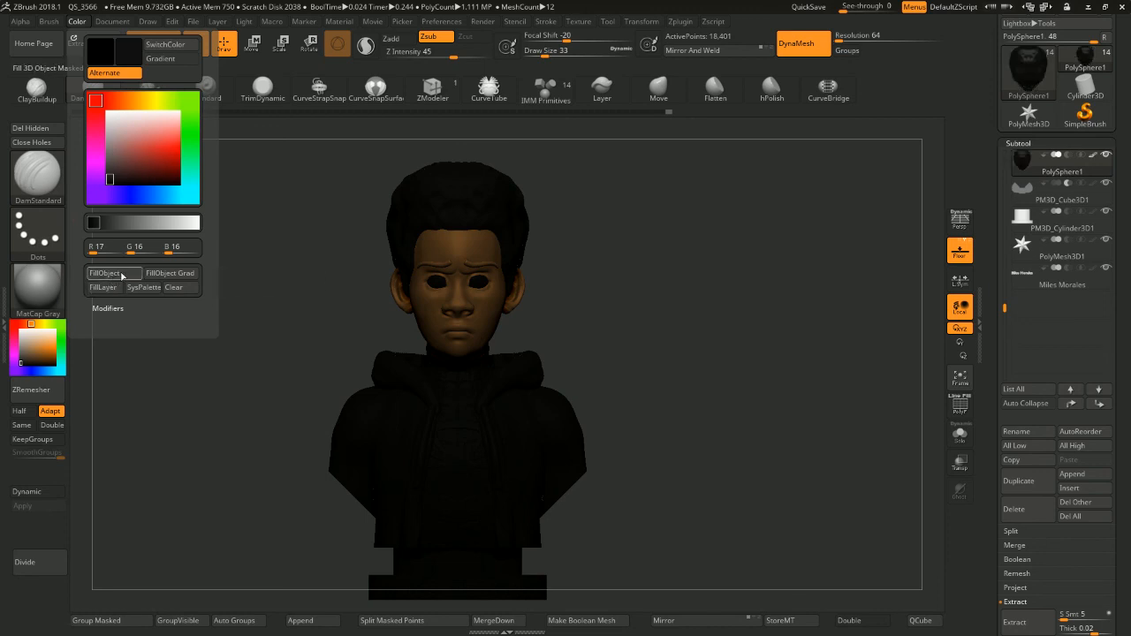
Make the suit torso subtool active and fill it with a deep blue, B 130, using FillObject
alt+click(461, 453)
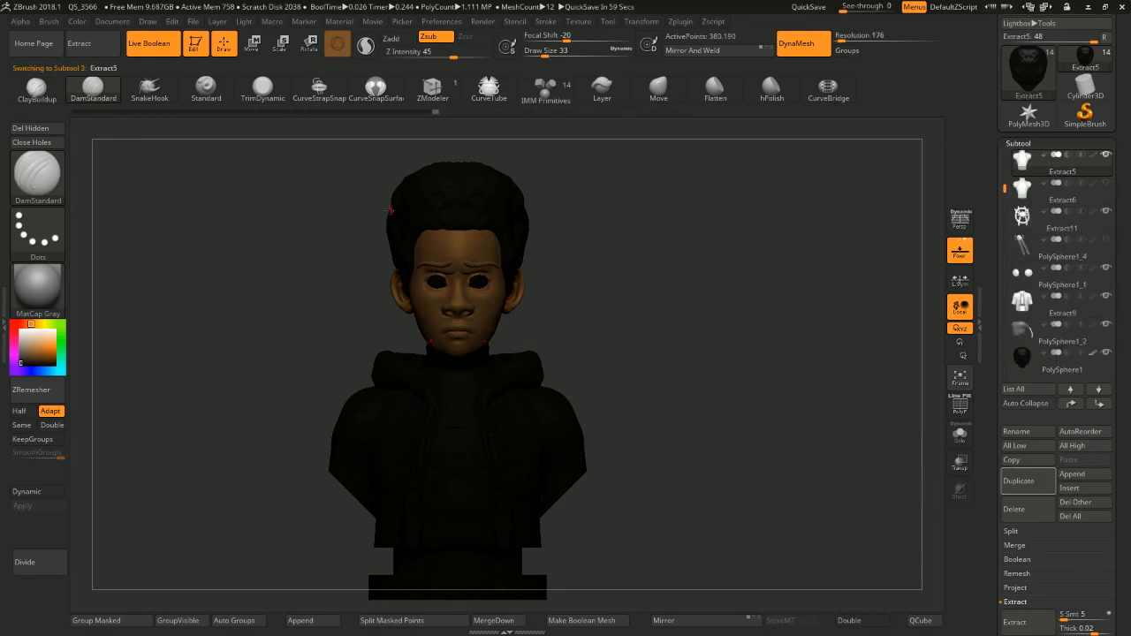
click(14, 346)
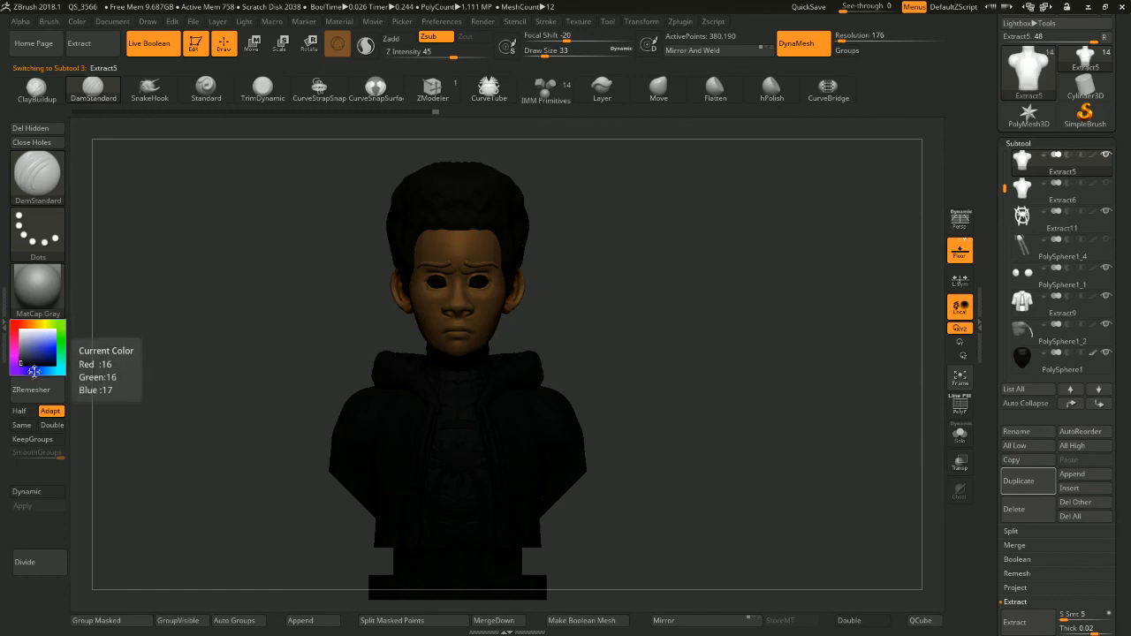
click(33, 358)
click(40, 363)
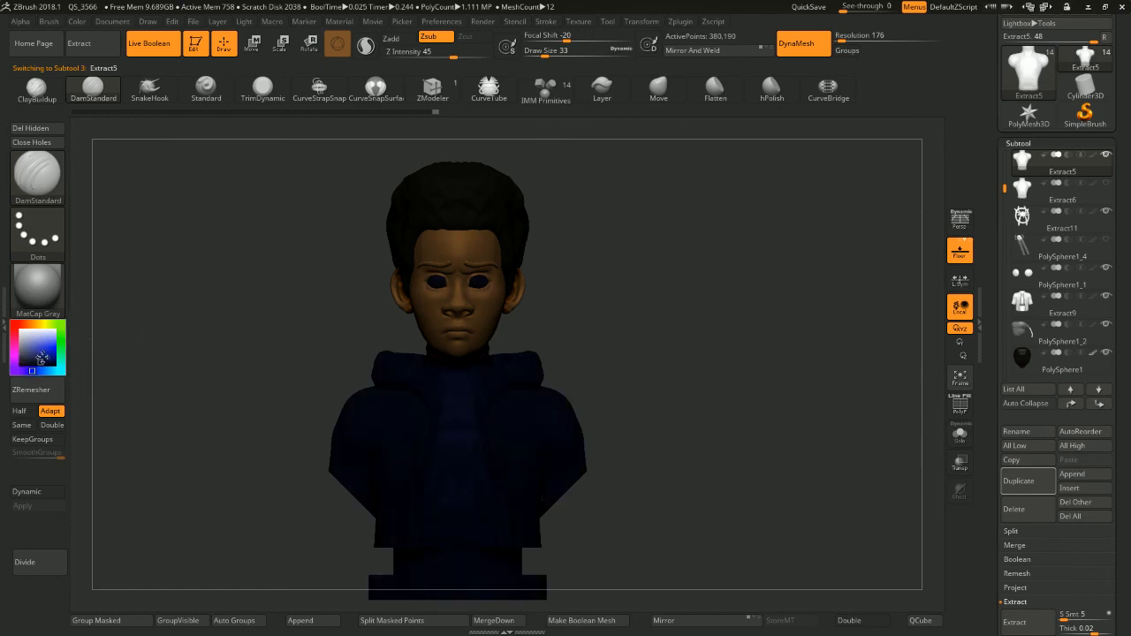
ctrl+right_drag(159, 292, 145, 334)
click(43, 353)
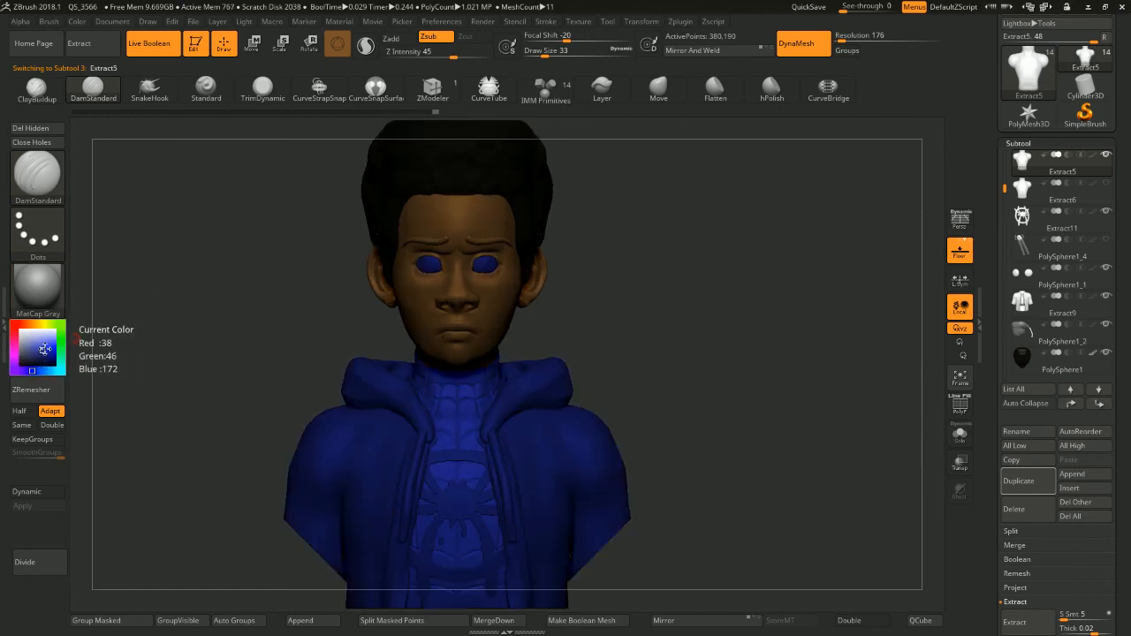
click(53, 355)
click(43, 365)
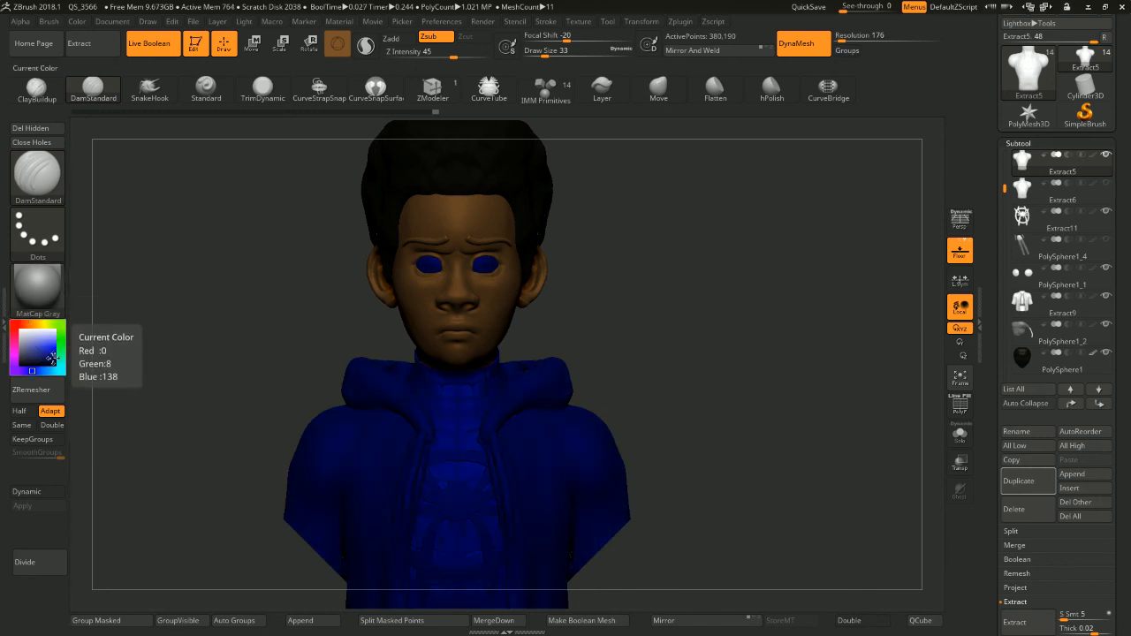
click(53, 356)
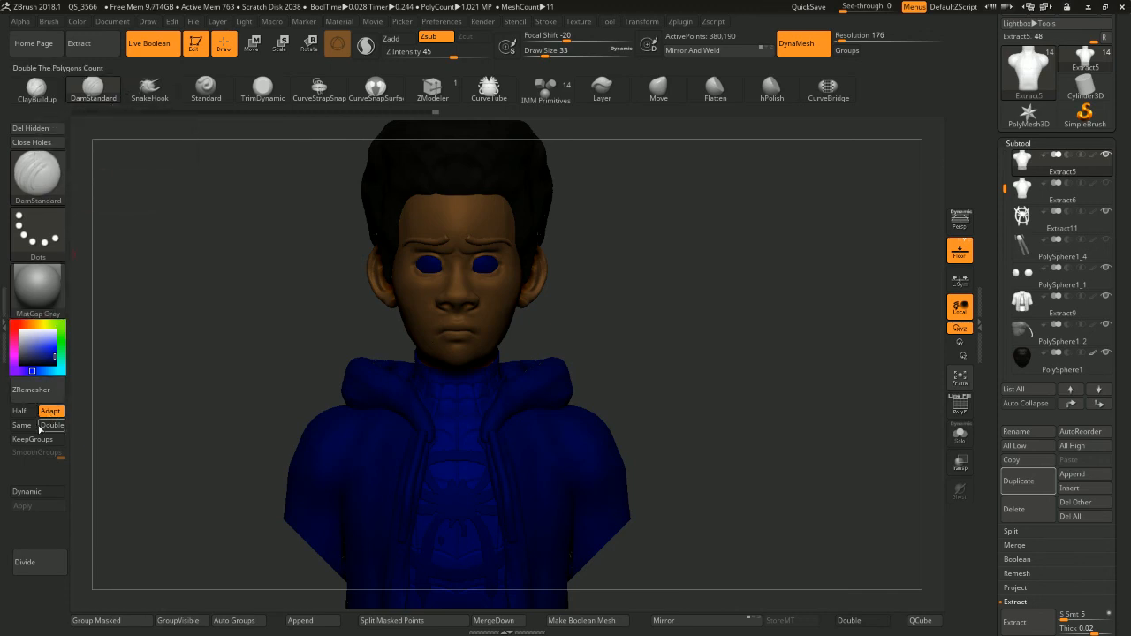
click(77, 21)
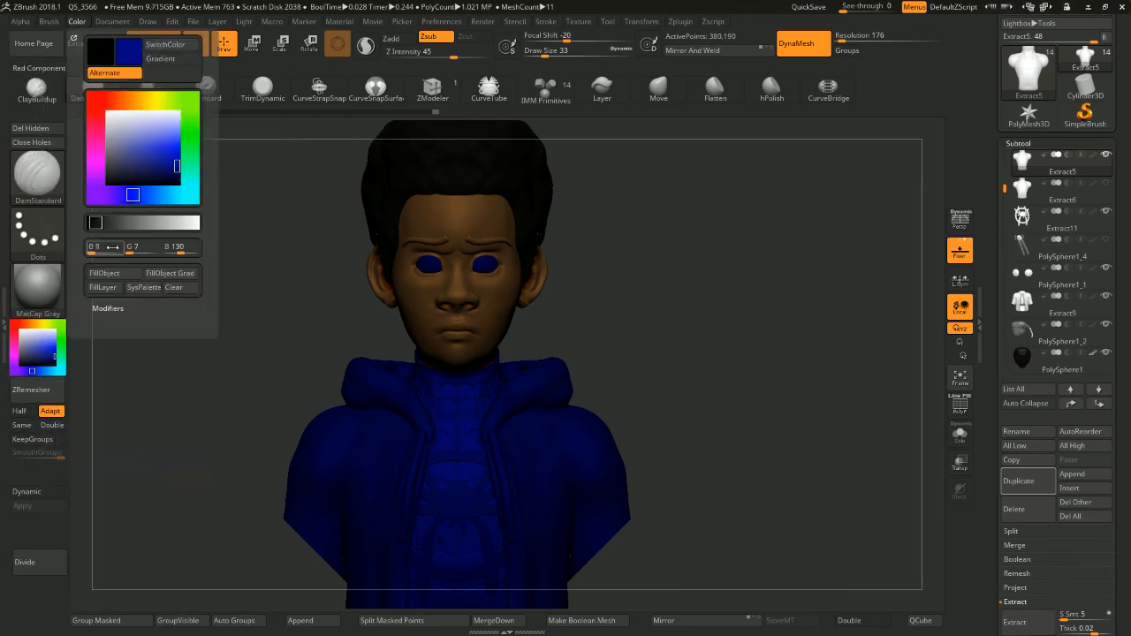
click(103, 287)
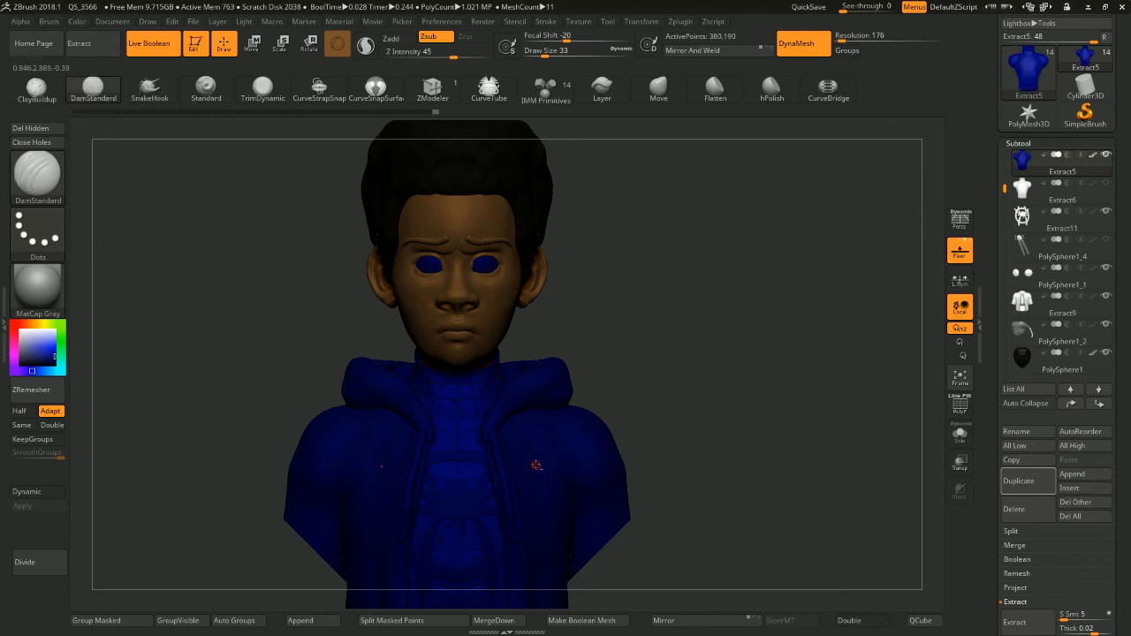
Make the chest spider emblem the active subtool and try a light red as the current colour
click(462, 470)
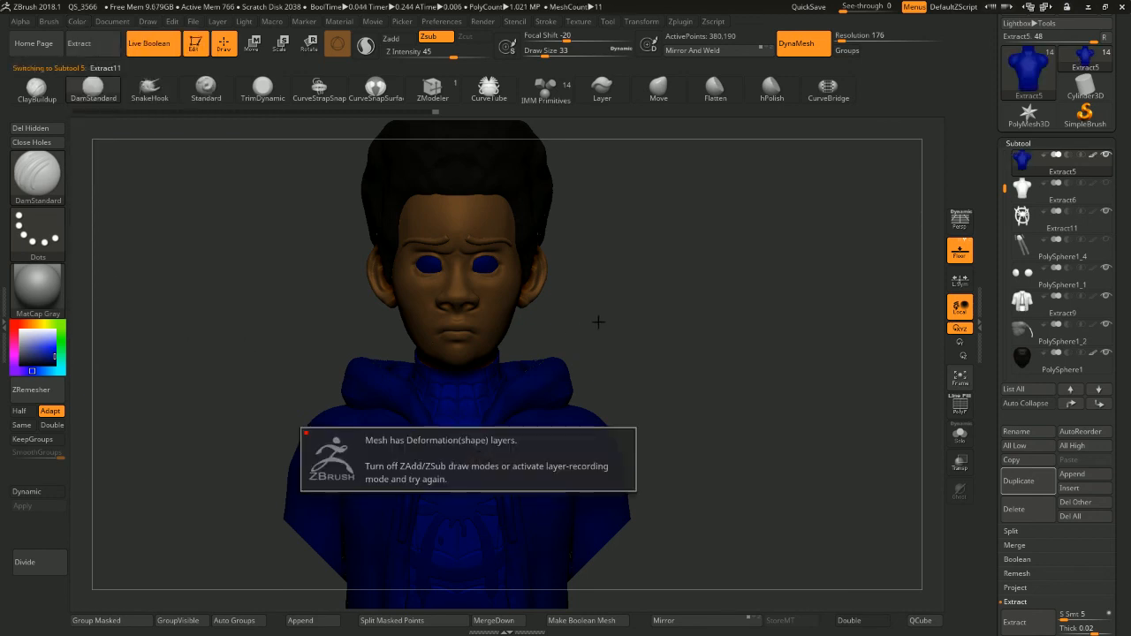
drag(615, 334, 555, 260)
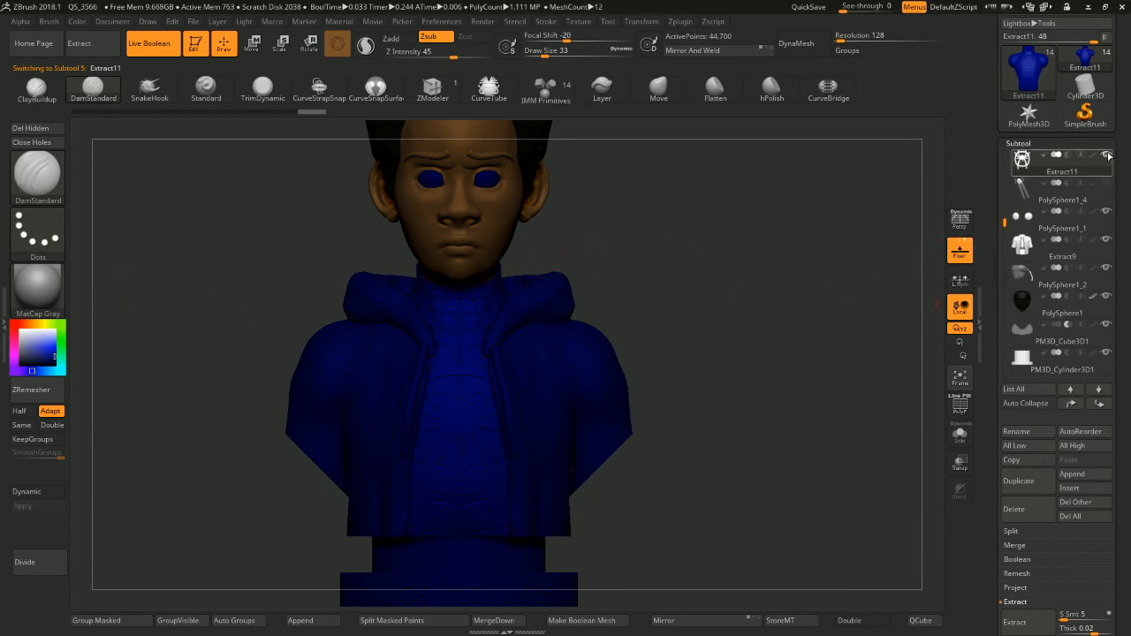
mouse_move(1107, 156)
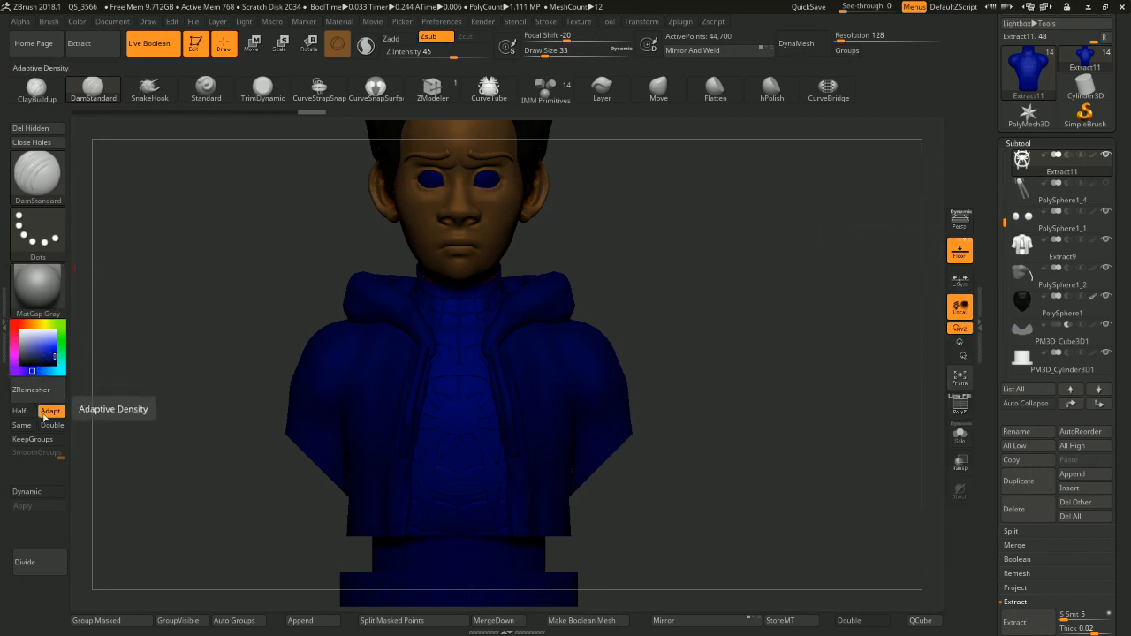
click(25, 339)
click(15, 326)
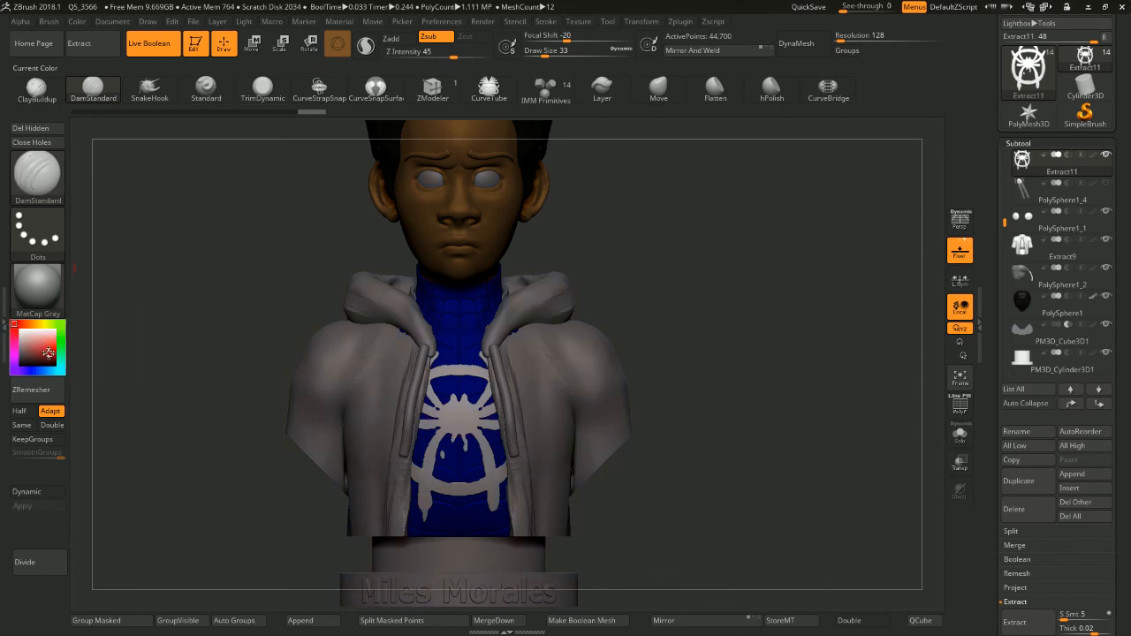
click(45, 343)
mouse_move(226, 290)
alt+mouse_down()
mouse_move(222, 282)
mouse_move(222, 311)
alt+mouse_up()
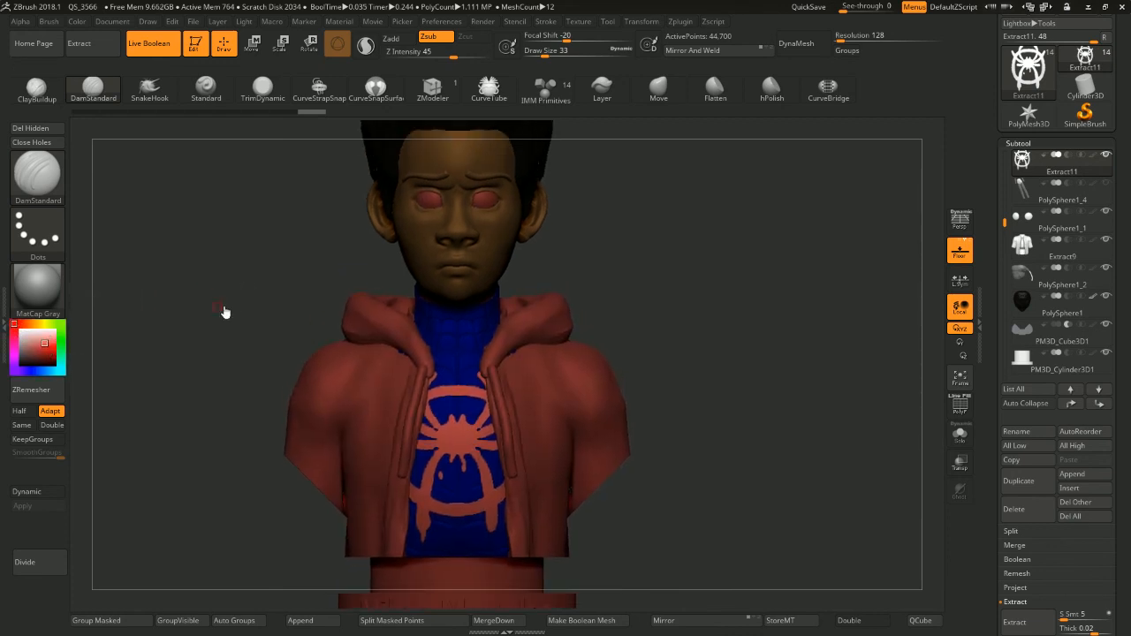
Fill the chest spider emblem with blue, R 66, G 90, B 201, using FillObject
click(33, 373)
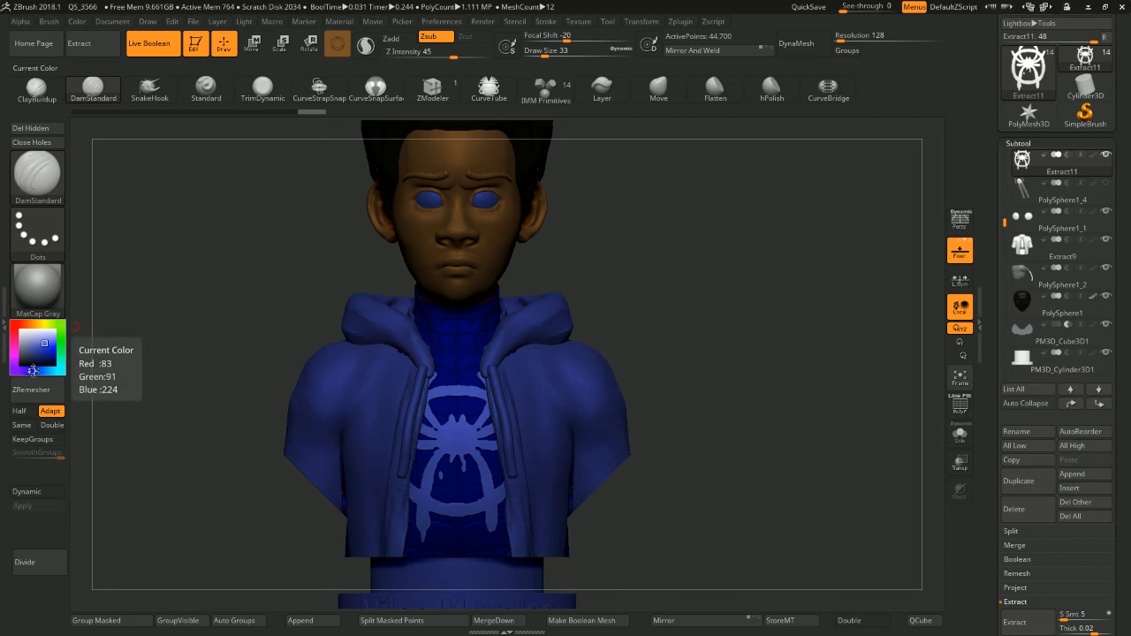
click(48, 347)
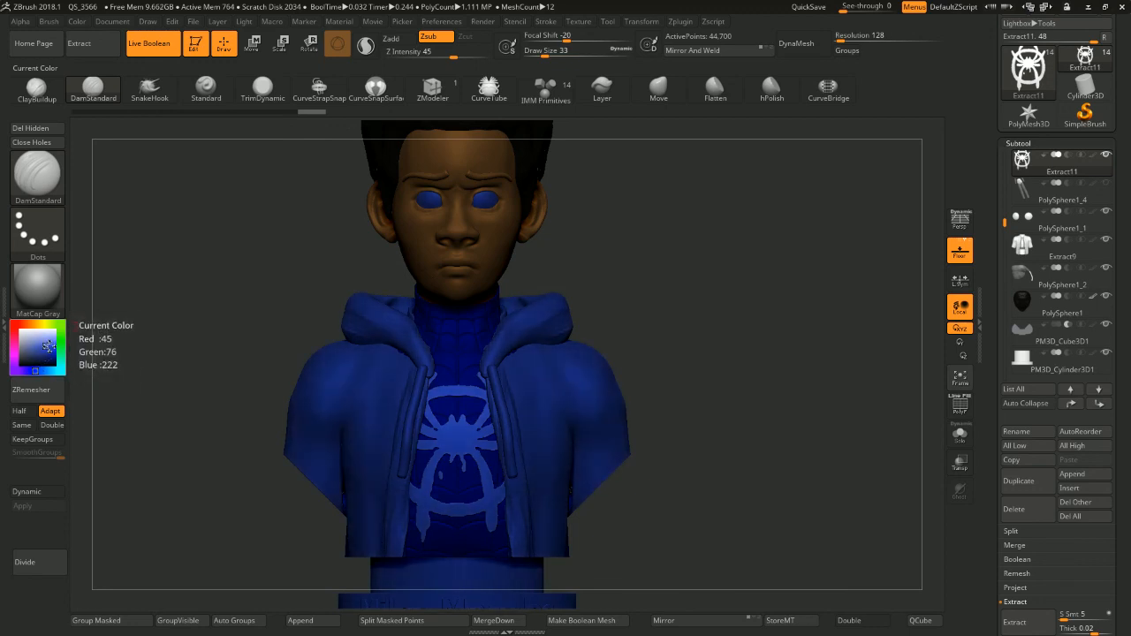
click(49, 349)
click(39, 346)
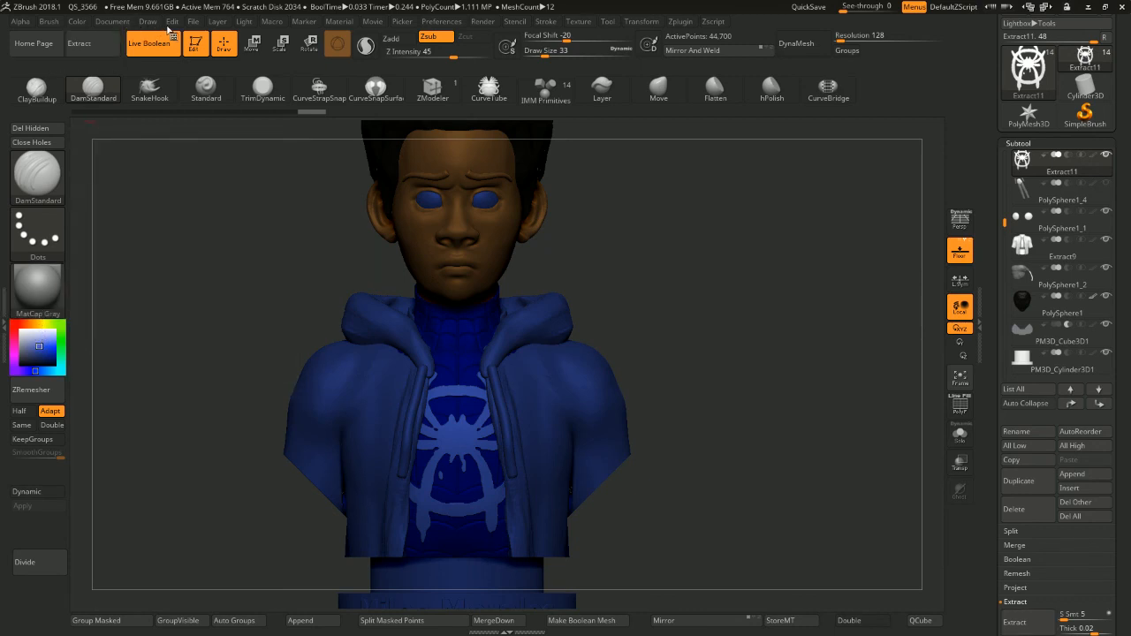
click(194, 22)
click(78, 23)
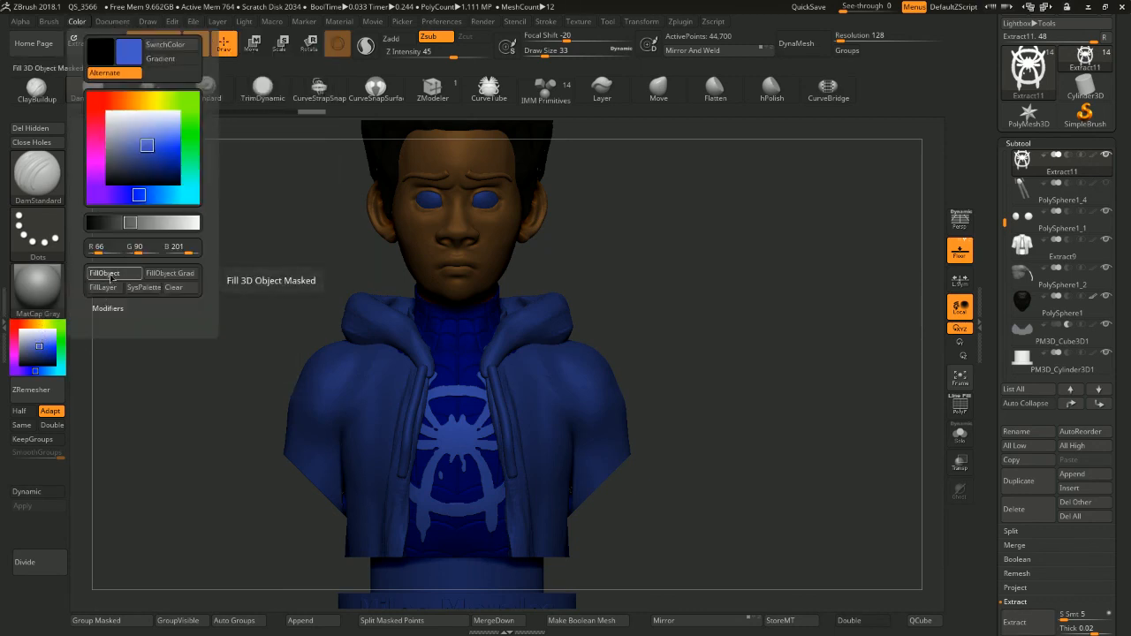
click(111, 277)
Make the hood subtool active and try red, R 201, G 66, B 66, and an orange-brown as the current colour
alt+click(552, 325)
drag(786, 284, 660, 266)
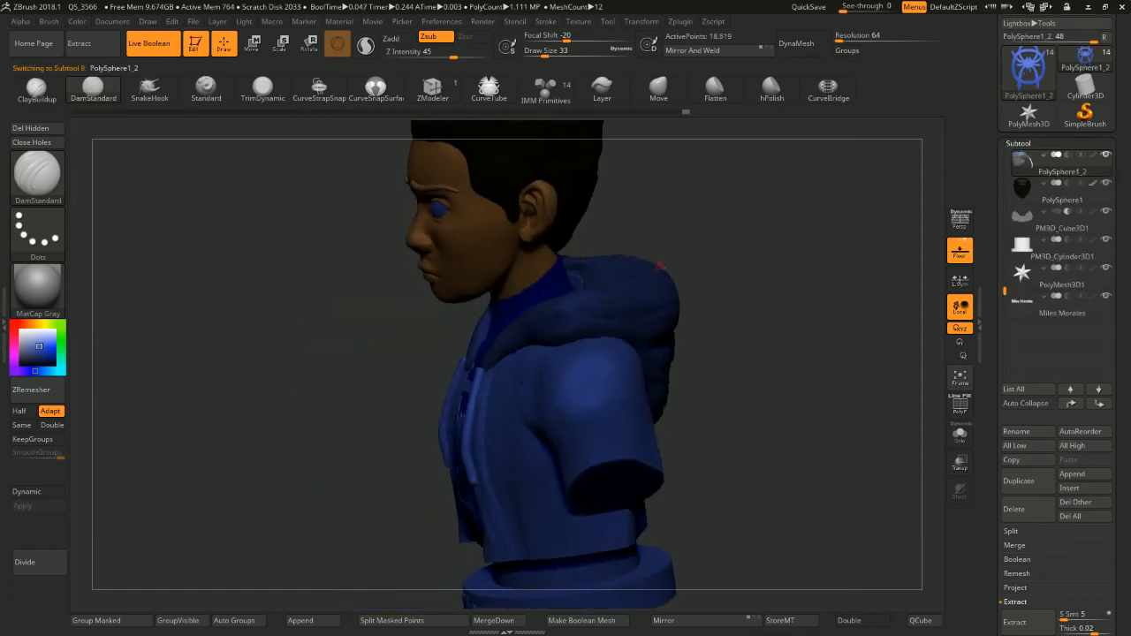
click(28, 324)
click(16, 326)
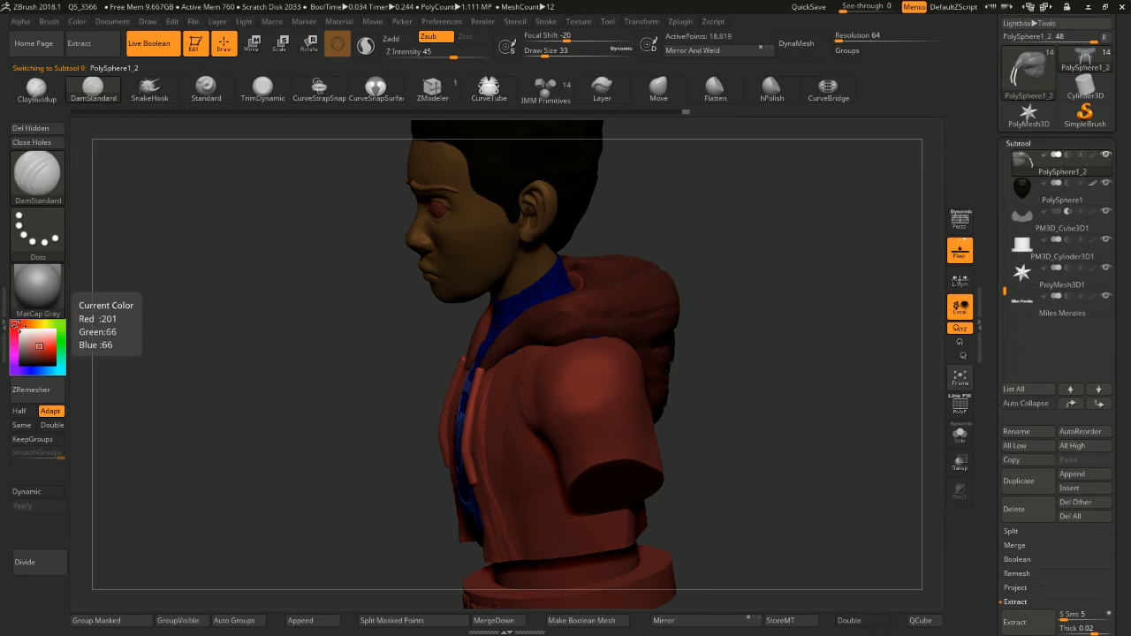
click(26, 324)
mouse_move(745, 260)
mouse_down()
mouse_move(785, 257)
mouse_move(767, 261)
mouse_up()
Make the jacket subtool active and fill it with a medium blue using FillObject
alt+click(464, 382)
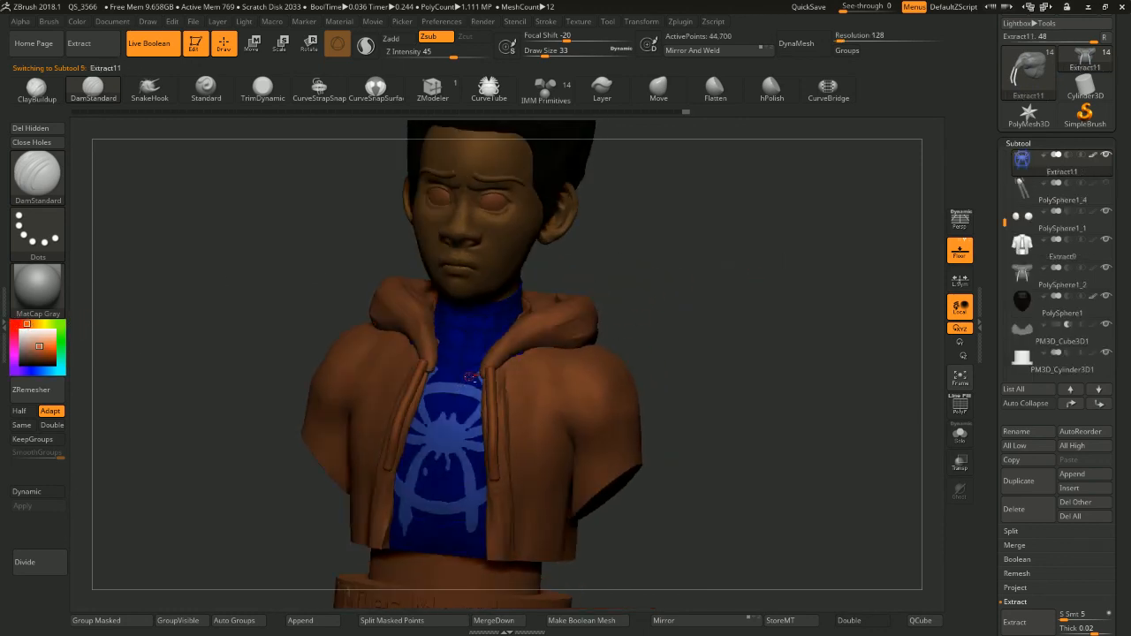
alt+click(527, 383)
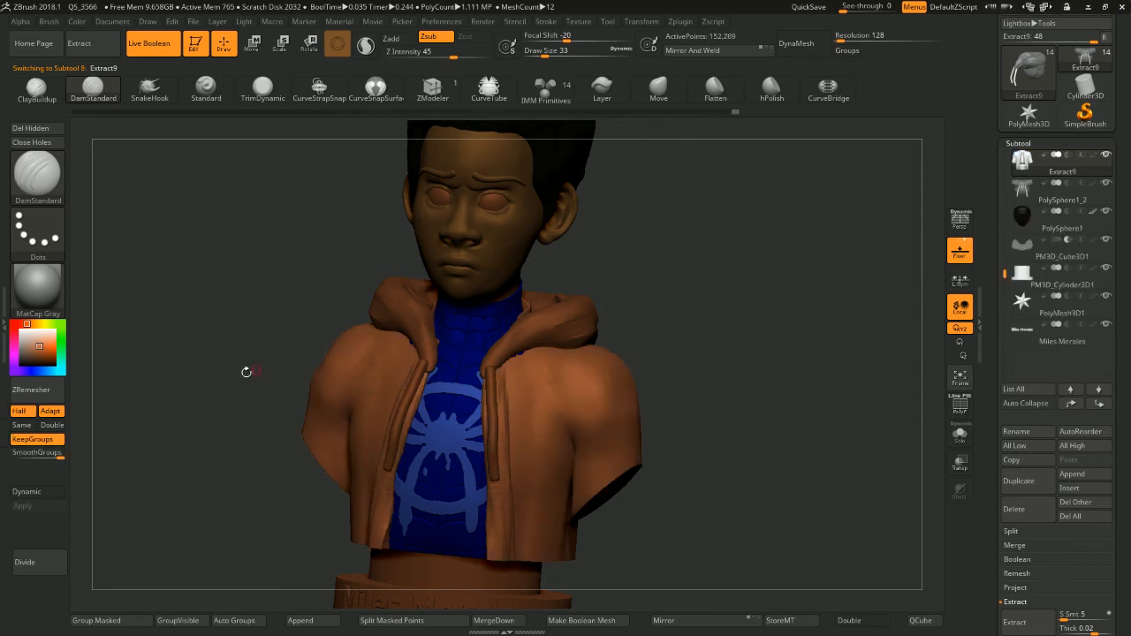
click(37, 369)
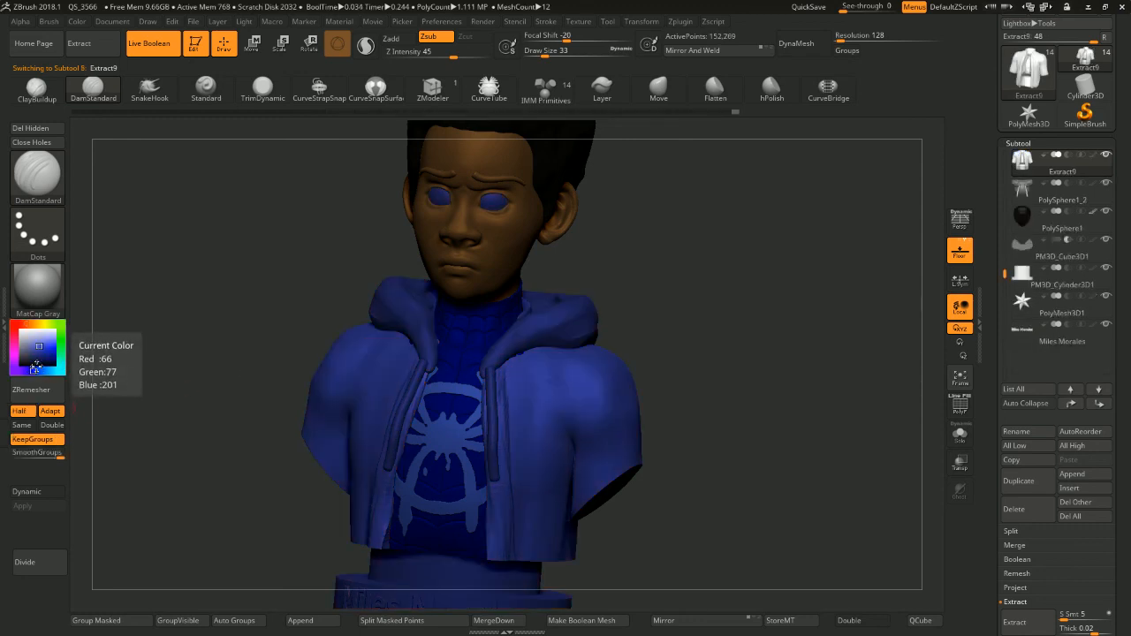
drag(38, 367, 39, 370)
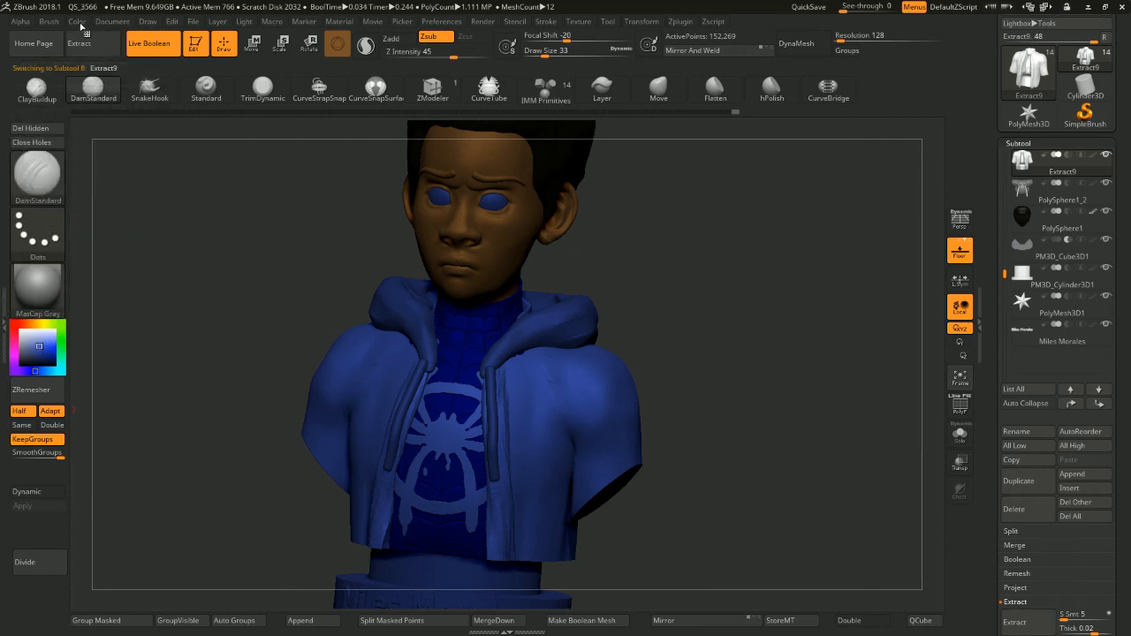
click(124, 21)
click(196, 22)
click(76, 22)
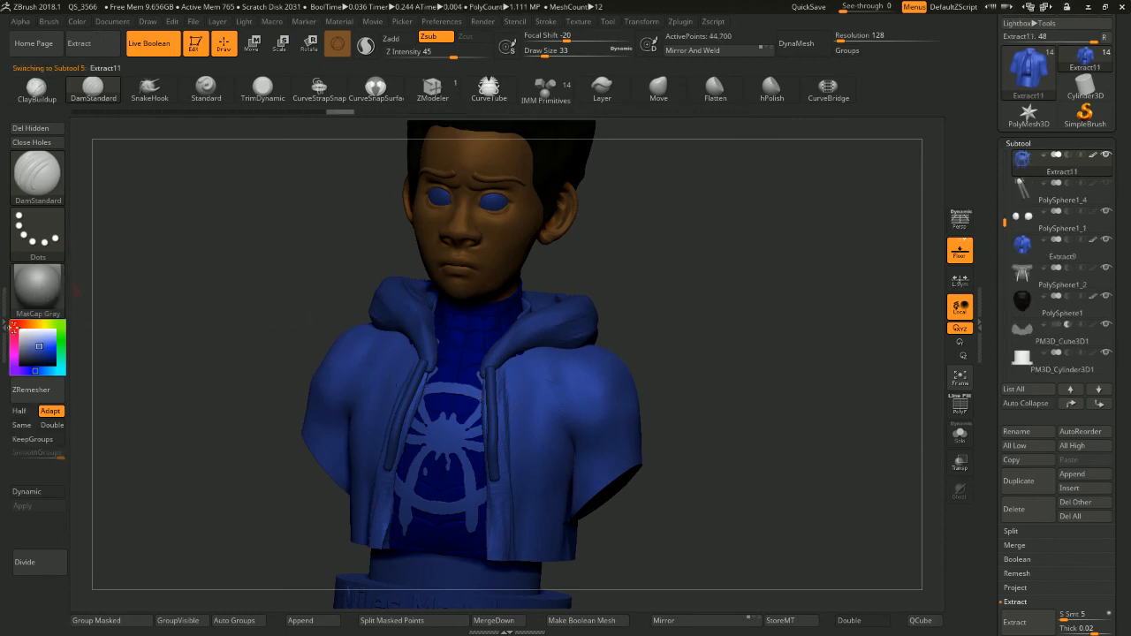
Fill the chest spider emblem with red, R 225, G 34, B 34, using FillObject, and make the hood subtool active
click(13, 327)
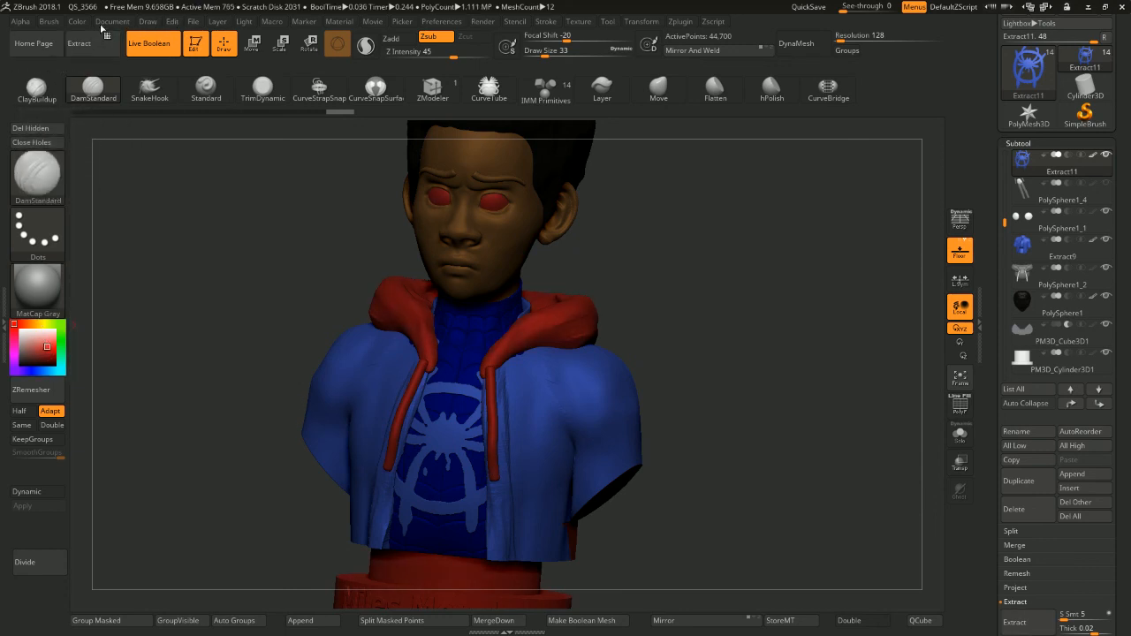
click(78, 21)
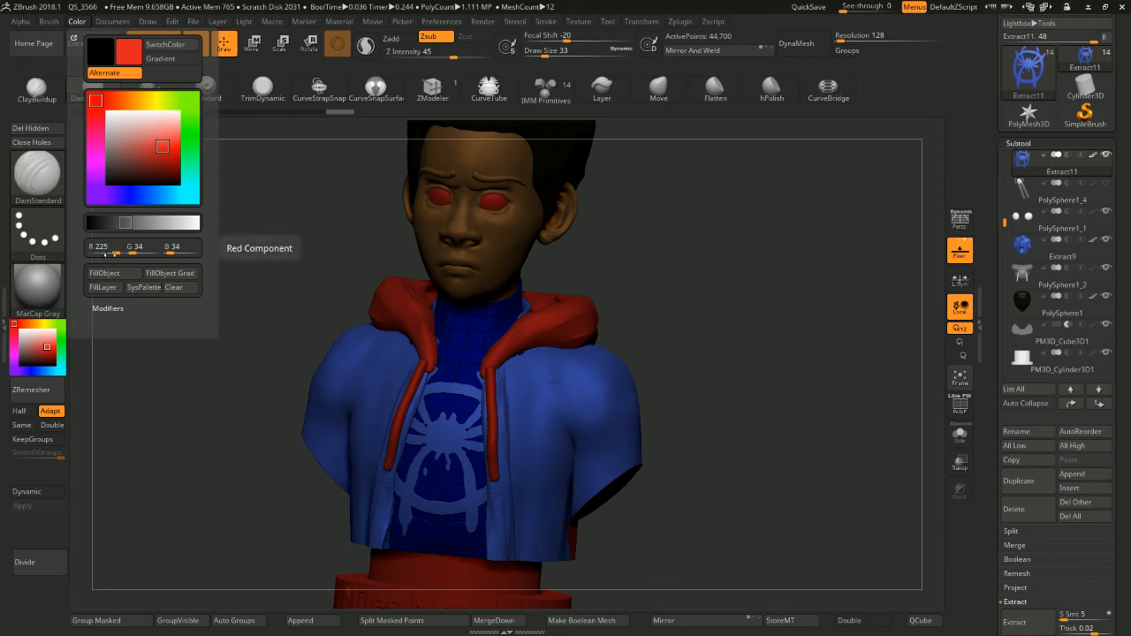
click(107, 274)
alt+click(513, 324)
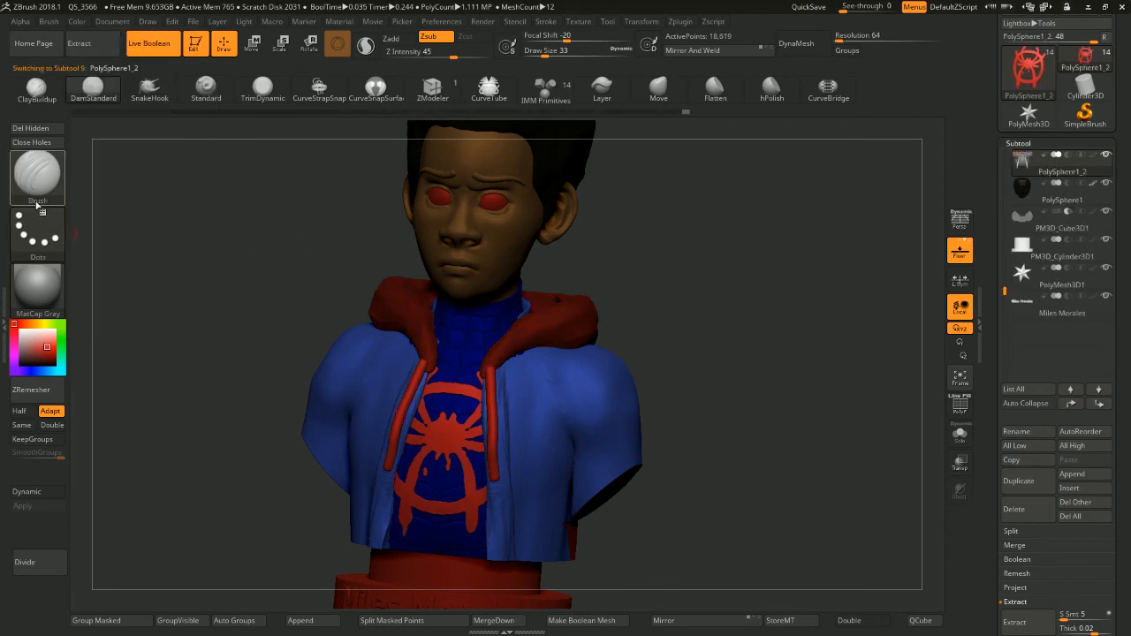
Try to fill the hood with red, R 224, G 59, B 59, using FillObject
click(104, 23)
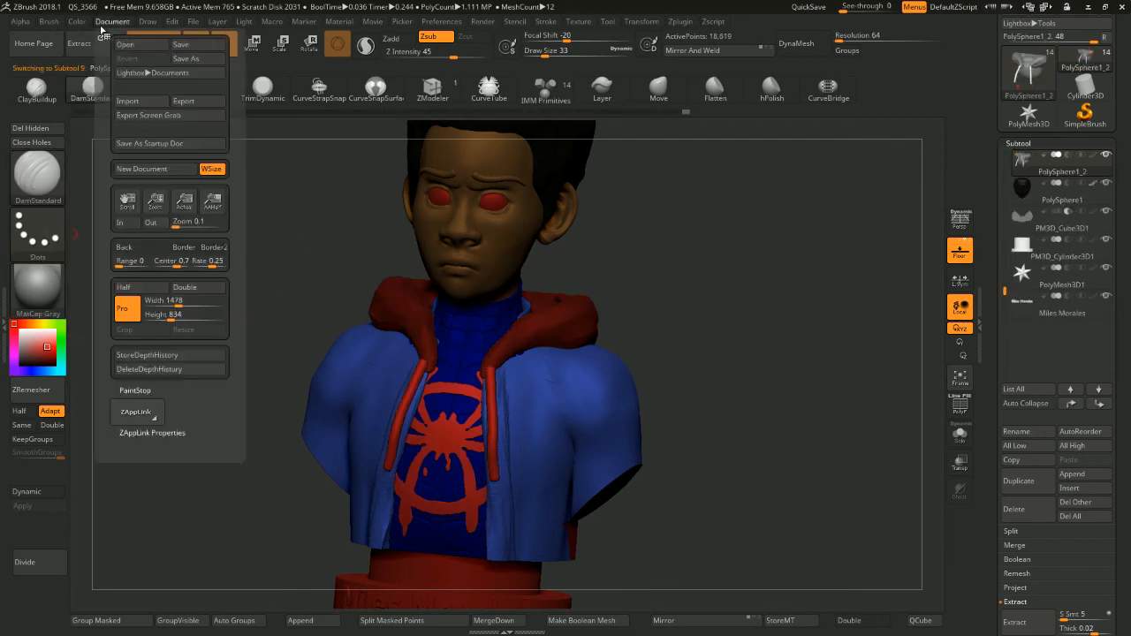
mouse_move(66, 26)
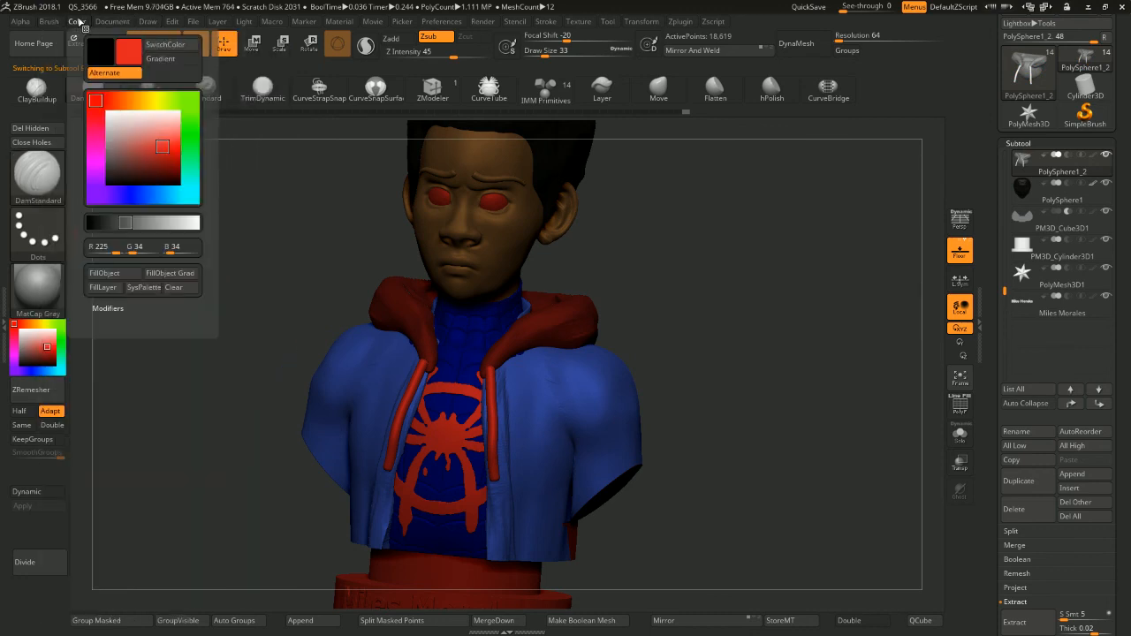
click(105, 289)
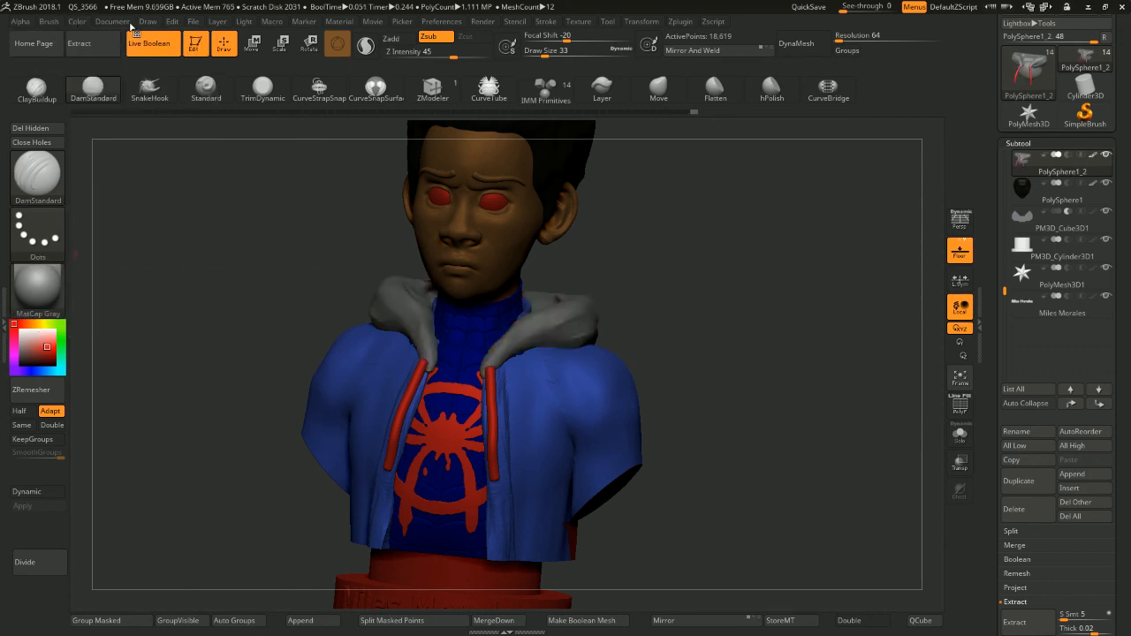
mouse_move(124, 20)
mouse_move(77, 20)
click(191, 22)
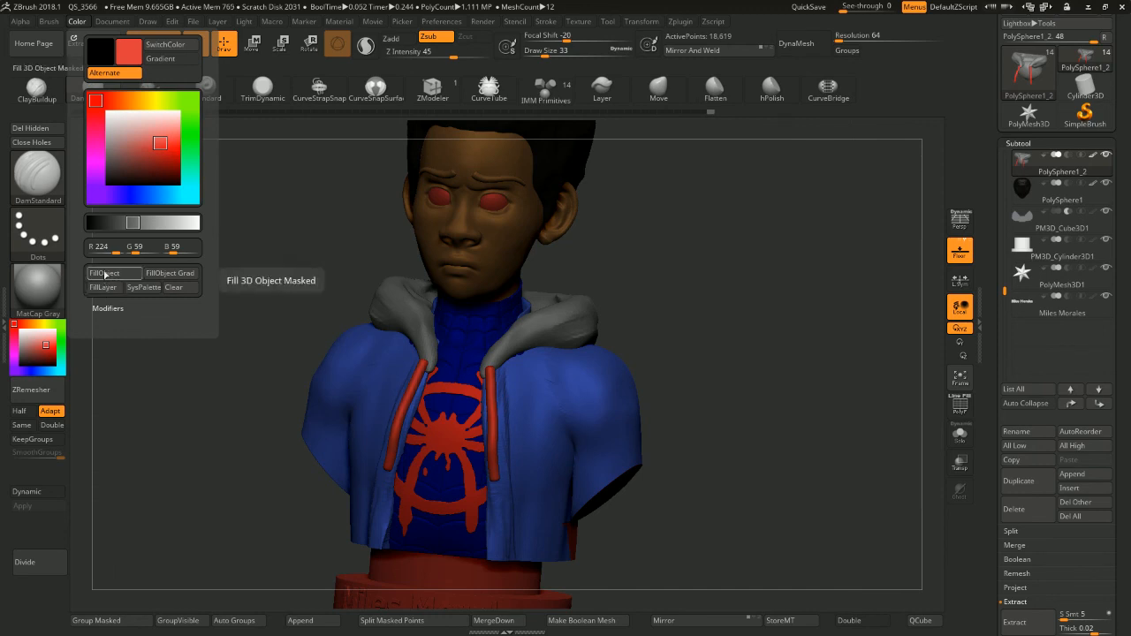
Clear the mask on the hood and fill it with red, R 224, G 59, B 59, using FillObject
drag(652, 261, 695, 205)
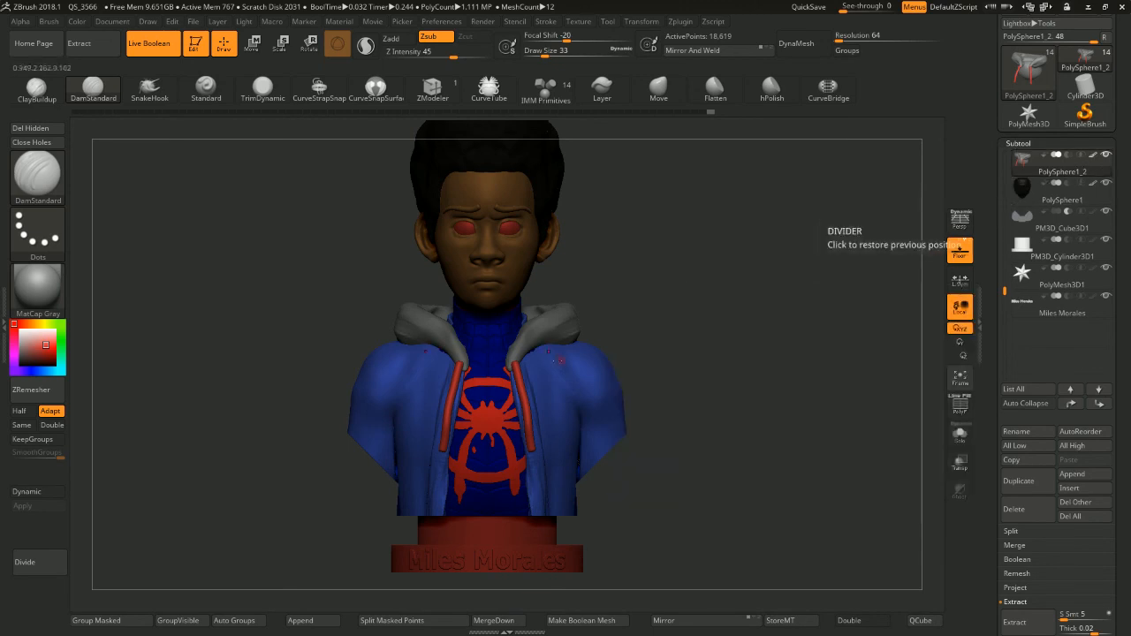
alt+drag(597, 302, 557, 318)
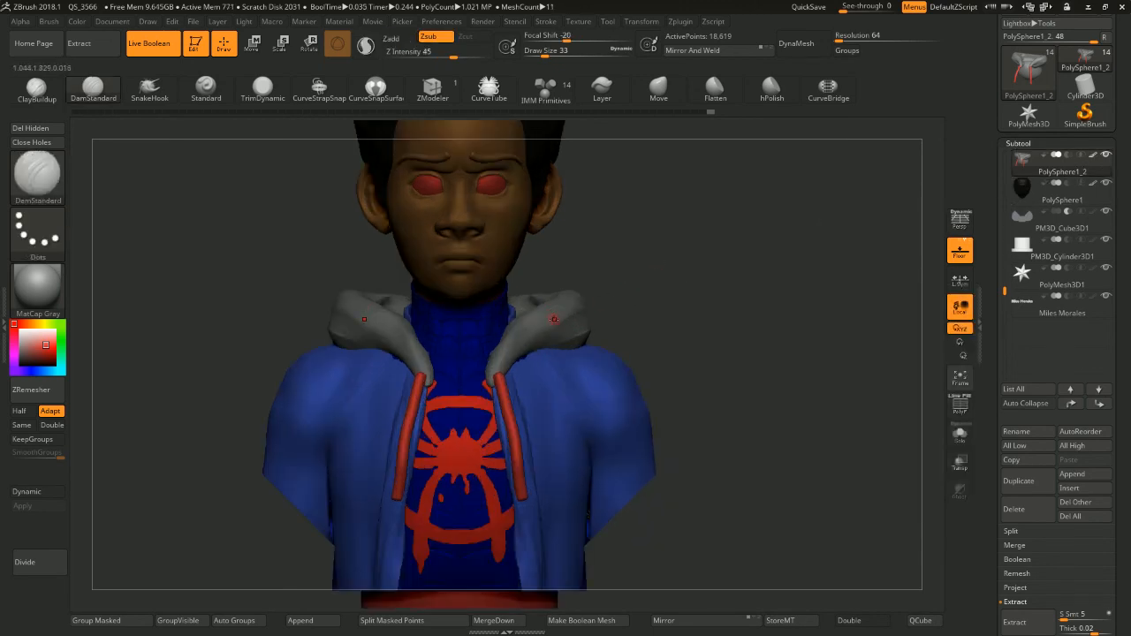
ctrl+drag(640, 272, 665, 316)
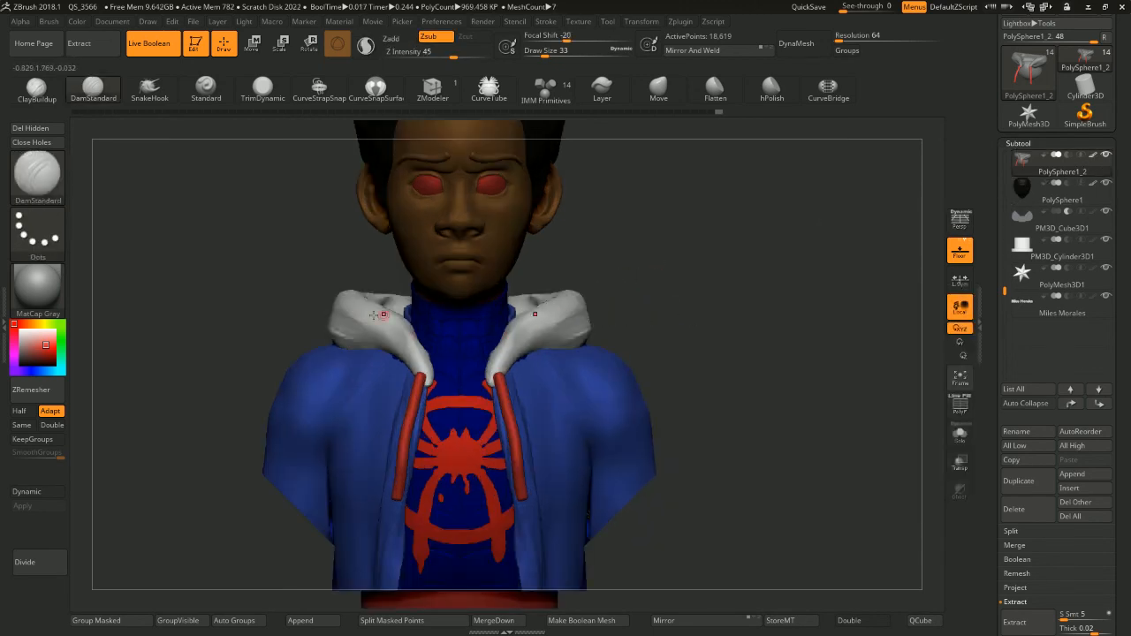
click(50, 21)
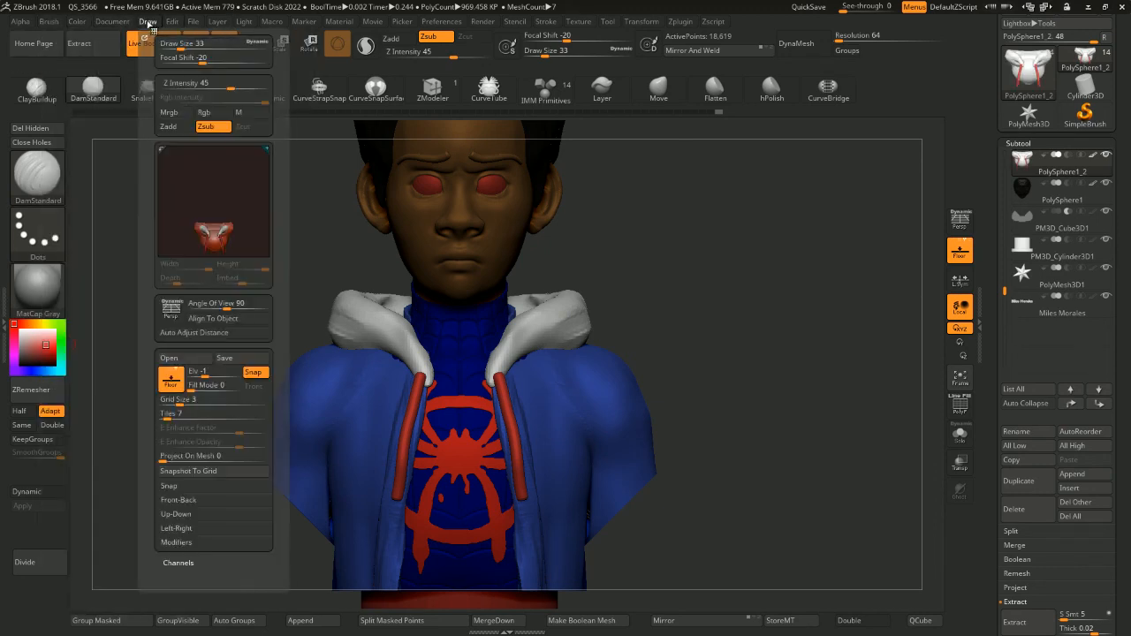
mouse_move(72, 28)
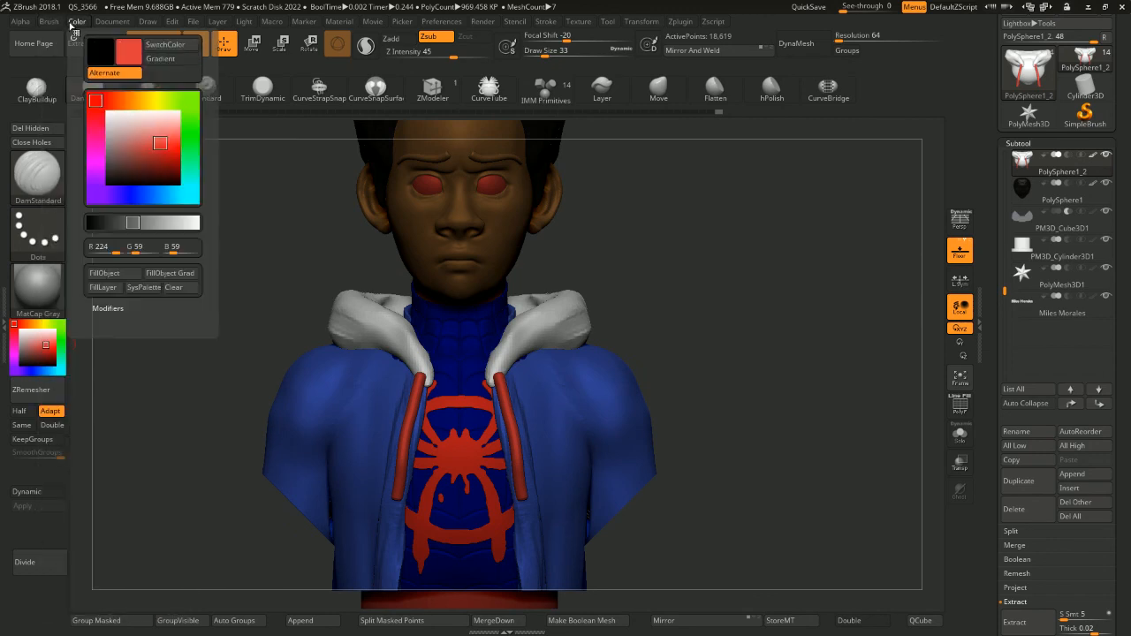
click(104, 272)
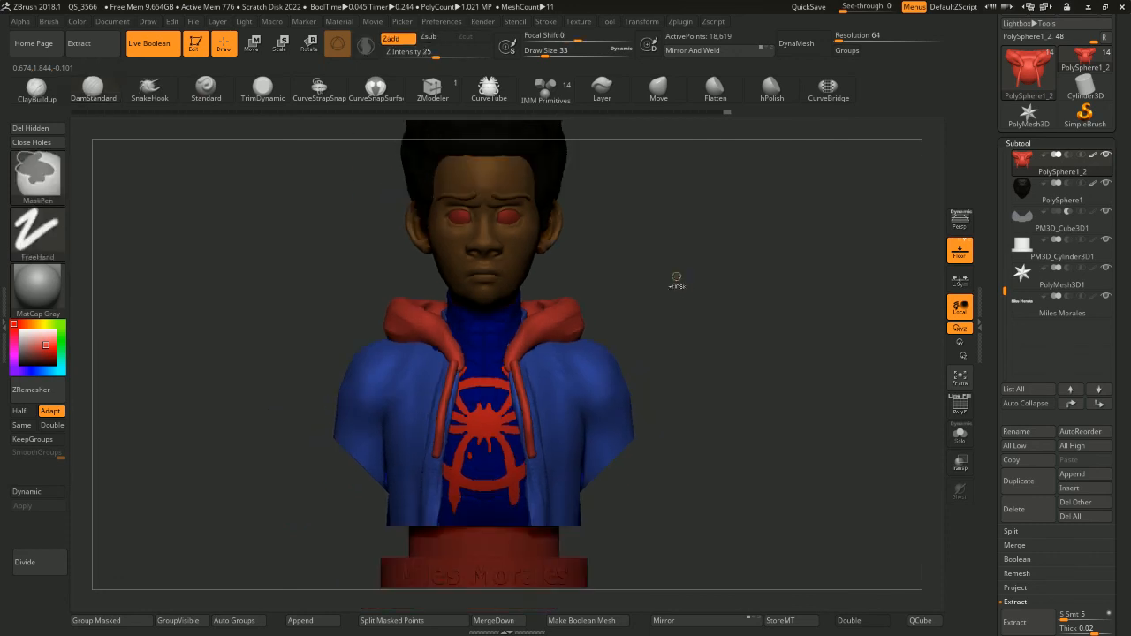
Make the eyes subtool active and fill it with white, R 255, G 255, B 255, using FillObject
alt+click(510, 218)
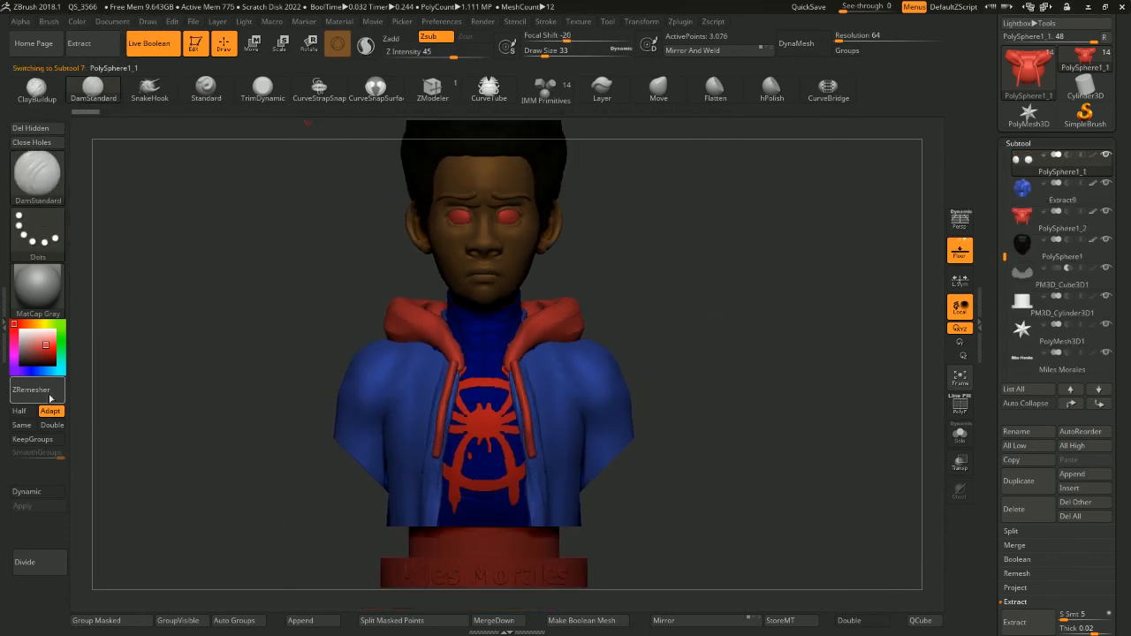
click(20, 360)
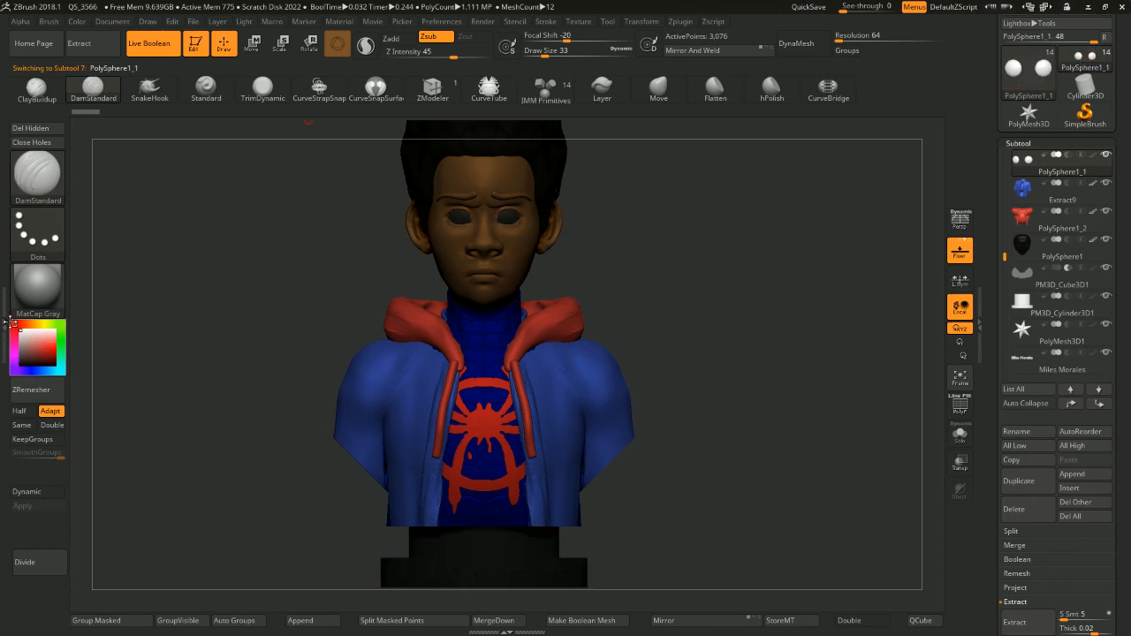
click(12, 324)
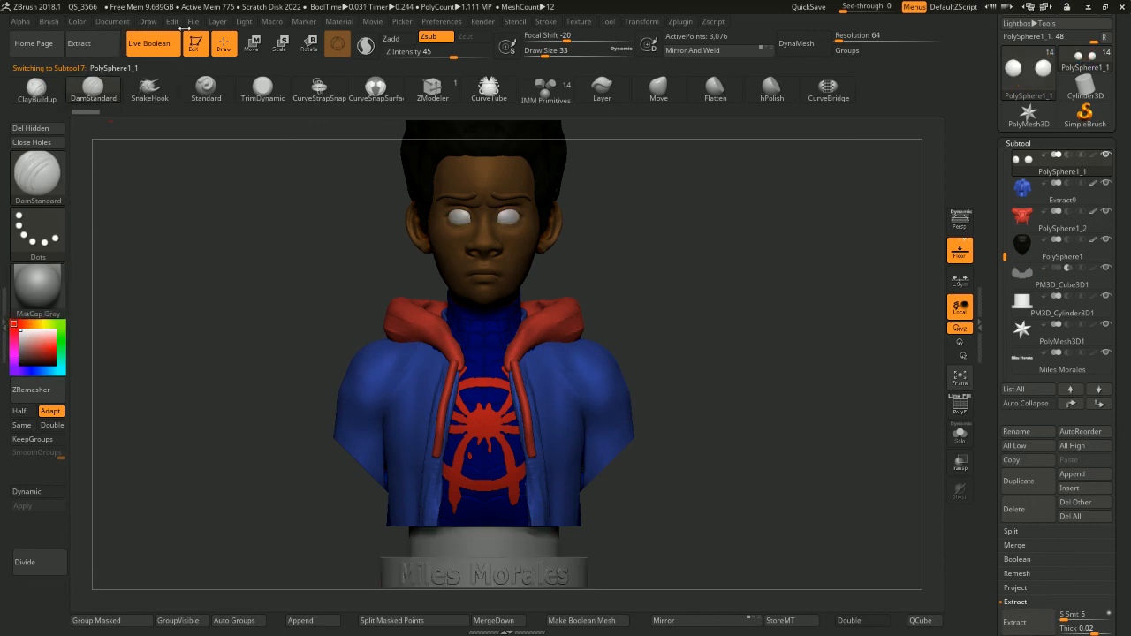
click(200, 23)
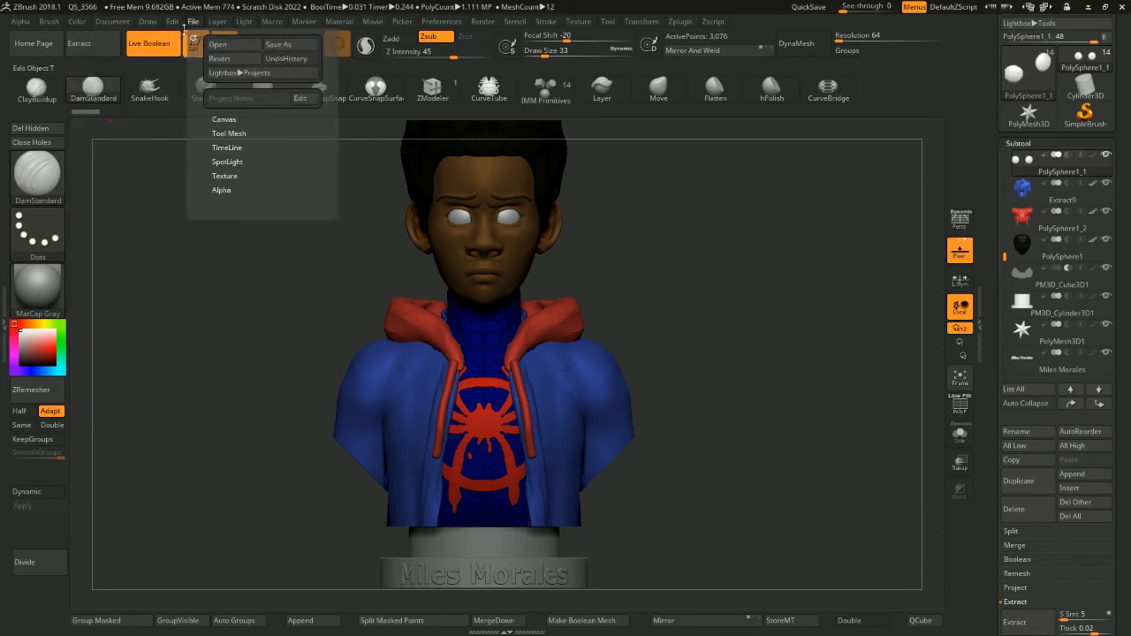
click(51, 22)
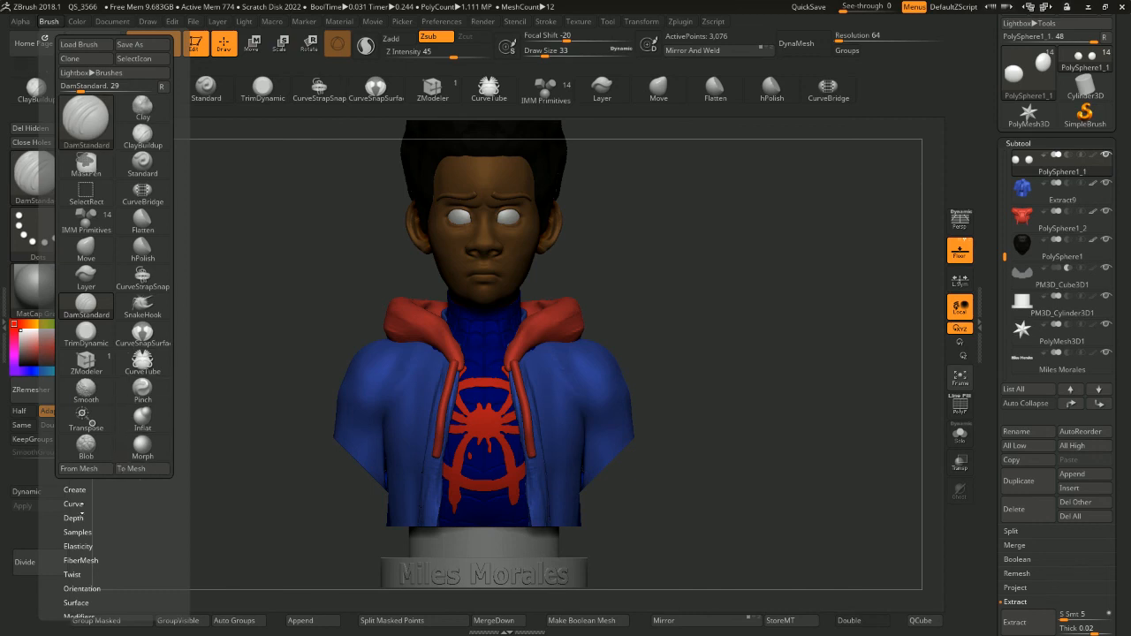
click(77, 22)
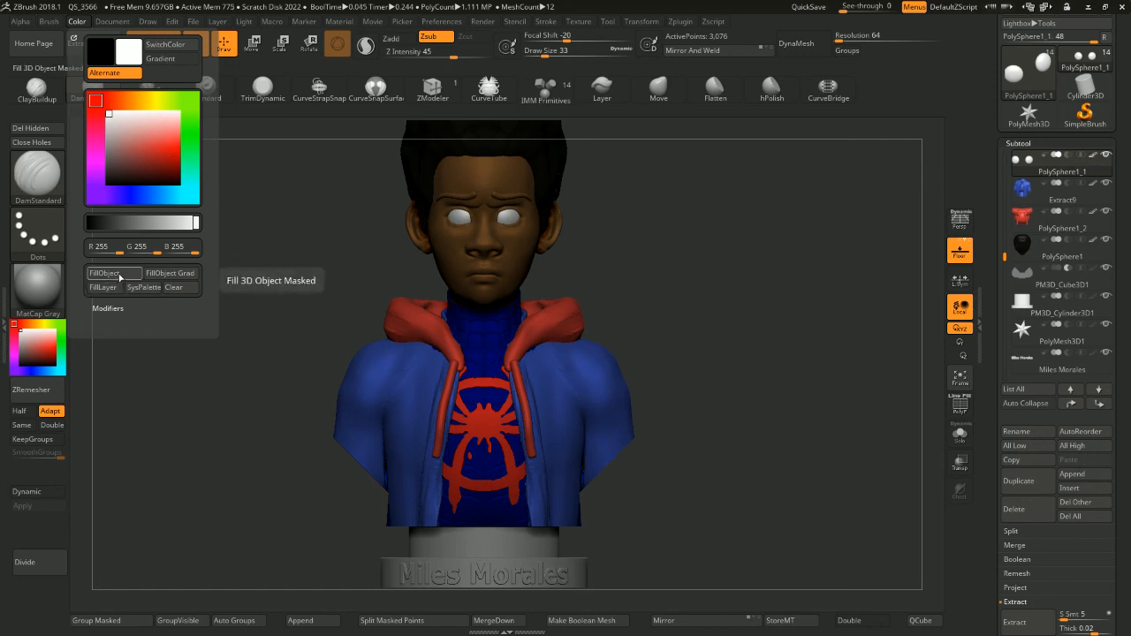
Make the head subtool active, isolate and mask its eyebrows, unhide the head and invert the mask to leave only the eyebrows unmasked
drag(793, 276, 631, 271)
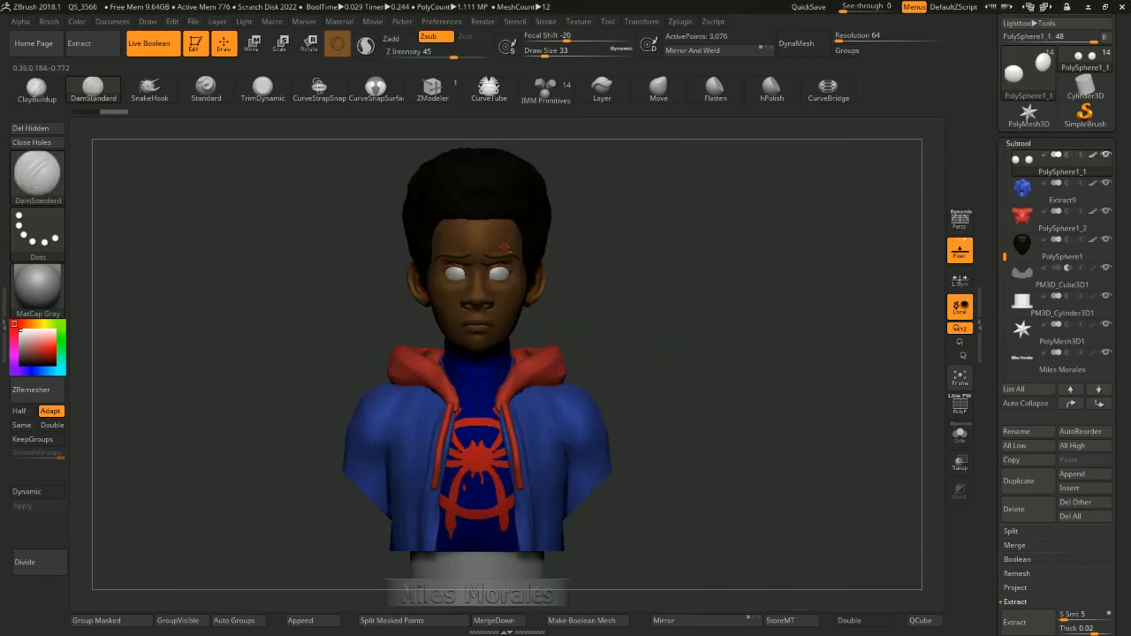
alt+click(506, 253)
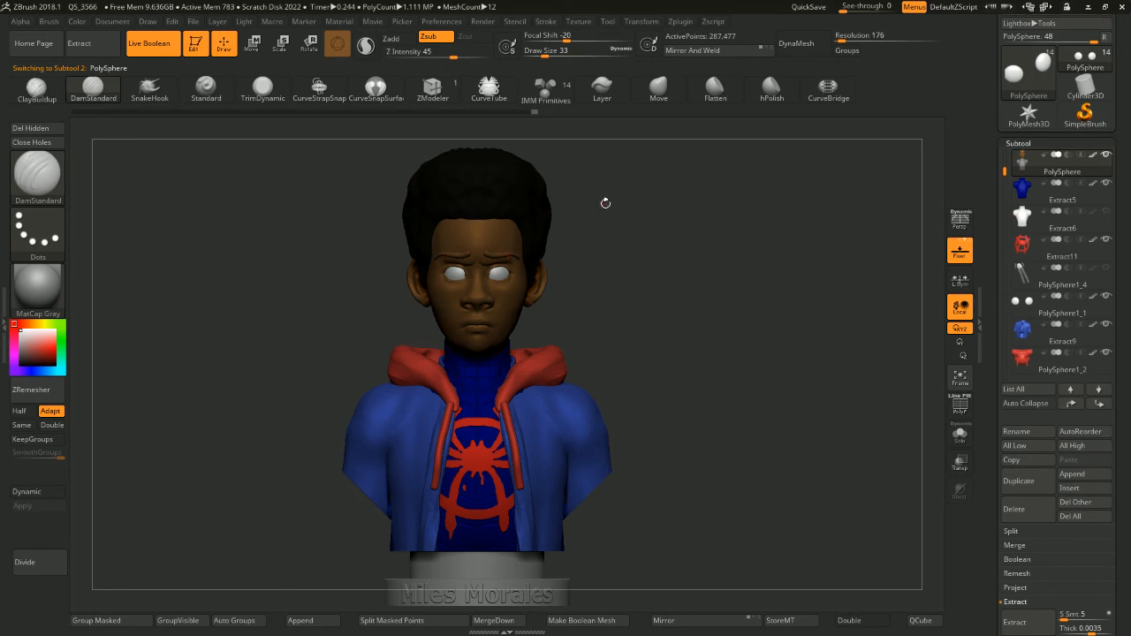
drag(604, 202, 546, 228)
ctrl+shift+click(498, 257)
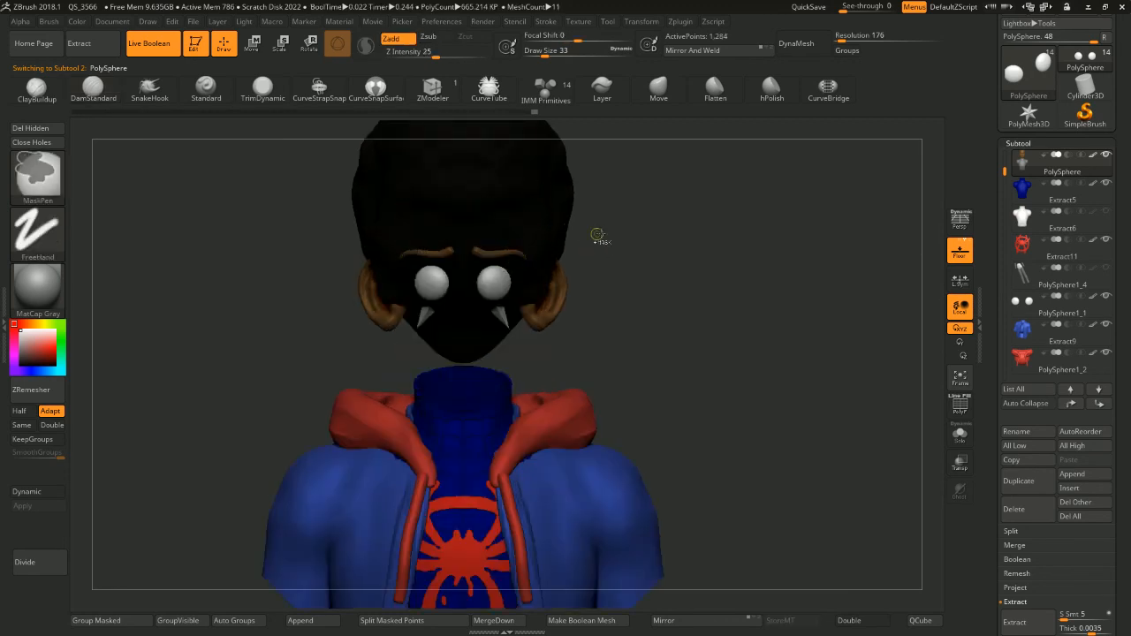
ctrl+click(635, 225)
ctrl+shift+click(643, 224)
ctrl+click(645, 230)
key(b)
key(d)
key(s)
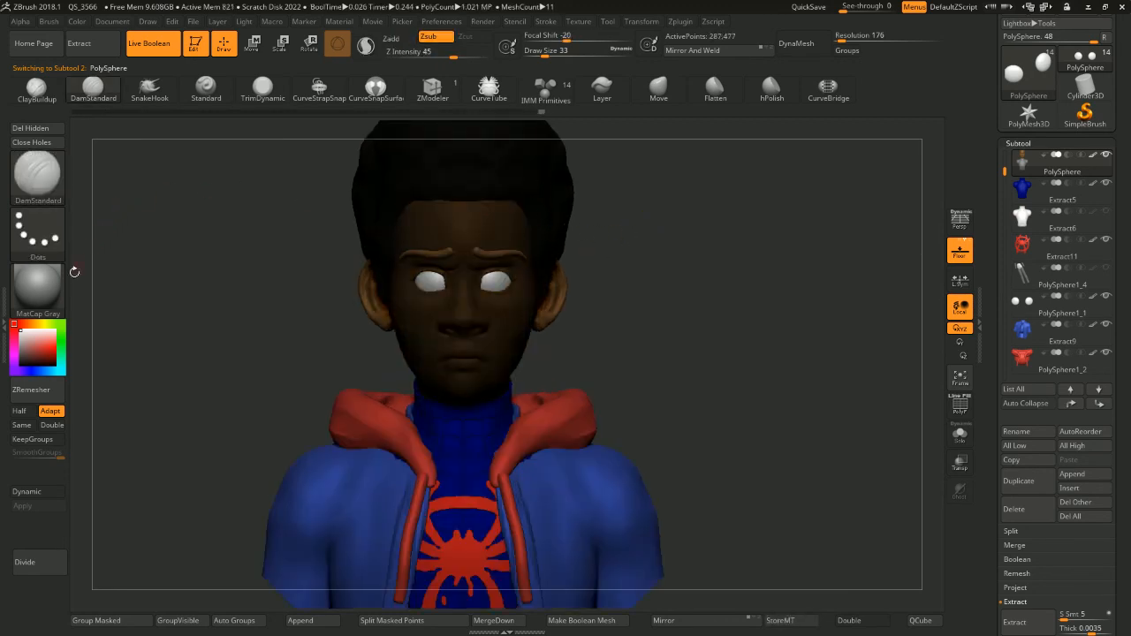
Fill the unmasked eyebrows with black using FillObject and clear the mask on the head
click(76, 22)
key(ctrl)
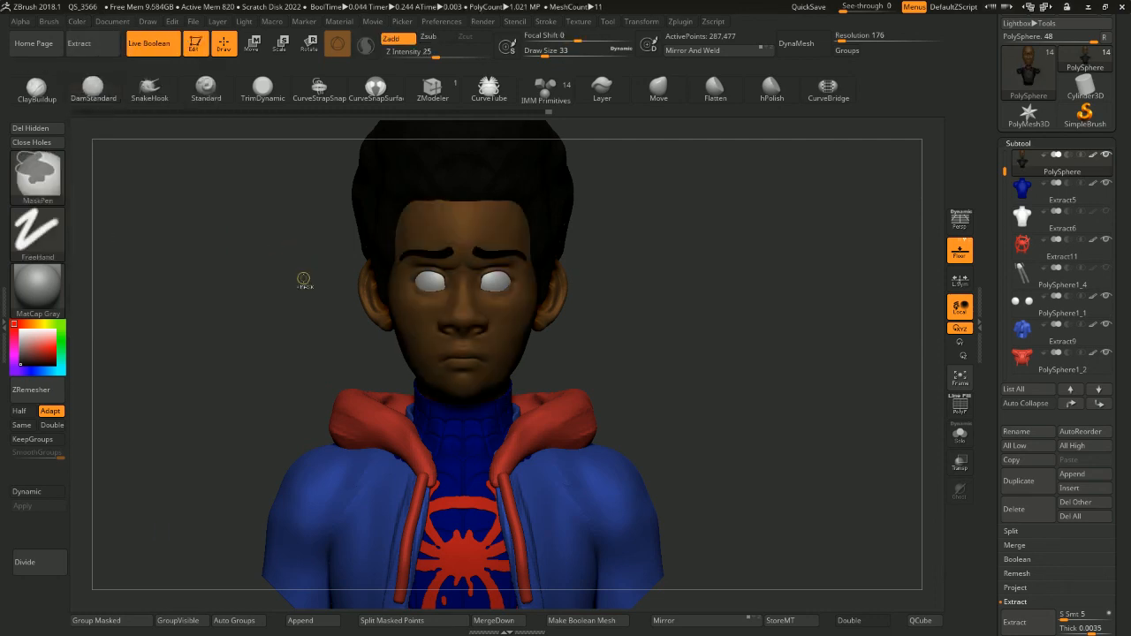
key(b)
key(d)
key(s)
Examine the coloured bust from the front, at three-quarter angles and from the back
mouse_move(603, 236)
mouse_down()
mouse_move(669, 245)
mouse_move(662, 228)
mouse_move(639, 305)
mouse_move(651, 245)
mouse_move(717, 222)
mouse_move(685, 292)
mouse_move(711, 279)
mouse_move(684, 240)
mouse_move(743, 281)
mouse_move(784, 285)
mouse_move(720, 250)
mouse_move(703, 354)
mouse_move(739, 341)
mouse_move(673, 333)
mouse_move(679, 292)
mouse_up()
shift+drag(704, 332, 669, 342)
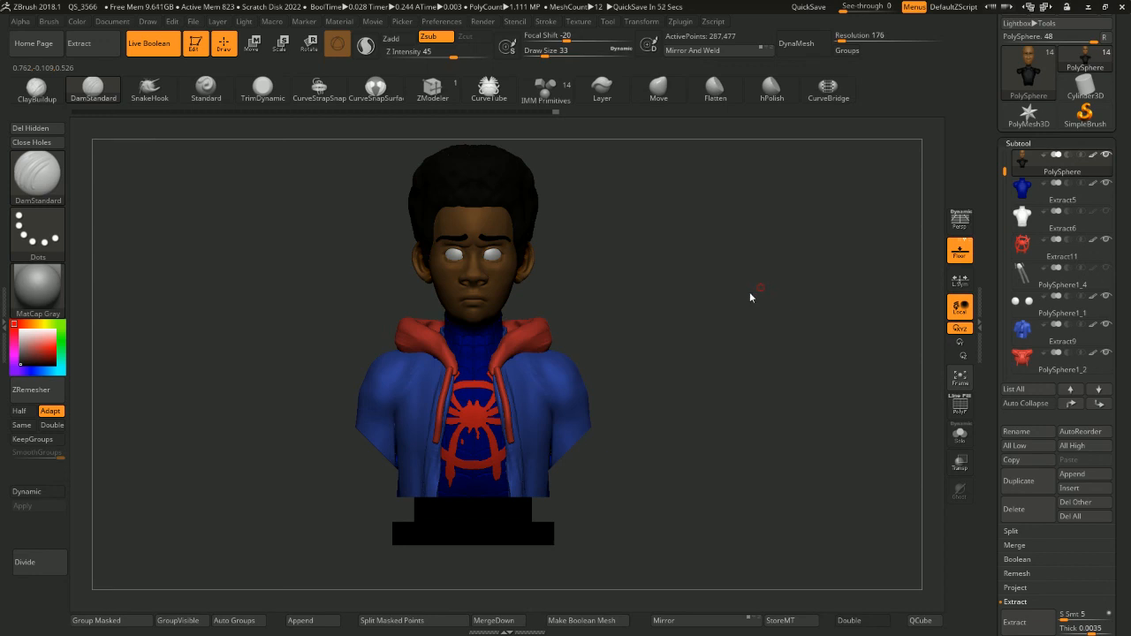
mouse_move(631, 253)
shift+mouse_down()
mouse_move(661, 245)
mouse_move(669, 222)
mouse_move(690, 248)
mouse_move(661, 252)
shift+mouse_up()
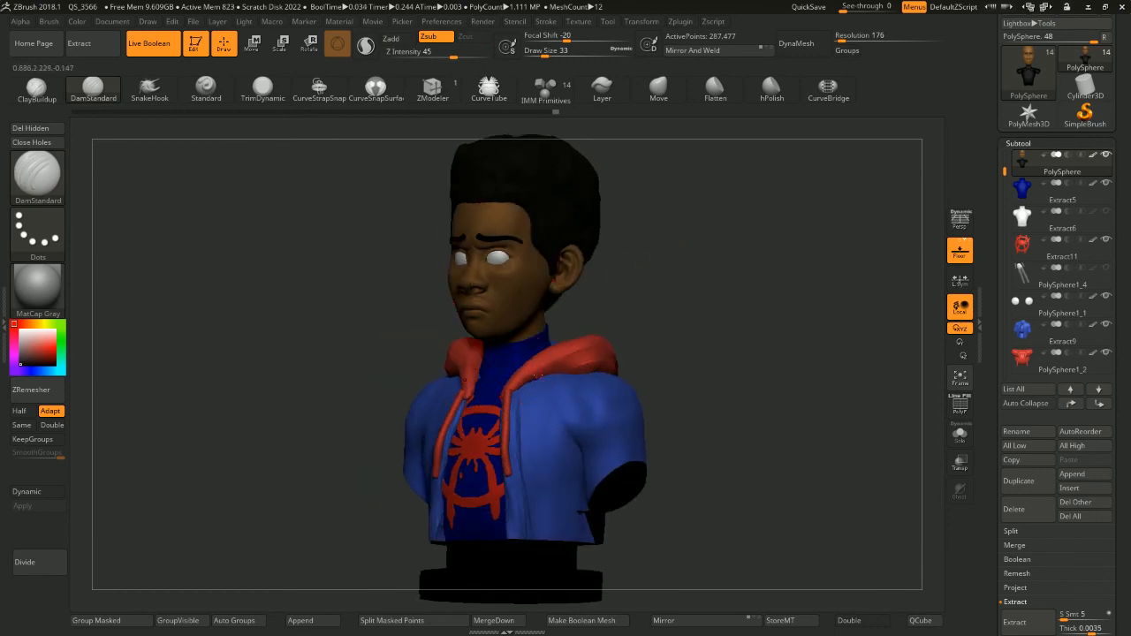
drag(667, 292, 666, 289)
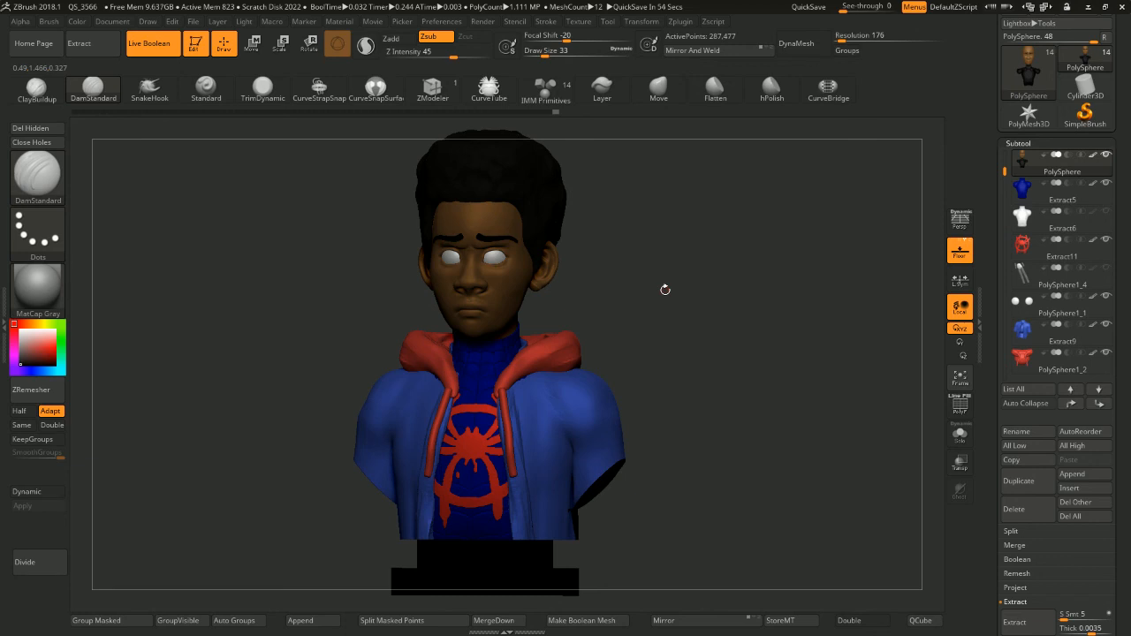
drag(703, 317, 583, 344)
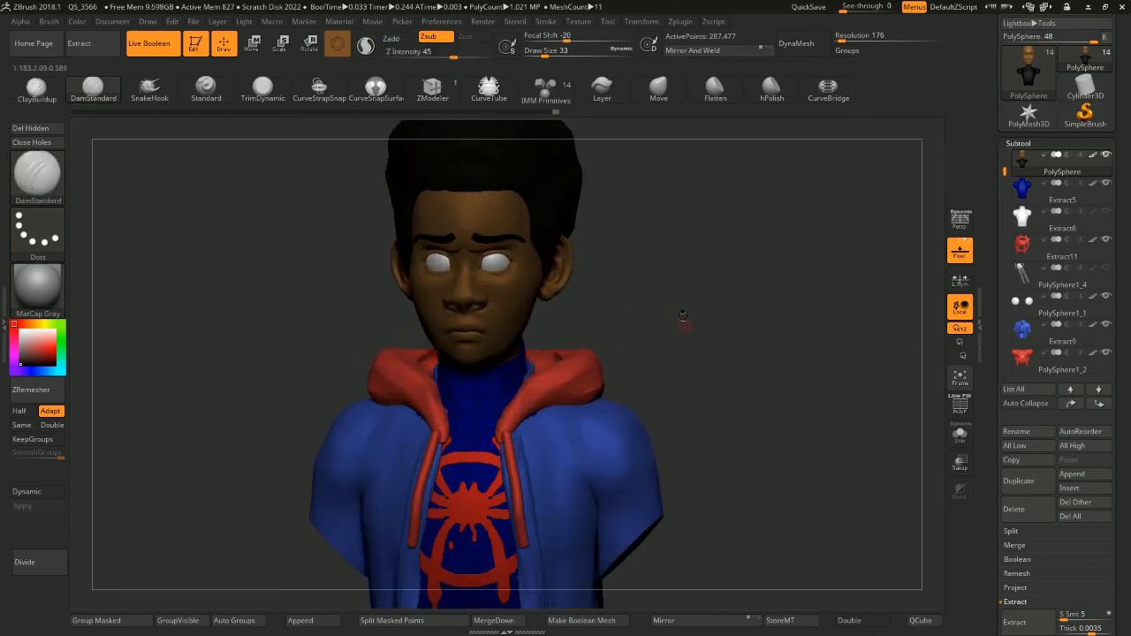
alt+drag(683, 315, 547, 314)
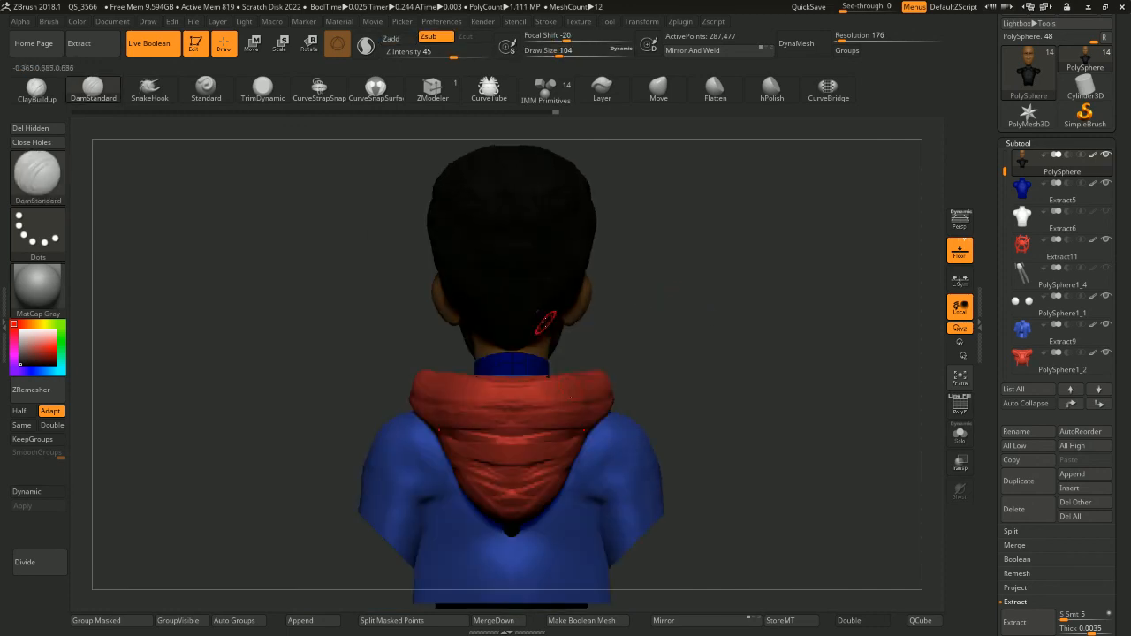
Make the hood subtool active and smooth out its folds at the back with the Smooth brush at size 104
alt+click(549, 424)
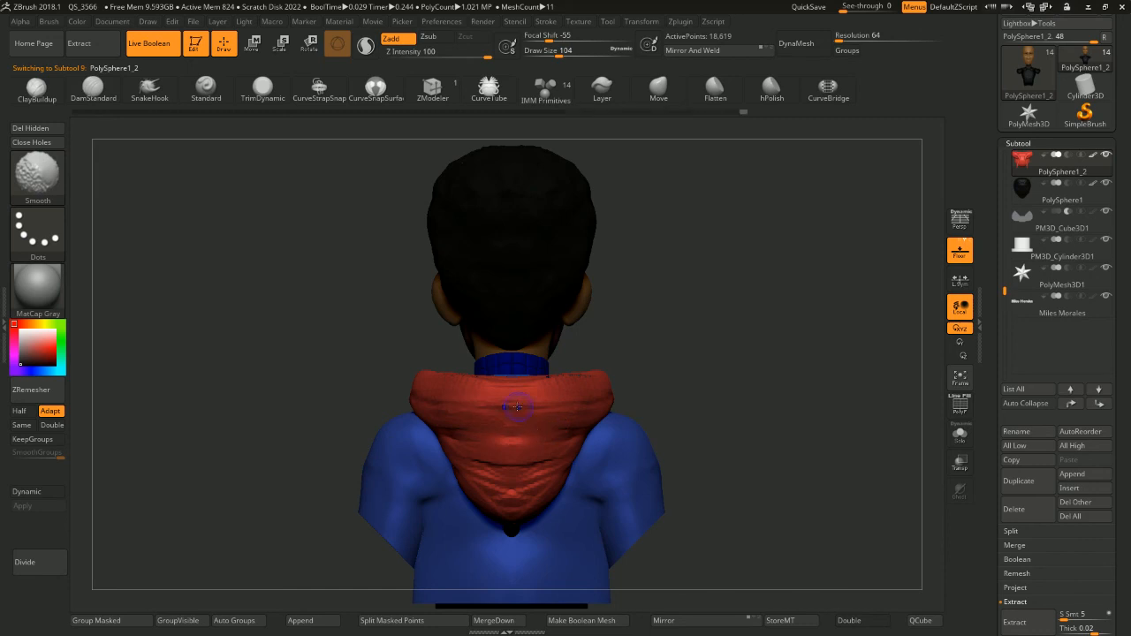
key(space)
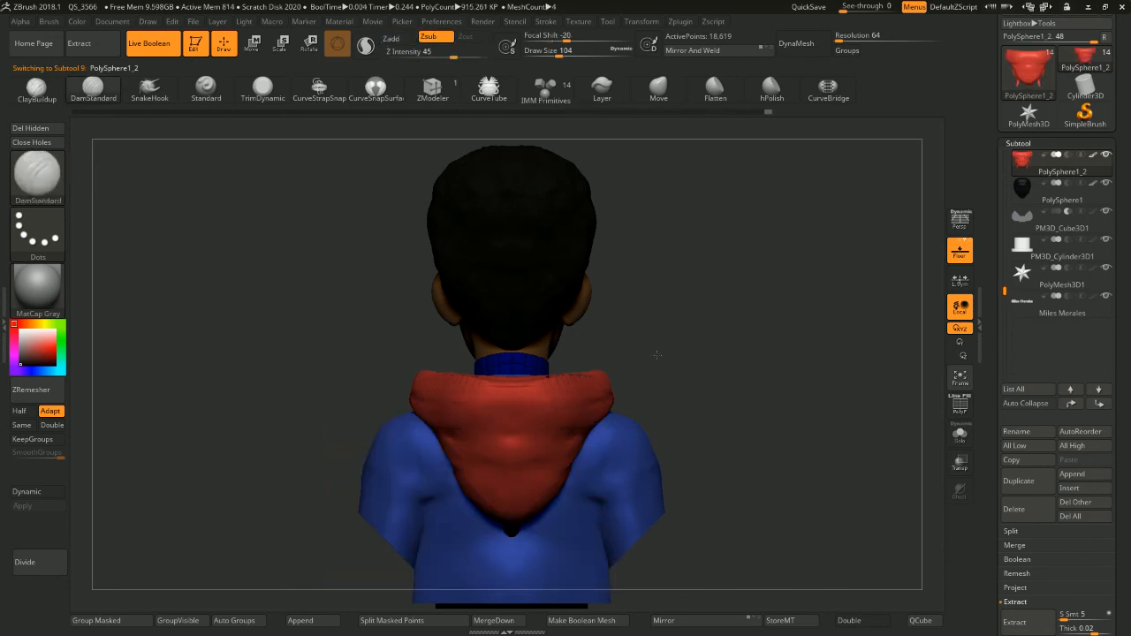
right_drag(564, 413, 535, 394)
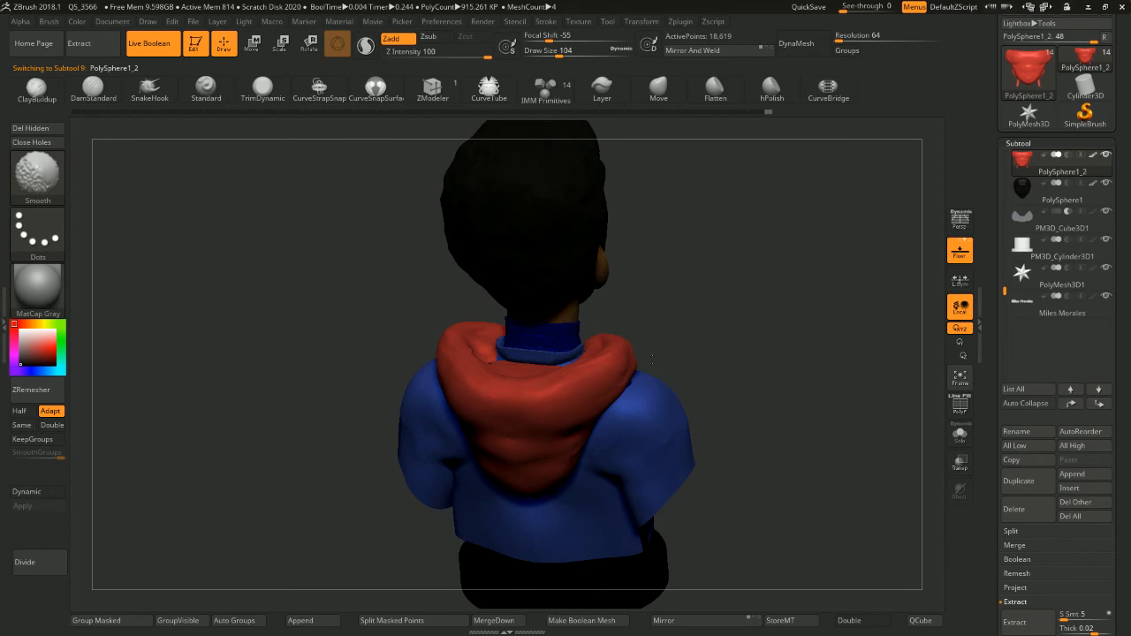
right_drag(653, 360, 640, 336)
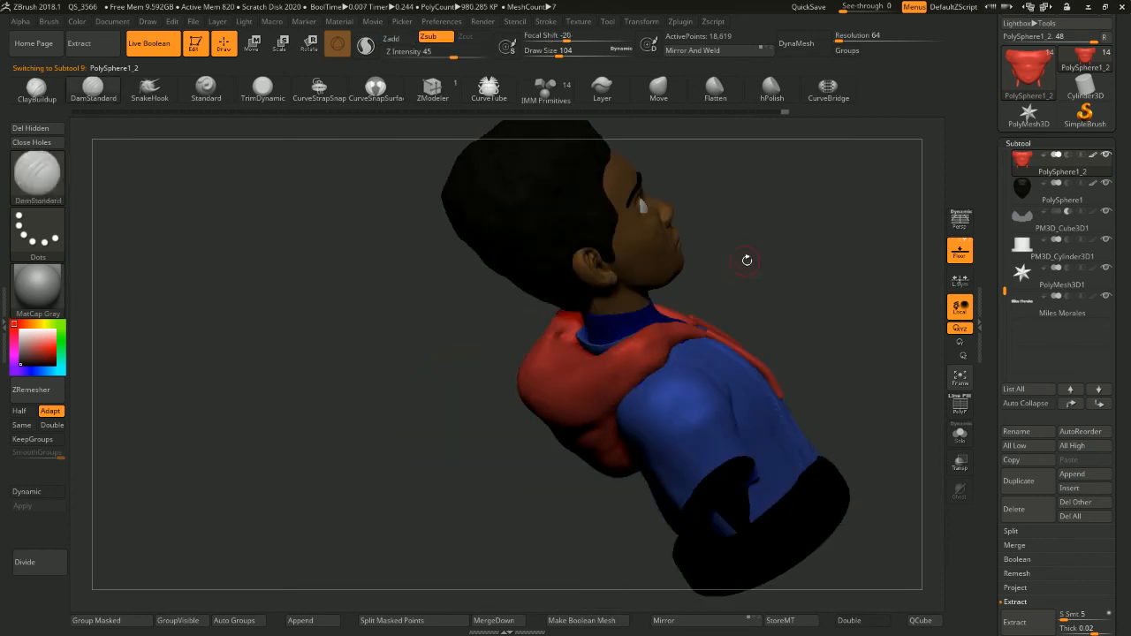
Examine the whole coloured bust and its name base from the front and at a slight angle
right_drag(748, 257, 739, 281)
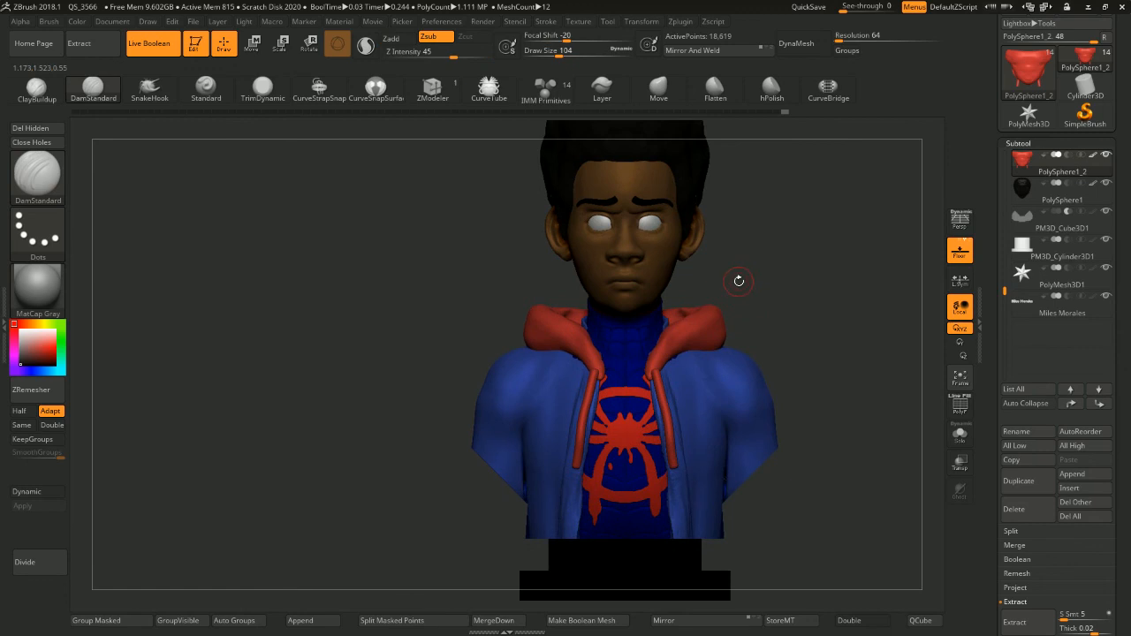
alt+right_drag(807, 354, 755, 381)
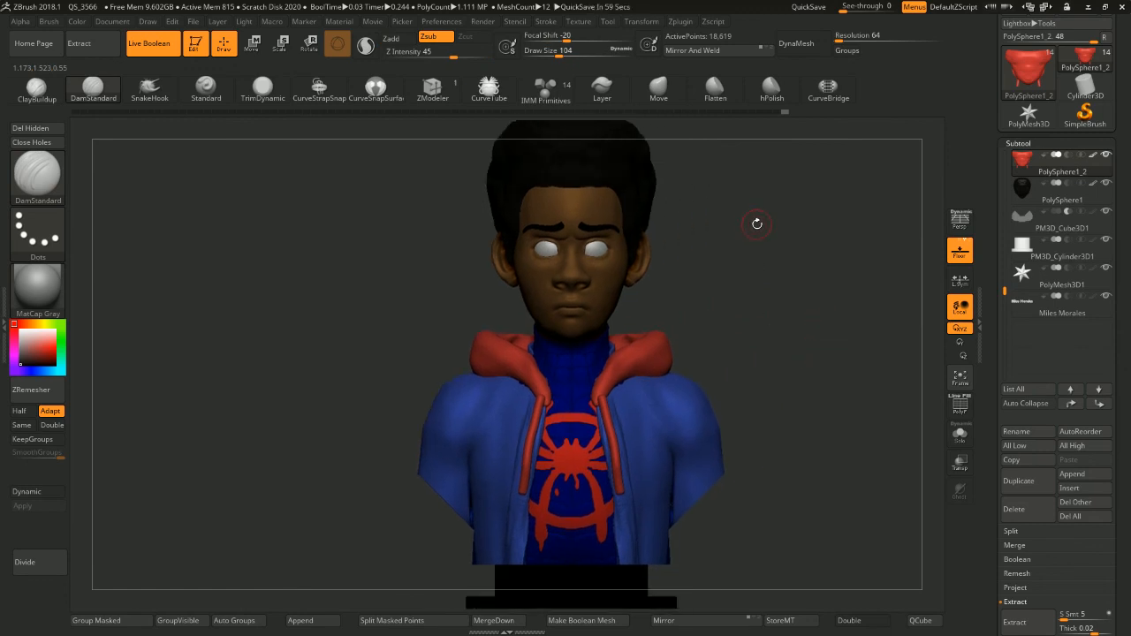
ctrl+right_drag(758, 226, 755, 322)
alt+right_drag(830, 189, 777, 288)
right_drag(835, 263, 818, 356)
alt+right_drag(817, 504, 760, 315)
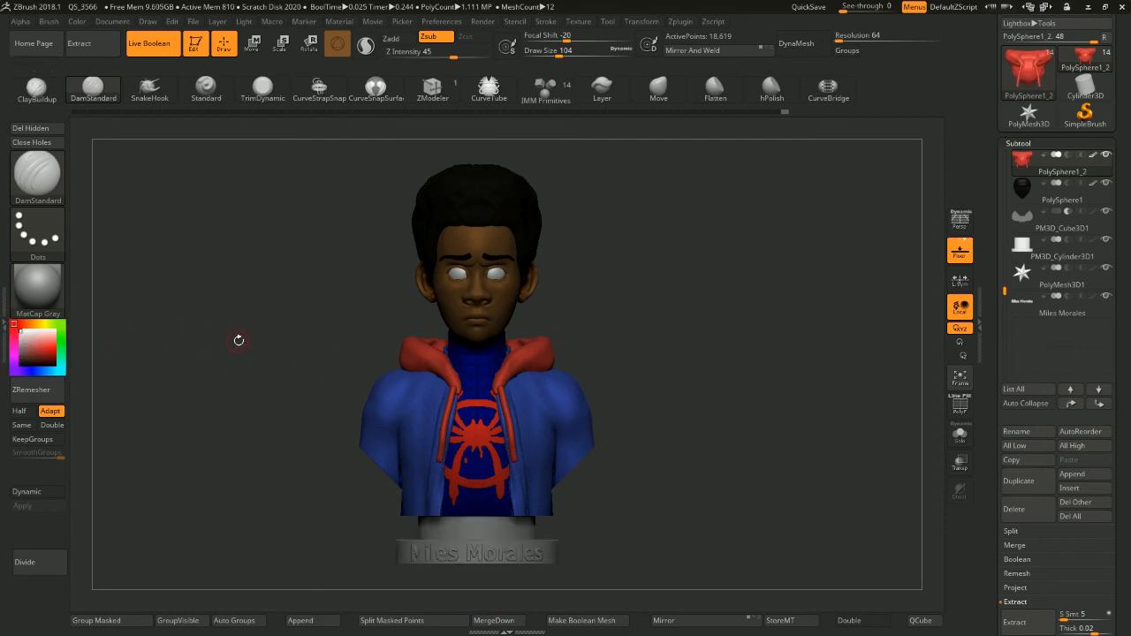
drag(662, 342, 708, 305)
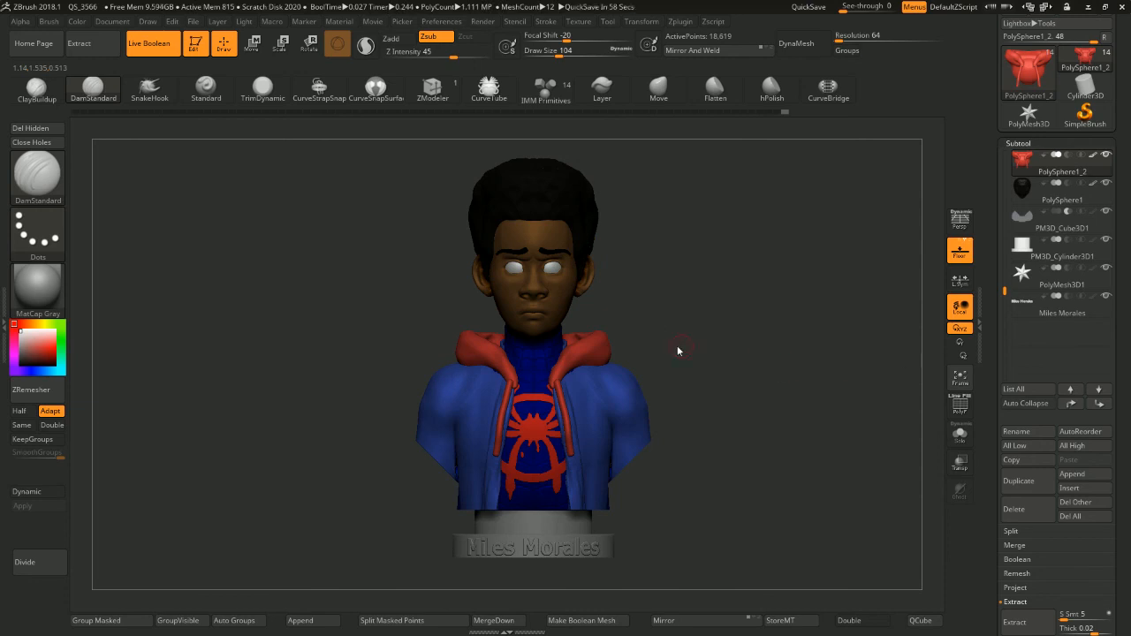
drag(742, 333, 722, 329)
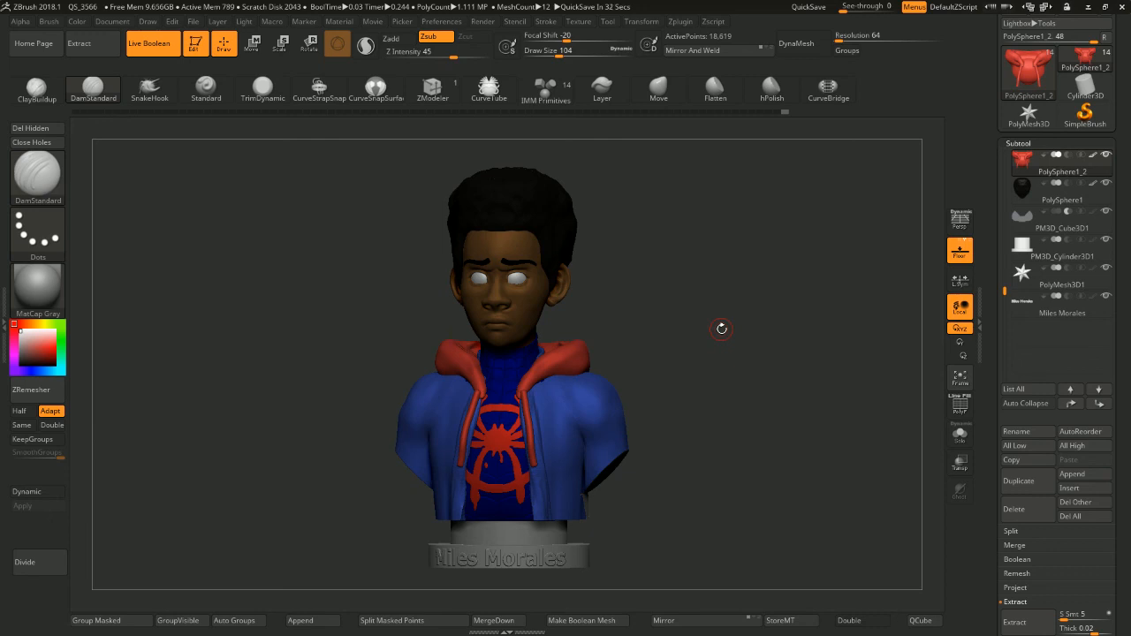
Browse the QuickSave files and the recent projects in LightBox
drag(813, 283, 789, 321)
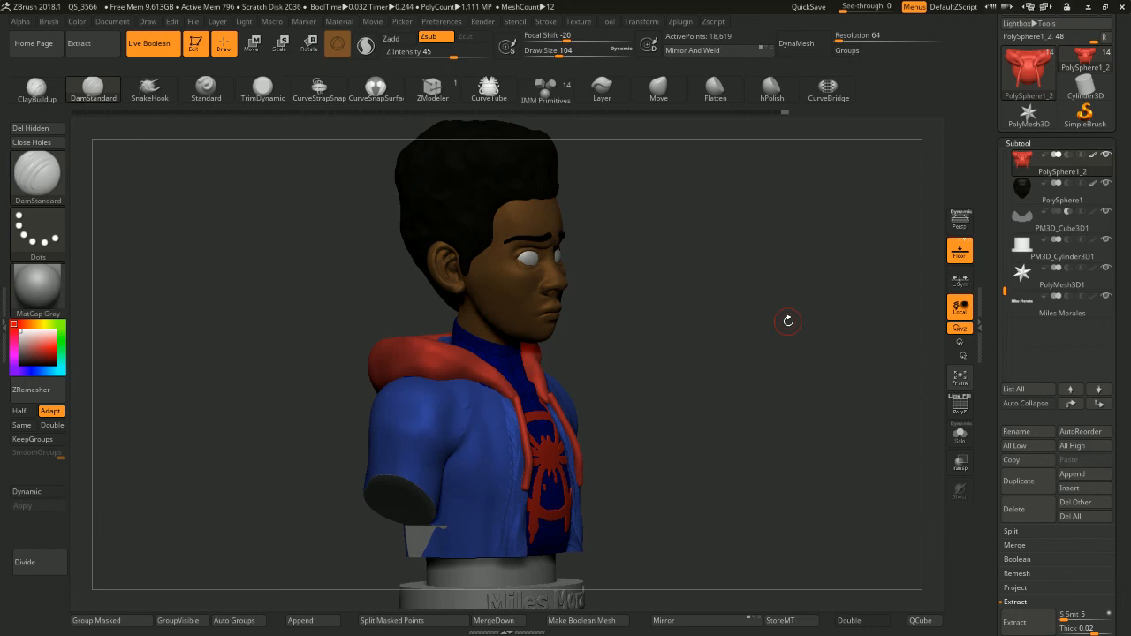
mouse_move(787, 336)
mouse_down()
mouse_move(778, 351)
mouse_move(783, 328)
mouse_up()
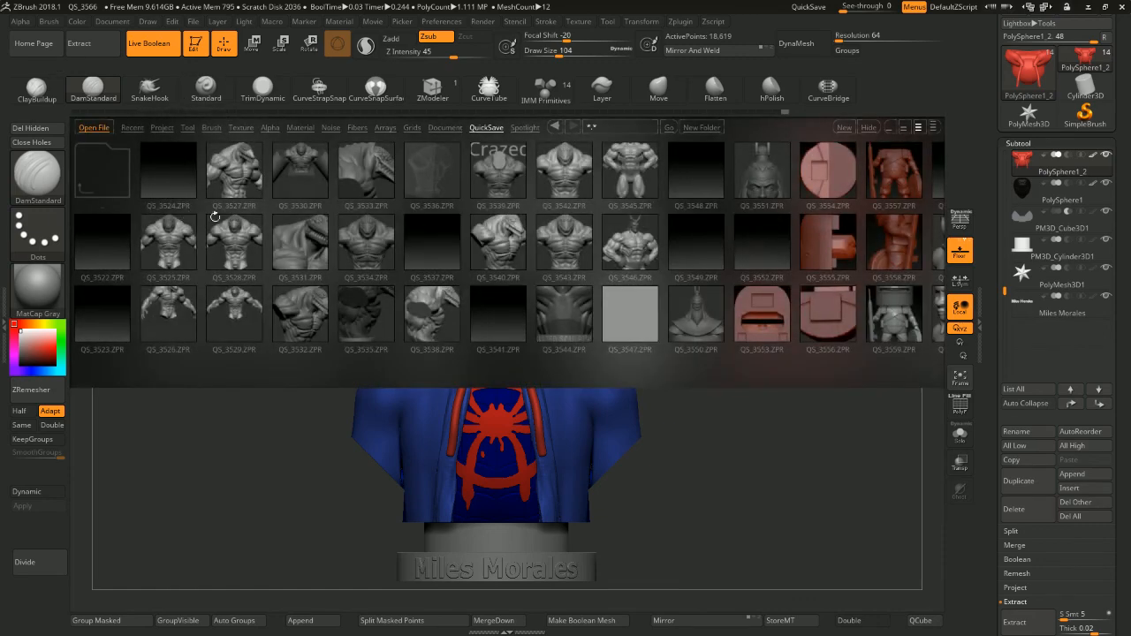
drag(486, 210, 477, 209)
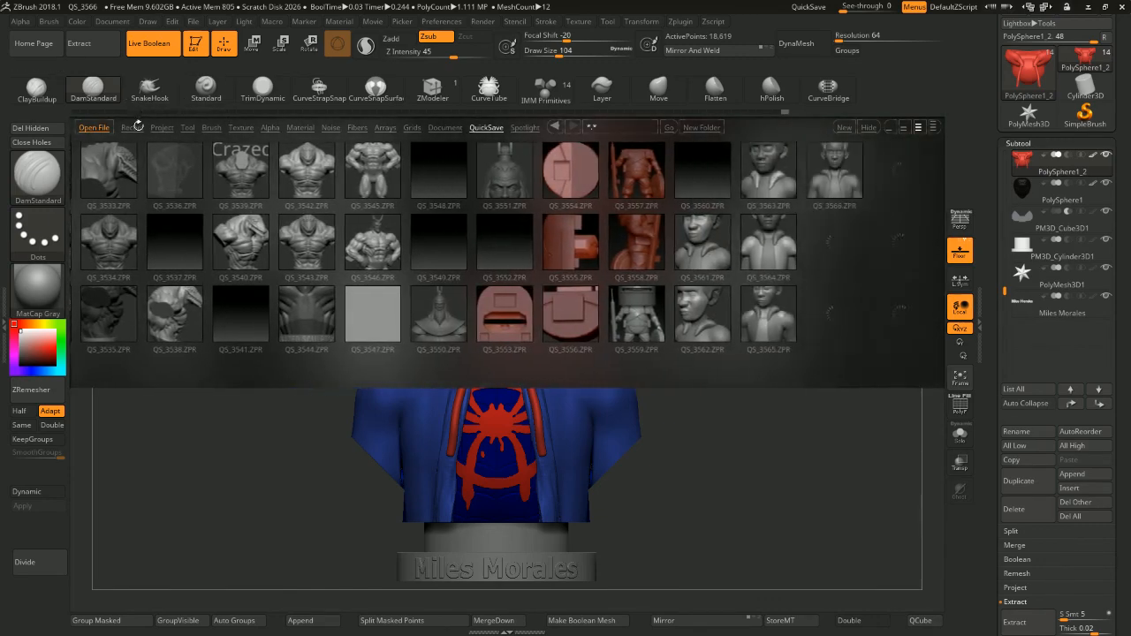
click(133, 127)
mouse_move(286, 208)
mouse_down()
mouse_move(226, 212)
mouse_move(306, 219)
mouse_up()
drag(630, 282, 581, 268)
drag(721, 283, 667, 273)
drag(521, 276, 603, 277)
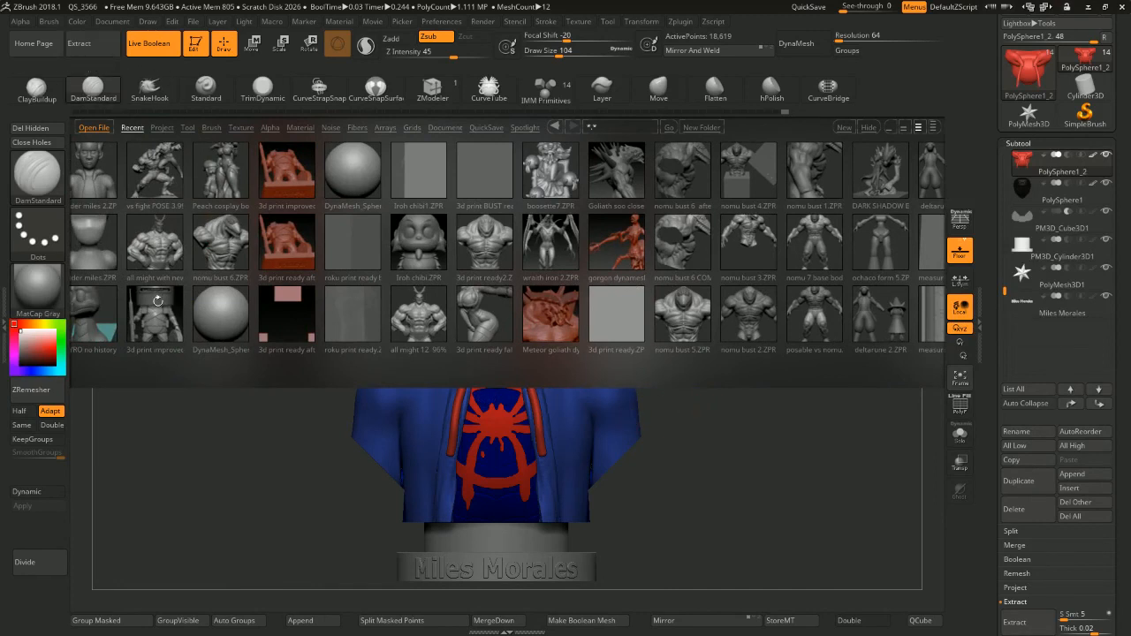
drag(140, 399, 160, 390)
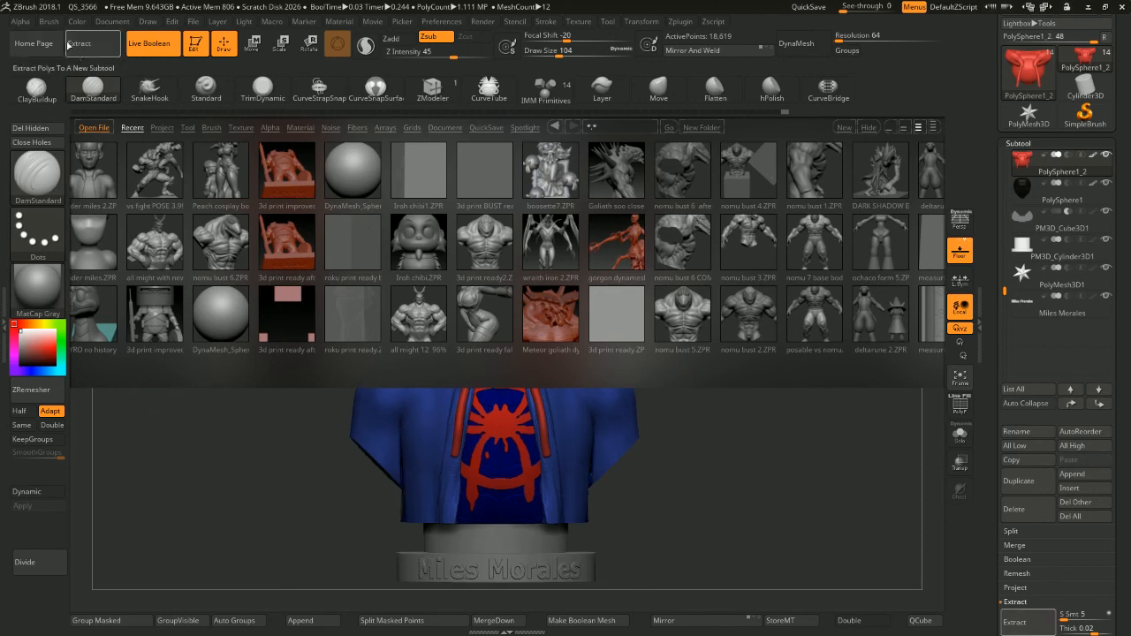
Switch Live Boolean off and back on to compare the bust, and close LightBox
click(148, 43)
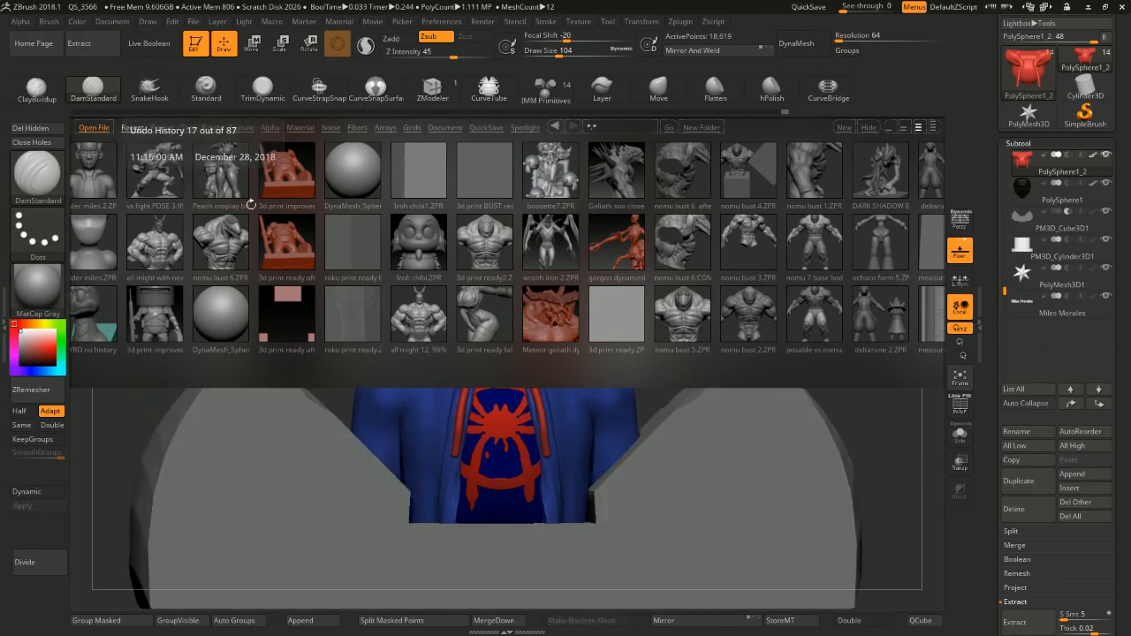
click(148, 43)
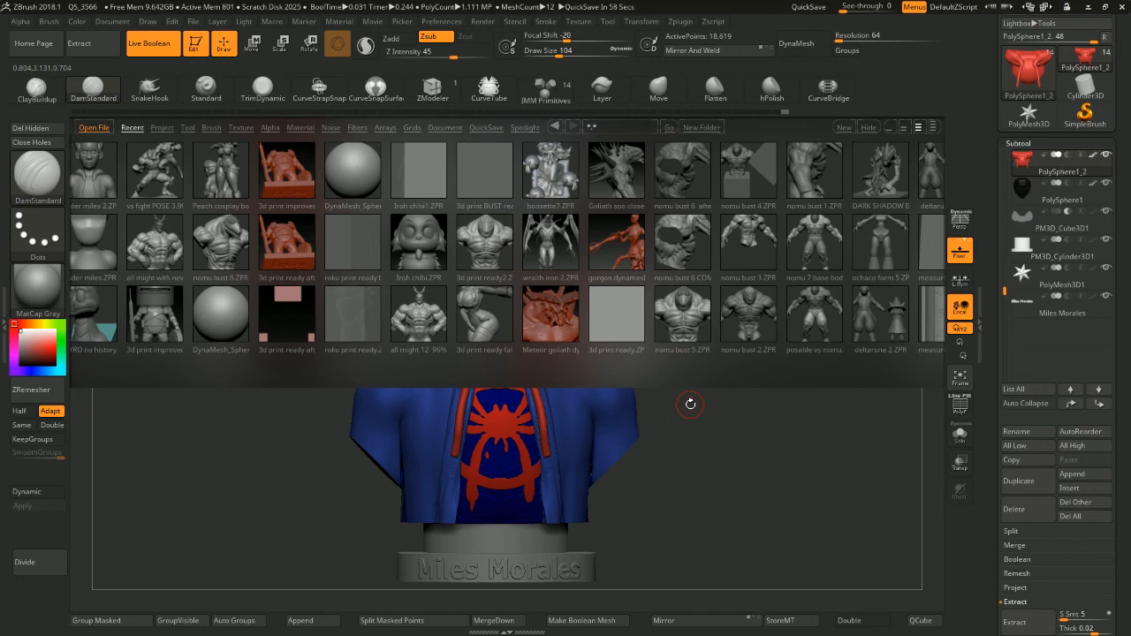
key(comma)
Examine the coloured head, hood and jacket of the bust from the front and at a three-quarter angle
mouse_move(699, 345)
mouse_down()
mouse_move(763, 338)
mouse_move(745, 336)
mouse_move(795, 321)
mouse_move(708, 352)
mouse_move(748, 352)
mouse_up()
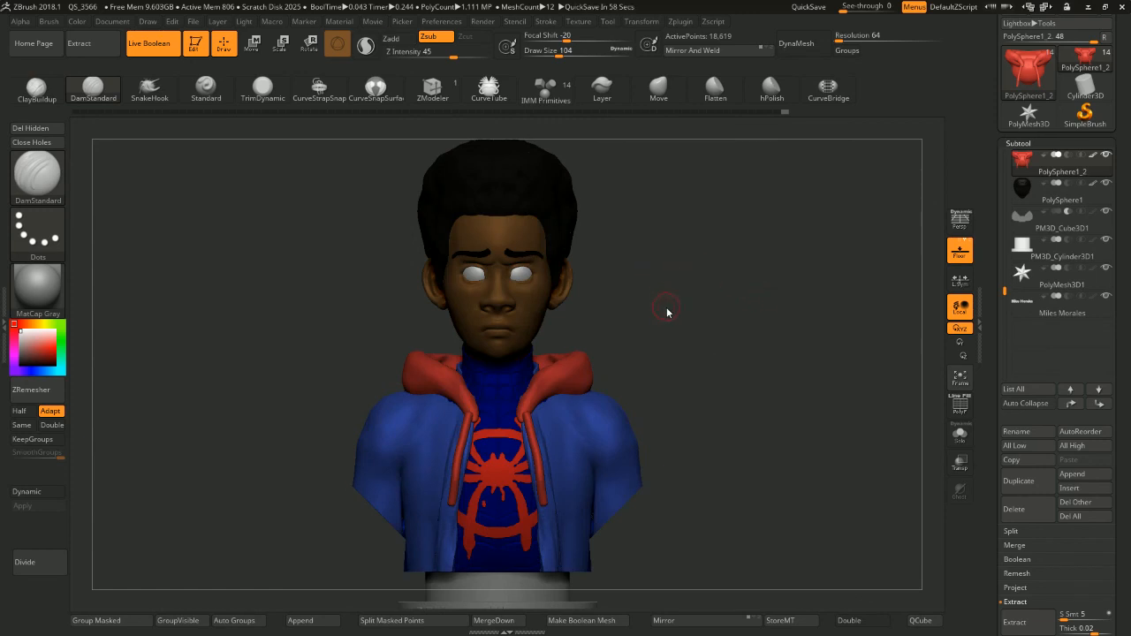
drag(667, 308, 738, 294)
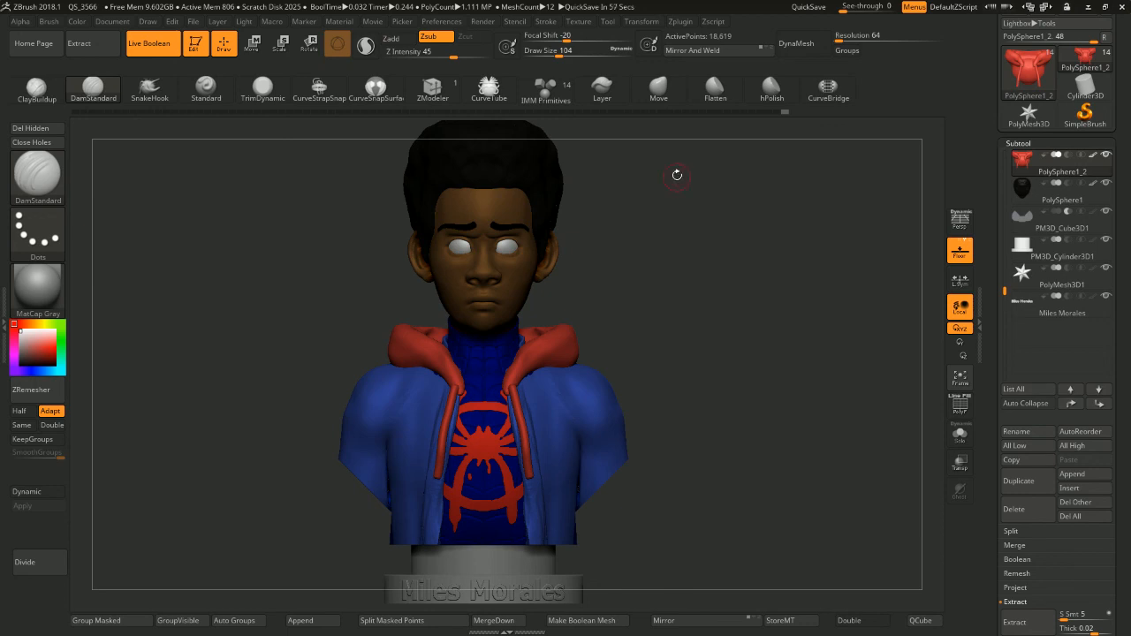
drag(621, 253, 737, 242)
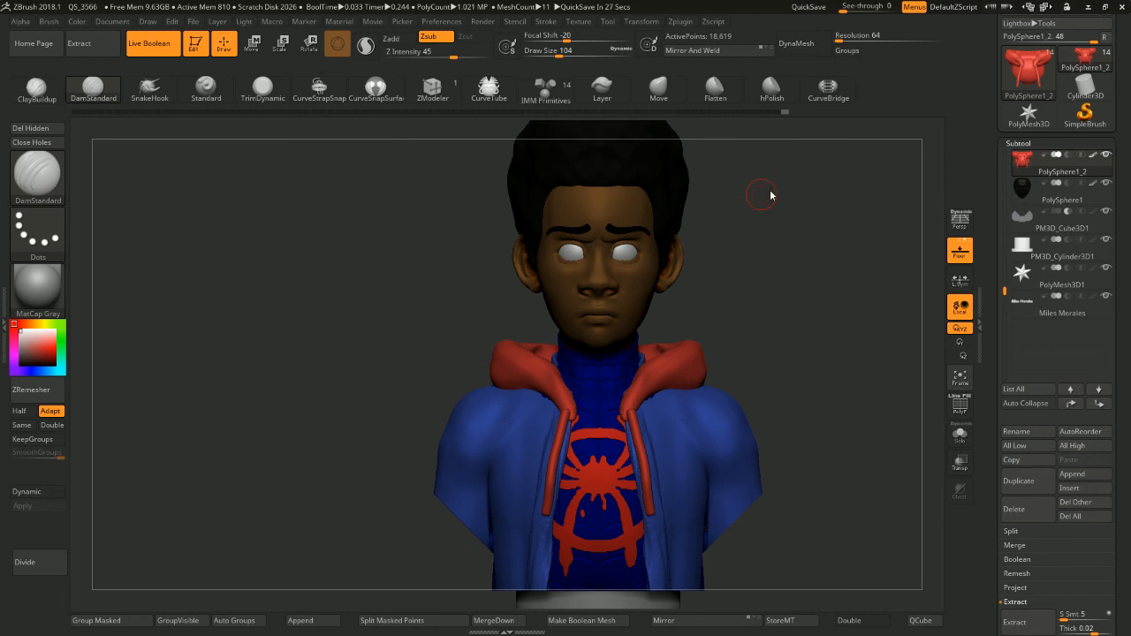
alt+drag(808, 177, 748, 222)
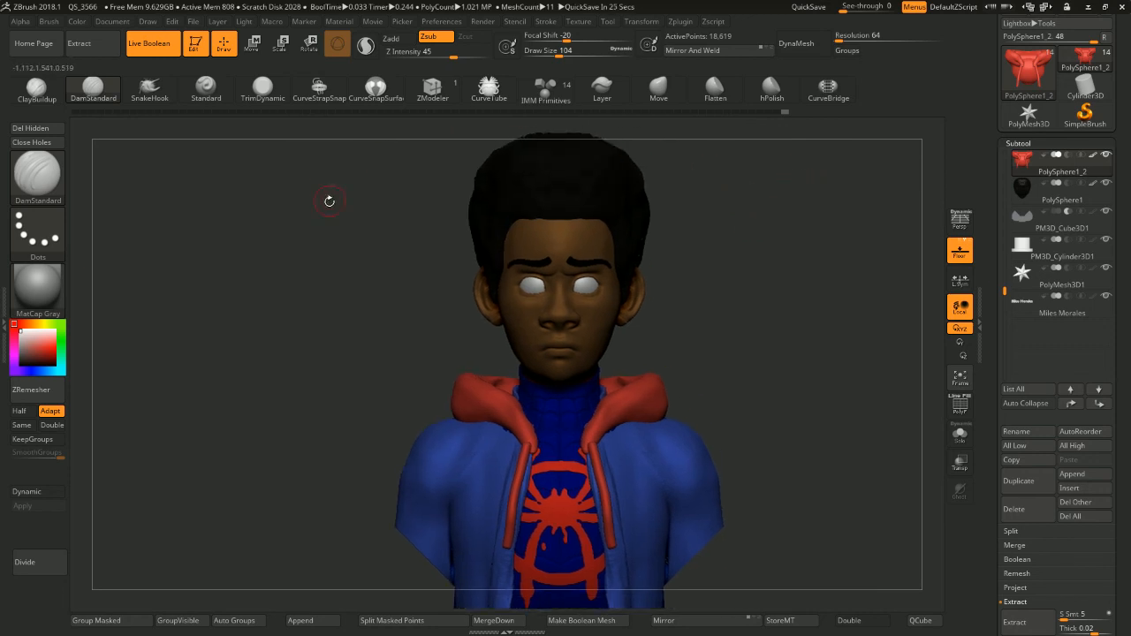
drag(330, 202, 477, 212)
mouse_move(698, 226)
mouse_down()
mouse_move(870, 221)
mouse_move(685, 225)
mouse_up()
alt+drag(662, 265, 357, 251)
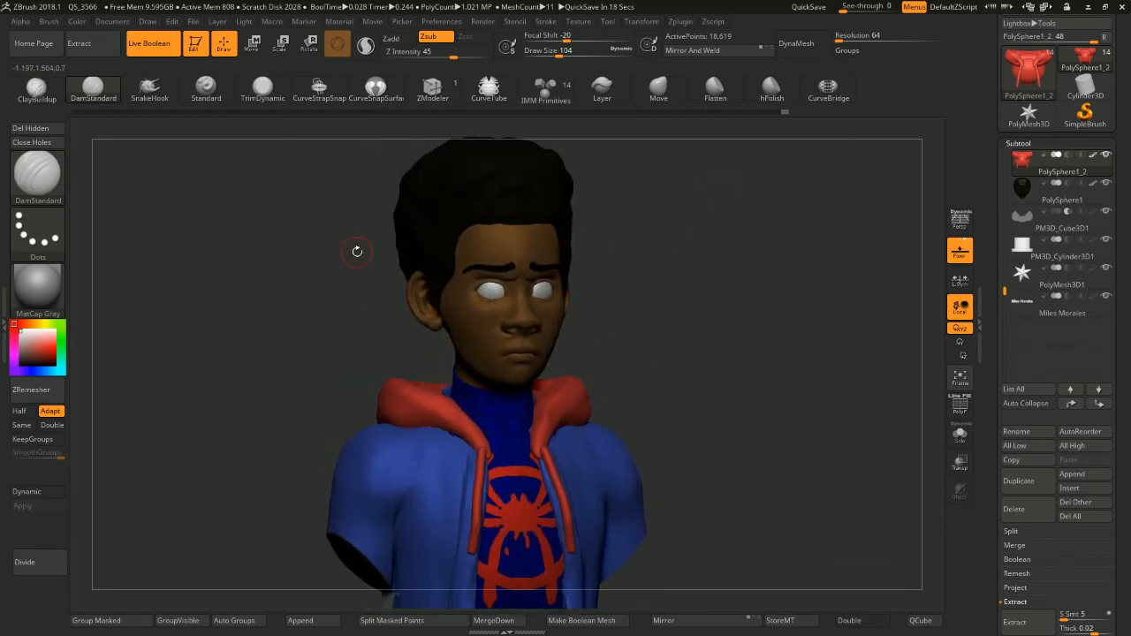